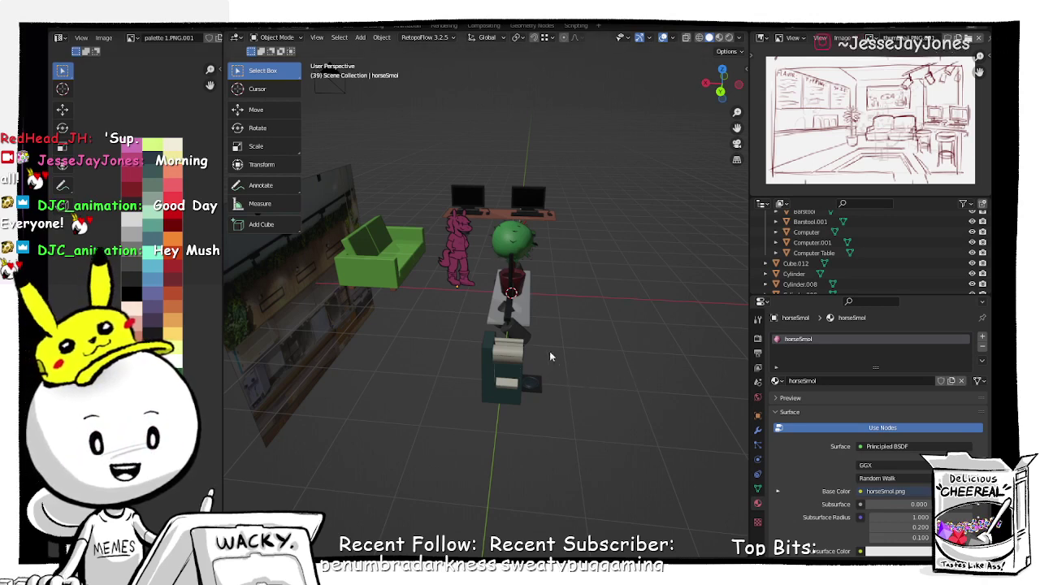
Step: Rotate the bub shop 1 reference image 90° and a further 180° about the global Z axis
middle_click_drag(525, 322, 385, 292, "shift")
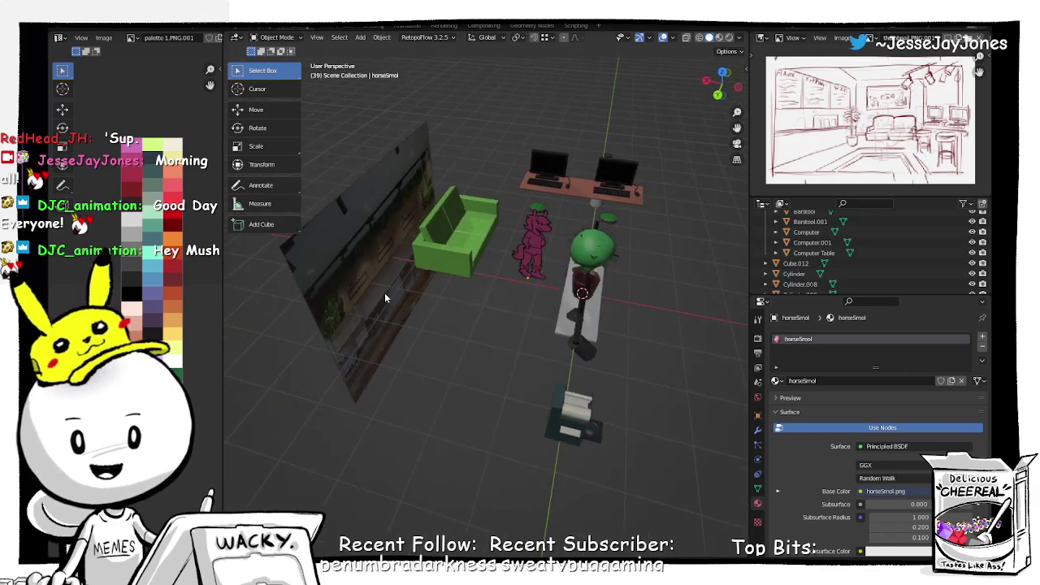
left_click(385, 292)
type("rz")
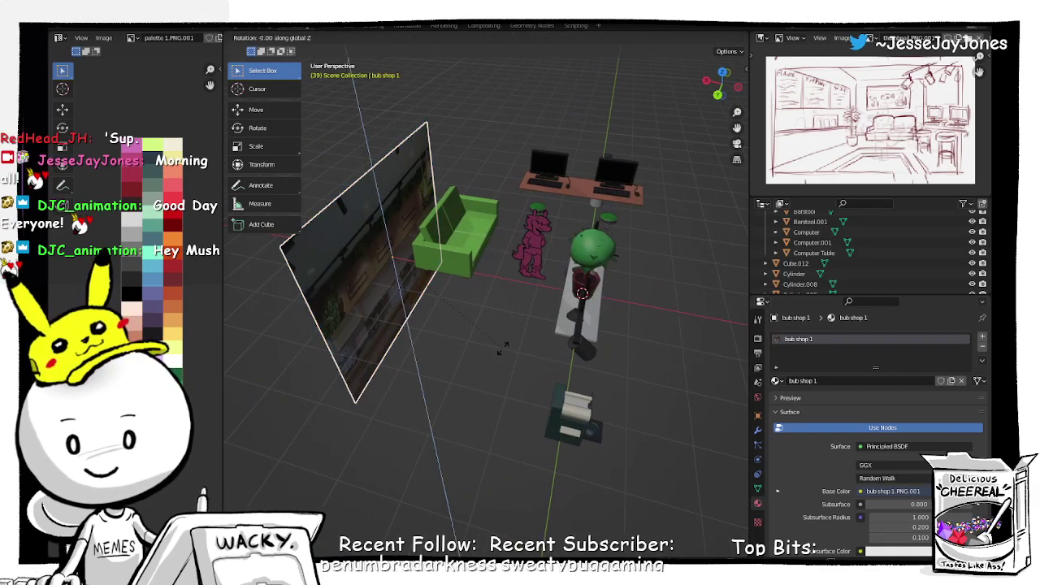
type("90")
key("Return")
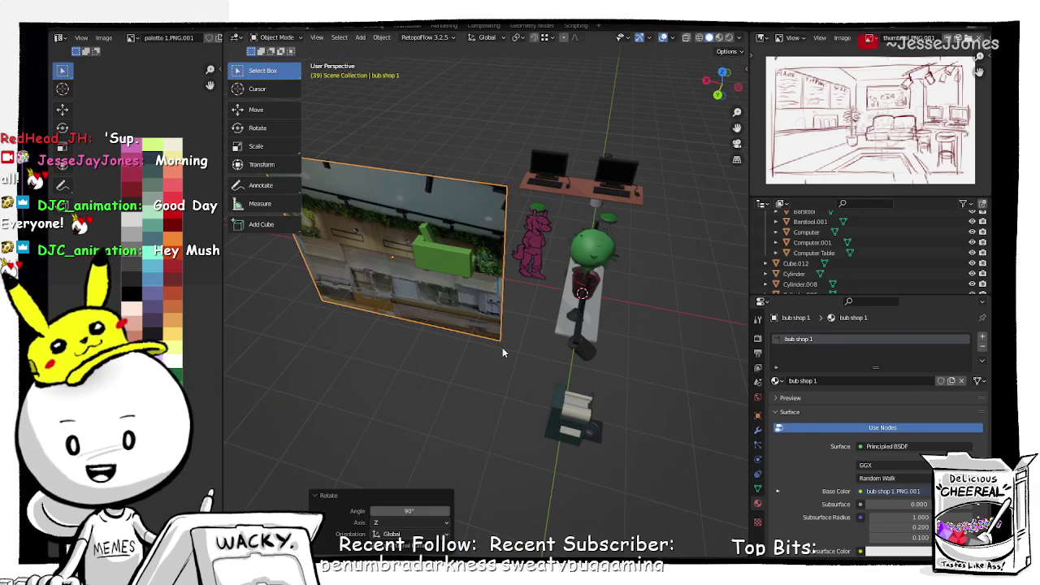
type("rz1")
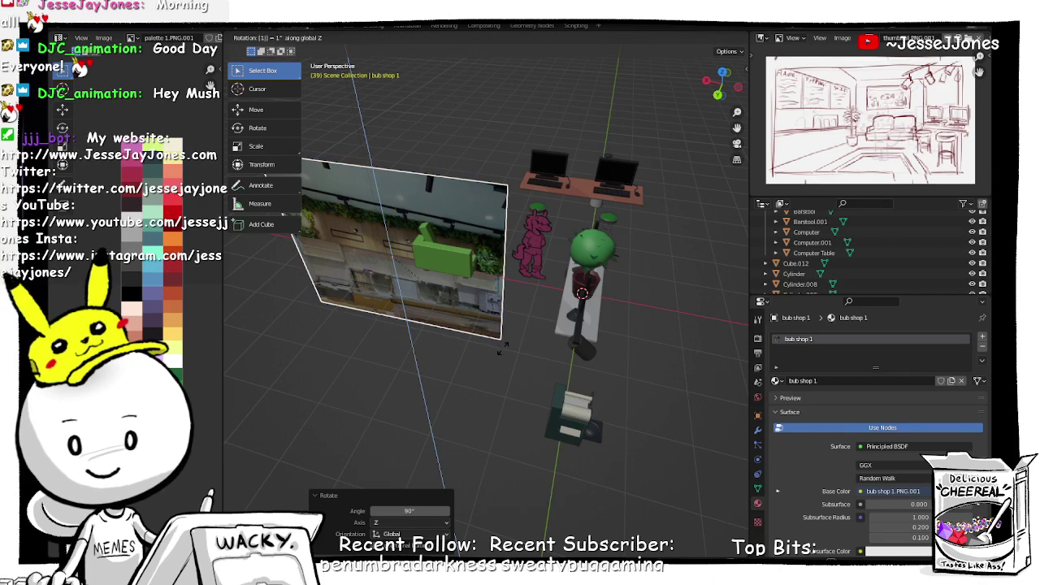
type("80")
key("Return")
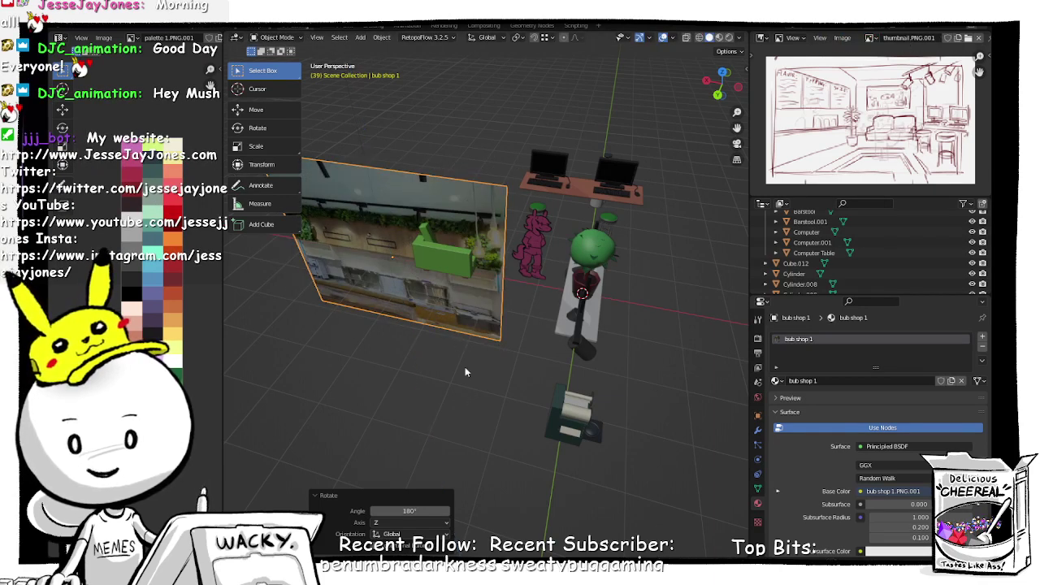
Step: Move the bub shop 1 image horizontally by about -4.84 m in X and -12.45 m in Y, behind the computer table
middle_click_drag(465, 367, 468, 383)
key("g")
key("z")
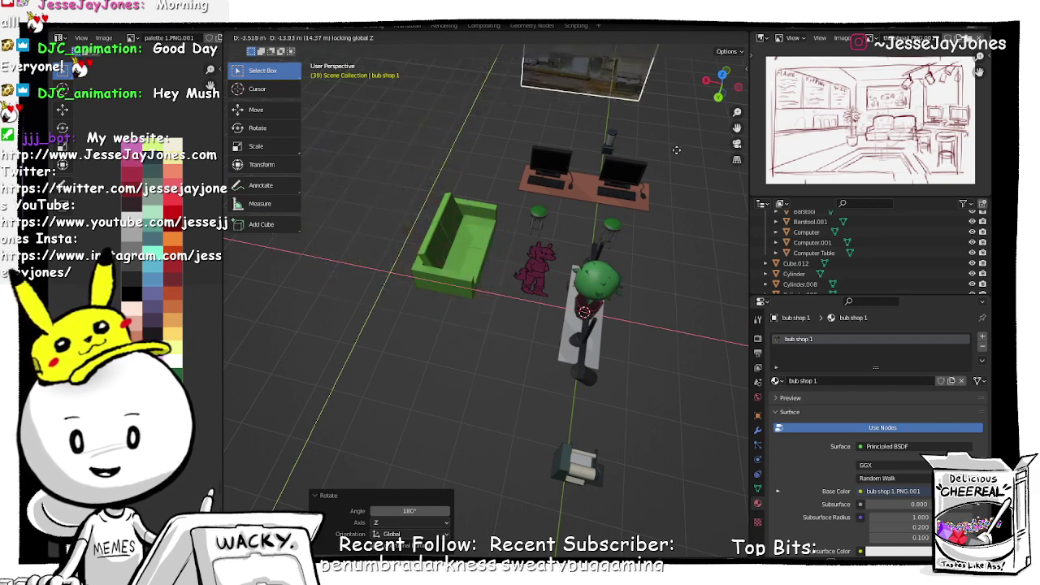
left_click(692, 328)
middle_click_drag(611, 379, 634, 333)
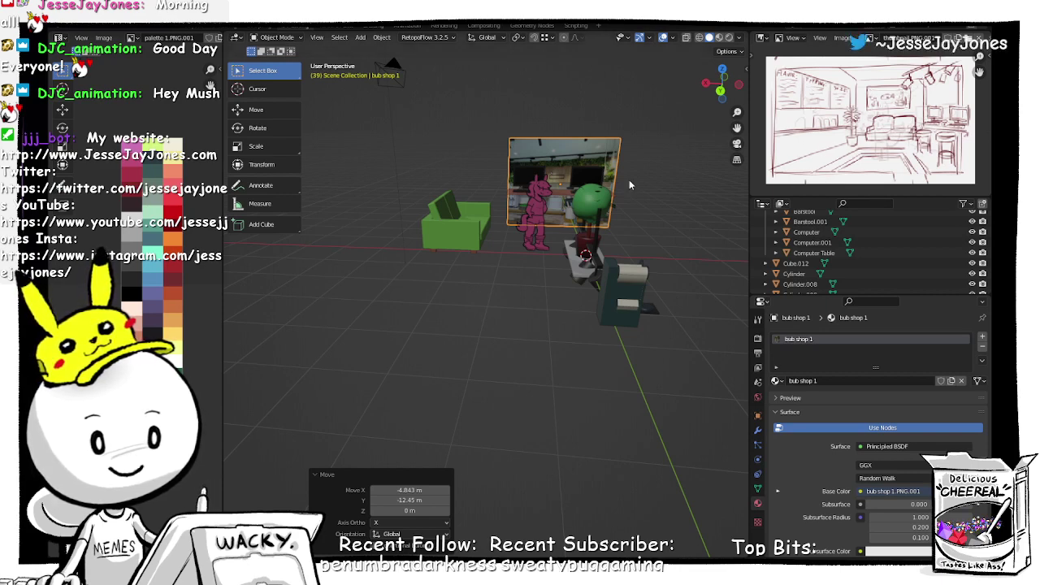
Step: Toggle the visibility of the main Collection to check which scene objects it contains
middle_click_drag(561, 298, 452, 237)
left_click(452, 236)
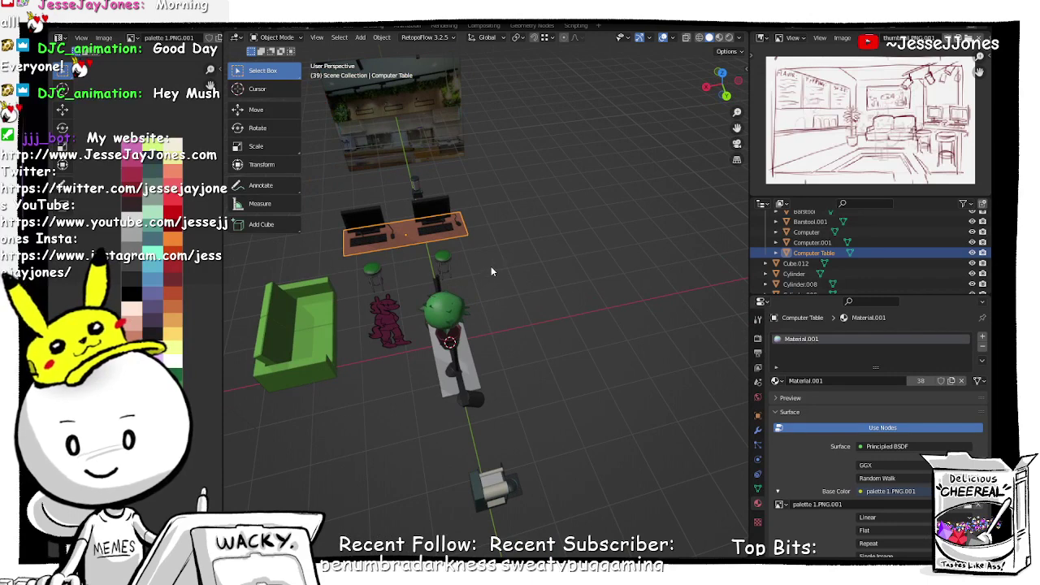
left_click(480, 262)
scroll(824, 236, "up", 3)
scroll(823, 223, "up", 4)
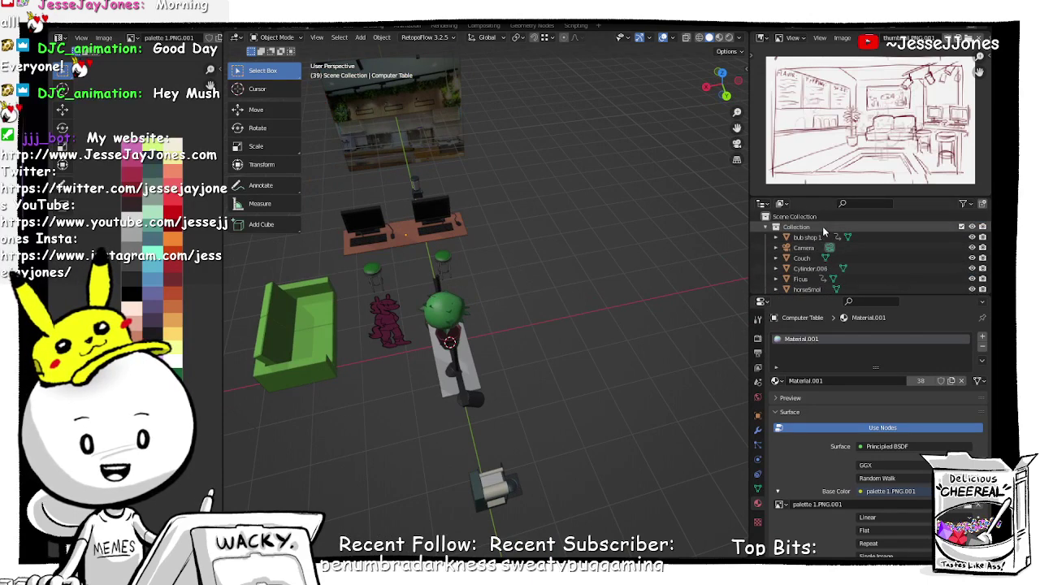
left_click(973, 227)
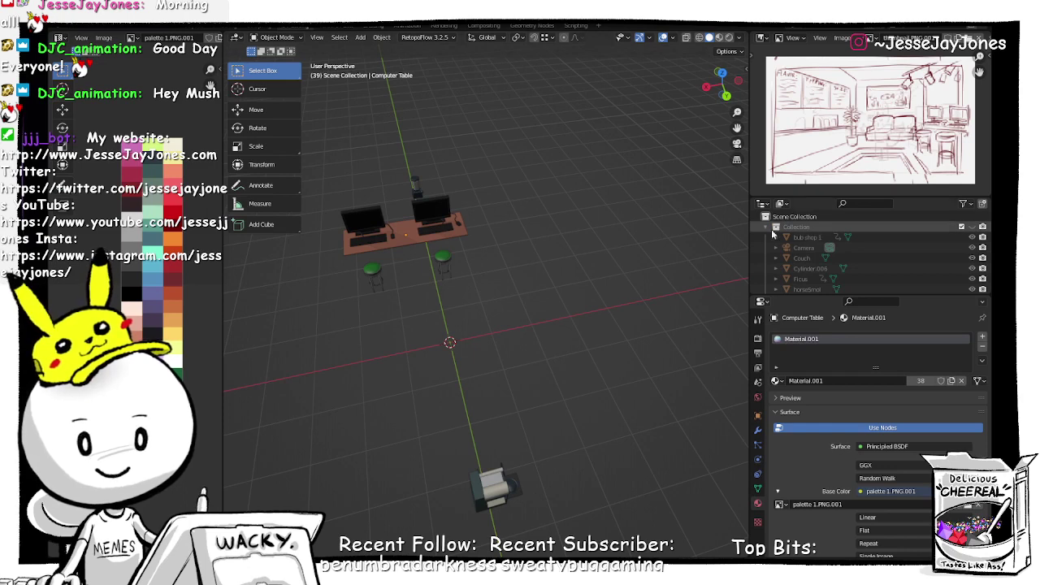
left_click(962, 227)
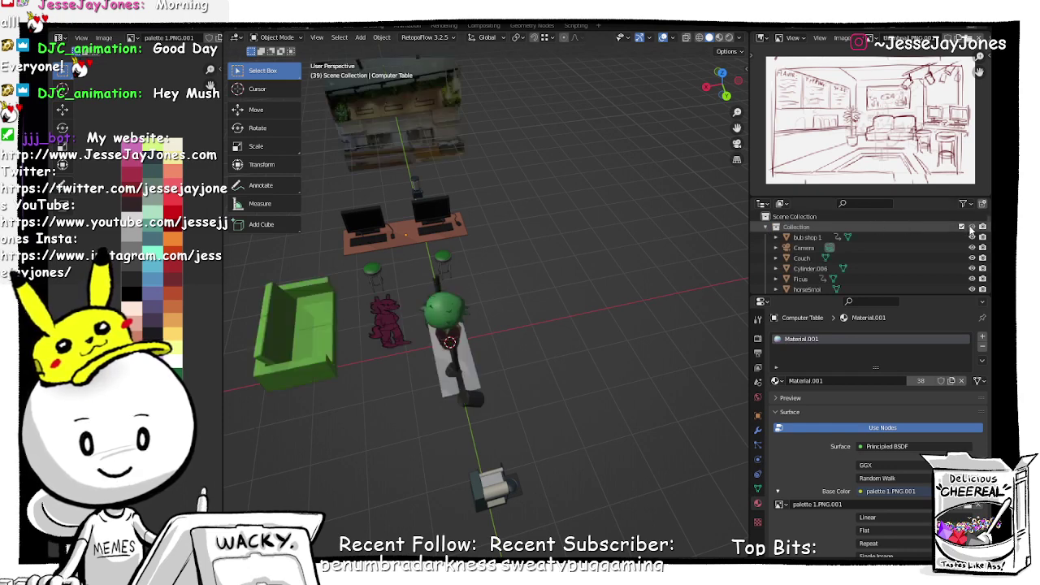
Step: Rename the main Collection as Furniture
right_click(793, 232)
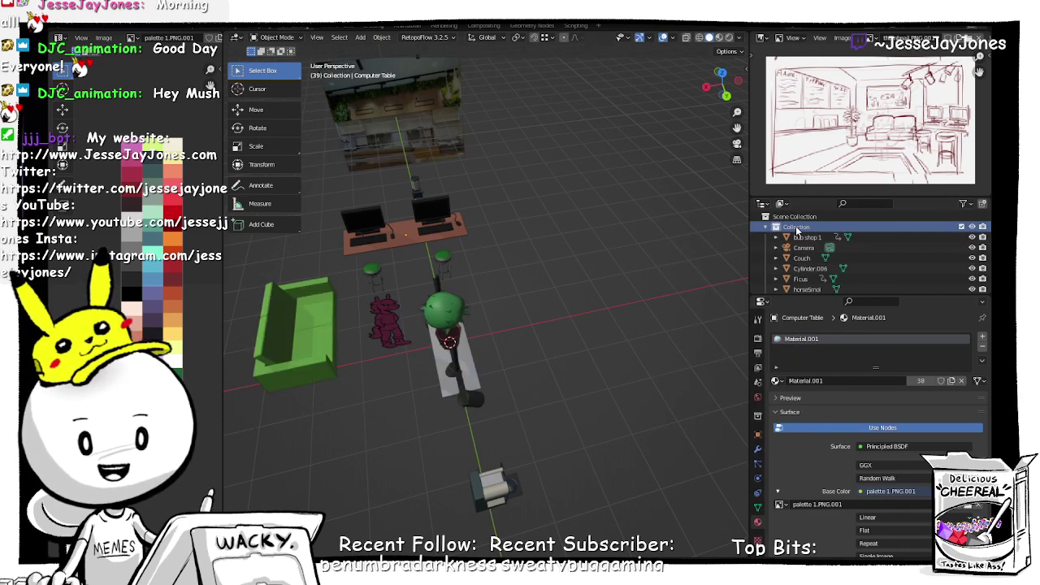
double_click(797, 227)
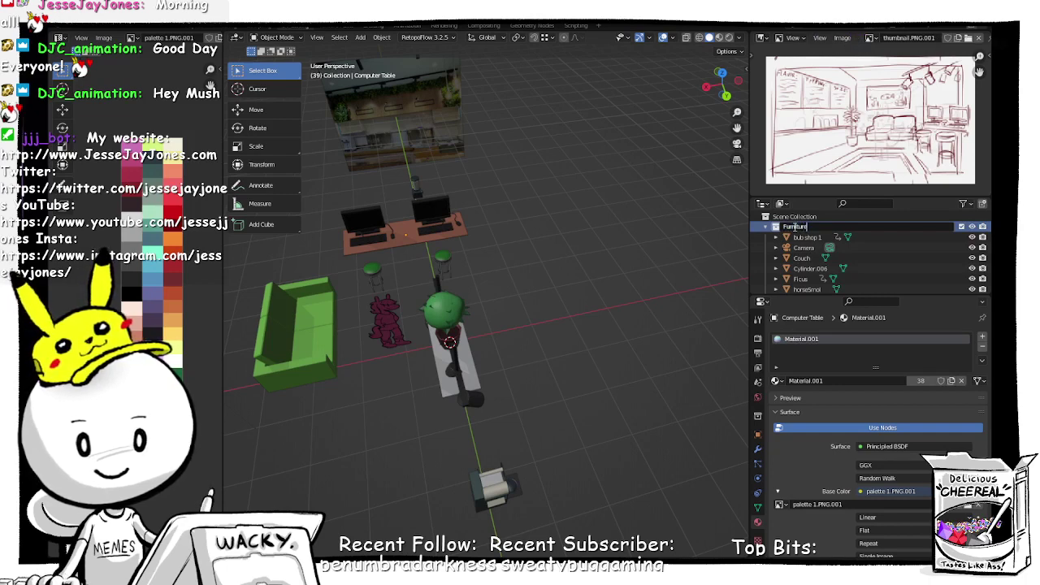
key("Return")
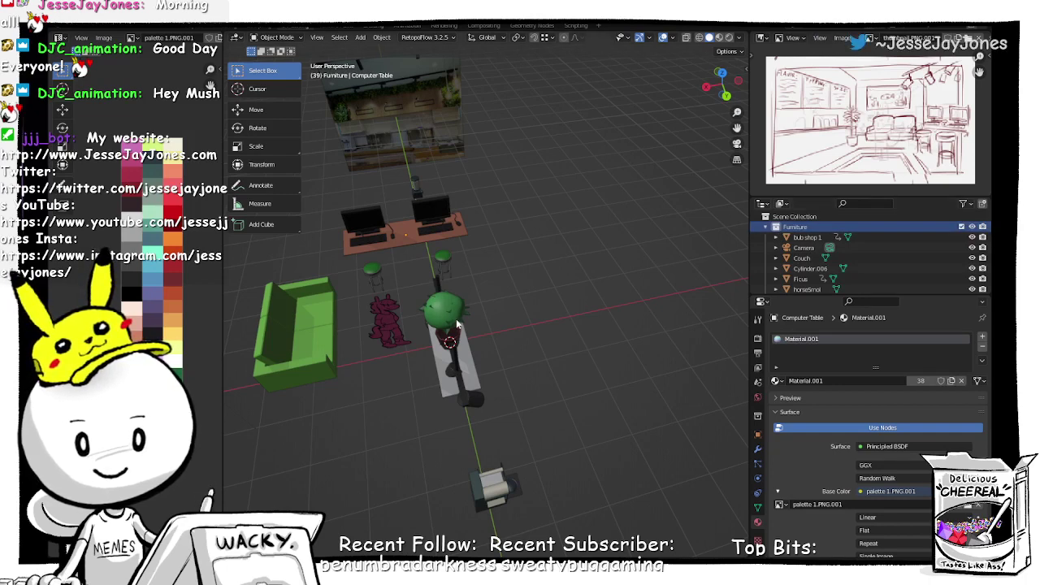
Step: Collapse the Furniture and ComputerArea collections and nest ComputerArea inside Furniture
left_click(973, 229)
left_click(973, 227)
left_click(973, 228)
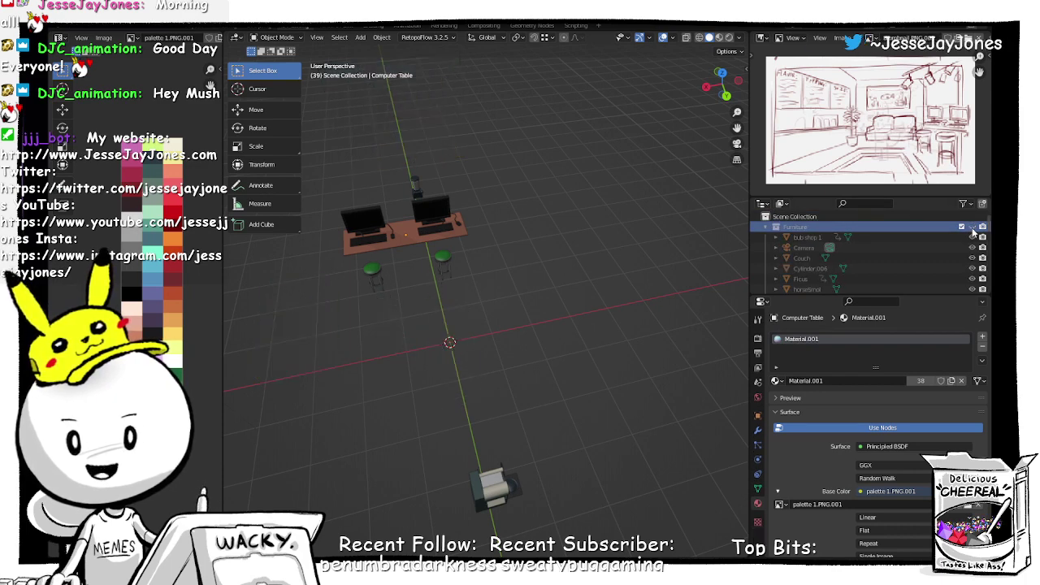
left_click(973, 228)
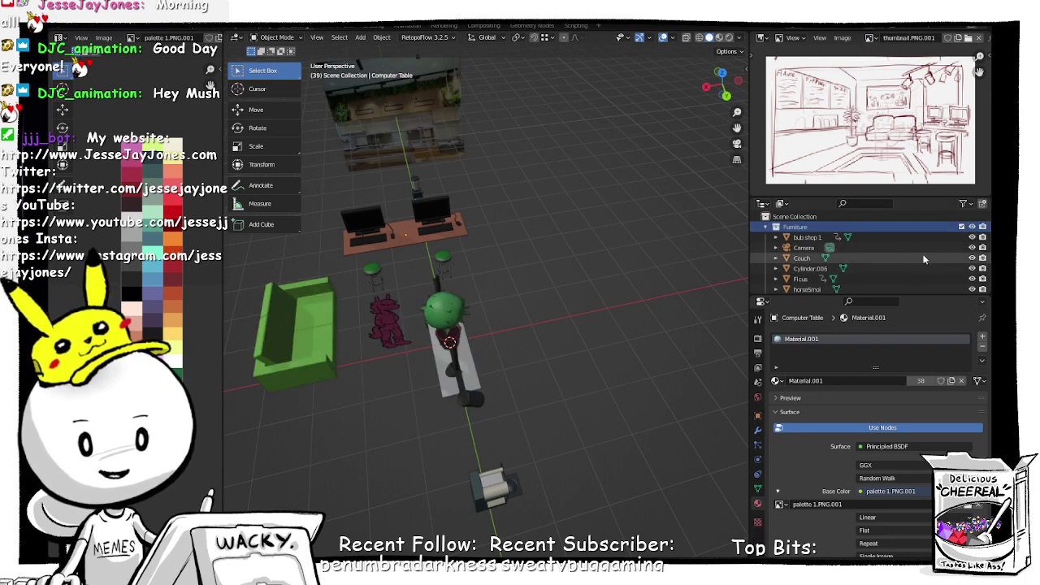
left_click(765, 228)
left_click(767, 237)
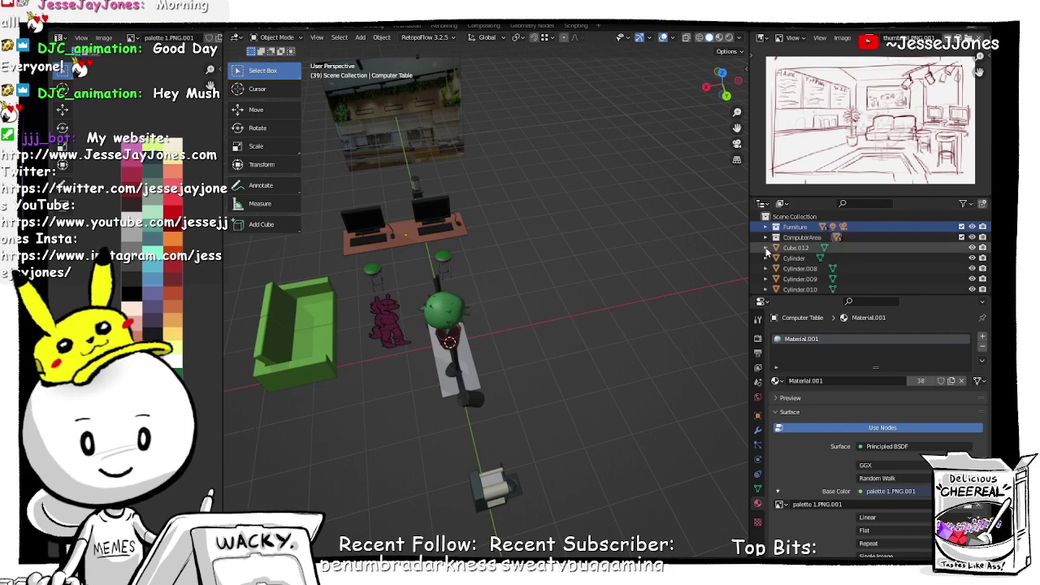
left_click_drag(793, 238, 788, 227)
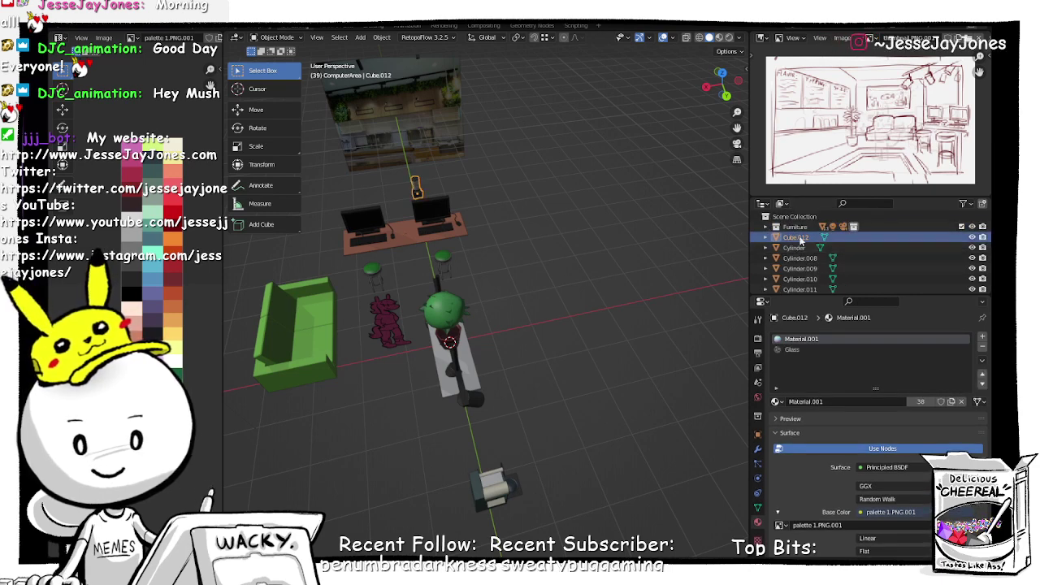
Step: Rename the kitchen blender object Cube.012 as BlenderXD and move it into the Furniture collection
double_click(795, 237)
type("B")
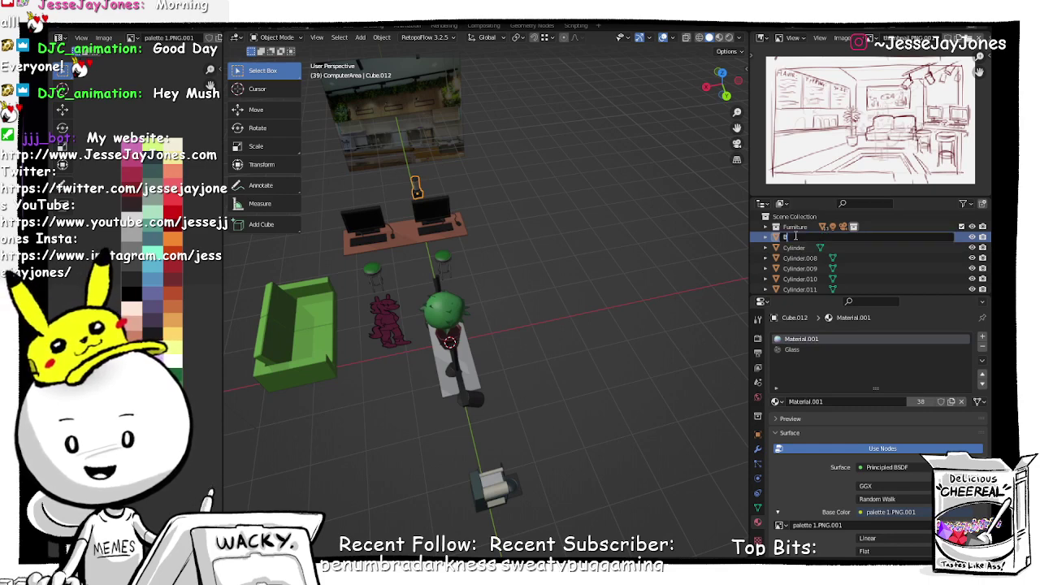
type("lenderXD")
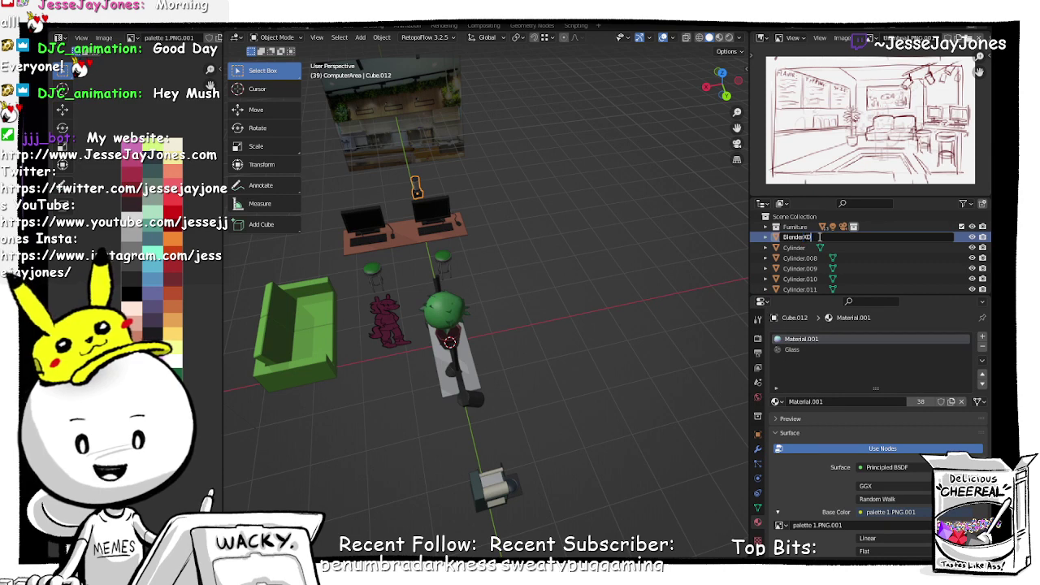
key("Return")
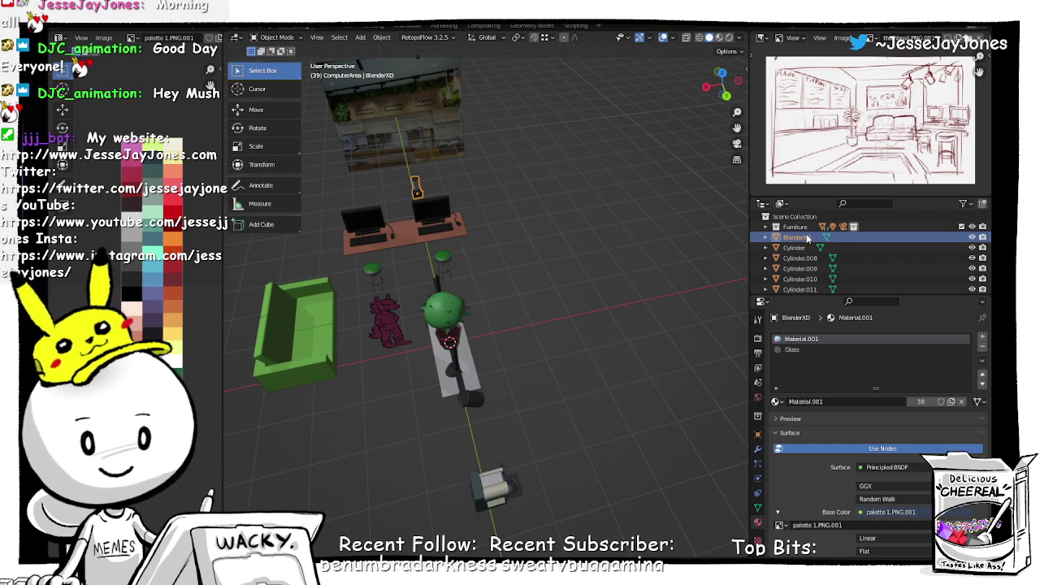
left_click_drag(807, 237, 797, 227)
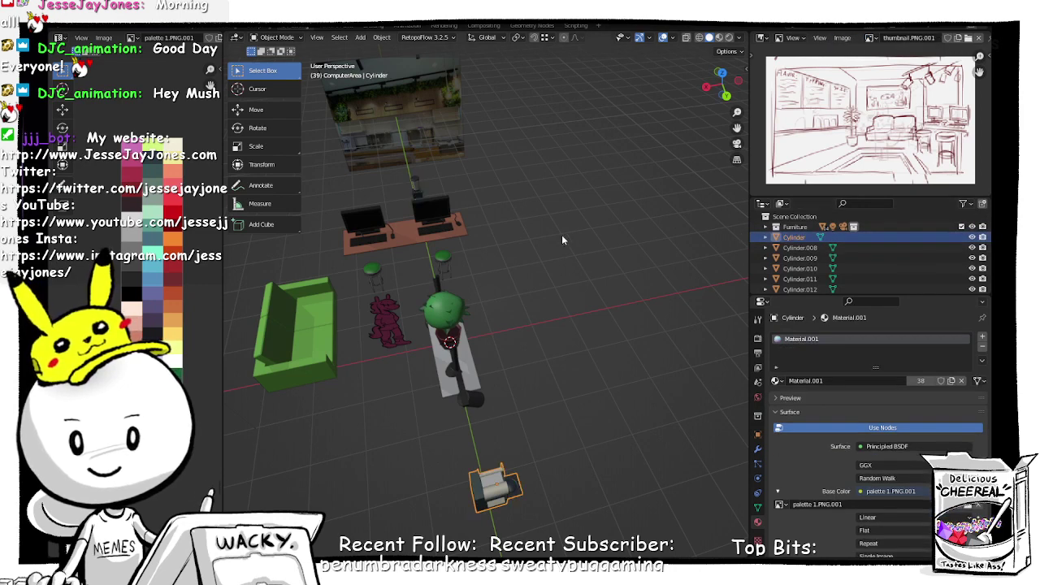
Step: Rename the tea machine object Cylinder as BubbleTeaMaker and move it into the Furniture collection
middle_click_drag(555, 379, 474, 347)
scroll(388, 246, "up", 4)
middle_click_drag(345, 130, 470, 272, "shift")
double_click(796, 238)
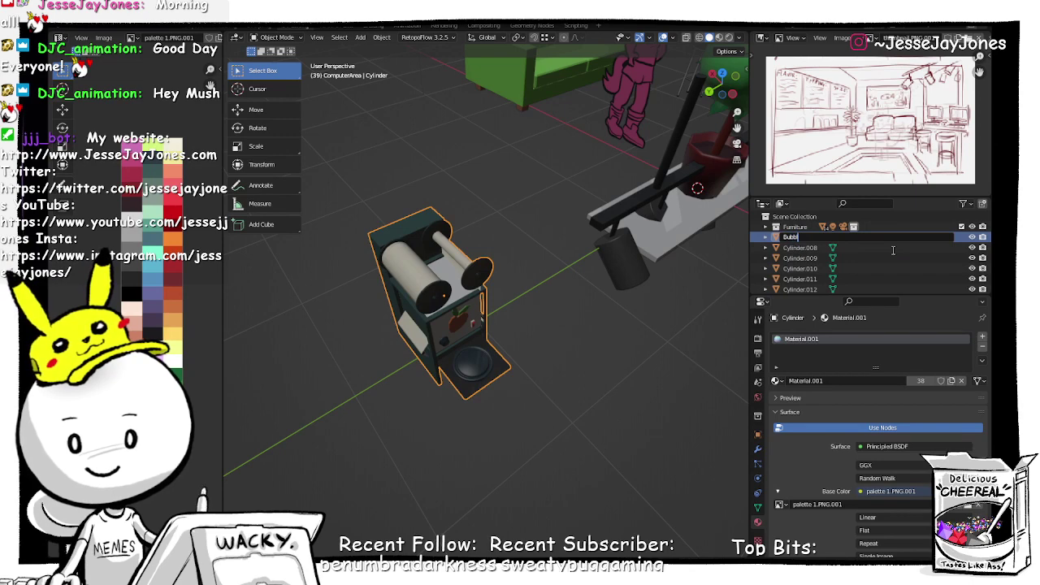
type("BubbleTeaM")
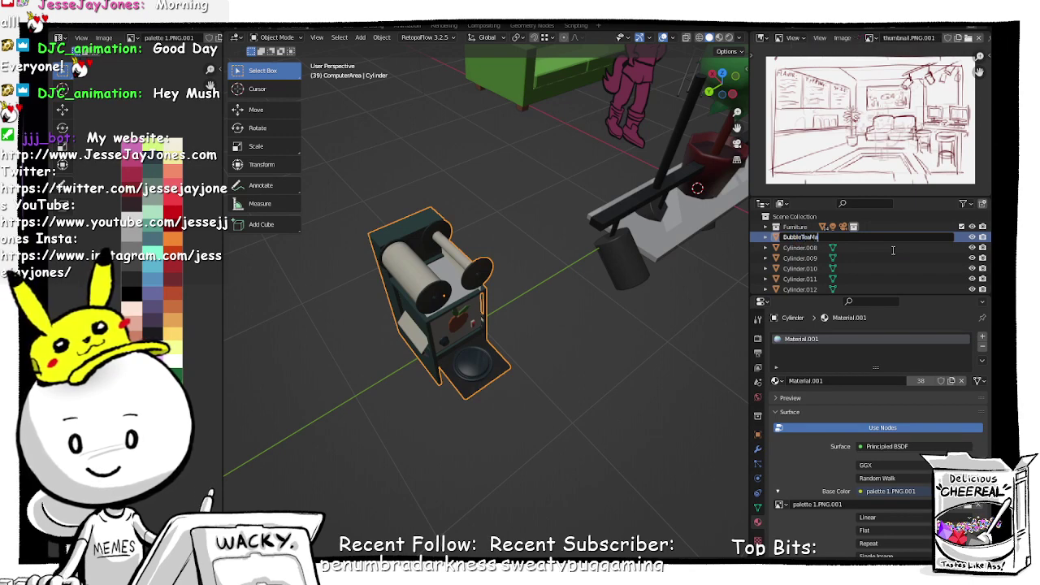
type("aker")
key("Return")
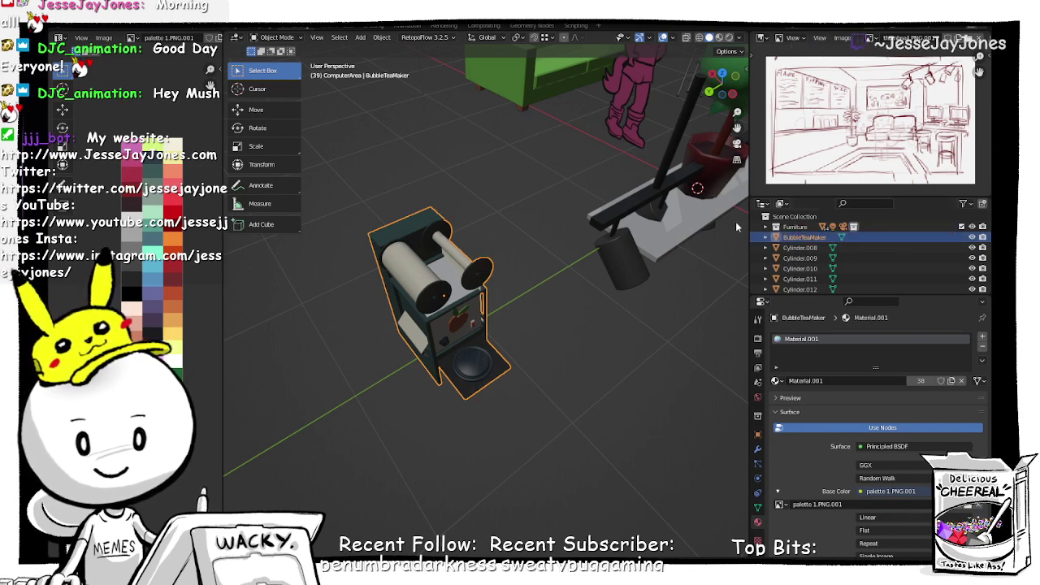
left_click(792, 238)
Step: Examine the straws and cup near the kitchen blender and check which Cylinder entries from Cylinder.008 onward belong to them
scroll(643, 285, "down", 6)
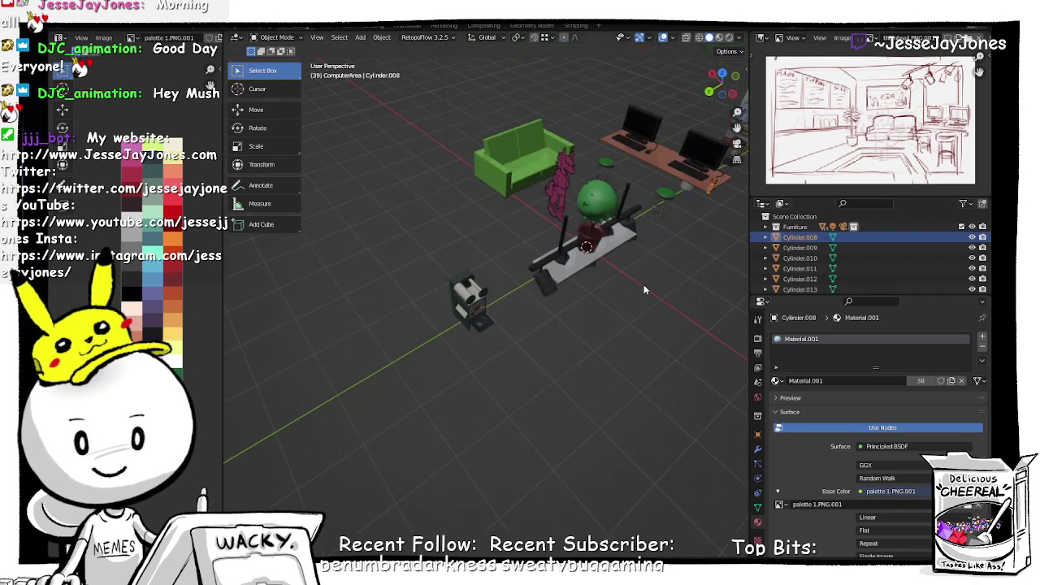
middle_click_drag(644, 286, 512, 312, "shift")
middle_click_drag(605, 261, 526, 238)
scroll(526, 238, "up", 5)
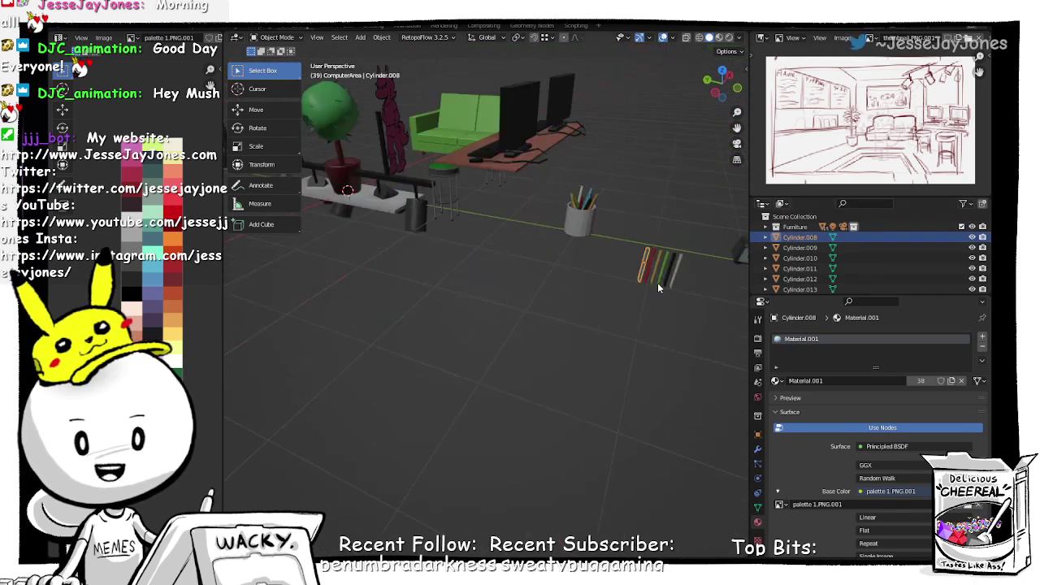
middle_click_drag(657, 282, 528, 302, "shift")
scroll(528, 305, "up", 4)
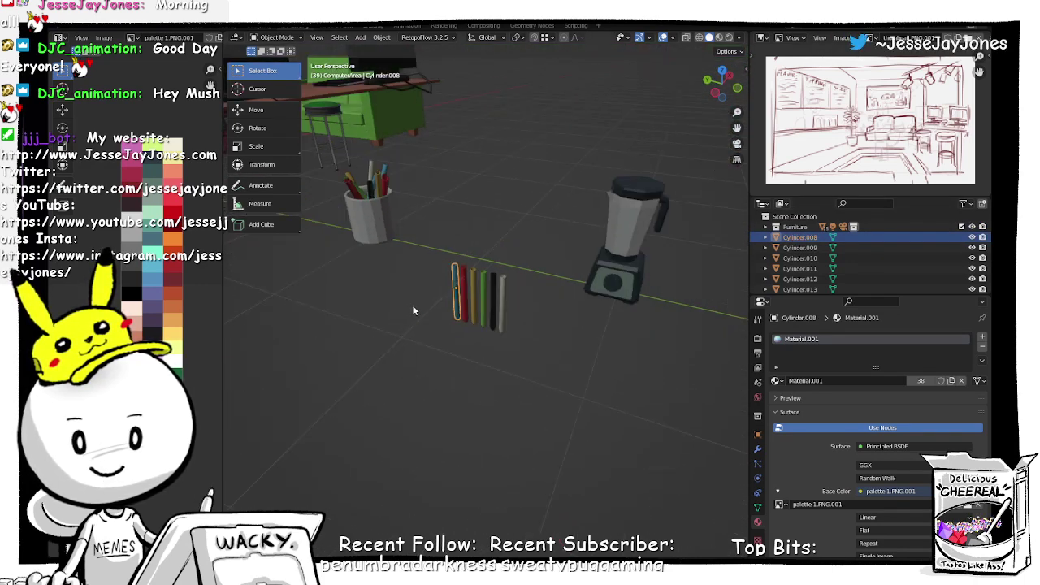
middle_click_drag(413, 310, 444, 302)
scroll(807, 277, "down", 5)
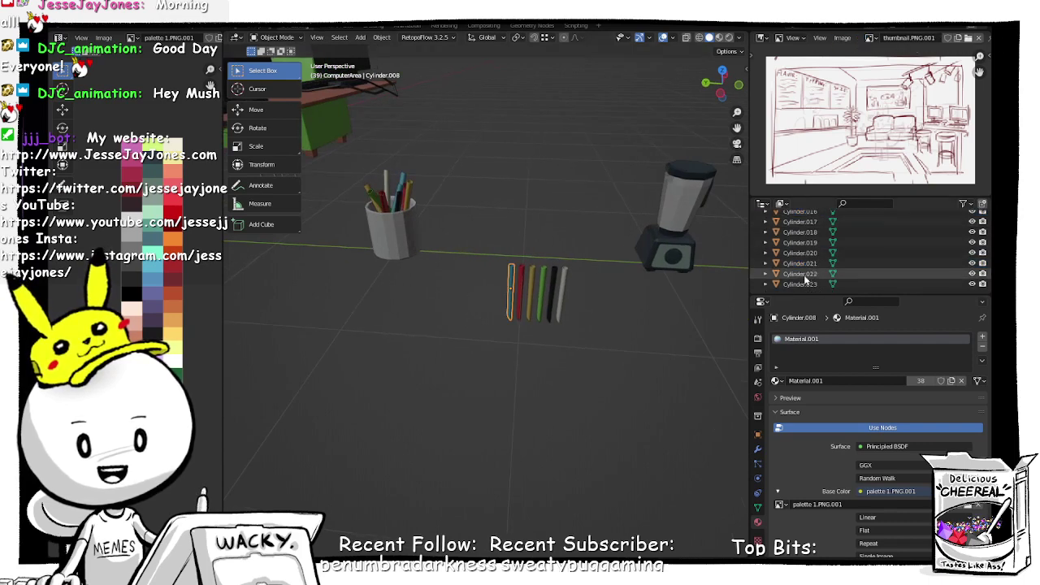
left_click(807, 281, "shift")
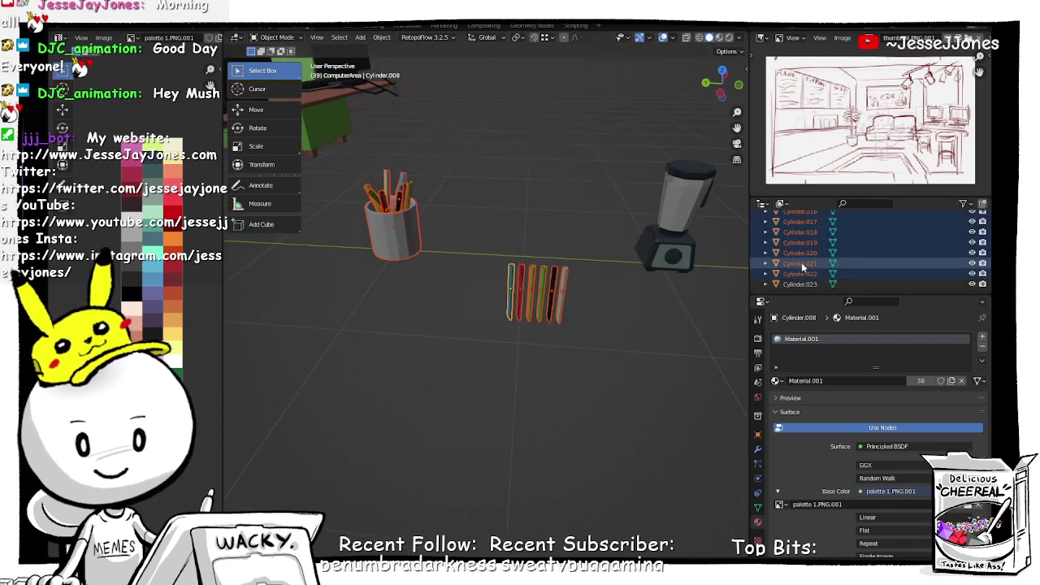
left_click(804, 285)
left_click(805, 274)
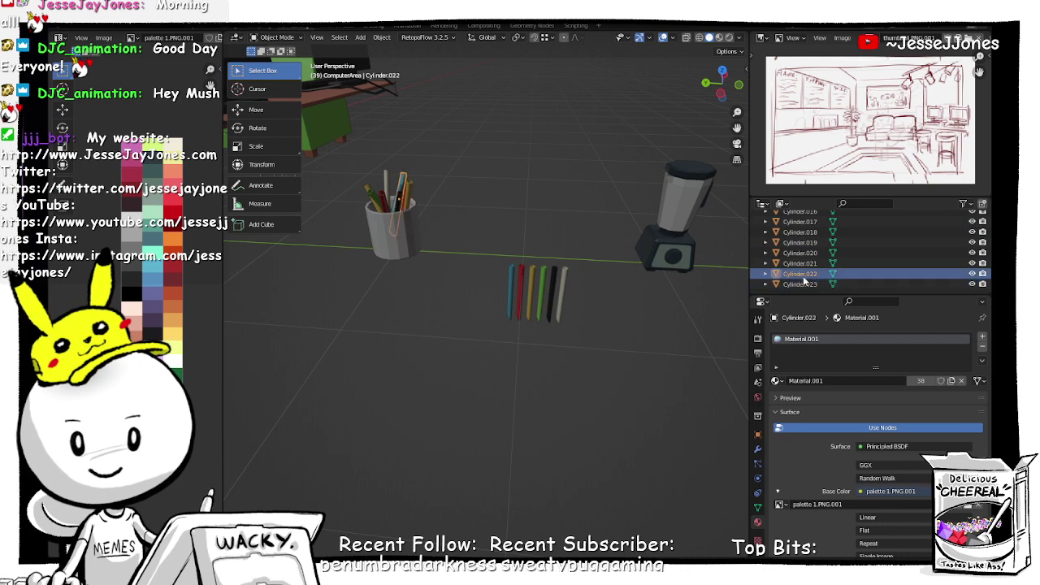
left_click(802, 231)
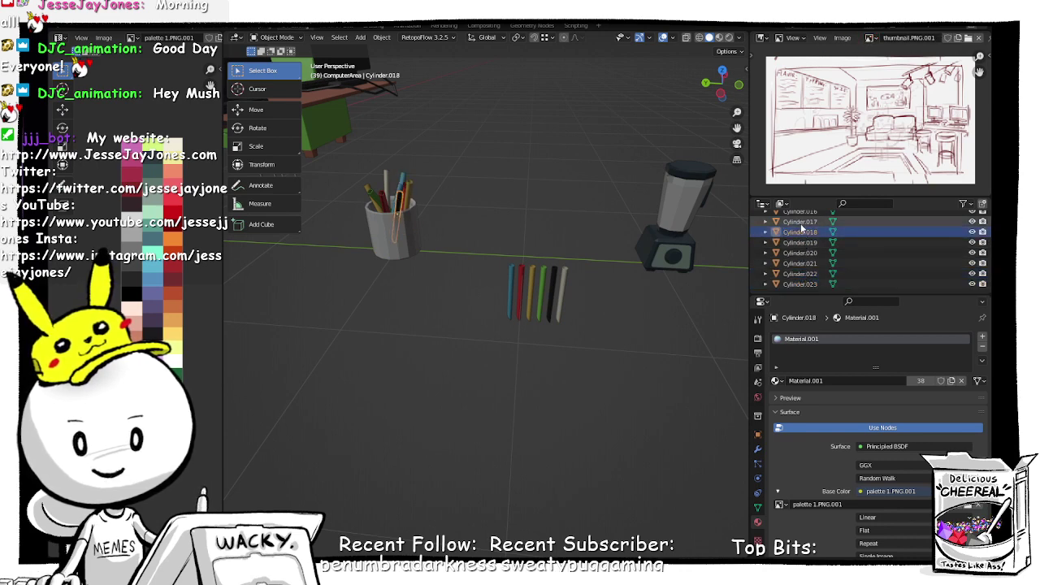
Step: Select Cylinder.008 through Cylinder.014 one at a time to identify each loose straw and the holder cup
scroll(802, 229, "up", 5)
left_click(803, 239)
left_click(803, 248)
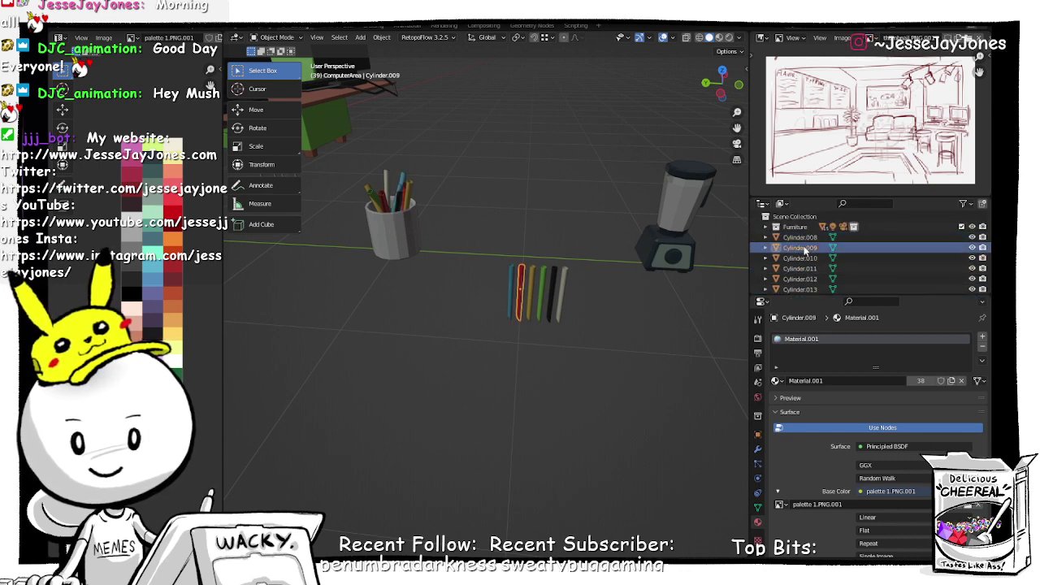
left_click(803, 257)
left_click(803, 268)
left_click(803, 279)
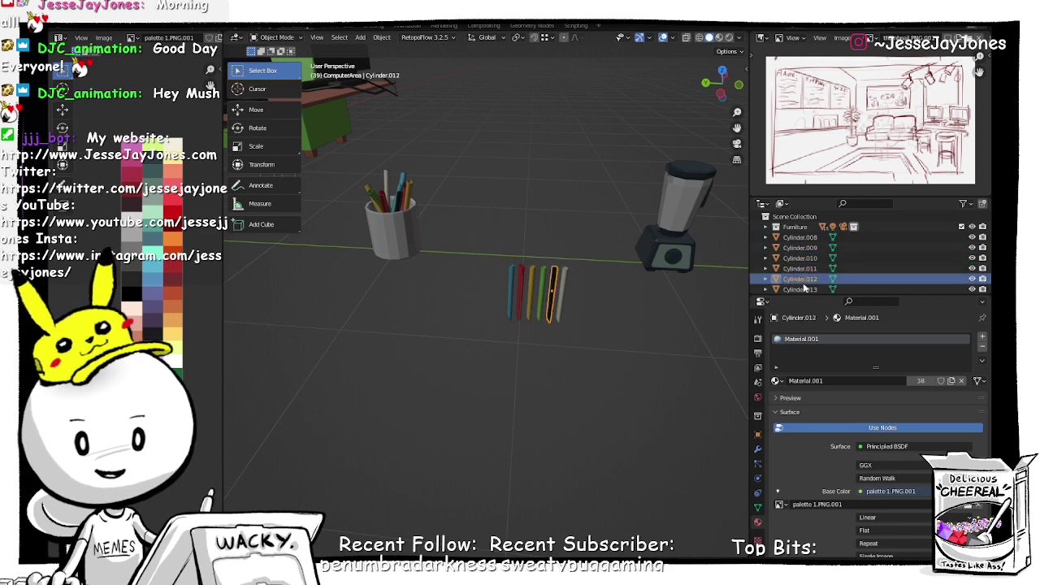
left_click(803, 289)
scroll(803, 285, "down", 1)
left_click(802, 279)
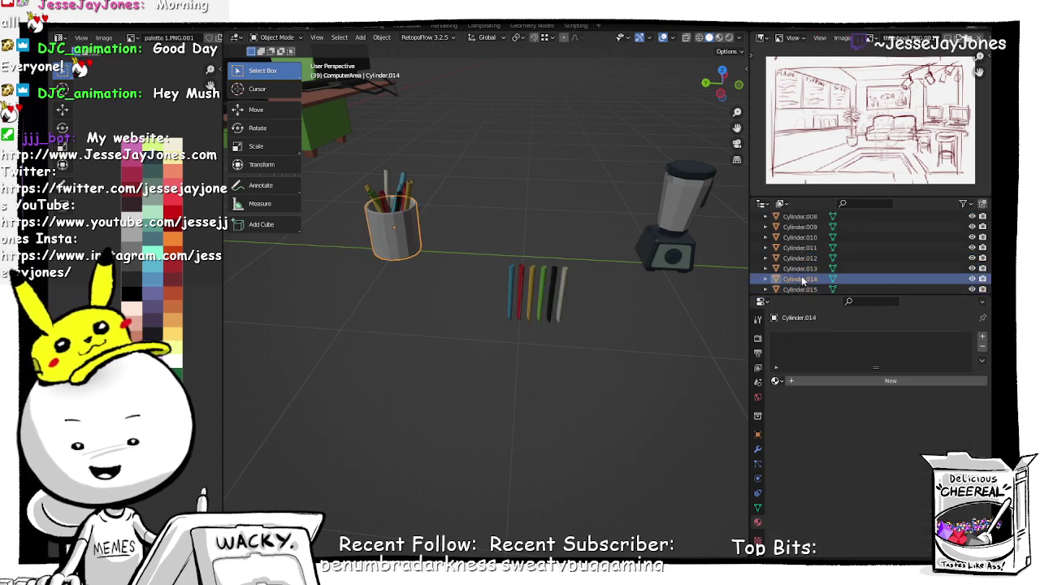
Step: Rename the straw holder object Cylinder.014 as StrawCup
double_click(802, 278)
scroll(802, 279, "down", 3)
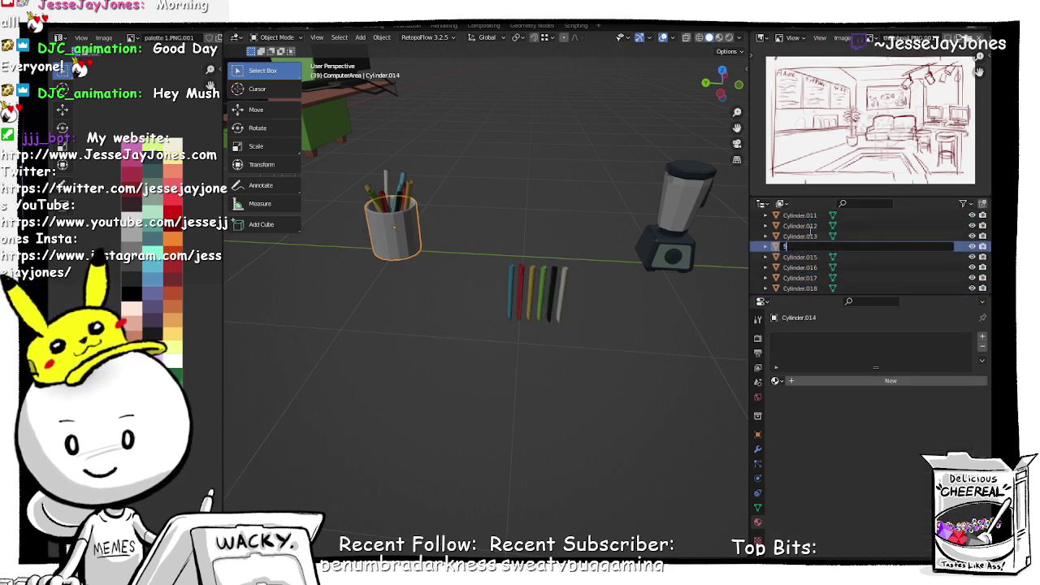
type("StrawC")
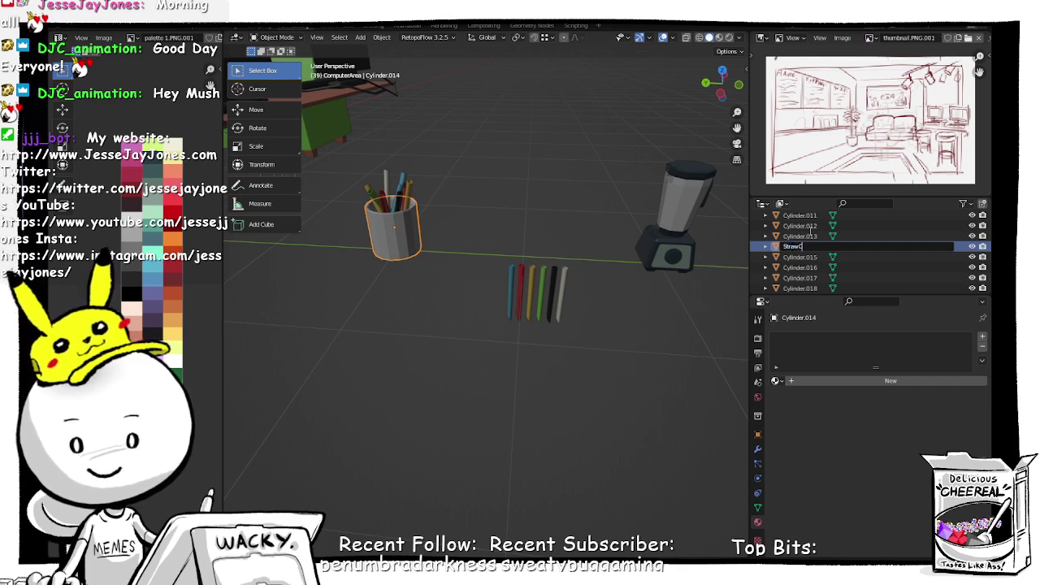
key("Return")
Step: Select all the straw objects from Cylinder.008 through Cylinder.023, leaving out StrawCup
scroll(805, 244, "up", 5)
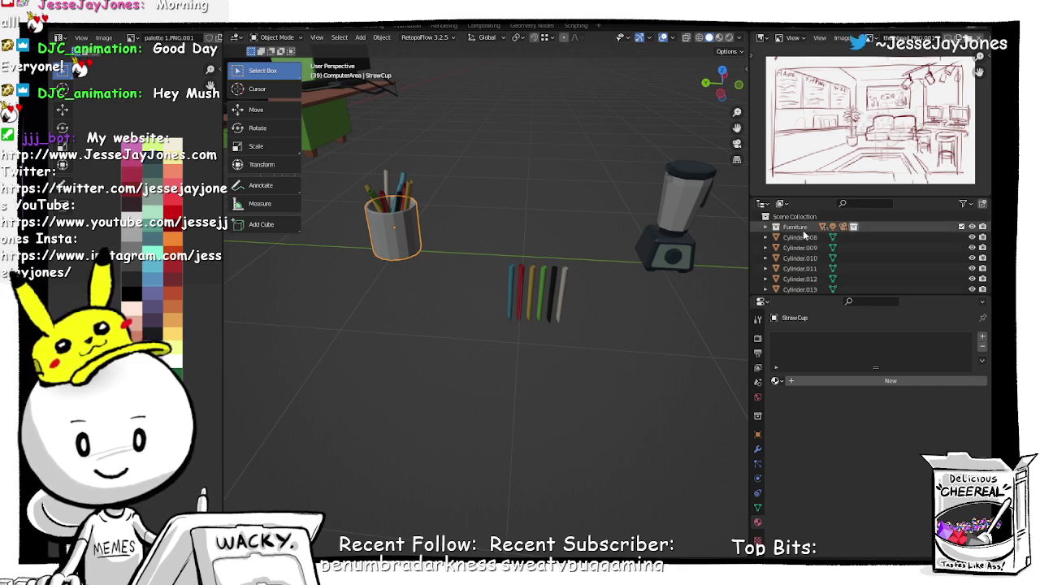
left_click(804, 237)
scroll(804, 244, "down", 5)
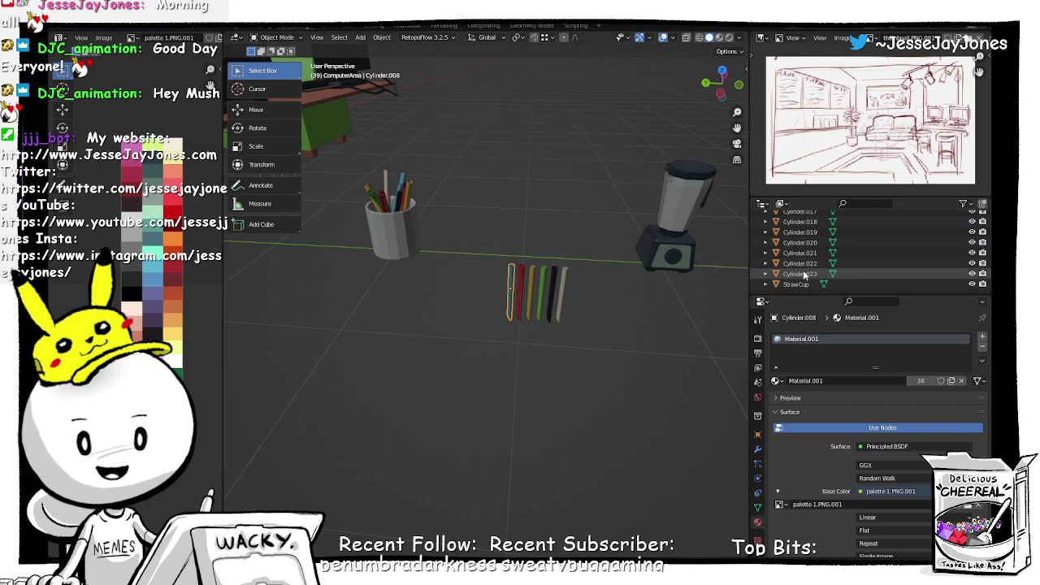
left_click(804, 274, "shift")
left_click(95, 26)
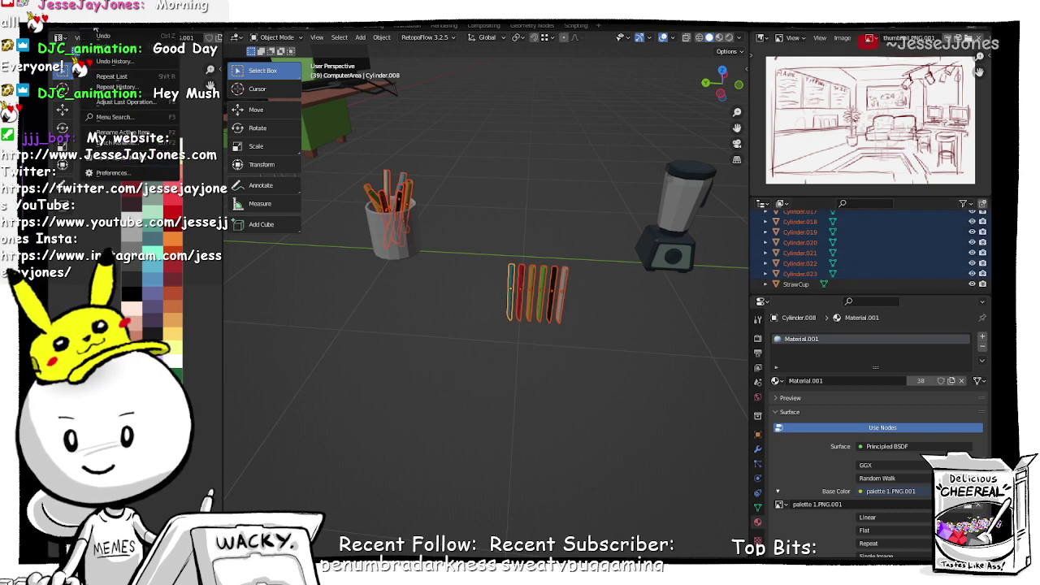
mouse_move(100, 30)
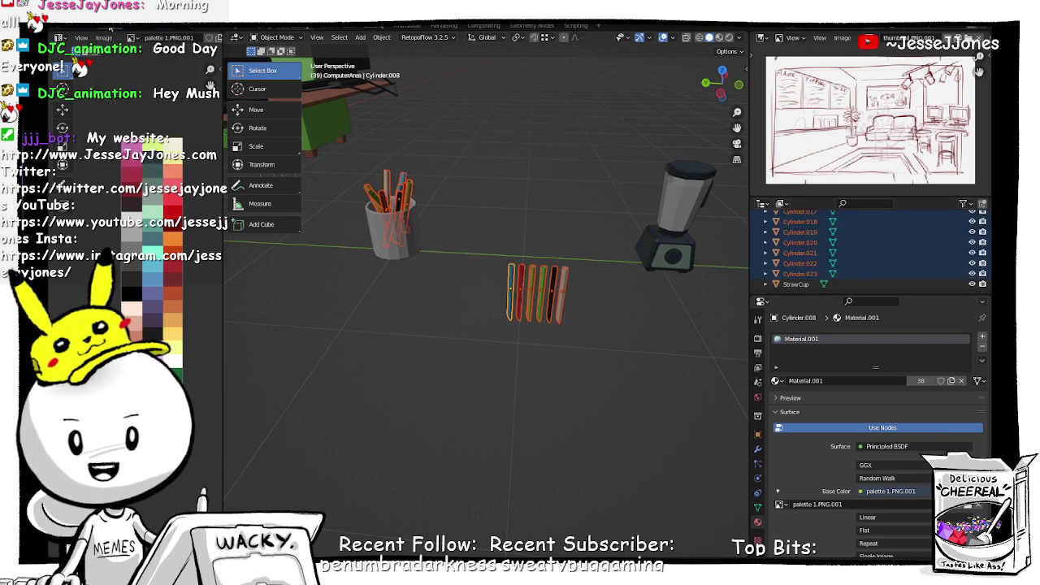
right_click(781, 233)
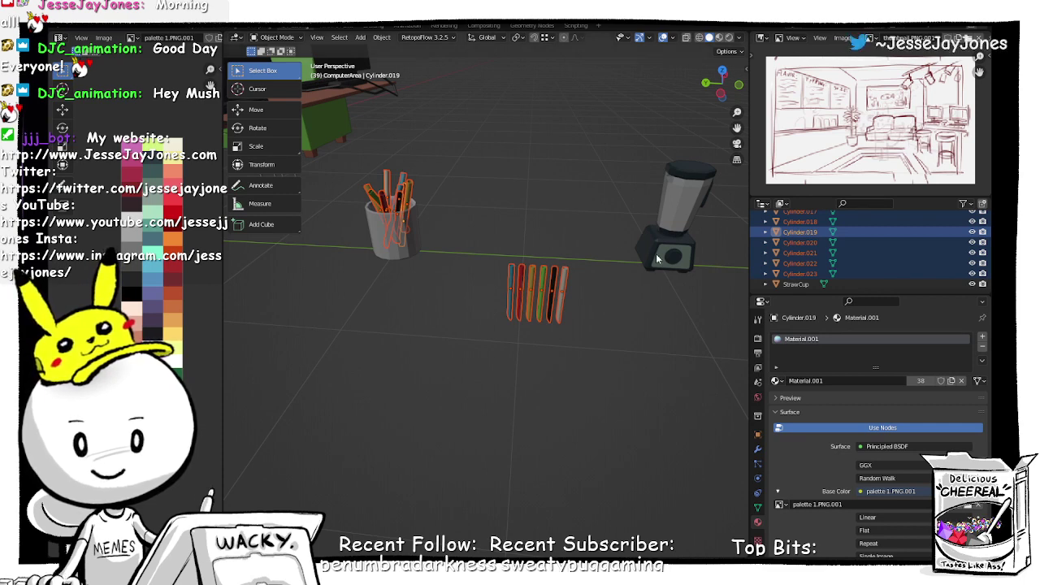
left_click(115, 27)
mouse_move(93, 29)
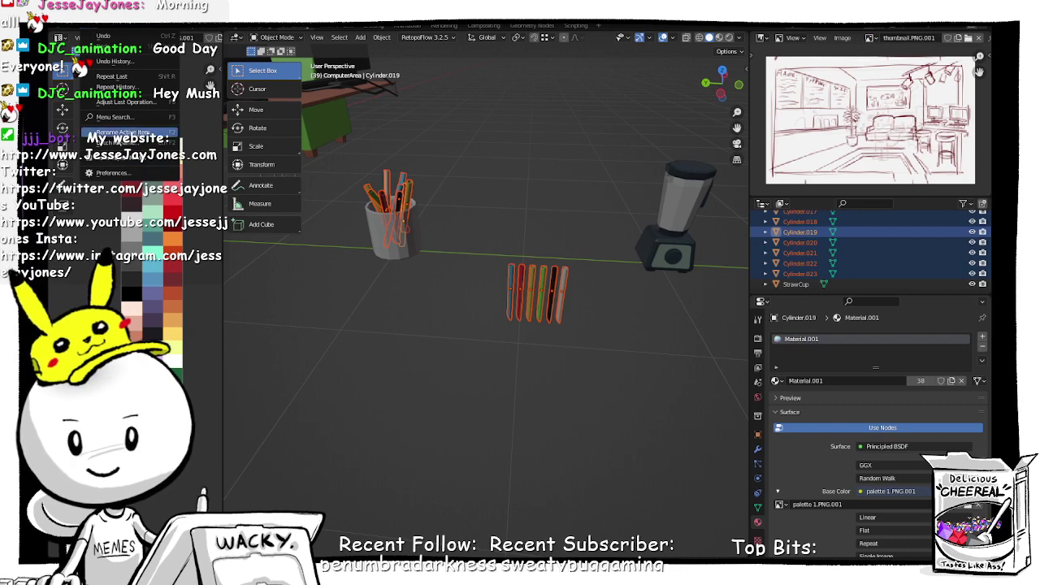
left_click(122, 132)
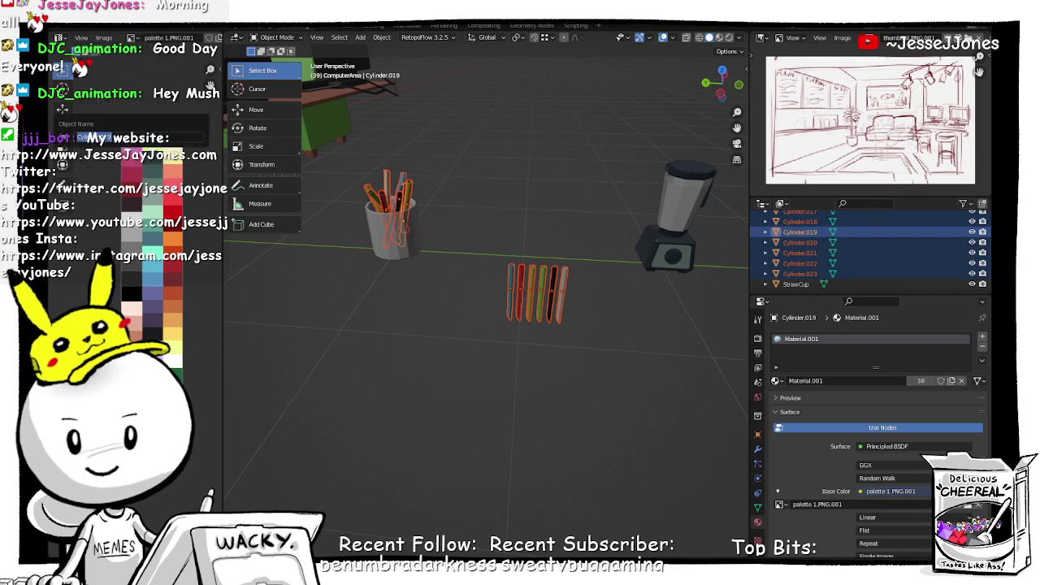
Step: Batch rename the selected straw objects with Find/Replace, replacing Cylinder with Straw
left_click(90, 31)
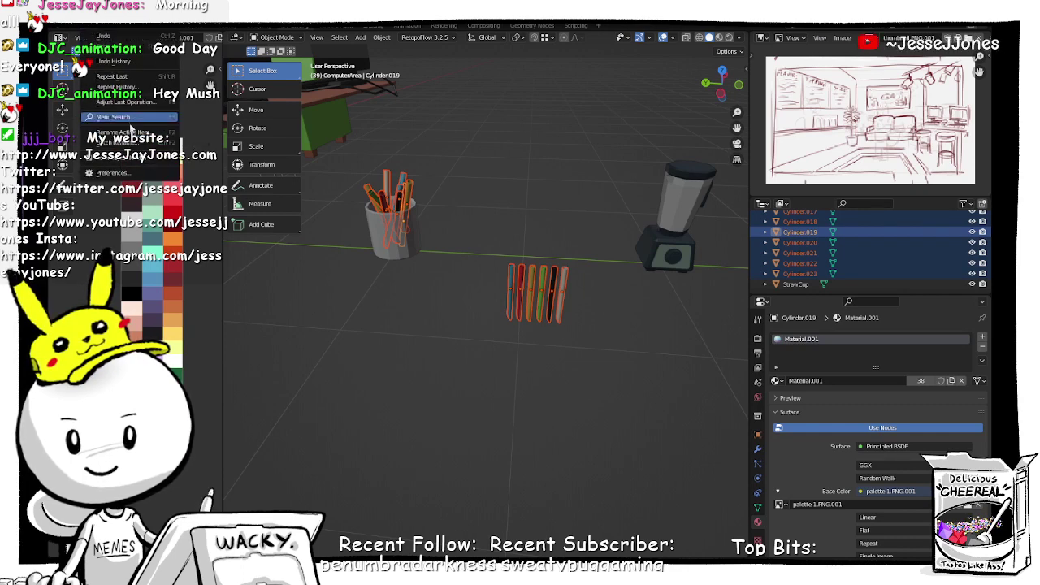
left_click(114, 143)
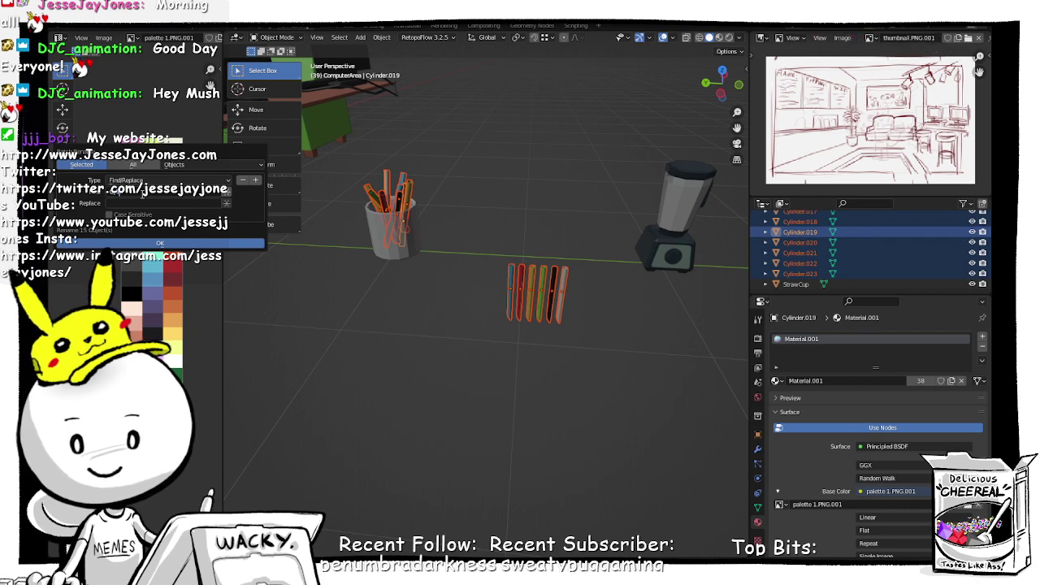
left_click(131, 203)
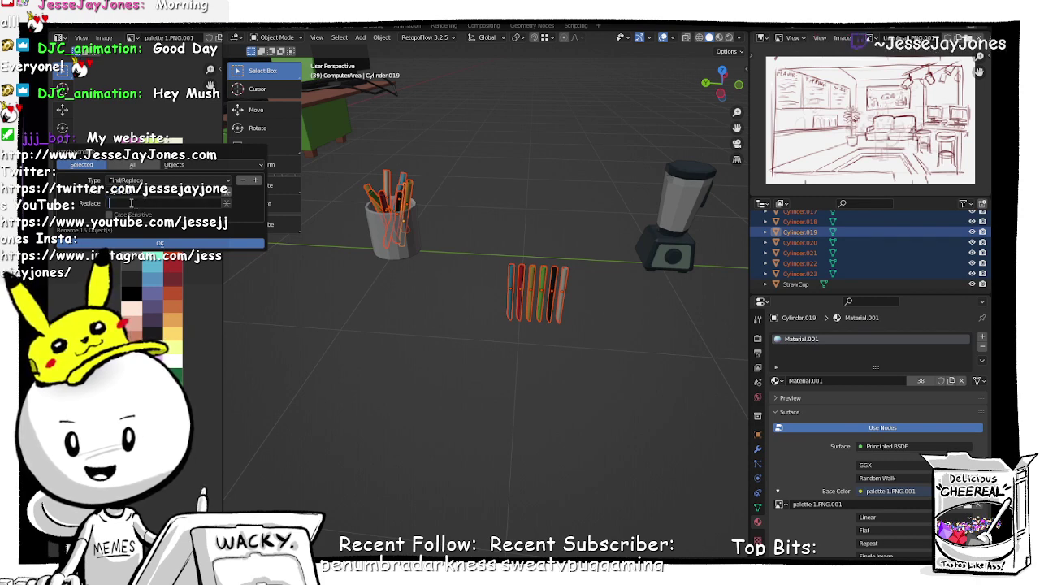
type("Str")
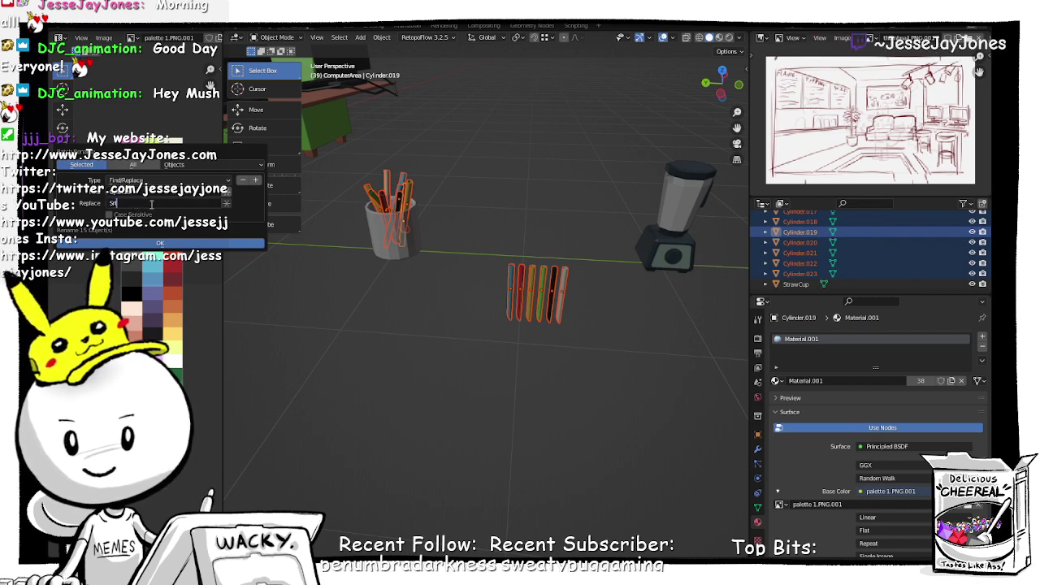
type("raw")
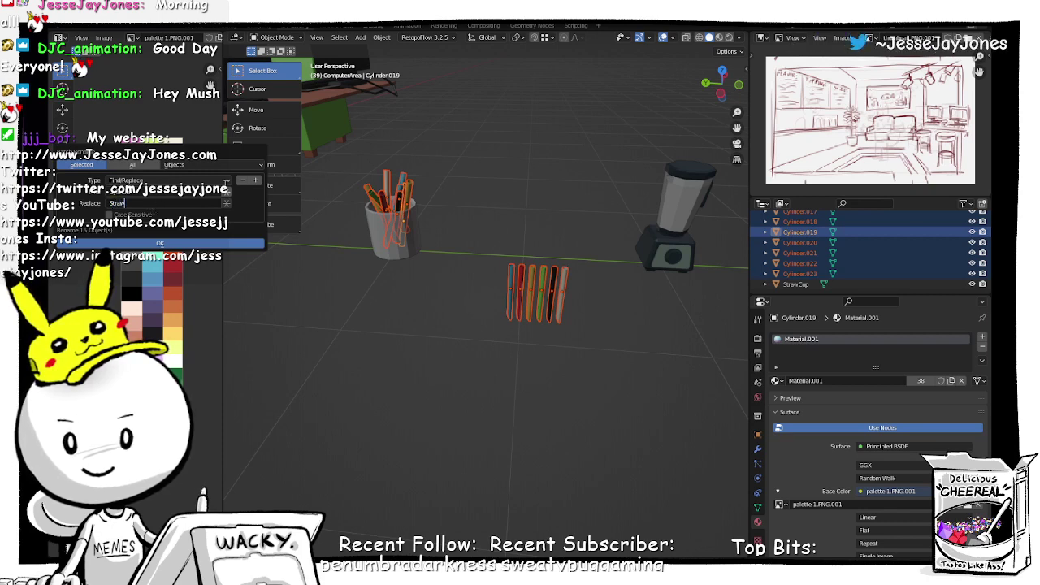
left_click(228, 183)
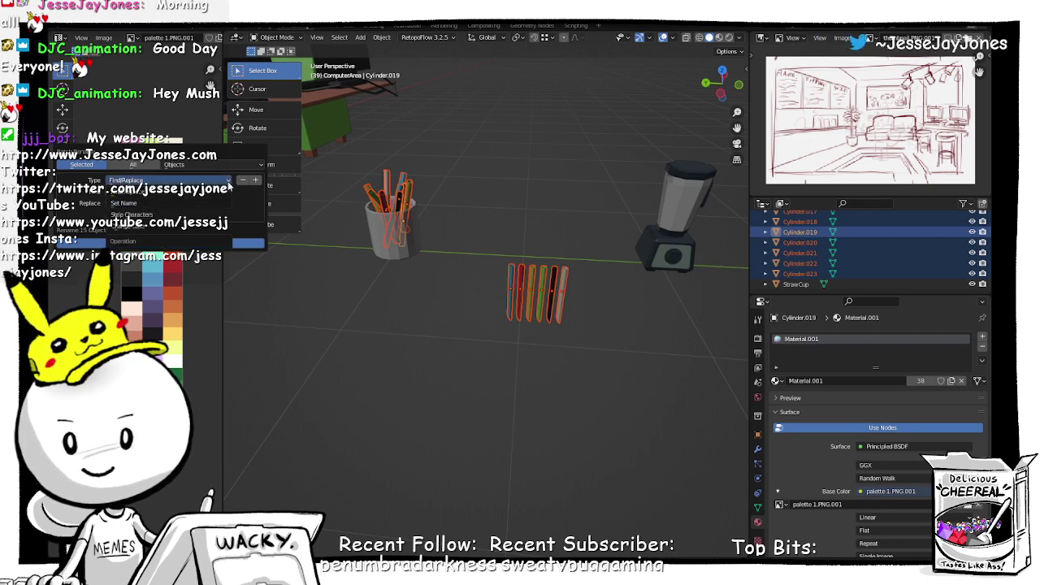
left_click(228, 183)
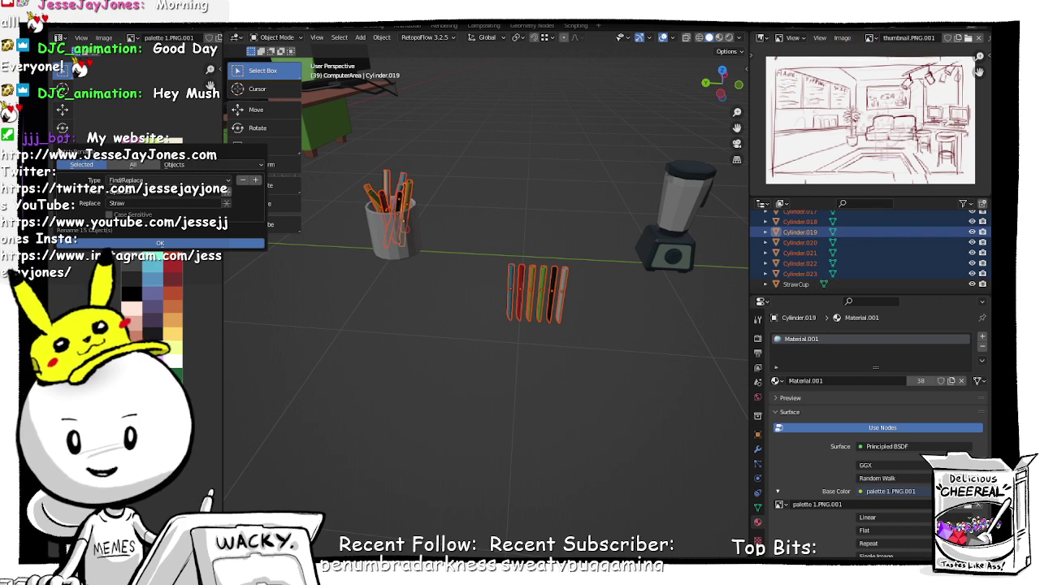
left_click_drag(165, 146, 466, 109)
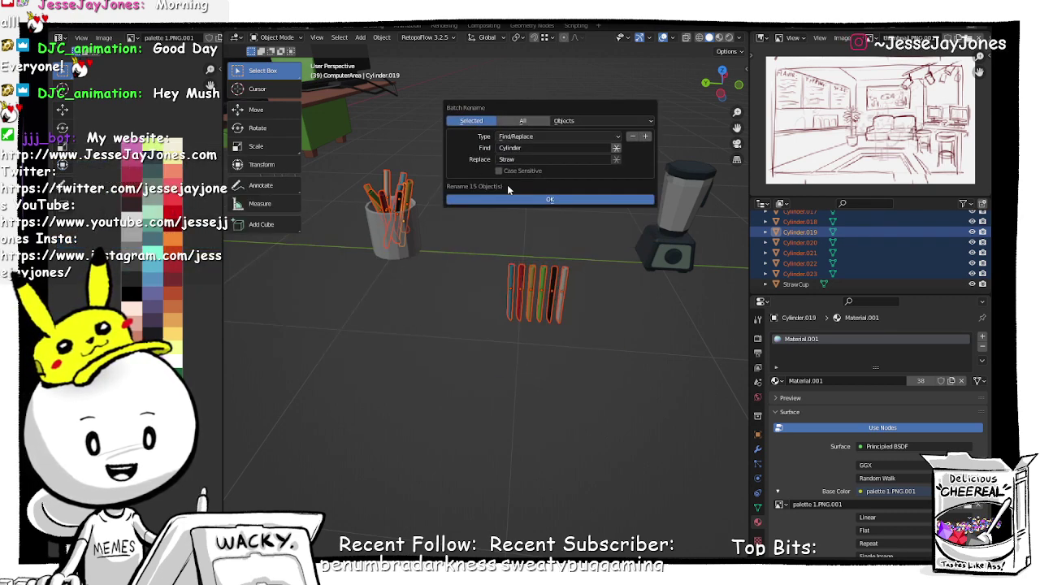
left_click(536, 199)
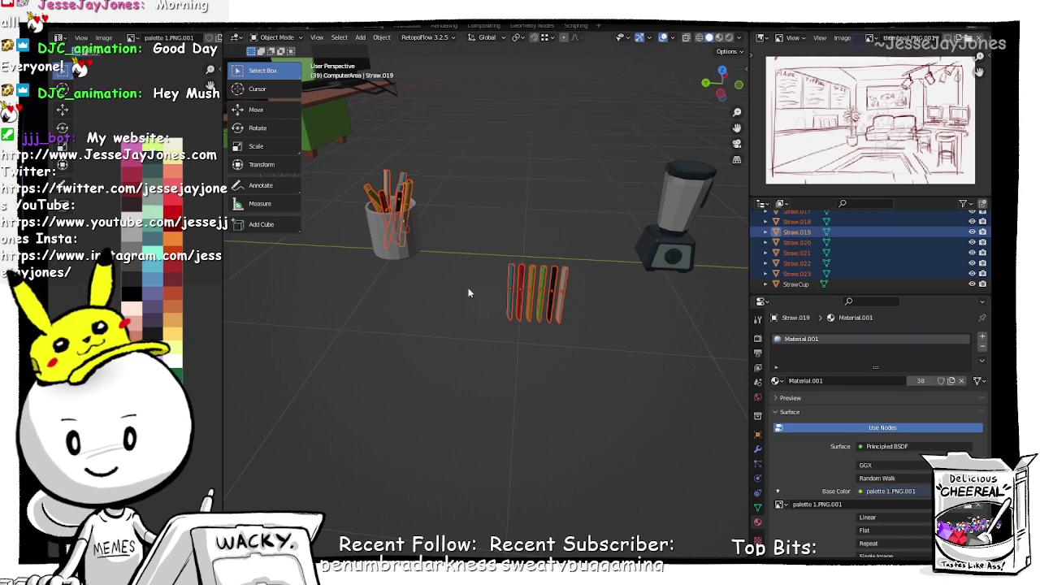
Step: Delete the row of loose straws lying beside the straw cup
left_click(800, 285)
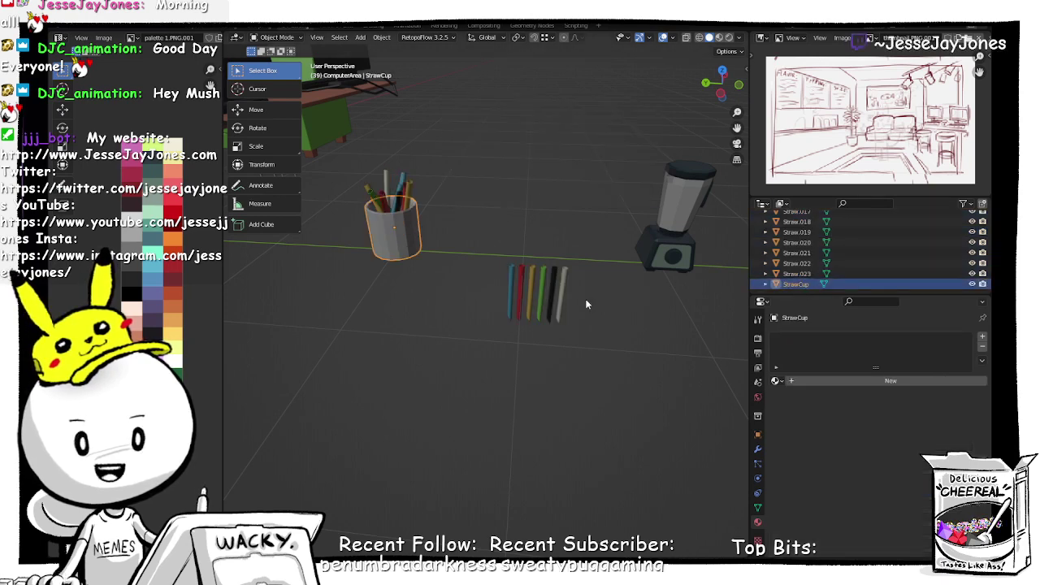
left_click(508, 283)
left_click_drag(488, 274, 588, 302)
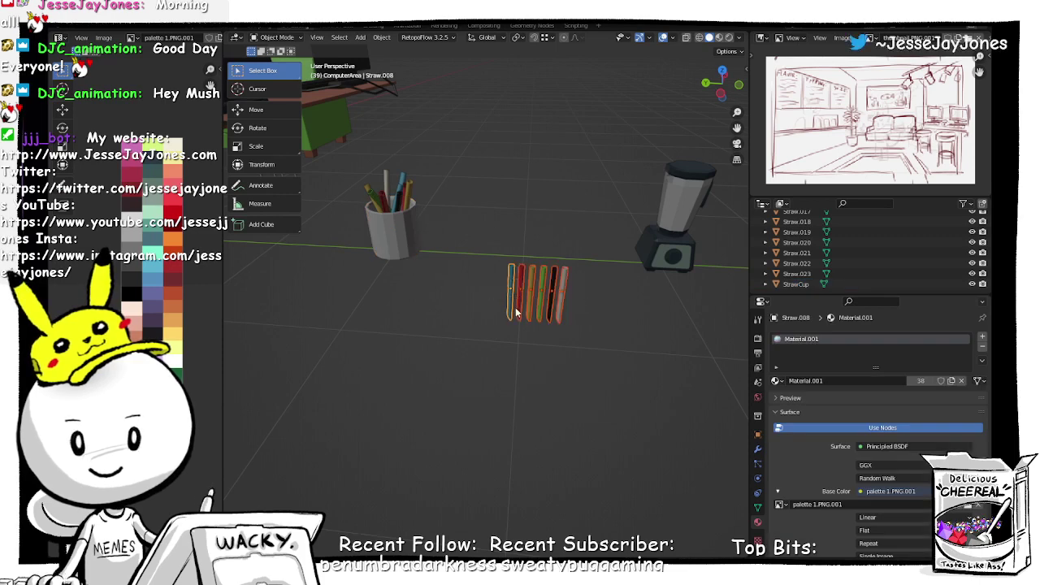
middle_click_drag(588, 302, 527, 307)
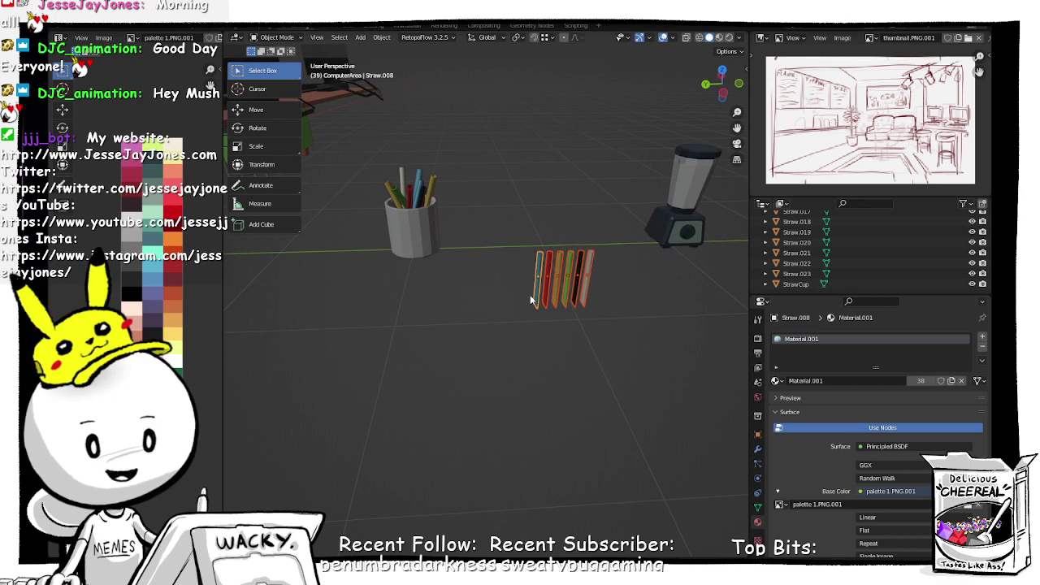
key("x")
left_click(530, 294)
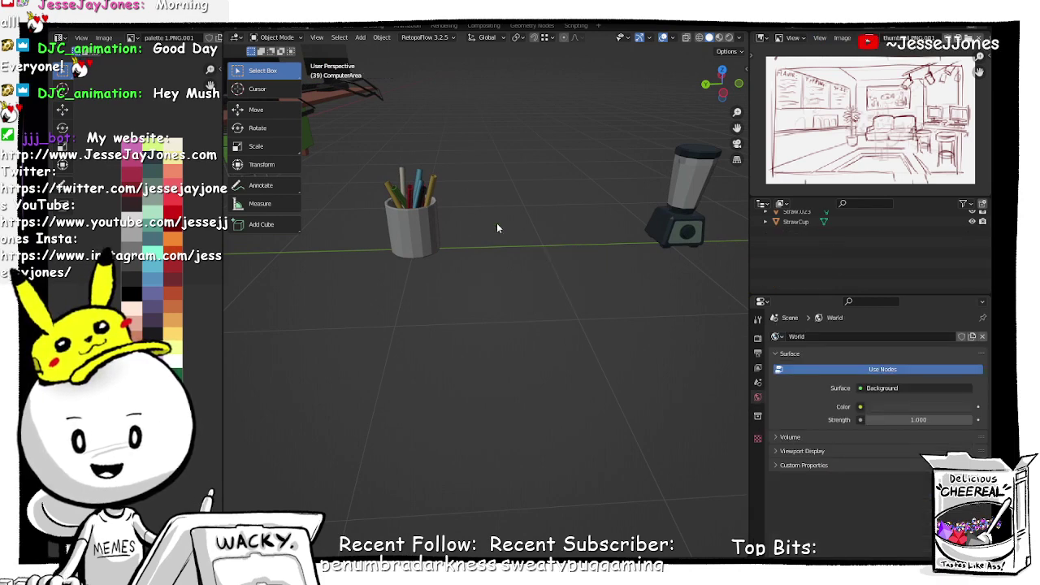
Step: Select the straw cup together with all the straws standing in it
middle_click_drag(498, 228, 504, 228)
mouse_move(398, 202)
left_mouse_down()
mouse_move(534, 328)
mouse_move(512, 317)
left_mouse_up()
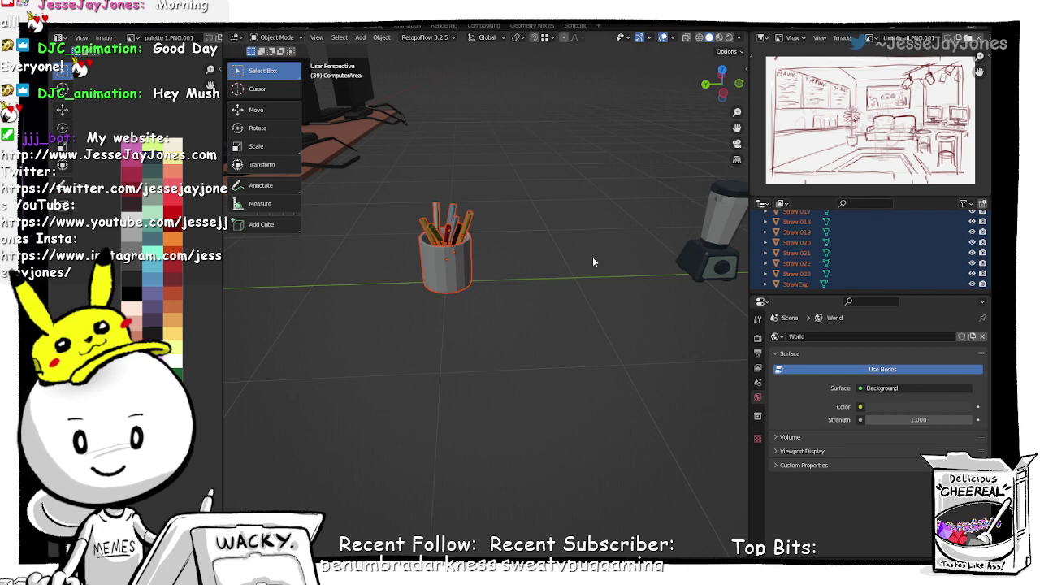
left_click_drag(408, 203, 505, 298)
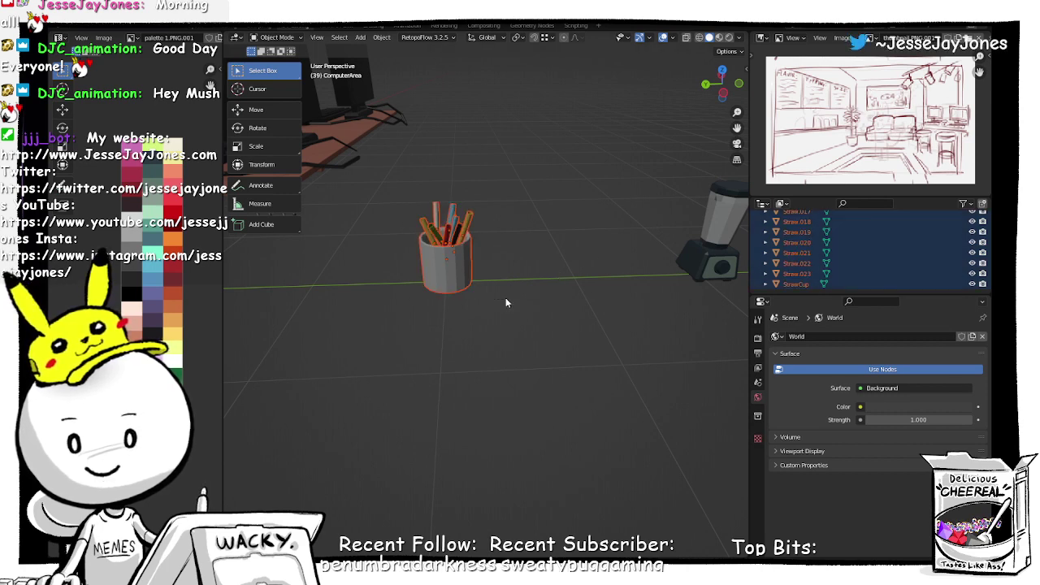
key("alt+p")
left_click(607, 309)
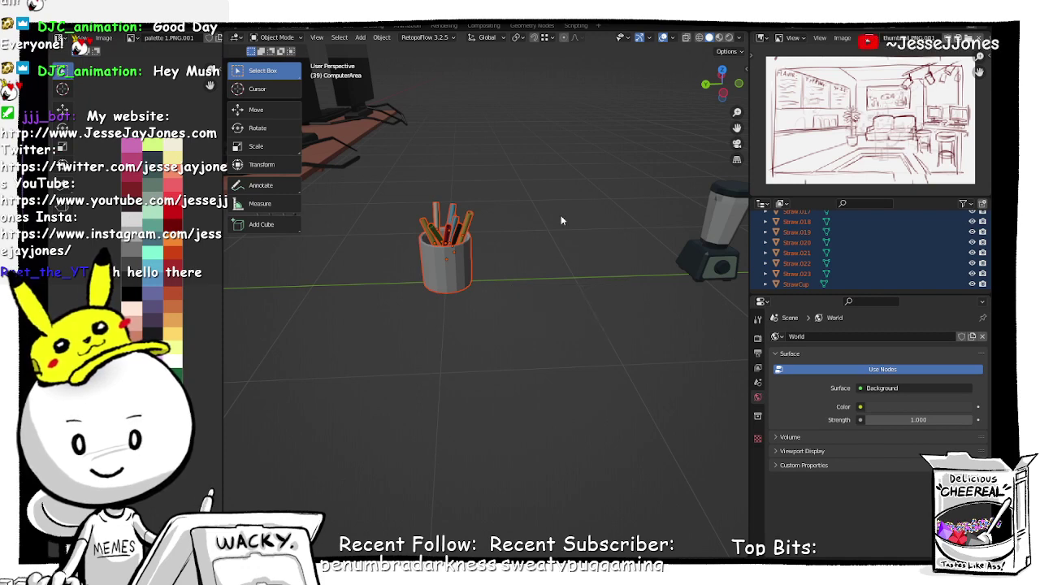
left_click(498, 259)
left_click_drag(375, 181, 527, 307)
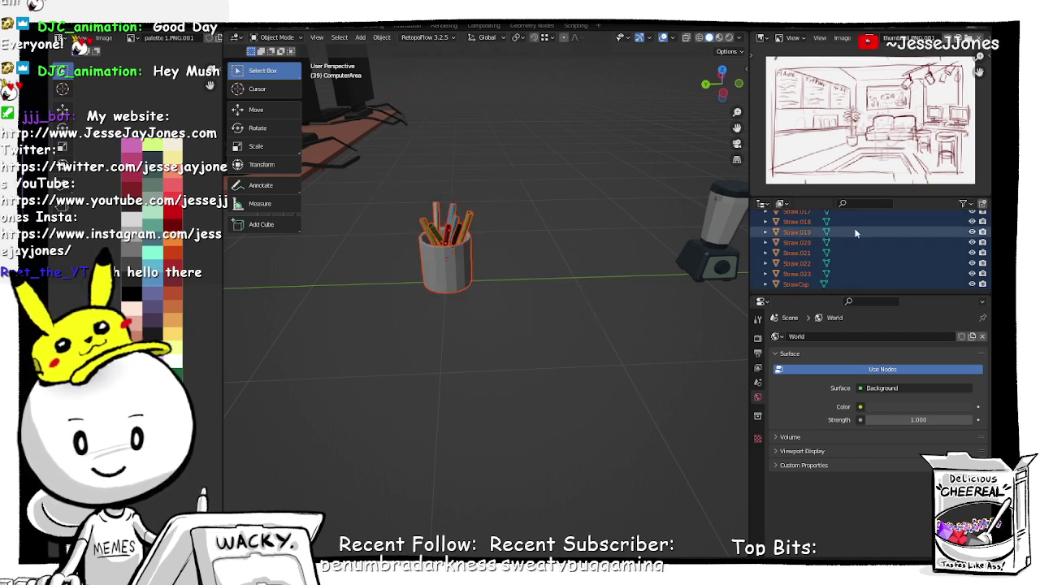
Step: Move the selected straw cup and its straws into a new collection named StrawCup
scroll(855, 228, "up", 3)
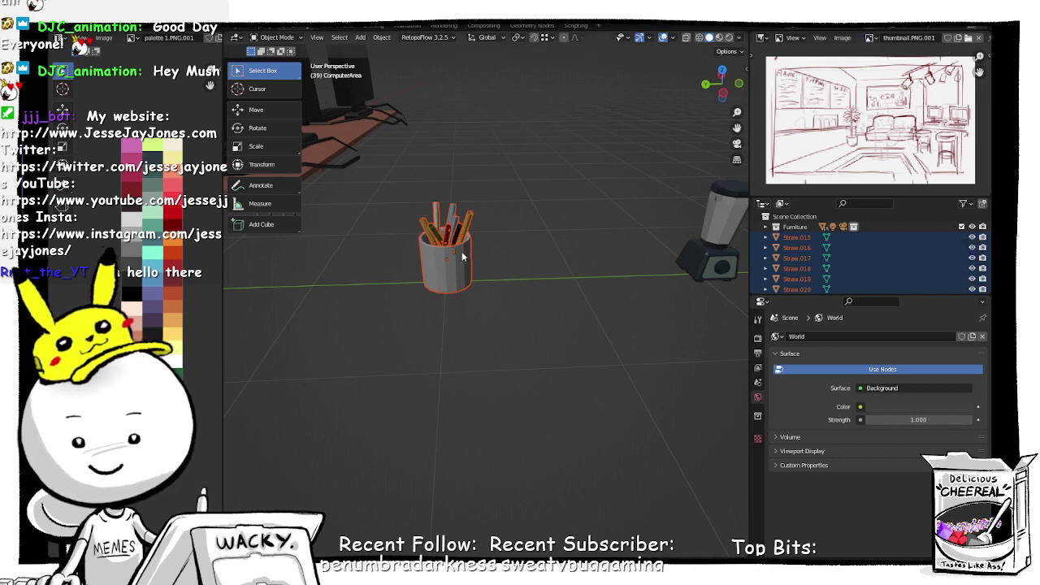
middle_click_drag(437, 282, 441, 259)
scroll(450, 291, "up", 2)
left_click(380, 39)
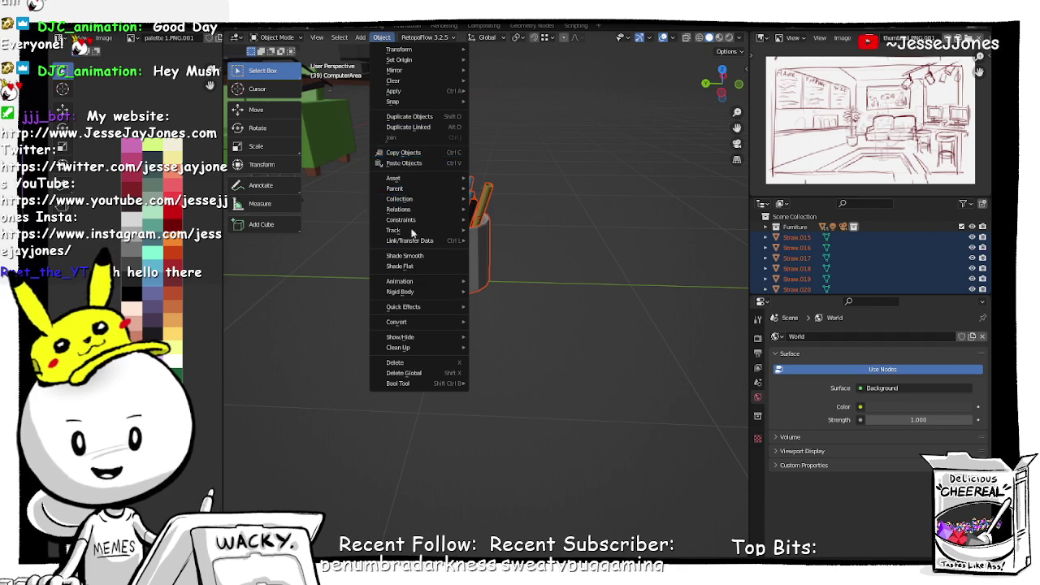
mouse_move(411, 190)
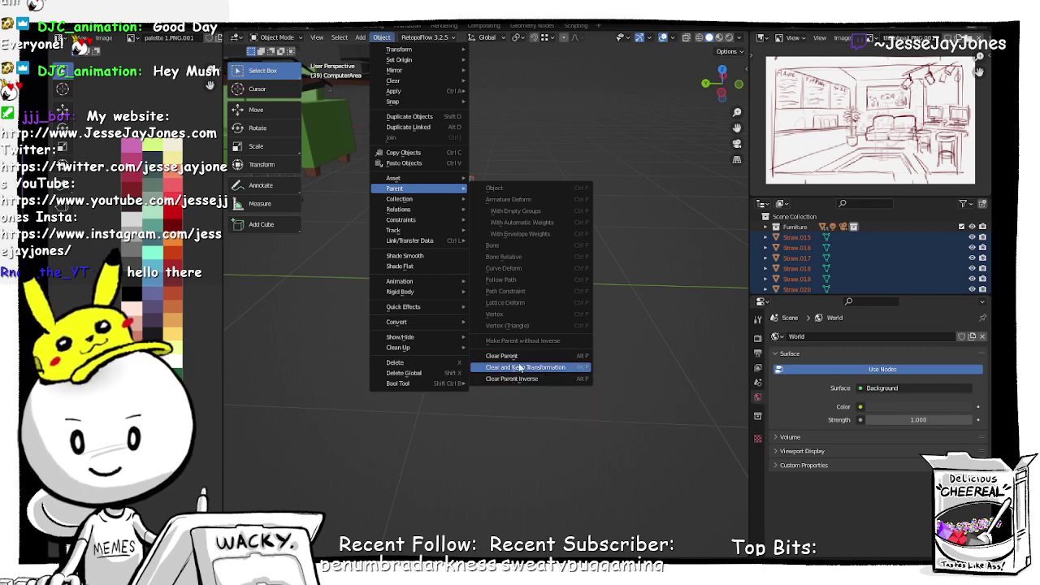
mouse_move(427, 341)
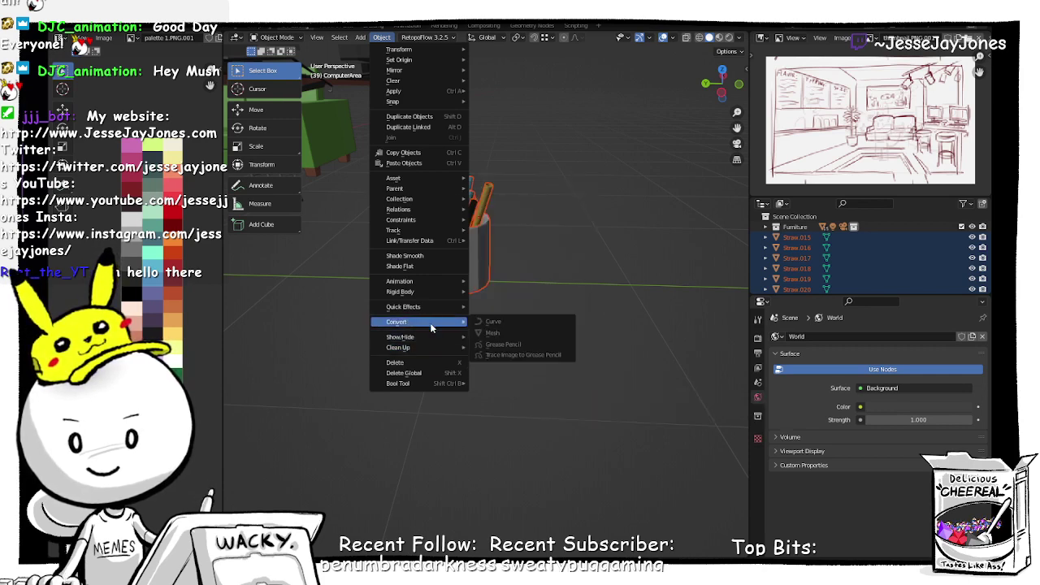
mouse_move(427, 309)
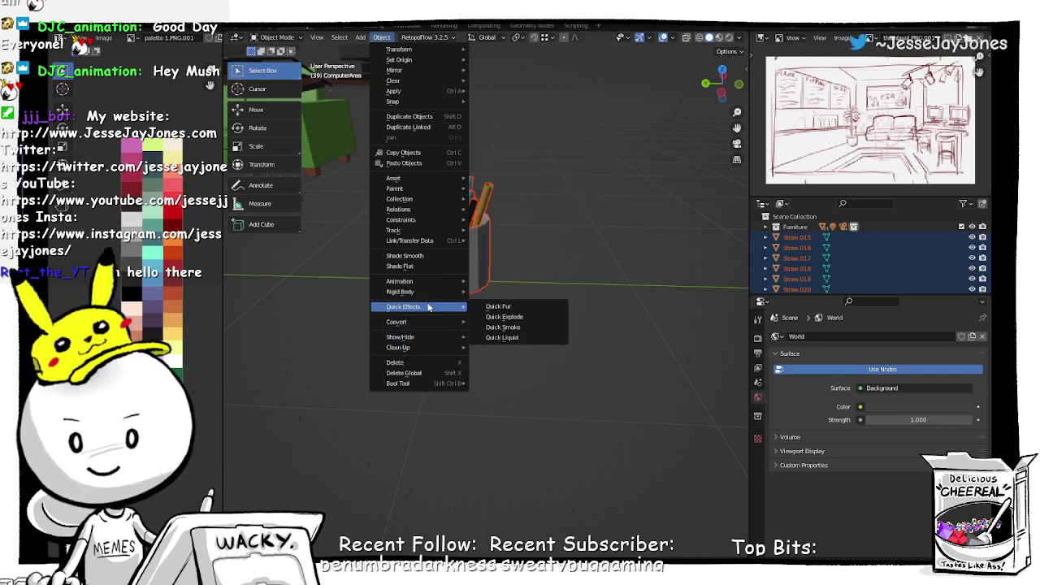
mouse_move(436, 285)
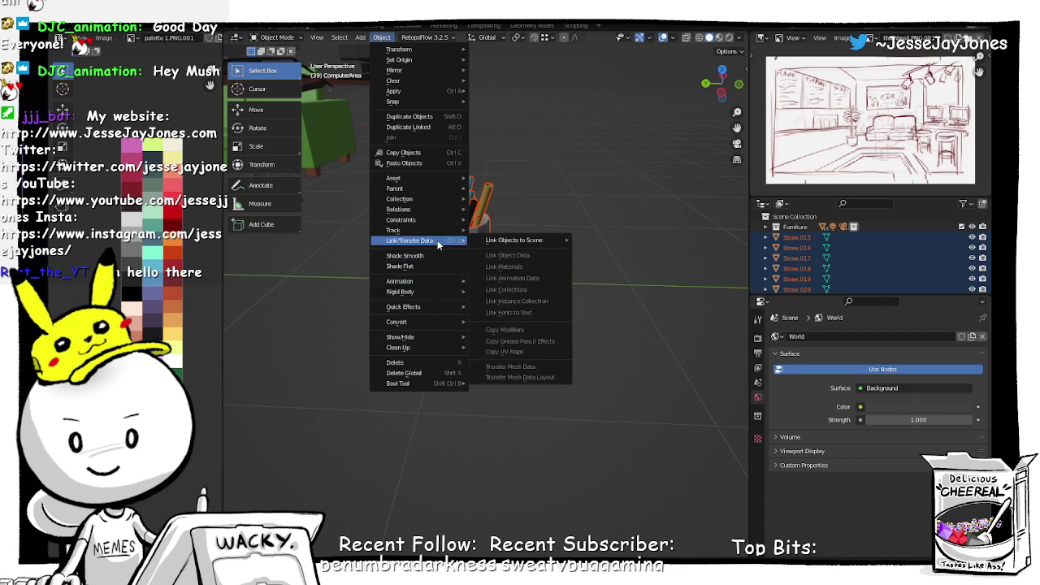
mouse_move(430, 219)
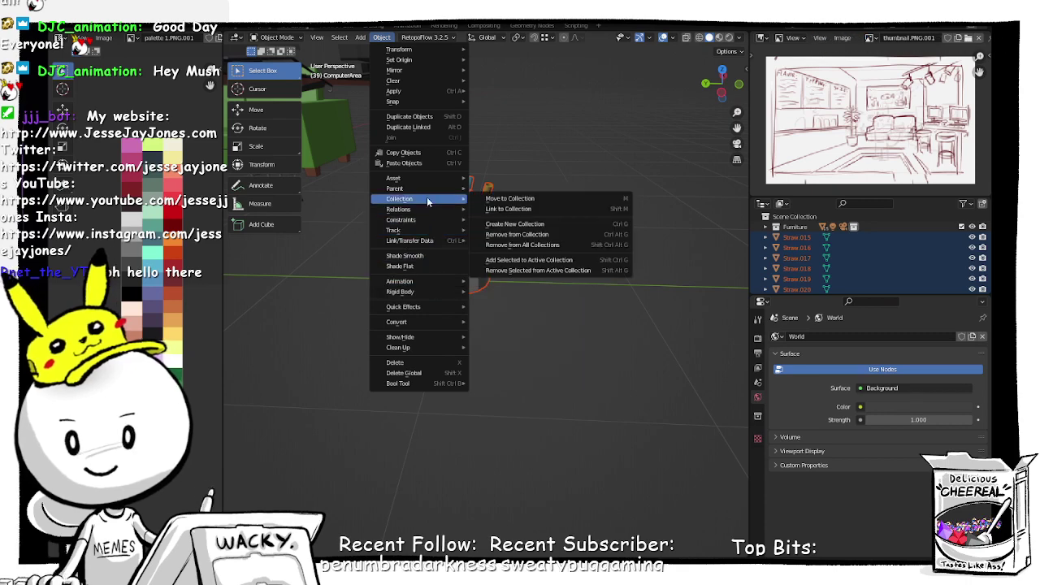
left_click(510, 198)
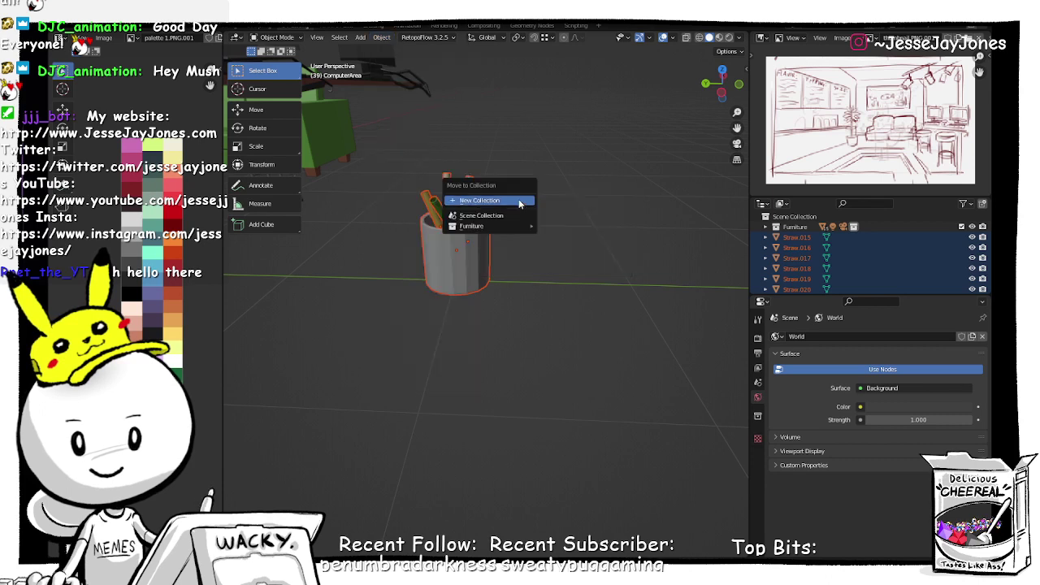
left_click(520, 201)
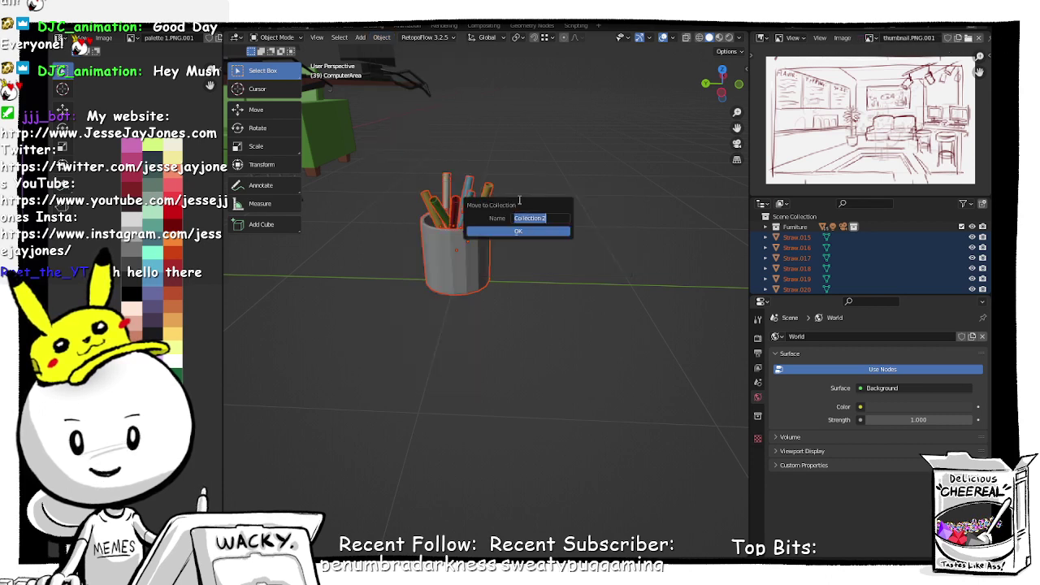
type("Stra")
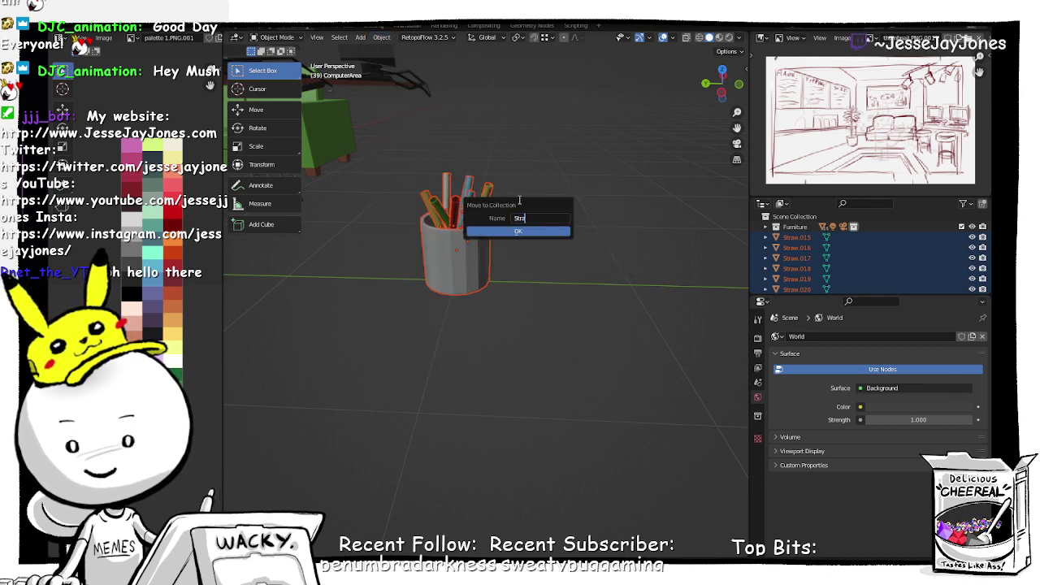
type("wCup")
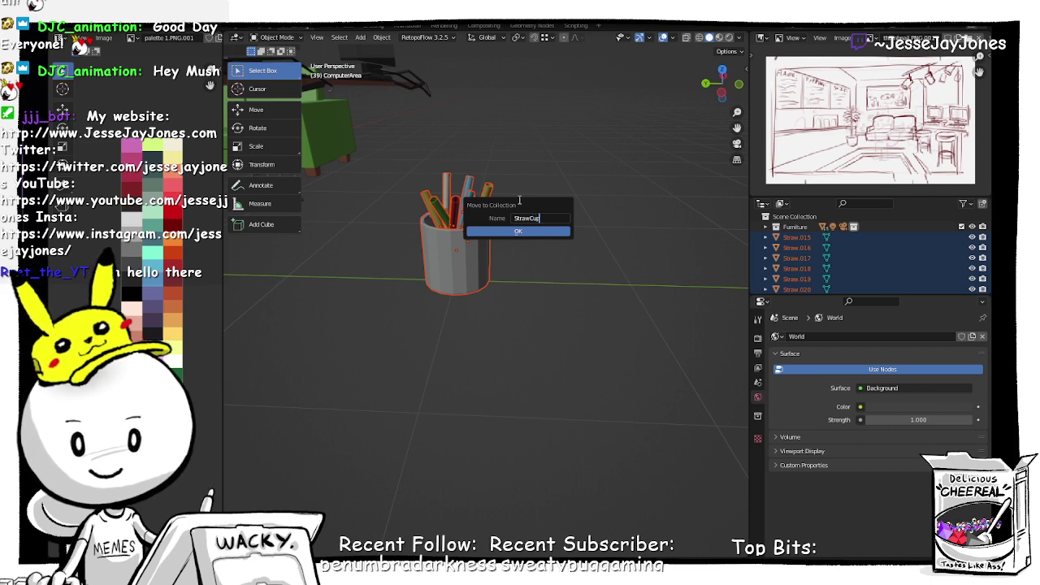
left_click(521, 227)
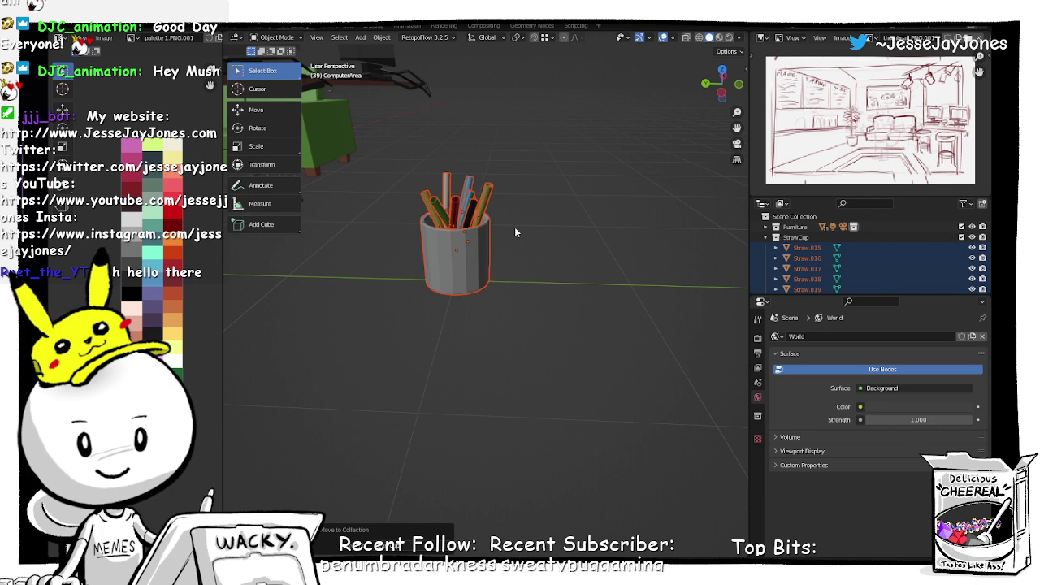
Step: Collapse the StrawCup collection and nest it inside the Furniture collection
left_click(765, 237)
left_click_drag(786, 240, 789, 228)
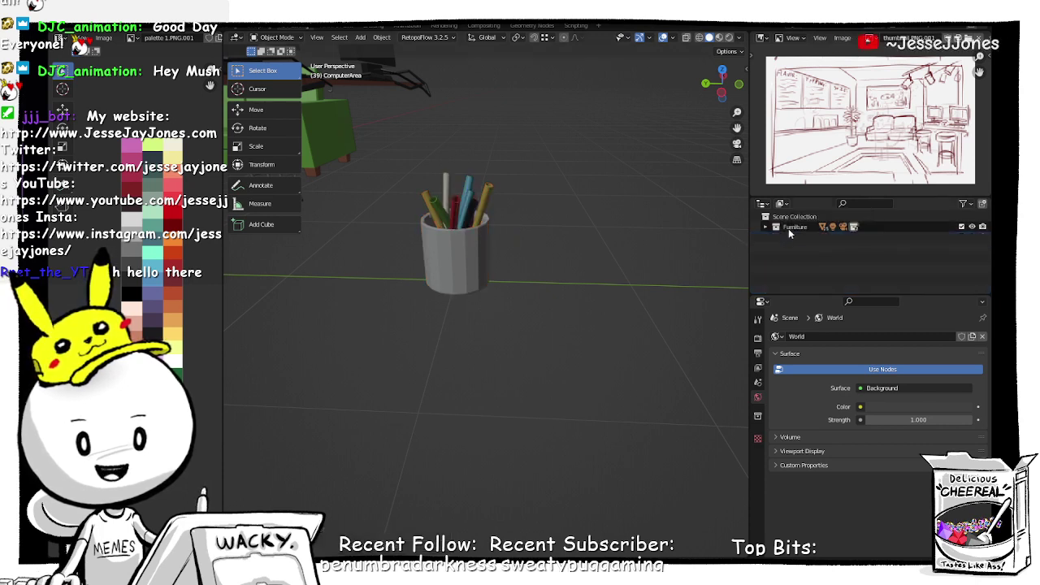
left_click(791, 228)
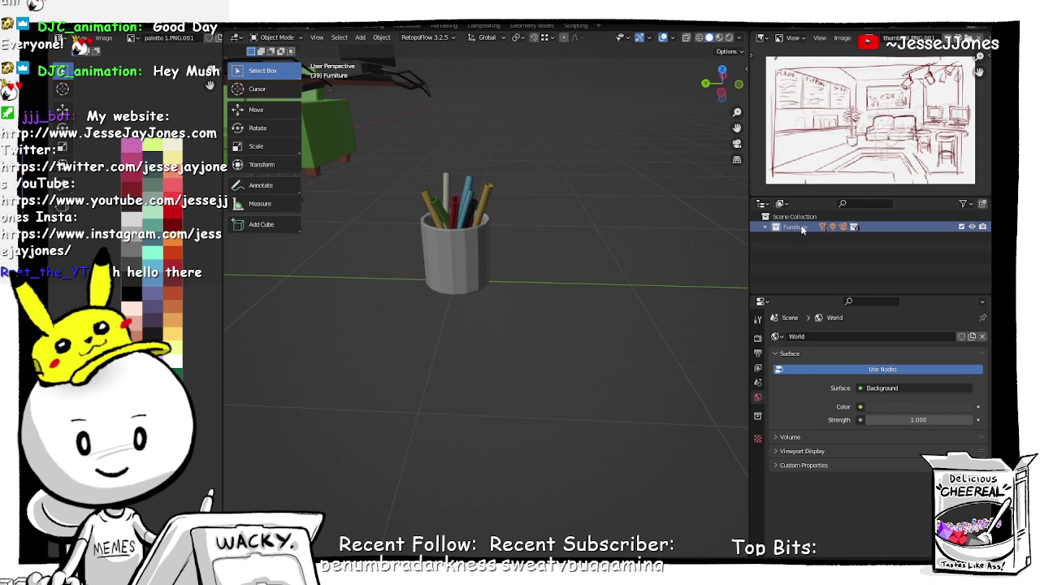
Step: Expand the Furniture collection and toggle its visibility off and on to check which objects it contains
left_click(972, 227)
scroll(389, 238, "down", 6)
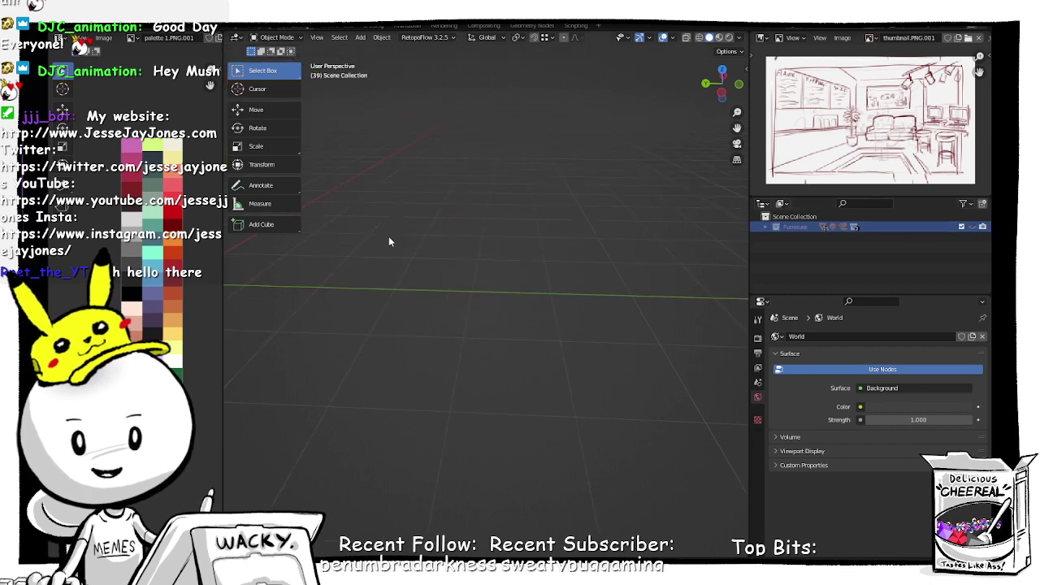
left_click(764, 230)
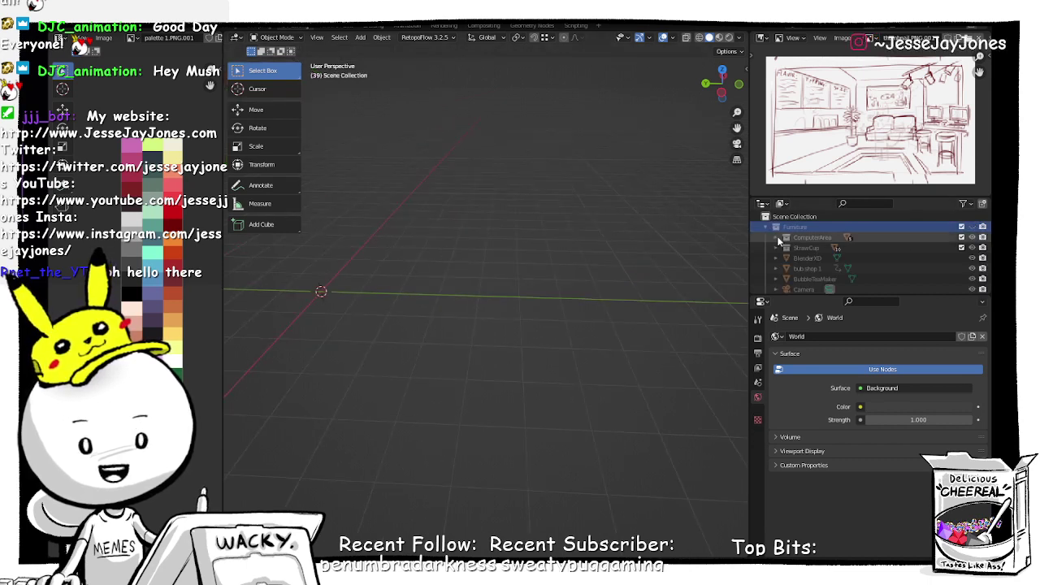
scroll(800, 256, "down", 1)
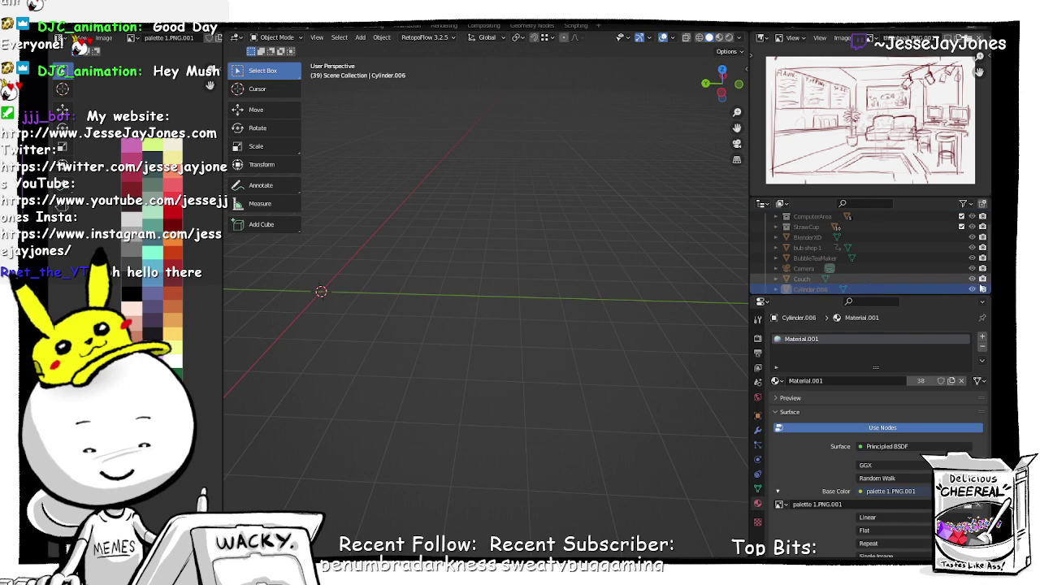
scroll(935, 243, "up", 2)
left_click(972, 229)
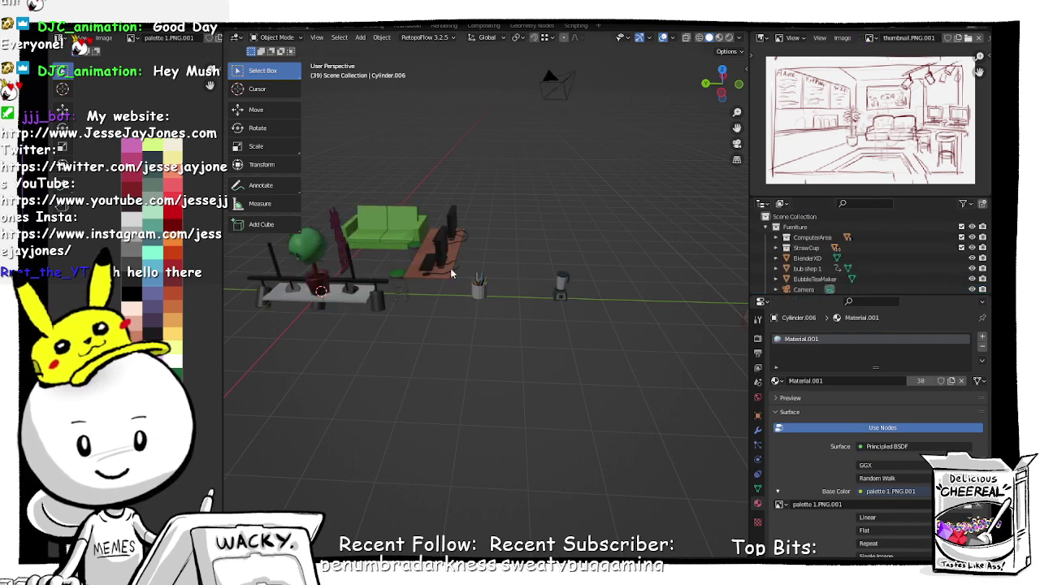
Step: Select the horse character and inspect it among the surrounding furniture
middle_click_drag(391, 269, 500, 270, "shift")
left_click(443, 244)
middle_click_drag(445, 250, 505, 310)
scroll(484, 285, "up", 4)
scroll(876, 280, "down", 5)
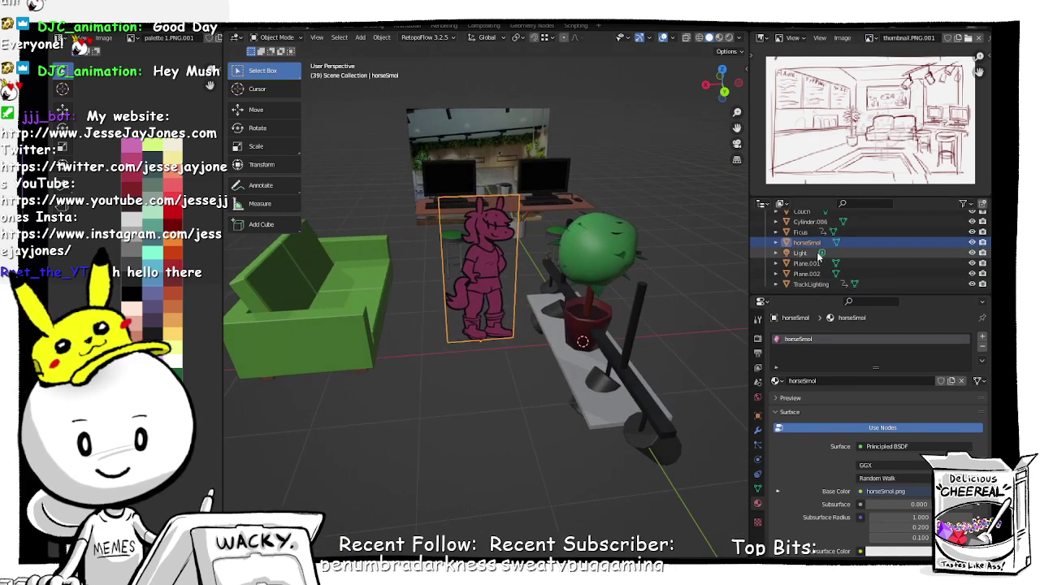
Step: Select Cylinder.006, frame it to check for visible geometry, and delete it from the Furniture collection
left_click(811, 223)
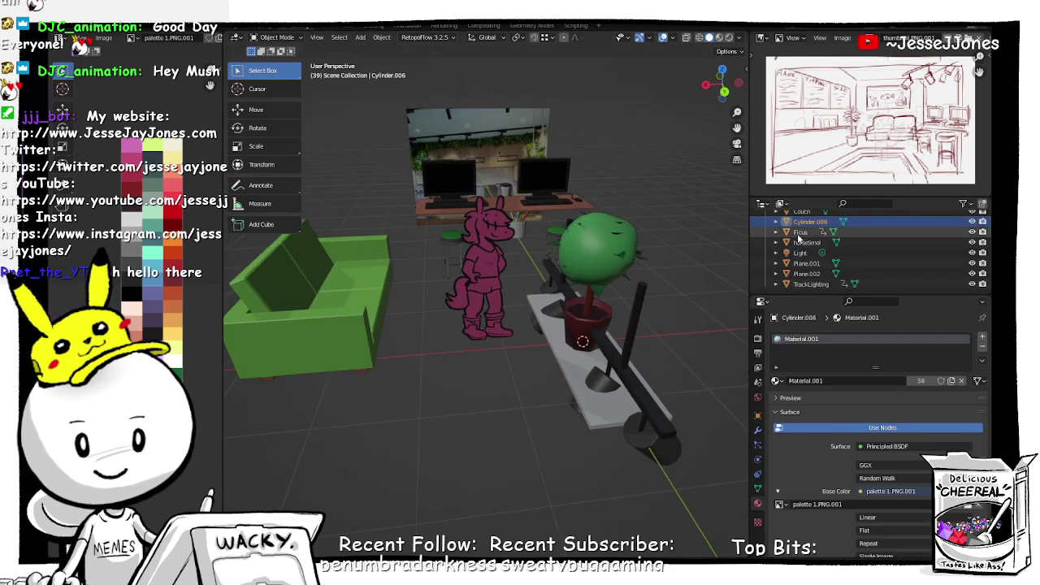
middle_click_drag(607, 286, 583, 291)
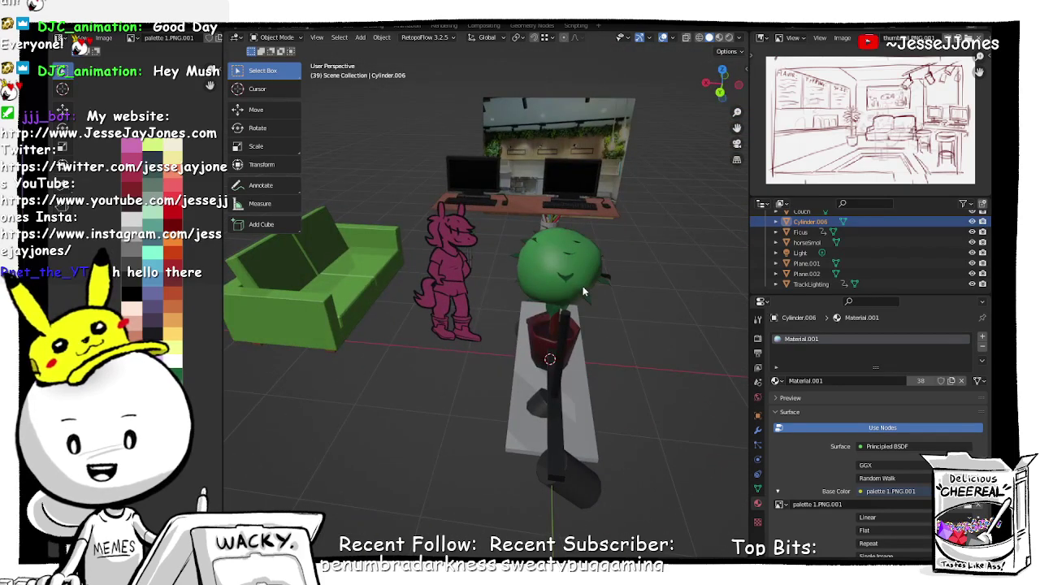
key("f")
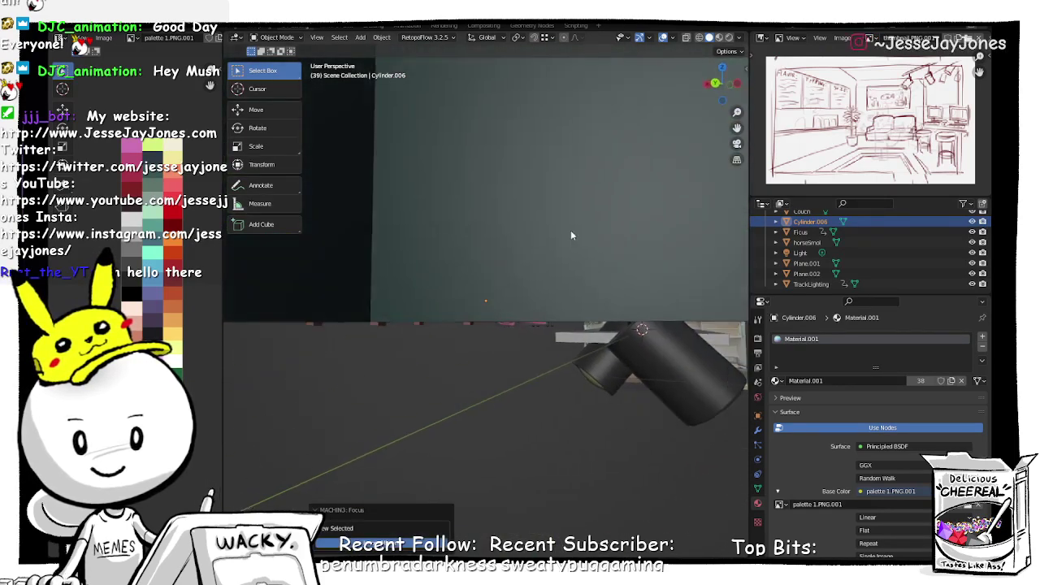
middle_click_drag(571, 234, 549, 296)
scroll(596, 292, "down", 8)
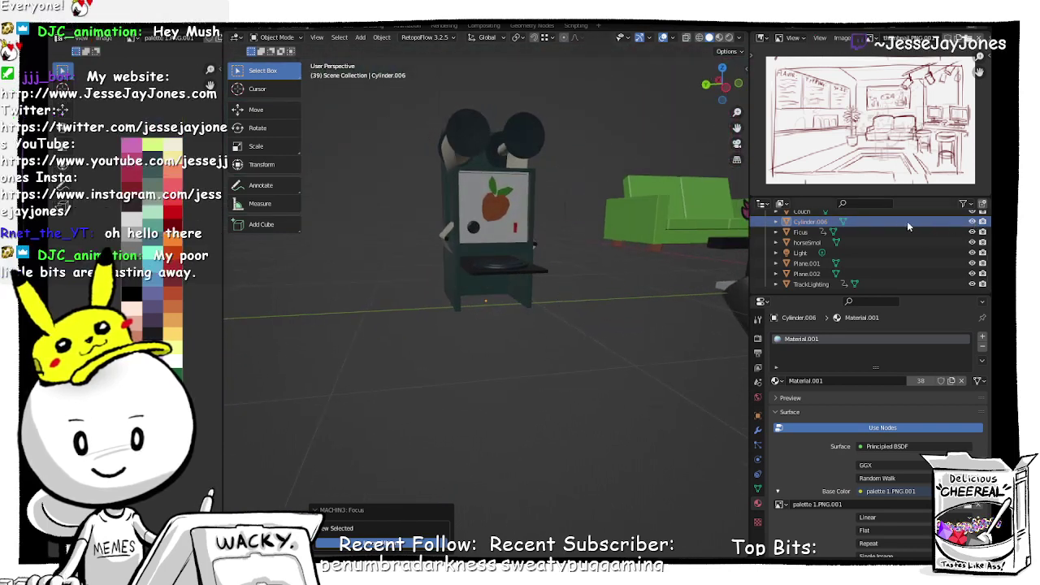
key("Delete")
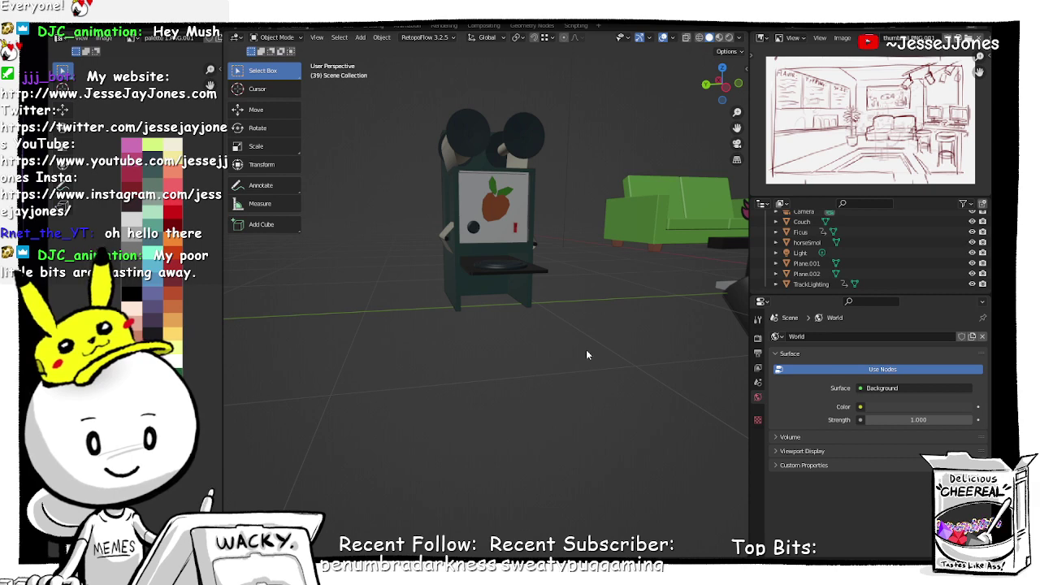
Step: Select Plane.001, frame it to check for visible geometry, and delete it from the Furniture collection
left_click(808, 263)
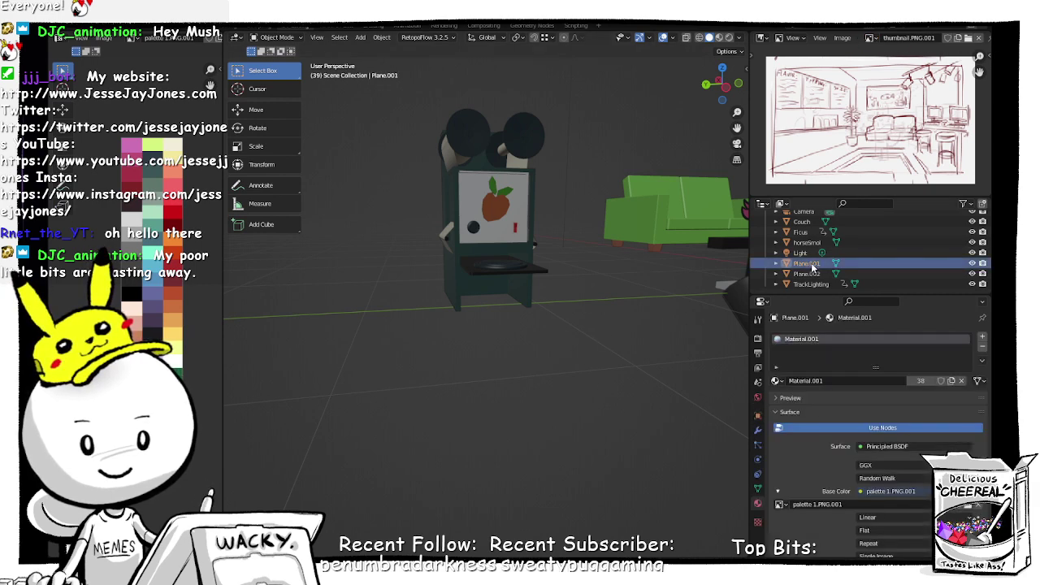
key("f")
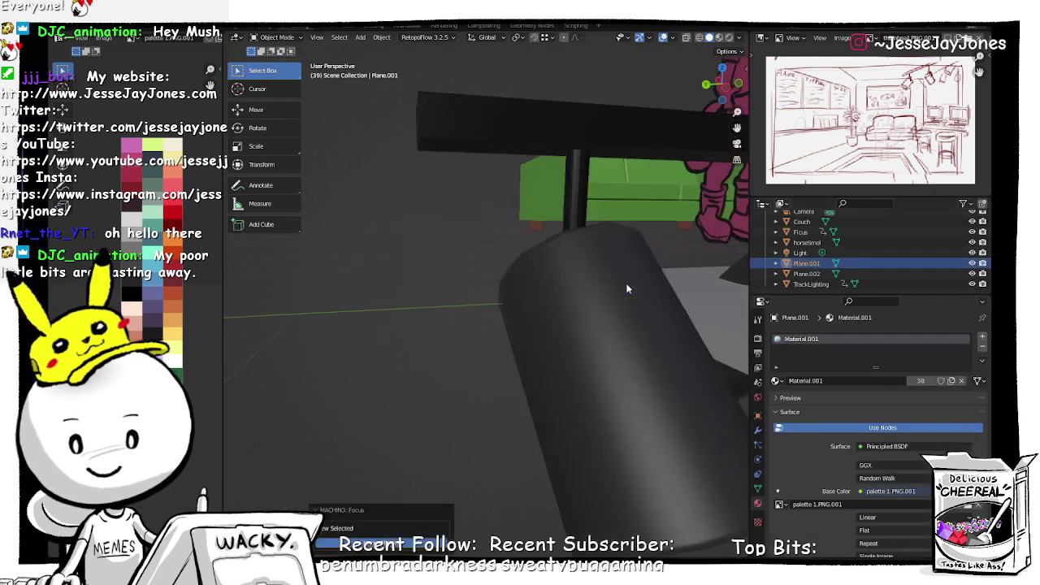
scroll(572, 272, "down", 11)
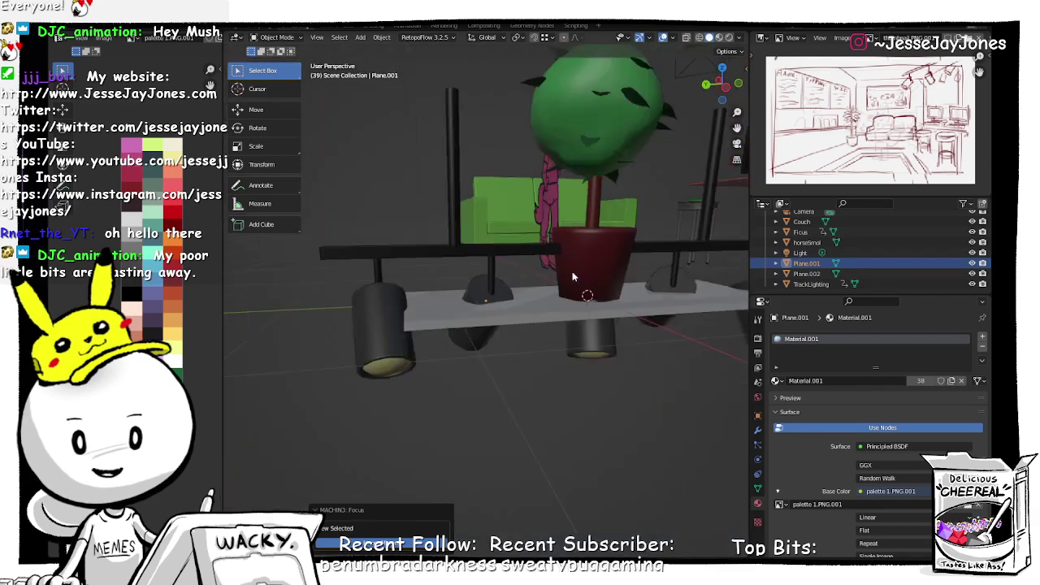
middle_click_drag(576, 290, 571, 301)
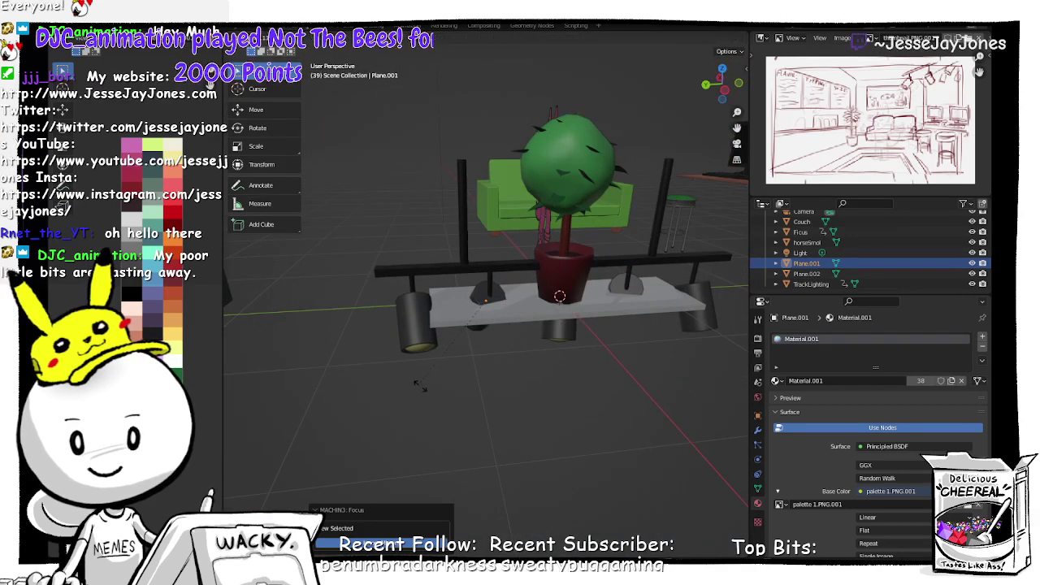
key("ctrl+z")
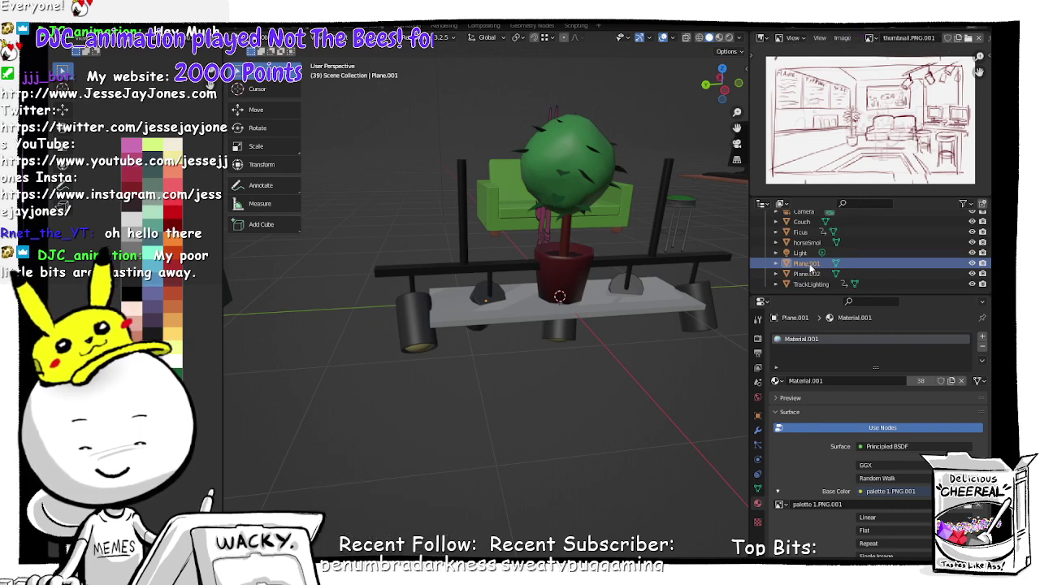
key("Delete")
Step: Delete the Light and the Camera from the Furniture collection
left_click(805, 264)
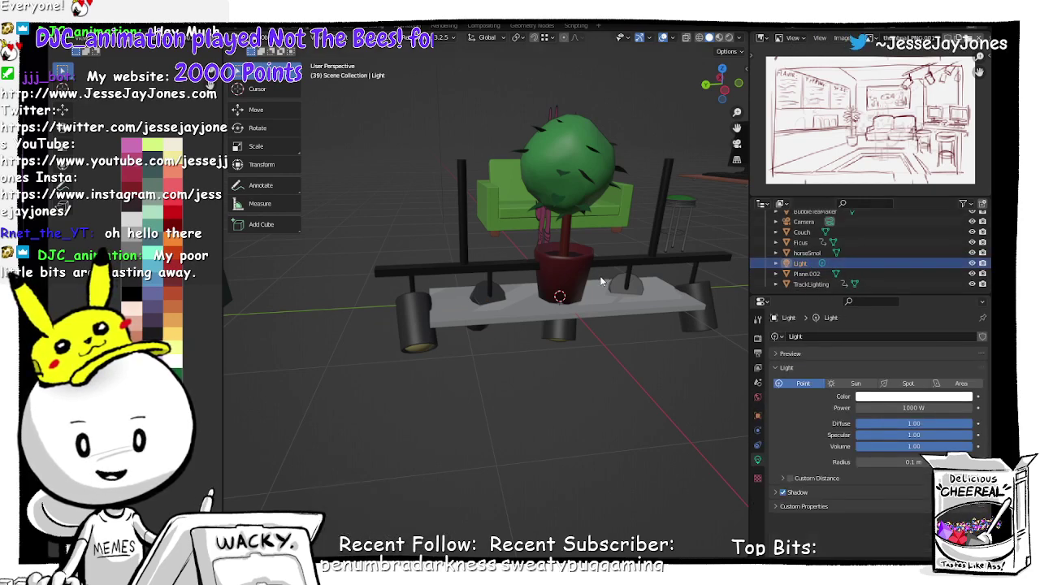
scroll(491, 262, "down", 5)
key("x")
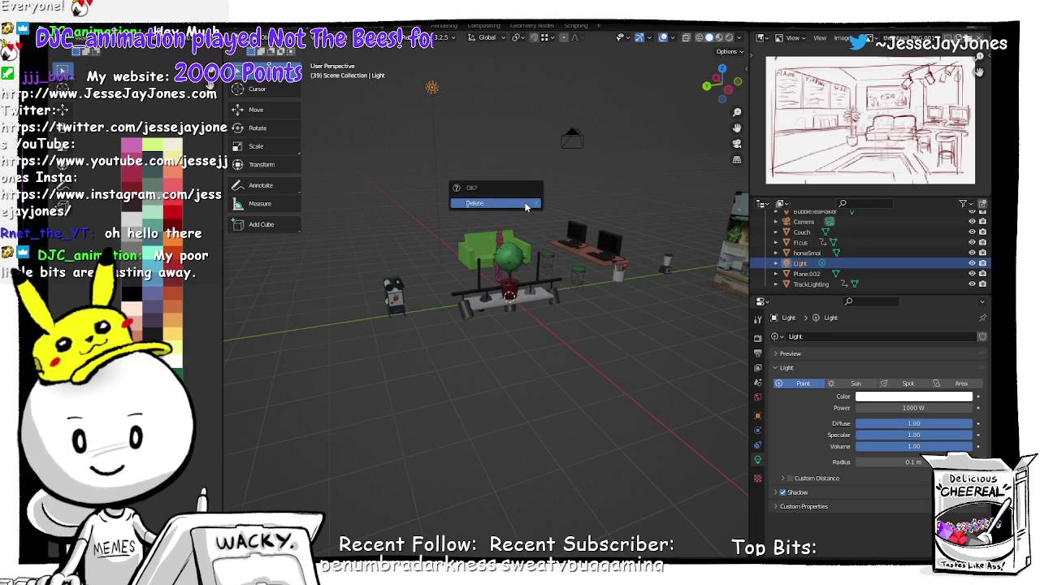
left_click(528, 208)
scroll(805, 260, "up", 2)
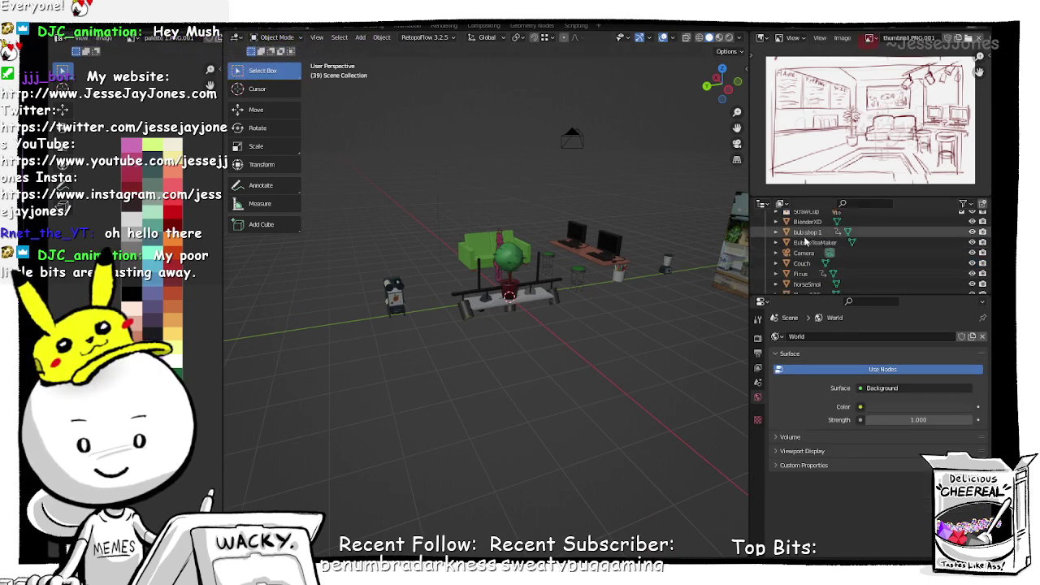
left_click(803, 253)
key("x")
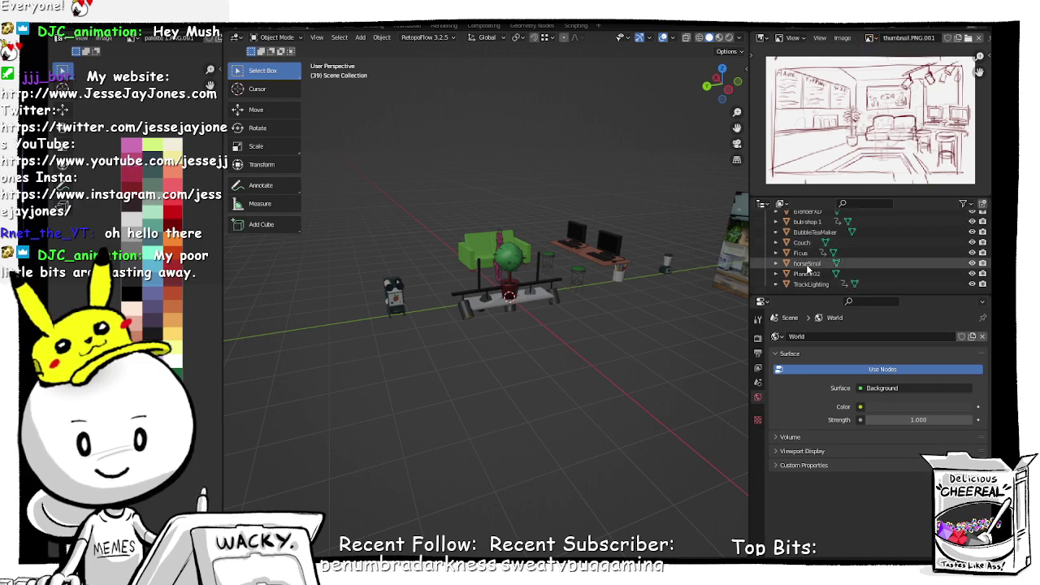
Step: Select Plane.002 in the Furniture collection, frame it to inspect the flat slab, and delete it
scroll(810, 283, "down", 1)
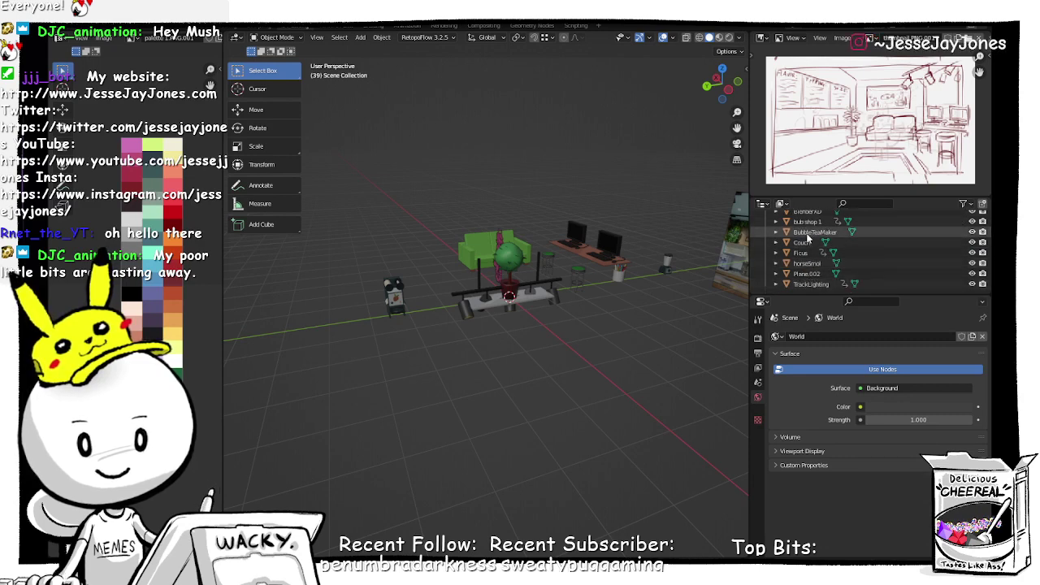
left_click(807, 275)
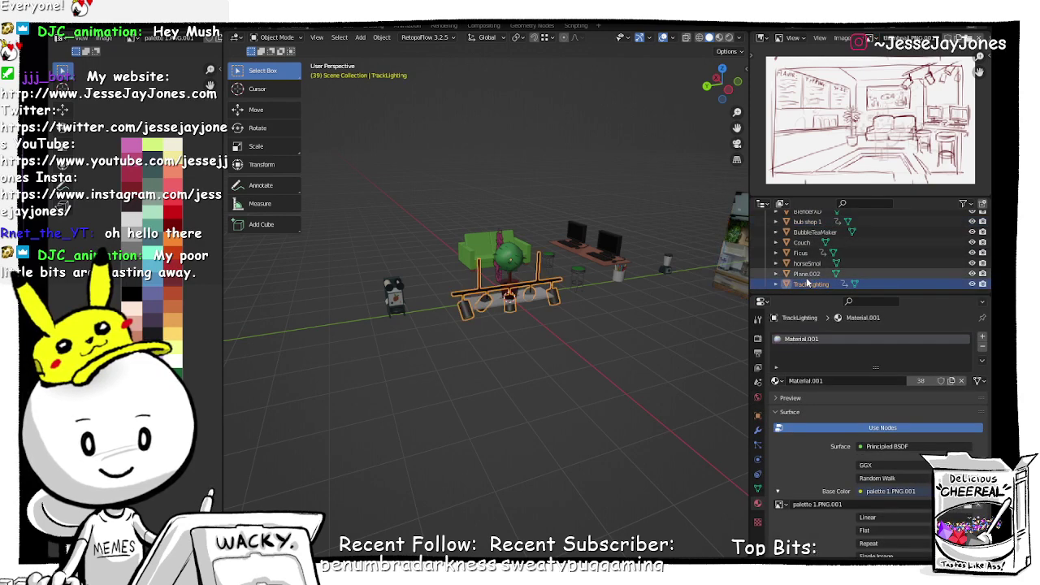
key("f")
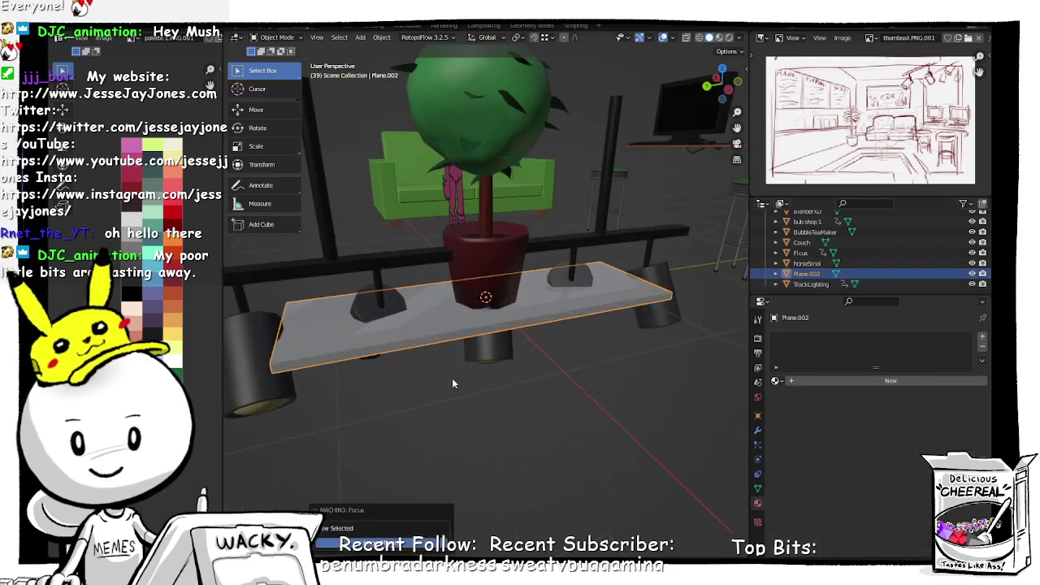
middle_click_drag(451, 350, 508, 383)
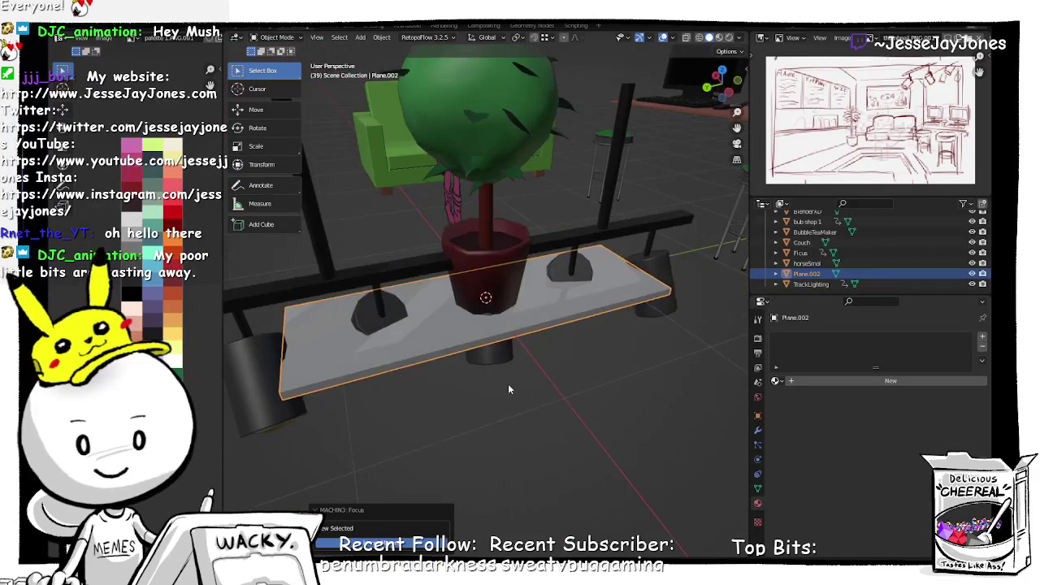
key("x")
left_click(535, 351)
scroll(600, 341, "down", 5)
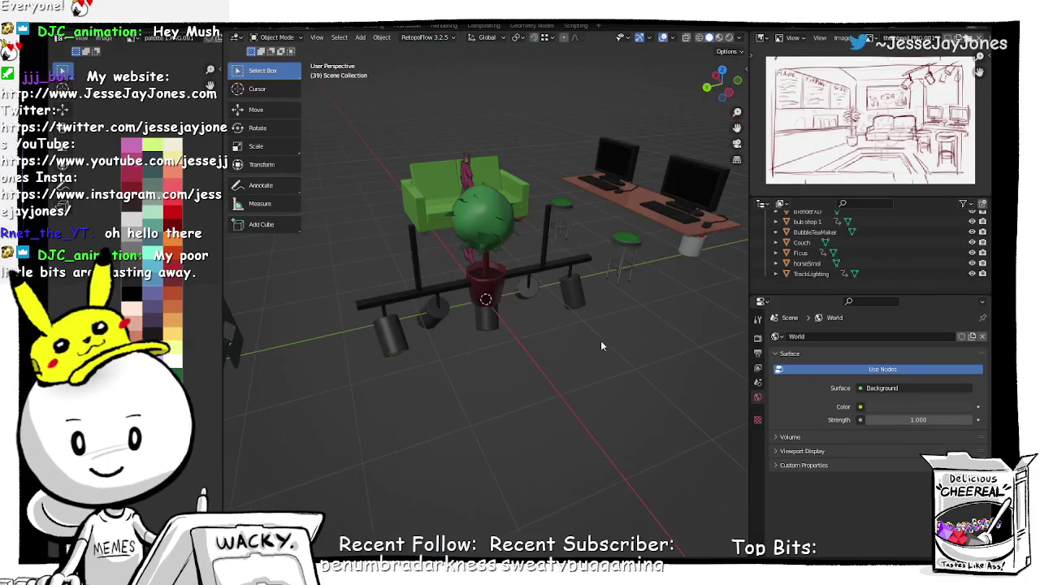
Step: Select the horseSmol character and move it into a new collection named REF
scroll(812, 269, "up", 1)
left_click(813, 275)
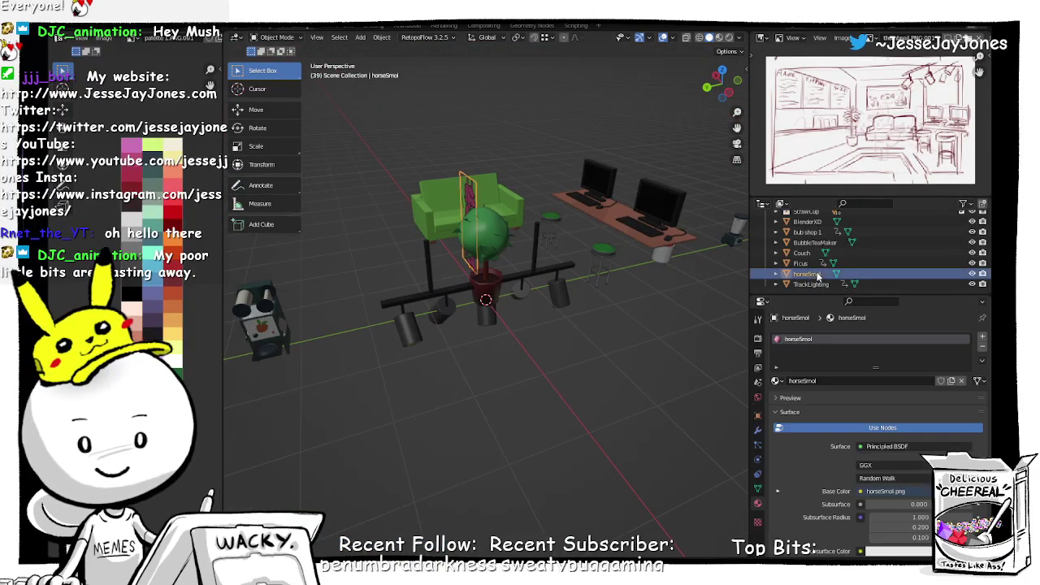
middle_click_drag(400, 337, 488, 325)
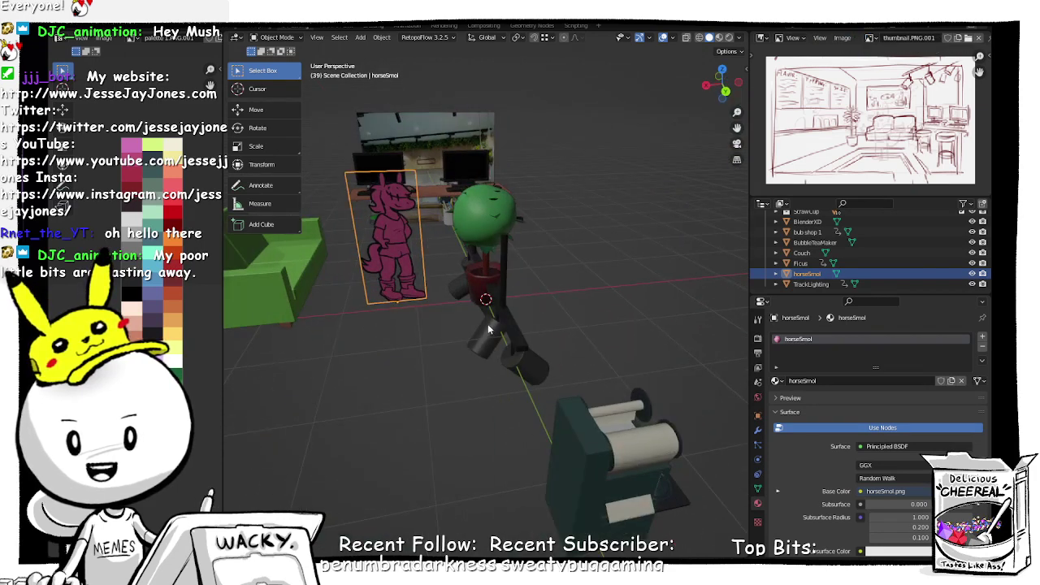
key("m")
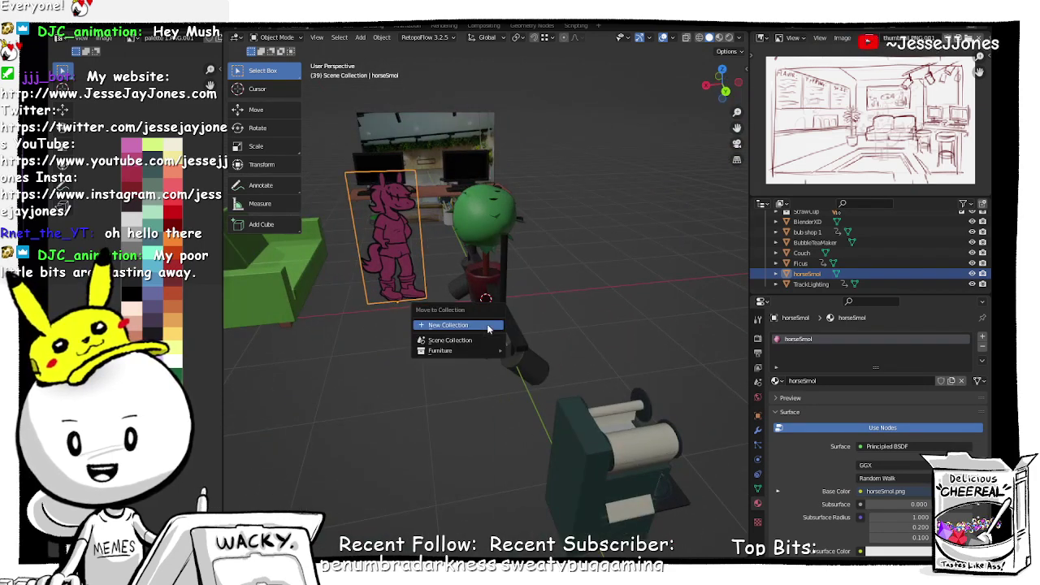
left_click(488, 326)
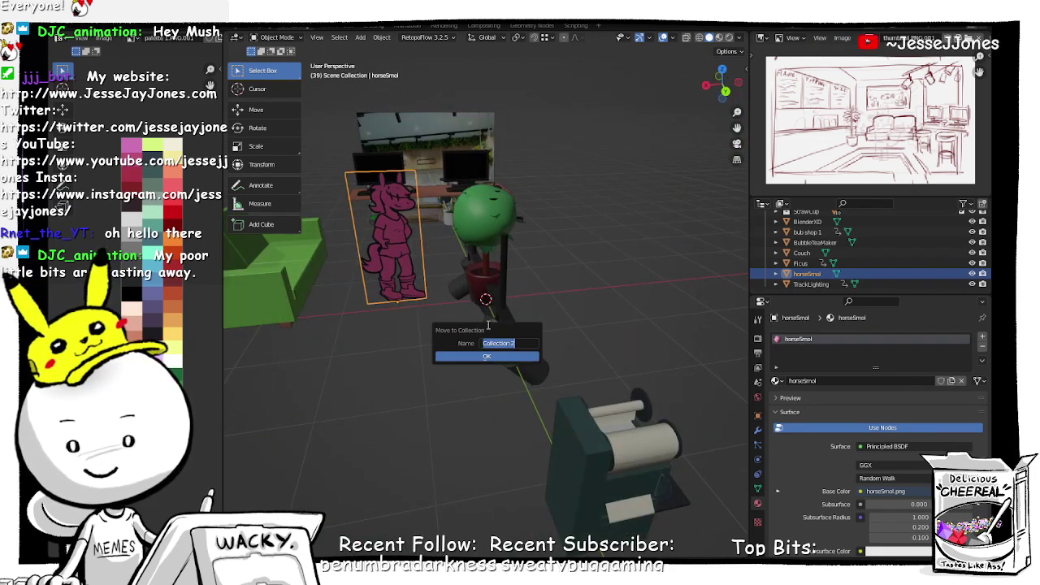
type("REF")
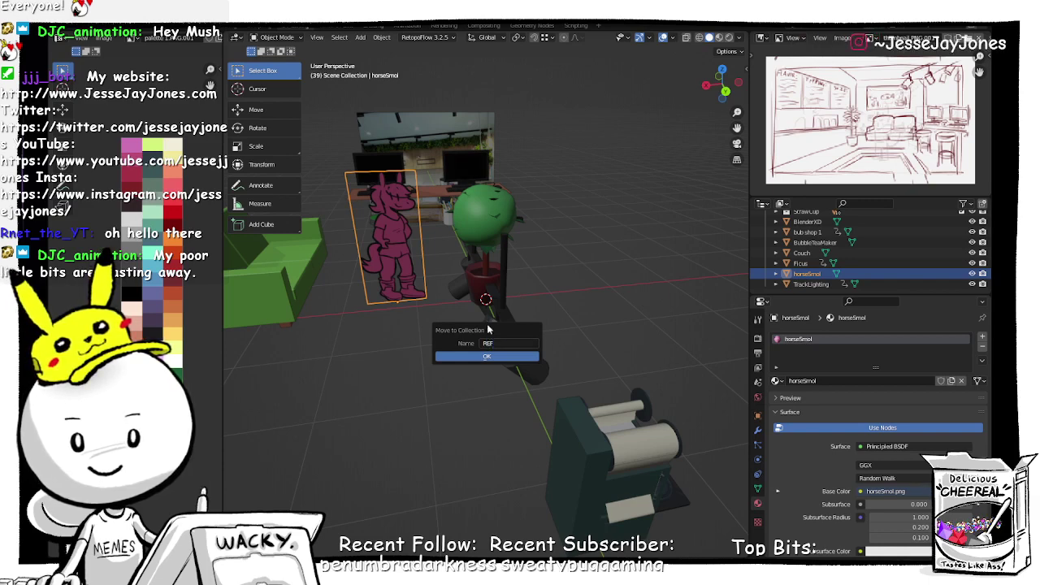
left_click(486, 355)
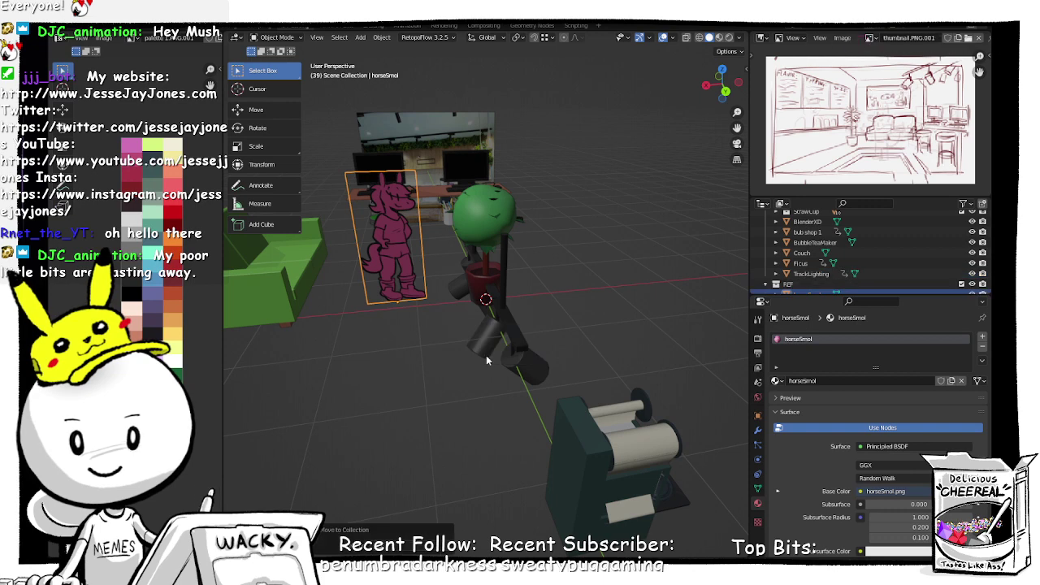
Step: Move the bub shop 1 reference image into the REF collection and deselect it
left_click(434, 137)
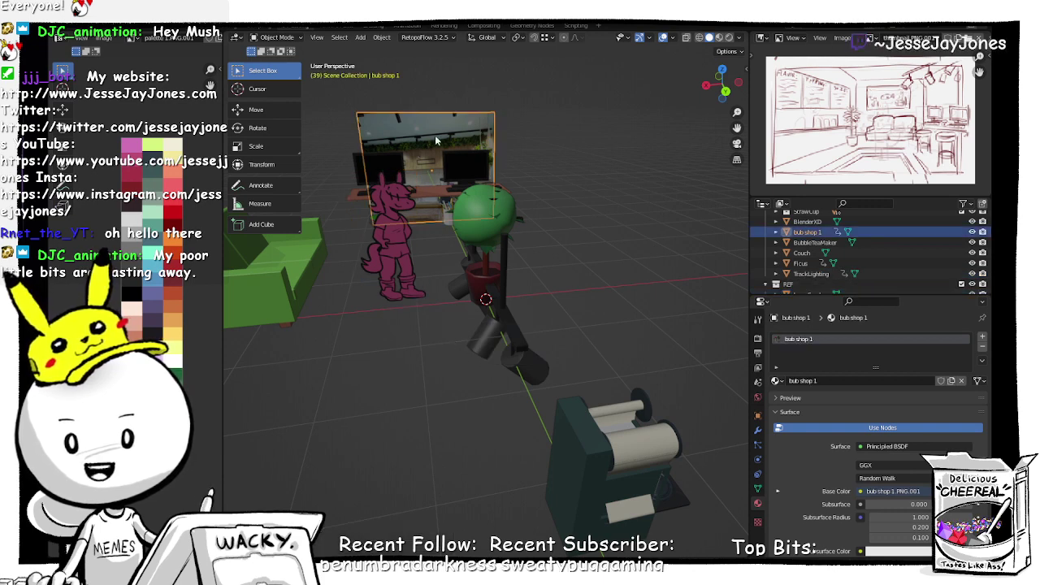
key("m")
left_click(399, 173)
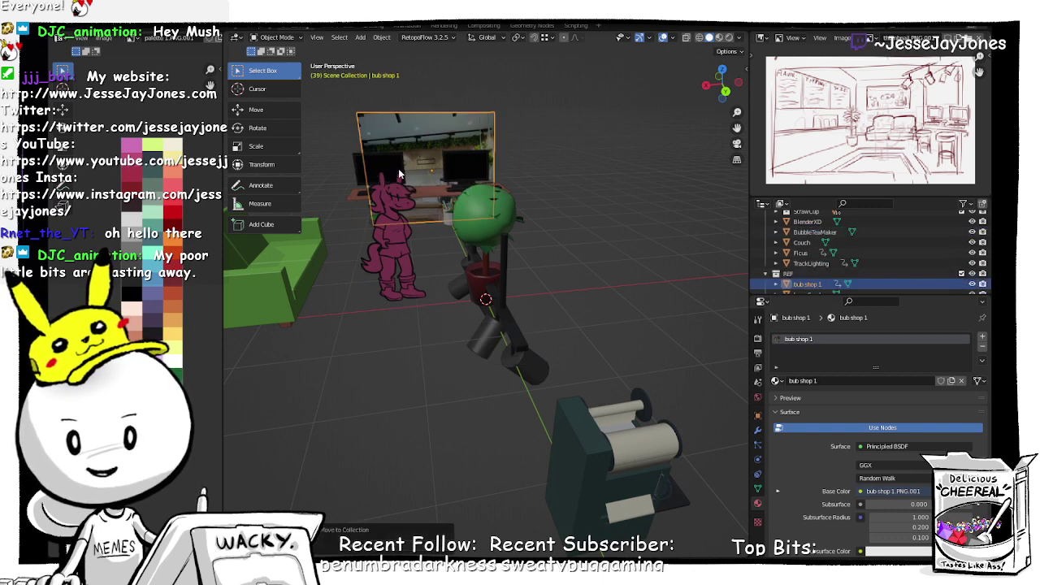
left_click(590, 246)
Step: Hide and collapse the Furniture collection, and make REF the active collection
scroll(862, 235, "up", 3)
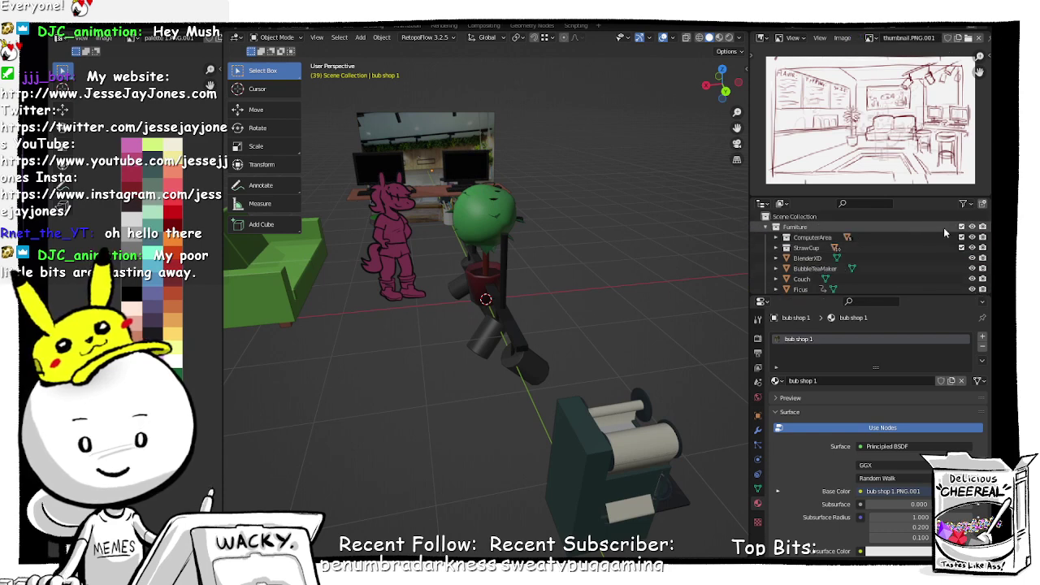
left_click(972, 227)
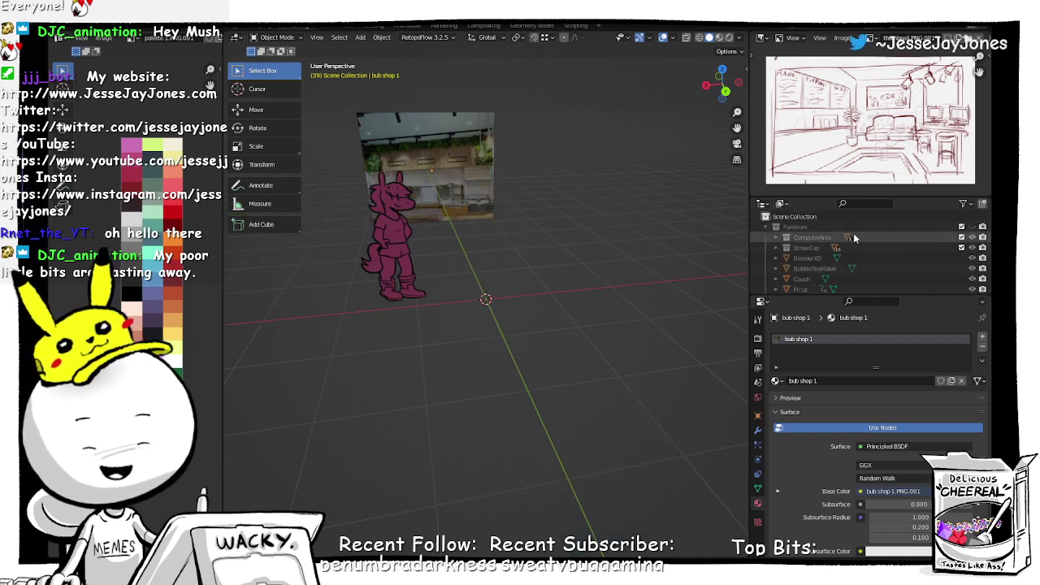
left_click(772, 228)
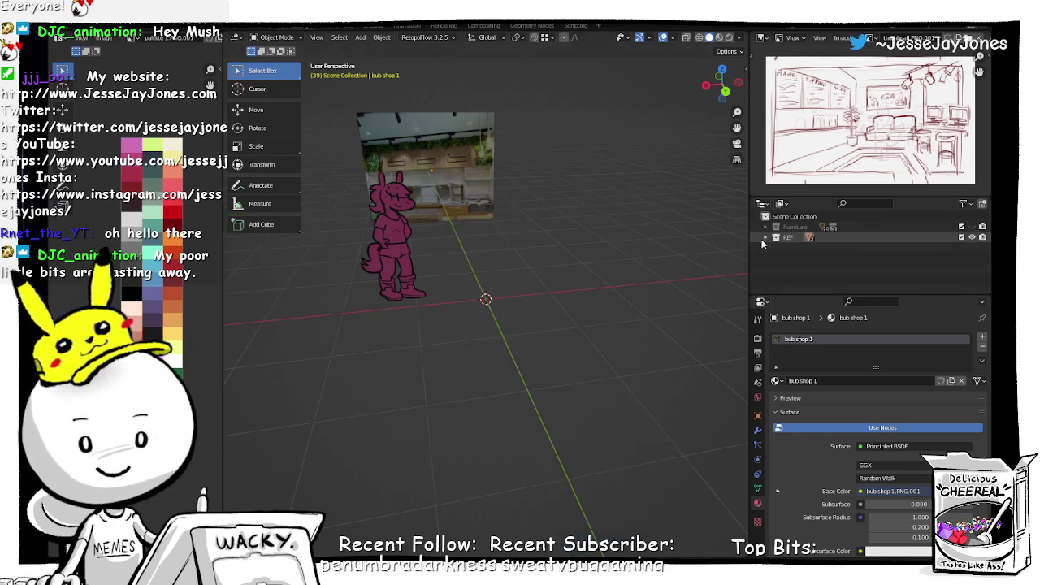
left_click(785, 239)
middle_click_drag(521, 293, 595, 359)
scroll(532, 325, "down", 3)
scroll(532, 322, "up", 3)
scroll(568, 349, "up", 1)
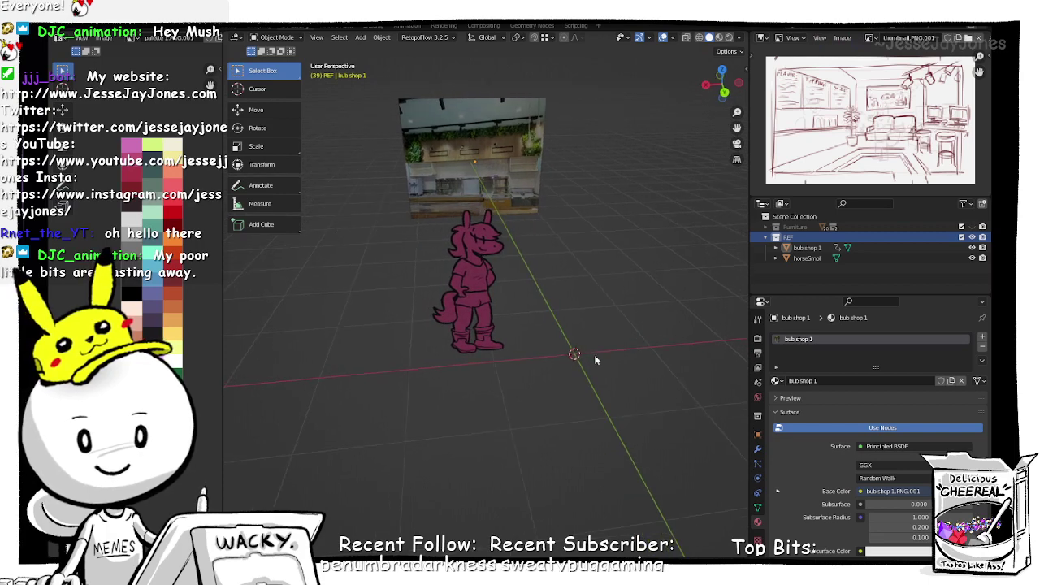
Step: Display the transform properties of bub shop 1, switch to the workspace with the timeline, and delete the image's keyframes
key("n")
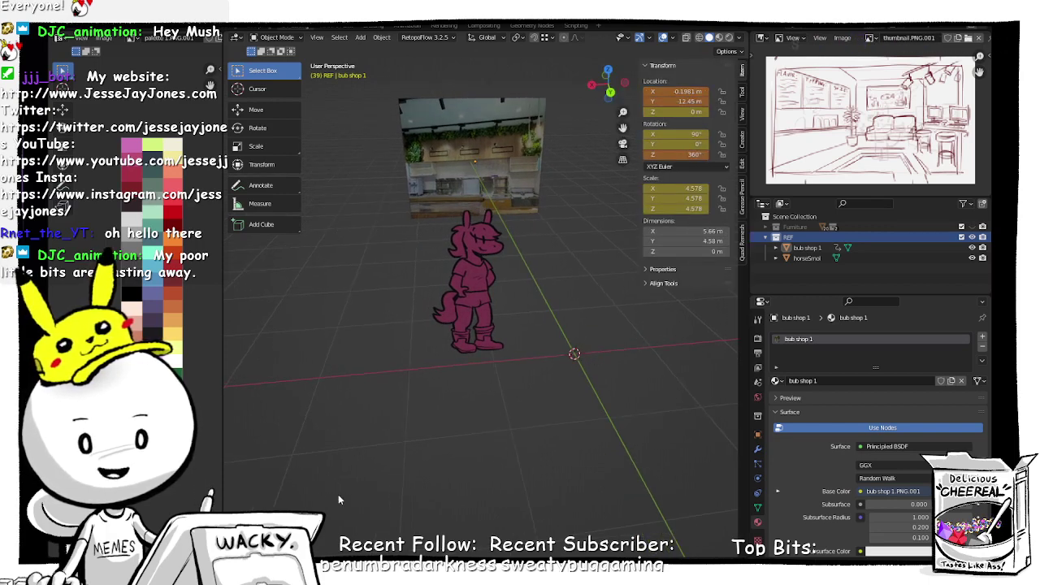
left_click(88, 26)
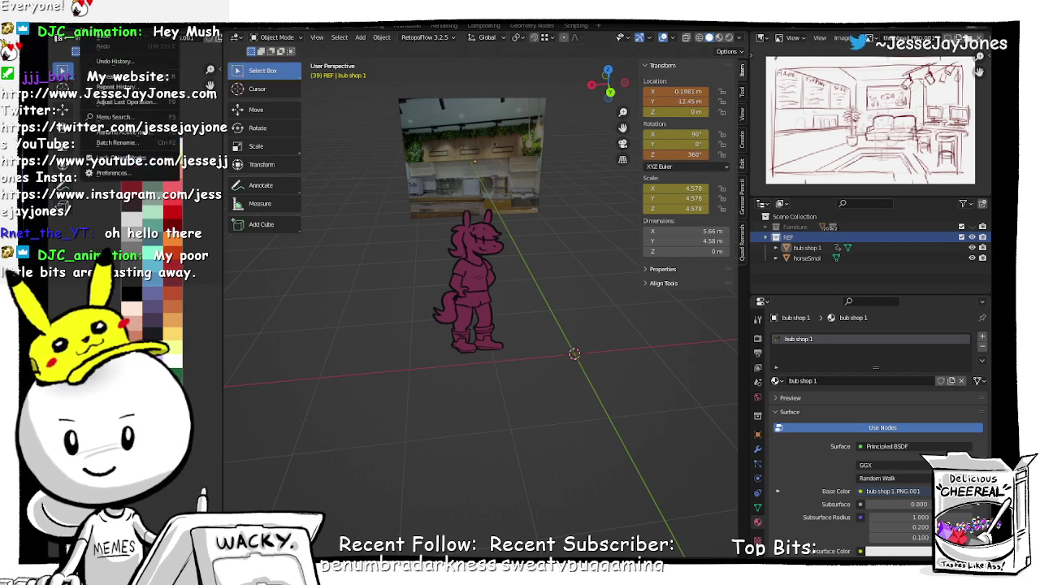
mouse_move(165, 26)
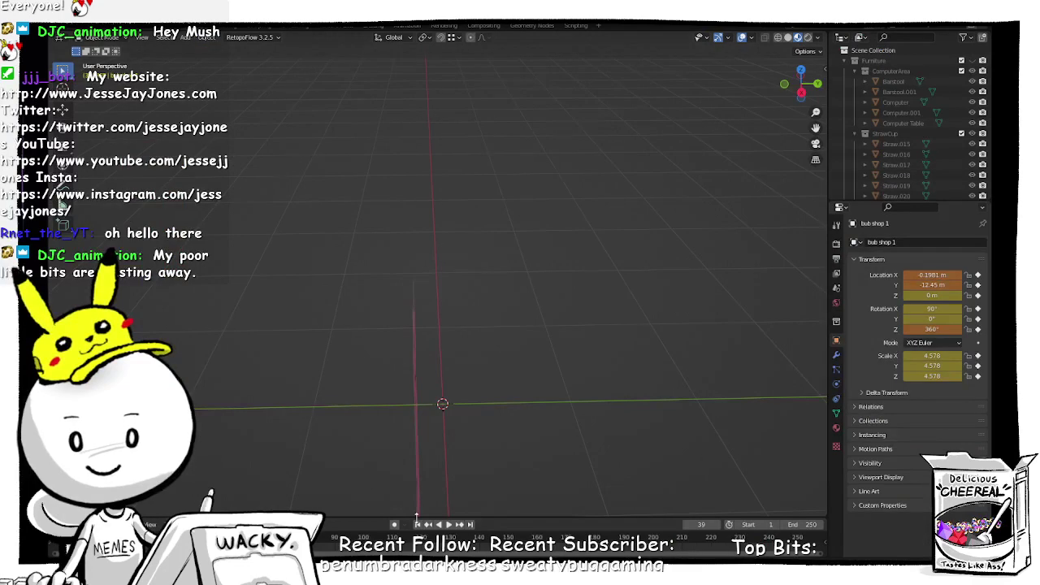
middle_click_drag(388, 394, 581, 315)
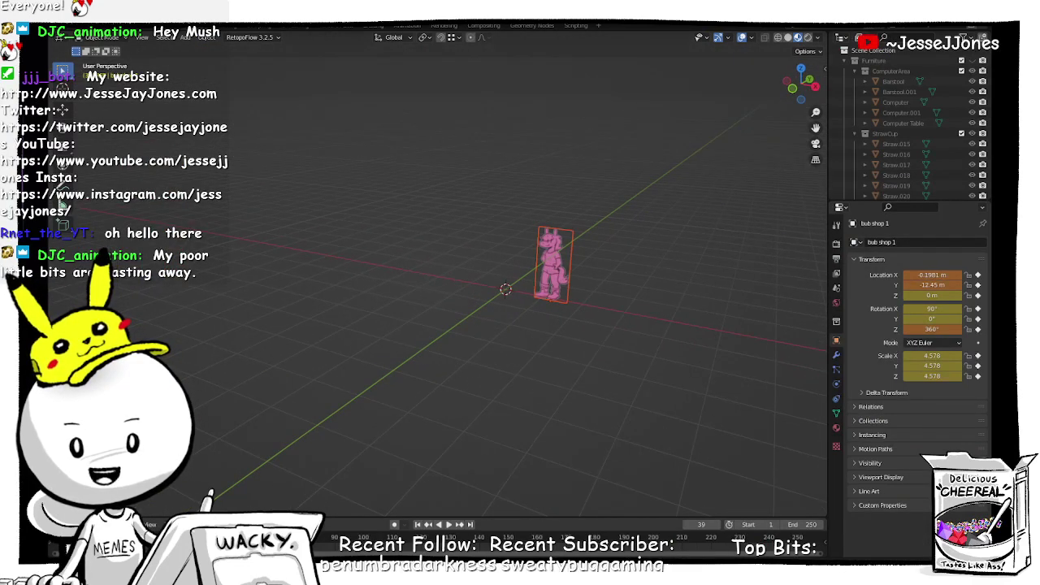
right_click(175, 536)
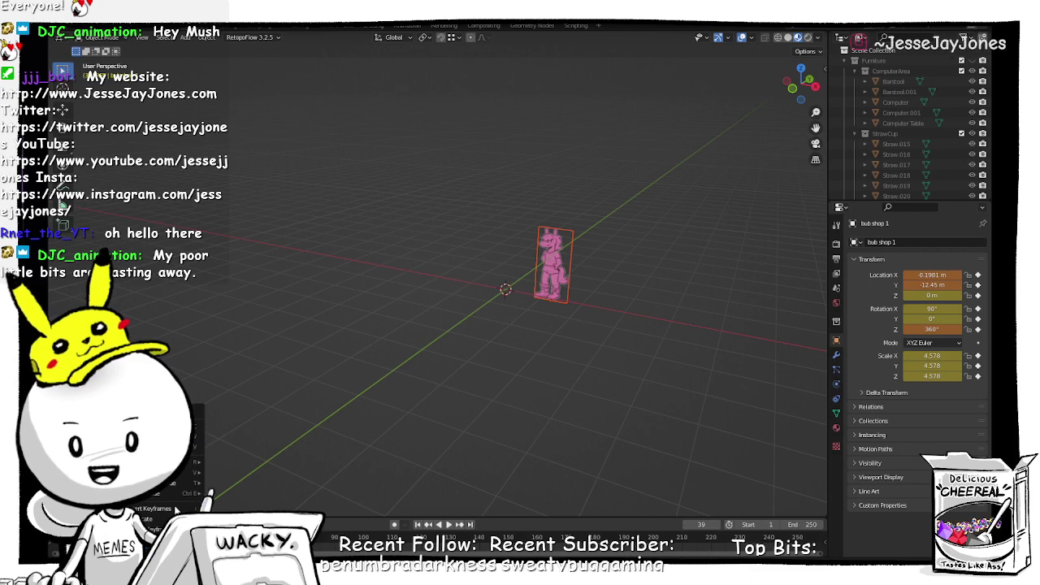
left_click(151, 529)
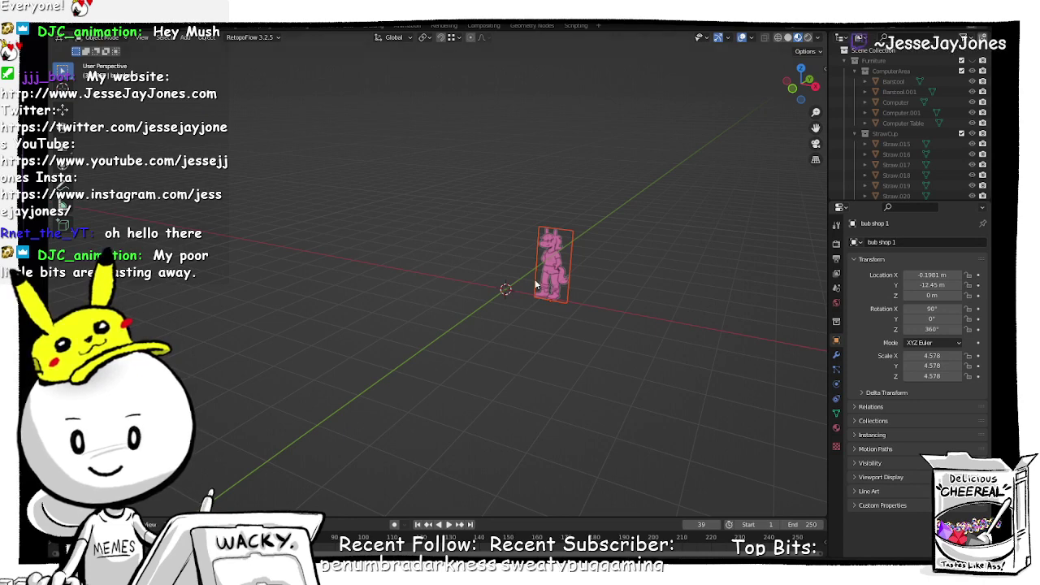
Step: Unhide the Furniture collection and select all objects to delete their remaining keyframes in the timeline
left_click(971, 62)
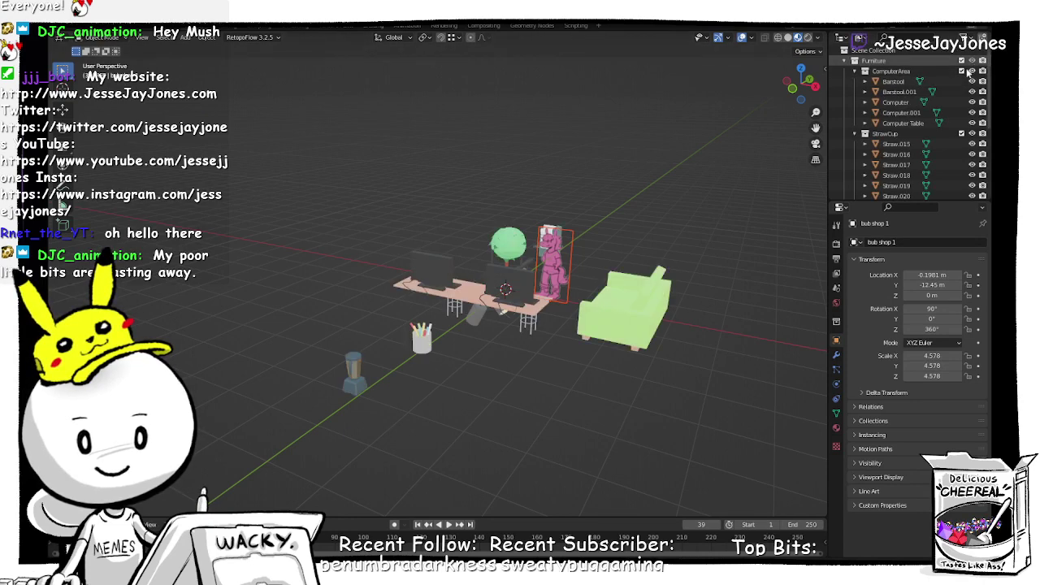
key("a")
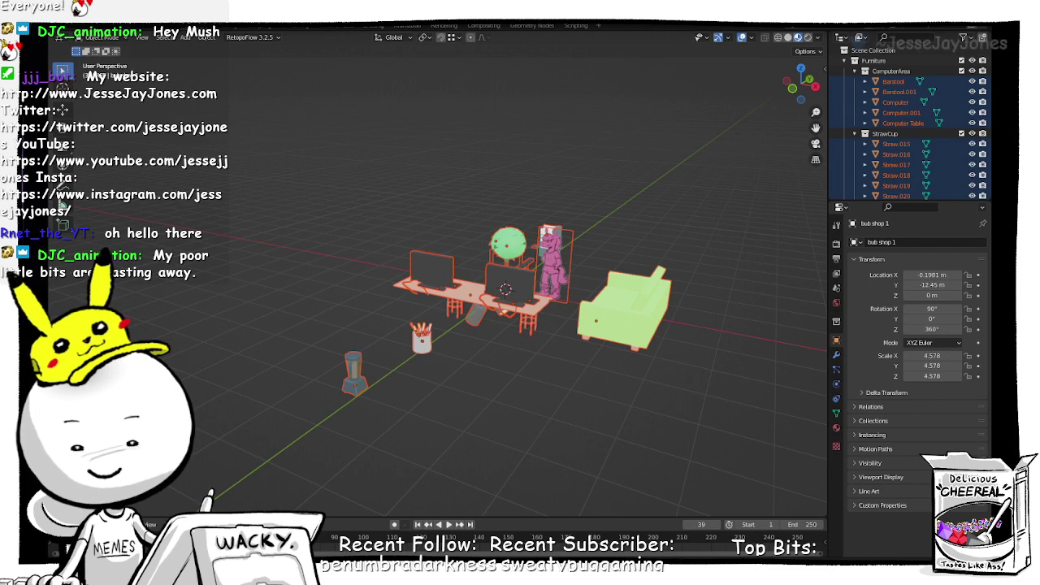
right_click(183, 538)
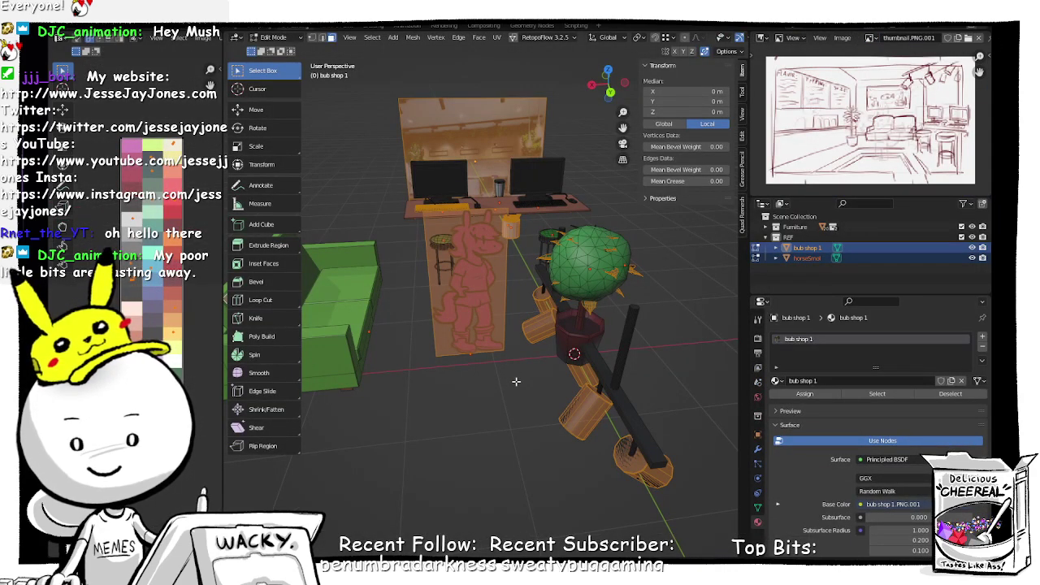
Step: Hide the Furniture collection, clear the selection, and switch from Edit Mode back to Object Mode
key("Tab")
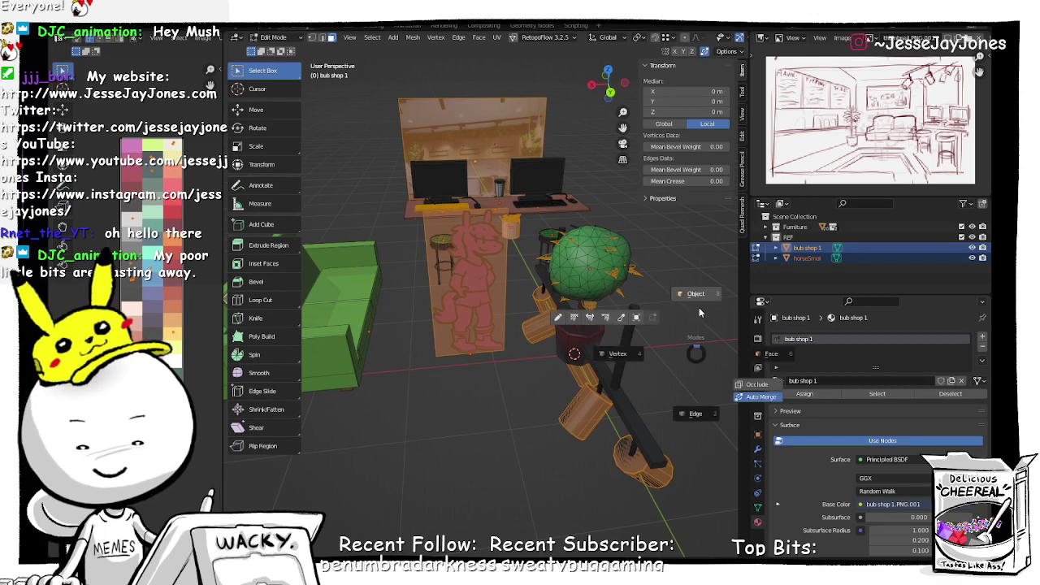
left_click(699, 307)
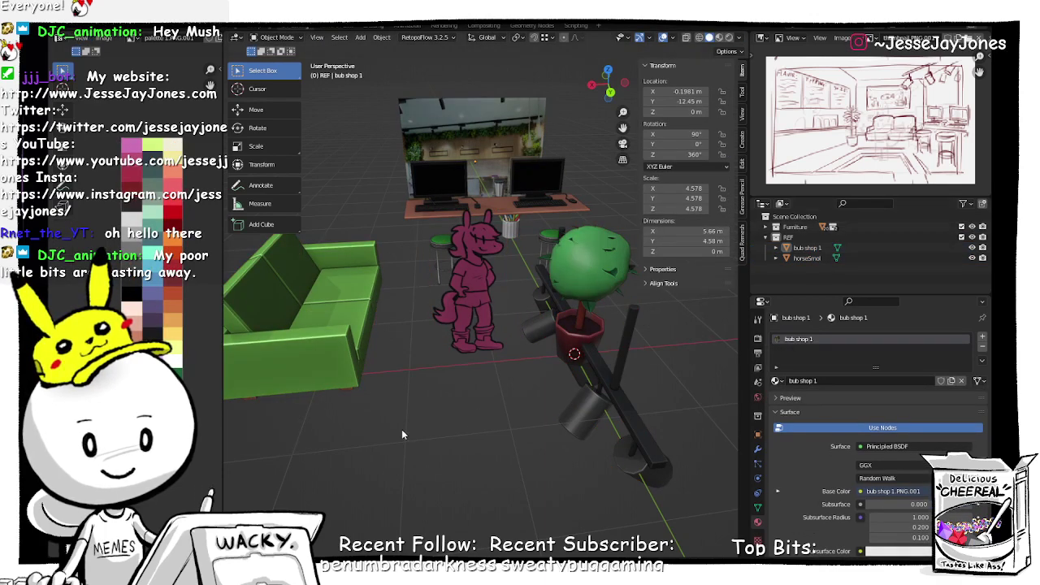
key("a")
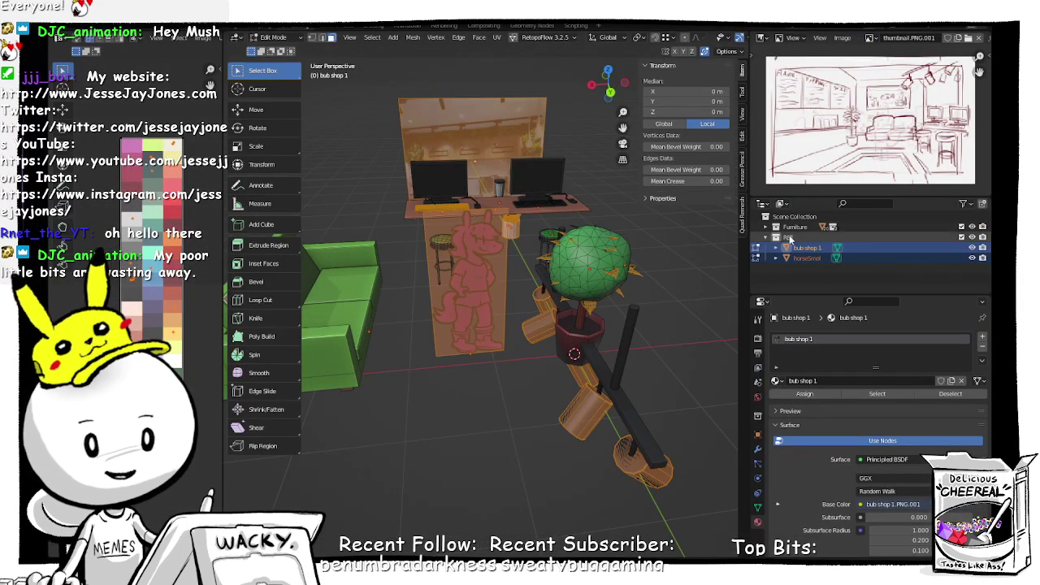
left_click(972, 227)
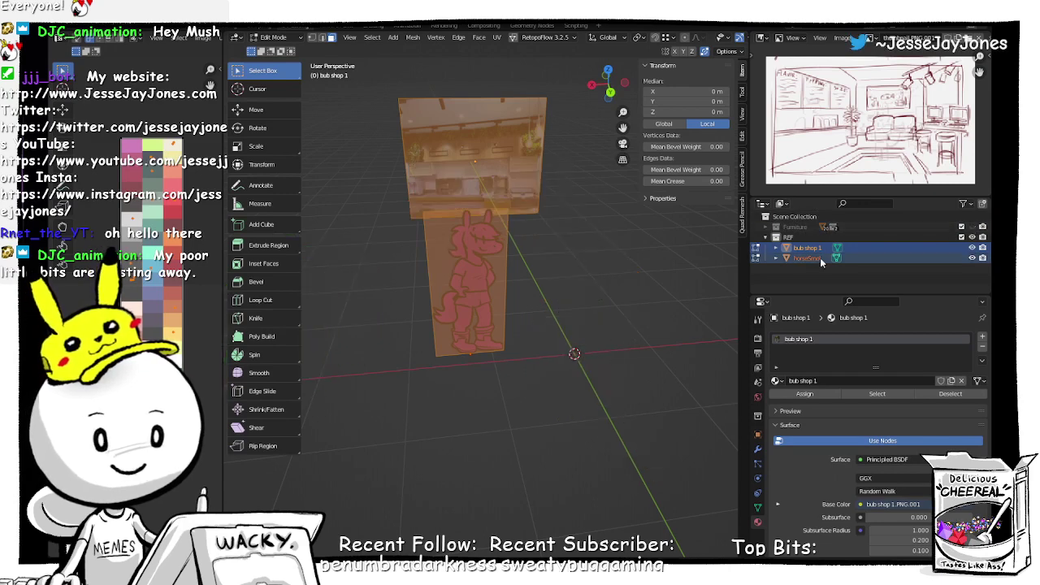
key("alt+a")
key("ctrl+Tab")
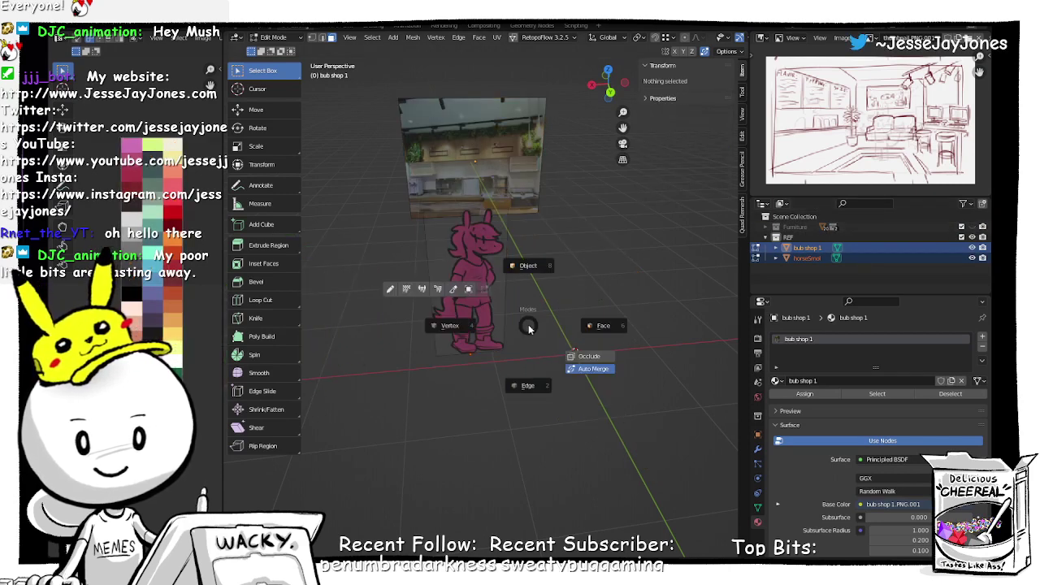
left_click(534, 278)
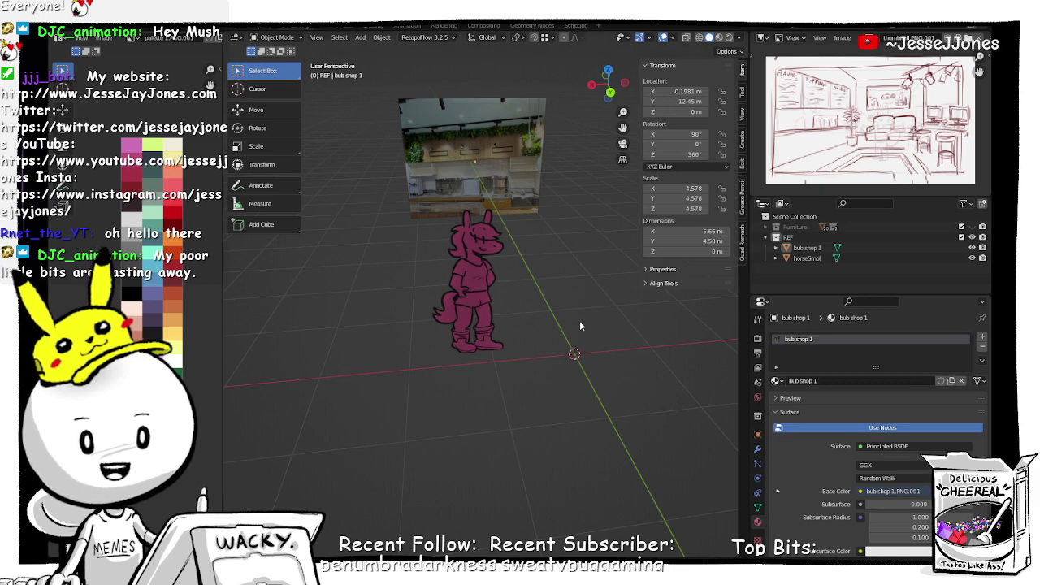
middle_click_drag(581, 352, 508, 358)
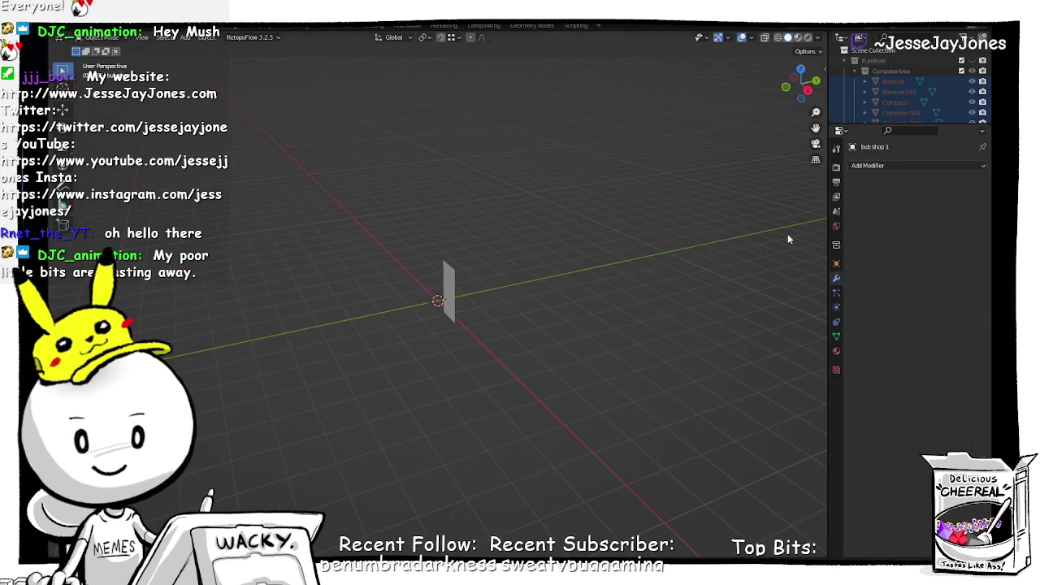
key("n")
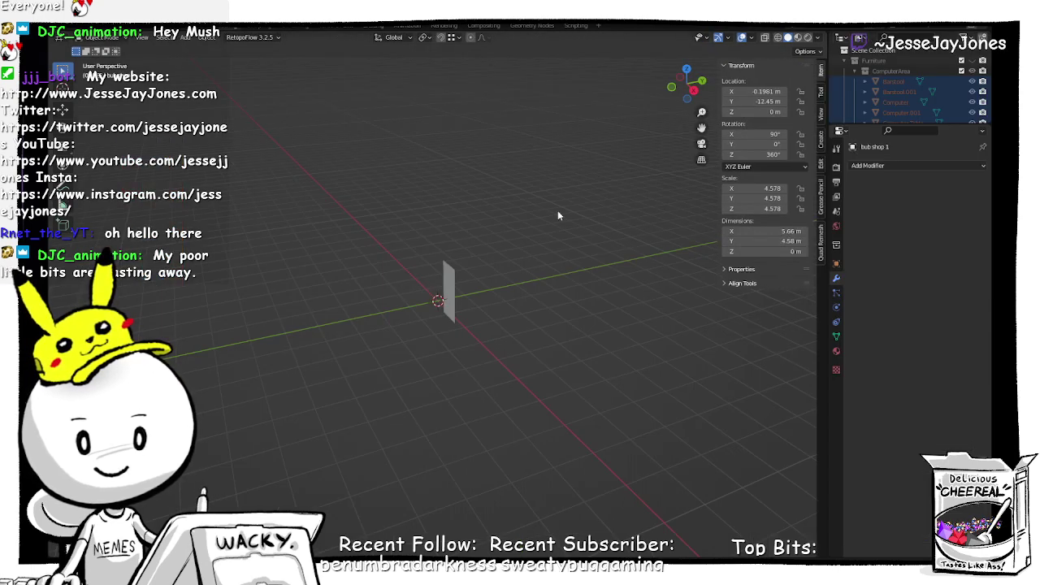
key("n")
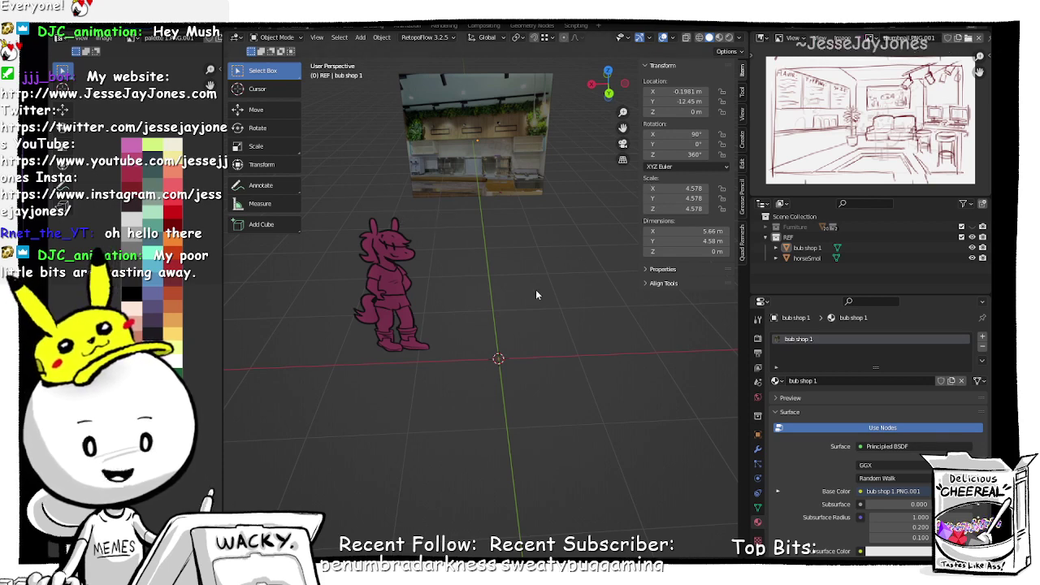
Step: Add an Archimesh Room mesh object at the world origin beside the horse reference
middle_click_drag(521, 309, 541, 296)
key("shift+a")
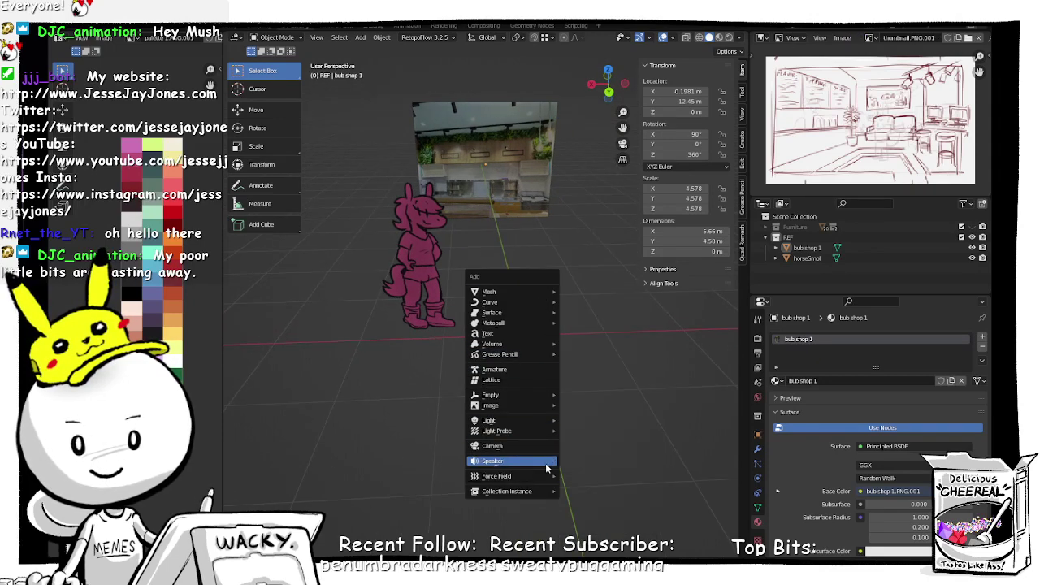
mouse_move(527, 294)
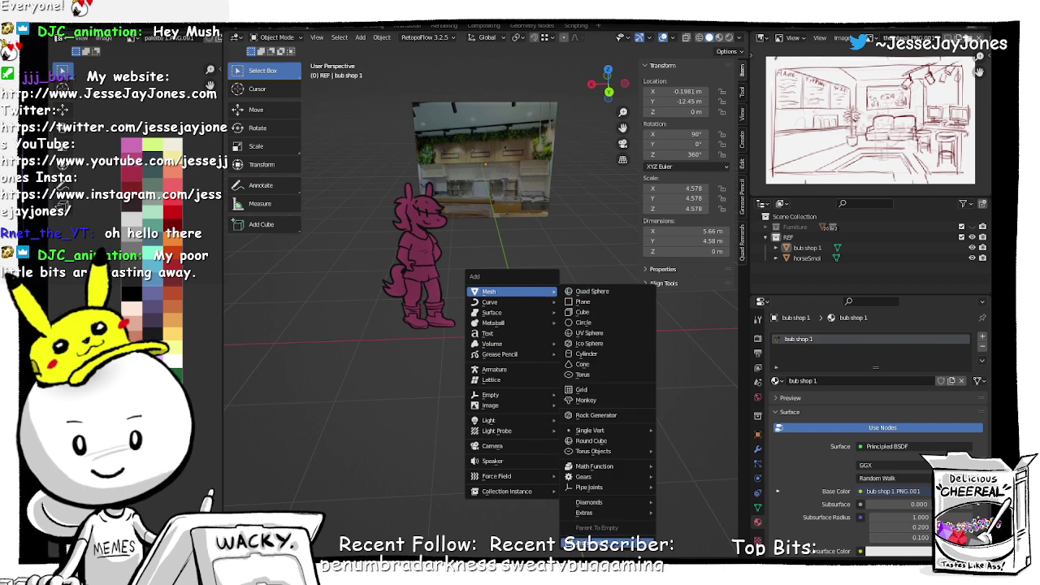
mouse_move(613, 543)
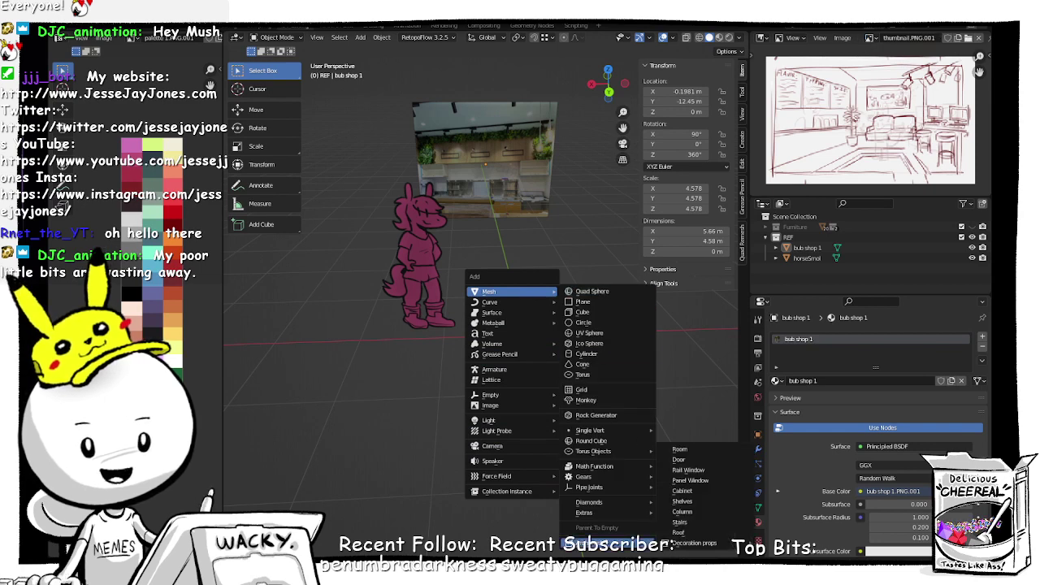
left_click(683, 451)
scroll(549, 355, "down", 1)
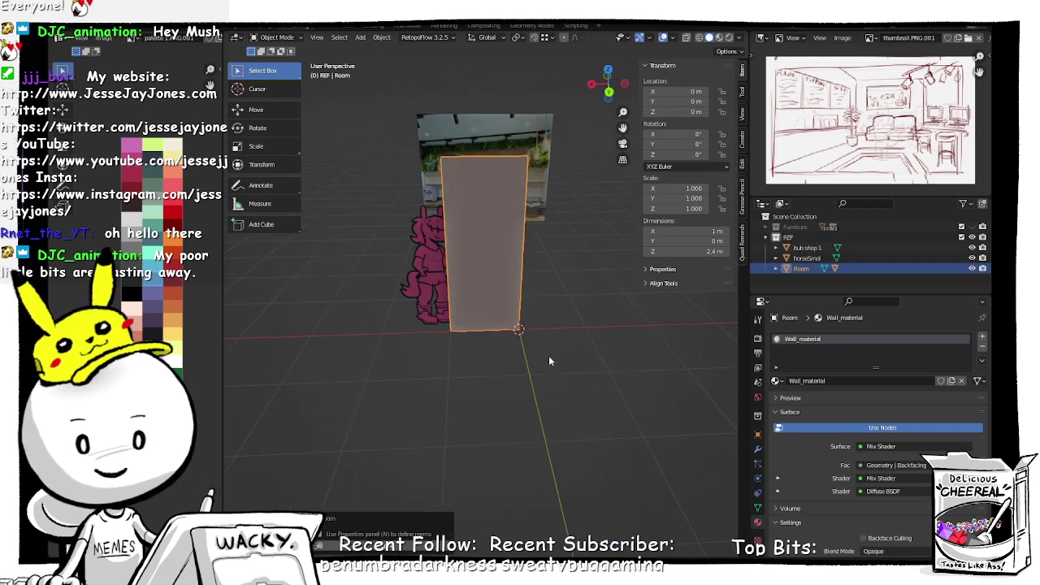
middle_click_drag(480, 310, 561, 280)
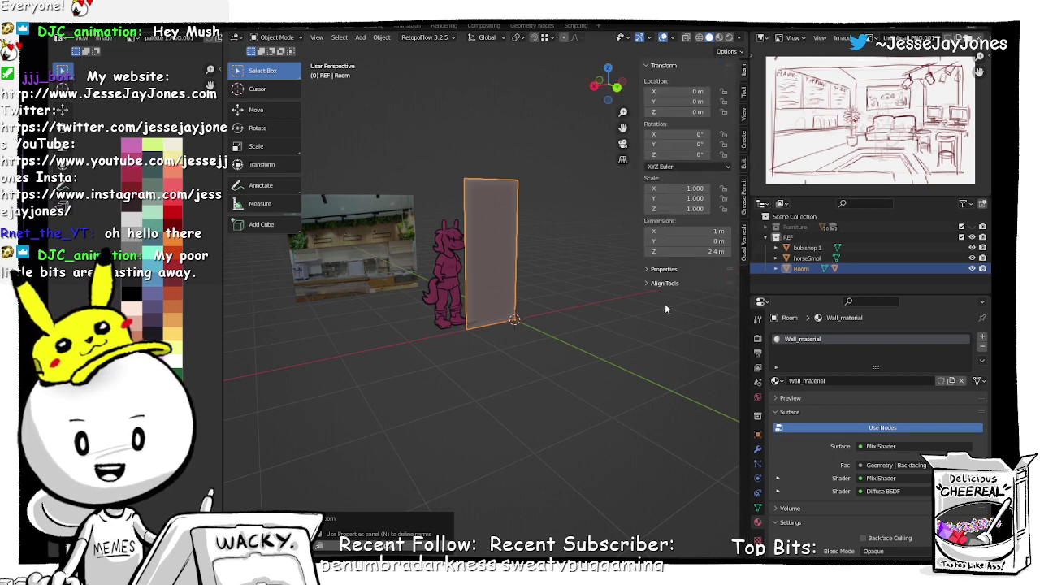
Step: Display the room's creation parameters, expand the Archimesh tools, and widen both the sidebar and the 3D viewport
left_click(742, 113)
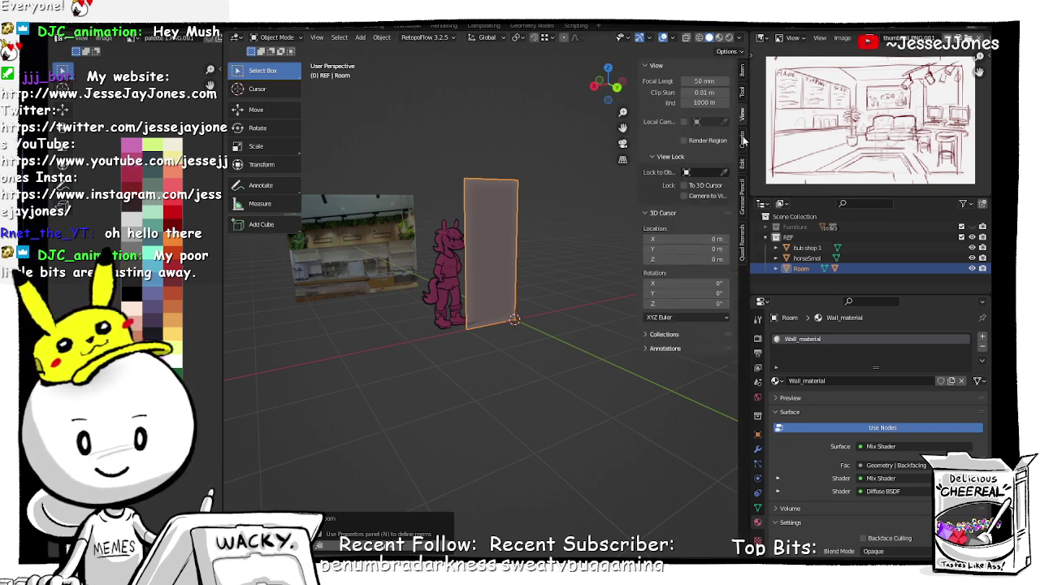
left_click(742, 138)
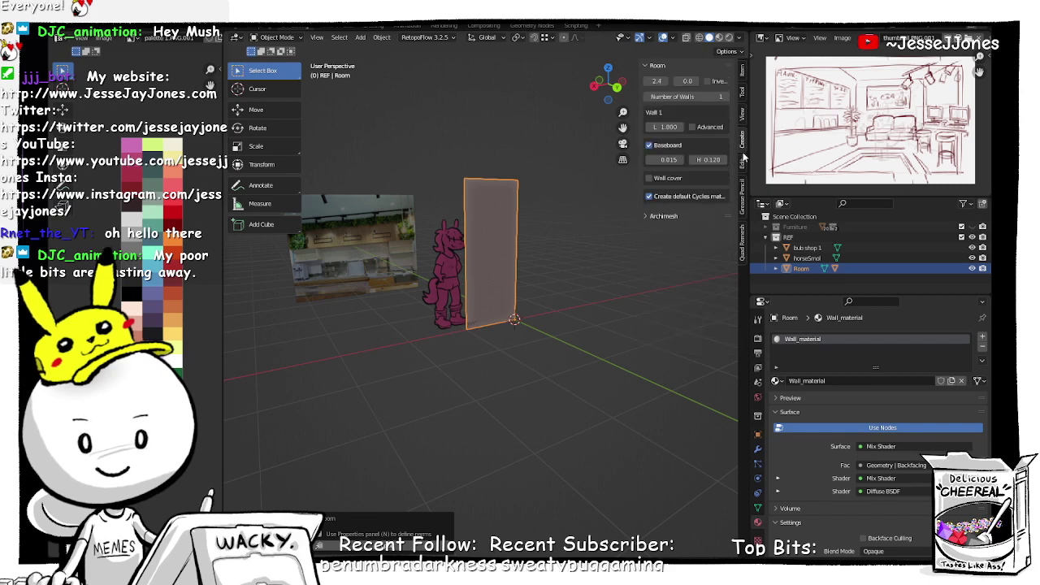
left_click(648, 216)
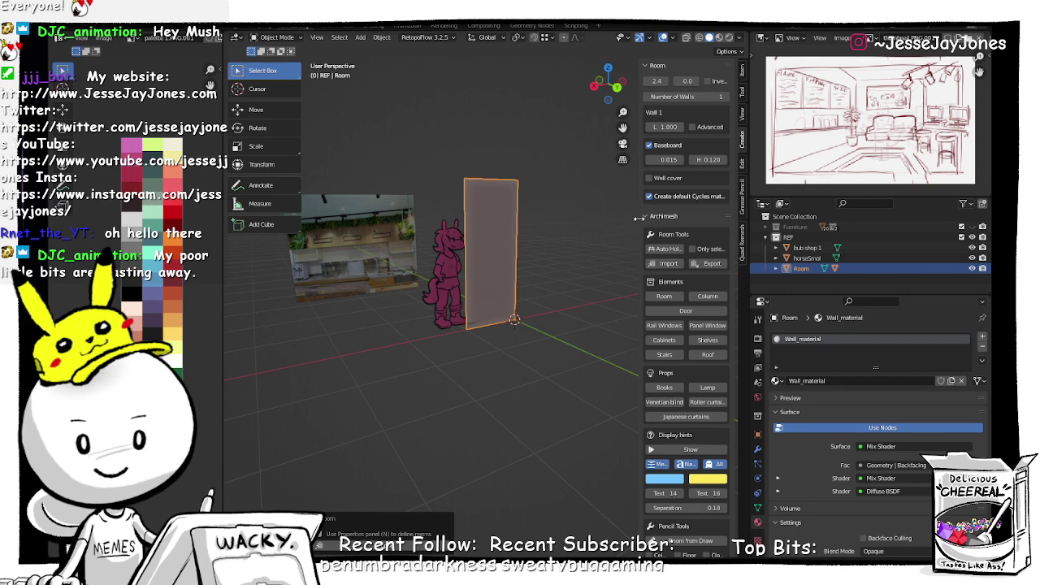
left_click_drag(638, 218, 550, 227)
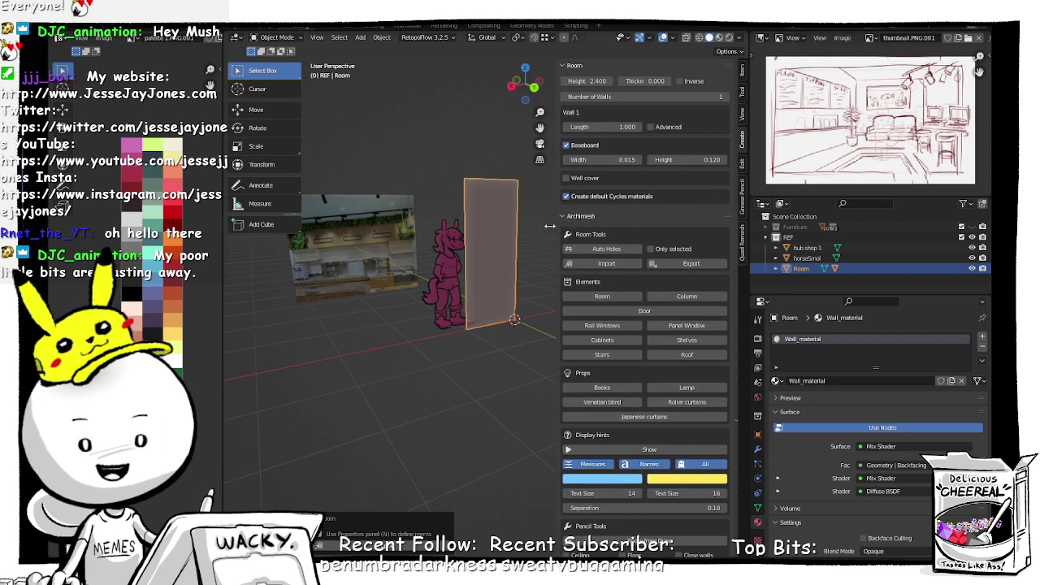
left_click_drag(221, 254, 138, 260)
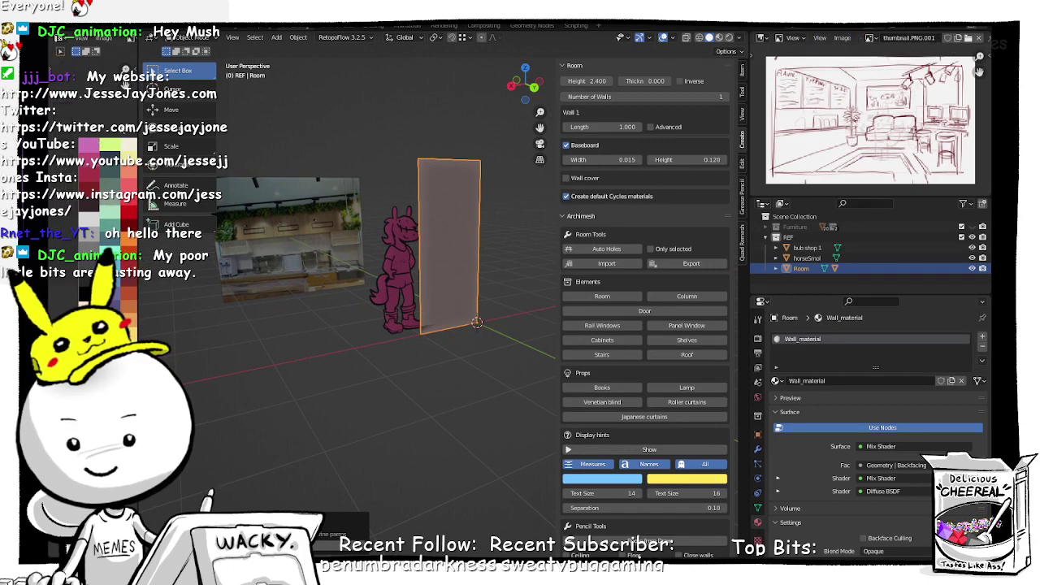
left_click_drag(139, 285, 122, 285)
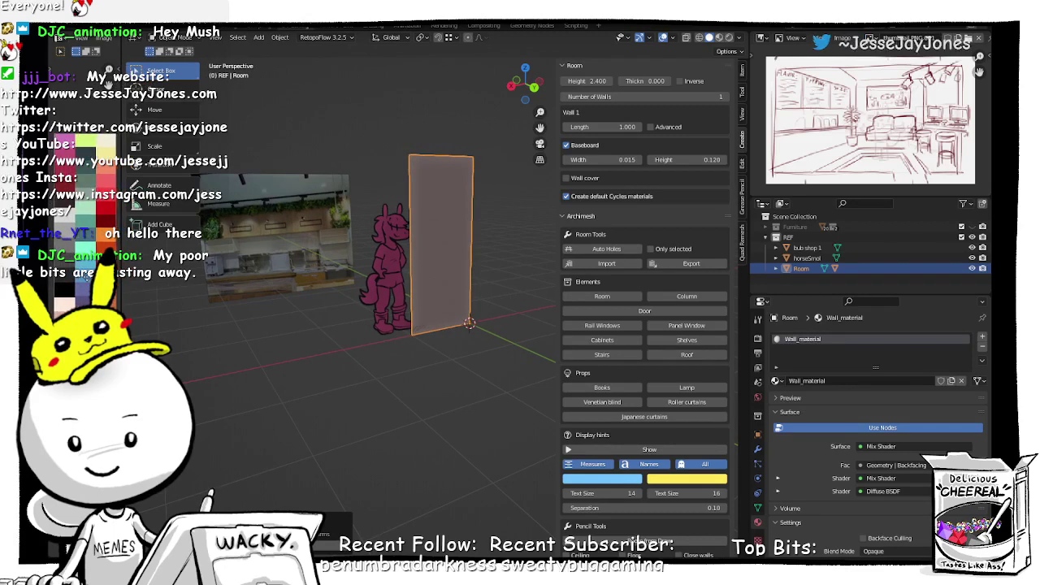
Step: Set the room's wall thickness to 0.060
middle_click_drag(493, 336, 298, 372)
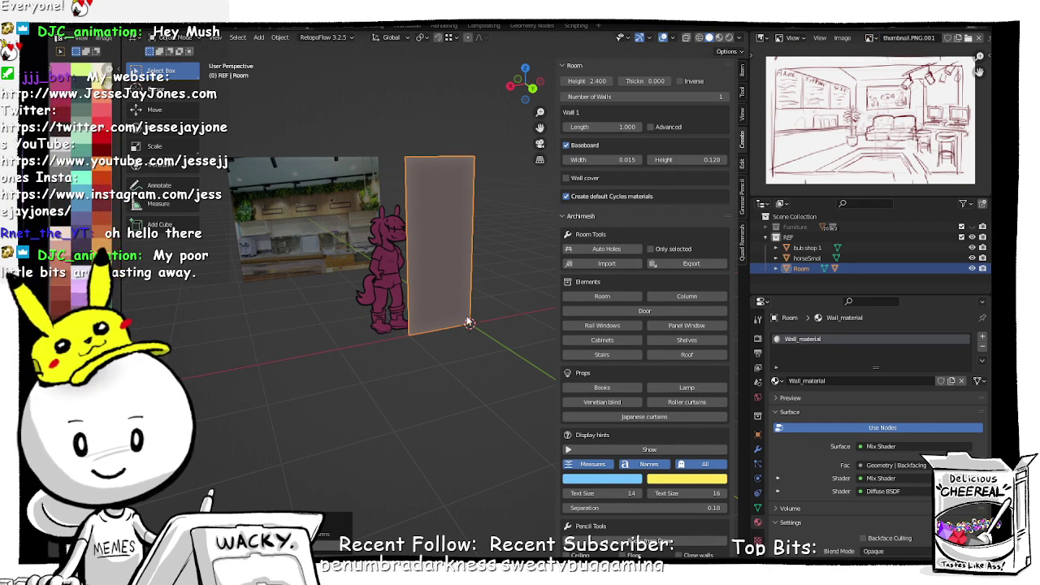
middle_click_drag(469, 323, 483, 347)
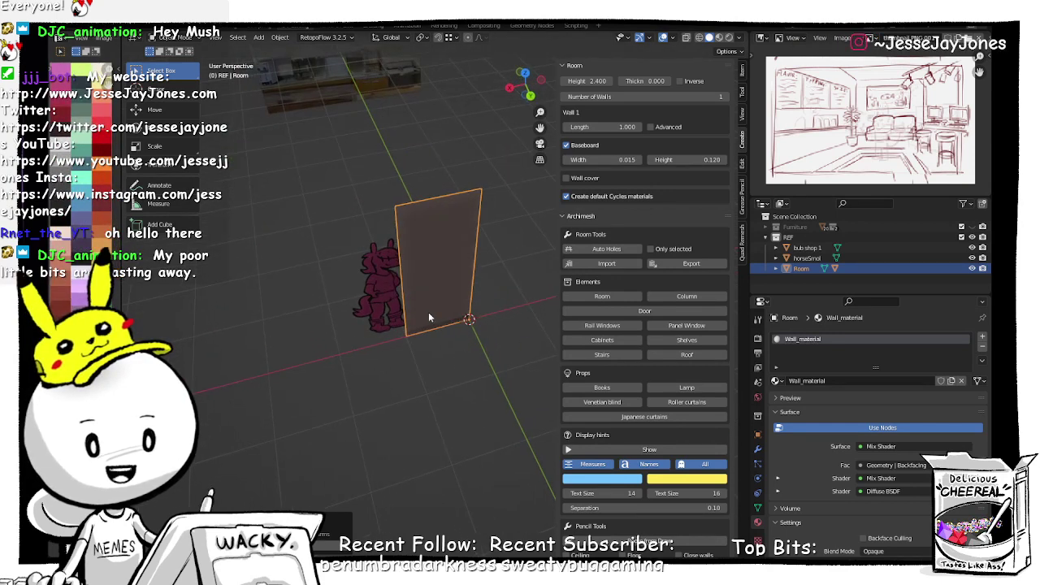
scroll(687, 269, "down", 1)
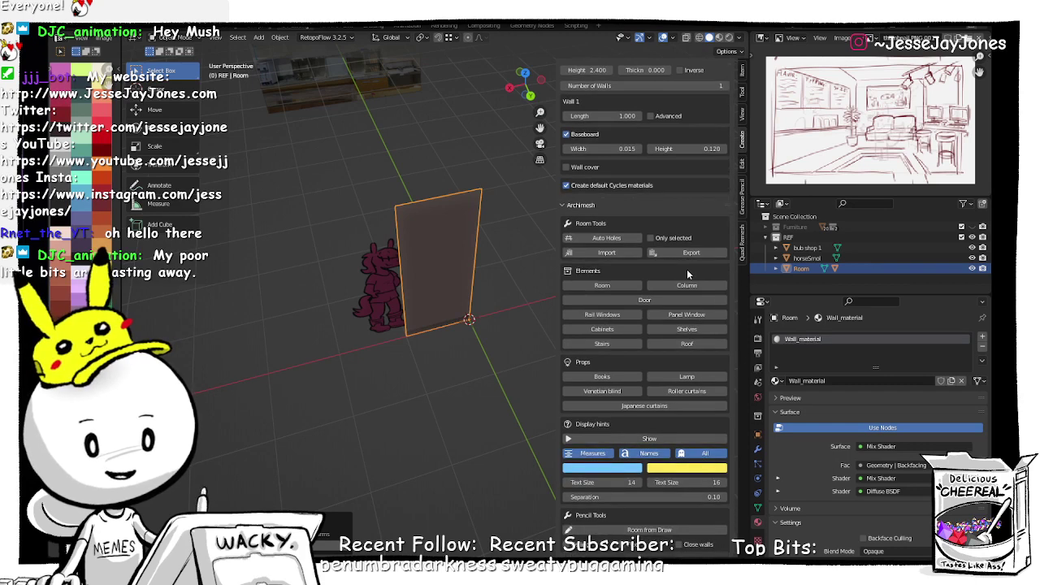
scroll(661, 293, "up", 1)
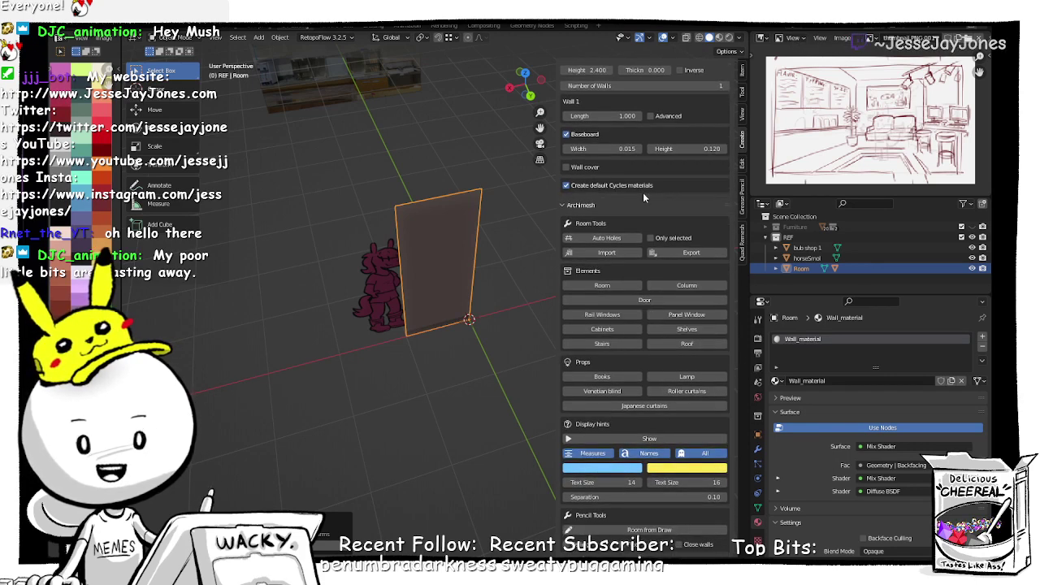
middle_click_drag(391, 256, 425, 241)
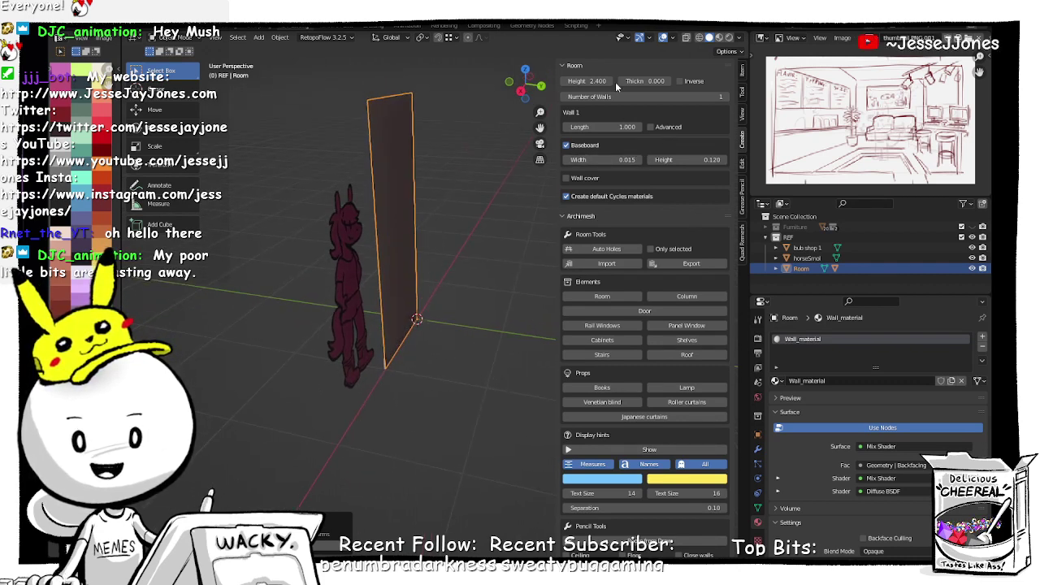
left_click(668, 82)
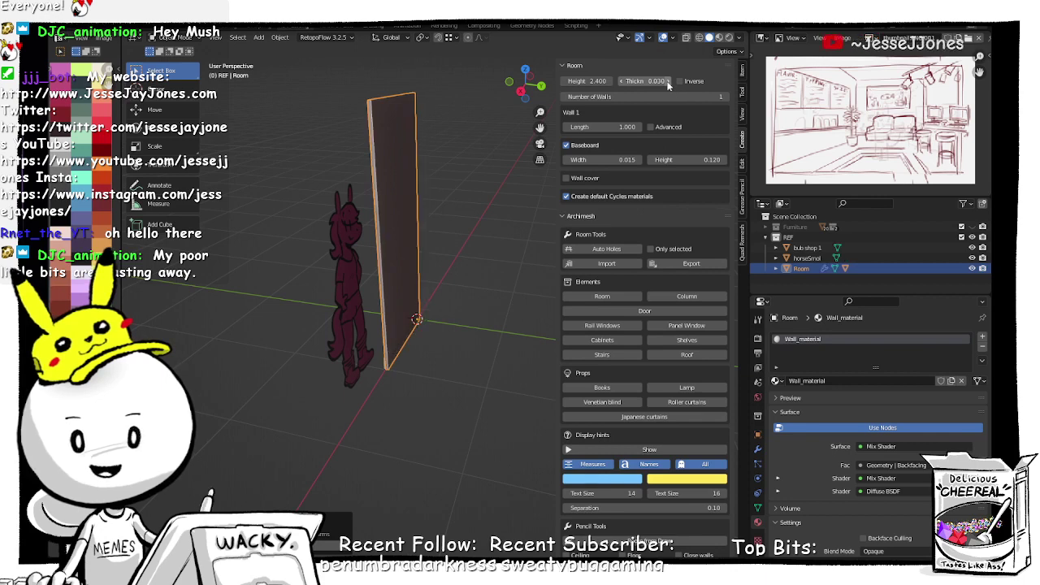
left_click(669, 82)
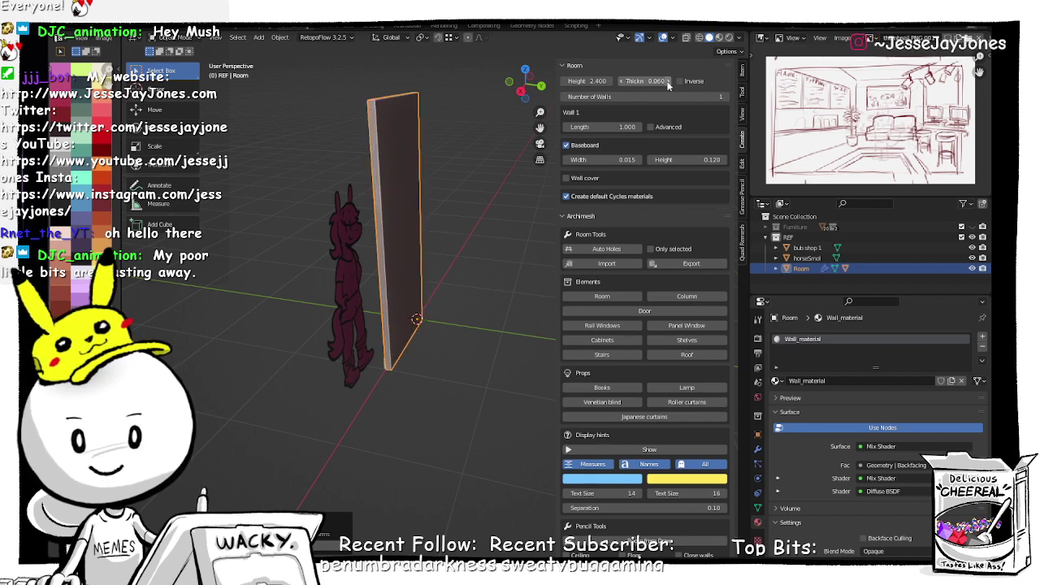
Step: Set the room's baseboard width to 0.045, and toggle the wall cover on and back off
middle_click_drag(519, 197, 462, 269)
left_click(639, 160)
left_click(639, 159)
left_click(639, 159)
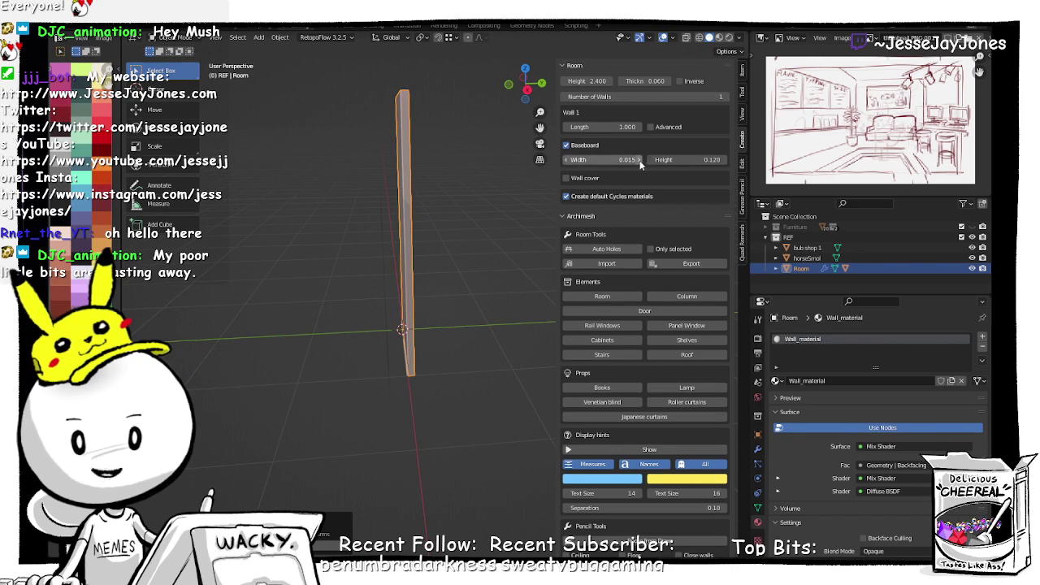
left_click(640, 159)
left_click(640, 159)
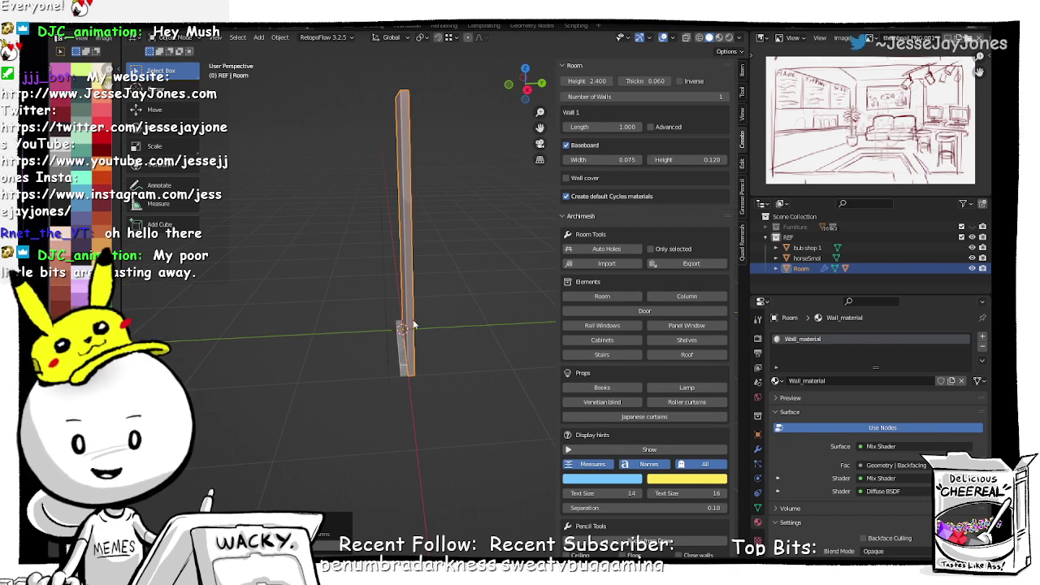
middle_click_drag(455, 305, 471, 318)
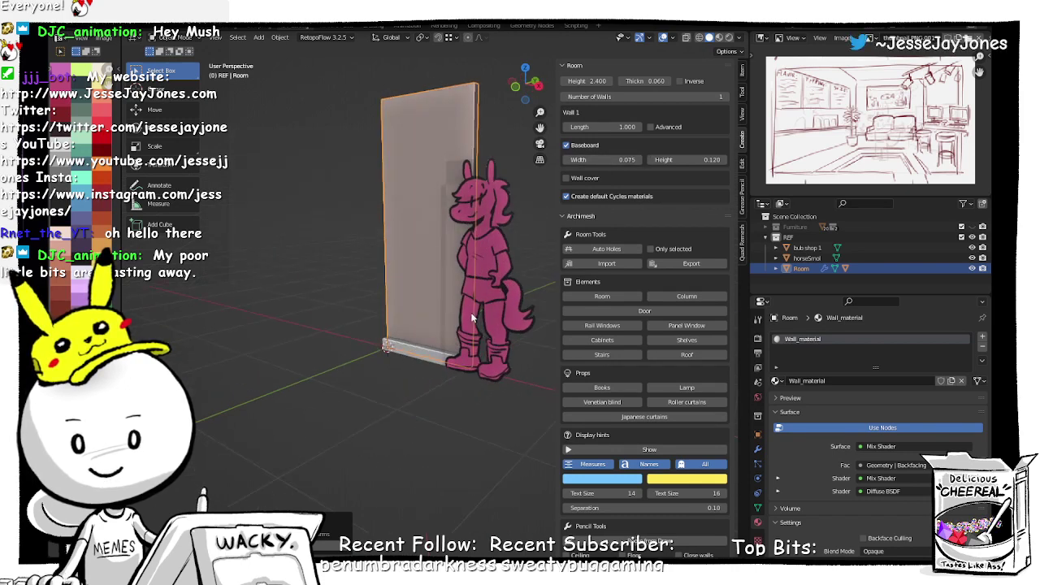
left_click(566, 161)
middle_click_drag(366, 309, 500, 343)
left_click(568, 179)
left_click(567, 179)
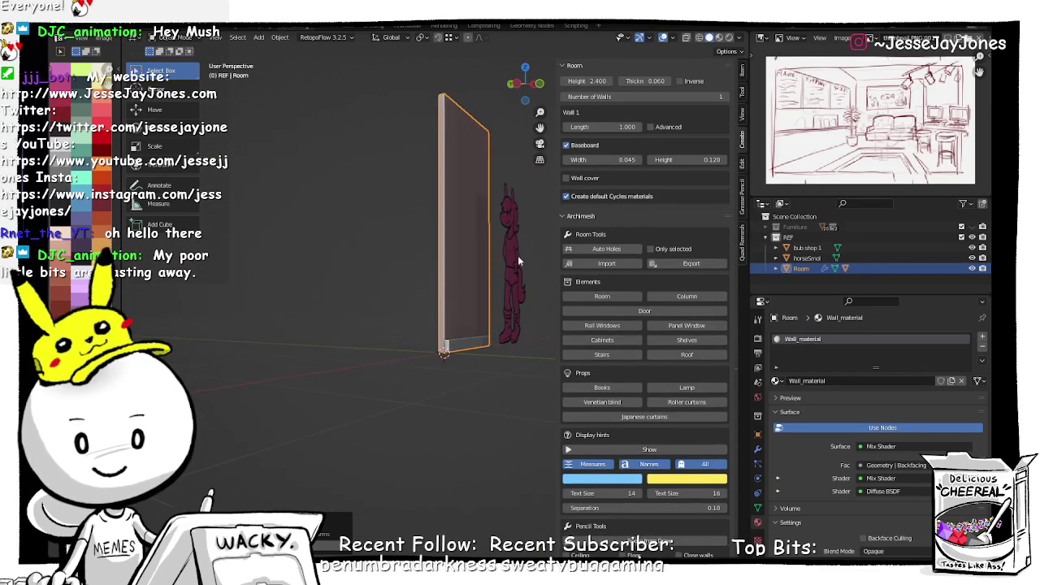
Step: Raise the room's wall height to 3.300, judging it against the horse and bubble tea shop references
middle_click_drag(445, 389, 356, 381)
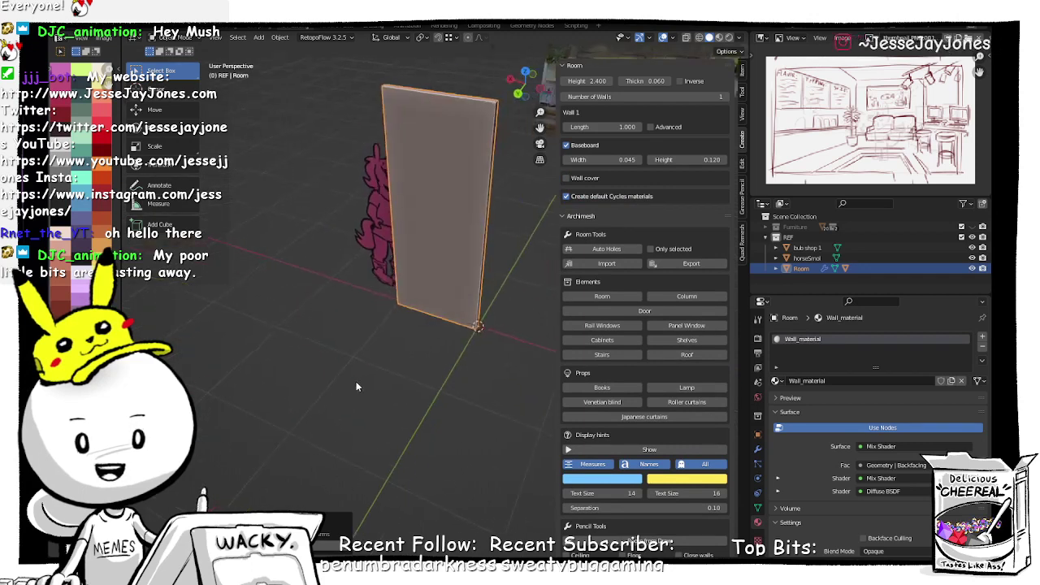
middle_click_drag(465, 337, 498, 328)
scroll(499, 325, "down", 2)
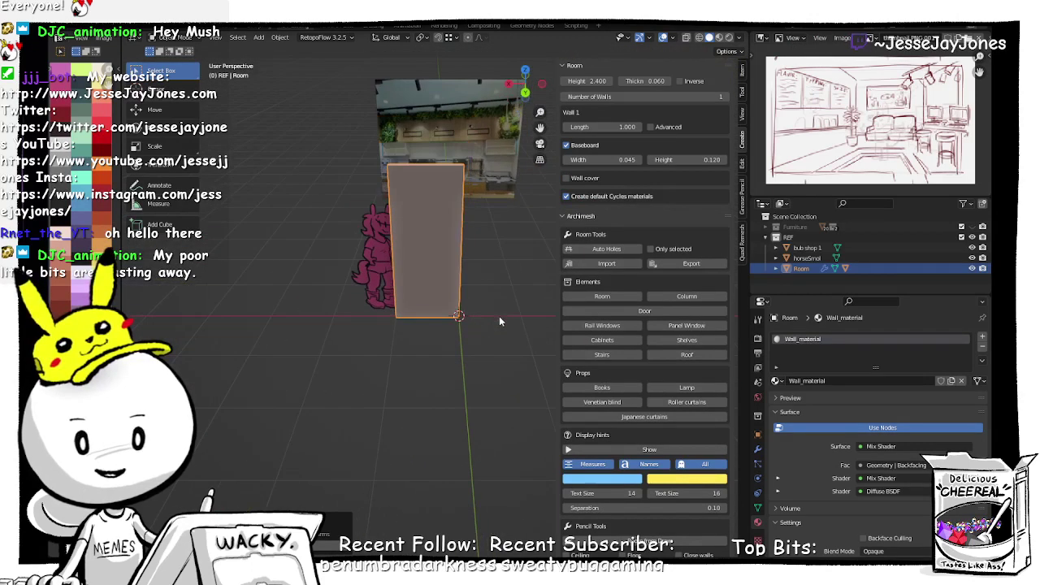
scroll(520, 296, "down", 3)
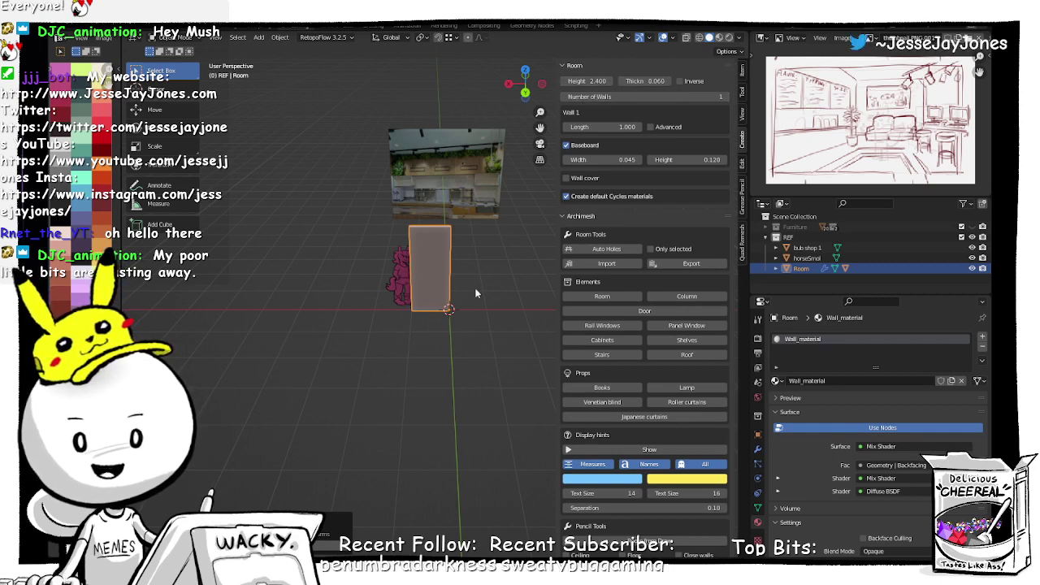
middle_click_drag(476, 293, 487, 264)
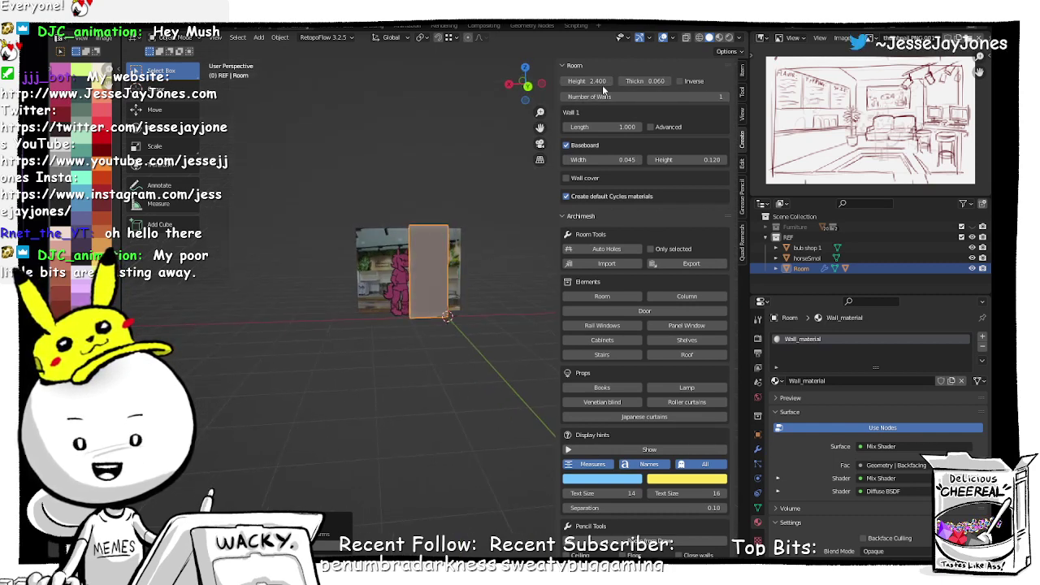
left_click_drag(585, 80, 592, 80)
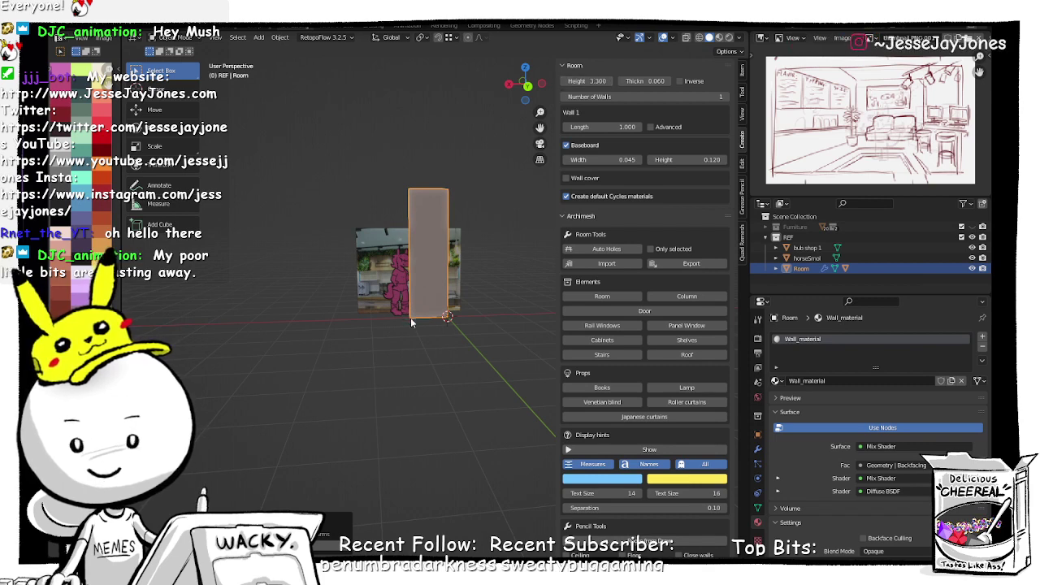
Step: Lengthen Wall 1 of the room to 6.310
middle_click_drag(410, 317, 500, 263)
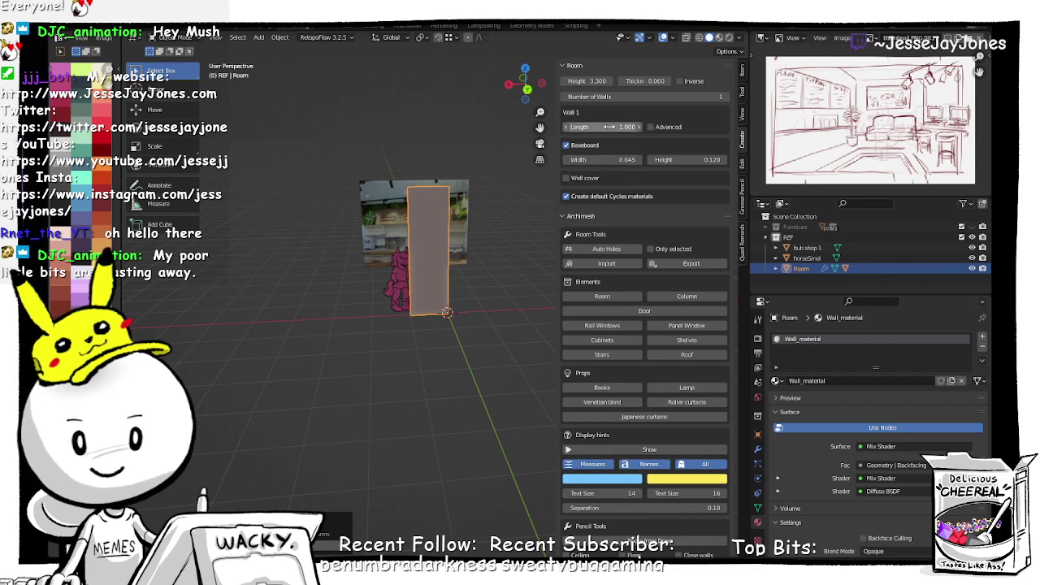
left_click_drag(608, 127, 704, 130)
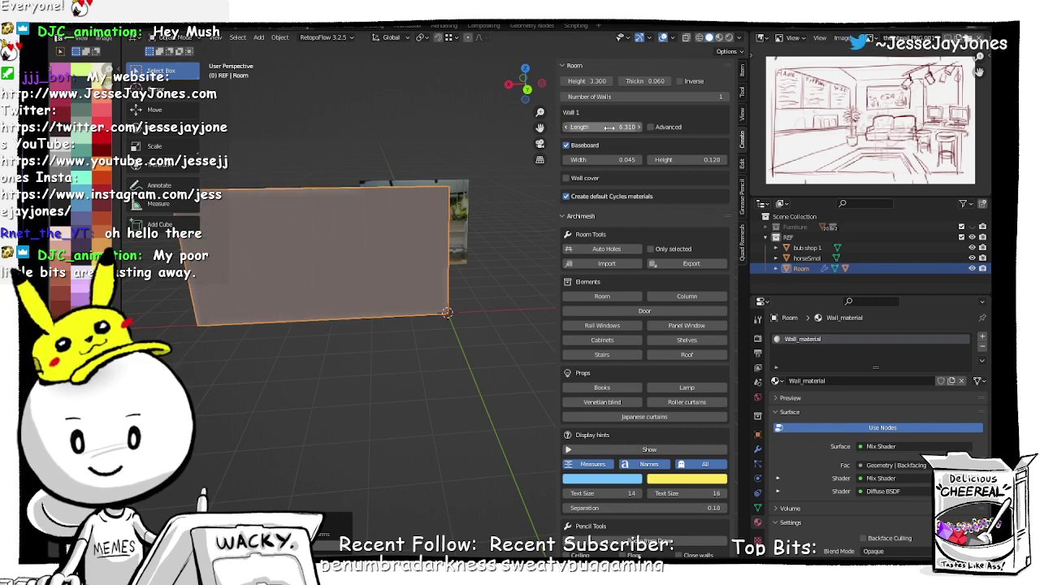
middle_click_drag(351, 254, 390, 272)
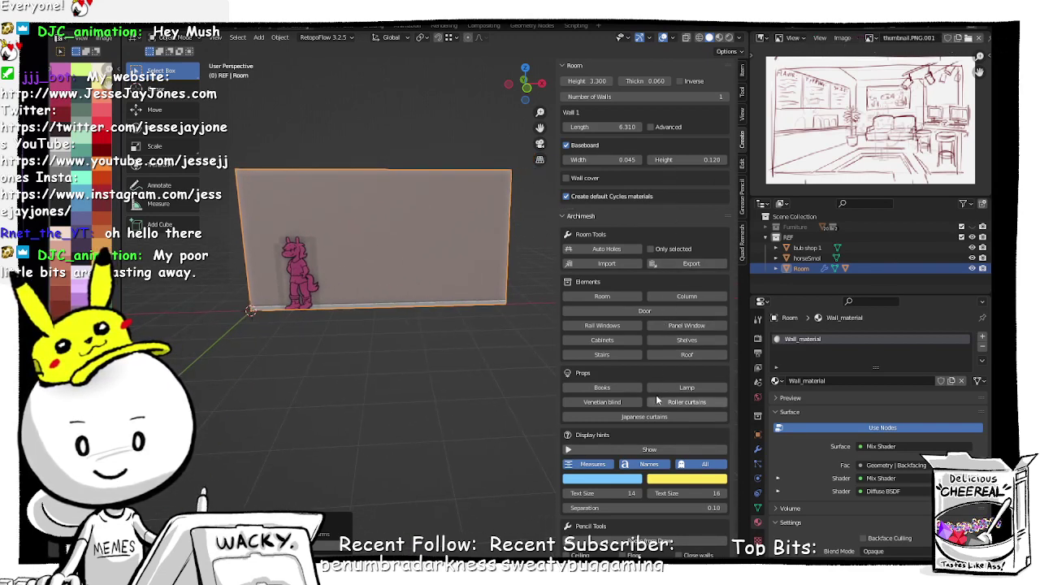
Step: Increase the room's number of walls to 2, then try a different Wall 1 length and undo that change
scroll(656, 394, "down", 1)
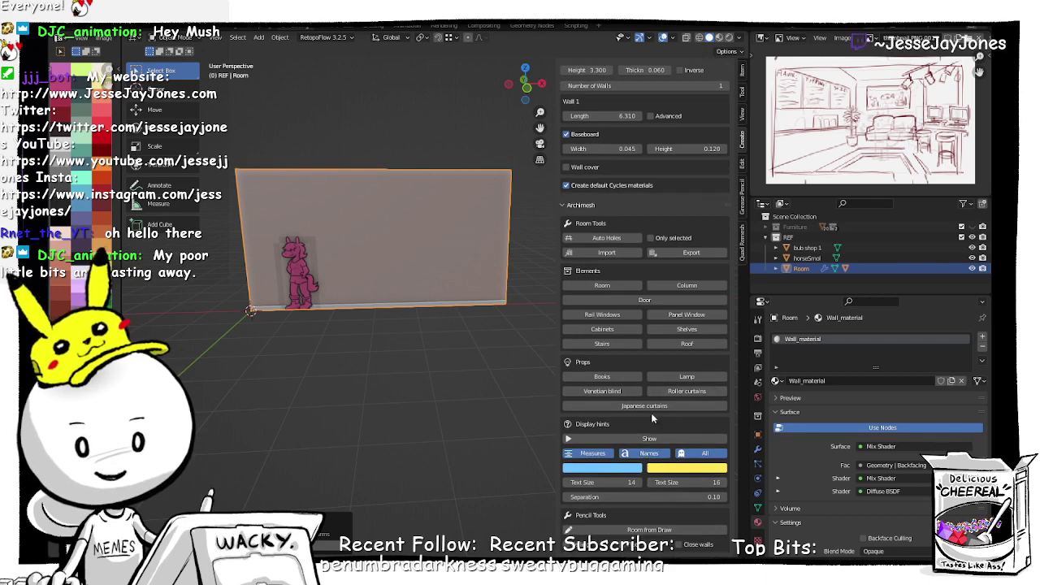
scroll(651, 413, "up", 1)
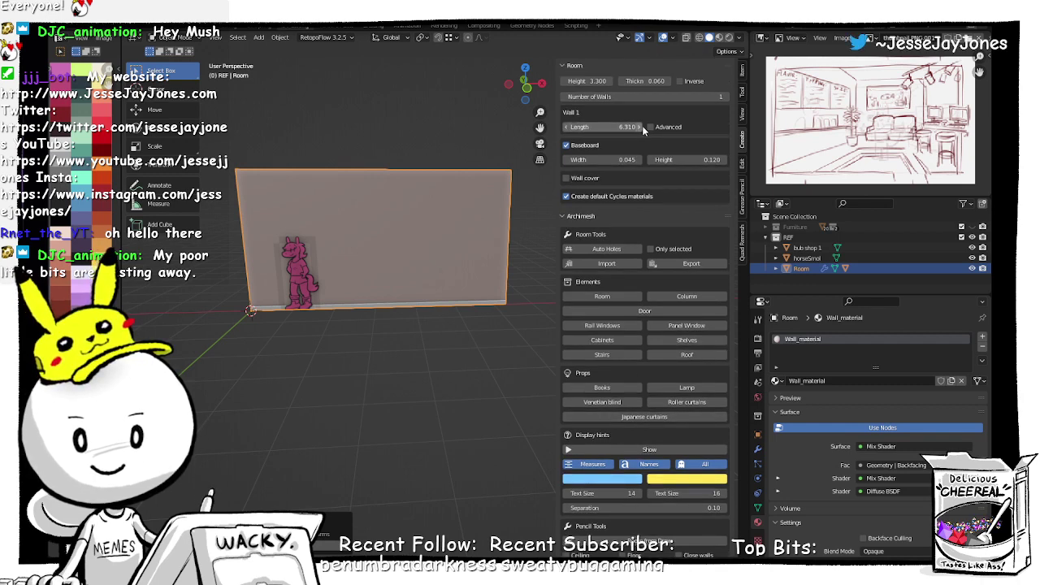
left_click(722, 97)
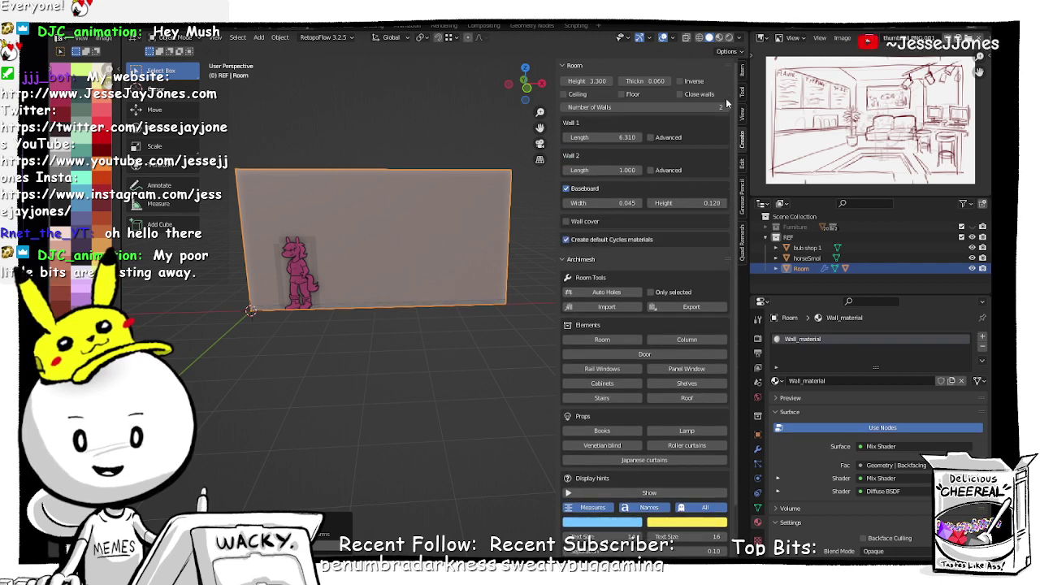
middle_click_drag(471, 203, 405, 315)
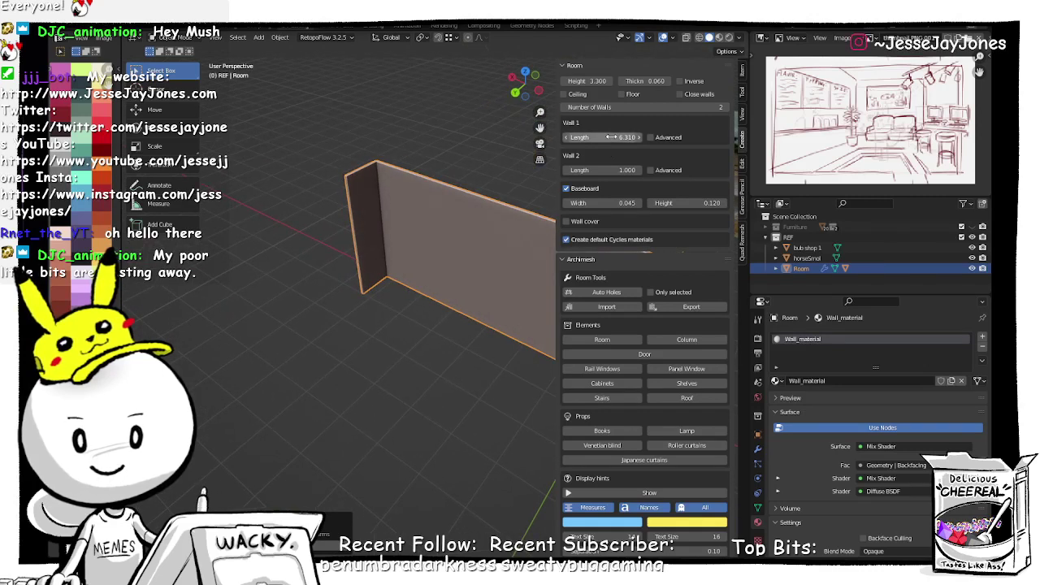
left_click_drag(627, 138, 642, 138)
key("ctrl+z")
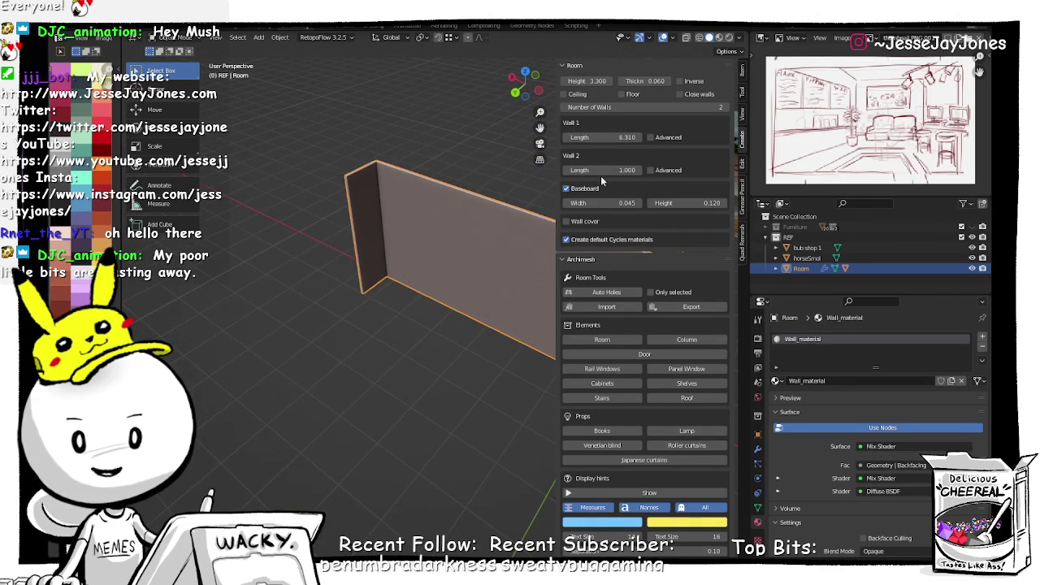
Step: Lengthen Wall 2 of the room to 6.430
left_click_drag(602, 174, 701, 178)
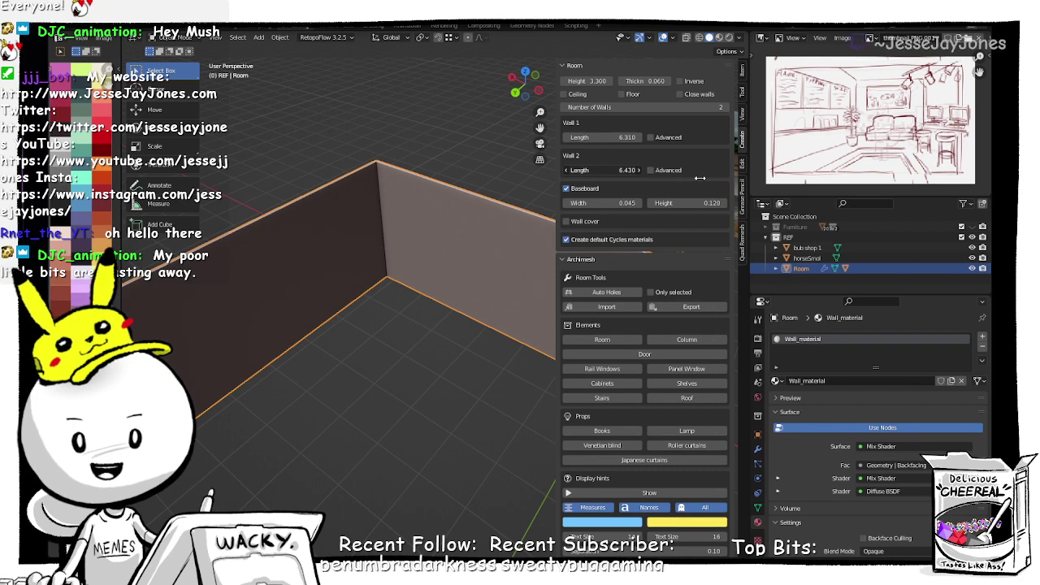
scroll(384, 354, "down", 5)
middle_click_drag(365, 372, 440, 295)
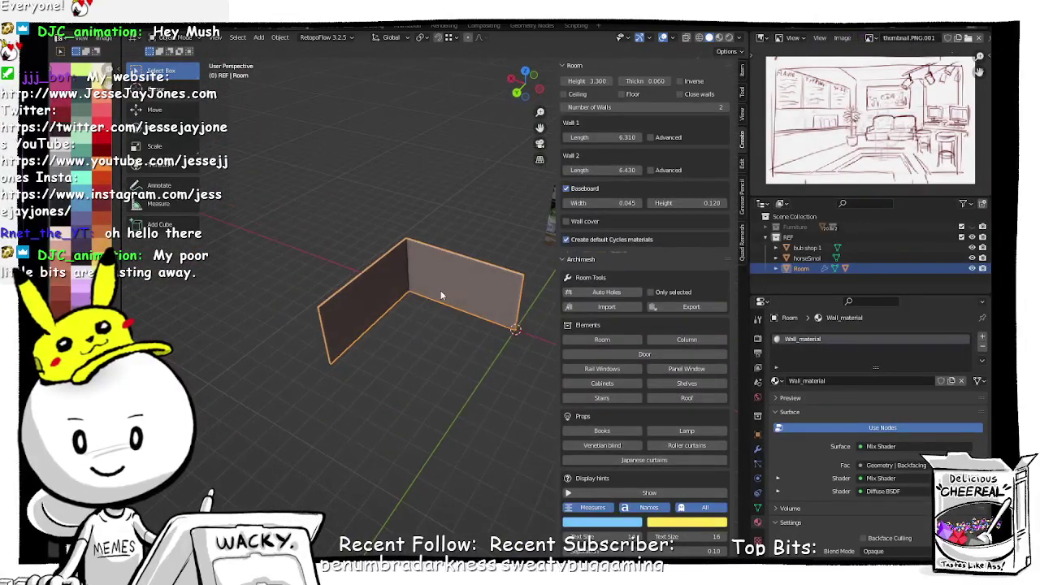
Step: Increase the room's number of walls to 3 and set Wall 3's length to -6.020 so it closes towards the room's open side
left_click(727, 108)
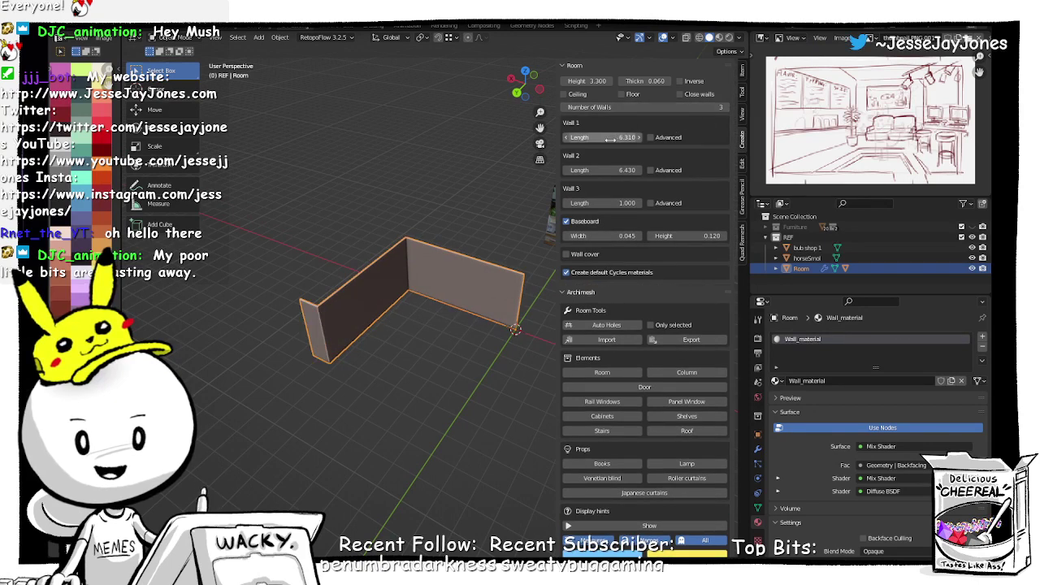
middle_click_drag(470, 379, 430, 387)
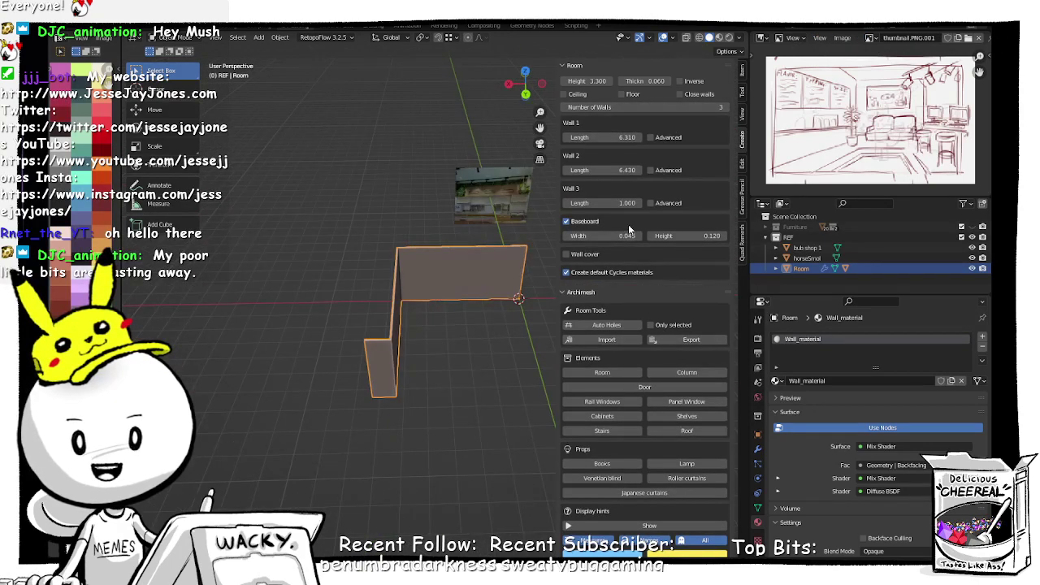
left_click_drag(627, 203, 486, 214)
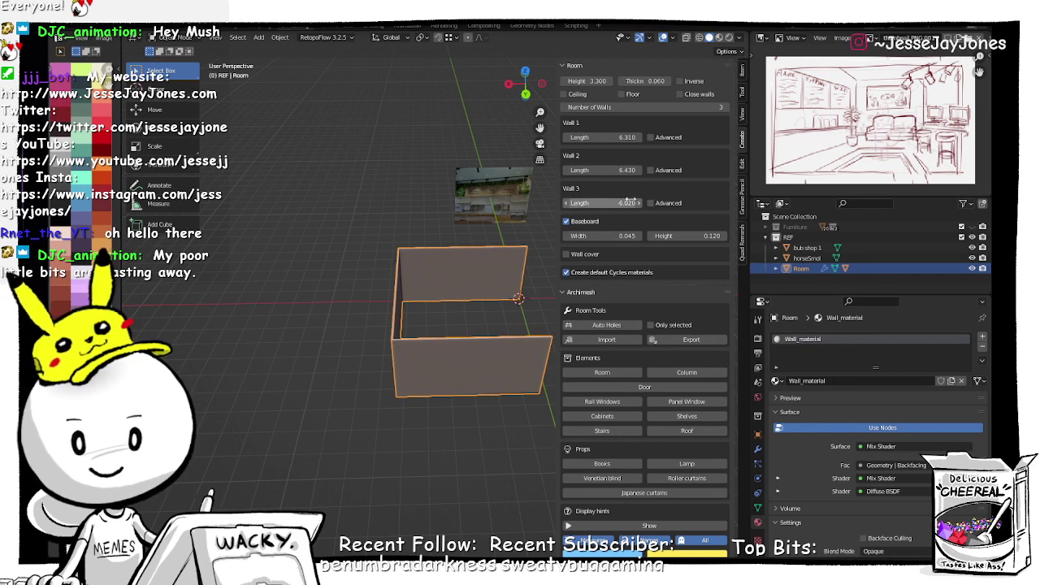
Step: Set Wall 1's length to 7.000, then enlarge it to 8.000
left_click(619, 140)
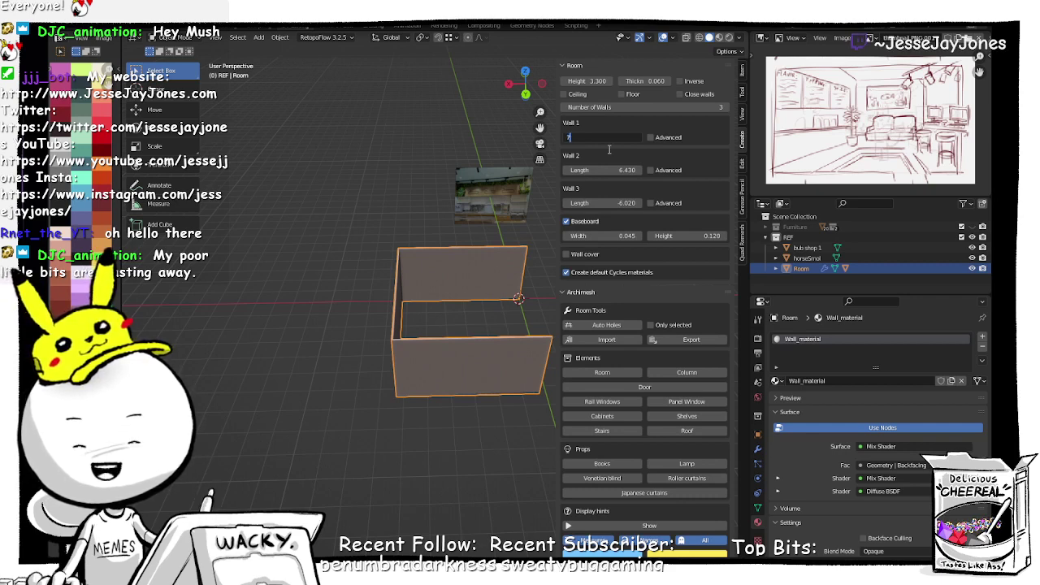
type("7")
key("Return")
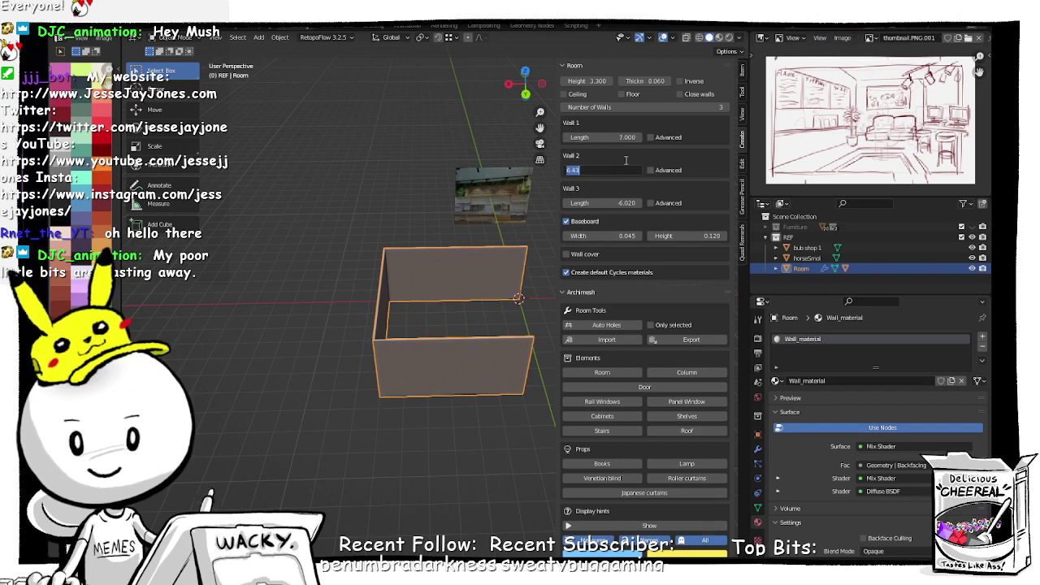
key("Return")
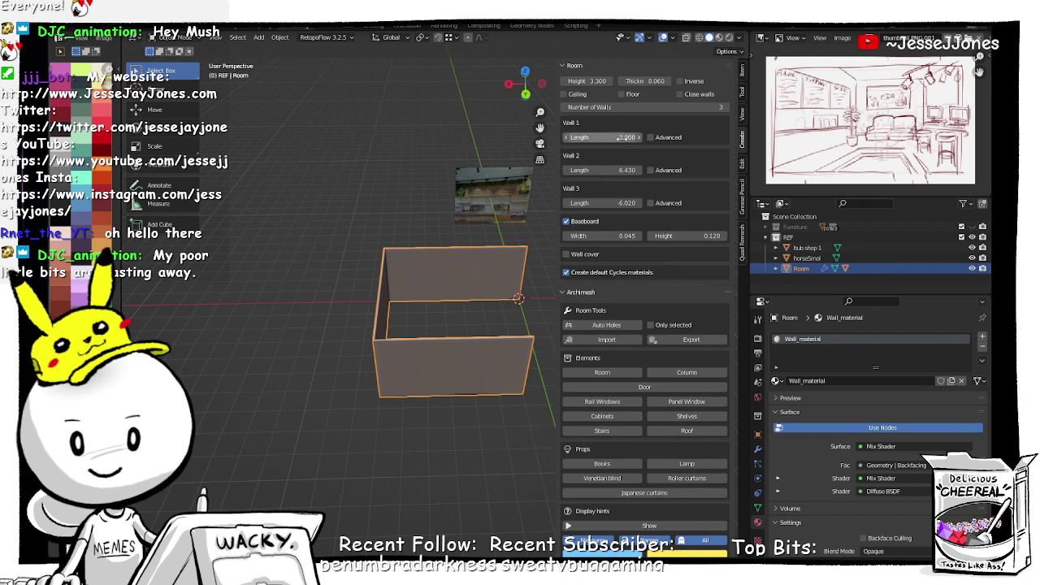
key("Return")
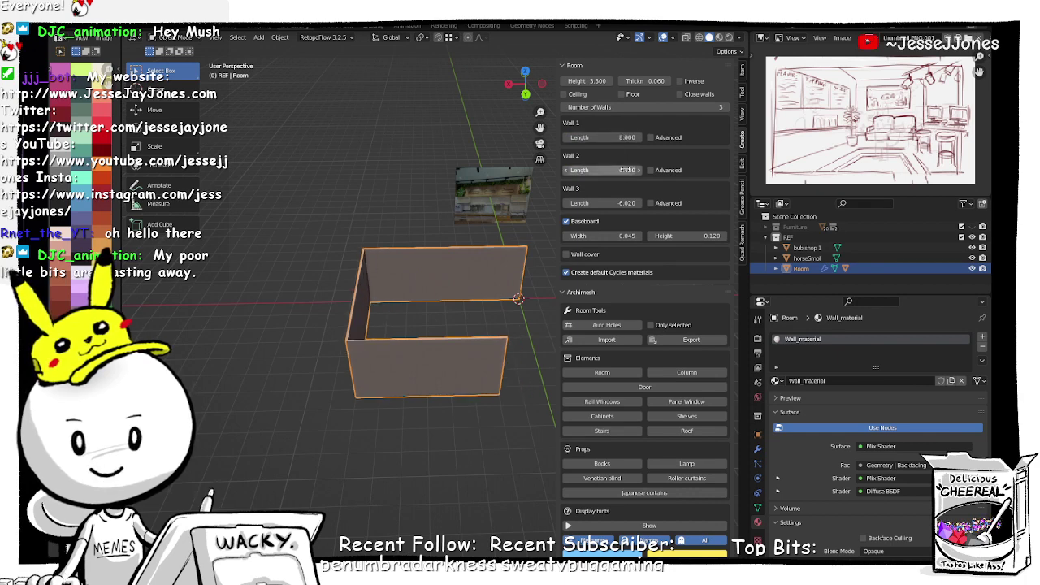
Step: Set Wall 2's length to 7.000 and Wall 3's length to -7.000
left_click(625, 170)
type("6")
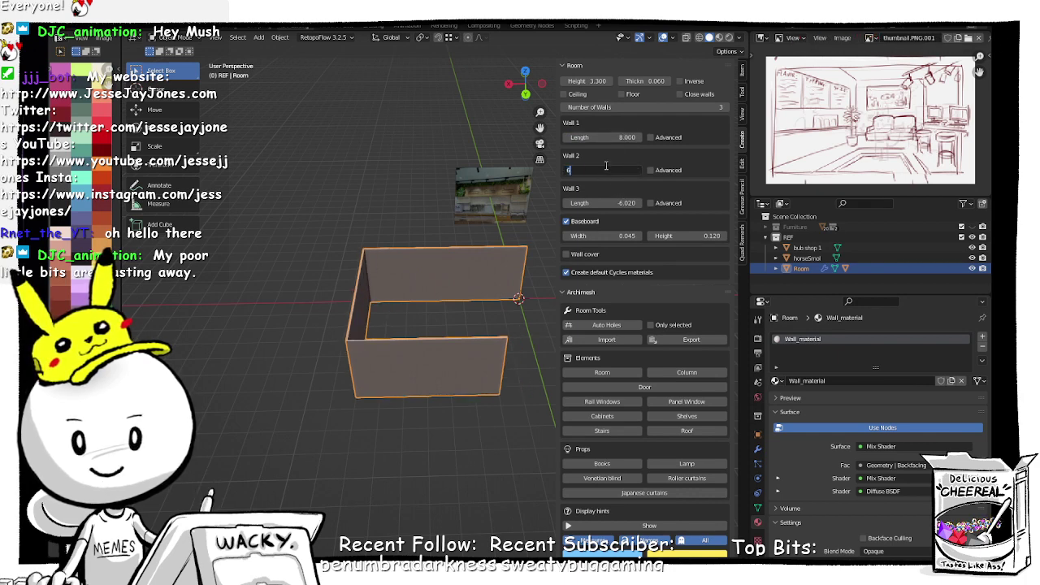
key("Return")
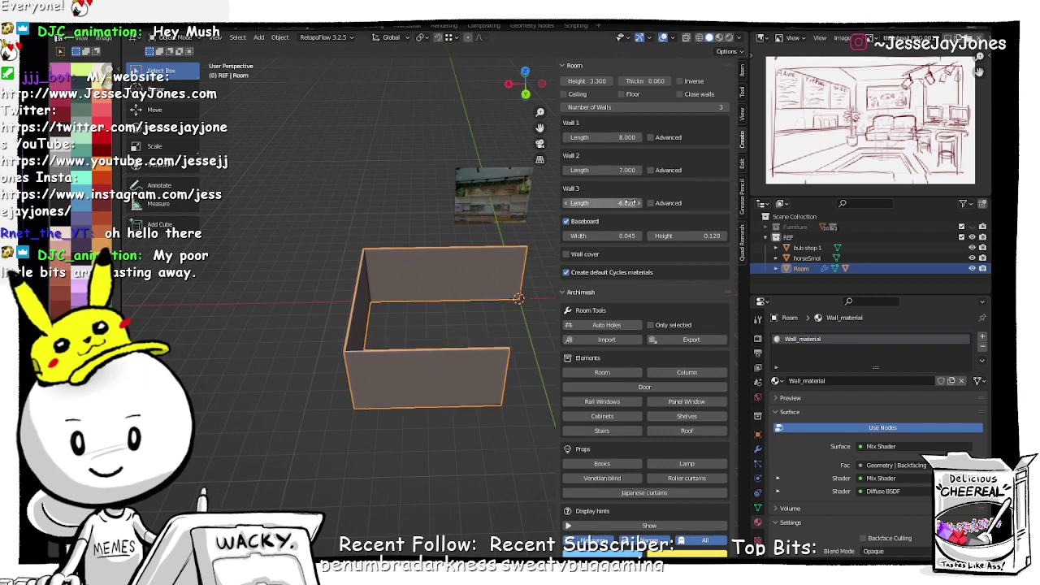
key("Return")
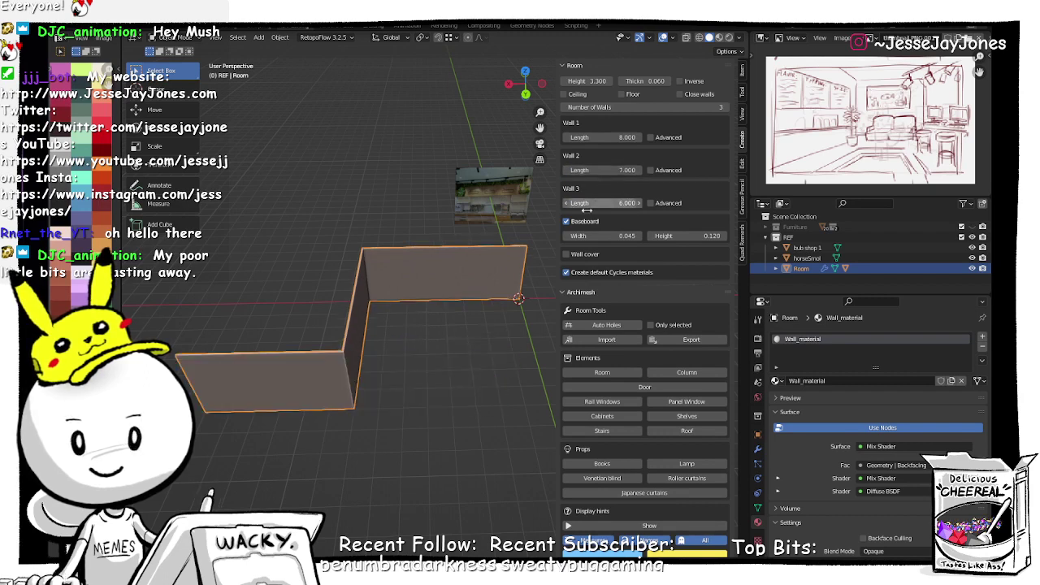
left_click(616, 203)
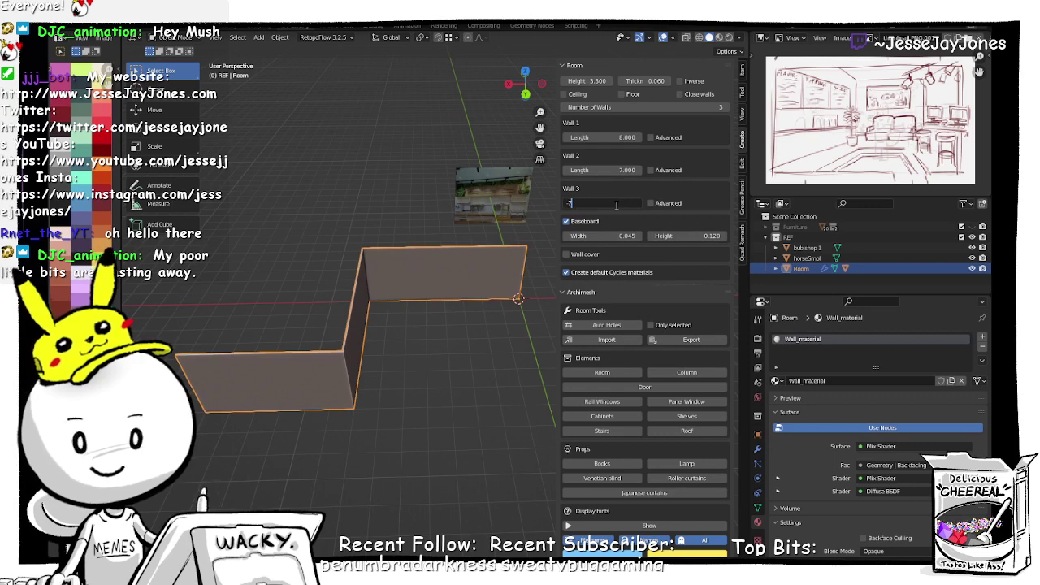
type("-7")
key("Return")
Step: Set Wall 2's length to 8.000 and Wall 3's length to -8.000
middle_click_drag(502, 376, 469, 363)
middle_click_drag(460, 368, 406, 364)
left_click(627, 203)
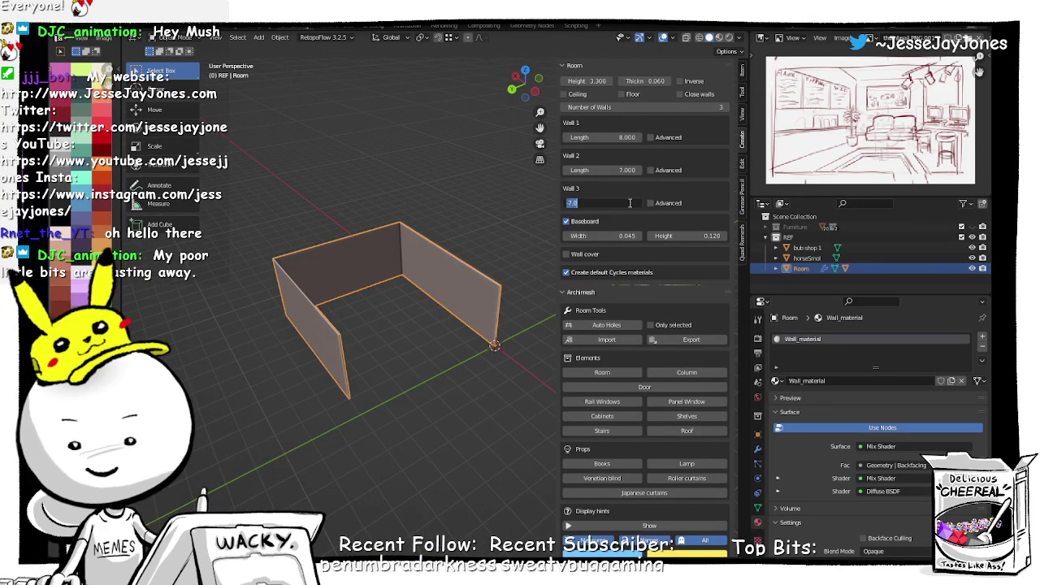
left_click(626, 170)
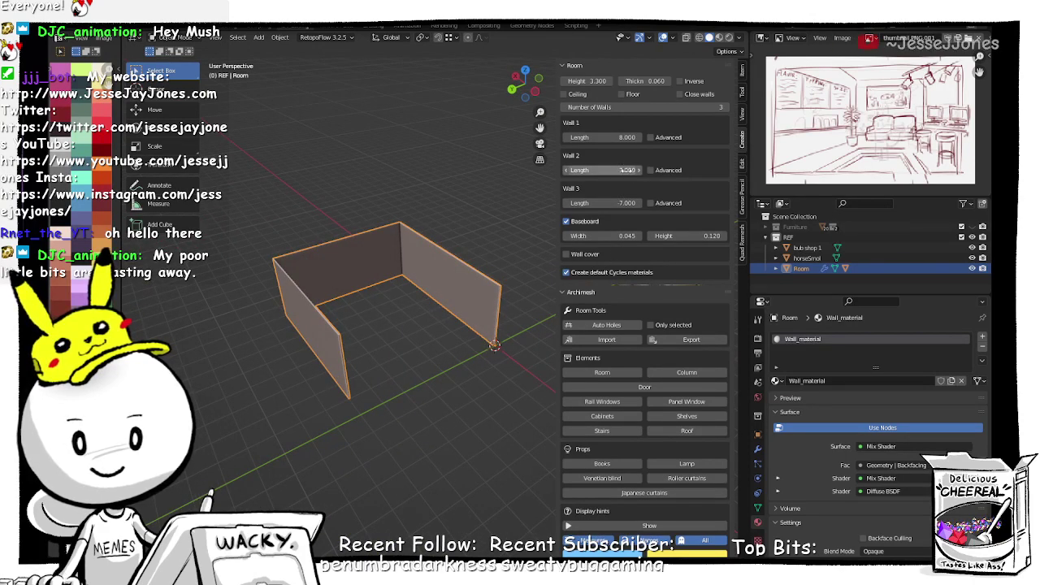
left_click(628, 170)
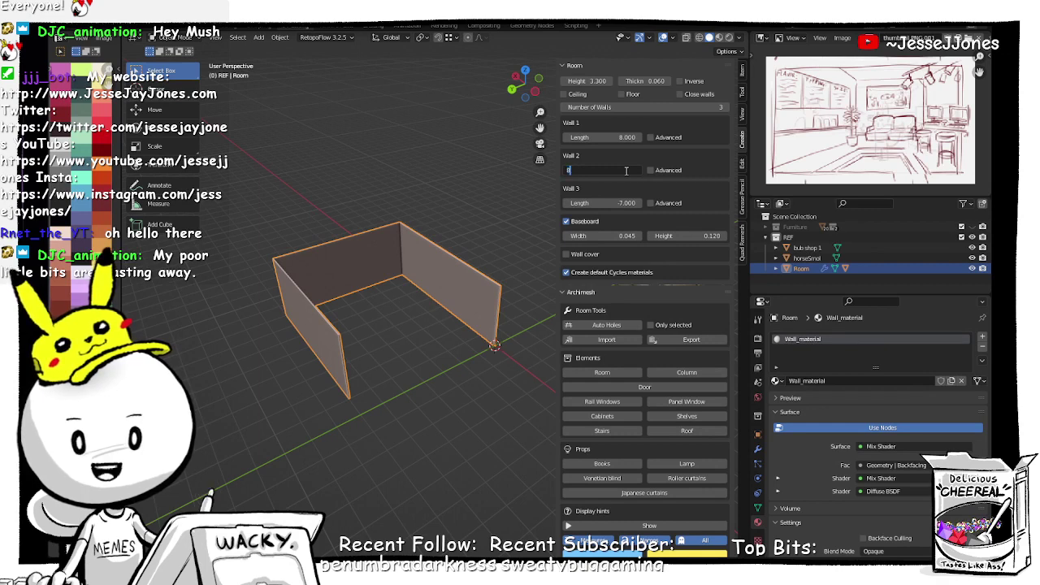
key("Return")
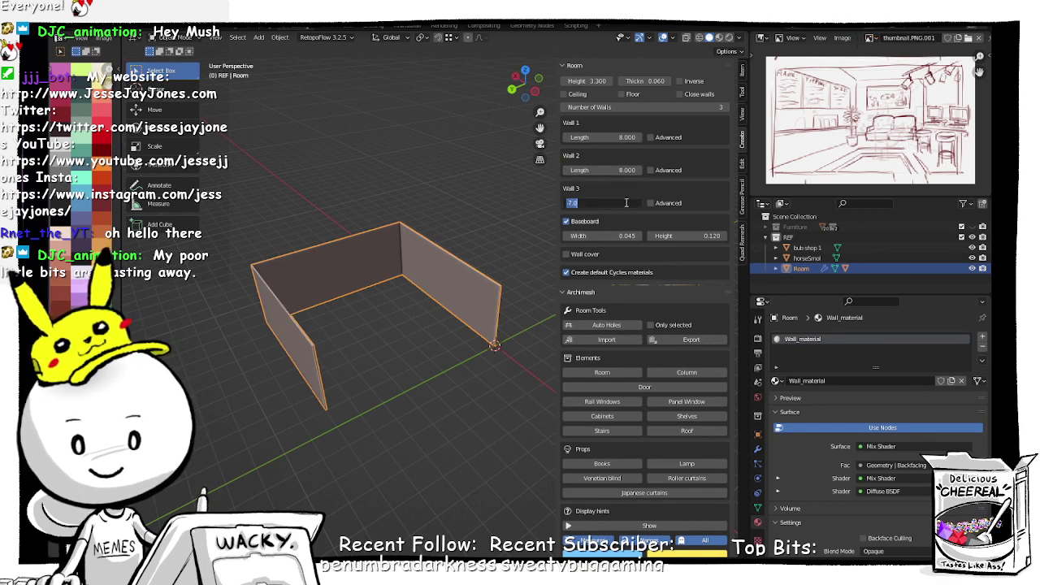
left_click(627, 202)
type("-8")
key("Return")
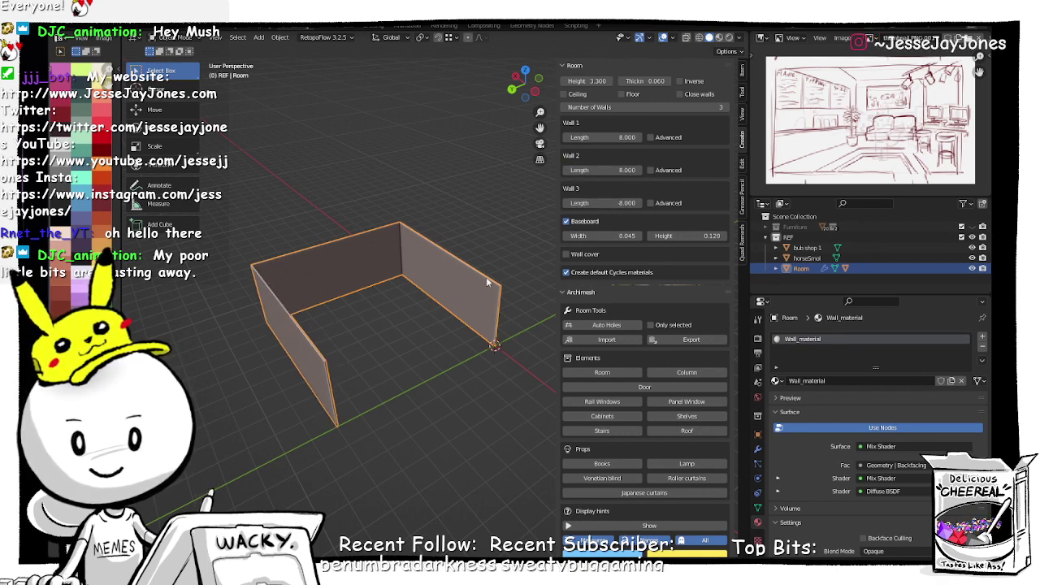
Step: Increase the room's number of walls to 4 and set Wall 4's length to -8.000 to enclose the room
middle_click_drag(486, 276, 461, 352)
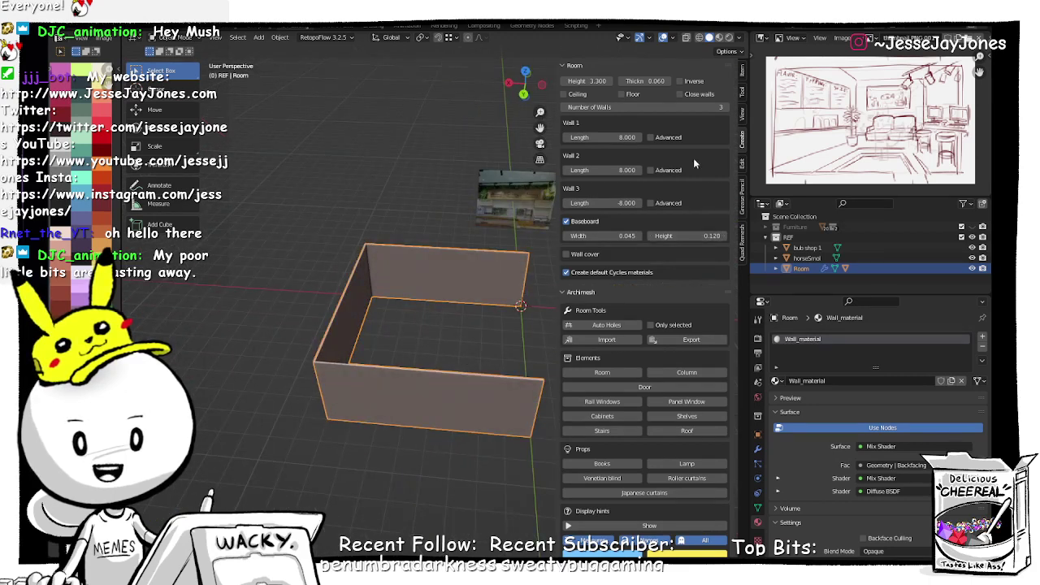
left_click(726, 107)
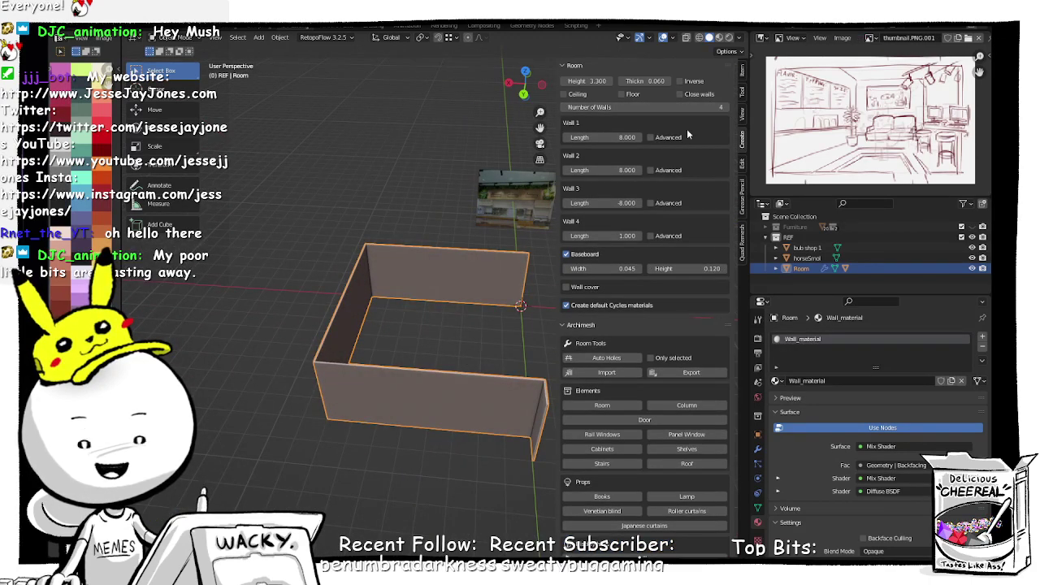
left_click(625, 236)
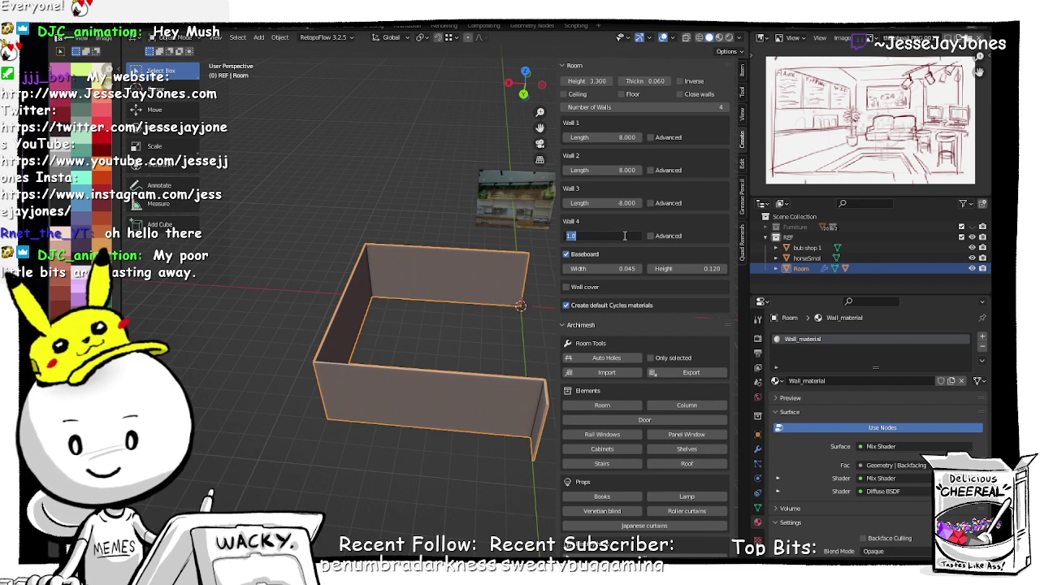
type("-8")
key("Return")
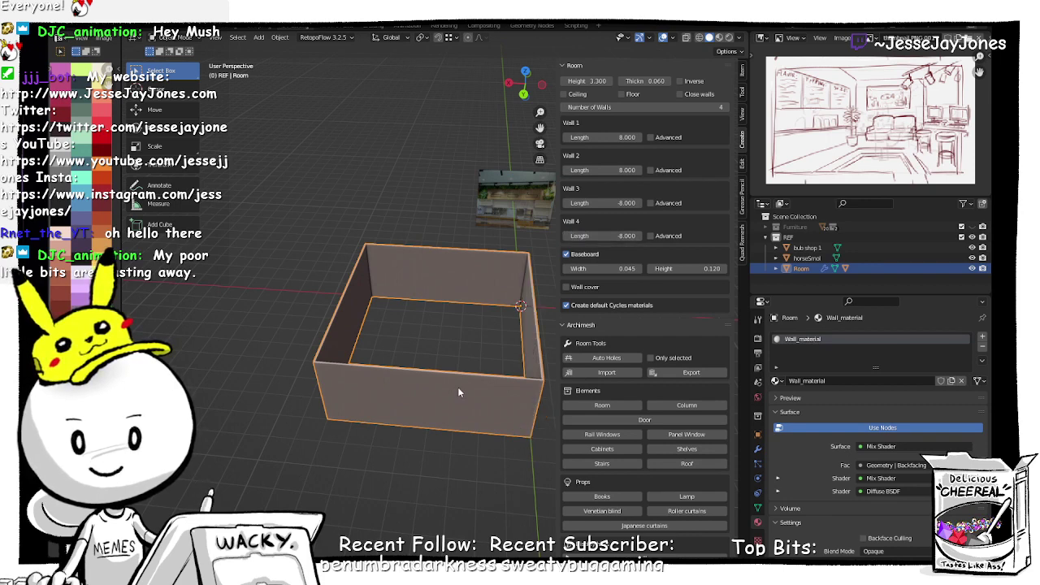
middle_click_drag(459, 392, 449, 363)
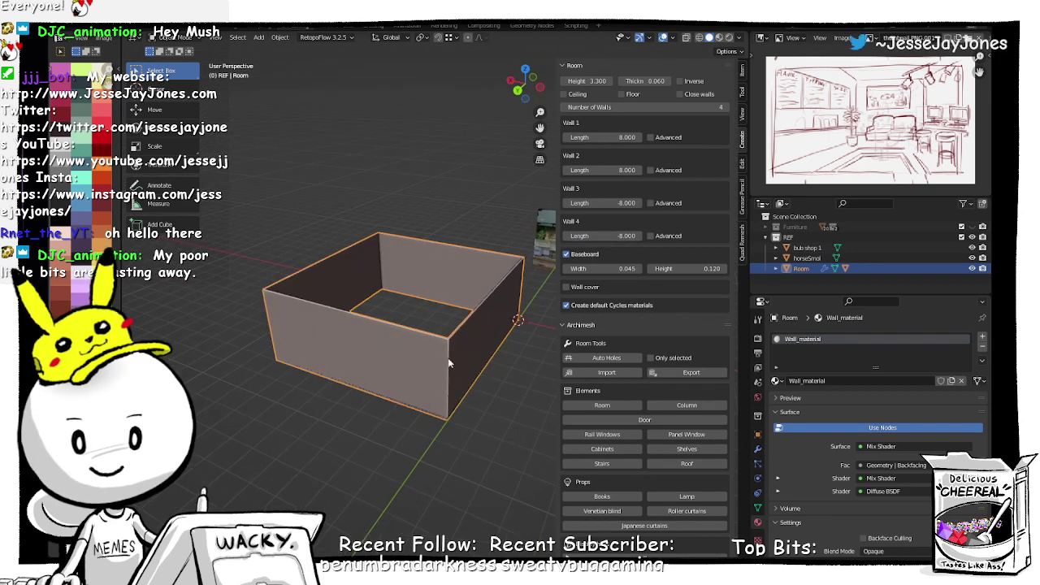
Step: Try the wall cover option on the four-walled room, inspect the walls, and turn it back off
left_click(566, 287)
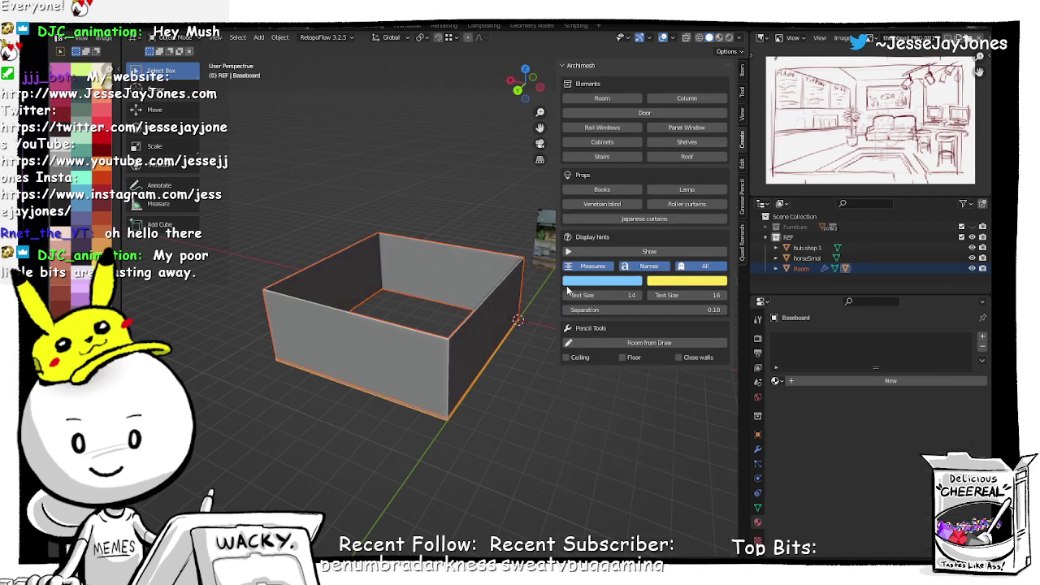
left_click(470, 357)
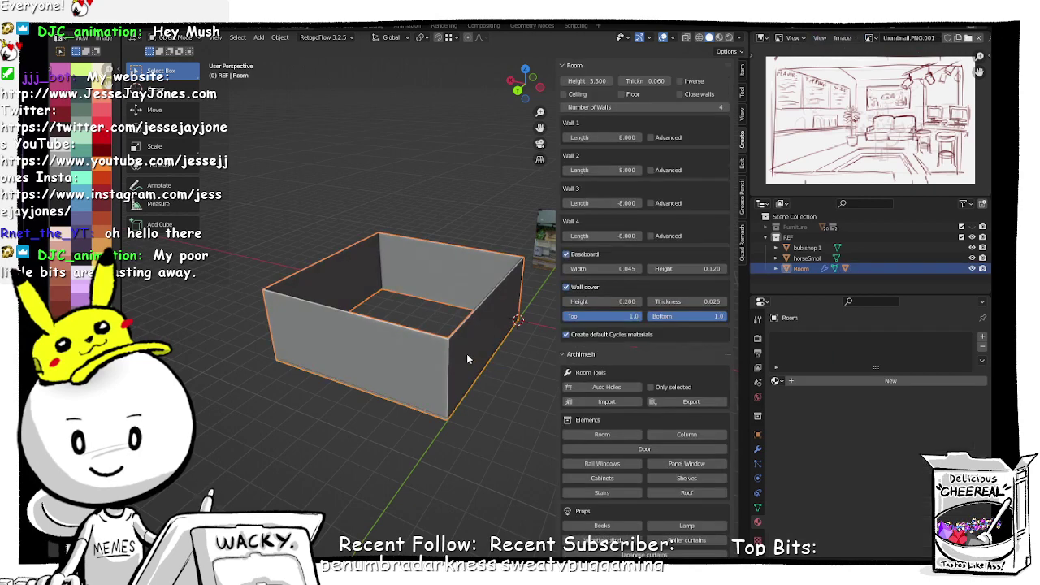
left_click(566, 286)
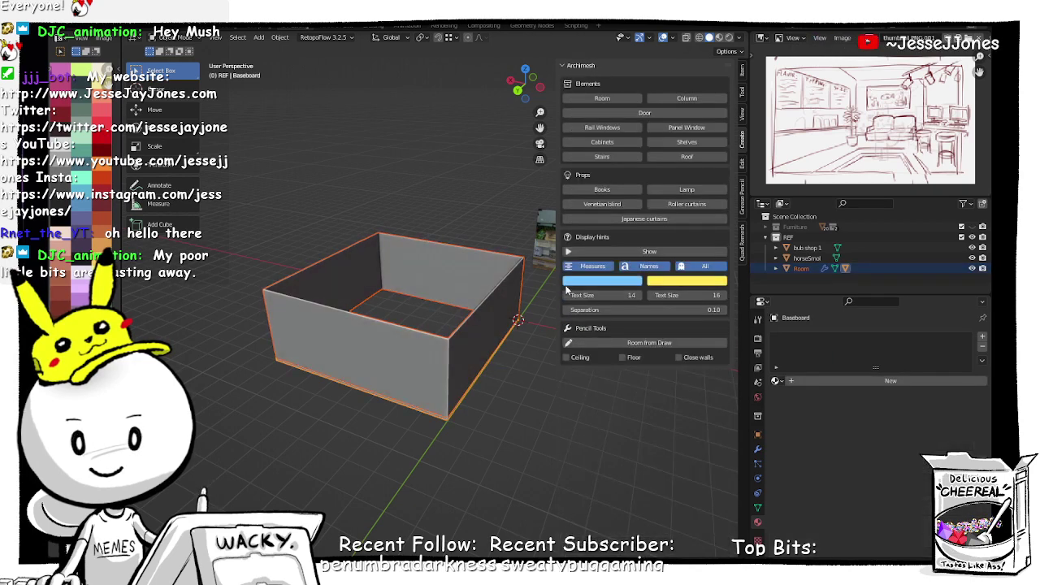
middle_click_drag(445, 346, 456, 319)
scroll(456, 315, "up", 4)
middle_click_drag(457, 253, 428, 291)
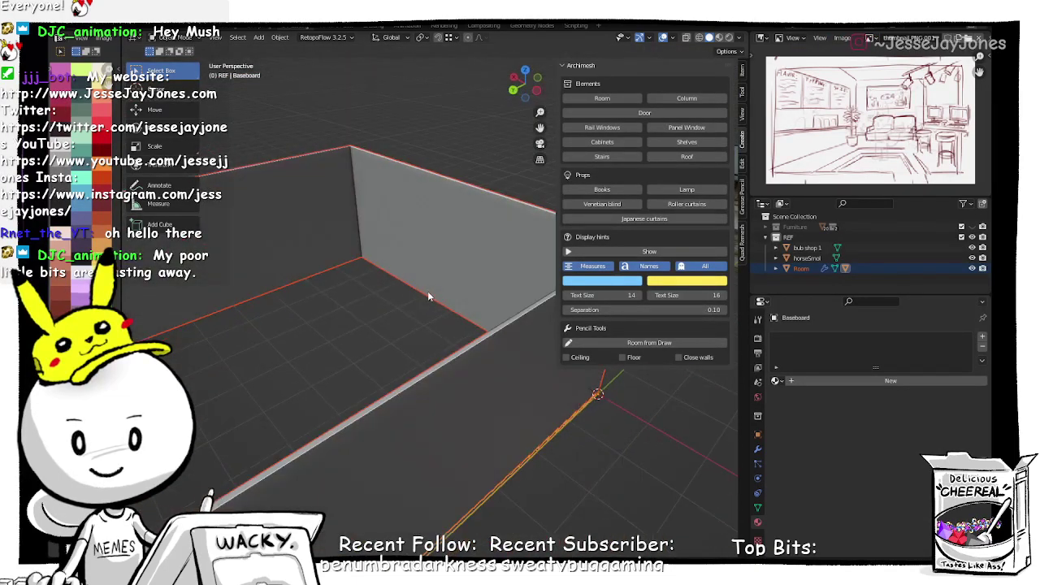
left_click(519, 188)
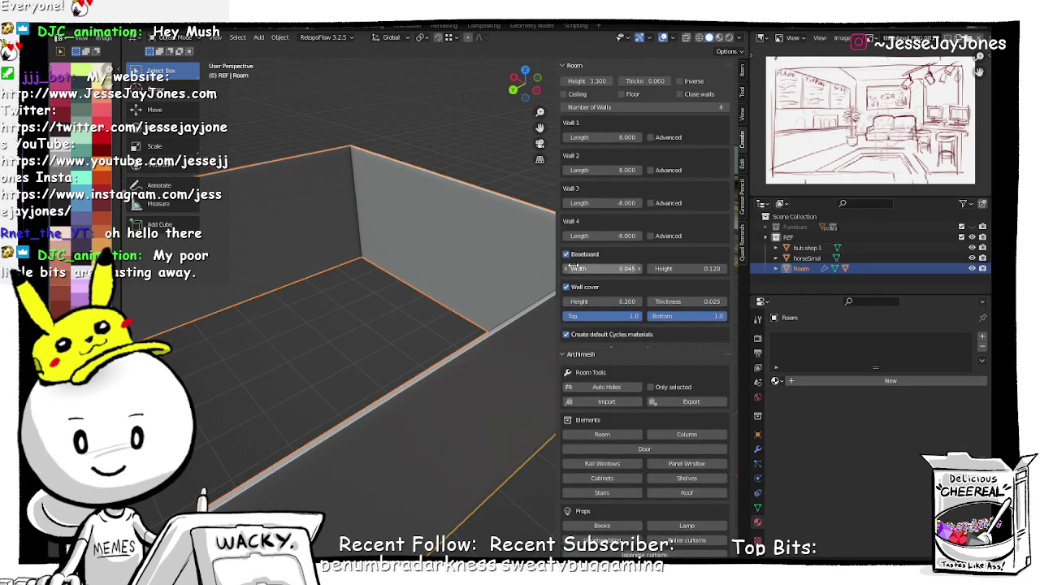
left_click(566, 288)
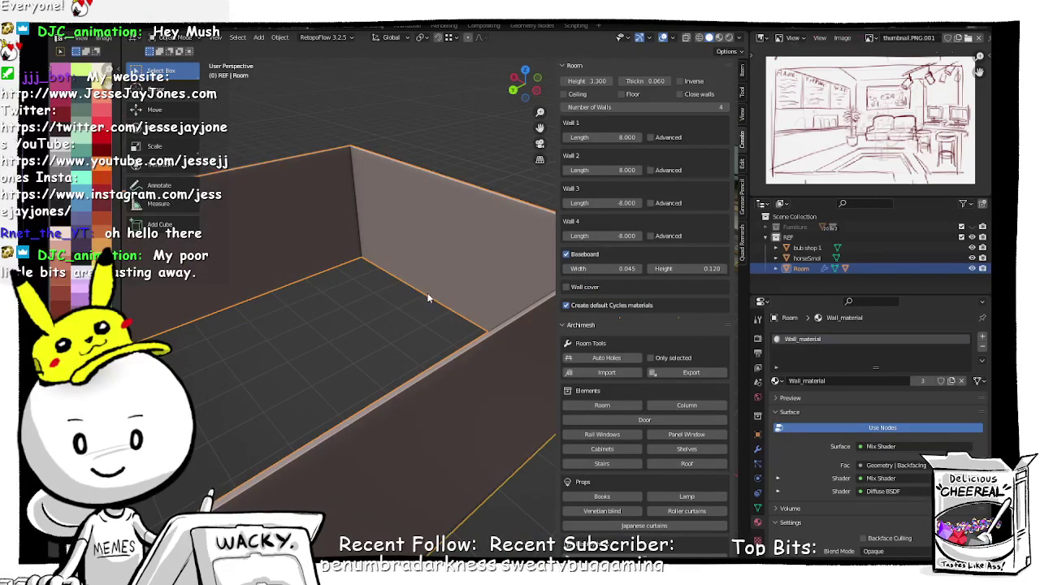
middle_click_drag(459, 296, 471, 304)
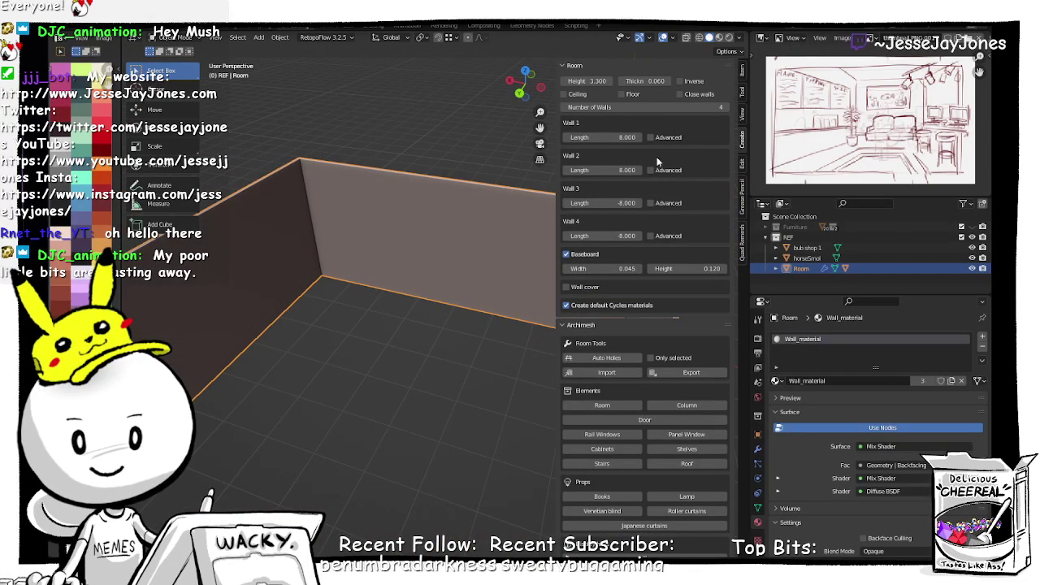
Step: Try adding a floor to the room, then undo the floor and the extra room object
left_click(622, 95)
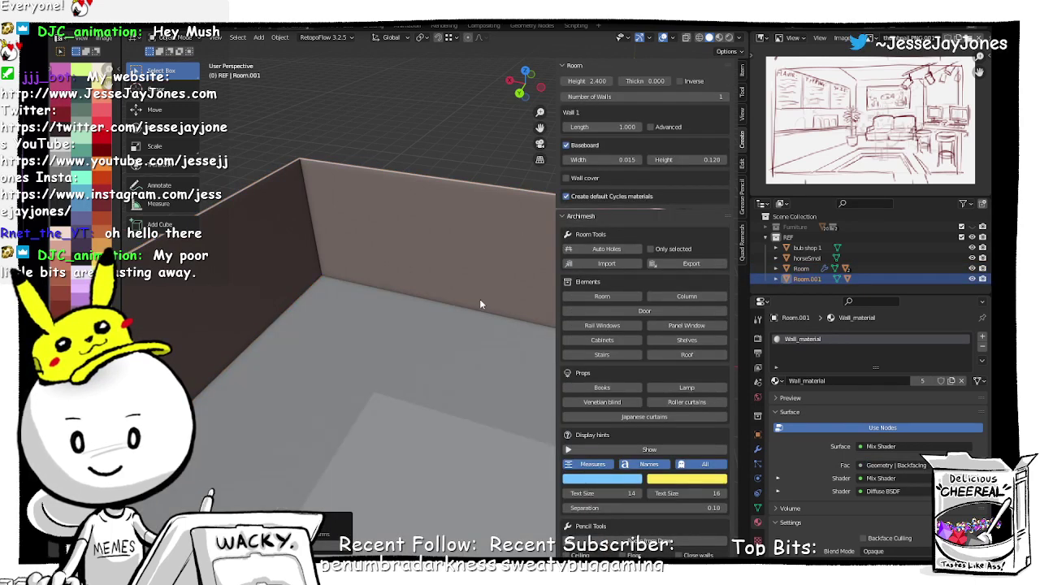
scroll(464, 357, "down", 5)
left_click(457, 309)
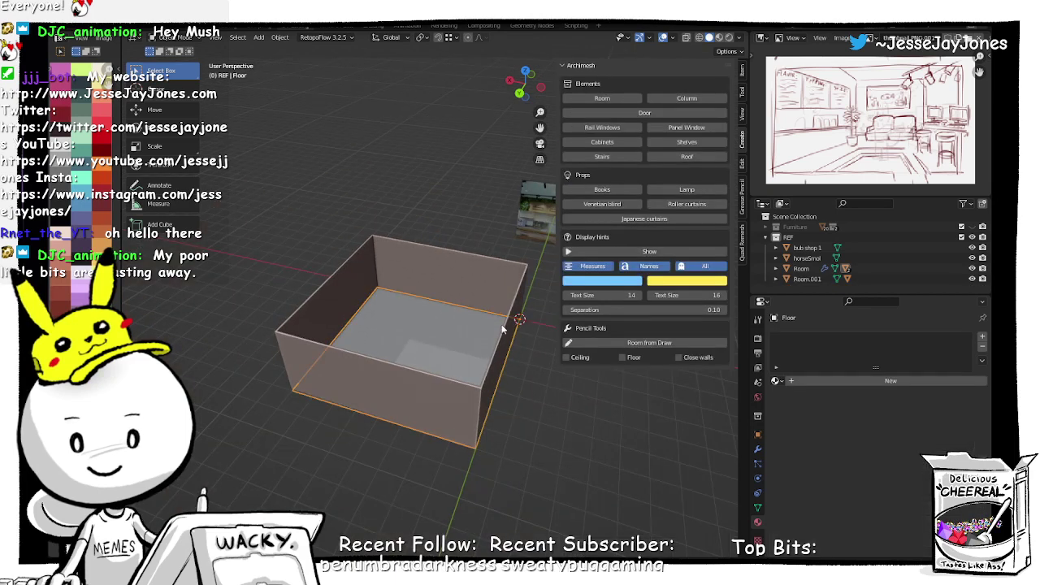
key("ctrl+z")
key("ctrl+z")
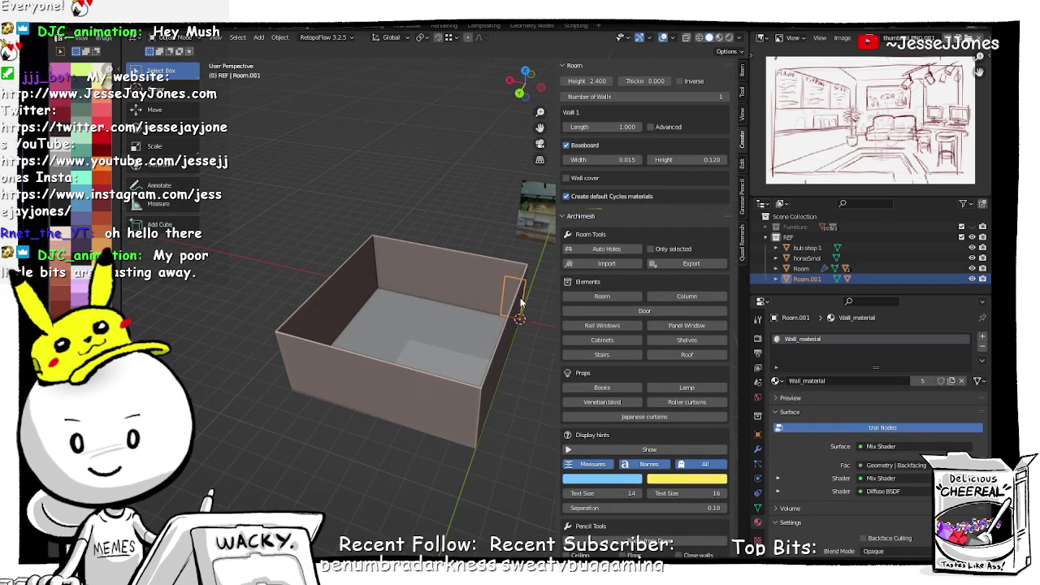
left_click(490, 293)
left_click(503, 282)
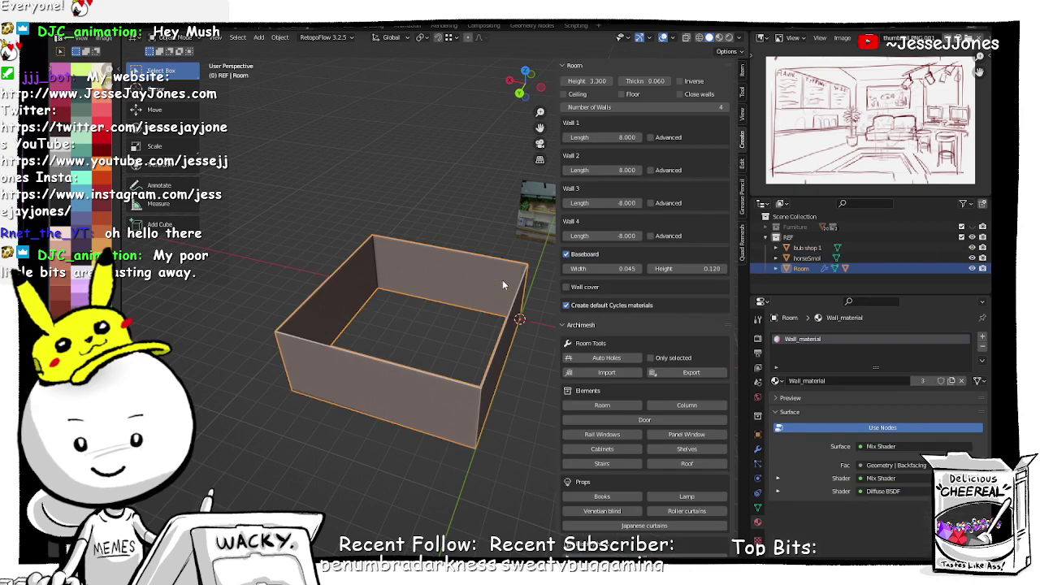
Step: Move the horseSmol character horizontally, keeping its height locked, to a spot inside the room near the photo-reference wall
left_click(502, 295)
middle_click_drag(512, 309, 516, 325)
key("shift+z")
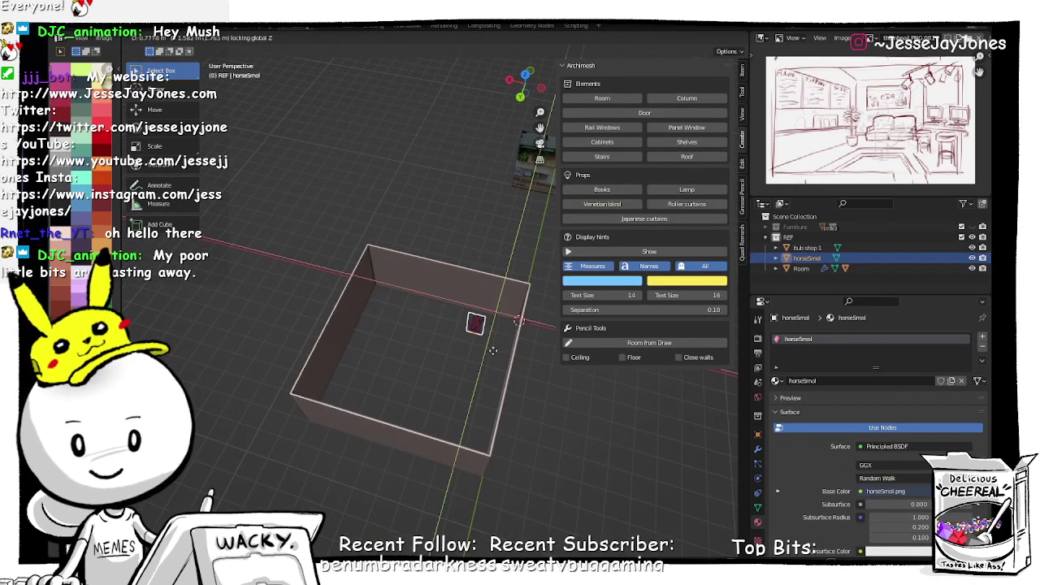
left_click(491, 352)
scroll(495, 358, "up", 5)
middle_click_drag(497, 360, 396, 194)
scroll(408, 287, "down", 6)
Step: Lengthen the room by setting Wall 2's length to 10 and Wall 4's length to -10
left_click(469, 210)
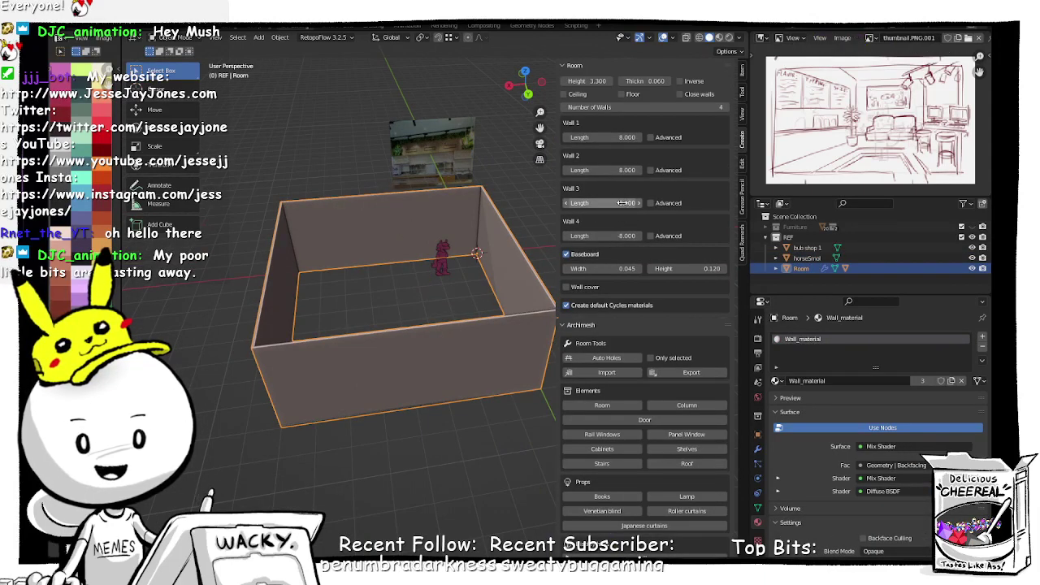
left_click(622, 170)
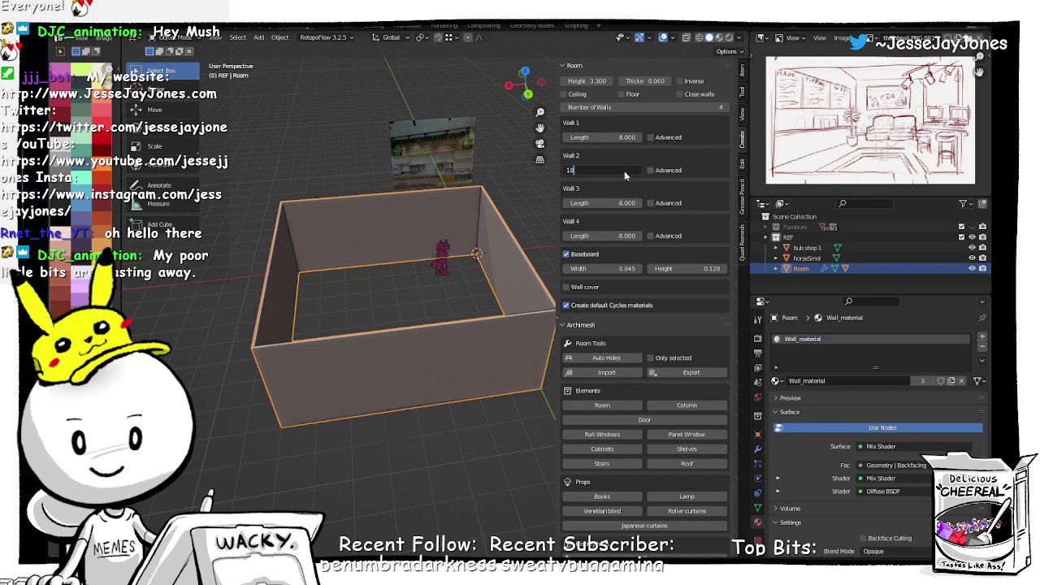
type("10")
key("Return")
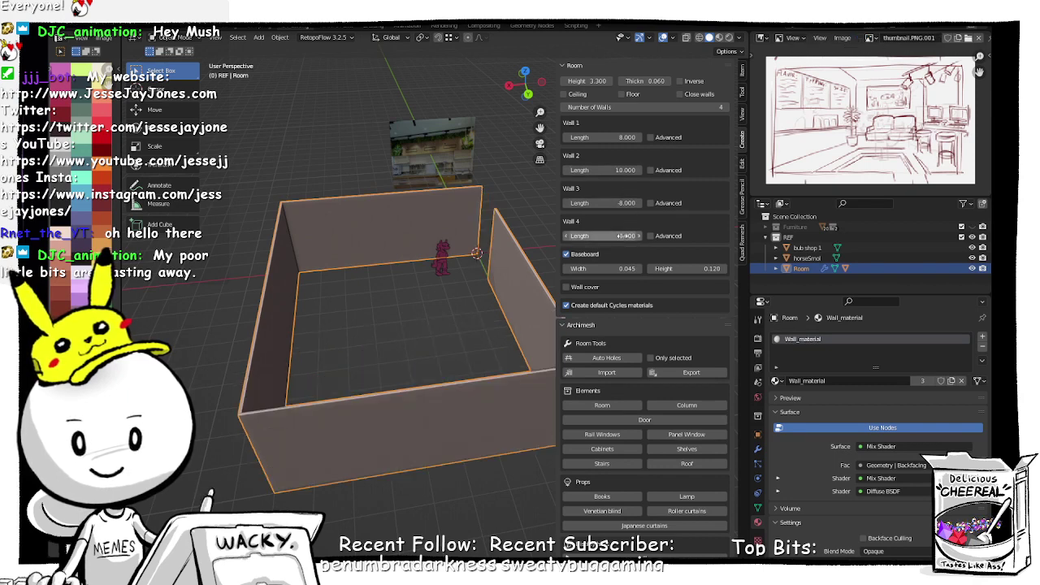
left_click(624, 236)
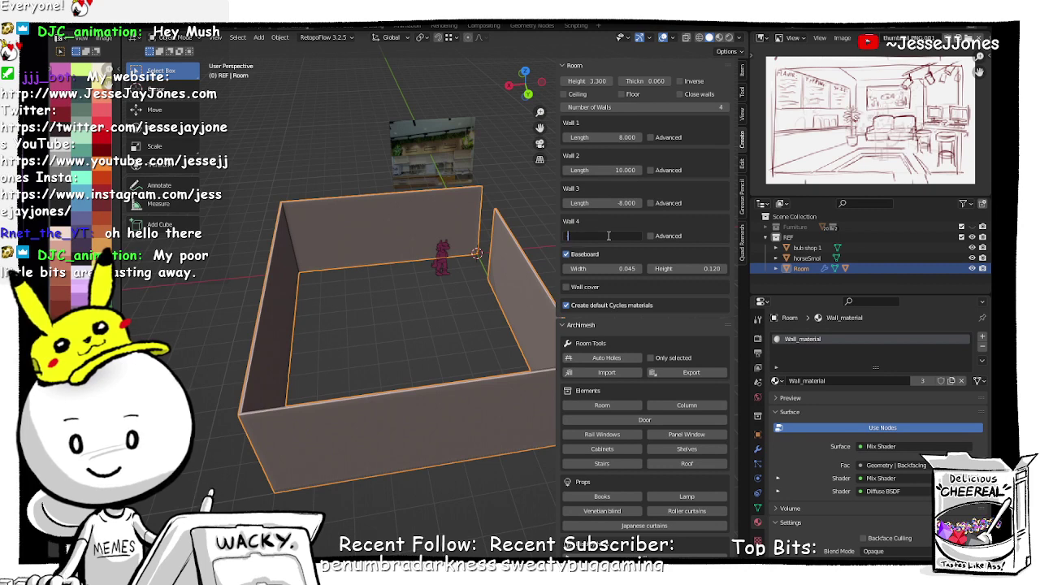
type("-10")
key("Return")
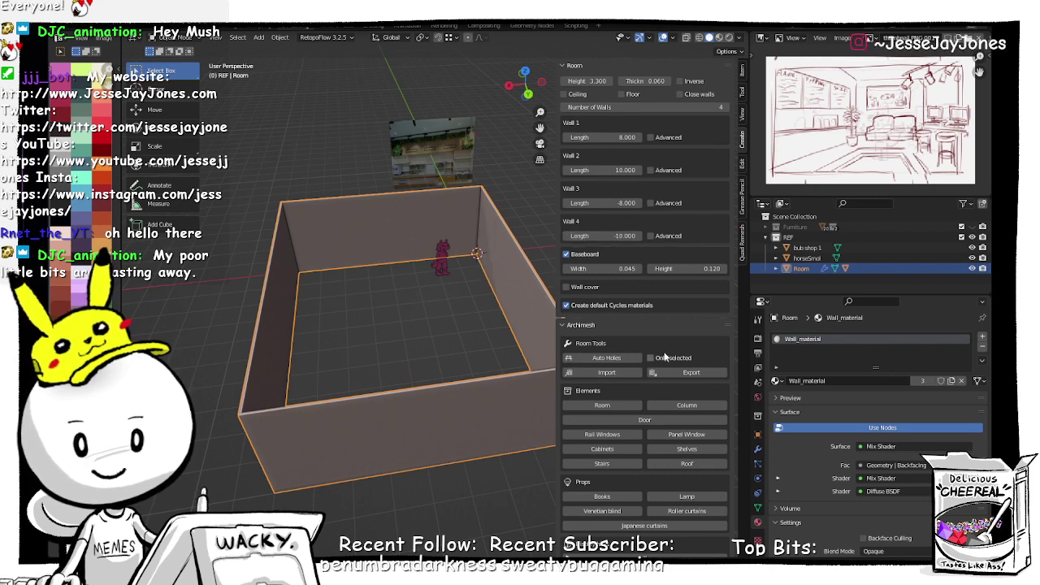
Step: Add a floor to the room and check the room's proportions against the horseSmol character
left_click(623, 95)
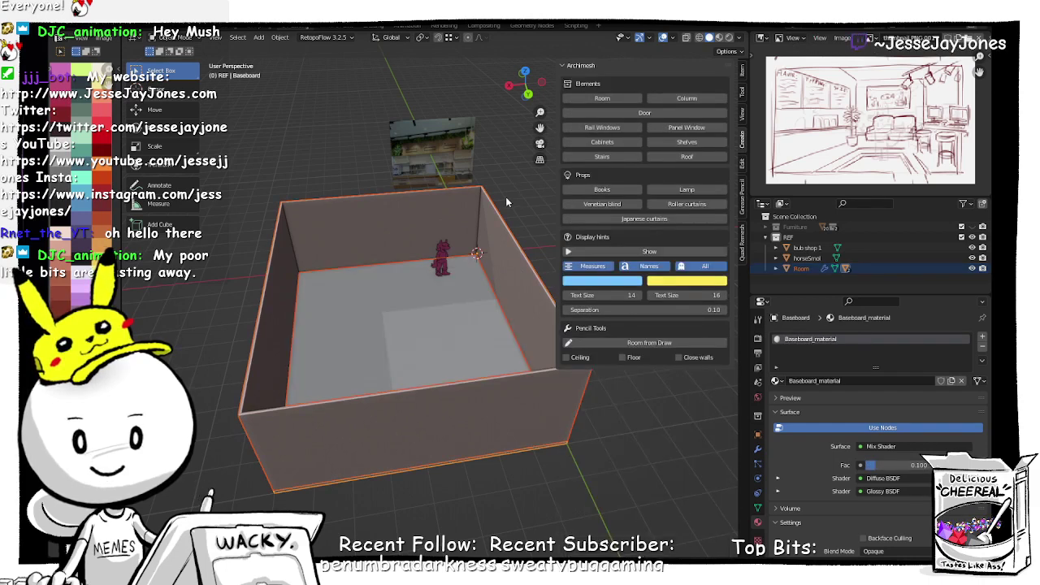
left_click(498, 247)
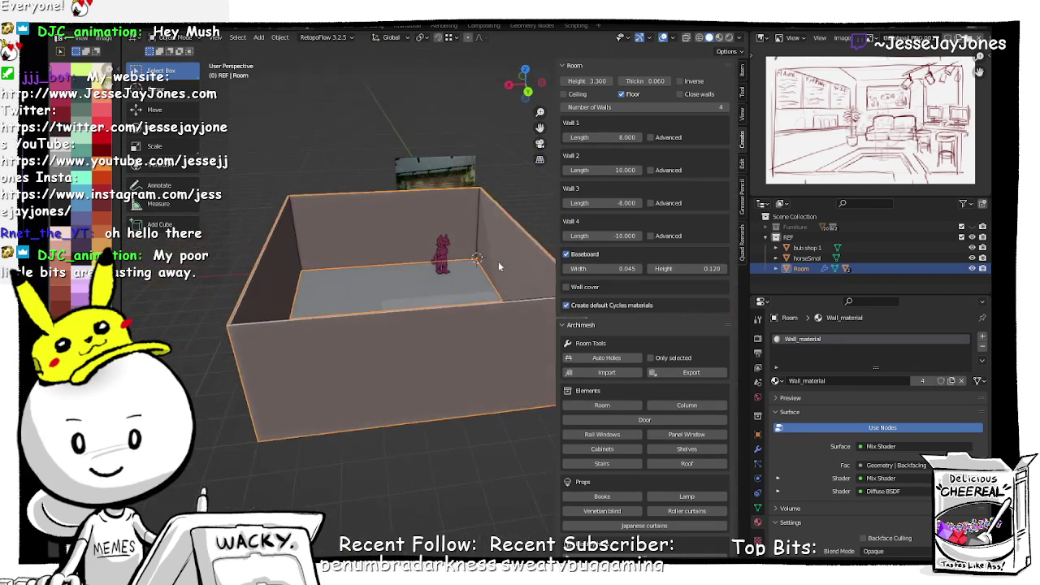
middle_click_drag(498, 266, 448, 274)
left_click(445, 274)
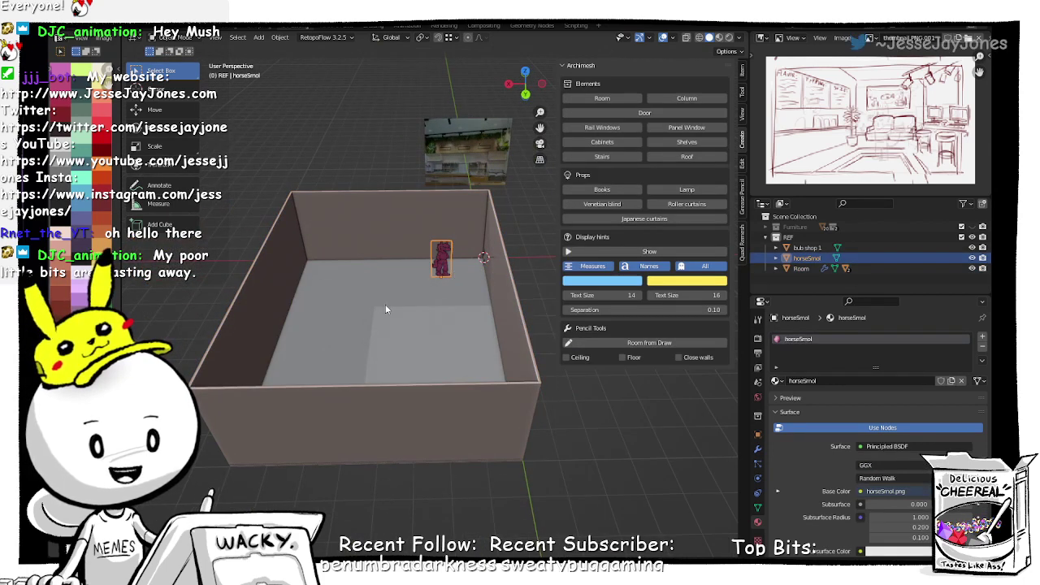
middle_click_drag(386, 304, 436, 339, "shift")
scroll(449, 319, "up", 2)
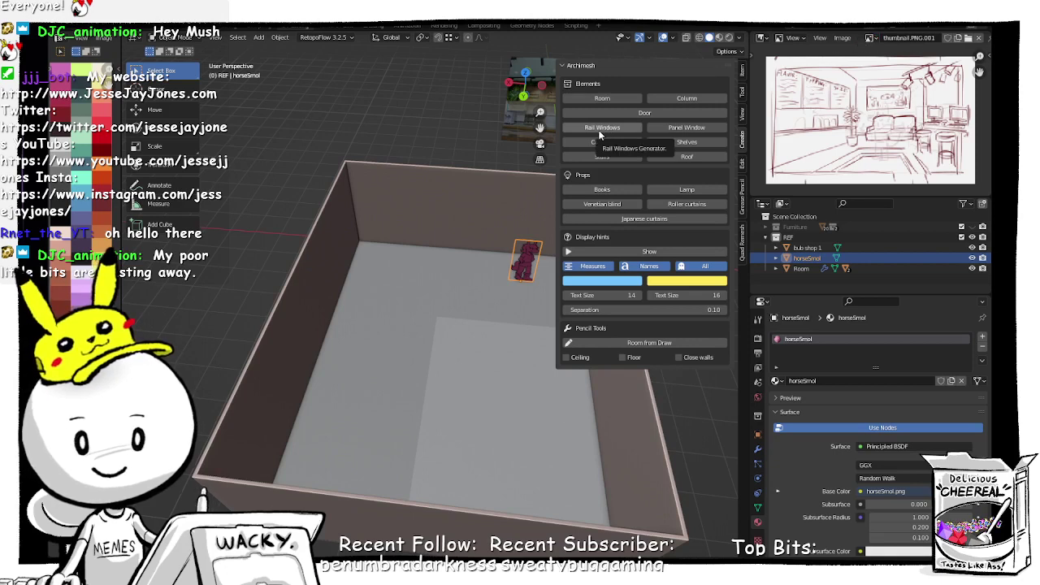
middle_click_drag(486, 322, 508, 301)
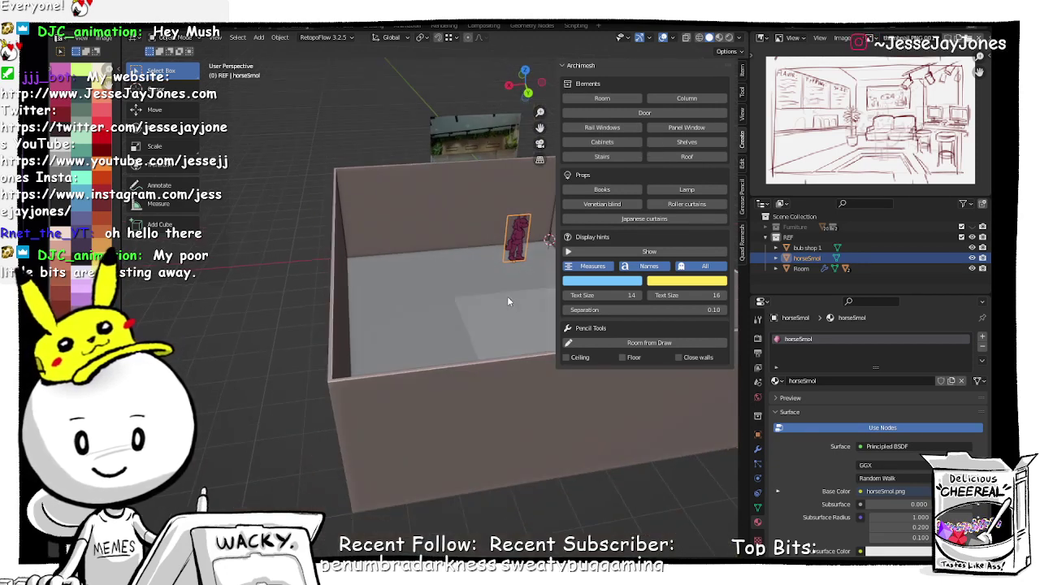
left_click(536, 416)
middle_click_drag(536, 416, 452, 277)
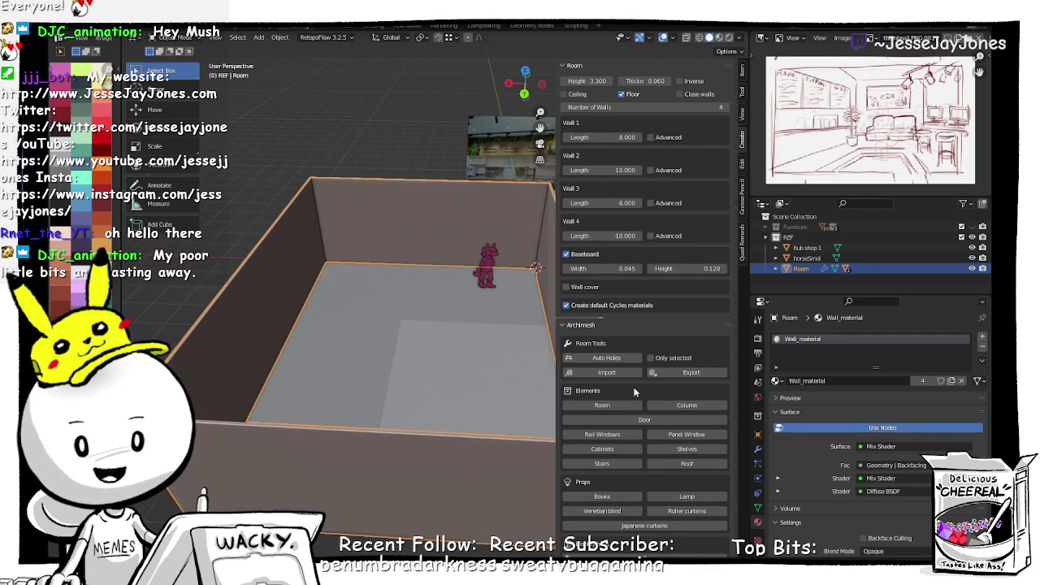
Step: Add an Archimesh door at the 3D cursor and check its position and size against the room
scroll(645, 381, "down", 1)
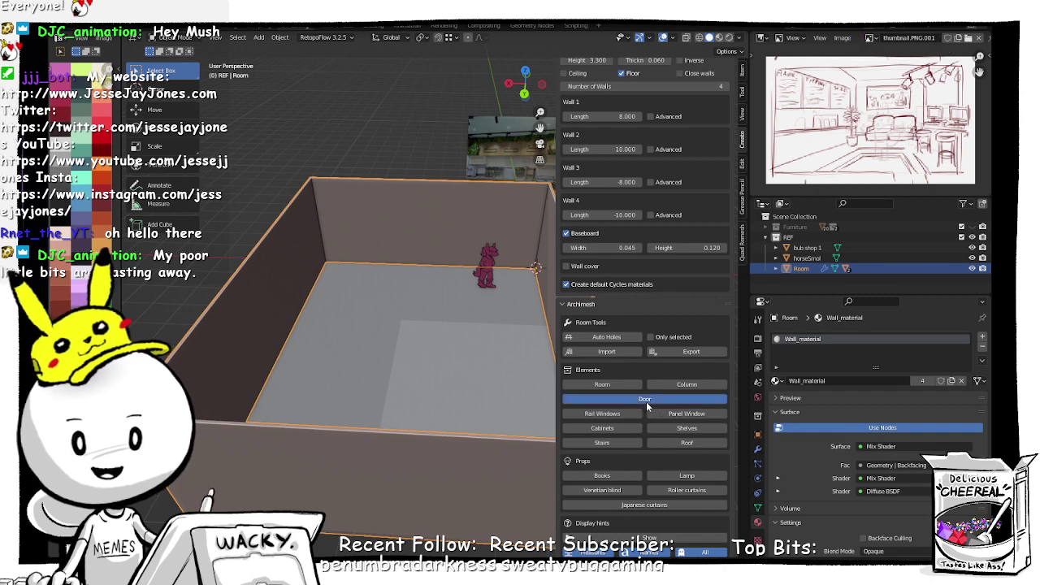
left_click(646, 401)
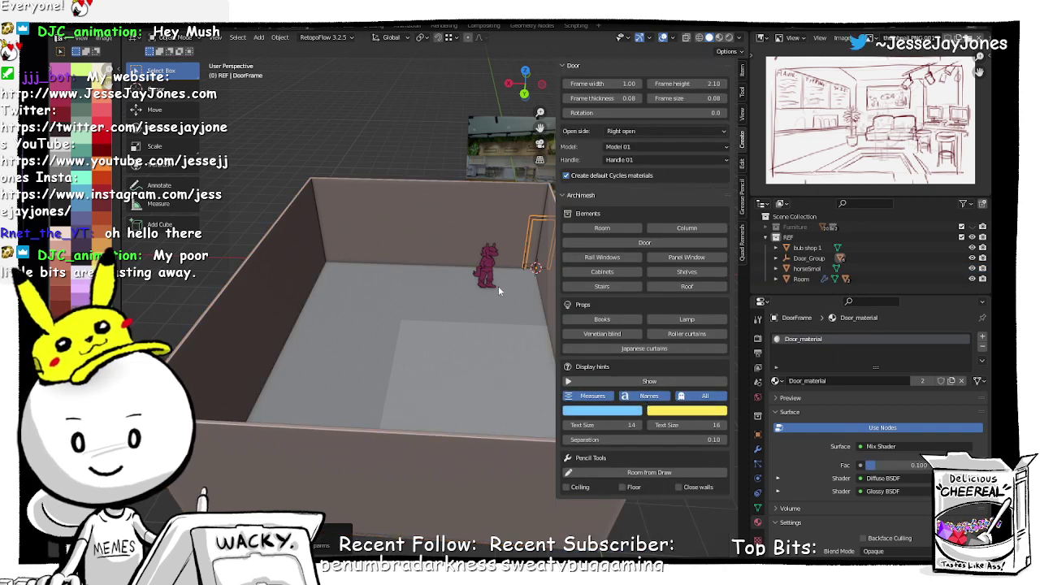
middle_click_drag(498, 286, 336, 328)
scroll(278, 278, "up", 4)
scroll(341, 325, "down", 2)
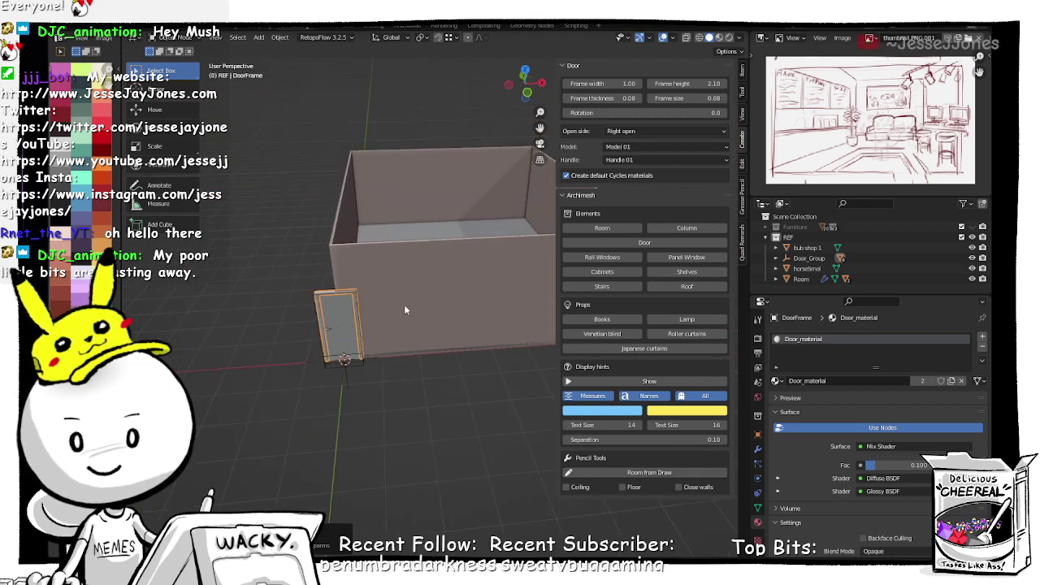
middle_click_drag(405, 310, 367, 384)
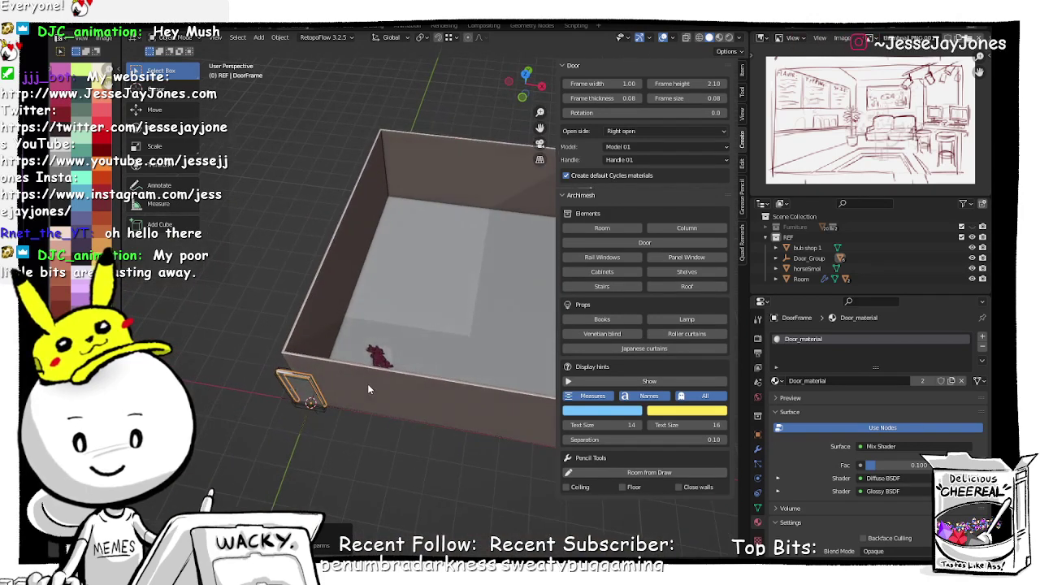
key("KP_1")
middle_click_drag(402, 280, 405, 333)
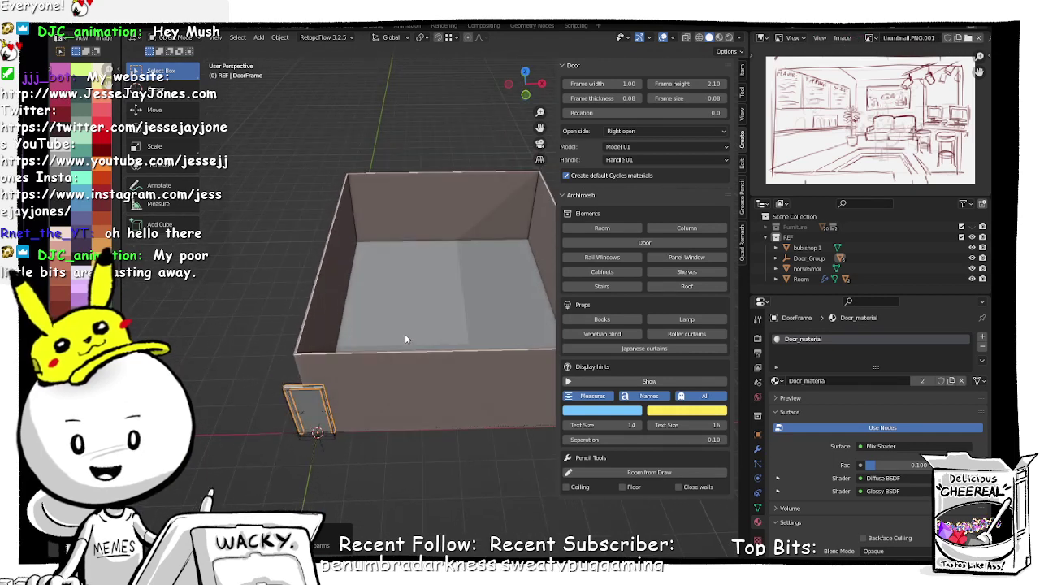
middle_click_drag(456, 405, 351, 400, "shift")
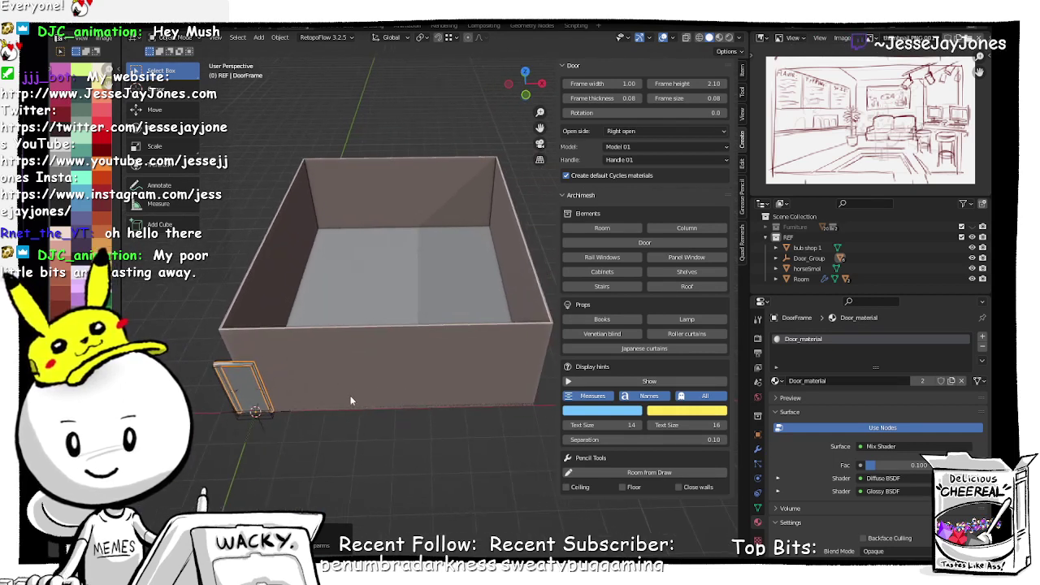
Step: Try Model 02, Model 03 and Model 04 on the new door, viewing it close up
left_click(607, 161)
left_click(632, 161)
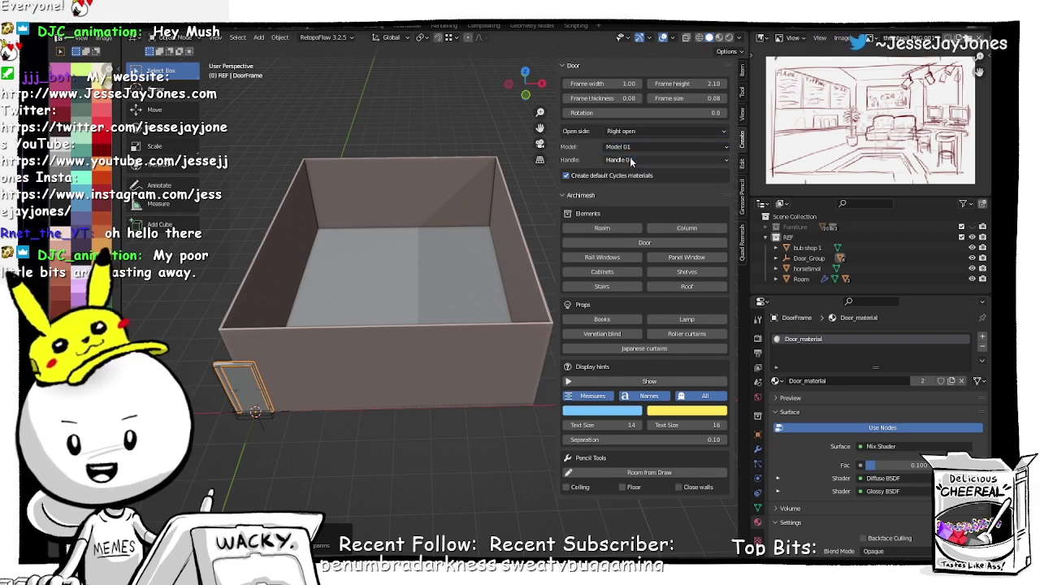
scroll(276, 409, "up", 8)
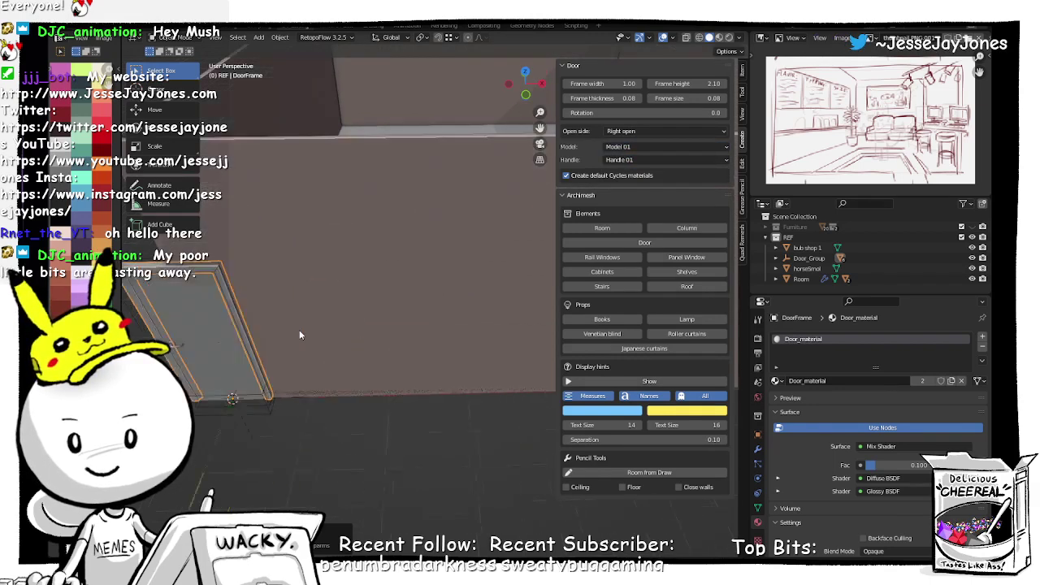
middle_click_drag(254, 336, 432, 302, "shift")
scroll(410, 293, "up", 1)
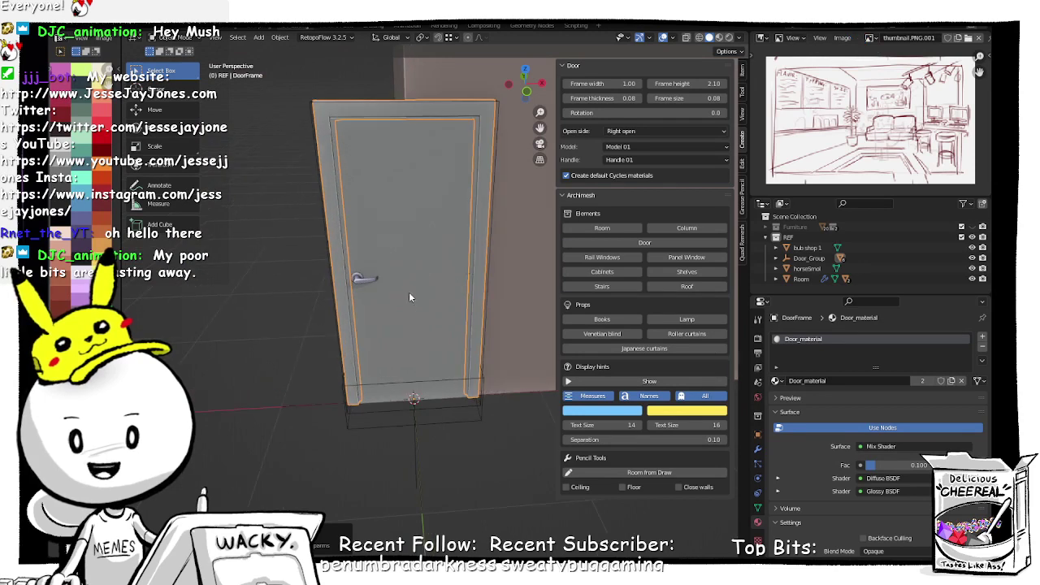
left_click(668, 146)
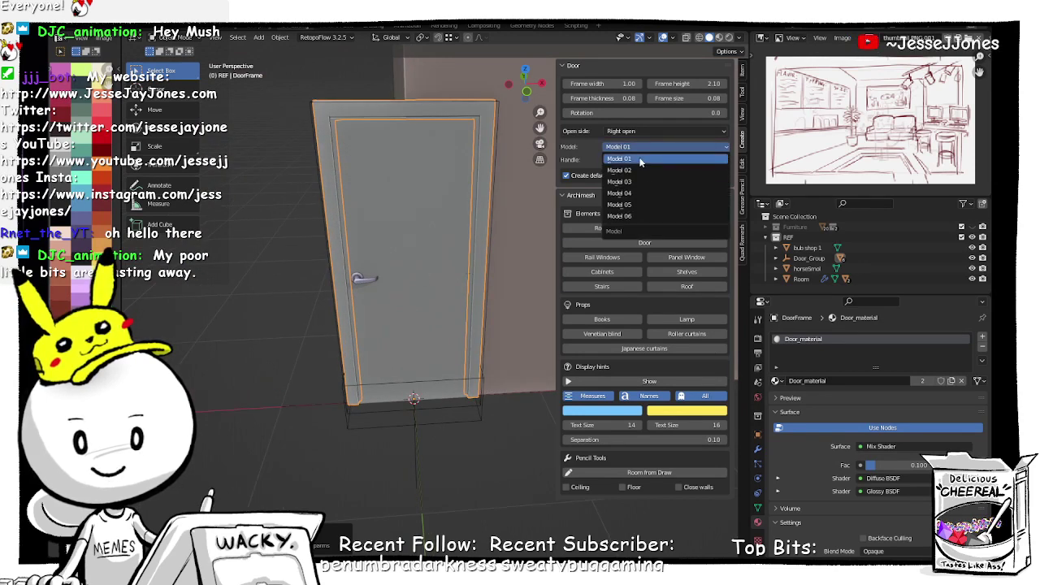
left_click(639, 170)
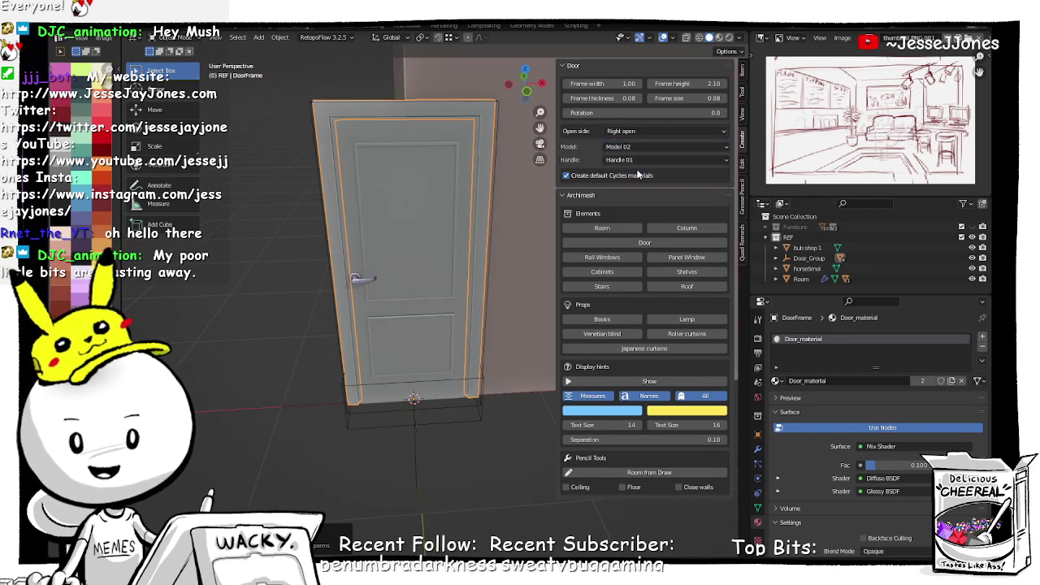
left_click(637, 148)
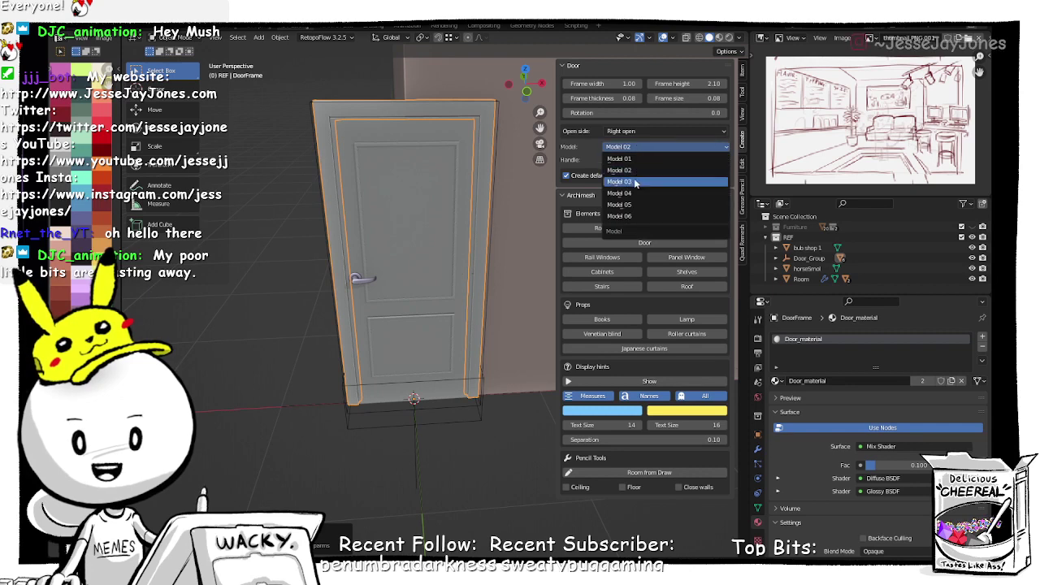
left_click(636, 182)
left_click(638, 147)
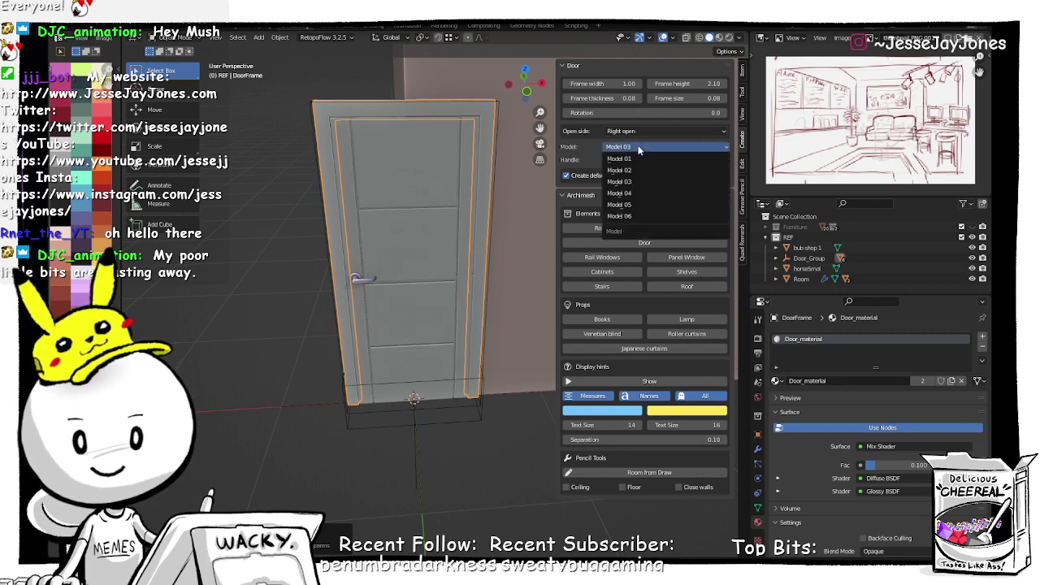
left_click(632, 194)
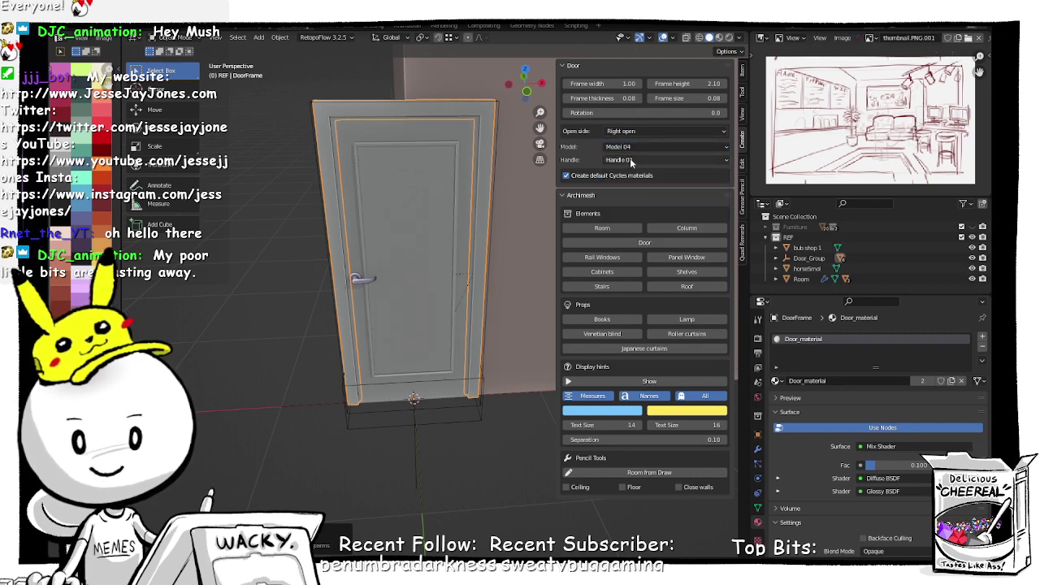
Step: Compare Model 05 and Model 06 on the door and settle on Model 05
left_click(636, 147)
left_click(636, 205)
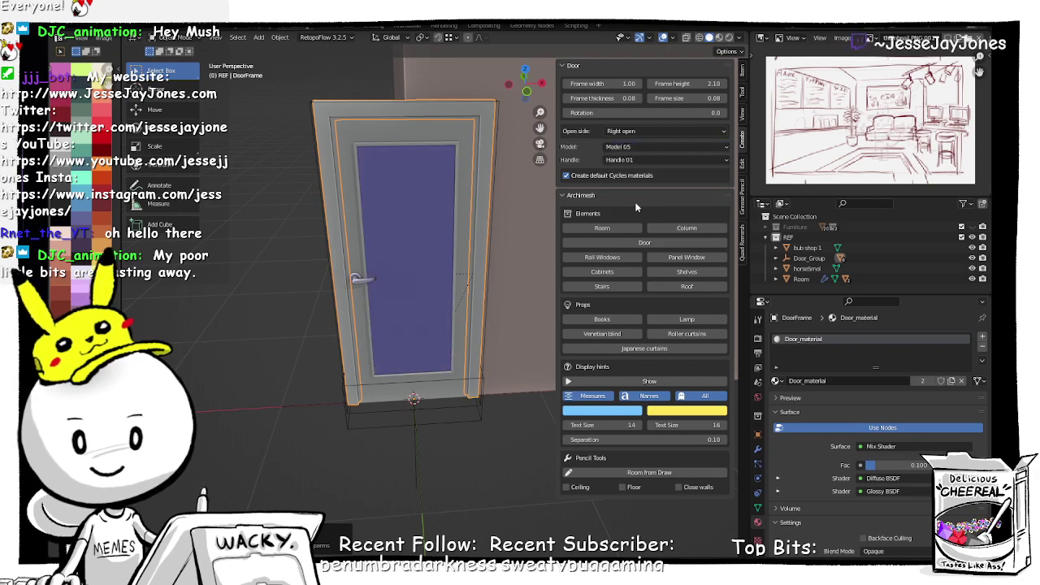
left_click(633, 147)
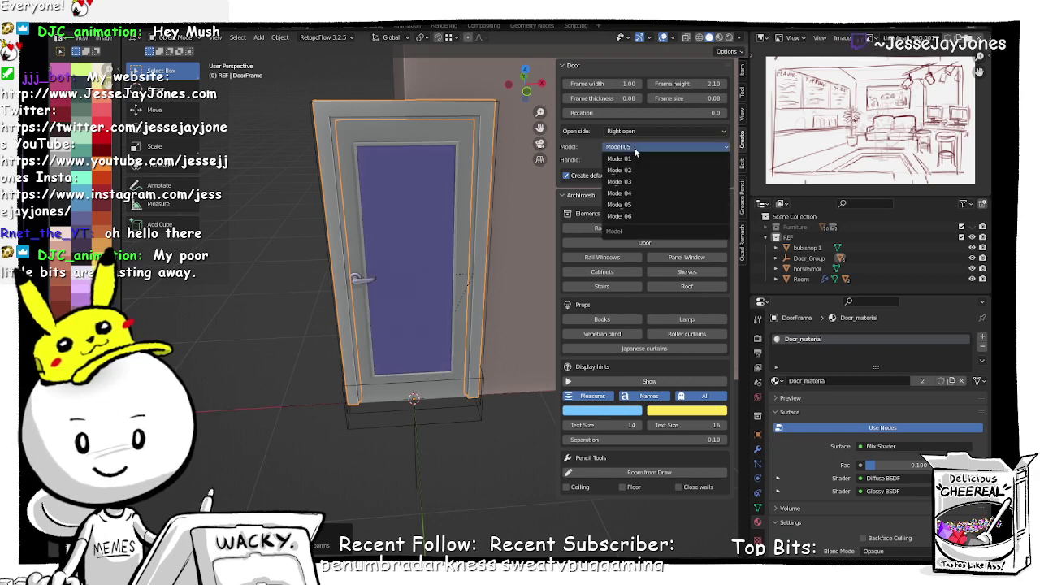
left_click(635, 216)
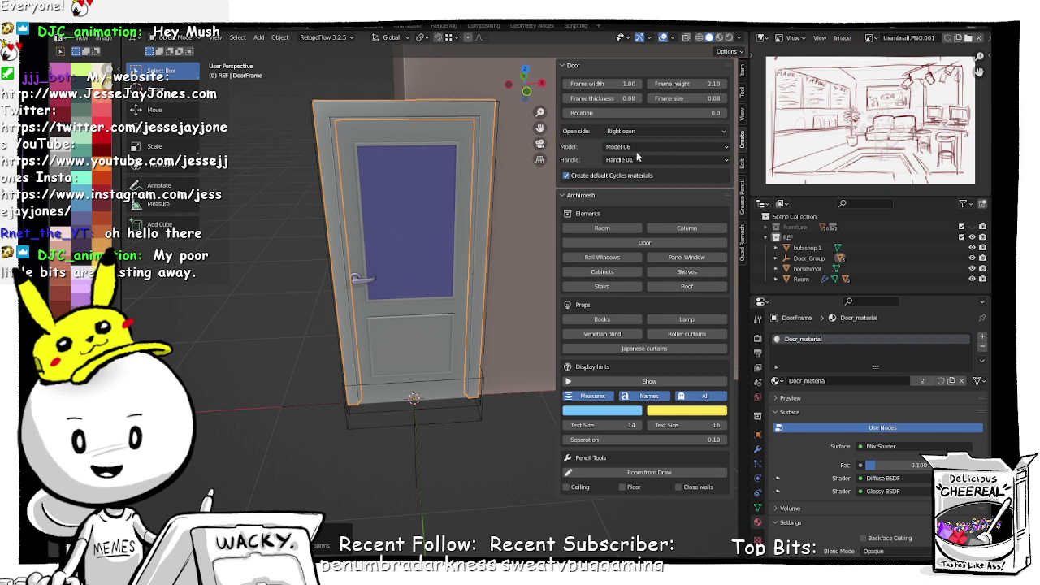
left_click(636, 145)
left_click(637, 205)
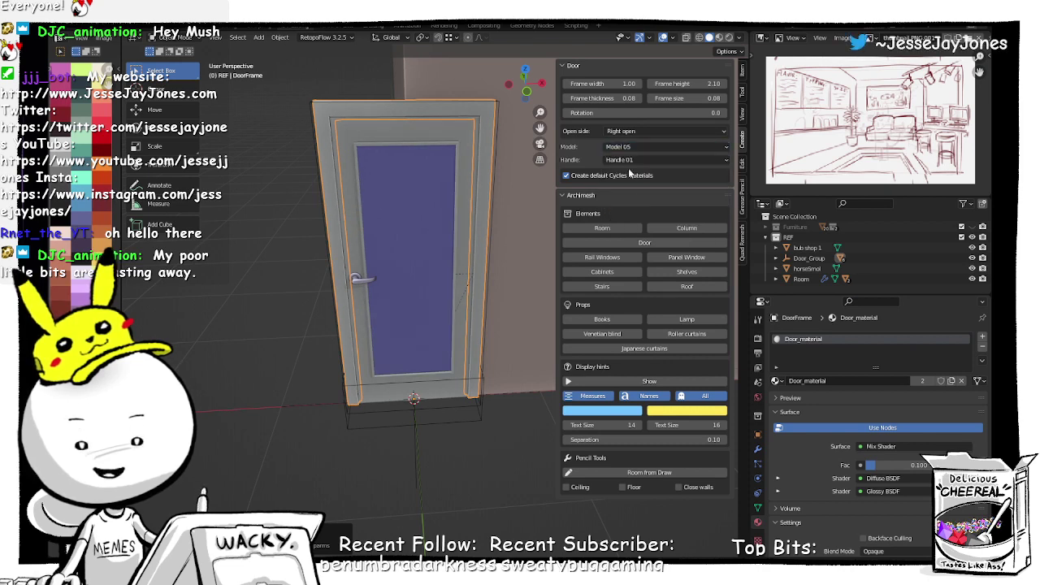
Step: Try Handle 02 and Handle 03 on the door and settle on Handle 04
left_click(629, 161)
left_click(629, 161)
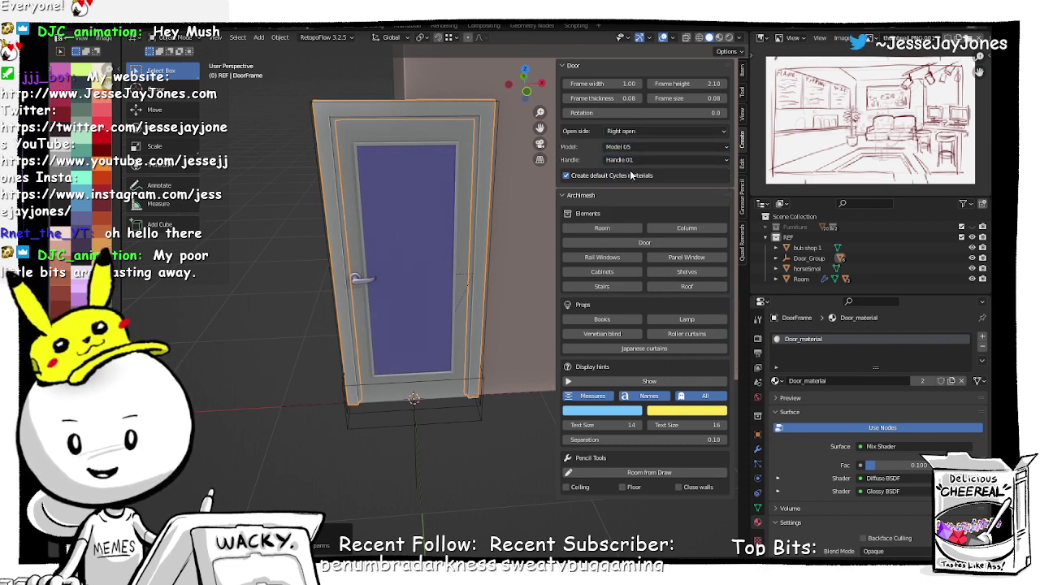
left_click(629, 161)
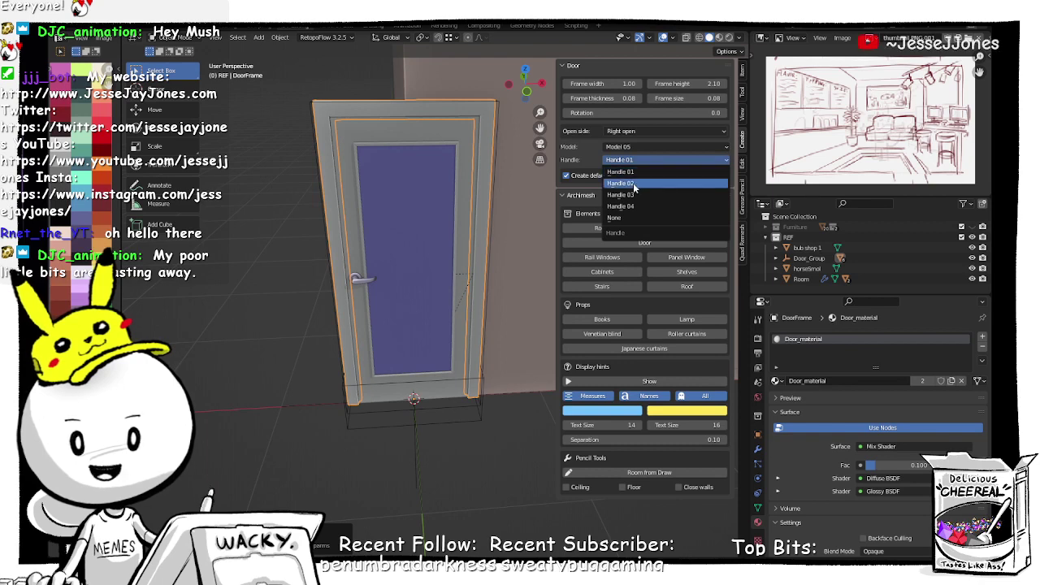
left_click(634, 186)
left_click(631, 161)
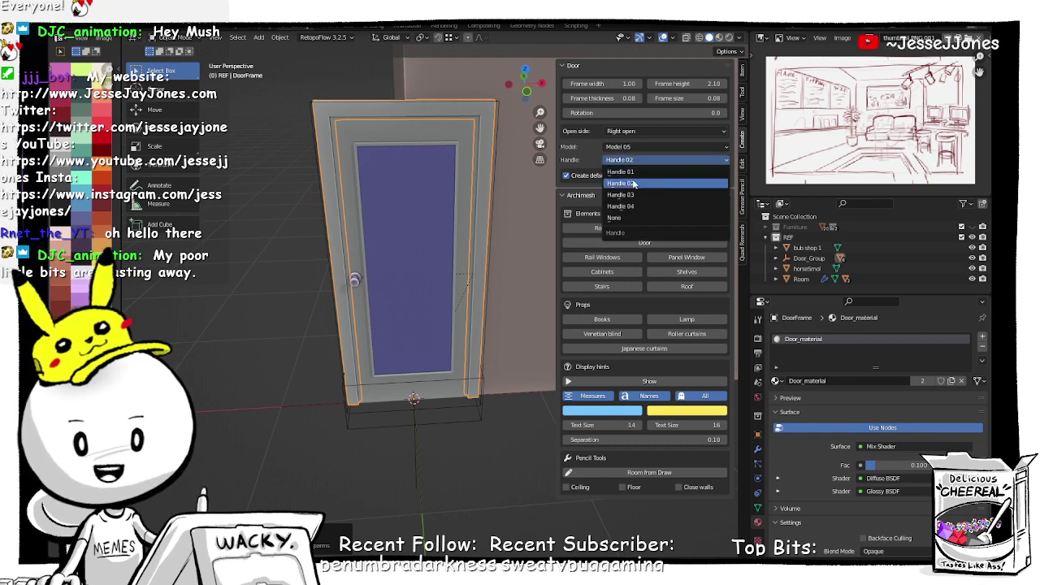
left_click(634, 194)
left_click(632, 160)
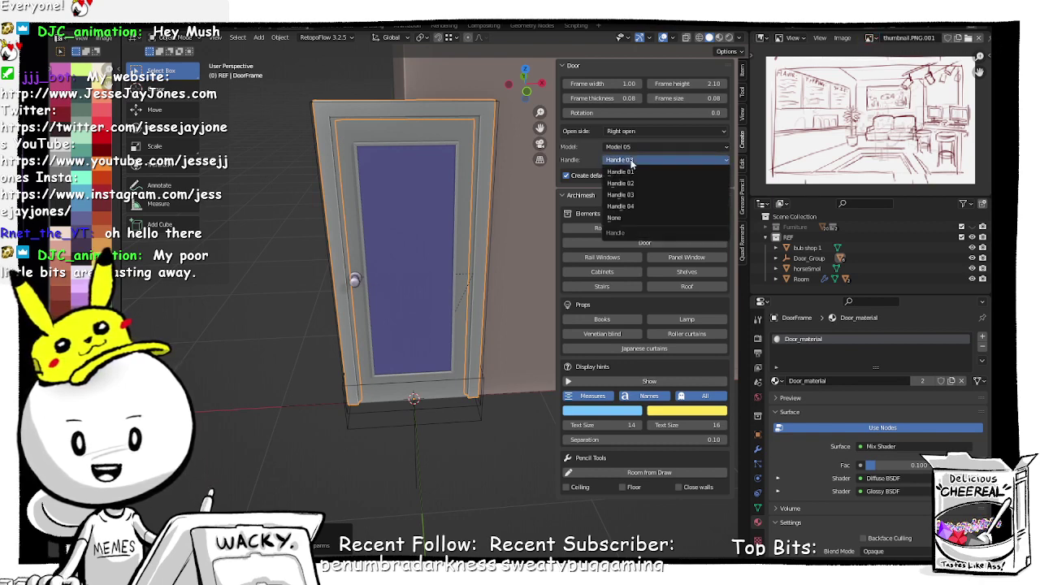
left_click(636, 208)
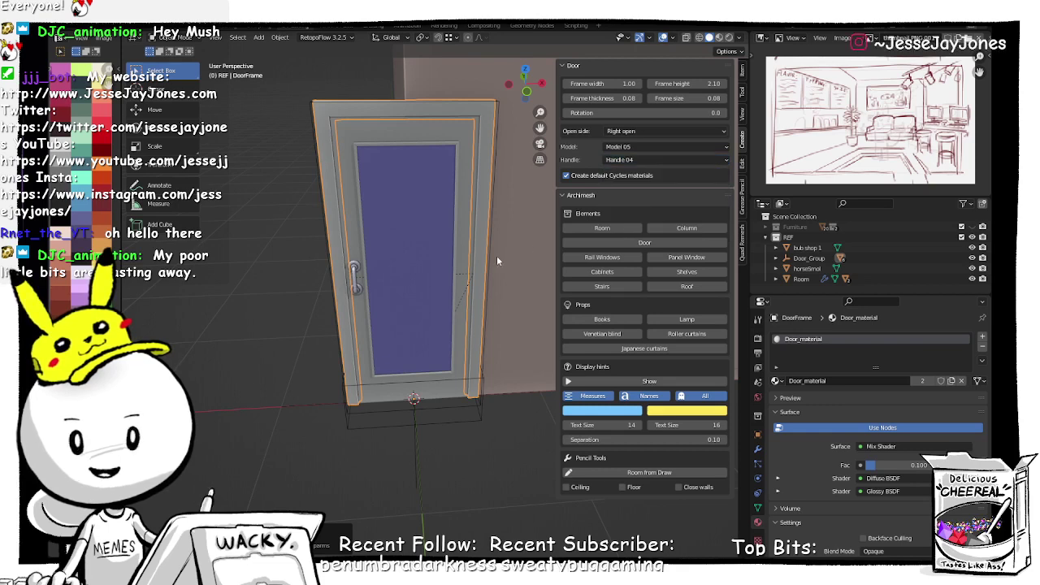
middle_click_drag(496, 260, 388, 309)
scroll(488, 249, "down", 3)
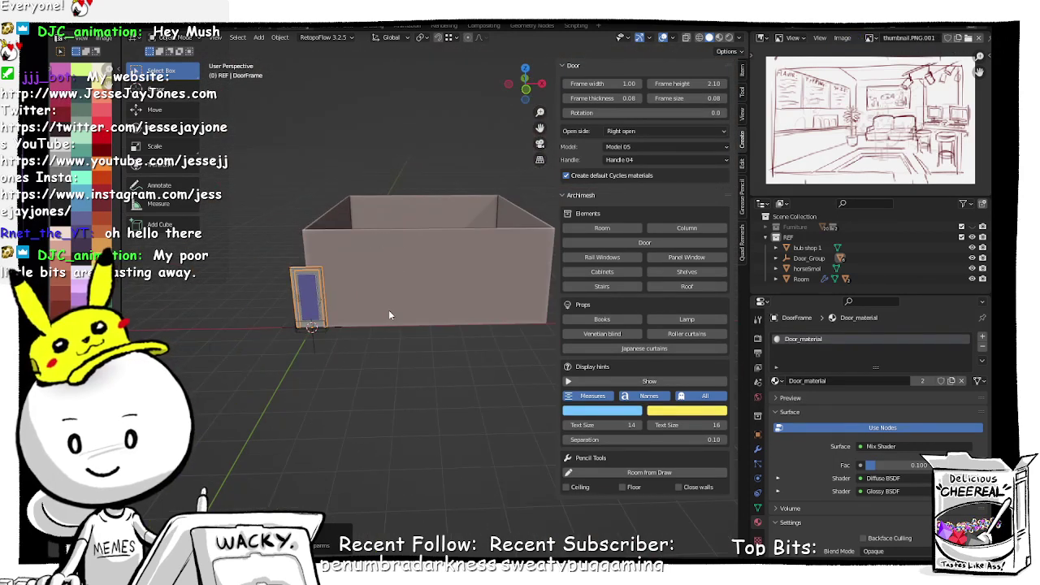
key("g")
key("x")
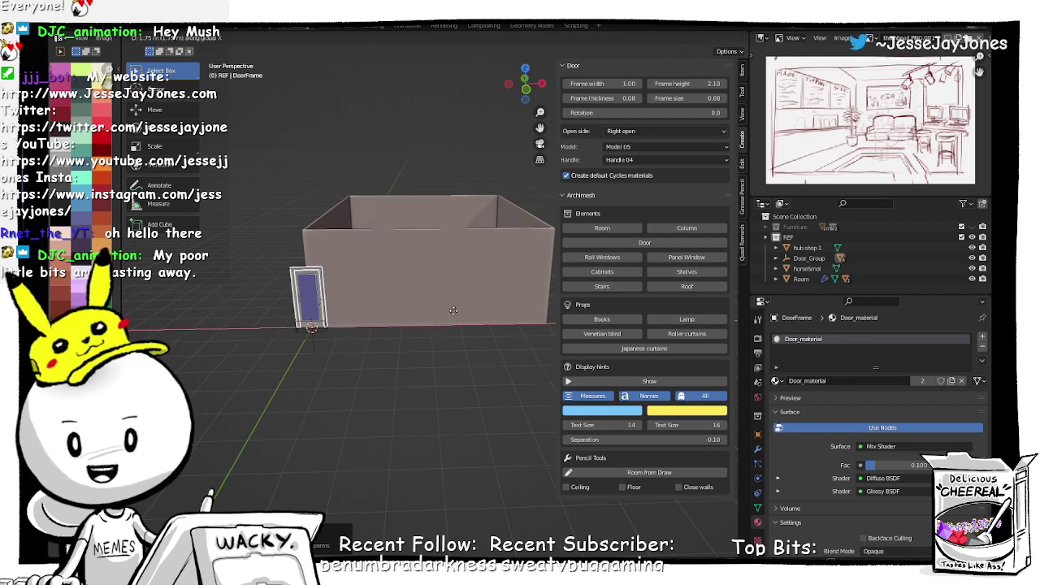
left_click(344, 284)
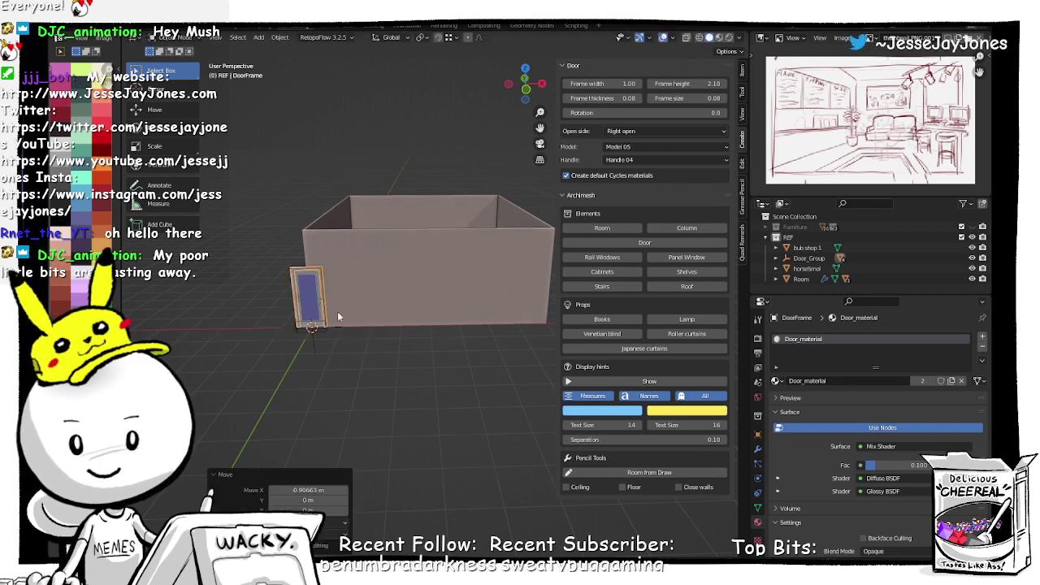
key("Delete")
key("ctrl+z")
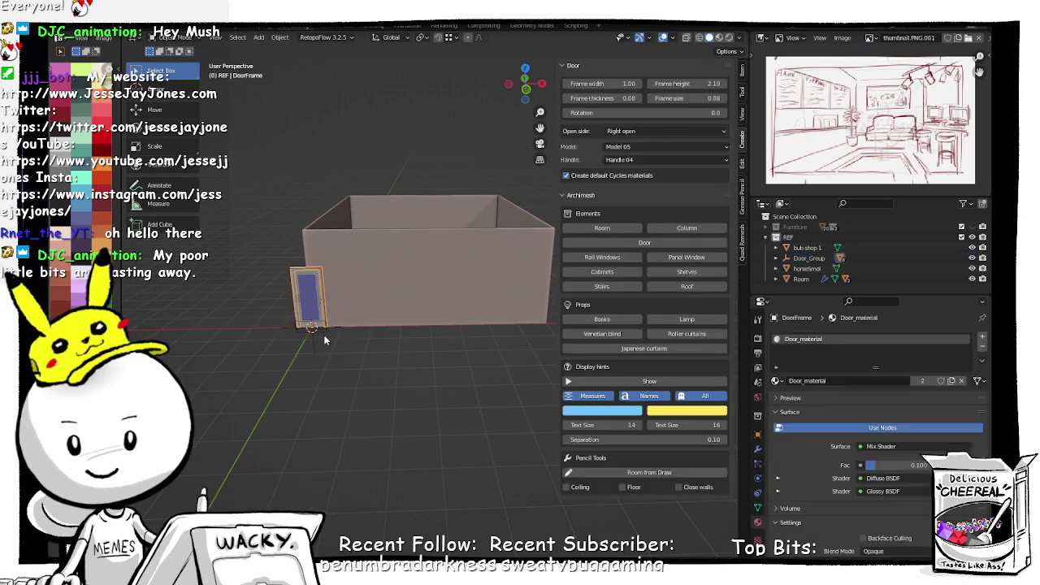
Step: Move the whole door group about 4.86 m along the X axis to stand midway along the front wall
left_click(316, 347)
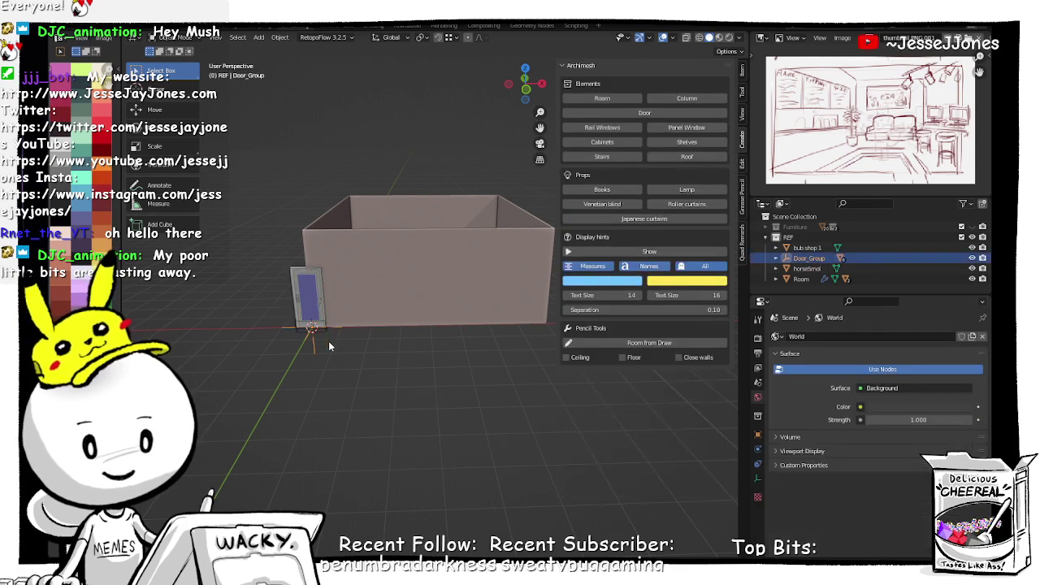
key("g")
key("z")
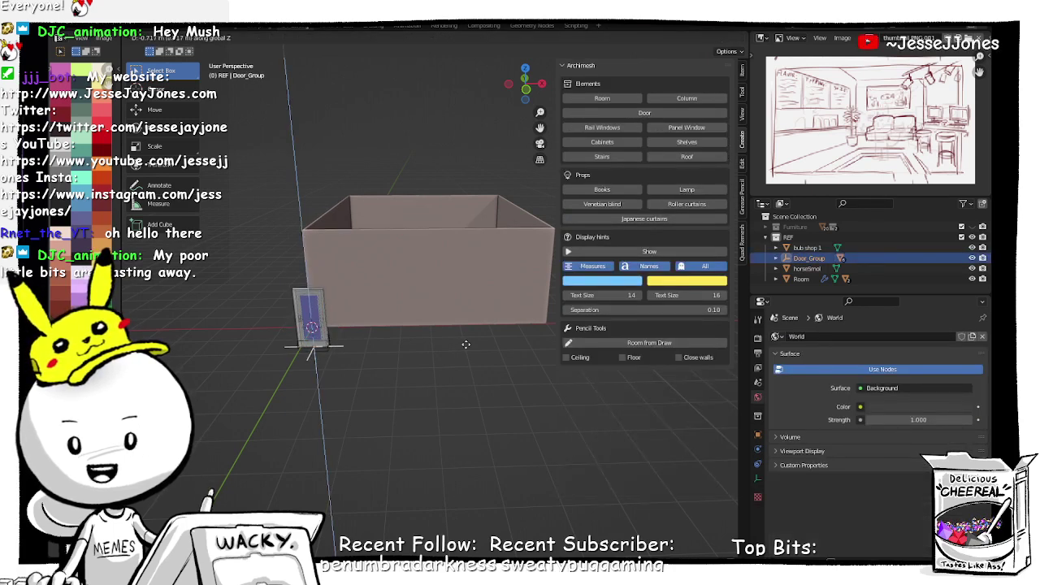
right_click(465, 345)
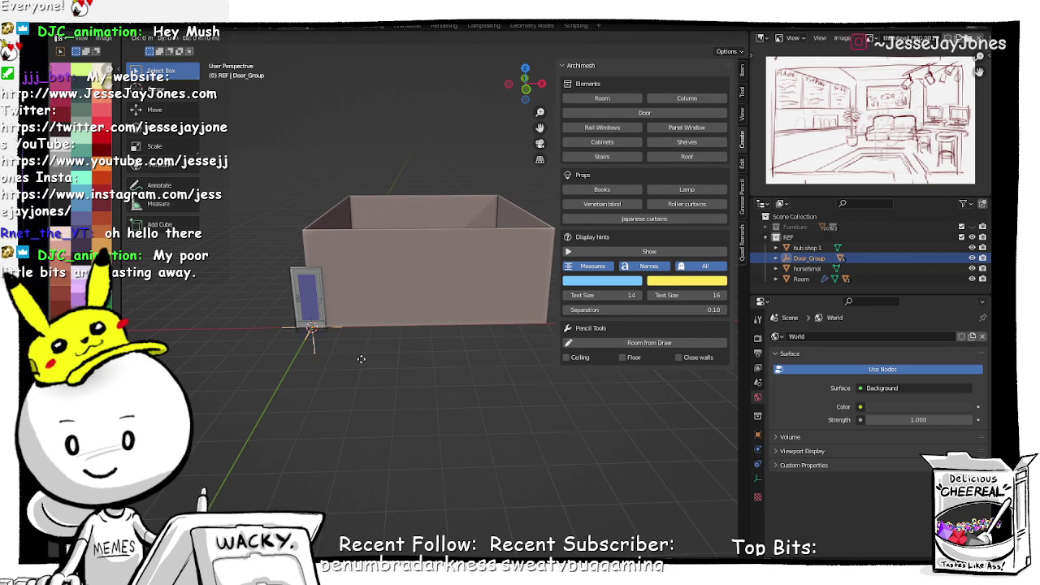
key("g")
key("x")
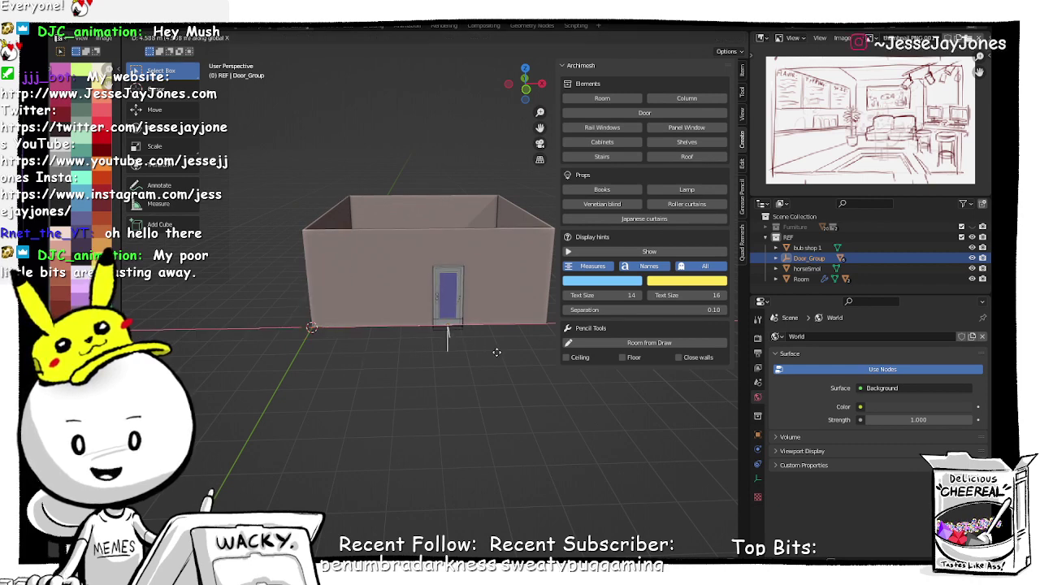
left_click(504, 353)
Step: Try duplicating the door group's parent empty about 1.32 m along negative X, and undo the duplicate
scroll(476, 343, "up", 5)
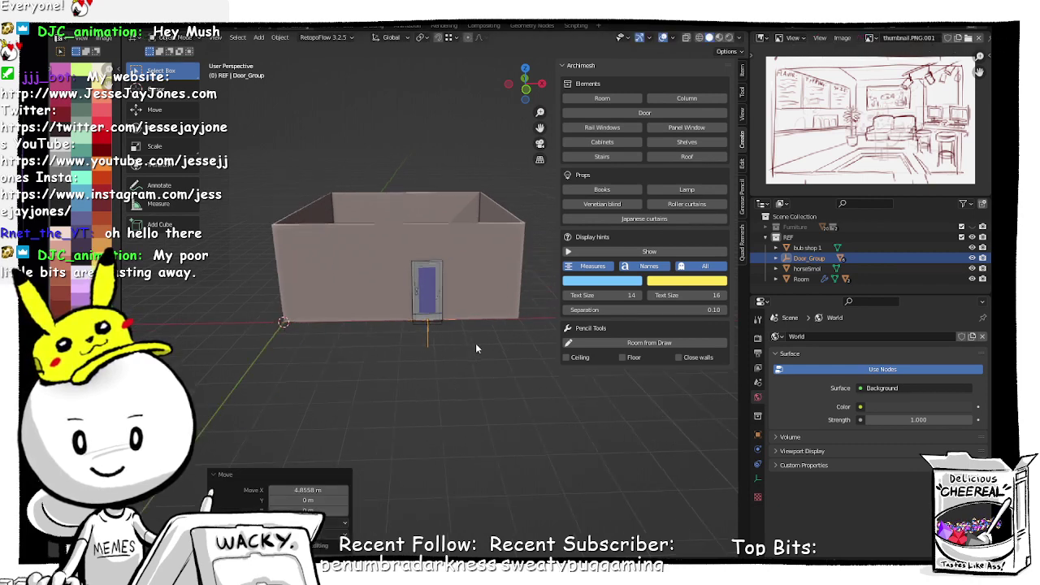
middle_click_drag(406, 335, 469, 361)
scroll(488, 363, "up", 1)
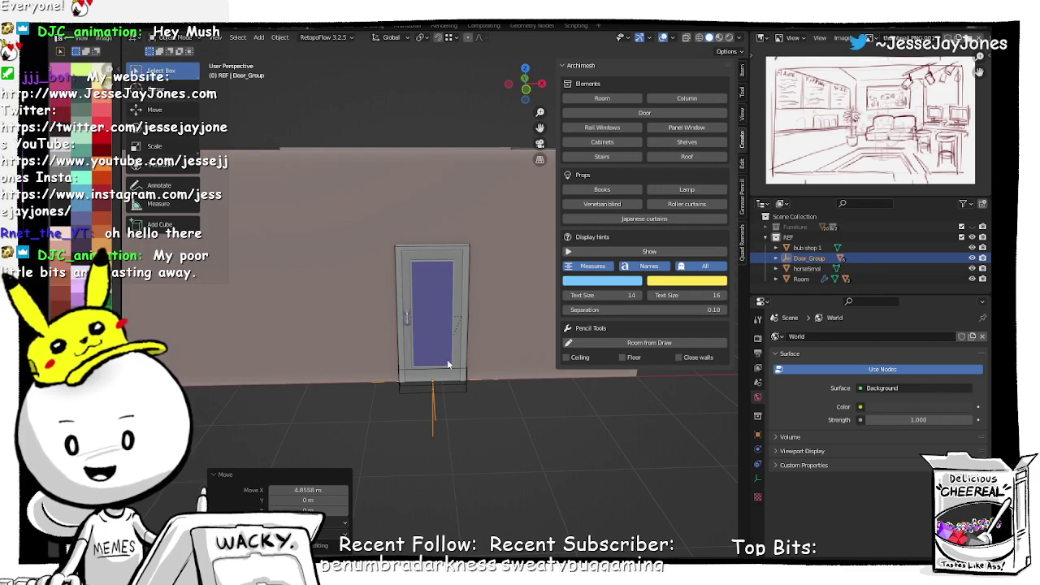
key("shift+d")
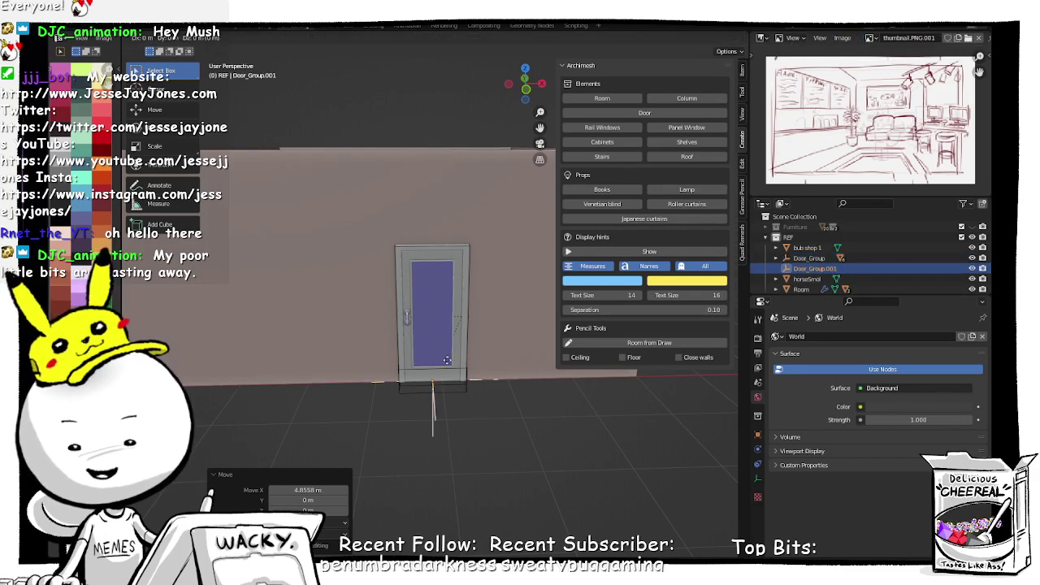
key("x")
key("Escape")
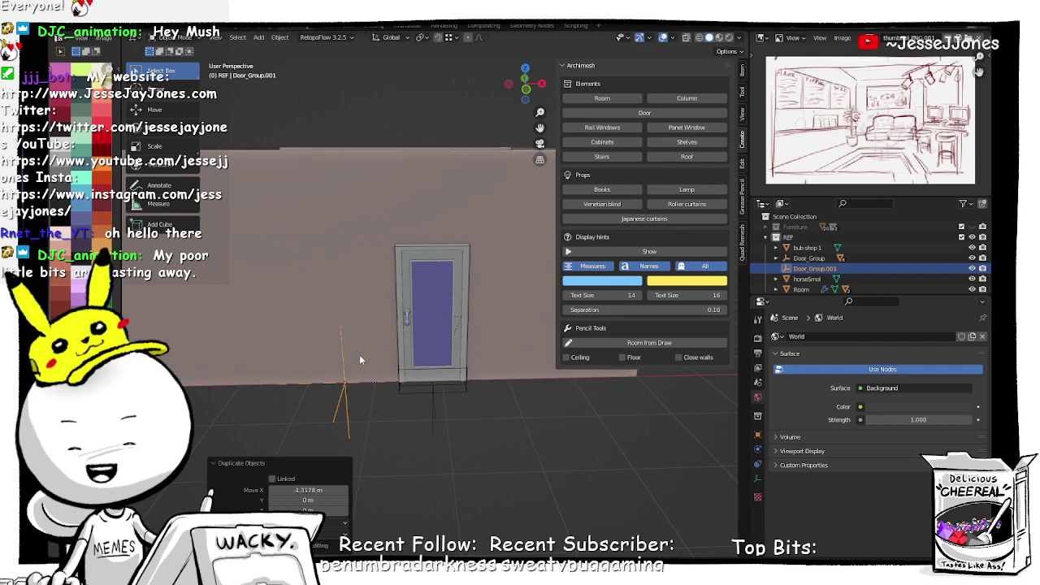
key("ctrl+z")
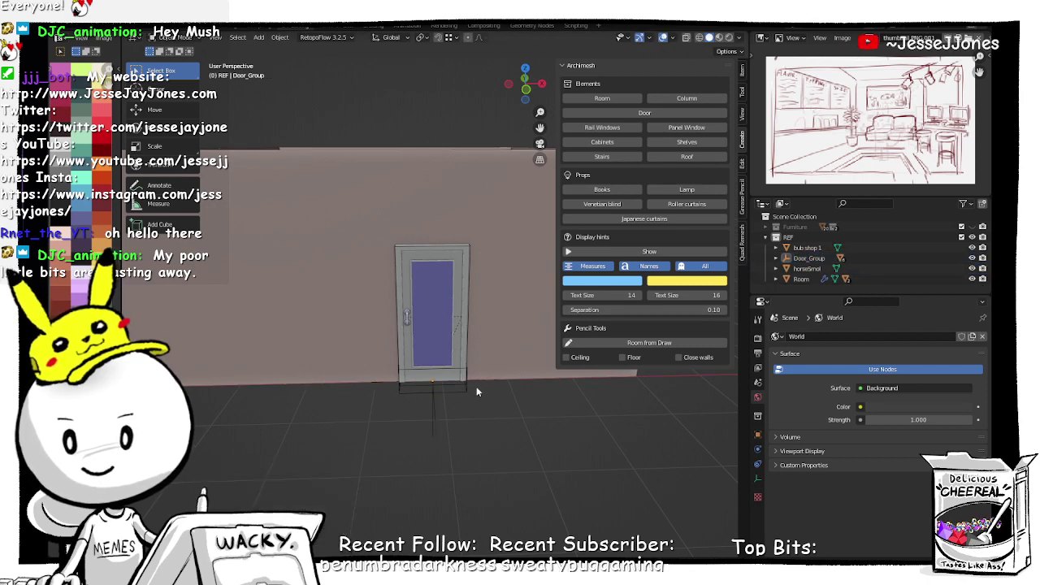
Step: Select the door frame and reduce both its frame size and frame thickness to 0.05
left_click(431, 388)
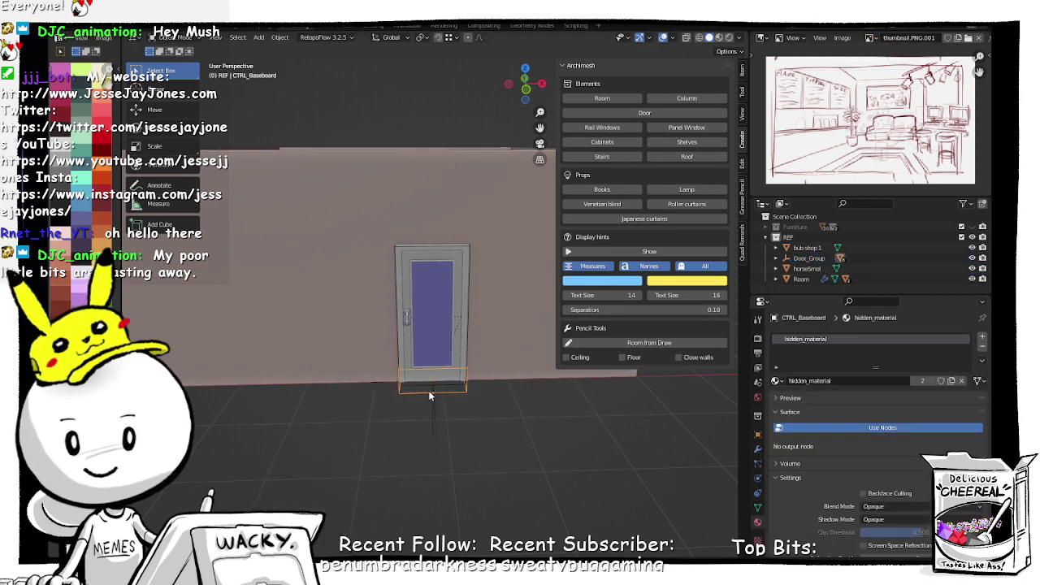
left_click(436, 402)
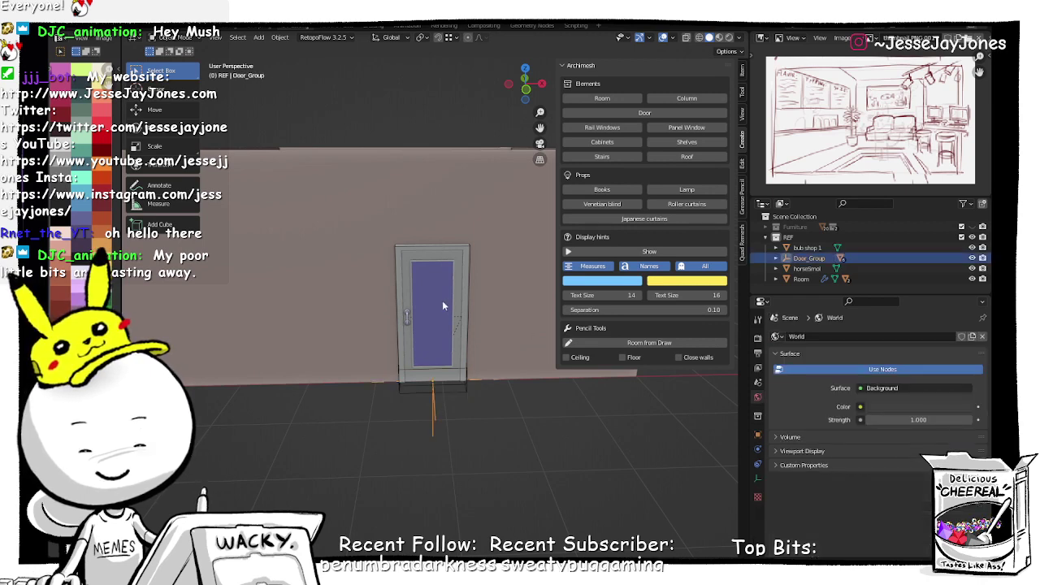
left_click(463, 293)
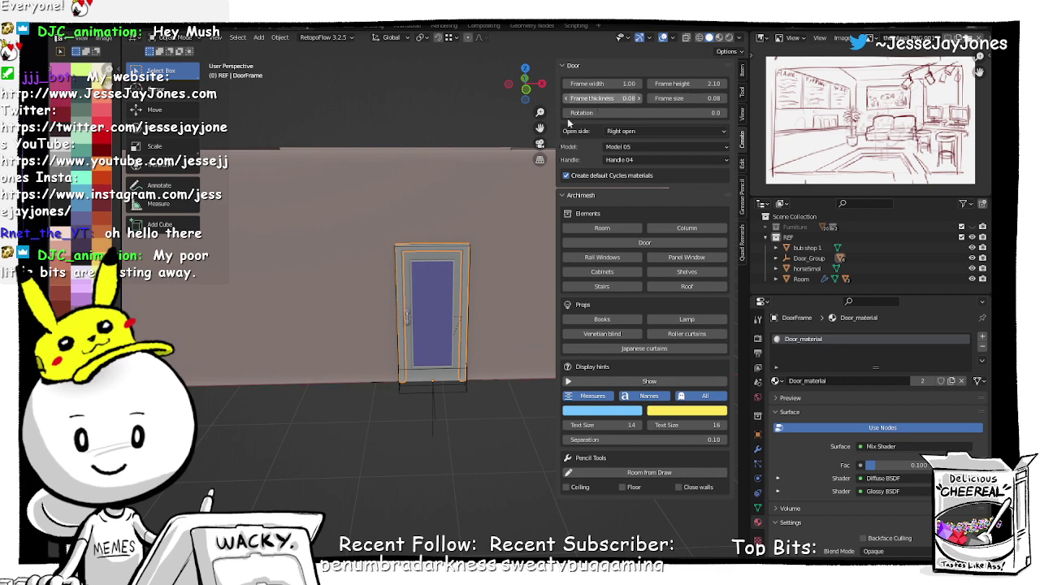
scroll(452, 340, "up", 4)
scroll(453, 340, "up", 2)
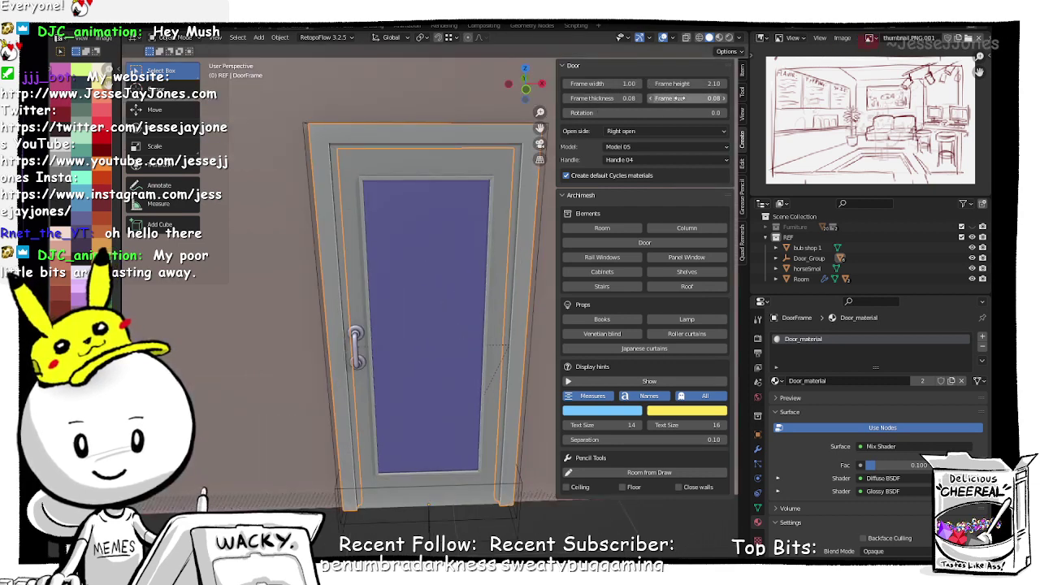
left_click_drag(708, 98, 694, 98)
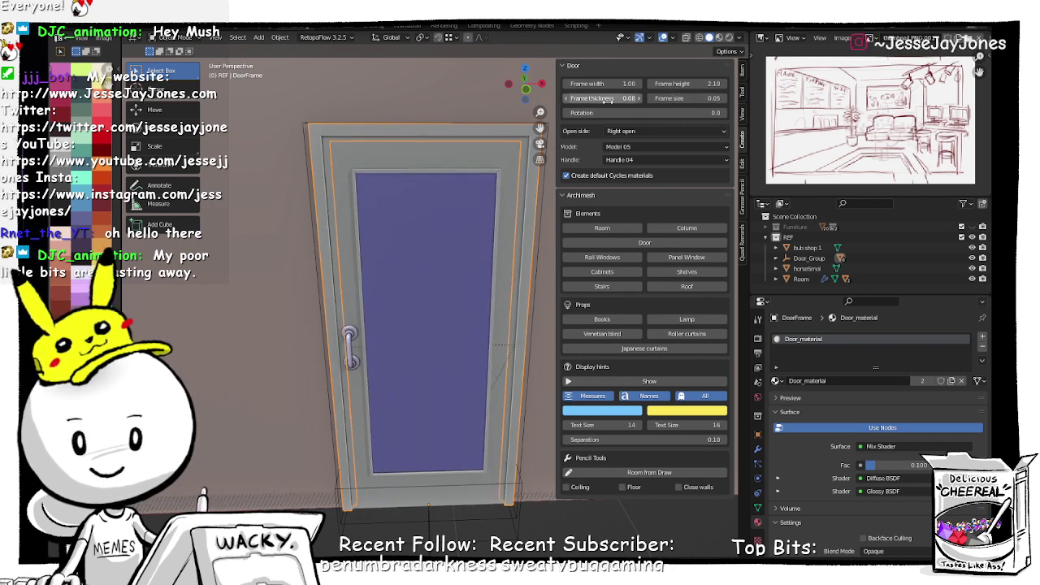
left_click_drag(608, 98, 592, 98)
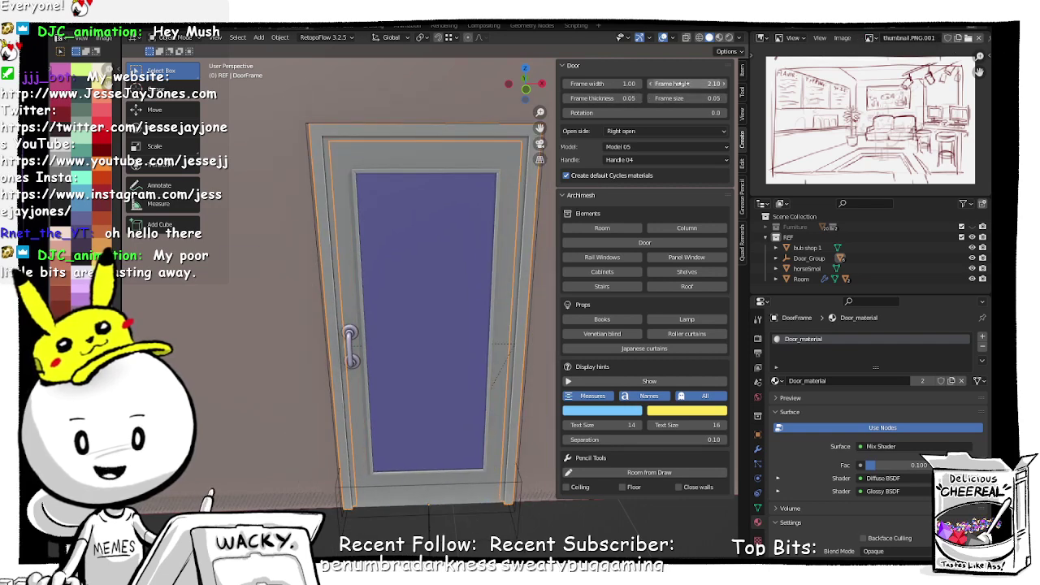
Step: Try a frame height adjustment and undo it, and widen the door by setting its frame width to 1.15
left_click_drag(697, 82, 703, 84)
key("ctrl+z")
mouse_move(620, 84)
left_mouse_down()
mouse_move(599, 84)
mouse_move(613, 84)
left_mouse_up()
key("Escape")
scroll(352, 291, "down", 5)
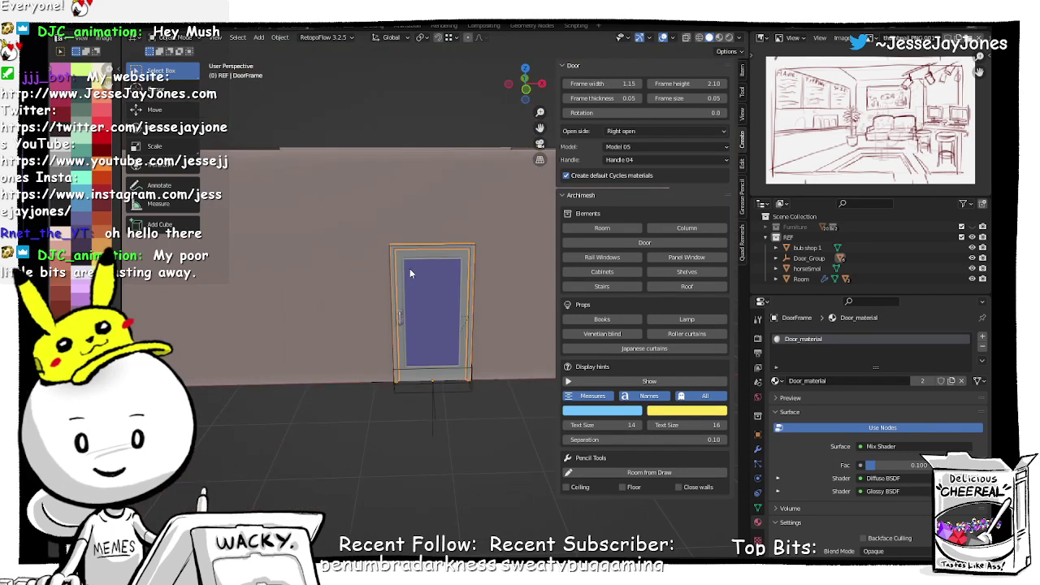
middle_click_drag(419, 311, 395, 300)
scroll(395, 311, "down", 5)
scroll(395, 299, "up", 4)
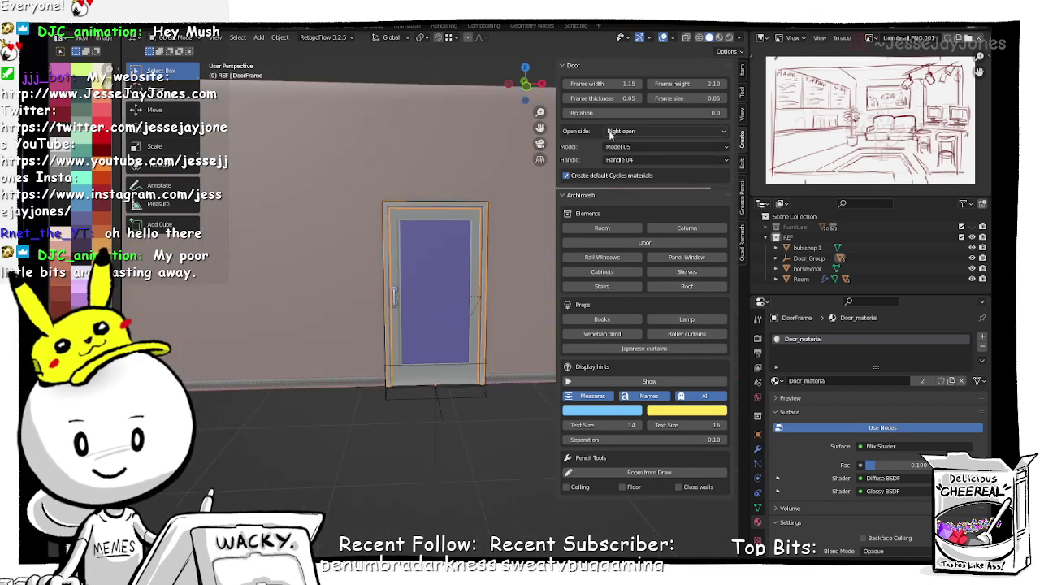
Step: Try swinging the glass-panelled door leaf open about the Z axis, and cancel the rotation
left_click_drag(638, 109, 329, 141)
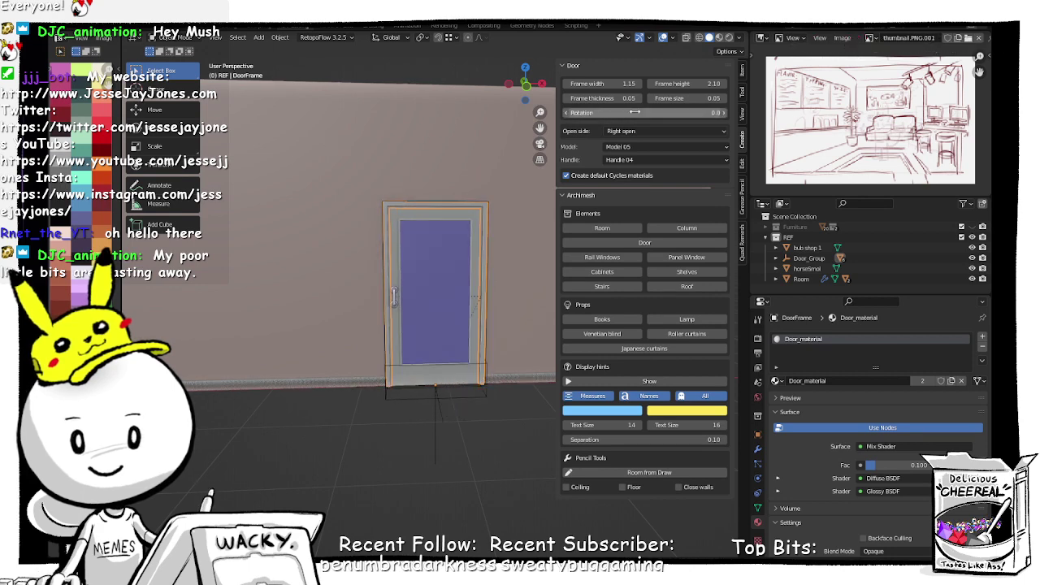
left_click(395, 302)
middle_click_drag(395, 301, 401, 327)
left_click(445, 333)
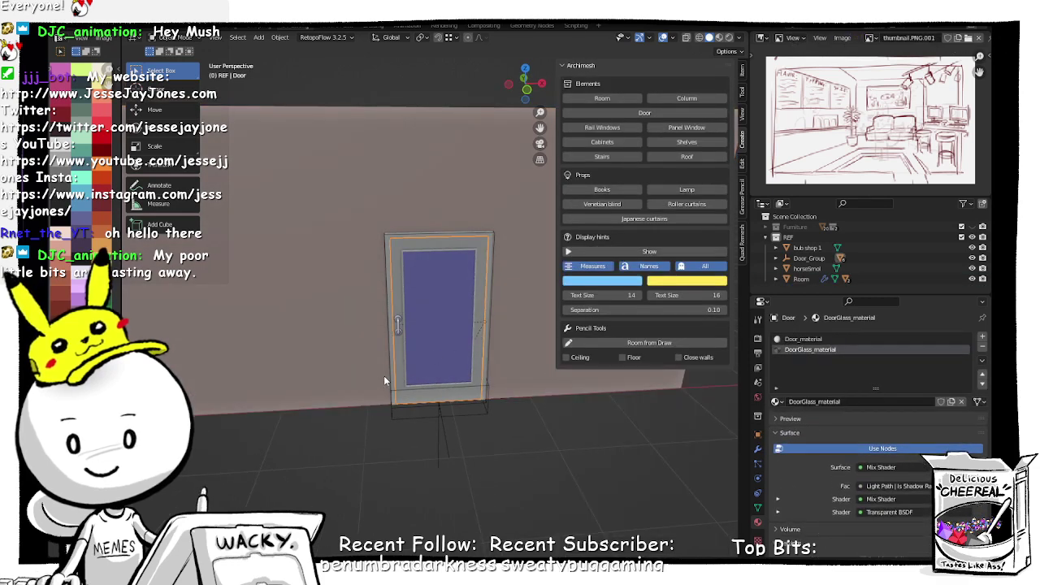
key("r")
key("z")
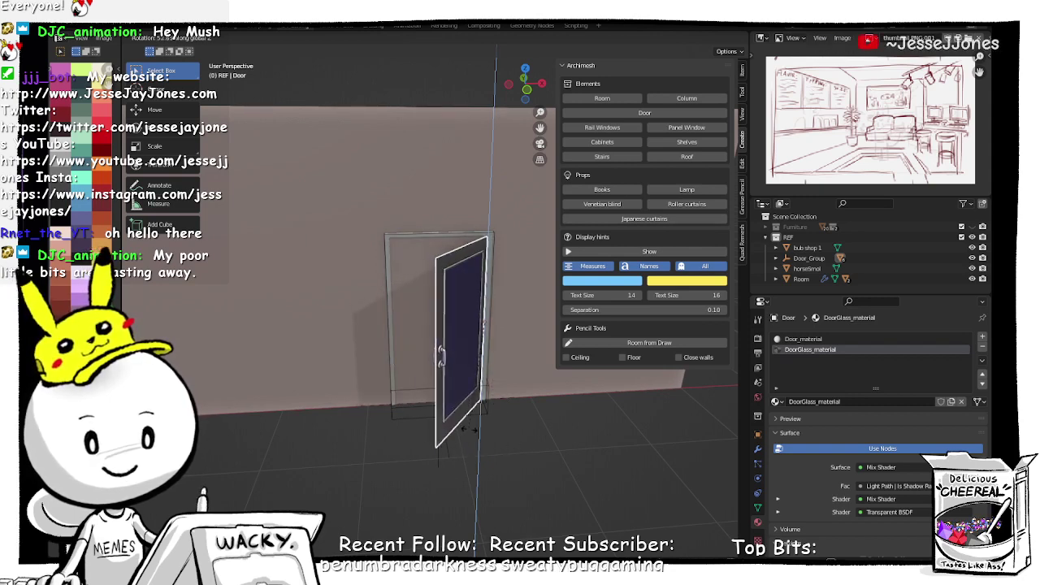
key("Escape")
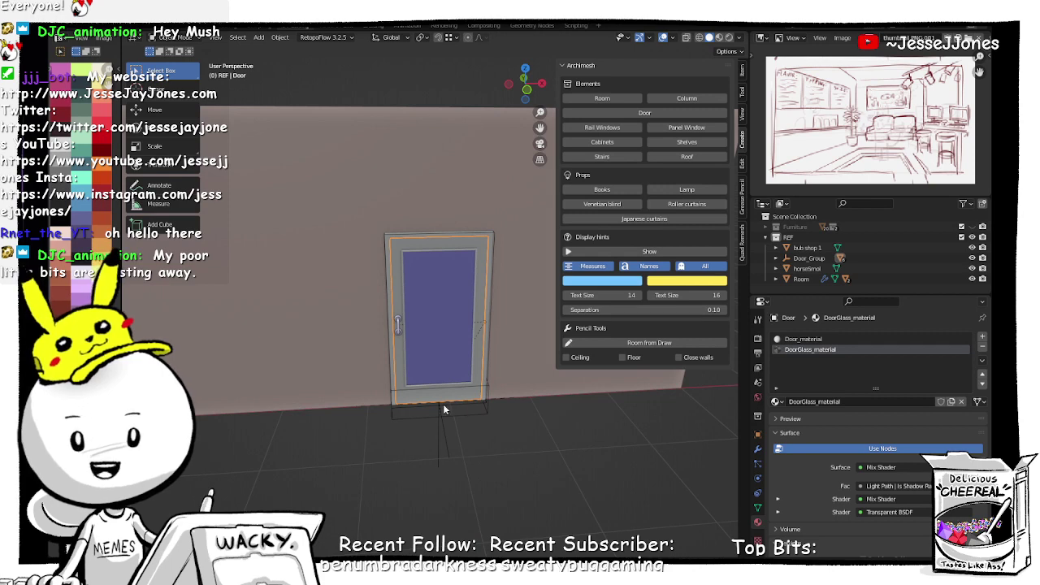
Step: Try adding a second Archimesh door with the room selected, and undo the addition
scroll(442, 404, "down", 4)
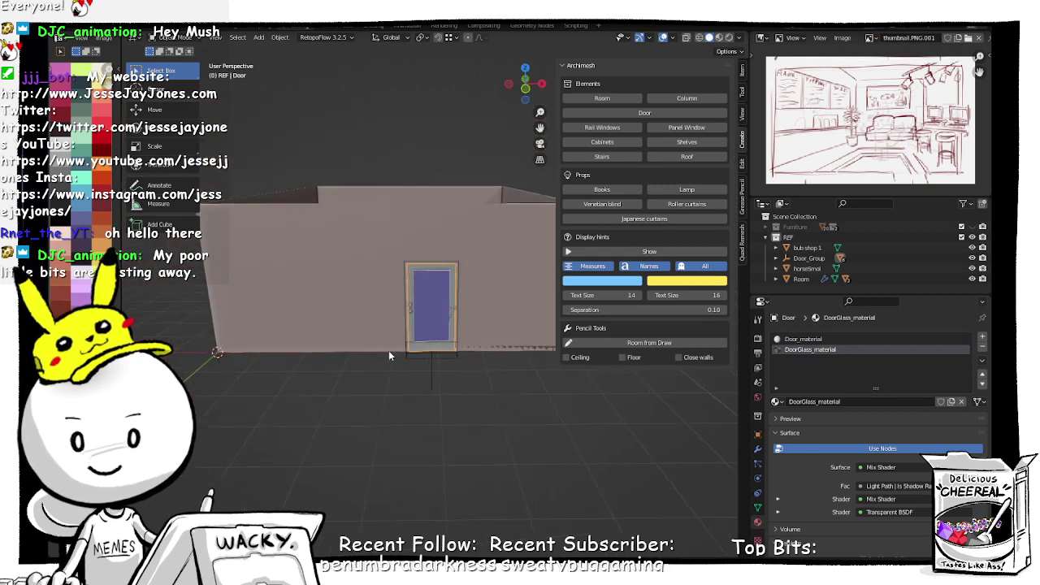
middle_click_drag(388, 351, 381, 360)
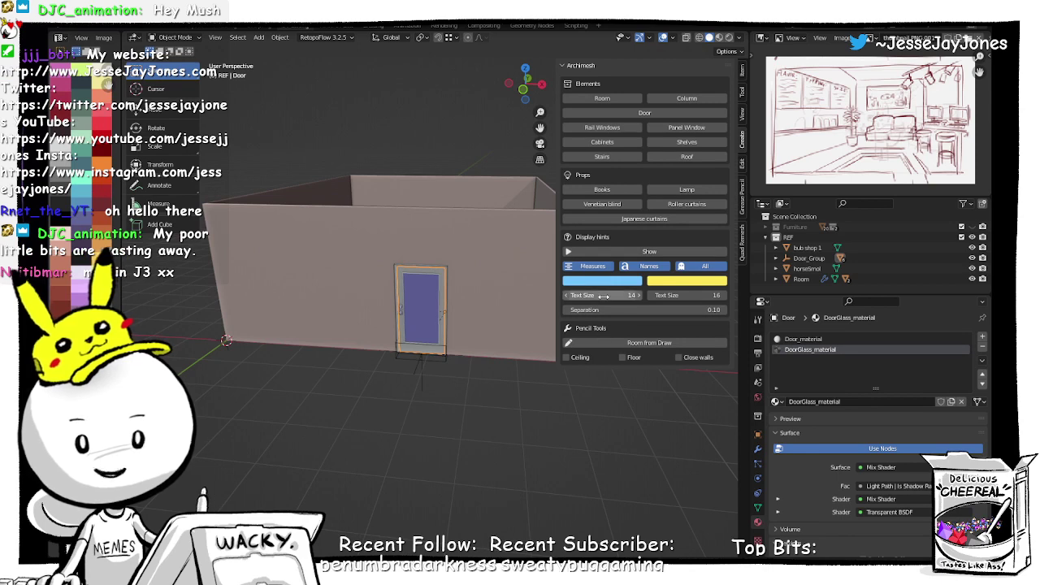
left_click(436, 343)
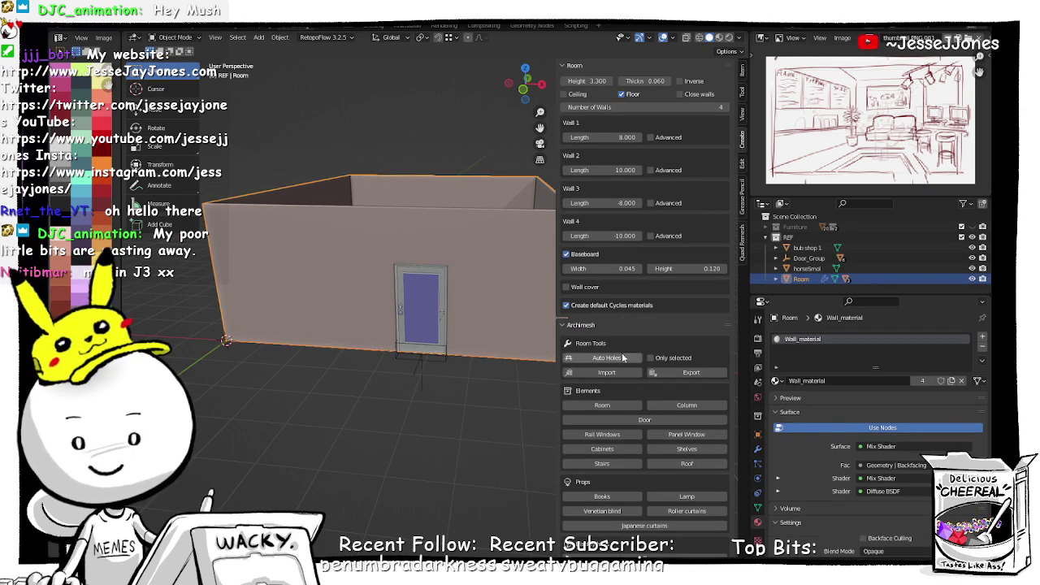
left_click(643, 420)
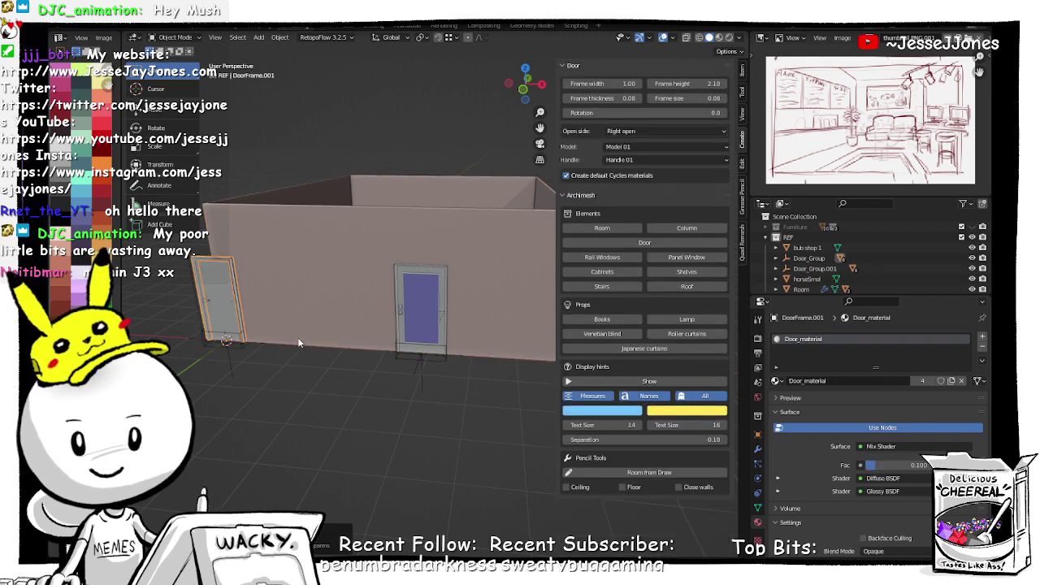
middle_click_drag(298, 343, 315, 335)
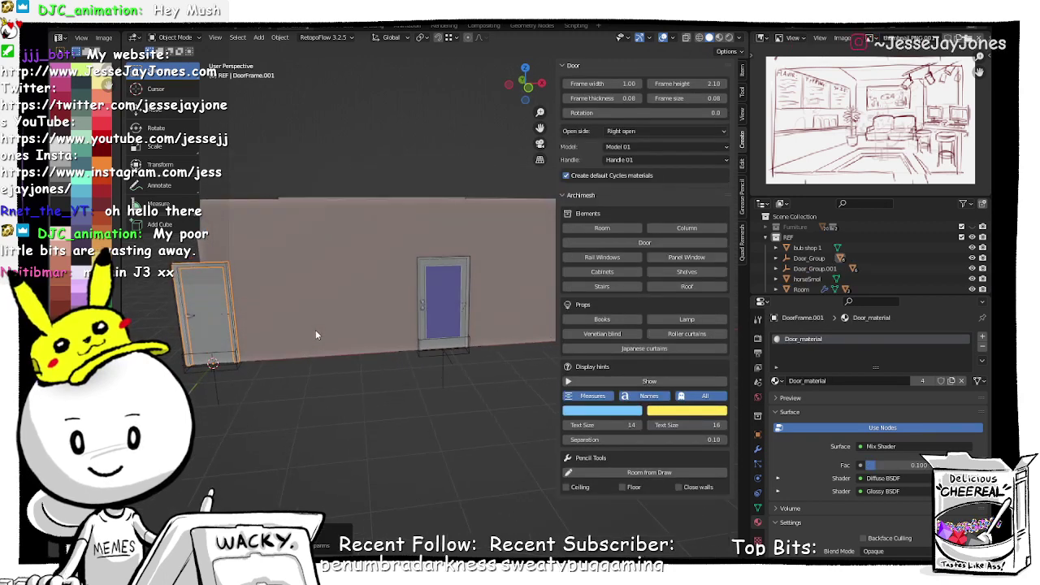
key("ctrl+z")
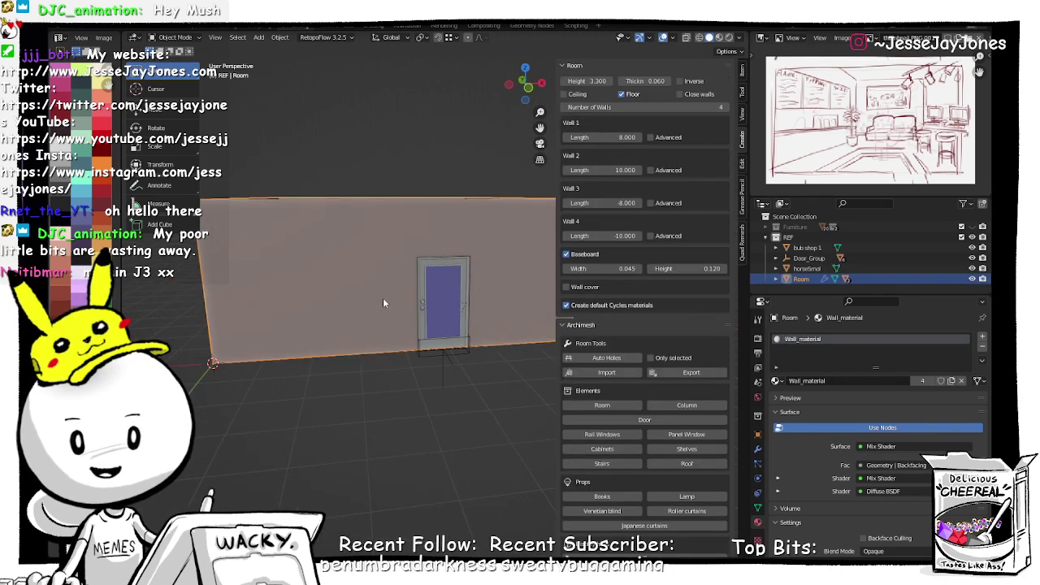
Step: Move the horse character reference about 4.15 m in X and 5.90 m in Y across the room floor, keeping Z locked
middle_click_drag(382, 298, 314, 291)
left_click(317, 272)
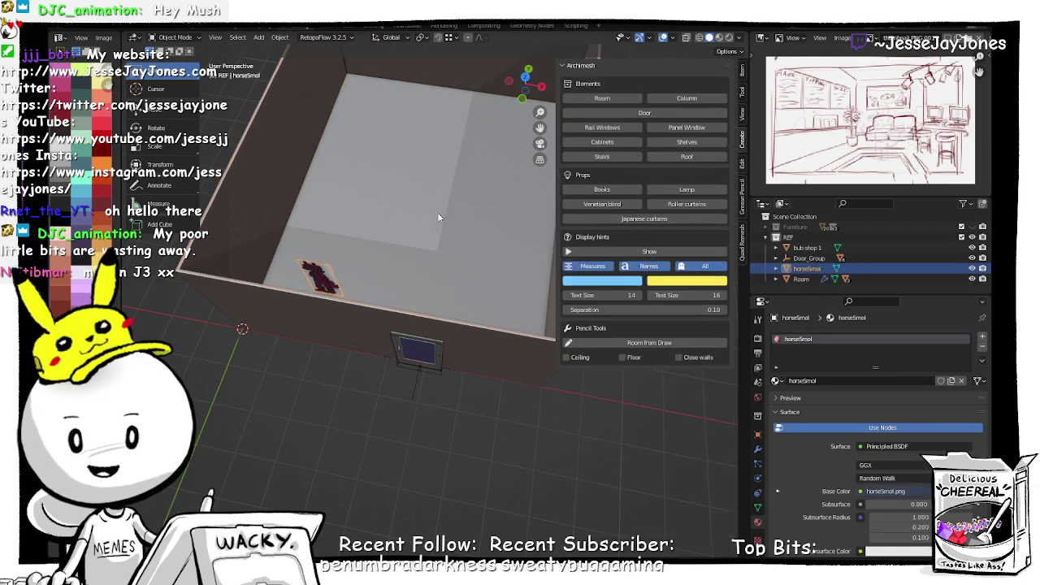
middle_click_drag(437, 212, 390, 251)
key("g")
key("shift+z")
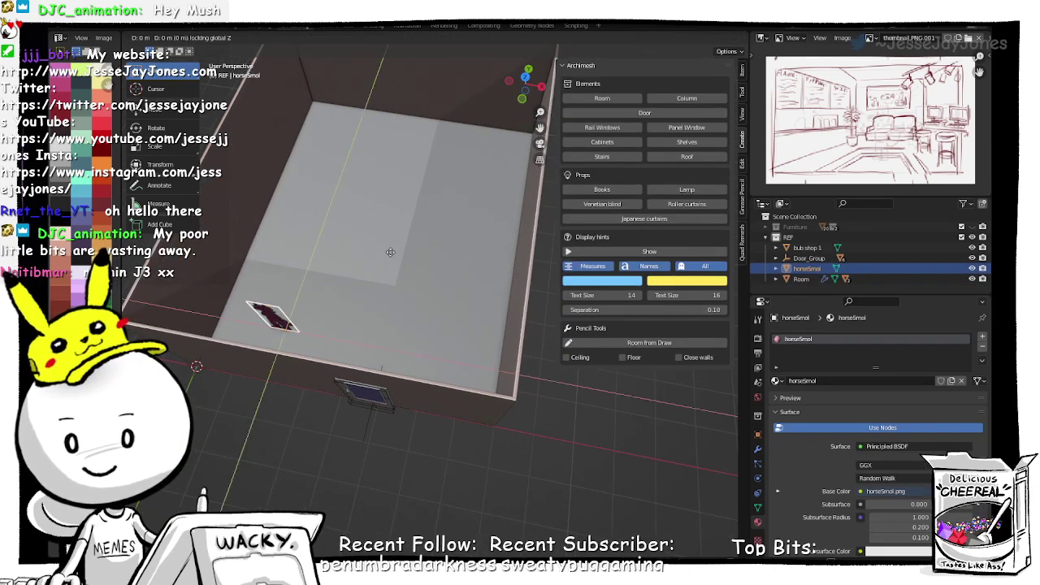
left_click(573, 107)
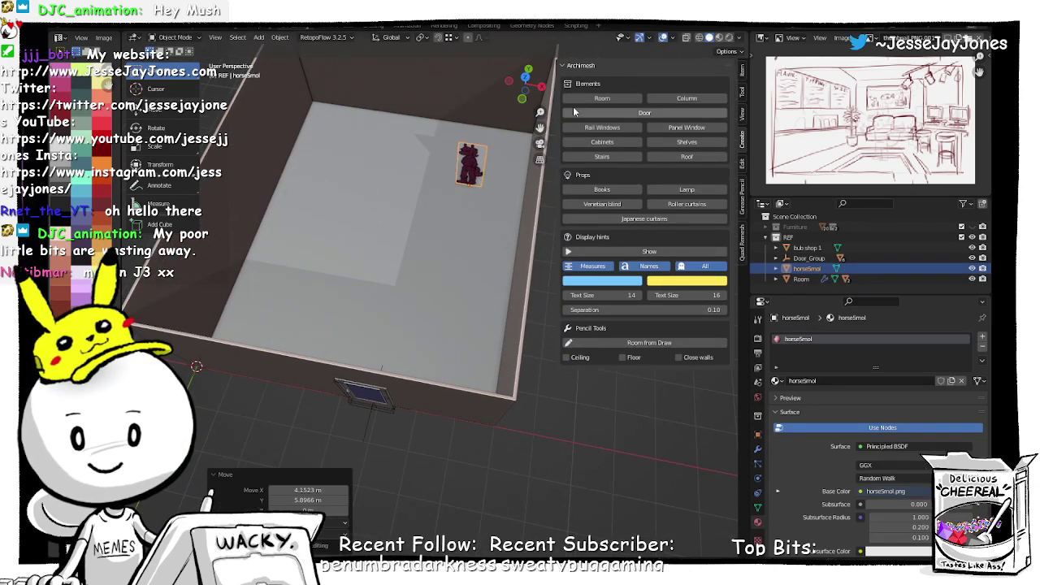
middle_click_drag(389, 294, 418, 238)
middle_click_drag(342, 279, 376, 279, "shift")
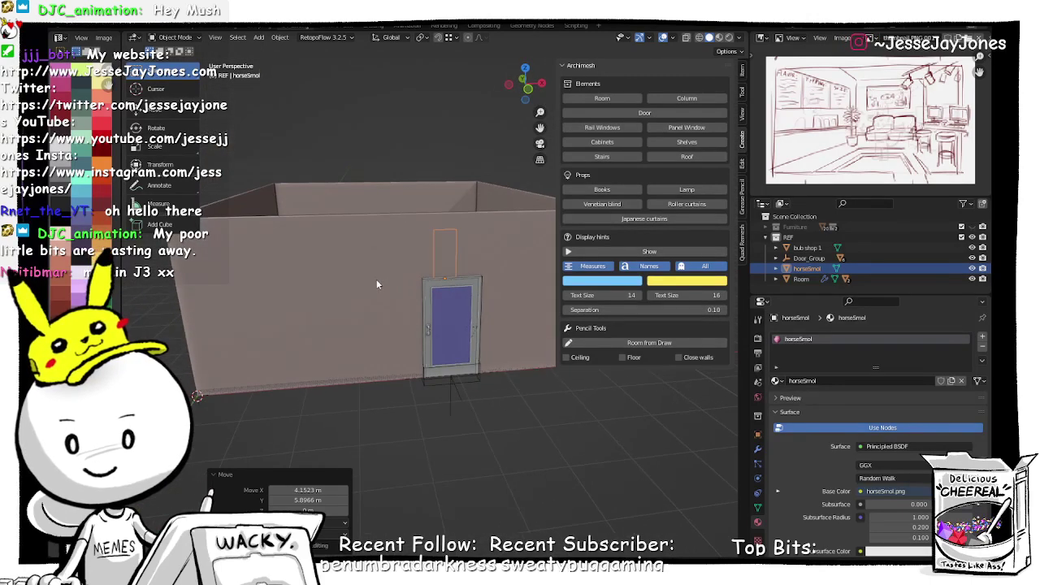
Step: Select Door_Group together with its whole hierarchy and frame the door in the viewport
left_click(441, 336)
scroll(398, 364, "up", 5)
middle_click_drag(398, 378, 419, 359)
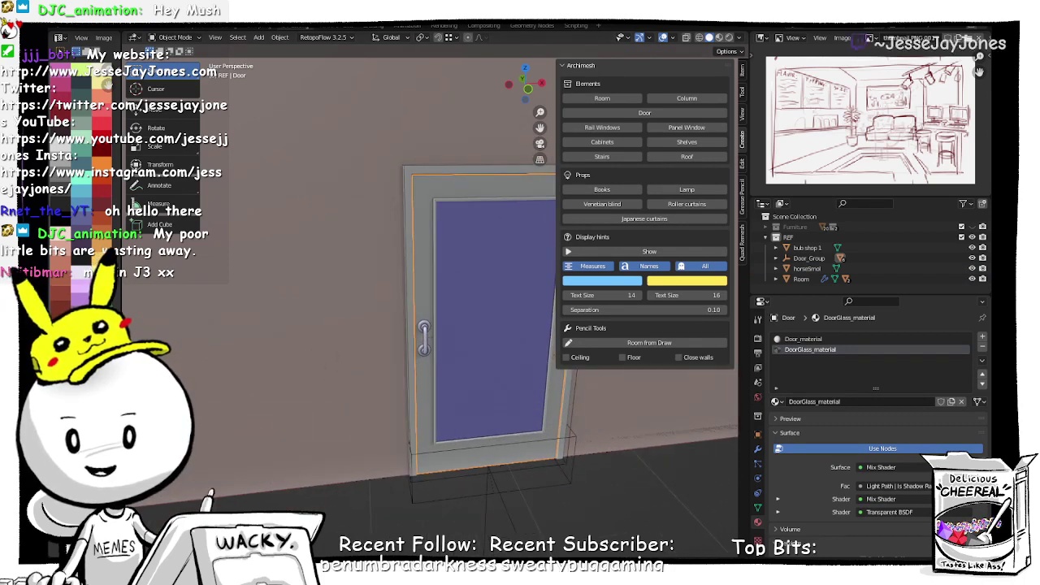
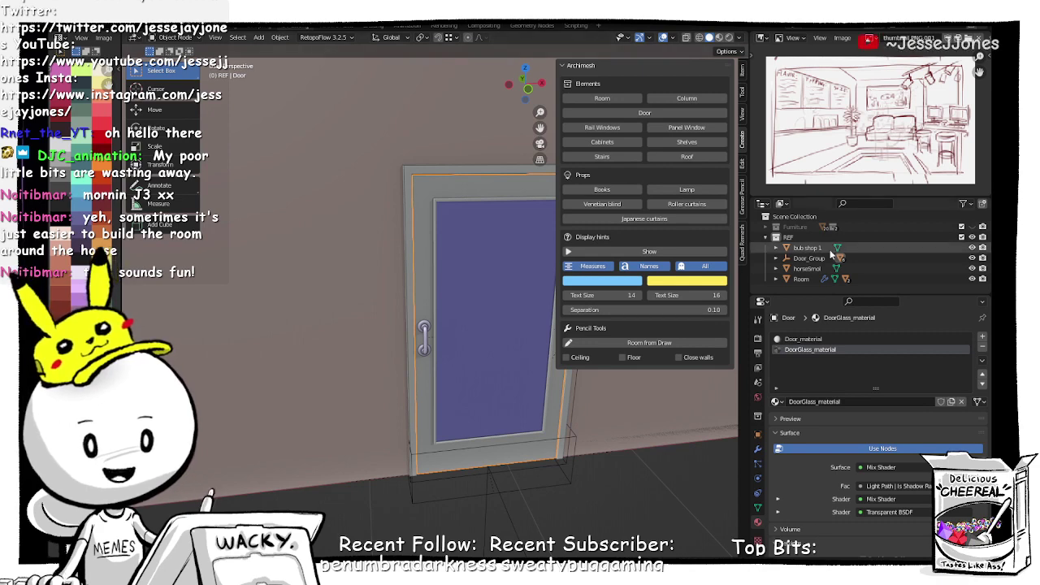
scroll(780, 281, "down", 3)
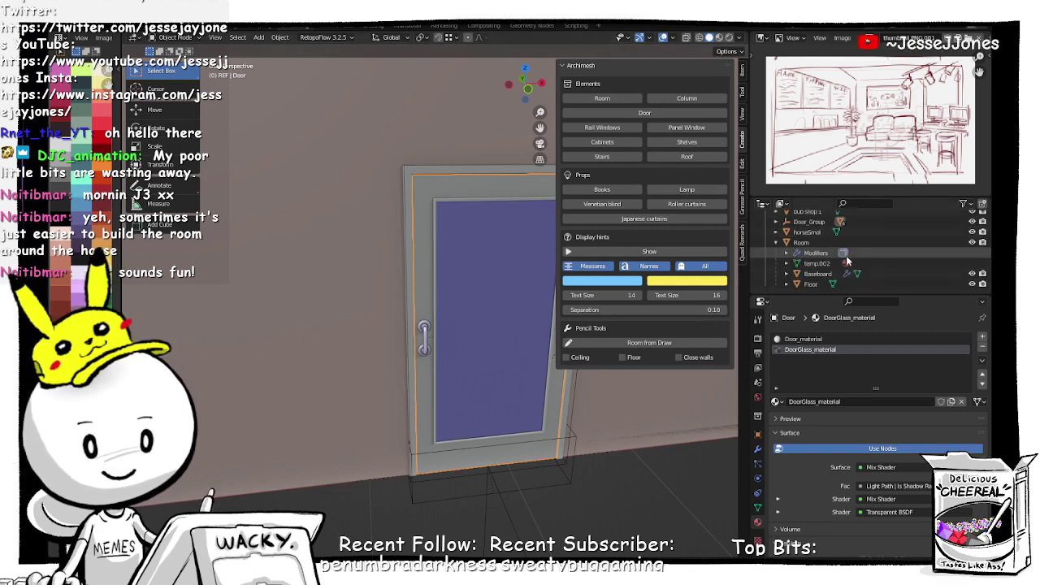
left_click(786, 265)
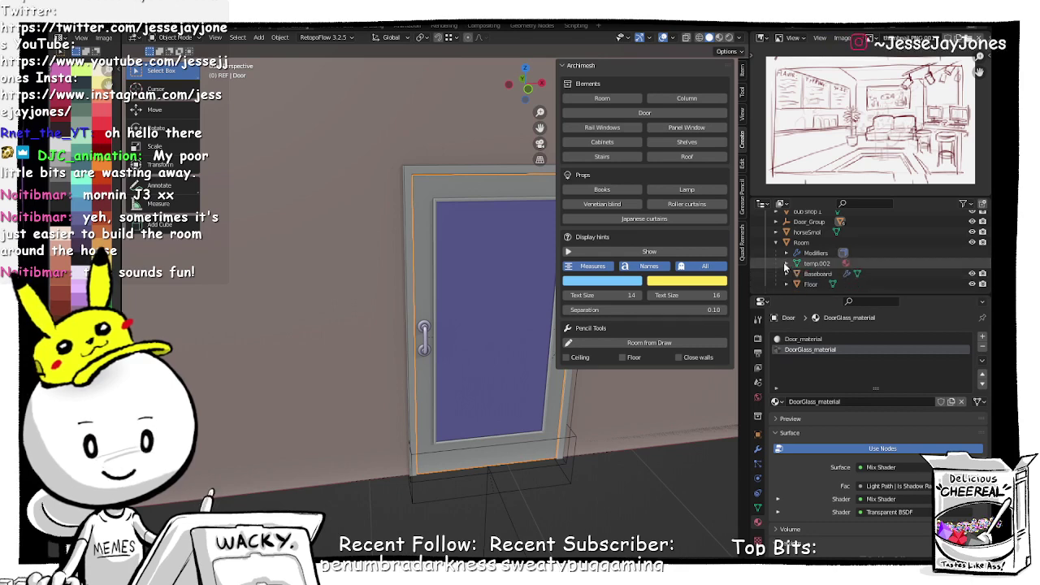
left_click(786, 264)
left_click(777, 221)
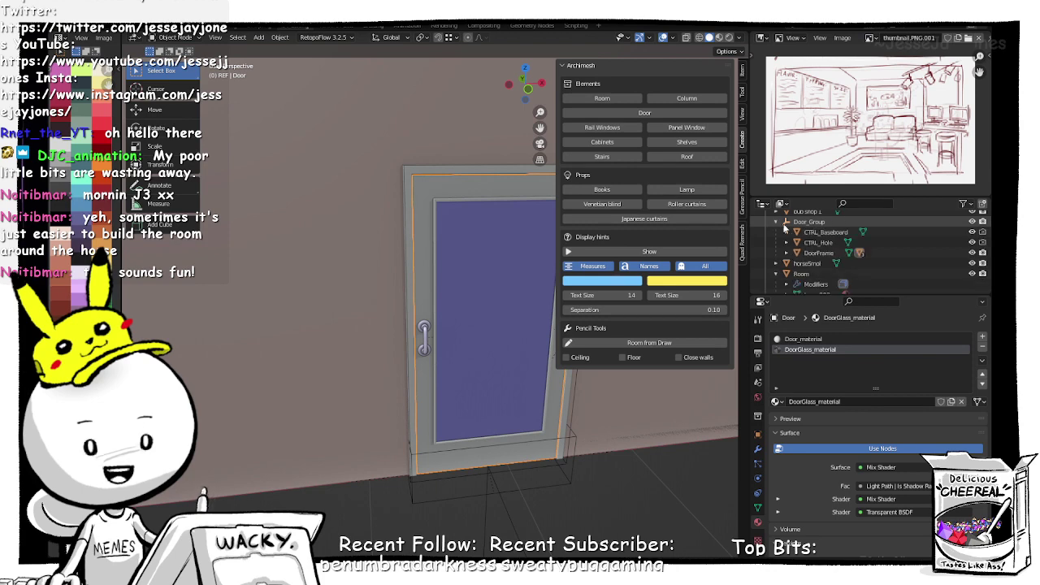
left_click(796, 223)
right_click(796, 228)
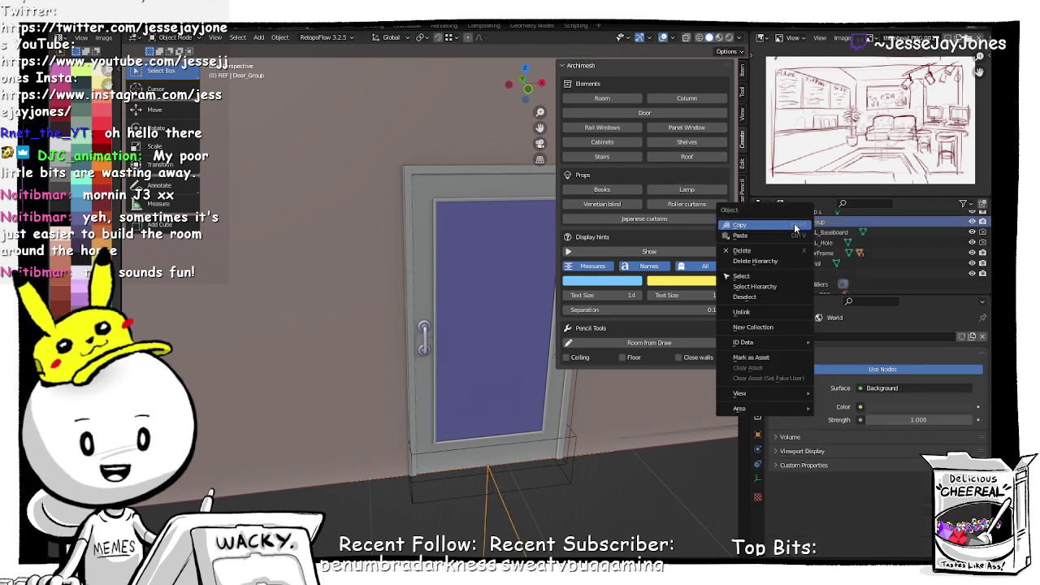
left_click(756, 287)
key("KP_Decimal")
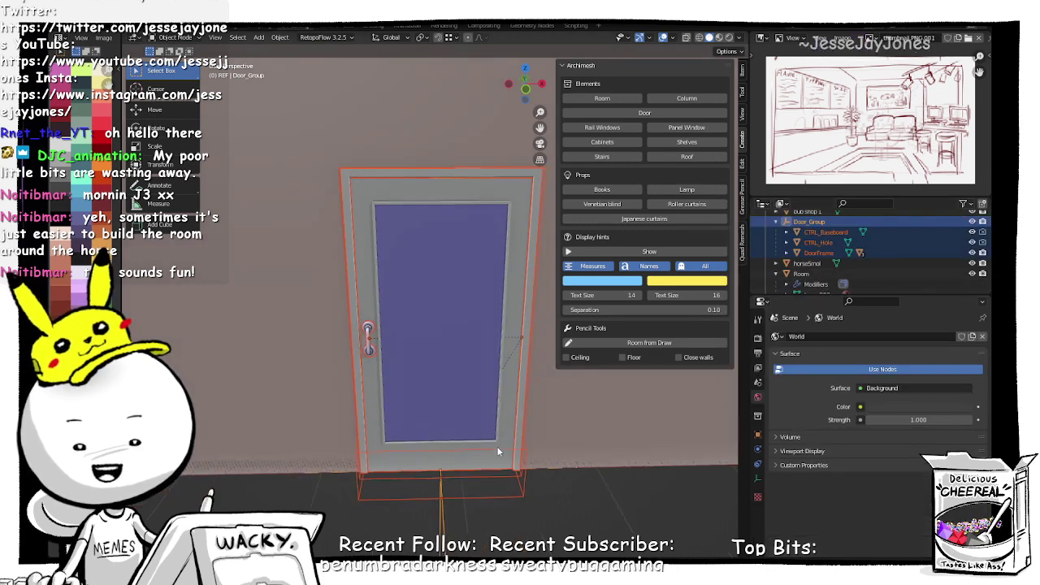
Step: Duplicate the whole door group and place the copy about -1.2 m along X, beside the original door
scroll(498, 451, "down", 3)
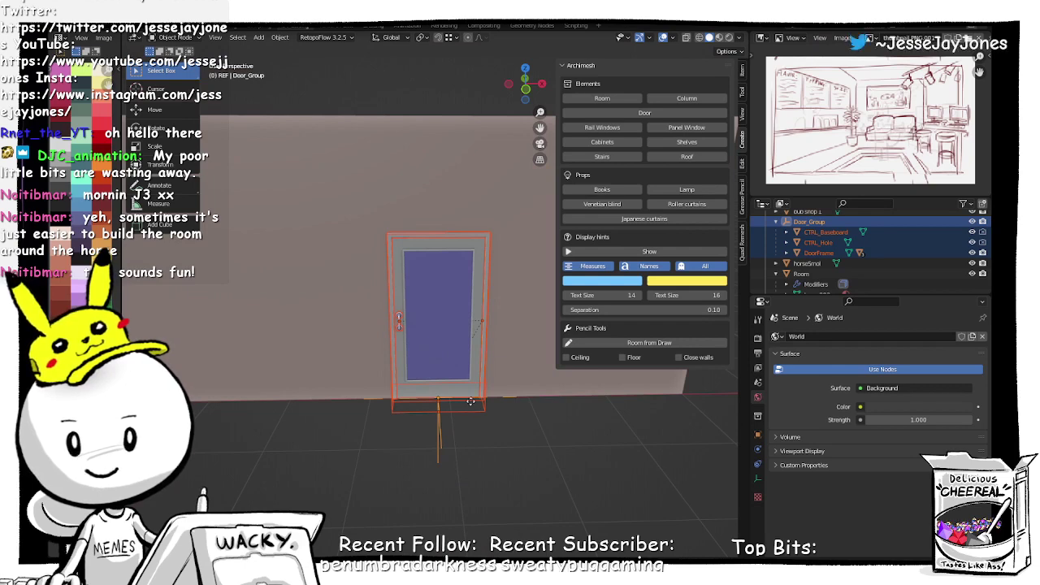
key("shift+d")
key("x")
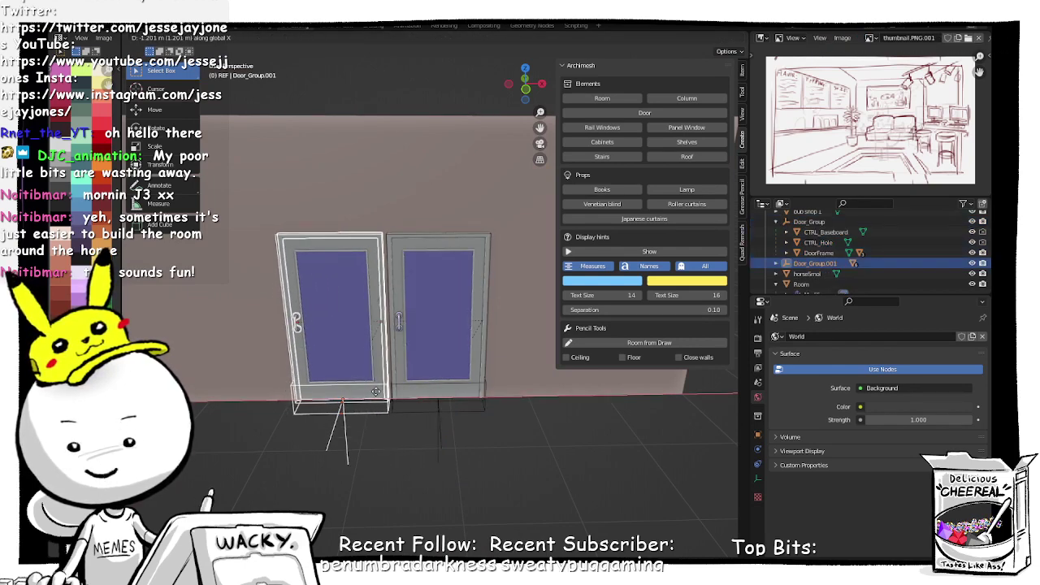
left_click(376, 391)
Step: Try mirroring the duplicated door by scaling it -1 along Y, and undo the scale
key("s")
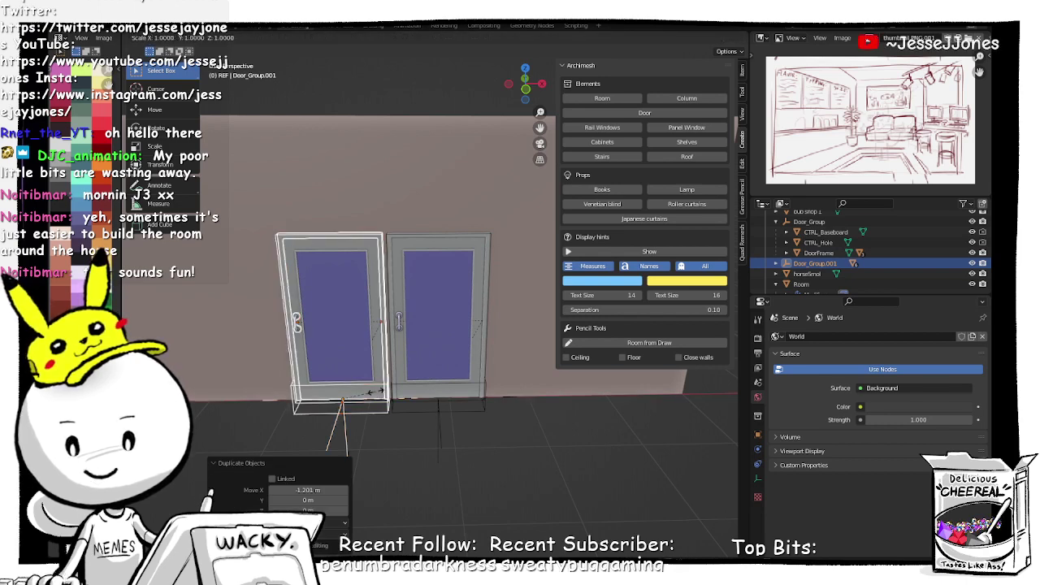
type("y")
type("-1")
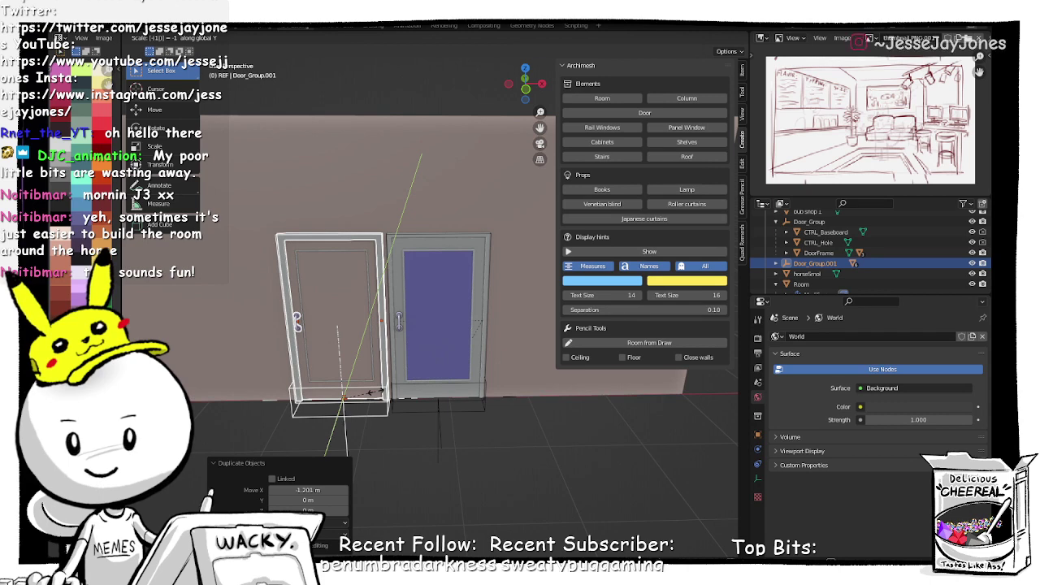
key("Return")
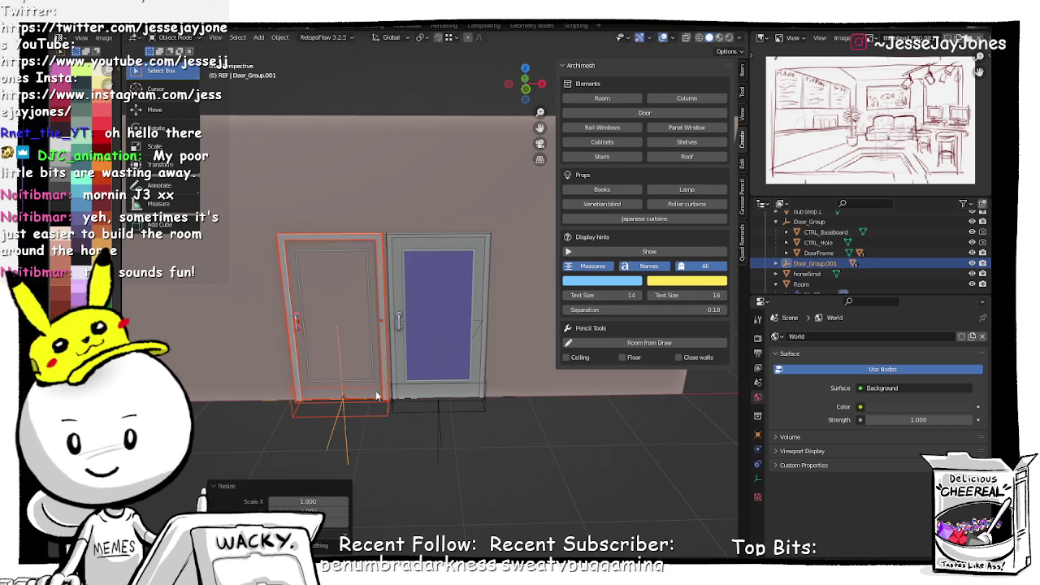
key("ctrl+z")
Step: Mirror the duplicated door by scaling it -1 along X, and move it about 0.05 m along X against the original door
key("s")
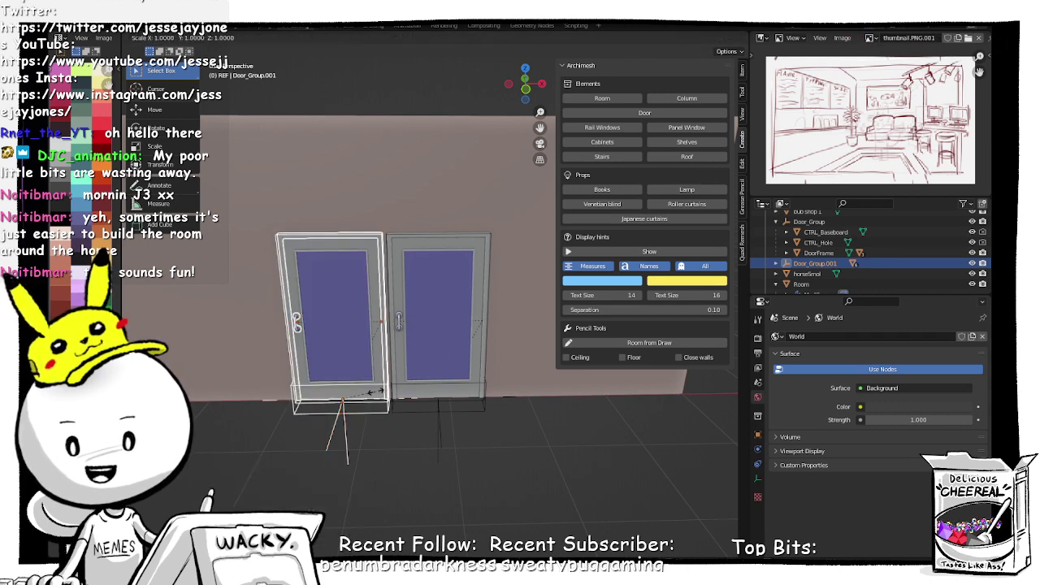
key("x")
left_click(375, 391)
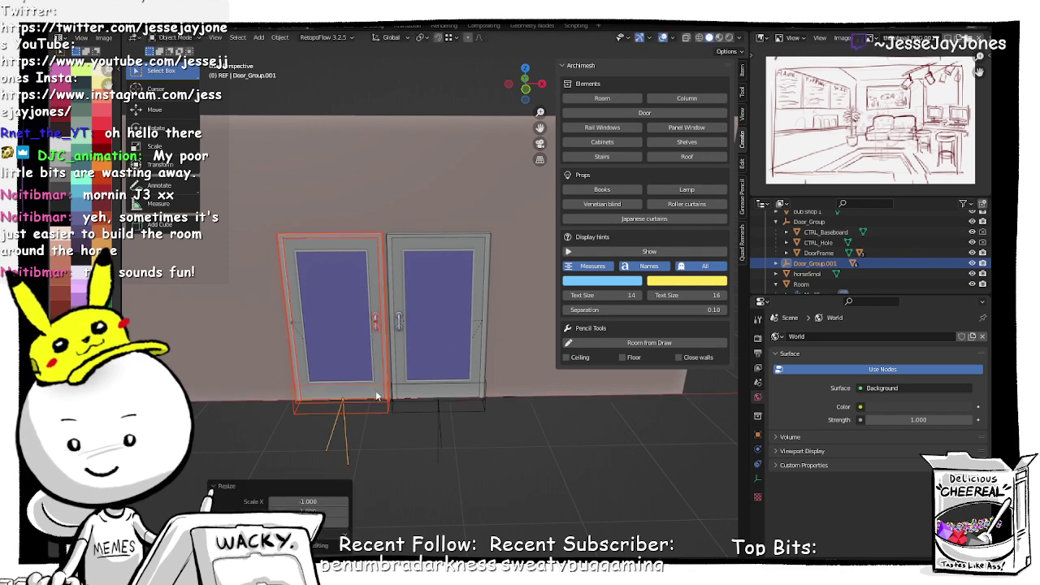
key("g")
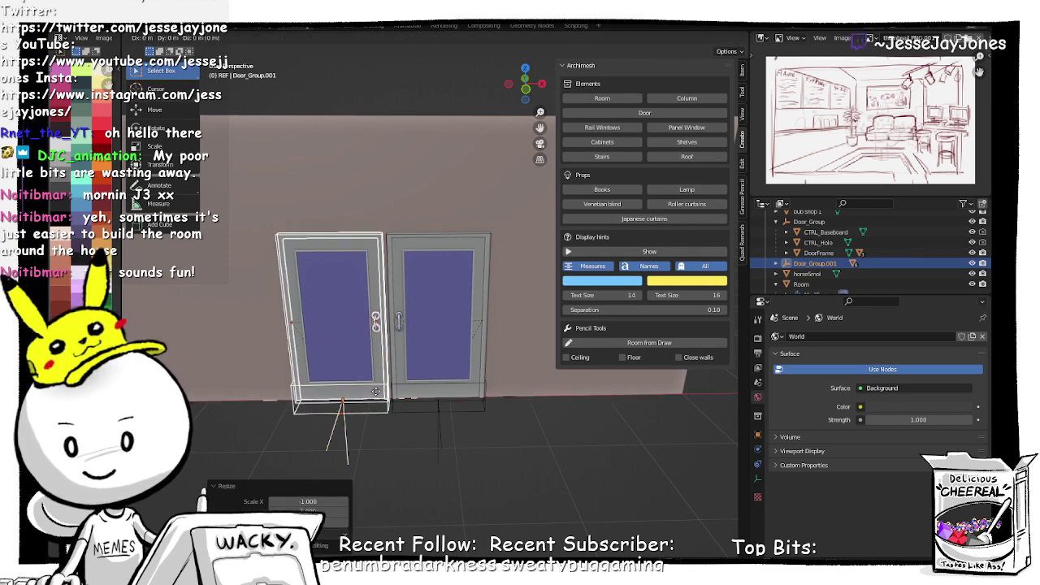
key("x")
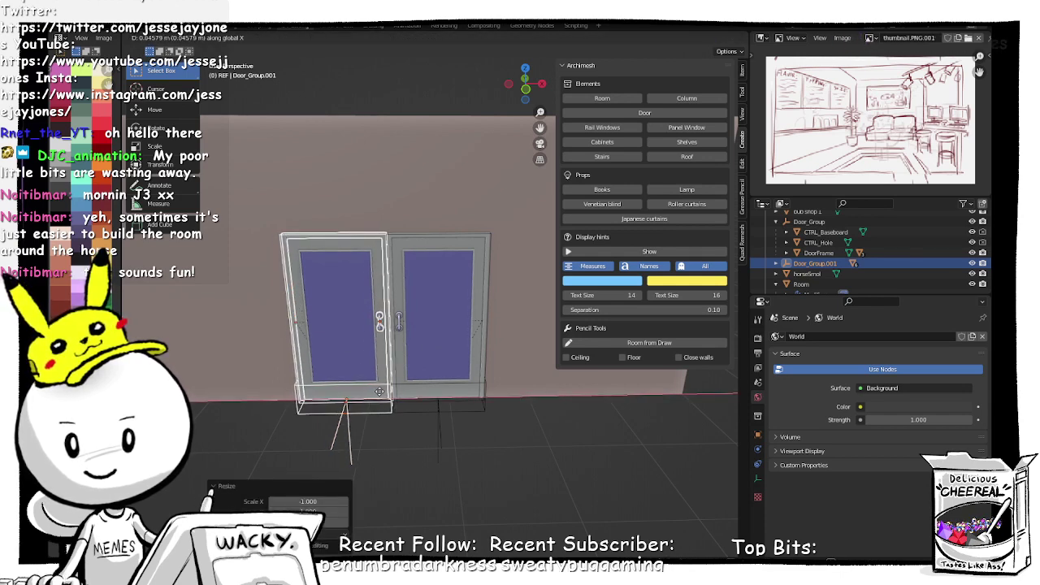
left_click(360, 400)
left_click(413, 465)
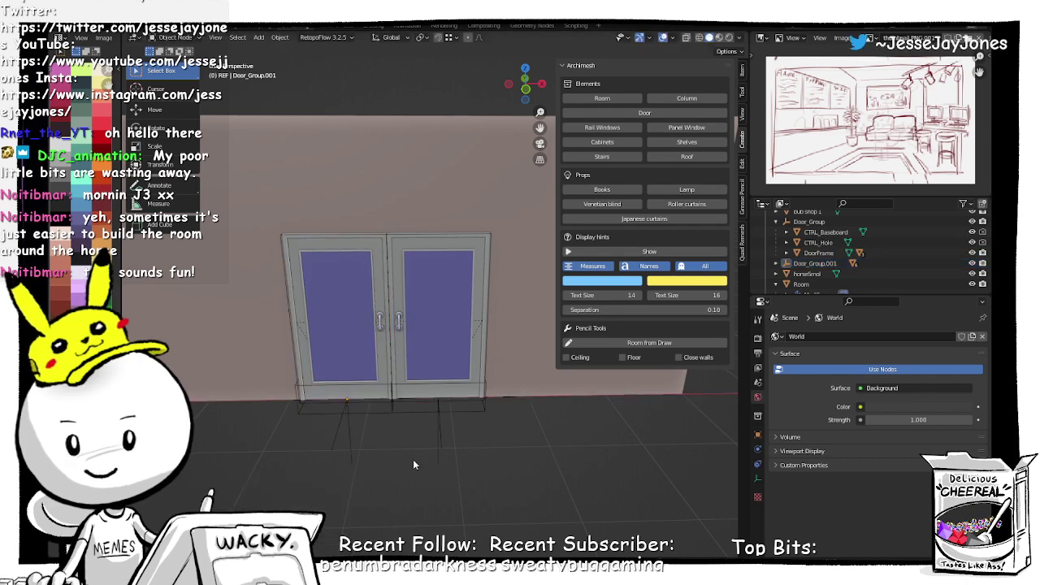
Step: Select the parent empties of both door groups and move the double doors about -0.21 m along X to centre them on the front wall
middle_click_drag(413, 465, 362, 404)
scroll(362, 404, "down", 5)
middle_click_drag(422, 365, 422, 291)
middle_click_drag(426, 289, 402, 338)
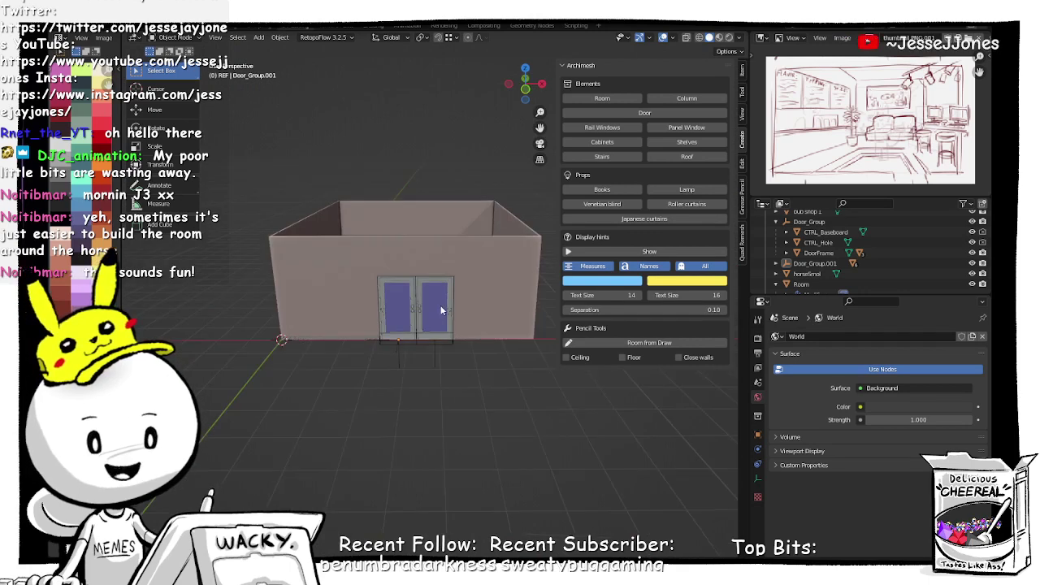
scroll(399, 343, "up", 2)
left_click(378, 380)
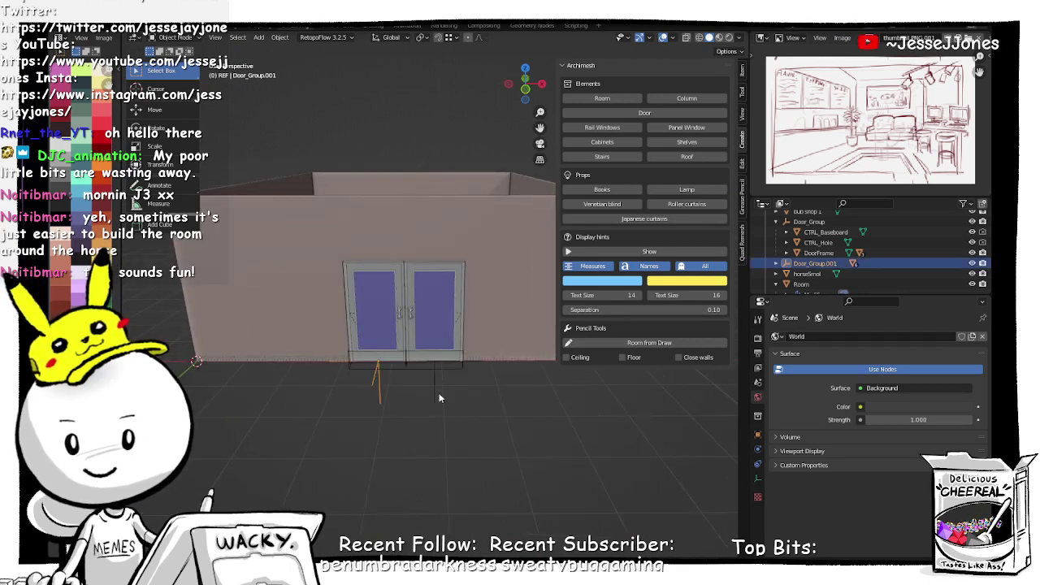
left_click(435, 396, "shift")
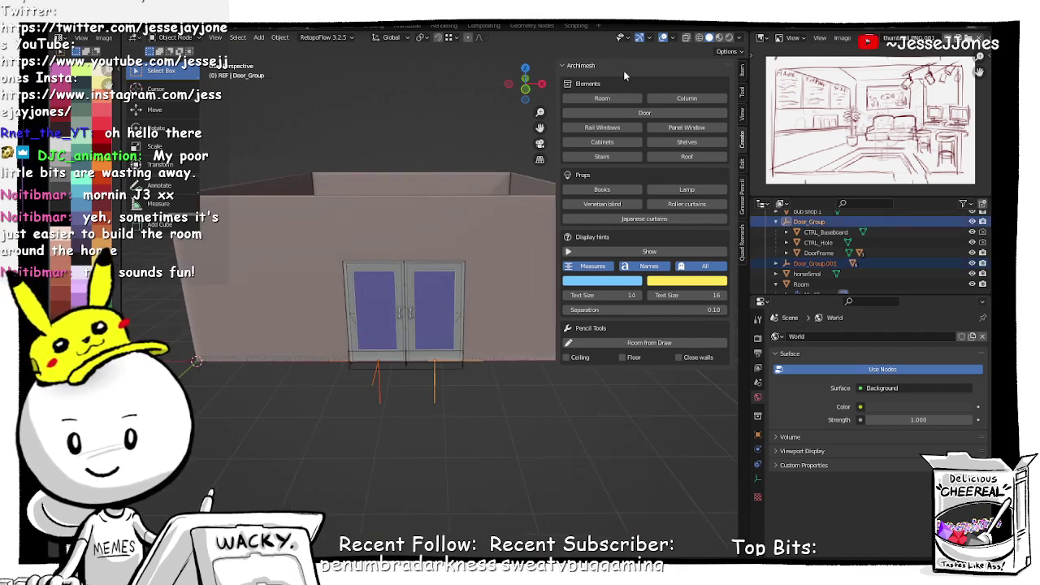
key("n")
left_click(723, 90)
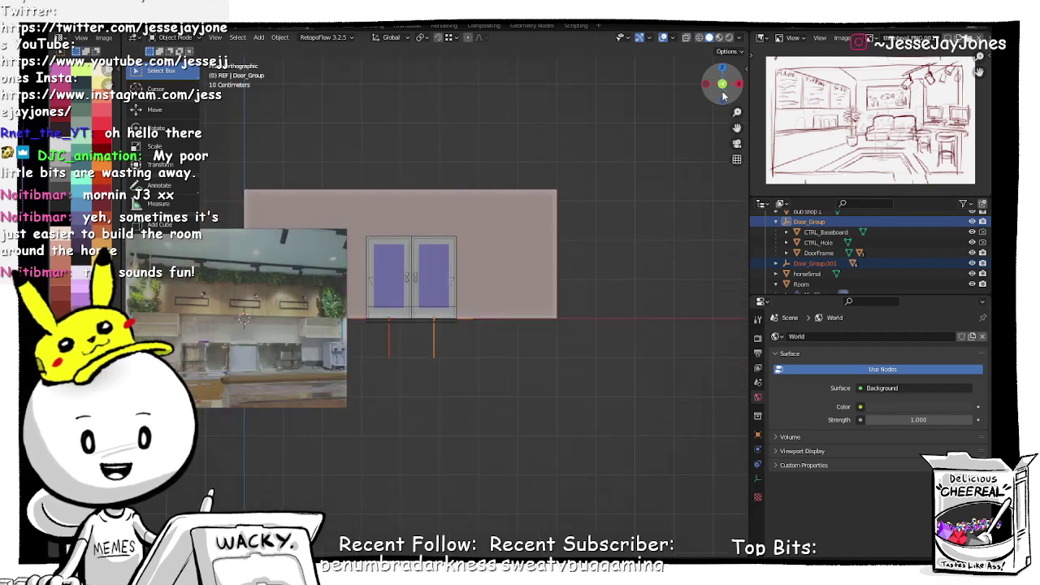
middle_click_drag(410, 284, 443, 292, "shift")
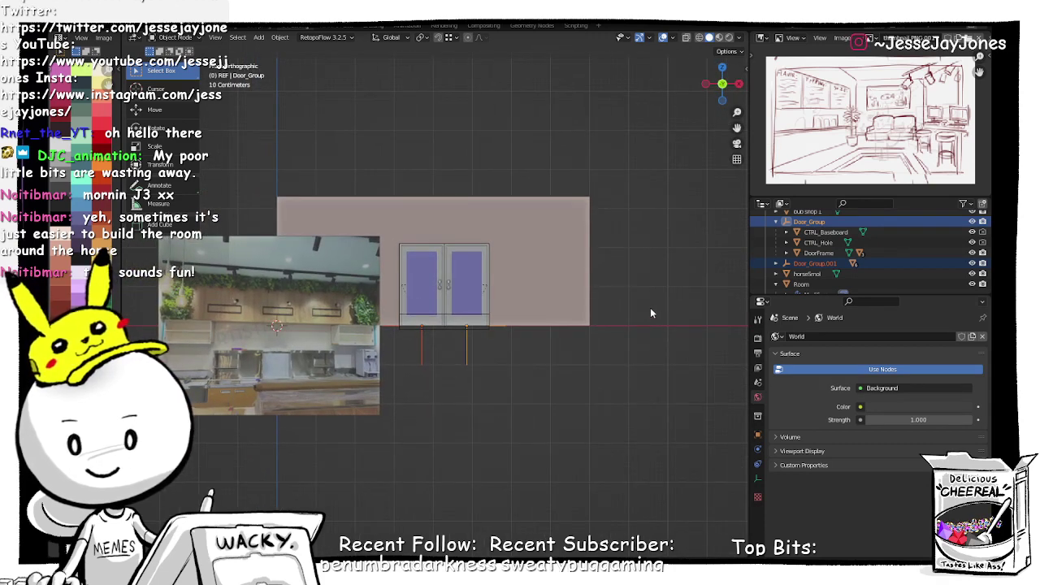
key("g")
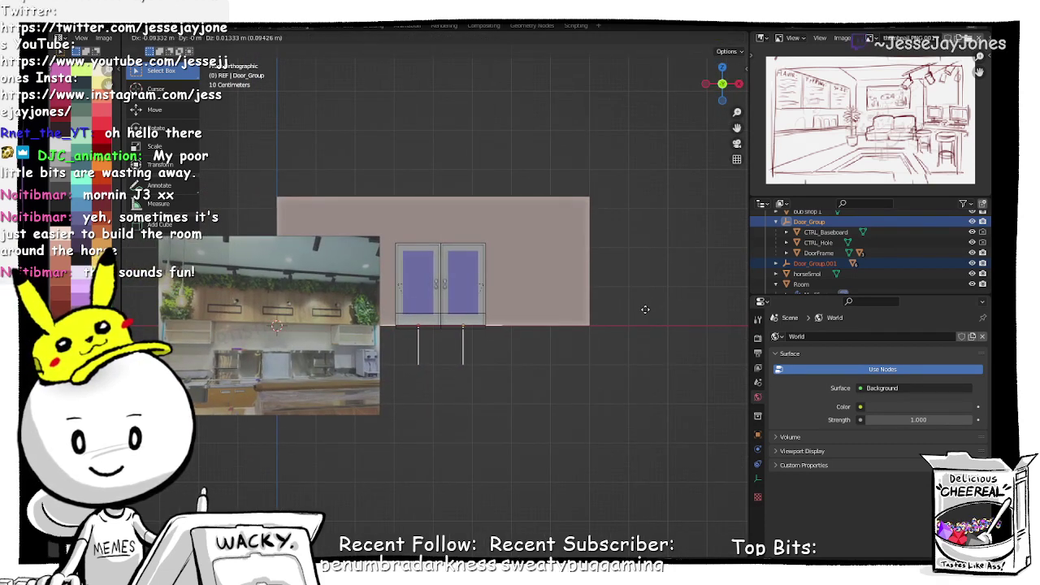
key("x")
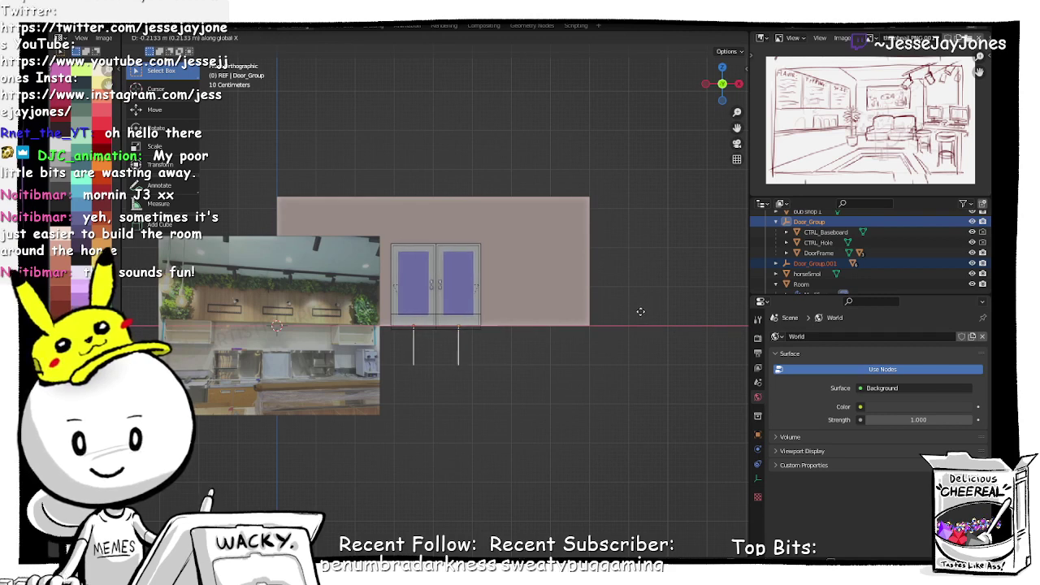
left_click(641, 317)
middle_click_drag(641, 317, 488, 274)
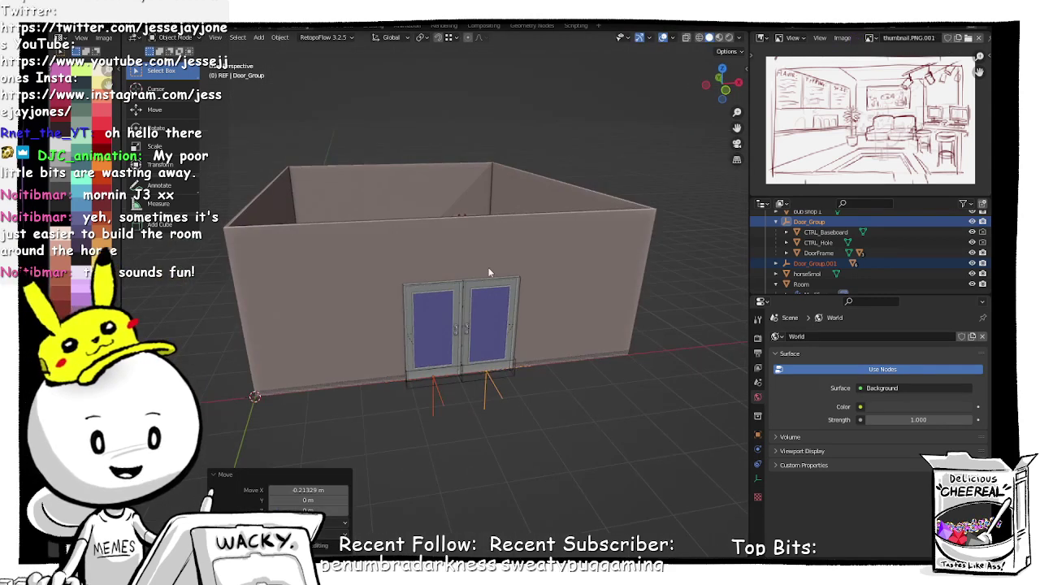
Step: Open the recent file YCH_Character_v014.blend and inspect the rigged pink character from several sides
left_click(78, 25)
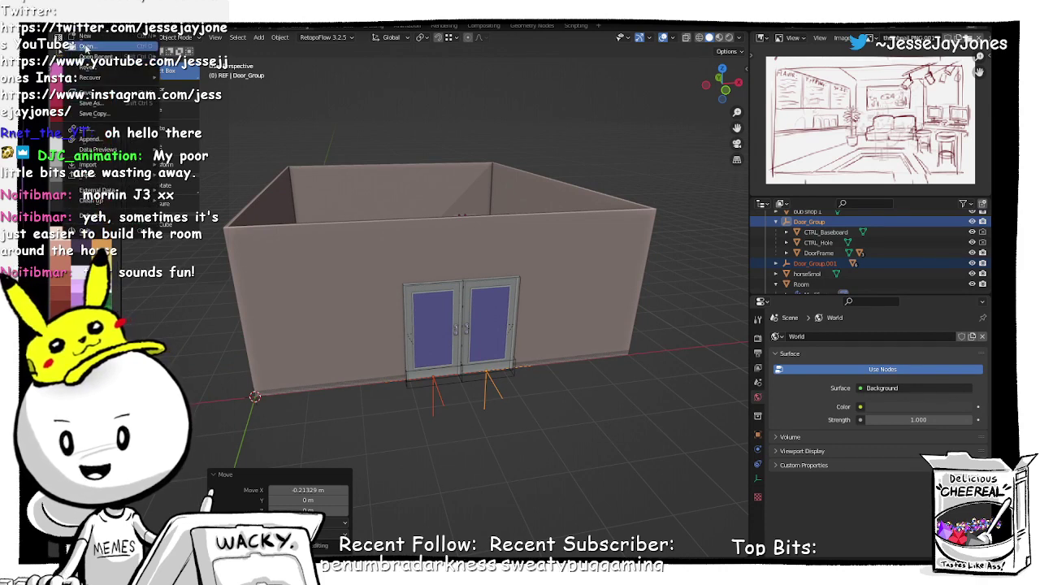
mouse_move(97, 57)
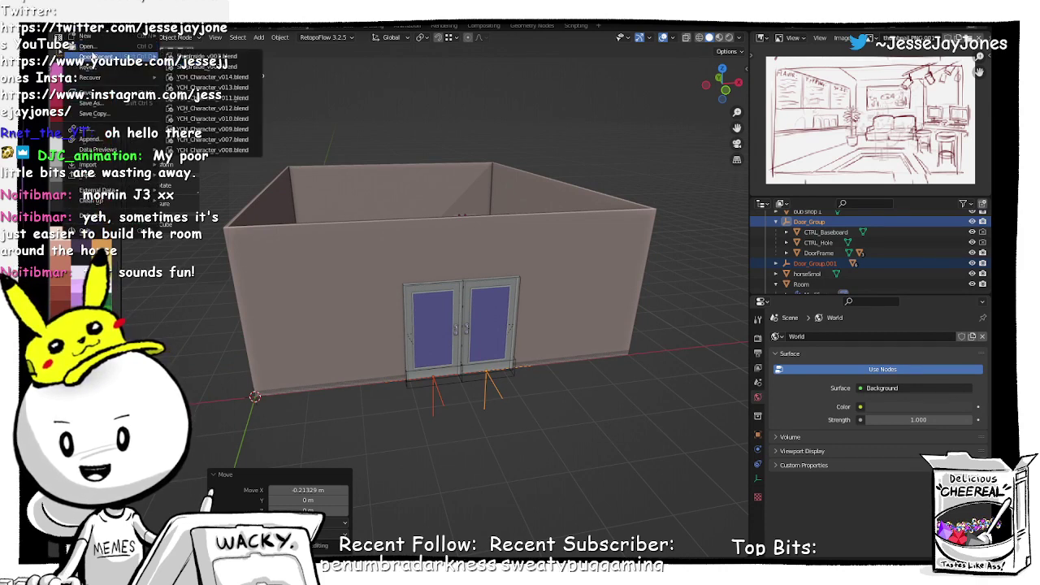
left_click(218, 79)
middle_click_drag(538, 281, 427, 283)
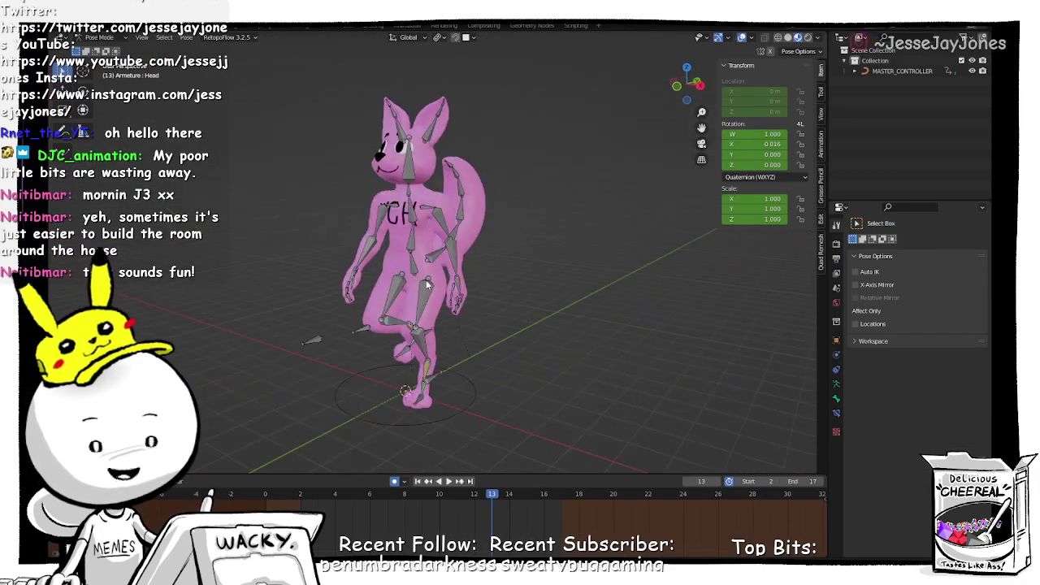
left_click(431, 209)
middle_click_drag(439, 203, 405, 236)
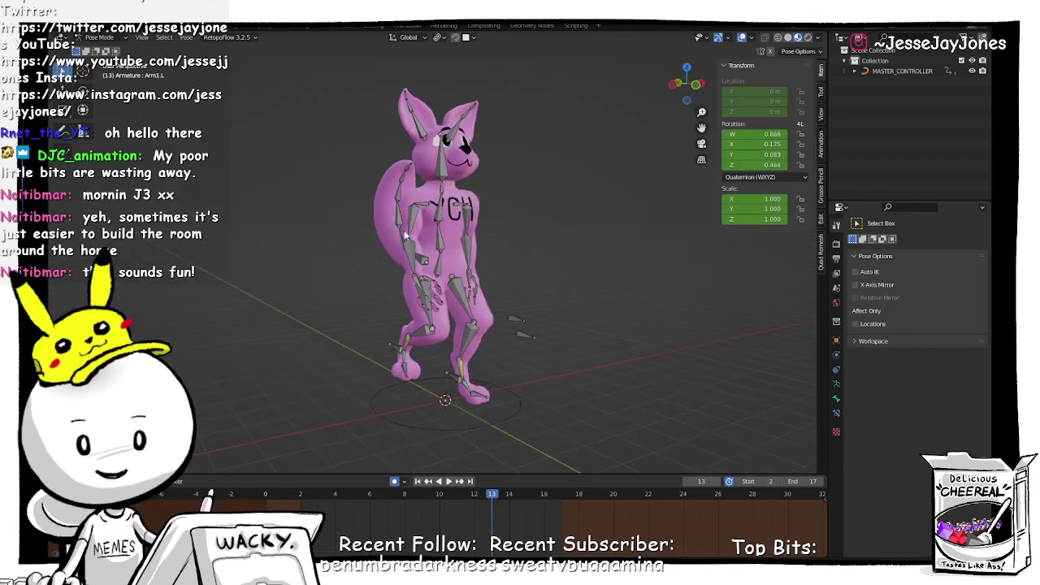
Step: Play the pink character's animation, view it from different angles, and stop playback
left_click(450, 481)
middle_click_drag(568, 352, 412, 304)
scroll(423, 285, "down", 2)
middle_click_drag(486, 276, 320, 282)
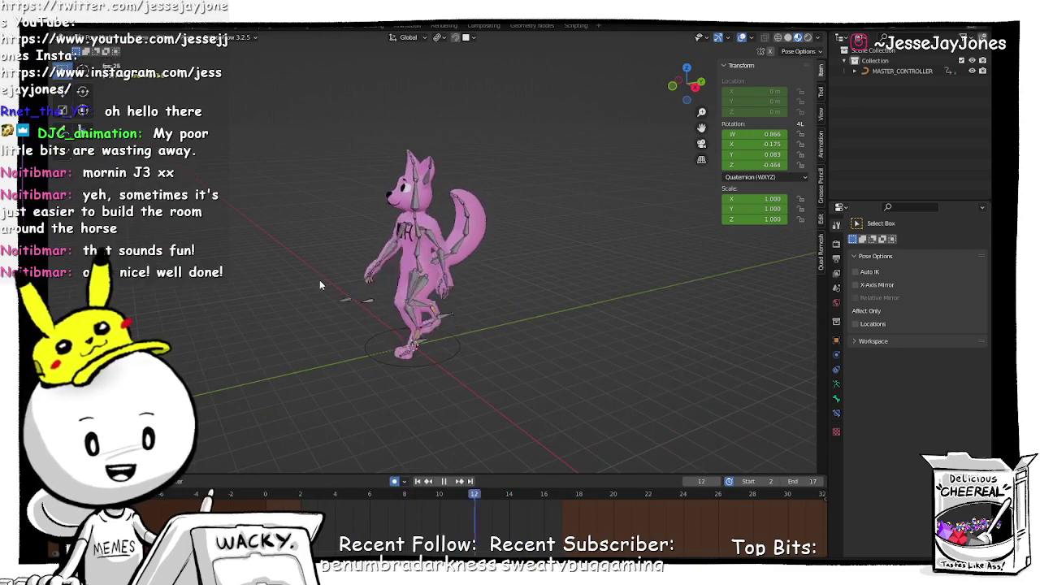
scroll(319, 279, "up", 3)
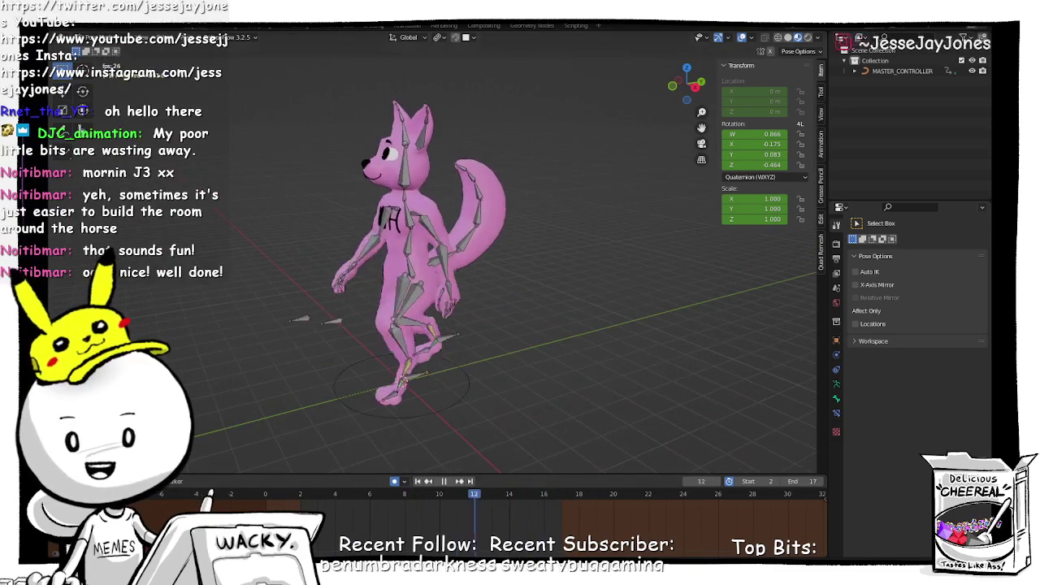
key("space")
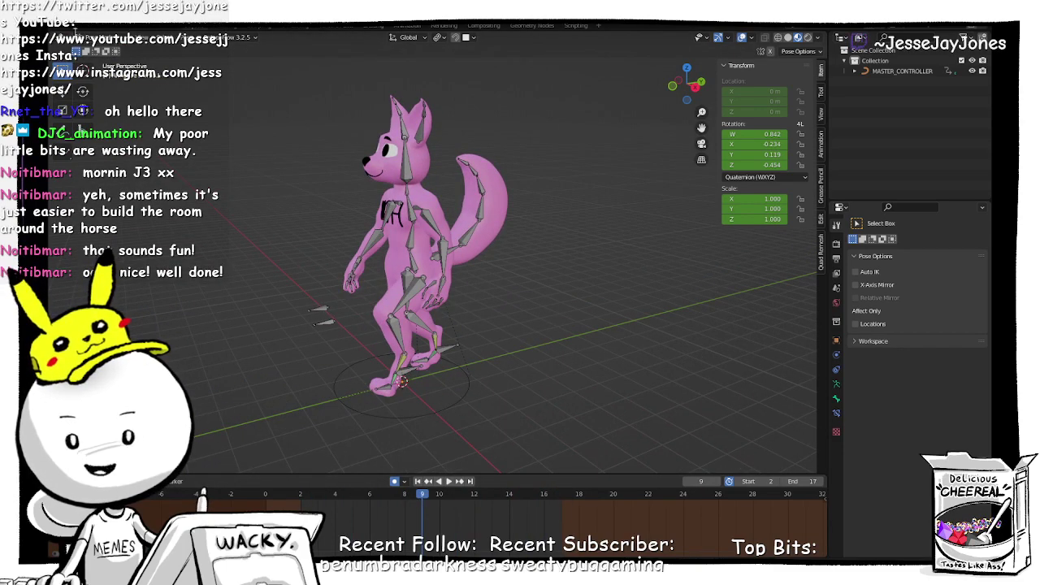
Step: Reopen the shop interior scene from the recent files without saving changes to YCH_Character_v014.blend
left_click(70, 28)
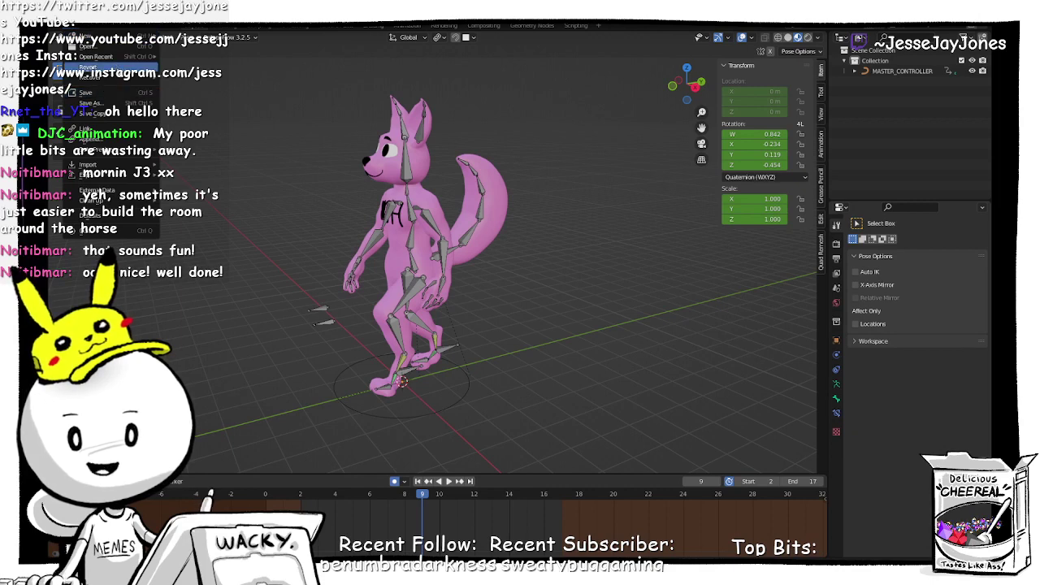
mouse_move(114, 60)
left_click(210, 57)
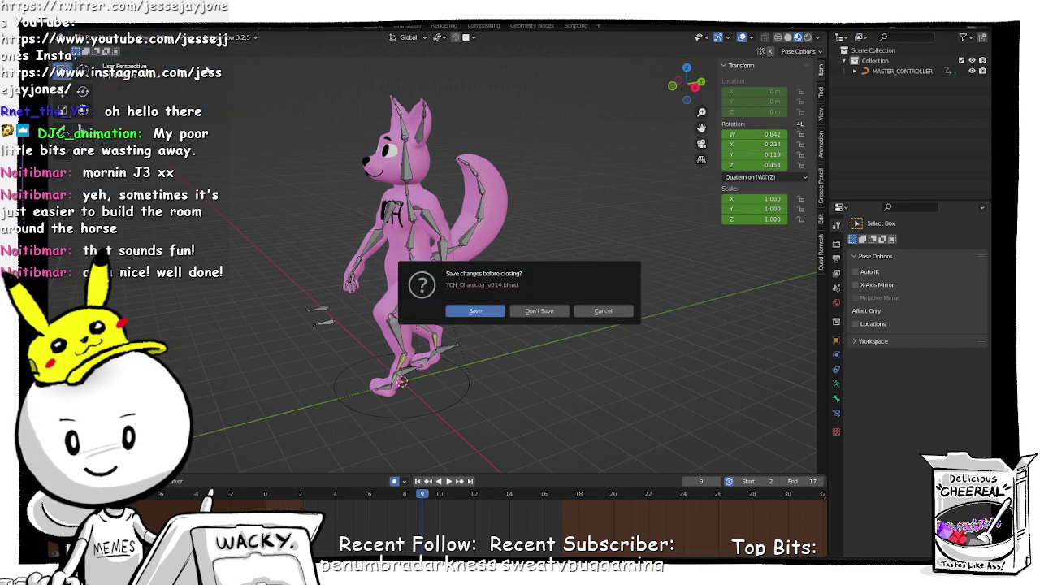
left_click(548, 311)
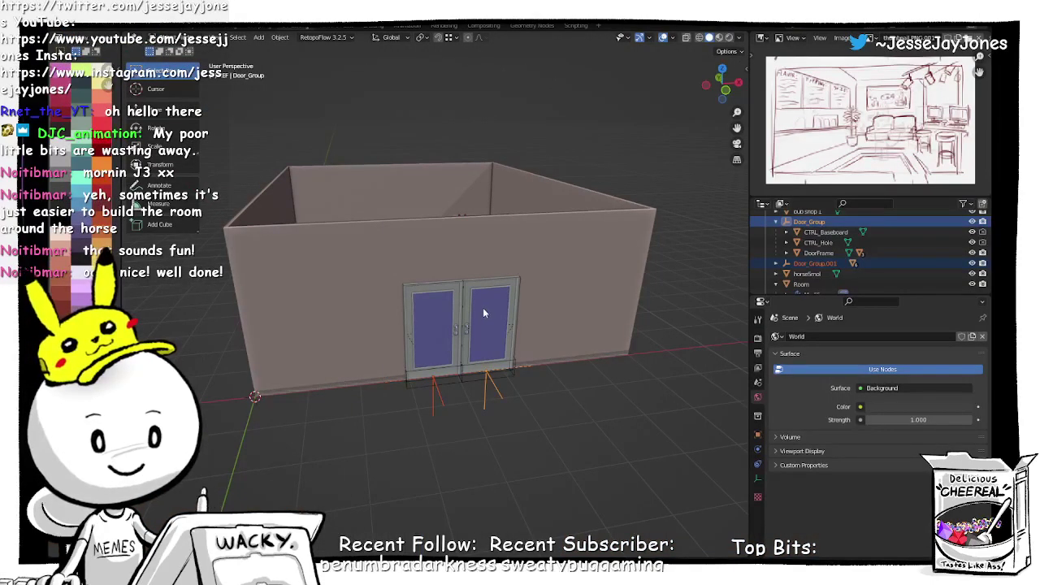
Step: Inspect the room with its double doors and add an Archimesh panel window using the WINDOW 250X200 preset
middle_click_drag(483, 313, 503, 336)
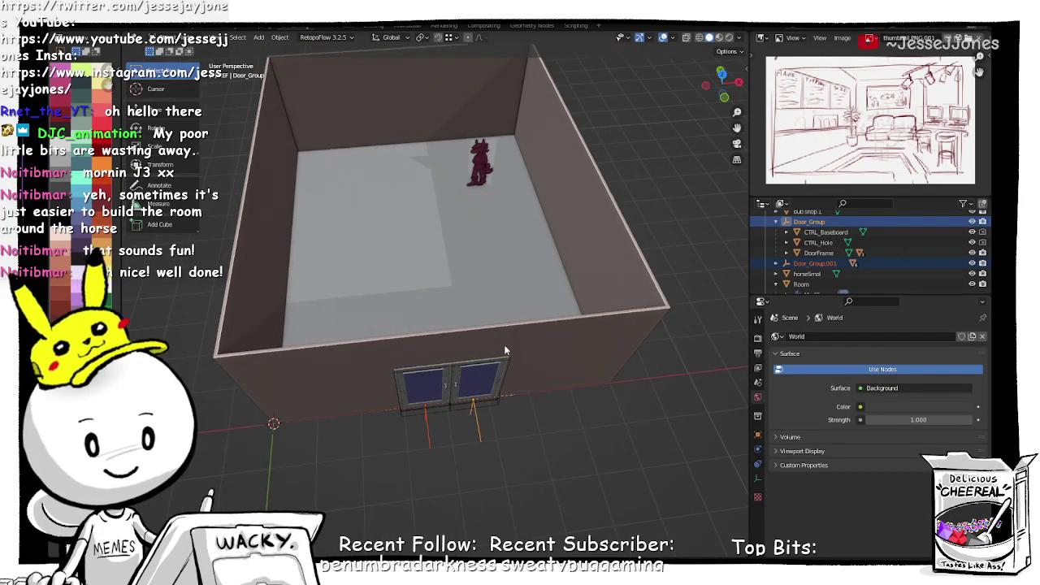
middle_click_drag(410, 287, 446, 321, "shift")
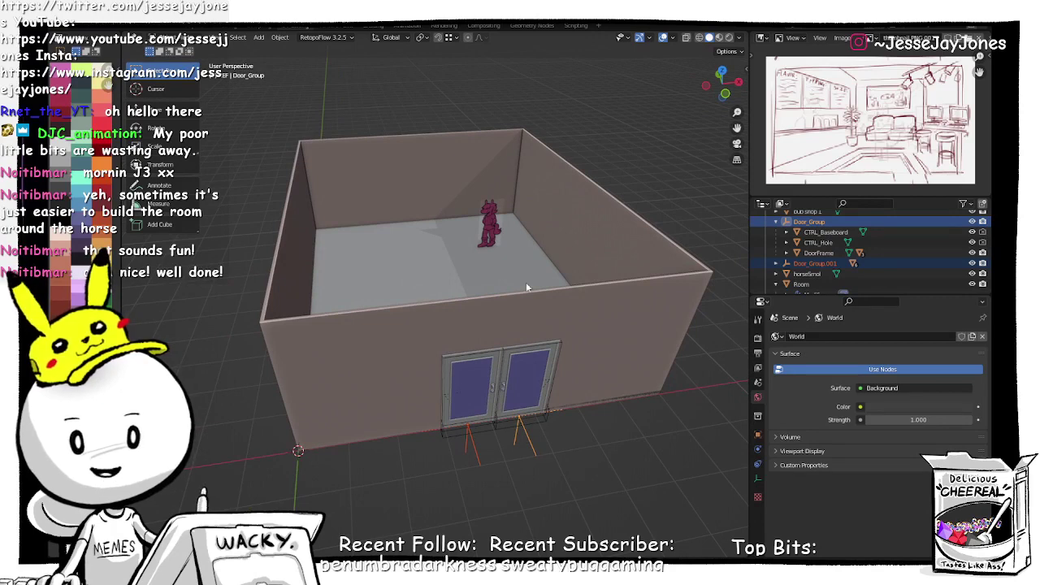
middle_click_drag(526, 286, 434, 289)
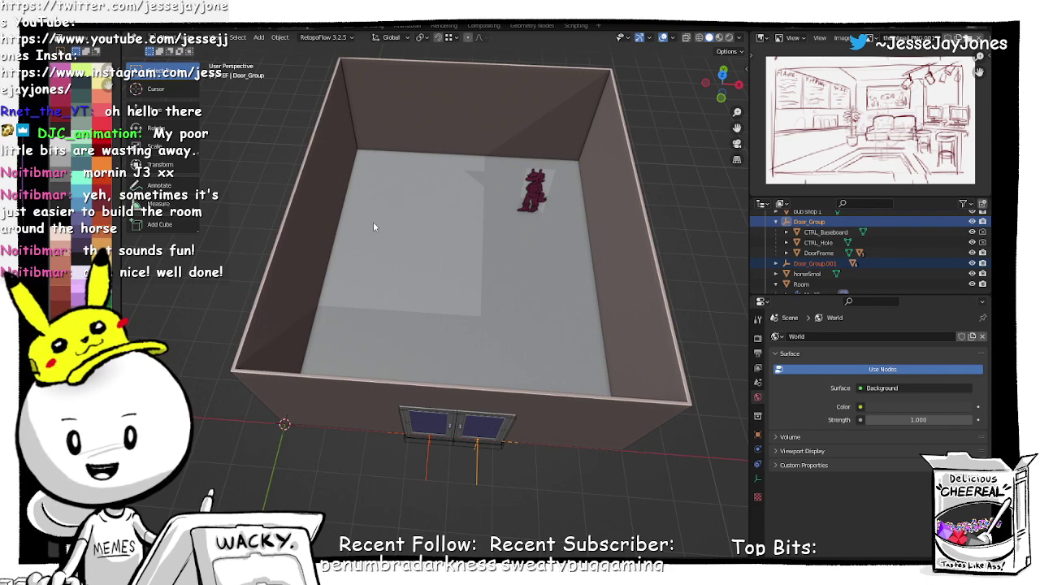
middle_click_drag(441, 288, 606, 452)
left_click(572, 390)
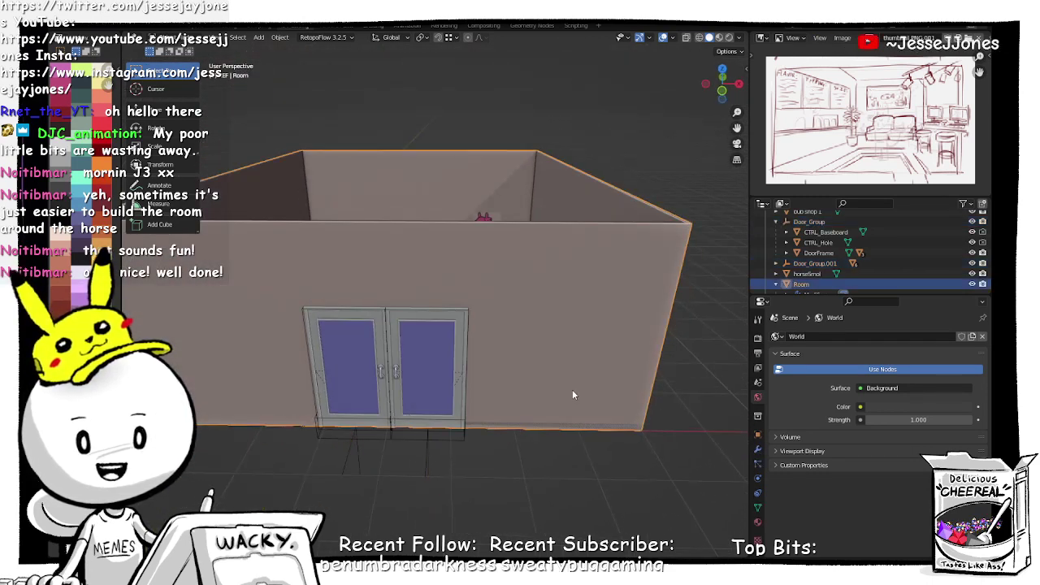
key("n")
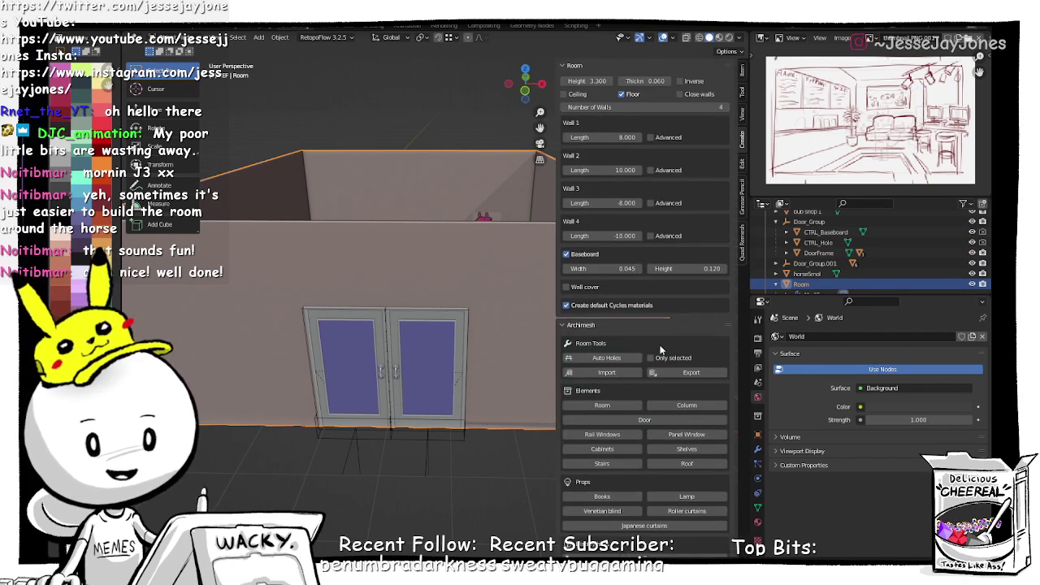
scroll(664, 337, "down", 4)
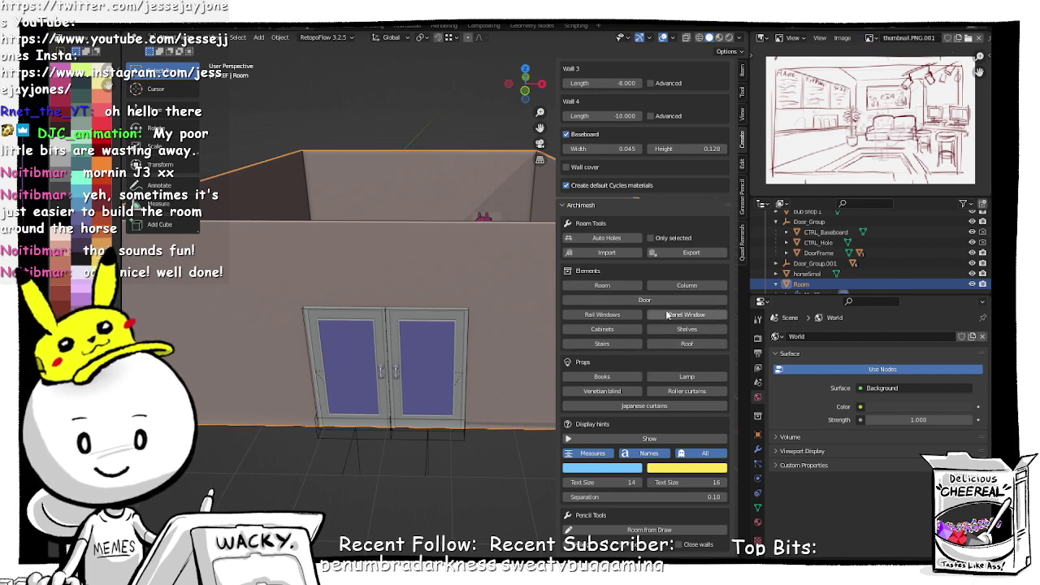
left_click(668, 320)
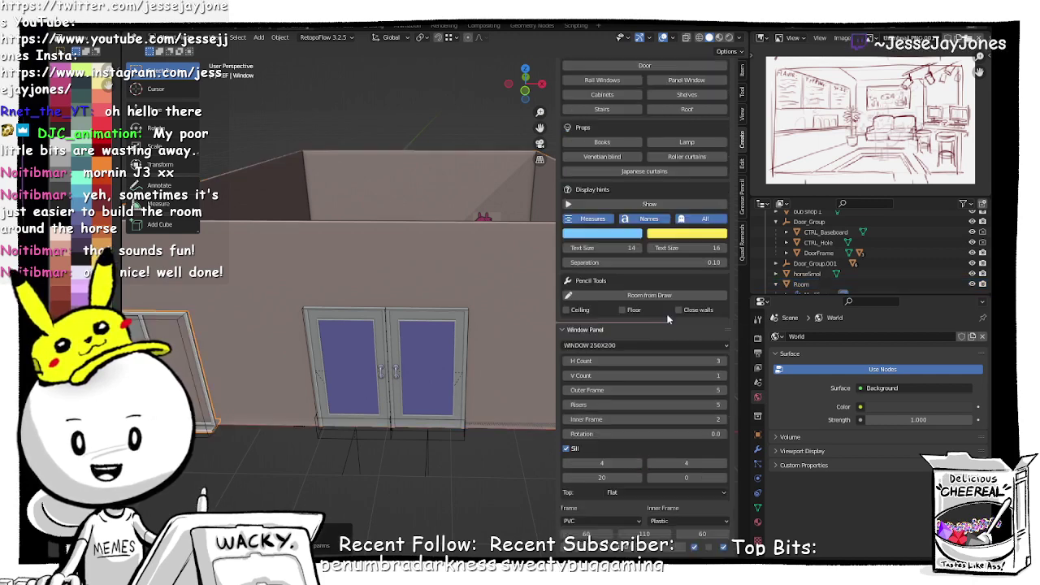
Step: Move the new panel window about 1.5 m along X onto the front wall beside the double doors
middle_click_drag(276, 398, 329, 326)
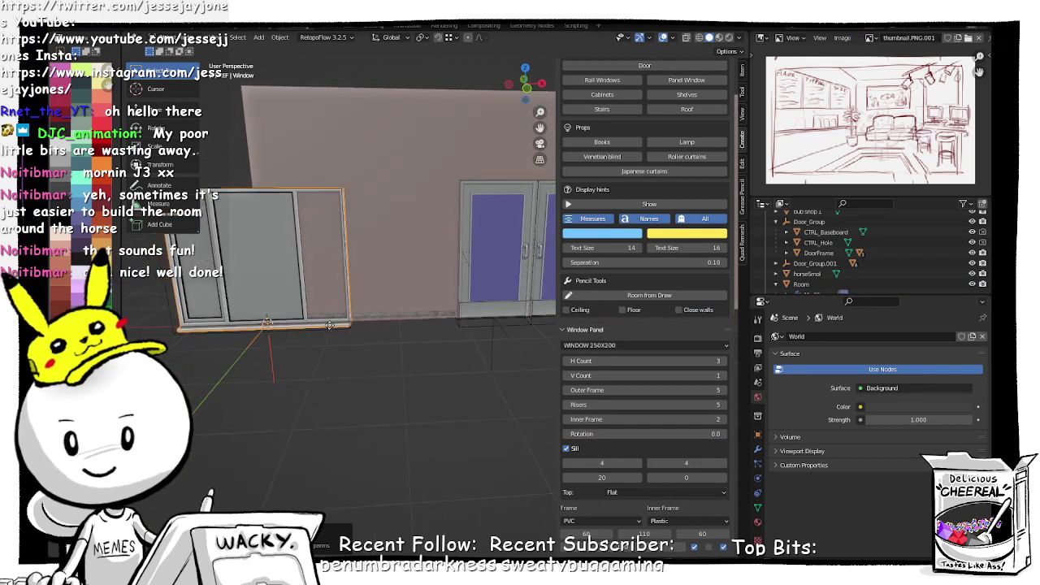
key("g")
key("x")
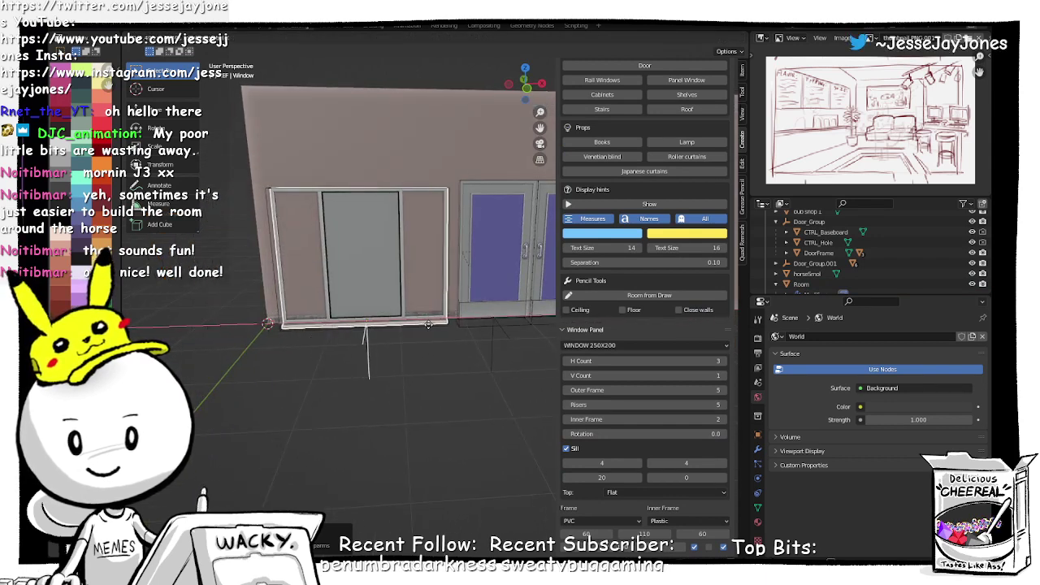
left_click(429, 324)
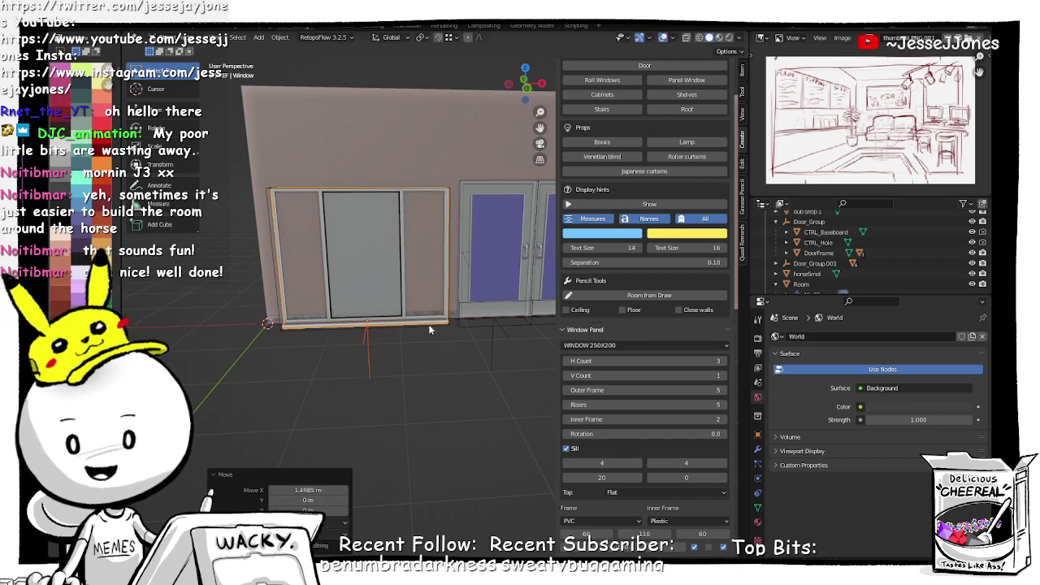
scroll(430, 330, "down", 3)
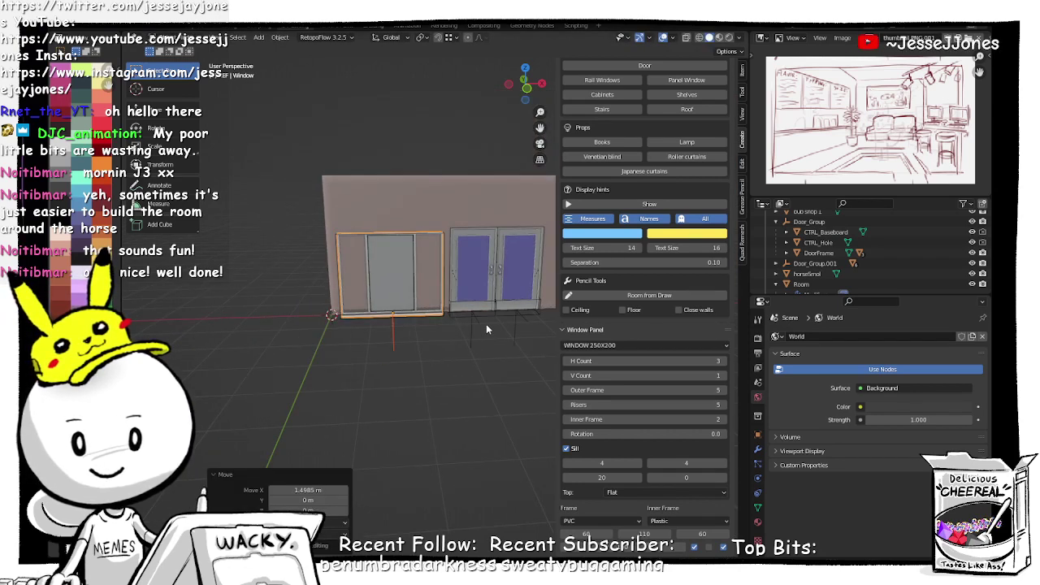
scroll(678, 221, "up", 2)
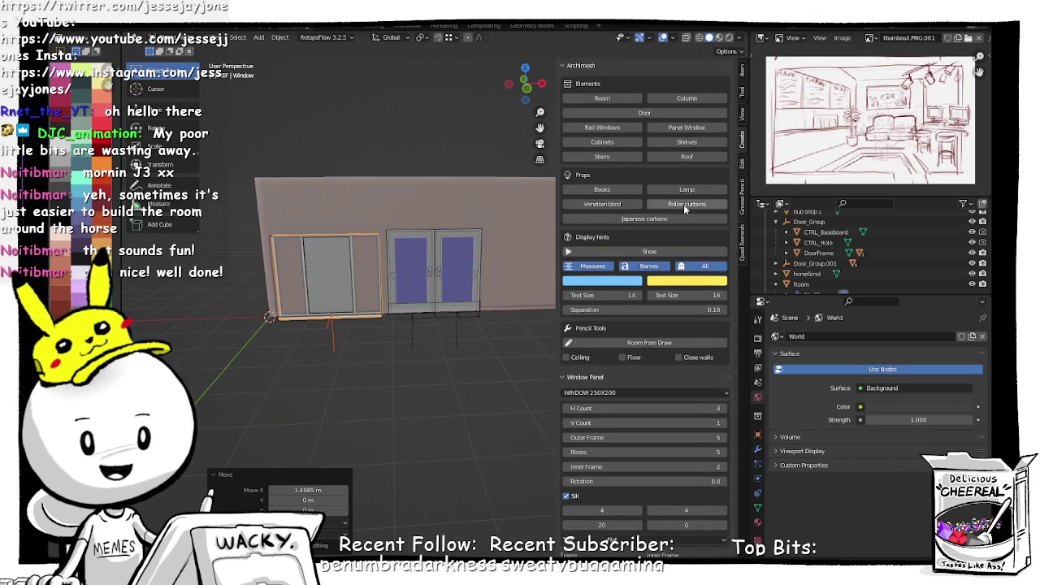
scroll(641, 343, "down", 2)
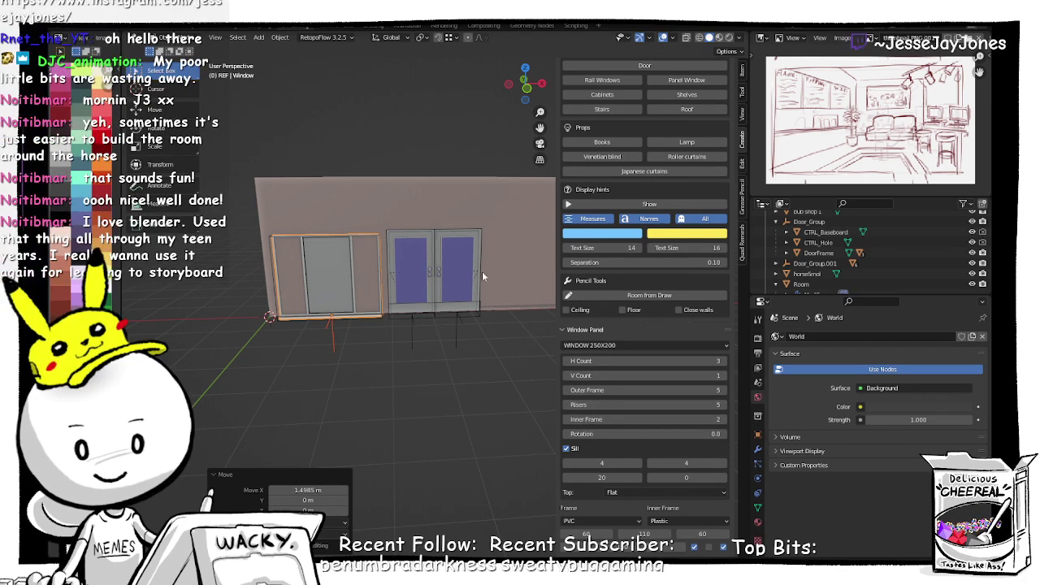
Step: Scale the panel window to about 0.914 and raise it about 0.26 m along Z towards the height of the doors
key("s")
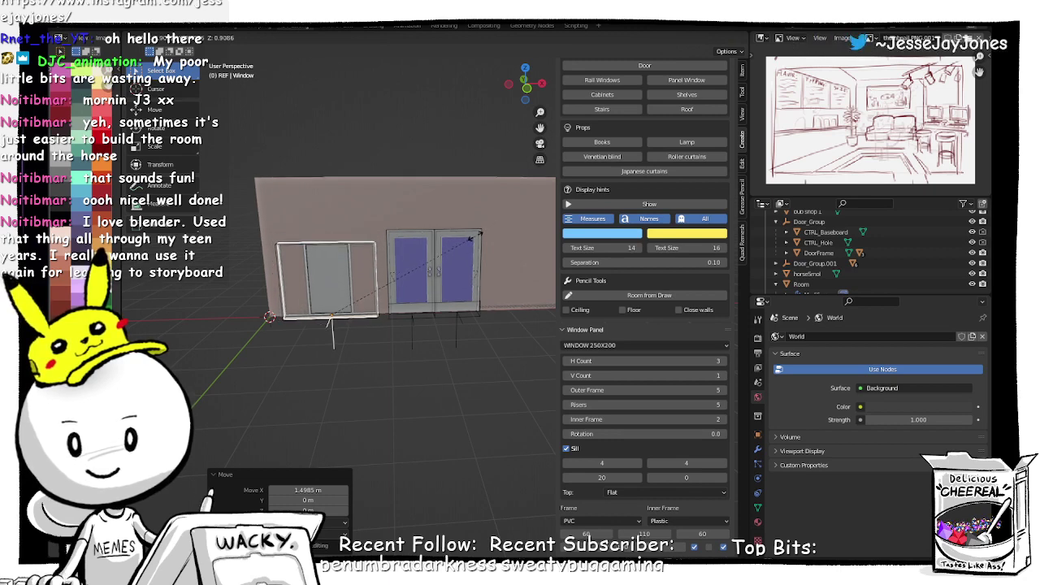
left_click(479, 236)
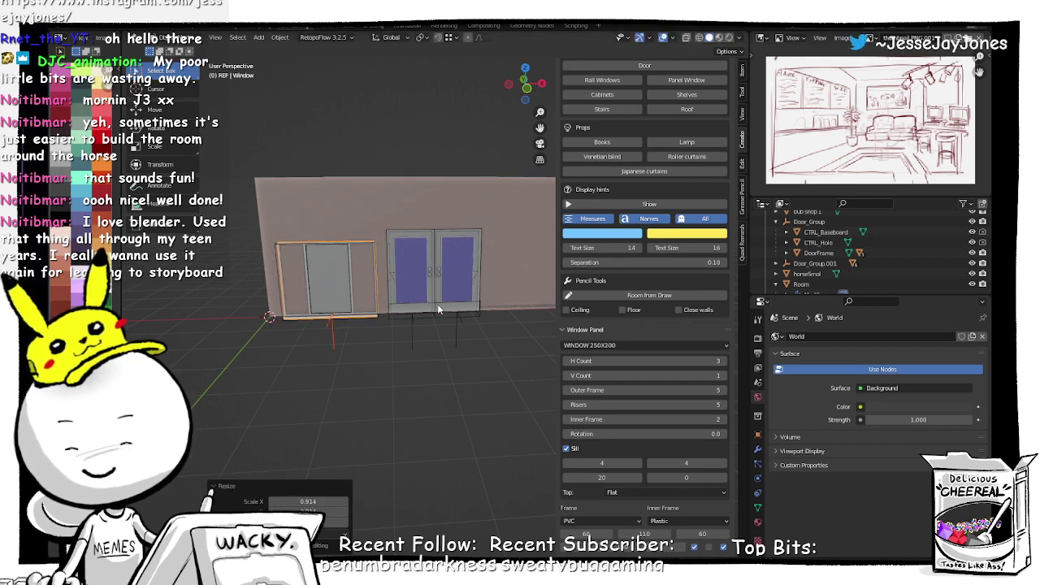
key("g")
key("z")
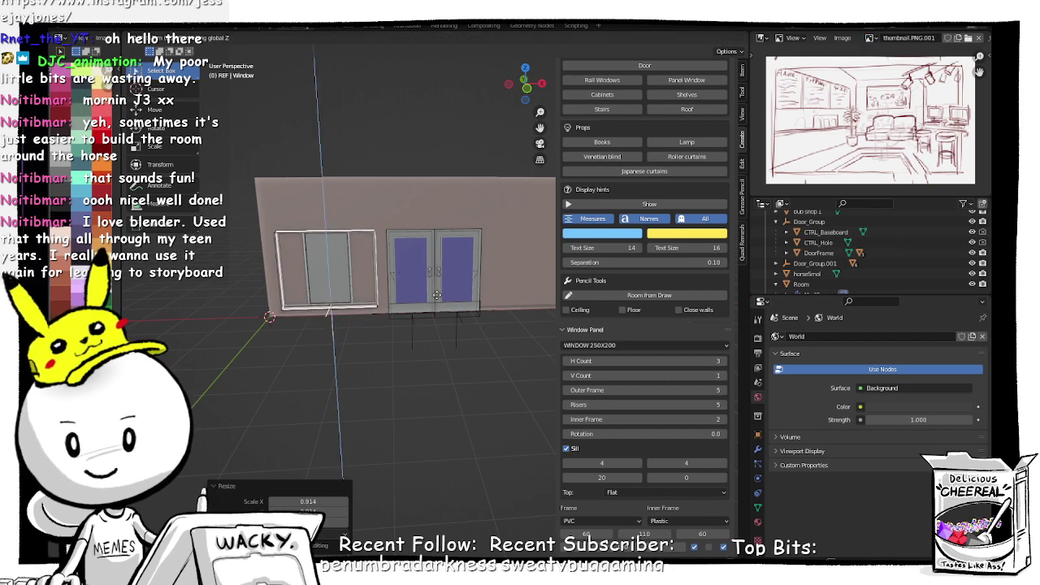
left_click(437, 295)
Step: Switch to the front orthographic view and hide the bub shop 1 reference image covering the window
left_click(525, 90)
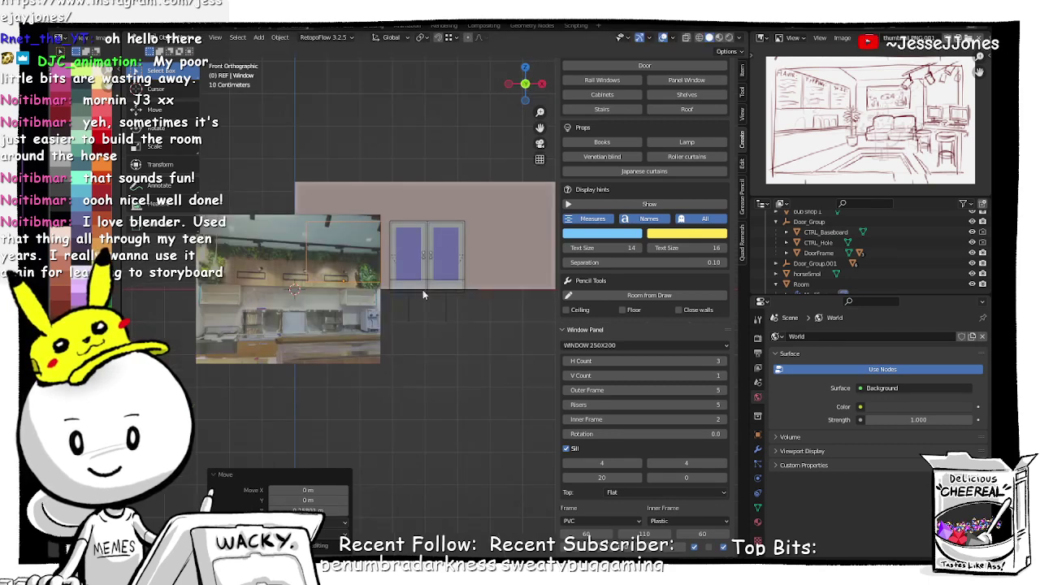
left_click(358, 326)
key("h")
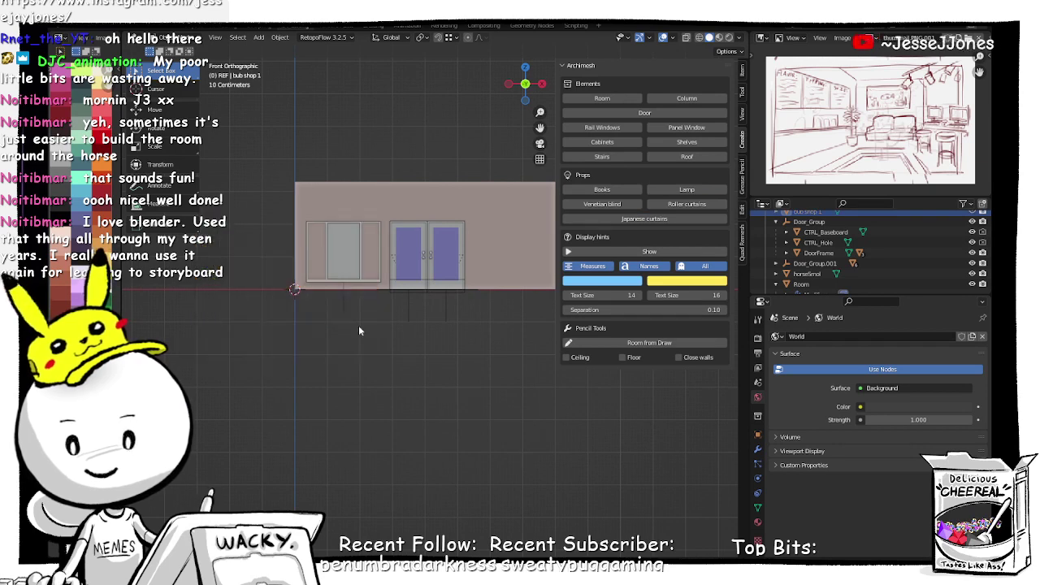
Step: Select the window's parent empty and raise it about 0.01 m along Z to align the window's top with the door frames
left_click(348, 290)
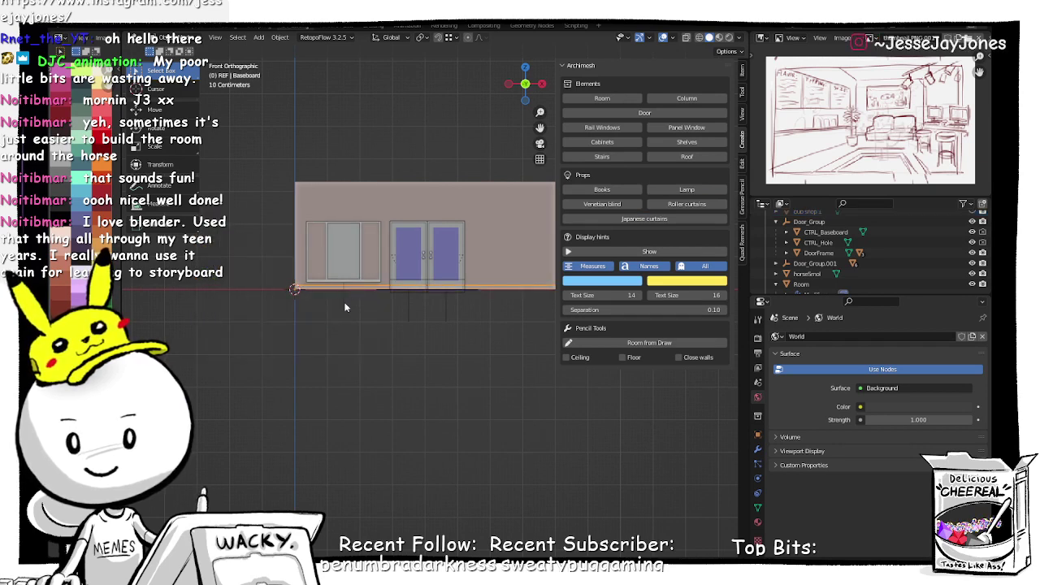
scroll(420, 288, "up", 4)
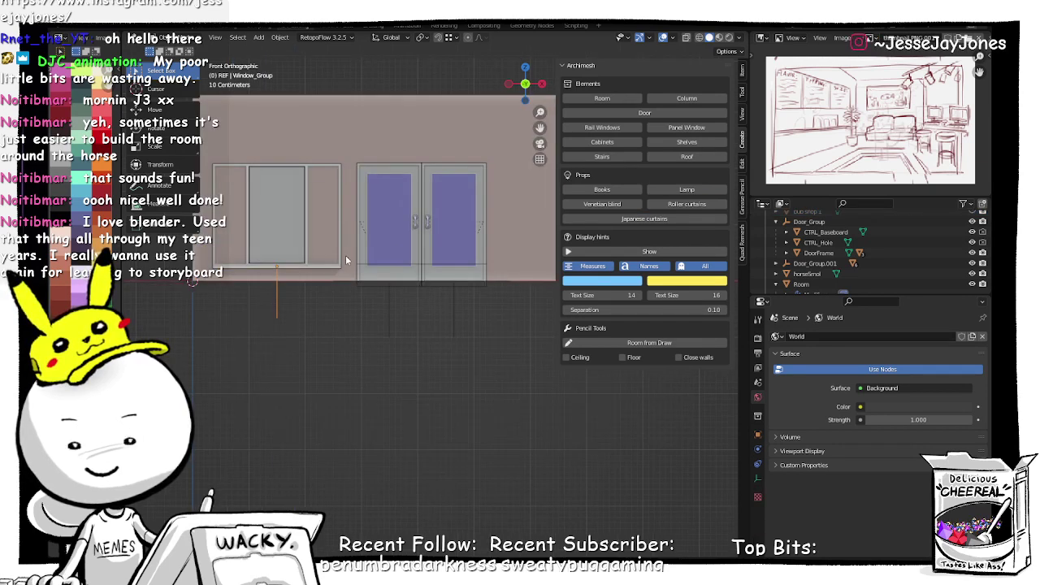
scroll(420, 271, "up", 3)
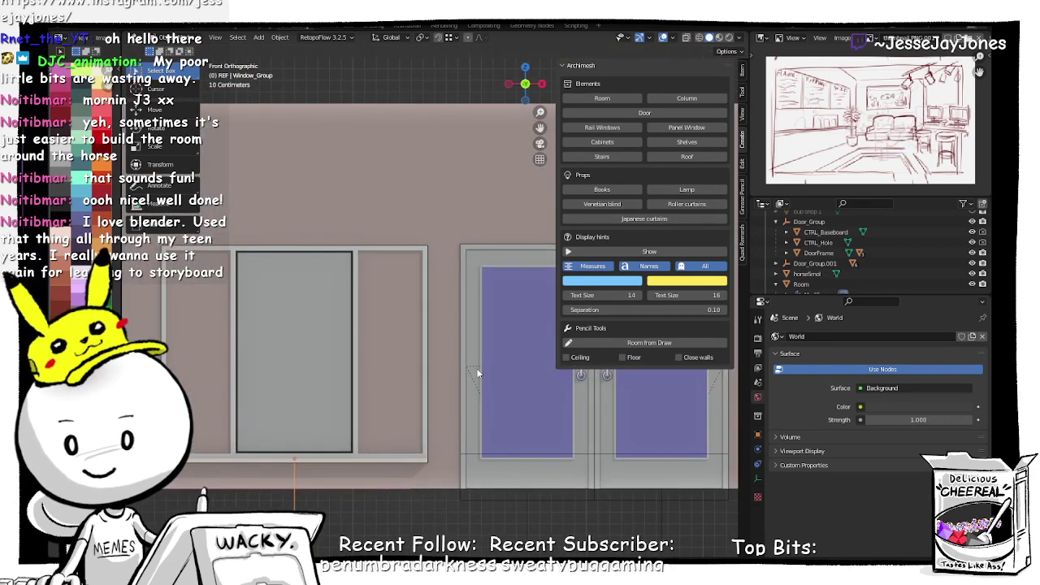
key("g")
key("z")
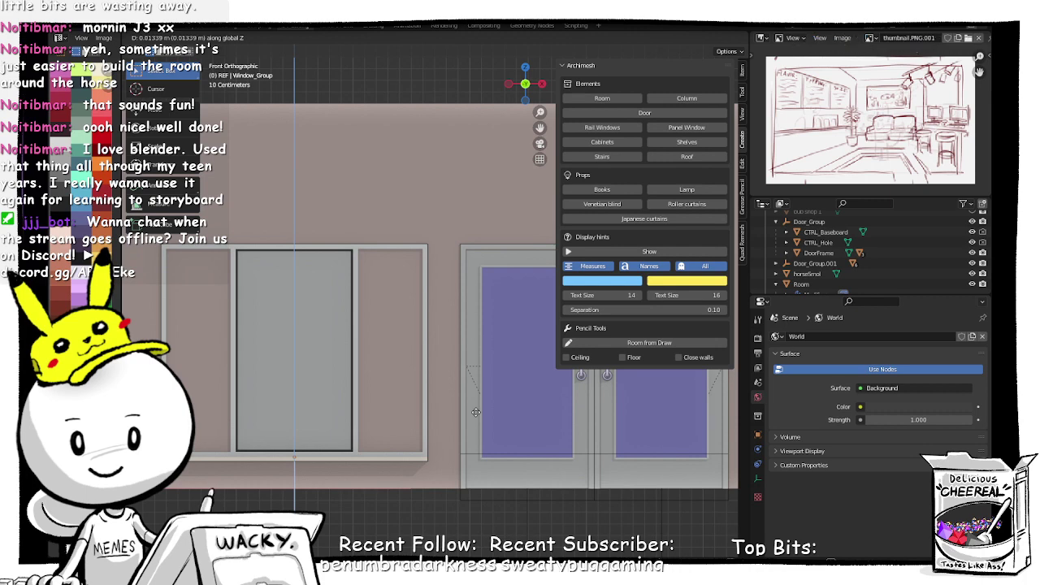
left_click(476, 412)
scroll(455, 390, "down", 4)
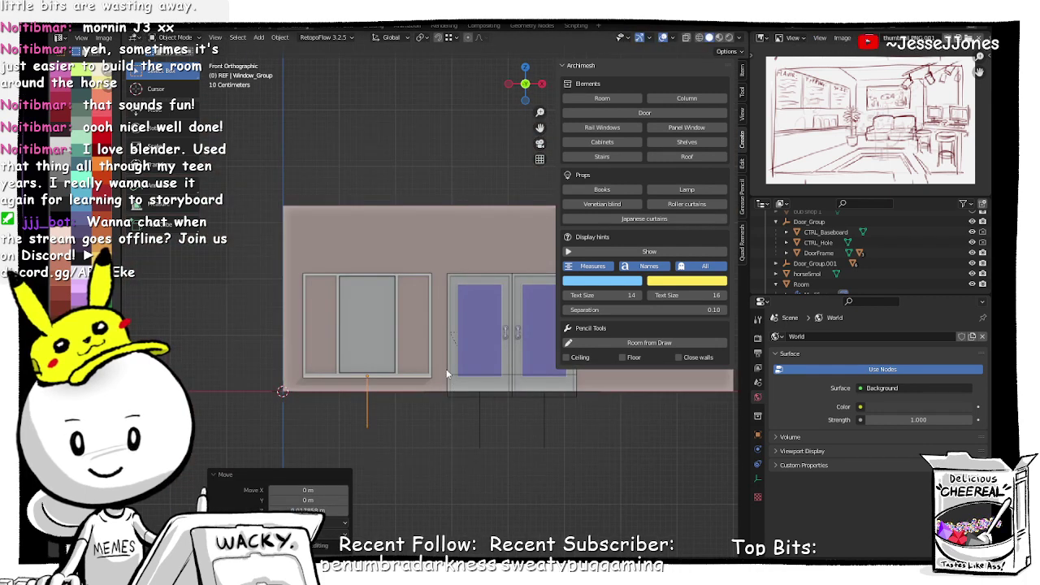
Step: Move the window group about 0.028 m along X to centre it between the wall's edge and the doors
key("g")
key("x")
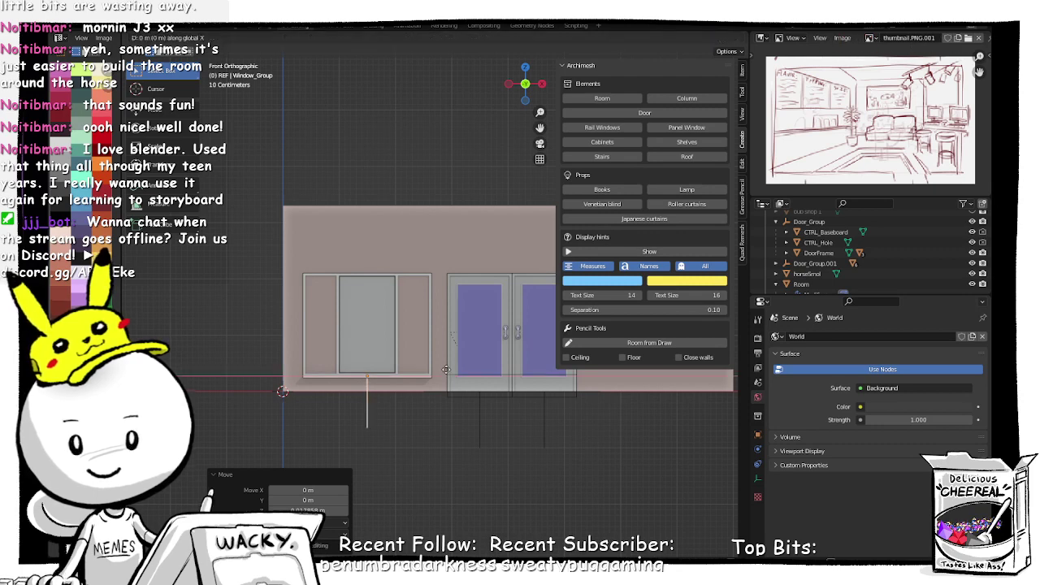
left_click(447, 370)
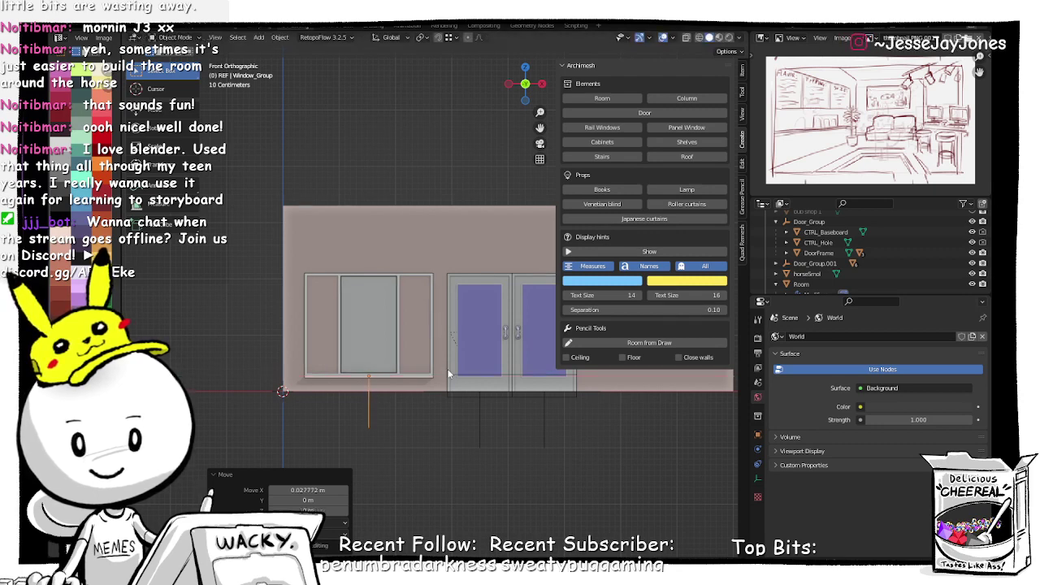
middle_click_drag(448, 370, 390, 365, "shift")
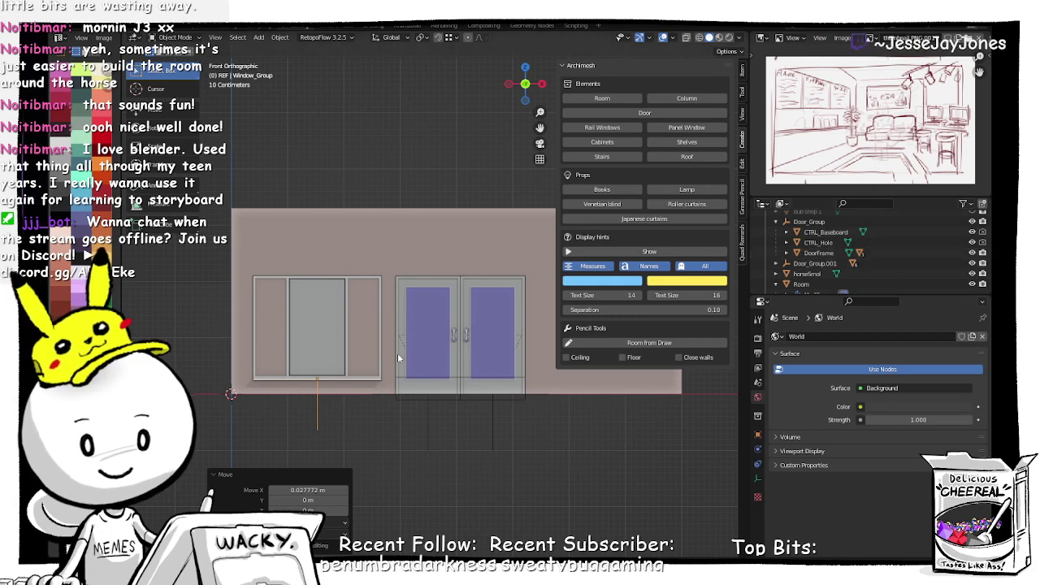
Step: Examine the window's placement beside the double doors on the front wall from several angles and distances
mouse_move(381, 297)
middle_mouse_down()
mouse_move(421, 348)
mouse_move(535, 392)
mouse_move(591, 337)
mouse_move(533, 319)
mouse_move(410, 352)
mouse_move(380, 315)
mouse_move(393, 305)
mouse_move(388, 280)
mouse_move(392, 293)
mouse_move(354, 299)
mouse_move(441, 308)
mouse_move(373, 320)
mouse_move(401, 332)
mouse_move(390, 312)
middle_mouse_up()
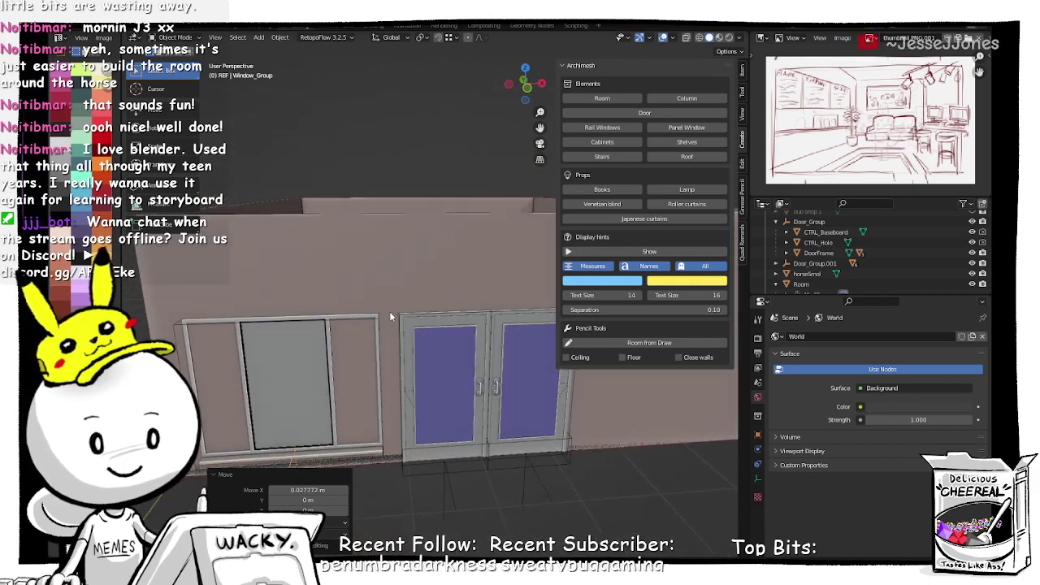
middle_click_drag(480, 306, 439, 325)
scroll(829, 241, "up", 3)
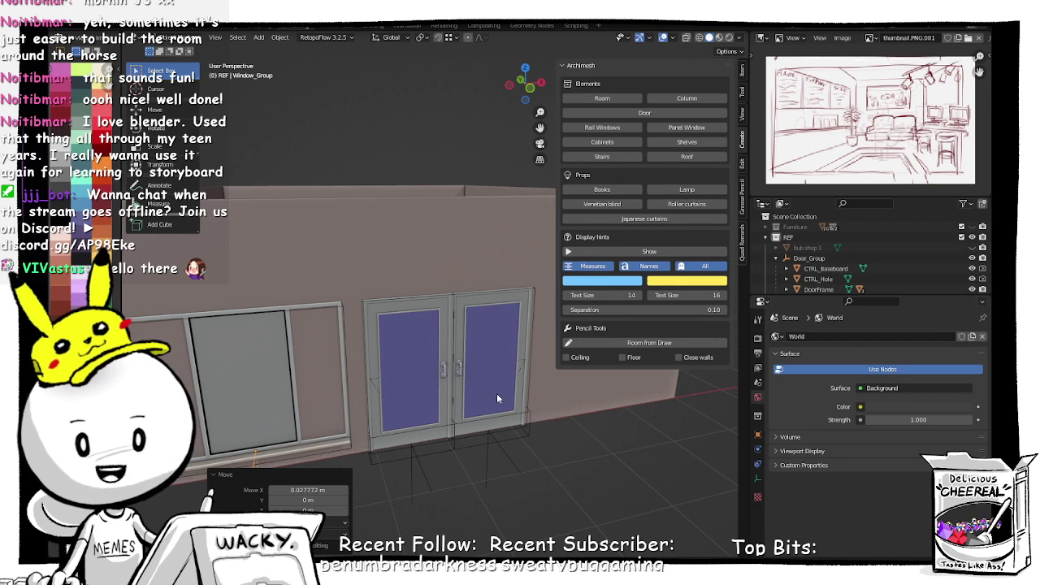
scroll(507, 393, "down", 3)
middle_click_drag(508, 393, 390, 251)
scroll(368, 335, "up", 2)
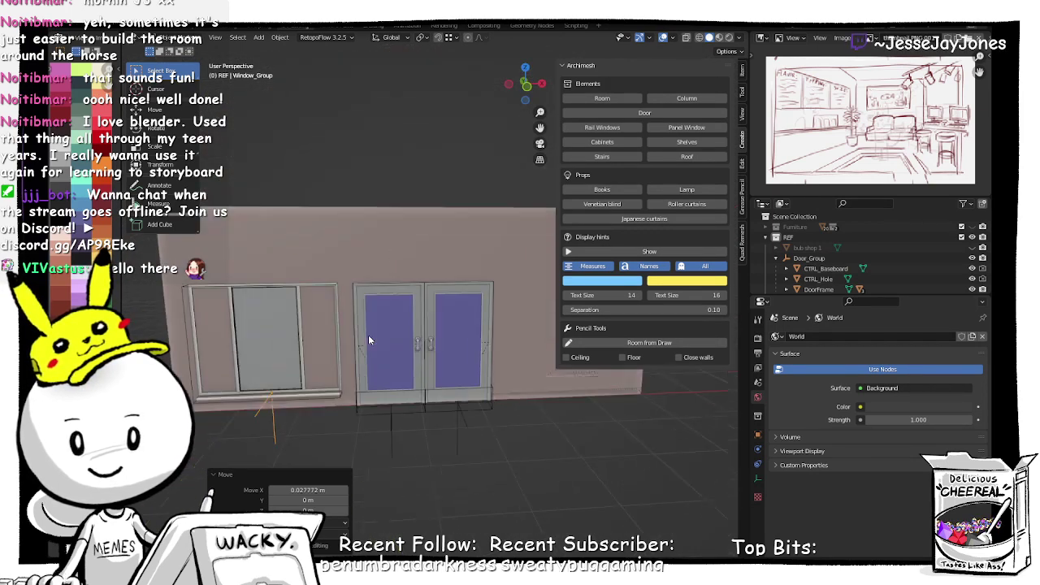
scroll(362, 341, "up", 1)
scroll(367, 343, "up", 1)
scroll(355, 333, "down", 2)
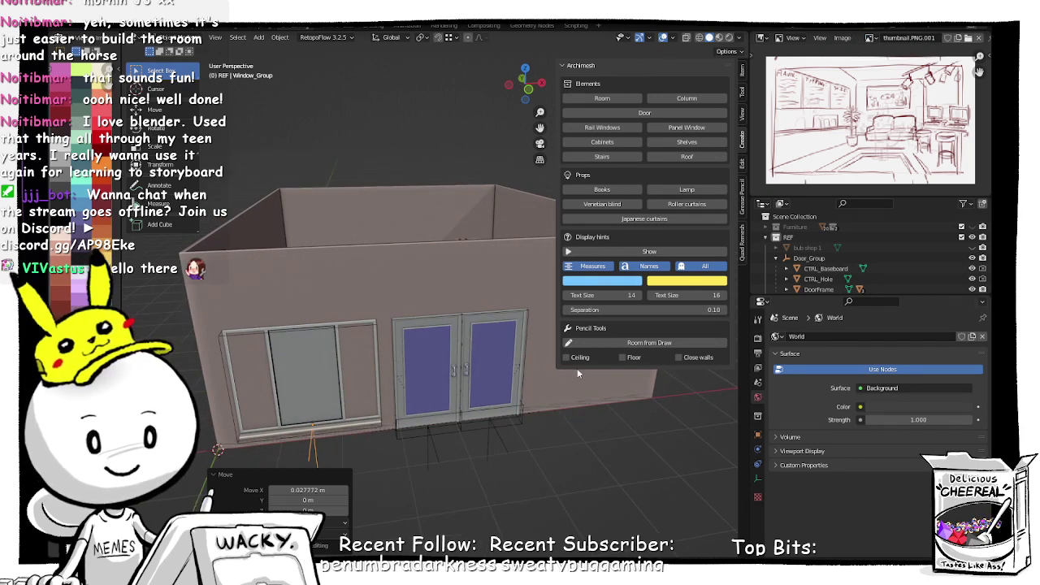
Step: Collapse the expanded door group and room hierarchies in the outliner to reach the window group
left_click(776, 258)
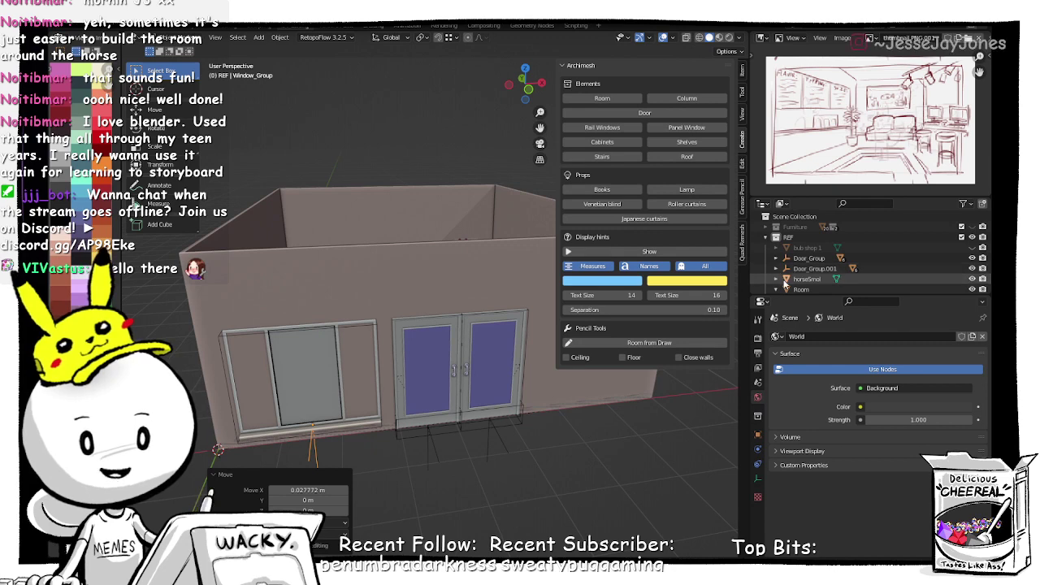
scroll(778, 269, "down", 2)
left_click(777, 248)
left_click(777, 248)
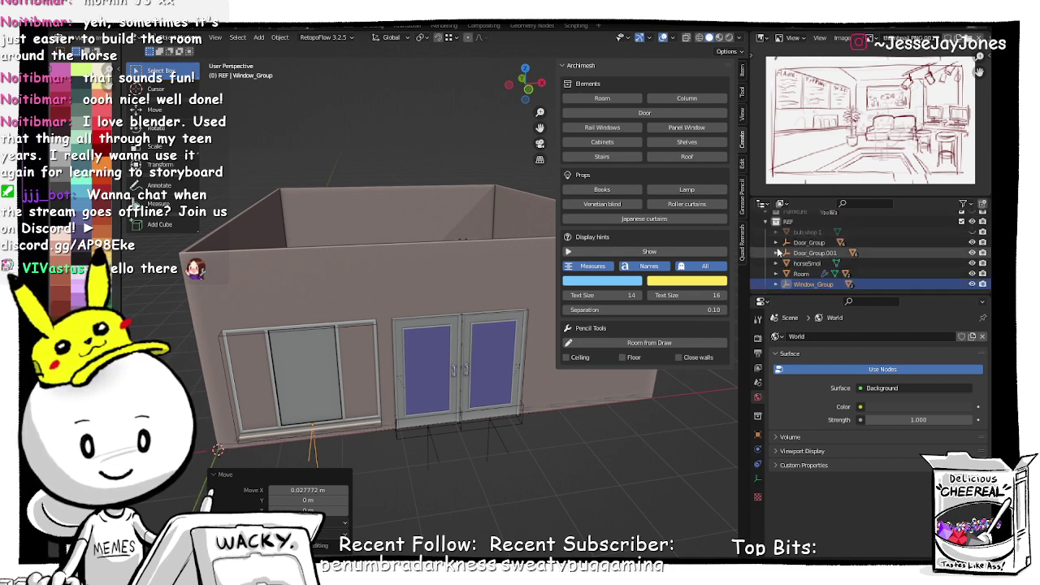
Step: Select the window group together with all its child objects using Select Hierarchy
left_click(788, 285)
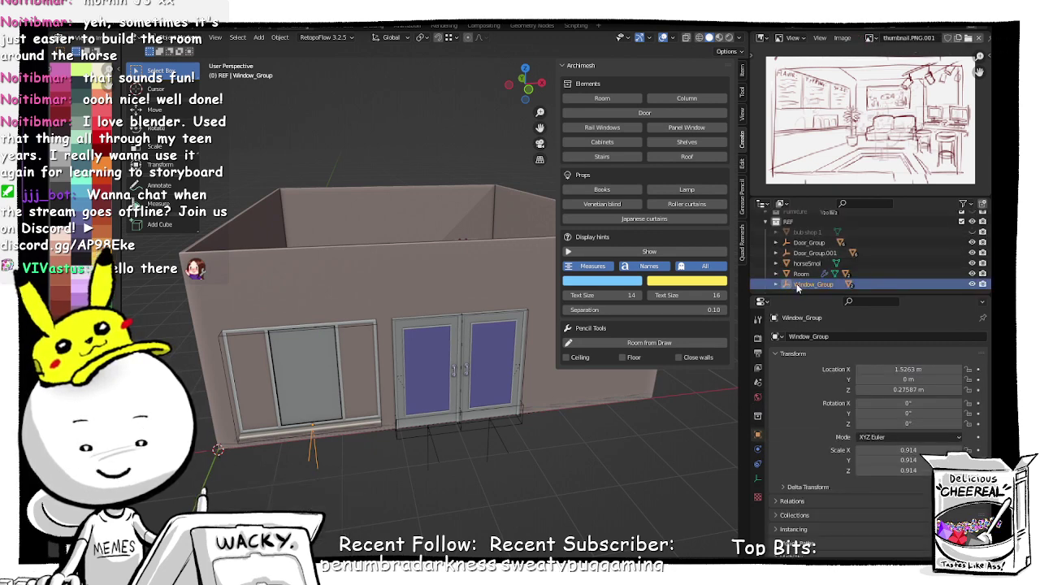
left_click(800, 274)
left_click(802, 286)
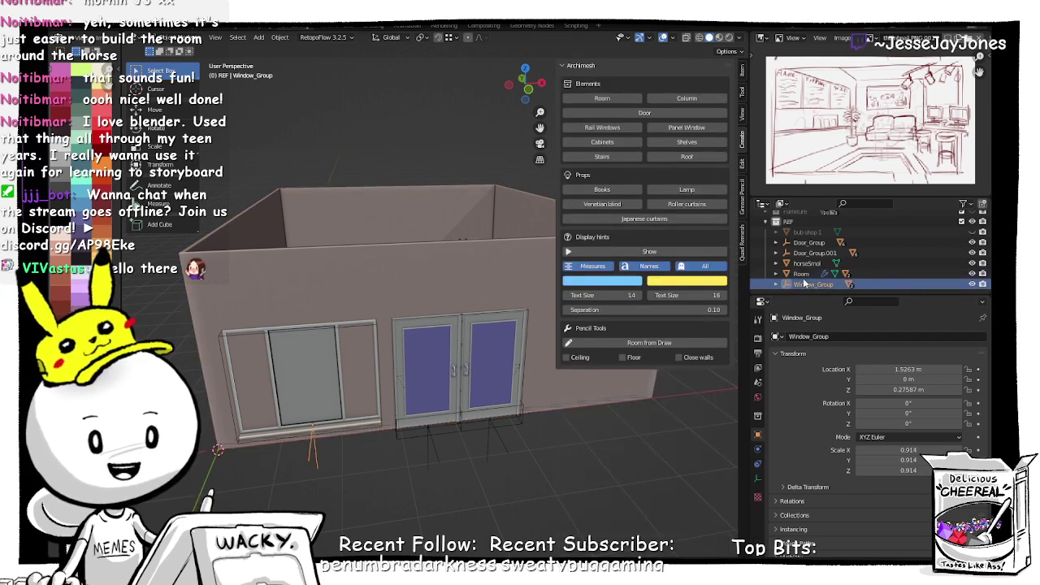
right_click(802, 284)
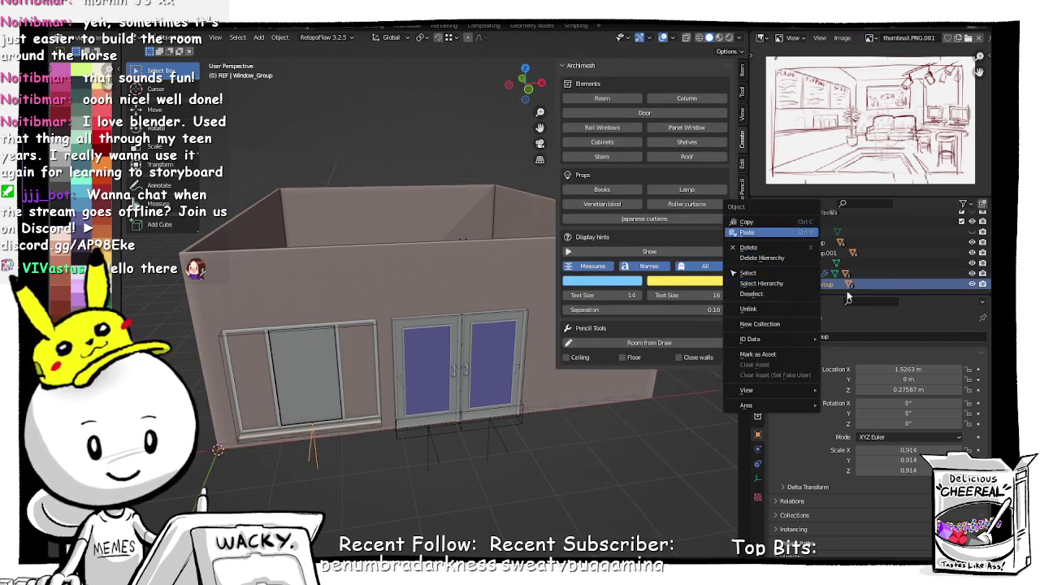
left_click(827, 288)
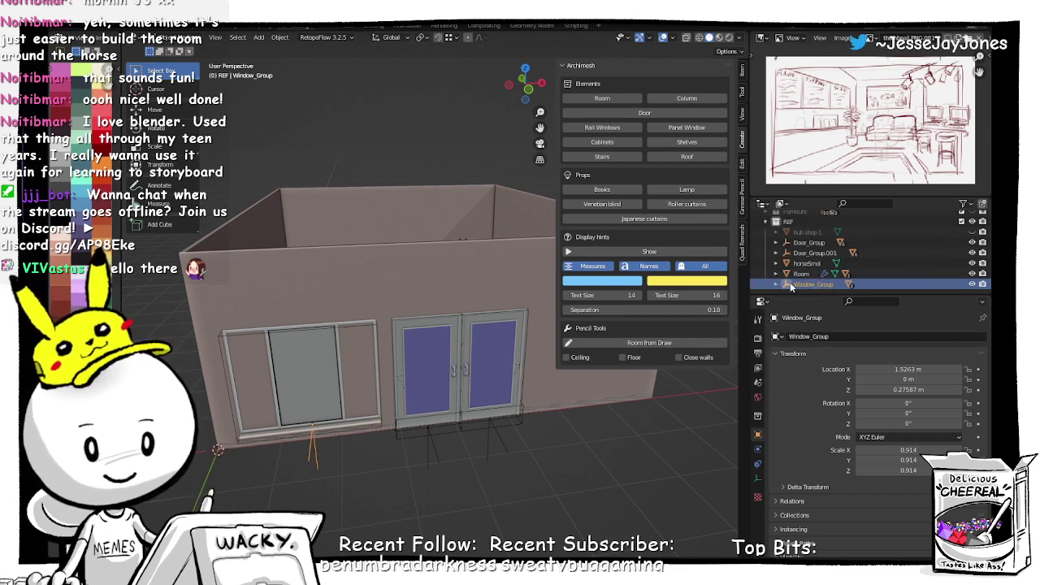
right_click(790, 282)
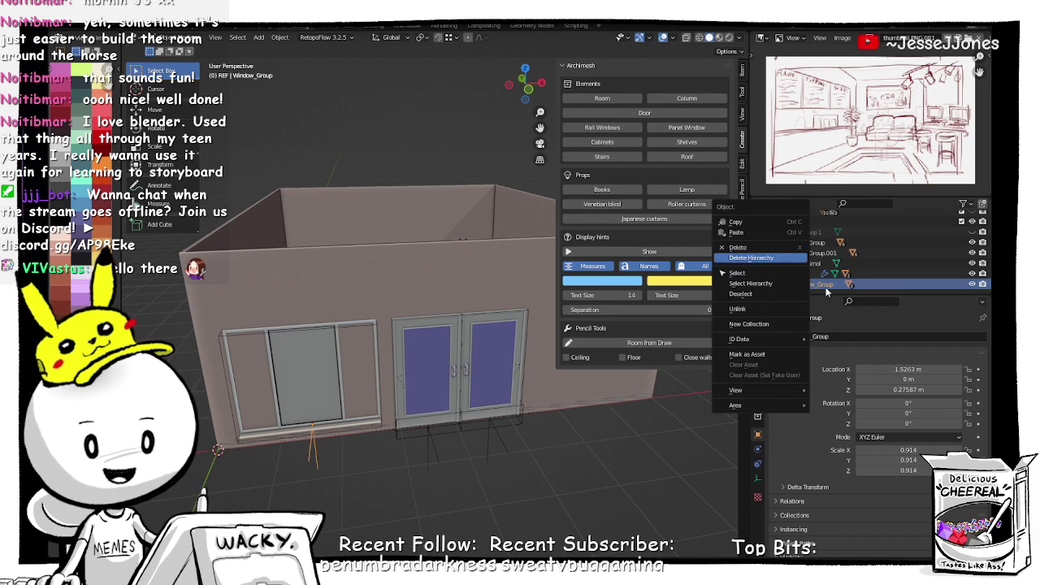
key("Escape")
right_click(790, 284)
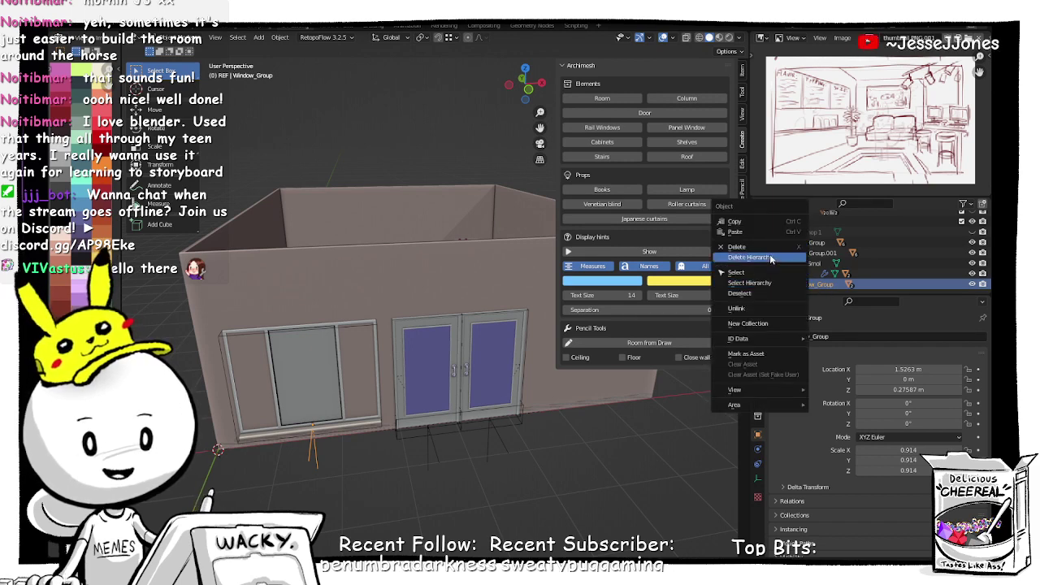
left_click(774, 281)
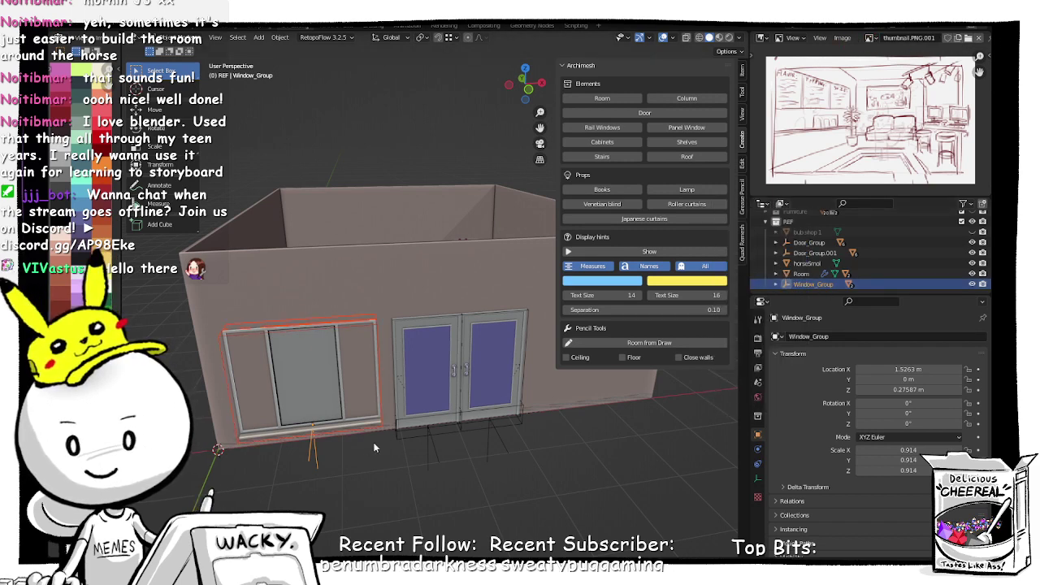
Step: Duplicate the window hierarchy and place the copy about 5.04 m along X, on the other side of the doors
key("shift+d")
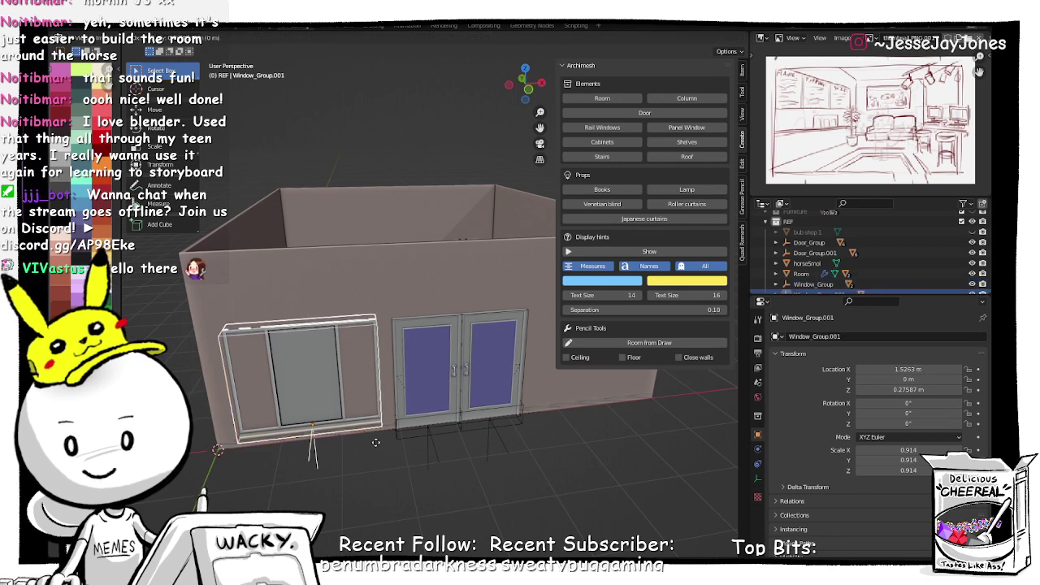
key("x")
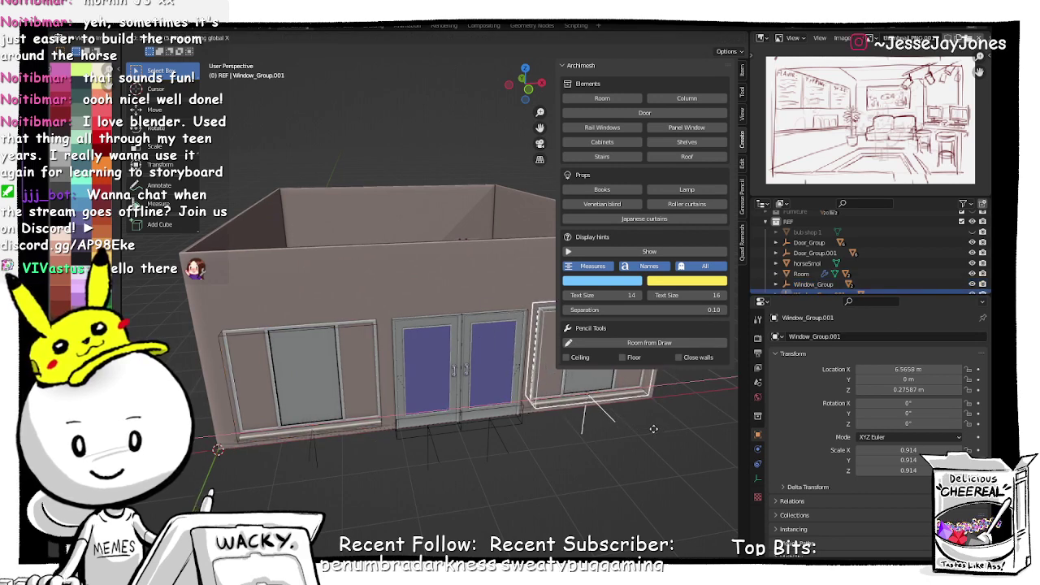
left_click(654, 428)
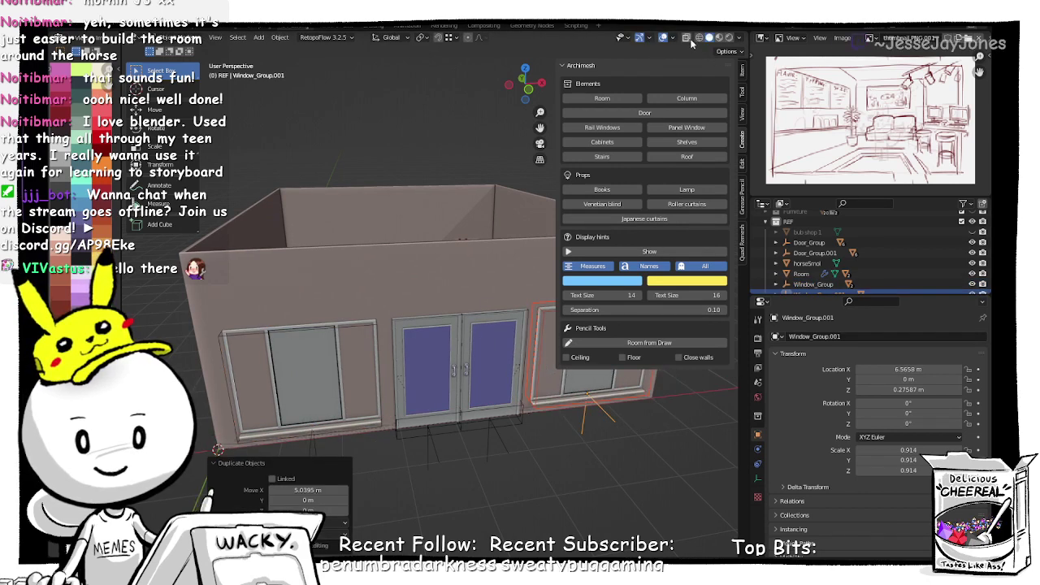
Step: Switch to the front orthographic view, check the doors' spacing between the two windows and select both door groups
left_click(526, 93)
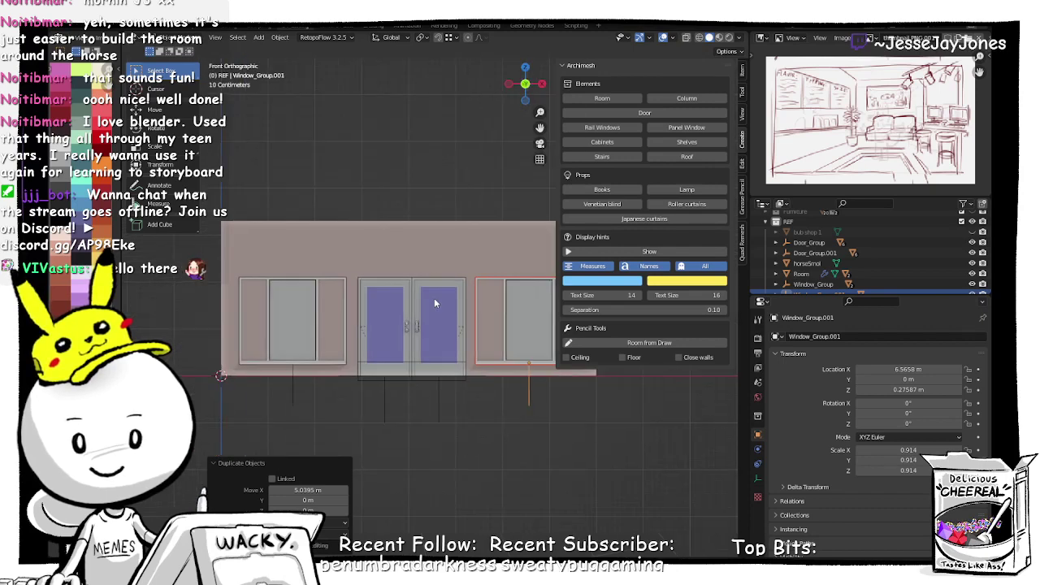
middle_click_drag(434, 299, 374, 304, "shift")
scroll(377, 306, "up", 1)
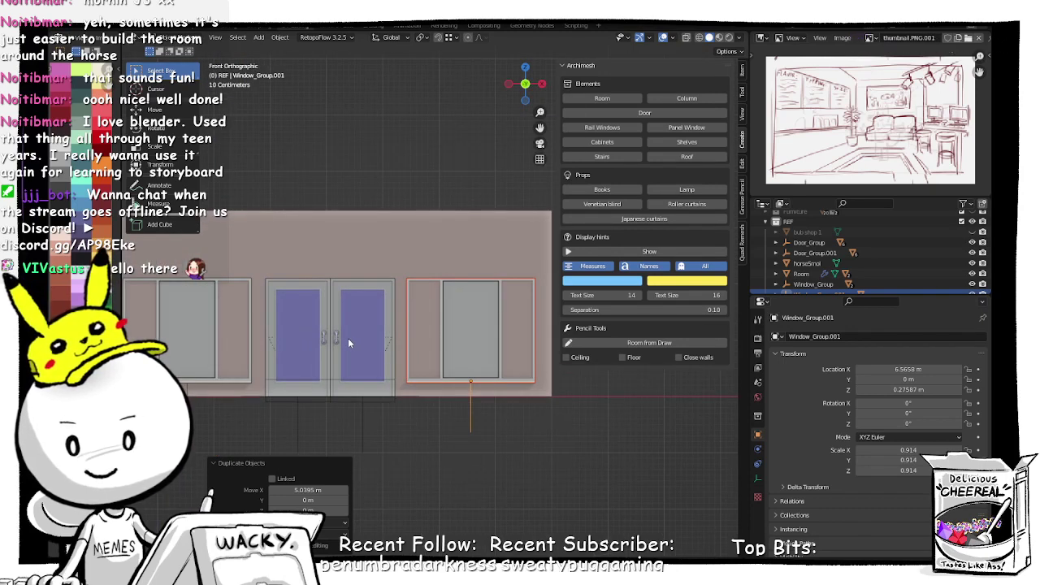
middle_click_drag(320, 340, 374, 340, "shift")
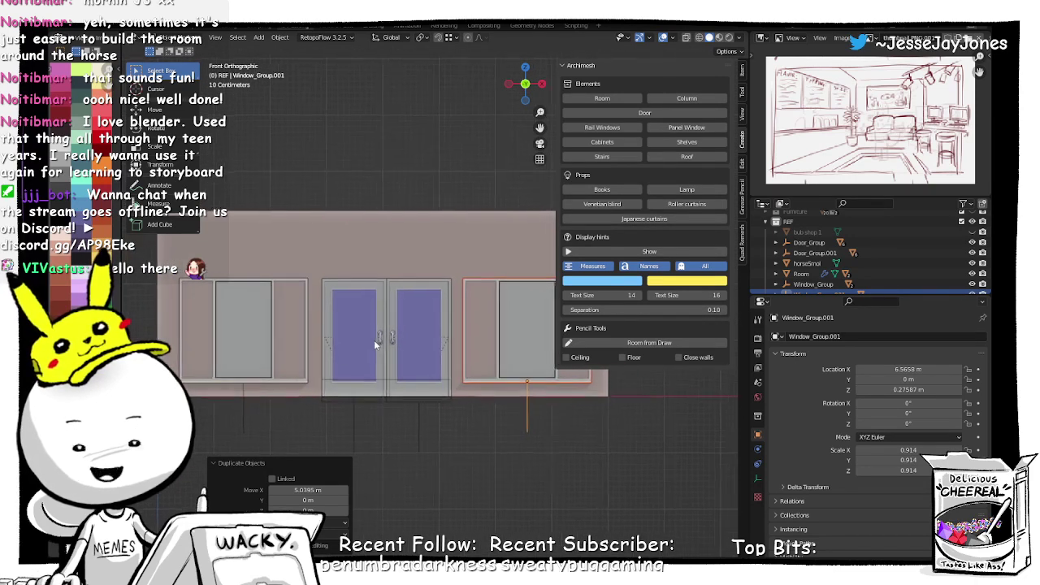
left_click(344, 410)
left_click(410, 420, "shift")
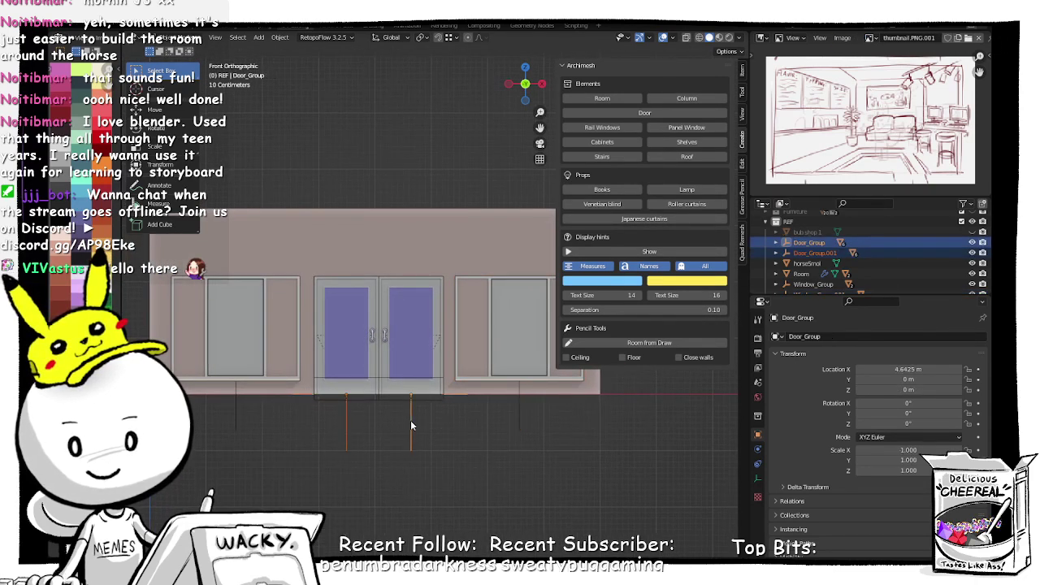
Step: Select the room, snap the 3D cursor to it and inspect it before returning to the front view
left_click(385, 254)
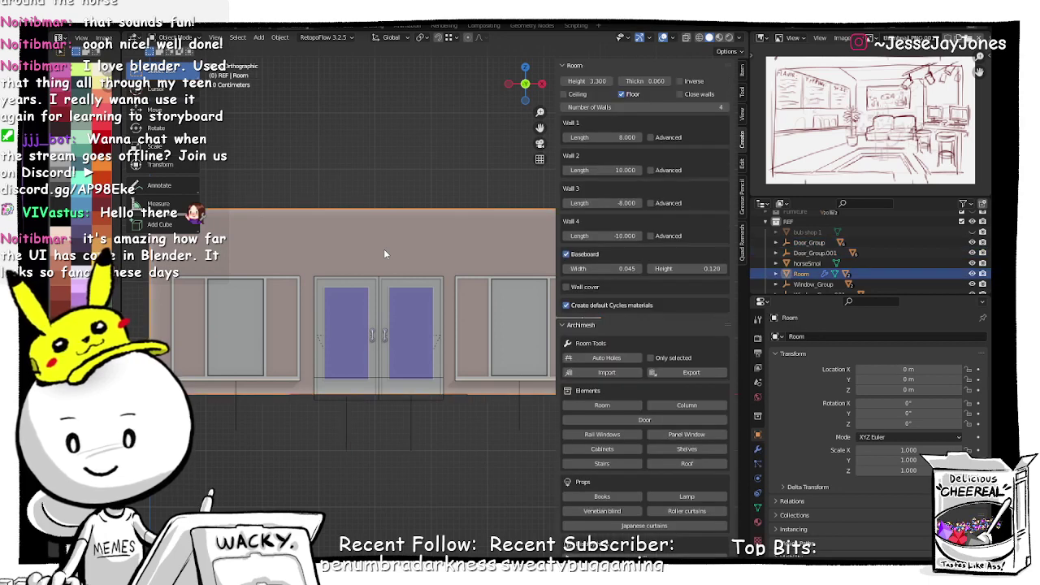
key("shift+s")
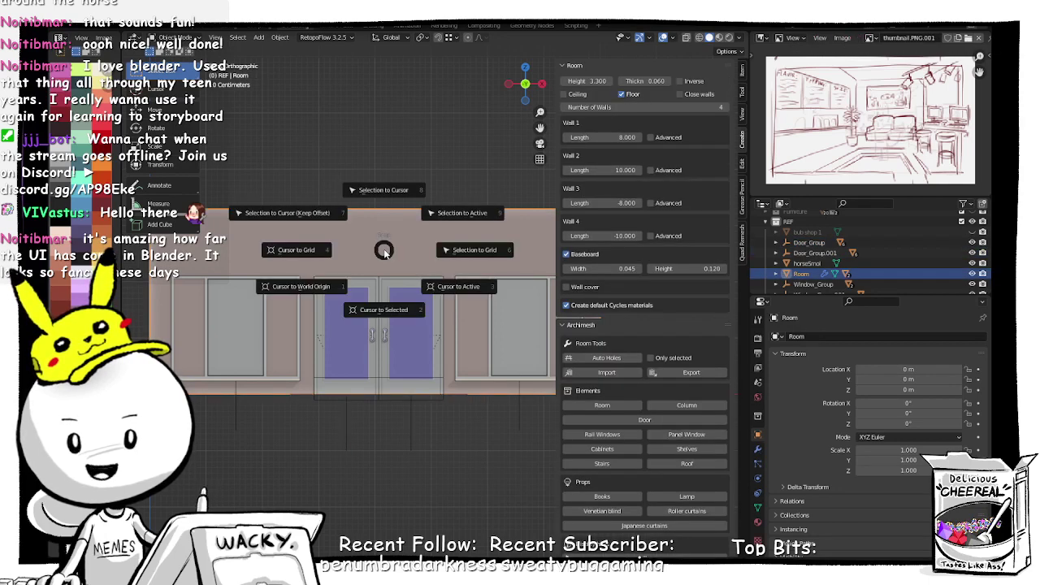
left_click(390, 313)
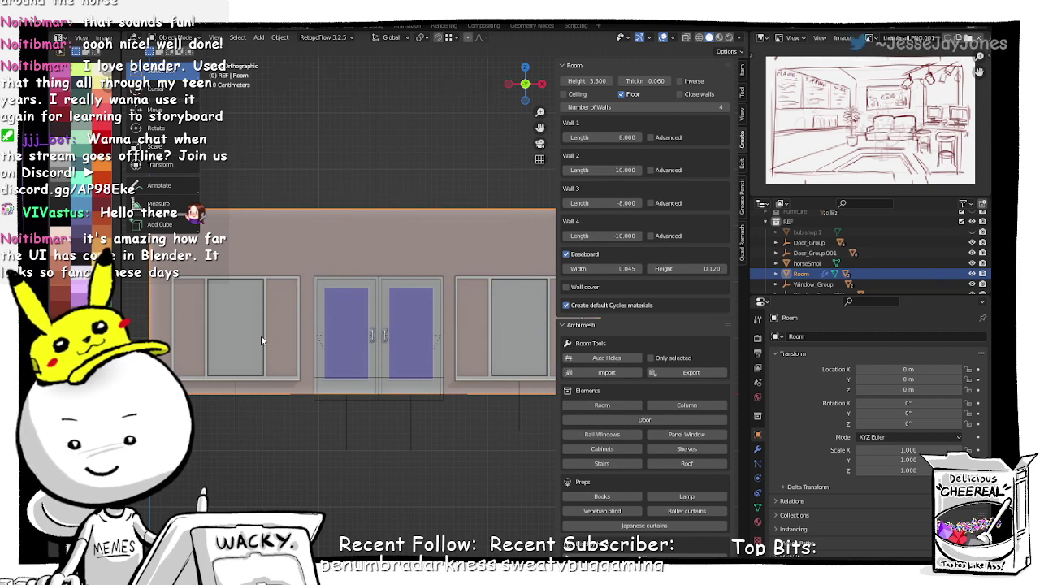
middle_click_drag(261, 335, 459, 215)
left_click(526, 99)
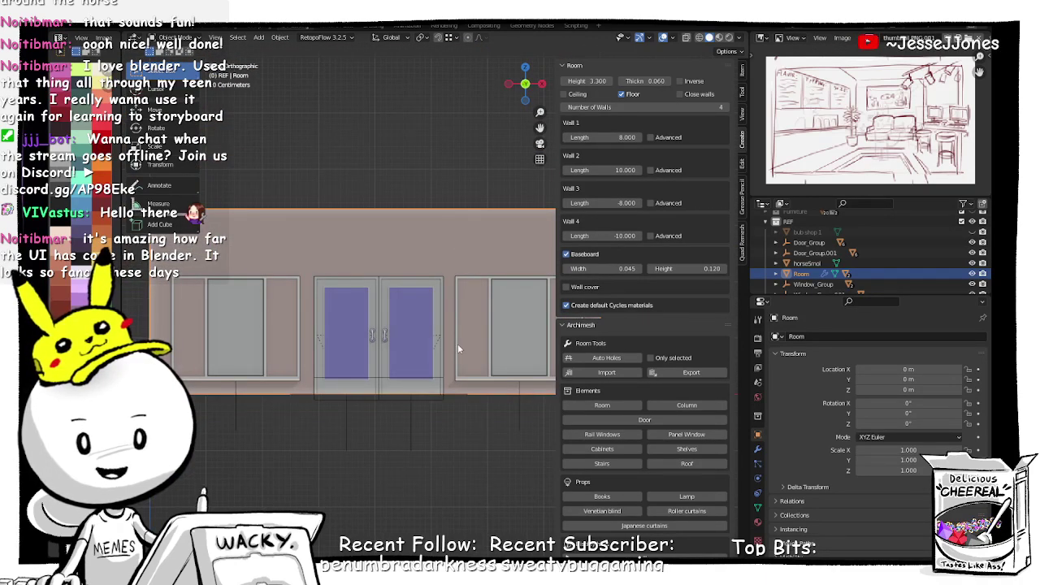
Step: Select both door groups and move them about 0.028 m along negative X between the two windows
scroll(452, 340, "down", 2)
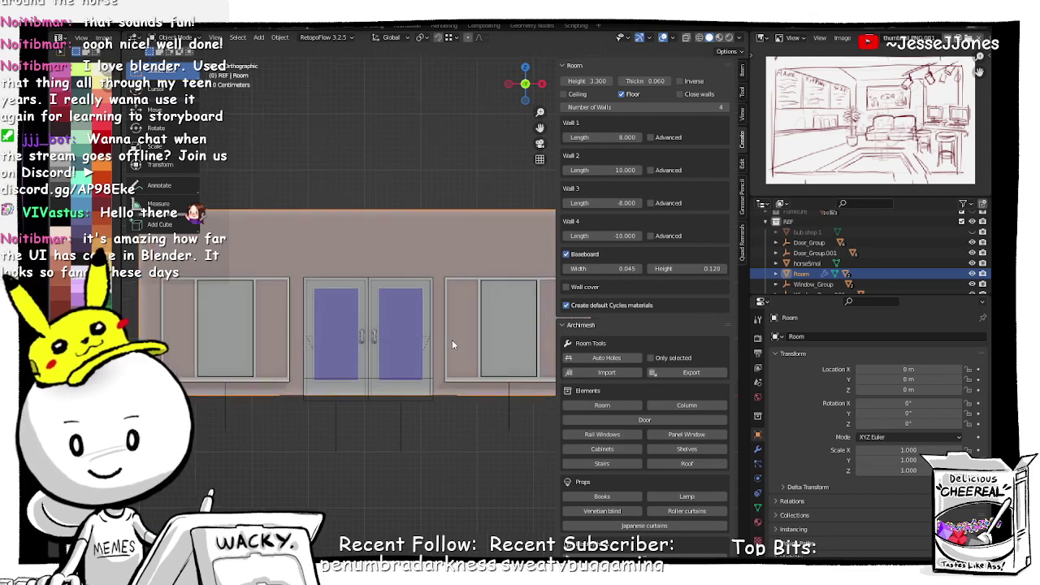
left_click(287, 409)
left_click(350, 409, "shift")
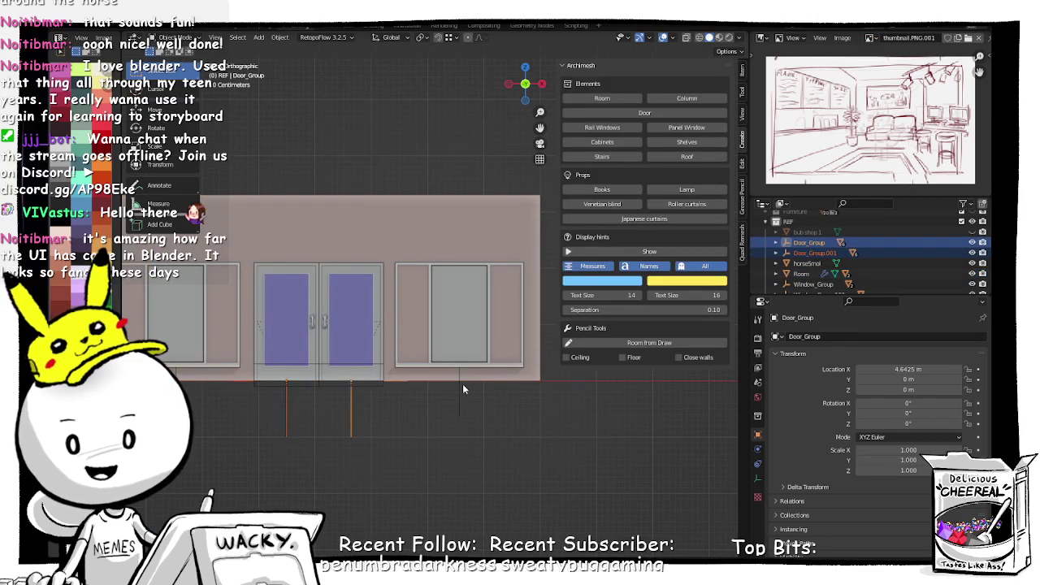
key("g")
key("x")
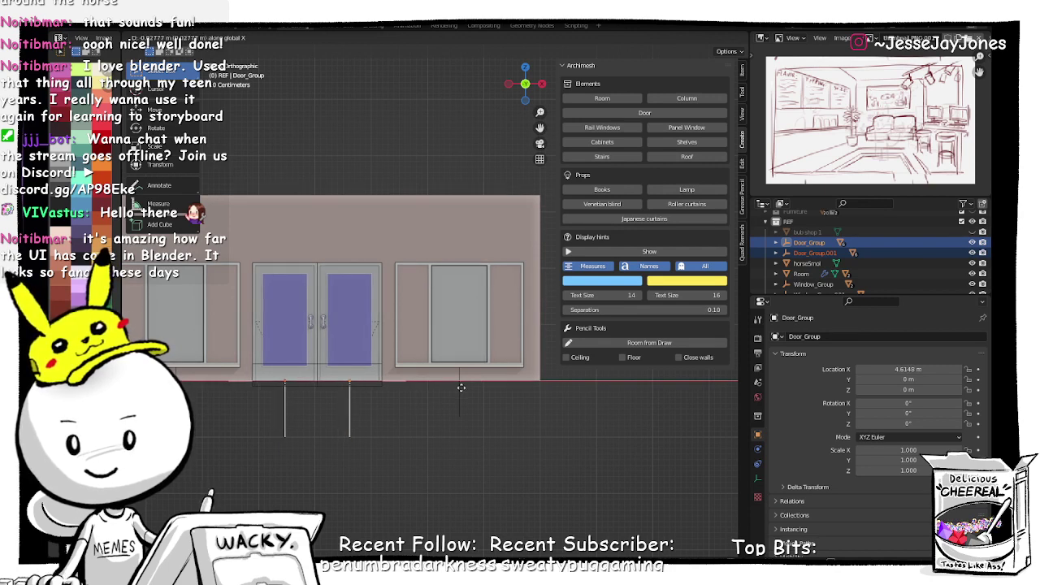
Step: Place the two door groups along X between the front windows, with Door_Group at about X 4.61 m, and deselect them
left_click(461, 387)
left_click(418, 434)
middle_click_drag(417, 433, 389, 437)
scroll(382, 418, "down", 5)
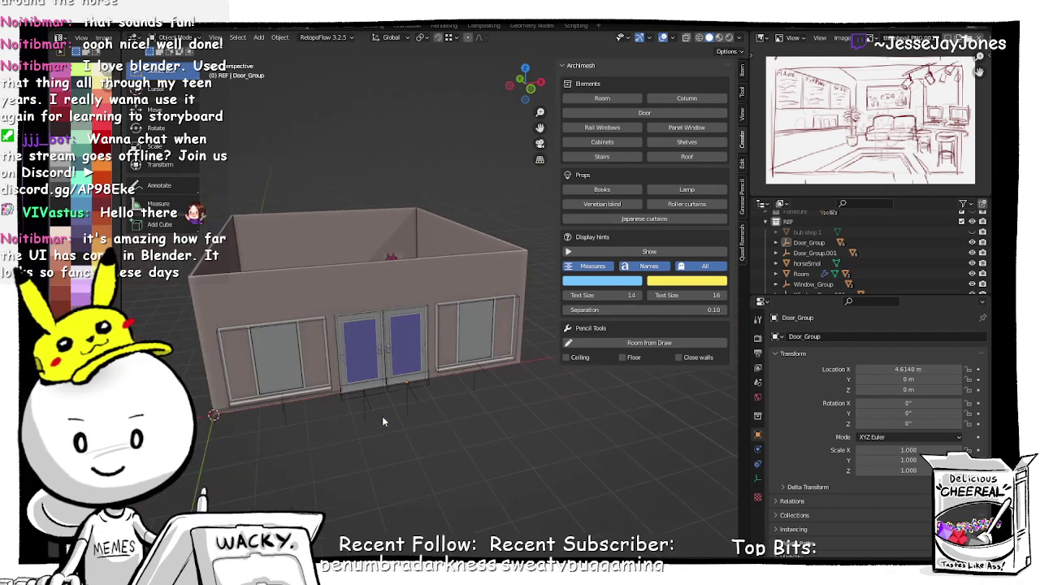
Step: Show the Furniture collection and move the couch horizontally into the room, to about X 3.84 m, Y 8.26 m
middle_click_drag(382, 404, 473, 429)
scroll(881, 245, "up", 2)
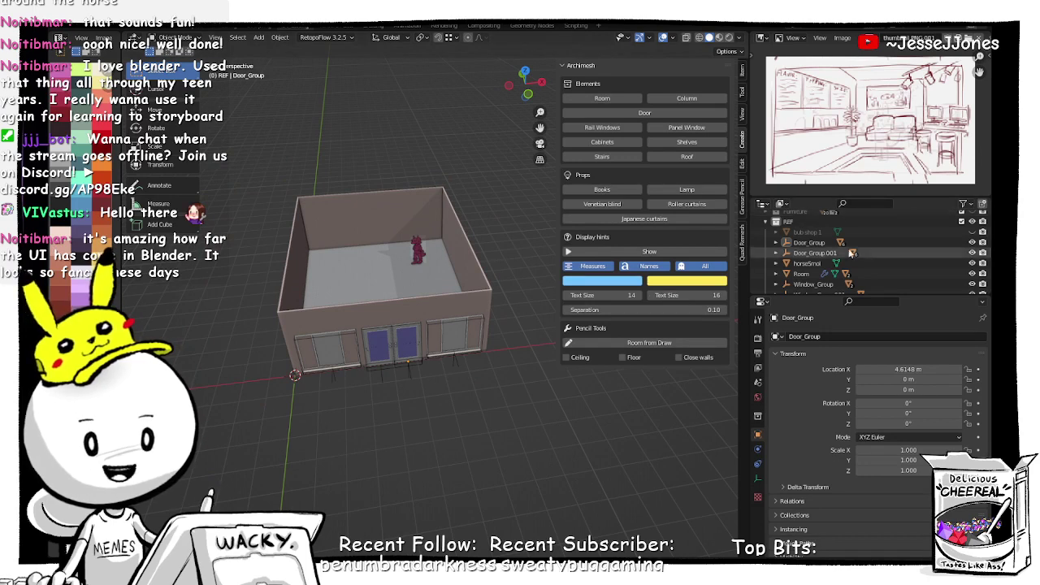
left_click(973, 229)
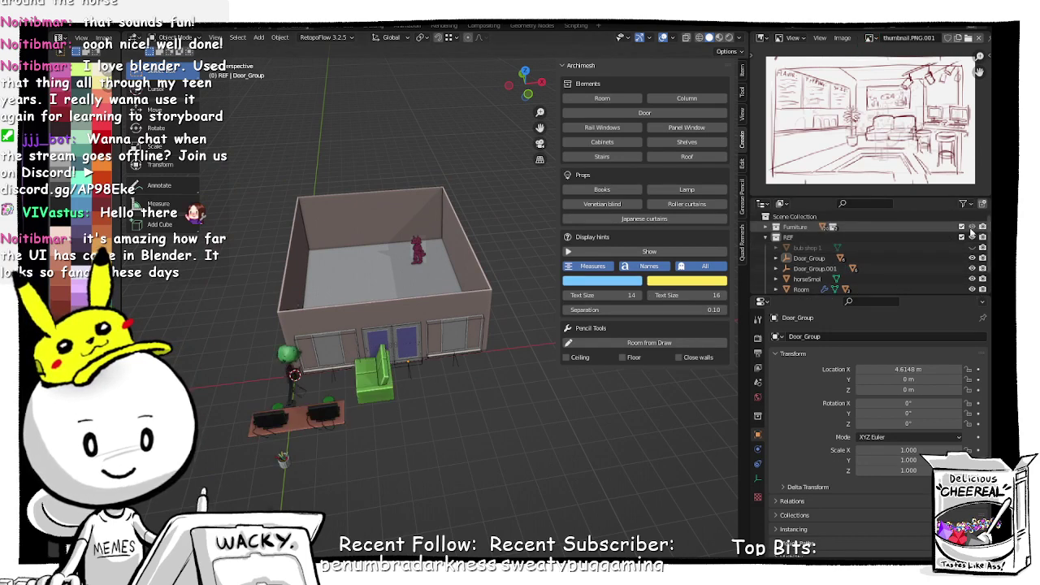
left_click(397, 374)
middle_click_drag(436, 392, 445, 445)
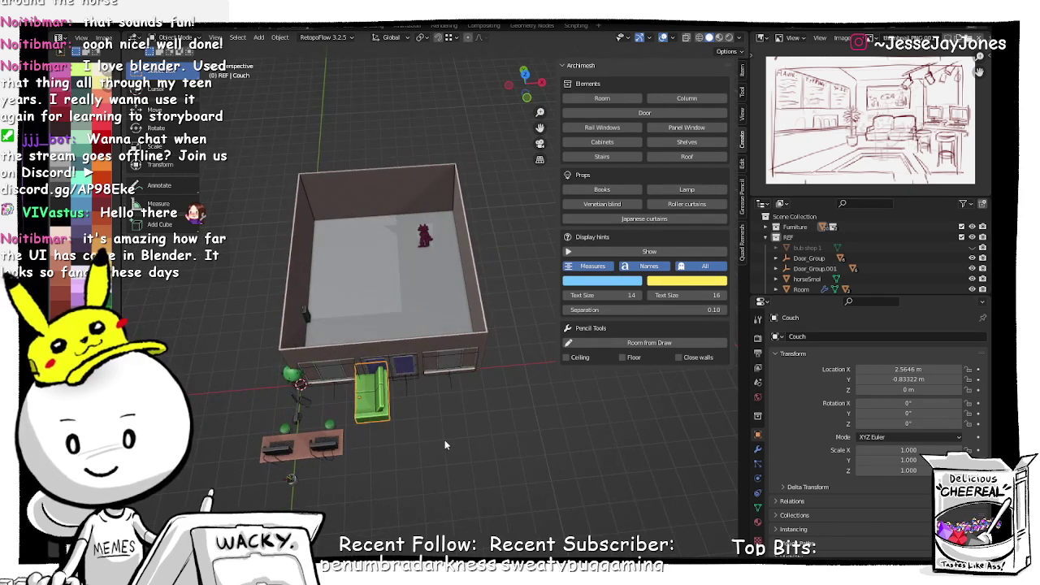
key("g")
key("shift+z")
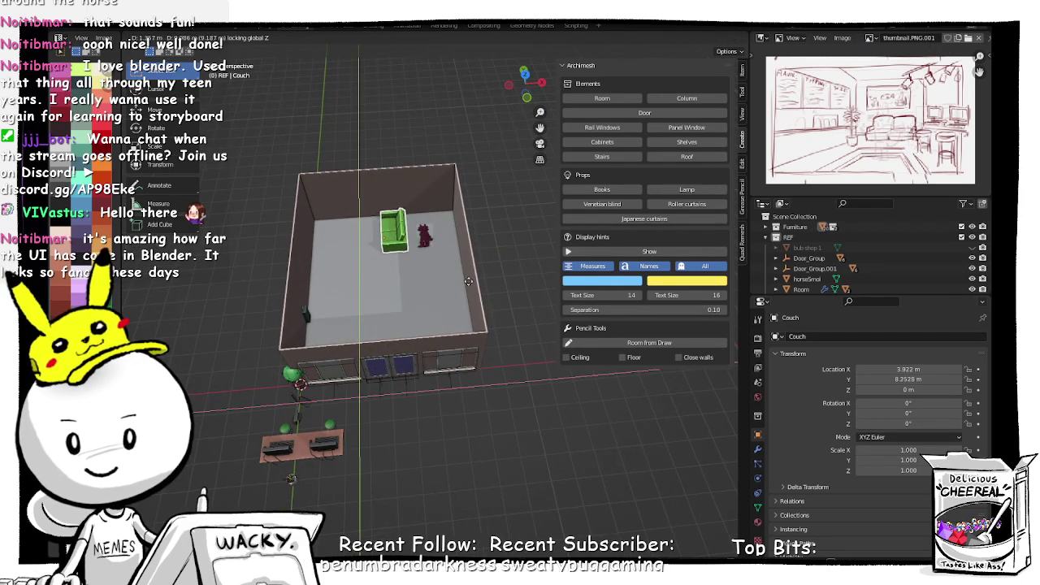
left_click(467, 284)
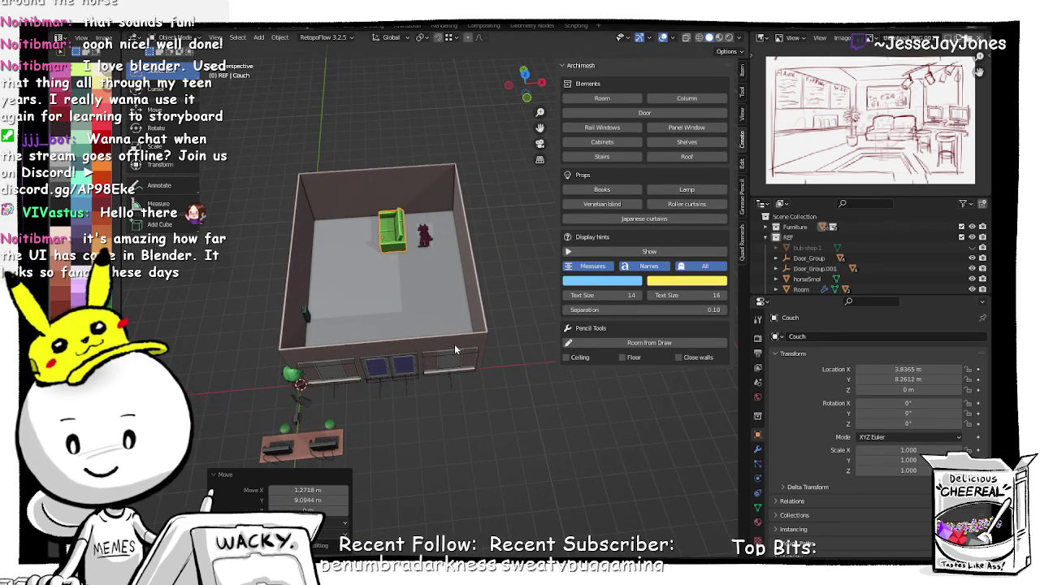
Step: Rotate the couch 90° about Z and slide it horizontally along the back wall to beside the horse figure
key("r")
key("z")
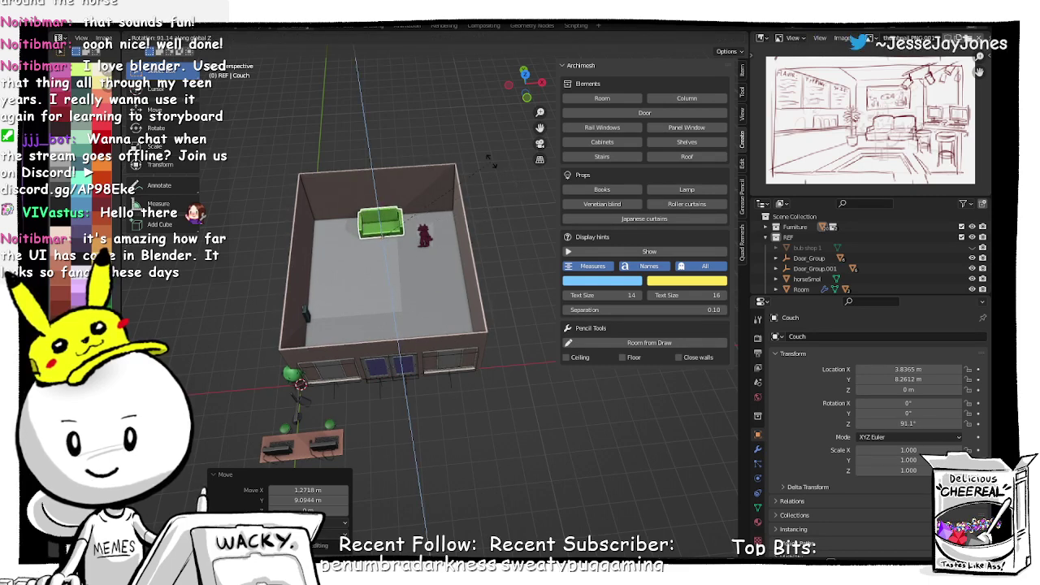
key("Return")
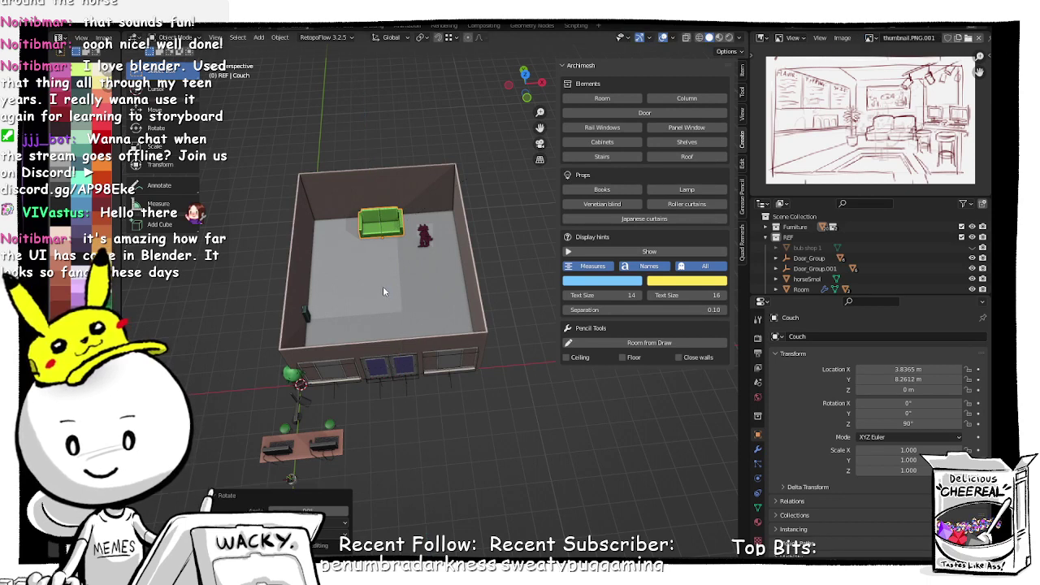
key("g")
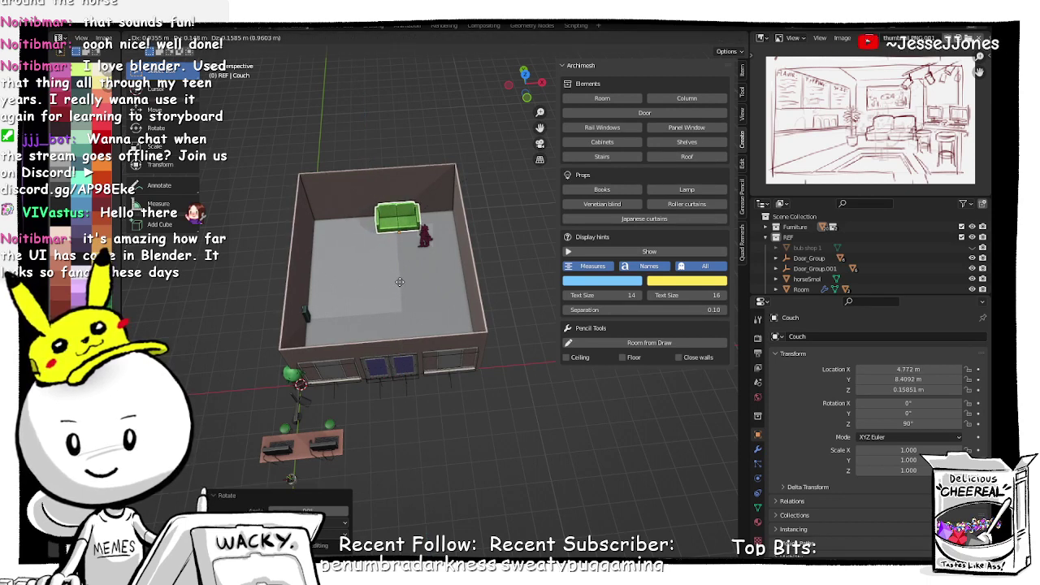
key("shift+z")
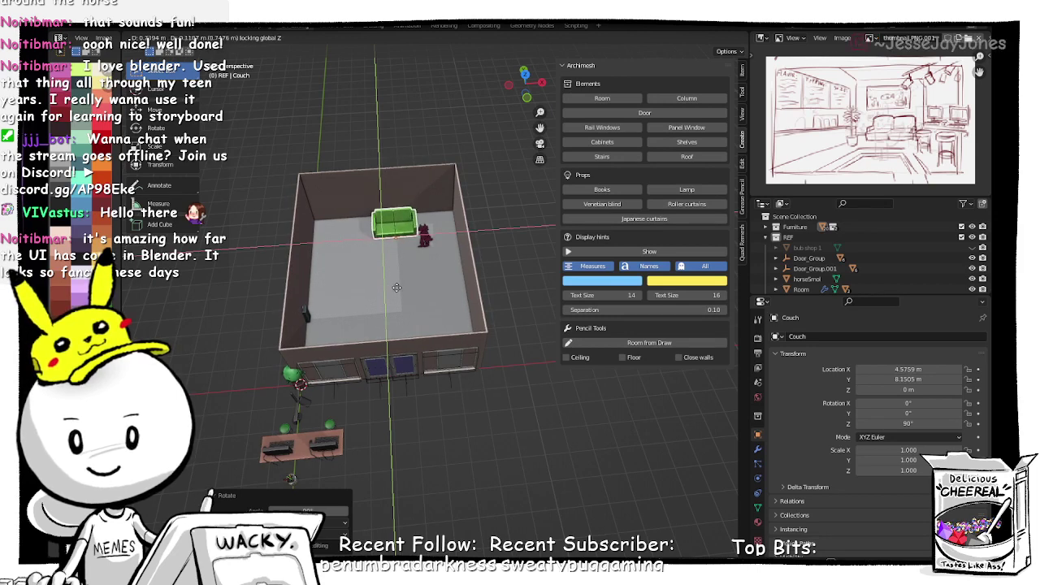
left_click(397, 291)
Step: Select all objects of the ComputerArea collection inside the Furniture collection
left_click(300, 458)
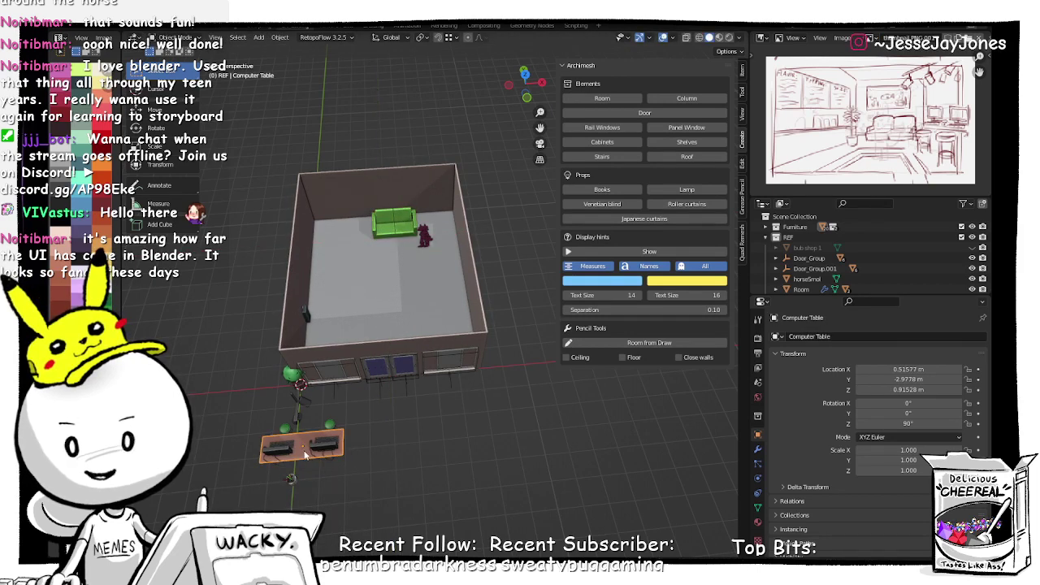
scroll(817, 264, "down", 3)
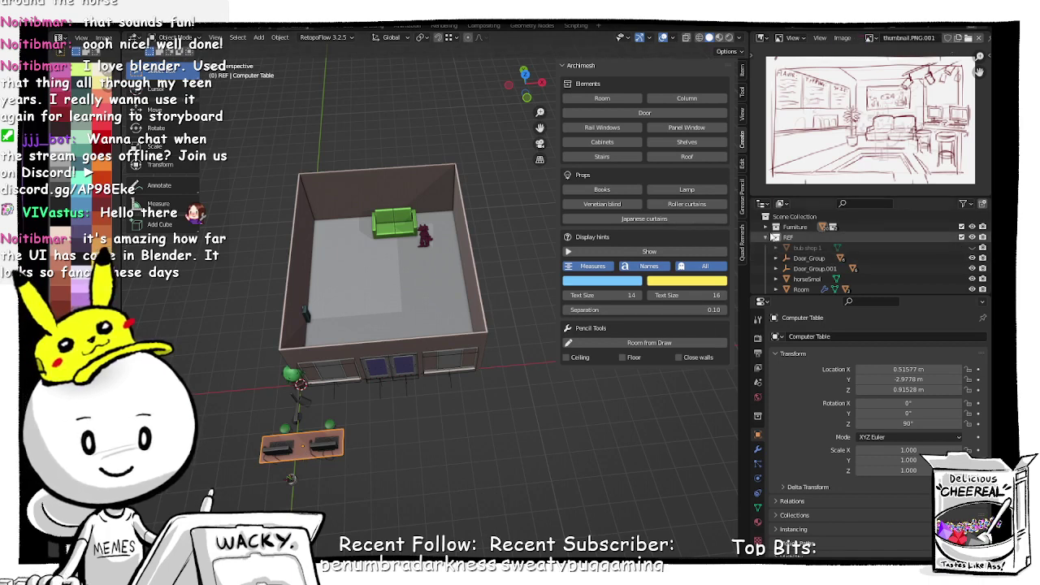
scroll(817, 265, "up", 5)
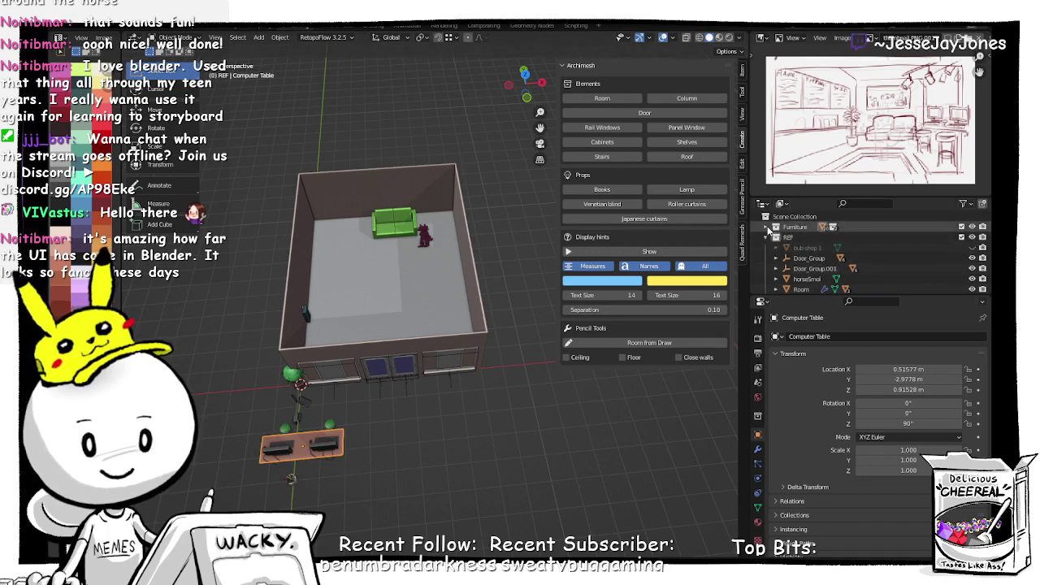
left_click(799, 238)
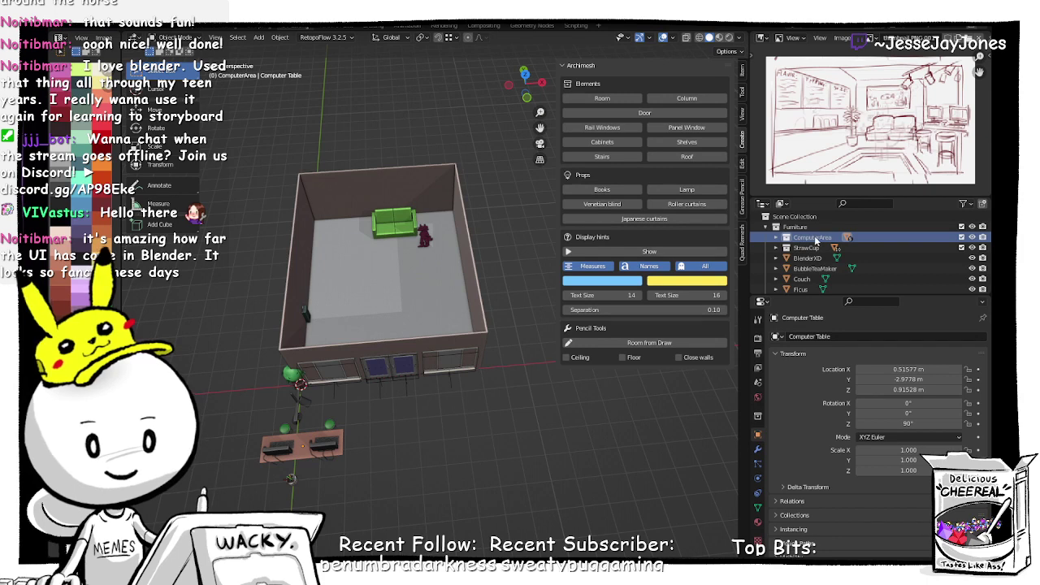
right_click(807, 239)
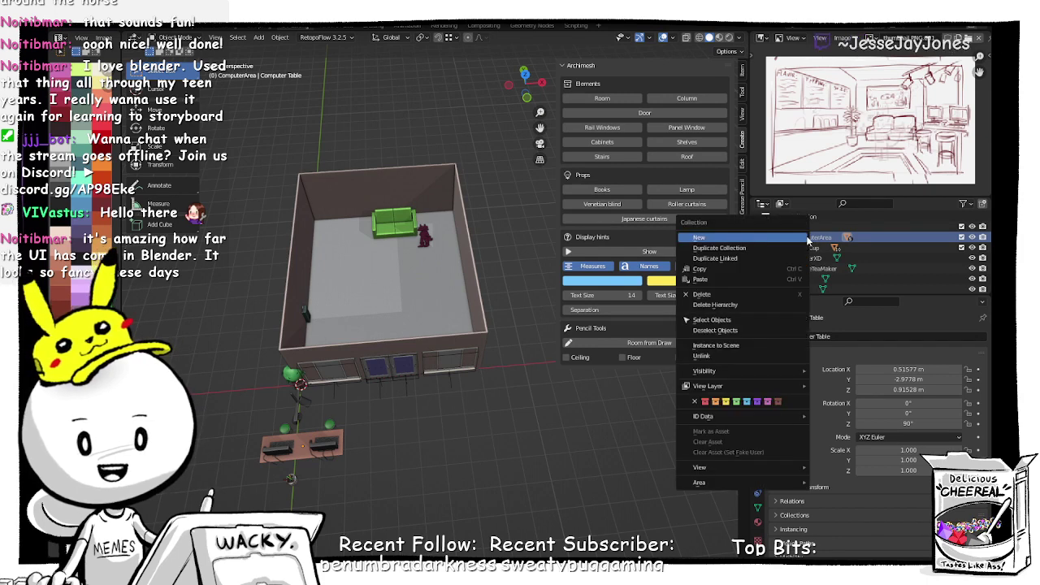
left_click(778, 328)
Step: Rotate the computer area 90° about Z and move it horizontally to the room's side wall, table at about X 7.17 m, Y 4.86 m
key("r")
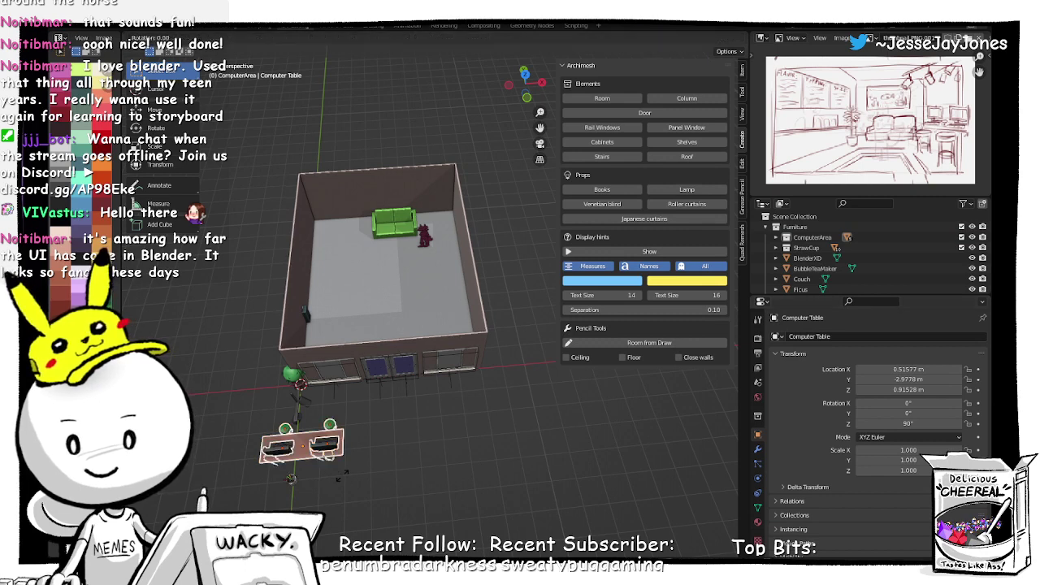
key("z")
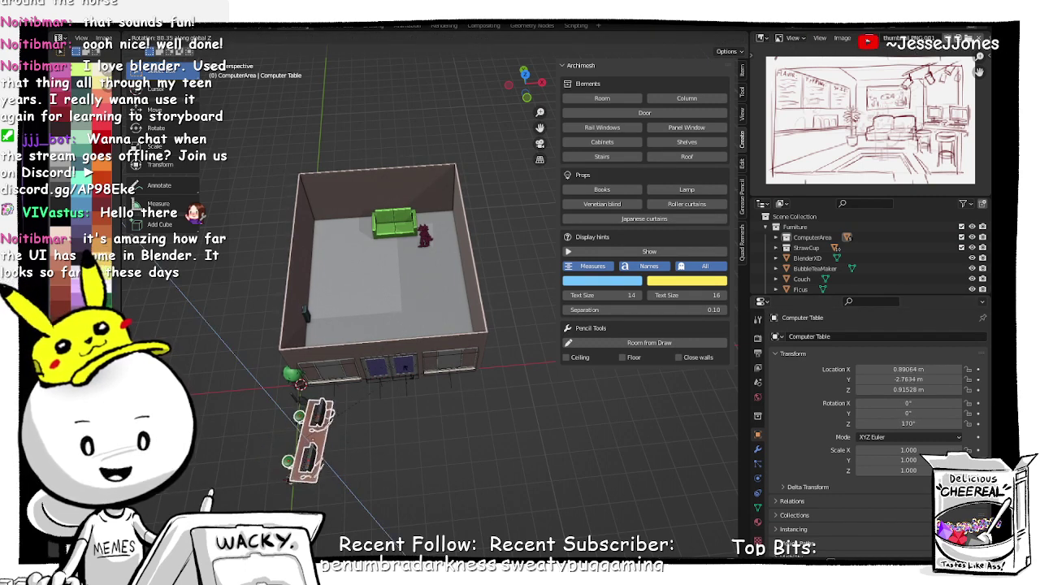
type("90")
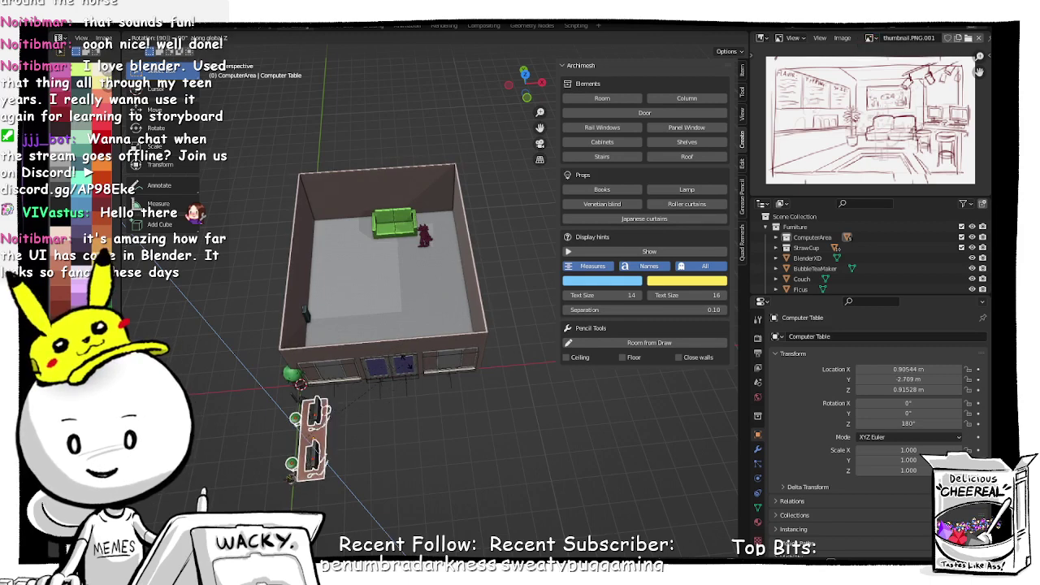
key("Return")
key("g")
key("shift+z")
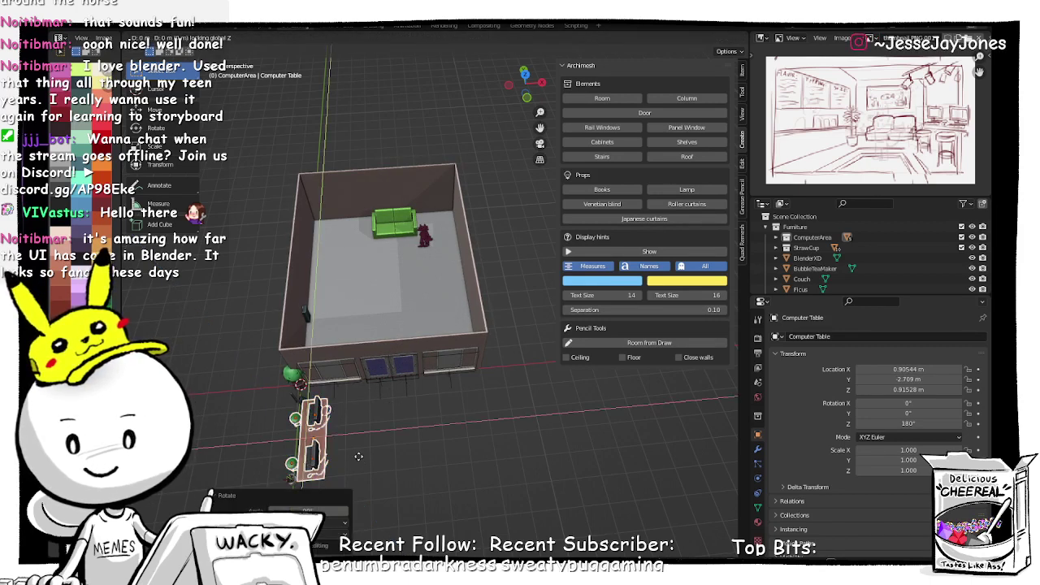
left_click(497, 290)
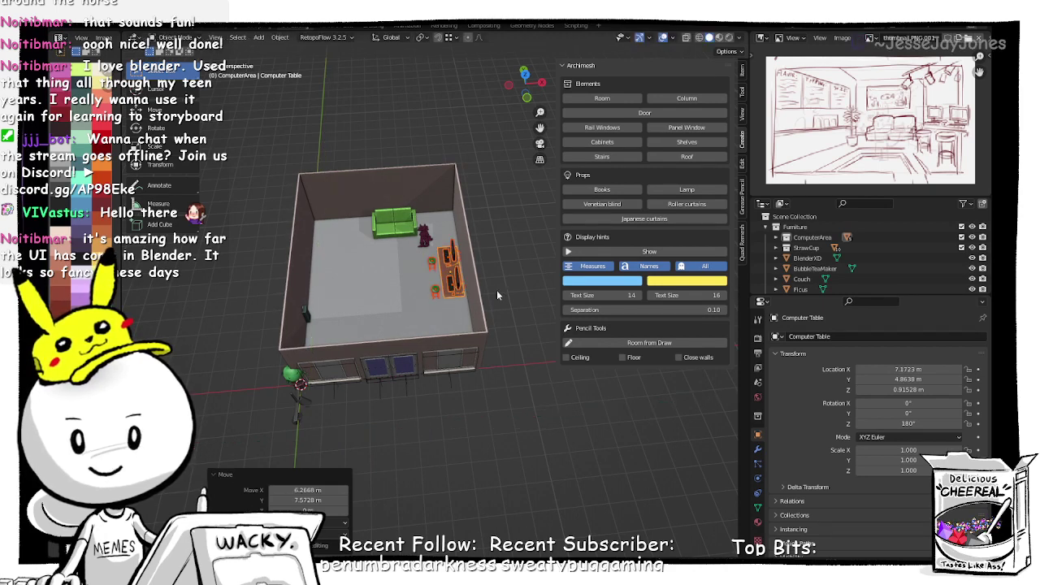
Step: Try lowering the computer area about 0.13 m along Z, and undo the move
mouse_move(358, 336)
middle_mouse_down()
mouse_move(456, 302)
mouse_move(471, 312)
mouse_move(352, 350)
middle_mouse_up()
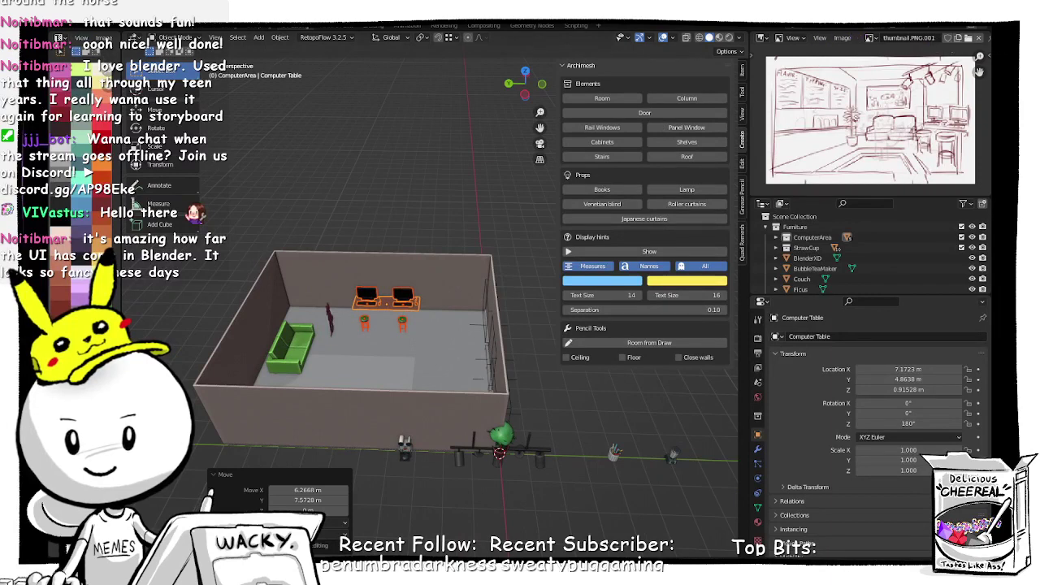
scroll(444, 308, "up", 3)
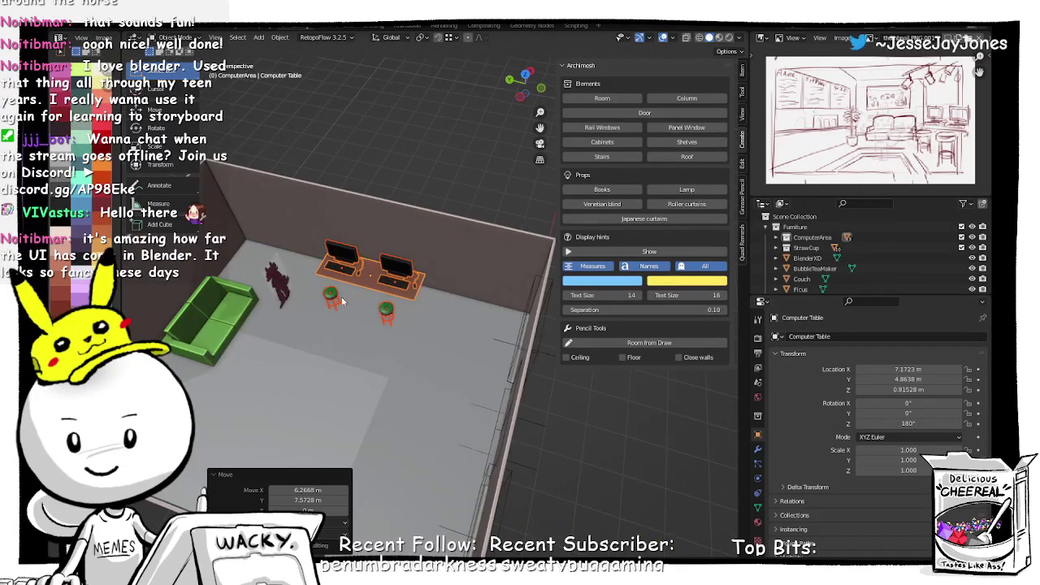
middle_click_drag(341, 301, 418, 351)
scroll(417, 320, "up", 2)
key("g")
key("z")
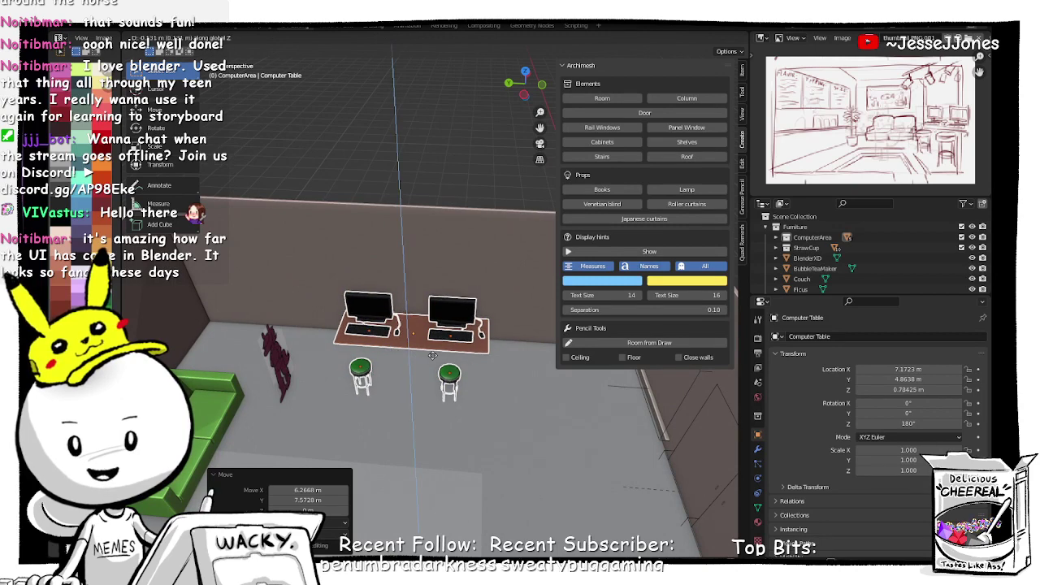
left_click(433, 355)
key("ctrl+z")
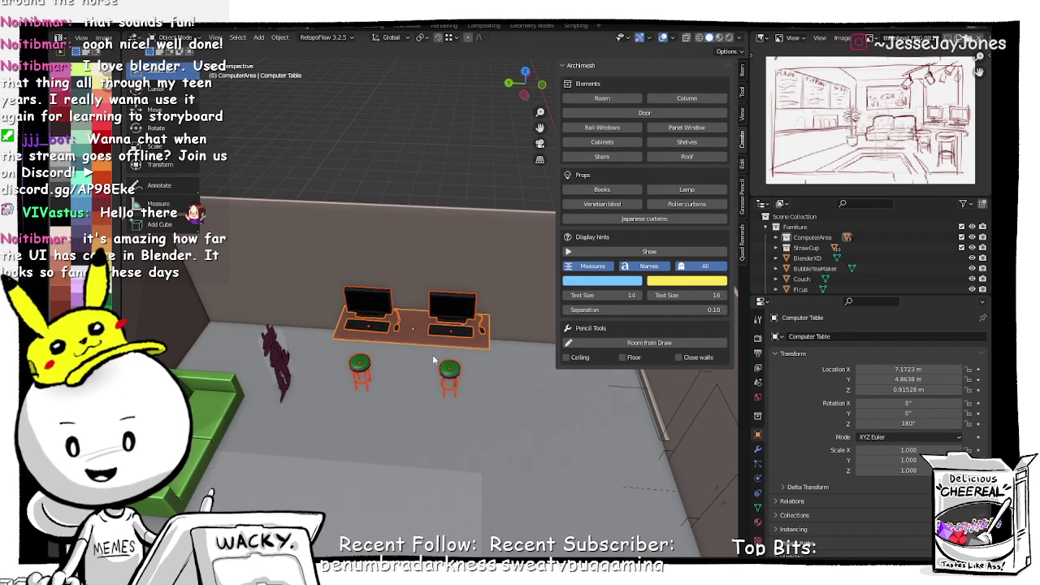
Step: Shift the computer area about -0.58 m along Y, parallel to the side wall
key("g")
key("y")
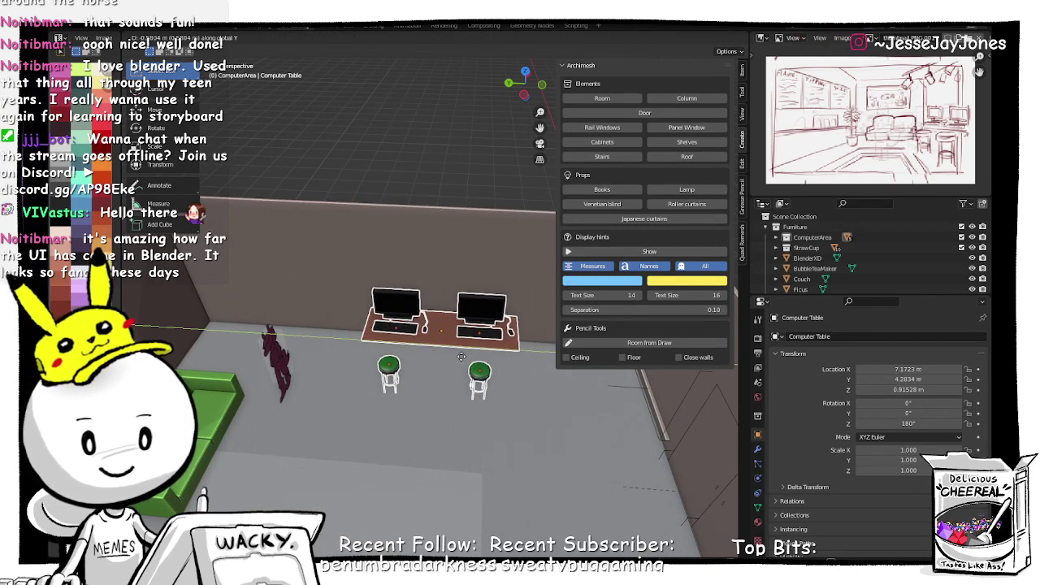
left_click(461, 356)
Step: Move the track lighting up and across the storefront to about X 6.14 m, Z 3.27 m
scroll(468, 371, "down", 3)
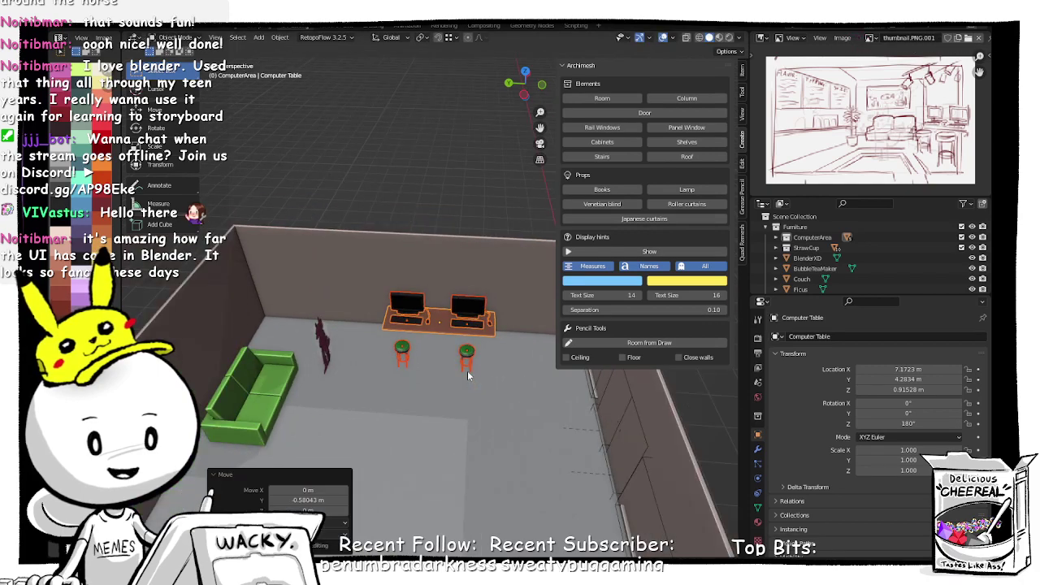
middle_click_drag(467, 370, 253, 347)
scroll(385, 351, "down", 3)
scroll(361, 371, "up", 1)
scroll(363, 373, "up", 2)
left_click(289, 353)
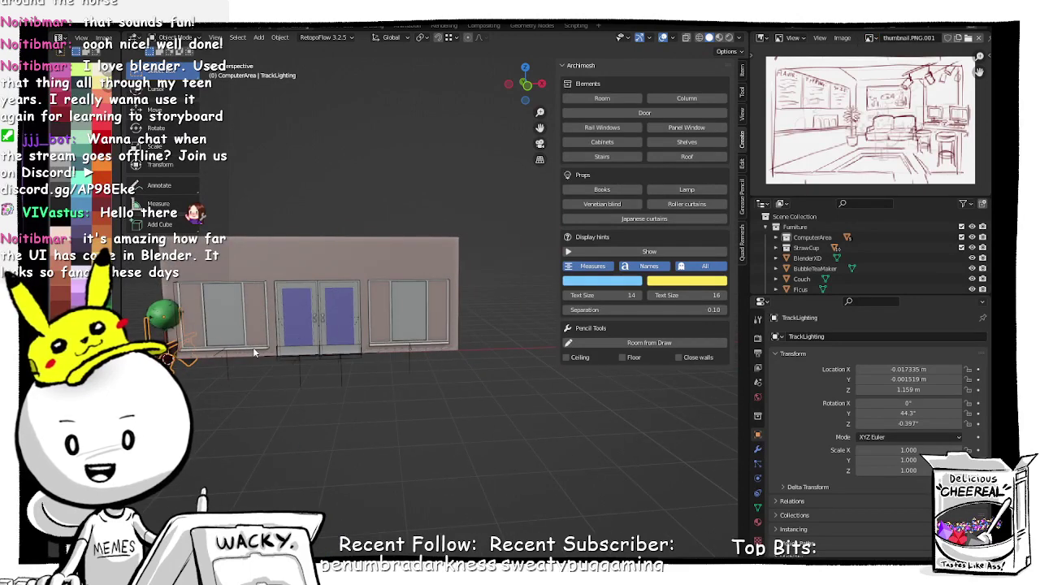
key("g")
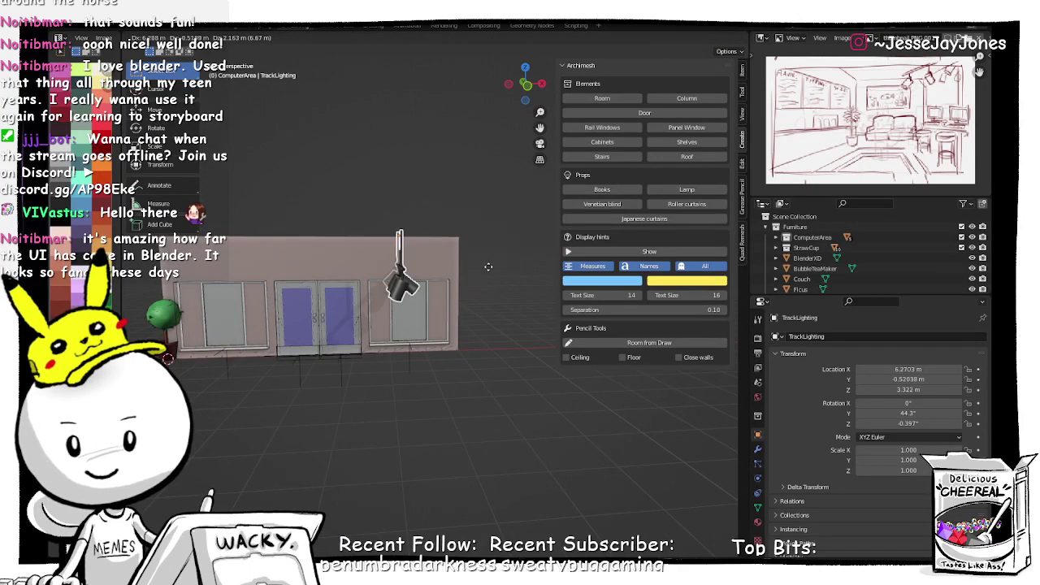
left_click(484, 269)
Step: Move the track lighting horizontally into the room between the couch and the computers, to about X 5.76 m, Y 5.95 m
middle_click_drag(483, 268, 361, 325)
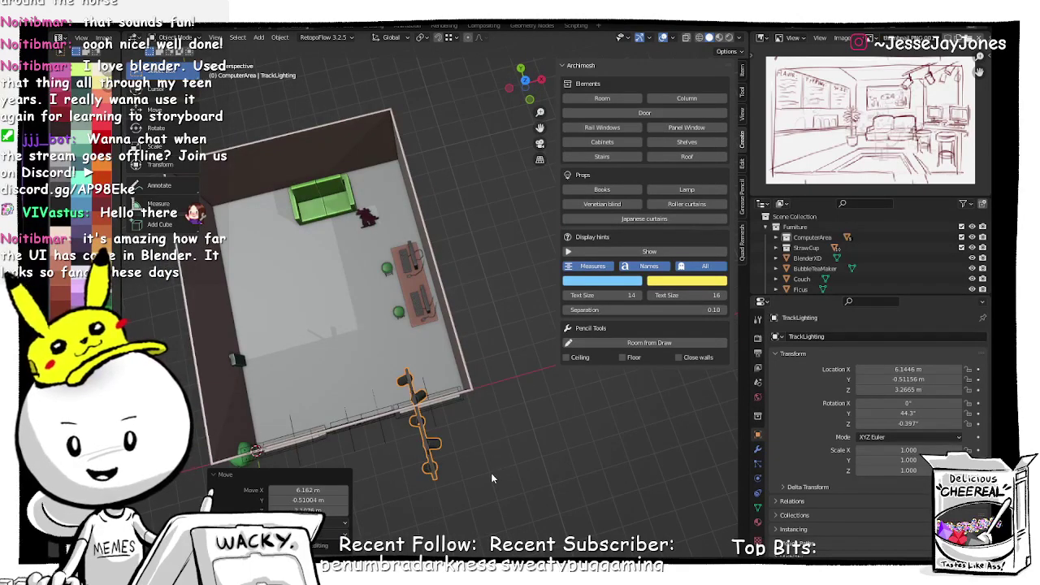
key("g")
key("shift+z")
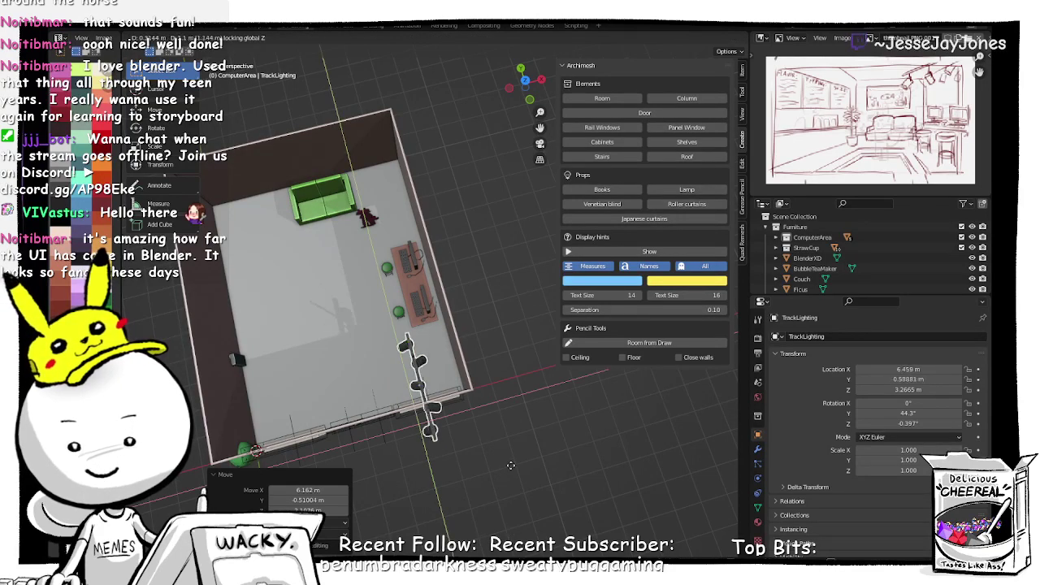
left_click(447, 330)
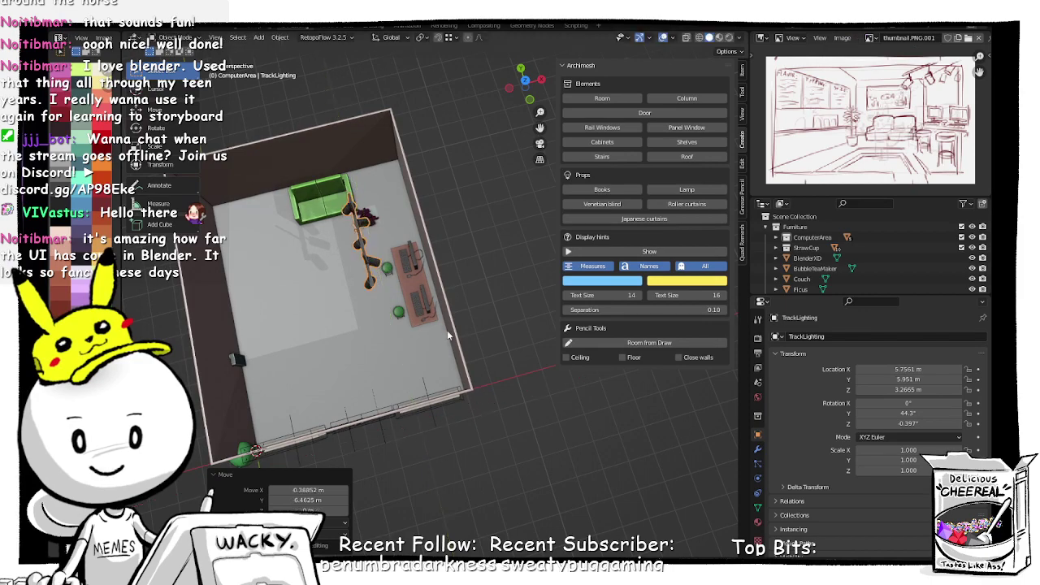
Step: Raise the track lighting along Z to about 3.84 m, near the top of the walls
middle_click_drag(459, 361, 561, 282)
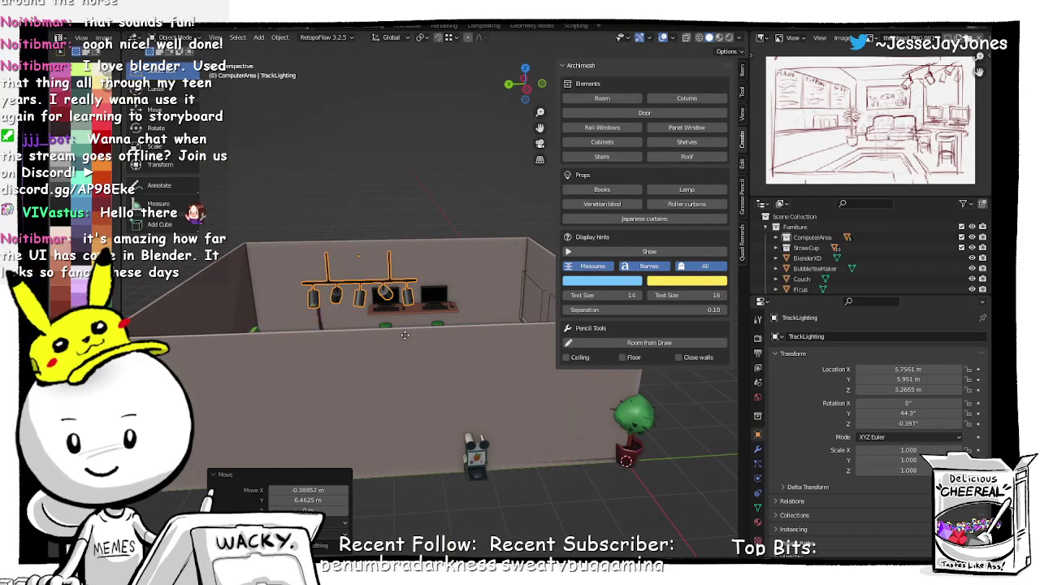
key("g")
key("z")
left_click(406, 318)
Step: Scale the track lighting down uniformly in two passes, to 0.868 and then about 0.827
middle_click_drag(406, 321, 452, 311)
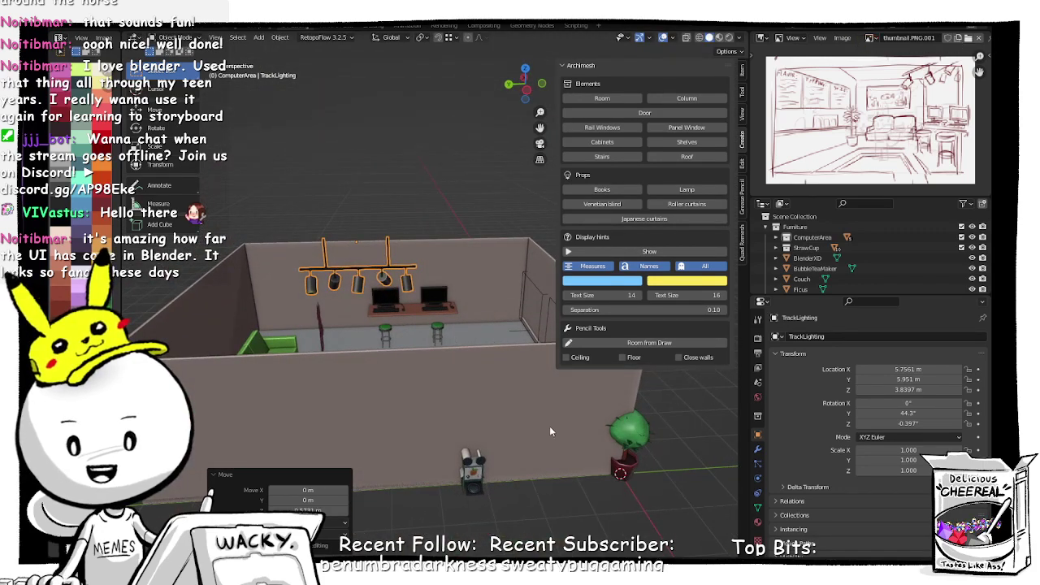
key("s")
left_click(527, 408)
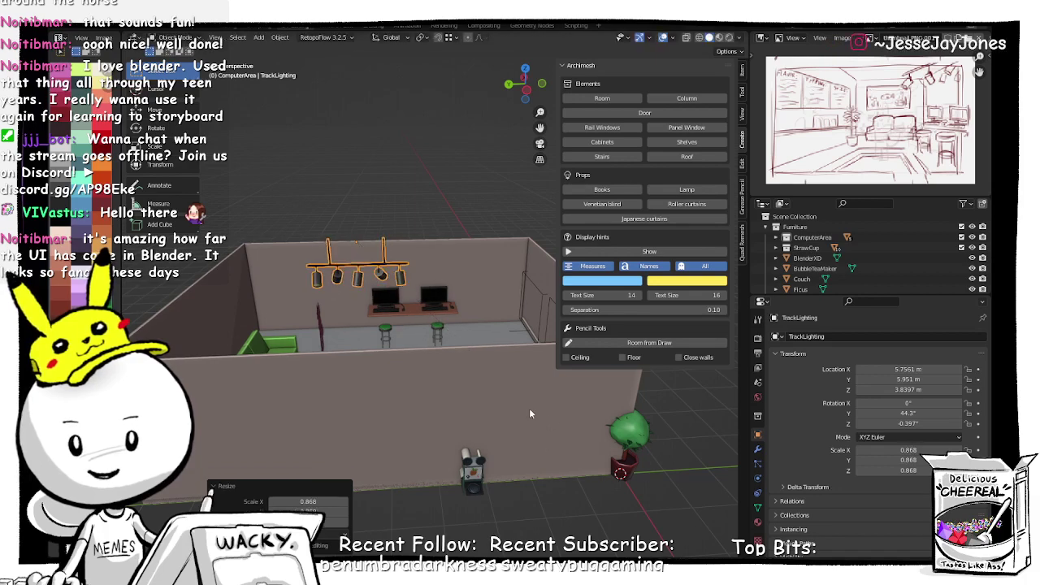
middle_click_drag(529, 408, 414, 448)
key("s")
left_click(524, 394)
Step: Lower the track lighting along Z to about 3.65 m
key("g")
key("z")
left_click(467, 357)
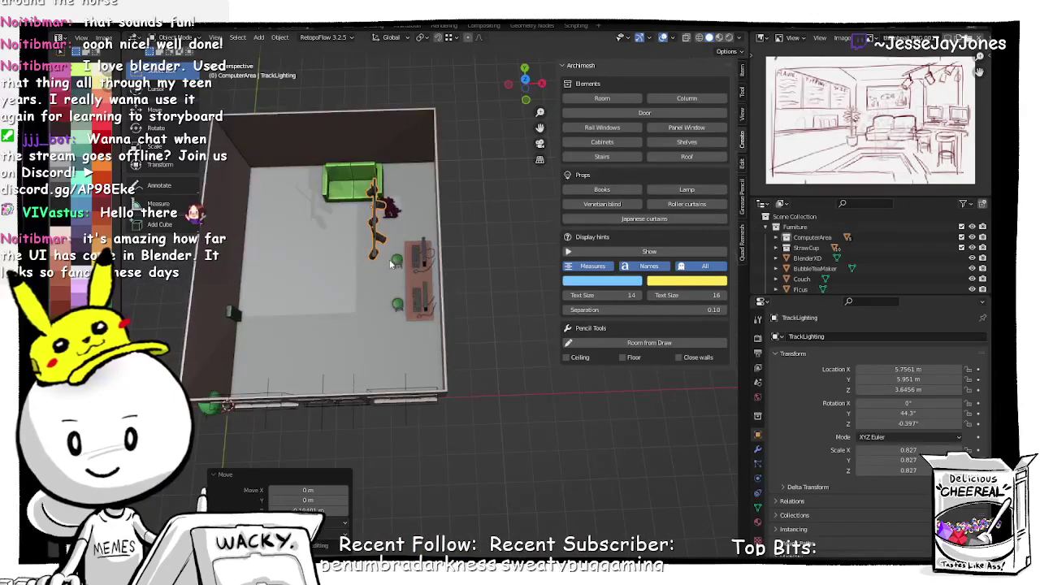
Step: Duplicate the track lighting and move the copy horizontally towards the back corner beside the couch, to about X 6.98 m, Y 6.69 m
key("shift+d")
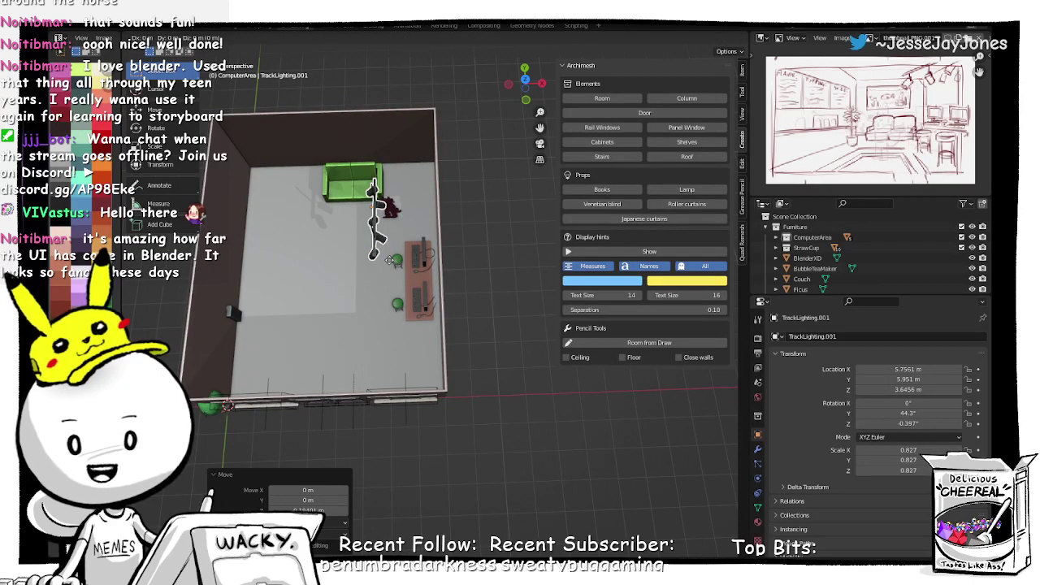
key("shift+z")
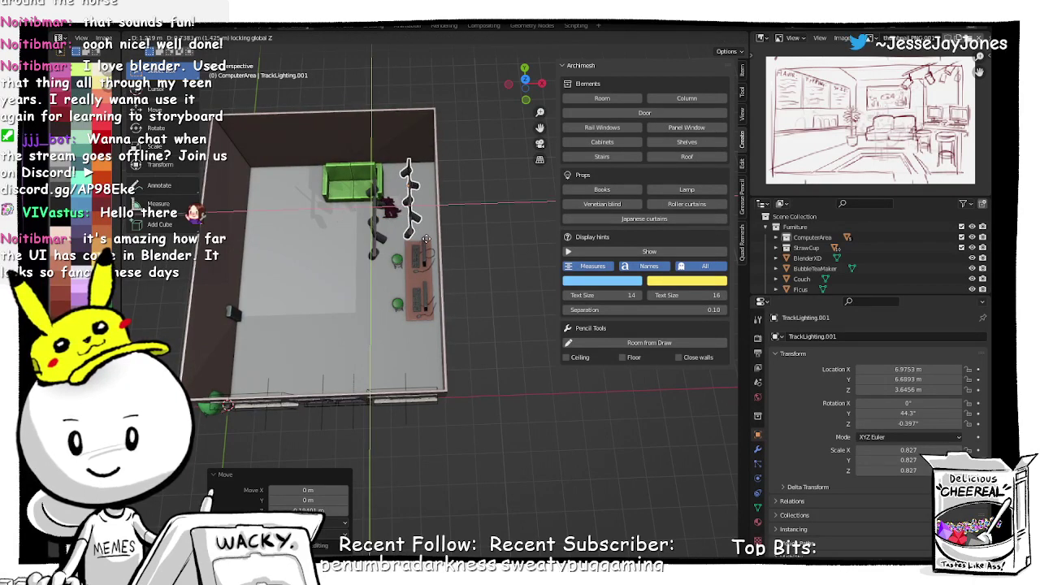
left_click(425, 241)
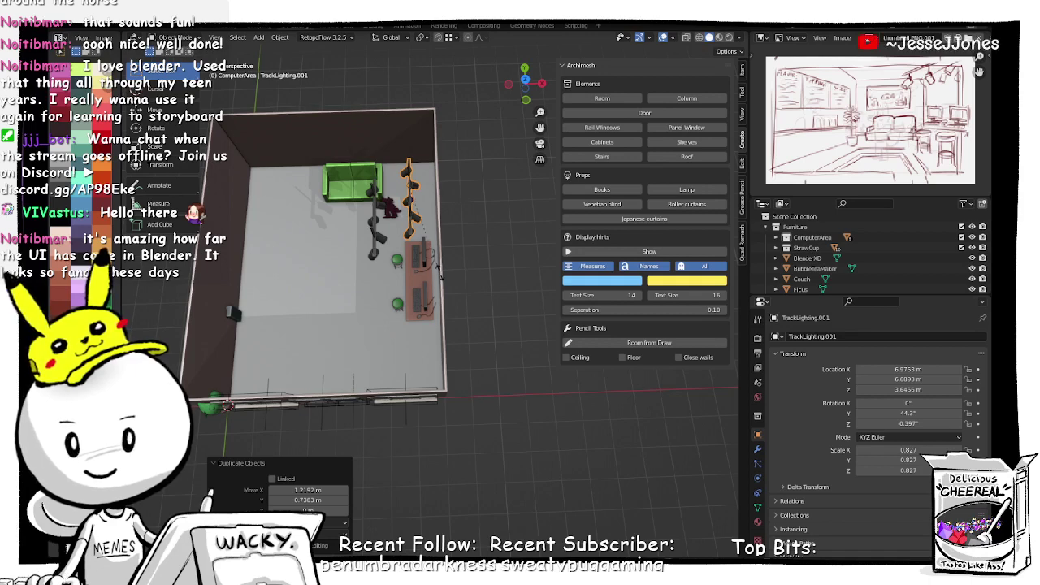
Step: Try to mirror the copied track lighting by scaling it by -1 along the global X axis
key("s")
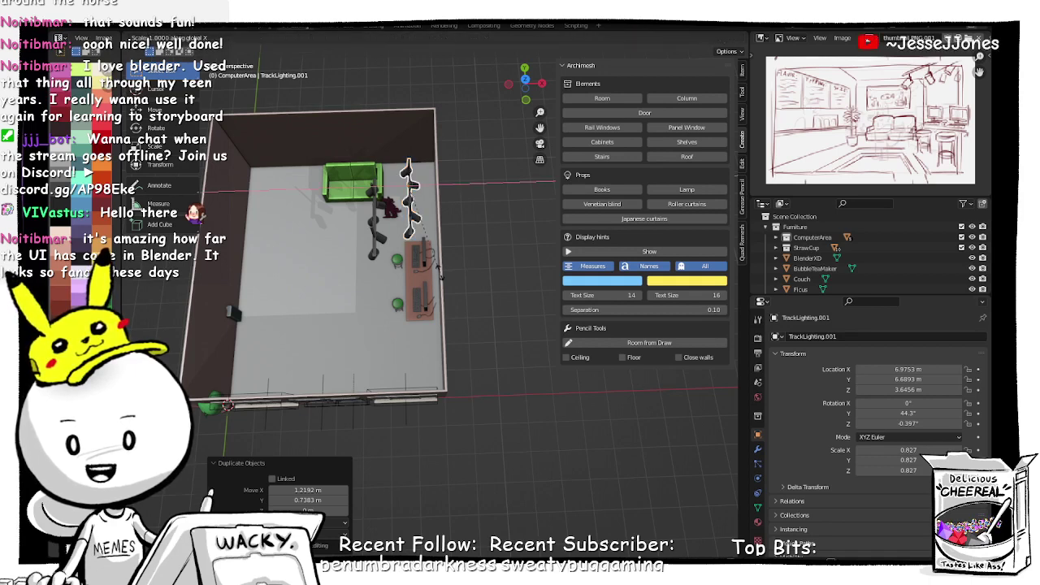
key("Return")
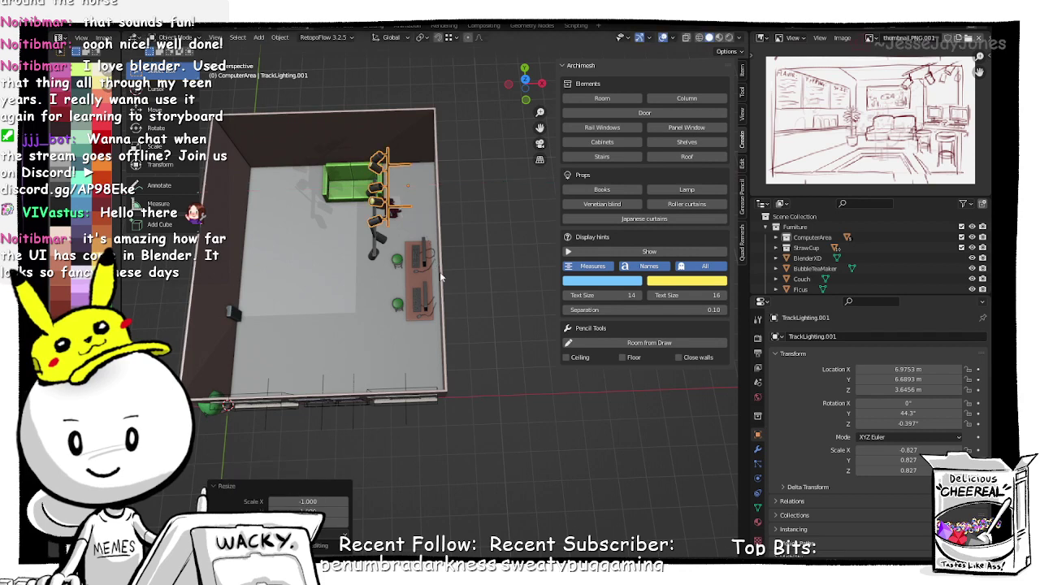
middle_click_drag(416, 281, 420, 197)
key("ctrl+z")
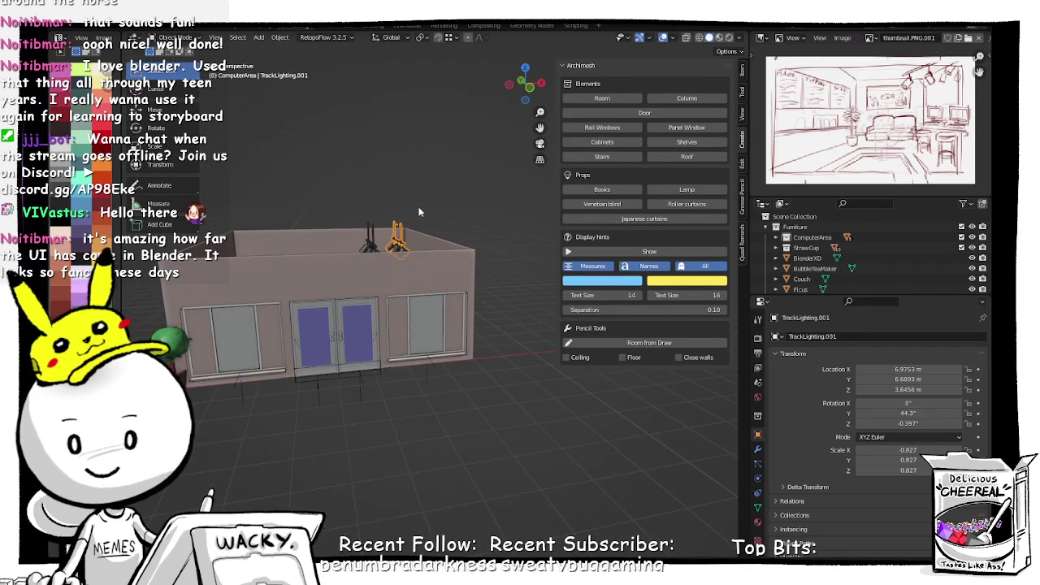
key("s")
key("x")
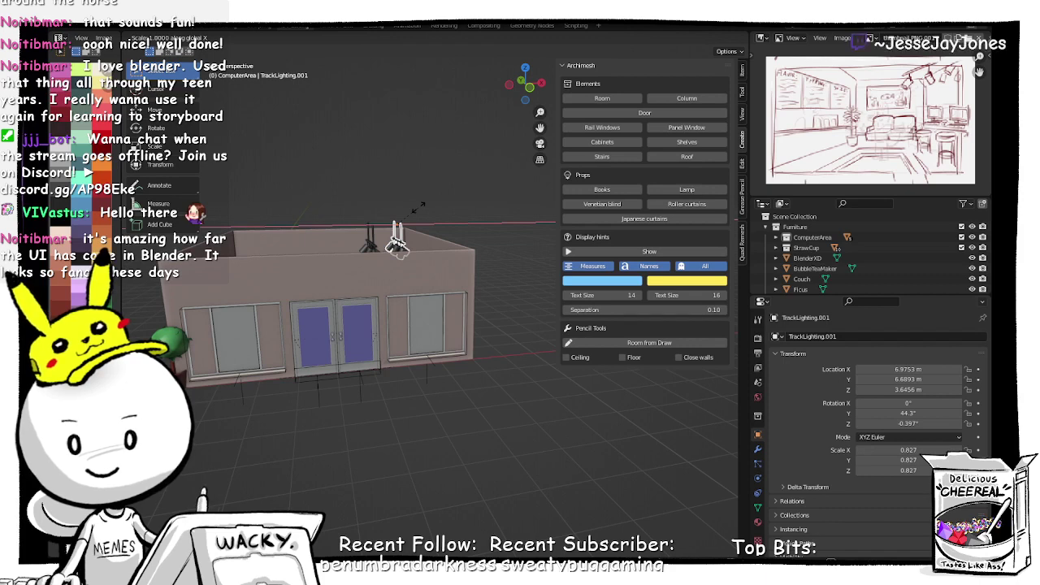
key("minus")
key("1")
key("Return")
middle_click_drag(416, 209, 414, 355)
key("ctrl+z")
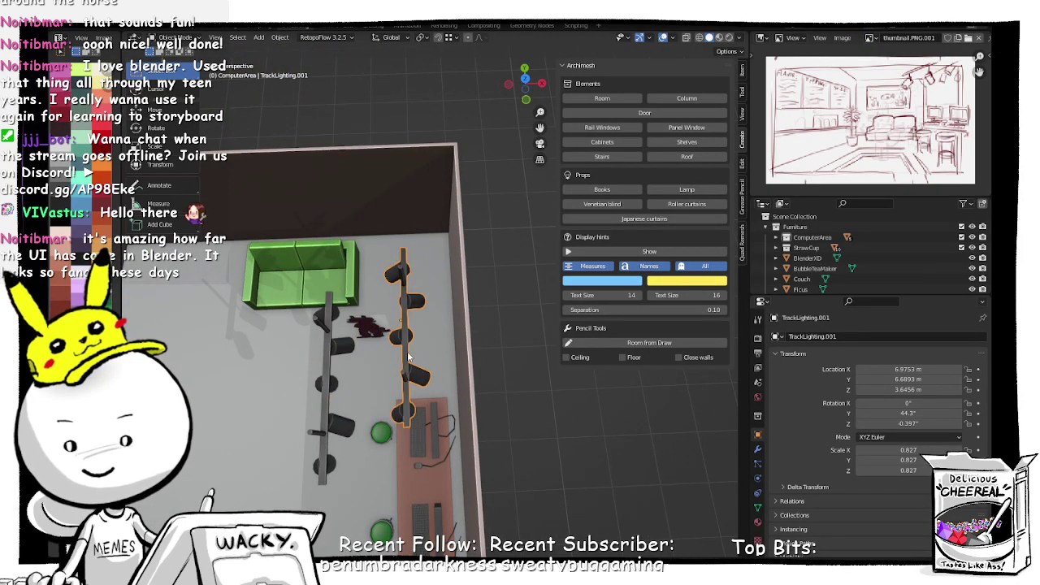
Step: Apply the rotation and scale of the copied track lighting and mirror it with a scale of -1 along X
key("ctrl+a")
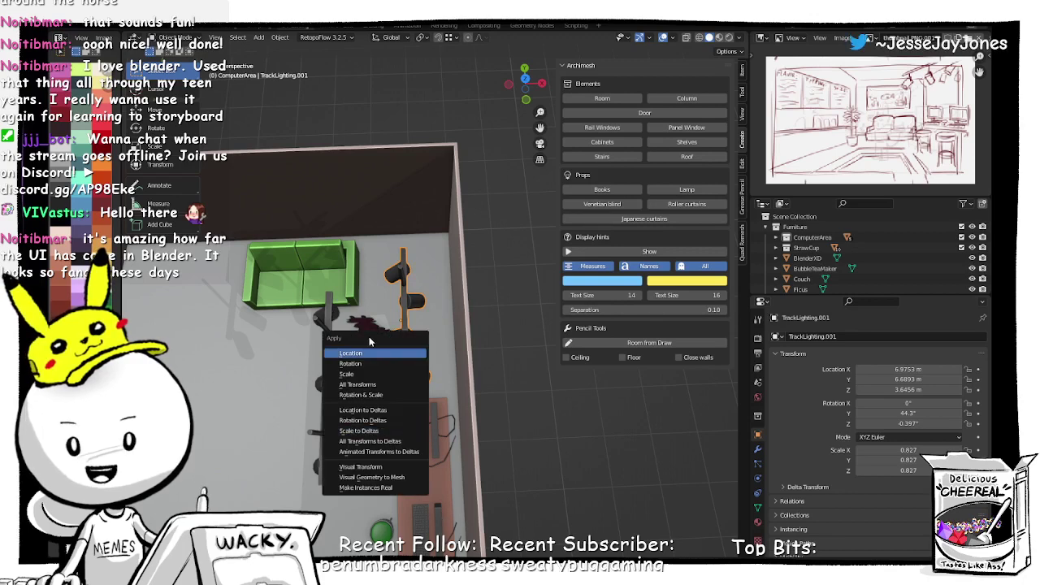
left_click(363, 395)
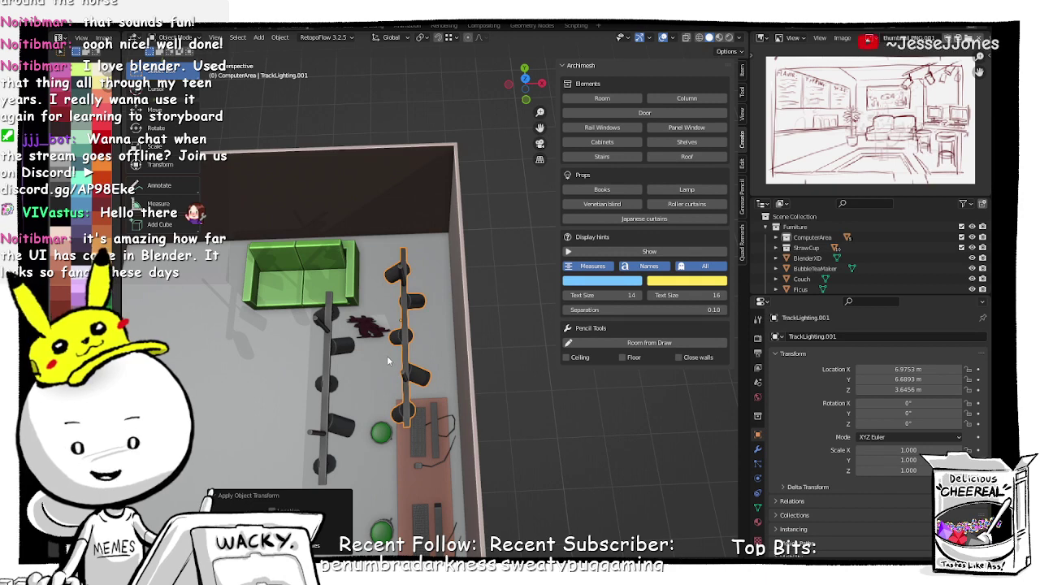
key("s")
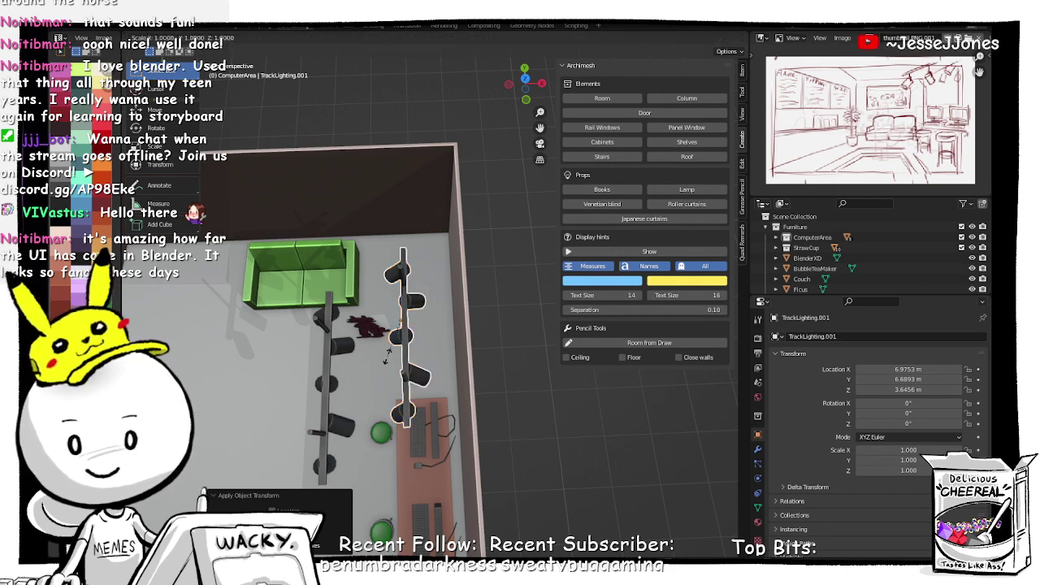
type("x-1")
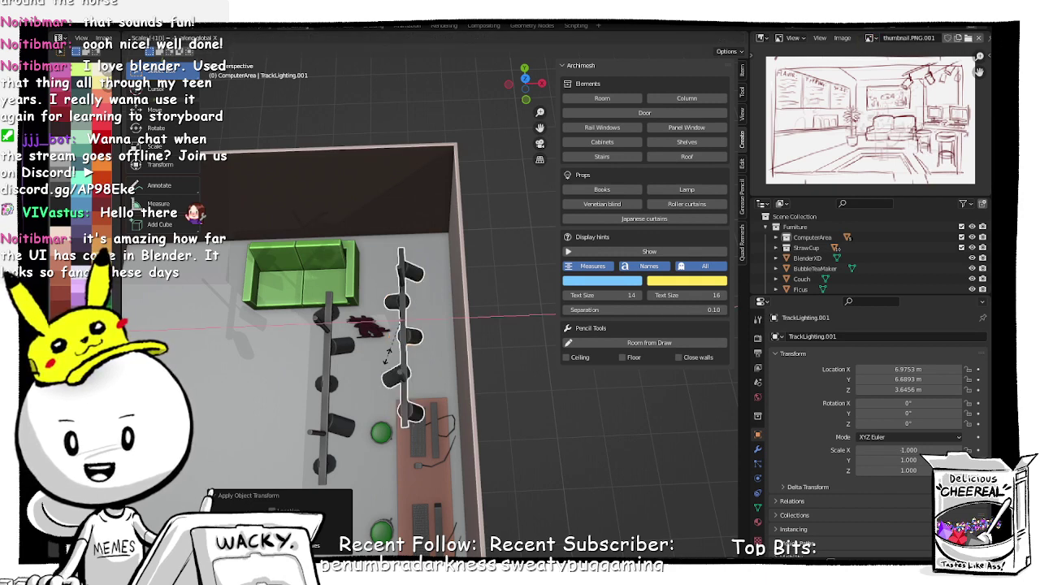
key("Return")
mouse_move(390, 381)
middle_mouse_down()
mouse_move(406, 334)
mouse_move(375, 356)
mouse_move(443, 364)
mouse_move(376, 381)
middle_mouse_up()
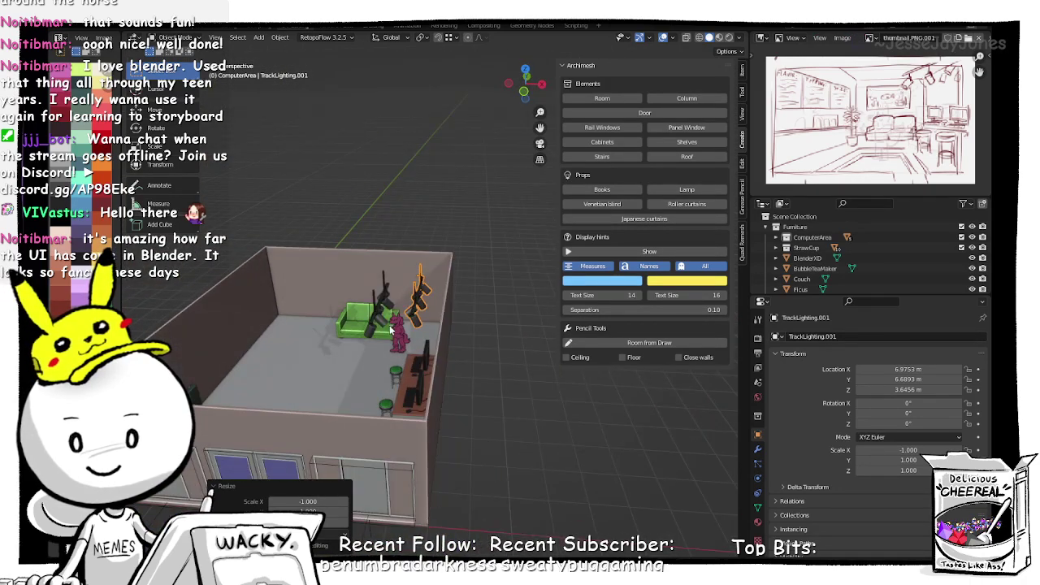
Step: Move the ficus horizontally from outside the front corner to beside the couch, at about X 2.18 m, Y 7.31 m
middle_click_drag(416, 313, 370, 334)
left_click(263, 288)
middle_click_drag(264, 291, 292, 345)
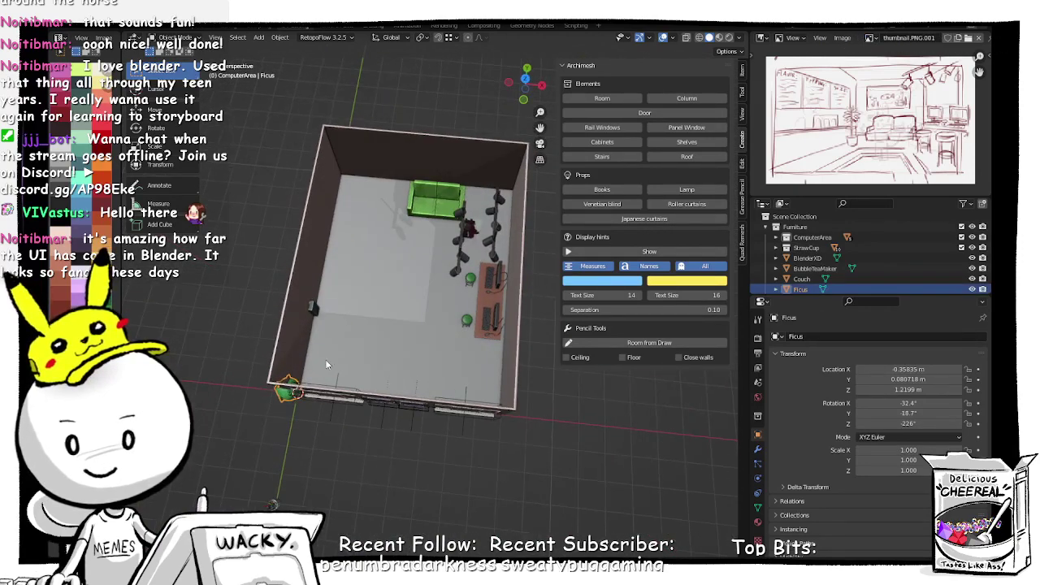
key("g")
key("shift+z")
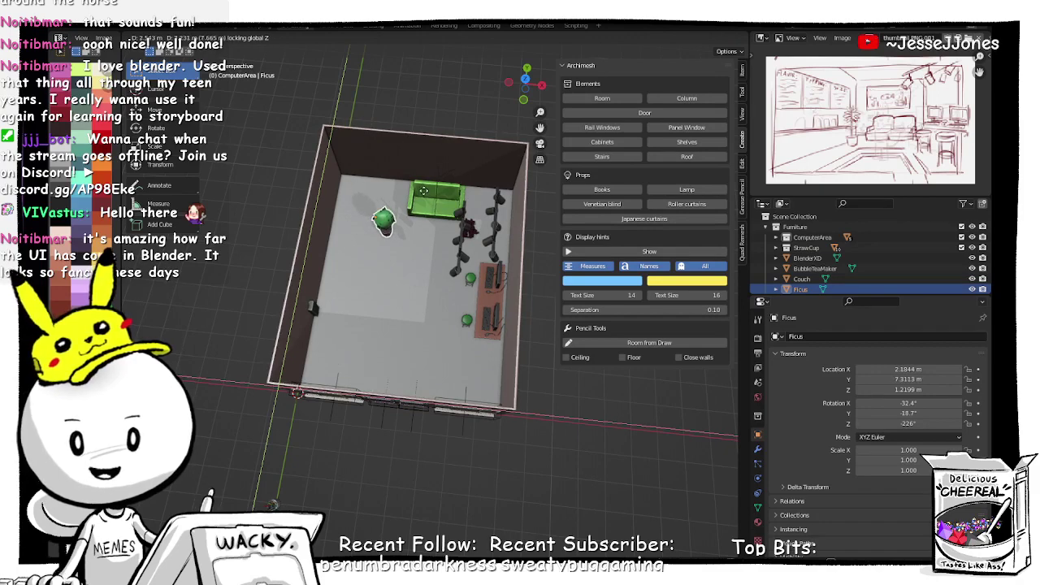
left_click(424, 190)
middle_click_drag(419, 211, 402, 280)
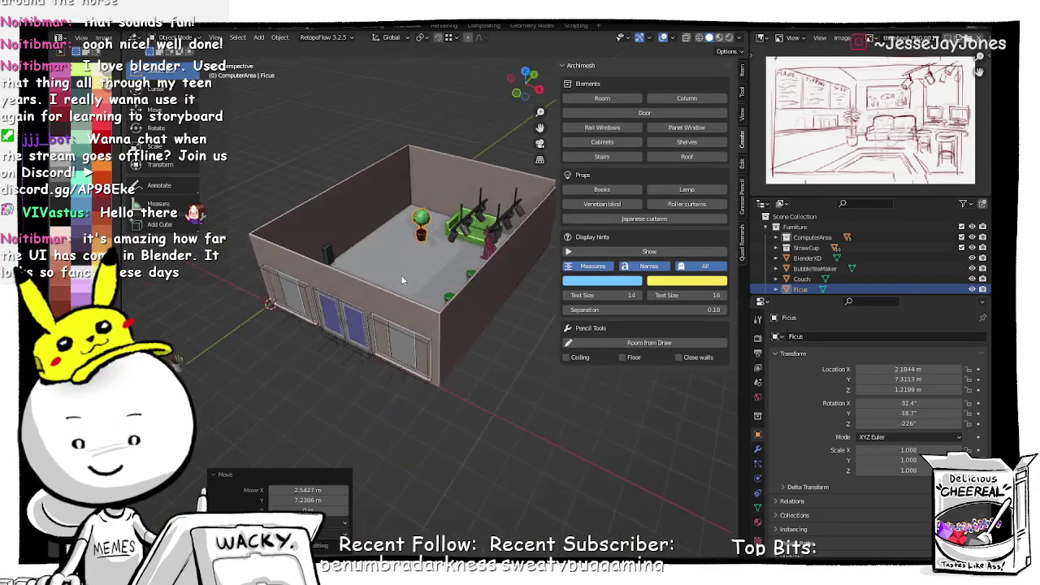
Step: Move the bubble tea maker horizontally out of the room in front of the building, to about X -0.05 m, Y -3.10 m
middle_click_drag(259, 346, 373, 308, "shift")
left_click(338, 297)
key("g")
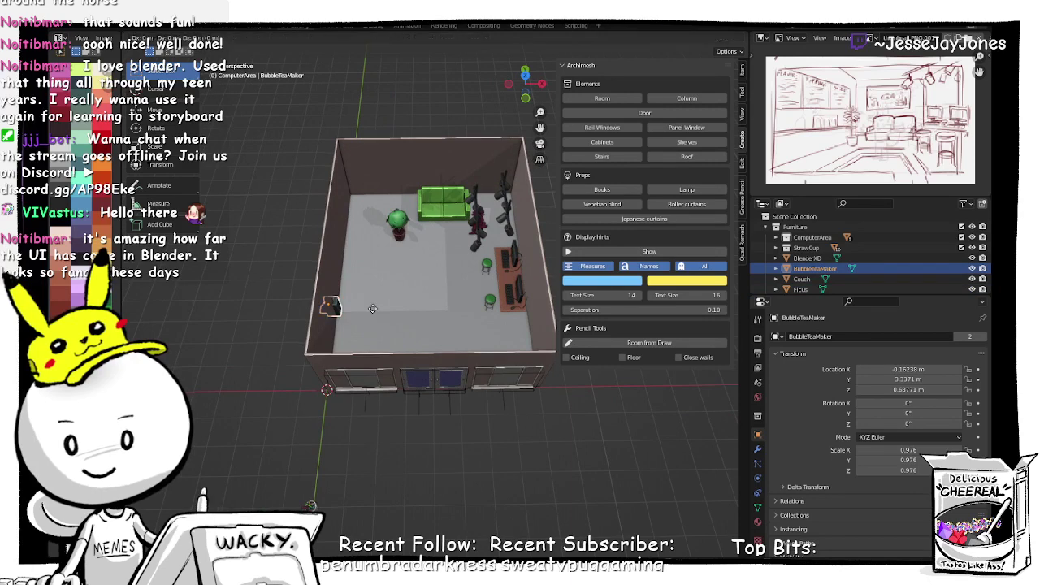
key("shift+z")
left_click(355, 480)
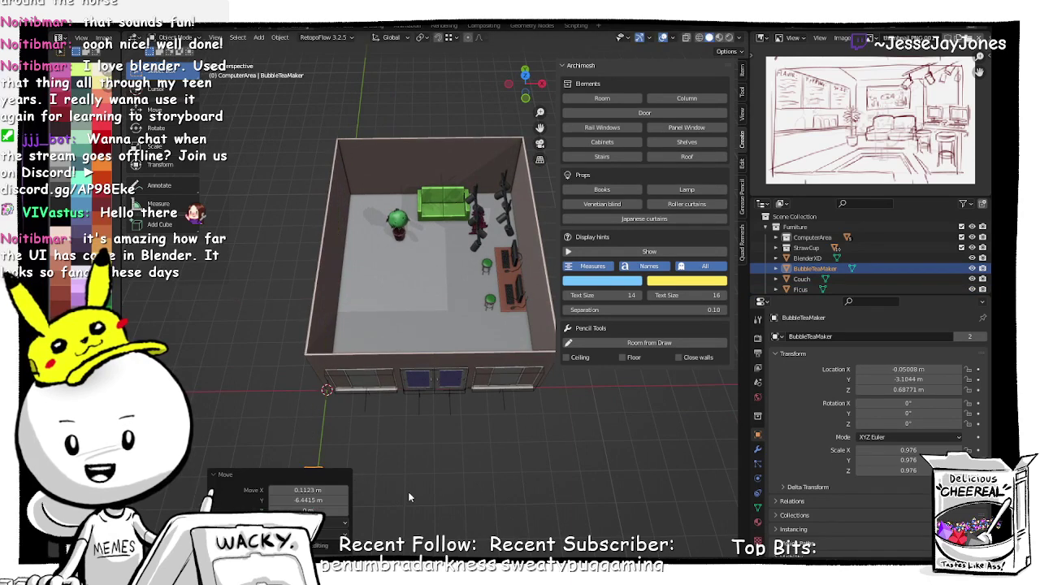
middle_click_drag(448, 498, 450, 444)
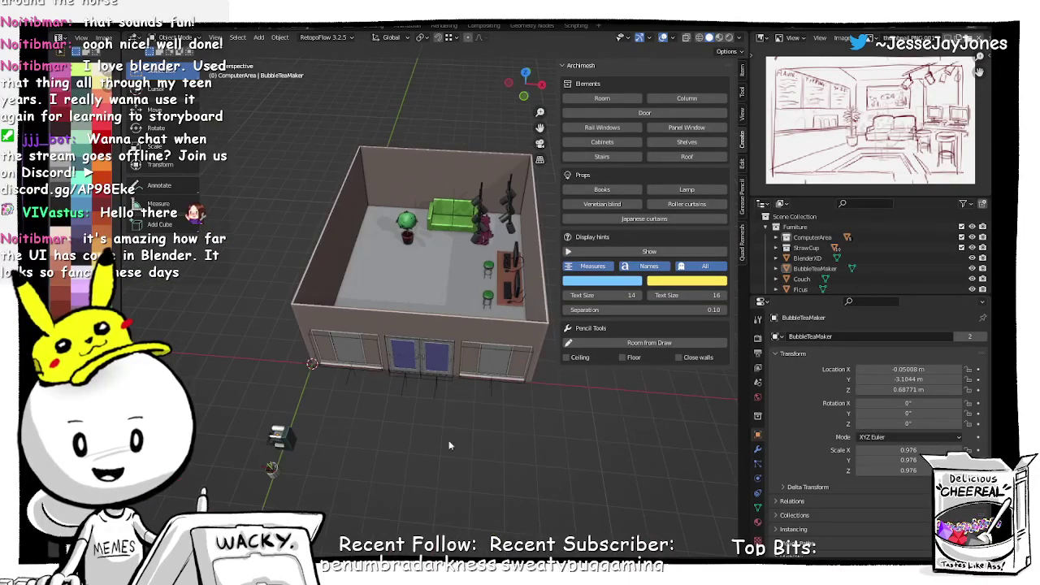
Step: Add an Archimesh shelves unit and move it horizontally to the middle of the floor, at about X 3.58 m, Y 3.77 m
scroll(450, 371, "up", 5)
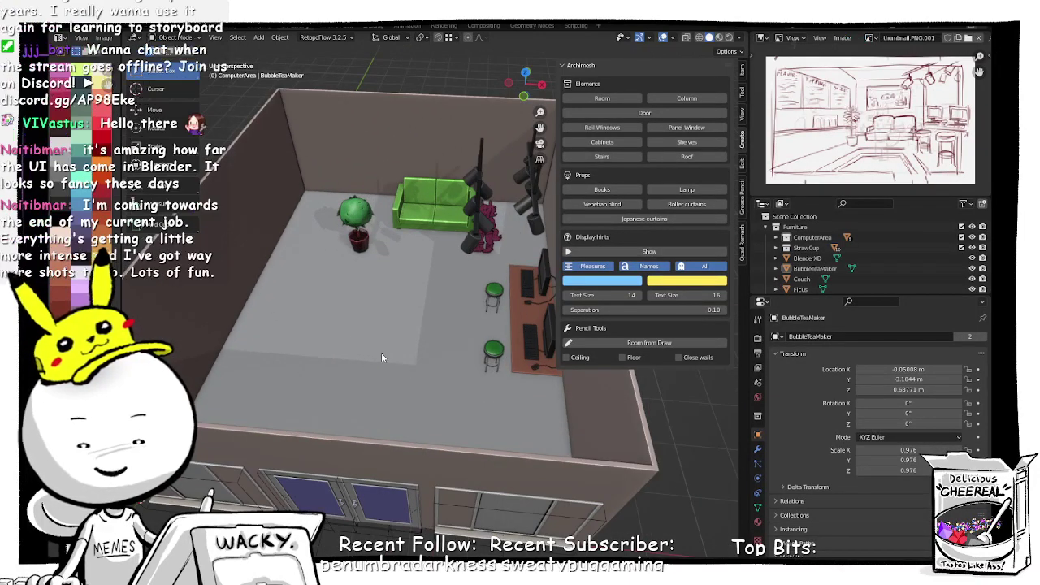
middle_click_drag(381, 353, 412, 335)
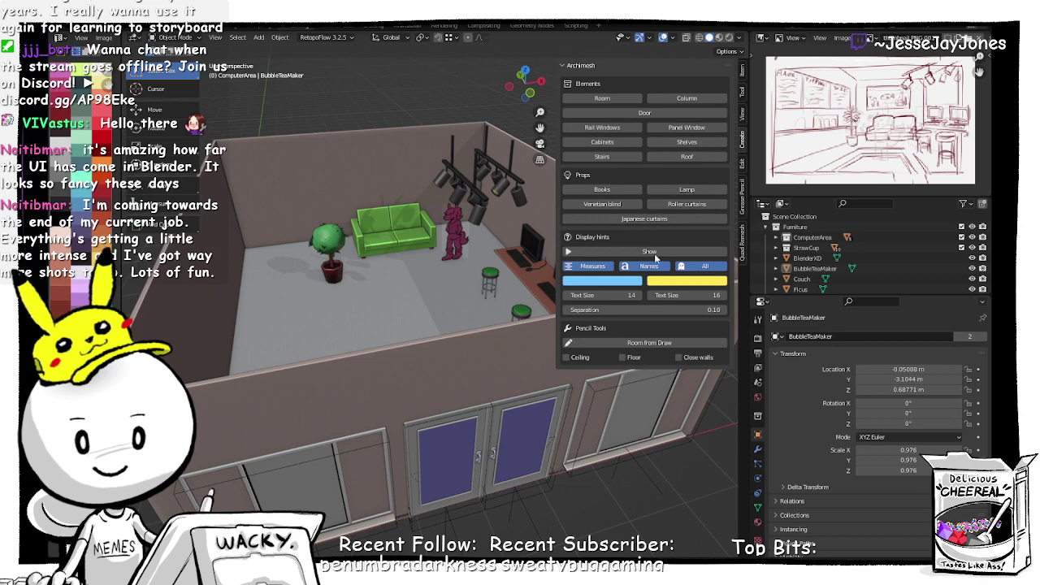
left_click(445, 348)
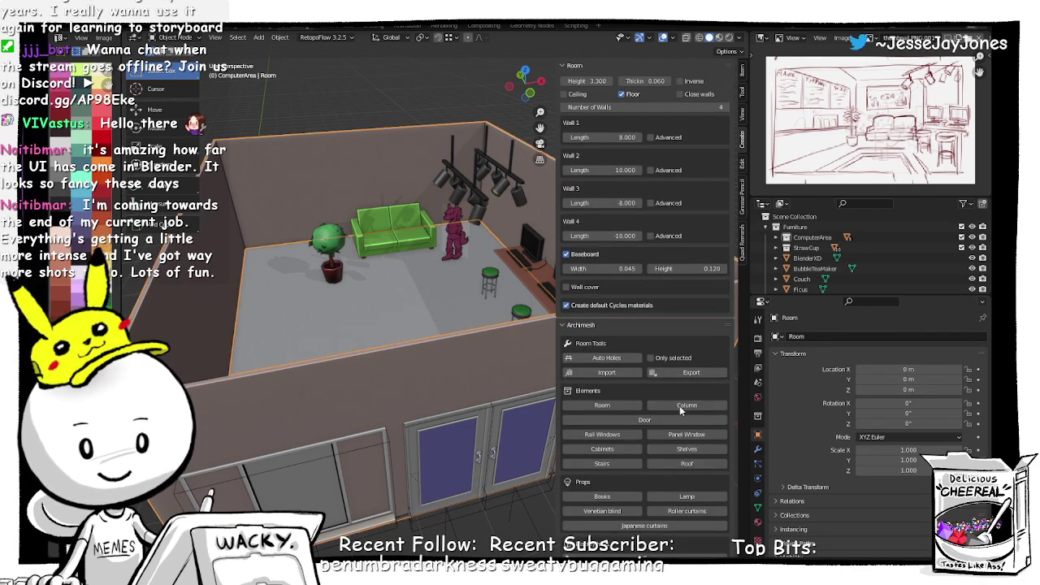
left_click(687, 451)
middle_click_drag(406, 303, 524, 412)
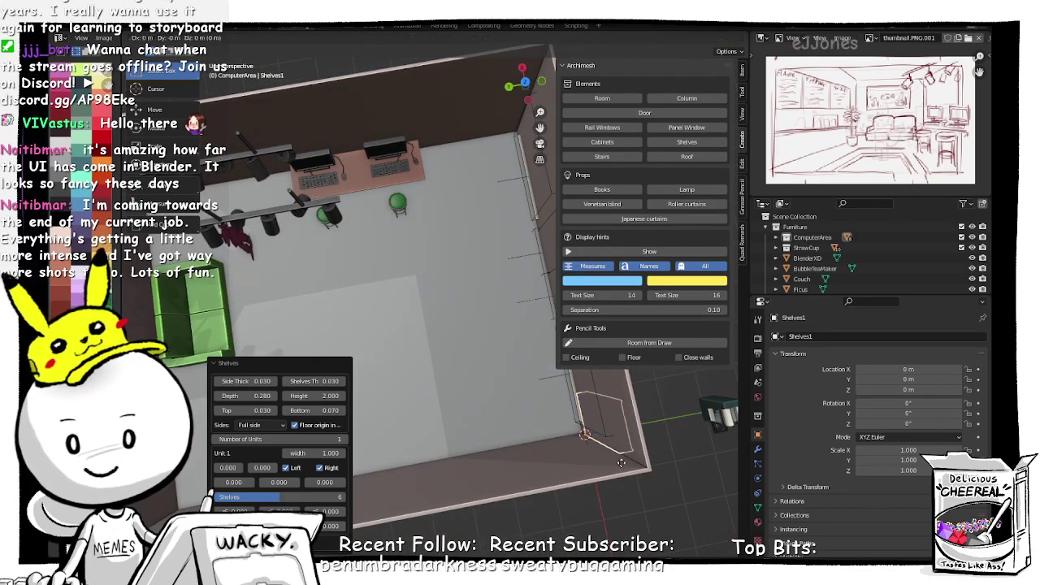
key("g")
left_click(444, 351)
Step: Examine the new shelves unit from several angles, up close and against the surrounding room and furniture
middle_click_drag(444, 351, 320, 309)
scroll(462, 289, "up", 3)
middle_click_drag(463, 290, 443, 372, "shift")
scroll(443, 371, "up", 4)
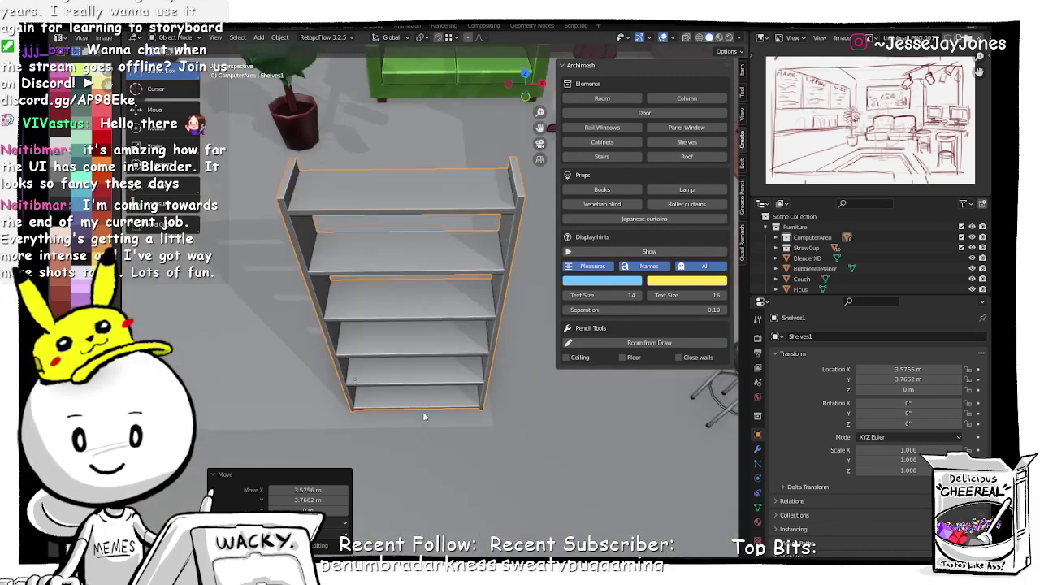
middle_click_drag(421, 405, 472, 371)
scroll(472, 372, "up", 1)
scroll(471, 372, "down", 6)
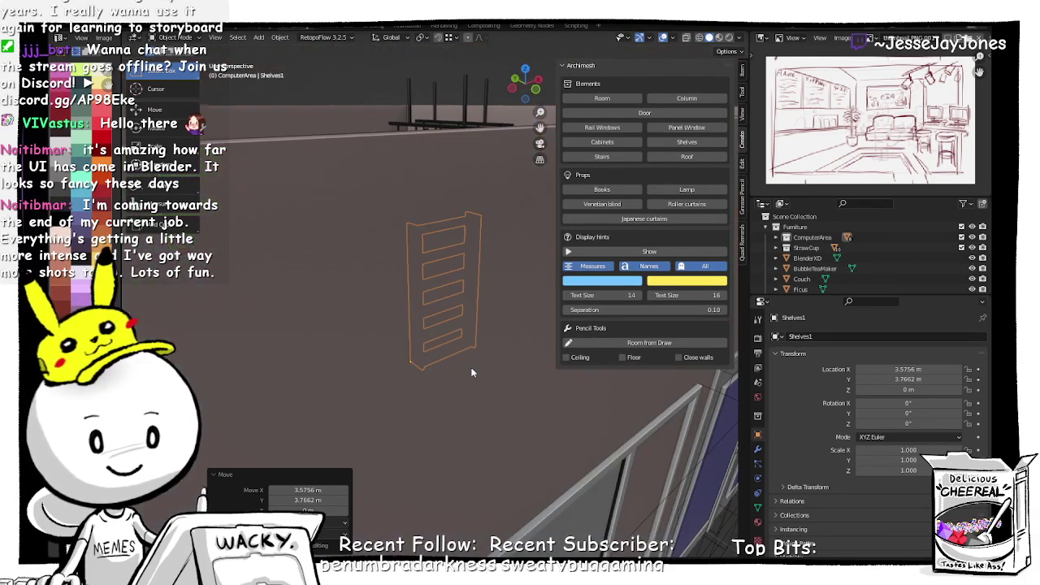
scroll(461, 341, "down", 5)
middle_click_drag(427, 297, 398, 336)
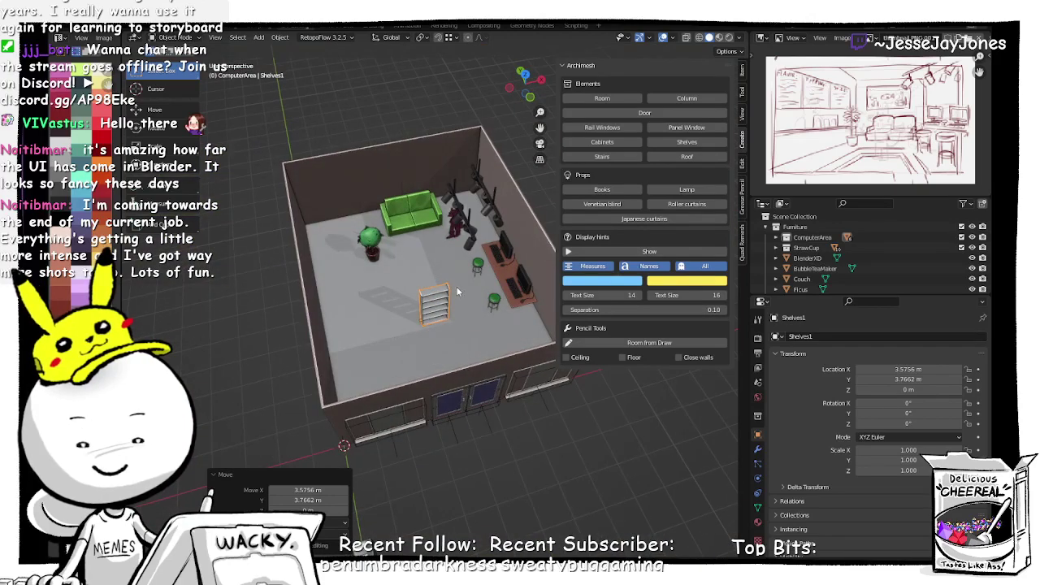
middle_click_drag(458, 289, 438, 342, "shift")
scroll(444, 372, "up", 5)
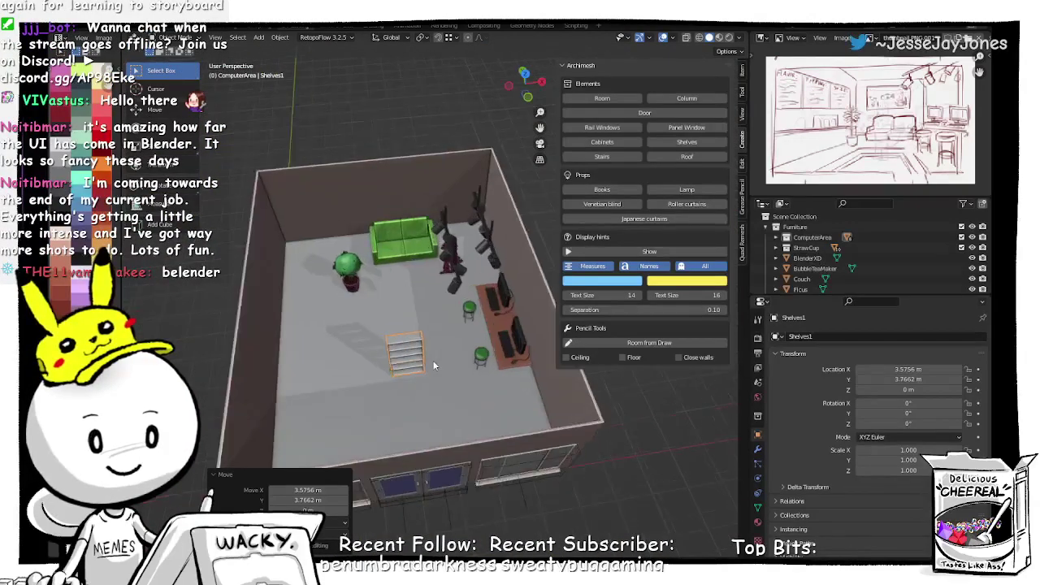
middle_click_drag(423, 371, 459, 366)
scroll(447, 359, "up", 1)
scroll(430, 379, "down", 8)
scroll(419, 367, "up", 3)
scroll(458, 372, "up", 2)
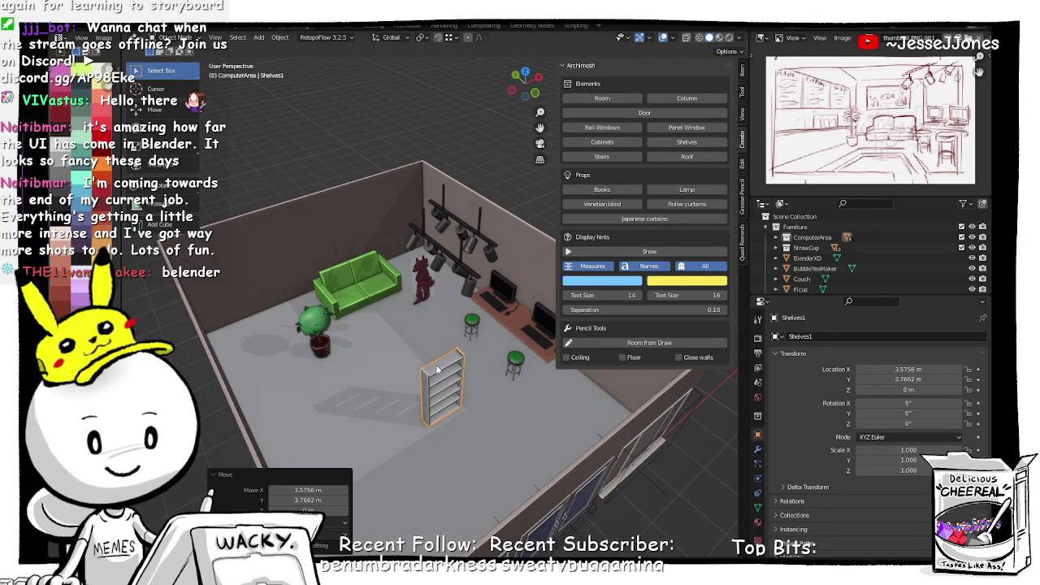
middle_click_drag(431, 370, 434, 396)
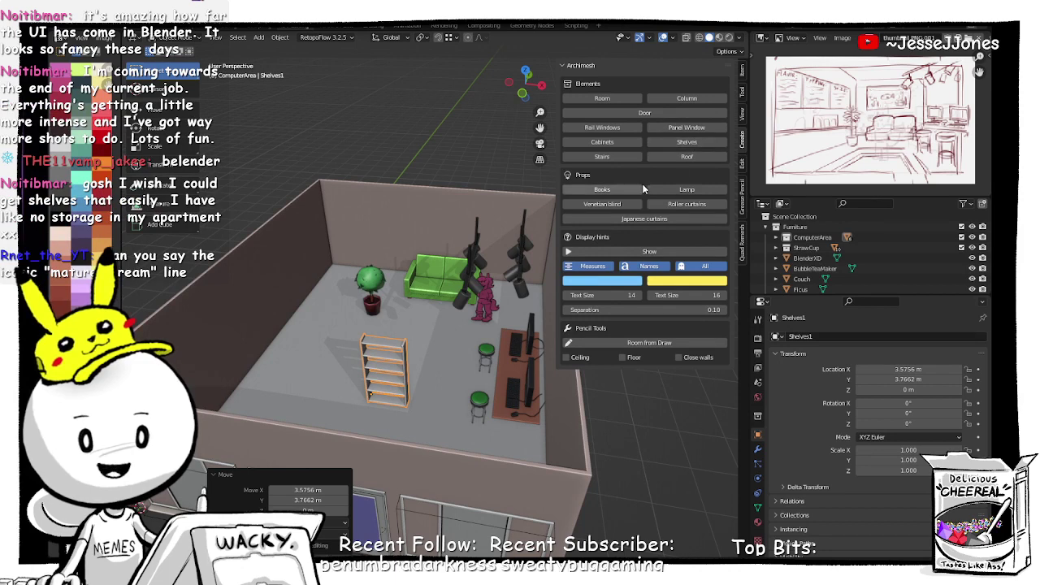
Step: Add a single Archimesh floor cabinet at the room's front corner and try to move it horizontally
left_click(602, 143)
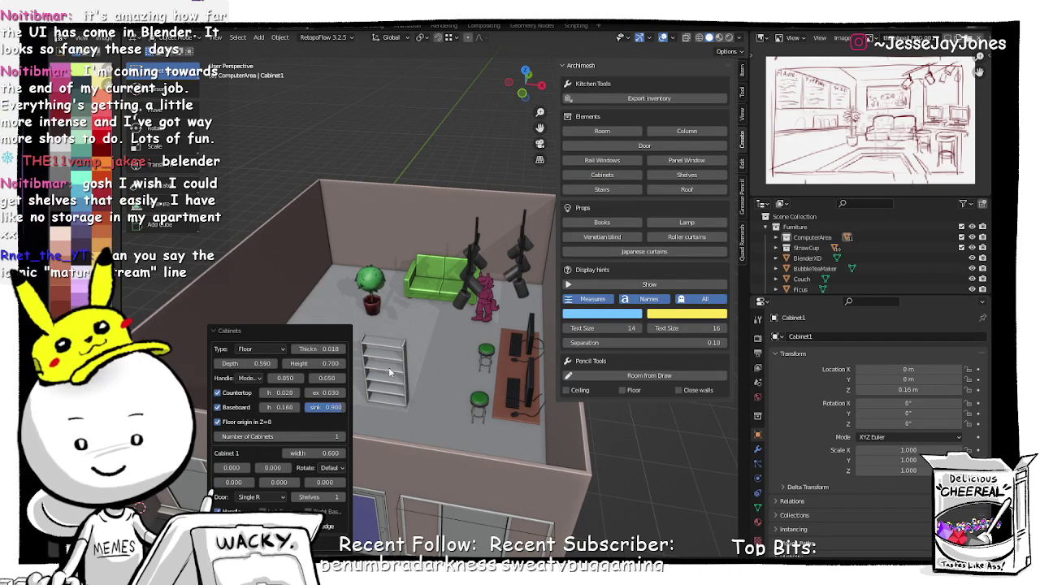
middle_click_drag(391, 371, 398, 392)
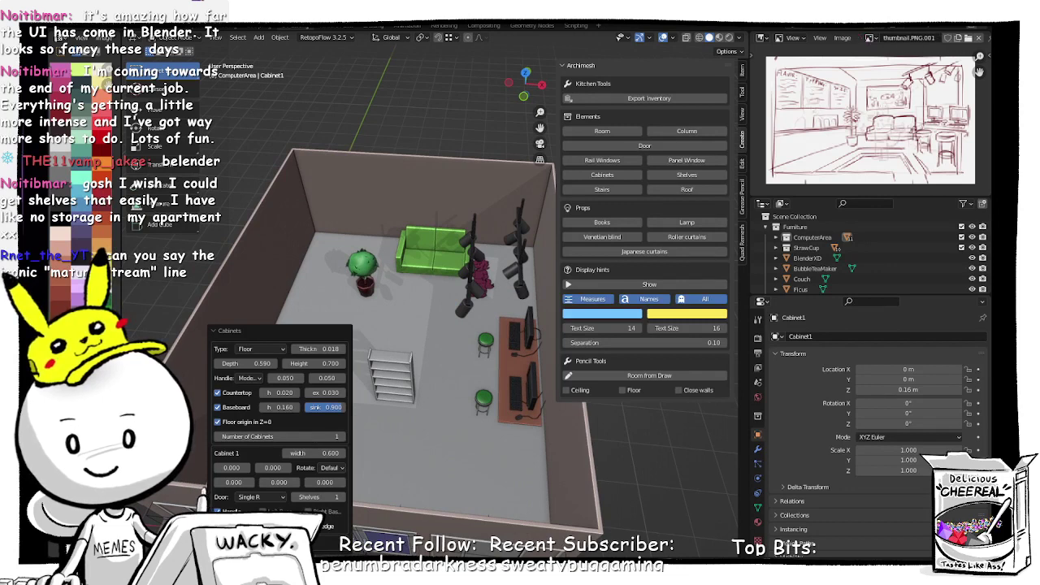
key("g")
key("z")
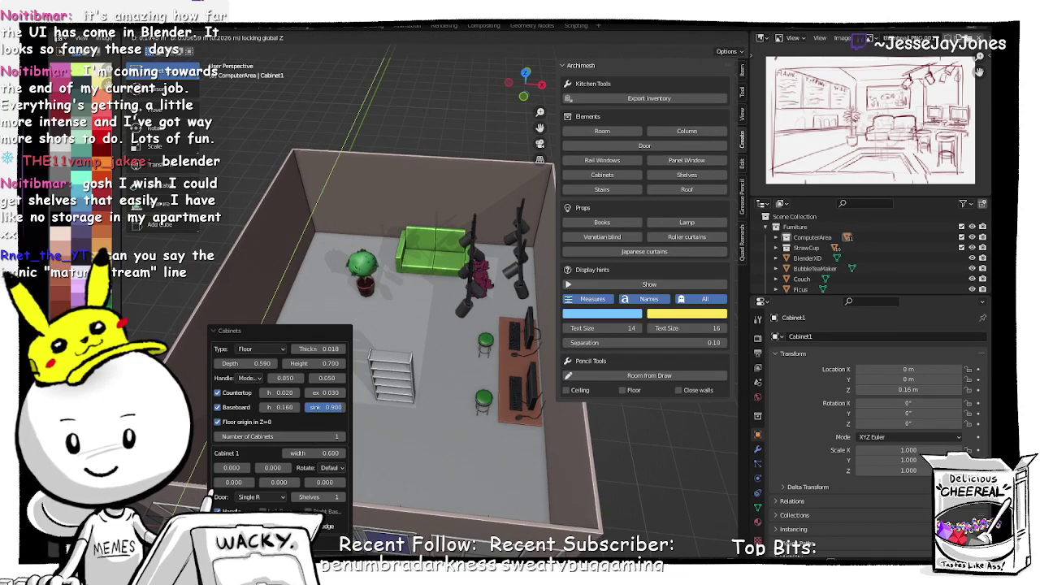
left_click(195, 495)
middle_click_drag(195, 496, 255, 377, "shift")
left_click(250, 425)
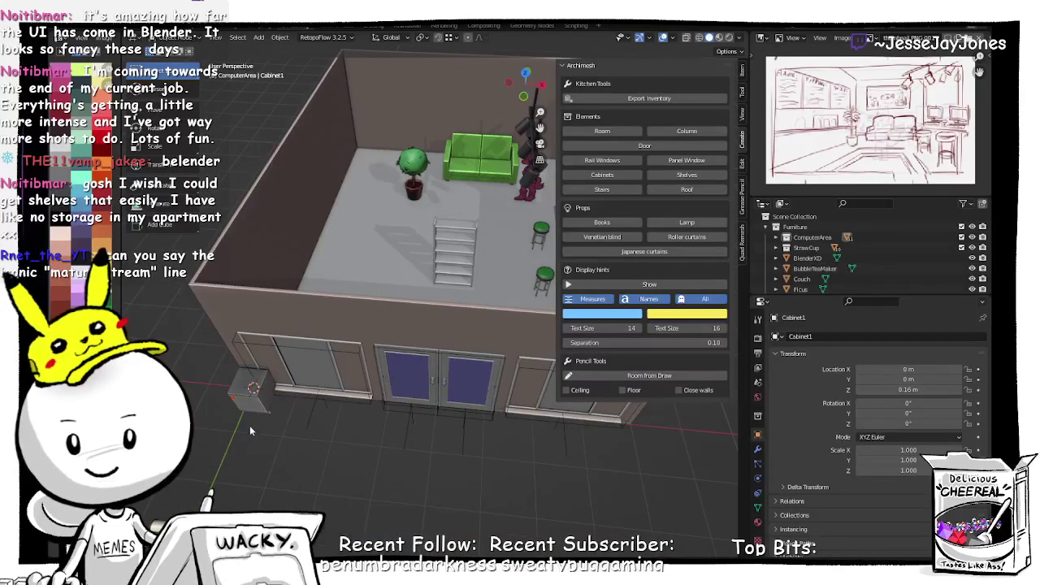
Step: Inspect the floor cabinet and its door up close, and undo the cabinet's creation
middle_click_drag(249, 425, 298, 411)
scroll(296, 414, "up", 5)
middle_click_drag(264, 460, 355, 365, "shift")
left_click(430, 257)
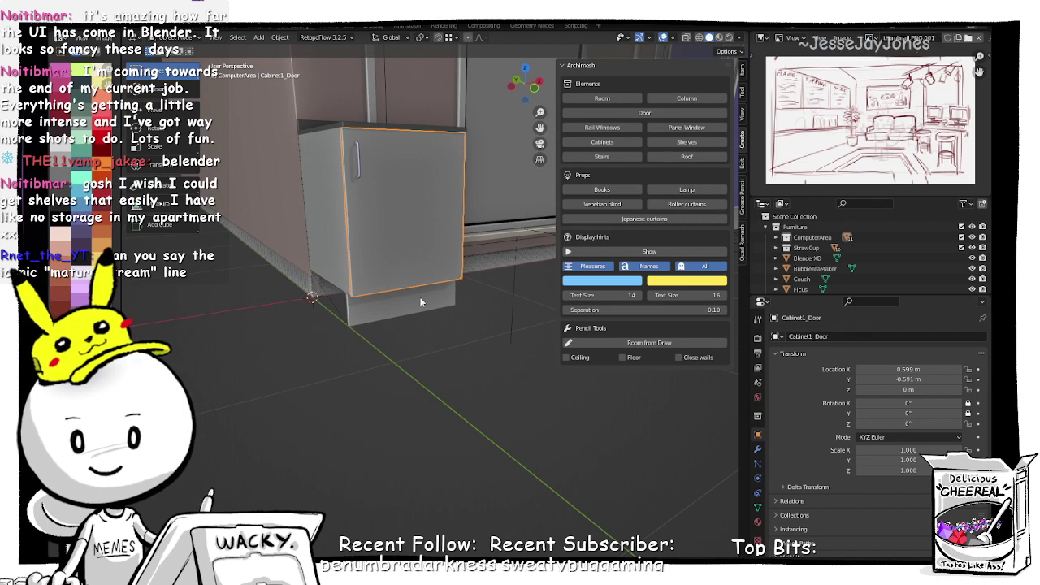
mouse_move(420, 298)
middle_mouse_down()
mouse_move(433, 298)
mouse_move(413, 291)
middle_mouse_up()
scroll(448, 287, "down", 1)
key("ctrl+z")
key("ctrl+z")
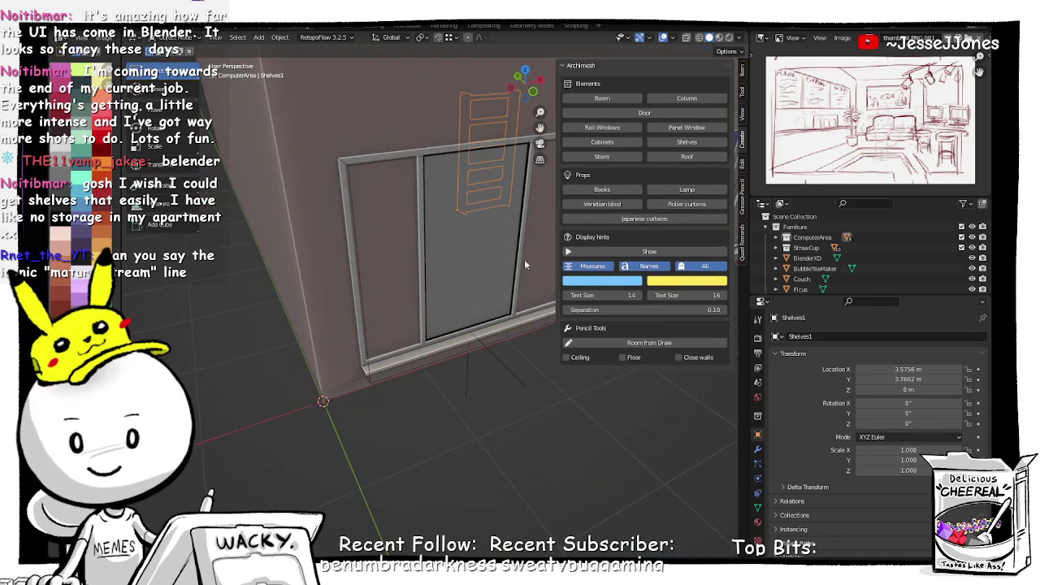
Step: Add an Archimesh floor cabinet at the room's front corner
middle_click_drag(518, 268, 577, 138)
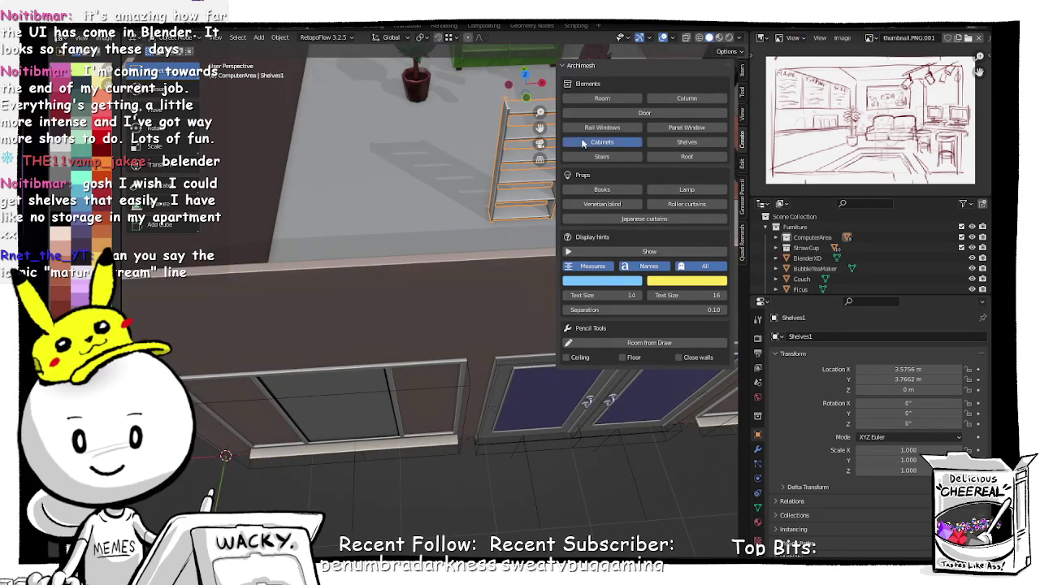
left_click(582, 143)
middle_click_drag(377, 440, 469, 350, "shift")
middle_click_drag(407, 383, 420, 358)
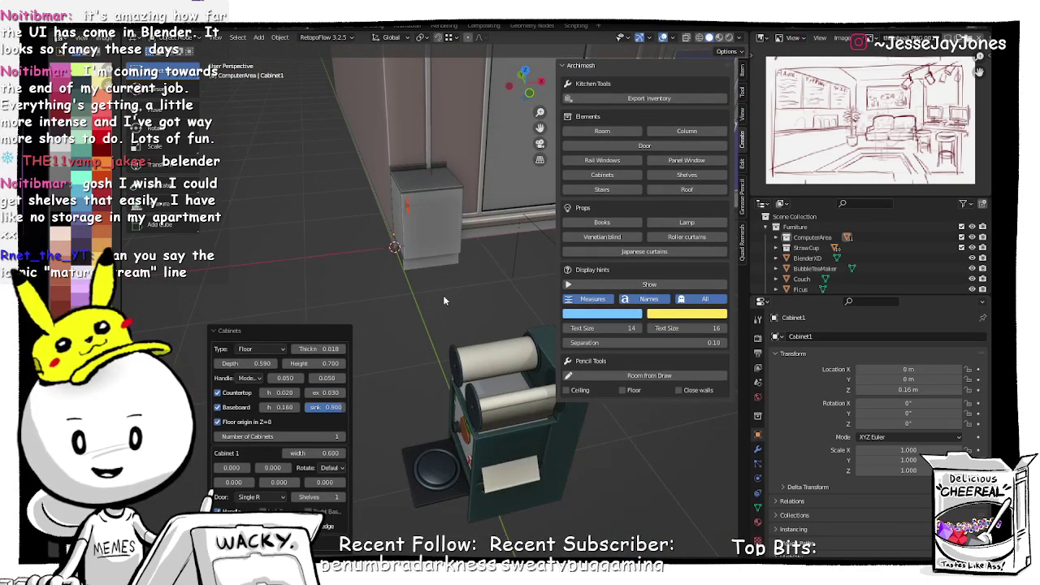
middle_click_drag(443, 299, 418, 355)
scroll(419, 374, "up", 2)
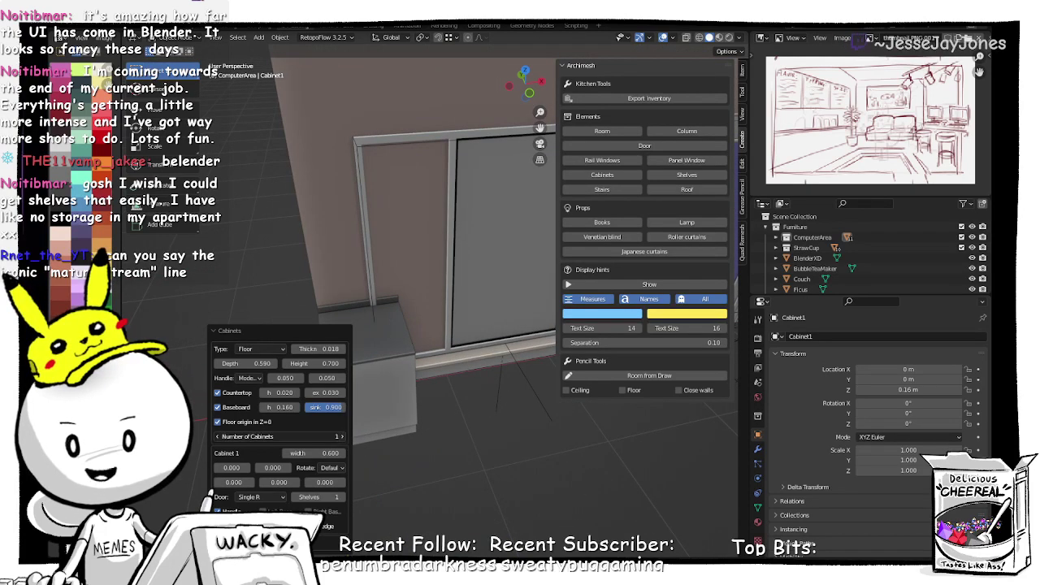
Step: Set the number of cabinets to 5 to form a continuous row along the front wall
left_click(341, 437)
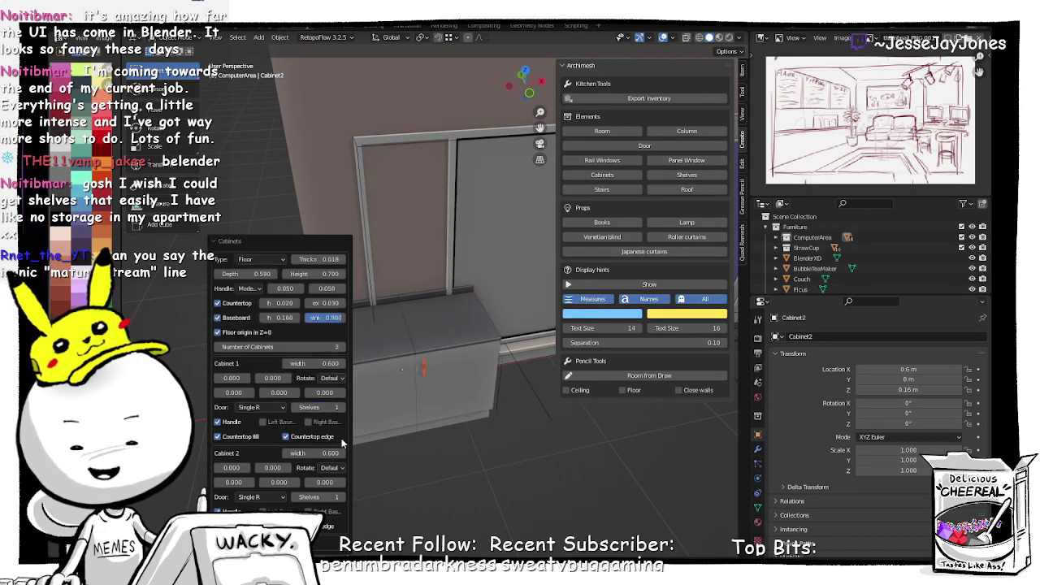
middle_click_drag(396, 382, 427, 404)
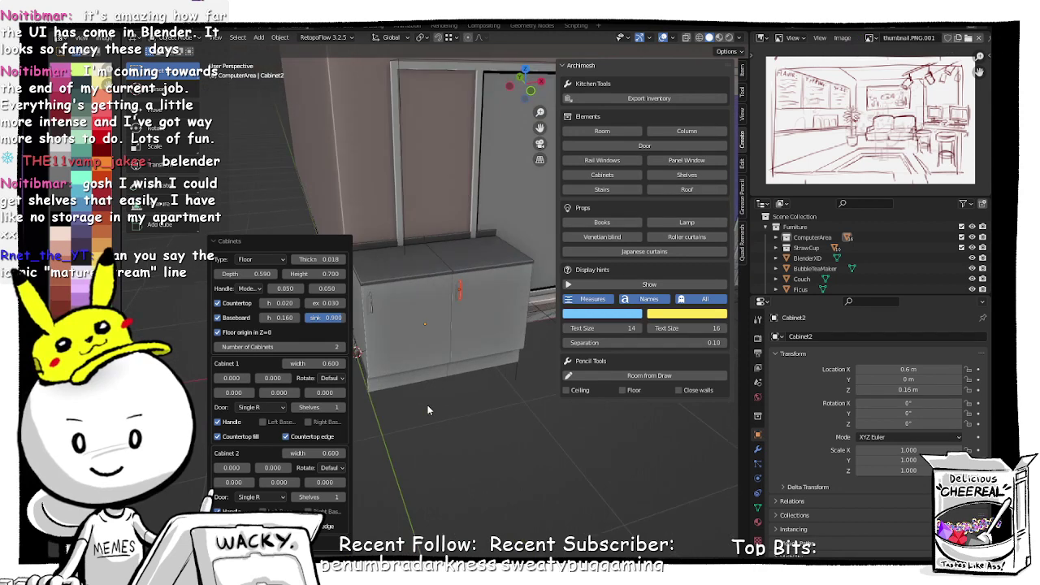
left_click(341, 347)
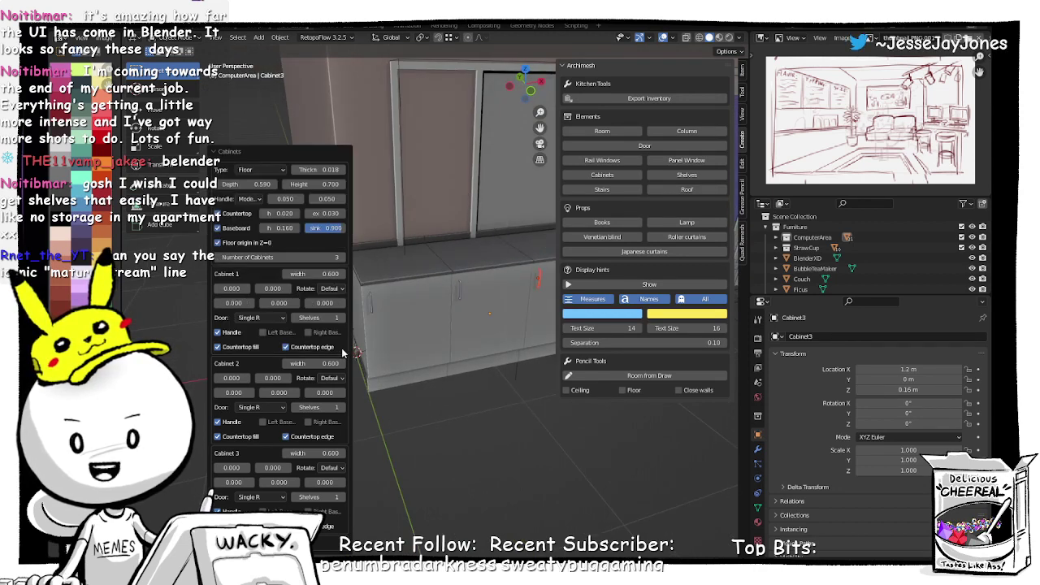
left_click(342, 259)
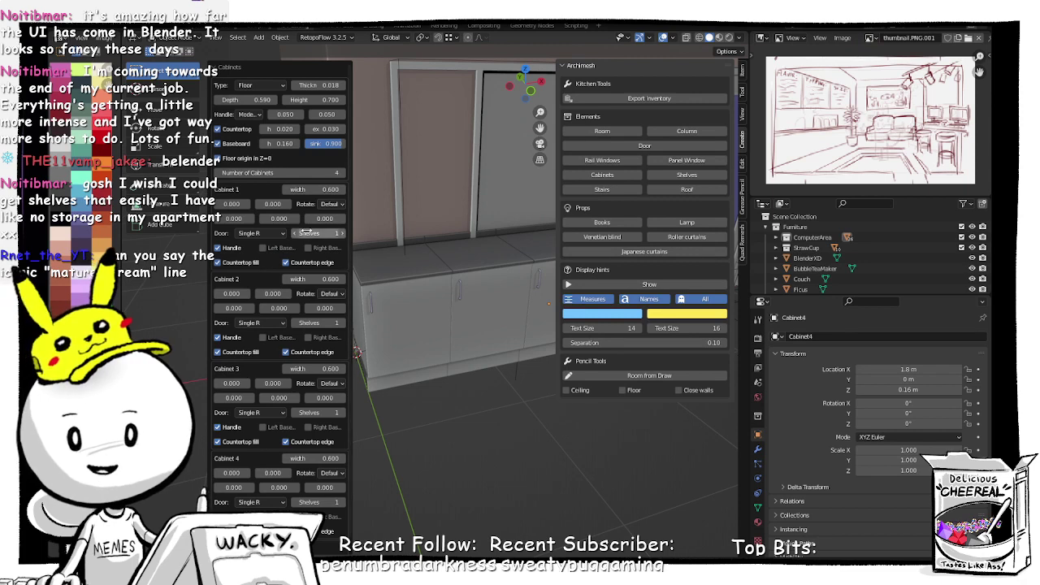
middle_click_drag(454, 367, 439, 398)
left_click(341, 173)
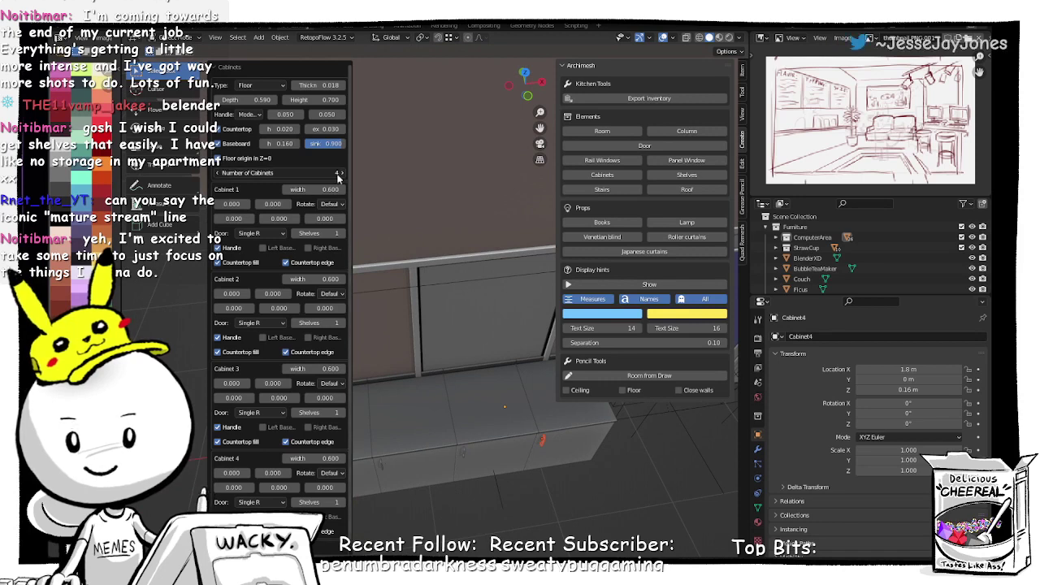
mouse_move(460, 387)
middle_mouse_down()
mouse_move(456, 367)
mouse_move(442, 382)
mouse_move(450, 378)
mouse_move(441, 360)
mouse_move(485, 363)
mouse_move(465, 382)
middle_mouse_up()
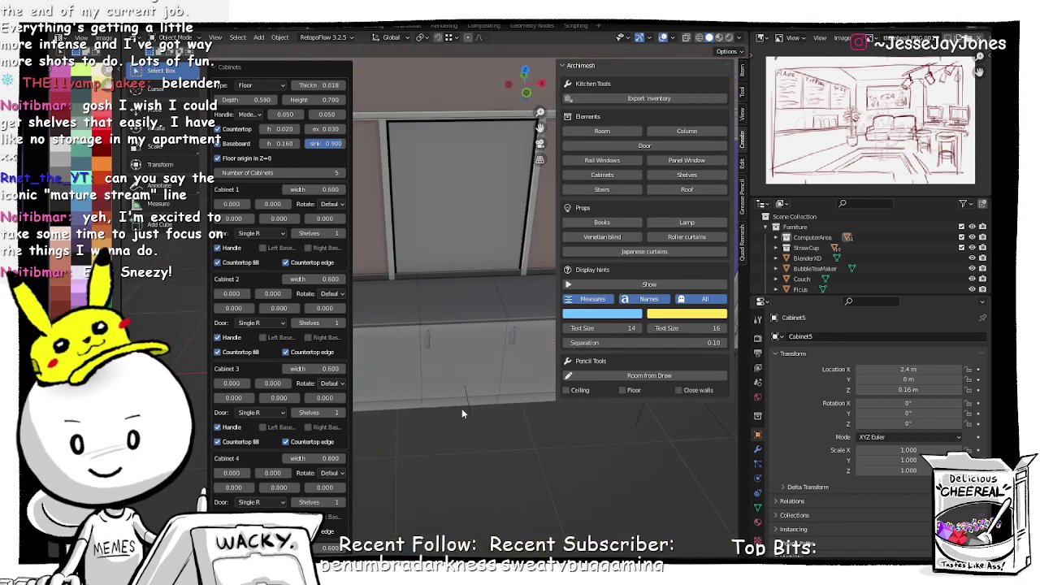
left_click(468, 409)
scroll(468, 328, "down", 6)
middle_click_drag(466, 255, 441, 316, "shift")
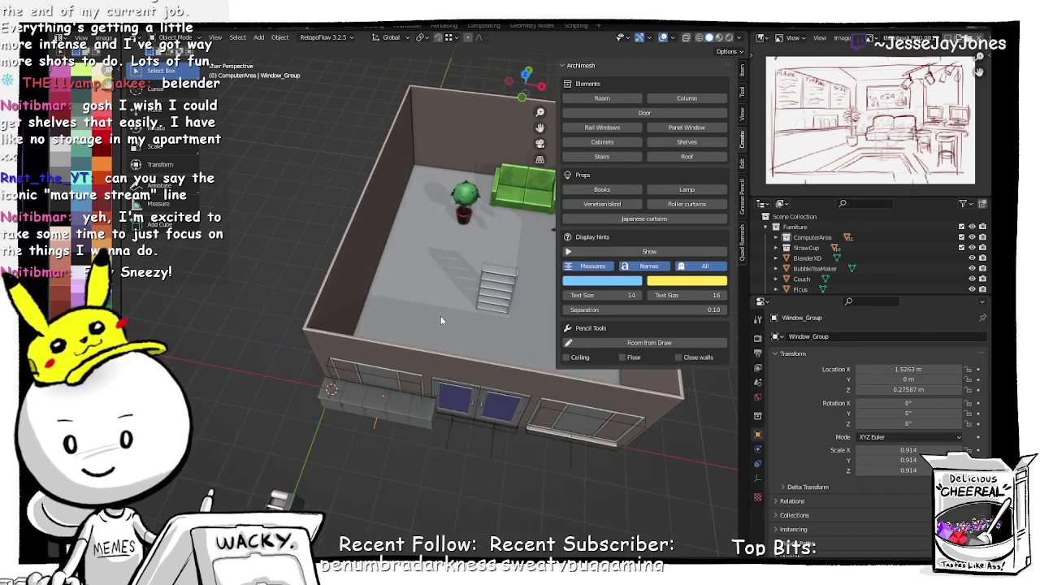
key("s")
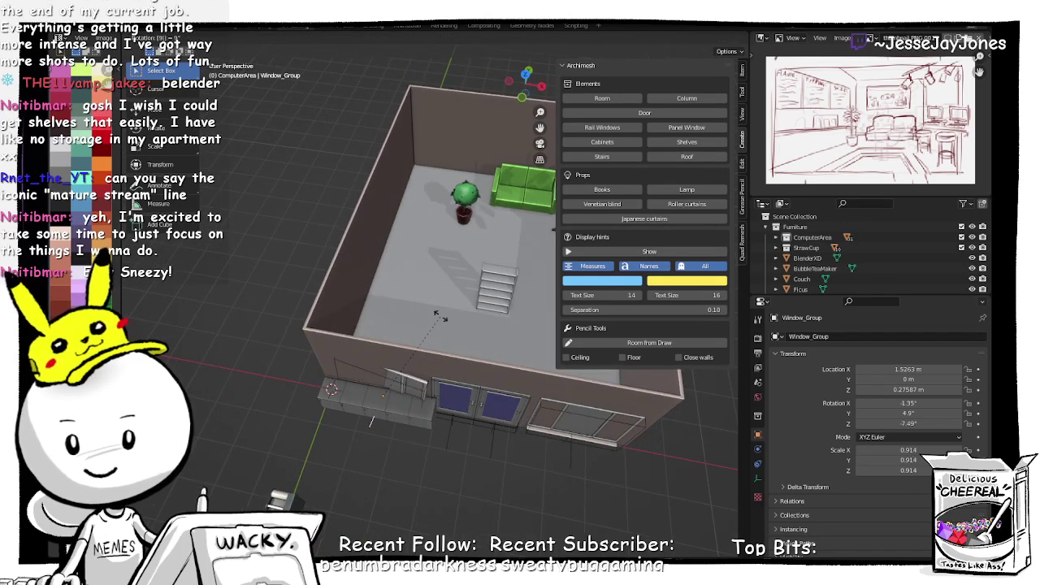
key("Escape")
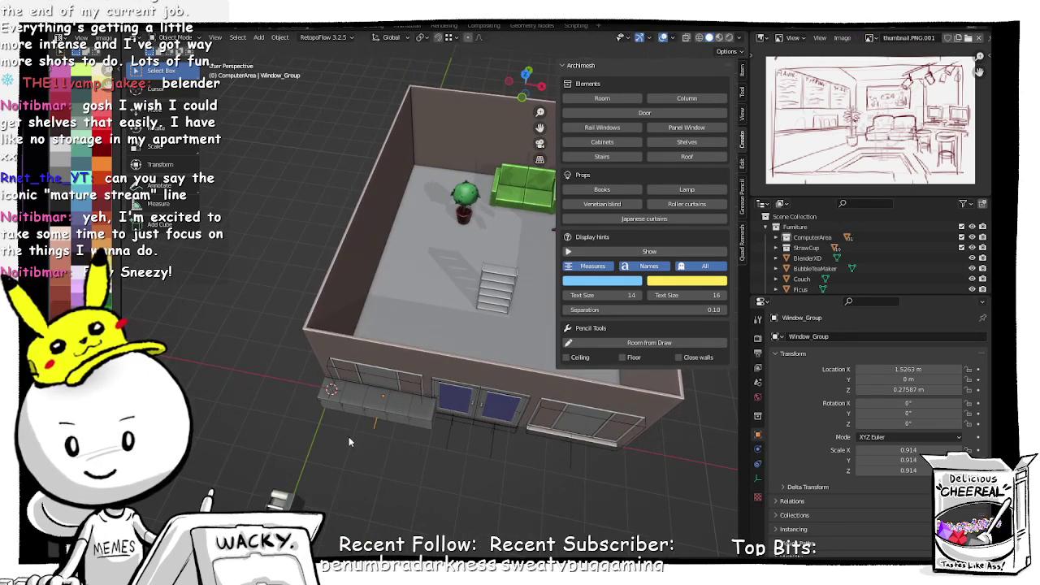
Step: Inspect the cabinet row up close, checking its doors and the window group against the objects in the scene hierarchy
middle_click_drag(348, 436, 422, 382)
scroll(432, 365, "up", 5)
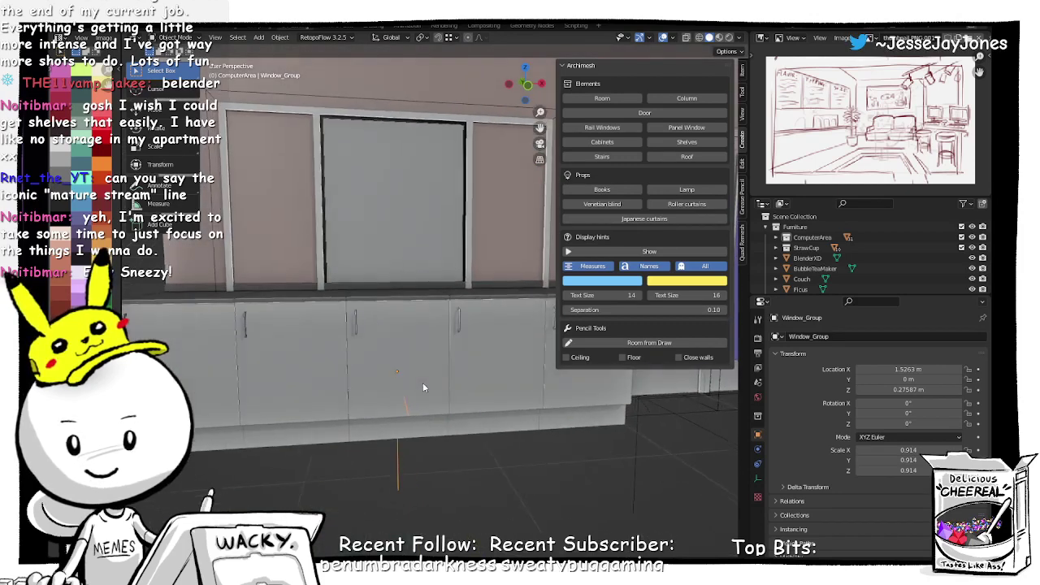
left_click(497, 398)
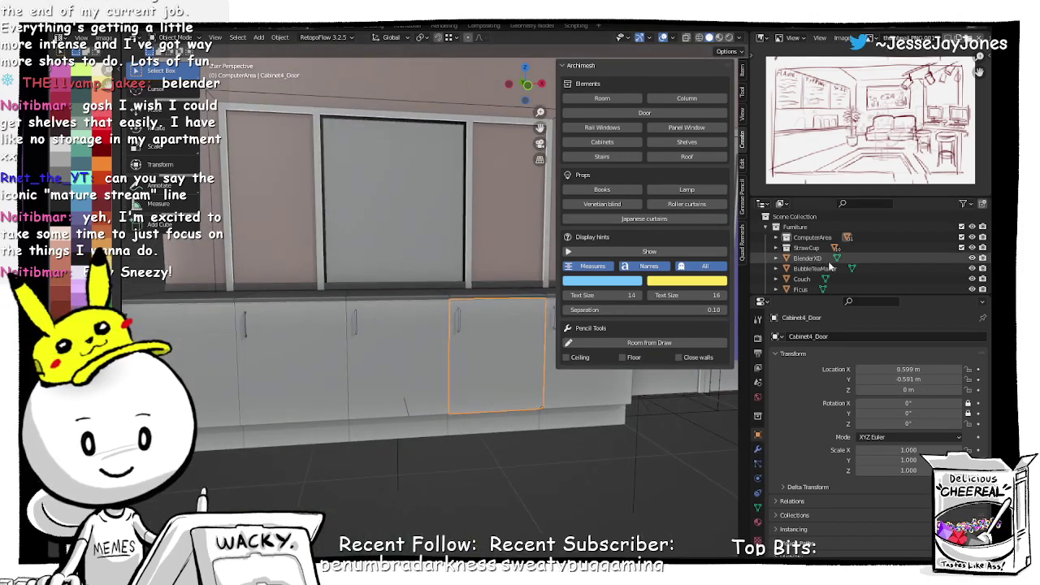
scroll(841, 269, "down", 3)
scroll(841, 269, "down", 3)
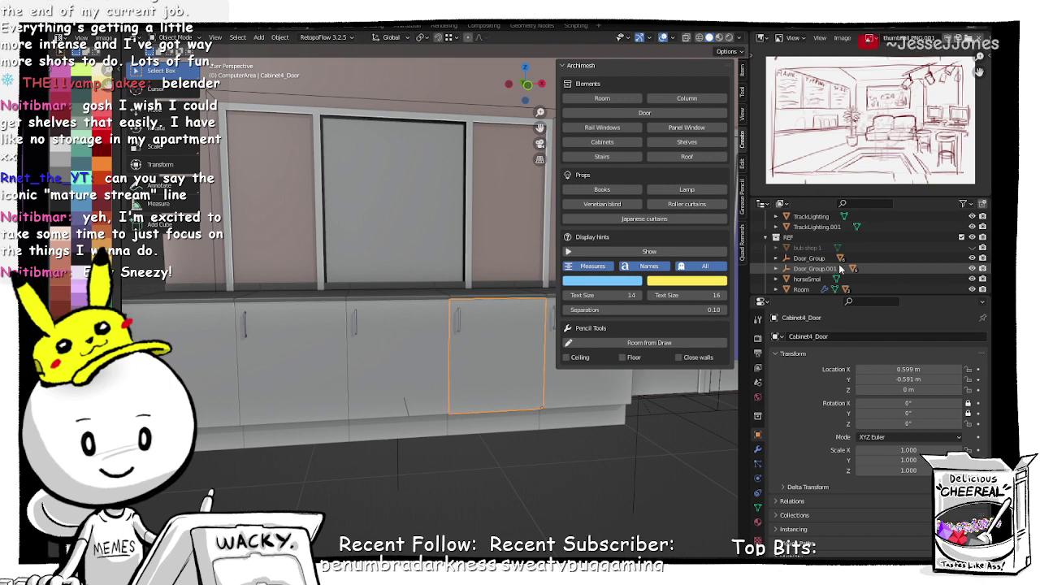
scroll(841, 269, "down", 2)
scroll(841, 269, "down", 1)
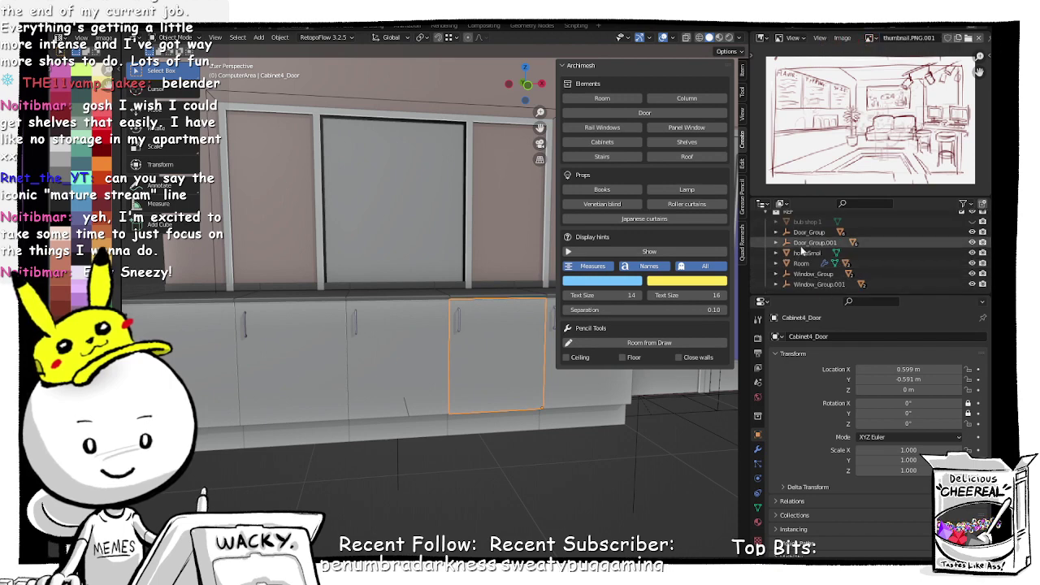
scroll(819, 254, "up", 2)
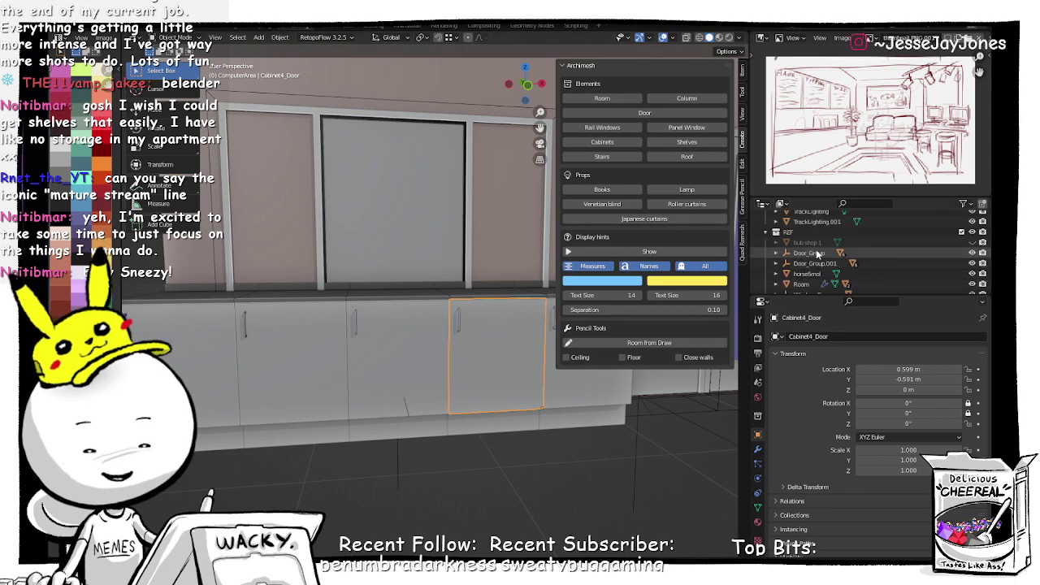
scroll(819, 254, "up", 3)
scroll(819, 252, "up", 3)
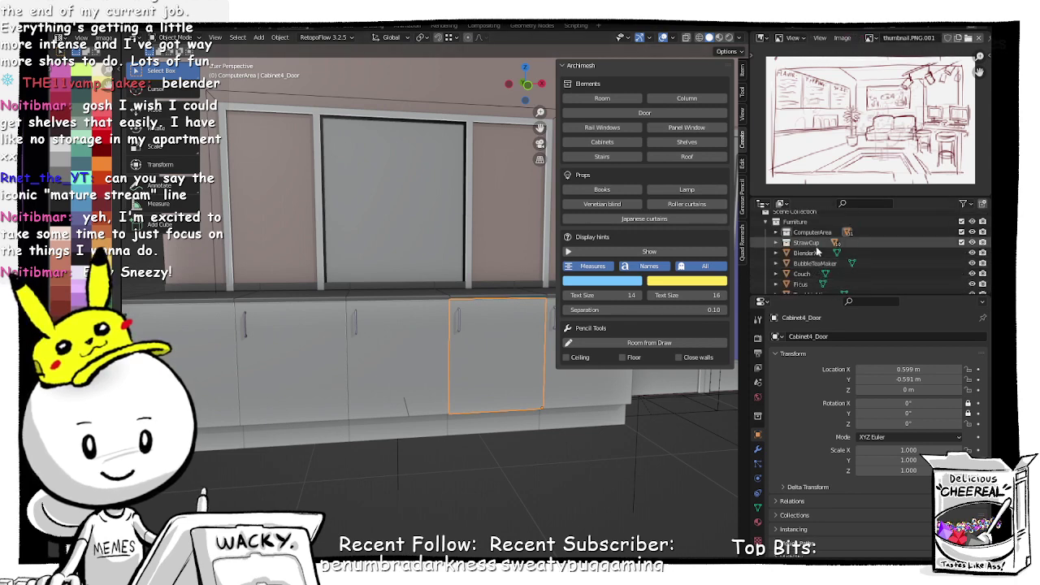
left_click(407, 395)
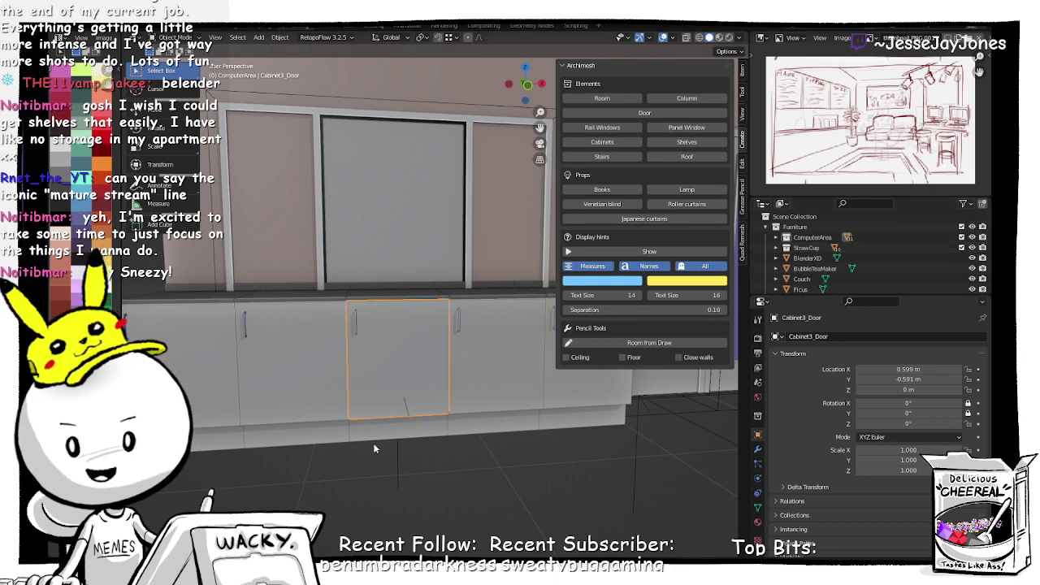
left_click(373, 441)
left_click(398, 472)
mouse_move(455, 474)
middle_mouse_down()
mouse_move(431, 470)
mouse_move(455, 481)
middle_mouse_up()
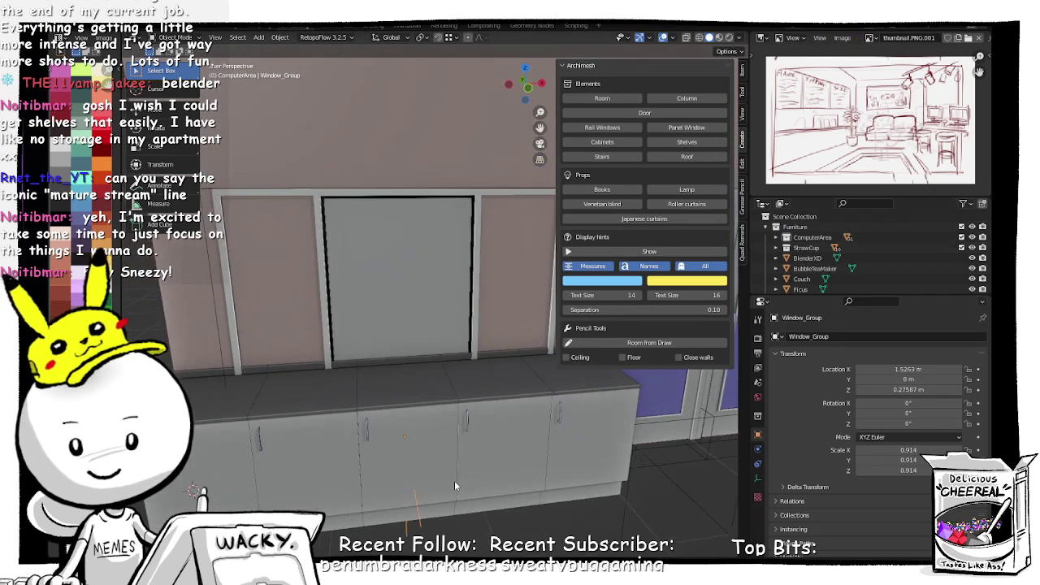
Step: Select Cabinet1 through Cabinet5 in the ComputerArea collection, try to move them together, and undo the move
left_click(775, 237)
scroll(785, 247, "down", 3)
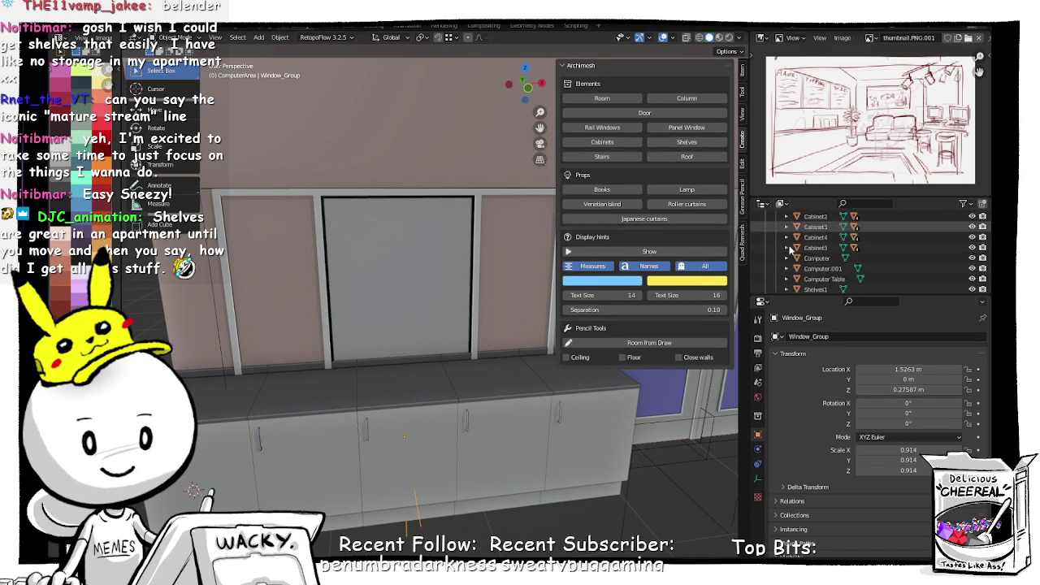
left_click(817, 248)
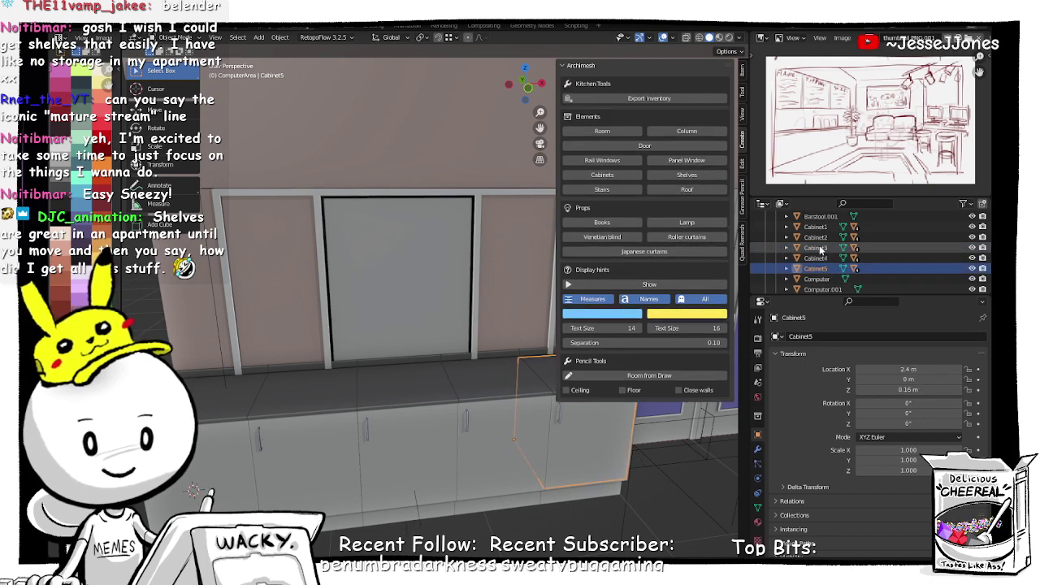
scroll(821, 236, "up", 1)
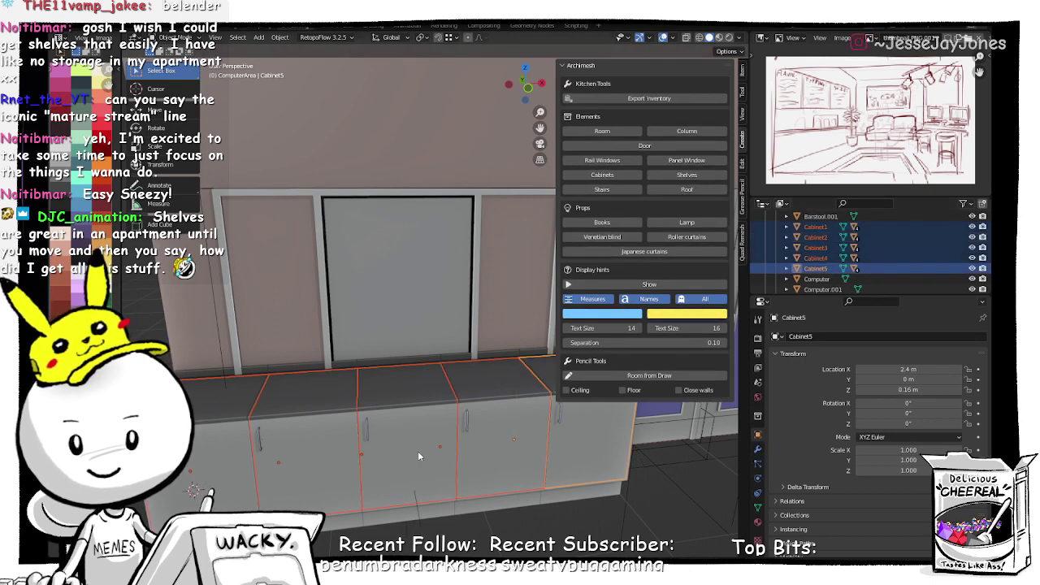
middle_click_drag(416, 455, 405, 427)
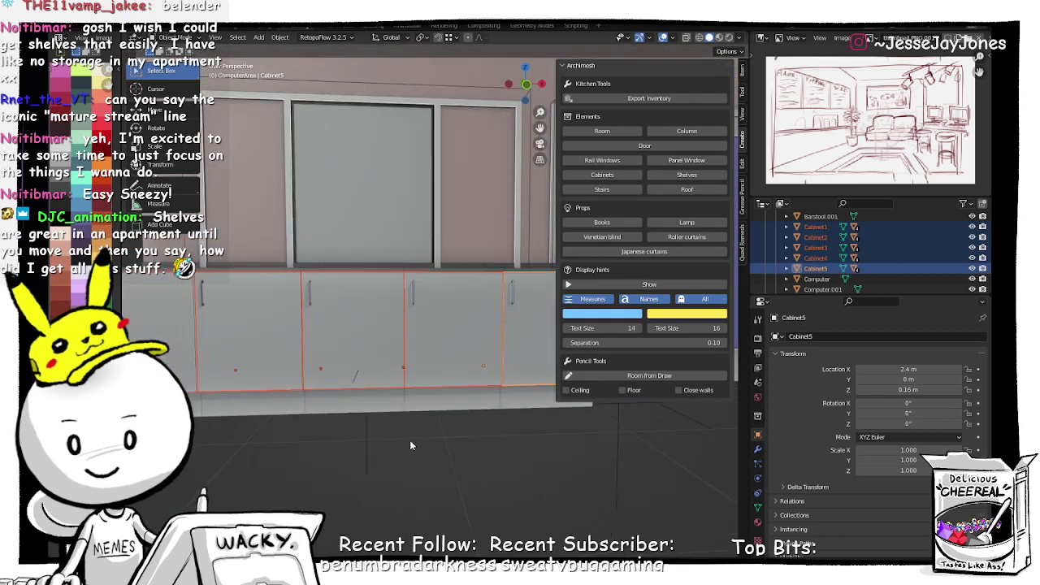
key("g")
left_click(398, 371)
key("ctrl+z")
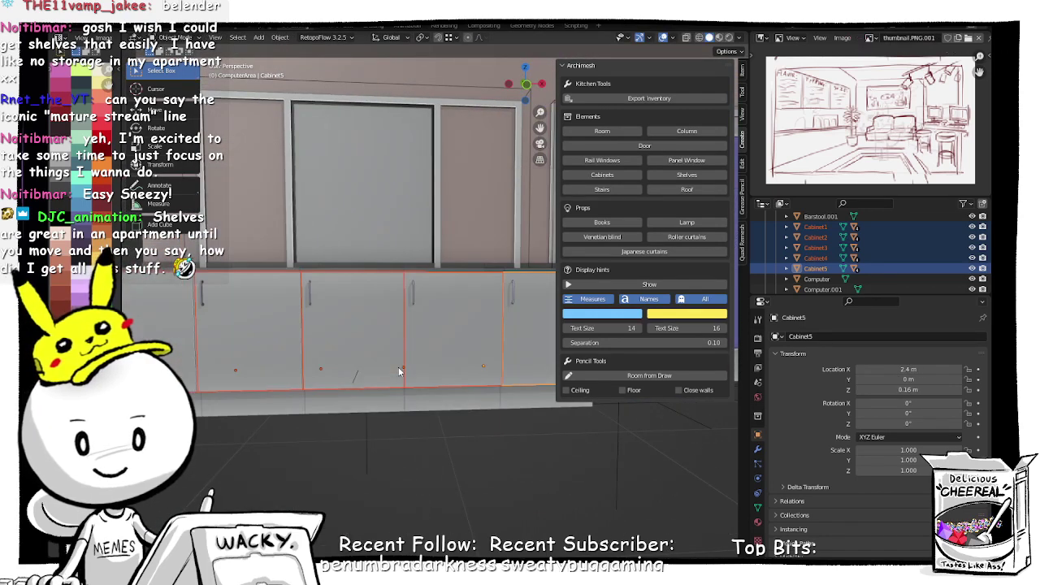
Step: Examine the five-cabinet row from several angles and check which unit Cabinet1 is
middle_click_drag(381, 358, 379, 411)
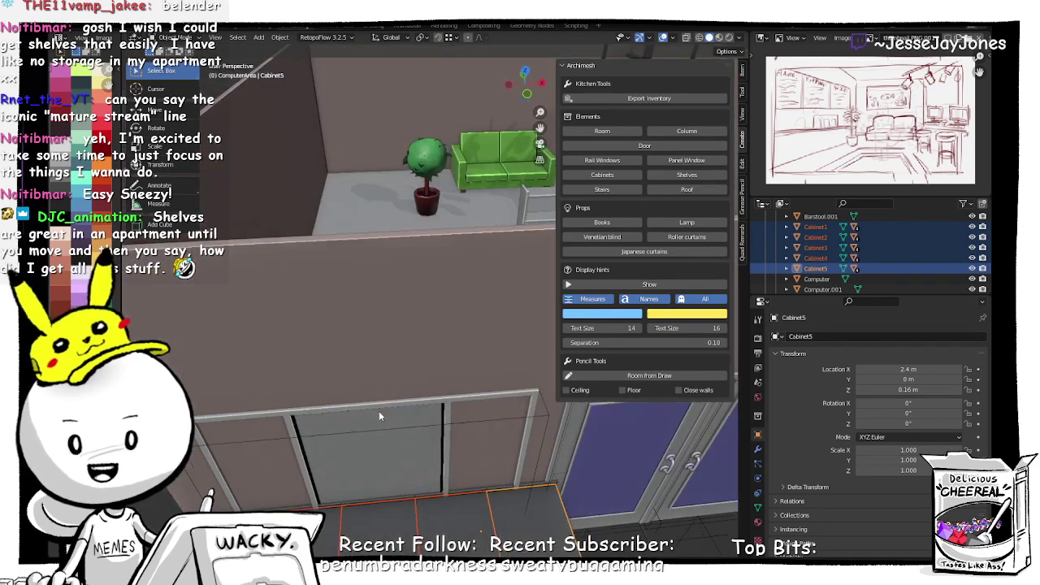
scroll(442, 411, "down", 4)
middle_click_drag(443, 409, 424, 386)
scroll(399, 374, "up", 5)
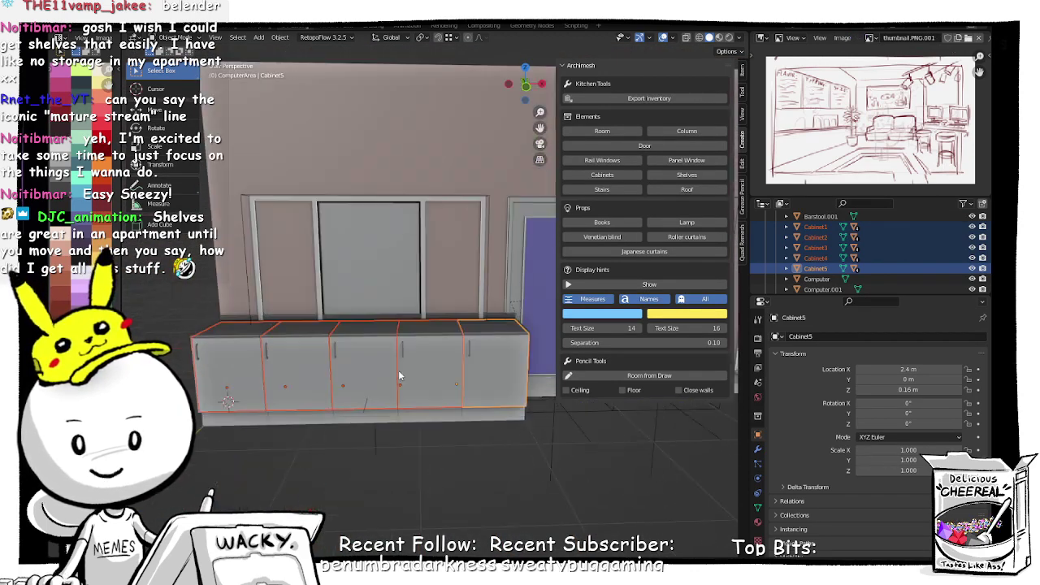
middle_click_drag(376, 427, 375, 414)
middle_click_drag(371, 372, 403, 374)
left_click(816, 227)
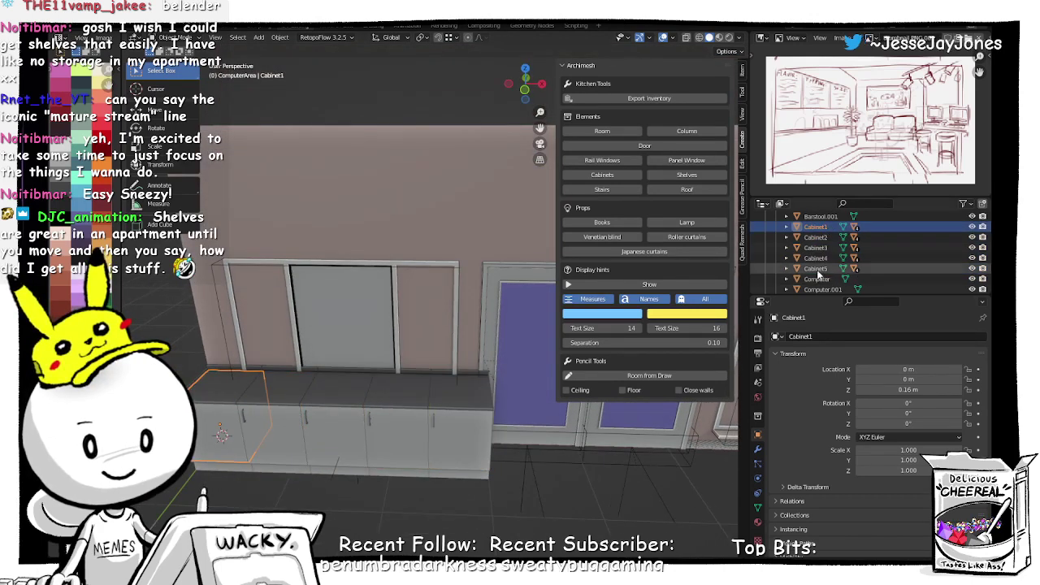
middle_click_drag(249, 509, 269, 440)
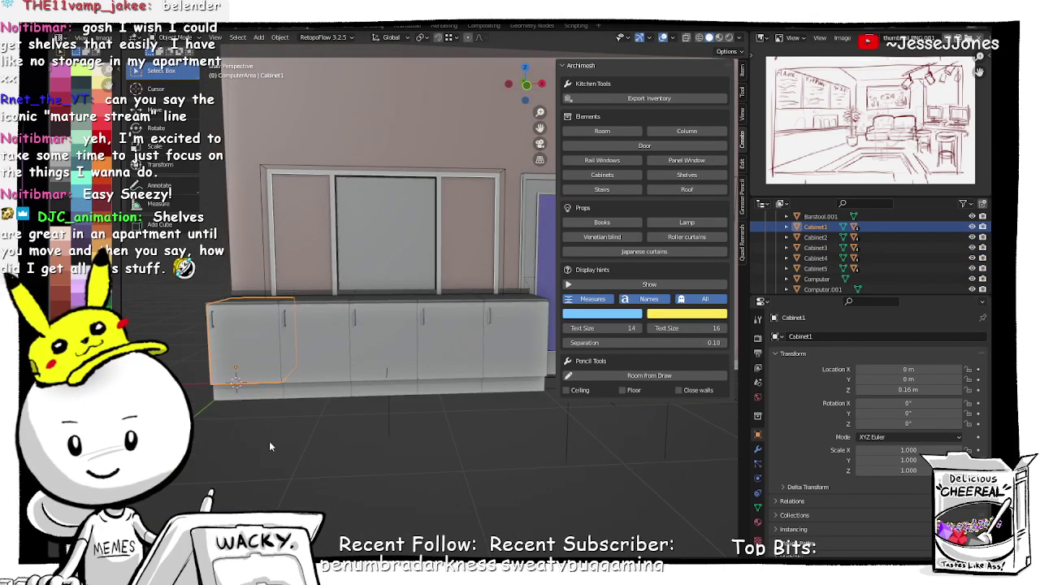
left_click(269, 440)
Step: Add a plain axes empty at the world origin beside the cabinet row and rename it Cabinets
key("shift+a")
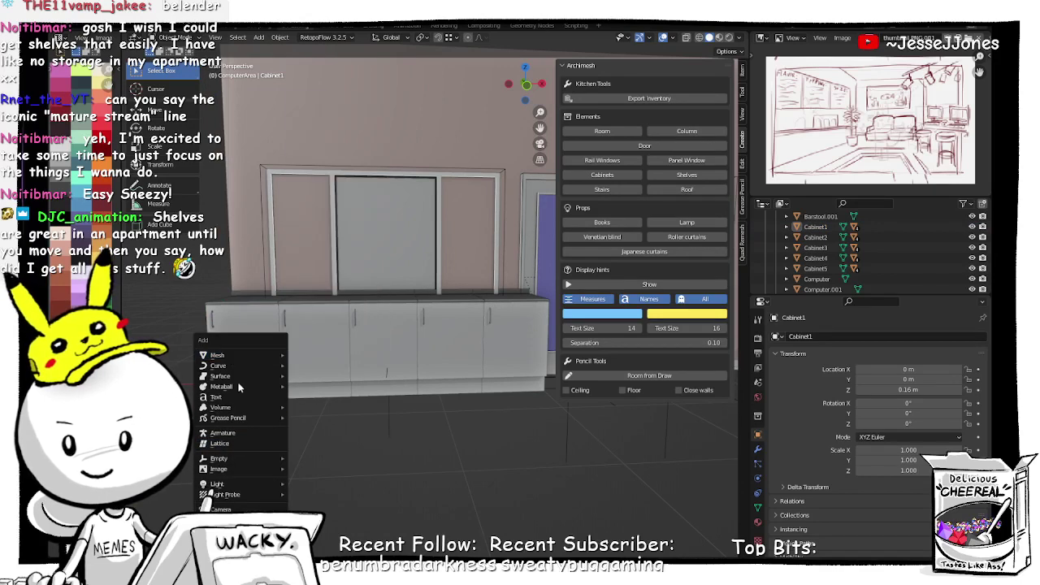
mouse_move(265, 461)
left_click(309, 458)
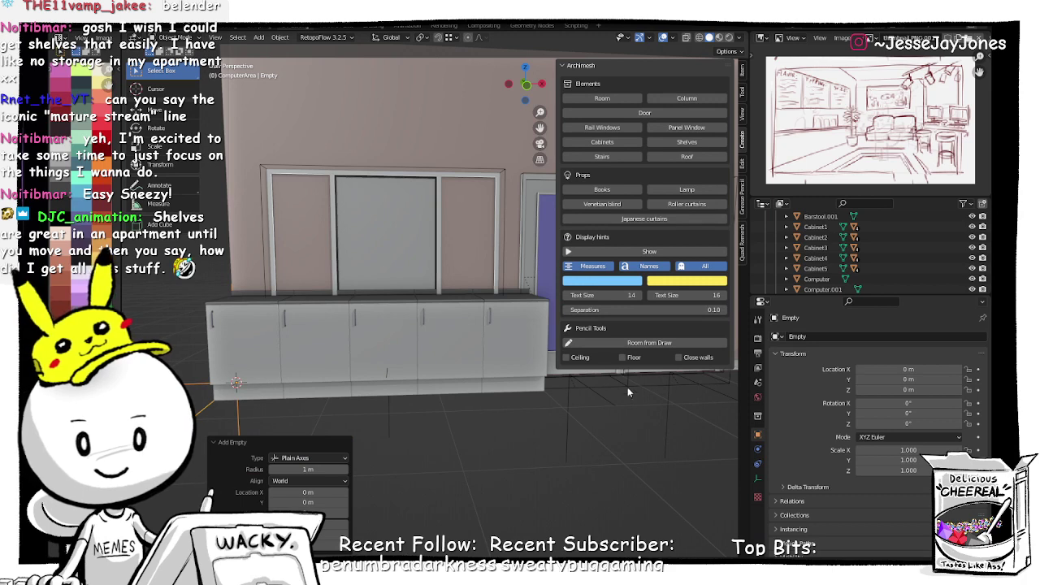
scroll(826, 277, "down", 6)
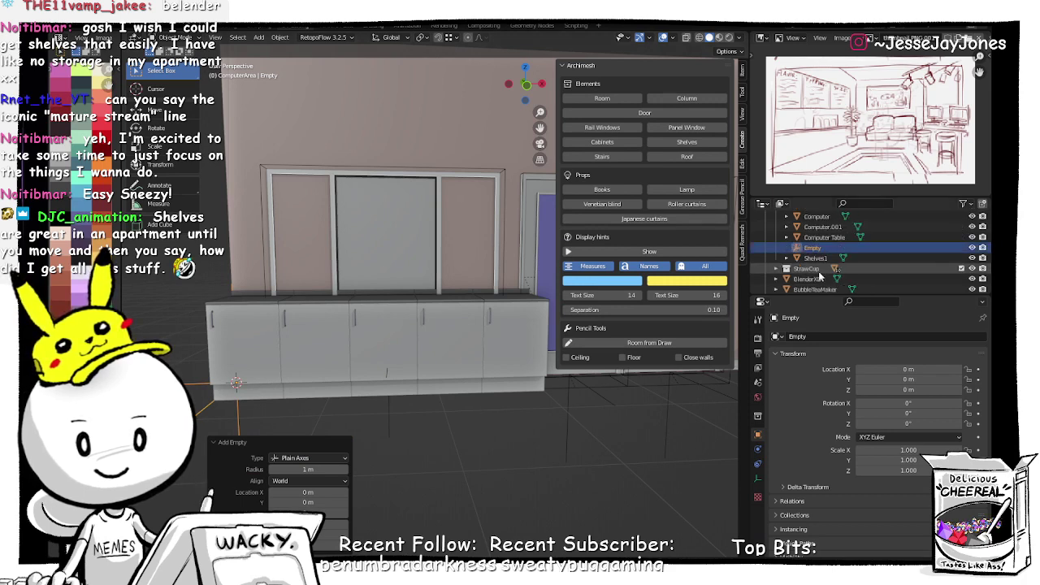
left_click(815, 337)
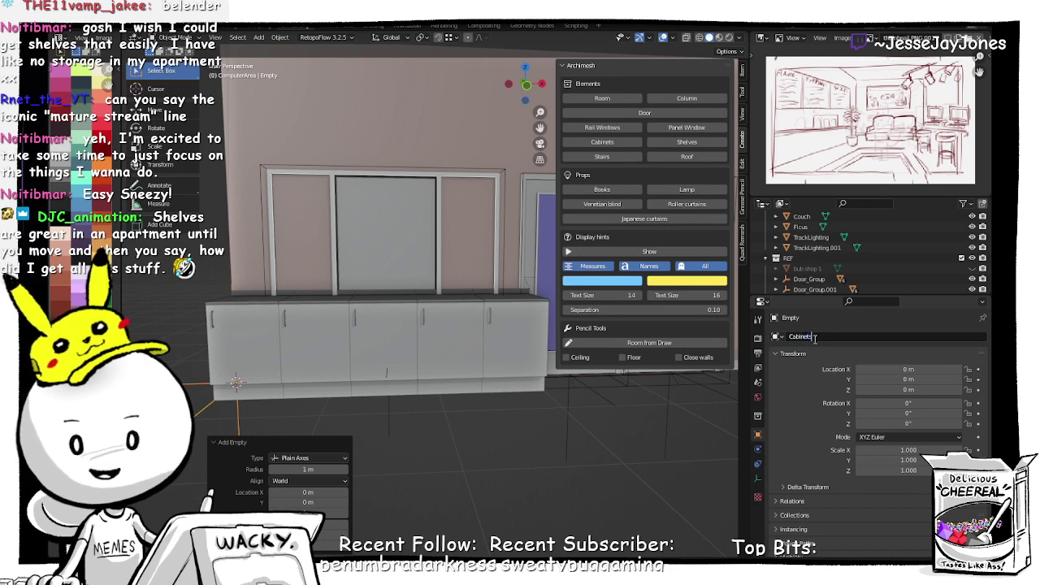
key("Return")
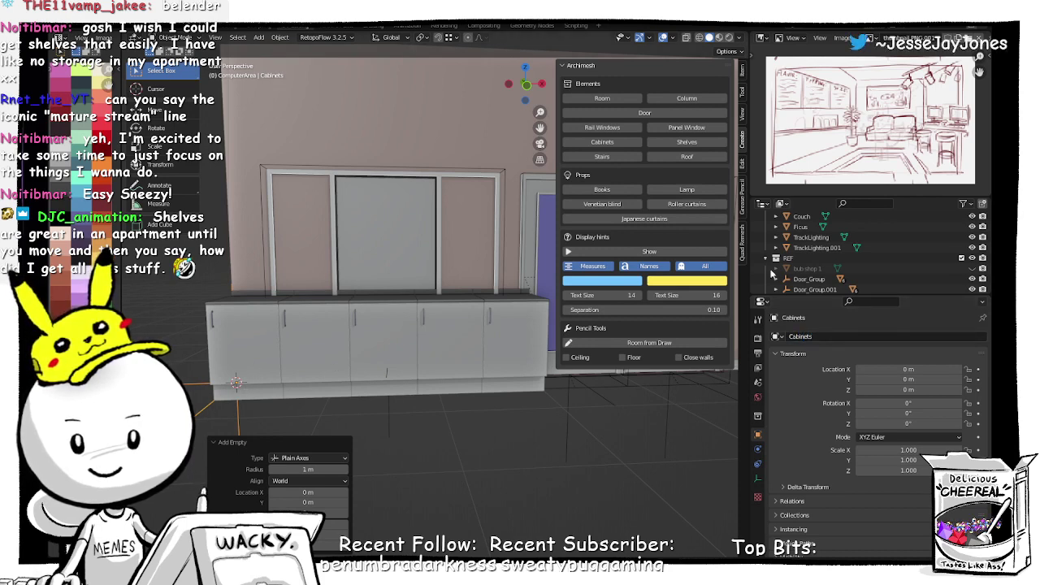
scroll(821, 225, "up", 5)
scroll(824, 237, "up", 2)
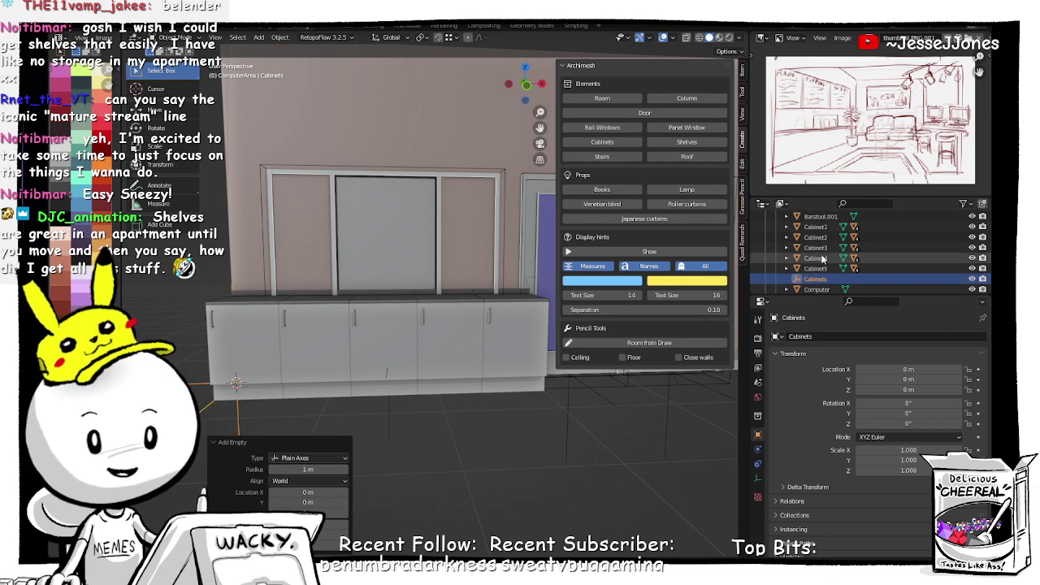
Step: Try to parent Cabinet2 through Cabinet5 and the Cabinets empty to Cabinet1 as objects
left_click(820, 228)
left_click(821, 237, "shift")
left_click(822, 248, "shift")
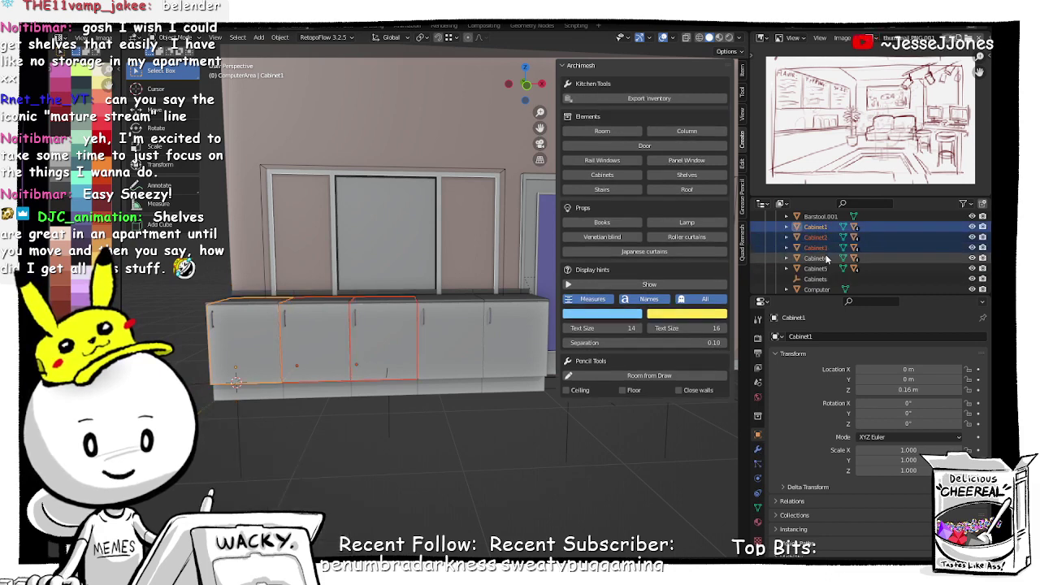
left_click(823, 259, "shift")
left_click(823, 269, "shift")
left_click(820, 278, "shift")
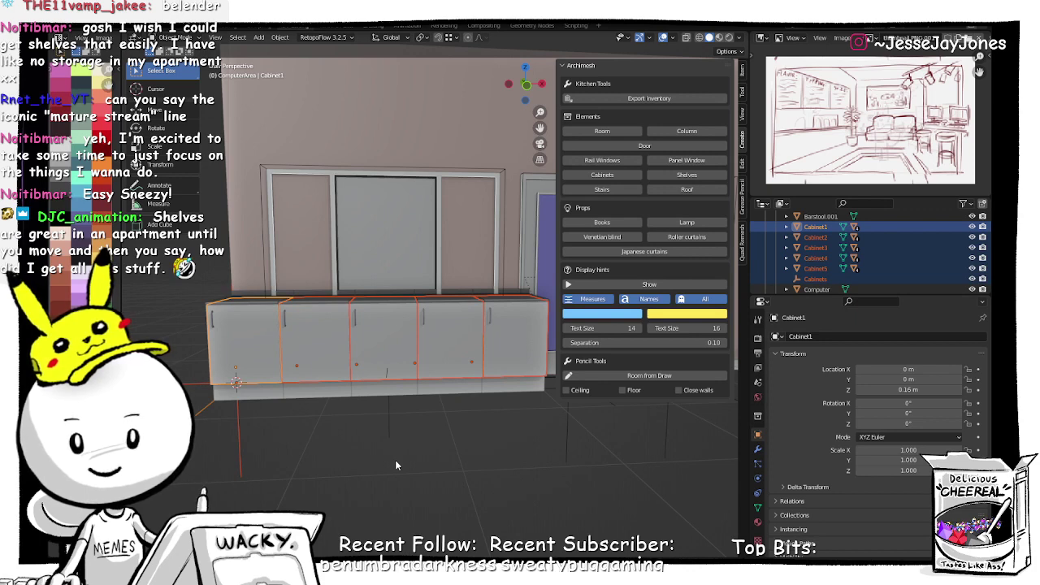
key("ctrl+p")
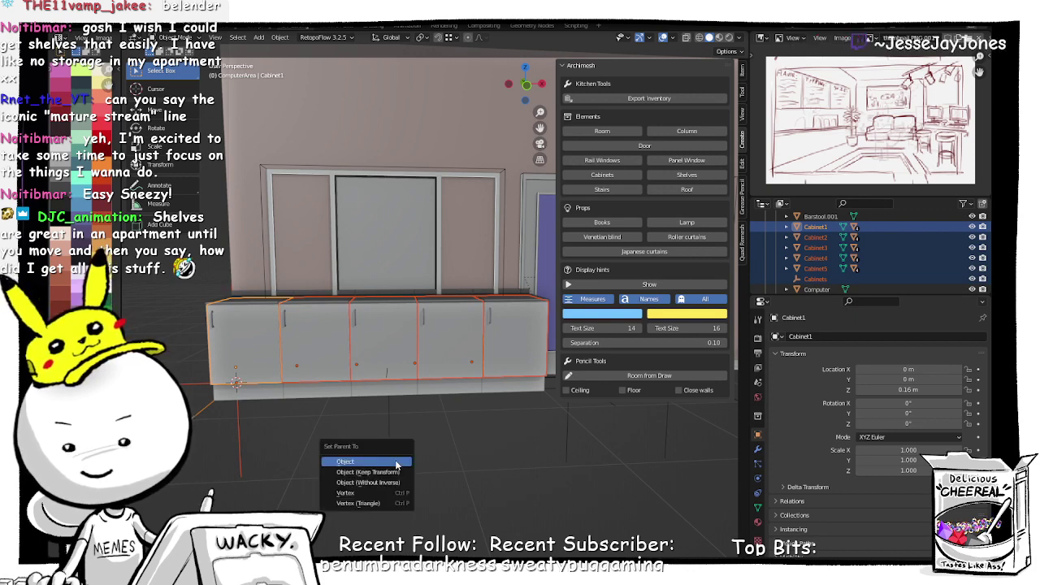
left_click(397, 463)
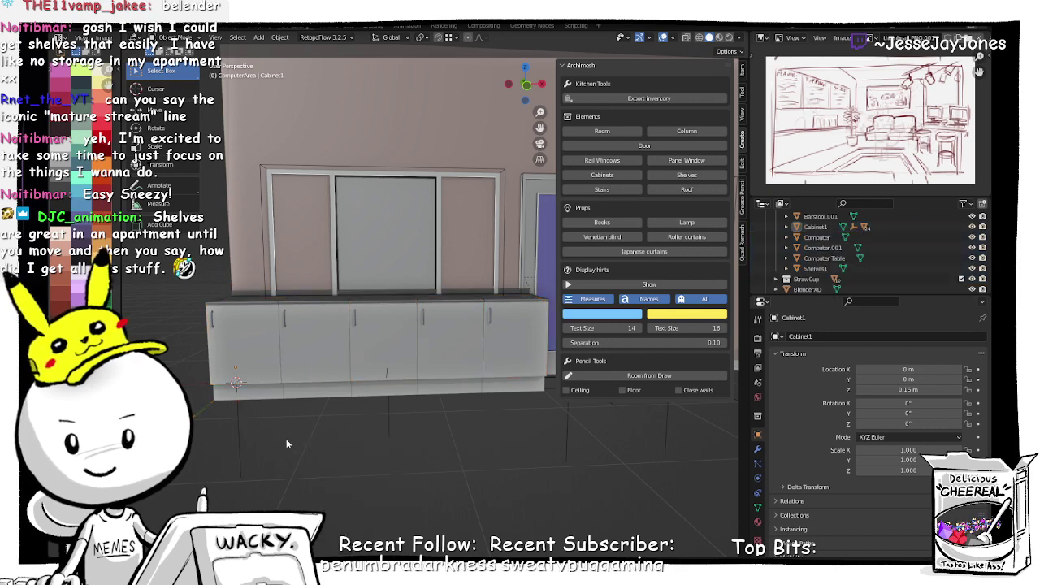
Step: Try moving the Cabinets empty on its own, and undo both the move and the parenting
left_click(237, 429)
key("g")
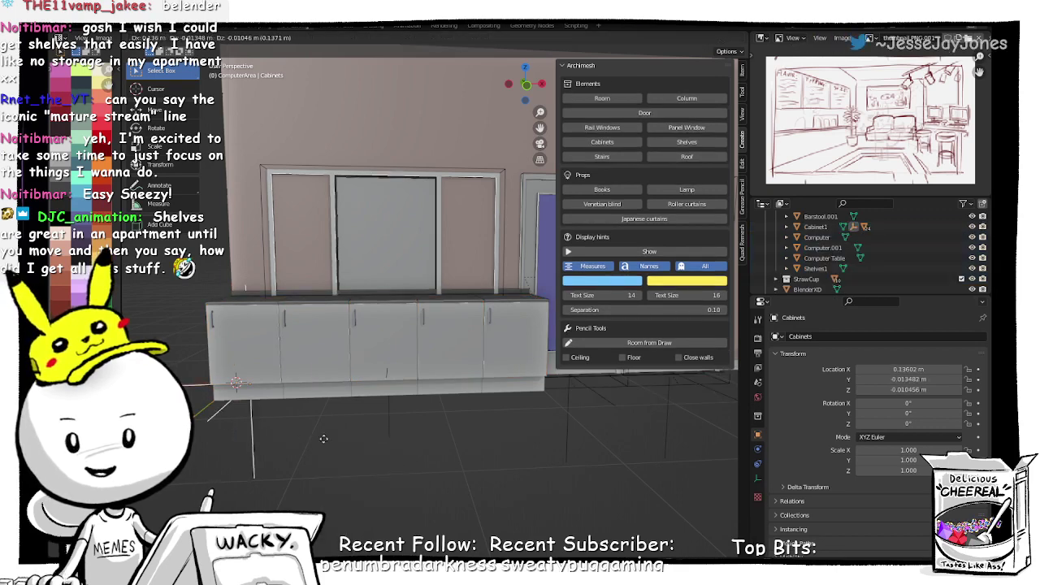
right_click(397, 456)
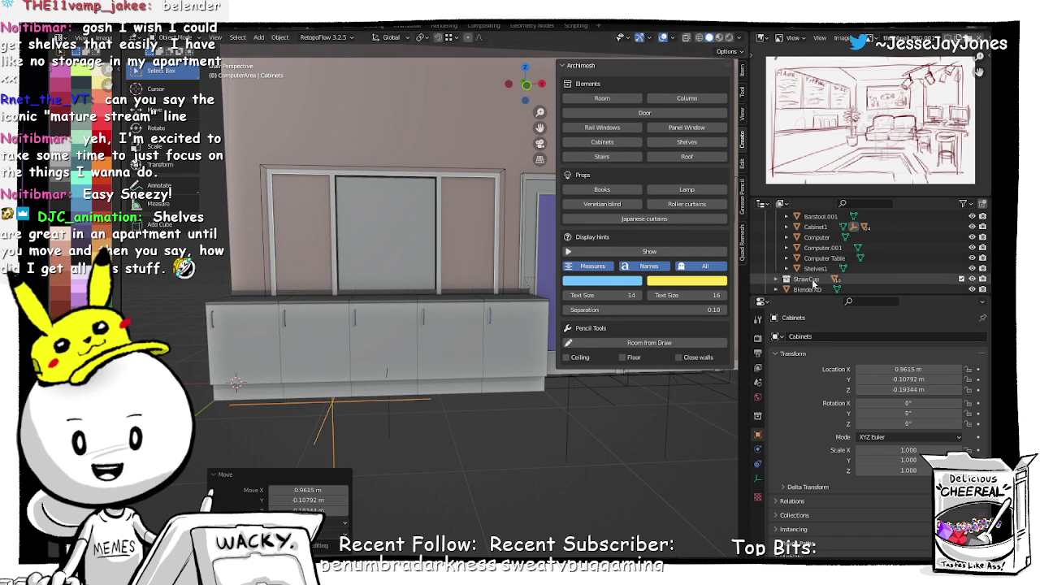
key("ctrl+z")
key("ctrl+z")
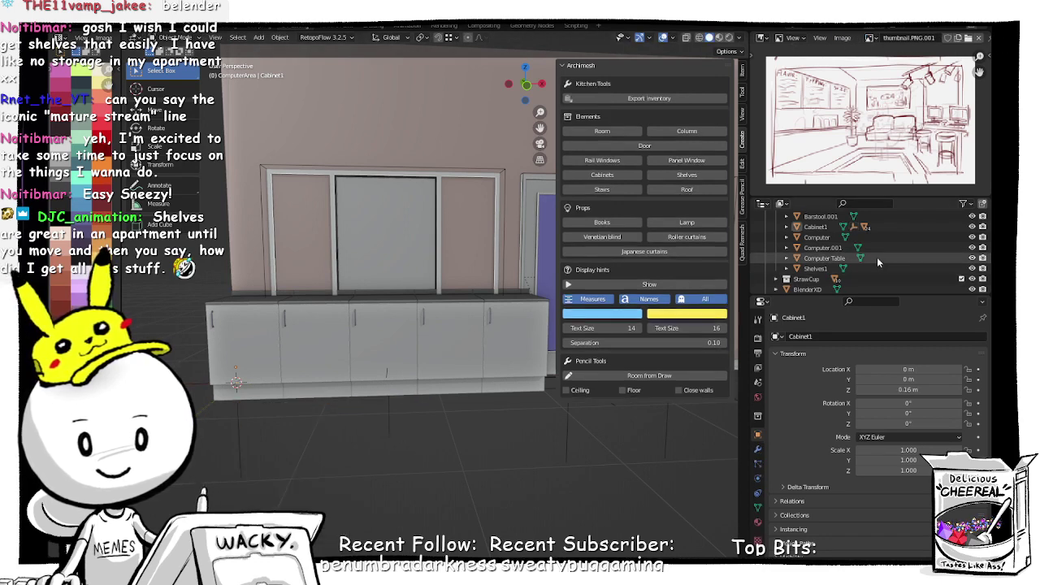
scroll(877, 257, "down", 2)
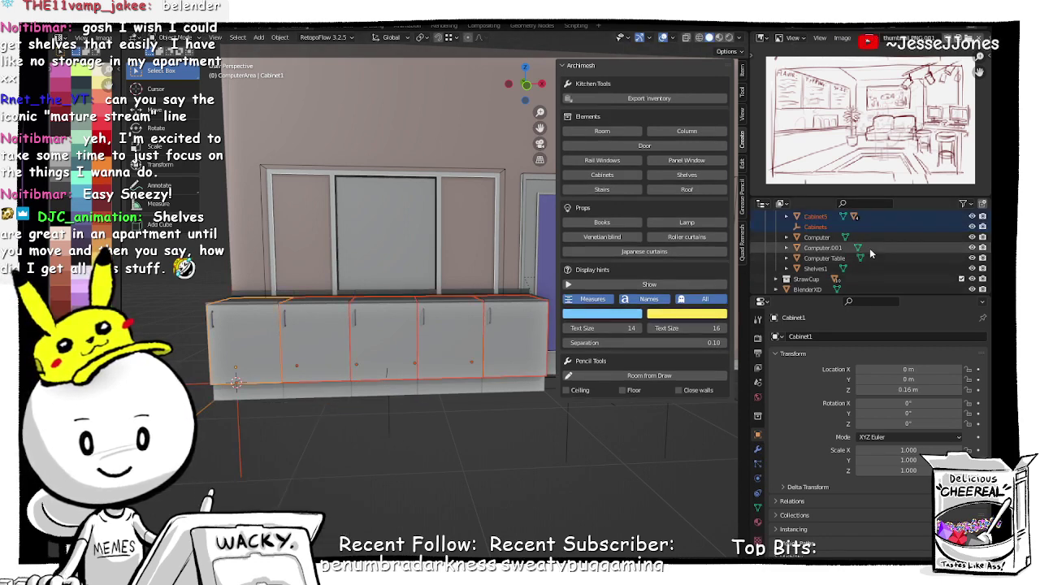
Step: Parent Cabinet1 through Cabinet5 to the Cabinets empty as objects, with the empty as the active parent
left_click(821, 248)
scroll(821, 248, "up", 2)
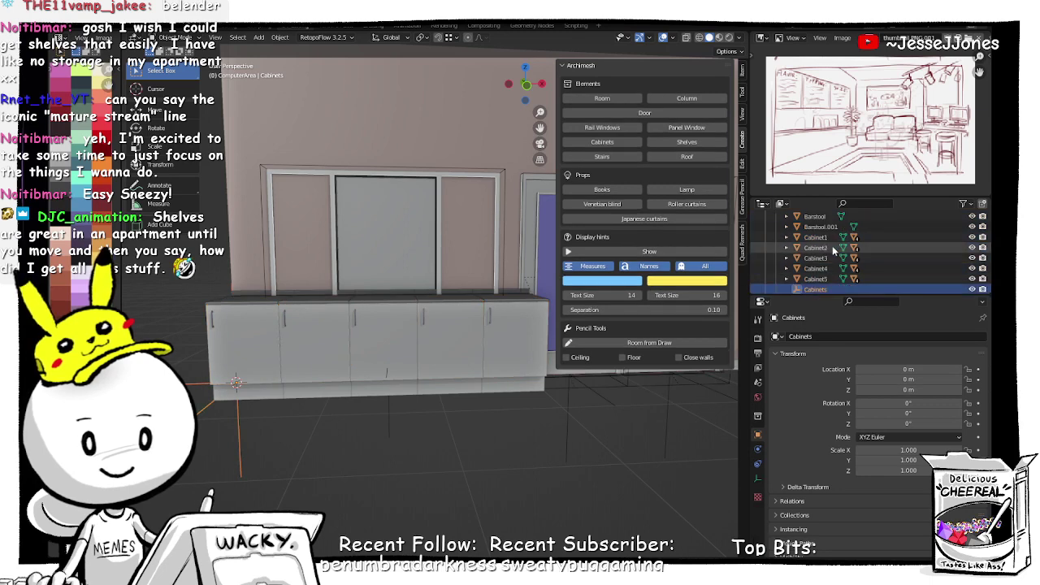
left_click(824, 240, "shift")
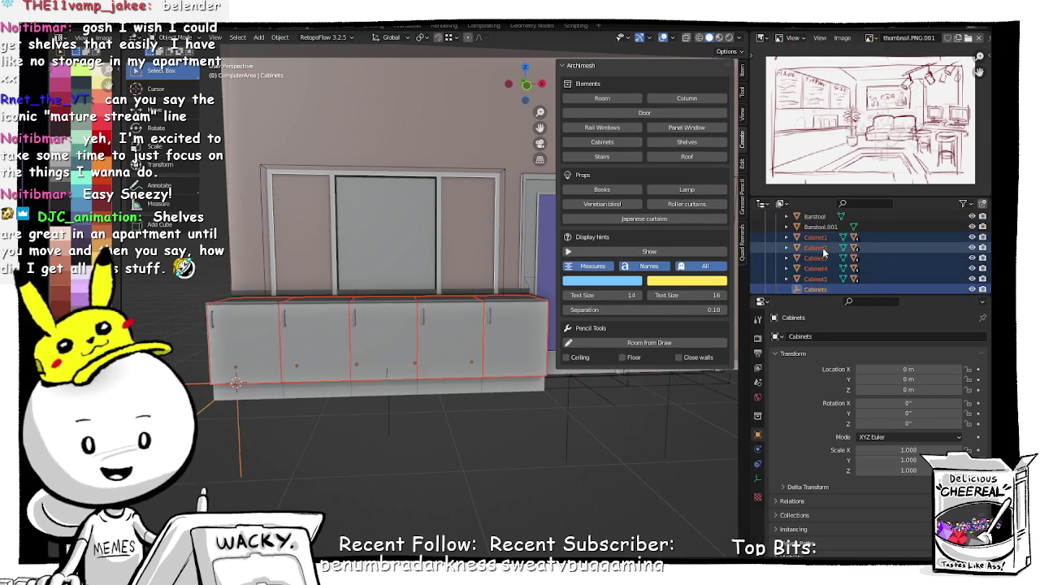
key("ctrl+p")
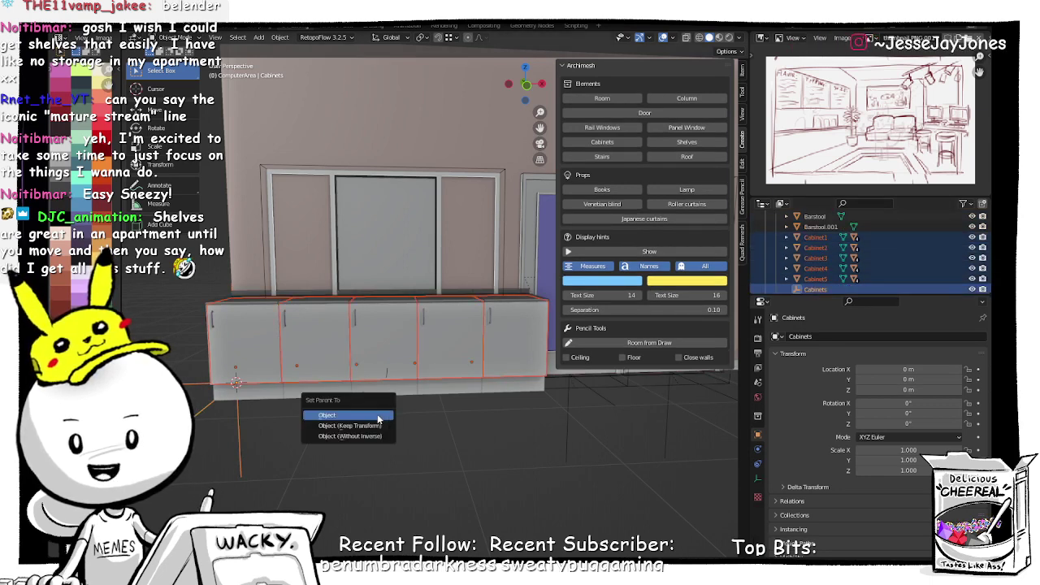
left_click(377, 415)
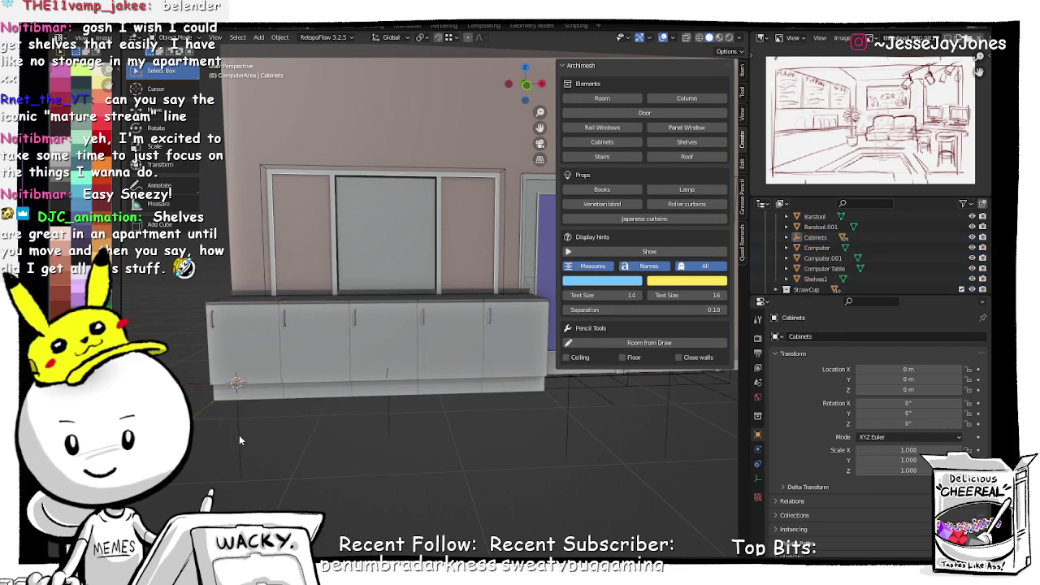
Step: Test the parenting by moving the Cabinets empty, and clear its location back to the origin
key("g")
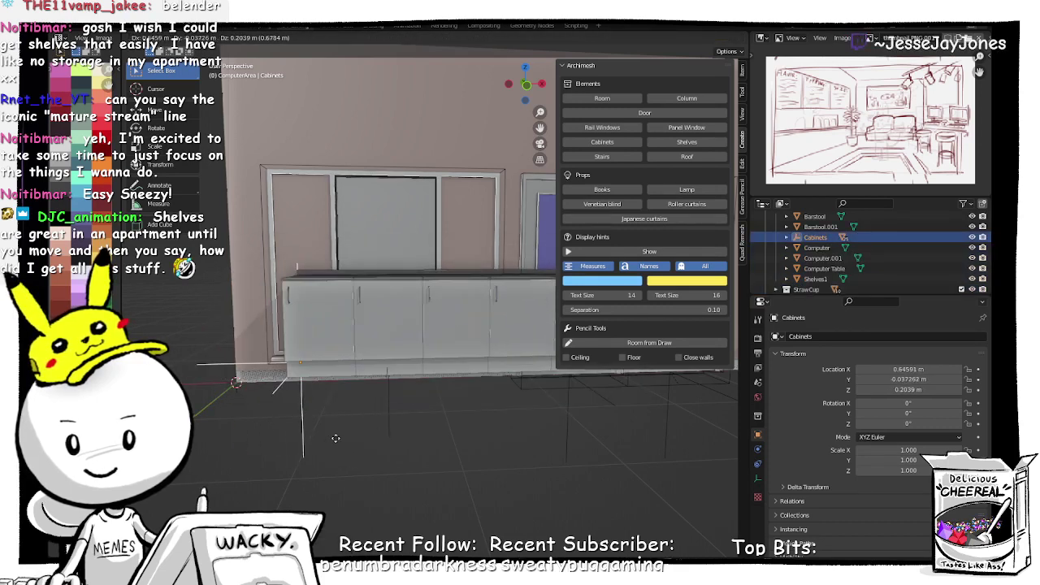
left_click(374, 454)
key("alt+g")
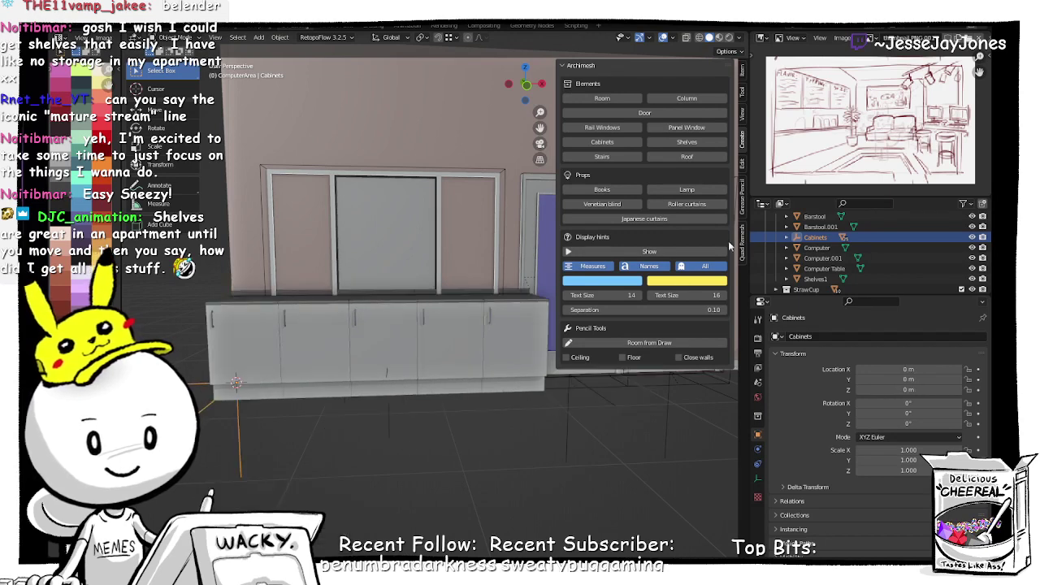
Step: Move the Cabinets empty out of ComputerArea into the REF collection
scroll(796, 240, "up", 4)
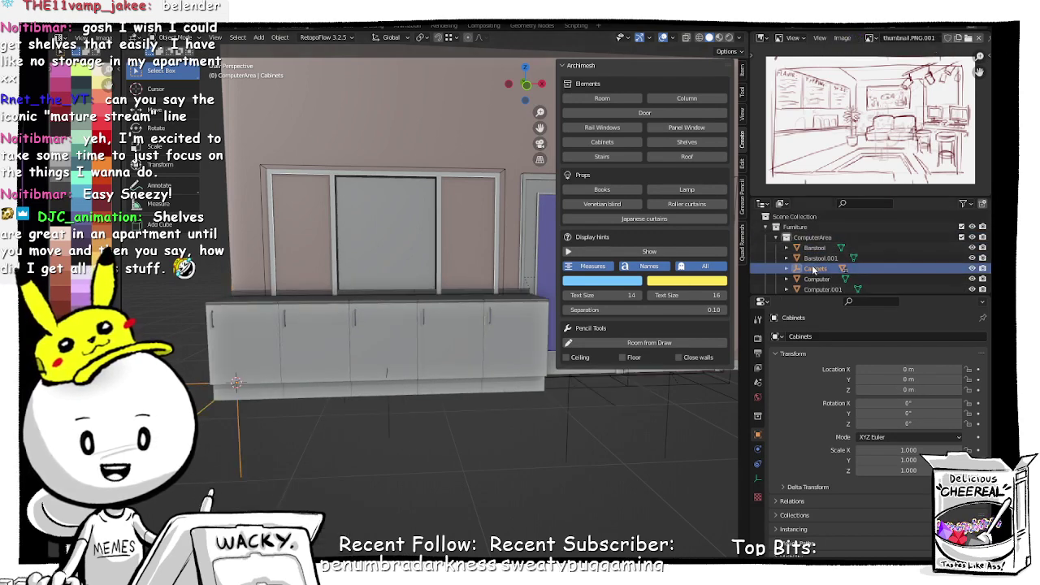
key("m")
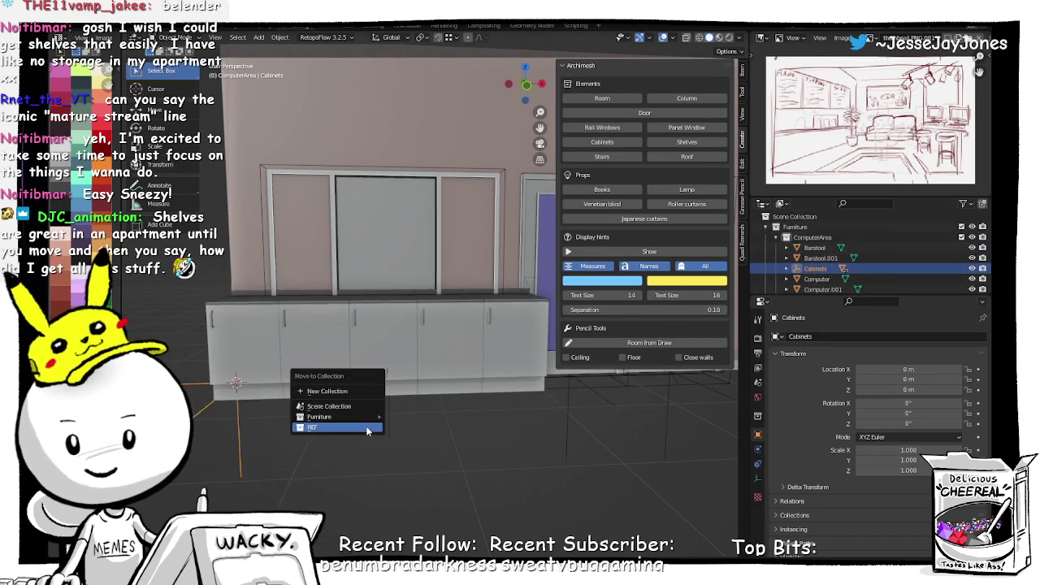
left_click(334, 427)
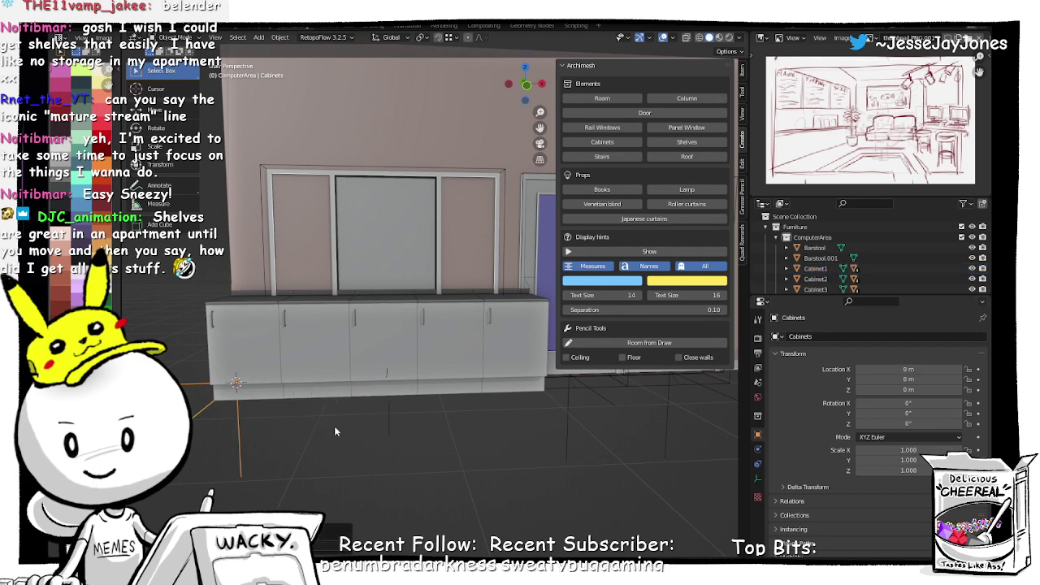
Step: Rotate the Cabinets empty 90 degrees about the Z axis so the row turns into the room
middle_click_drag(326, 400, 346, 430)
scroll(393, 432, "down", 6)
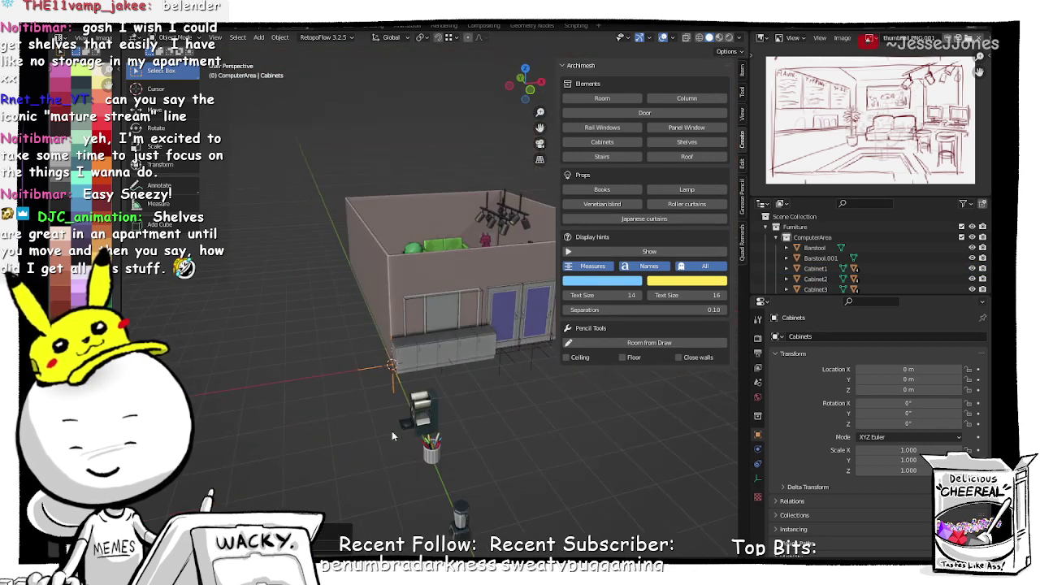
scroll(425, 380, "up", 1)
middle_click_drag(425, 383, 419, 411)
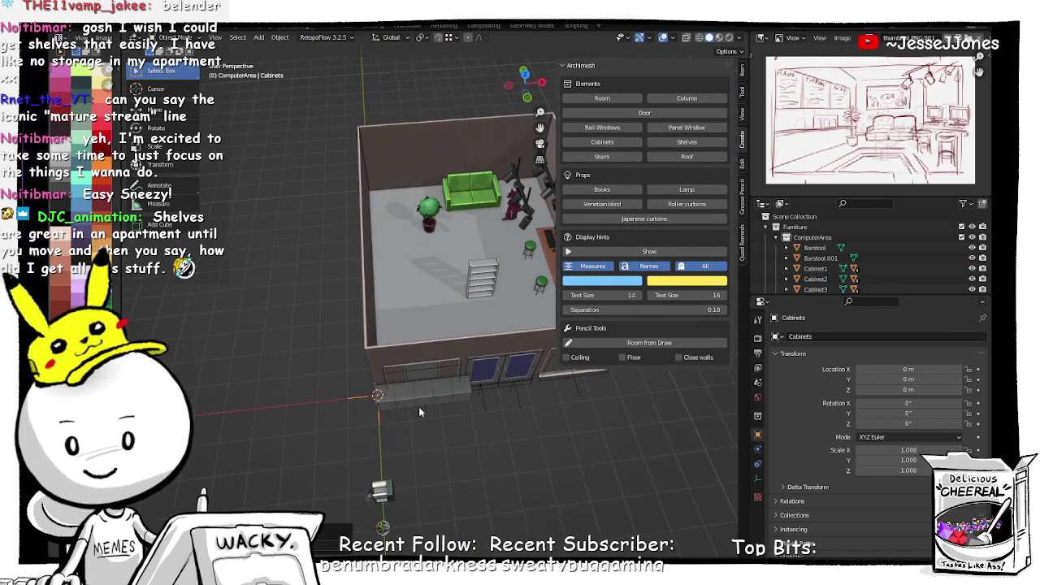
type("rz90")
key("Return")
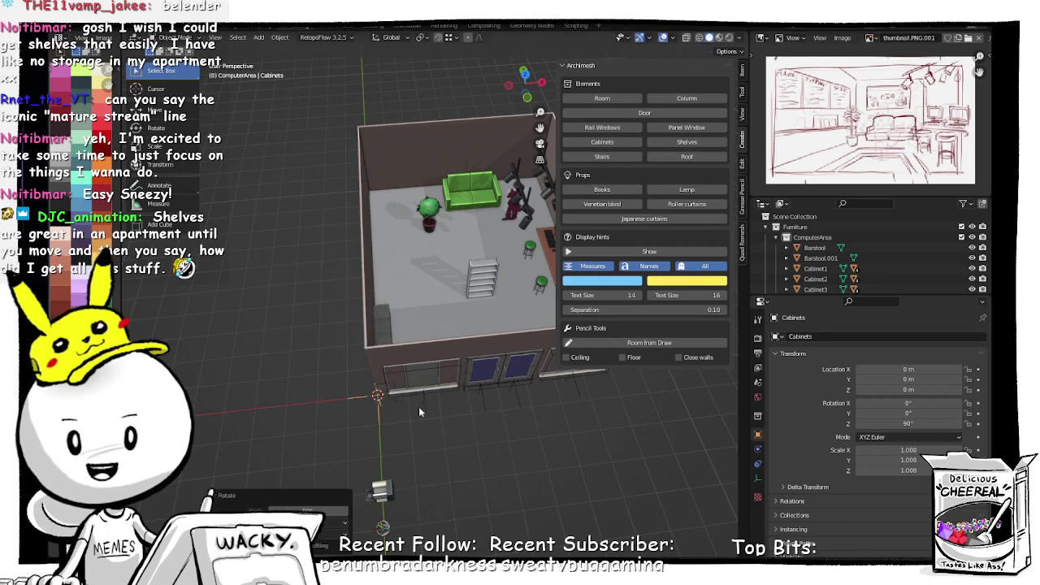
Step: Move the cabinet row about 5.24 m along the Y axis, following the side wall toward the sofa end
middle_click_drag(472, 388, 338, 352)
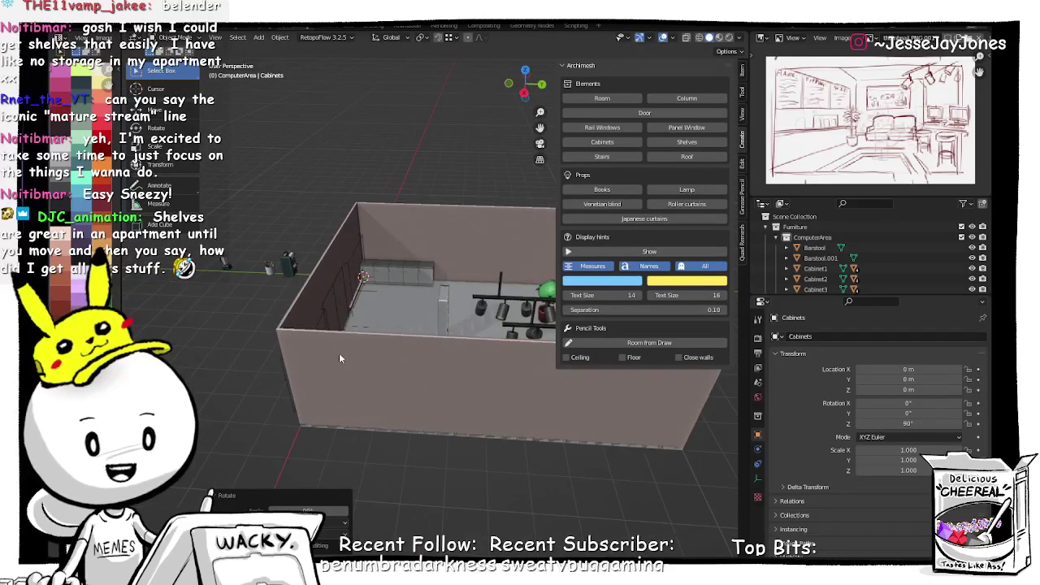
scroll(375, 330, "up", 2)
scroll(375, 330, "up", 5)
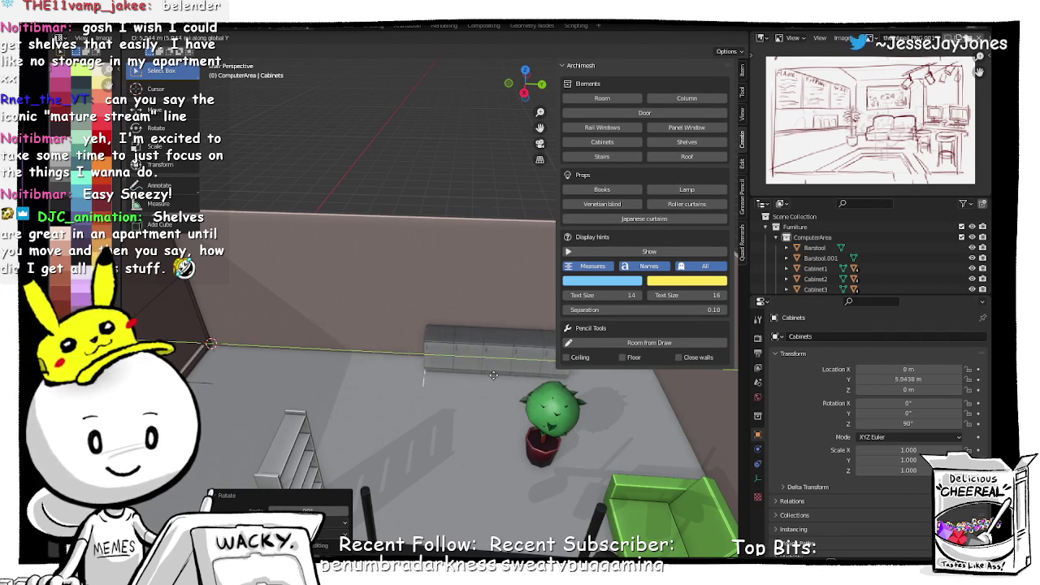
left_click(502, 373)
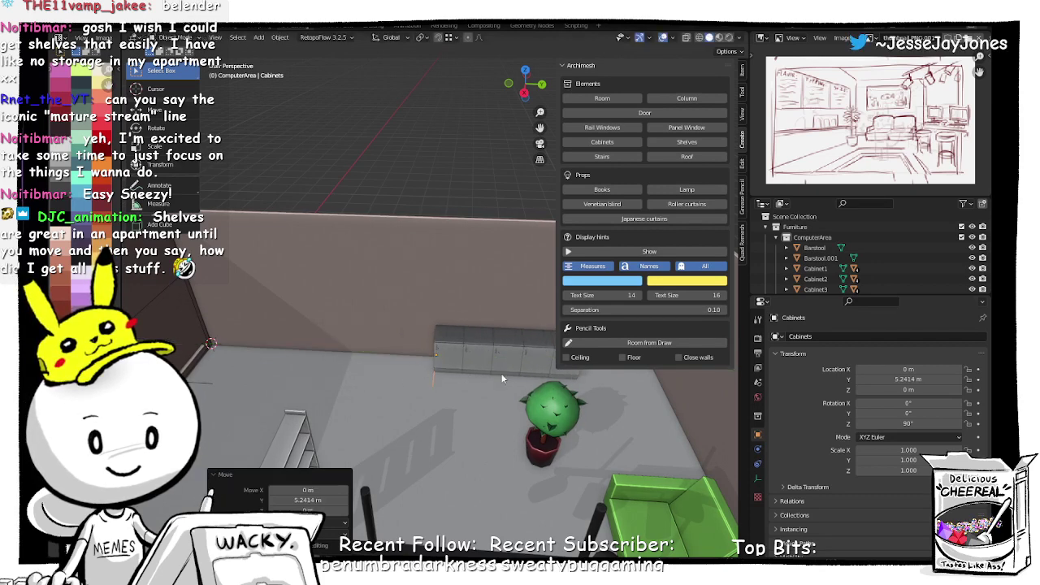
Step: Scale the cabinet row up uniformly by about 1.247 through its parent empty
middle_click_drag(418, 296, 405, 317)
key("s")
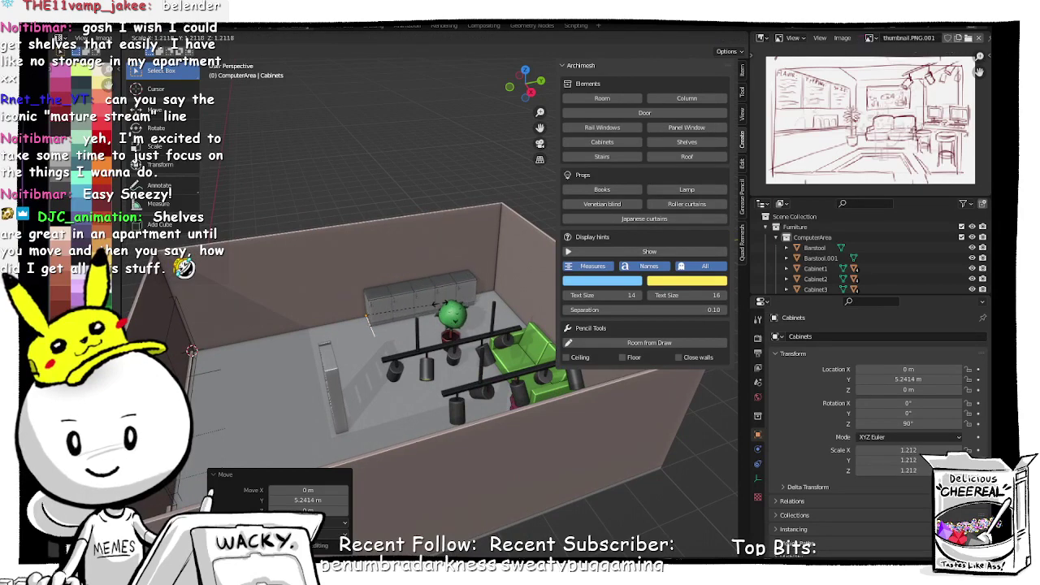
left_click(442, 304)
Step: Move Shelves1 across the floor plane, about 2.88 m in X and 6.03 m in Y, to the far corner behind the sofa
middle_click_drag(353, 304, 362, 355)
scroll(402, 357, "up", 3)
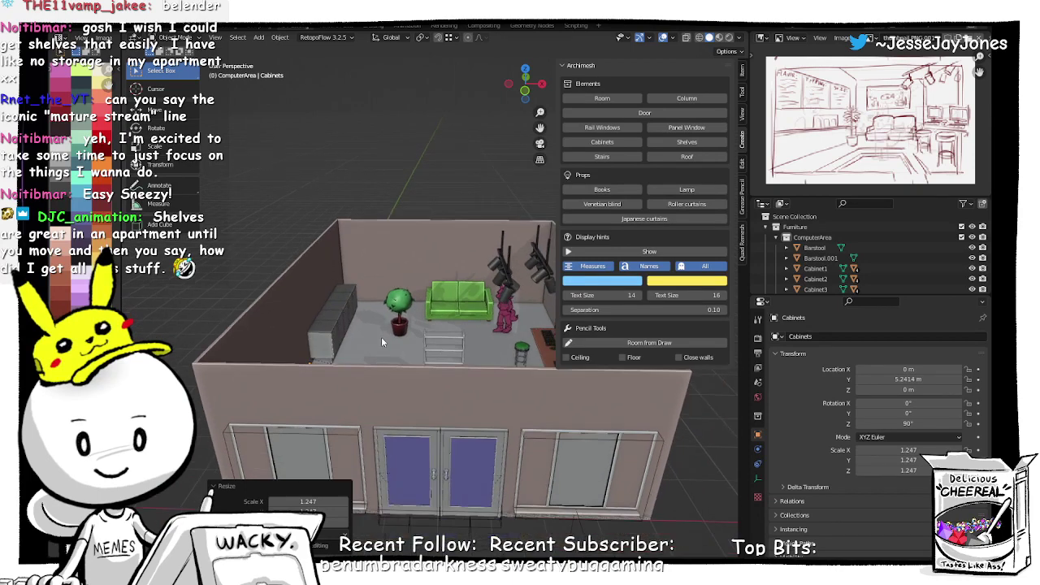
middle_click_drag(382, 358, 433, 346)
left_click(482, 352)
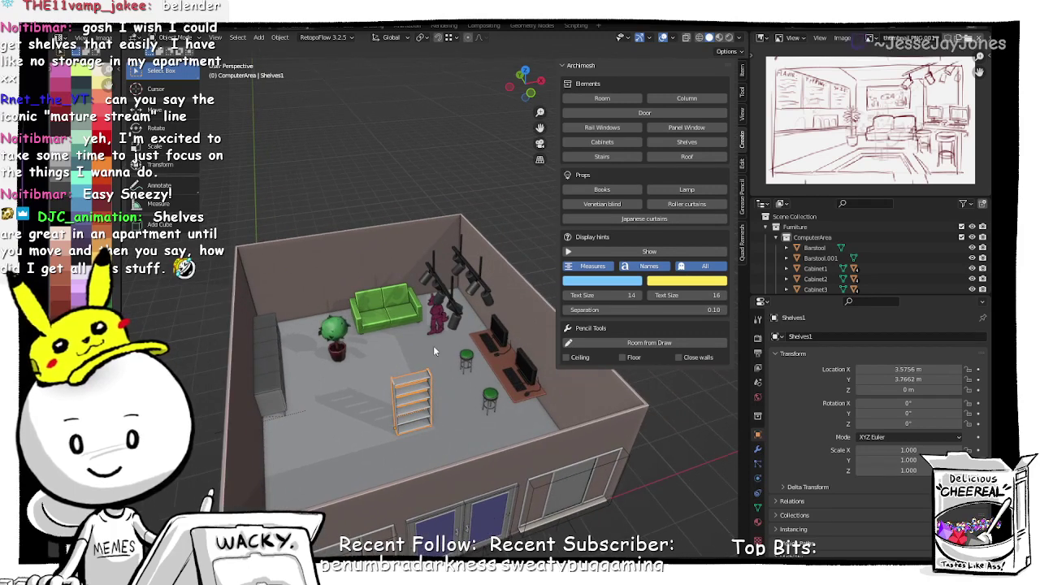
key("g")
key("shift+z")
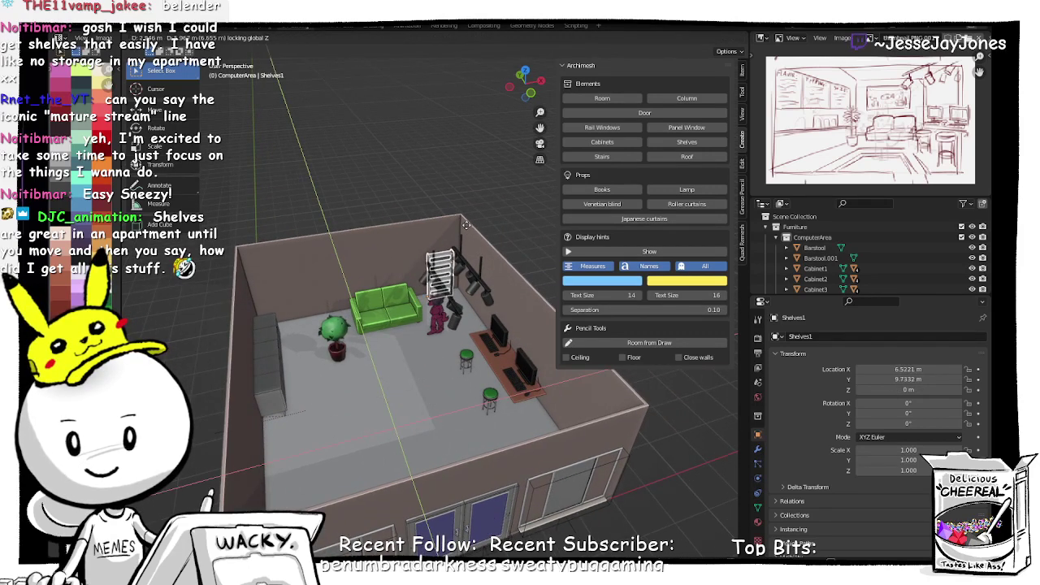
left_click(466, 225)
Step: Rotate Shelves1 90 degrees about the Z axis
middle_click_drag(465, 228, 420, 363)
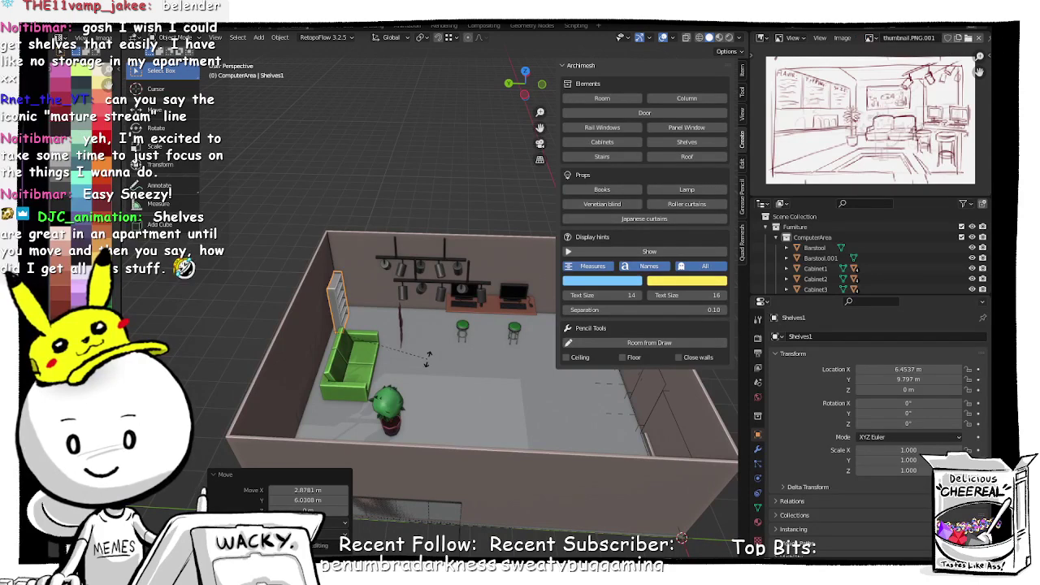
type("rz")
type("90")
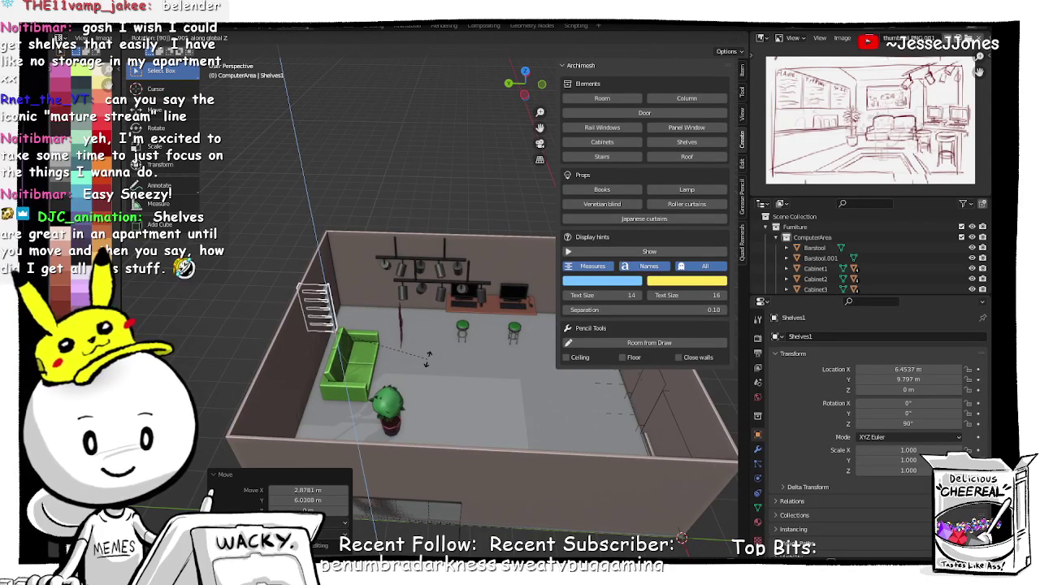
key("Return")
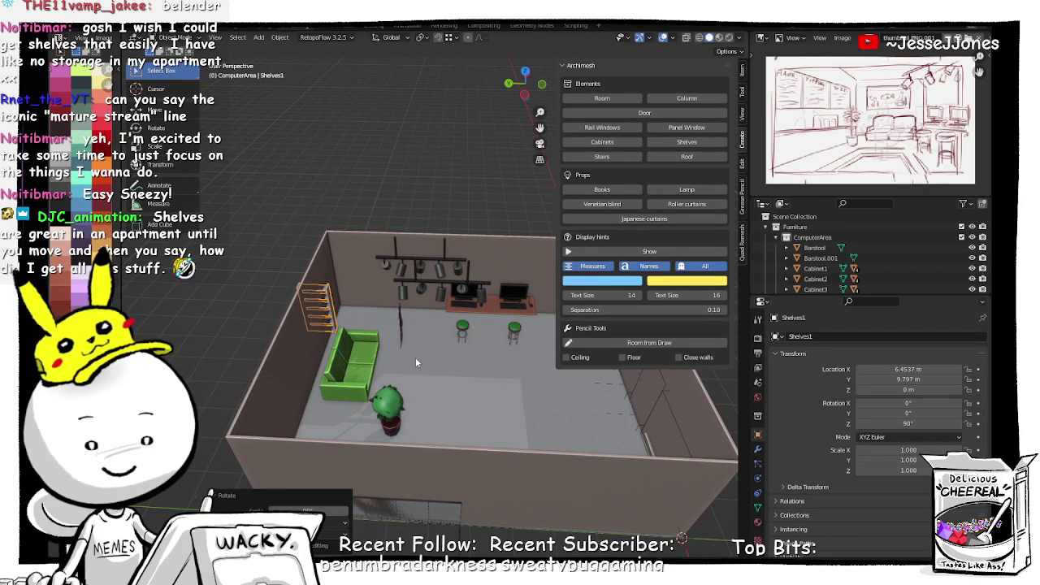
Step: Move Shelves1 across the floor plane to the wall beside the computer table, at about X 7.50 m and Y 6.25 m
middle_click_drag(416, 362, 389, 382)
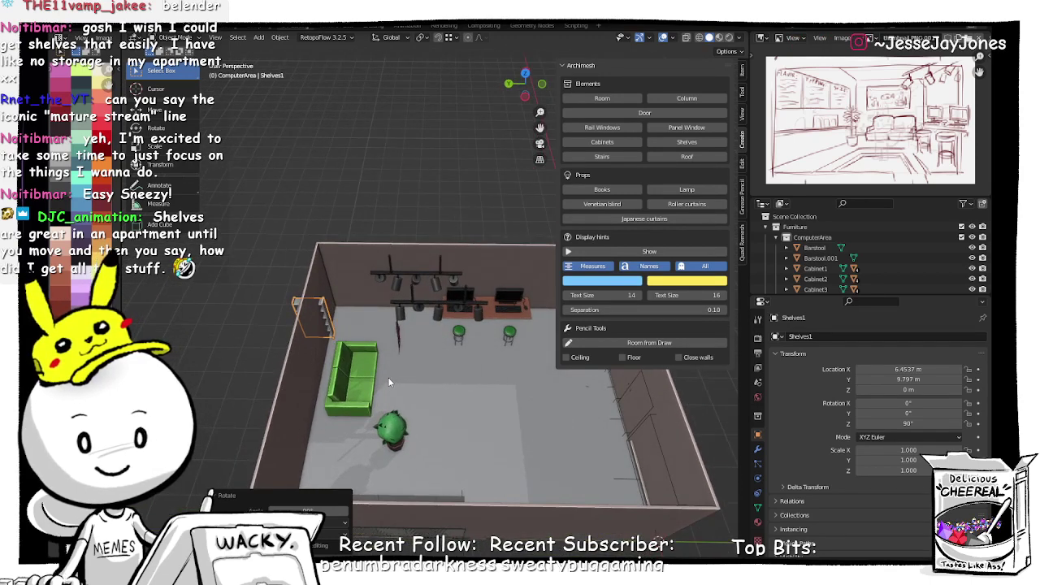
key("g")
key("shift+z")
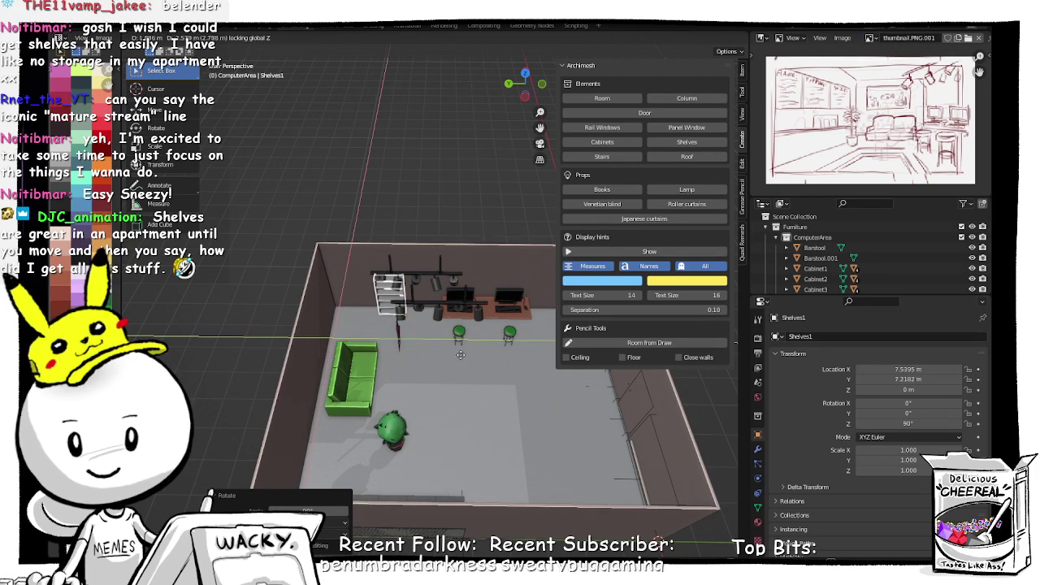
left_click(474, 406)
middle_click_drag(474, 406, 396, 364)
scroll(396, 364, "up", 5)
middle_click_drag(391, 430, 488, 442)
scroll(395, 404, "down", 4)
scroll(356, 431, "down", 3)
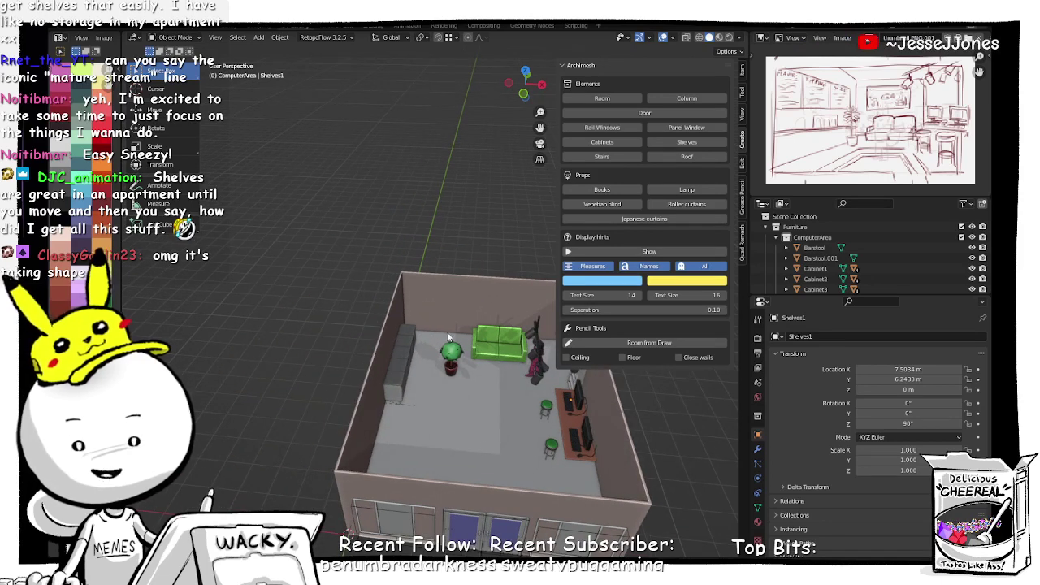
Step: Add a default Archimesh door to the scene at the room's origin corner
left_click(464, 313)
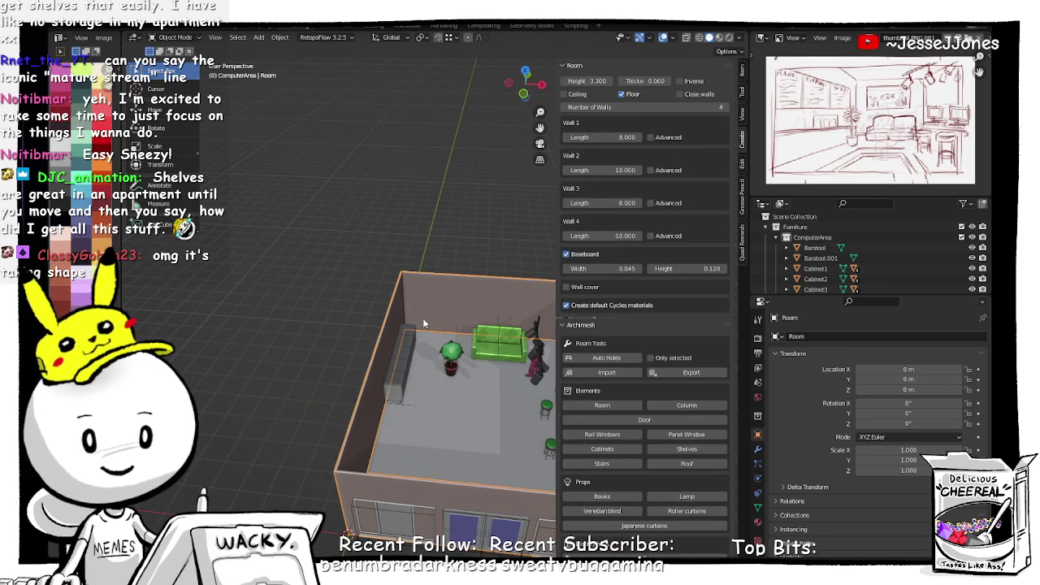
scroll(455, 351, "down", 4)
scroll(455, 350, "up", 4)
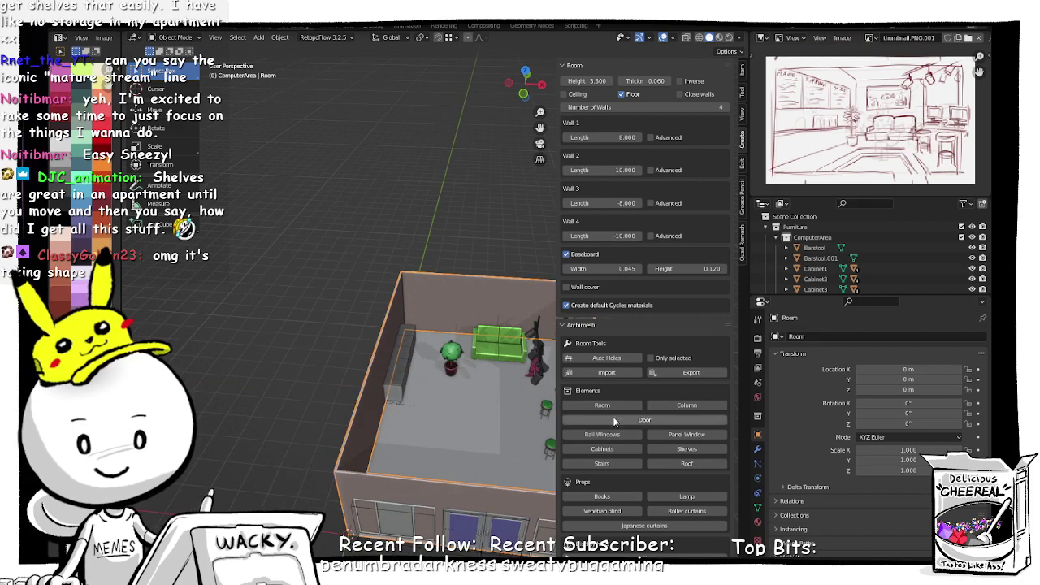
left_click(636, 420)
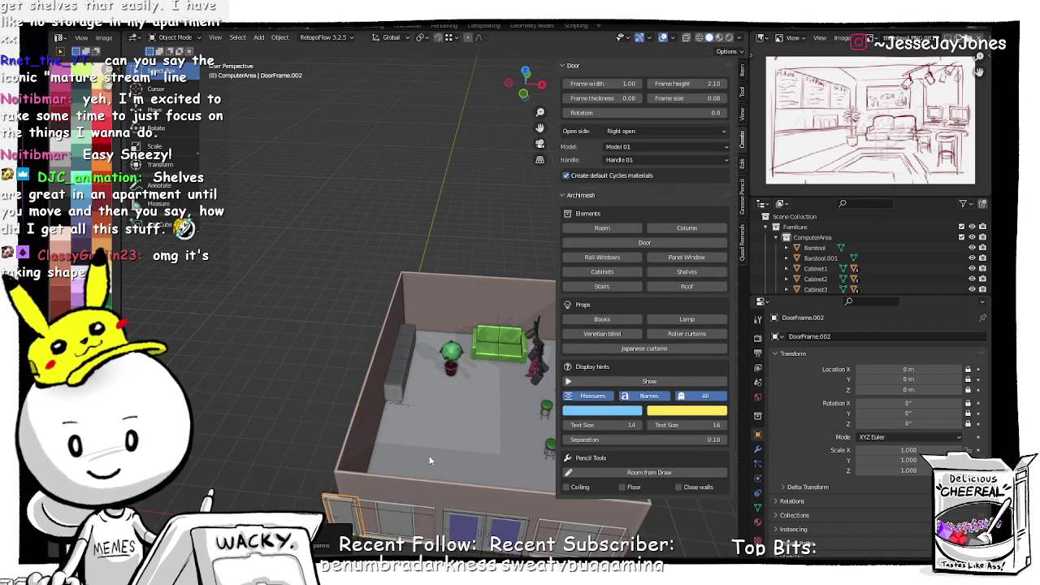
Step: Try to move the new door's frame, DoorFrame.002, across the floor plane
middle_click_drag(398, 482, 376, 380, "shift")
scroll(309, 423, "up", 4)
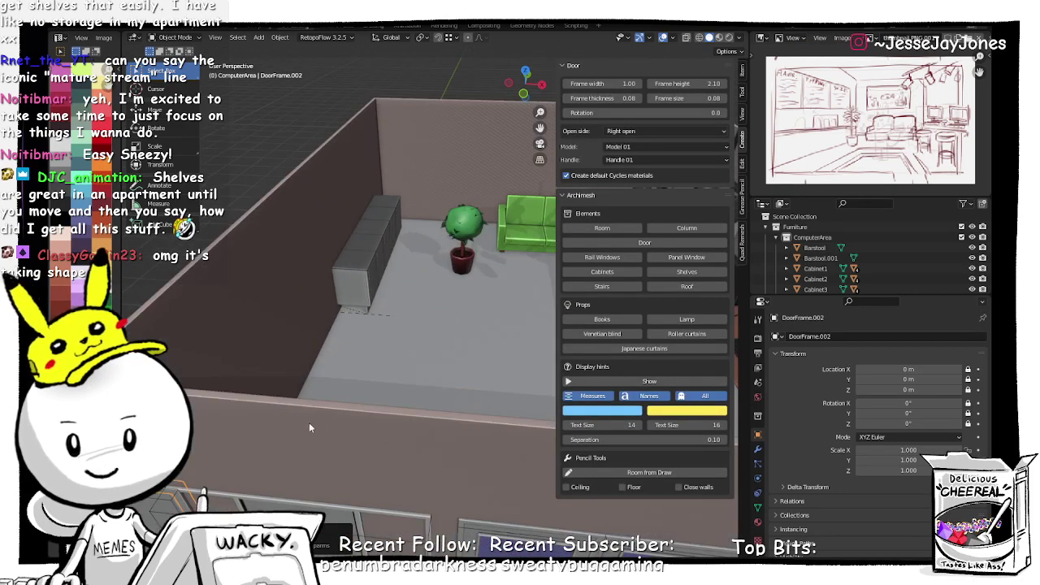
middle_click_drag(309, 423, 381, 335, "shift")
scroll(386, 315, "down", 4)
middle_click_drag(411, 252, 374, 408)
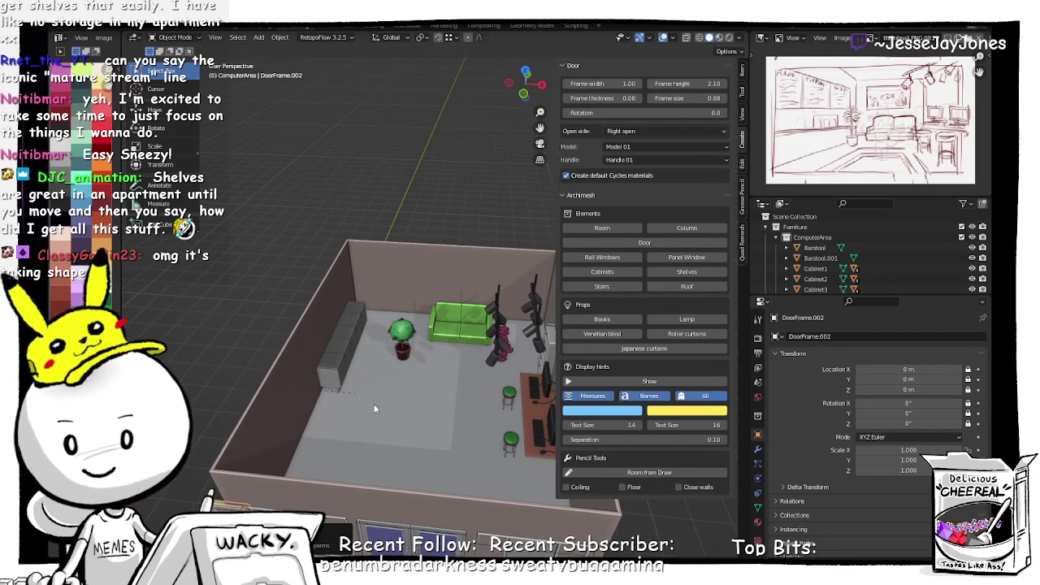
key("g")
key("shift+z")
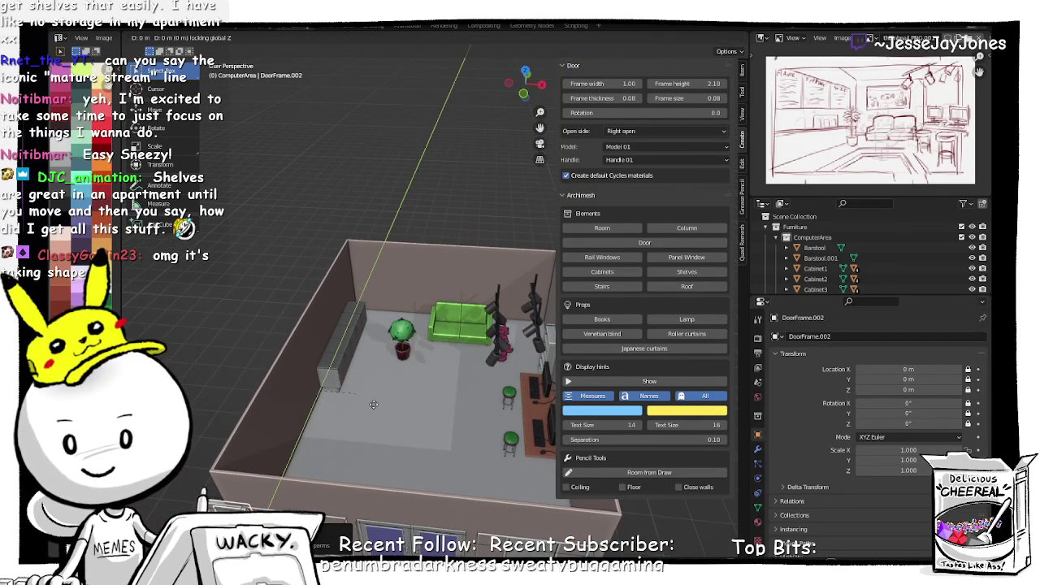
left_click(303, 417)
middle_click_drag(304, 419, 322, 332)
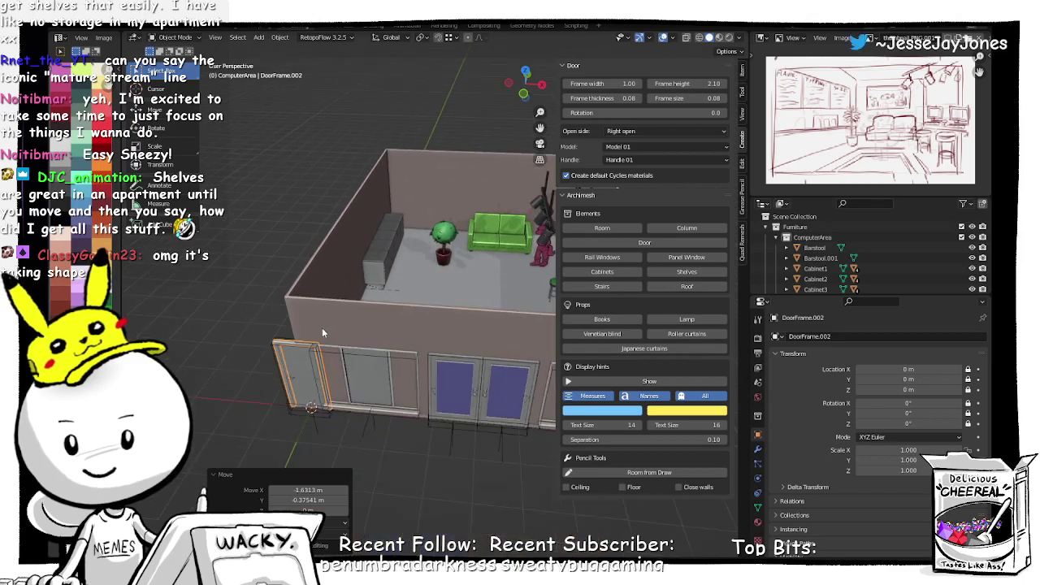
Step: Move the door's parent Door_Group across the floor plane to the back wall near the cabinet row, at about X 1.81 m and Y 9.84 m
left_click(316, 431)
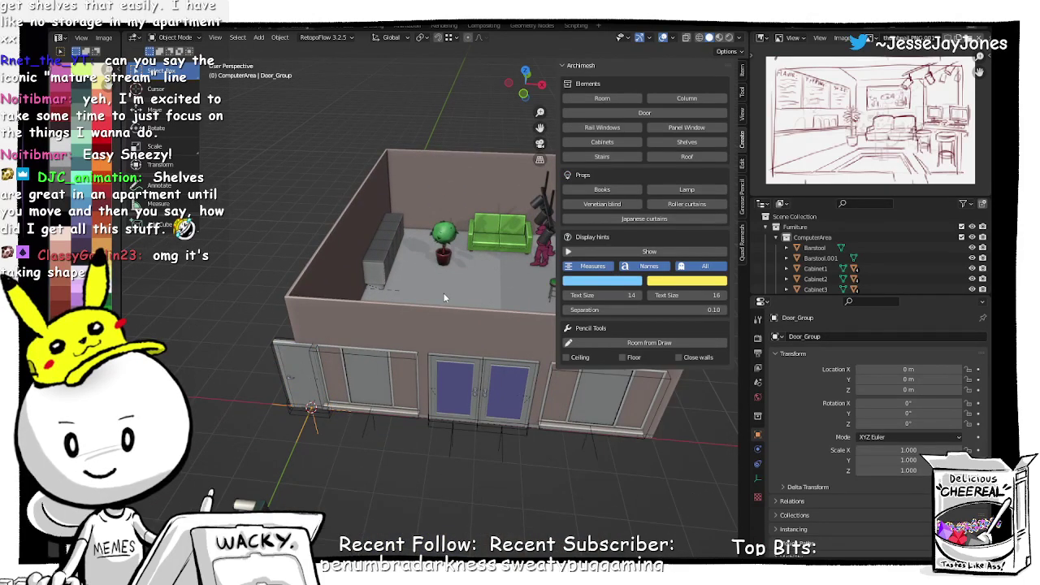
middle_click_drag(445, 298, 374, 354)
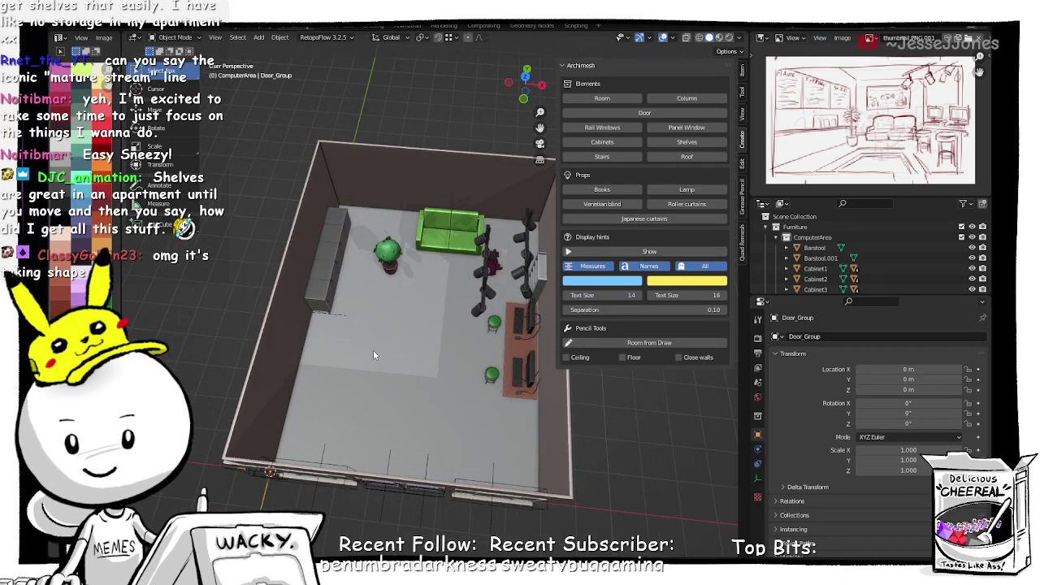
key("g")
key("shift+z")
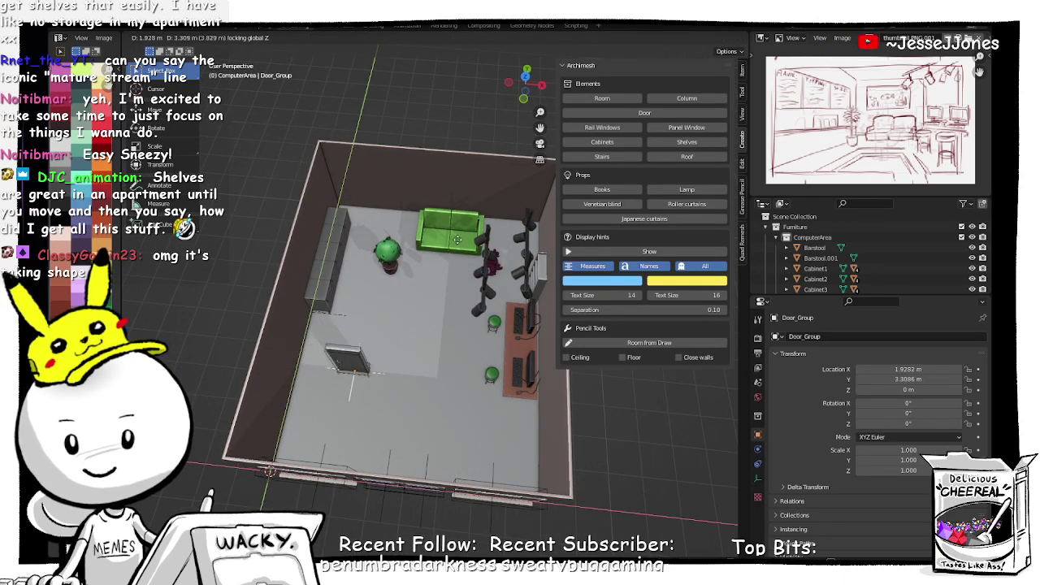
left_click(485, 90)
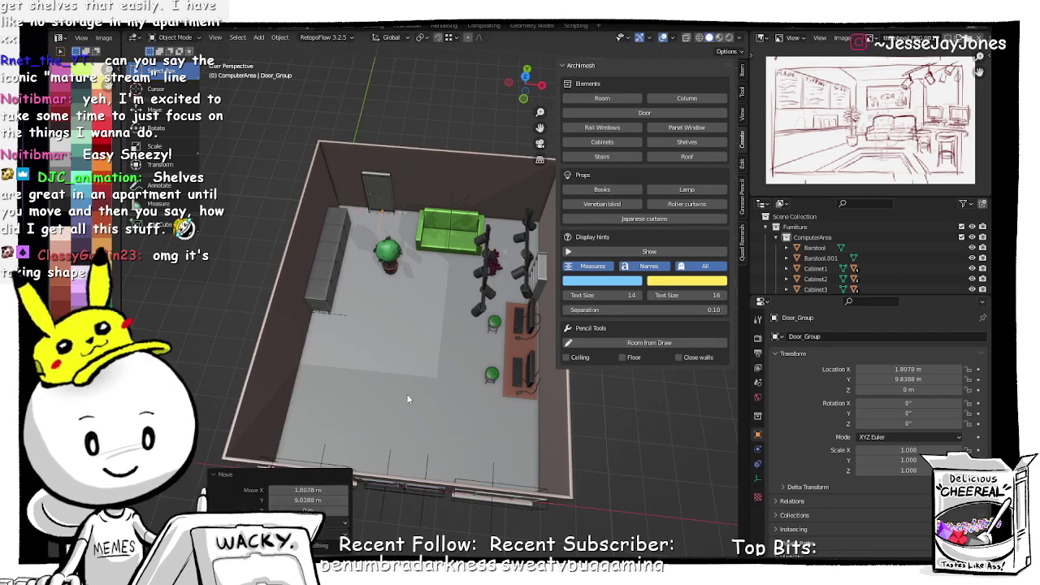
Step: Move the couch about 1.54 m along the X axis, toward the wall with the shelves
middle_click_drag(407, 393, 368, 322)
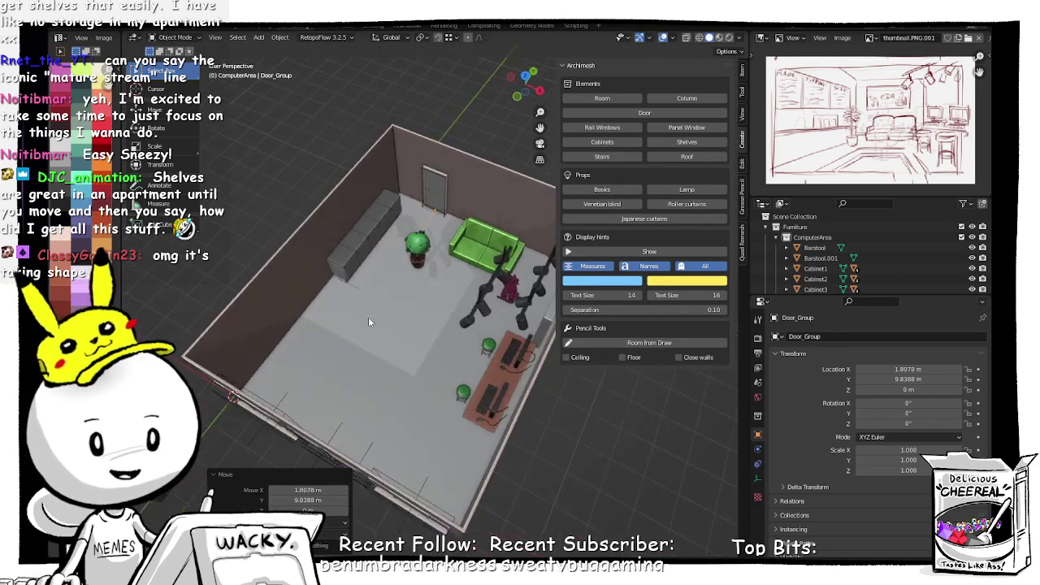
left_click(418, 263)
middle_click_drag(461, 273, 388, 338, "shift")
left_click(403, 293)
key("g")
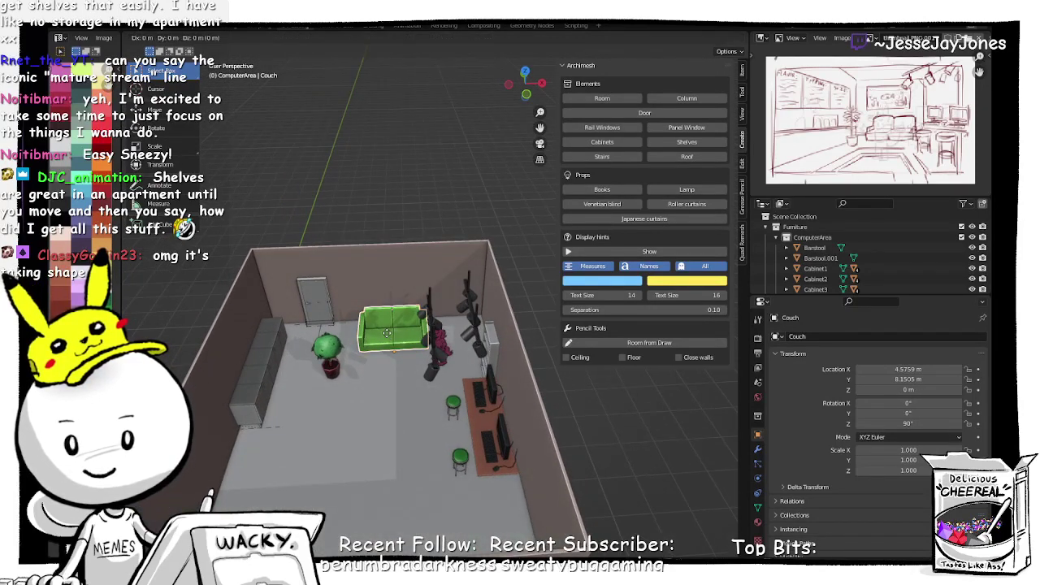
key("x")
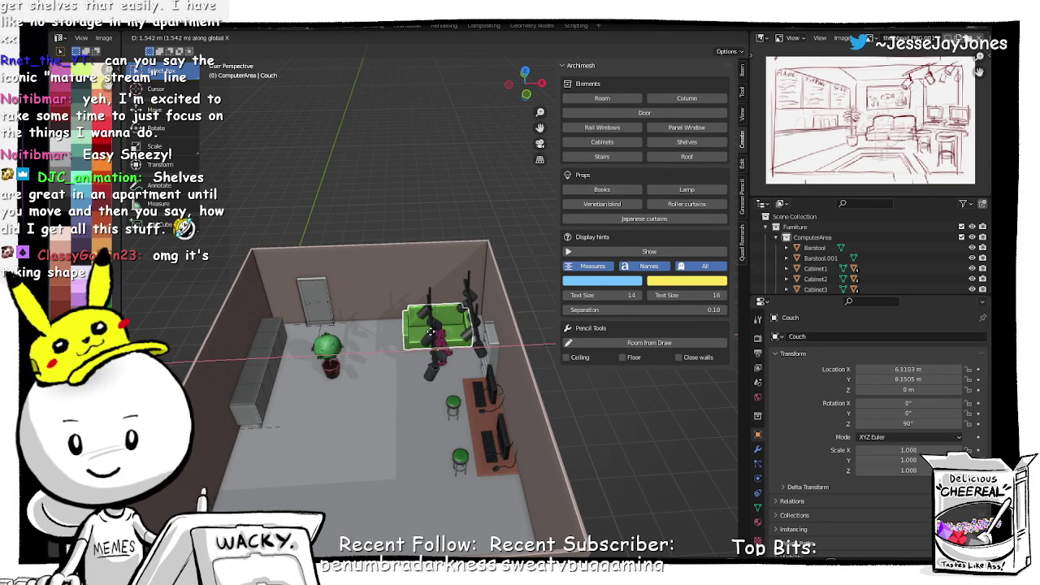
left_click(430, 332)
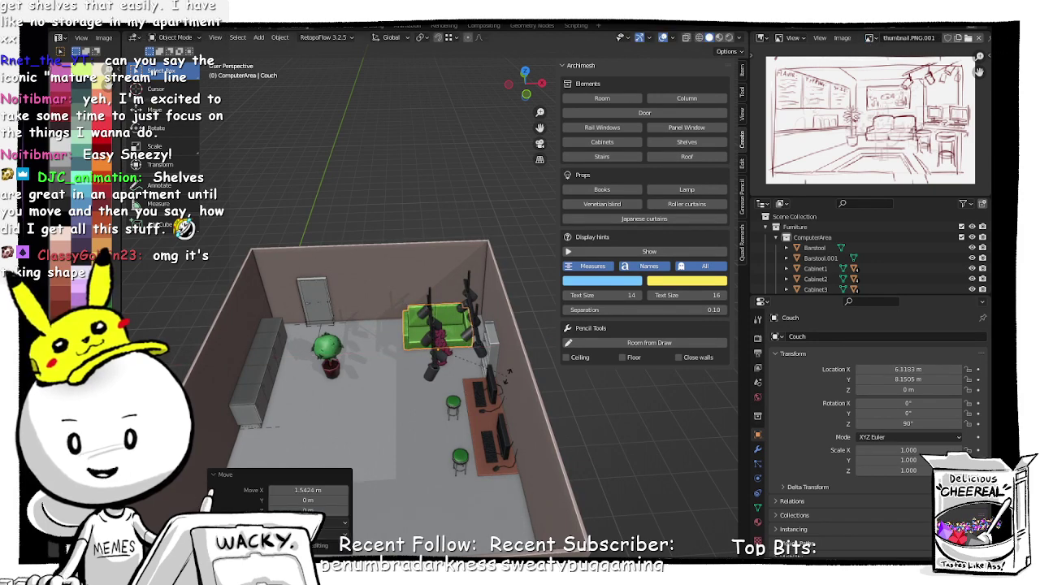
Step: Rotate the couch about the Z axis to roughly 68.1 degrees
key("r")
key("z")
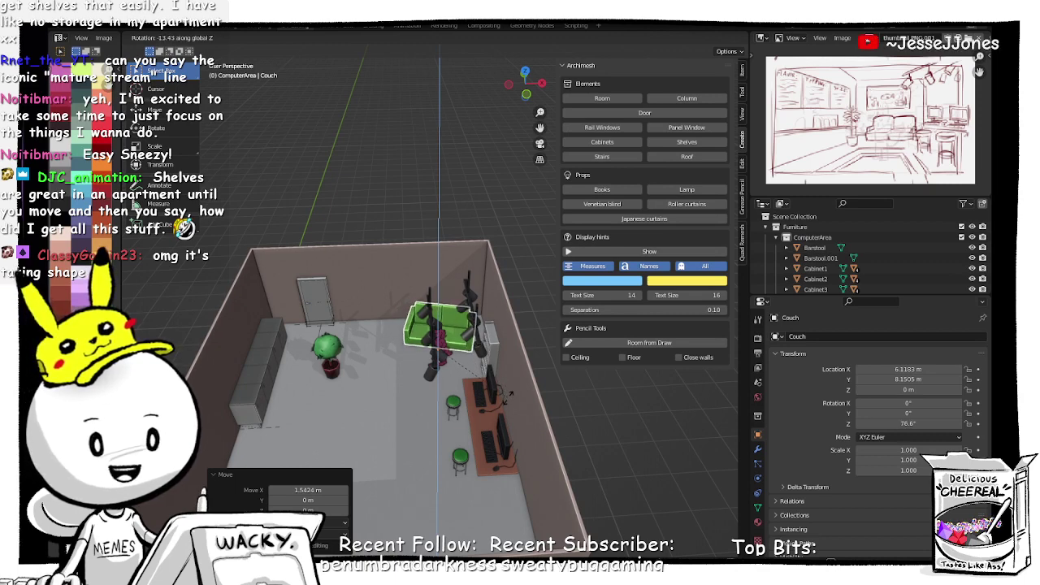
left_click(509, 411)
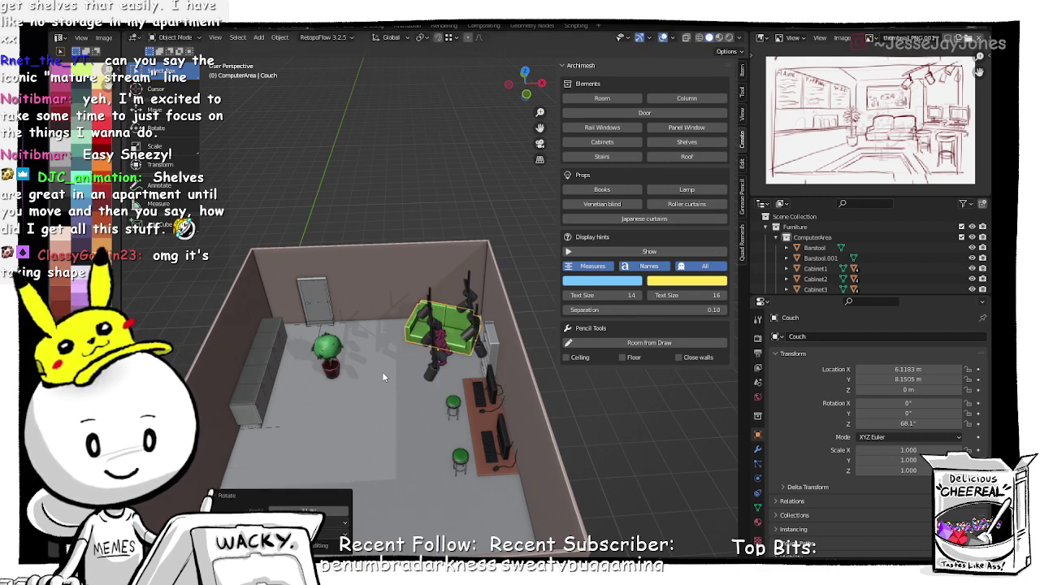
Step: Move the ficus across the floor plane, about 1.89 m in X and 1.81 m in Y, beside the couch at the back wall
left_click(332, 370)
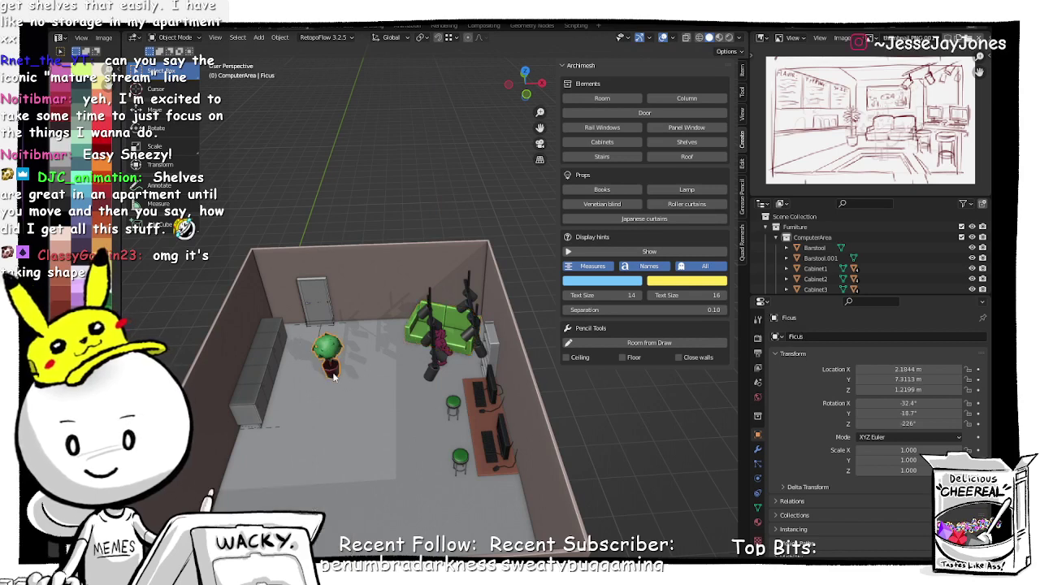
key("g")
key("shift+z")
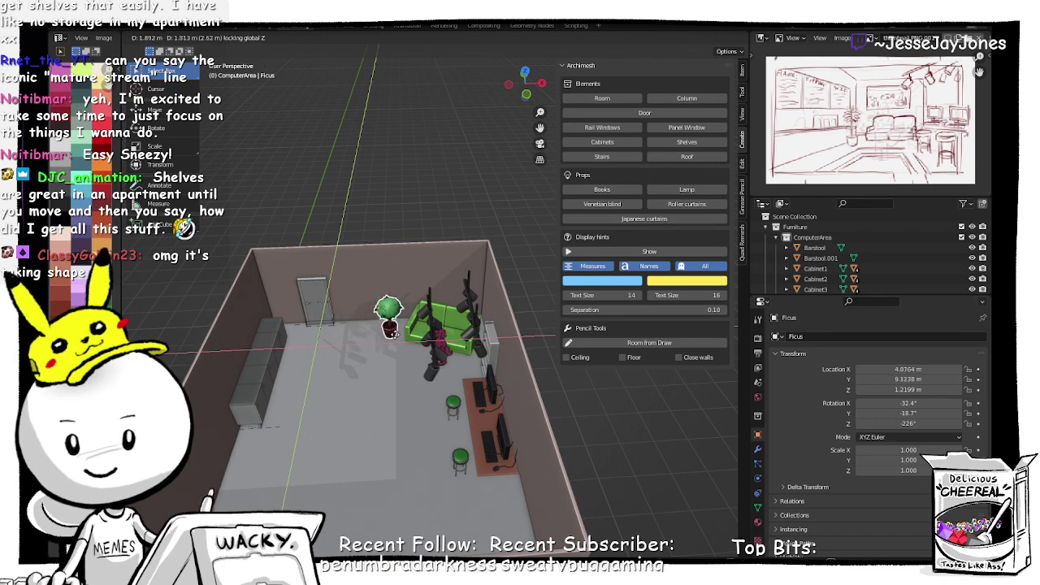
left_click(392, 331)
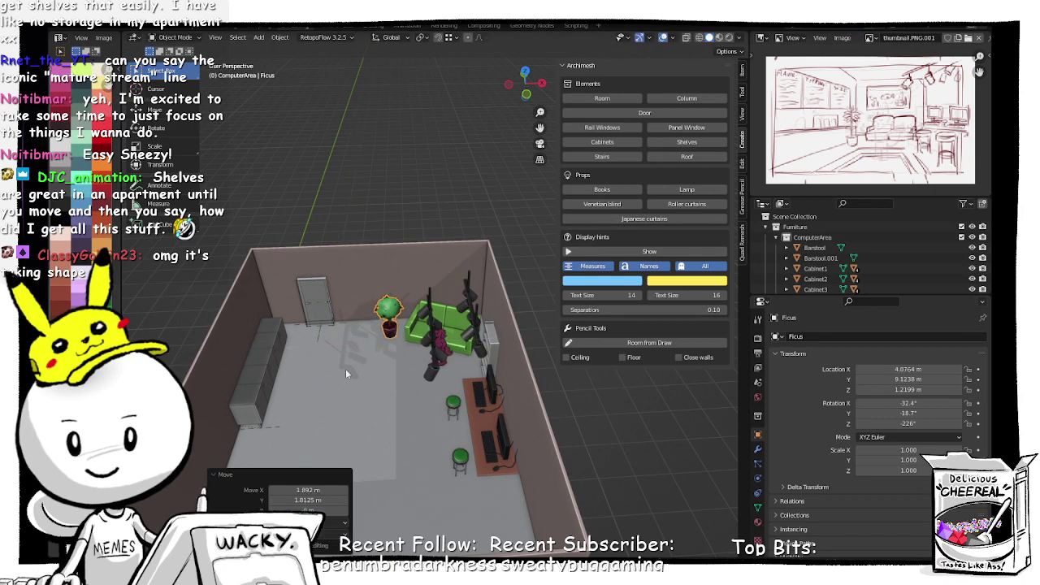
Step: Turn the couch back toward the back wall by rotating it about the Z axis to about 84.7 degrees
middle_click_drag(346, 369, 421, 390)
left_click(421, 356)
key("r")
key("z")
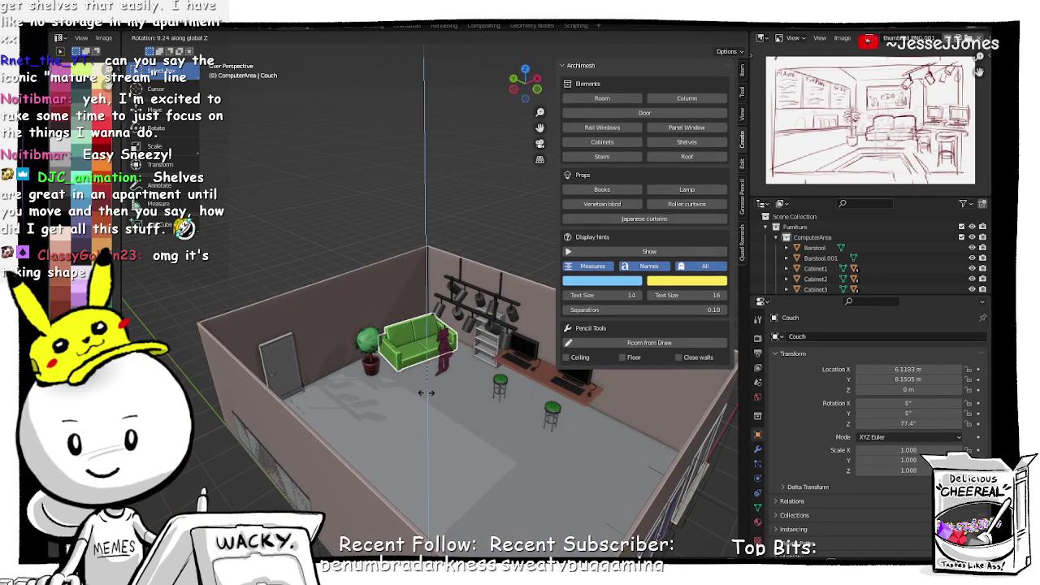
left_click(425, 392)
middle_click_drag(426, 392, 450, 406)
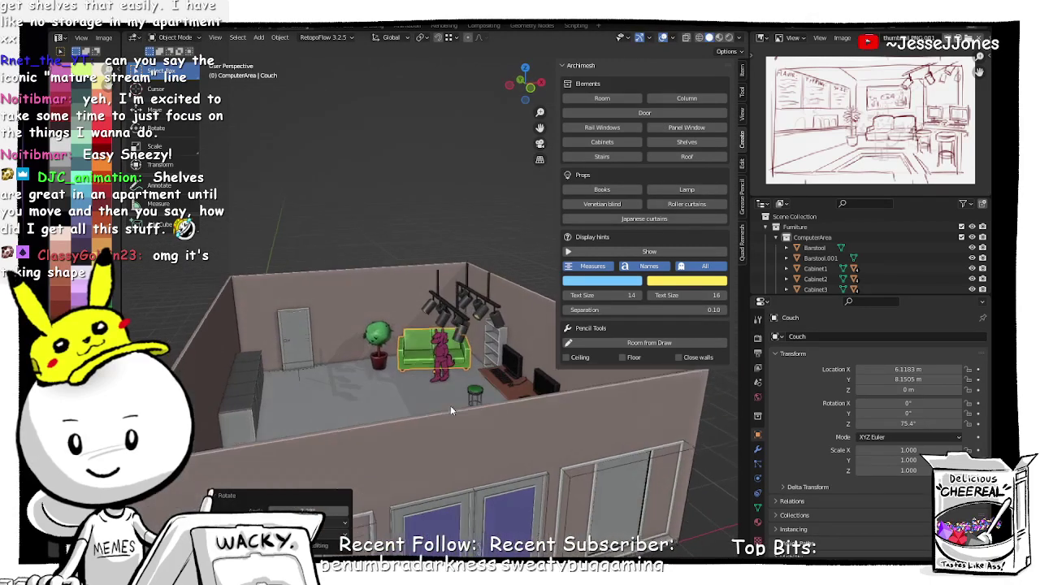
key("r")
key("z")
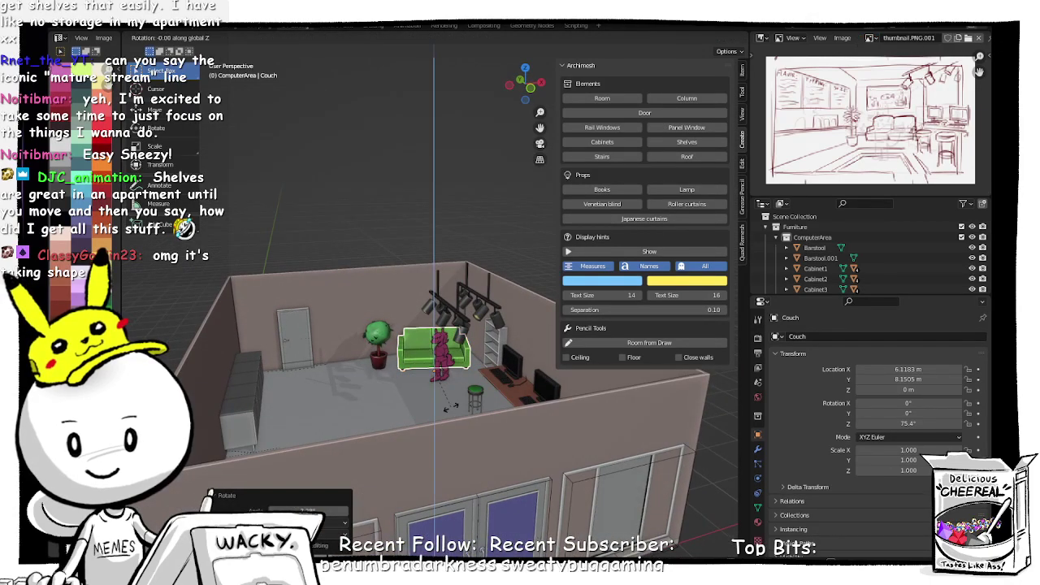
left_click(459, 408)
middle_click_drag(459, 408, 402, 385)
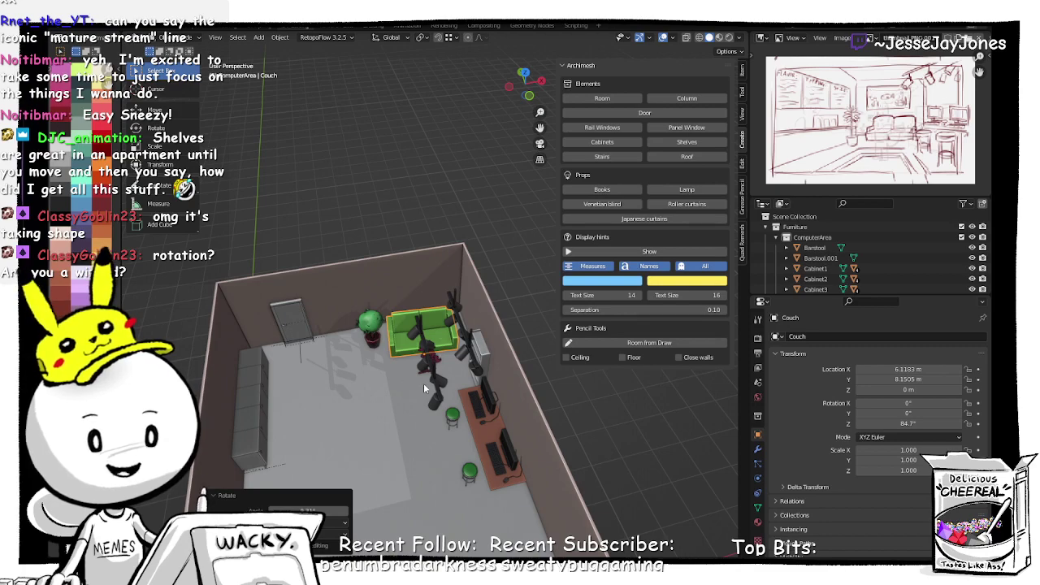
Step: Set the couch's Z rotation to exactly 90 degrees
middle_click_drag(413, 386, 457, 389)
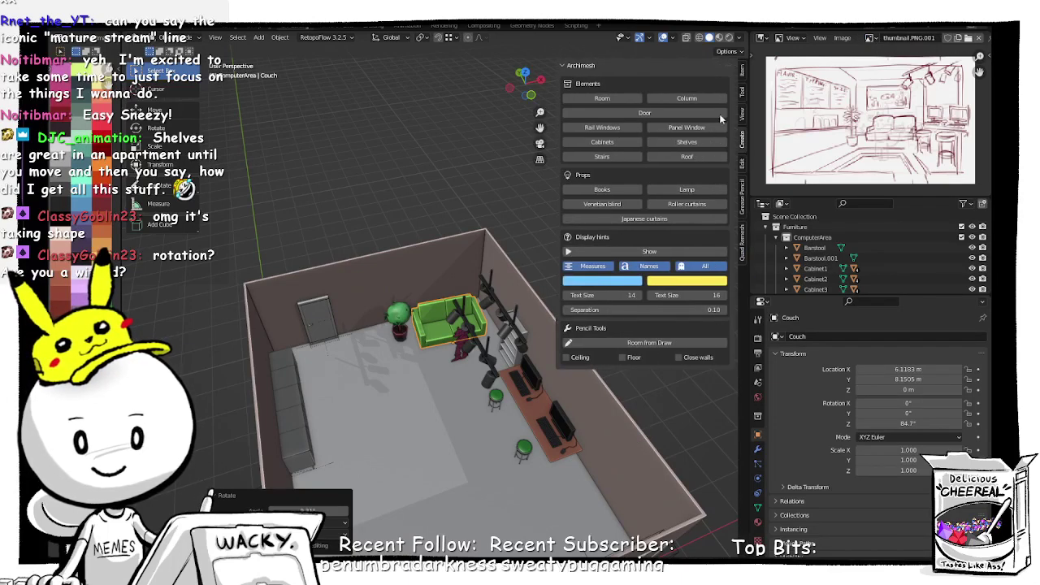
left_click(742, 71)
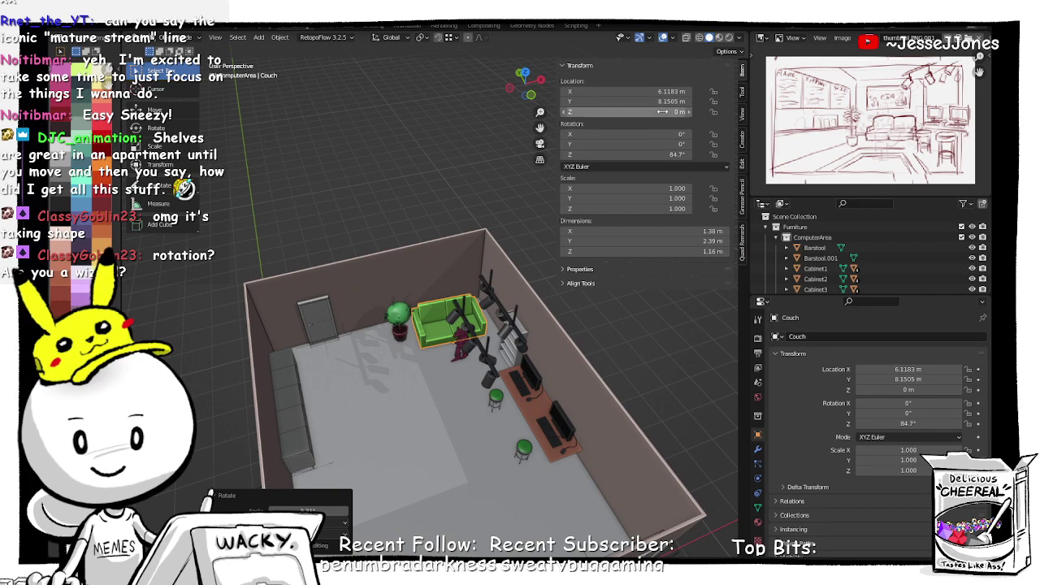
left_click(667, 154)
type("9")
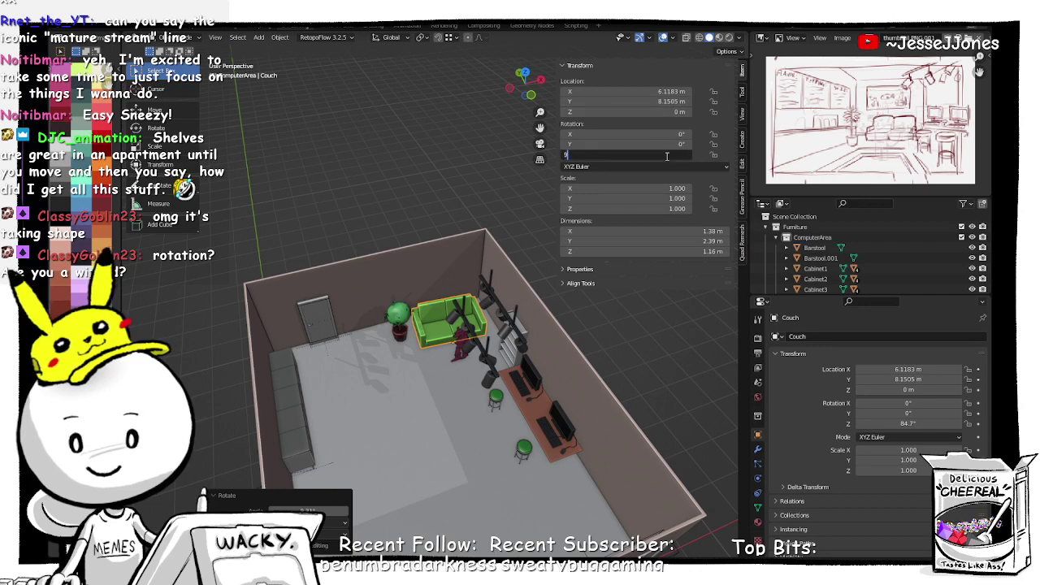
type("0")
key("Return")
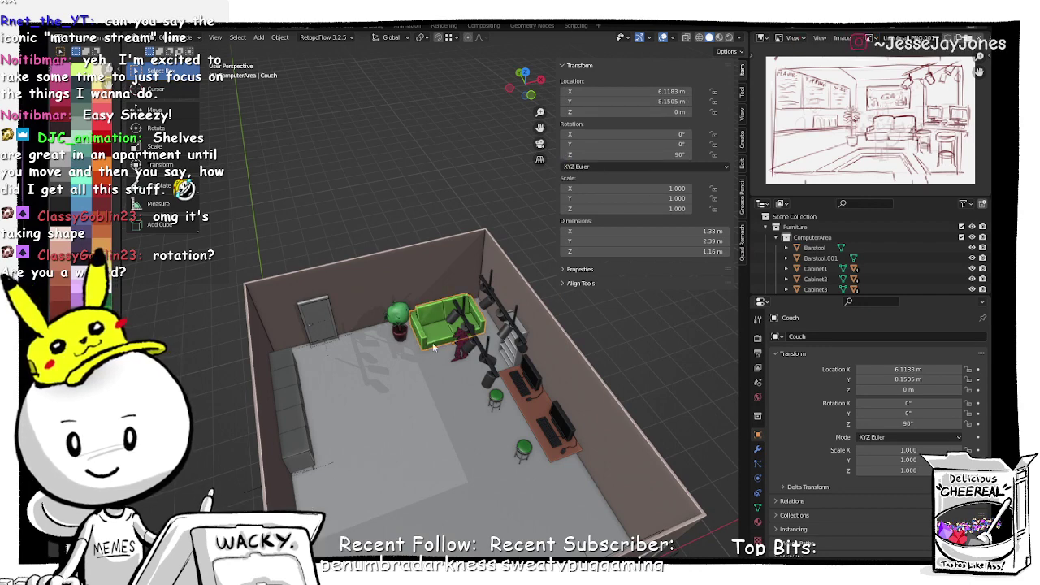
Step: Move the couch and the ficus together about -0.77 m along the X axis
middle_click_drag(433, 342, 408, 359)
left_click(404, 366)
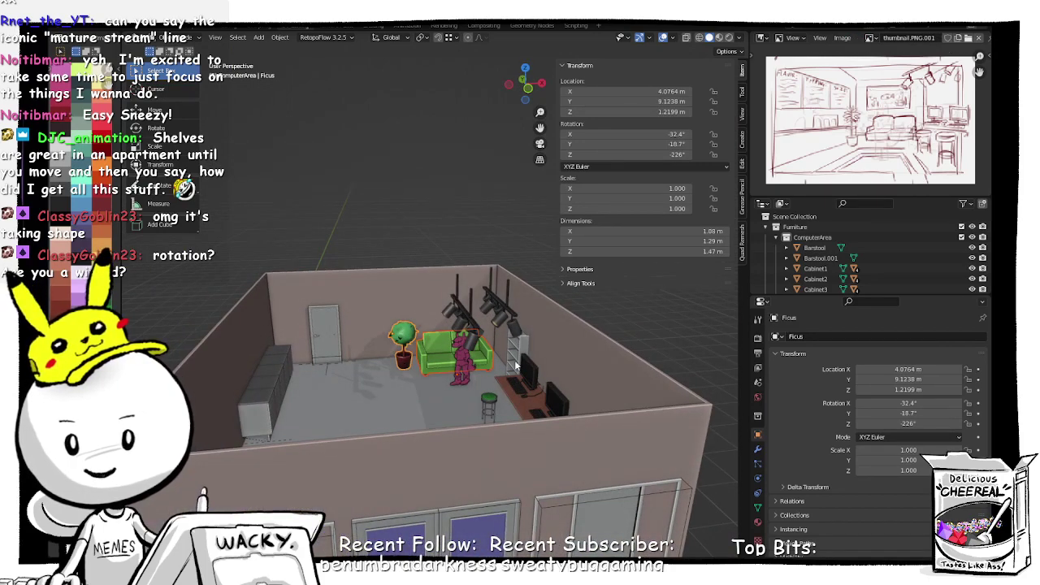
key("g")
key("x")
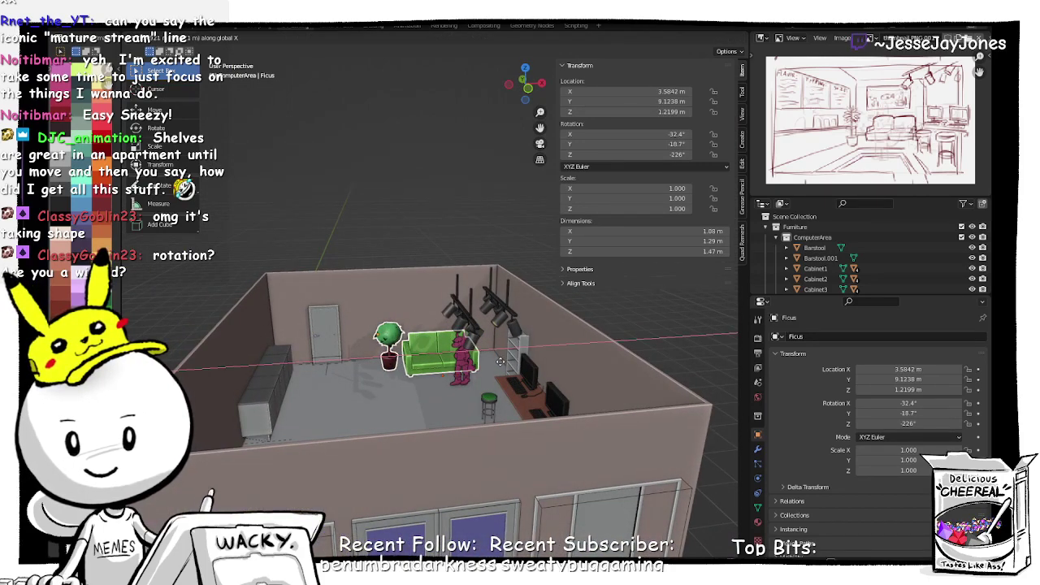
left_click(482, 365)
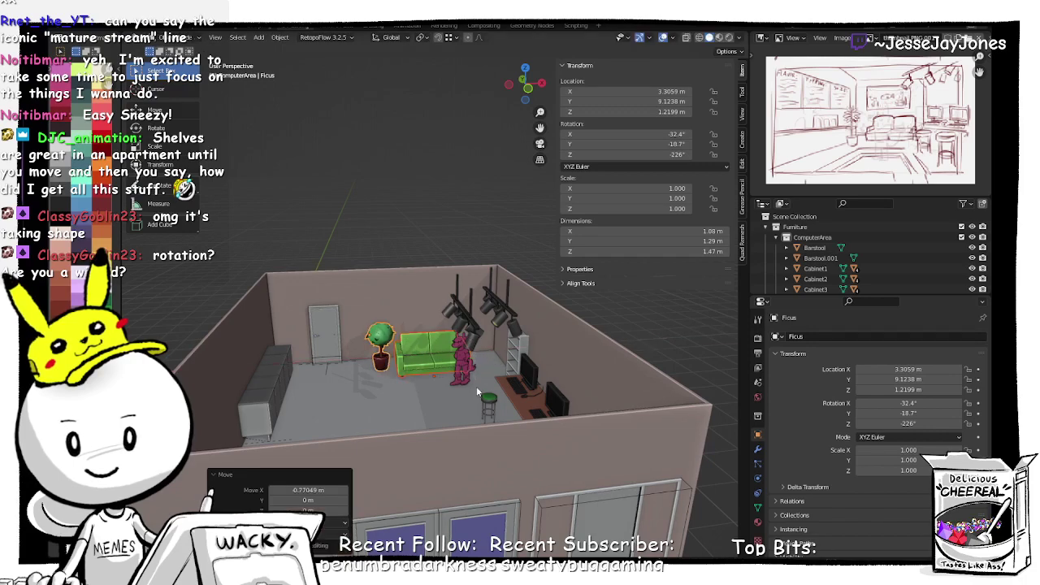
Step: Examine the furnished room from several angles, checking the shelves, desk area, floor and walls against the sketch
middle_click_drag(476, 386, 494, 424)
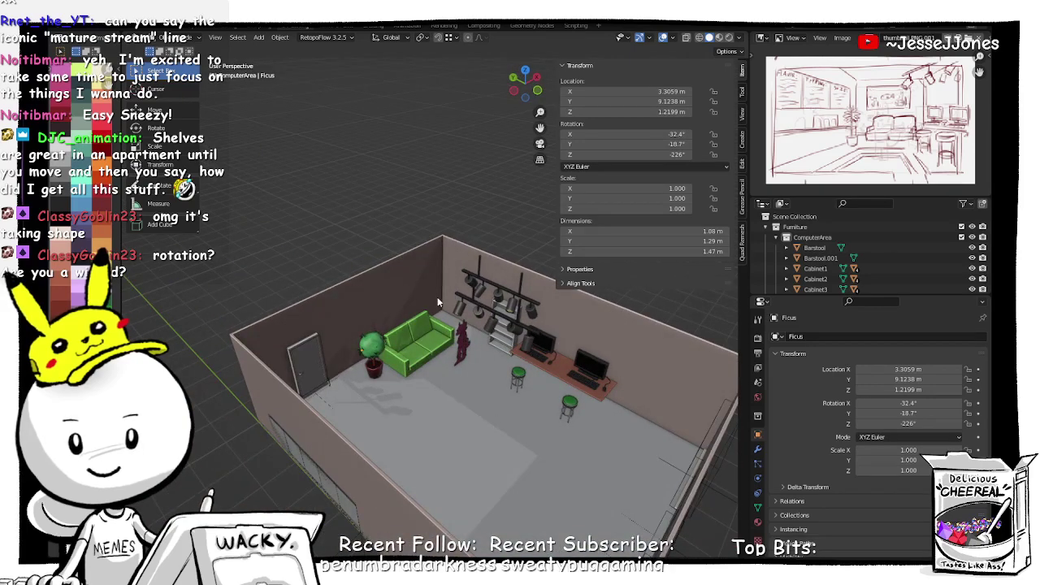
middle_click_drag(467, 312, 485, 356)
left_click(488, 352)
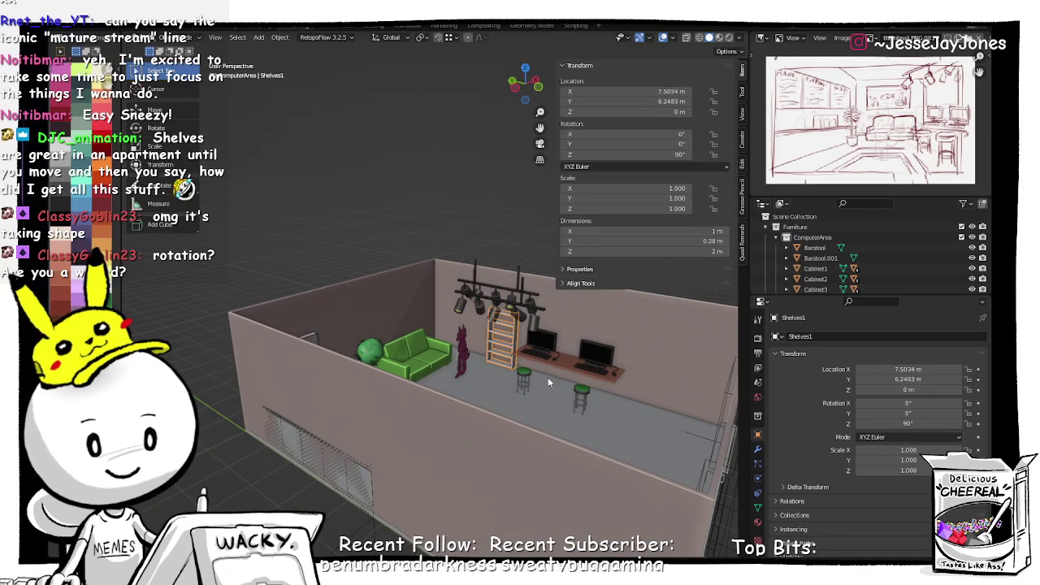
middle_click_drag(573, 390, 581, 367)
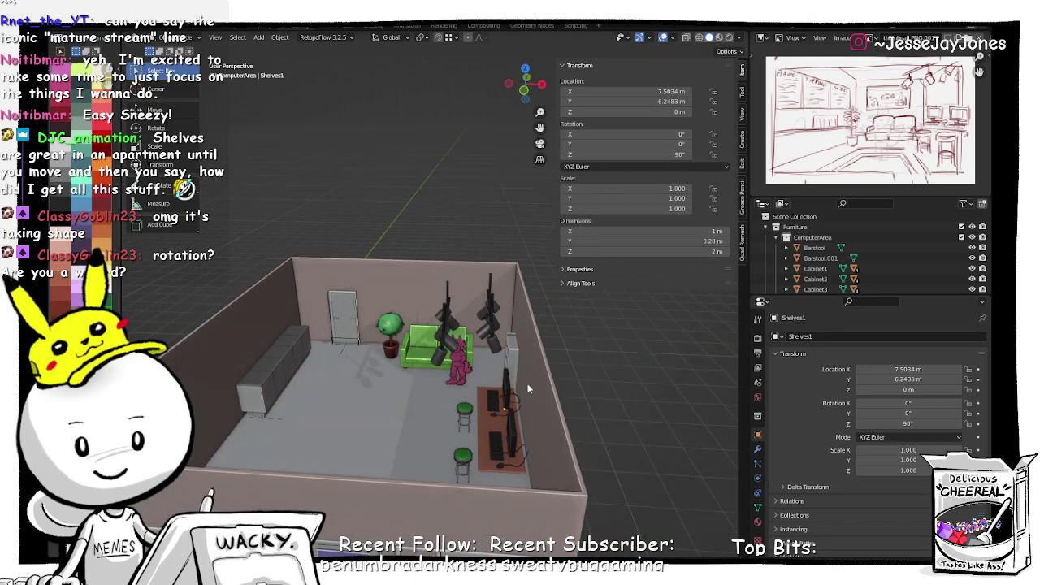
middle_click_drag(528, 389, 561, 320)
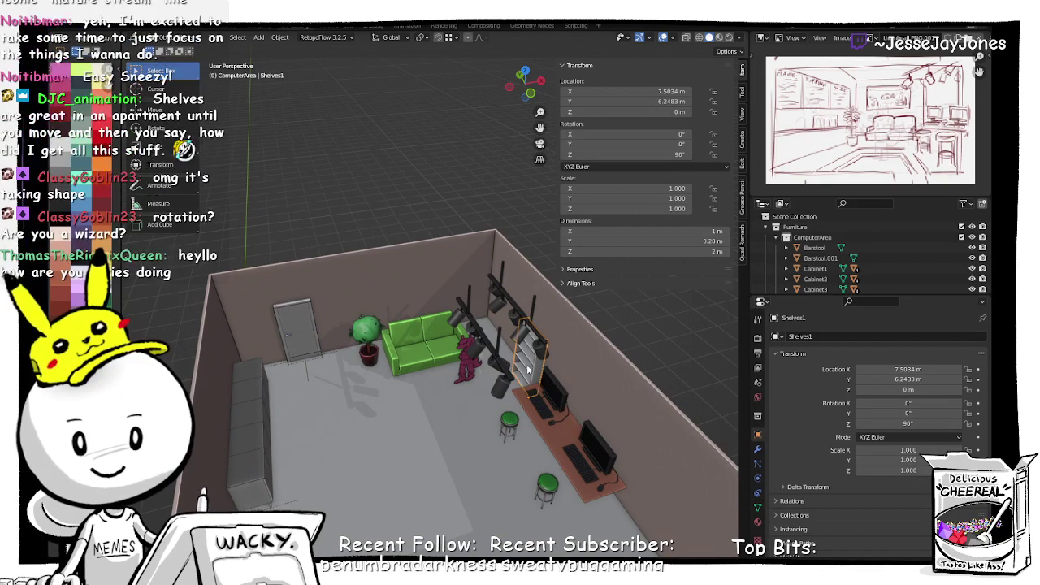
left_click(502, 481)
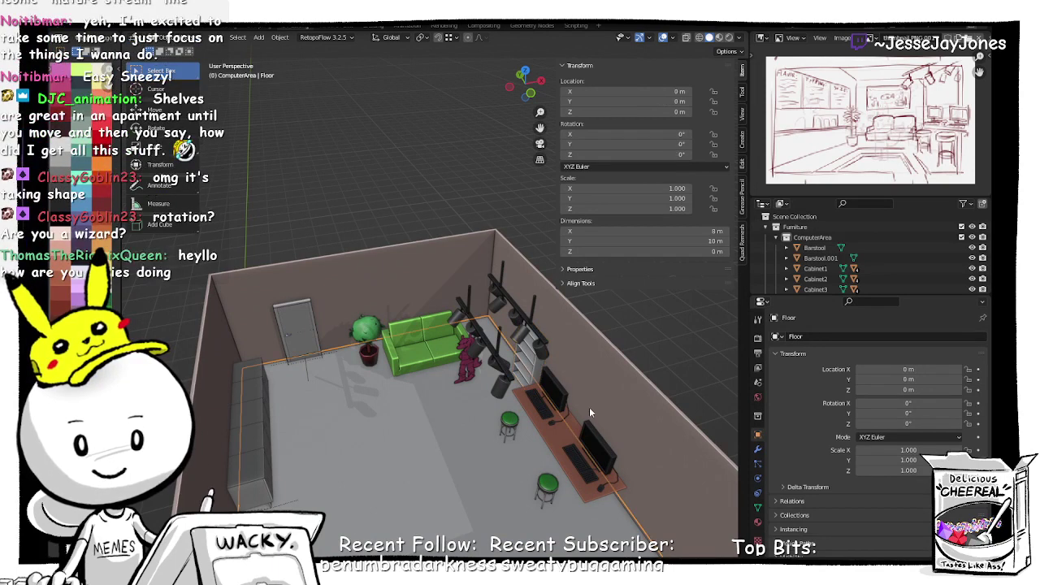
left_click(683, 321)
left_click(635, 394)
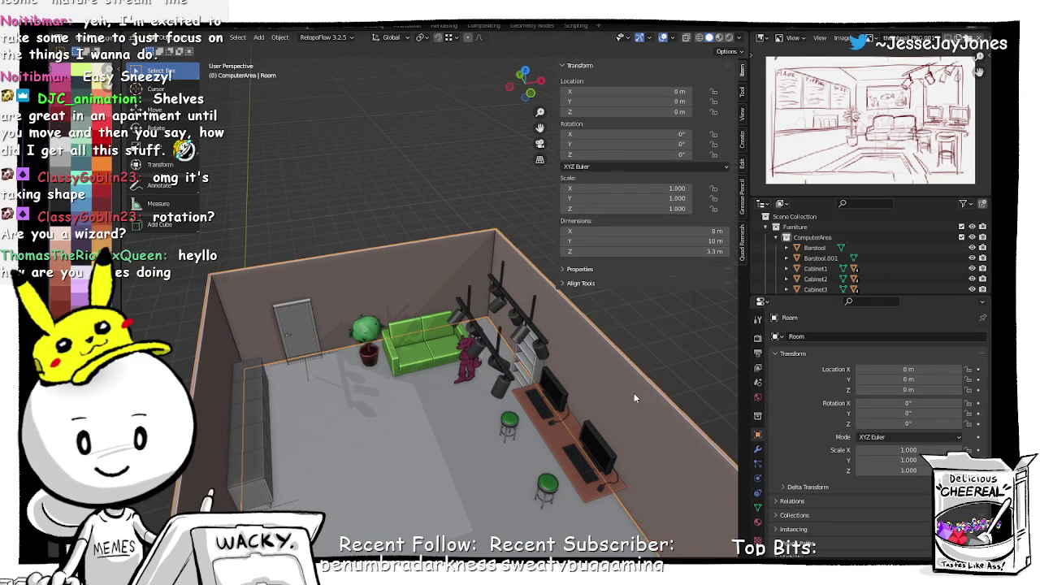
scroll(634, 394, "down", 1)
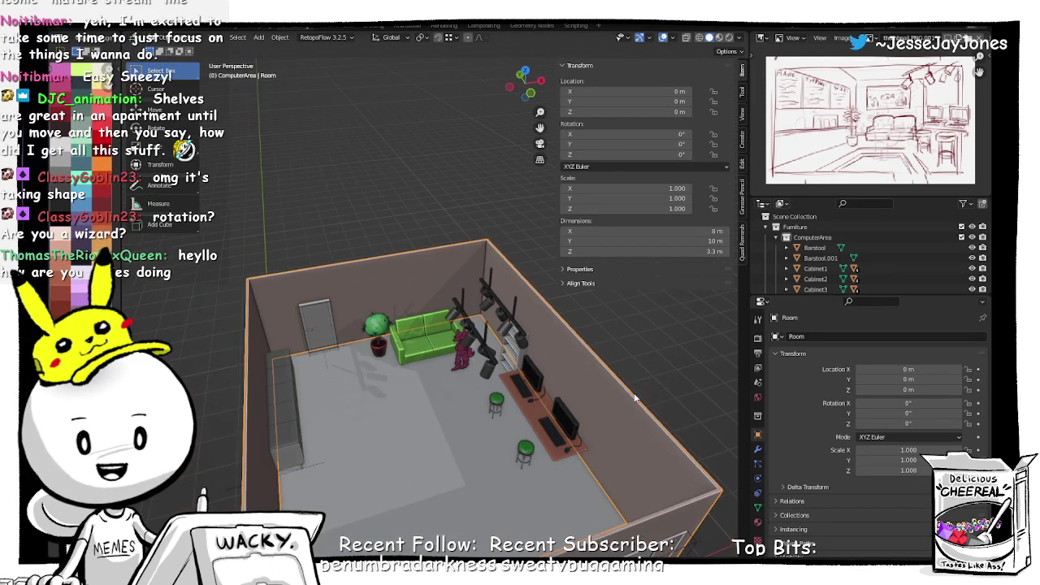
Step: Add a set of 5 Archimesh books, each 0.045 wide, 0.220 deep and 0.300 high
left_click(742, 164)
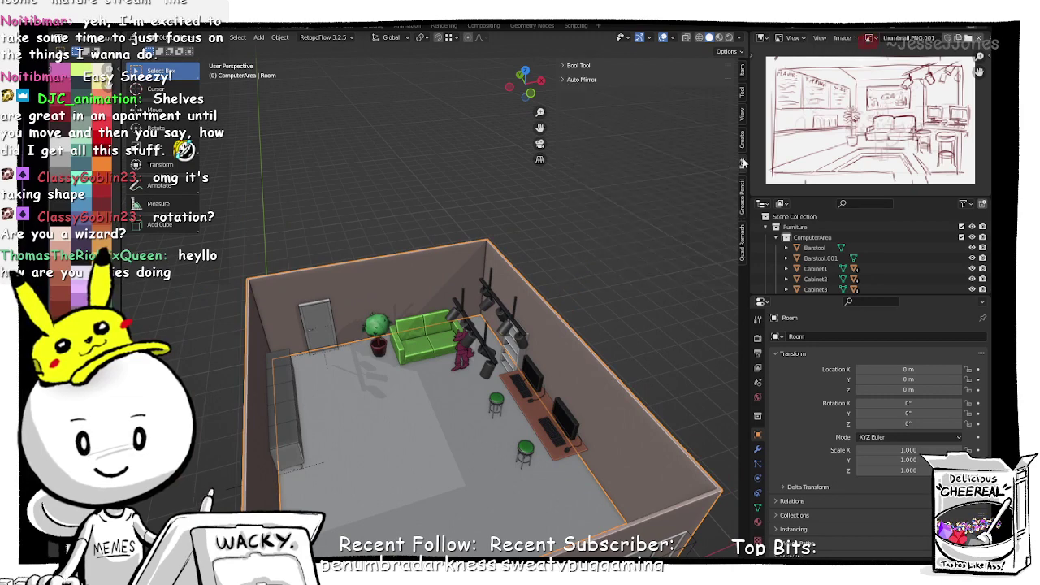
left_click(742, 138)
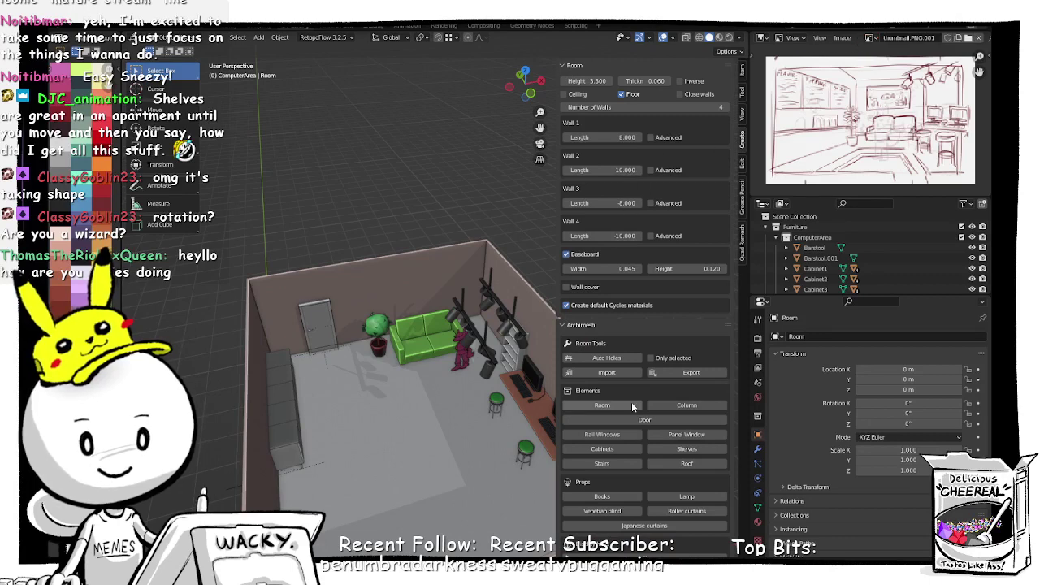
scroll(628, 423, "down", 1)
scroll(678, 439, "down", 1)
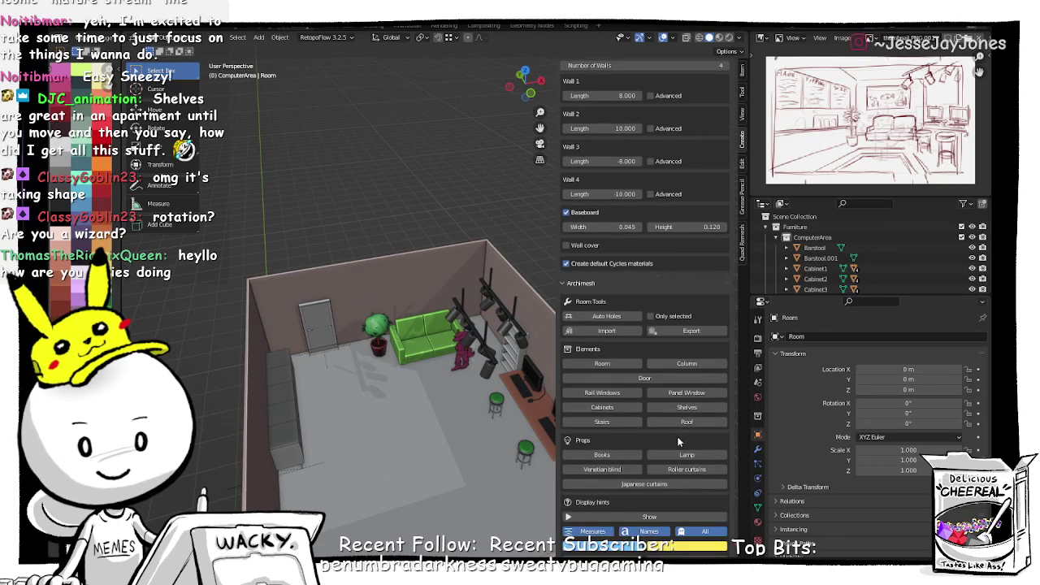
left_click(633, 455)
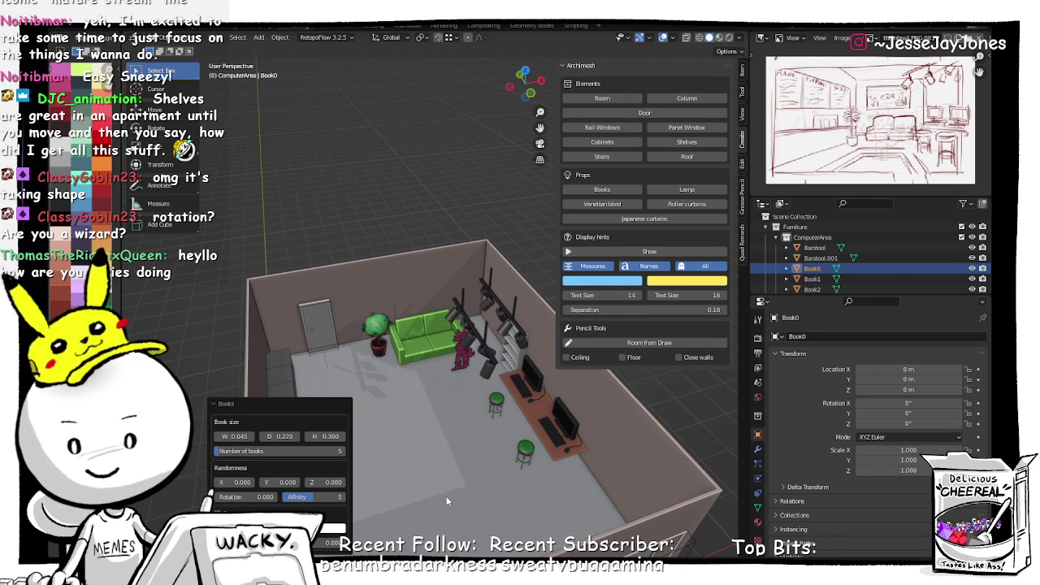
Step: Move all five books together across the floor plane, about 7.41 m in X and 7.12 m in Y, to the front of the shelves
key("f")
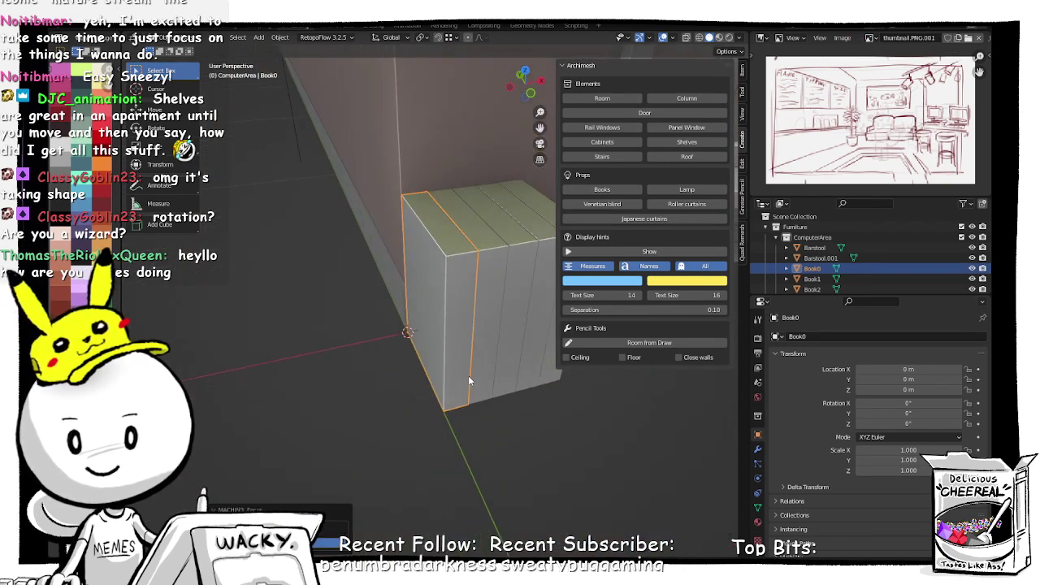
middle_click_drag(468, 376, 400, 356)
left_click(387, 373)
middle_click_drag(366, 410, 383, 376)
left_click(383, 376)
left_click(414, 364, "shift")
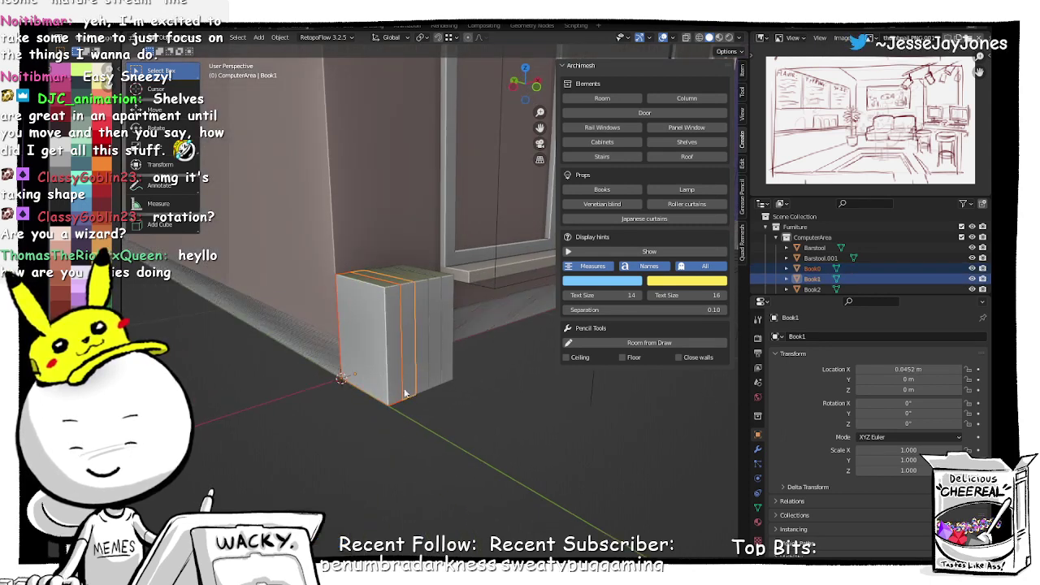
left_click(433, 355, "shift")
left_click(436, 354, "shift")
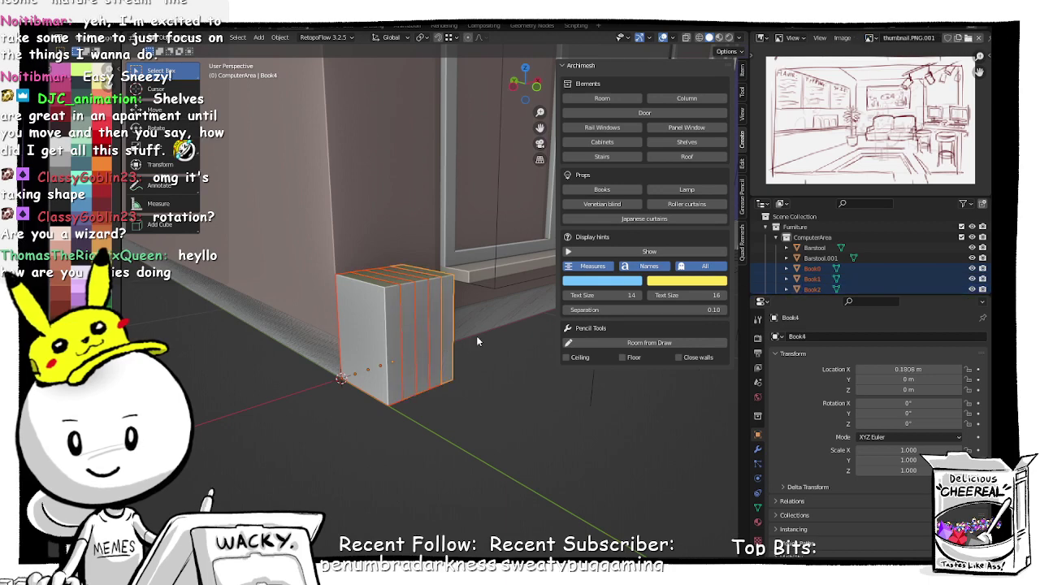
middle_click_drag(477, 336, 430, 357)
scroll(429, 357, "down", 12)
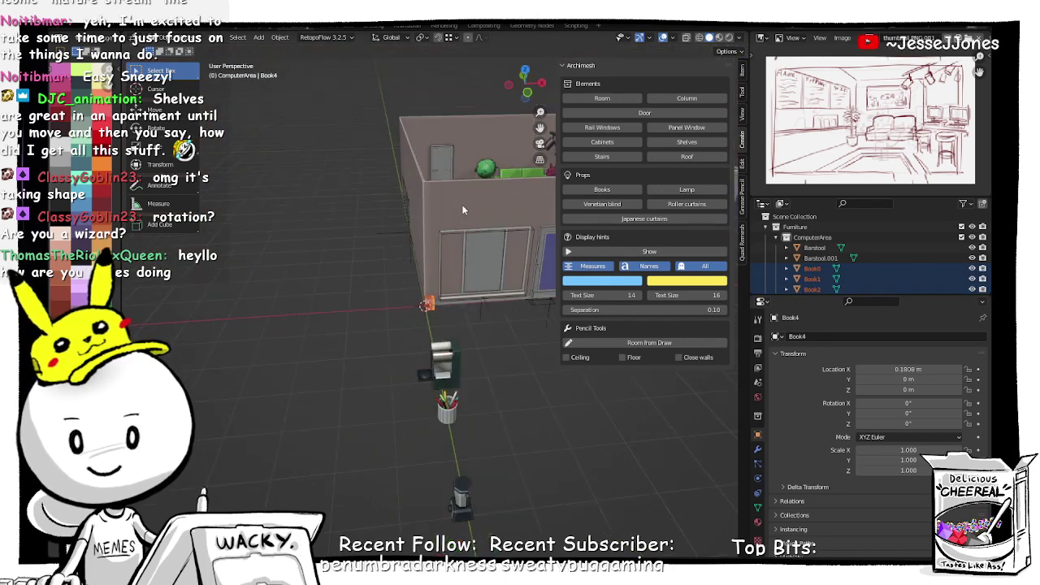
middle_click_drag(462, 204, 353, 401, "shift")
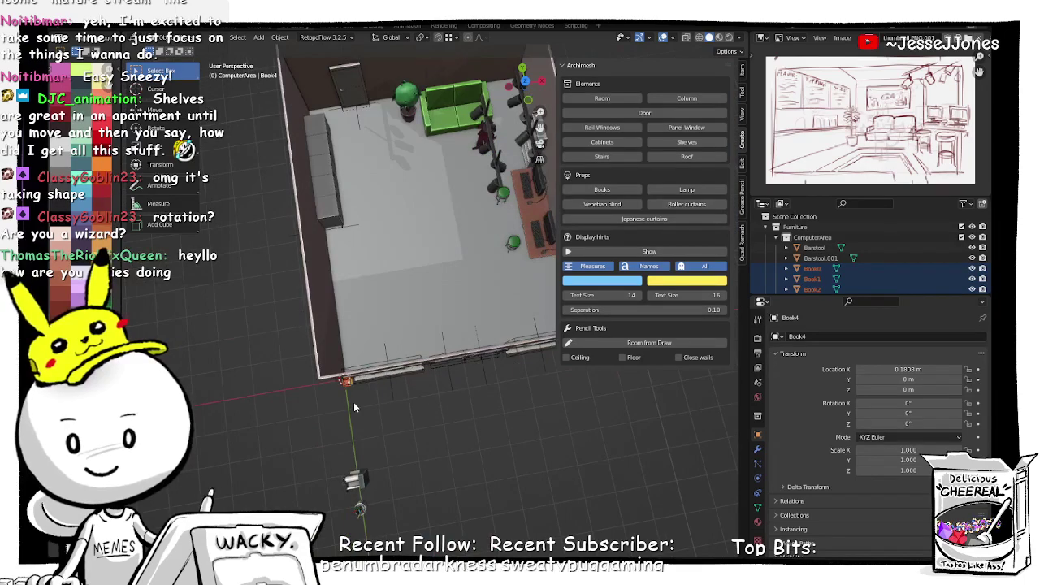
key("g")
key("shift+z")
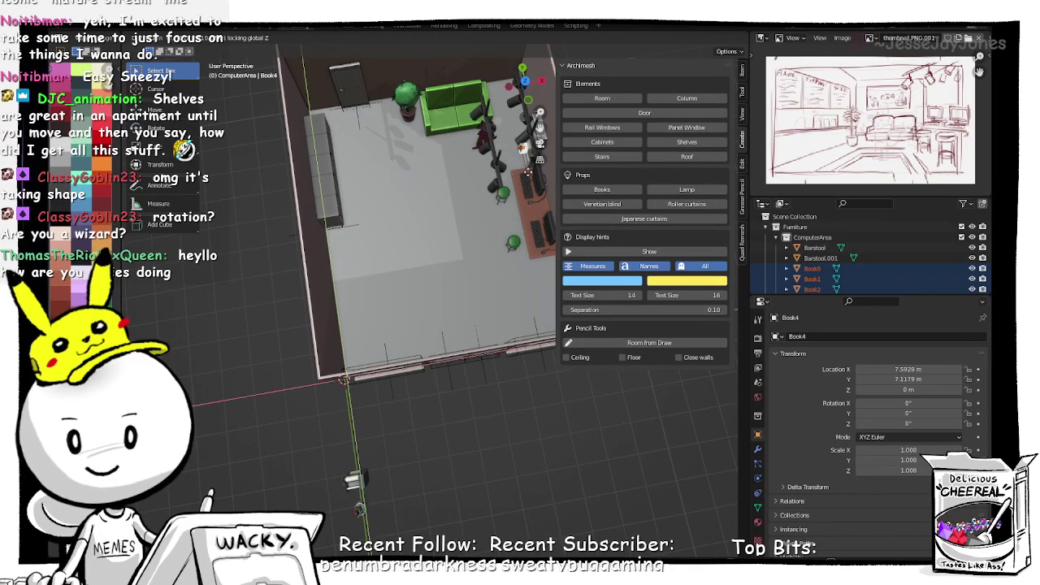
left_click(467, 197)
Step: Rotate the five books together by 90 degrees about the Z axis
key("f")
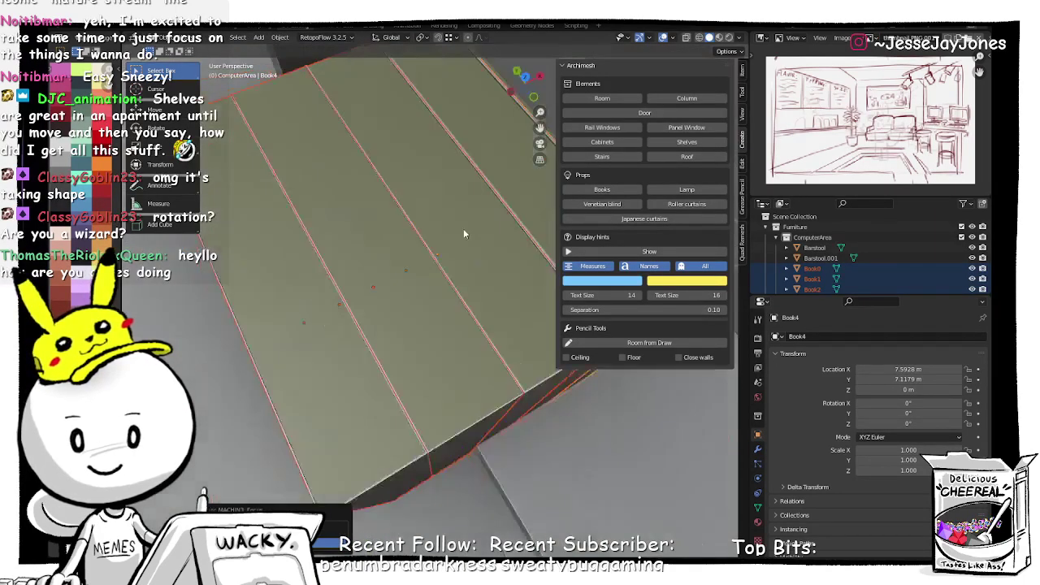
scroll(480, 245, "down", 4)
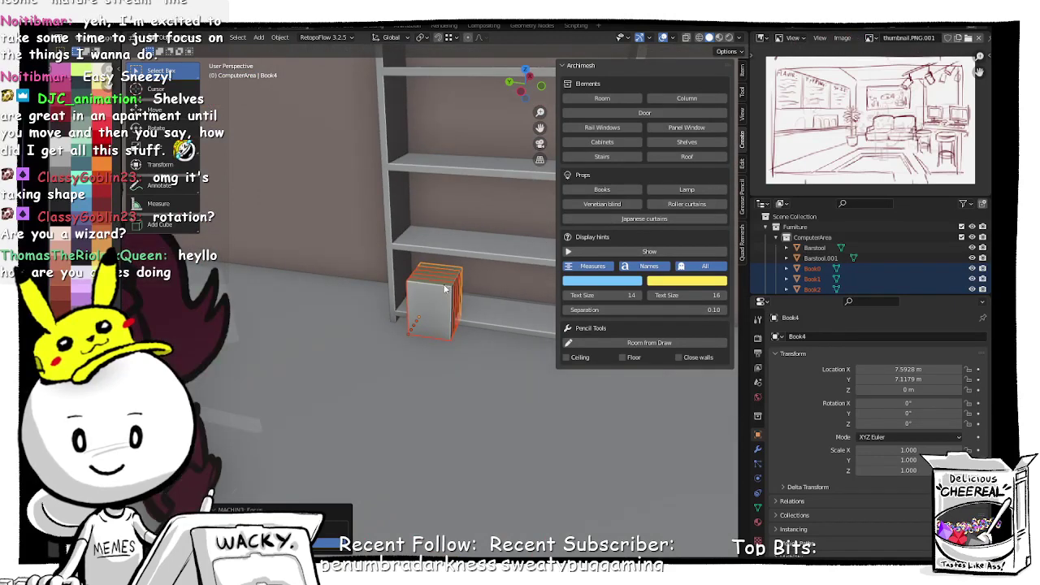
scroll(464, 291, "up", 1)
middle_click_drag(472, 295, 350, 262, "shift")
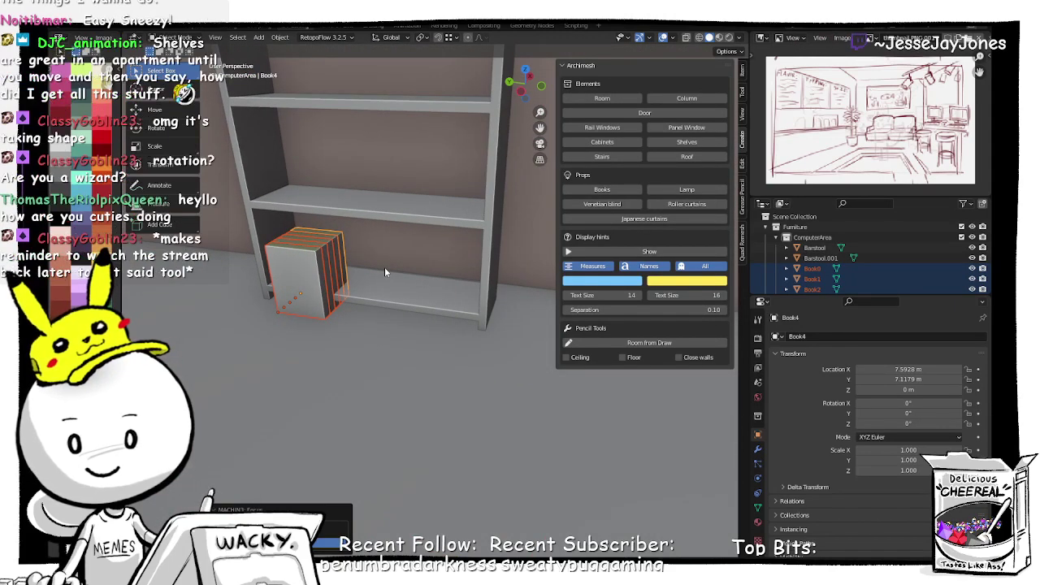
type("r")
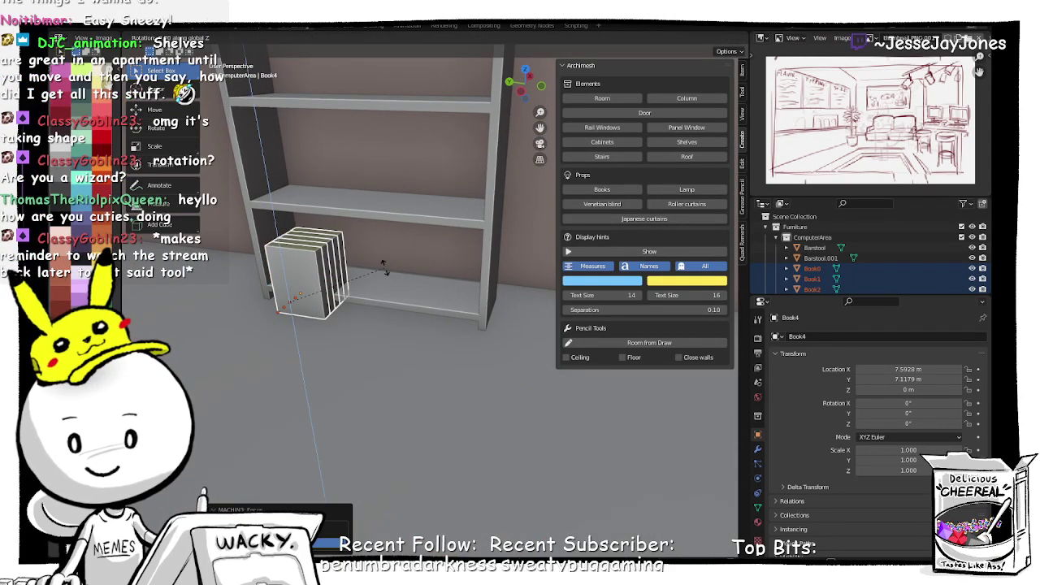
type("90")
key("Return")
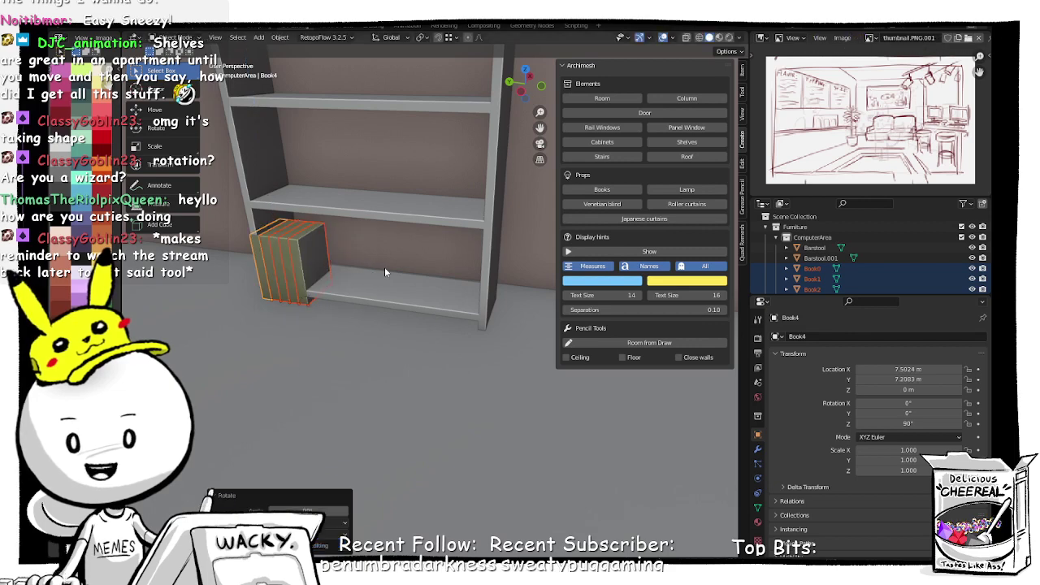
Step: Turn the five books around by another 180 degrees about the Z axis
key("r")
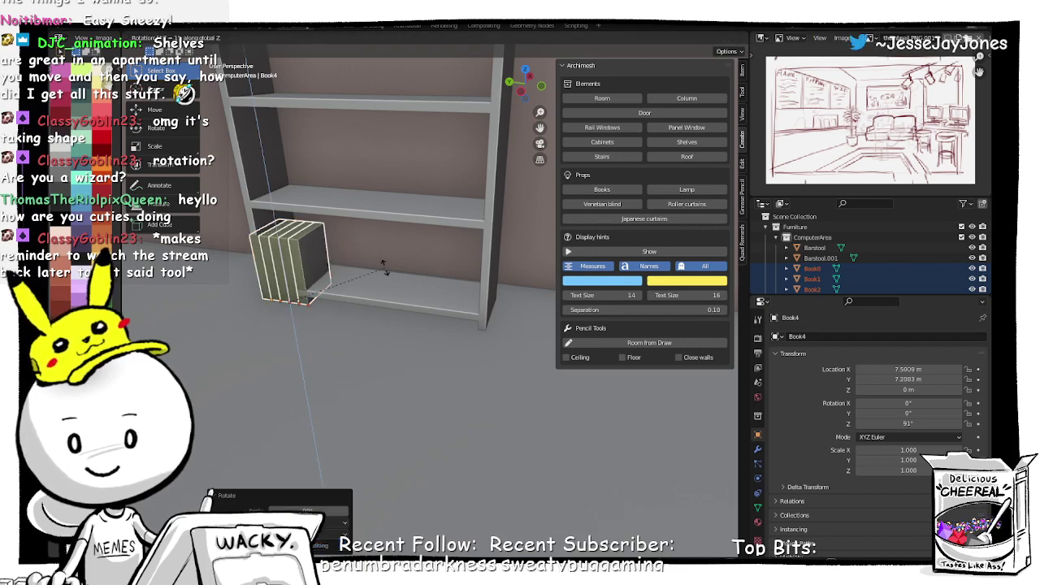
type("180")
key("Return")
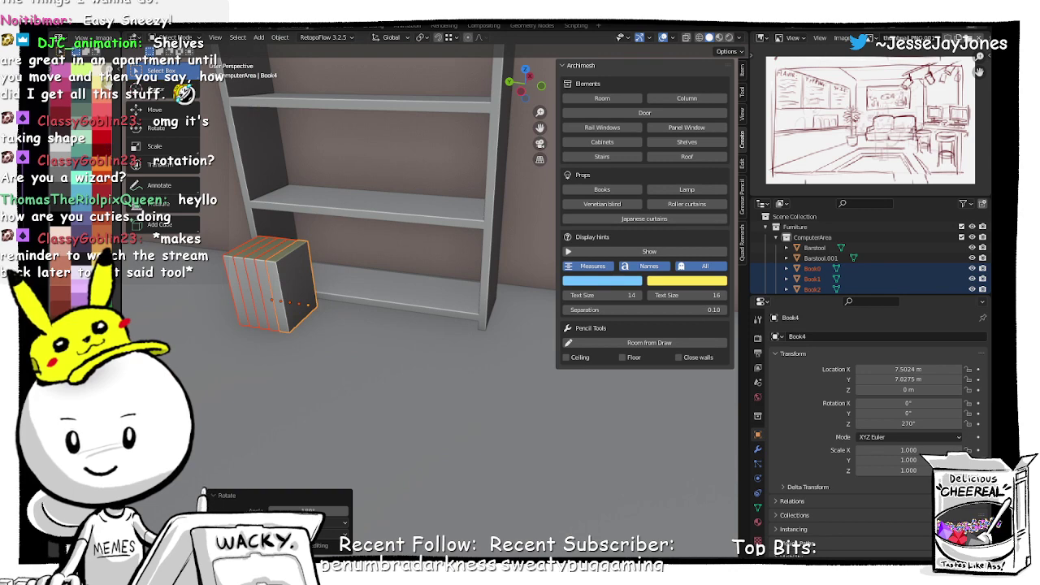
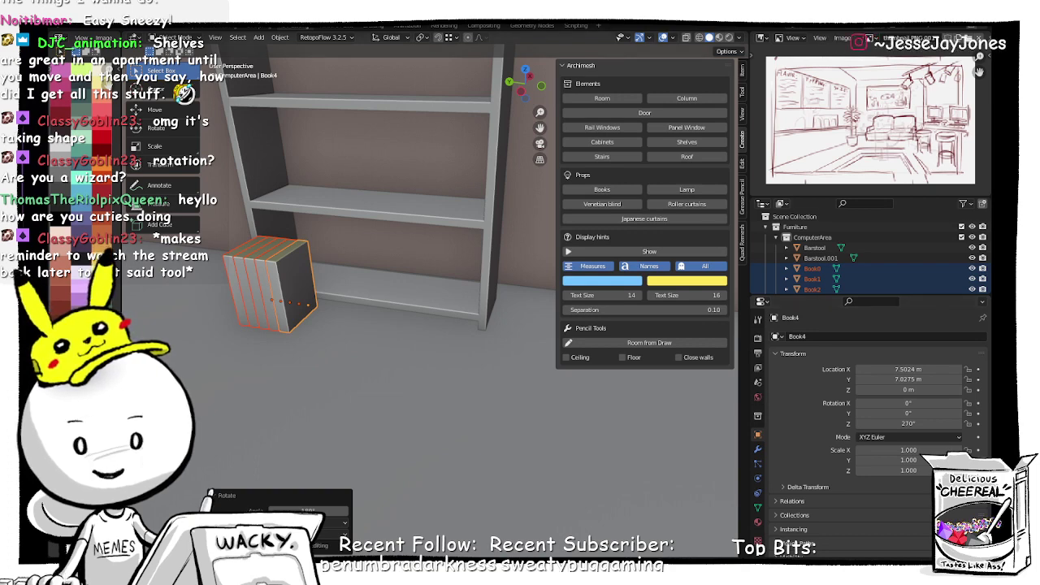
Step: Move the books horizontally into the shelf unit, about 0.322 m in X and 0.005 m in Y
middle_click_drag(244, 244, 289, 336)
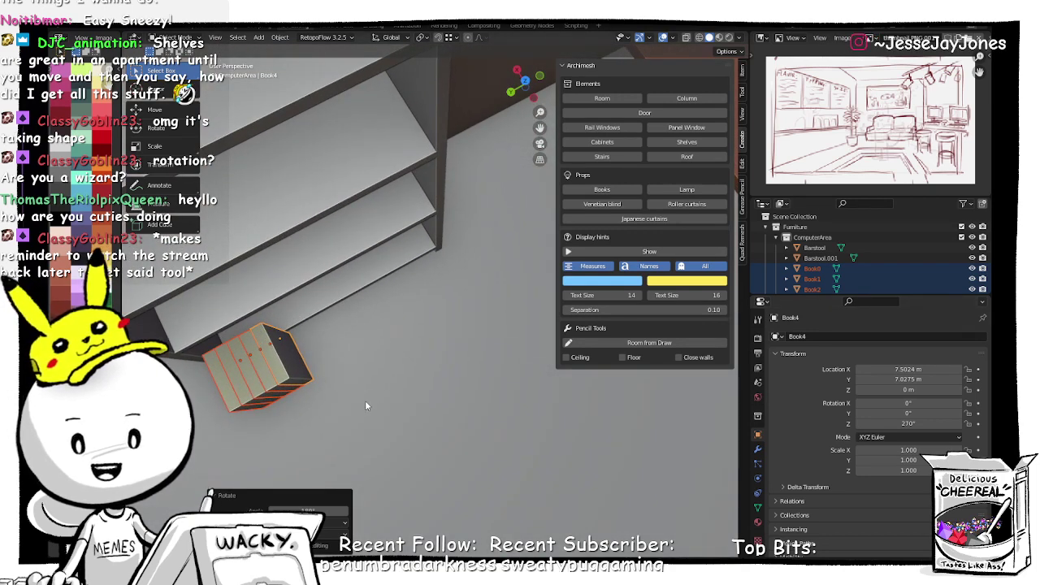
middle_click_drag(365, 400, 370, 337)
scroll(349, 369, "up", 4)
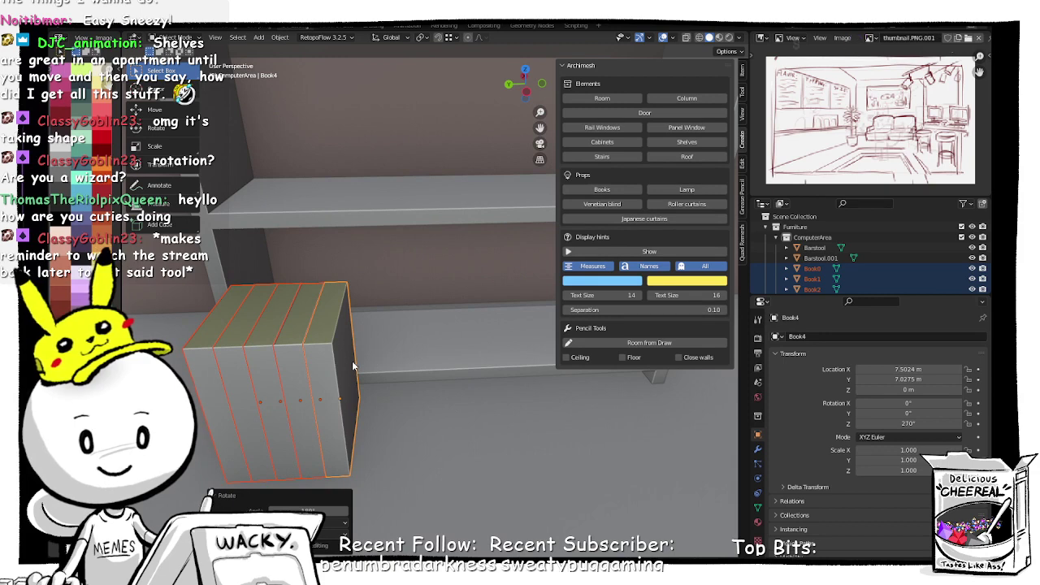
key("g")
key("shift+z")
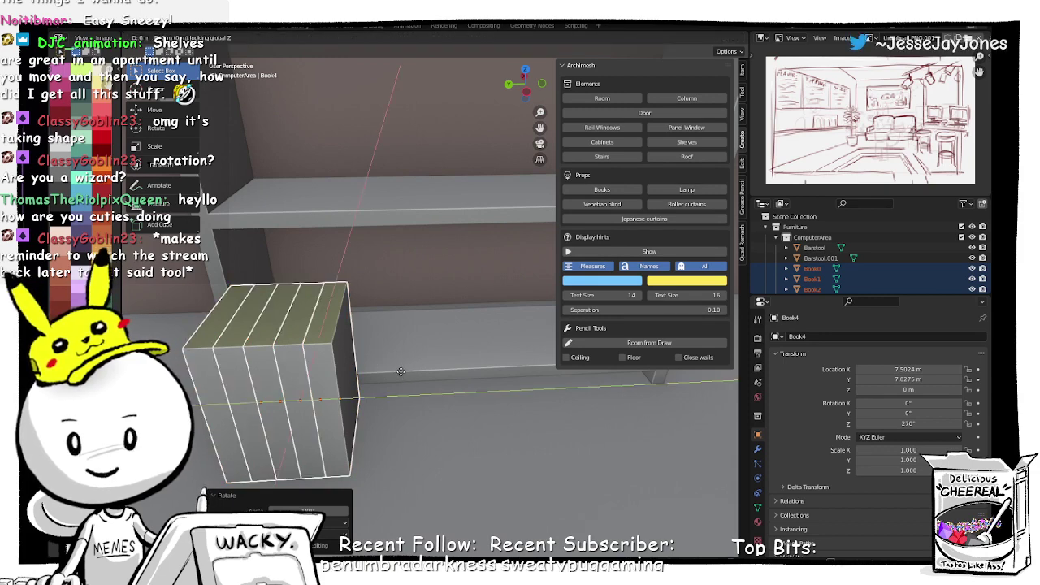
left_click(421, 298)
Step: Raise the books about 0.069 m along the Z axis so they stand on the lowest shelf
middle_click_drag(386, 361, 384, 349)
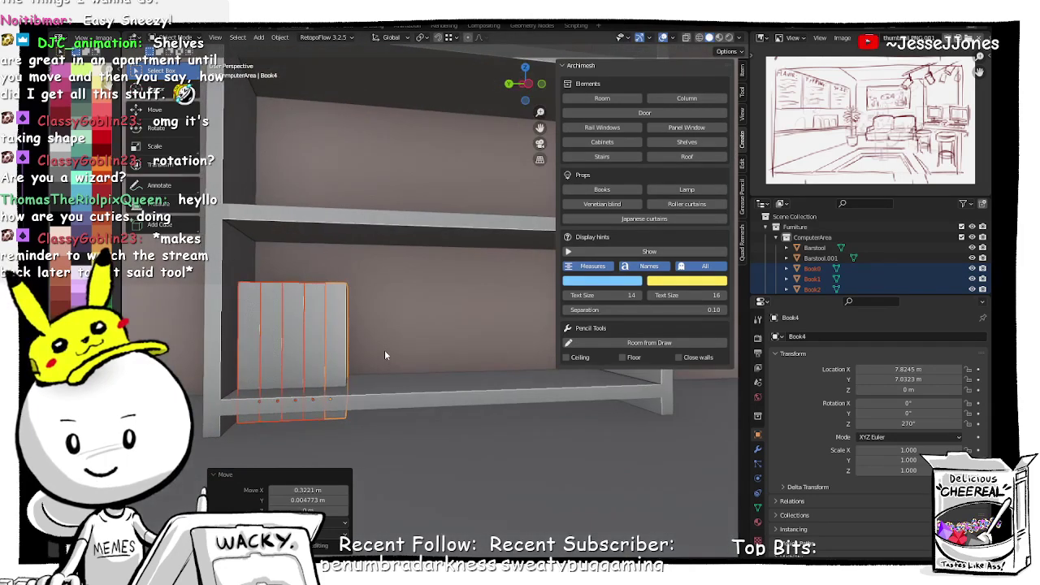
key("g")
key("z")
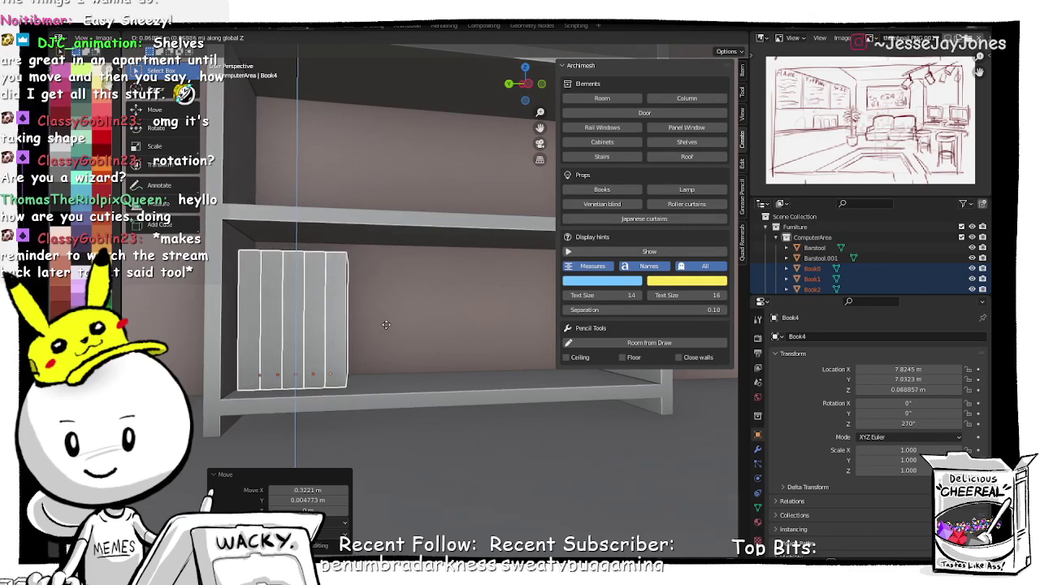
left_click(385, 323)
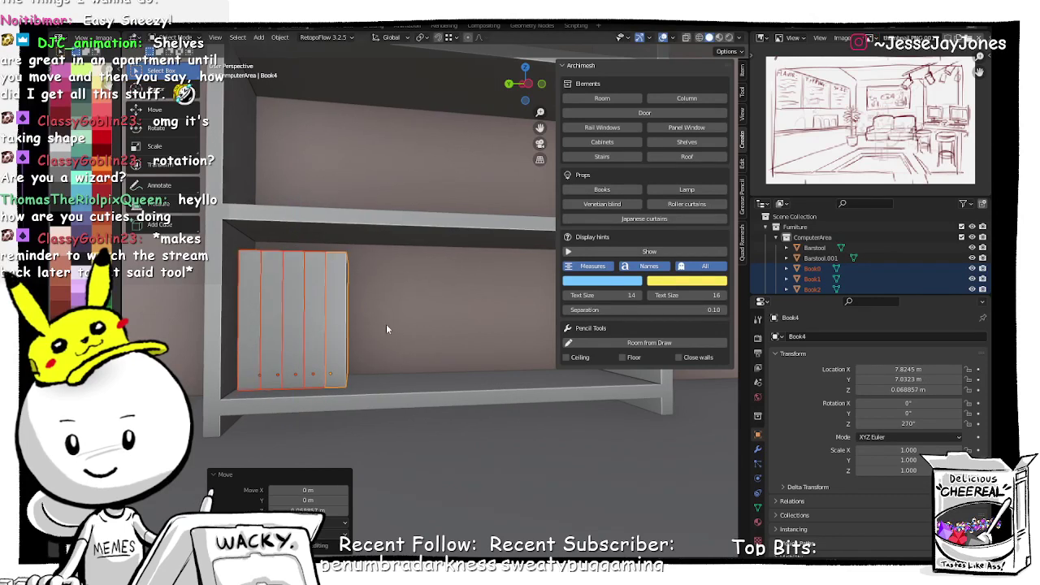
Step: Check from several angles how the individual books sit on the lowest shelf
left_click(247, 351)
left_click(293, 338)
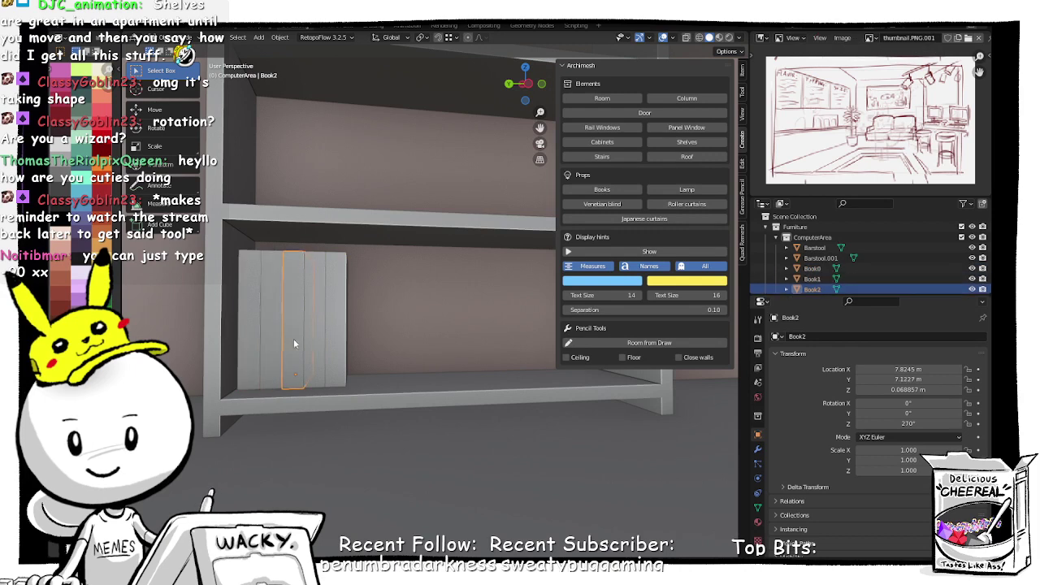
left_click(316, 338)
left_click(326, 339)
scroll(394, 349, "down", 8)
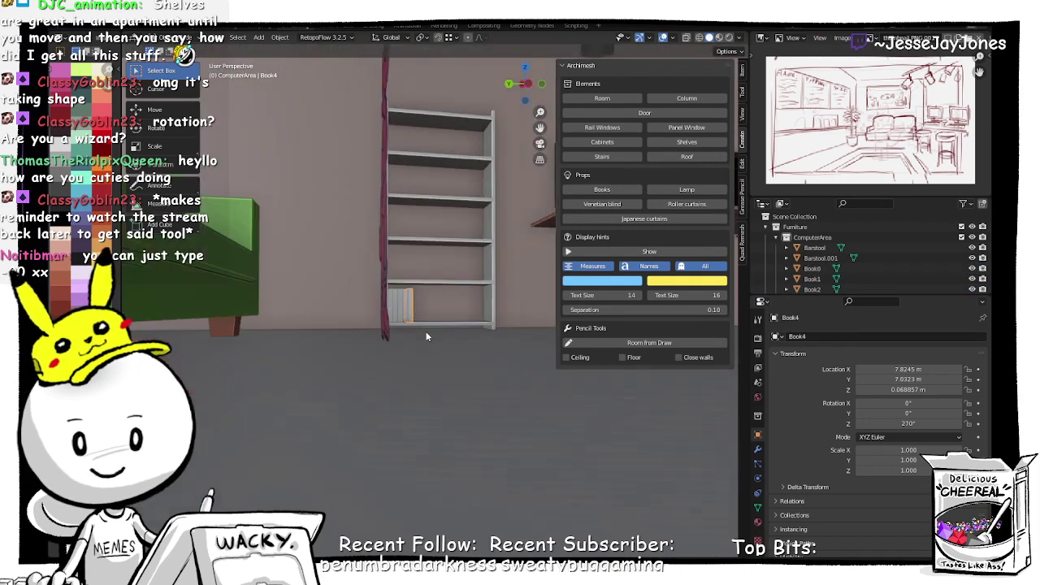
middle_click_drag(426, 337, 402, 355)
scroll(419, 303, "up", 4)
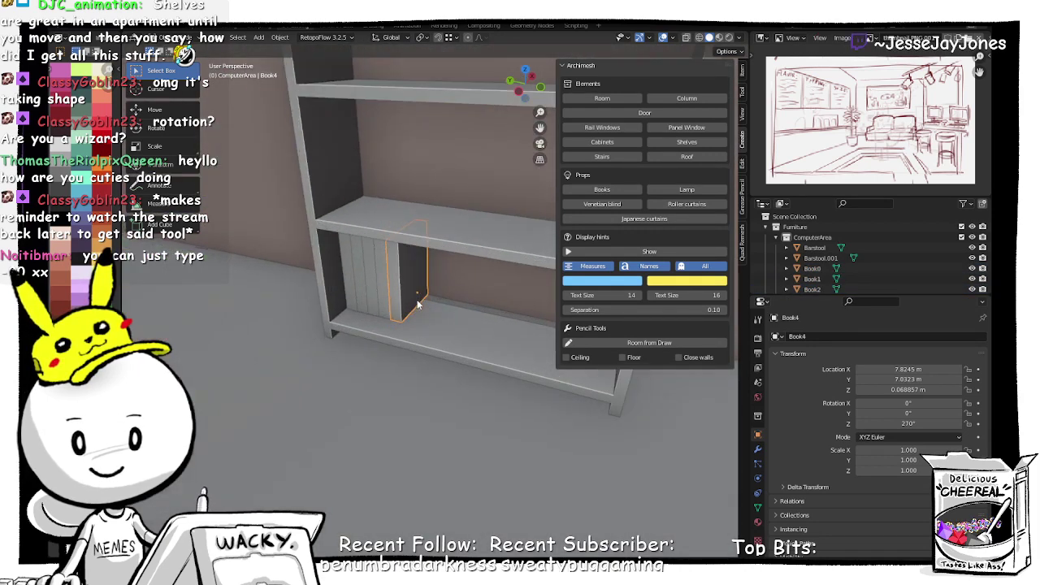
left_click(398, 300)
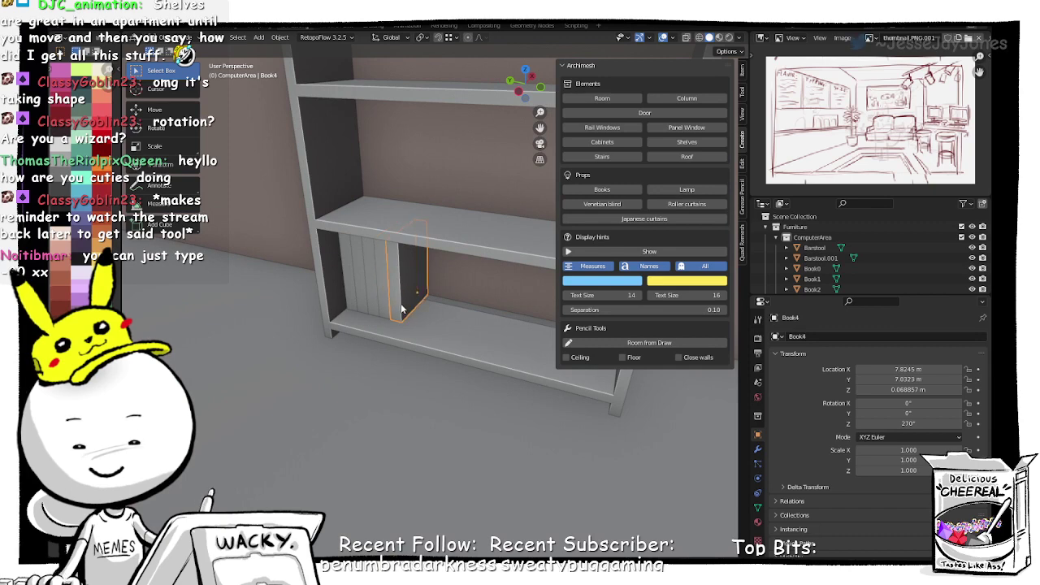
middle_click_drag(417, 295, 307, 315)
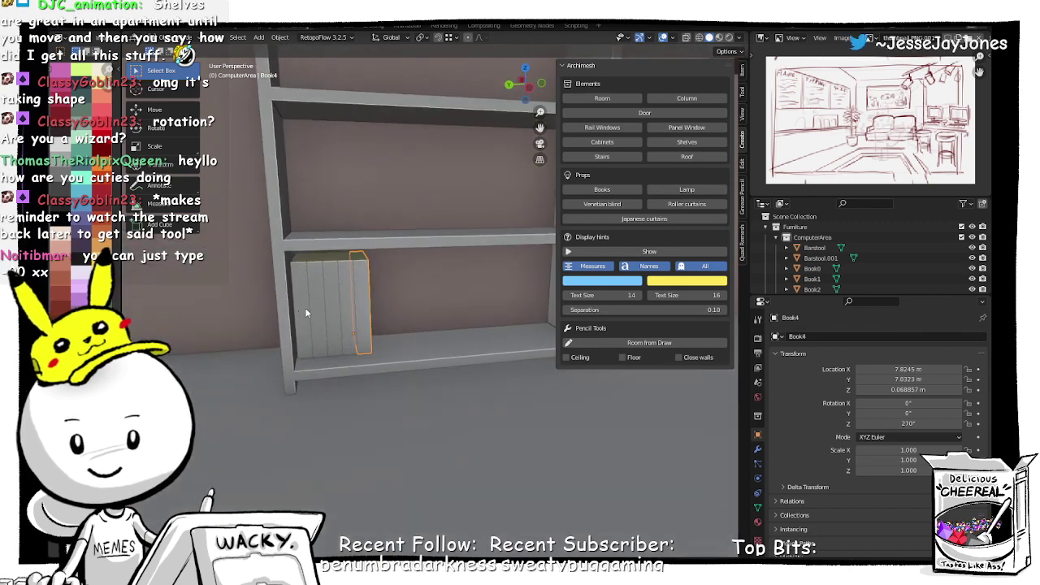
Step: Duplicate the five books on the lowest shelf and place the copies about 0.354 m along the negative Y axis
left_click(305, 308)
left_click(316, 305, "shift")
left_click(333, 307, "shift")
left_click(359, 309, "shift")
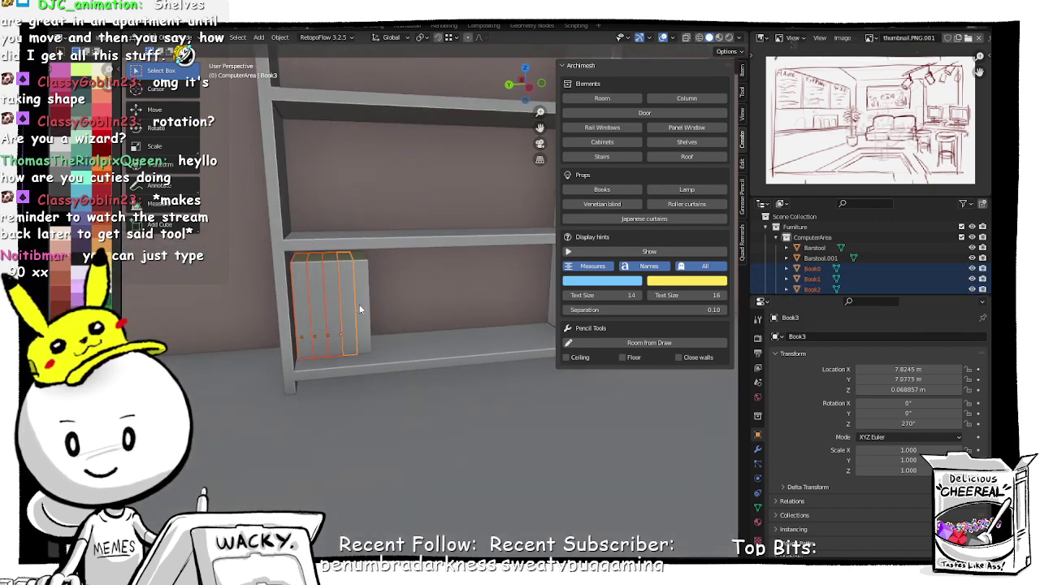
middle_click_drag(458, 315, 390, 343)
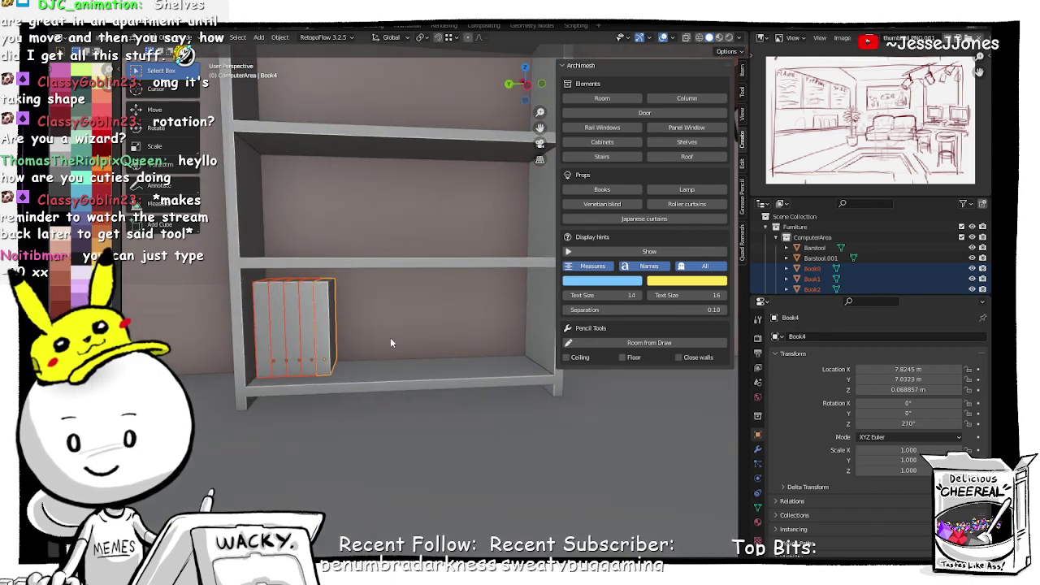
key("shift+d")
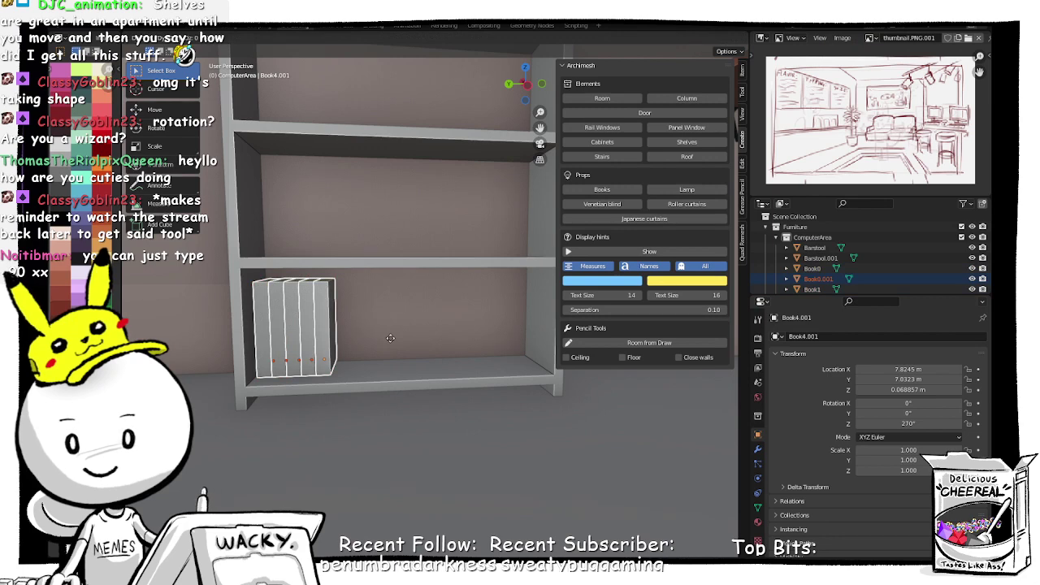
key("x")
key("y")
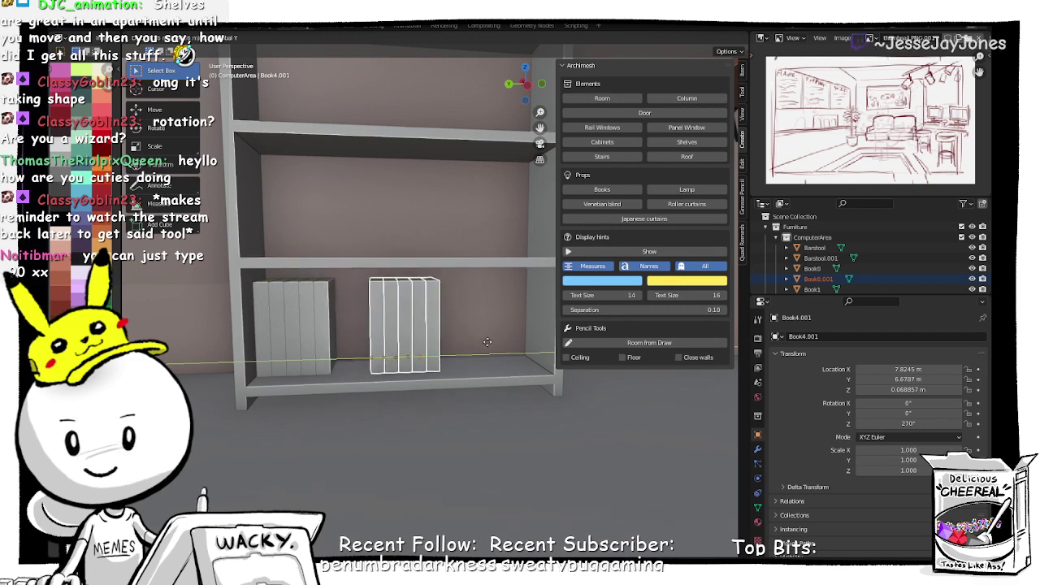
left_click(367, 350)
Step: Duplicate the first book of the copied group and move it about 0.05 m along Y into the gap
left_click(375, 344)
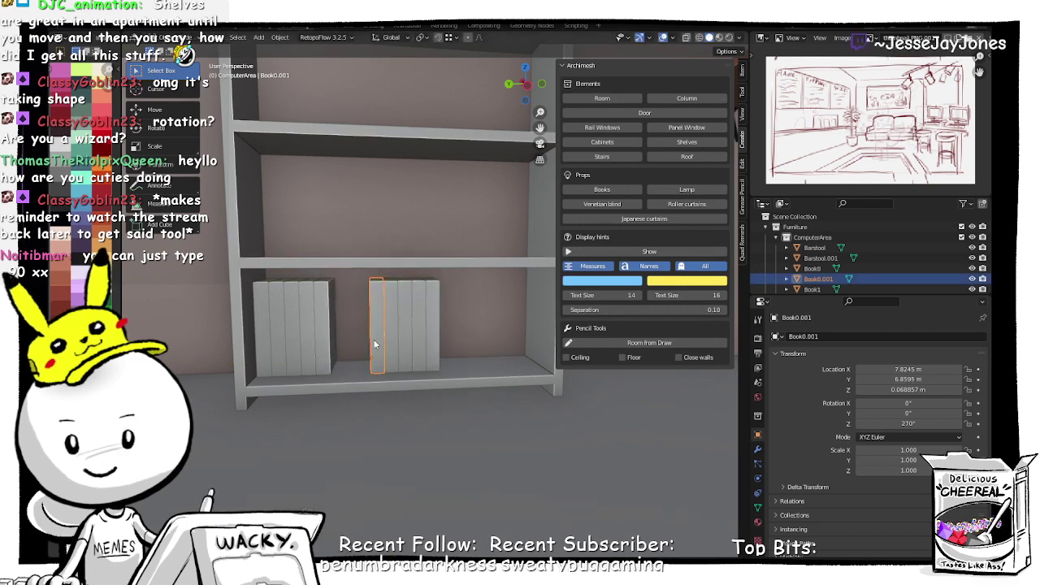
key("shift+d")
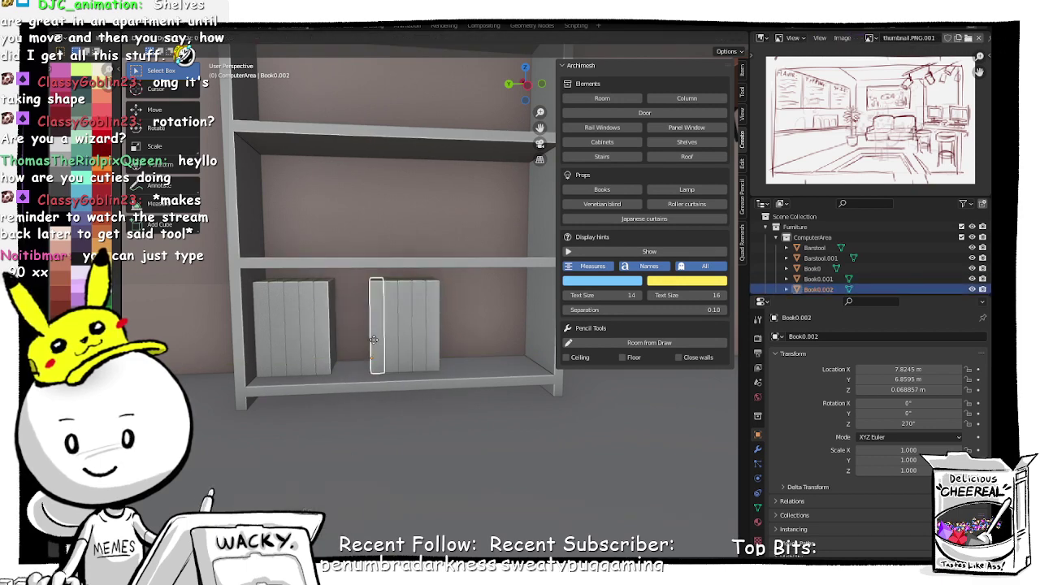
key("y")
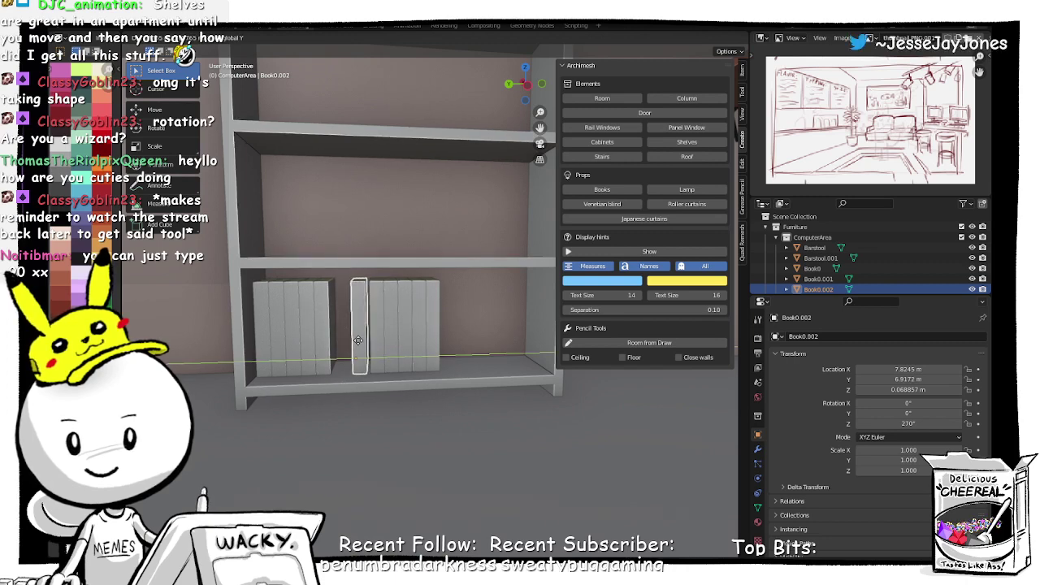
left_click(361, 344)
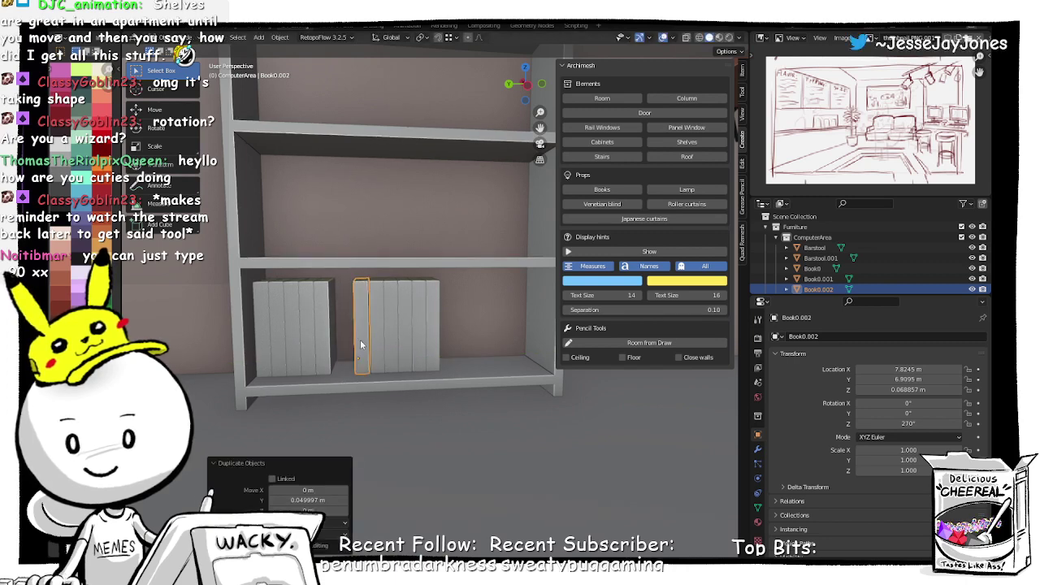
Step: Tilt the single duplicated book about its base so it leans toward the original five books
key("g")
key("x")
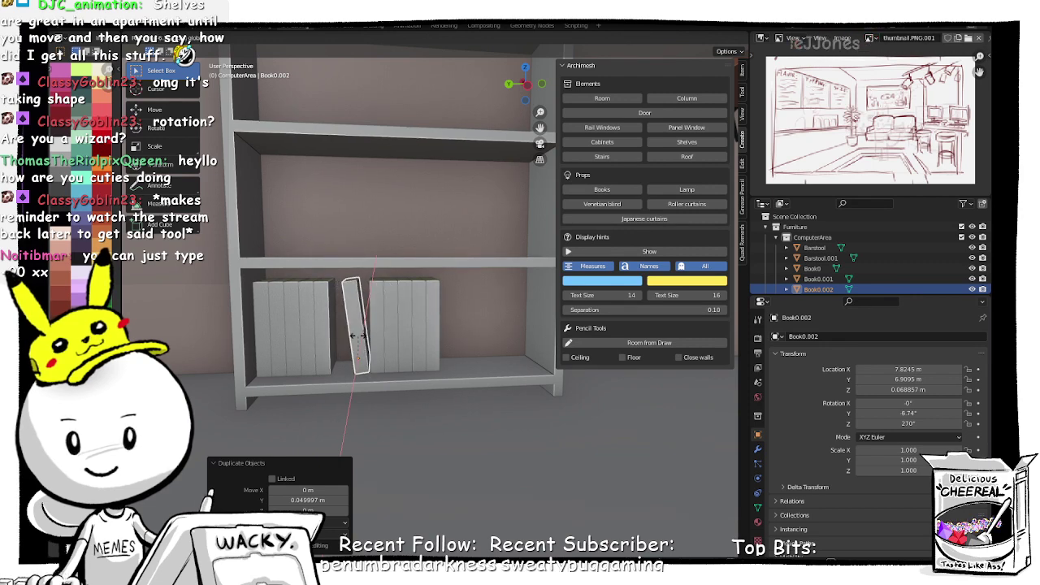
left_click(354, 334)
Step: Shift the leaning book and the five copied books together about 0.016 m along Y toward the original group
left_click(379, 334, "shift")
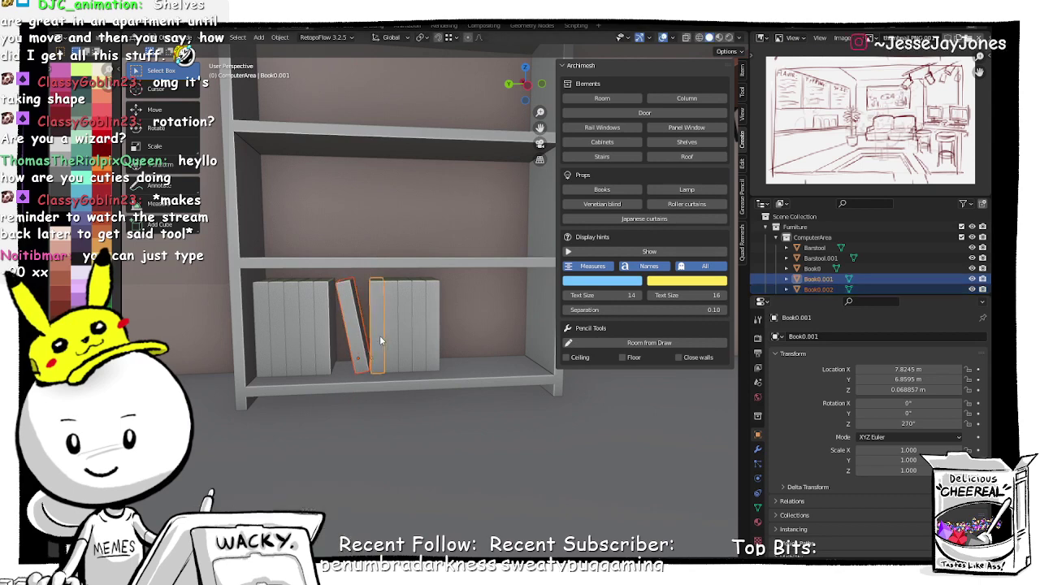
left_click(421, 336, "shift")
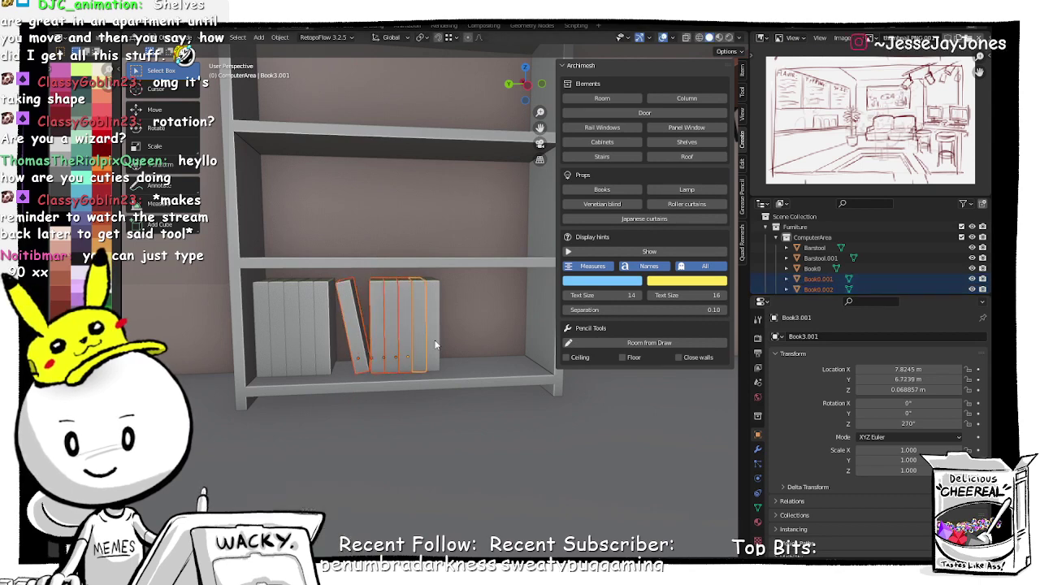
left_click(432, 338, "shift")
key("g")
key("x")
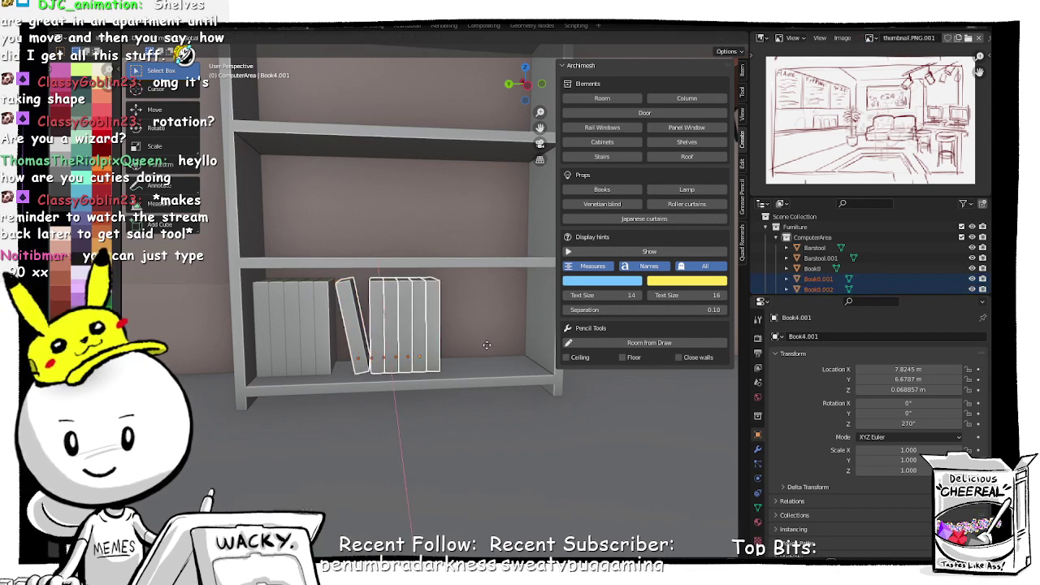
left_click(483, 350)
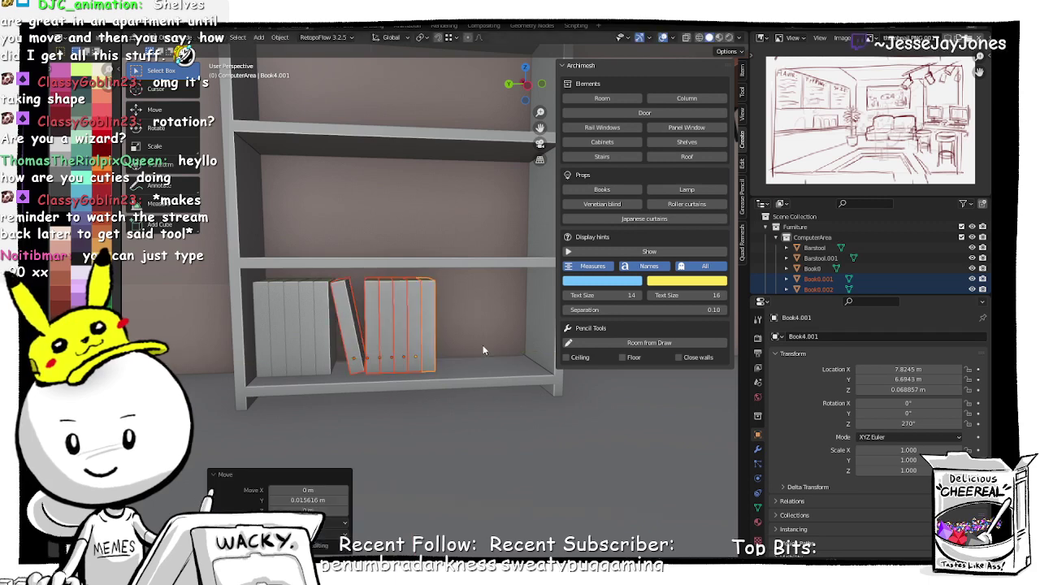
Step: Move the last two books of the copied group about 0.012 m along the negative Y axis to leave a small gap
left_click(417, 344)
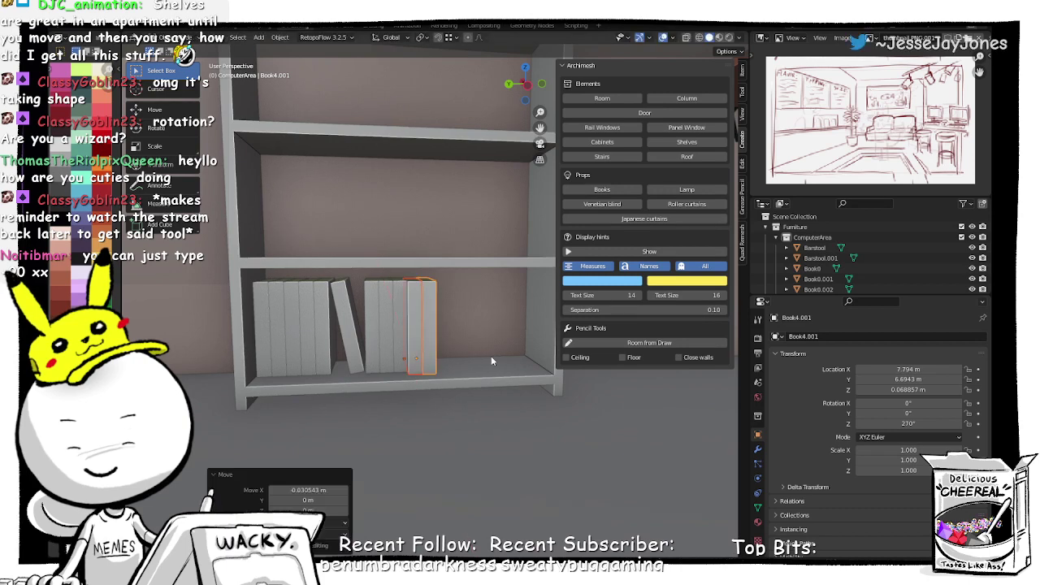
key("g")
key("y")
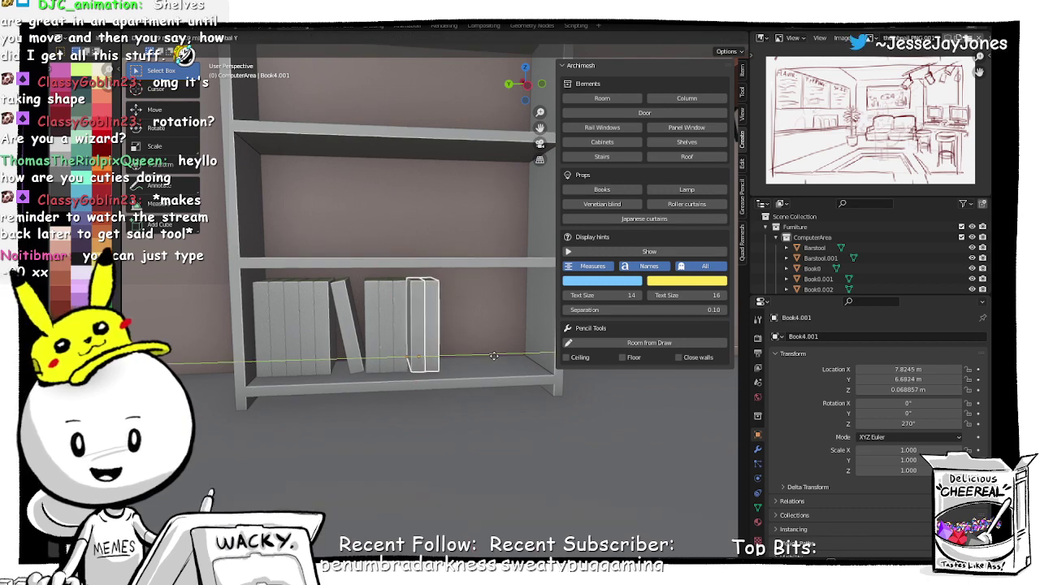
left_click(444, 356)
left_click(460, 355)
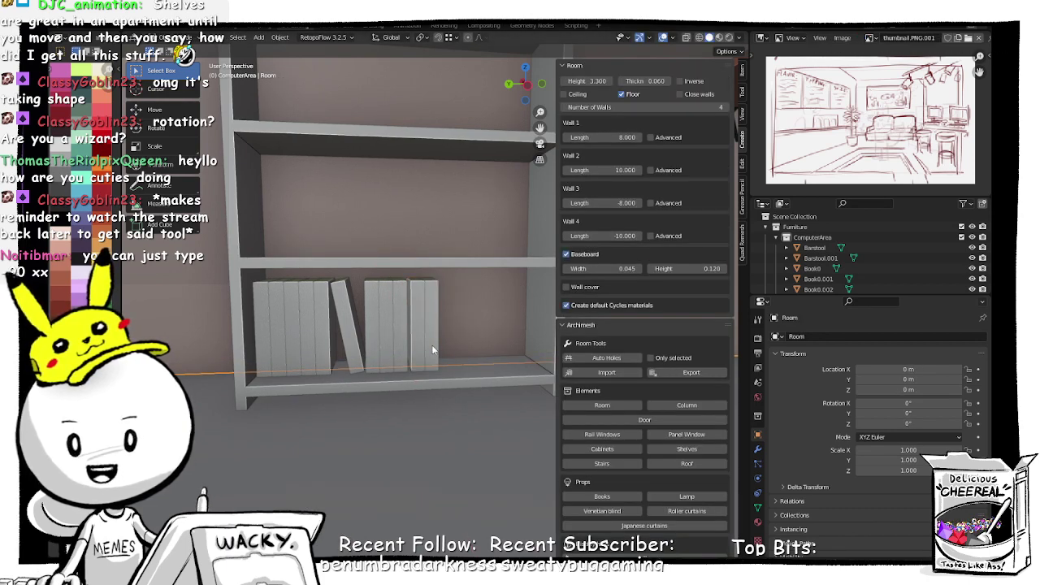
Step: Move only the last book of the copied group about 0.004 m further along the negative Y axis
left_click(431, 346)
key("g")
key("y")
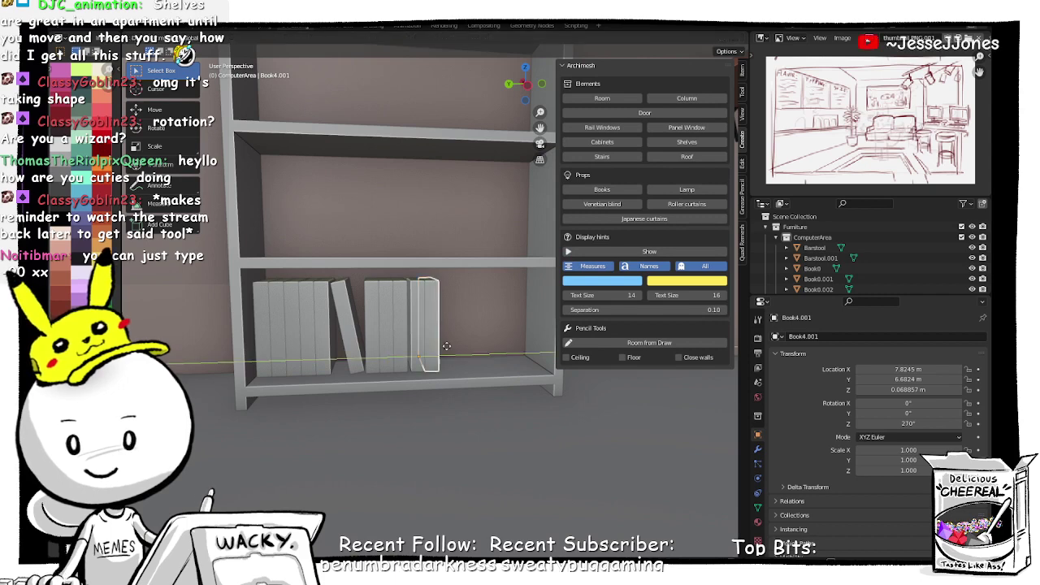
left_click(447, 347)
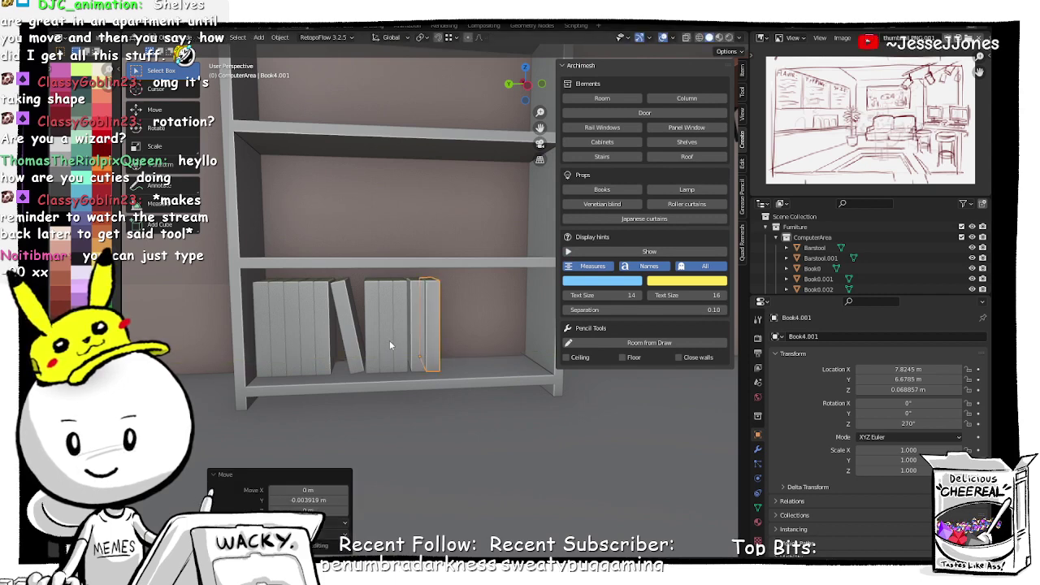
Step: Shift the last three books of the copied group together about 0.006 m along the negative Y axis
left_click(398, 341)
left_click(420, 341, "shift")
left_click(436, 342, "shift")
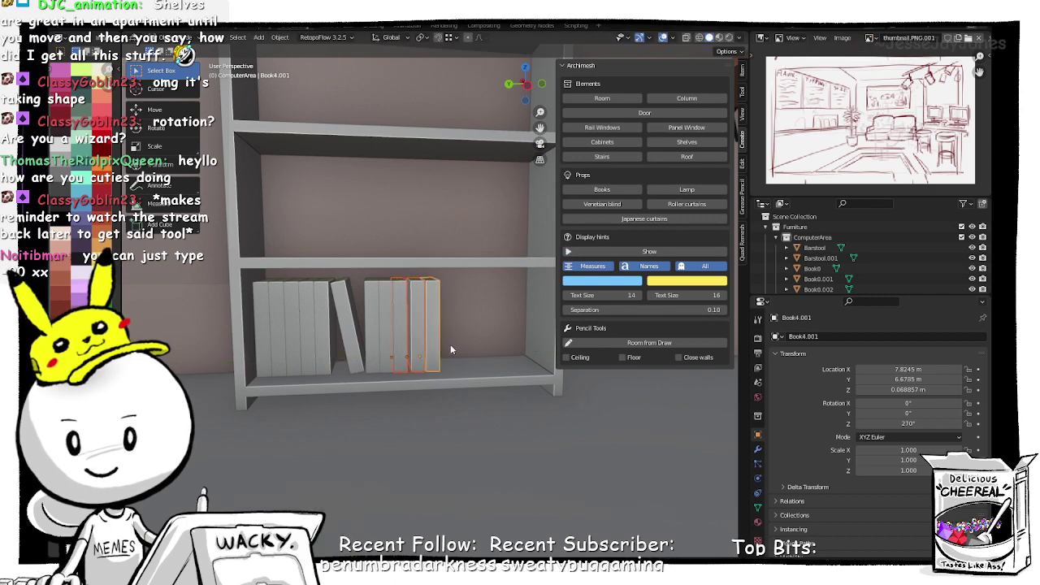
key("g")
key("y")
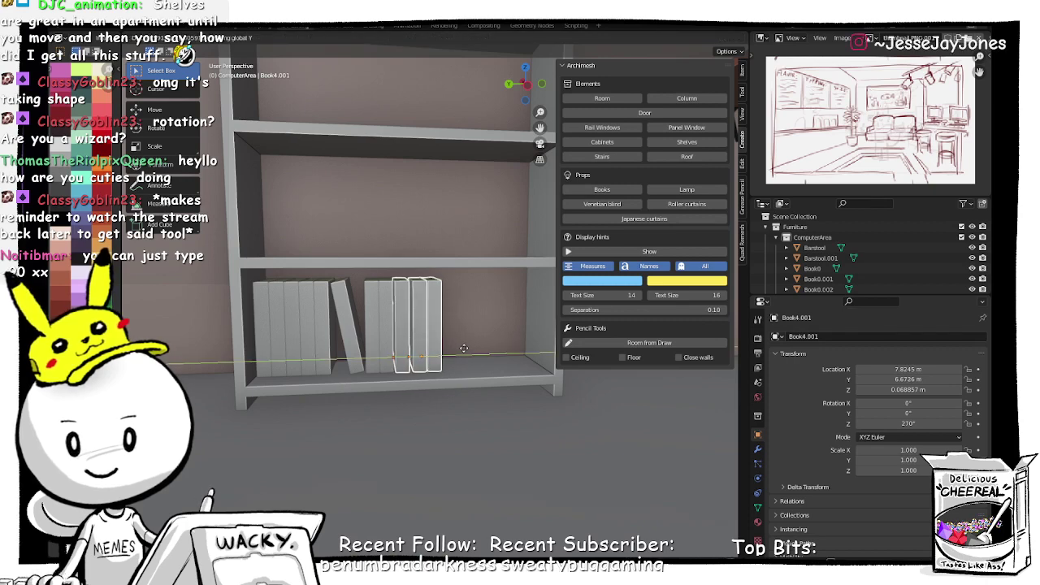
left_click(463, 348)
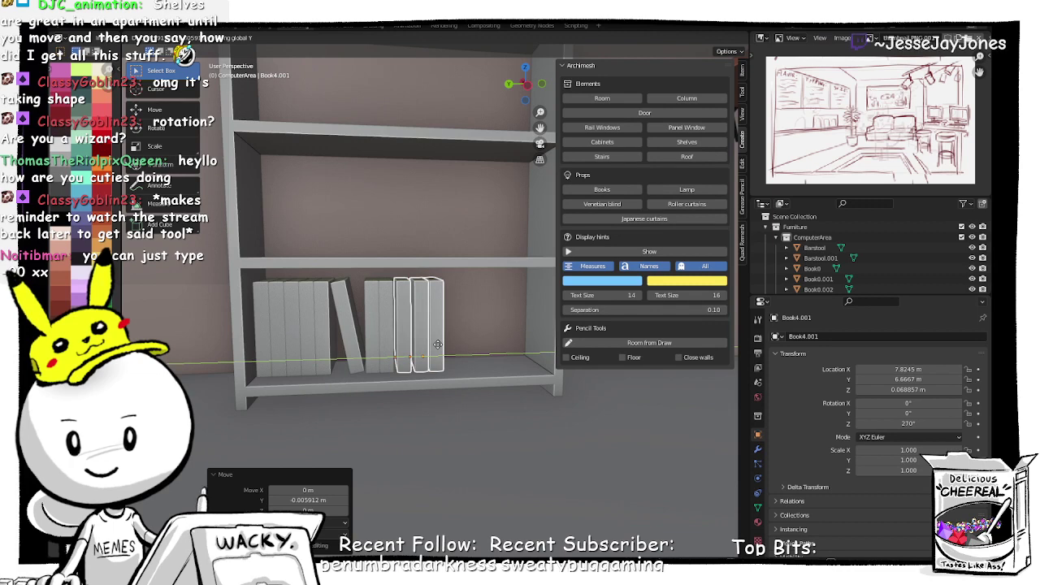
left_click(438, 348)
key("ctrl+z")
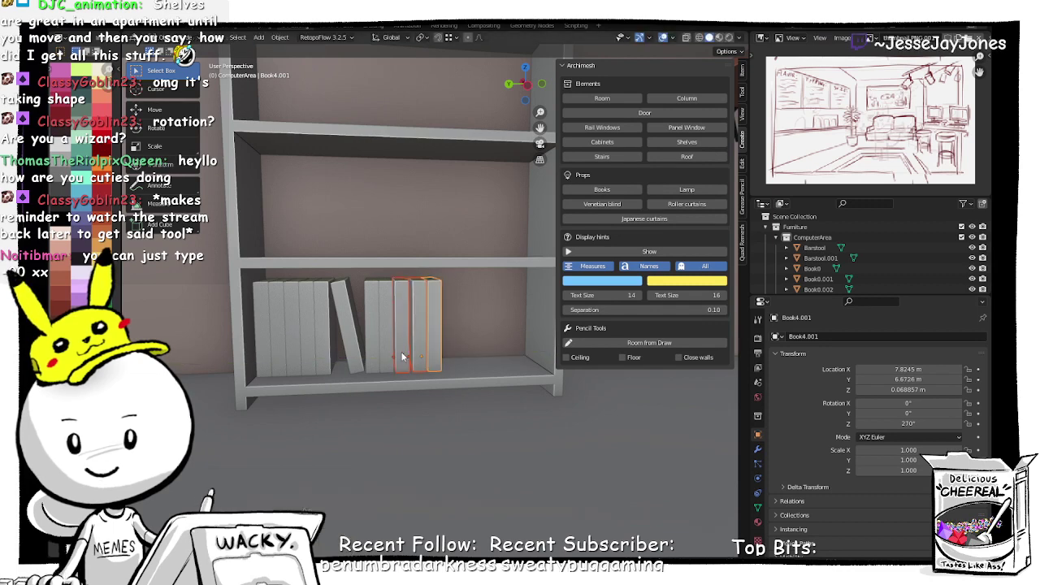
Step: Duplicate the three middle books of the original group and place the copies about 0.564 m along negative Y, after the last book
left_click(410, 411)
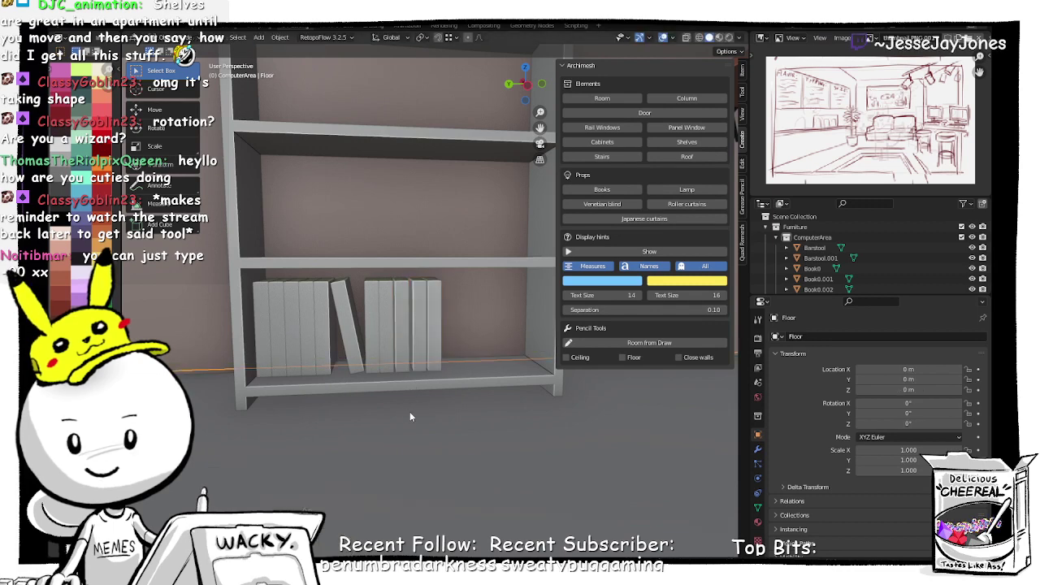
left_click(309, 355)
left_click(290, 351, "shift")
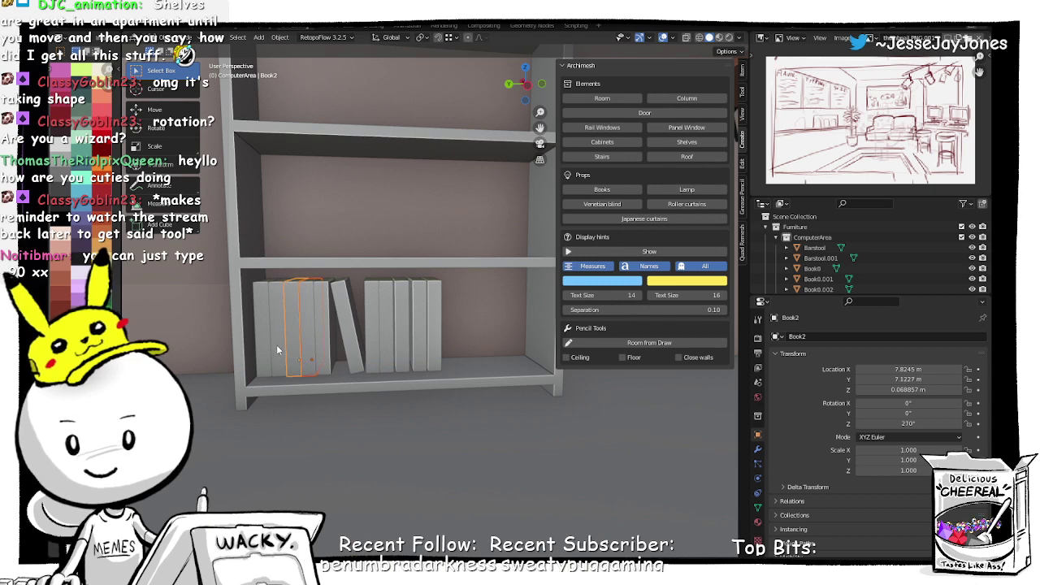
left_click(276, 345, "shift")
key("shift+d")
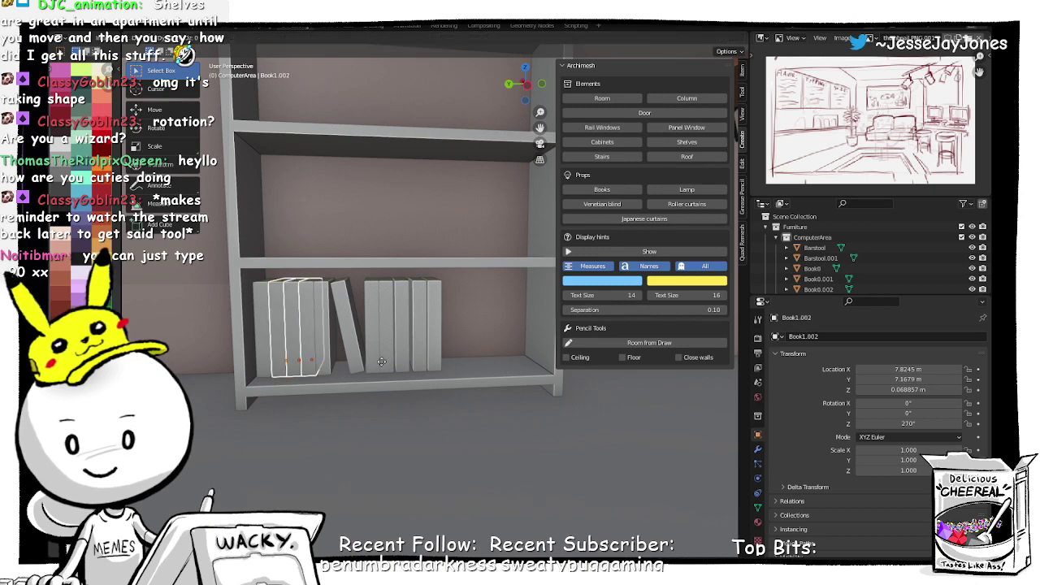
key("y")
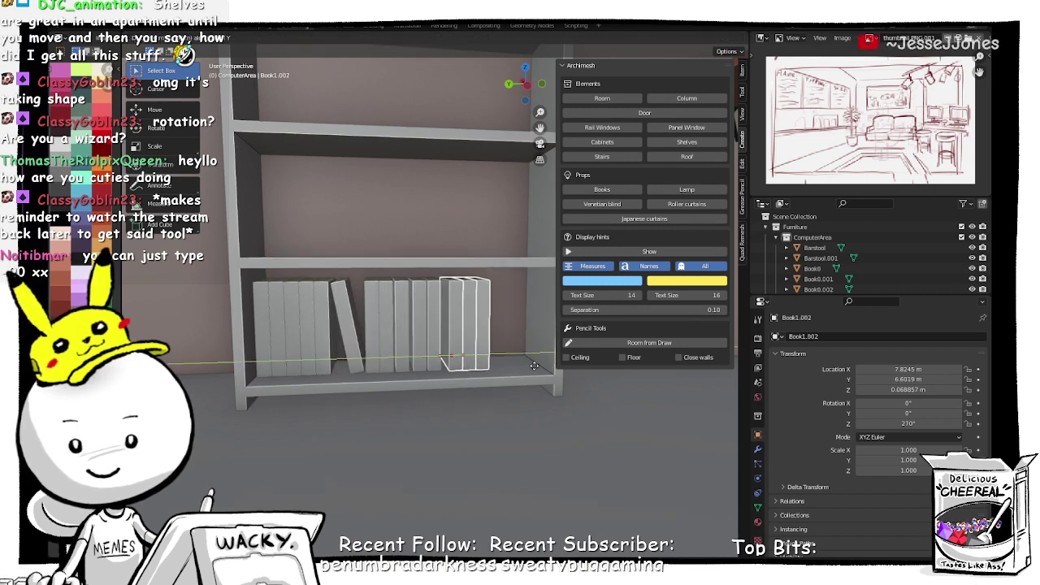
left_click(533, 365)
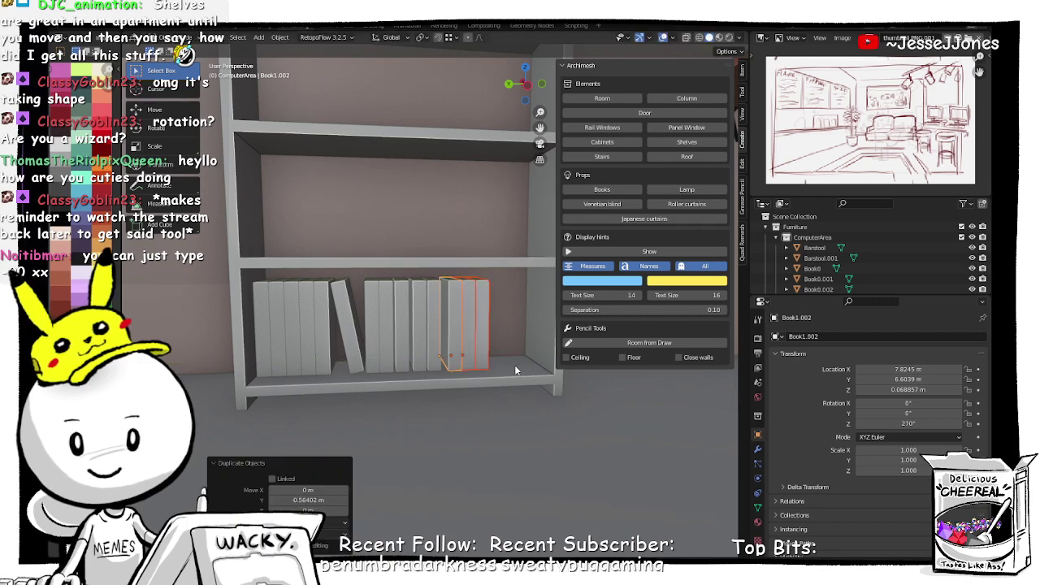
Step: Review the arrangement of books on the lowest shelf in relation to the whole shelf unit
middle_click_drag(515, 365, 465, 365, "shift")
left_click(427, 338)
scroll(427, 337, "down", 10)
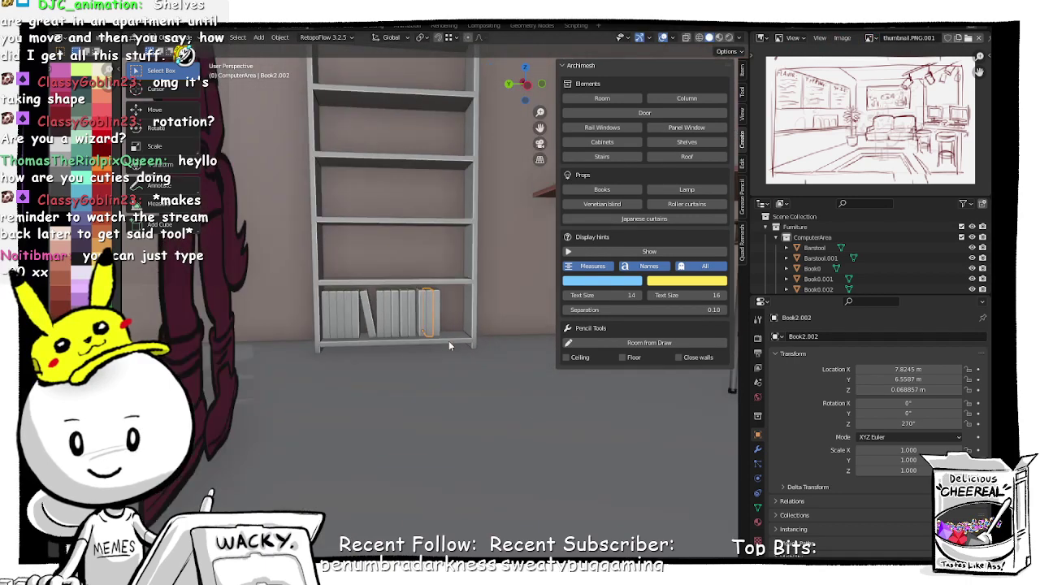
mouse_move(447, 340)
middle_mouse_down()
mouse_move(417, 330)
mouse_move(391, 336)
mouse_move(450, 339)
middle_mouse_up()
key("KP_Decimal")
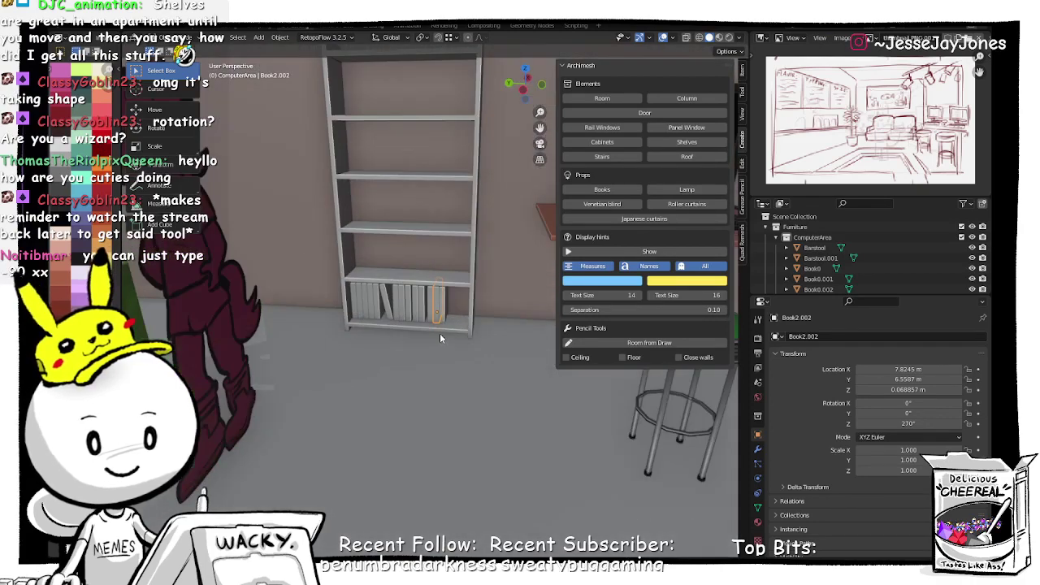
scroll(427, 320, "down", 1)
middle_click_drag(428, 320, 461, 341, "shift")
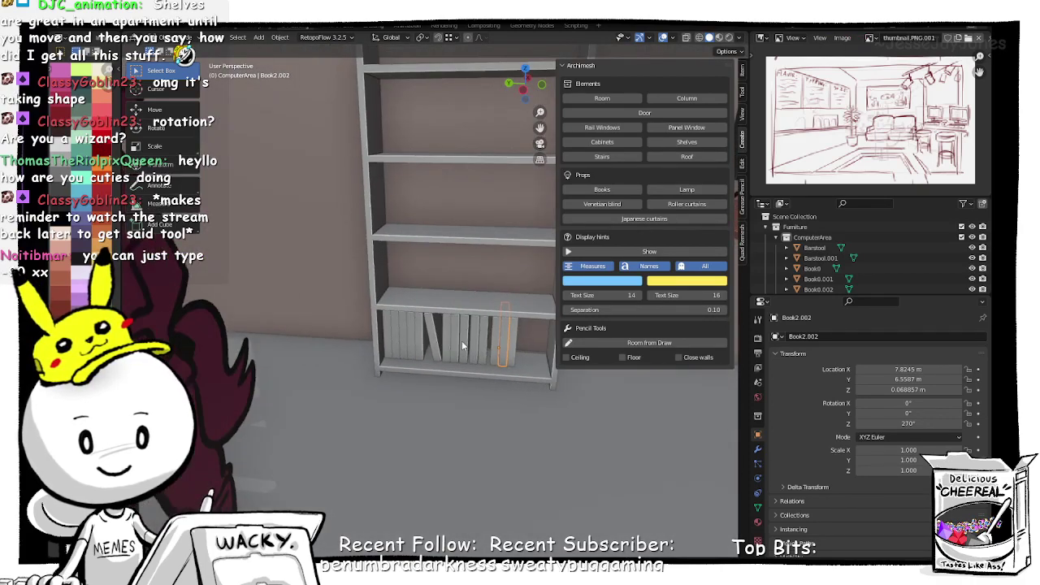
Step: Duplicate the last book on the lowest shelf and place the copy about 0.075 m along the negative Y axis
scroll(460, 349, "up", 1)
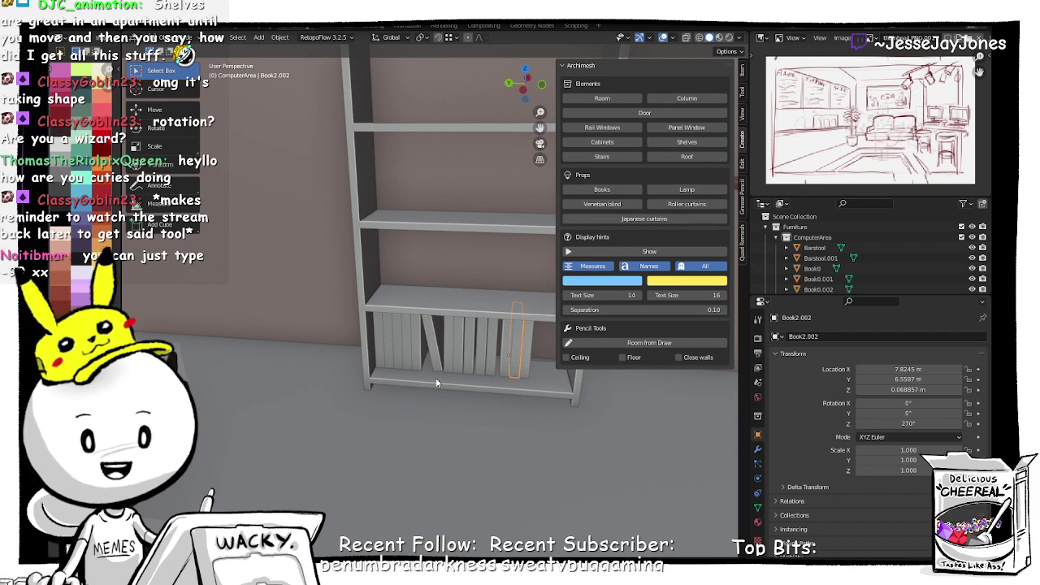
scroll(497, 356, "up", 1)
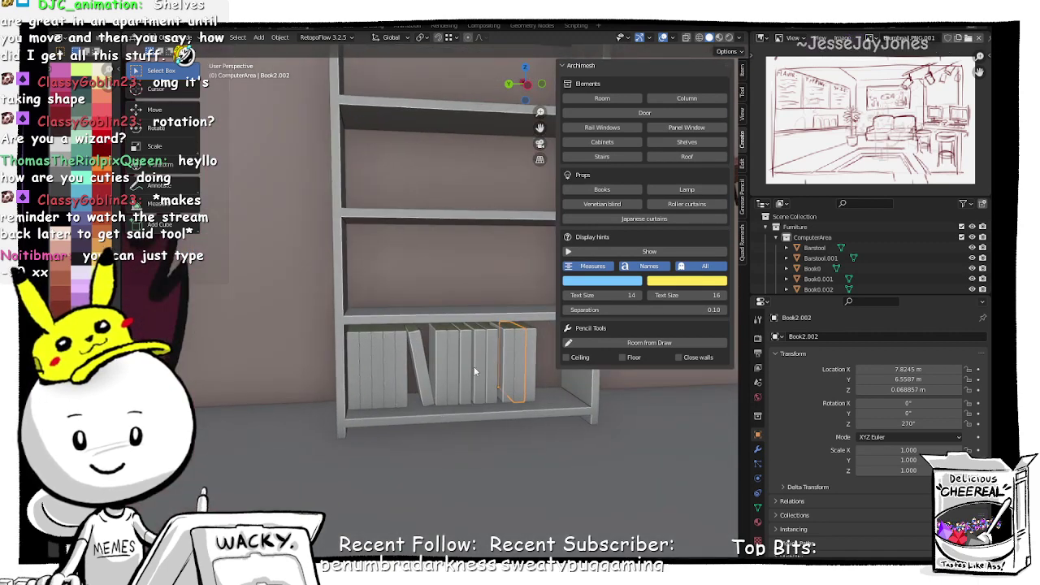
scroll(463, 369, "up", 3)
left_click(473, 376)
middle_click_drag(522, 402, 434, 394)
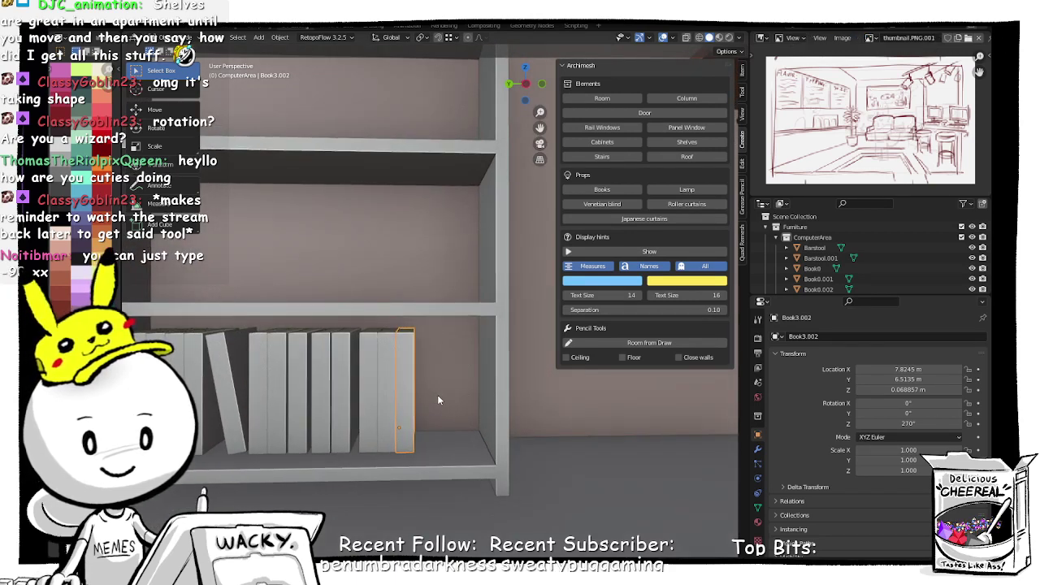
key("shift+d")
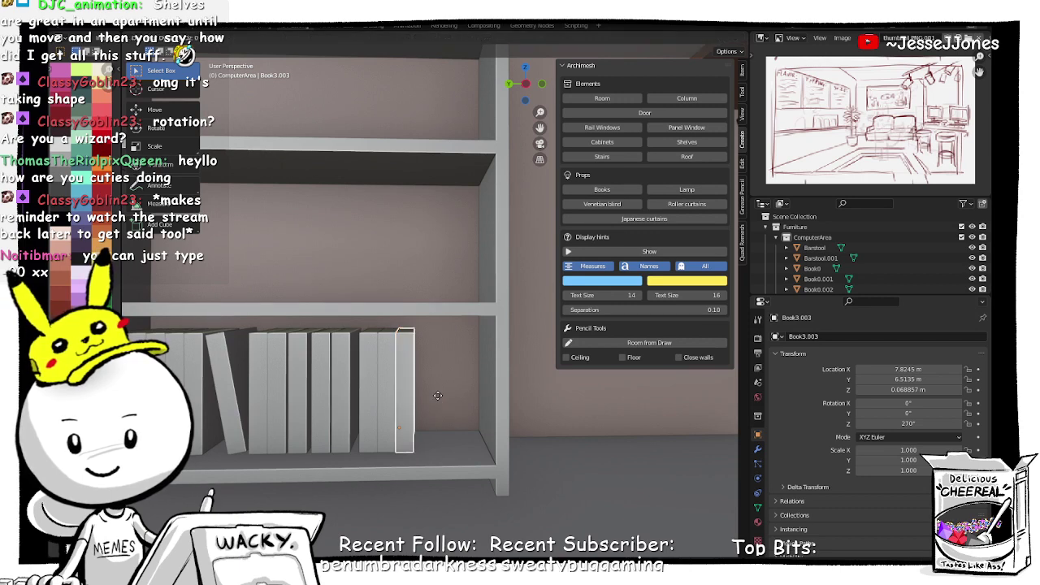
key("y")
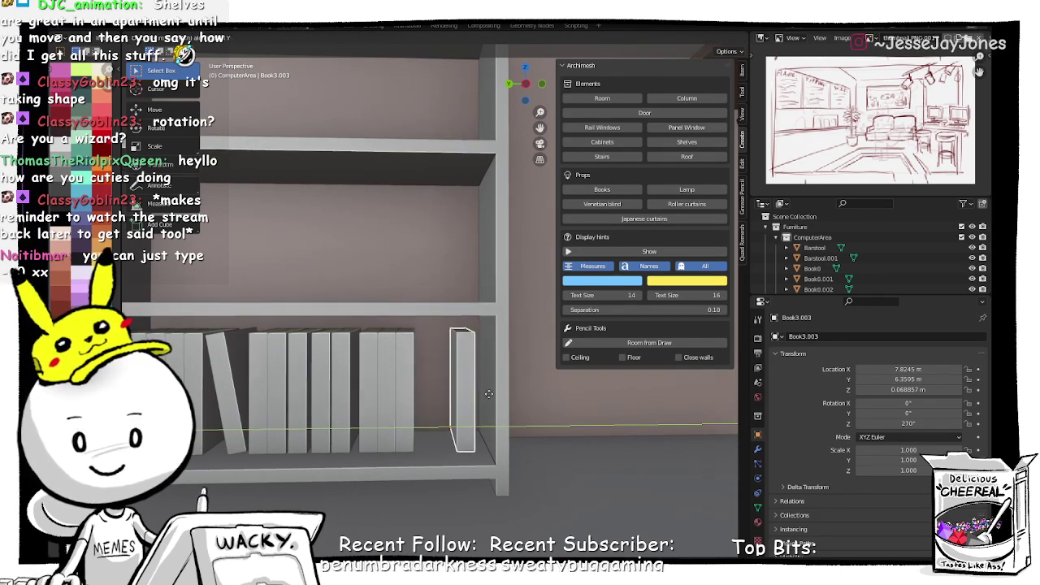
left_click(464, 402)
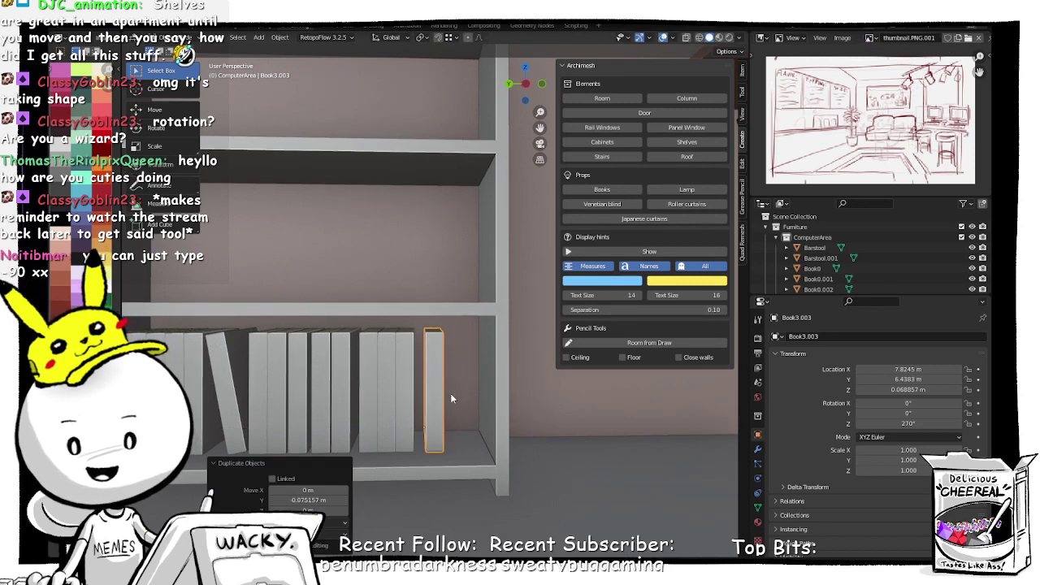
Step: Tilt the newly copied book about 27.6° around the X axis so it leans toward the shelf's side panel
key("r")
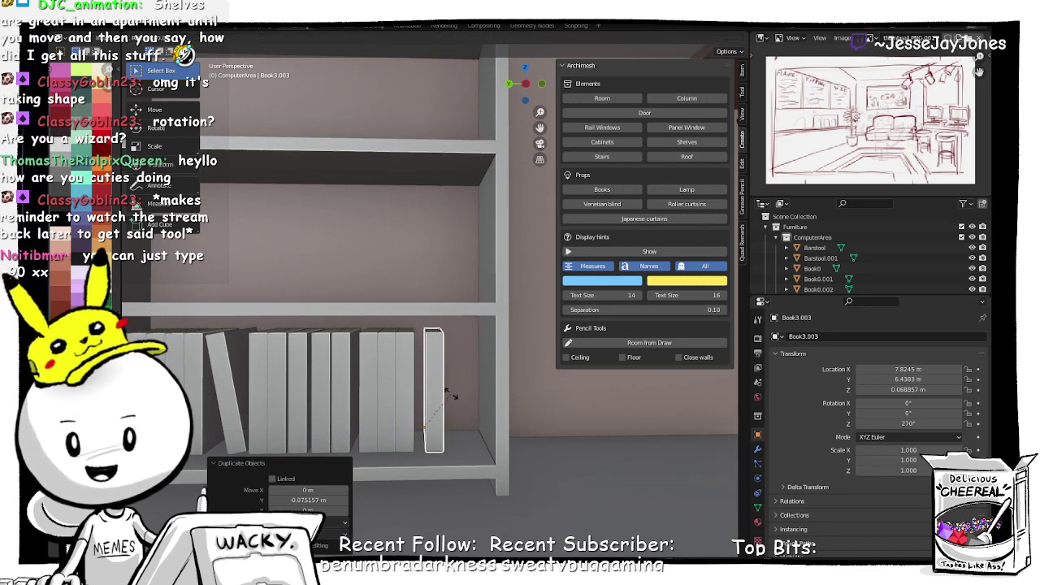
key("x")
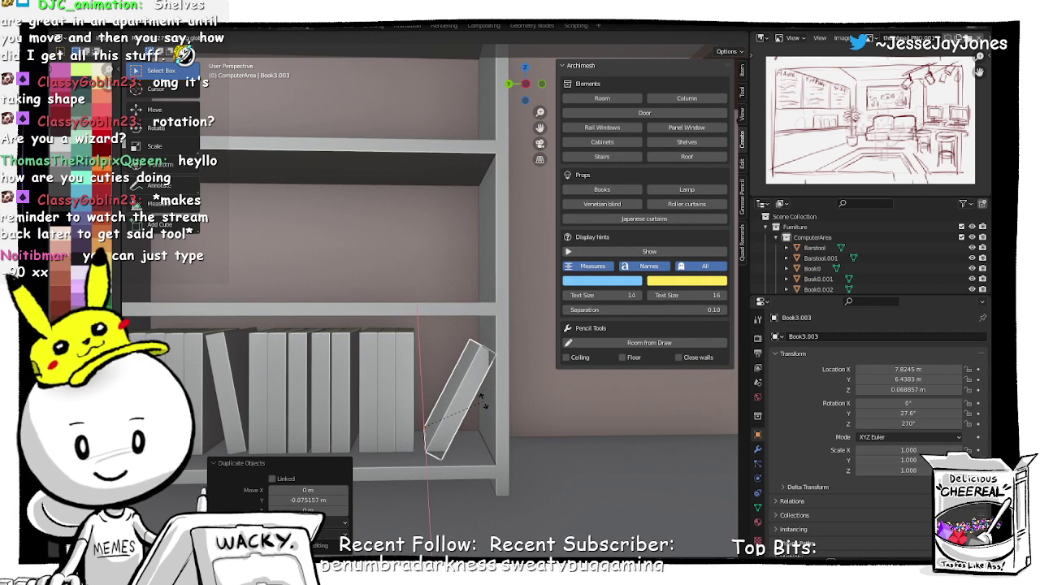
left_click(482, 398)
mouse_move(482, 435)
middle_mouse_down()
mouse_move(465, 412)
mouse_move(474, 417)
middle_mouse_up()
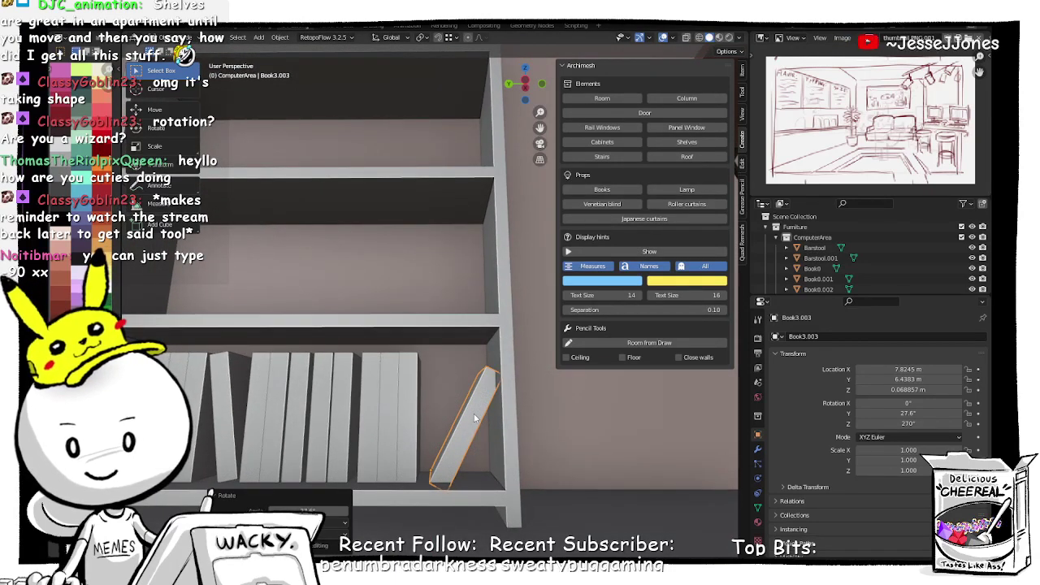
key("g")
key("z")
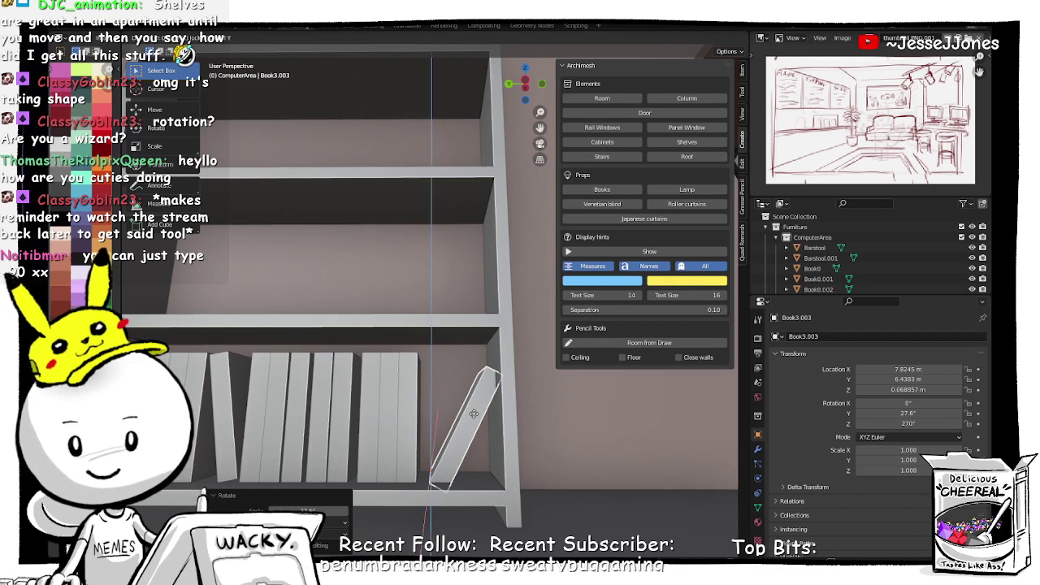
key("Escape")
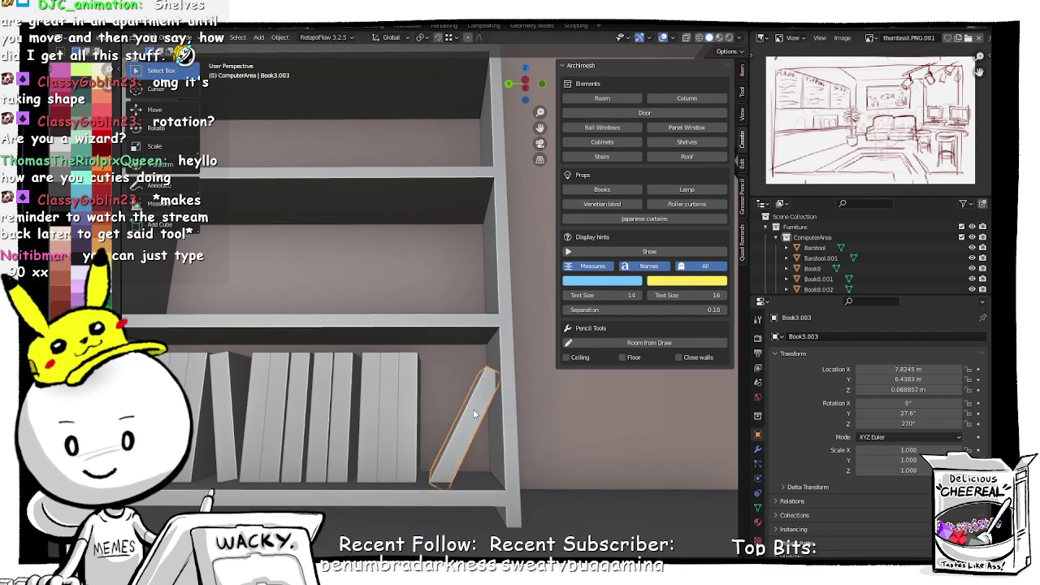
Step: Shift the tilted book within the YZ plane, about 0.026 m along Y and 0.022 m up
key("g")
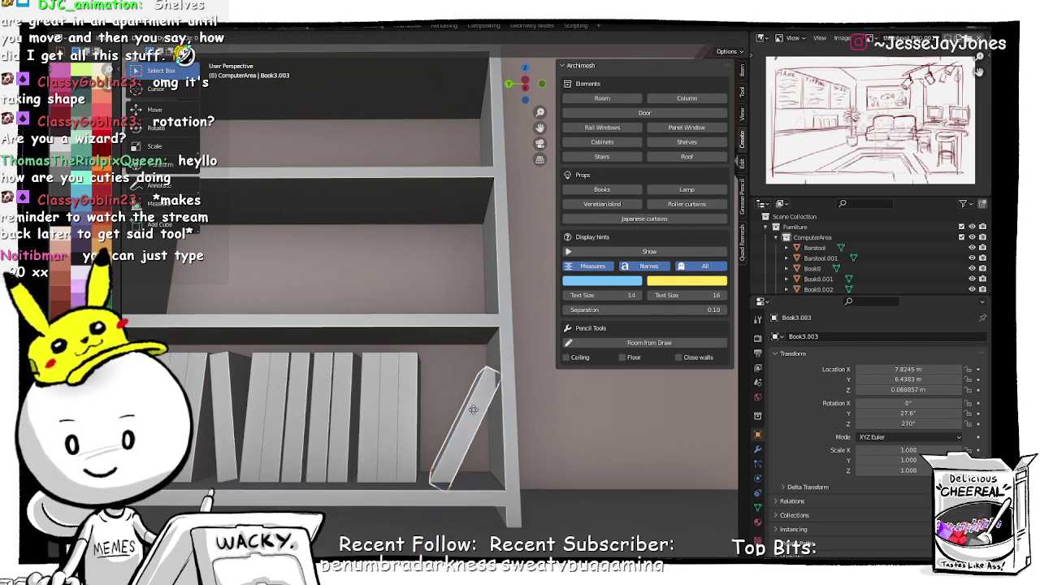
key("z")
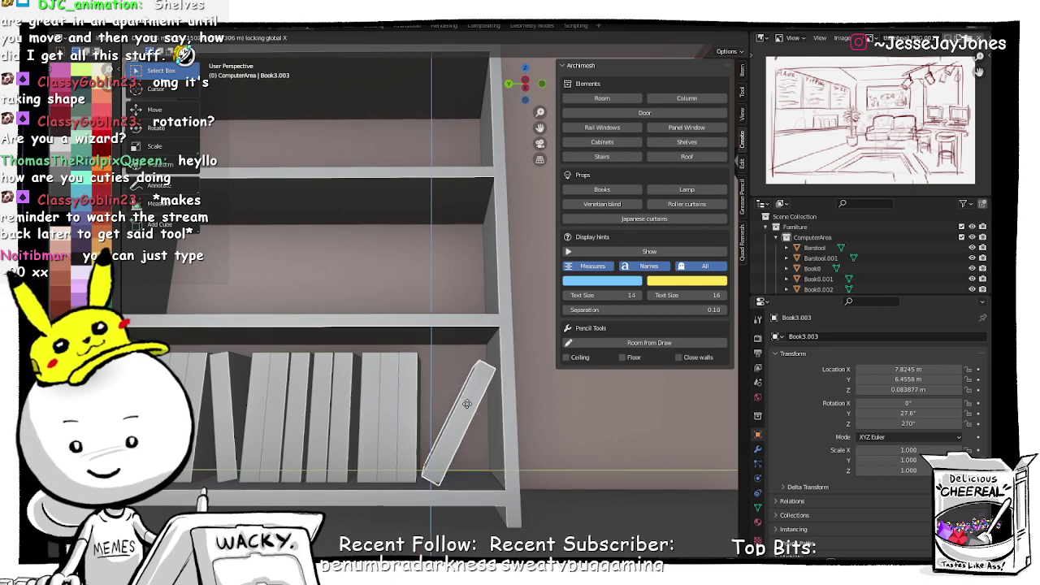
key("shift+x")
left_click(463, 401)
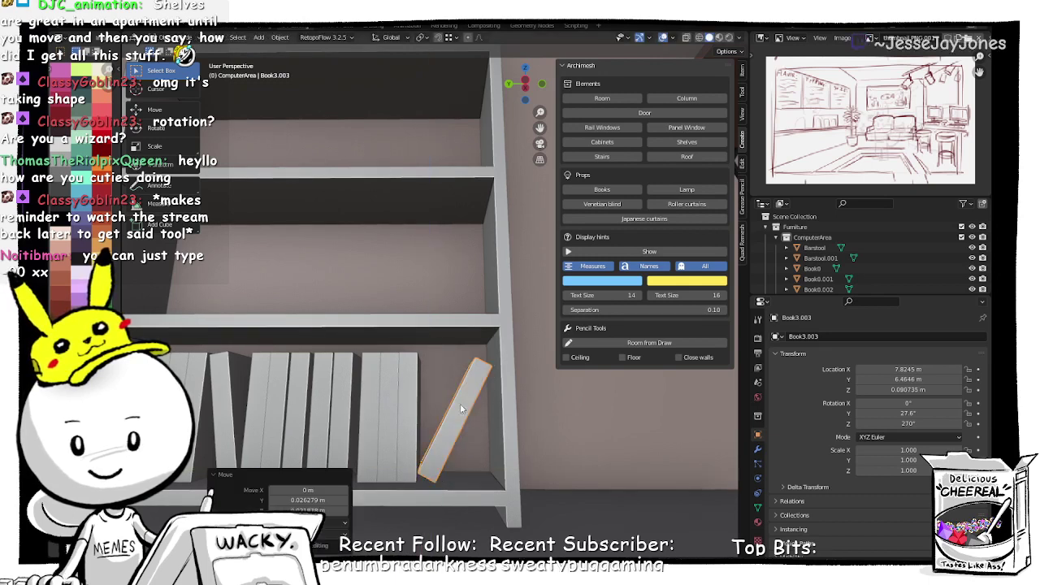
Step: Duplicate all books on the lowest shelf and place the copies about 0.375 m higher along Z, on the second shelf
scroll(370, 350, "down", 5)
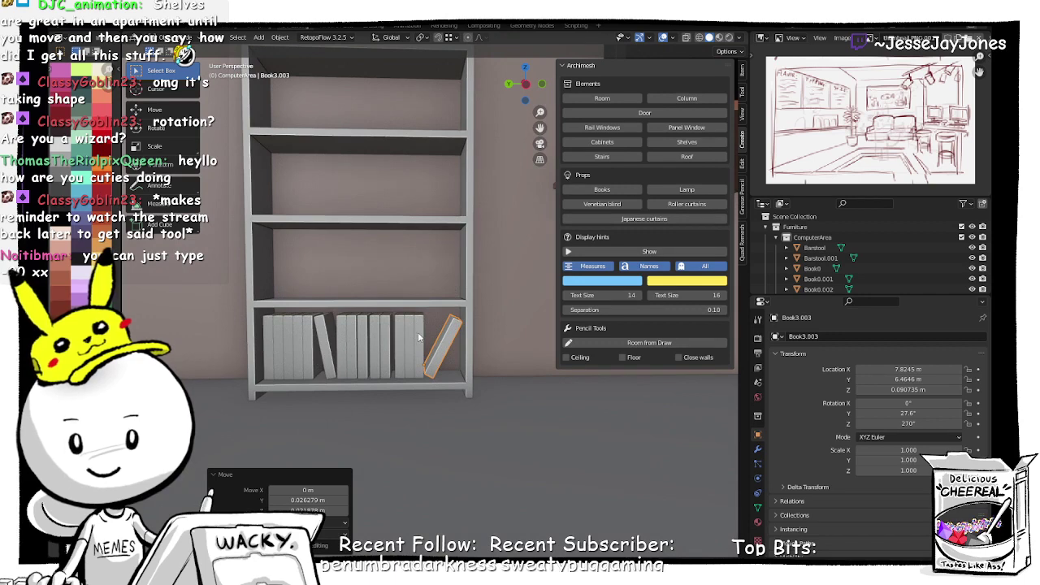
left_click(418, 338, "shift")
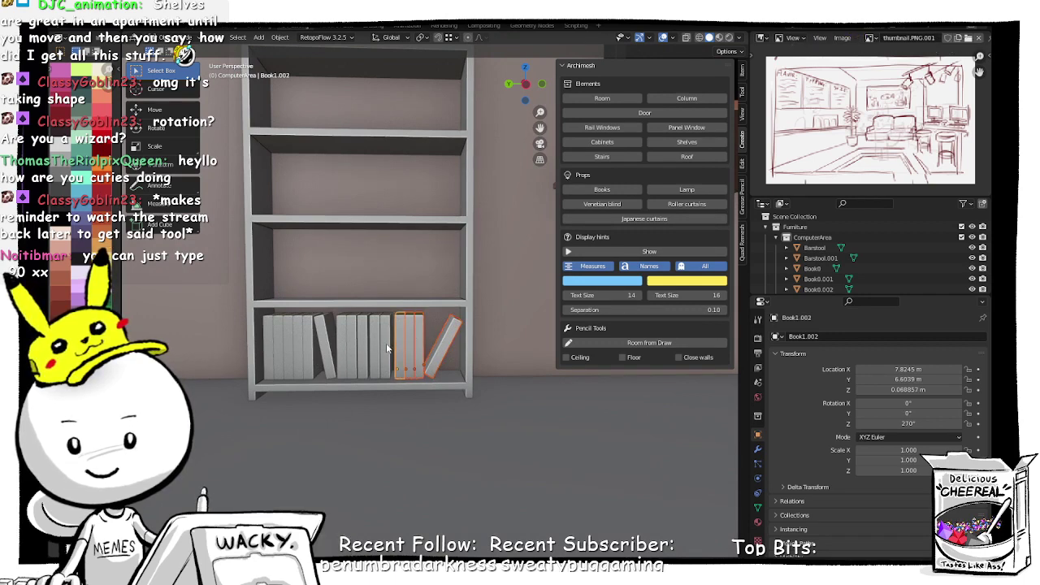
left_click(347, 350, "shift")
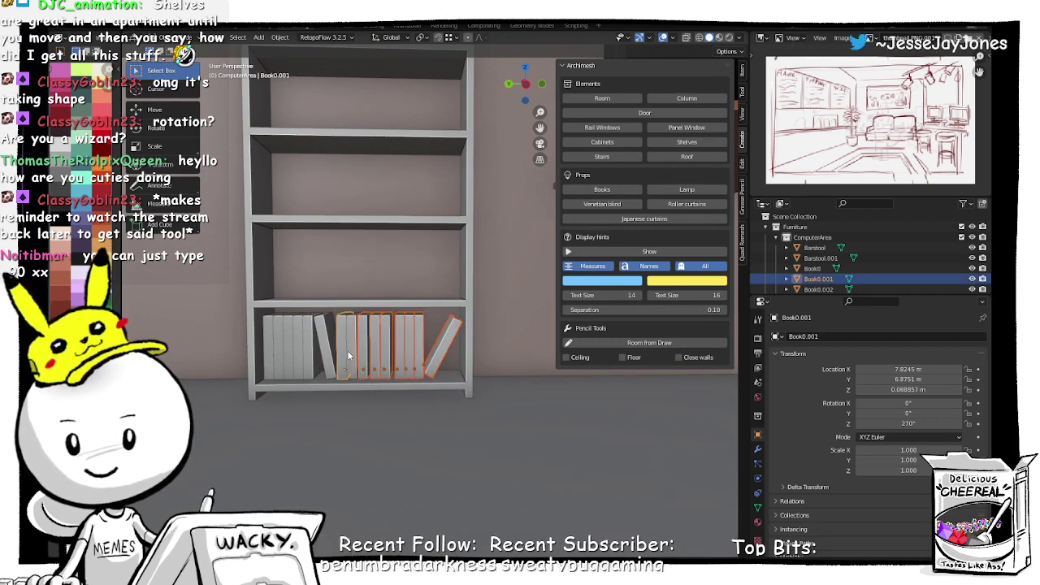
left_click(303, 356, "shift")
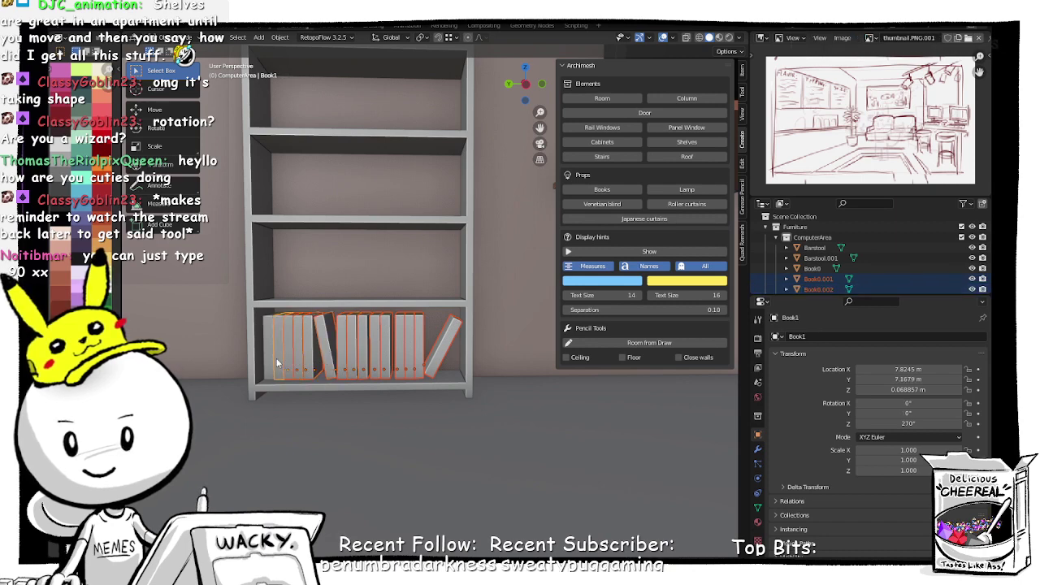
left_click(289, 358, "shift")
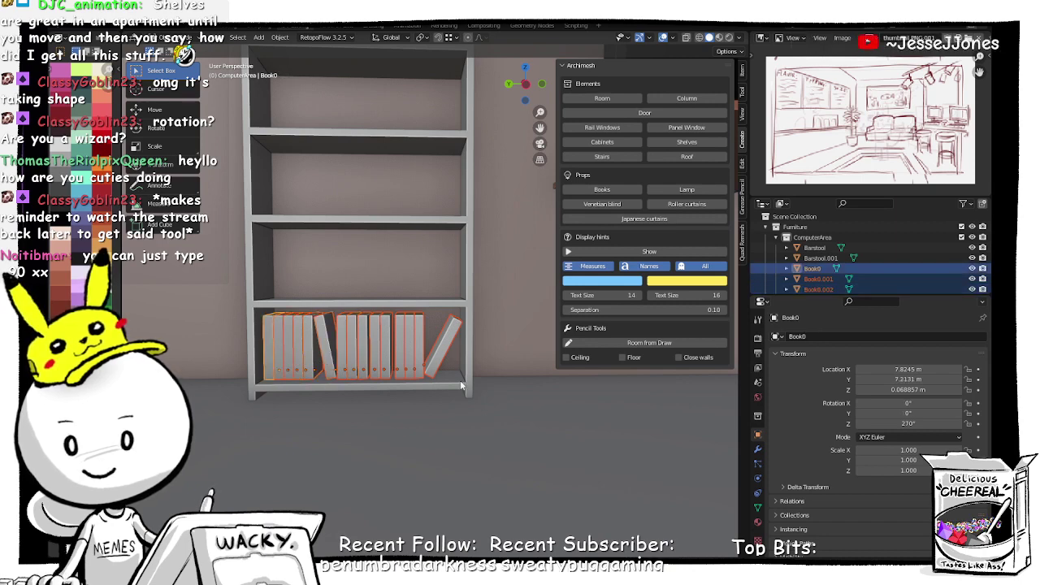
key("shift+d")
key("z")
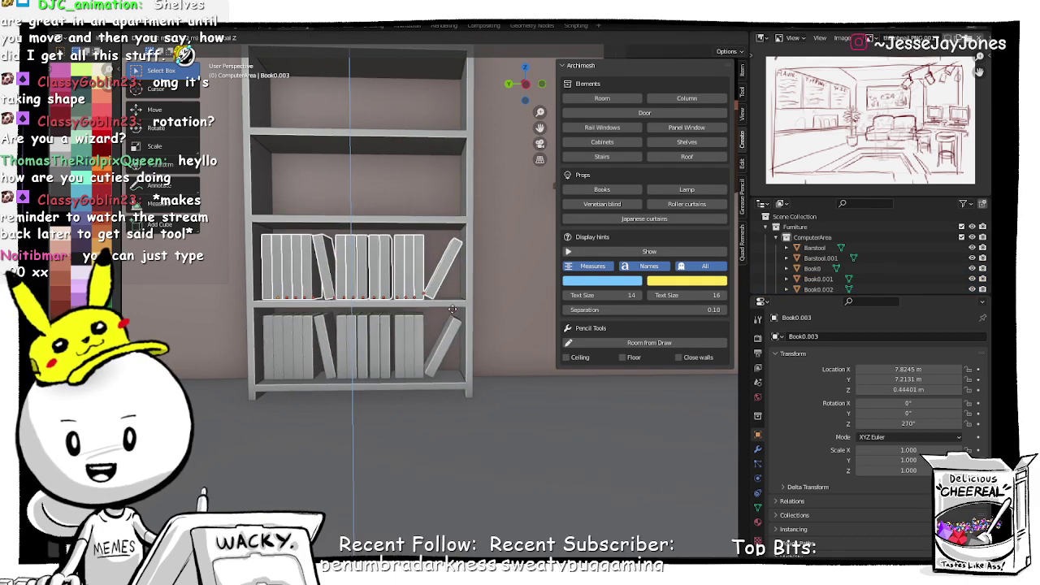
left_click(453, 310)
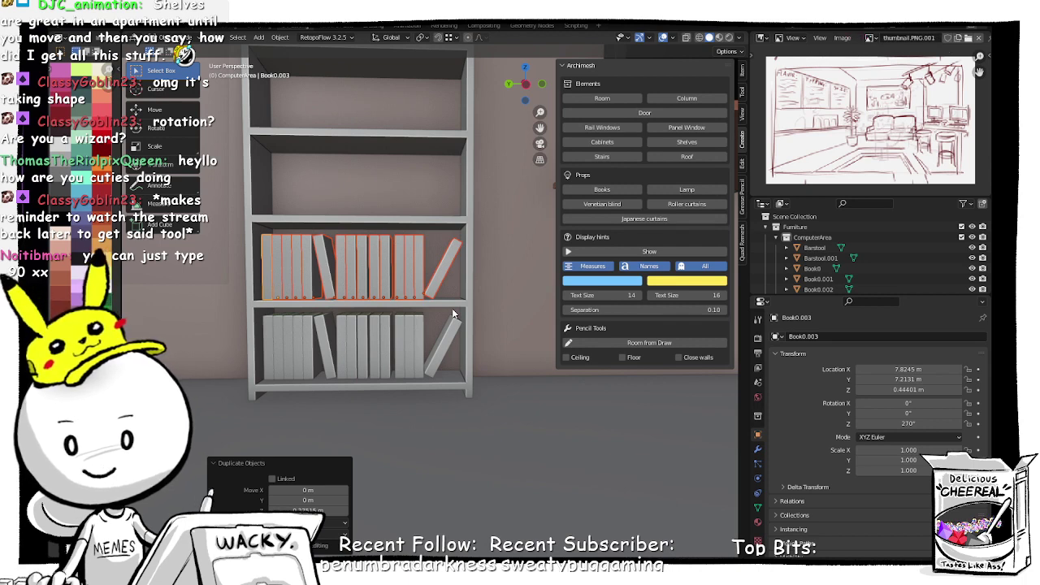
Step: Duplicate the second shelf's books about 0.4 m up onto the third shelf and lower the copies about 0.026 m onto the board
key("shift+d")
key("z")
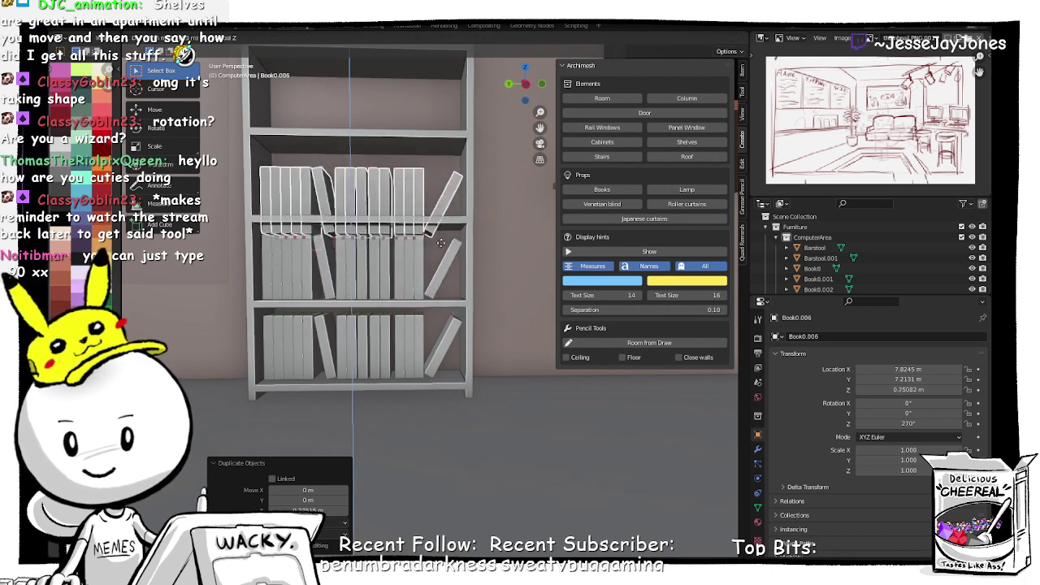
left_click(432, 213)
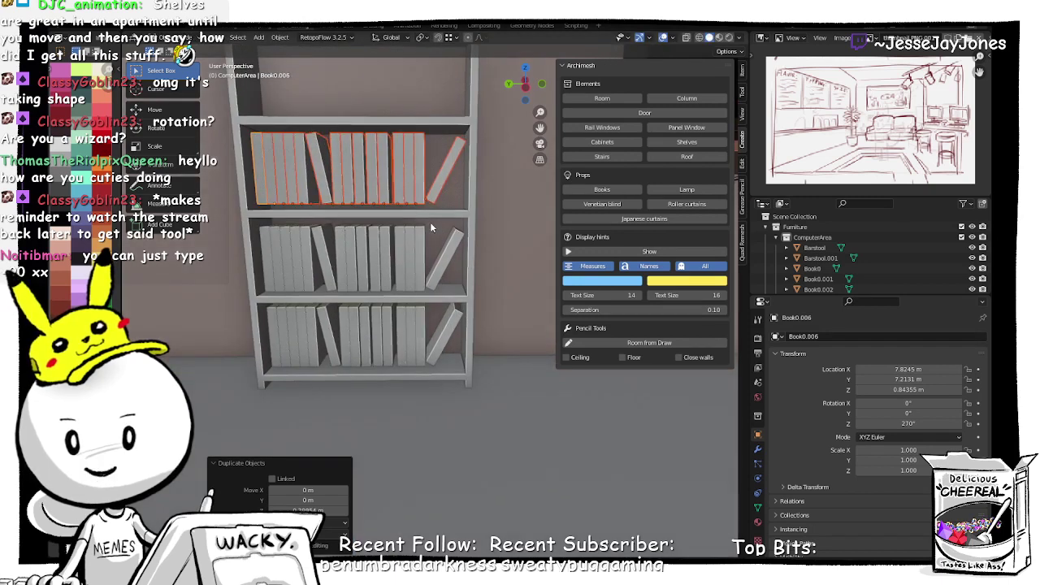
scroll(429, 251, "up", 3)
middle_click_drag(343, 256, 349, 253)
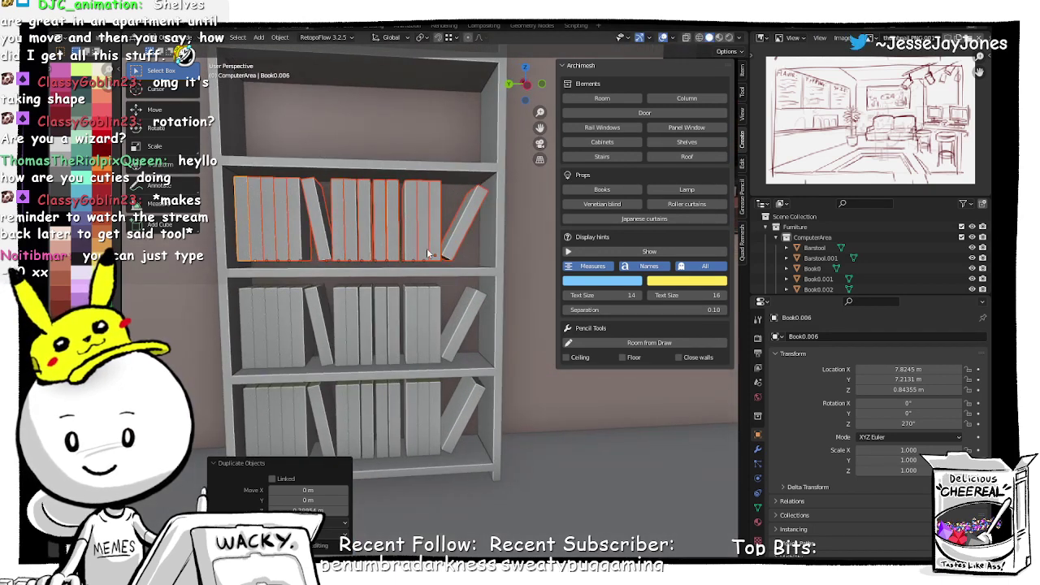
key("g")
key("z")
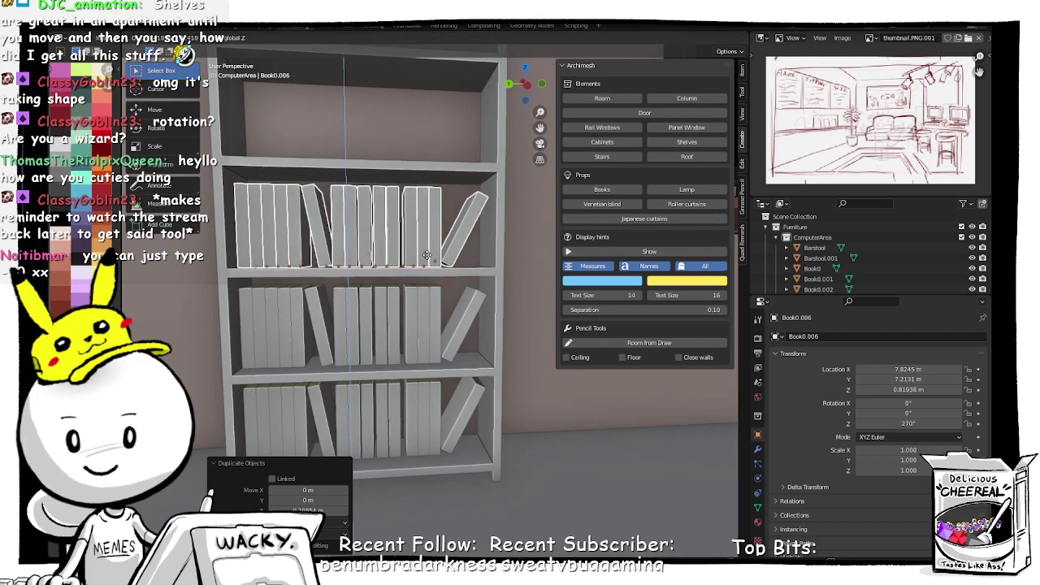
left_click(427, 255)
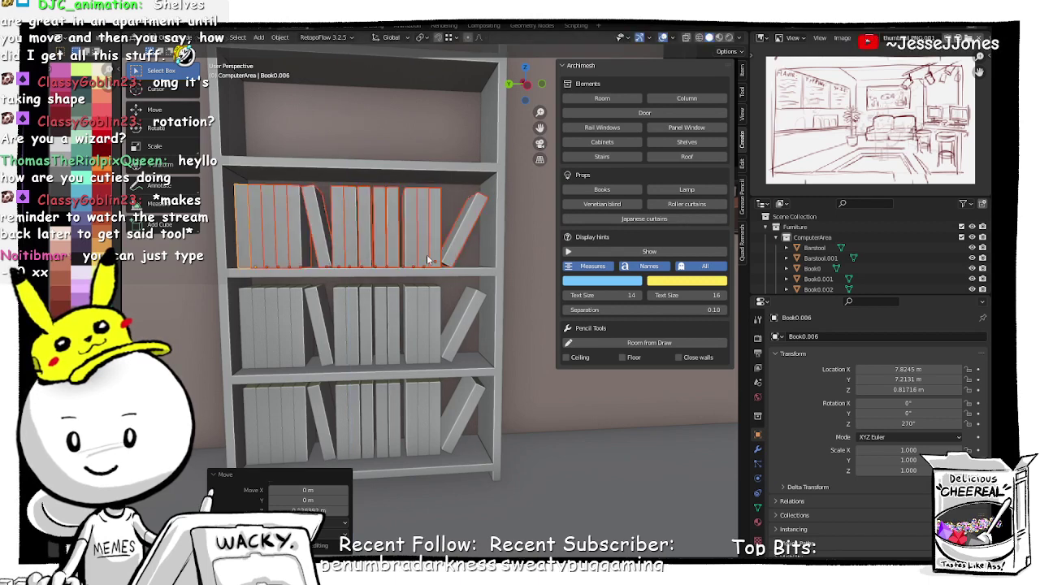
Step: Duplicate the third shelf's books and place the copies about 0.374 m higher along Z, on the fourth shelf
middle_click_drag(427, 255, 436, 379)
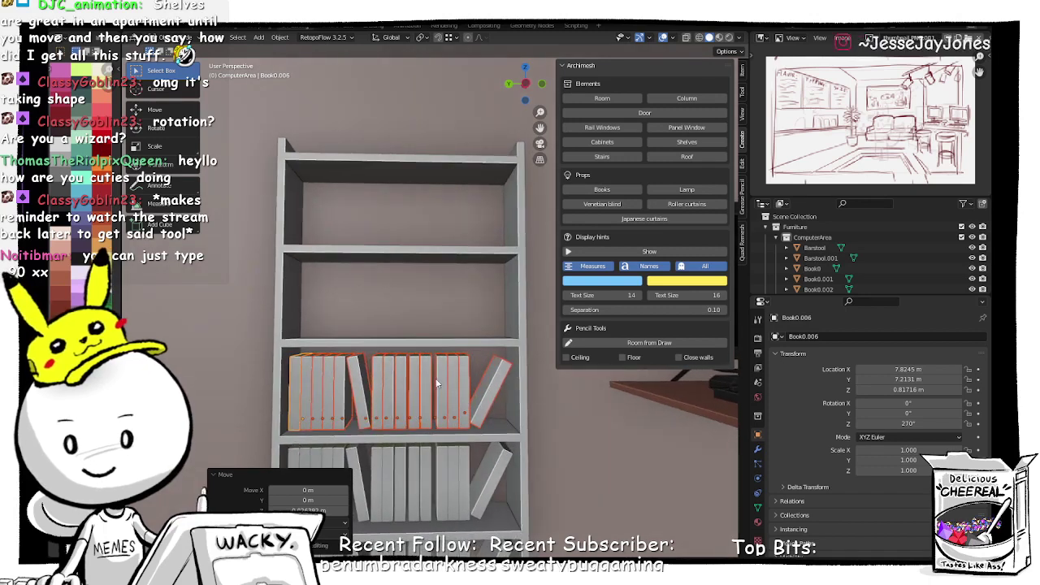
key("shift+d")
key("z")
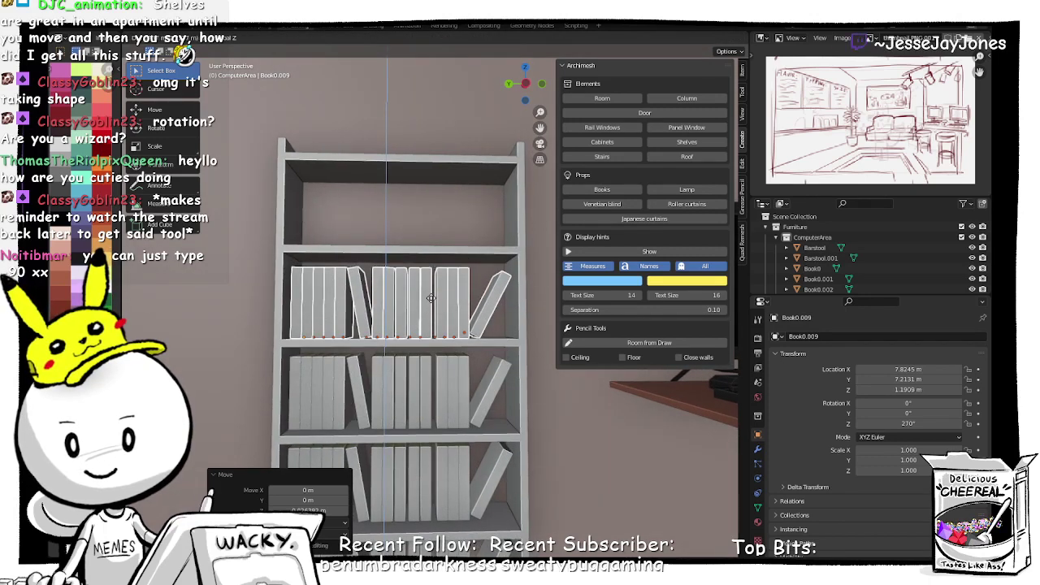
left_click(430, 299)
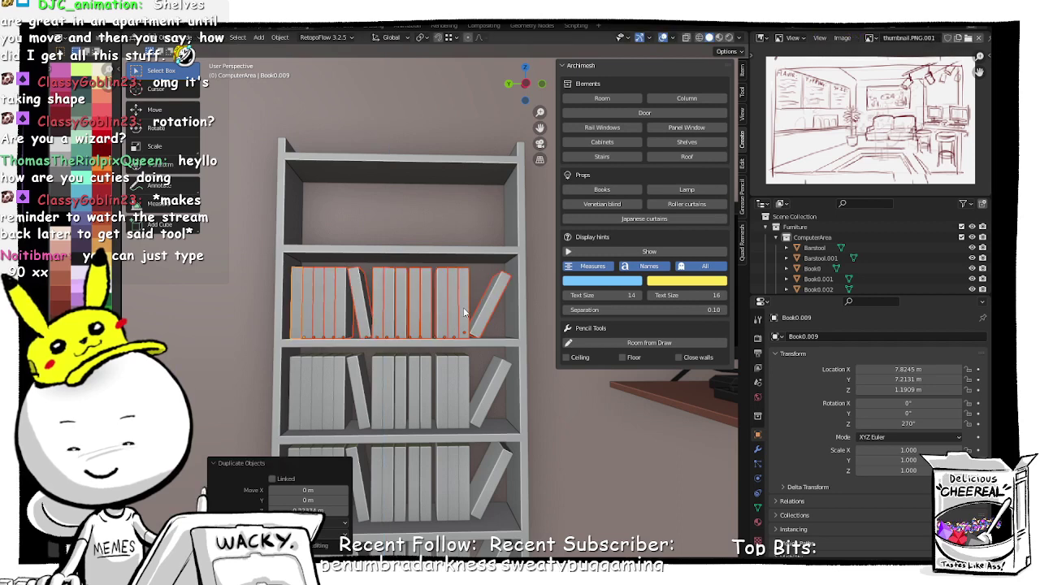
Step: Duplicate the fourth shelf's books about 0.388 m up onto the fifth shelf and lower the copies about 0.015 m onto the board
key("shift+d")
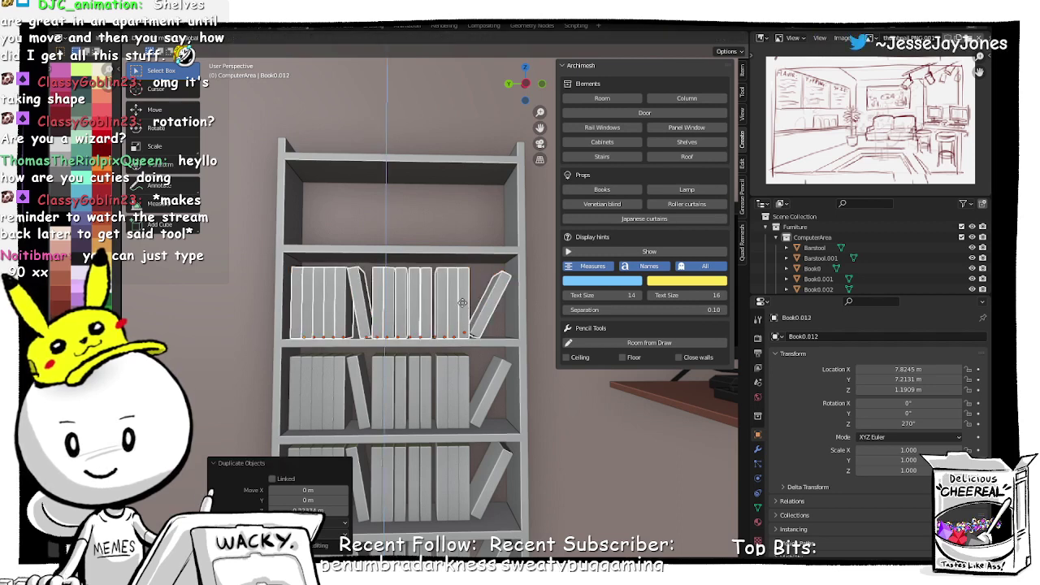
left_click(445, 233)
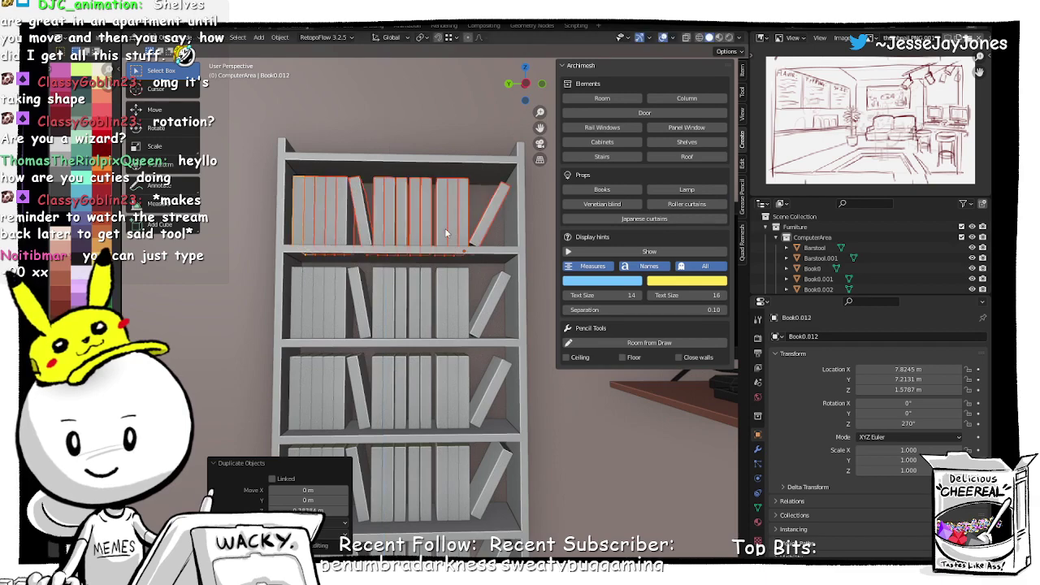
middle_click_drag(445, 228, 439, 252)
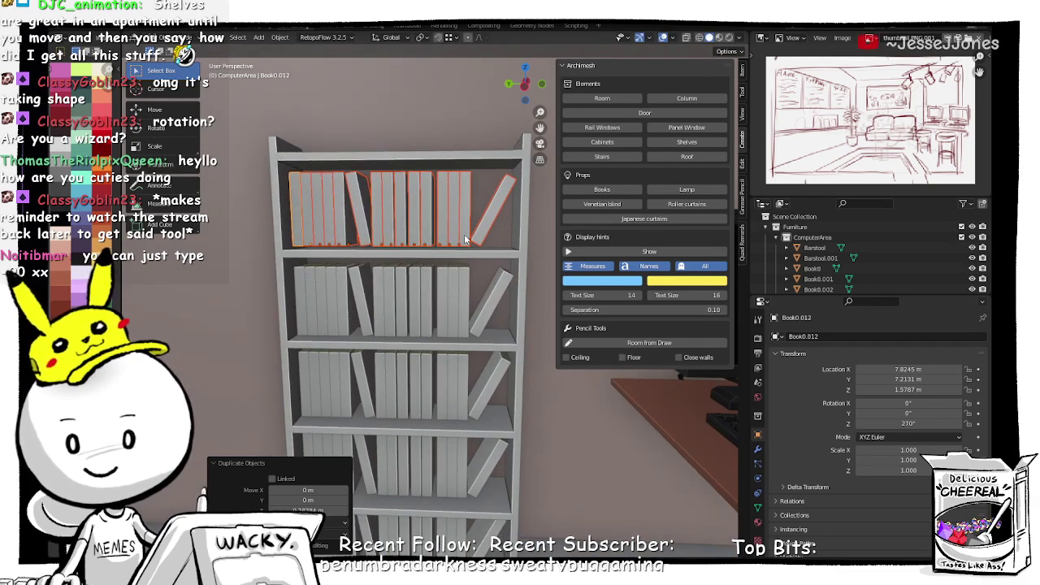
key("g")
key("z")
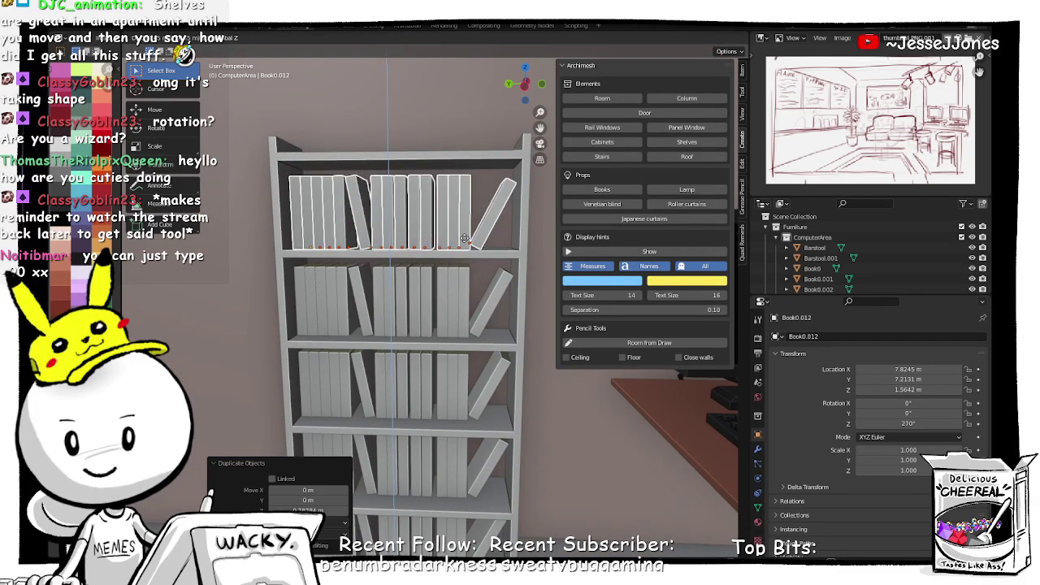
left_click(467, 241)
Step: Mirror all books on the fourth shelf along the Y axis by scaling them by -1
left_click(305, 312)
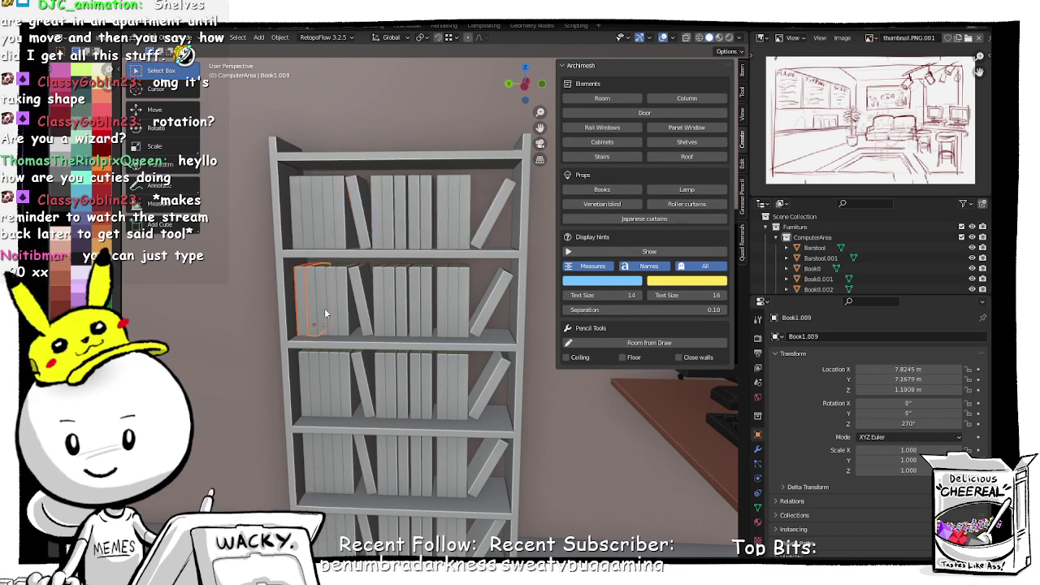
left_click(372, 305, "shift")
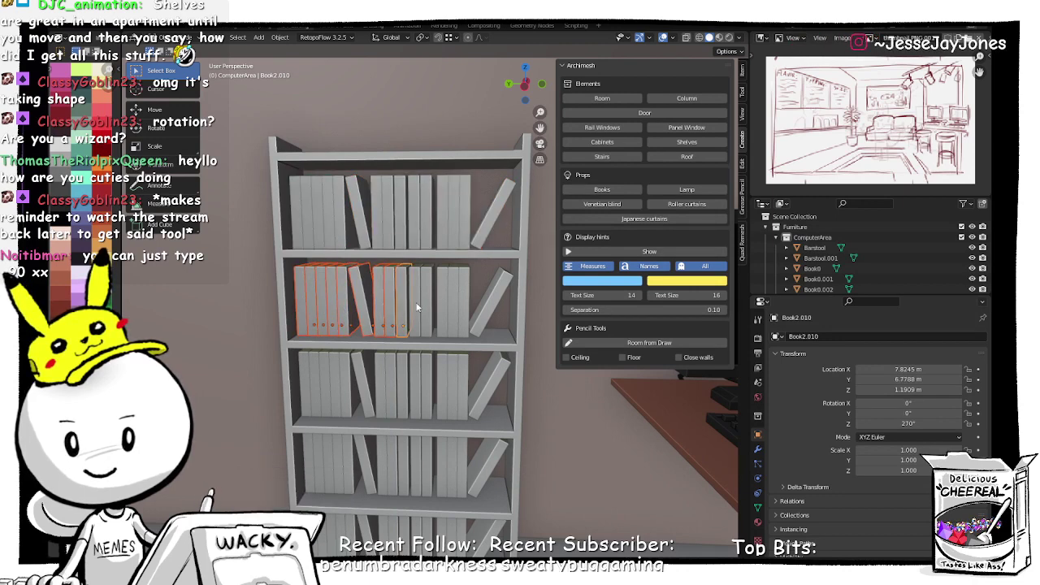
left_click(416, 304, "shift")
left_click(431, 303, "shift")
left_click(445, 301, "shift")
left_click(456, 301, "shift")
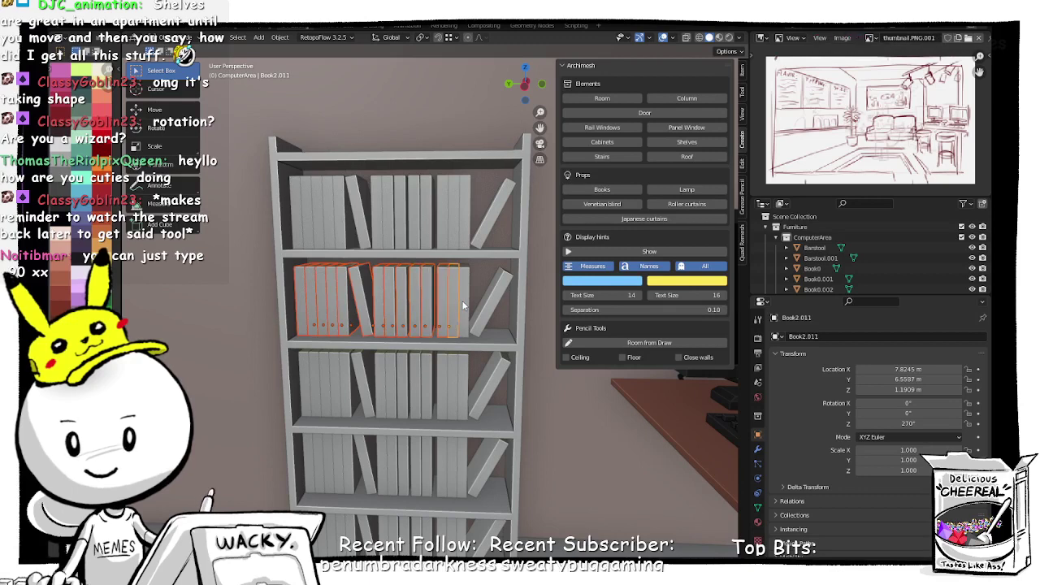
left_click(493, 310, "shift")
key("s")
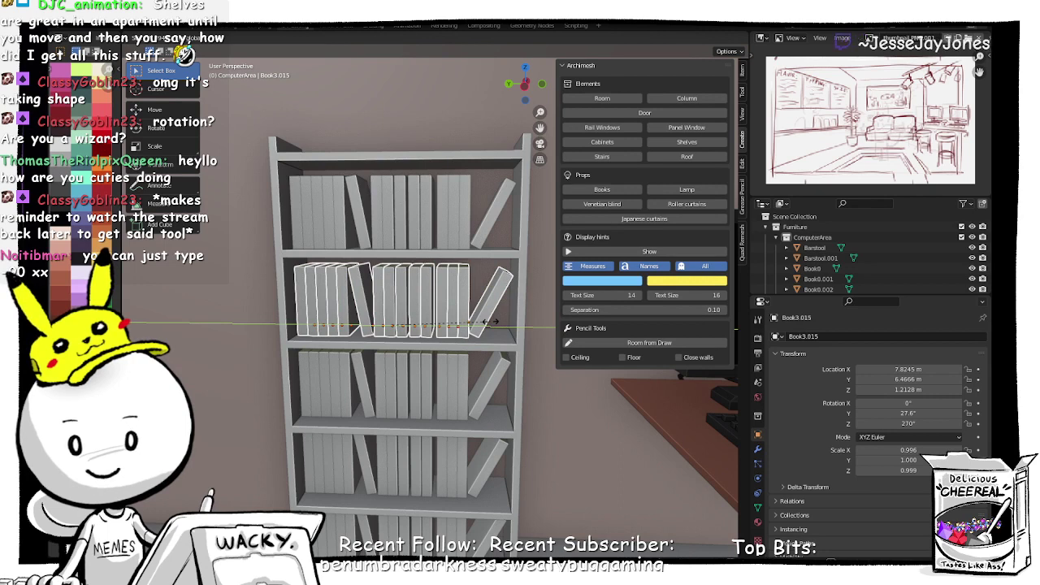
type("-1")
key("Return")
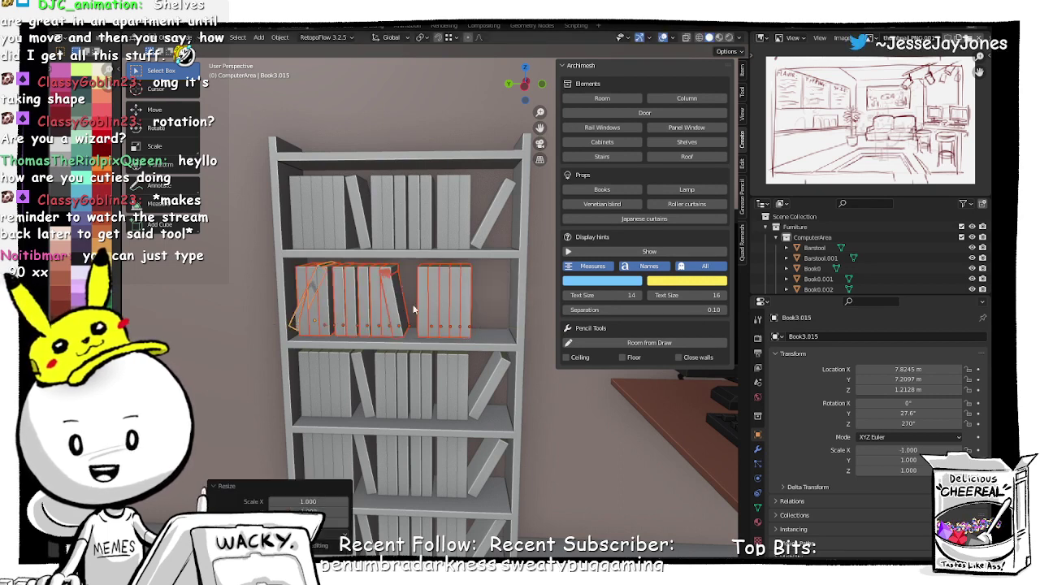
Step: Move the fourth shelf's mirrored books about 0.11 m in the negative Y direction, back within the shelf sides
middle_click_drag(478, 325, 453, 309)
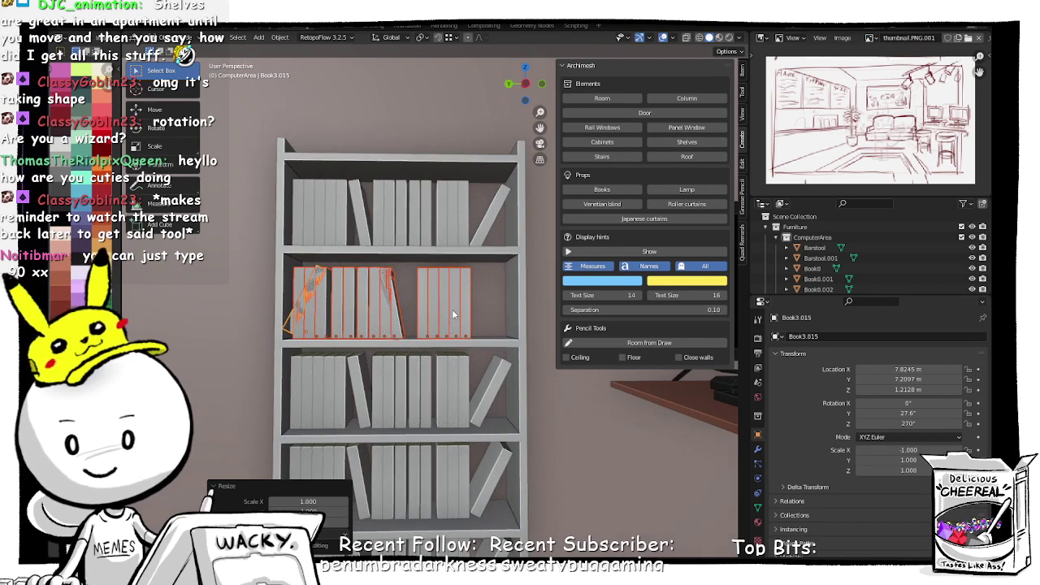
key("g")
key("y")
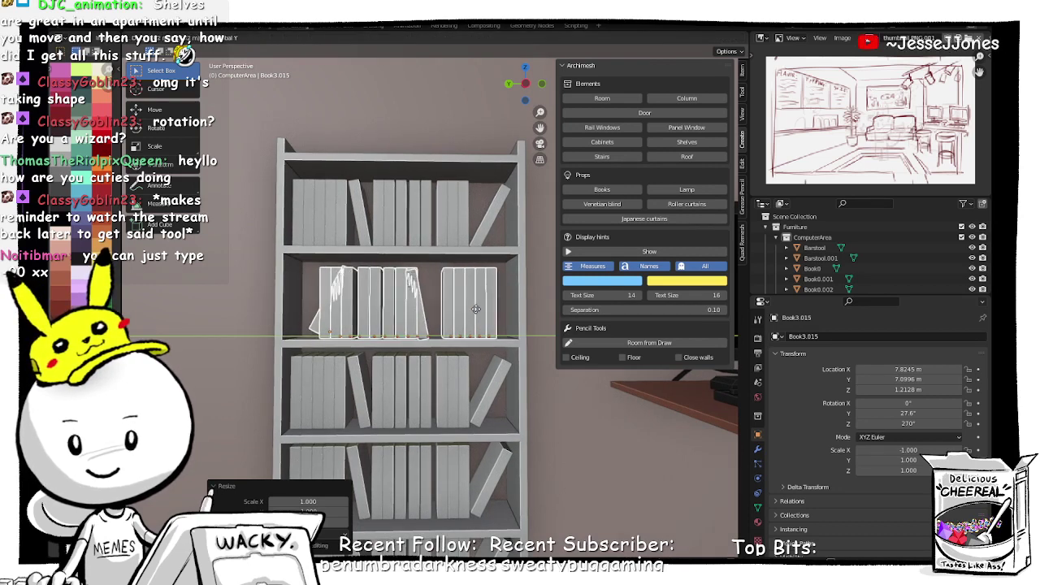
left_click(475, 309)
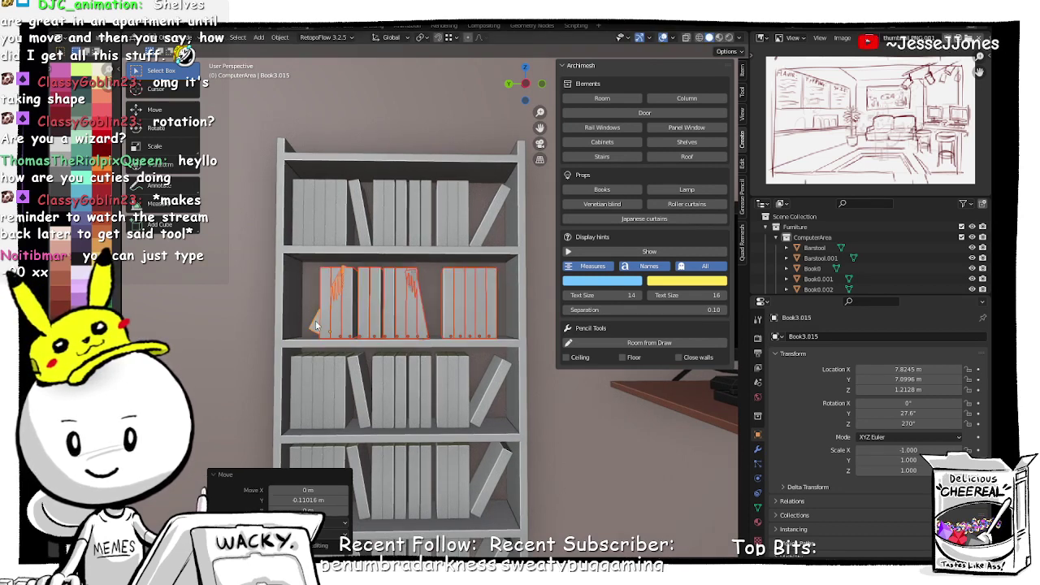
Step: Move the fourth shelf's slightly leaning book about 0.057 m along negative Y so it leans toward the separate group of upright books
left_click(416, 323)
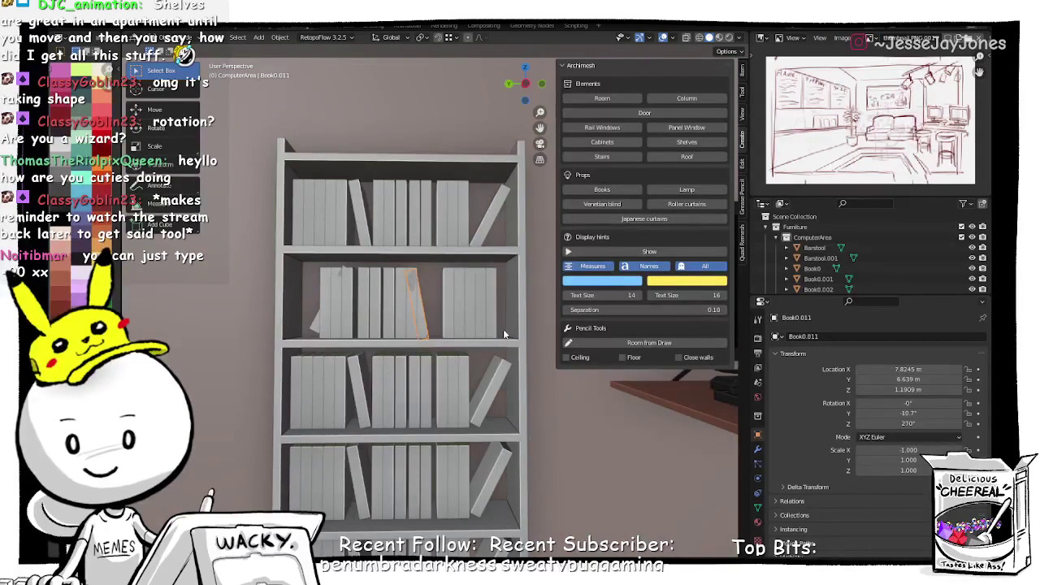
key("g")
key("y")
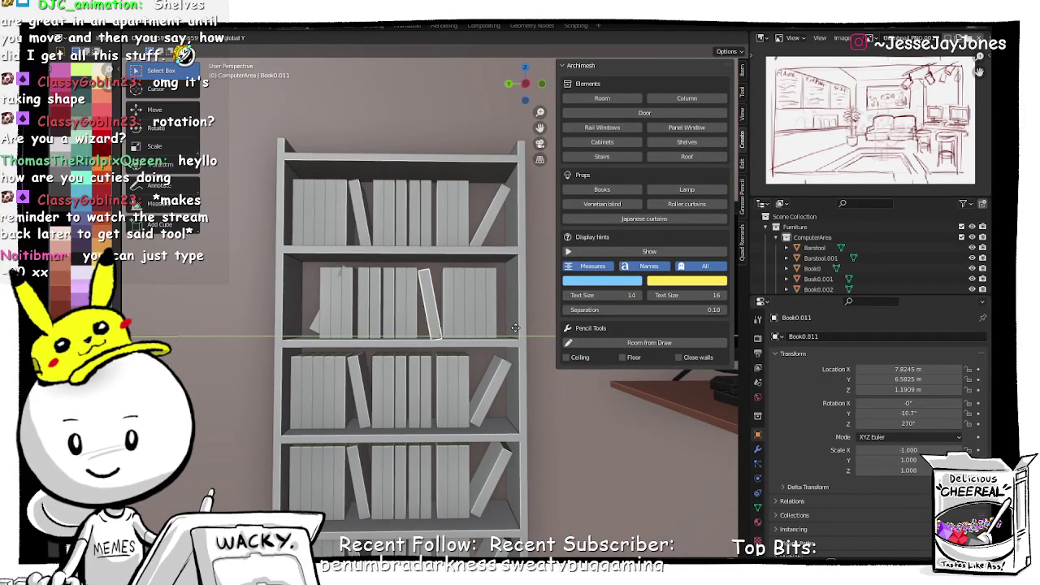
left_click(516, 328)
Step: Move the fourth shelf's steeply tilted book about 0.082 m along positive Y to the row's end and lower it about 0.026 m onto the board
left_click(317, 335)
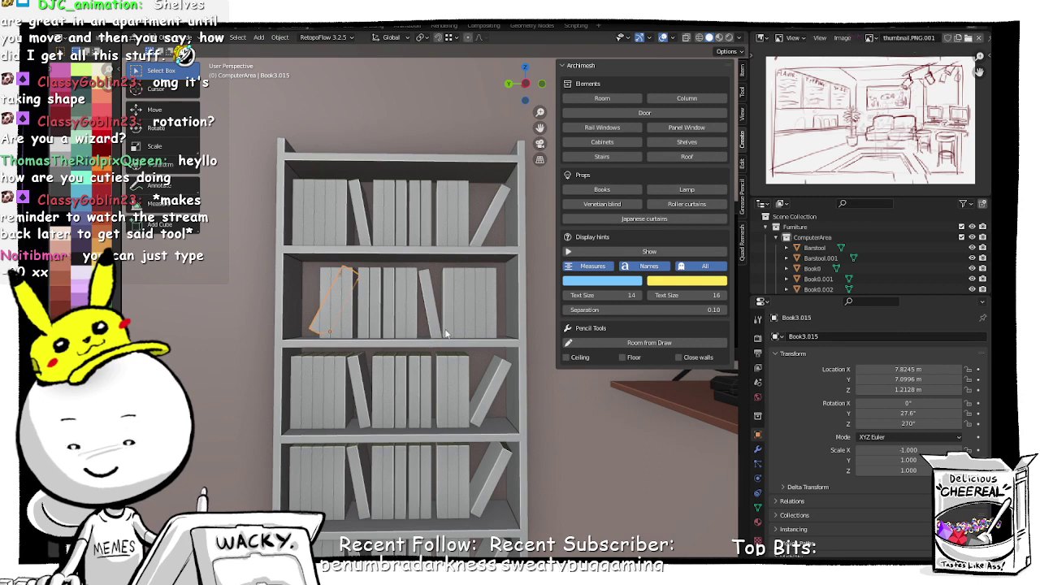
middle_click_drag(445, 328, 444, 330)
key("g")
key("y")
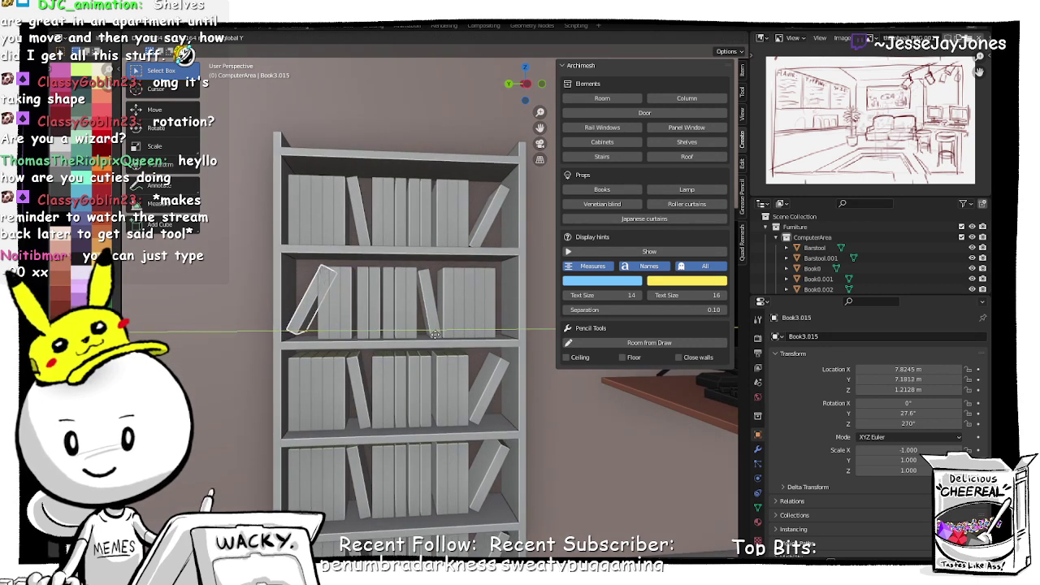
left_click(435, 334)
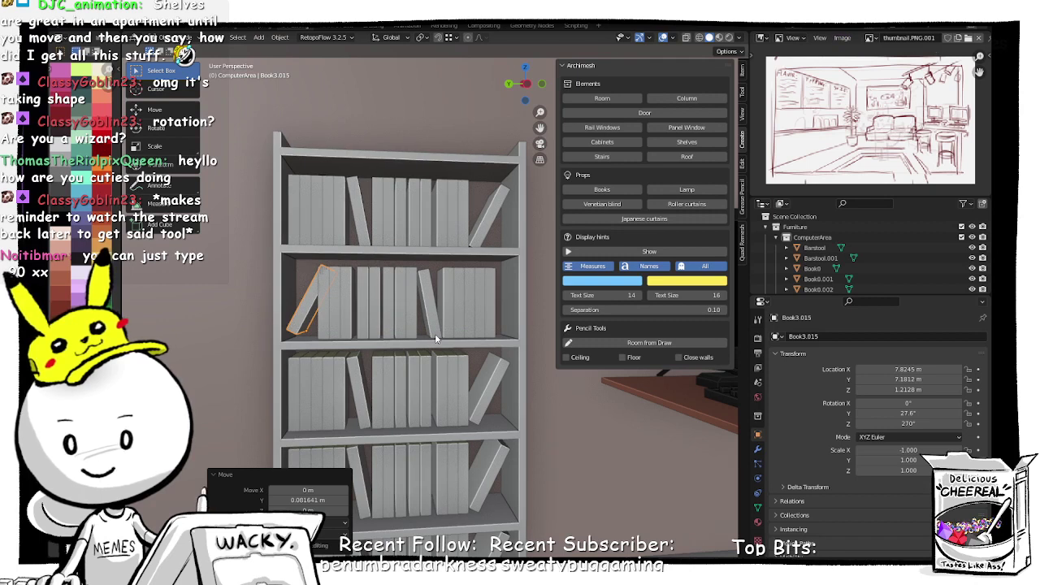
key("g")
key("z")
left_click(438, 344)
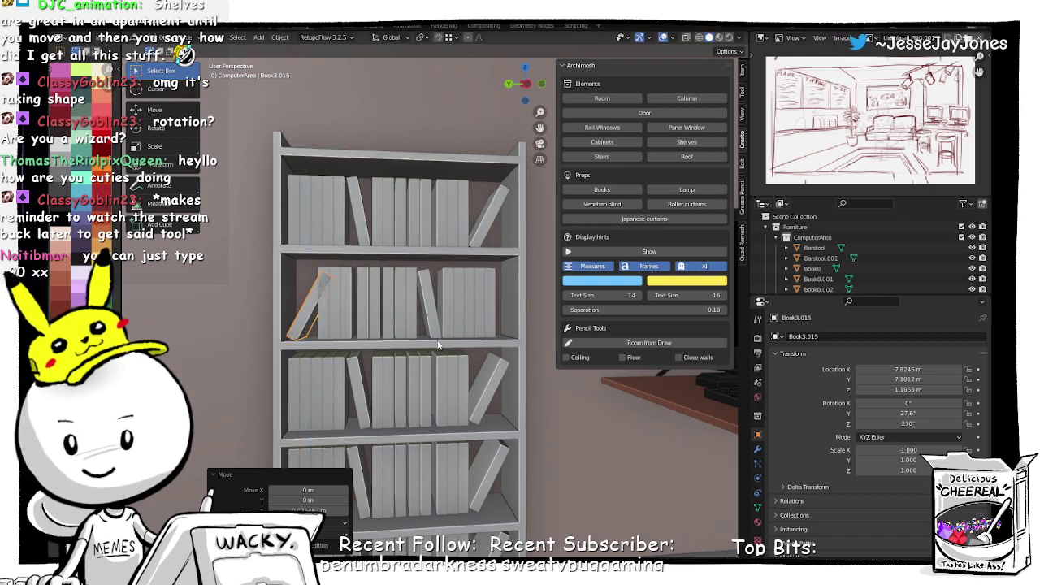
Step: Rotate the tilted end book on the fourth shelf to a Y rotation of about 15.7° so it rests against its neighbours
key("g")
key("y")
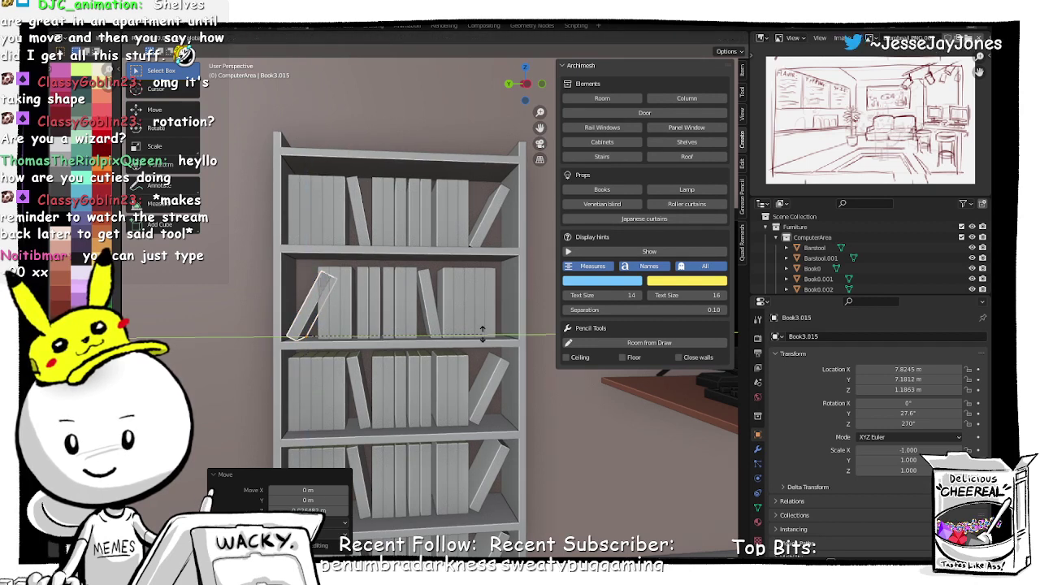
key("r")
key("y")
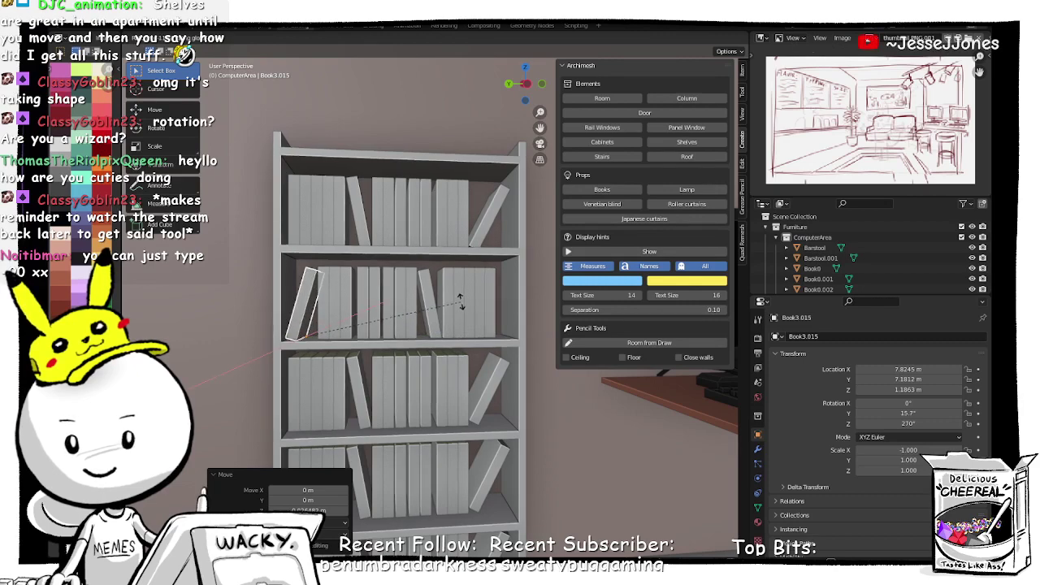
left_click(463, 306)
Step: Delete the tilted book at the end of the third shelf's row
scroll(491, 386, "down", 2)
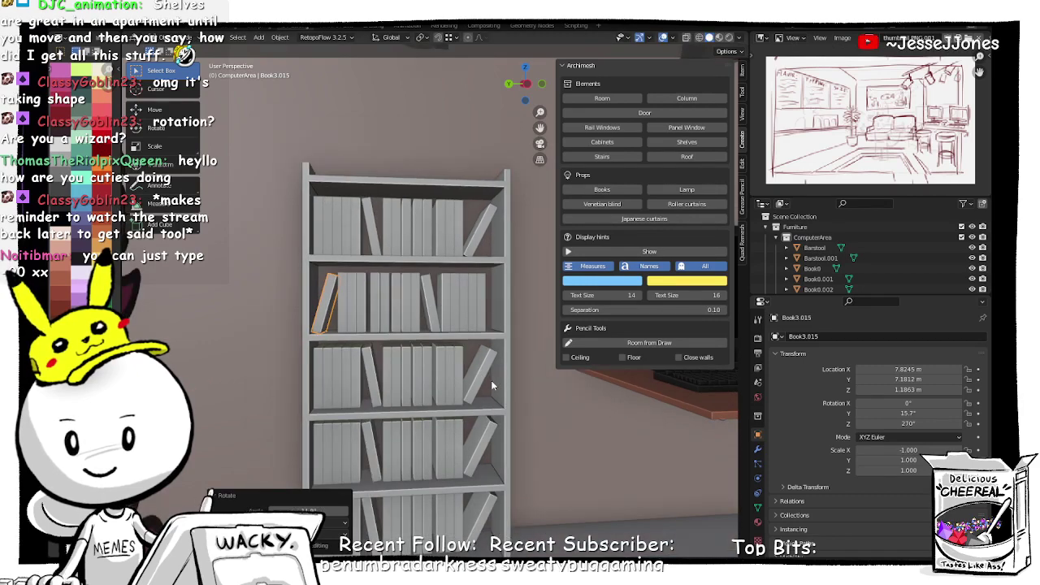
middle_click_drag(492, 386, 467, 374)
left_click(479, 387)
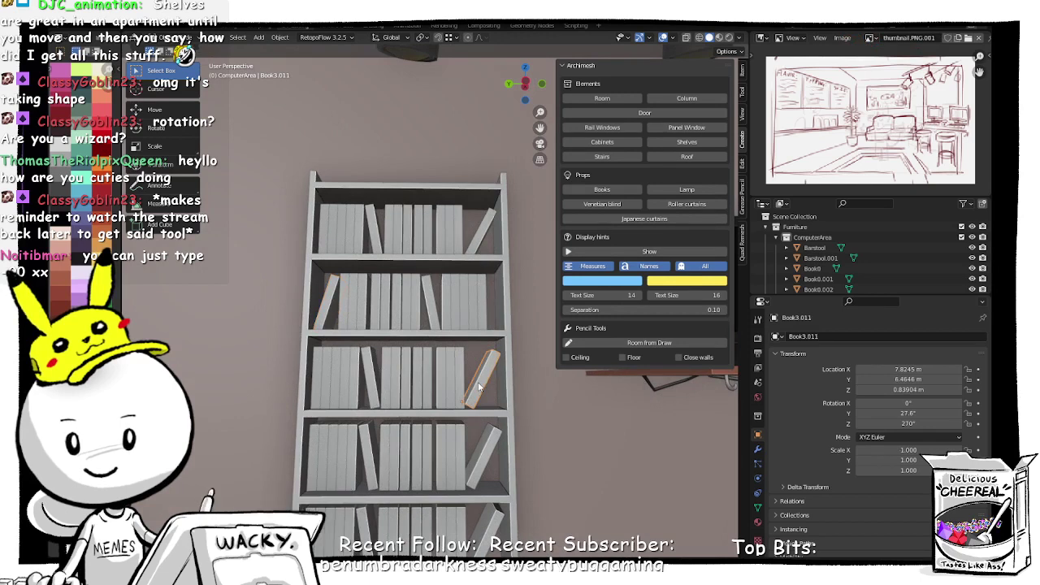
key("x")
left_click(478, 383)
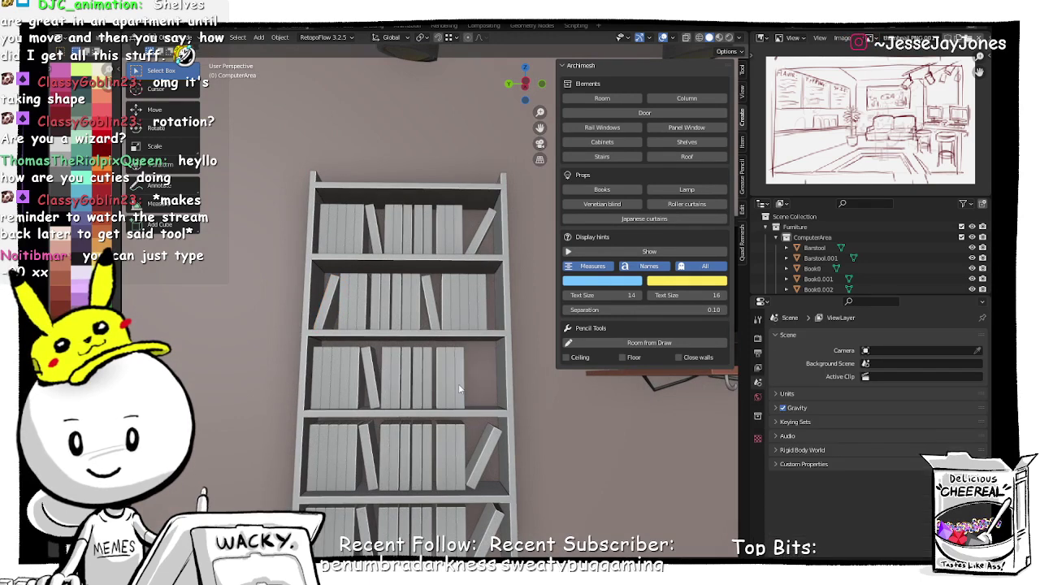
Step: Duplicate the third shelf's last three upright books and place the copies about 0.196 m along negative Y in the empty end space
left_click(452, 383)
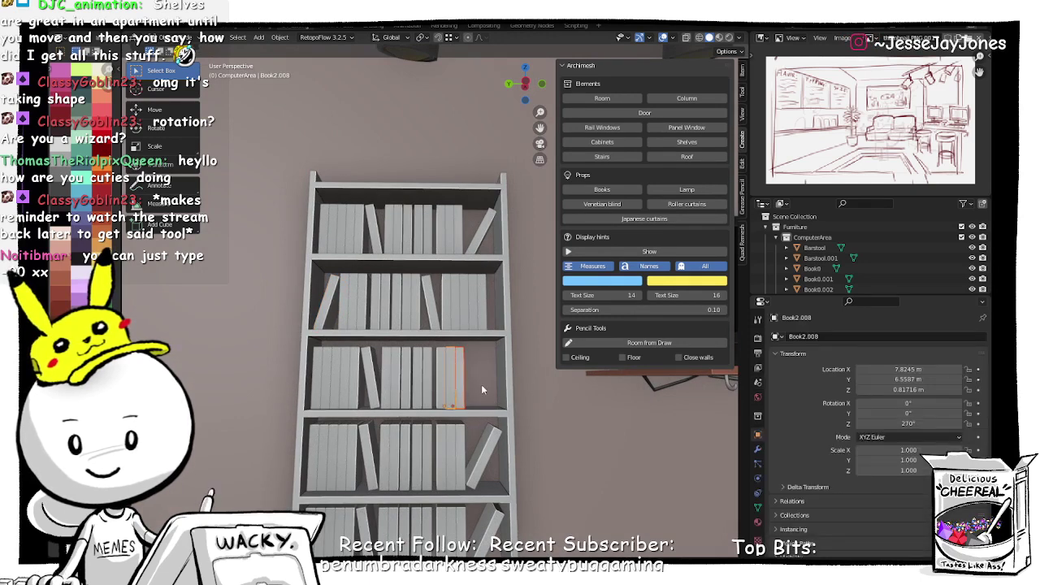
scroll(460, 388, "down", 4)
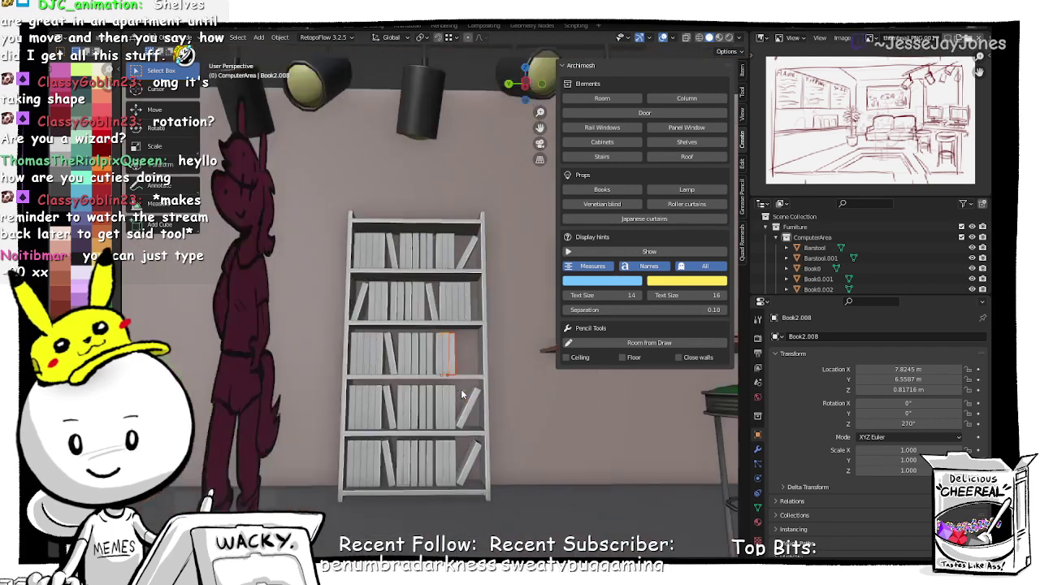
scroll(461, 389, "up", 4)
left_click(442, 420, "shift")
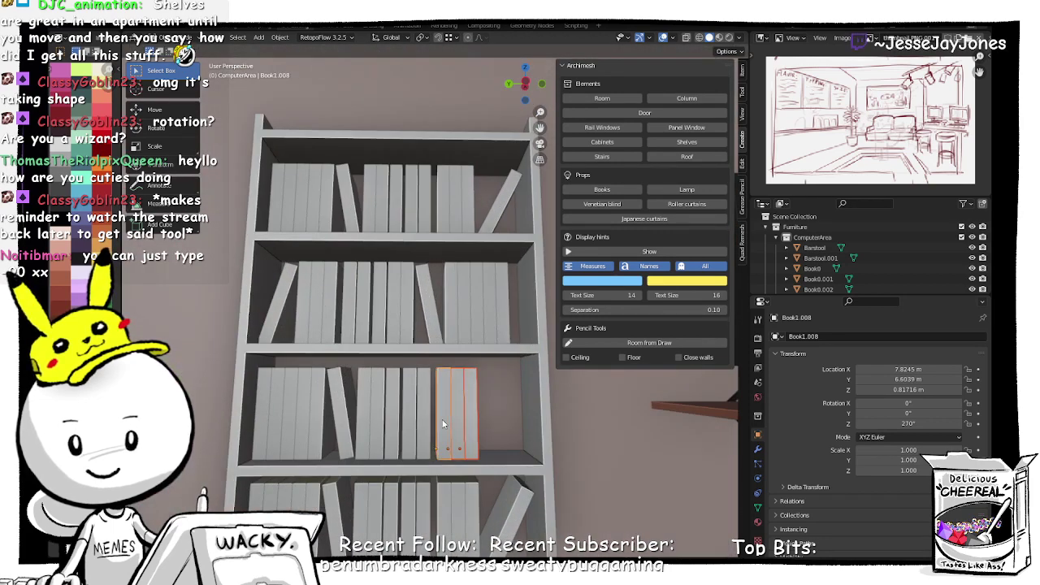
key("shift+d")
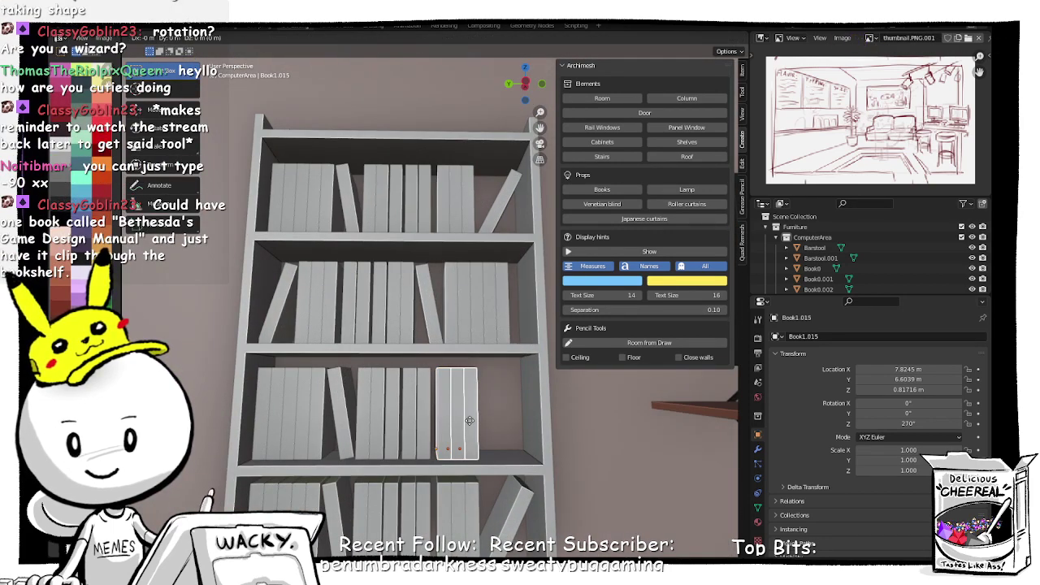
key("y")
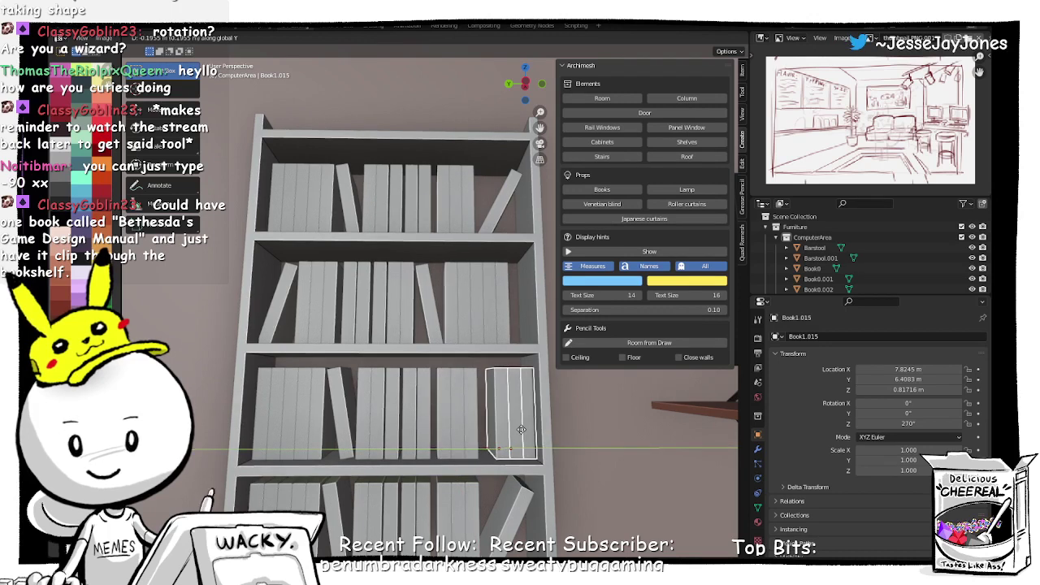
left_click(521, 430)
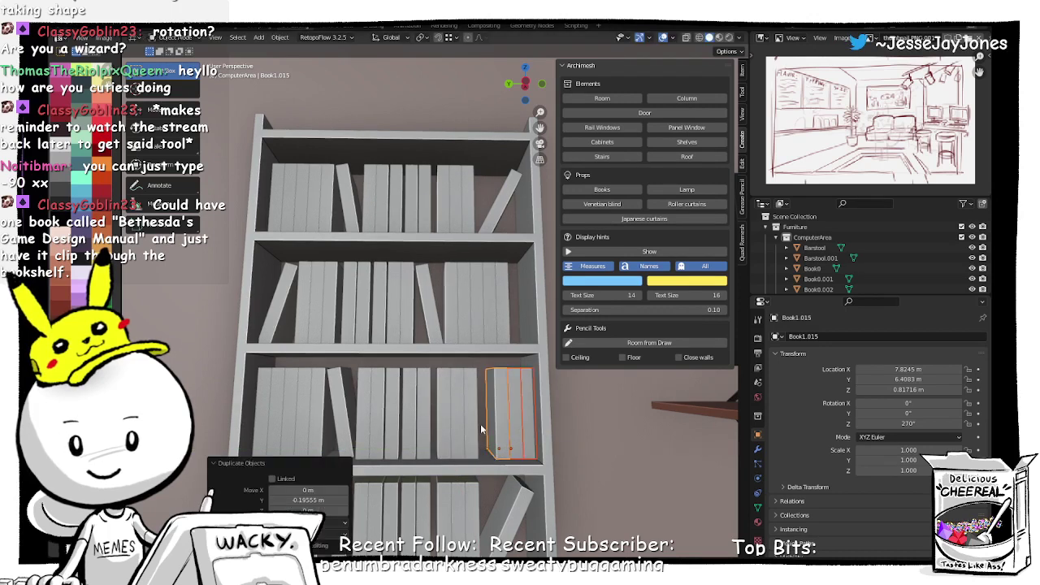
scroll(536, 434, "down", 4)
left_click(521, 438)
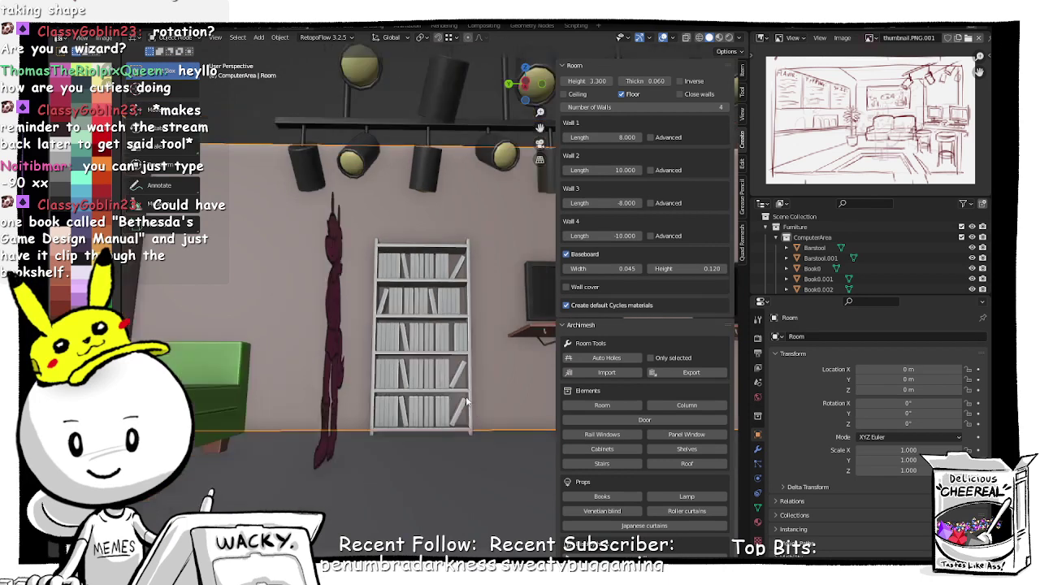
Step: Straighten the second shelf's tilted end book to a Y rotation of about 16.1° and lower it about 0.019 m onto the board
scroll(467, 401, "up", 2)
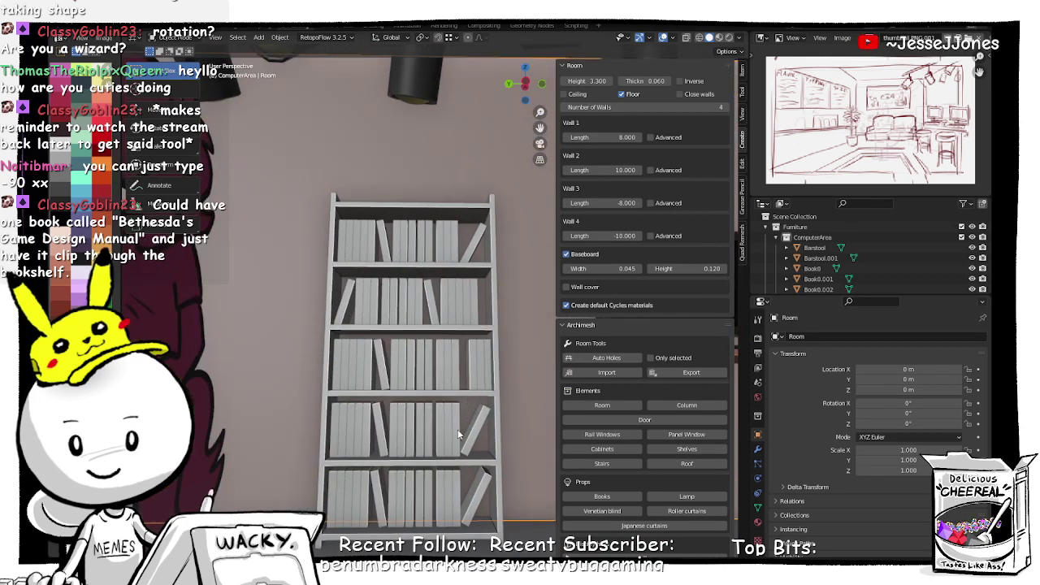
left_click(458, 434)
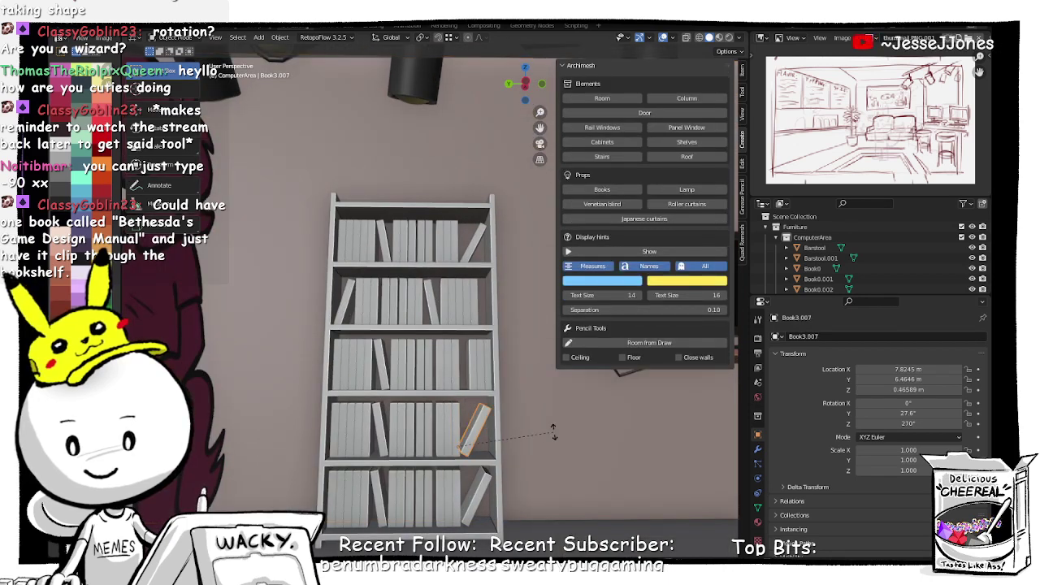
key("r")
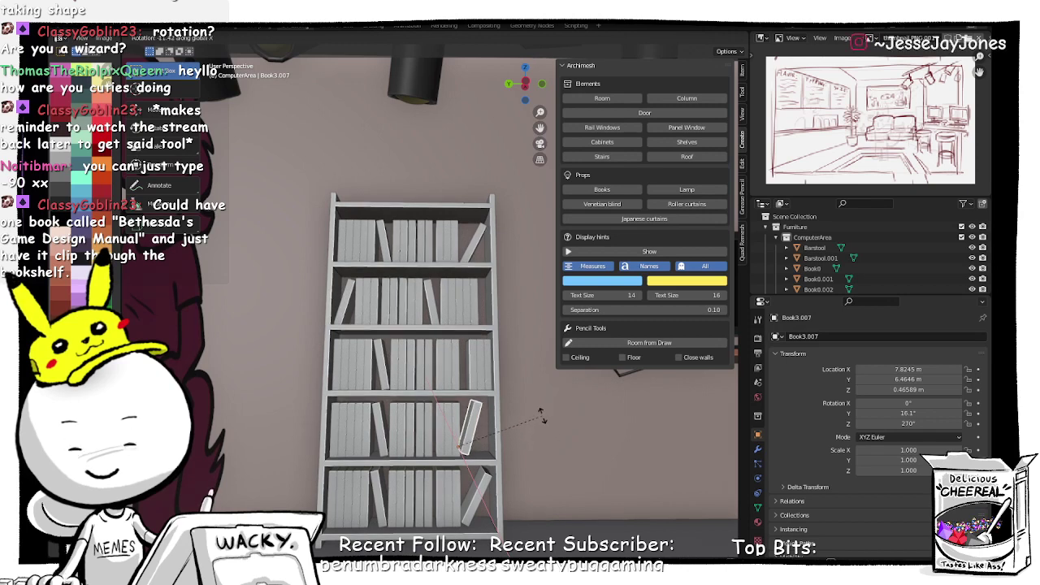
left_click(542, 420)
key("g")
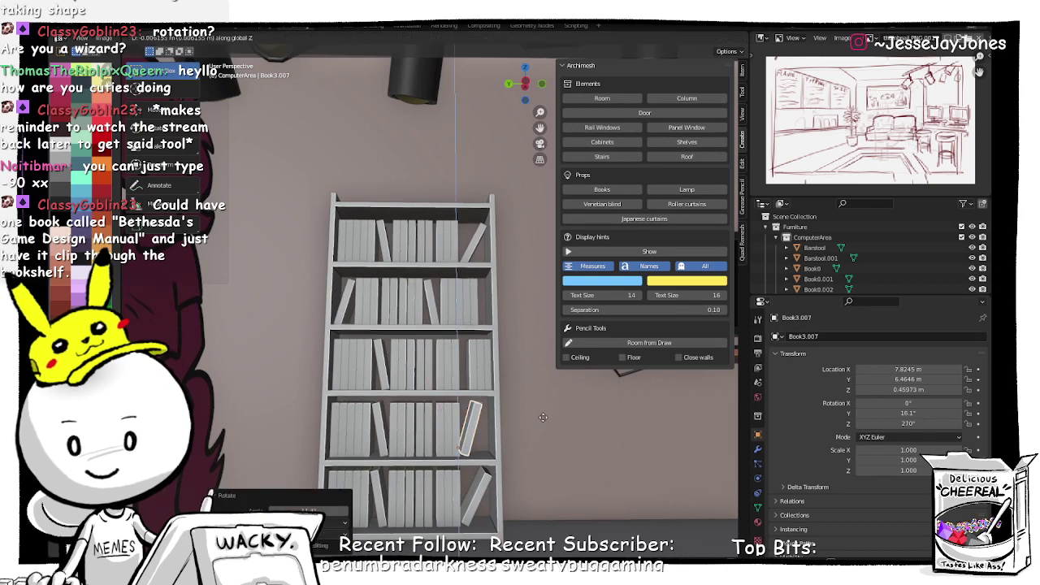
key("z")
left_click(545, 423)
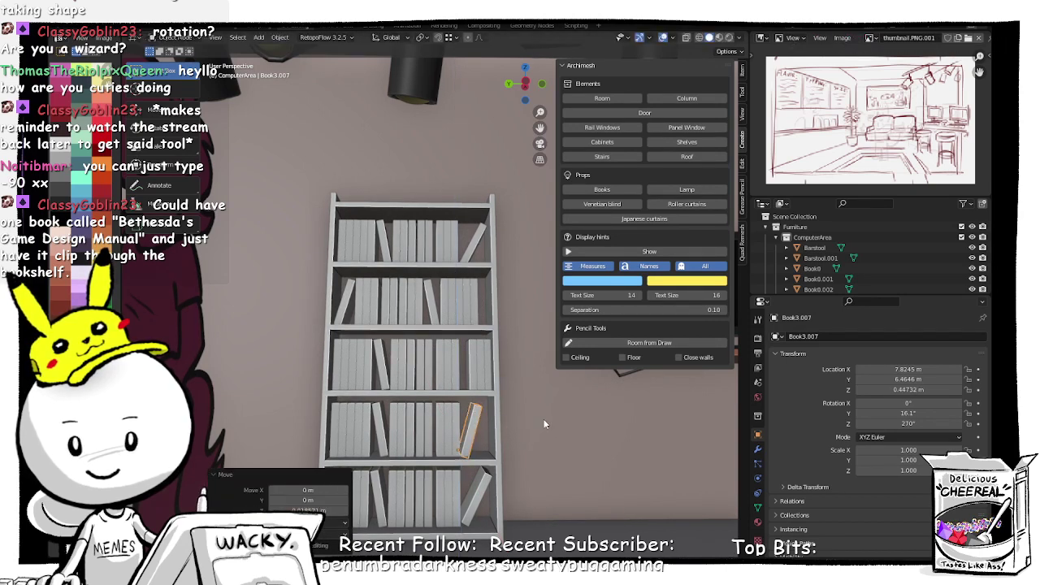
Step: Move the second shelf's tilted end book and the two upright books beside it about 0.065 m along negative Y
left_click(448, 438)
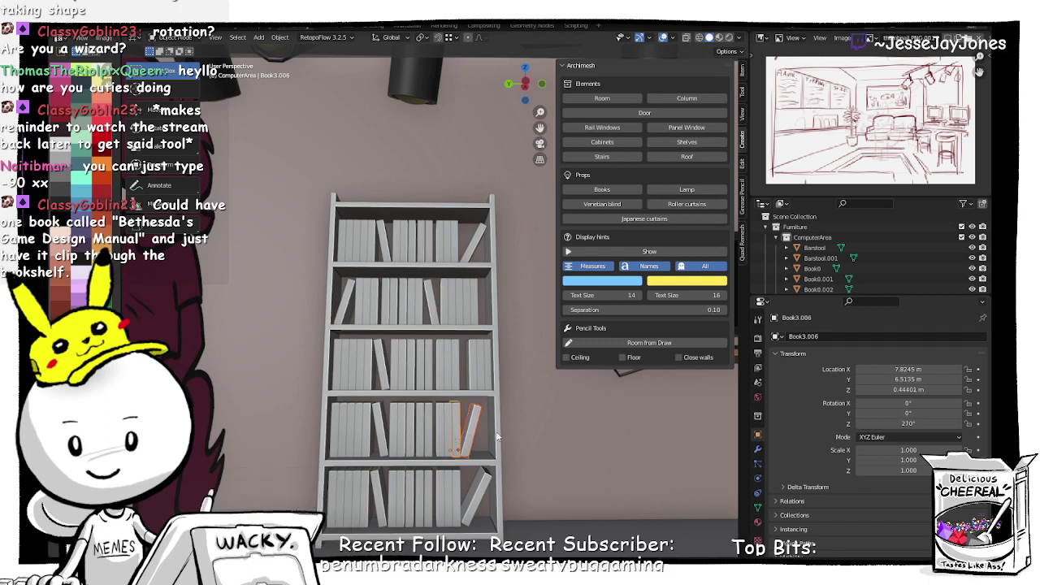
left_click(450, 436)
key("g")
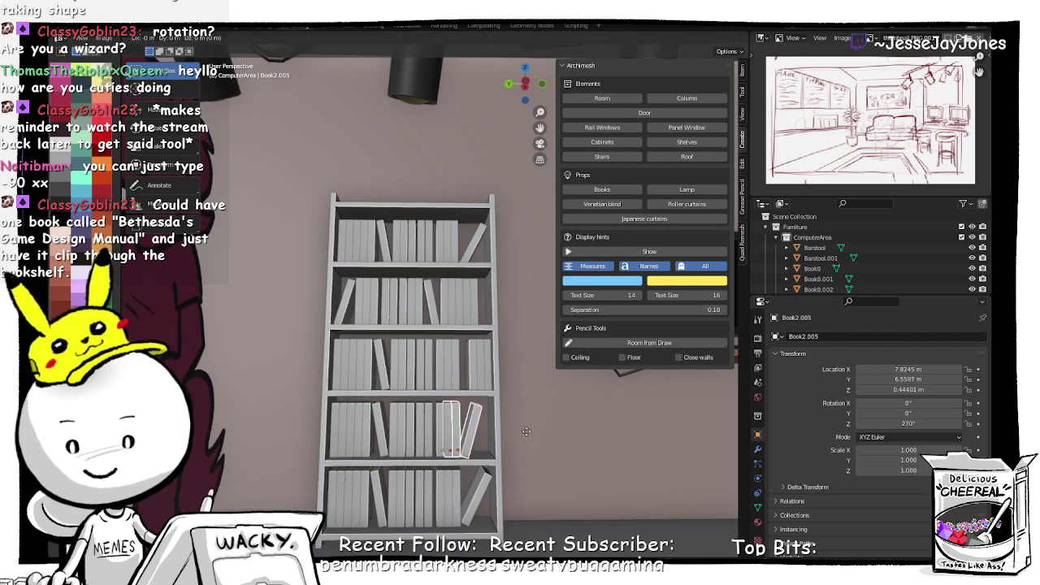
key("y")
left_click(538, 432)
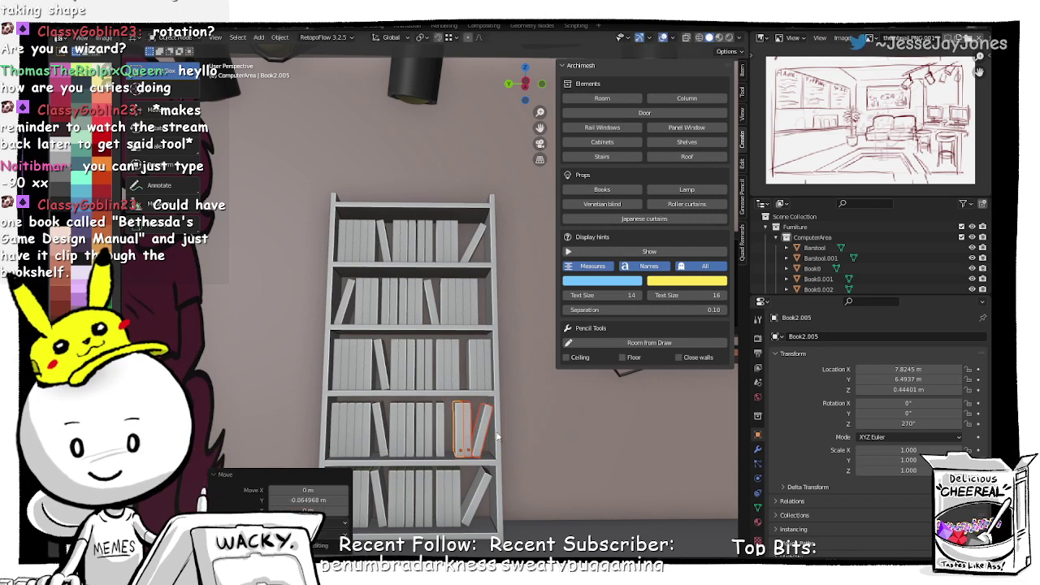
Step: Duplicate the second shelf's upright book just before the gap and place the copy about 0.055 m along negative Y
left_click(443, 434)
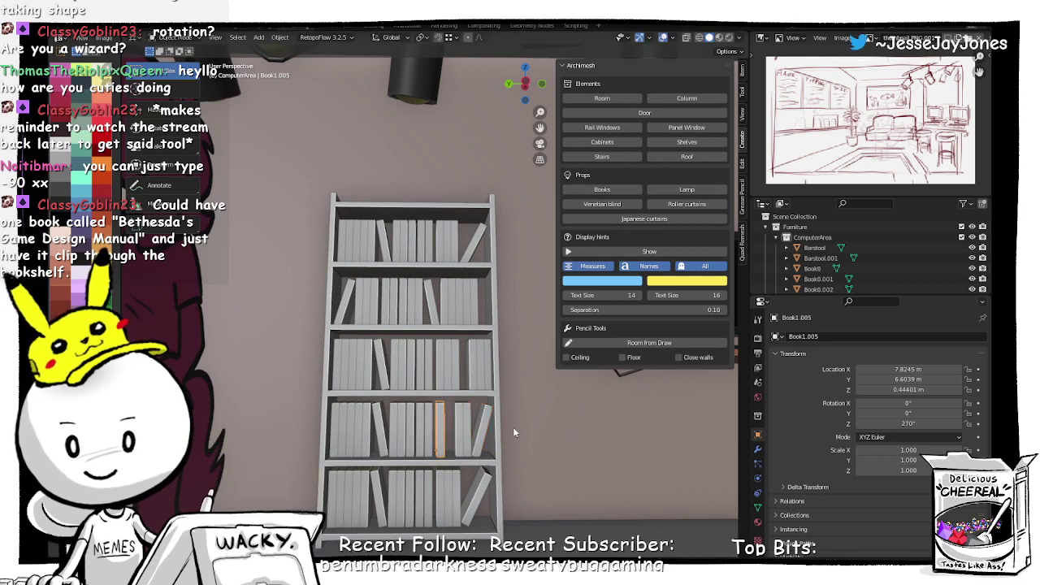
key("shift+d")
key("y")
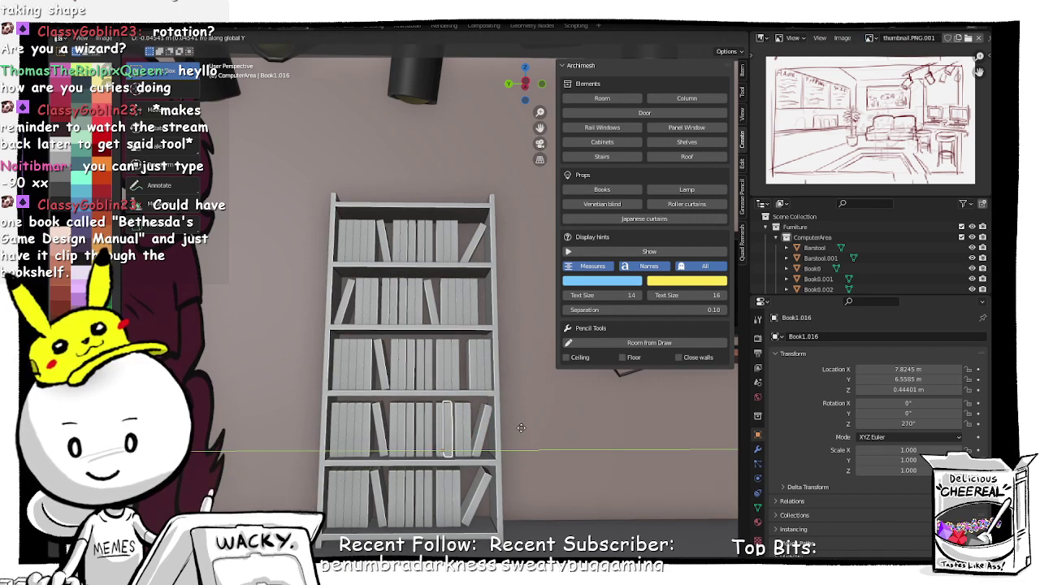
left_click(522, 428)
scroll(514, 441, "down", 3)
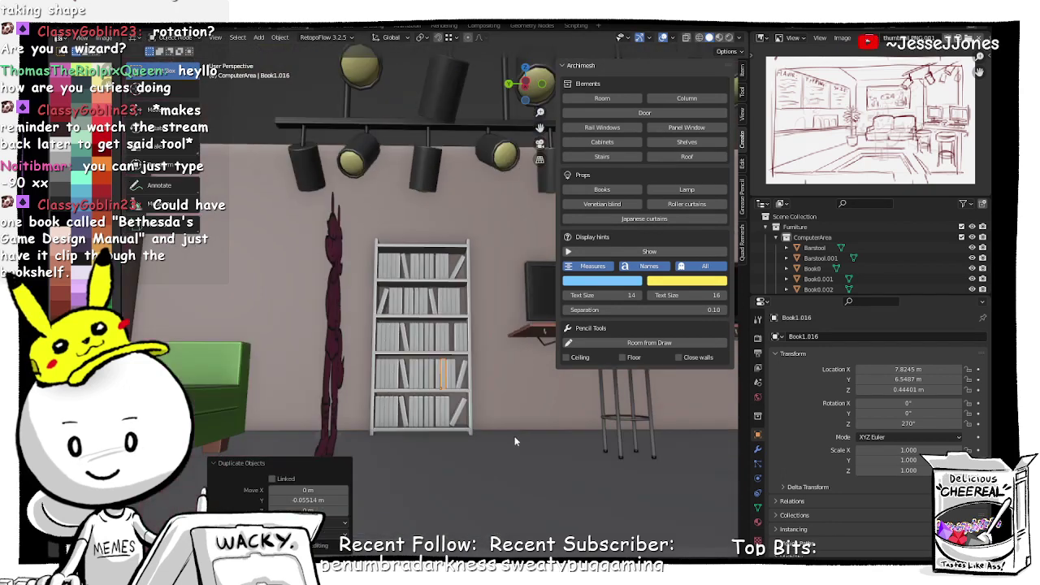
Step: Delete the tilted book in the middle of the second shelf's row
left_click(404, 381)
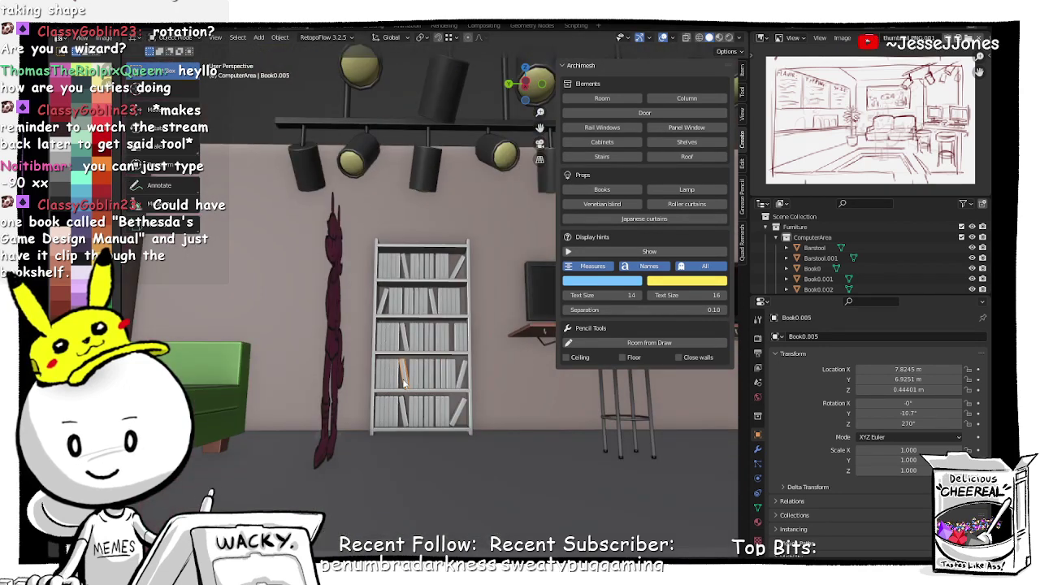
scroll(404, 381, "up", 3)
key("x")
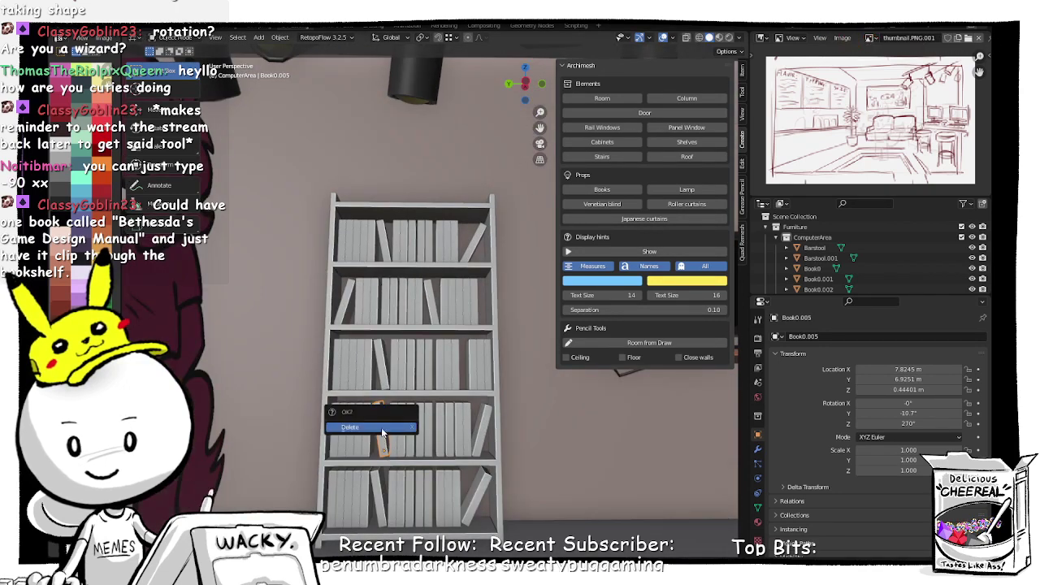
left_click(382, 429)
Step: Move the second shelf's upright book beside the gap about 0.003 m along negative Y, then together with its neighbour about 0.019 m further
left_click(375, 434)
key("g")
key("y")
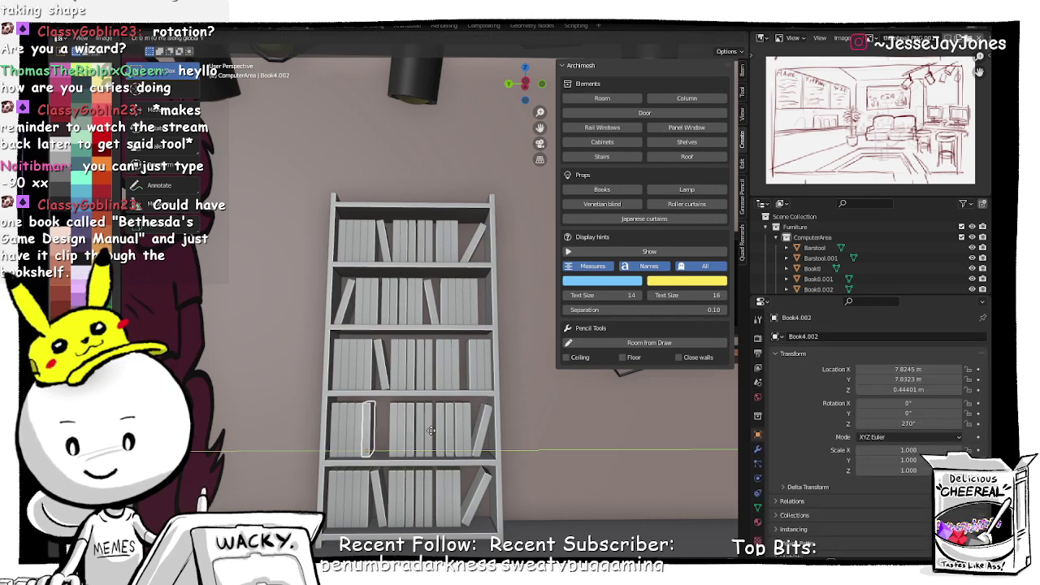
left_click(432, 431)
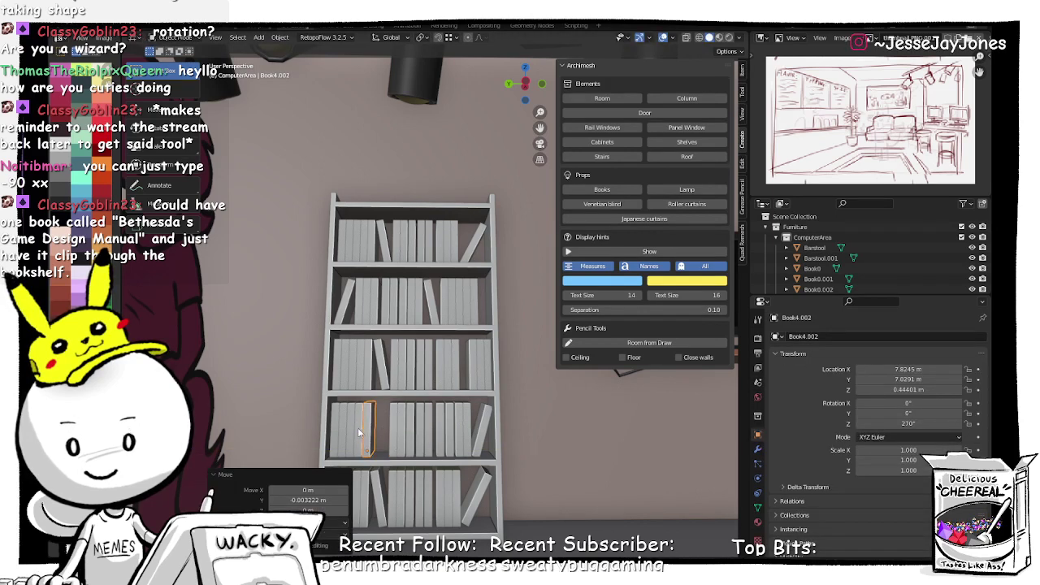
left_click(358, 428)
key("g")
key("y")
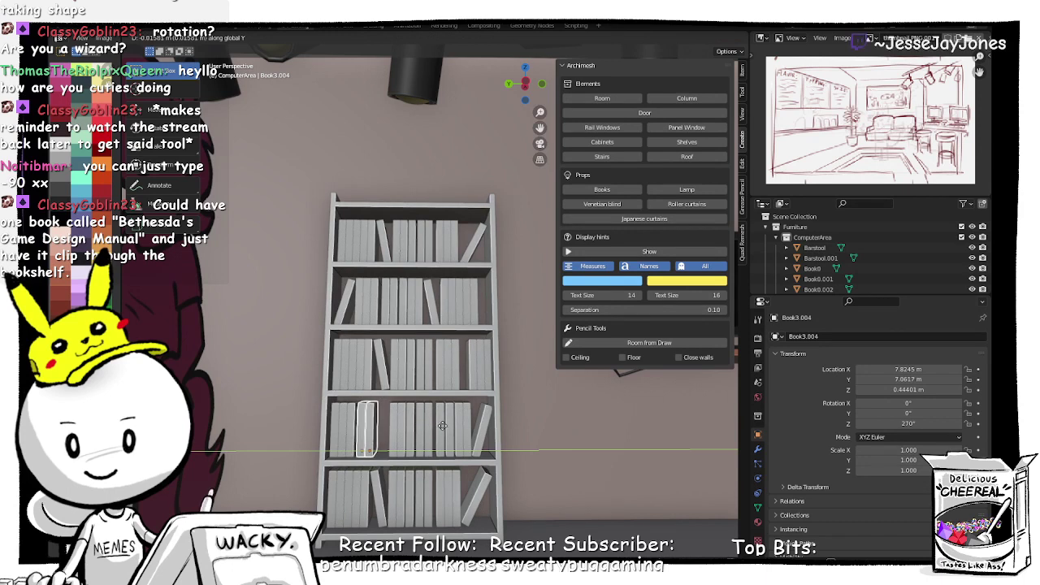
left_click(359, 429)
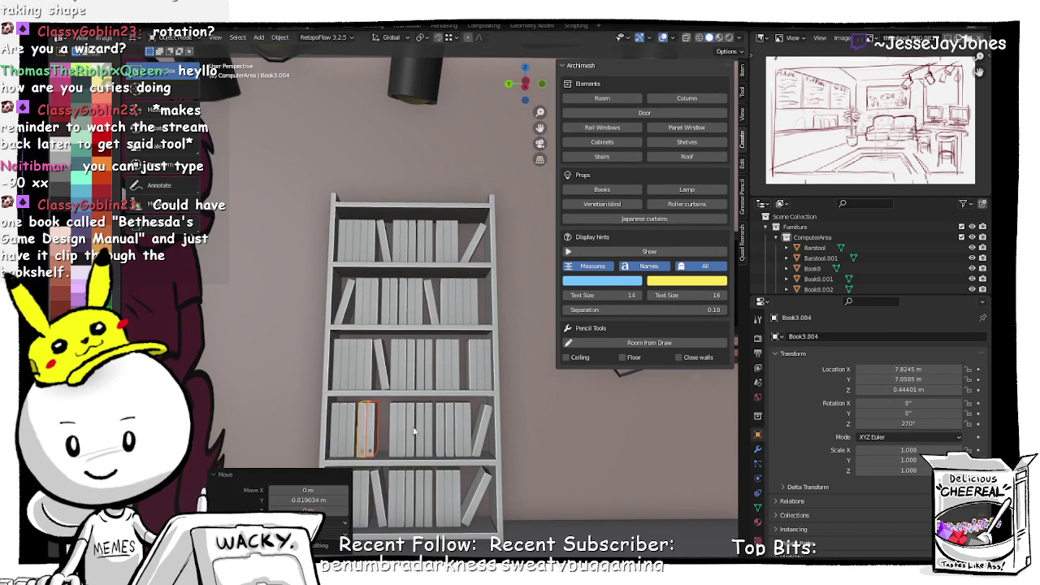
scroll(415, 430, "down", 1)
left_click(535, 400)
scroll(468, 373, "down", 3)
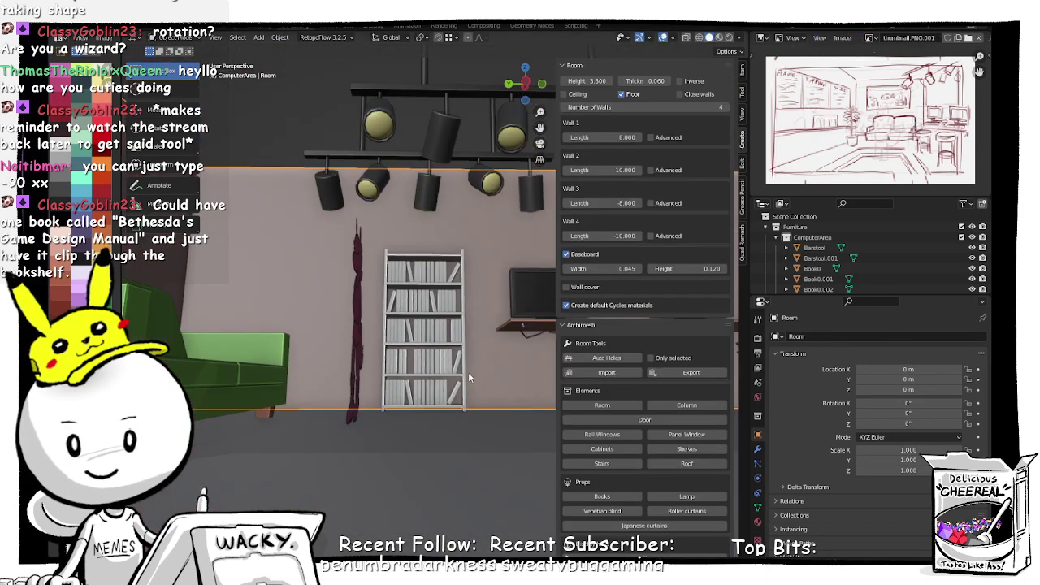
Step: Duplicate the second shelf's upright book on the gap's far side and place the copy about 0.058 m along positive Y
left_click(409, 368)
scroll(411, 370, "up", 5)
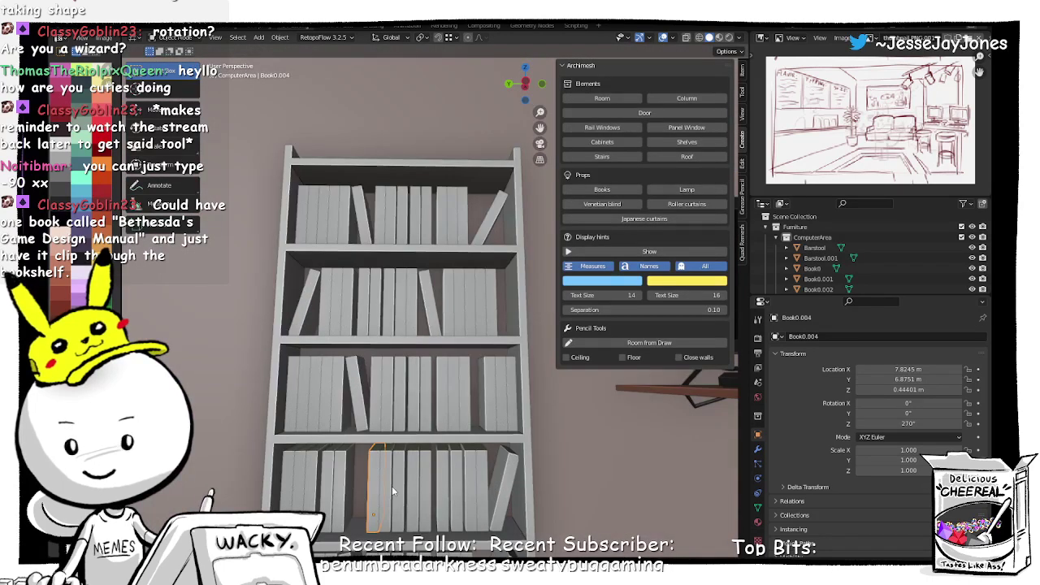
key("shift+d")
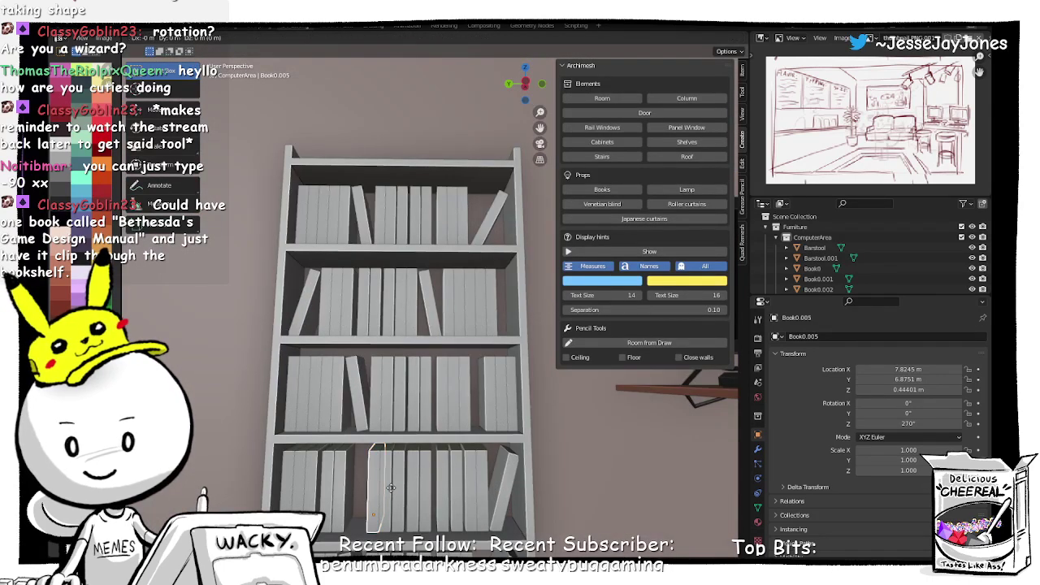
key("y")
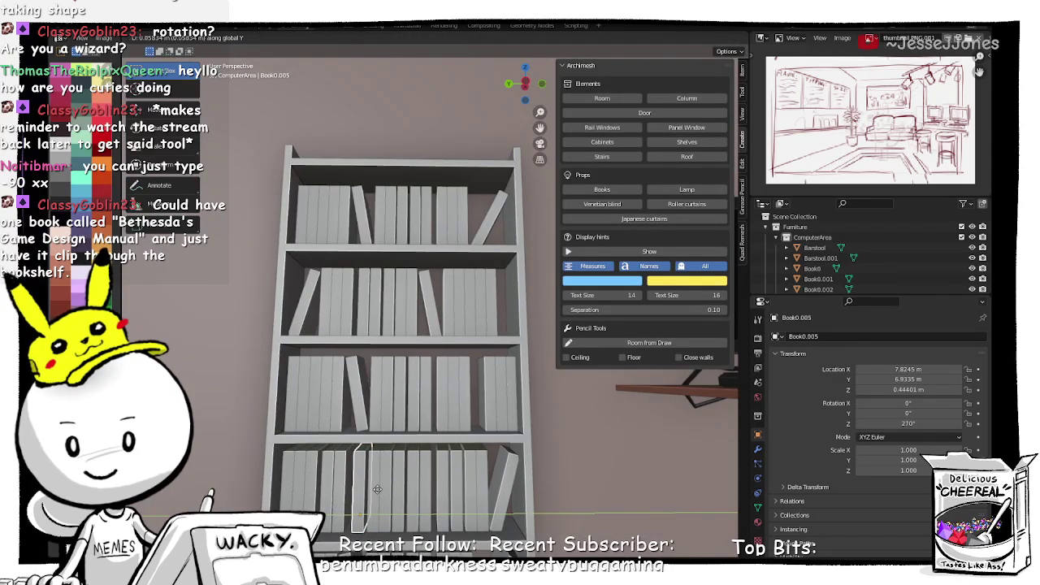
left_click(377, 489)
Step: Delete one upright book from the middle of the bottom shelf's row
scroll(458, 457, "down", 4)
middle_click_drag(458, 457, 428, 429)
left_click(444, 451)
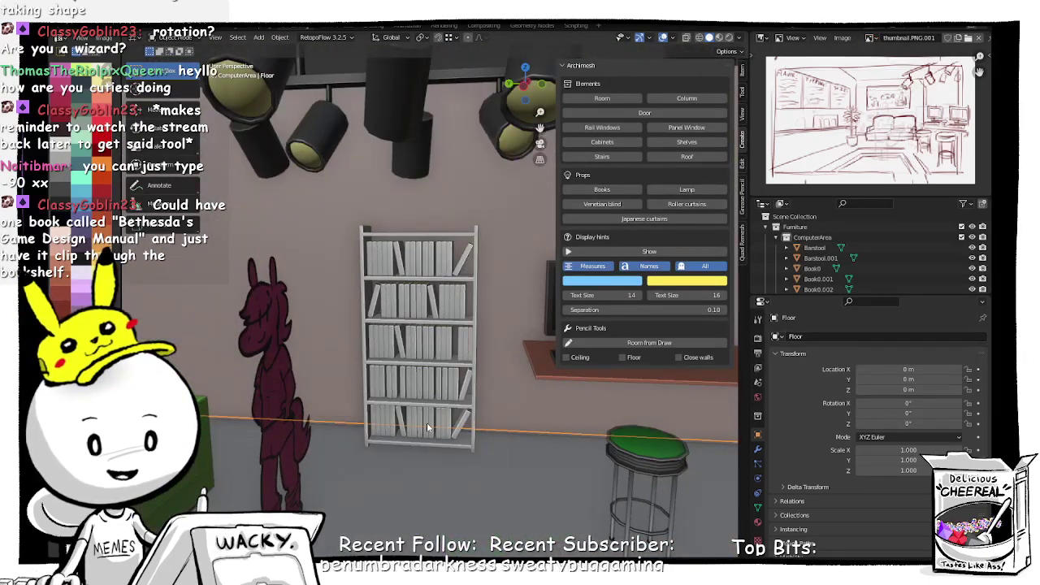
left_click(421, 428)
key("x")
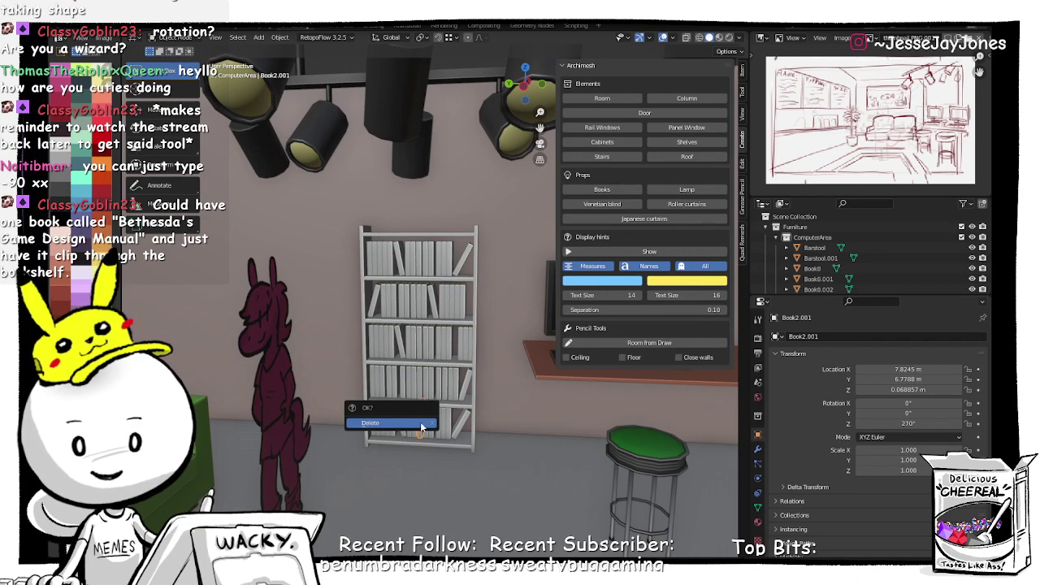
left_click(421, 424)
Step: Delete one upright book near the end of the fourth shelf's row
middle_click_drag(421, 424, 440, 331)
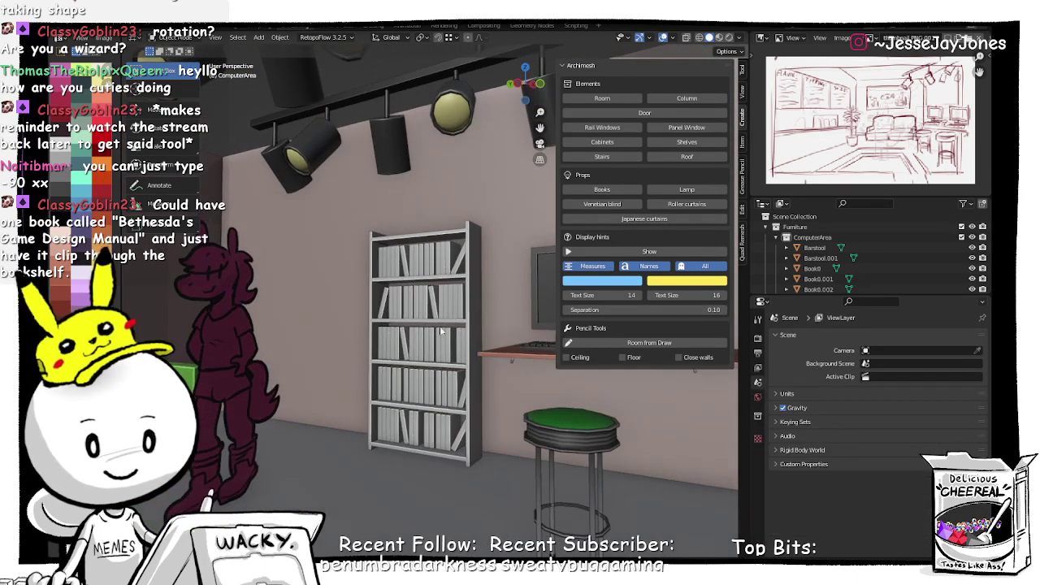
left_click(456, 312)
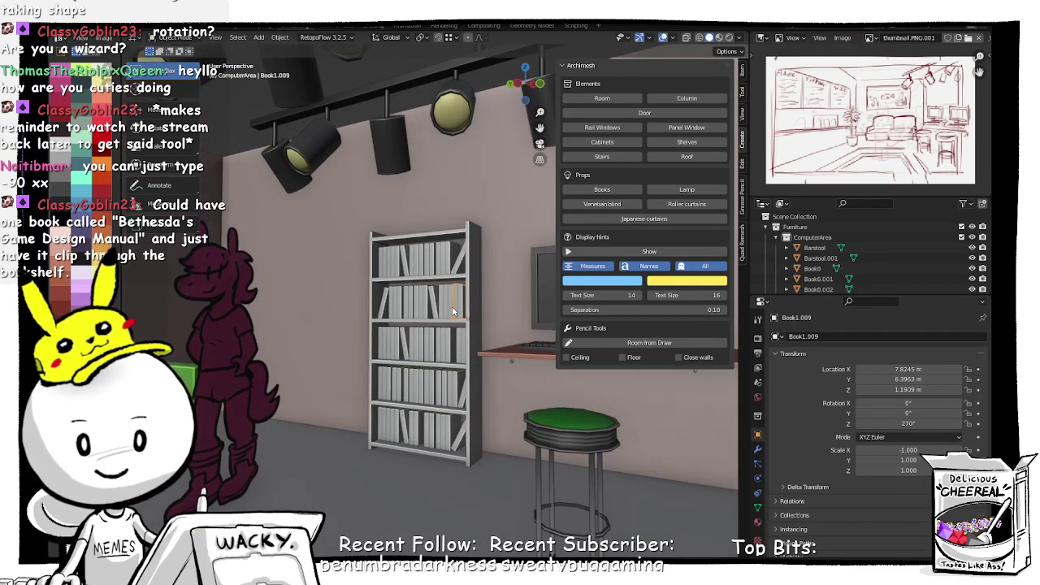
key("x")
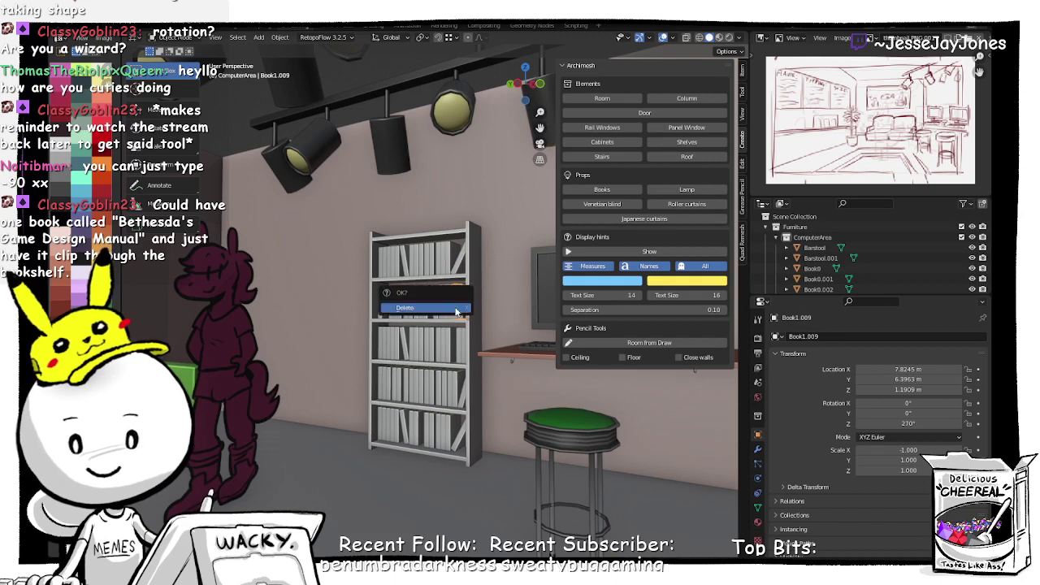
left_click(456, 313)
Step: Duplicate two adjacent upright books from the top shelf's row and raise the copies about 0.4 m along Z onto the bookcase top
middle_click_drag(415, 338, 408, 274)
scroll(409, 275, "up", 2)
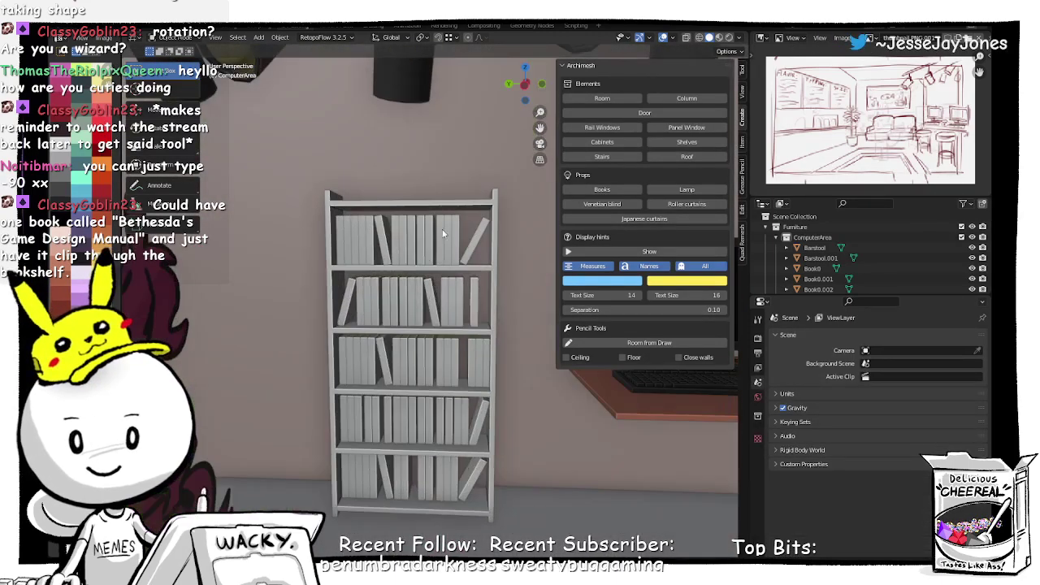
middle_click_drag(444, 234, 387, 404, "shift")
scroll(409, 355, "up", 3)
left_click(395, 375)
left_click(395, 377)
key("shift+d")
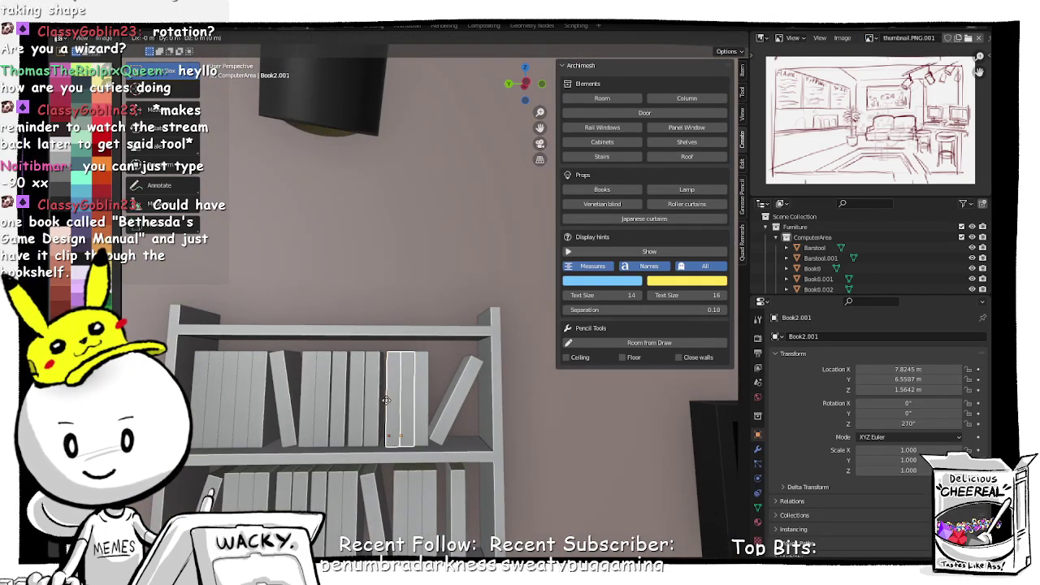
key("z")
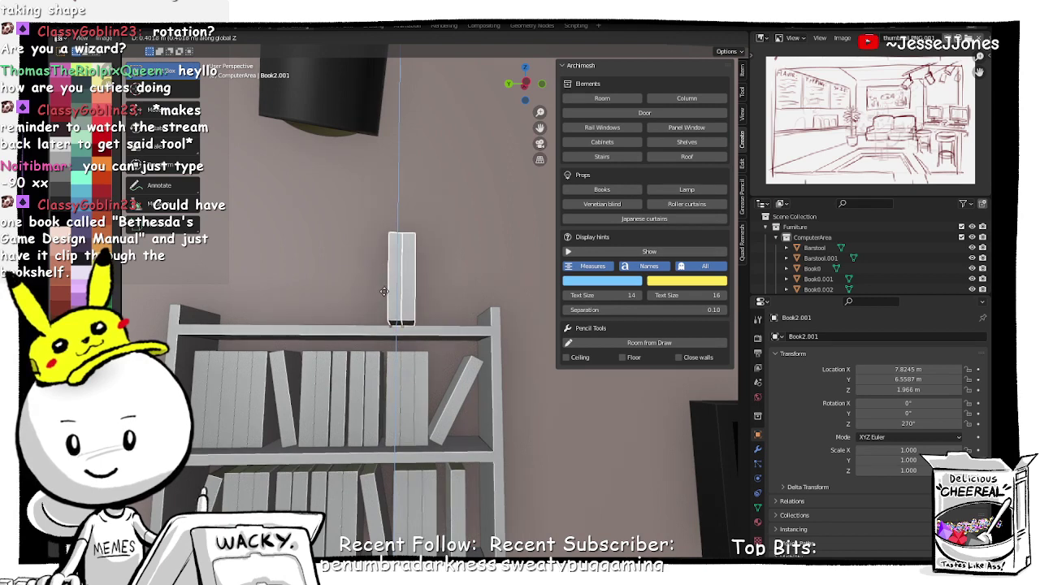
left_click(453, 284)
Step: Lay the two copied books flat by rotating them 90° about X, and raise them about 0.042 m onto the top board
middle_click_drag(453, 284, 448, 302)
key("r")
key("x")
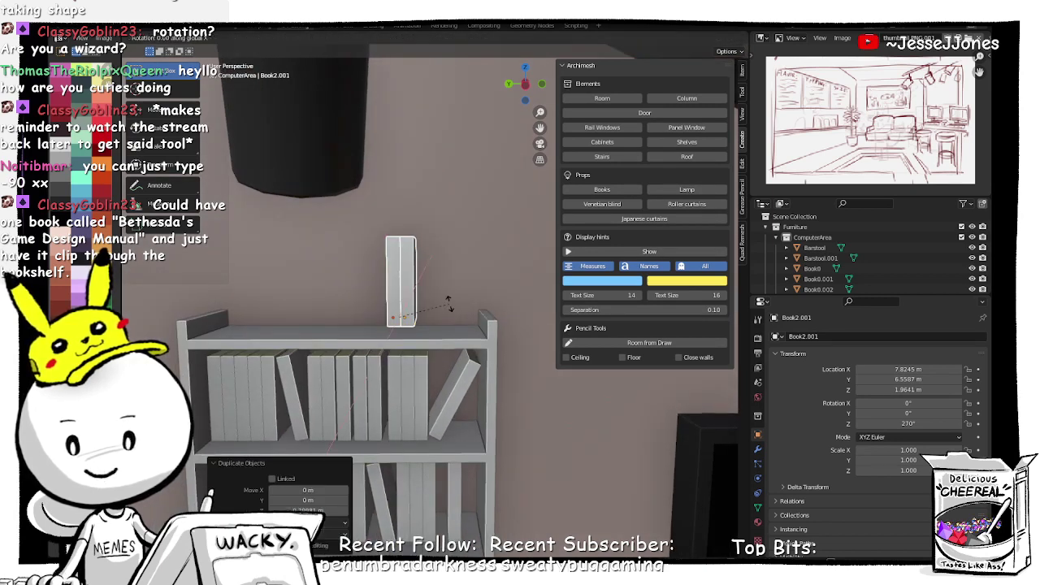
type("90")
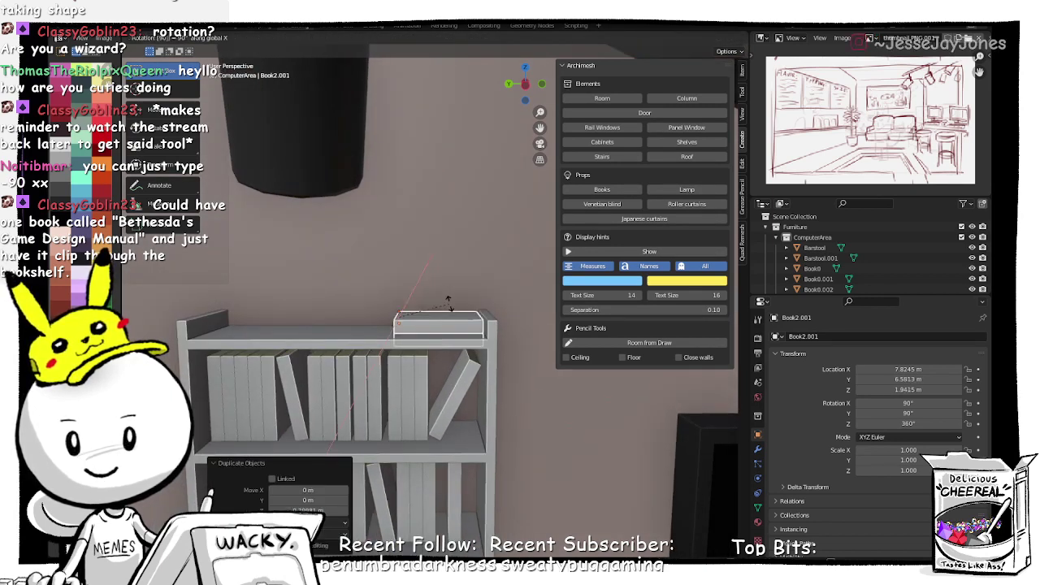
key("Return")
key("g")
key("z")
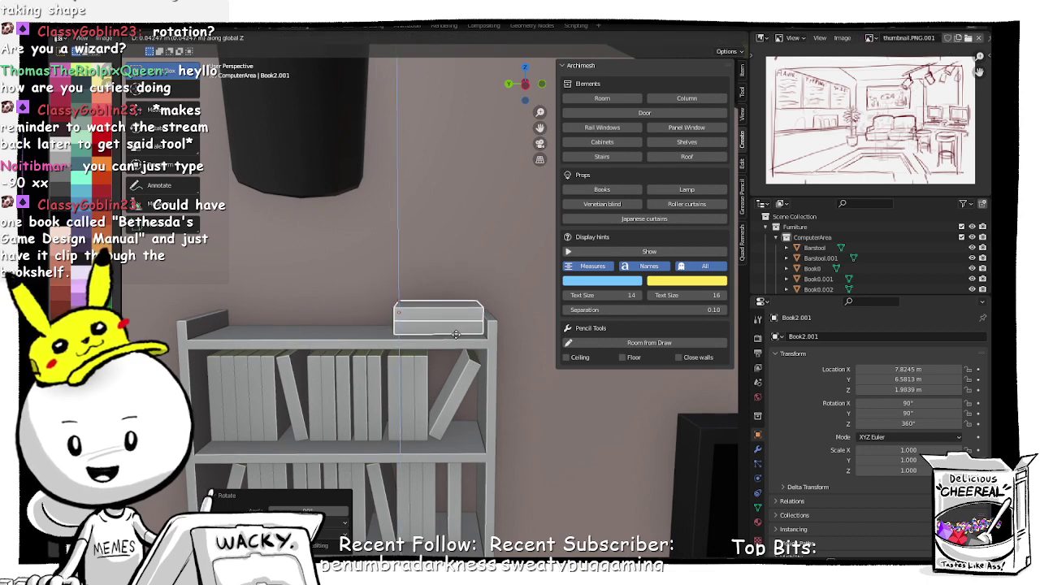
left_click(456, 335)
scroll(535, 358, "down", 5)
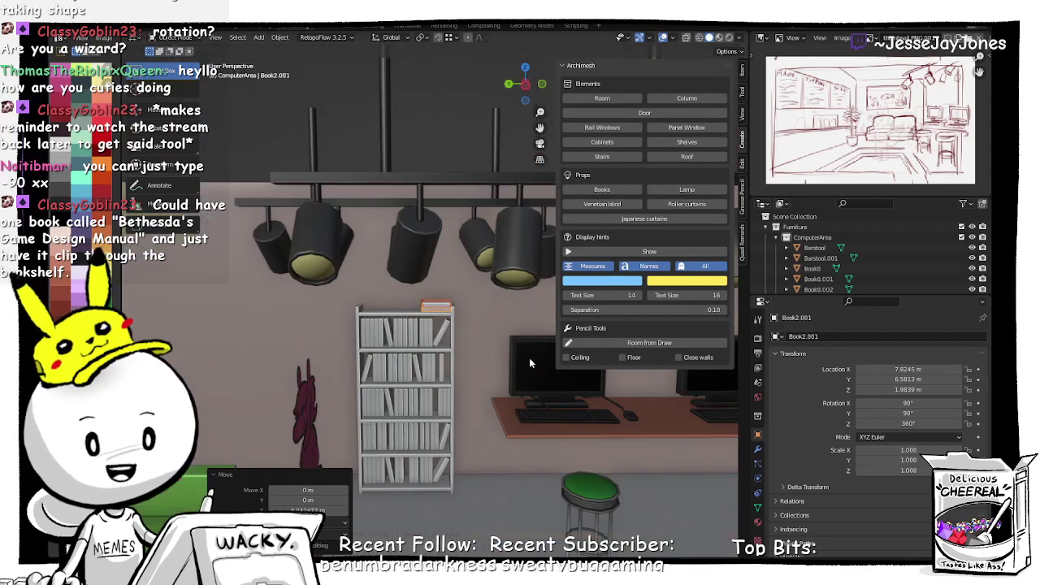
left_click(492, 356)
mouse_move(492, 353)
middle_mouse_down()
mouse_move(466, 345)
mouse_move(471, 339)
mouse_move(433, 350)
mouse_move(493, 352)
middle_mouse_up()
Step: Offset the upper book of the flat stack about 0.022 m along Y and turn it slightly about the Z axis
scroll(490, 353, "up", 5)
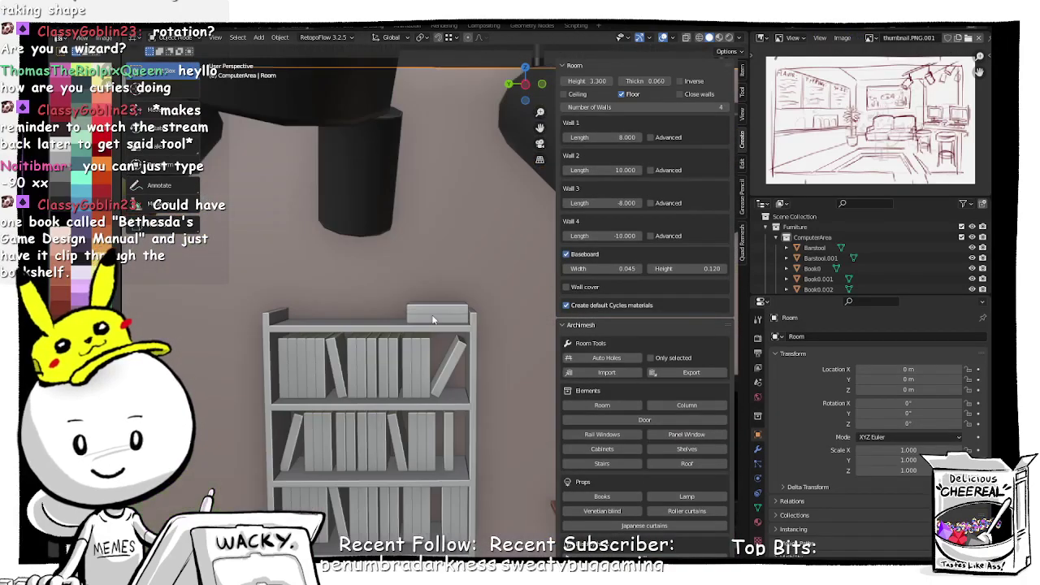
left_click(443, 321)
key("g")
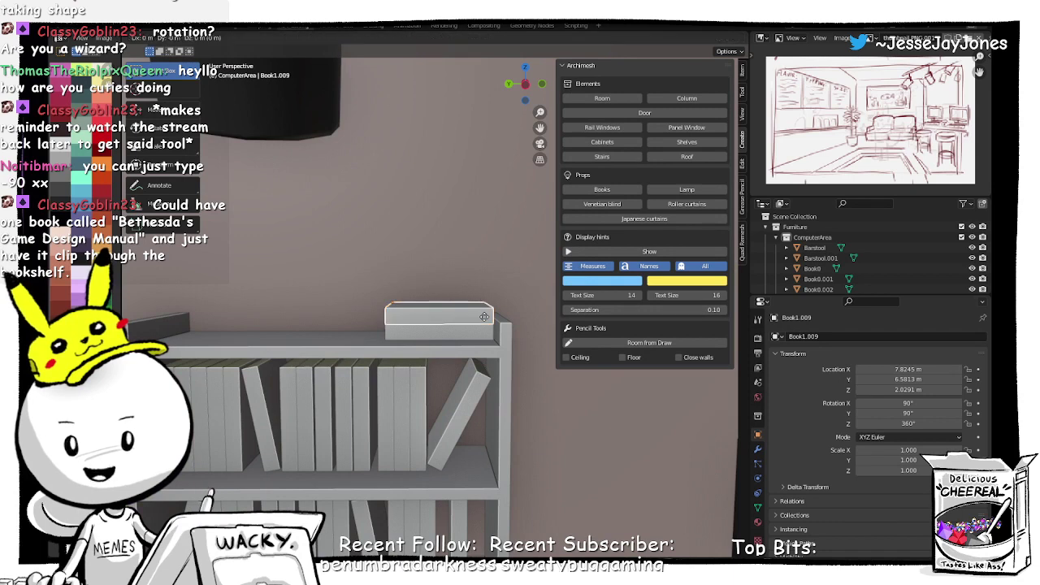
key("y")
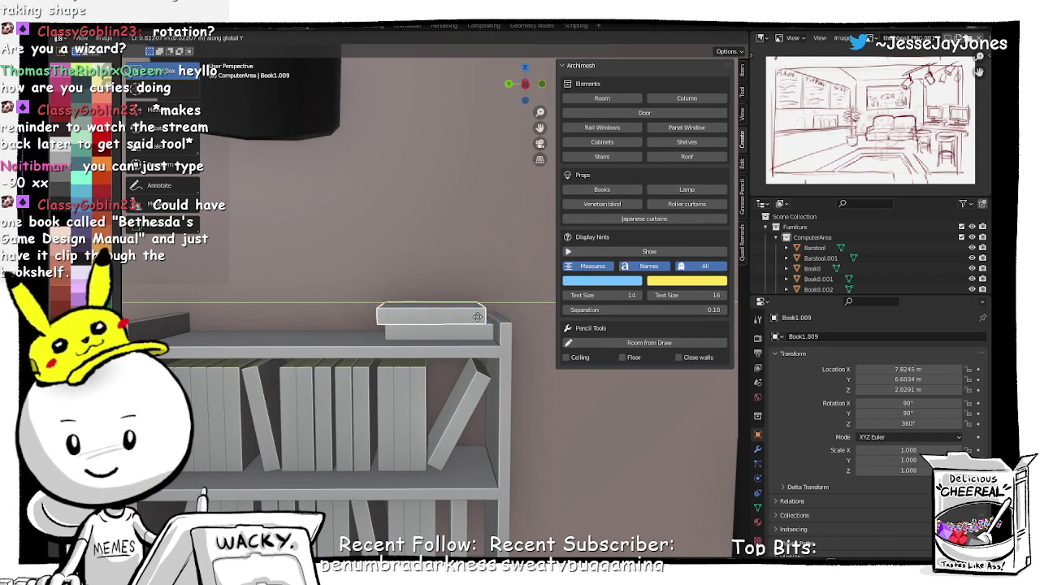
left_click(478, 316)
key("r")
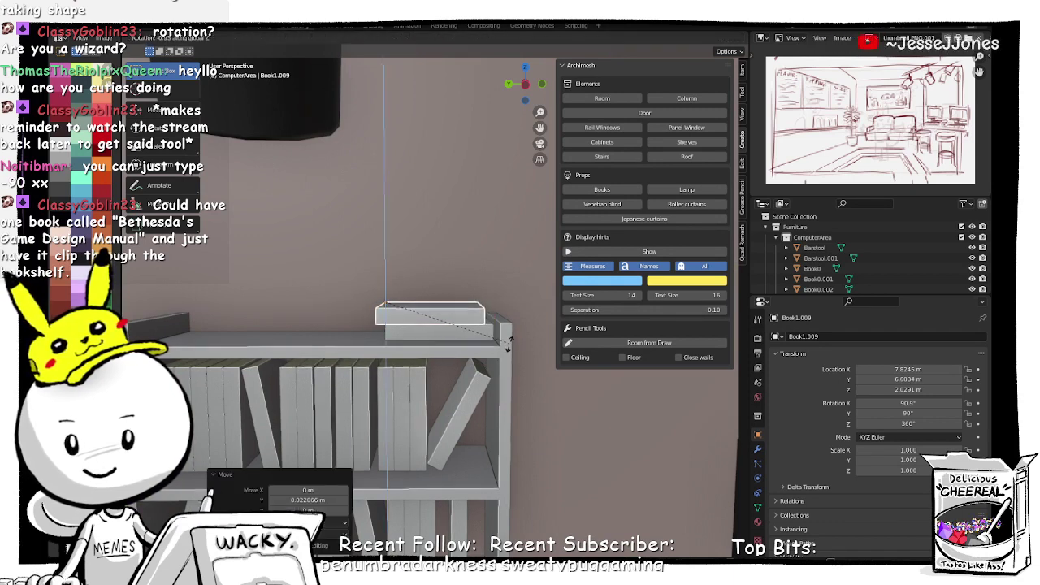
left_click(511, 343)
scroll(512, 358, "down", 6)
left_click(469, 354)
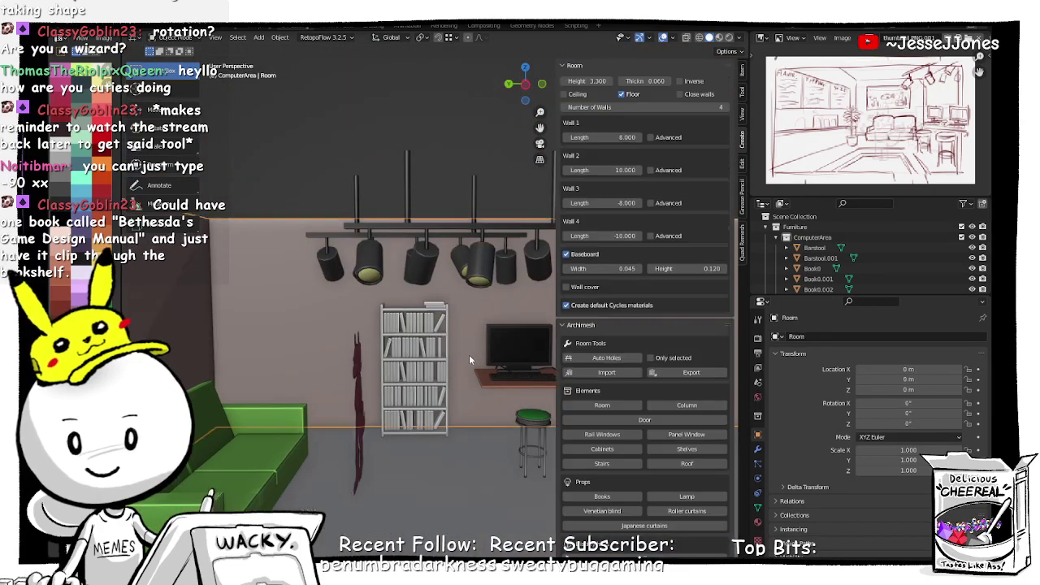
Step: Try to select the bookcase with all its books while leaving the room out of the selection
middle_click_drag(469, 354, 365, 295)
left_click(421, 364)
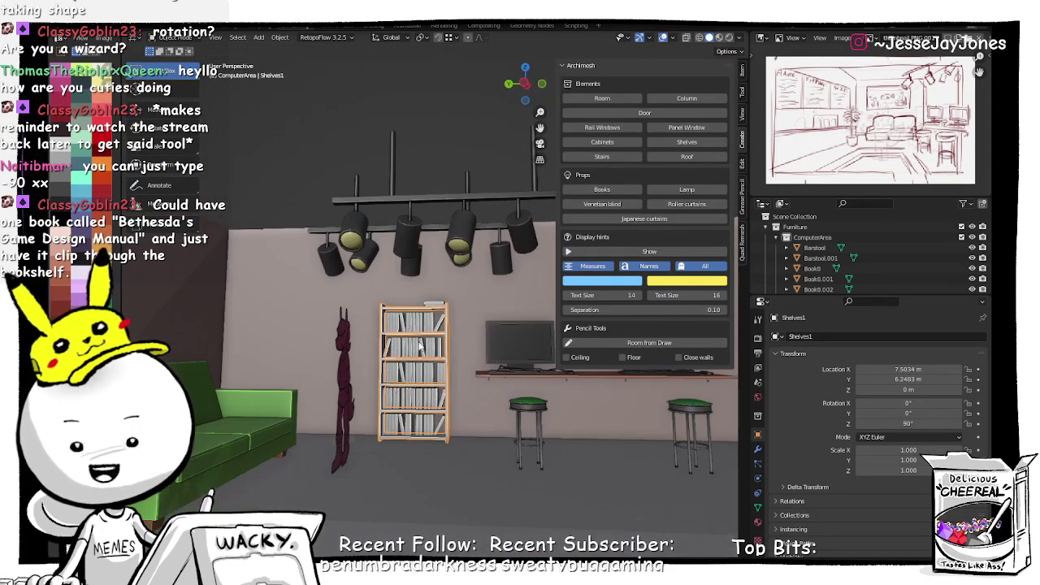
left_click_drag(464, 452, 465, 453)
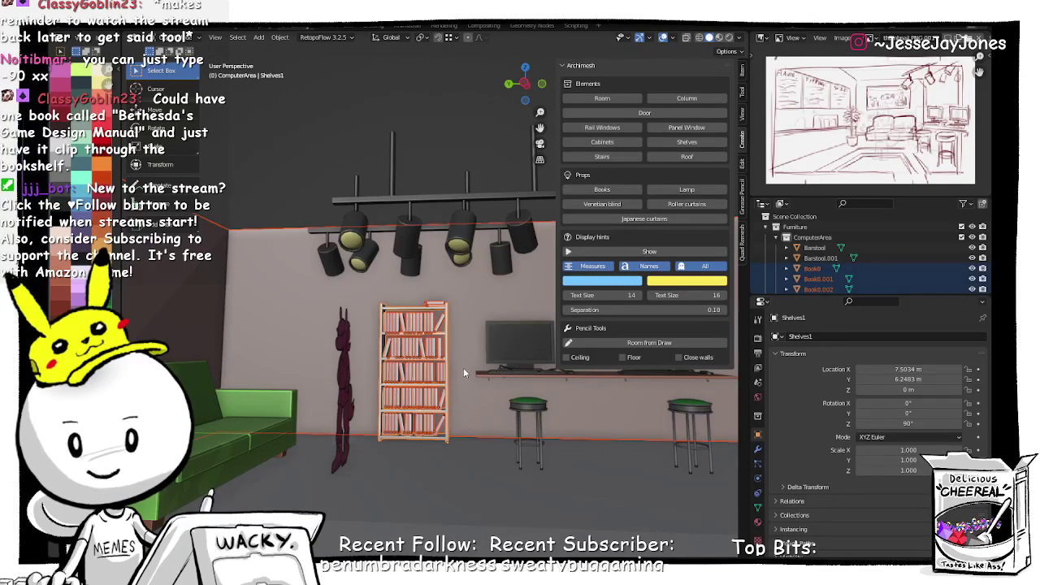
left_click(463, 363, "shift")
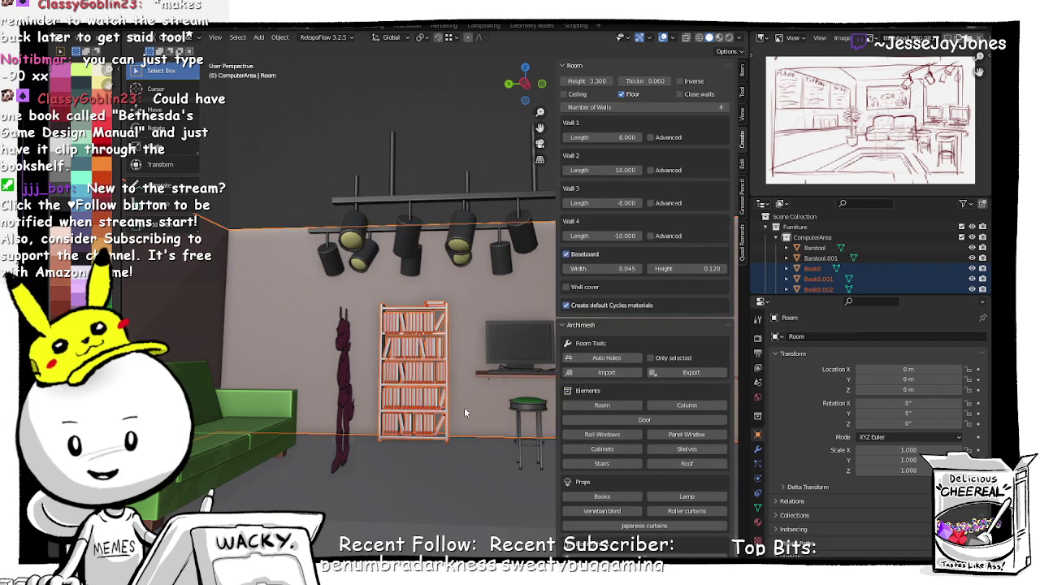
left_click(464, 407)
Step: Select all books from Book0 through Book4.009 and add the Shelves1 bookcase to the selection
left_click(811, 269)
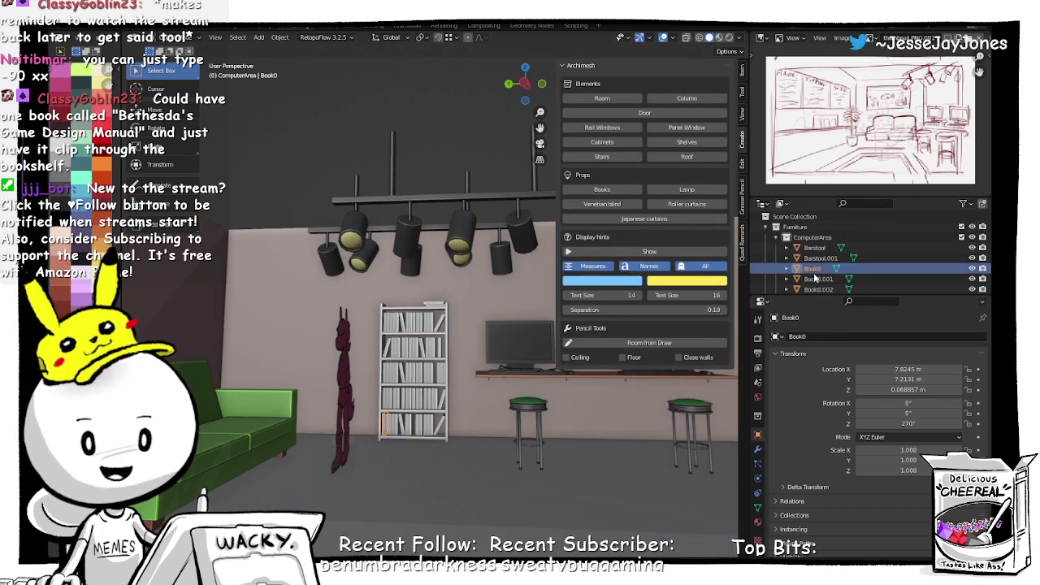
scroll(816, 279, "down", 6)
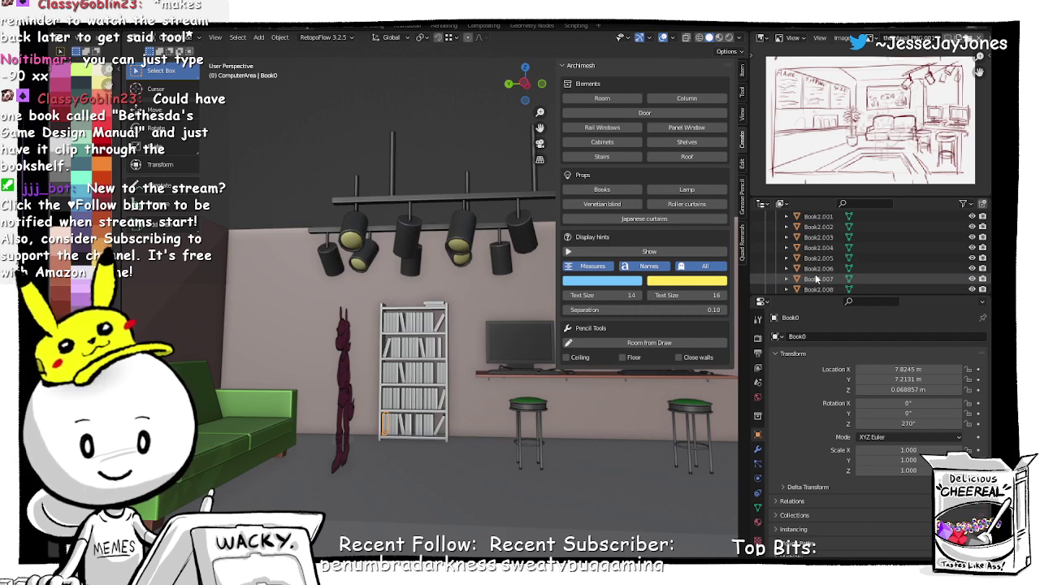
scroll(817, 279, "down", 15)
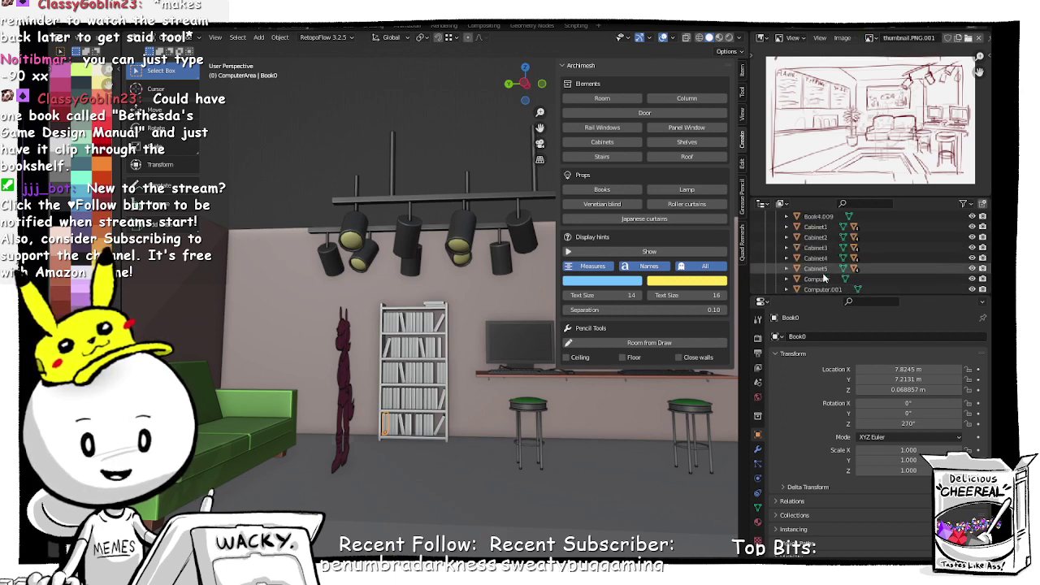
scroll(824, 273, "up", 2)
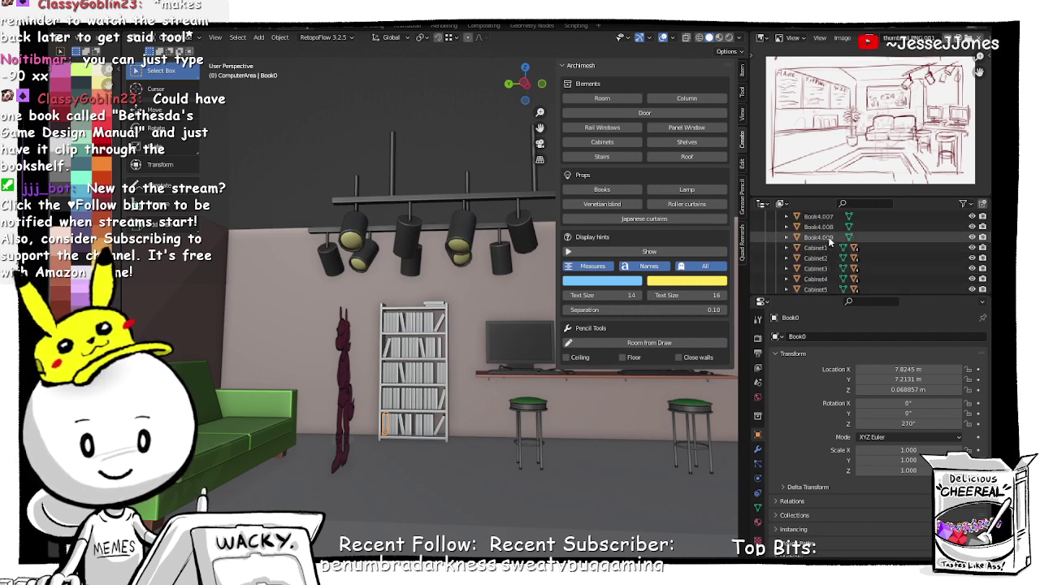
left_click(828, 236, "shift")
middle_click_drag(456, 412, 461, 414)
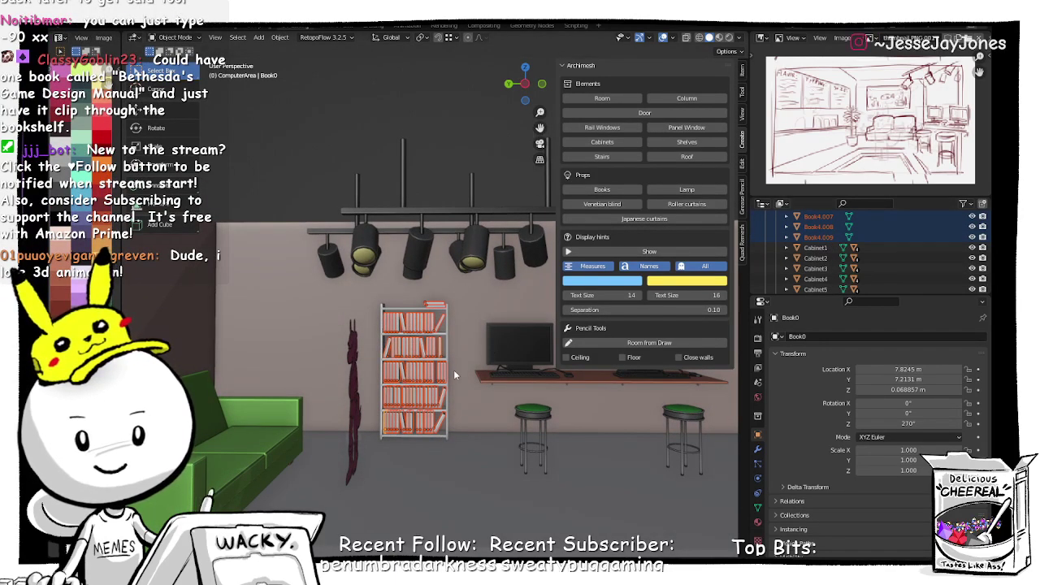
key("KP_Decimal")
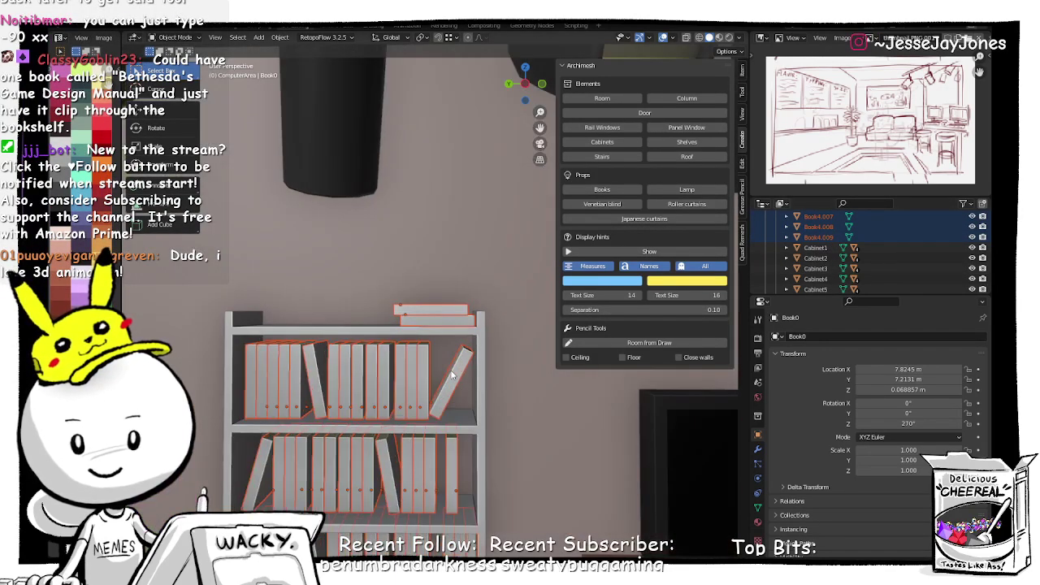
left_click(480, 337, "shift")
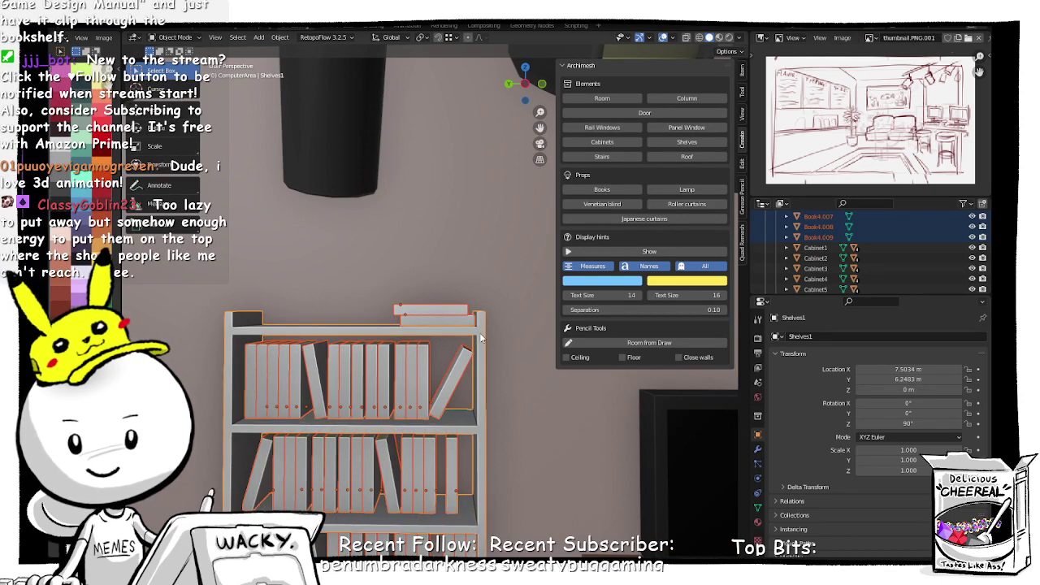
Step: Select only the Shelves1 bookcase, and add Book0 and Book0.001 to the selection
scroll(480, 338, "down", 3)
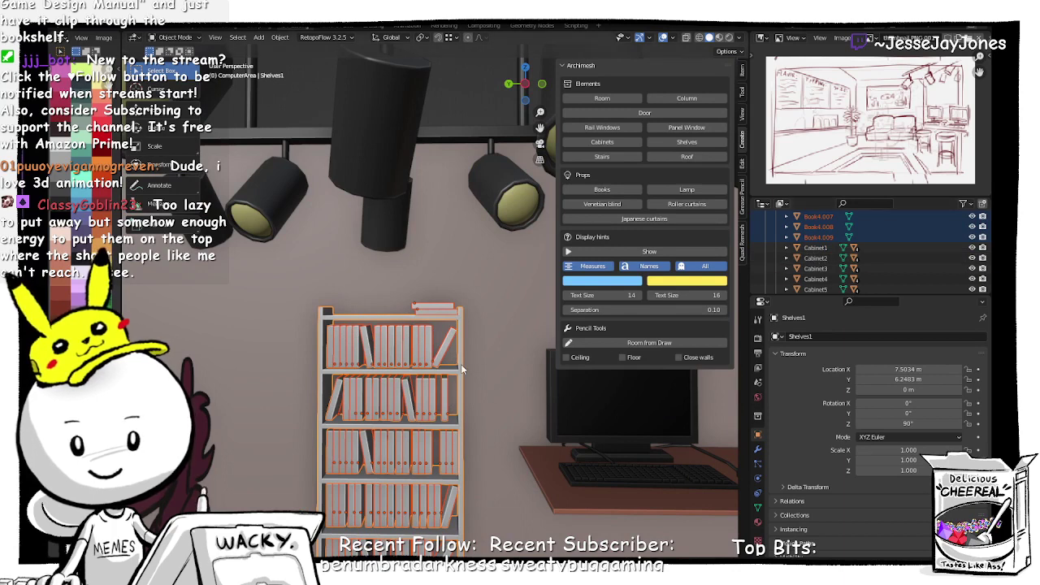
left_click(461, 364)
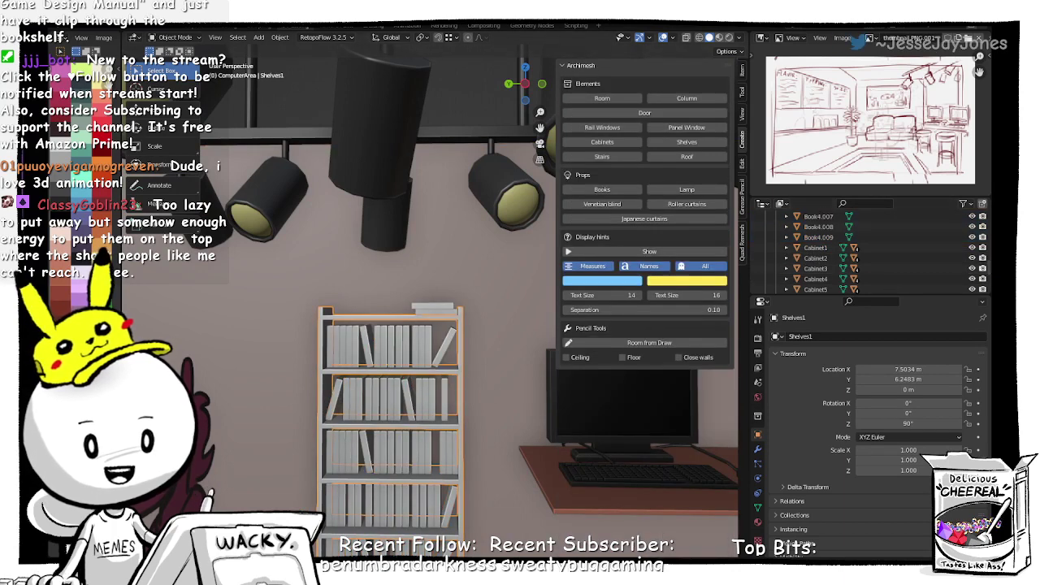
scroll(990, 262, "up", 5)
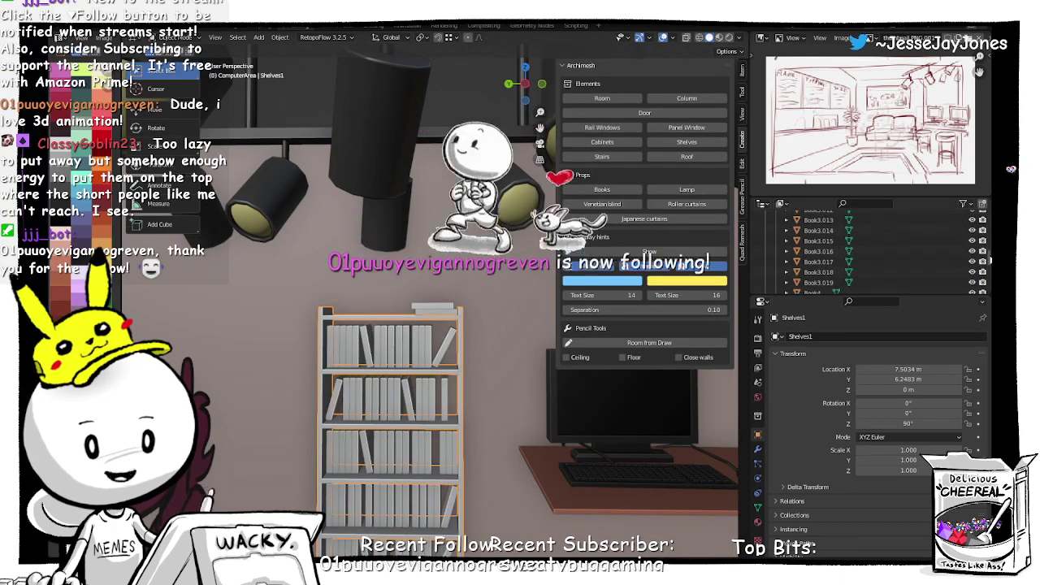
scroll(990, 262, "up", 5)
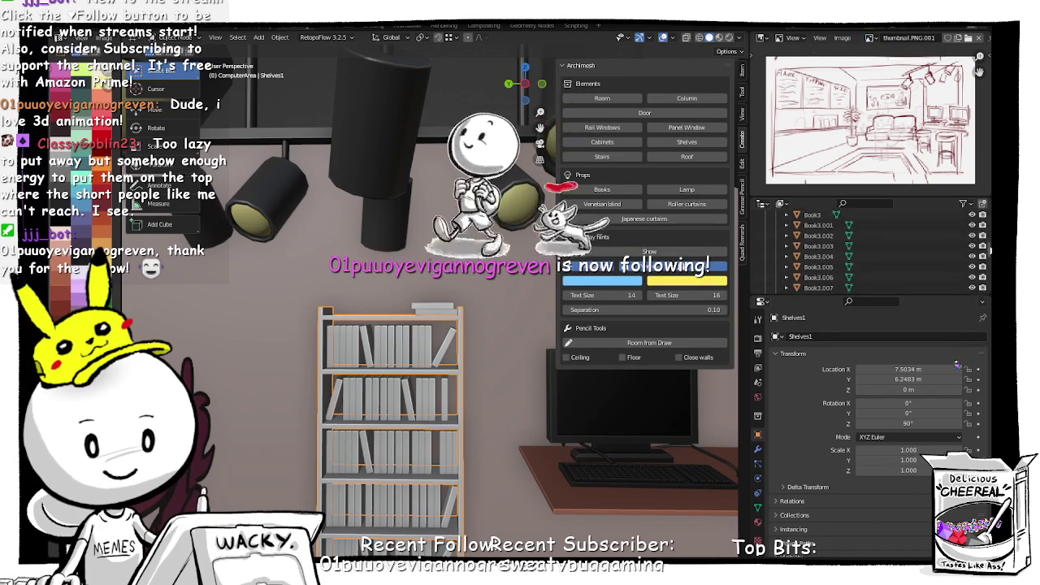
scroll(989, 248, "down", 4)
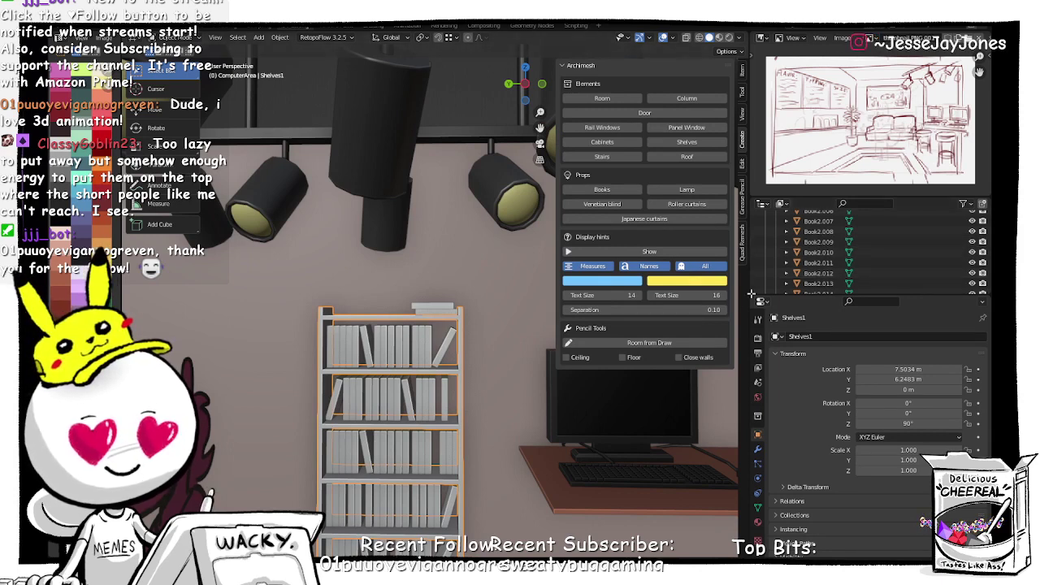
scroll(831, 283, "up", 4)
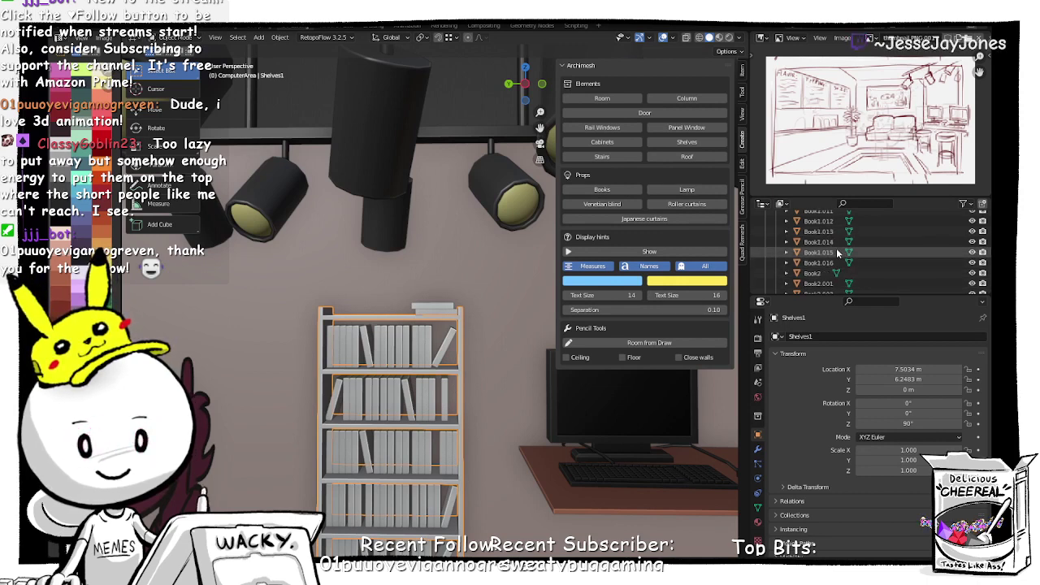
scroll(837, 253, "up", 10)
scroll(836, 247, "down", 1)
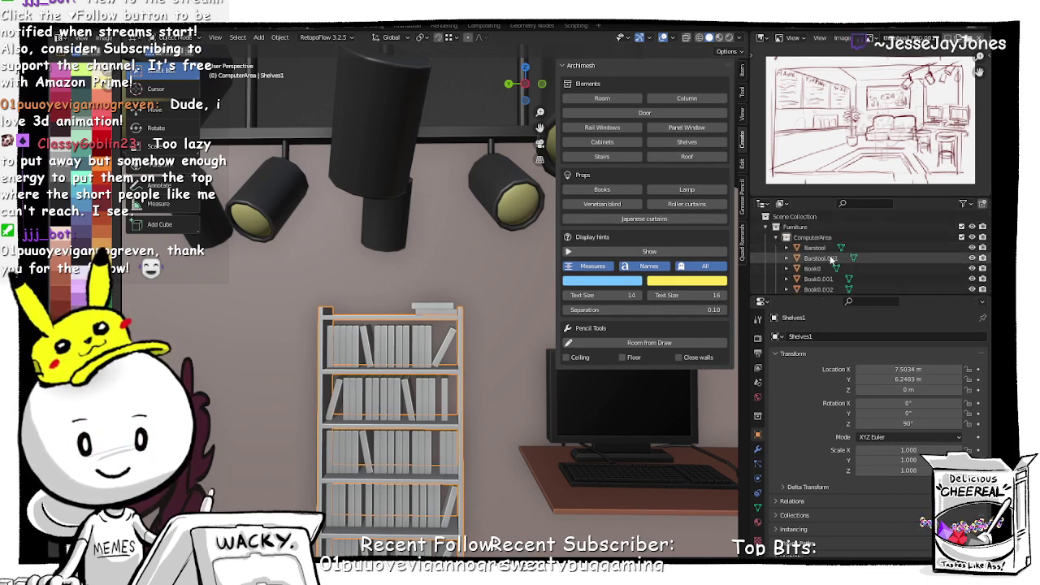
left_click(818, 268)
left_click(812, 248, "shift")
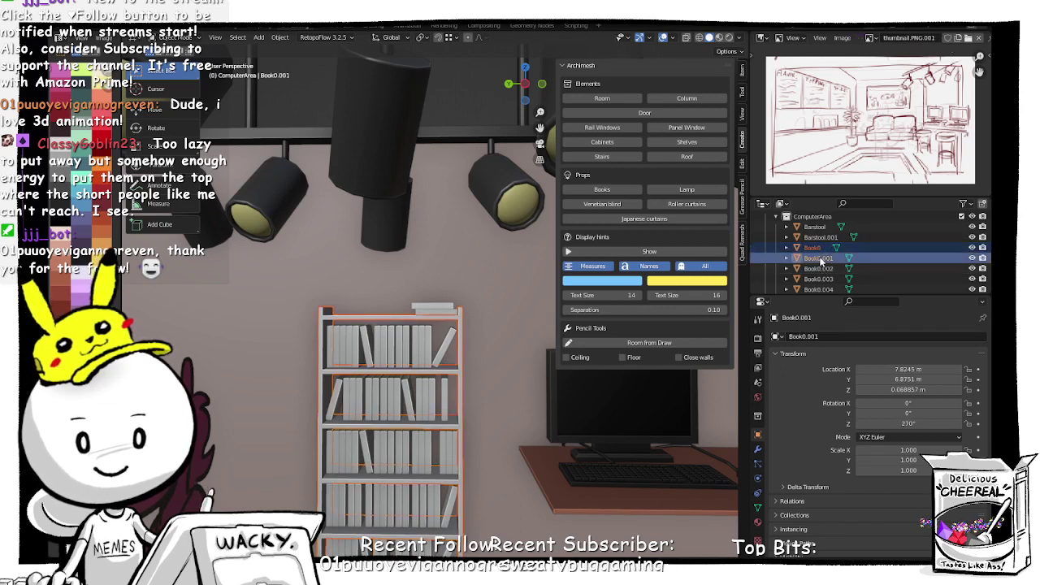
Step: Add Book0.002 through Book0.010 to the selection with the bookcase
left_click(826, 282, "ctrl")
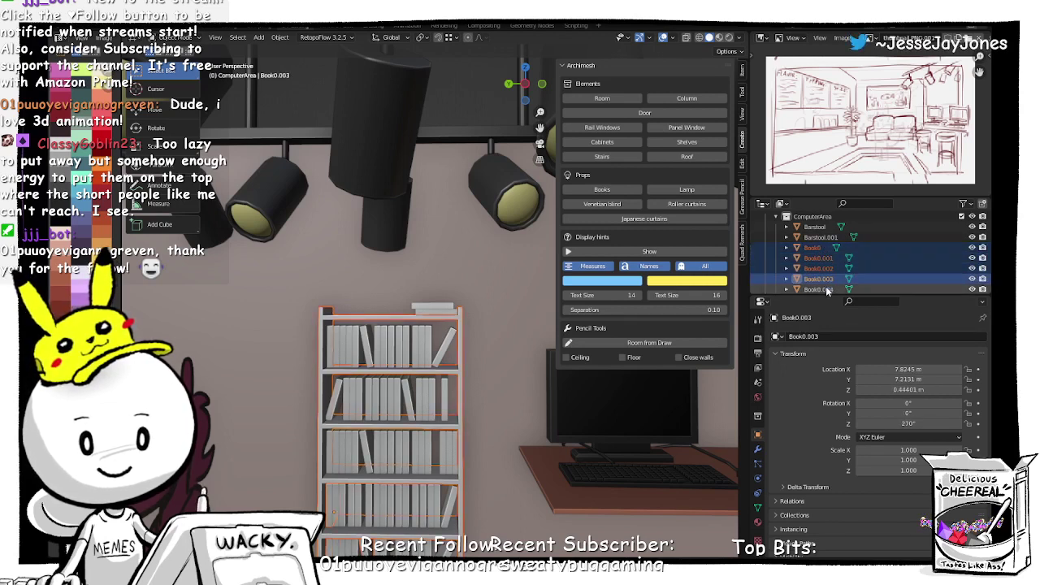
left_click(827, 289, "ctrl")
scroll(829, 274, "down", 3)
left_click(822, 257, "shift")
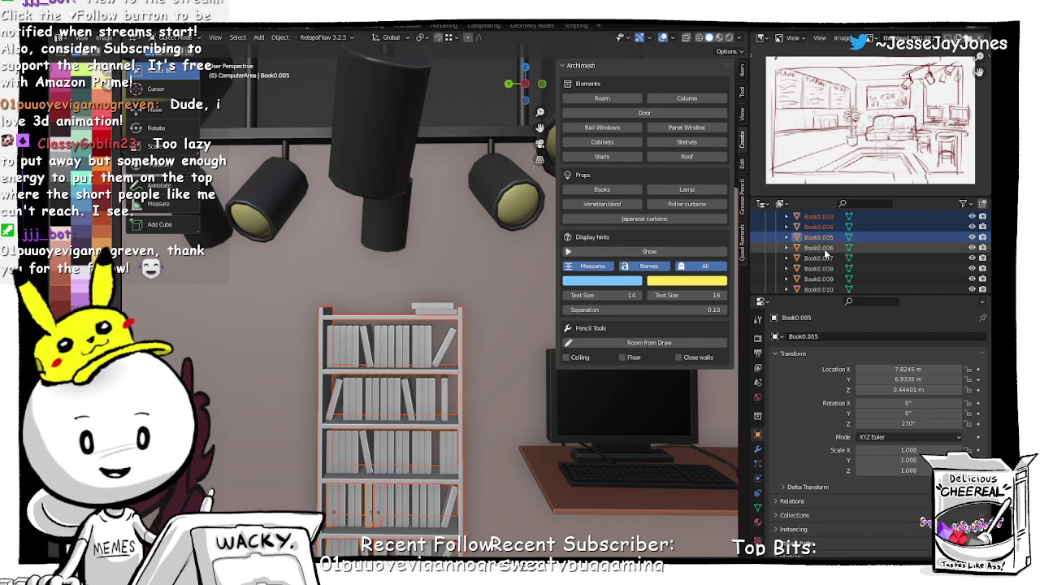
left_click(825, 290, "shift")
scroll(826, 271, "down", 1)
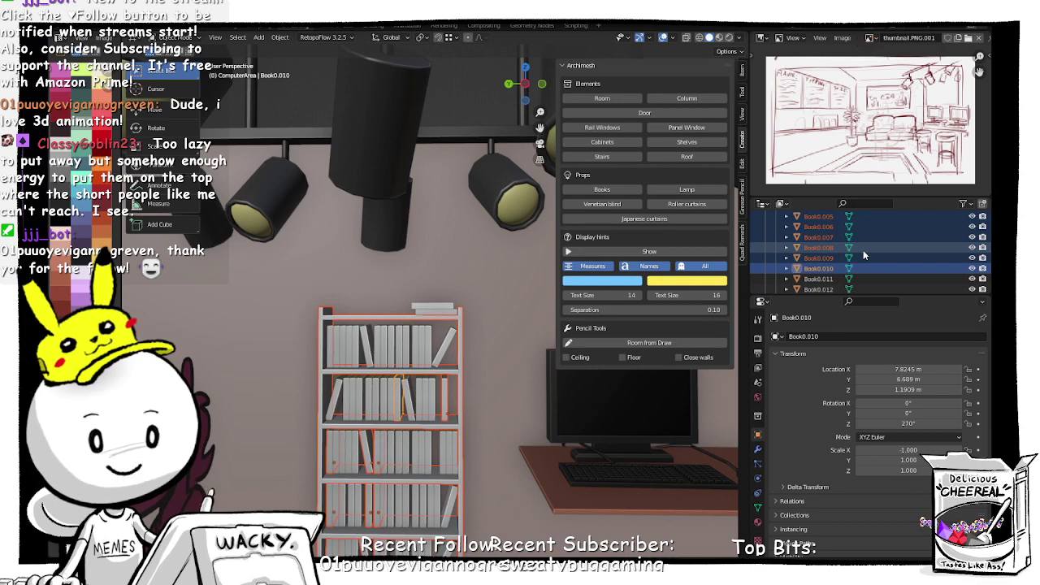
Step: Extend the bookcase selection with Book0.011 through Book0.014
scroll(839, 273, "down", 1)
left_click(824, 270, "shift")
left_click(826, 279, "shift")
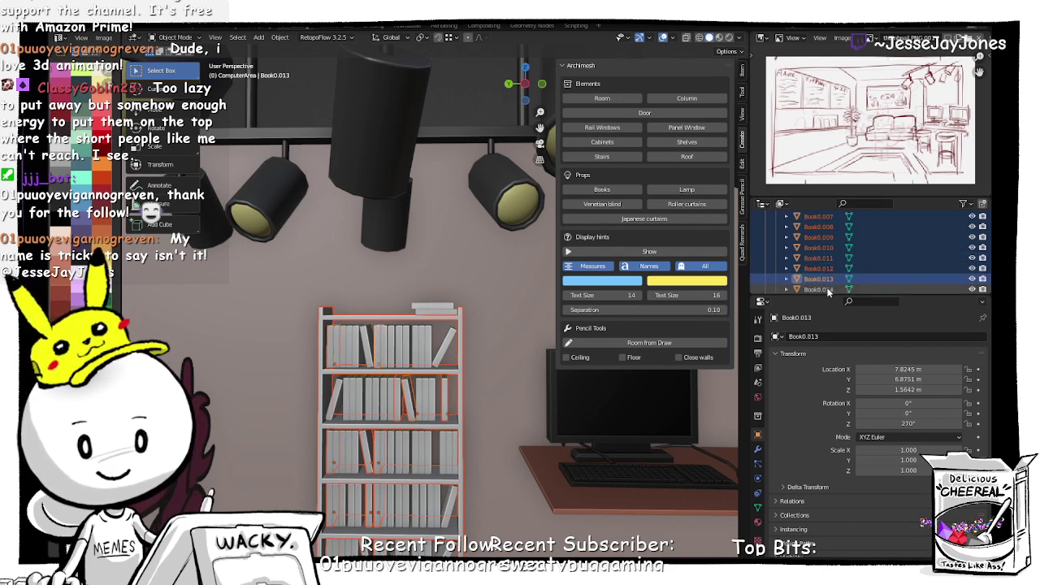
left_click(829, 287, "shift")
Step: Add Book1 through Book1.003 to the bookcase and book selection
scroll(828, 284, "down", 2)
left_click(824, 261, "shift")
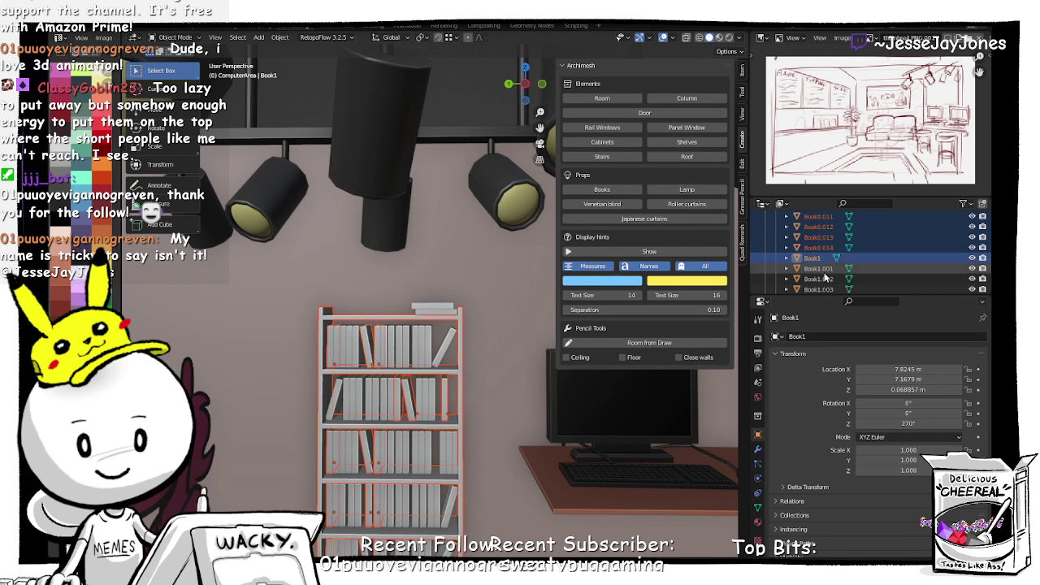
left_click(824, 273, "ctrl")
left_click(826, 280, "ctrl")
left_click(825, 289, "ctrl")
scroll(827, 276, "down", 2)
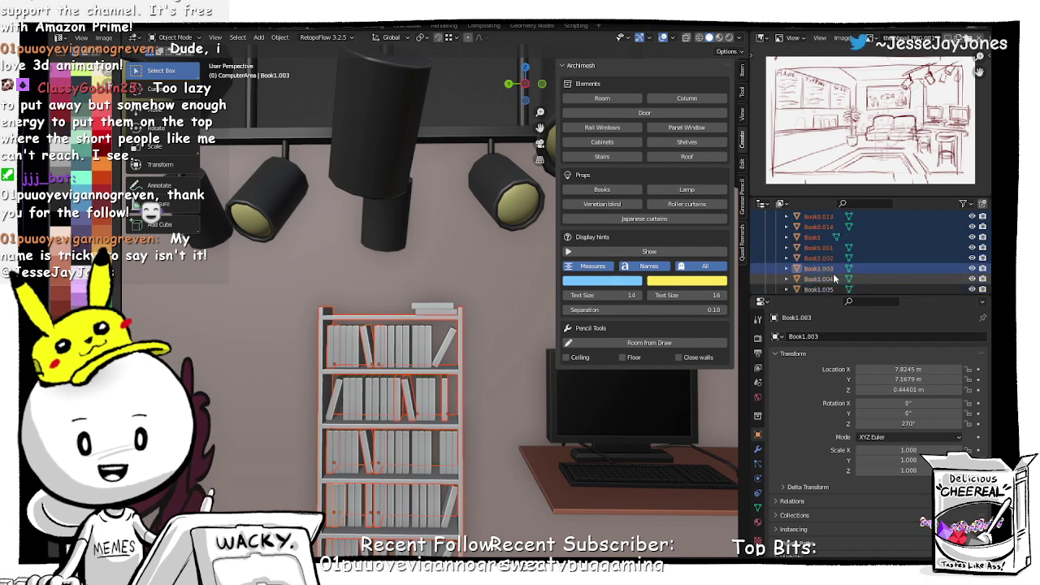
Step: Add Book1.004 through Book1.009 in the ComputerArea collection to the current selection of bookshelf objects
scroll(828, 269, "down", 2)
left_click(829, 260, "ctrl")
left_click(829, 270, "ctrl")
left_click(828, 279, "ctrl")
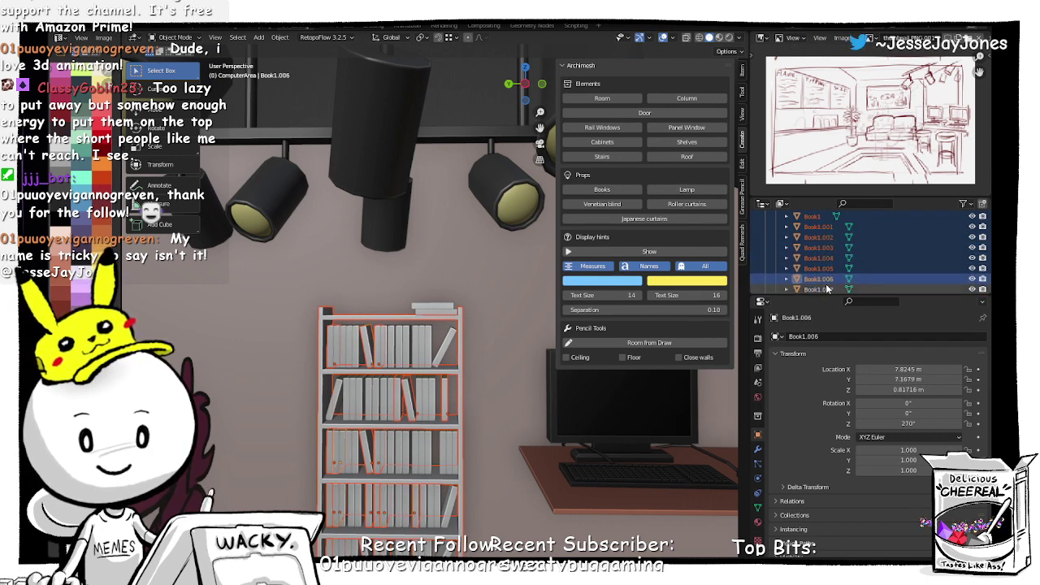
scroll(827, 287, "down", 1)
left_click(828, 270, "ctrl")
left_click(828, 279, "ctrl")
left_click(829, 289, "ctrl")
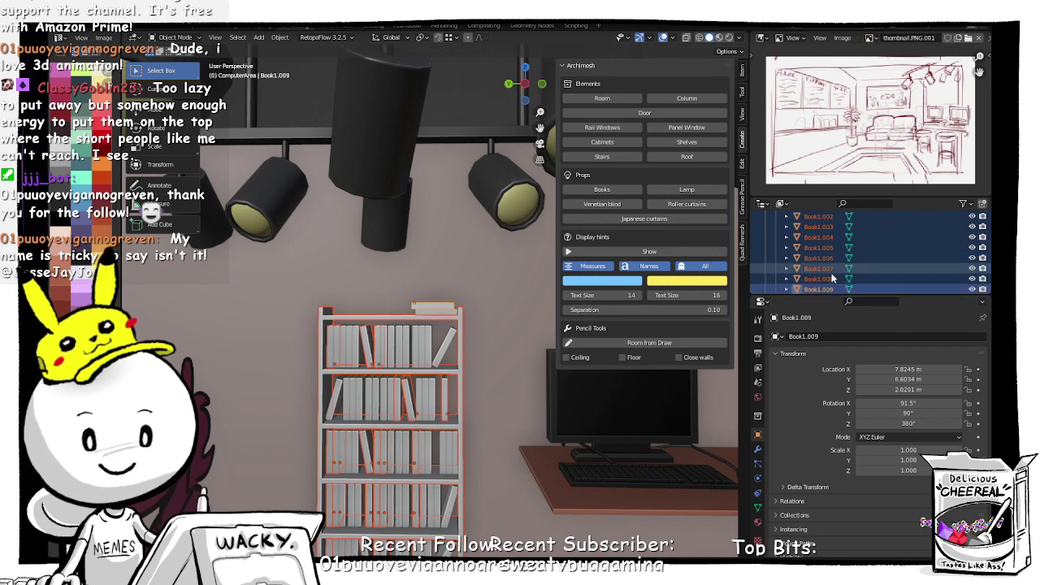
Step: Extend the bookshelf selection with Book1.010 through Book1.016, keeping all previously selected books
scroll(826, 260, "down", 3)
left_click(825, 238, "ctrl")
left_click(826, 248, "ctrl")
left_click(826, 258, "ctrl")
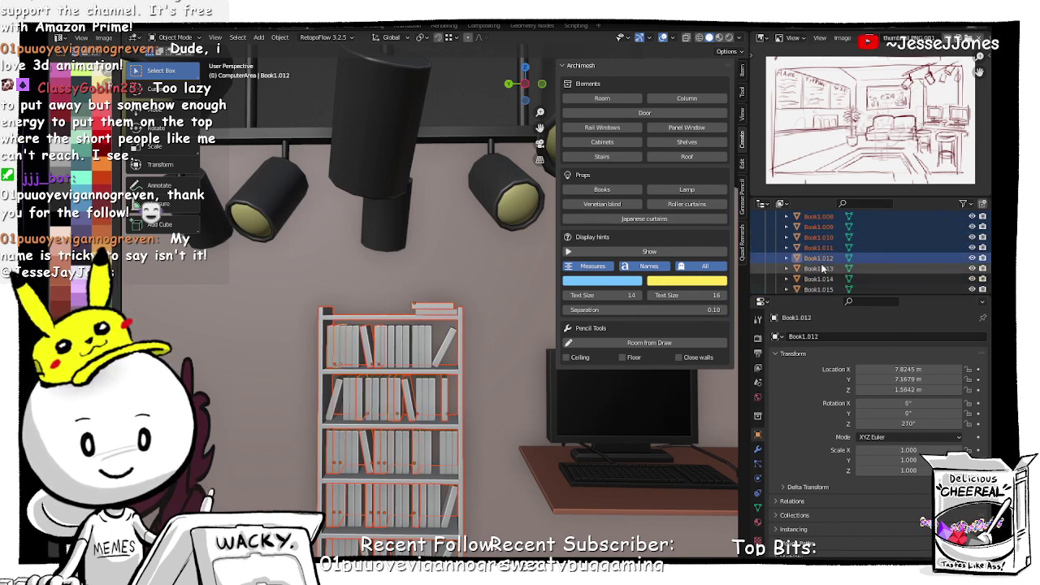
left_click(826, 268, "ctrl")
left_click(826, 279, "ctrl")
scroll(825, 286, "down", 1)
left_click(826, 269, "ctrl")
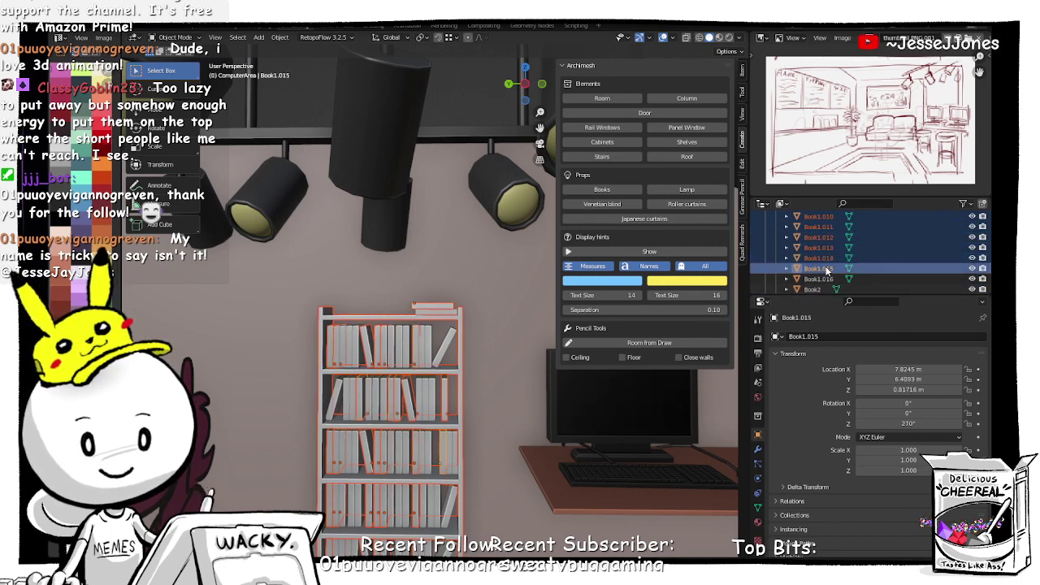
left_click(826, 279, "ctrl")
Step: Add Book2 and Book2.001 through Book2.006 to the selected books
left_click(824, 289, "ctrl")
scroll(823, 276, "down", 3)
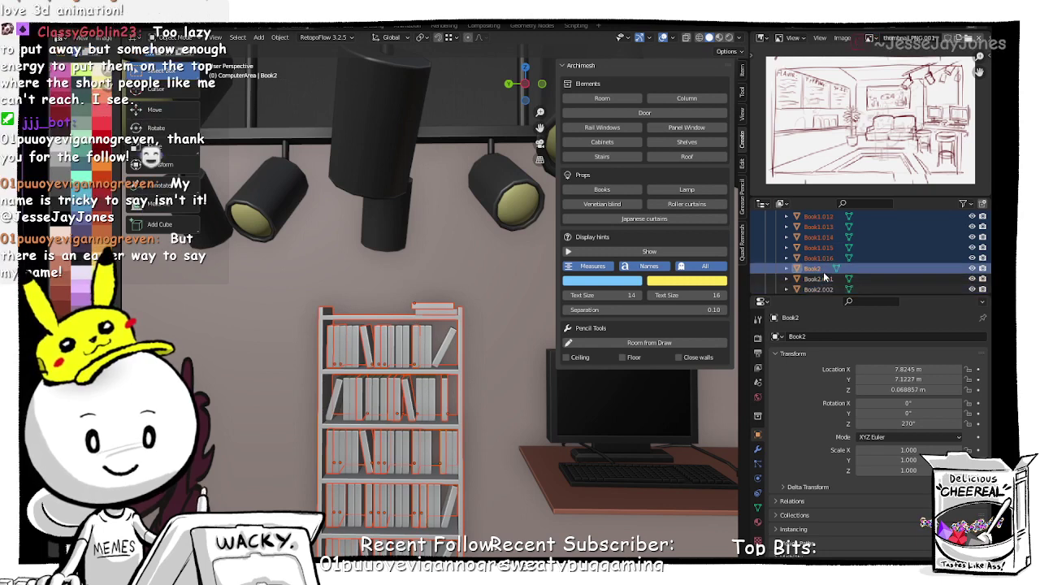
left_click(823, 236, "ctrl")
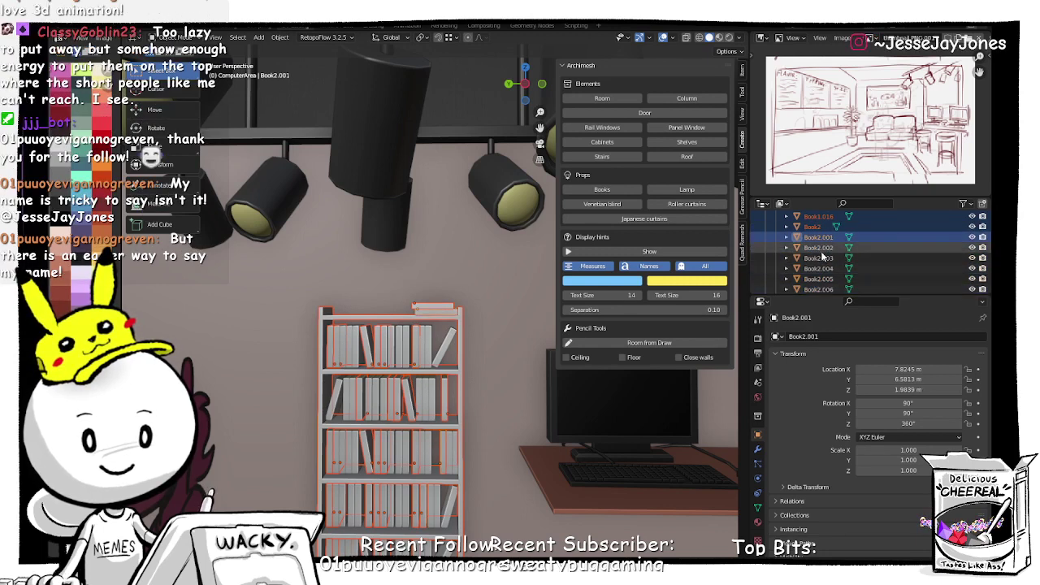
left_click(822, 247, "ctrl")
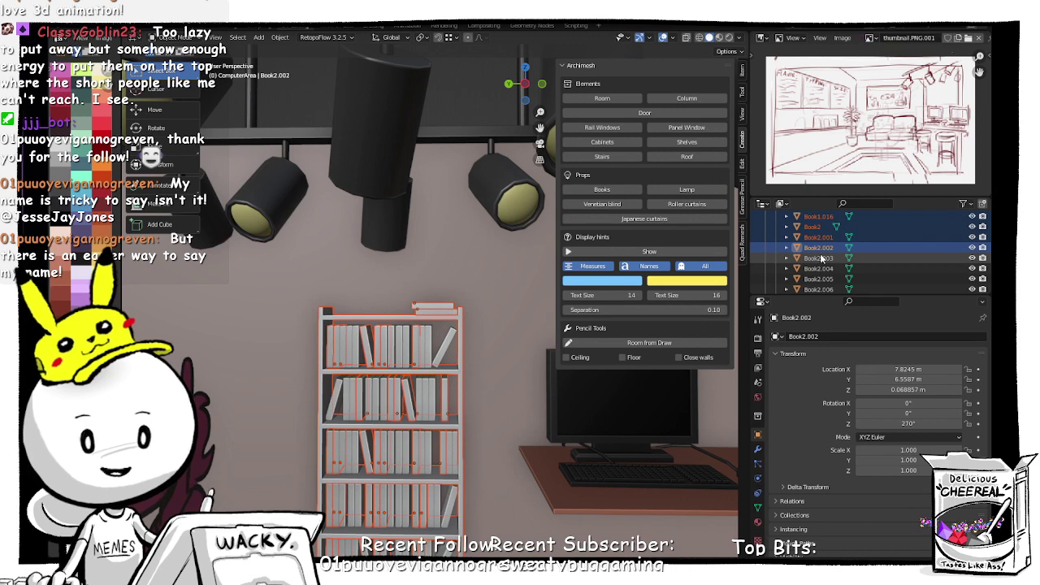
left_click(820, 256, "ctrl")
left_click(820, 269, "ctrl")
left_click(821, 279, "ctrl")
left_click(822, 289, "ctrl")
Step: Add the remaining Book2 objects, Book2.007 through Book2.015, to the selection
scroll(823, 268, "down", 1)
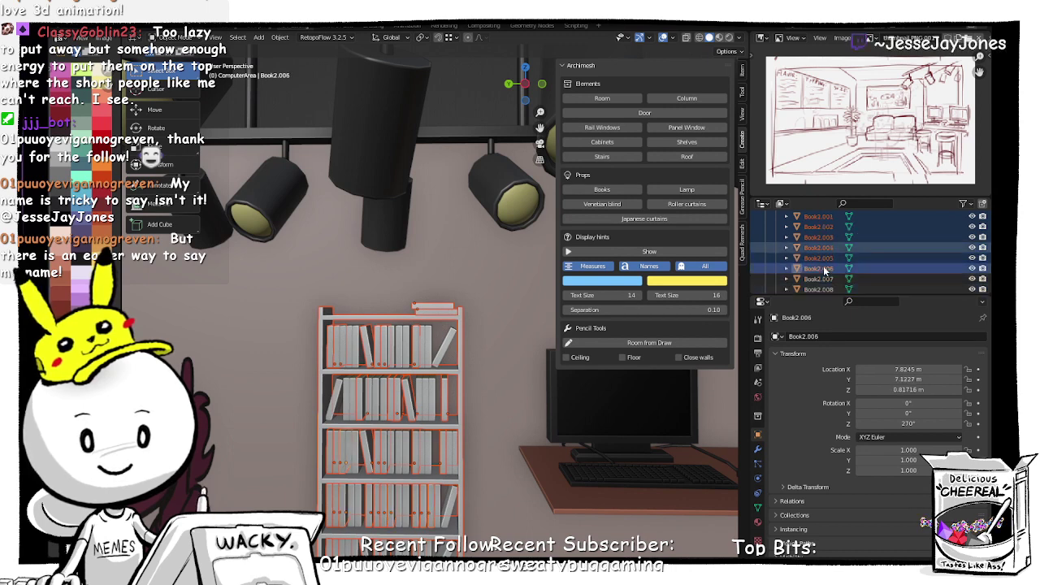
scroll(824, 266, "down", 2)
left_click(822, 238, "ctrl")
left_click(822, 248, "ctrl")
left_click(822, 258, "ctrl")
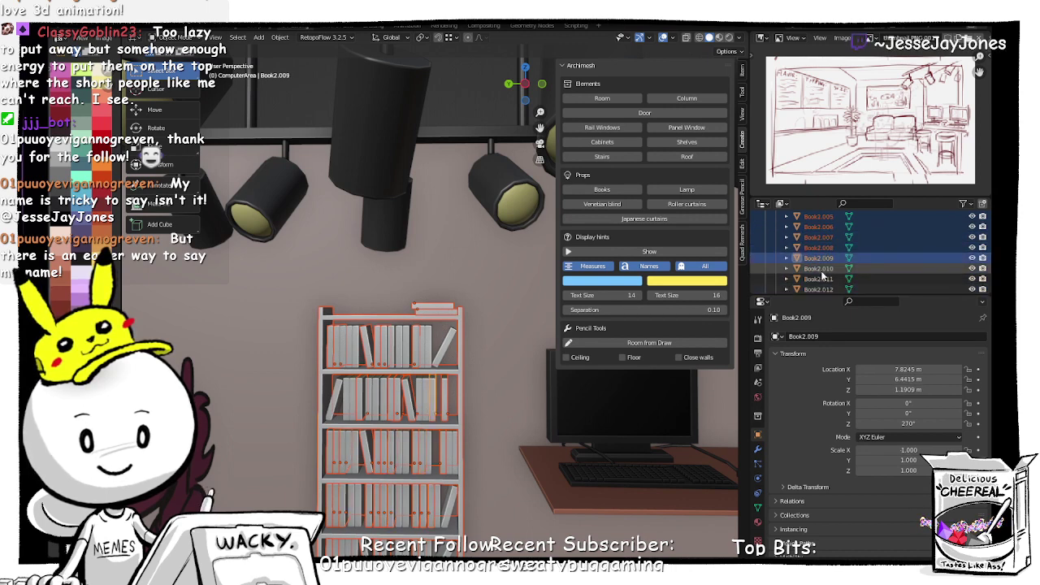
left_click(822, 269, "ctrl")
left_click(824, 279, "ctrl")
scroll(823, 279, "down", 2)
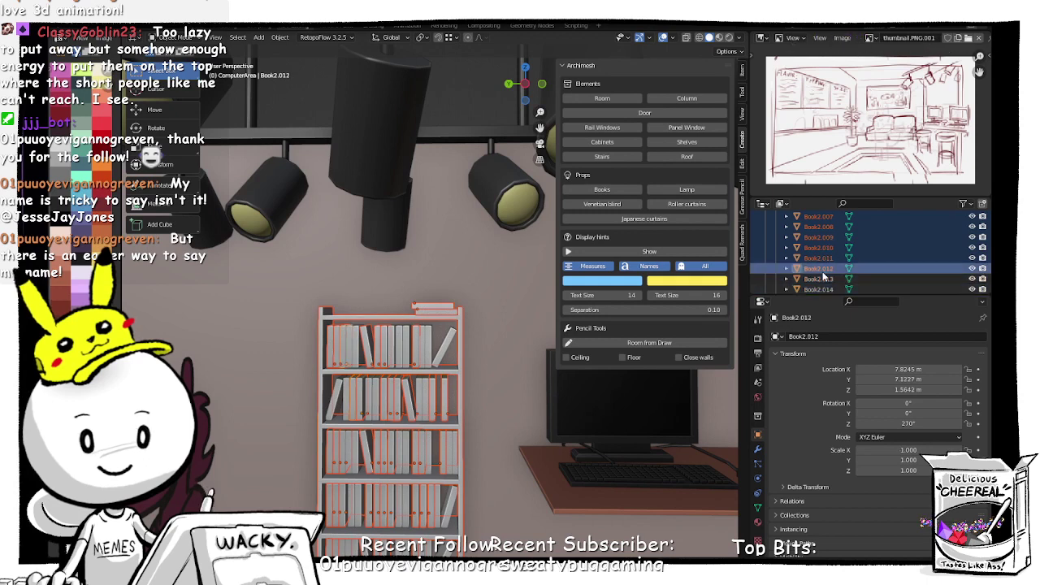
left_click(822, 259, "ctrl")
left_click(823, 268, "ctrl")
scroll(824, 269, "down", 1)
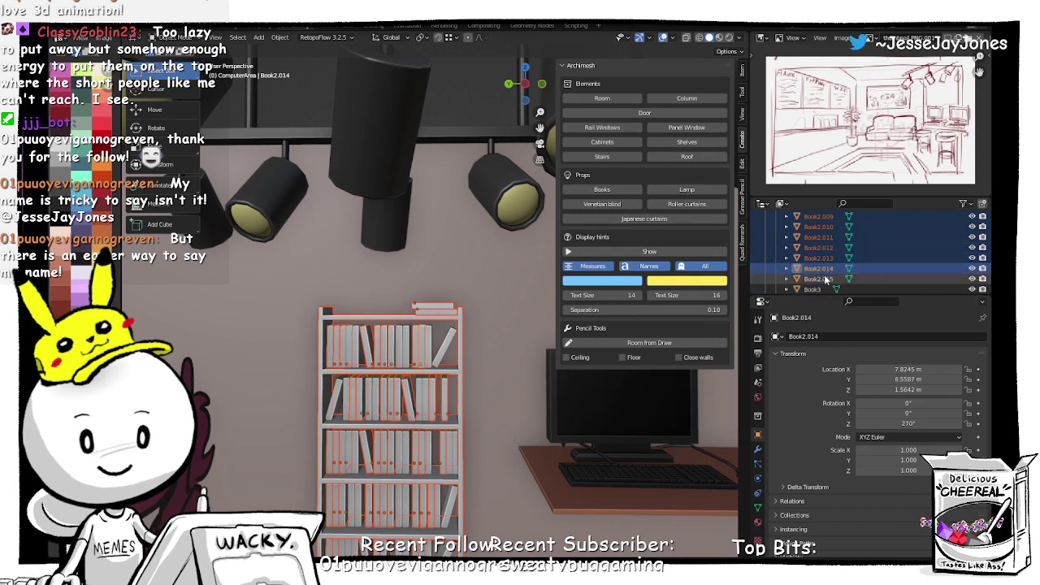
left_click(824, 269, "ctrl")
Step: Add Book3 and Book3.001 through Book3.007 to the selected books
scroll(824, 268, "down", 1)
left_click(823, 268, "ctrl")
scroll(825, 267, "down", 4)
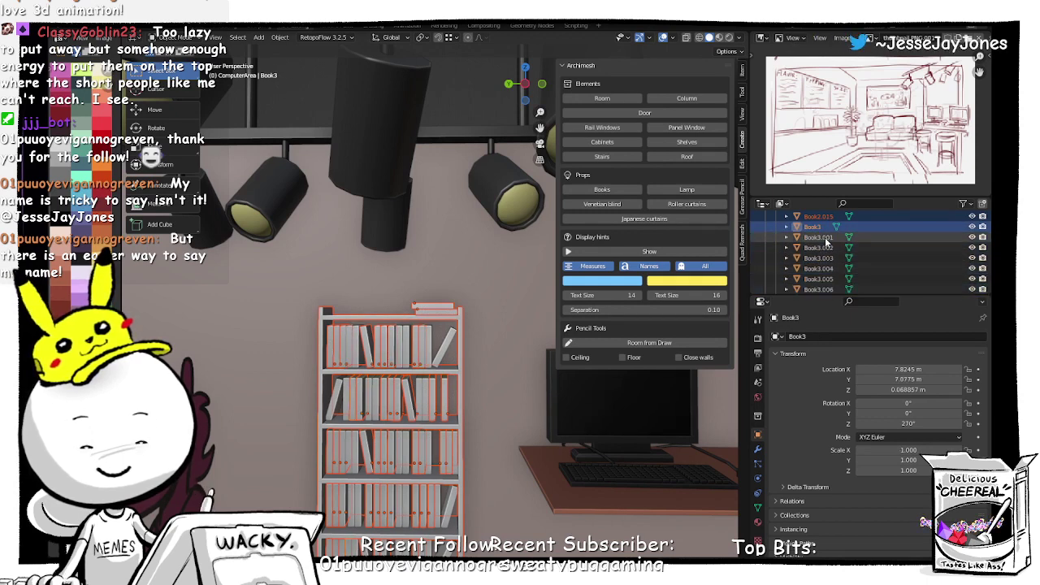
left_click(826, 240, "ctrl")
left_click(825, 259, "ctrl")
left_click(823, 250, "ctrl")
left_click(823, 269, "ctrl")
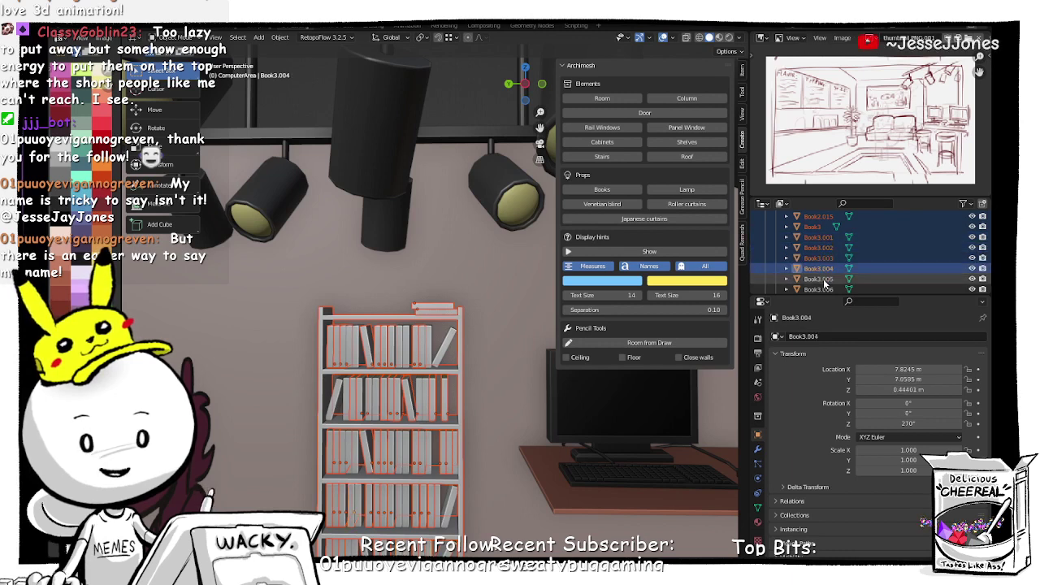
scroll(824, 285, "down", 1)
left_click(821, 268, "ctrl")
scroll(822, 269, "down", 2)
left_click(822, 240, "ctrl")
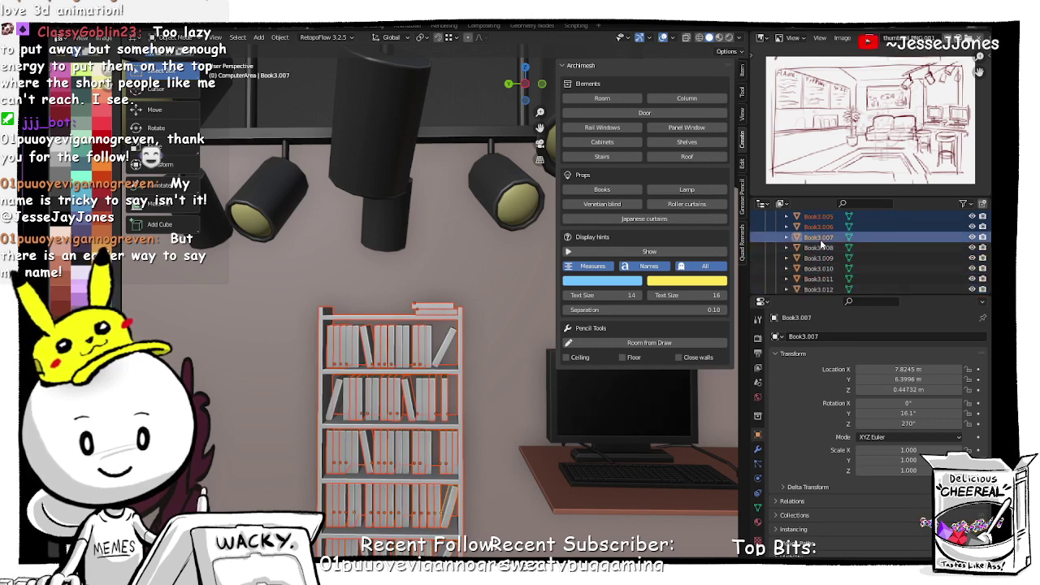
Step: Extend the book selection with Book3.008 through Book3.012
left_click(823, 247, "ctrl")
left_click(824, 257, "ctrl")
left_click(823, 268, "ctrl")
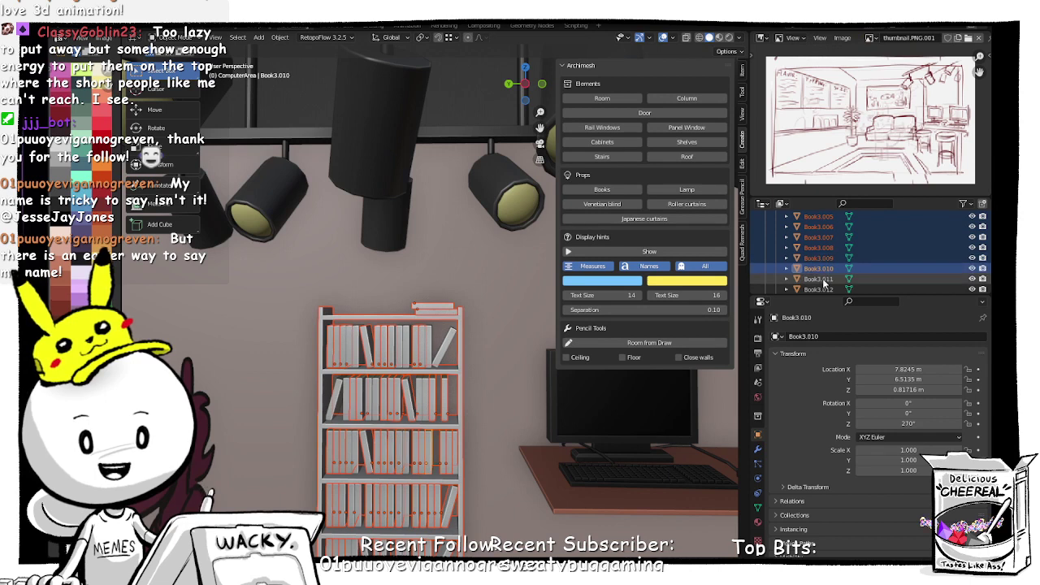
left_click(823, 279, "ctrl")
left_click(824, 290, "ctrl")
Step: Add the remaining Book3 objects, Book3.013 through Book3.019, to the selection
scroll(824, 259, "down", 2)
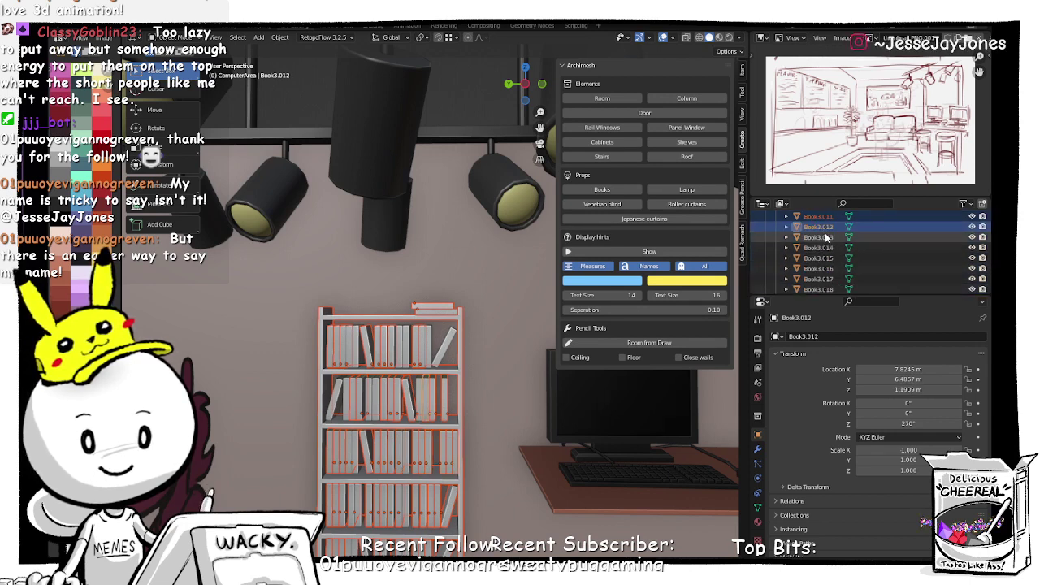
left_click(824, 237, "ctrl")
left_click(823, 248, "ctrl")
left_click(823, 258, "ctrl")
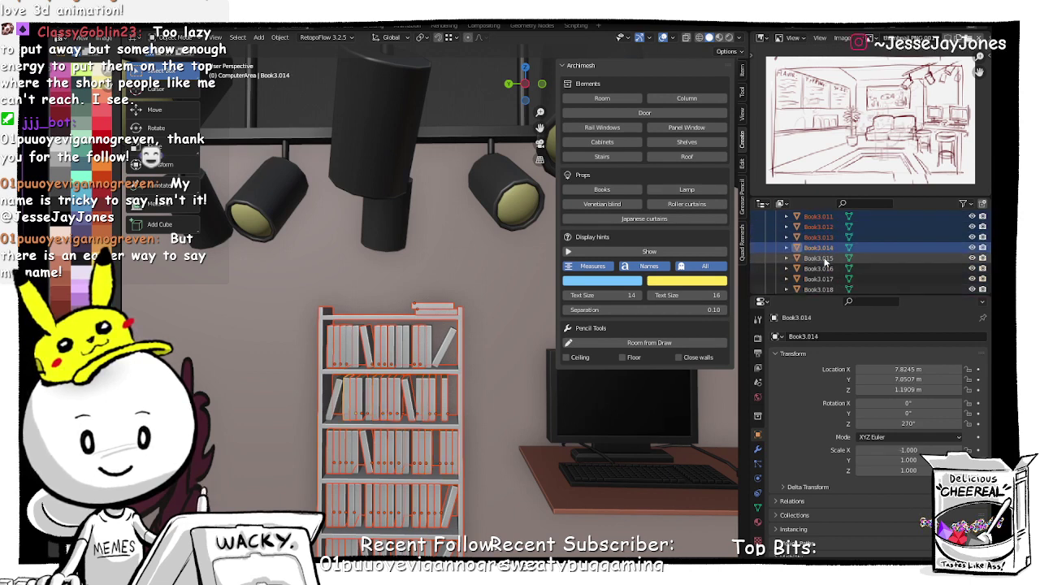
left_click(824, 269, "ctrl")
left_click(823, 279, "ctrl")
left_click(823, 288, "ctrl")
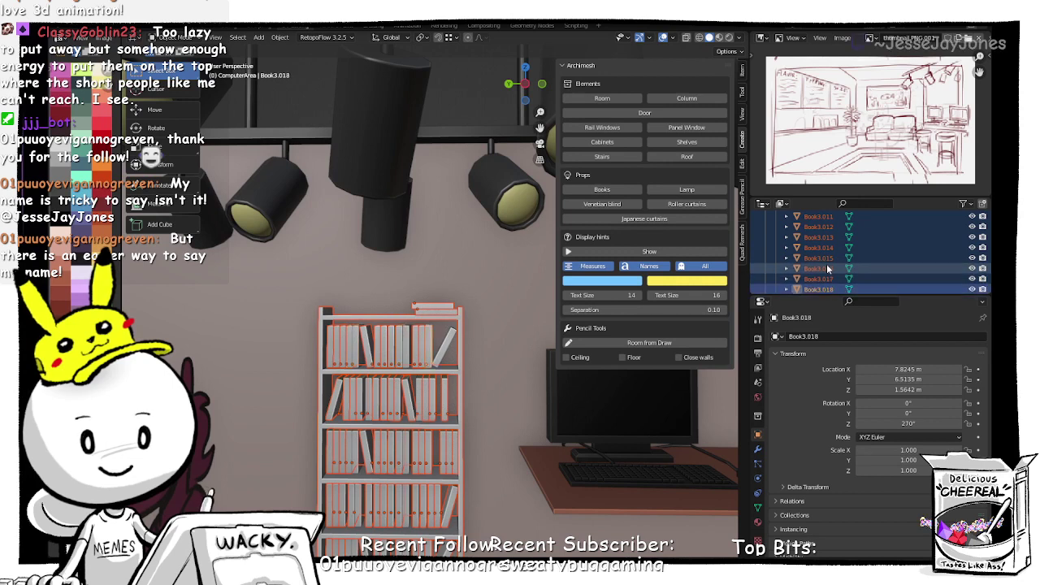
scroll(827, 261, "down", 1)
left_click(824, 258, "ctrl")
Step: Add Book4 and Book4.001 through Book4.005 to the selected books
left_click(823, 268, "ctrl")
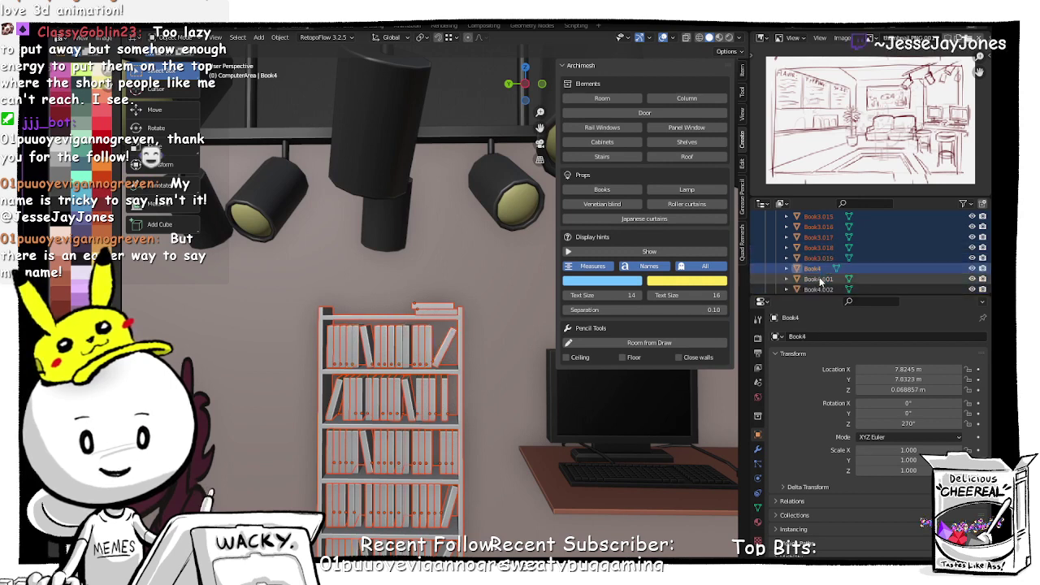
left_click(823, 279, "ctrl")
scroll(823, 277, "down", 1)
left_click(824, 269, "ctrl")
left_click(824, 279, "ctrl")
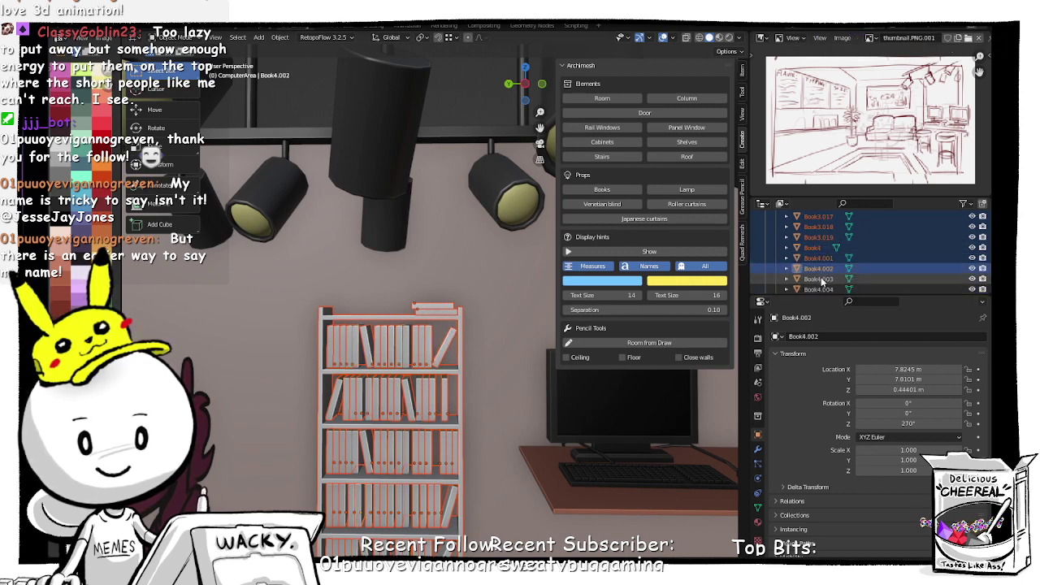
left_click(824, 289, "ctrl")
scroll(821, 271, "down", 1)
left_click(823, 257, "ctrl")
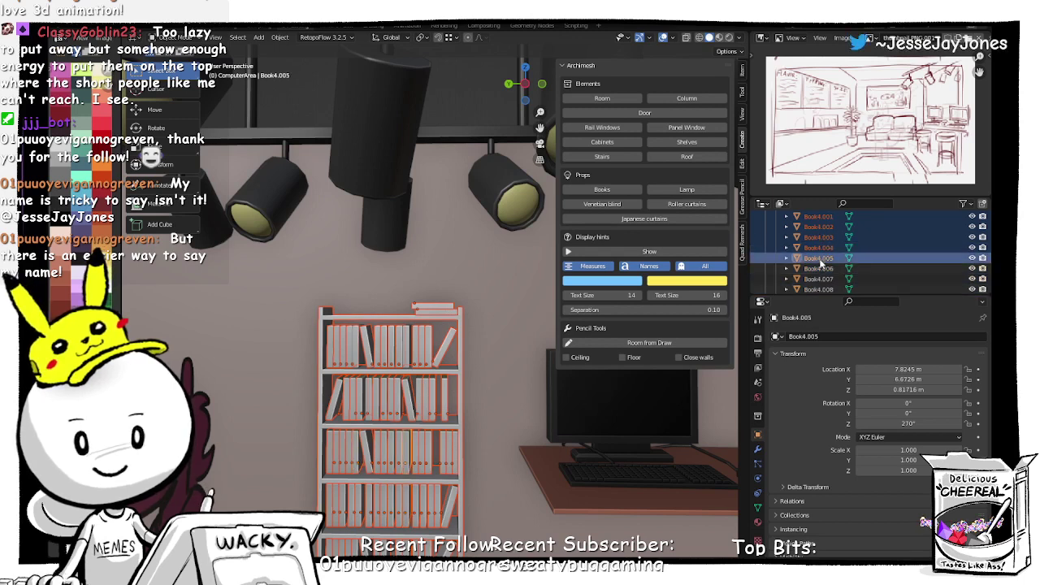
Step: Add Book4.006 through Book4.009 to the selection and parent all selected objects to Book4.009 using the Object option
left_click(823, 268, "ctrl")
left_click(823, 279, "ctrl")
left_click(823, 289, "ctrl")
scroll(820, 273, "down", 2)
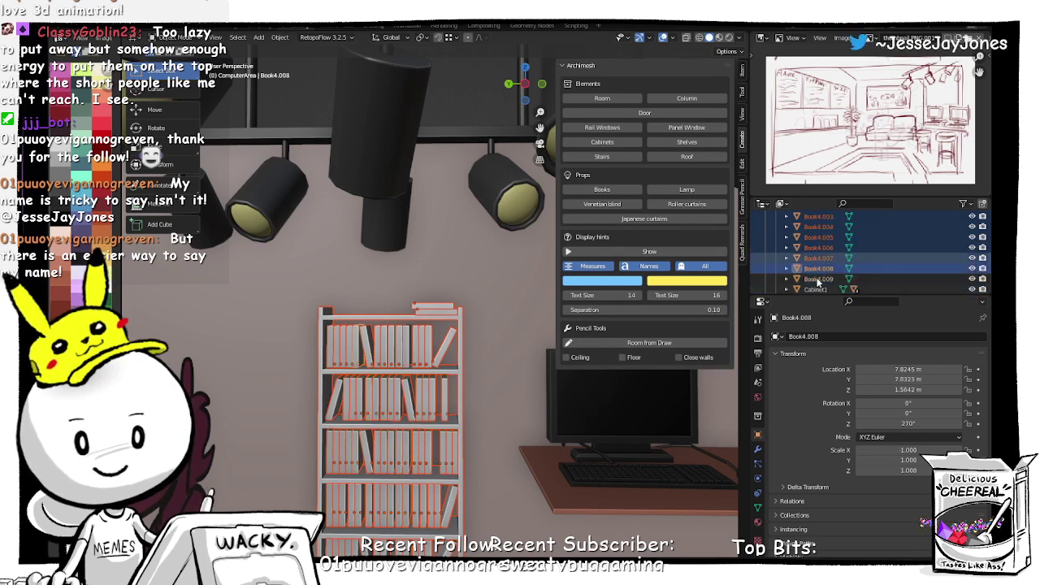
left_click(819, 258, "ctrl")
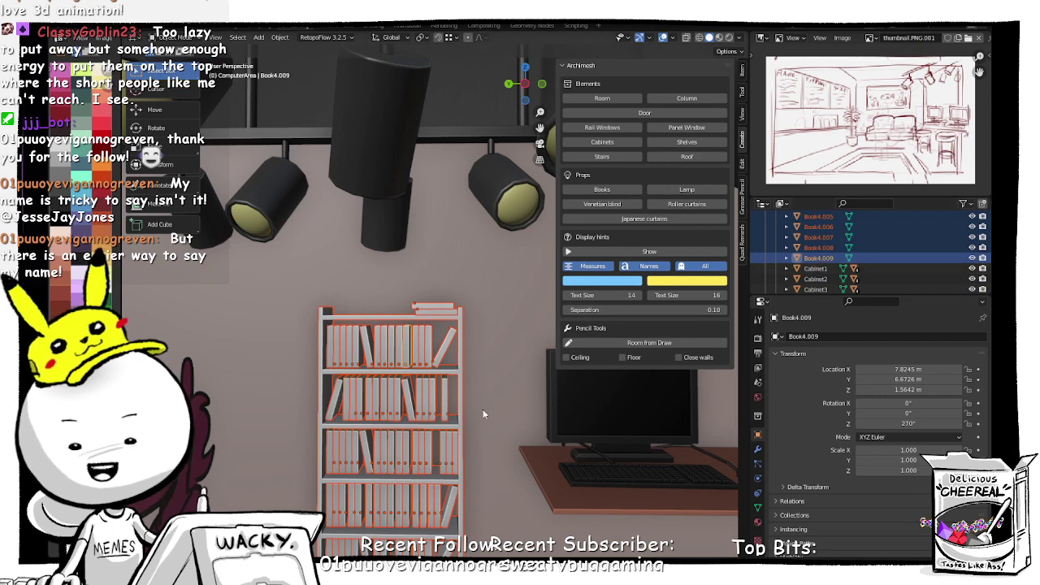
key("ctrl+p")
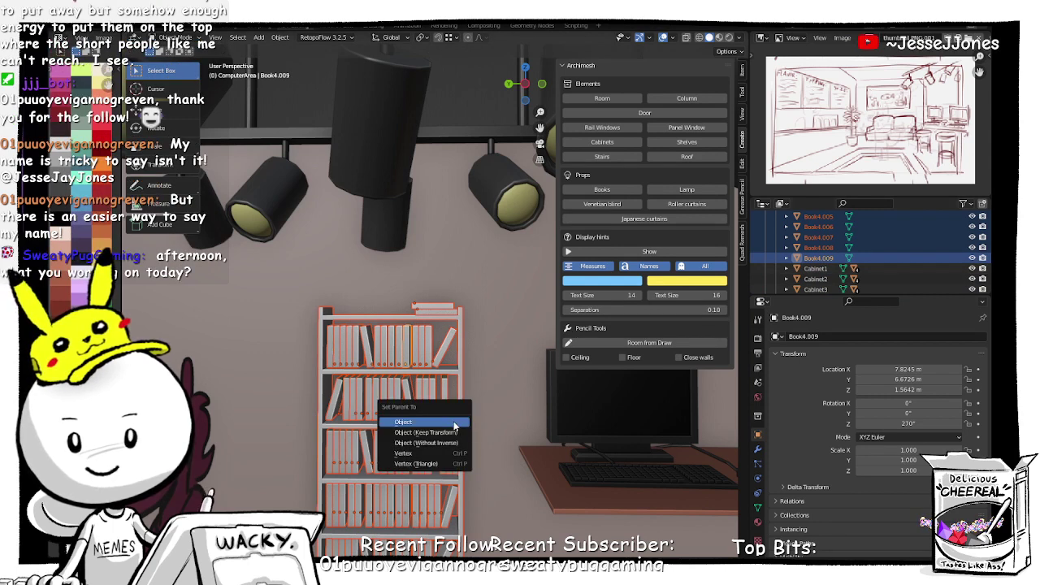
left_click(454, 423)
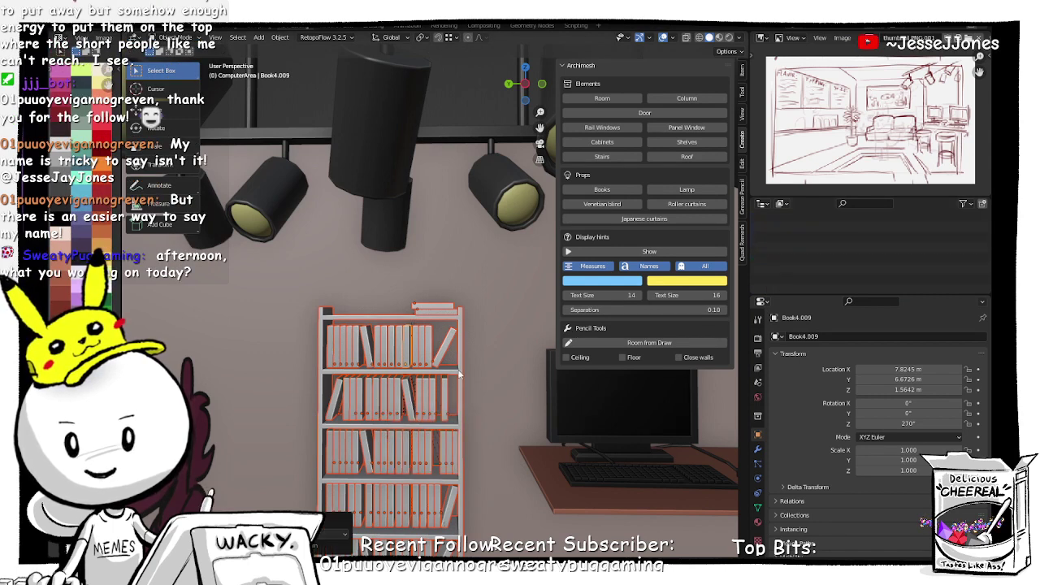
Step: Try moving the Shelves1 bookcase to test the book parenting, and undo the move
left_click(460, 371)
key("g")
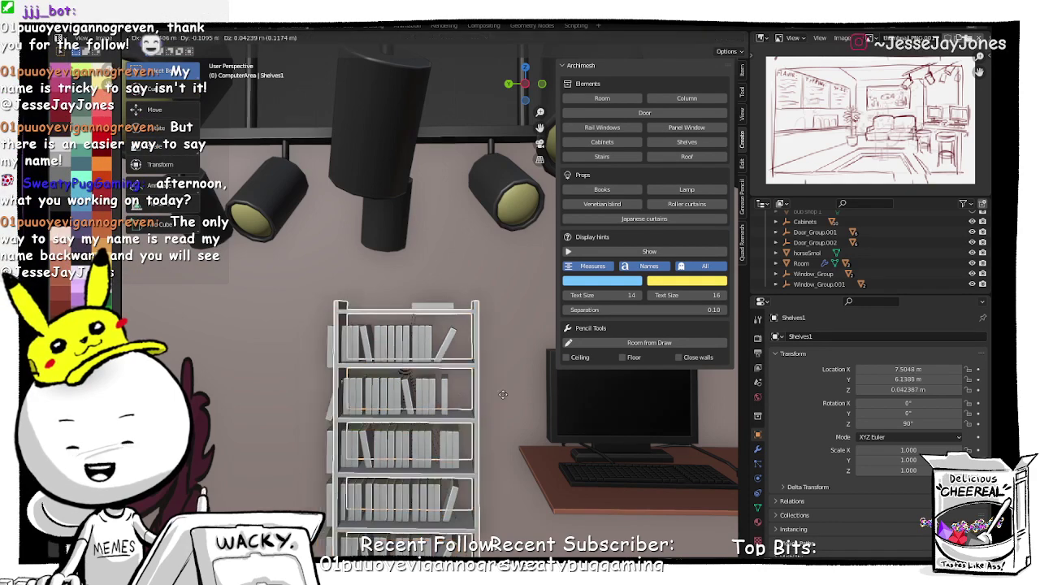
left_click(539, 368)
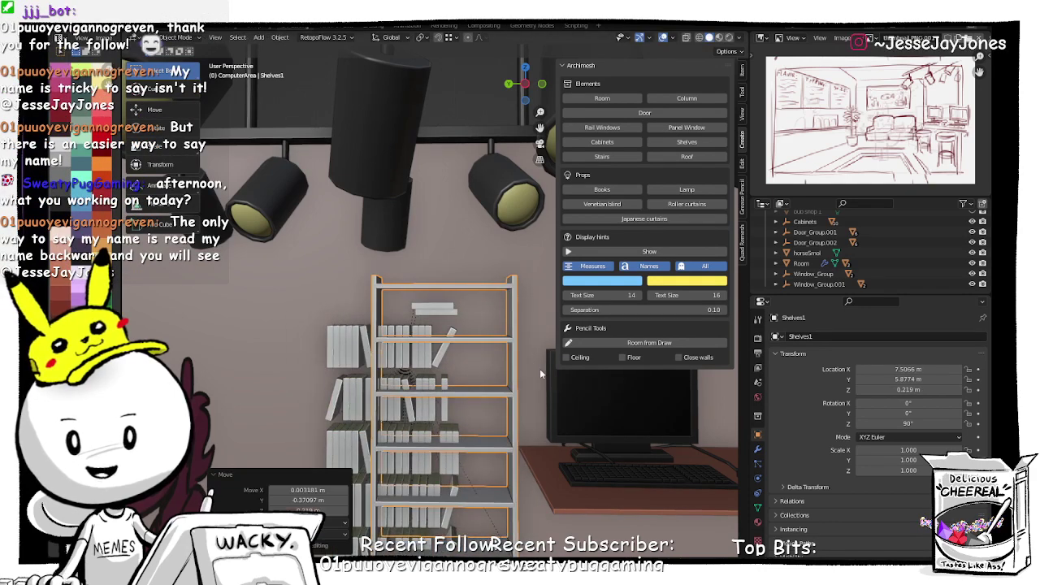
key("ctrl+z")
Step: Find the parent object Book4.009 in the ComputerArea collection and select it
scroll(835, 254, "up", 3)
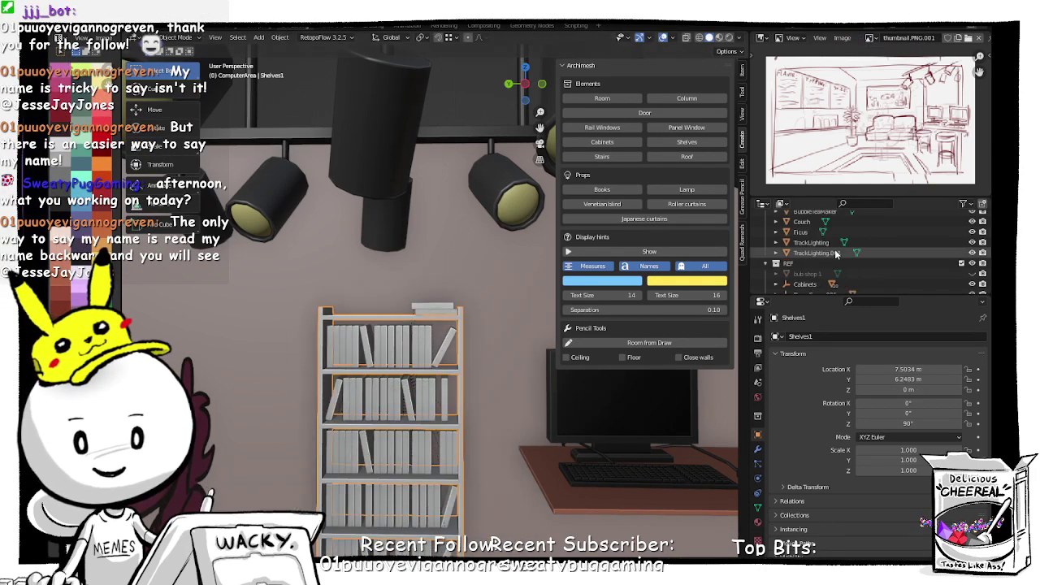
scroll(835, 258, "up", 5)
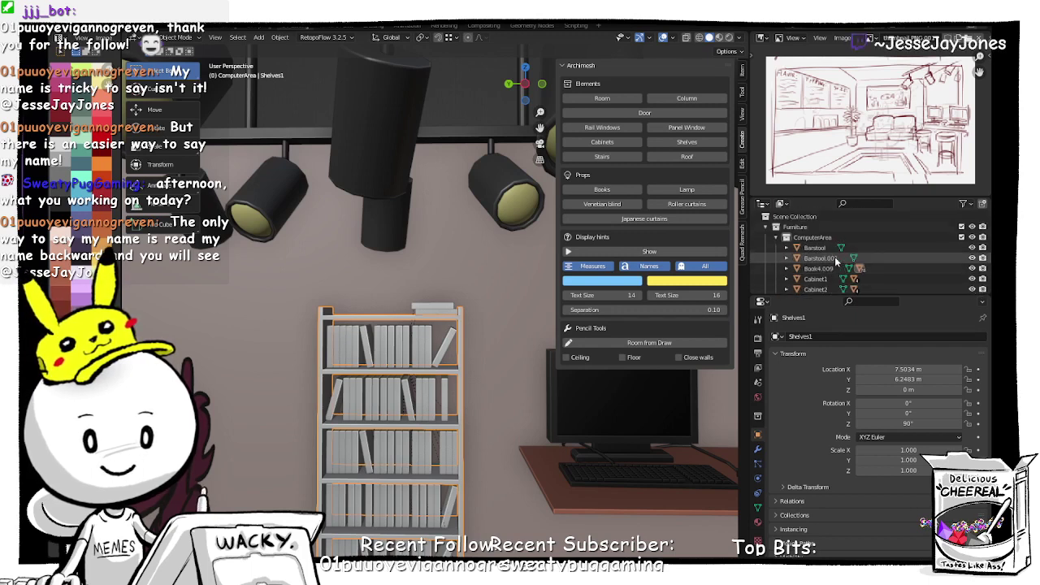
scroll(834, 257, "down", 8)
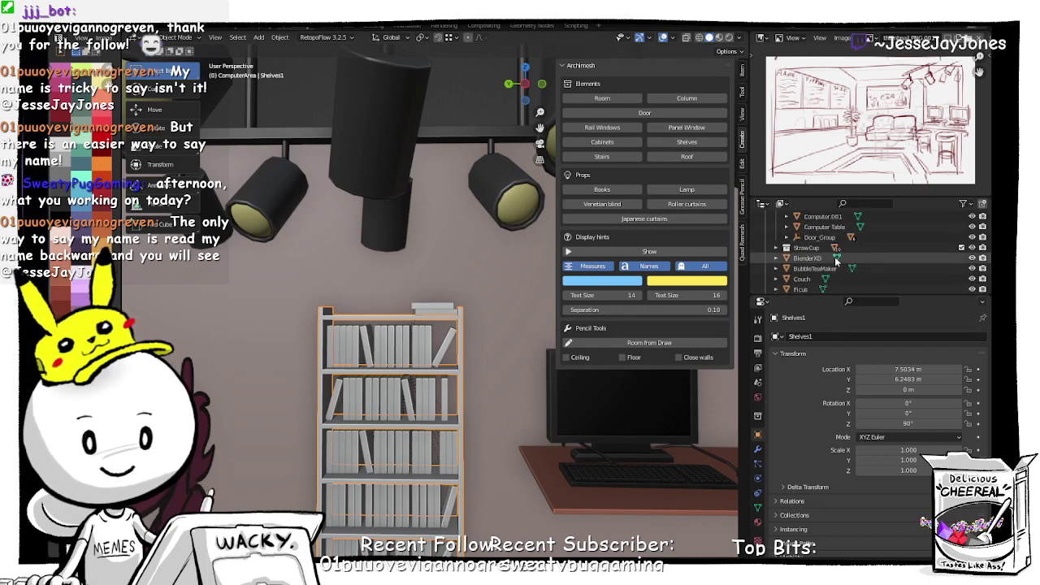
scroll(835, 260, "down", 5)
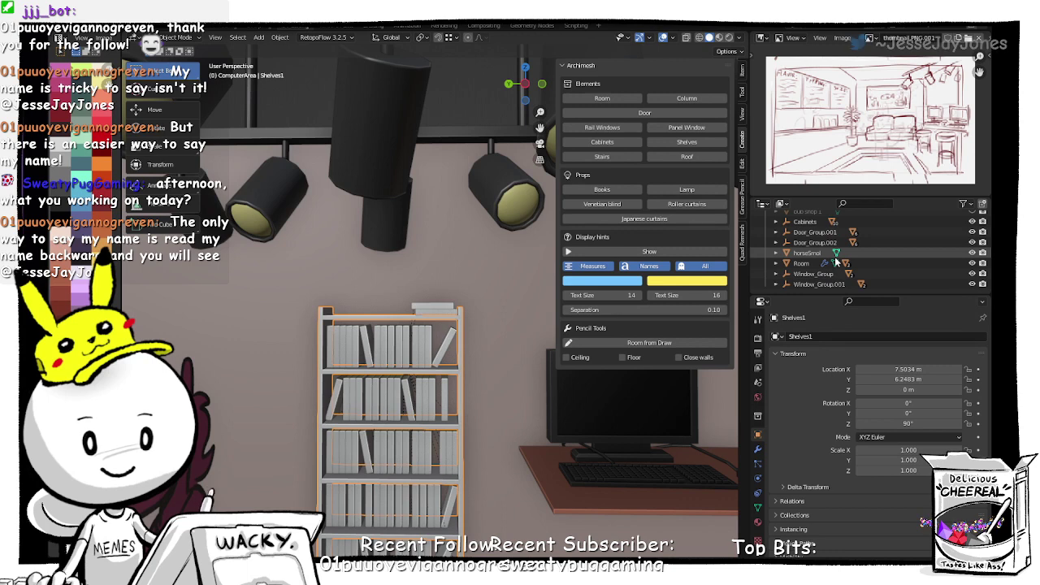
scroll(835, 260, "up", 2)
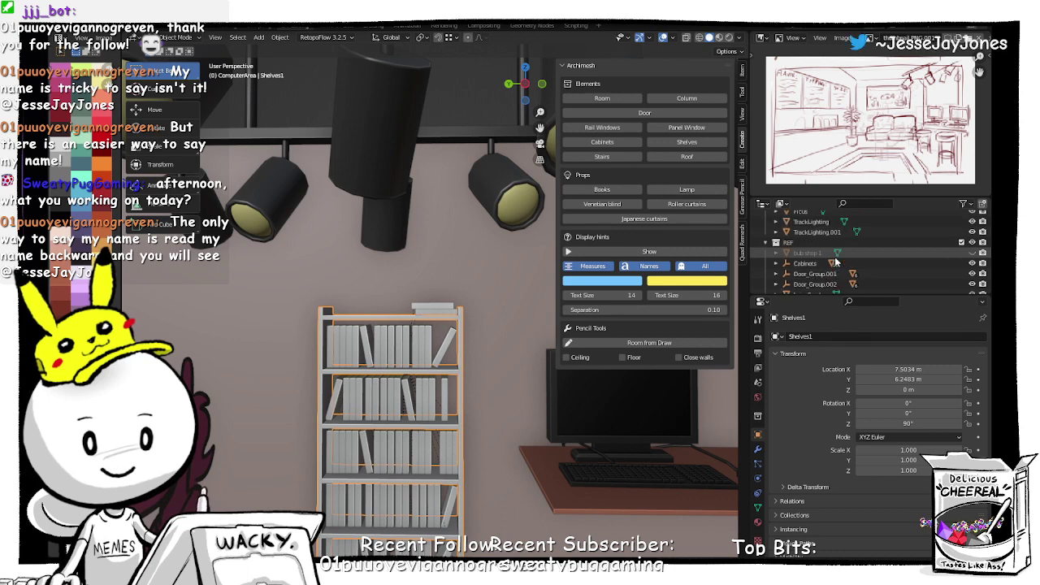
scroll(836, 260, "up", 5)
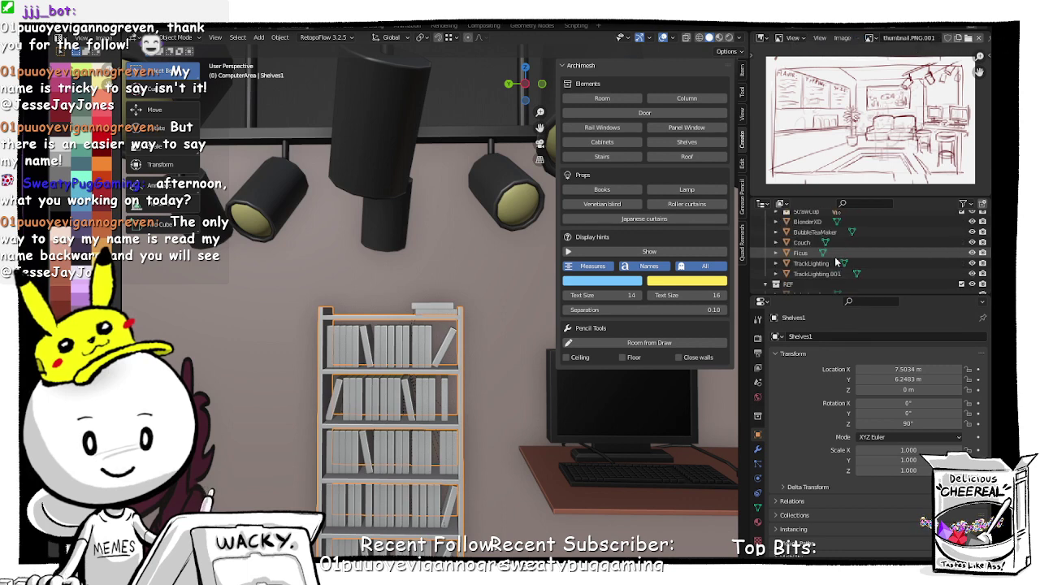
scroll(836, 260, "up", 5)
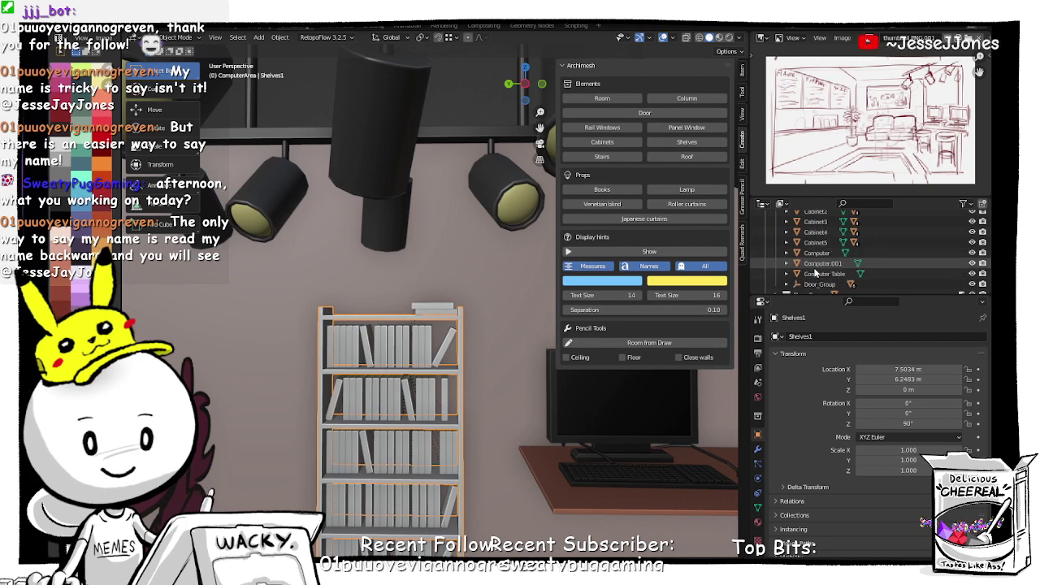
left_click(813, 269)
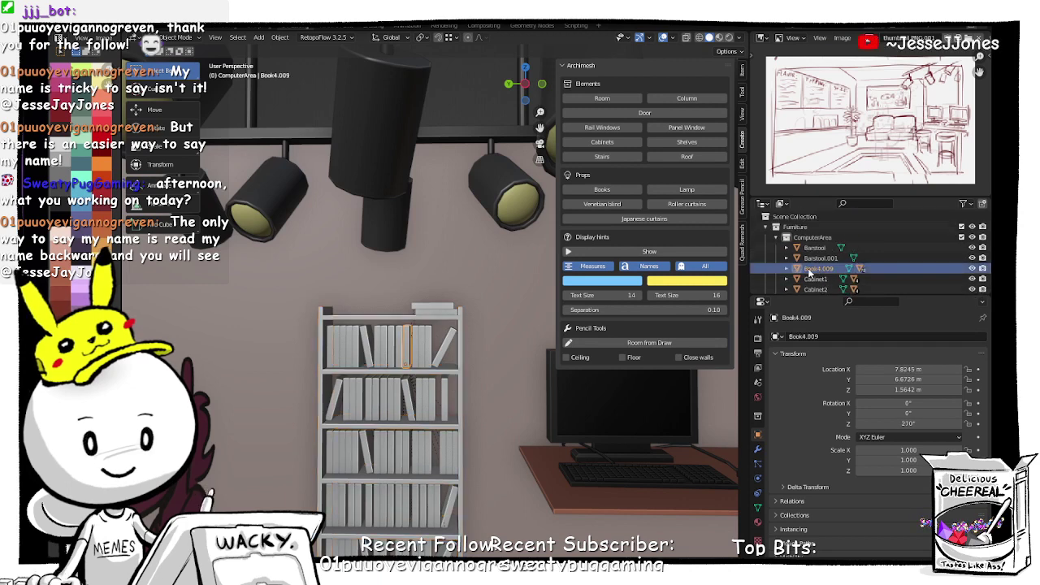
Step: Try moving Book4.009 twice to test whether the bookcase and its books follow, and undo each move
key("g")
left_click(512, 409)
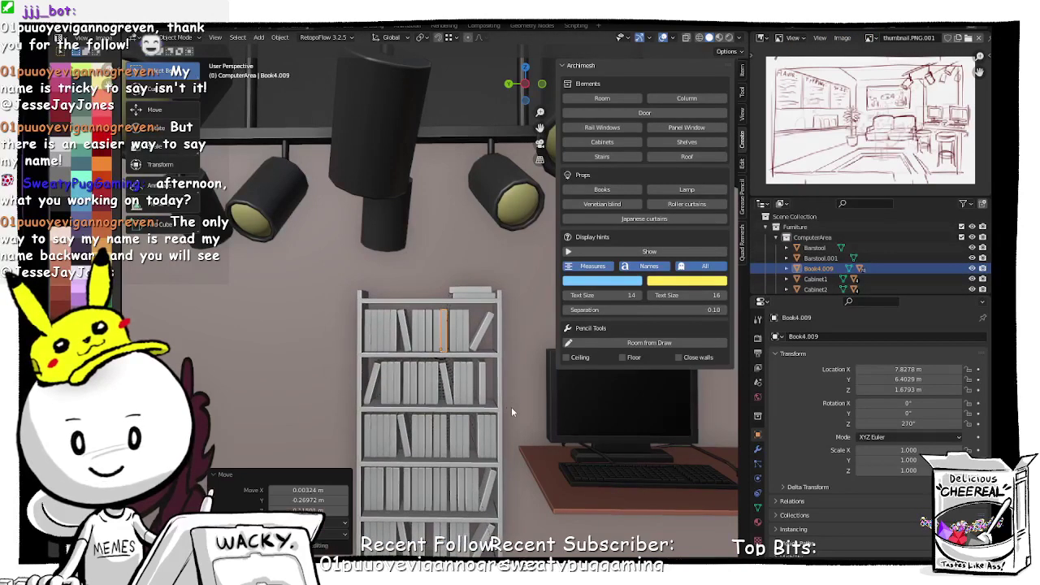
key("ctrl+z")
middle_click_drag(377, 379, 434, 385)
scroll(422, 387, "up", 2)
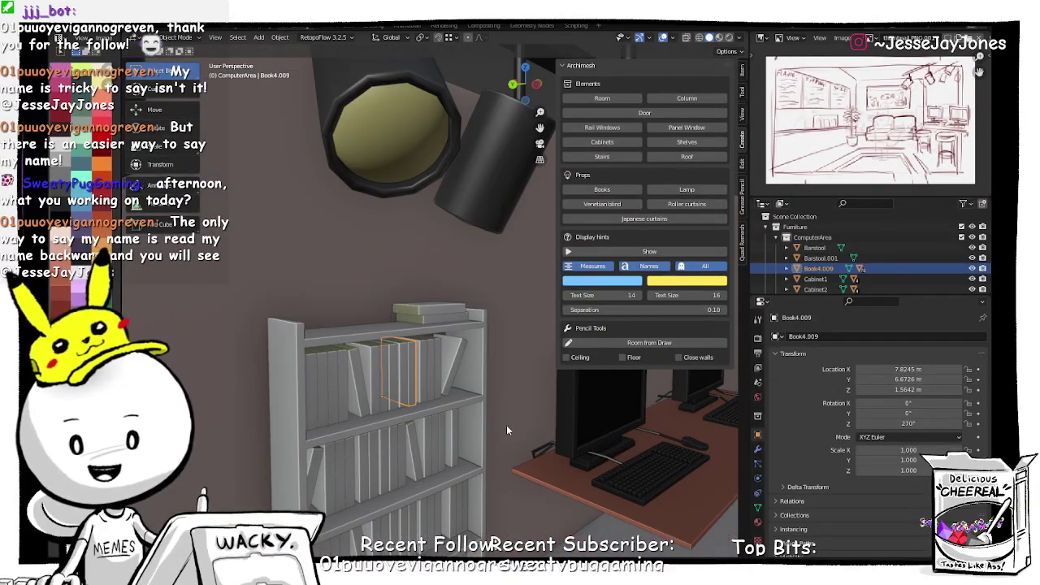
key("g")
left_click(531, 397)
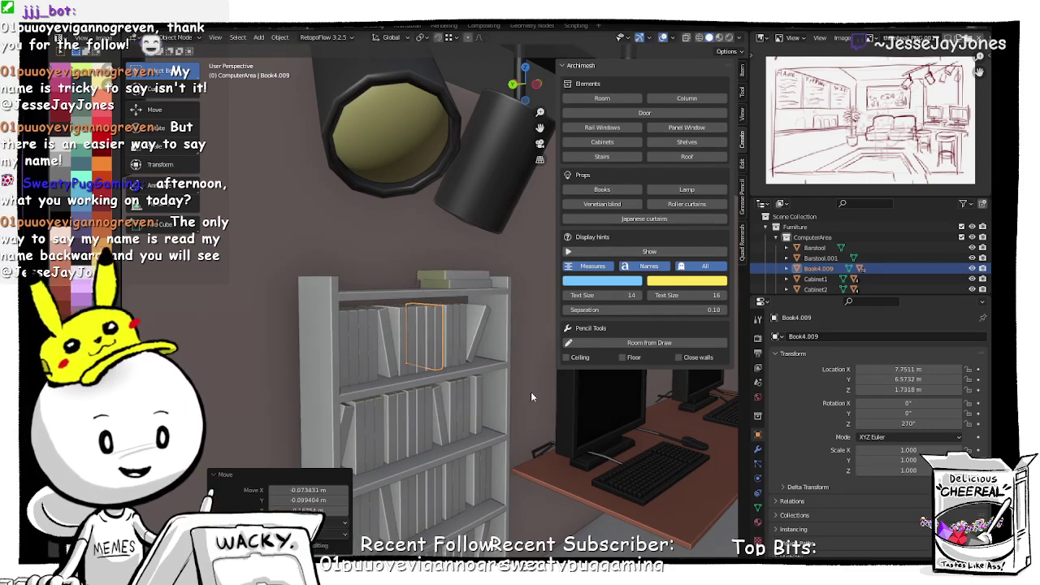
key("ctrl+z")
scroll(539, 389, "down", 10)
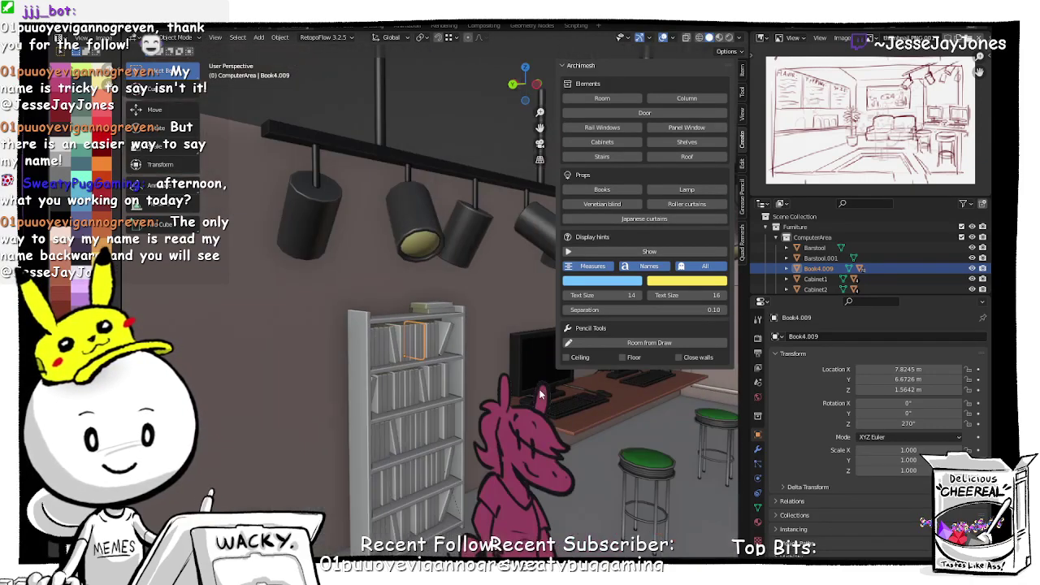
Step: Look over the furnished room from several angles, including the couch, bookcase and computer desk
scroll(454, 412, "up", 8)
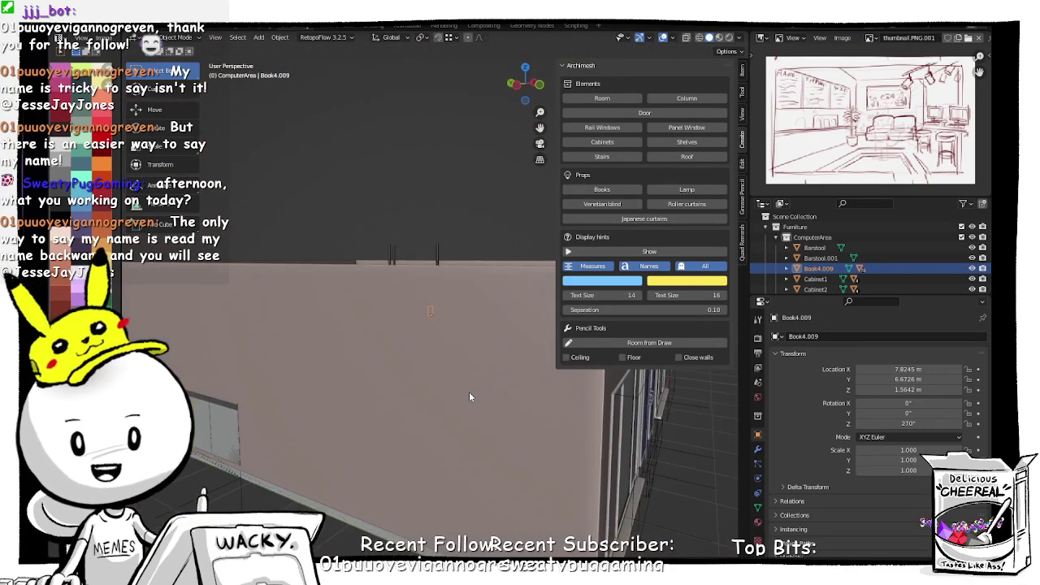
scroll(496, 387, "down", 5)
middle_click_drag(496, 388, 418, 389)
scroll(419, 389, "up", 3)
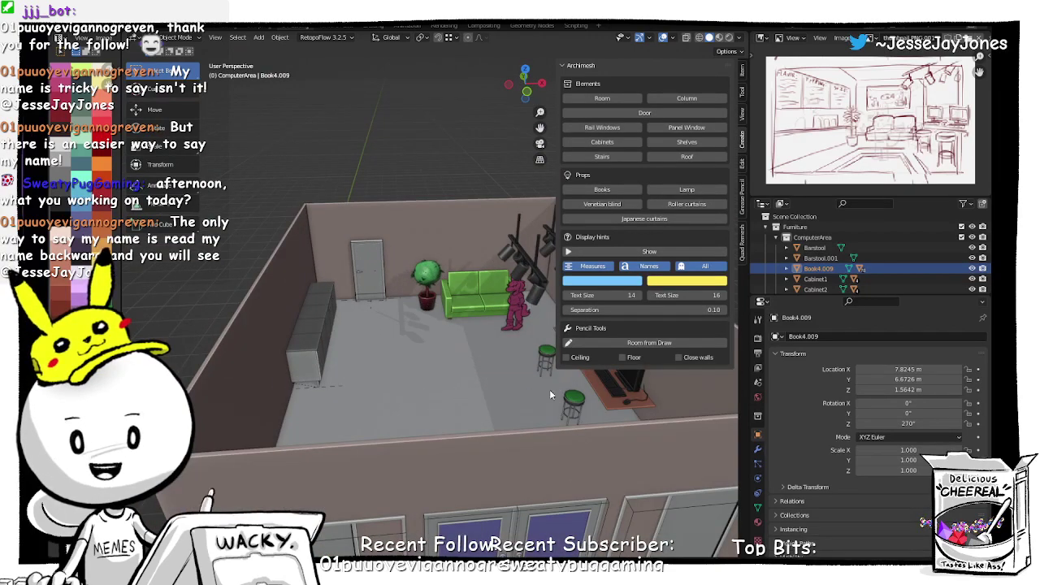
middle_click_drag(549, 389, 431, 422, "shift")
scroll(470, 417, "down", 4)
scroll(445, 424, "up", 3)
scroll(390, 409, "down", 3)
scroll(478, 404, "up", 3)
scroll(419, 413, "up", 4)
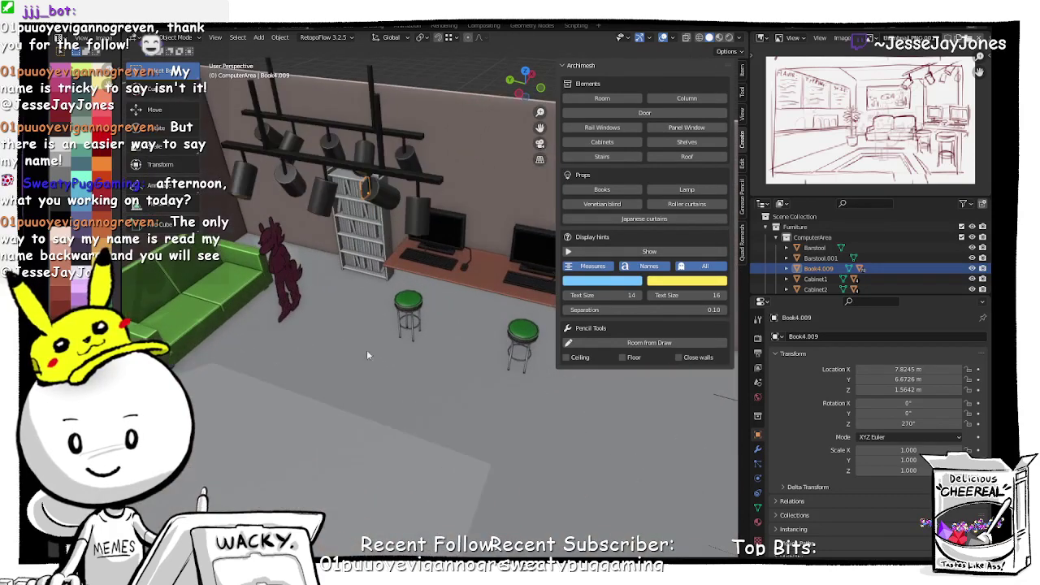
middle_click_drag(337, 301, 482, 392, "shift")
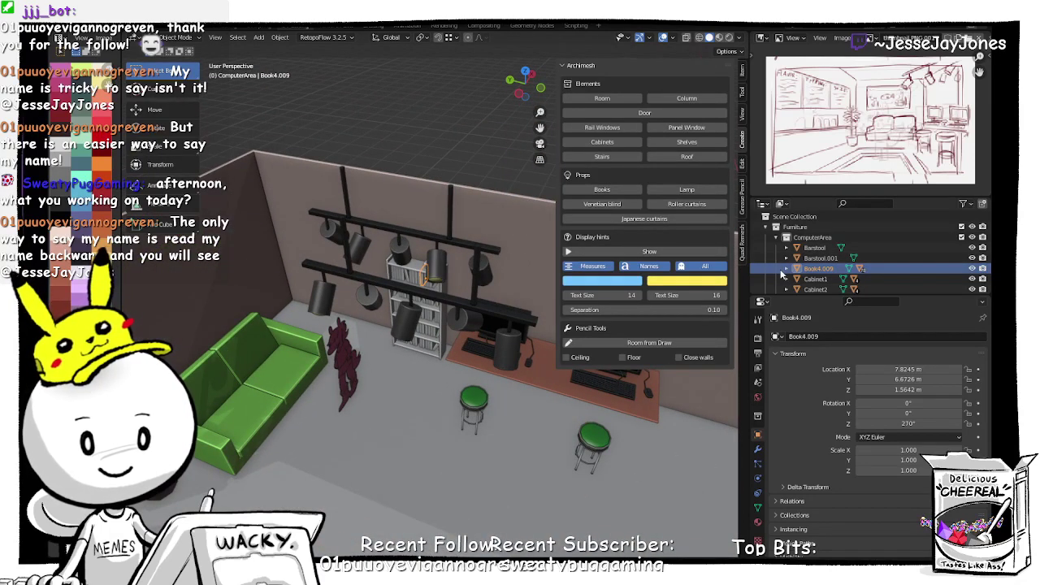
Step: Expand the Book4.009 hierarchy, select the Shelves1 bookcase, and clear its parent
scroll(853, 271, "down", 6)
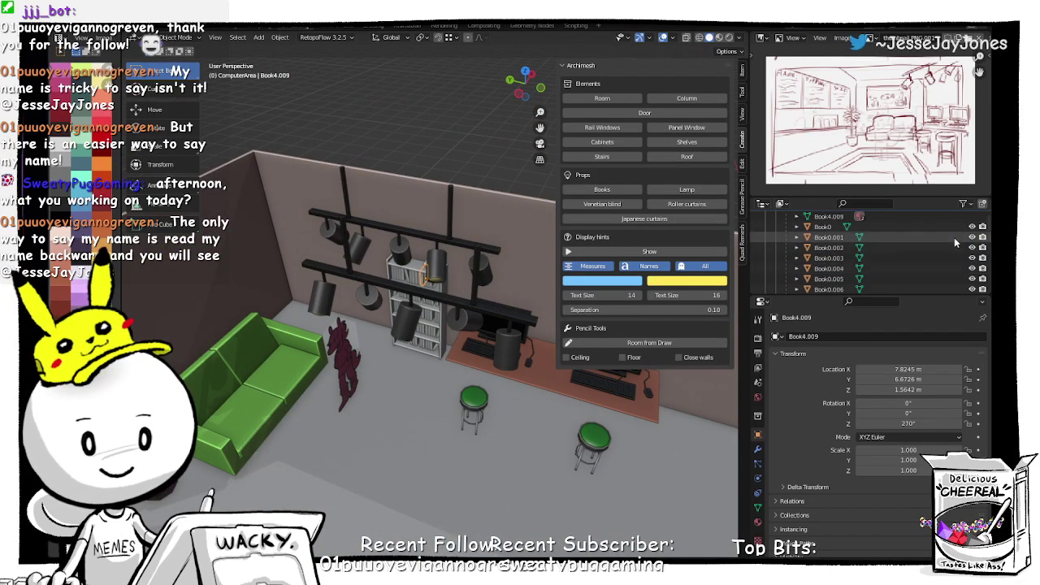
scroll(875, 251, "down", 3)
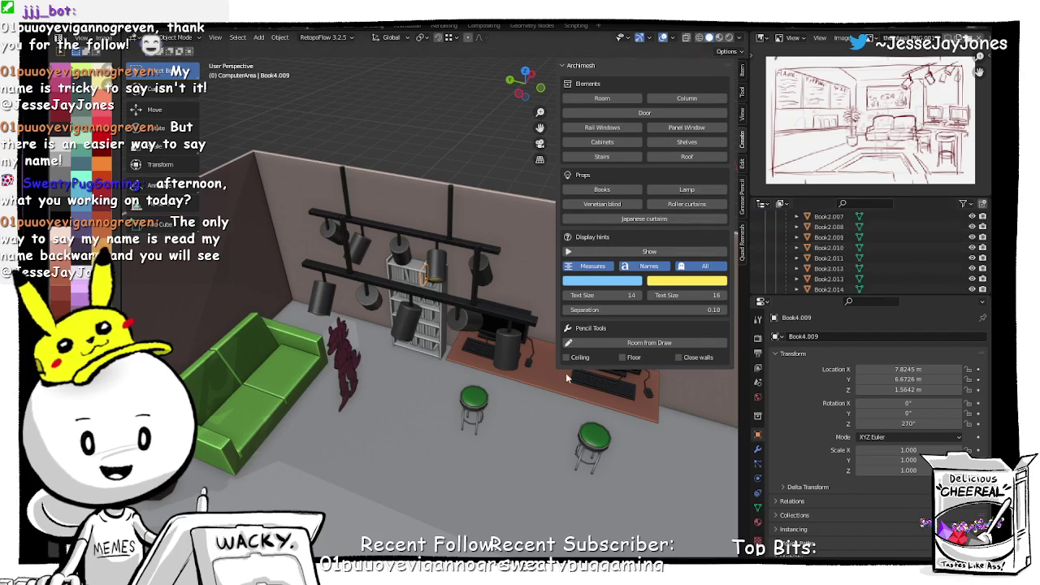
left_click(446, 348)
mouse_move(446, 348)
middle_mouse_down()
mouse_move(558, 395)
mouse_move(454, 347)
middle_mouse_up()
scroll(454, 347, "up", 5)
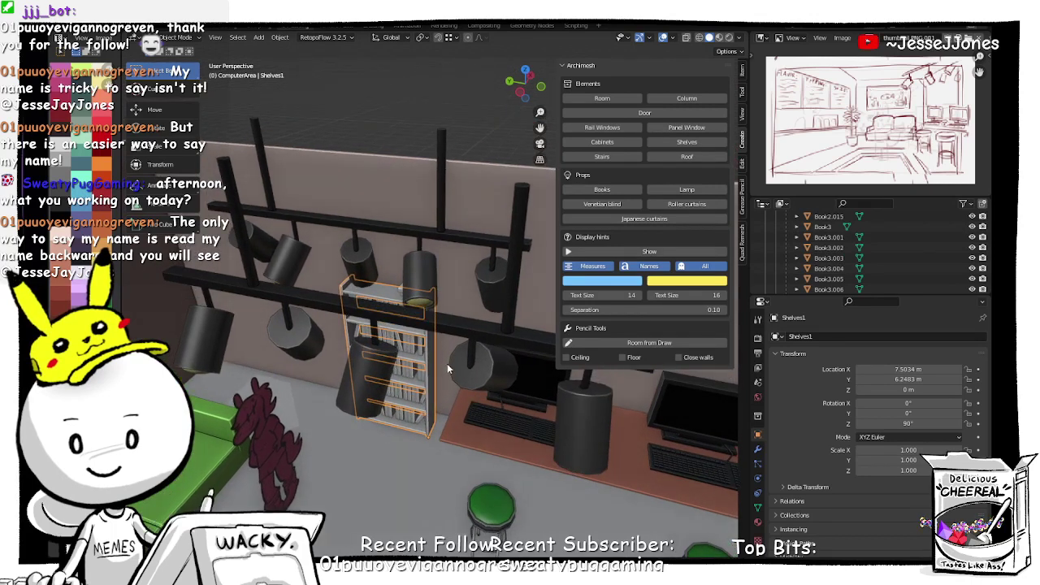
key("ctrl+p")
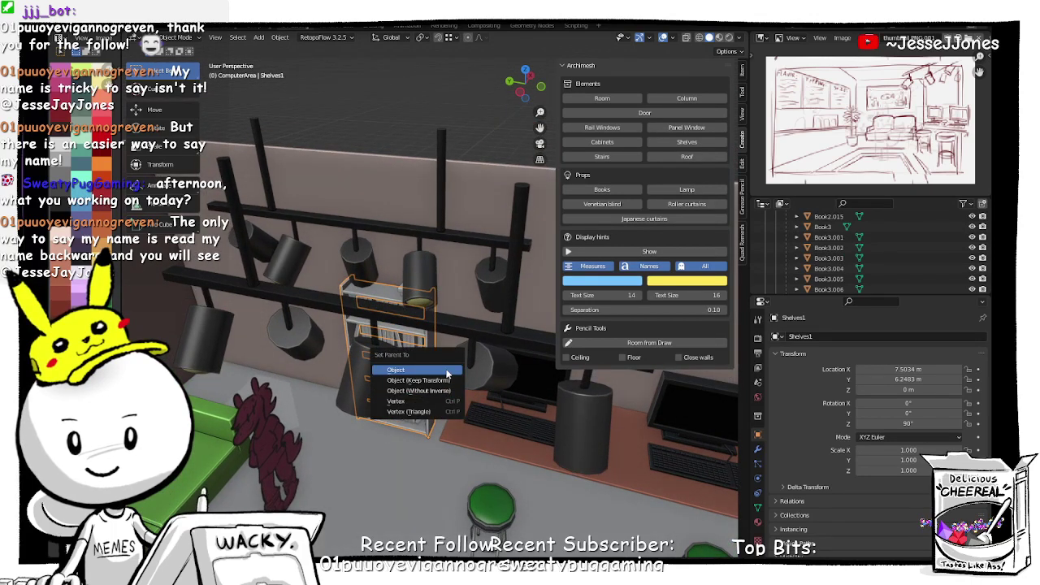
left_click(446, 368)
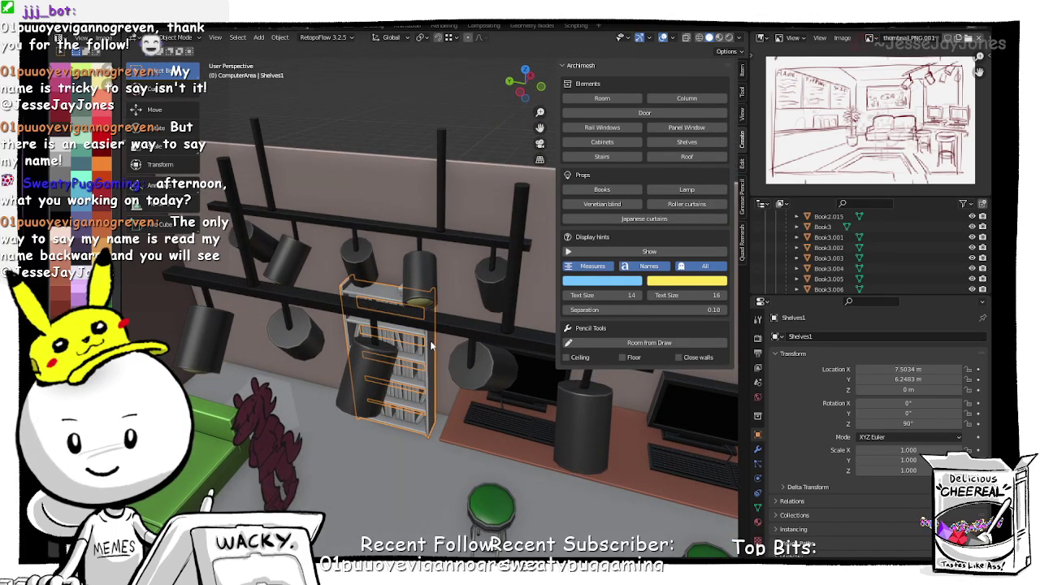
key("alt+p")
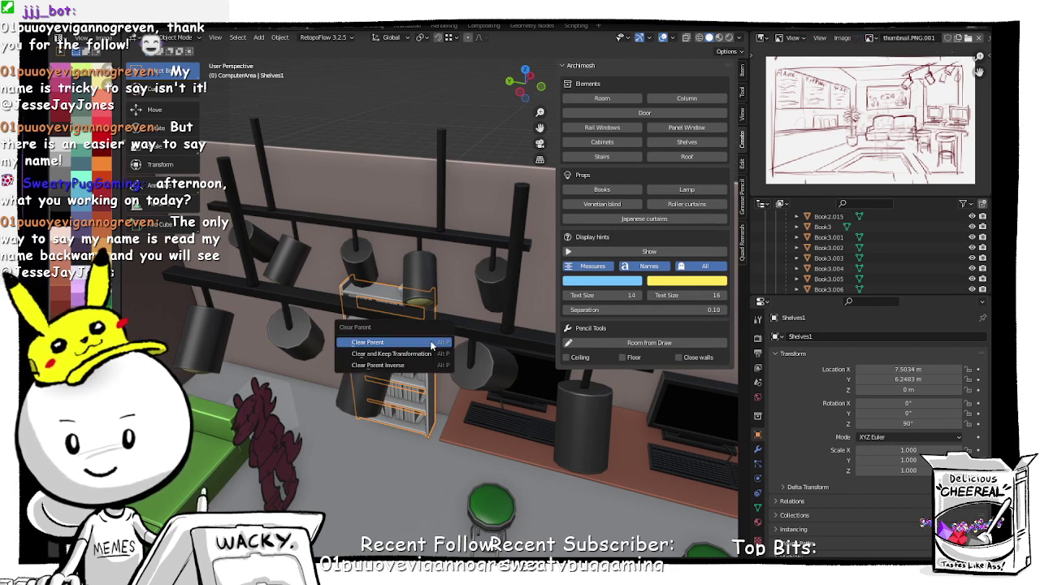
left_click(432, 347)
Step: Enlarge the Outliner area and select Book0, the first book object under Book4.009
scroll(890, 270, "up", 8)
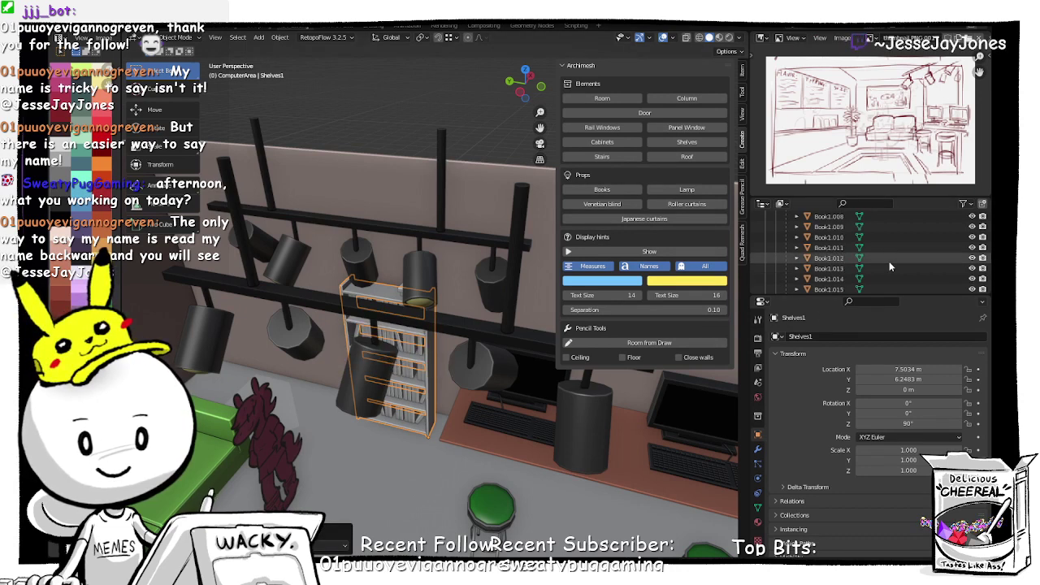
left_click_drag(863, 296, 860, 494)
scroll(855, 348, "up", 2)
scroll(855, 348, "up", 4)
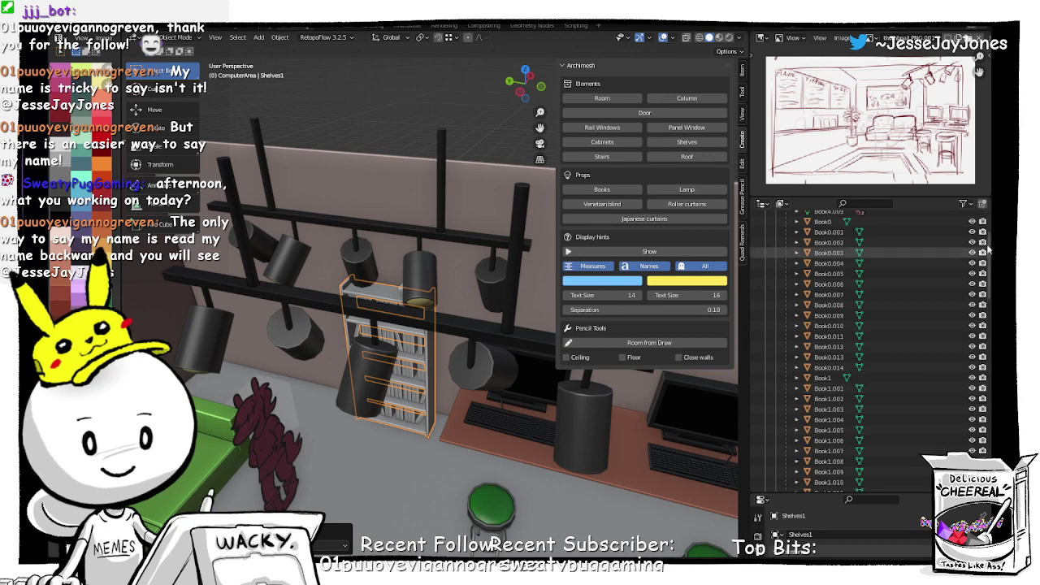
scroll(894, 341, "up", 5)
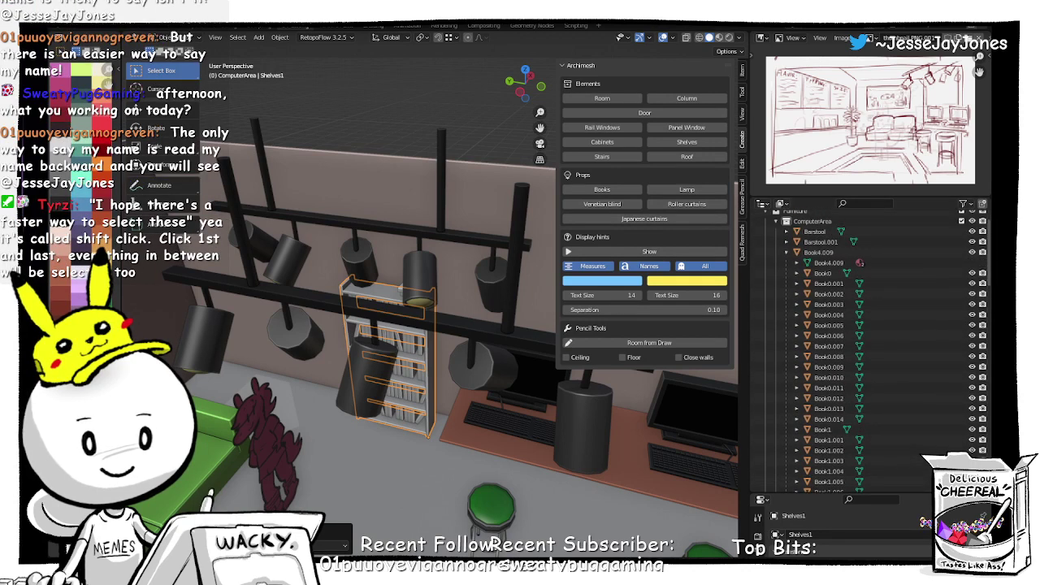
scroll(813, 325, "up", 2)
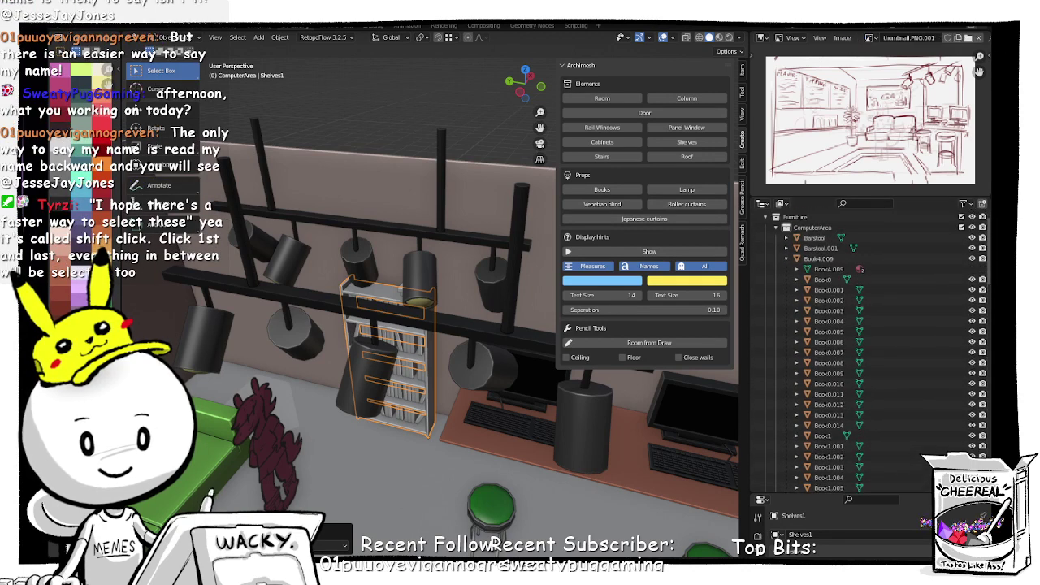
left_click(822, 277)
left_click(822, 288)
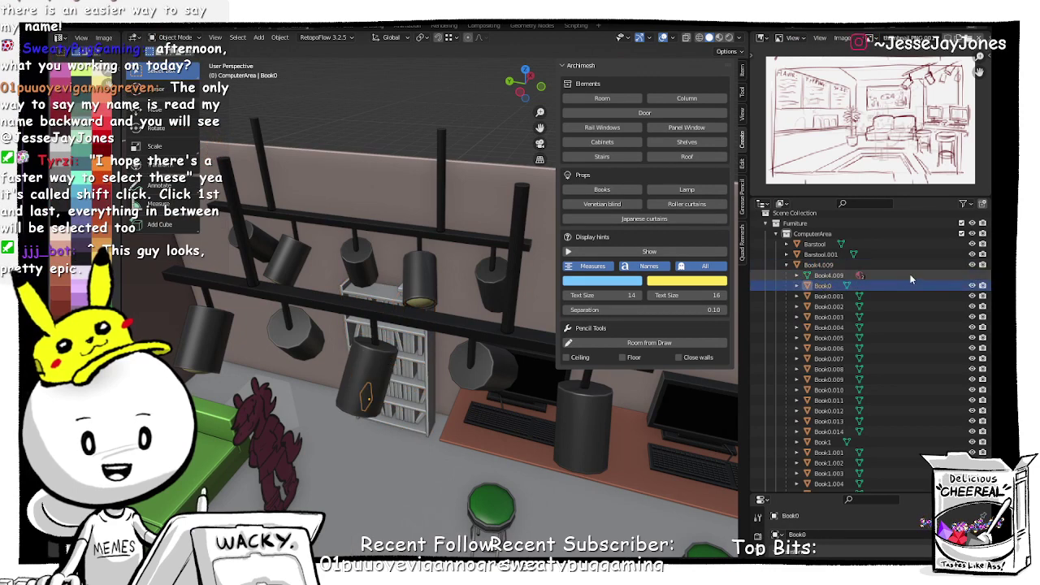
Step: Look through the books listed under Book4.009 to find the last one, and locate the Shelves1 object
scroll(988, 268, "down", 3)
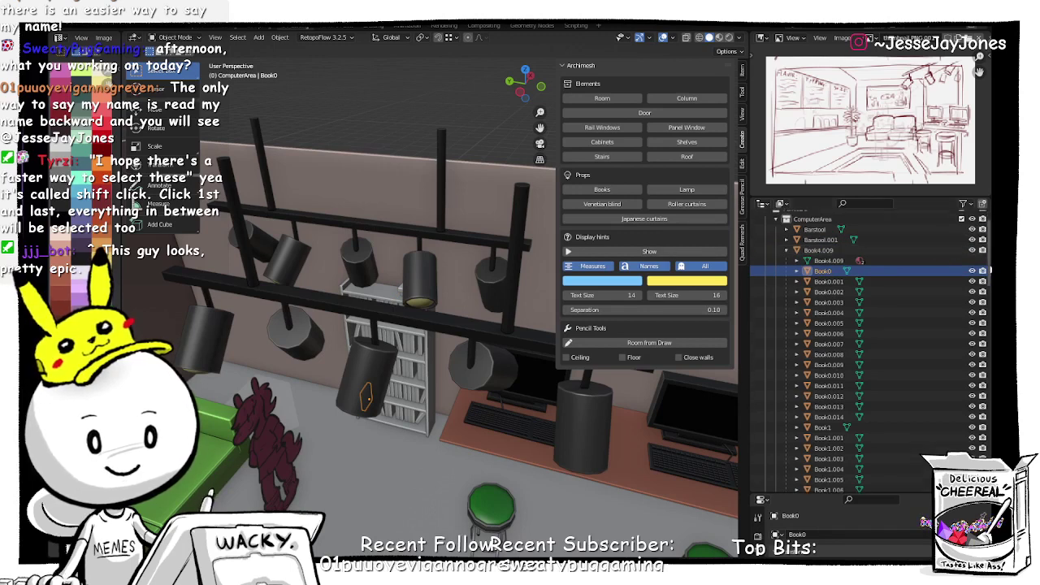
scroll(990, 277, "down", 5)
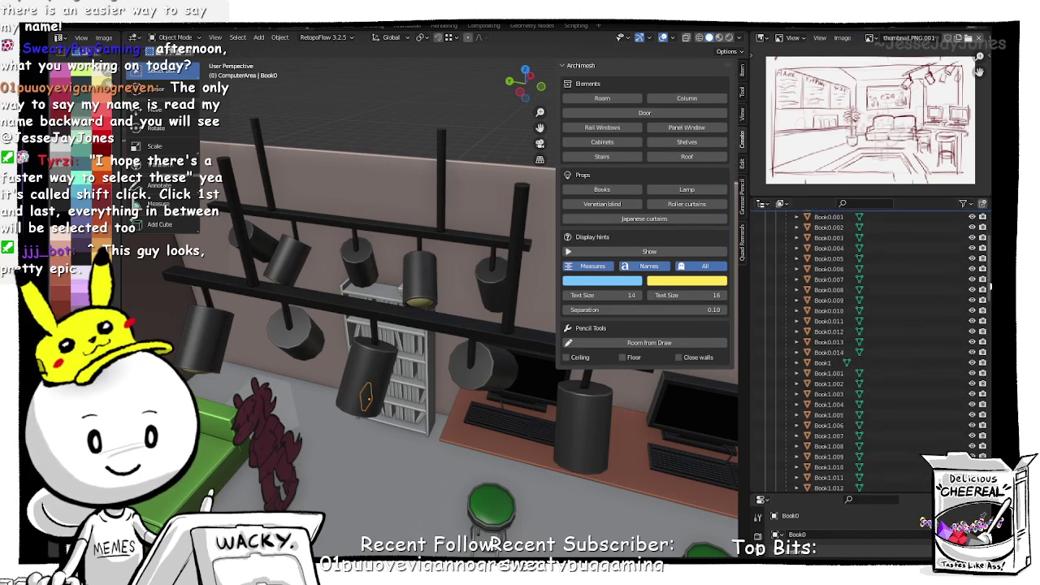
scroll(991, 300, "down", 10)
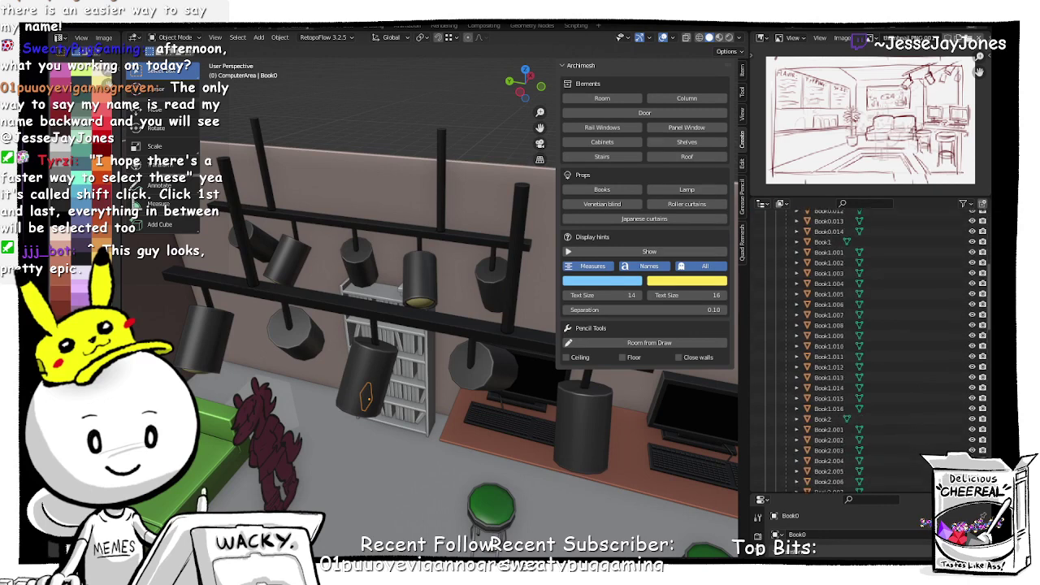
scroll(870, 349, "down", 20)
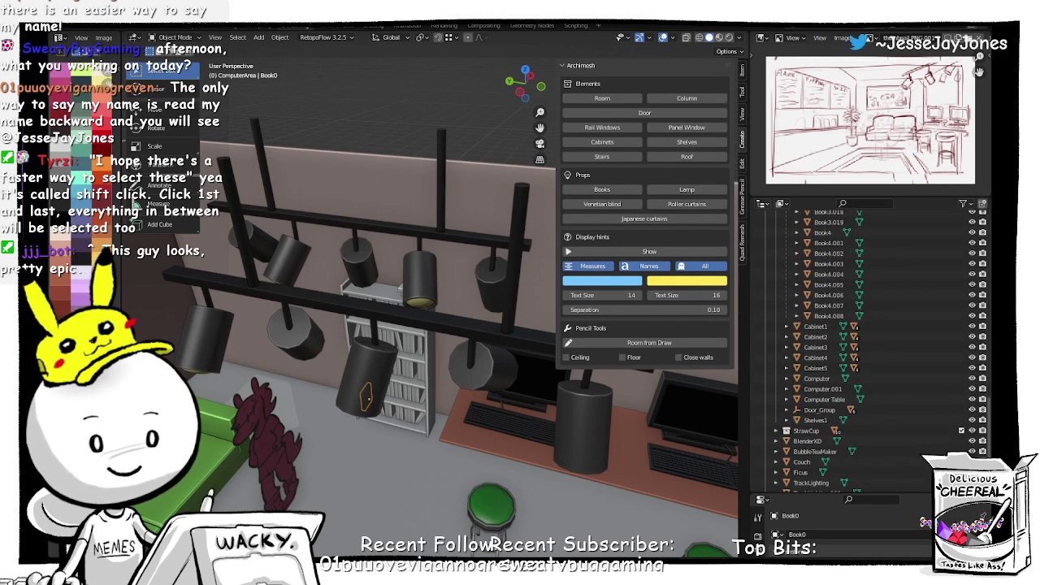
scroll(870, 349, "up", 2)
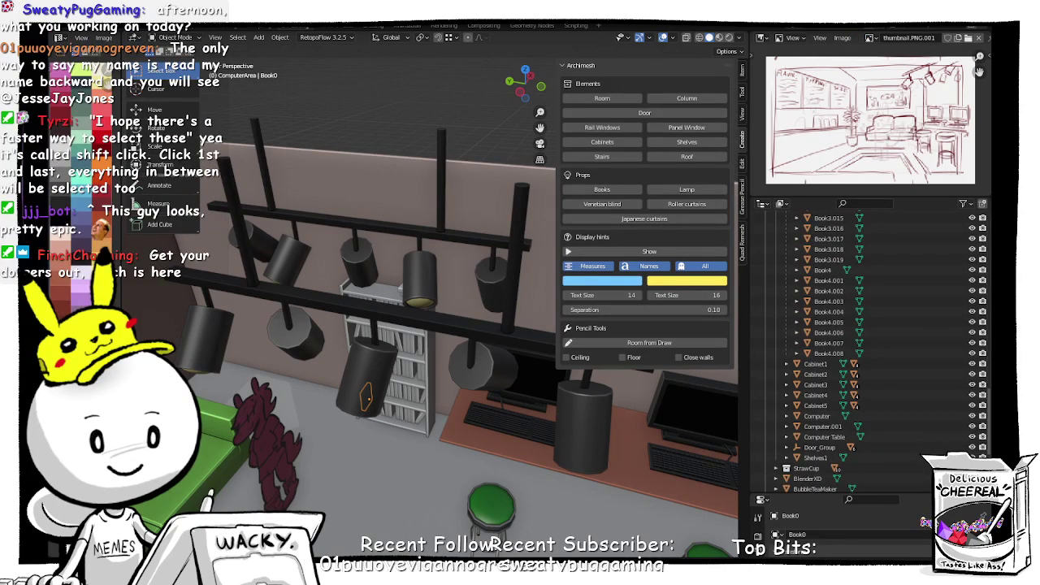
middle_click_drag(880, 397, 881, 394)
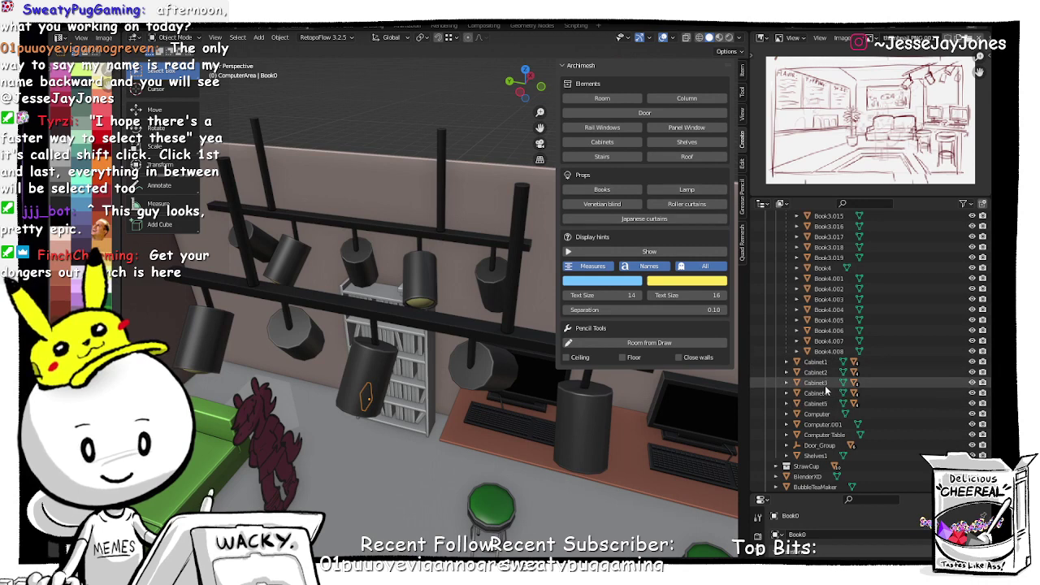
scroll(932, 442, "down", 2)
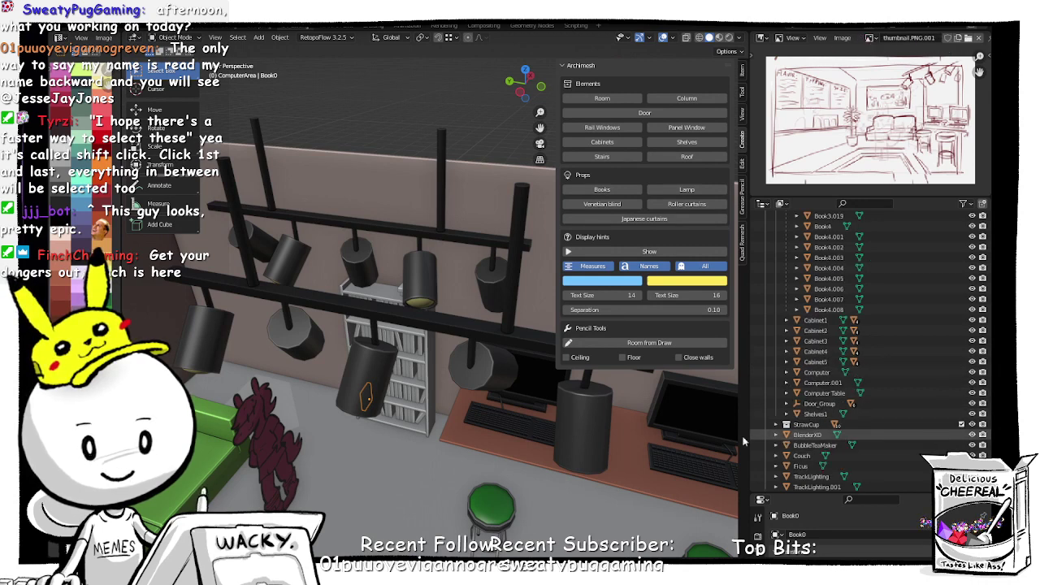
left_click(815, 414)
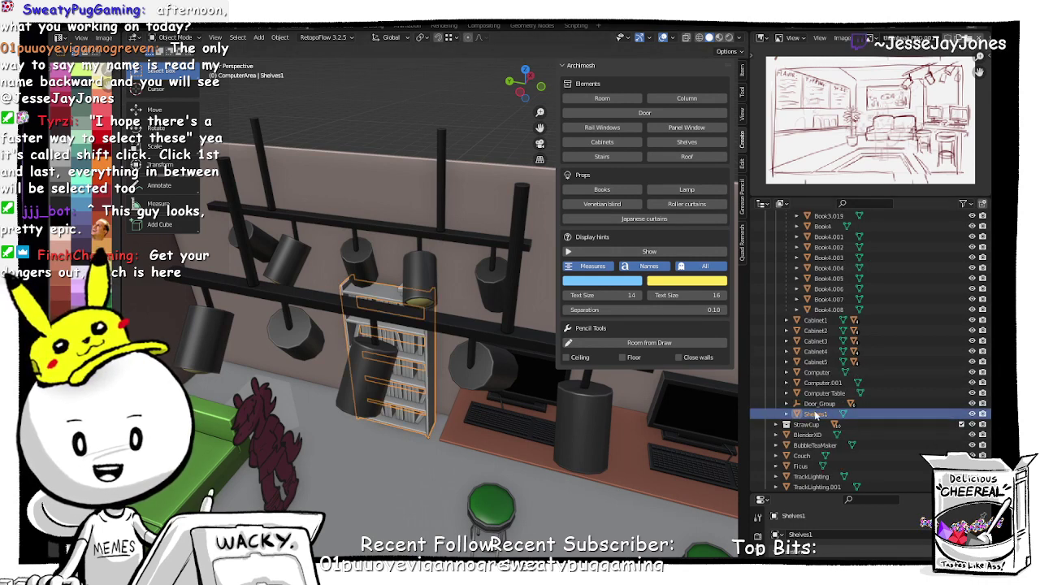
Step: Select the whole range of book objects from Book4.008 back to Book0
left_click(828, 309)
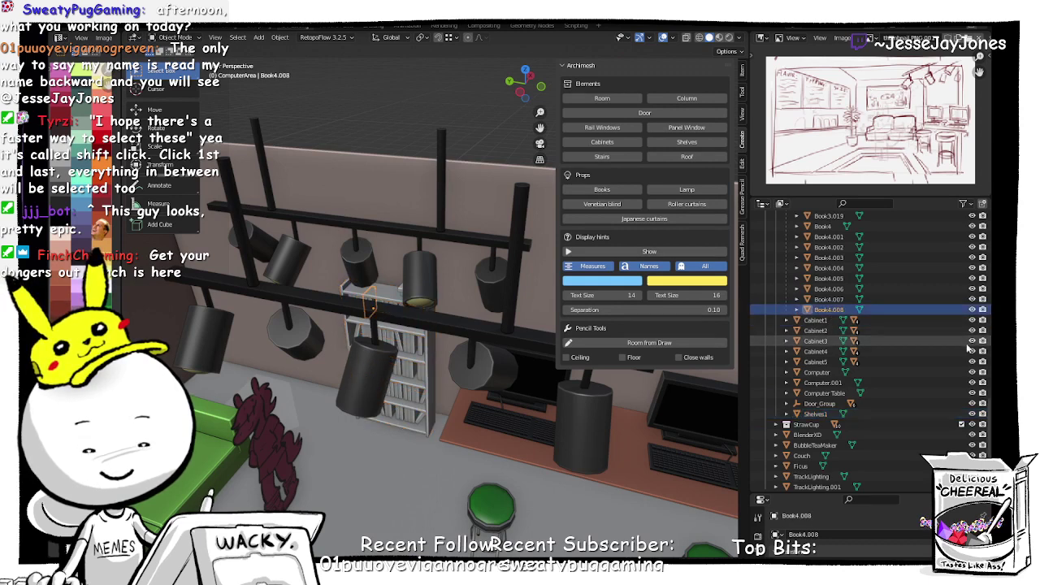
left_click_drag(990, 421, 989, 235)
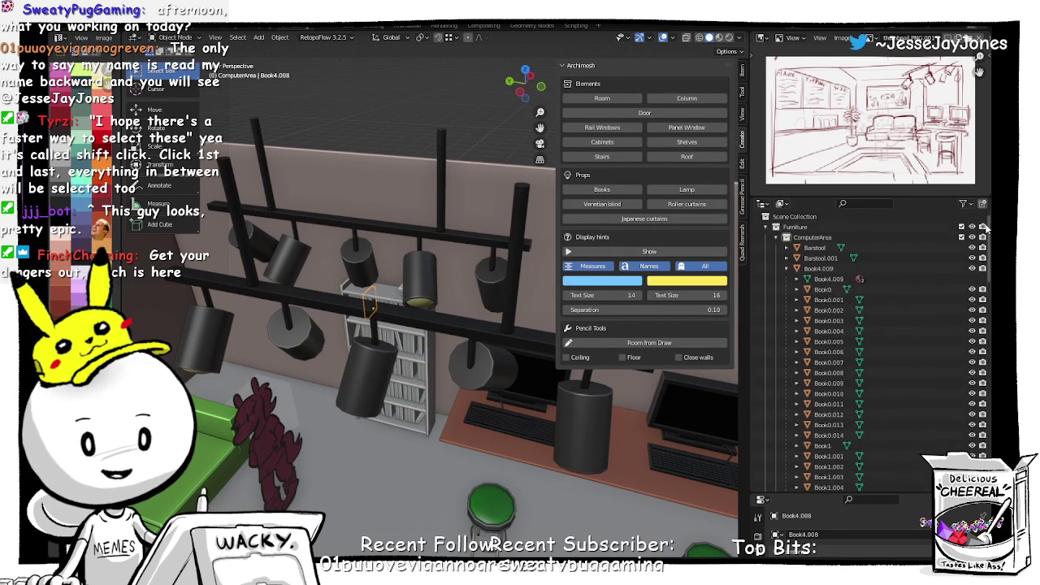
left_click(823, 289, "shift")
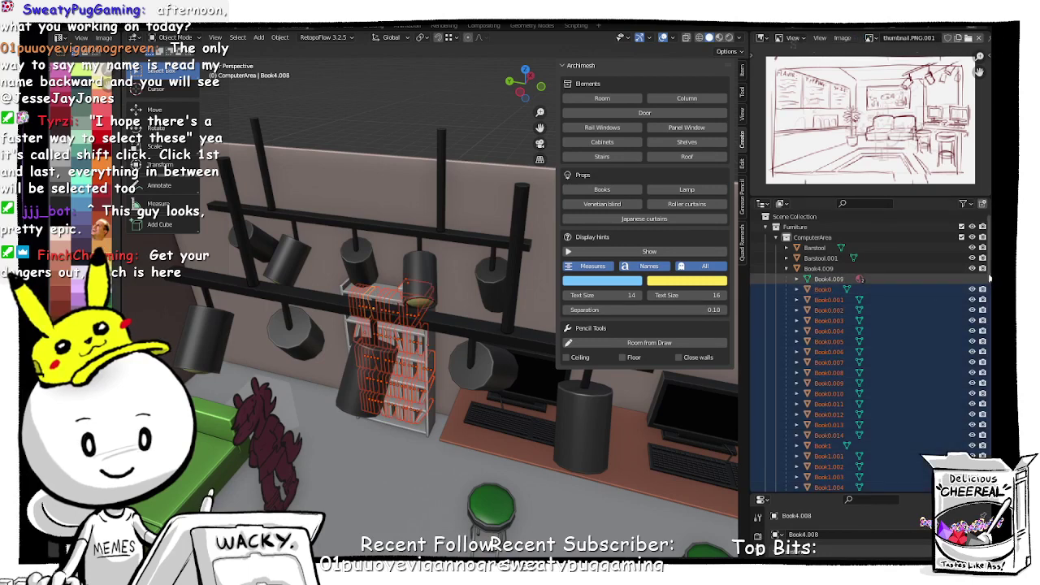
Step: Parent the selected range of books to Shelves1, and parent Book4.009 to Shelves1 as well
left_click_drag(990, 276, 987, 429)
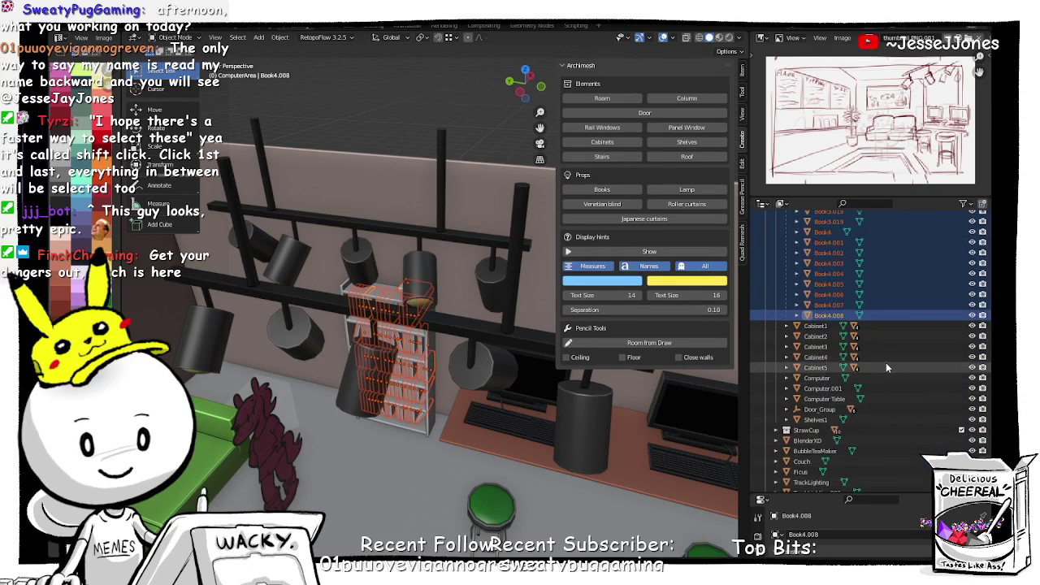
left_click_drag(837, 319, 812, 423)
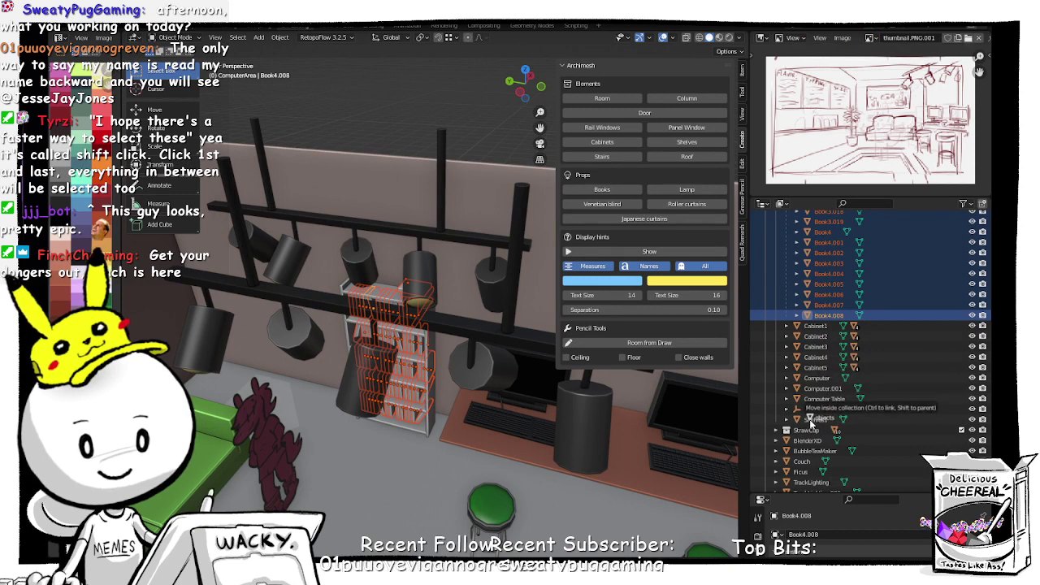
left_click_drag(812, 423, 815, 424)
left_click(825, 271)
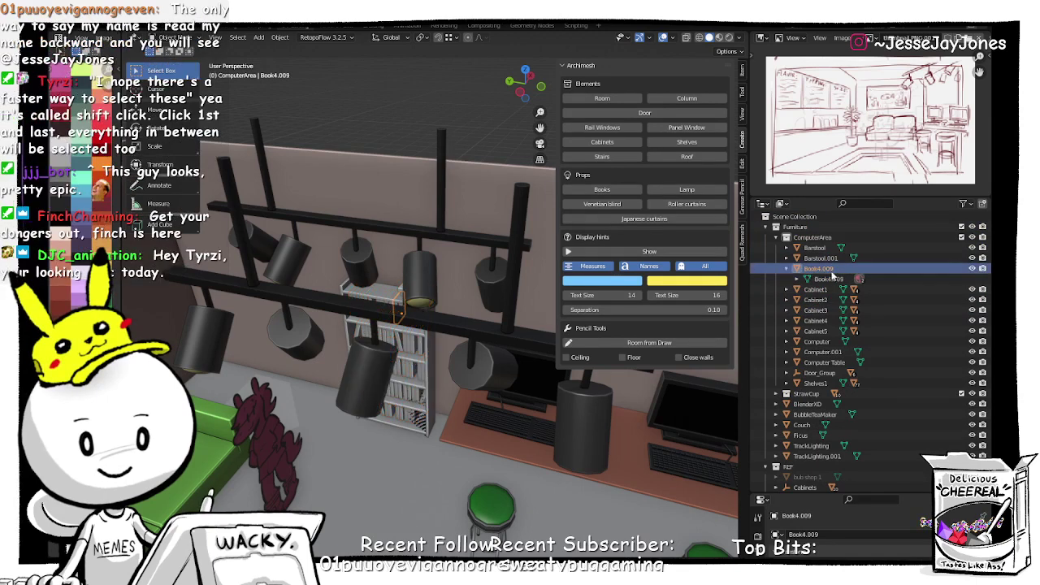
left_click_drag(833, 278, 821, 386)
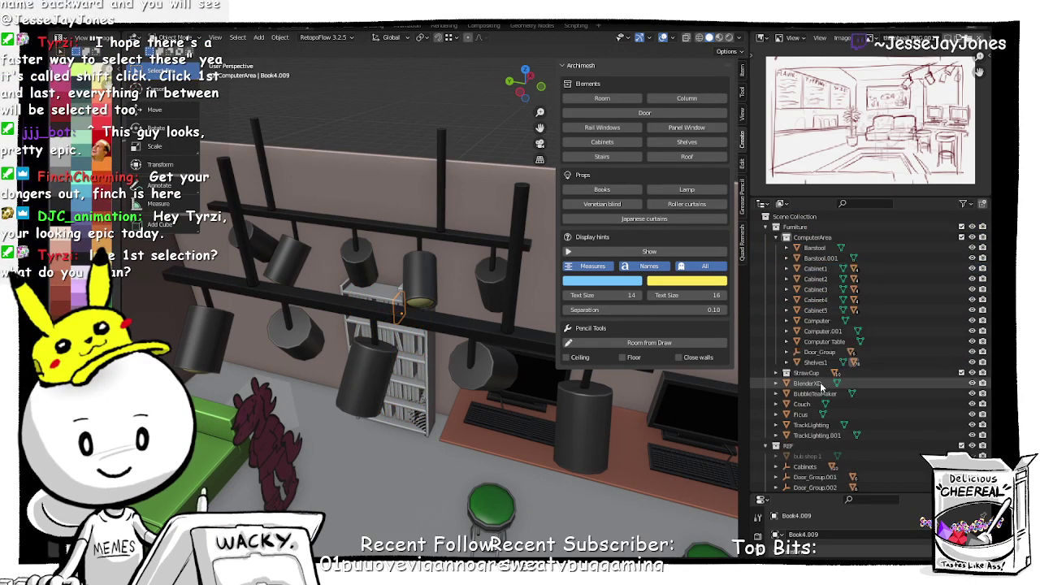
Step: Select Shelves1, try moving it with its books along the wall, and undo the move
left_click(428, 400)
middle_click_drag(428, 405, 583, 216)
middle_click_drag(442, 502, 517, 325)
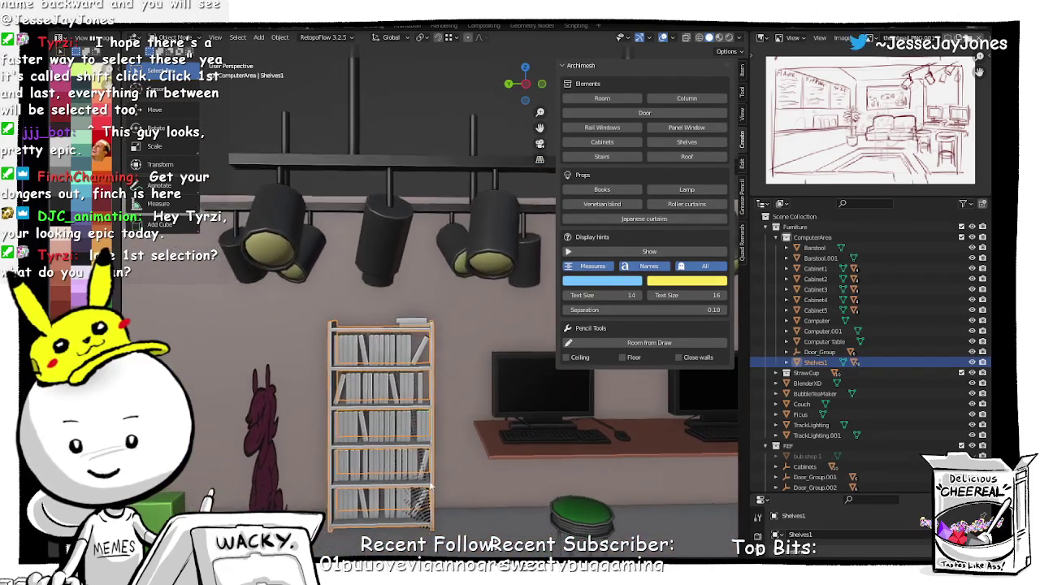
middle_click_drag(432, 484, 448, 457)
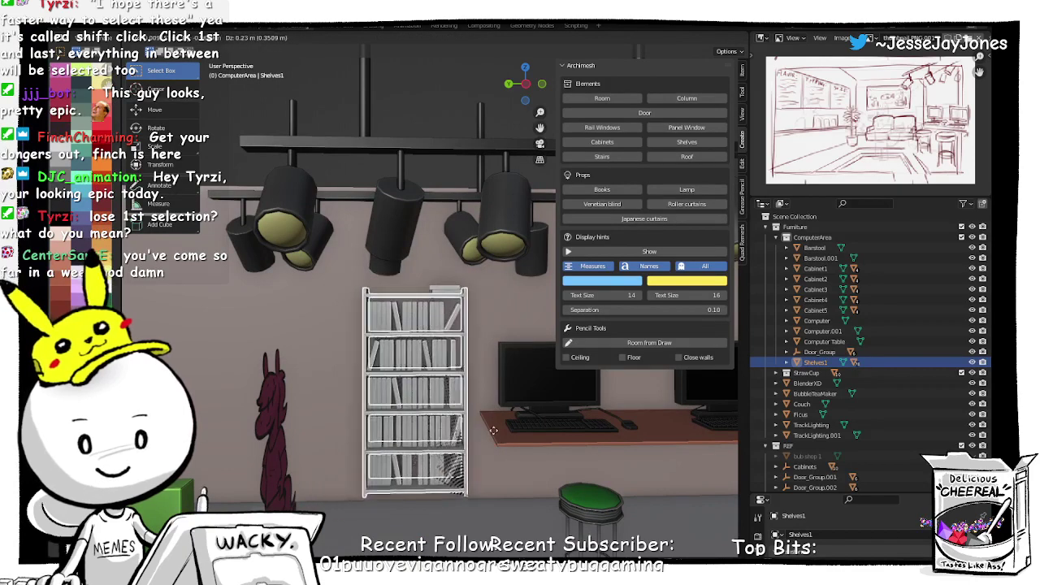
left_click(551, 459)
key("ctrl+z")
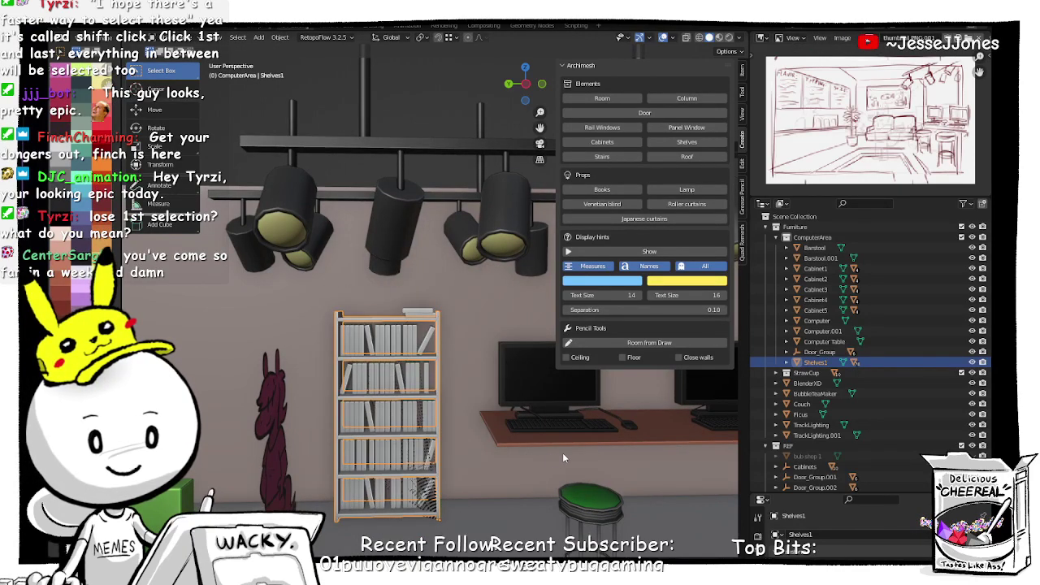
Step: Frame the bookshelf up close, select two individual books on the middle shelf, and reselect Shelves1
middle_click_drag(527, 443, 561, 440)
key("KP_Decimal")
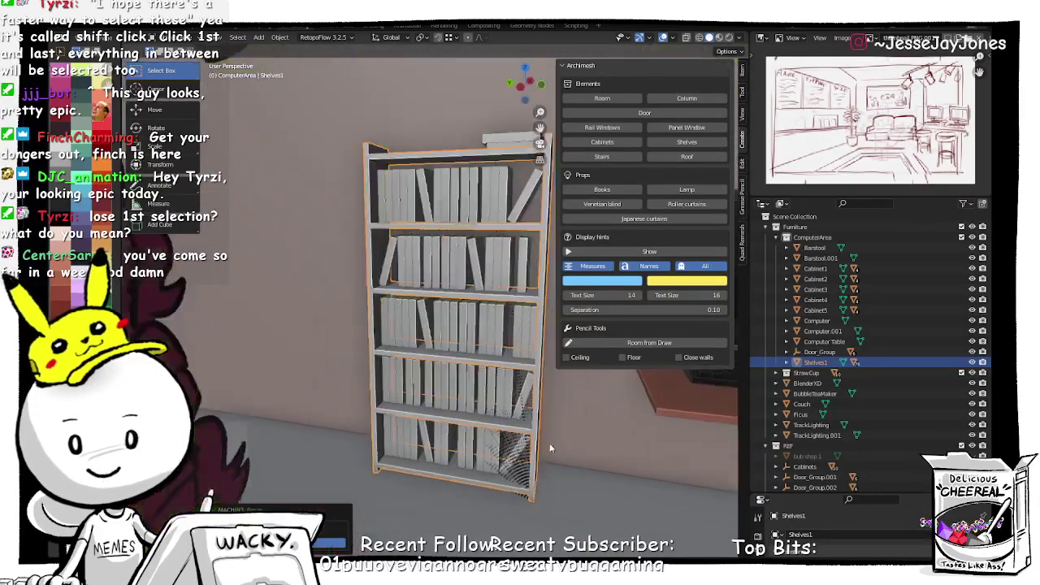
left_click(483, 317)
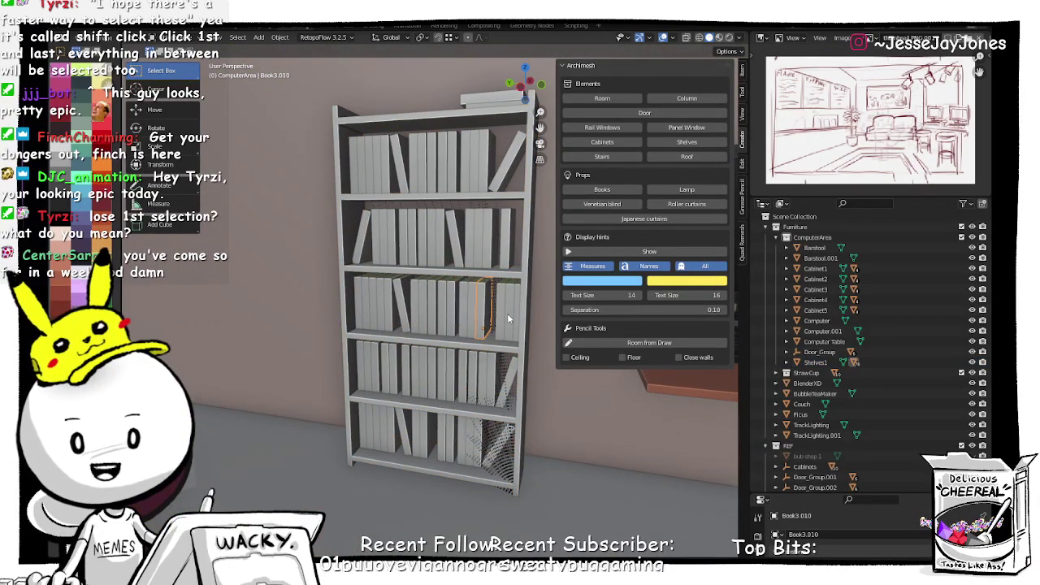
left_click(380, 320)
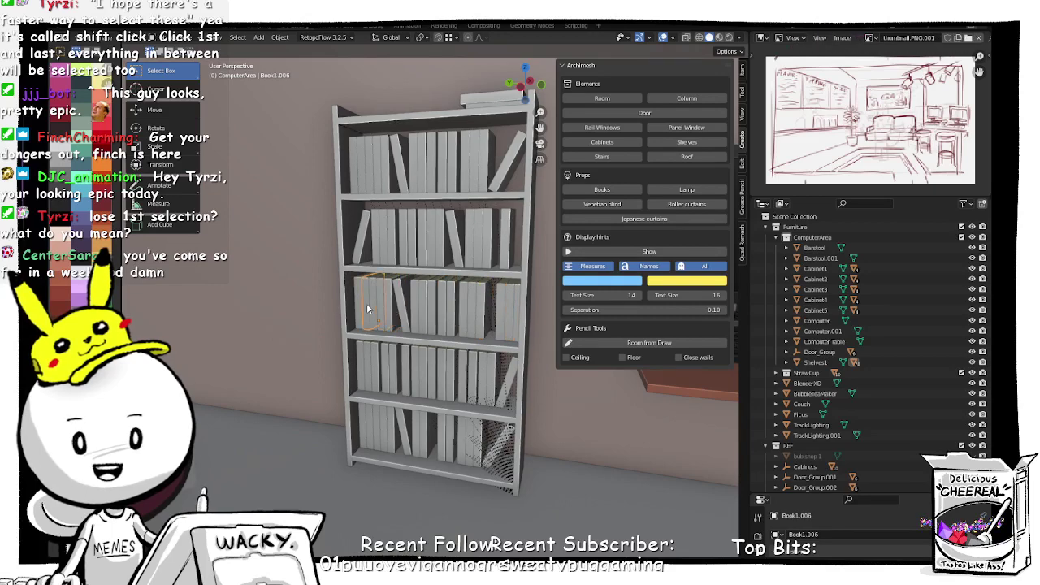
left_click(517, 355)
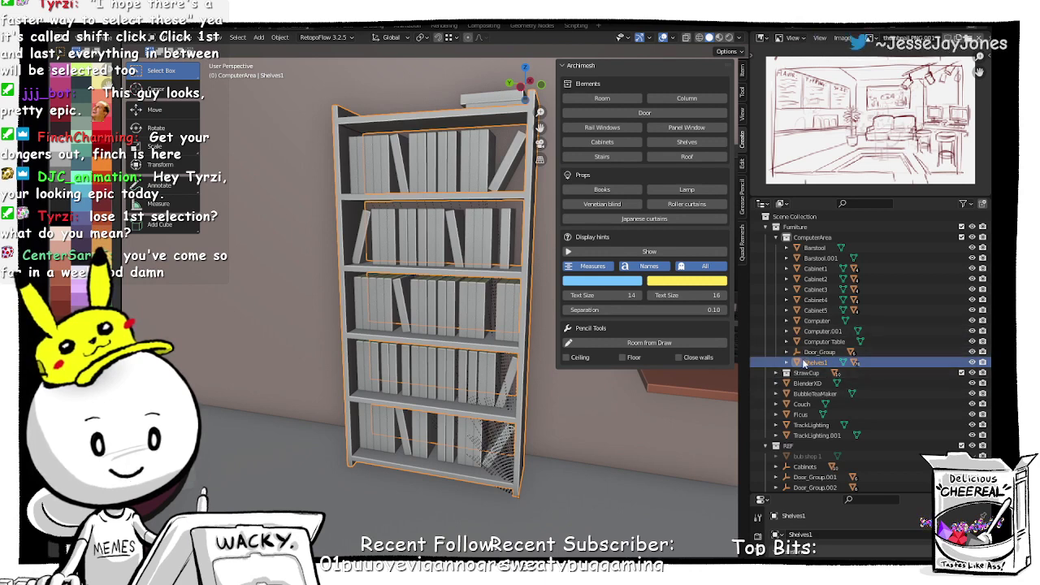
Step: Try range and individual multi-selection in the Outliner among Shelves1 and Cabinet1 through Cabinet5, finishing with only Shelves1 selected
left_click(823, 271, "shift")
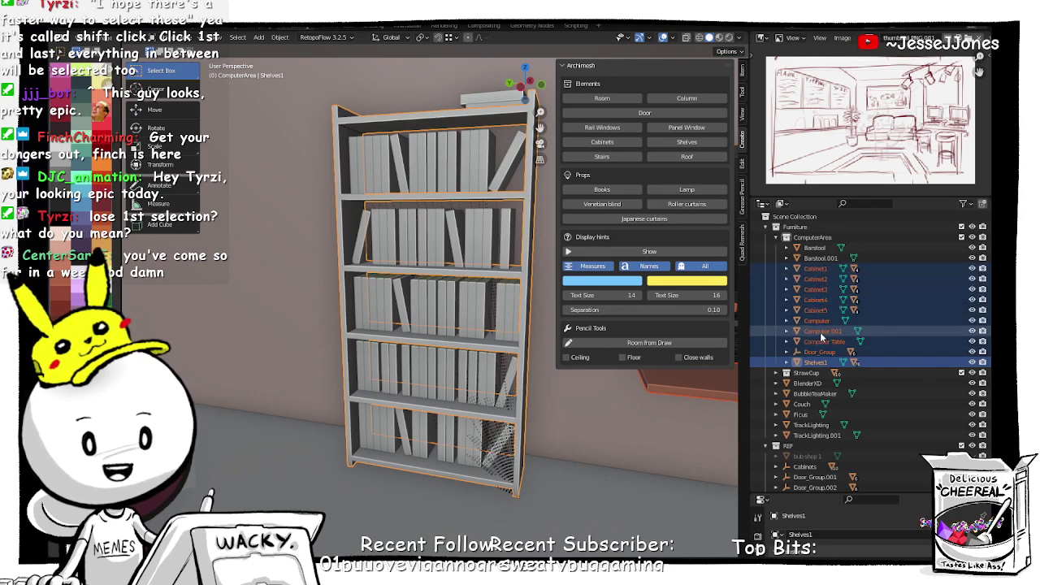
left_click(819, 362)
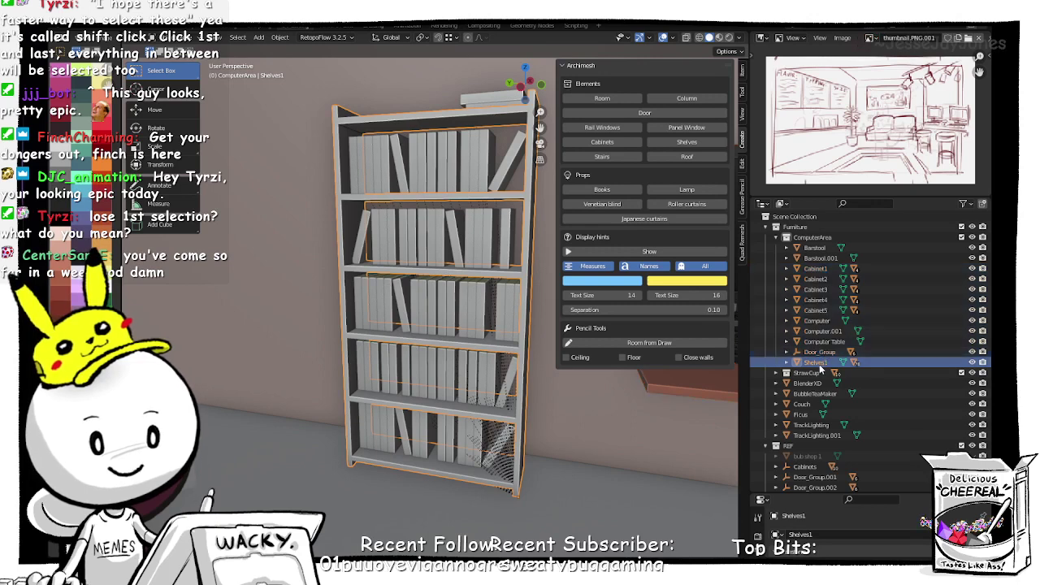
left_click(814, 270)
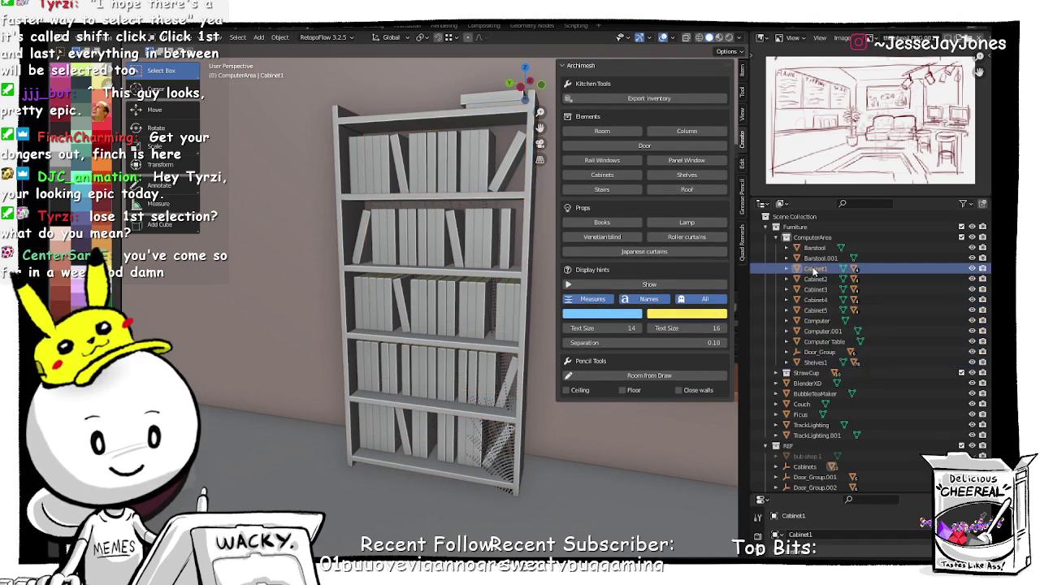
left_click(821, 363)
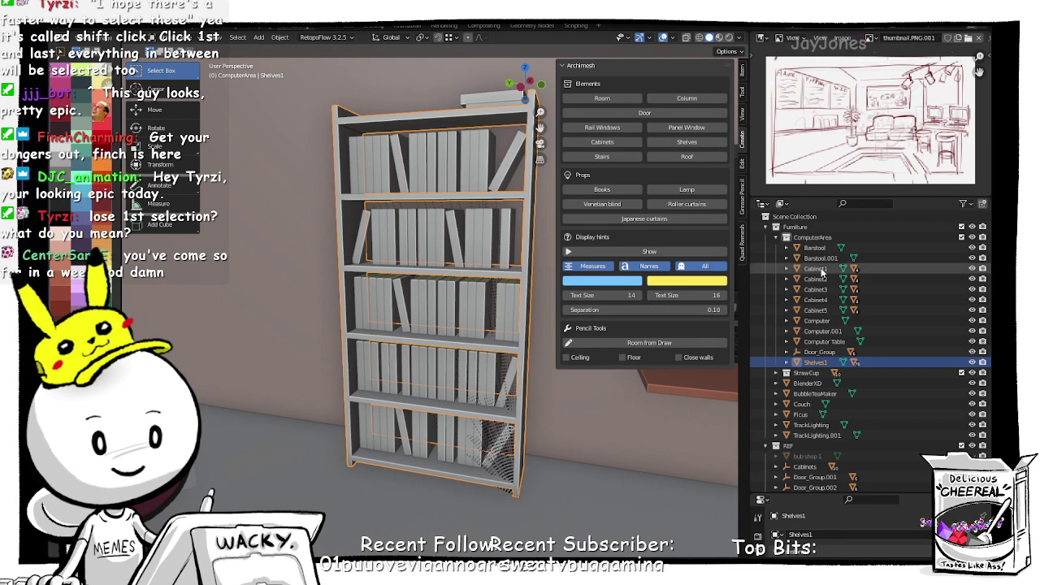
left_click(821, 268, "ctrl")
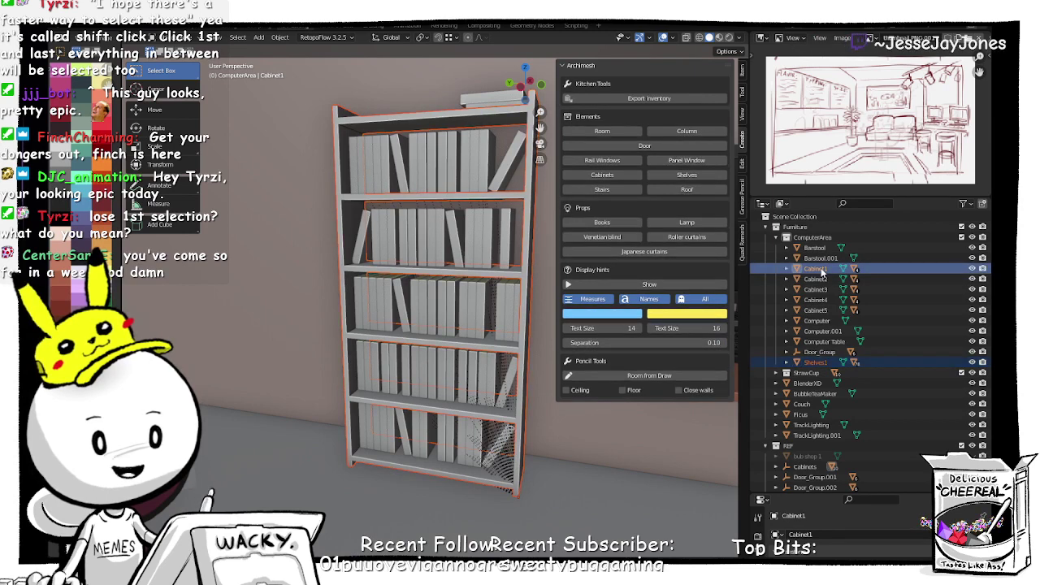
left_click(816, 313, "shift")
left_click(816, 362)
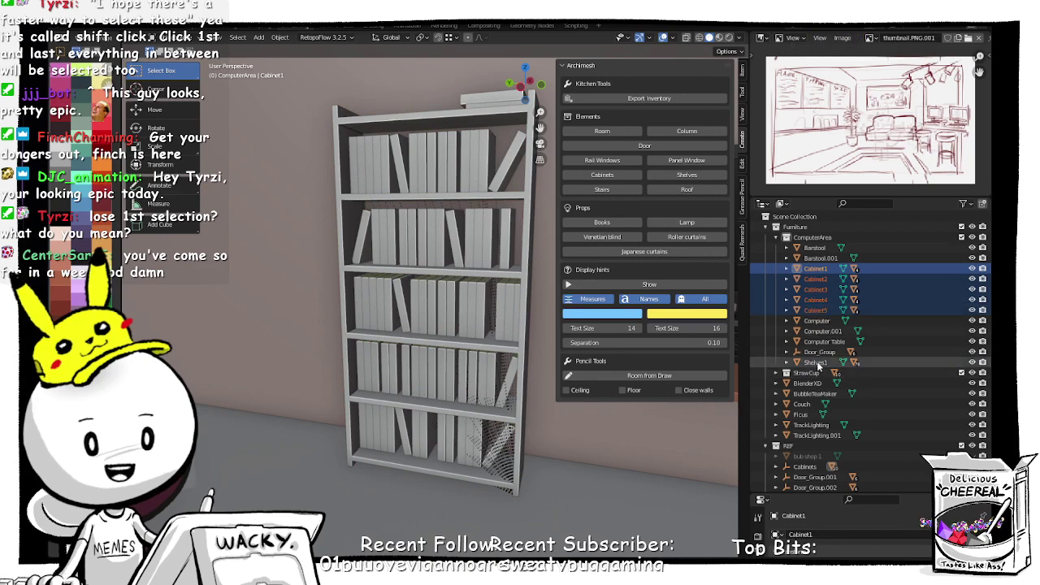
Step: Examine the furnished room from several angles to check the overall layout of cabinets, couch, computer area and lighting
scroll(463, 295, "down", 8)
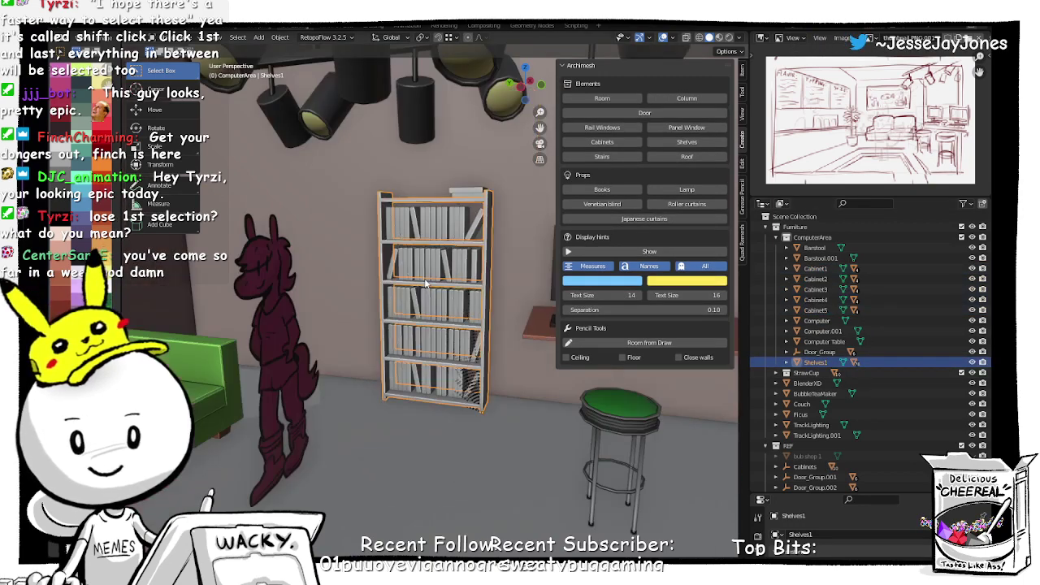
middle_click_drag(472, 297, 424, 330)
middle_click_drag(366, 314, 477, 332)
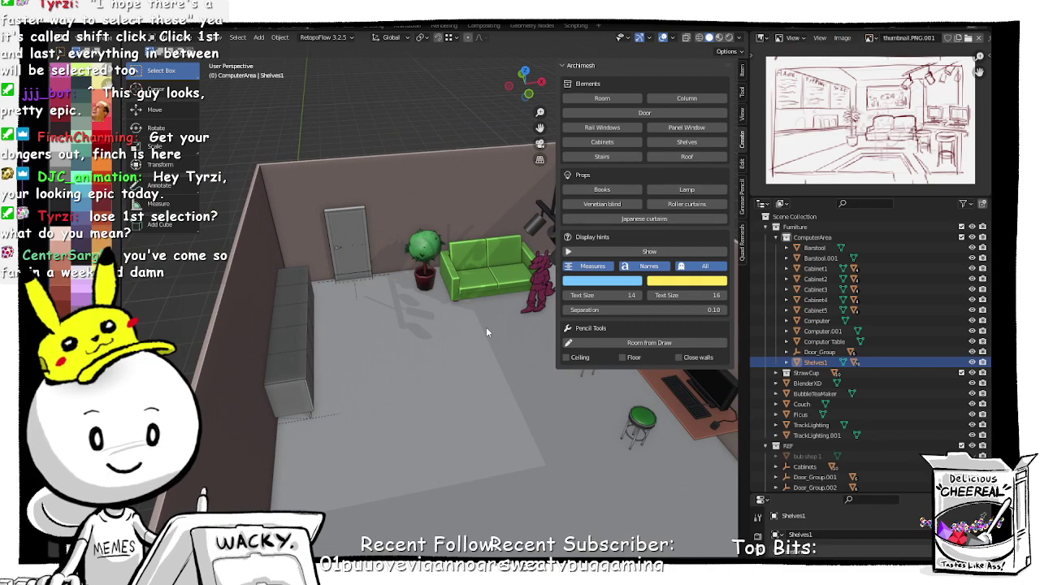
scroll(486, 332, "down", 2)
scroll(486, 332, "down", 2)
scroll(487, 332, "up", 2)
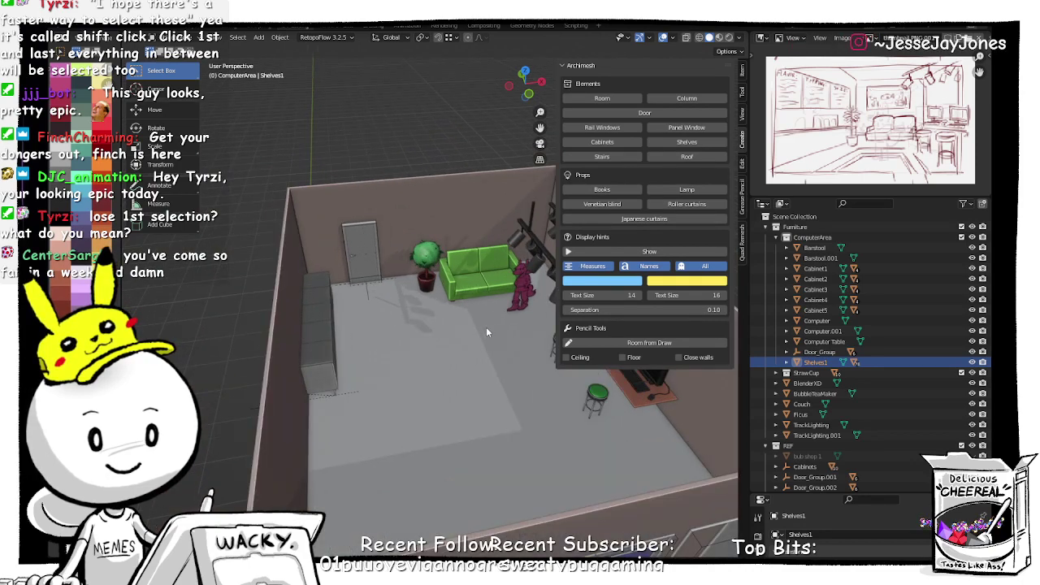
middle_click_drag(487, 336, 267, 400)
scroll(387, 367, "down", 5)
scroll(314, 394, "up", 3)
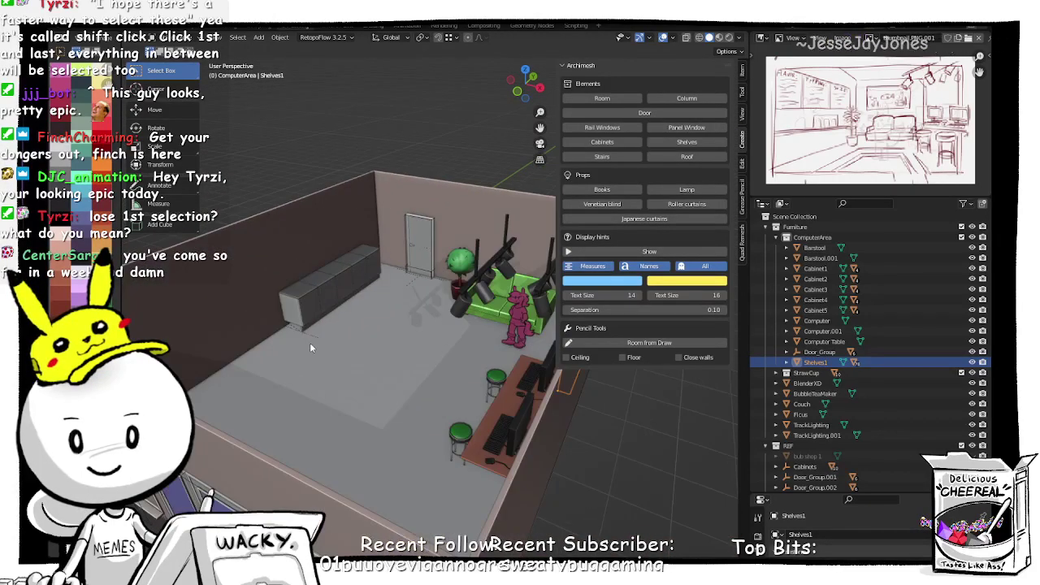
mouse_move(300, 346)
middle_mouse_down()
mouse_move(330, 351)
mouse_move(297, 341)
mouse_move(309, 339)
mouse_move(308, 358)
middle_mouse_up()
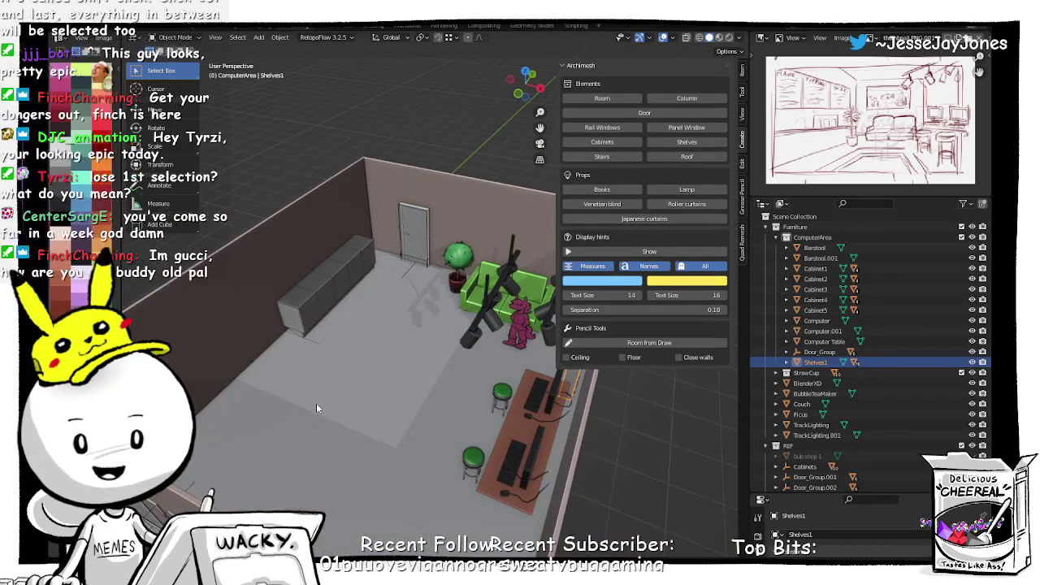
scroll(316, 403, "up", 2)
scroll(305, 404, "down", 2)
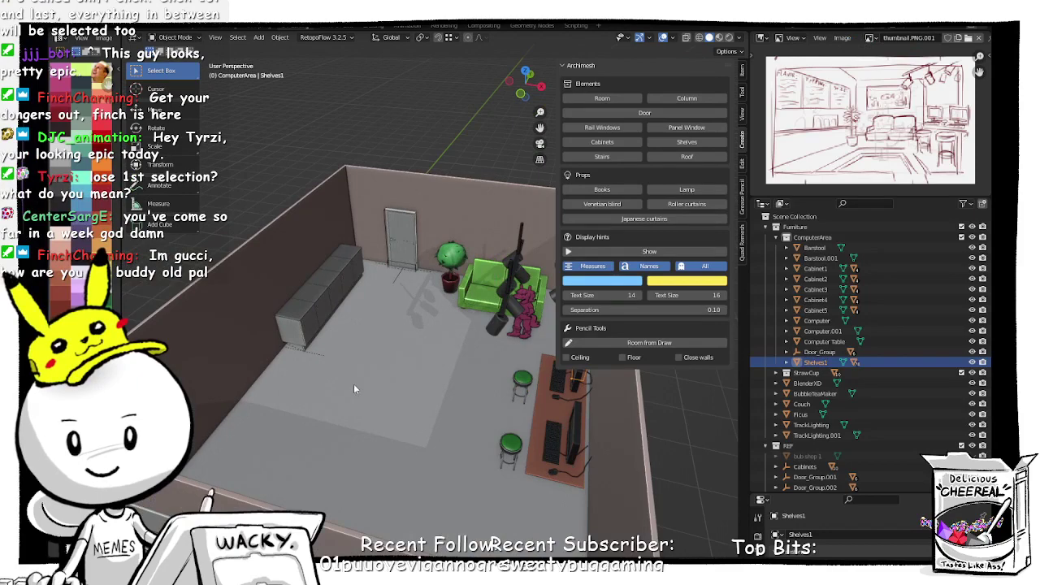
middle_click_drag(354, 383, 376, 392)
scroll(325, 443, "up", 2)
scroll(366, 423, "down", 1)
scroll(365, 424, "up", 2)
scroll(376, 391, "up", 1)
Step: Select the bookshelf, enlarge the Properties editor, and show the bookshelf's material settings
middle_click_drag(376, 449, 442, 337, "shift")
left_click(432, 332)
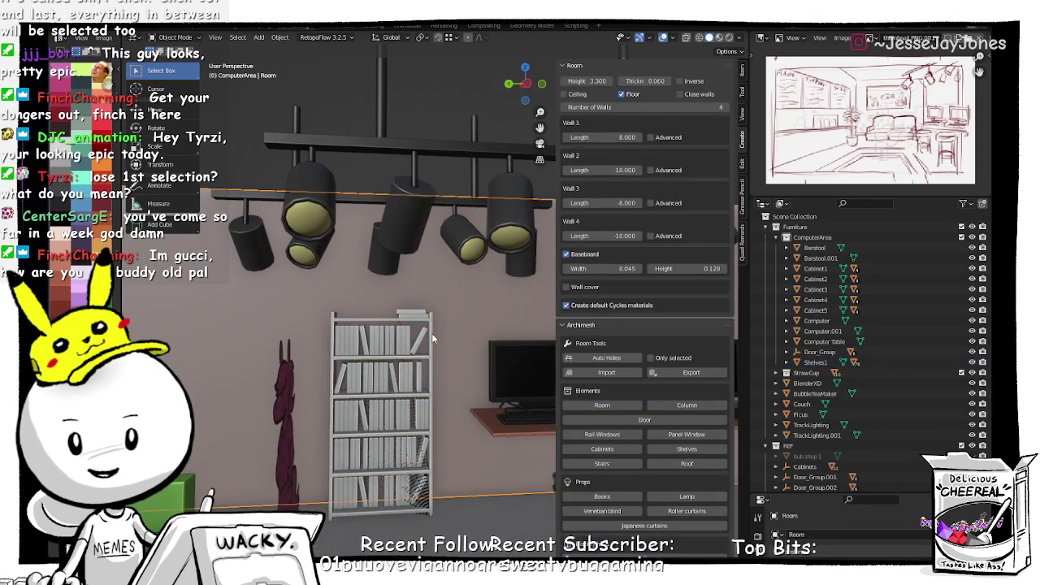
left_click(431, 332)
middle_click_drag(450, 384, 427, 424)
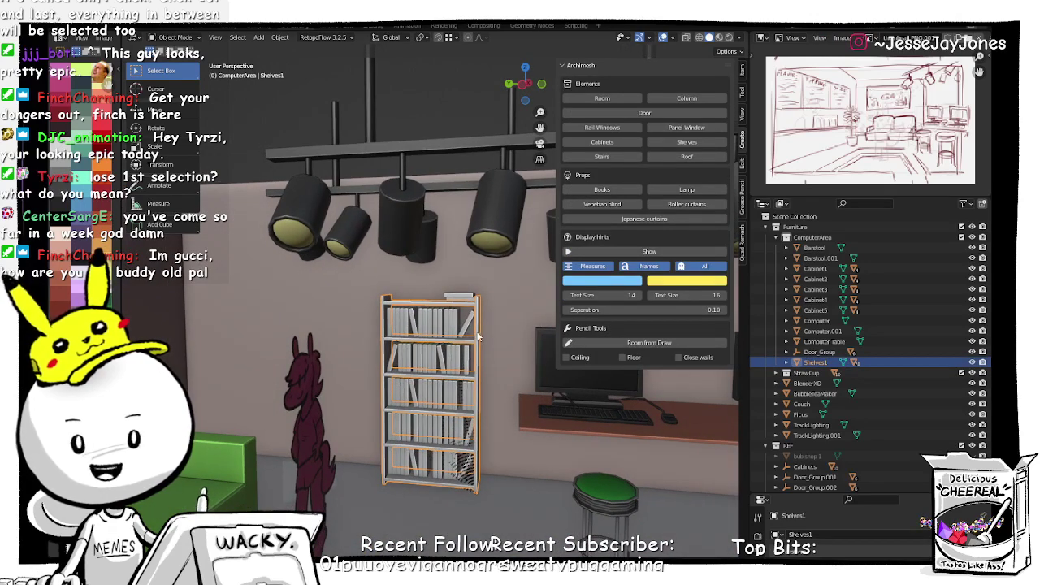
key("Tab")
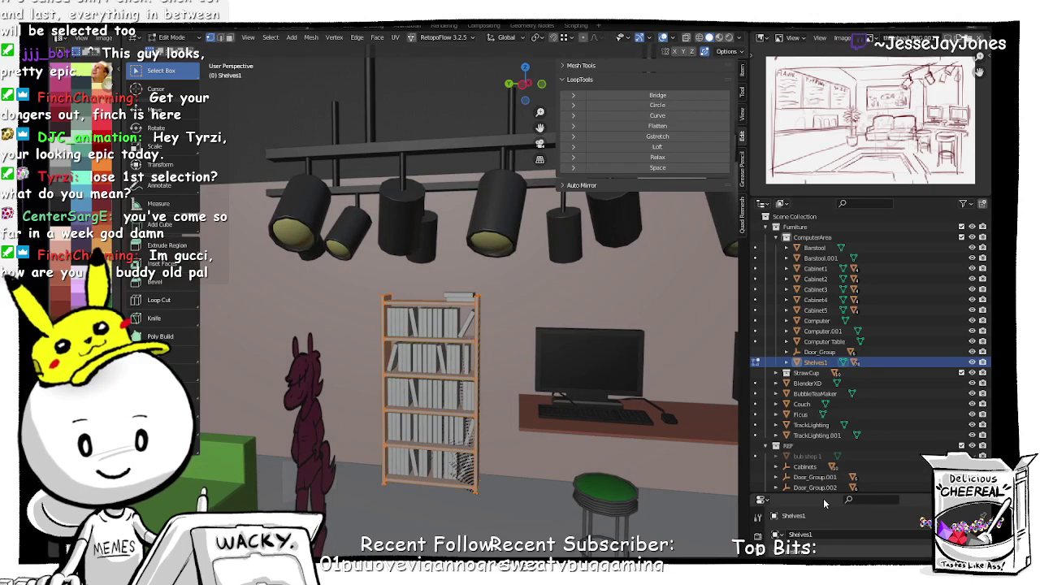
left_click_drag(834, 490, 834, 281)
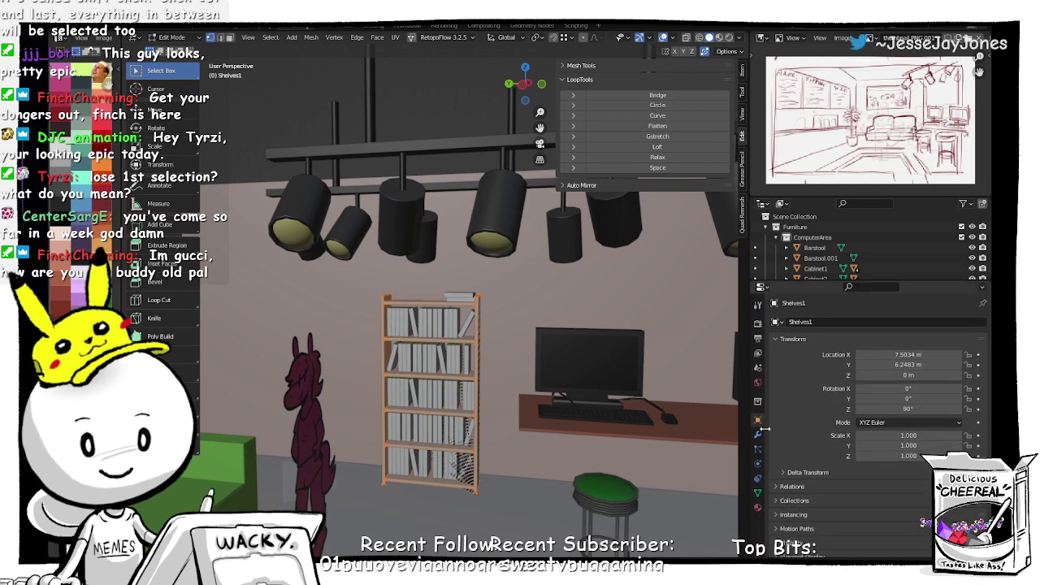
left_click(758, 507)
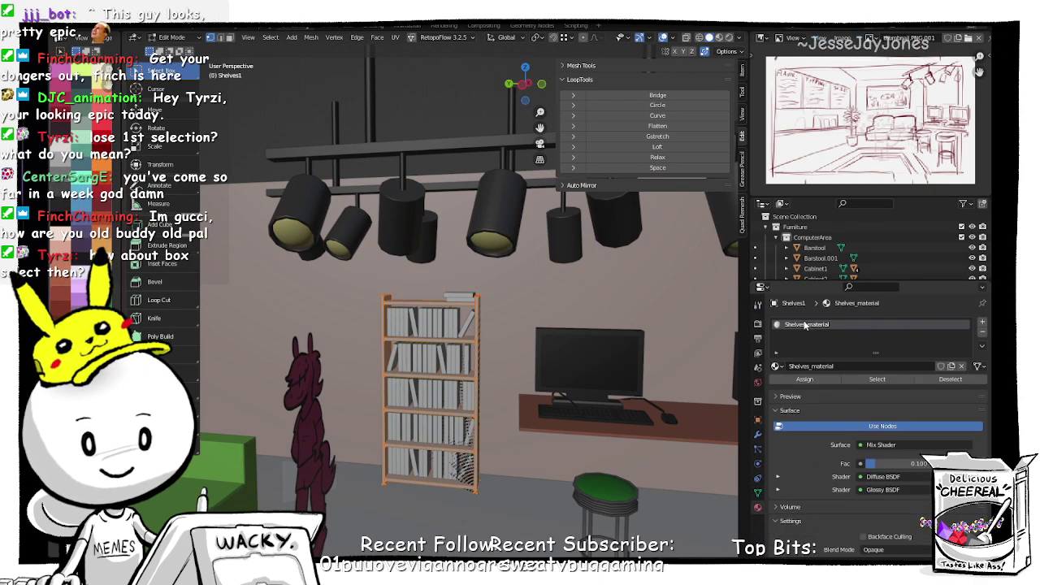
Step: Return to Object Mode and remove the Shelves_material slot from Shelves1
left_click(982, 334)
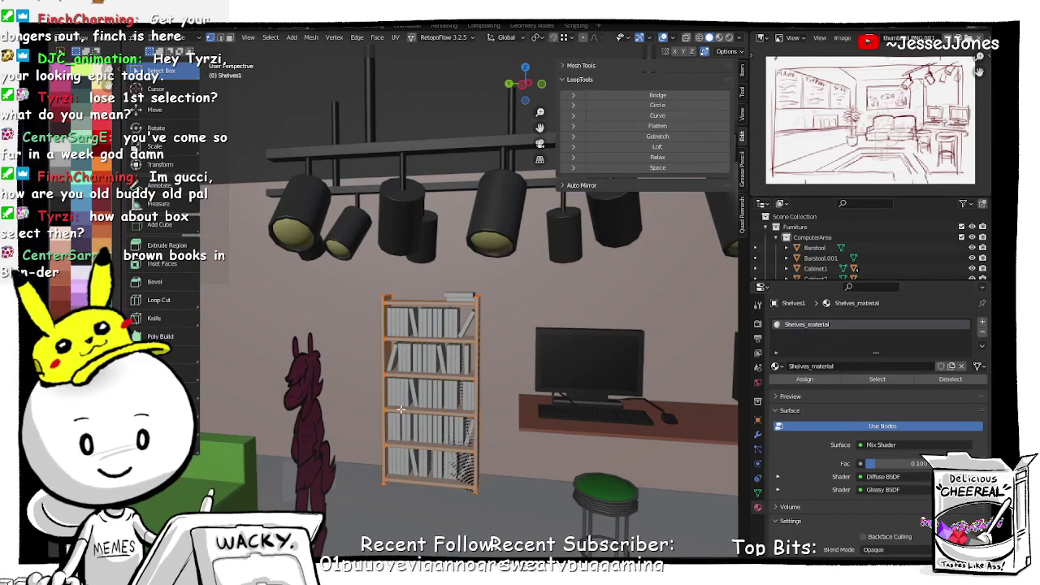
key("Tab")
left_click(439, 316)
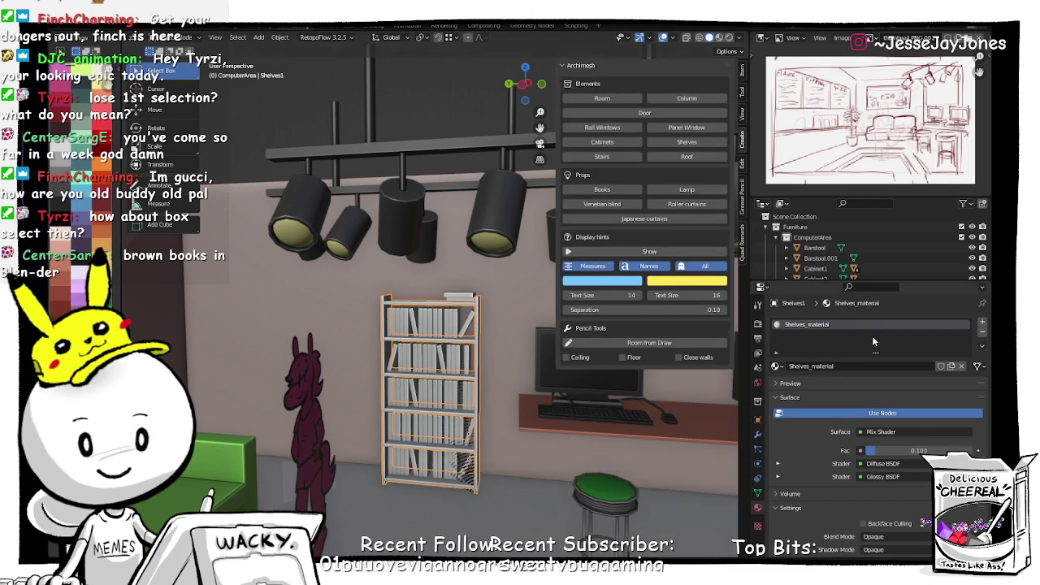
left_click(983, 332)
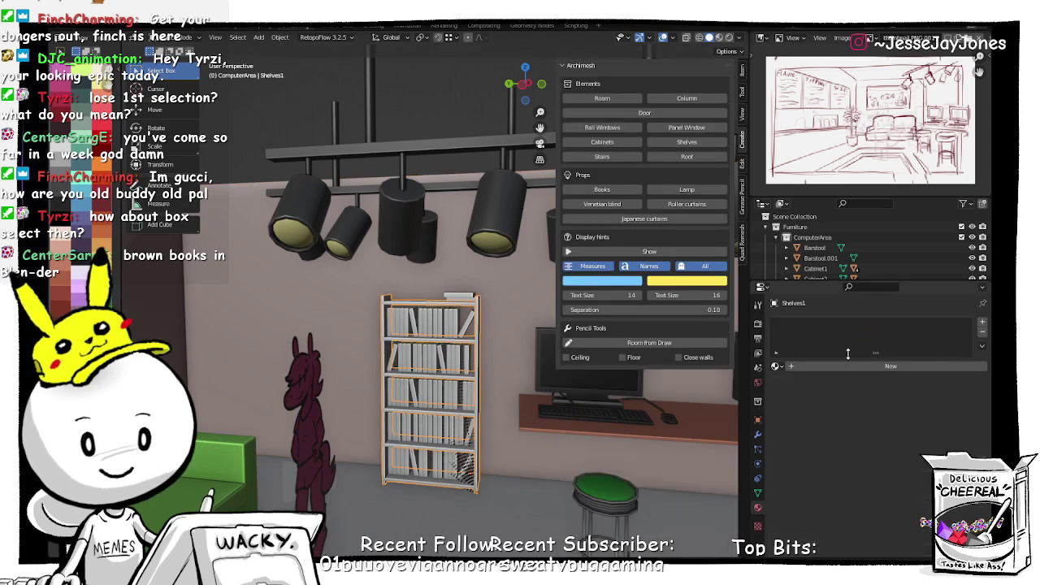
Step: Assign the existing Book4_material to Shelves1
left_click(776, 366)
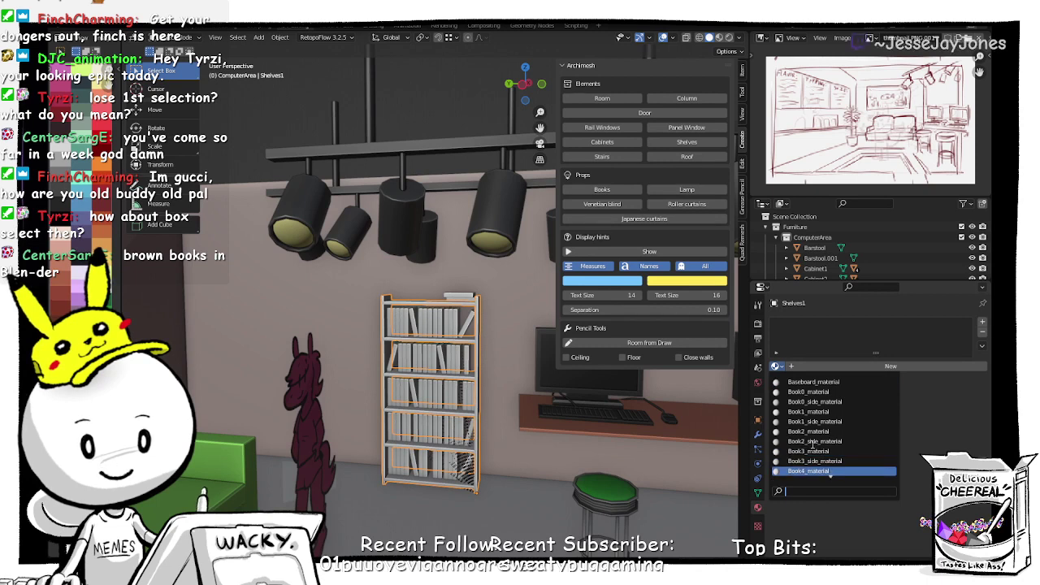
key("Down")
key("Down")
key("Down")
key("Down")
key("Down")
key("Down")
key("Down")
key("Down")
key("Down")
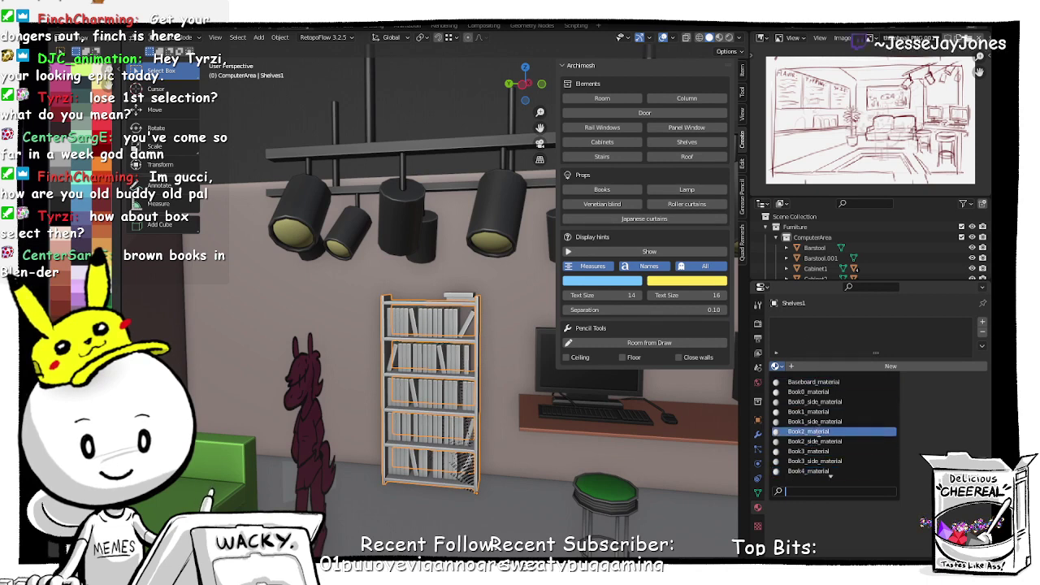
key("Return")
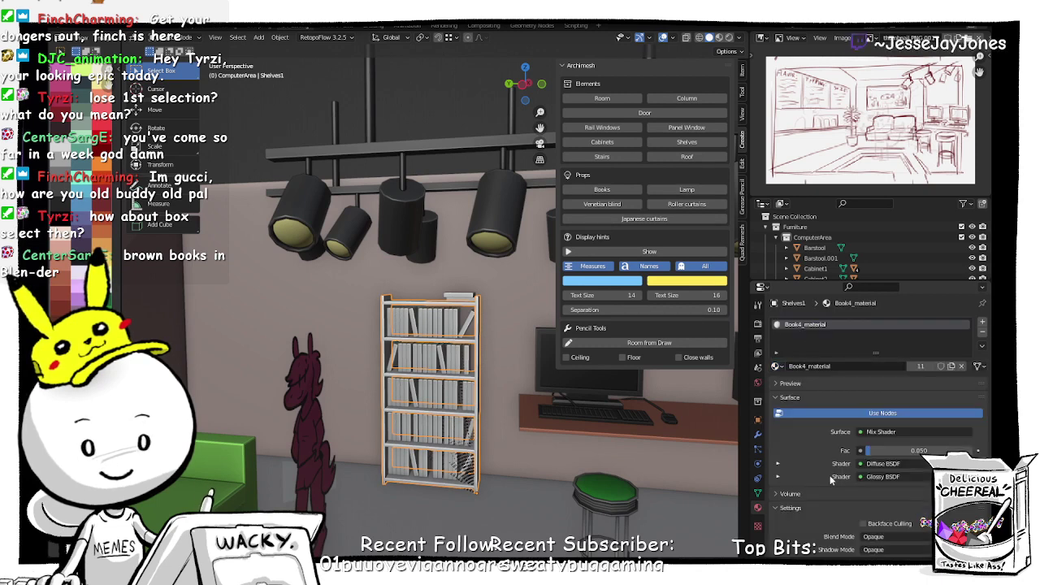
Step: Replace the material on Shelves1 with the existing palette-based Material.001
left_click(777, 366)
scroll(824, 469, "down", 4)
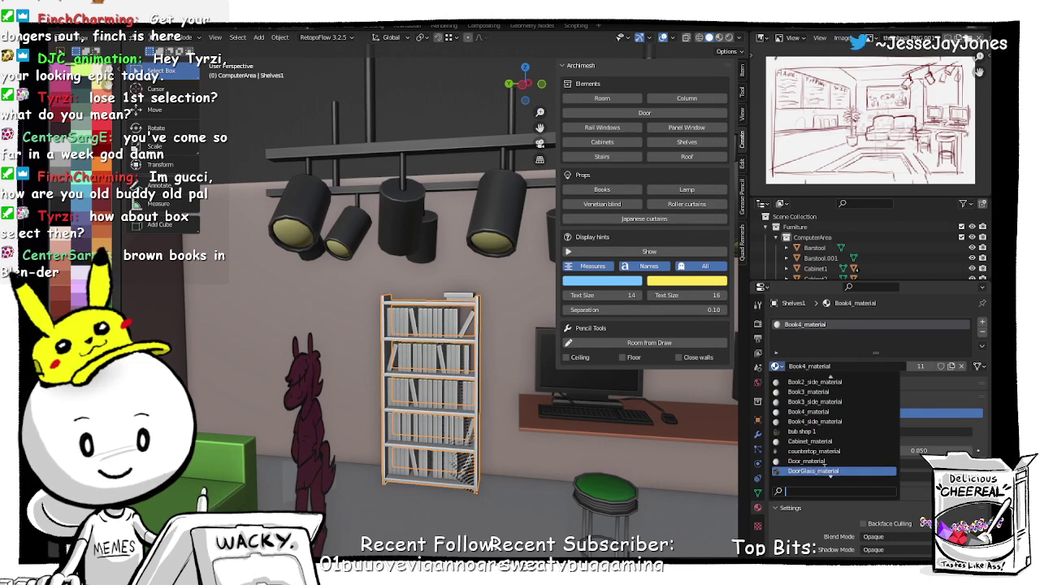
scroll(825, 470, "down", 3)
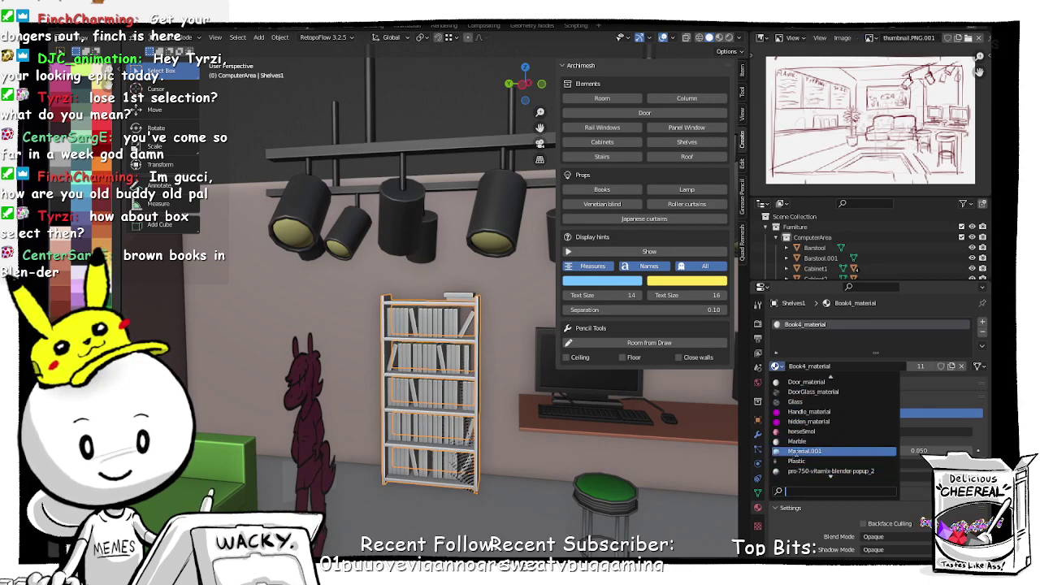
left_click(796, 450)
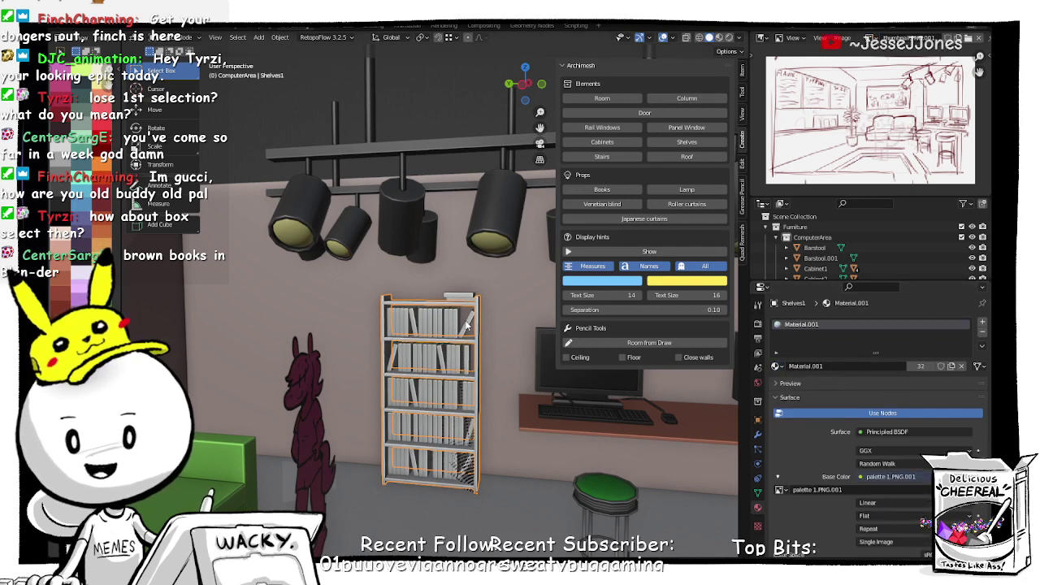
Step: Inspect Shelves1's UV layout against the colour palette in Edit Mode, then return to Object Mode with the bookshelf selected
key("Tab")
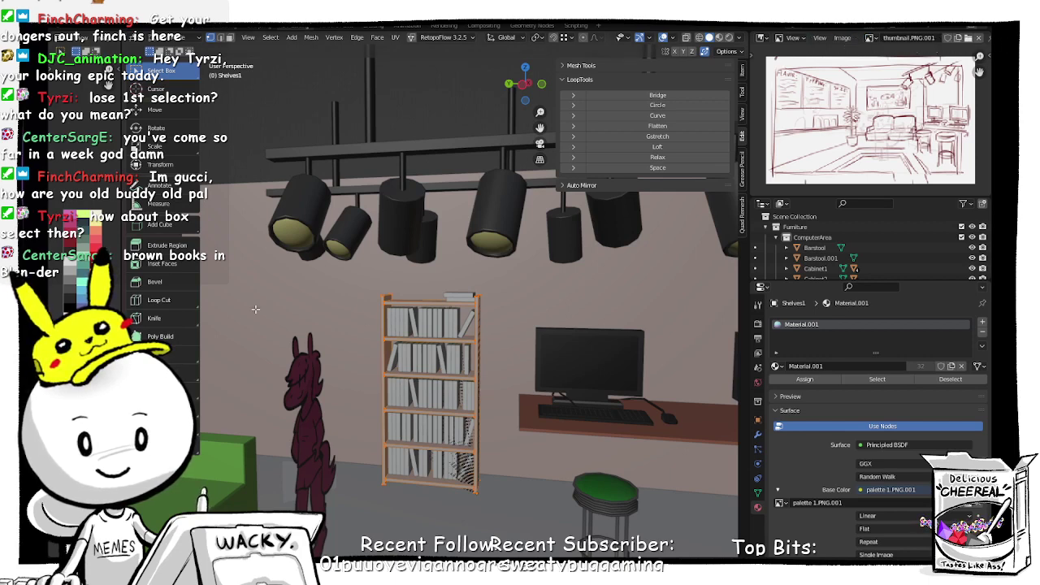
left_click_drag(128, 267, 368, 267)
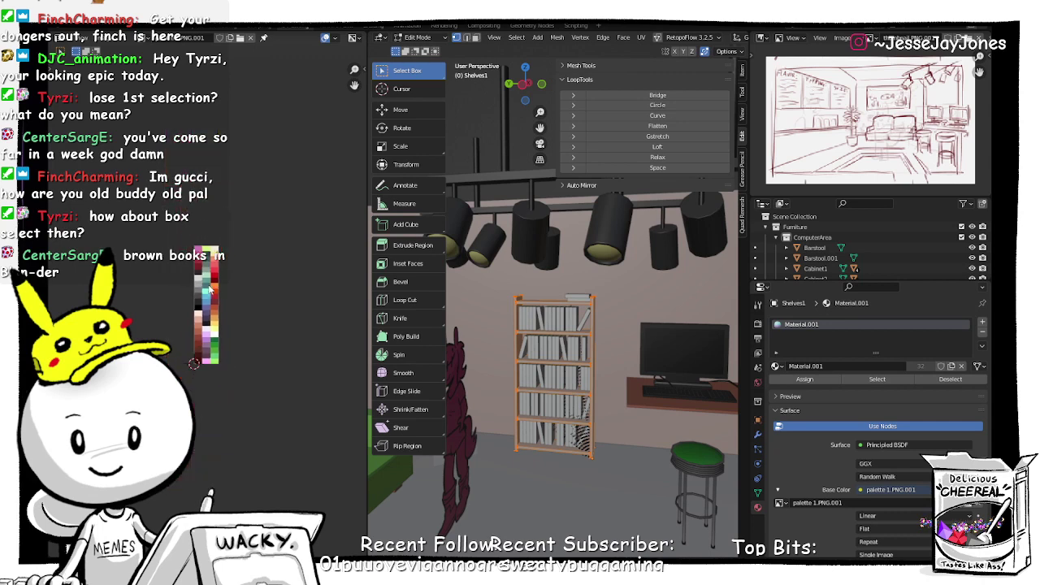
left_click_drag(367, 278, 151, 291)
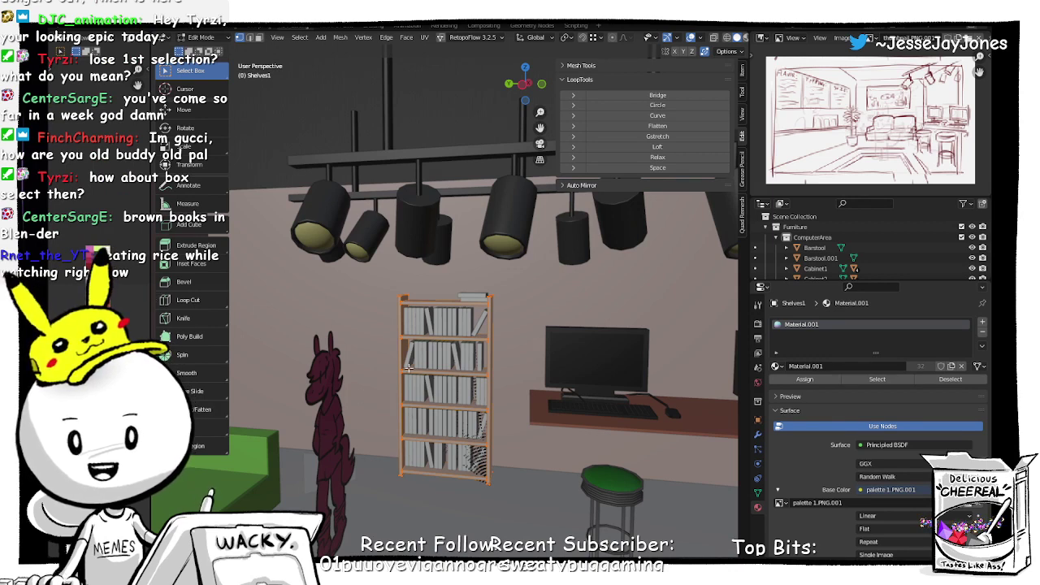
middle_click_drag(387, 359, 422, 392)
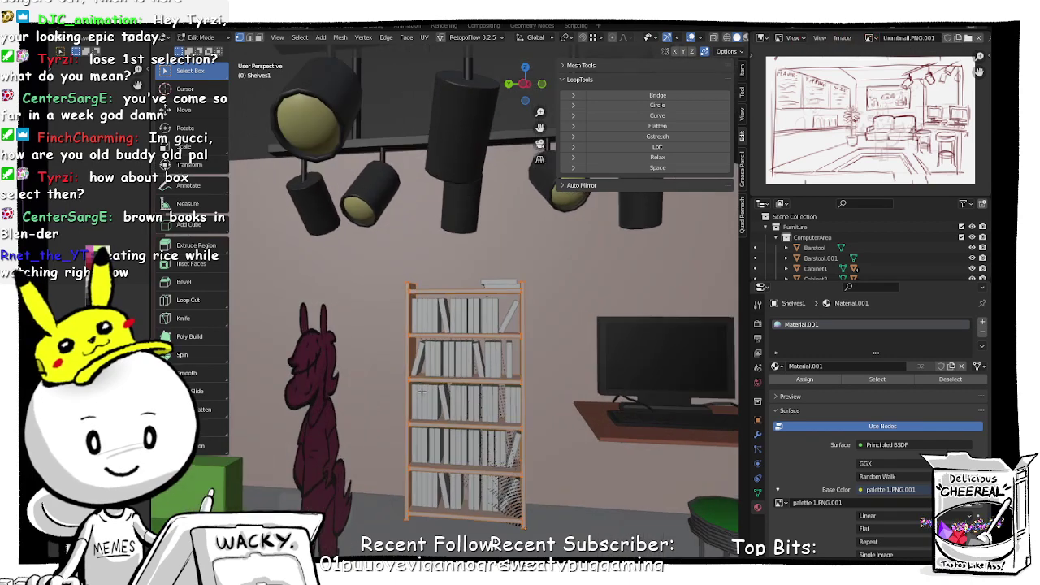
middle_click_drag(510, 412, 505, 427)
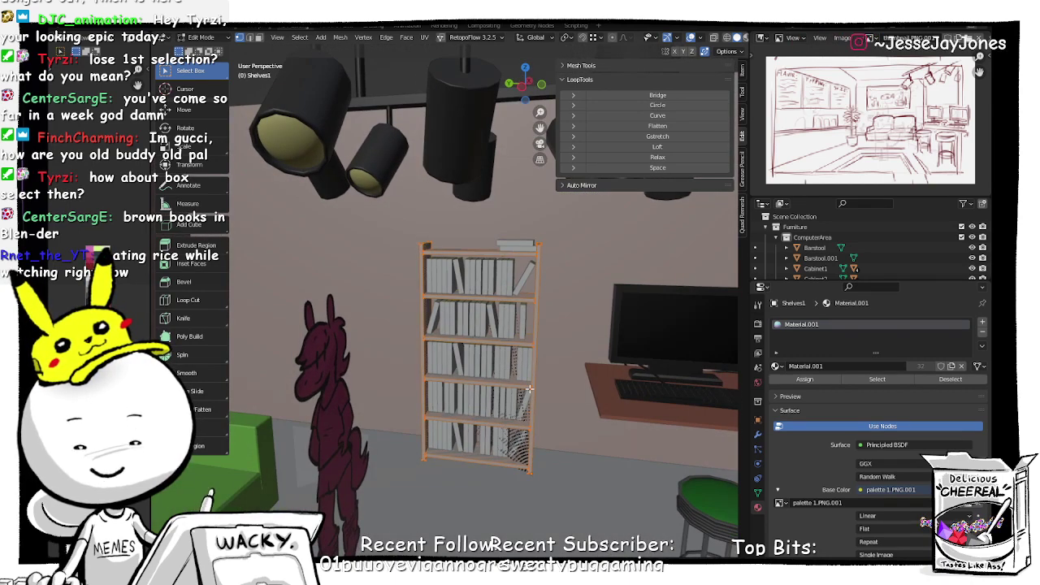
key("Tab")
left_click(532, 352)
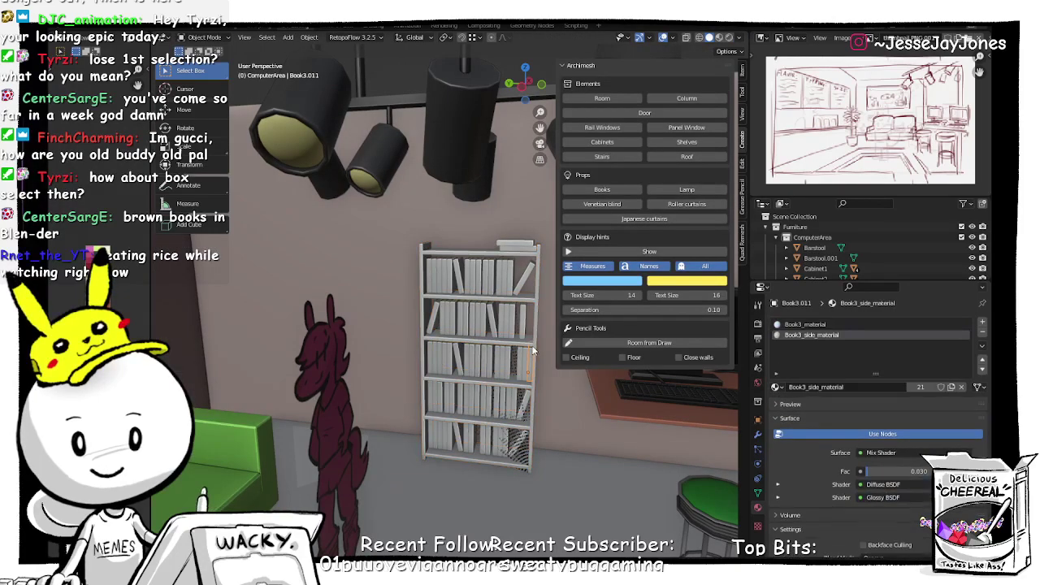
left_click(536, 345)
Step: Add a 2 m cube at the world origin and frame it in the viewport
middle_click_drag(546, 409, 469, 381)
scroll(488, 416, "down", 5)
scroll(488, 417, "down", 4)
scroll(391, 426, "up", 4)
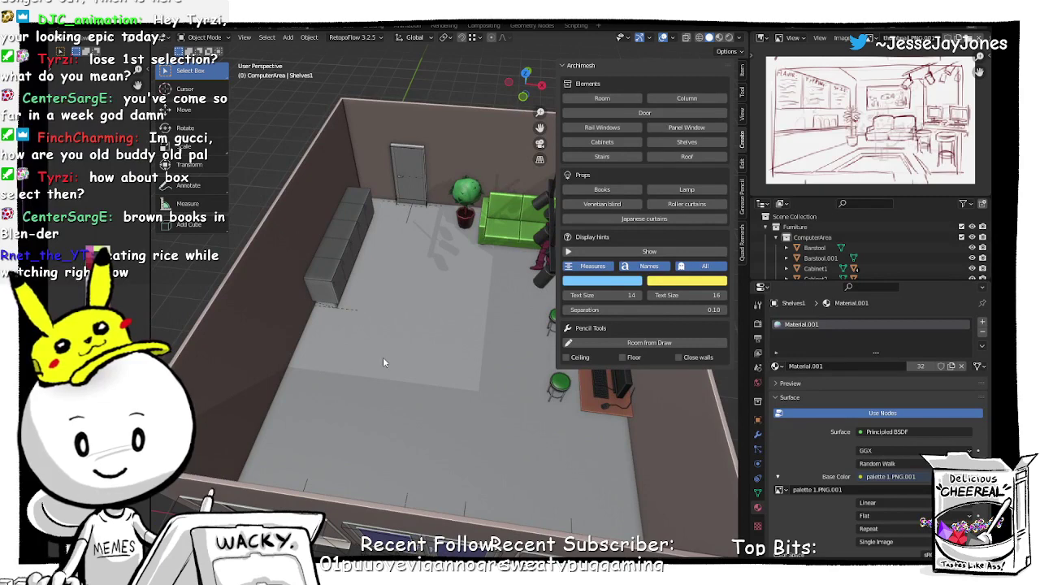
mouse_move(392, 361)
middle_mouse_down()
mouse_move(366, 352)
mouse_move(388, 357)
middle_mouse_up()
key("shift+a")
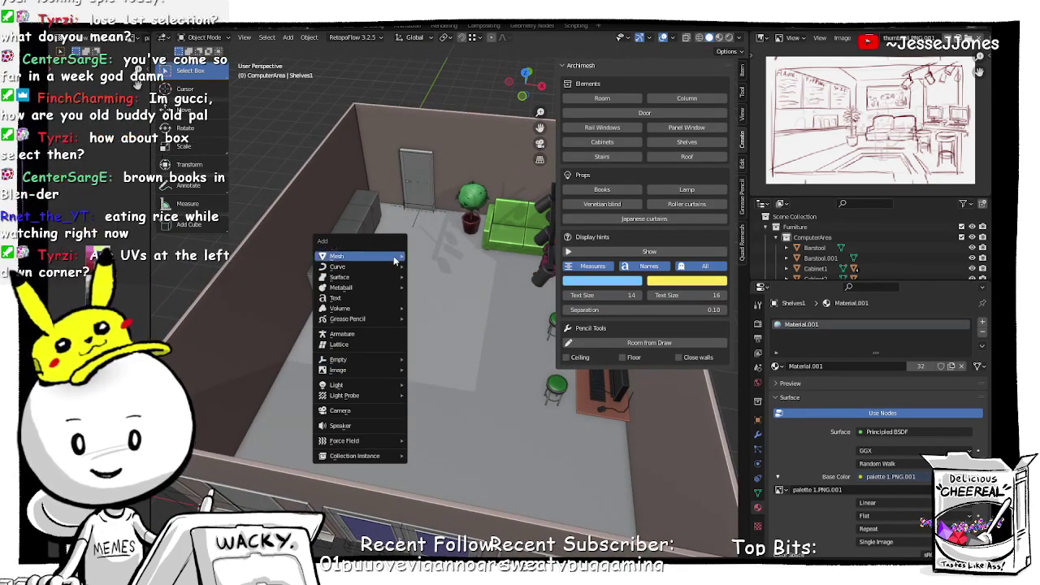
mouse_move(395, 258)
left_click(440, 280)
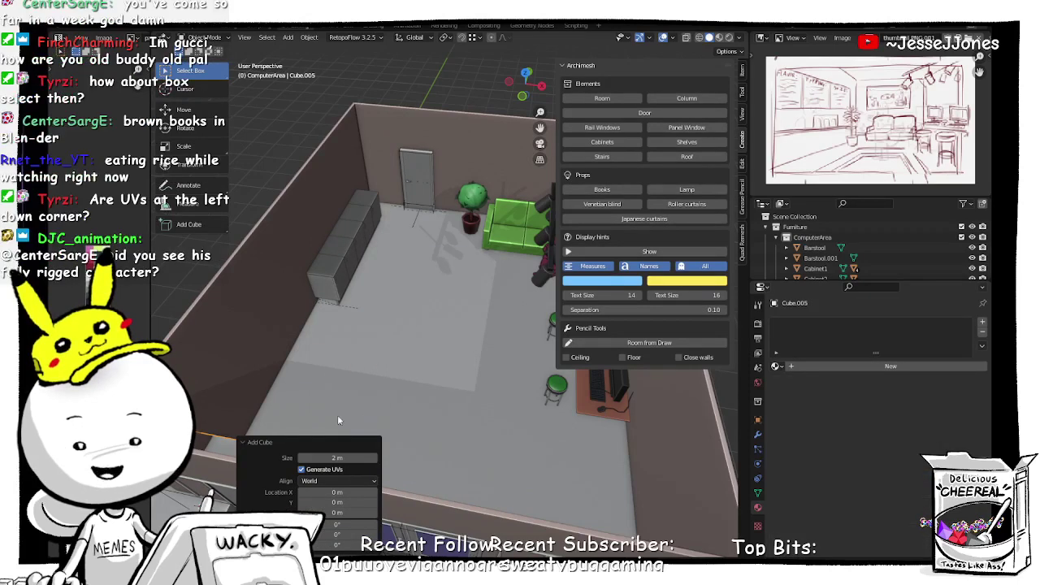
key("KP_Decimal")
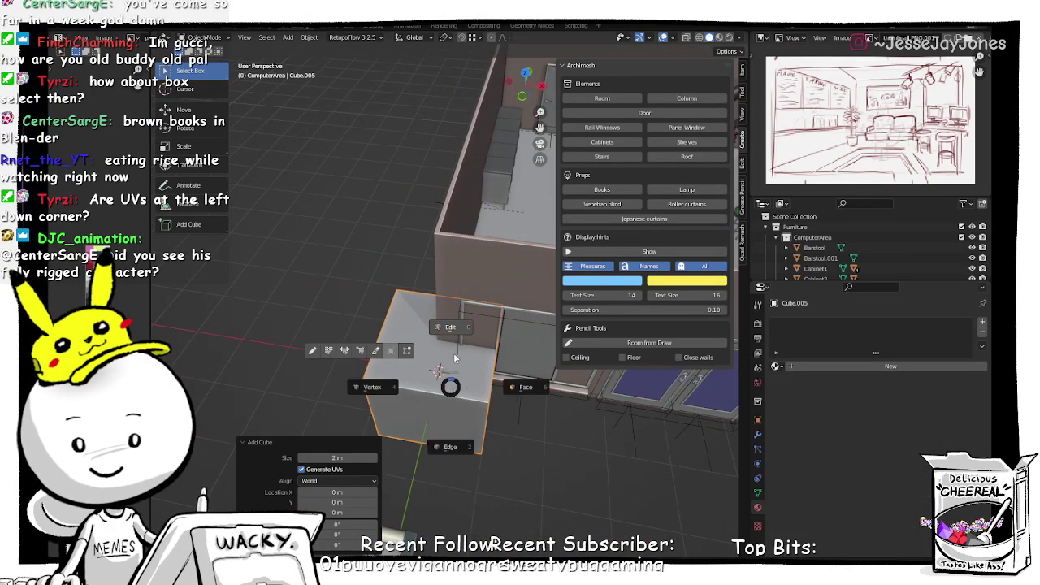
Step: Enter Edit Mode on the new cube and examine its default UV layout over the palette image
key("Tab")
middle_click_drag(548, 395, 498, 391)
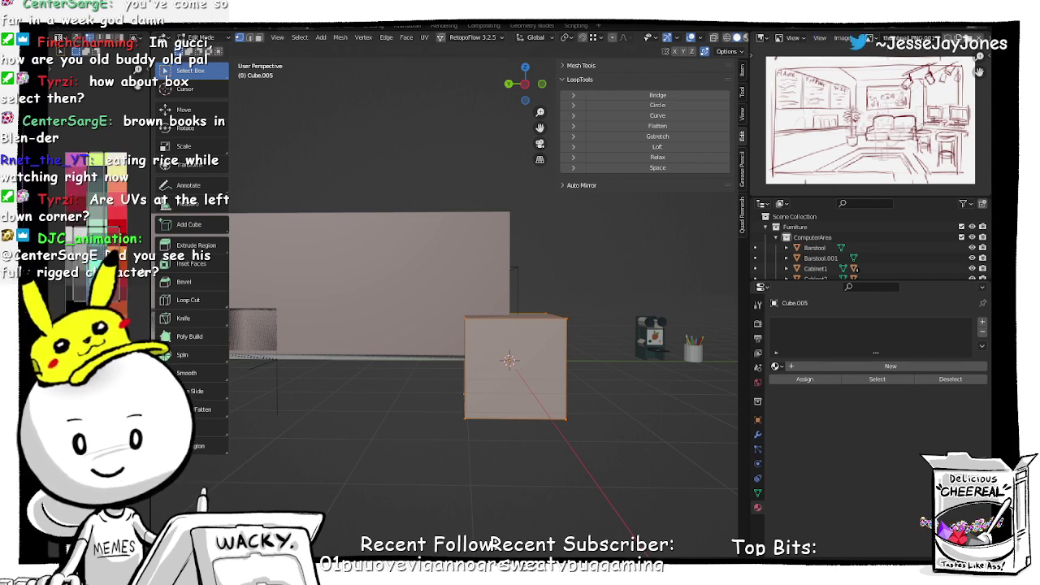
left_click_drag(150, 305, 532, 305)
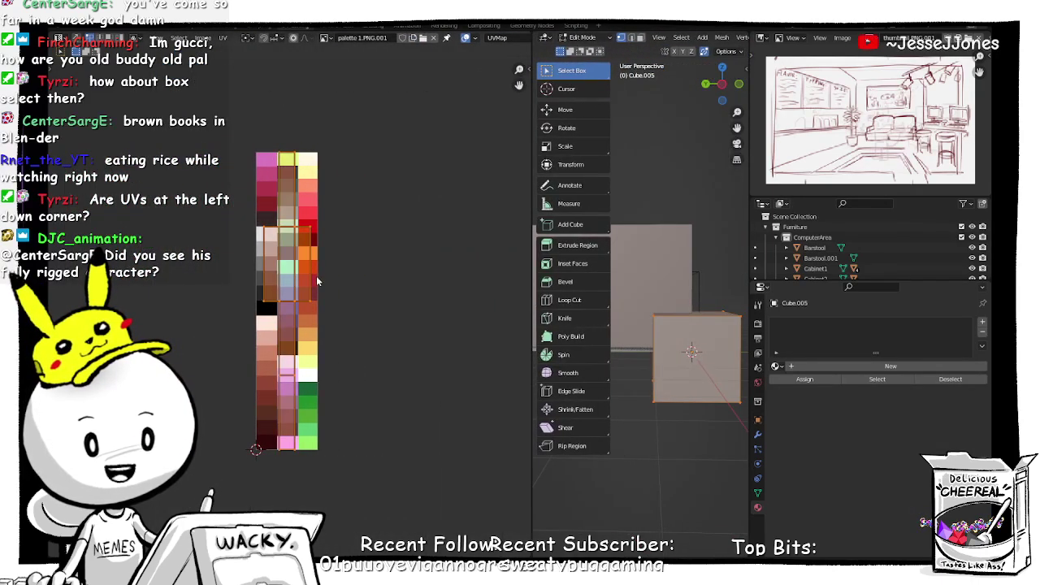
middle_click_drag(287, 286, 334, 263)
scroll(415, 286, "up", 5)
scroll(415, 287, "down", 4)
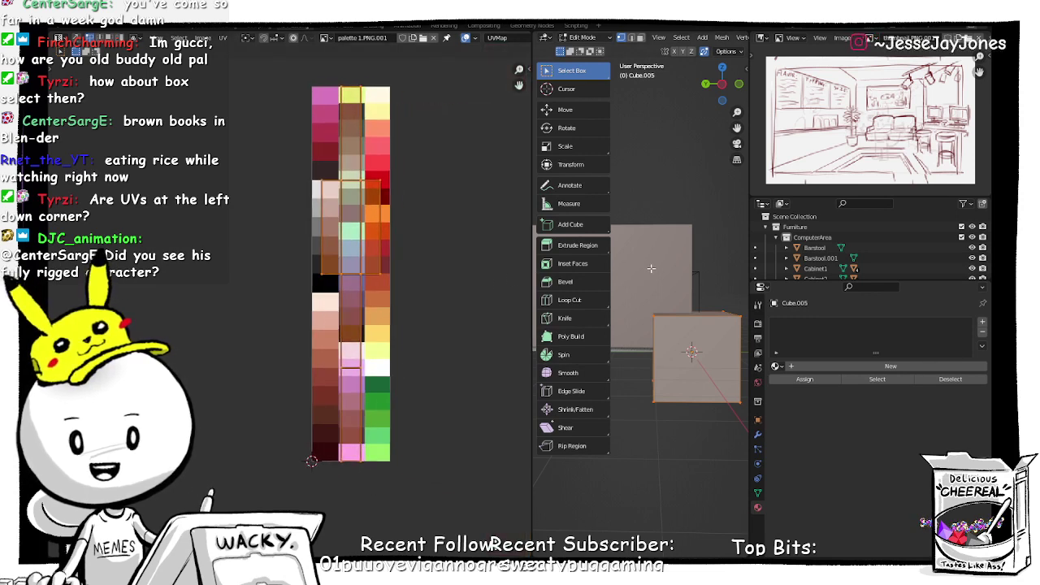
Step: Leave the cube's Edit Mode, select Shelves1, frame it, and open it in Edit Mode
middle_click_drag(651, 268, 634, 297)
key("Tab")
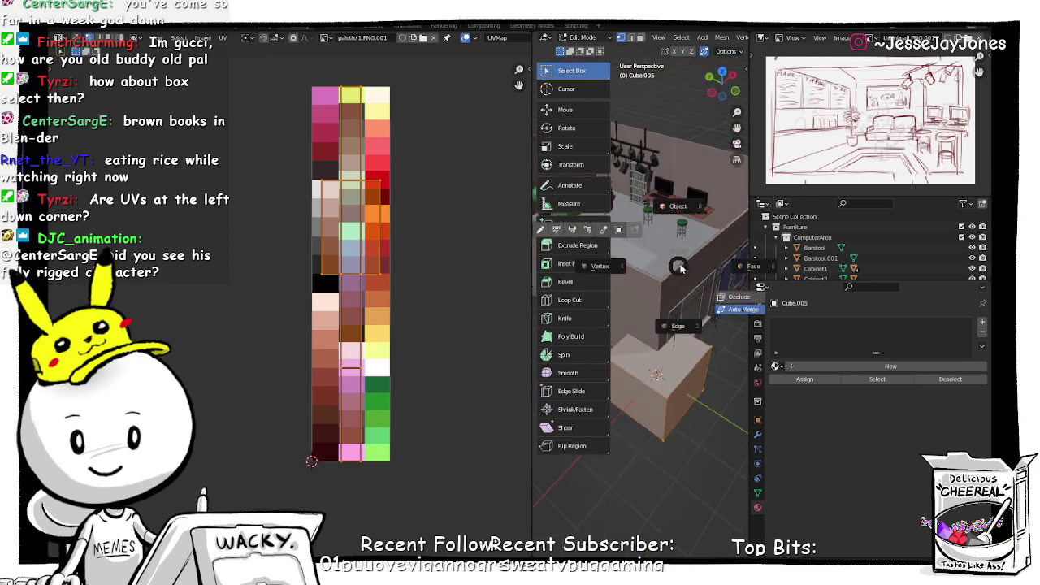
left_click(677, 207)
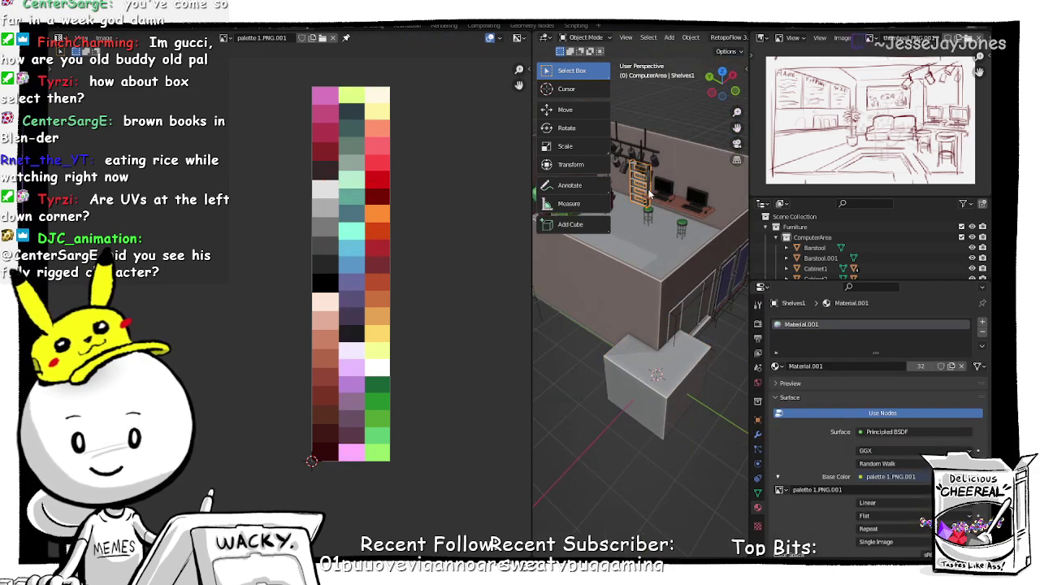
key("f")
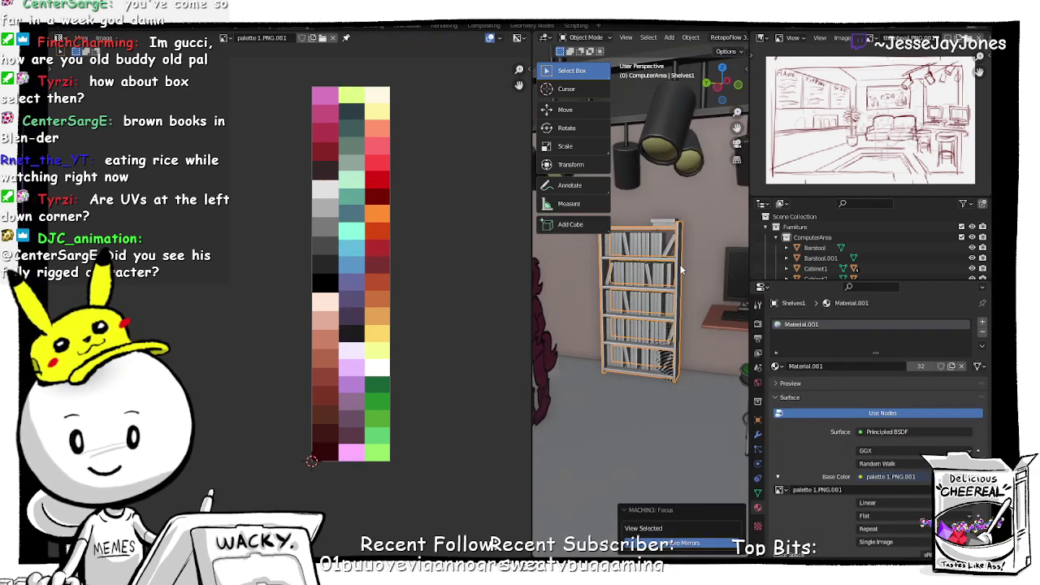
key("Tab")
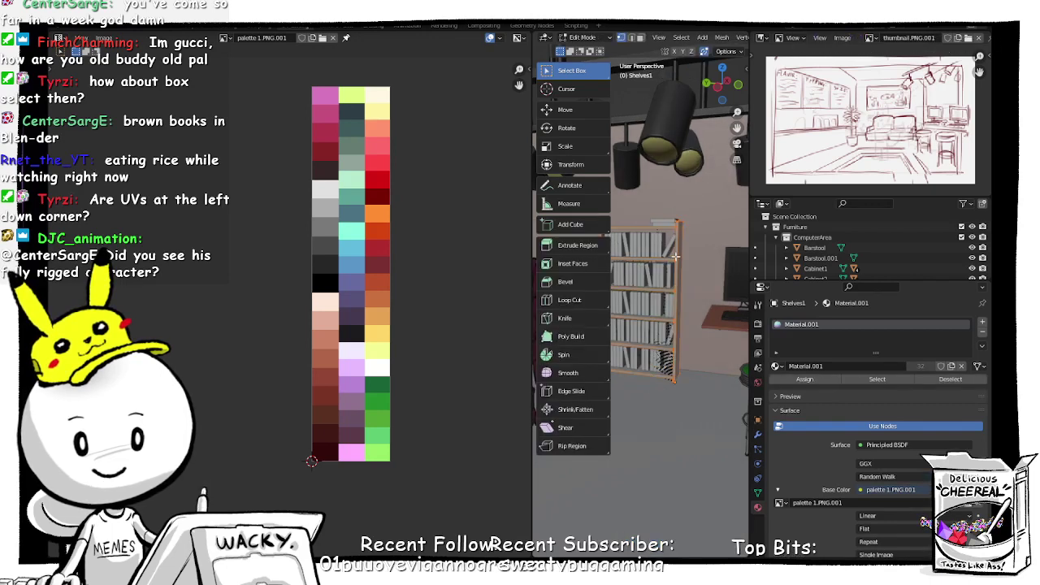
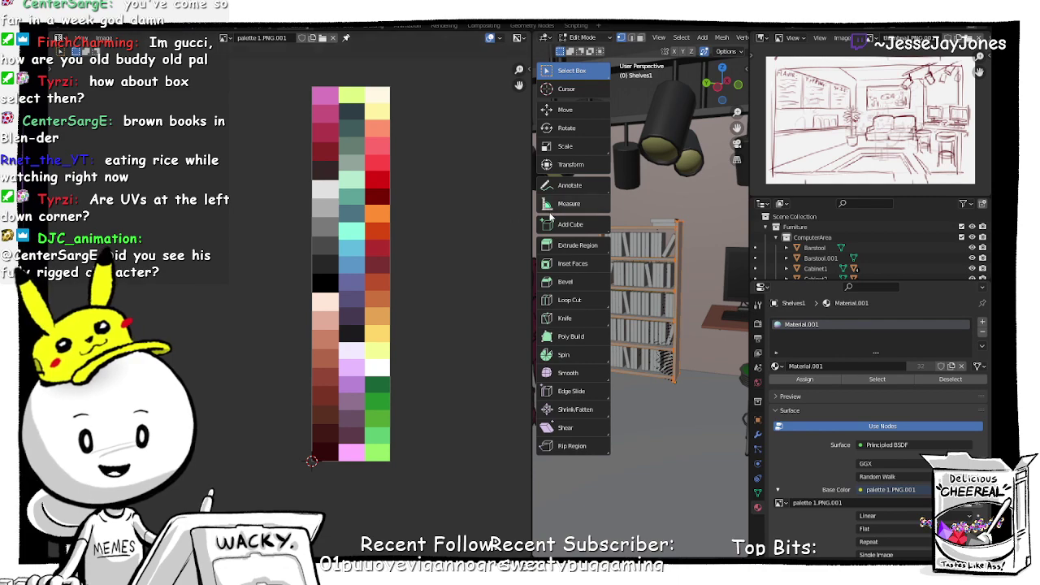
Step: Make room for the 3D view beside the palette and unwrap the whole Shelves1 mesh
left_click_drag(530, 217, 242, 238)
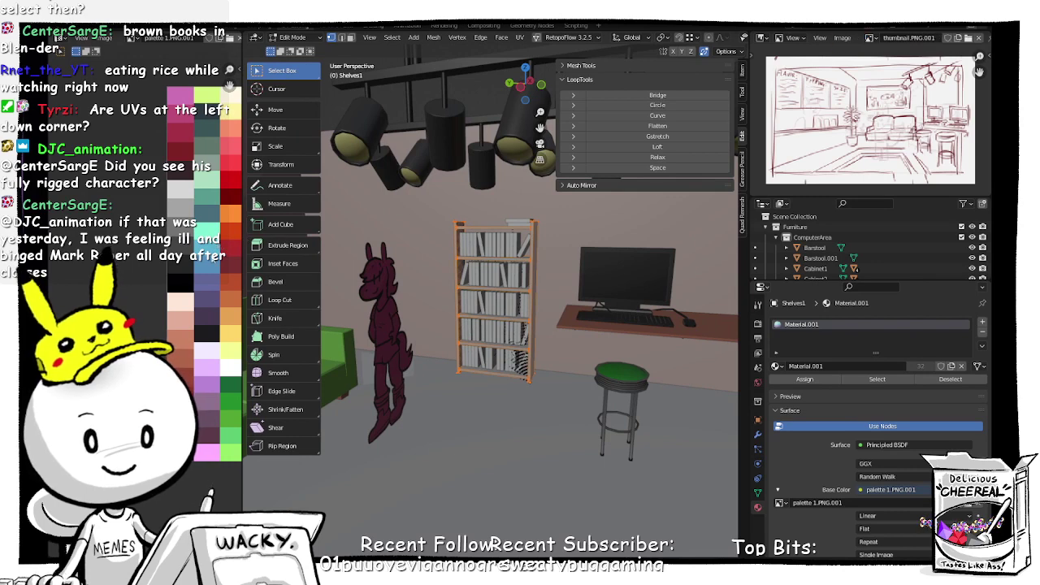
middle_click_drag(208, 259, 149, 258)
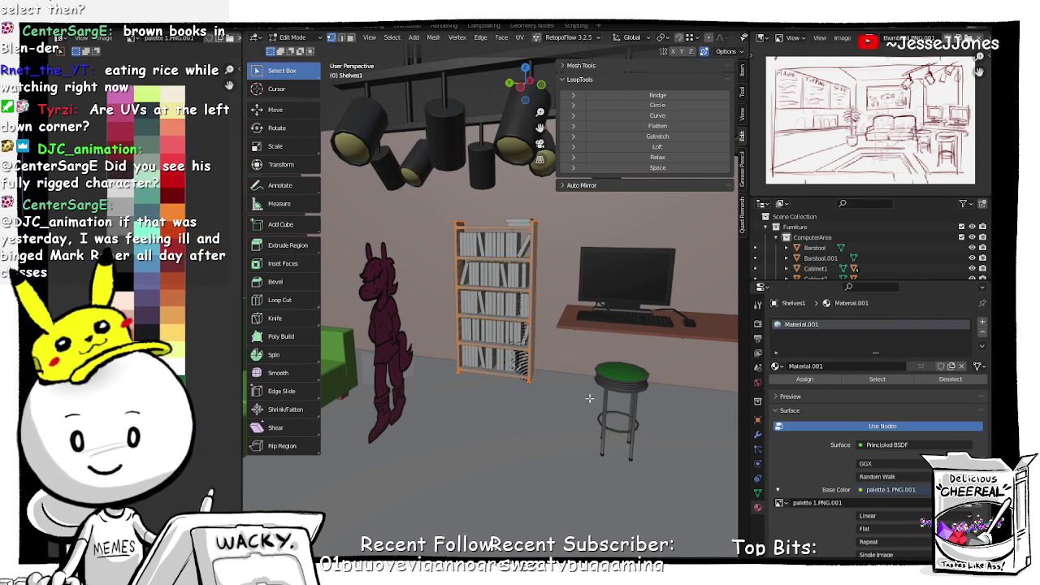
left_click(520, 37)
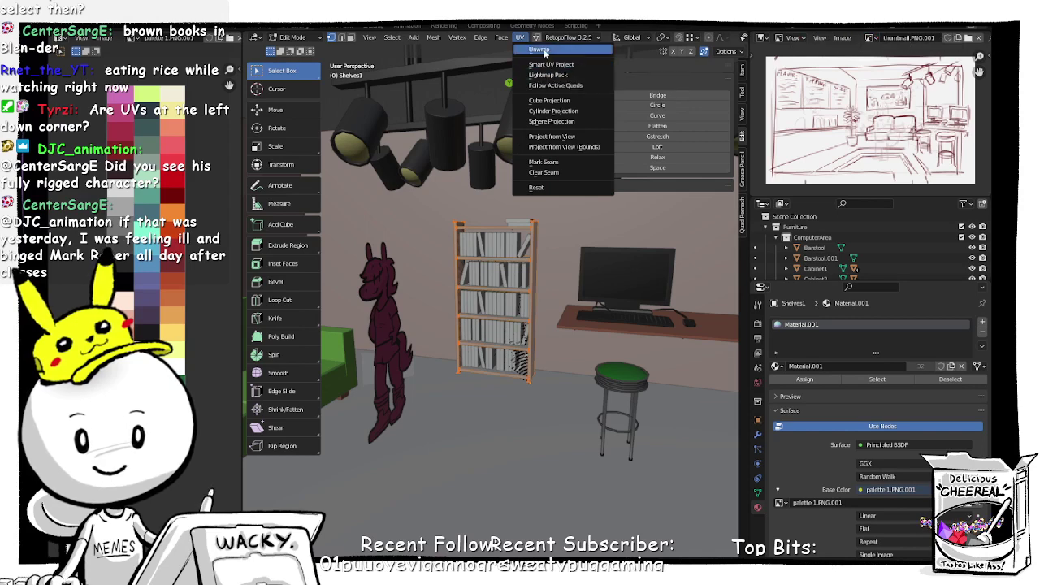
left_click(542, 50)
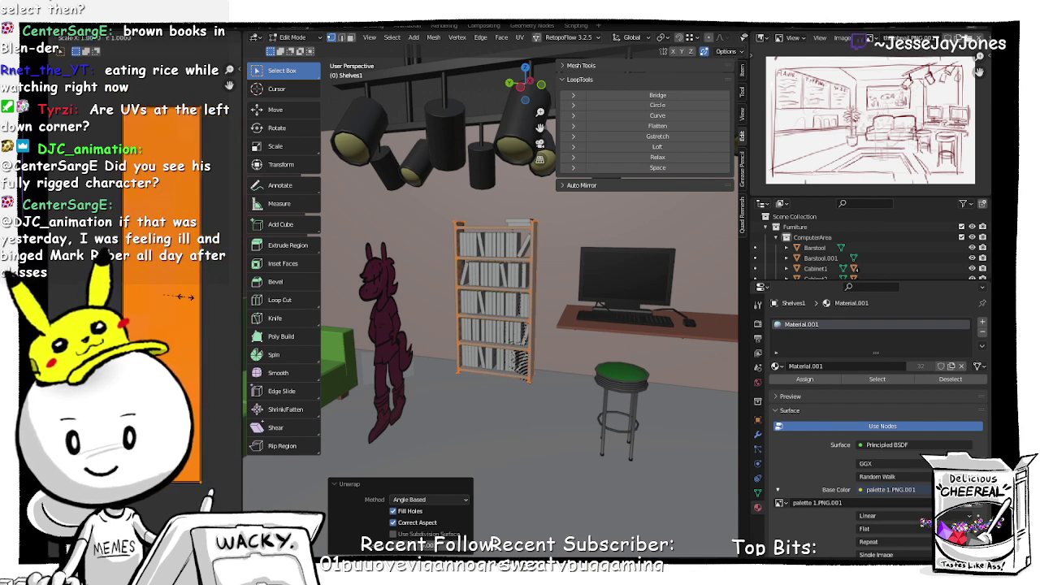
Step: Scale the bookshelf's UVs to 0, move them onto a palette colour, and return to Object Mode
key("0")
key("Return")
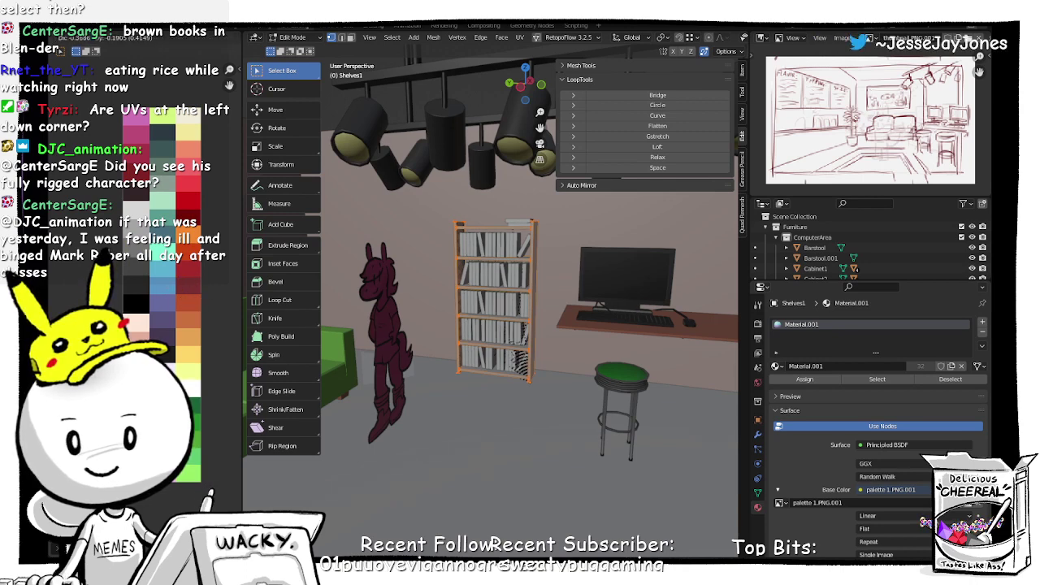
key("Return")
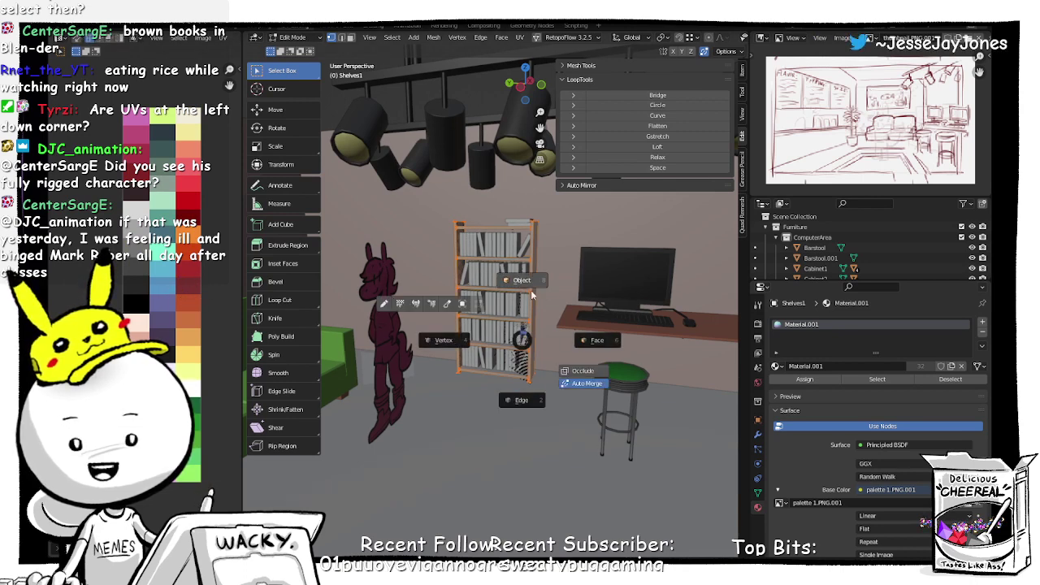
key("Tab")
Step: Examine the materials on the cabinet door and the countertops along the wall
left_click(527, 363)
middle_click_drag(529, 359, 420, 395, "shift")
scroll(394, 384, "up", 3)
scroll(432, 395, "down", 6)
left_click(393, 372)
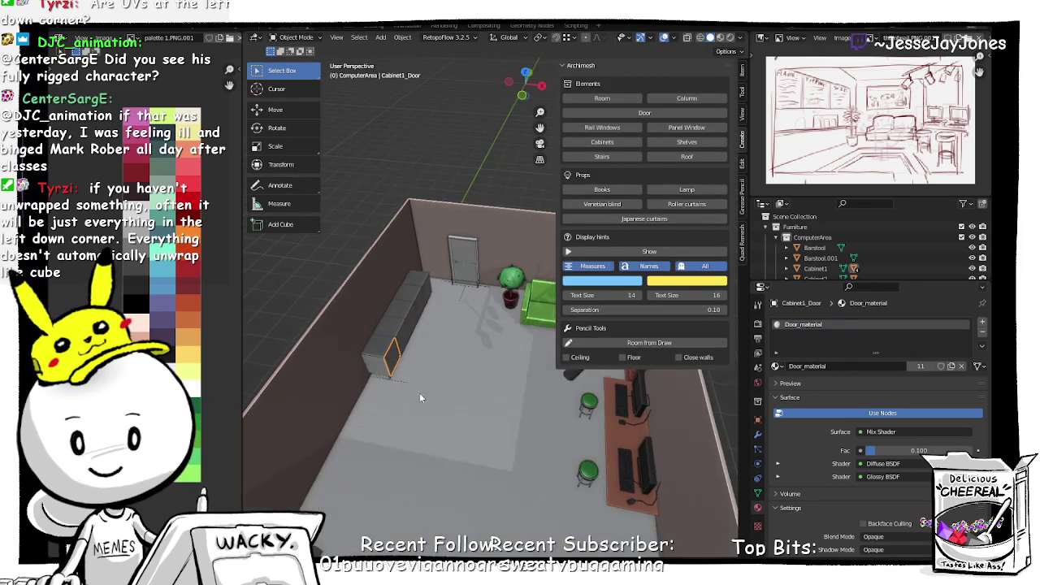
left_click(385, 344)
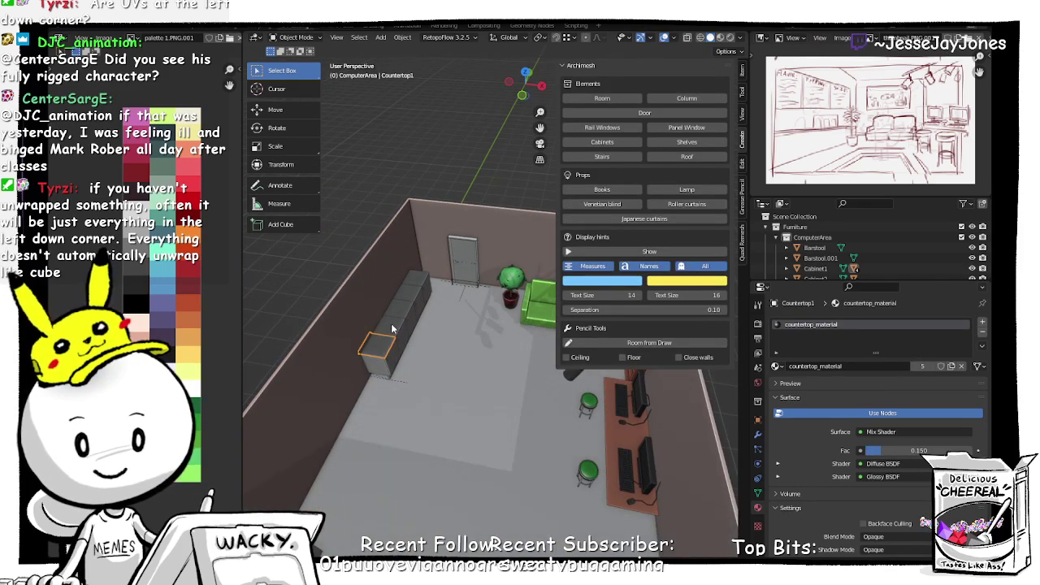
left_click(390, 329)
left_click(407, 298)
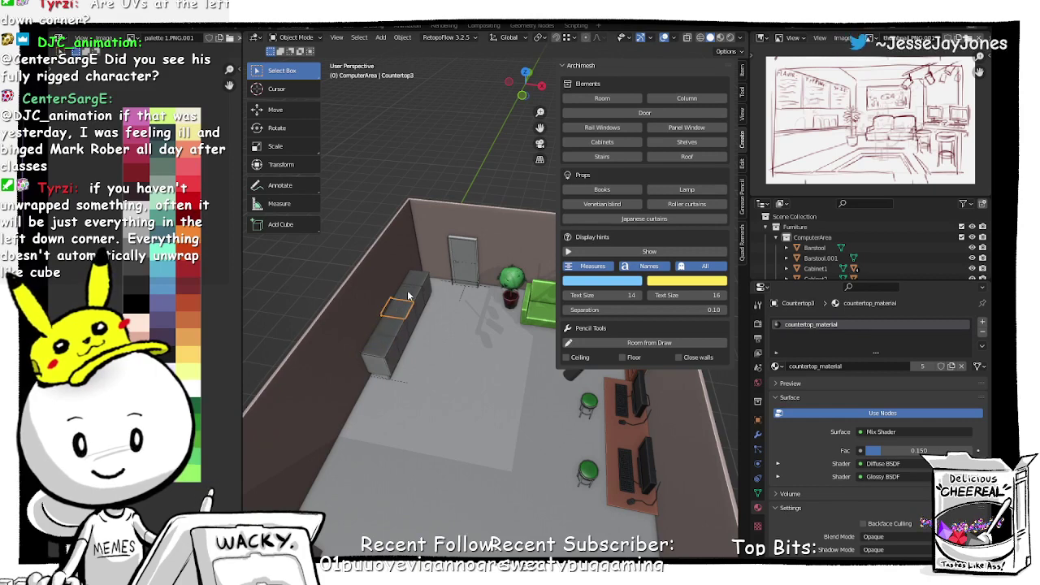
left_click(383, 355)
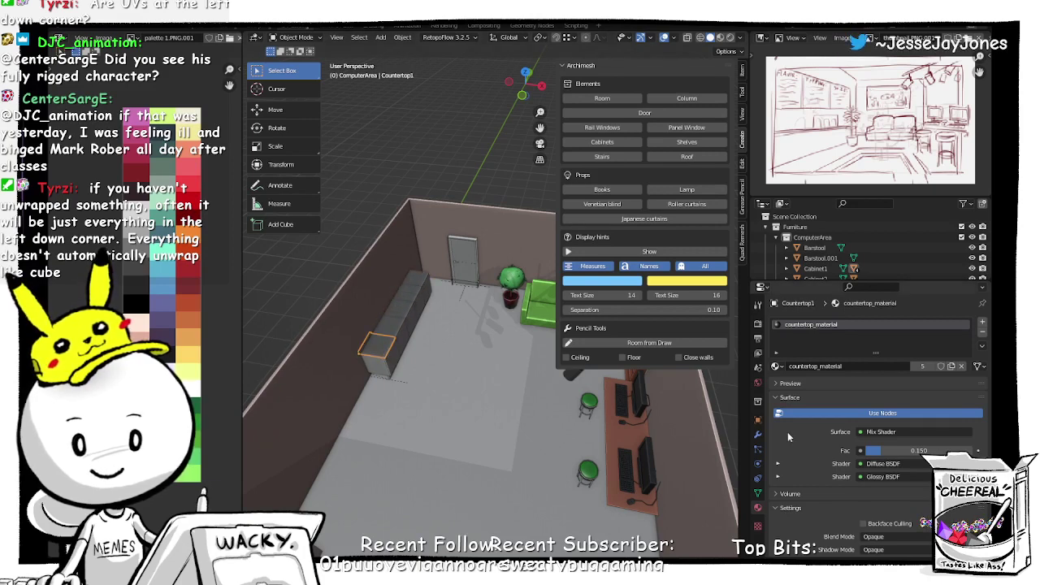
Step: Review the surface shader and settings of countertop_material on the end countertop, and select the Room object
scroll(850, 478, "down", 3)
scroll(849, 477, "up", 3)
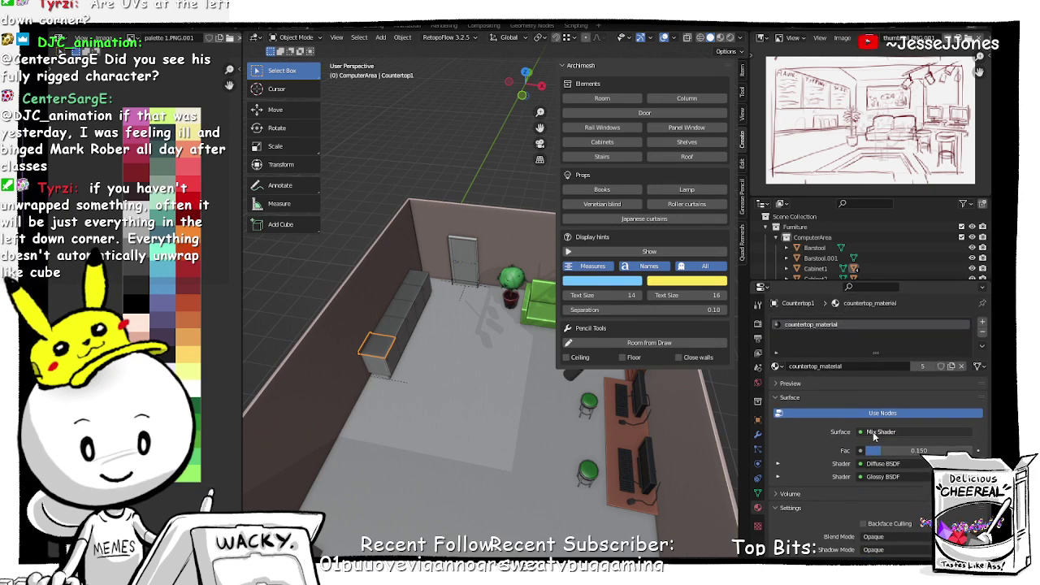
left_click(875, 434)
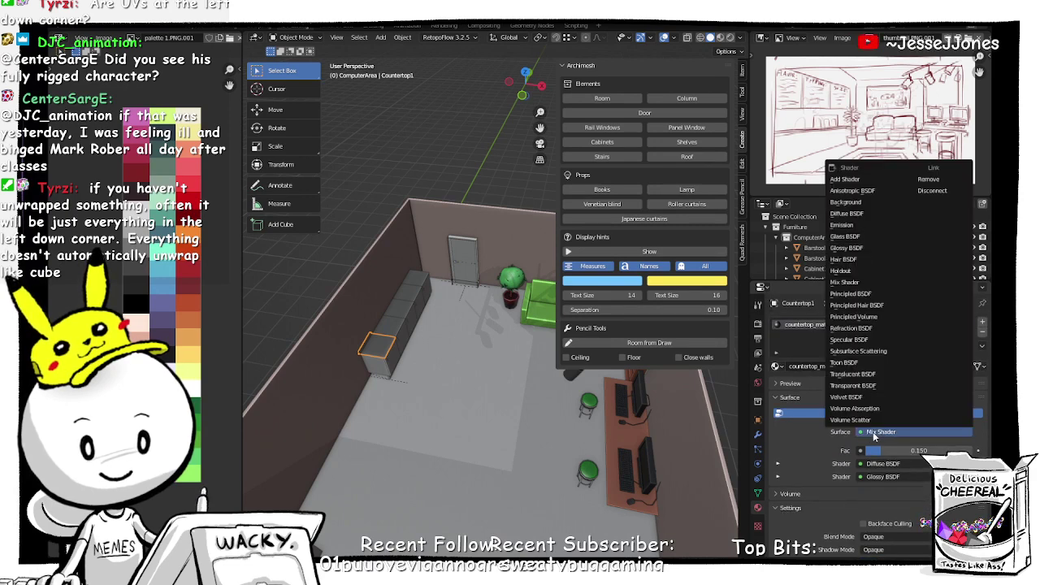
scroll(810, 463, "down", 3)
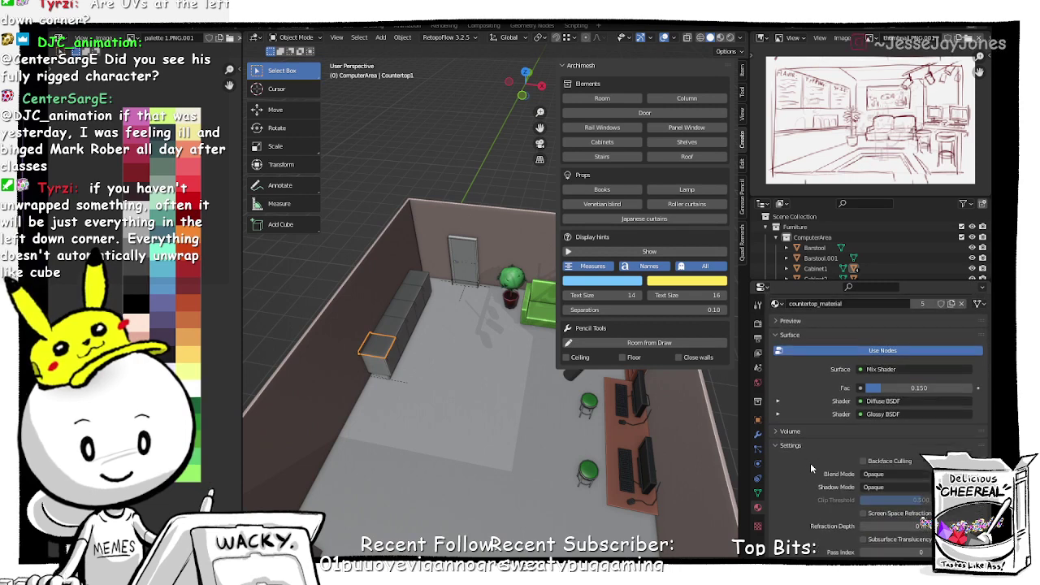
scroll(811, 463, "down", 3)
scroll(810, 459, "down", 2)
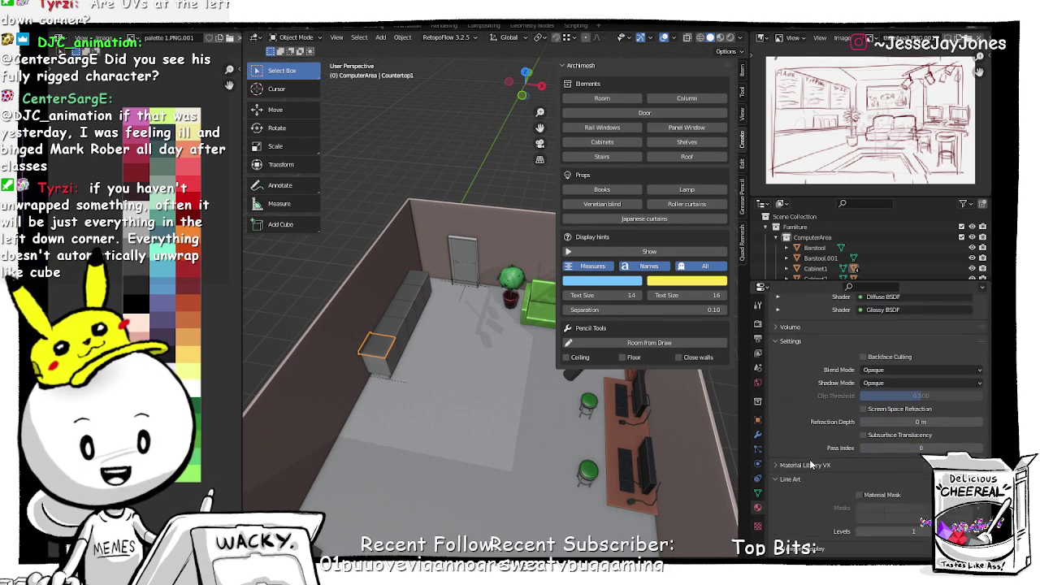
scroll(810, 464, "up", 8)
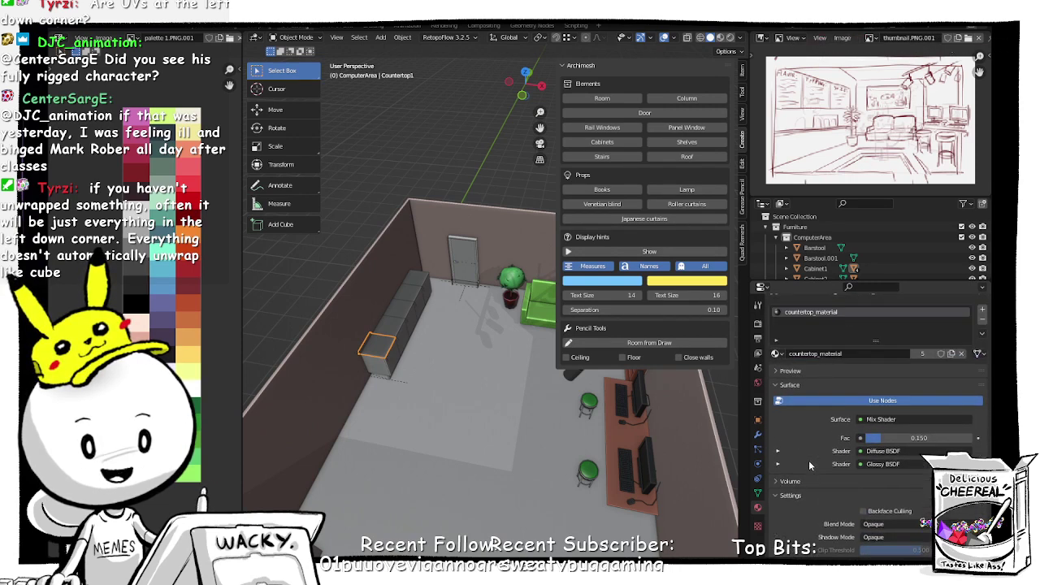
scroll(808, 460, "up", 1)
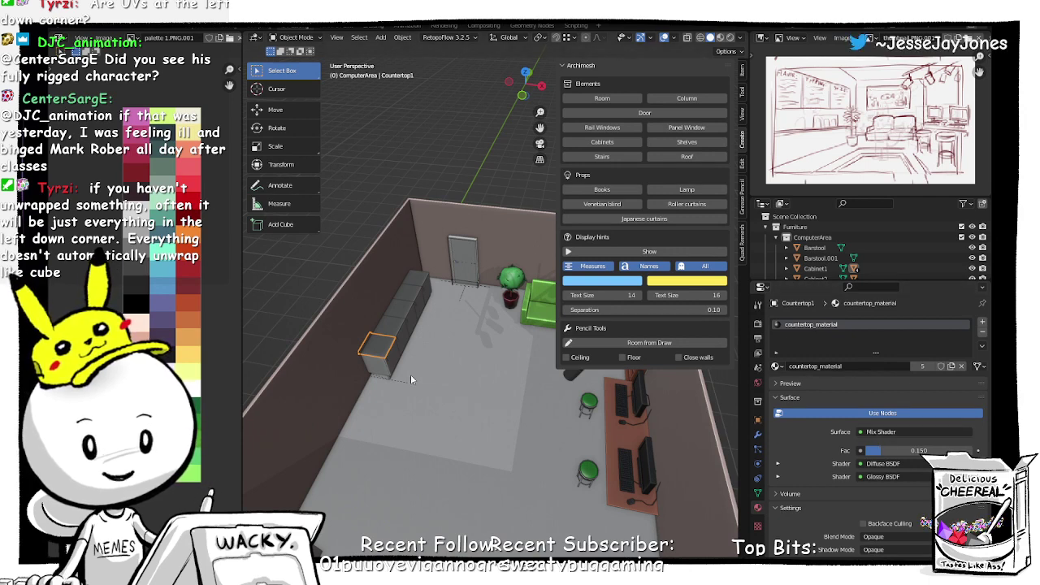
left_click(506, 462)
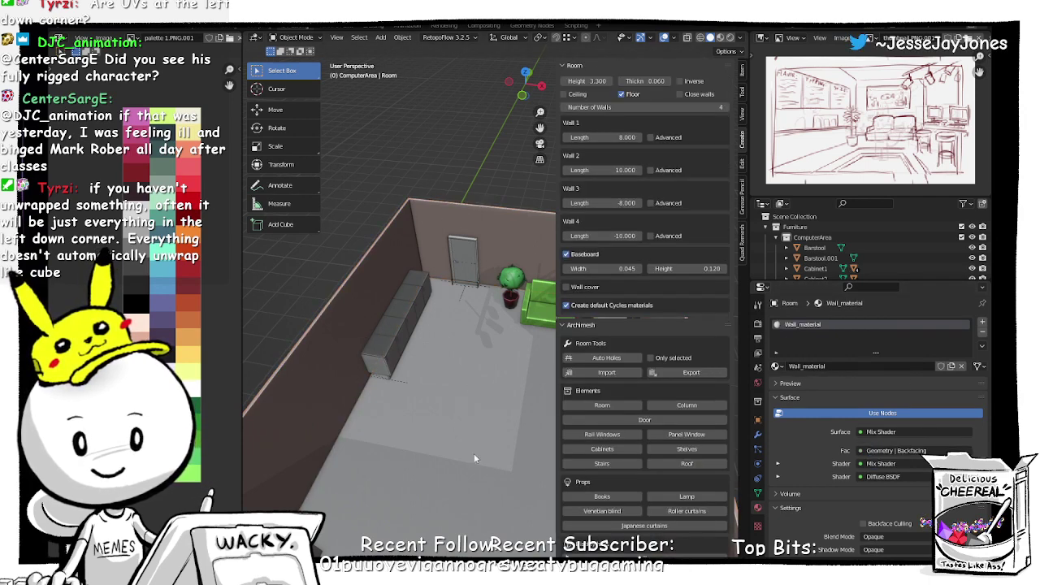
Step: Add a cube at the 3D cursor in the room's front corner and enter Edit Mode on it
middle_click_drag(474, 454, 465, 373)
left_click(289, 486)
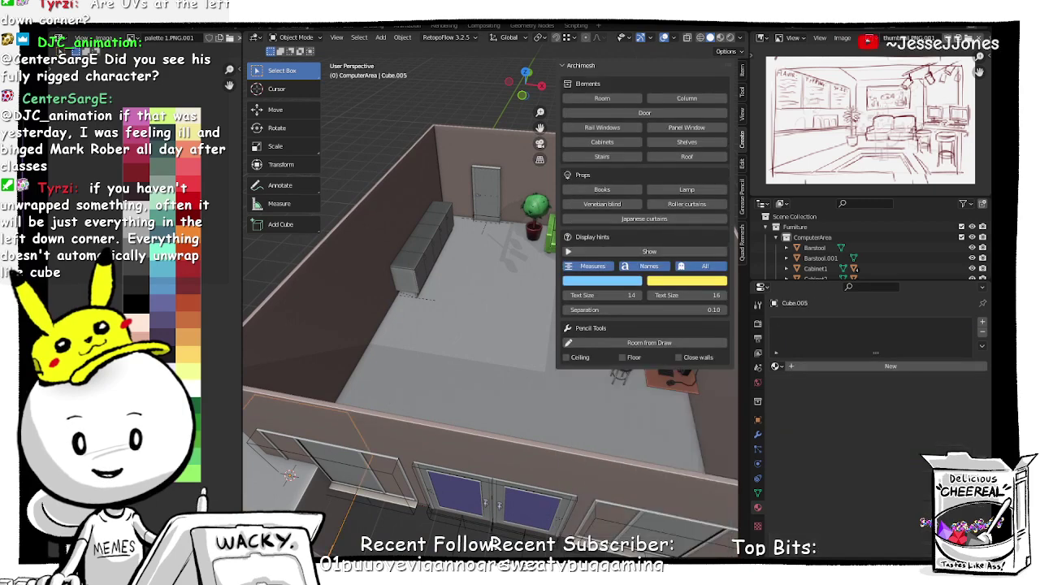
middle_click_drag(293, 496, 455, 405)
key("Tab")
left_click(454, 347)
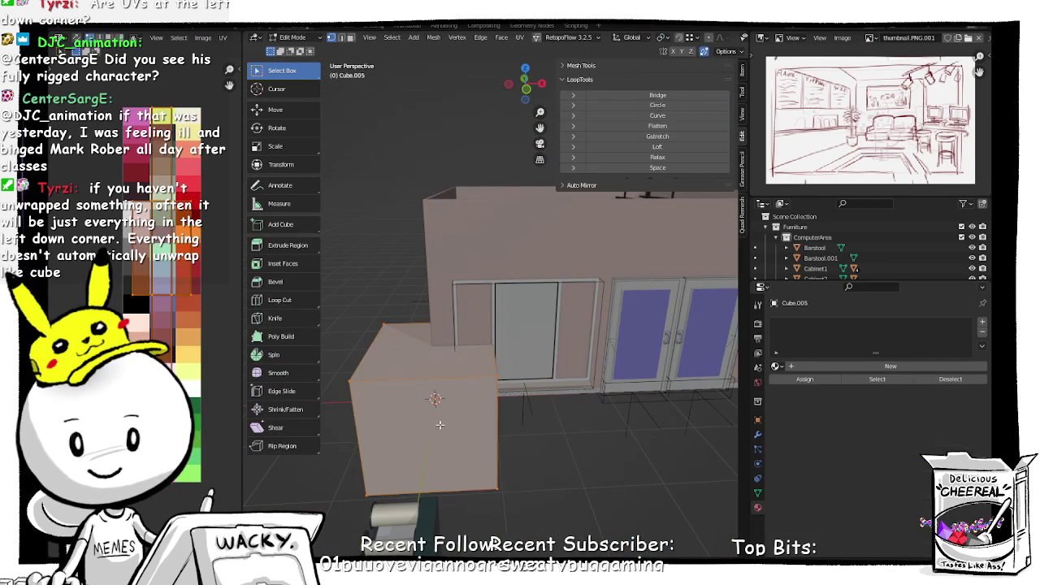
Step: Turn on X-ray and select the four bottom vertices of the new cube
mouse_move(373, 443)
middle_mouse_down()
mouse_move(383, 414)
mouse_move(377, 421)
mouse_move(372, 399)
middle_mouse_up()
middle_click_drag(339, 356, 358, 392)
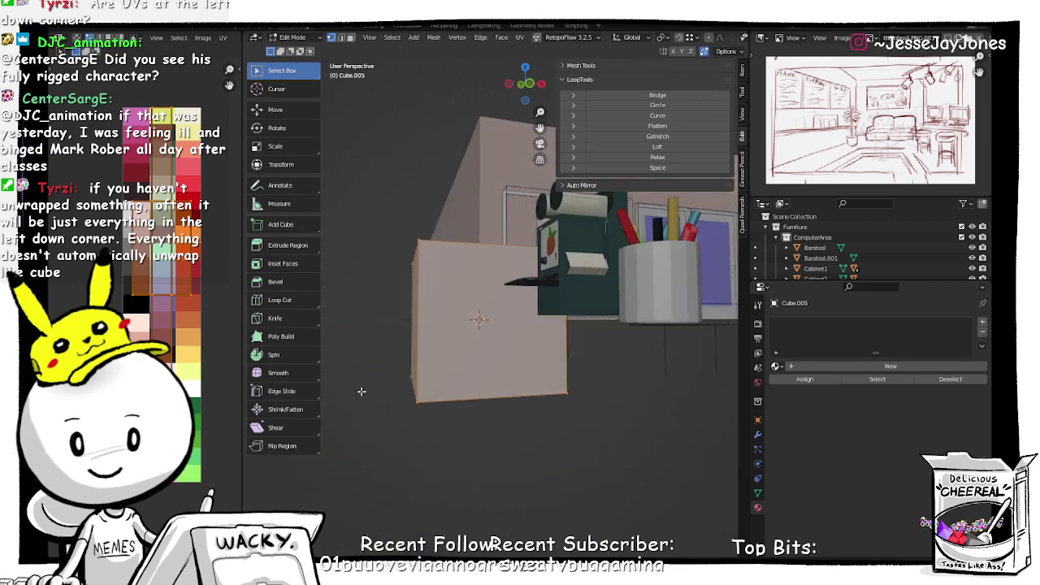
key("alt+z")
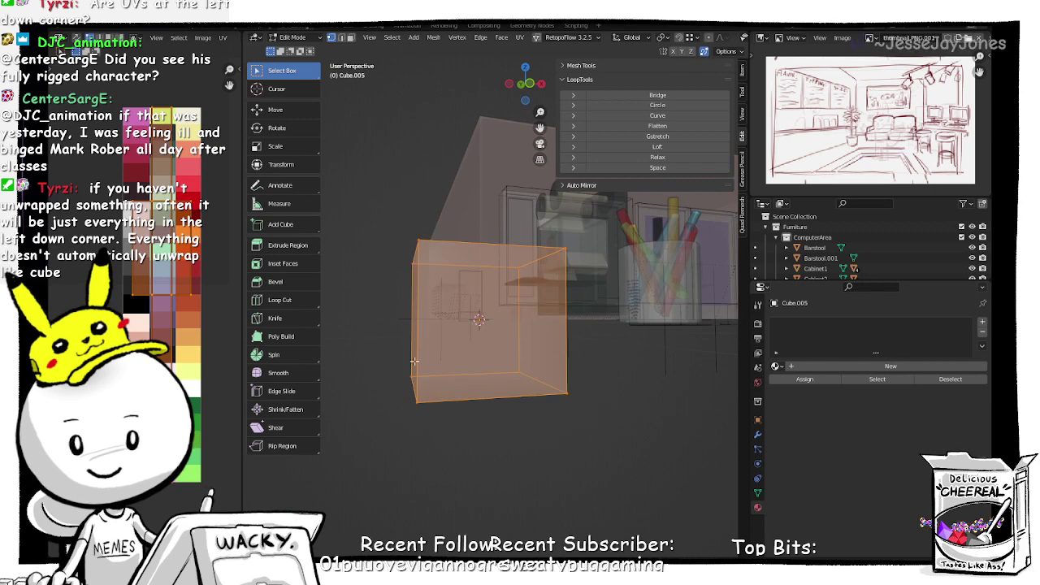
left_click_drag(371, 352, 665, 450)
middle_click_drag(532, 427, 533, 440)
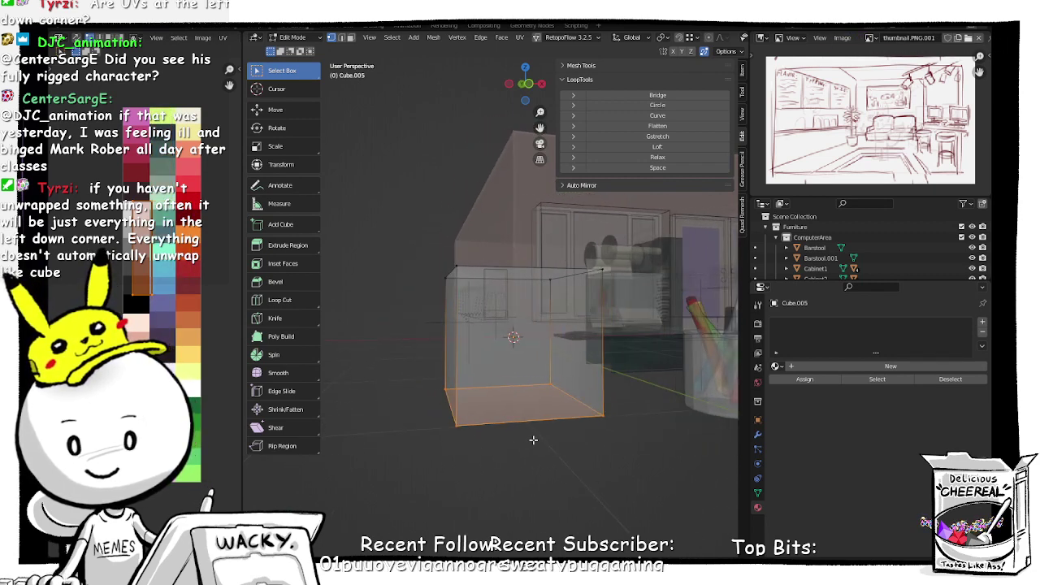
key("g")
key("z")
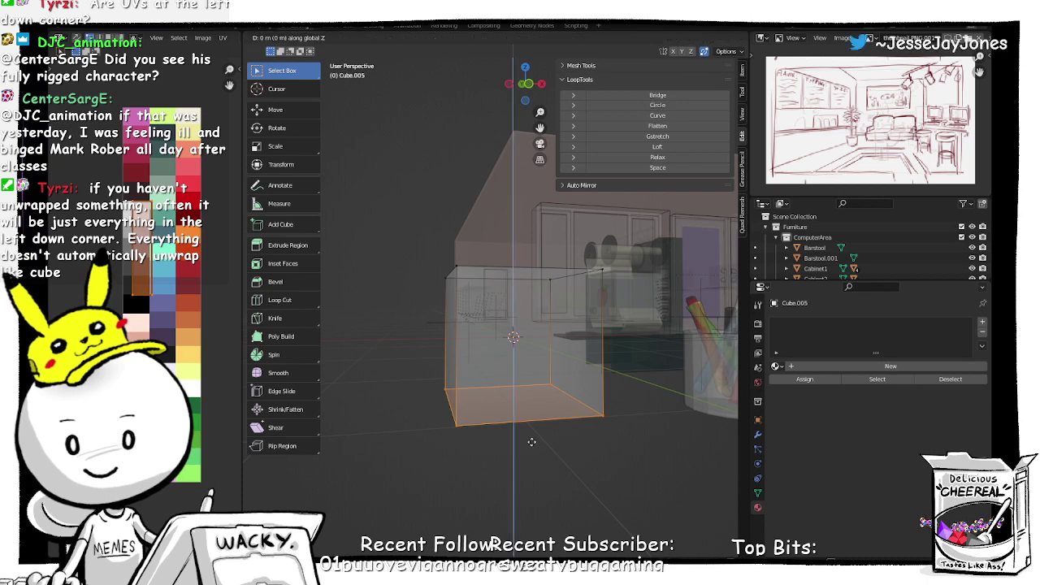
left_click(532, 441)
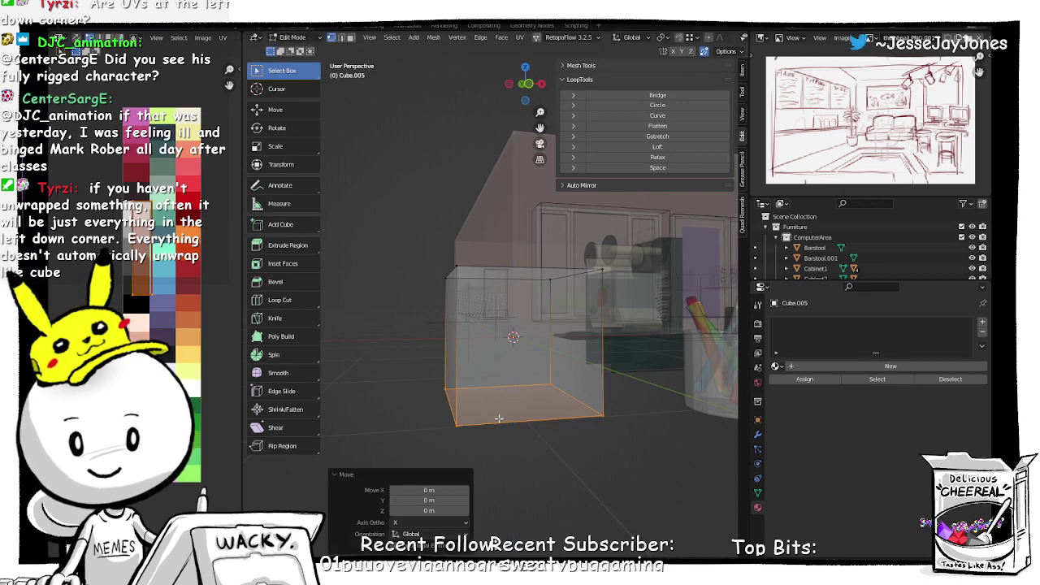
Step: Hide the 3D view's sidebar and widen the 3D view by narrowing the palette's UV editor
middle_click_drag(499, 419, 512, 418)
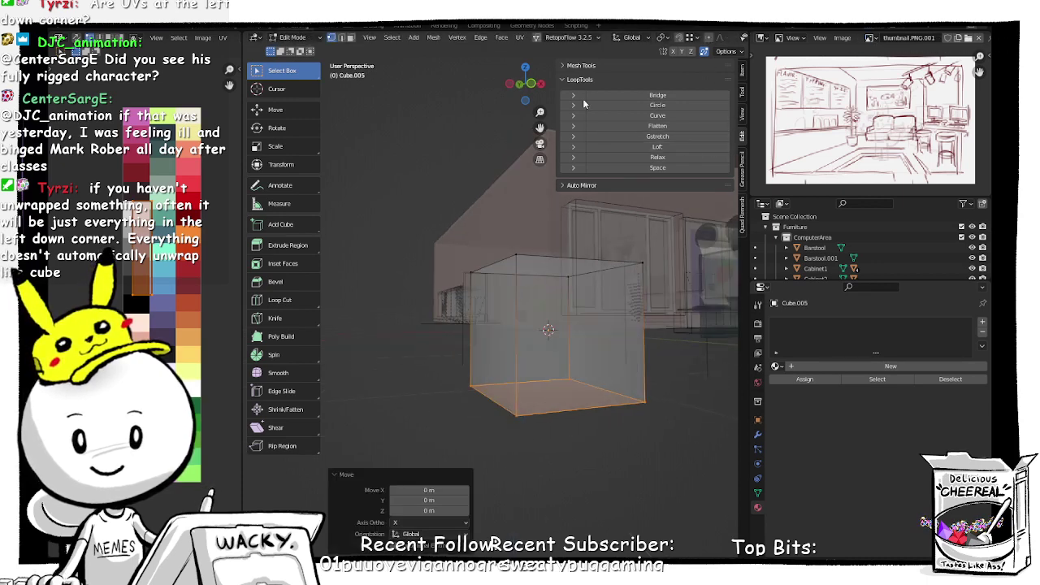
left_click_drag(559, 106, 625, 106)
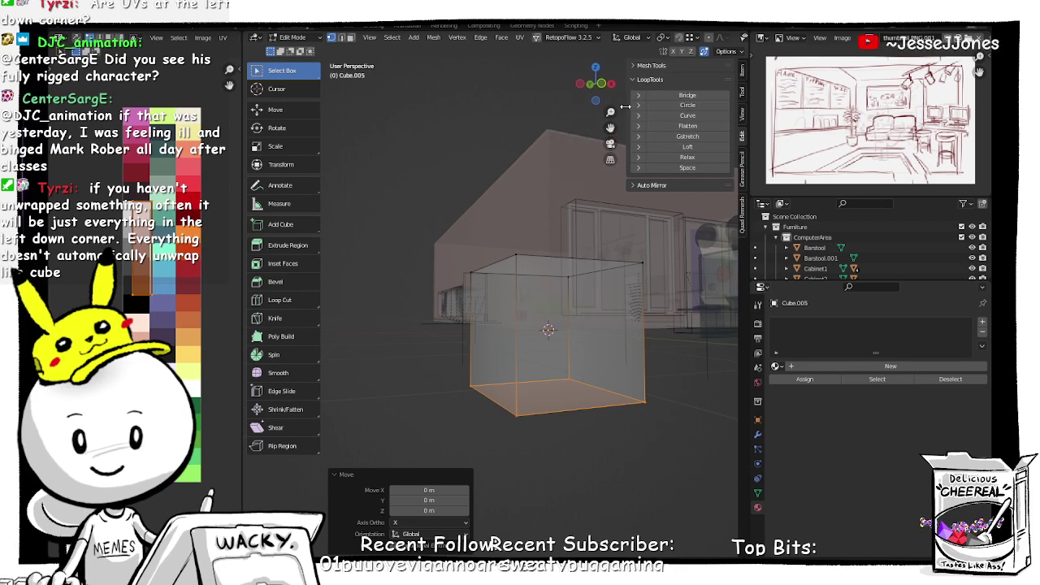
key("n")
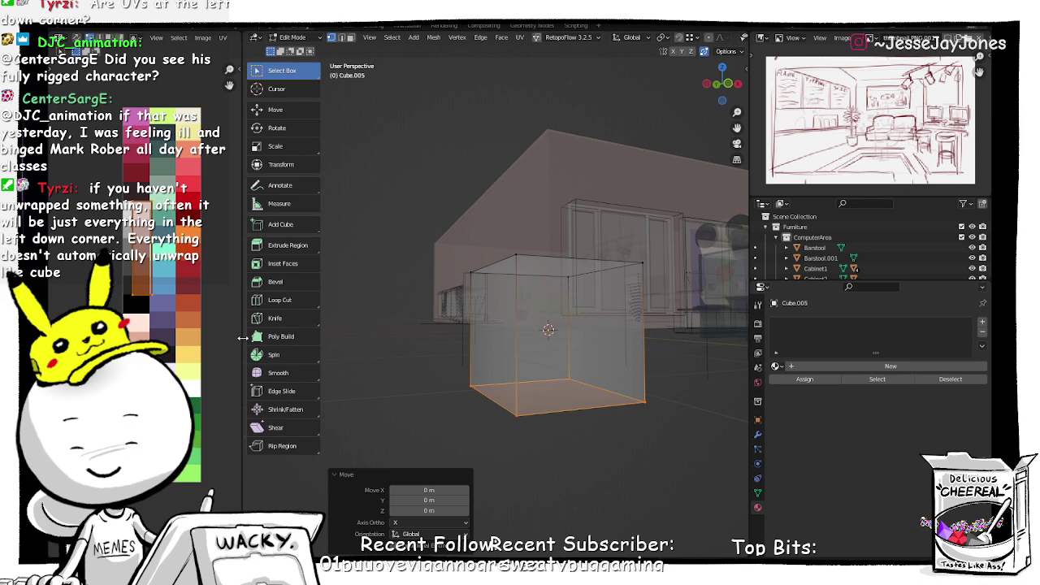
left_click_drag(241, 338, 175, 347)
Step: Raise the cube's bottom face about 0.99 m along Z to floor level and check it in the right orthographic view
middle_click_drag(507, 428, 536, 429)
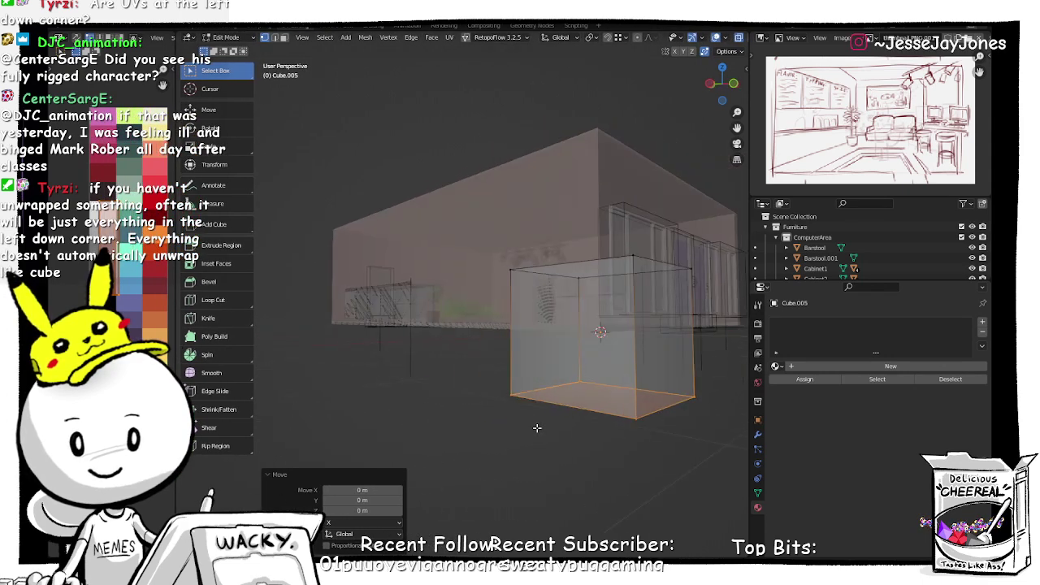
middle_click_drag(688, 400, 571, 403)
key("z")
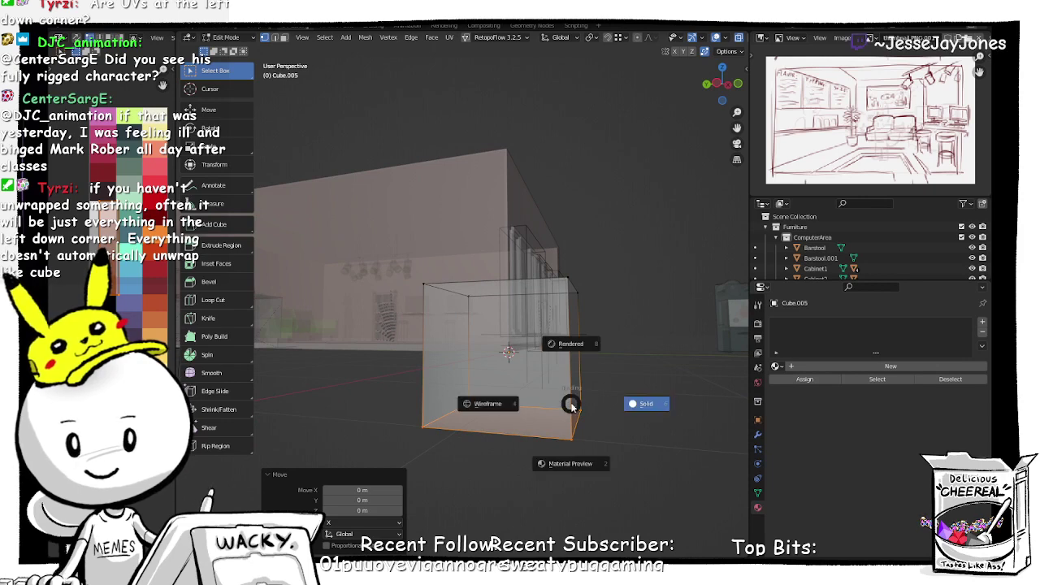
key("Escape")
key("g")
key("z")
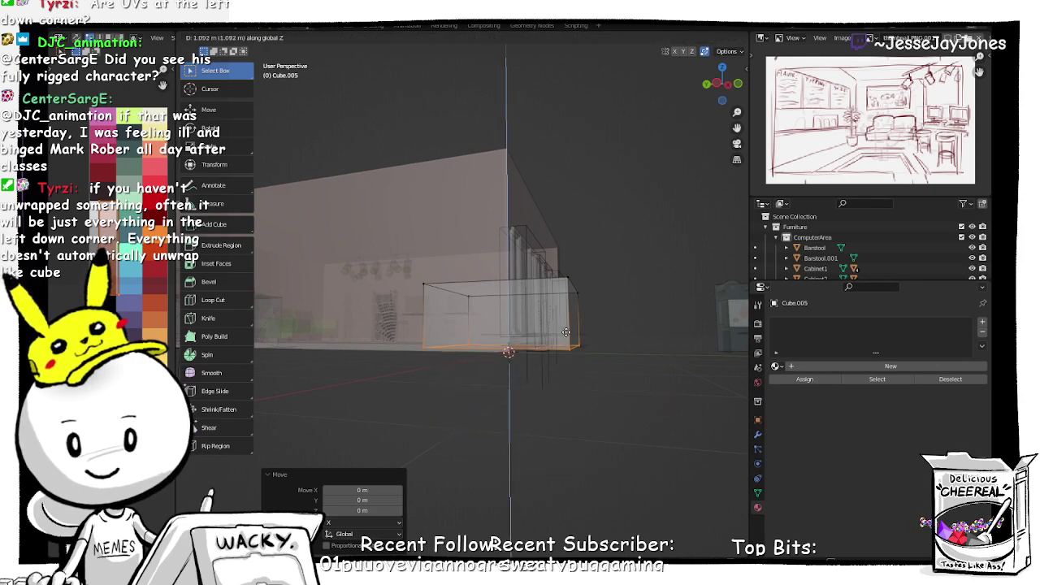
left_click(717, 84)
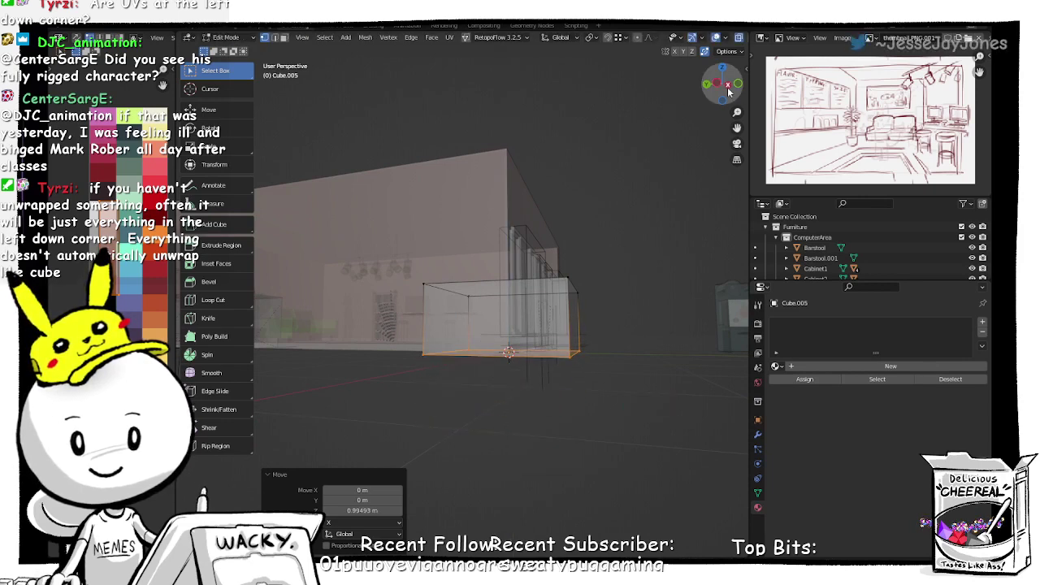
left_click(717, 84)
scroll(453, 355, "up", 8)
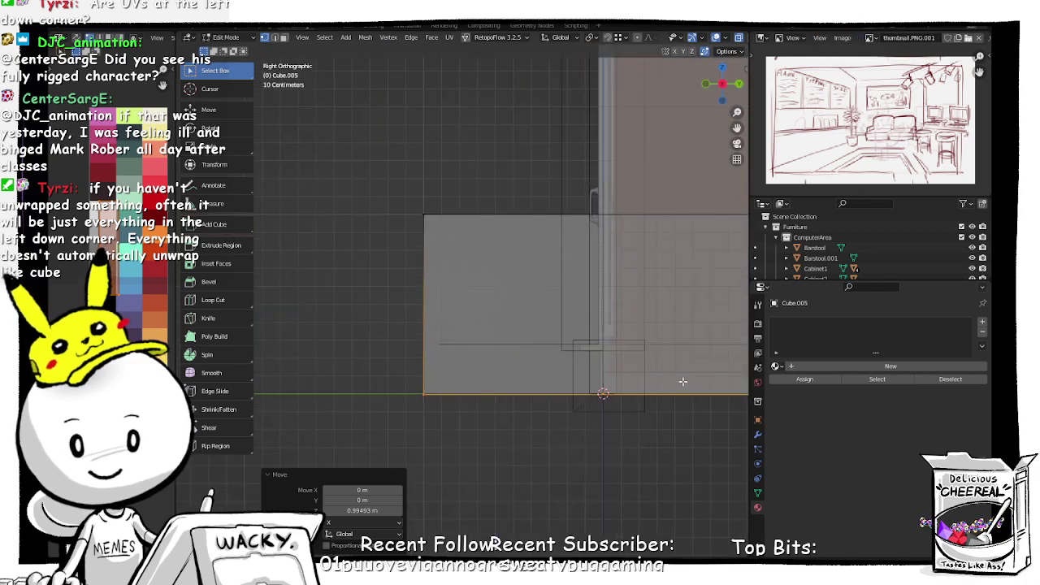
scroll(680, 379, "down", 8)
Step: Move the whole cube mesh into the room, about 2.56 m in X and 1.12 m in Y, keeping its height
middle_click_drag(527, 309, 397, 283)
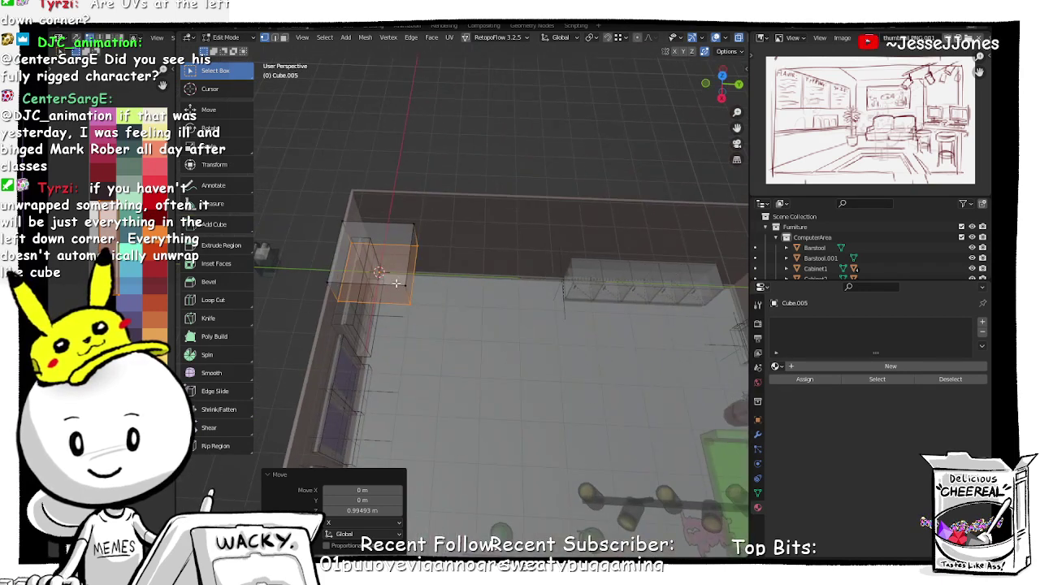
key("g")
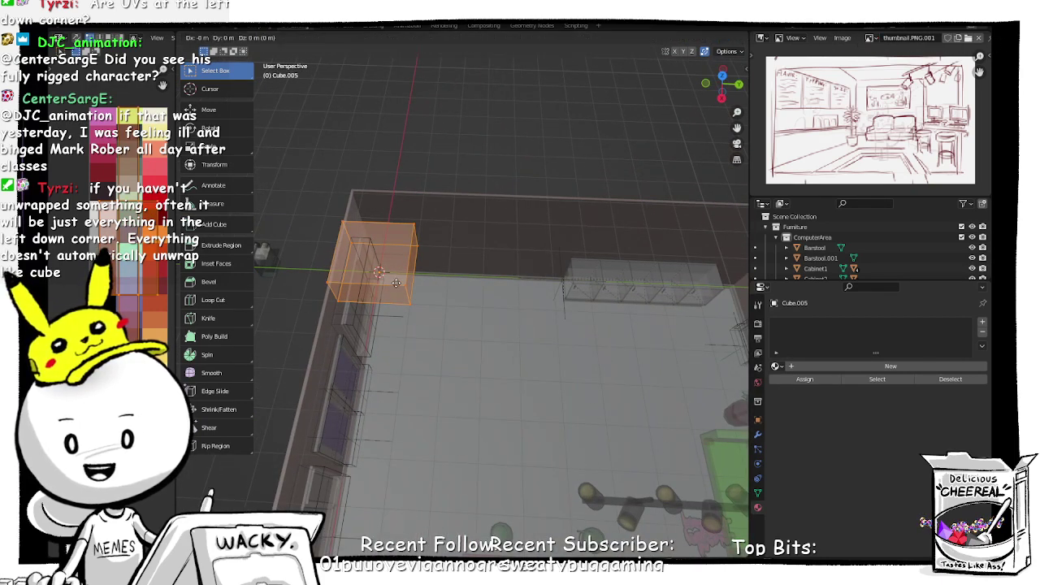
key("shift+z")
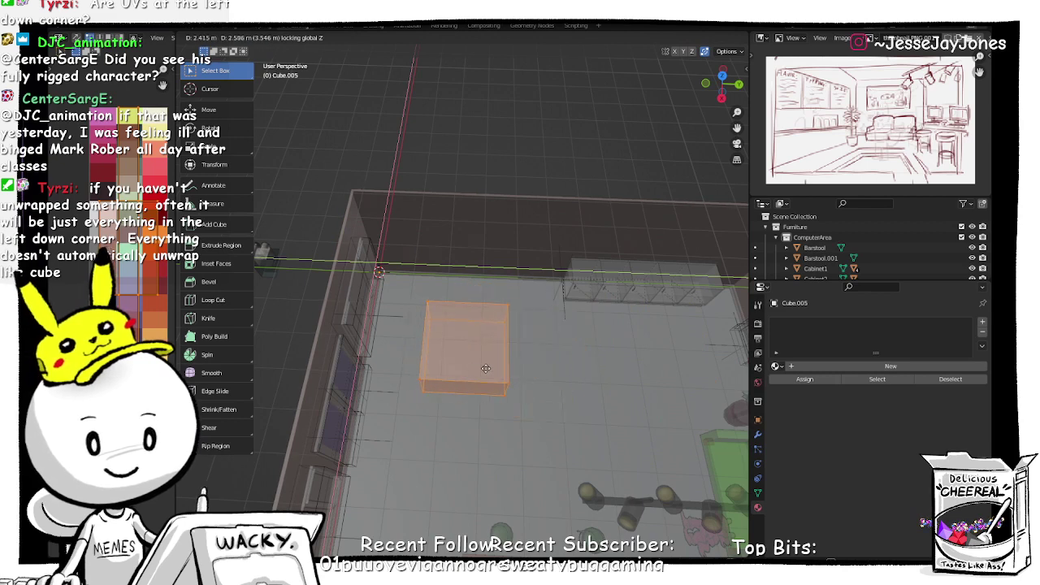
left_click(425, 372)
middle_click_drag(444, 425, 436, 383)
scroll(441, 358, "up", 4)
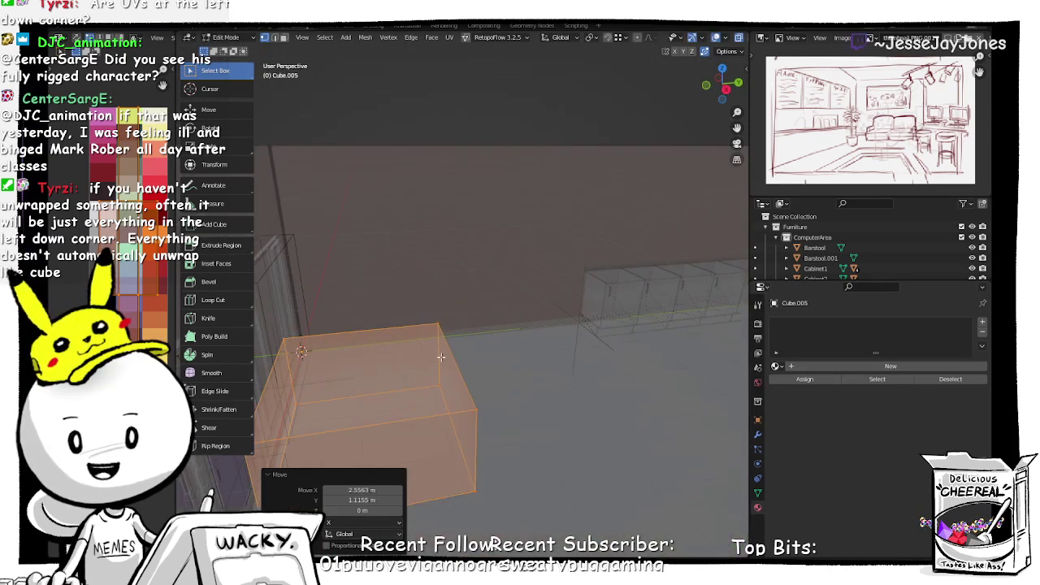
scroll(455, 364, "up", 2)
scroll(478, 375, "down", 4)
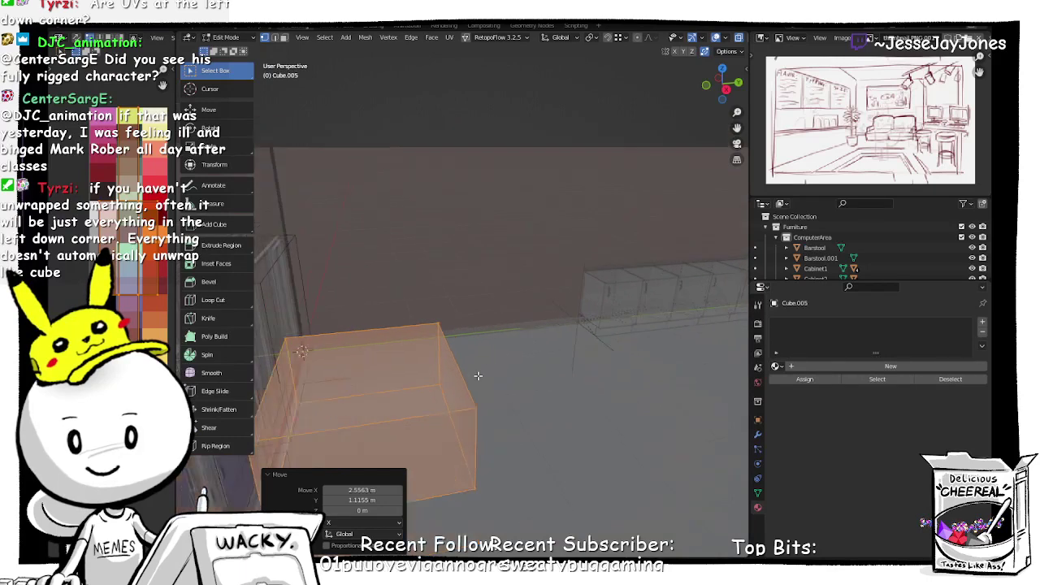
Step: Scale the box to about 0.39 along X and shift it along X toward the side wall
middle_click_drag(523, 360, 346, 371)
scroll(482, 299, "up", 2)
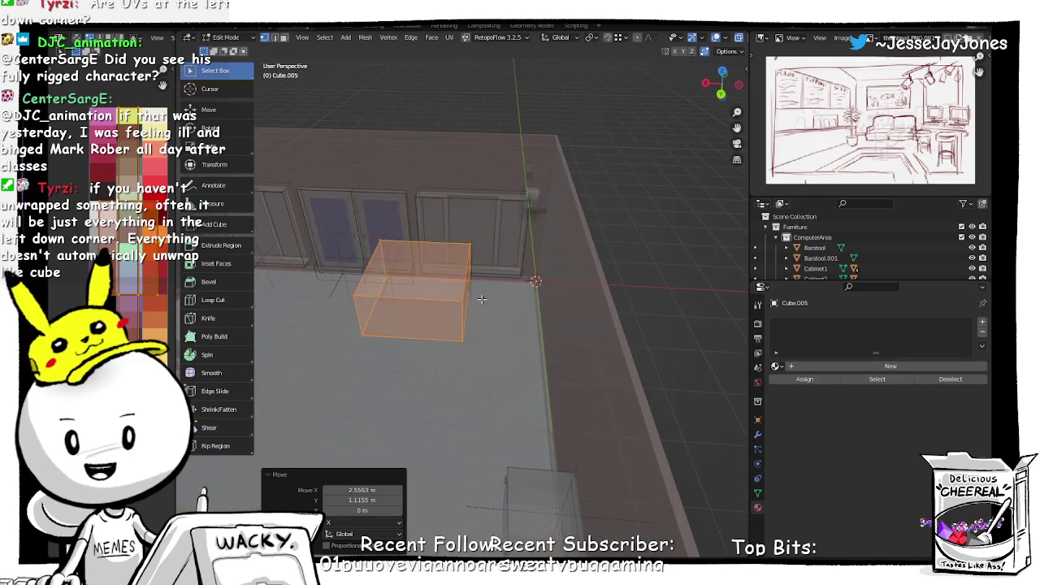
key("s")
key("x")
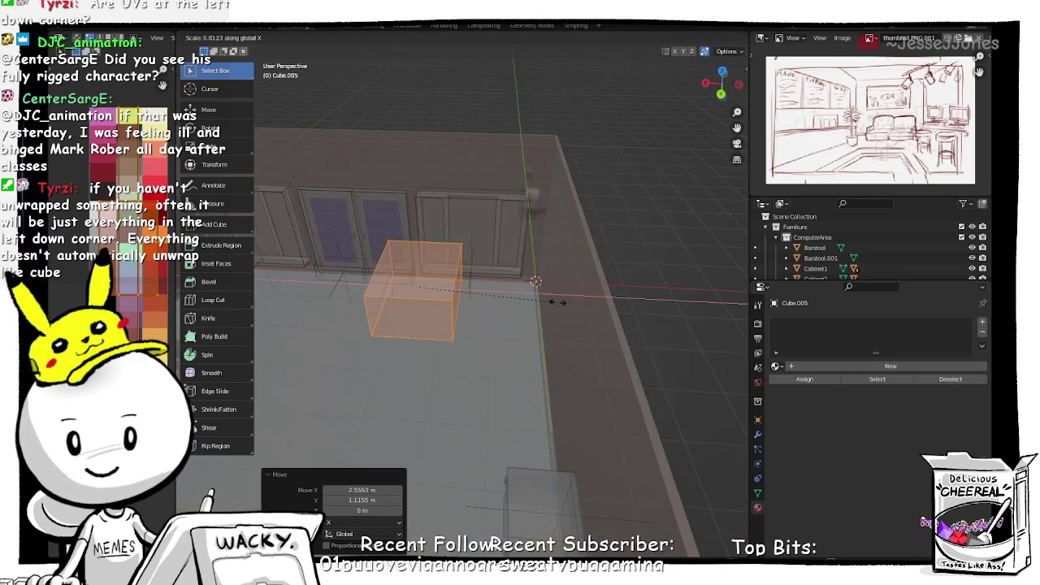
left_click(488, 288)
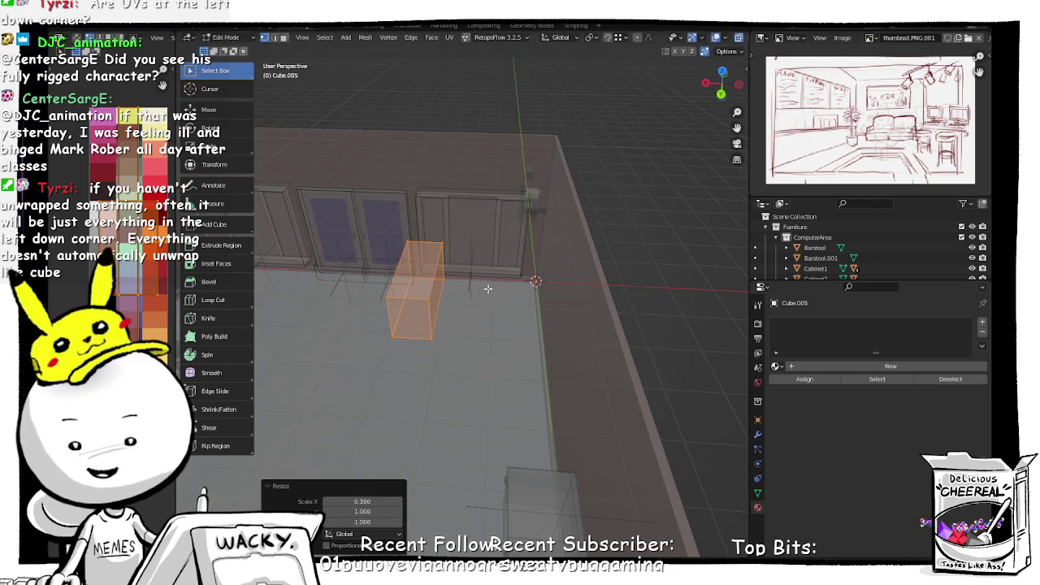
key("g")
key("x")
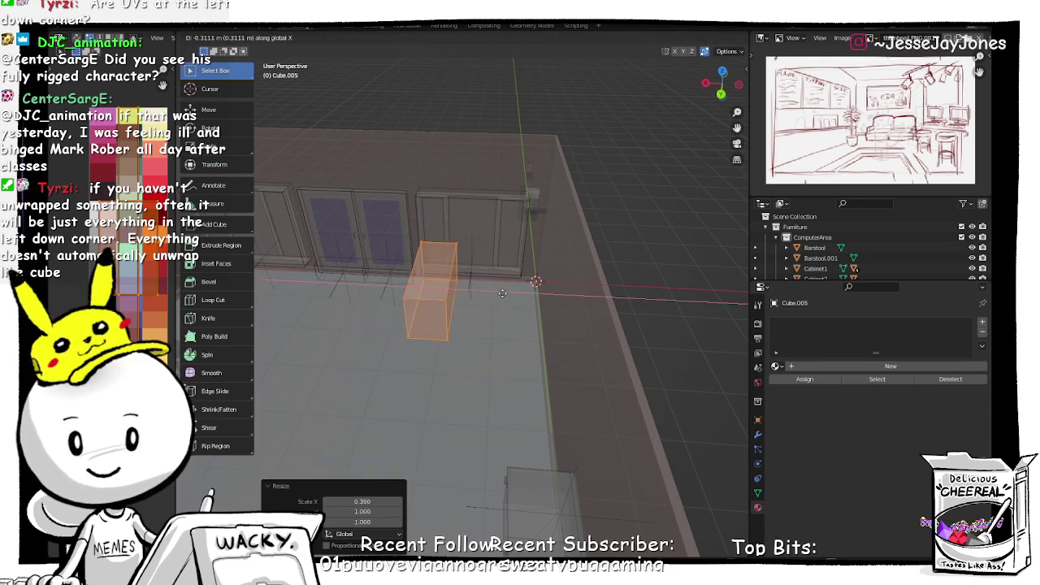
left_click(492, 298)
Step: Lower the box's top face about 0.29 m along Z to counter height
middle_click_drag(388, 325, 435, 315)
middle_click_drag(391, 282, 439, 316)
key("g")
key("z")
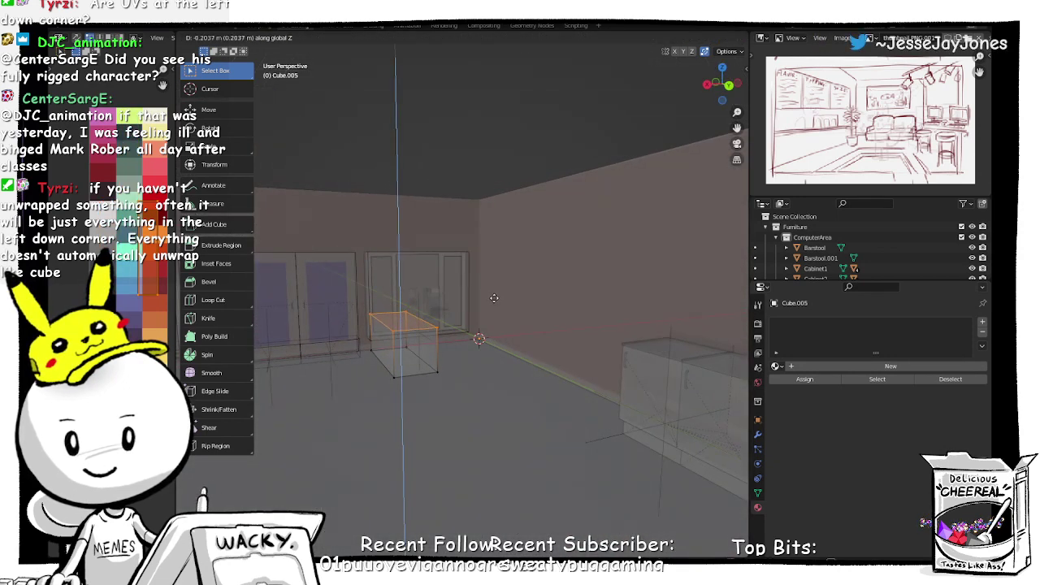
left_click(494, 301)
Step: Select the box's end face in face mode and extend it about 6.32 m along Y to form a long counter
middle_click_drag(494, 301, 532, 402)
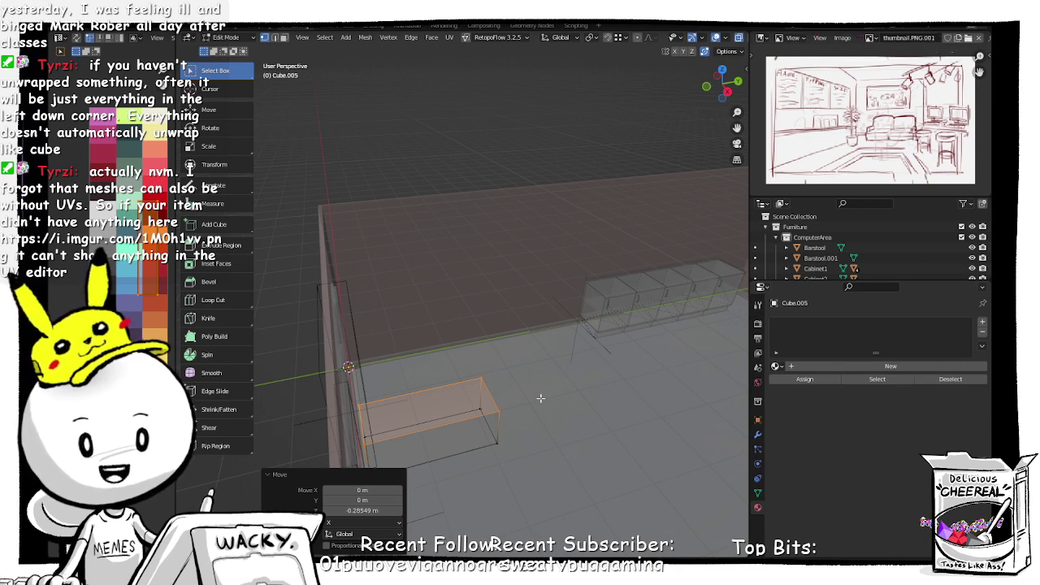
middle_click_drag(533, 402, 430, 355)
key("Tab")
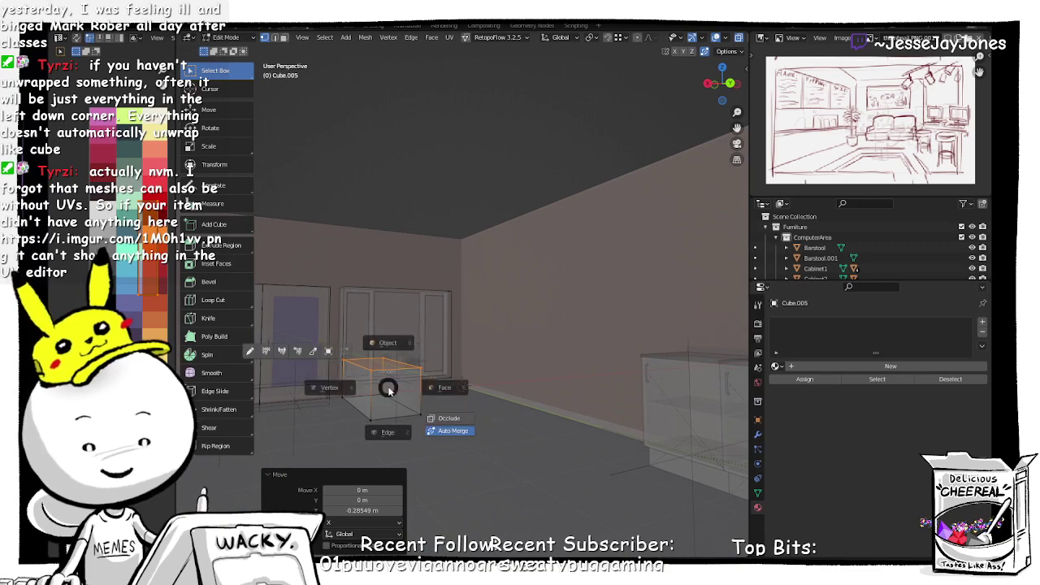
left_click(421, 390)
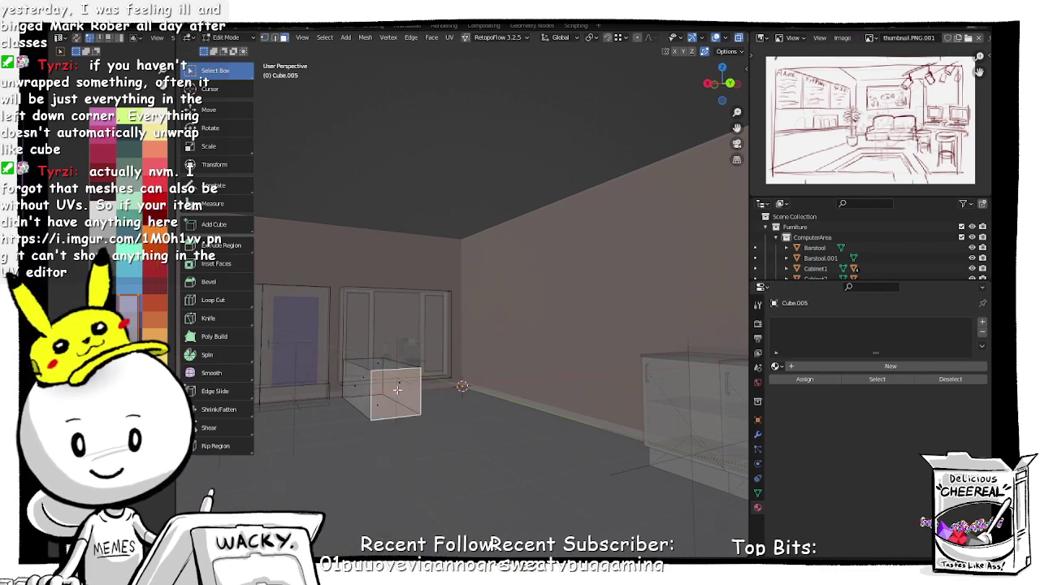
middle_click_drag(421, 390, 403, 424)
middle_click_drag(564, 400, 528, 453)
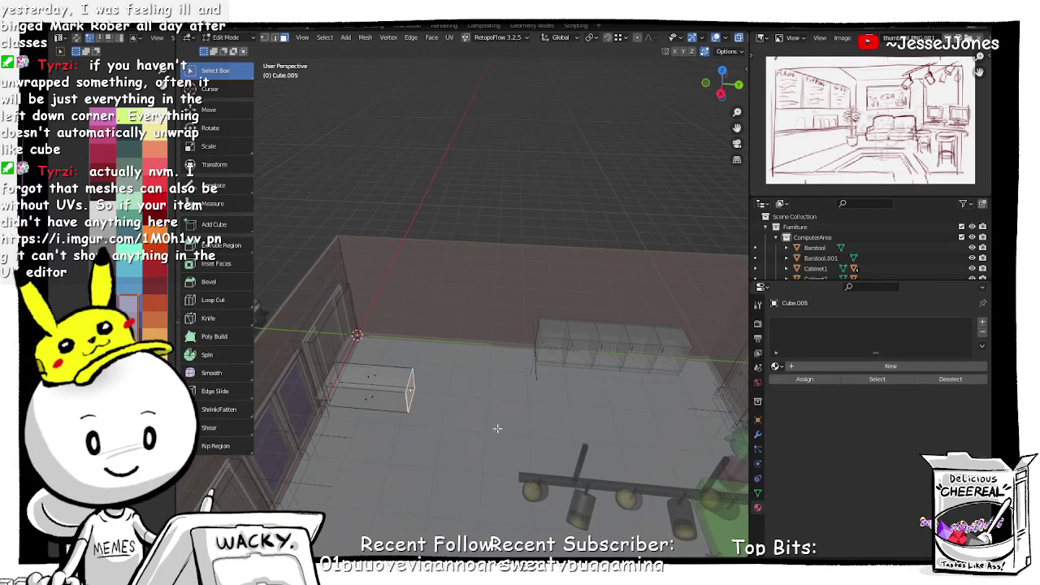
middle_click_drag(497, 428, 495, 431)
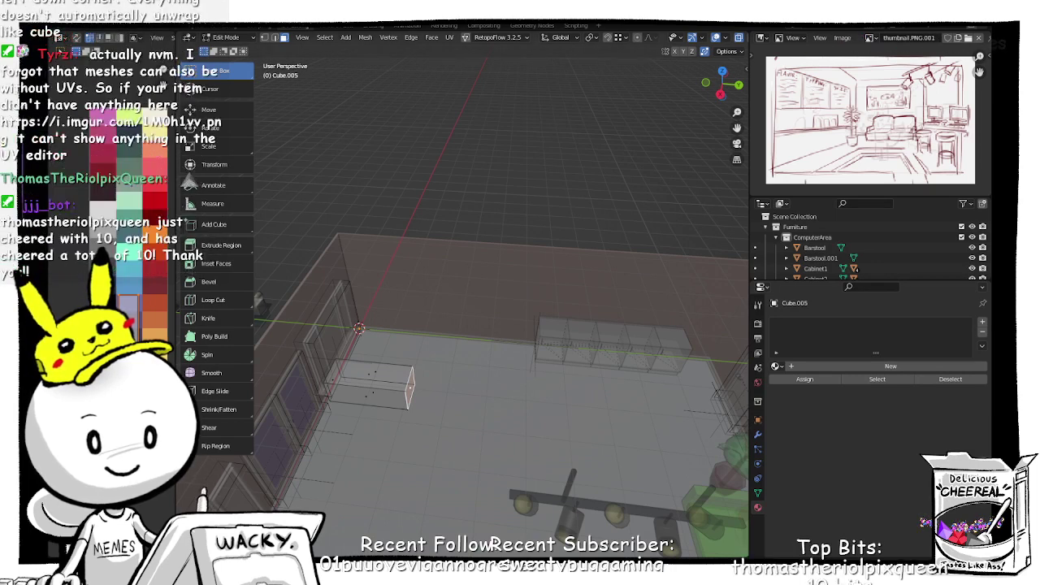
middle_click_drag(411, 443, 434, 408)
key("g")
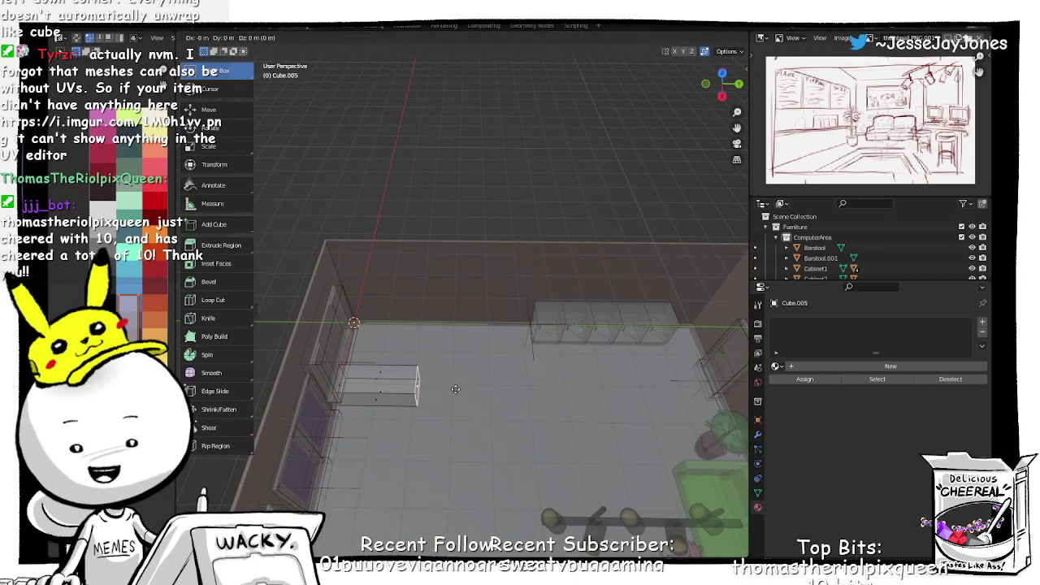
key("x")
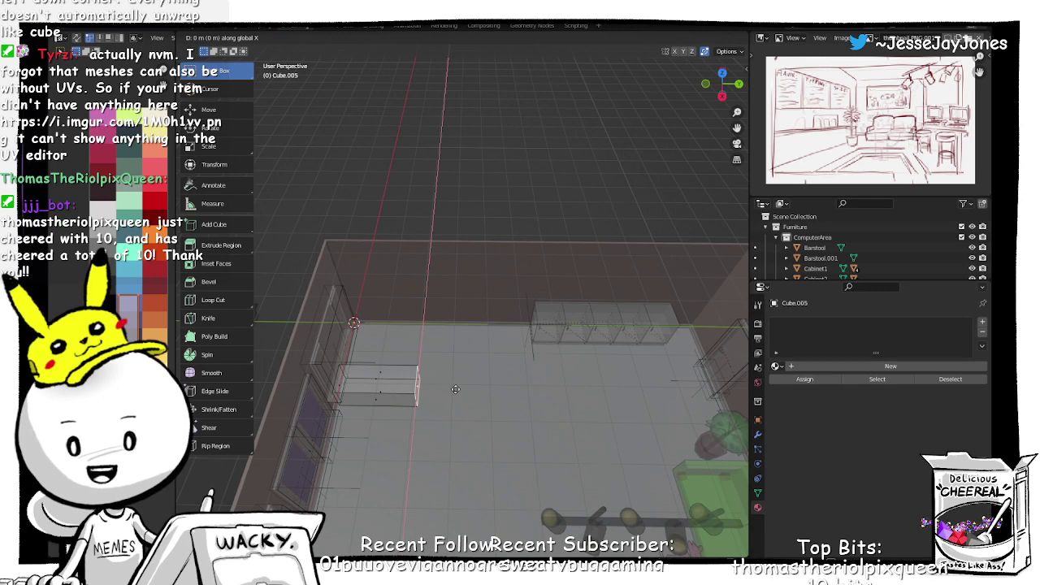
key("y")
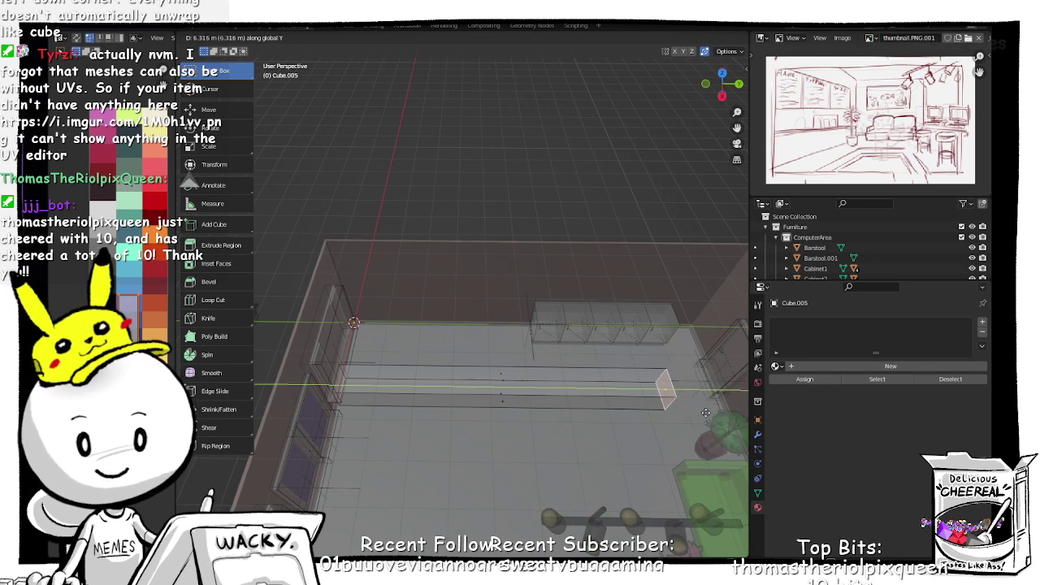
left_click(706, 413)
Step: Add one loop cut across the long counter near its far end, slid to a factor of about -0.82
middle_click_drag(632, 397, 553, 400, "shift")
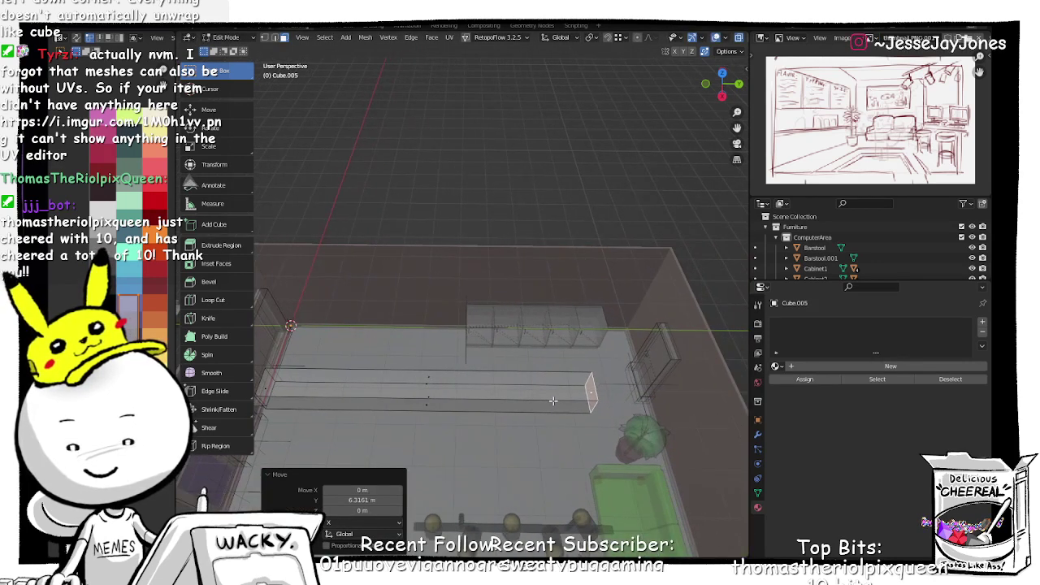
key("g")
key("g")
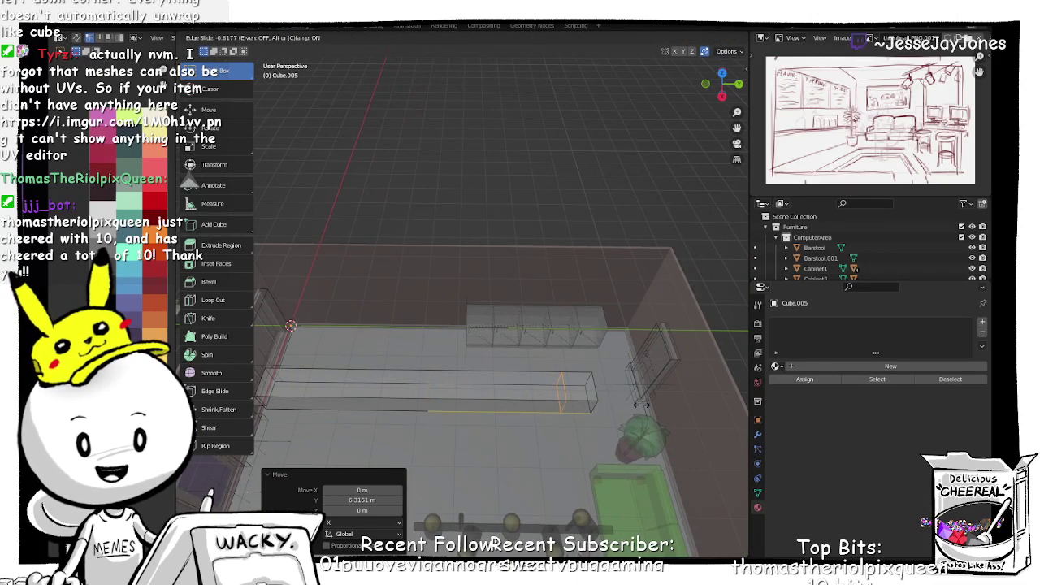
left_click(641, 404)
Step: Extrude the side face of the counter's short end segment about 1.67 m toward the back wall to form an L
middle_click_drag(641, 404, 499, 334)
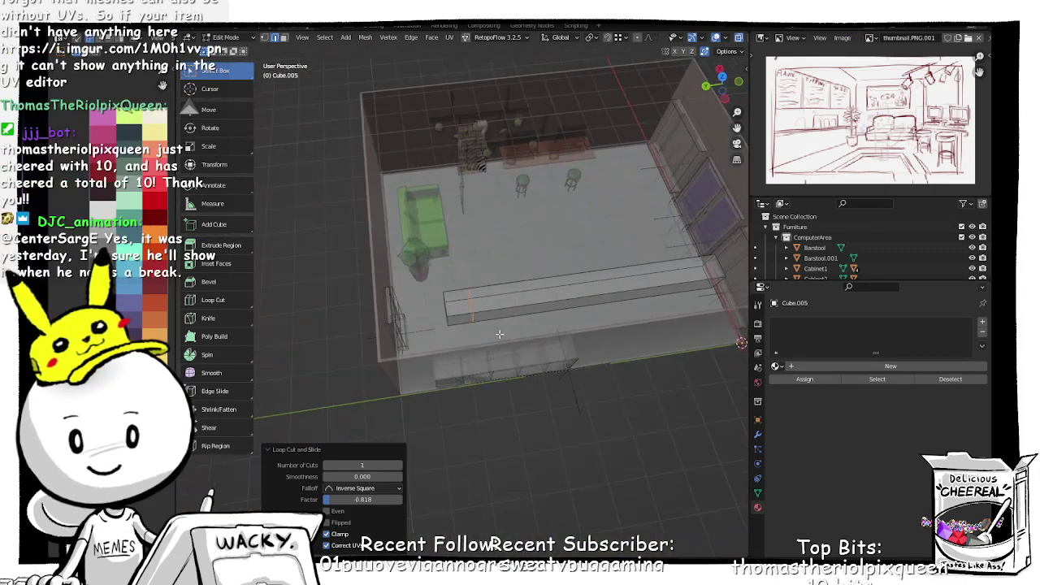
scroll(499, 334, "up", 2)
key("ctrl+Tab")
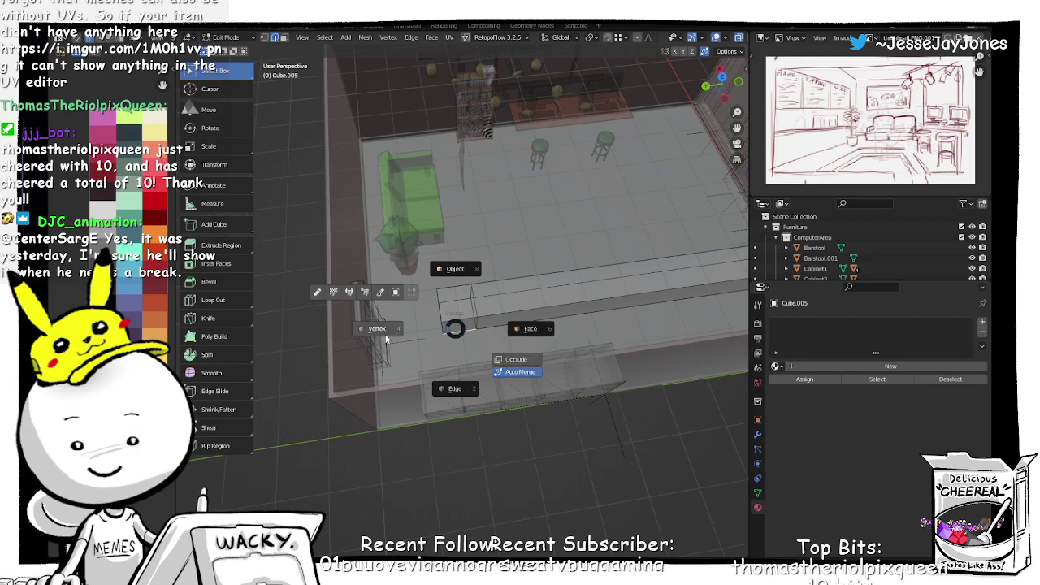
left_click(537, 331)
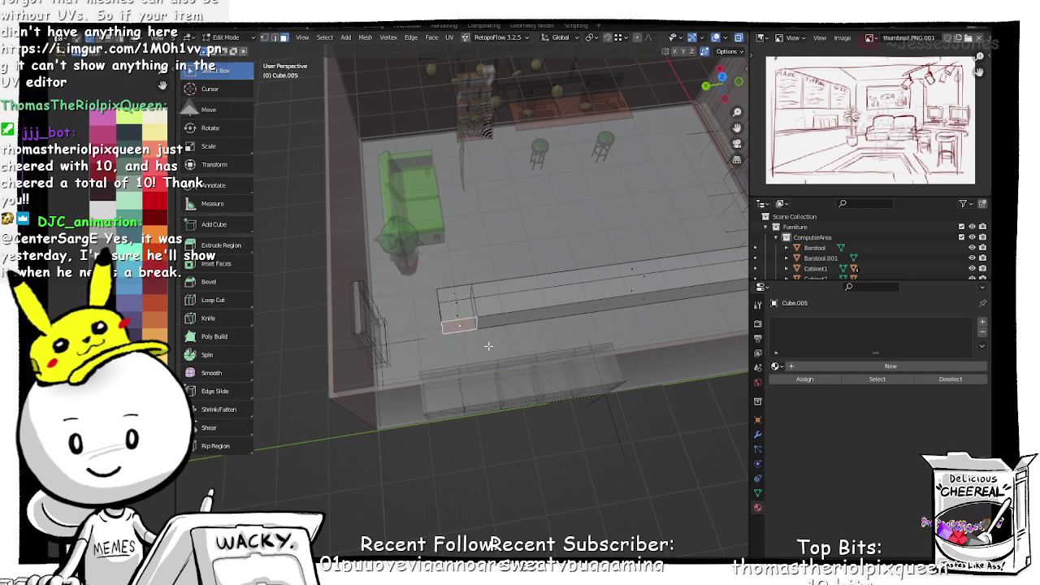
key("e")
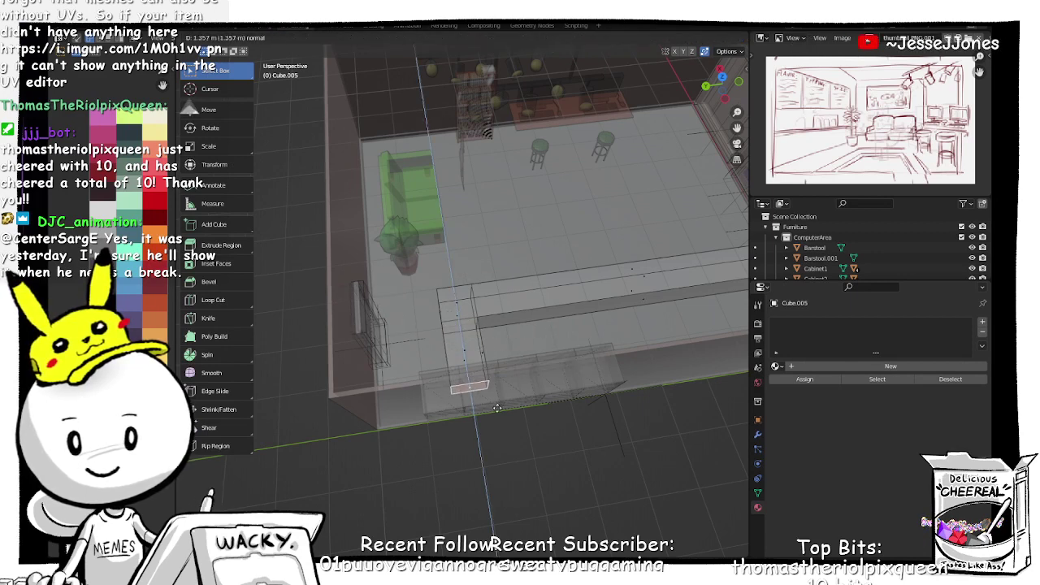
left_click(500, 423)
middle_click_drag(501, 424, 710, 355)
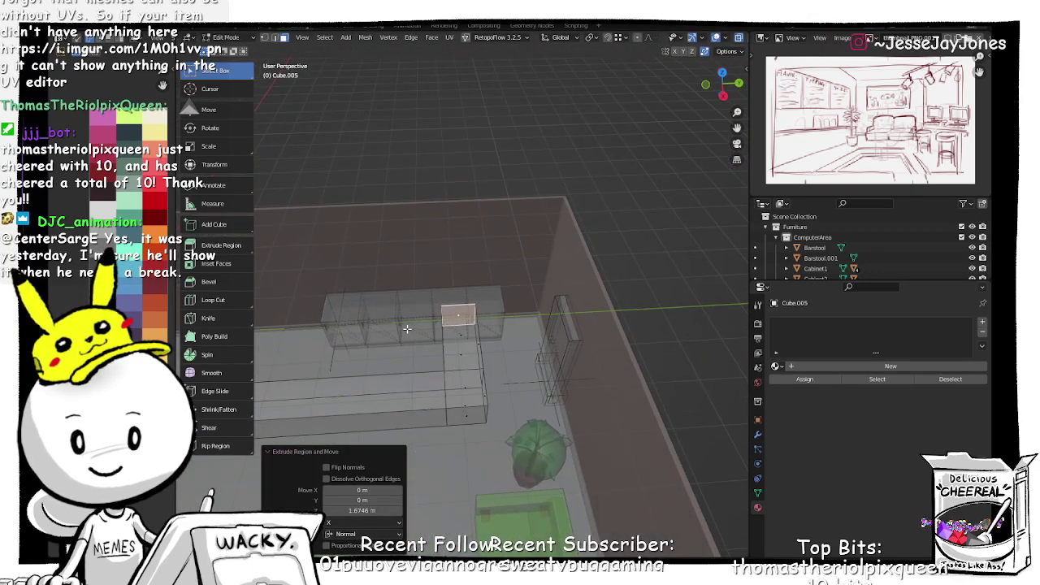
Step: Return to Object Mode and select the Cabinets parent object of the cabinet row along the back wall
left_click(359, 318)
key("Tab")
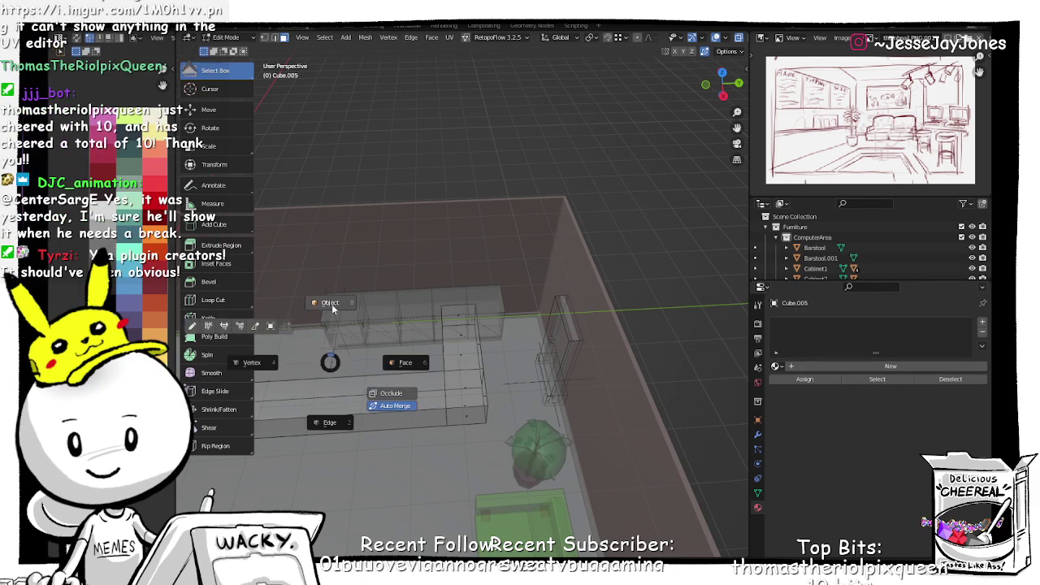
left_click(331, 305)
left_click(333, 357)
left_click(333, 360)
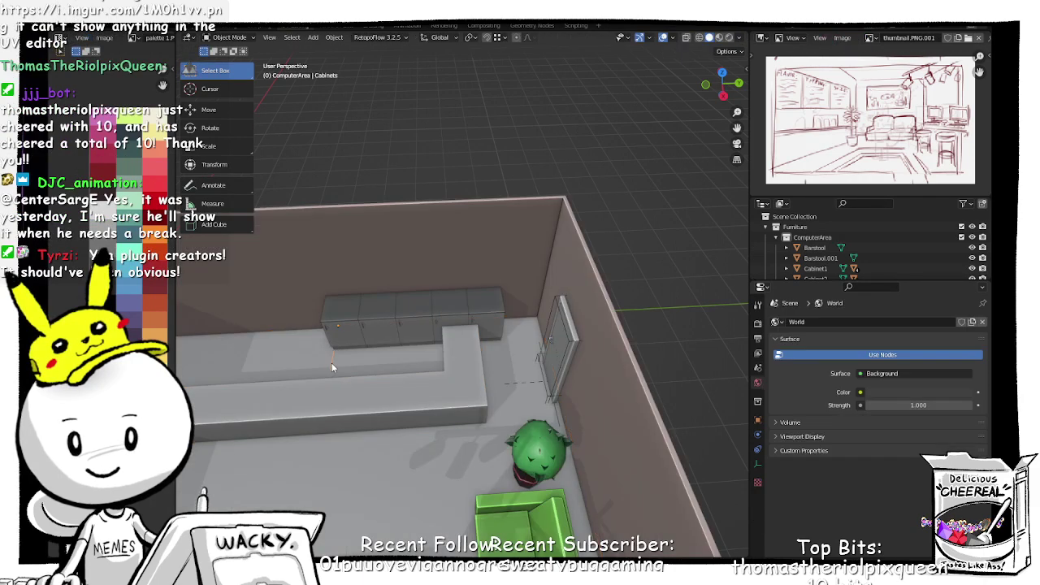
middle_click_drag(333, 360, 551, 335)
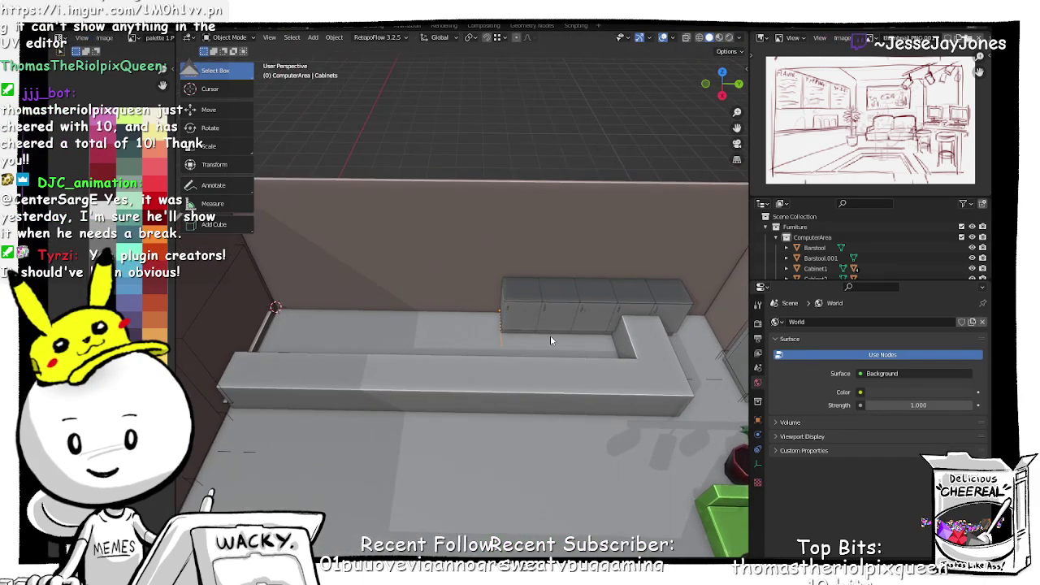
Step: Try to shift the cabinet row about 0.21 m along negative X, and undo the move
key("g")
key("x")
left_click(467, 333)
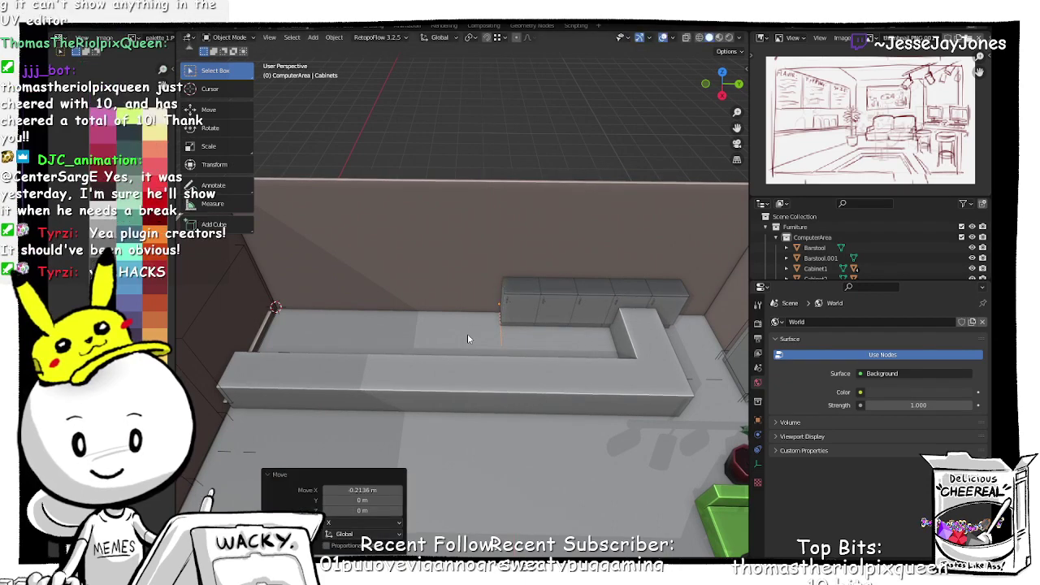
key("ctrl+z")
Step: Move the cabinet row about 1.7 m along negative Y, clear of the counter's short leg
key("g")
key("y")
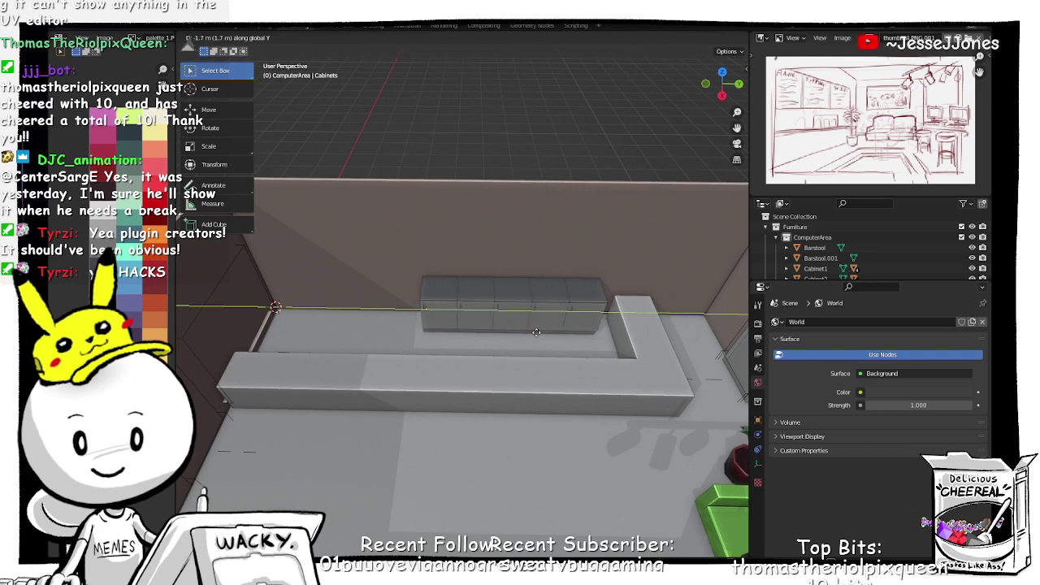
left_click(536, 333)
mouse_move(530, 323)
middle_mouse_down()
mouse_move(439, 281)
mouse_move(476, 309)
mouse_move(524, 318)
middle_mouse_up()
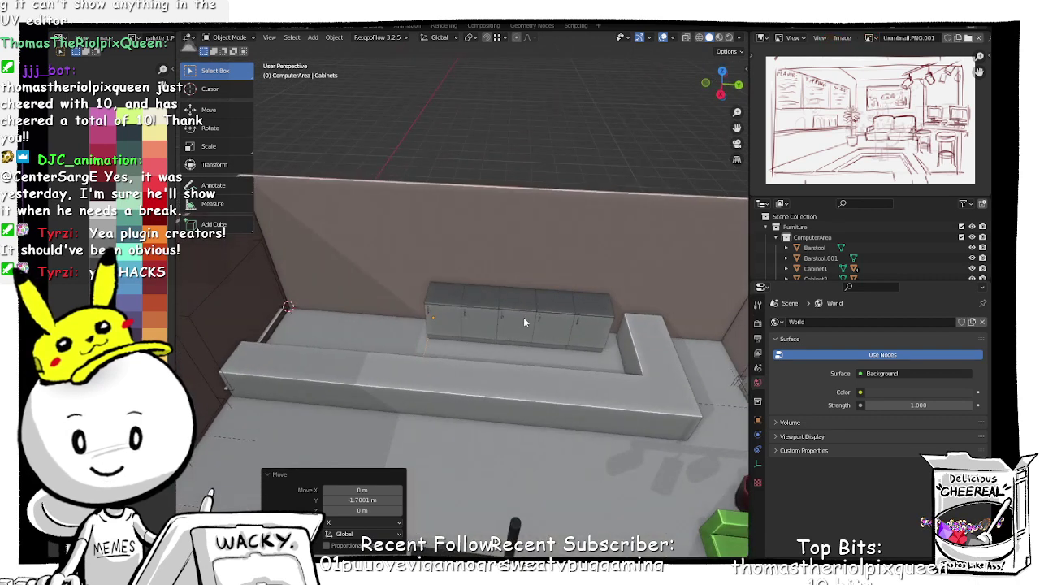
Step: Try to shift the cabinet row along X, and undo the move
key("g")
key("x")
left_click(592, 372)
key("ctrl+z")
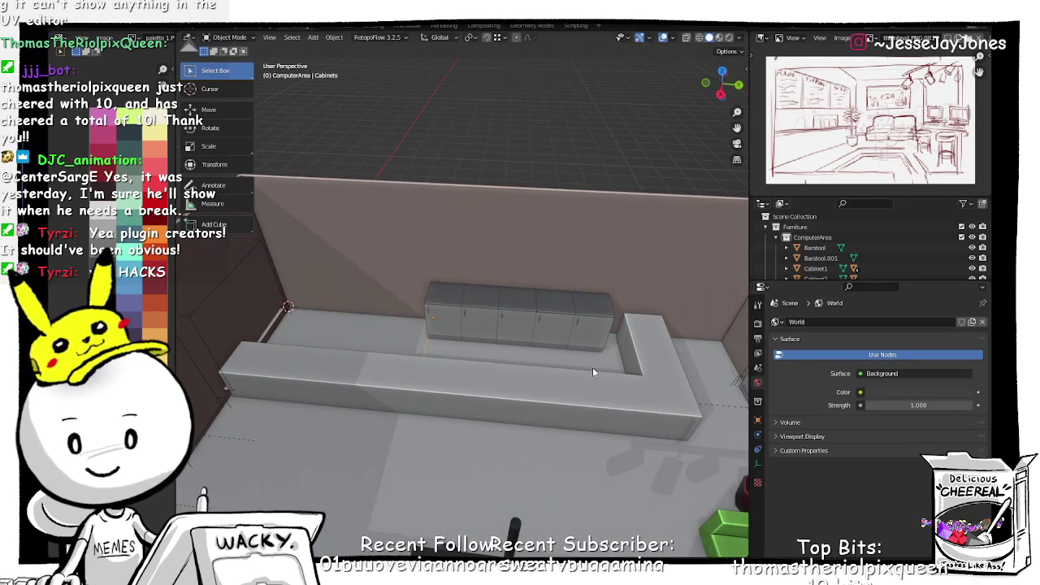
Step: Move the cabinet row about 0.33 m along positive Y, up against the counter's short leg
key("g")
key("y")
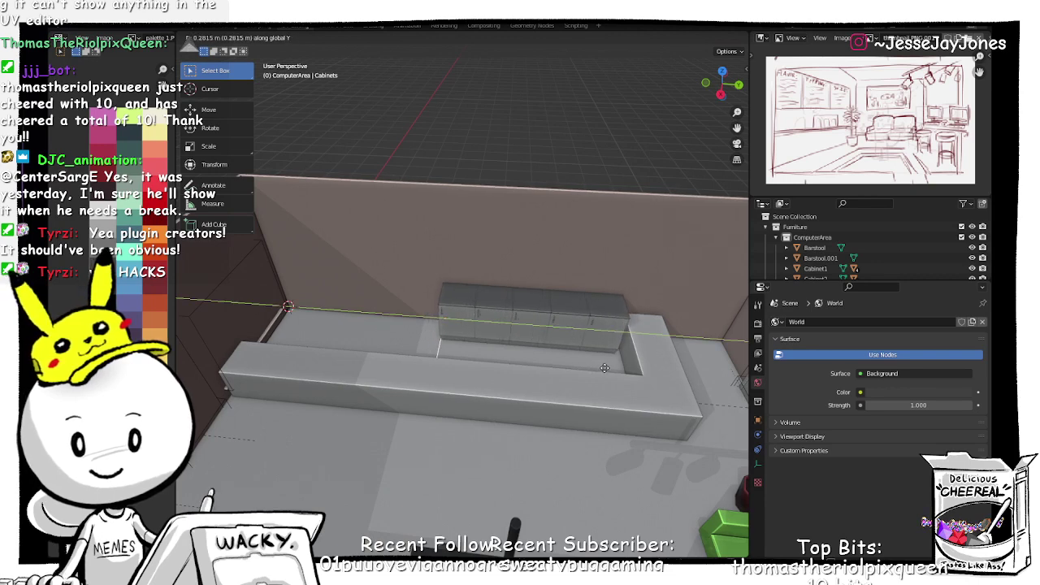
left_click(607, 366)
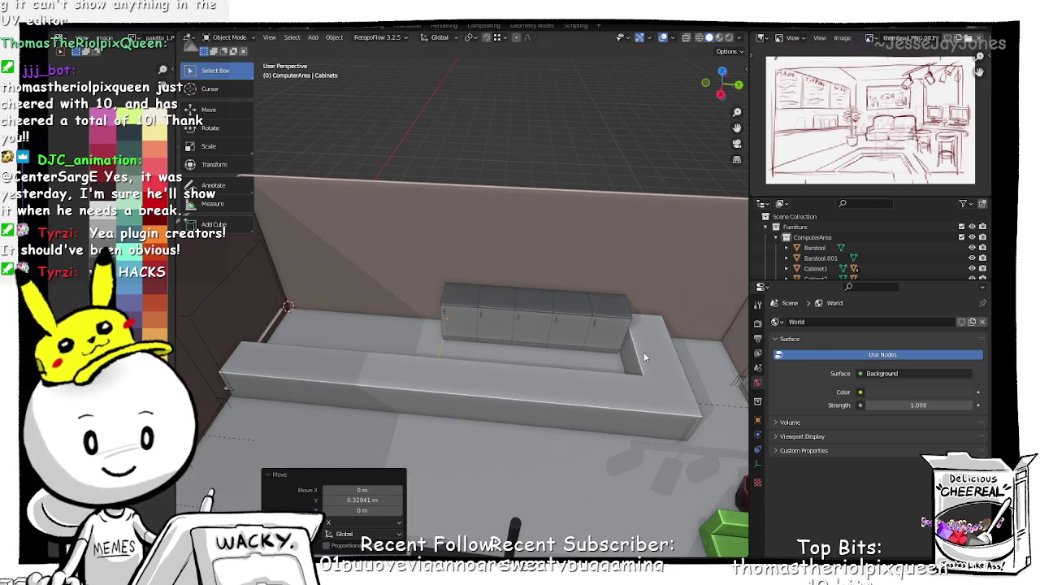
middle_click_drag(643, 357, 555, 378)
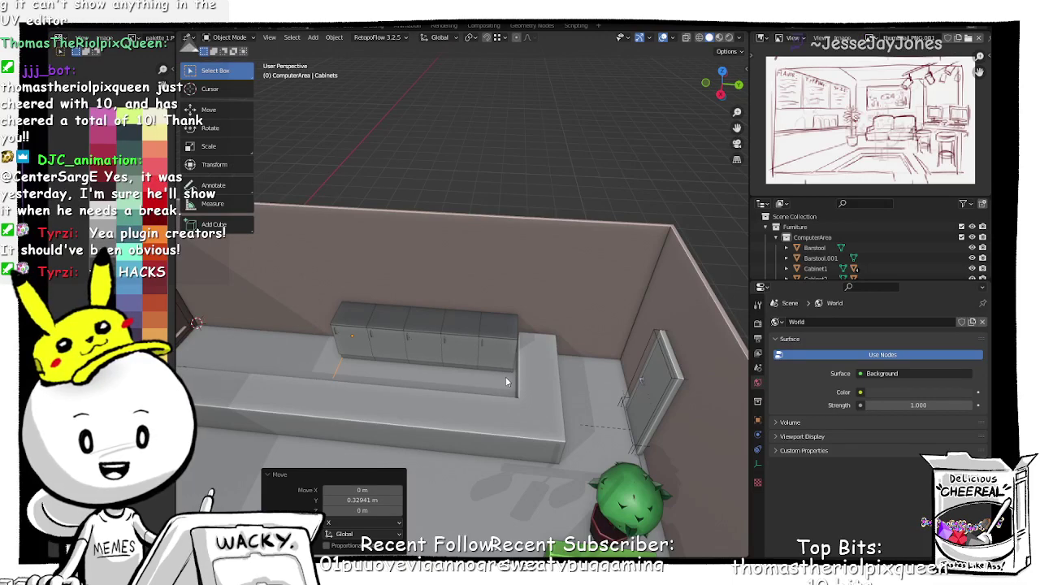
middle_click_drag(514, 374, 594, 345)
Step: Move the horseSmol character beside the long counter, about -2.97 m in X and -4.21 m in Y, keeping its height
left_click(410, 380)
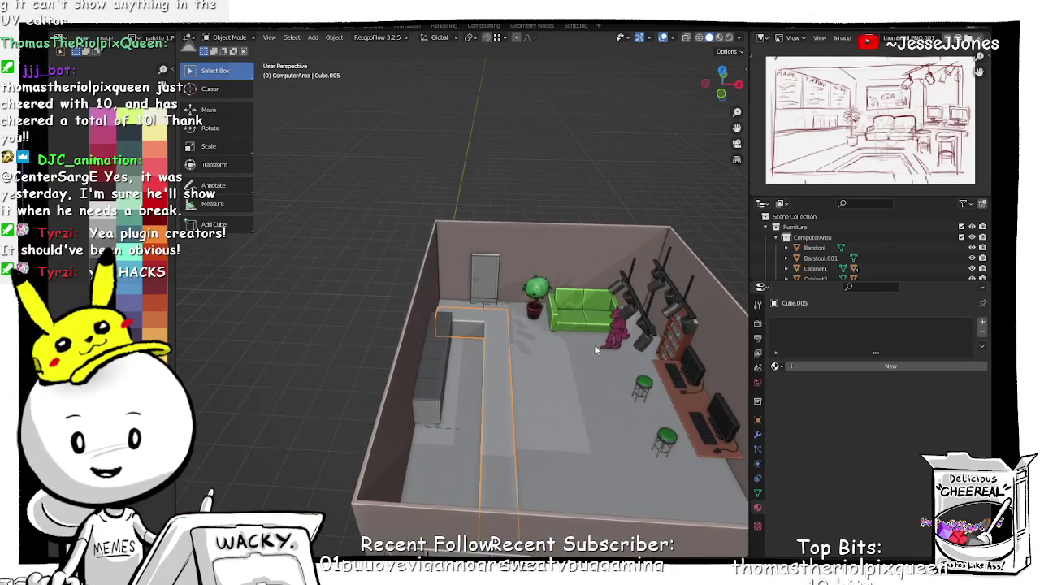
left_click(615, 332)
key("g")
key("shift+z")
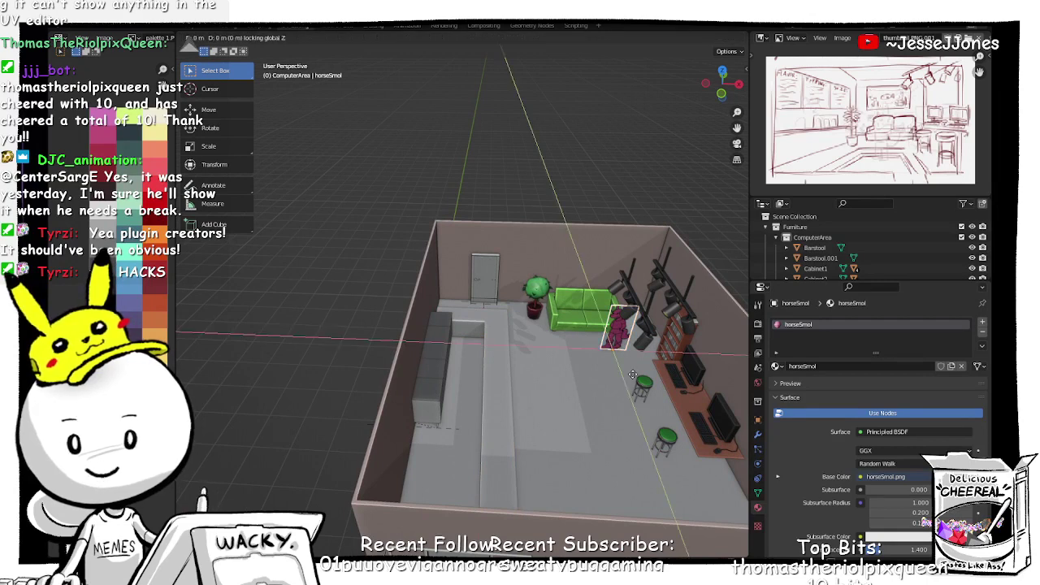
left_click(555, 481)
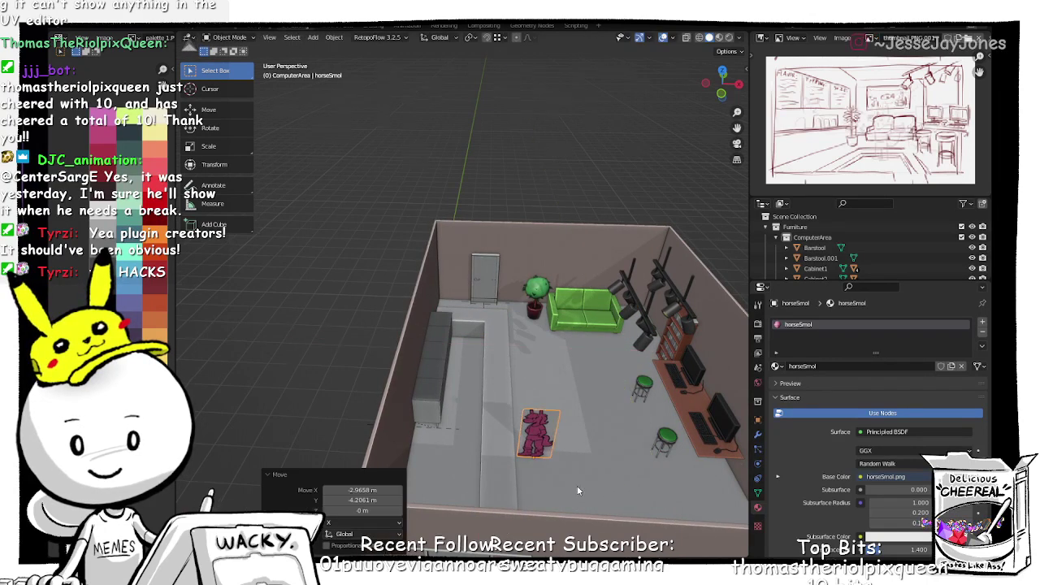
Step: Select all the top faces of the L-shaped counter in face mode, viewing it beside the character for scale
middle_click_drag(555, 481, 391, 349)
middle_click_drag(384, 303, 497, 384)
left_click(498, 383)
key("ctrl+Tab")
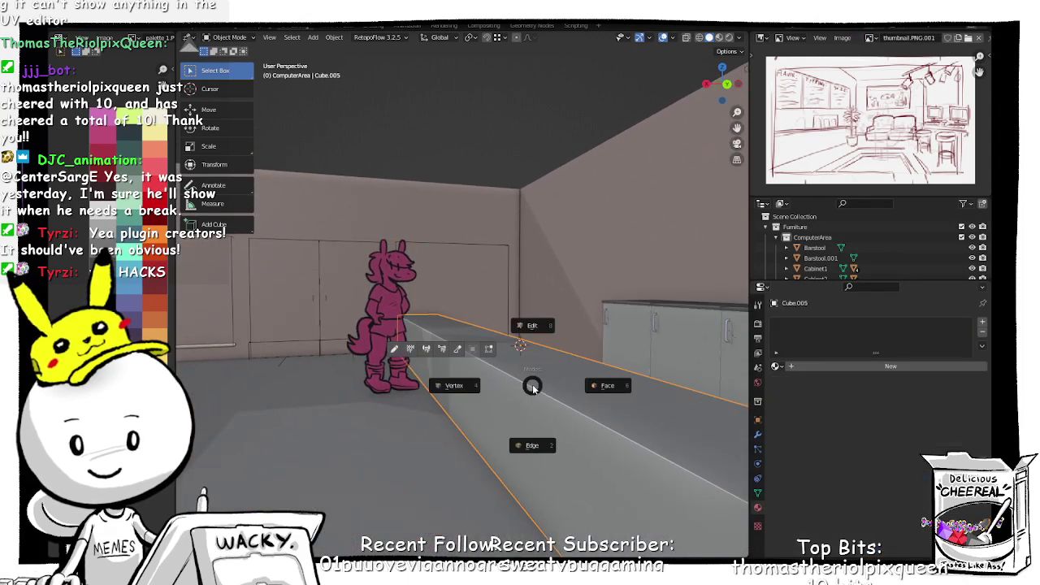
left_click(597, 393)
left_click(597, 392)
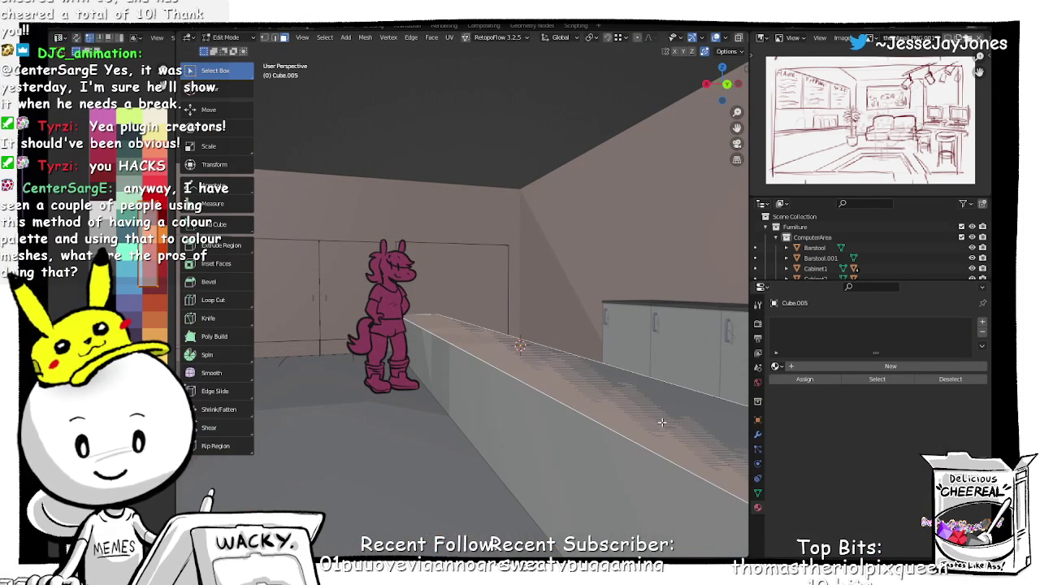
scroll(662, 422, "down", 3)
middle_click_drag(508, 329, 489, 300)
left_click(672, 351, "shift")
left_click(686, 317, "shift")
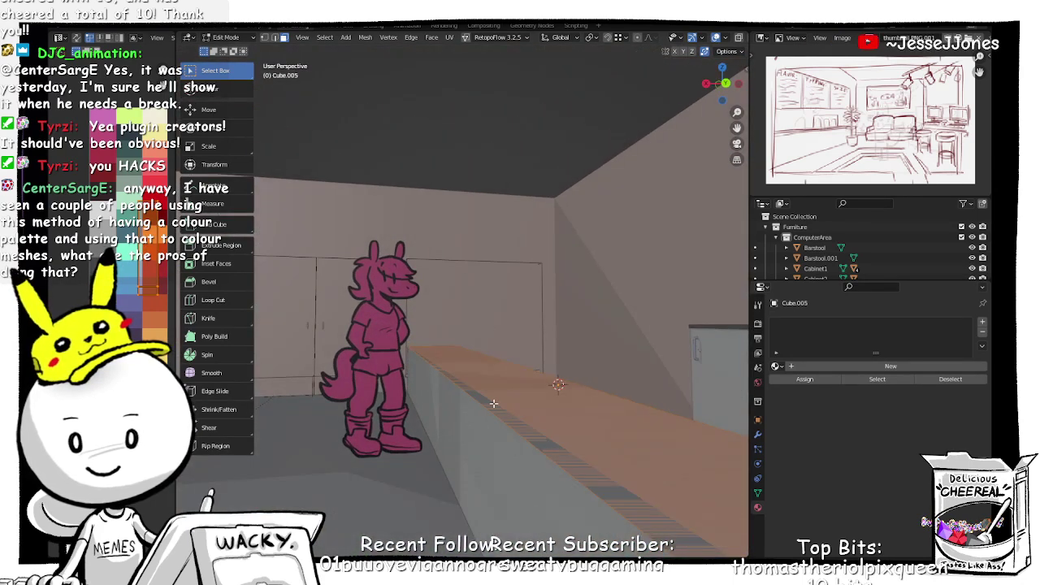
Step: Raise the counter's top faces about 0.025 m along Z, and extrude them up about 0.049 m as a countertop slab
key("g")
key("z")
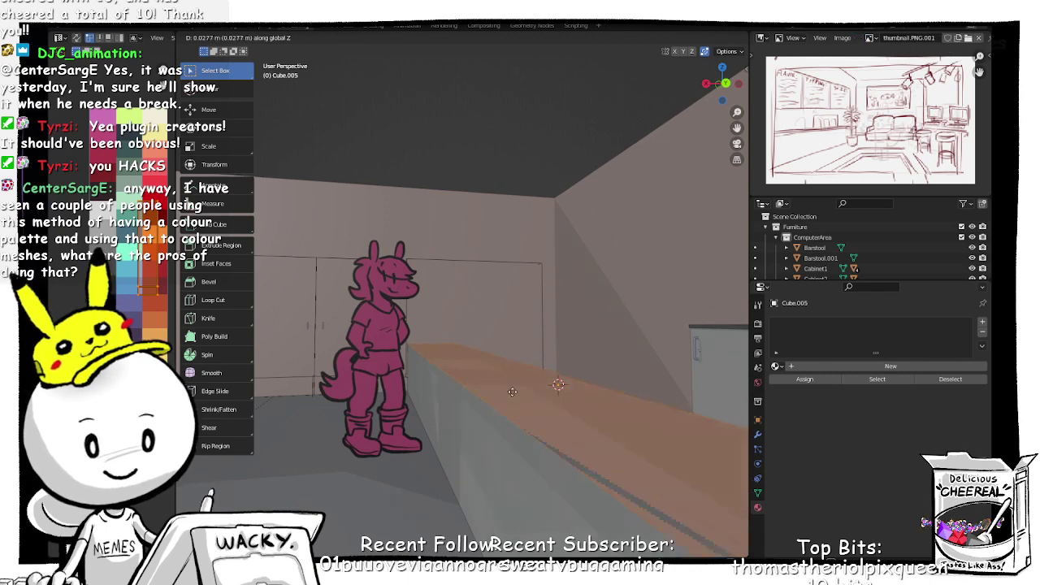
left_click(512, 393)
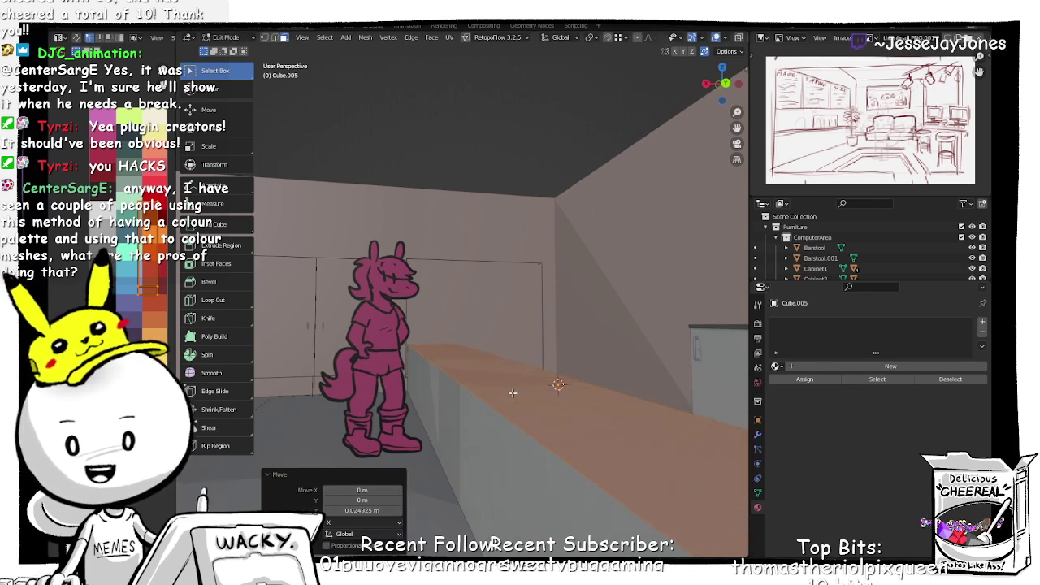
key("g")
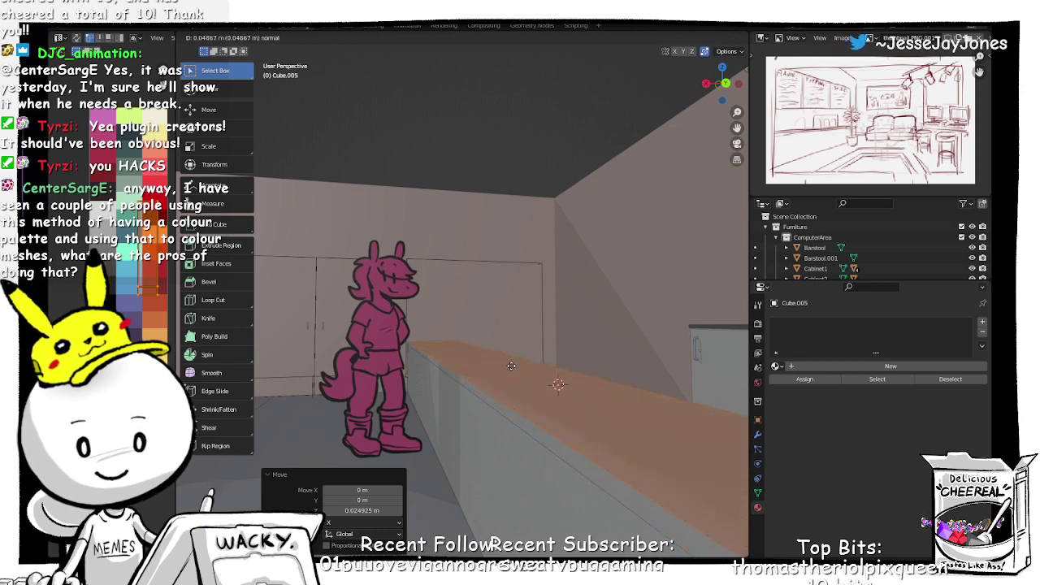
left_click(511, 366)
Step: Select the countertop slab's front rim faces along the long side and extrude them about 0.061 m outward as an overhang
left_click(465, 390)
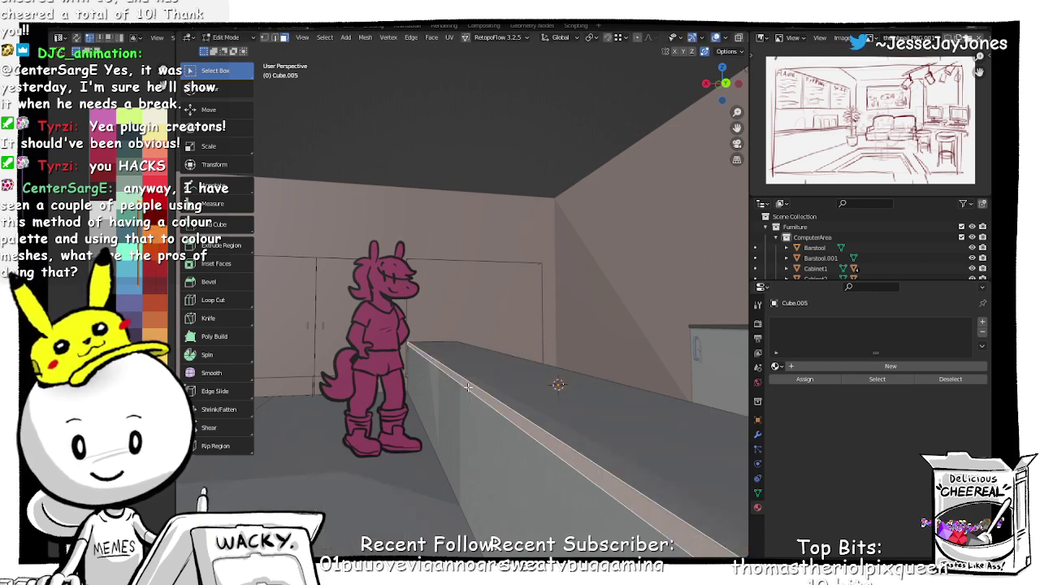
middle_click_drag(468, 398, 688, 349)
left_click(598, 313, "shift")
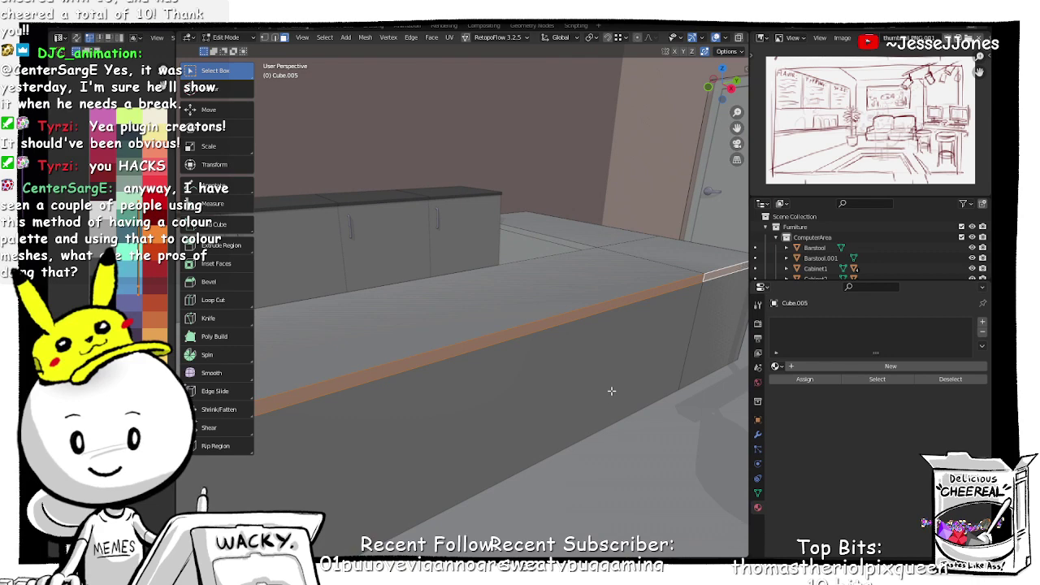
scroll(541, 402, "down", 3)
middle_click_drag(685, 348, 558, 310)
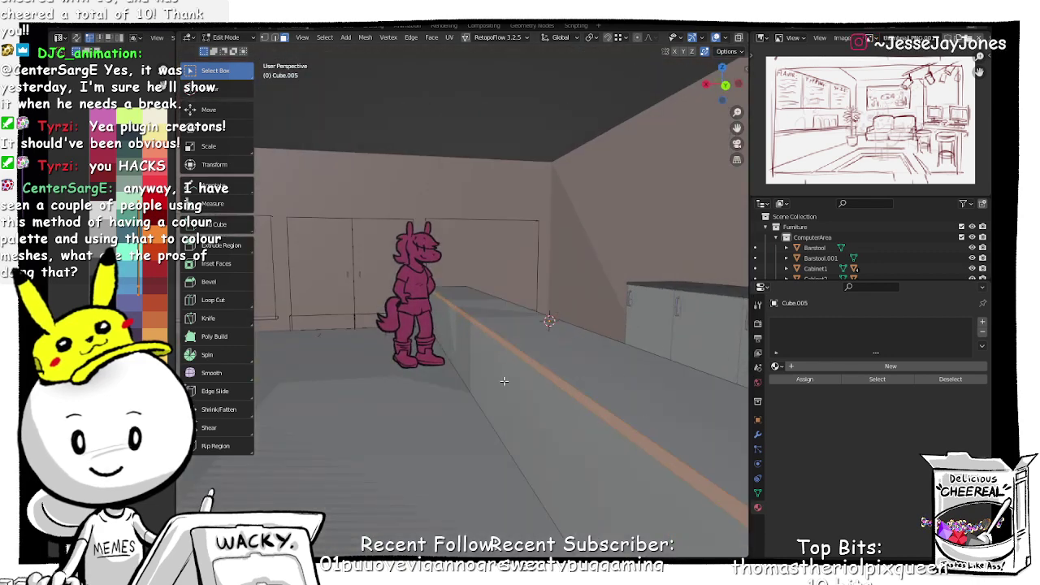
key("e")
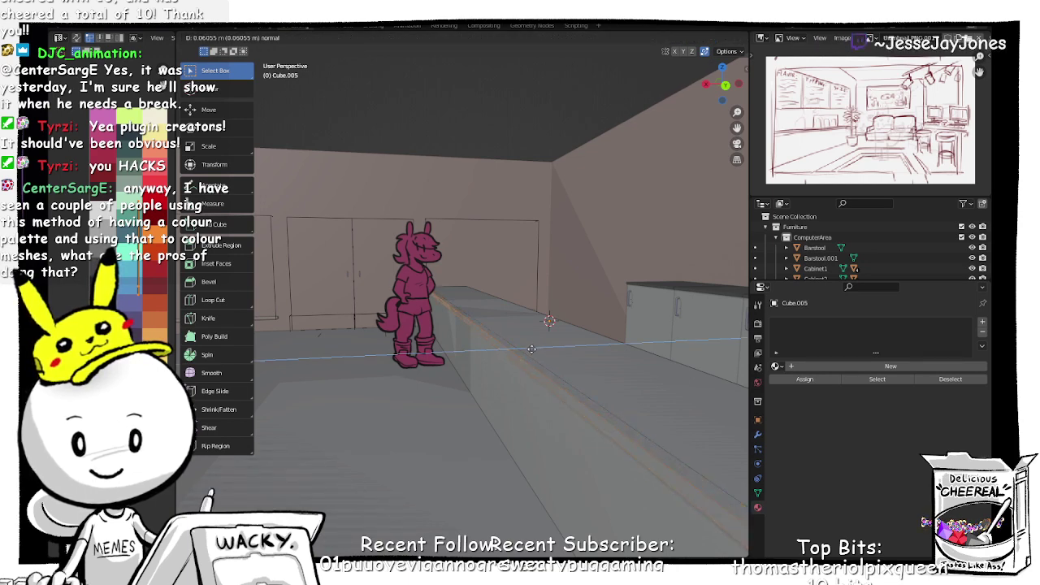
left_click(531, 350)
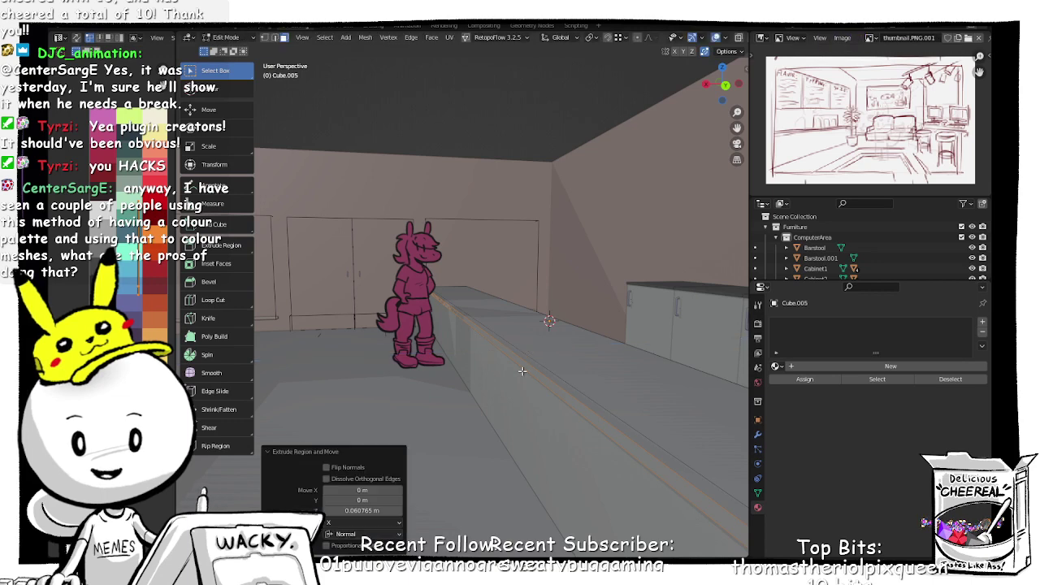
Step: Examine the countertop's front overhang in Object Mode
key("Tab")
left_click(532, 324)
left_click(464, 393)
middle_click_drag(464, 393, 547, 374)
left_click(494, 369)
Step: Select all the vertices of the counter's top slab in vertex mode, with X-ray on so hidden ones are included
key("ctrl+Tab")
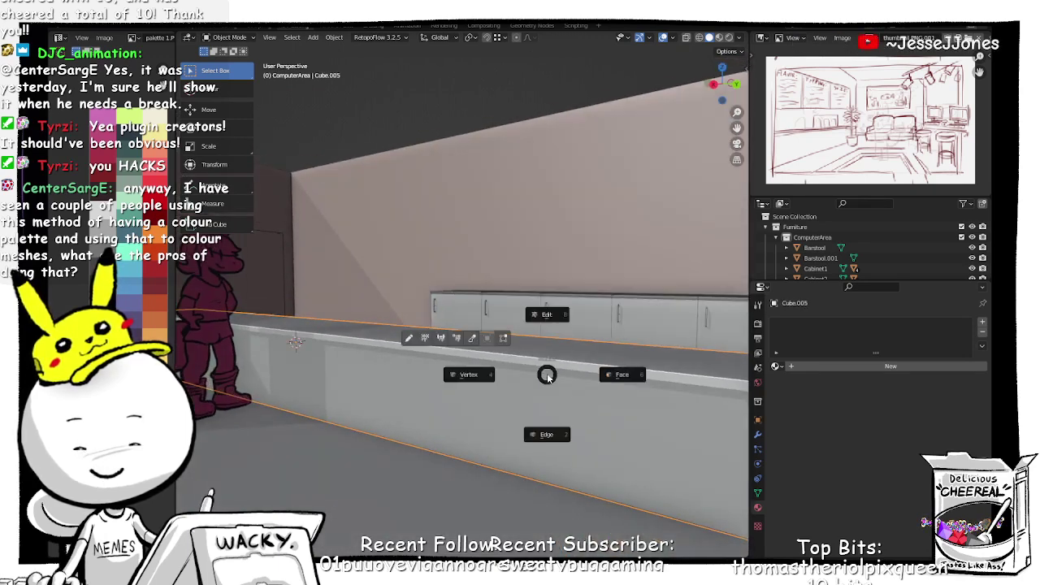
left_click(552, 316)
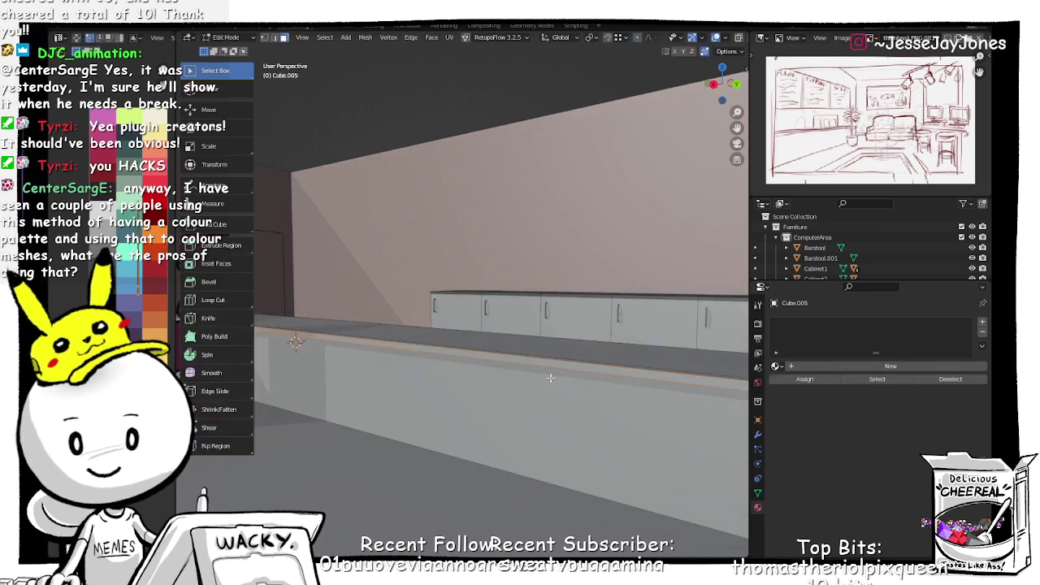
key("alt+z")
scroll(550, 378, "down", 5)
key("Tab")
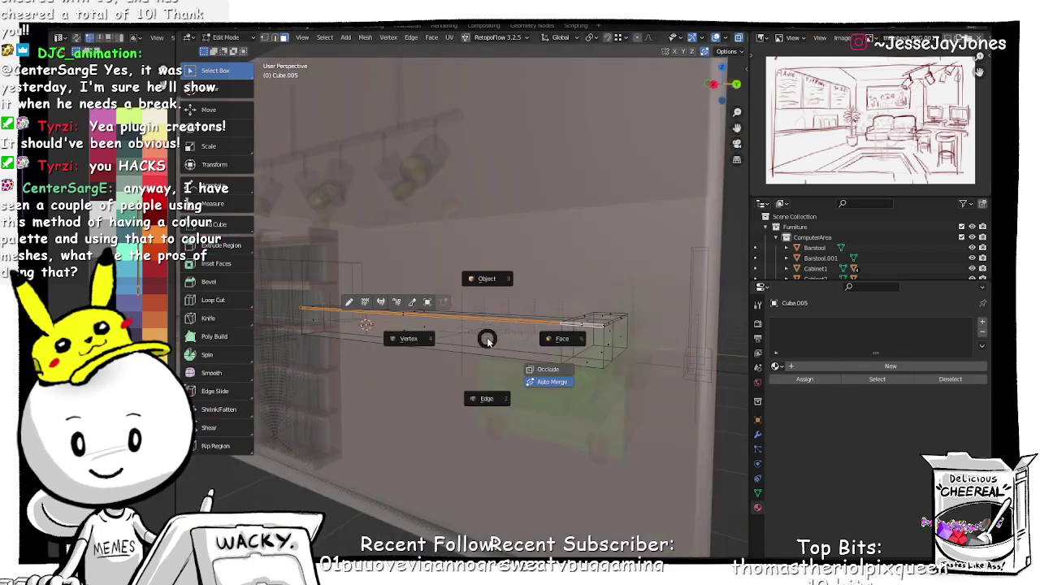
left_click(403, 346)
middle_click_drag(402, 345, 380, 324)
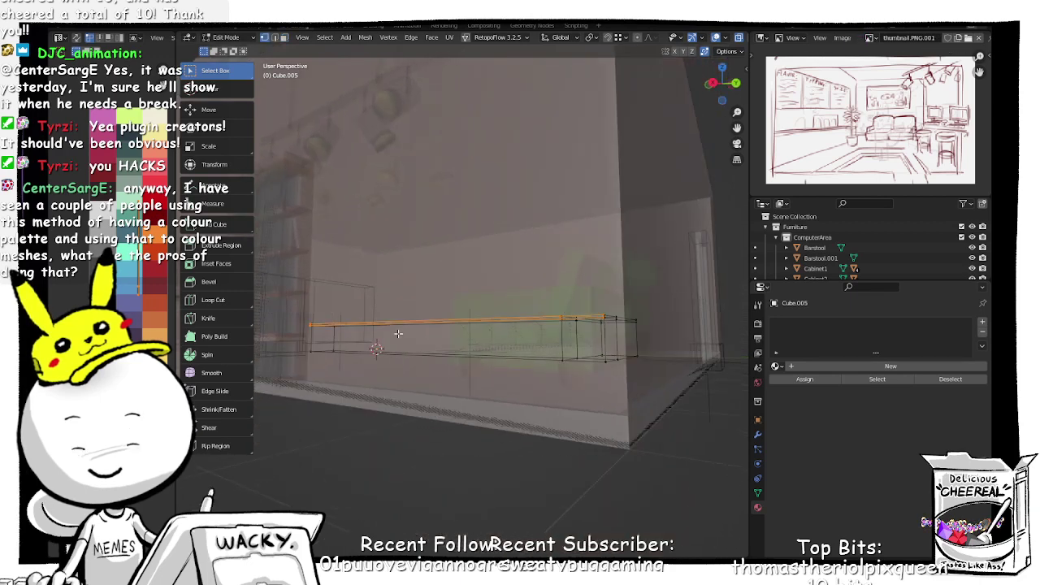
left_click_drag(397, 304, 662, 338)
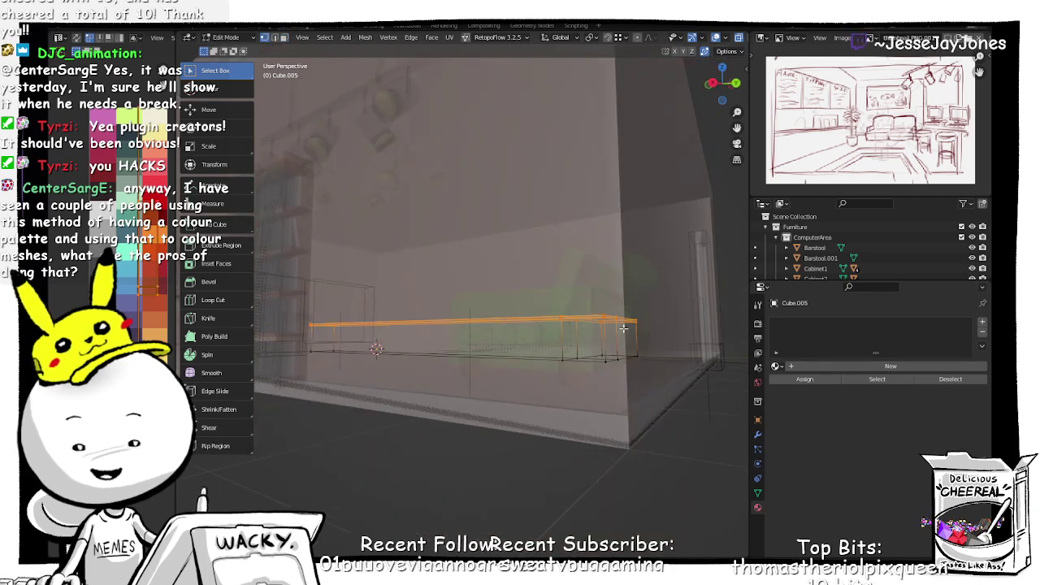
mouse_move(455, 285)
middle_mouse_down()
mouse_move(462, 297)
mouse_move(436, 326)
mouse_move(415, 265)
mouse_move(465, 275)
mouse_move(522, 341)
mouse_move(336, 318)
mouse_move(406, 244)
mouse_move(467, 374)
mouse_move(439, 372)
mouse_move(463, 270)
middle_mouse_up()
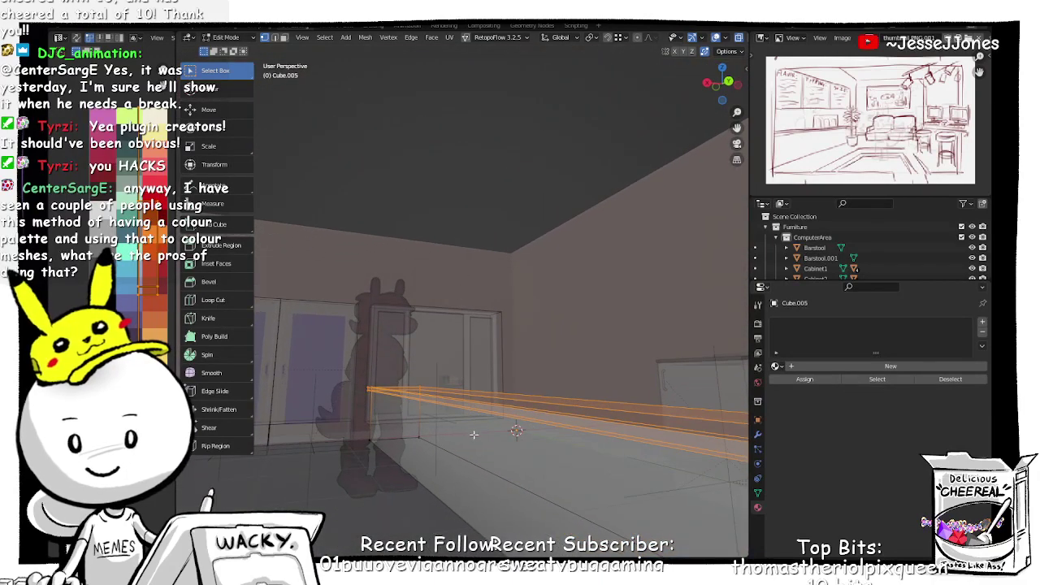
Step: Raise the selected countertop slab about 0.158 m along Z and return to Object Mode
key("g")
key("z")
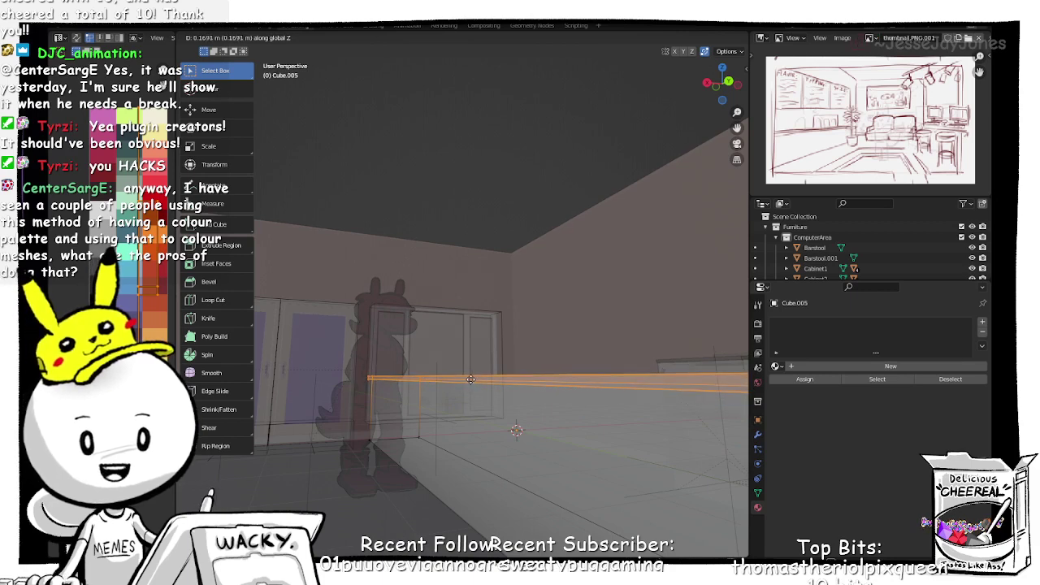
left_click(468, 382)
middle_click_drag(468, 383, 440, 426)
key("Tab")
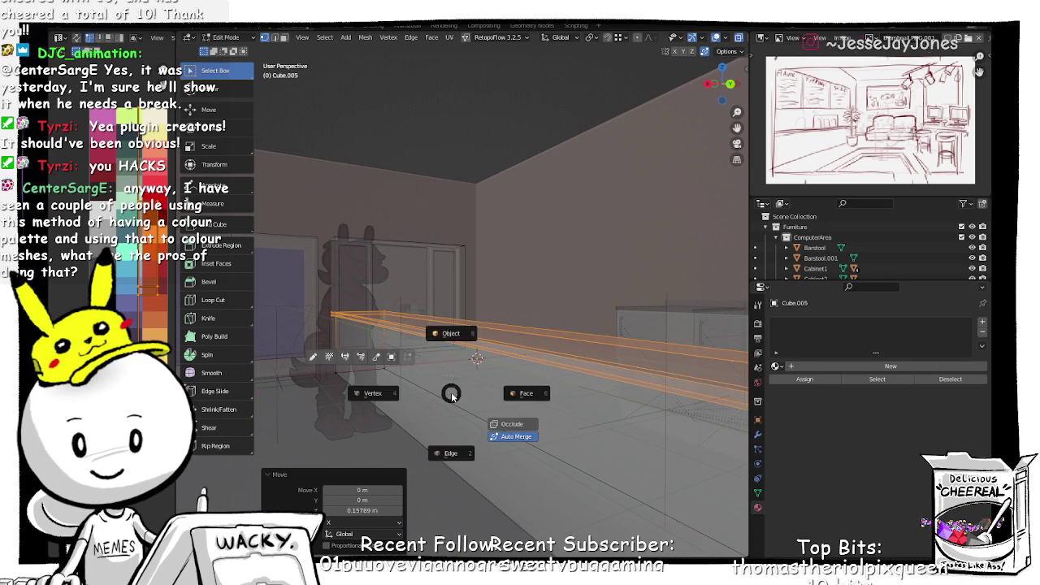
left_click(452, 332)
left_click(451, 342)
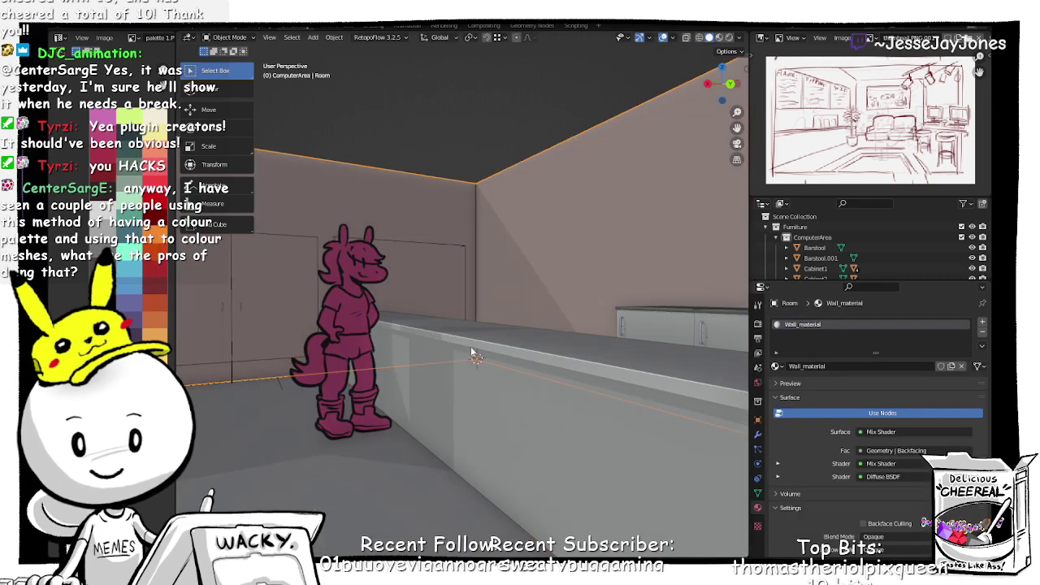
Step: Compare the counter's height with the character, and raise the countertop slab another 0.125 m or so along Z
left_click(471, 346)
middle_click_drag(469, 345, 637, 325)
scroll(498, 348, "down", 5)
left_click(475, 330)
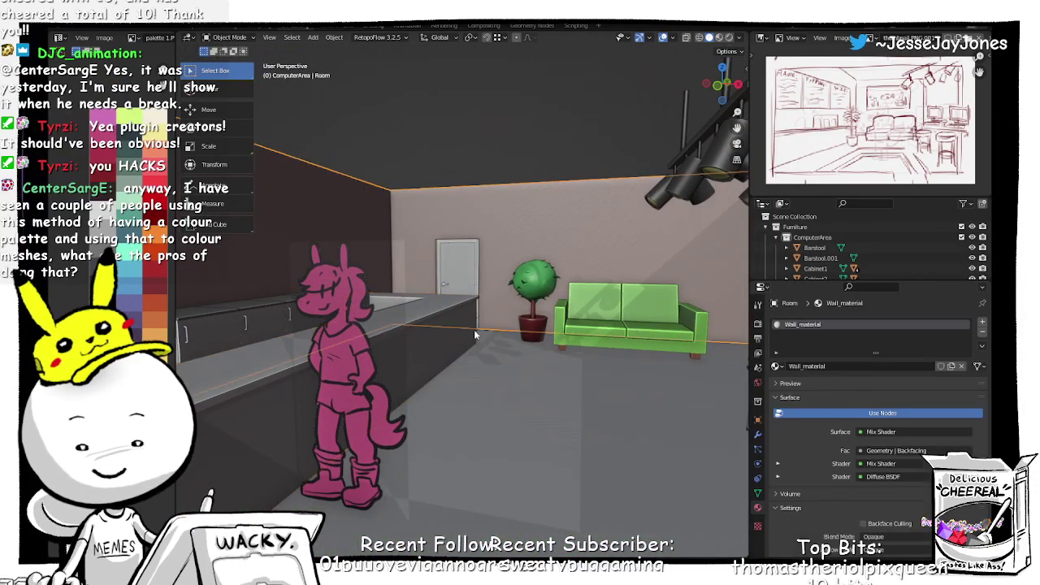
left_click(465, 333)
key("Tab")
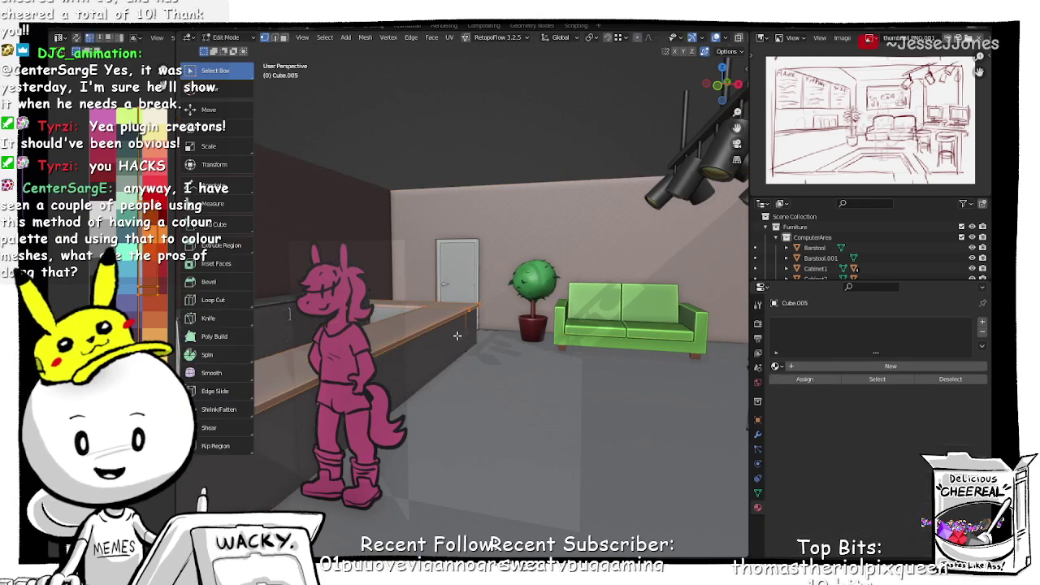
key("g")
key("z")
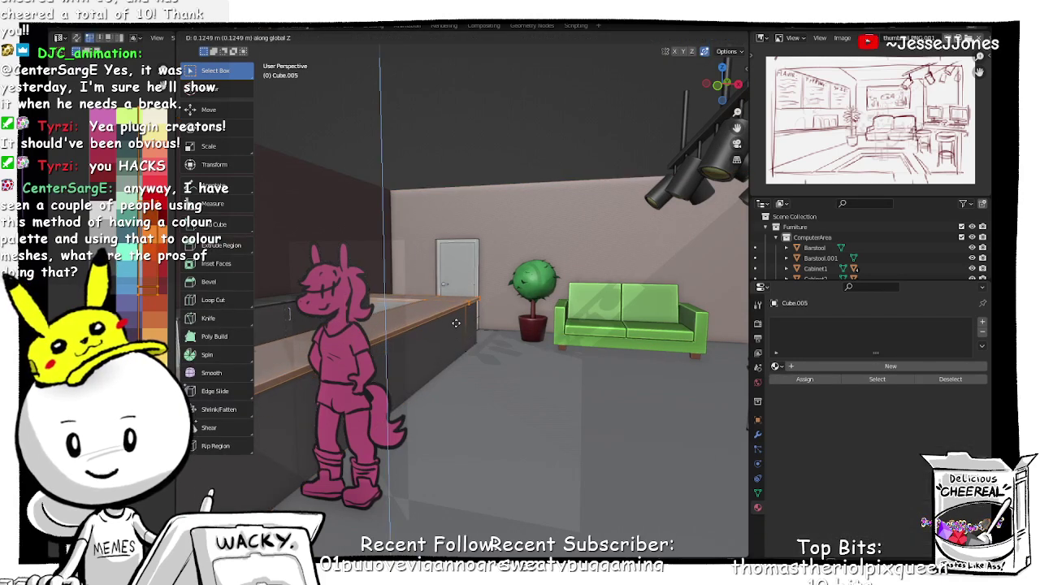
left_click(455, 324)
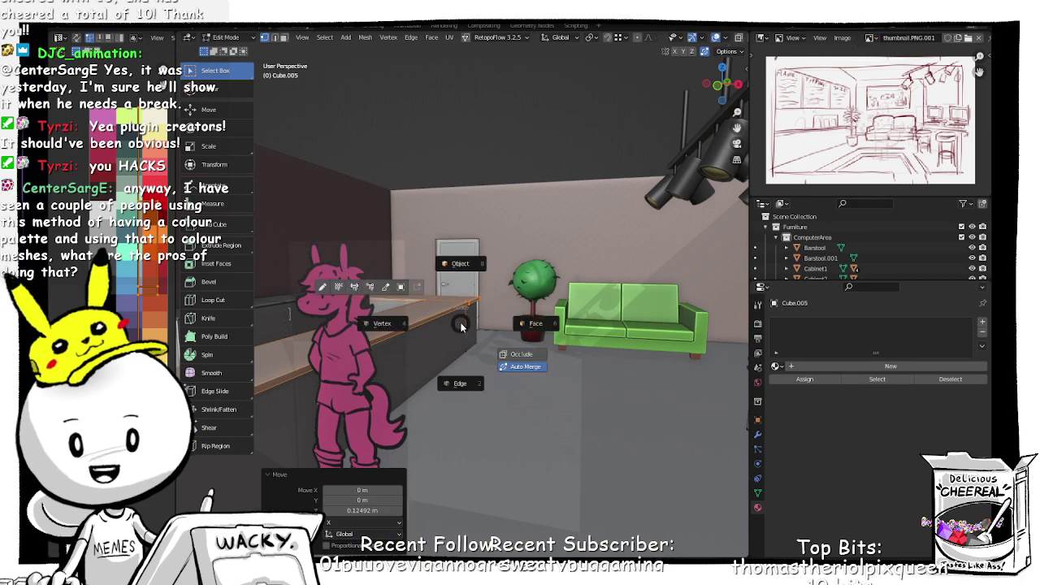
key("Tab")
left_click(480, 331)
Step: Move the Cabinets group about 3.73 m in negative Y along the back wall, to the far corner behind the counter
scroll(499, 344, "down", 3)
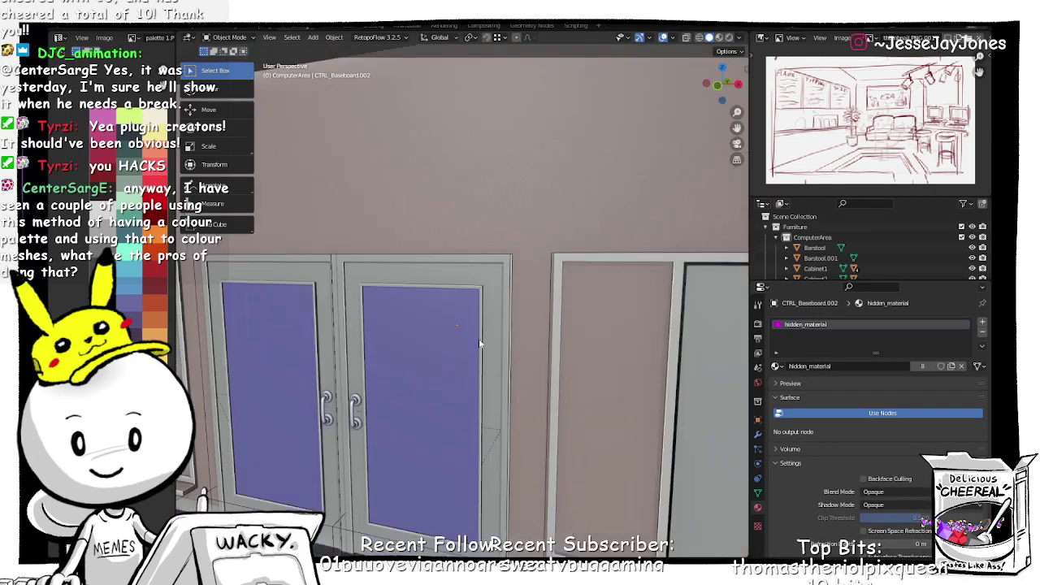
middle_click_drag(465, 332, 418, 350)
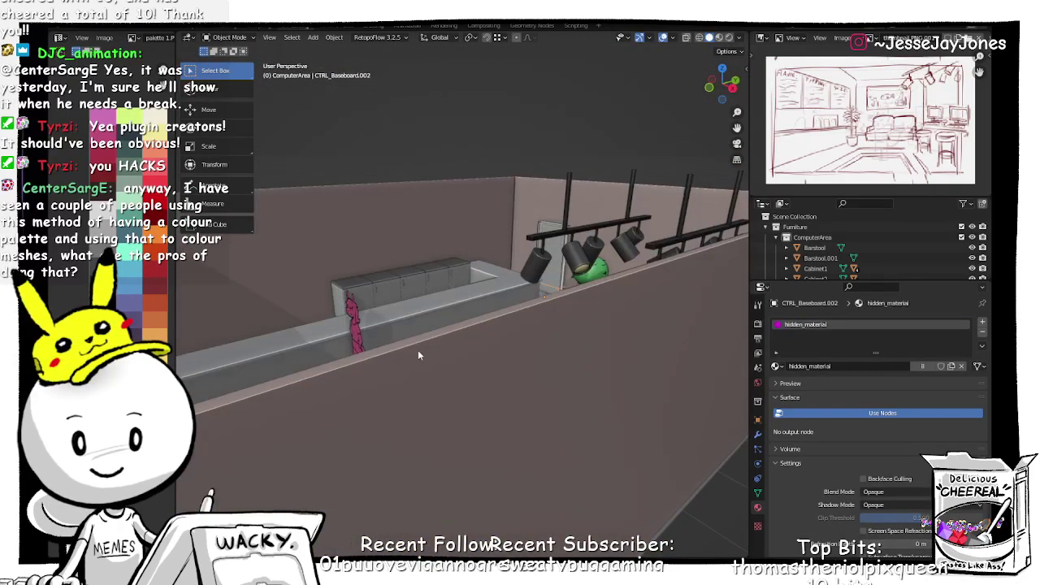
middle_click_drag(363, 328, 340, 377)
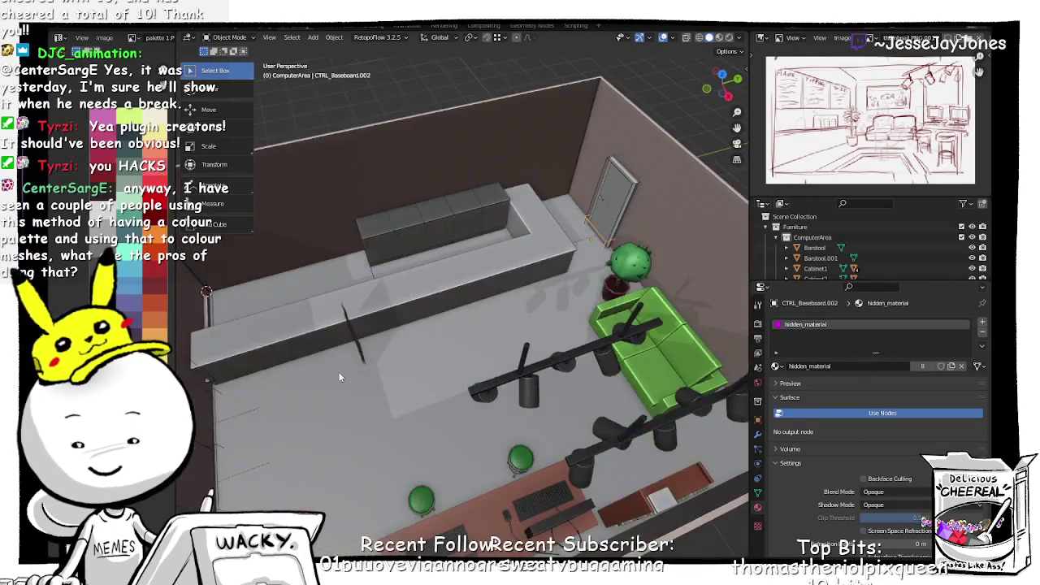
left_click(371, 272)
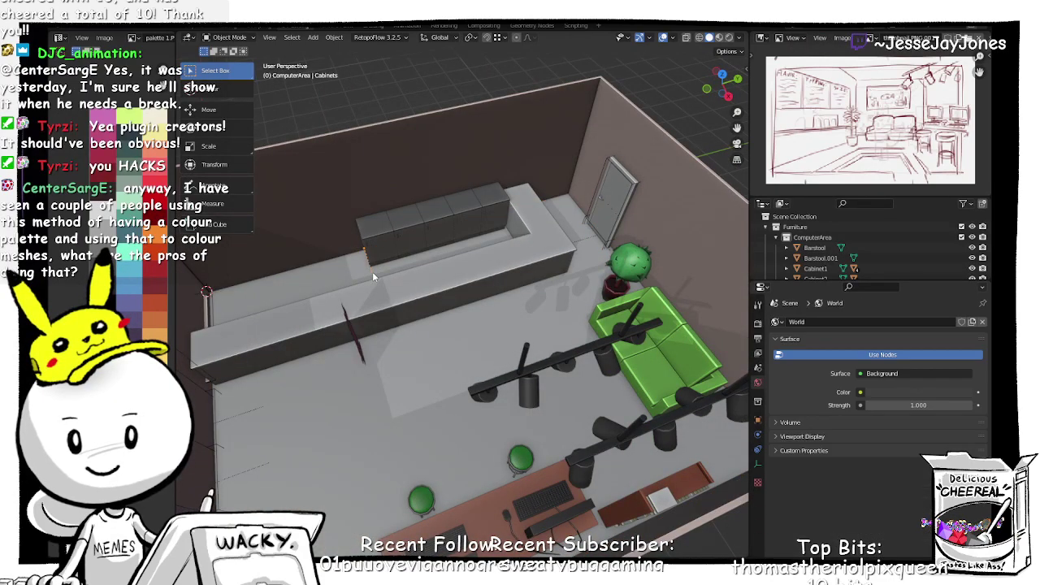
middle_click_drag(375, 273, 492, 361, "shift")
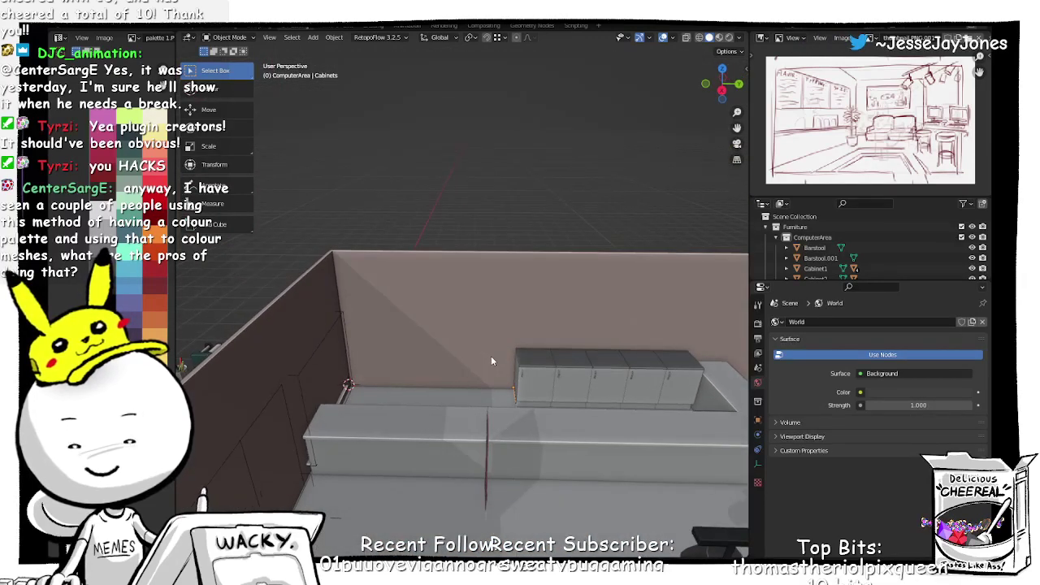
key("g")
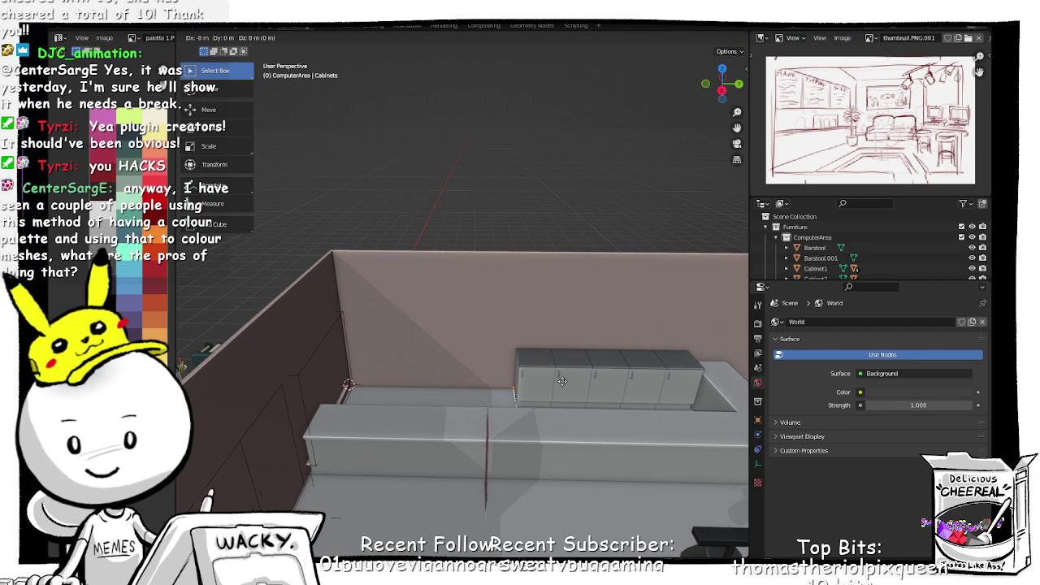
key("y")
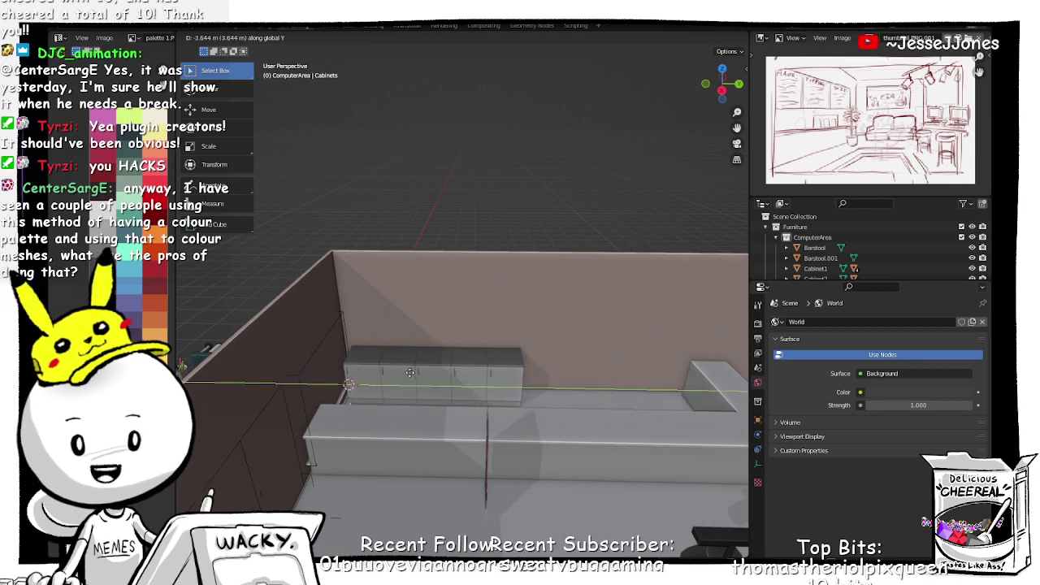
left_click(404, 371)
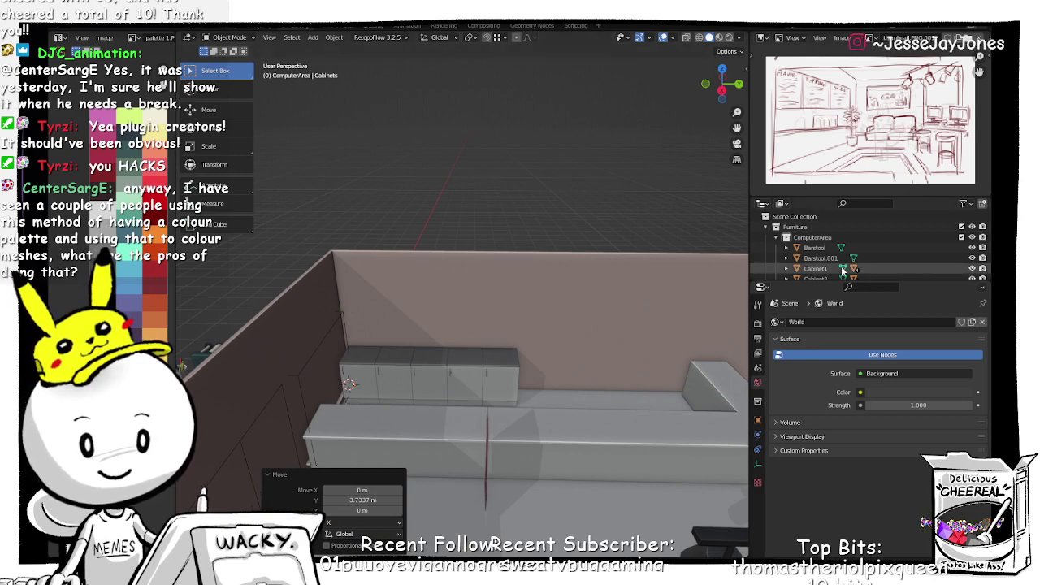
Step: Select the Cabinets group with its whole hierarchy and duplicate it about 3.79 m along Y to continue the row
scroll(842, 271, "down", 5)
left_click(813, 241)
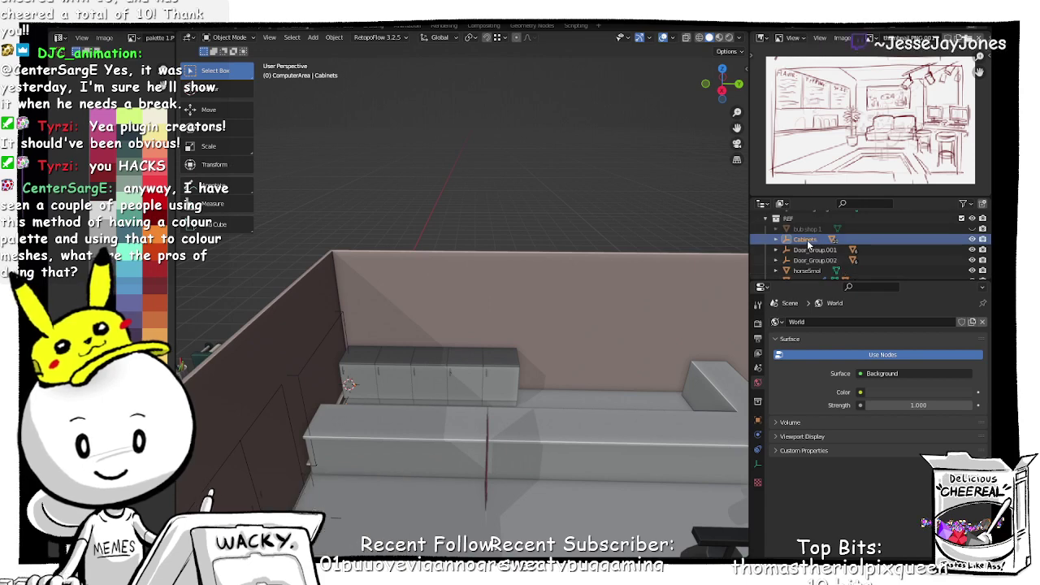
right_click(807, 240)
left_click(807, 239)
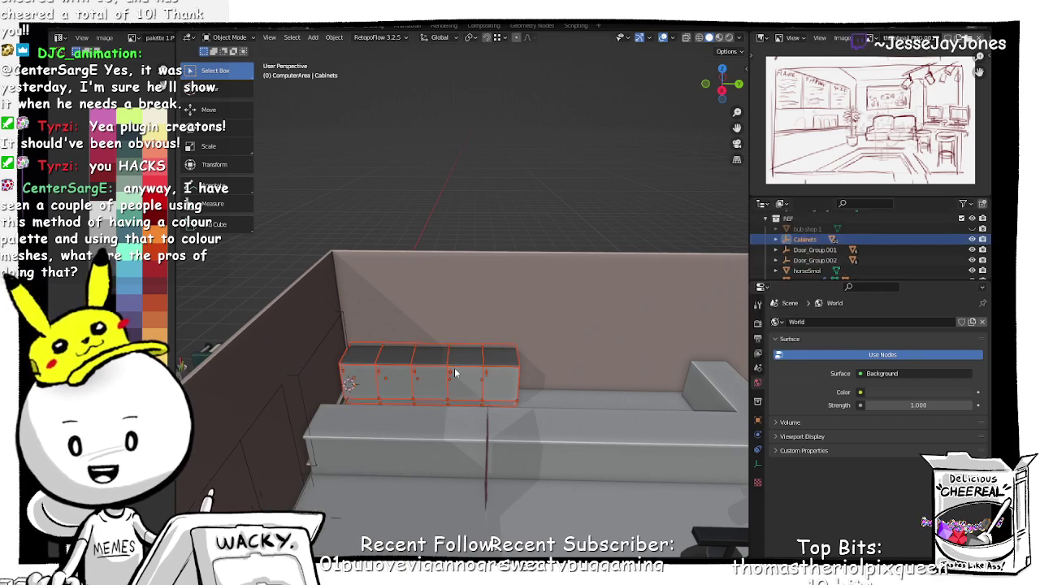
key("shift+d")
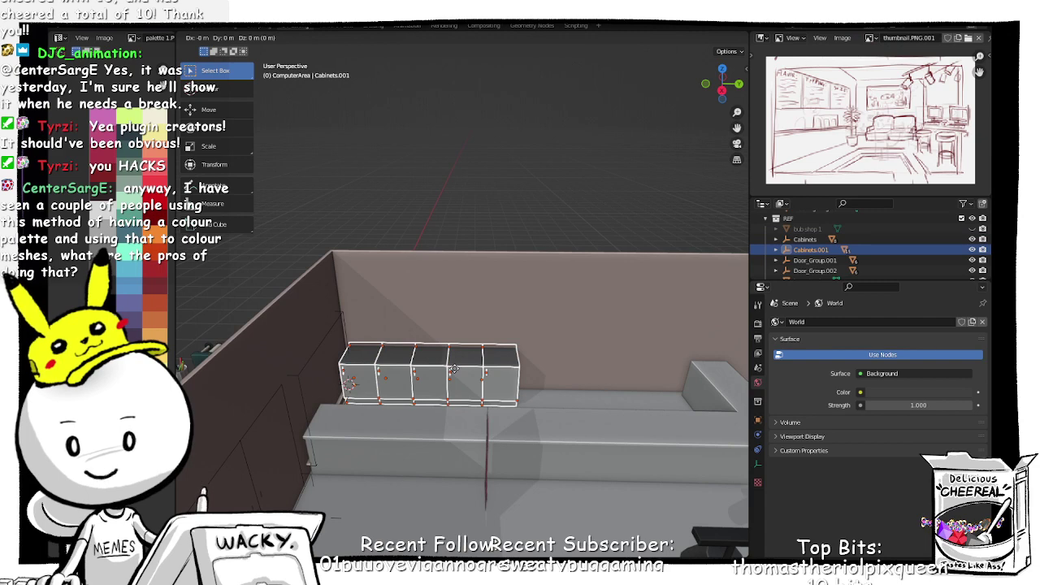
key("y")
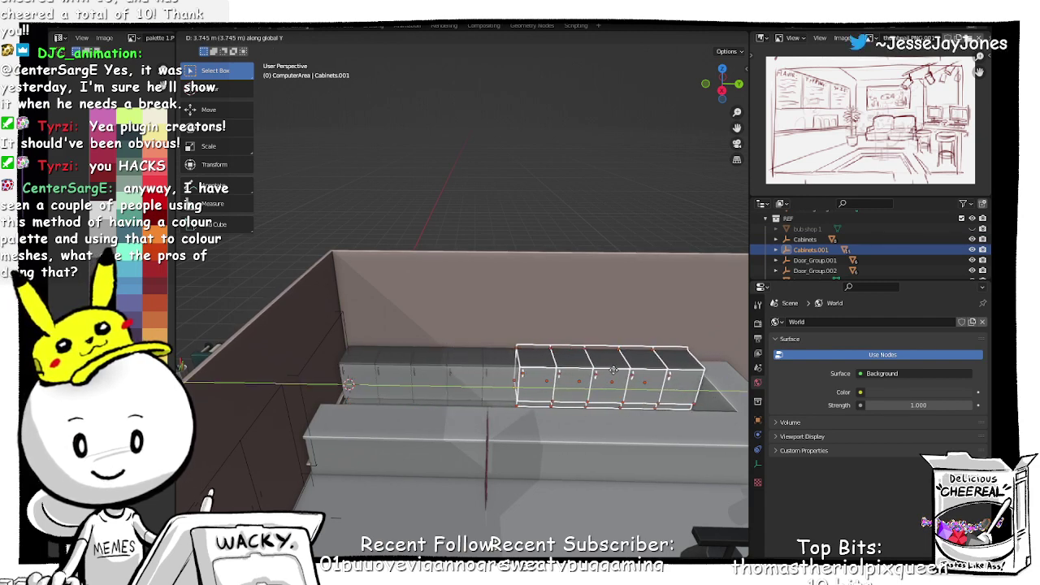
left_click(616, 373)
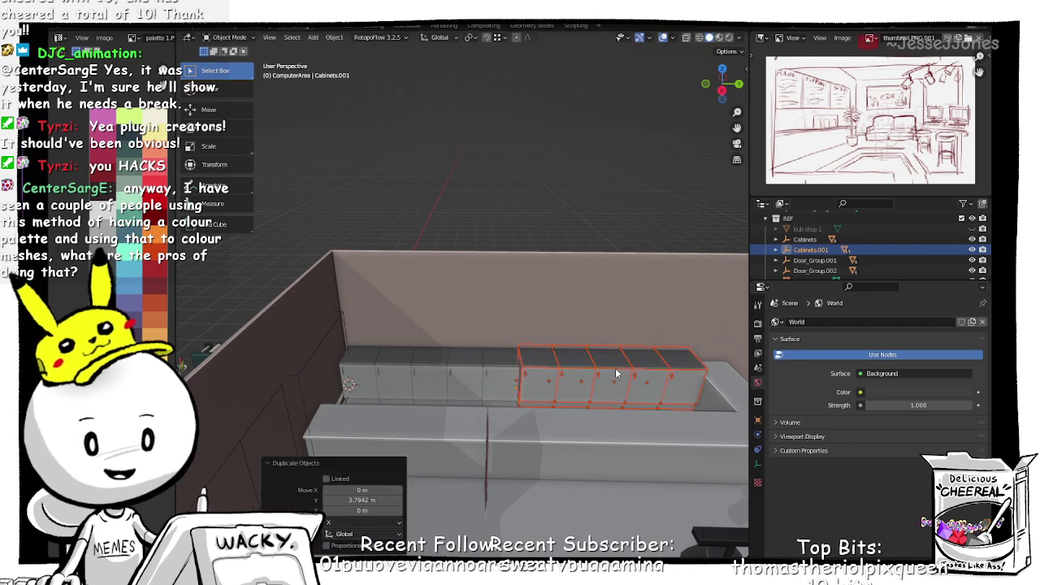
Step: Close the gap between the two cabinet rows by moving the duplicated row about 0.053 m in negative Y
middle_click_drag(615, 376, 455, 344, "shift")
scroll(449, 348, "up", 3)
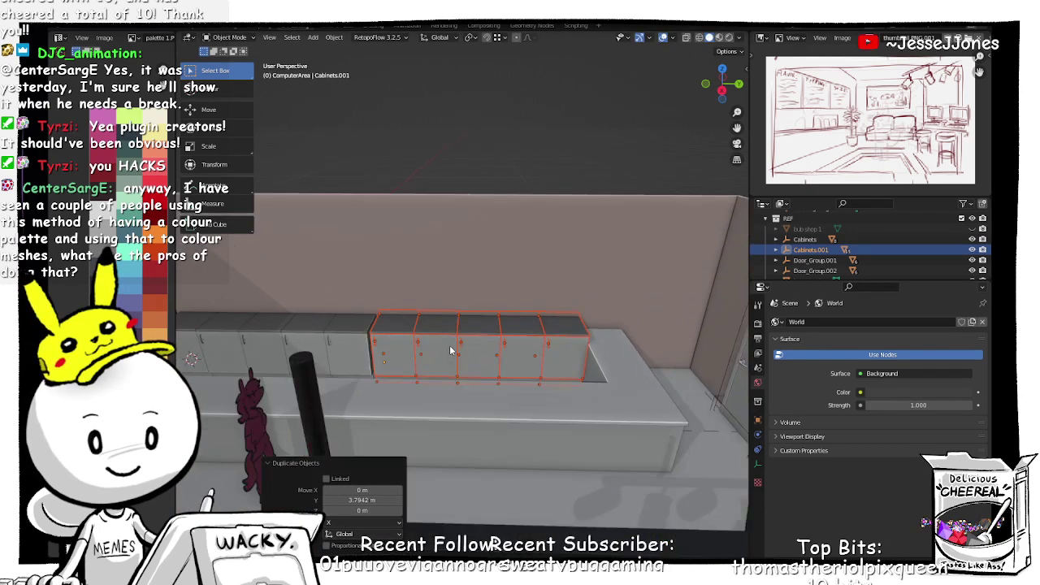
scroll(435, 360, "up", 1)
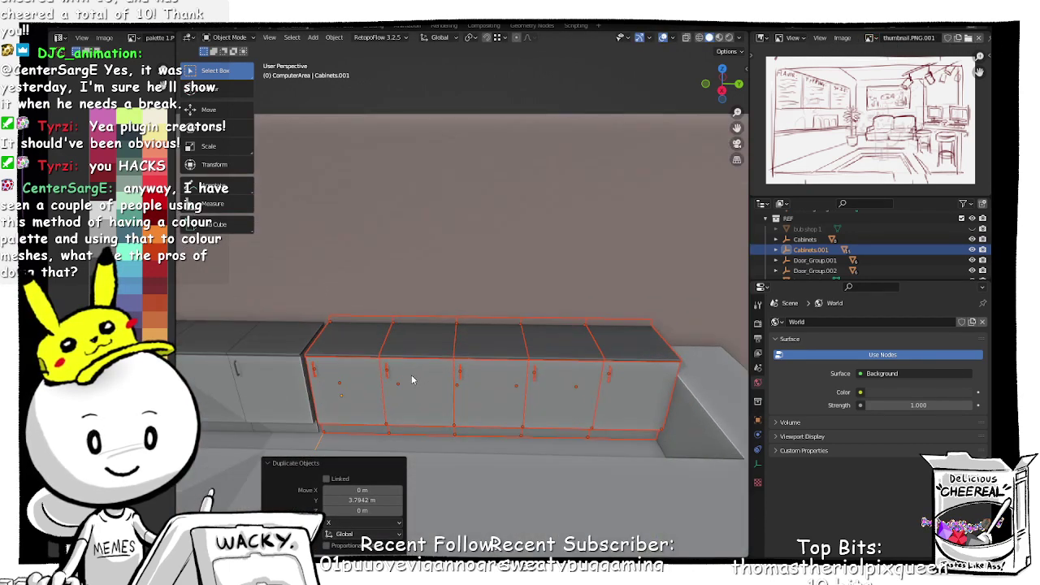
middle_click_drag(421, 357, 557, 283, "shift")
scroll(454, 355, "up", 3)
scroll(553, 340, "up", 3)
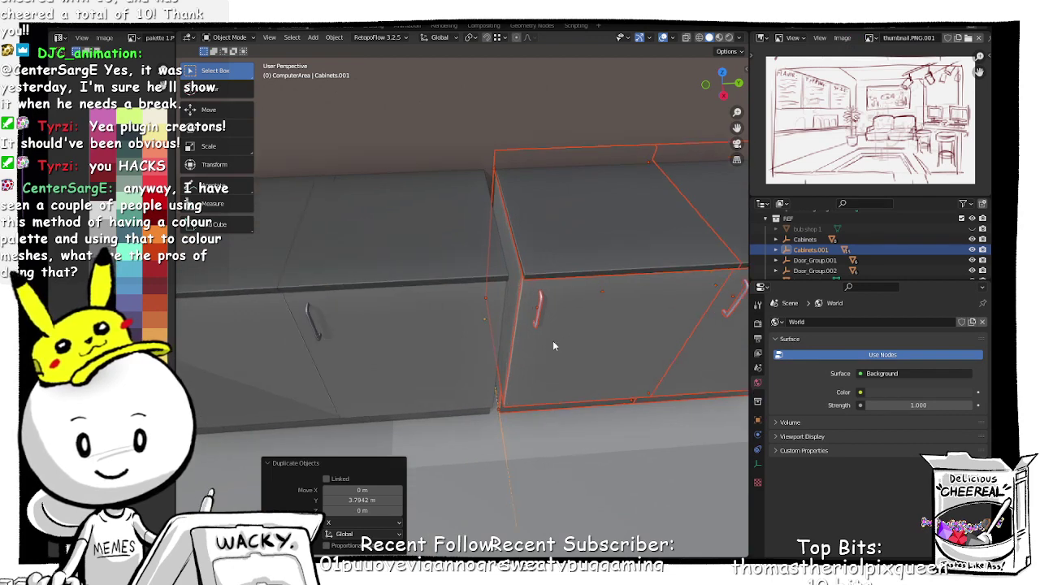
middle_click_drag(567, 365, 415, 248)
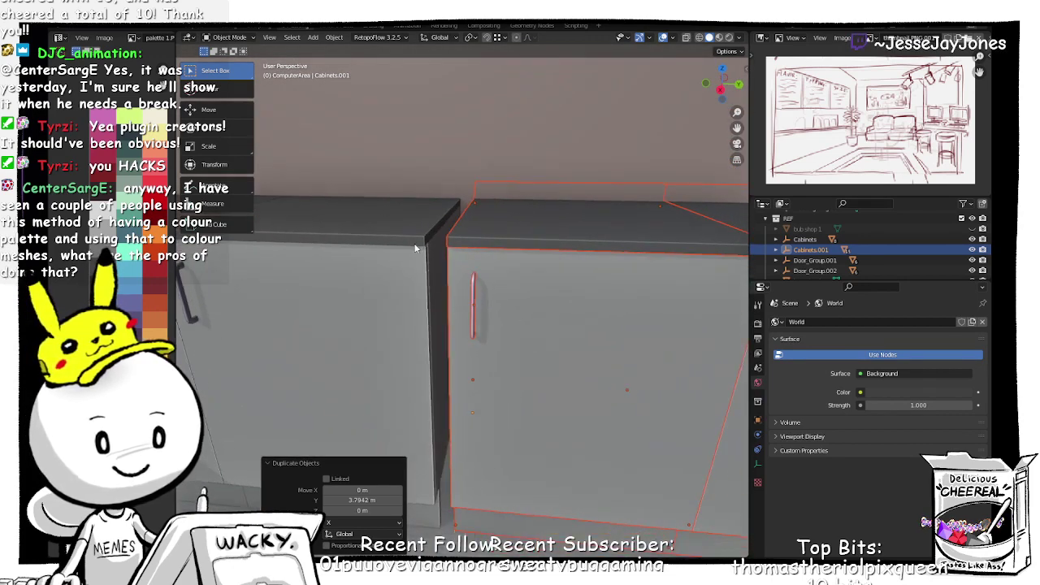
middle_click_drag(506, 348, 497, 278)
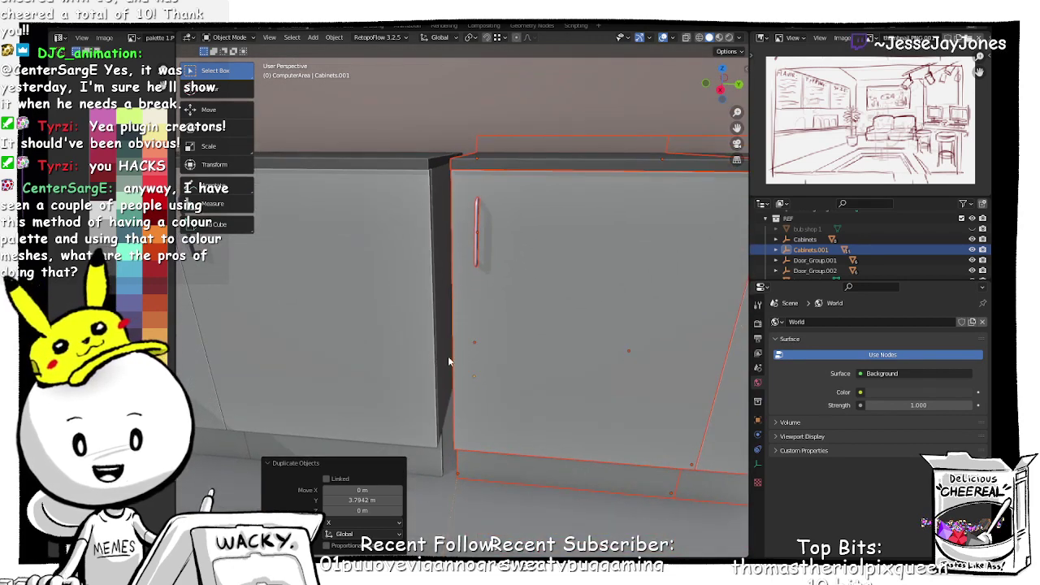
middle_click_drag(448, 356, 479, 362)
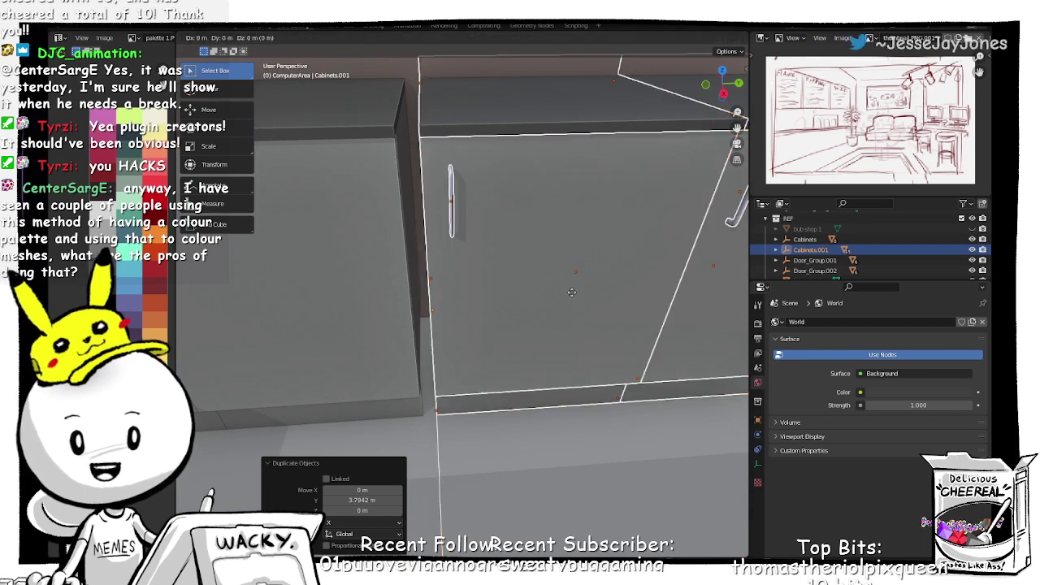
key("g")
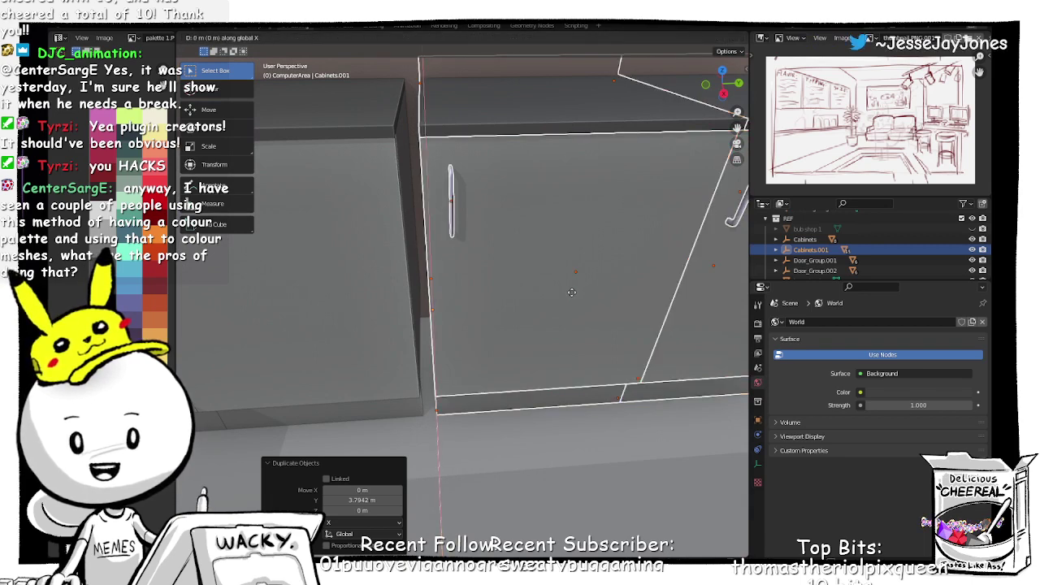
key("y")
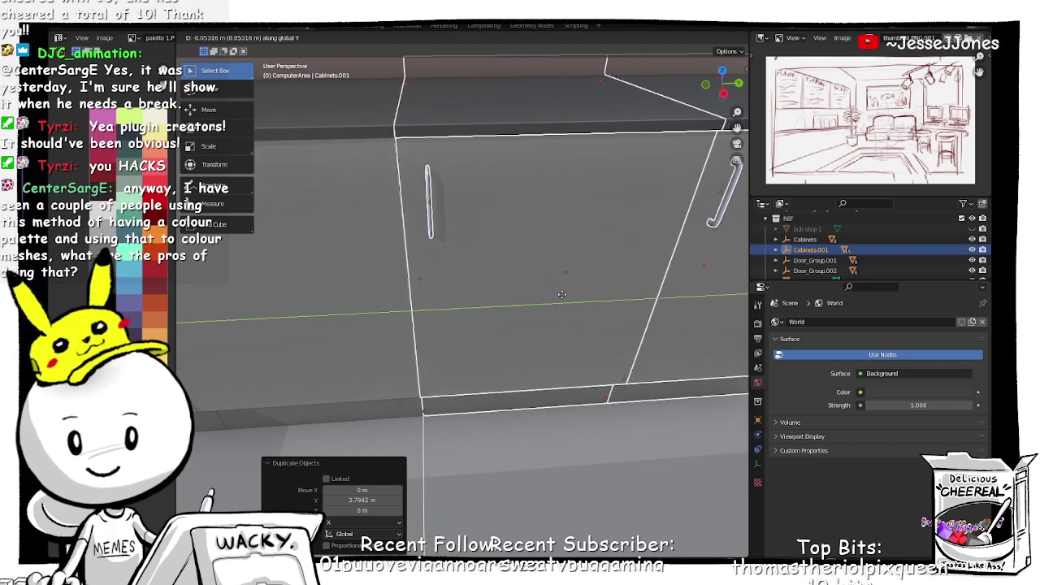
left_click(562, 293)
scroll(562, 293, "down", 1)
scroll(561, 293, "down", 6)
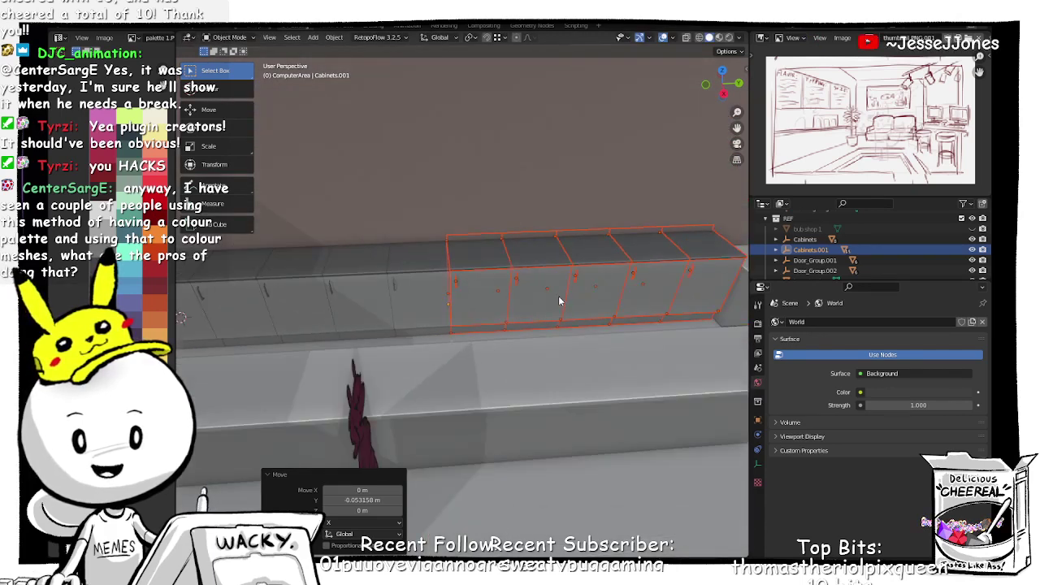
Step: Delete the countertops of the two cabinets nearest the room corner, at the far end of the row from the counter's short leg
left_click(424, 109)
middle_click_drag(417, 259, 364, 293)
left_click(269, 278)
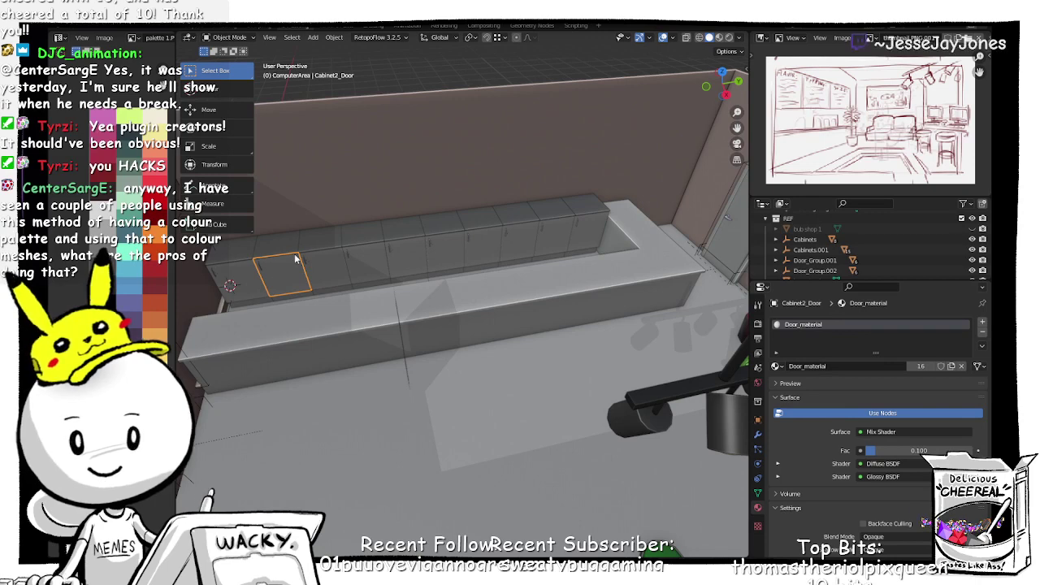
middle_click_drag(296, 258, 562, 304)
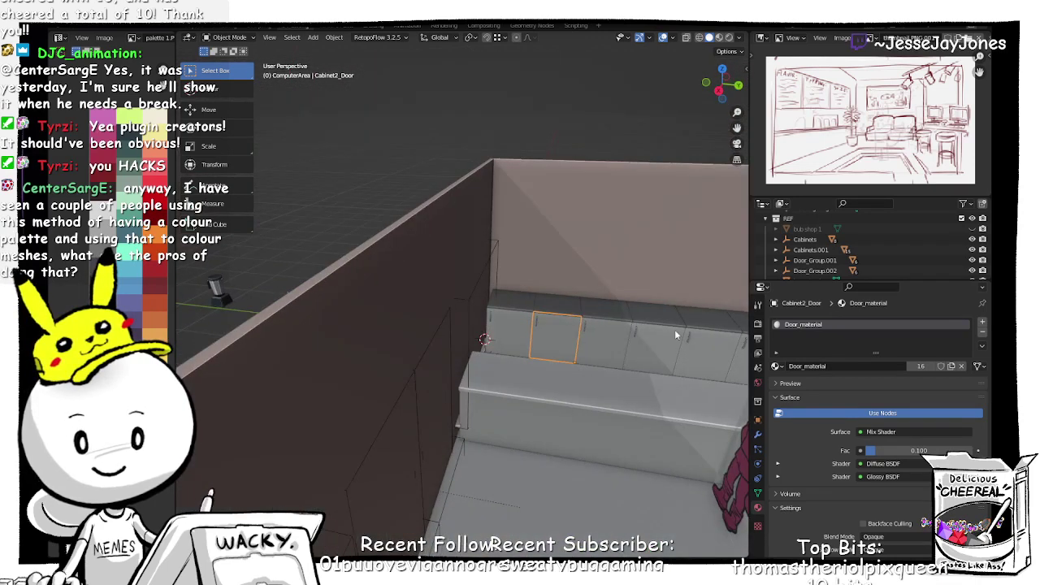
middle_click_drag(630, 349, 587, 337)
middle_click_drag(425, 336, 412, 355)
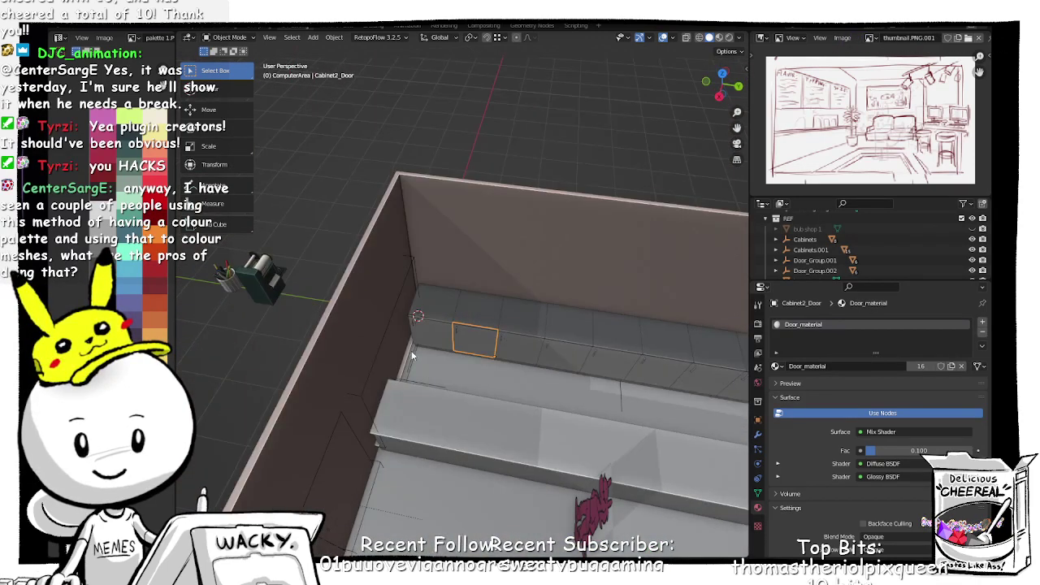
scroll(441, 334, "up", 5)
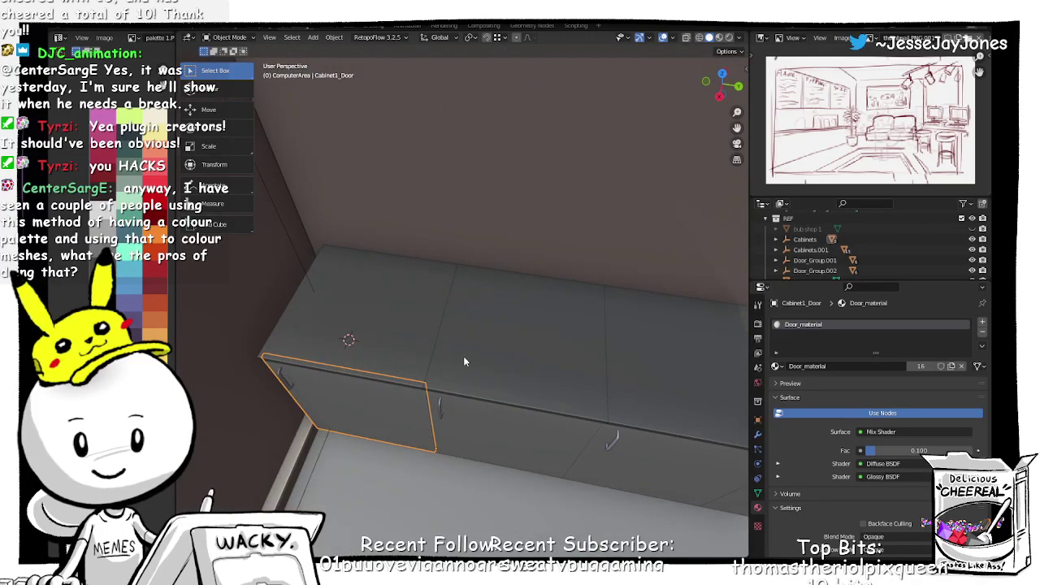
left_click(461, 359)
left_click(399, 359, "shift")
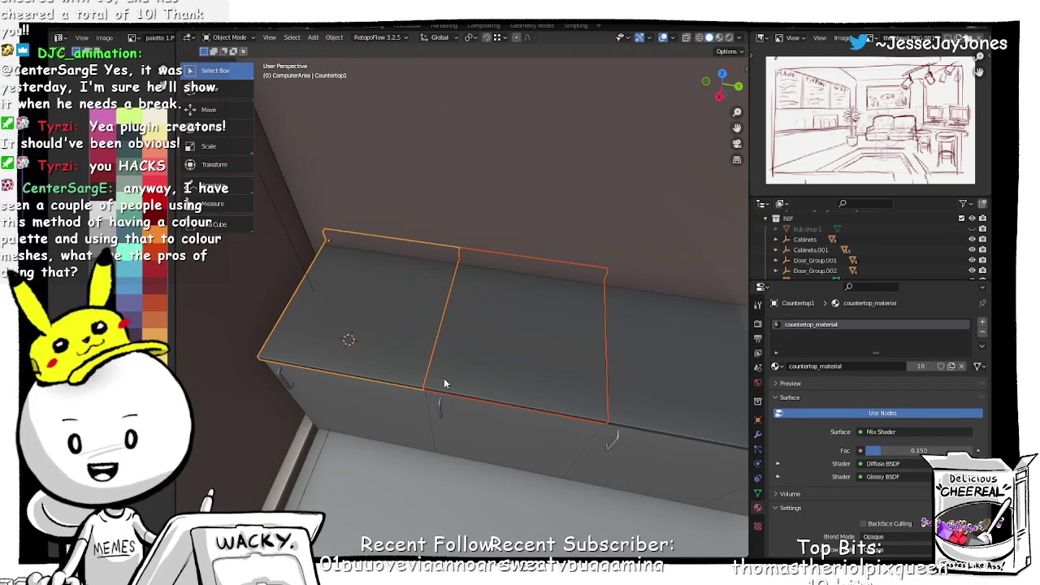
key("x")
left_click(444, 378)
Step: Delete the two cabinet bodies at that corner end of the row
left_click(468, 374)
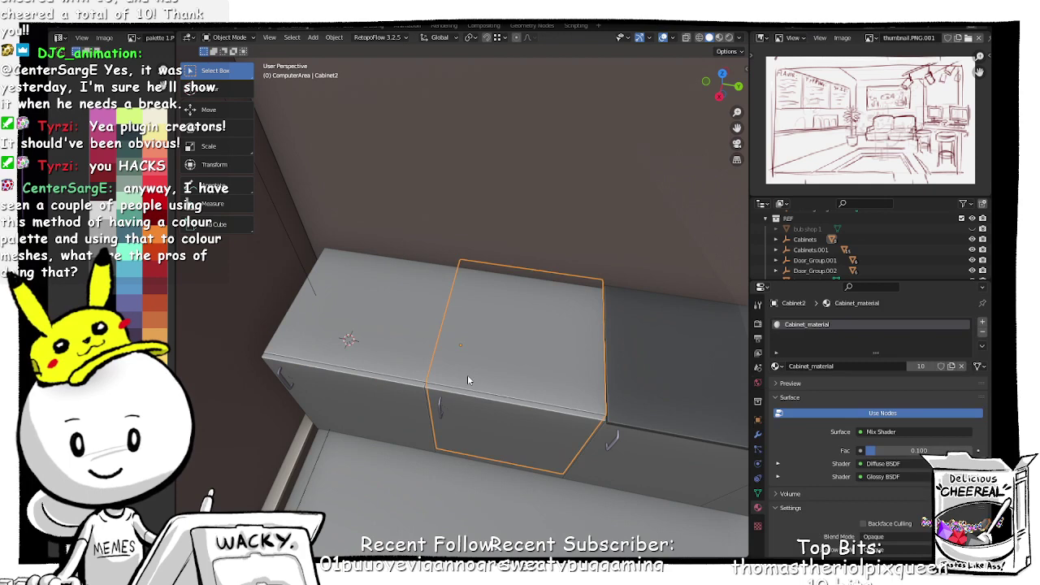
left_click(400, 376, "shift")
key("x")
left_click(370, 368)
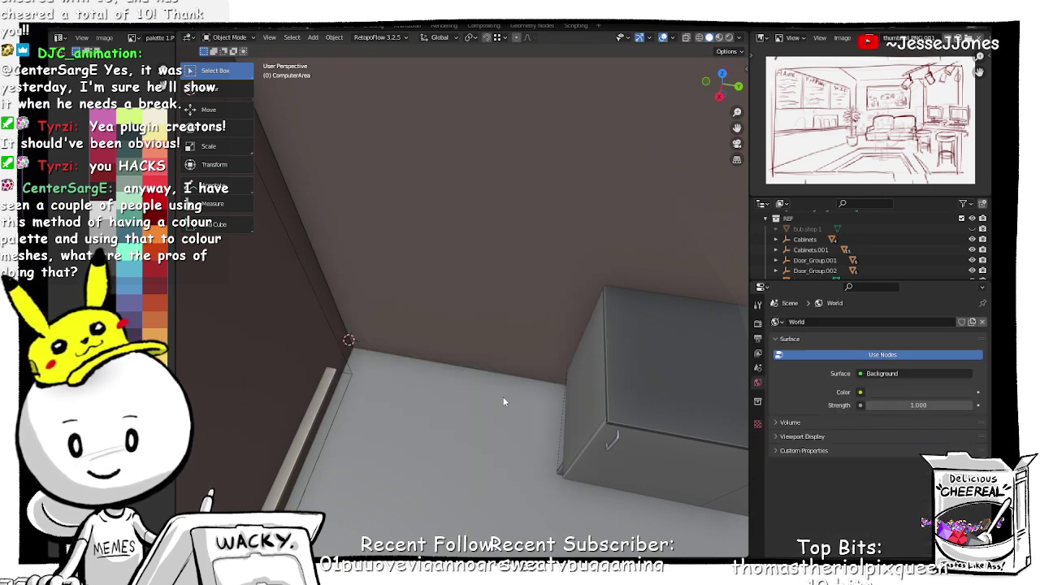
Step: Try deleting the last cabinet and its countertop beside the L-shaped counter, and undo the deletion
scroll(504, 399, "down", 8)
middle_click_drag(491, 387, 489, 365)
middle_click_drag(541, 332, 424, 360, "shift")
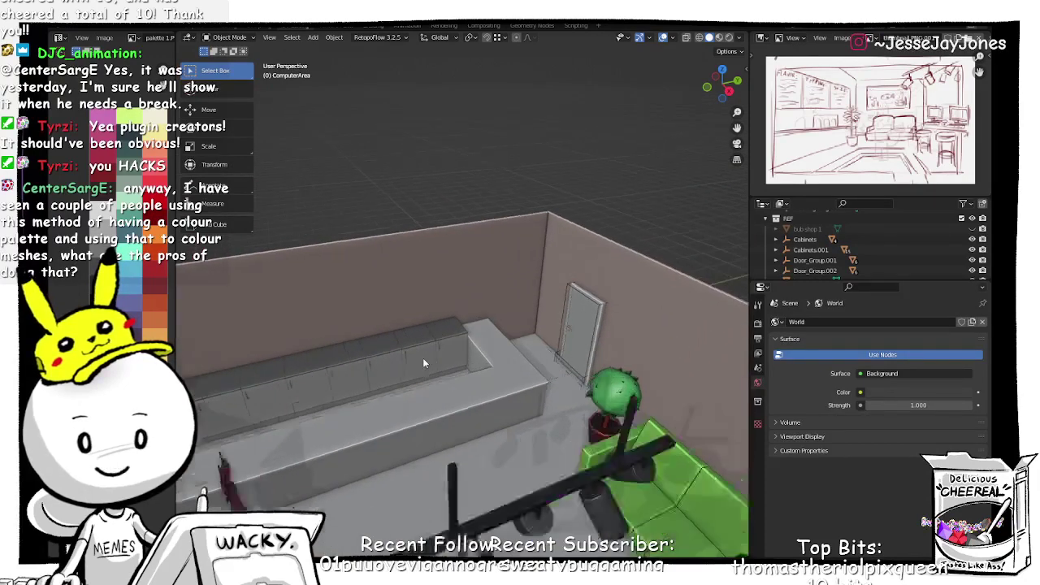
scroll(423, 360, "up", 6)
left_click(426, 373)
key("x")
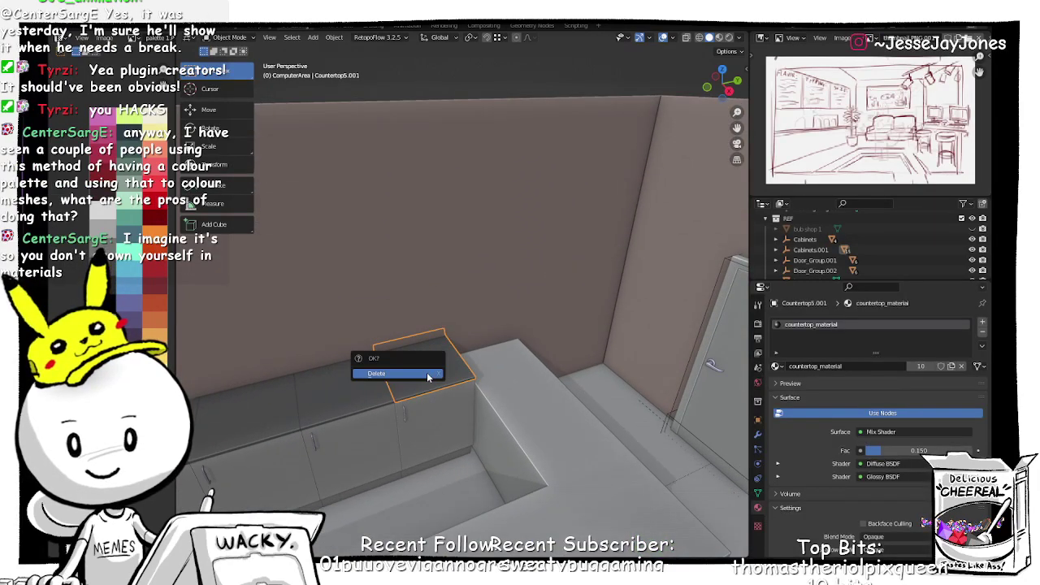
left_click(427, 375)
left_click(427, 385)
key("x")
left_click(427, 384)
scroll(422, 432, "down", 8)
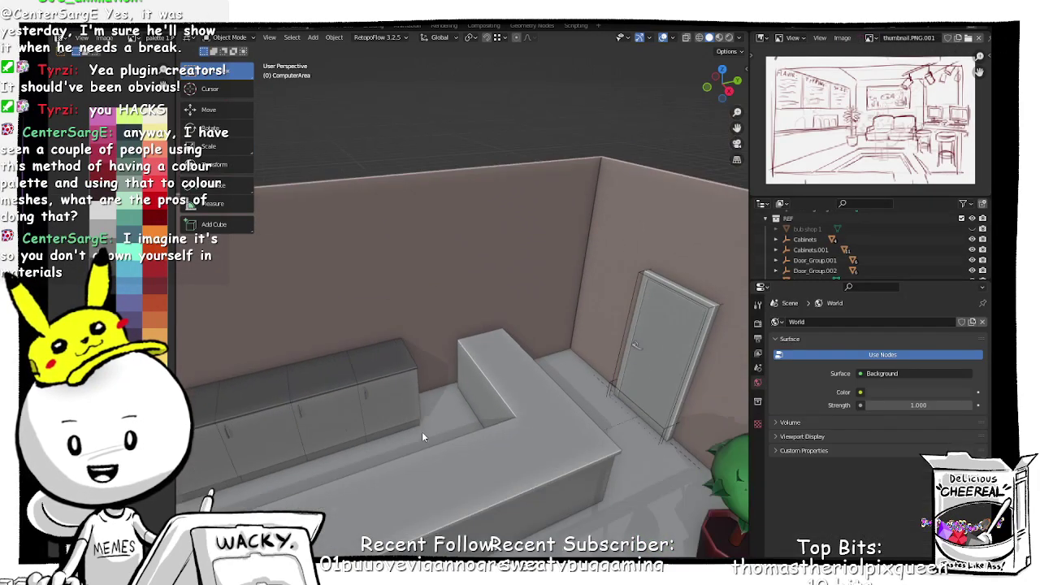
middle_click_drag(320, 403, 402, 413, "shift")
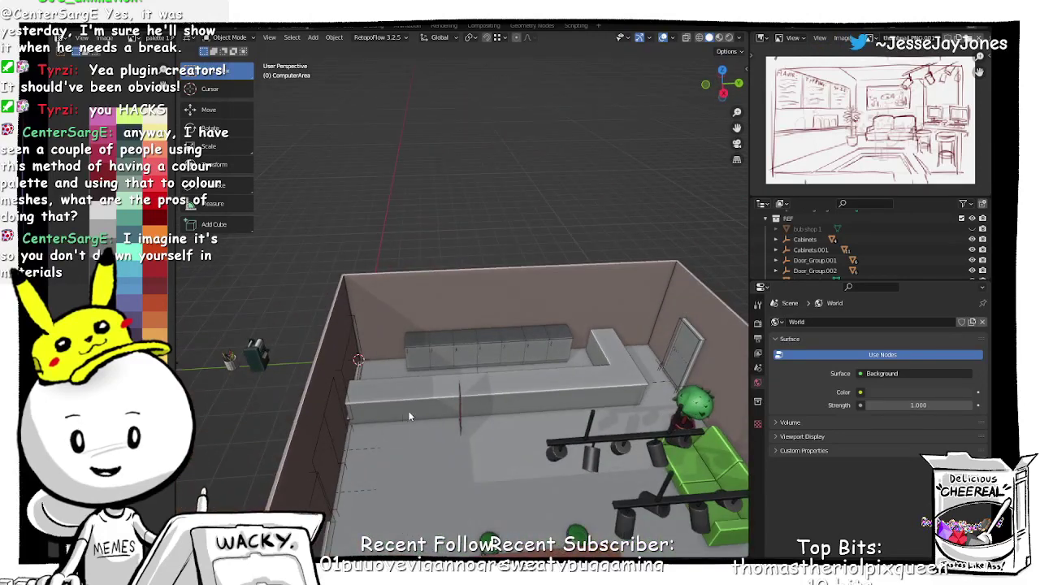
left_click(408, 415)
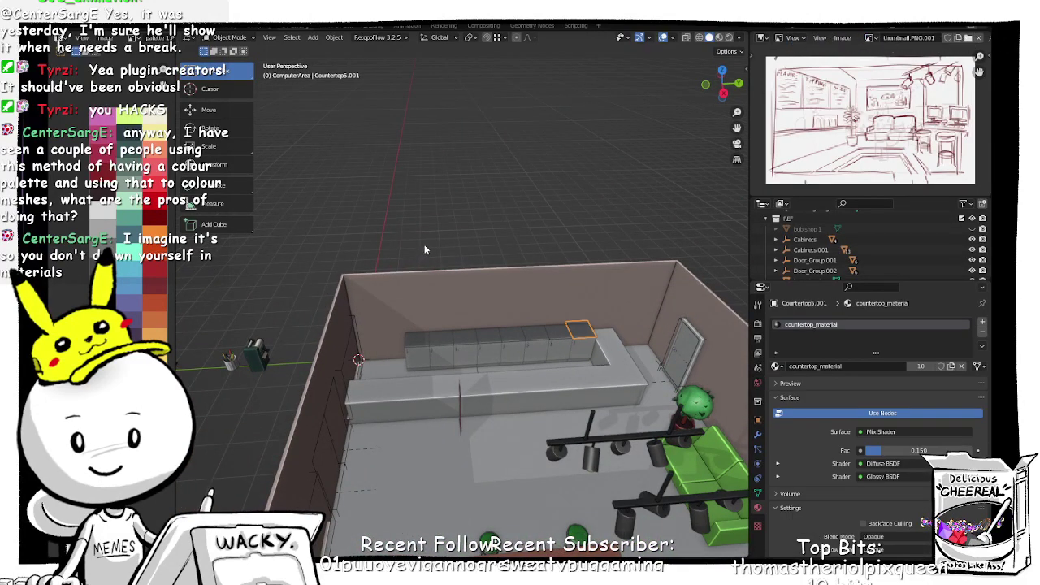
Step: Add a cube at the 3D cursor in the emptied corner and move its mesh about 1.02 m along Y in Edit Mode
middle_click_drag(415, 358, 397, 377)
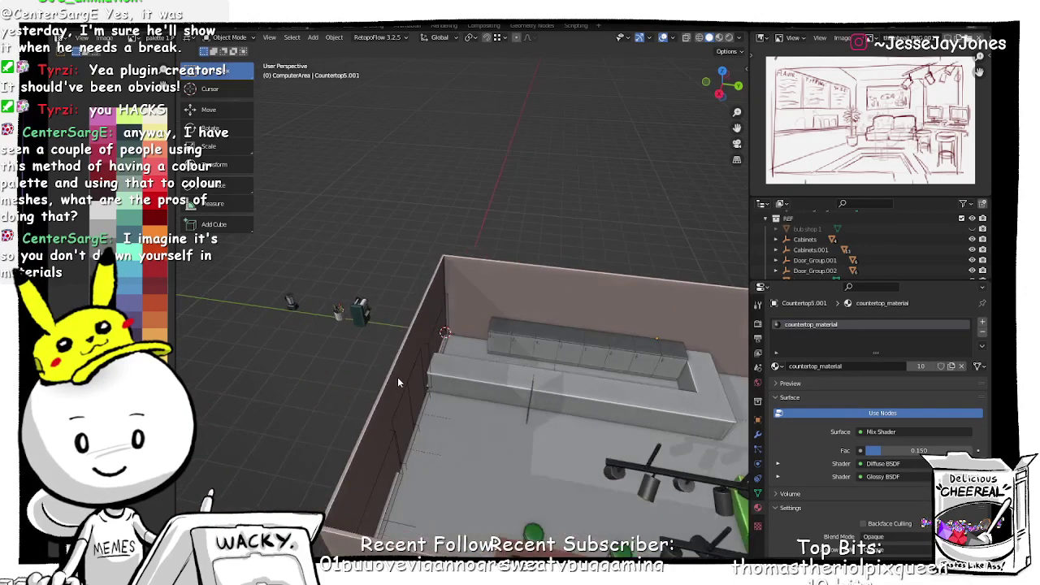
key("shift+a")
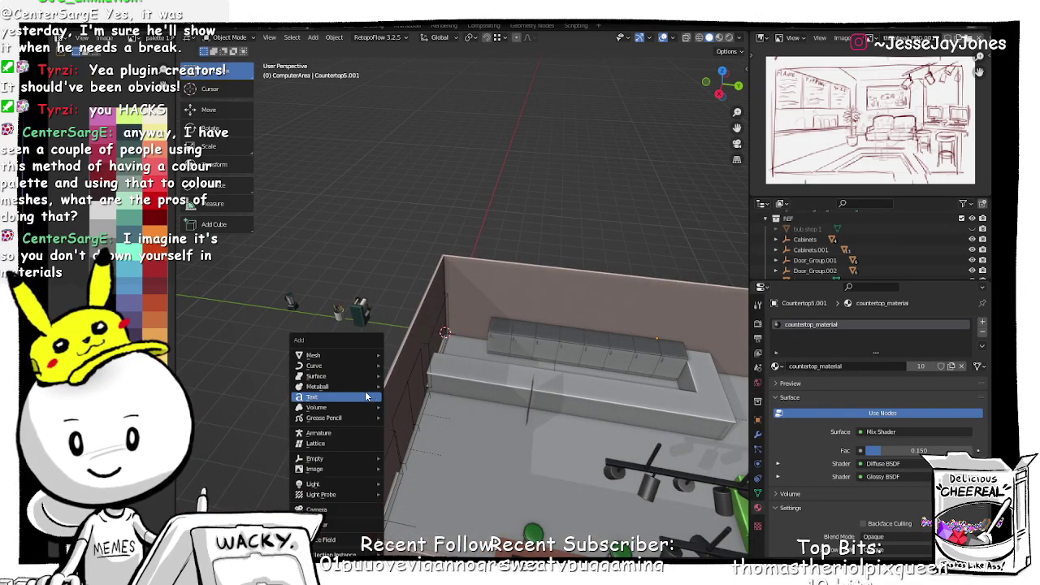
mouse_move(340, 357)
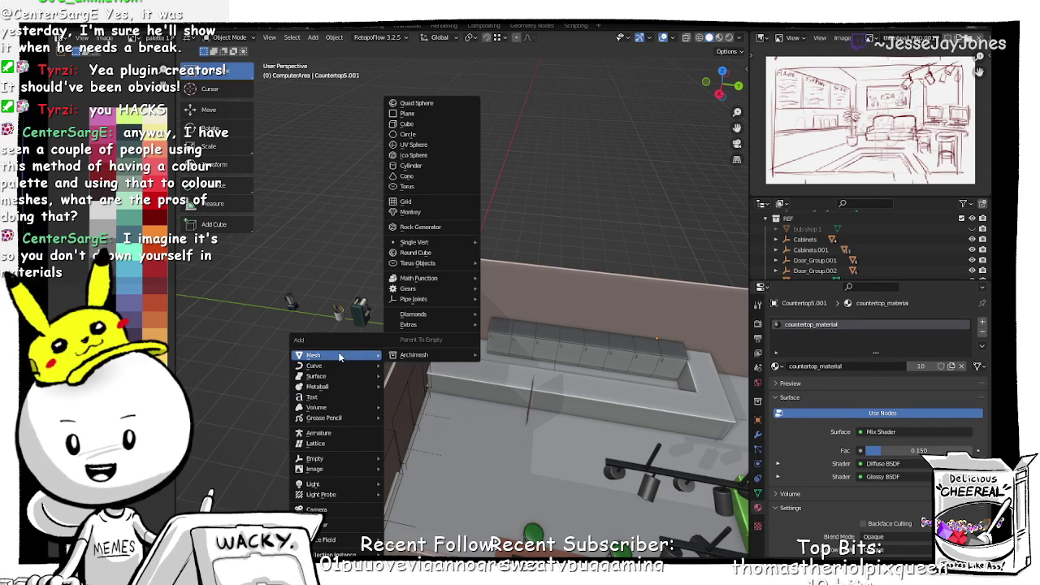
left_click(406, 124)
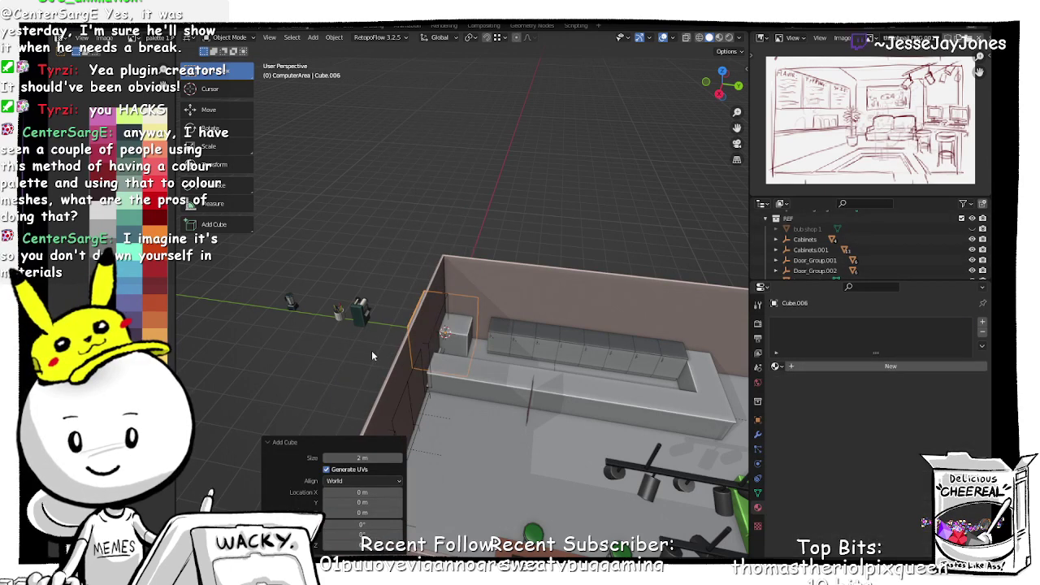
key("Tab")
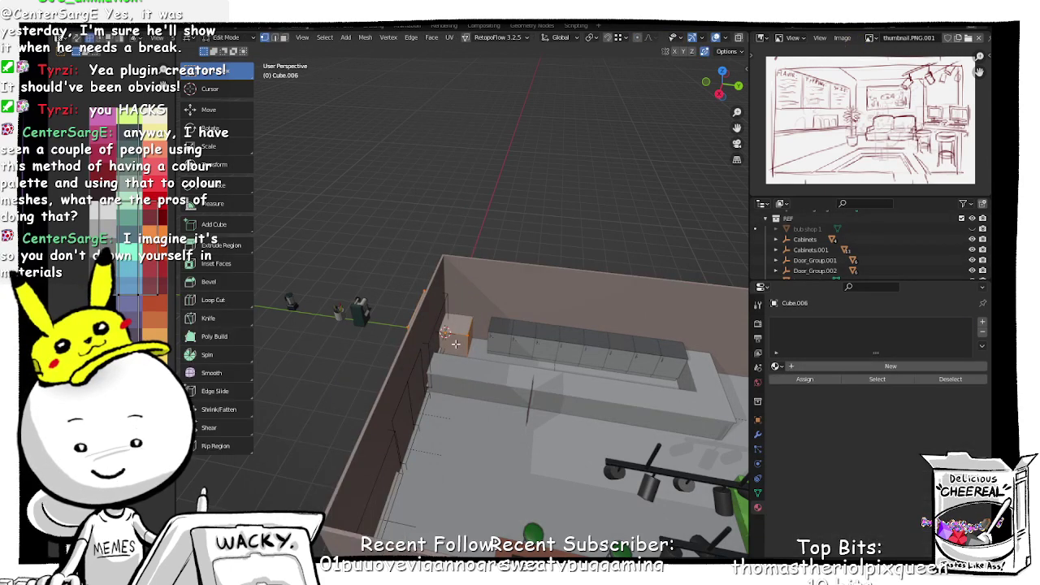
key("g")
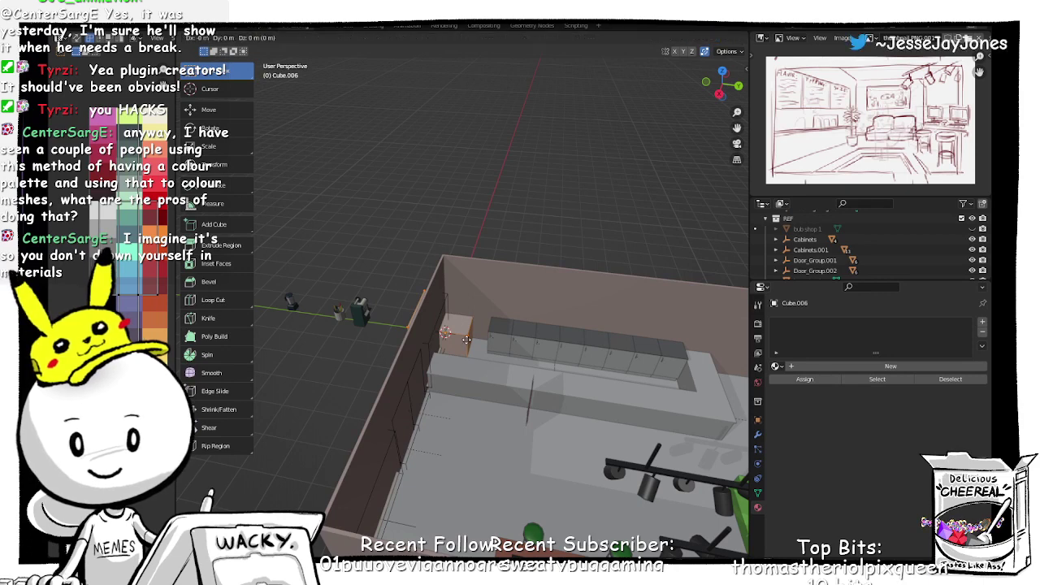
key("y")
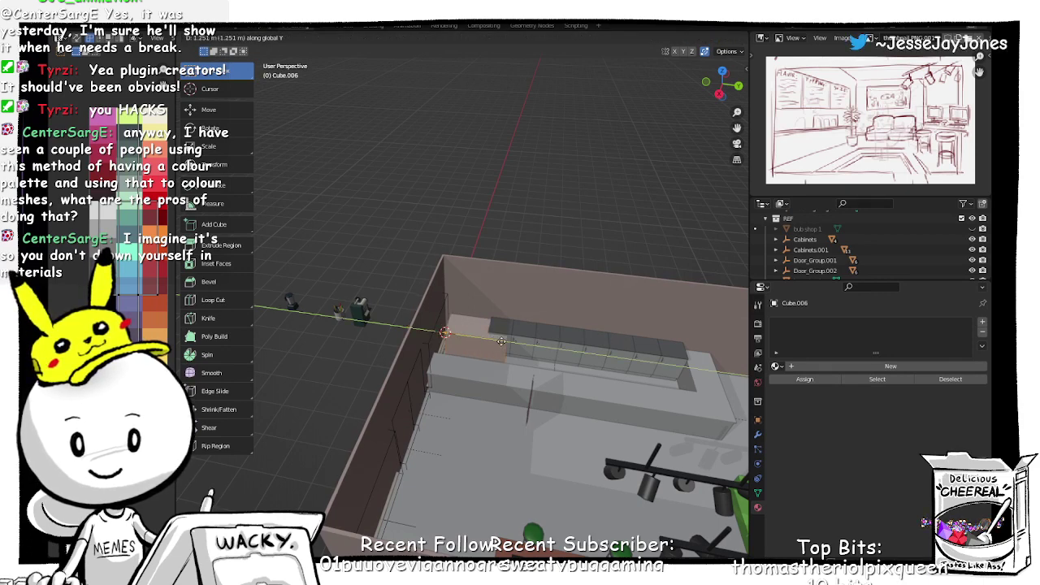
left_click(495, 339)
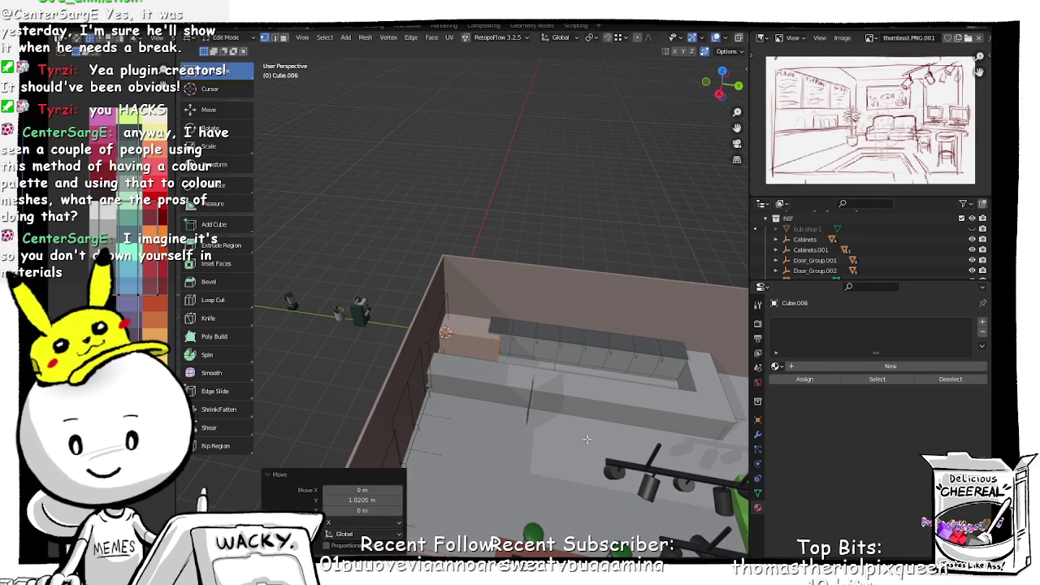
Step: Scale the cube's mesh uniformly to about 0.627 and raise it about 0.613 m along Z
key("s")
left_click(541, 404)
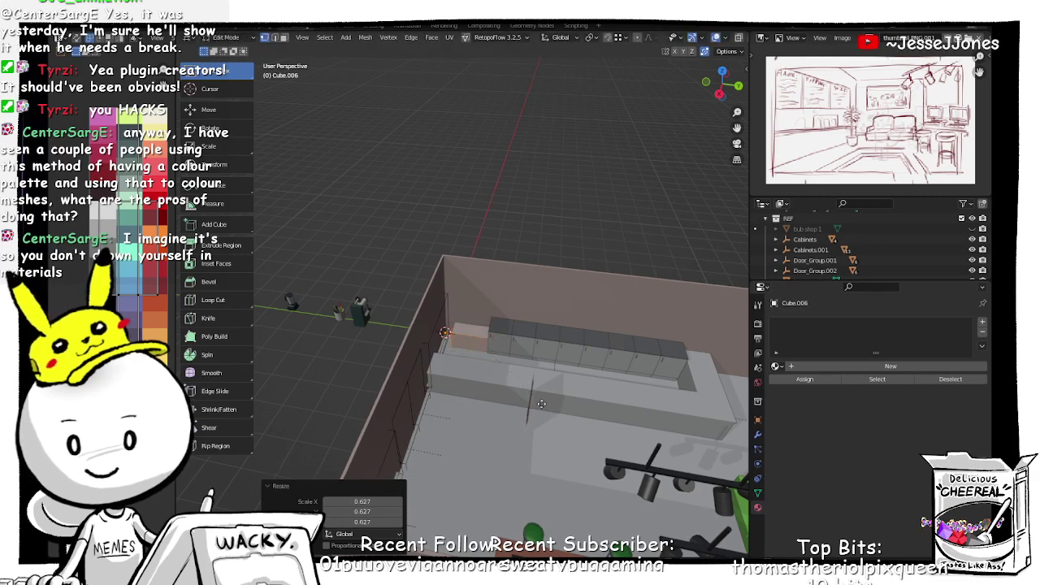
key("g")
key("z")
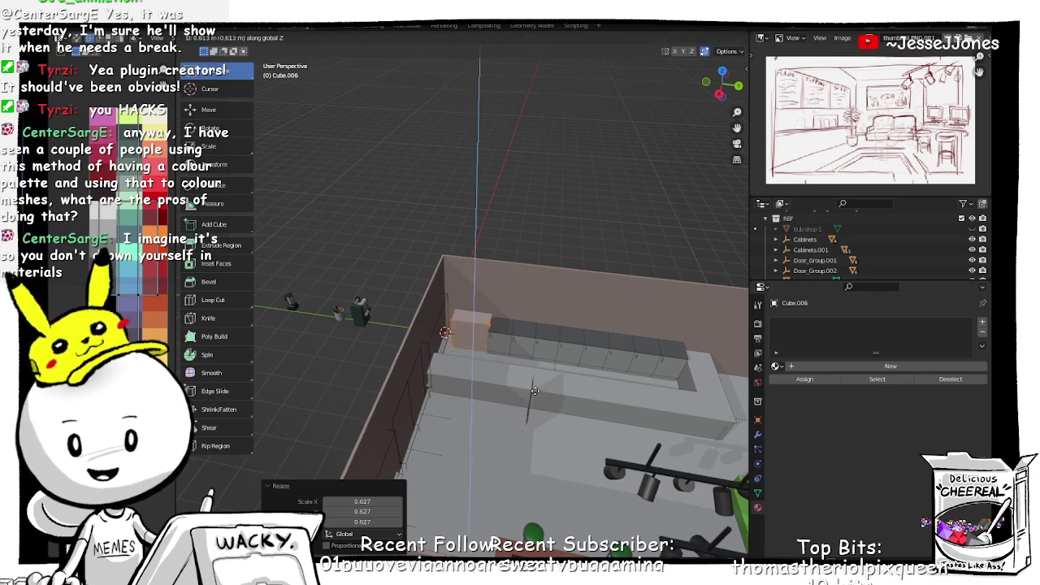
left_click(535, 391)
Step: Shift the cube about 0.103 m in negative Y, between the side wall and the first cabinet
middle_click_drag(503, 368, 566, 358)
scroll(511, 356, "up", 5)
middle_click_drag(574, 403, 570, 394)
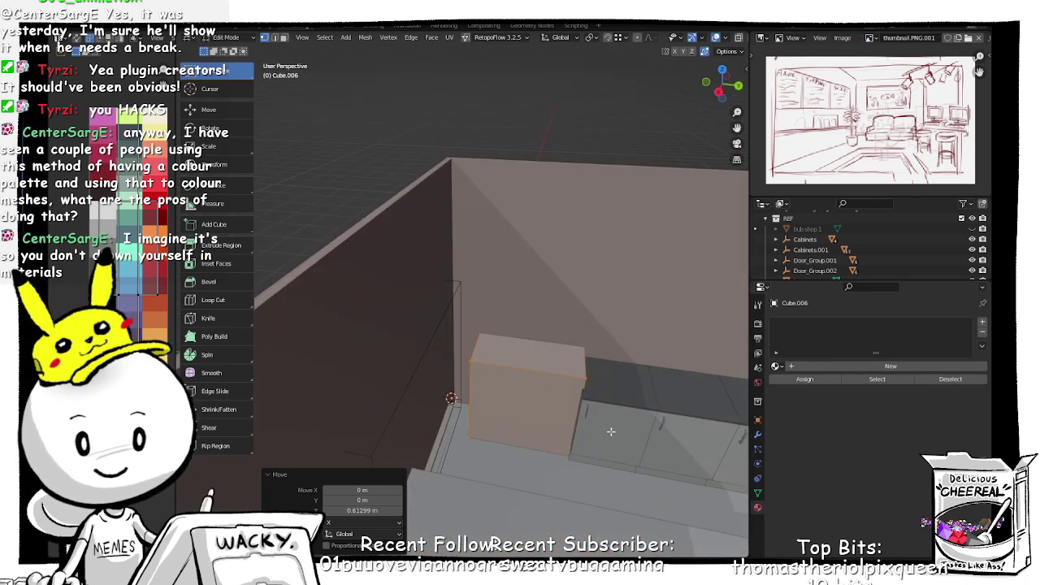
middle_click_drag(611, 432, 577, 399)
key("g")
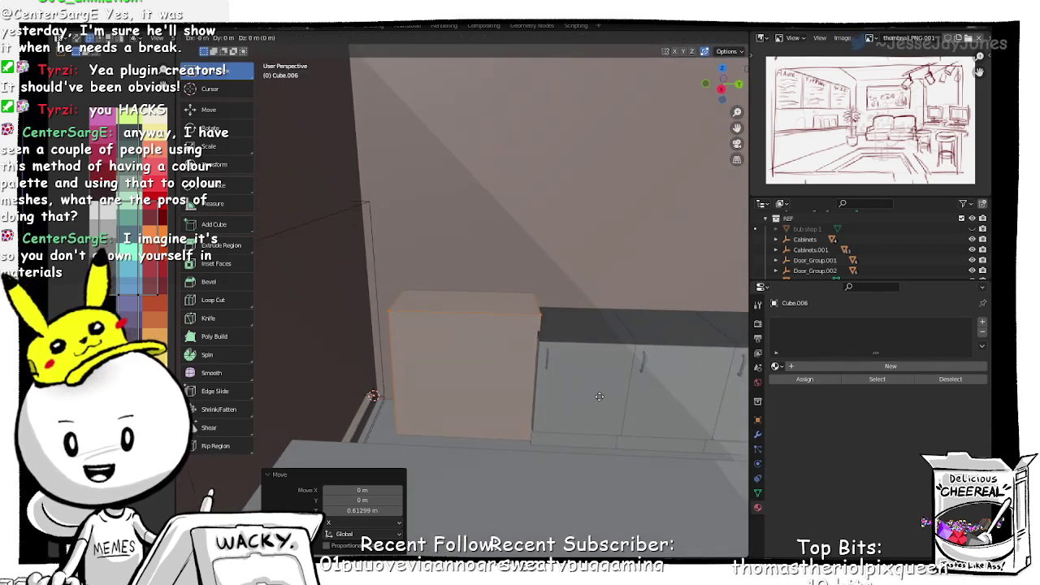
key("y")
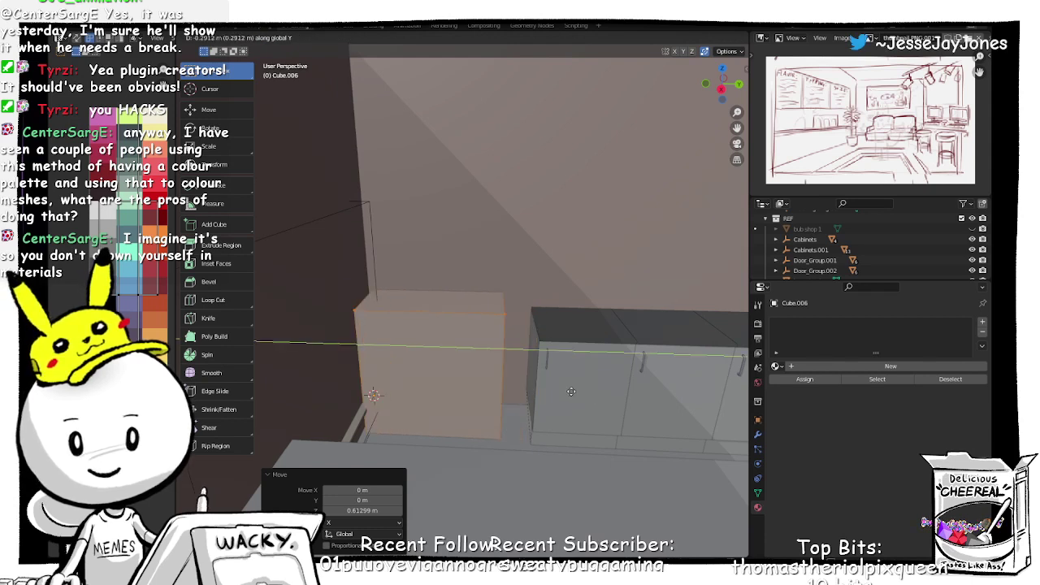
left_click(589, 393)
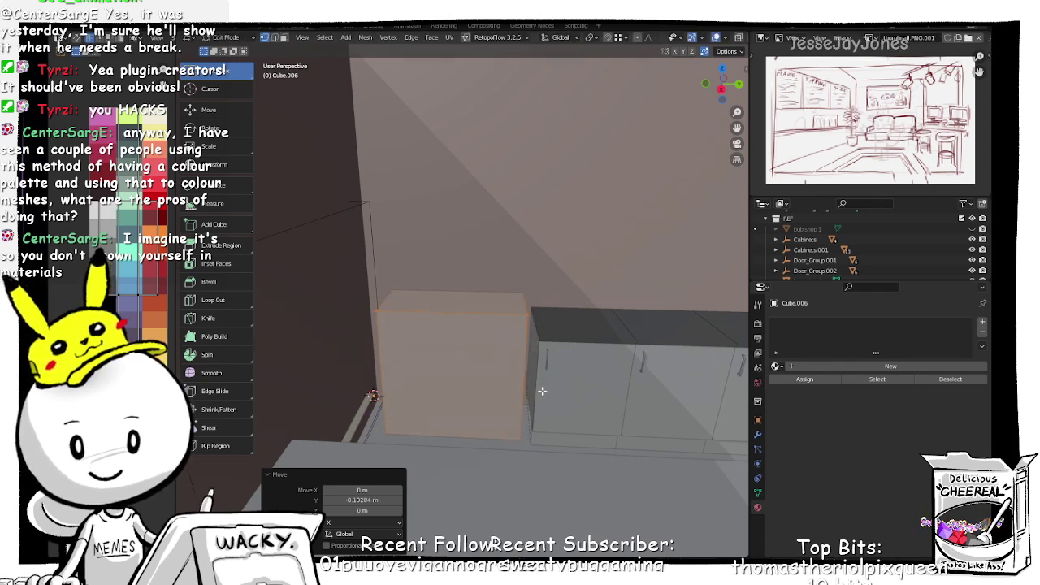
Step: With X-ray on, select the cube's back face that pokes through the wall and move it about 0.877 m along X
middle_click_drag(537, 381, 616, 400)
key("alt+z")
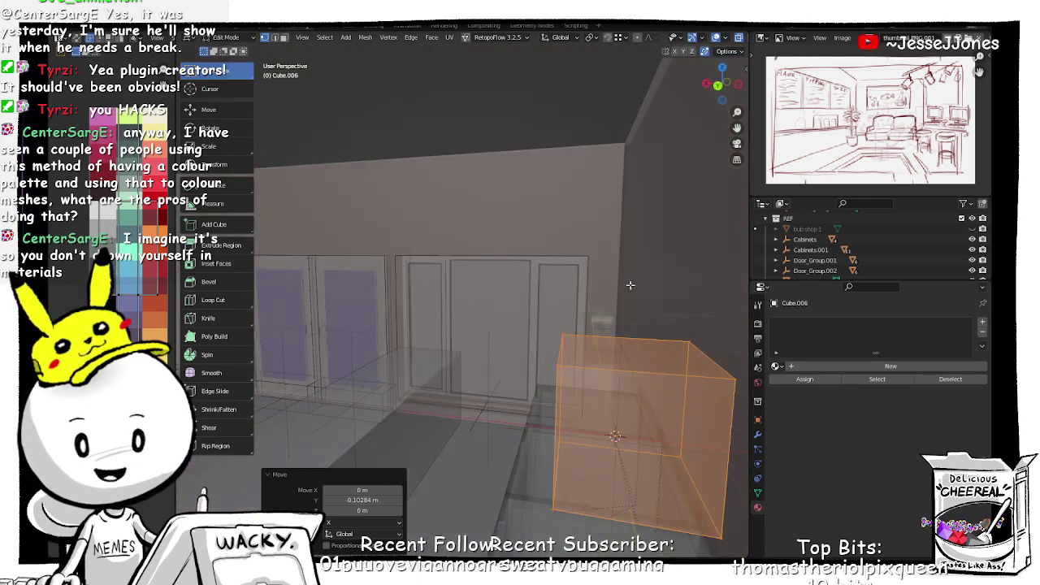
left_click_drag(636, 297, 742, 558)
middle_click_drag(742, 557, 674, 470)
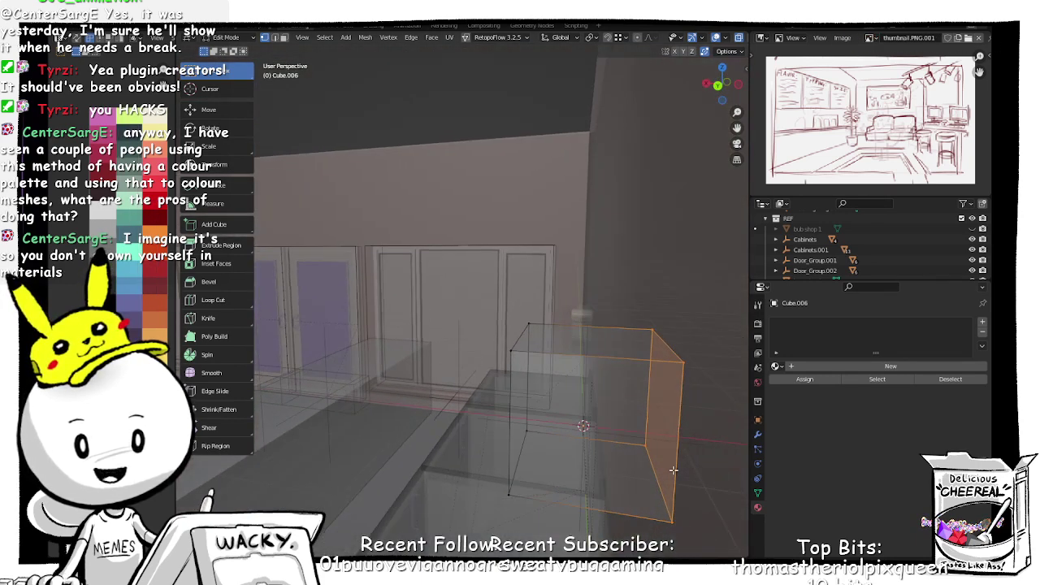
key("g")
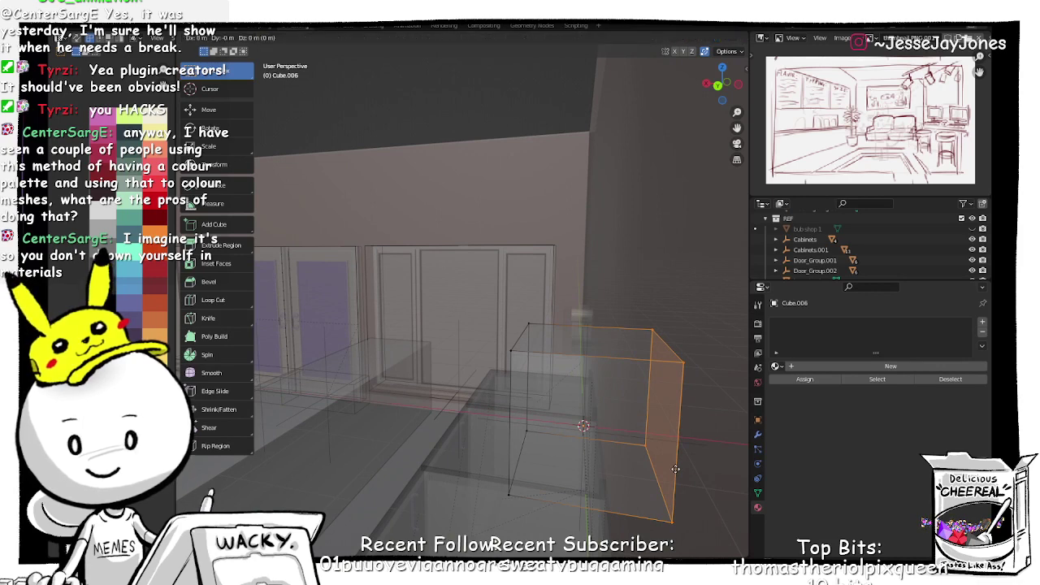
key("x")
left_click(596, 468)
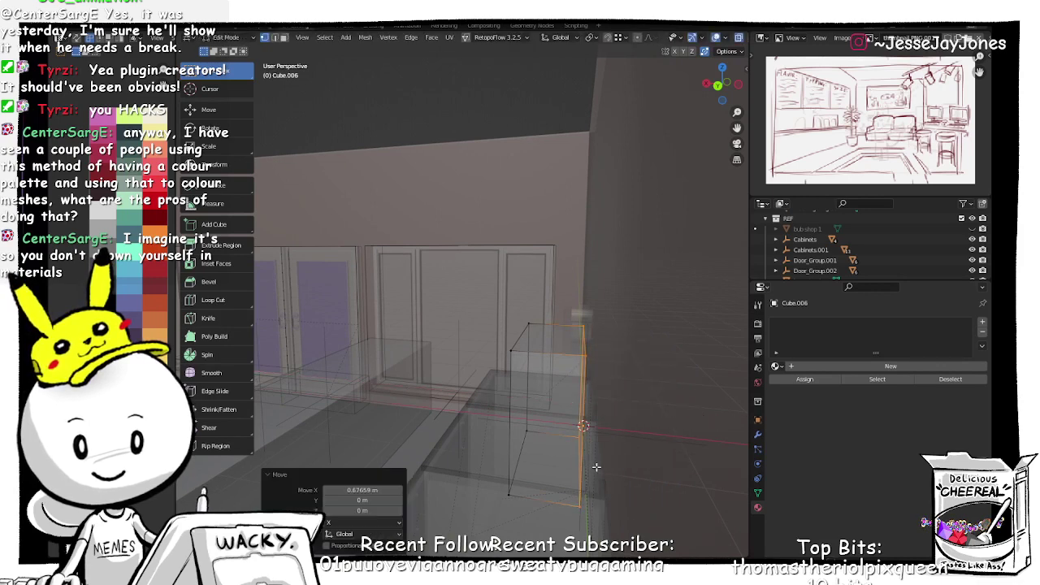
Step: Select the cube's top vertices and raise them along Z to form a tall block well above the cabinets
middle_click_drag(596, 467, 622, 464)
left_click_drag(390, 254, 580, 346)
middle_click_drag(561, 339, 573, 318)
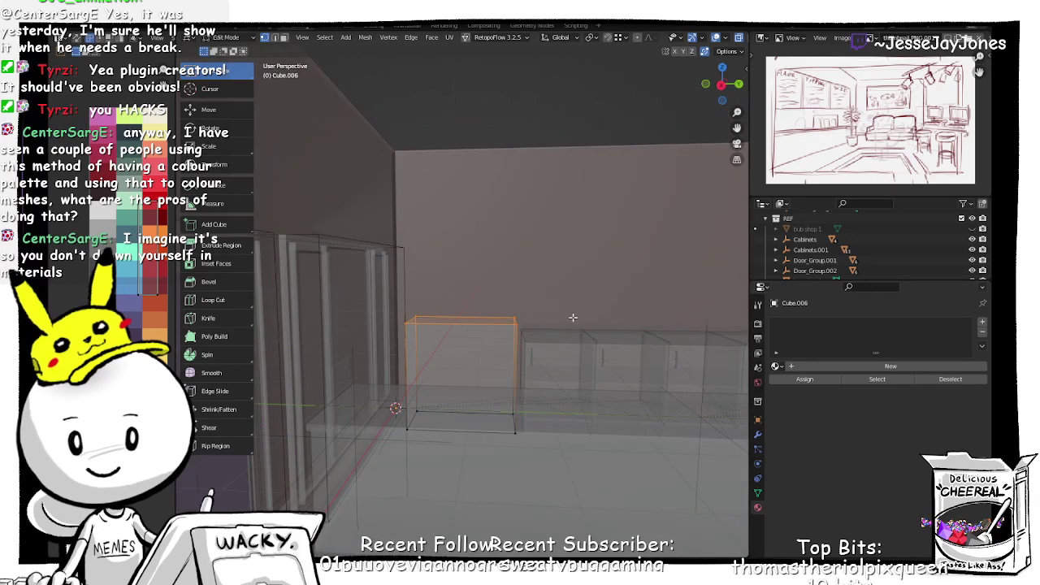
key("g")
key("z")
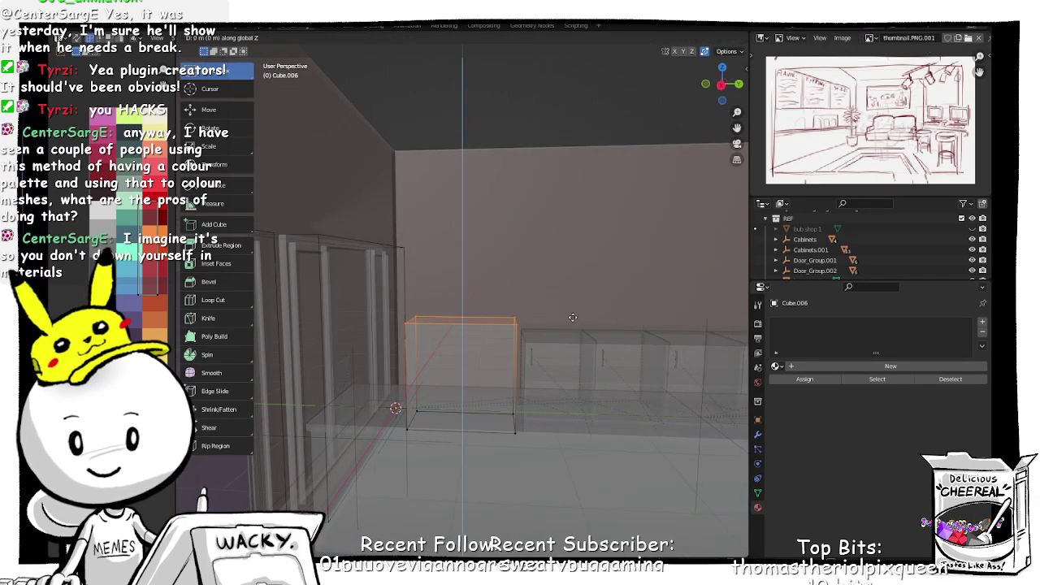
left_click(579, 242)
Step: In face select mode, move the tall block's front face about 0.11 m in negative X
middle_click_drag(562, 314, 490, 342)
key("Tab")
left_click(557, 328)
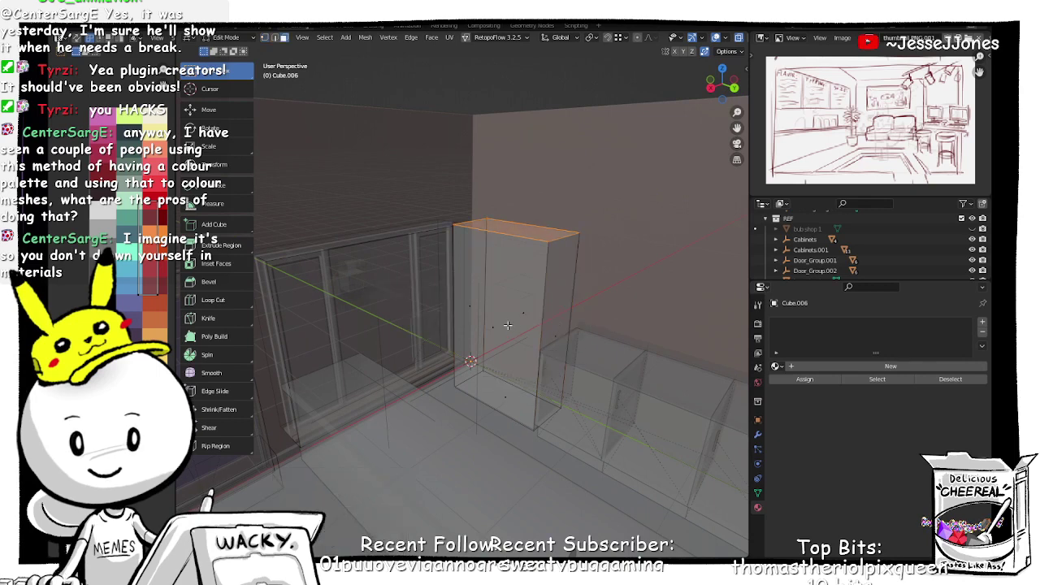
left_click(493, 326)
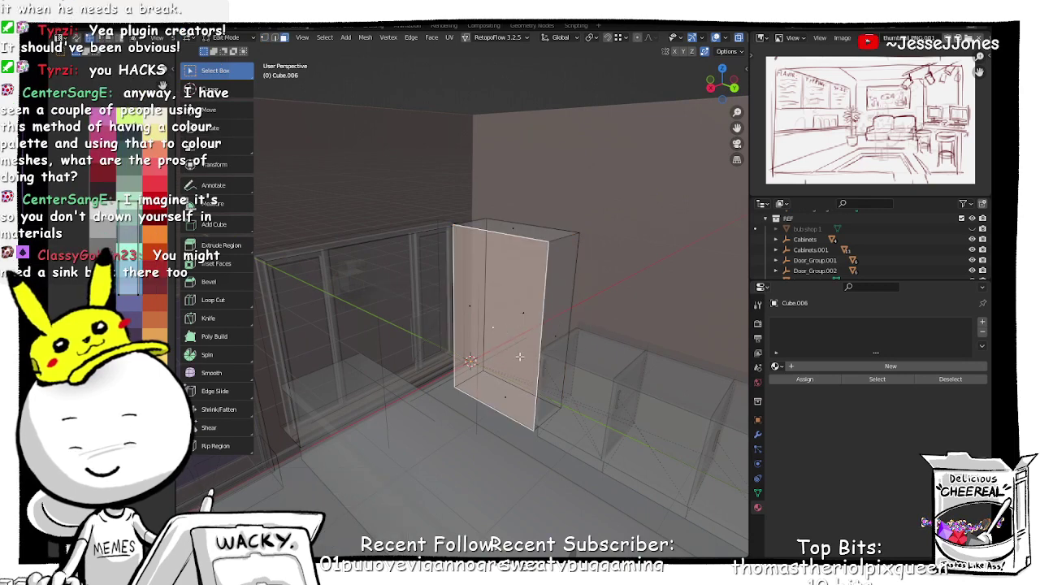
key("g")
key("y")
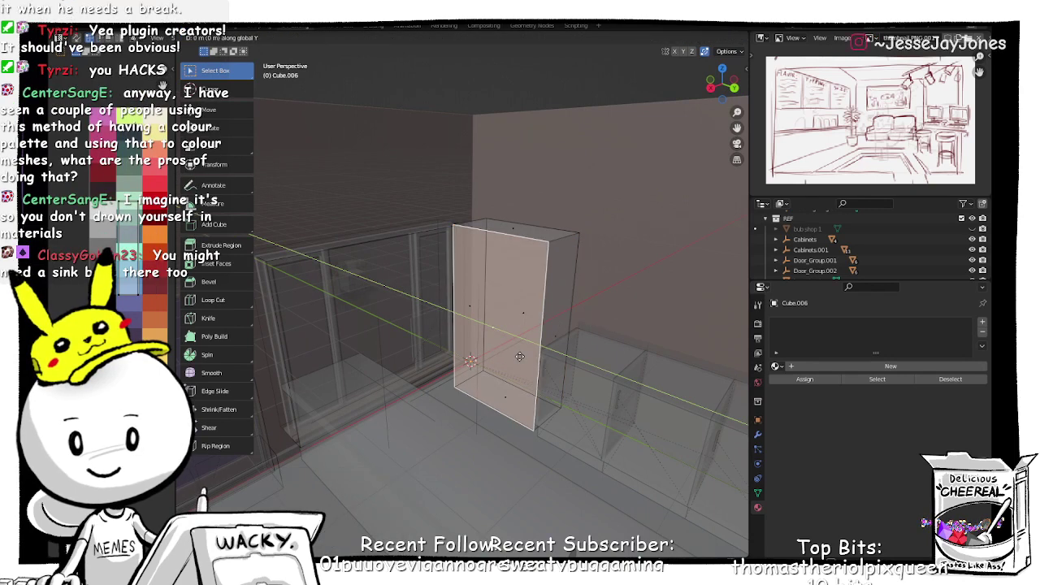
key("x")
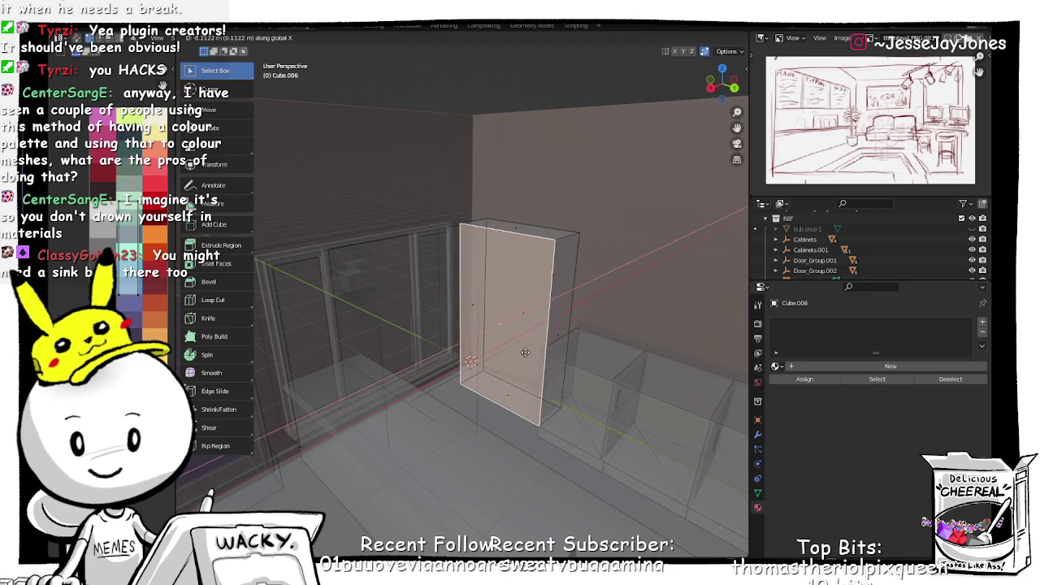
left_click(525, 353)
Step: Select the block's side face next to the side wall and move it about 0.083 m along Y
middle_click_drag(501, 362, 538, 252)
left_click(370, 366)
middle_click_drag(455, 364, 374, 344)
key("g")
key("y")
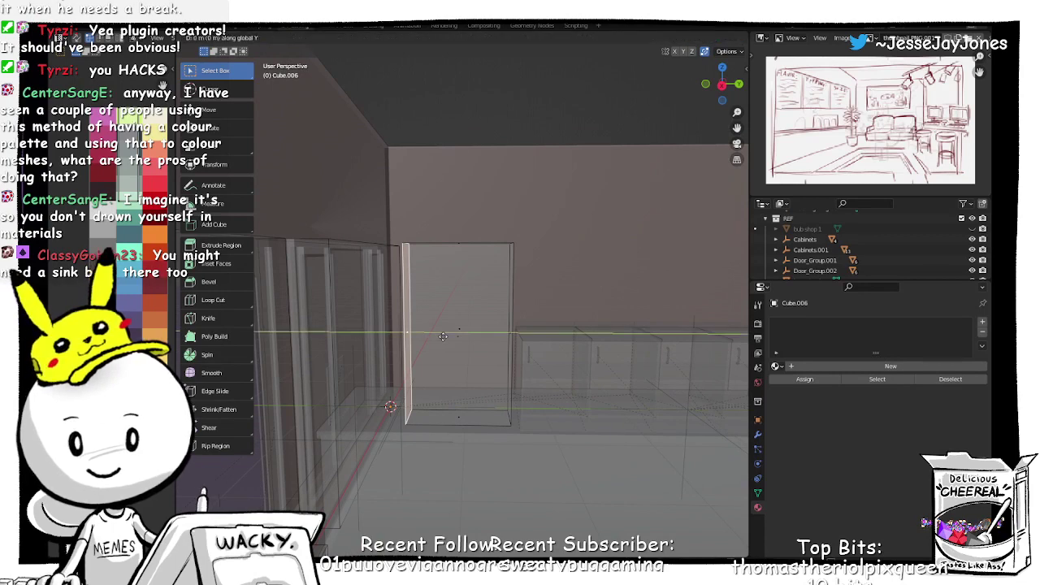
left_click(450, 337)
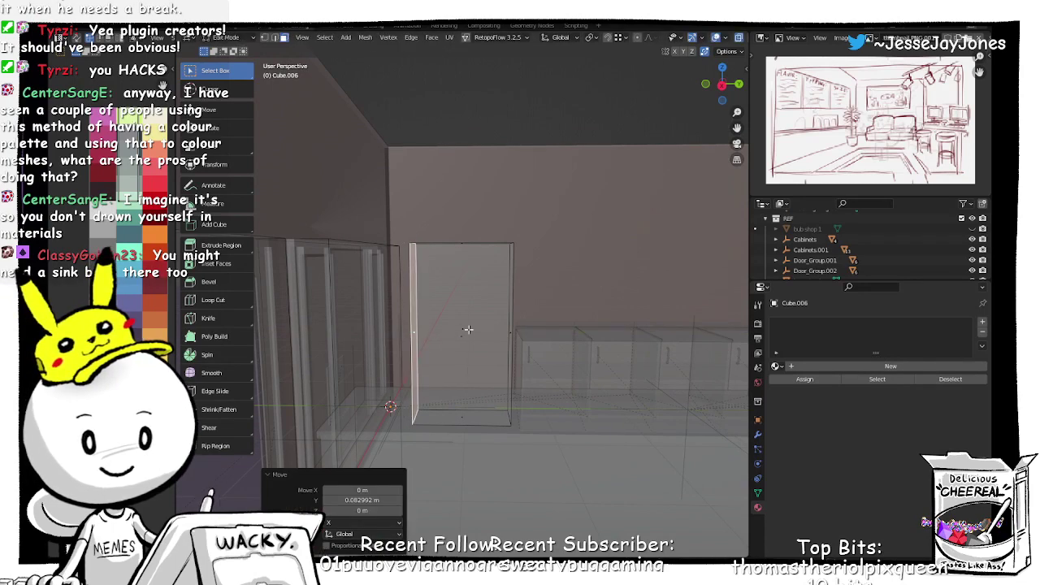
Step: Select the block's front face again and move it about 0.137 m along X to deepen the unit
middle_click_drag(449, 336, 460, 309)
left_click(451, 319)
scroll(453, 326, "up", 3)
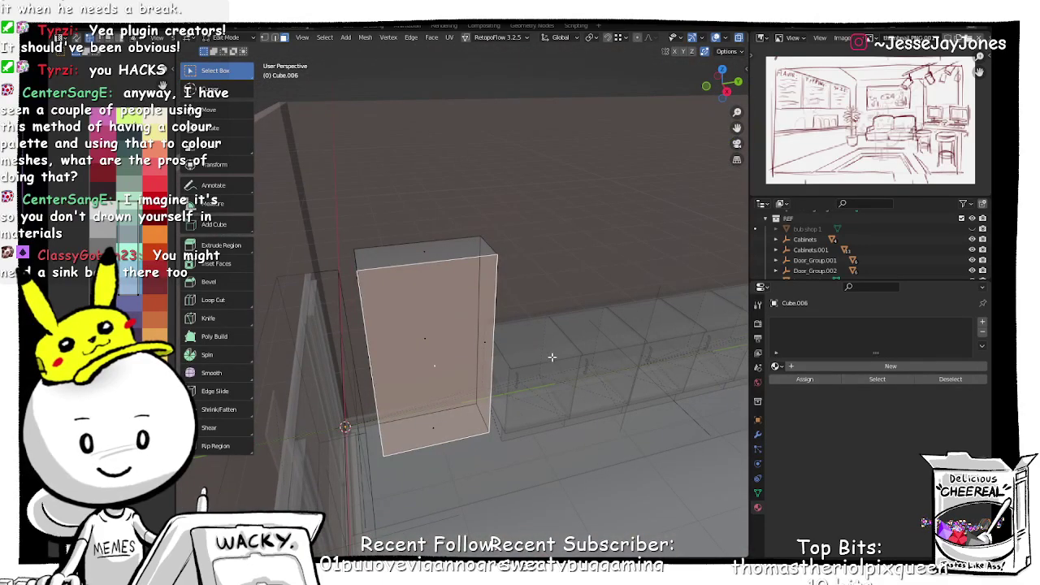
scroll(551, 358, "down", 5)
middle_click_drag(439, 325, 432, 373)
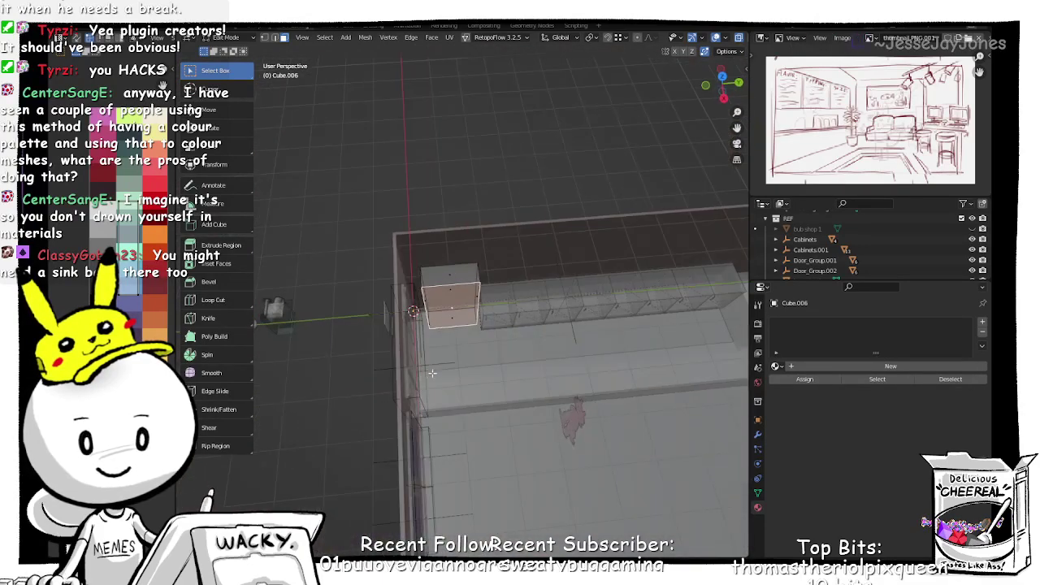
scroll(435, 367, "up", 6)
middle_click_drag(483, 341, 475, 396)
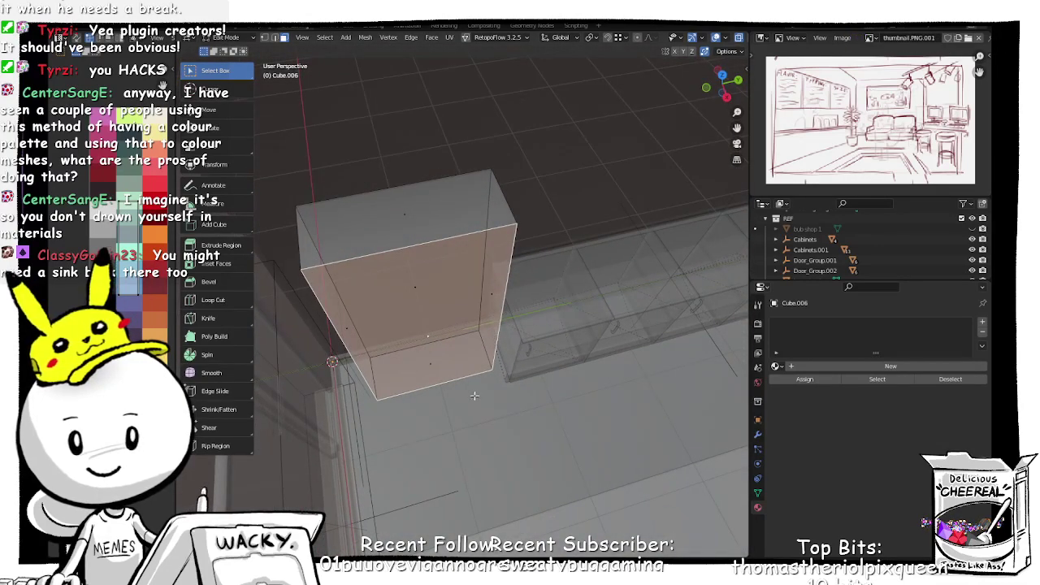
key("g")
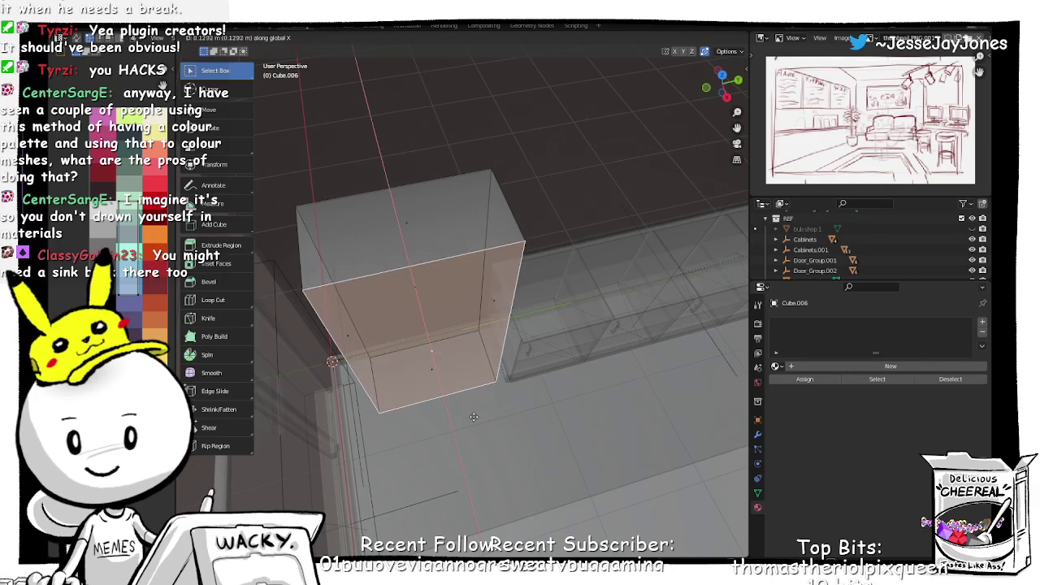
left_click(474, 418)
middle_click_drag(473, 417, 474, 306)
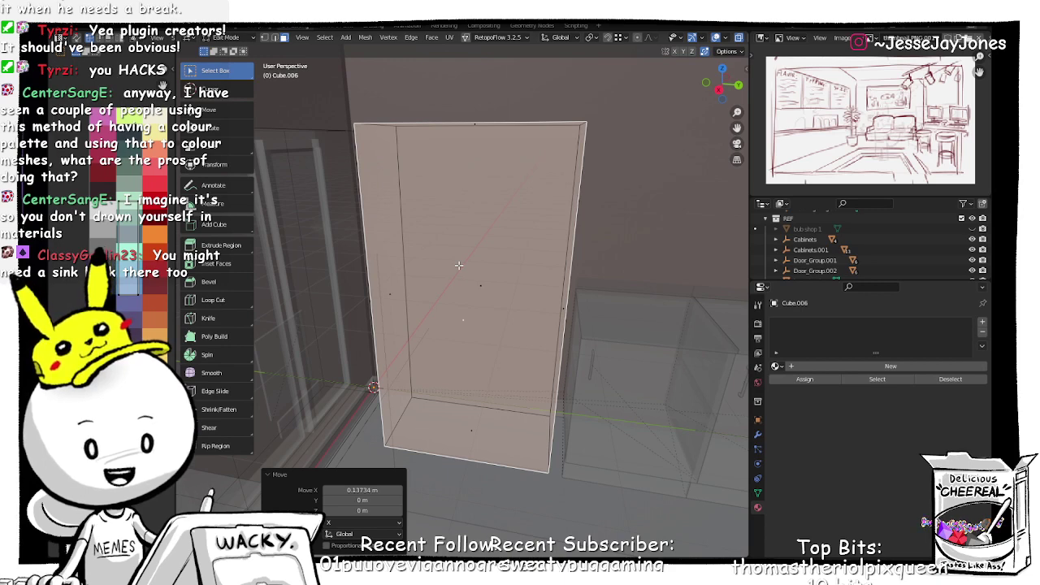
middle_click_drag(499, 307, 474, 302)
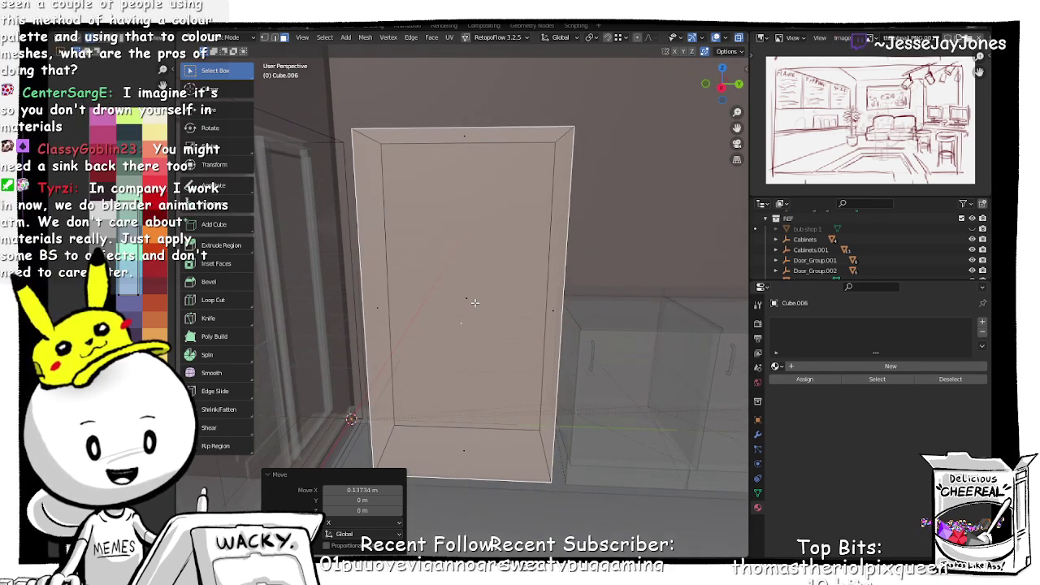
key("Tab")
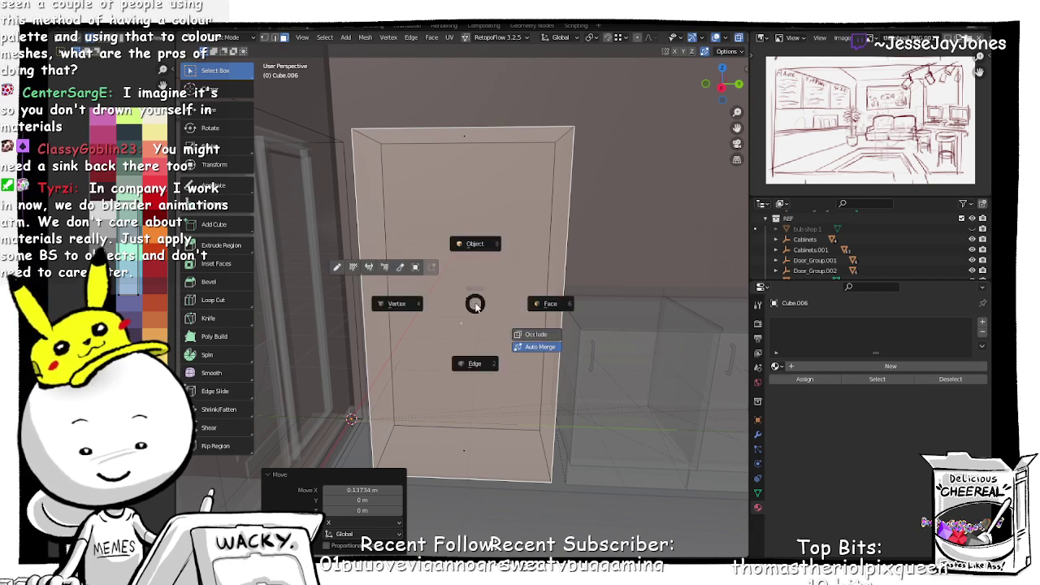
key("Escape")
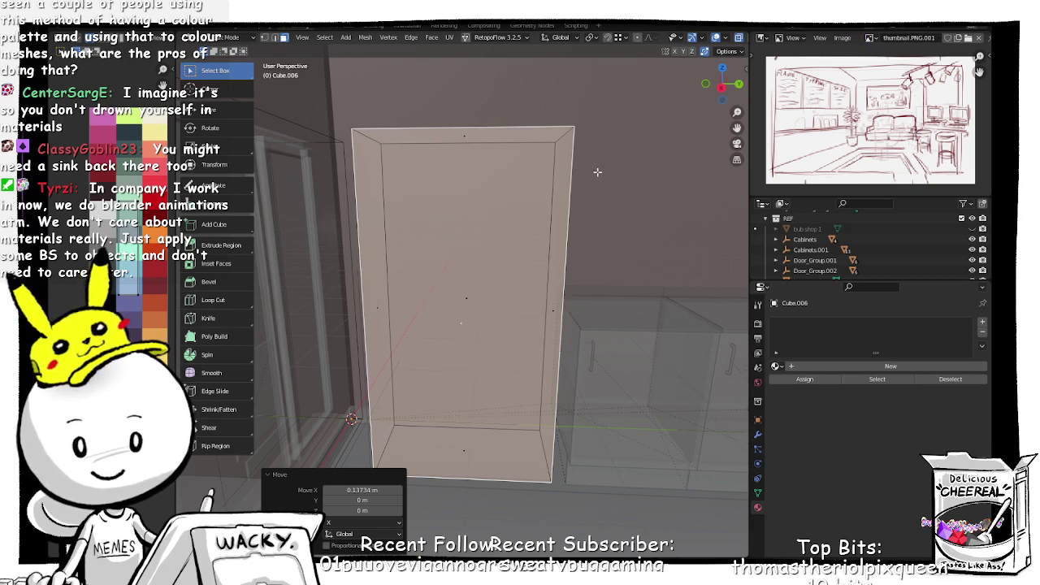
key("g")
key("z")
key("z")
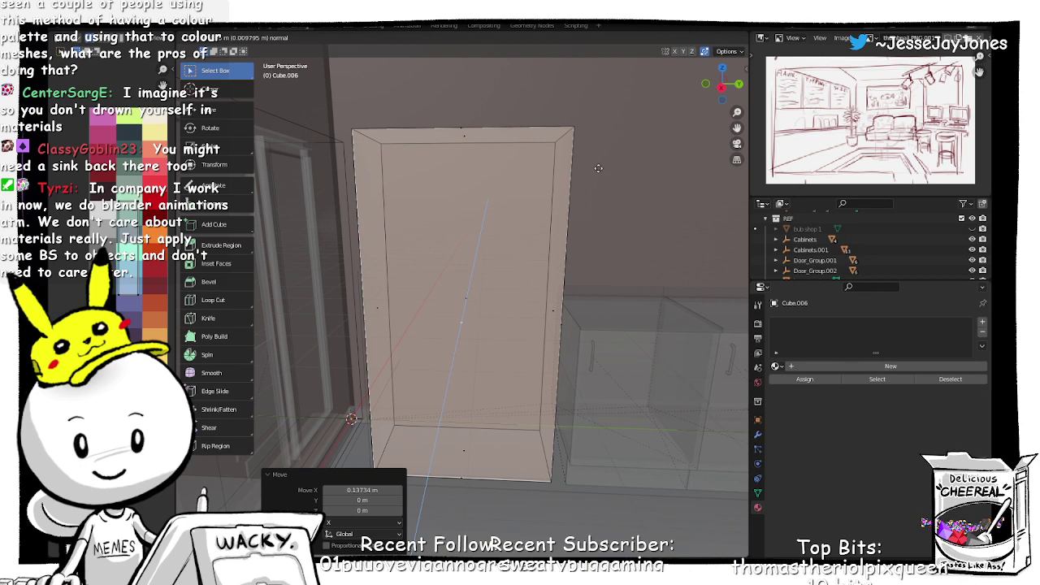
left_click(597, 169)
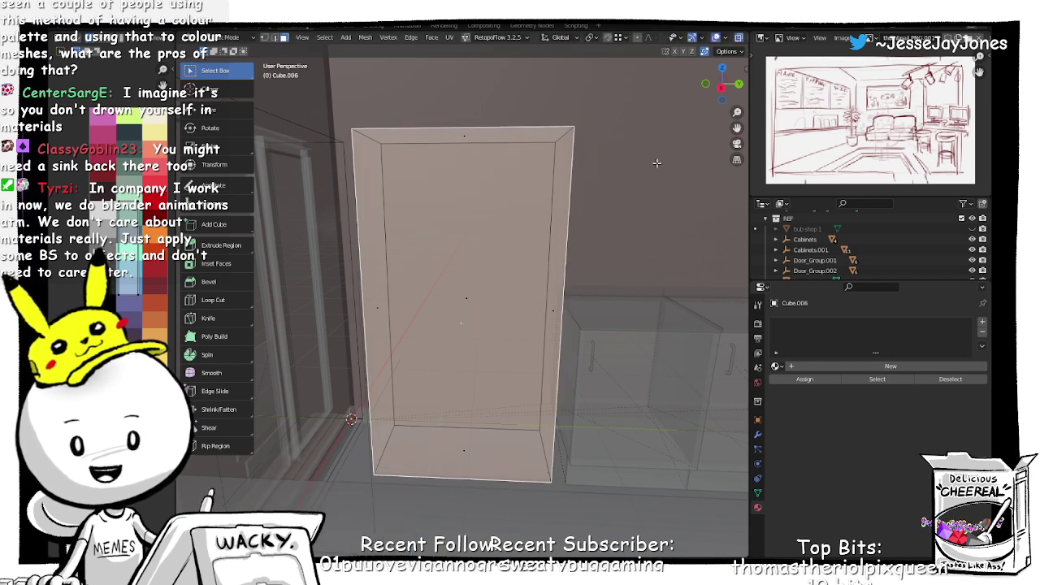
Step: Inset the block's front face about 0.031 m and extrude it about 0.052 m outward along its normal
key("i")
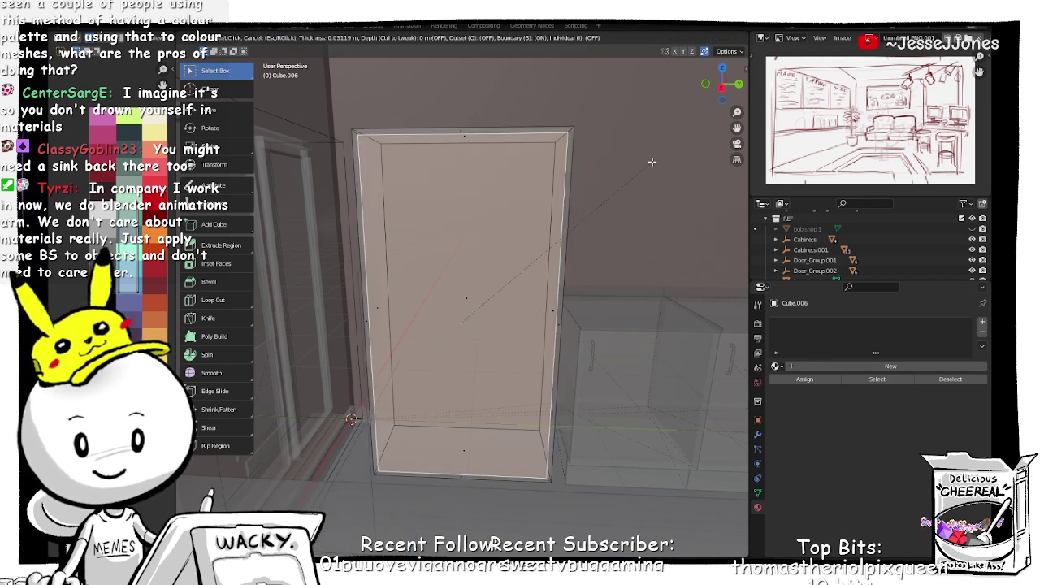
left_click(651, 162)
middle_click_drag(652, 161, 553, 207)
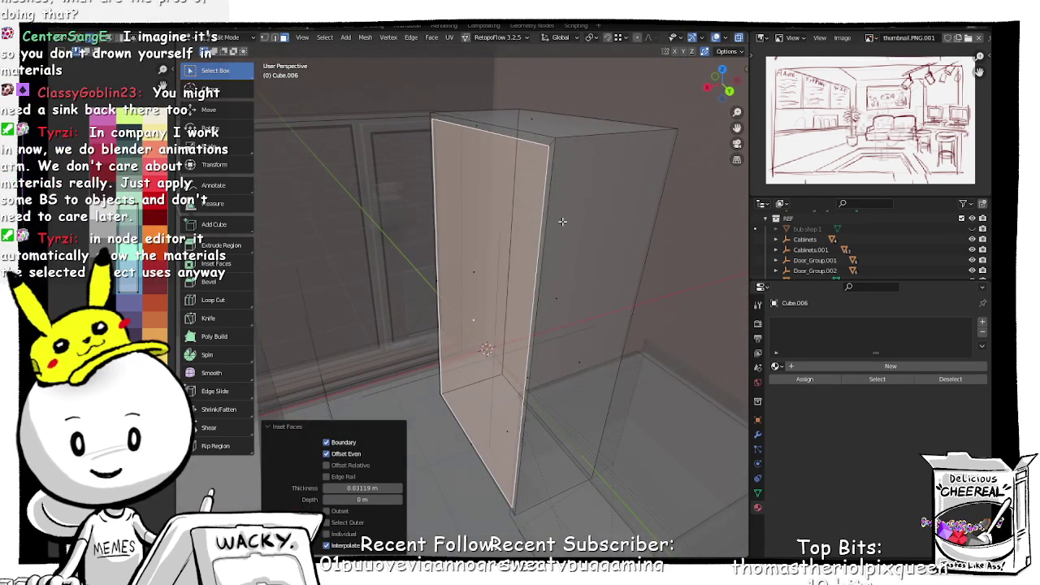
key("g")
key("z")
key("z")
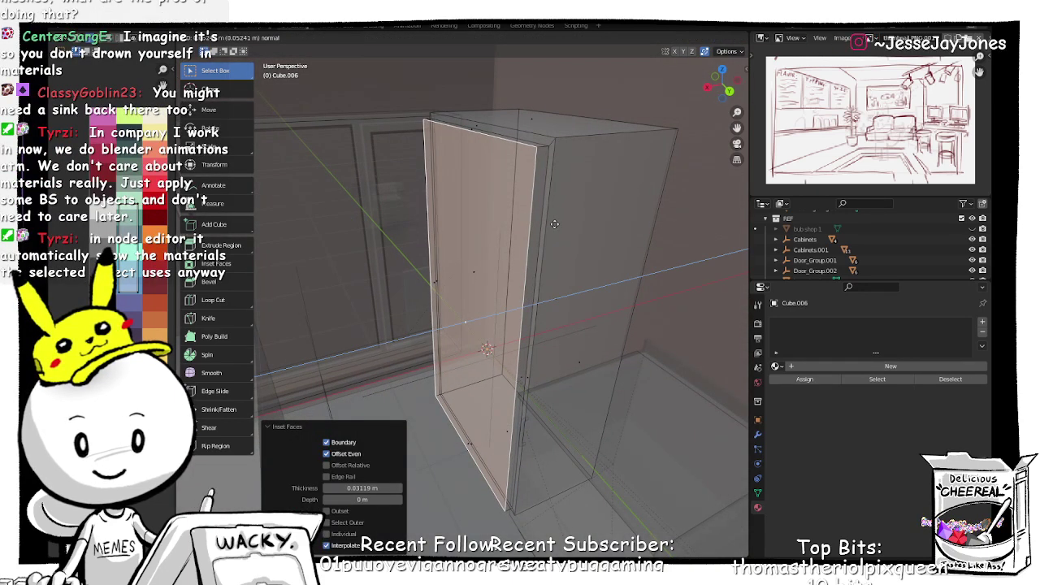
left_click(554, 223)
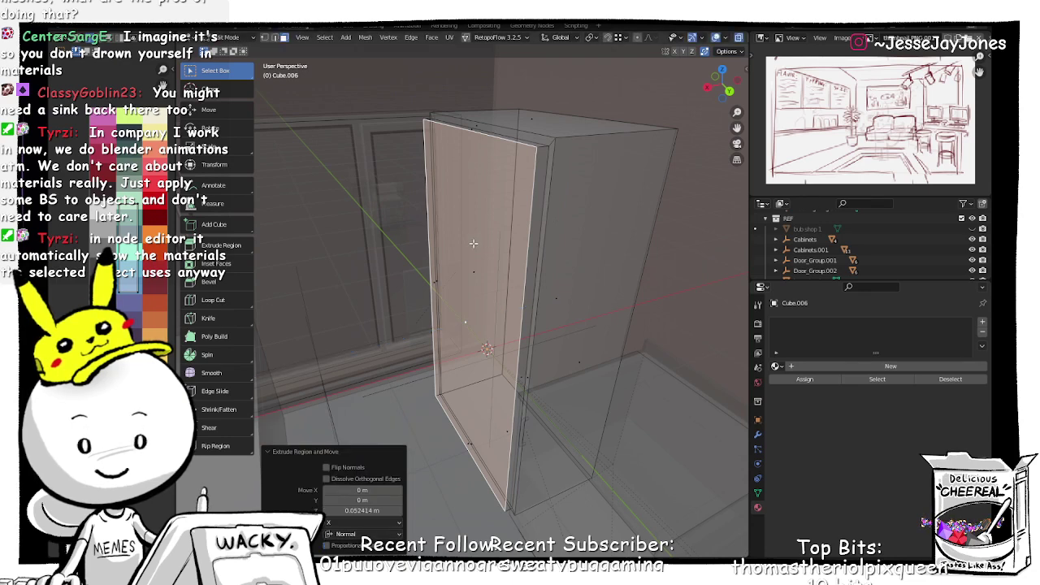
Step: Add two vertical loop cuts around the tall unit and scale them to 0.080 along Y into a narrow central strip
middle_click_drag(554, 223, 505, 221)
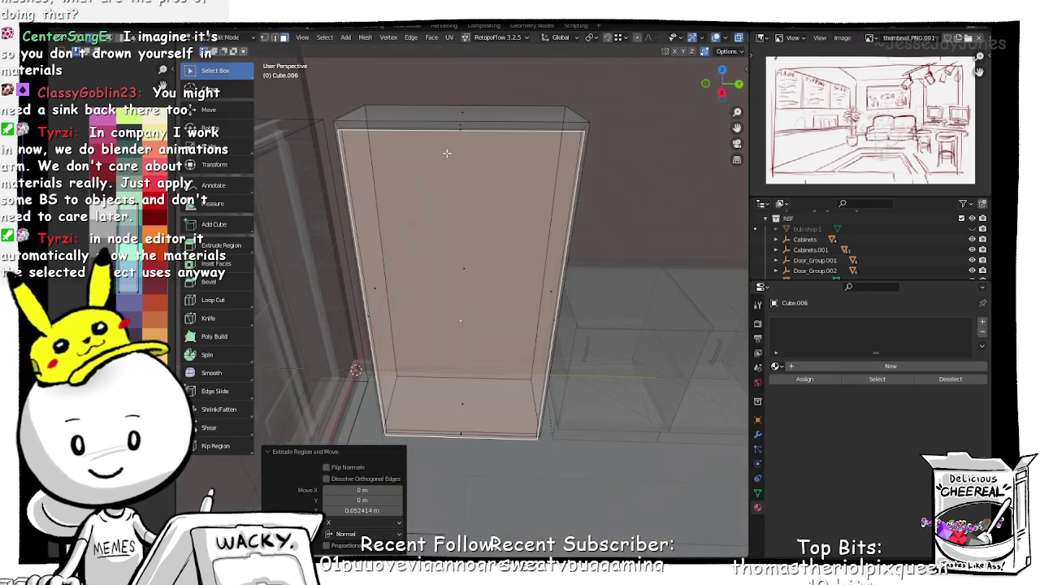
key("ctrl+r")
scroll(449, 157, "up", 1)
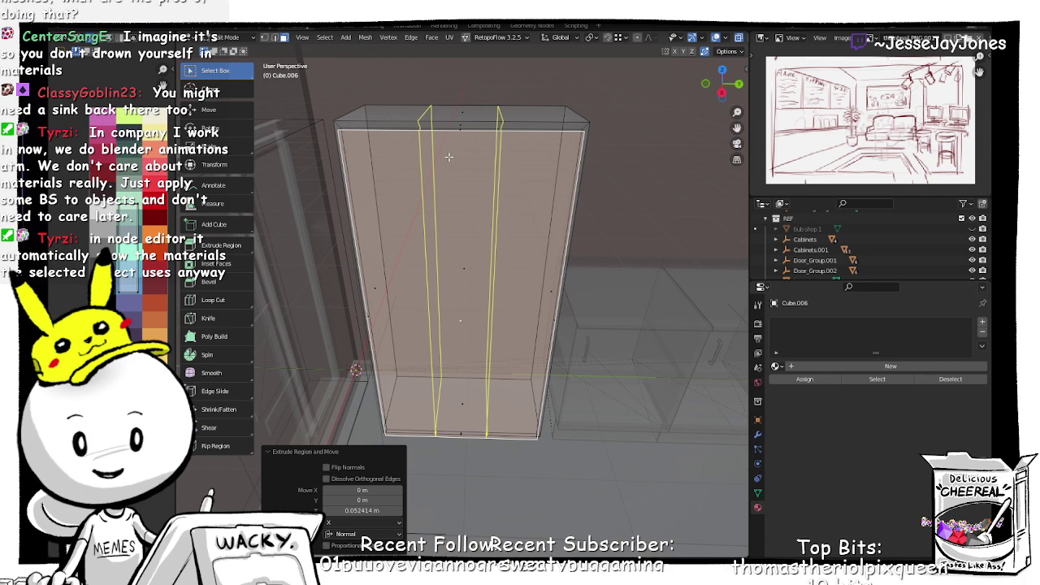
left_click(448, 157)
right_click(489, 178)
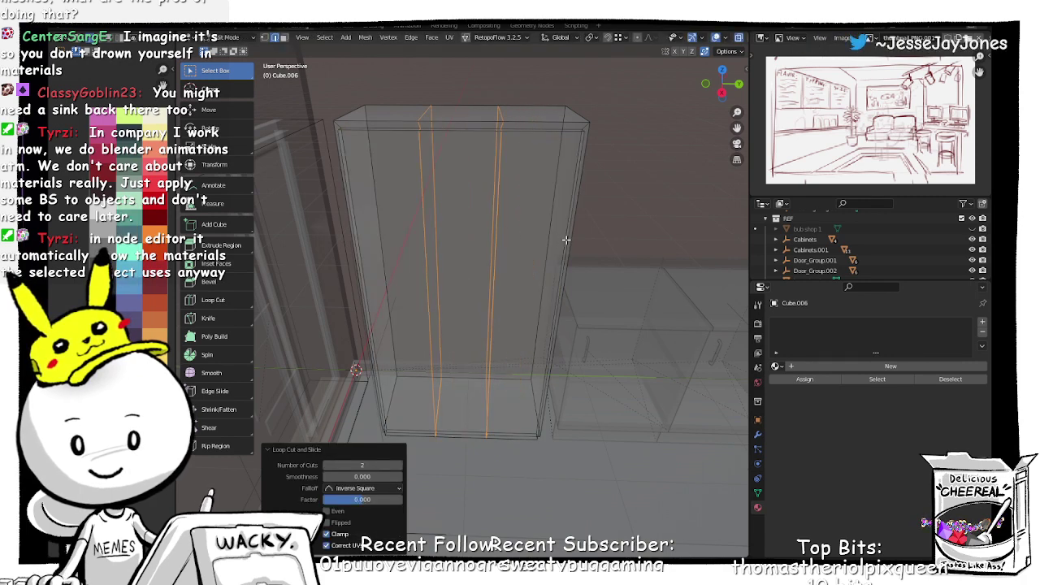
key("s")
key("y")
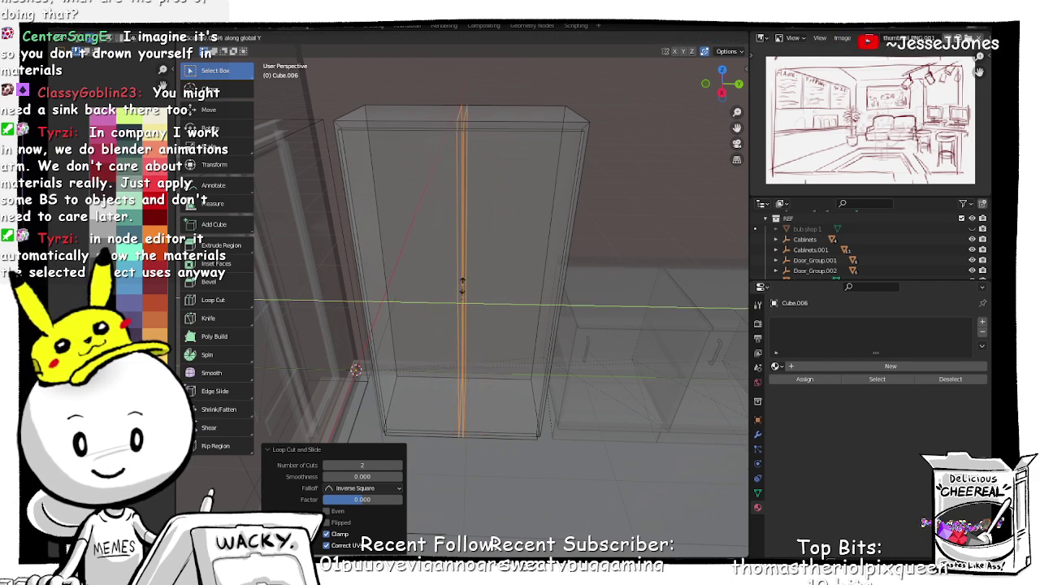
left_click(461, 286)
Step: Select the two large front faces either side of the central strip and inset them about 0.043 m
key("ctrl+Tab")
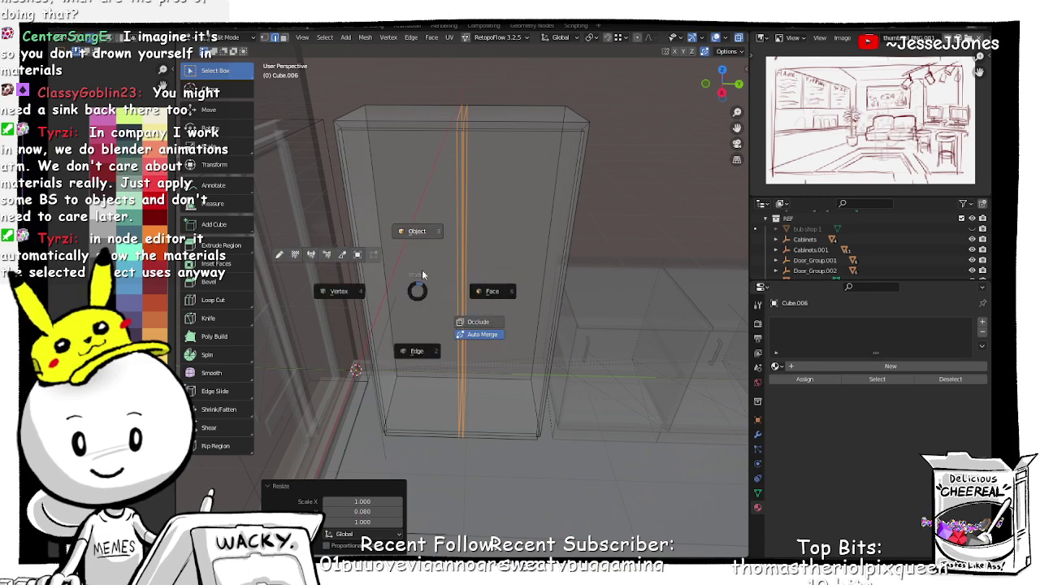
left_click(491, 295)
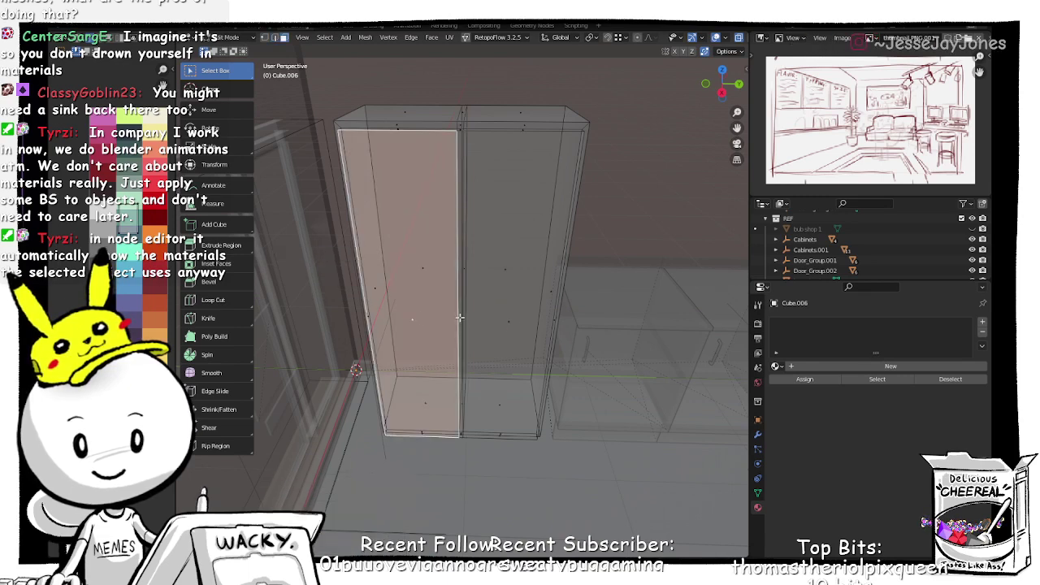
left_click(409, 323)
left_click(520, 301, "shift")
mouse_move(520, 301)
middle_mouse_down()
mouse_move(530, 295)
mouse_move(534, 308)
middle_mouse_up()
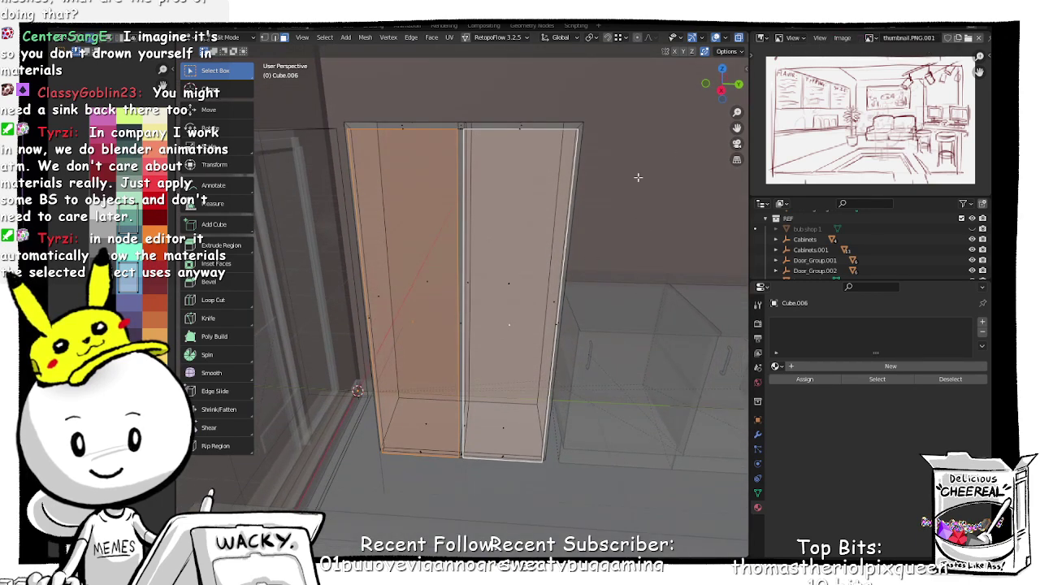
key("i")
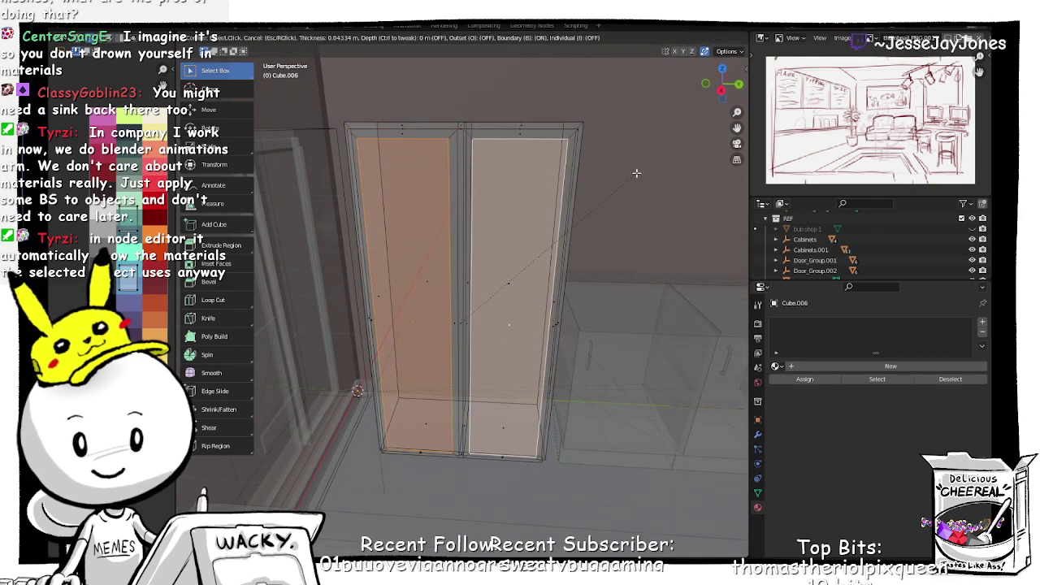
left_click(634, 171)
Step: Extrude both inset door panels about 0.091 m inward along their normals and return to Object Mode
middle_click_drag(599, 217, 528, 262)
key("e")
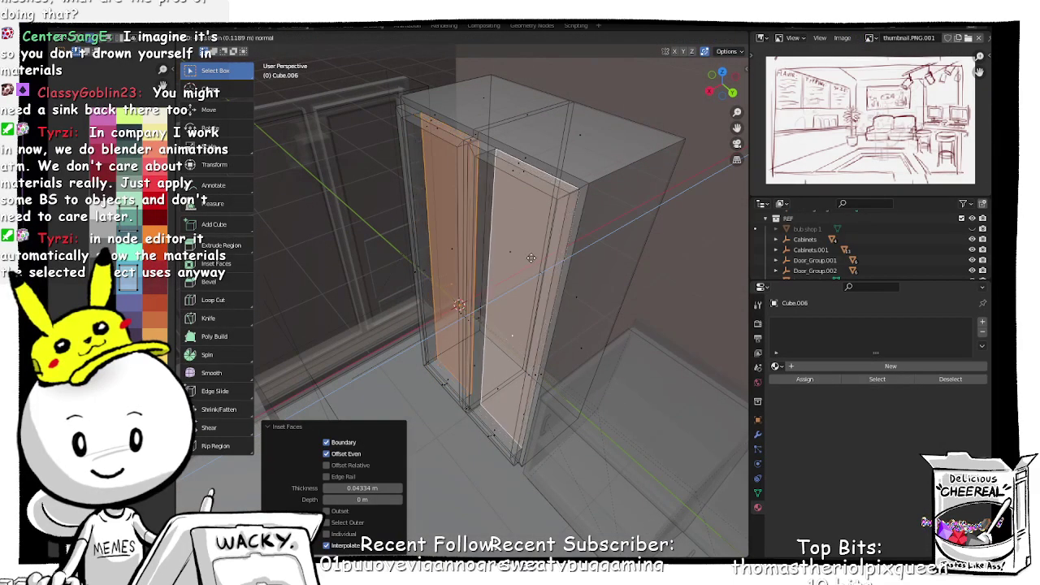
left_click(528, 262)
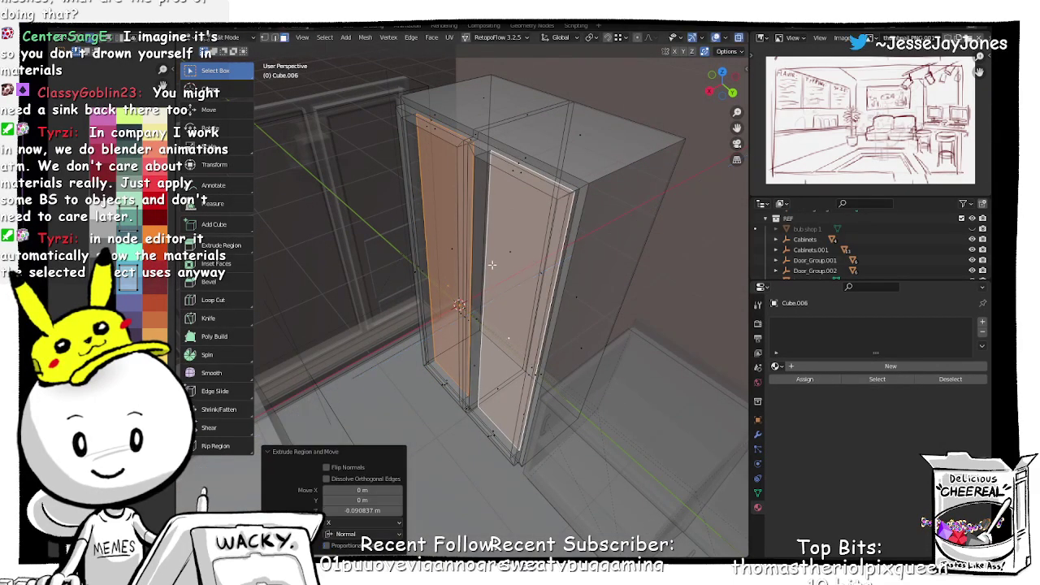
middle_click_drag(493, 265, 546, 242)
key("Tab")
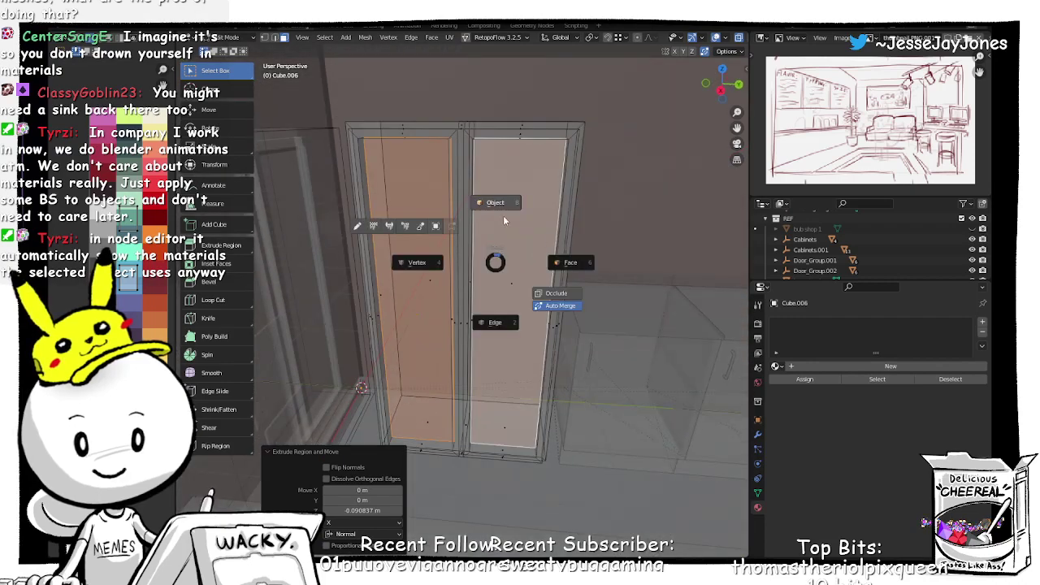
left_click(502, 219)
Step: Select the tall cupboard and, in face editing, select the narrow central strip face between its two doors
left_click(459, 275)
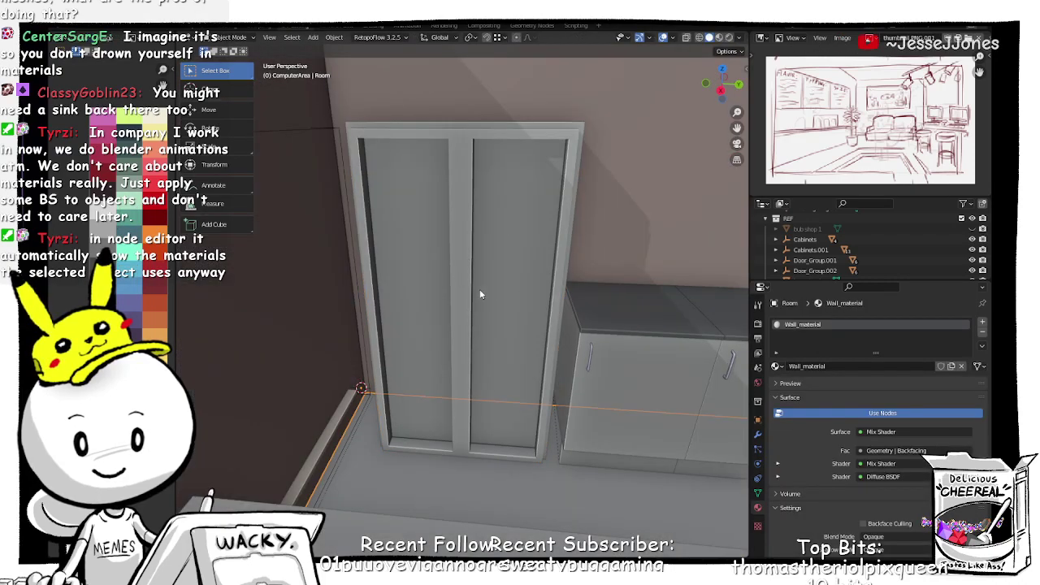
mouse_move(458, 293)
middle_mouse_down()
mouse_move(462, 303)
mouse_move(462, 282)
middle_mouse_up()
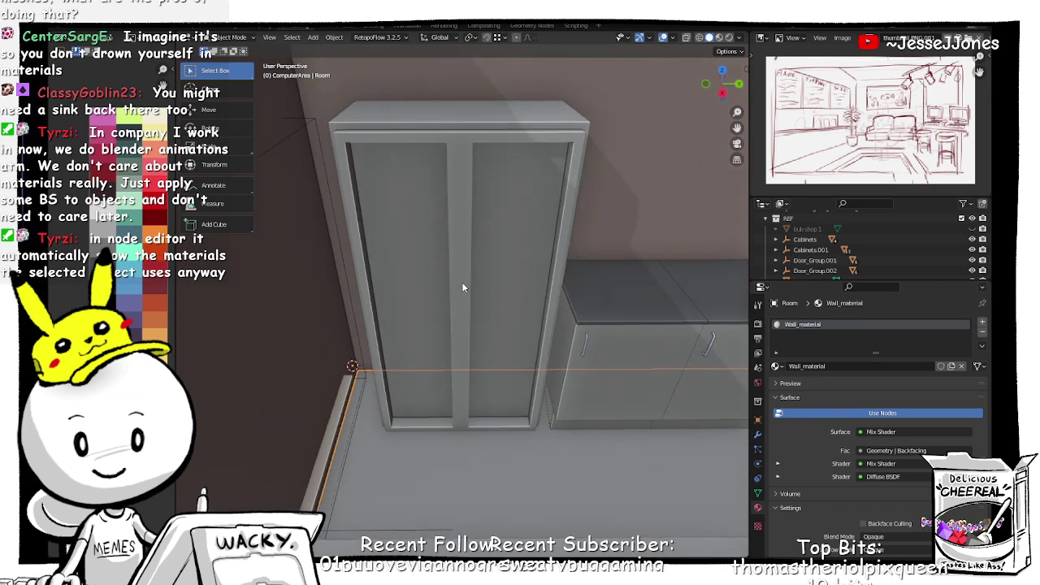
left_click(462, 282)
key("Tab")
left_click(459, 232)
left_click(458, 235)
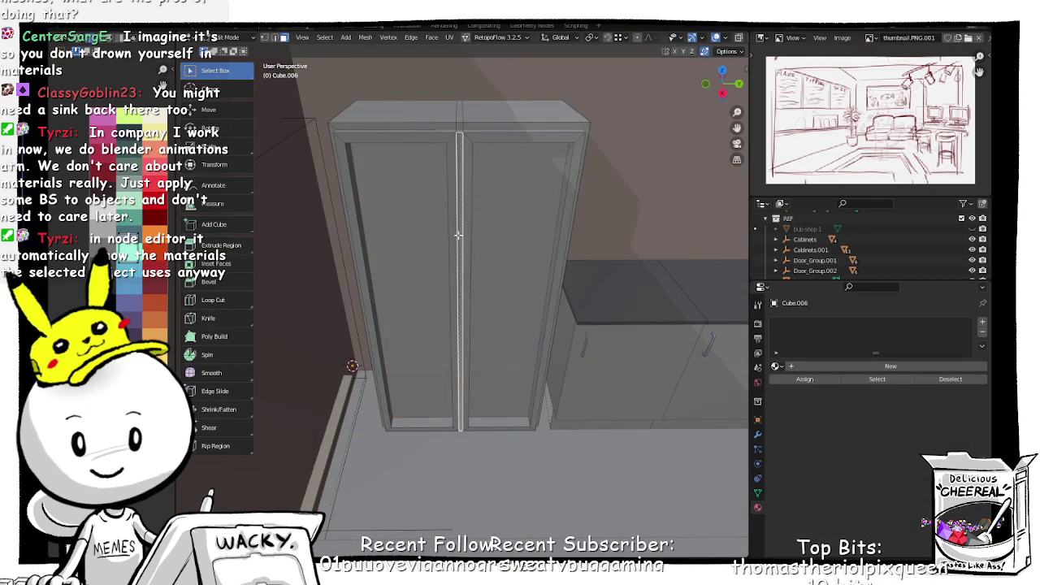
Step: Try to extrude the central strip face about 0.028 m inward along its normal
middle_click_drag(459, 234, 462, 294)
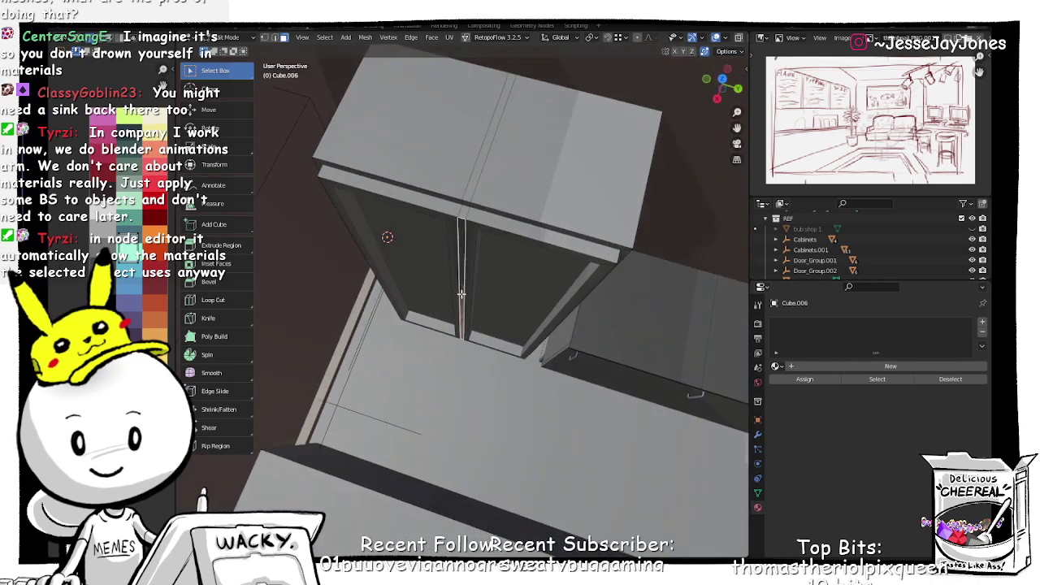
scroll(459, 284, "up", 3)
middle_click_drag(458, 219, 510, 360)
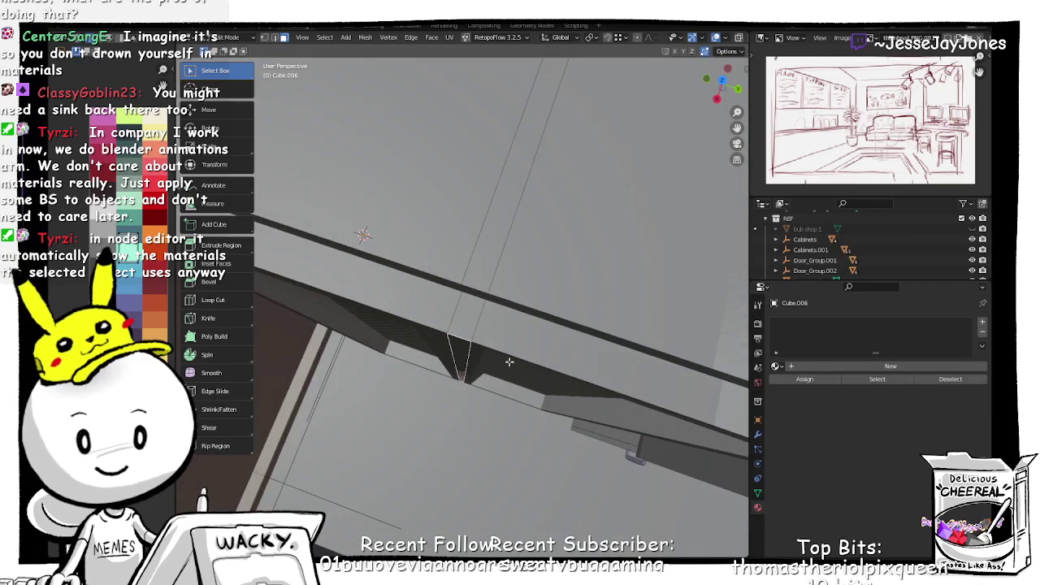
key("e")
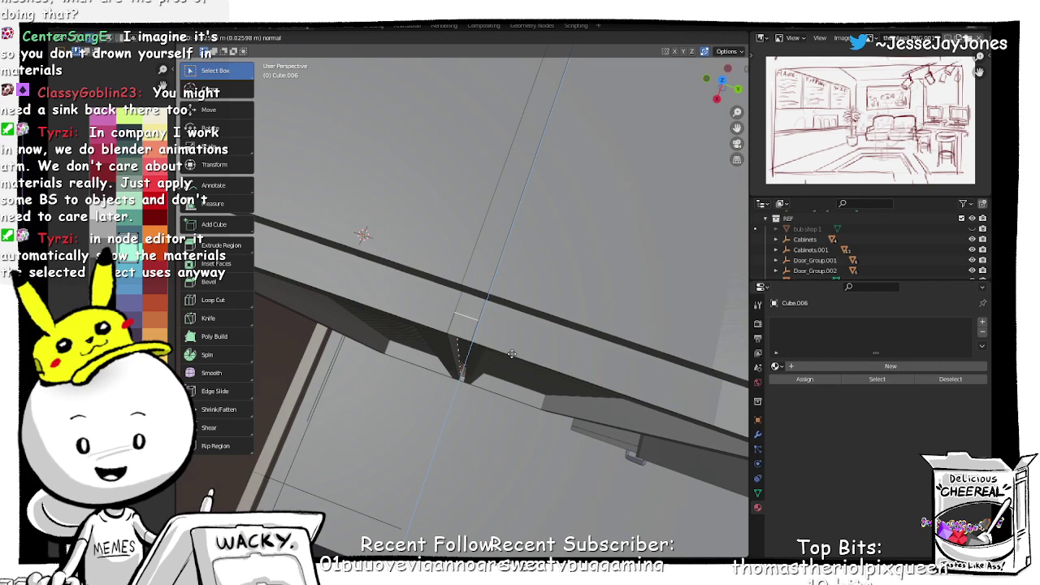
left_click(512, 354)
middle_click_drag(488, 372, 480, 259)
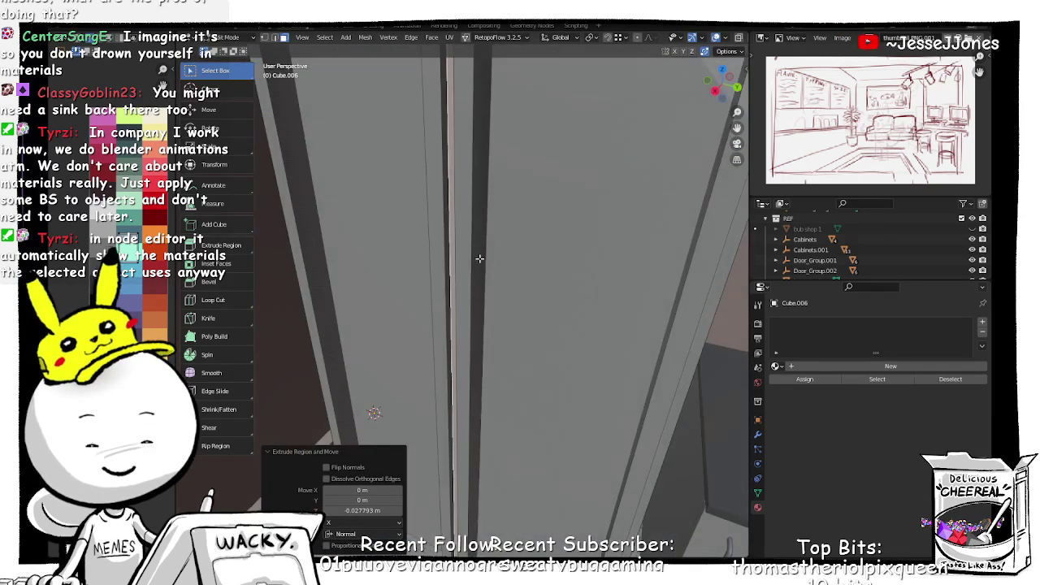
scroll(480, 258, "down", 4)
middle_click_drag(486, 195, 487, 233)
scroll(463, 277, "up", 4)
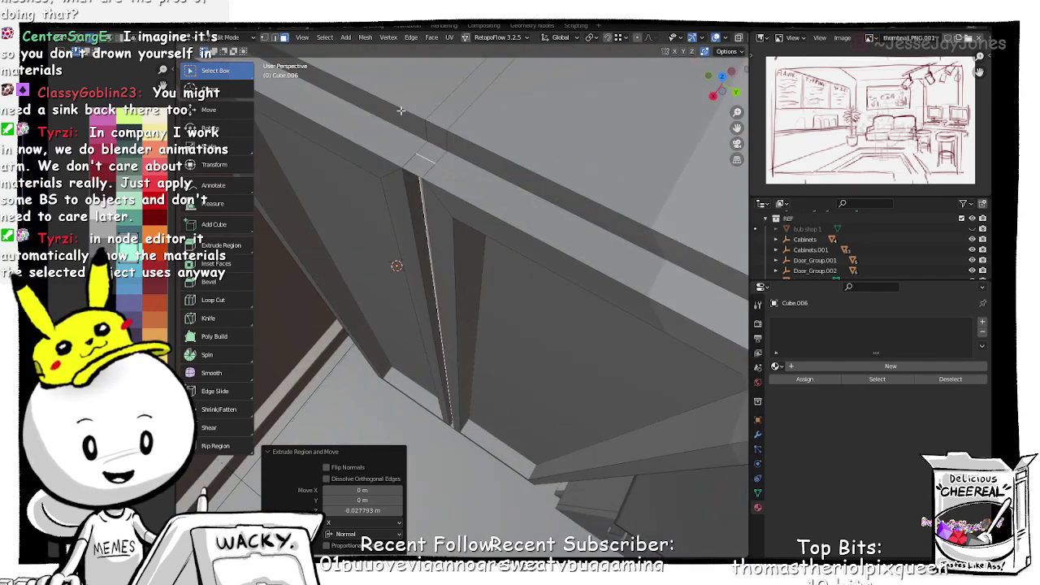
middle_click_drag(410, 283, 444, 271)
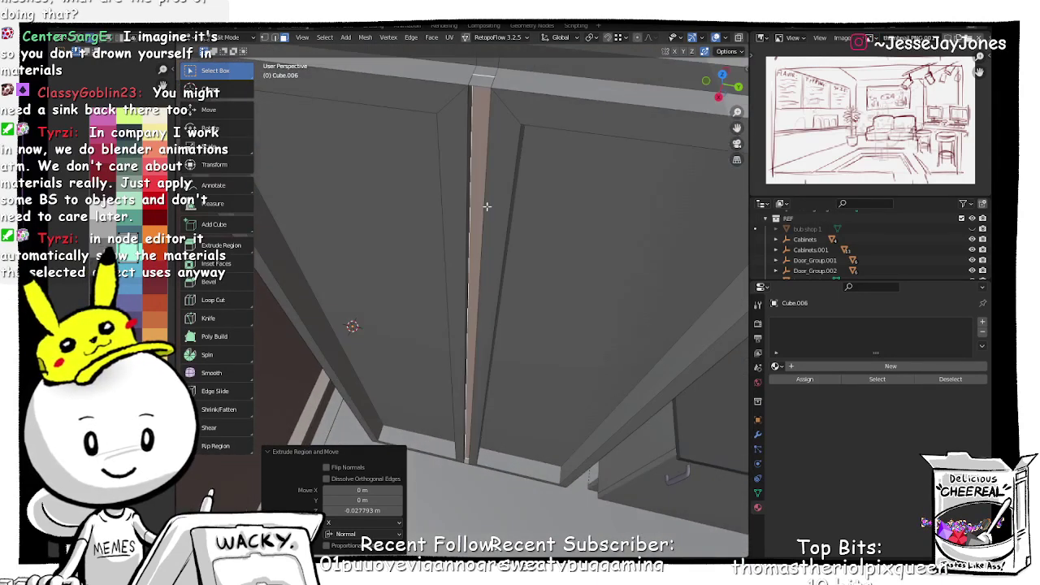
Step: Undo the central strip's inward extrusion and keep only its front face selected
left_click(492, 204)
left_click(517, 203)
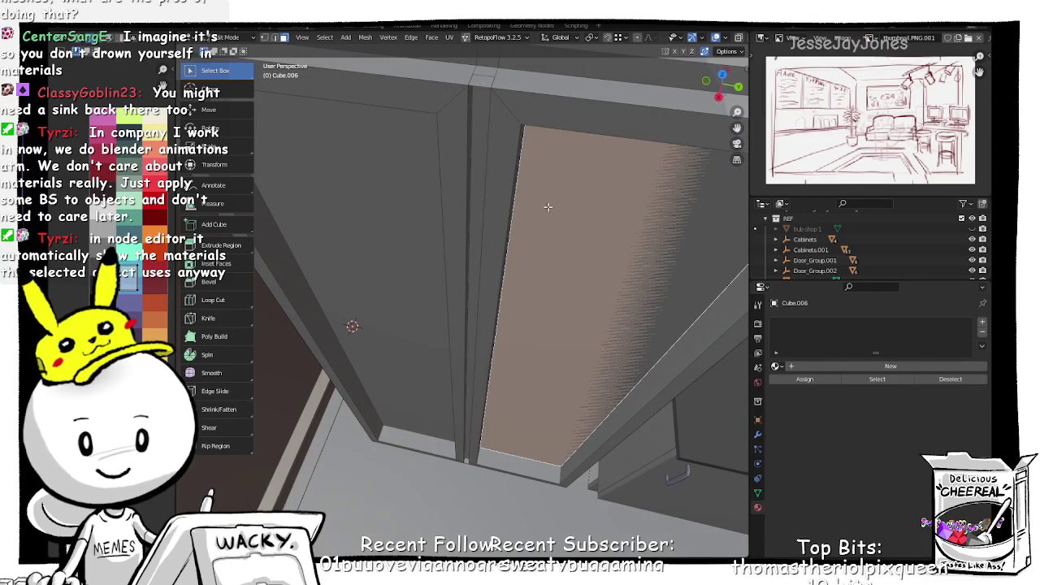
key("ctrl+z")
key("ctrl+z")
left_click(522, 232)
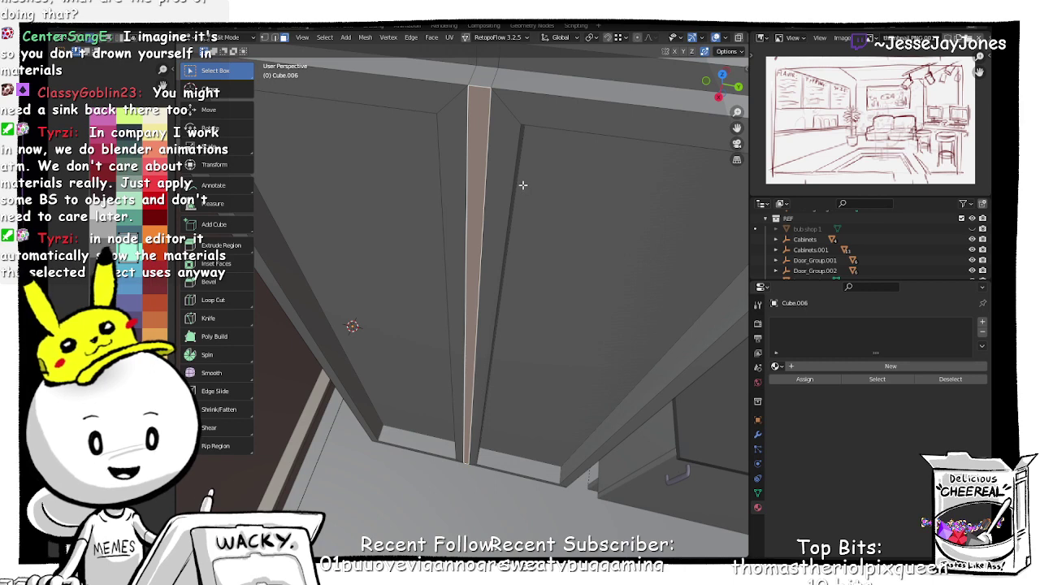
Step: Examine the cupboard's front and its fit in the room corner from several angles, then return to Object Mode
middle_click_drag(510, 187, 497, 243)
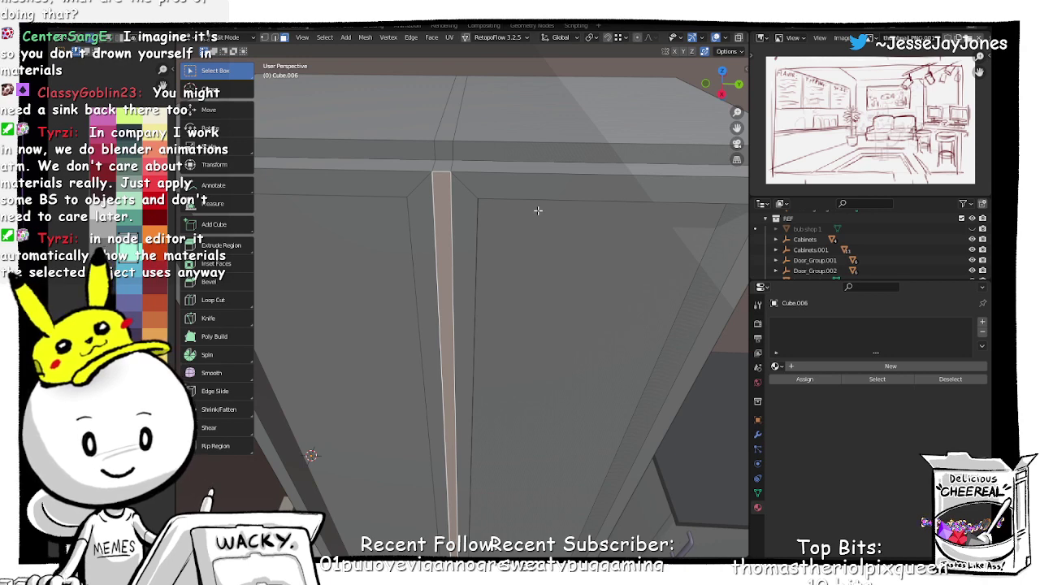
scroll(538, 211, "down", 1)
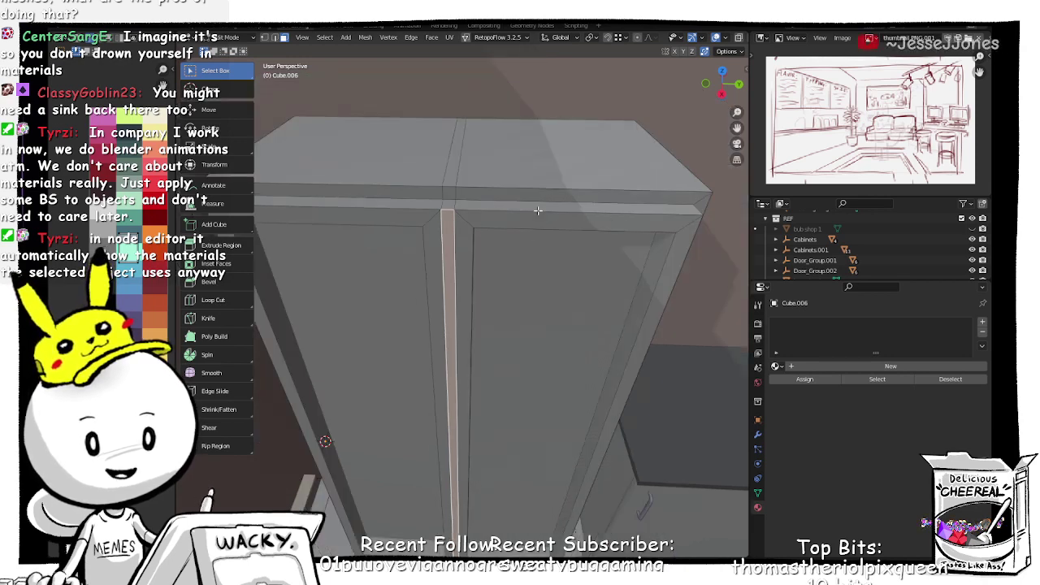
scroll(538, 210, "down", 8)
scroll(538, 210, "up", 4)
scroll(538, 211, "down", 1)
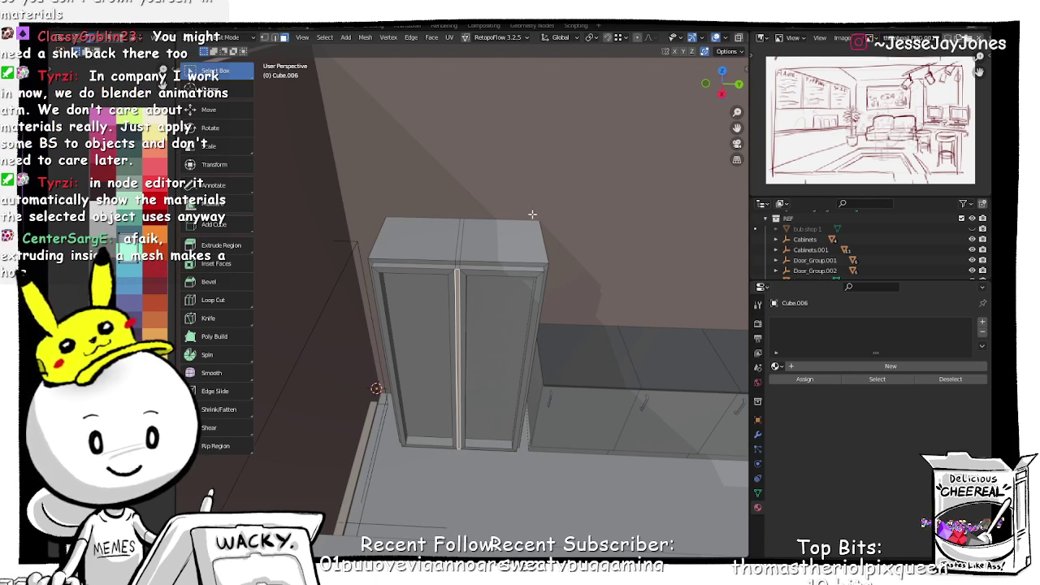
middle_click_drag(478, 299, 439, 297)
scroll(439, 298, "down", 10)
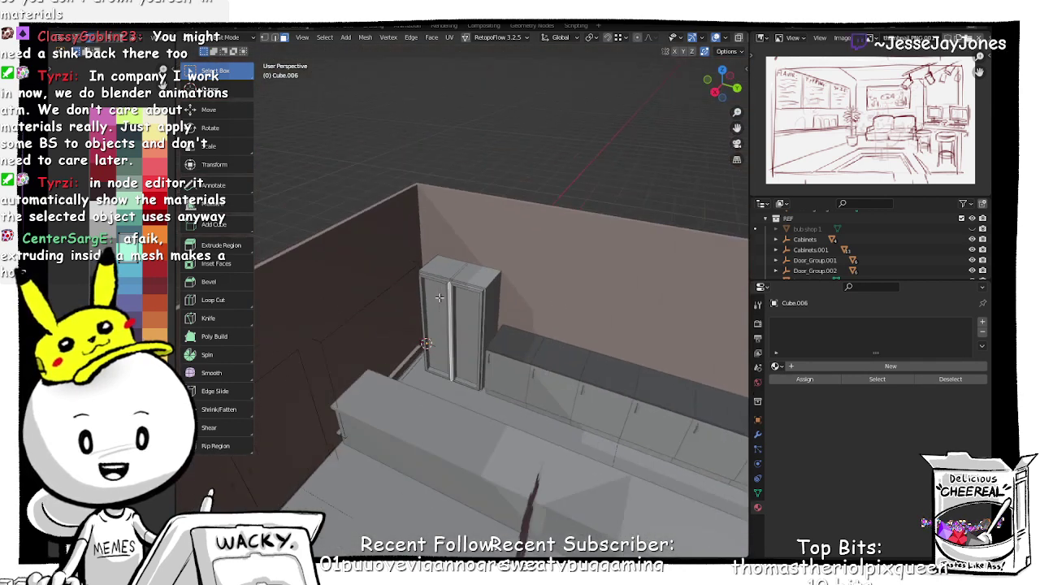
scroll(439, 297, "up", 12)
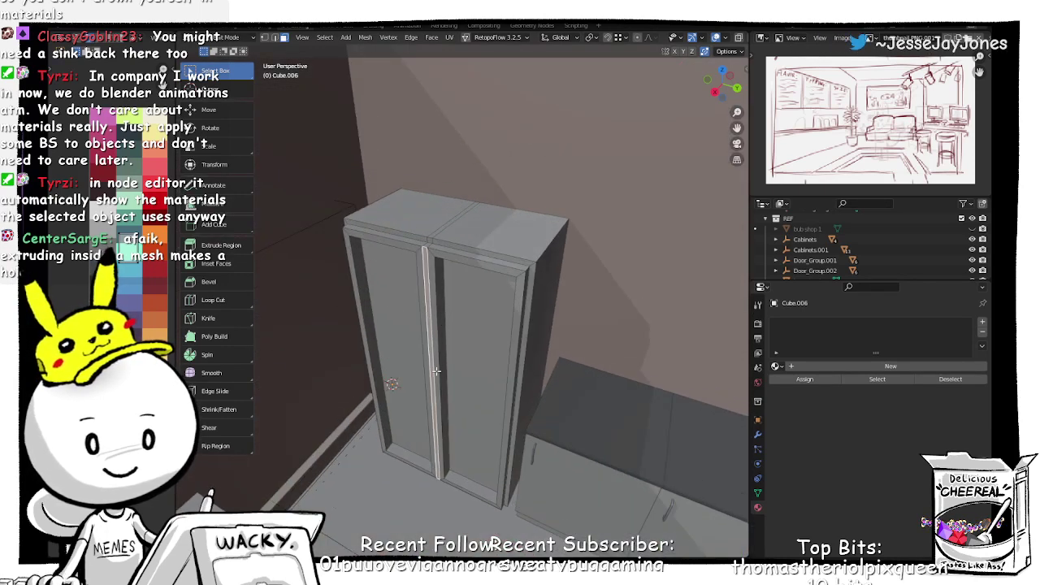
middle_click_drag(445, 314, 453, 367)
key("Tab")
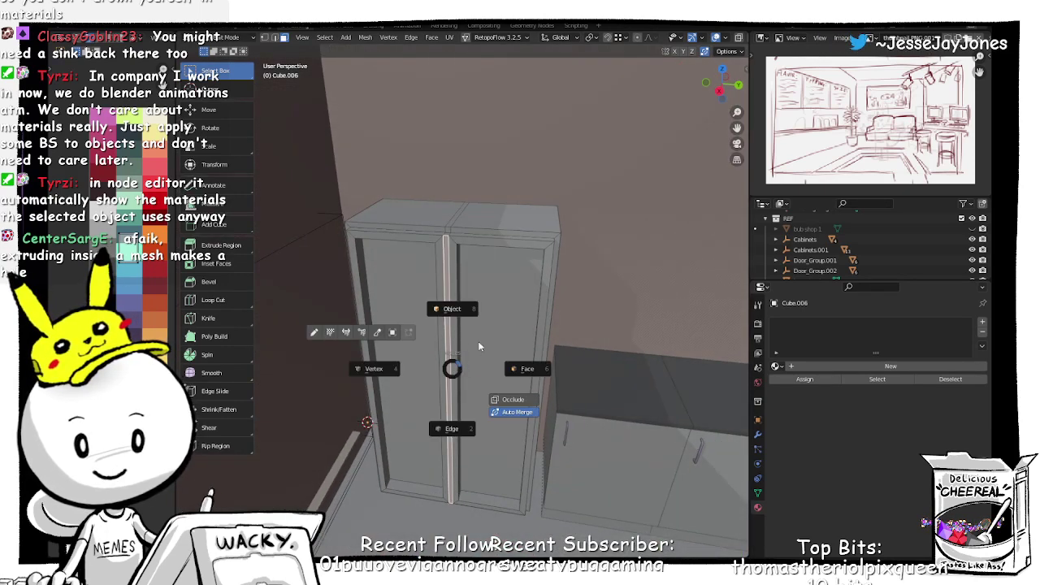
left_click(466, 322)
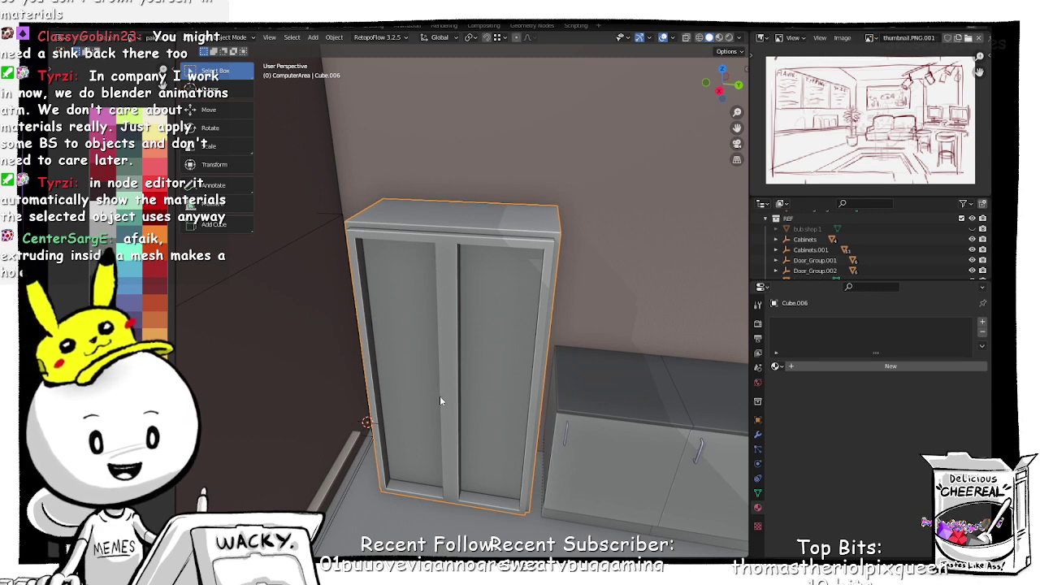
middle_click_drag(440, 396, 445, 409)
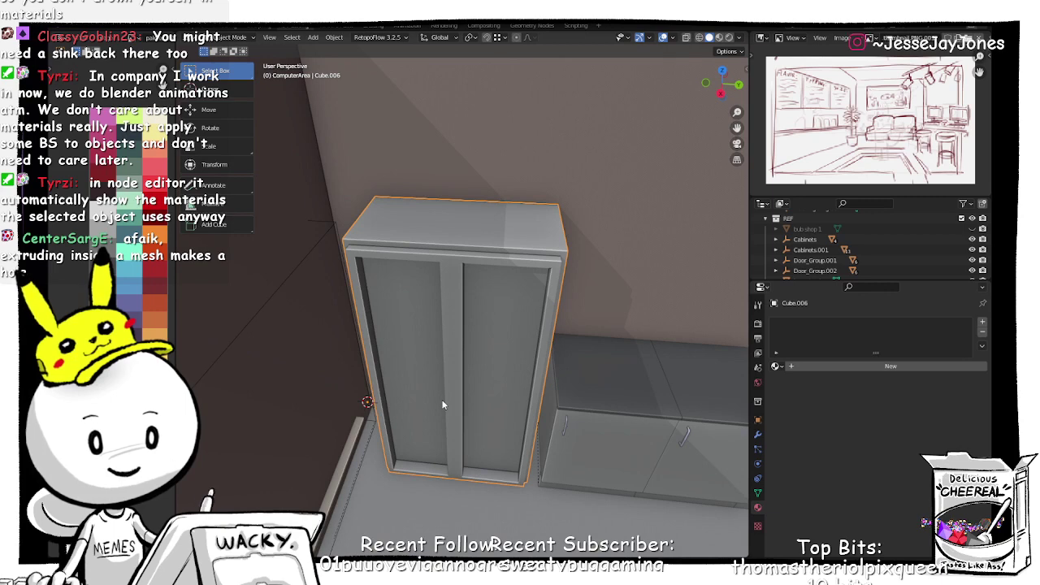
Step: Reselect the tall cupboard and resume editing its mesh in face selection mode
left_click(446, 361)
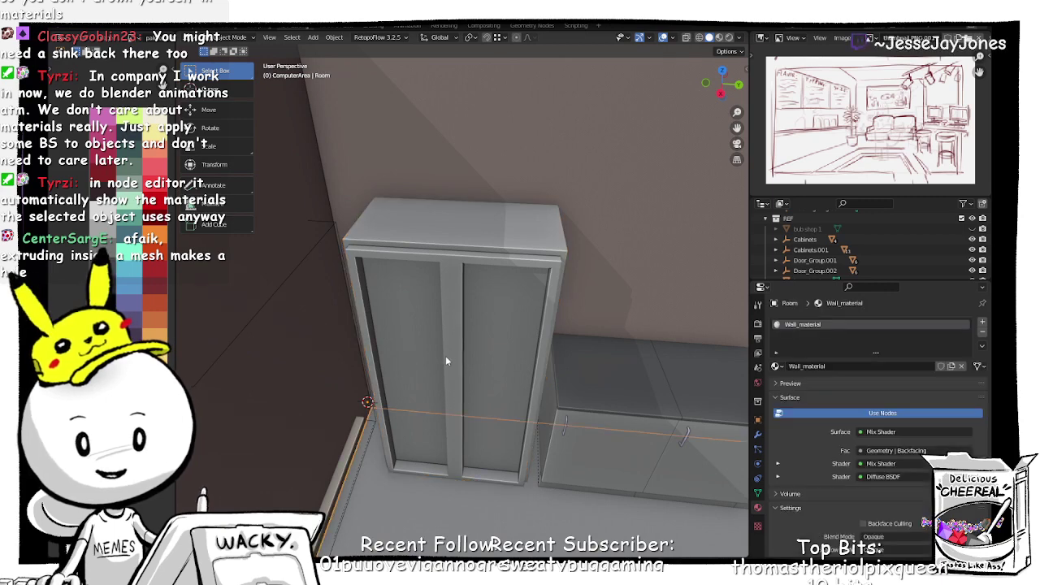
left_click(460, 329)
key("ctrl+Tab")
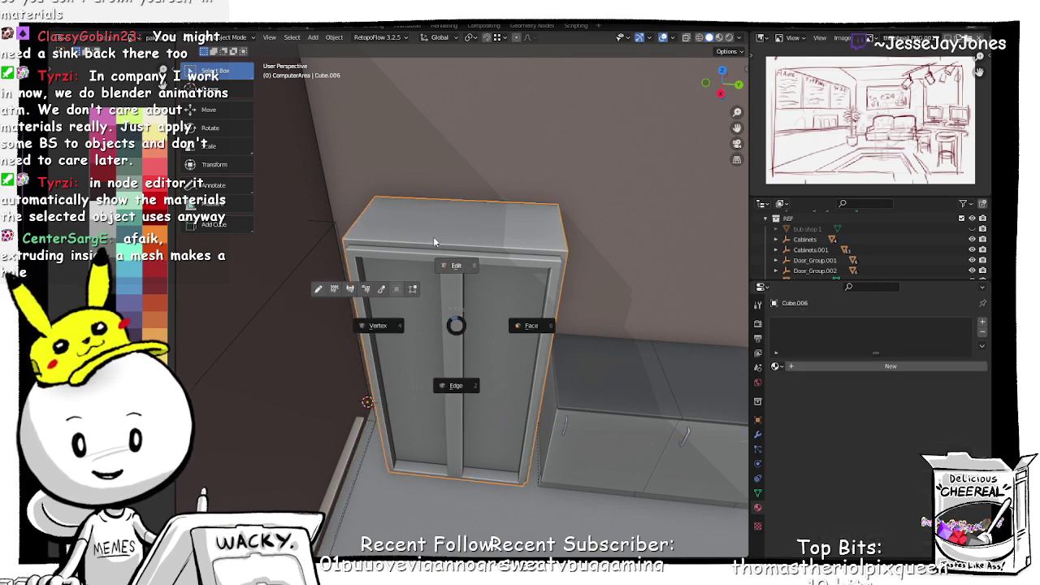
left_click(520, 329)
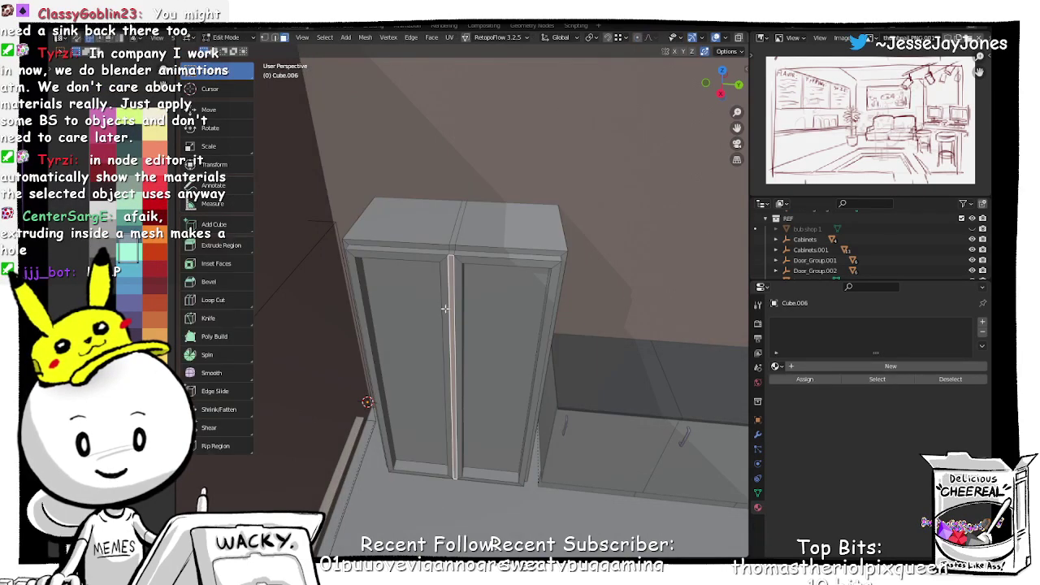
Step: Try to extrude the central strip face about 0.025 m inward from a closer view of its upper end
middle_click_drag(488, 322, 471, 352)
scroll(468, 341, "up", 6)
middle_click_drag(365, 343, 439, 333, "shift")
key("e")
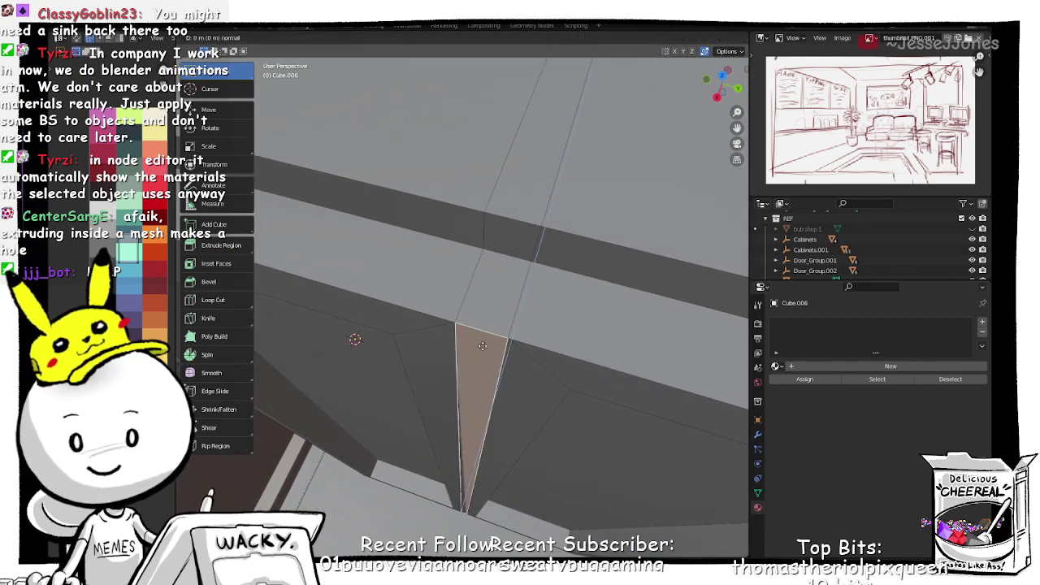
left_click(491, 338)
Step: Try to select the small top face above the central strip and move it freely
key("Tab")
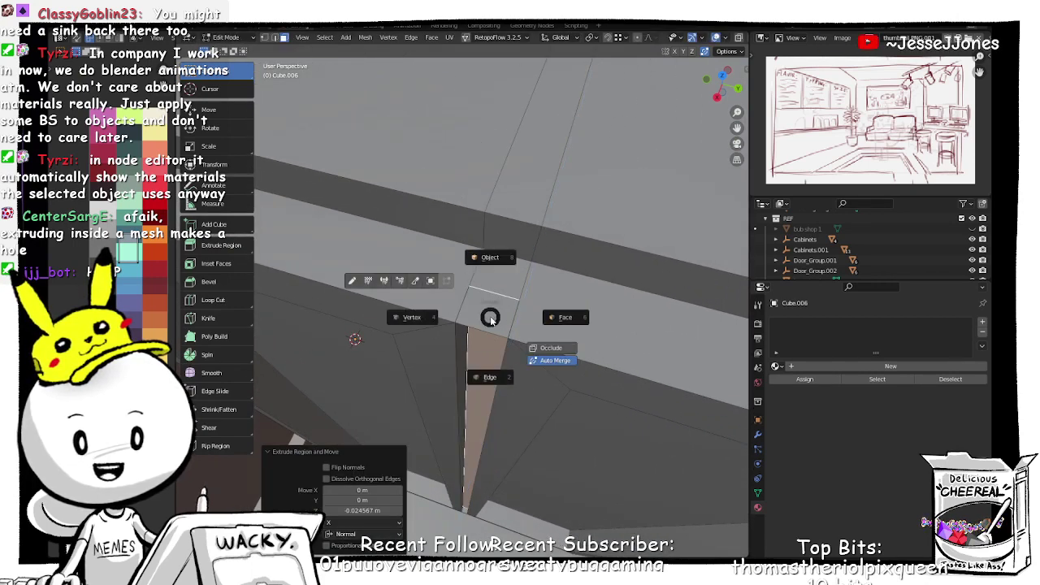
left_click(557, 317)
left_click(492, 309)
middle_click_drag(499, 326, 486, 276)
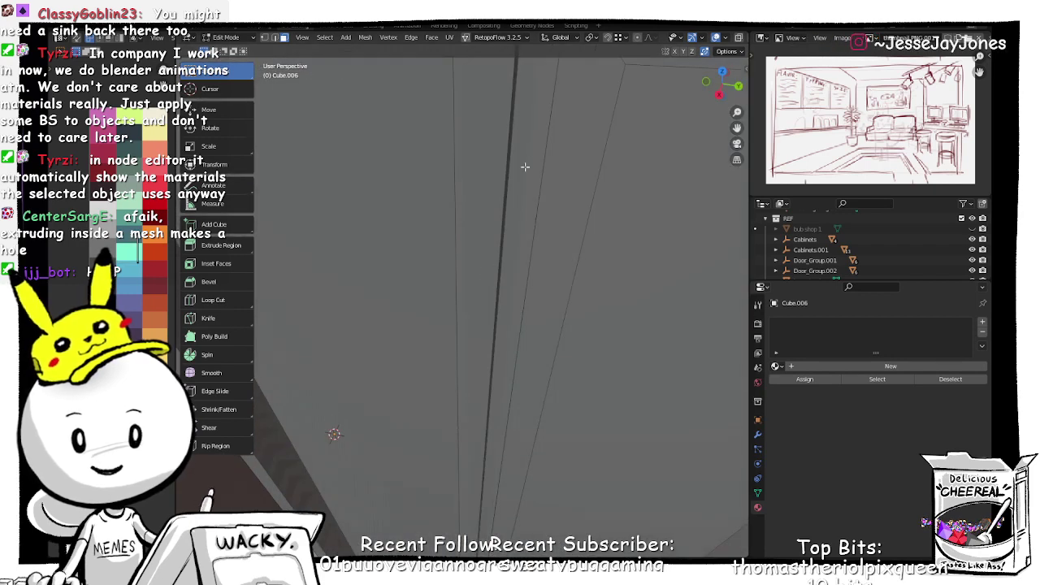
middle_click_drag(530, 150, 524, 172)
key("g")
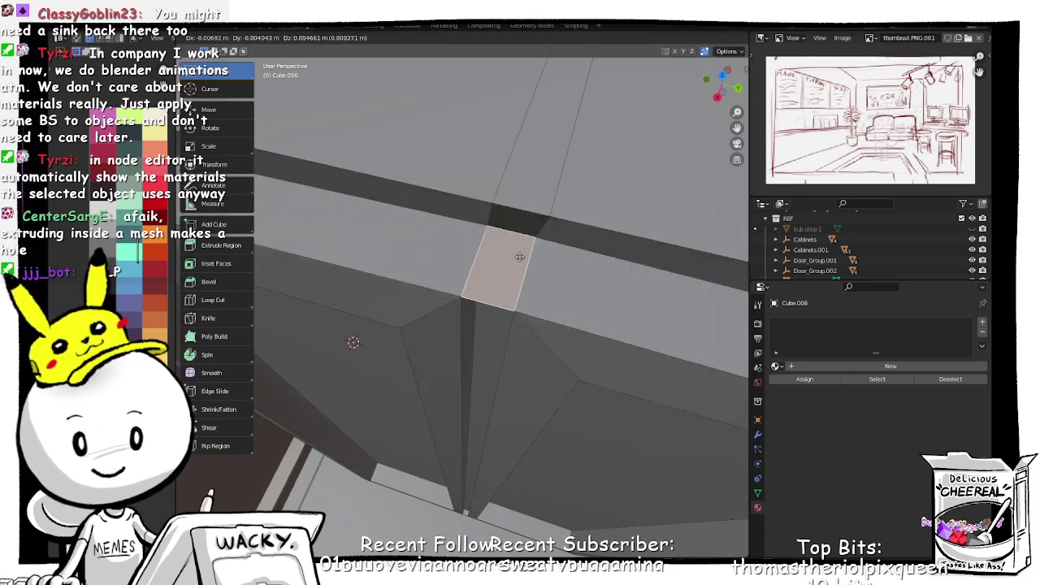
left_click(523, 282)
Step: Undo the top face changes and the second inward extrusion of the central strip
key("ctrl+z")
key("ctrl+z")
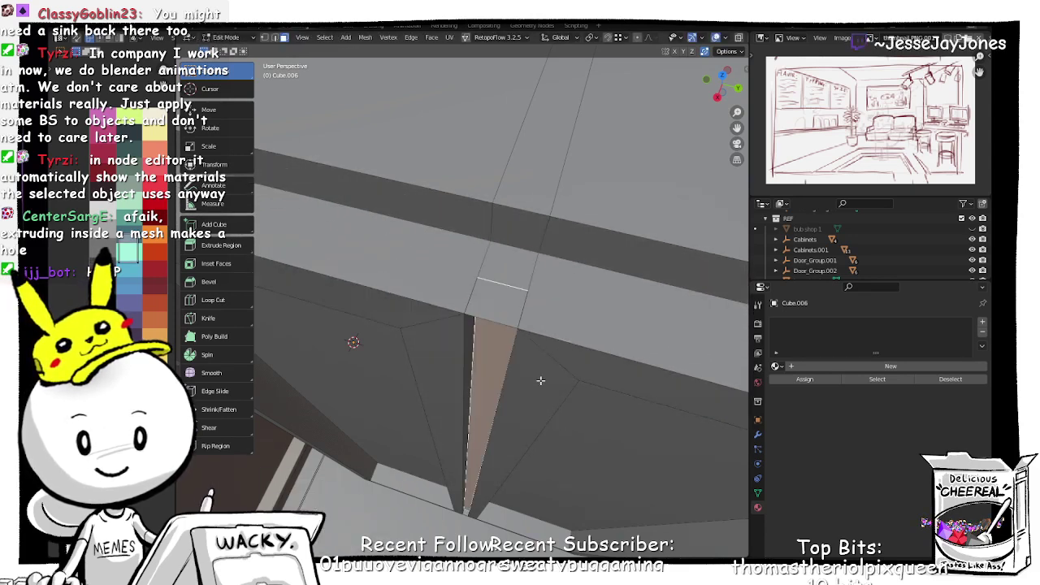
key("ctrl+z")
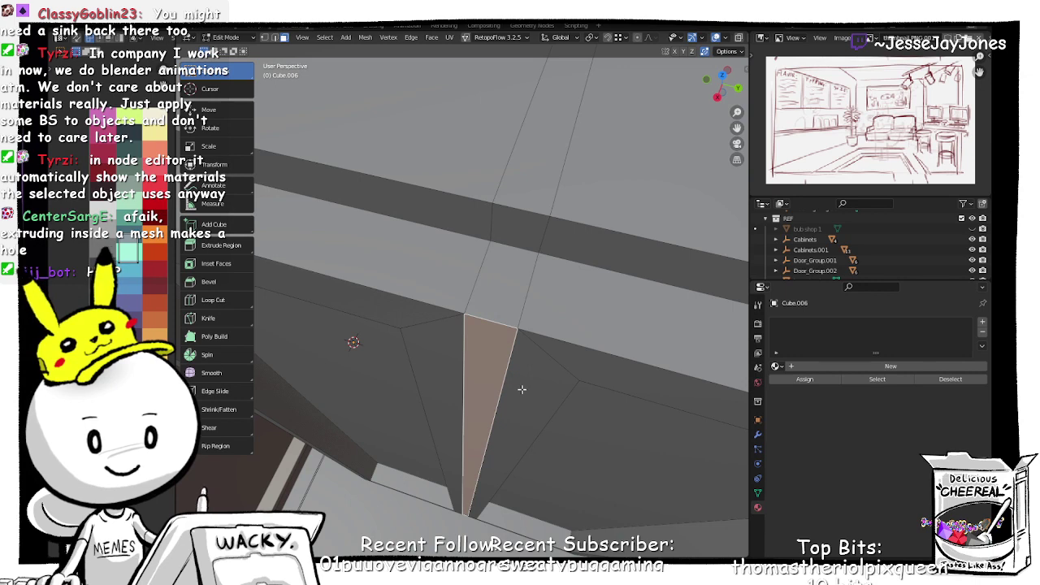
Step: Add one centred loop cut around the outer rim of the cupboard's protruding front frame
scroll(521, 390, "down", 6)
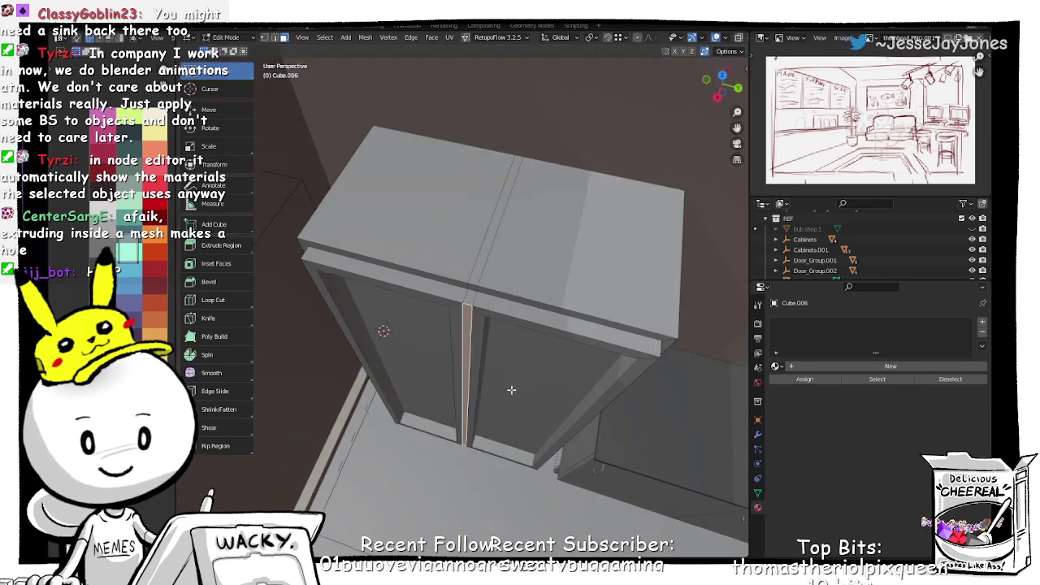
mouse_move(467, 356)
middle_mouse_down()
mouse_move(473, 341)
mouse_move(480, 357)
middle_mouse_up()
key("ctrl+r")
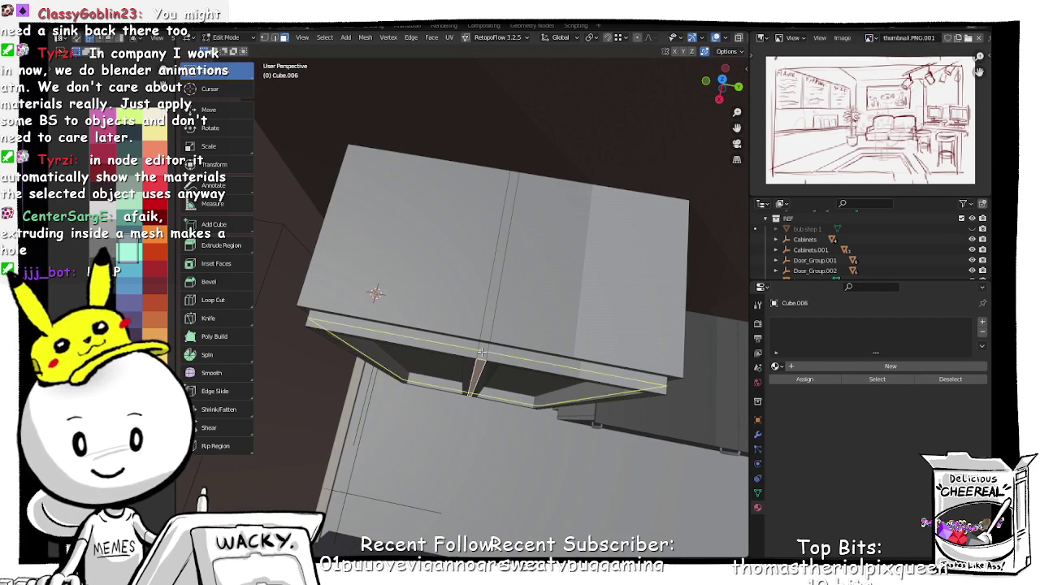
left_click(482, 351)
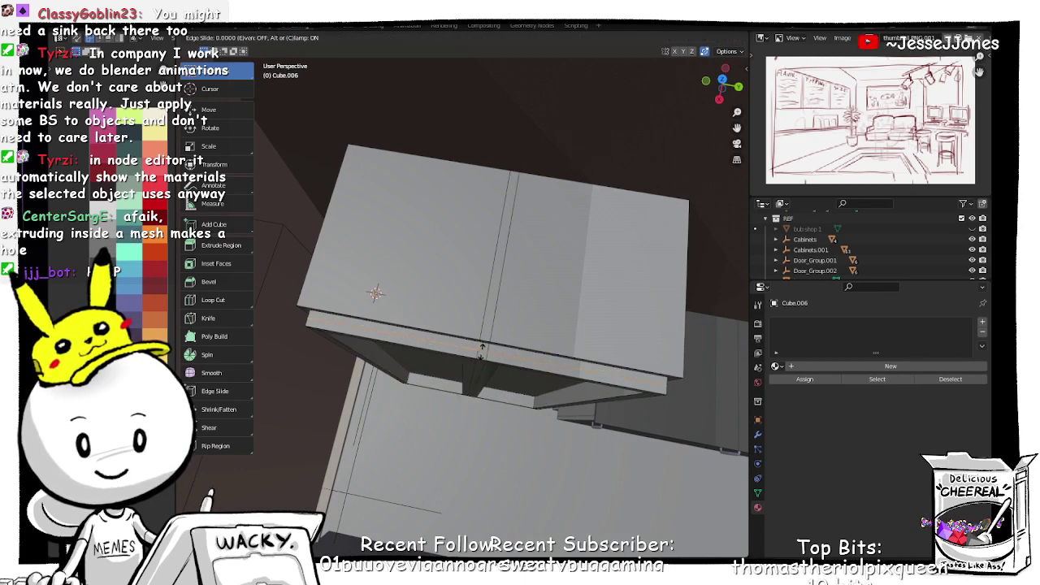
right_click(482, 351)
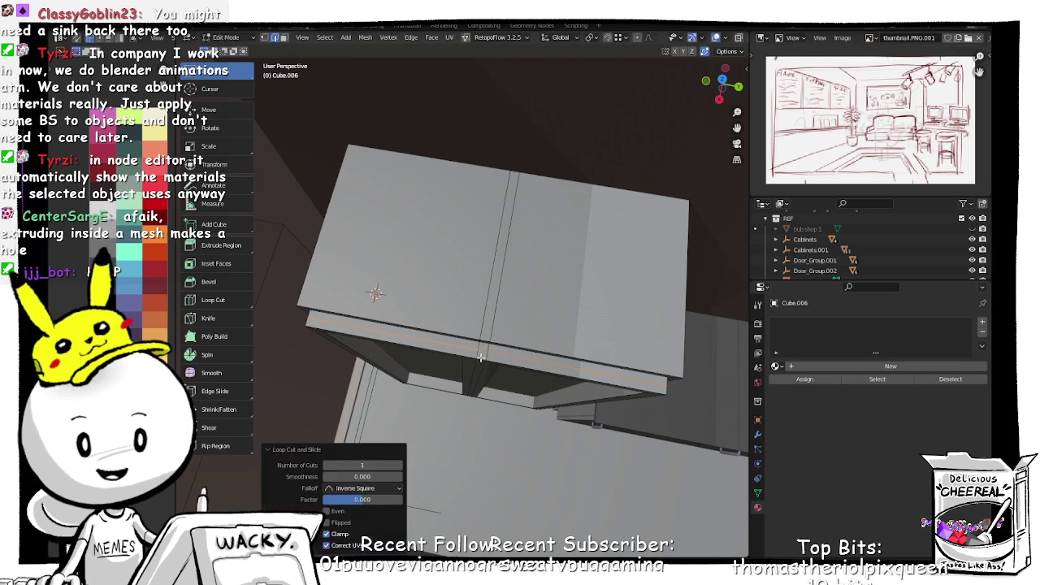
Step: Delete the central strip's outer front face between the doors together with its small end faces
key("Tab")
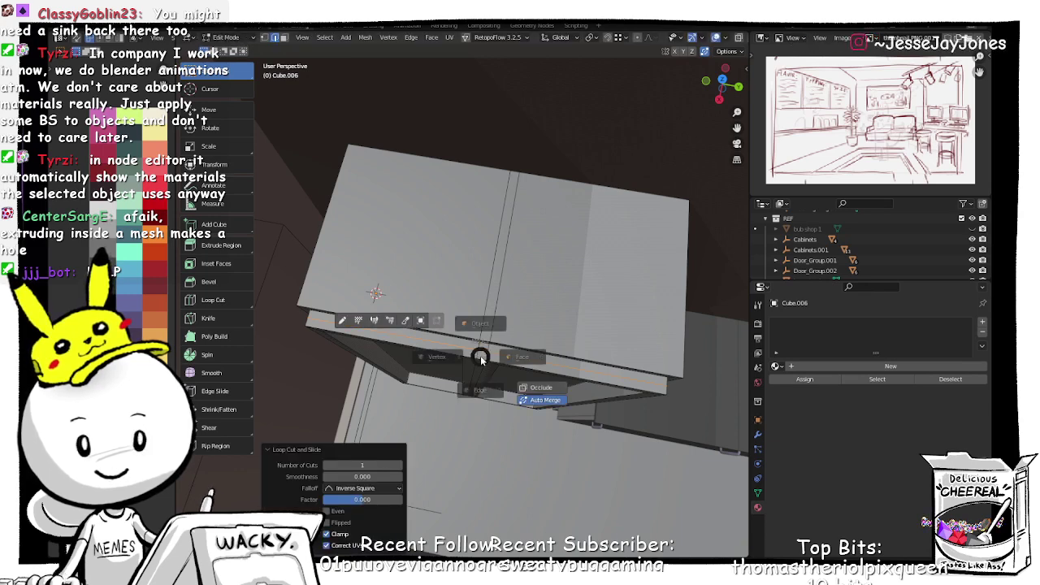
left_click(532, 361)
left_click(481, 356)
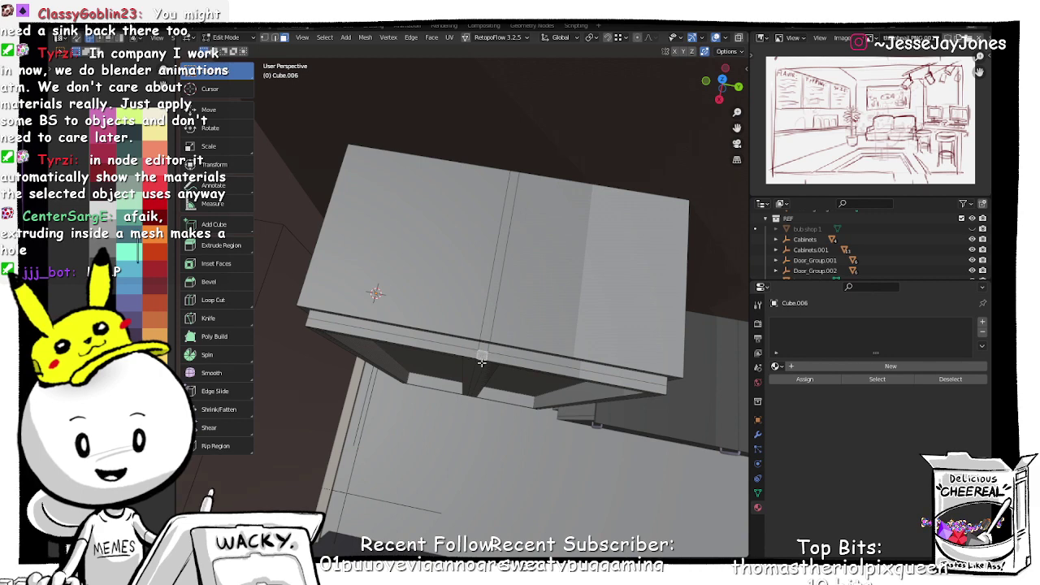
middle_click_drag(473, 391, 487, 213)
scroll(509, 293, "down", 3)
key("alt+z")
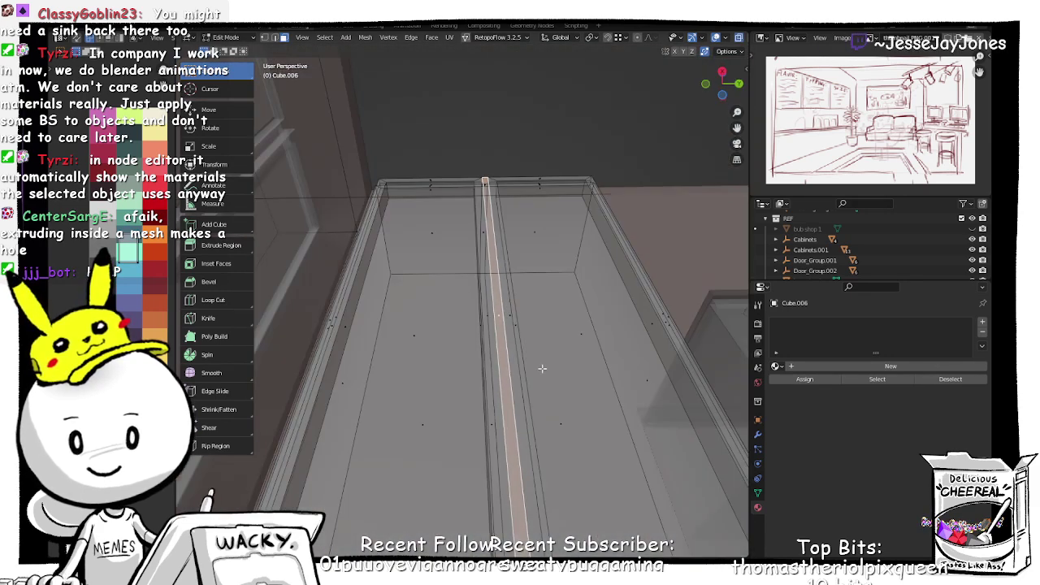
scroll(542, 414, "down", 2)
middle_click_drag(499, 472, 495, 393)
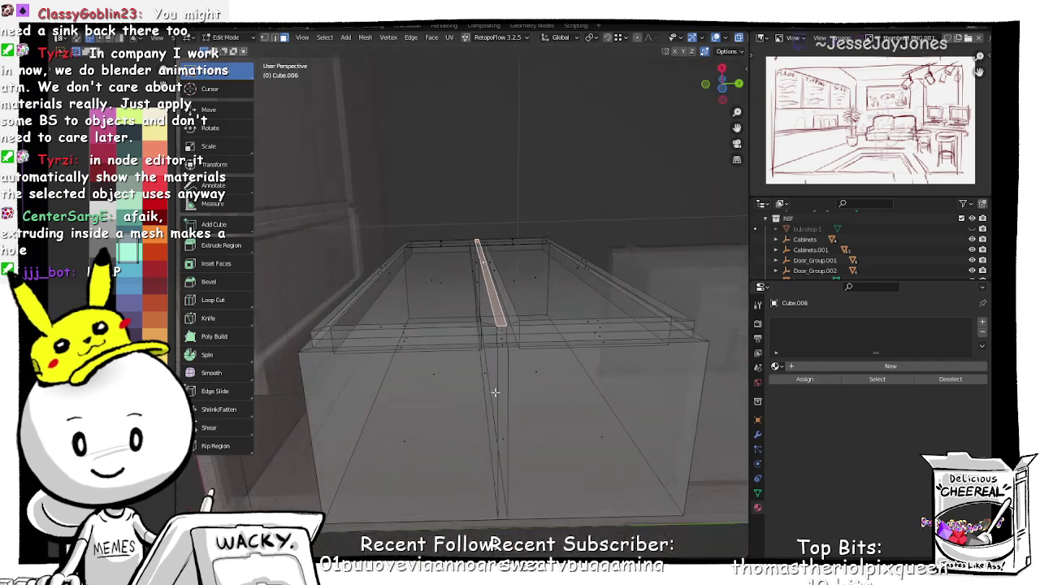
left_click(502, 330, "shift")
key("x")
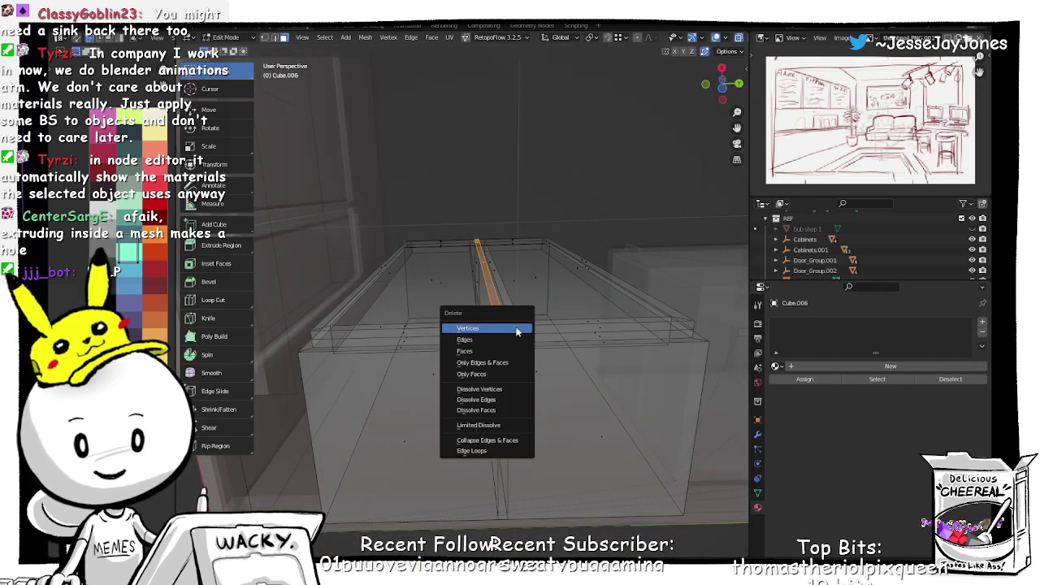
left_click(508, 348)
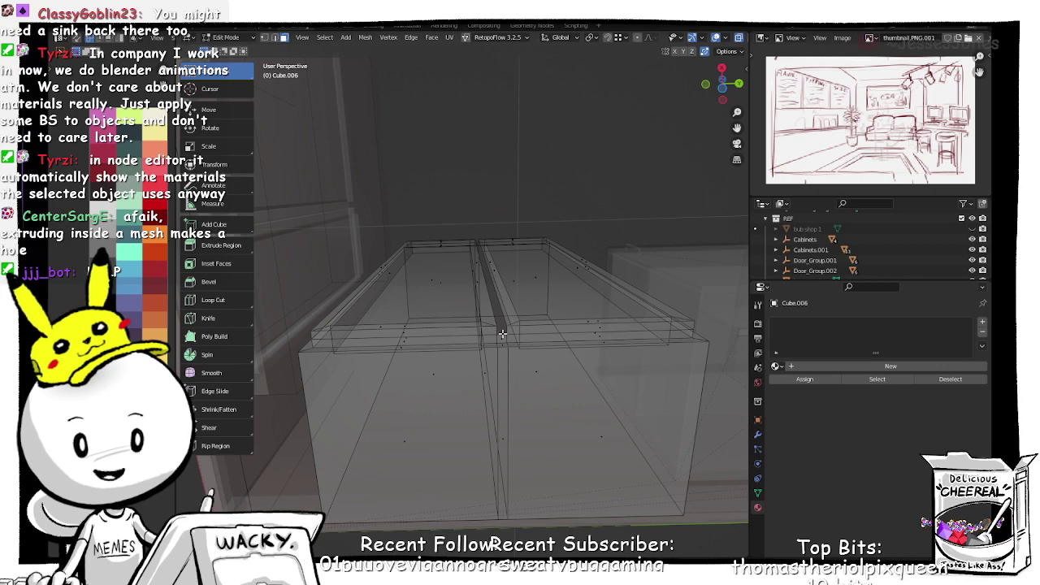
Step: Examine the opened gap between the two cupboard doors along its edges, in both see-through and solid display
key("Tab")
left_click(503, 393)
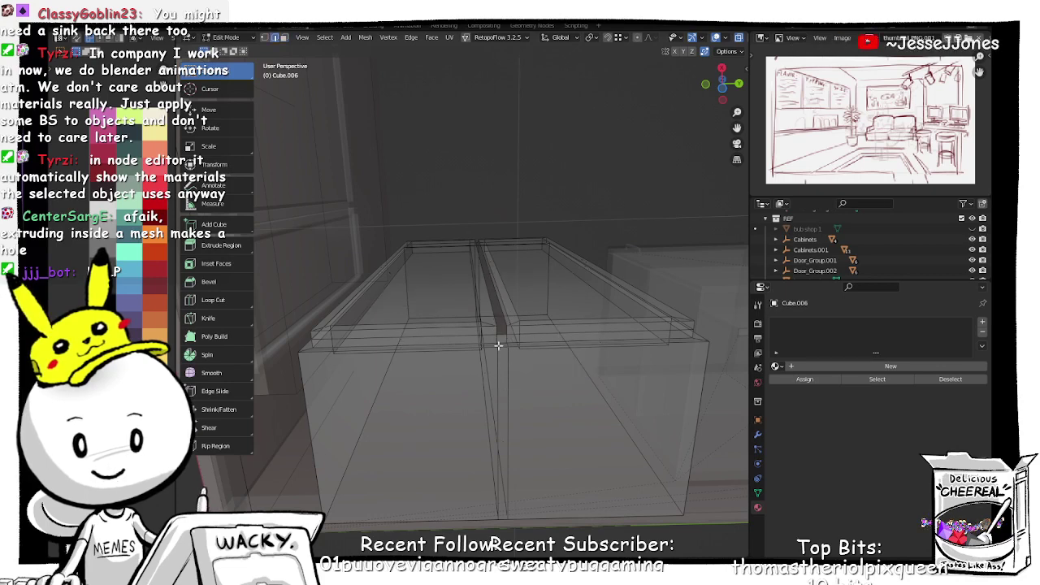
middle_click_drag(517, 278, 505, 418)
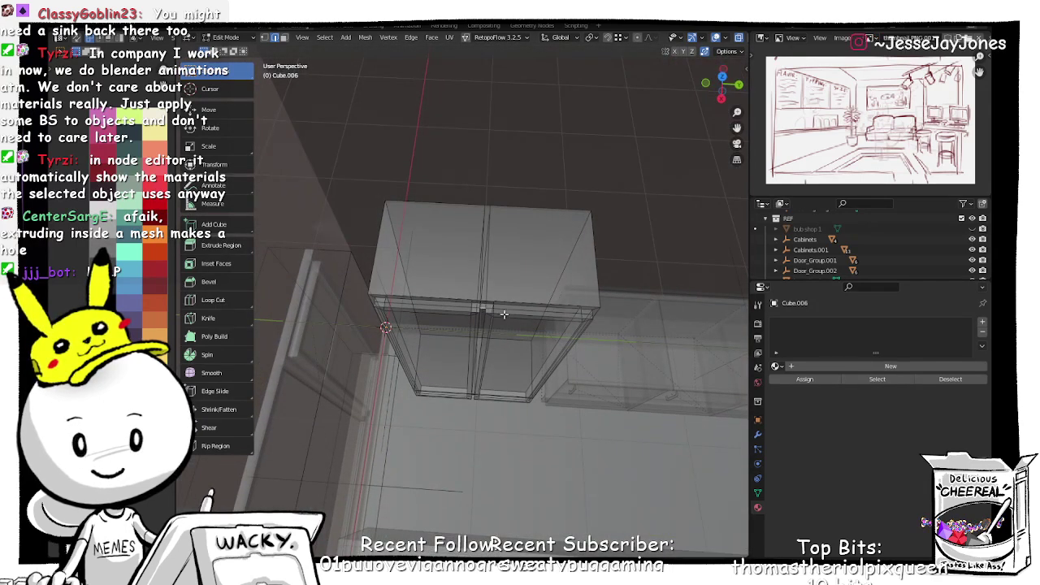
left_click(479, 357)
middle_click_drag(481, 358, 501, 349)
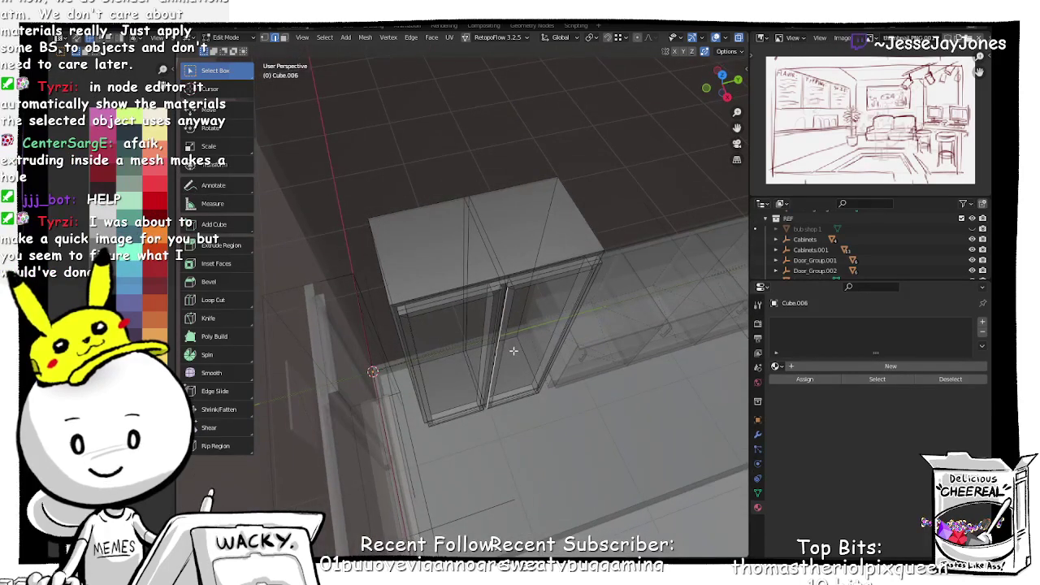
middle_click_drag(513, 350, 460, 352)
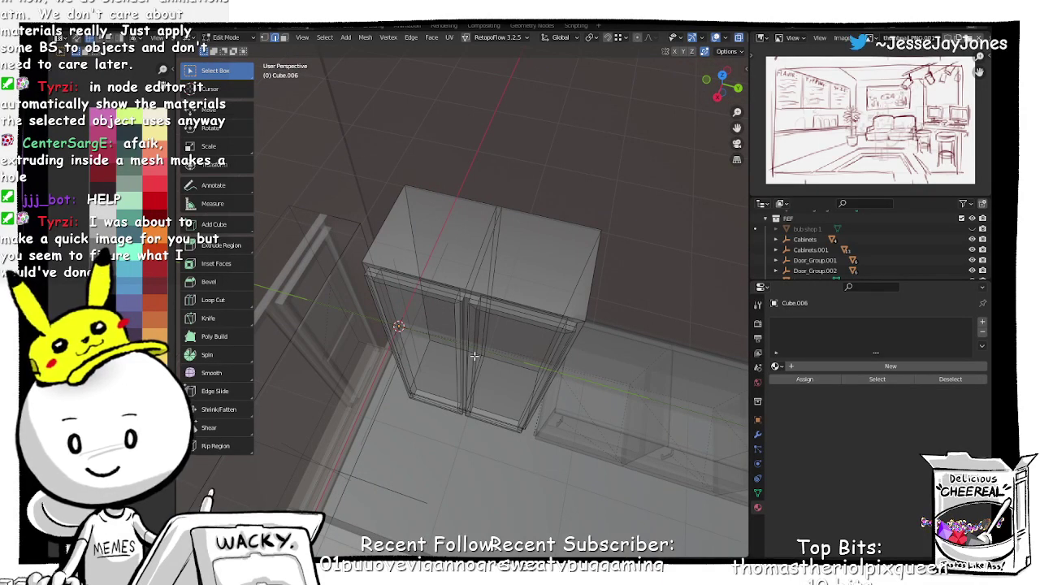
key("alt+z")
scroll(474, 355, "up", 10)
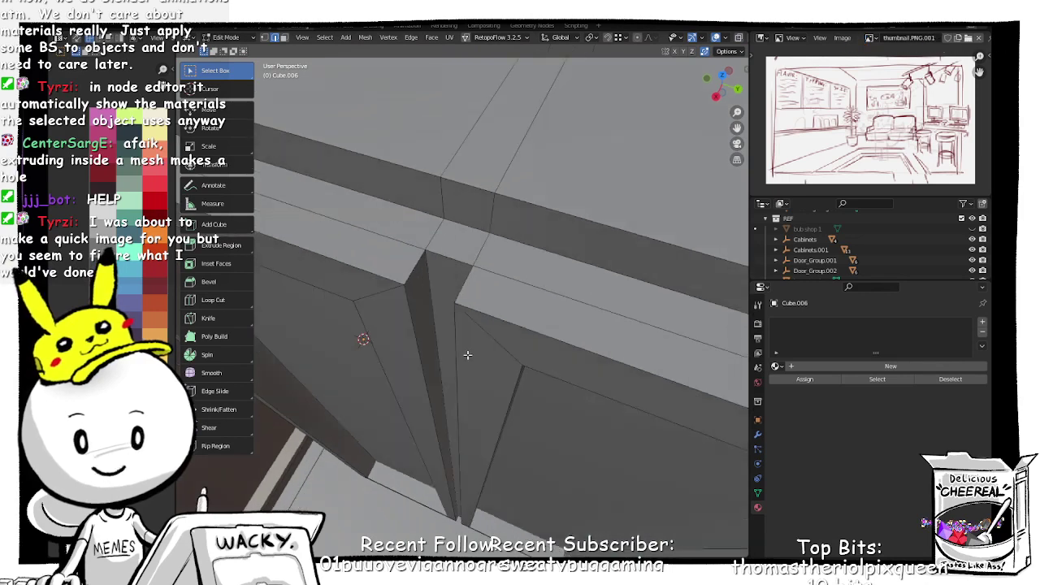
middle_click_drag(467, 355, 469, 347)
mouse_move(473, 189)
middle_mouse_down()
mouse_move(447, 183)
mouse_move(460, 176)
mouse_move(472, 200)
middle_mouse_up()
scroll(492, 298, "up", 5)
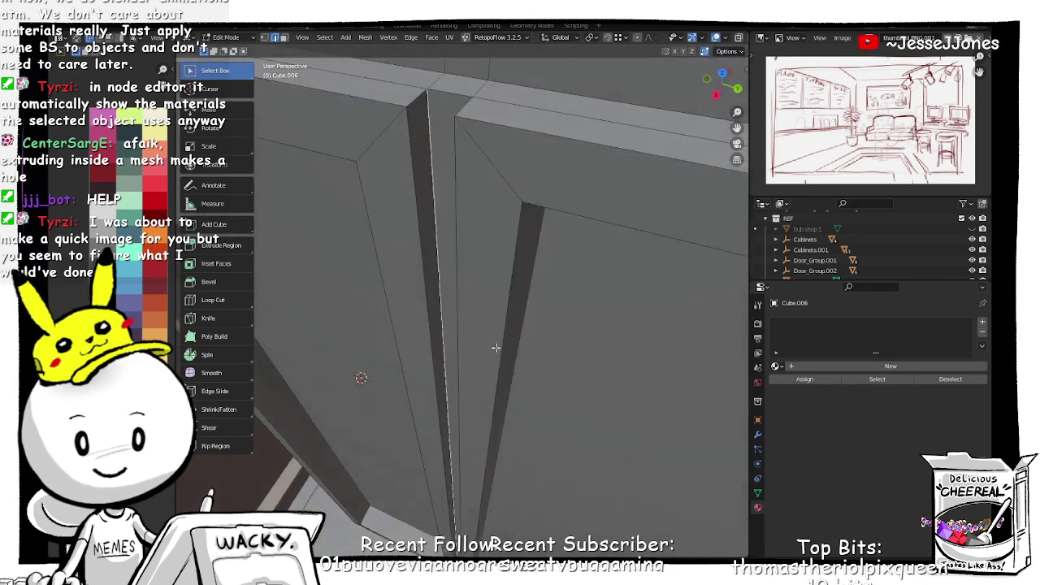
scroll(514, 233, "down", 3)
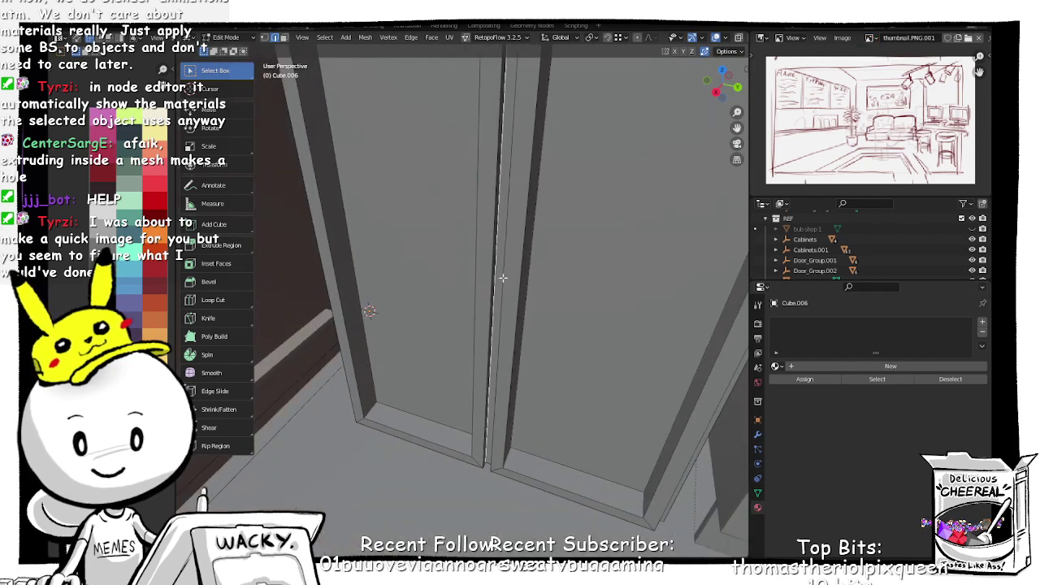
scroll(503, 278, "down", 4)
Step: Leave mesh editing, check the whole cupboard in the room corner and select it again
key("Tab")
left_click(515, 177)
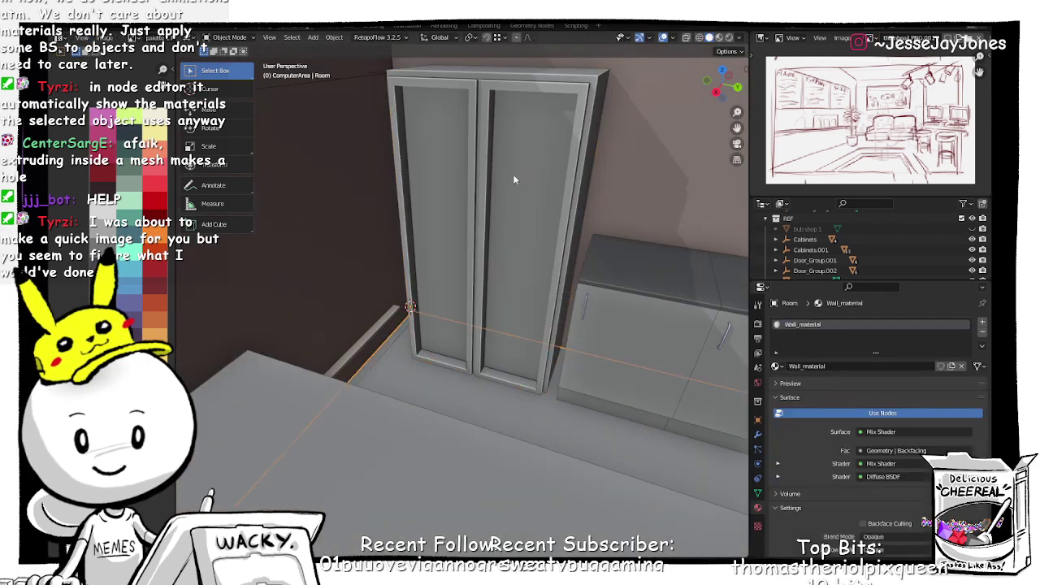
scroll(482, 213, "down", 5)
middle_click_drag(517, 217, 462, 349)
scroll(496, 278, "up", 3)
left_click(445, 336)
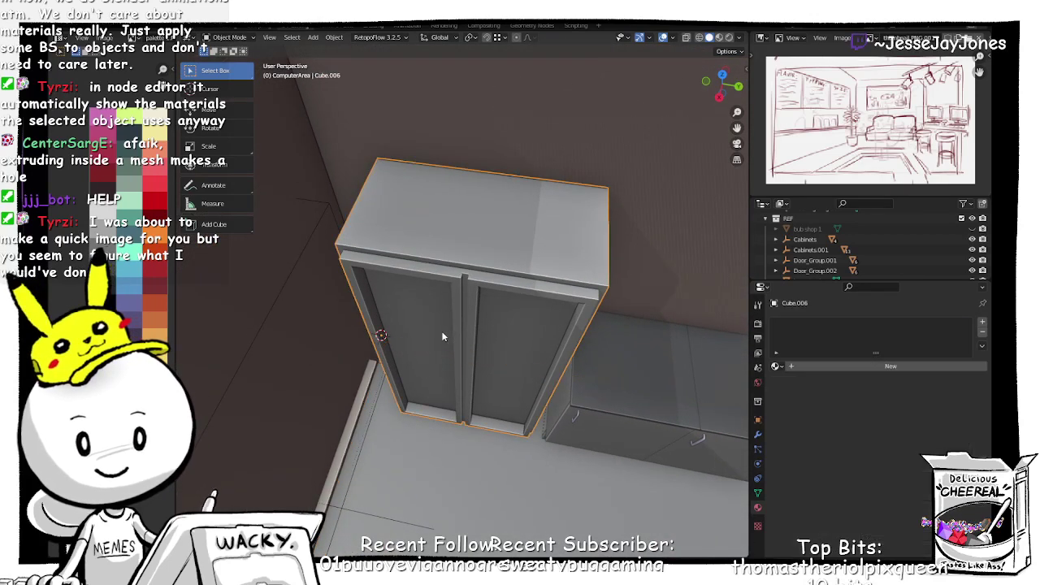
Step: Select the recessed panel faces of both cupboard doors and move them about 0.07 m outward along the X axis
key("ctrl+Tab")
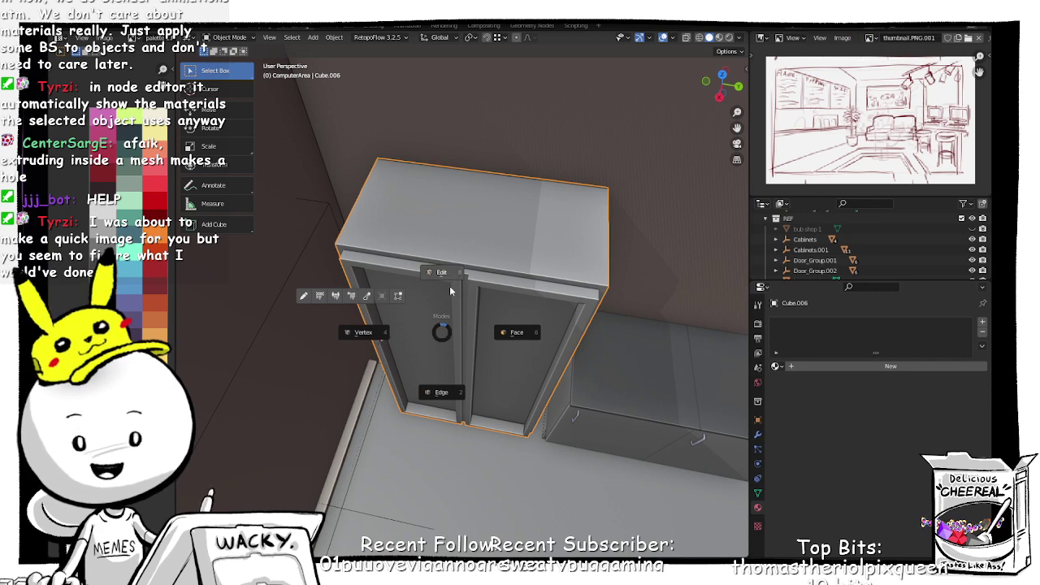
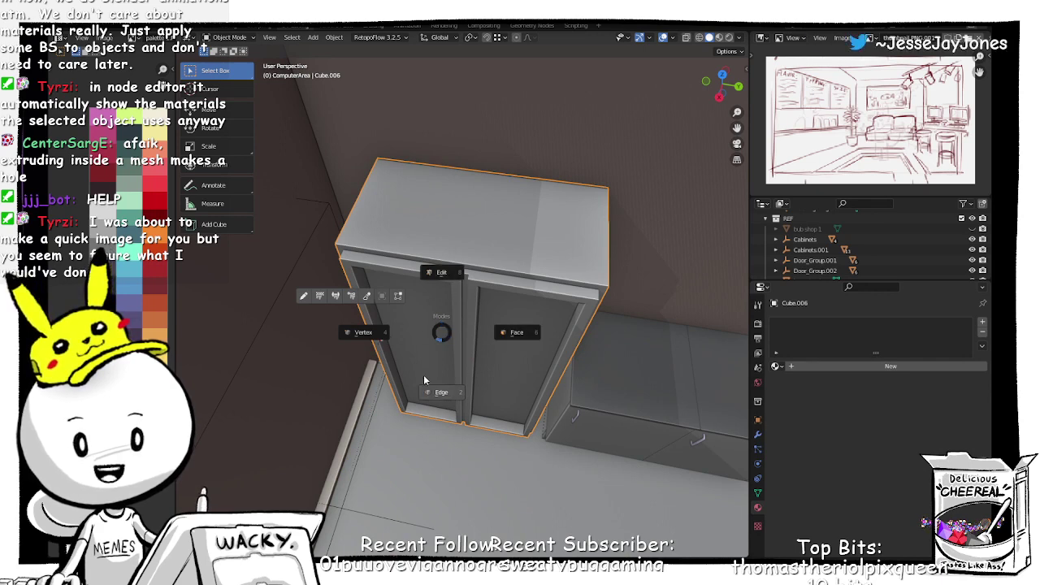
left_click(513, 336)
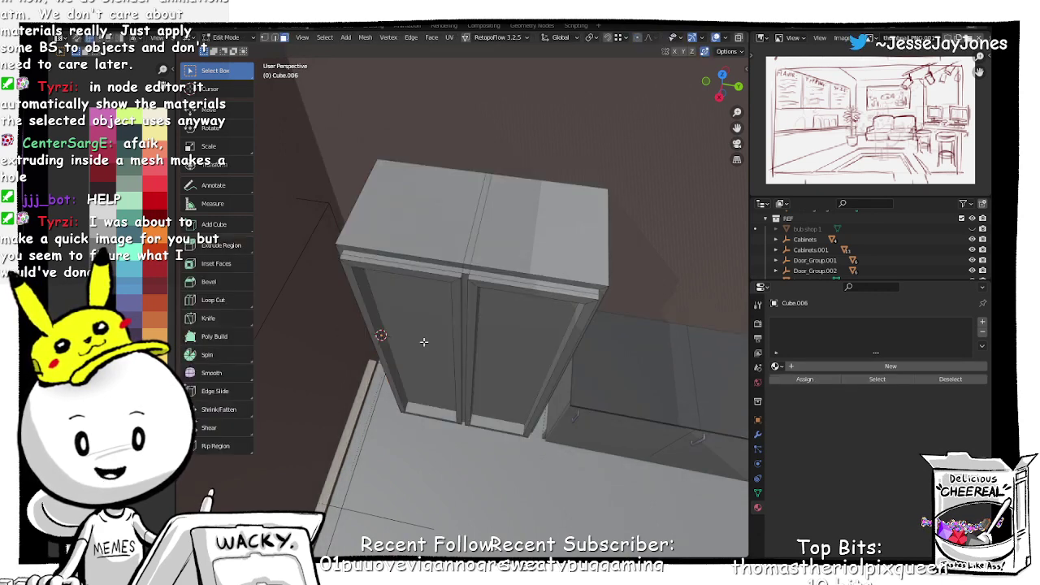
left_click(421, 344)
left_click(512, 360, "shift")
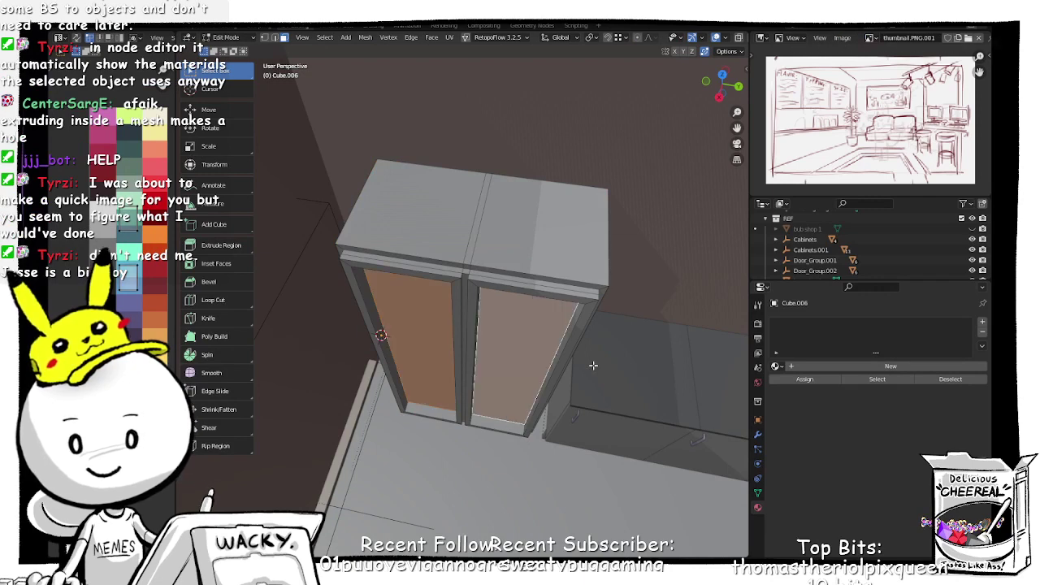
key("g")
key("x")
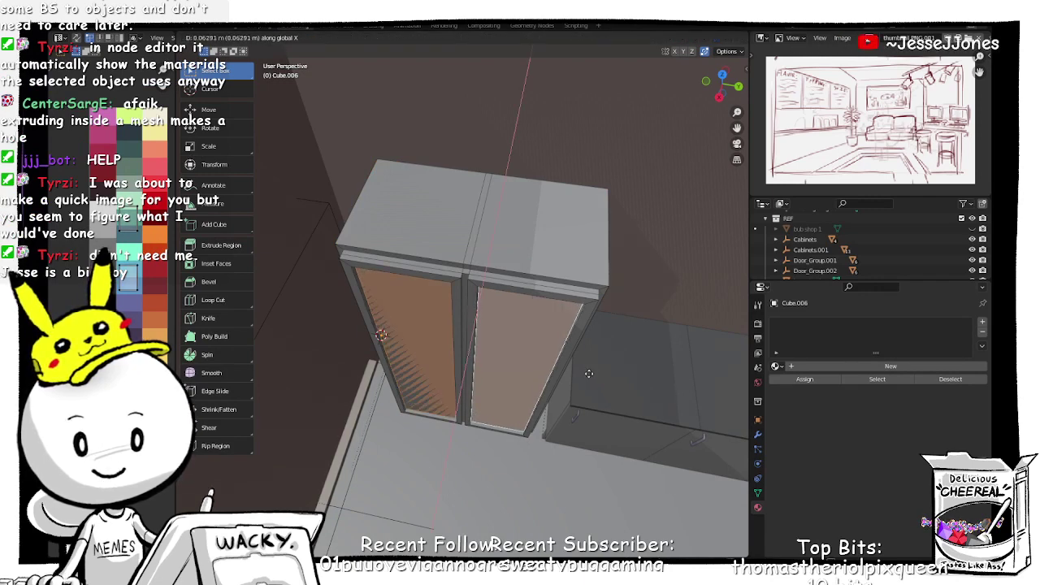
left_click(589, 375)
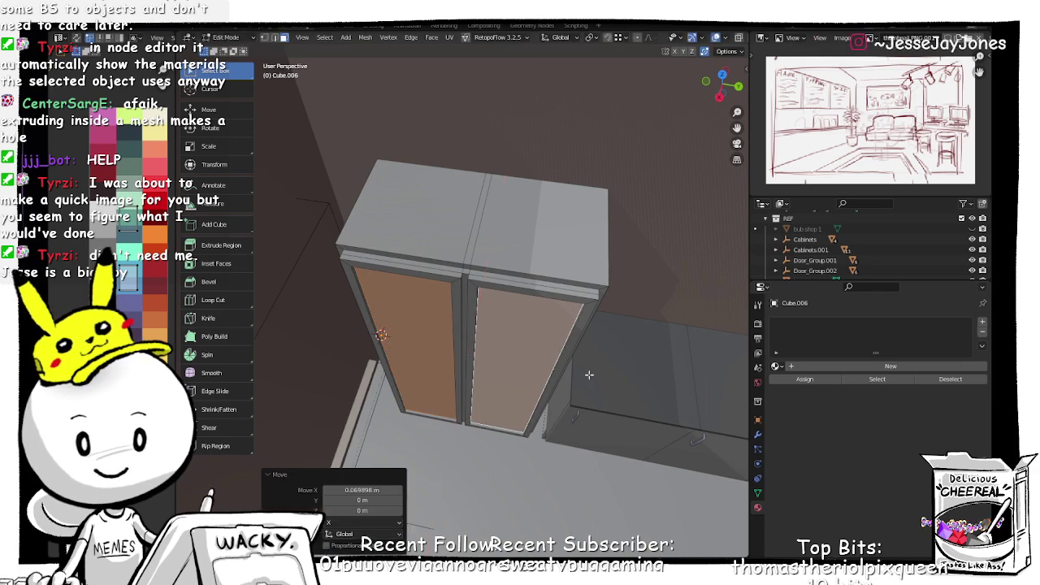
Step: Select the cupboard's entire mesh and widen it along the Y axis by a factor of 1.125
middle_click_drag(544, 368, 510, 307)
scroll(509, 307, "down", 3)
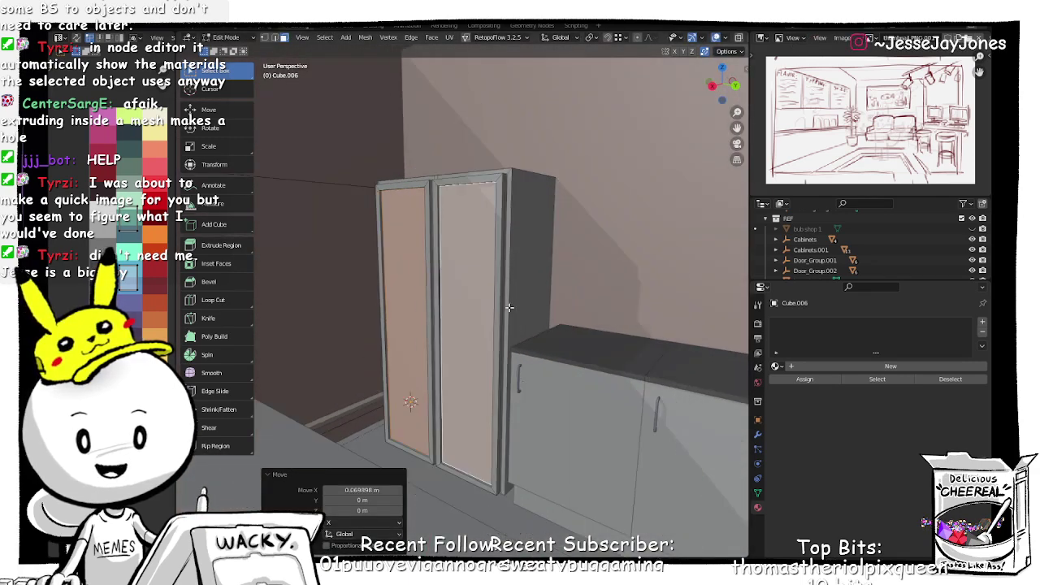
middle_click_drag(451, 277, 455, 307)
scroll(473, 332, "up", 5)
key("a")
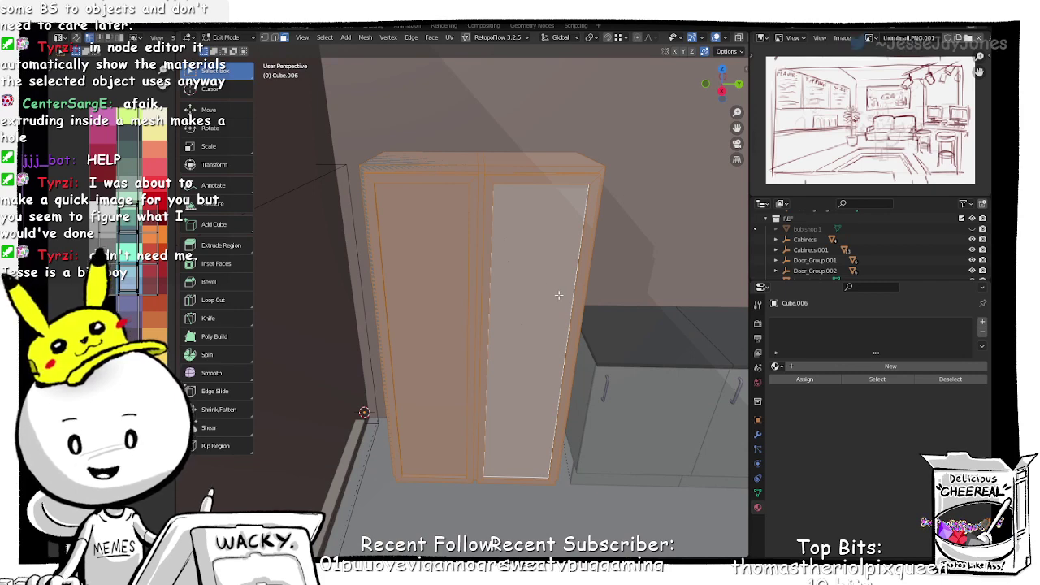
key("s")
key("y")
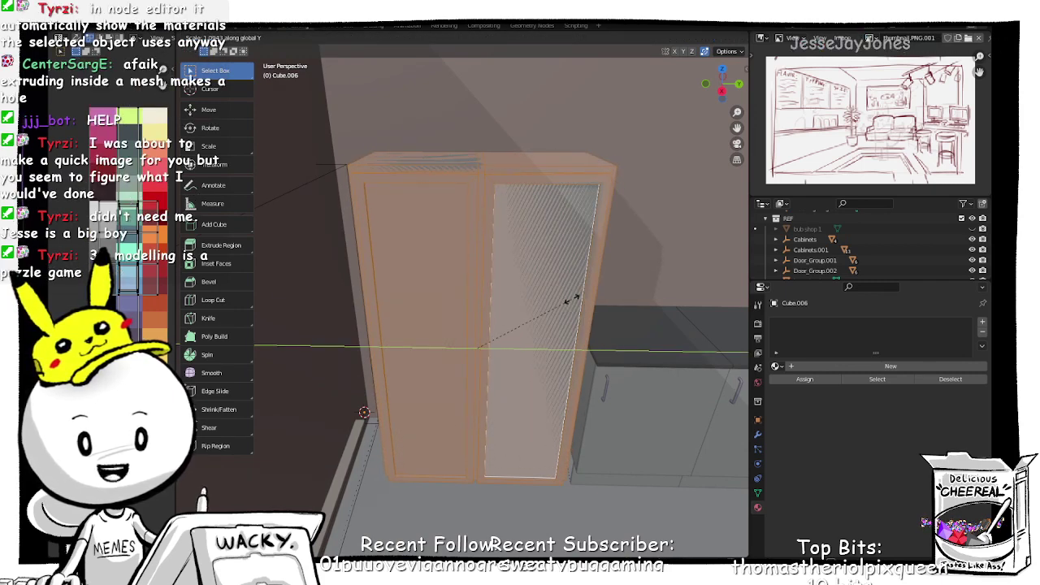
left_click(574, 299)
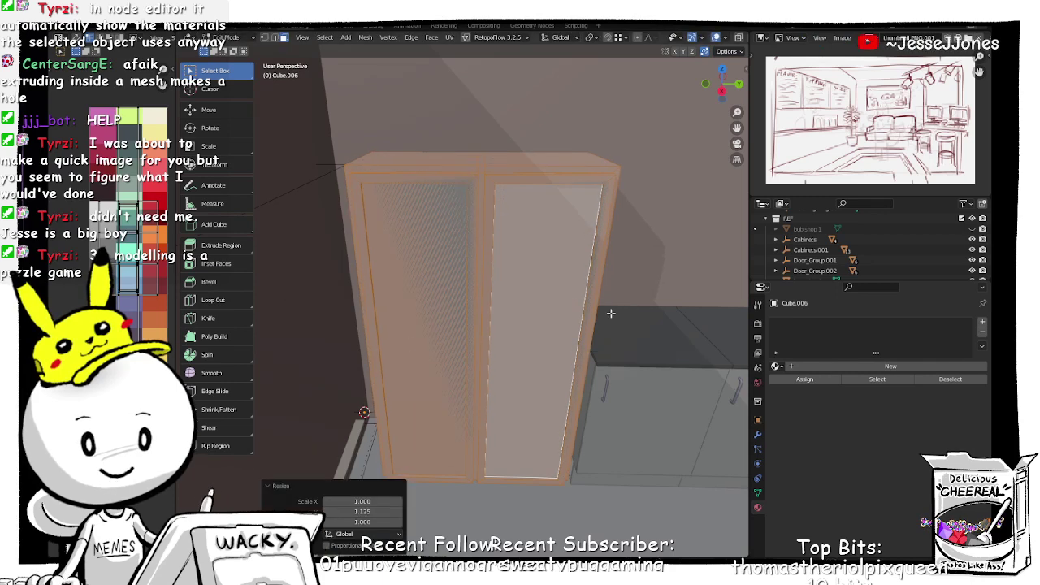
Step: Move the whole cabinet mesh about -0.025 m along the Y axis
key("g")
key("y")
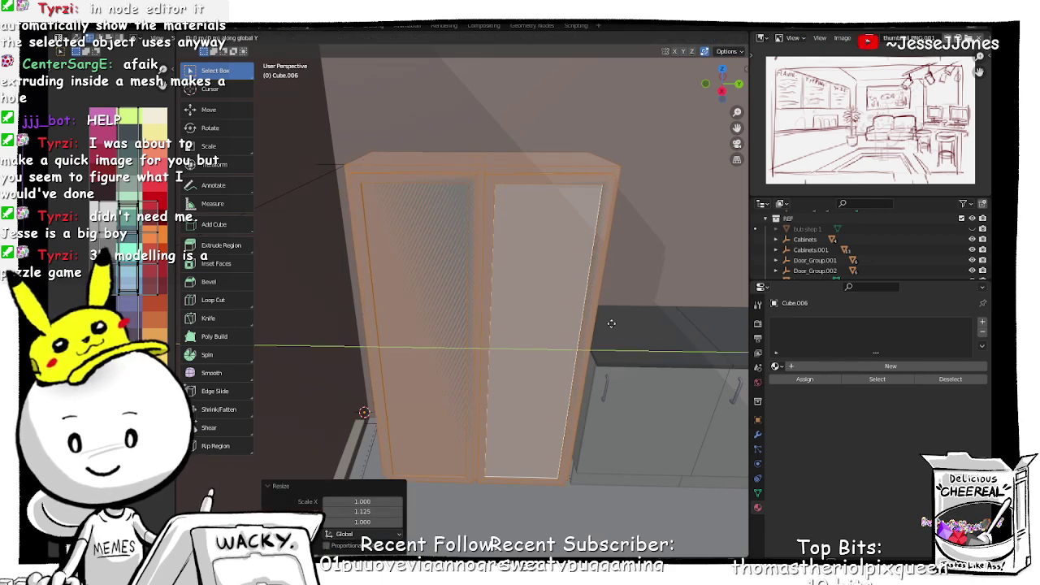
left_click(585, 328)
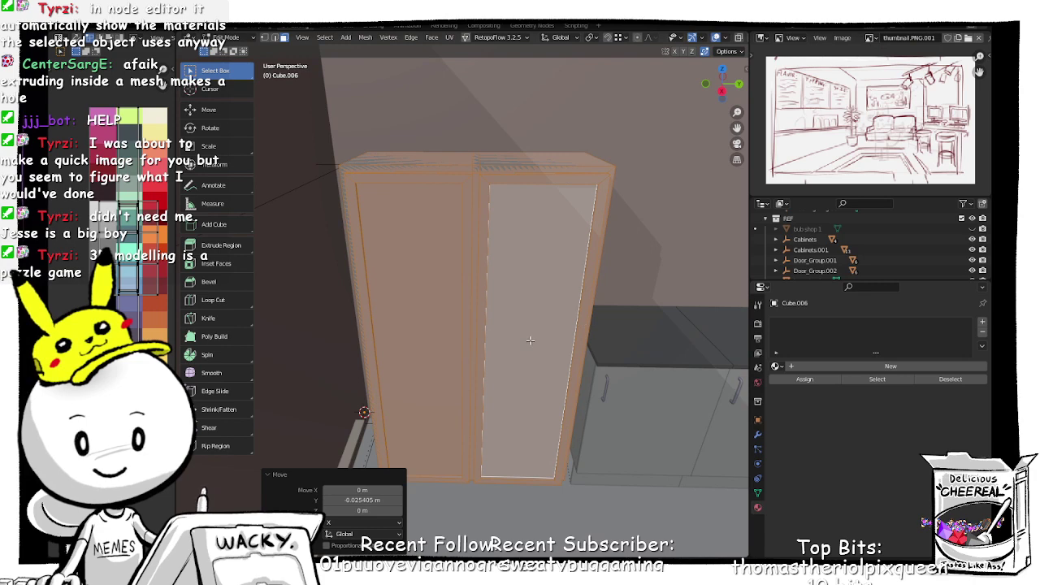
Step: Deselect the cabinet mesh, add a cube inside it and scale the cube to about 0.449
key("alt+a")
key("shift+a")
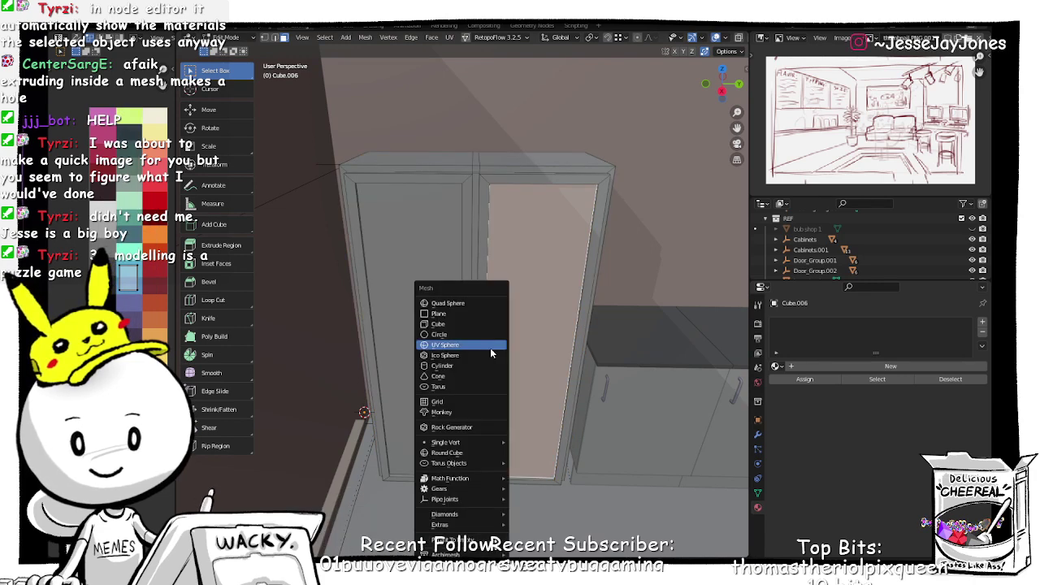
left_click(464, 322)
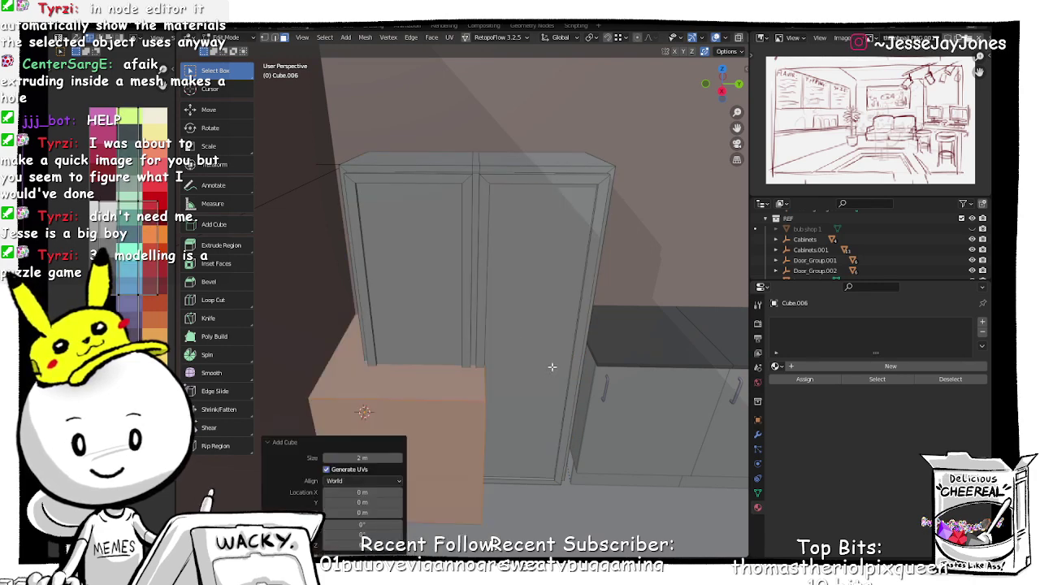
key("s")
left_click(460, 402)
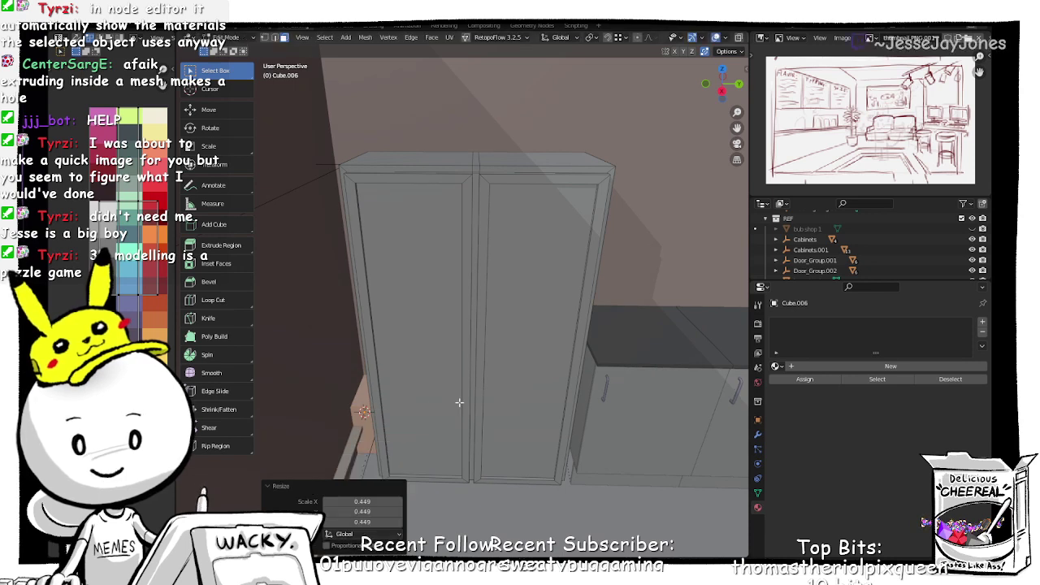
Step: Move the cube about 0.56 m in X and 0.72 m in Y, and raise it about 1.16 m in Z
key("g")
key("shift+z")
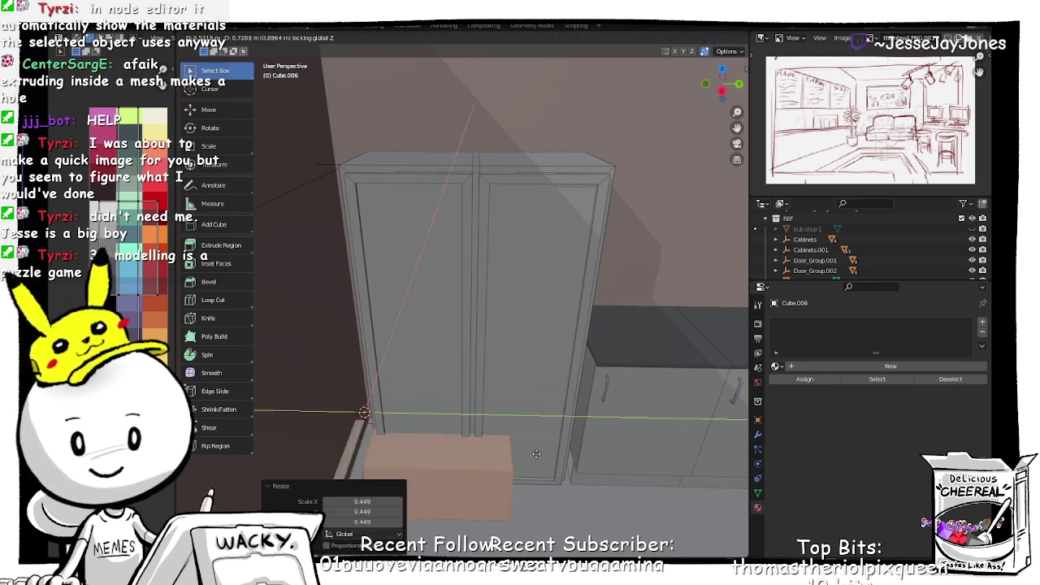
left_click(537, 457)
key("g")
key("z")
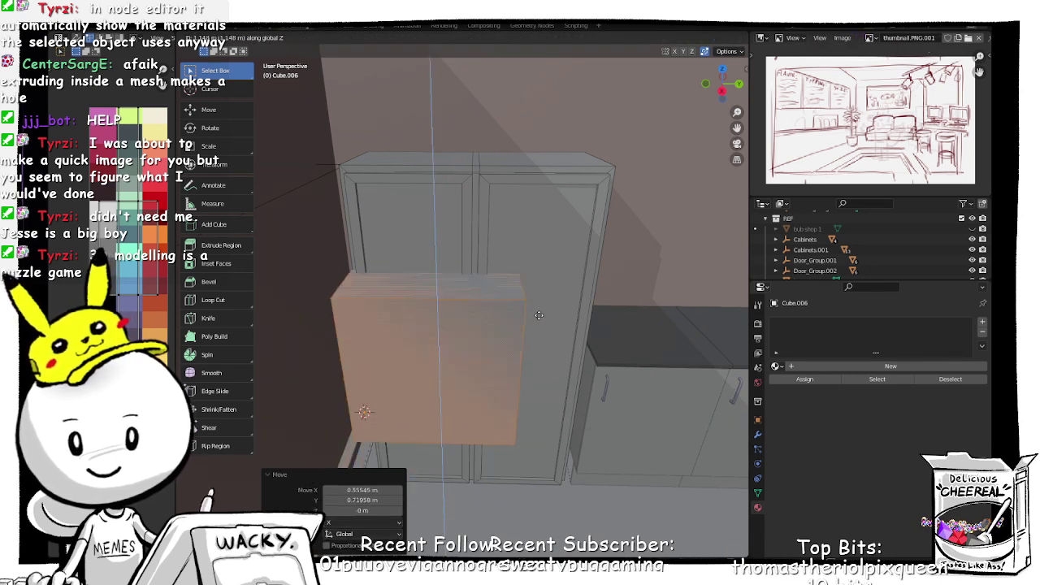
left_click(545, 321)
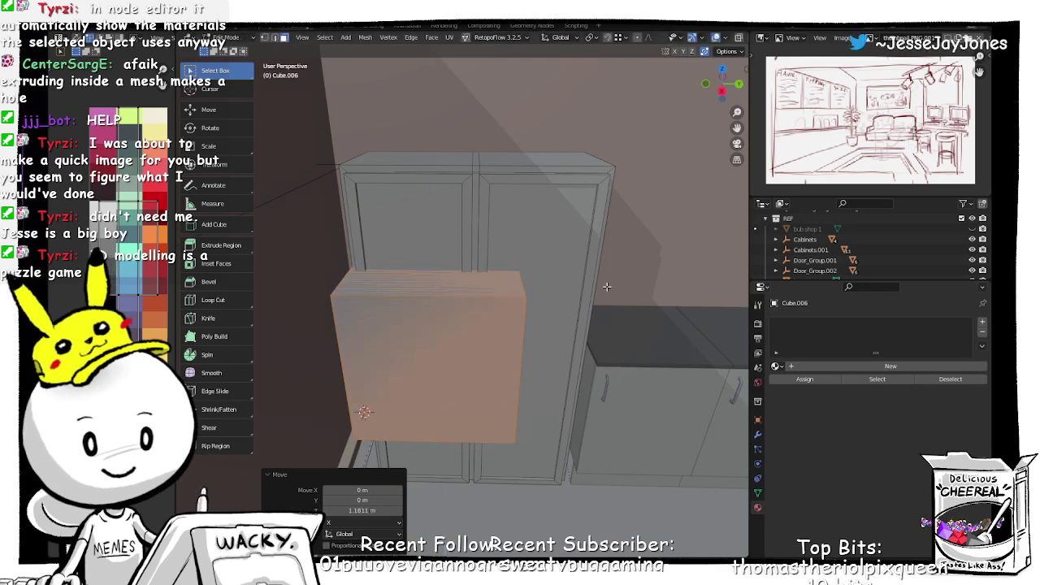
Step: Scale the cube to about 0.417 and move it about 0.22 m in X and 0.07 m in Y, out from the cabinet door
key("s")
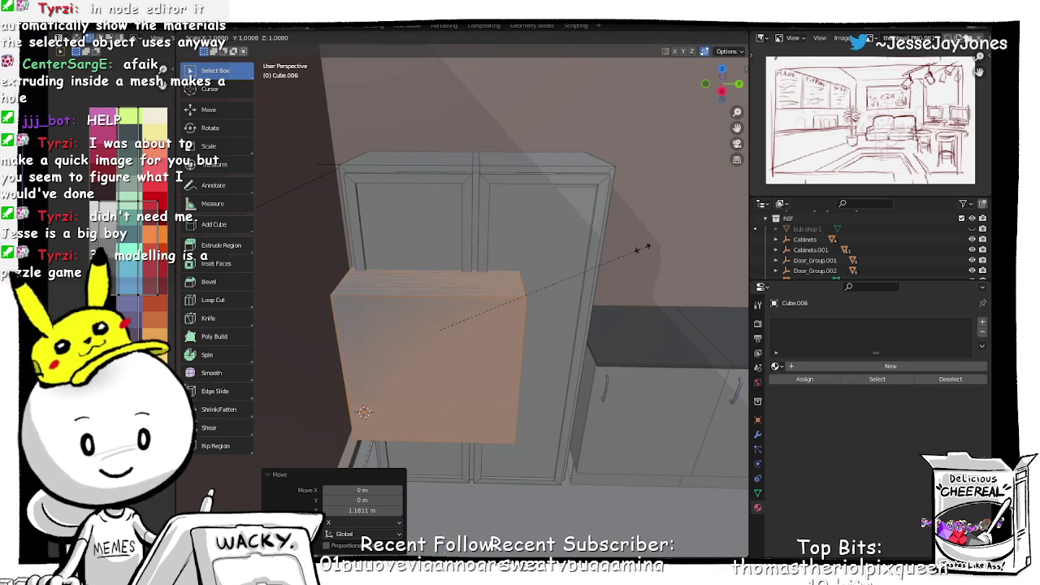
left_click(528, 310)
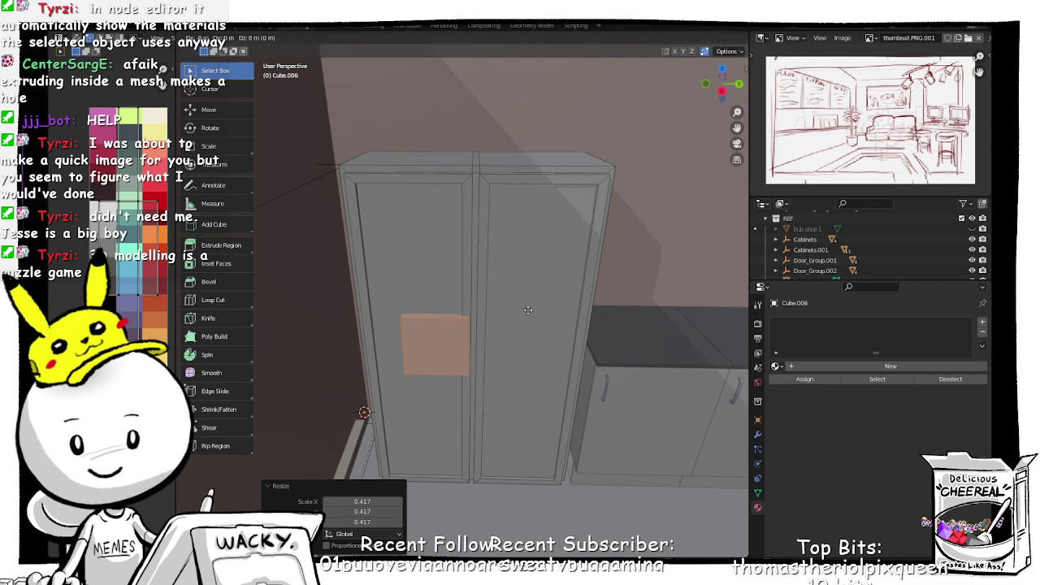
key("g")
key("shift+z")
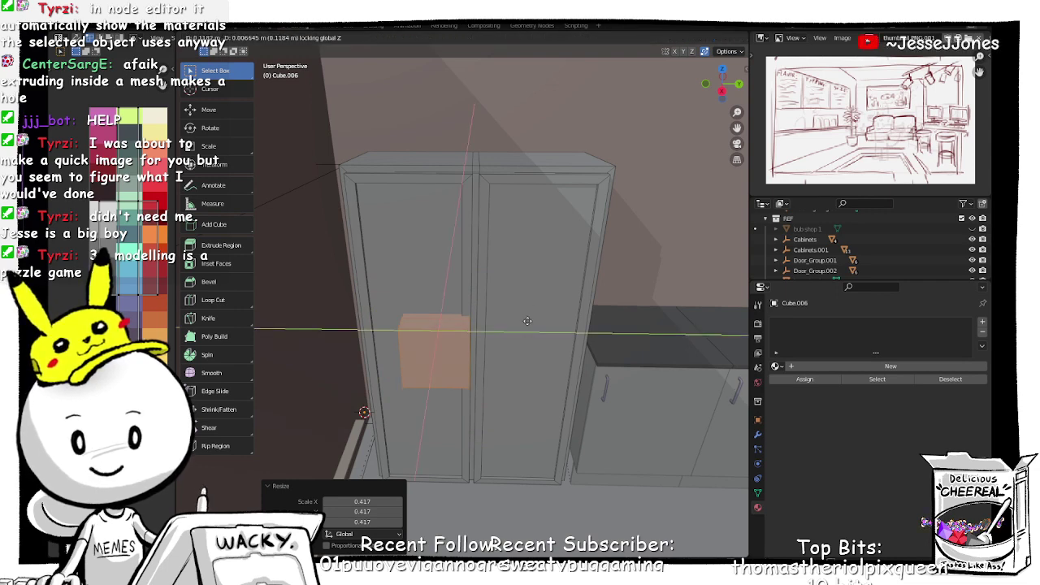
left_click(538, 332)
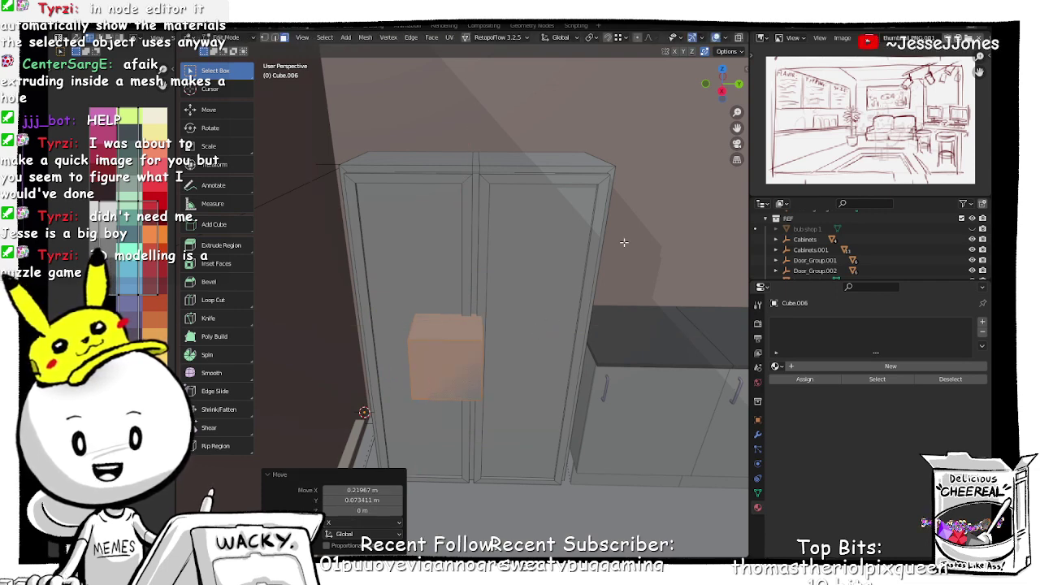
Step: Shrink the cube further, scaling it by about 0.381 and again by about 0.497
key("s")
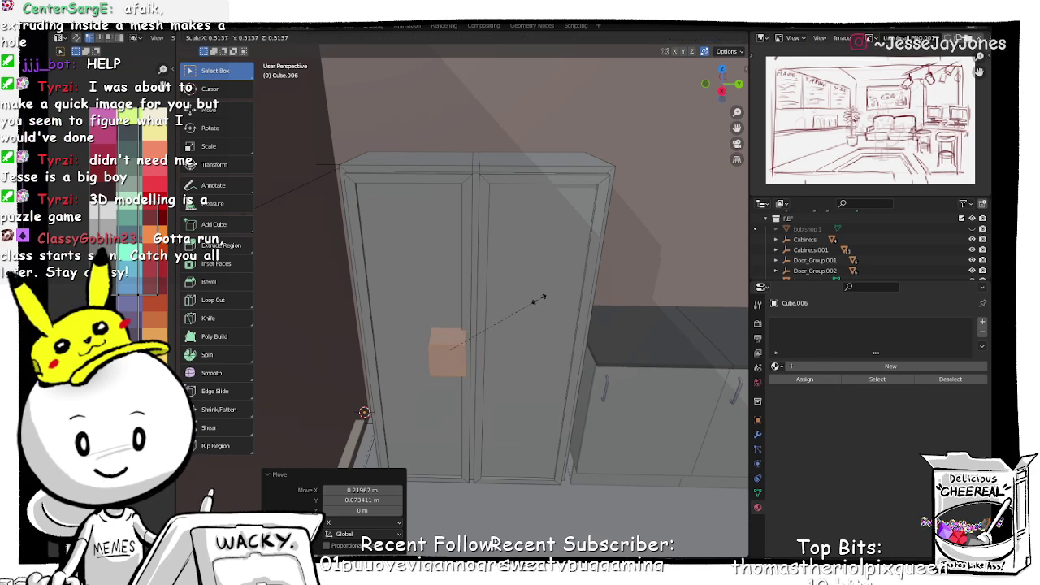
left_click(520, 314)
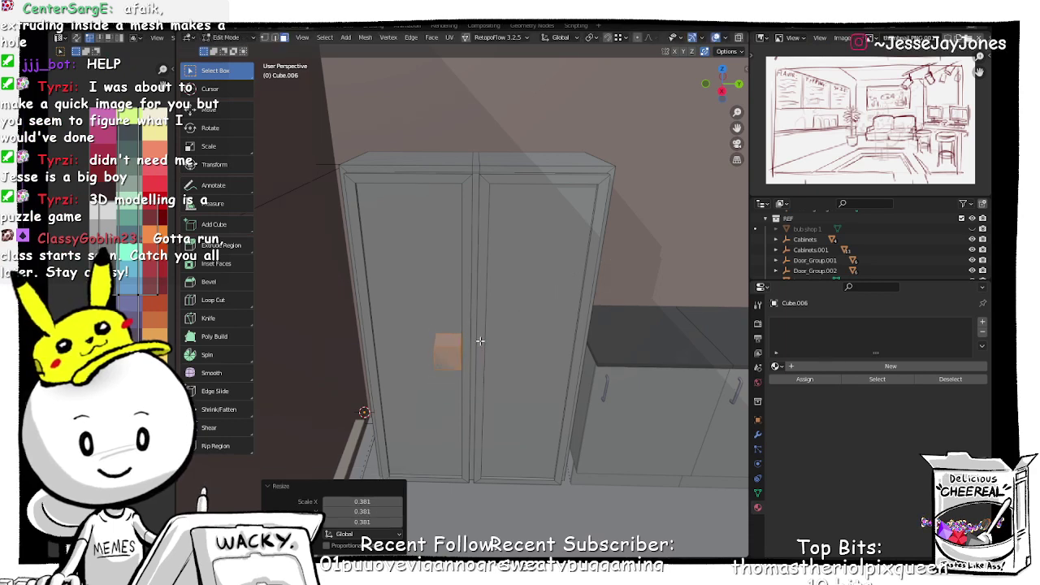
middle_click_drag(520, 314, 471, 338)
scroll(472, 339, "up", 4)
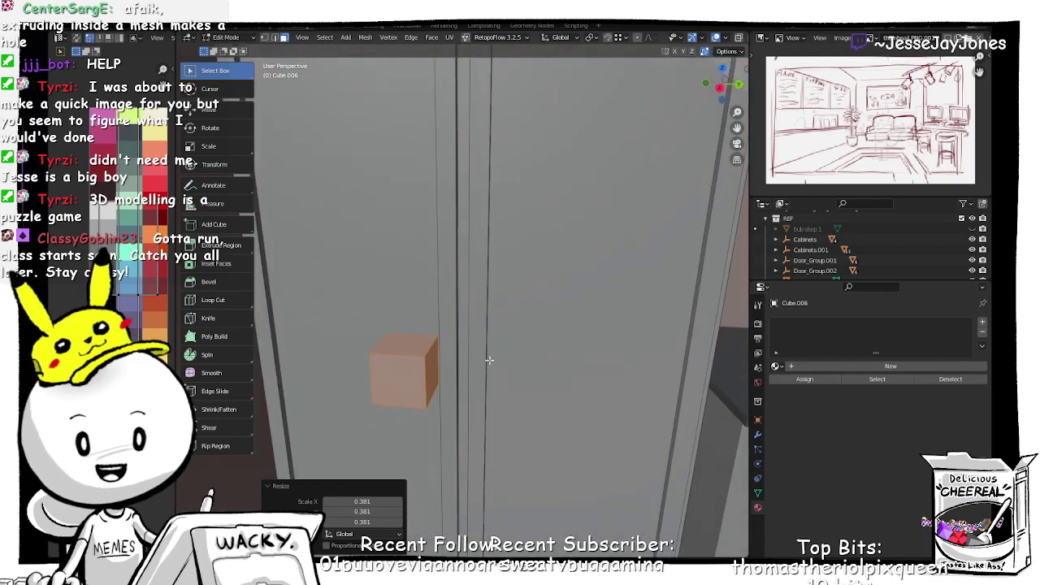
key("s")
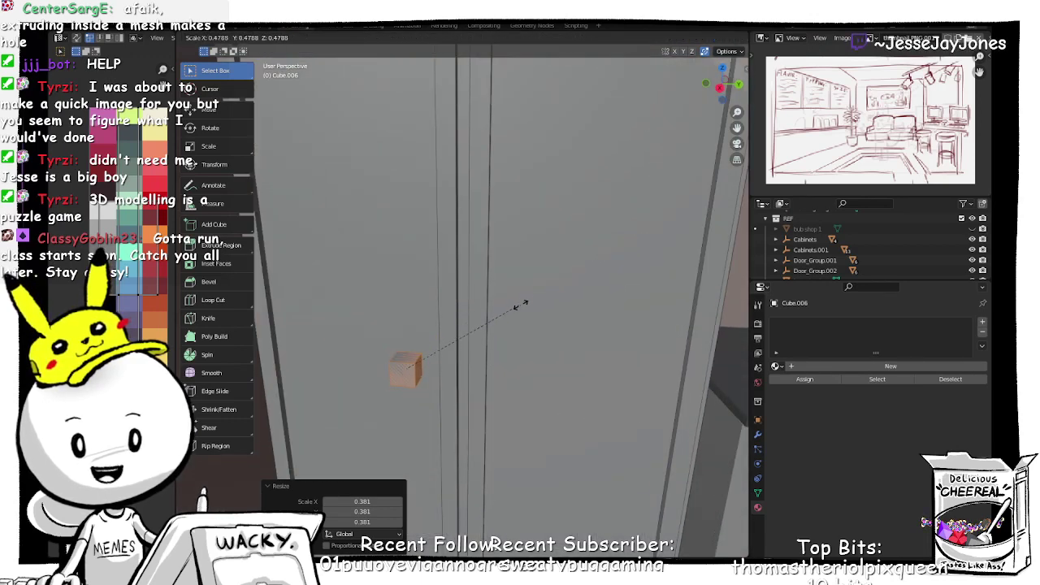
left_click(524, 302)
Step: Enlarge the small cube by about 1.505 and flatten it to about 0.22 along the X axis
middle_click_drag(524, 302, 521, 316)
middle_click_drag(410, 372, 497, 333)
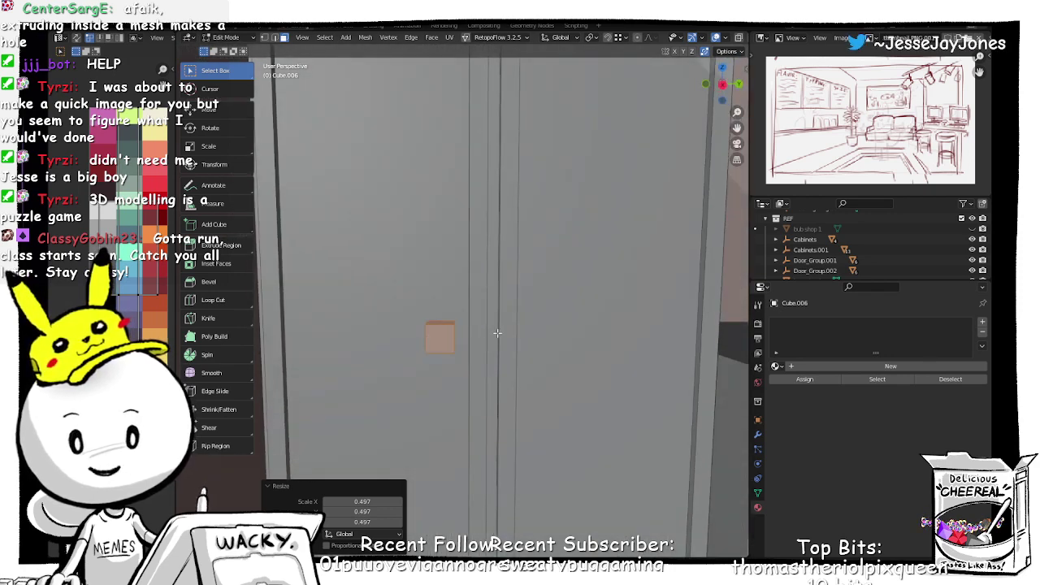
key("s")
left_click(525, 322)
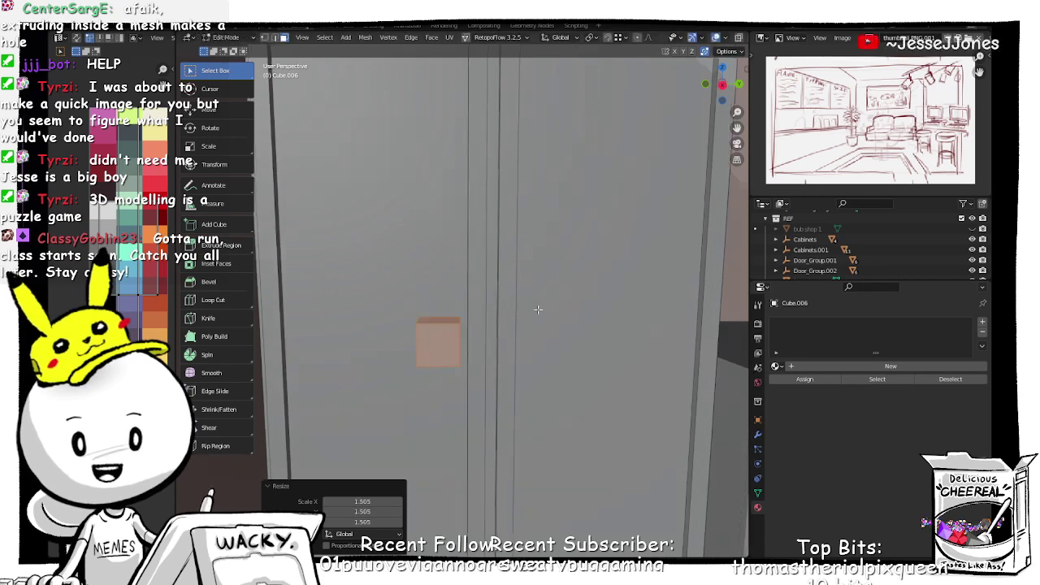
middle_click_drag(524, 325, 521, 343)
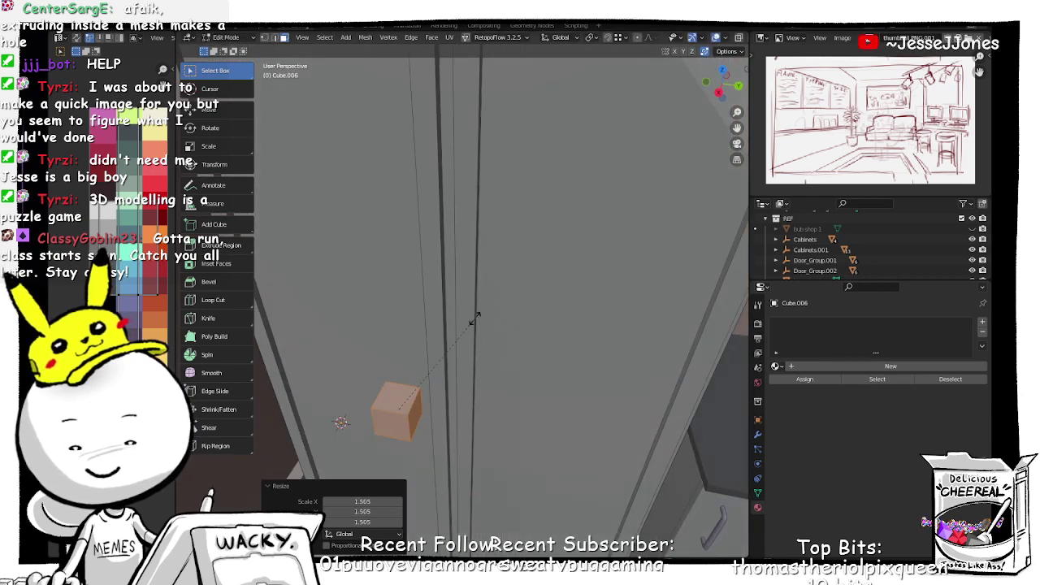
key("x")
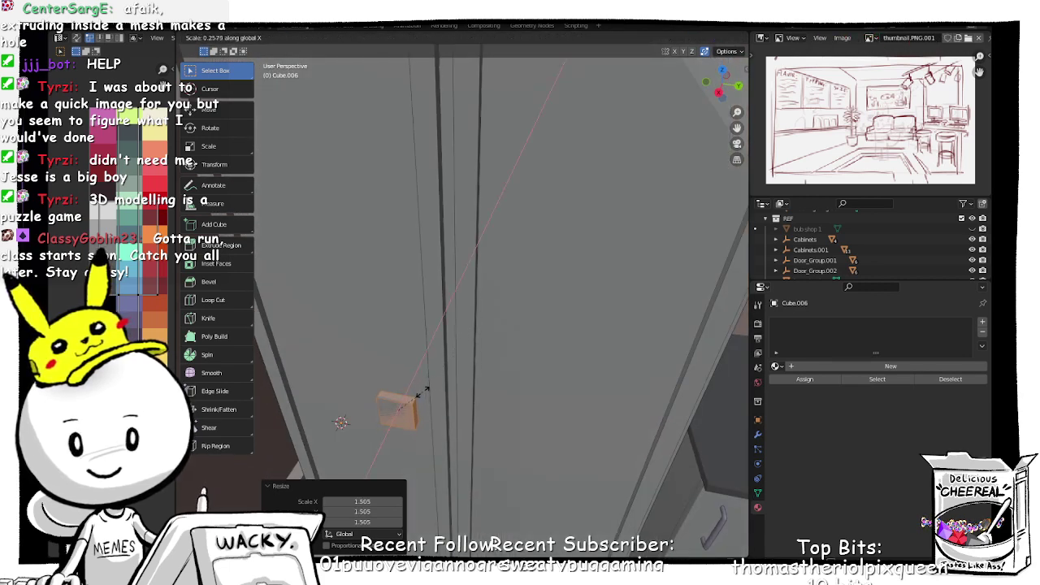
left_click(418, 394)
middle_click_drag(417, 395, 449, 357)
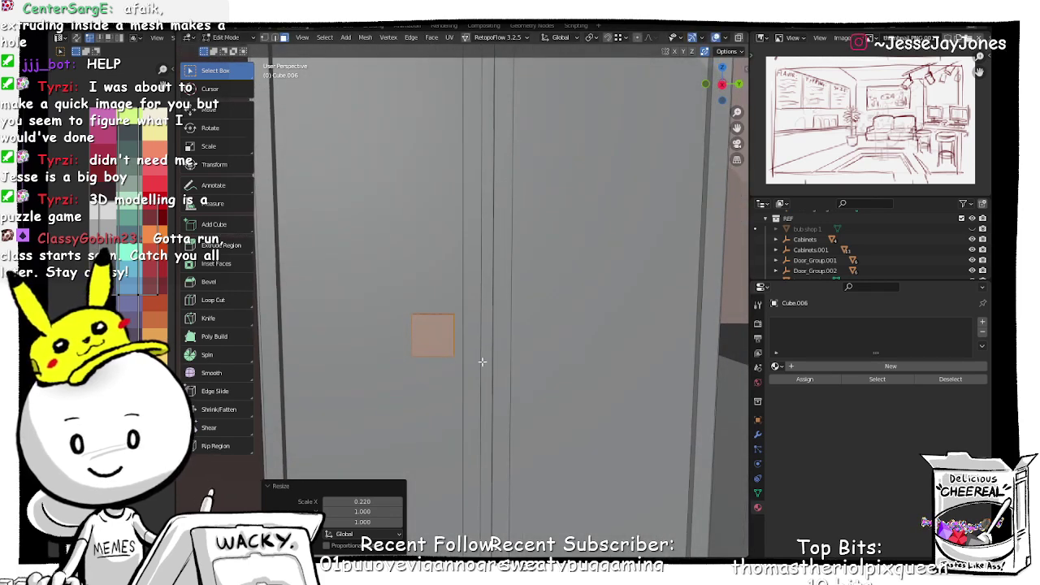
Step: Stretch the flattened cube vertically to about 3.47 times its height to form a door handle
key("s")
key("y")
key("z")
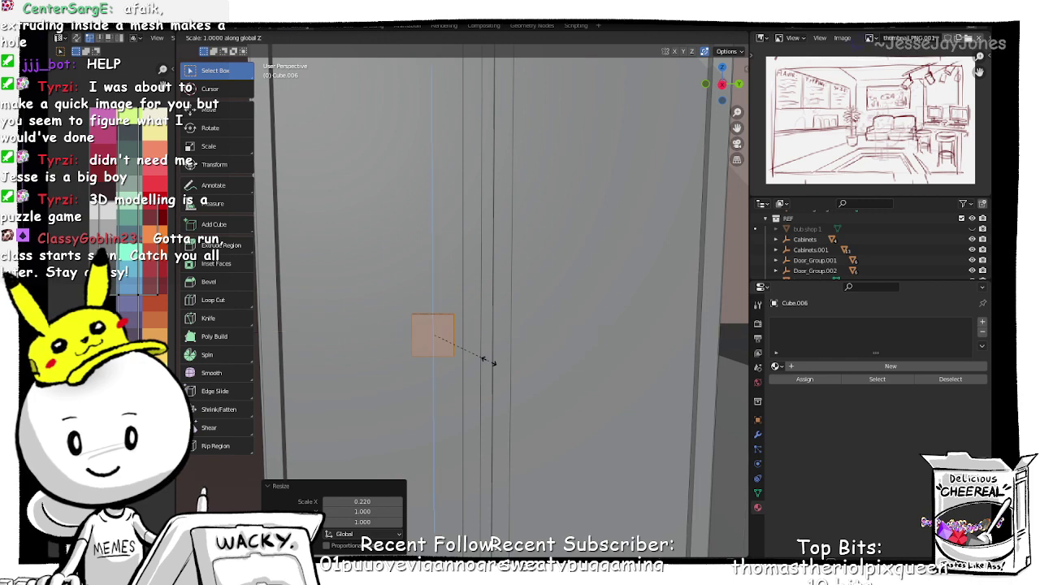
left_click(472, 129)
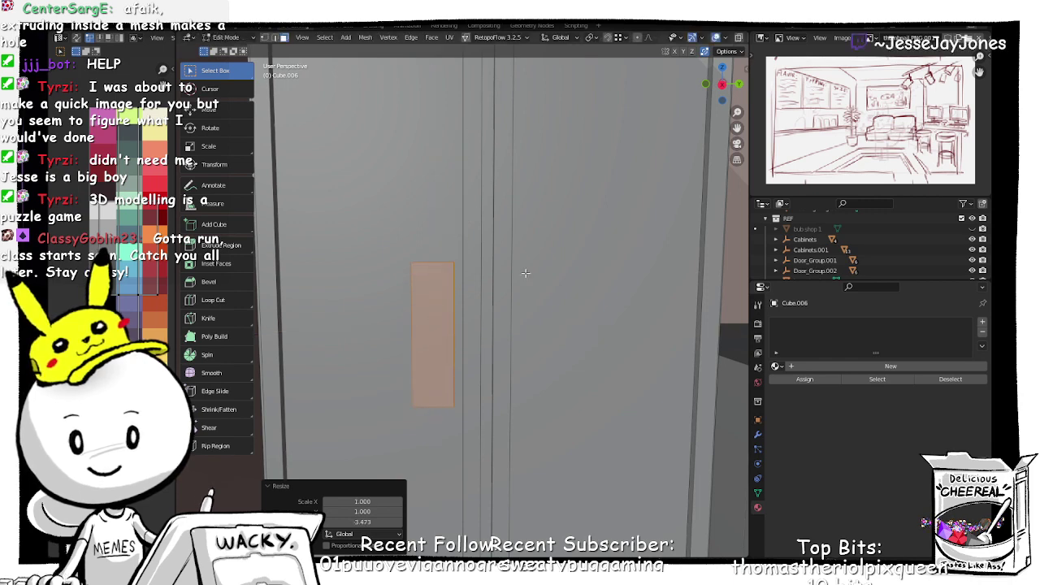
Step: Move the handle about -0.085 m along the X axis, closer to the cabinet door
scroll(525, 278, "down", 4)
middle_click_drag(525, 278, 476, 328)
key("g")
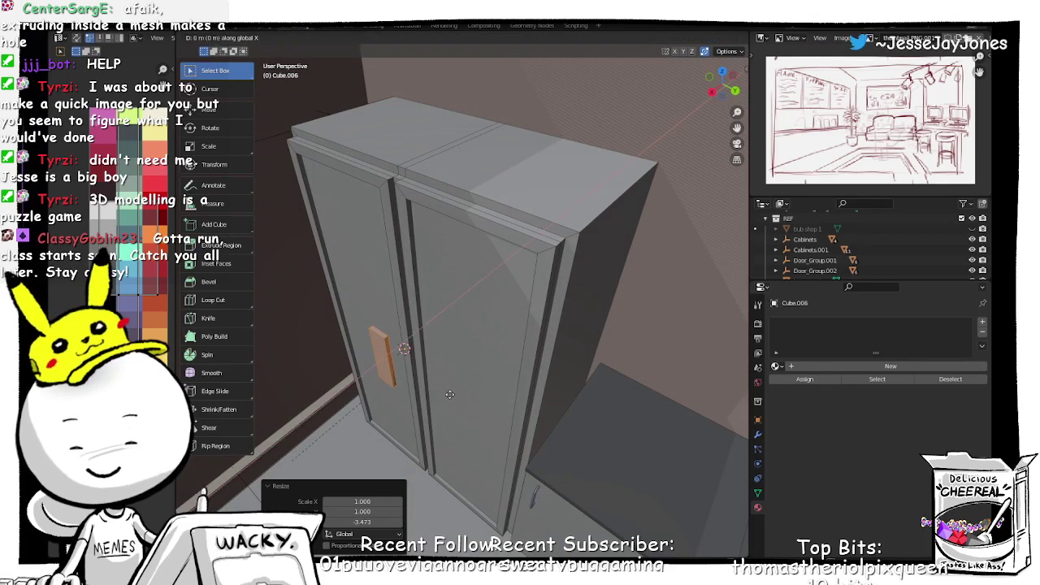
key("x")
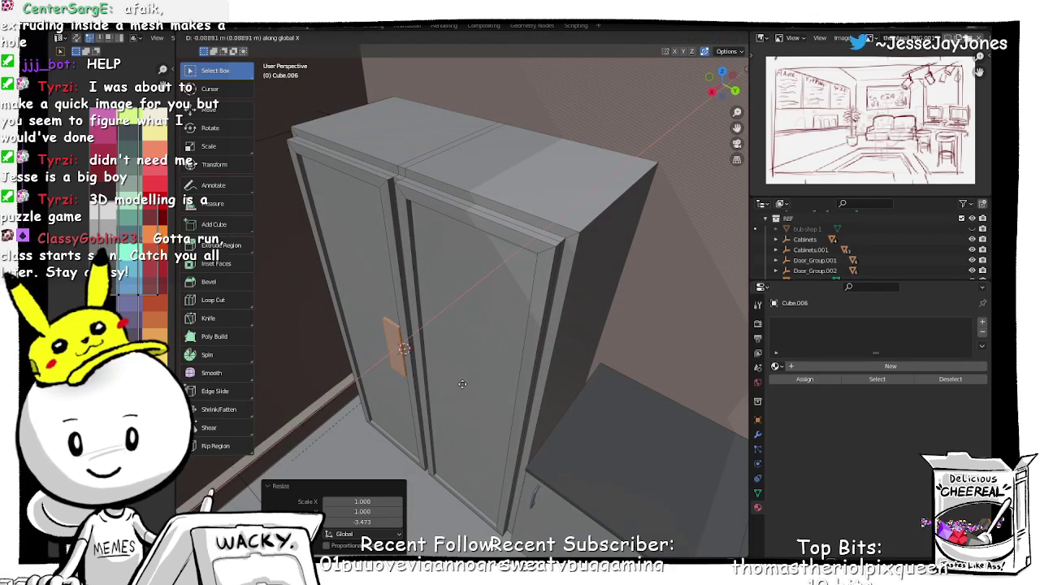
left_click(462, 385)
Step: Duplicate the handle and move the copy about 0.28 m along the Y axis onto the other door
middle_click_drag(461, 385, 473, 344)
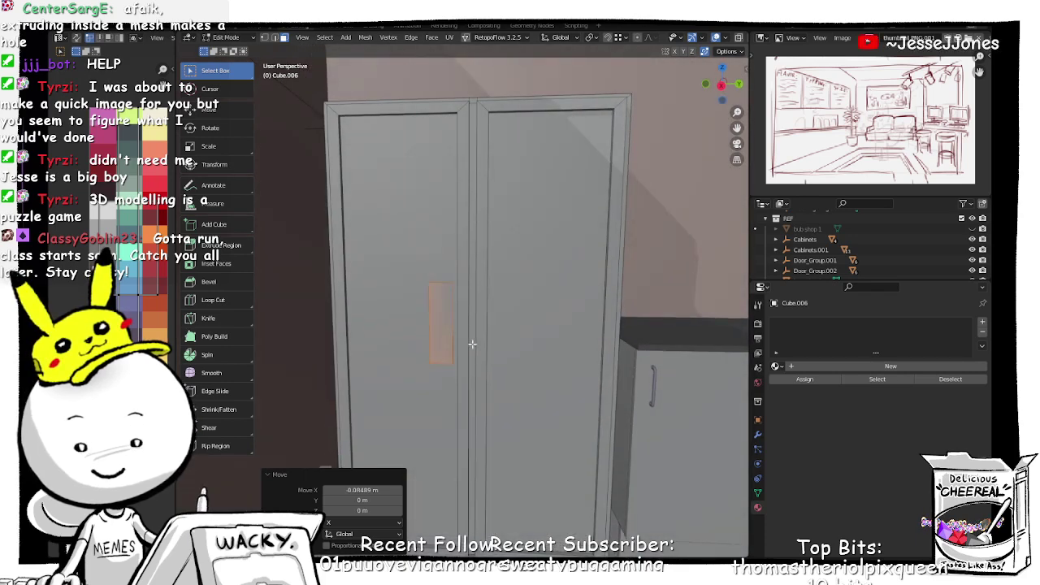
key("g")
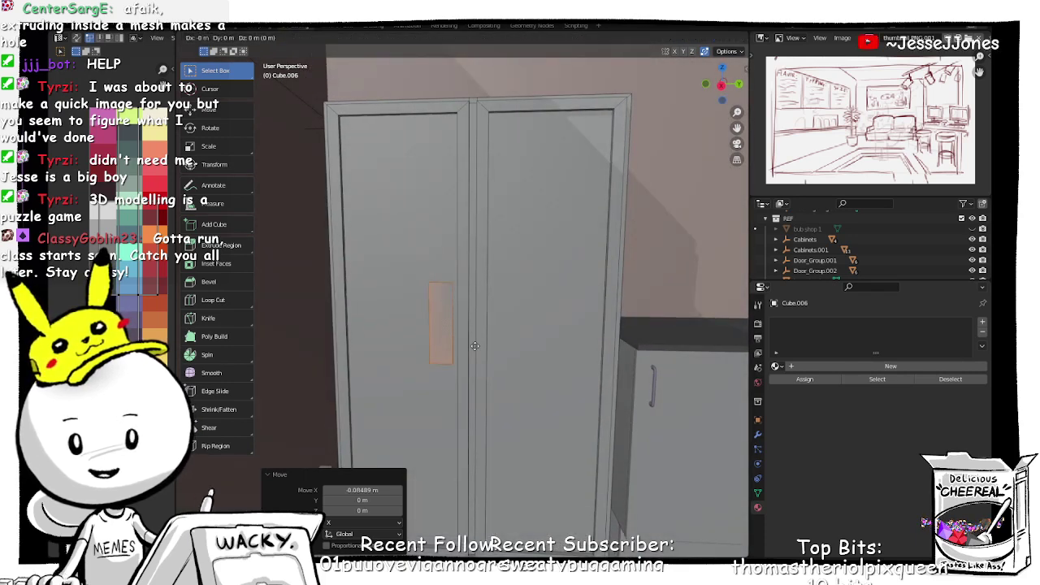
key("y")
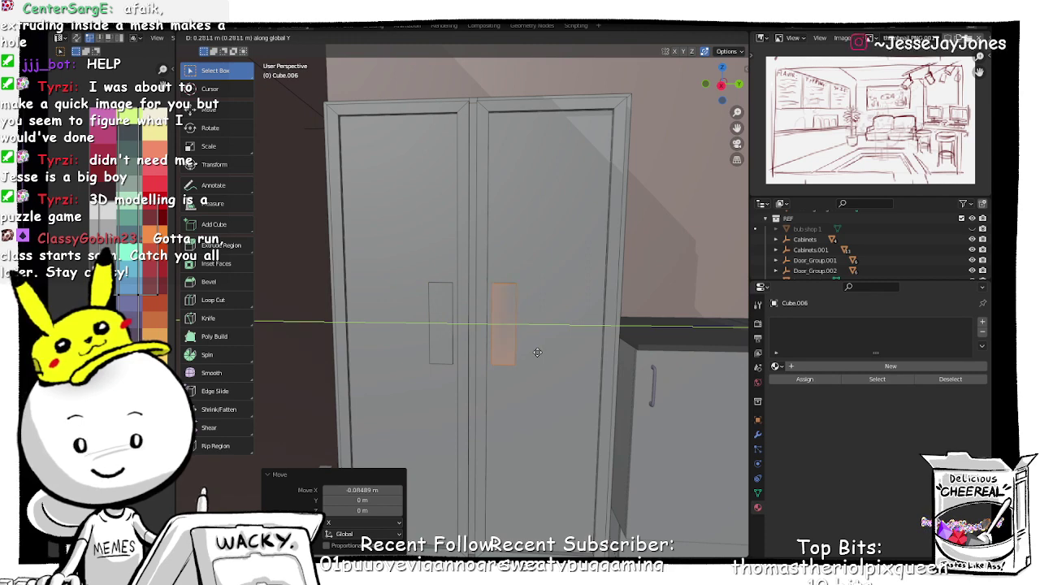
left_click(537, 351)
Step: Switch to Object Mode and examine the cabinet and its two handles from several angles
key("ctrl+Tab")
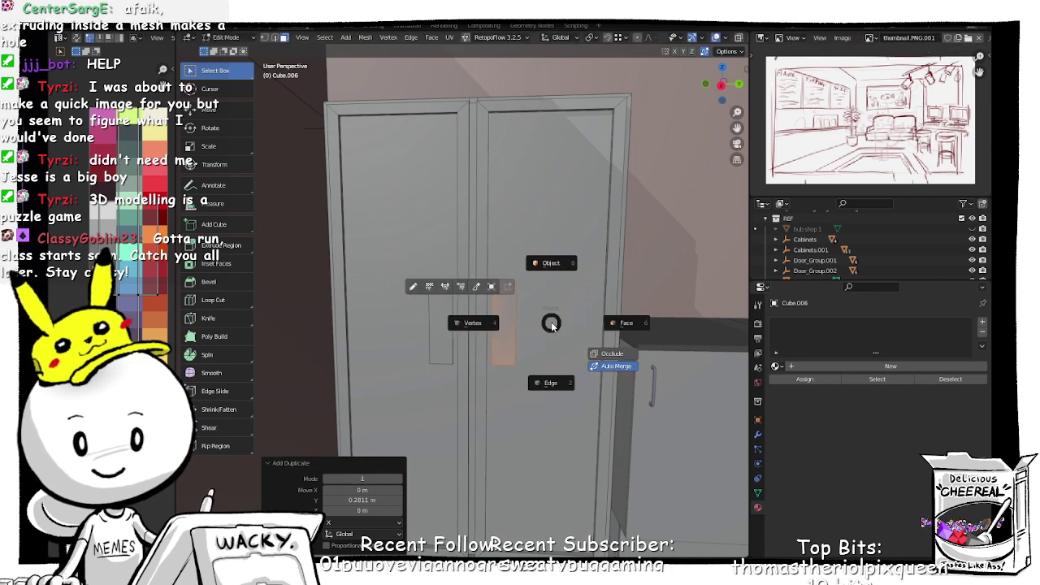
left_click(552, 269)
left_click(551, 270)
middle_click_drag(552, 270, 492, 321, "ctrl")
left_click(493, 323)
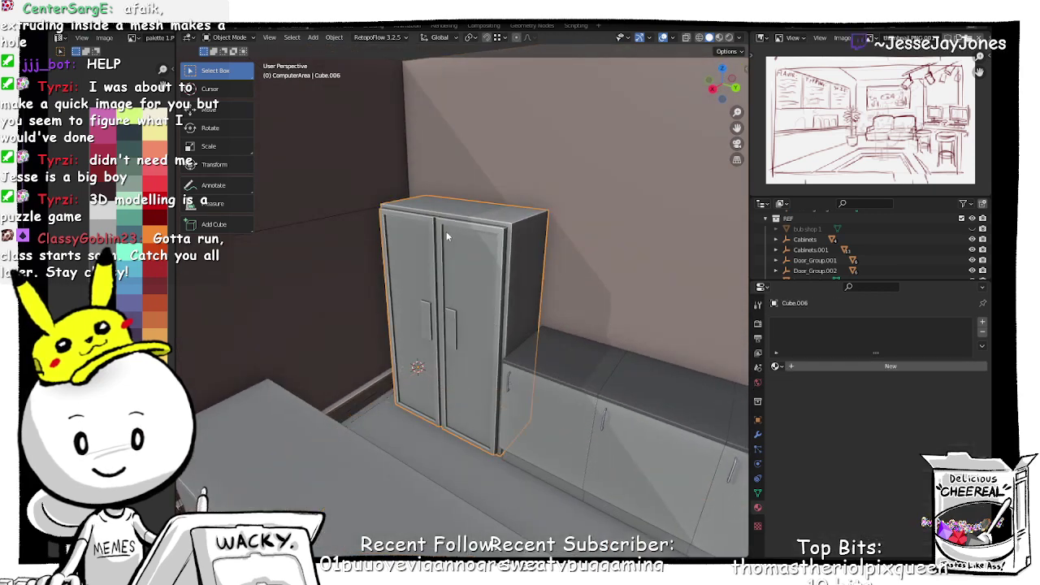
scroll(446, 236, "up", 1)
middle_click_drag(462, 275, 495, 266)
scroll(495, 266, "up", 2)
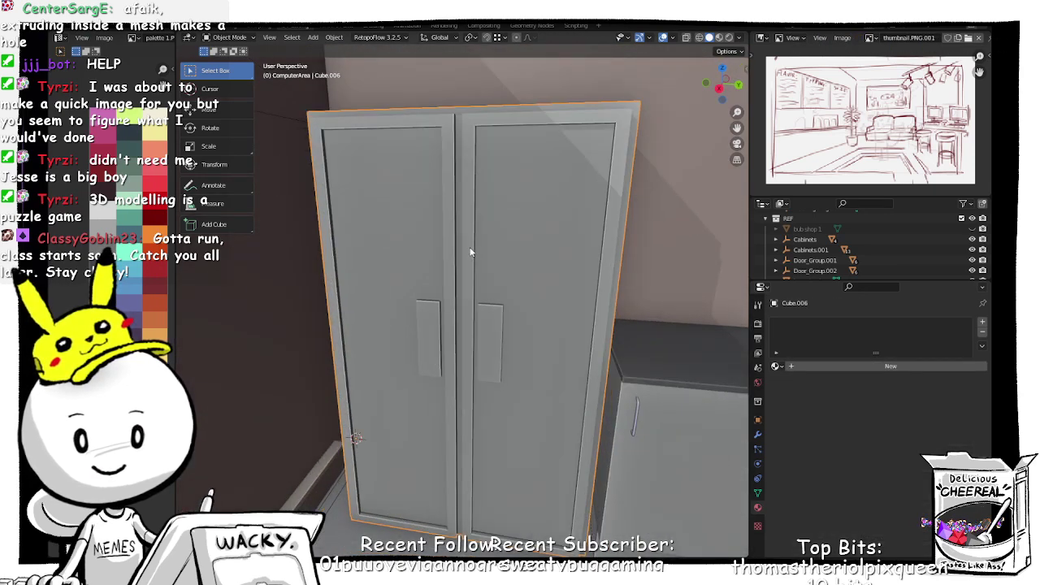
Step: Return to Edit Mode, select the entire cabinet mesh and scale its UVs to 0 on the color palette
key("ctrl+Tab")
left_click(474, 183)
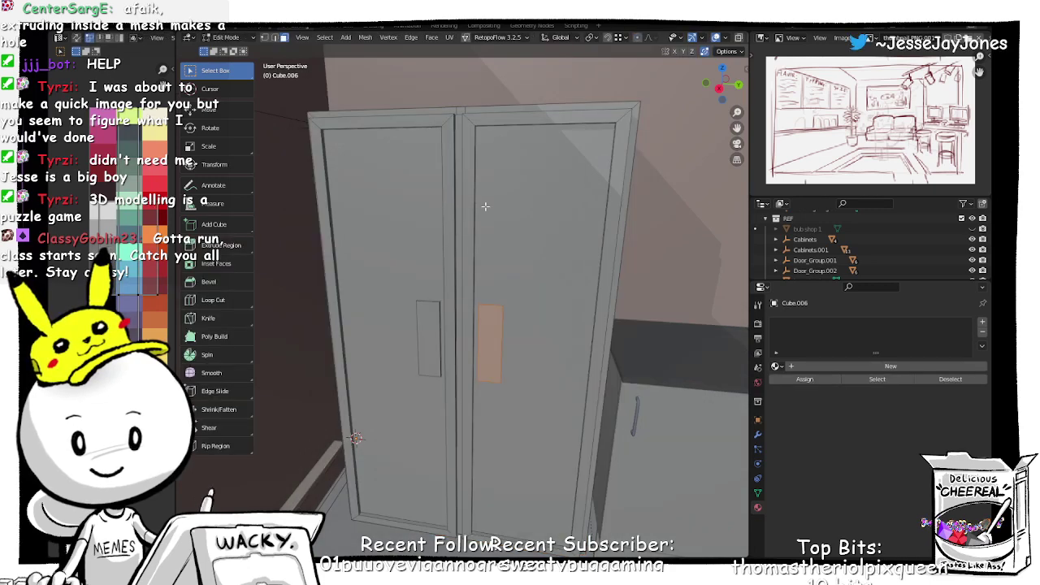
key("a")
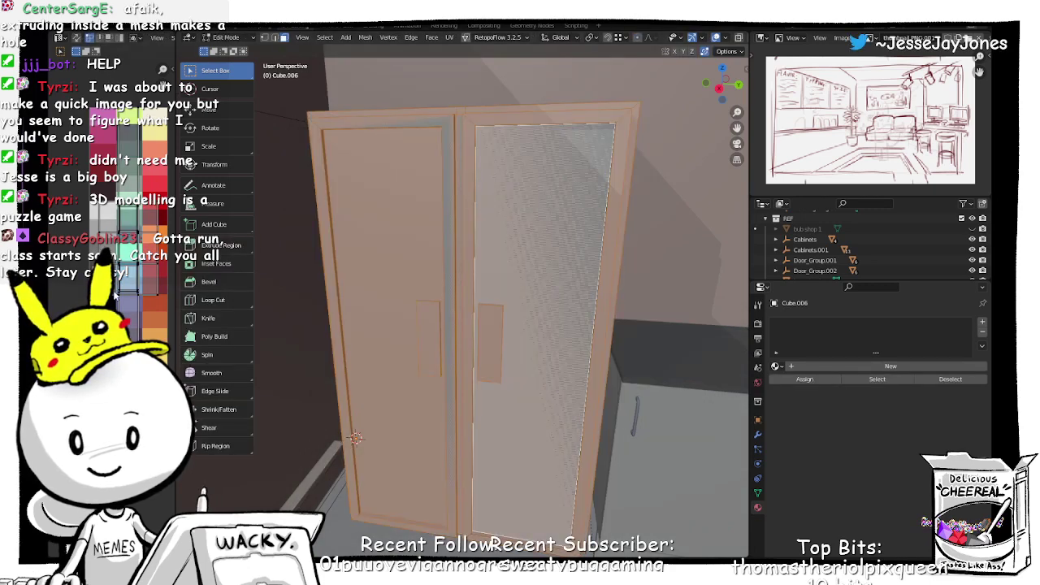
key("s")
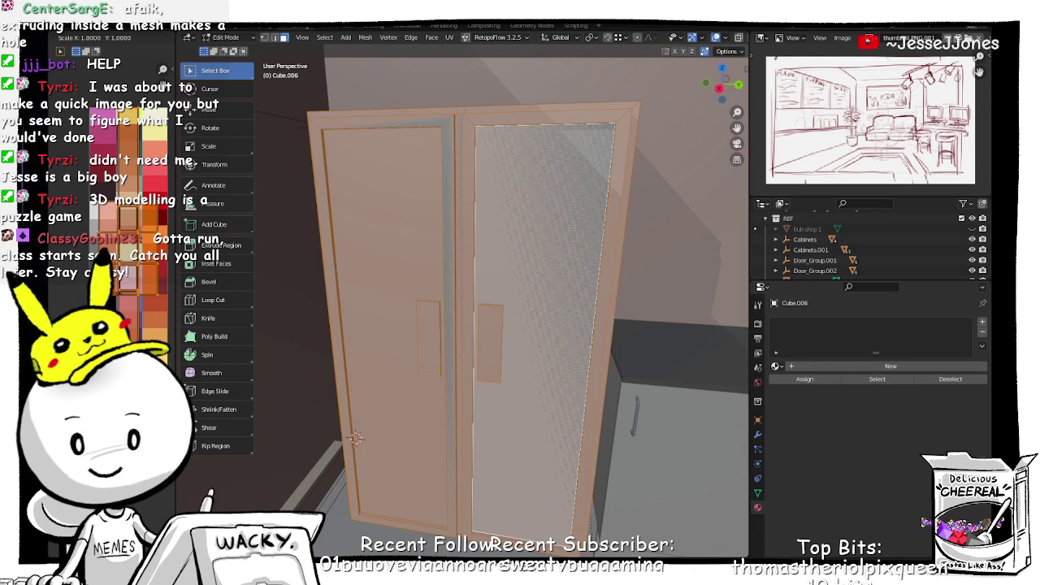
key("0")
key("Return")
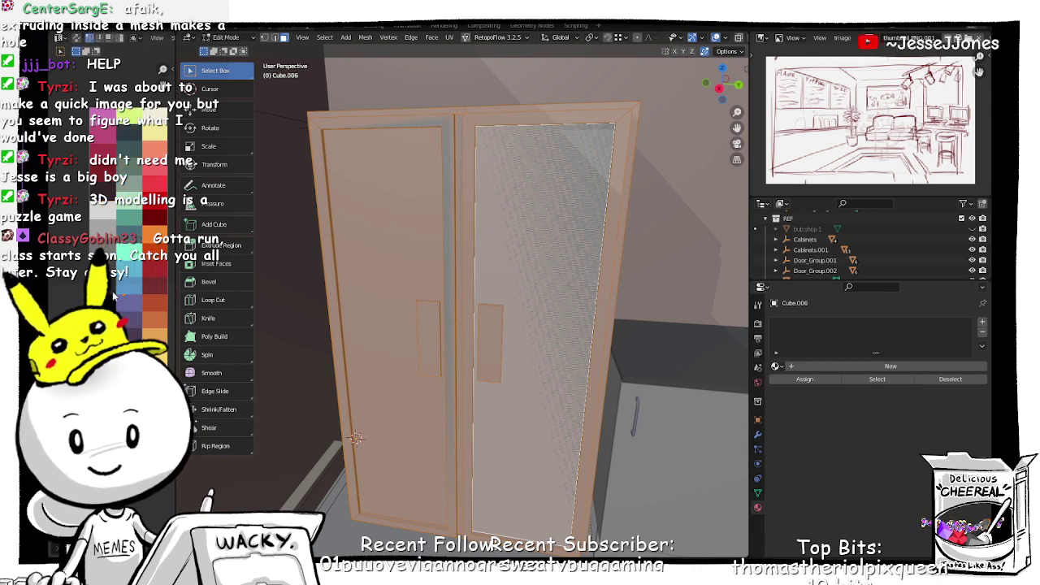
Step: Assign the existing palette material Material.001 to the cabinet
key("g")
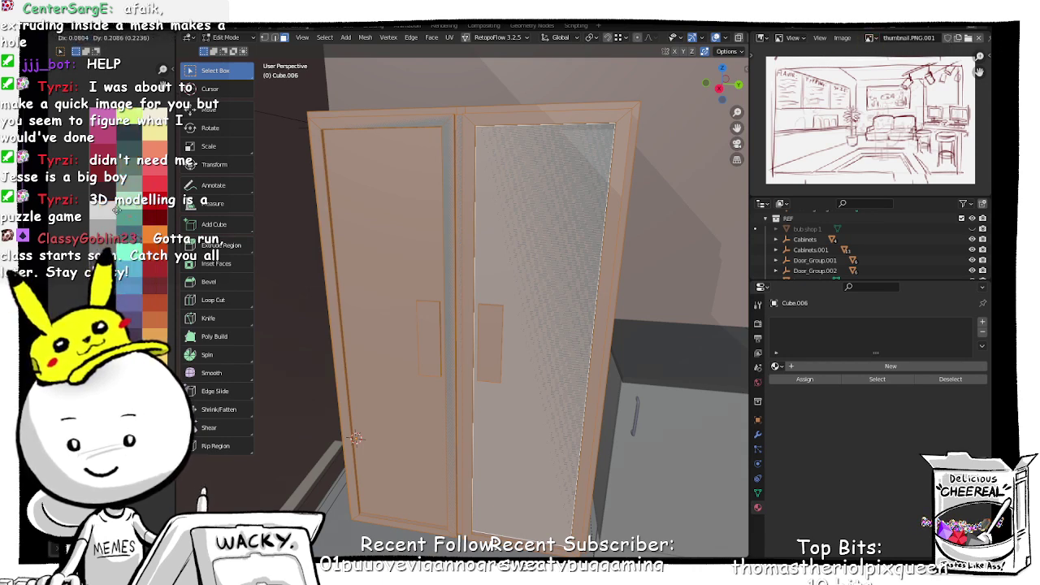
key("Escape")
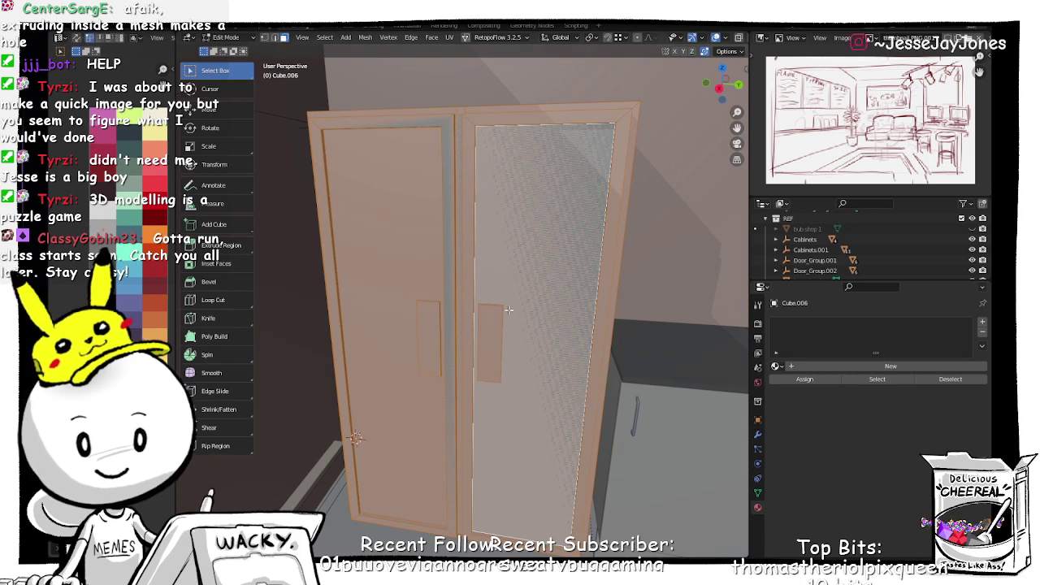
left_click(776, 366)
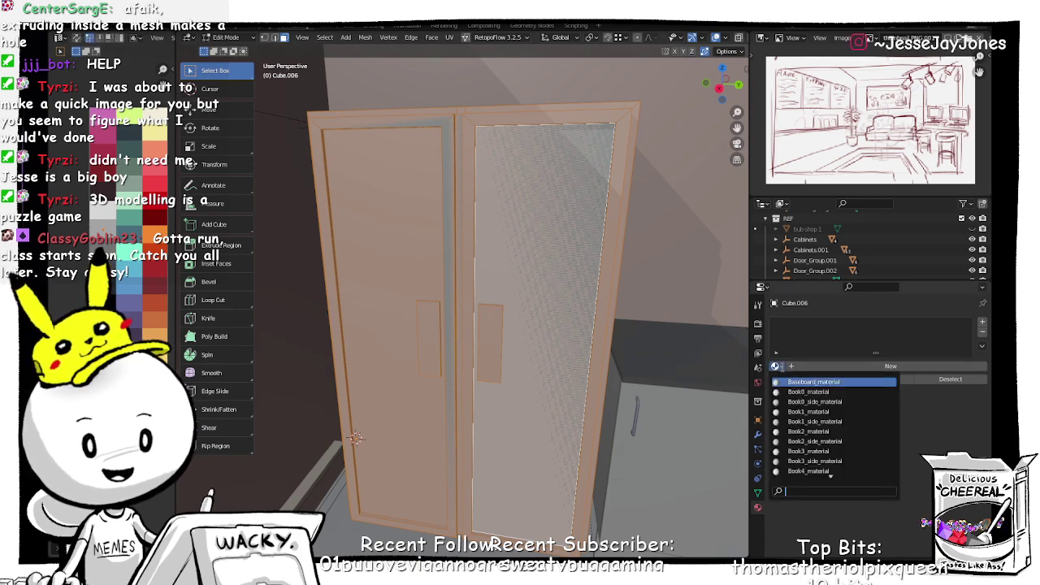
scroll(830, 451, "down", 8)
scroll(829, 451, "up", 5)
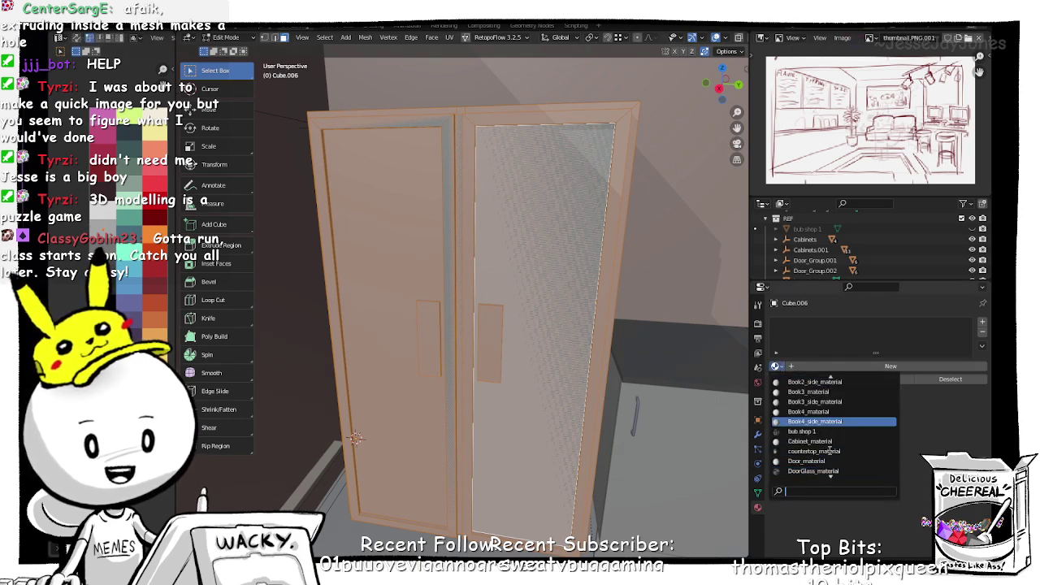
scroll(813, 449, "down", 7)
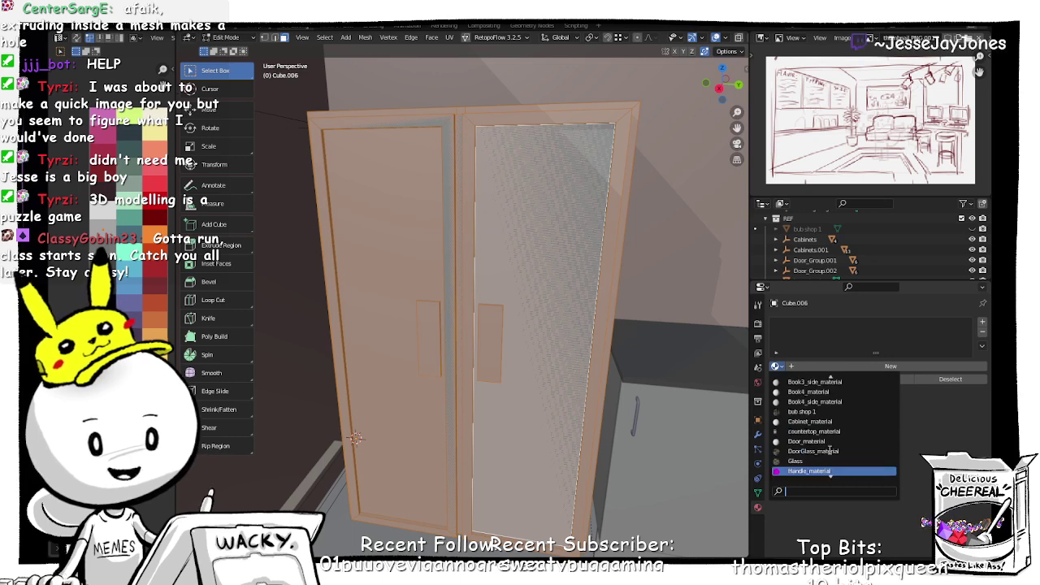
scroll(814, 450, "down", 4)
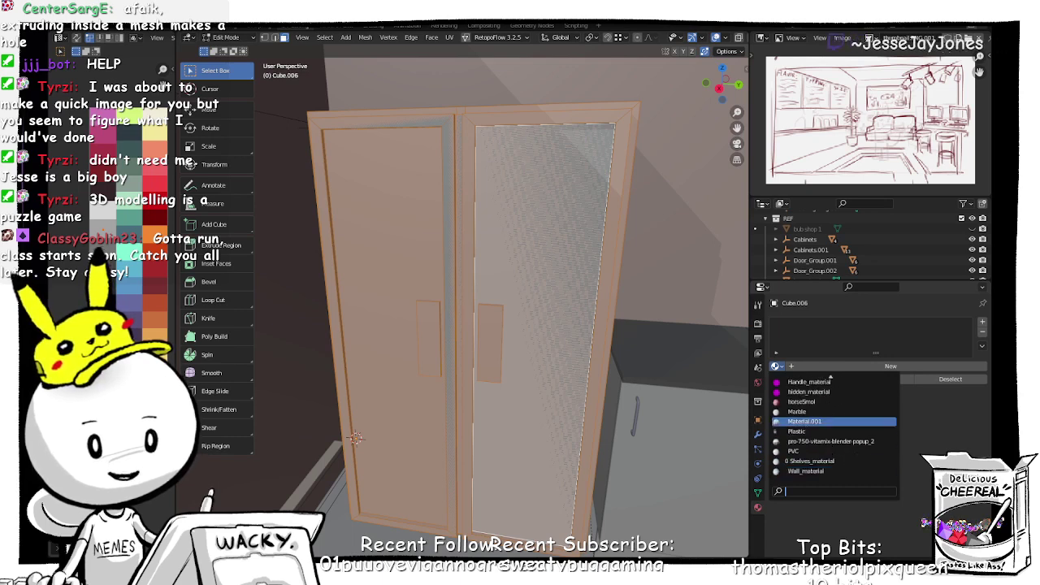
left_click(784, 422)
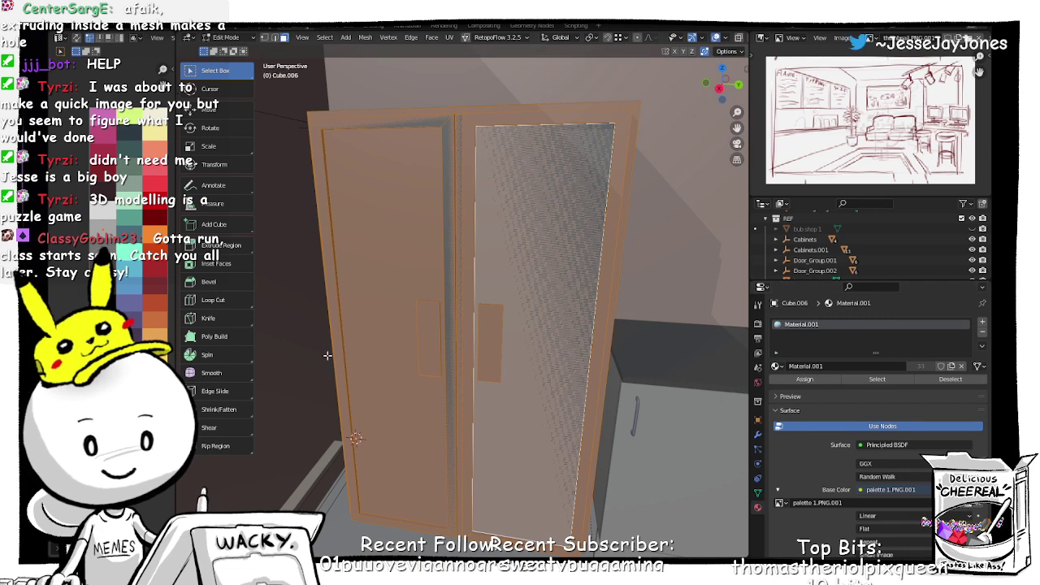
Step: Select the front frame faces of both cabinet doors and move their UVs onto a near-black palette swatch
left_click(469, 128)
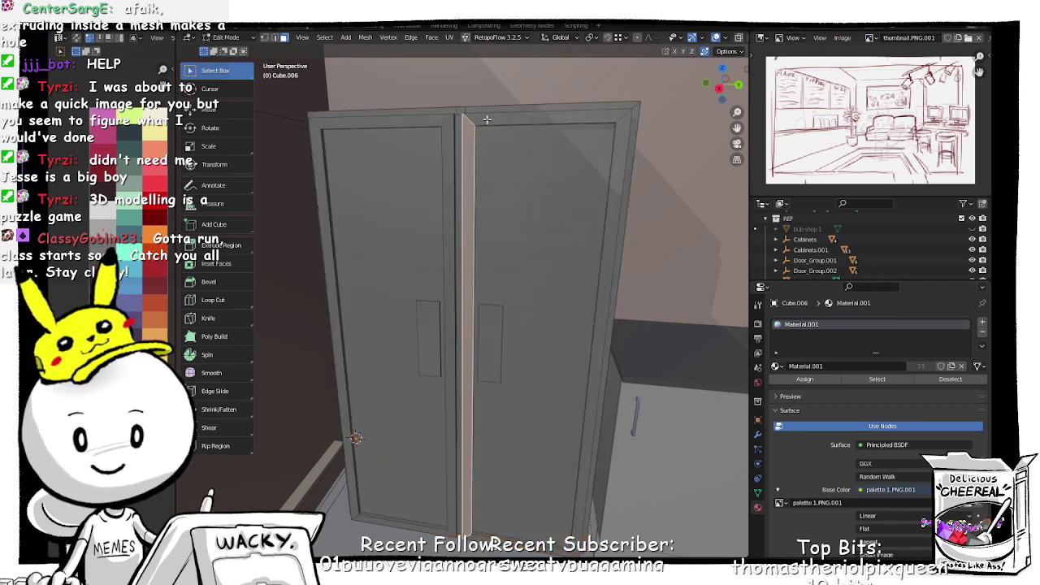
key("l")
left_click(468, 135)
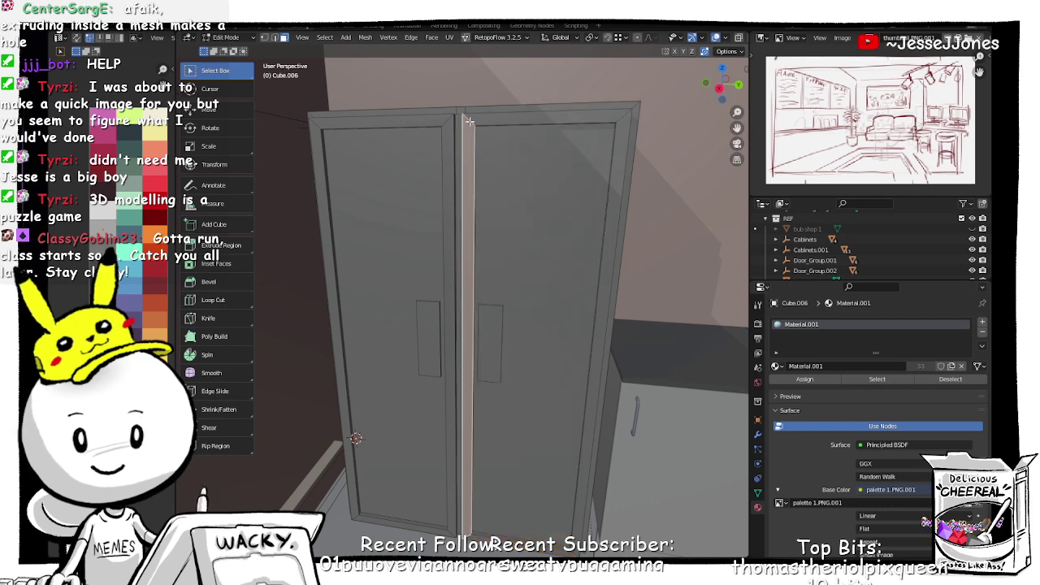
left_click(469, 120, "alt")
left_click(446, 122, "alt")
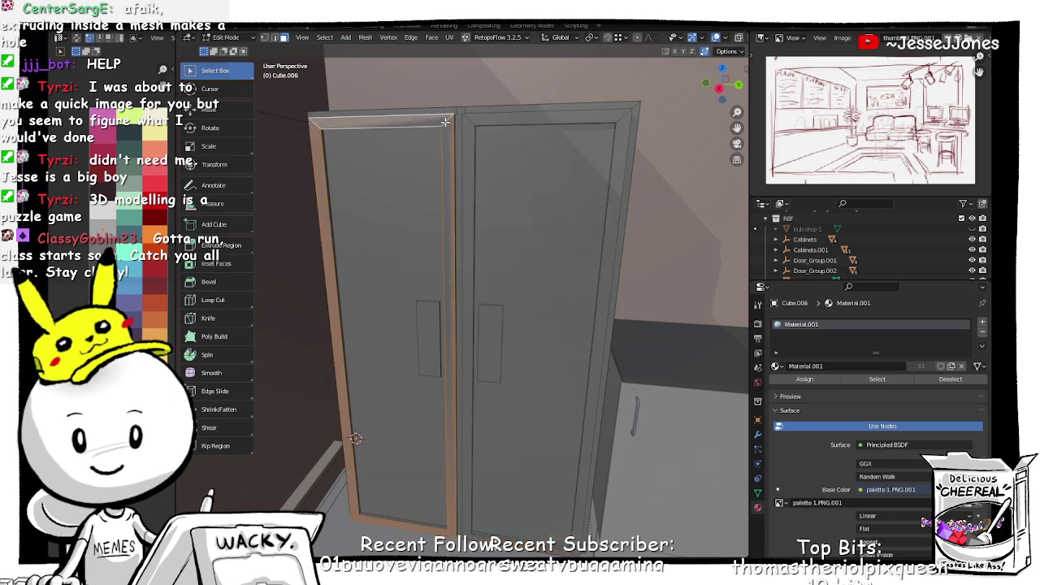
left_click(472, 122, "alt+shift")
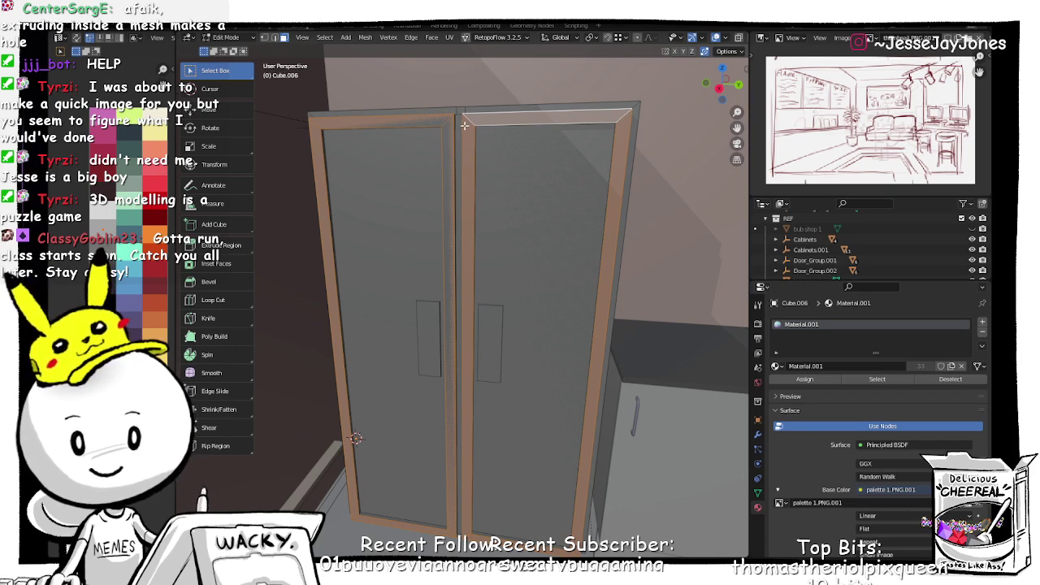
left_click(465, 124, "ctrl")
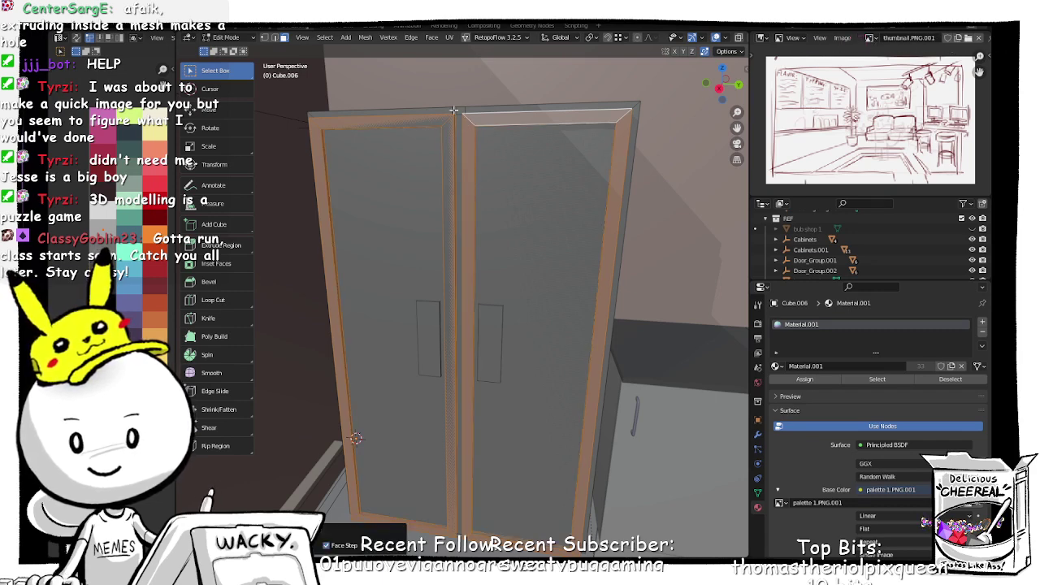
key("g")
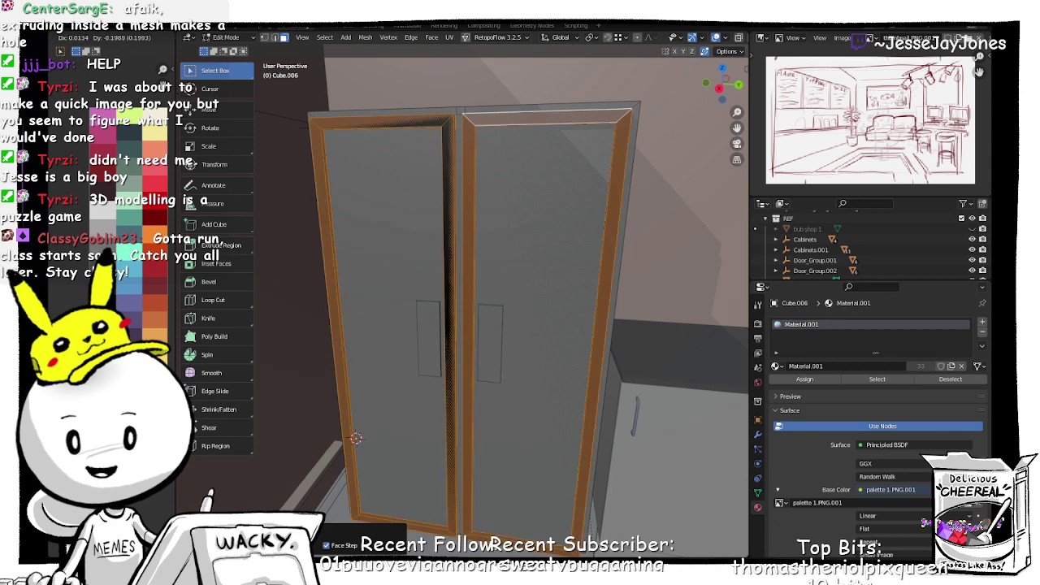
left_click(153, 325)
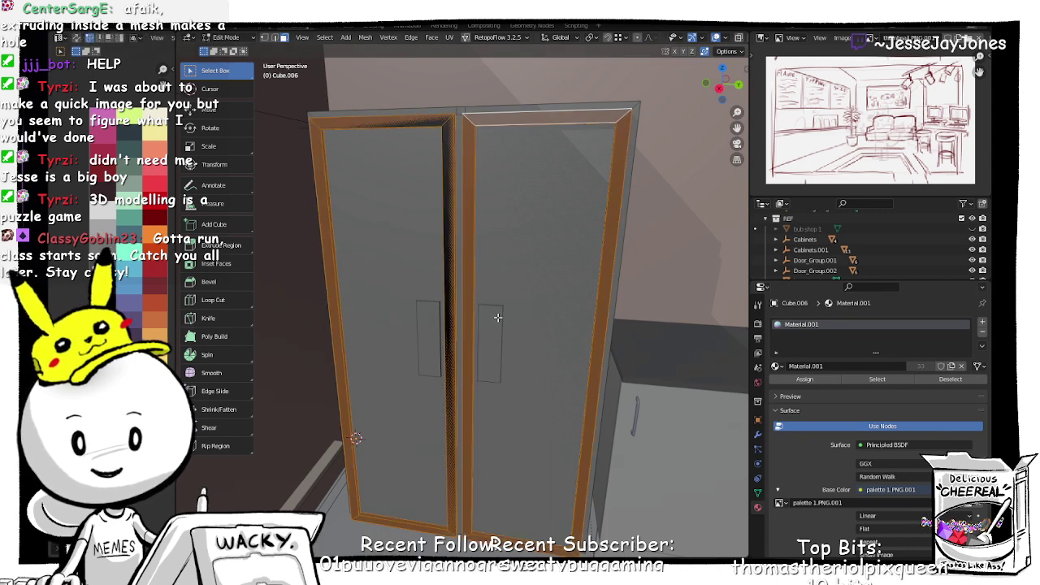
Step: Select both handles with their linked faces and move their UVs onto the near-black palette swatch
left_click(497, 317)
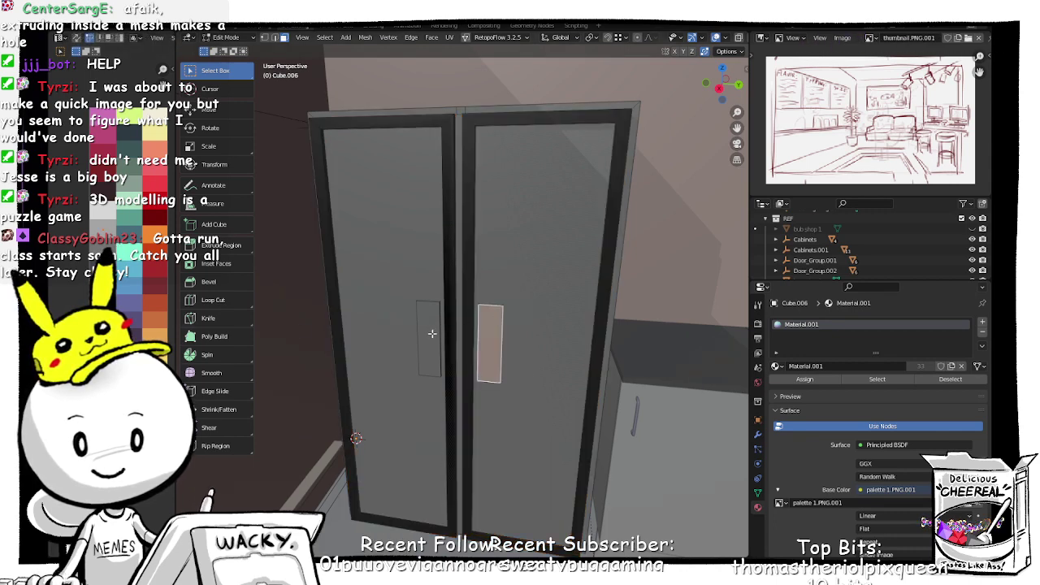
left_click(433, 334)
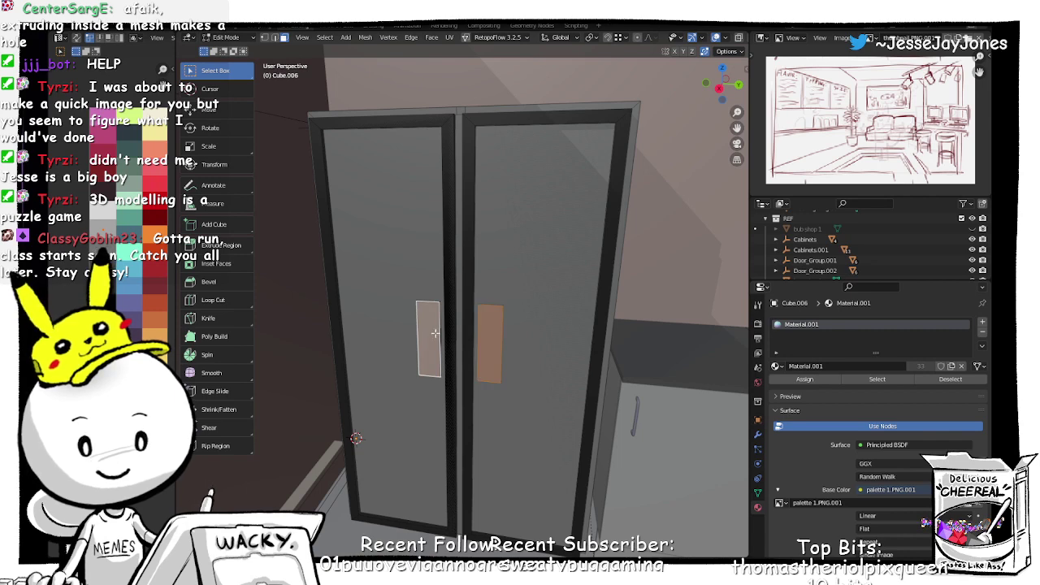
key("ctrl+KP_Add")
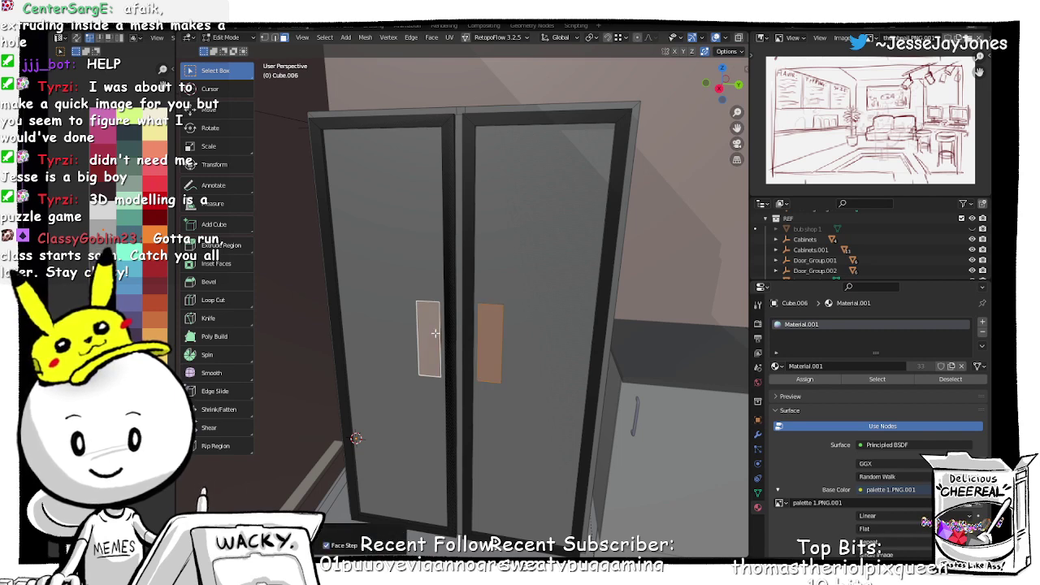
key("ctrl+l")
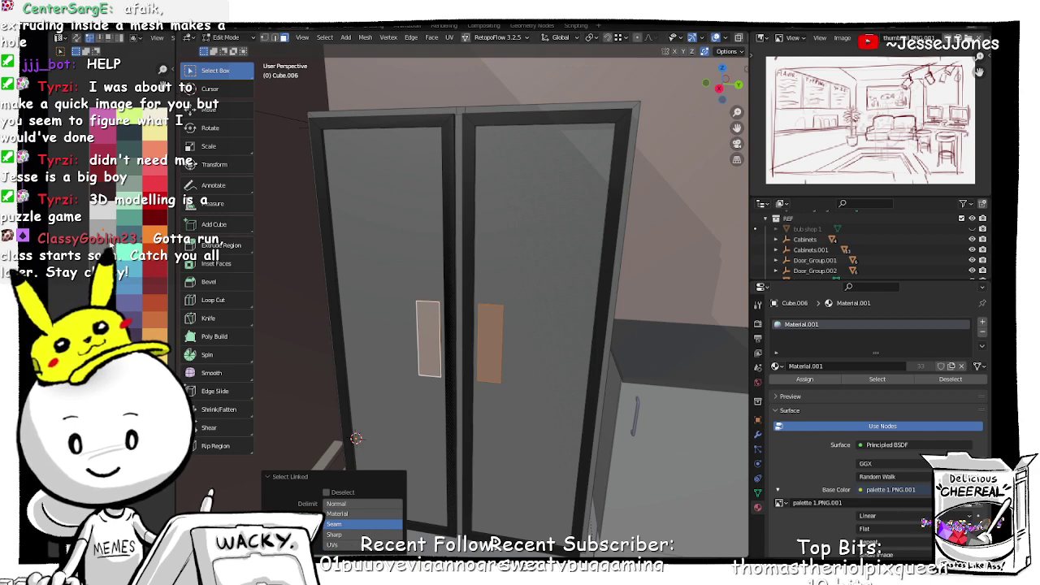
key("g")
key("Return")
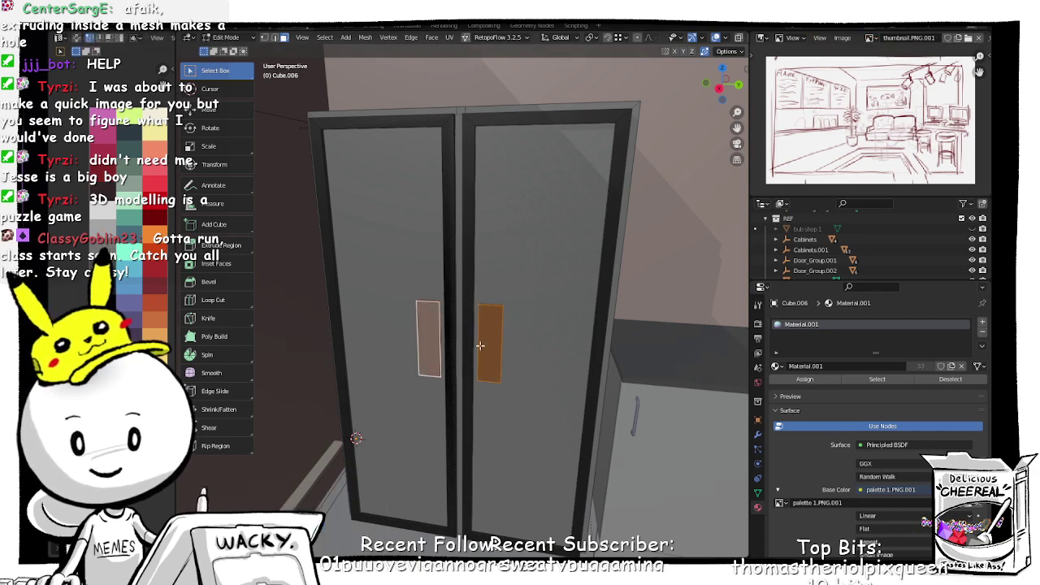
Step: Select the inner panels of both doors and move their UVs onto a dark teal palette swatch
key("Tab")
left_click(400, 291)
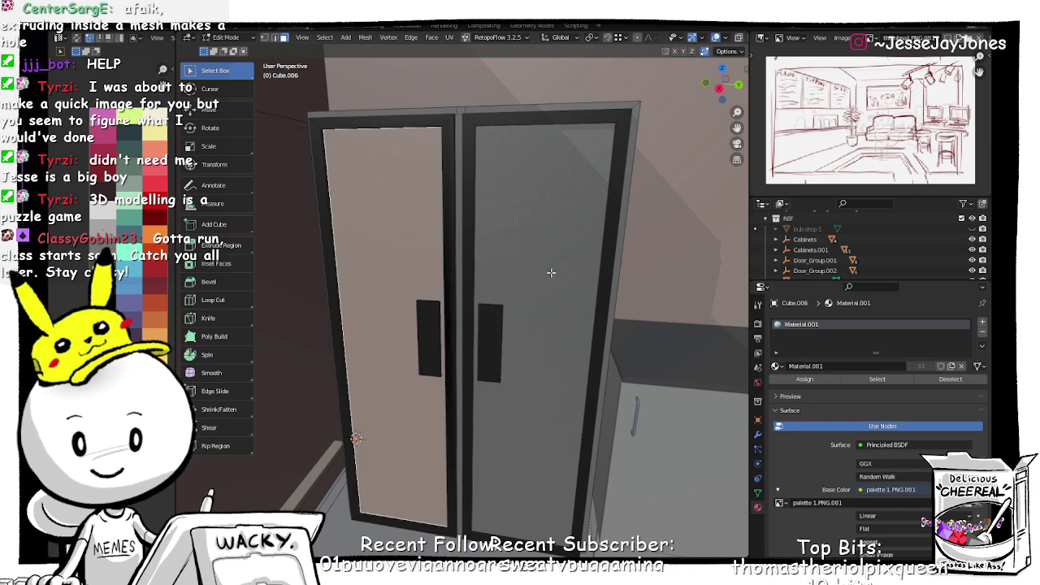
left_click(552, 272, "shift")
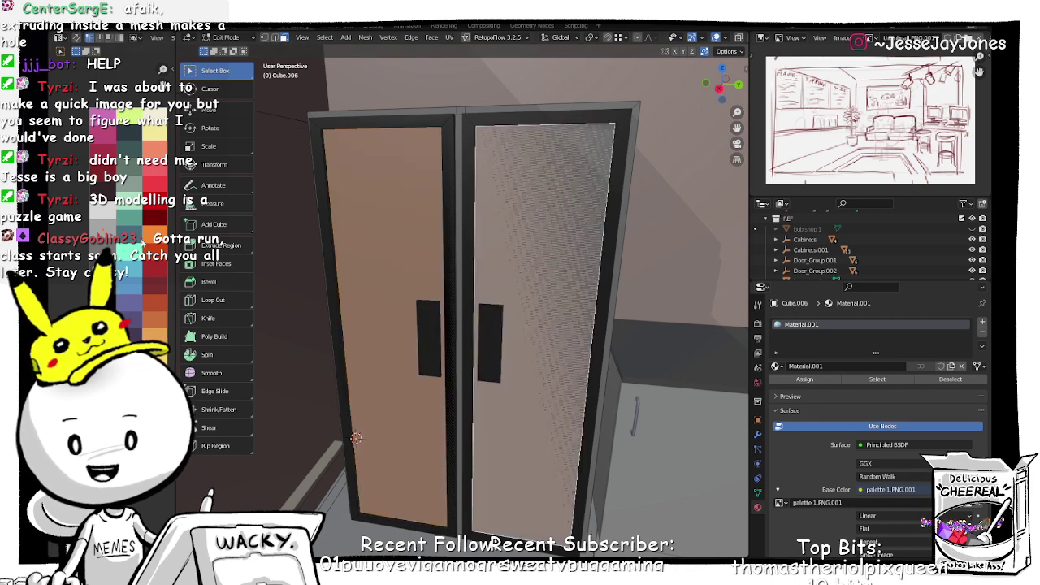
key("g")
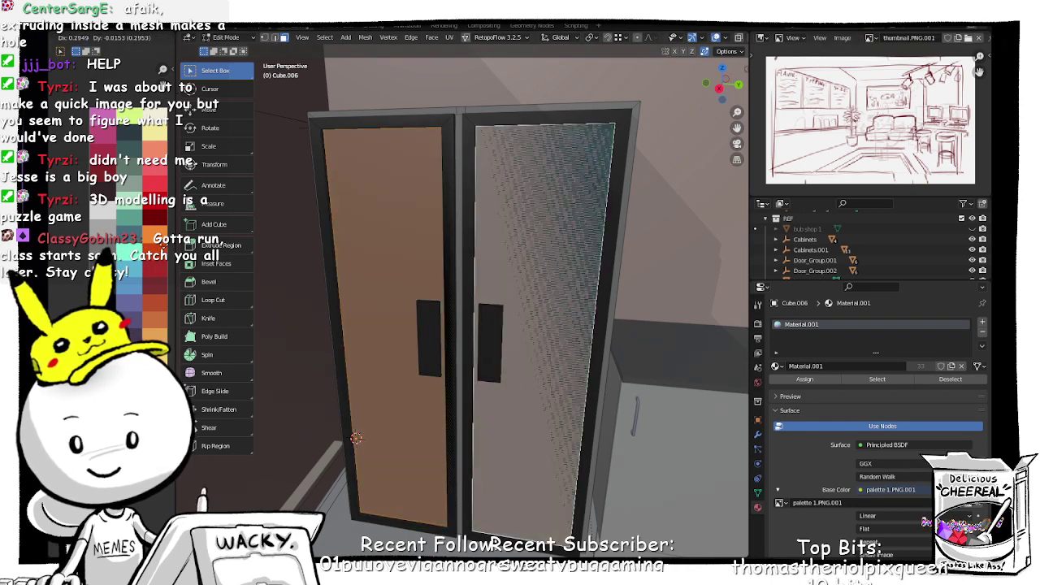
left_click(163, 246)
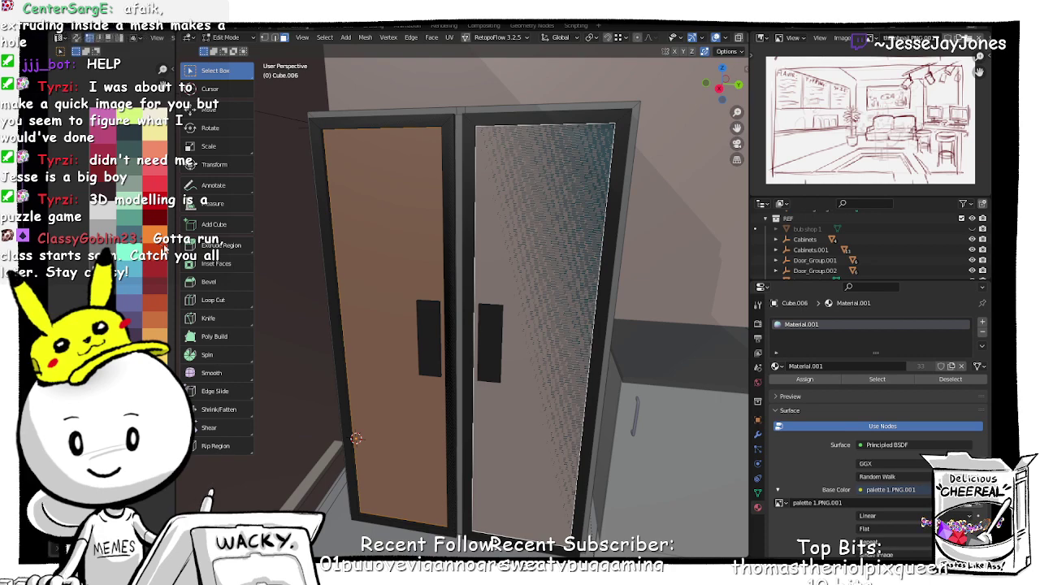
Step: Switch to Object Mode and examine the colored cabinet within the room and up close
key("Tab")
left_click(457, 291)
scroll(639, 278, "down", 8)
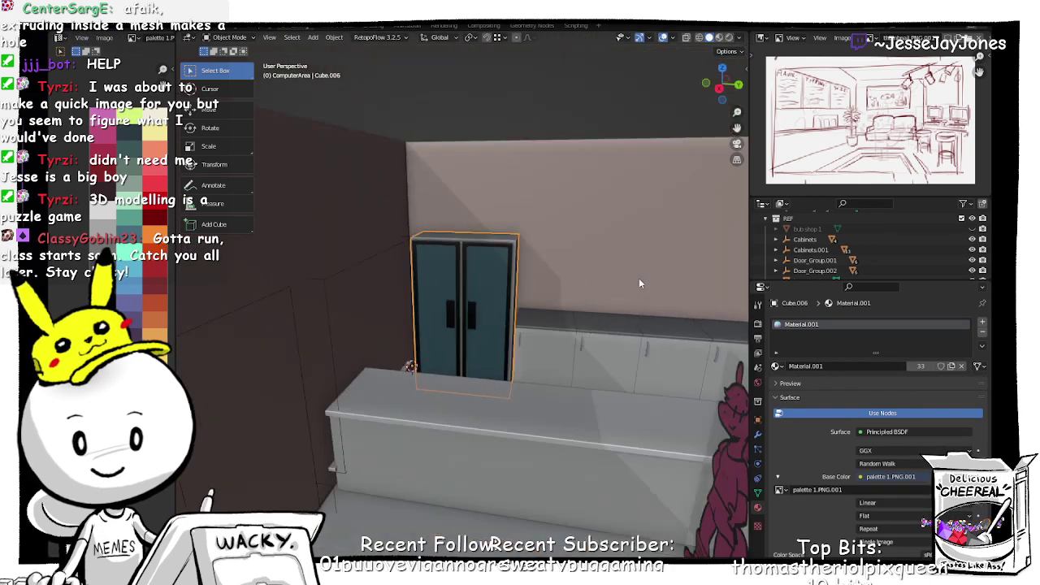
mouse_move(603, 290)
middle_mouse_down()
mouse_move(529, 291)
mouse_move(601, 293)
middle_mouse_up()
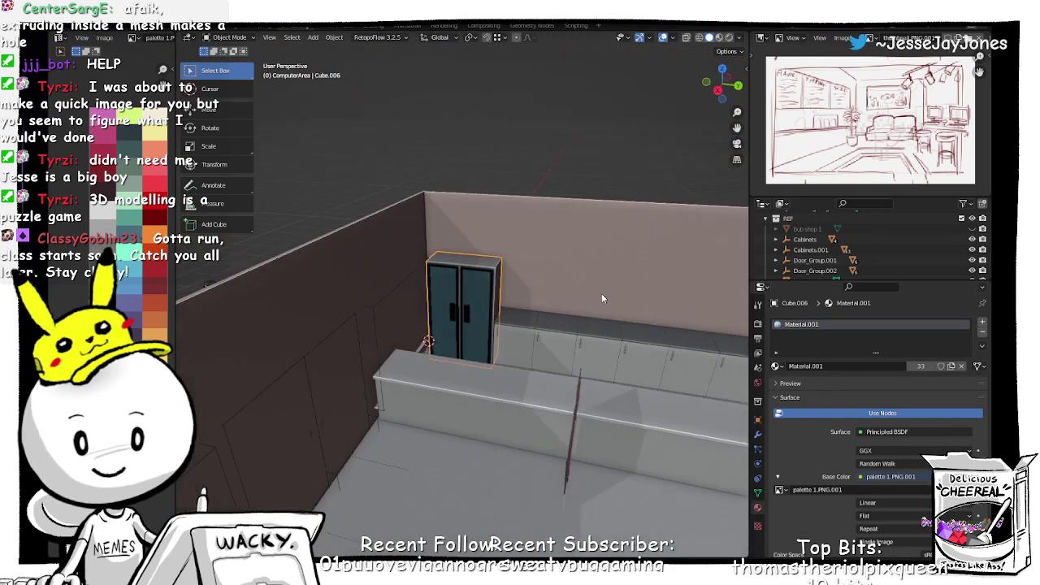
key("KP_Decimal")
key("Tab")
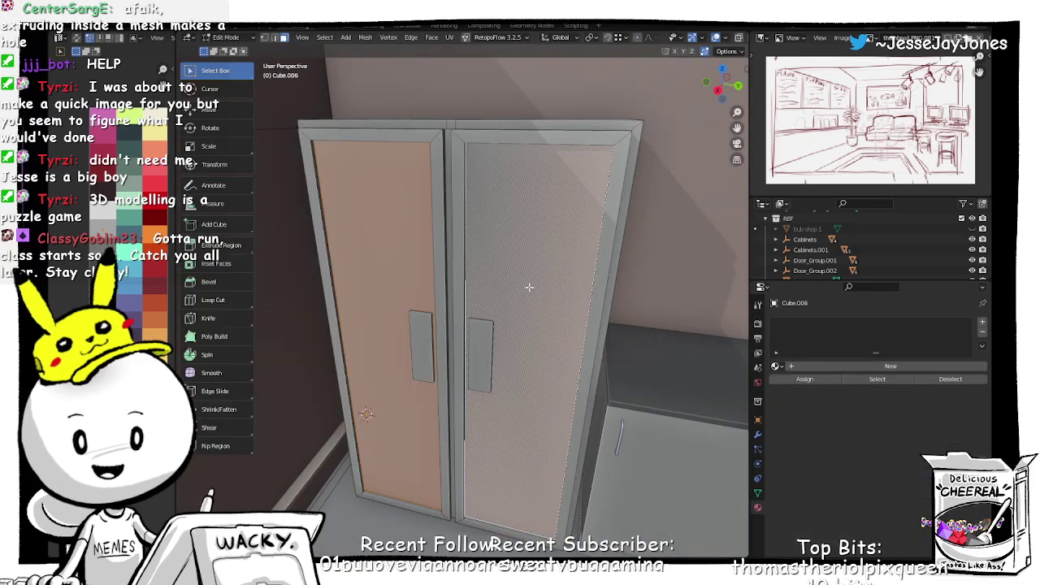
key("Tab")
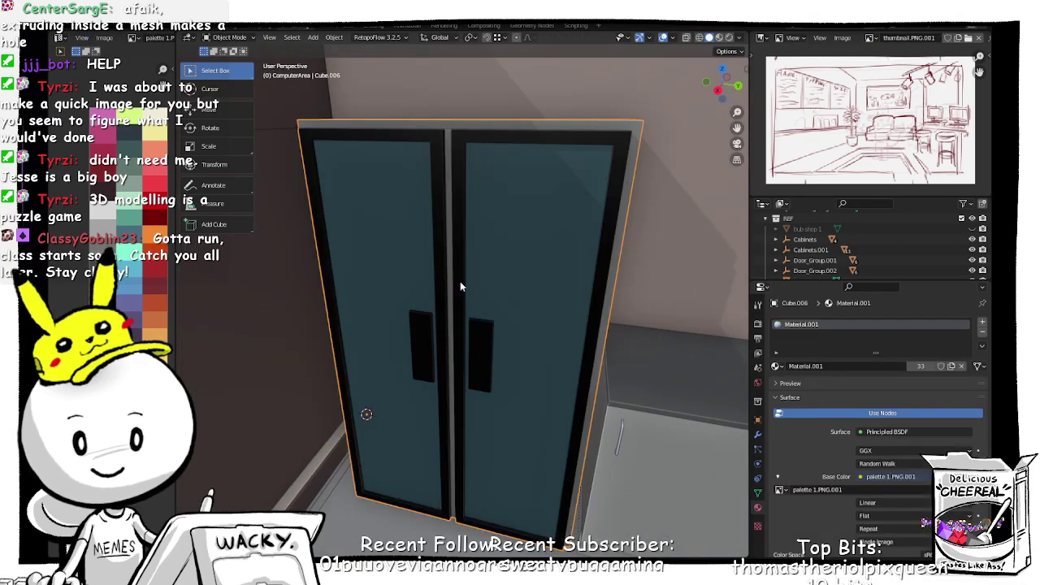
Step: Enter Edit Mode, scale the whole cabinet's UVs to 0 and move them onto a gray palette swatch
left_click(446, 243)
left_click(455, 249)
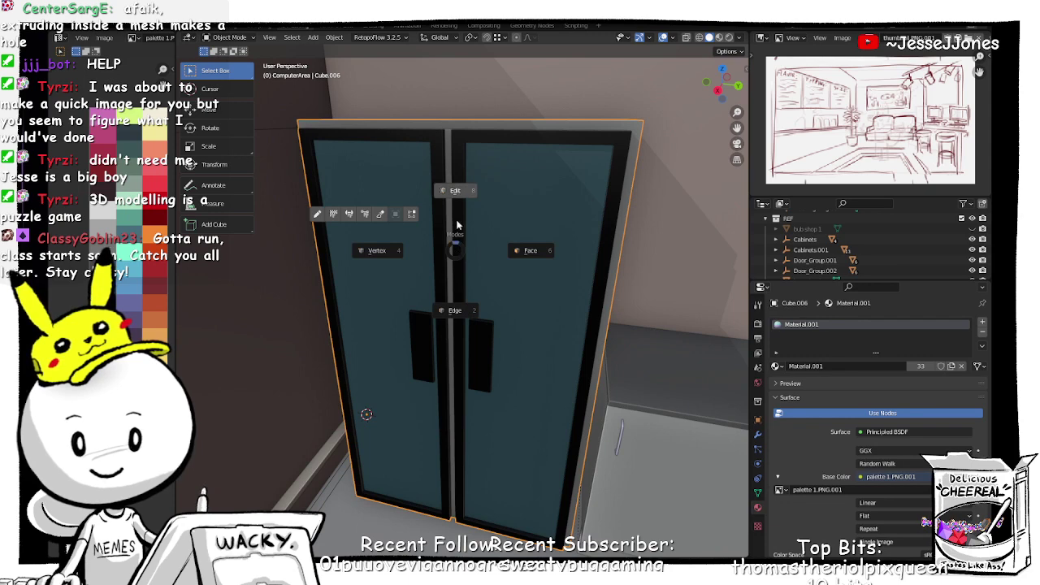
left_click(460, 196)
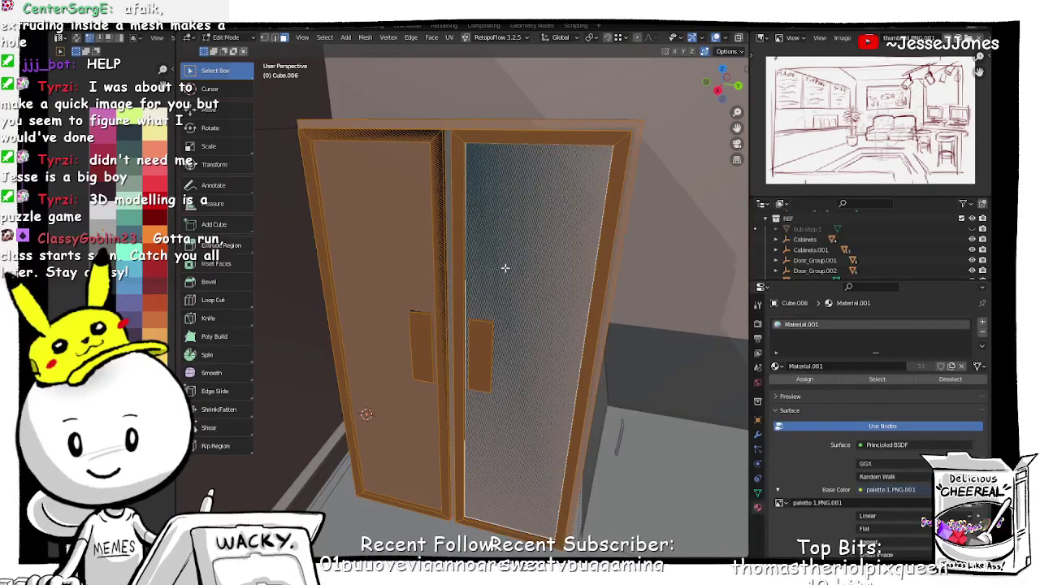
type("s")
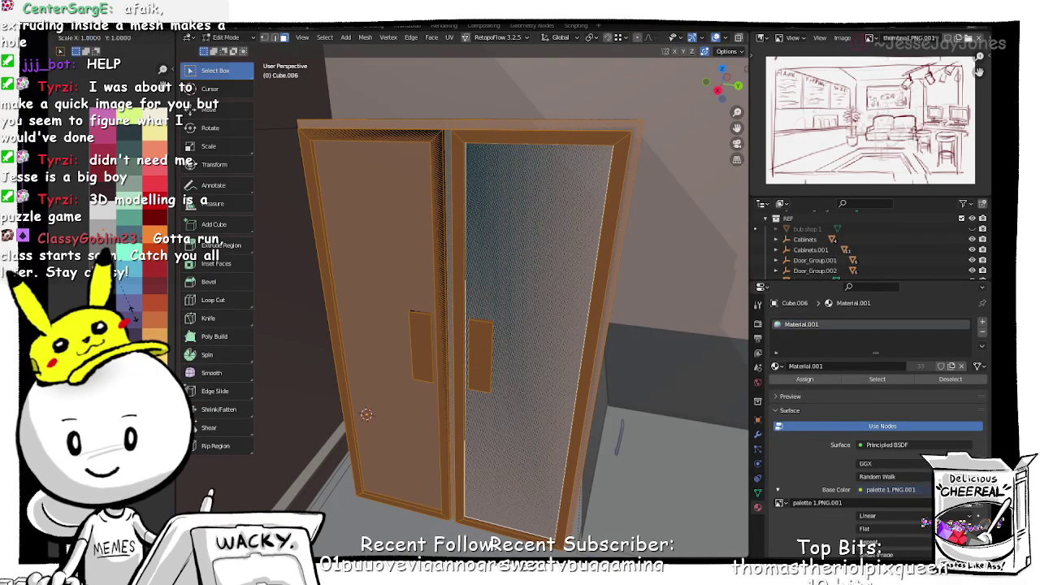
type("0")
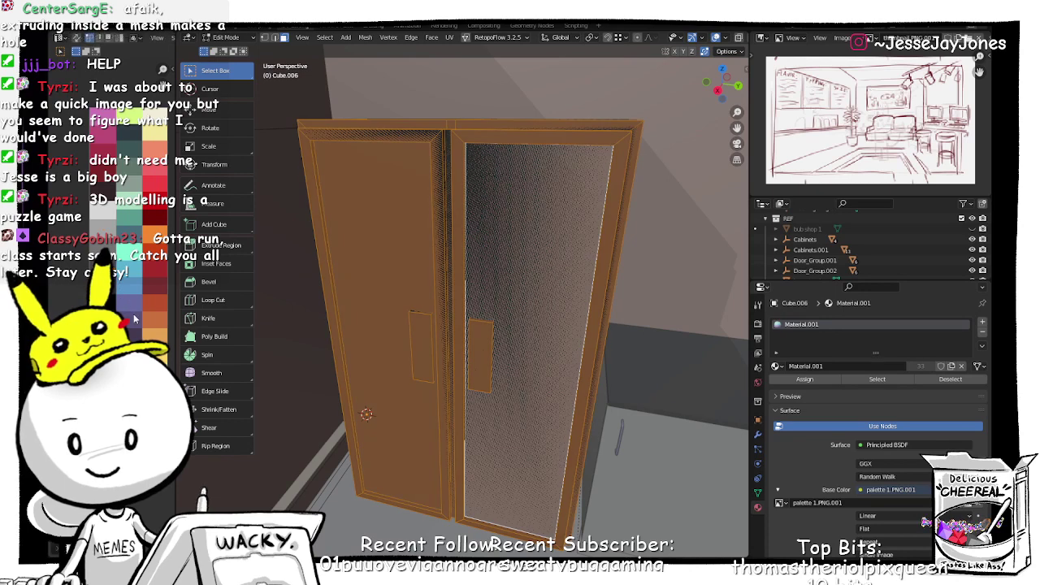
type("g")
left_click(130, 244)
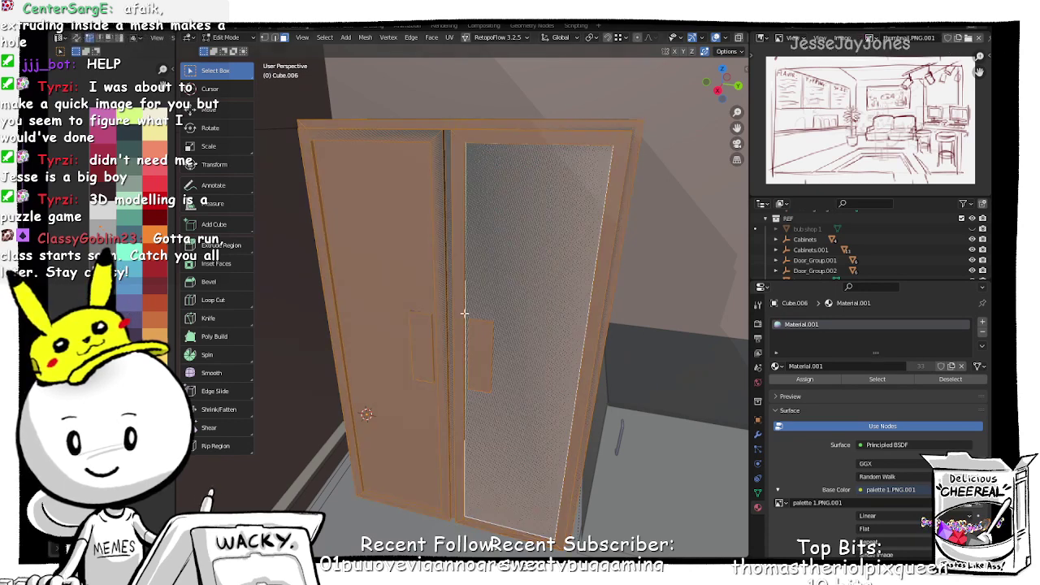
Step: Select the two door panels, return to Object Mode and examine the cabinet against the rest of the room
key("Tab")
key("Tab")
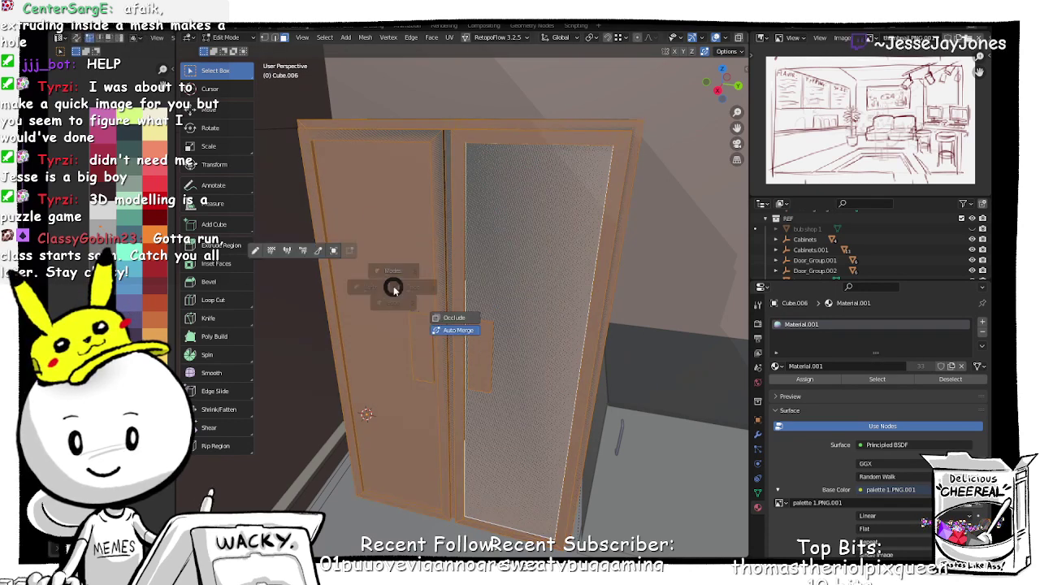
left_click(451, 283)
left_click(395, 286)
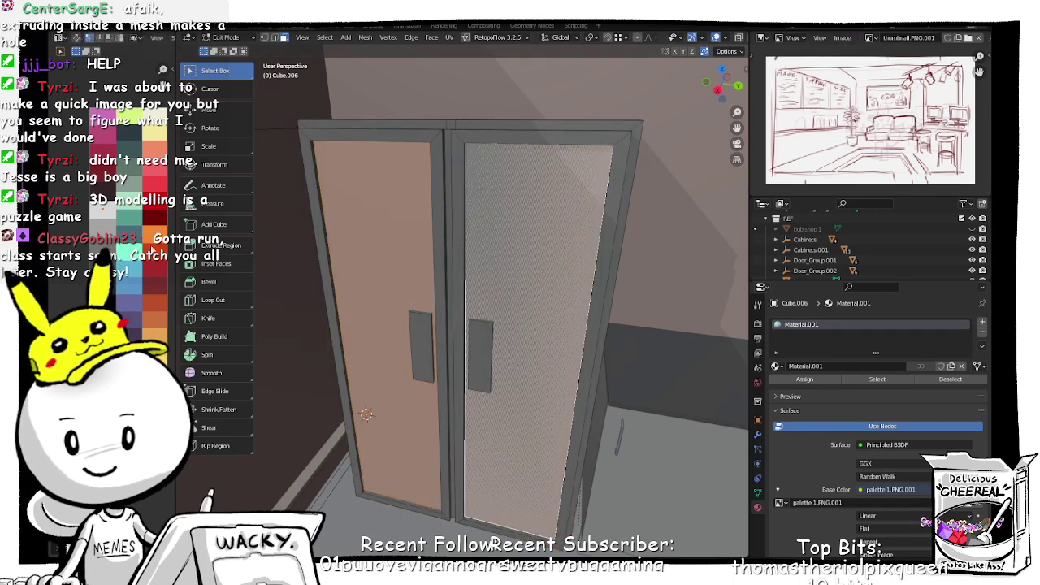
key("Tab")
left_click(466, 282)
left_click(538, 315)
scroll(535, 316, "down", 8)
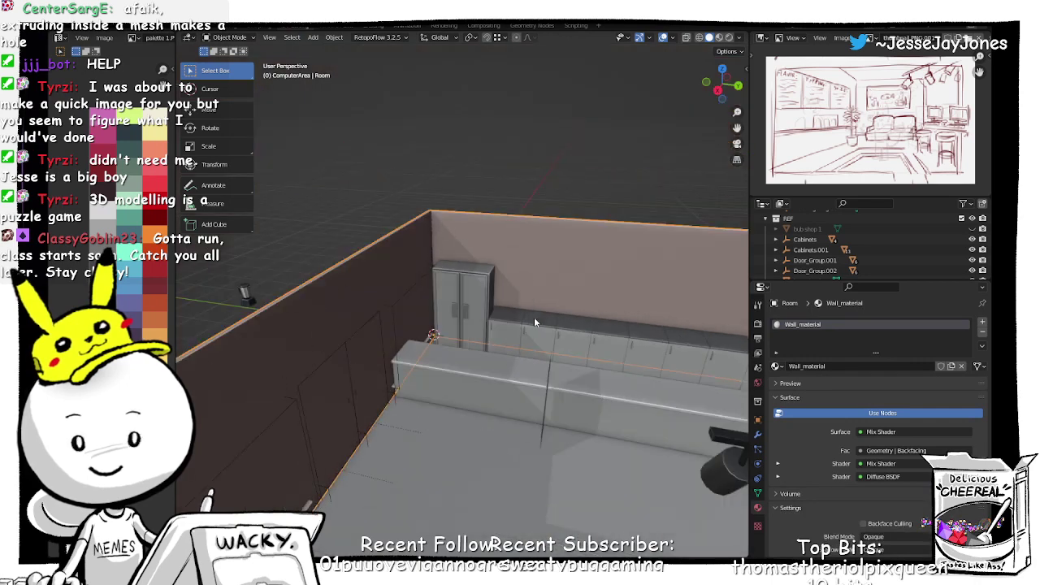
Step: Examine the wall above the row of lower cabinets and the tall cabinet beside it from several angles
left_click(557, 336)
middle_click_drag(556, 338, 460, 369)
scroll(497, 356, "up", 4)
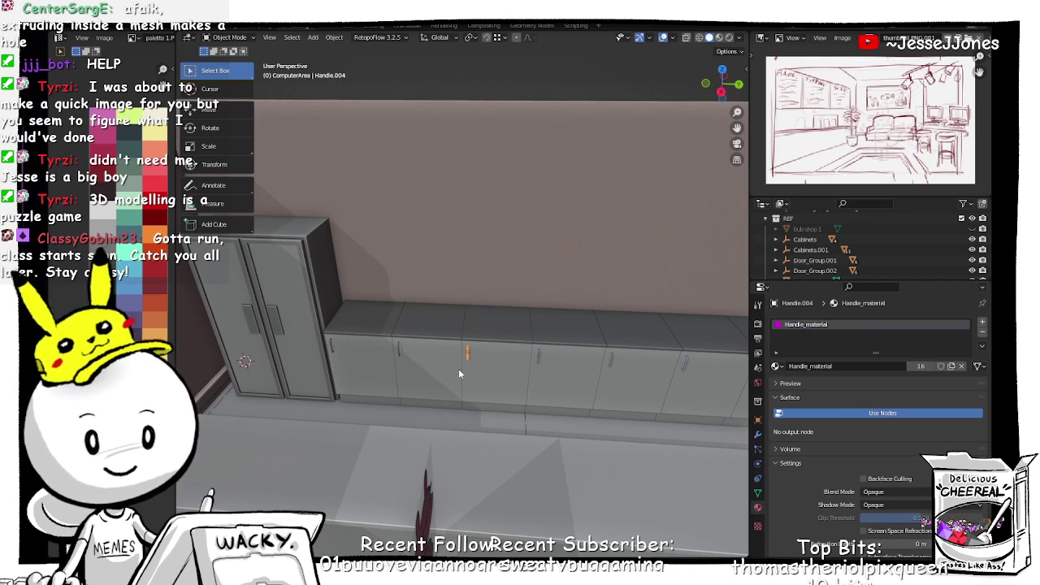
mouse_move(448, 371)
middle_mouse_down()
mouse_move(432, 373)
mouse_move(469, 380)
mouse_move(491, 363)
mouse_move(469, 351)
mouse_move(411, 370)
mouse_move(438, 374)
middle_mouse_up()
scroll(469, 379, "down", 6)
scroll(438, 374, "up", 3)
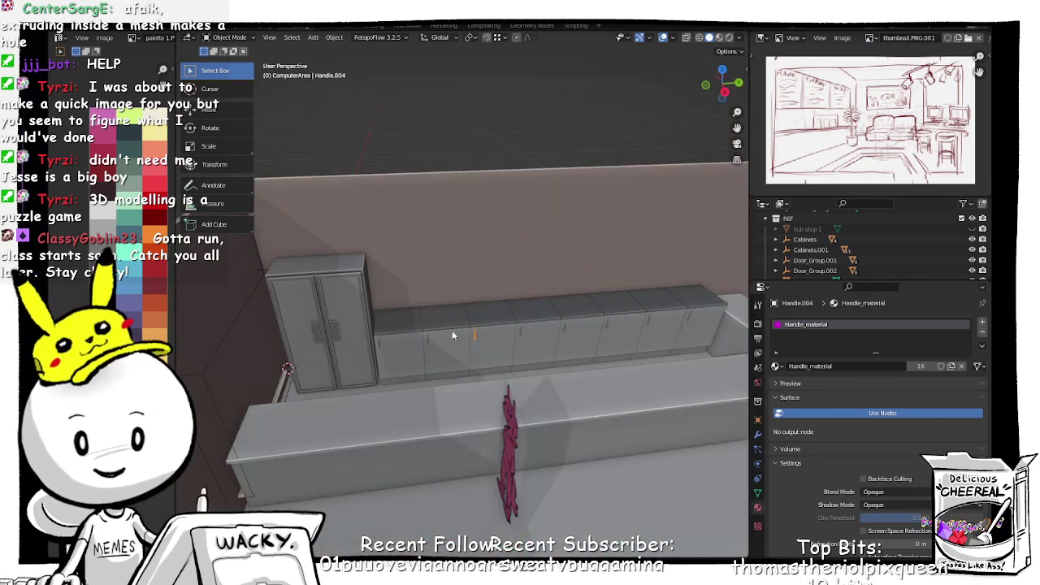
middle_click_drag(452, 330, 480, 188)
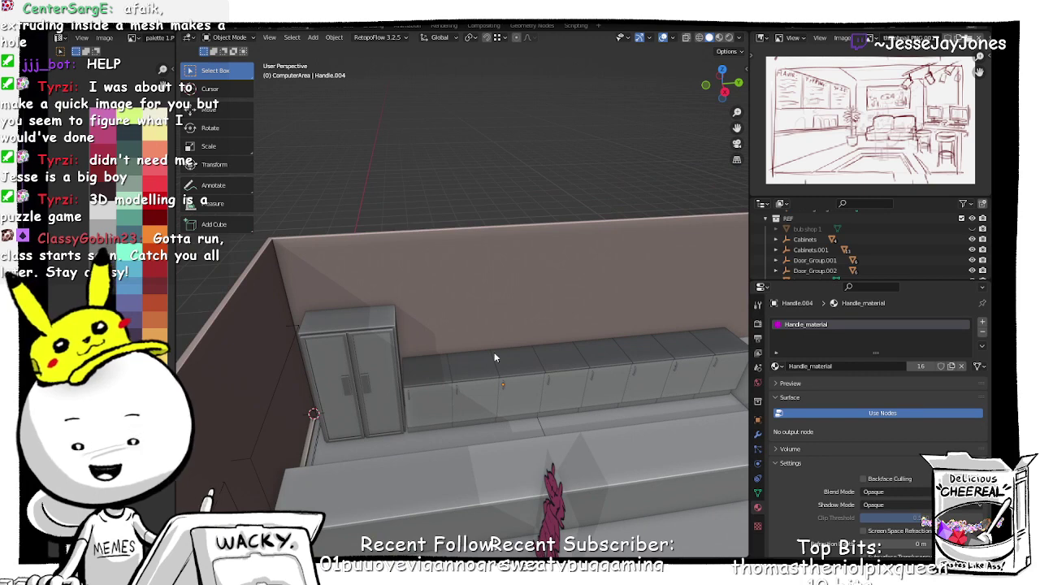
middle_click_drag(475, 397, 407, 382)
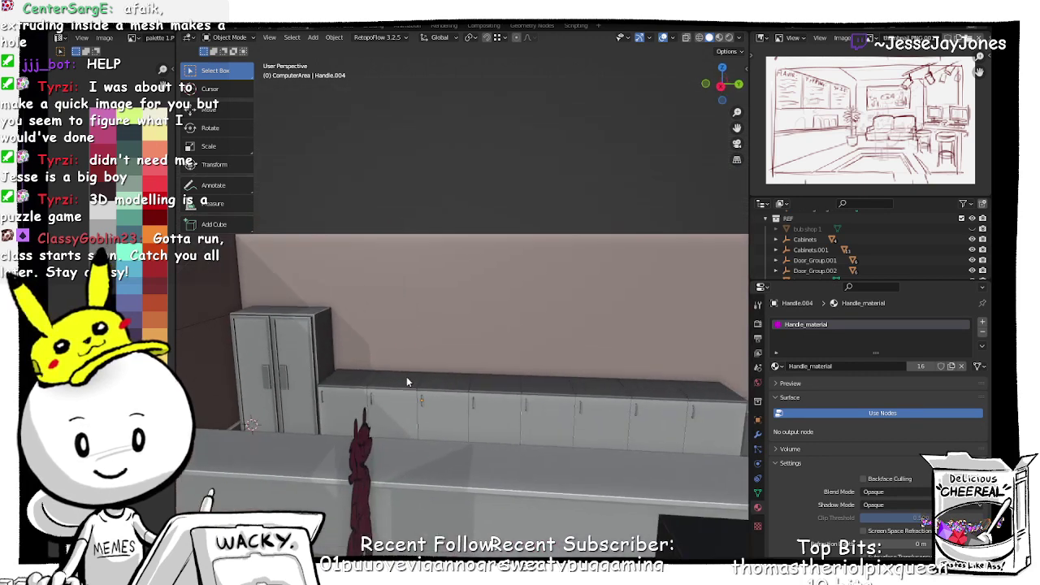
Step: Add a cube mesh to the room and enter Edit Mode on it
key("shift+a")
mouse_move(361, 335)
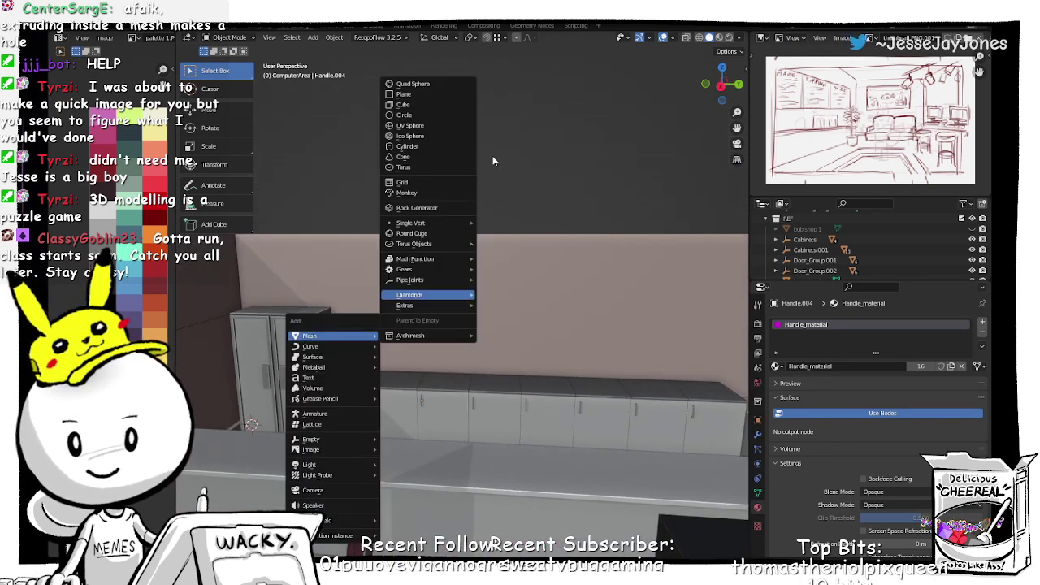
left_click(419, 104)
scroll(419, 372, "down", 4)
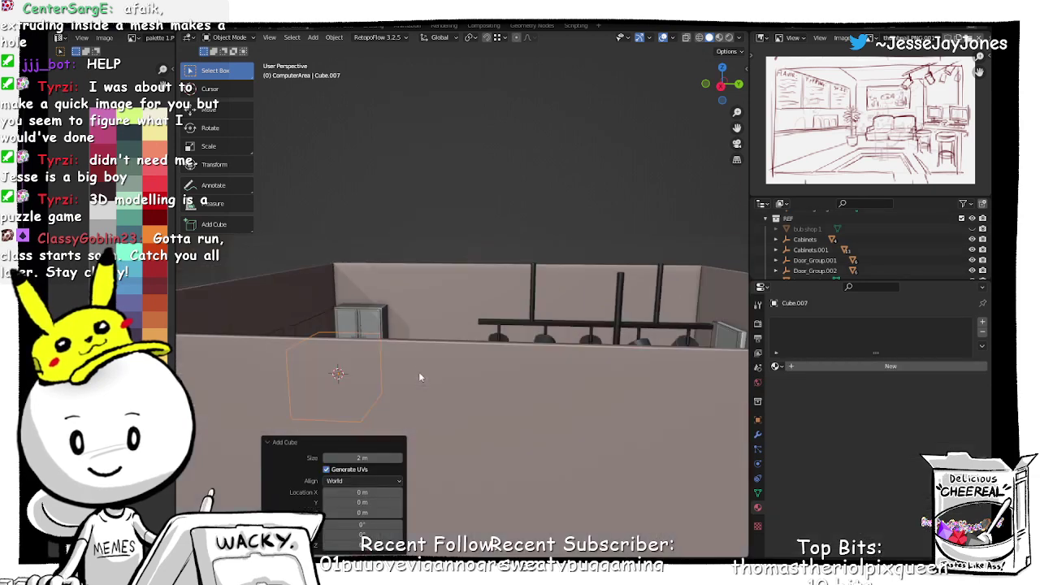
middle_click_drag(378, 329, 360, 367)
key("Tab")
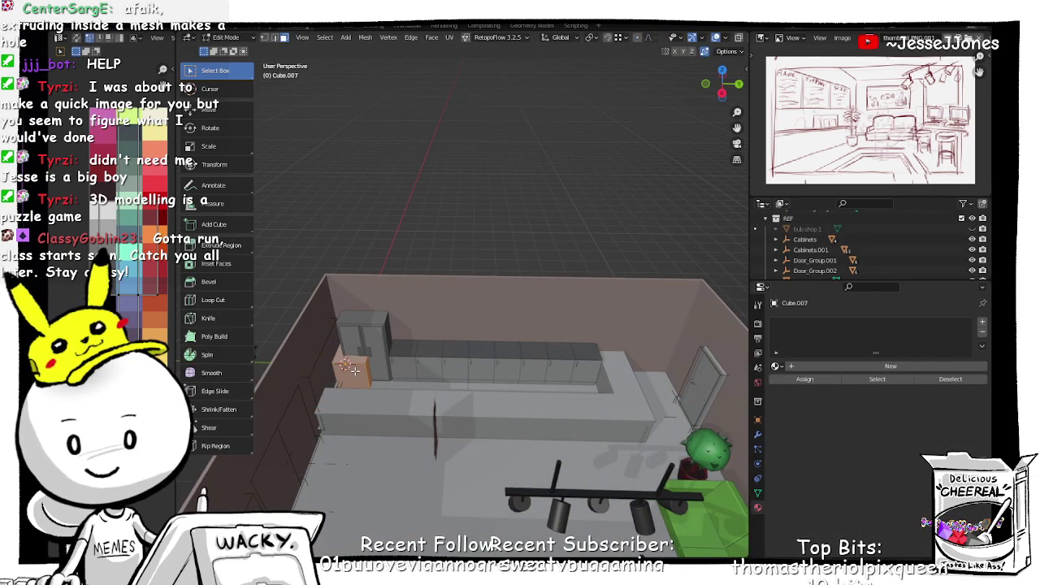
Step: Move the cube about 2.64 m along Y and raise it about 2.18 m, above the lower cabinets
key("g")
key("y")
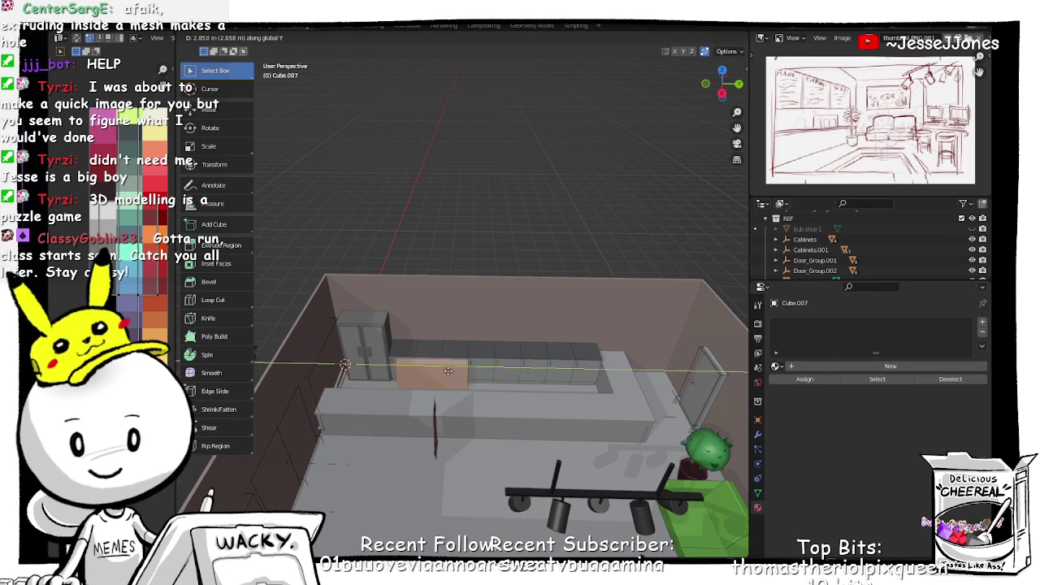
left_click(444, 371)
key("g")
key("z")
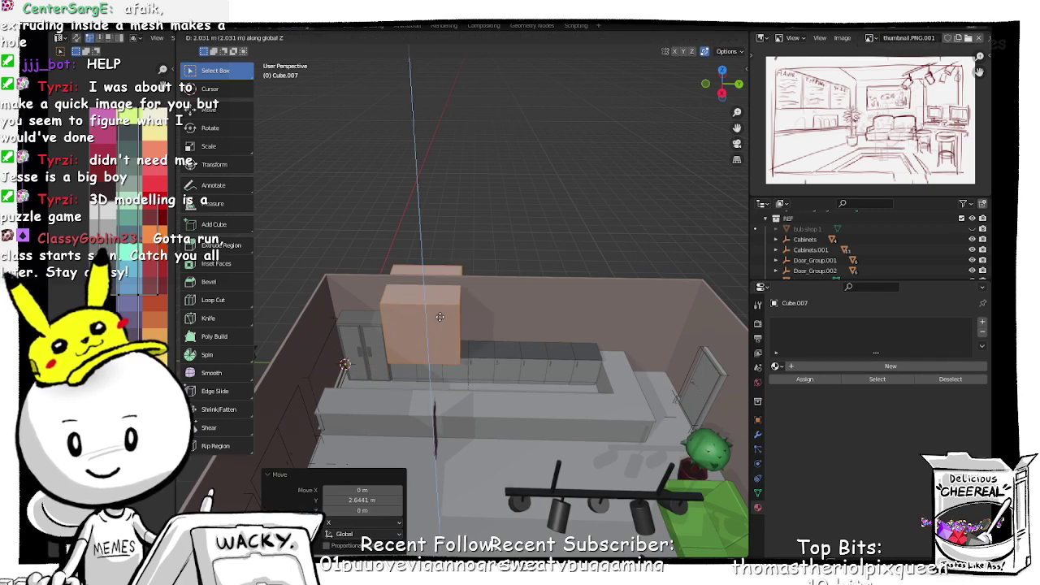
left_click(439, 314)
Step: Scale the cube down uniformly by a factor of about 0.153
middle_click_drag(401, 381, 441, 395)
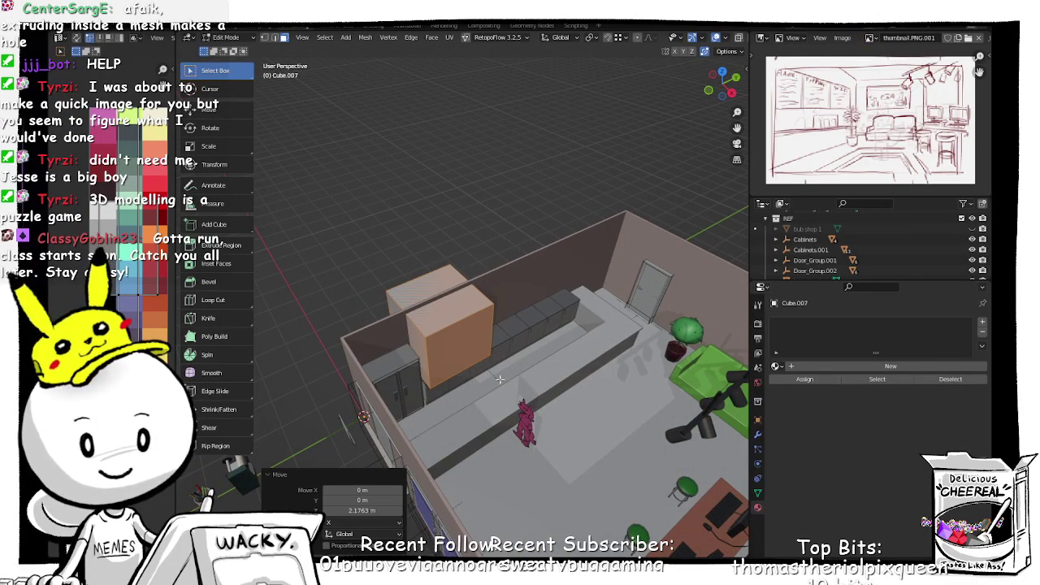
middle_click_drag(500, 378, 339, 369)
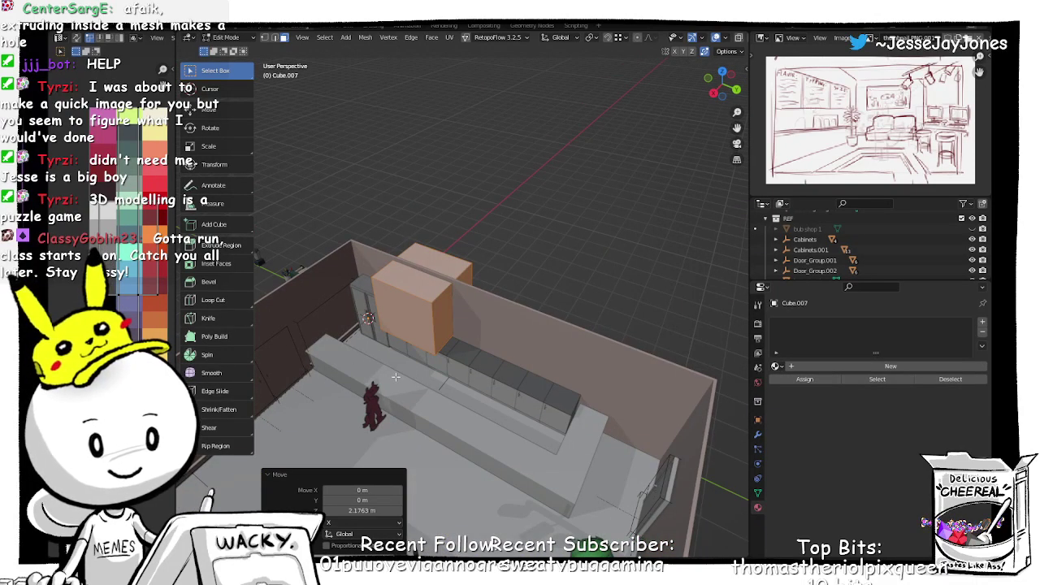
scroll(395, 377, "up", 5)
middle_click_drag(366, 367, 506, 372)
scroll(401, 355, "up", 2)
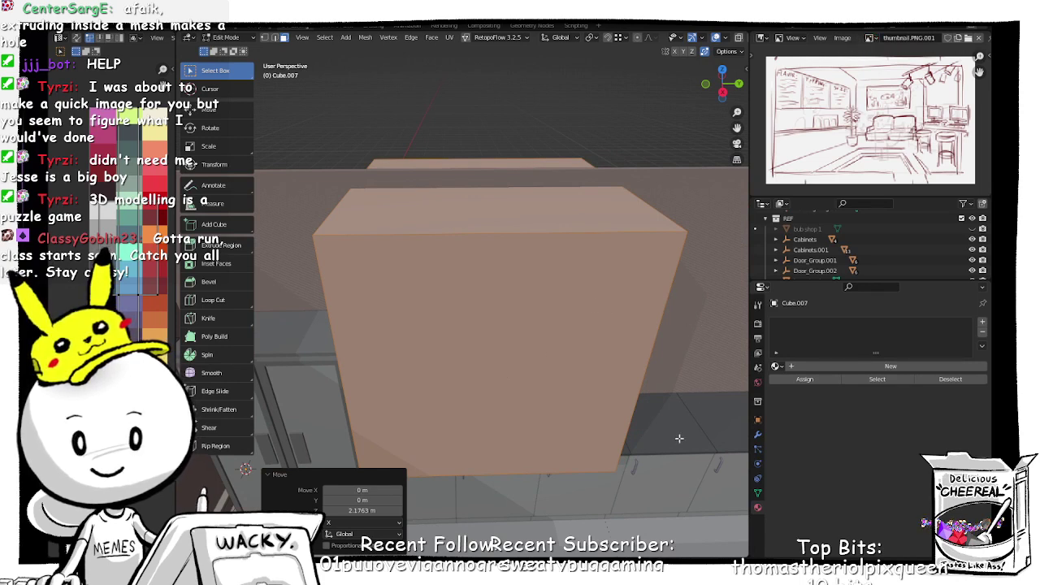
key("s")
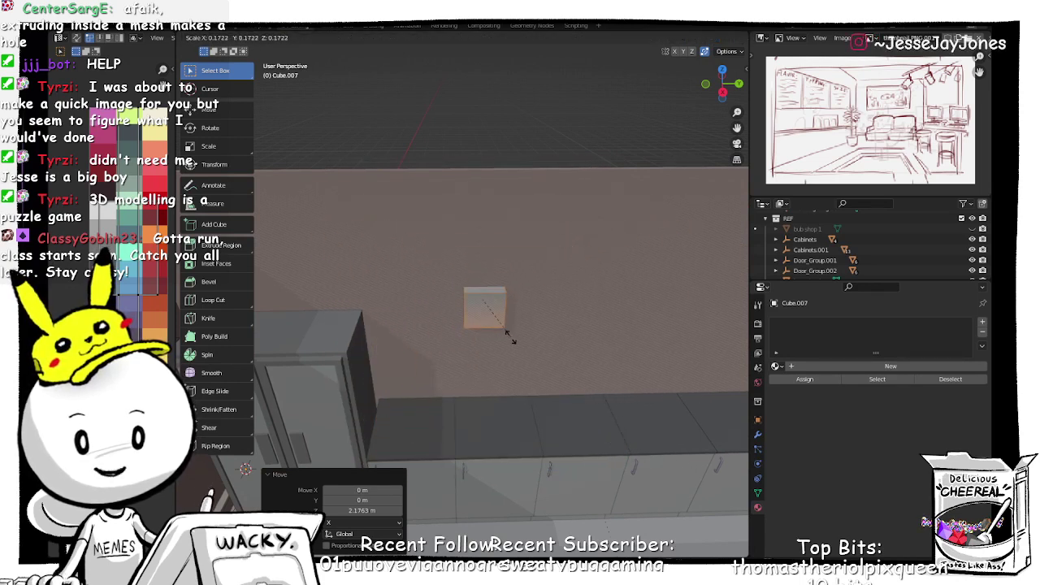
left_click(511, 339)
Step: Flatten the small cube along X by a factor of about 0.33 and move it about 0.124 m along X
middle_click_drag(602, 348, 487, 315)
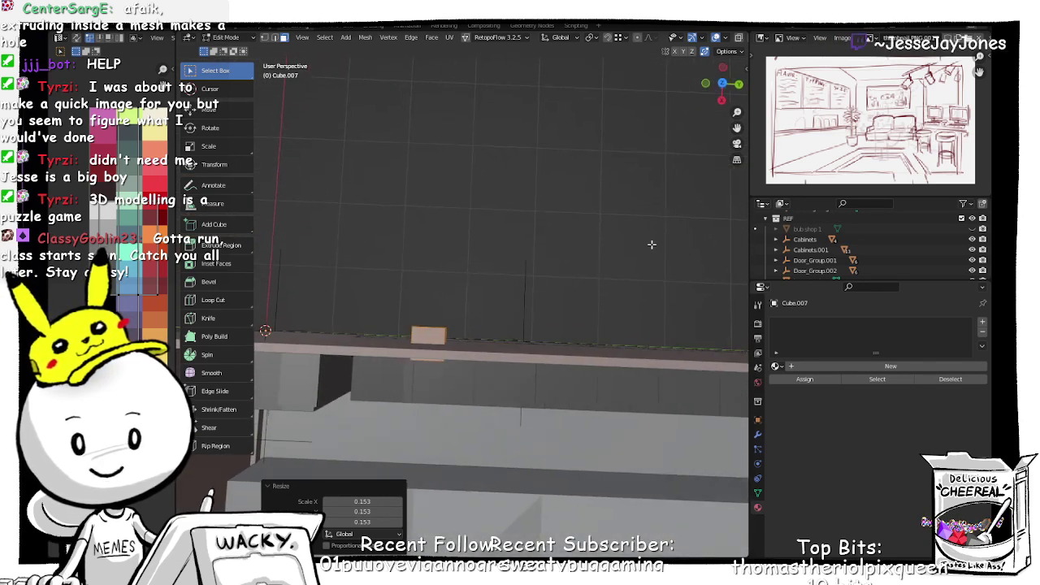
key("x")
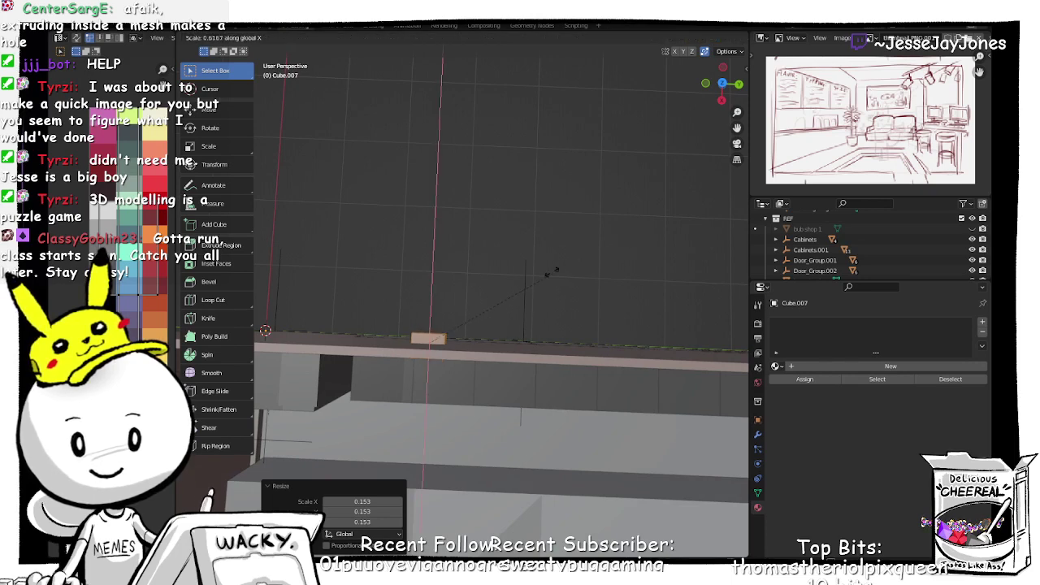
left_click(490, 292)
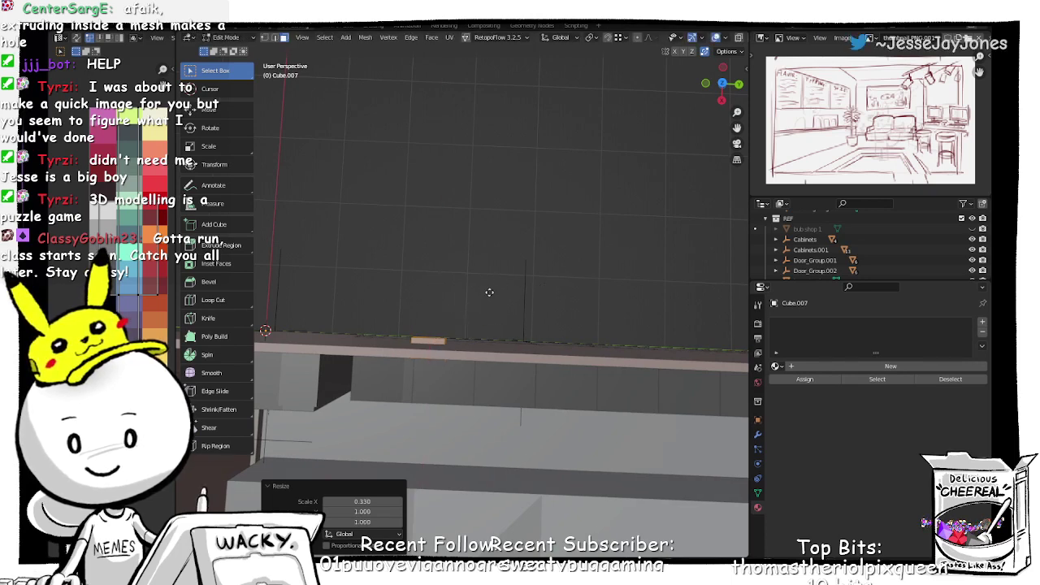
key("g")
key("x")
left_click(488, 305)
Step: Enlarge the block uniformly by about 5.34, then scale its height along Z by about 0.857
middle_click_drag(475, 377, 503, 309)
scroll(519, 312, "down", 4)
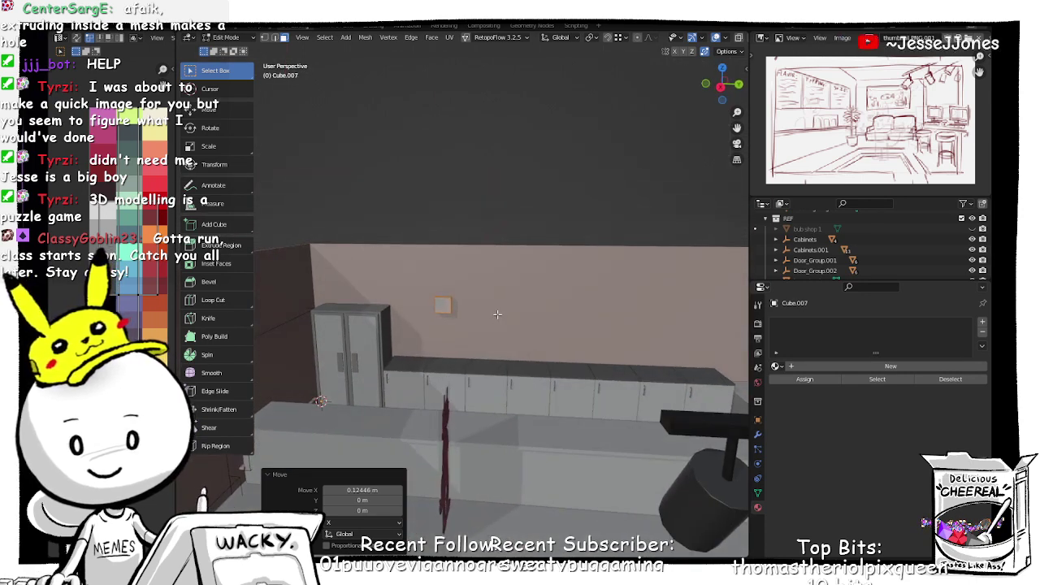
key("s")
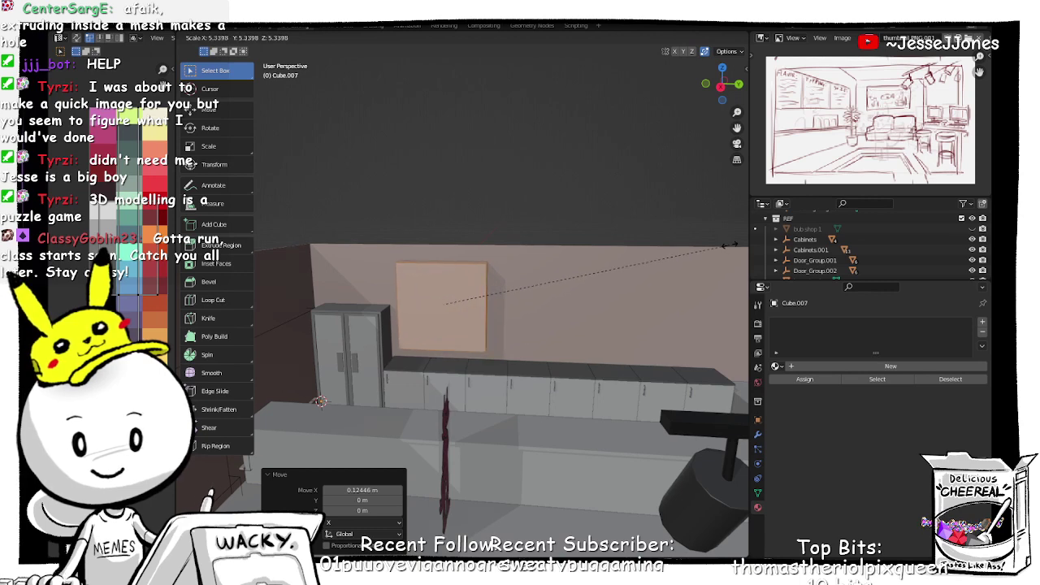
left_click(729, 245)
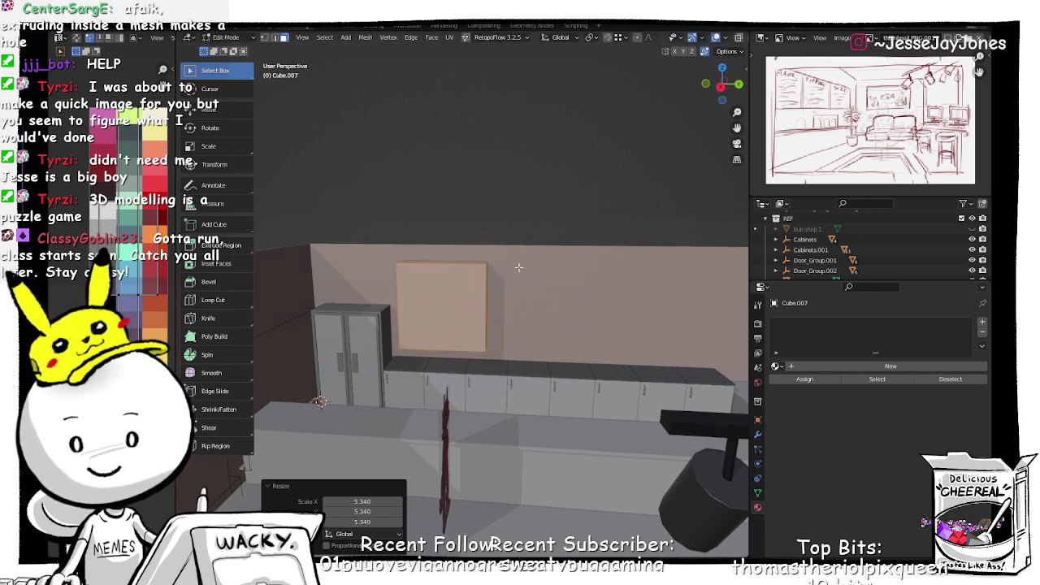
key("s")
key("z")
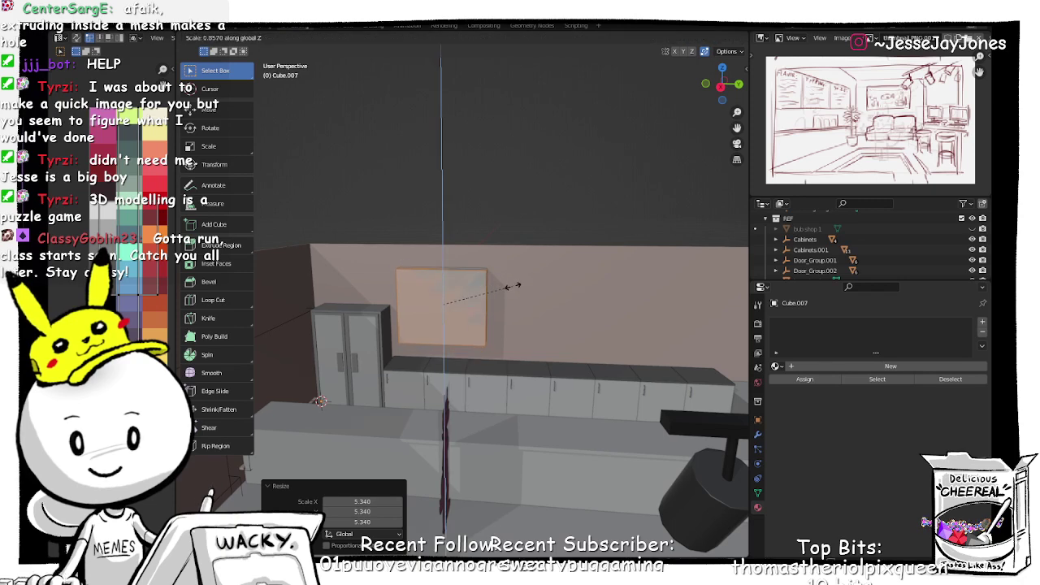
left_click(513, 287)
Step: Raise the board about 0.16 m on the wall above the counter
key("g")
key("z")
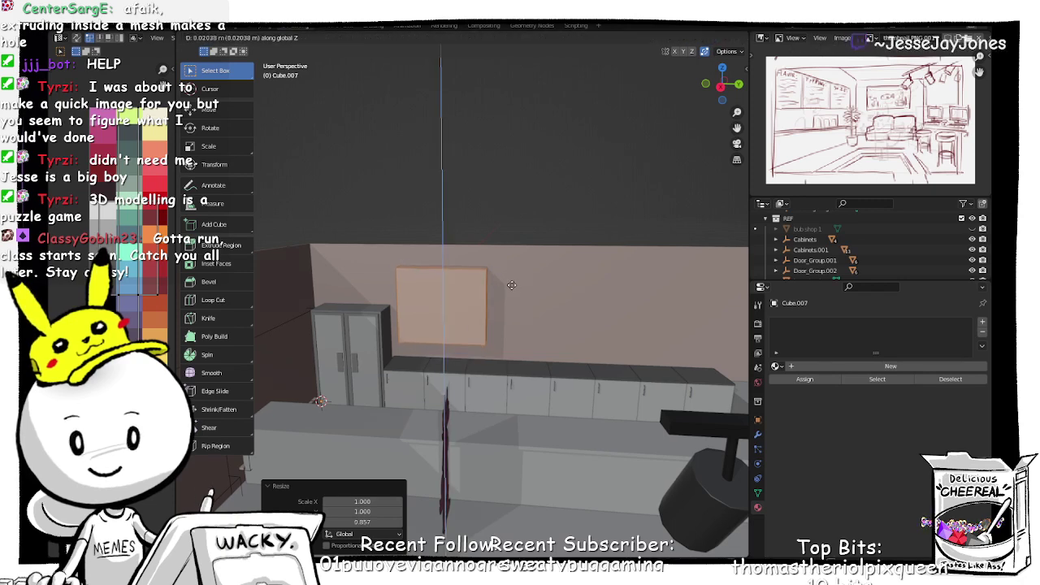
left_click(510, 278)
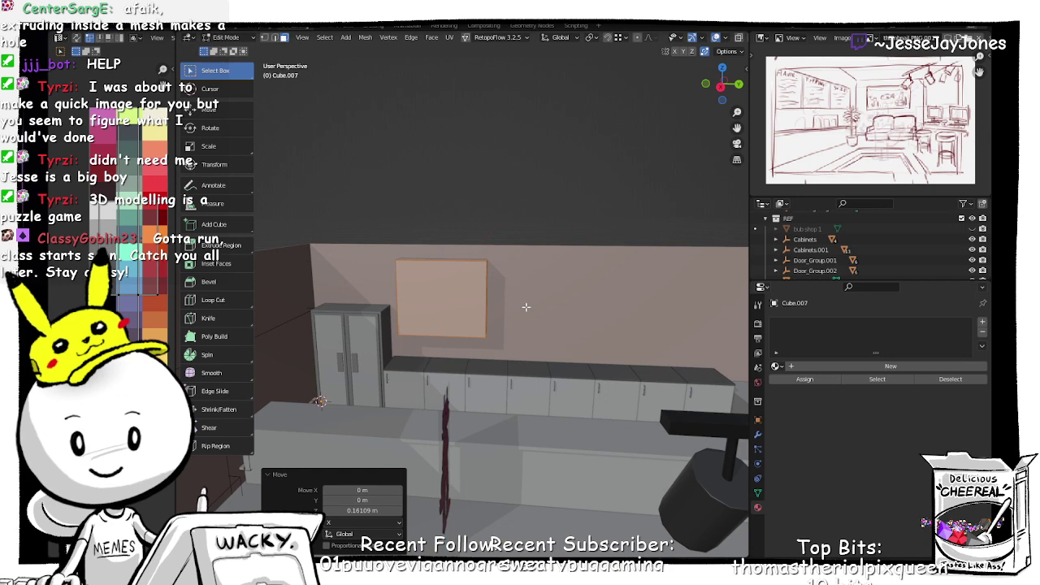
Step: Thin the board along X by a factor of about 0.102 and check its depth against the wall
middle_click_drag(526, 308, 420, 348)
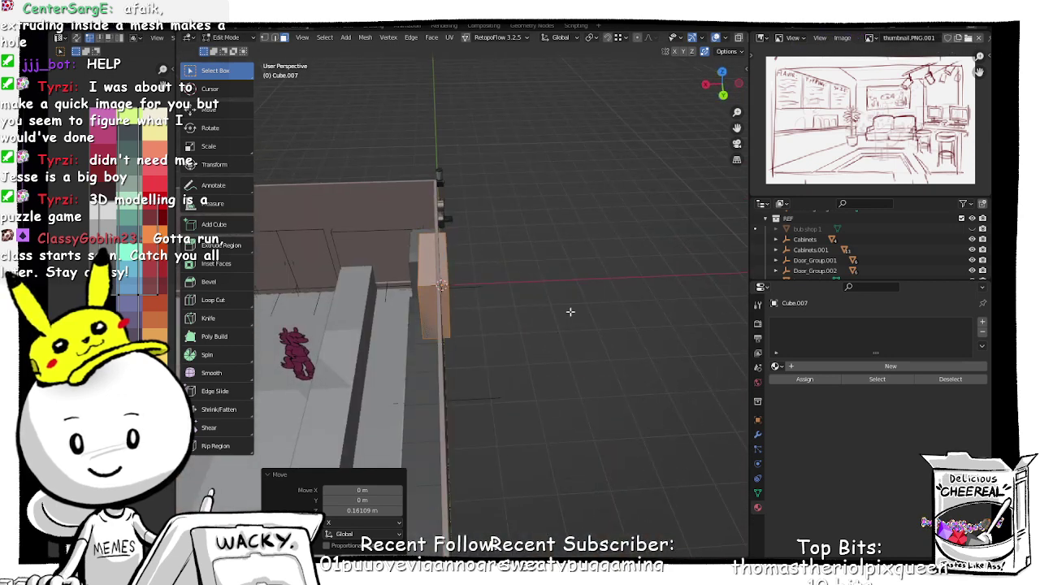
key("s")
key("x")
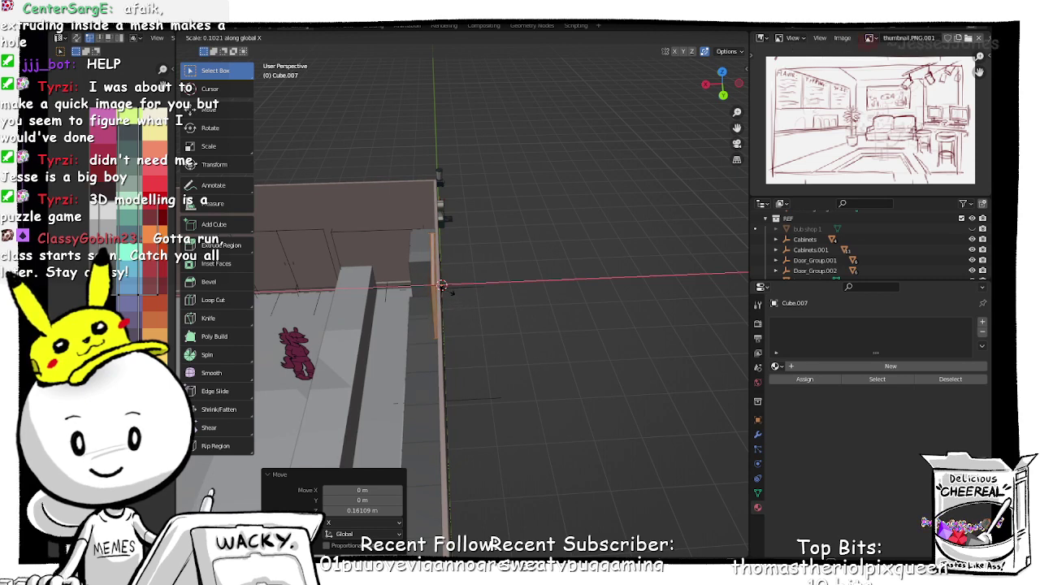
left_click(451, 290)
middle_click_drag(395, 357, 548, 337)
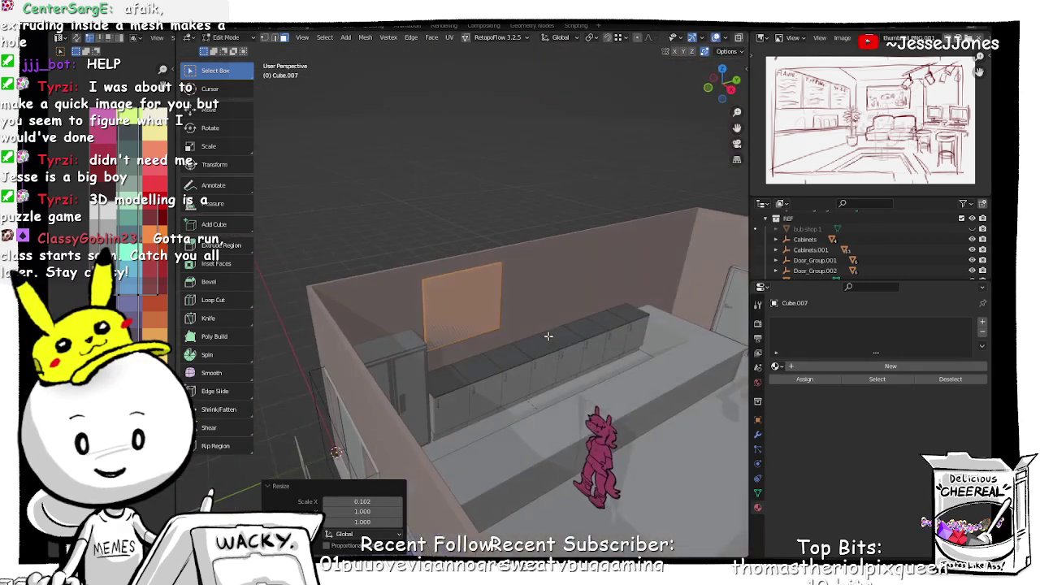
scroll(548, 336, "up", 4)
middle_click_drag(460, 331, 615, 406)
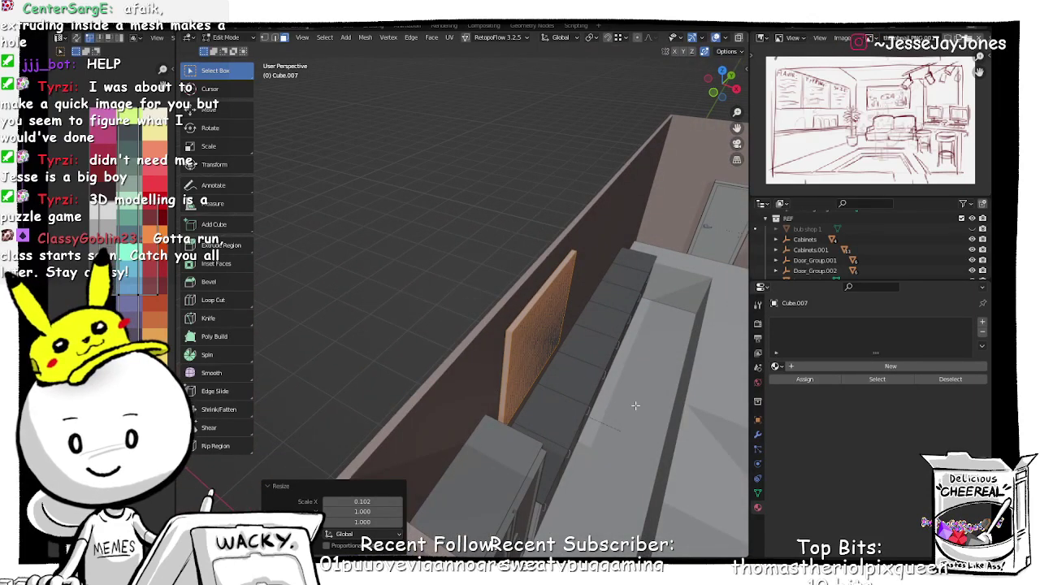
key("g")
key("z")
left_click(628, 404)
key("ctrl+z")
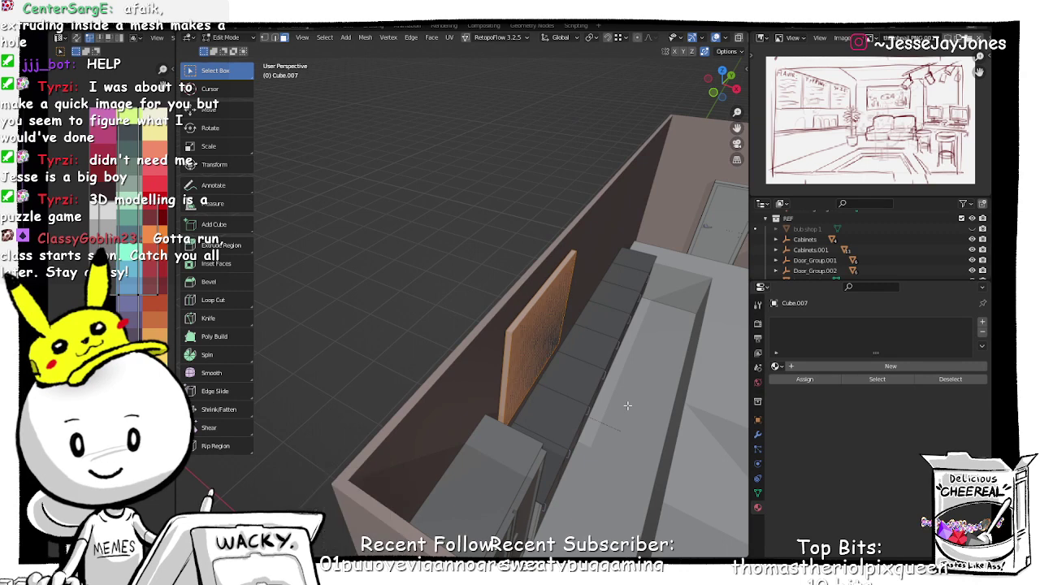
Step: Move the thin board about -0.044 m along X toward the wall
key("g")
key("x")
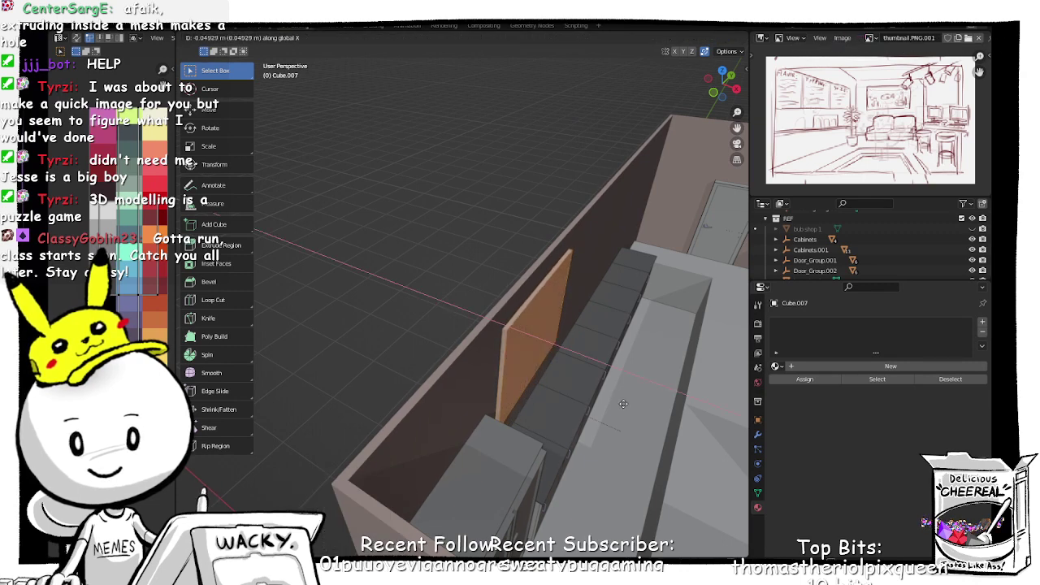
left_click(624, 404)
Step: Select only the board's front face and inset it by about 0.048 m to form a frame border
middle_click_drag(624, 406, 529, 375)
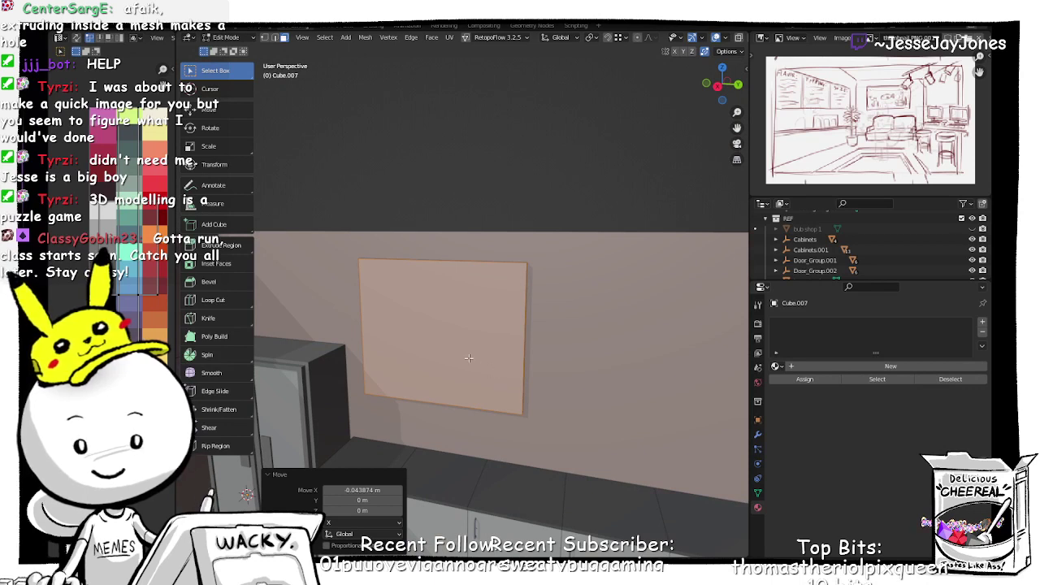
key("Tab")
left_click(532, 360)
left_click(455, 353)
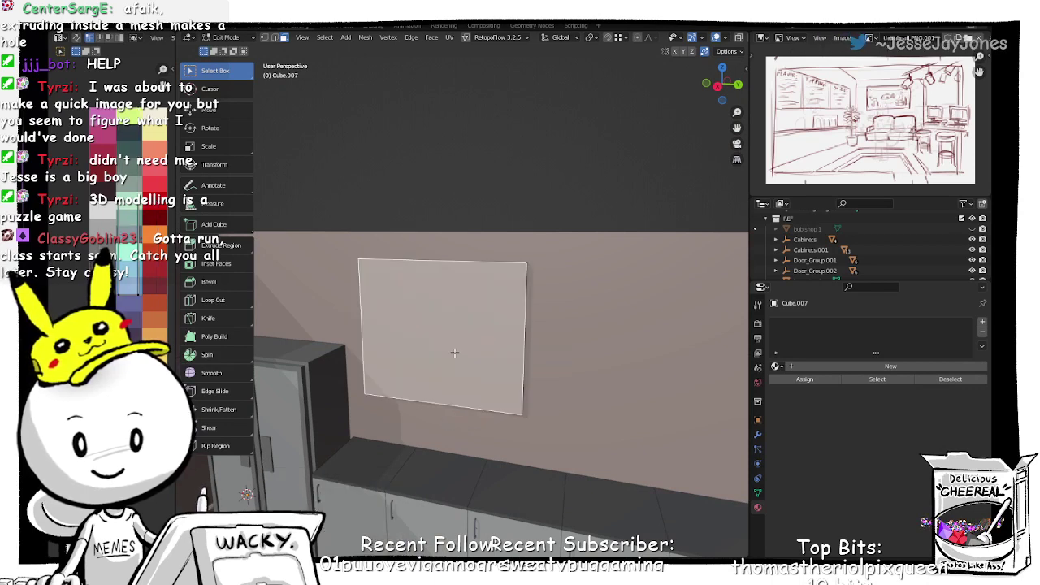
key("i")
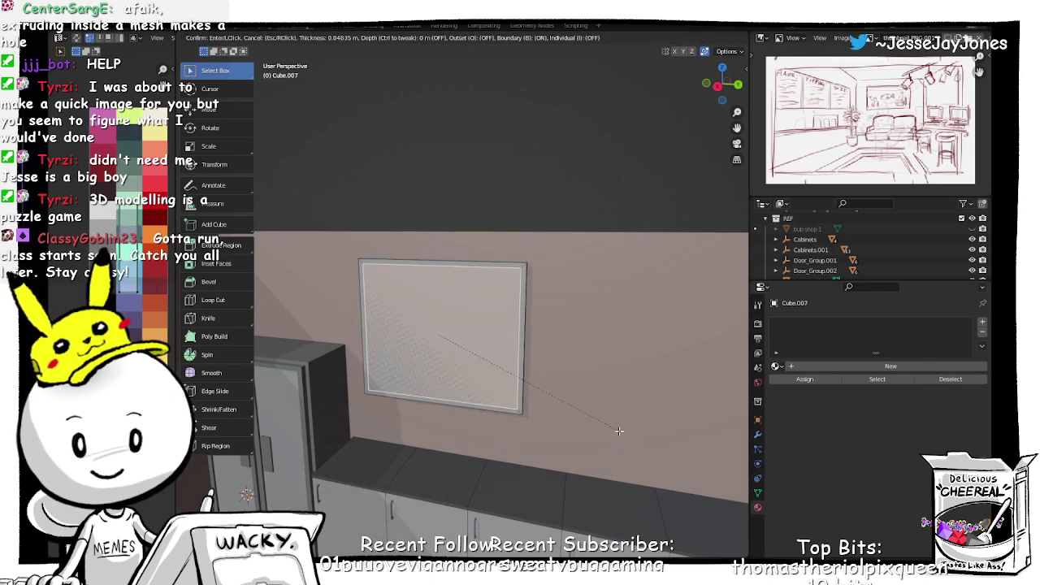
left_click(619, 430)
Step: Extrude the inset front face about 0.041 m inward to recess it within the frame
middle_click_drag(620, 431, 499, 378)
key("e")
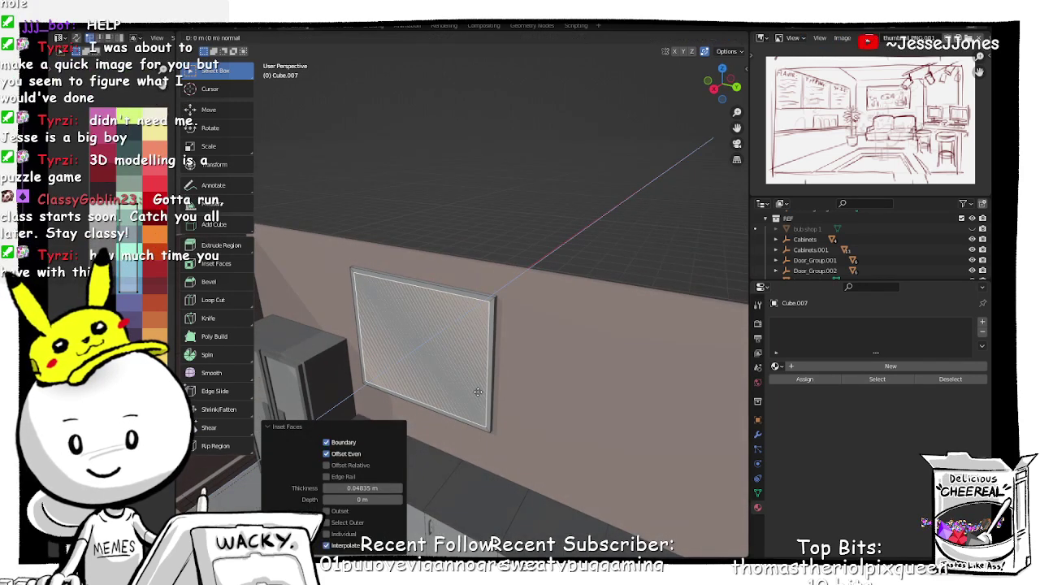
left_click(480, 390)
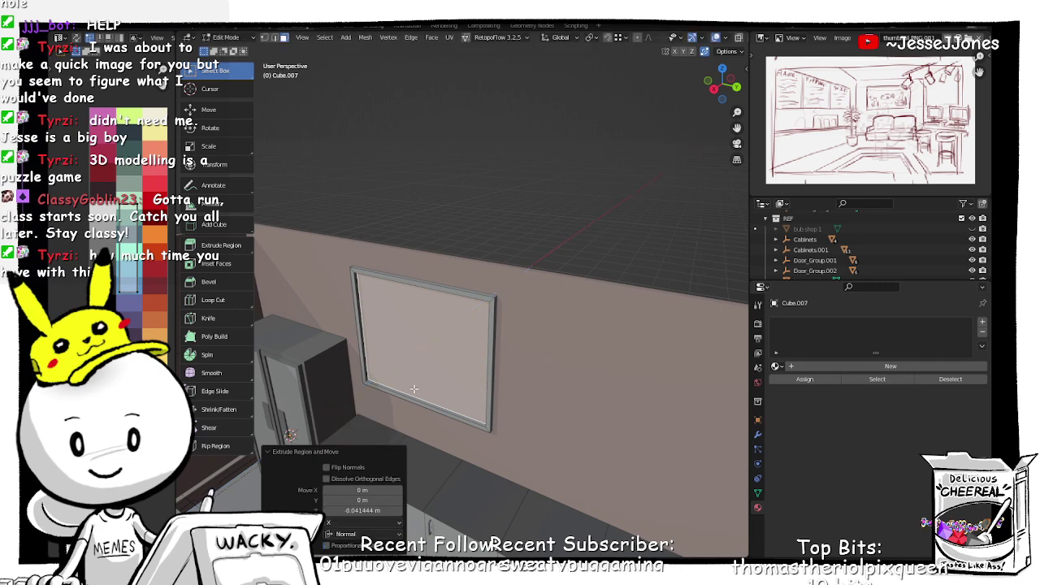
Step: Select the whole board mesh and assign the existing palette material Material.001 to it
middle_click_drag(415, 390, 462, 374)
key("a")
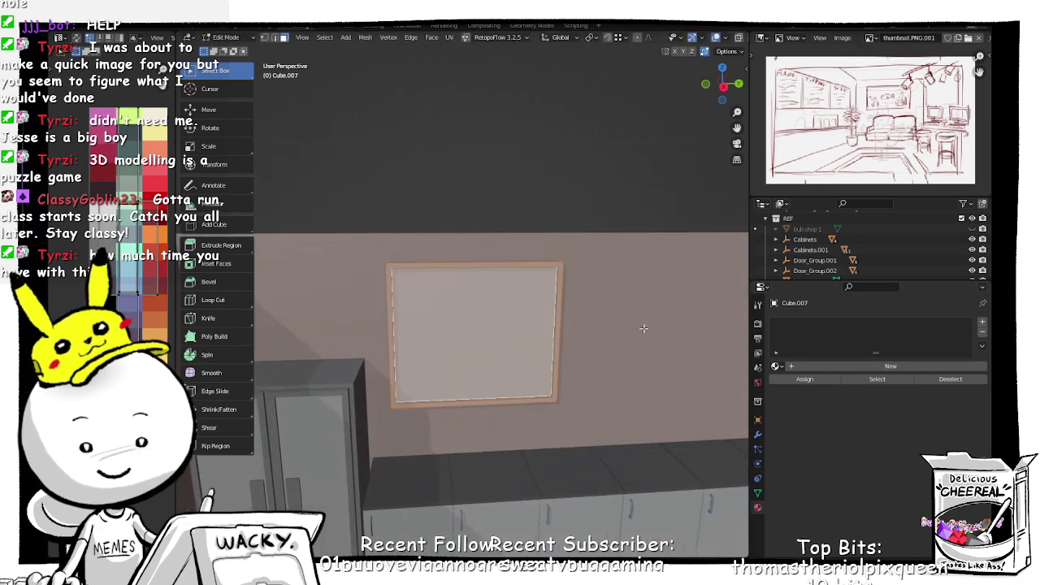
left_click(776, 366)
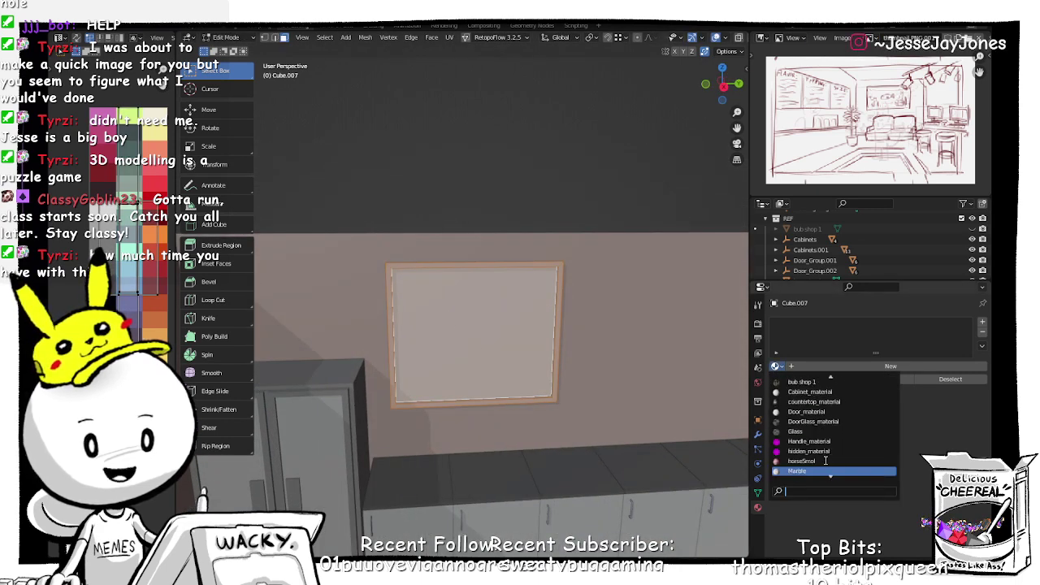
scroll(825, 460, "down", 6)
left_click(814, 423)
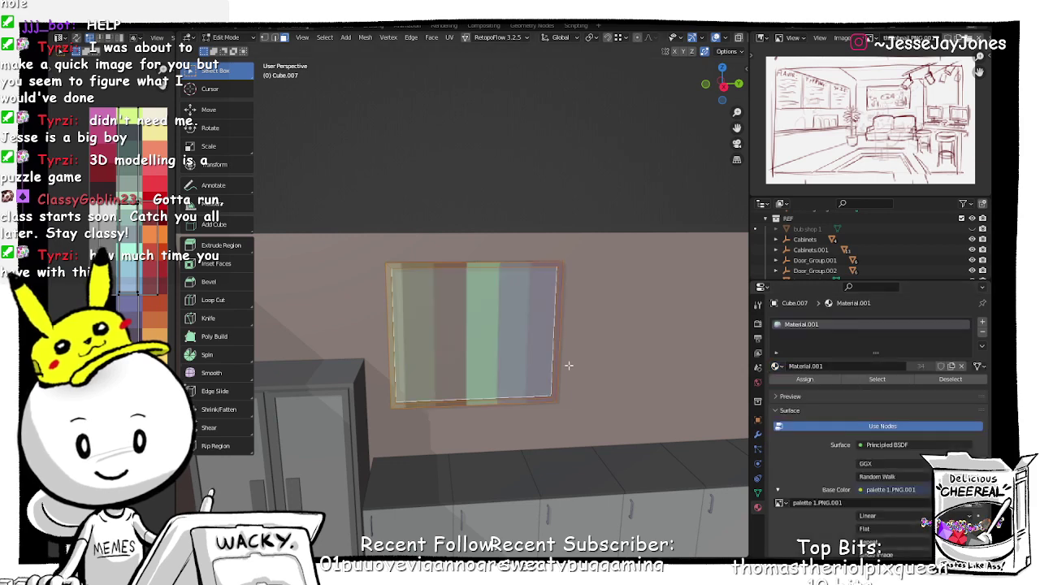
Step: Collapse the board's UVs to a single point with scale 0 and move them onto the reddish-brown palette swatch
middle_click_drag(569, 366, 388, 341)
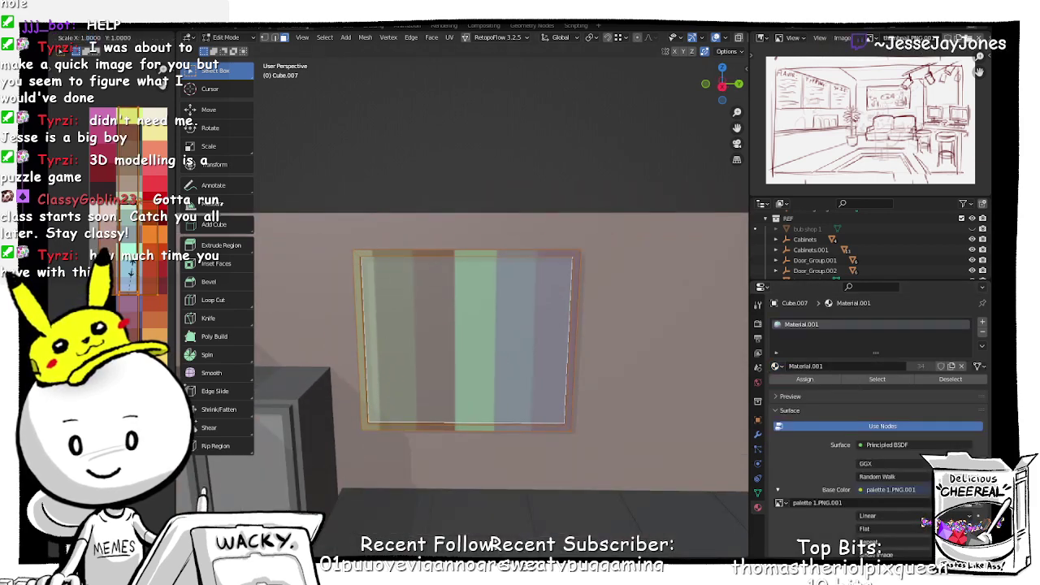
key("0")
key("Return")
key("g")
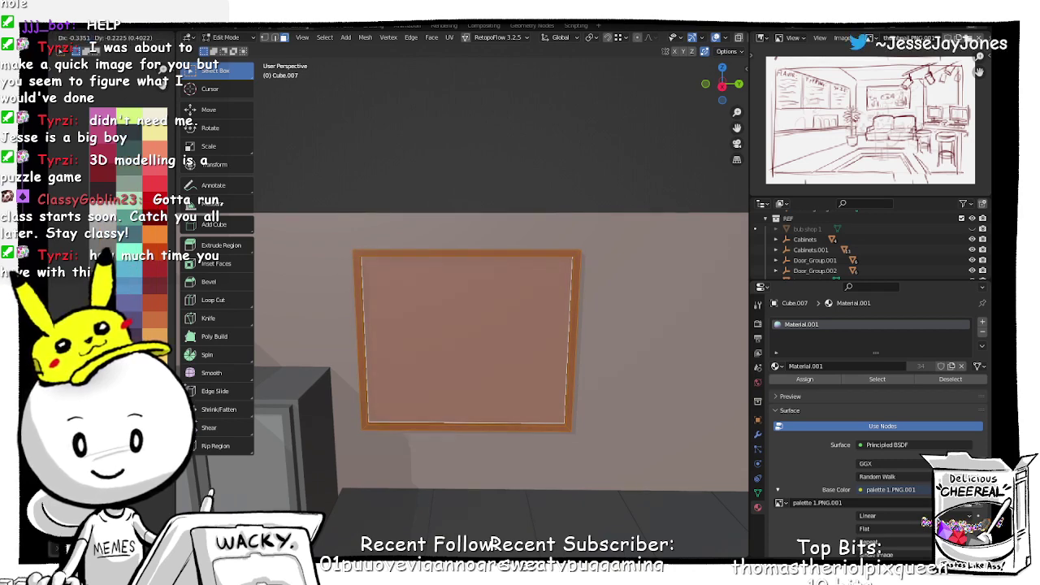
left_click(431, 351)
Step: Select the board's recessed inner face and move its UVs onto a near-black palette colour, then return to Object Mode
left_click(443, 350)
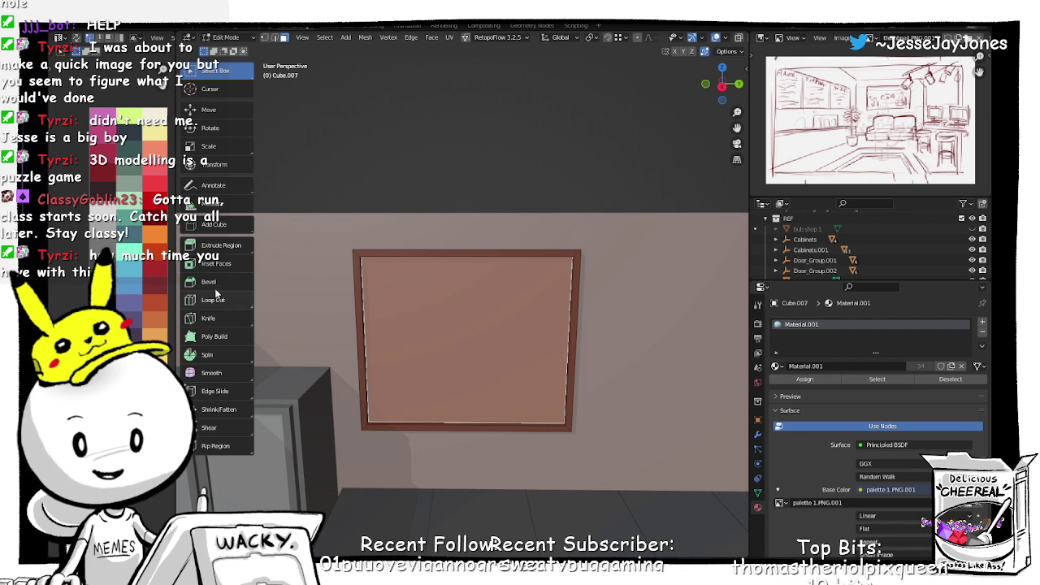
key("g")
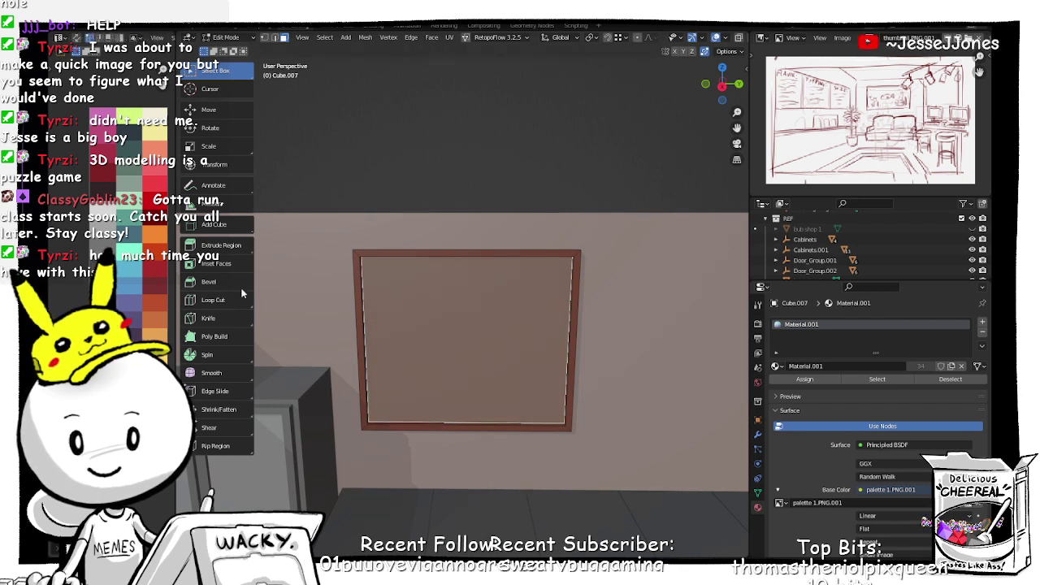
key("Tab")
left_click(505, 330)
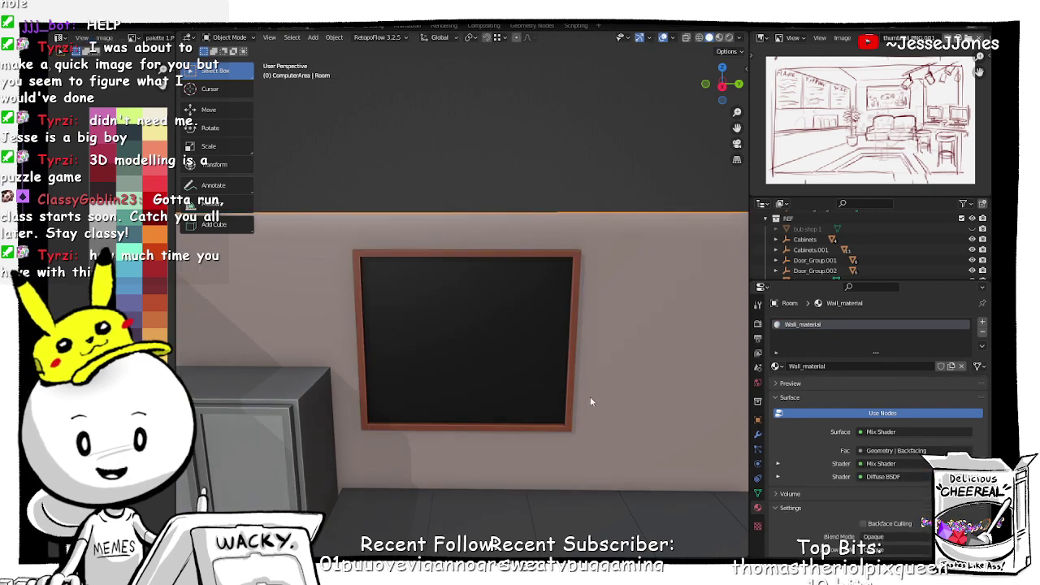
scroll(562, 406, "down", 5)
mouse_move(564, 404)
middle_mouse_down()
mouse_move(515, 405)
mouse_move(554, 409)
middle_mouse_up()
scroll(473, 350, "up", 5)
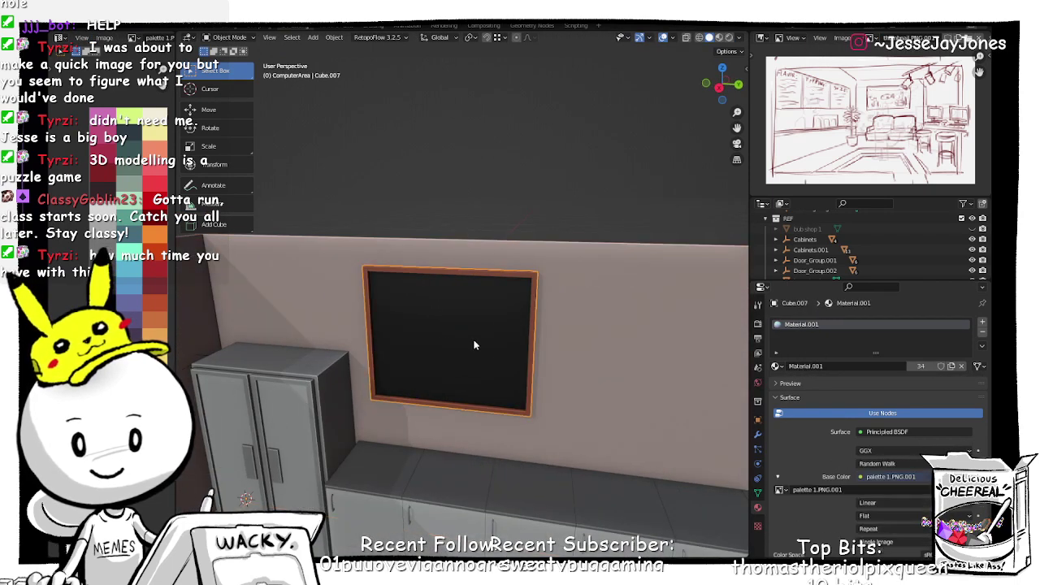
Step: With X-ray on, select the vertices of the board's side edge farthest from the cabinet and move them about 0.28 m along Y to widen the board
key("Tab")
left_click(475, 289)
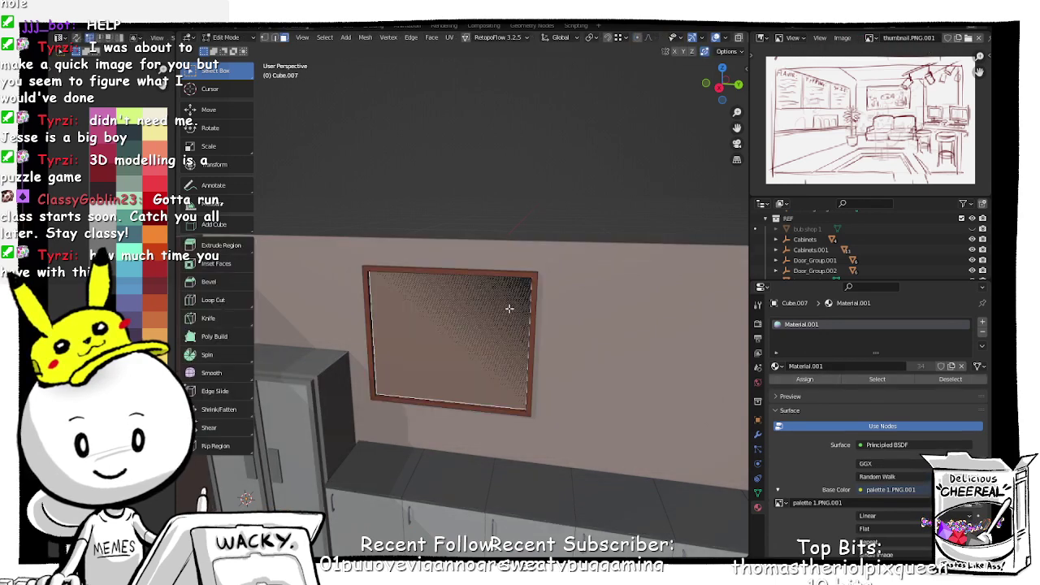
key("alt+a")
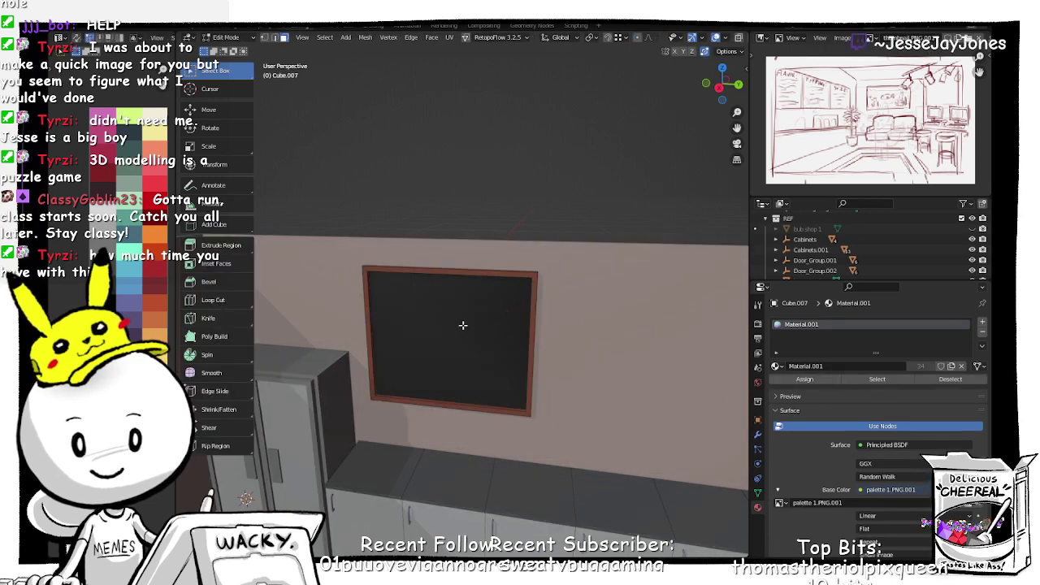
key("alt+z")
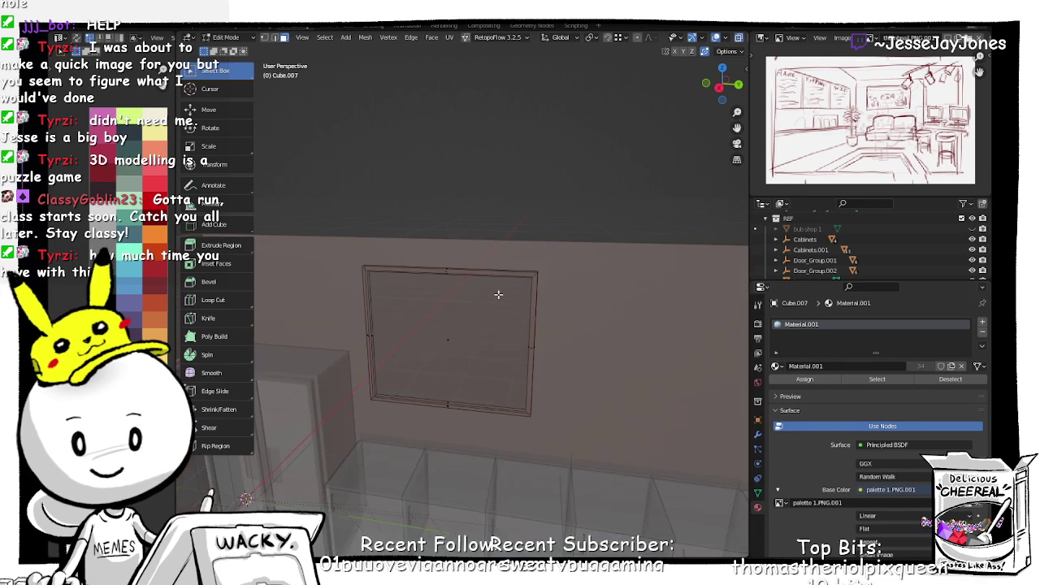
middle_click_drag(497, 295, 515, 281)
key("Tab")
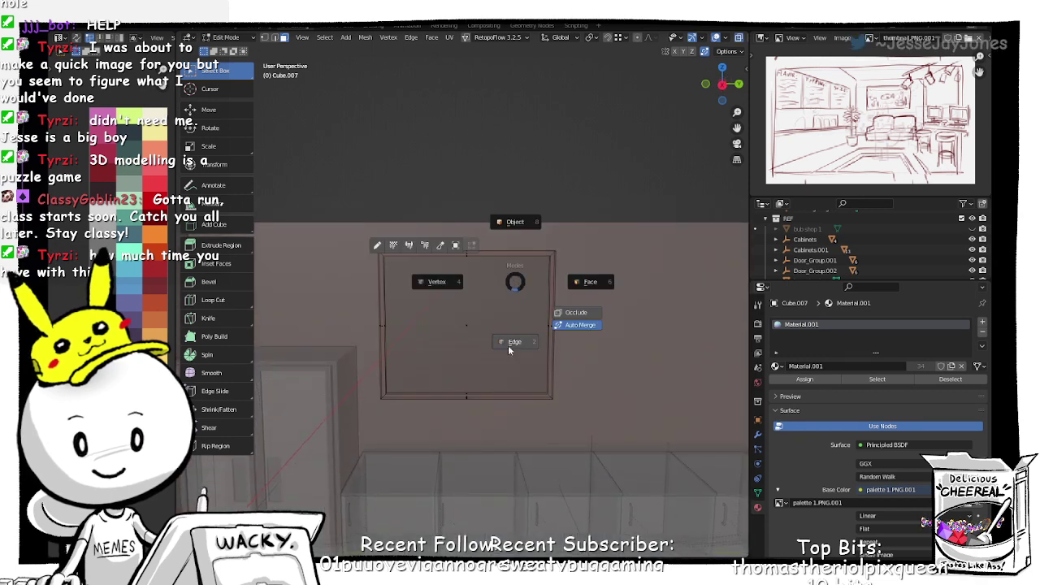
left_click(443, 287)
left_click_drag(511, 208, 606, 455)
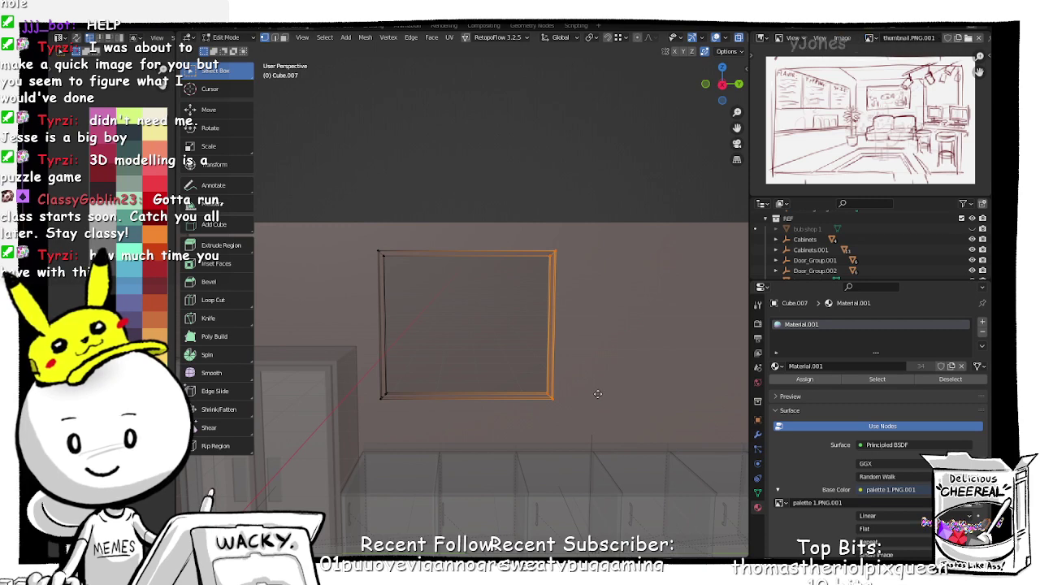
key("g")
key("y")
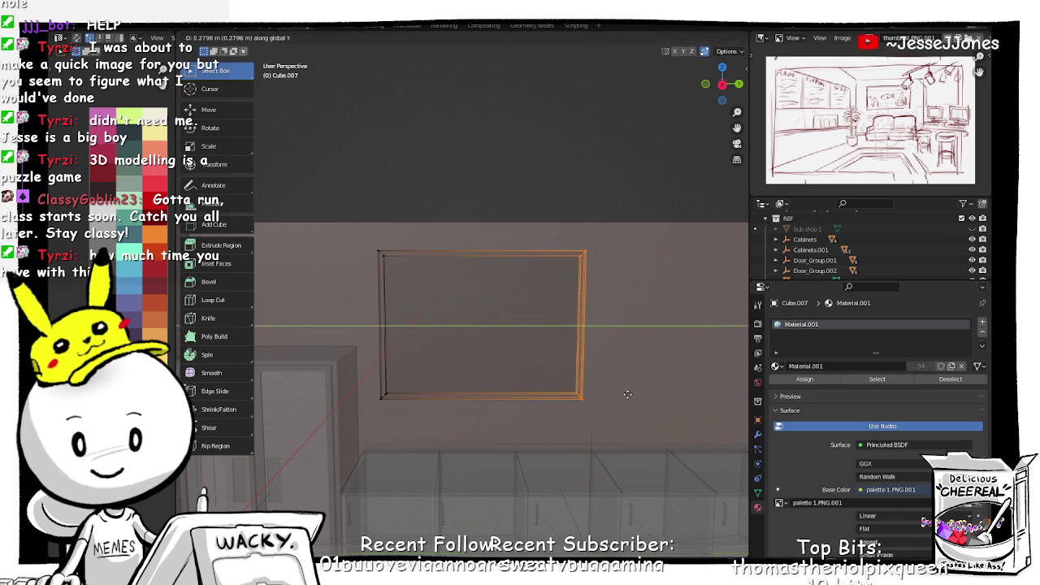
left_click(628, 394)
key("Tab")
left_click(520, 284)
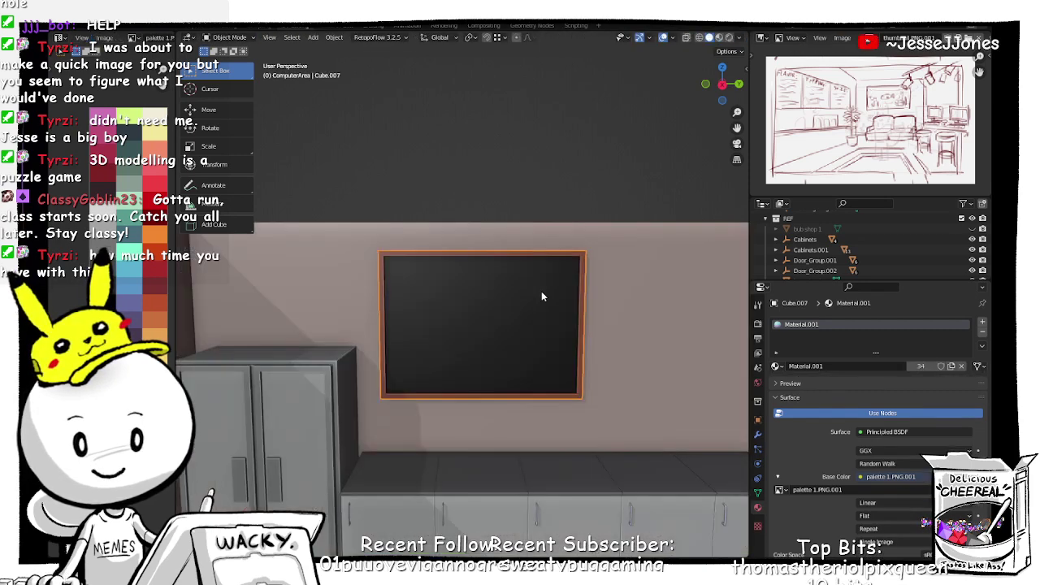
left_click(541, 292)
left_click(578, 315)
middle_click_drag(625, 311, 525, 339, "shift")
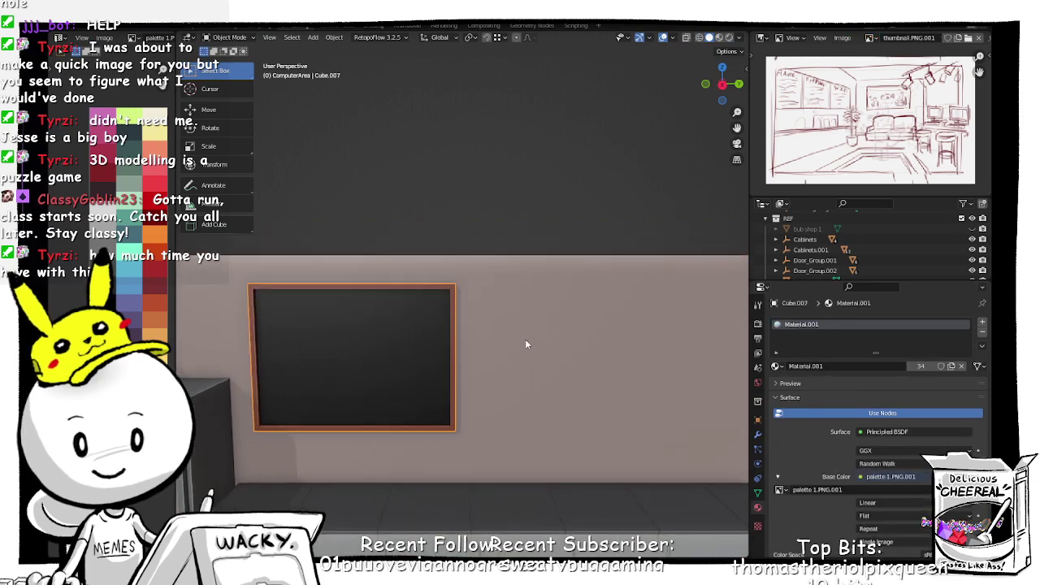
middle_click_drag(512, 379, 504, 383)
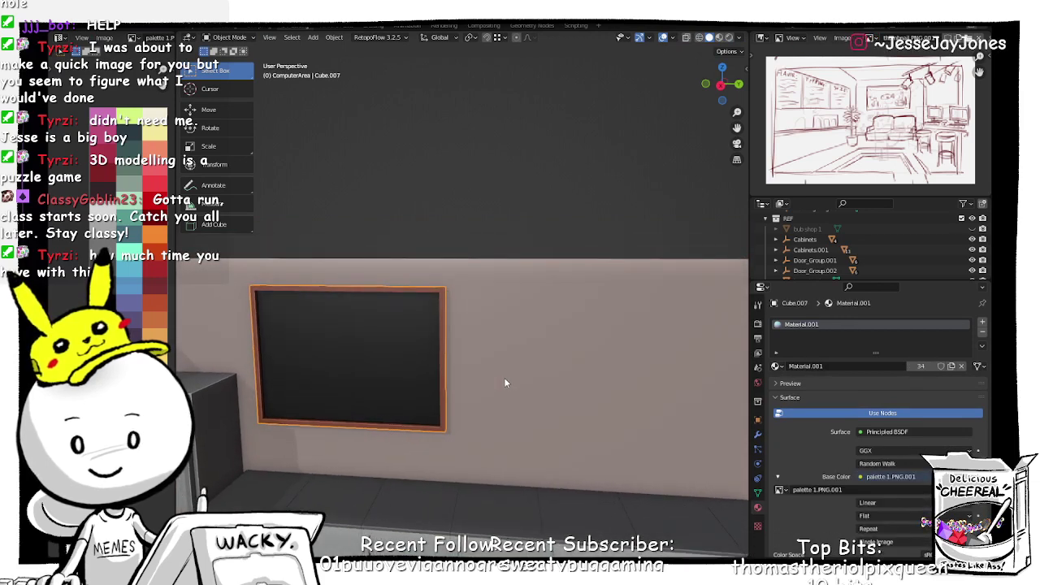
key("shift+d")
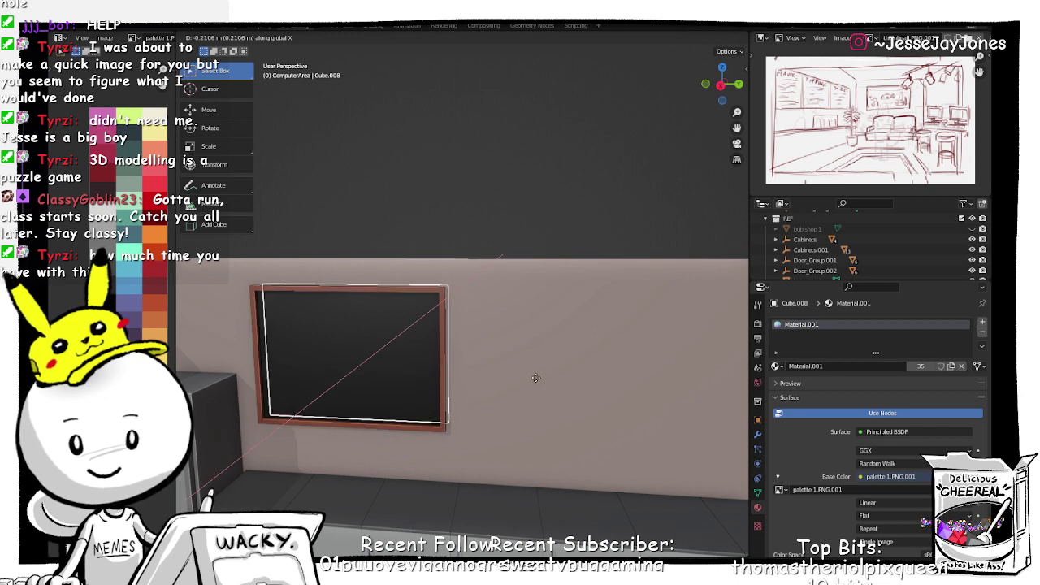
key("x")
key("Escape")
key("ctrl+z")
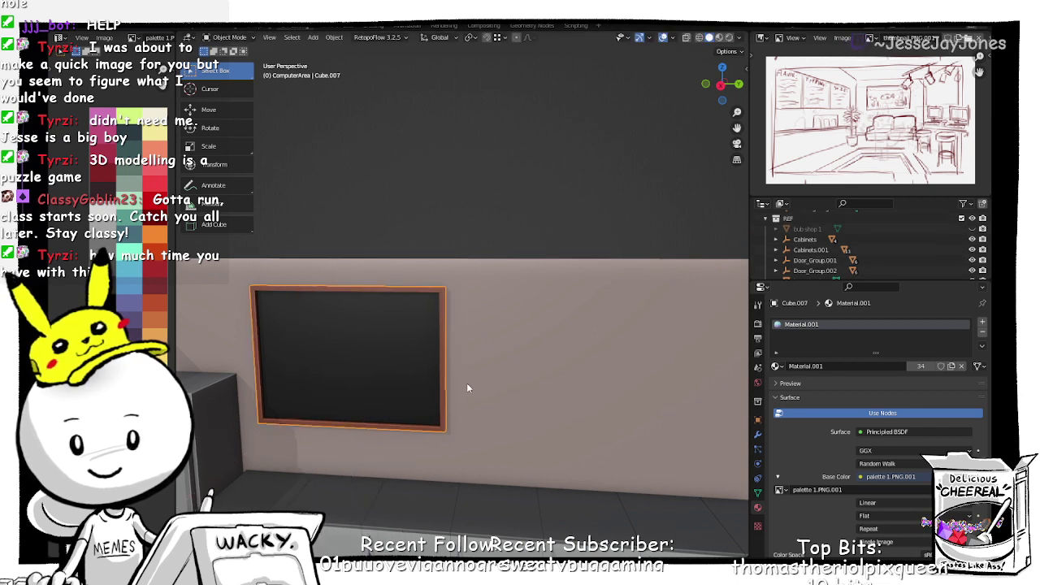
Step: Make two linked duplicates of the board along Y, each offset about 1.92 m, forming a row of three adjoining boards
key("shift+d")
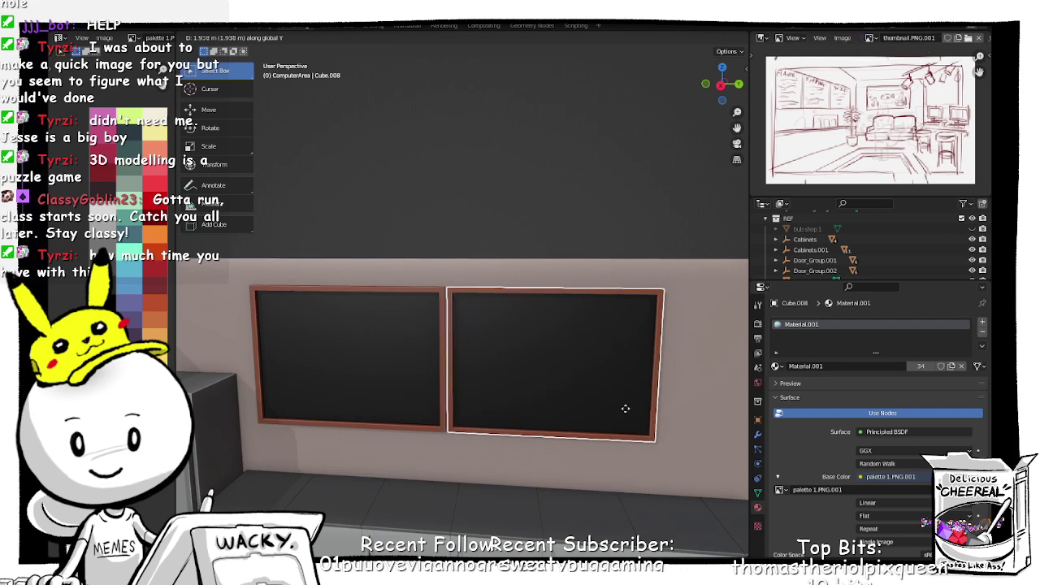
left_click(624, 407)
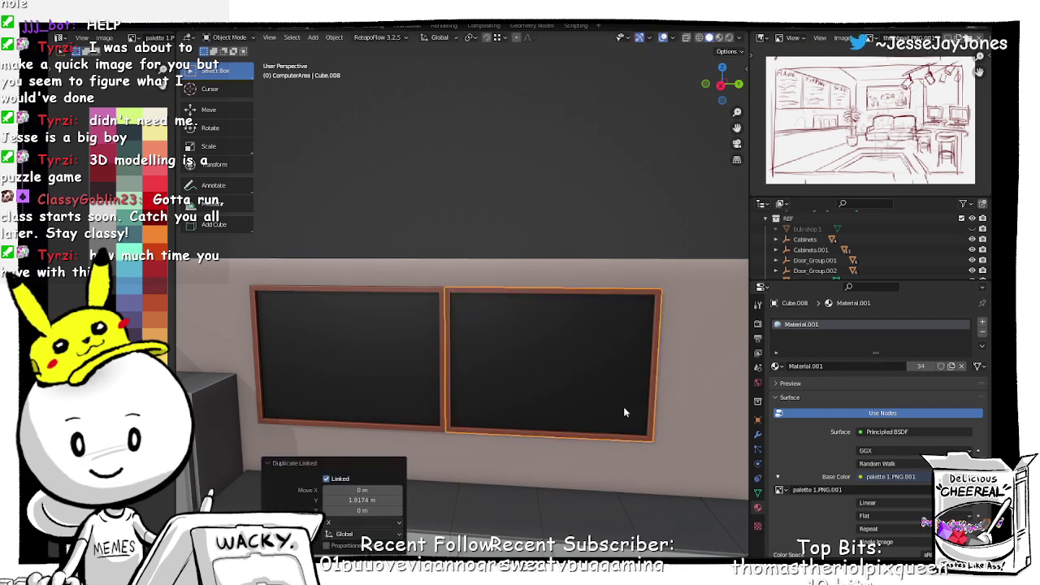
middle_click_drag(638, 412, 510, 386)
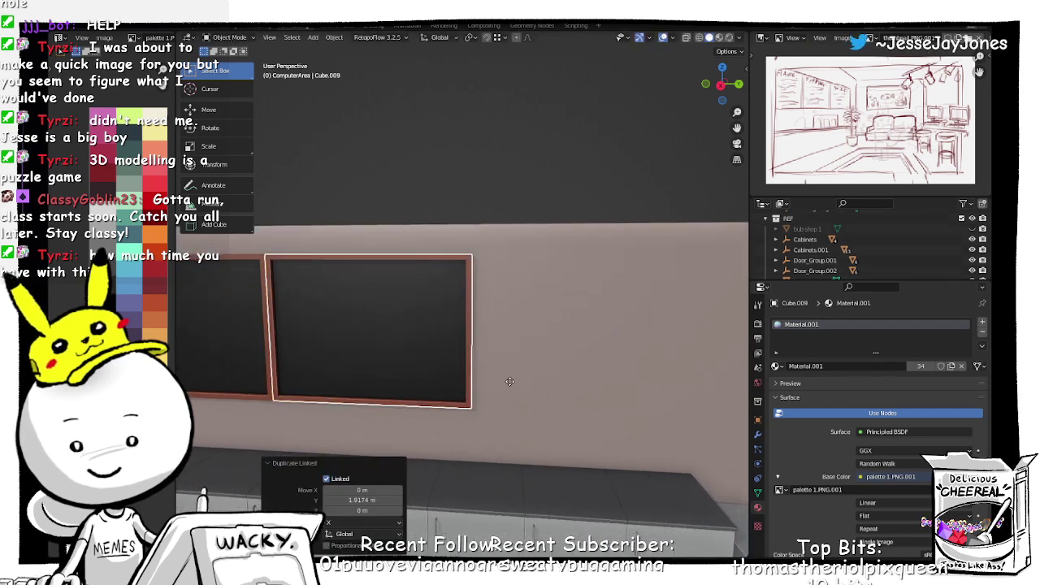
key("shift+d")
key("y")
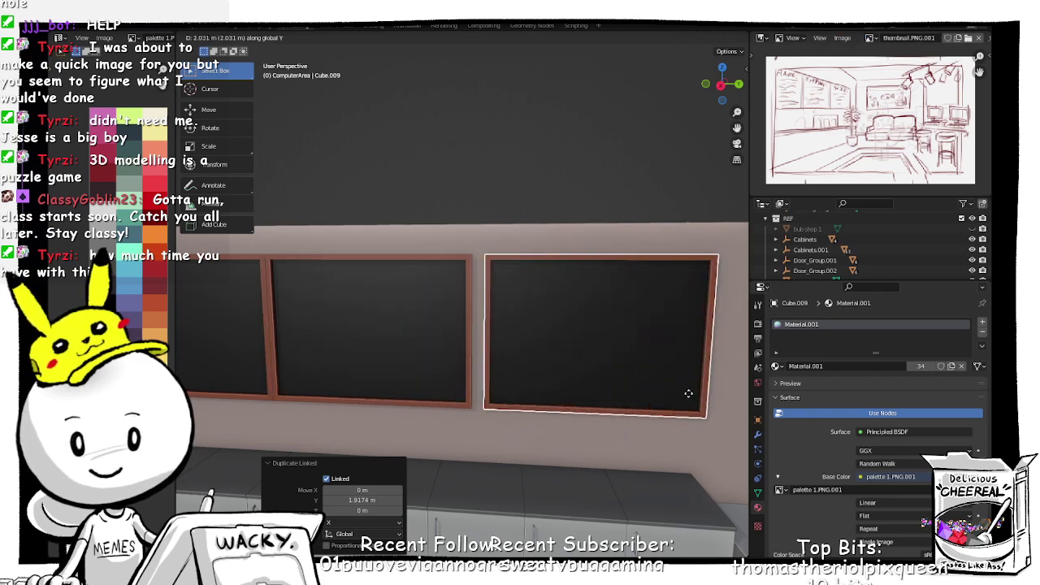
left_click(678, 394)
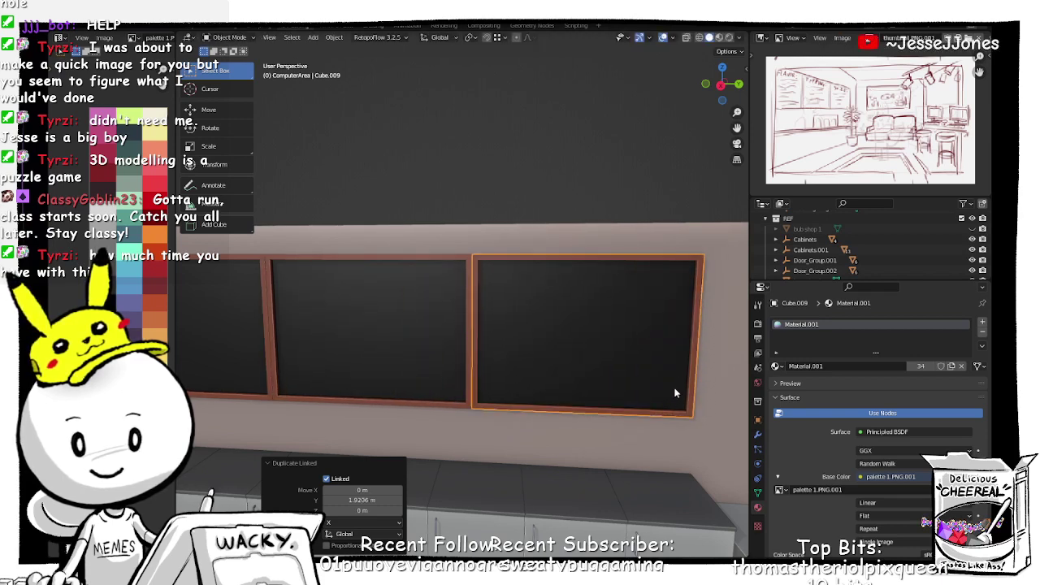
Step: Examine the whole furnished room from several angles, including from above and from the front
scroll(510, 202, "down", 6)
middle_click_drag(362, 266, 422, 294)
middle_click_drag(507, 335, 439, 322)
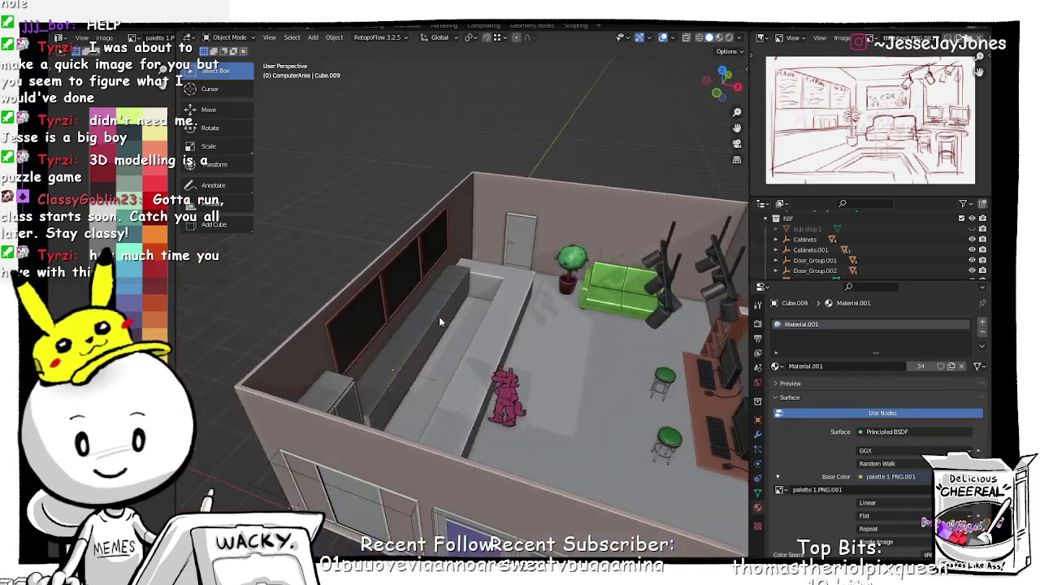
middle_click_drag(555, 348, 463, 307)
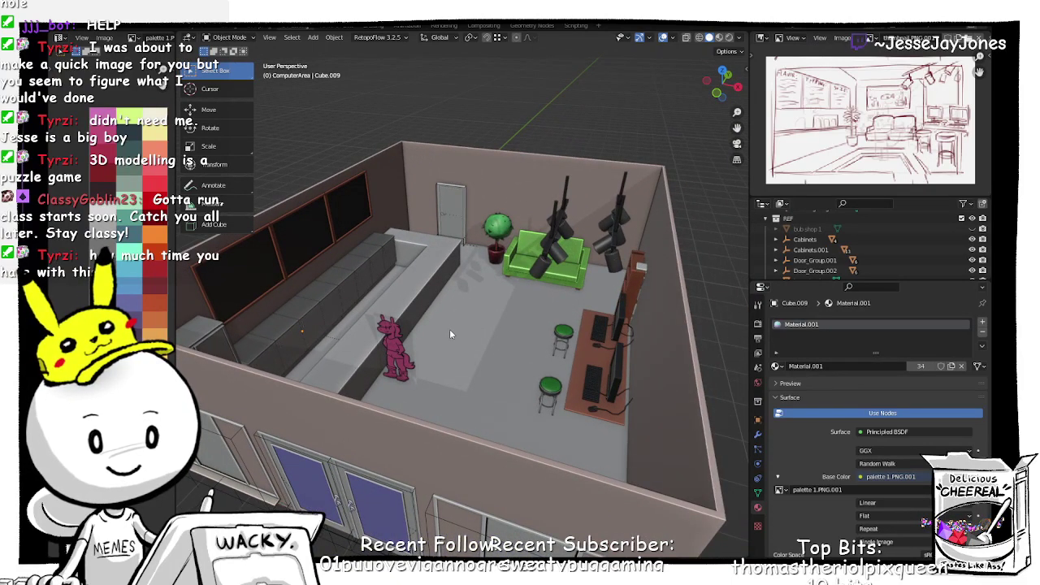
middle_click_drag(451, 333, 458, 343)
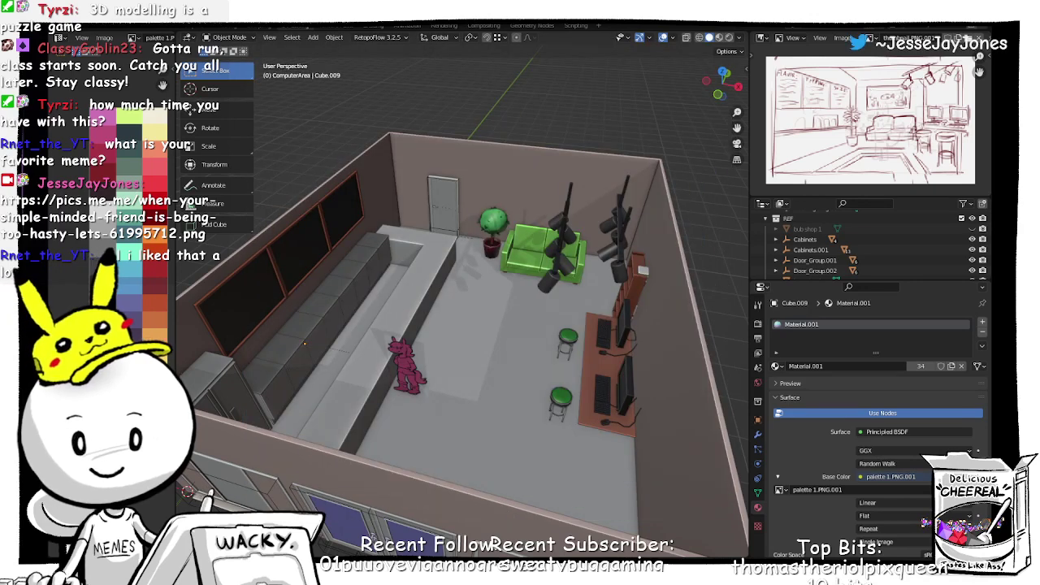
mouse_move(412, 365)
middle_mouse_down()
mouse_move(371, 325)
mouse_move(485, 414)
mouse_move(409, 303)
mouse_move(342, 329)
mouse_move(407, 366)
middle_mouse_up()
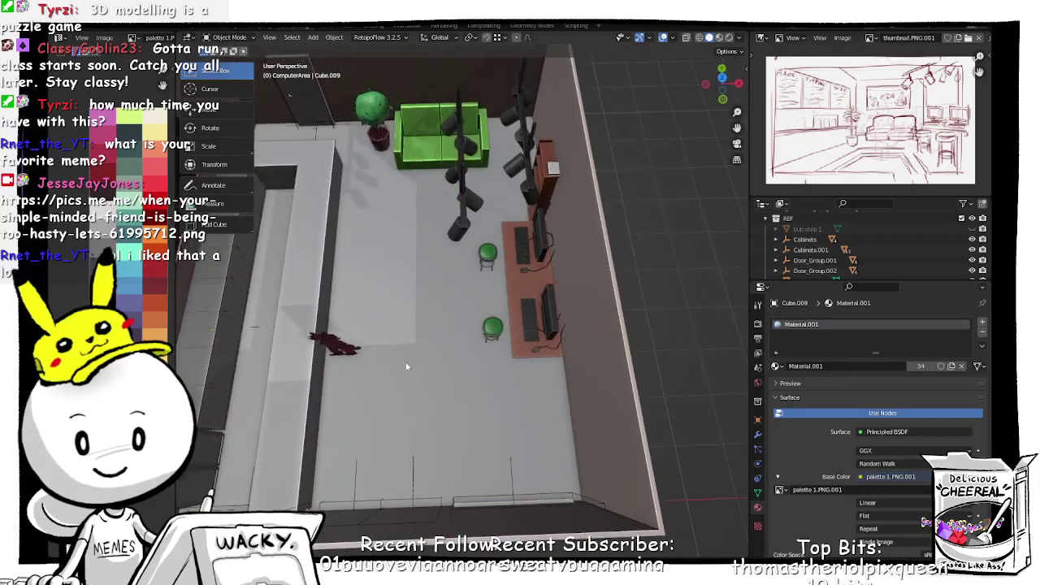
scroll(452, 414, "down", 5)
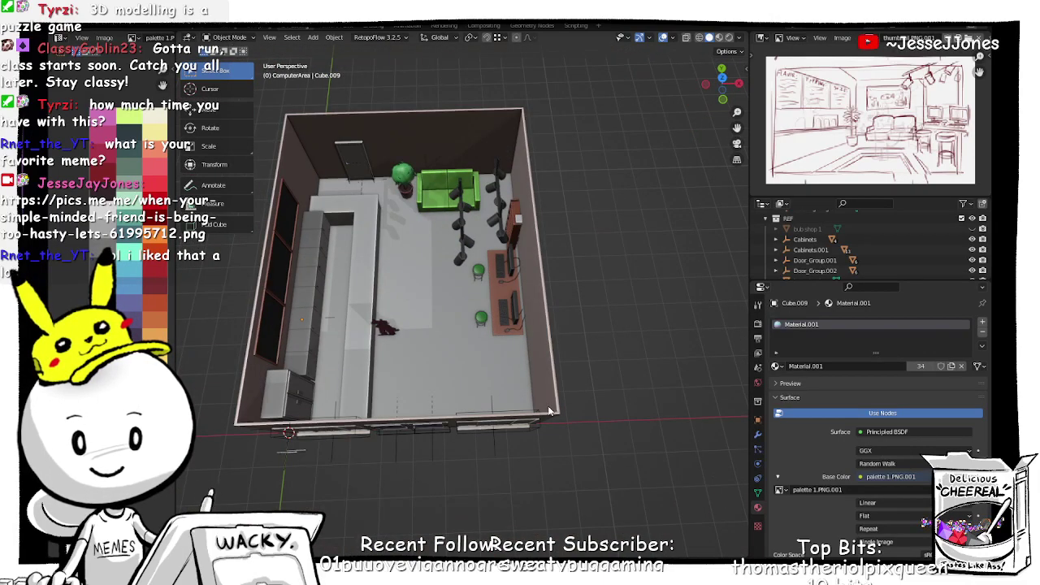
middle_click_drag(549, 411, 541, 356)
Step: Select the room and run Archimesh Auto Holes to cut the wall openings for its windows and doors
left_click(413, 310)
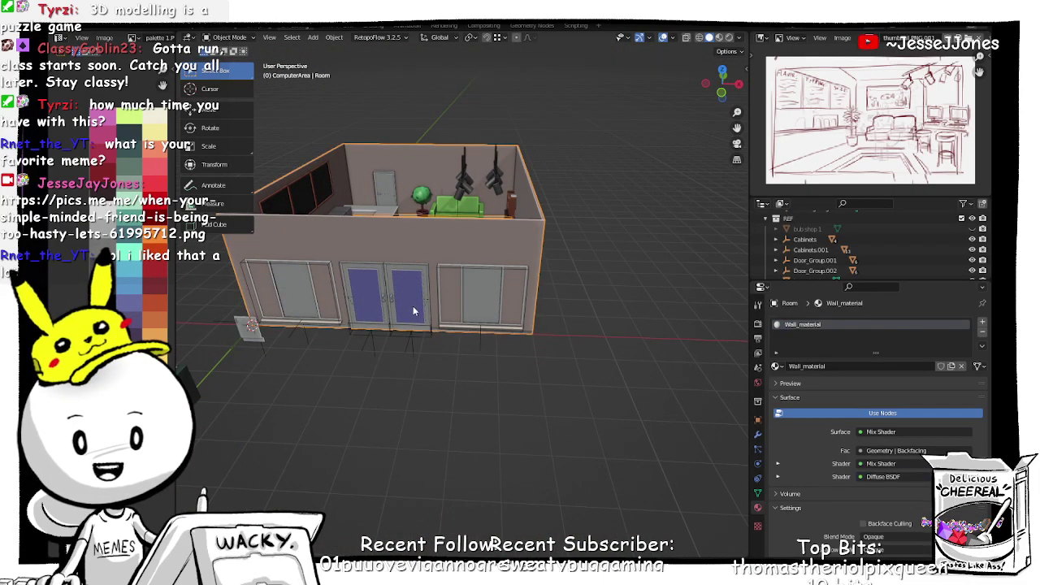
scroll(423, 304, "up", 3)
middle_click_drag(384, 260, 535, 299)
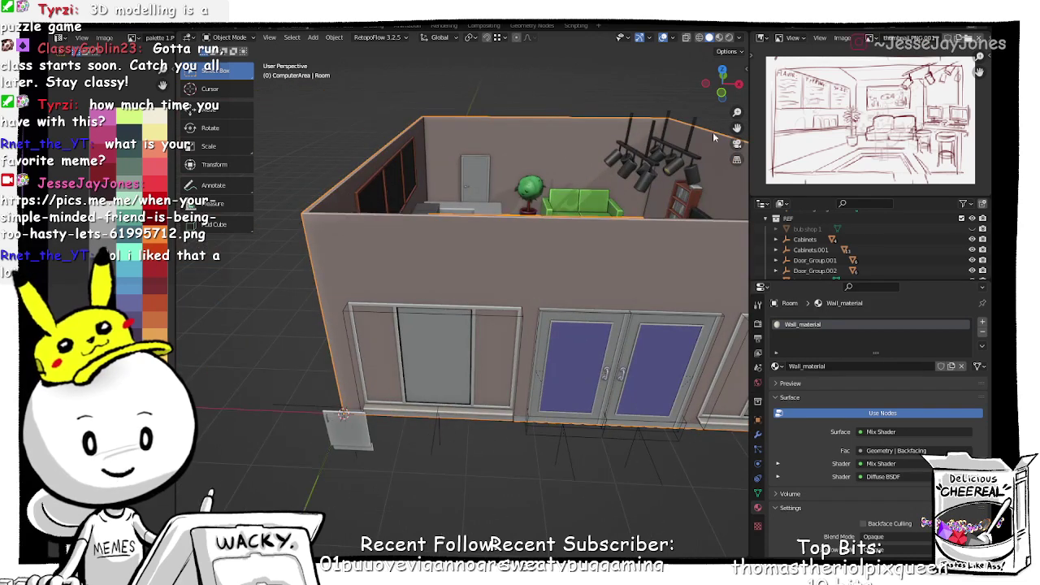
key("n")
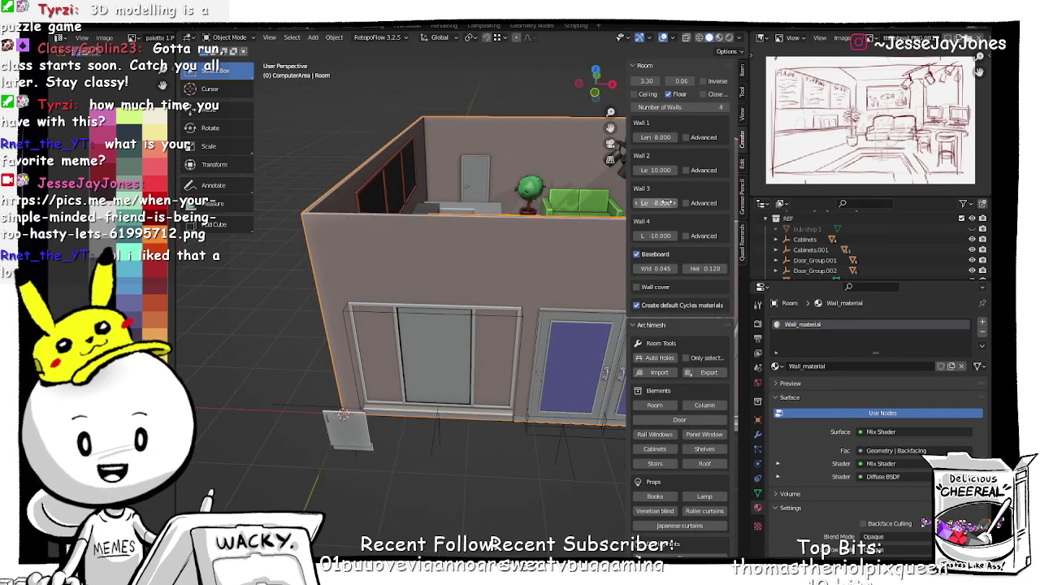
left_click(659, 359)
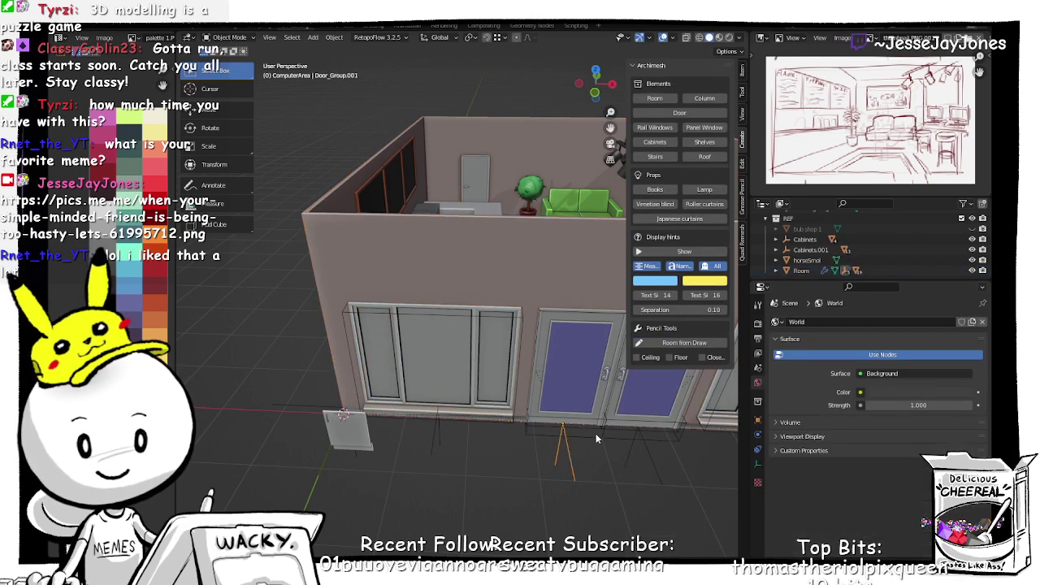
Step: Try swinging one leaf of the front double door open by about -94.6° around Z, look inside the room, and undo the rotation
middle_click_drag(596, 433, 513, 422)
left_click(425, 362)
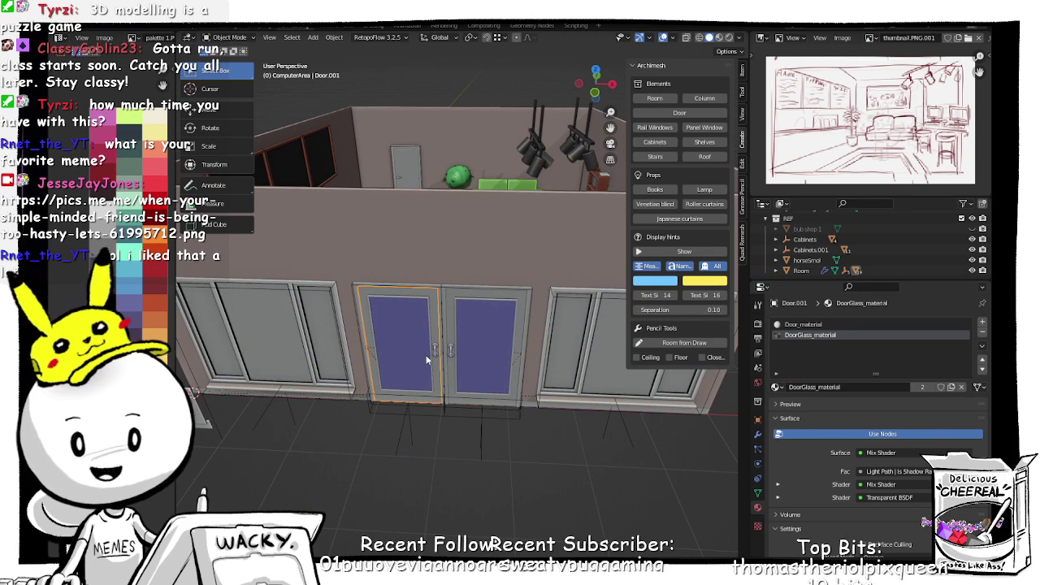
key("r")
key("z")
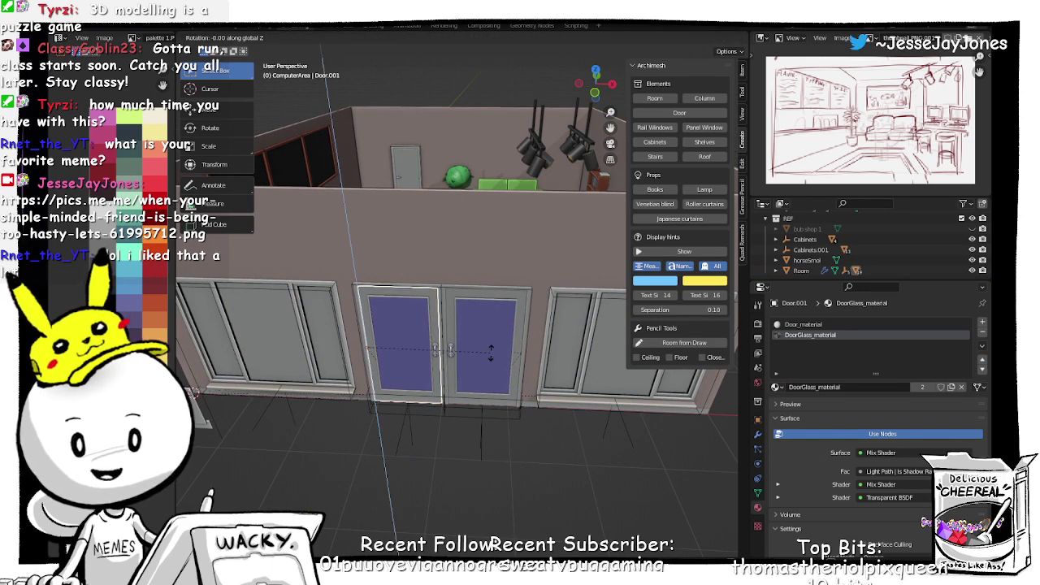
left_click(360, 410)
middle_click_drag(361, 410, 382, 396)
scroll(393, 273, "up", 4)
middle_click_drag(430, 146, 430, 203, "shift")
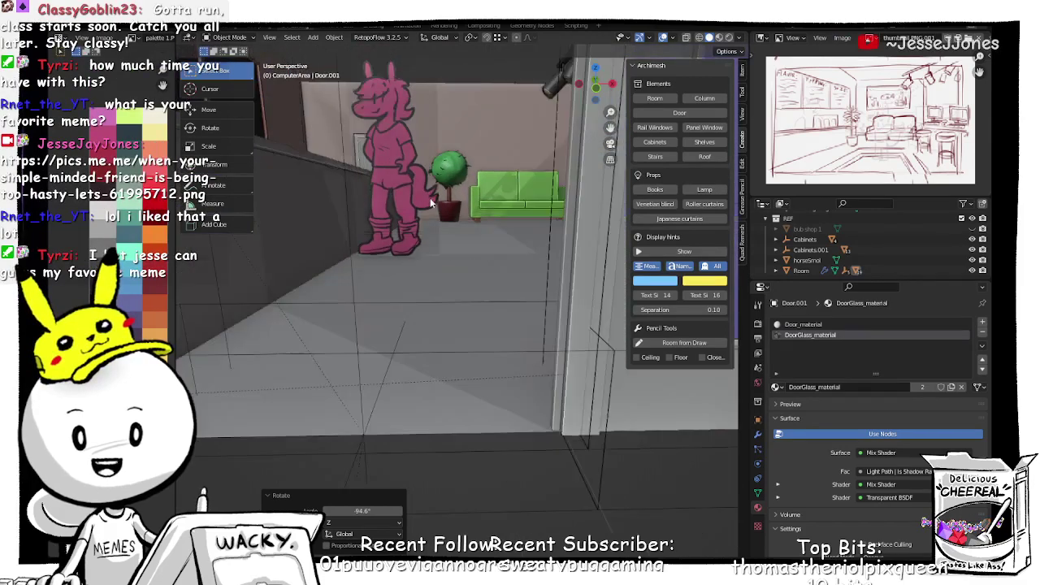
scroll(431, 203, "up", 10)
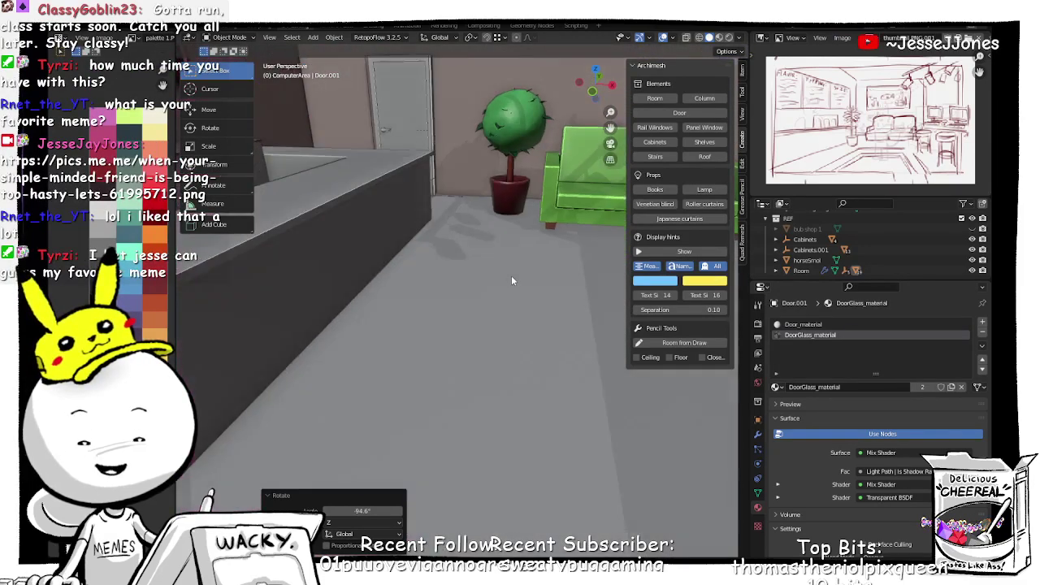
scroll(496, 272, "down", 3)
scroll(494, 271, "down", 10)
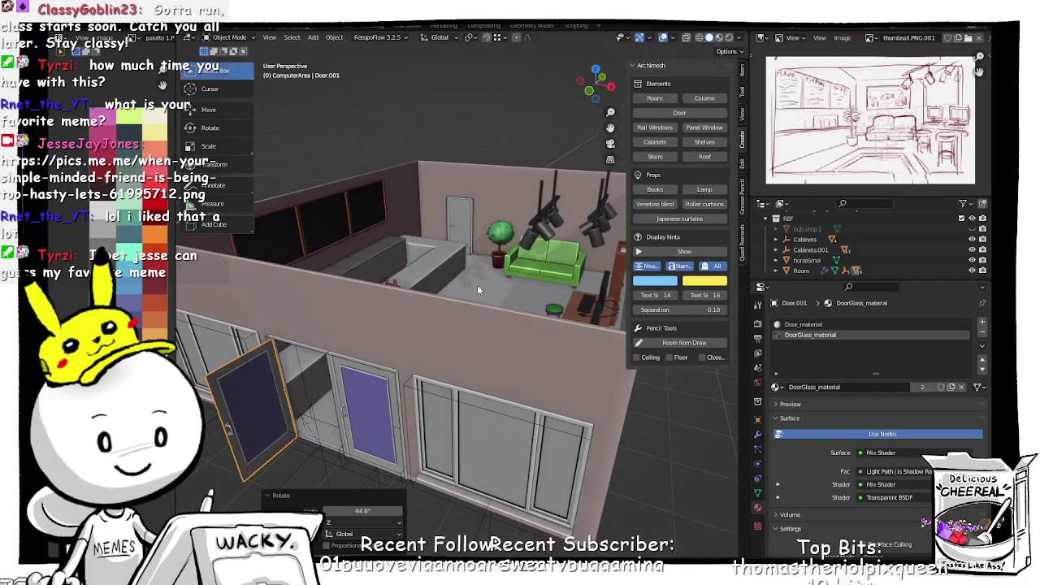
key("ctrl+z")
Step: Delete the stray cabinet door and baseboard piece lying outside the room's front corner
middle_click_drag(370, 345, 452, 354)
middle_click_drag(326, 381, 387, 372)
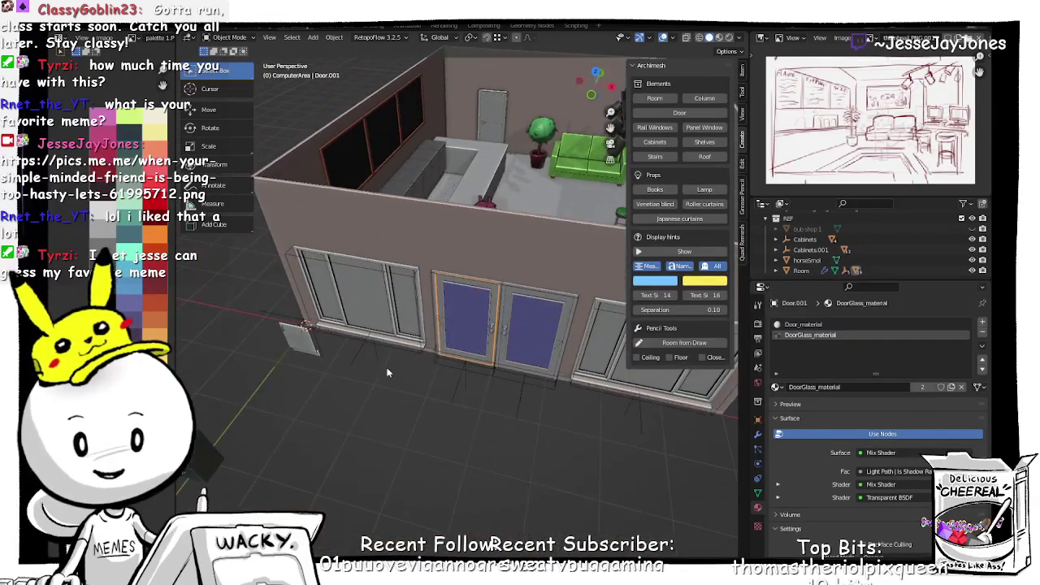
left_click(280, 354)
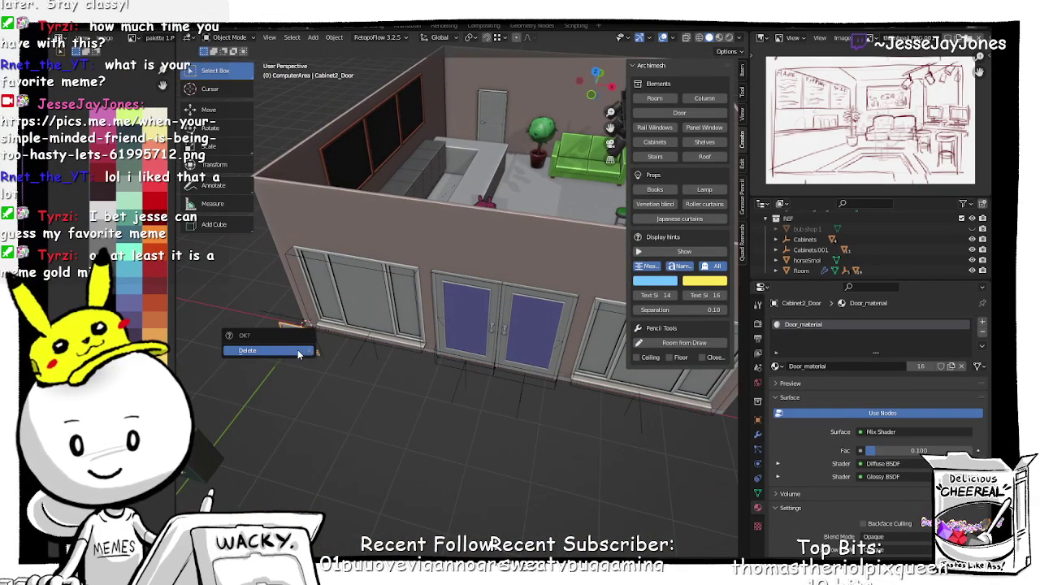
left_click(306, 350)
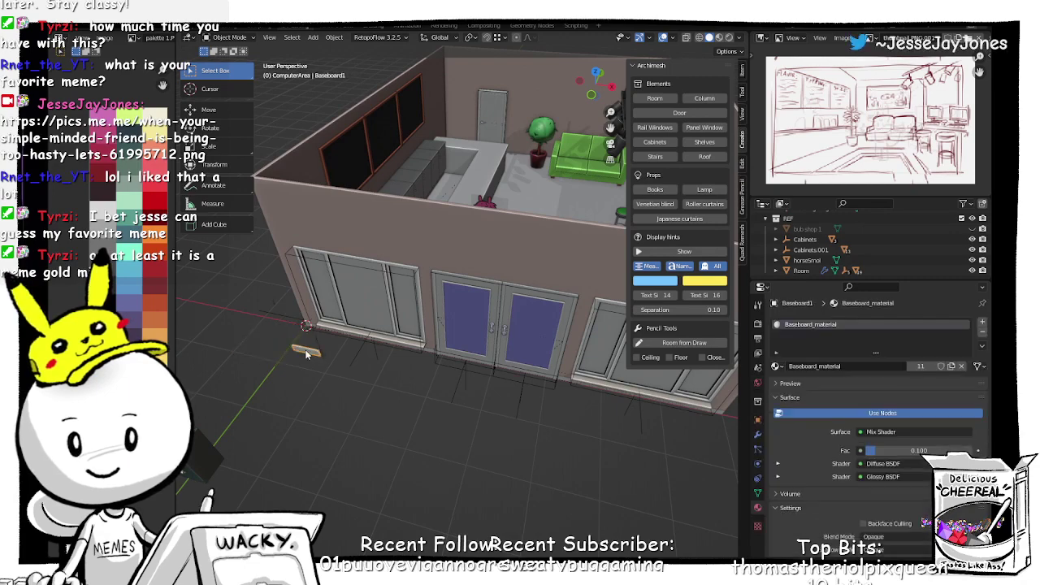
key("x")
left_click(306, 352)
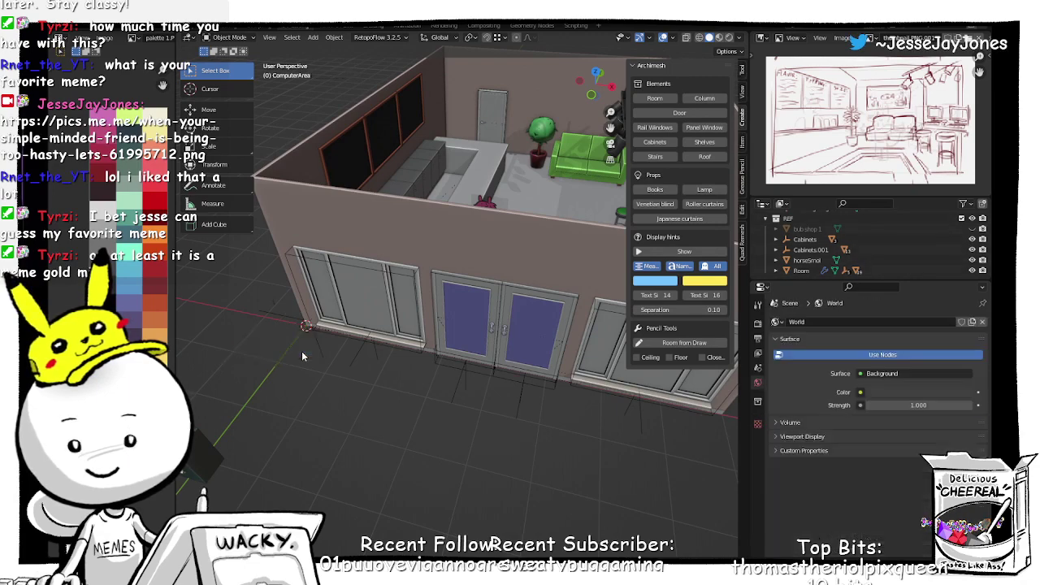
middle_click_drag(334, 346, 363, 364)
middle_click_drag(519, 360, 449, 412)
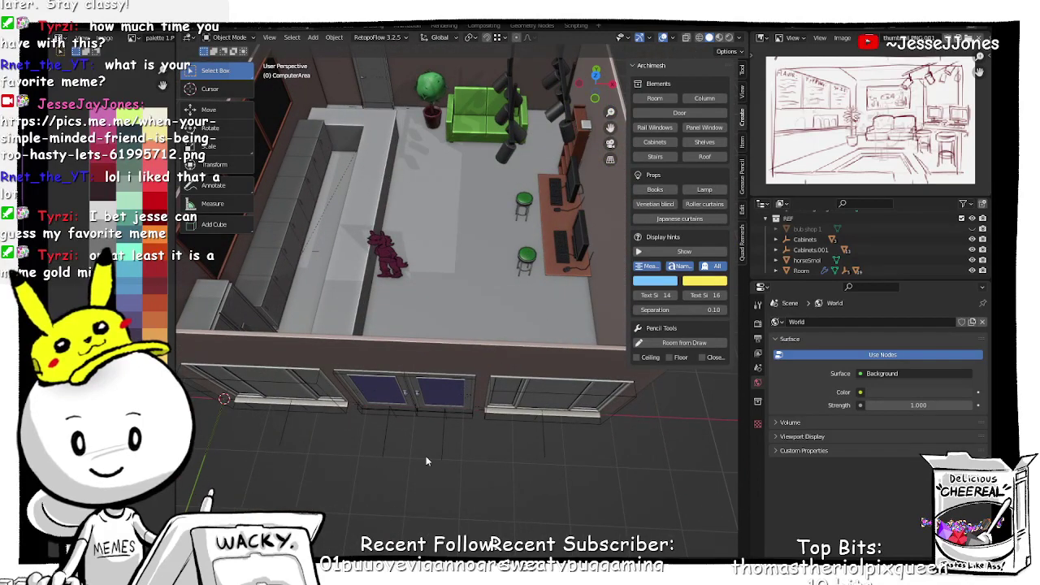
key("ctrl+a")
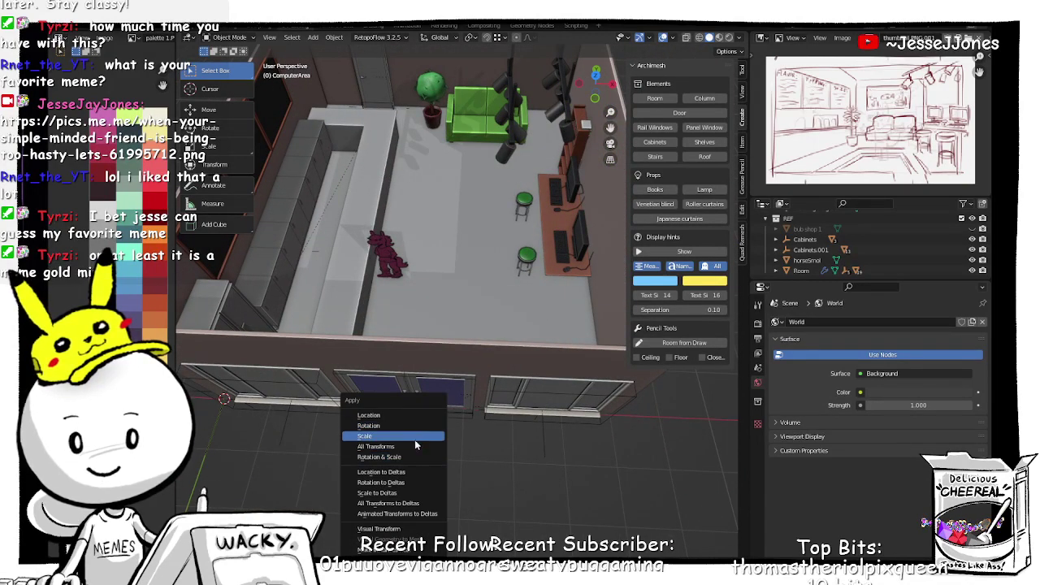
left_click(481, 466)
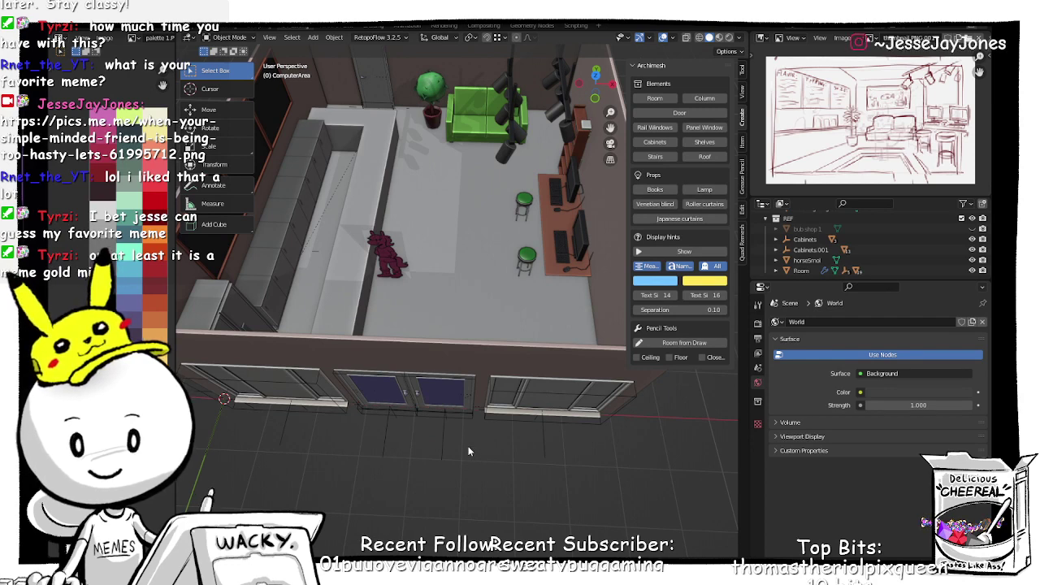
key("ctrl+Tab")
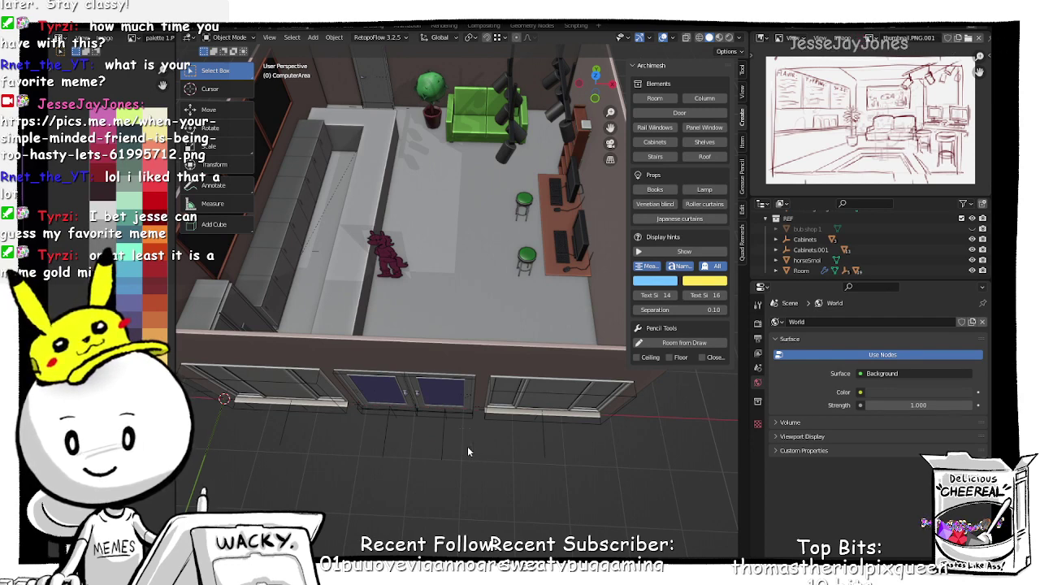
Step: Add a 2 m mesh cube at the origin and flatten it in Edit Mode by scaling to 0 along Z
key("shift+a")
mouse_move(455, 355)
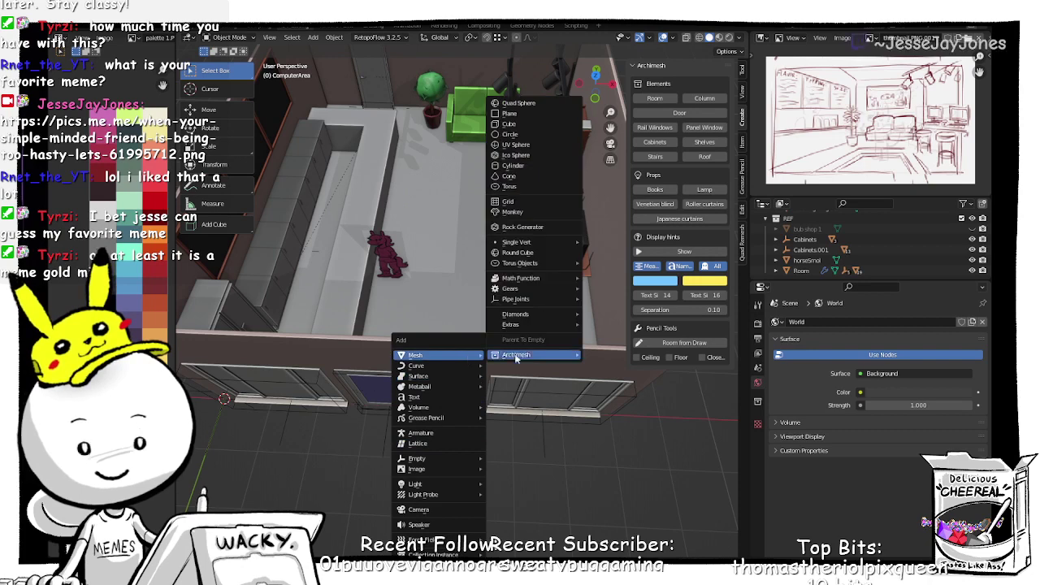
left_click(508, 124)
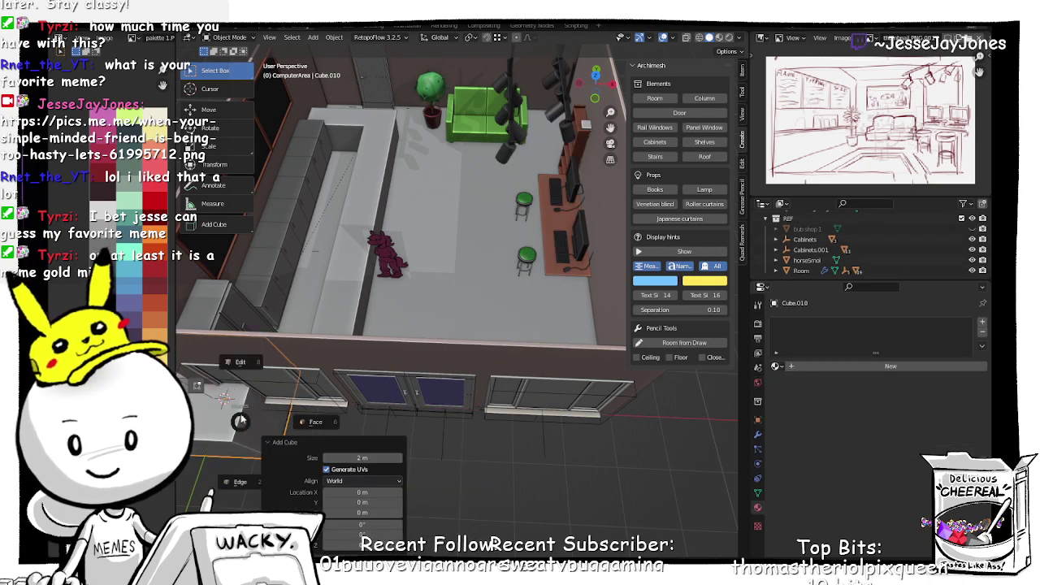
key("Tab")
middle_click_drag(327, 433, 510, 440)
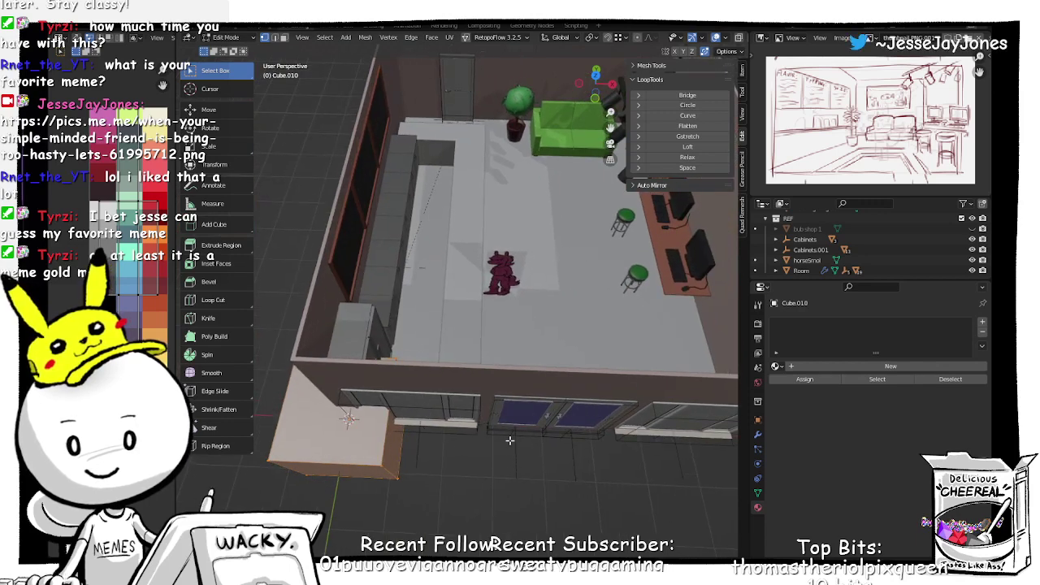
key("s")
key("z")
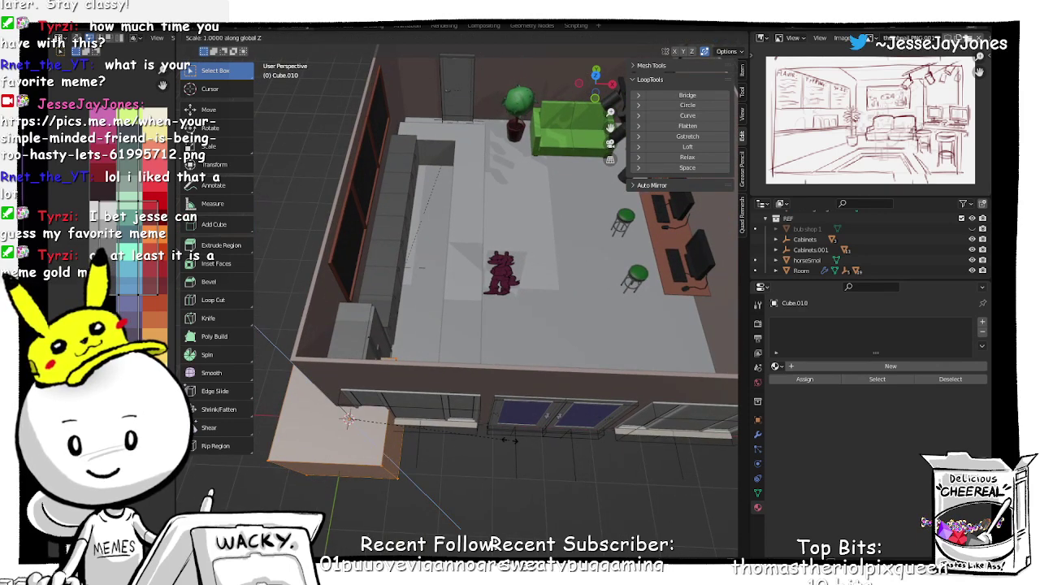
type("0")
key("Return")
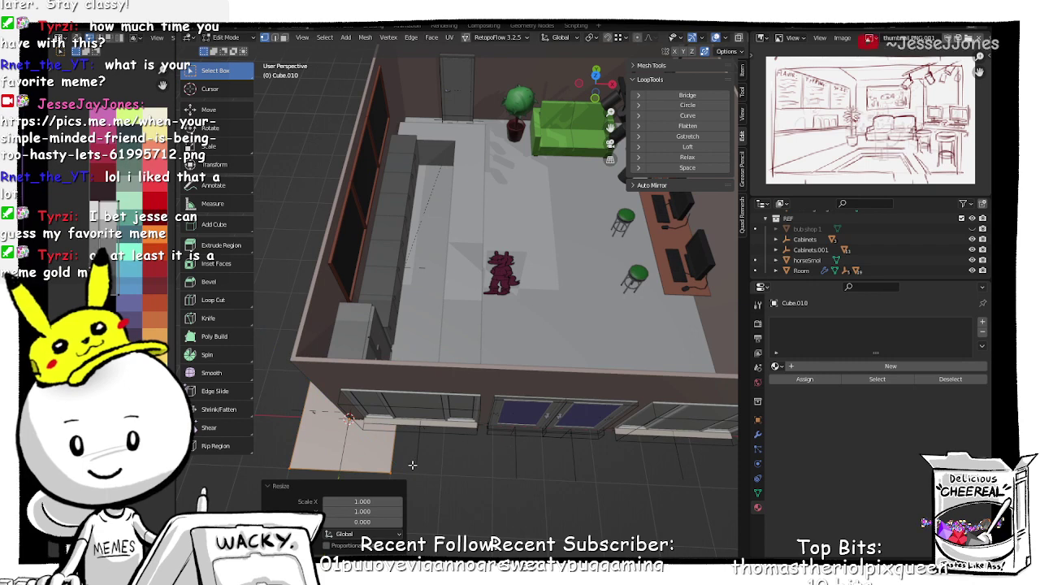
Step: Adjust the flattening's Z scale factor, trying 0.1 and settling on 0.01 to leave a very thin slab
middle_click_drag(412, 465, 341, 480)
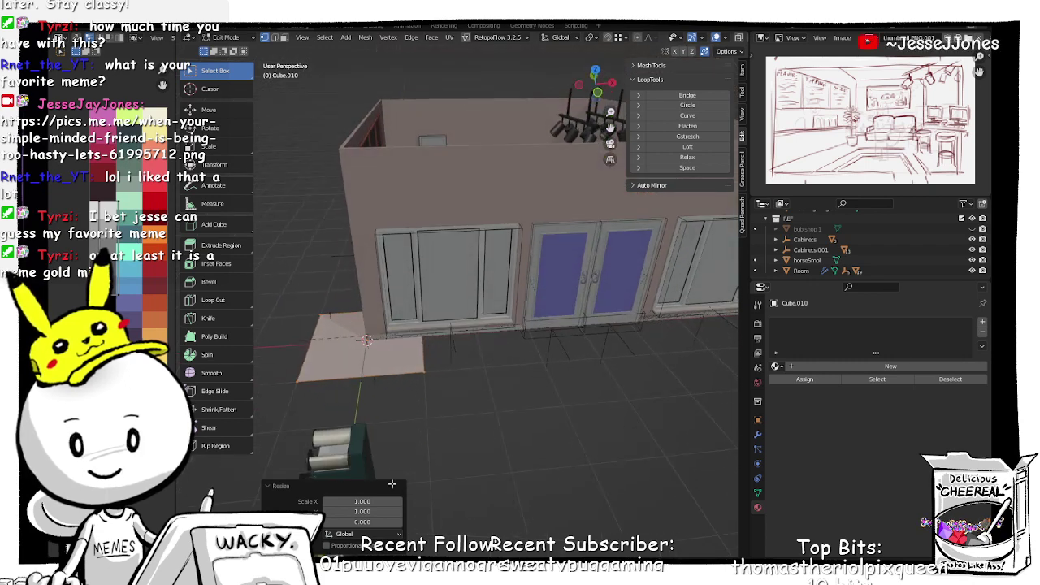
left_click(363, 522)
type("0.0")
key("BackSpace")
key("BackSpace")
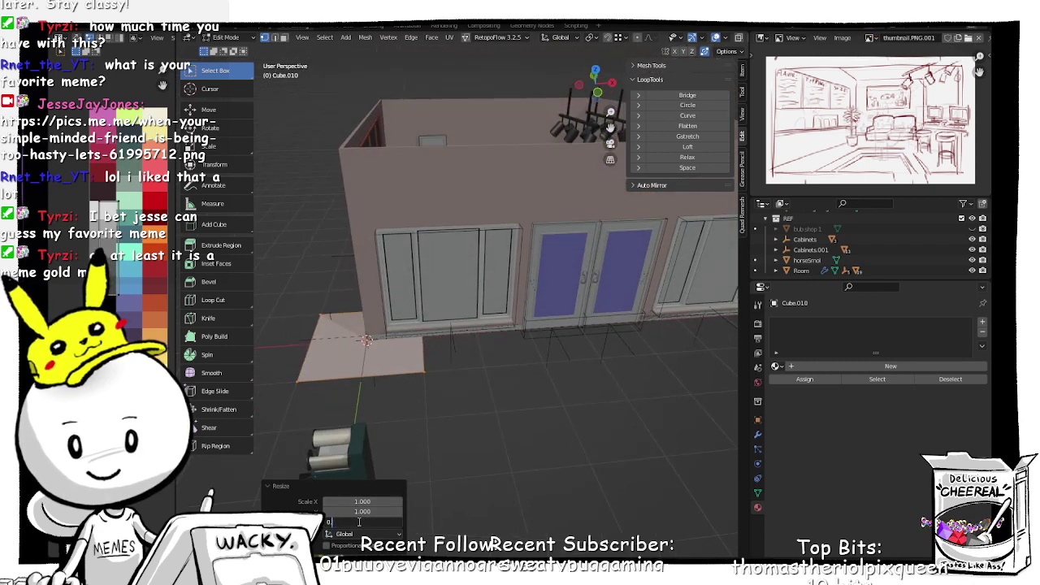
type(".1")
key("Return")
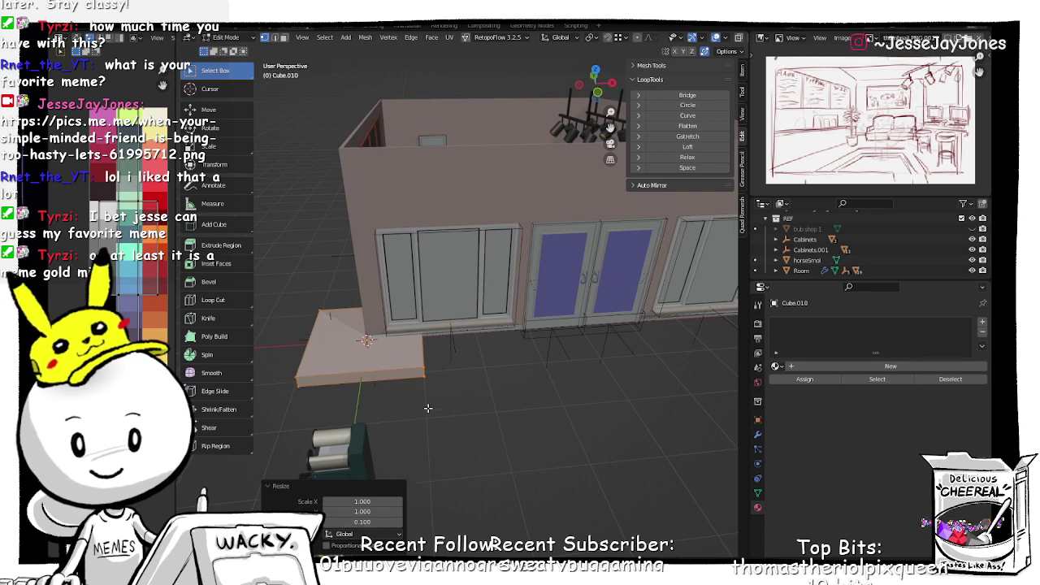
left_click(357, 523)
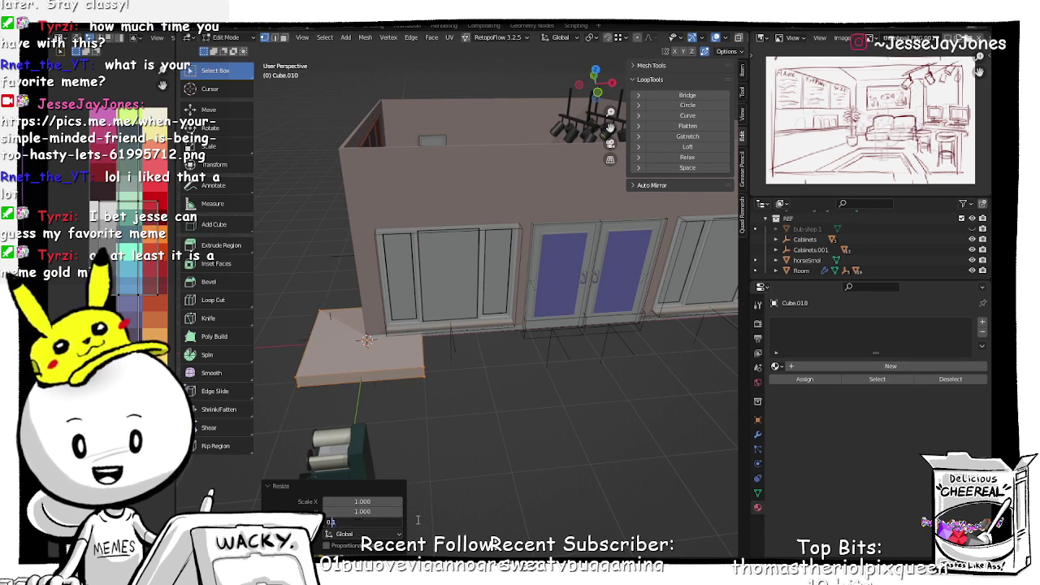
key("Return")
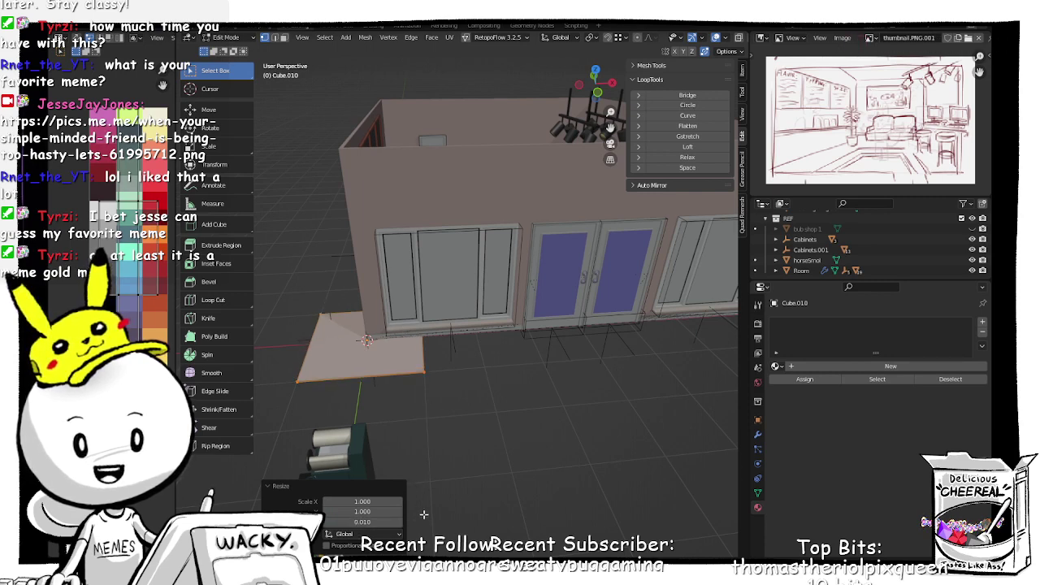
left_click(483, 442)
Step: Select the whole slab mesh and move it horizontally, with Z locked, onto the open floor between the counter and the computer desk
key("Tab")
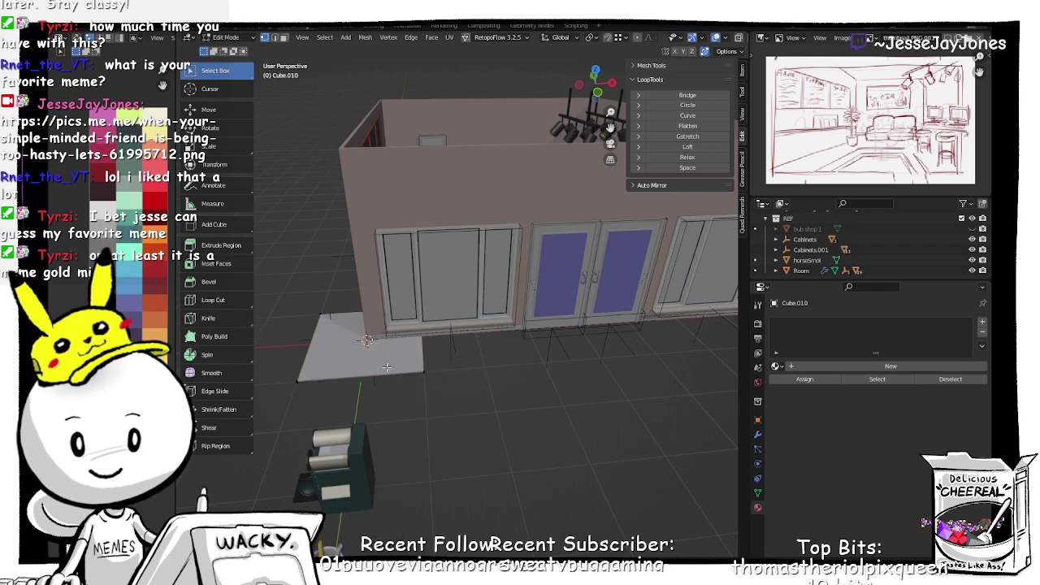
key("a")
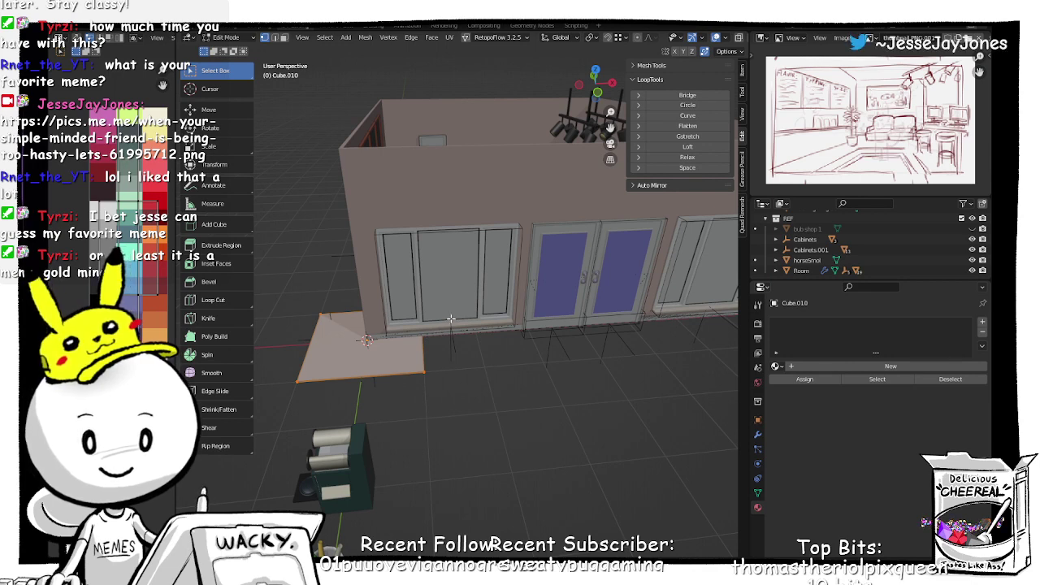
middle_click_drag(450, 314, 418, 392)
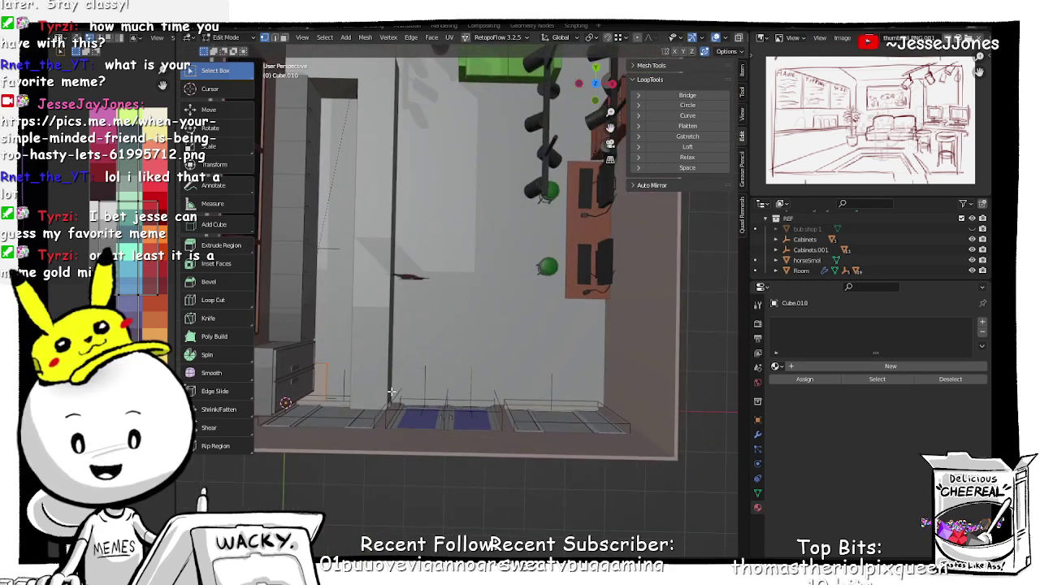
key("g")
key("shift+z")
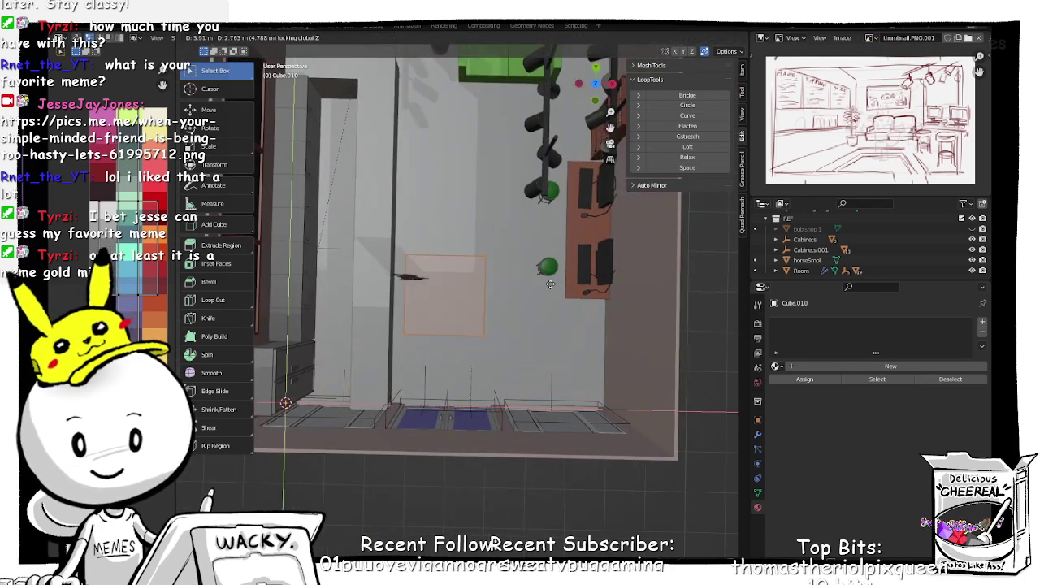
left_click(521, 256)
Step: Move the slab's edge nearest the front doors about -1.68 m along Y to lengthen it toward the entrance
middle_click_drag(521, 255, 526, 335)
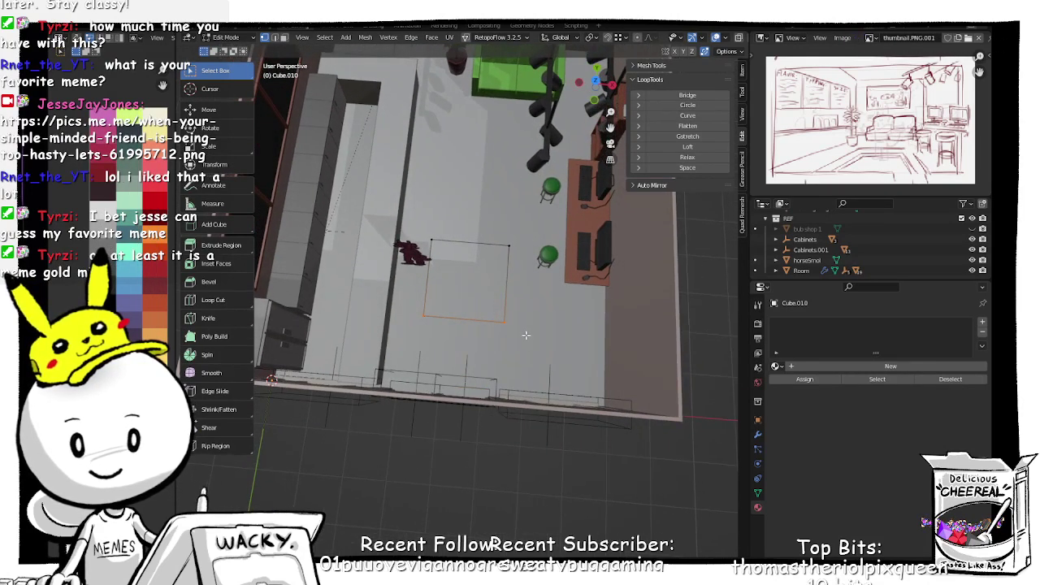
key("g")
key("y")
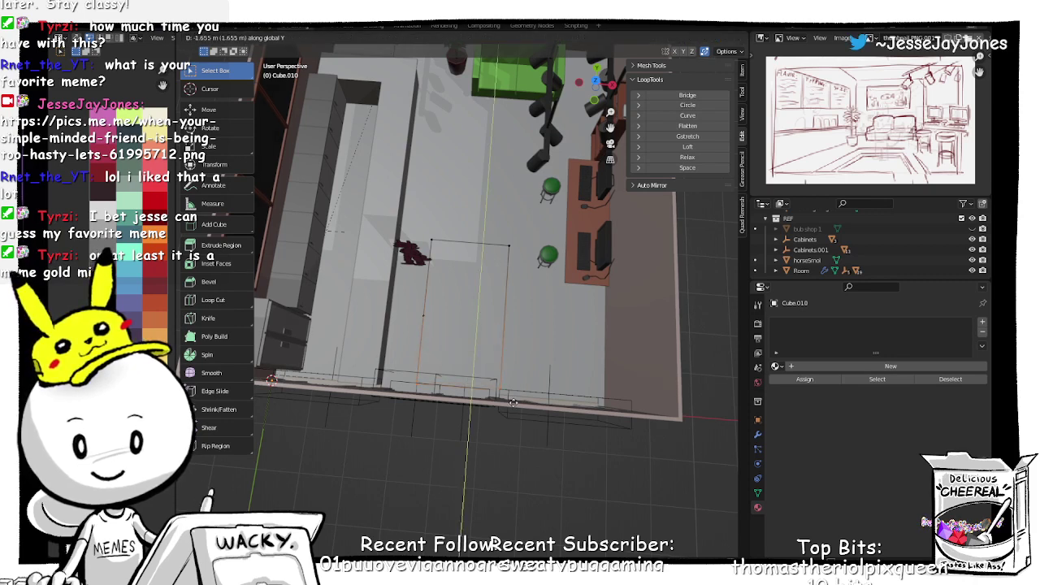
left_click(513, 404)
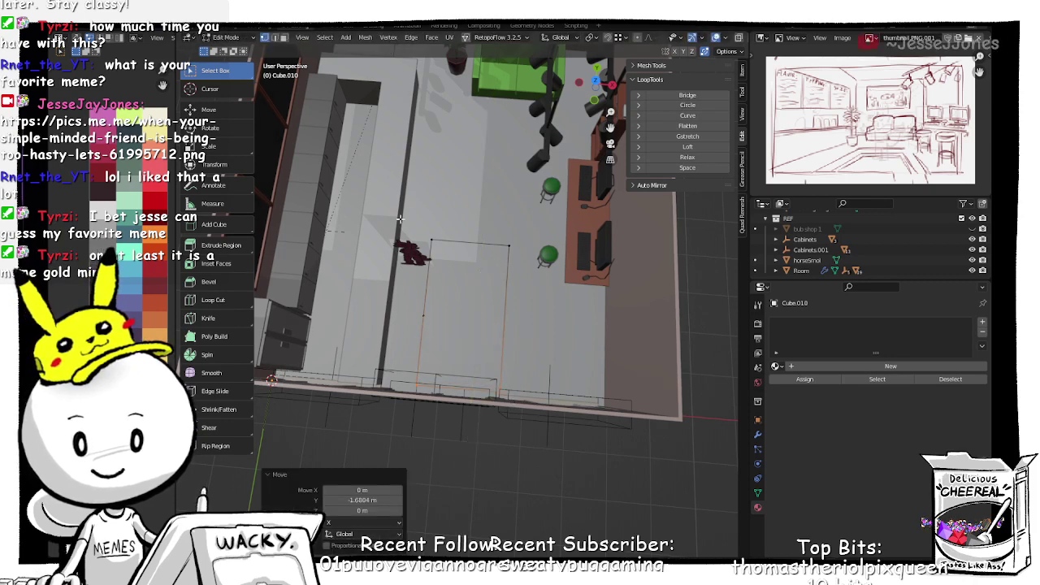
Step: Select the whole slab mesh and give it the existing palette material Material.001
key("a")
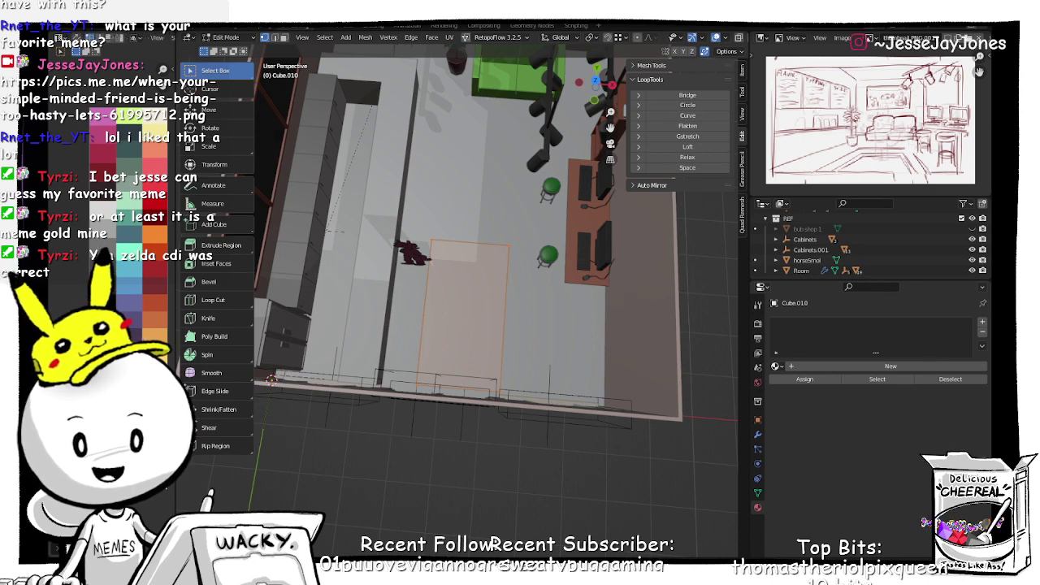
left_click(776, 365)
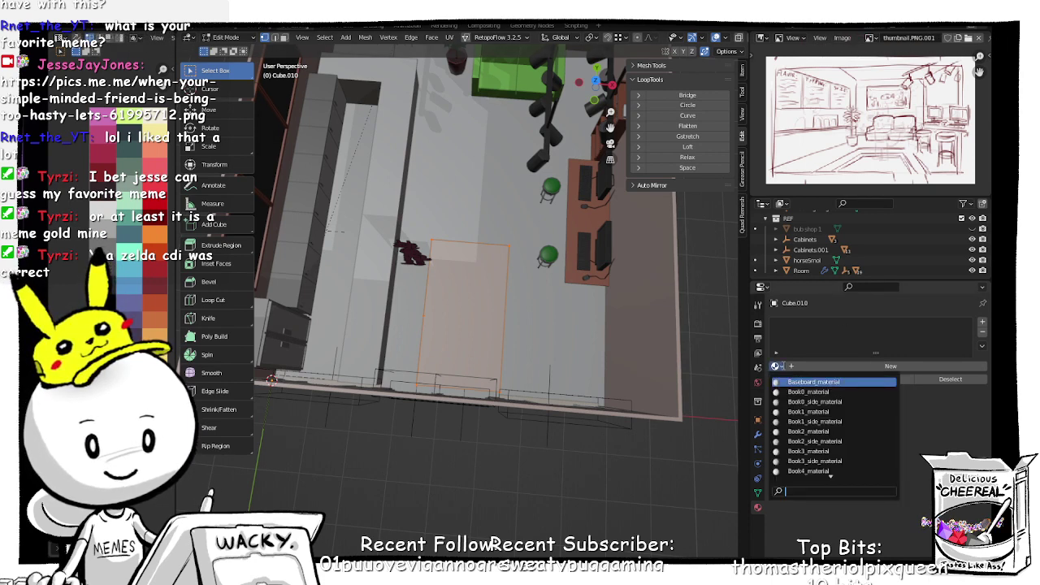
scroll(799, 462, "down", 19)
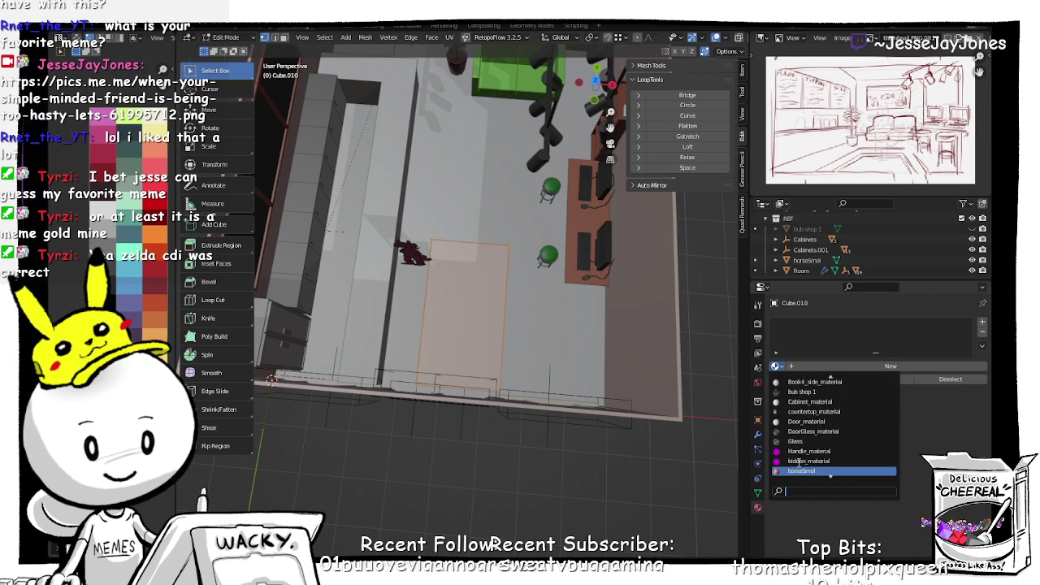
scroll(799, 462, "down", 4)
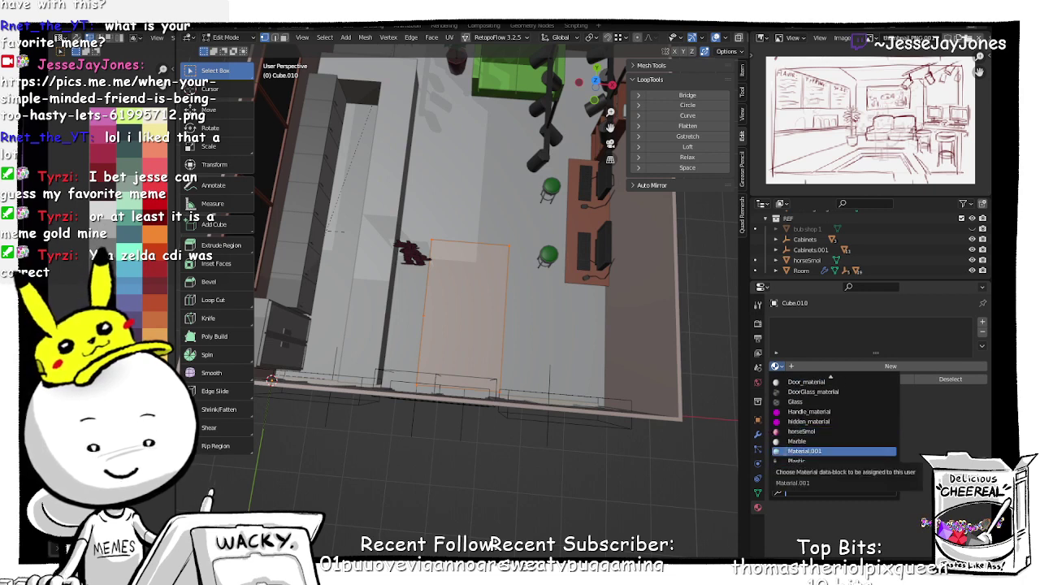
left_click(804, 451)
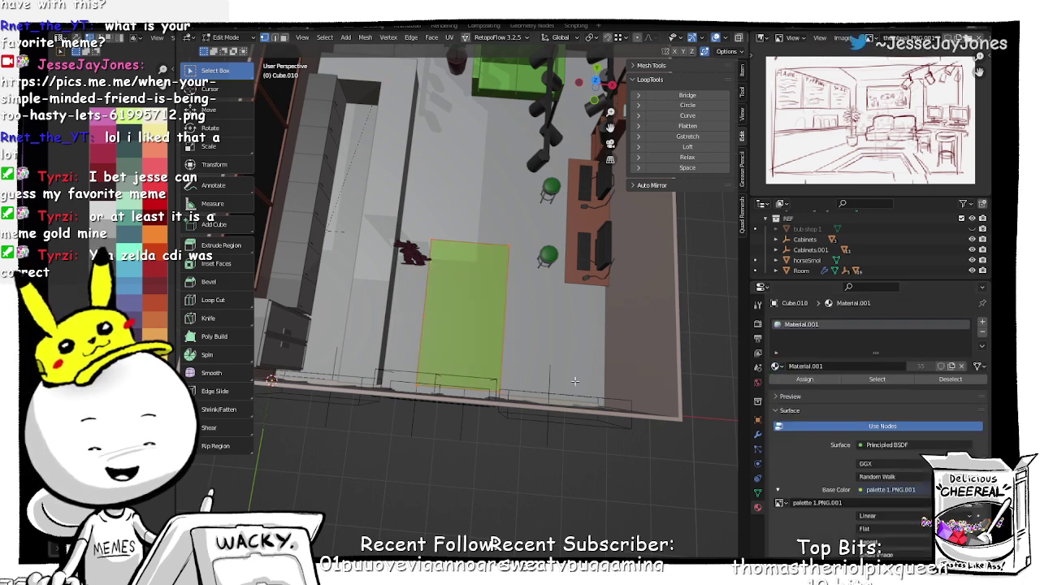
Step: Try to move the rug's far edge vertically along Z and undo the move
middle_click_drag(574, 381, 486, 311)
middle_click_drag(483, 306, 492, 334)
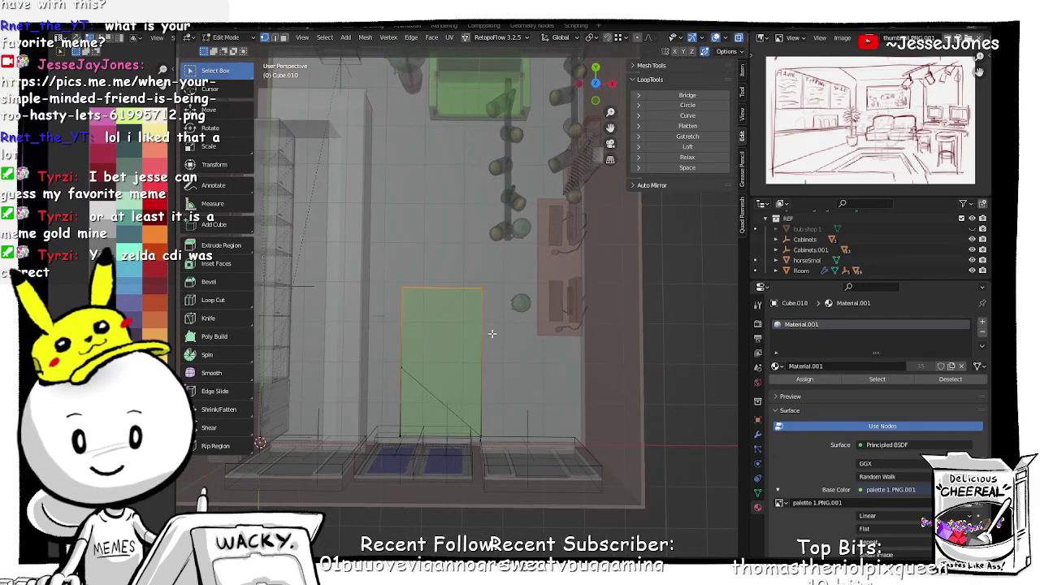
key("g")
key("z")
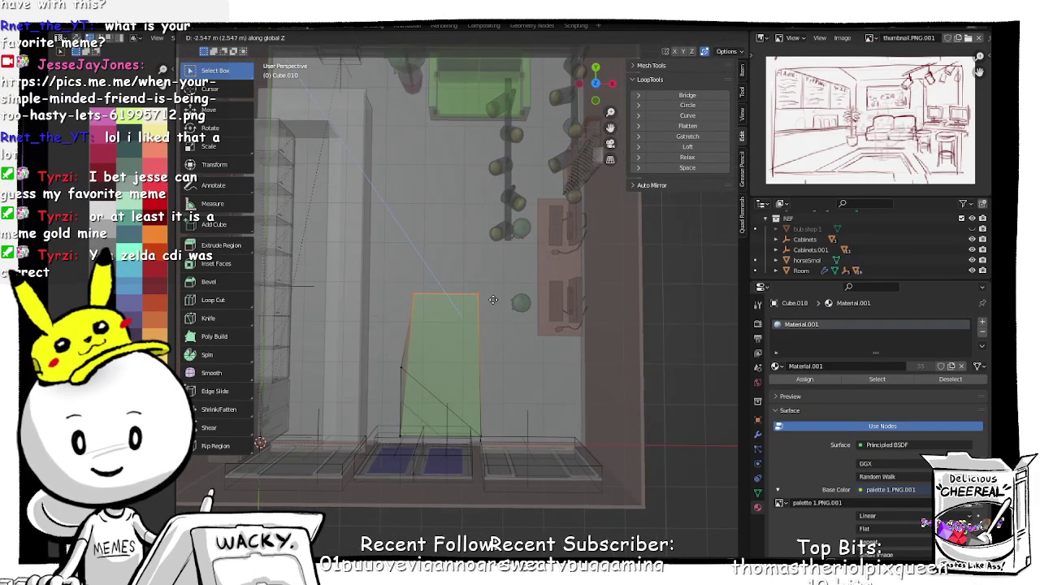
left_click(493, 300)
key("ctrl+z")
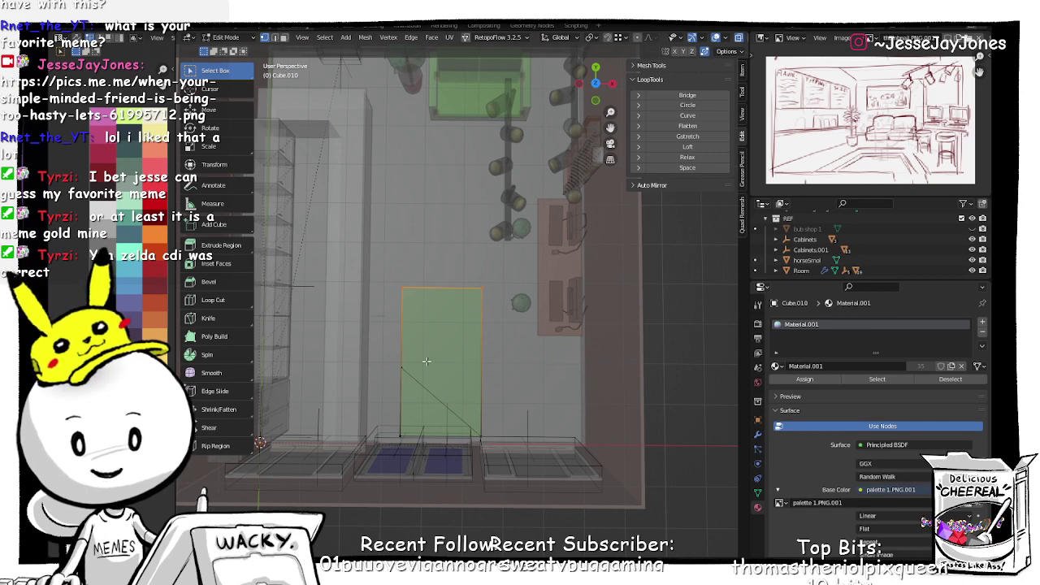
Step: Move the rug's far edge about 3.65 m along Y toward the green couch
middle_click_drag(427, 361, 416, 383)
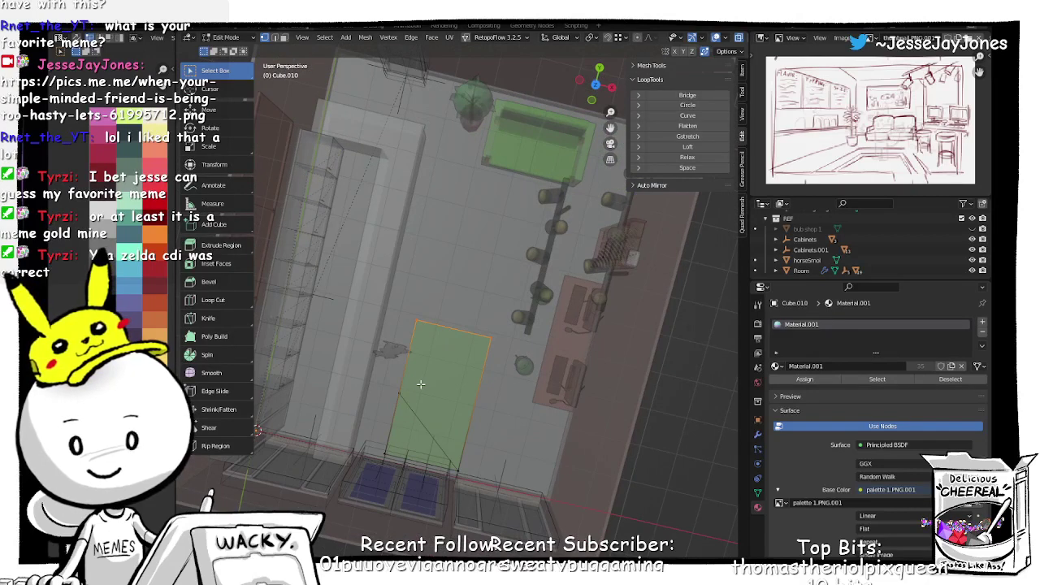
key("g")
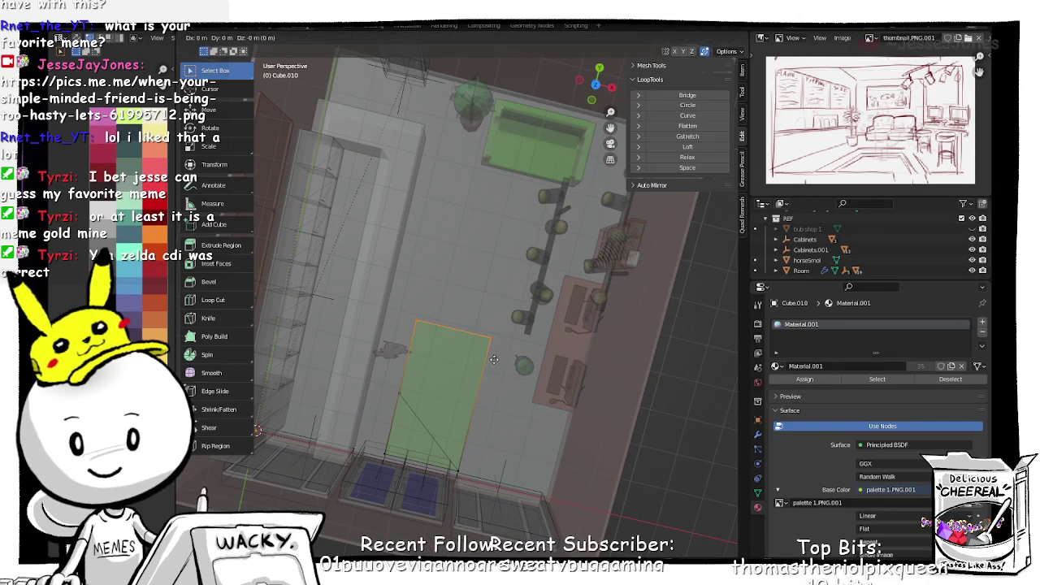
key("y")
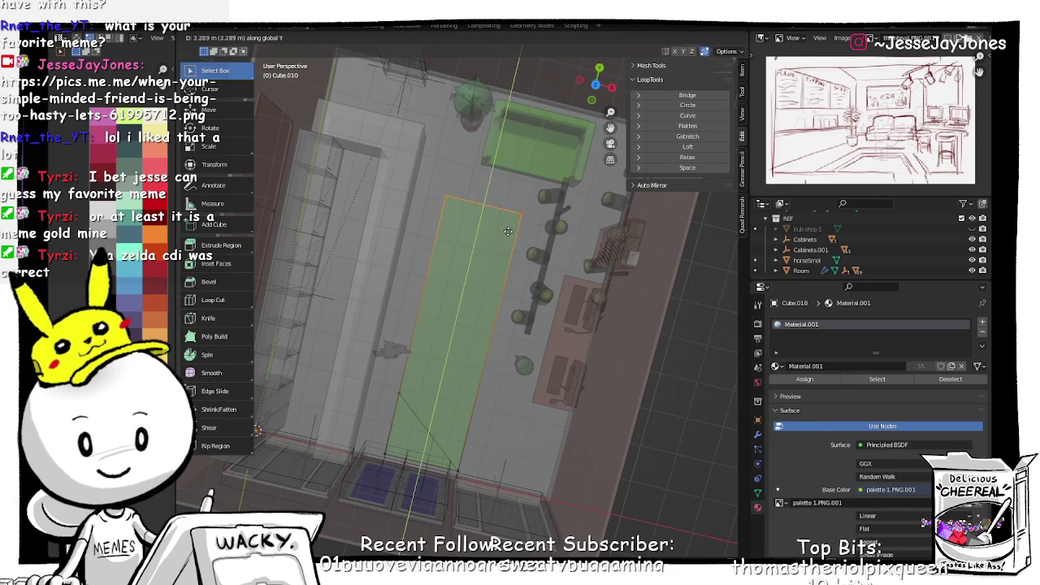
left_click(511, 215)
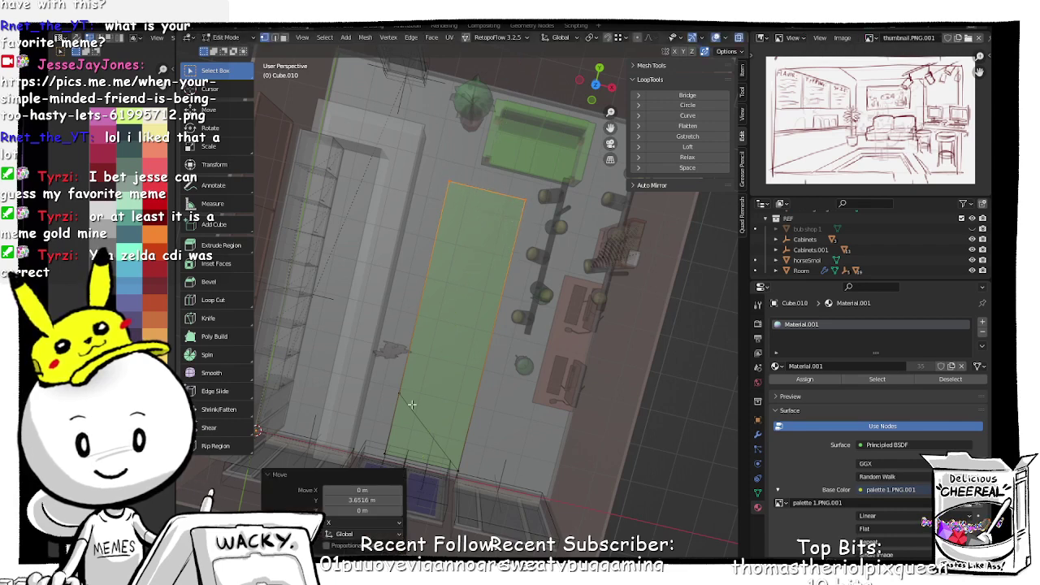
Step: Select the rug's edge nearest the front doors and move it about 0.84 m along Y, away from the doors
left_click_drag(376, 434, 489, 490)
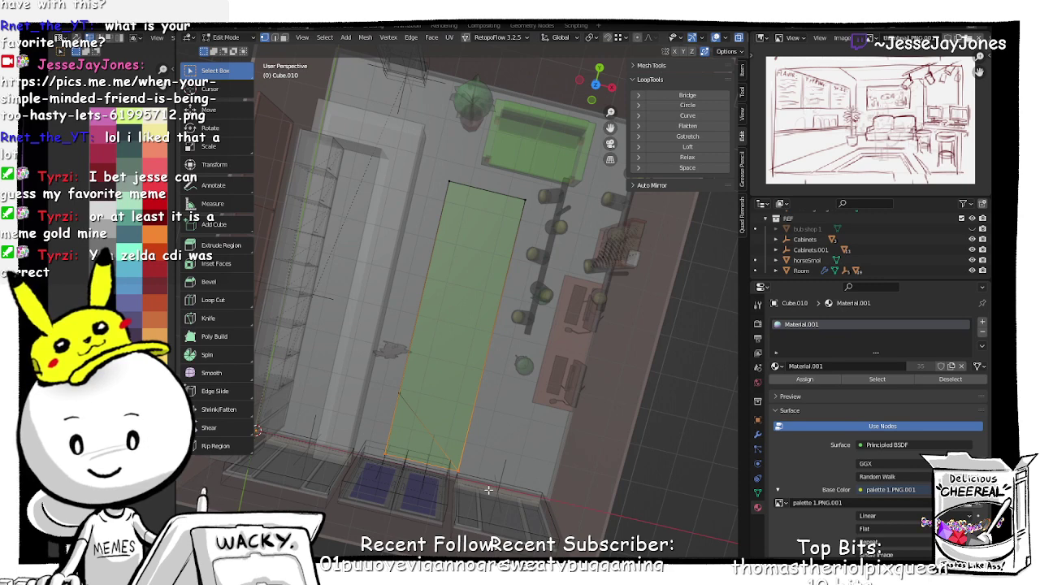
key("g")
key("y")
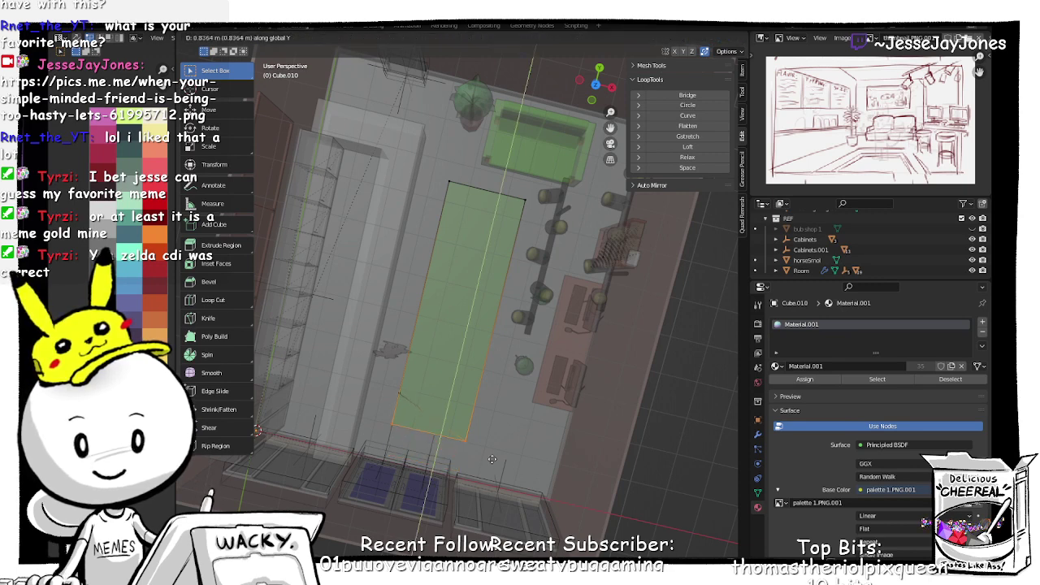
left_click(492, 459)
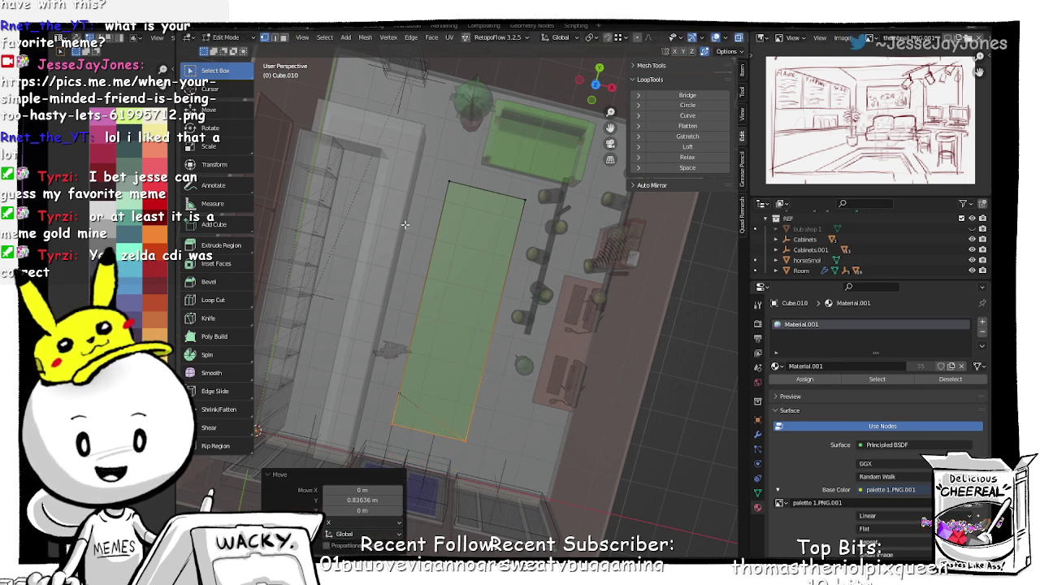
Step: Select the rug's long edge on the counter side and move it about -0.58 m along X to widen the rug
middle_click_drag(391, 148, 399, 248)
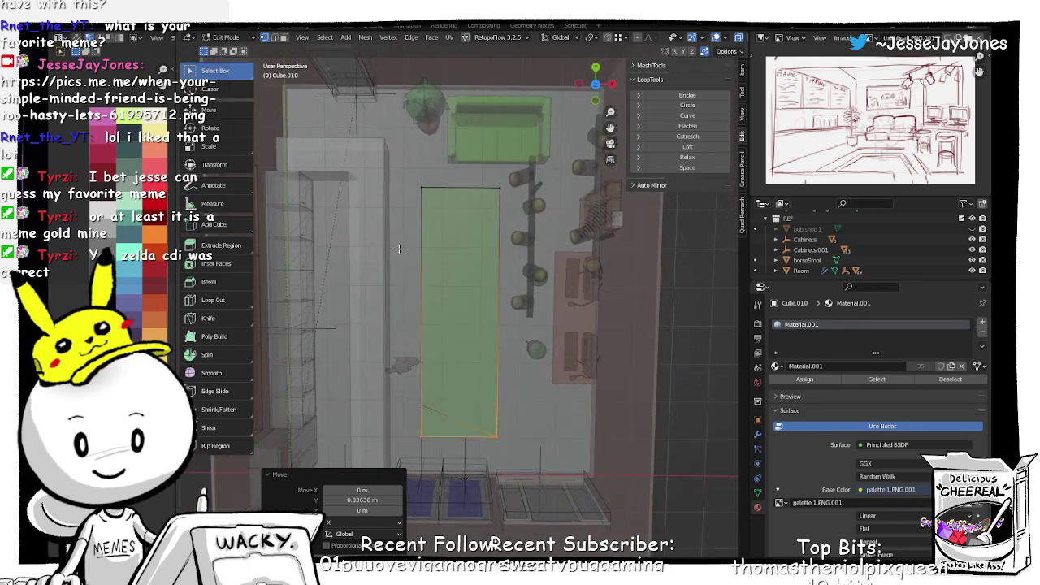
left_click_drag(370, 183, 440, 473)
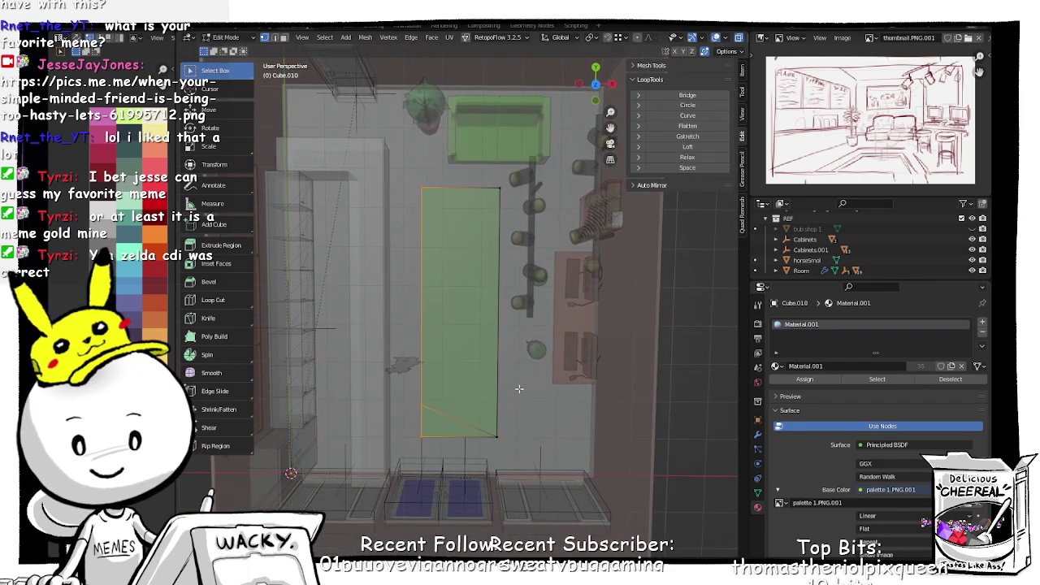
key("g")
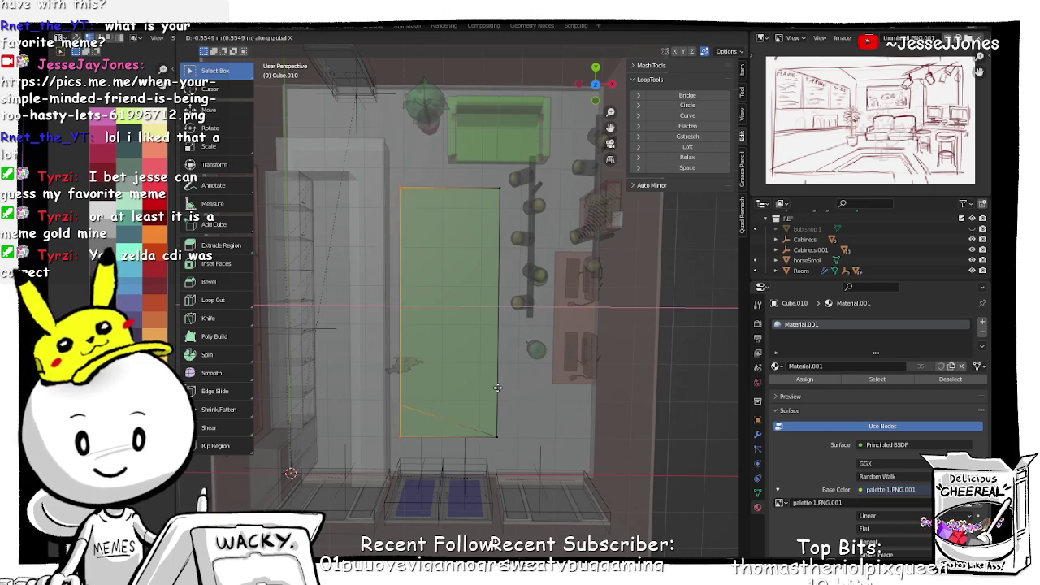
left_click(496, 387)
Step: Select the stray vertex on the rug's counter-side edge and, in top view, move it about -0.84 m along Y to the near corner
scroll(405, 423, "up", 4)
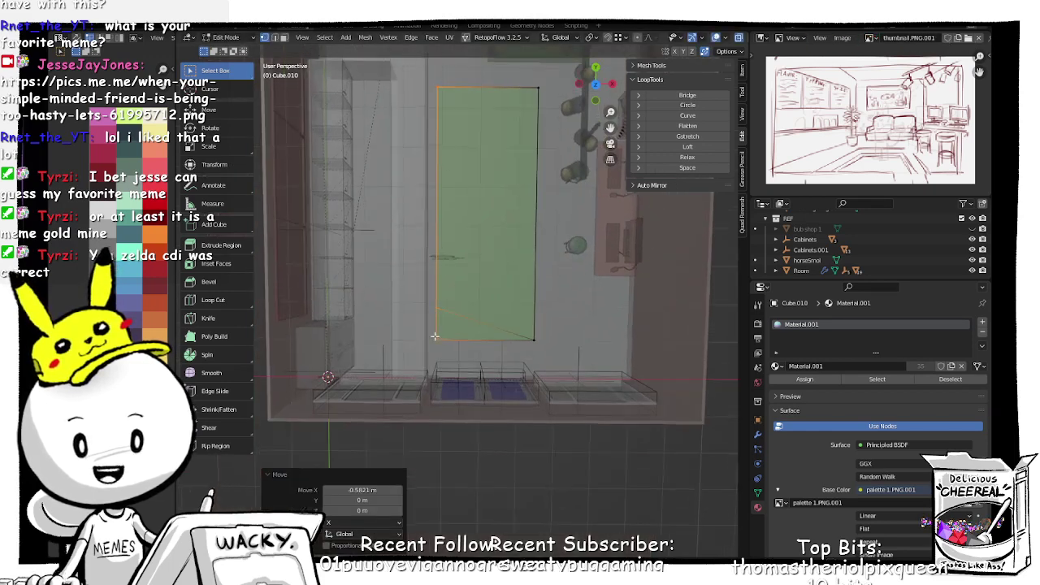
scroll(427, 356, "up", 3)
middle_click_drag(418, 377, 409, 204)
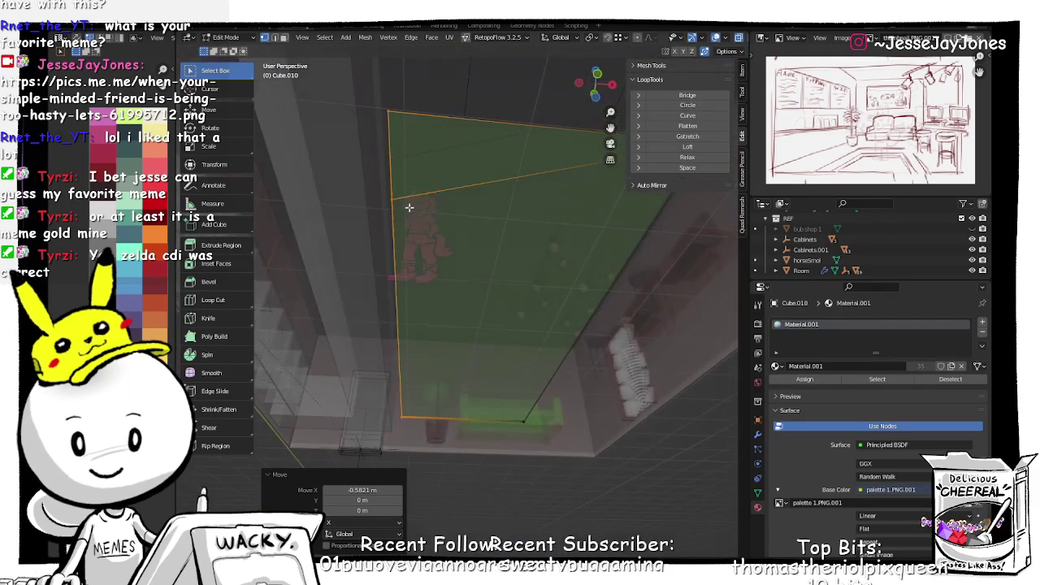
left_click(392, 198)
middle_click_drag(385, 302, 458, 351)
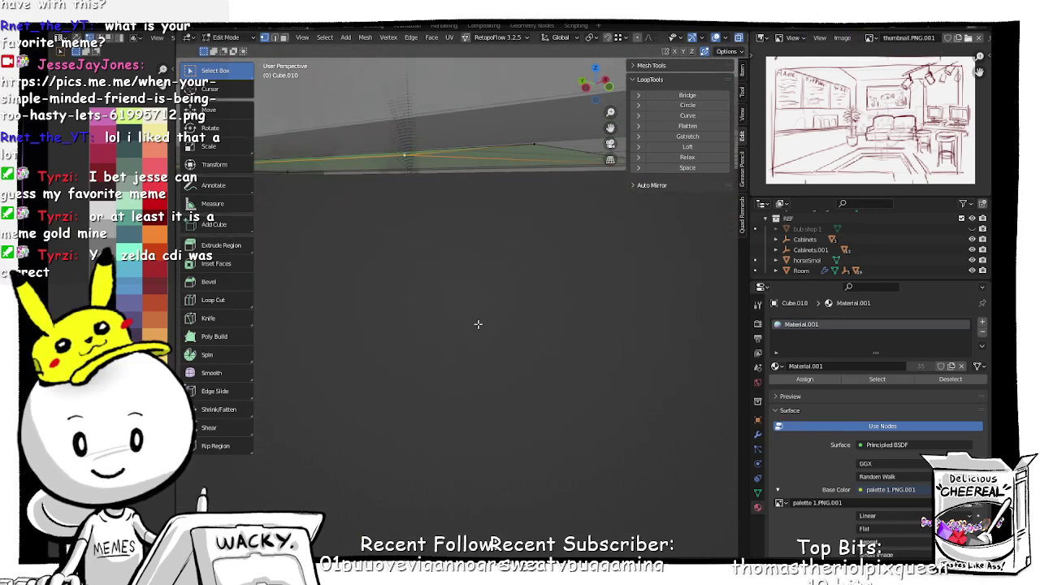
middle_click_drag(521, 179, 626, 102)
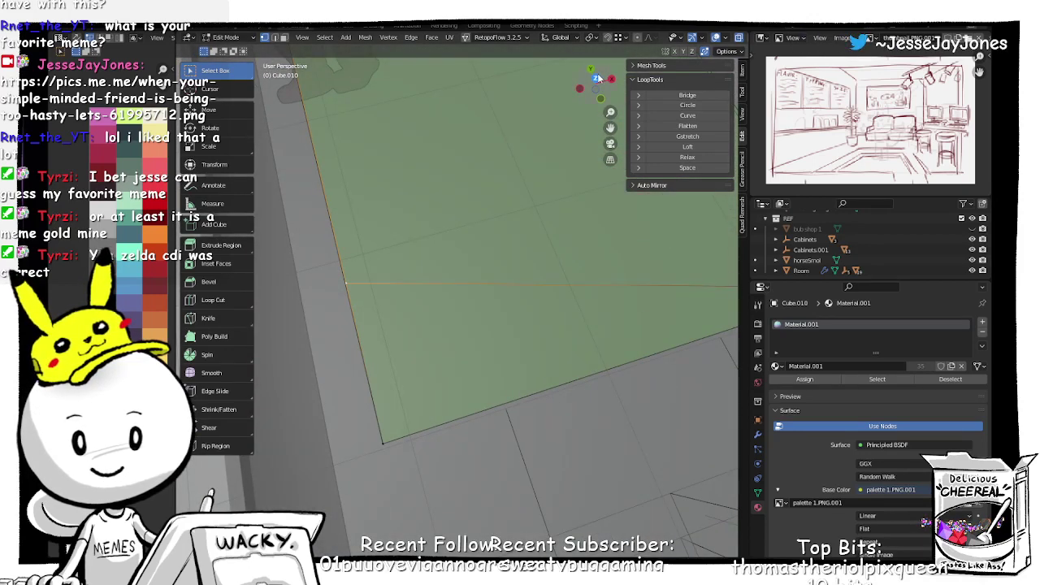
left_click(598, 79)
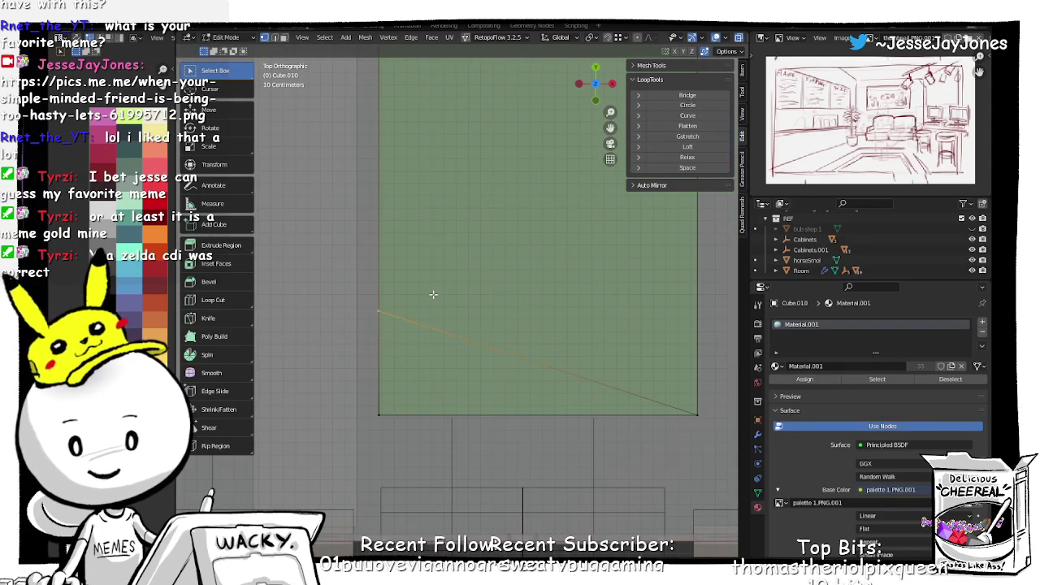
key("g")
key("y")
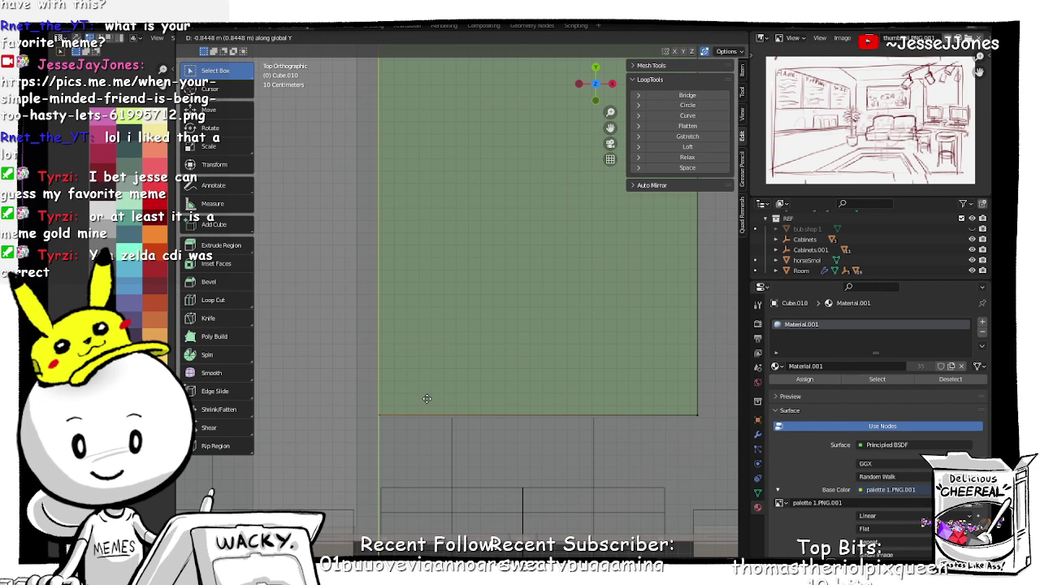
left_click(426, 398)
Step: Examine at close range how the moved vertex lines up with the rug's near counter-side corner
middle_click_drag(381, 426, 425, 309, "shift")
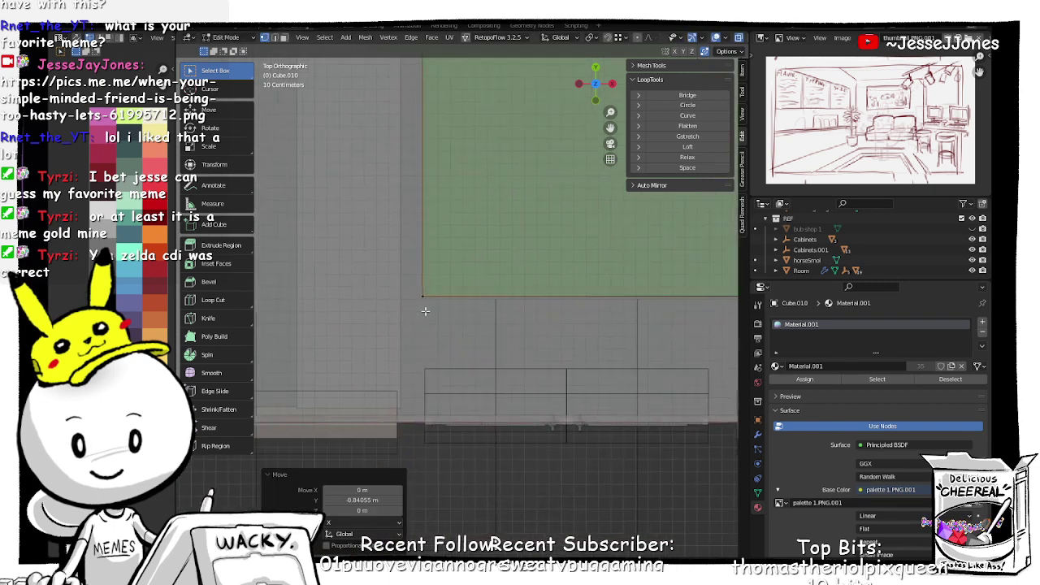
scroll(425, 310, "up", 12)
middle_click_drag(337, 286, 597, 303, "shift")
scroll(573, 272, "up", 7)
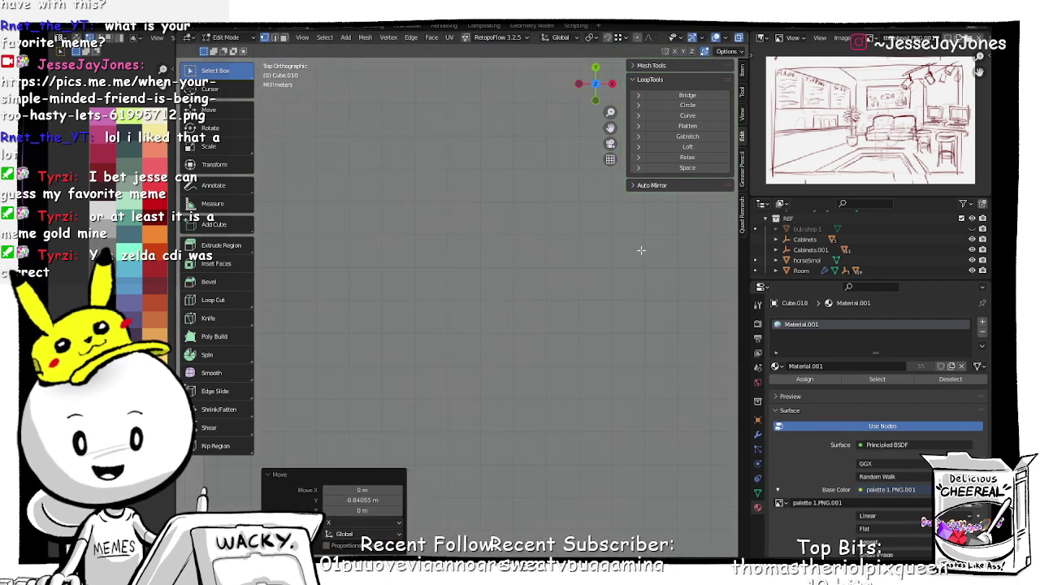
middle_click_drag(640, 249, 404, 327, "shift")
middle_click_drag(604, 296, 499, 327, "shift")
scroll(489, 324, "up", 2)
scroll(488, 324, "up", 8)
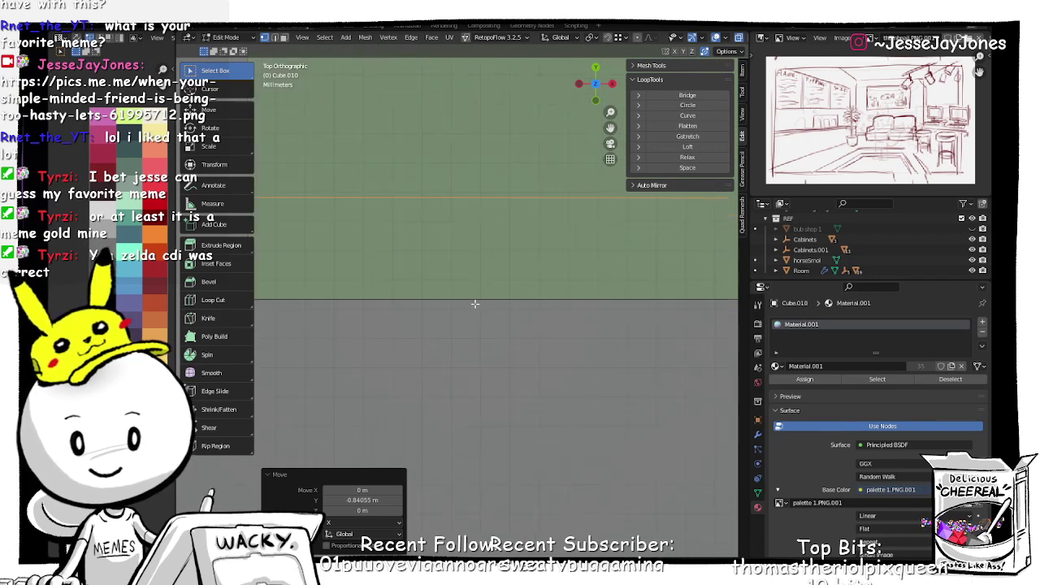
middle_click_drag(396, 290, 567, 324, "shift")
middle_click_drag(488, 325, 557, 334, "shift")
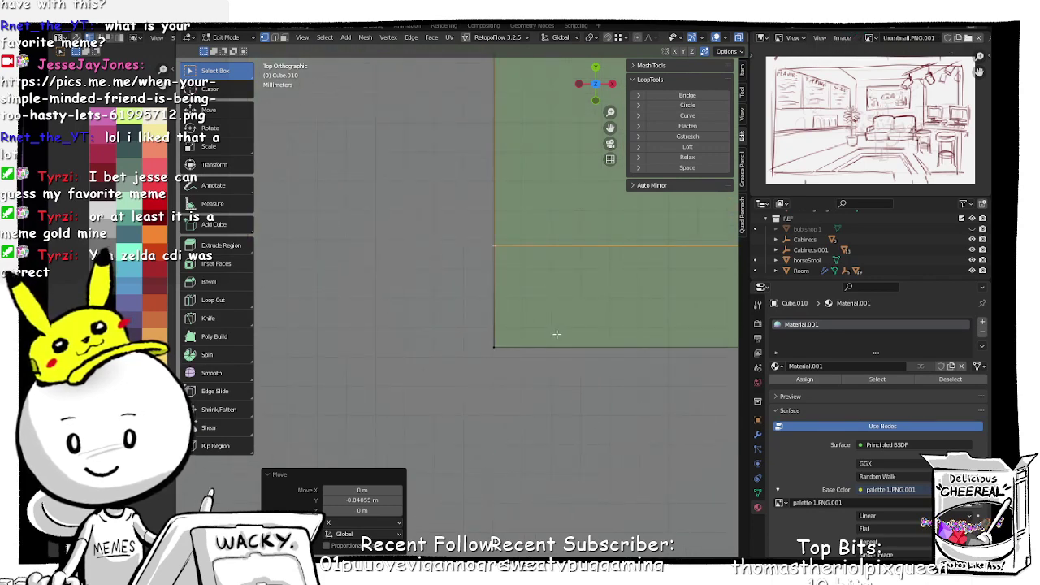
key("g")
key("z")
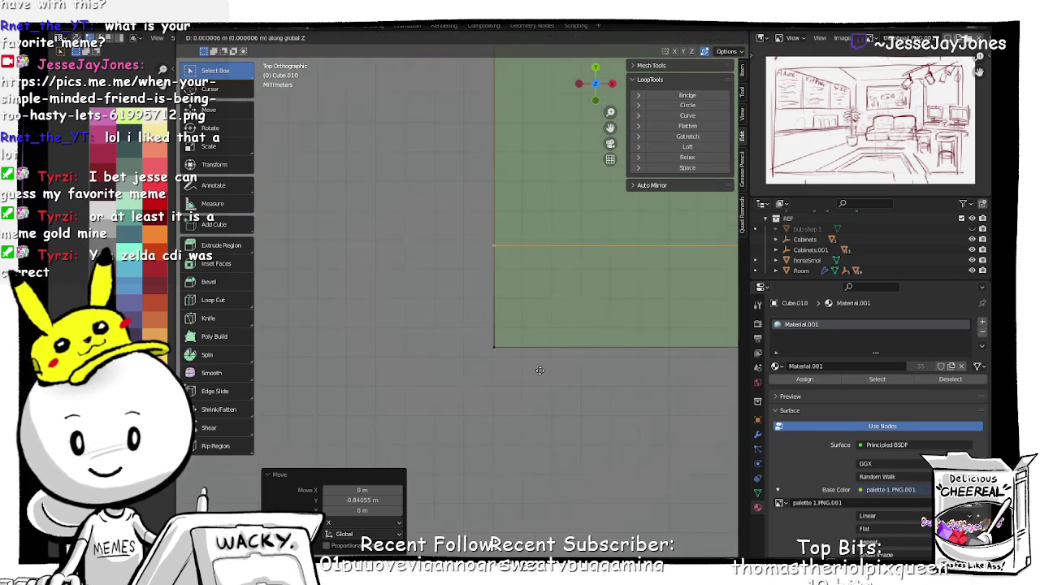
key("Escape")
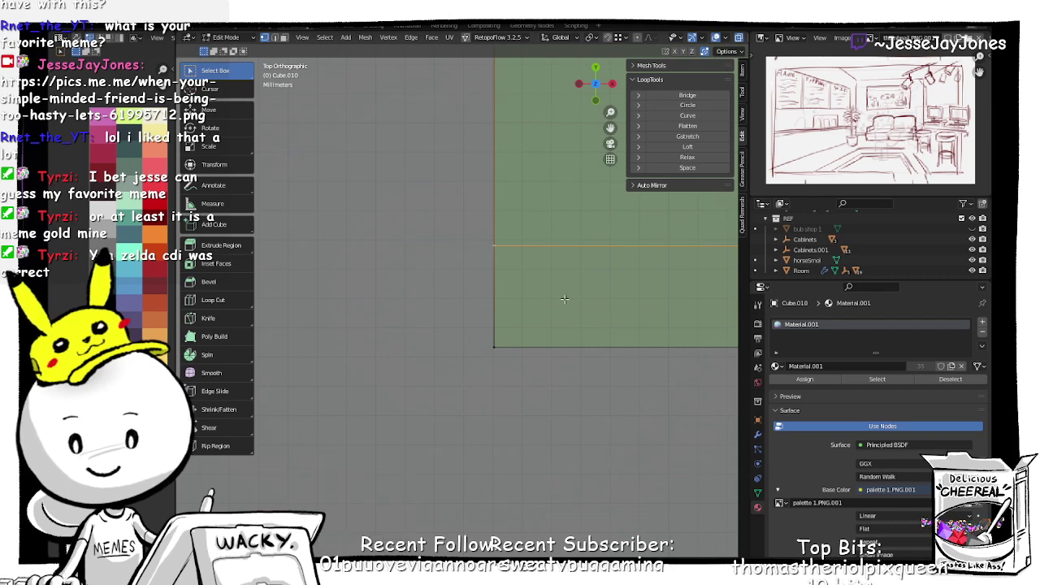
Step: Move the stray vertex another -0.00347 m along Y to align it with the rug's corner
key("g")
key("y")
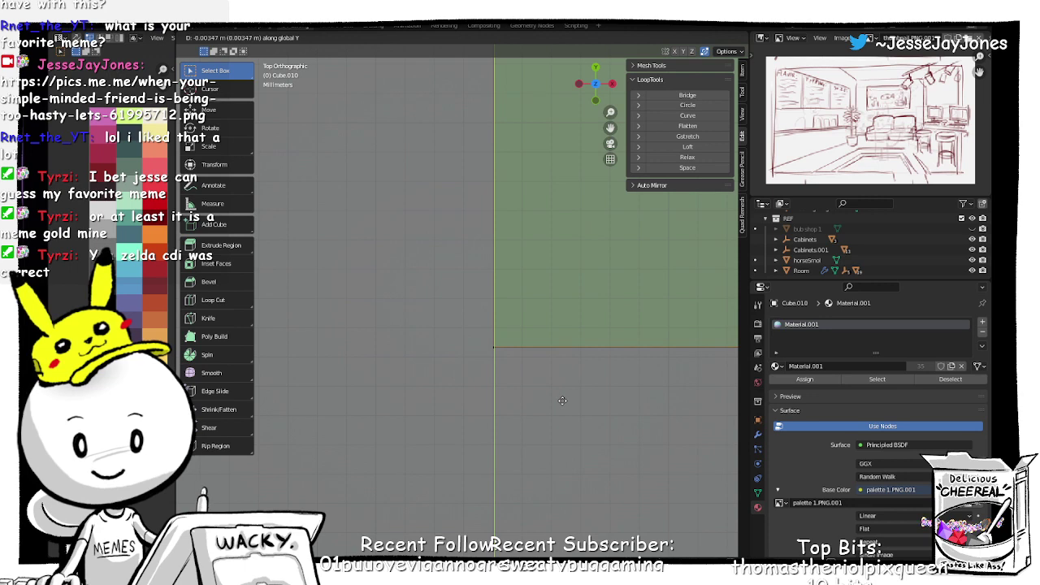
left_click(562, 400)
Step: Select the rug's long edge on the computer desk side and move it about 1.39 m along X toward the desk
scroll(587, 343, "down", 5)
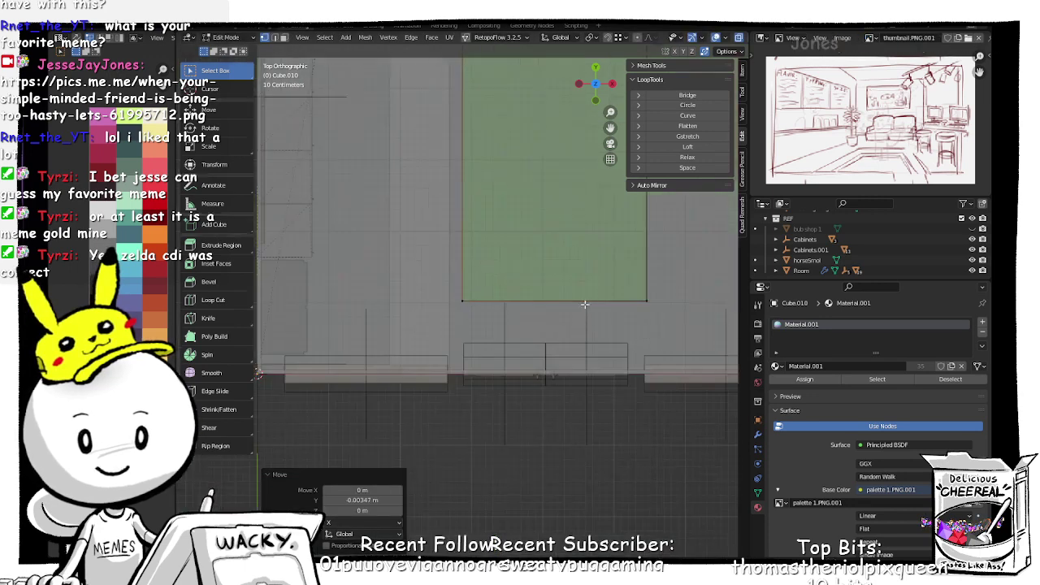
scroll(584, 304, "down", 4)
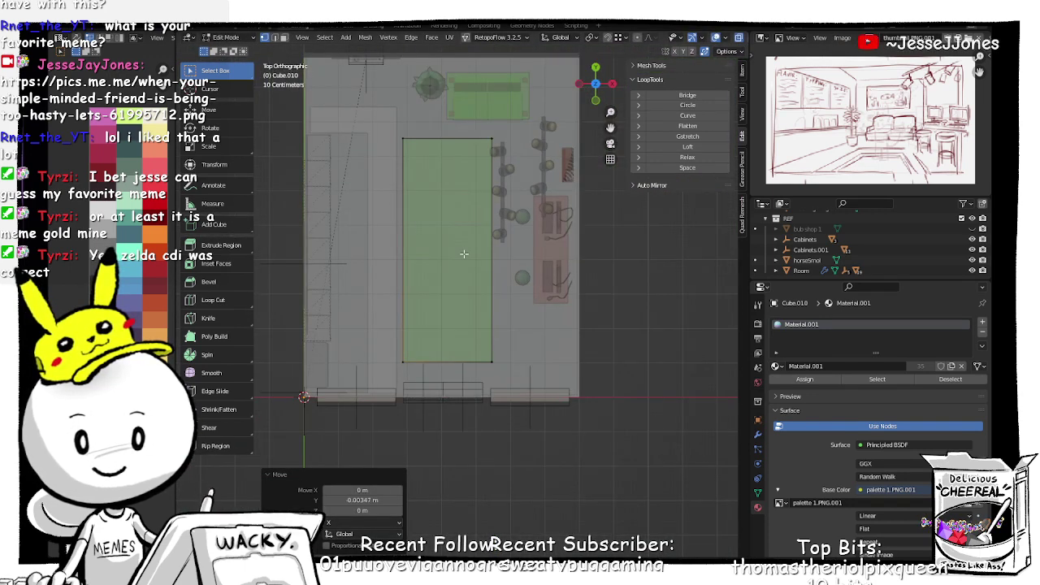
middle_click_drag(465, 254, 486, 269, "shift")
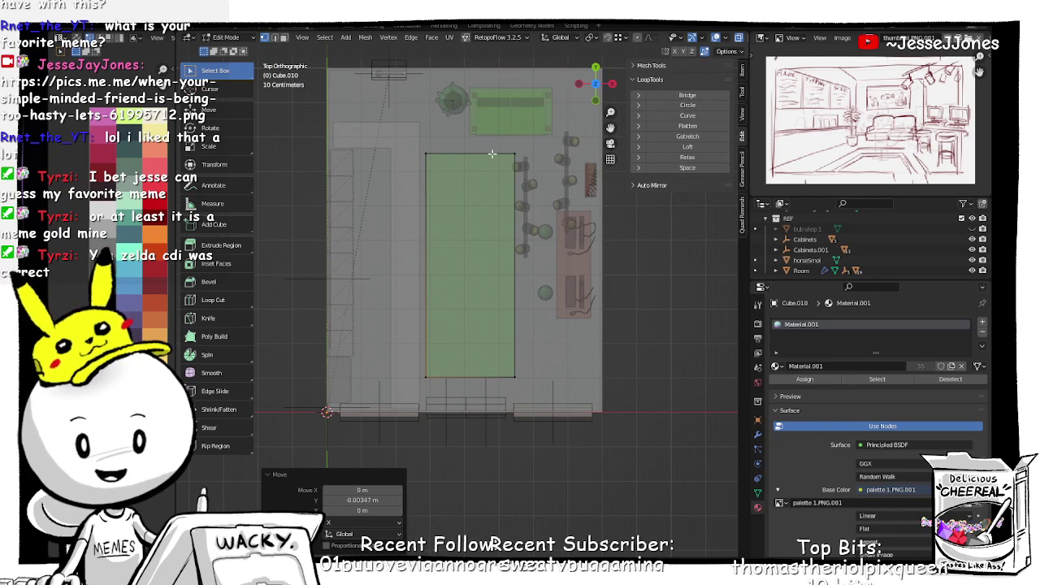
left_click_drag(535, 404, 536, 403)
key("g")
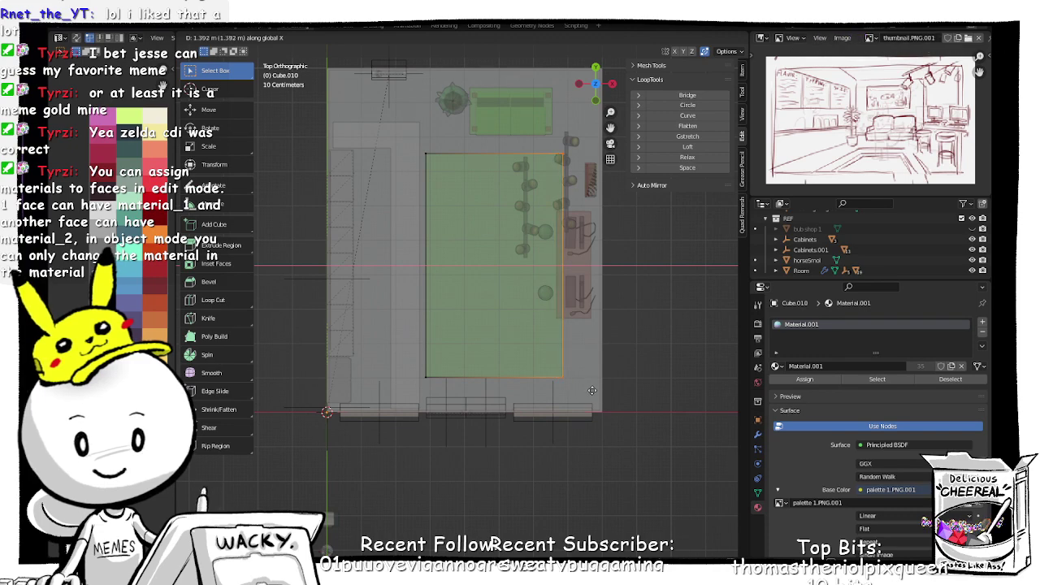
left_click(591, 390)
Step: Select the rug's edge nearest the front doors and move it about 0.28 m along Y, away from the doors
middle_click_drag(561, 394, 547, 358)
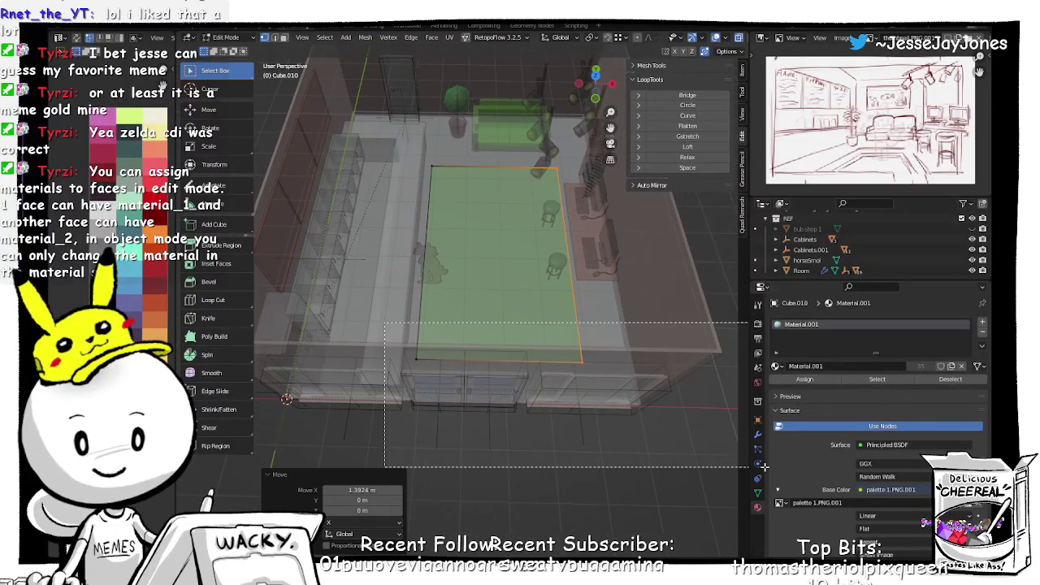
key("g")
key("y")
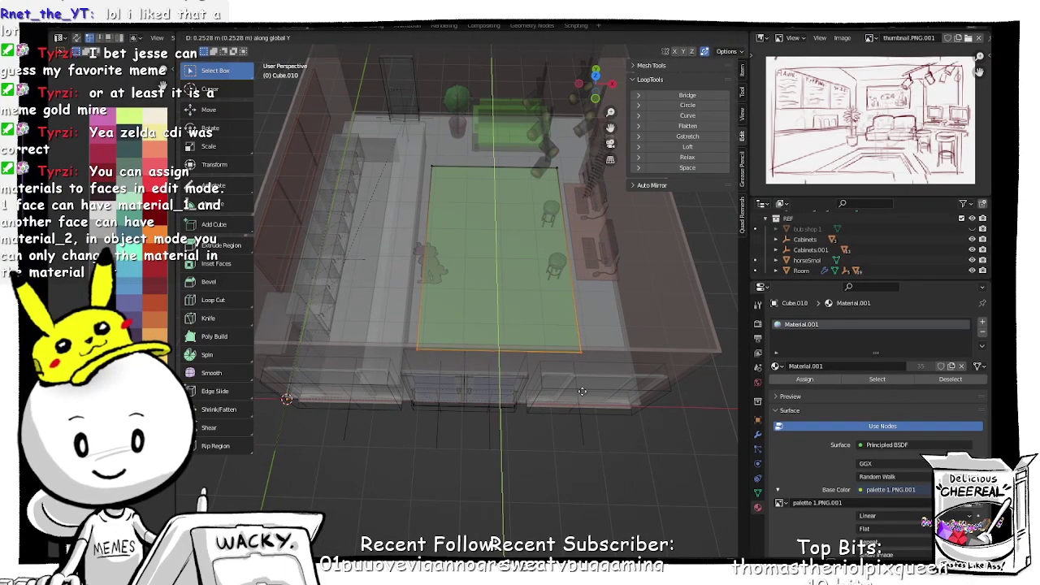
left_click(581, 390)
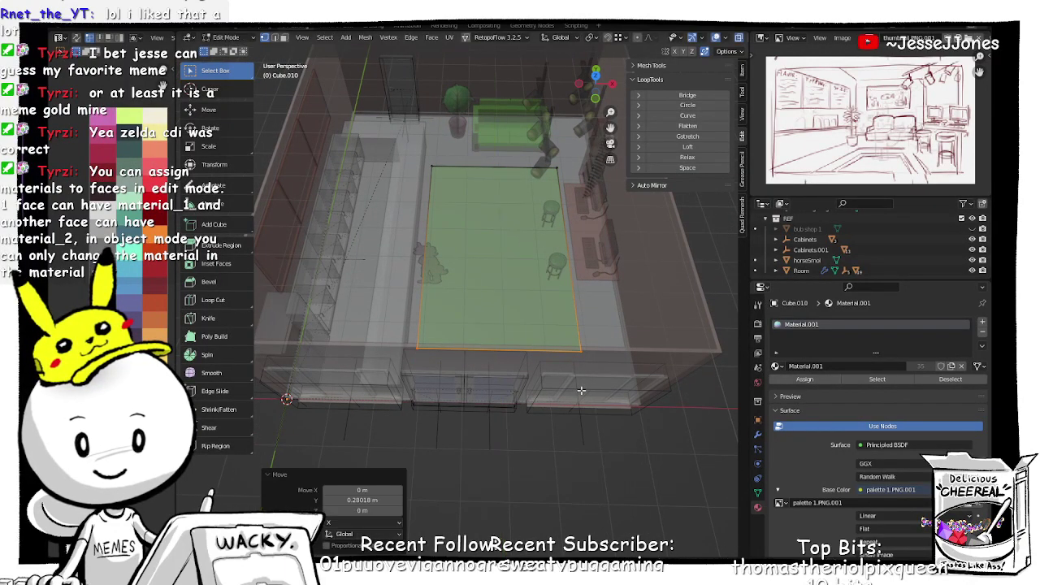
mouse_move(581, 391)
middle_mouse_down()
mouse_move(537, 375)
mouse_move(573, 393)
middle_mouse_up()
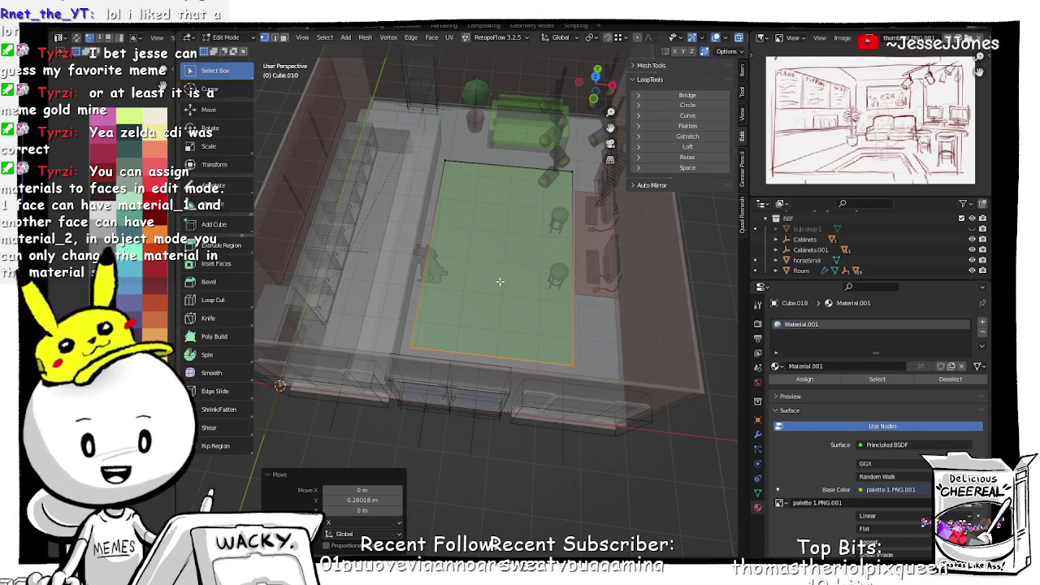
middle_click_drag(497, 272, 476, 317)
scroll(516, 308, "up", 2)
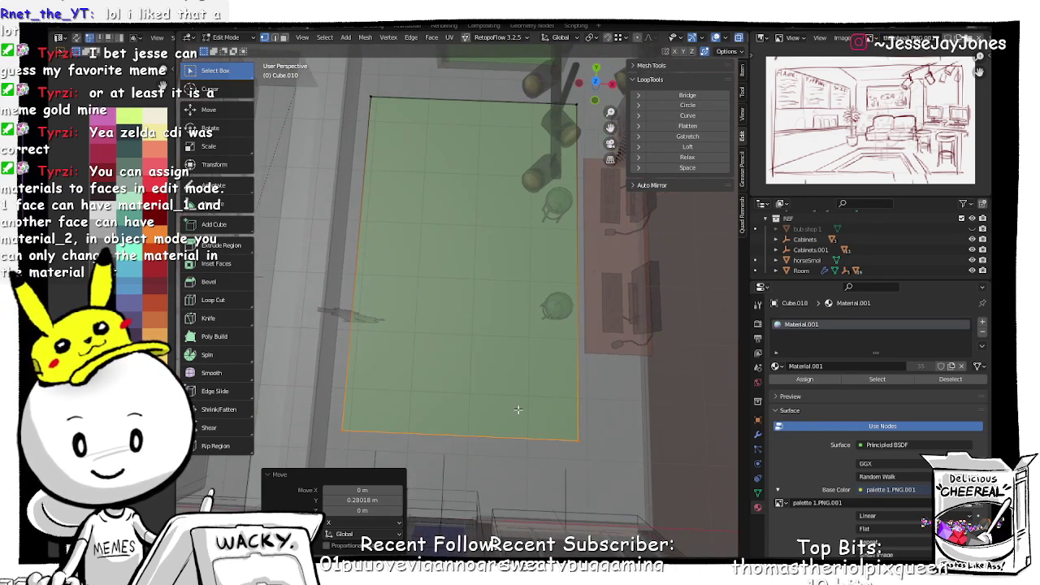
Step: Select the rug's top face and inset it twice, by about 0.361 m and then by about 0.278 m
key("ctrl+i")
key("ctrl+i")
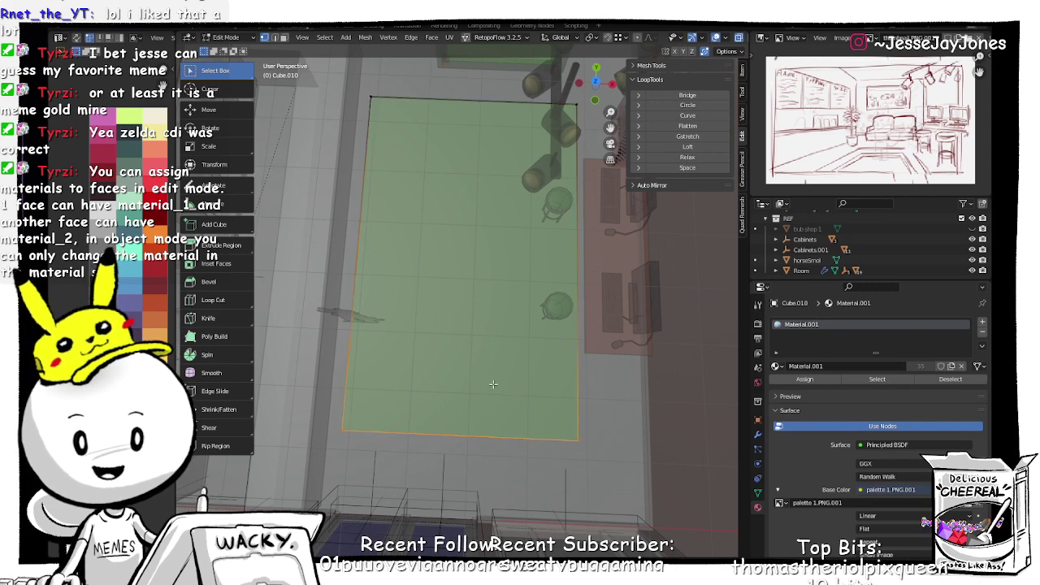
key("Tab")
left_click(550, 386)
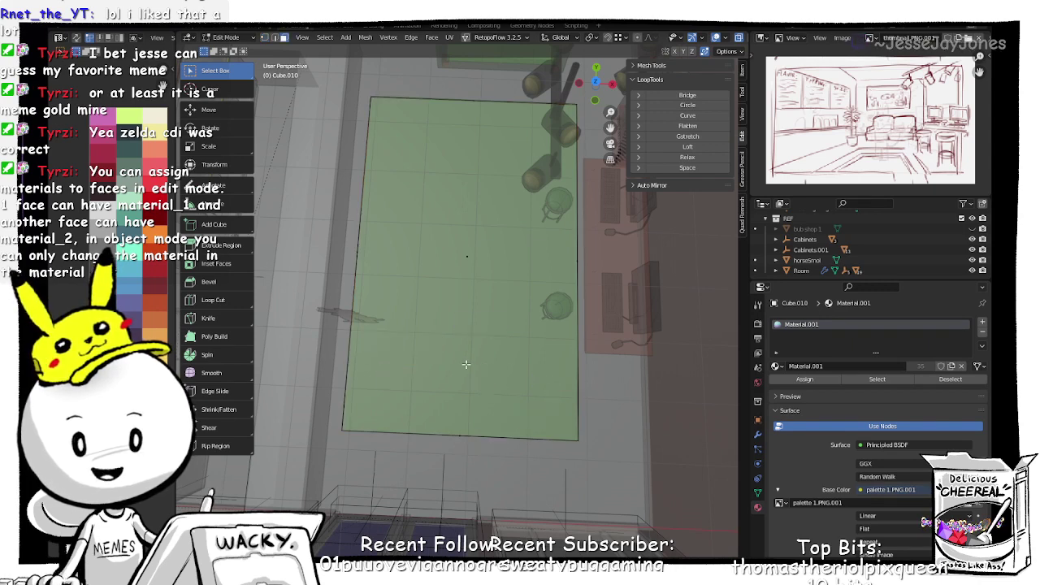
left_click(530, 324)
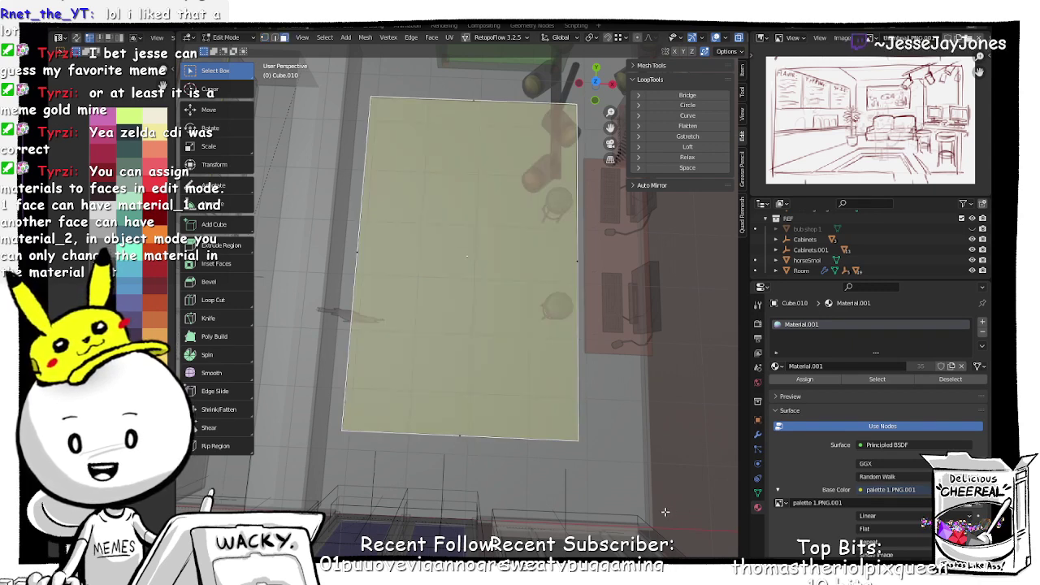
key("i")
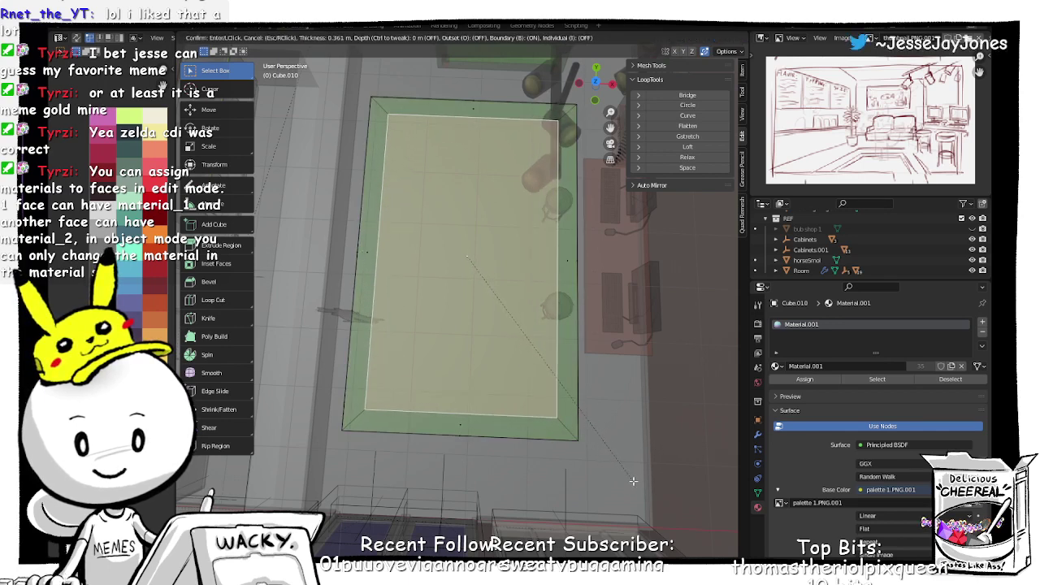
left_click(633, 481)
key("i")
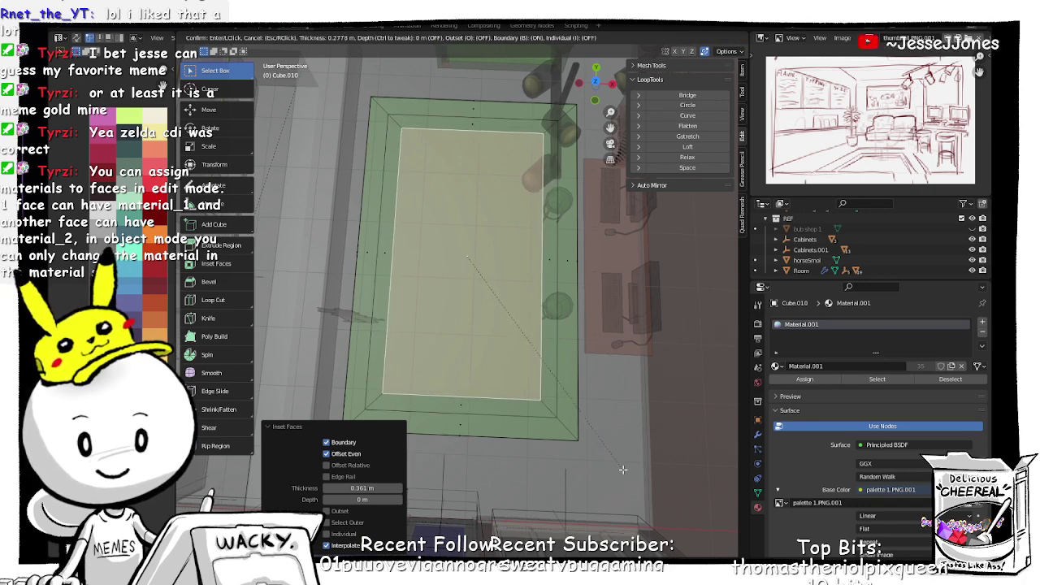
left_click(622, 469)
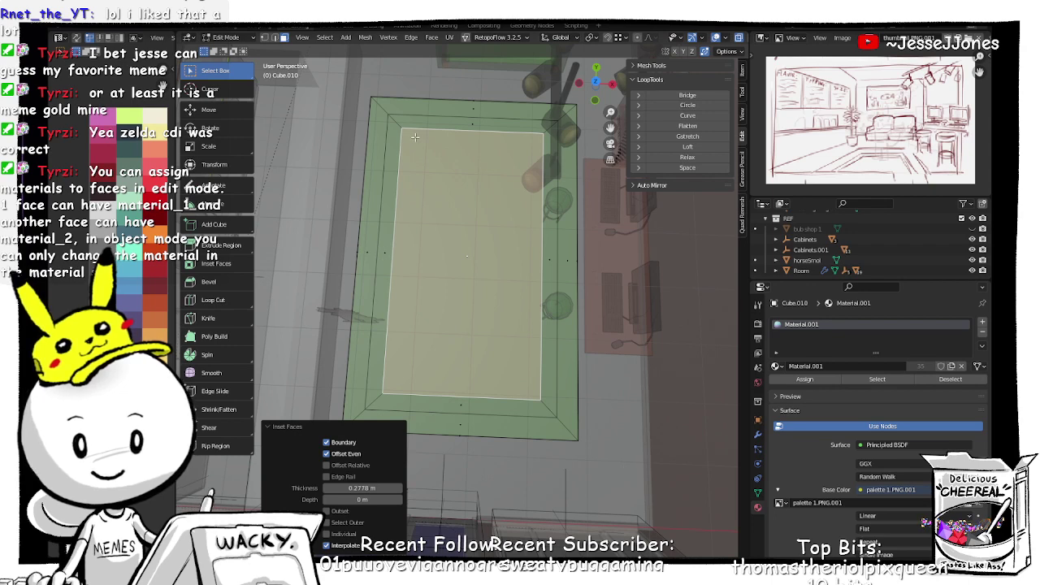
Step: Select the ring of faces between the rug's two insets and shift its UVs to a pale pinkish-beige palette swatch
left_click(395, 121, "alt")
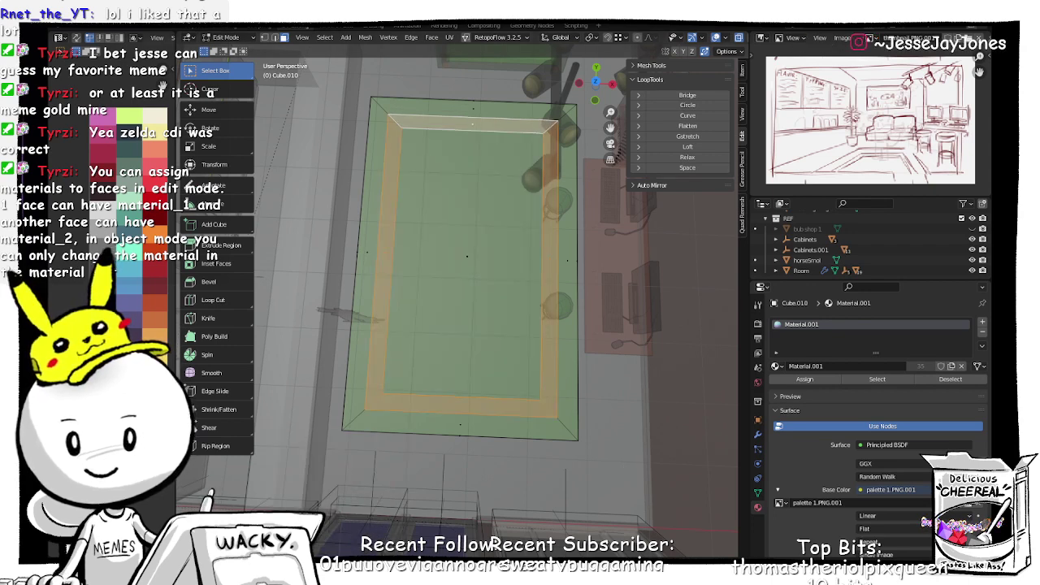
key("alt+a")
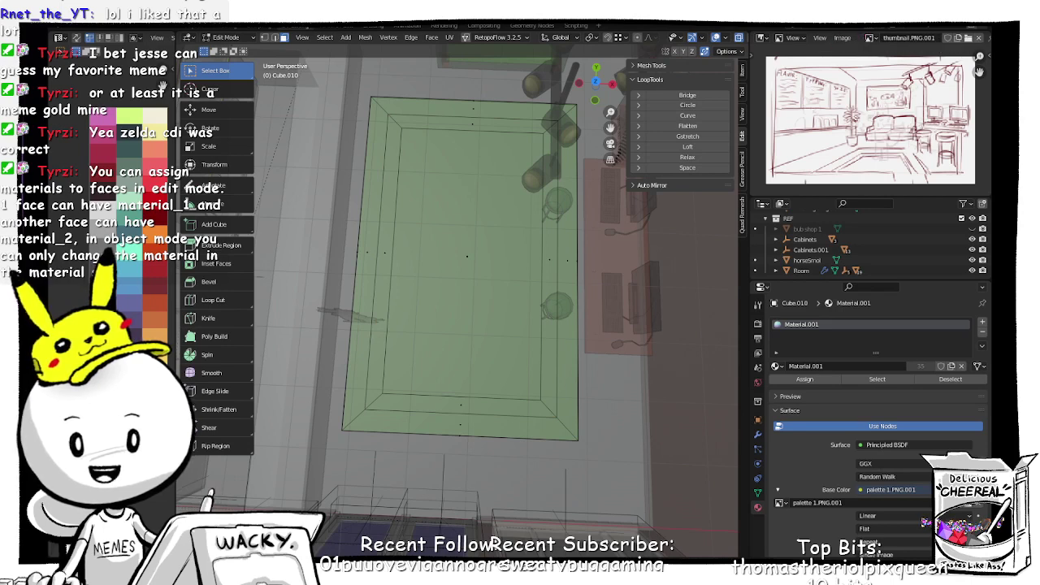
key("ctrl+z")
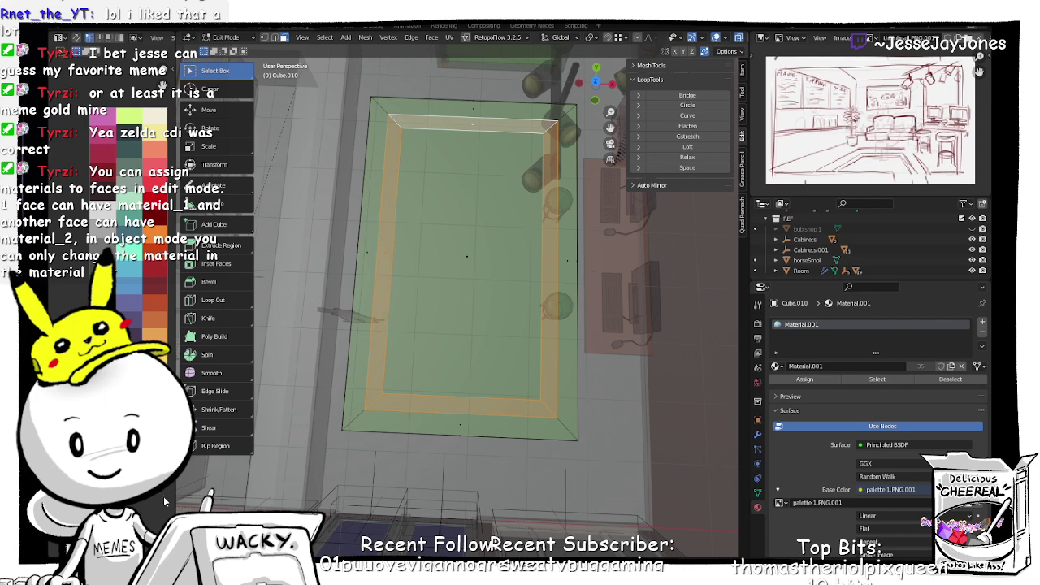
key("g")
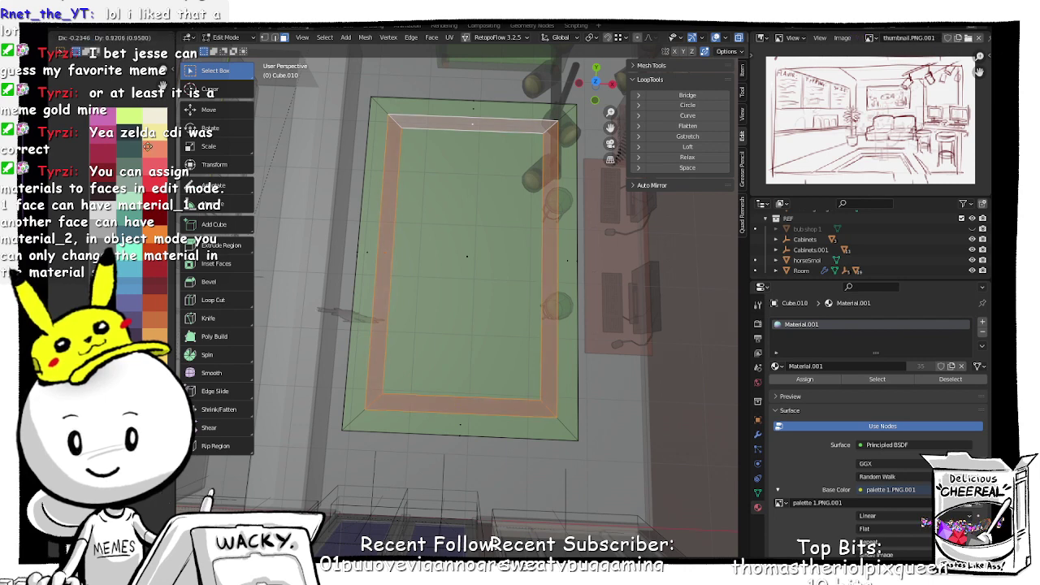
left_click(163, 289)
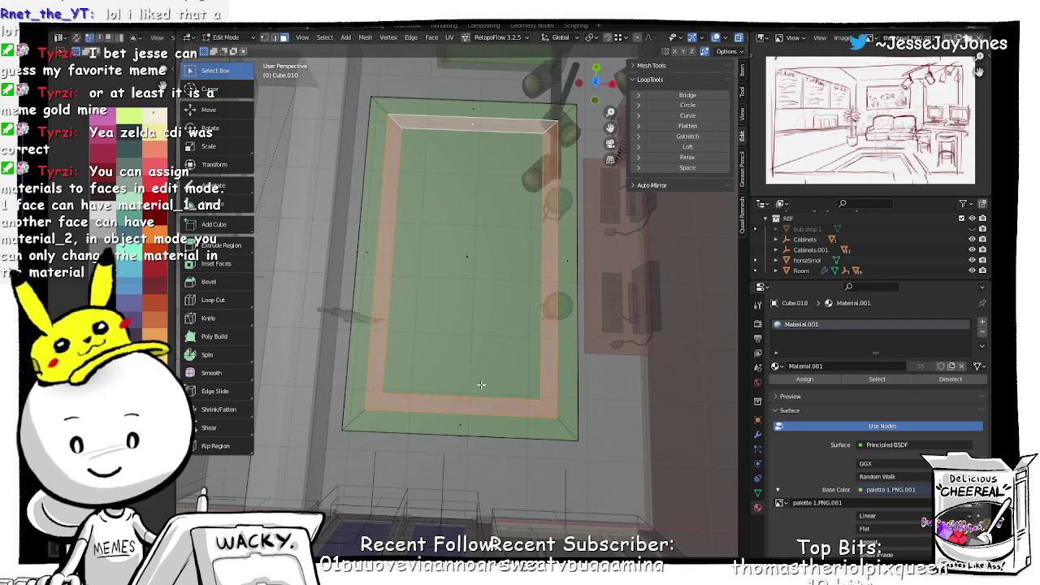
key("ctrl+Tab")
left_click(475, 324)
left_click(484, 439)
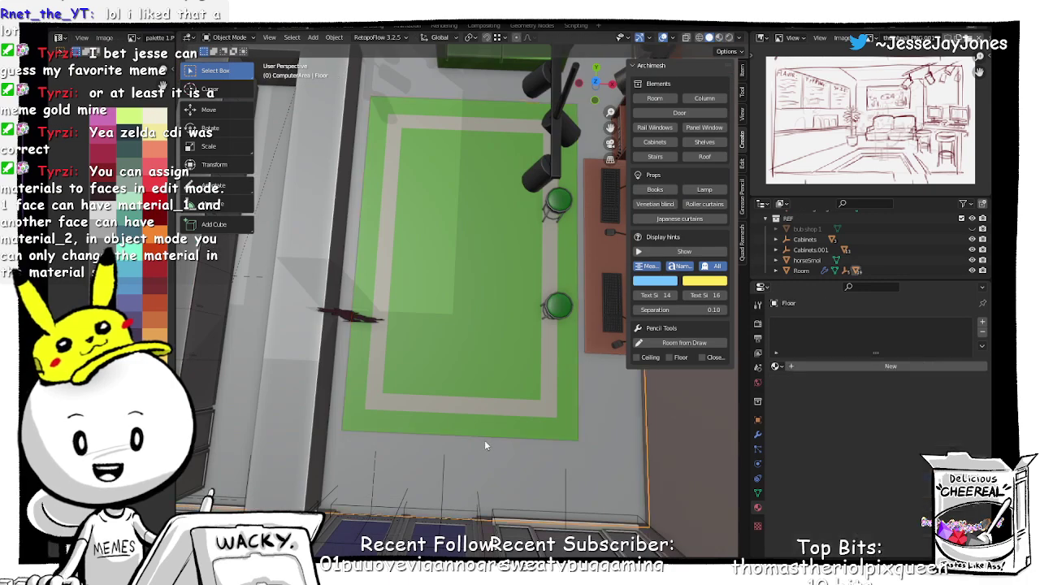
Step: Recolor the rug's green faces by moving their UVs to a darker green palette swatch, keeping the inset ring's color
middle_click_drag(485, 439, 462, 336)
left_click(461, 338)
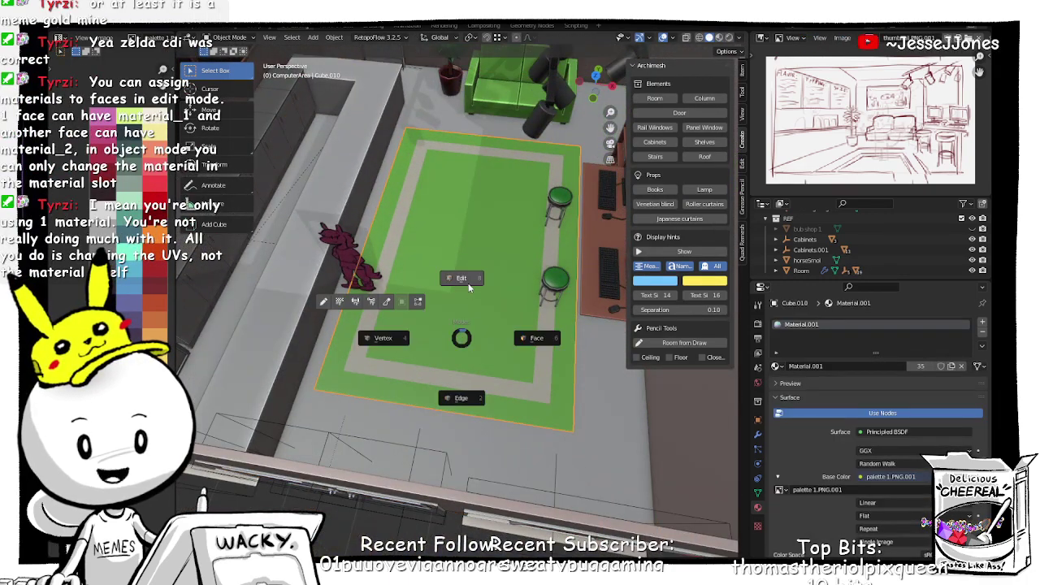
key("Tab")
key("a")
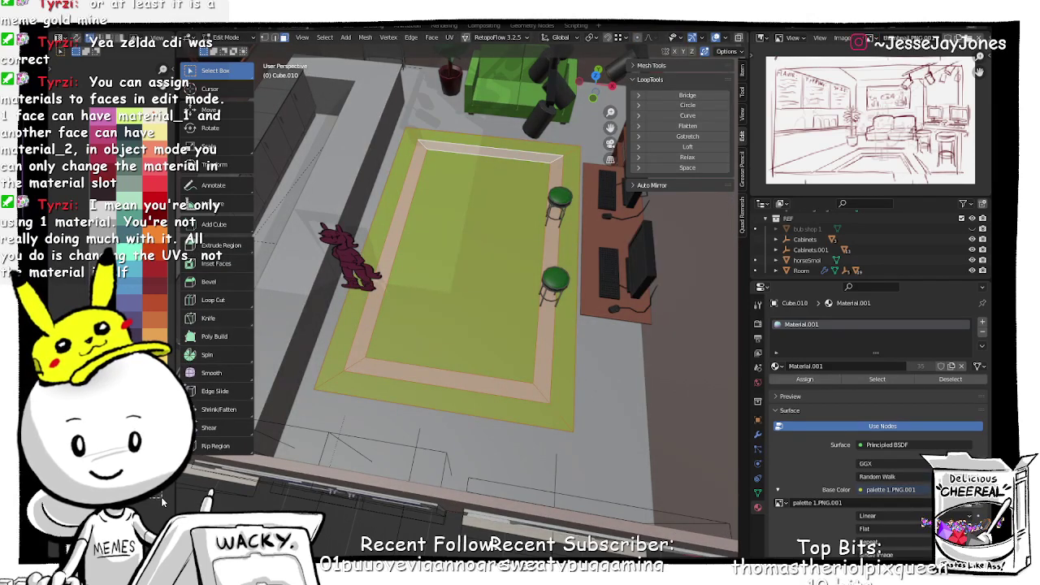
key("g")
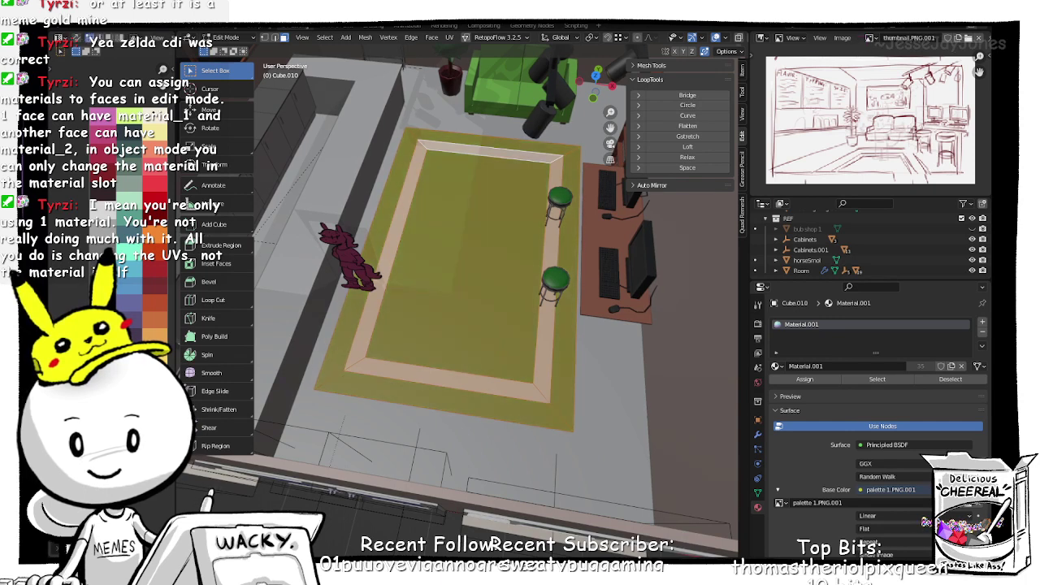
left_click(472, 441)
key("Tab")
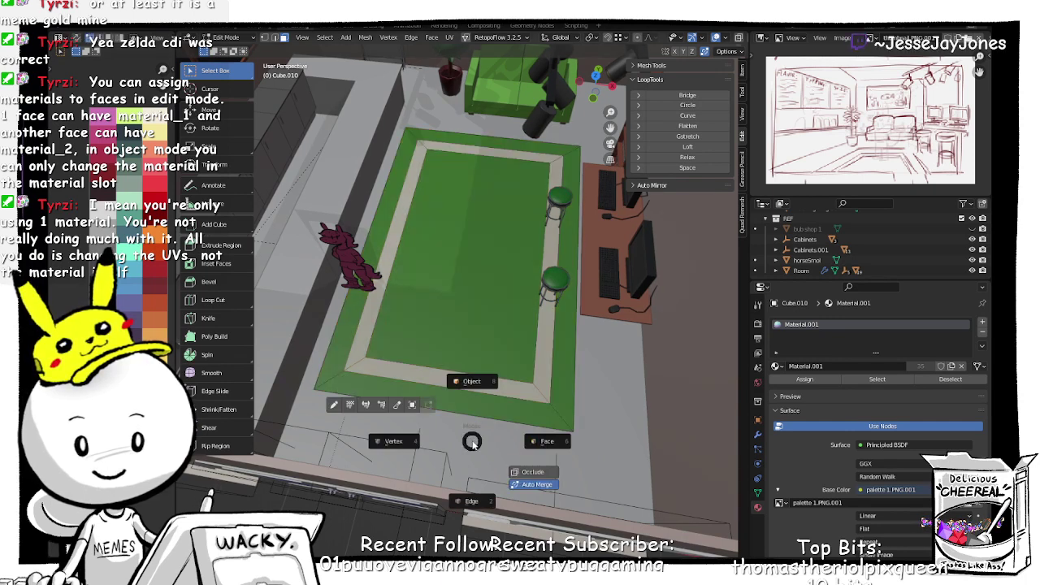
left_click(472, 441)
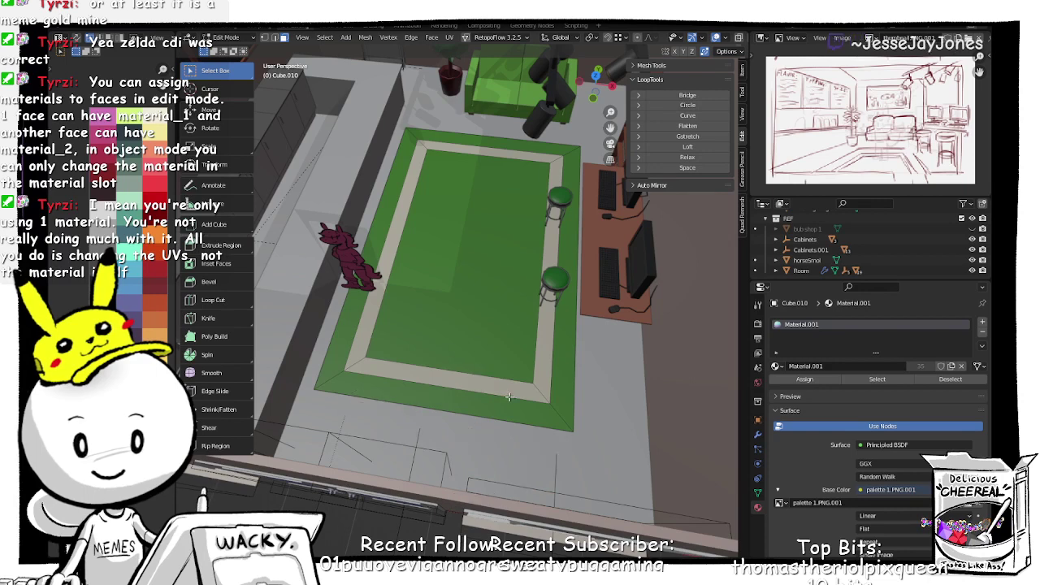
Step: Select the rug's inset ring of faces and move its UVs to the pale yellow palette swatch
left_click(538, 393)
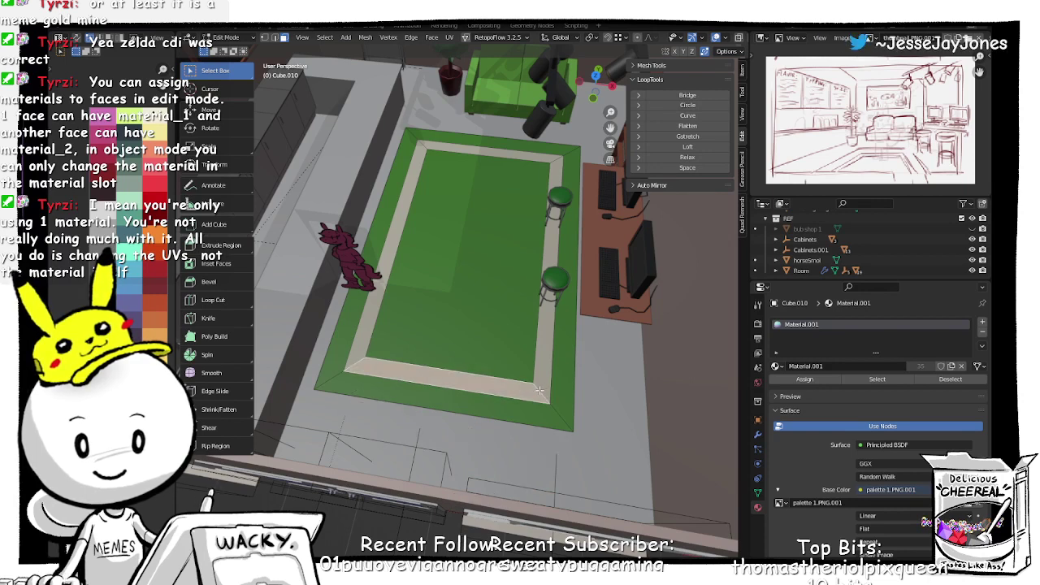
left_click(539, 393, "alt")
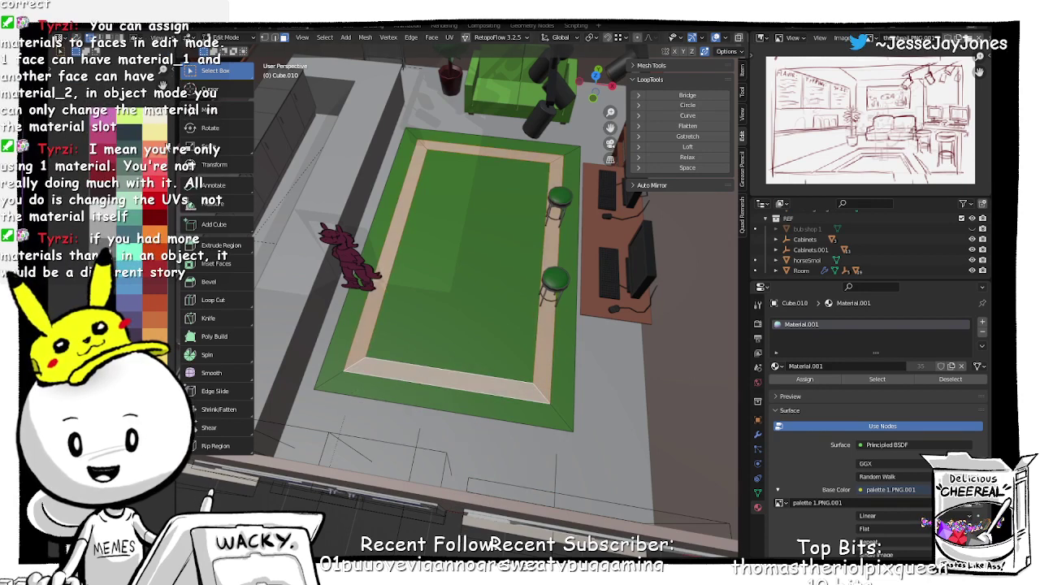
key("g")
left_click(155, 130)
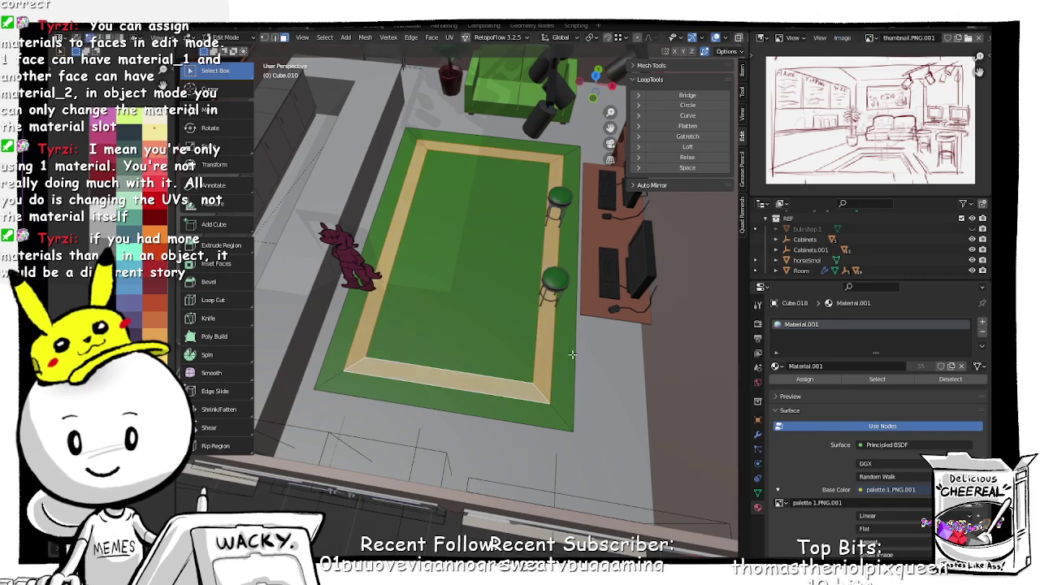
left_click(590, 403)
key("Tab")
left_click(588, 360)
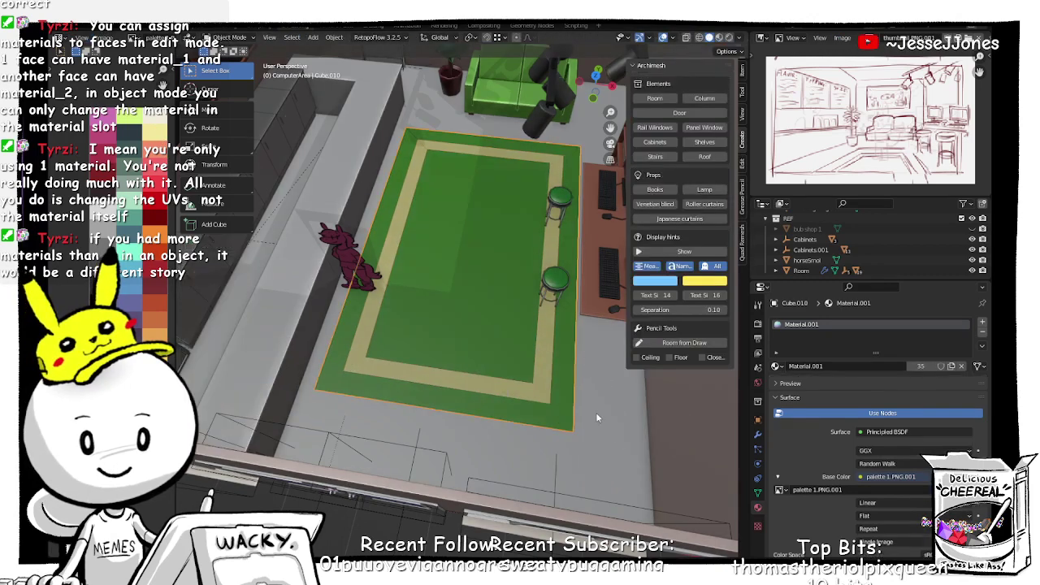
left_click(596, 413)
Step: Select the inner edge loop of the rug's cream stripe and scale it to about 0.928
middle_click_drag(596, 413, 479, 348)
middle_click_drag(476, 367, 474, 376)
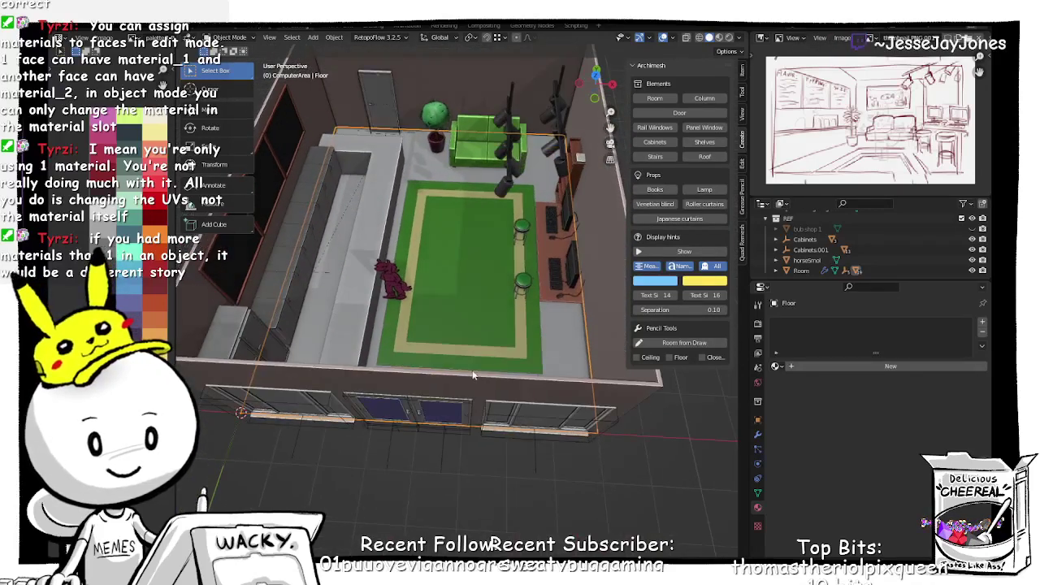
scroll(446, 286, "up", 4)
left_click(354, 390)
key("Tab")
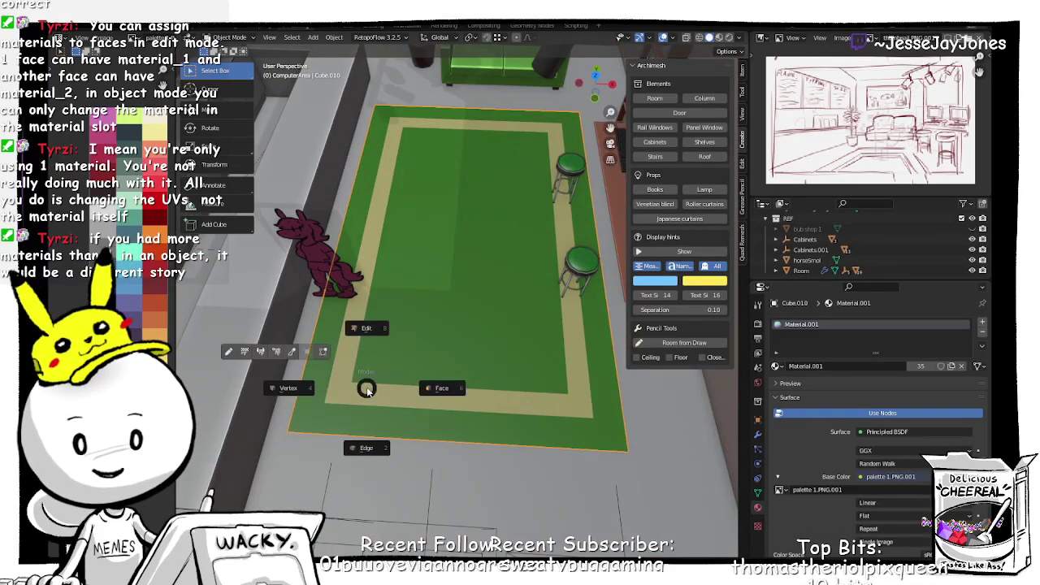
left_click(365, 447)
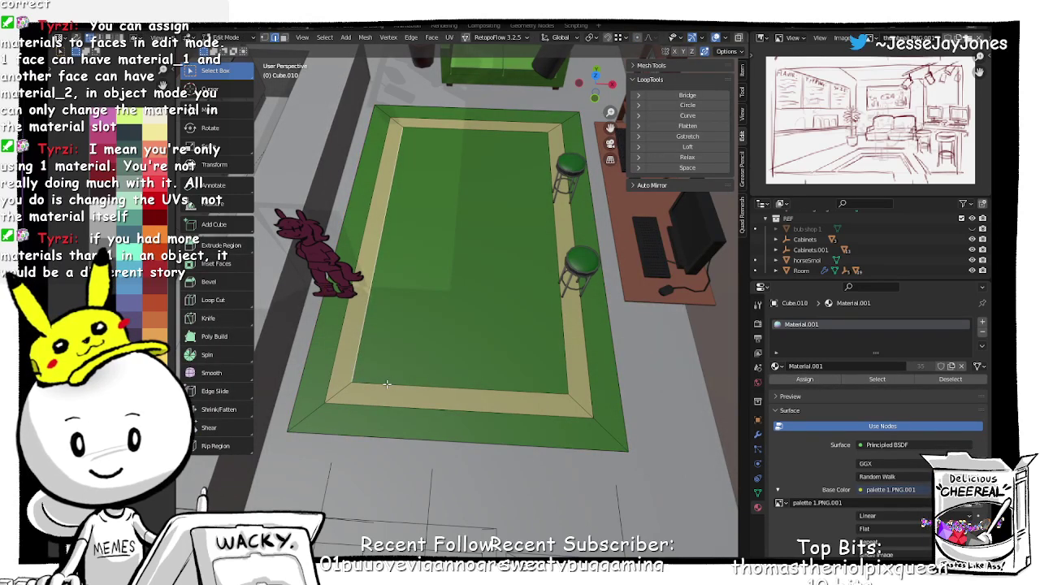
left_click(375, 386)
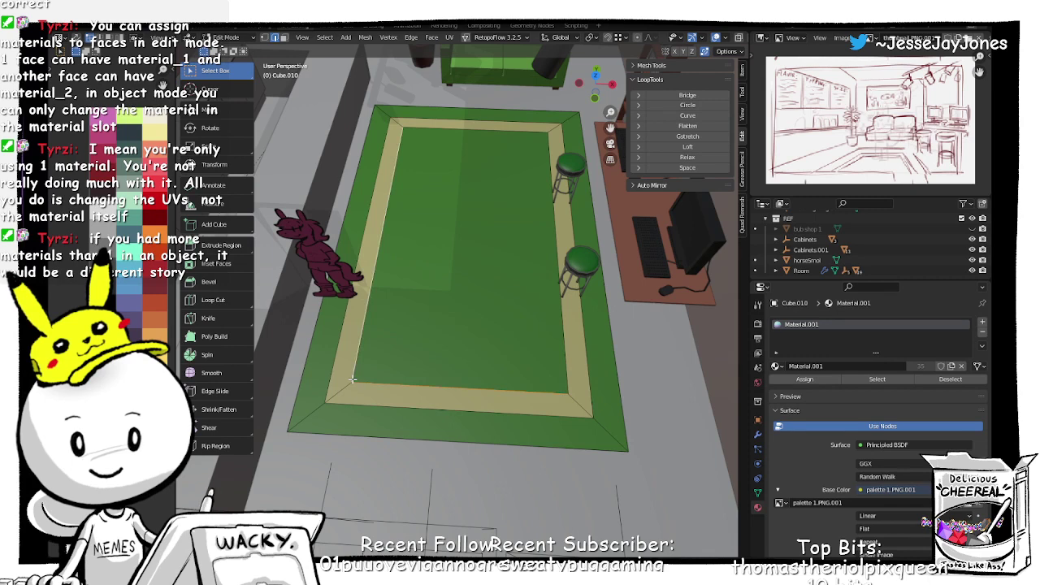
left_click(567, 389, "shift")
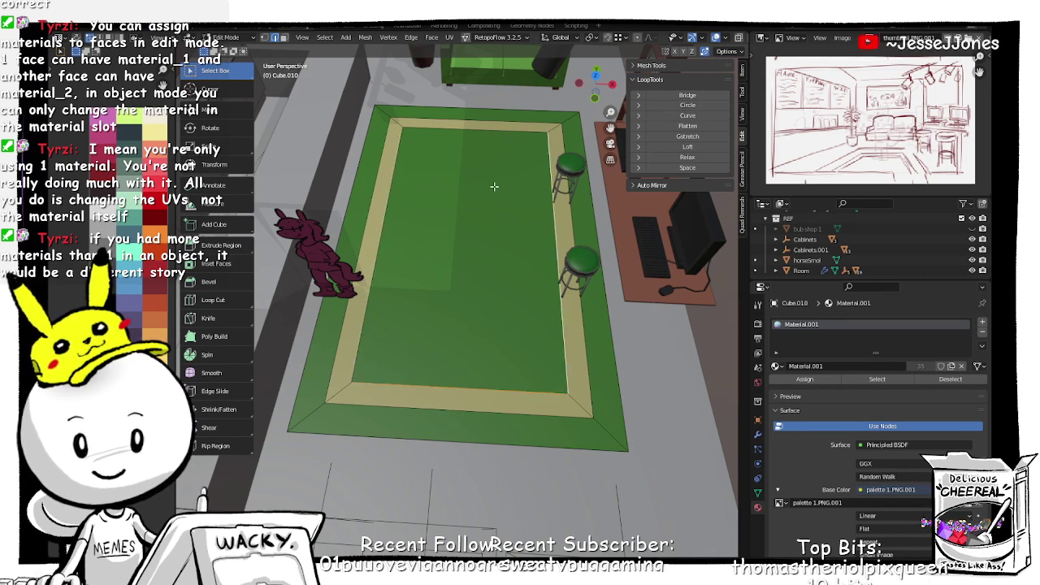
left_click(394, 173)
left_click(388, 168)
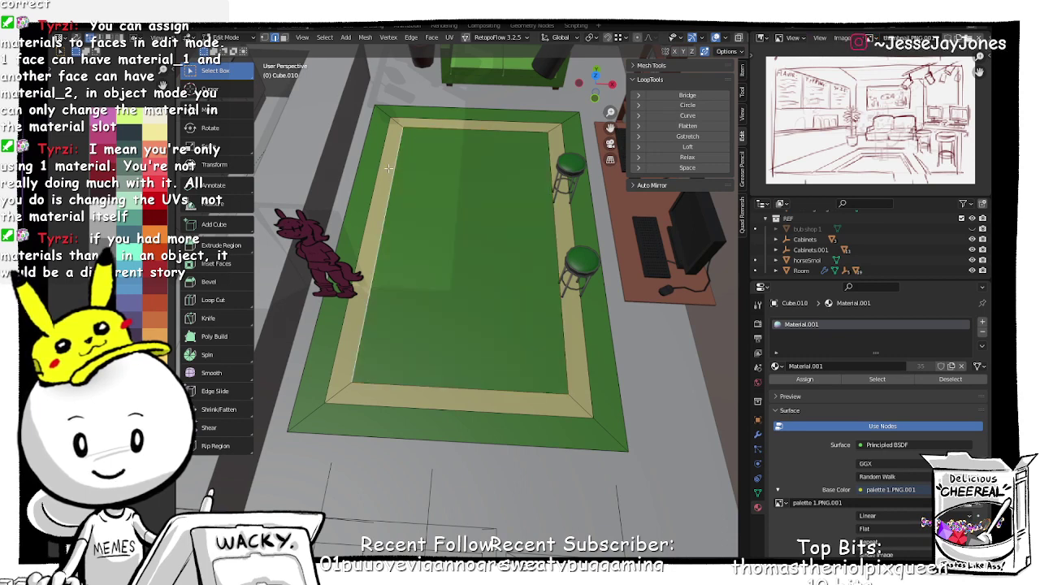
middle_click_drag(406, 164, 418, 203)
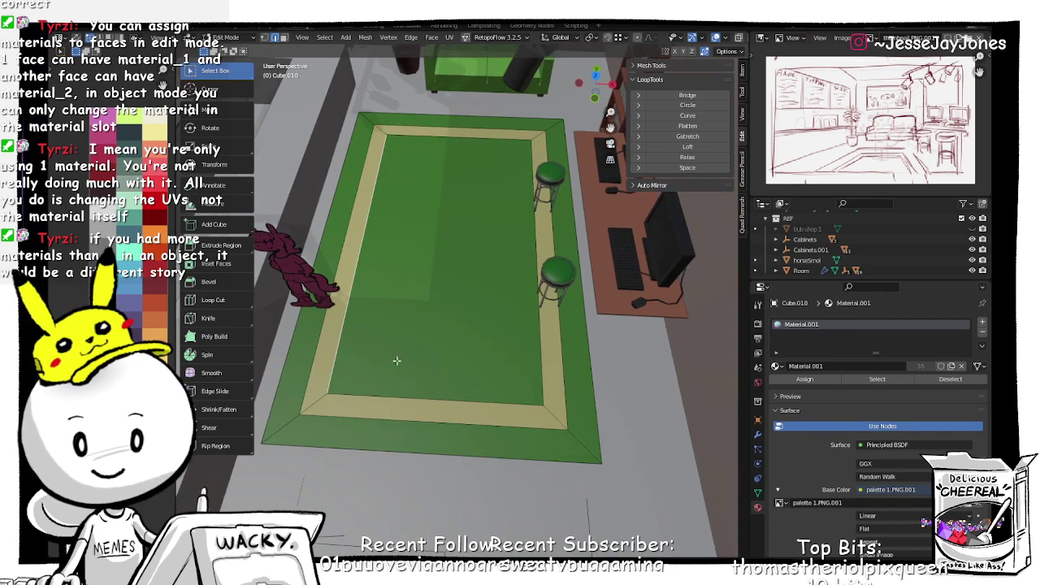
left_click(513, 139)
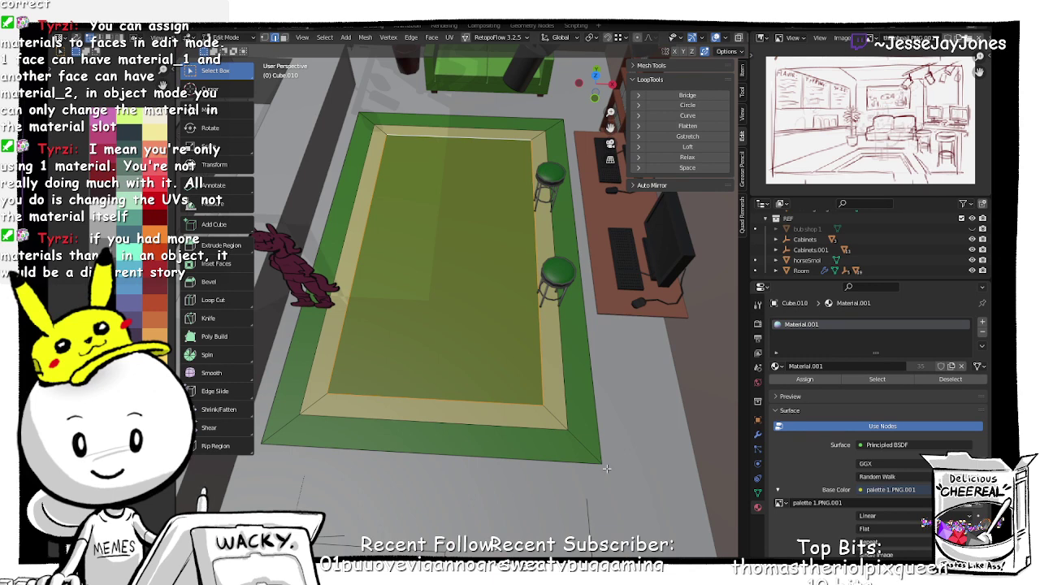
key("s")
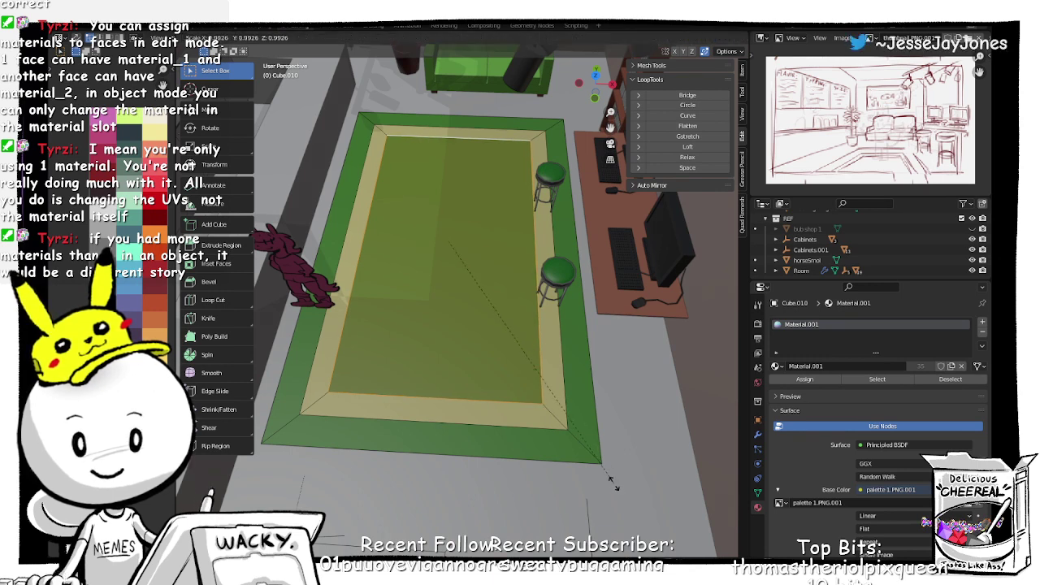
left_click(602, 470)
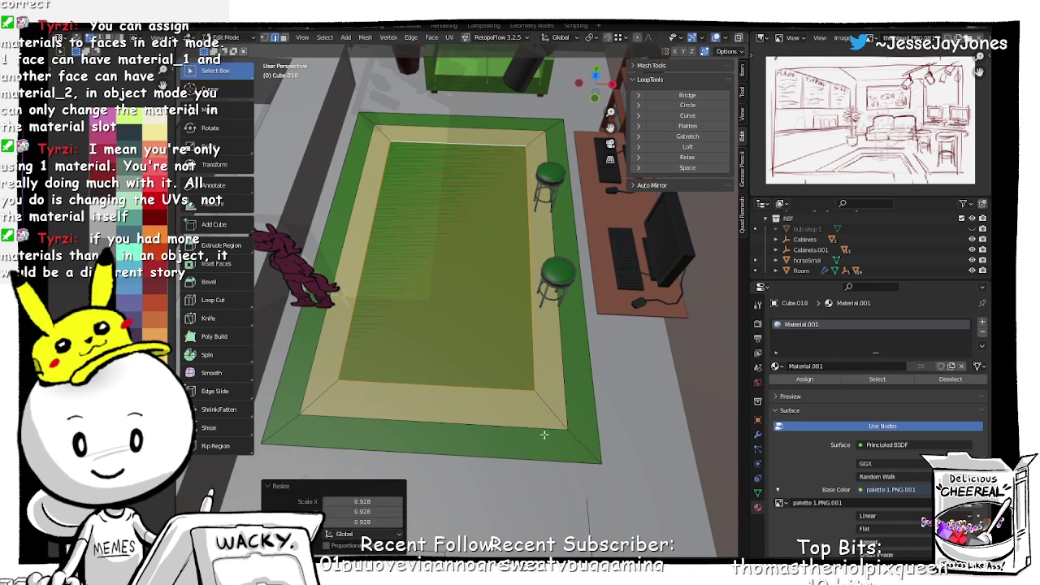
Step: Select the outer edge loop of the rug's cream stripe and scale it to about 0.857, plus about 0.941 along X
left_click(568, 426)
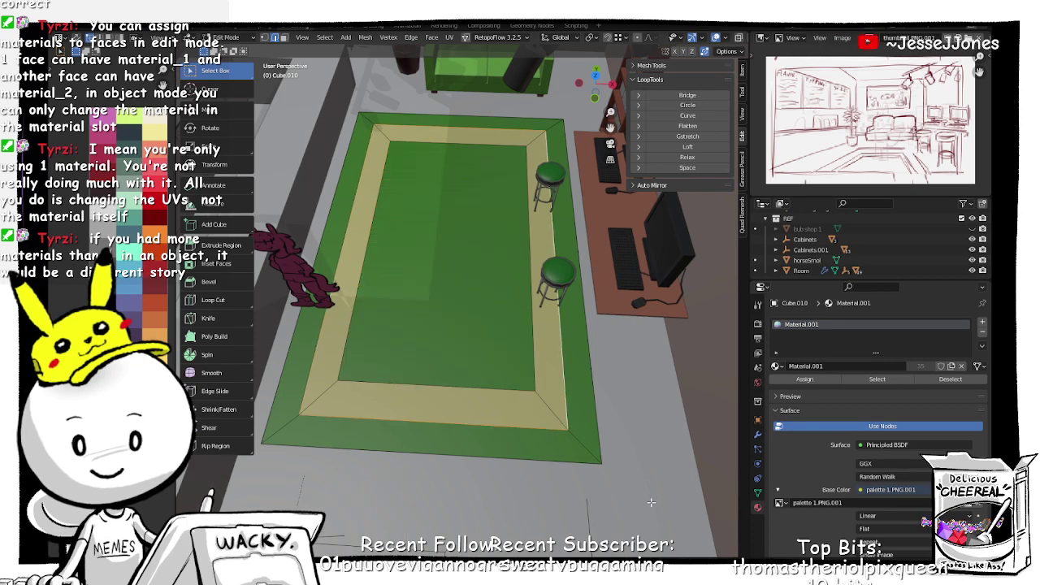
key("s")
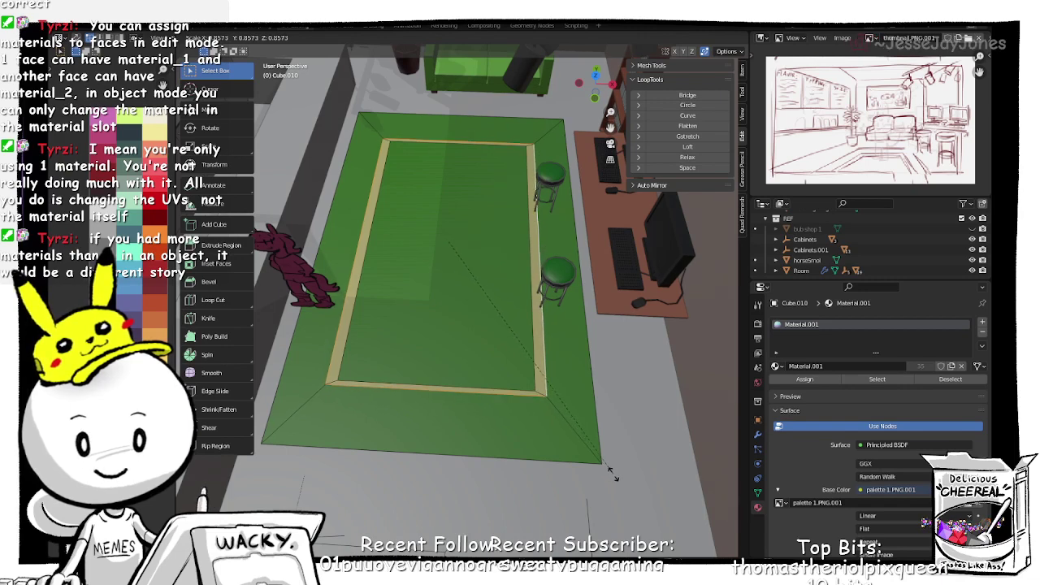
left_click(614, 475)
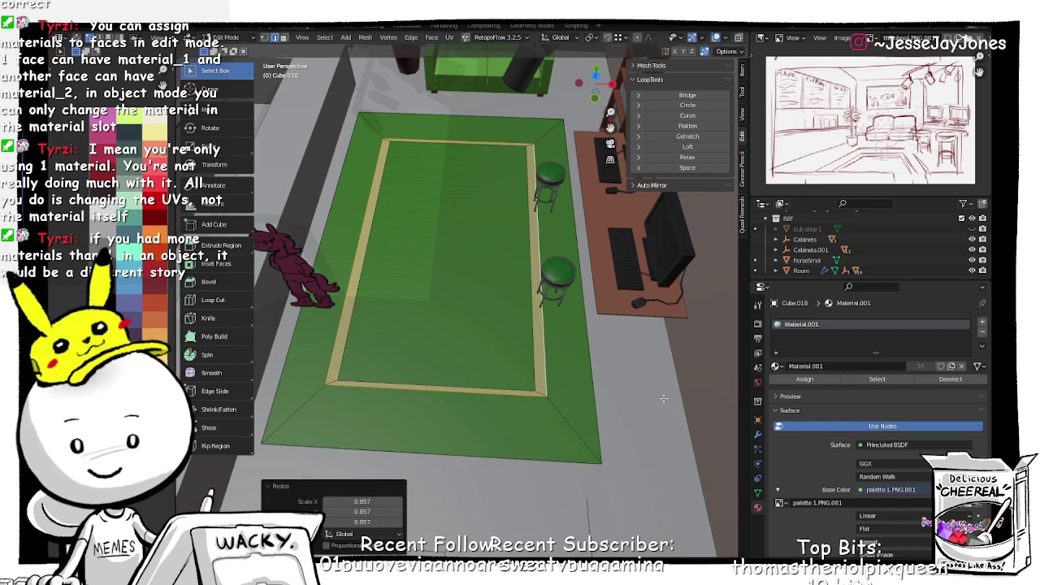
key("s")
key("x")
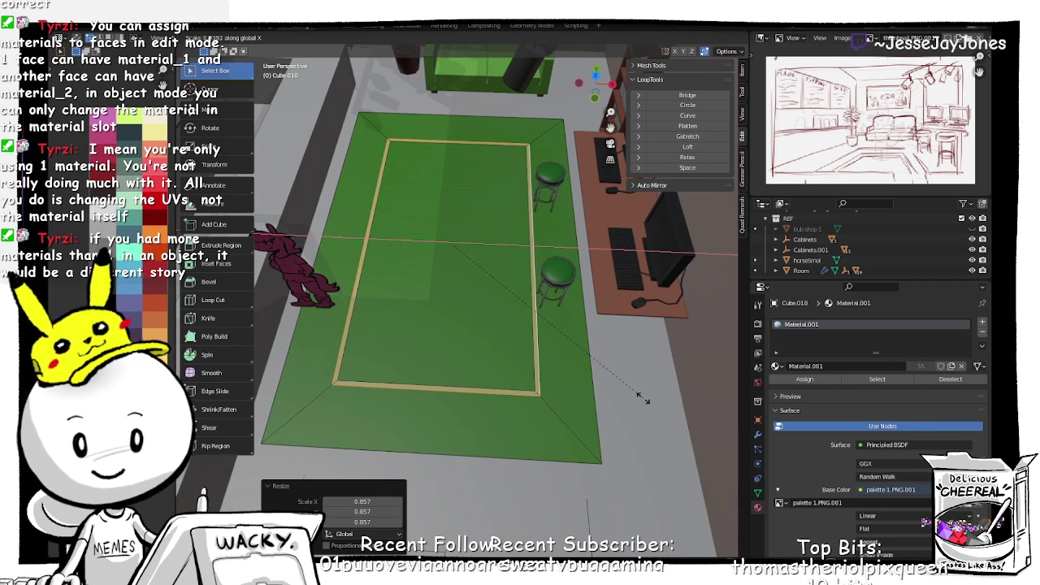
left_click(635, 400)
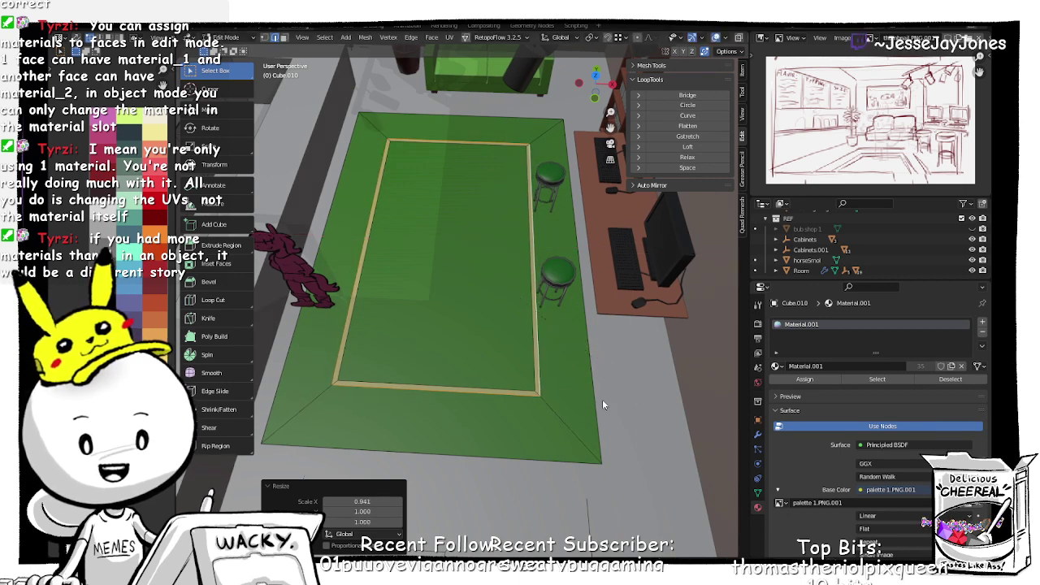
Step: Undo the narrowing of the rug's cream stripe and resume editing the rug's mesh
key("Tab")
left_click(601, 358)
left_click(608, 447)
scroll(609, 447, "down", 5)
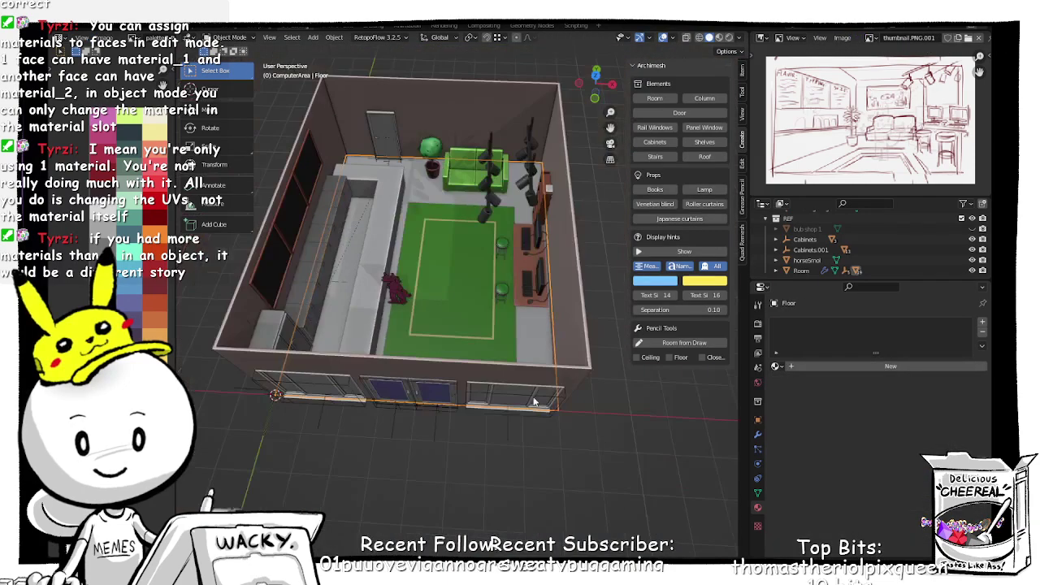
middle_click_drag(534, 402, 527, 422)
left_click(543, 415)
key("Tab")
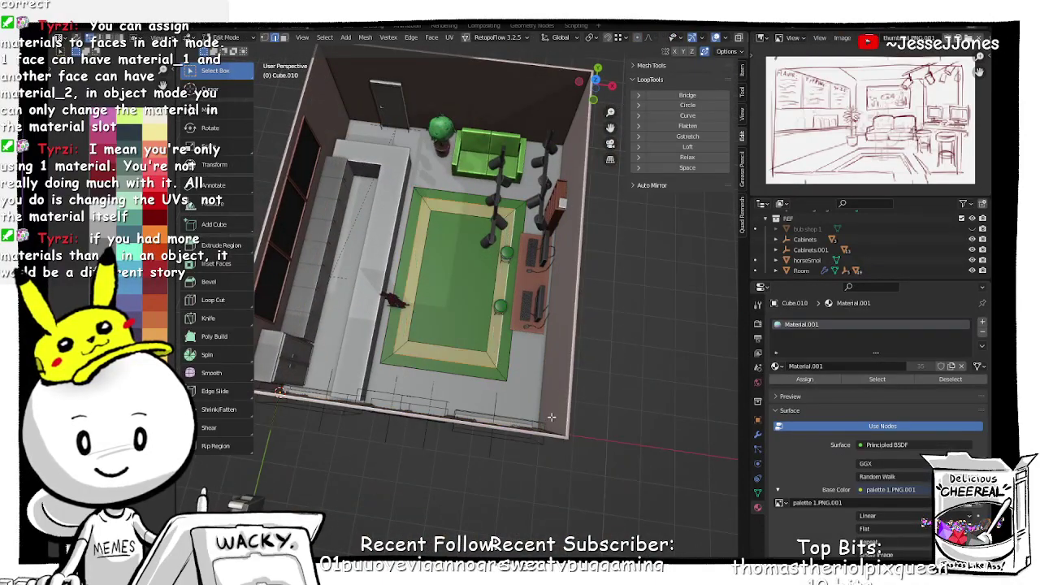
Step: Select the whole rug mesh, scale it to about 0.758 and move it about -0.51 m in X and -0.81 m in Y
middle_click_drag(598, 399, 413, 303)
left_click(442, 299)
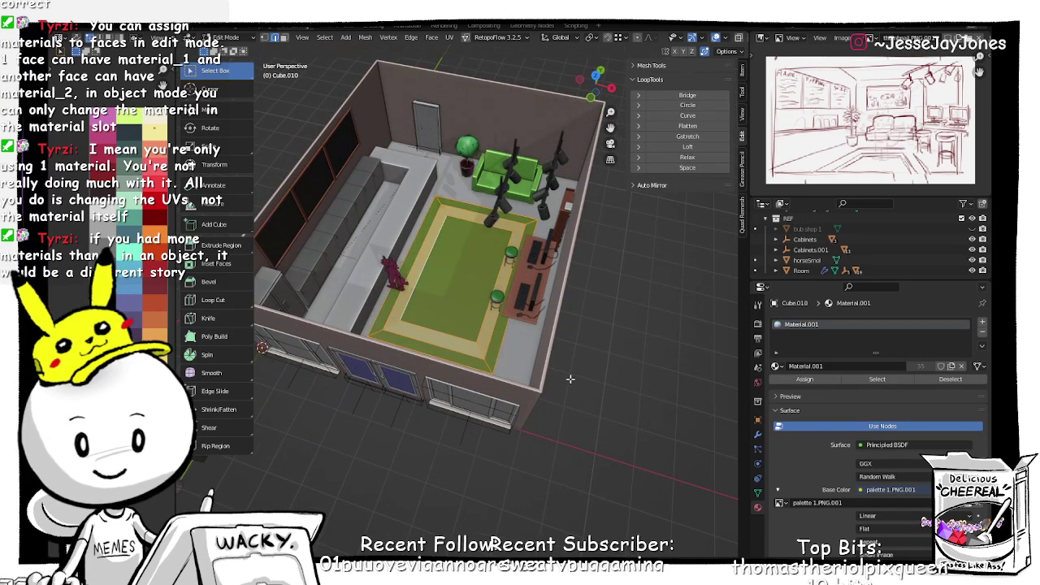
key("s")
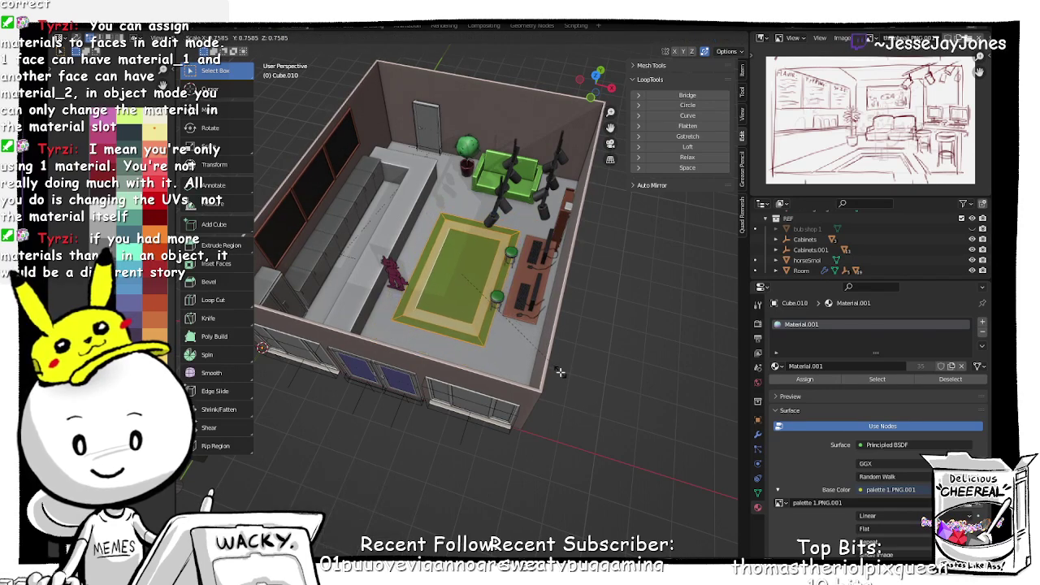
left_click(559, 372)
key("g")
key("shift+z")
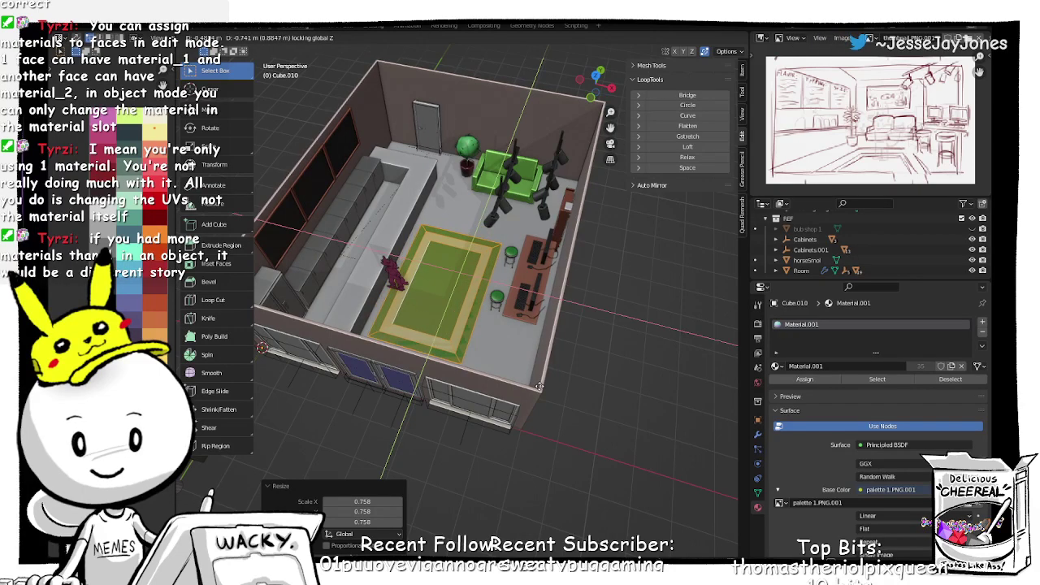
left_click(537, 389)
Step: Enlarge the rug by about 1.125 and shift it horizontally about 0.08 m in X and -0.31 m in Y
middle_click_drag(537, 388, 416, 379)
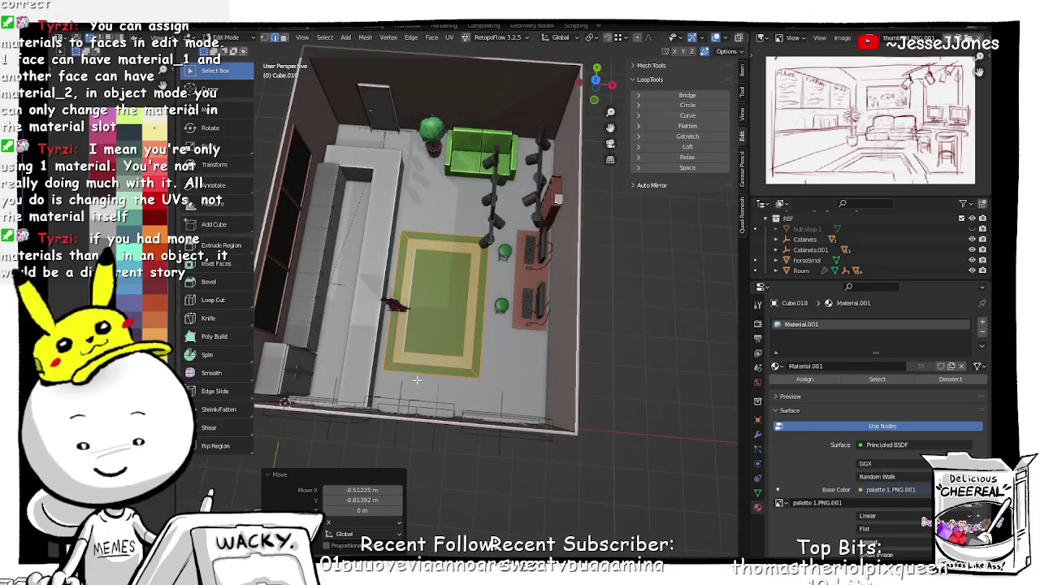
left_click(515, 371)
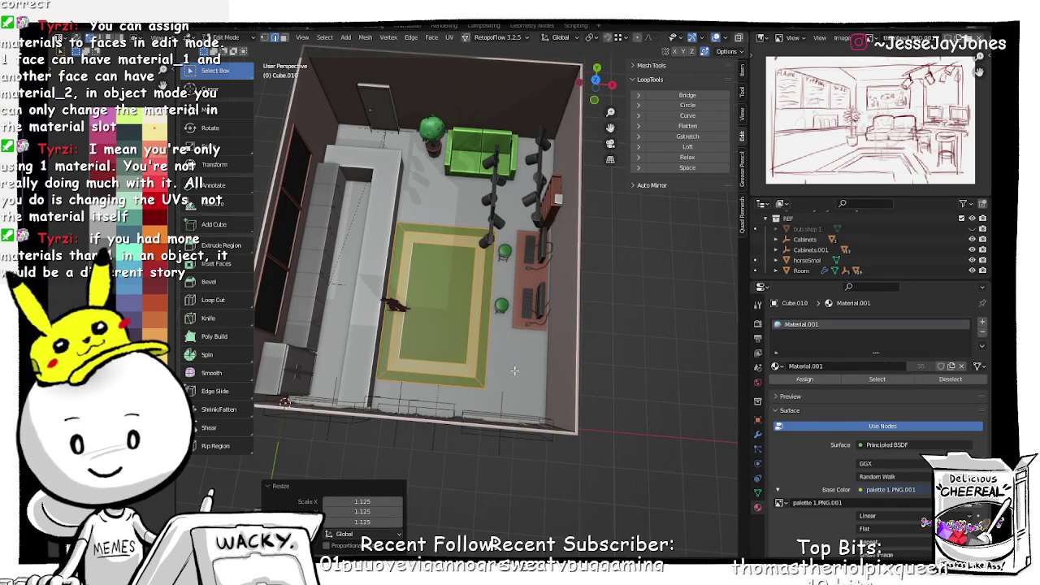
key("shift+z")
key("shift+z")
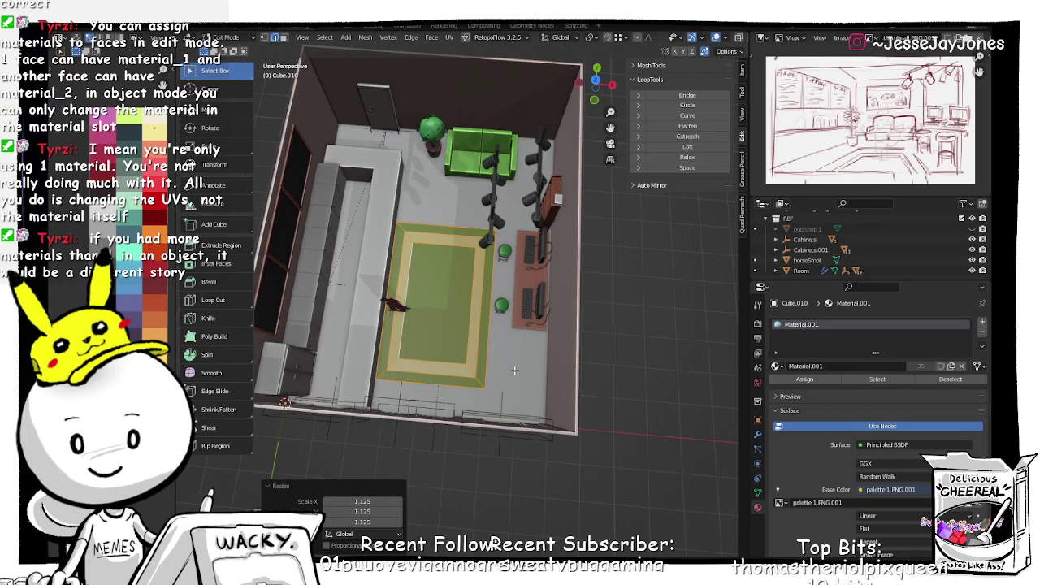
key("g")
key("shift+z")
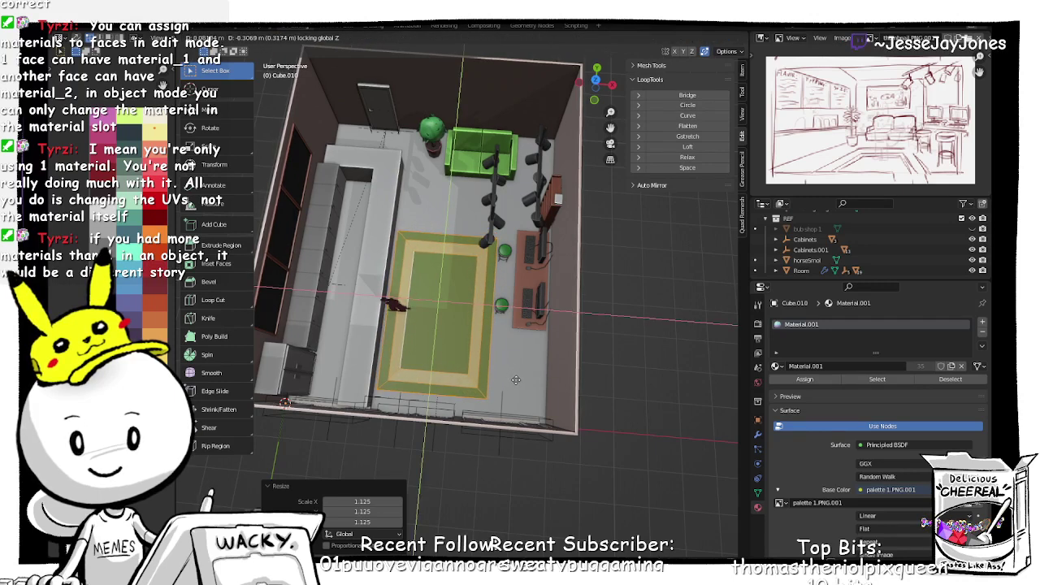
left_click(515, 380)
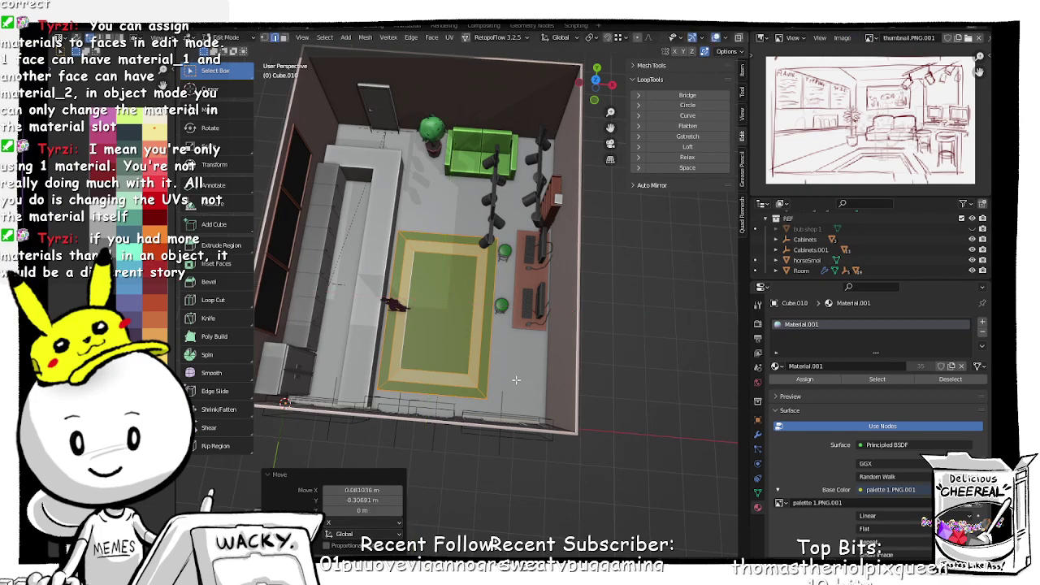
Step: In top view, scale the rug to about 0.919 and move it about -0.16 m in X and -0.54 m in Y
middle_click_drag(515, 379, 438, 384)
scroll(429, 353, "down", 2)
scroll(432, 353, "up", 4)
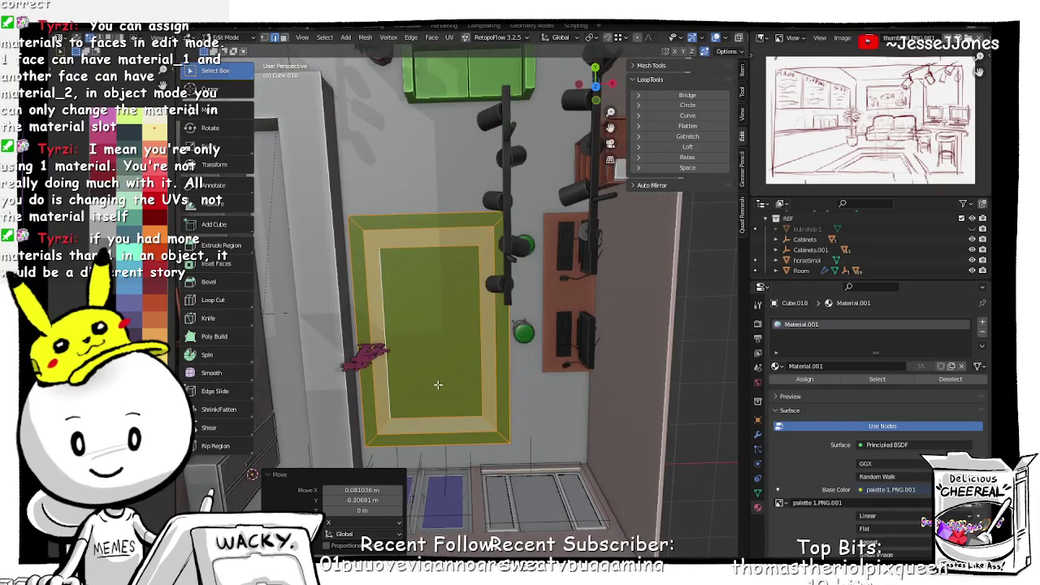
left_click(594, 82)
middle_click_drag(459, 306, 496, 286, "shift")
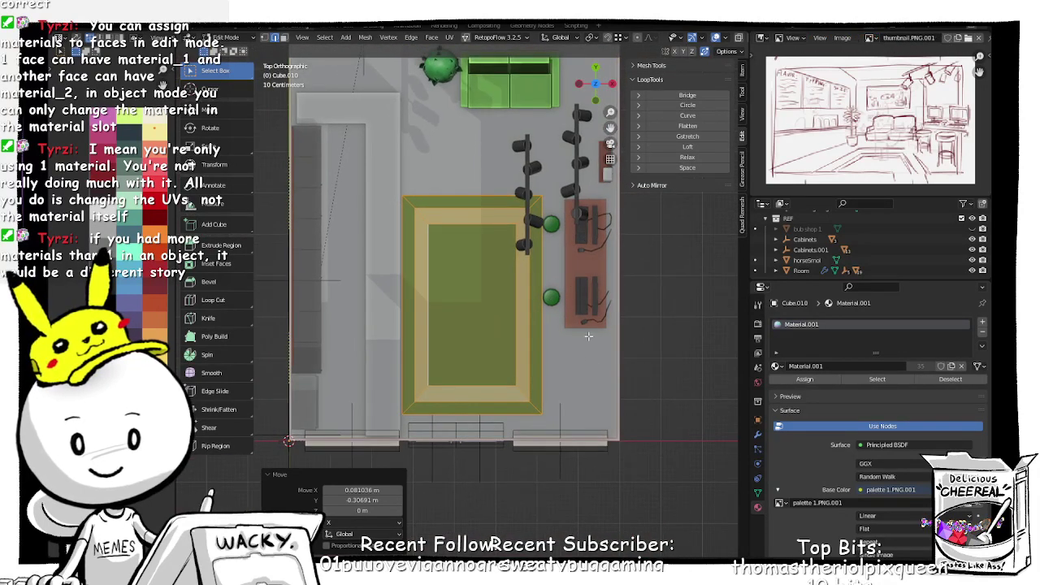
key("s")
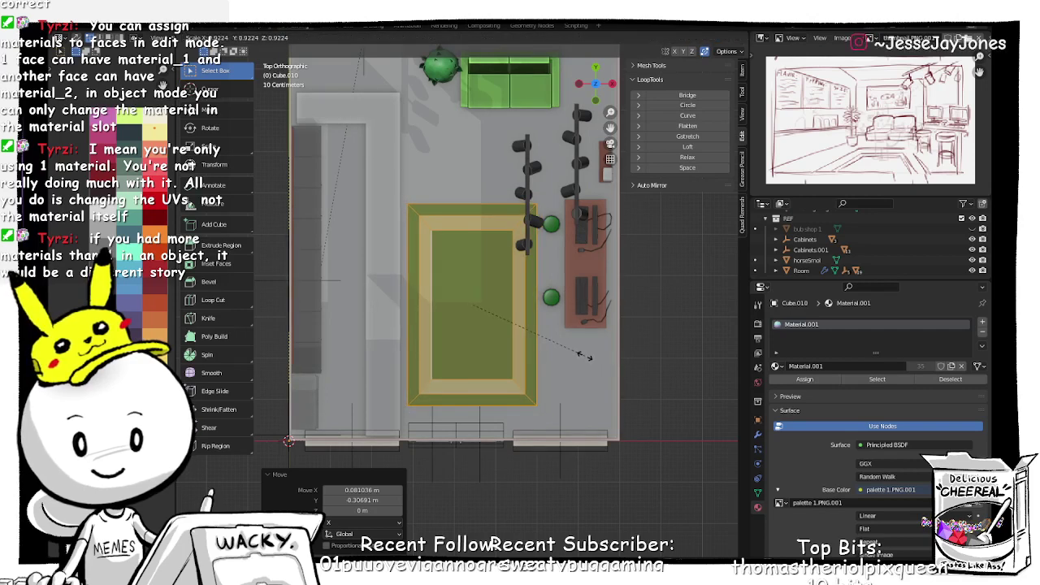
left_click(584, 355)
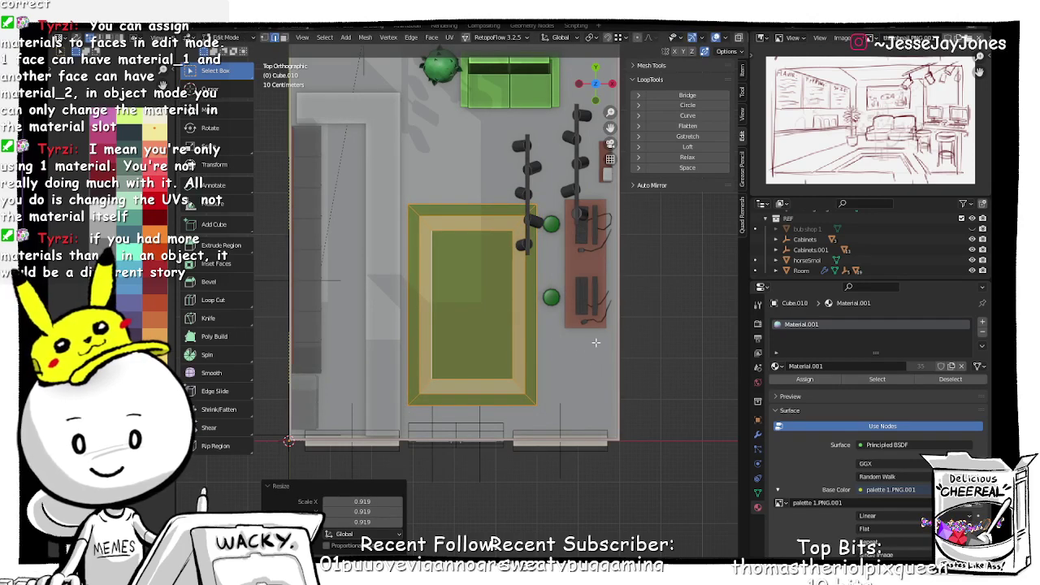
key("g")
key("shift+z")
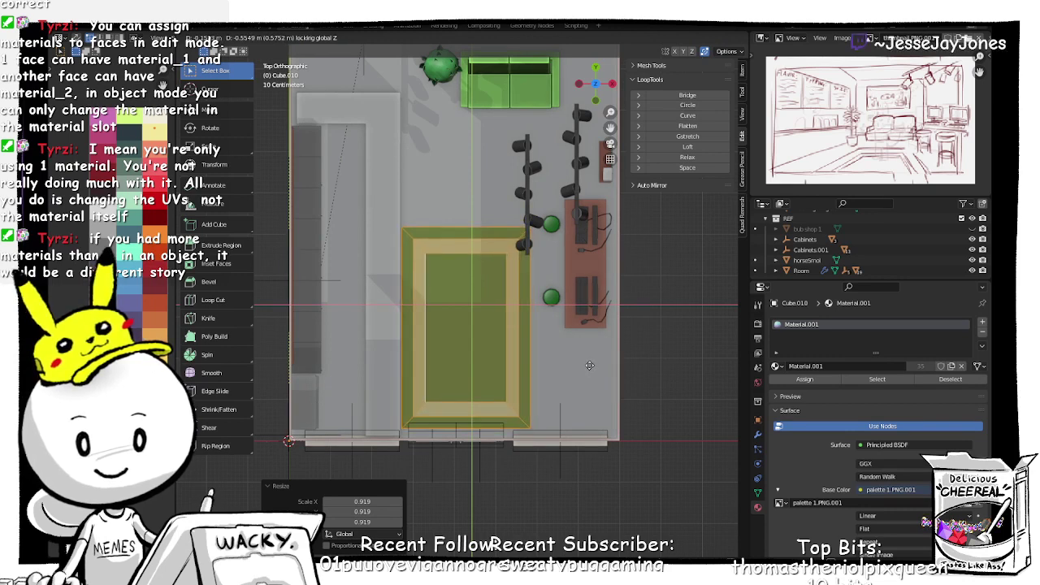
left_click(589, 365)
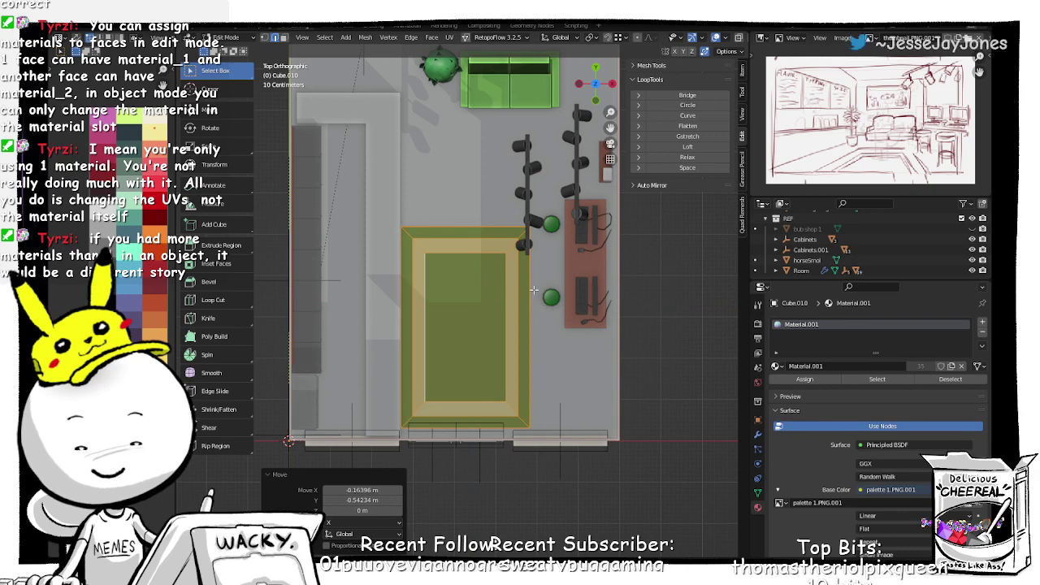
Step: Scale the rug up by about 1.12 and move it about 0.25 m in X and 0.24 m in Y
key("s")
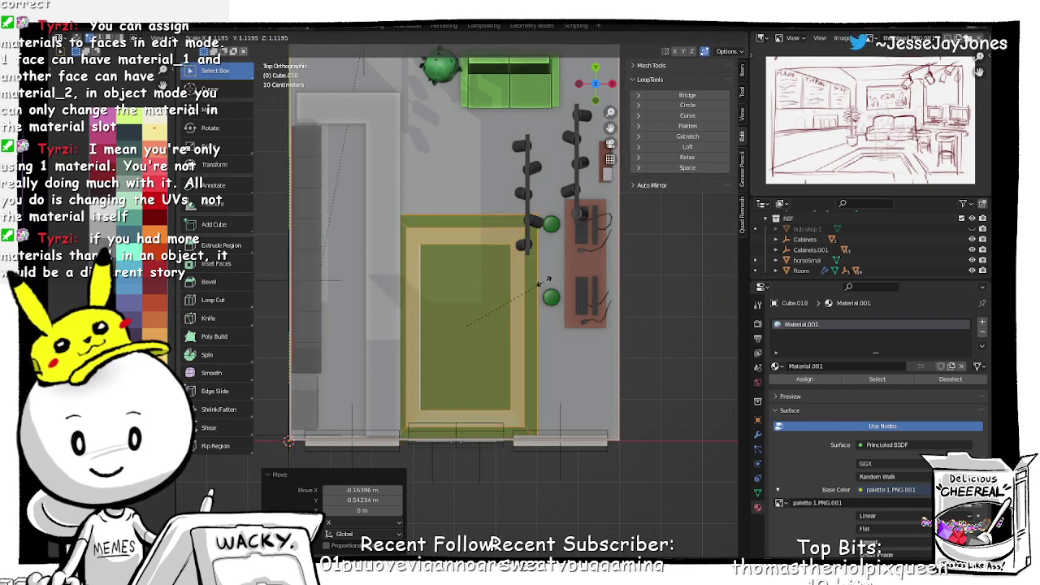
left_click(547, 279)
key("g")
key("shift+z")
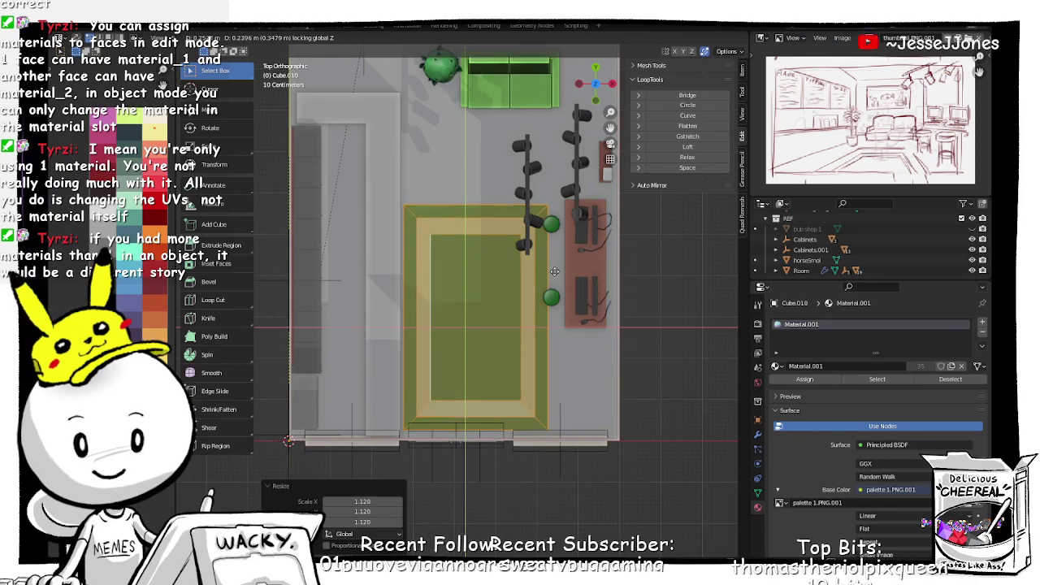
left_click(554, 272)
Step: Move the rug about -0.10 m along X and 0.90 m along Y, and return to Object Mode
middle_click_drag(556, 273, 567, 339)
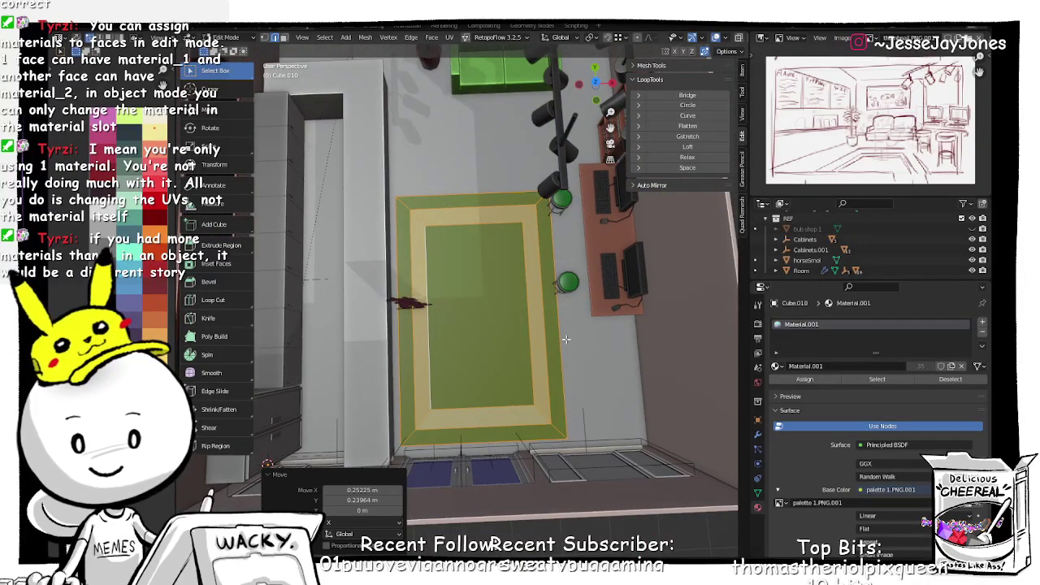
key("g")
key("y")
key("x")
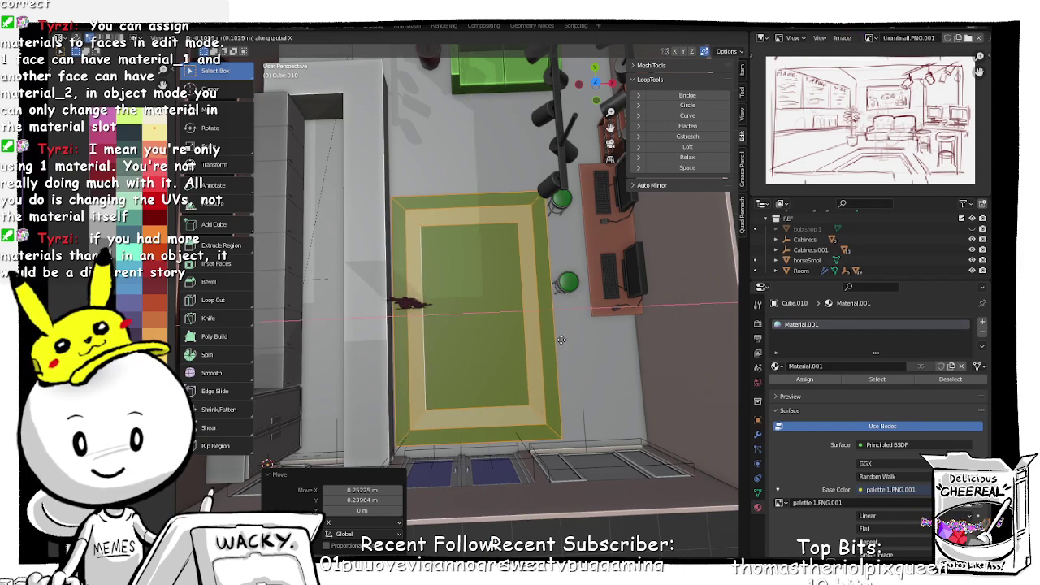
left_click(561, 340)
key("g")
key("x")
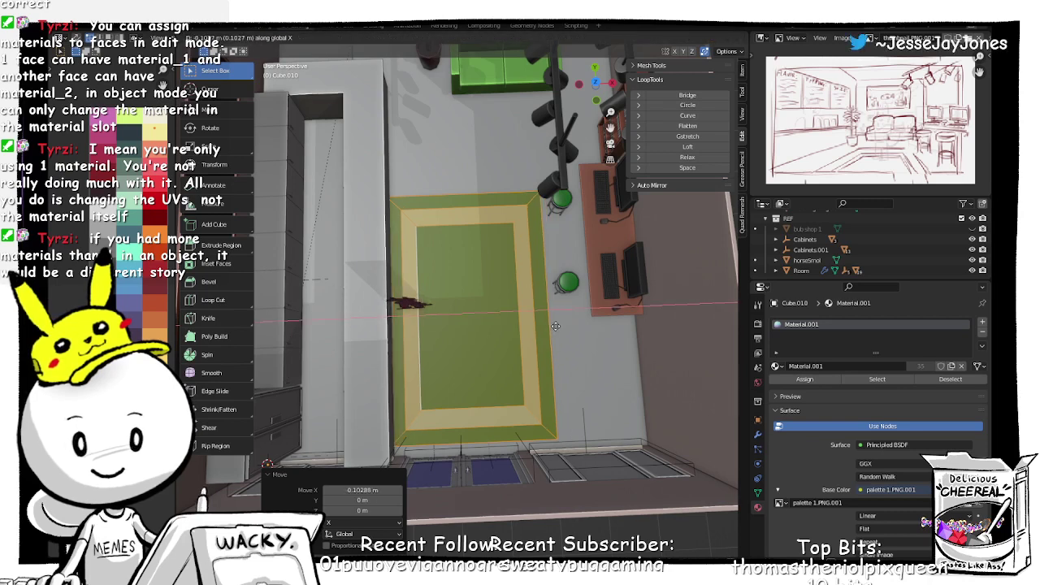
key("Escape")
key("g")
key("y")
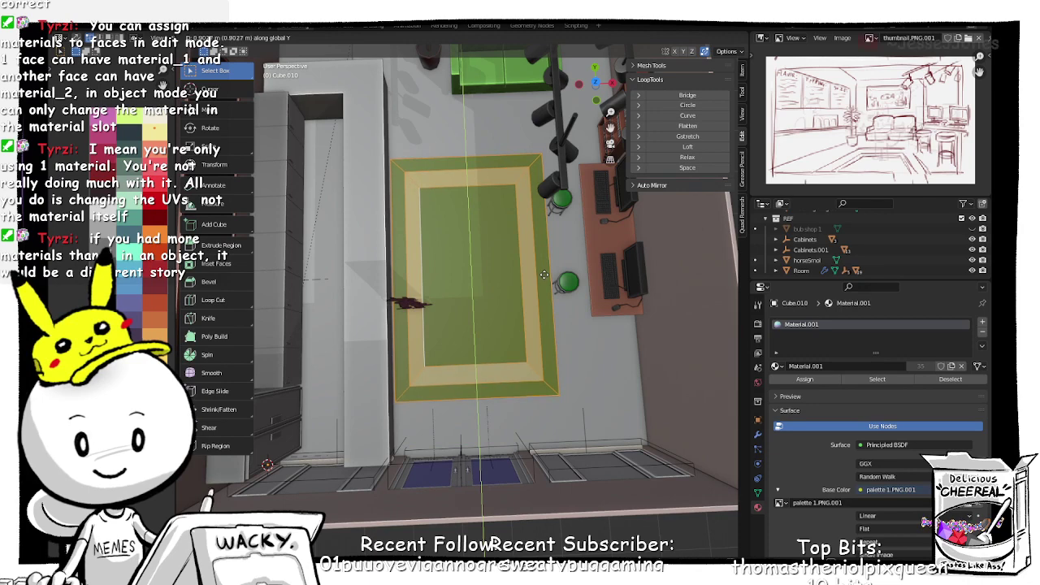
left_click(543, 275)
middle_click_drag(569, 375, 587, 328)
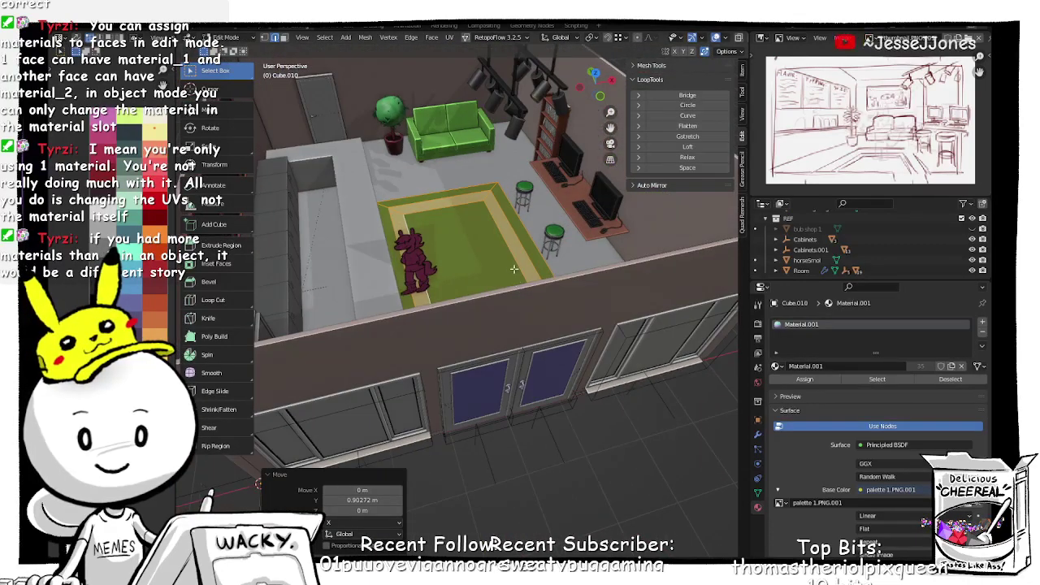
key("Tab")
Step: Select the room's floor object and assign the existing Material.001 to it
left_click(524, 226)
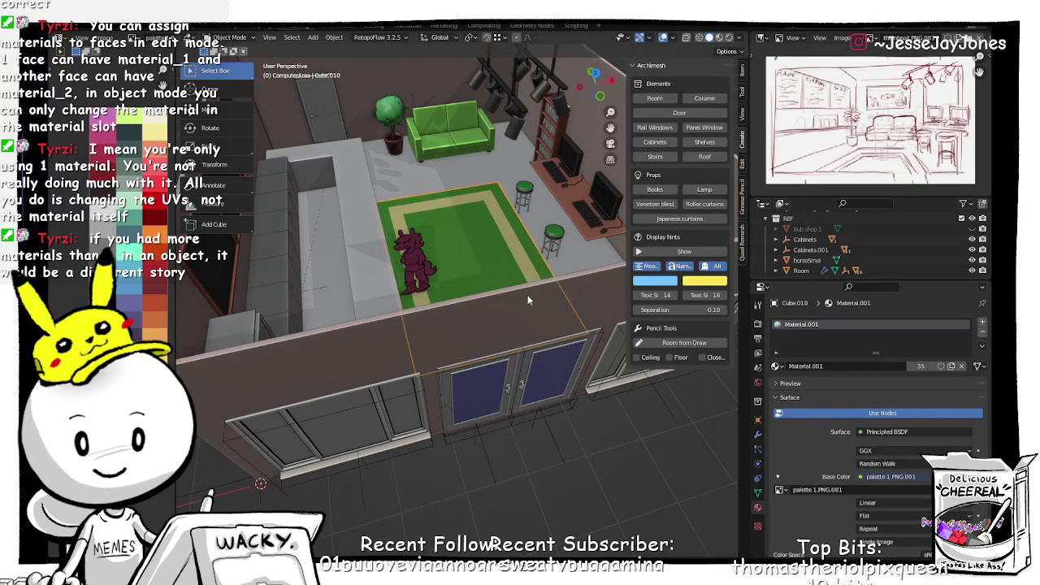
scroll(585, 391, "down", 5)
middle_click_drag(366, 326, 506, 311)
middle_click_drag(271, 375, 436, 309)
key("KP_Decimal")
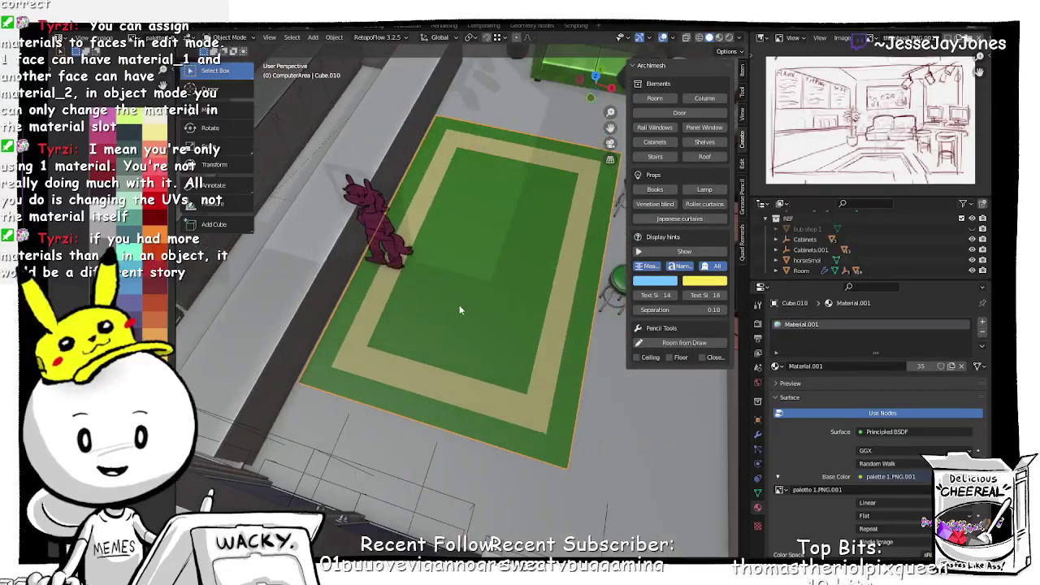
scroll(472, 299, "down", 4)
left_click(534, 343)
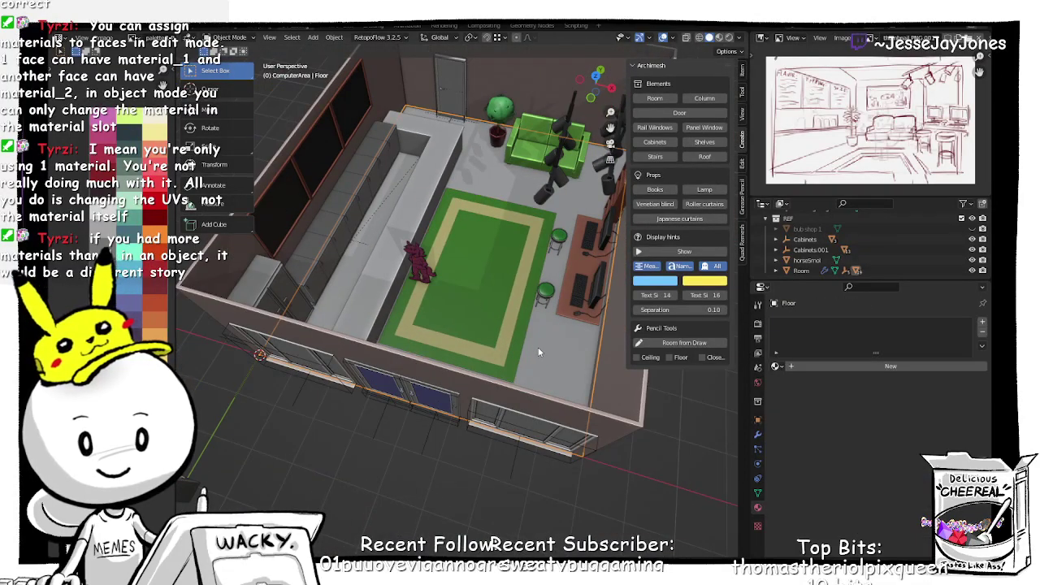
left_click(777, 366)
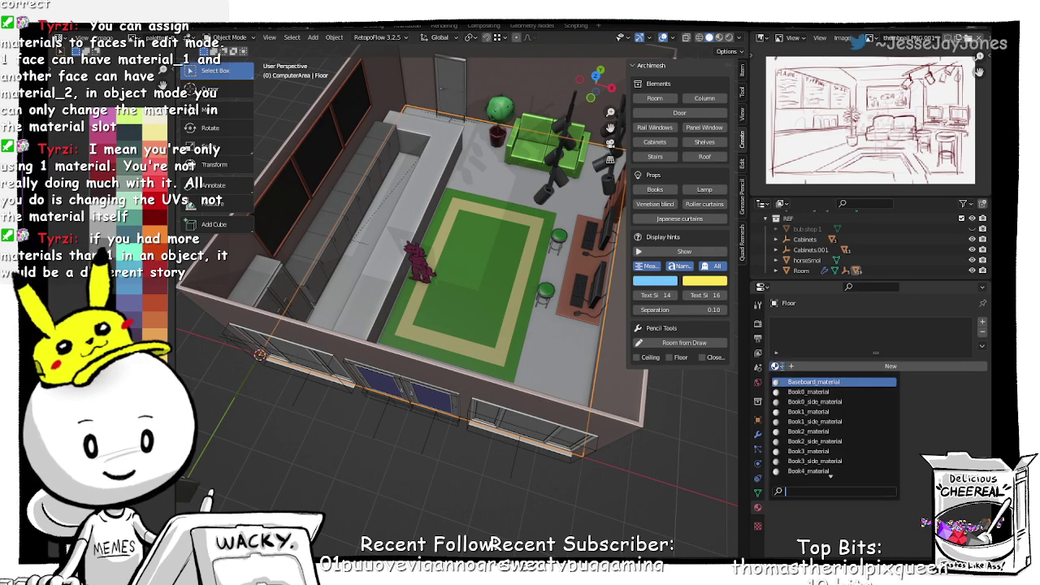
scroll(817, 453, "down", 7)
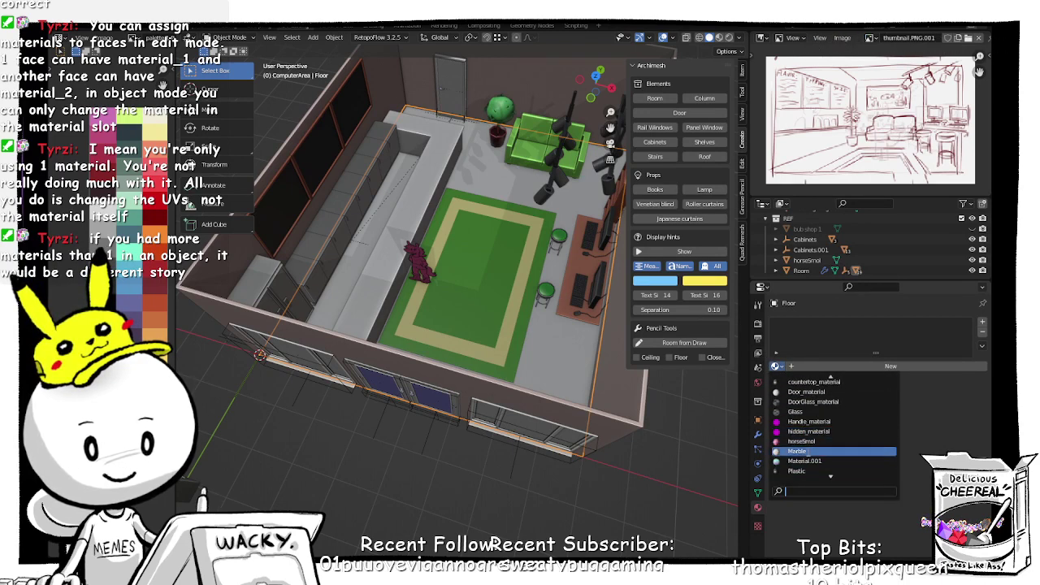
scroll(804, 467, "down", 3)
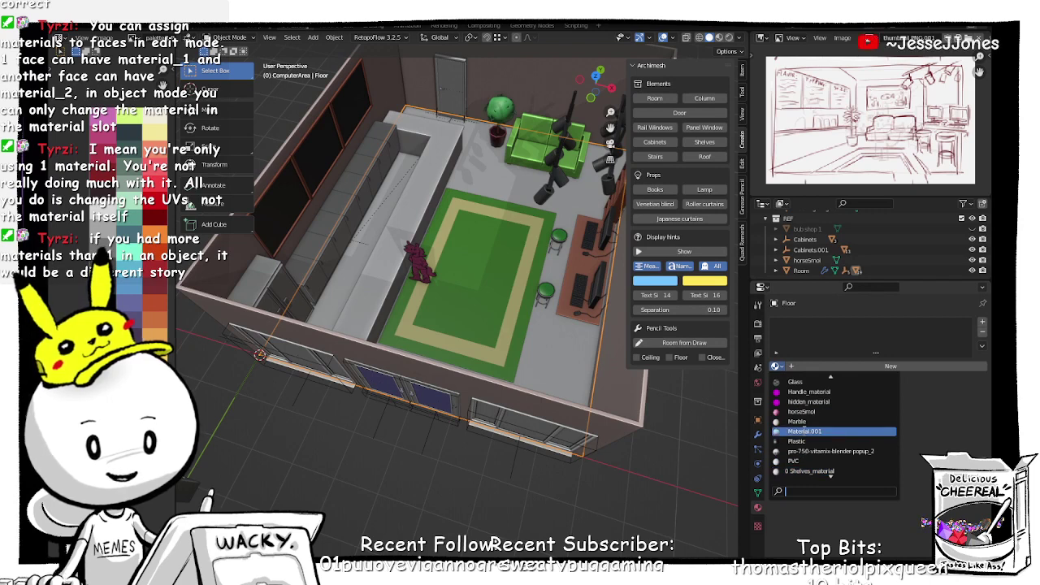
left_click(809, 431)
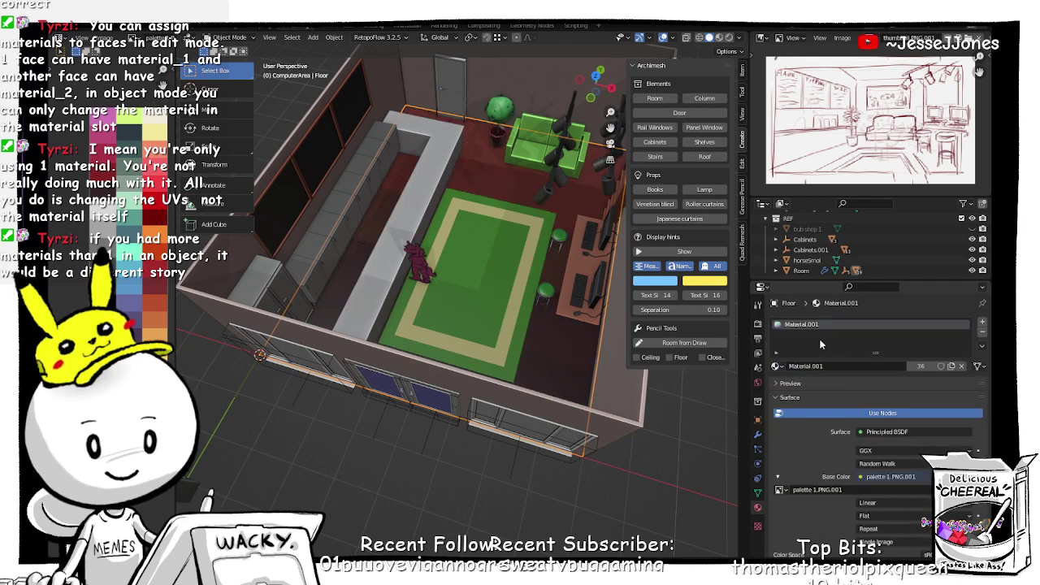
key("Tab")
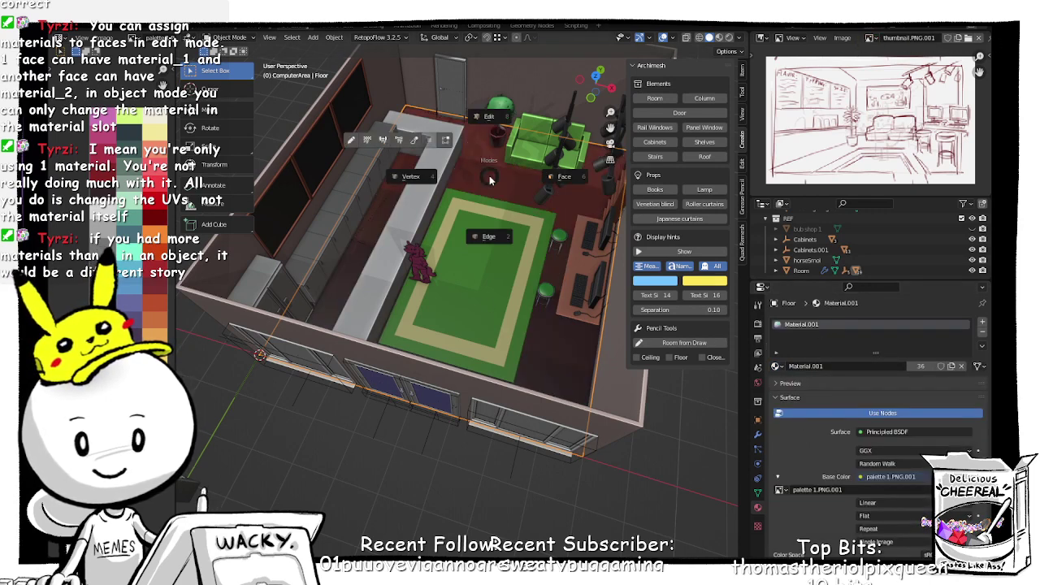
left_click(484, 163)
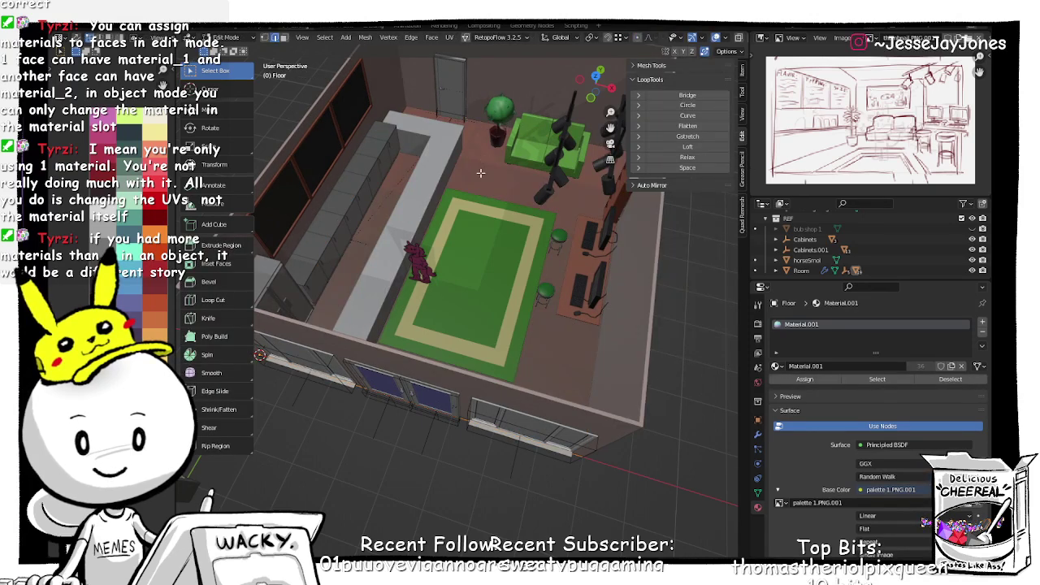
key("alt+a")
key("Tab")
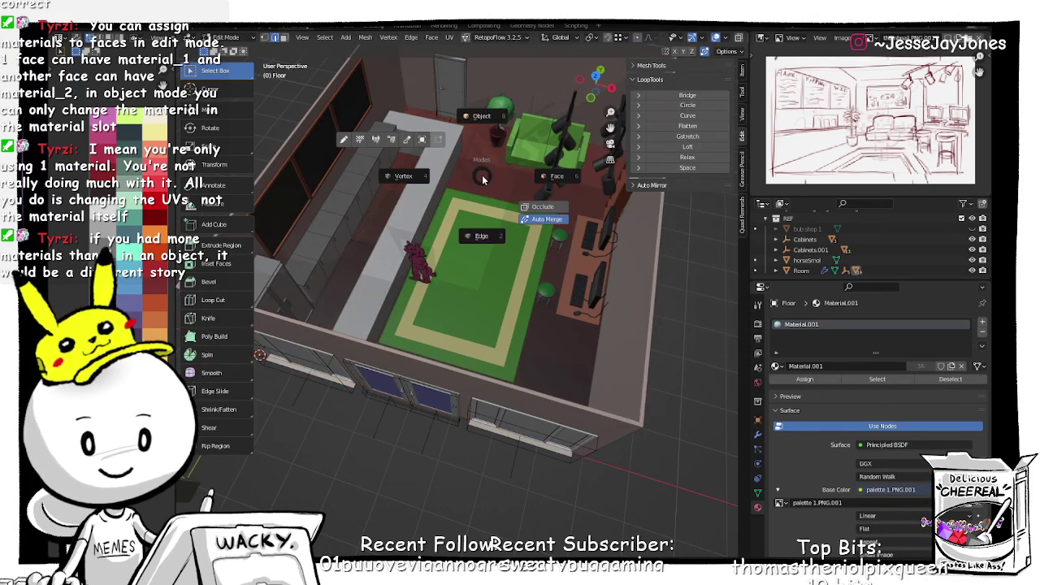
left_click(482, 120)
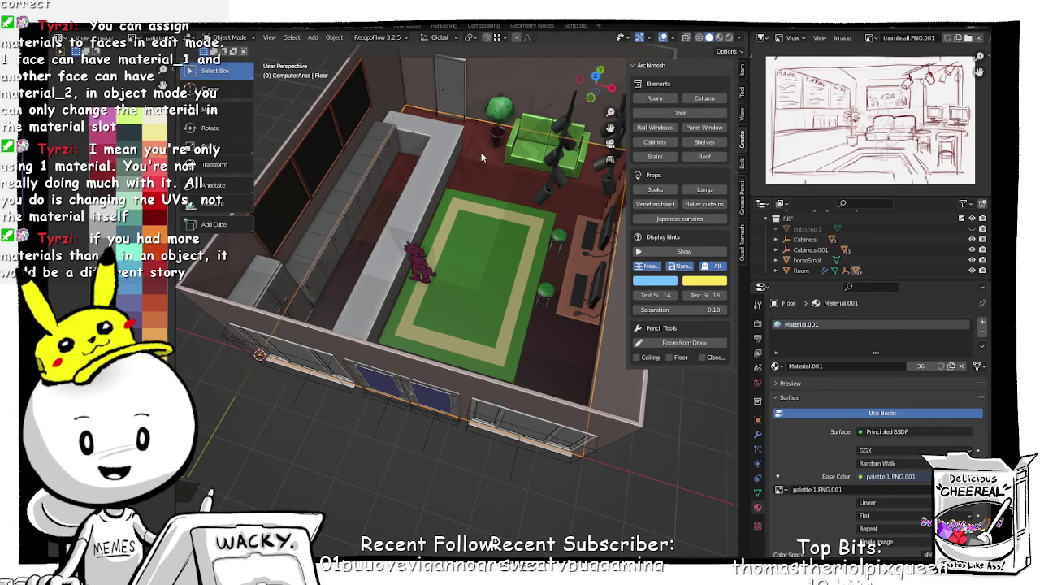
left_click(330, 40)
left_click(332, 42)
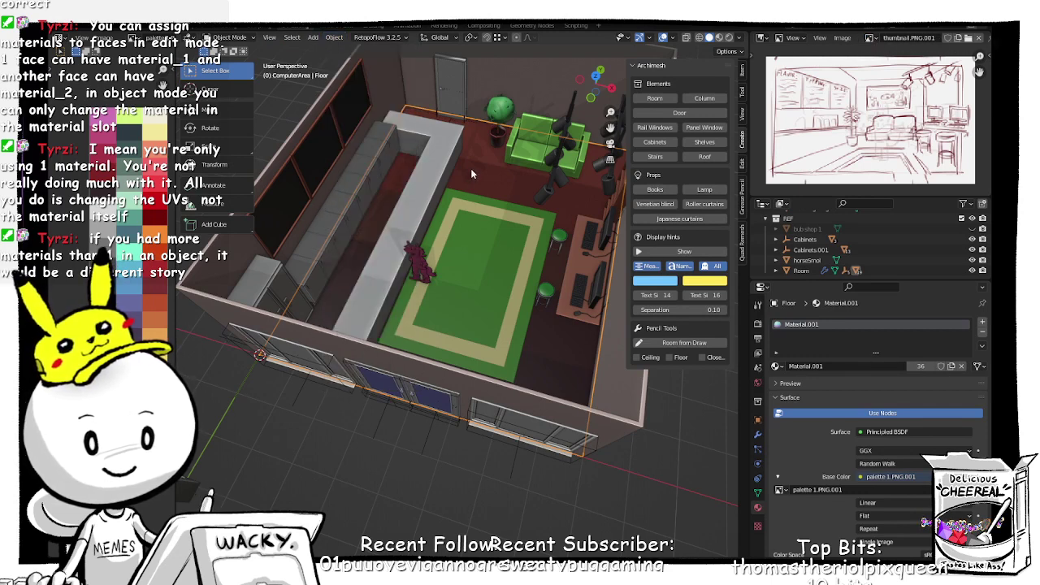
Step: Try a brick-red palette swatch on the floor by shifting the UVs of all its faces
key("Tab")
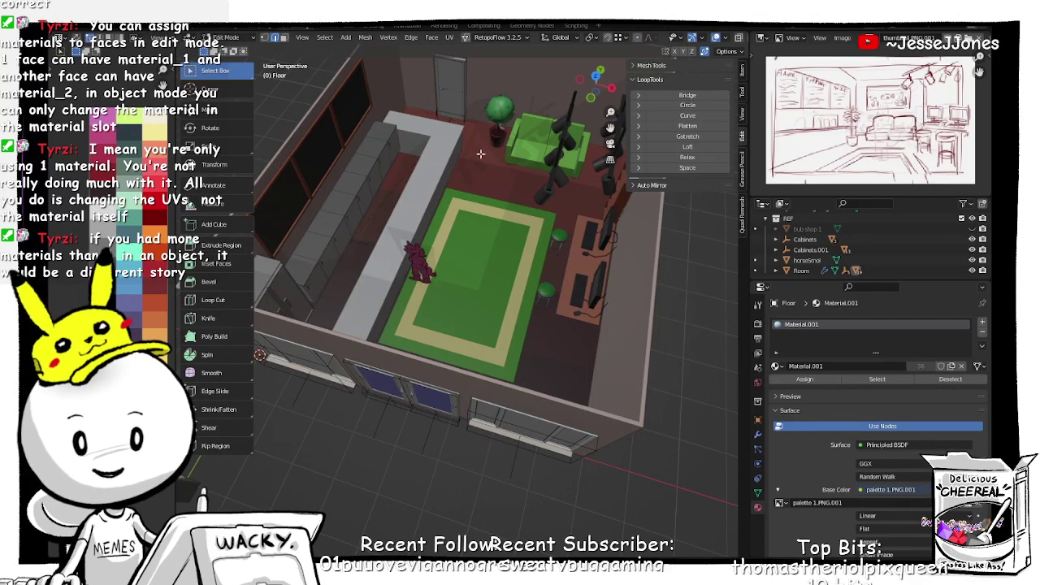
key("a")
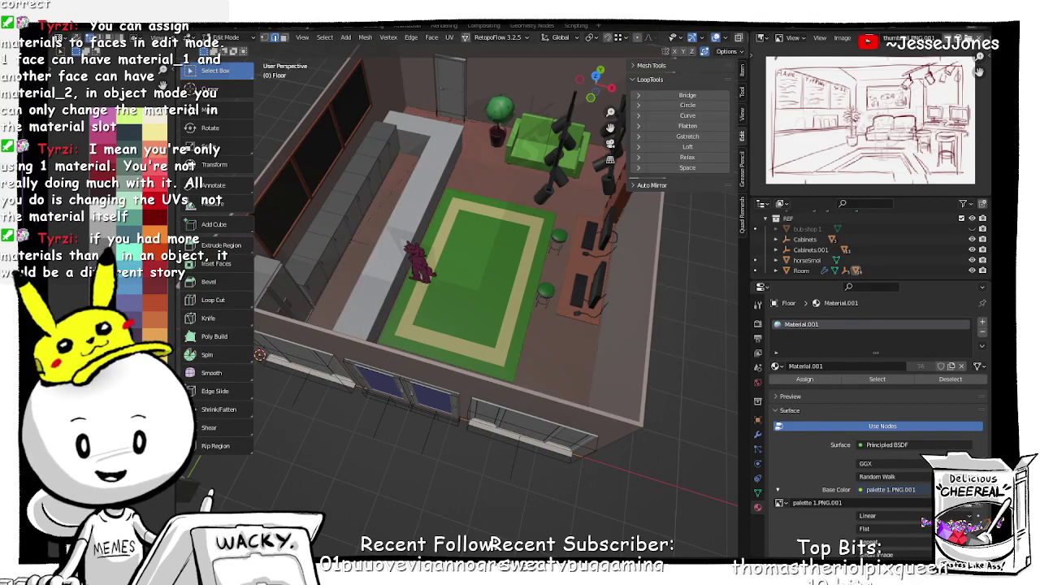
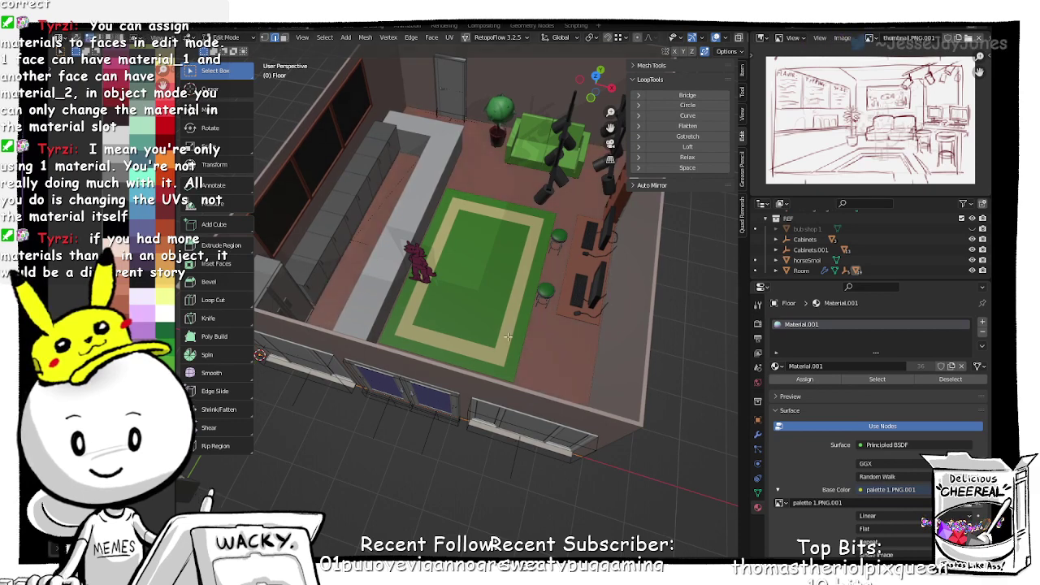
key("Tab")
middle_click_drag(527, 465, 544, 346)
left_click(465, 349)
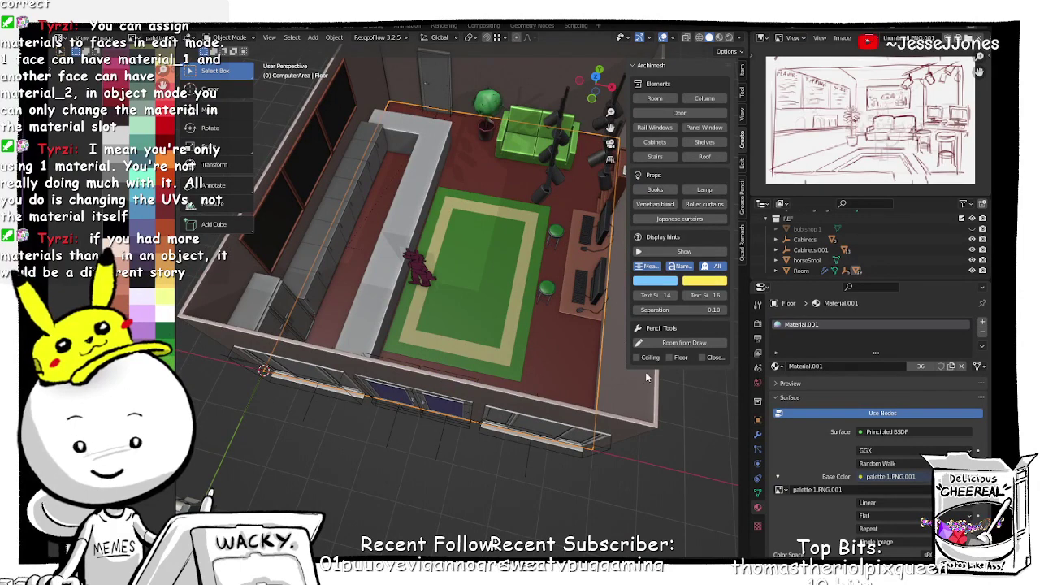
Step: Try a lighter terracotta palette swatch on the floor by moving its UVs again
key("Tab")
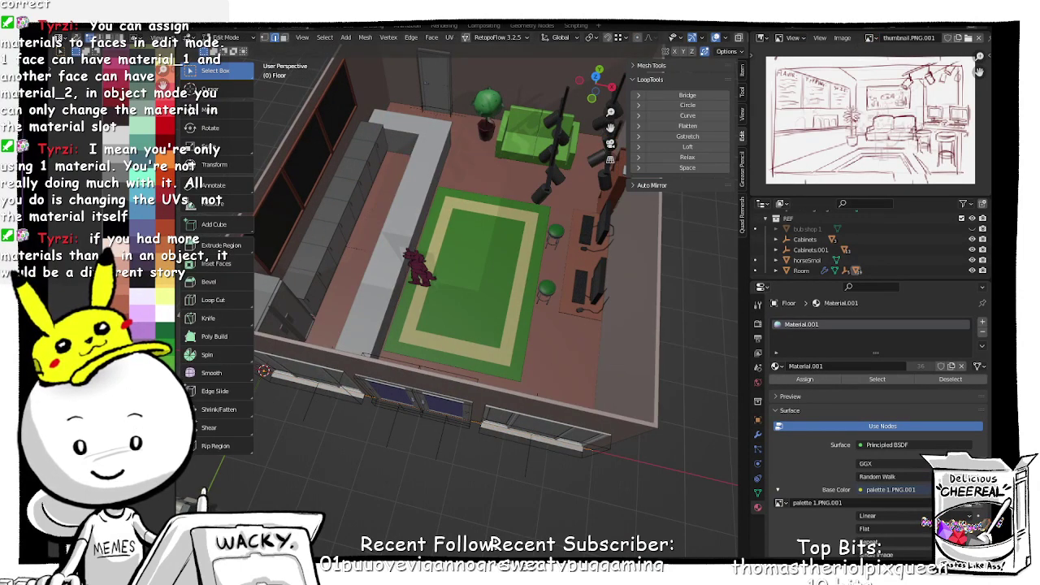
key("a")
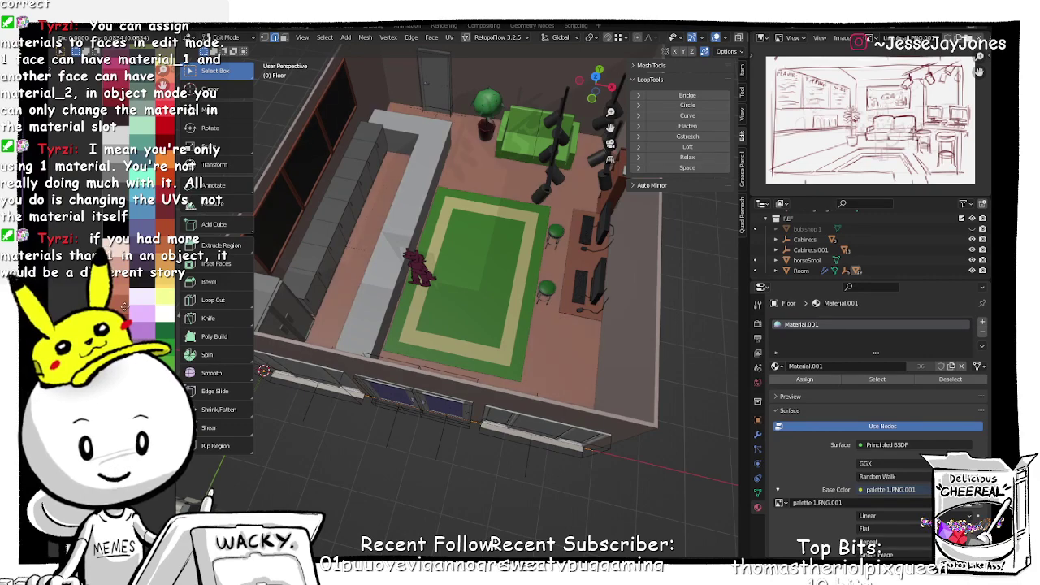
key("Tab")
left_click(553, 276)
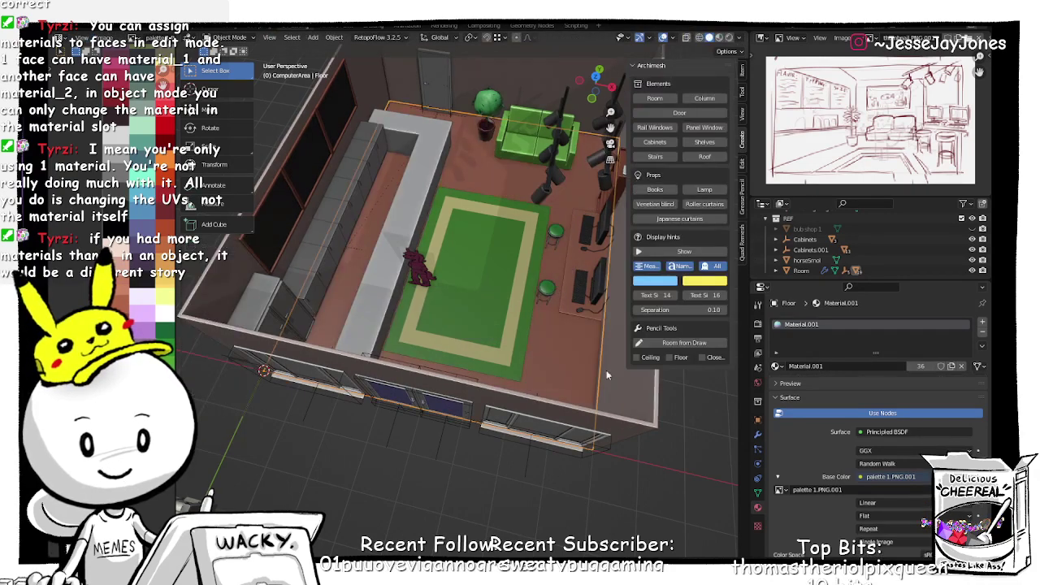
middle_click_drag(530, 473, 554, 332)
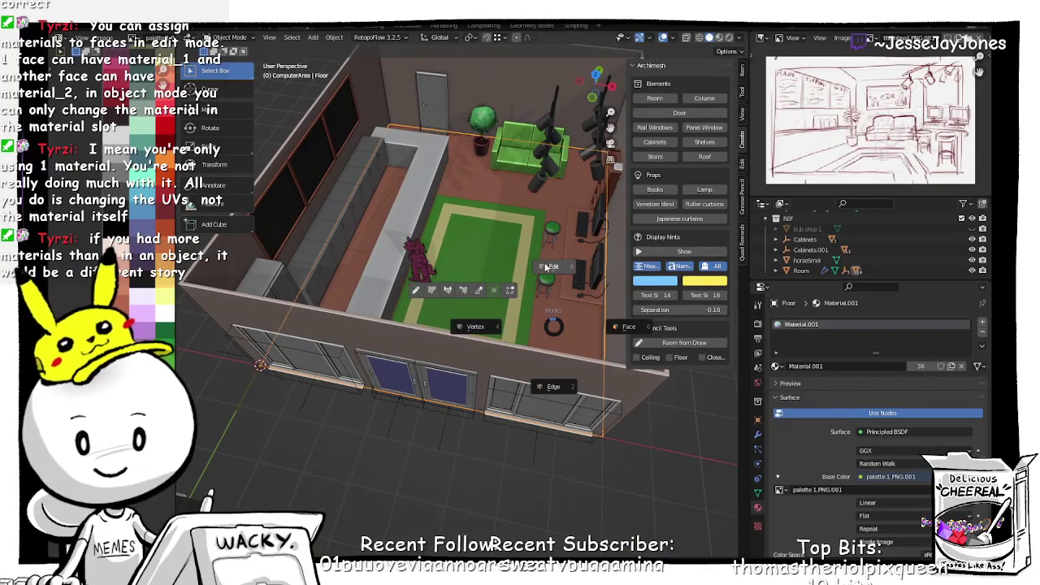
Step: Move all of the floor's UVs onto a light gray palette swatch and return to Object Mode
key("Tab")
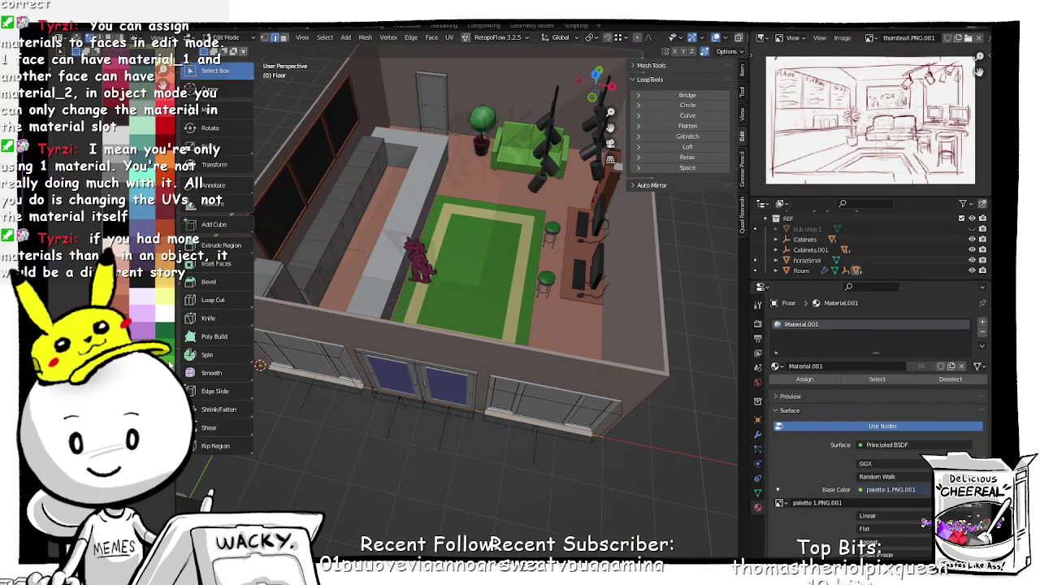
key("g")
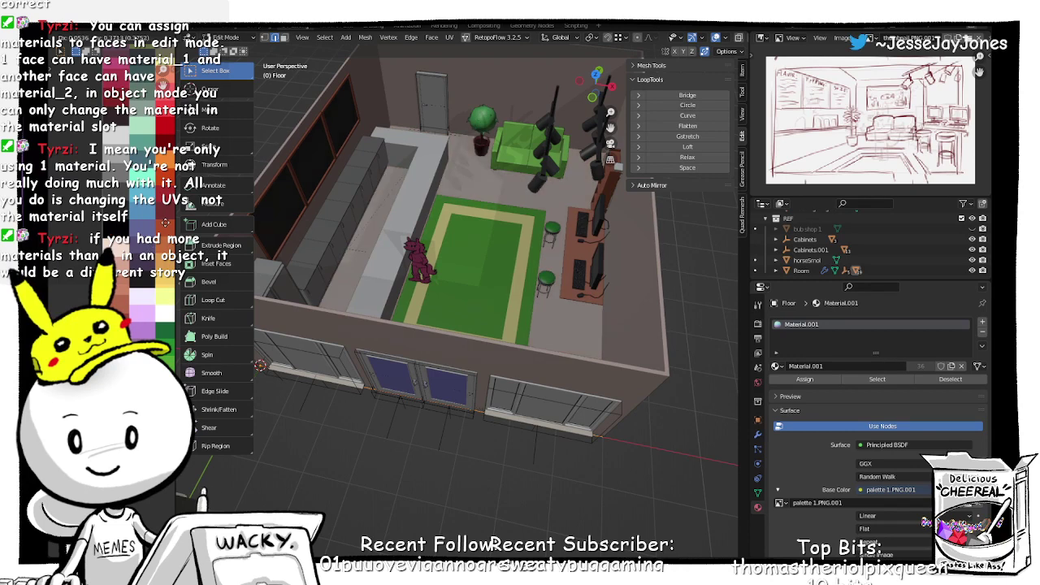
left_click(165, 229)
key("a")
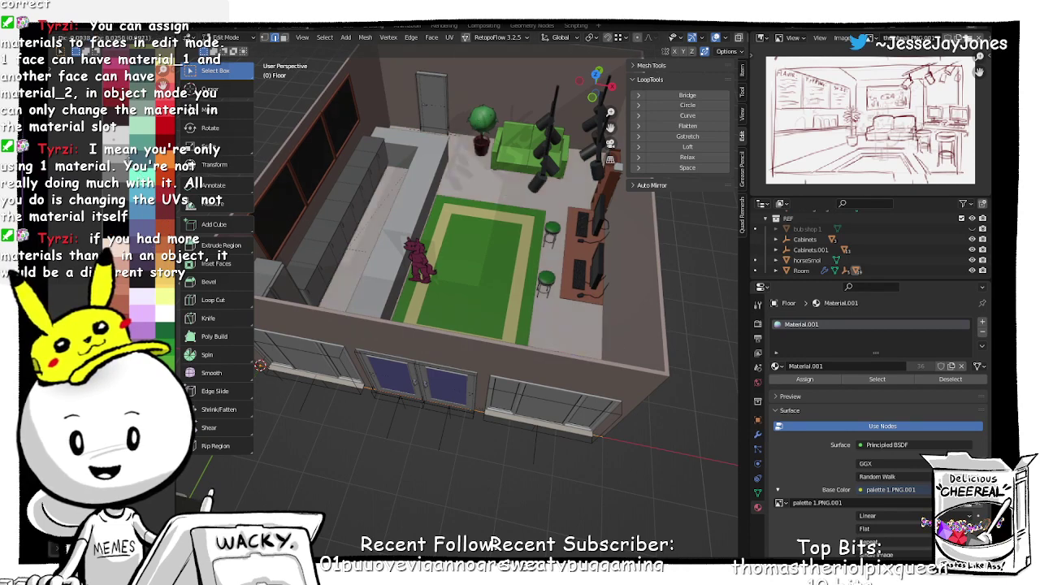
key("a")
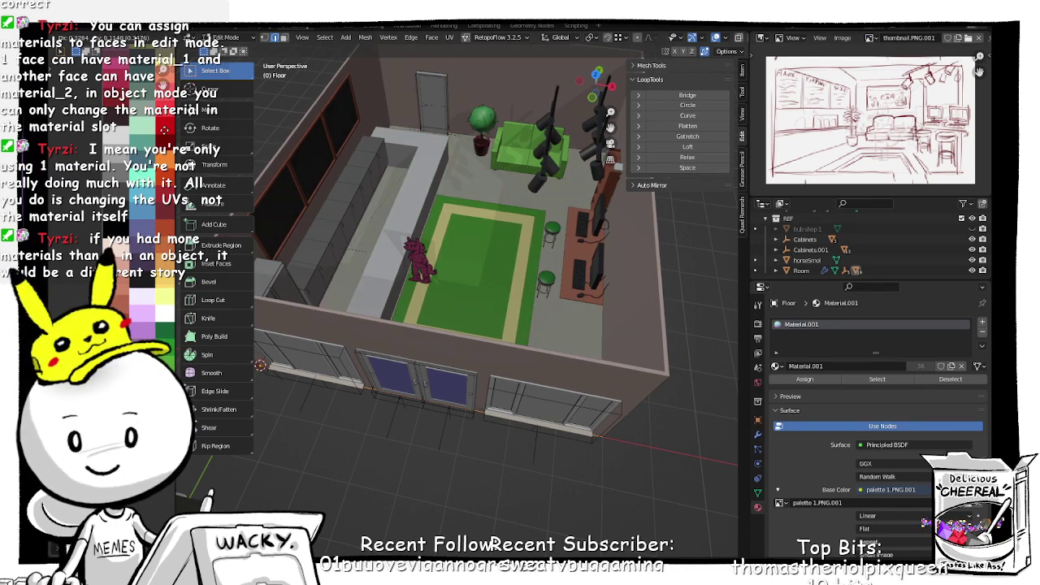
key("a")
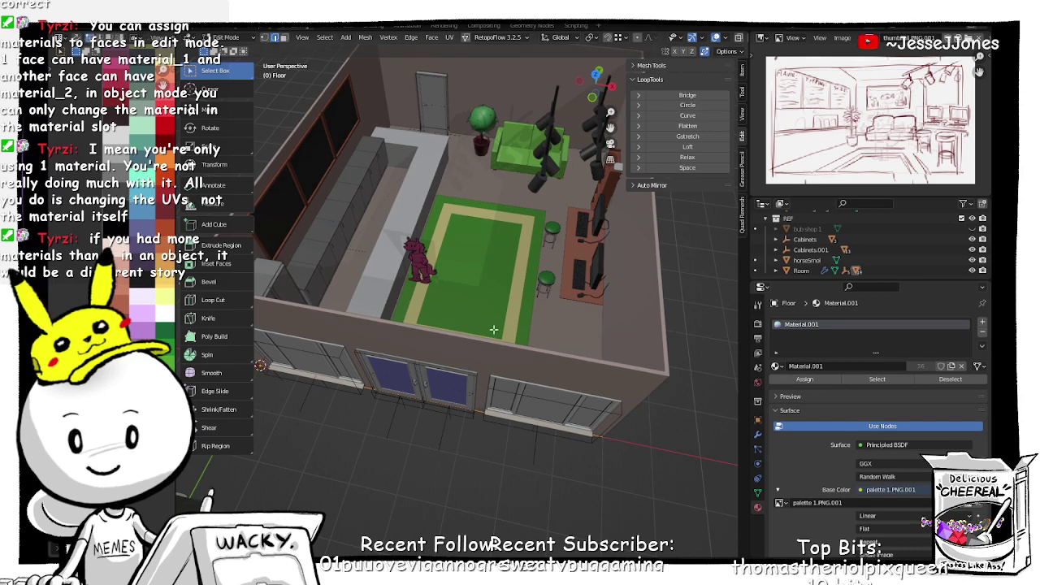
key("Tab")
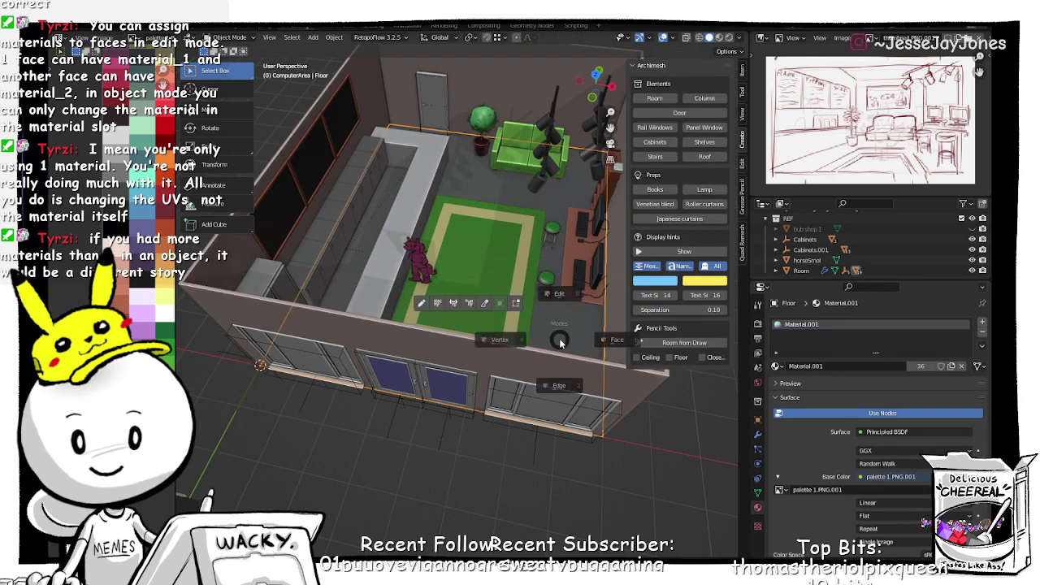
key("Tab")
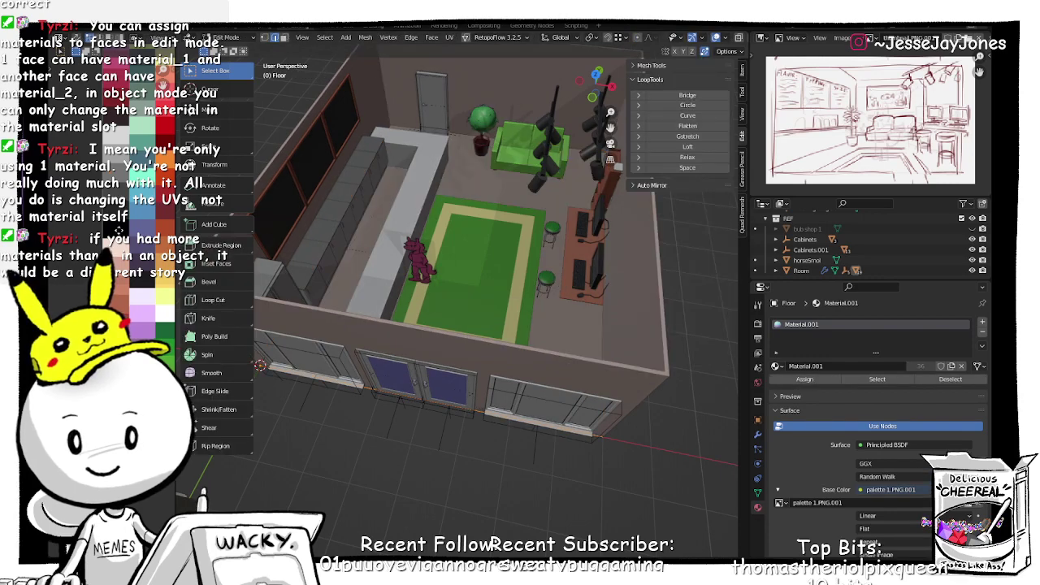
key("Tab")
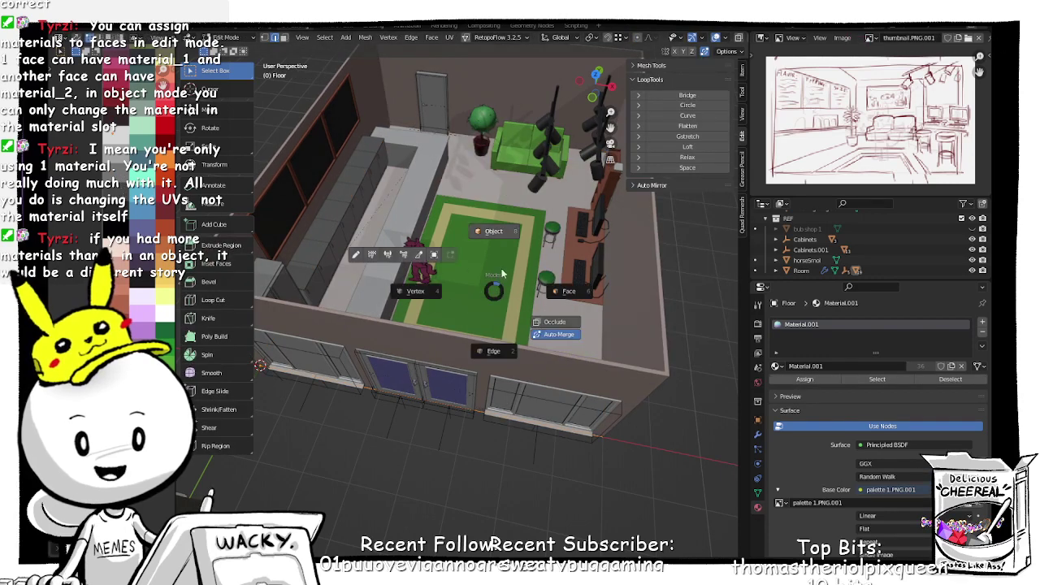
left_click(501, 274)
Step: Recolor the rug's cream stripe to a lighter mint green by moving that face loop's UVs on the palette, and return to Object Mode
middle_click_drag(501, 274, 512, 342)
left_click(512, 342)
scroll(529, 348, "up", 4)
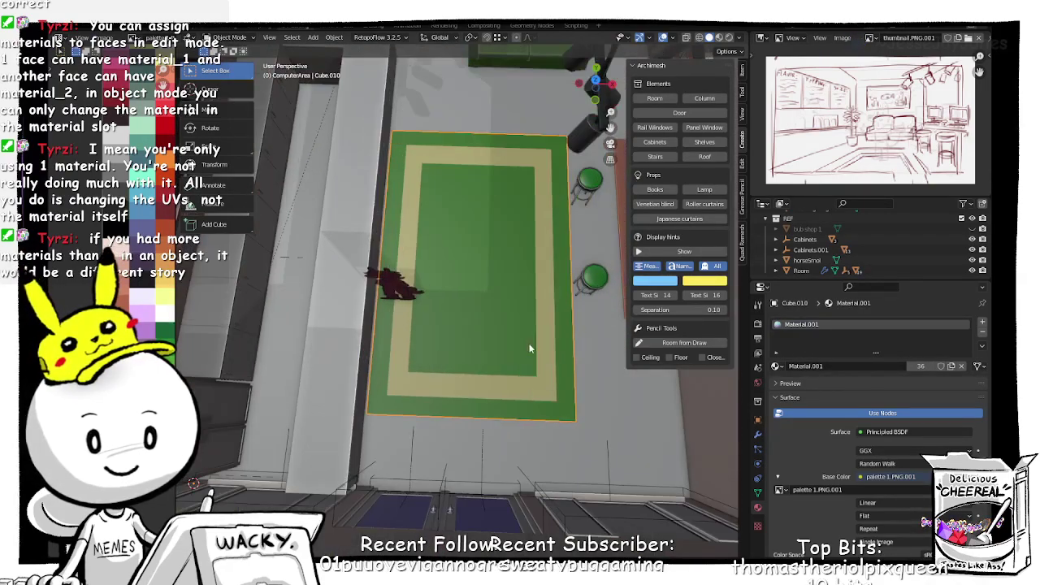
key("Tab")
left_click(557, 370)
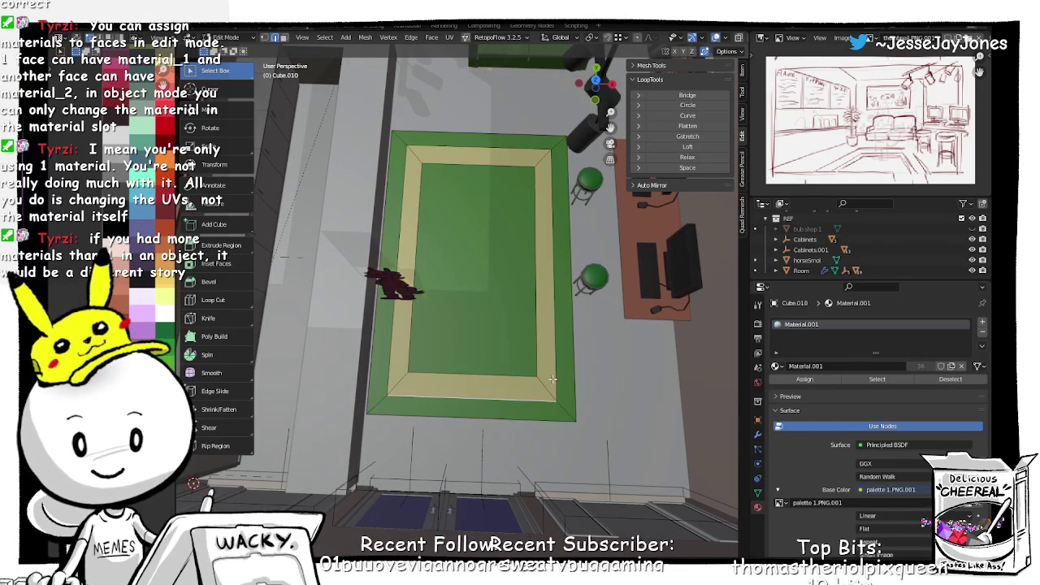
key("Tab")
left_click(576, 394)
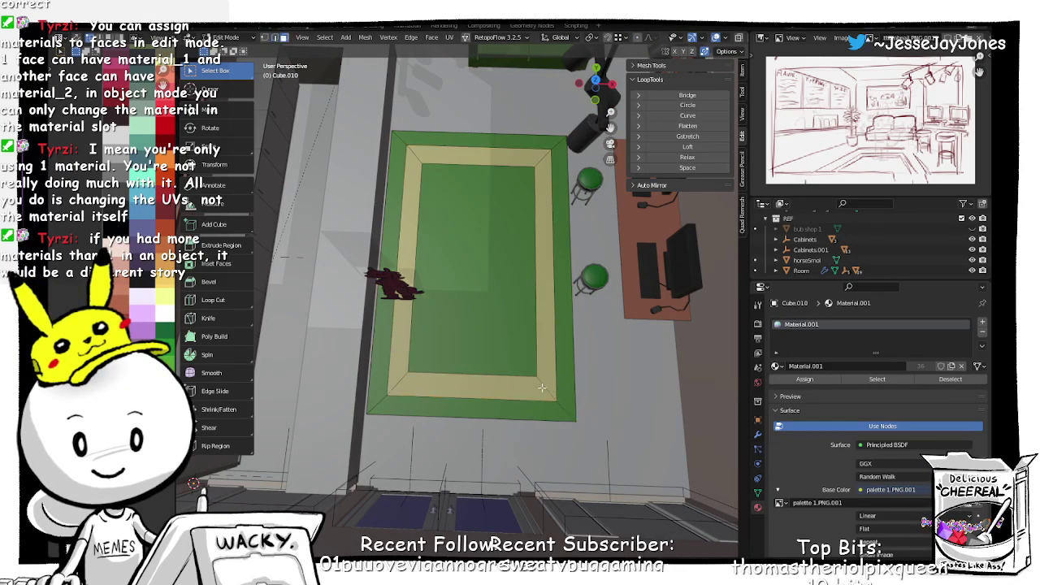
left_click(544, 387, "alt")
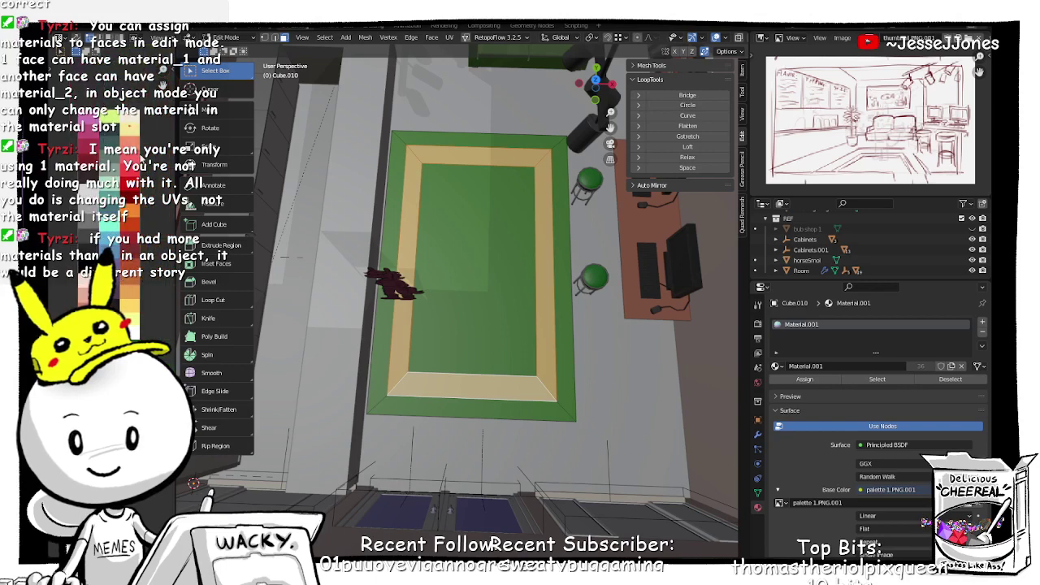
key("g")
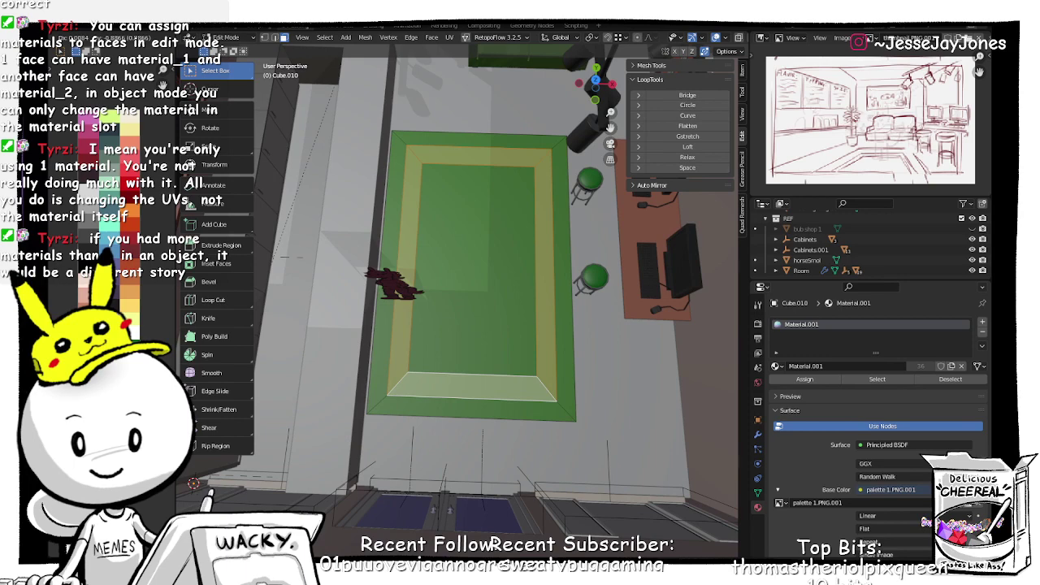
key("Tab")
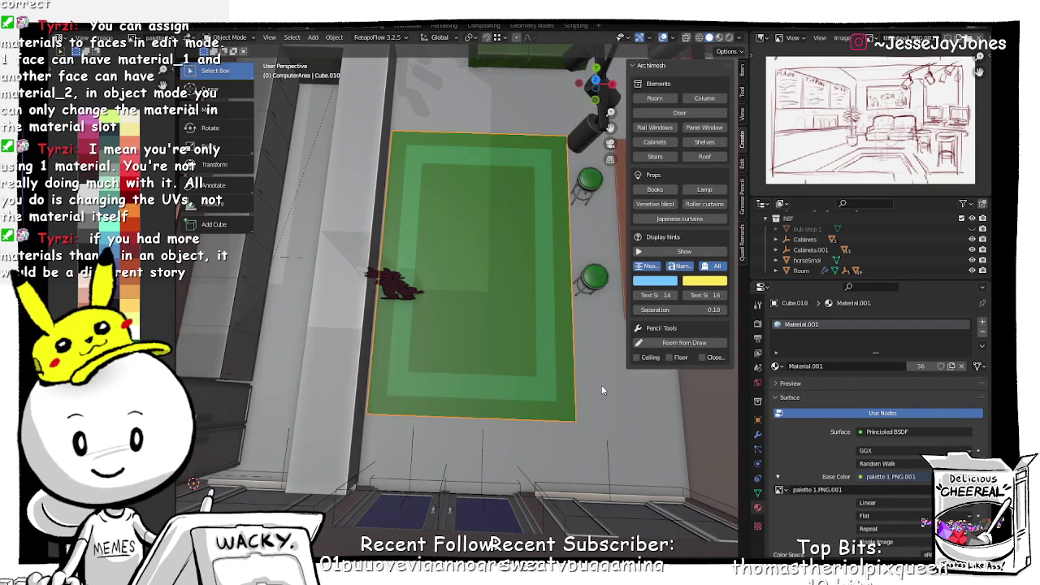
left_click(601, 386)
Step: Move the barstool nearer the windows about 0.24 m along global X toward its computer desk
scroll(564, 403, "down", 3)
middle_click_drag(460, 381, 527, 366)
left_click(510, 227)
middle_click_drag(520, 219, 415, 316, "shift")
scroll(415, 316, "up", 6)
middle_click_drag(351, 285, 504, 312, "shift")
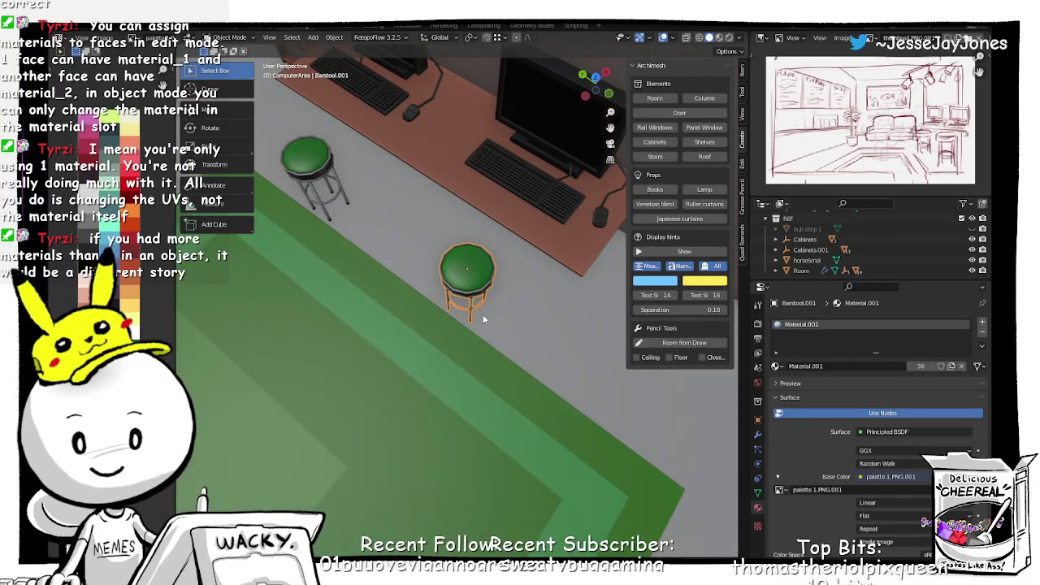
key("g")
key("y")
left_click(495, 300)
key("ctrl+z")
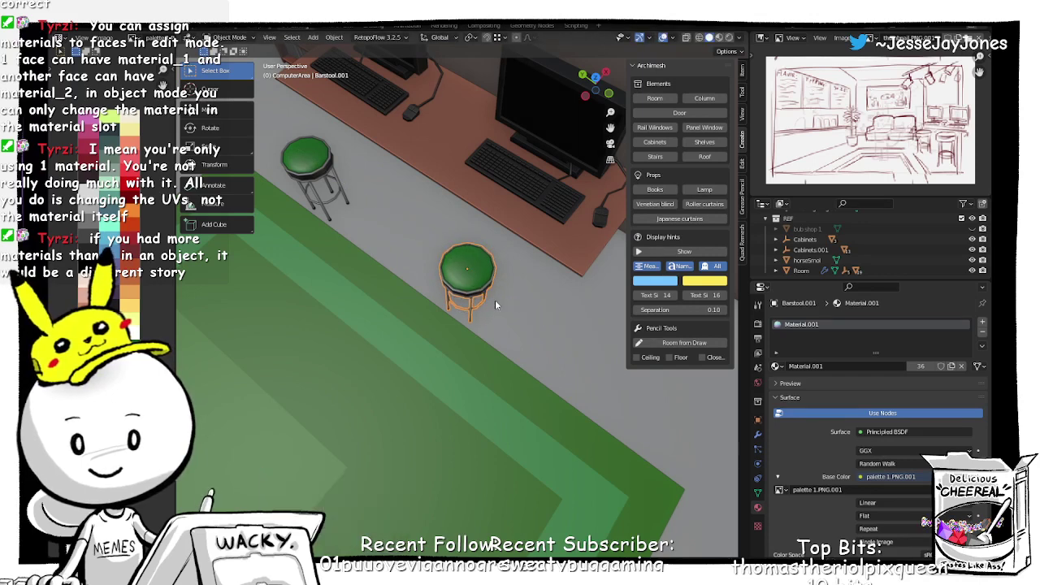
key("g")
left_click(512, 278)
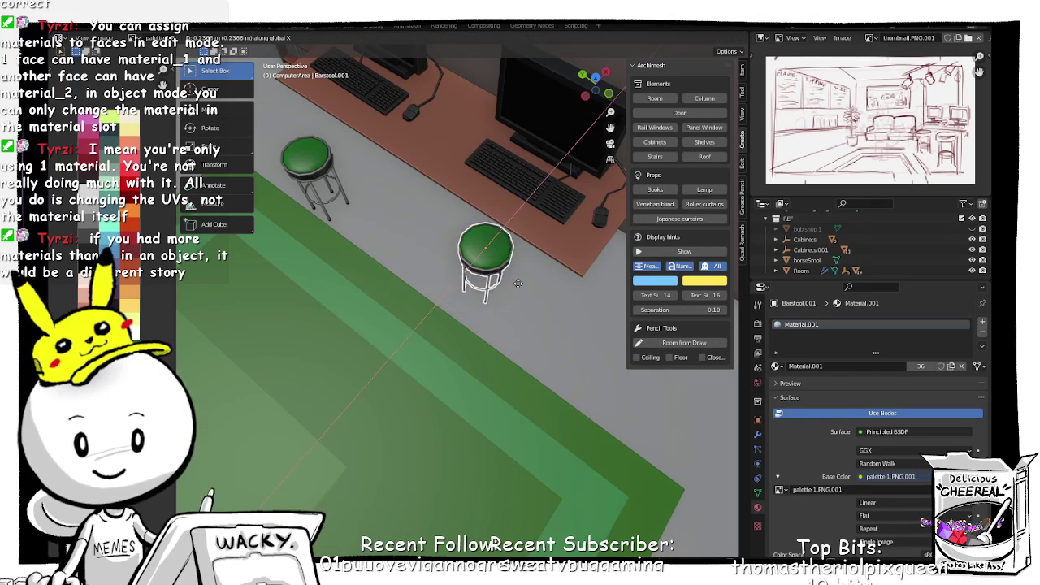
Step: Move the barstool nearer the bookshelf about 0.13 m in X and 0.09 m in Y, keeping its height locked
left_click(319, 173)
middle_click_drag(317, 170, 382, 339, "shift")
key("g")
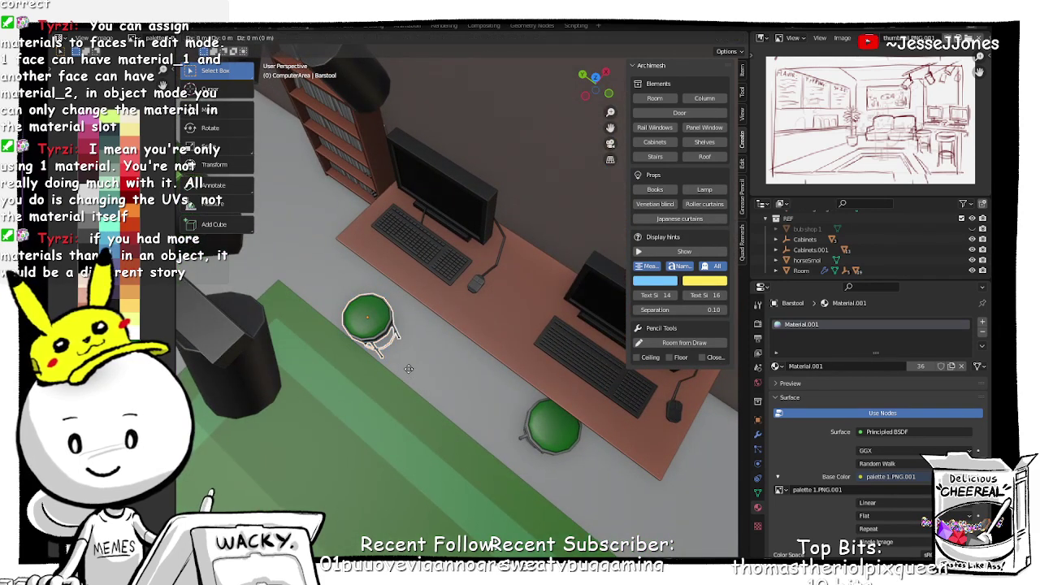
key("z")
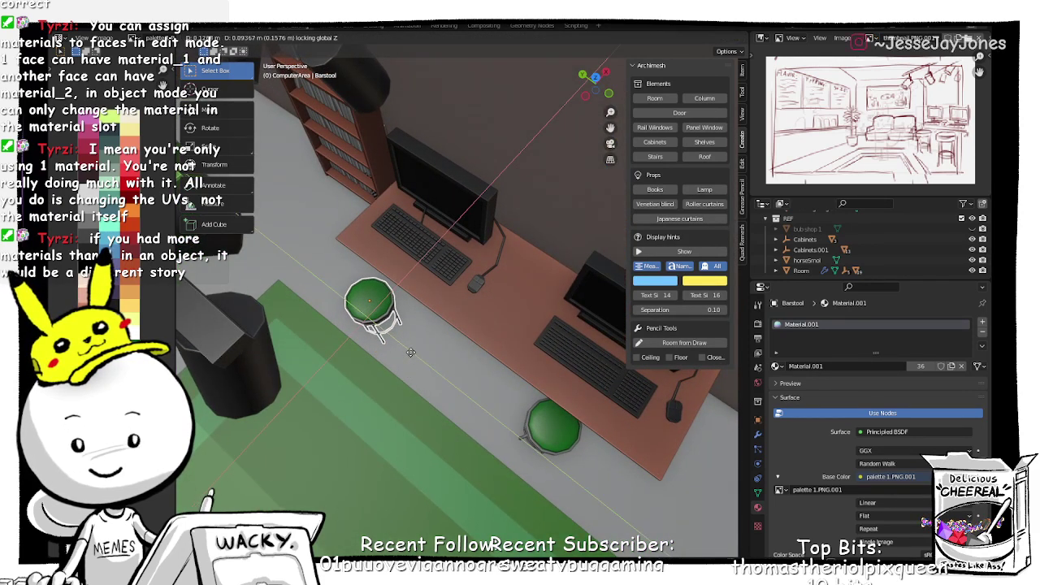
left_click(535, 462)
Step: Shift the same barstool a further 0.19 m in X and -0.25 m in Y, with Z locked, to line it up with its desk
scroll(522, 455, "down", 6)
middle_click_drag(470, 443, 532, 483)
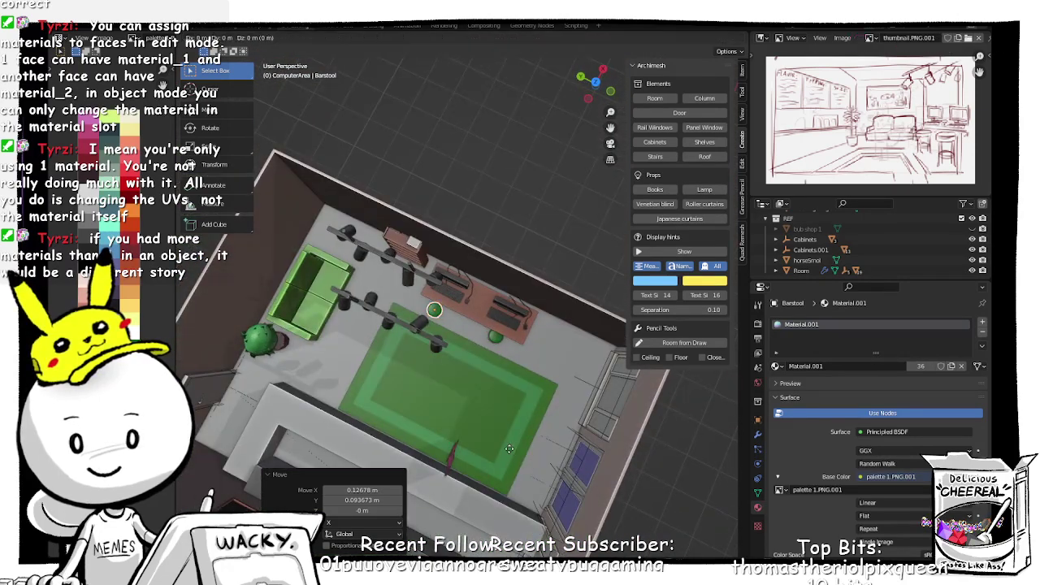
key("g")
key("z")
left_click(520, 447)
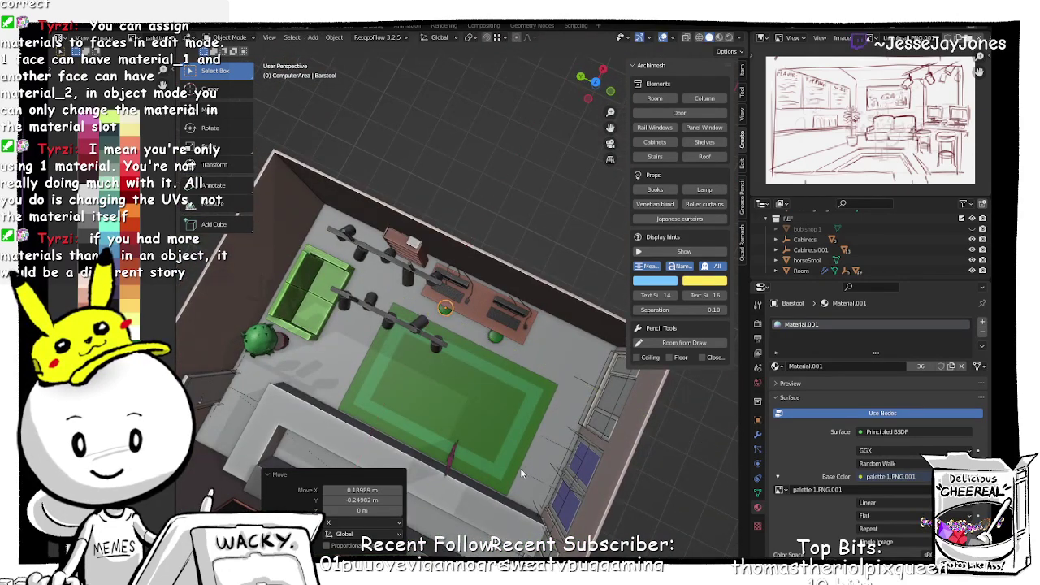
middle_click_drag(524, 473, 455, 408)
middle_click_drag(628, 448, 504, 435)
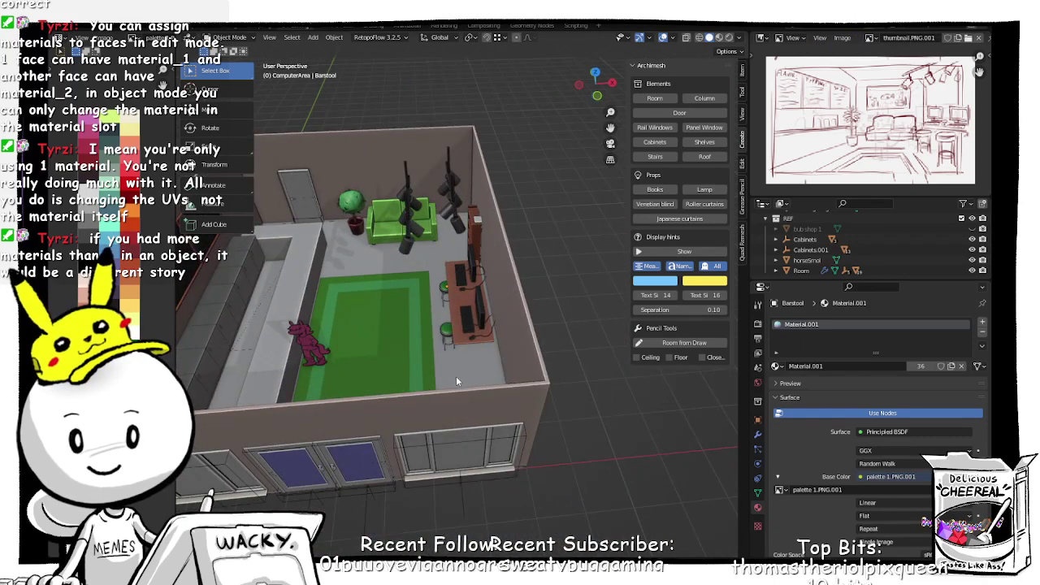
Step: Move the barstool nearer the windows about -0.13 m in X and -0.11 m in Y, keeping Z locked
middle_click_drag(373, 363, 469, 353)
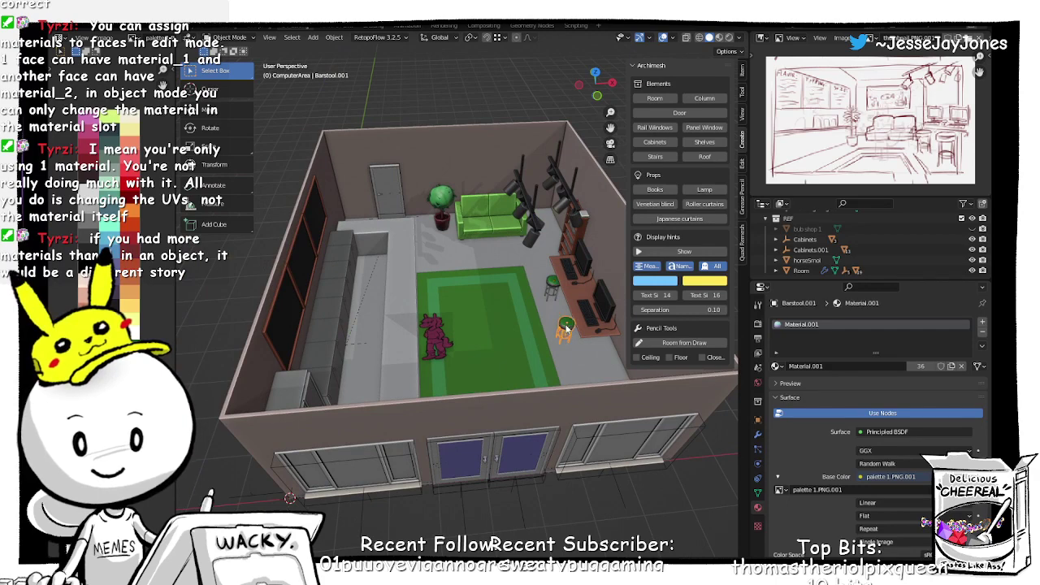
key("g")
key("z")
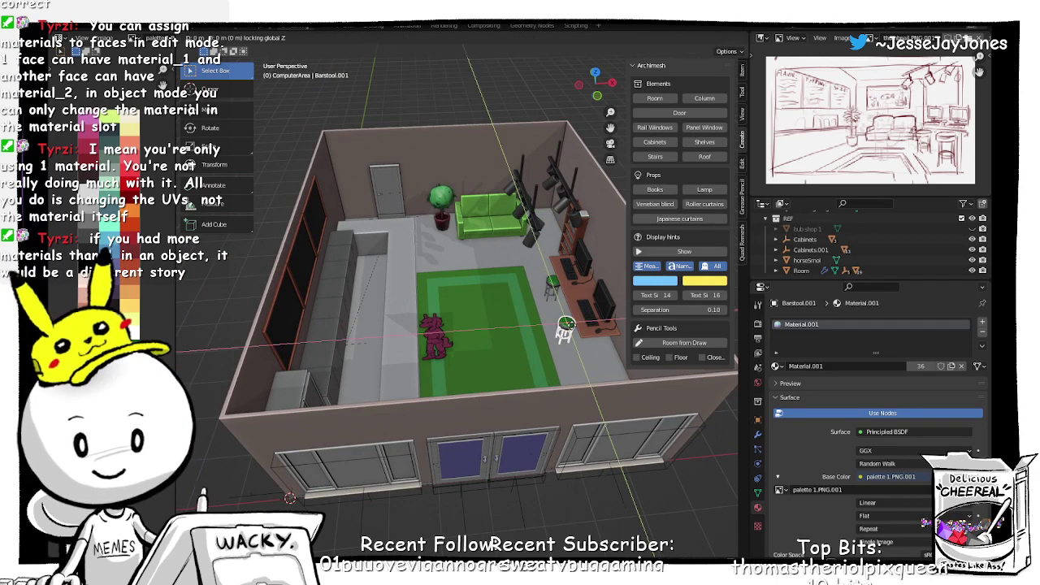
left_click(523, 348)
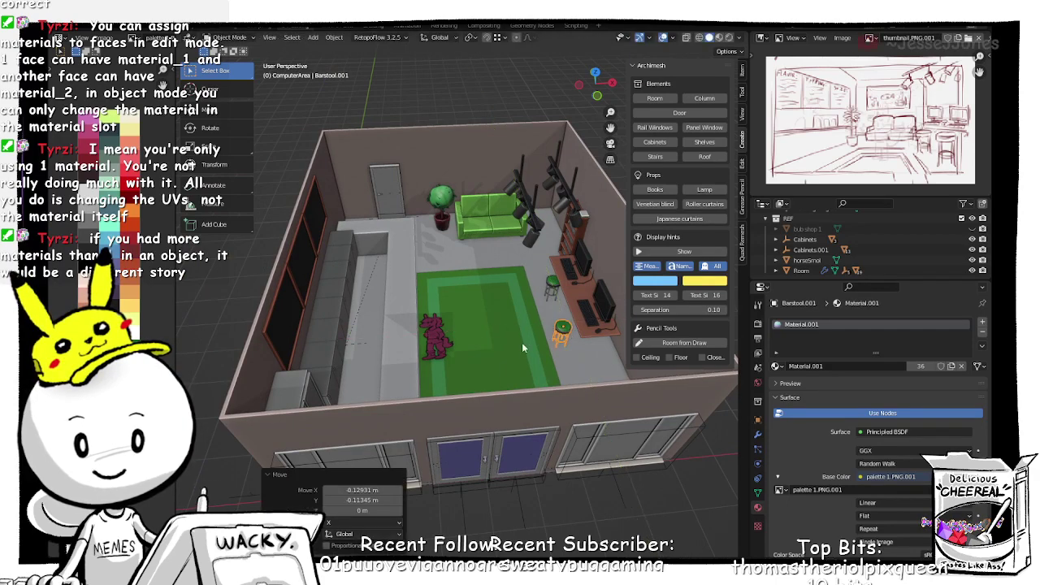
left_click(575, 477)
Step: Select the long L-shaped service counter and switch it to Edit Mode
middle_click_drag(454, 388, 398, 305)
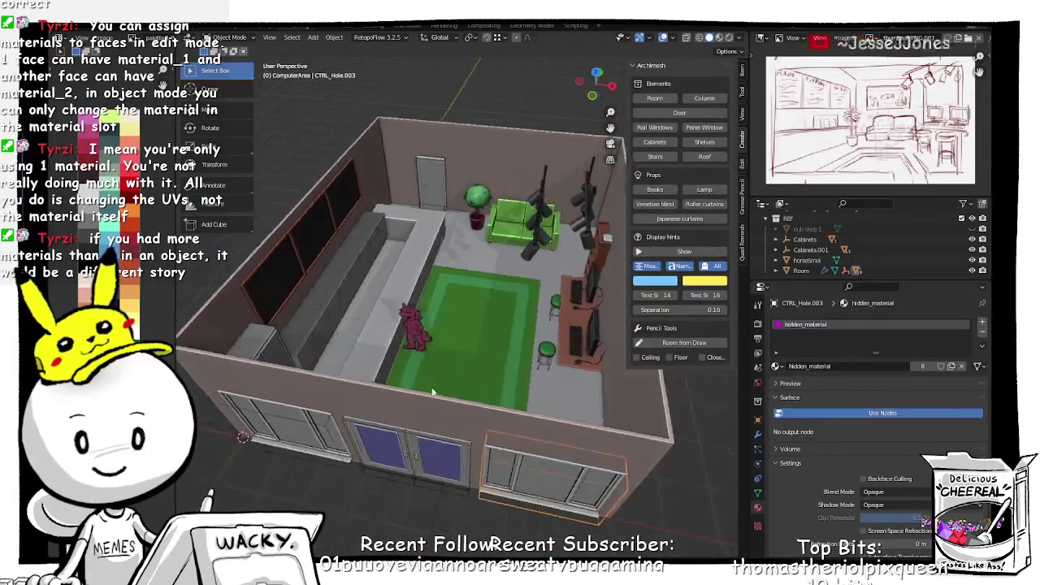
left_click(391, 286)
key("Tab")
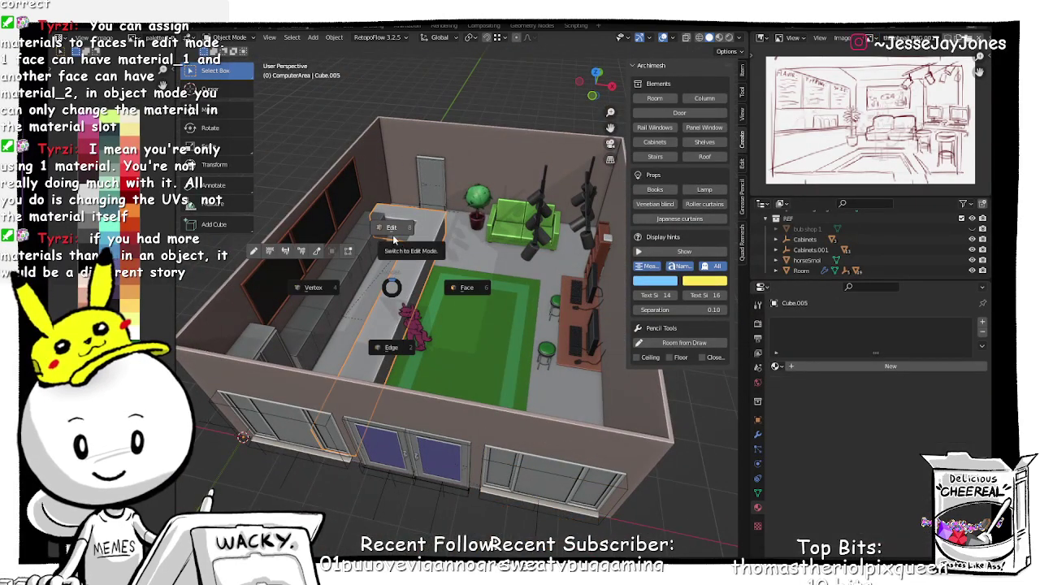
left_click(399, 241)
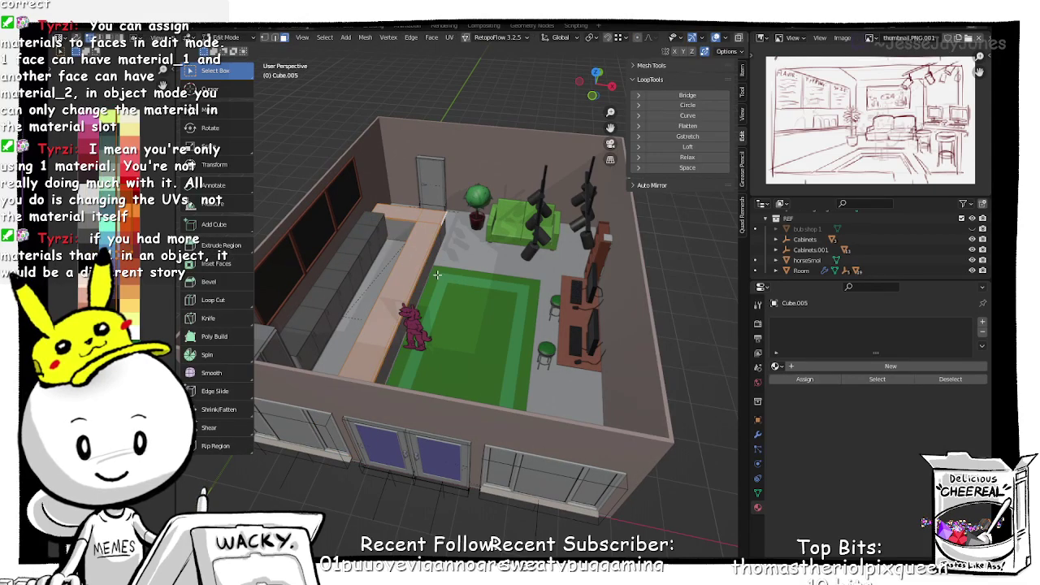
left_click(776, 365)
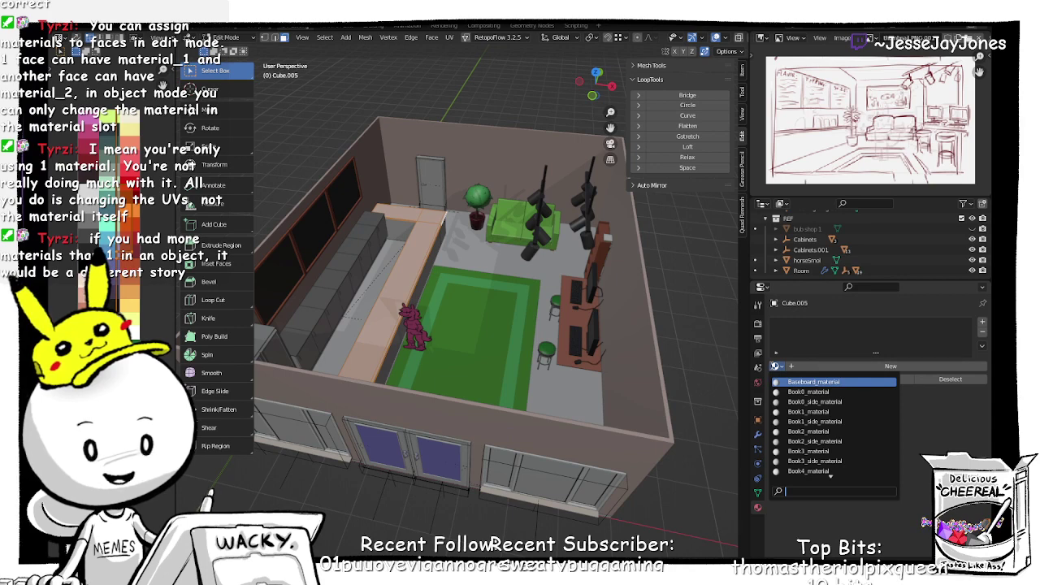
left_click(772, 366)
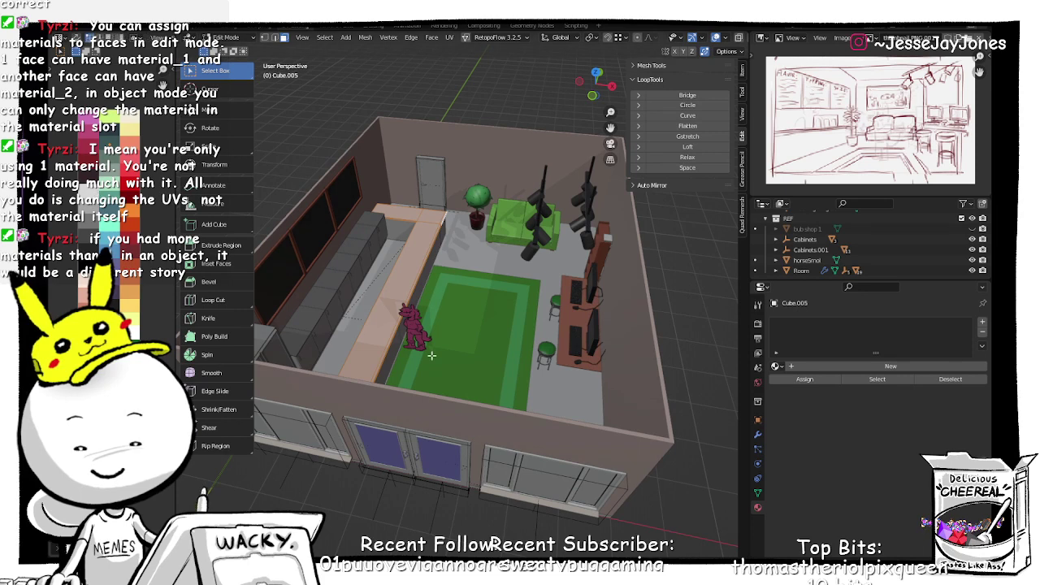
right_click(407, 266)
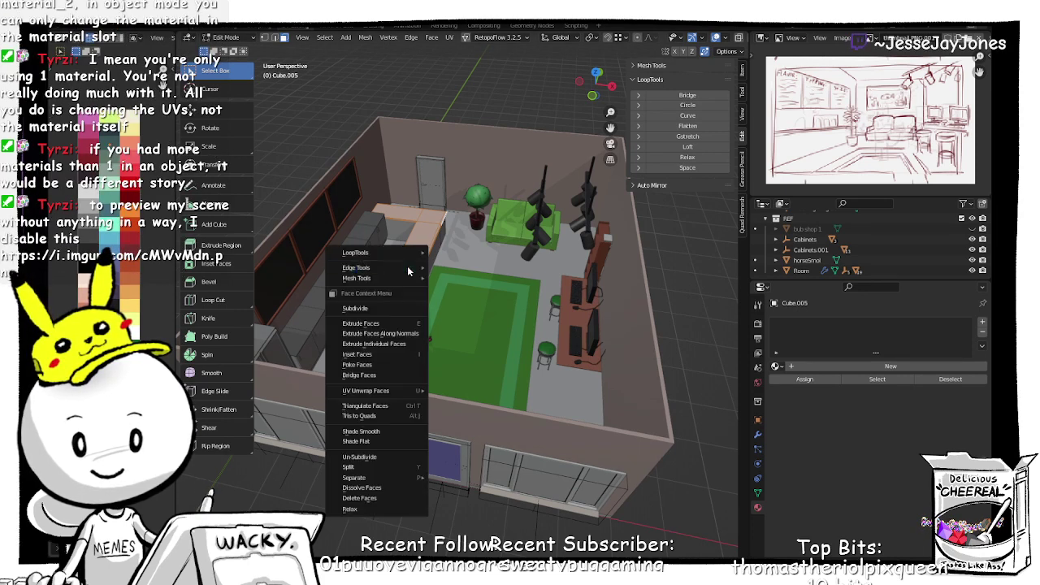
mouse_move(407, 266)
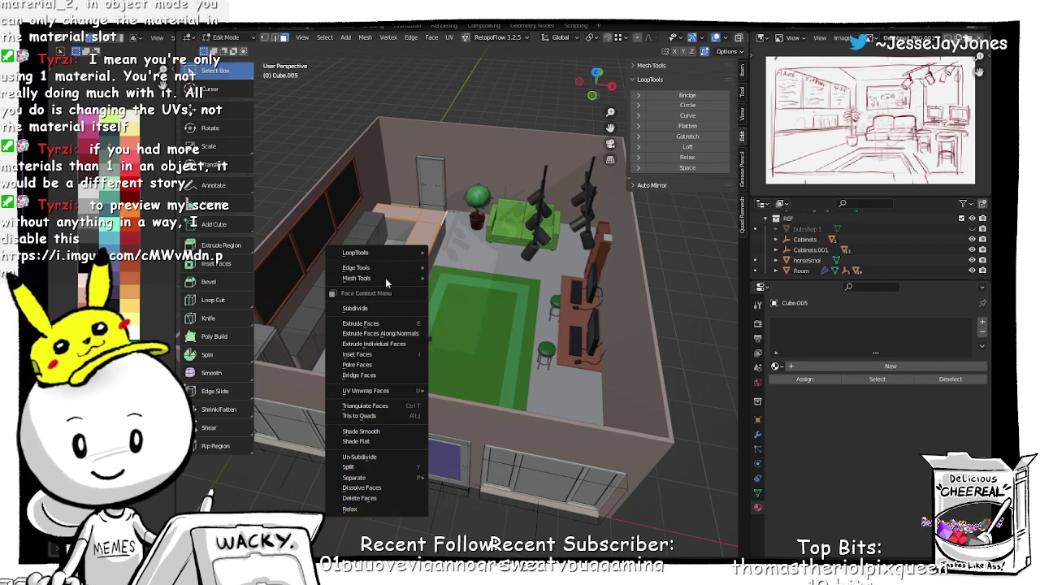
mouse_move(386, 280)
key("Escape")
Step: Invert the counter's face selection and extend it to cover both the top and the sides
left_click(88, 28)
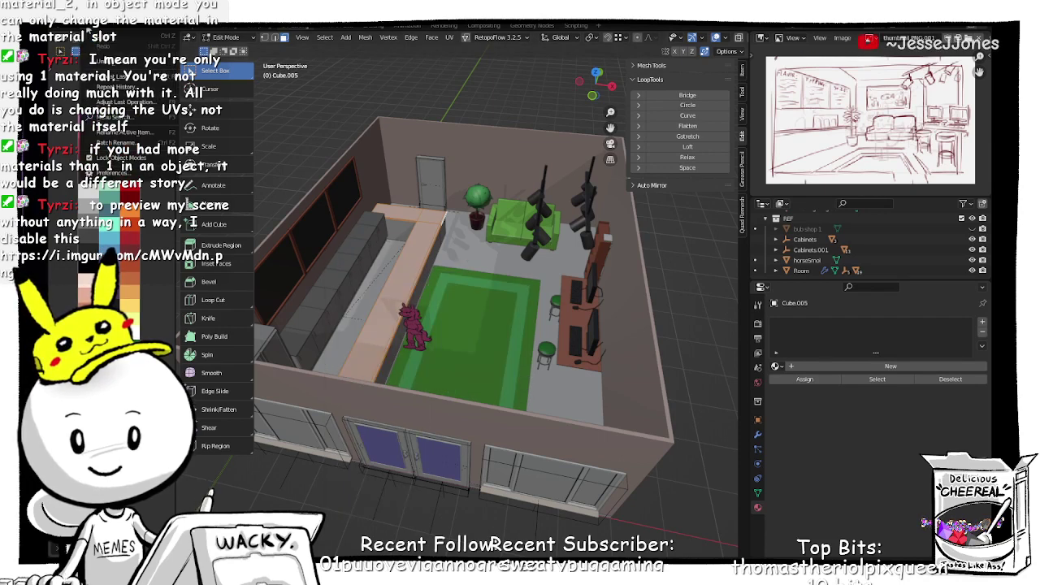
left_click(325, 37)
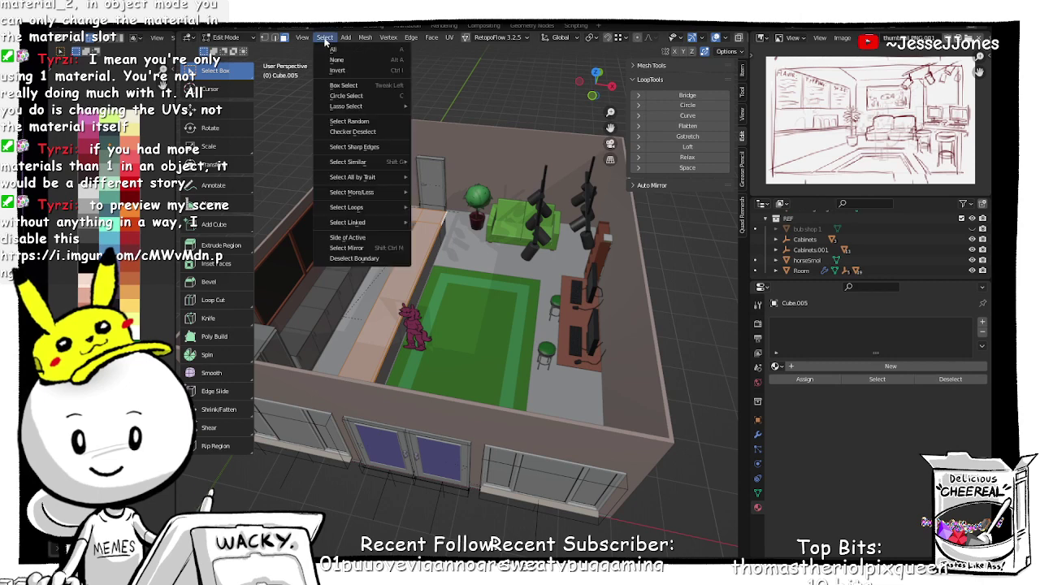
left_click(344, 74)
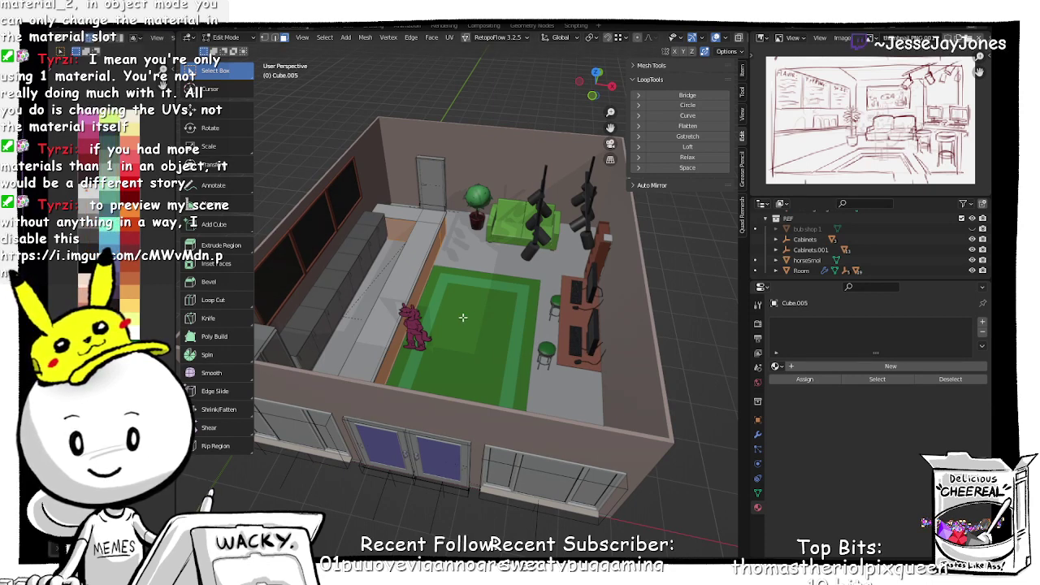
left_click(410, 279)
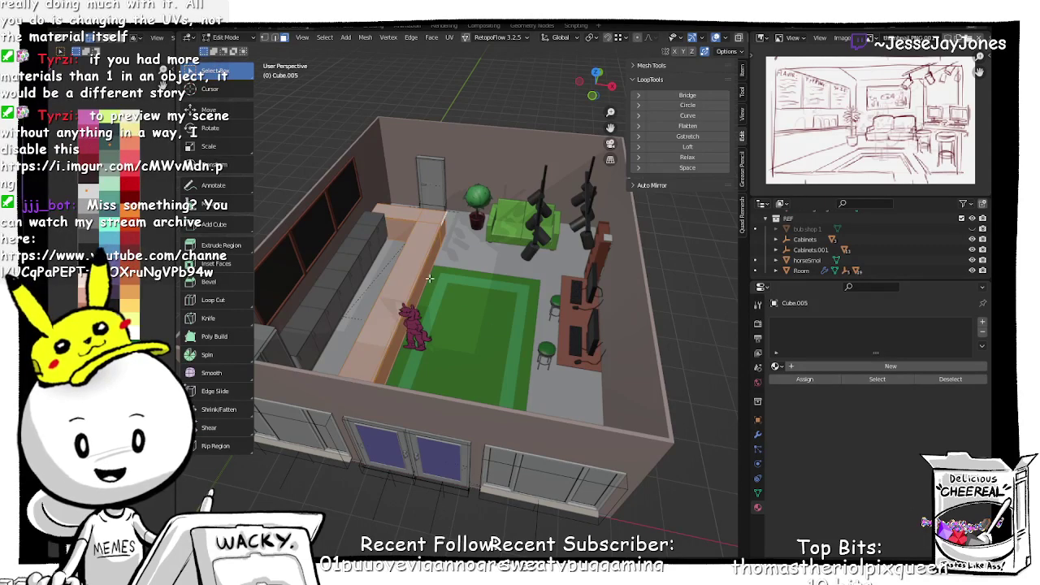
Step: Assign the existing Material.001 to the counter and return to Object Mode
left_click(777, 365)
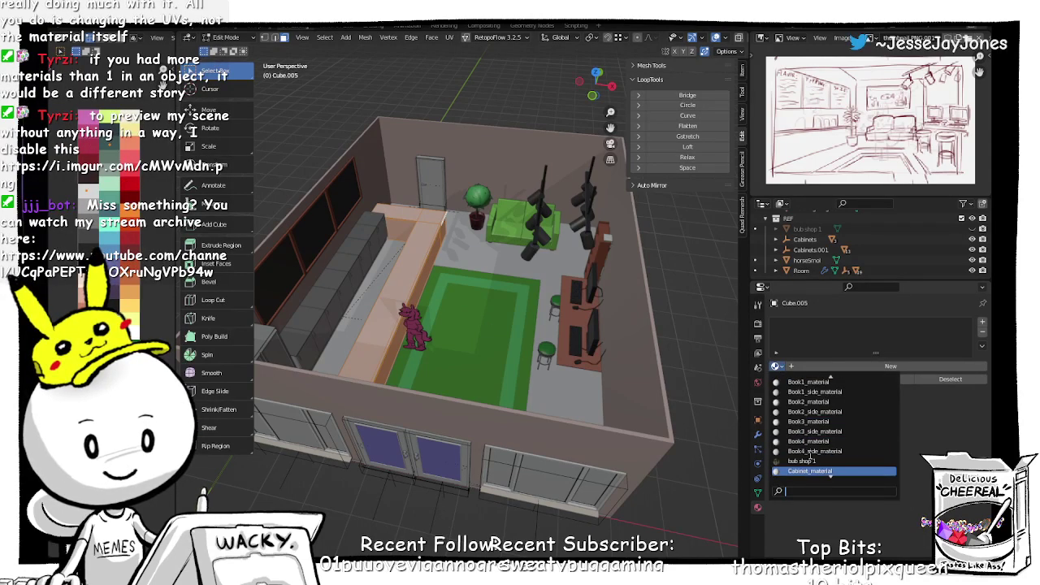
scroll(813, 460, "down", 6)
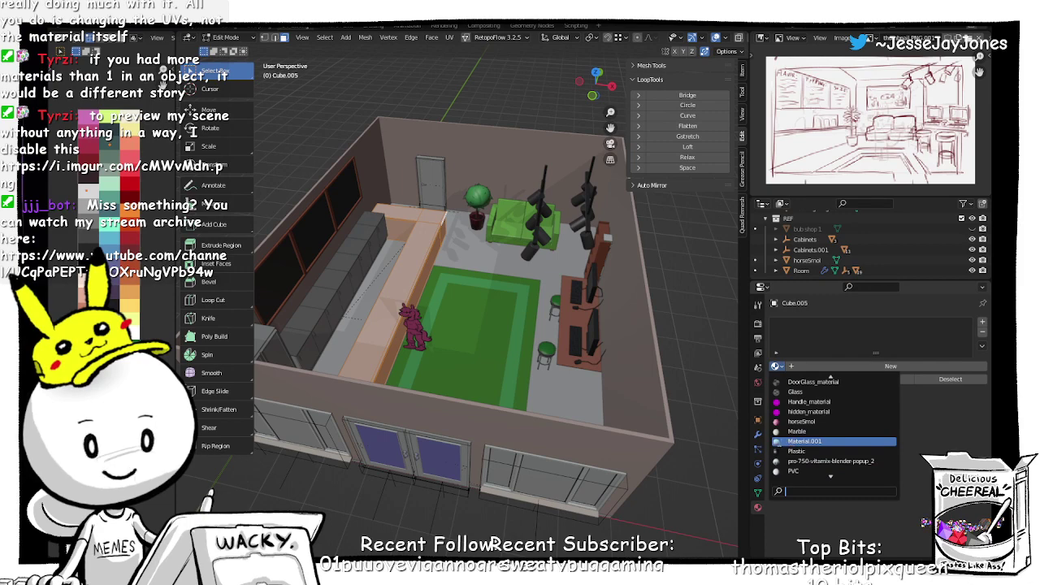
left_click(805, 442)
key("Tab")
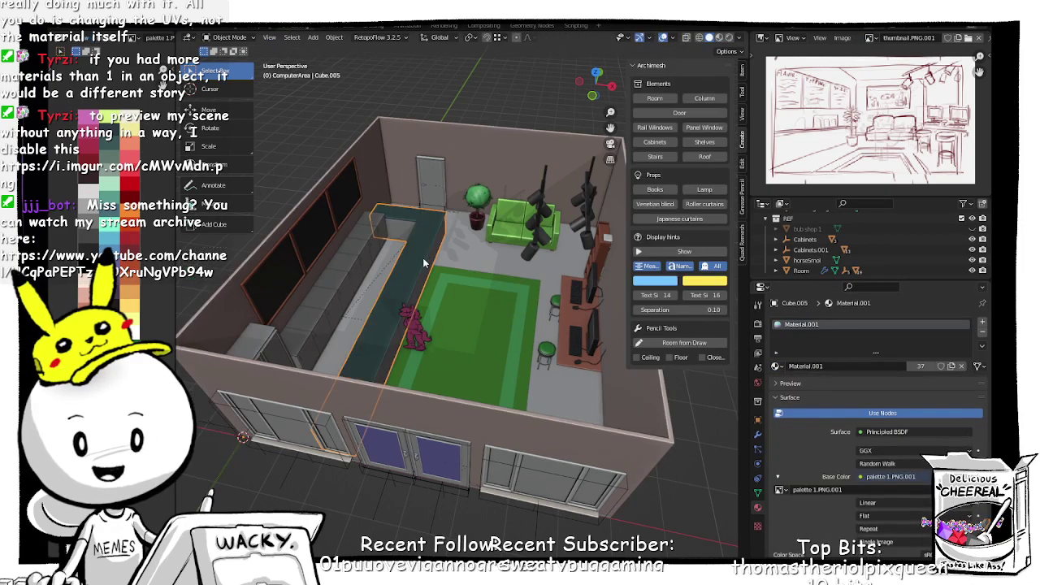
Step: Recolor the counter's sides to dark reddish brown by moving their UVs on the palette, and return to Object Mode
left_click(446, 320)
middle_click_drag(445, 320, 384, 306)
left_click(414, 269)
scroll(414, 269, "up", 3)
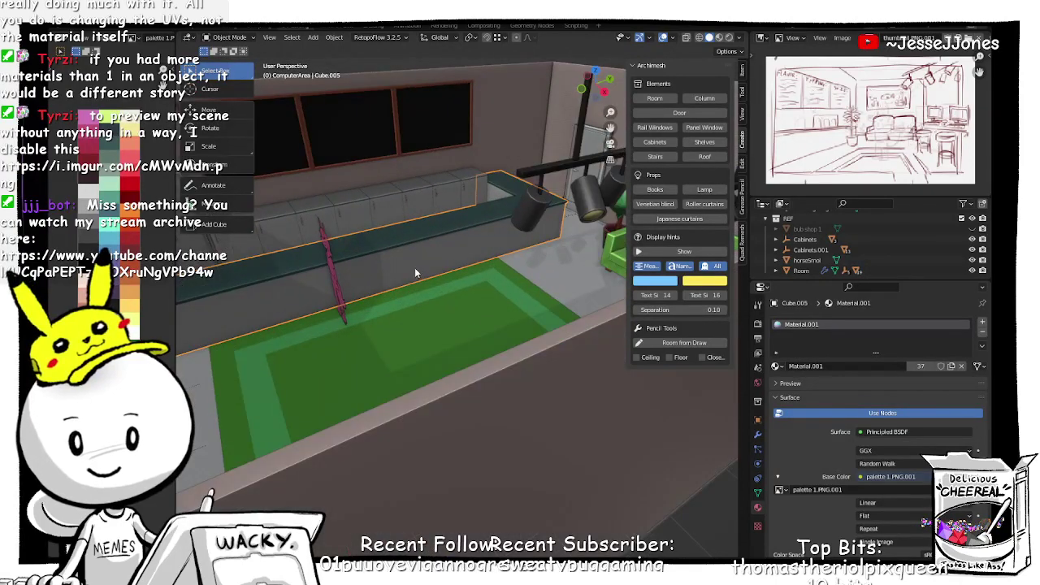
middle_click_drag(415, 267, 452, 306, "shift")
key("Tab")
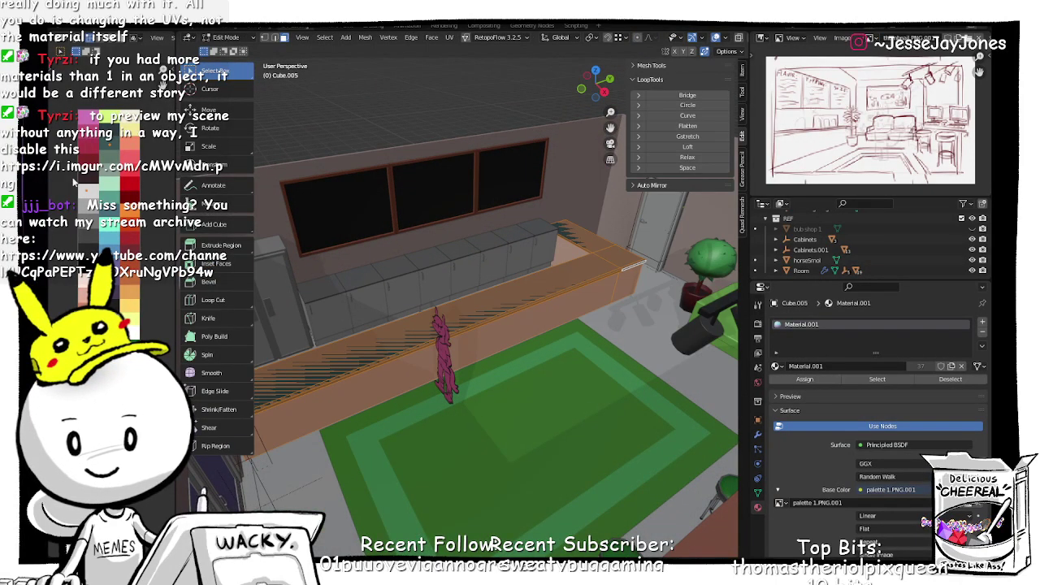
key("g")
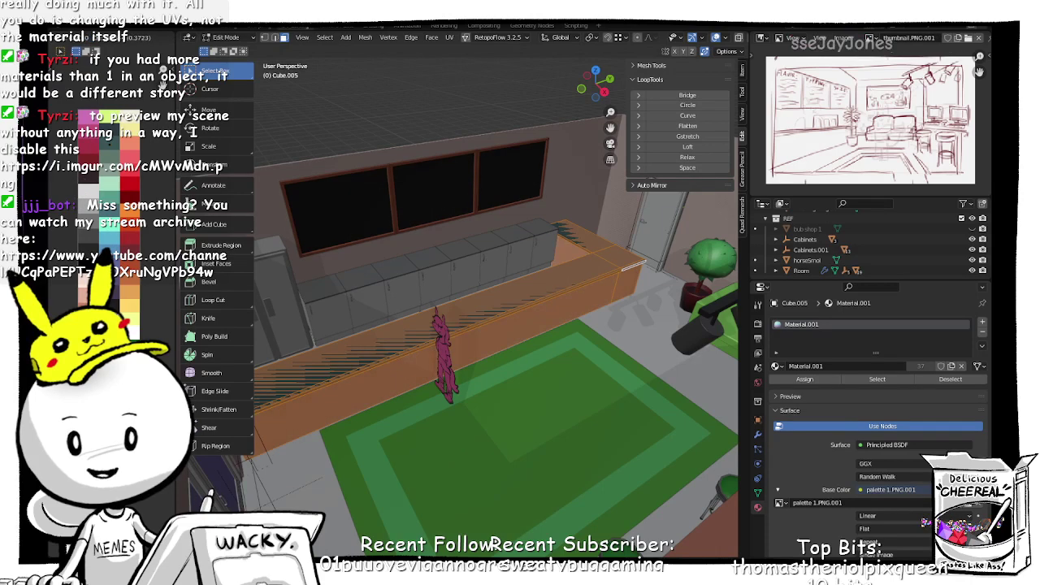
key("ctrl+Tab")
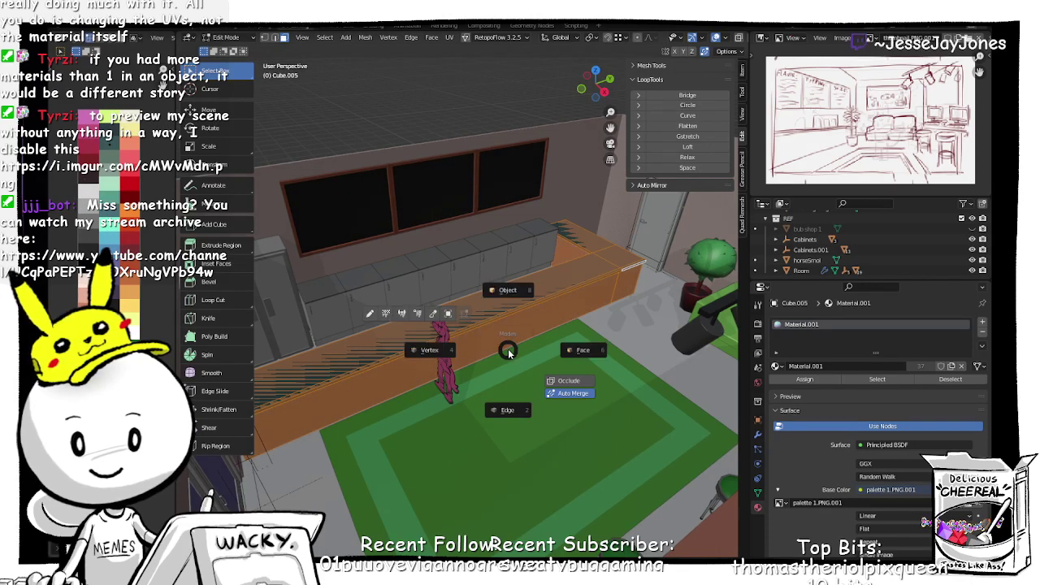
left_click(503, 291)
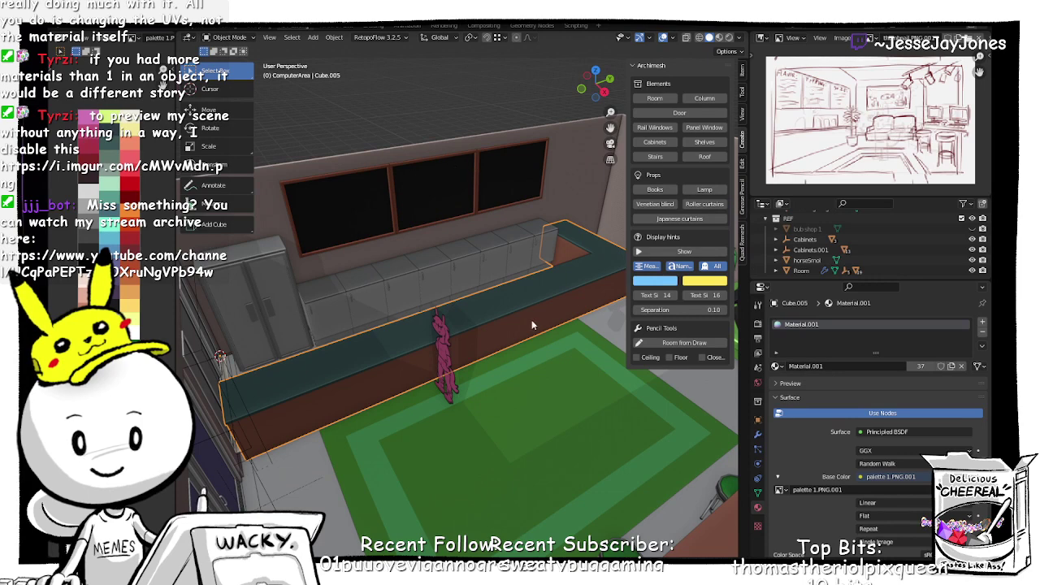
Step: Adjust the brown shade of the counter's sides by shifting their UVs on the palette, and leave Edit Mode
key("ctrl+Tab")
left_click(524, 245)
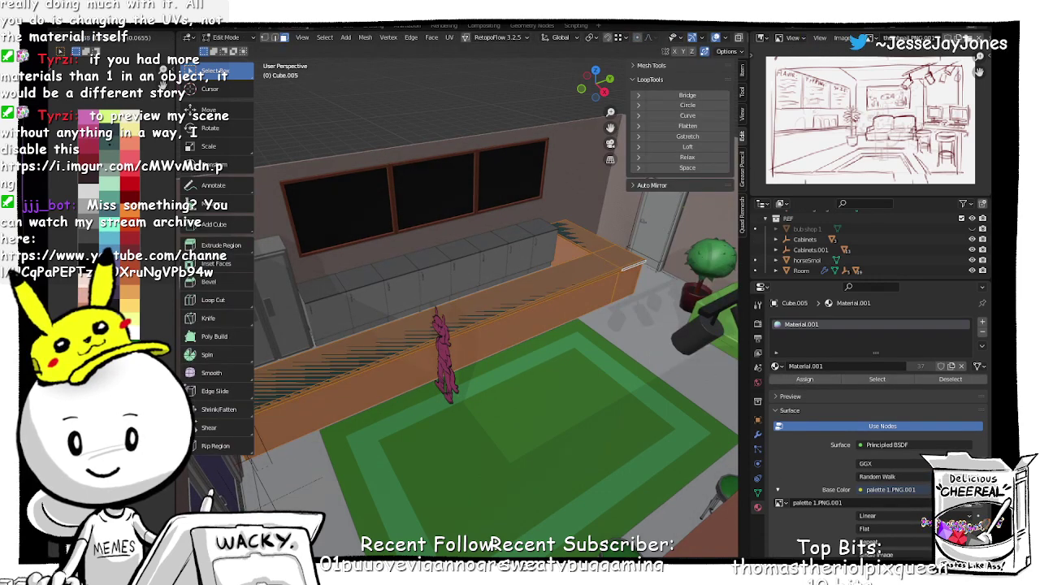
key("ctrl+Tab")
left_click(436, 283)
key("alt+a")
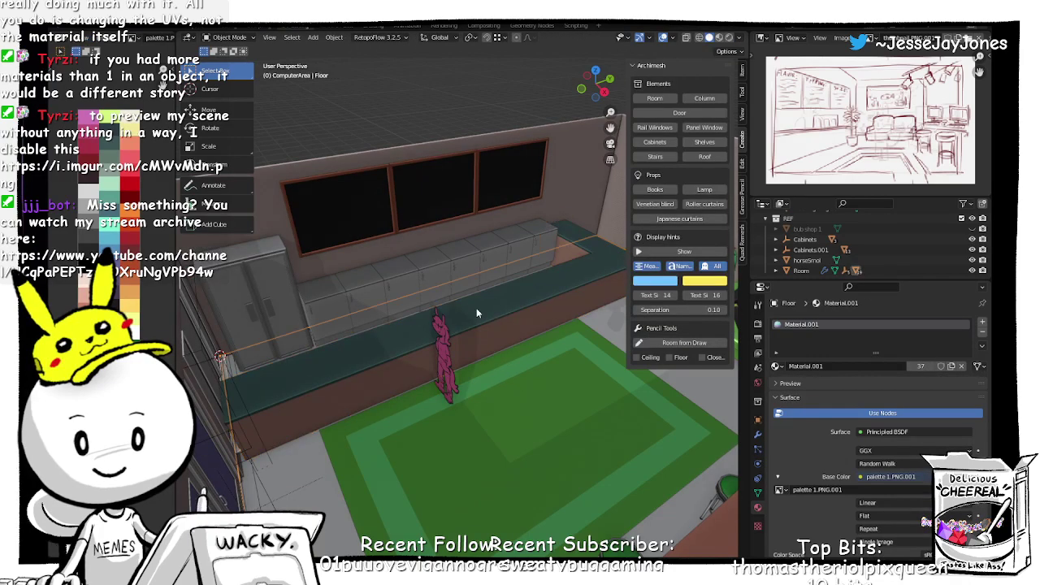
Step: Move the green rug about 0.16 m along global X, away from the counter
left_click(406, 351)
scroll(344, 353, "down", 2)
middle_click_drag(345, 353, 424, 349)
left_click(267, 282)
middle_click_drag(267, 282, 495, 362)
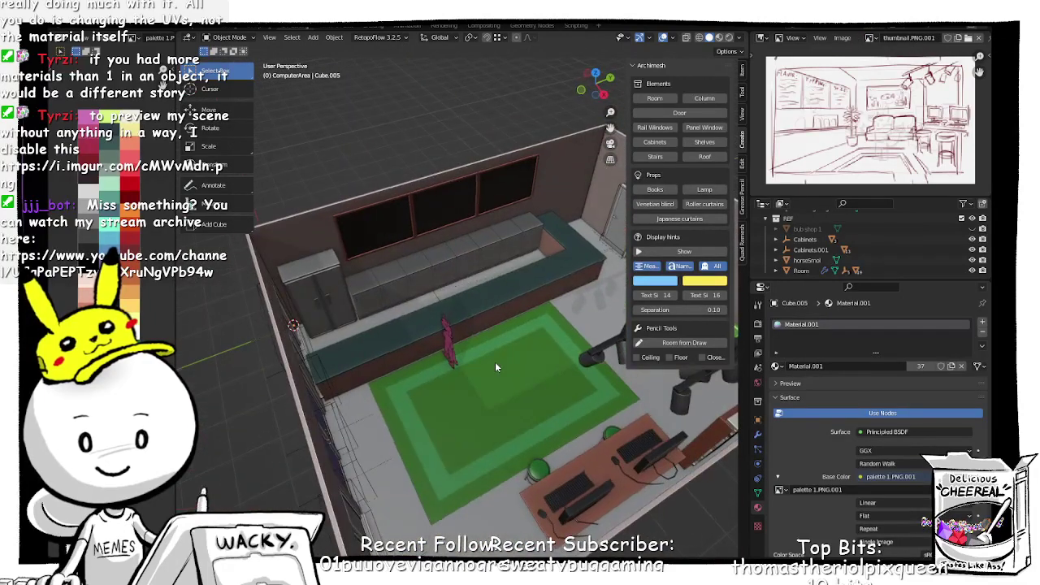
left_click(496, 402)
key("g")
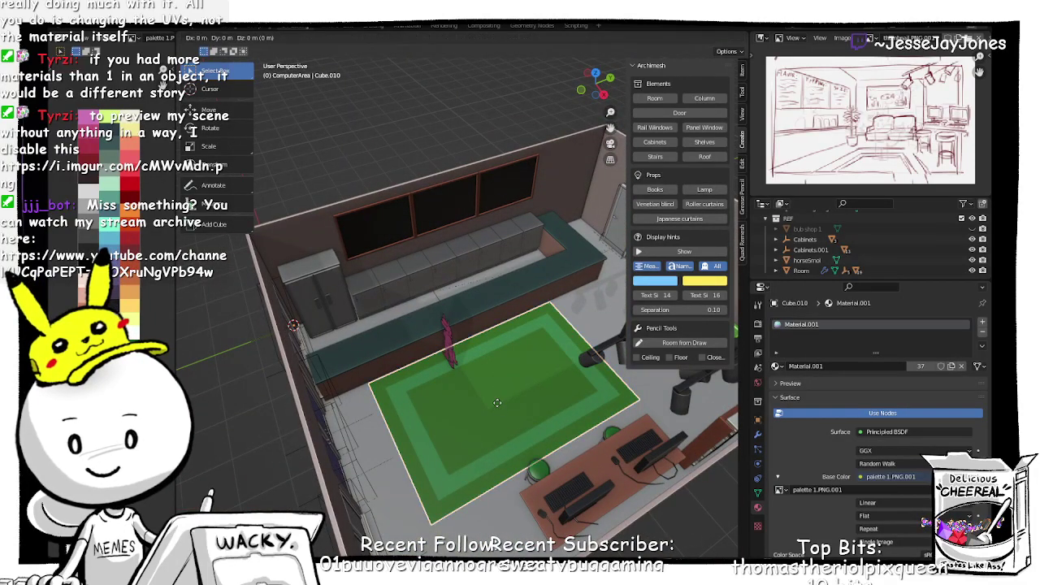
key("x")
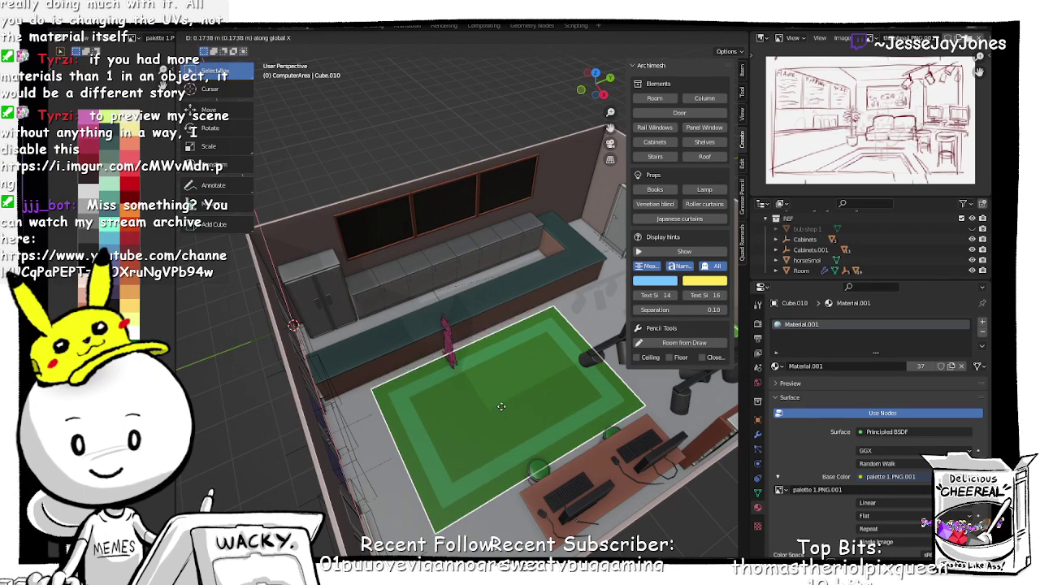
left_click(396, 412)
Step: Examine the room layout and colors from several angles, hiding the viewport overlays for a clean view and restoring them
middle_click_drag(396, 406, 472, 393)
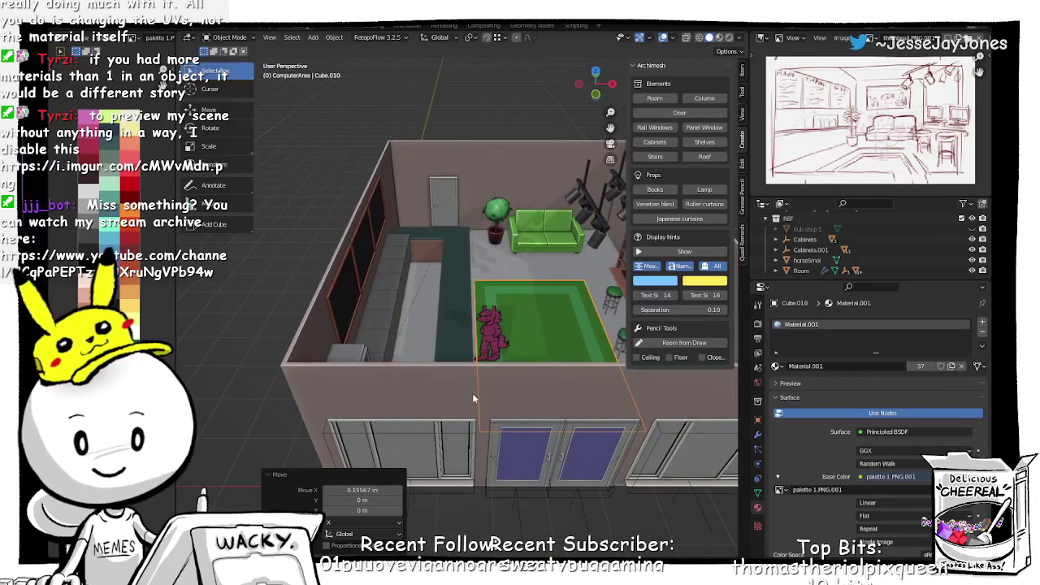
left_click(508, 495)
middle_click_drag(524, 427, 411, 437)
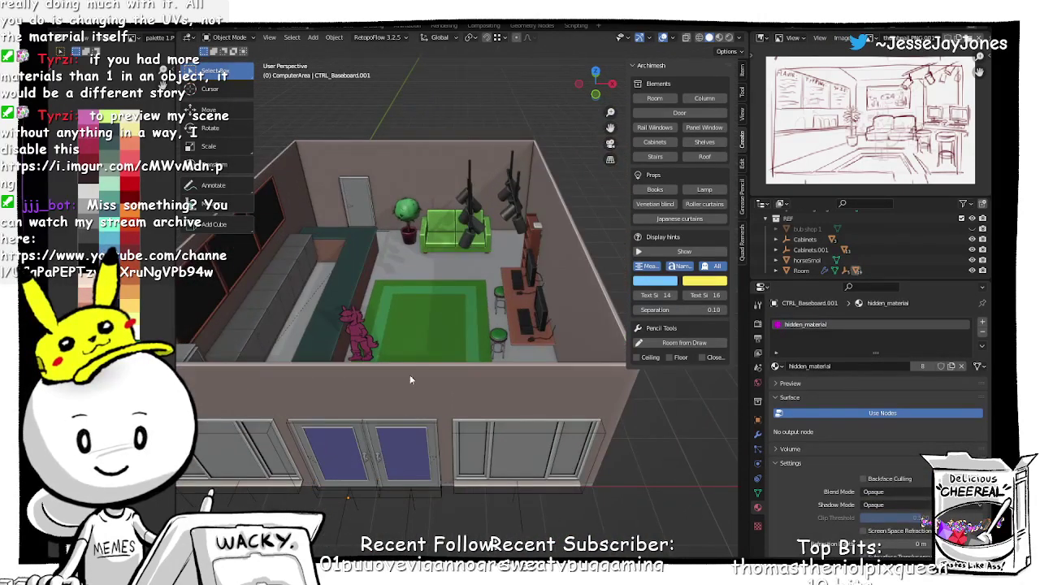
middle_click_drag(410, 379, 457, 349)
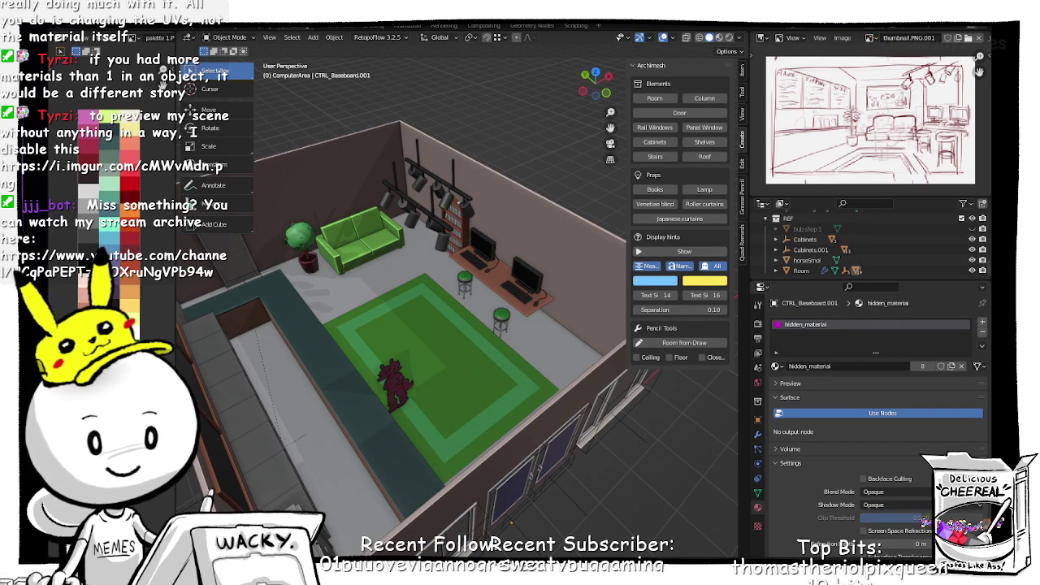
left_click(463, 368)
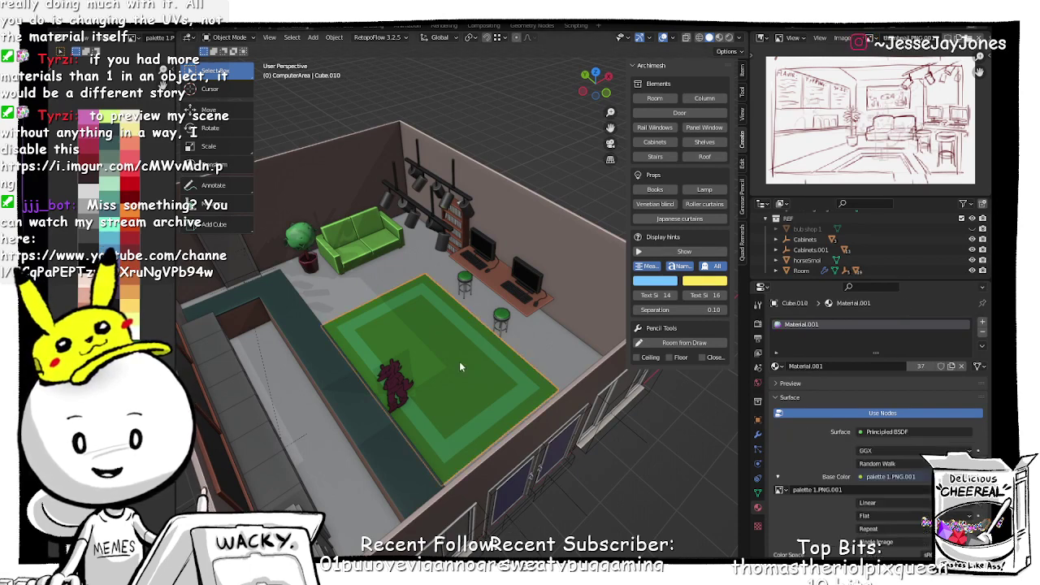
left_click(664, 38)
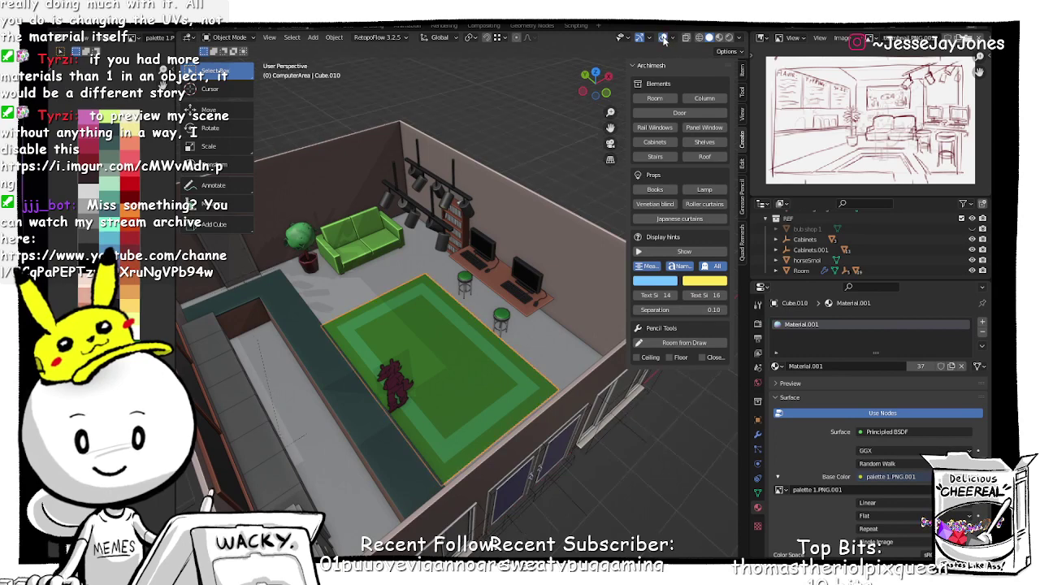
middle_click_drag(443, 238, 309, 315)
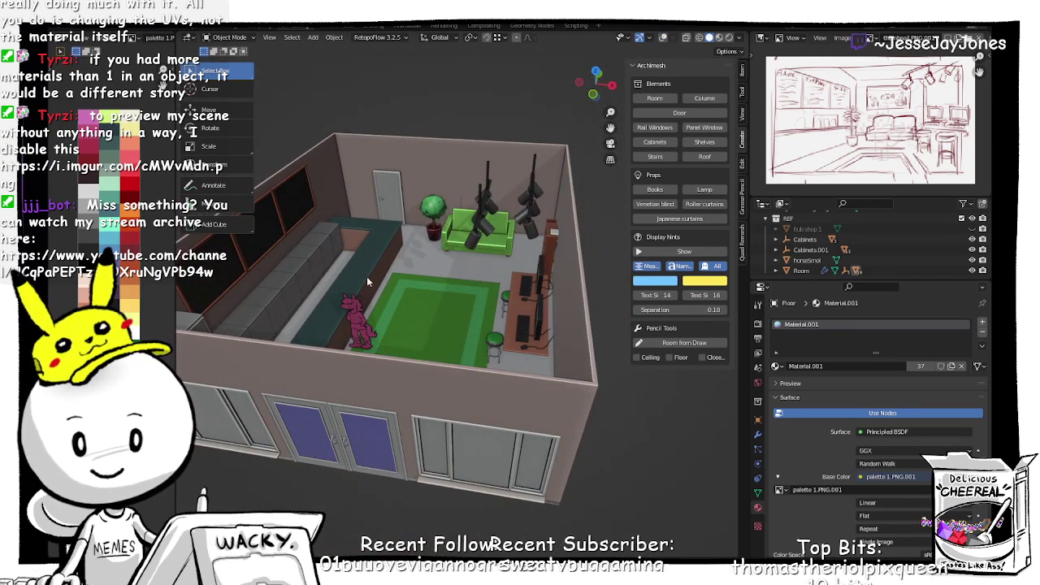
left_click(399, 300)
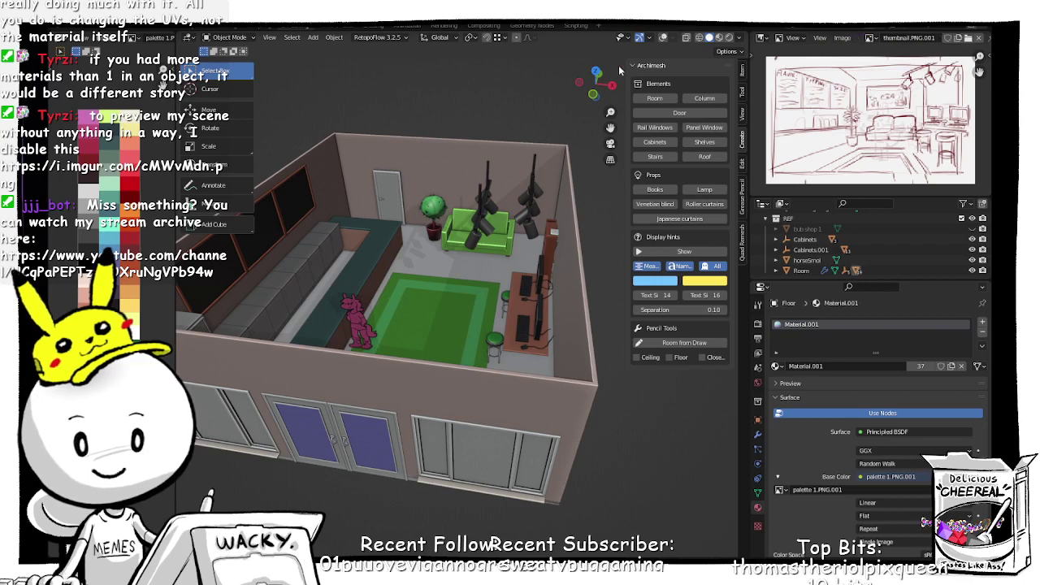
left_click(662, 38)
left_click(391, 280)
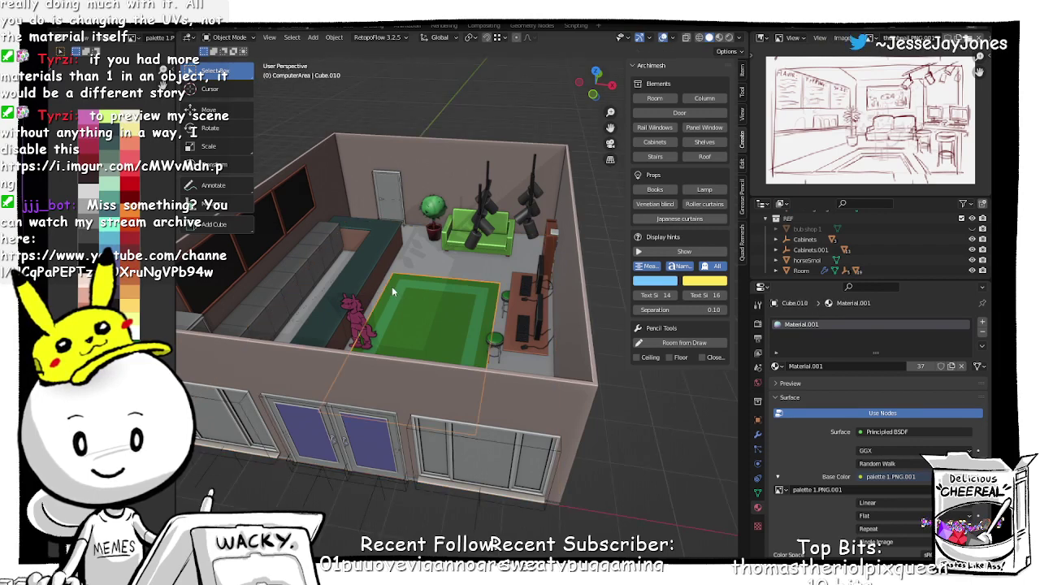
Step: Add a 2 m mesh cube to the scene at the 3D cursor, outside the room
middle_click_drag(395, 290, 467, 345)
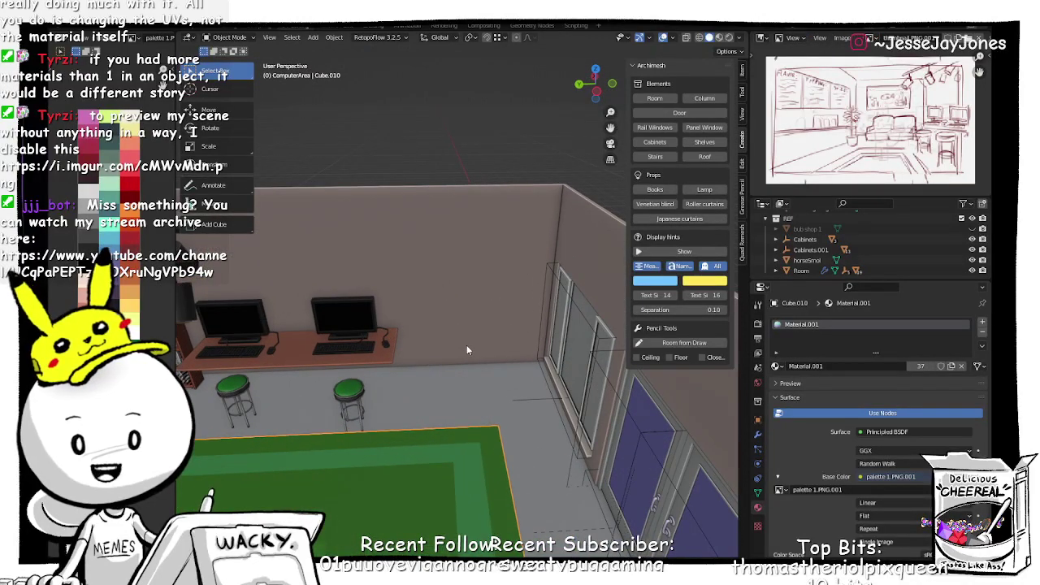
key("shift+a")
mouse_move(467, 346)
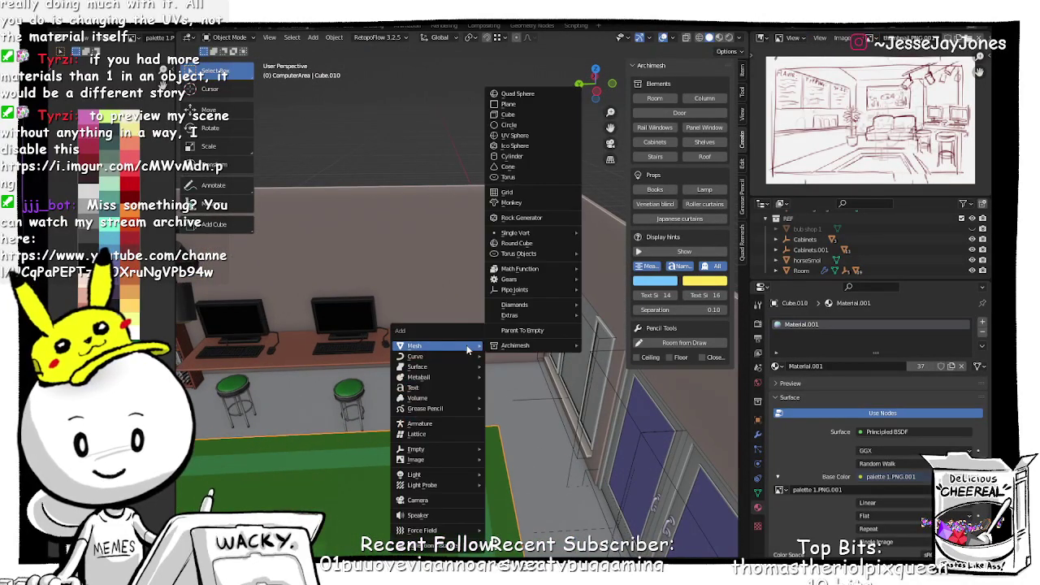
left_click(505, 119)
scroll(533, 433, "down", 5)
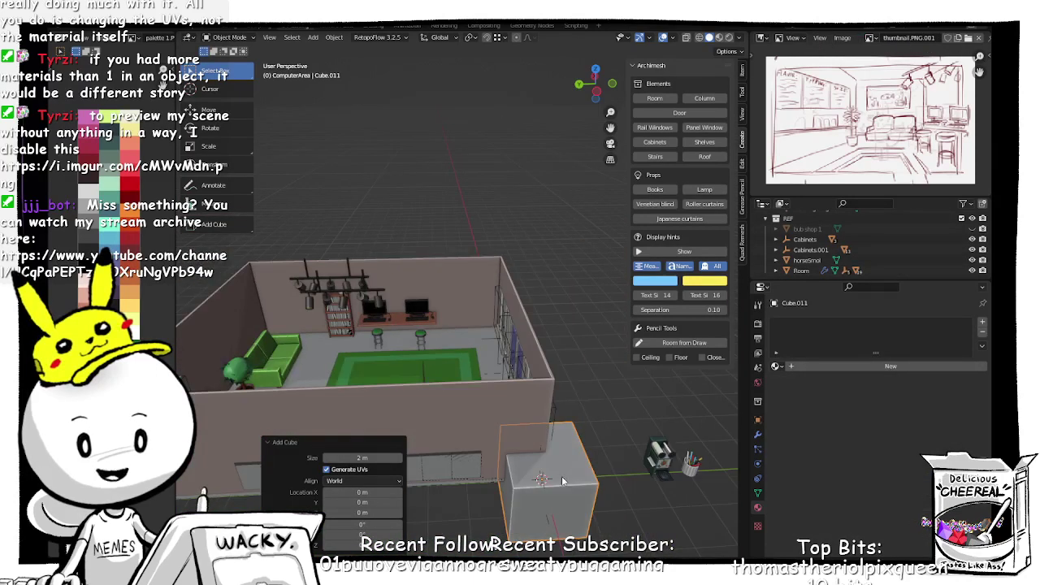
Step: In Edit Mode, move the cube's geometry horizontally about 8.7 m in X and 1.5 m in Y, to the wall beside the computer desks
key("Tab")
left_click(572, 423)
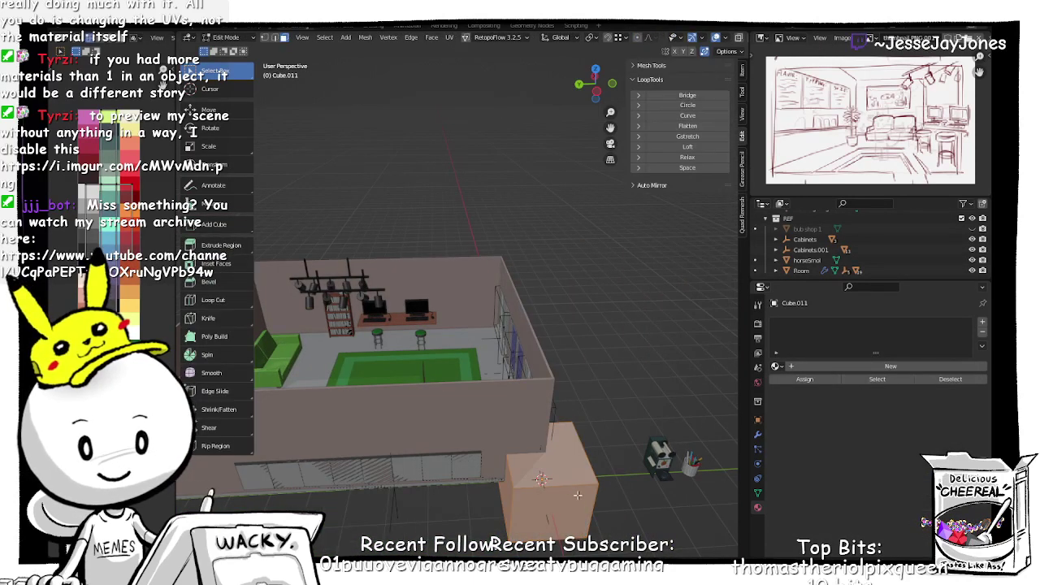
key("g")
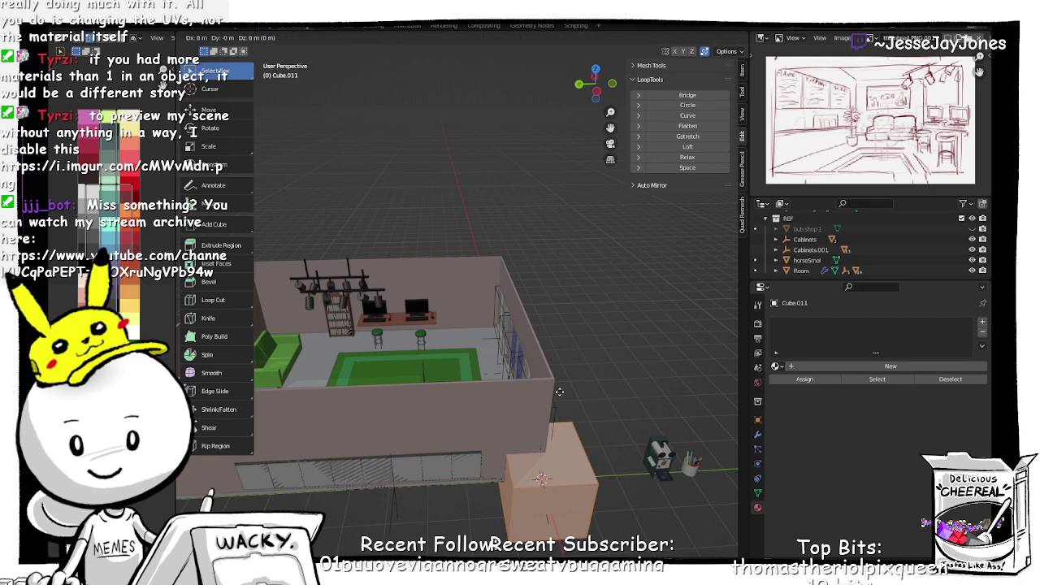
key("shift+z")
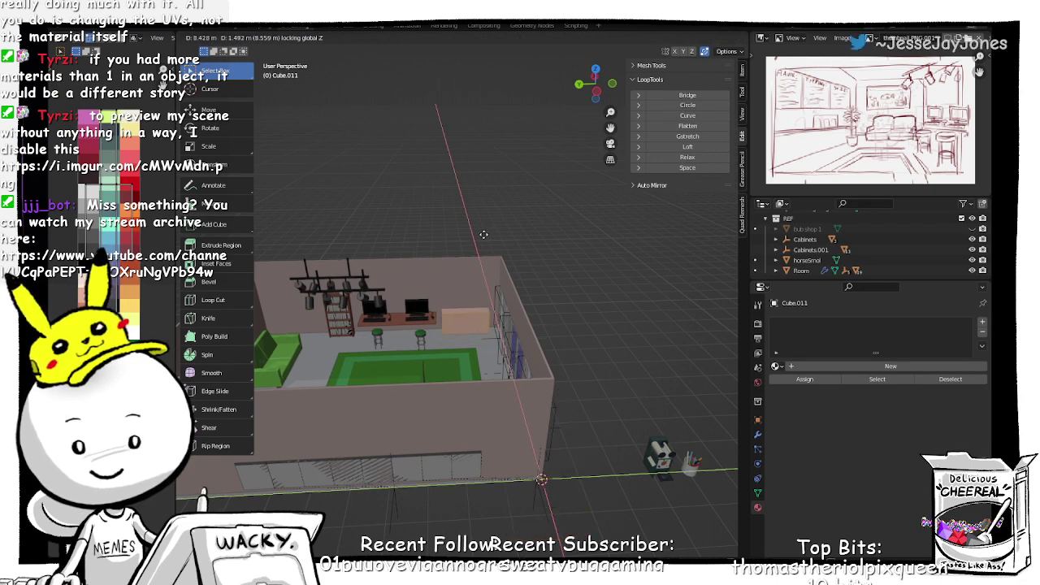
left_click(491, 241)
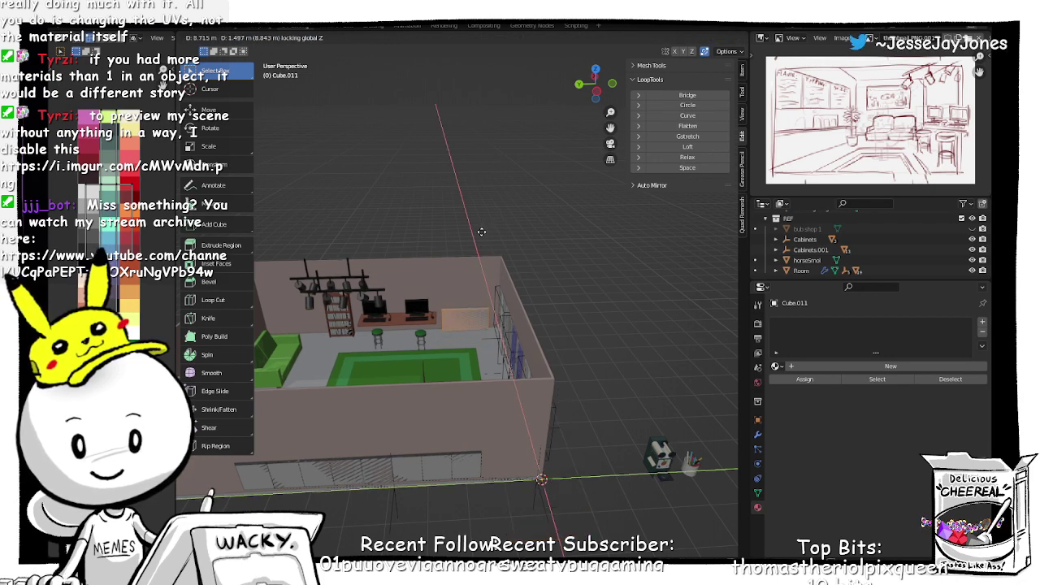
Step: Raise the cube's geometry about 1.75 m along global Z and tilt it about 9.6° around global X
key("g")
key("z")
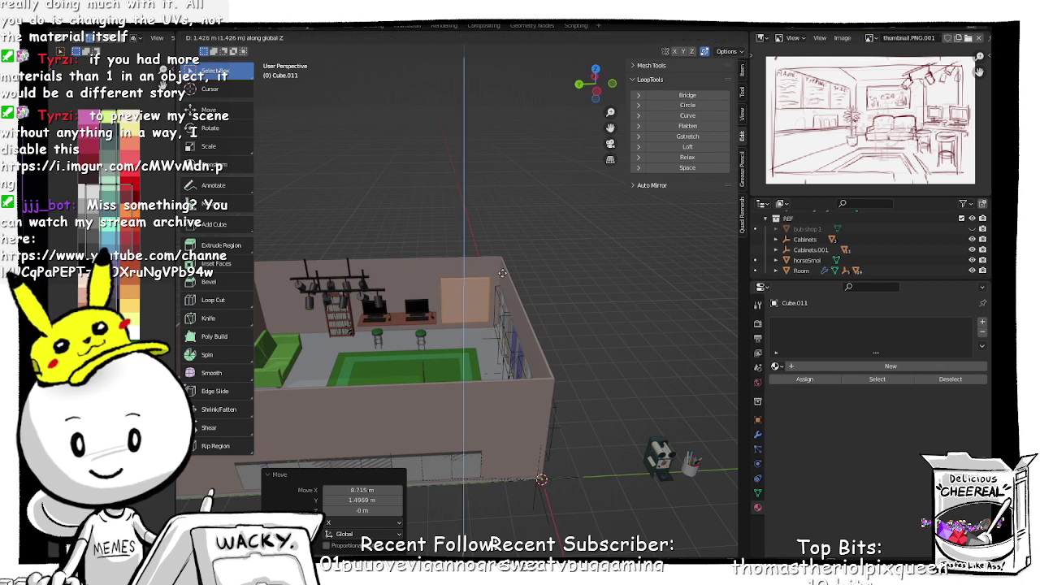
left_click(503, 270)
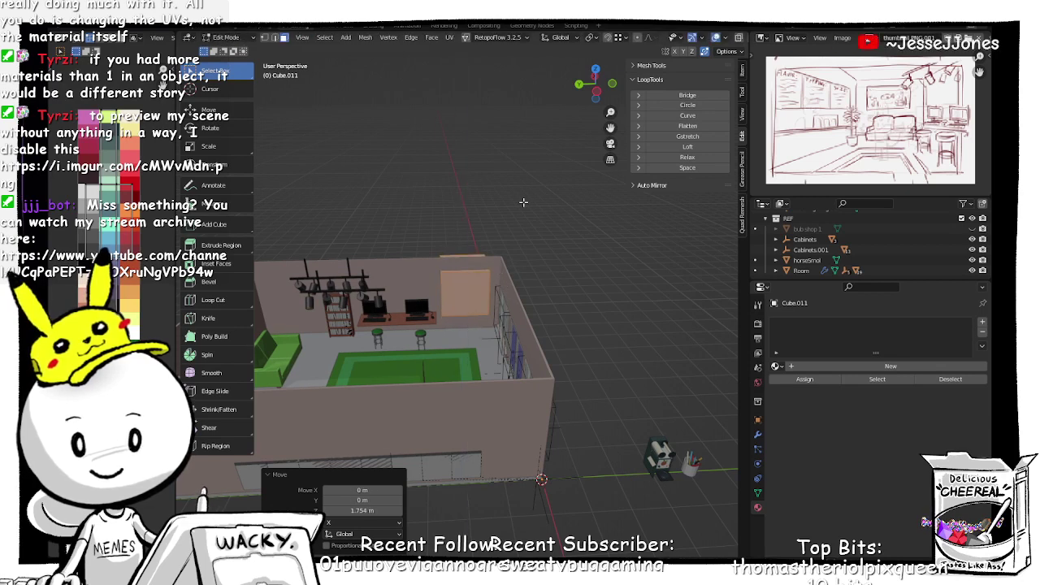
key("r")
key("x")
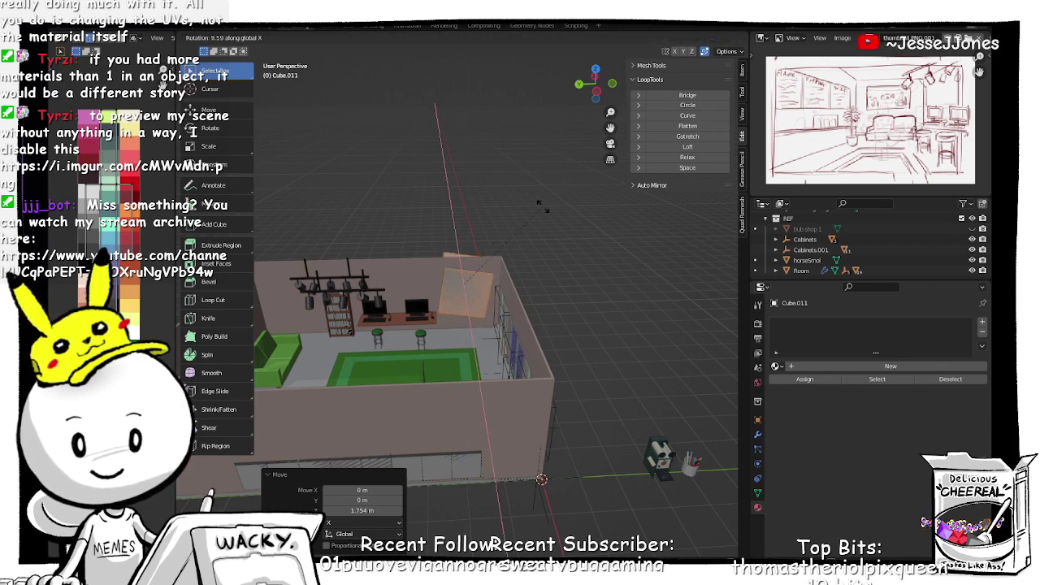
left_click(542, 208)
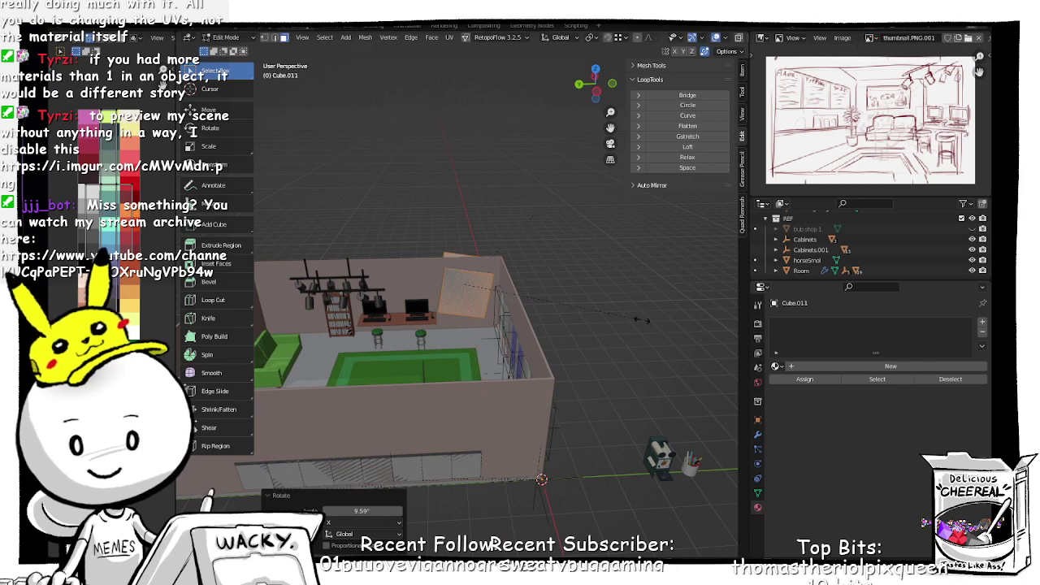
Step: Try to scale the tilted cube along global Y, and undo the change
key("s")
key("y")
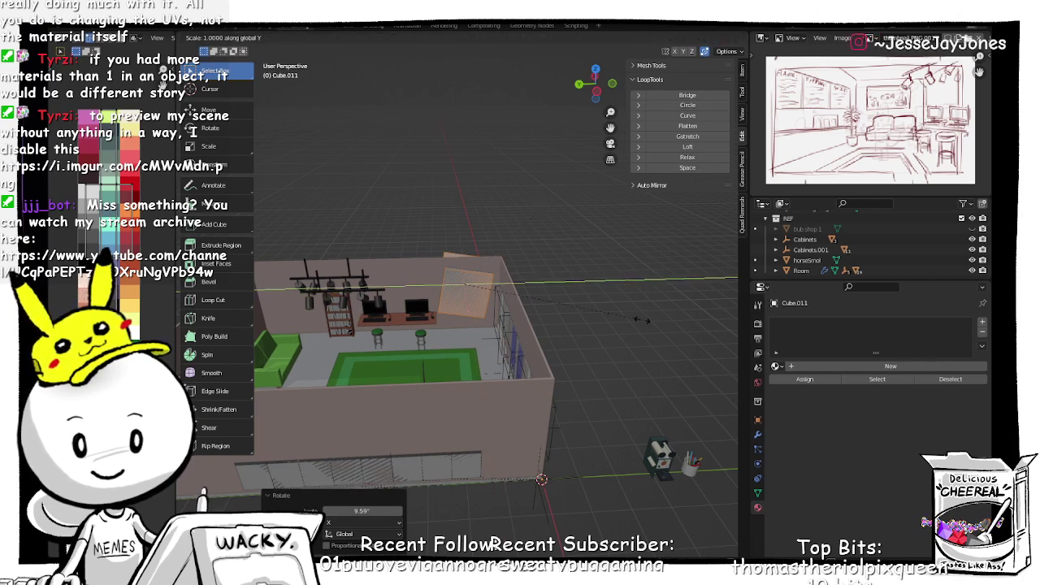
left_click(642, 320)
key("ctrl+z")
key("ctrl+z")
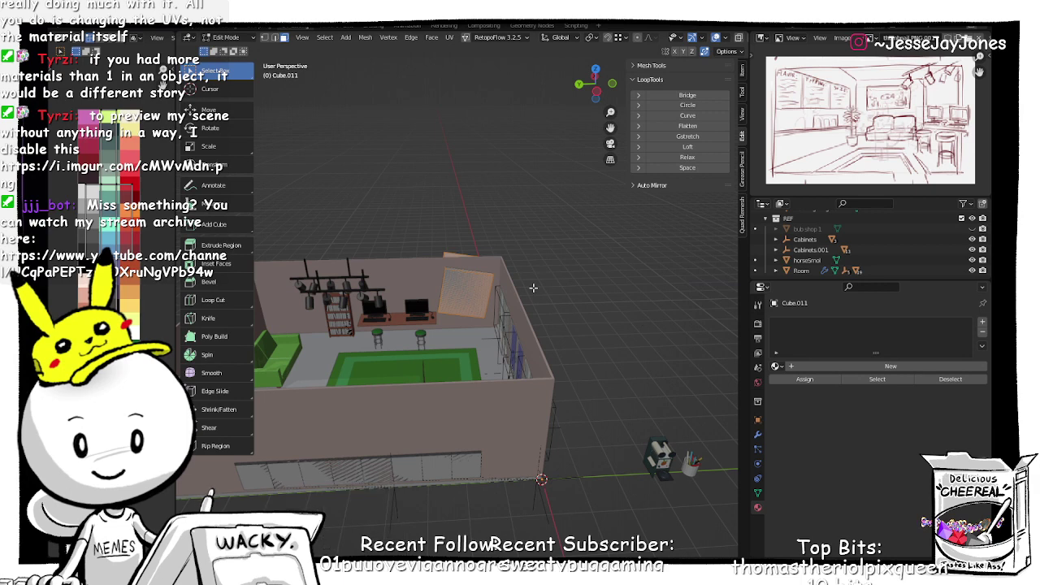
key("Tab")
left_click(475, 294)
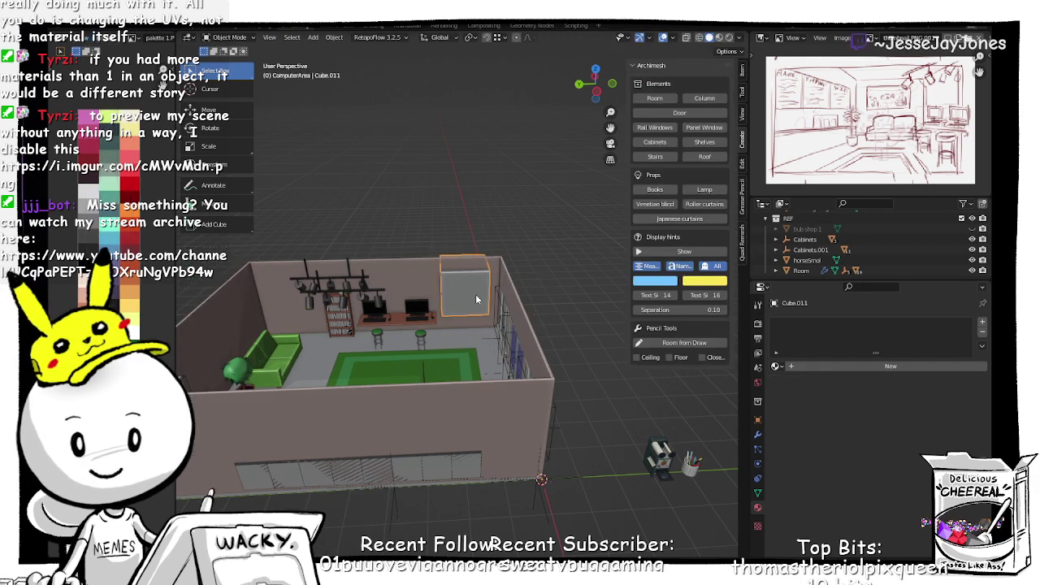
left_click(458, 290)
key("r")
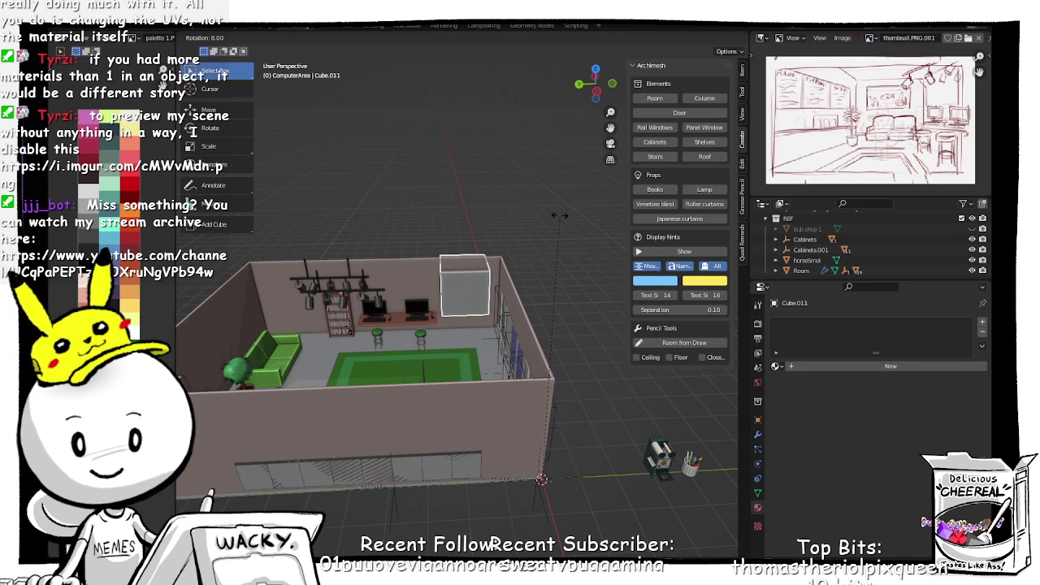
left_click(547, 228)
right_click(469, 285)
left_click(469, 285)
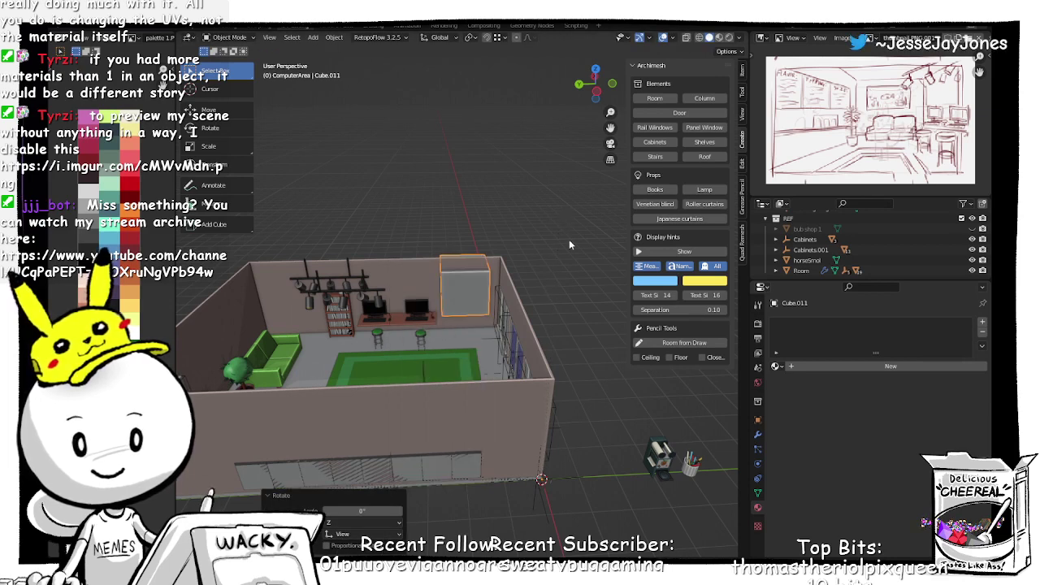
Step: Flatten the cube into a thin panel by scaling all its faces along X to 0.017
key("Tab")
left_click(460, 232)
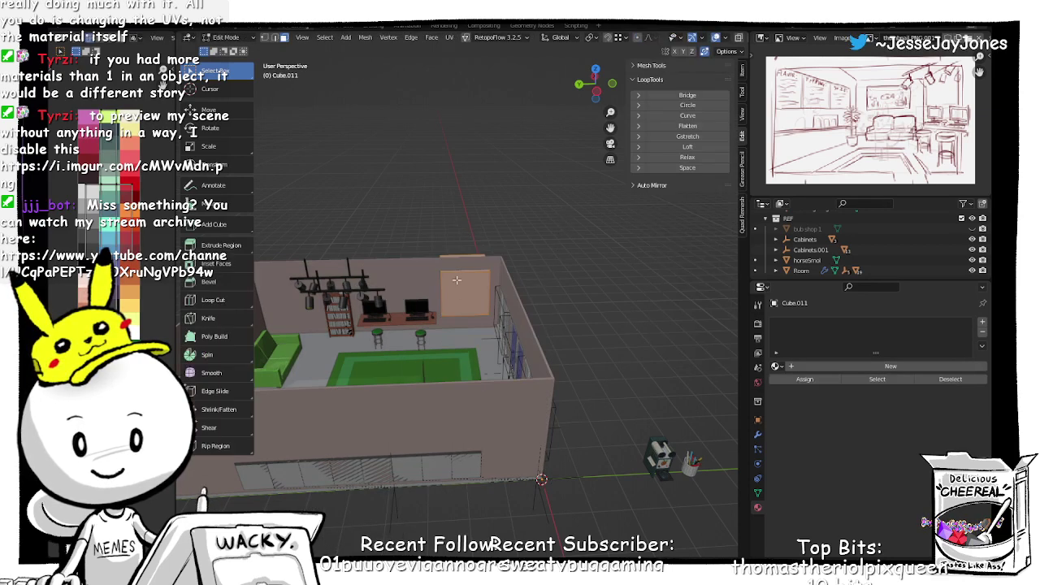
middle_click_drag(459, 294, 429, 184)
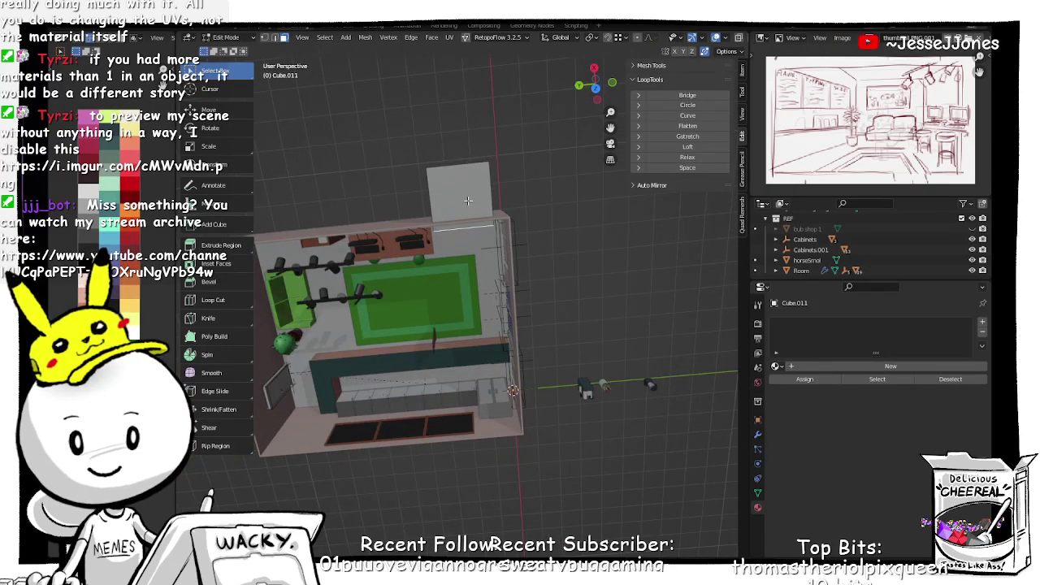
left_click(467, 200)
key("s")
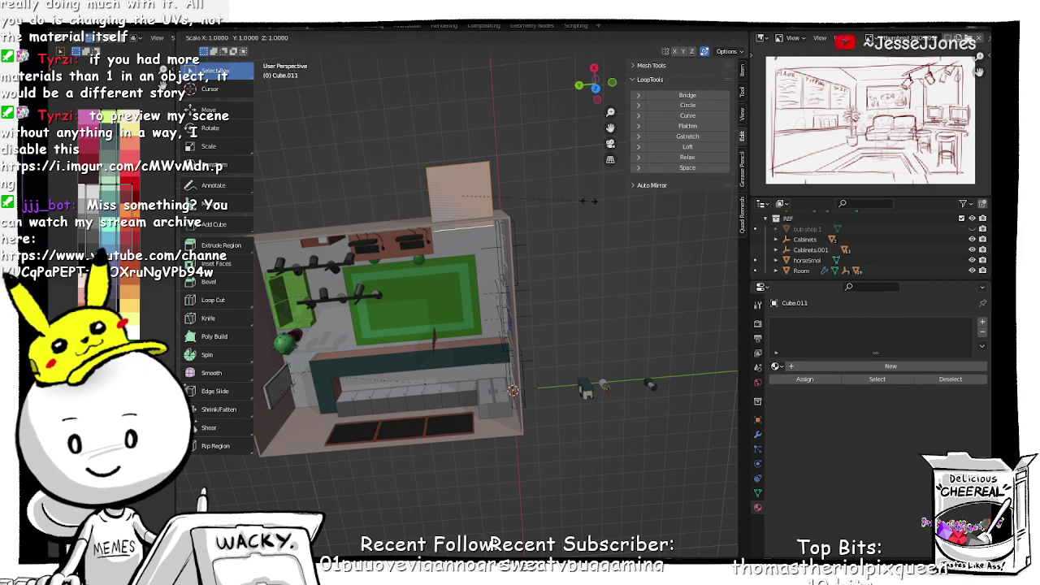
key("z")
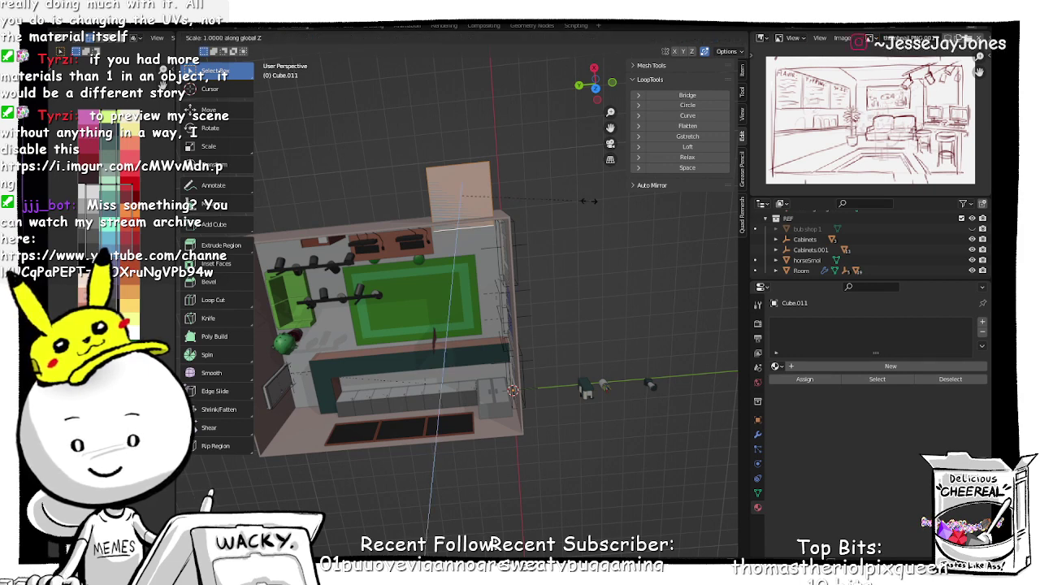
key("x")
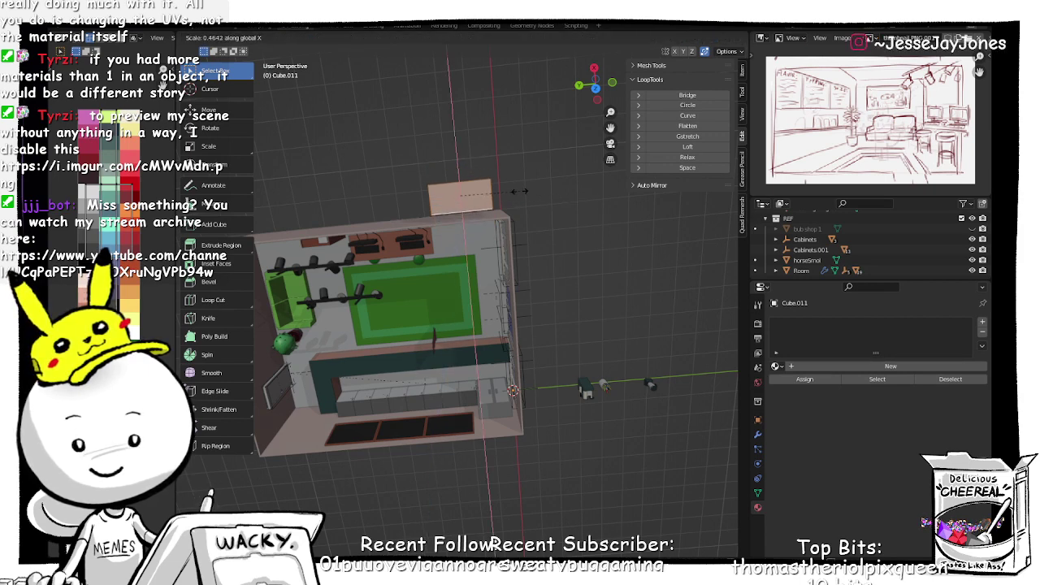
left_click(473, 195)
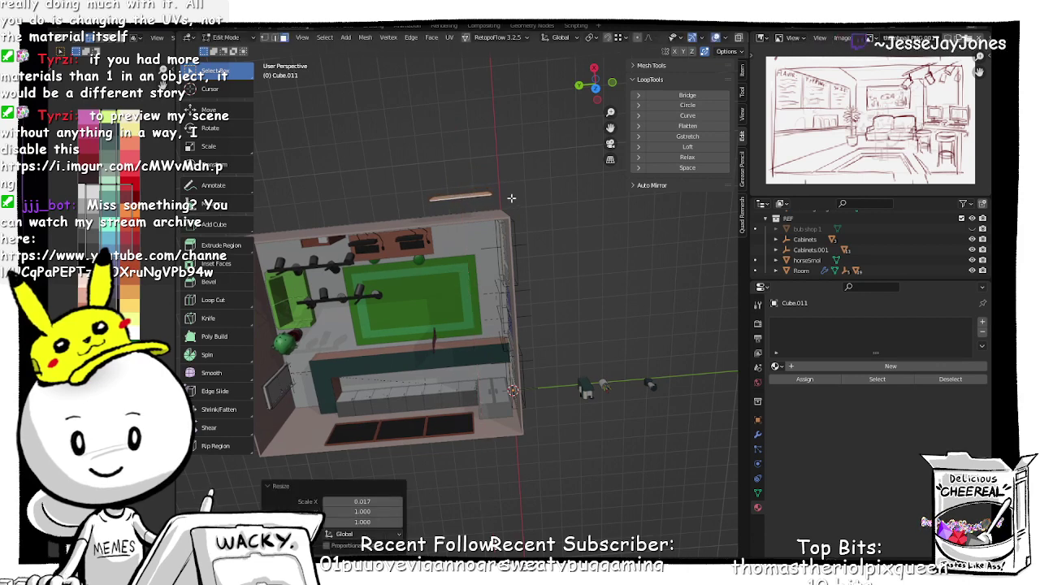
Step: Move the thin panel about -0.8 m along X so it sits against the wall beside the computer desk
key("g")
key("x")
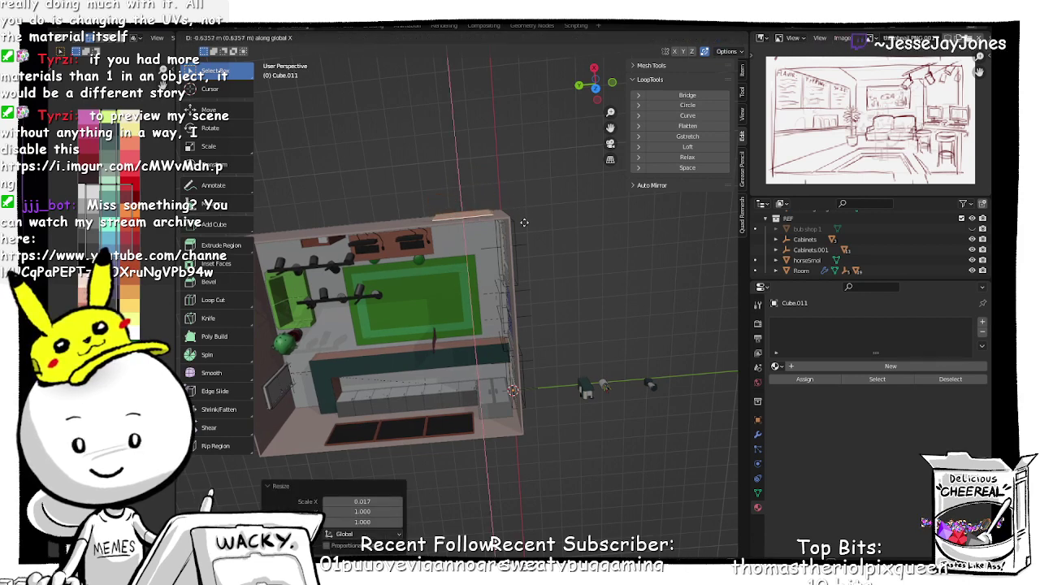
left_click(524, 226)
Step: Narrow the wall panel along Y to about 0.68 of its width and return to Object Mode
middle_click_drag(524, 226, 514, 151)
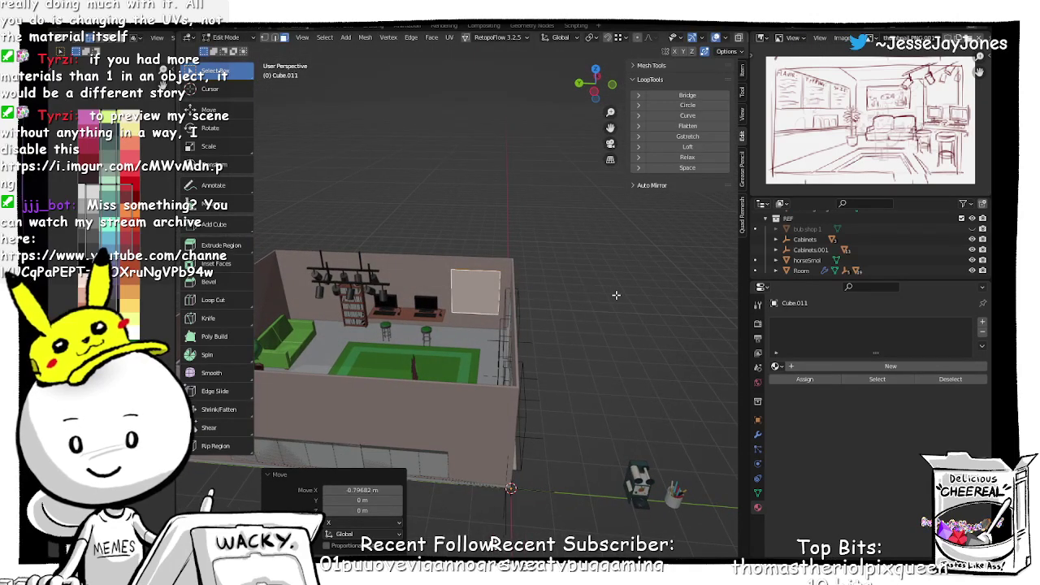
key("s")
key("y")
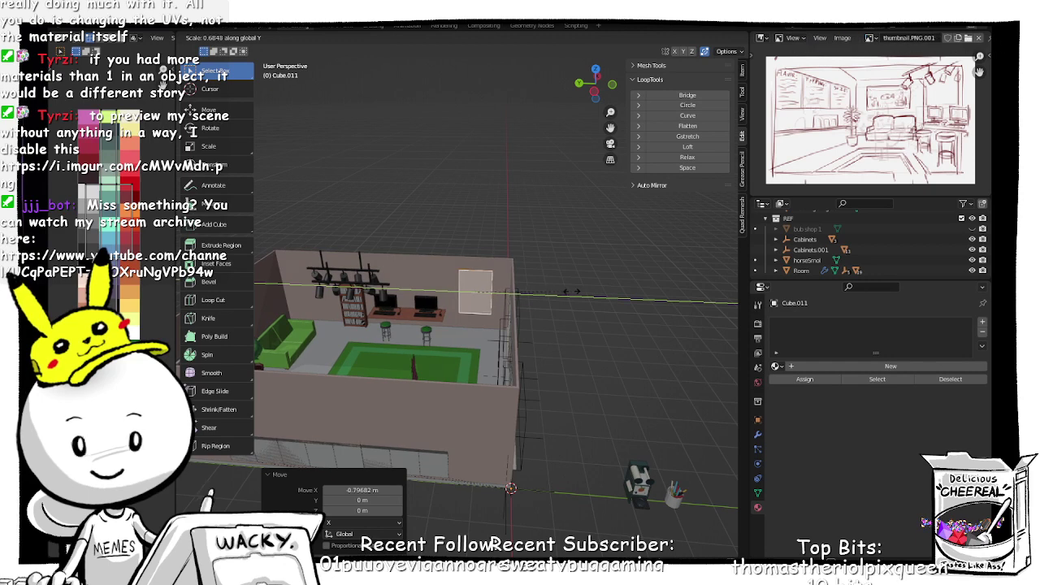
left_click(572, 292)
key("Tab")
left_click(485, 242)
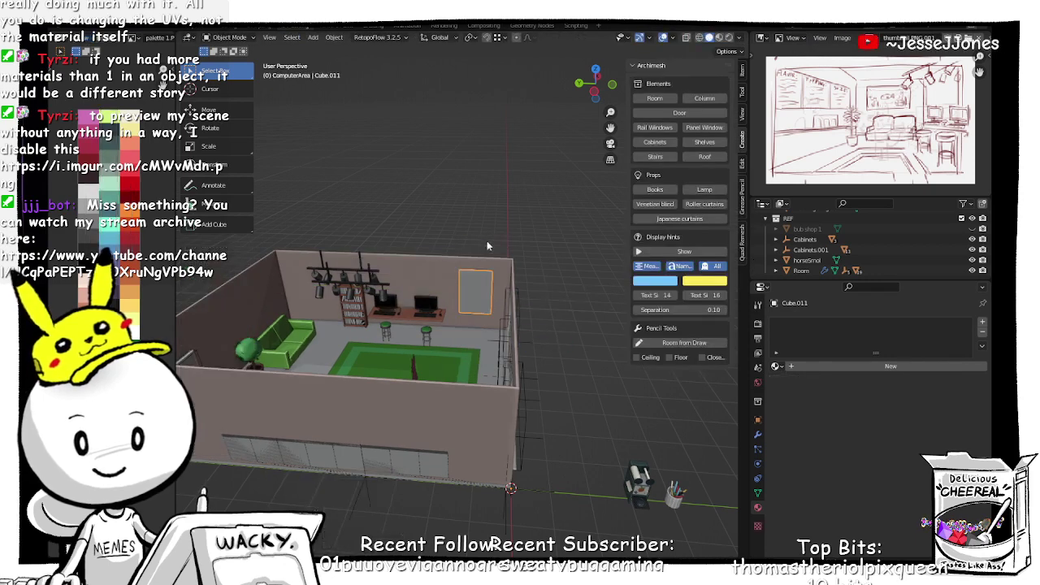
Step: Set the wall panel's origin to its geometry and rotate it about 3.8° around the global X axis
left_click(473, 291)
left_click(473, 289)
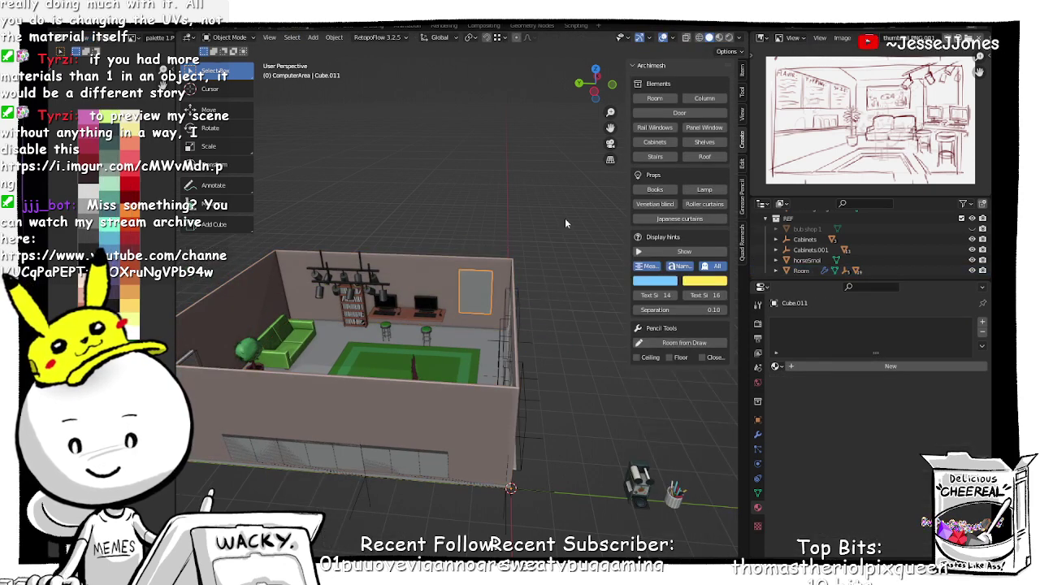
right_click(484, 292)
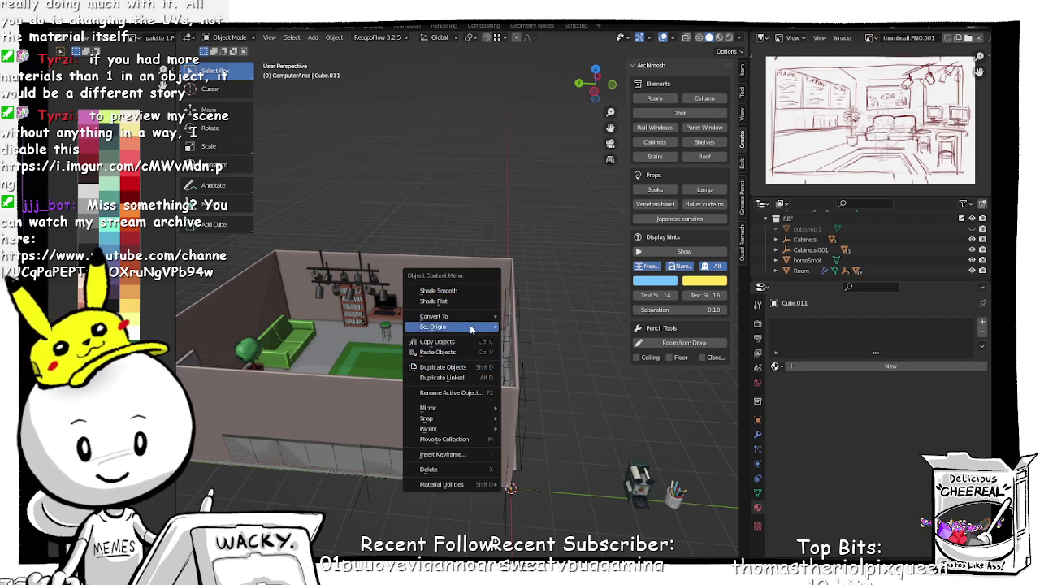
mouse_move(472, 330)
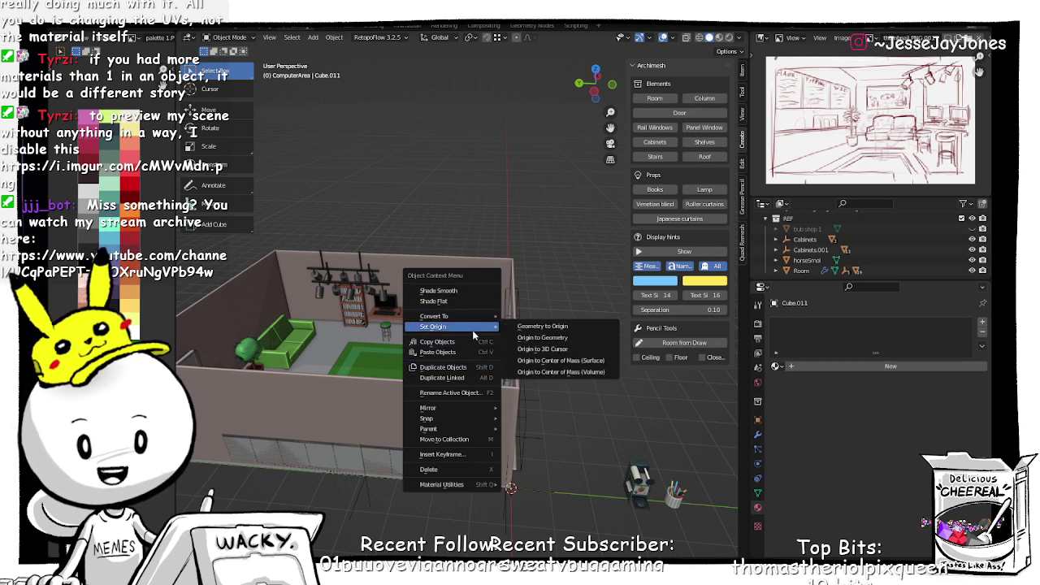
left_click(562, 339)
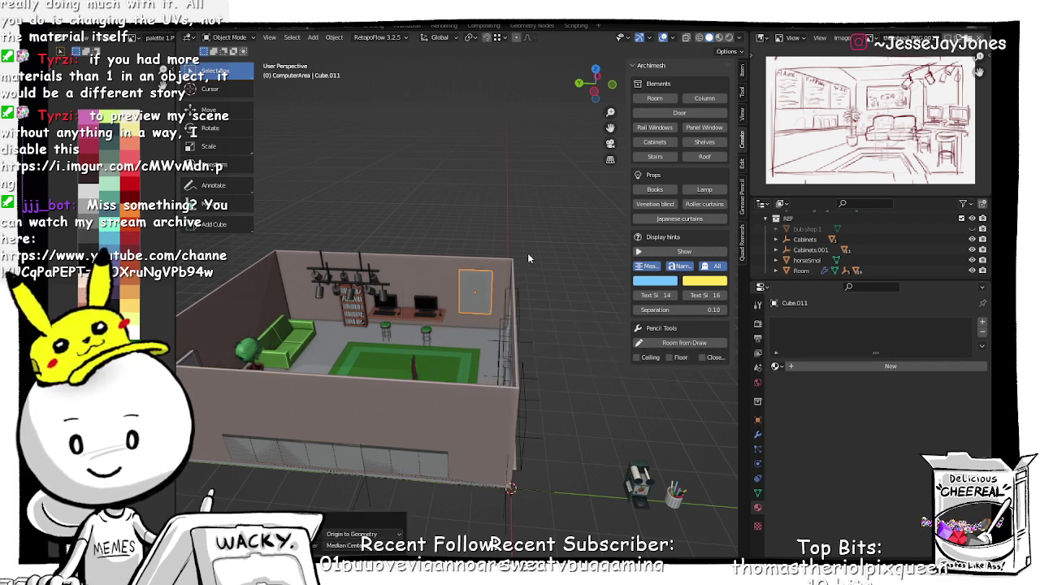
key("r")
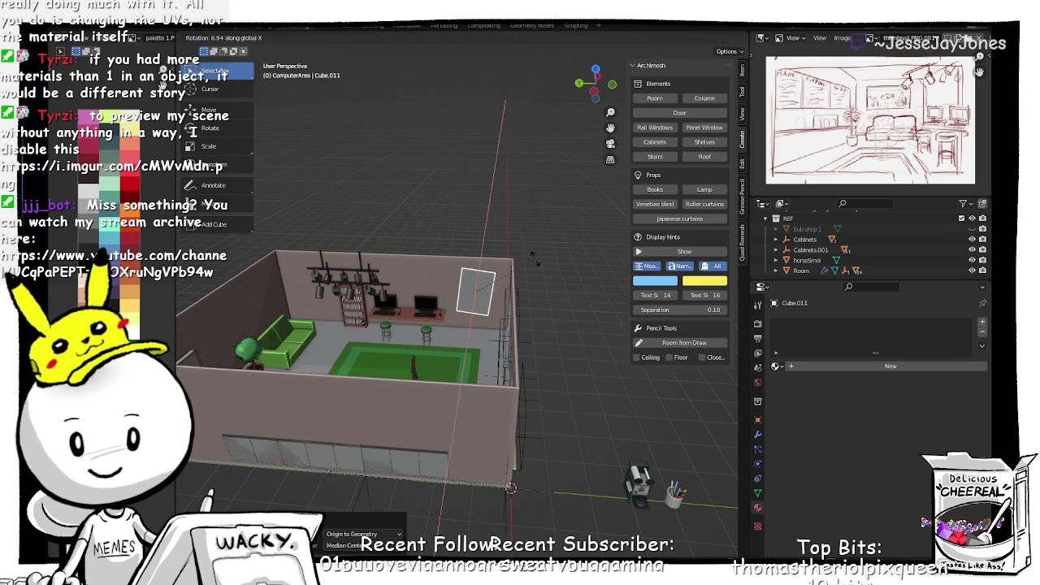
left_click(532, 256)
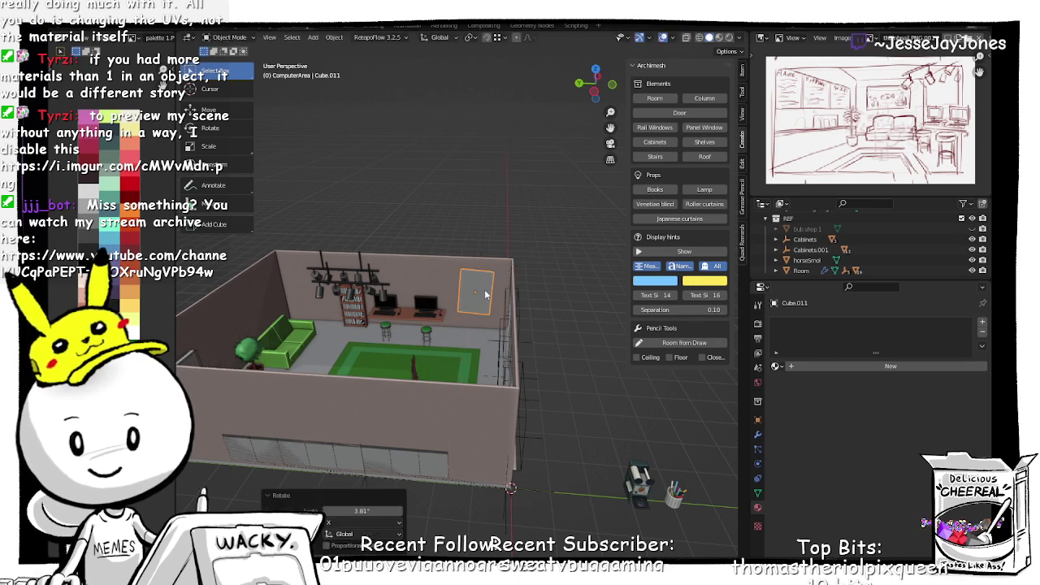
Step: Give the wall panel the existing palette material Material.001 and return to Object Mode
key("Tab")
left_click(481, 243)
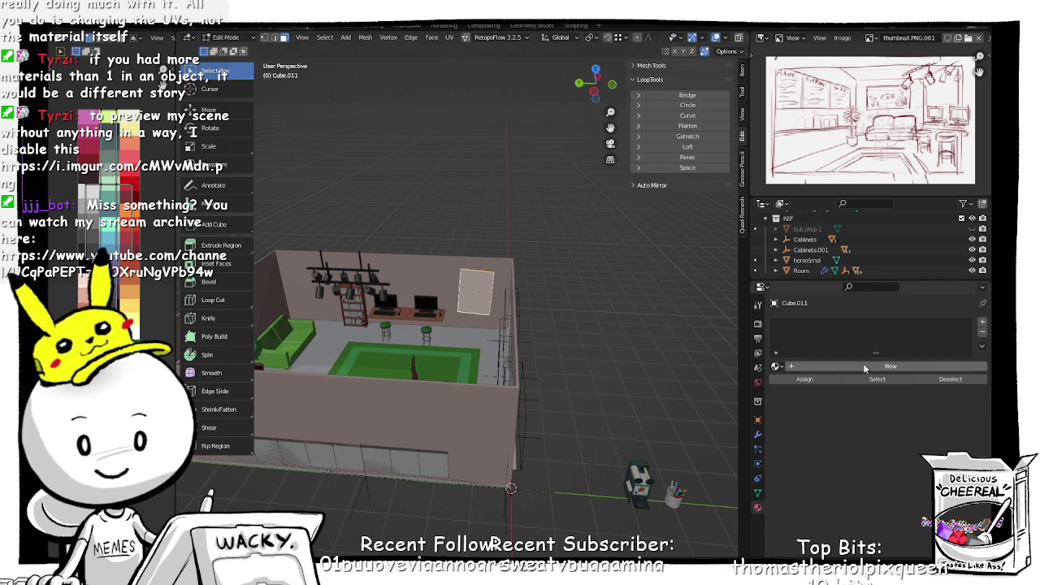
left_click(777, 367)
scroll(798, 452, "down", 8)
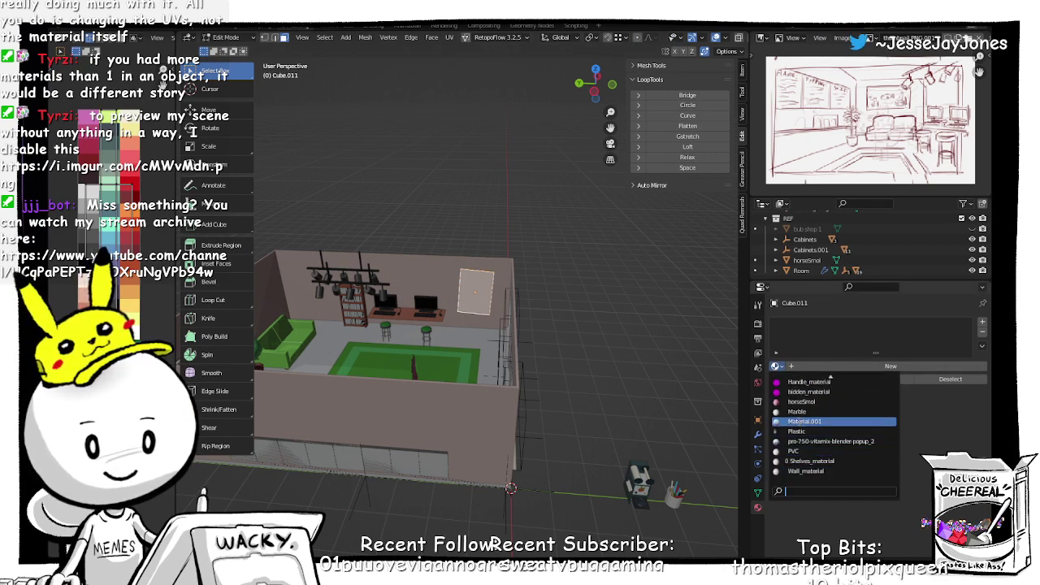
left_click(778, 420)
middle_click_drag(481, 343, 498, 342)
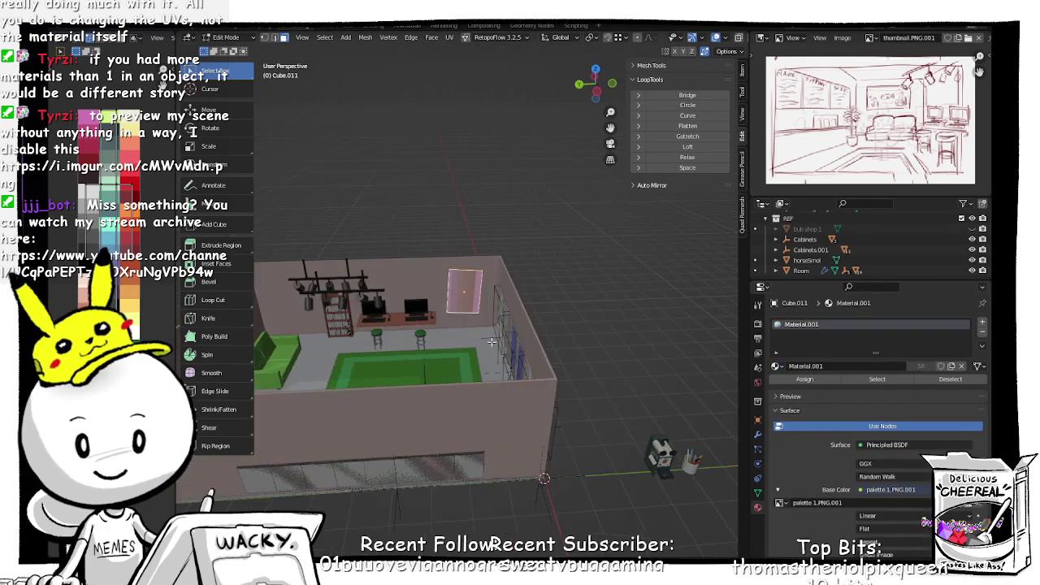
scroll(480, 310, "up", 5)
key("Tab")
left_click(481, 235)
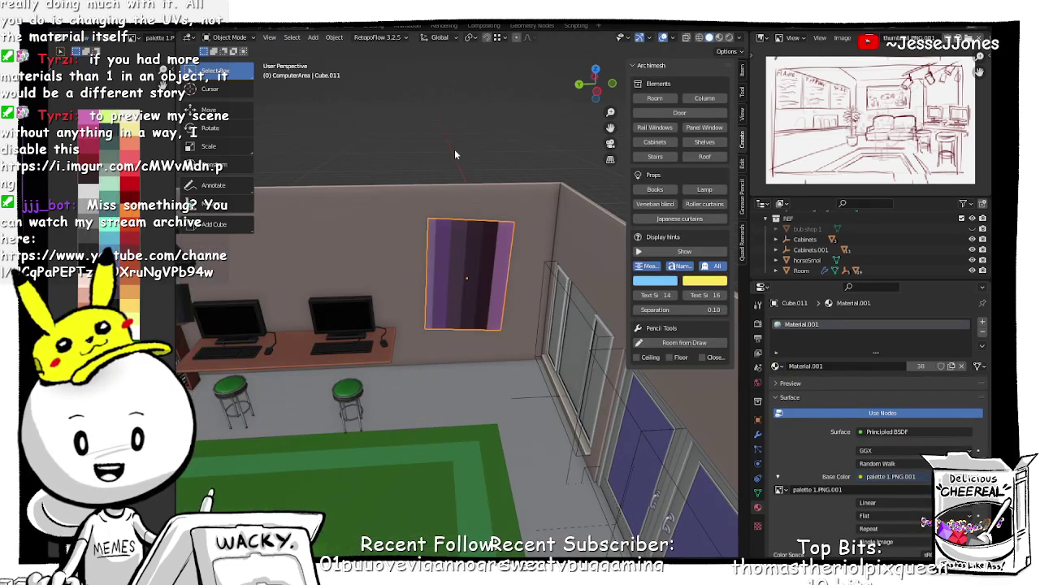
Step: Shift the wall panel's UVs on the palette image to the teal and green swatches, then return to Object Mode
middle_click_drag(510, 327, 502, 319)
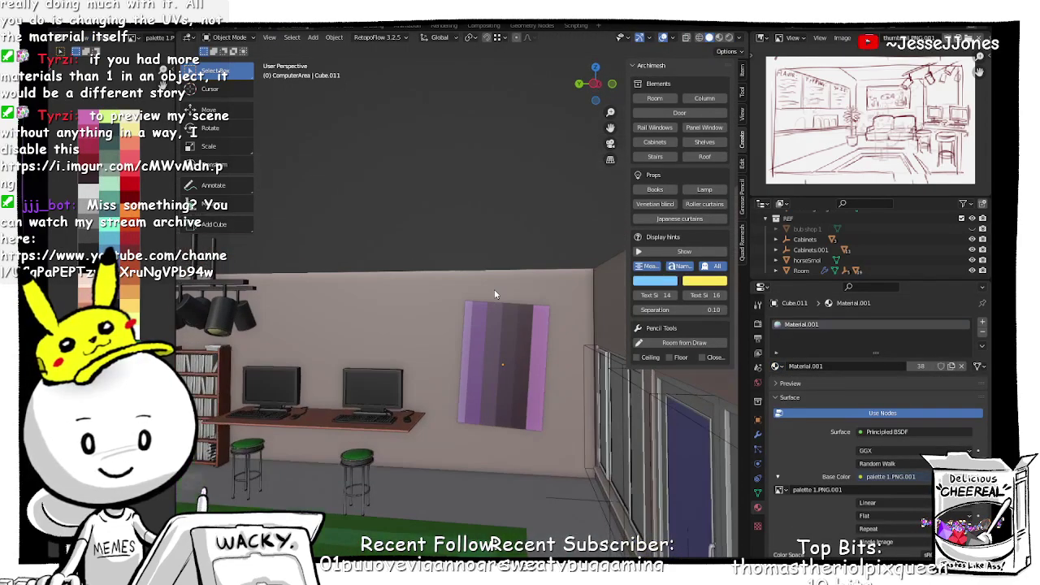
scroll(450, 296, "down", 3)
middle_click_drag(450, 296, 451, 348)
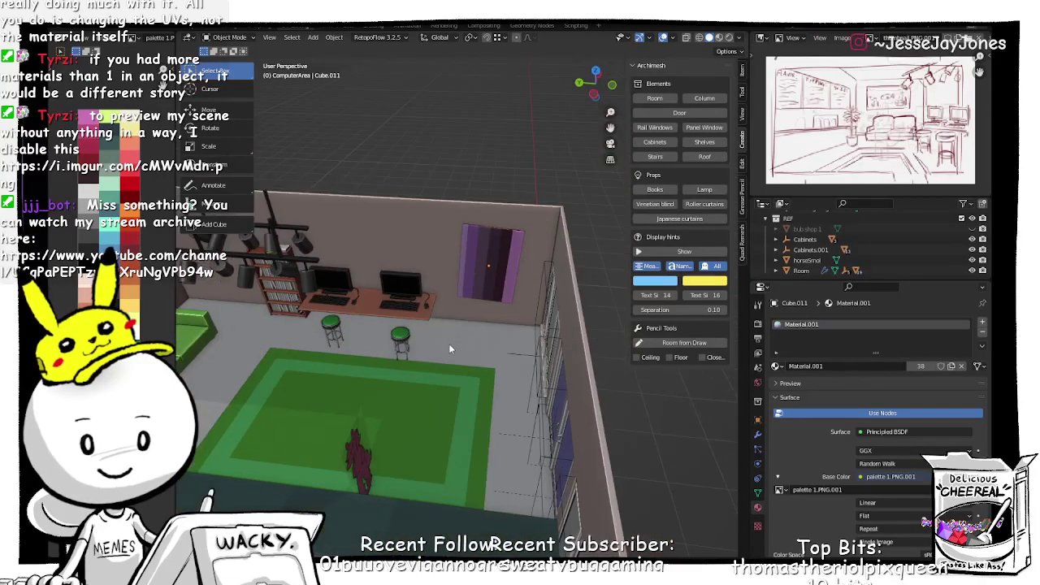
scroll(450, 348, "down", 2)
key("Tab")
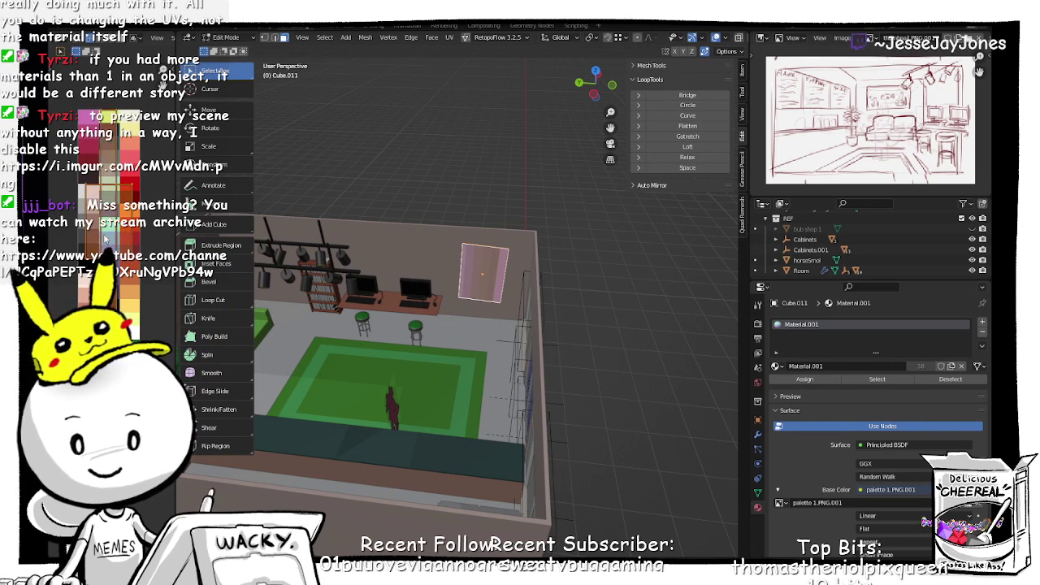
key("g")
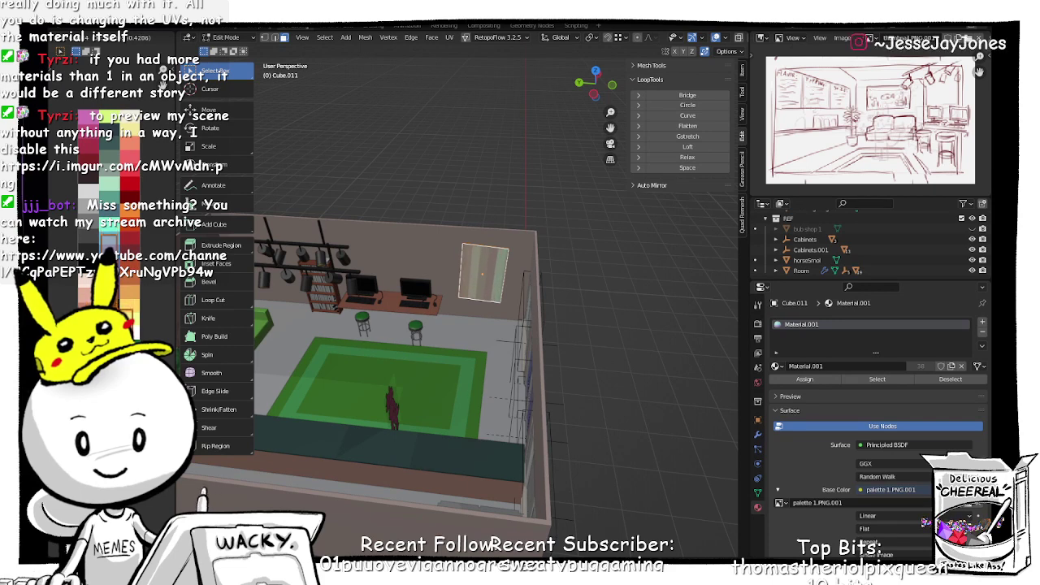
left_click(110, 244)
key("Tab")
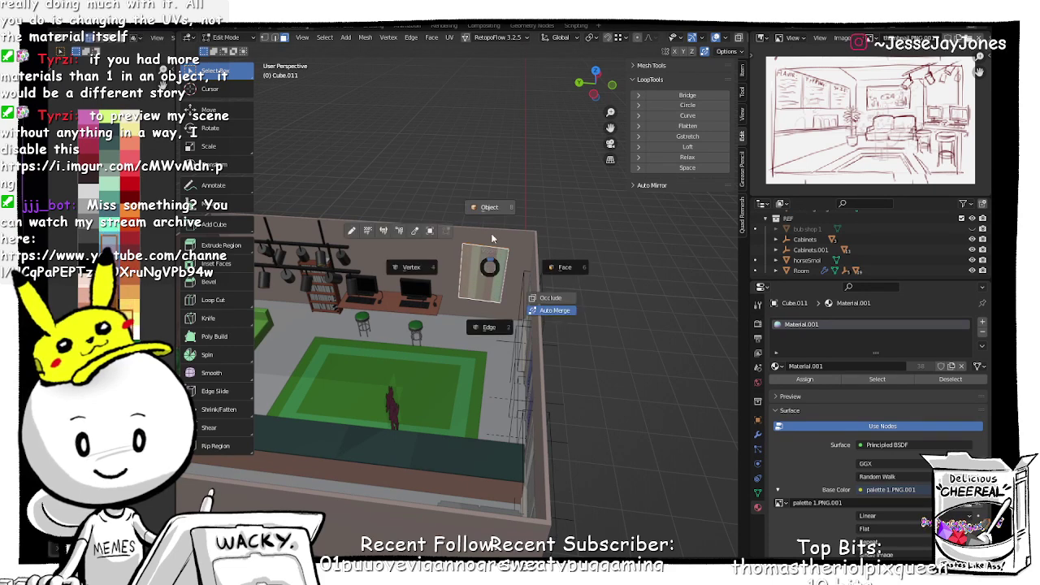
left_click(492, 209)
Step: Recolour the long counter's top dark grey by moving the counter's UVs on the palette image
middle_click_drag(574, 423, 441, 301)
scroll(407, 284, "up", 4)
left_click(334, 271)
key("Tab")
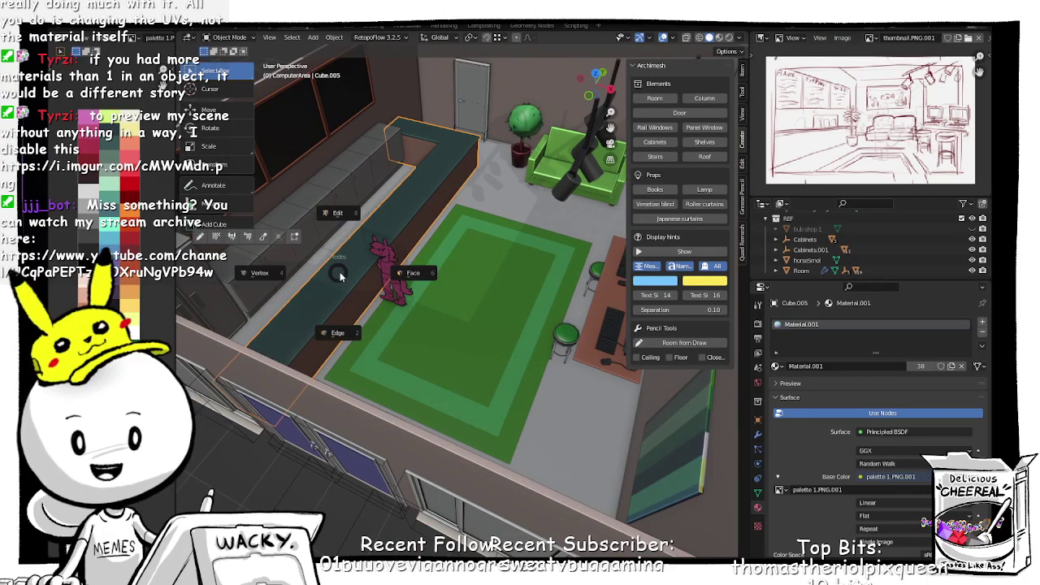
left_click(342, 214)
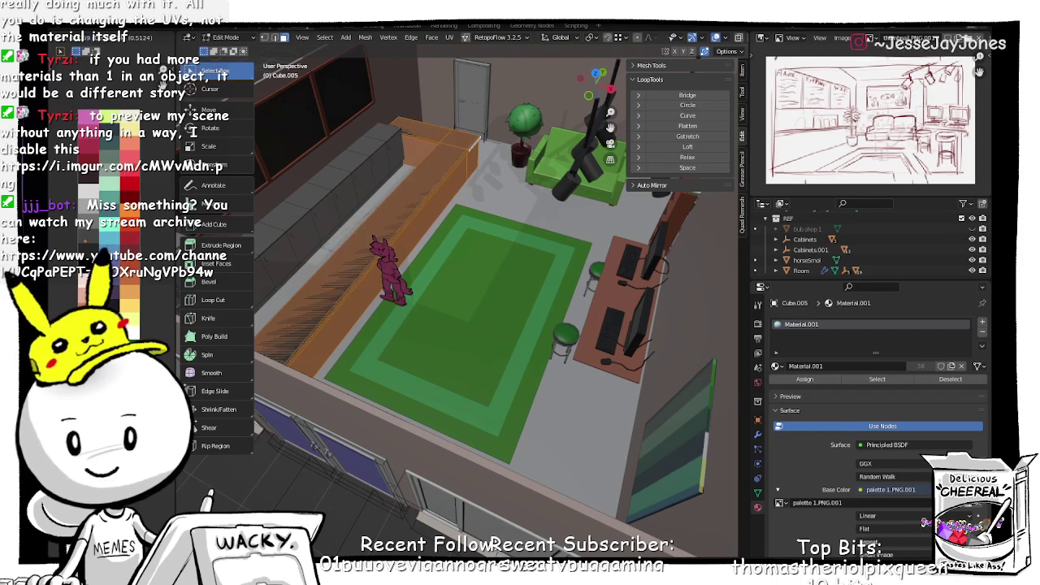
key("Tab")
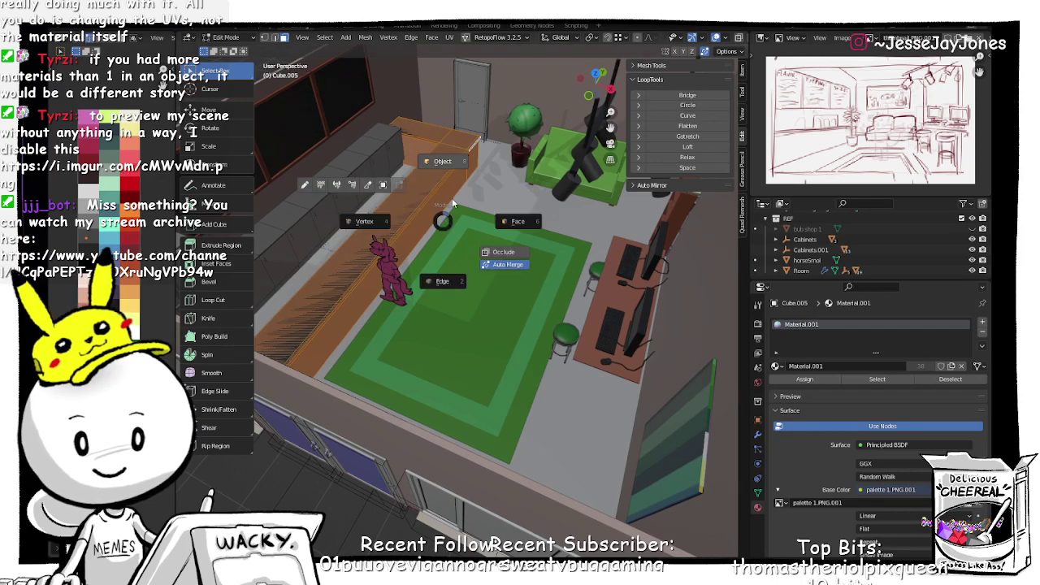
left_click(444, 162)
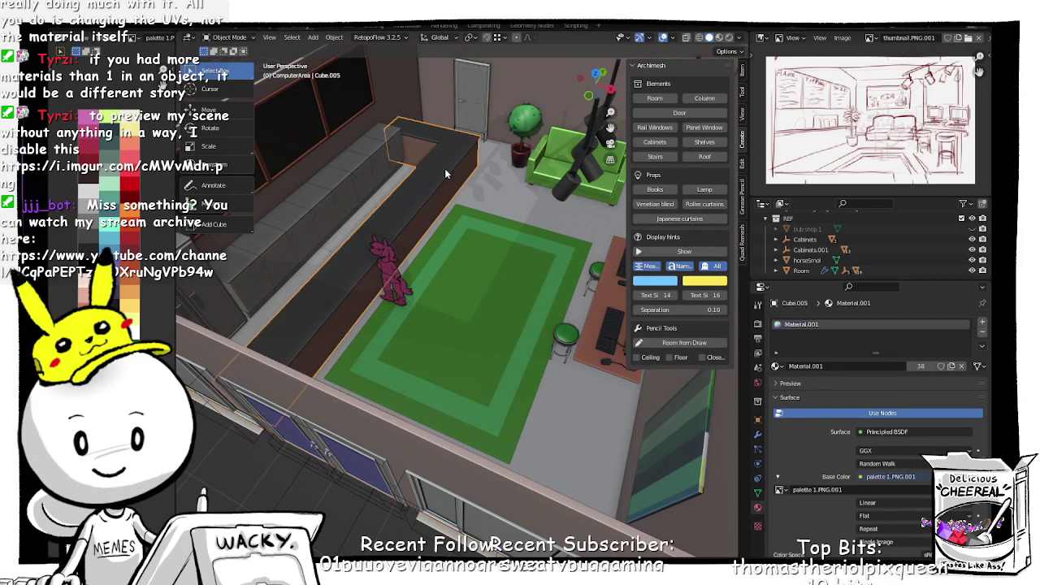
Step: Hide the viewport overlays, recolour the long counter's top dark navy by moving its UVs on the palette image, and return to Object Mode
key("Tab")
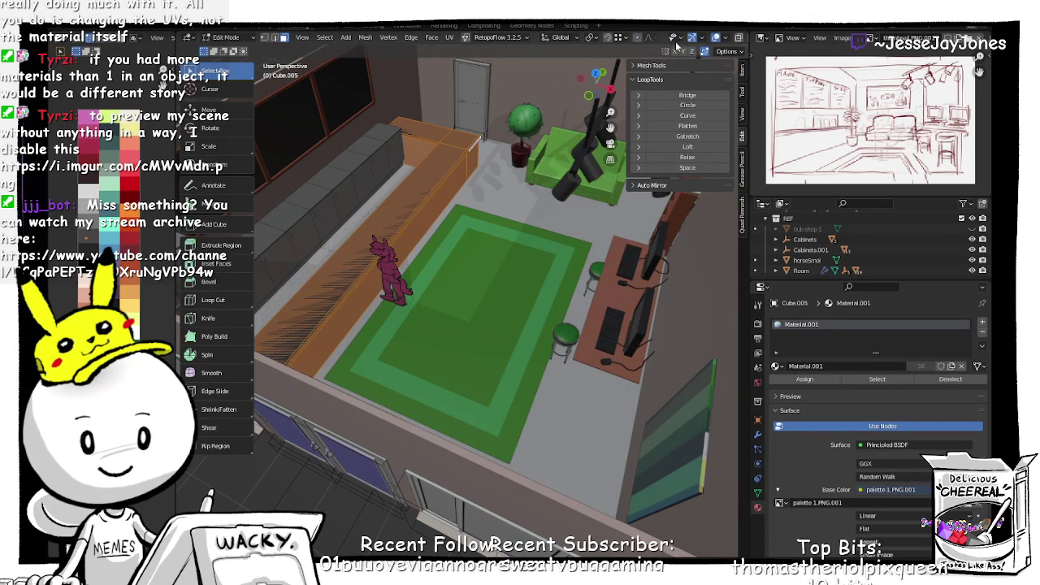
left_click(716, 38)
middle_click_drag(392, 270, 332, 249)
scroll(346, 286, "up", 2)
scroll(414, 278, "up", 2)
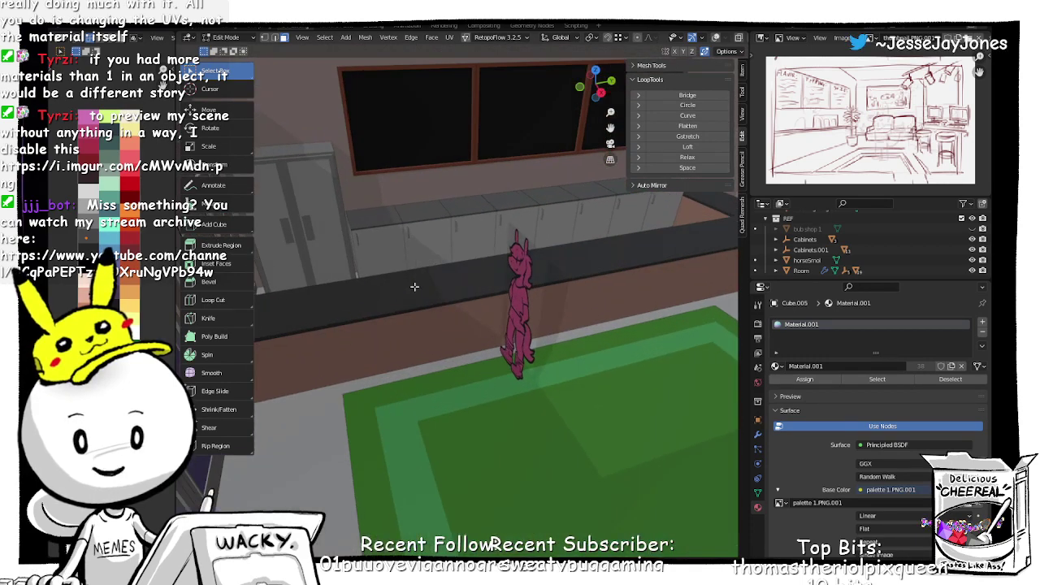
middle_click_drag(415, 286, 292, 268)
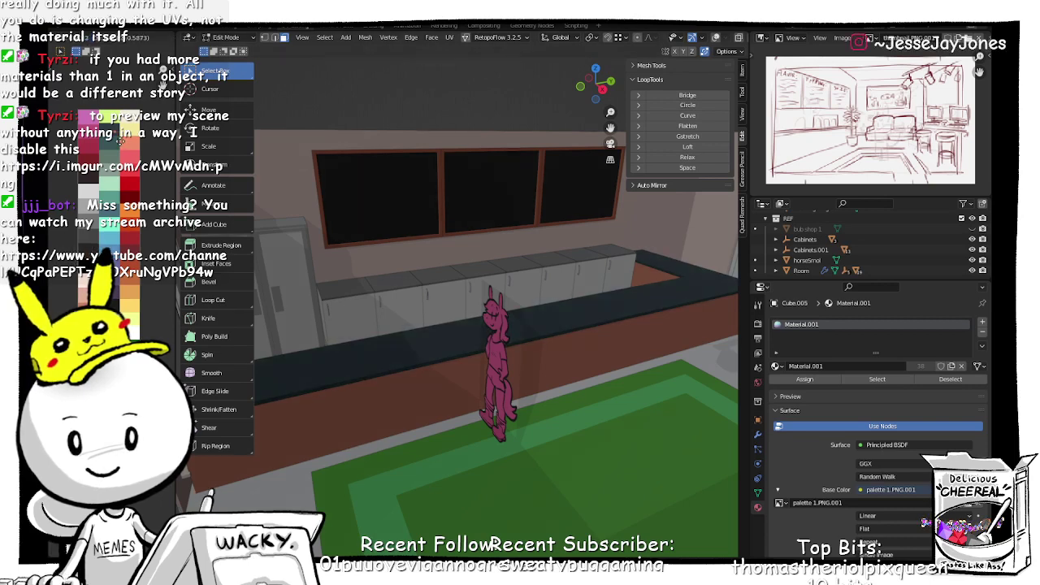
middle_click_drag(291, 362, 388, 375)
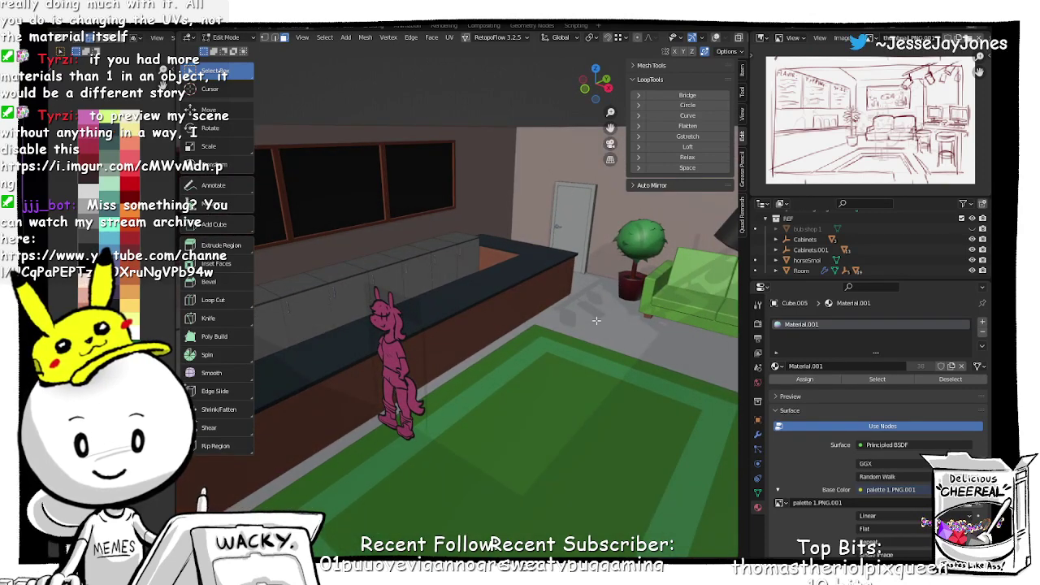
key("Tab")
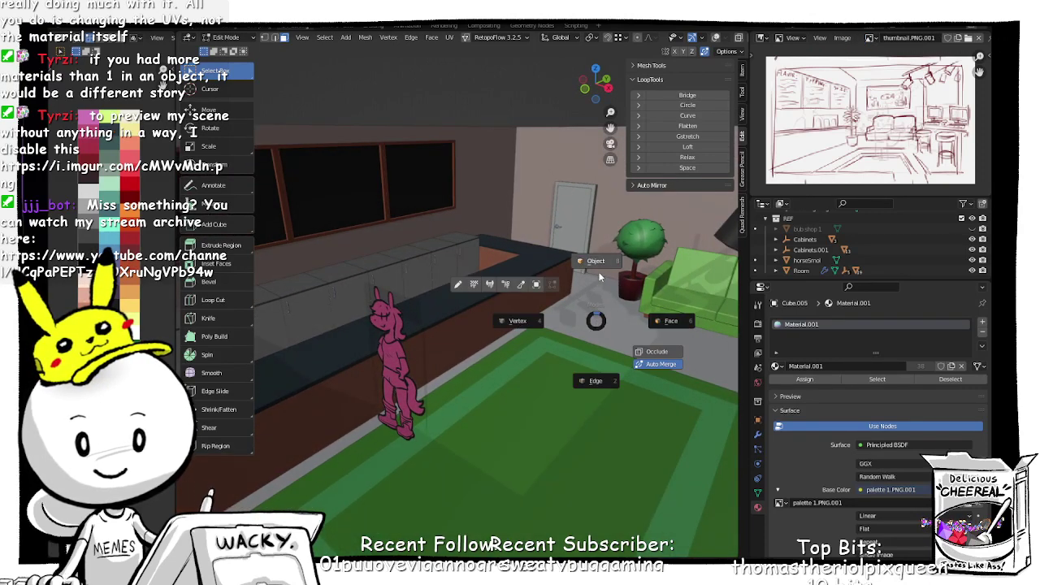
left_click(600, 278)
Step: Try several palette swatches on the floor by moving its UVs, and settle them on the orange-brown swatch
key("Tab")
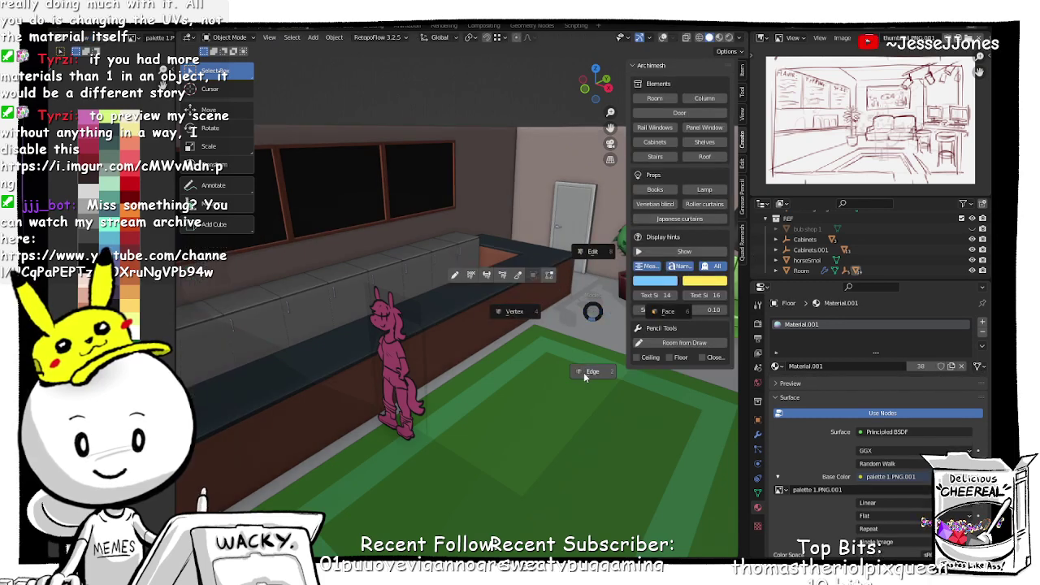
left_click(593, 307)
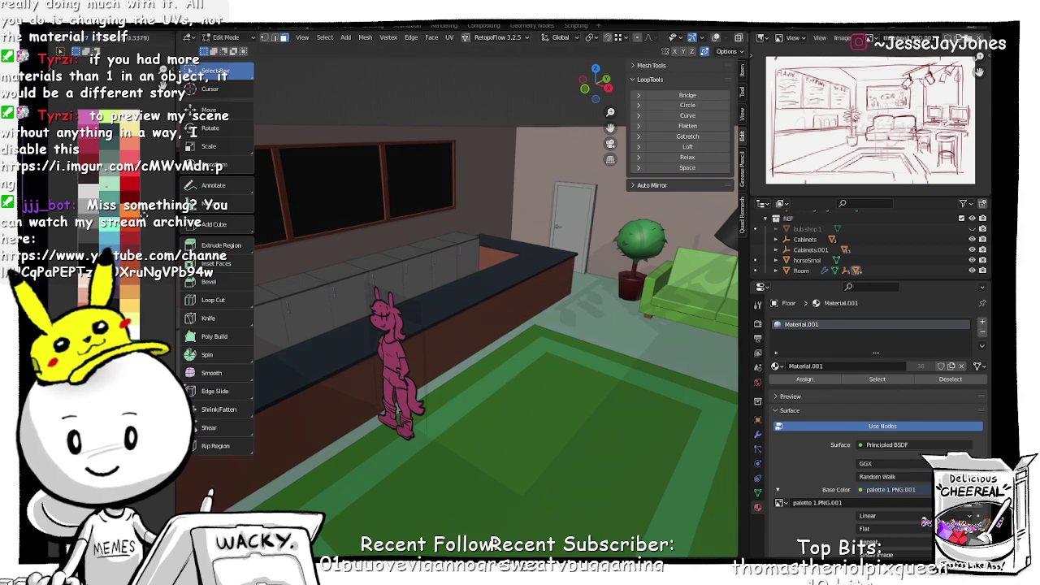
key("g")
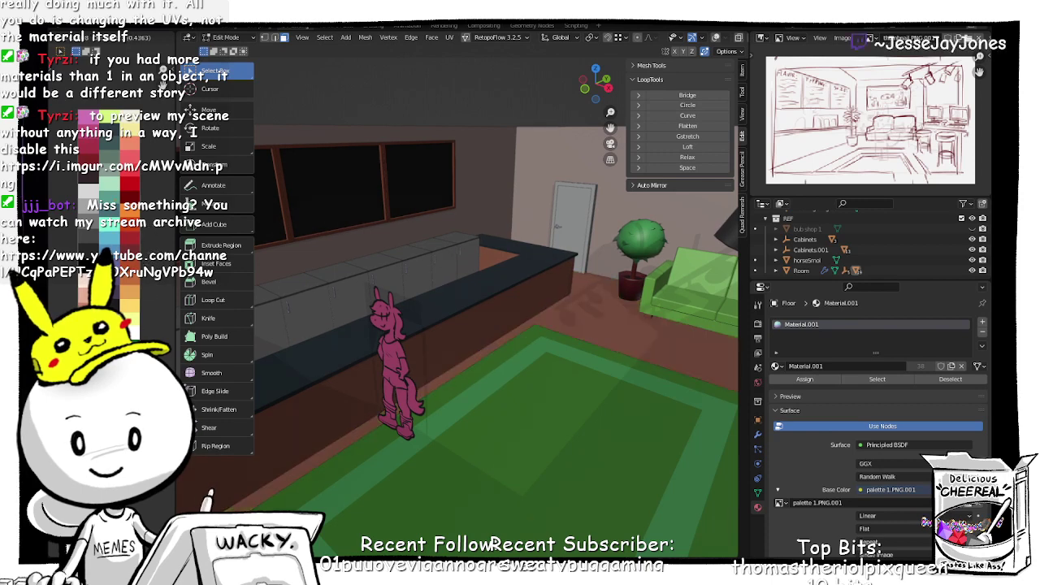
middle_click_drag(446, 341, 200, 358)
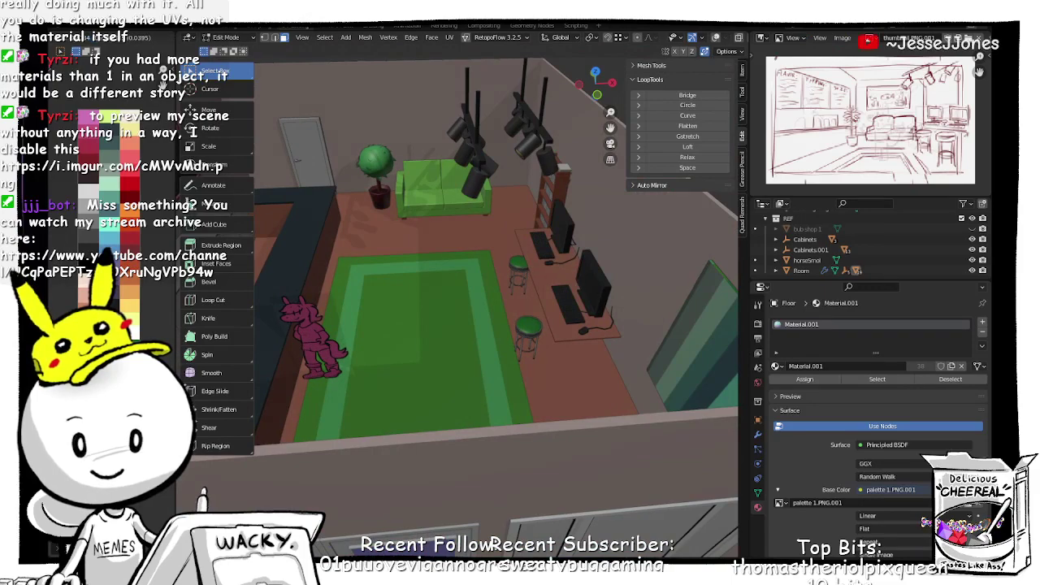
middle_click_drag(354, 298, 618, 298)
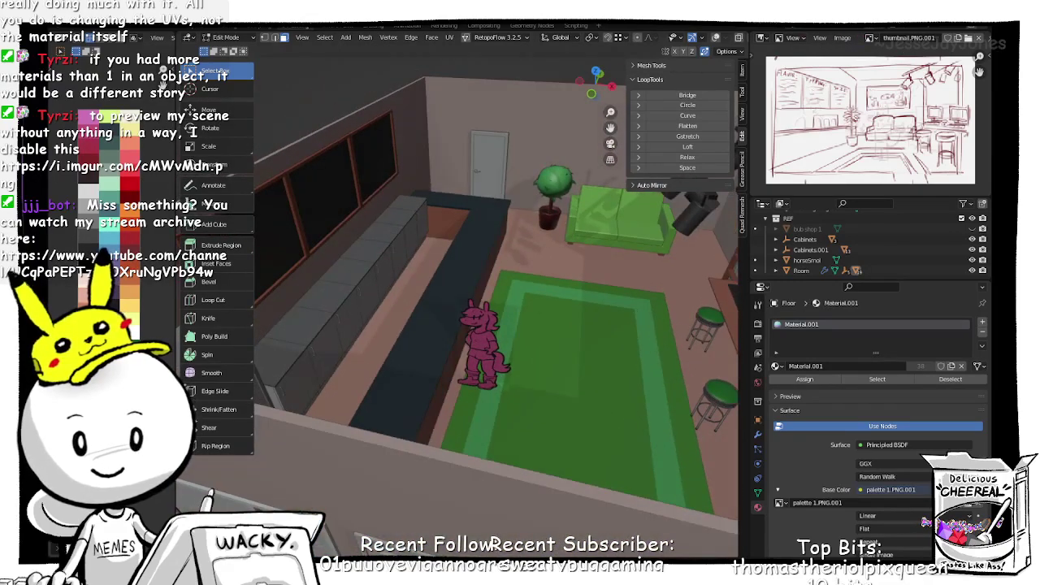
key("g")
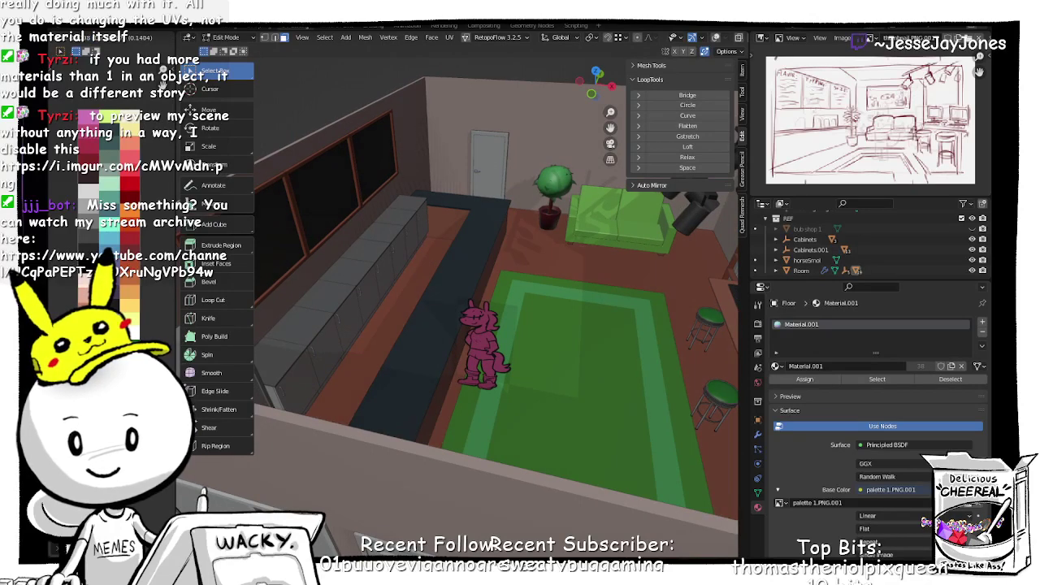
middle_click_drag(514, 328, 514, 328)
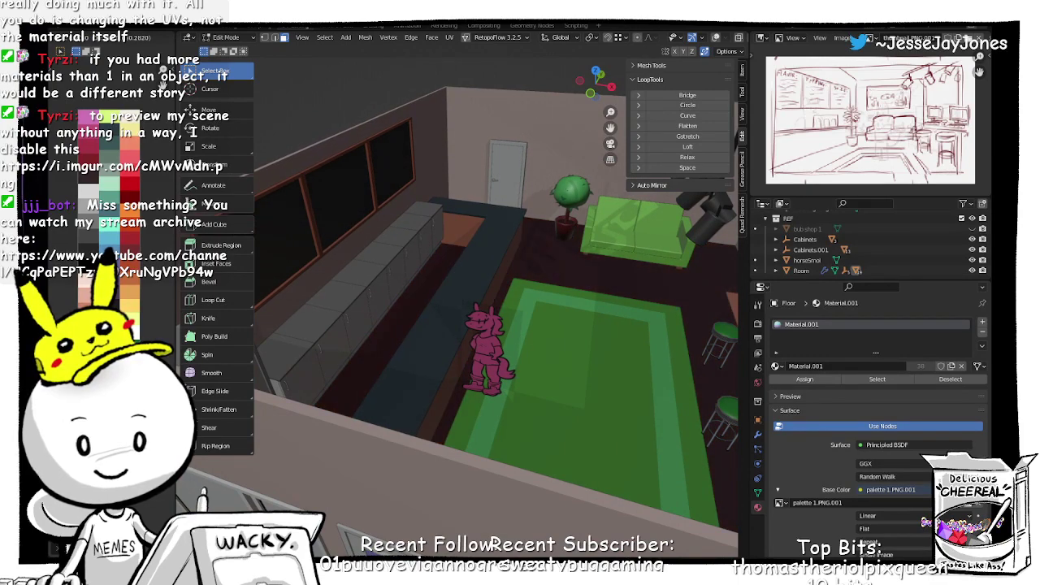
mouse_move(576, 334)
middle_mouse_down()
mouse_move(618, 333)
mouse_move(559, 326)
mouse_move(569, 327)
middle_mouse_up()
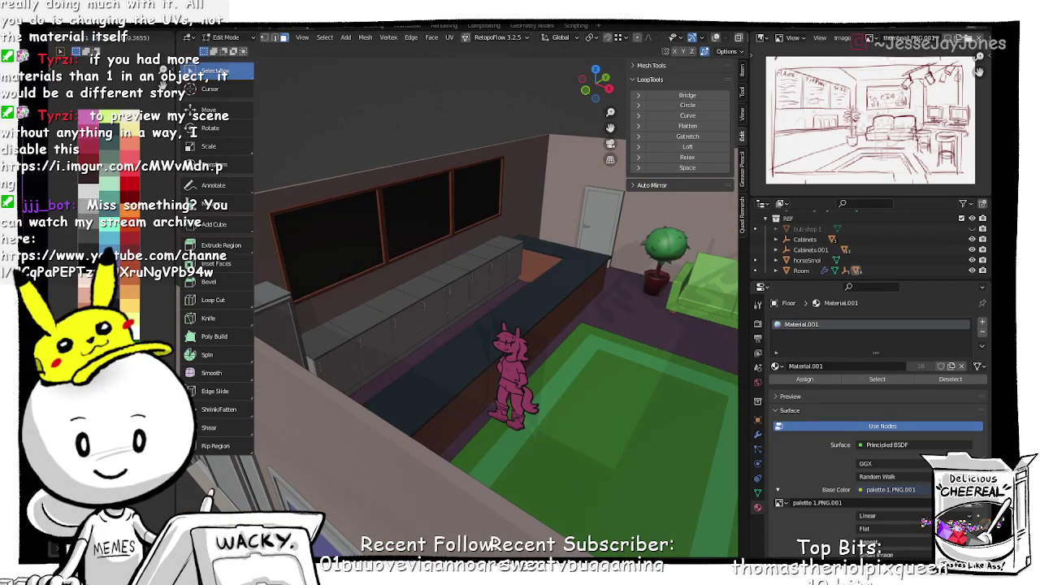
middle_click_drag(624, 337, 699, 339)
key("g")
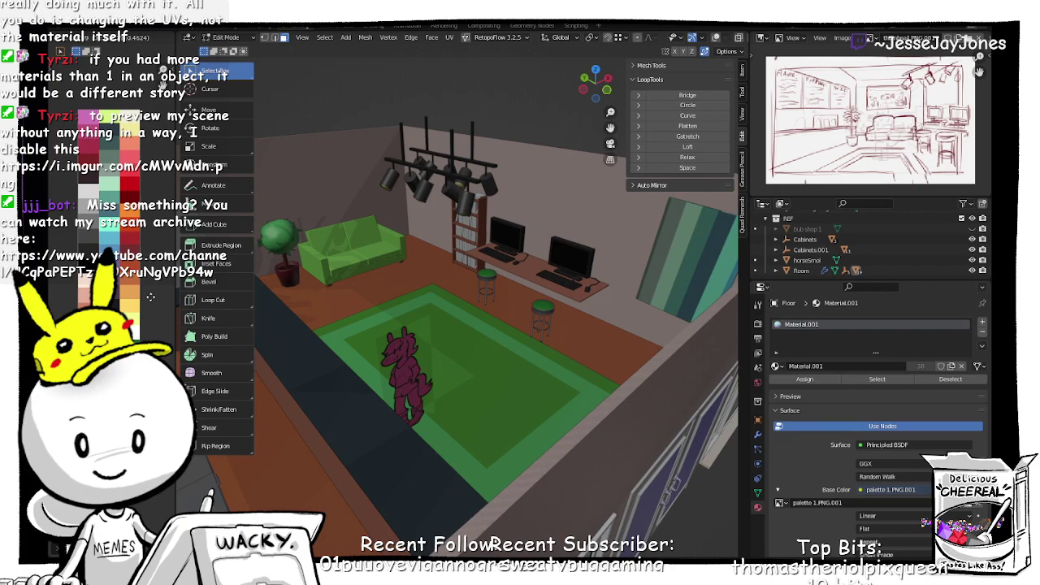
left_click(150, 297)
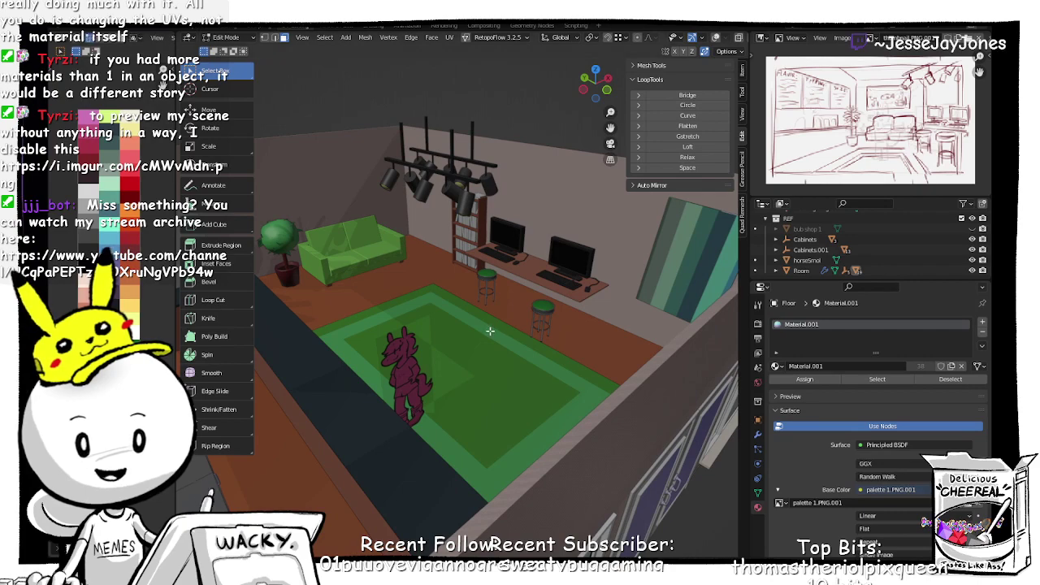
Step: Recolour the floor mustard yellow by moving its UVs on the palette image, then return to Object Mode
middle_click_drag(490, 330, 146, 309)
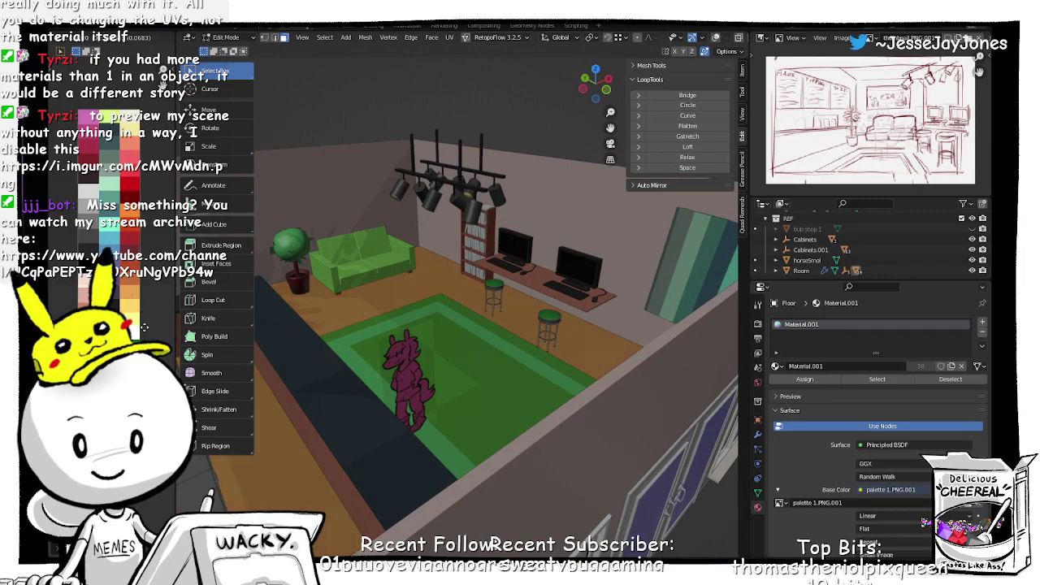
key("g")
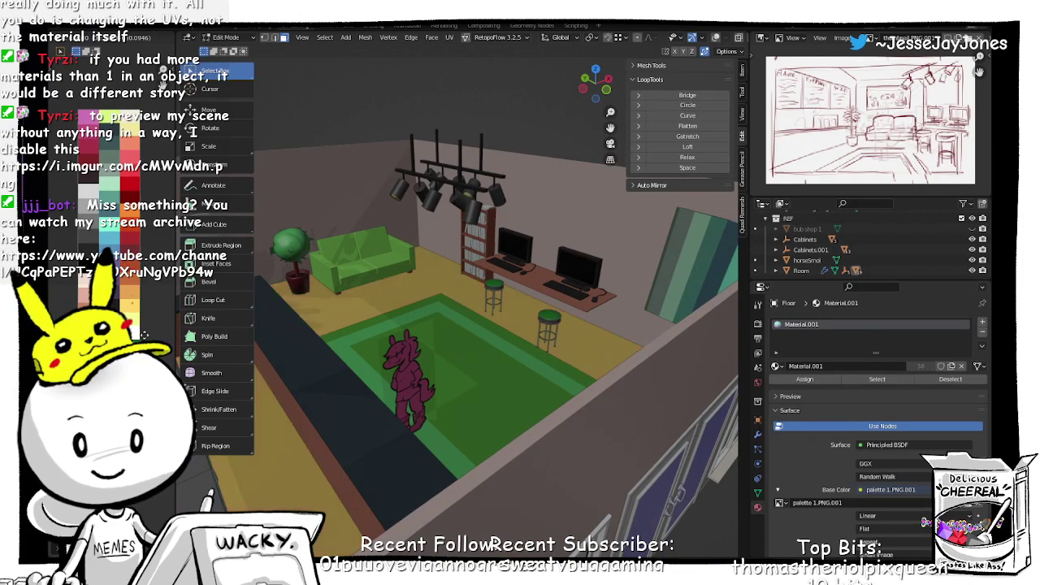
left_click(145, 335)
mouse_move(413, 332)
middle_mouse_down()
mouse_move(562, 348)
mouse_move(399, 378)
mouse_move(410, 344)
middle_mouse_up()
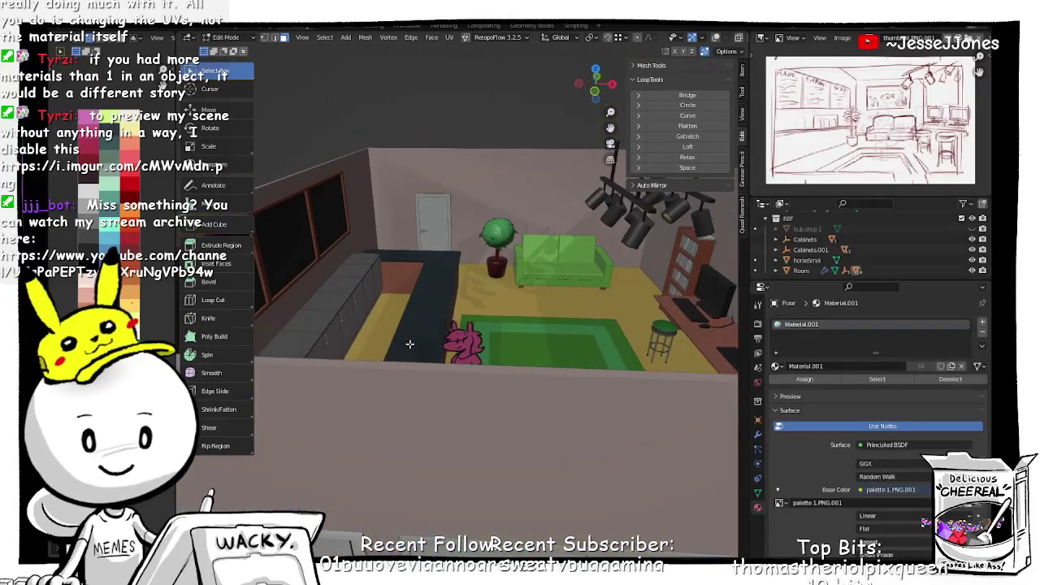
middle_click_drag(547, 309, 515, 211)
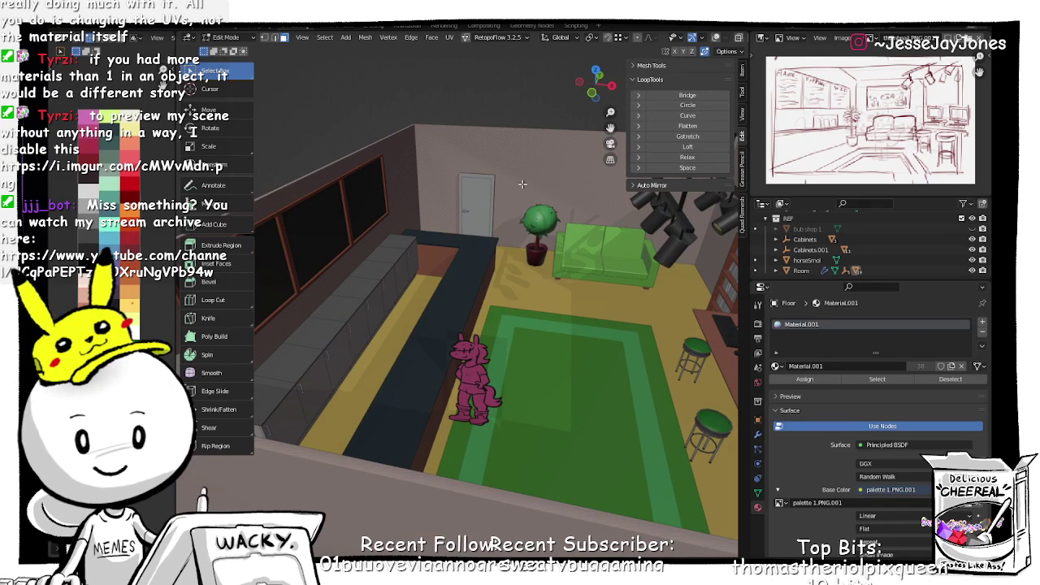
key("Tab")
left_click(522, 143)
Step: Select the room object and set its baseboard width to 0.075
left_click(526, 151)
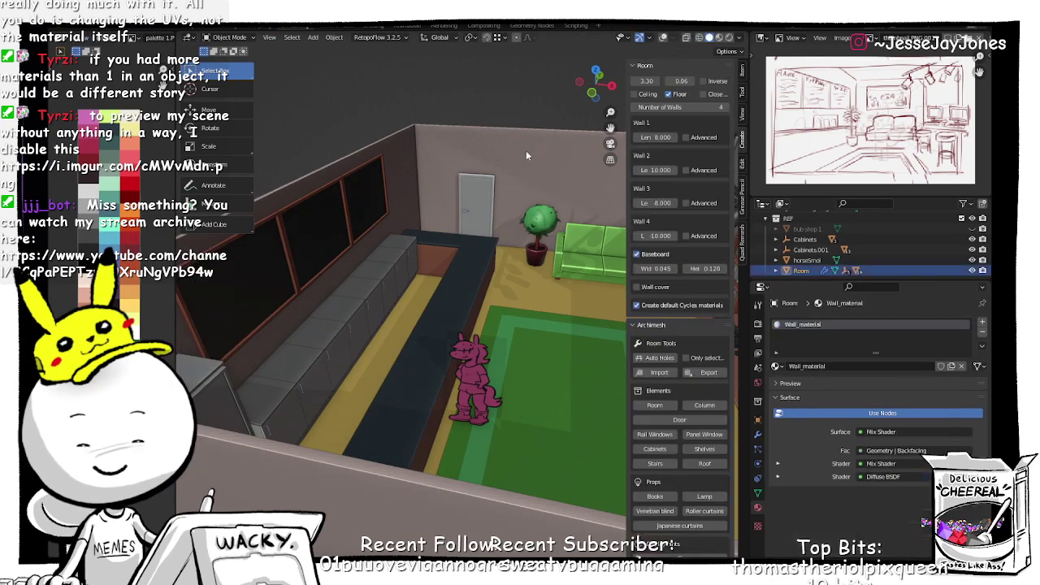
middle_click_drag(526, 164, 502, 308, "ctrl")
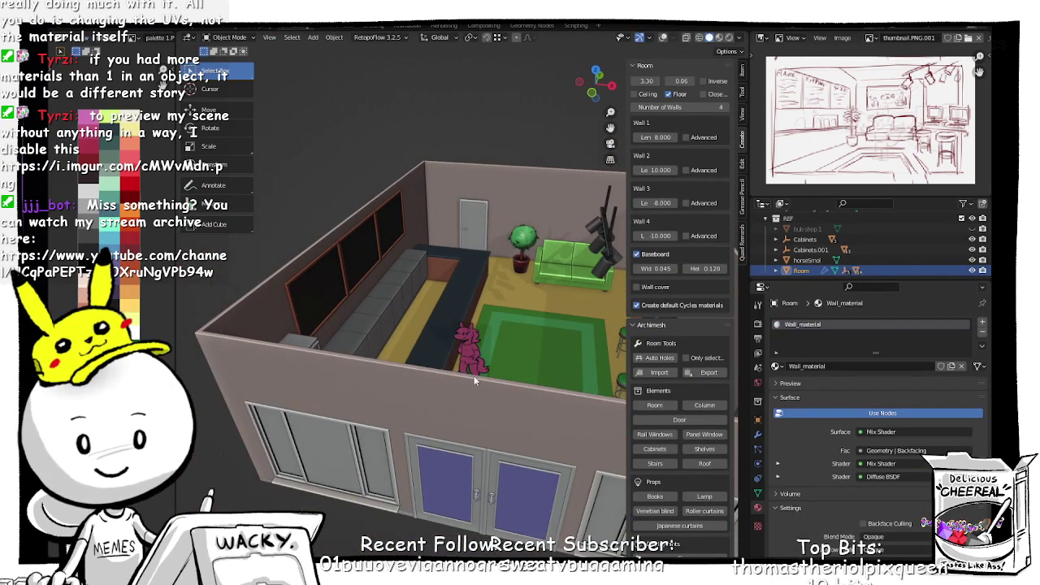
middle_click_drag(386, 437, 500, 297)
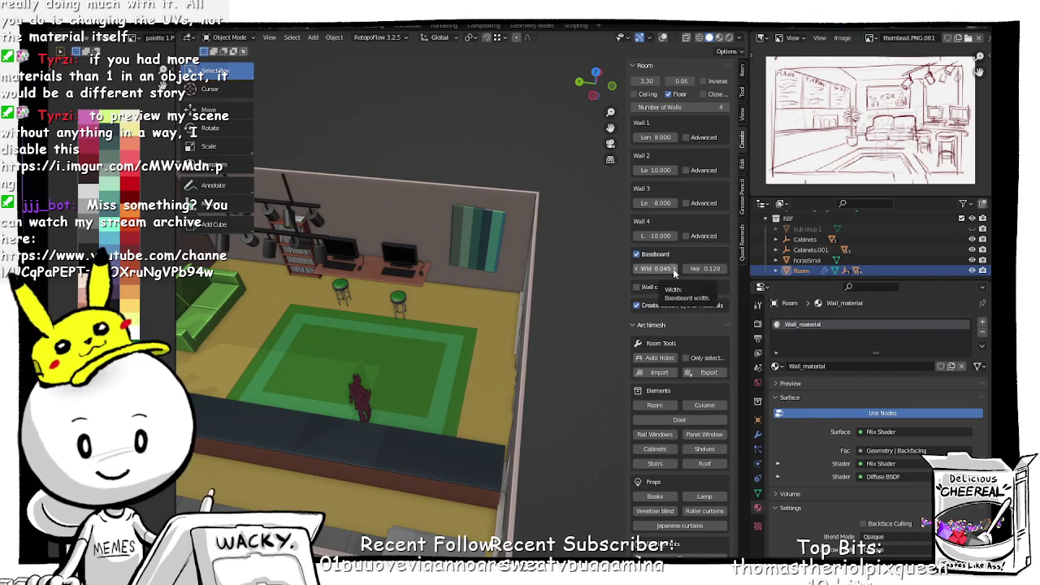
left_click(674, 272)
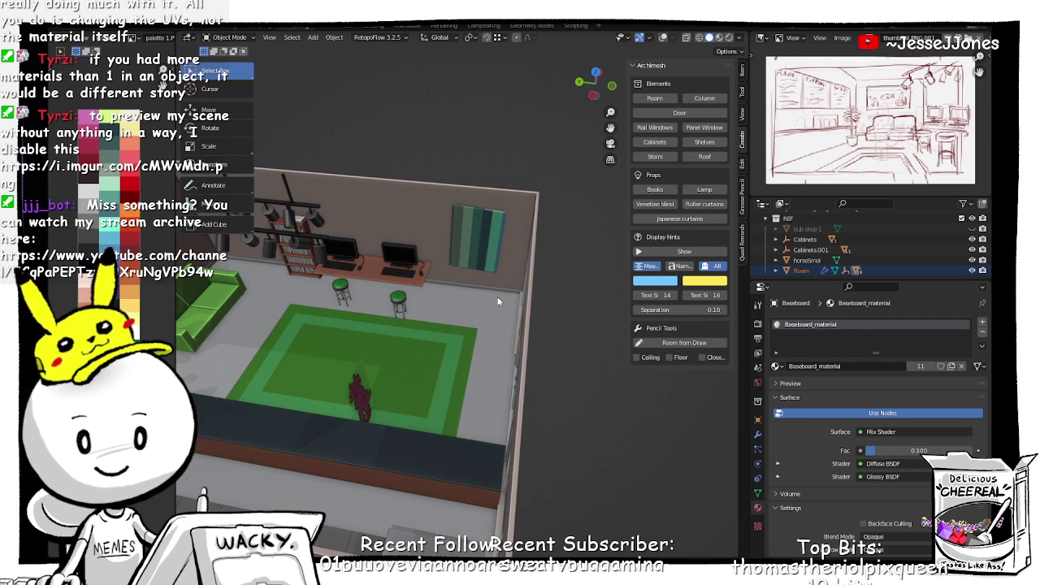
left_click(504, 277)
middle_click_drag(509, 277, 405, 336)
scroll(386, 377, "up", 4)
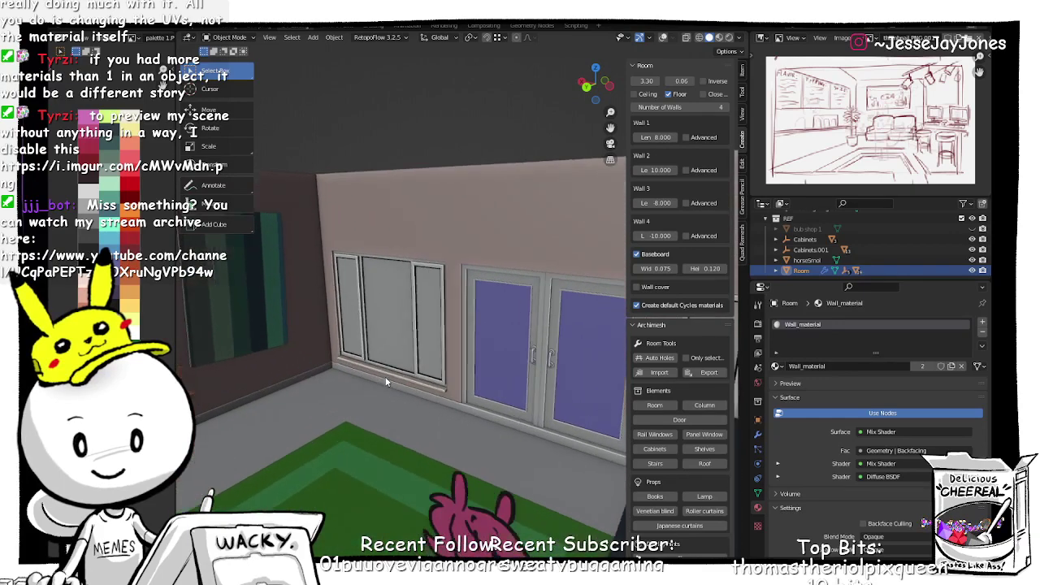
middle_click_drag(392, 413, 445, 400)
Step: Add a single loop cut to the double door's mesh with a slide factor of -1.000, then return to Object Mode
left_click(445, 392)
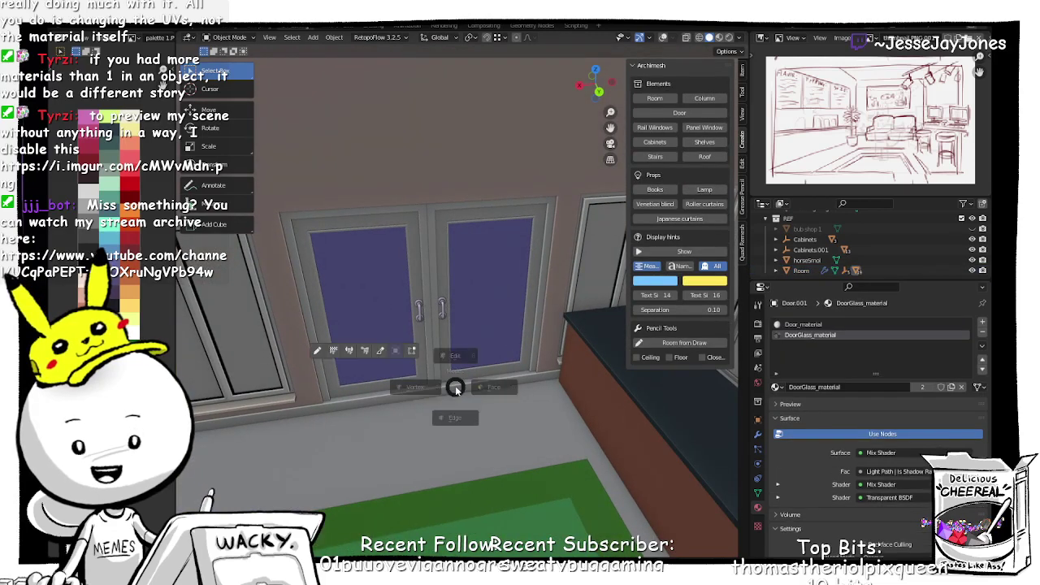
key("Tab")
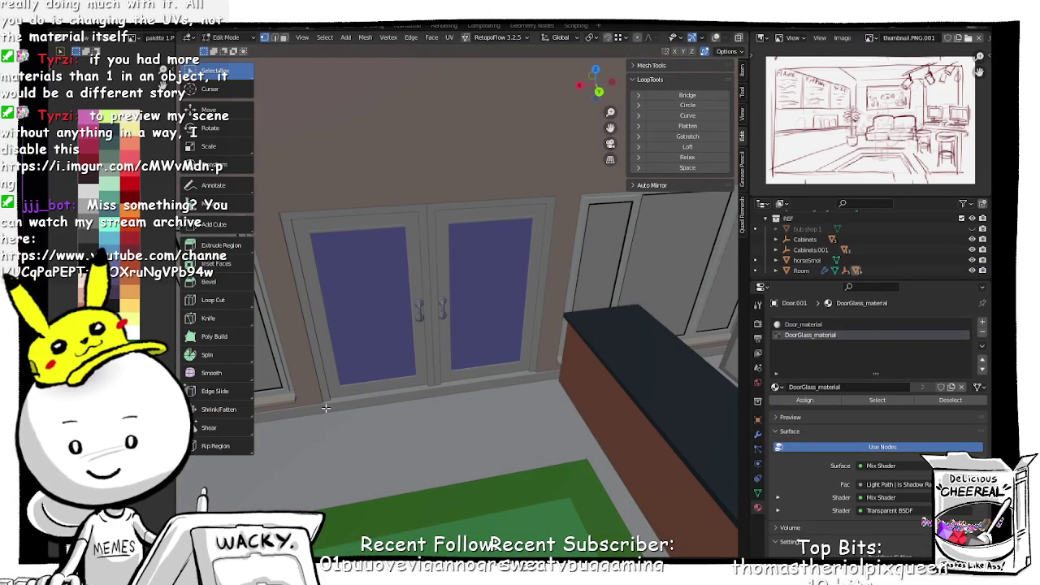
left_click(525, 387)
left_click(438, 393)
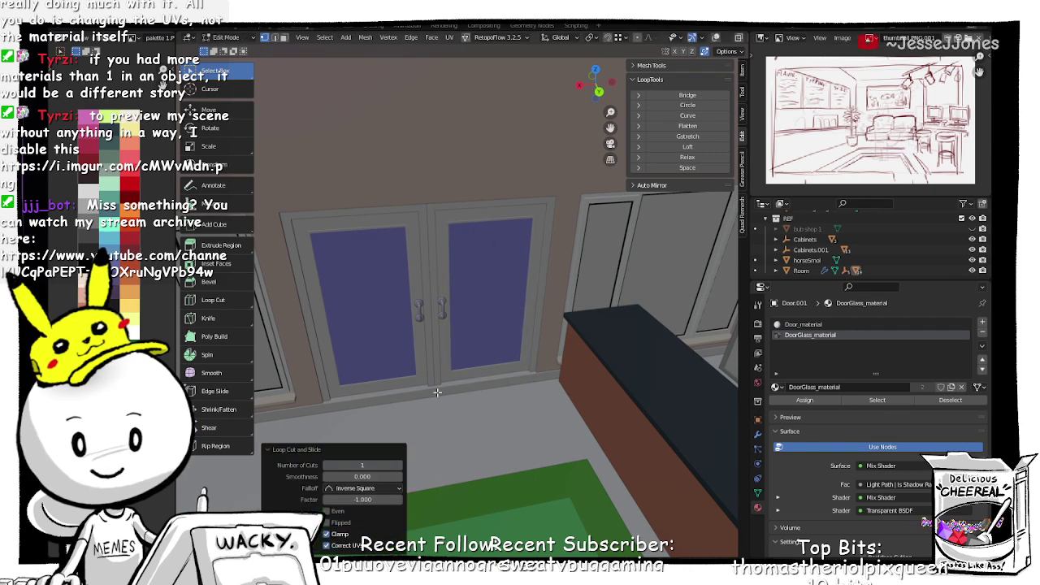
middle_click_drag(437, 392, 495, 355)
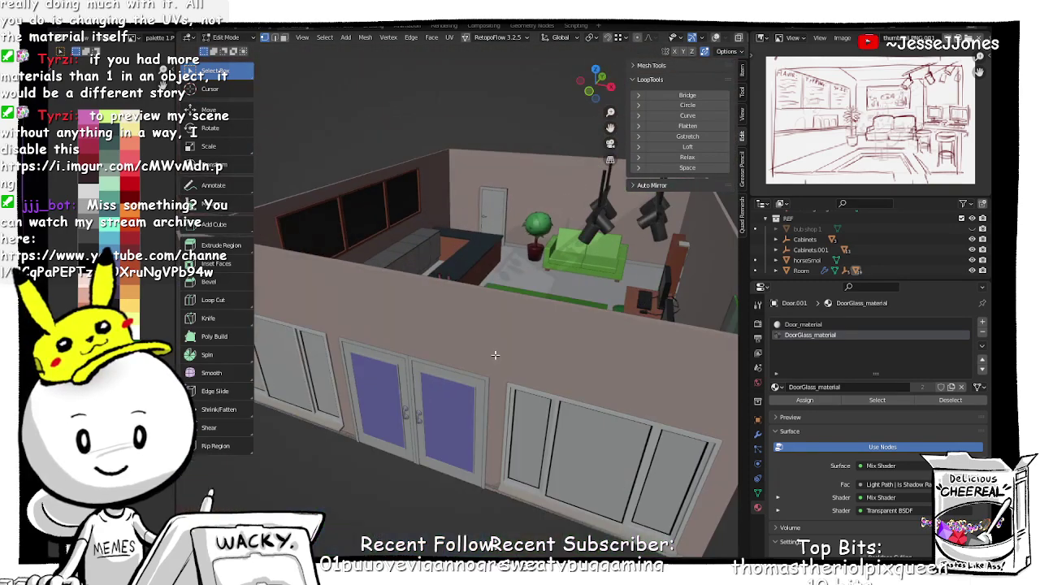
key("Tab")
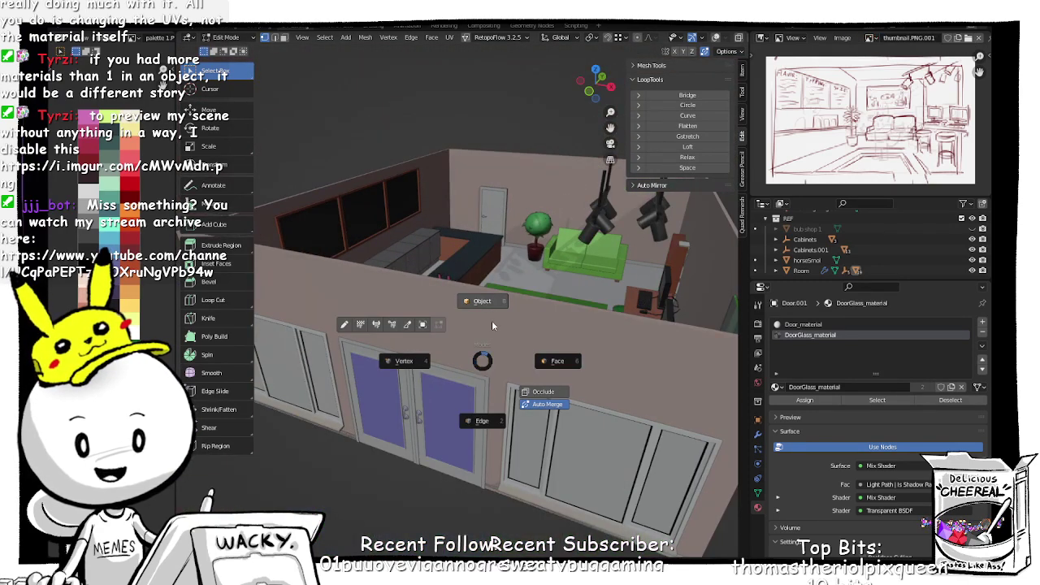
left_click(487, 324)
Step: Open the room walls in Edit Mode and replace Wall_material with the existing palette material Material.001
left_click(474, 345)
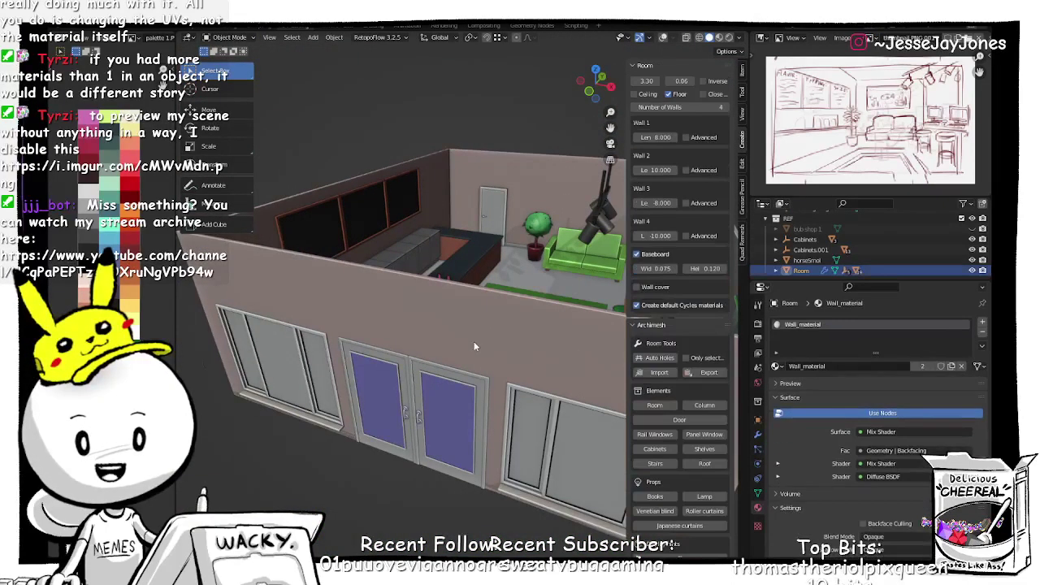
key("Tab")
left_click(438, 324)
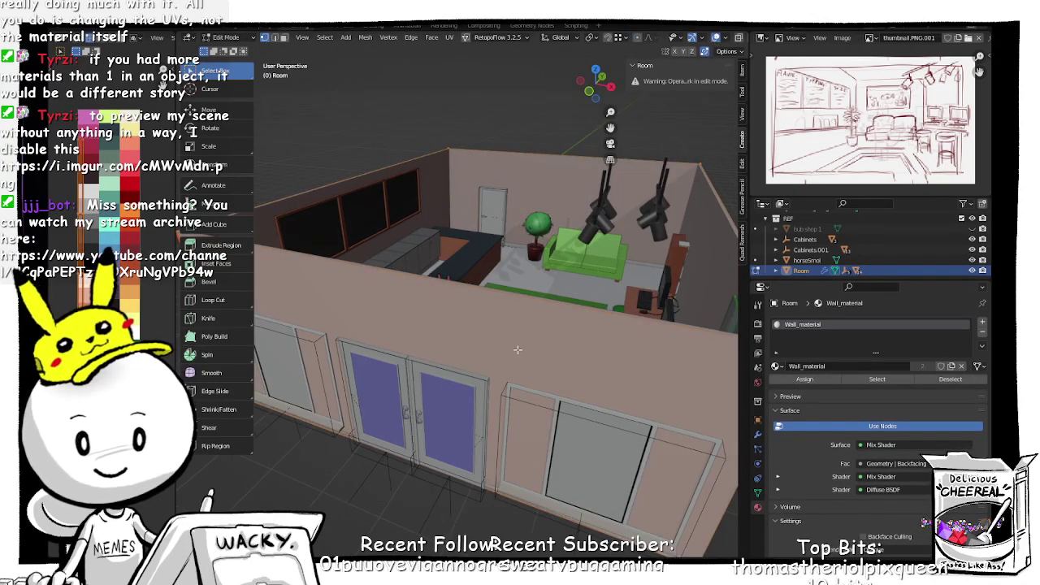
middle_click_drag(433, 362, 452, 360)
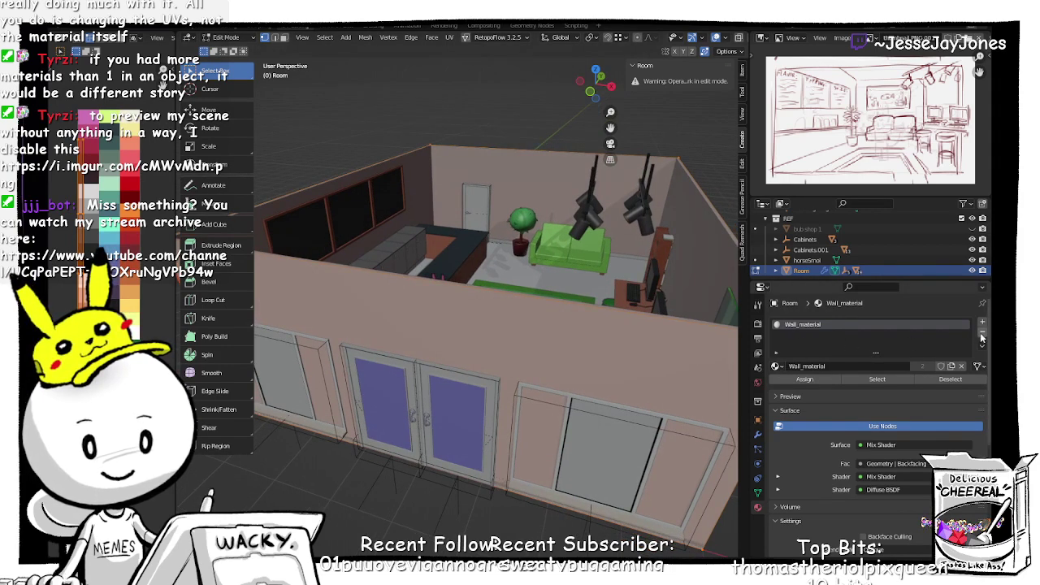
left_click(983, 336)
left_click(776, 366)
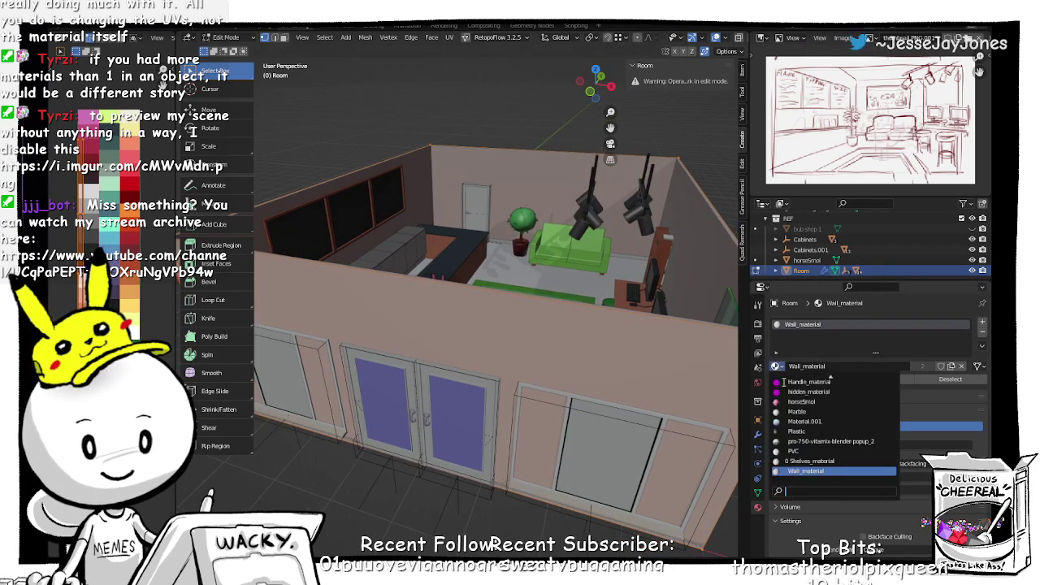
left_click(808, 422)
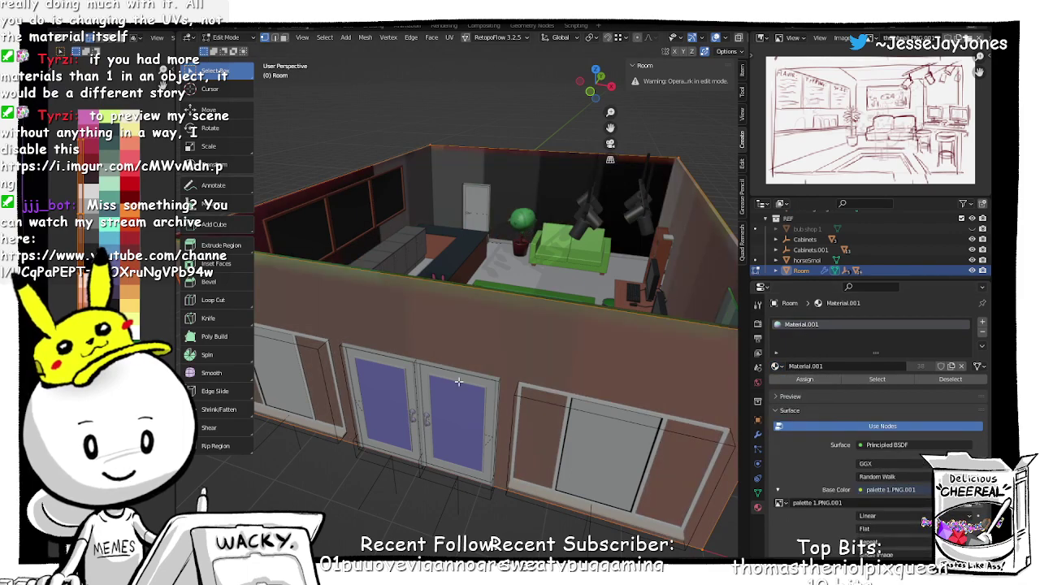
middle_click_drag(460, 381, 482, 402)
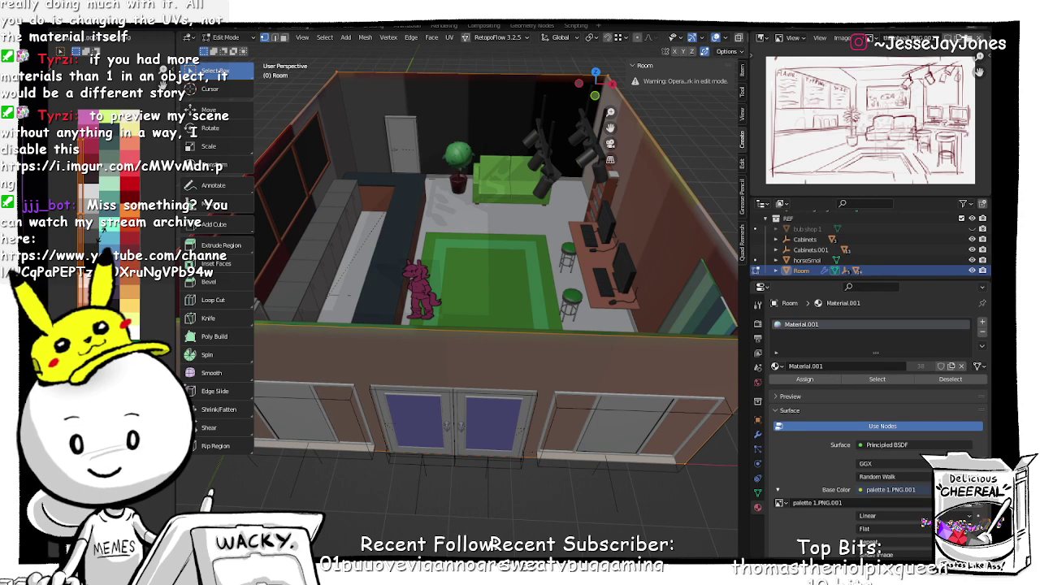
Step: Collapse the room walls' UVs to a point and place them on the palette's pale yellow, then return to Object Mode
key("0")
key("g")
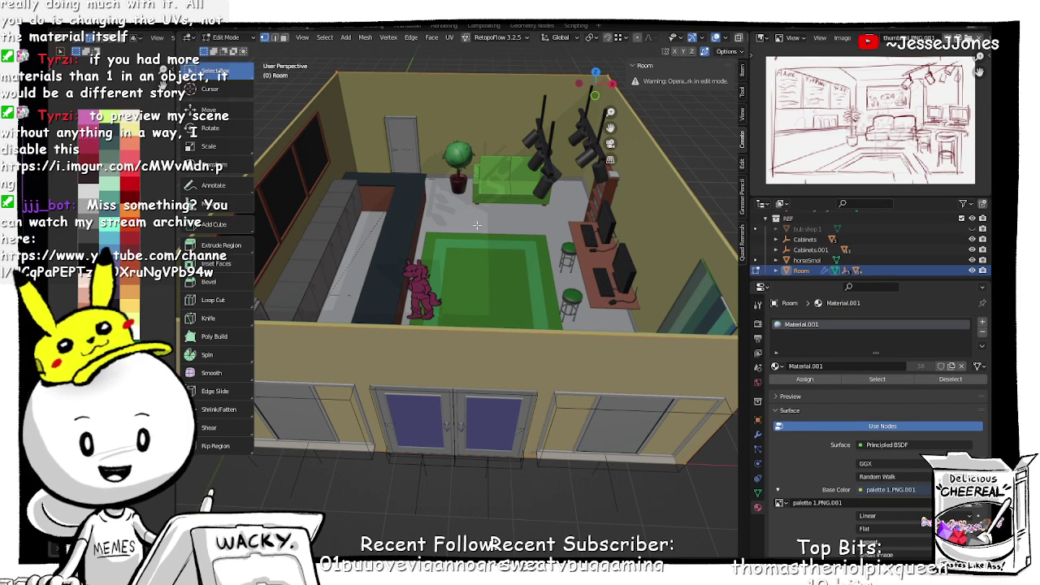
key("Tab")
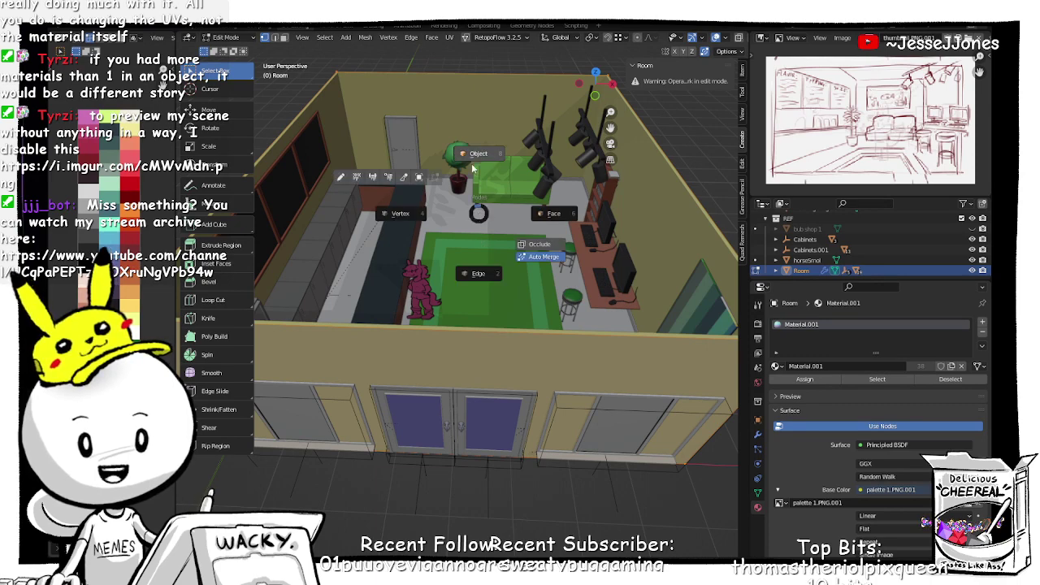
left_click(546, 213)
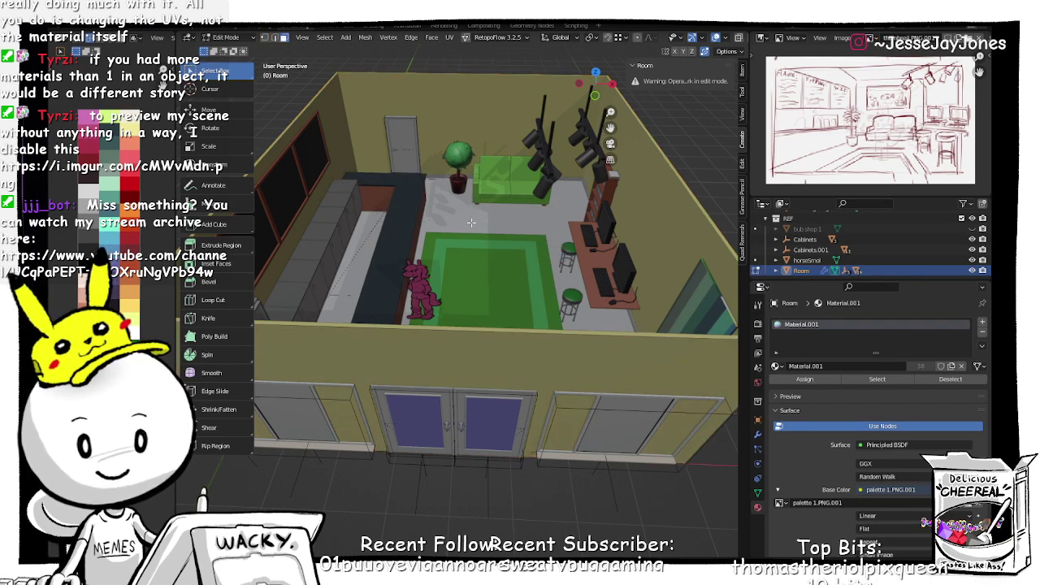
middle_click_drag(471, 222, 471, 296)
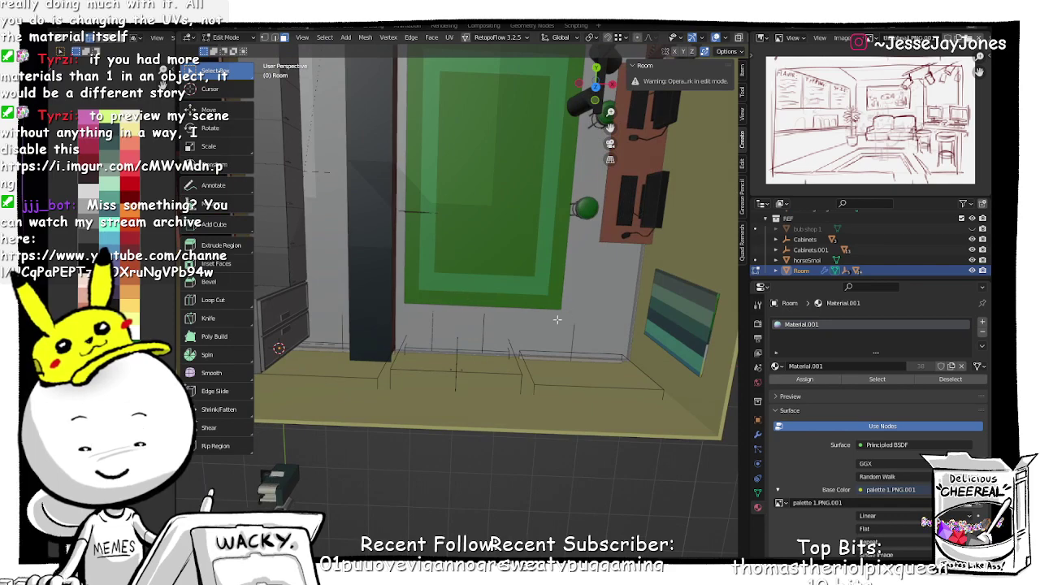
key("Tab")
Step: Select the Floor object inside the room
left_click(588, 264)
left_click(591, 289)
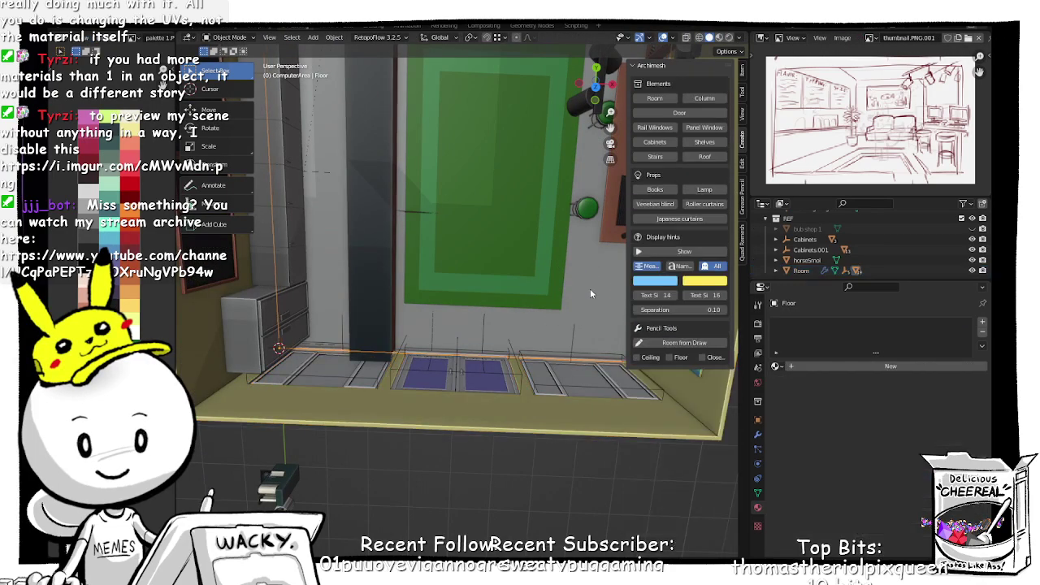
middle_click_drag(530, 329, 530, 265)
middle_click_drag(564, 298, 564, 321)
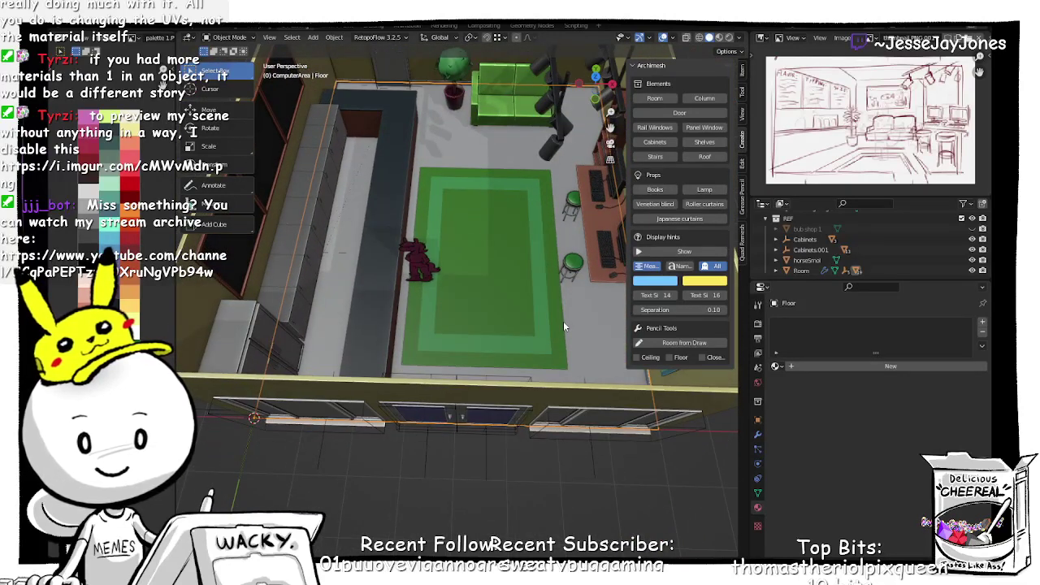
Step: Try moving the floor object freely out of the room, then undo the move
key("g")
left_click(414, 454)
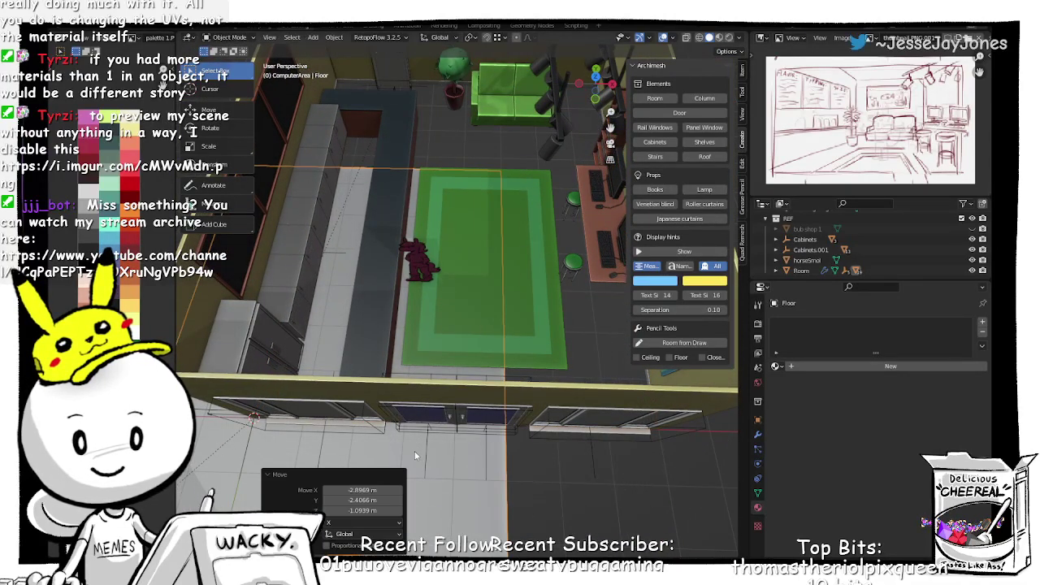
key("ctrl+z")
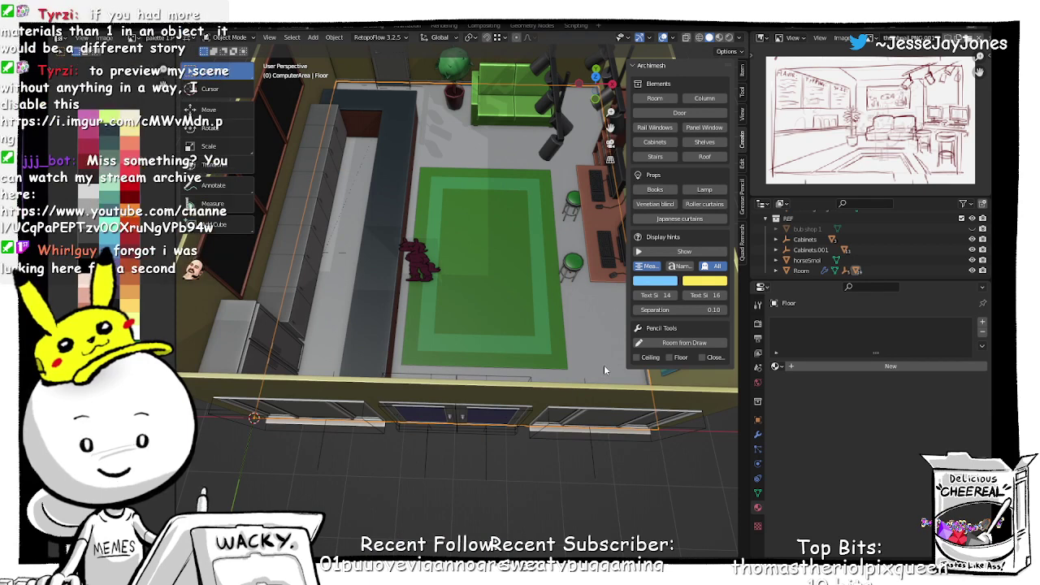
Step: Open the floor in Edit Mode and assign the existing palette material Material.001 to it
key("Tab")
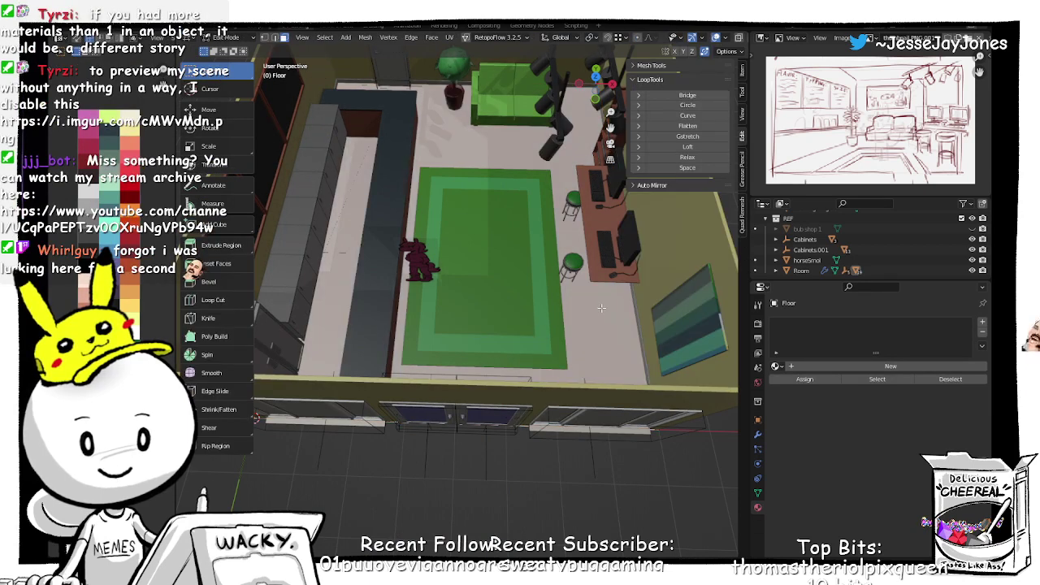
left_click(776, 366)
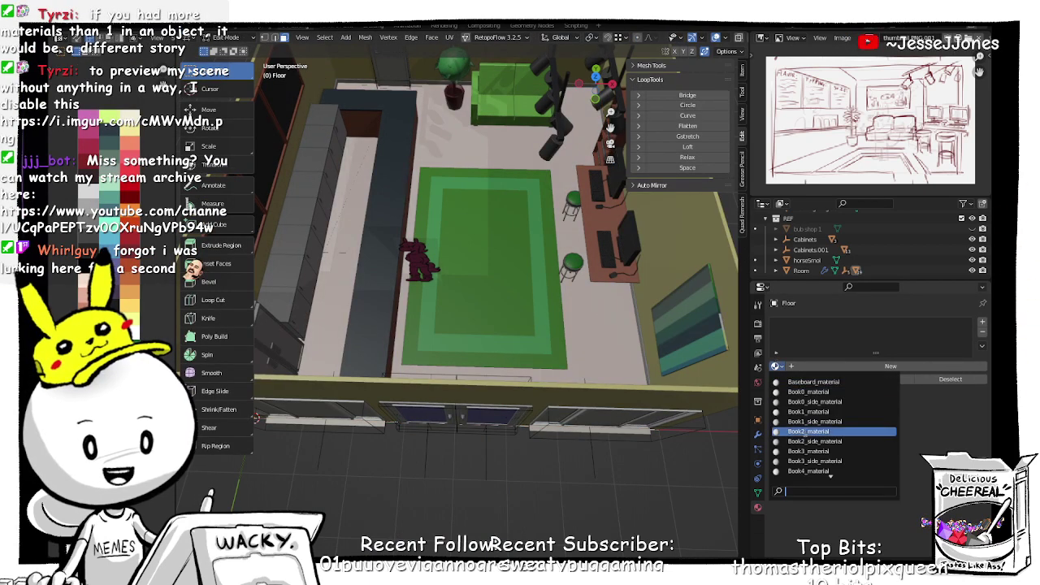
scroll(805, 455, "down", 11)
scroll(805, 457, "down", 9)
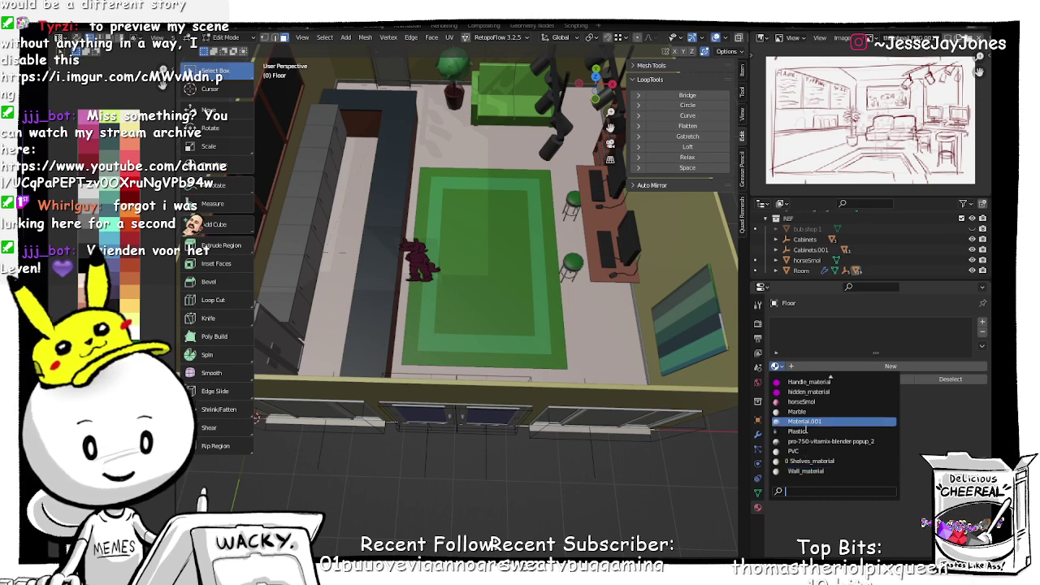
left_click(779, 424)
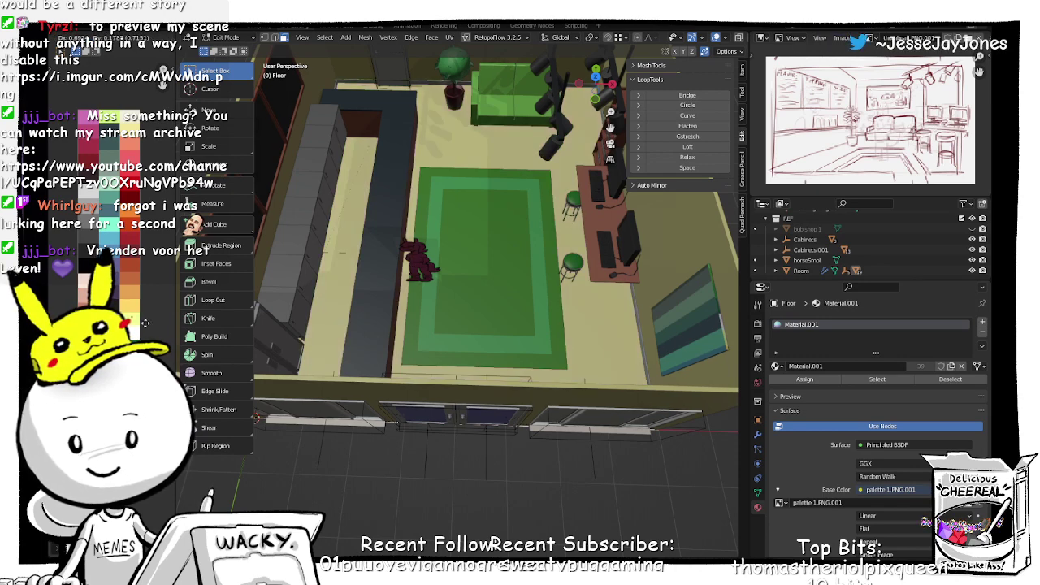
Step: Try peach, tan and mustard floor colours by moving the floor's UVs across the palette image
middle_click_drag(454, 336, 325, 303)
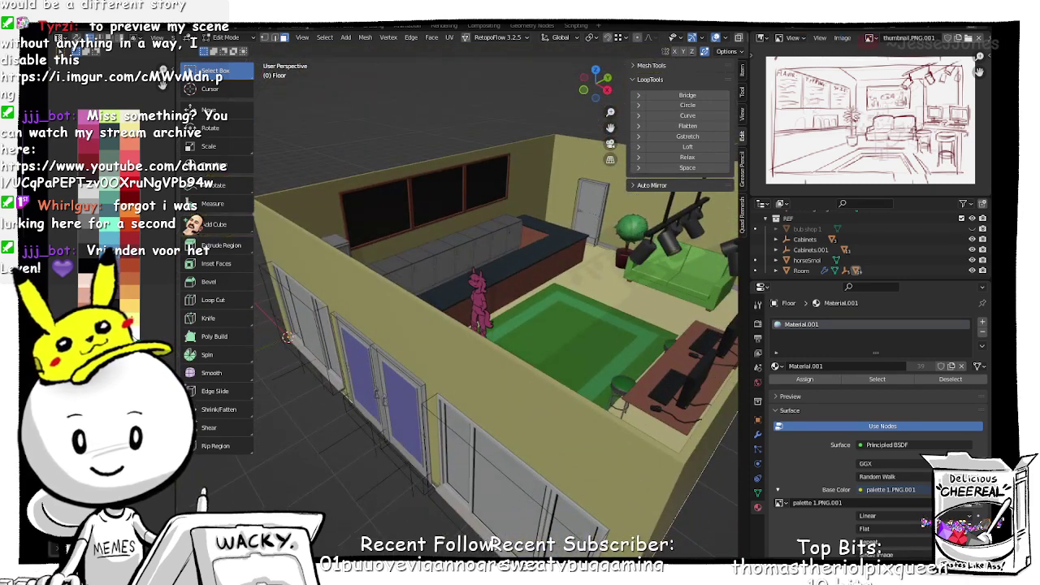
key("g")
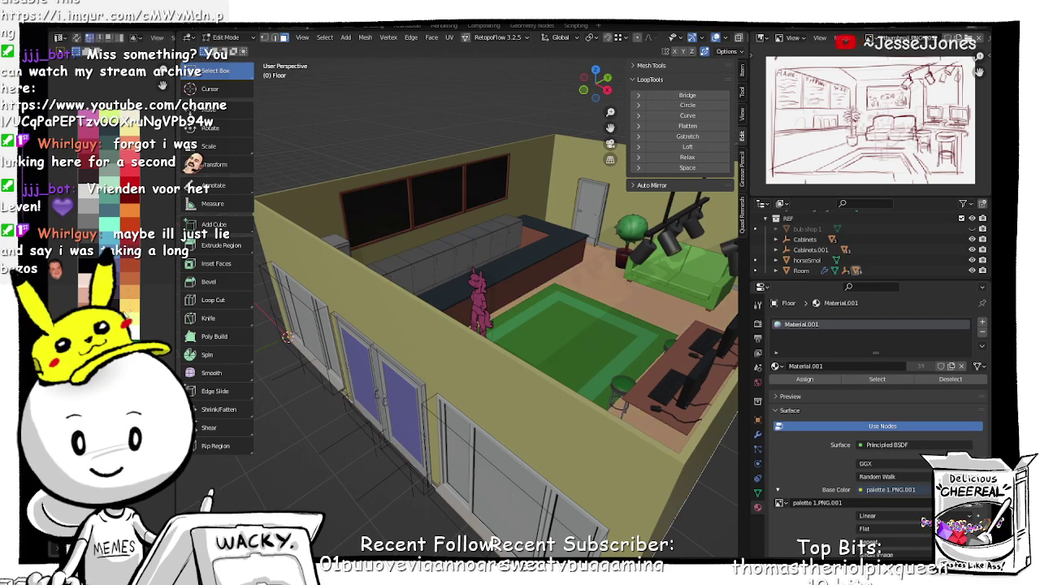
middle_click_drag(483, 341, 479, 374)
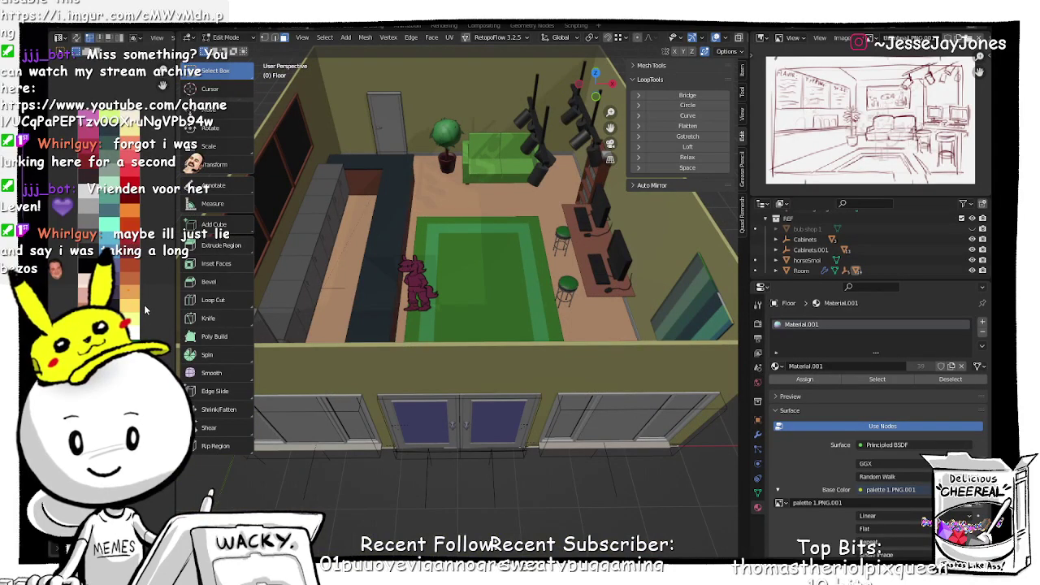
key("g")
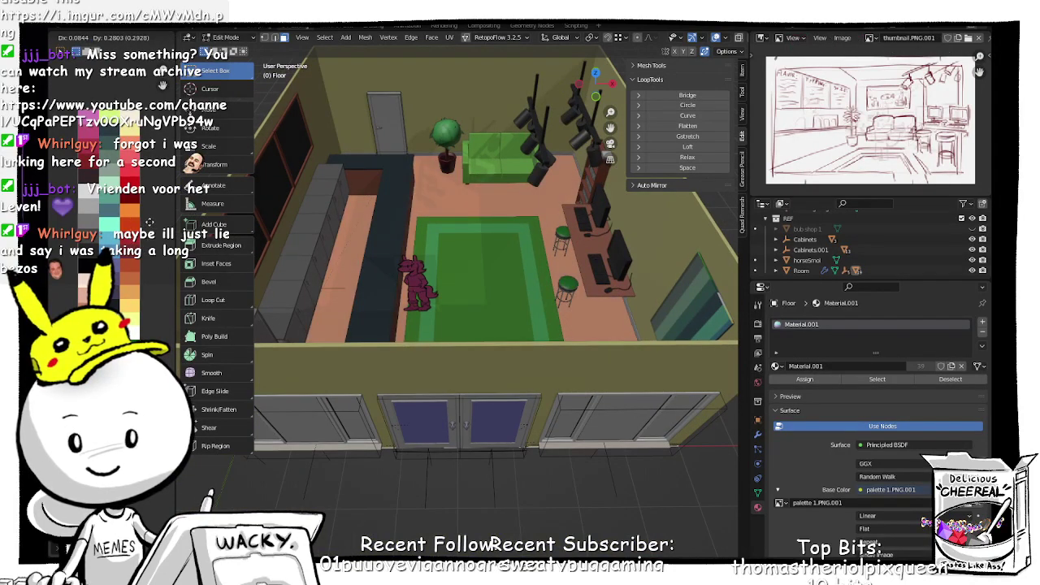
left_click(149, 255)
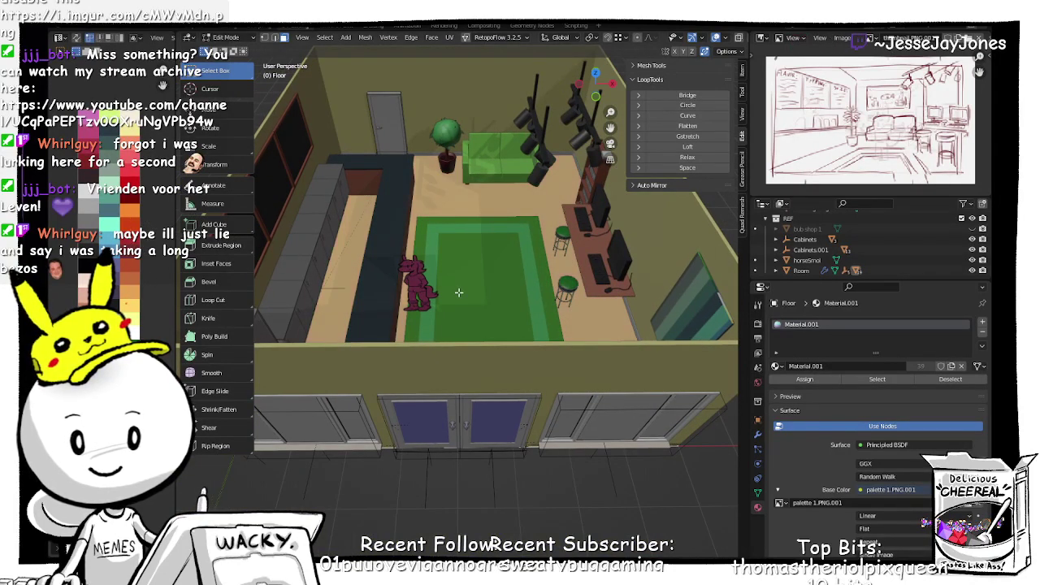
key("Tab")
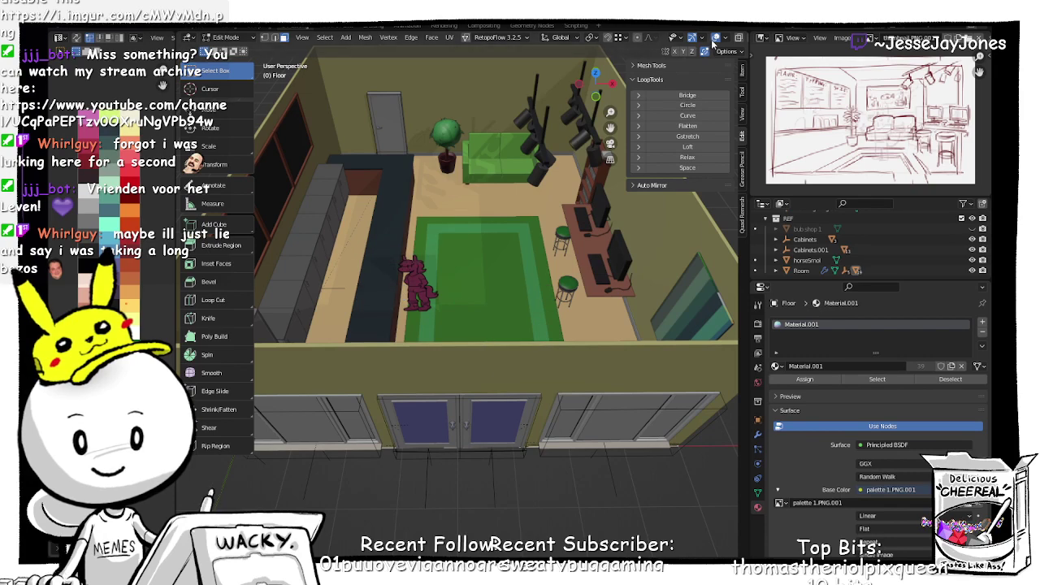
middle_click_drag(618, 292, 159, 321)
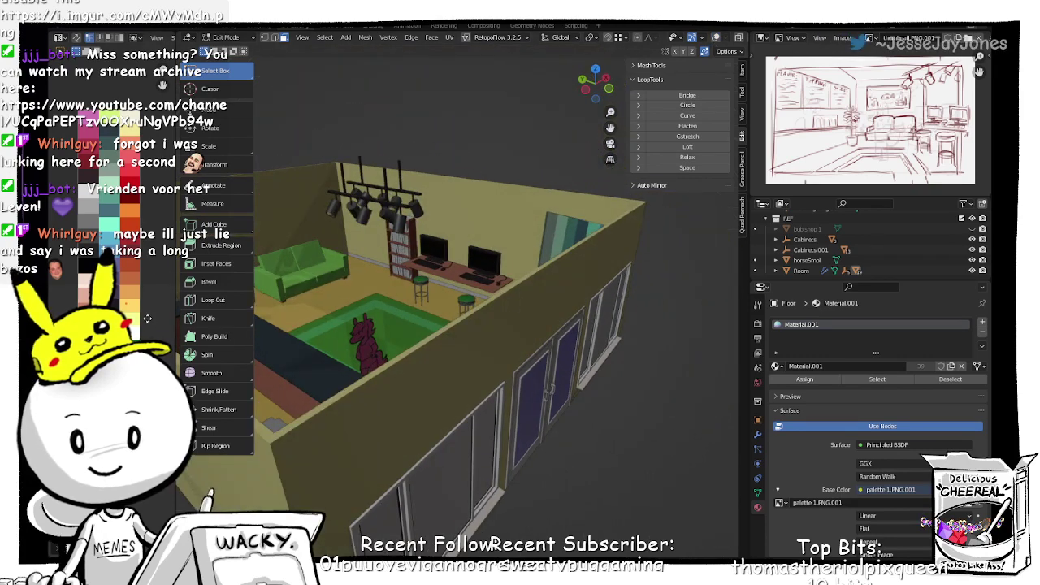
Step: Recolour the floor pale yellow by moving its UVs on the palette image, then return to Object Mode
key("g")
middle_click_drag(375, 326, 610, 386)
middle_click_drag(580, 398, 542, 409)
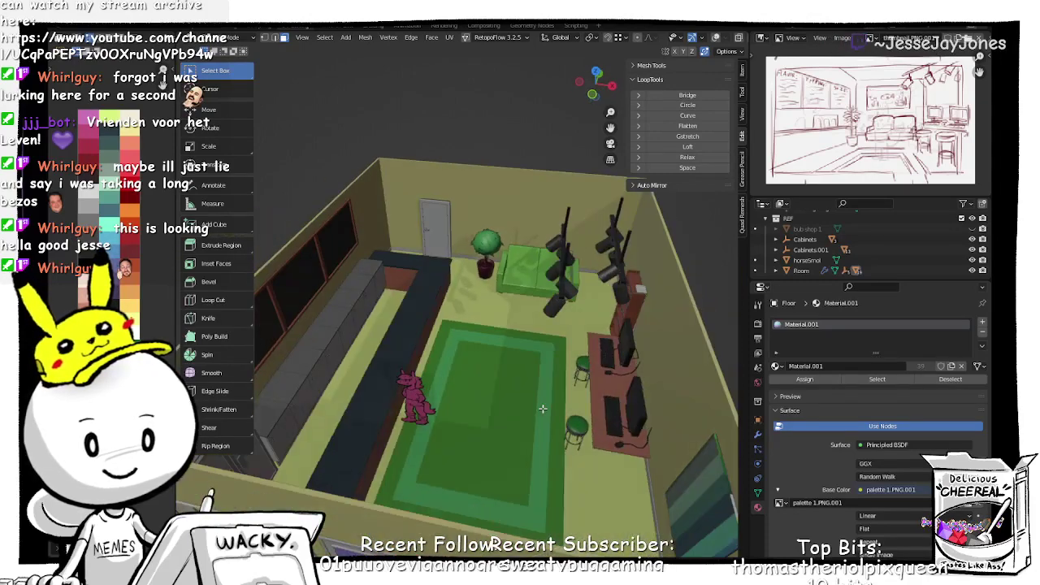
scroll(493, 403, "up", 2)
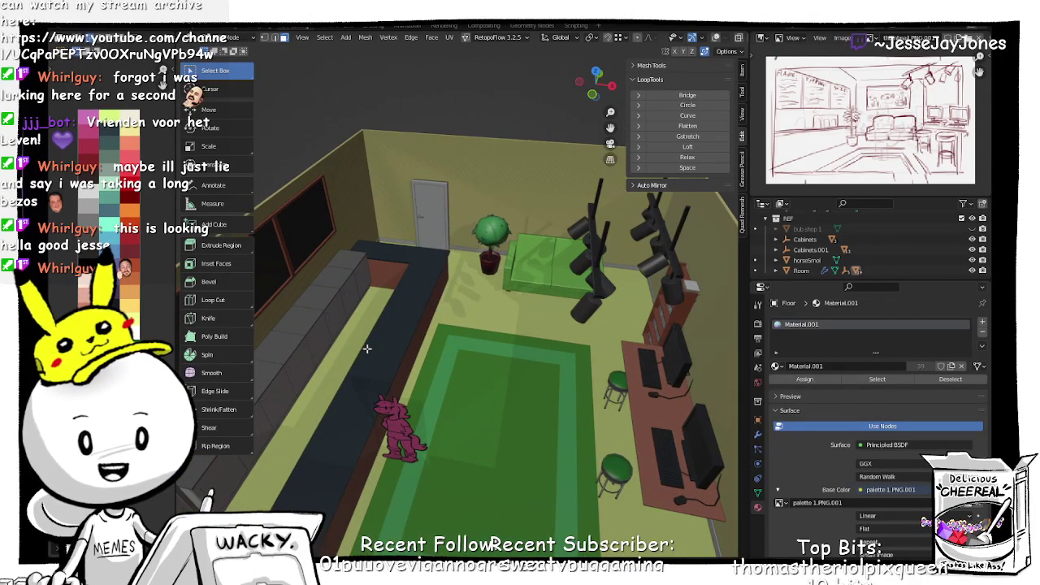
key("Tab")
Step: Open the counter in Edit Mode and recolour its top light green by moving the top's UVs on the palette
left_click(378, 316)
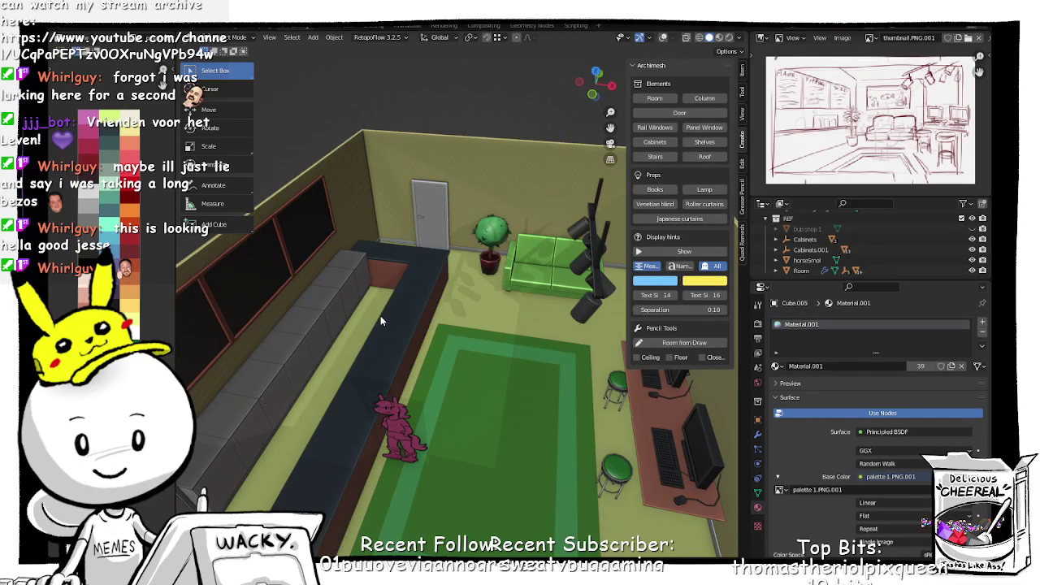
key("Tab")
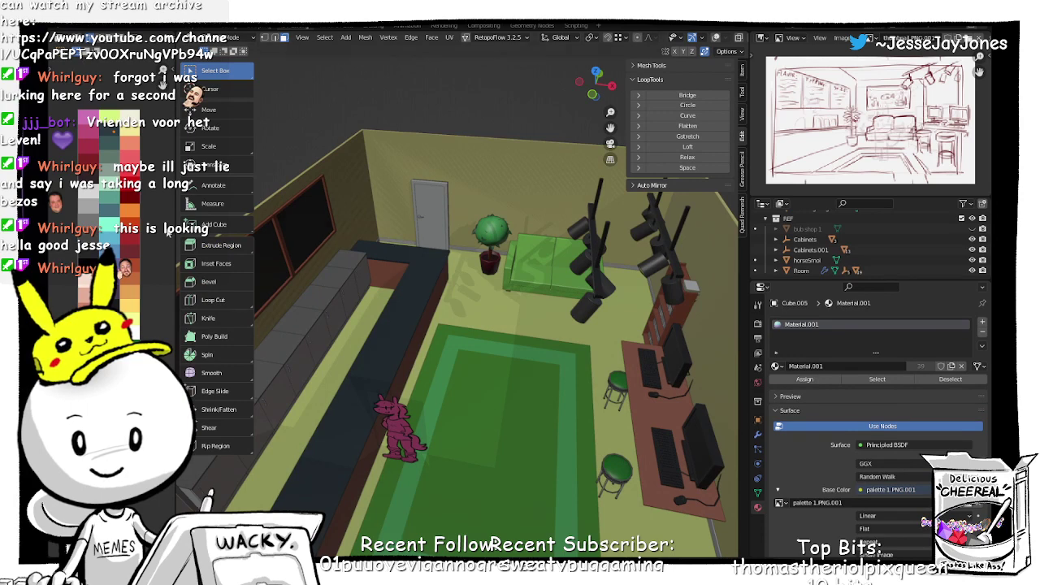
left_click_drag(95, 127, 135, 157)
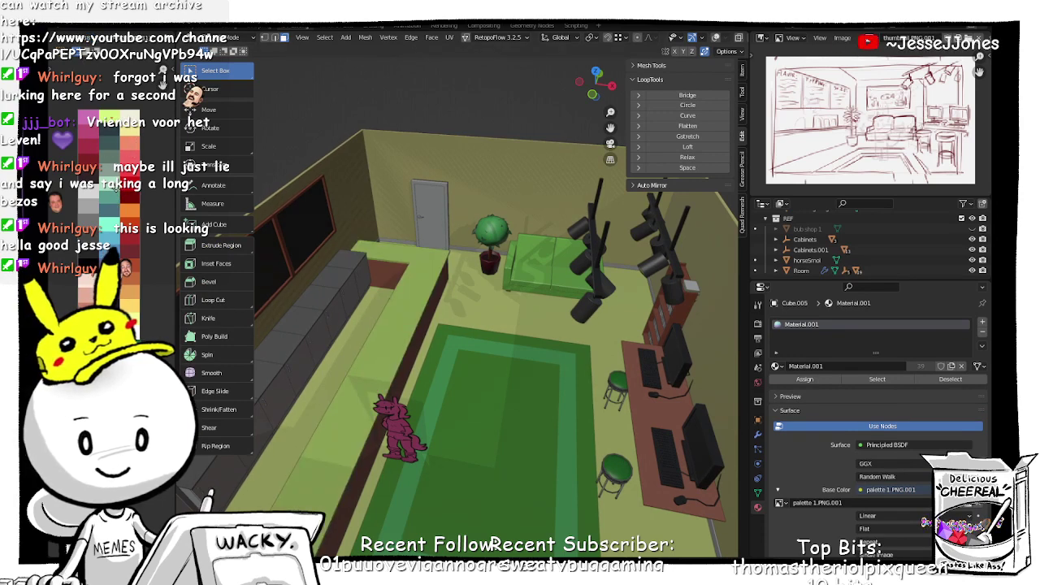
middle_click_drag(400, 371, 482, 326, "shift")
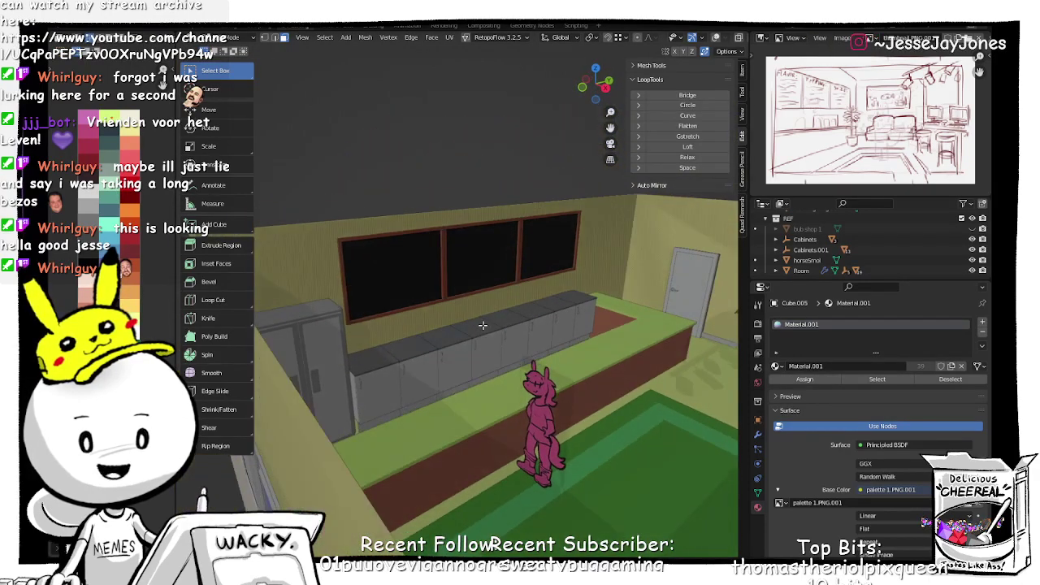
Step: Recolour the counter's base orange-brown and its top teal by moving their UVs on the palette image
key("g")
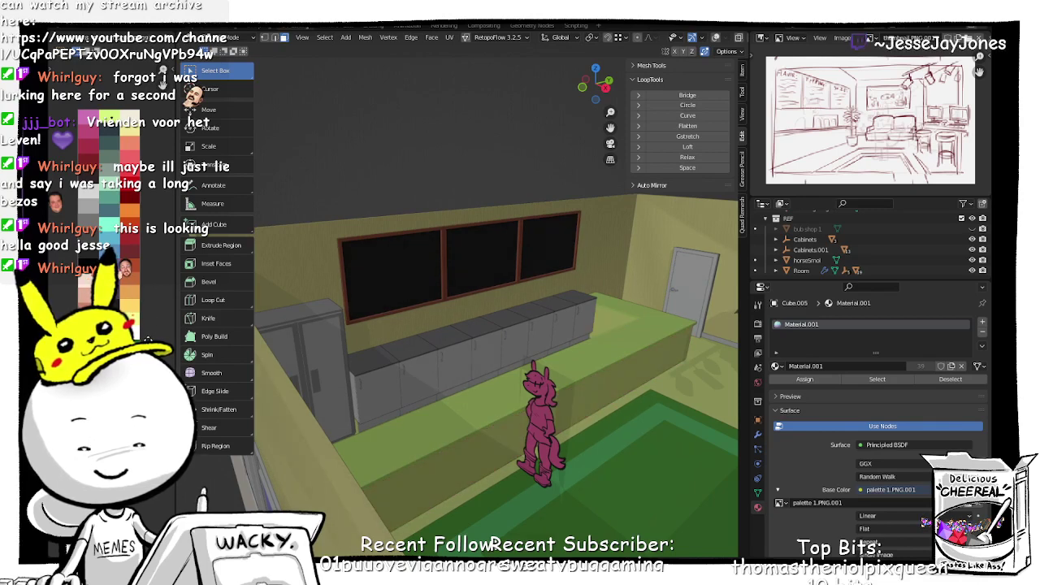
middle_click_drag(551, 399, 457, 379, "shift")
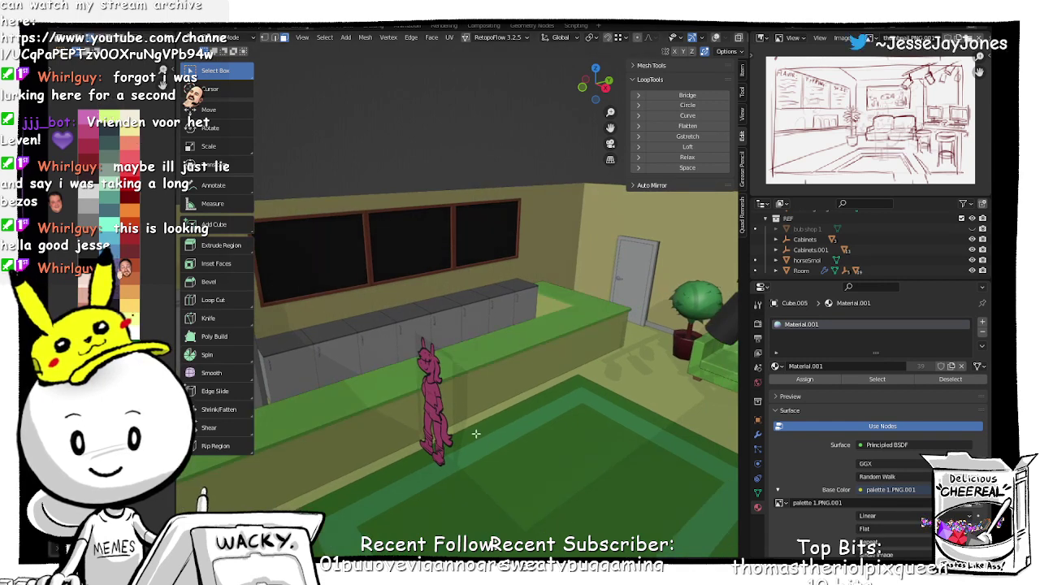
middle_click_drag(476, 434, 536, 440)
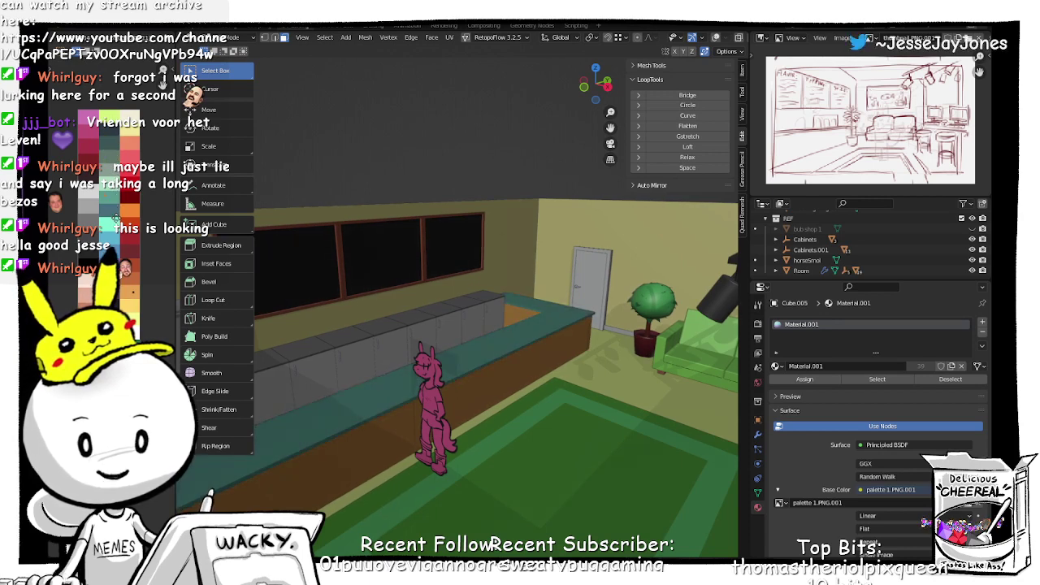
middle_click_drag(493, 428, 546, 452)
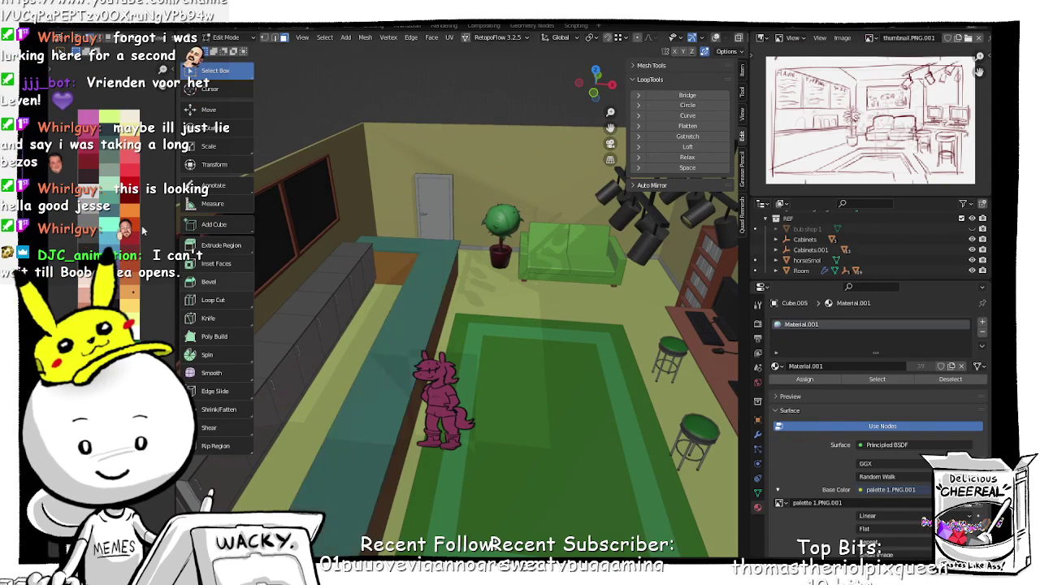
Step: Recolour the countertop dark charcoal grey by moving its UVs on the palette image, then return to Object Mode
key("g")
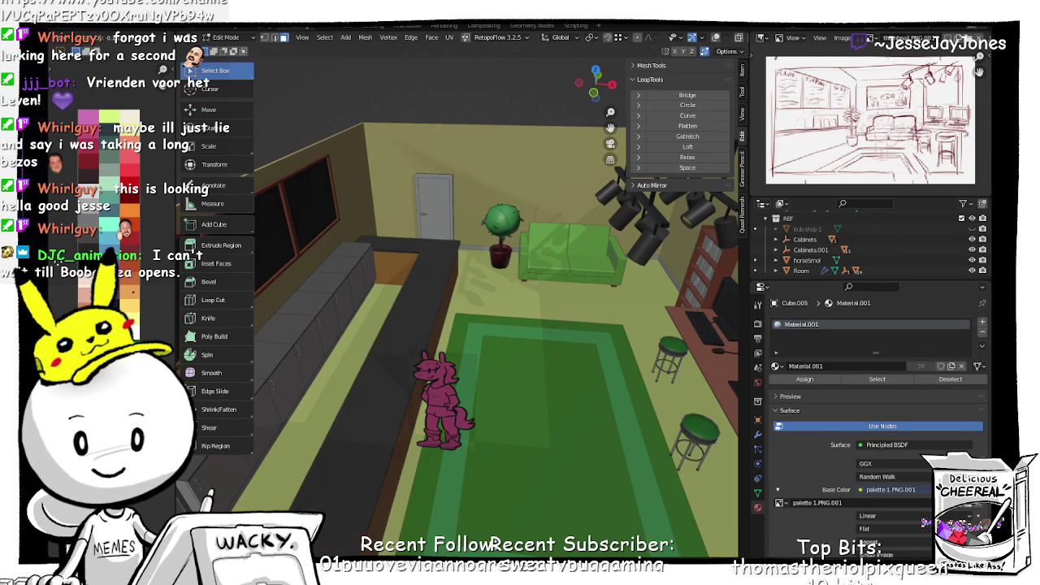
key("ctrl+z")
key("ctrl+shift+z")
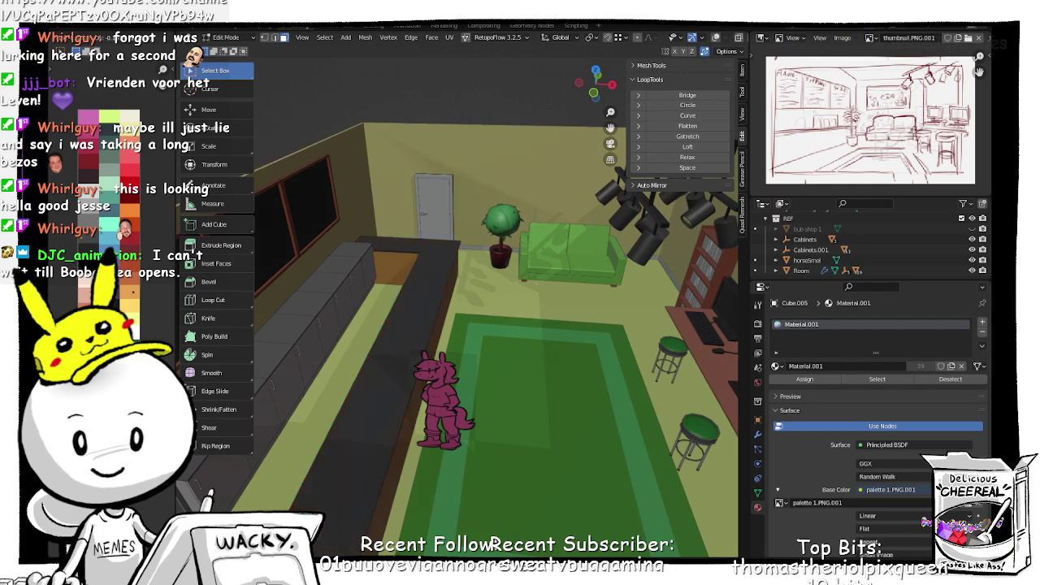
middle_click_drag(394, 294, 466, 361)
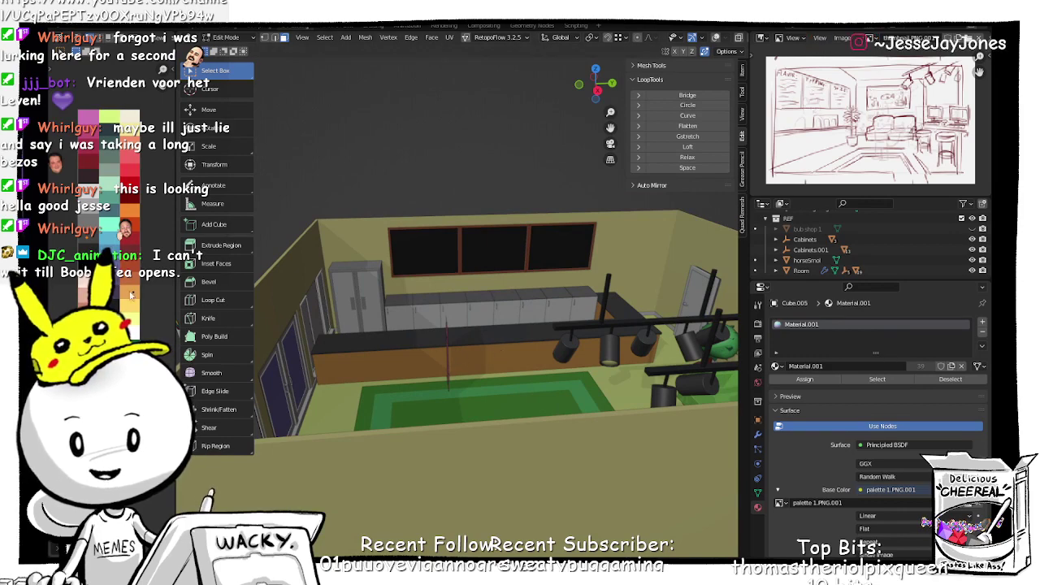
middle_click_drag(416, 333, 578, 318)
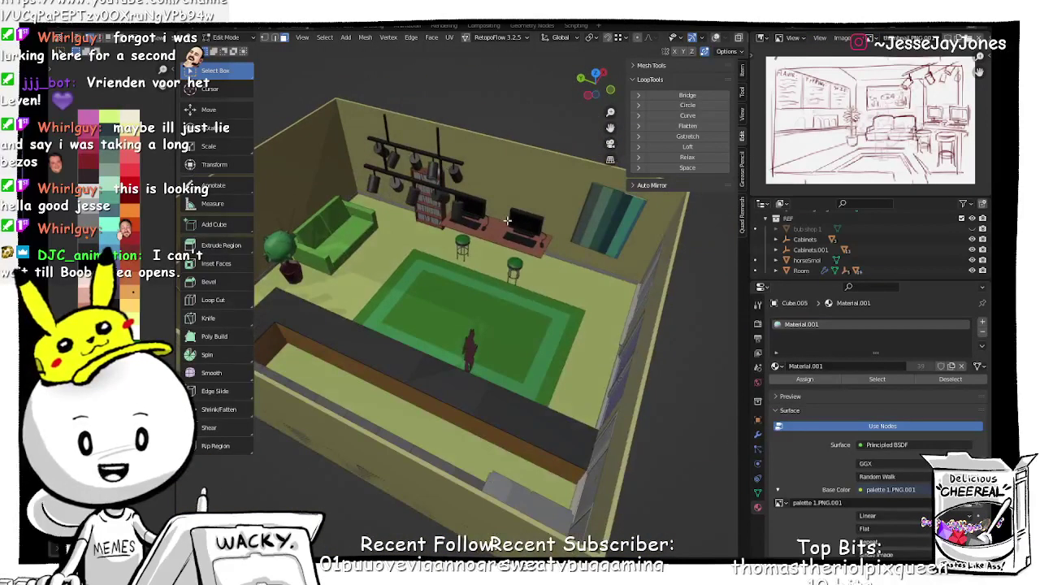
key("Tab")
Step: Open the computer table in Edit Mode and recolour it orange-brown by moving its UVs on the palette, then return to Object Mode
left_click(493, 178)
left_click(493, 237)
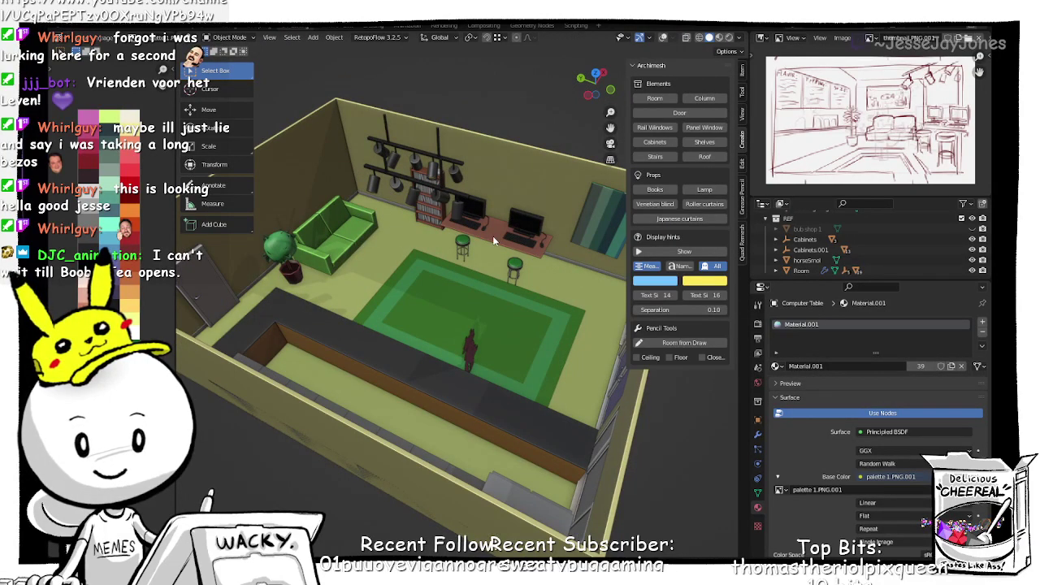
left_click(494, 237)
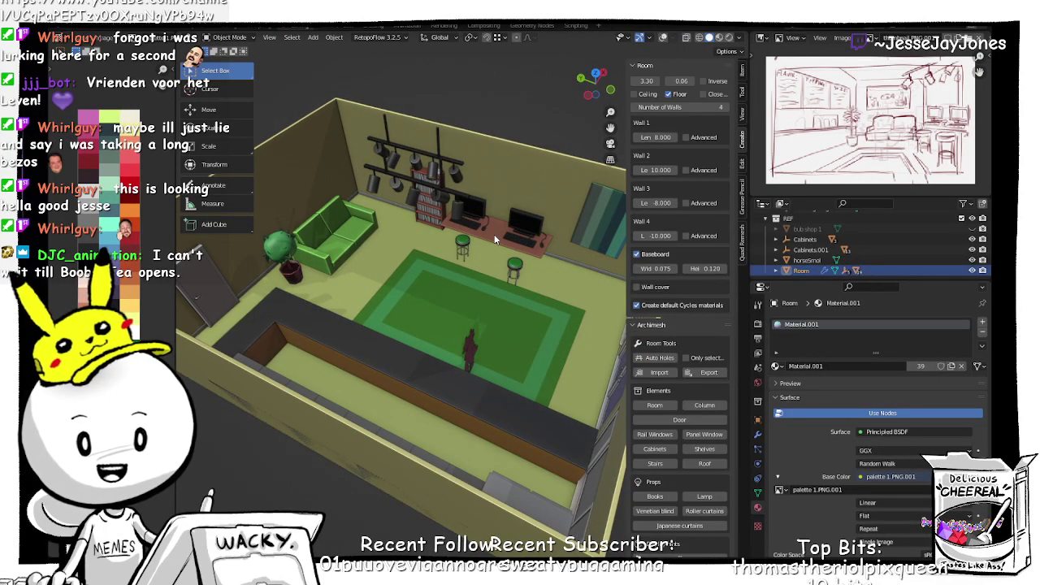
left_click(495, 236)
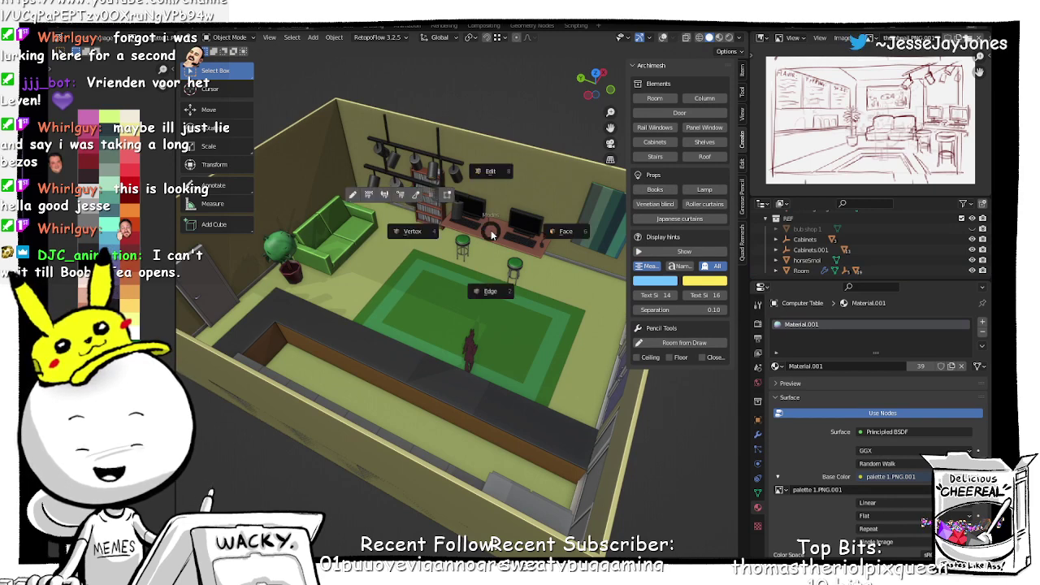
key("Tab")
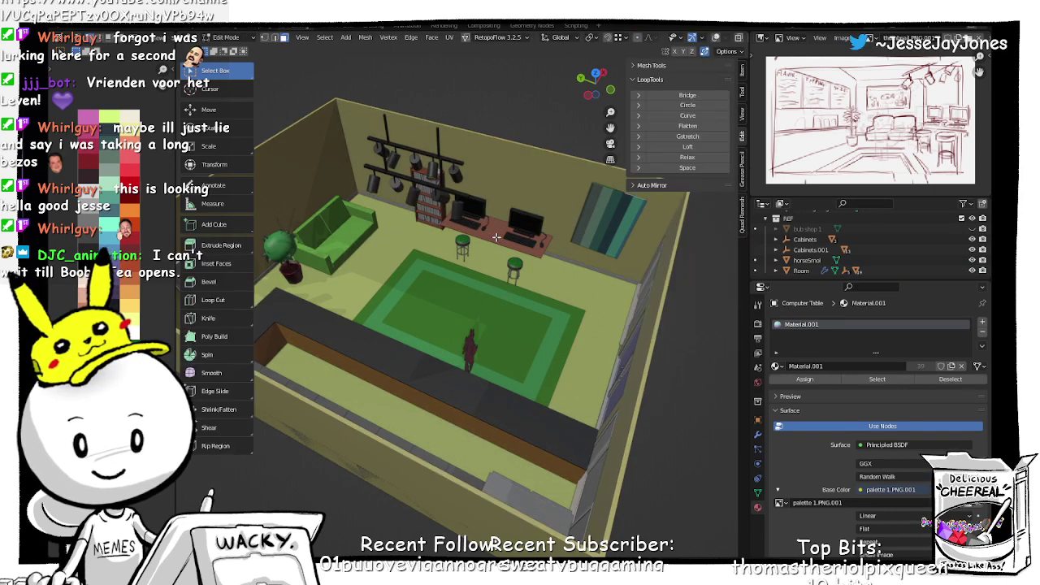
scroll(506, 235, "up", 2)
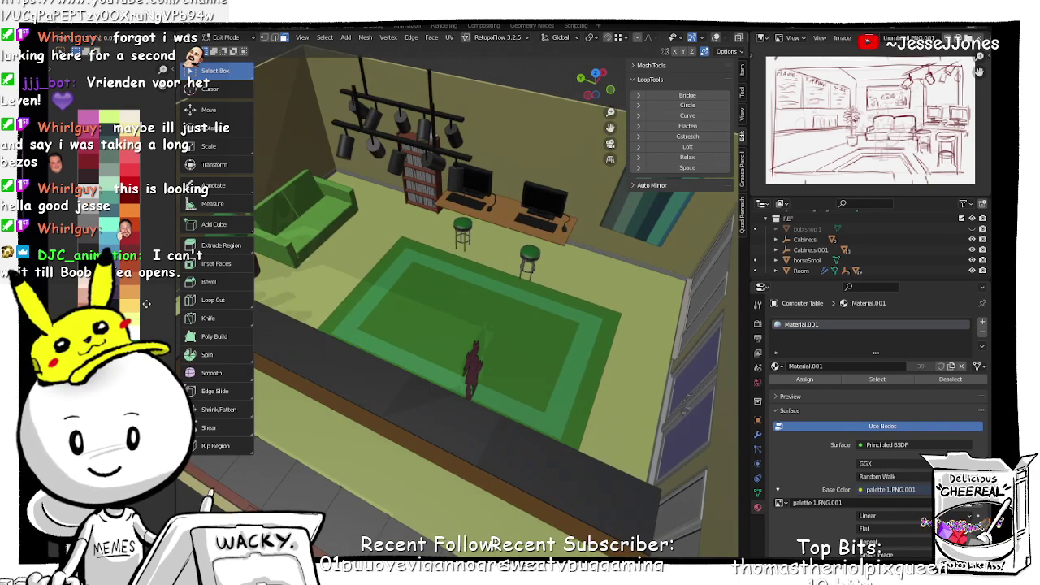
scroll(590, 268, "down", 3)
middle_click_drag(590, 268, 483, 268)
scroll(482, 268, "up", 3)
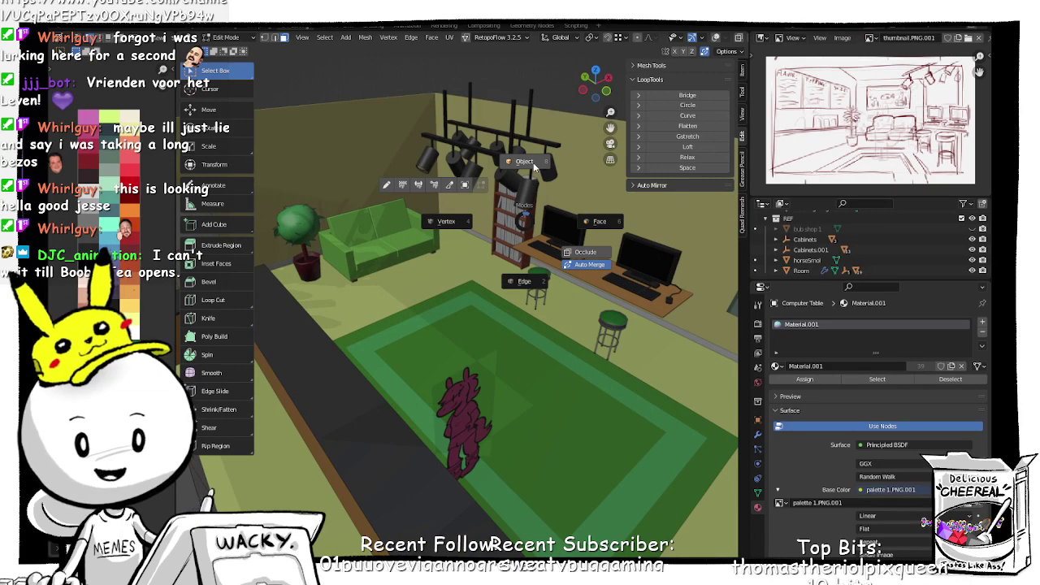
key("Tab")
Step: Recolour the bookshelf's frame orange-brown by moving its linked faces' UVs on the palette image, then leave Edit Mode
left_click(533, 218)
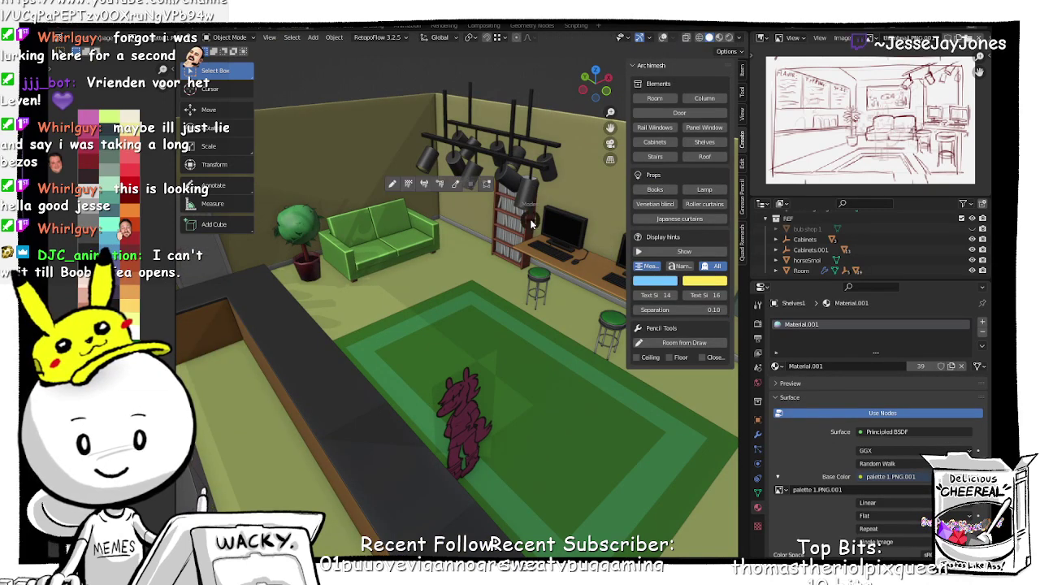
key("Tab")
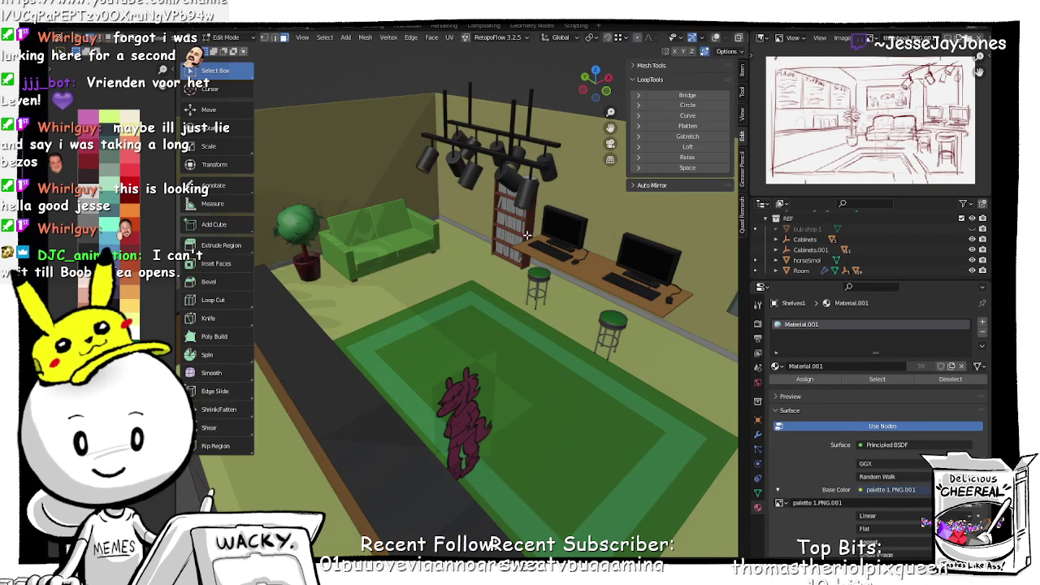
key("ctrl+l")
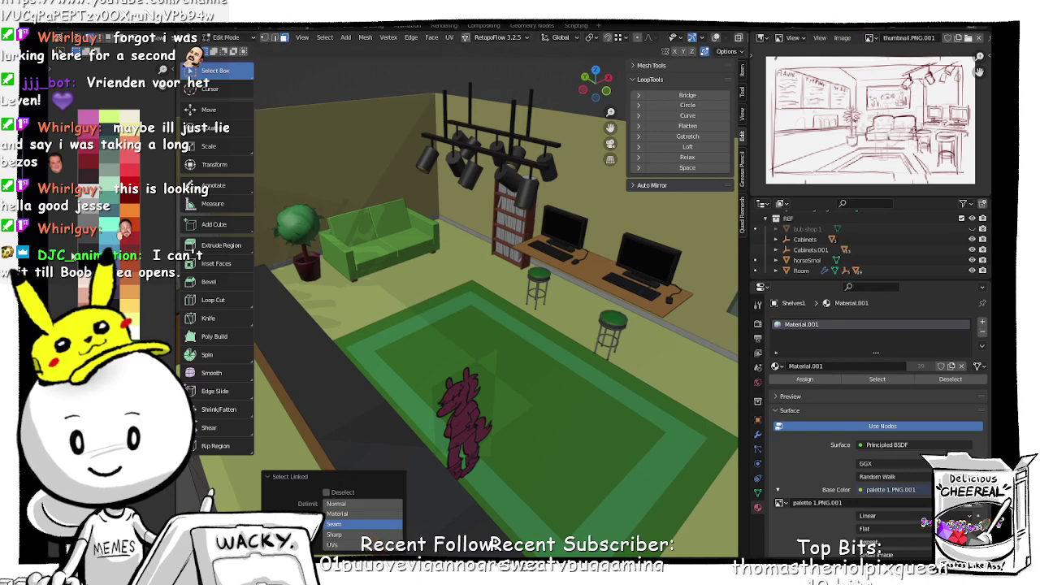
key("g")
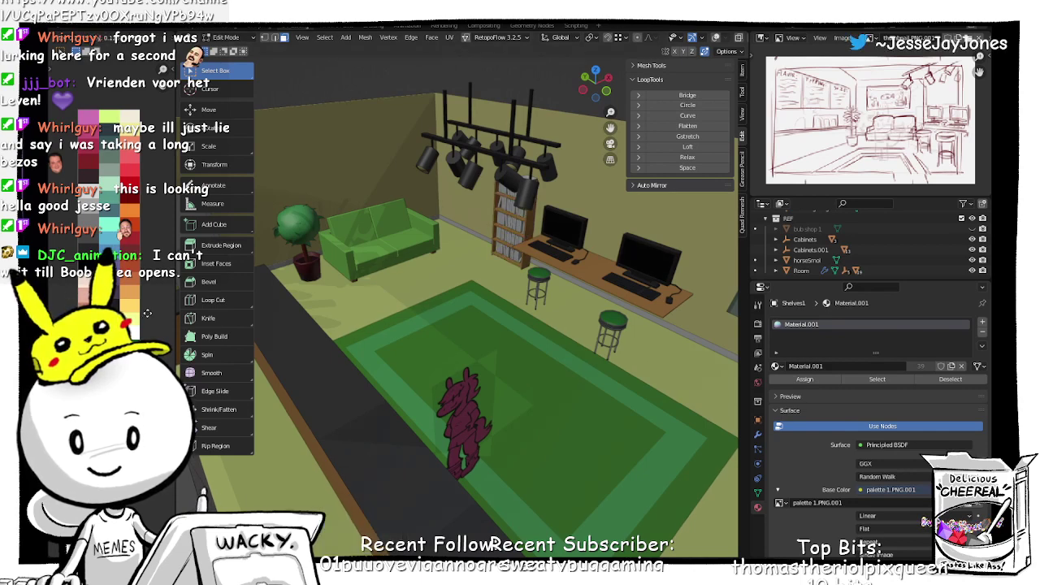
left_click(147, 313)
scroll(552, 317, "down", 3)
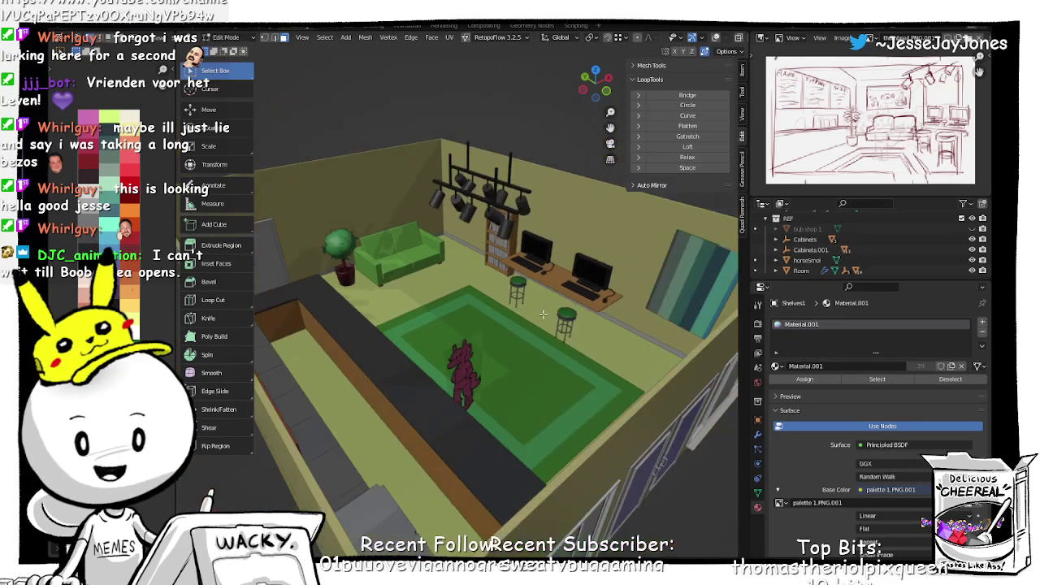
middle_click_drag(553, 317, 440, 311)
middle_click_drag(581, 300, 434, 277)
key("Tab")
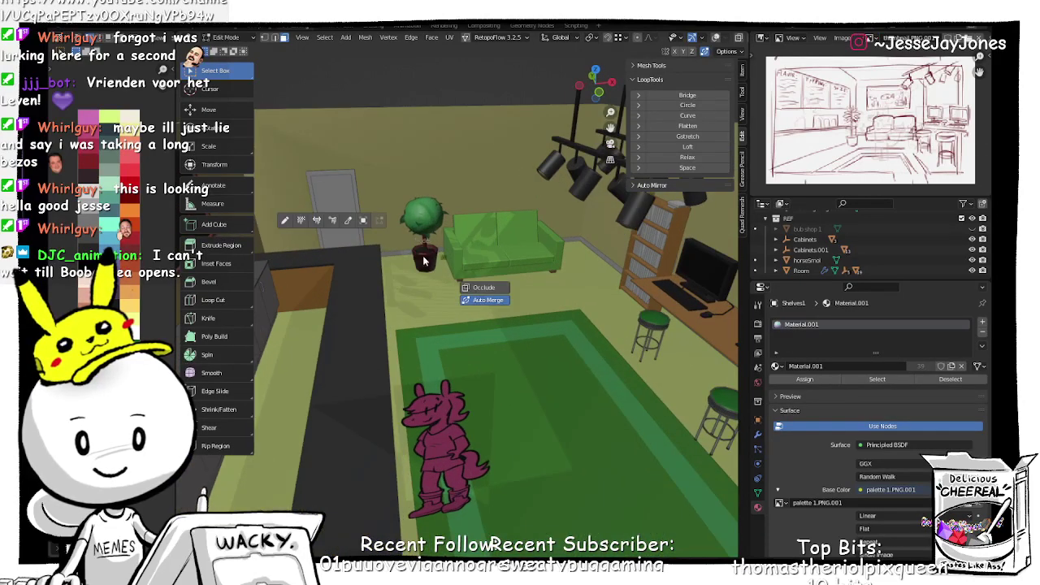
Step: Open the potted plant in Edit Mode and recolour its pot terracotta brown by moving the pot's UVs on the palette
left_click(430, 251)
key("ctrl+Tab")
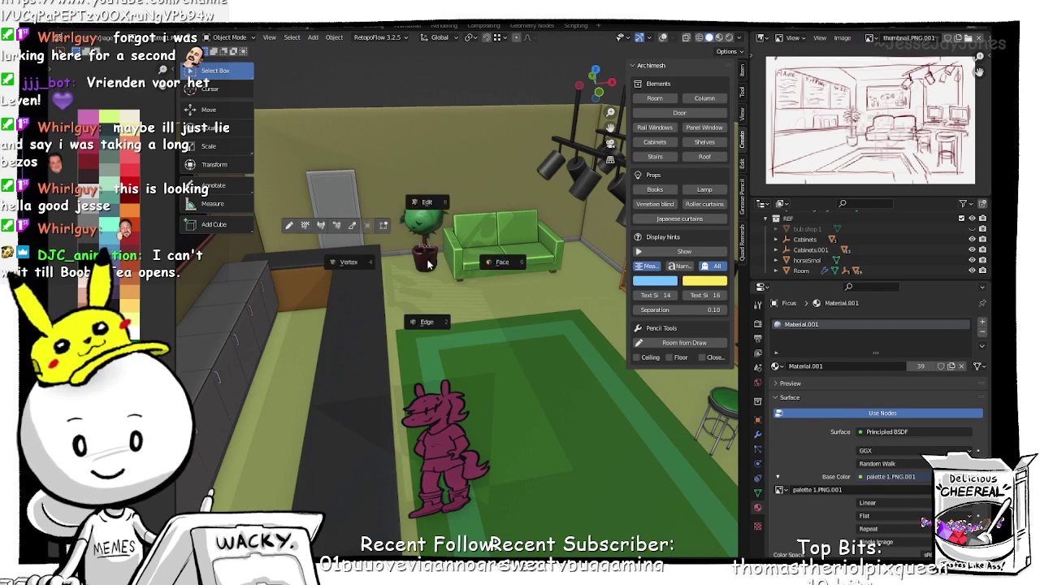
left_click(437, 213)
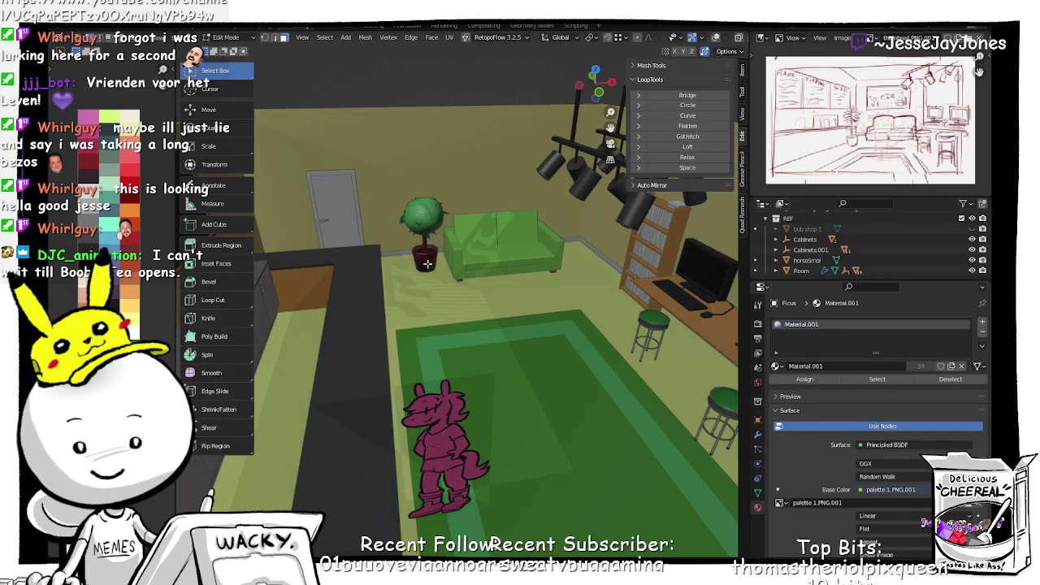
key("ctrl+l")
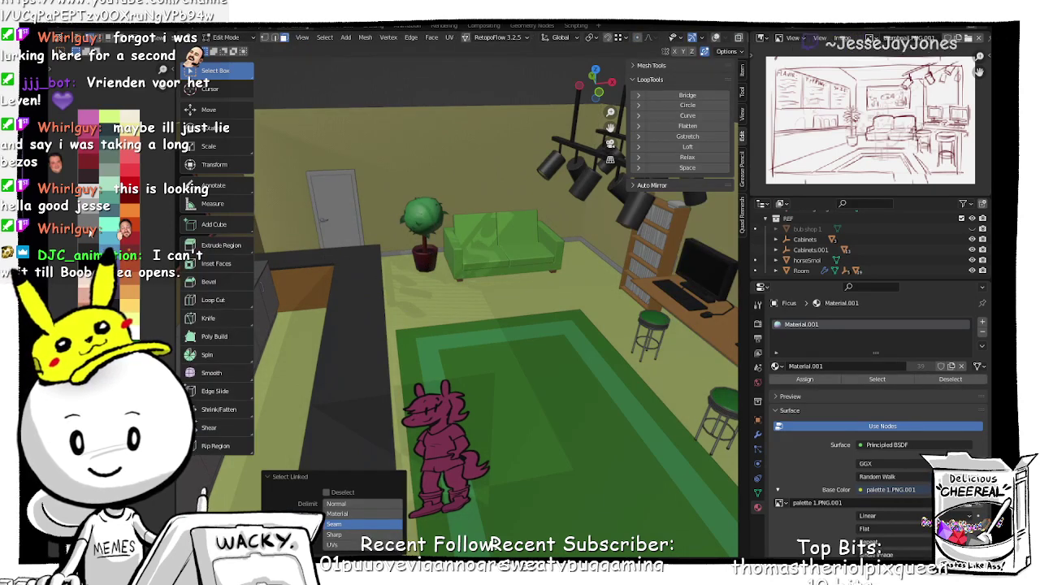
key("a")
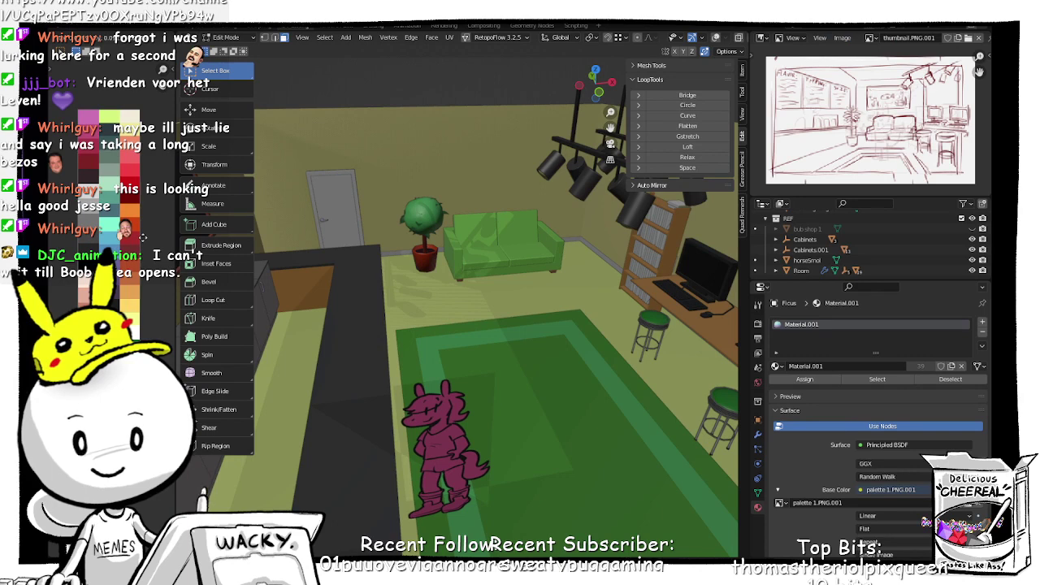
scroll(524, 341, "down", 3)
middle_click_drag(541, 341, 506, 271)
middle_click_drag(508, 353, 239, 274)
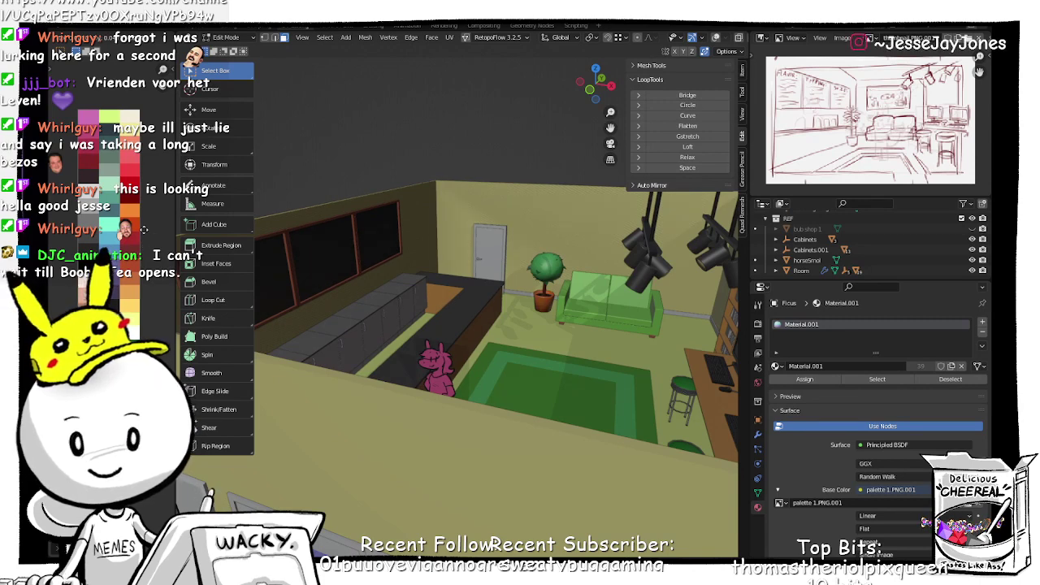
mouse_move(480, 293)
middle_mouse_down()
mouse_move(553, 349)
mouse_move(621, 288)
mouse_move(441, 268)
mouse_move(488, 273)
middle_mouse_up()
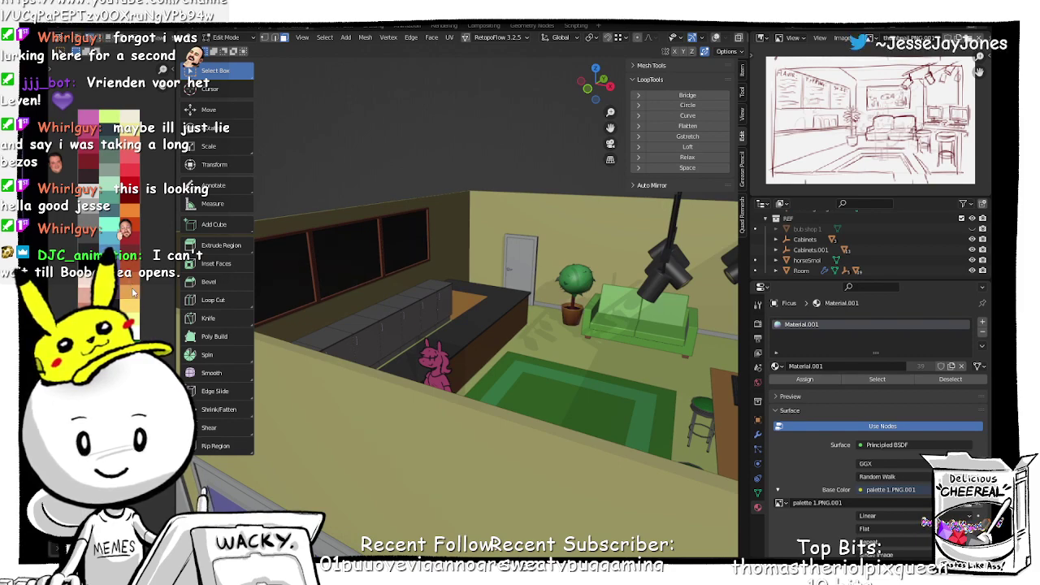
middle_click_drag(452, 306, 495, 284)
scroll(496, 283, "up", 3)
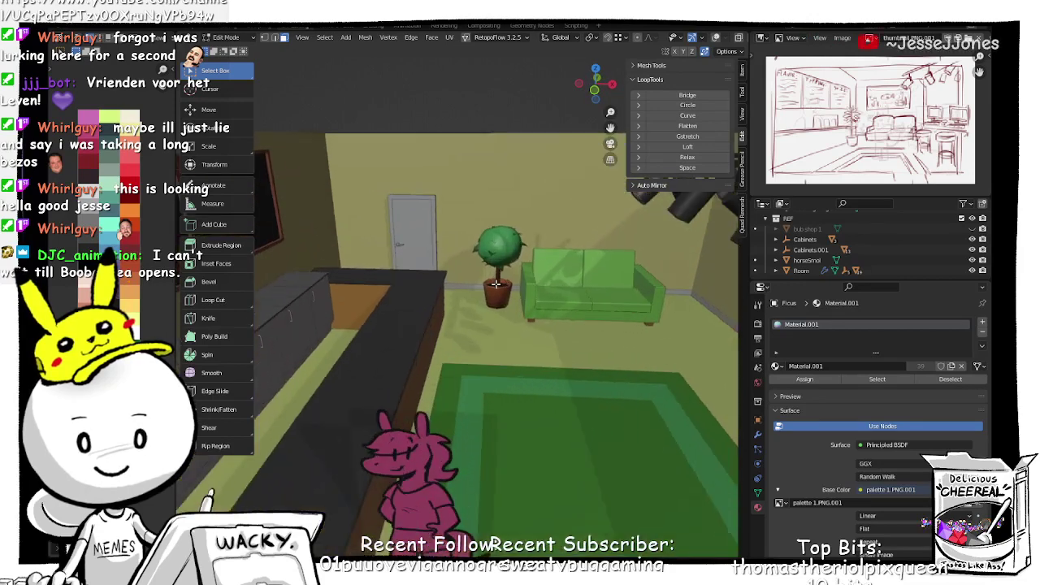
Step: Select the plant's trunk and recolour it a lighter brown by moving its UVs on the palette image
scroll(497, 281, "up", 3)
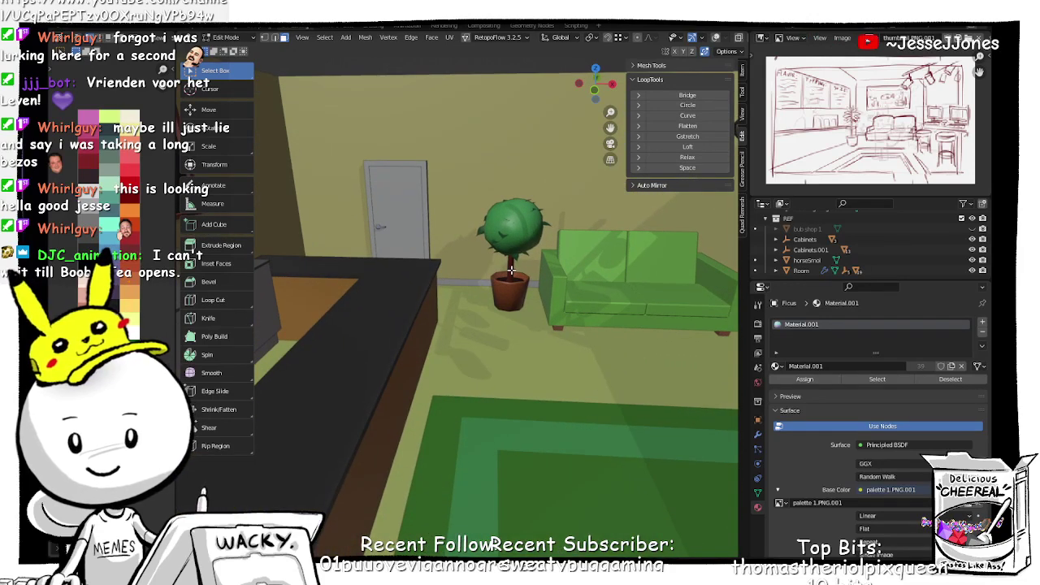
key("ctrl+l")
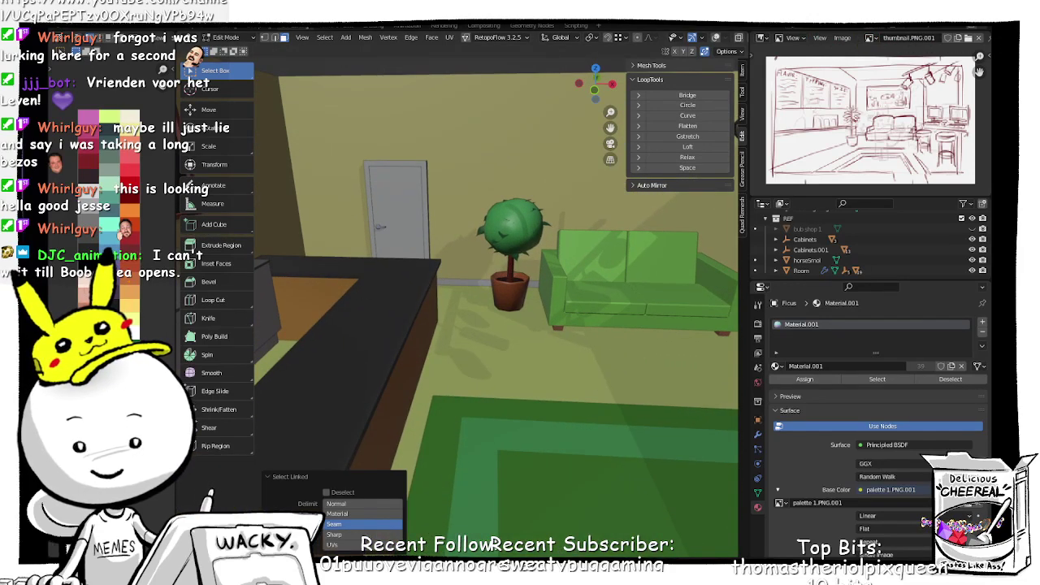
key("a")
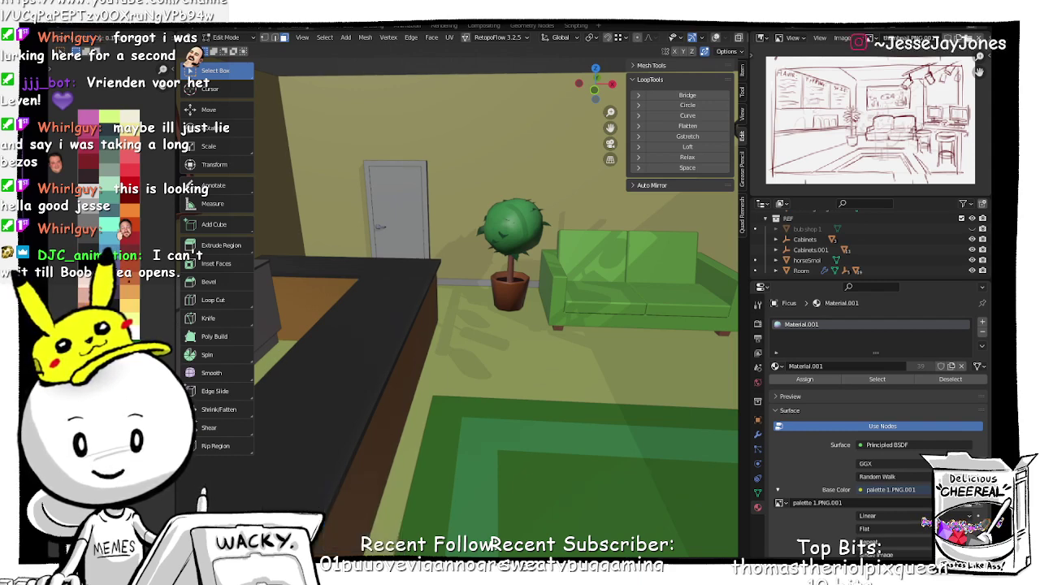
Step: Adjust the brown shades of the plant pot and its soil by moving UVs on the palette, then return to Object Mode
scroll(509, 341, "down", 6)
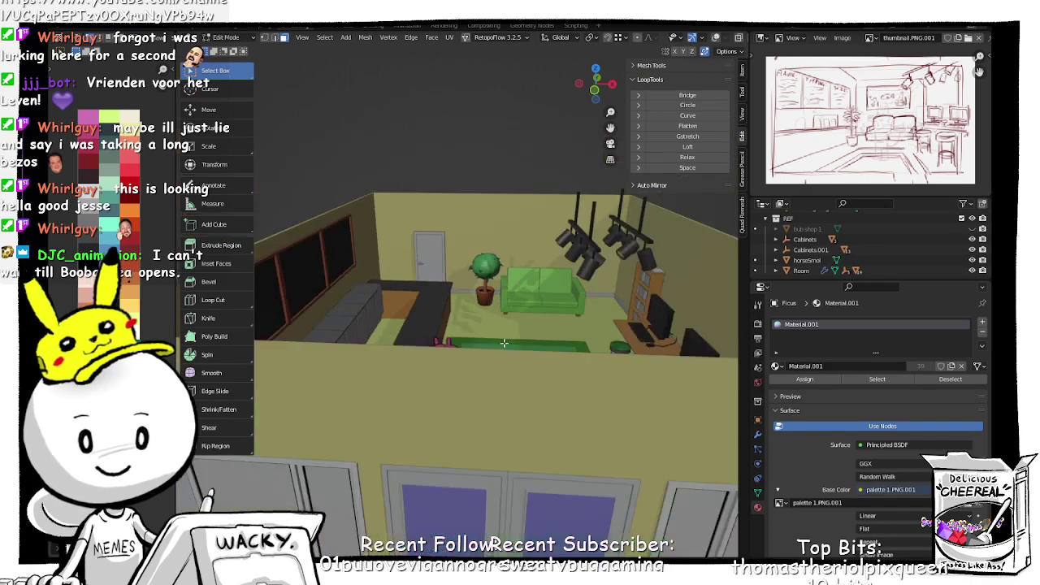
middle_click_drag(508, 341, 503, 367)
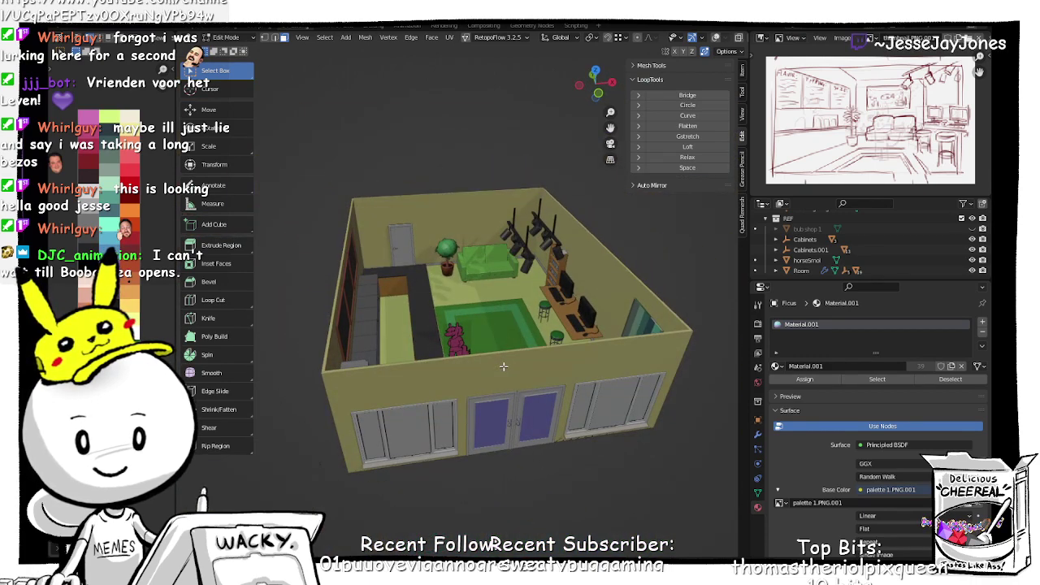
scroll(443, 231, "up", 10)
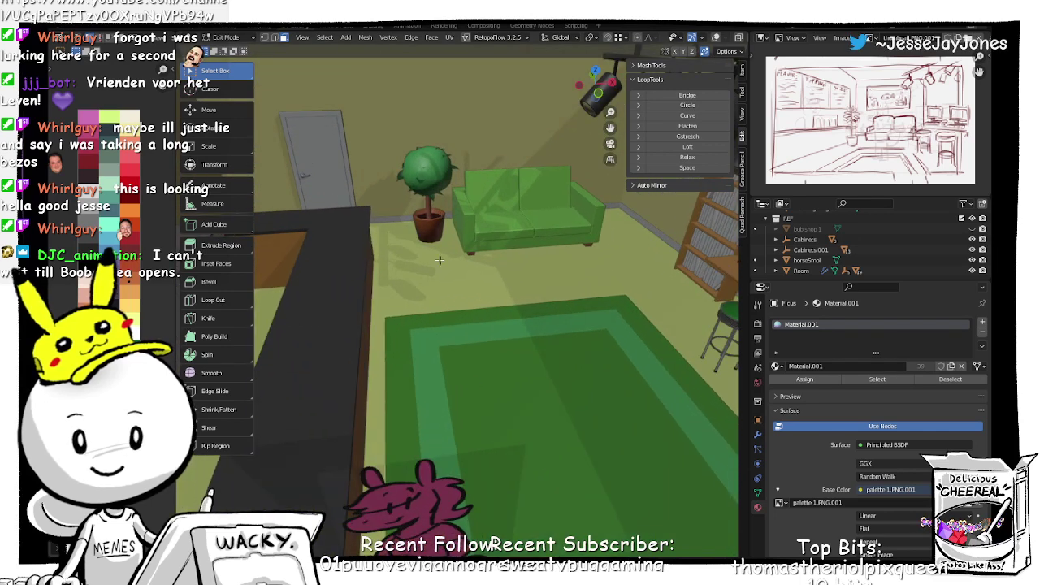
middle_click_drag(436, 214, 438, 274, "shift")
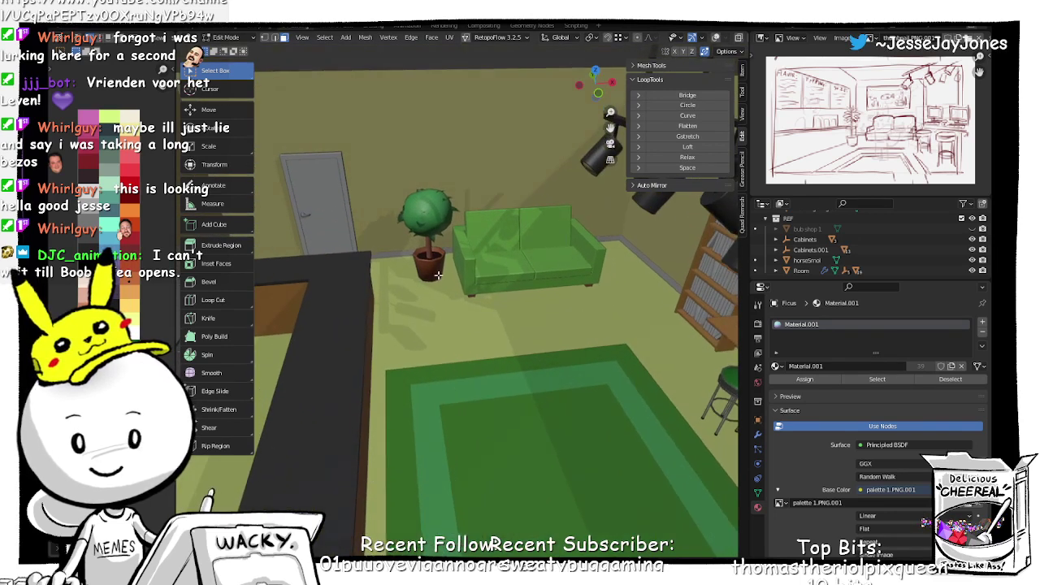
key("ctrl+l")
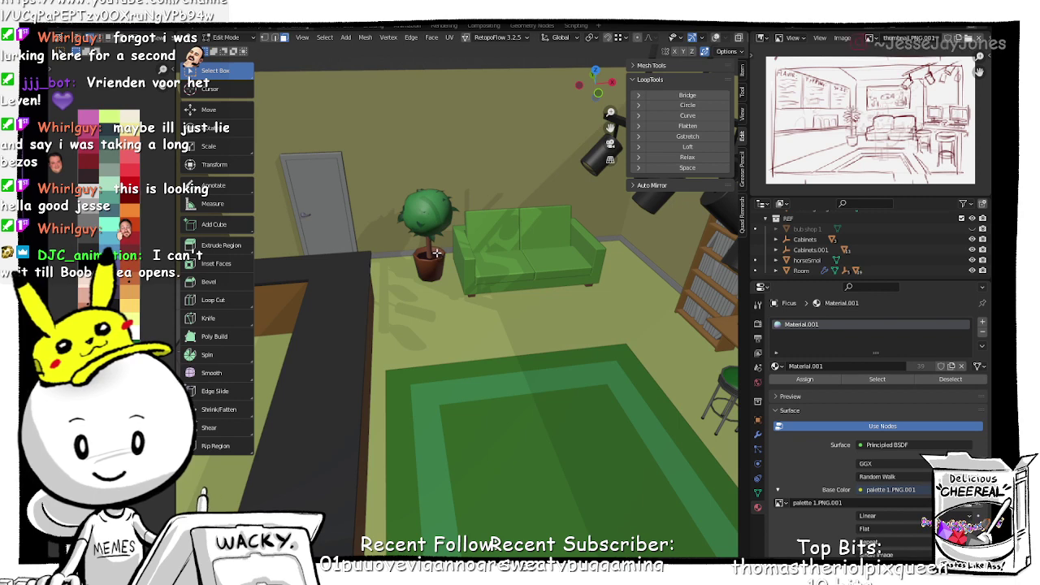
key("l")
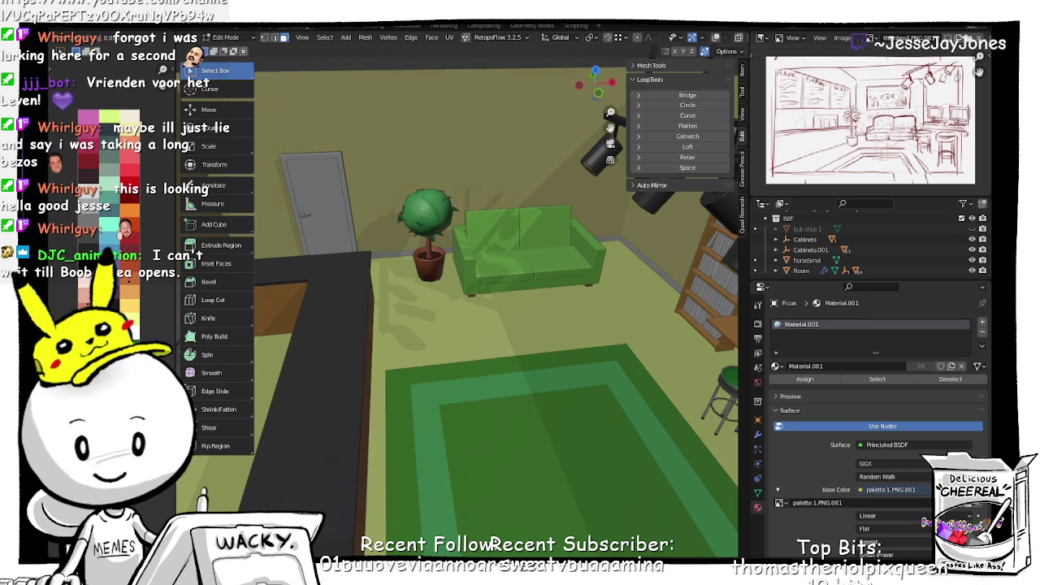
scroll(533, 304, "down", 8)
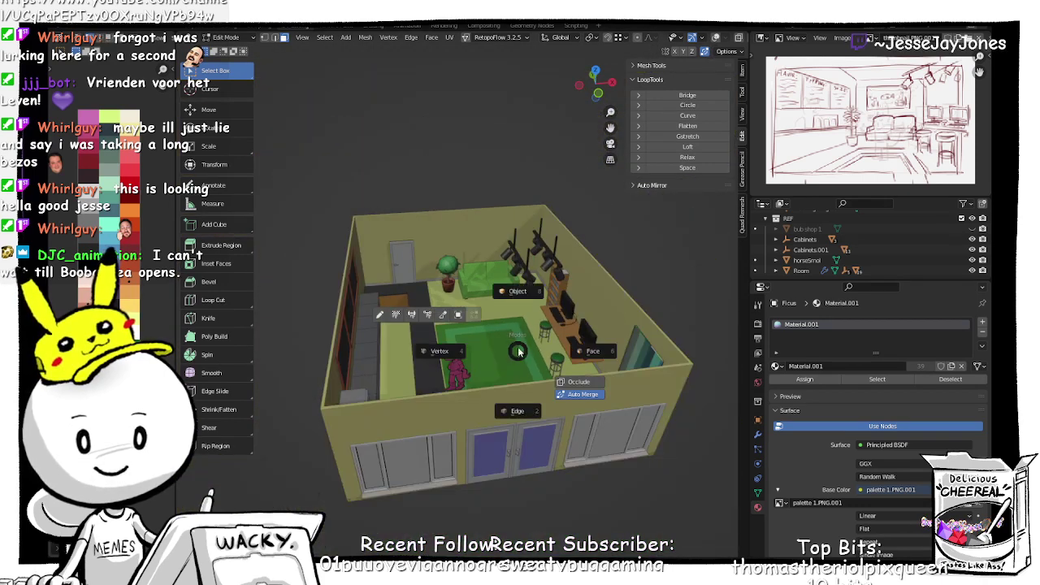
key("Tab")
Step: Select the bubble tea maker standing outside the room and turn on the viewport overlays
middle_click_drag(533, 307, 601, 343)
scroll(539, 339, "up", 4)
scroll(544, 348, "down", 5)
middle_click_drag(574, 373, 487, 348)
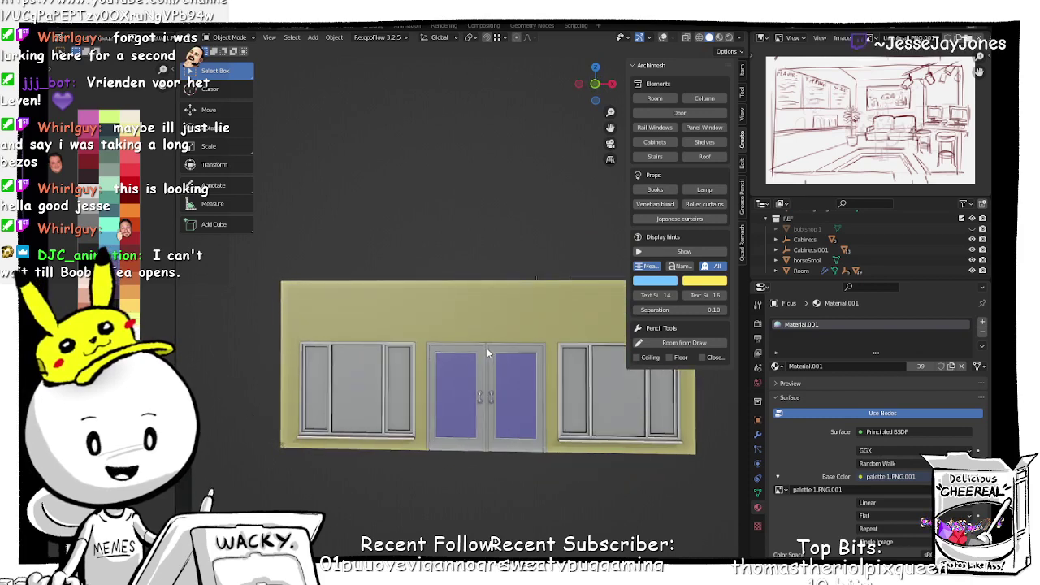
scroll(488, 353, "down", 2)
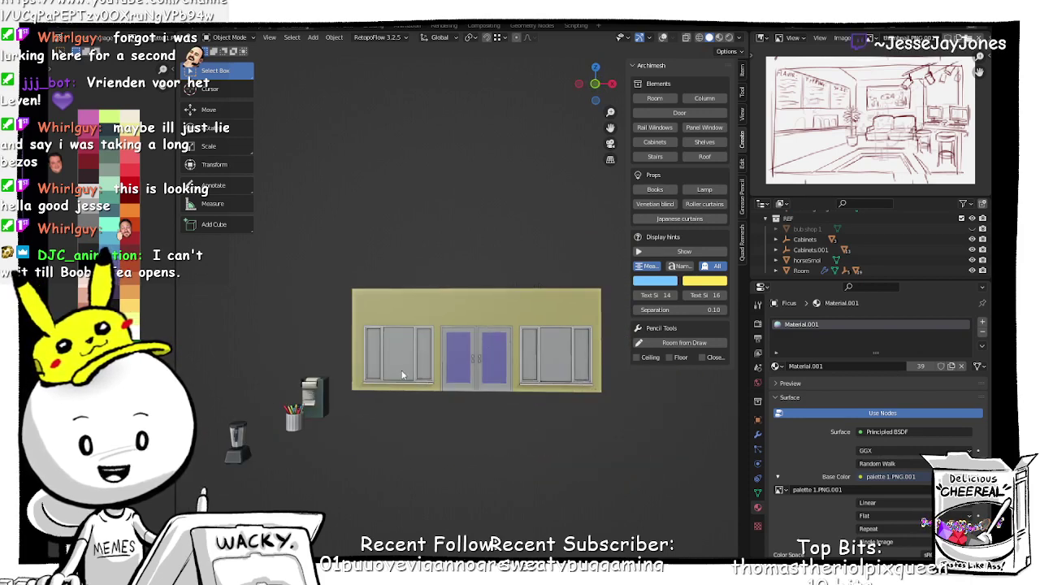
middle_click_drag(402, 375, 306, 425)
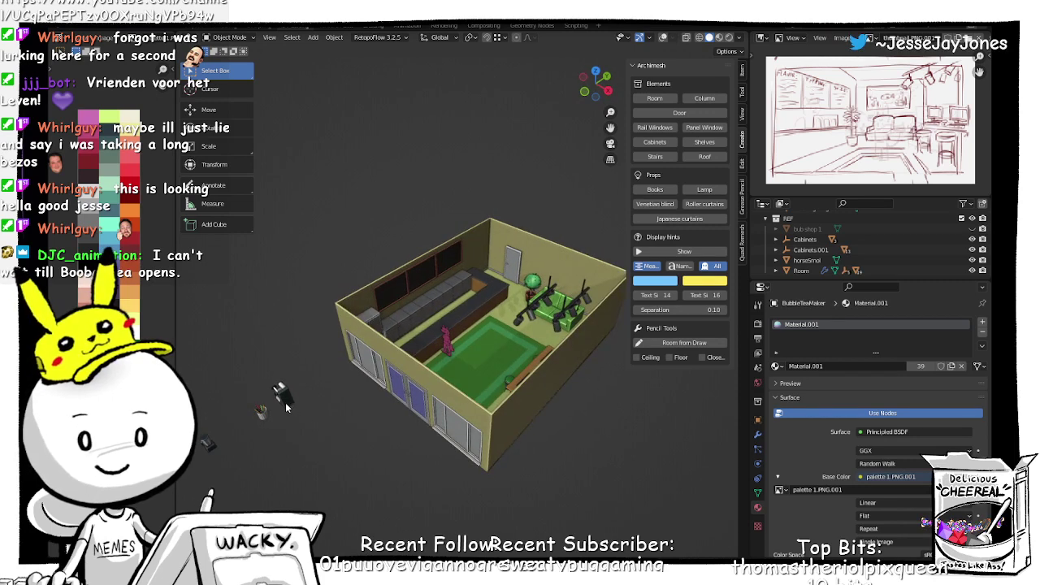
key("Tab")
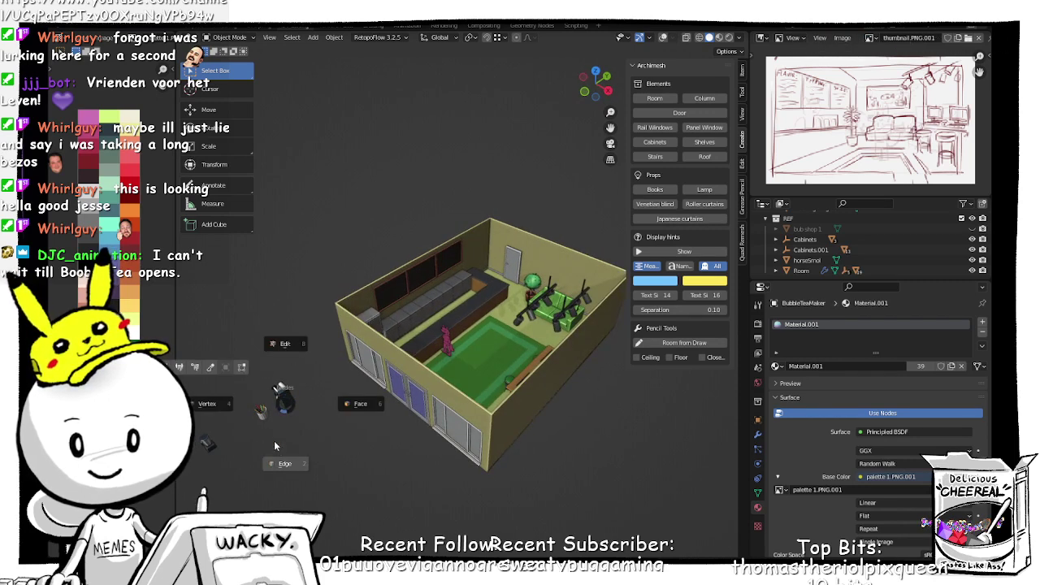
key("Escape")
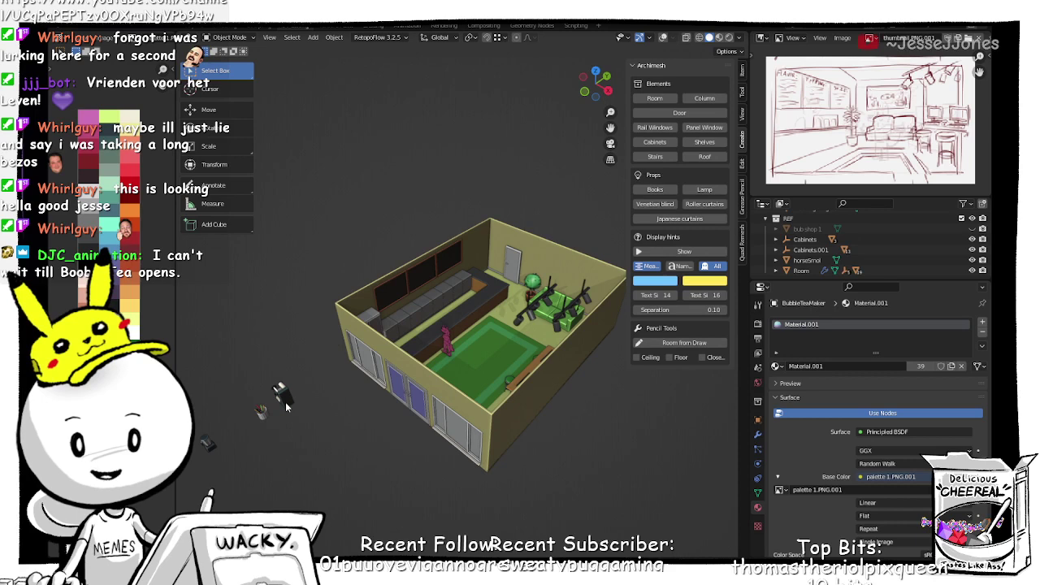
left_click(663, 38)
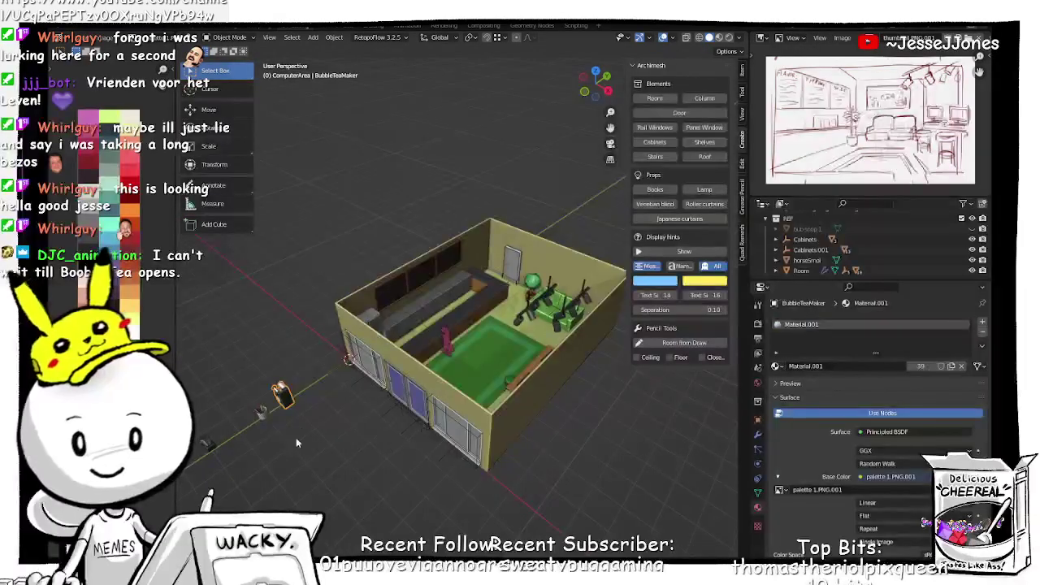
Step: Move the bubble tea maker about 5.9 m along Y into the room and raise it about 0.99 m onto the back counter
key("g")
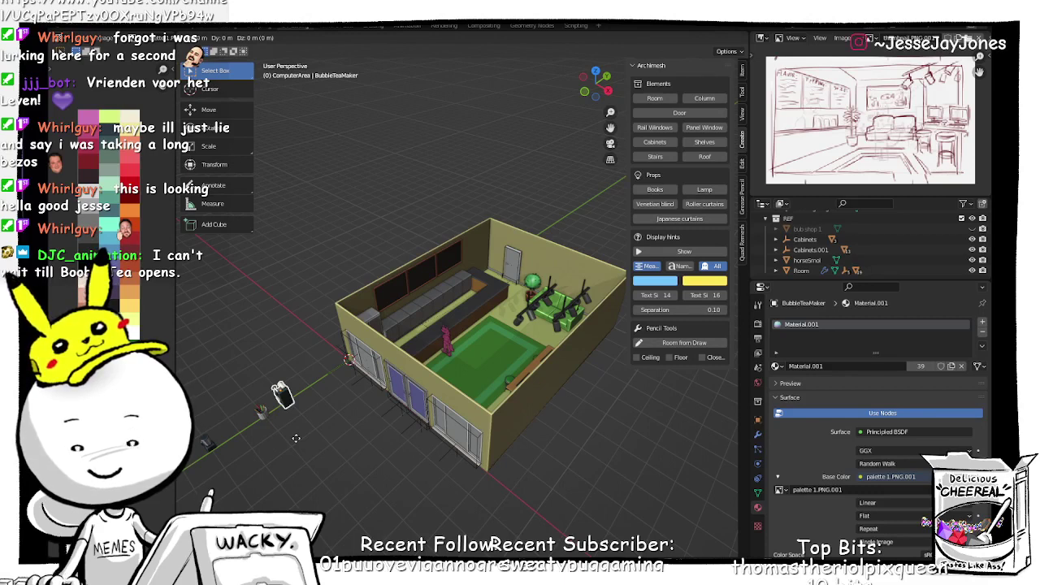
key("y")
left_click(417, 375)
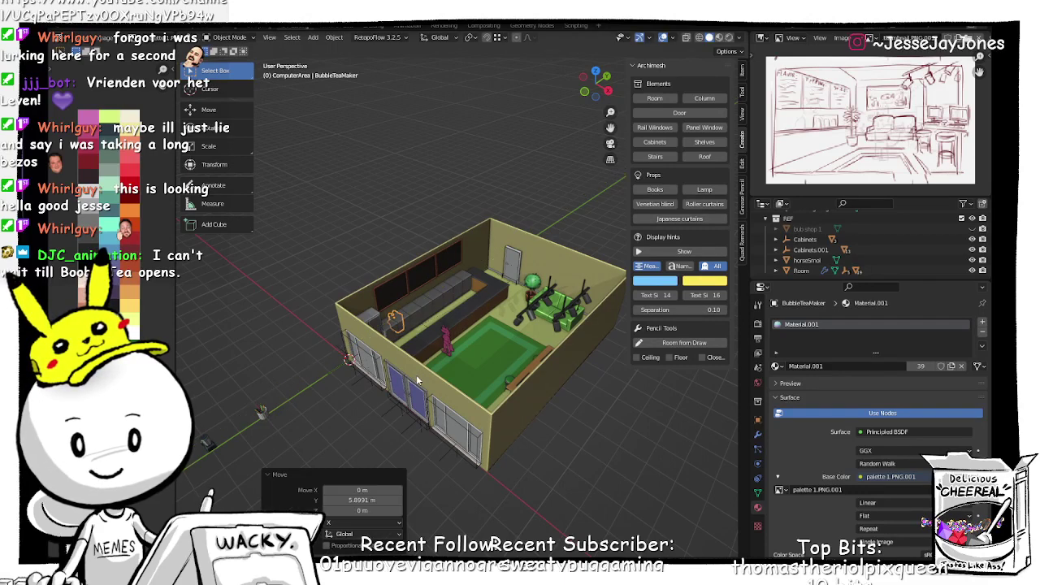
middle_click_drag(478, 348, 427, 383)
scroll(427, 348, "up", 2)
scroll(428, 345, "up", 5)
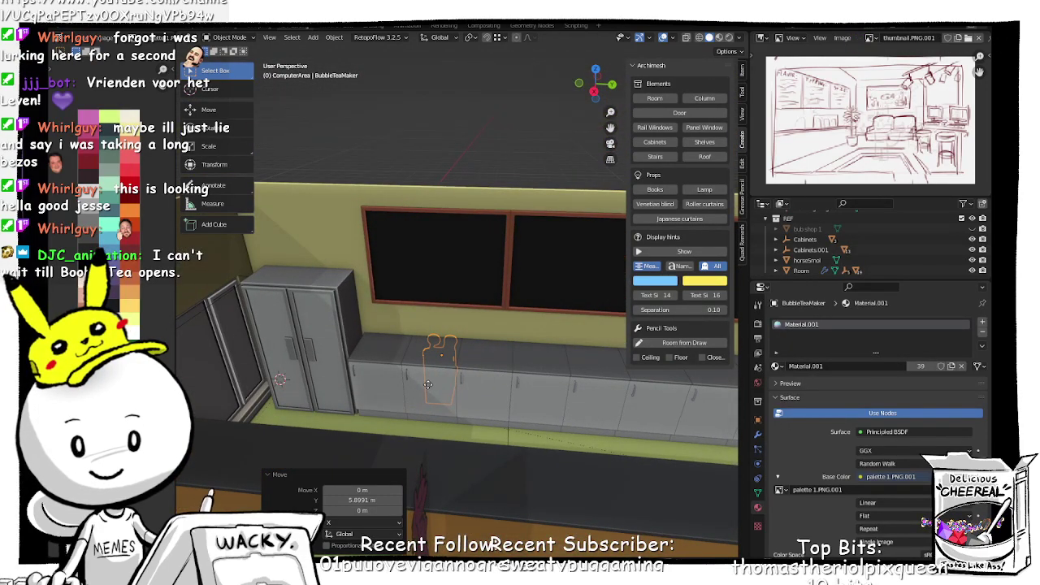
key("g")
key("z")
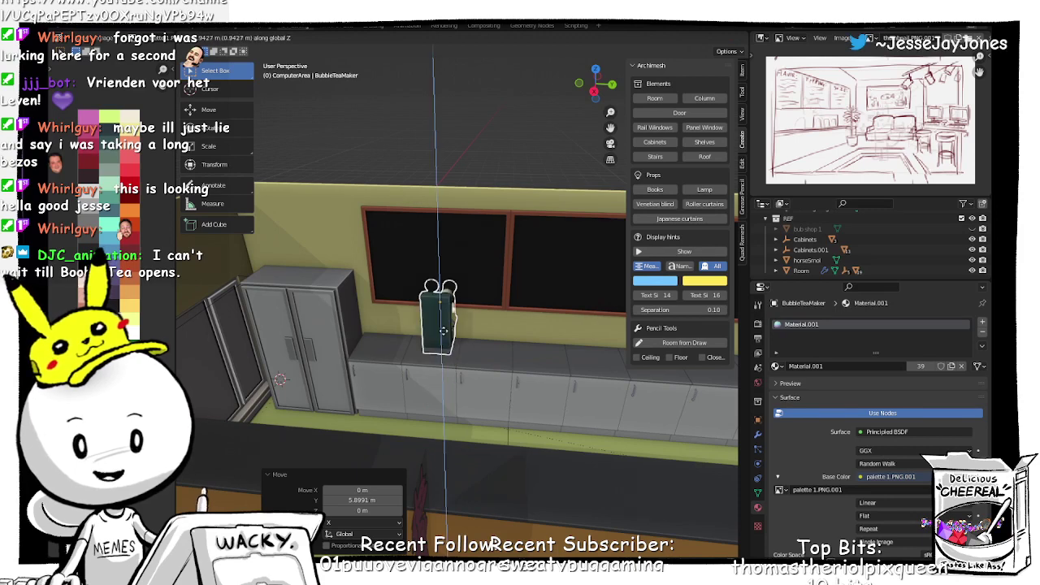
left_click(441, 327)
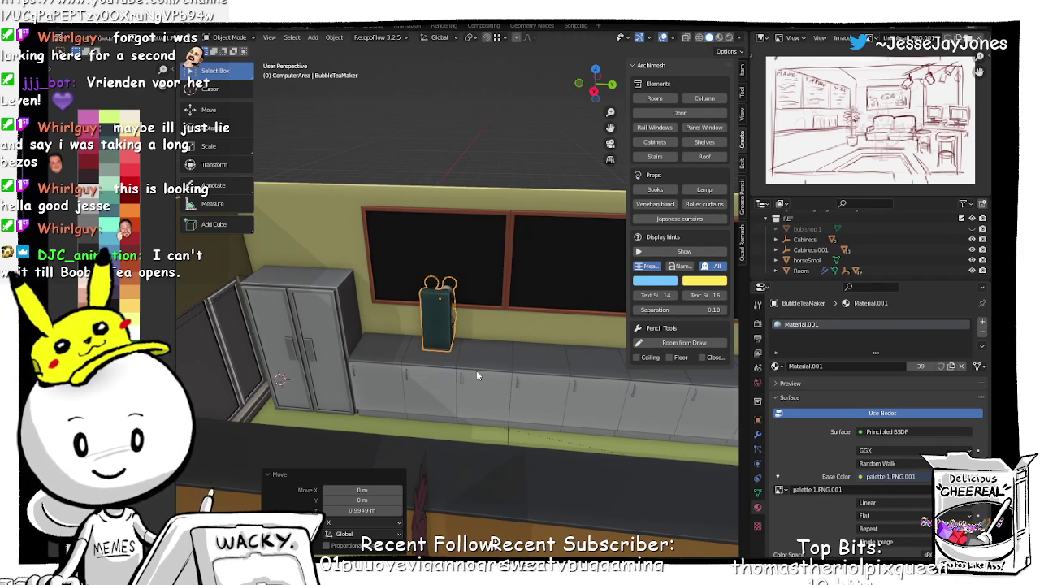
key("r")
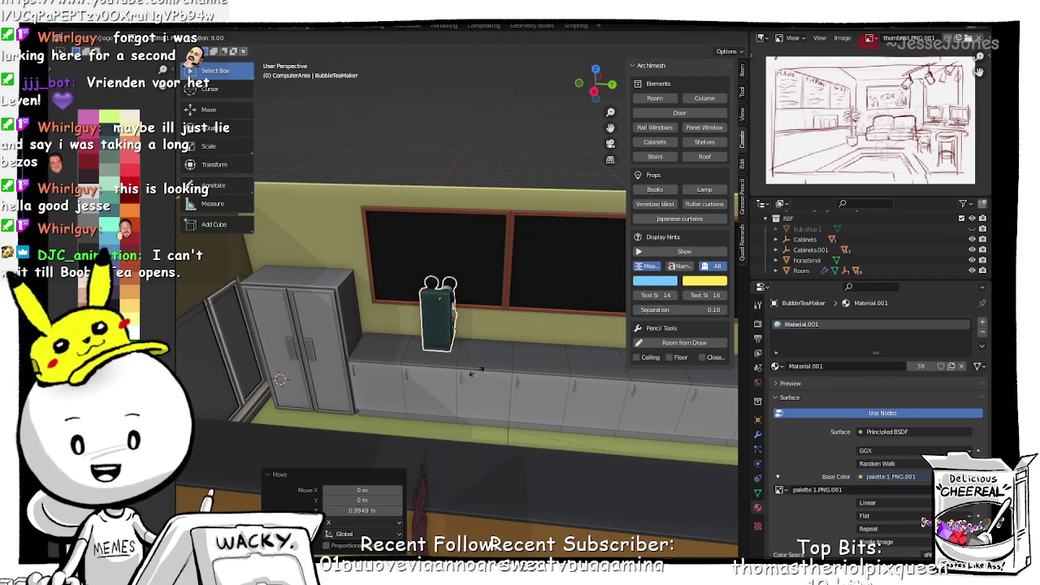
type("180")
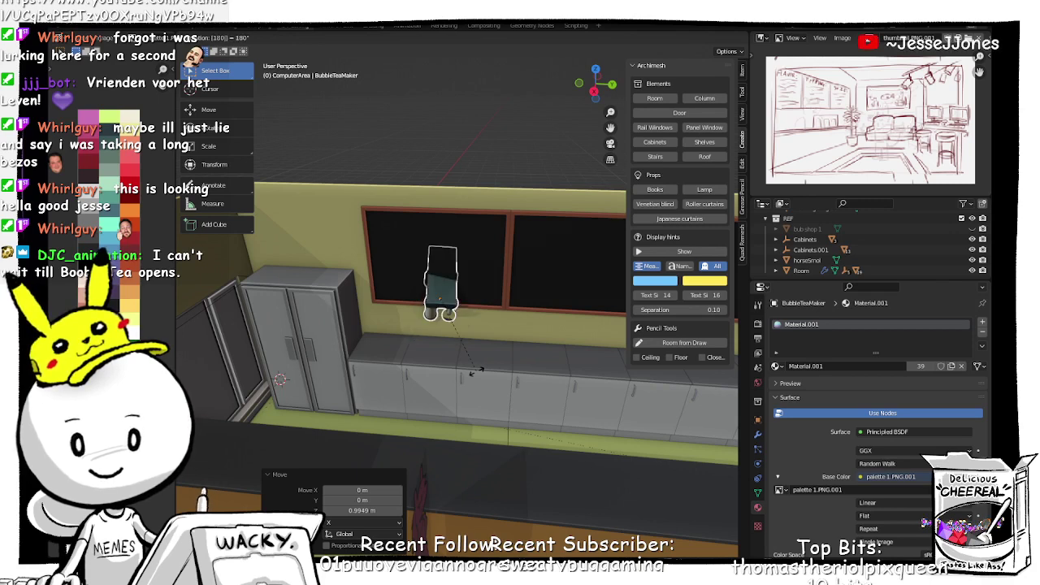
key("Return")
key("ctrl+z")
Step: Rotate the bubble tea maker 180° around Z and slide it horizontally on the counter, about 0.52 m in X and 0.72 m in Y
type("g")
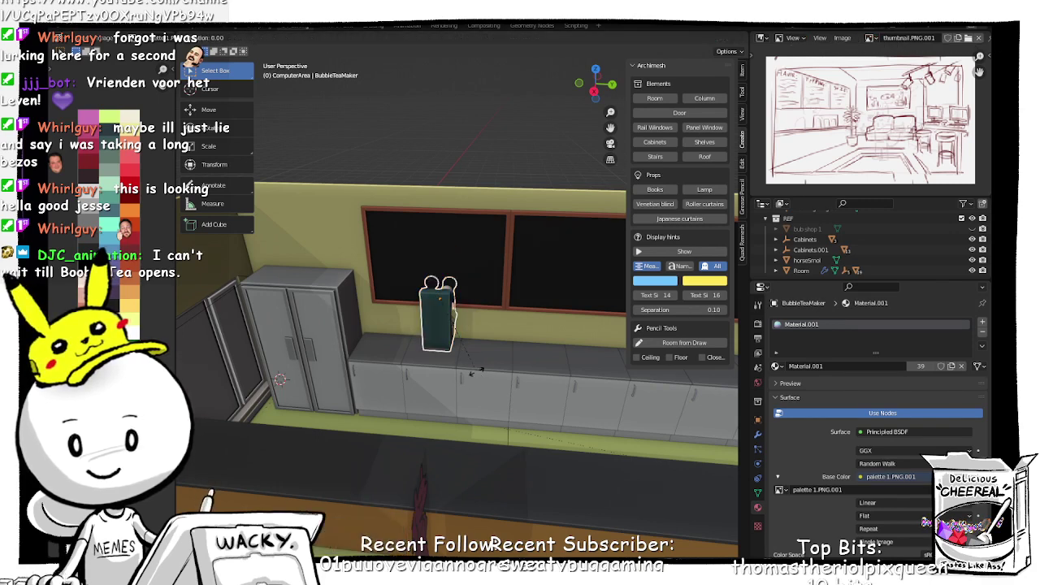
type("z180")
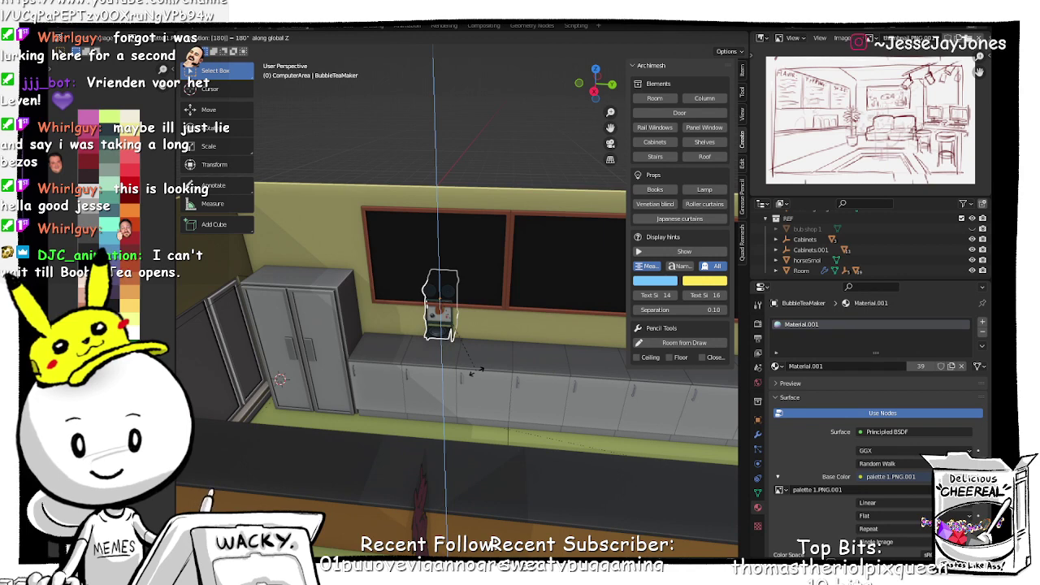
key("Return")
middle_click_drag(490, 367, 372, 349)
key("g")
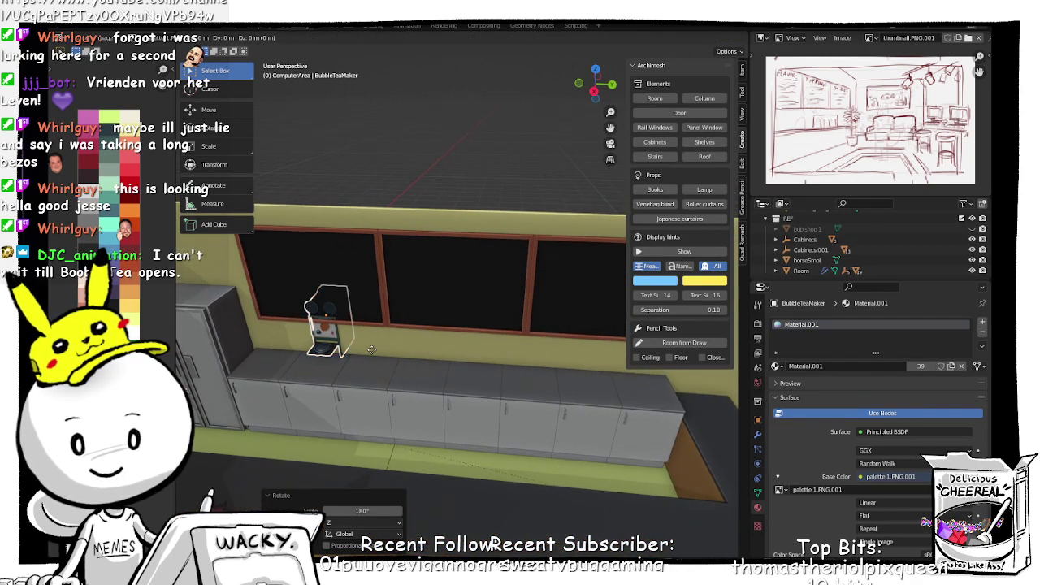
key("shift+z")
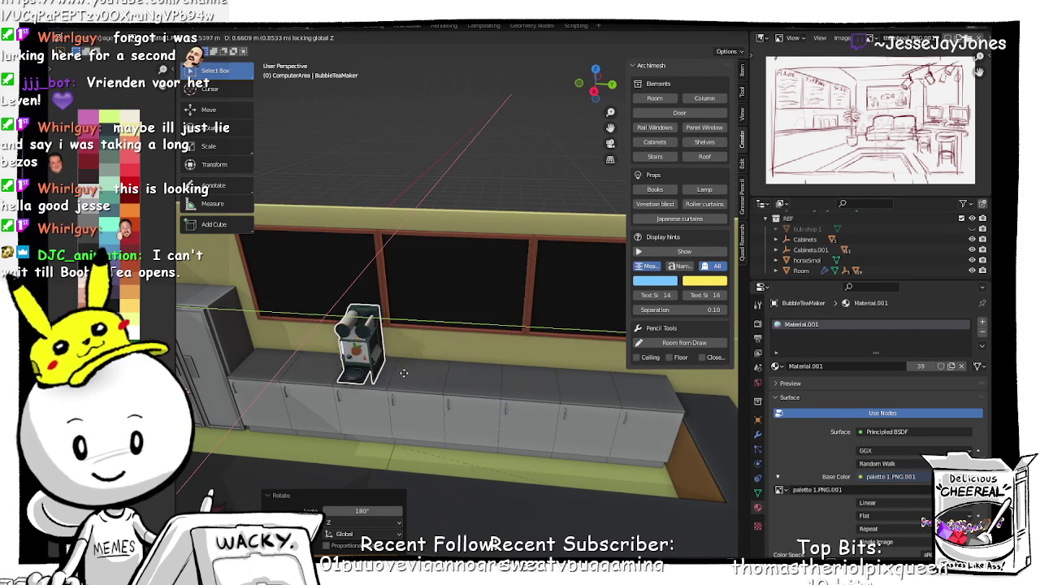
left_click(408, 372)
Step: Scale the bubble tea maker to about 0.854 and lower it about 0.06 m along Z onto the countertop
middle_click_drag(407, 371, 533, 407)
scroll(534, 406, "up", 2)
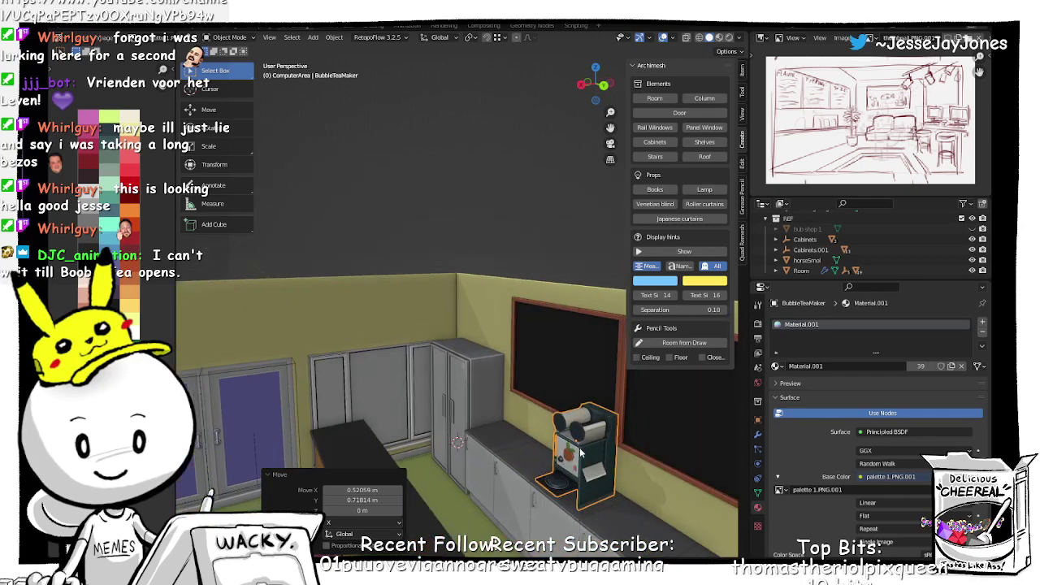
key("f")
middle_click_drag(464, 427, 641, 451)
scroll(642, 443, "down", 5)
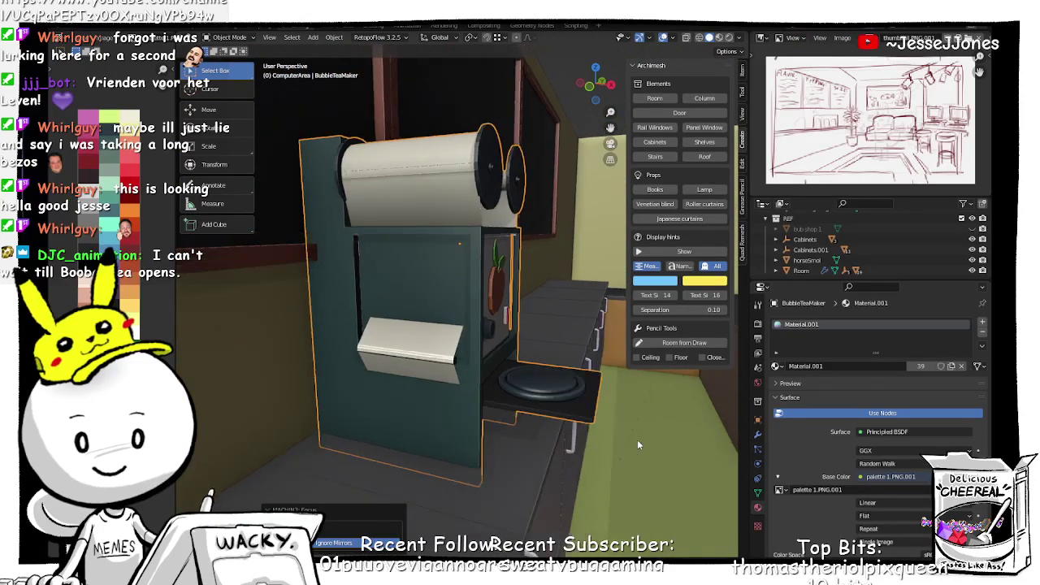
scroll(602, 428, "up", 2)
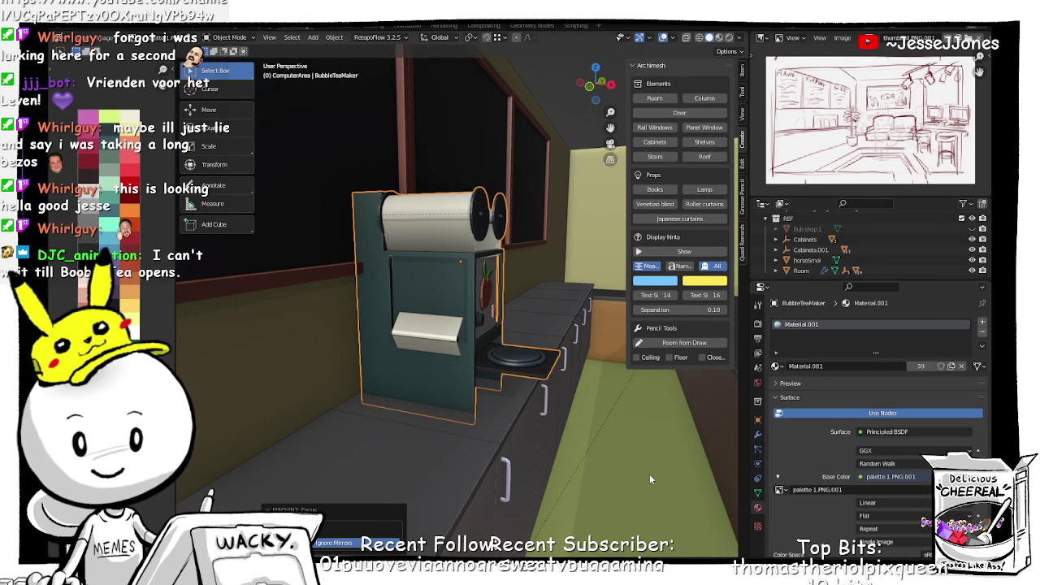
key("s")
left_click(619, 447)
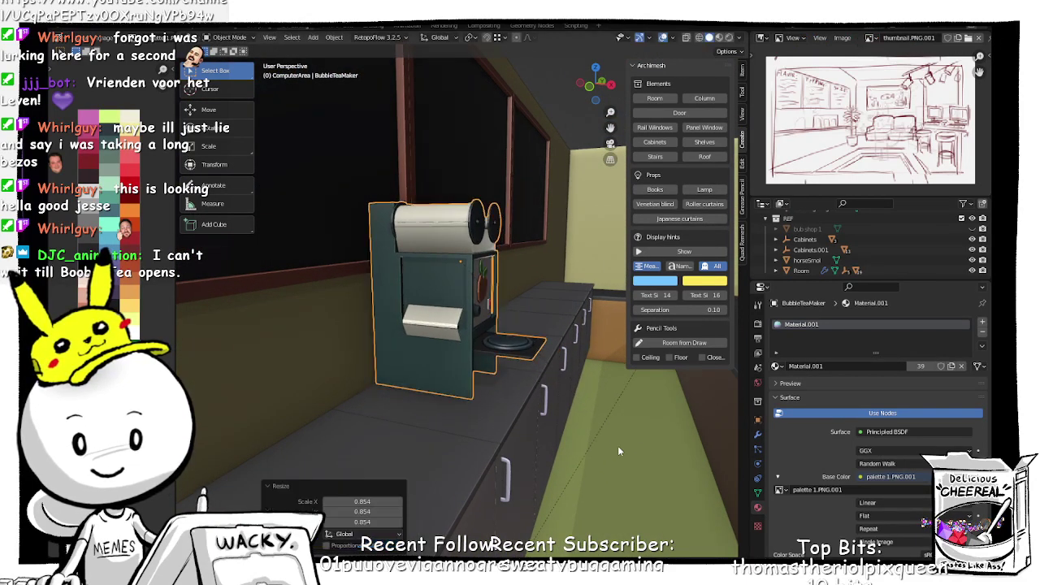
key("g")
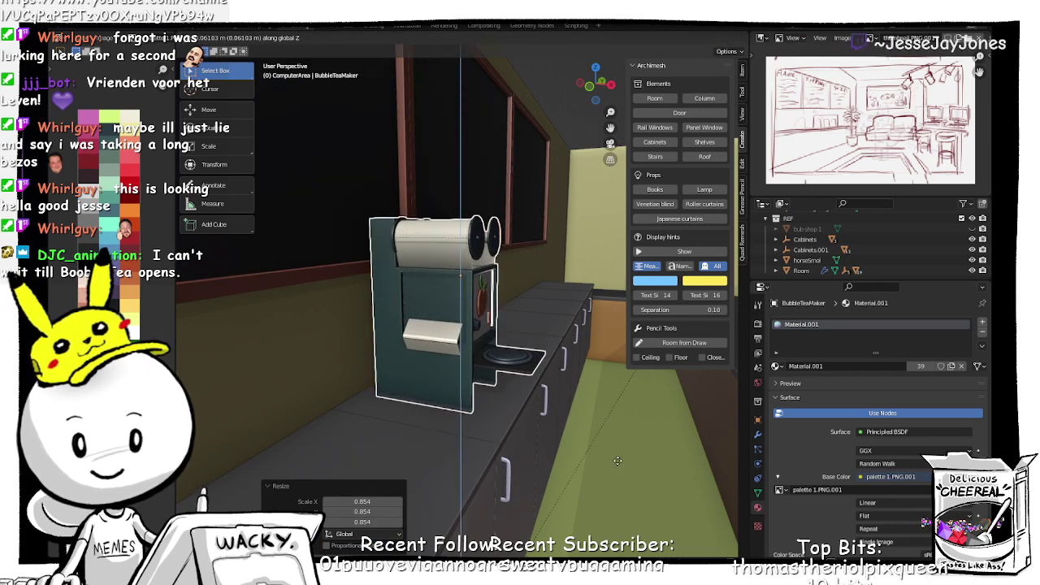
left_click(617, 461)
Step: Shift the bubble tea maker about 0.085 m along X and scale it up by about 1.125
key("g")
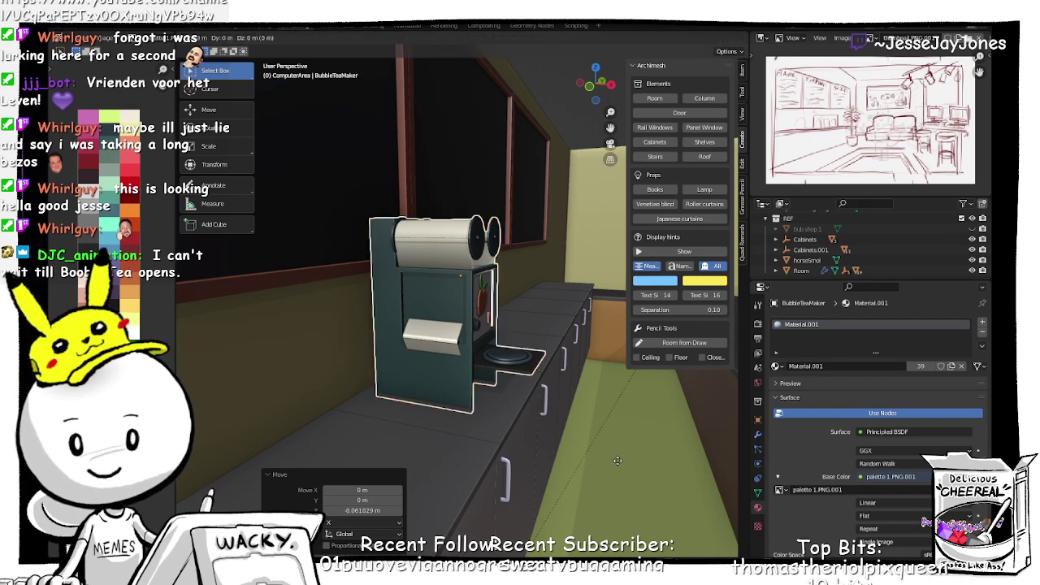
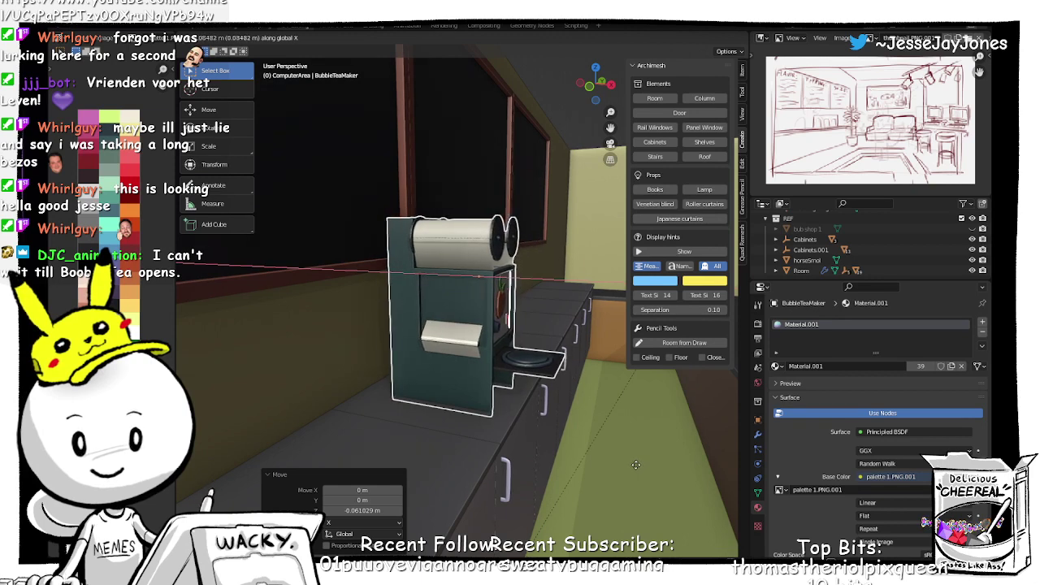
left_click(636, 465)
key("s")
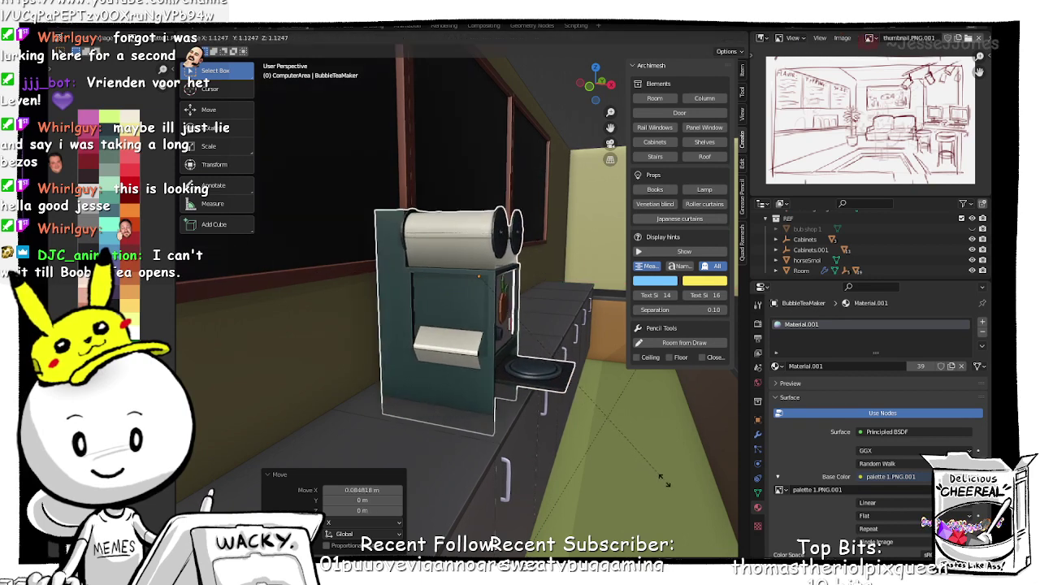
left_click(663, 479)
middle_click_drag(664, 480, 570, 486)
scroll(570, 486, "down", 7)
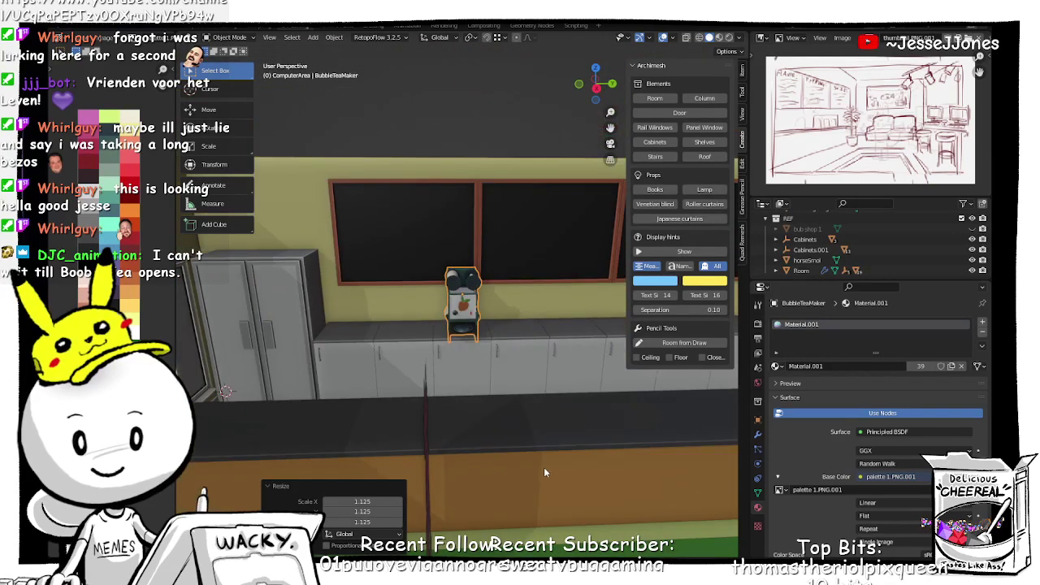
Step: Enlarge the bubble tea maker by about 1.057 and raise it about 0.075 m along Z out of the counter
scroll(503, 425, "up", 5)
middle_click_drag(502, 429, 514, 415)
key("s")
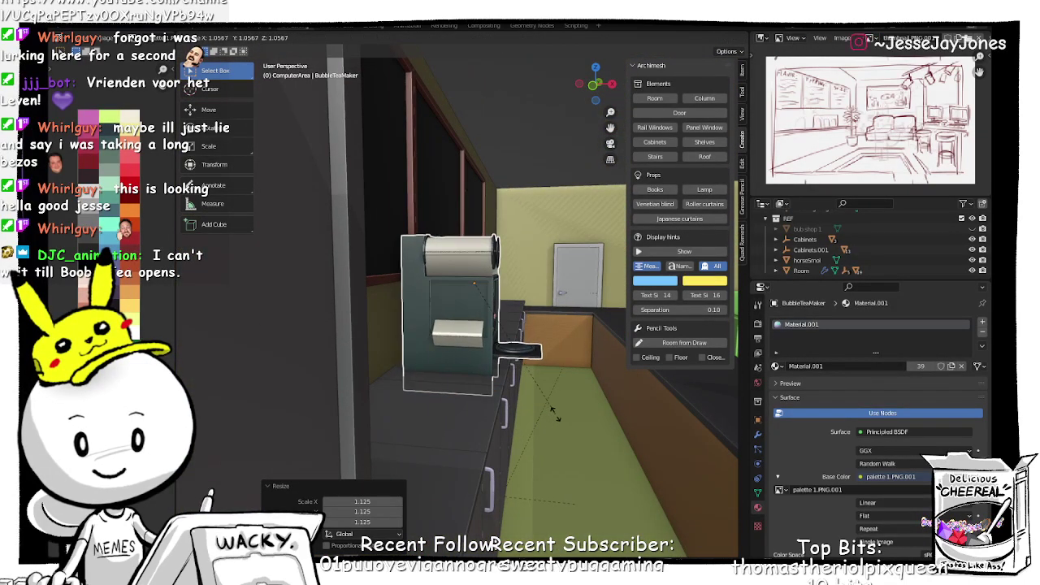
left_click(555, 413)
key("g")
key("z")
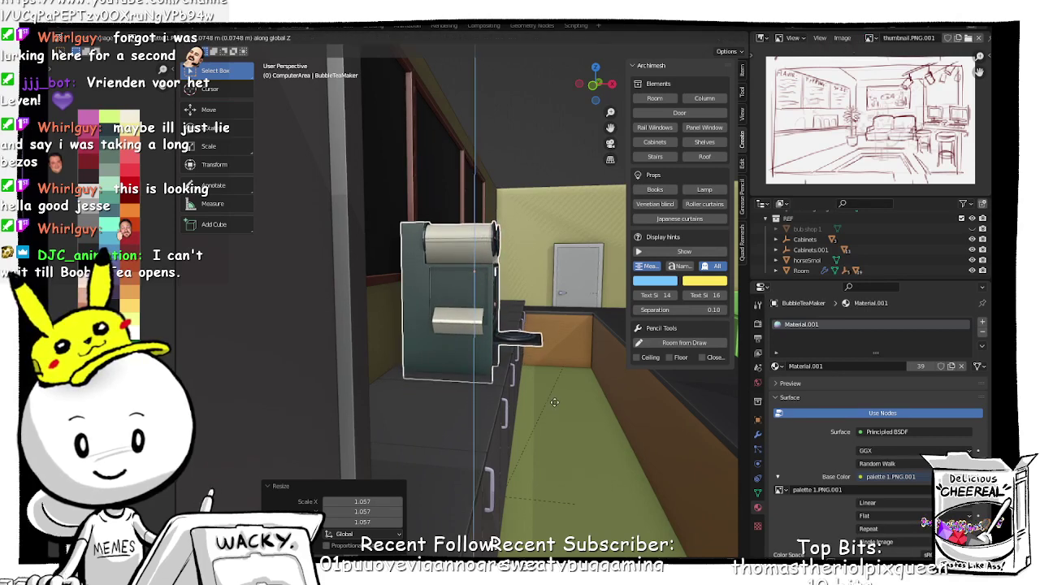
left_click(597, 426)
Step: Shrink the bubble tea maker to about 0.844 and lower it about 0.056 m along Z to rest on the counter
middle_click_drag(598, 426, 494, 356)
scroll(505, 442, "down", 8)
key("s")
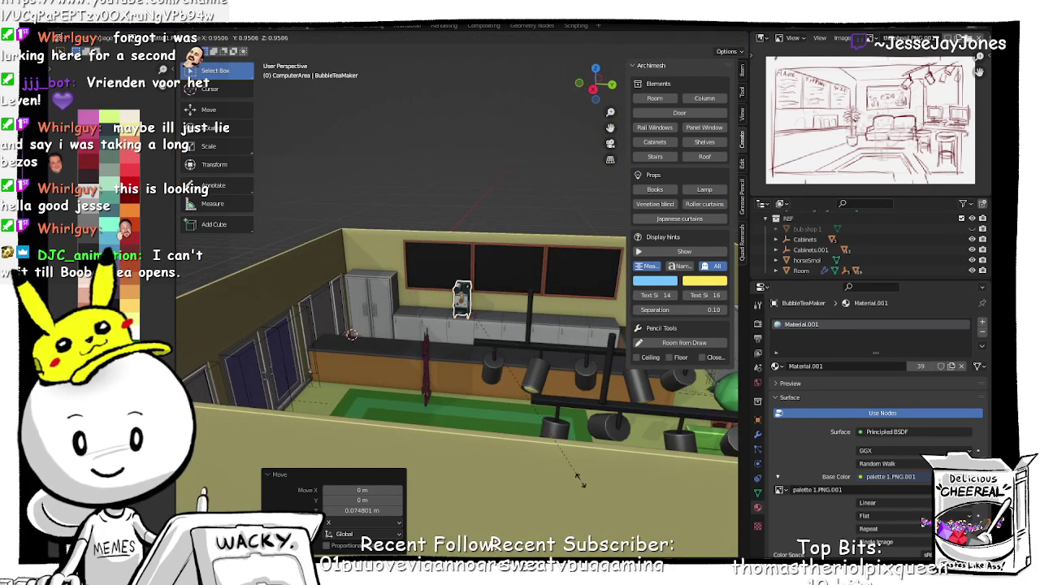
left_click(567, 460)
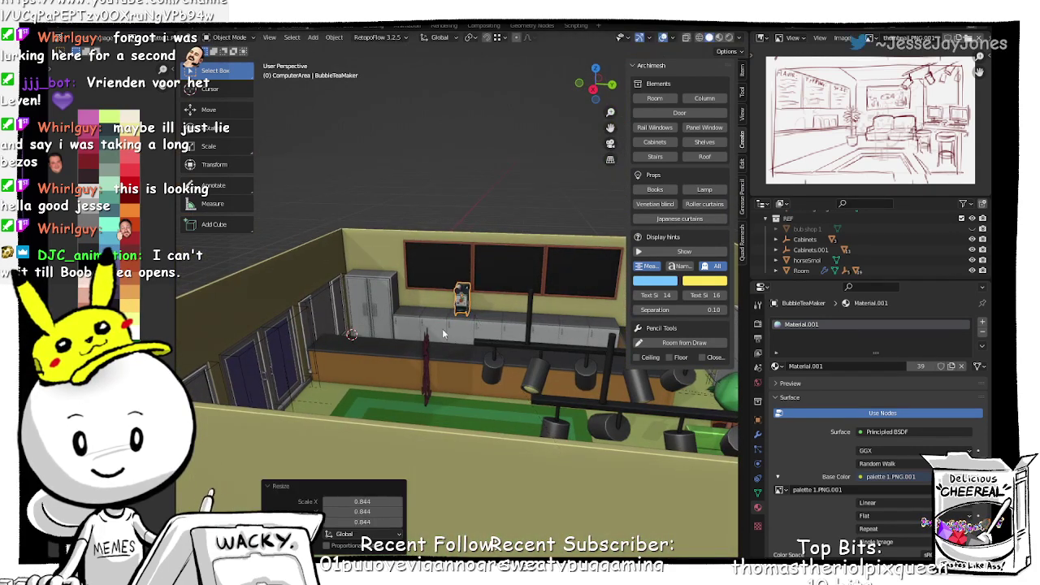
middle_click_drag(442, 329, 528, 343)
scroll(497, 340, "up", 10)
key("g")
key("z")
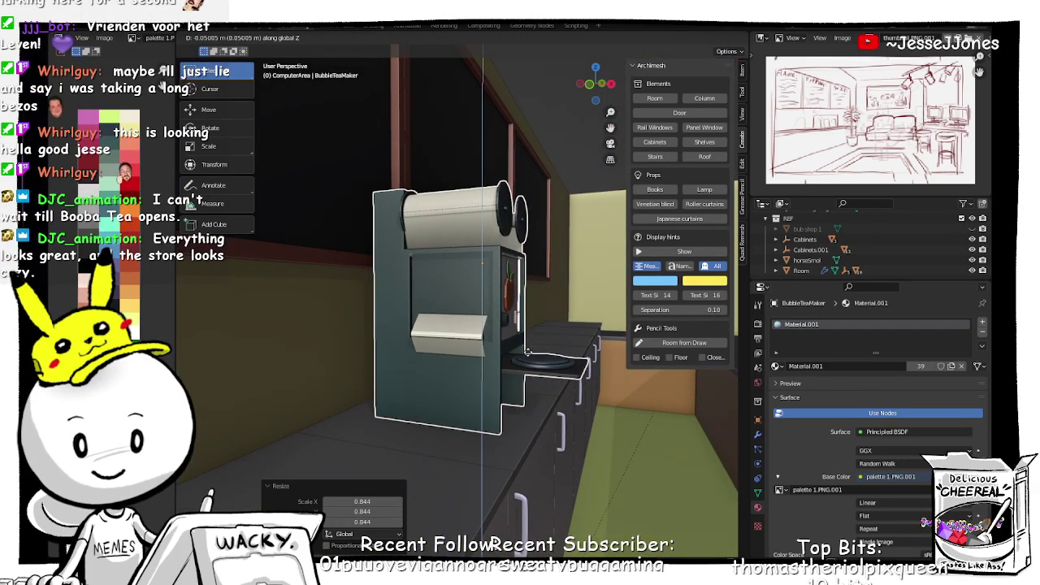
left_click(527, 353)
Step: Slide the bubble tea maker about 0.24 m along Y on the back counter and deselect it
middle_click_drag(527, 354, 471, 387)
scroll(486, 416, "down", 5)
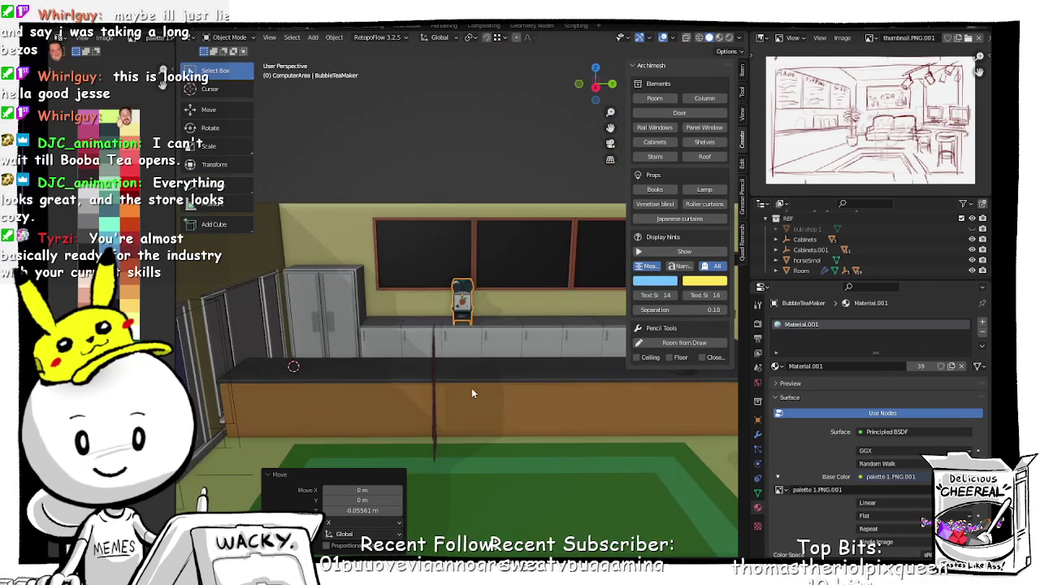
key("g")
key("y")
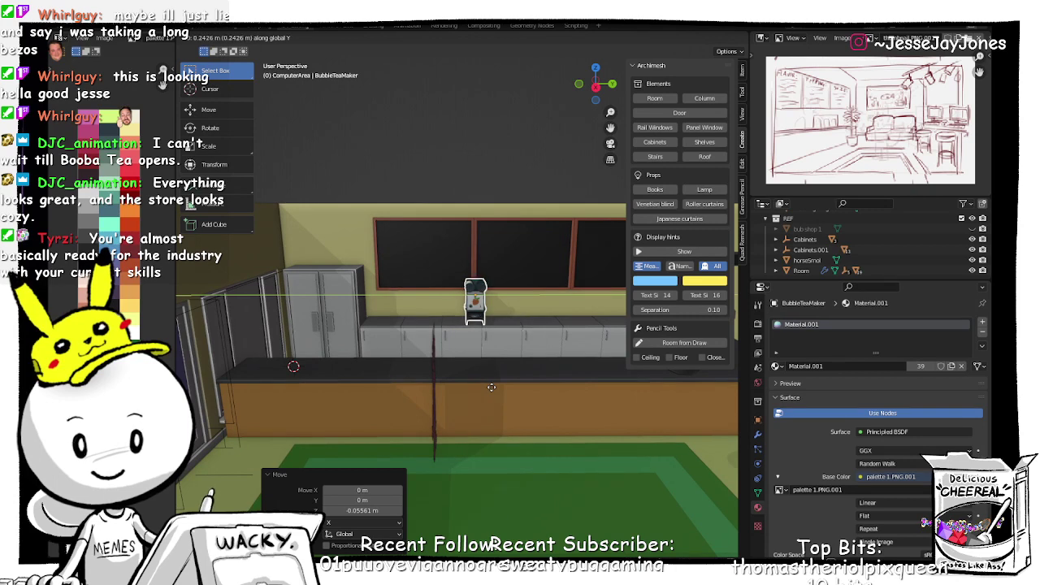
left_click(492, 387)
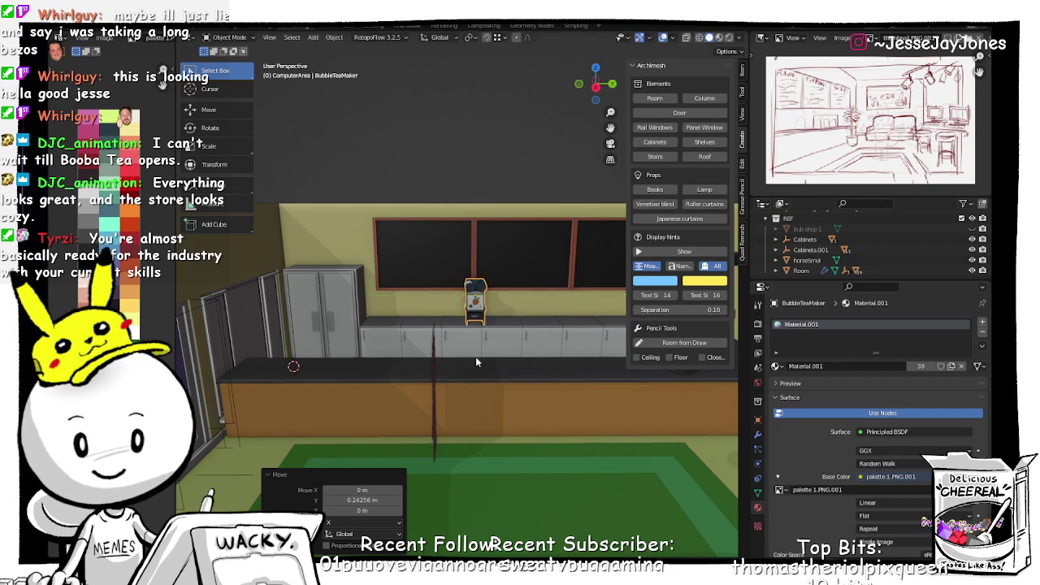
left_click(443, 133)
Step: Select all objects in the StrawCup collection so the cup and its straws can be moved together
scroll(435, 182, "down", 4)
middle_click_drag(435, 181, 407, 264)
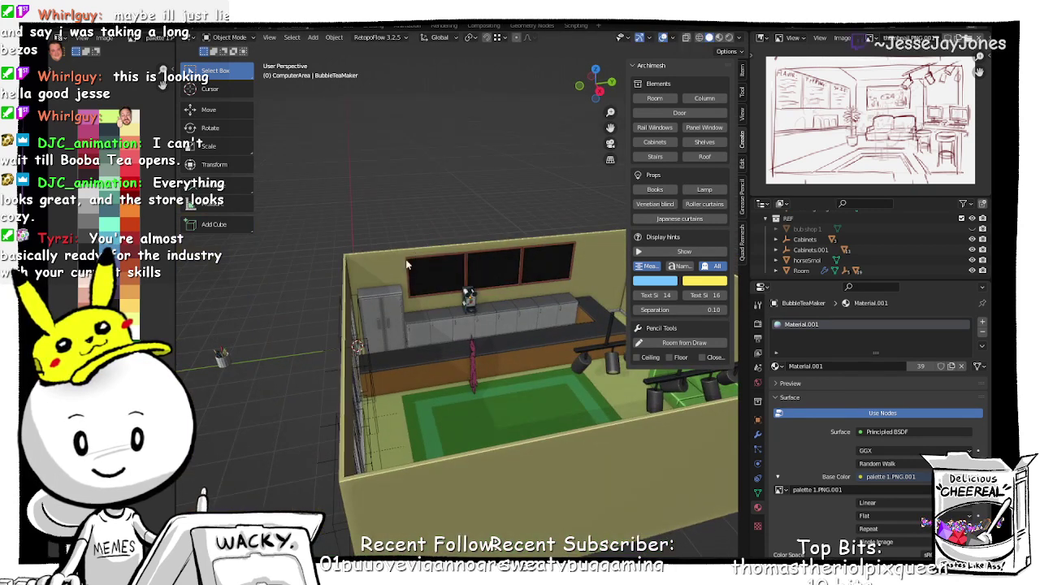
left_click(222, 361)
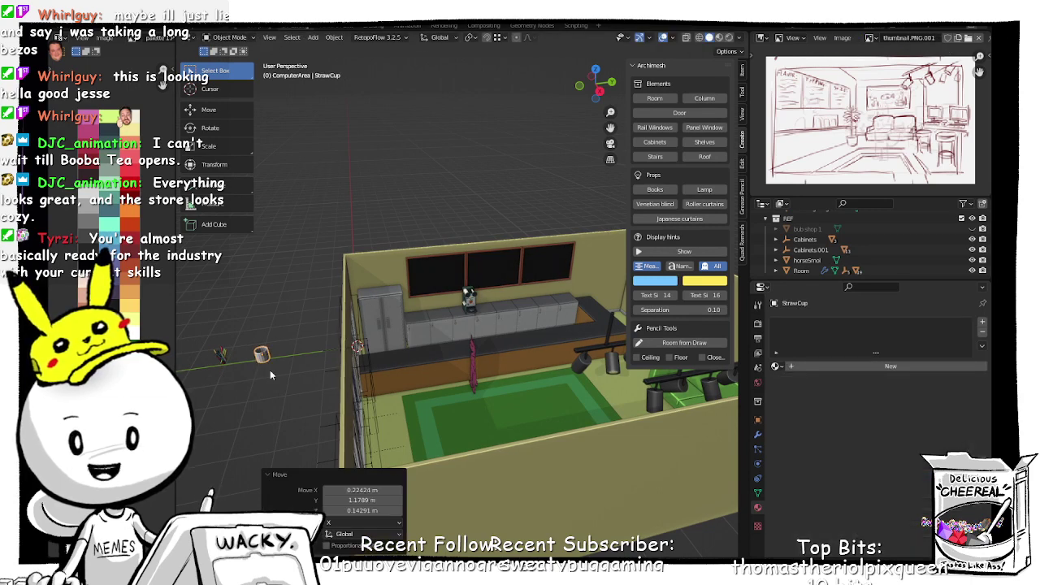
key("KP_Decimal")
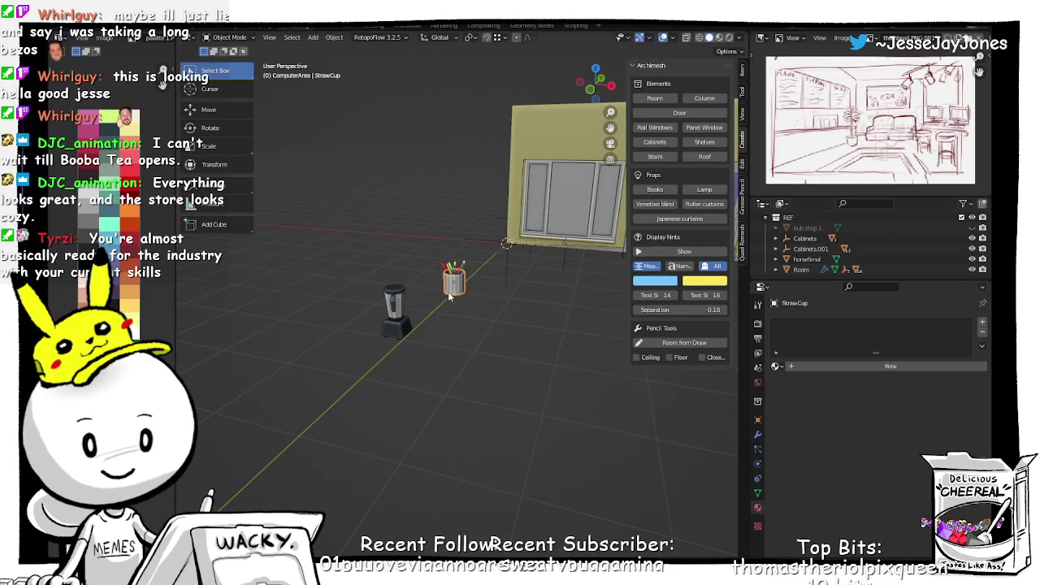
scroll(810, 257, "down", 5)
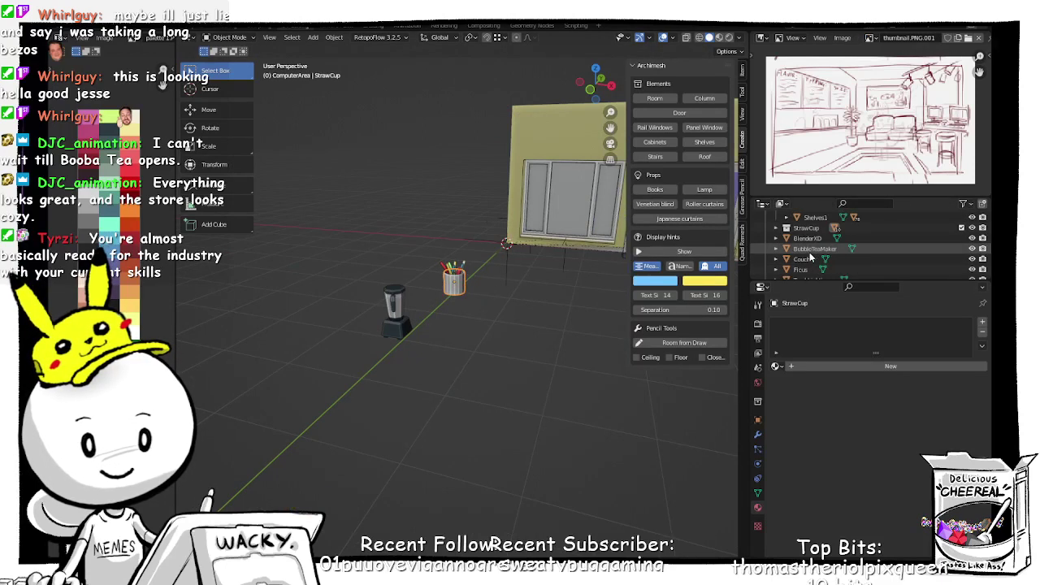
left_click(809, 252)
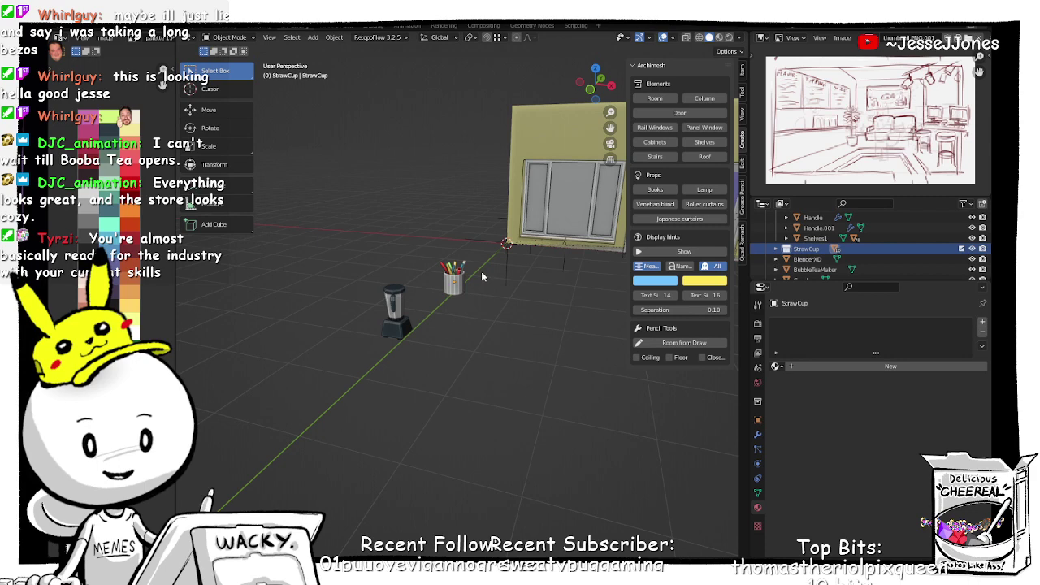
right_click(803, 252)
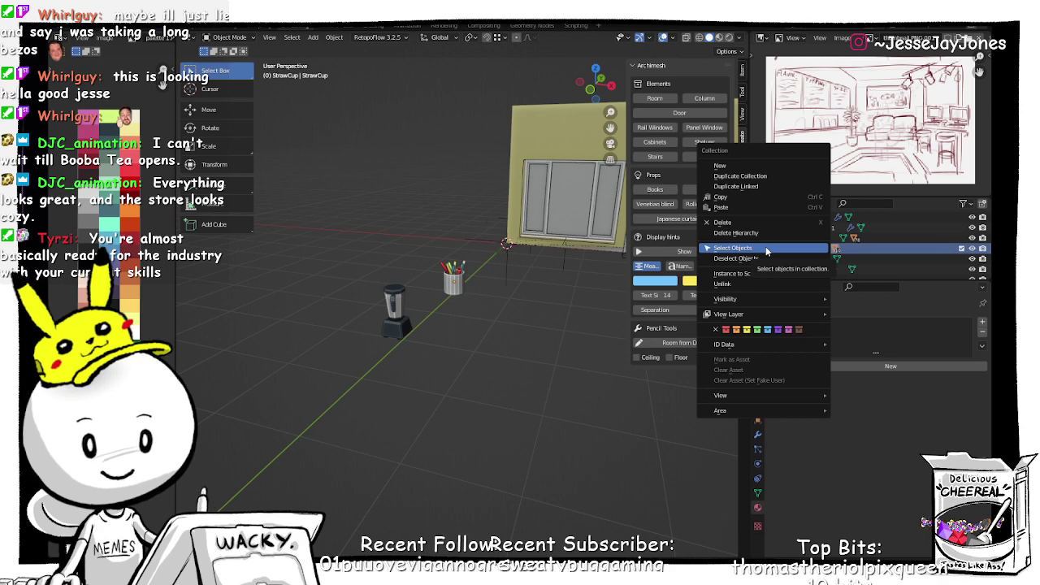
left_click(766, 246)
middle_click_drag(512, 291, 364, 345)
key("g")
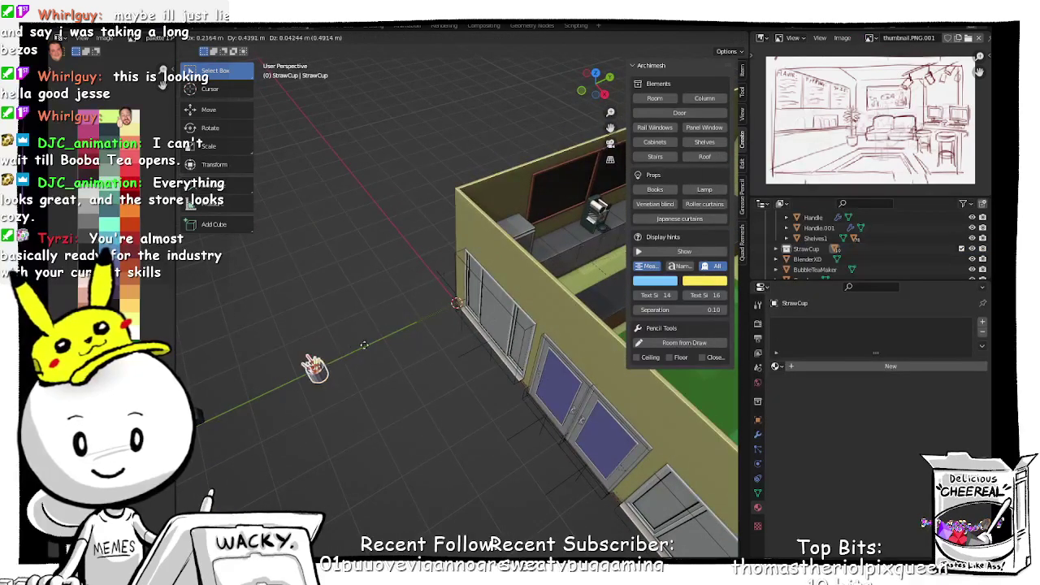
left_click(388, 337)
key("ctrl+z")
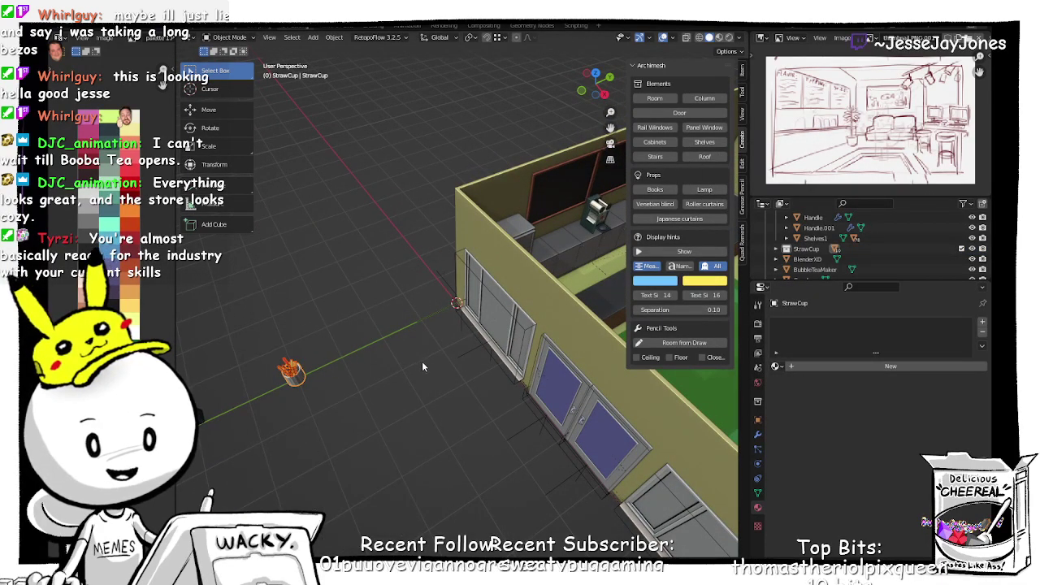
Step: Move the straw cup and straws about 2.363 m along X and 7.71 m along Y to the front counter, keeping the height locked
middle_click_drag(421, 361, 392, 392)
key("g")
key("shift+z")
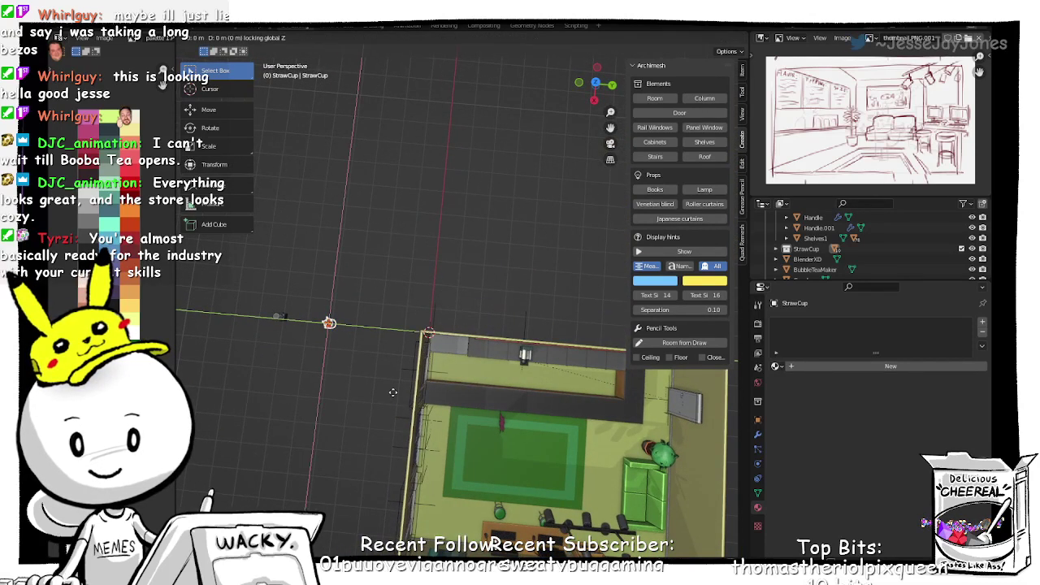
left_click(581, 471)
middle_click_drag(580, 475, 537, 394, "shift")
scroll(458, 384, "up", 6)
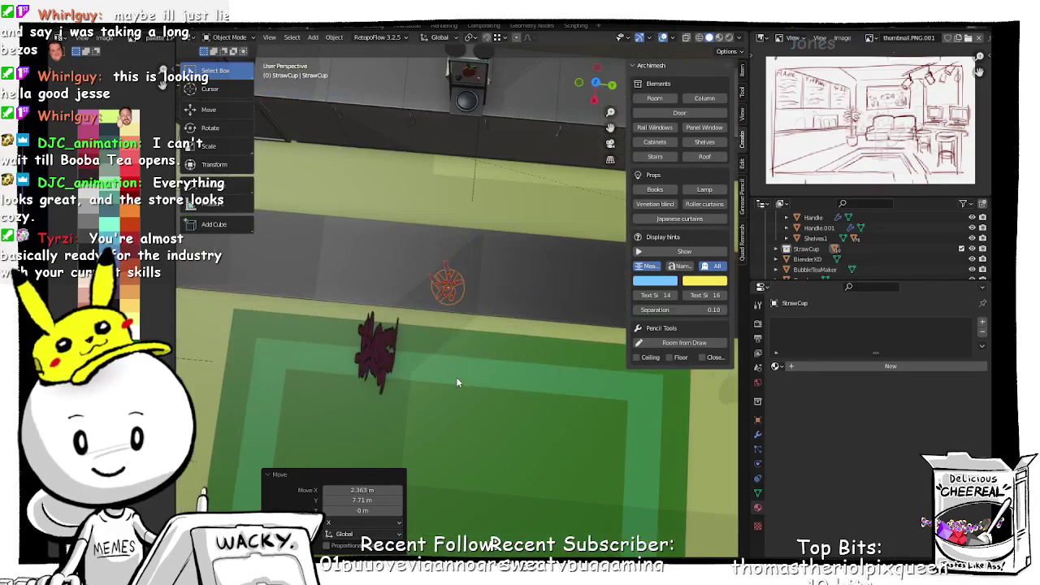
Step: Raise the straw cup and straws about 0.887 m along Z to counter height
mouse_move(458, 382)
middle_mouse_down()
mouse_move(450, 402)
mouse_move(460, 268)
mouse_move(456, 413)
mouse_move(449, 381)
middle_mouse_up()
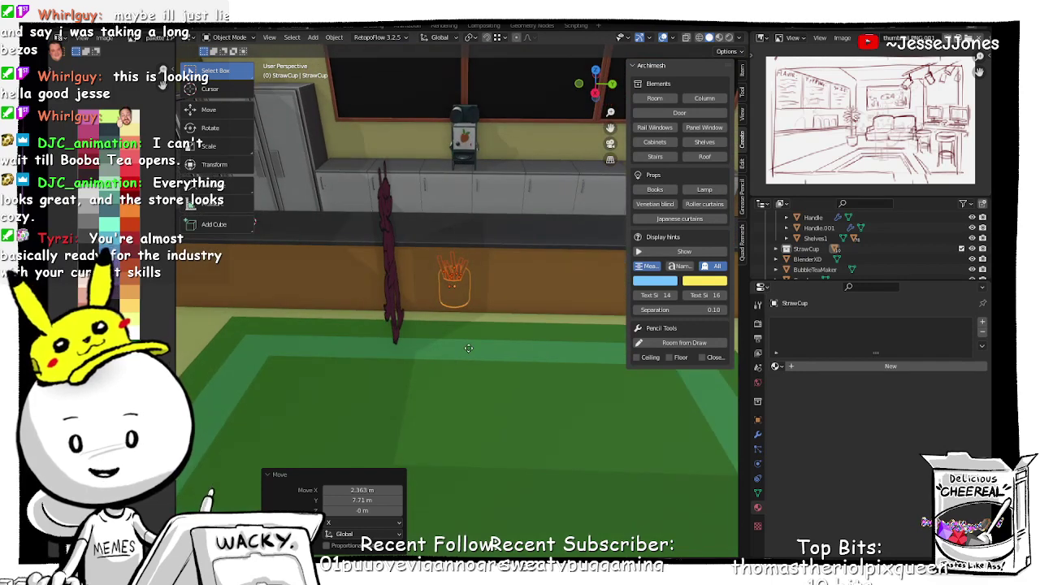
key("g")
key("z")
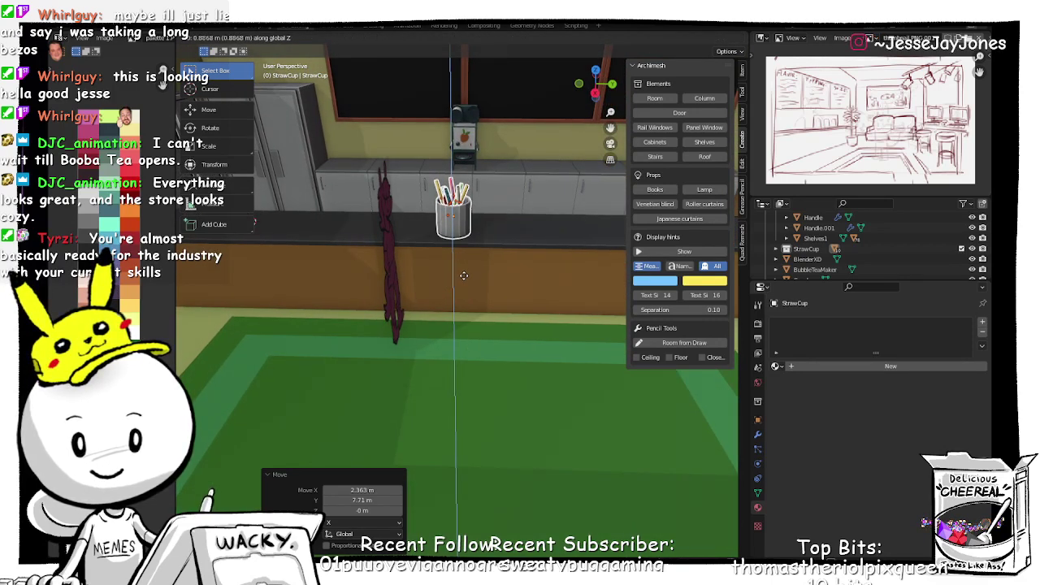
left_click(464, 276)
Step: Shrink the straw cup and straws to about 0.752 and lower them about 0.062 m along Z onto the front counter
middle_click_drag(502, 271, 485, 312)
scroll(540, 299, "up", 5)
key("s")
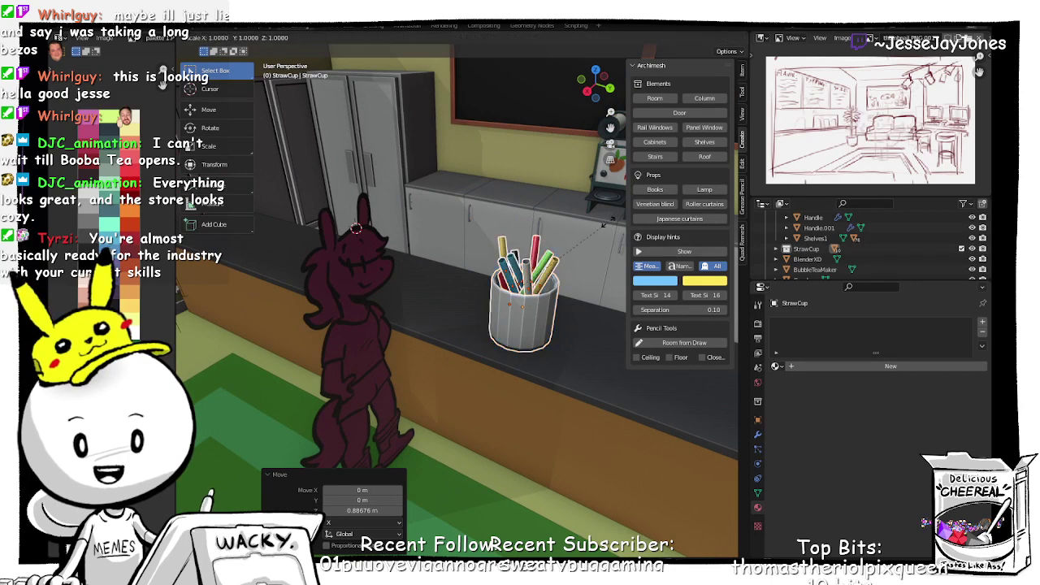
left_click(595, 242)
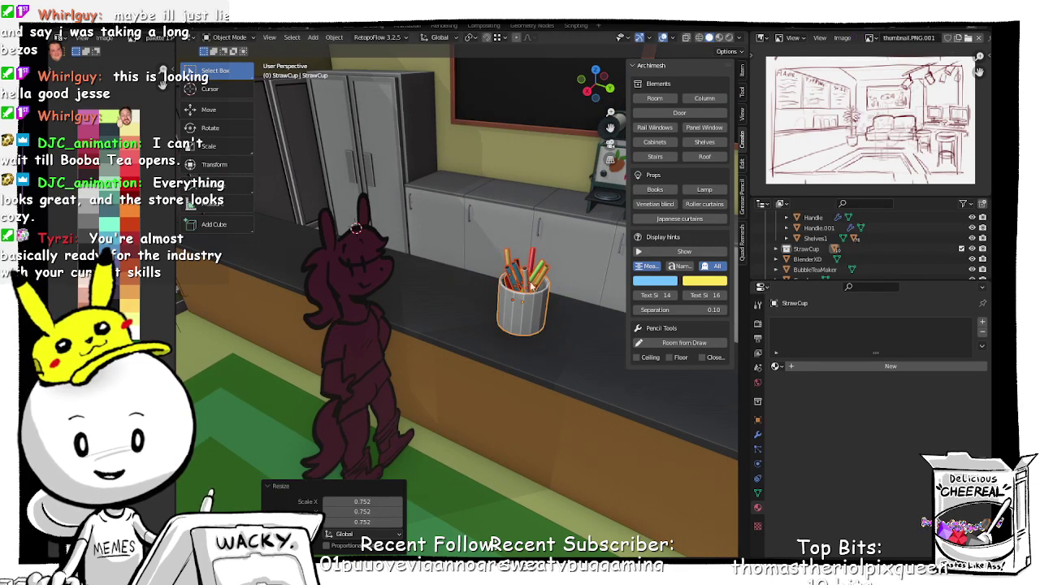
middle_click_drag(488, 350, 457, 273)
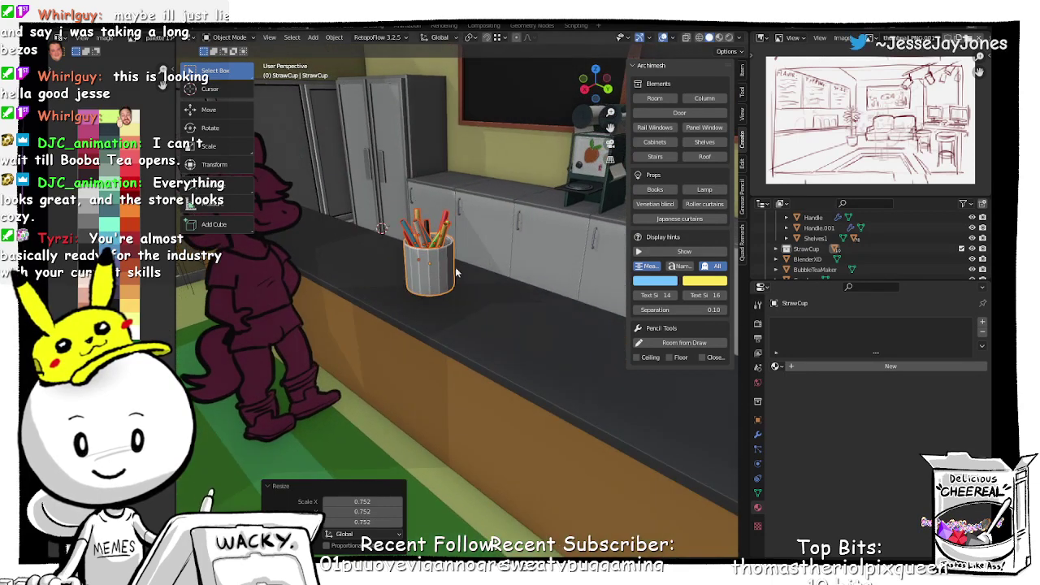
key("g")
key("z")
left_click(488, 240)
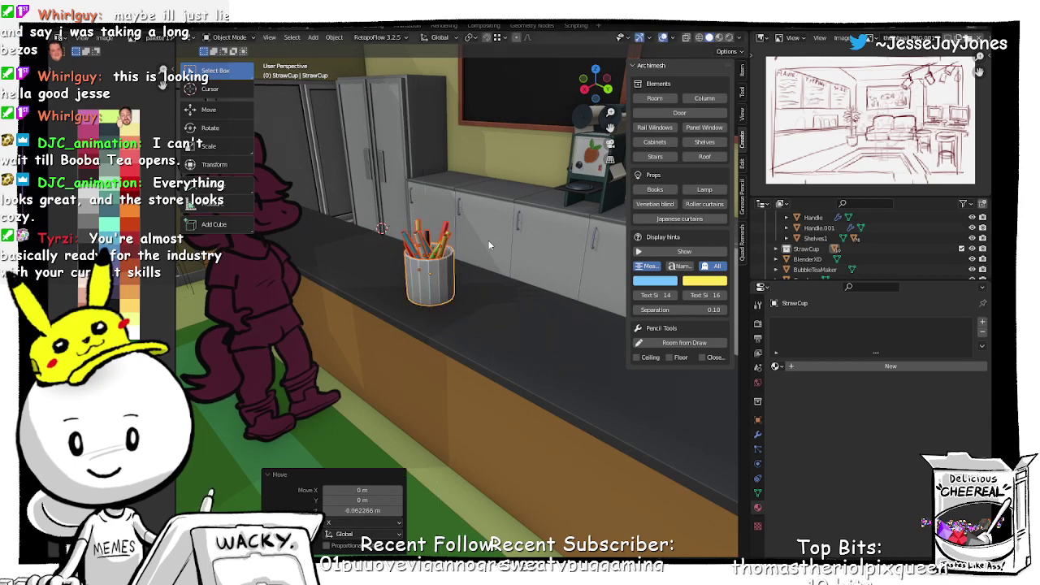
Step: Slide the straw cup and straws about 0.18 m along X on the front counter
middle_click_drag(492, 260, 494, 270)
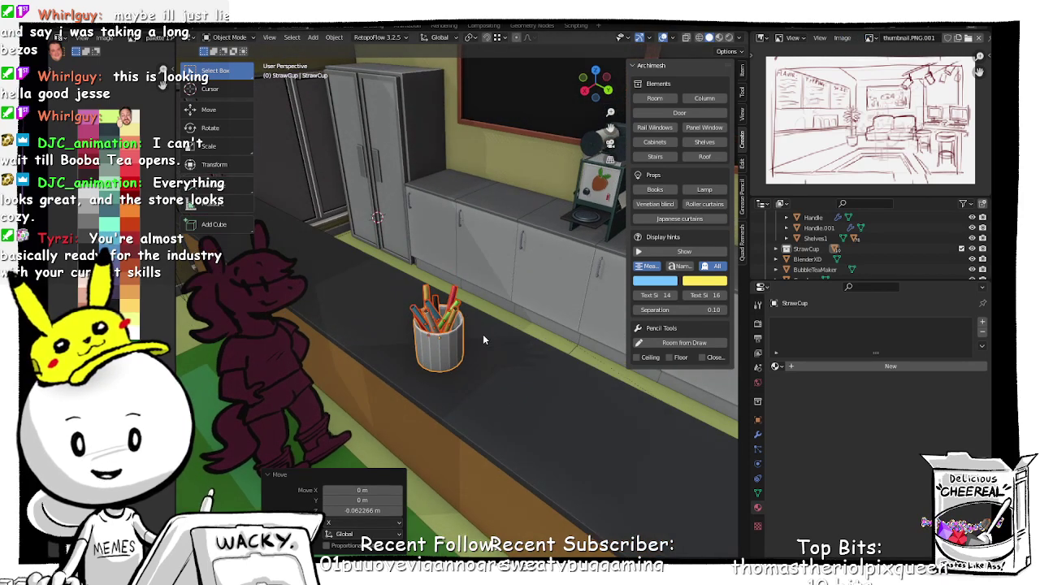
key("g")
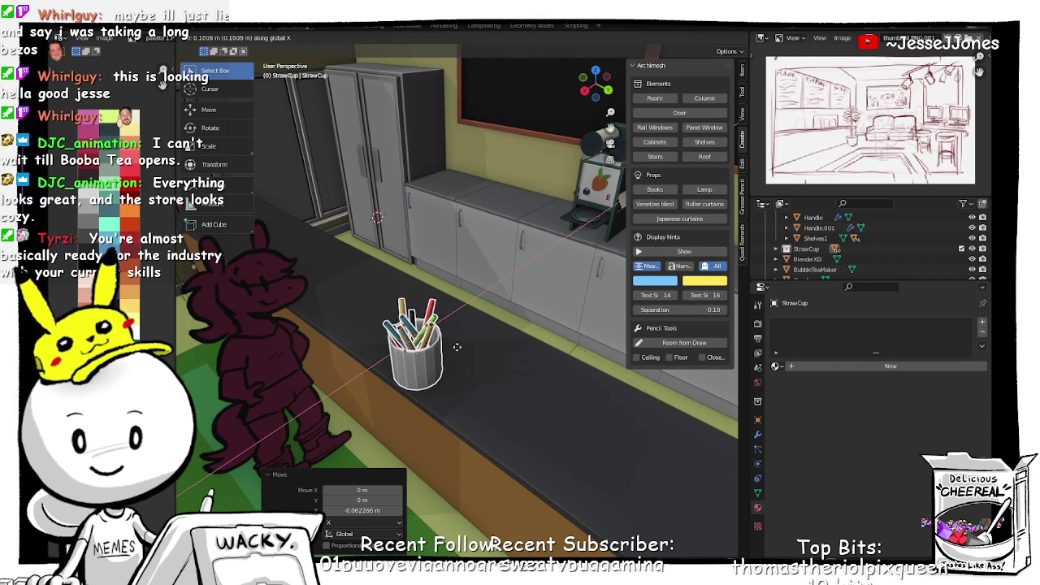
left_click(457, 346)
Step: Apply smooth shading to the straw cup on the front counter
middle_click_drag(457, 347, 413, 363)
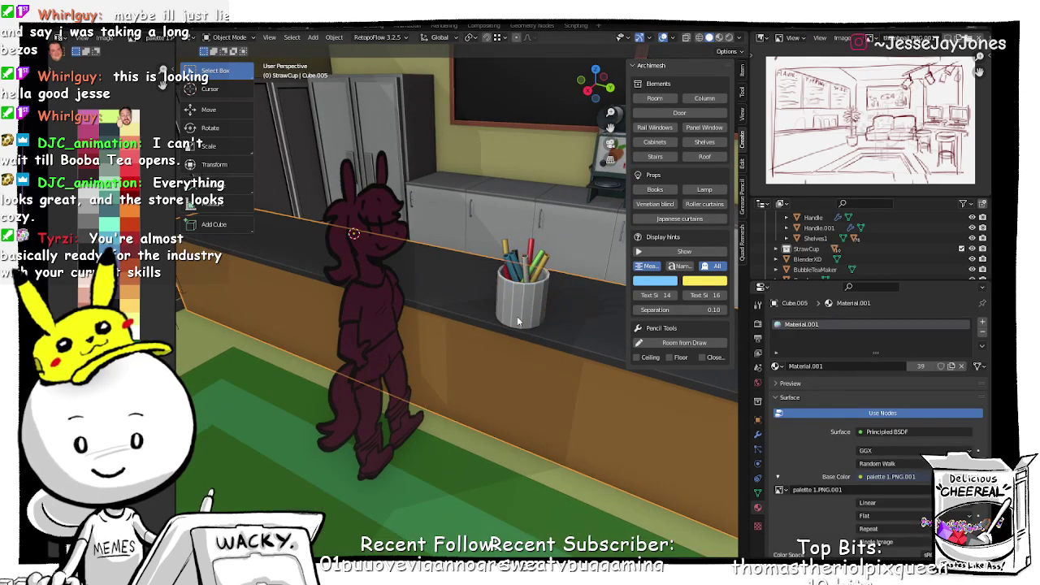
right_click(520, 314)
left_click(494, 282)
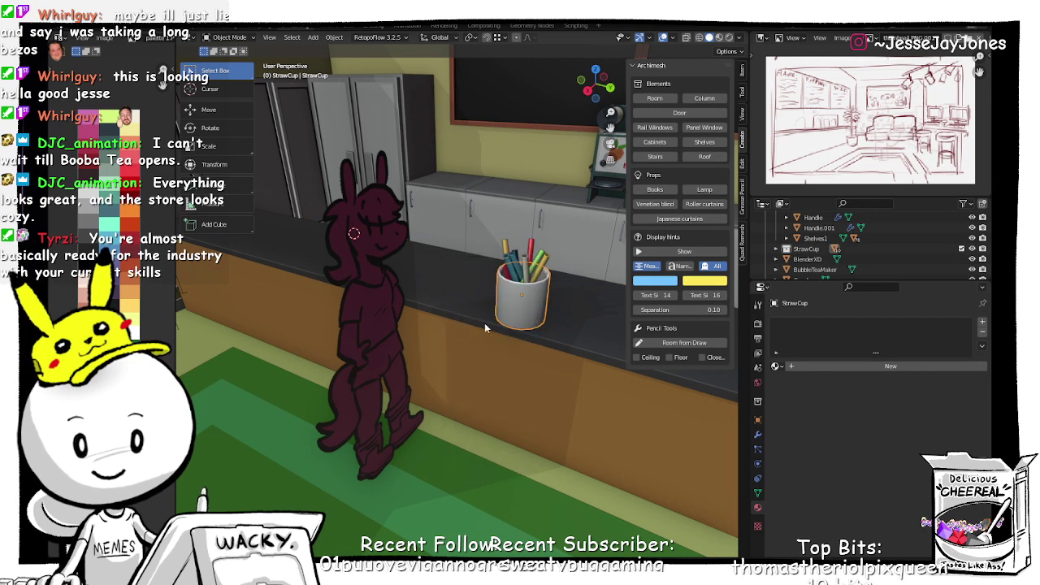
left_click(452, 280)
left_click(513, 286)
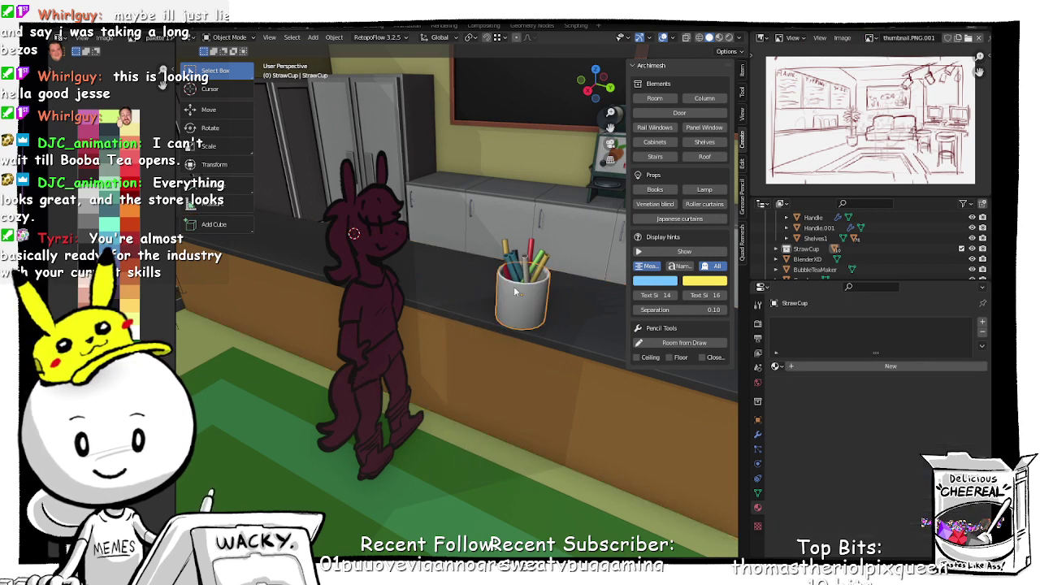
Step: Select every object in the StrawCup collection and apply smooth shading to them all
right_click(801, 253)
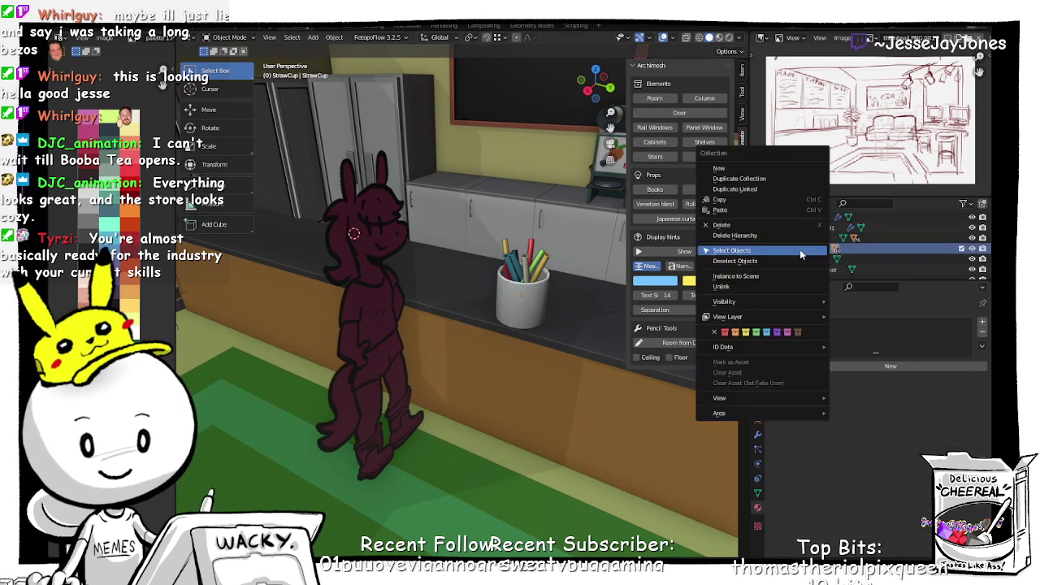
right_click(520, 297)
left_click(512, 298)
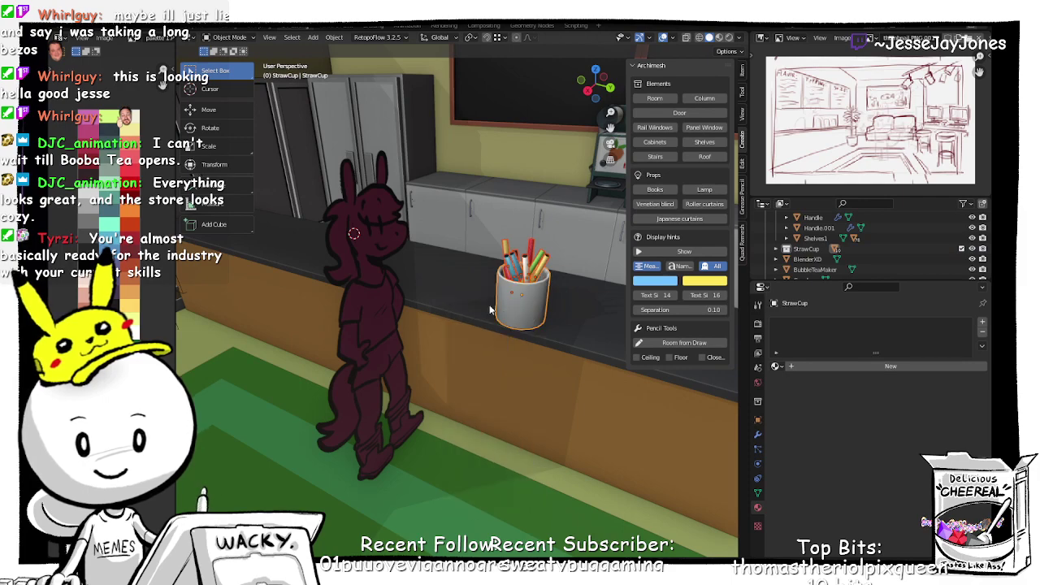
Step: Examine the straw cup's placement on the front counter from several angles and review the objects in the StrawCup collection
left_click(490, 237)
scroll(450, 265, "down", 3)
scroll(392, 265, "up", 2)
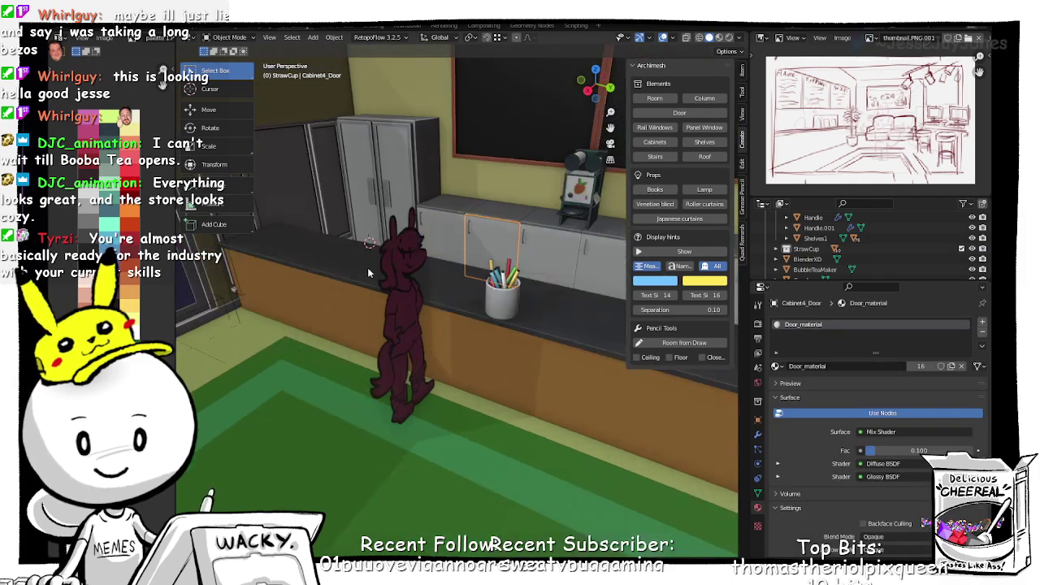
middle_click_drag(367, 267, 471, 288)
scroll(471, 288, "down", 5)
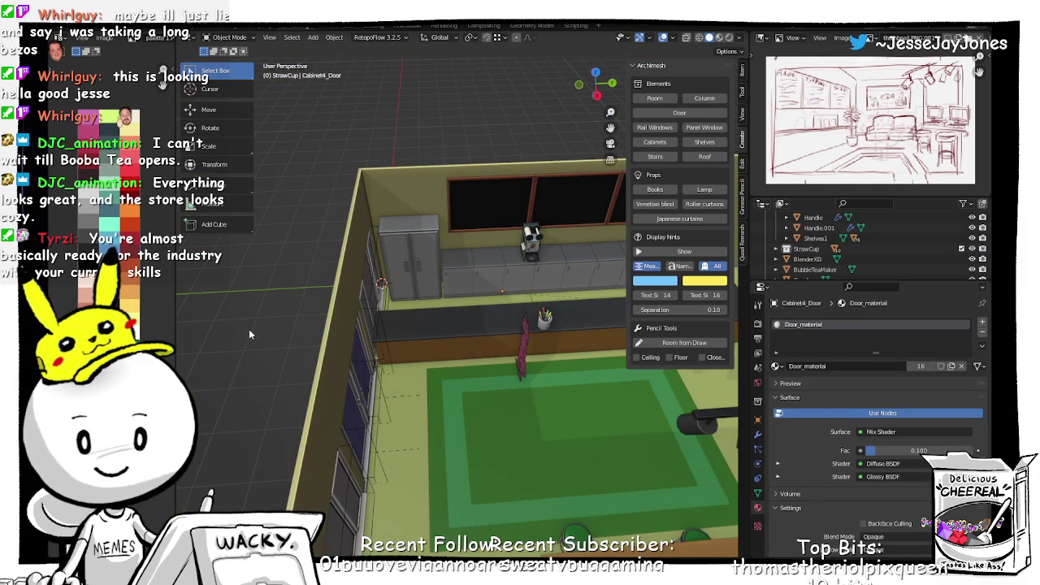
middle_click_drag(249, 329, 214, 330)
left_click(492, 339)
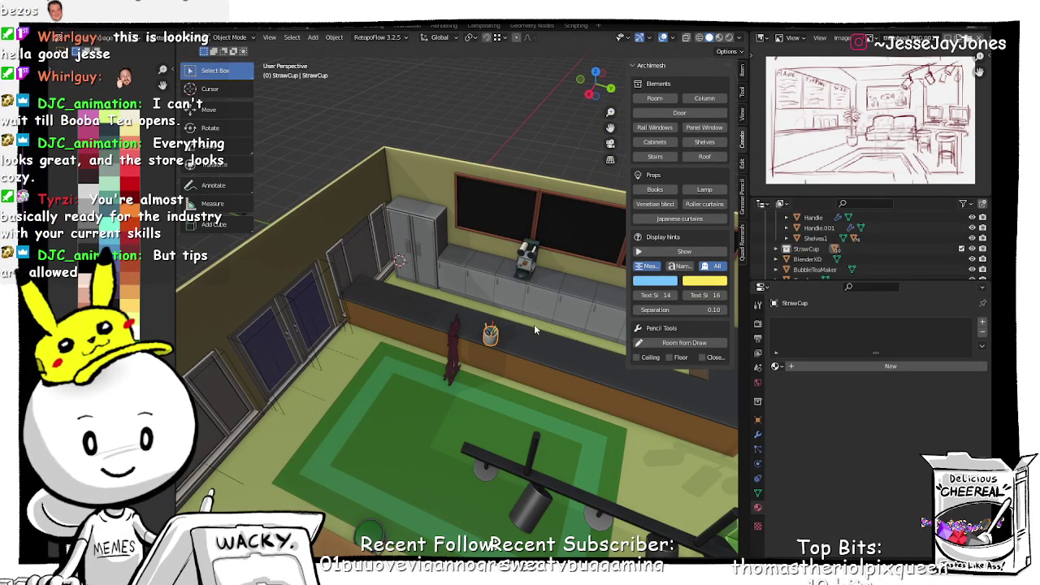
scroll(529, 335, "up", 5)
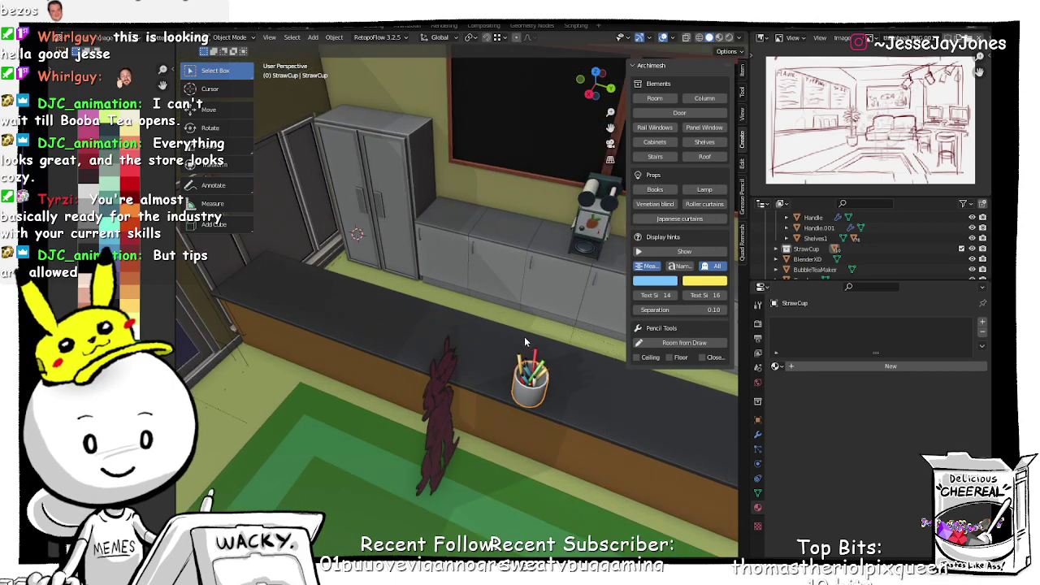
middle_click_drag(524, 336, 448, 329)
scroll(448, 334, "up", 2)
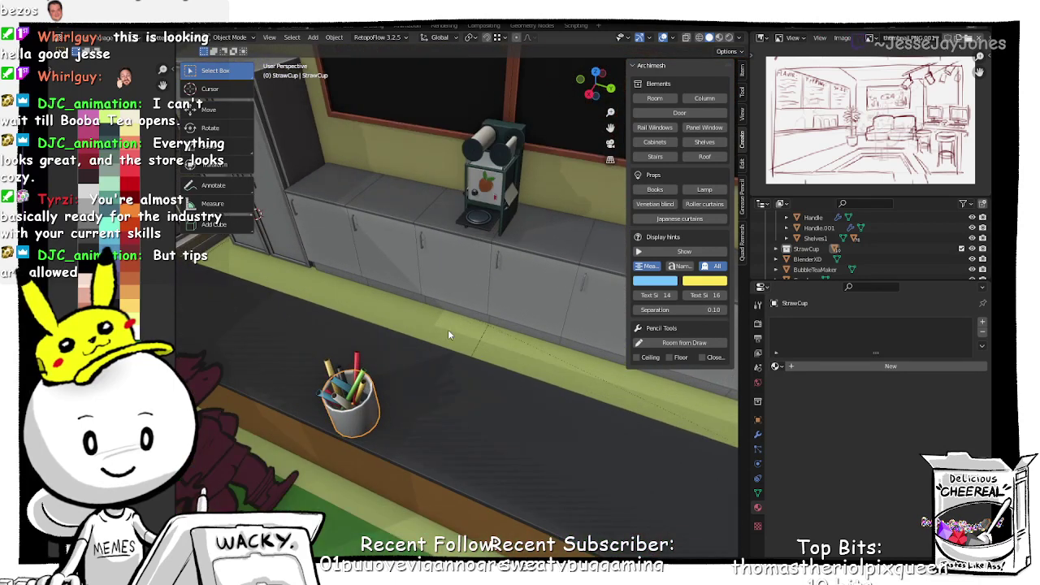
scroll(439, 335, "up", 1)
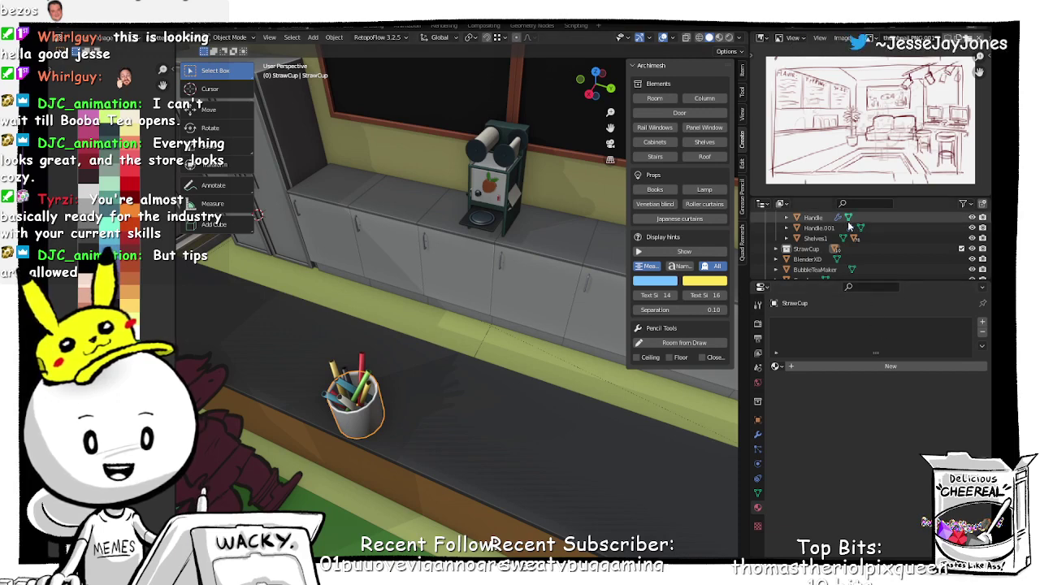
left_click(776, 249)
scroll(817, 257, "down", 5)
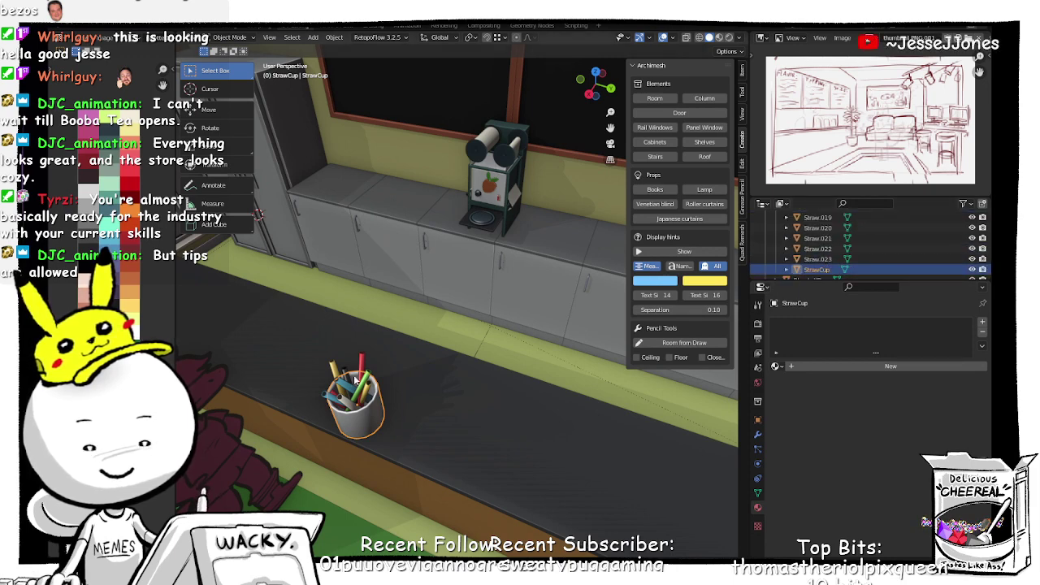
Step: Move the blender from outside the room about 10.675 m along Y to beside the bubble tea maker
scroll(358, 374, "down", 8)
middle_click_drag(321, 364, 198, 373)
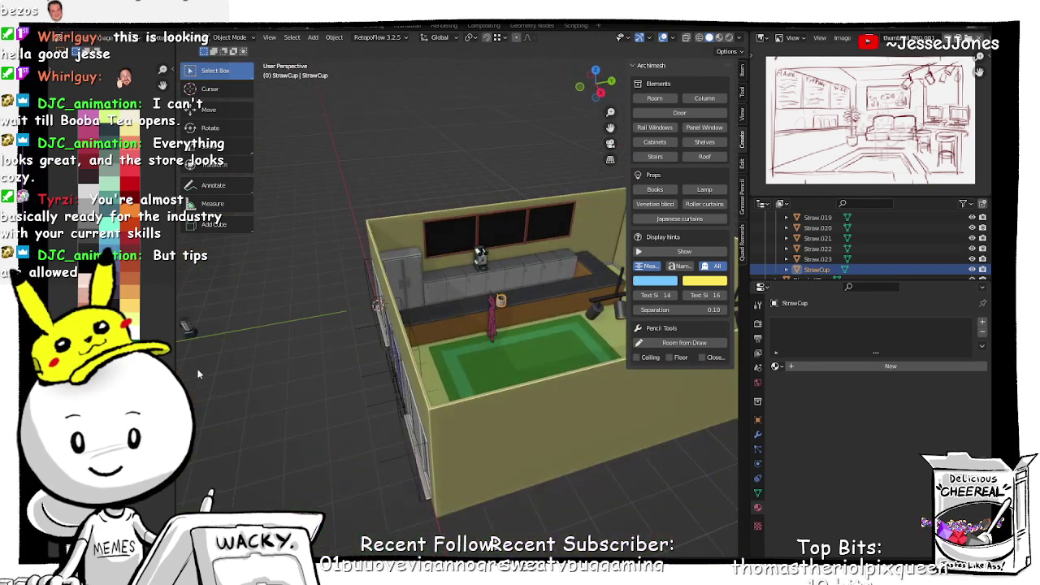
left_click(187, 327)
middle_click_drag(297, 333, 284, 384)
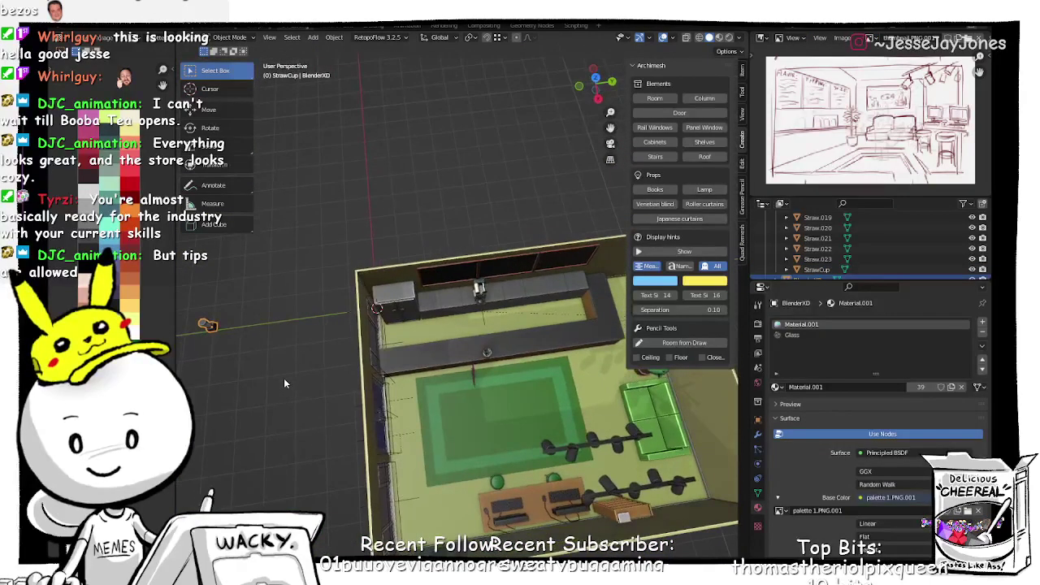
key("g")
key("y")
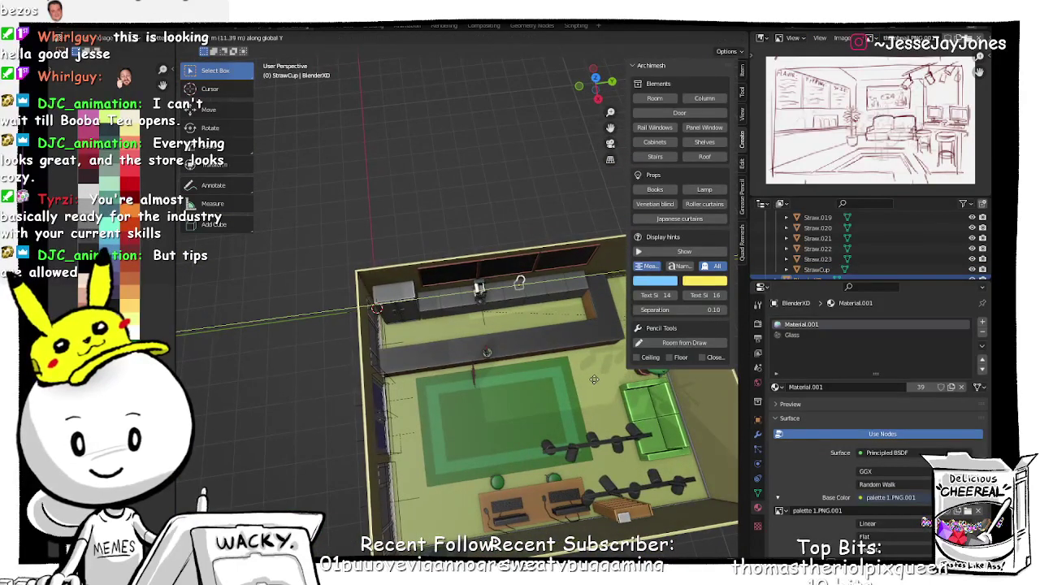
left_click(579, 387)
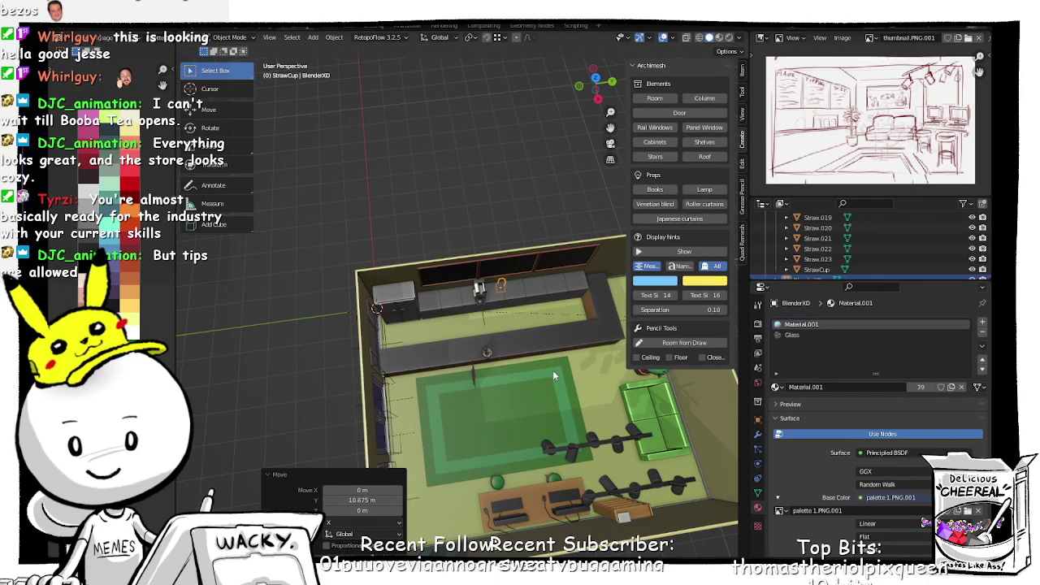
Step: Shift the blender about 0.31 m along X over the back counter
key("g")
key("x")
left_click(553, 379)
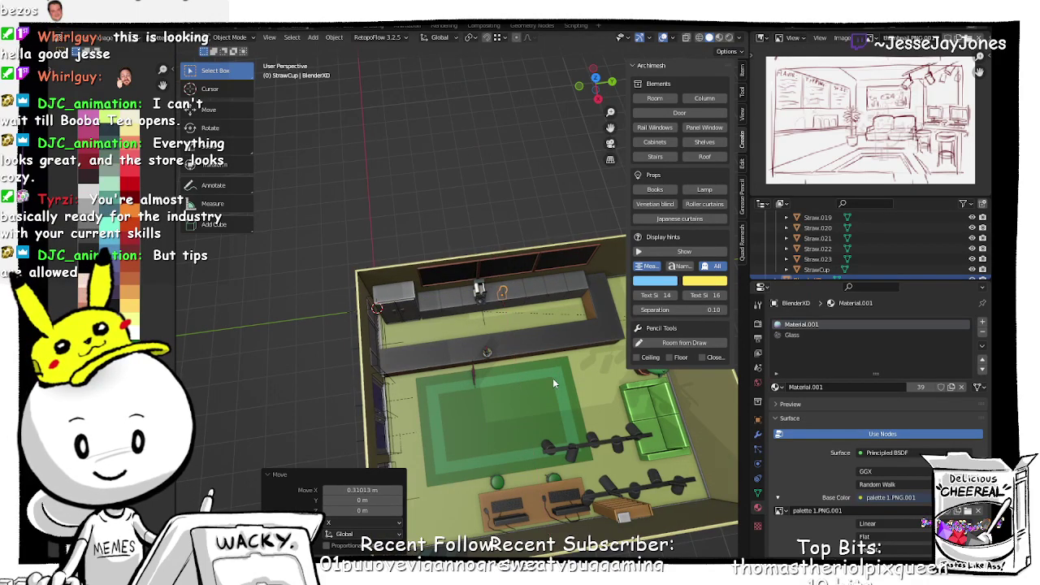
Step: Raise the blender about 0.83 m along Z toward the back counter's surface
key("g")
key("z")
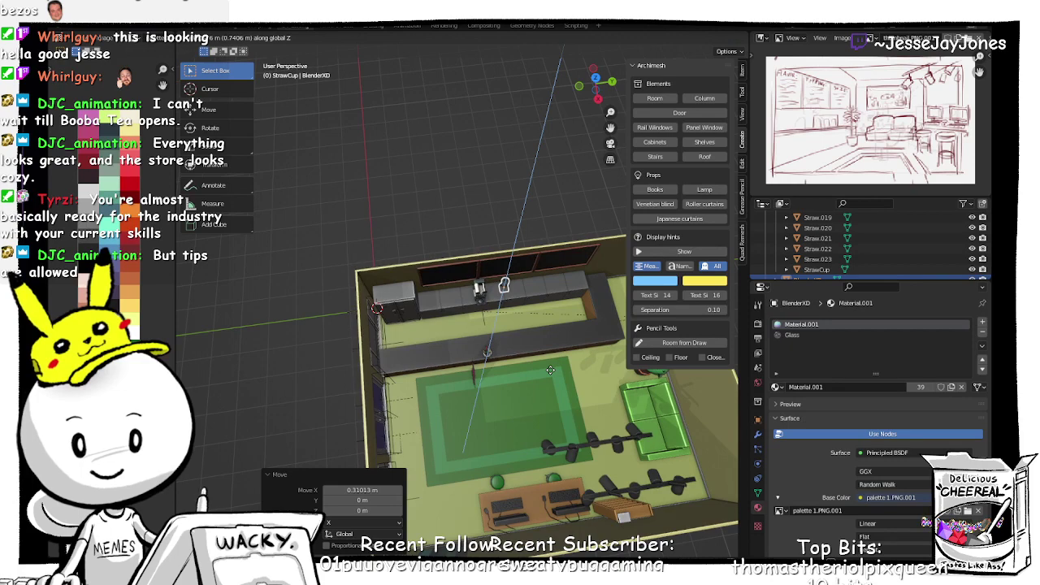
left_click(550, 370)
Step: Scale the blender up uniformly by about 1.176 and raise it about 0.193 m along Z to sit on the back counter
scroll(546, 377, "up", 5)
middle_click_drag(546, 377, 521, 337)
scroll(583, 291, "up", 2)
middle_click_drag(582, 291, 480, 332, "shift")
scroll(449, 353, "up", 2)
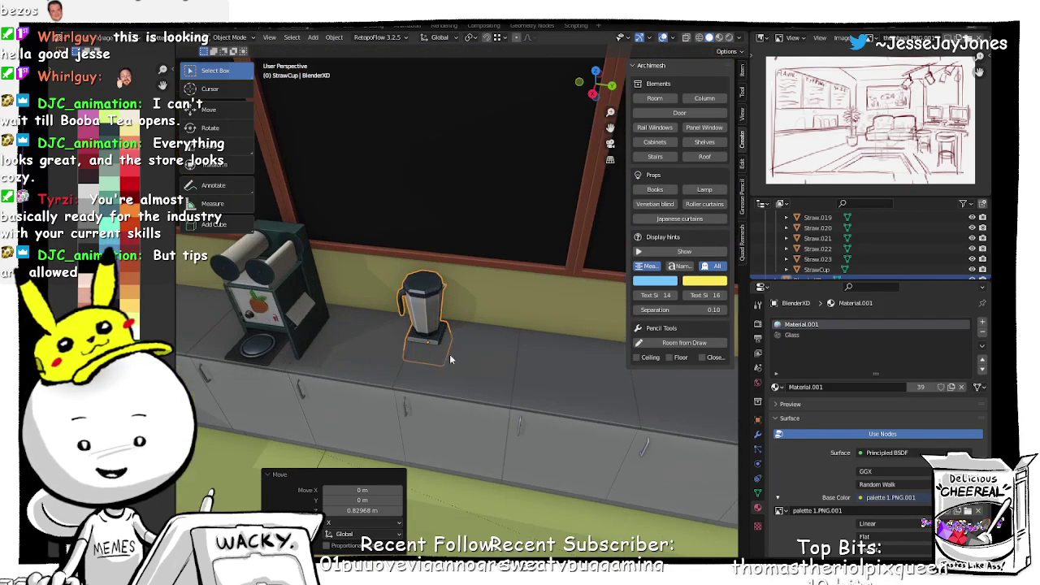
mouse_move(408, 375)
middle_mouse_down("shift")
mouse_move(444, 357)
mouse_move(411, 375)
middle_mouse_up("shift")
key("s")
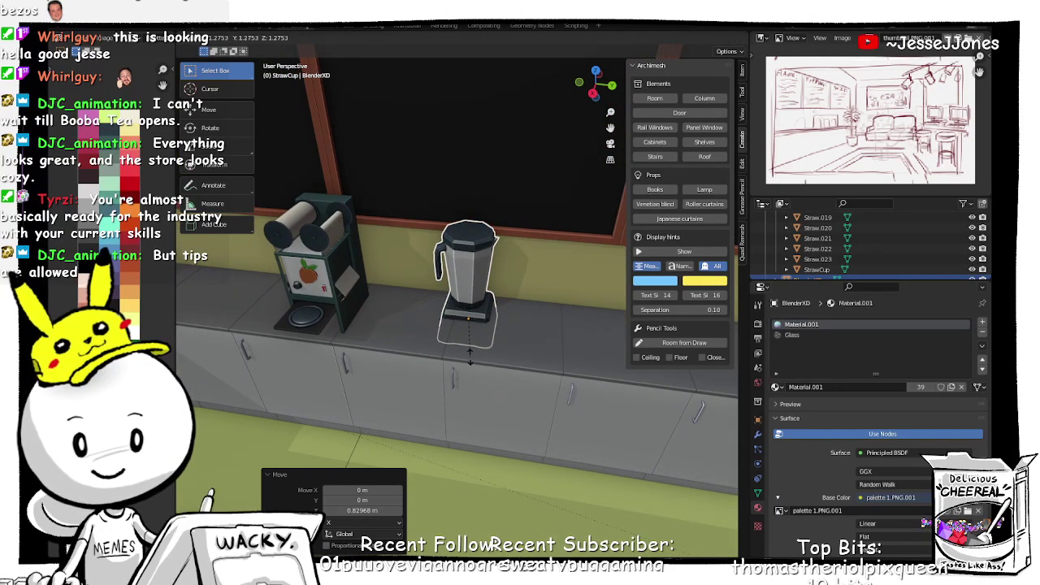
left_click(464, 352)
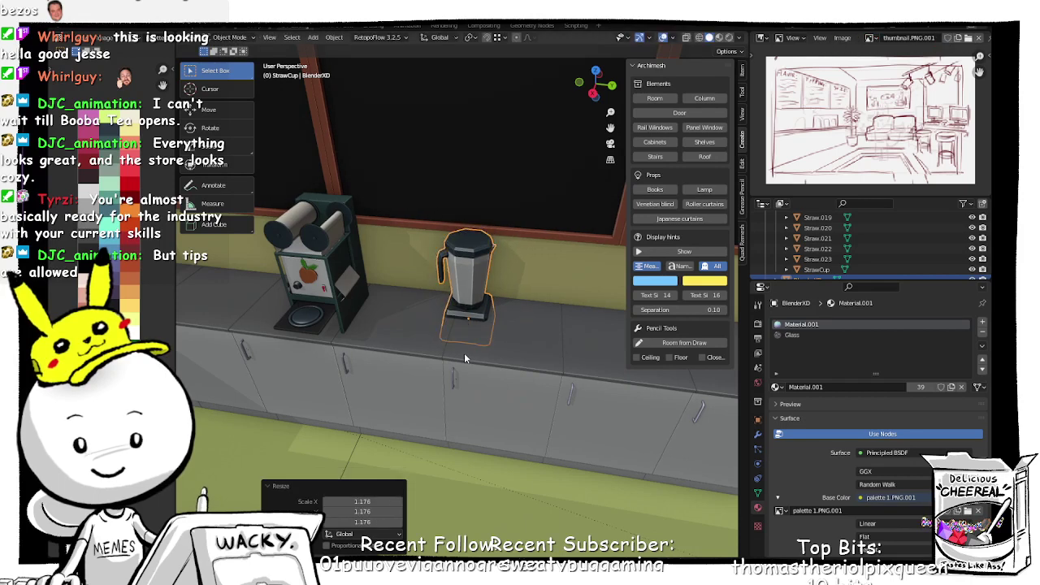
key("g")
key("z")
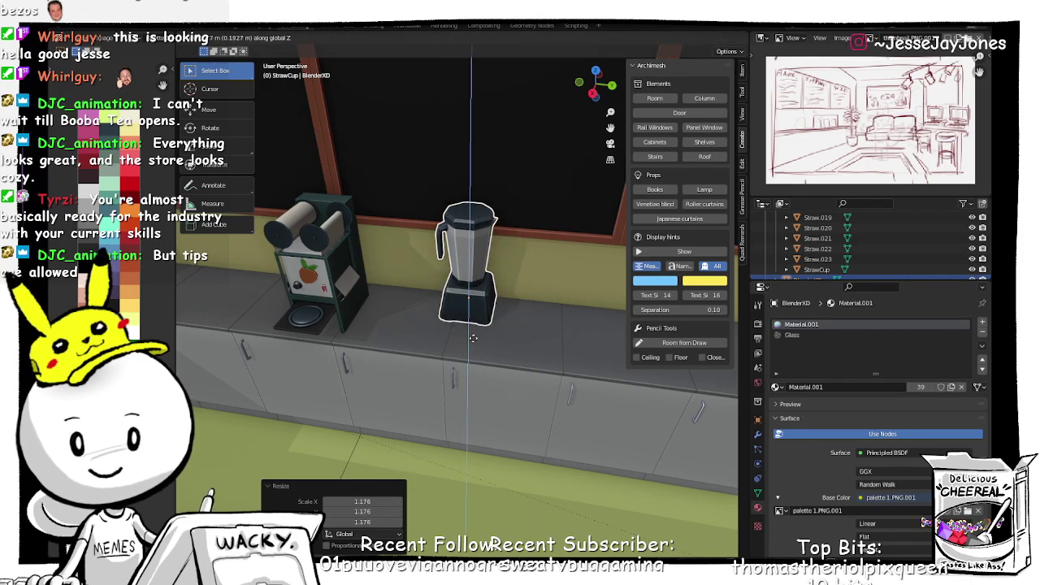
left_click(473, 336)
Step: Rotate the blender 180° about Z, shift it about 0.196 m in X and -0.24 m in Y beside the tea maker, and deselect it
type("gz")
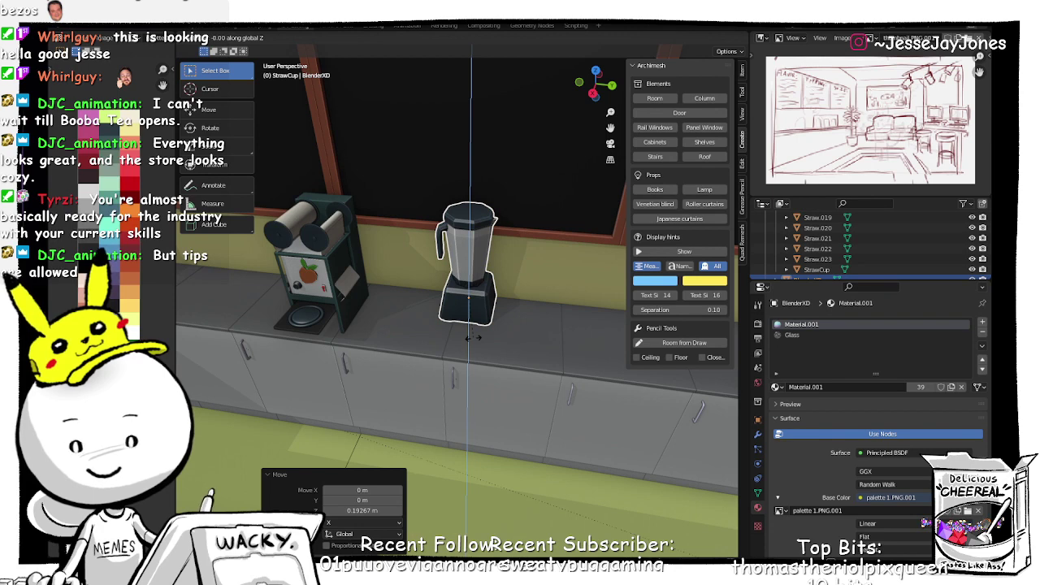
type("80|) = 180°")
key("Return")
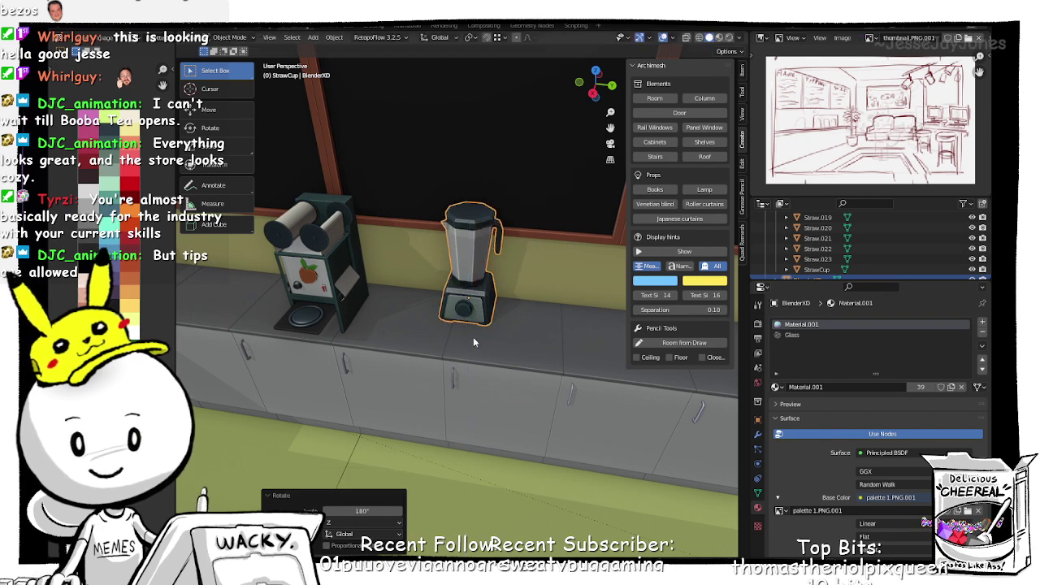
key("g")
key("shift+z")
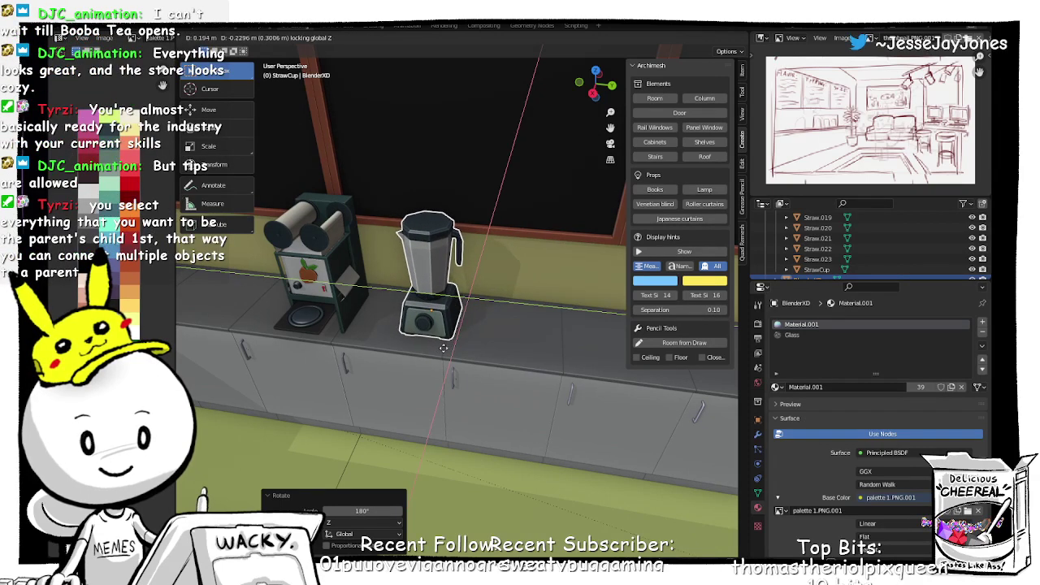
left_click(443, 347)
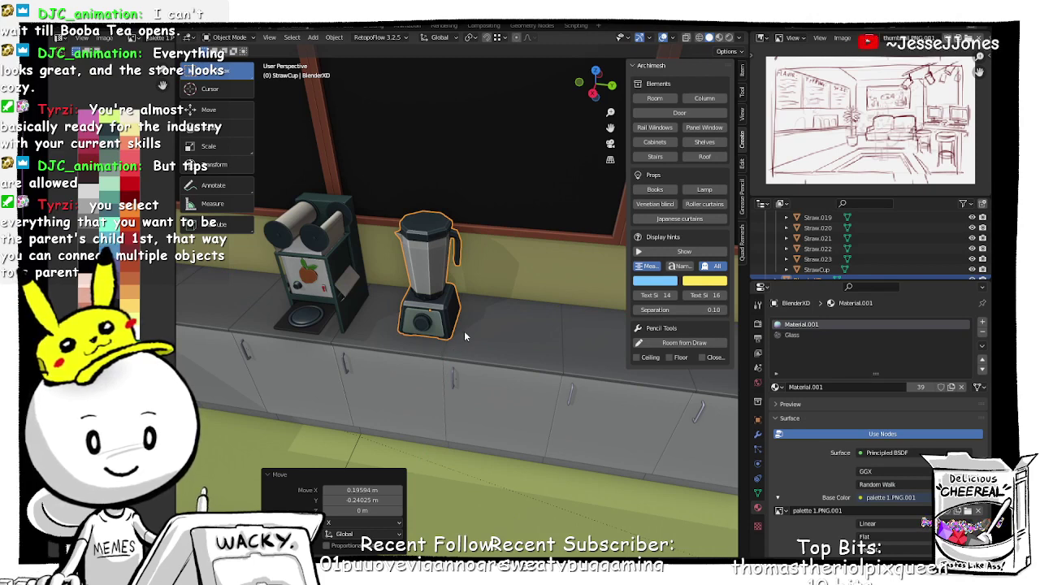
middle_click_drag(440, 334, 450, 334)
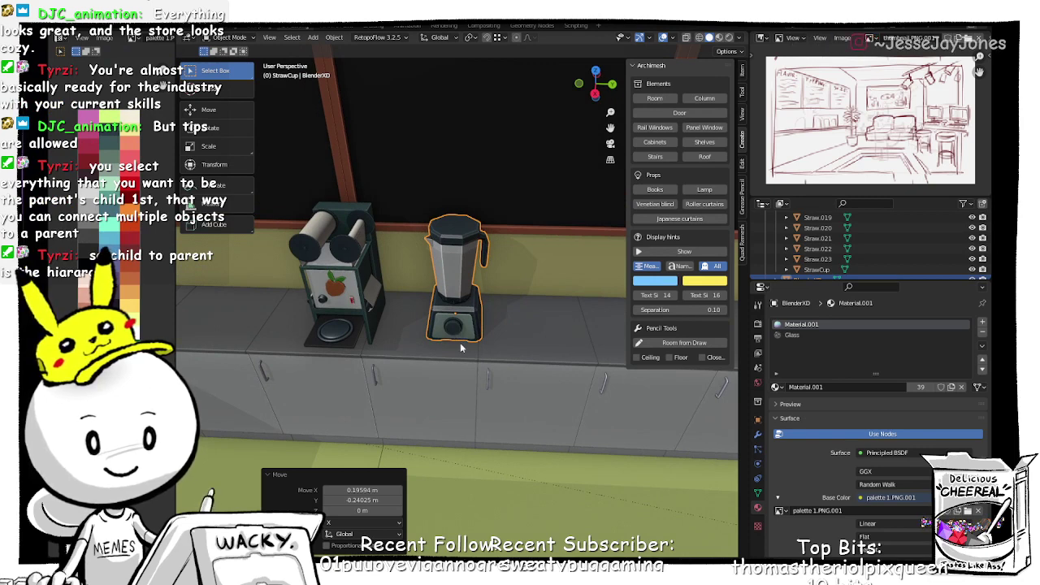
scroll(460, 348, "down", 10)
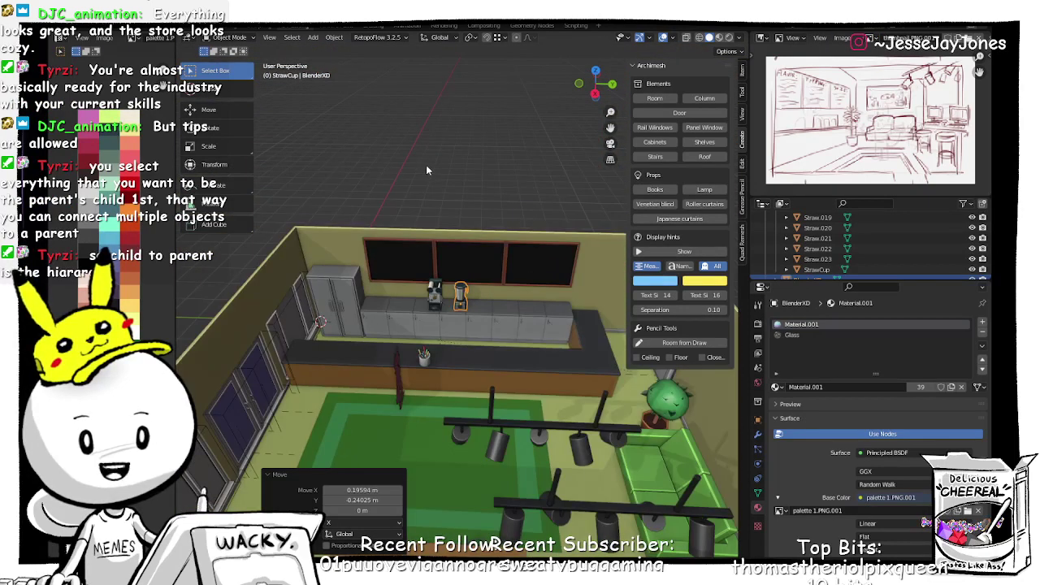
left_click(394, 264)
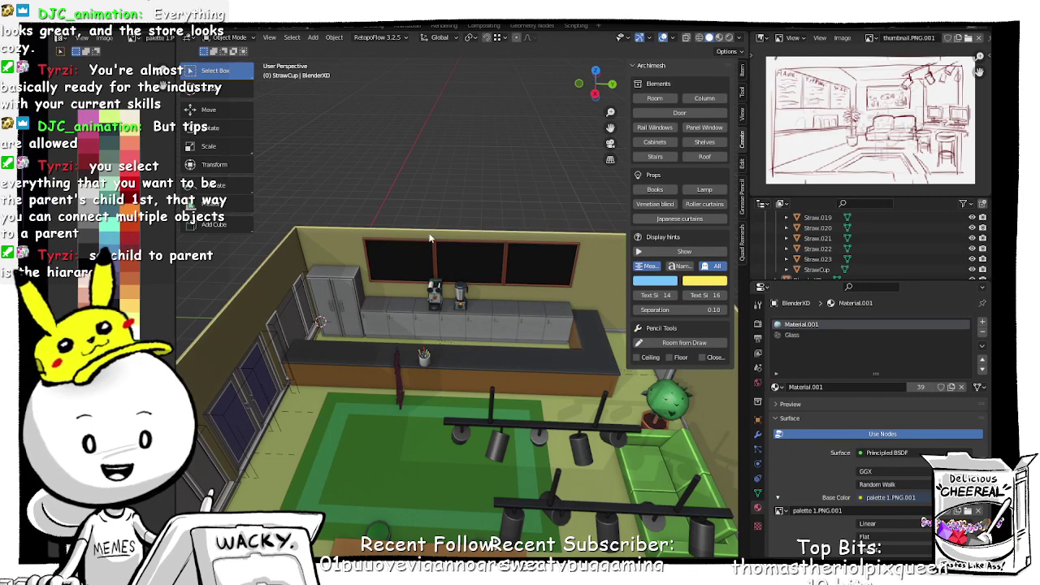
middle_click_drag(374, 274, 398, 269, "shift")
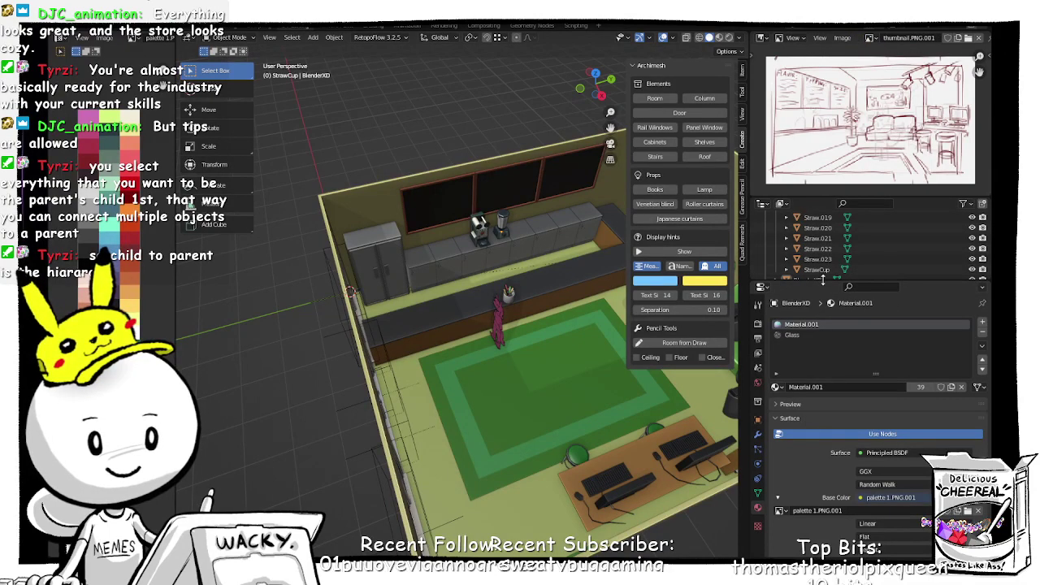
Step: Parent Straw.015 through Straw.023 to the StrawCup object using the Object parent type
left_click_drag(823, 278, 823, 446)
left_click(819, 342)
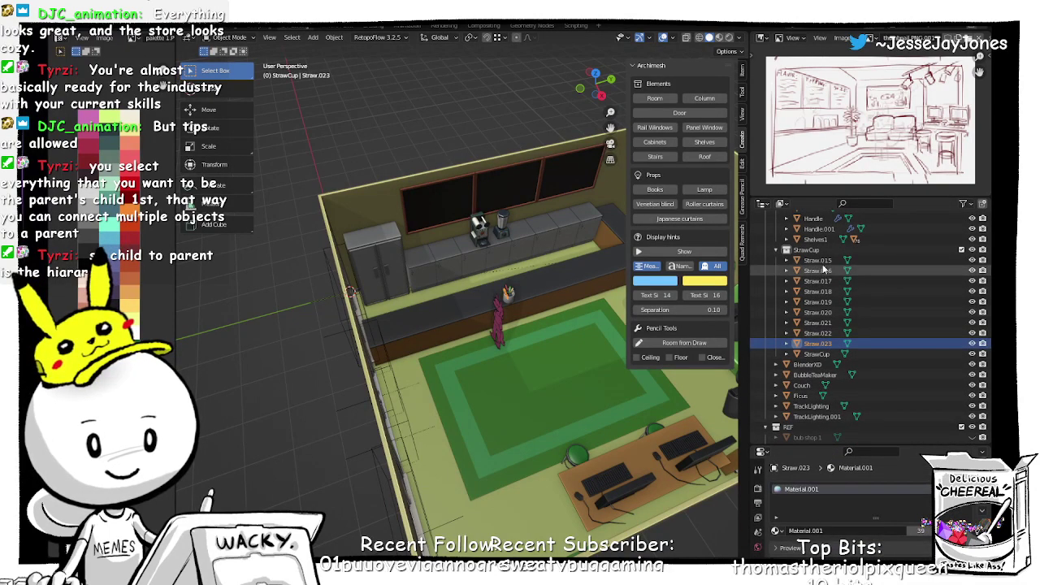
left_click(818, 260, "shift")
left_click(817, 354, "ctrl")
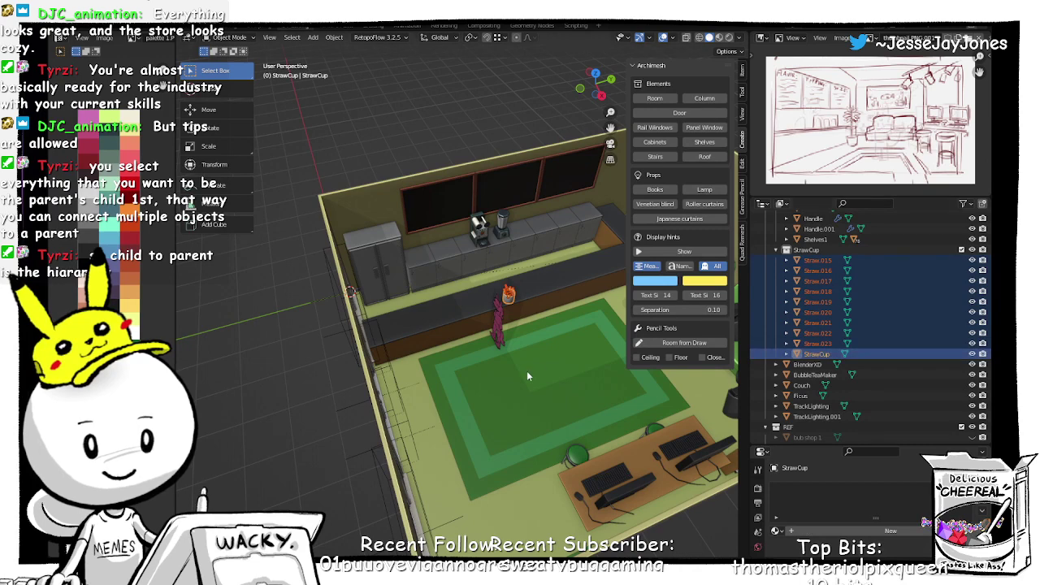
key("ctrl+p")
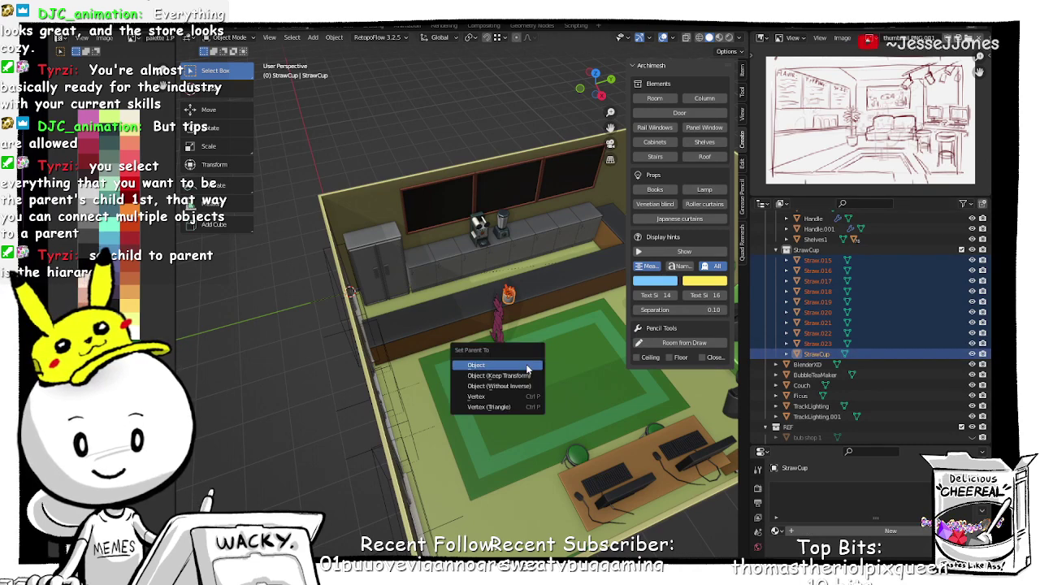
left_click(527, 370)
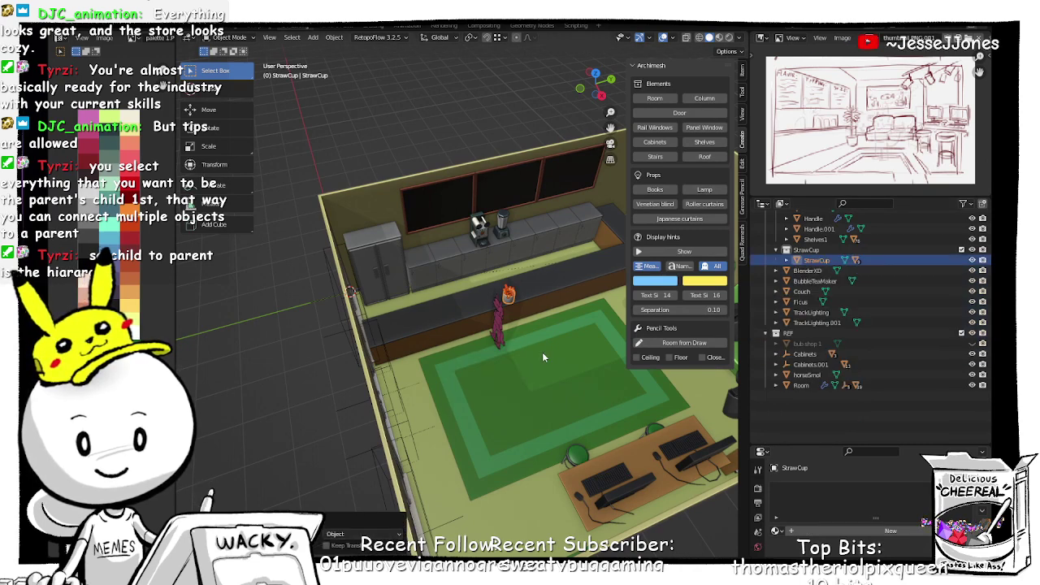
Step: Try moving the straw cup off the front counter to test that its straws follow, and undo the move
scroll(542, 352, "up", 6)
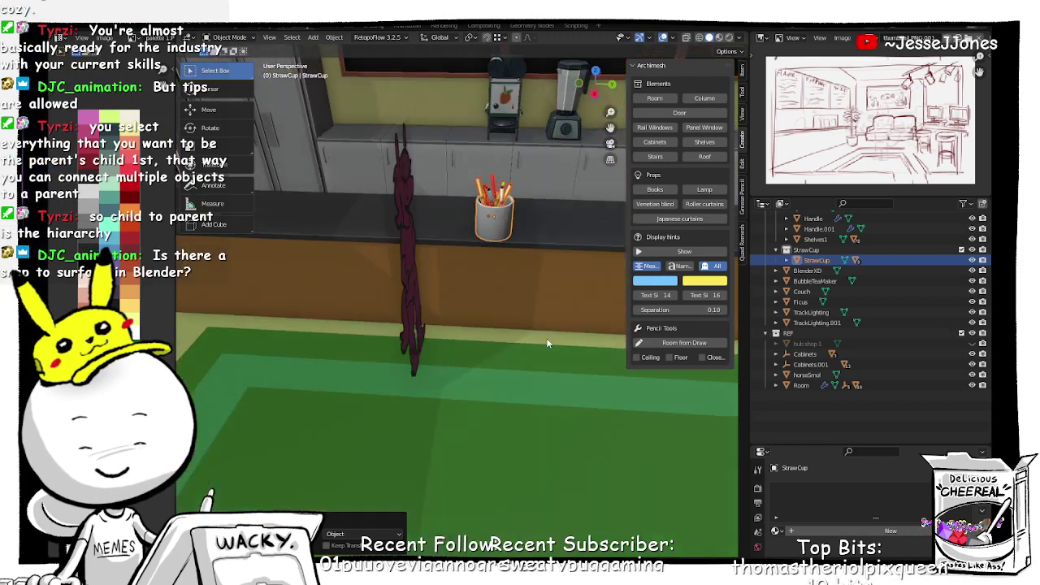
left_click(507, 230)
left_click(499, 226)
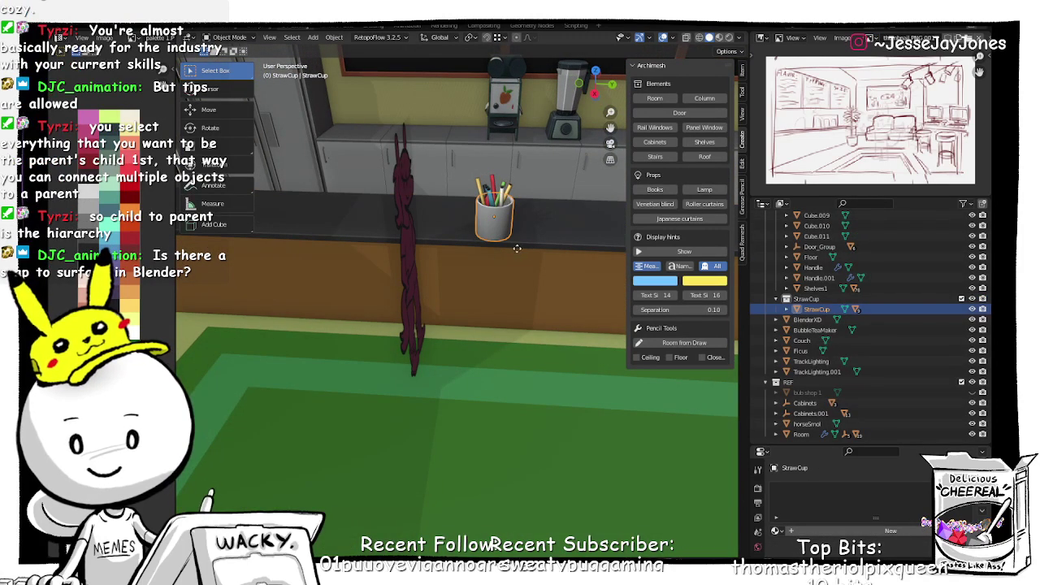
key("g")
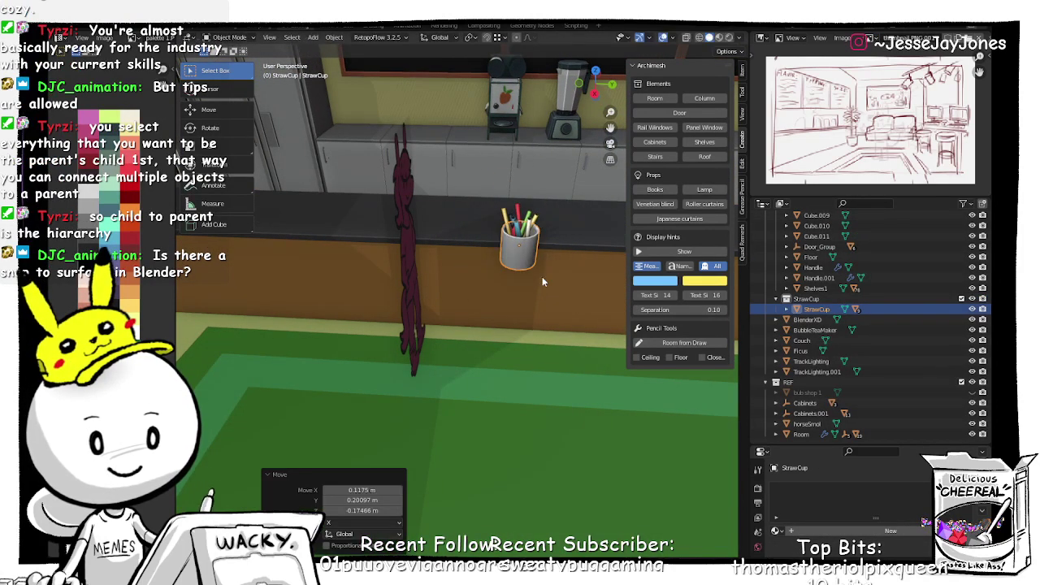
left_click(503, 236)
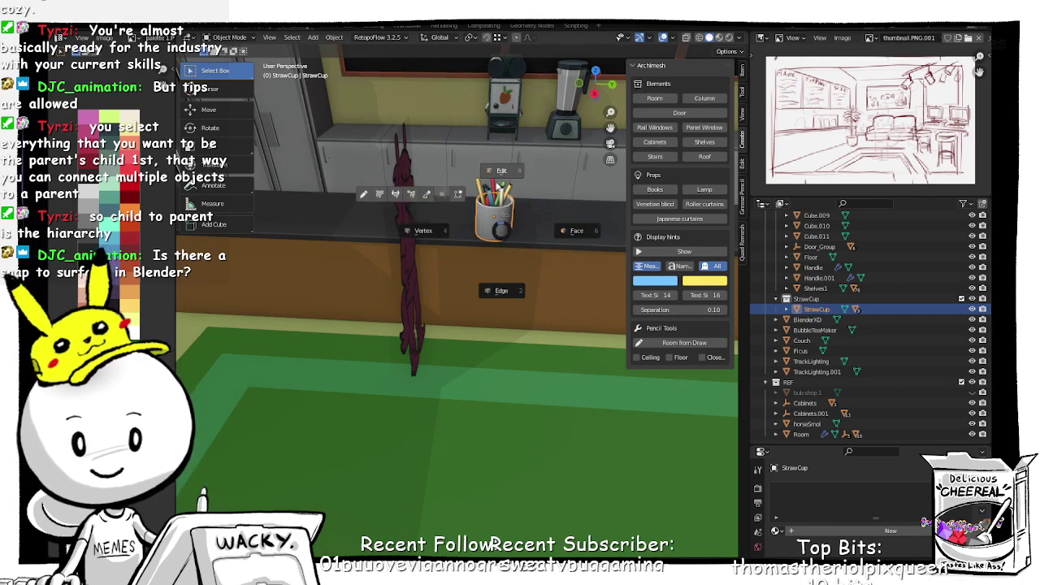
Step: Enter Edit Mode on the straw cup, hide the viewport overlays and move the cup's UVs over the colour palette
key("Tab")
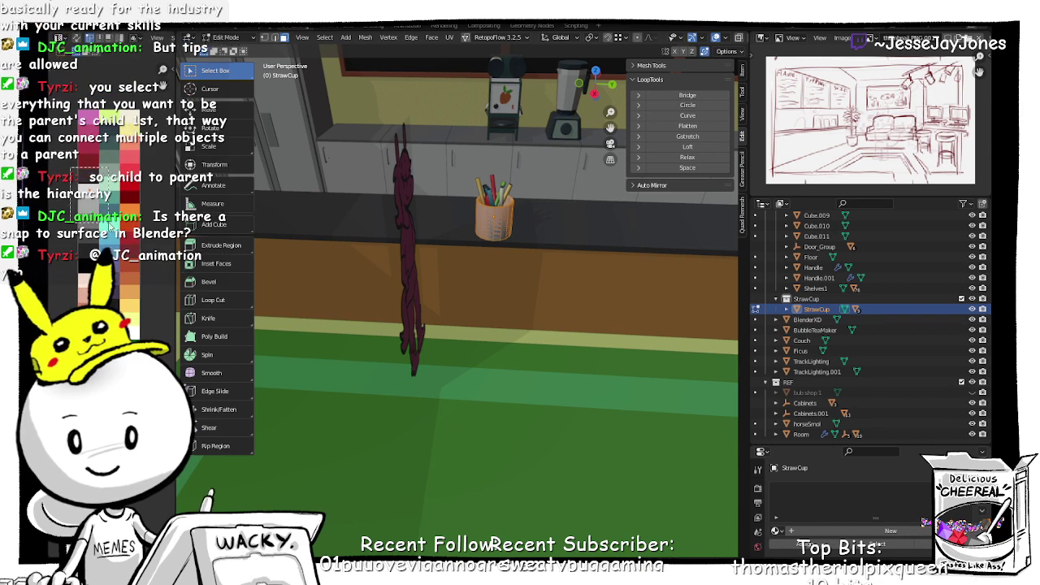
left_click(715, 38)
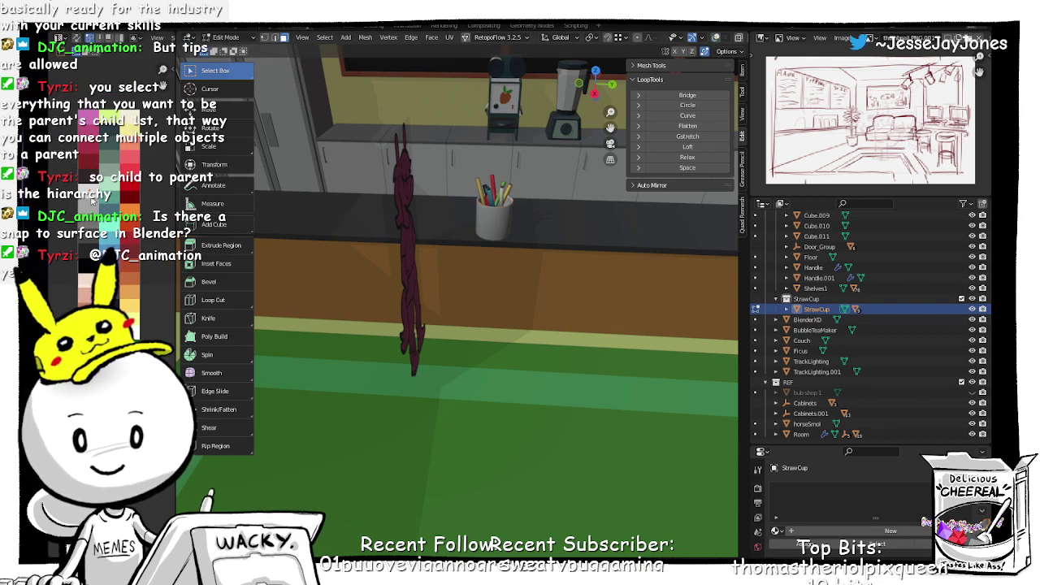
key("g")
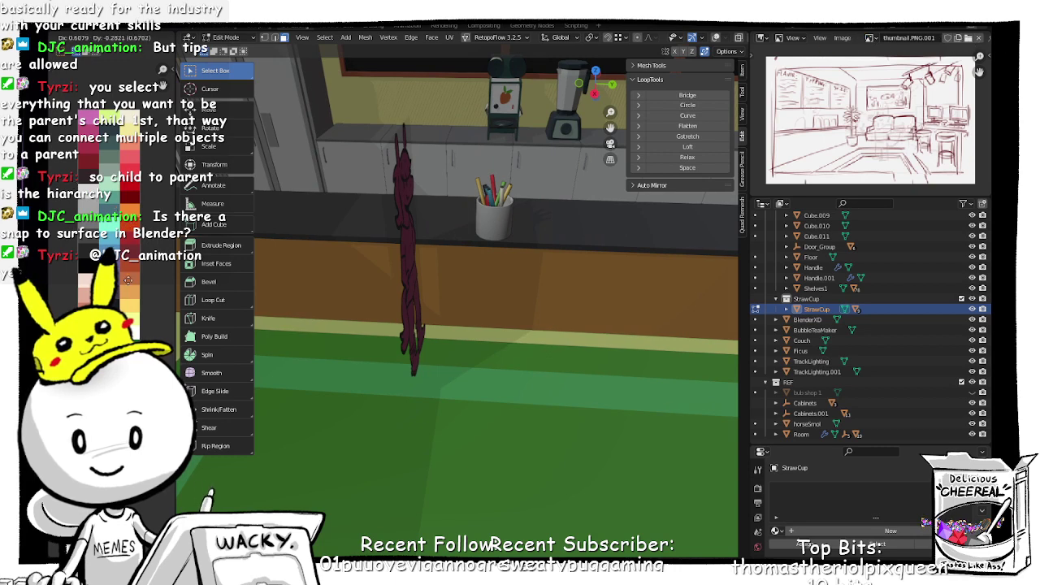
Step: Assign the existing Material.001 to the straw cup
left_click(775, 530)
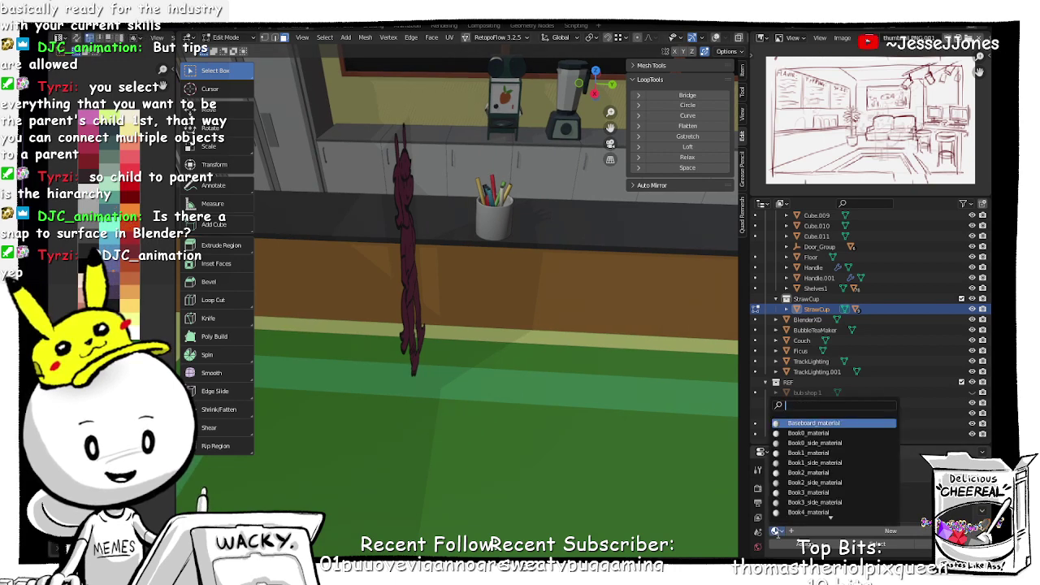
scroll(813, 460, "down", 15)
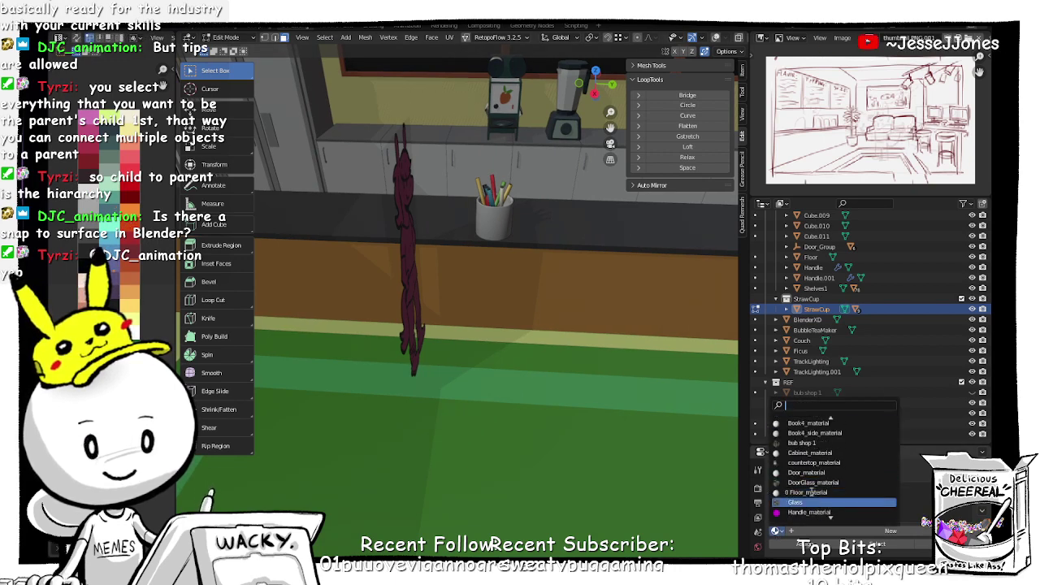
scroll(811, 491, "down", 9)
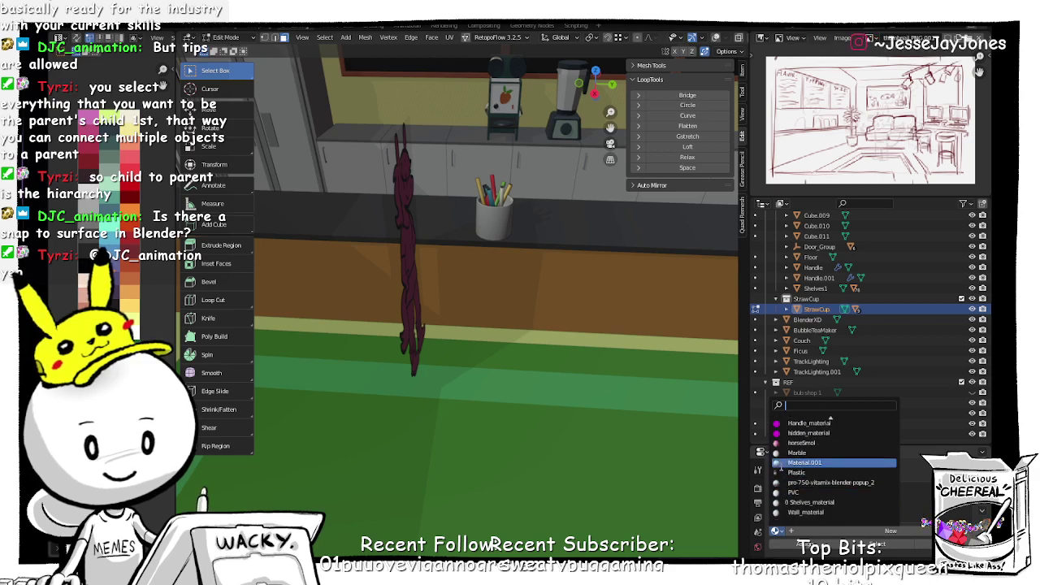
left_click(804, 463)
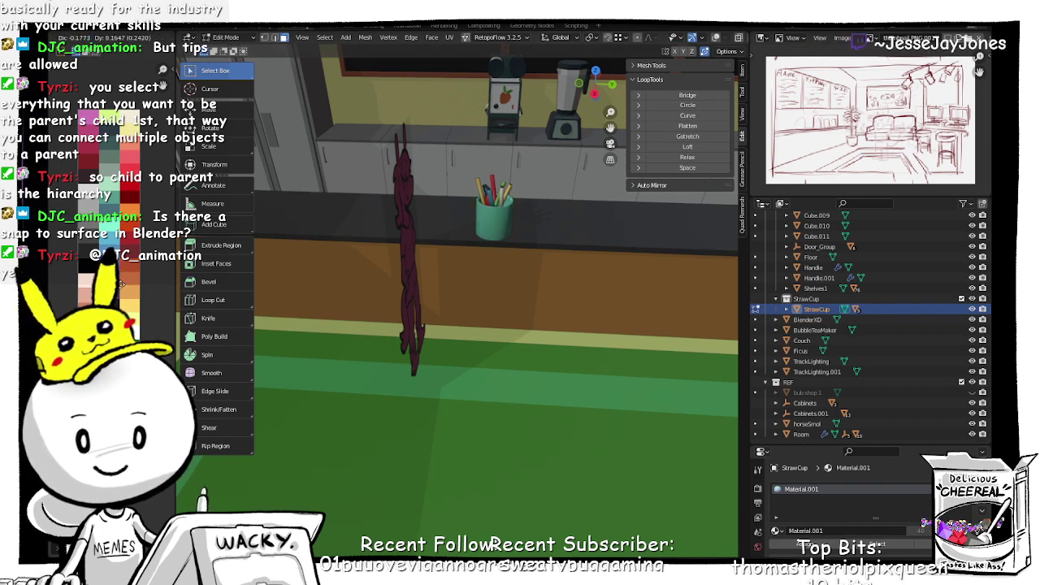
Step: Try a purple colour on the straw cup by moving its UVs to a purple palette swatch
middle_click_drag(515, 344, 633, 323)
scroll(578, 320, "down", 5)
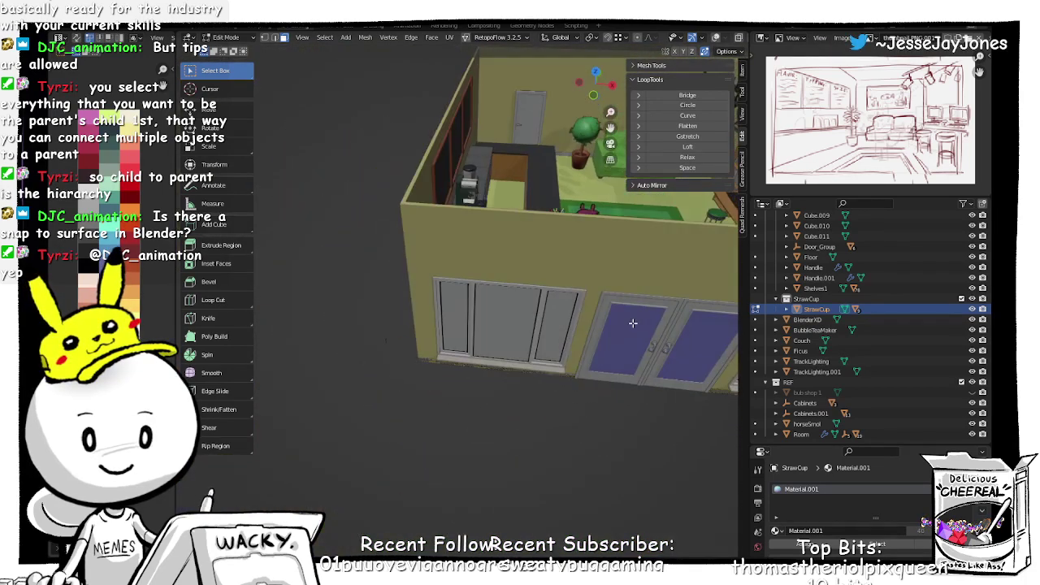
middle_click_drag(626, 256, 560, 299)
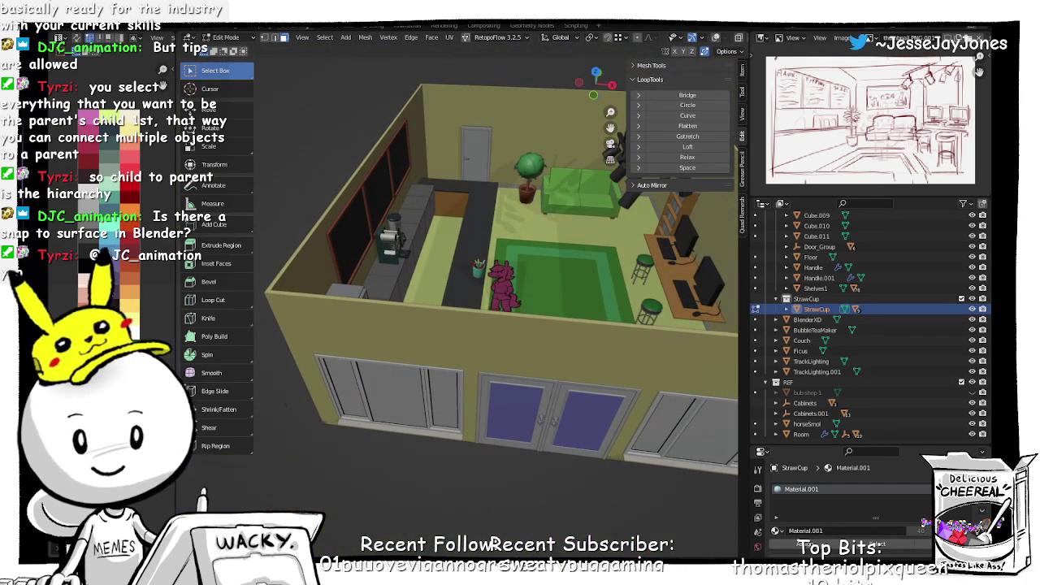
key("g")
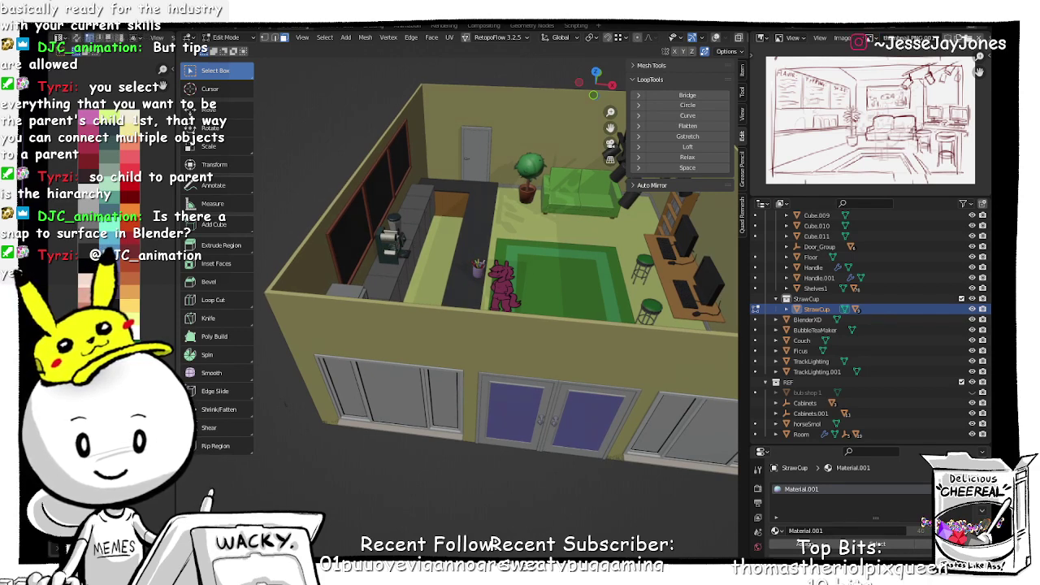
Step: Recolour the straw cup terracotta by moving its UVs to a reddish-brown palette swatch, and check it on the counter
scroll(488, 291, "up", 8)
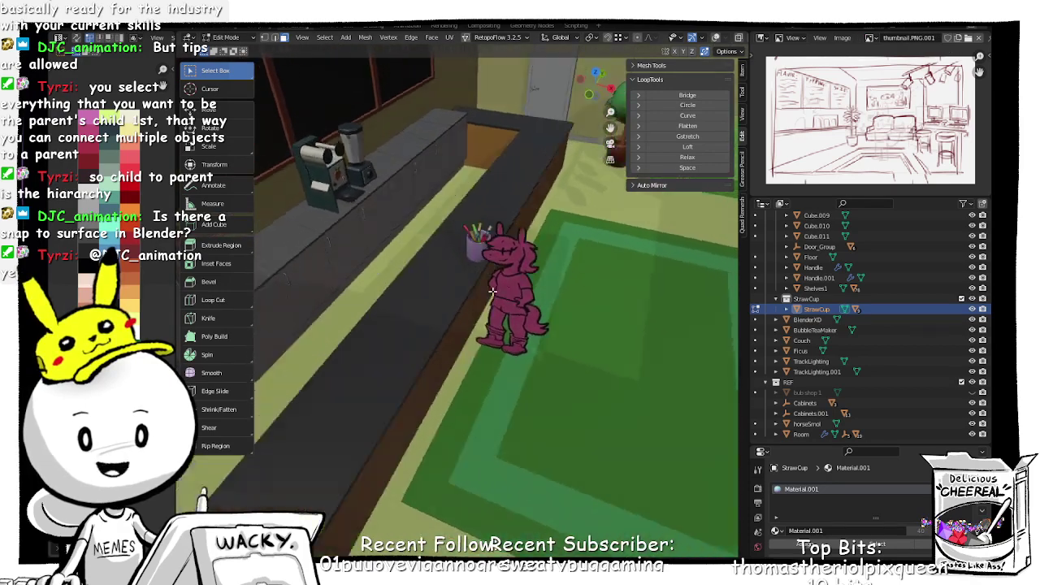
mouse_move(493, 291)
middle_mouse_down()
mouse_move(537, 293)
mouse_move(510, 295)
middle_mouse_up()
key("g")
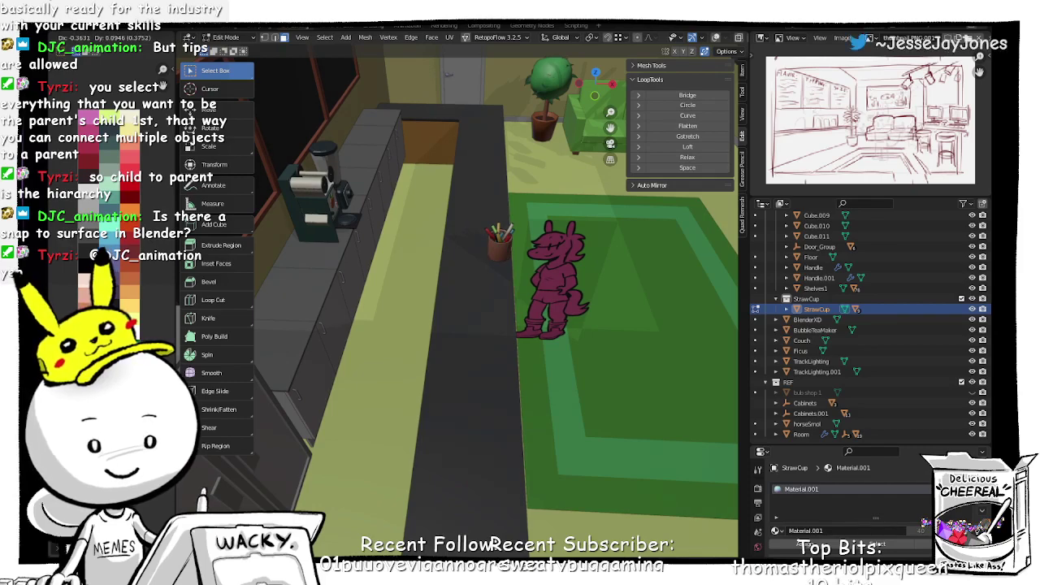
left_click(258, 368)
scroll(418, 362, "down", 8)
middle_click_drag(458, 348, 521, 344)
scroll(521, 344, "up", 3)
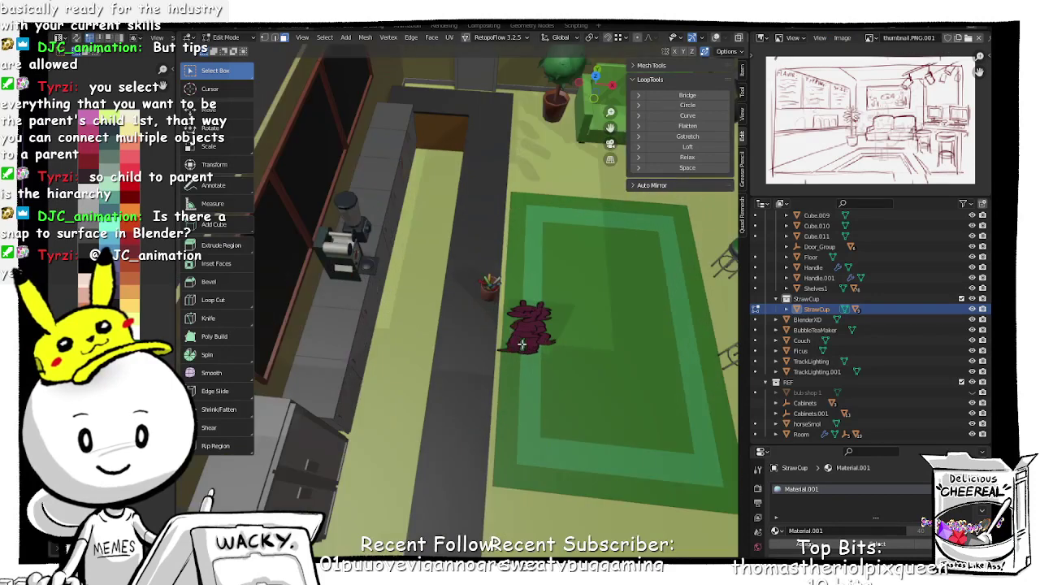
scroll(460, 352, "up", 5)
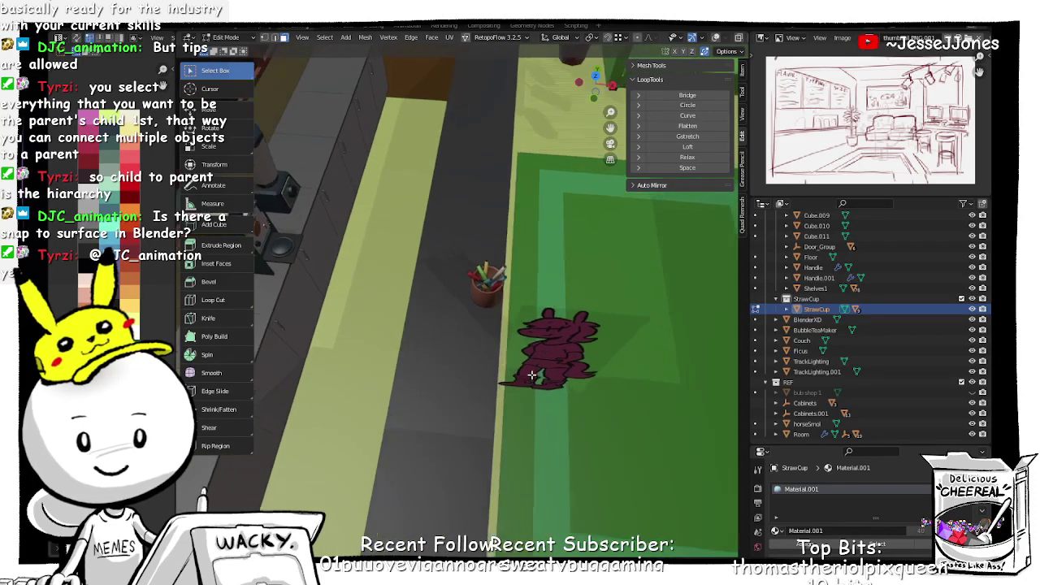
Step: Recolour the straw cup dark blue by moving its UVs to a dark blue palette swatch, and check it from around the room
middle_click_drag(463, 387, 476, 325)
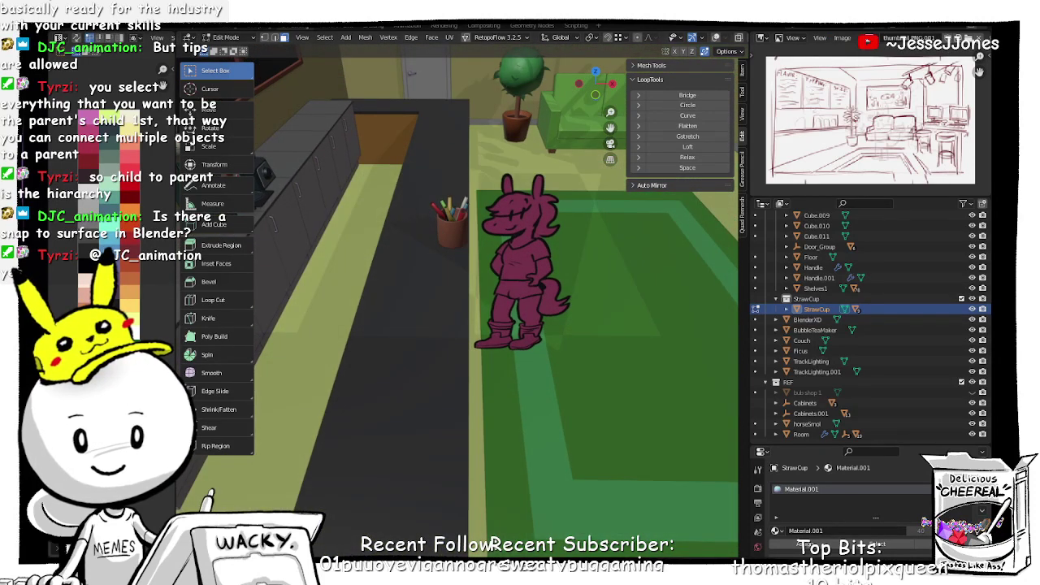
key("g")
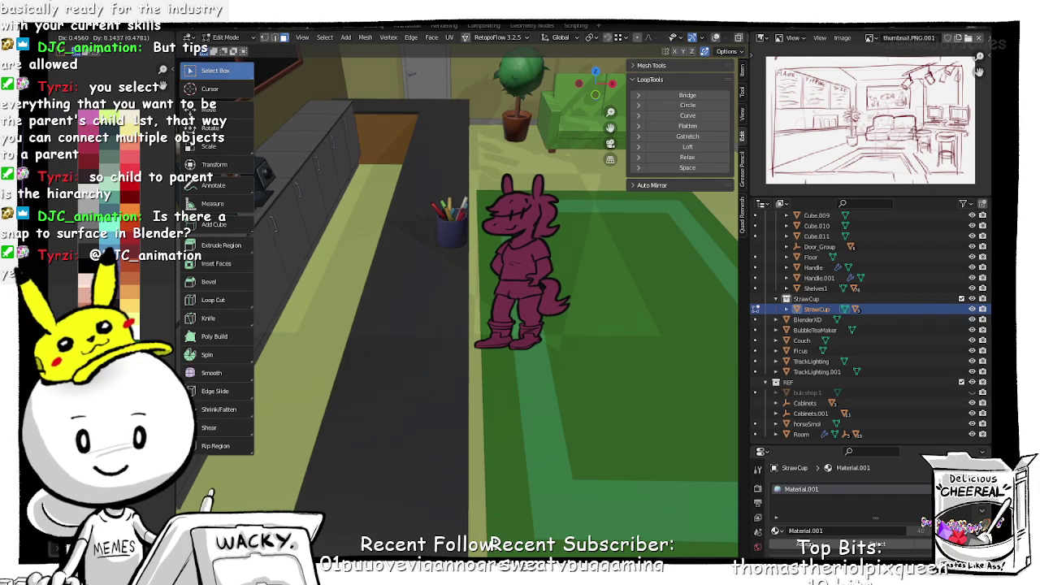
middle_click_drag(552, 322, 364, 317)
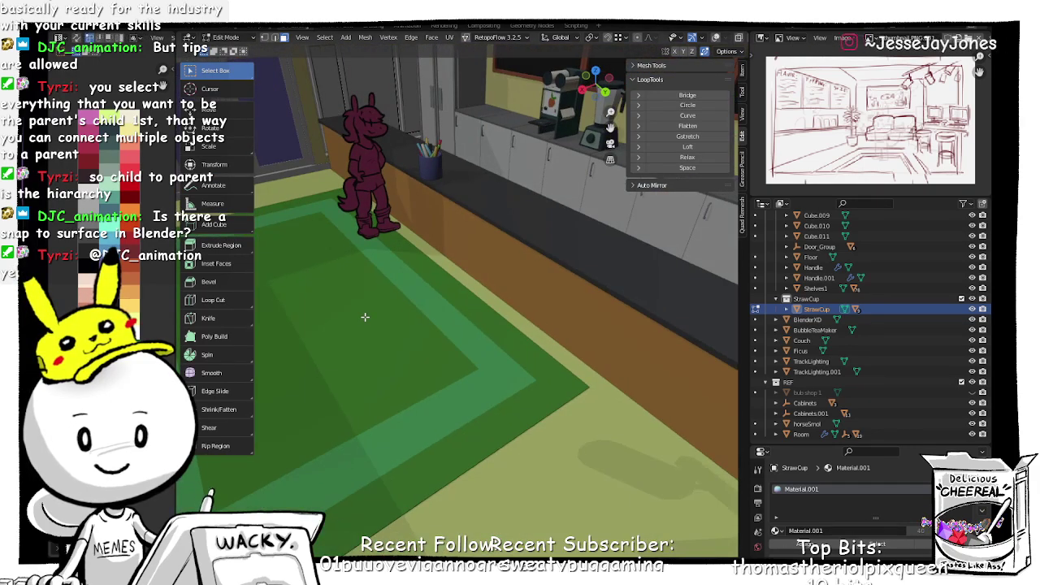
scroll(365, 317, "down", 3)
middle_click_drag(391, 284, 514, 307)
scroll(543, 307, "up", 3)
scroll(510, 305, "up", 3)
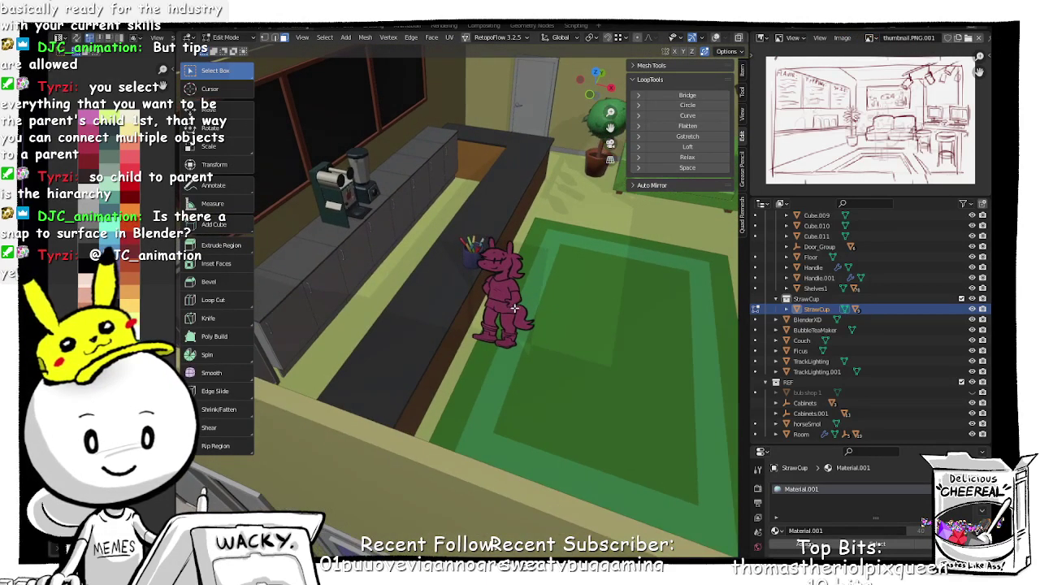
scroll(524, 305, "down", 5)
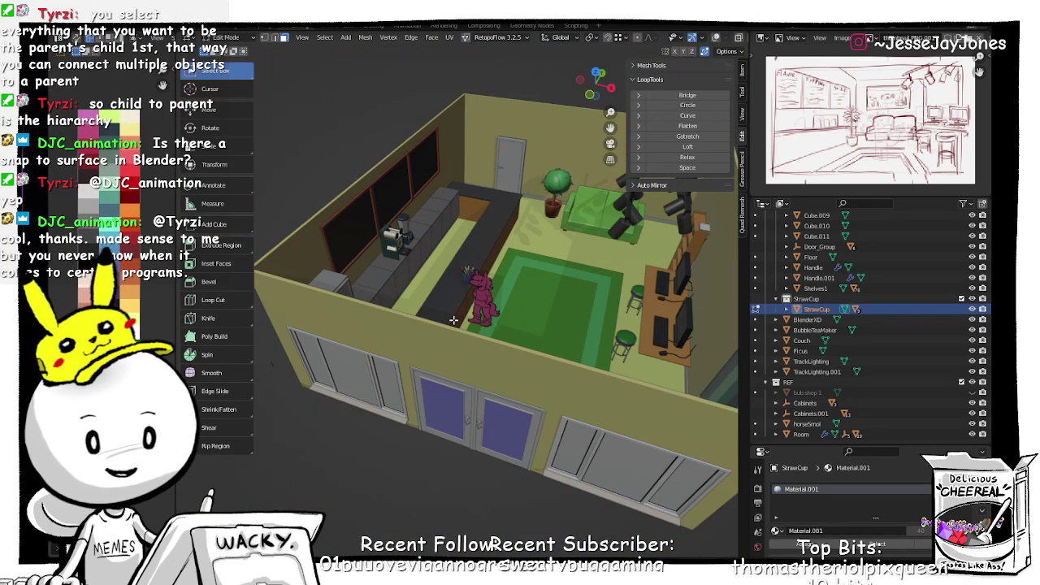
middle_click_drag(454, 321, 539, 324, "shift")
scroll(539, 324, "down", 3)
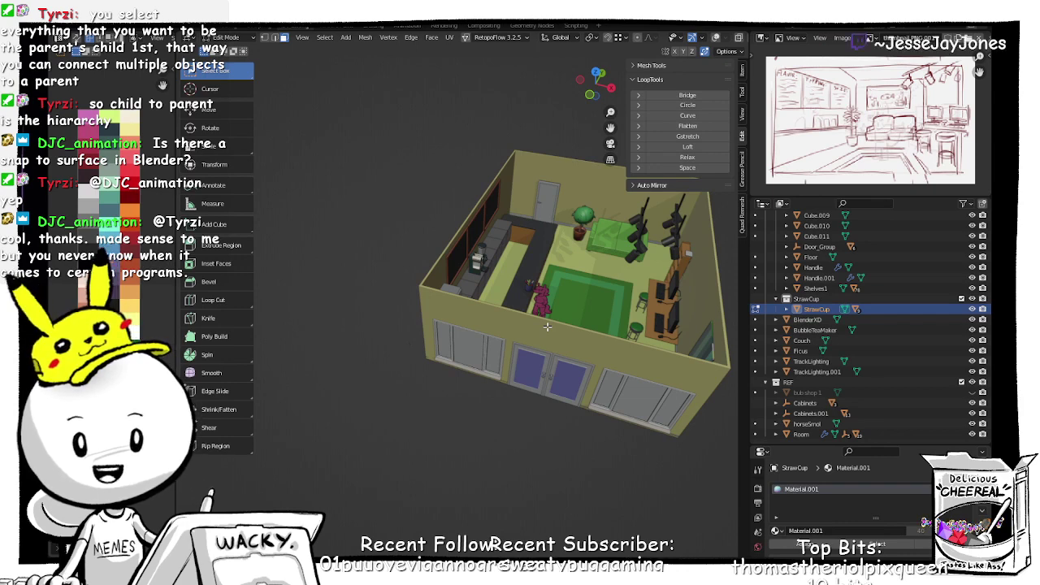
Step: Check the available snapping targets and look over the furnished cafe room from several angles
left_click(626, 38)
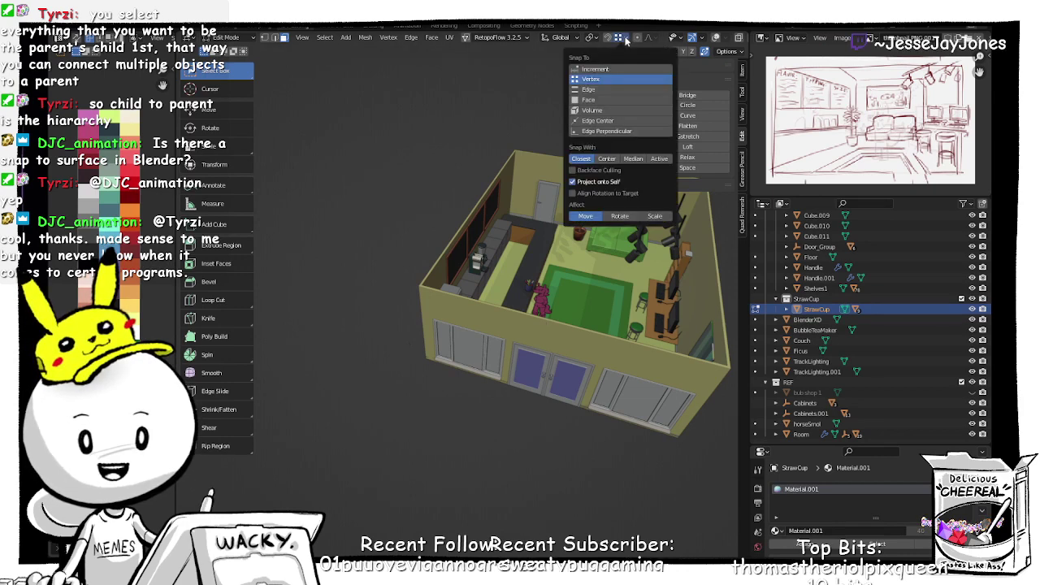
left_click(606, 106)
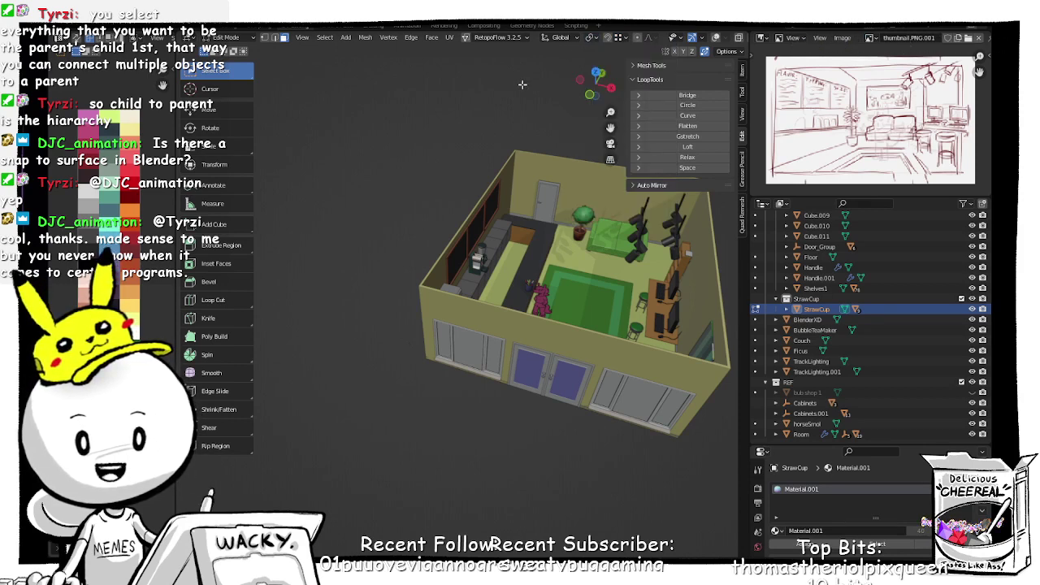
middle_click_drag(577, 126, 554, 184)
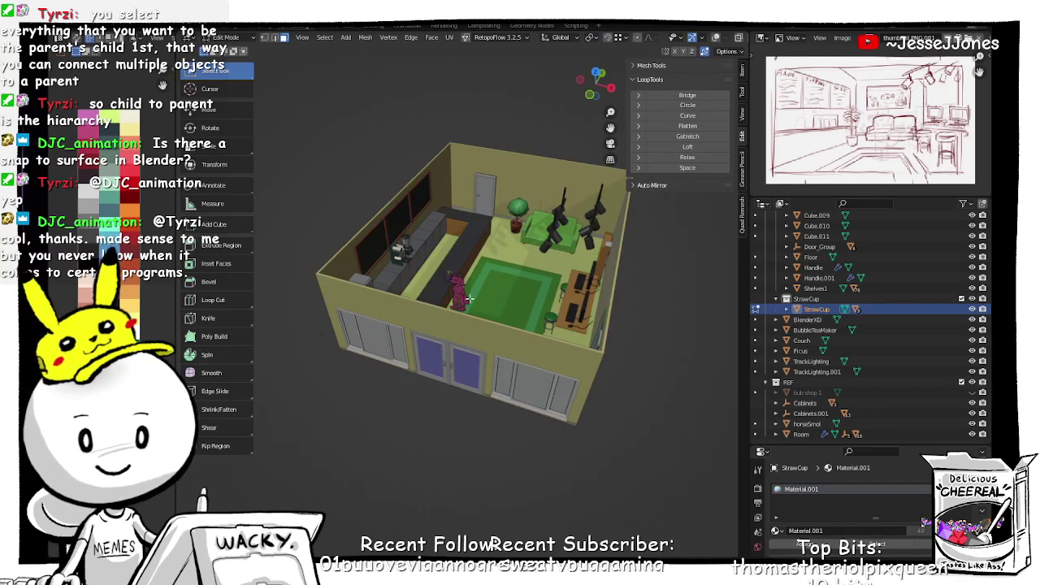
scroll(465, 305, "up", 2)
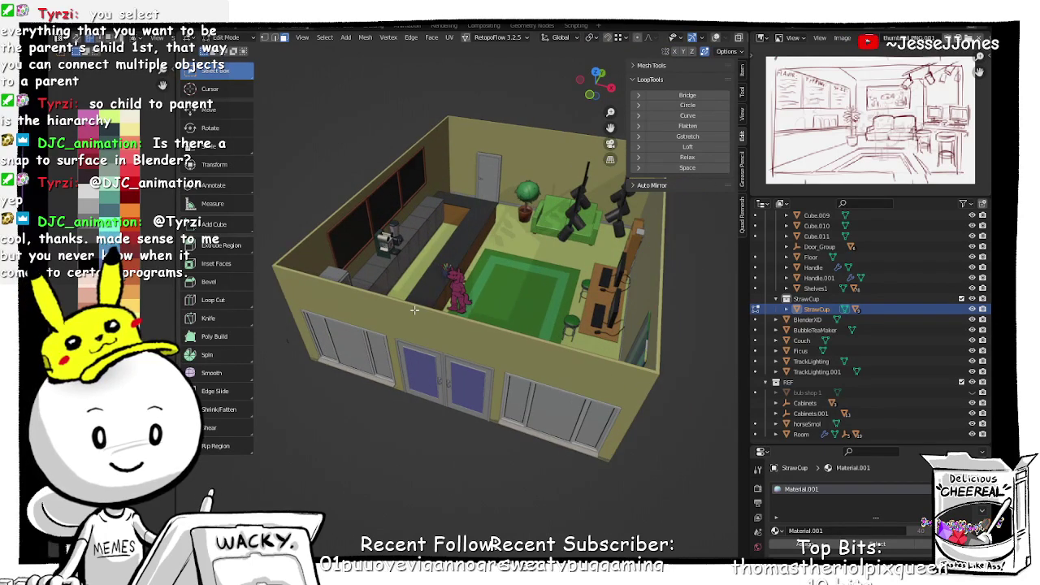
middle_click_drag(423, 313, 445, 324)
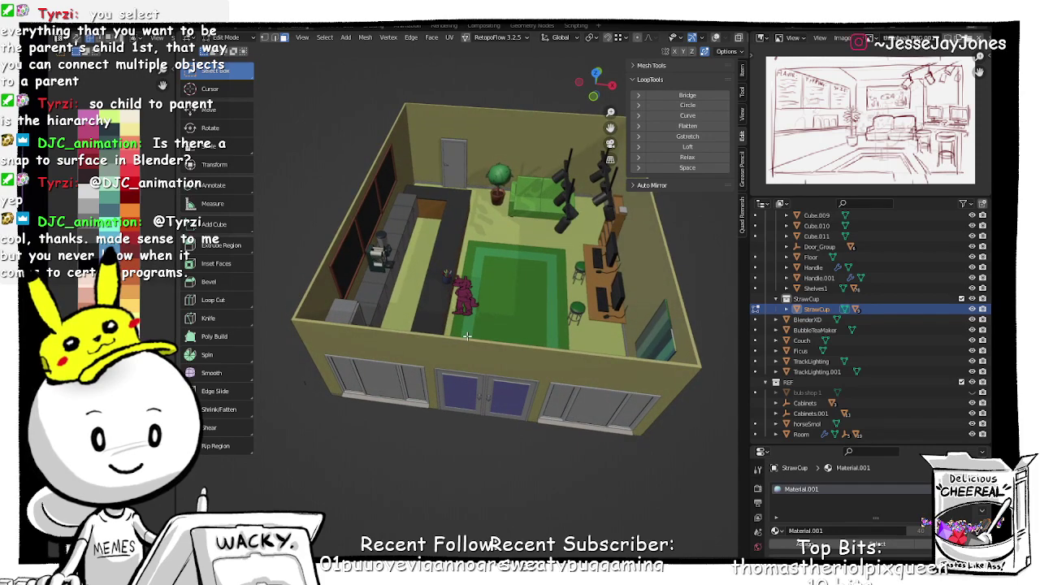
scroll(493, 343, "up", 3)
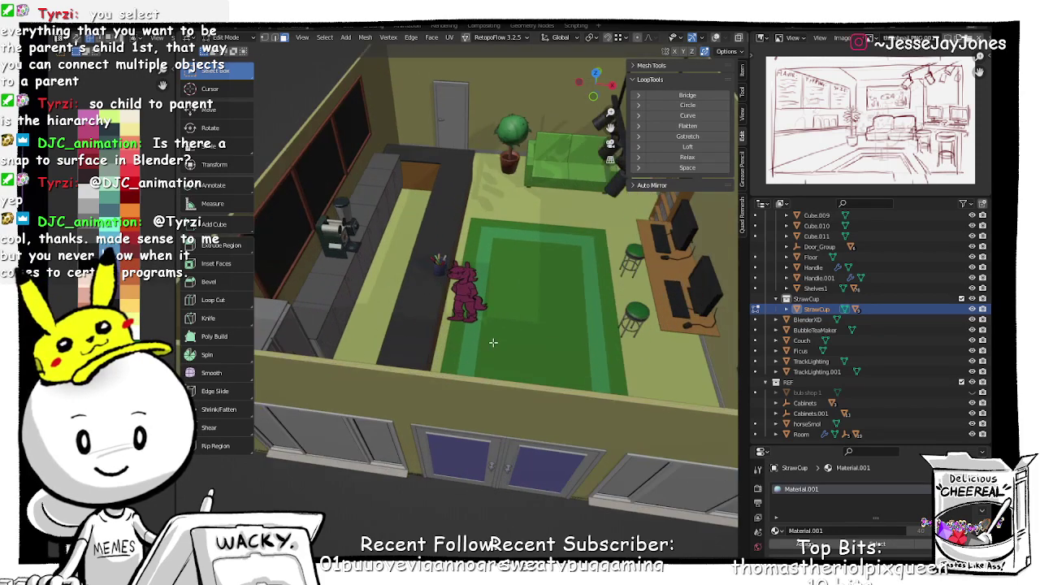
middle_click_drag(493, 342, 511, 325)
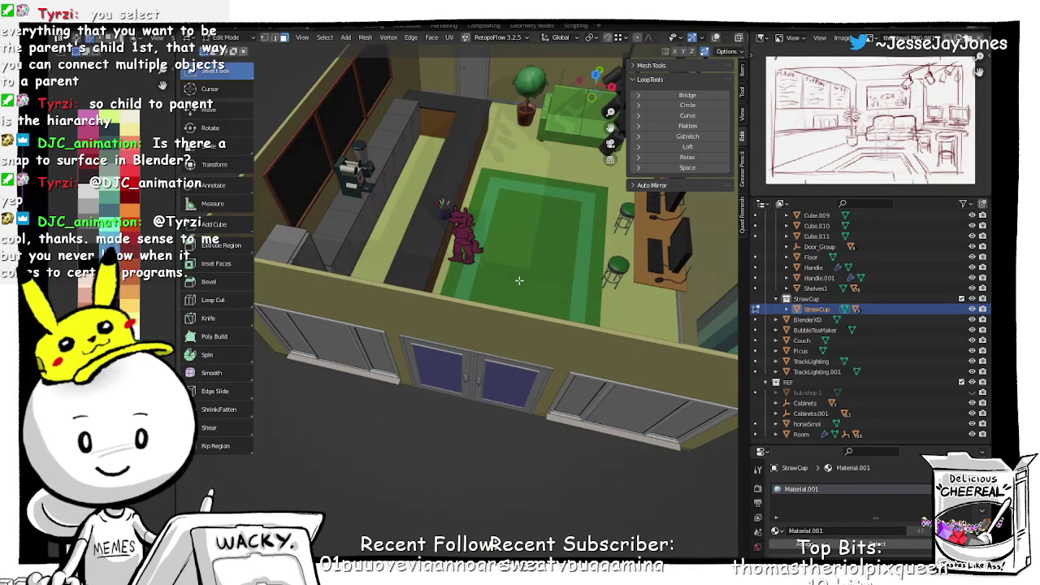
middle_click_drag(520, 280, 501, 318)
scroll(504, 312, "down", 4)
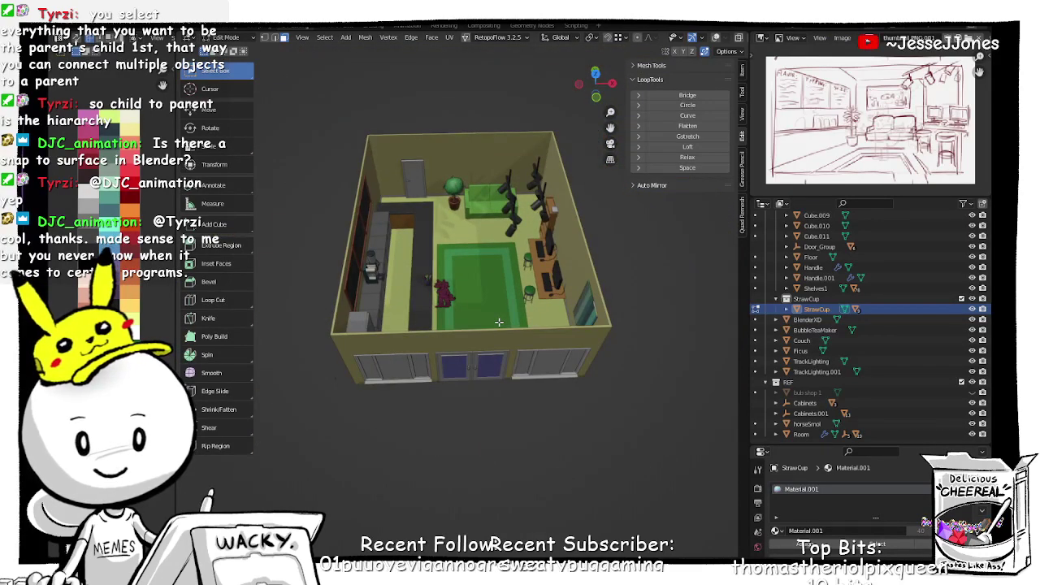
scroll(499, 321, "up", 3)
mouse_move(499, 322)
middle_mouse_down()
mouse_move(420, 317)
mouse_move(489, 314)
middle_mouse_up()
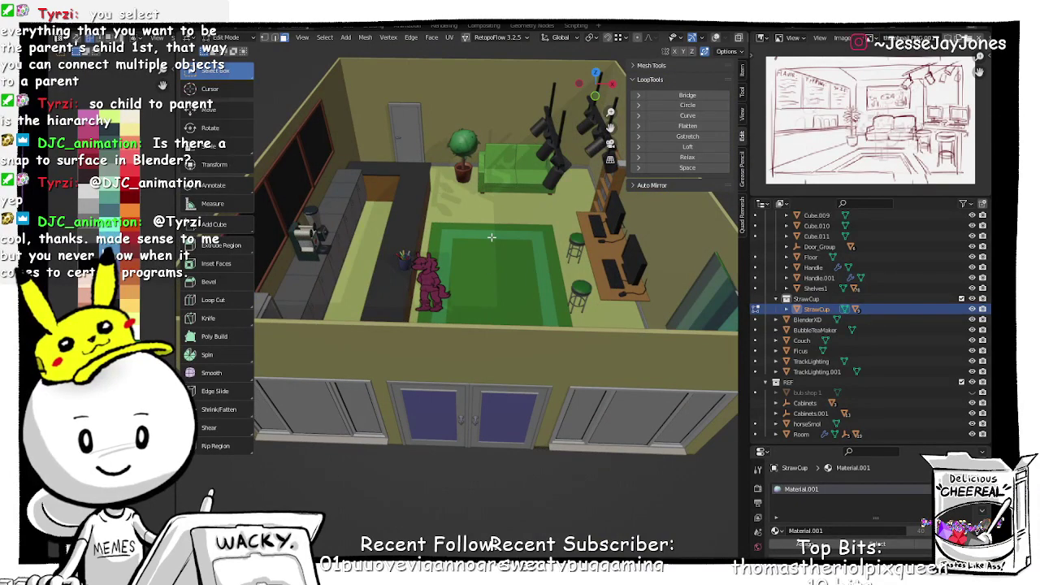
Step: Unhide the bub shop 1 reference image, return to Object Mode and move the image behind the room, 3.7671 m in X and 30.374 m in Y
scroll(485, 301, "down", 3)
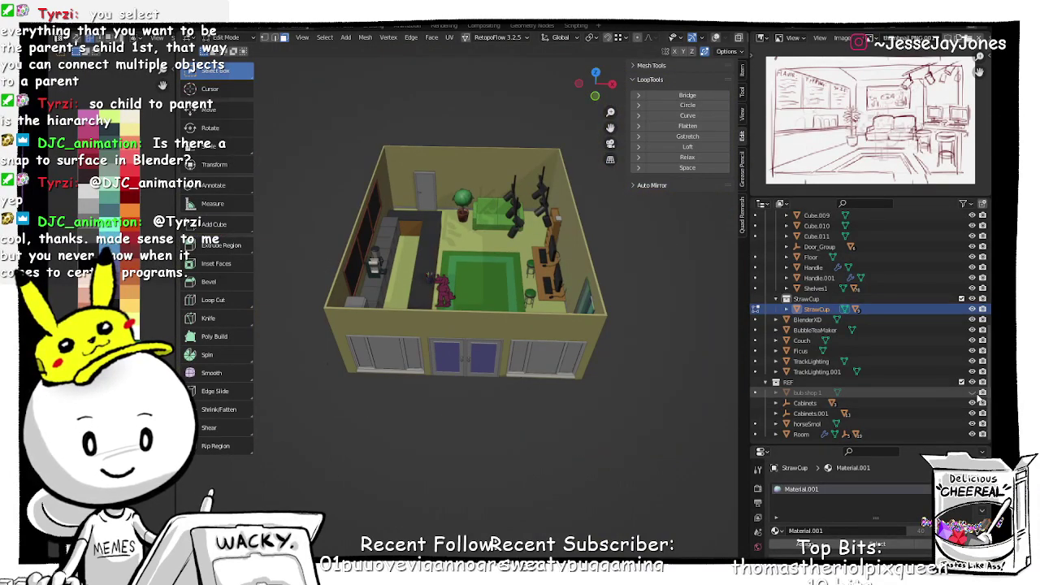
scroll(380, 470, "down", 3)
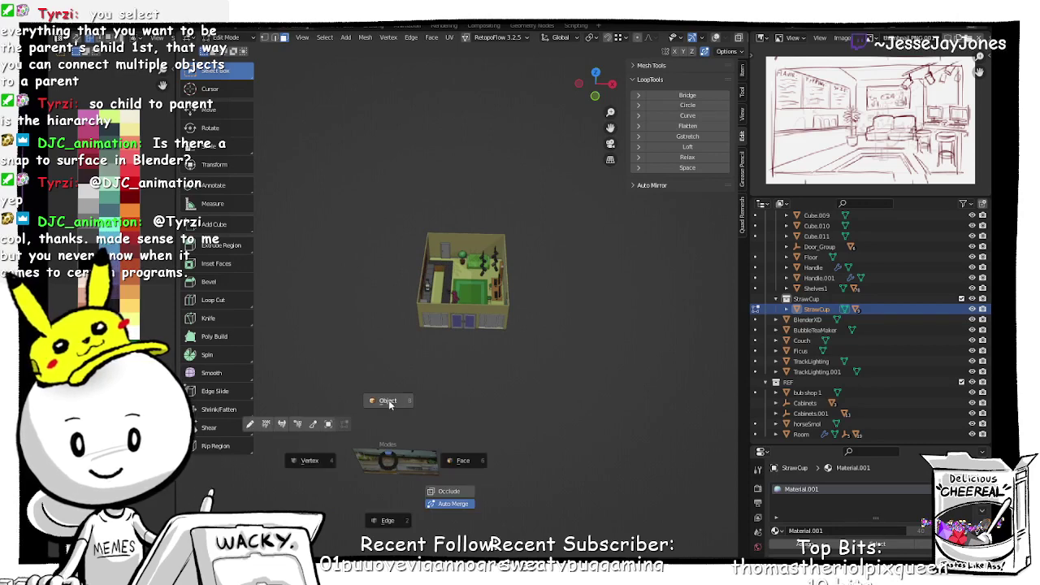
key("Tab")
left_click(389, 453)
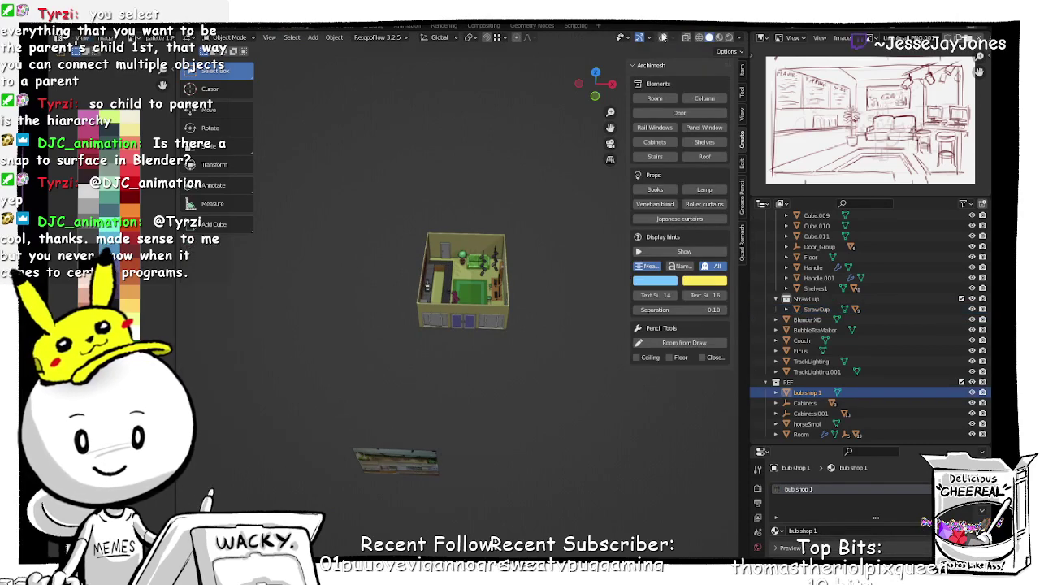
key("g")
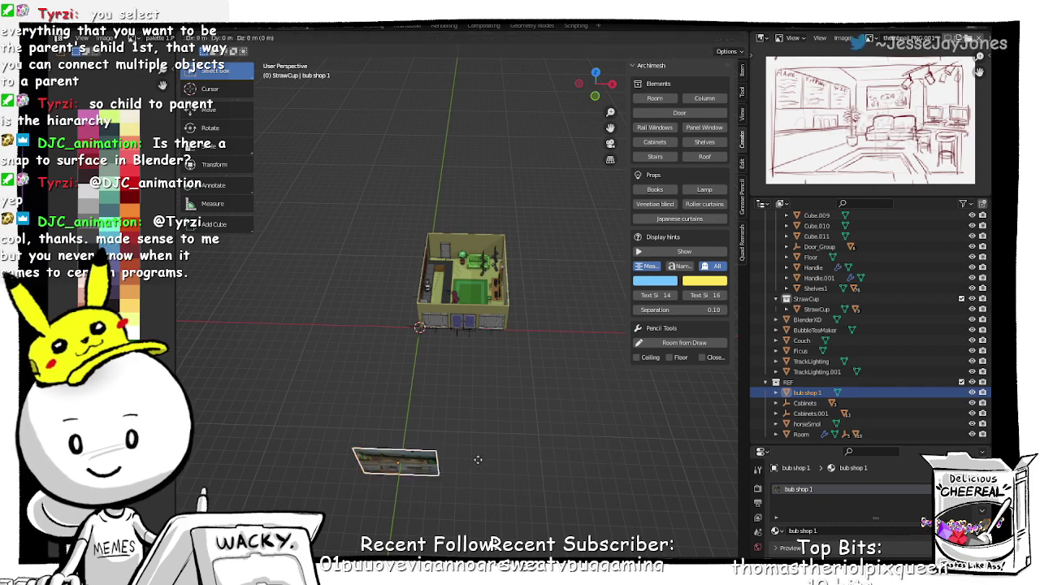
left_click(543, 215)
Step: Examine the counter equipment, wall shelves and appliances in the bub shop 1 reference photo up close
scroll(514, 224, "up", 6)
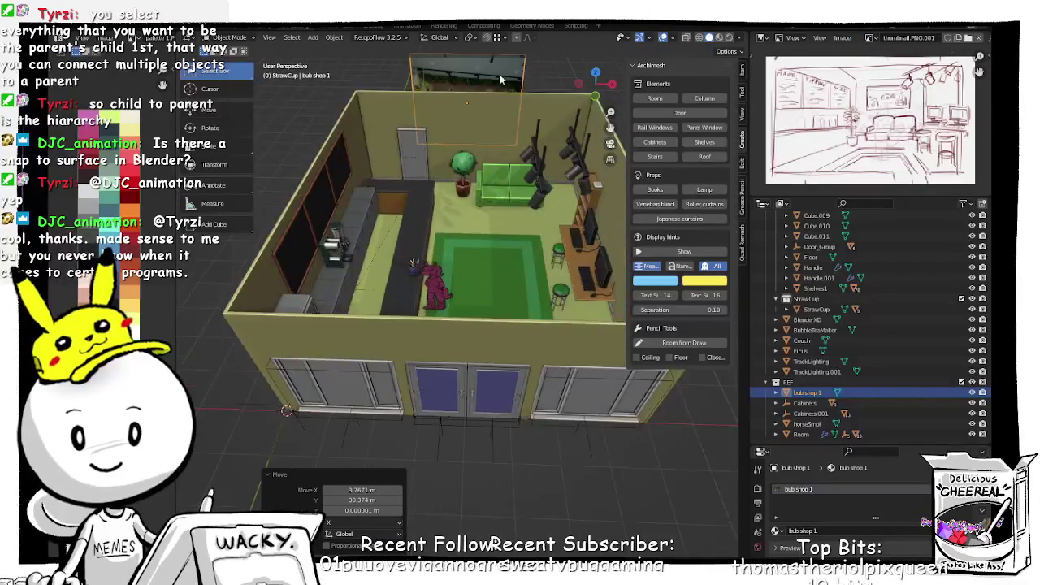
scroll(447, 317, "up", 5)
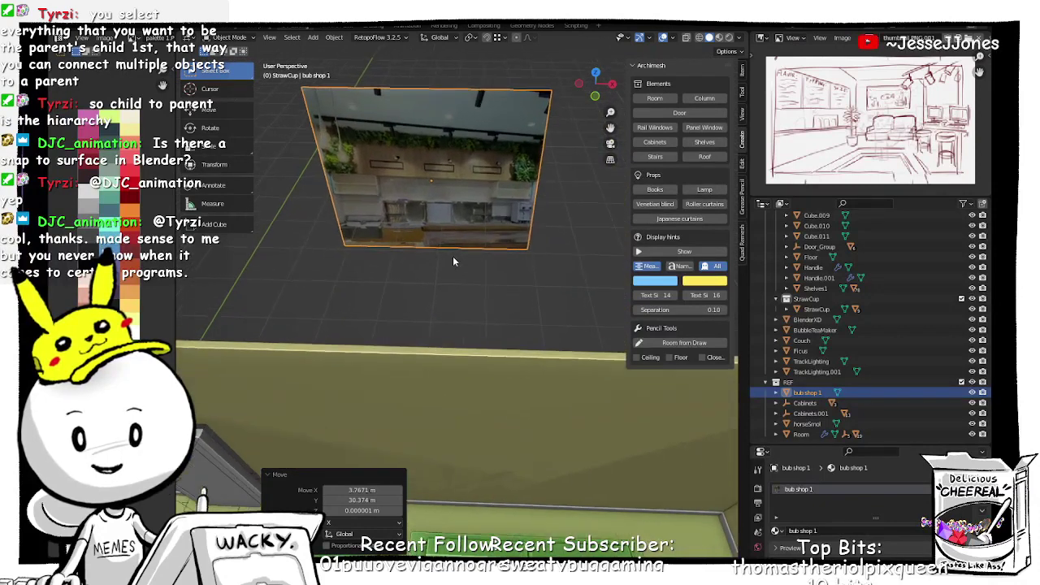
key("Escape")
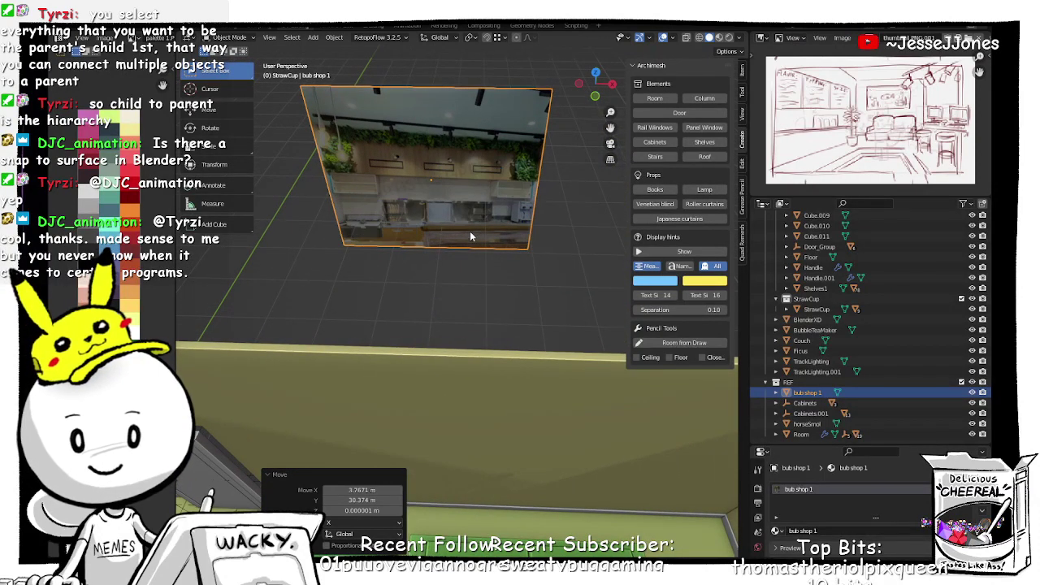
key("f")
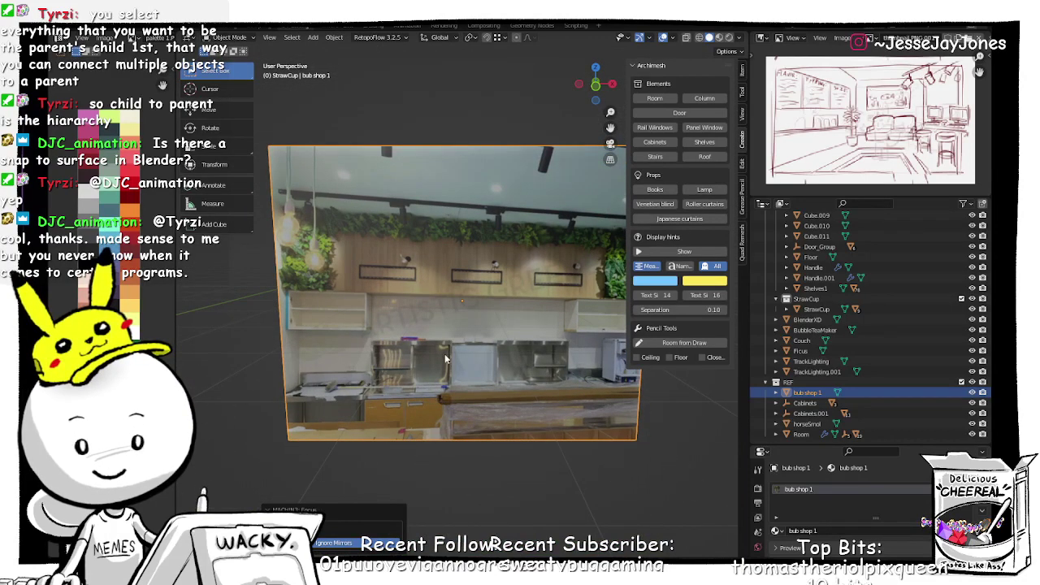
middle_click_drag(445, 358, 443, 284, "shift")
scroll(437, 313, "up", 1)
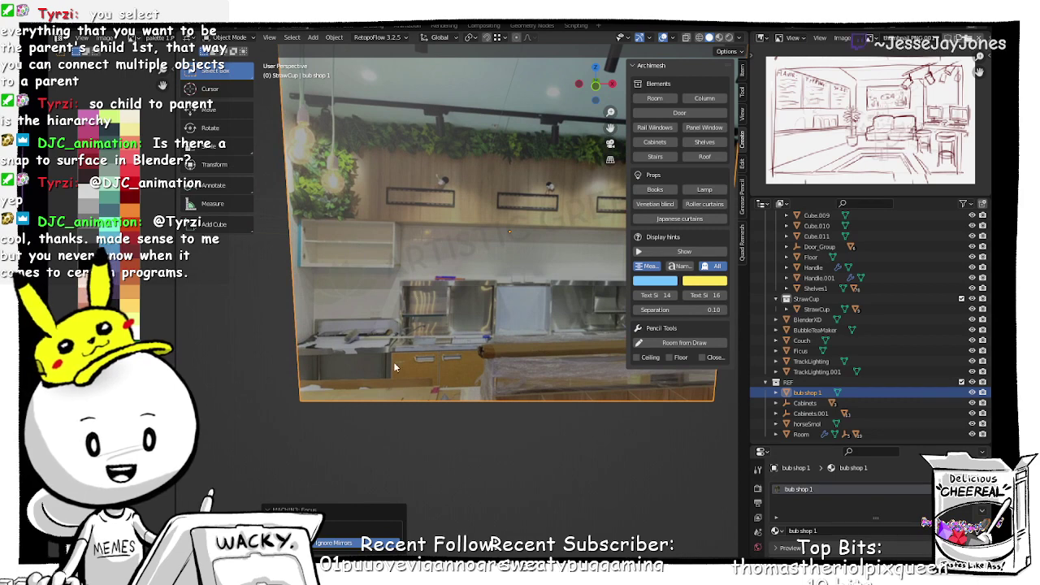
middle_click_drag(367, 349, 481, 315)
scroll(480, 316, "up", 6)
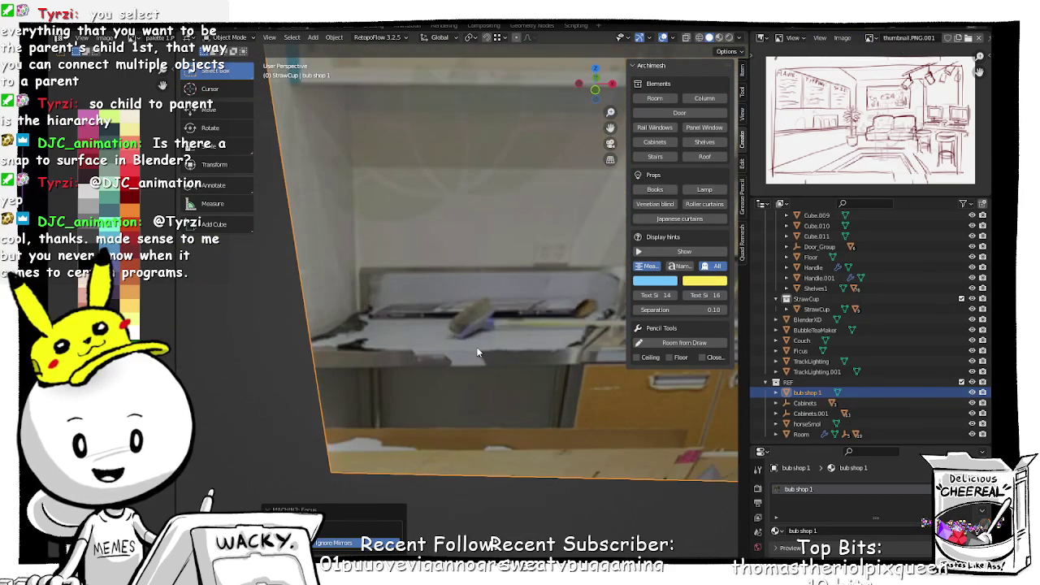
scroll(476, 351, "down", 6)
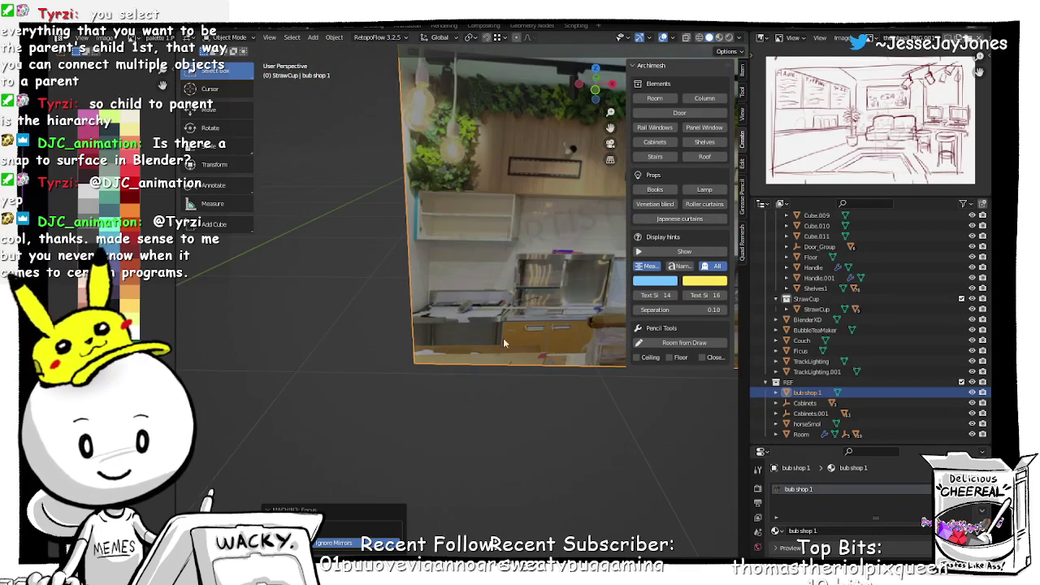
middle_click_drag(440, 331, 385, 333, "shift")
middle_click_drag(551, 339, 437, 339, "shift")
scroll(501, 341, "up", 3)
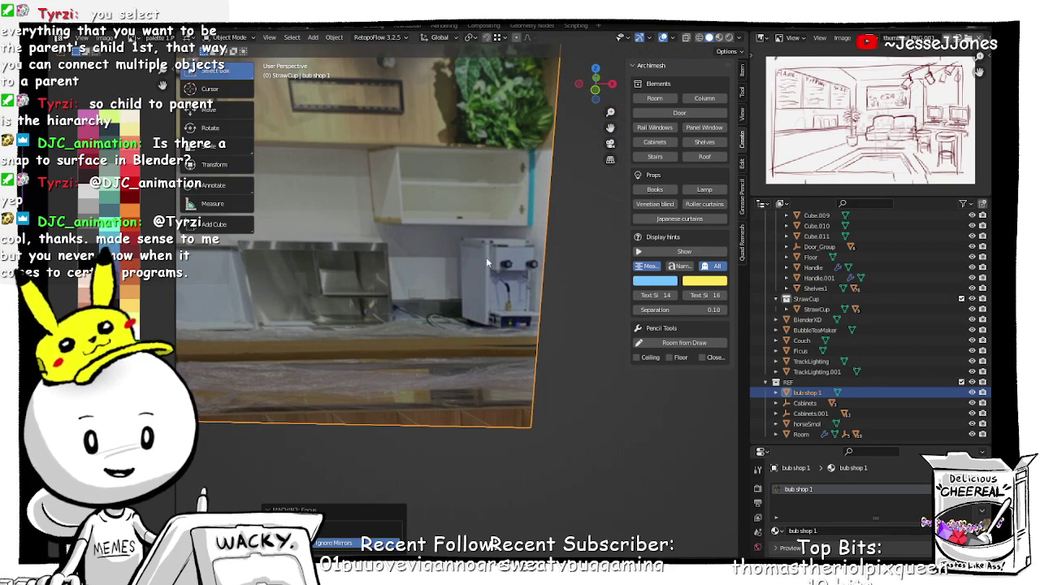
scroll(437, 352, "down", 11)
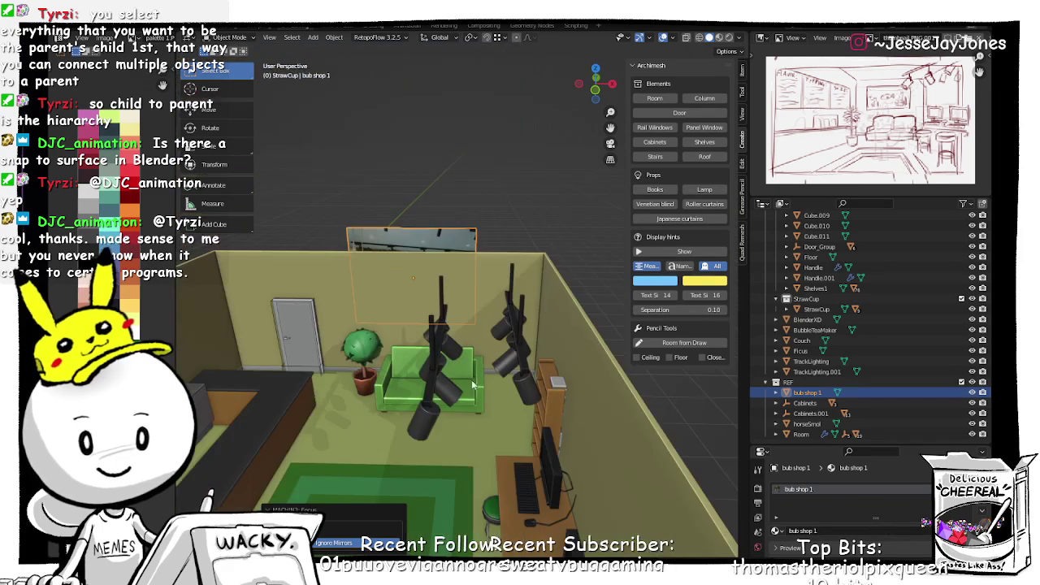
Step: Add a 2 m cube mesh at the world origin for the next counter prop and enter Edit Mode on it
middle_click_drag(461, 392, 402, 404)
middle_click_drag(297, 360, 430, 375)
left_click(482, 365)
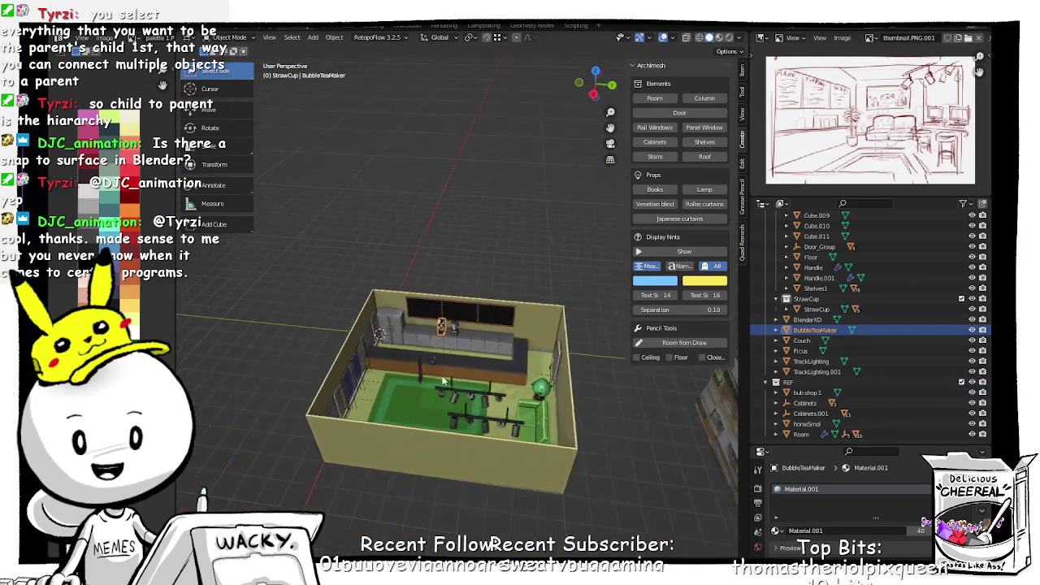
scroll(430, 375, "up", 4)
scroll(431, 376, "up", 6)
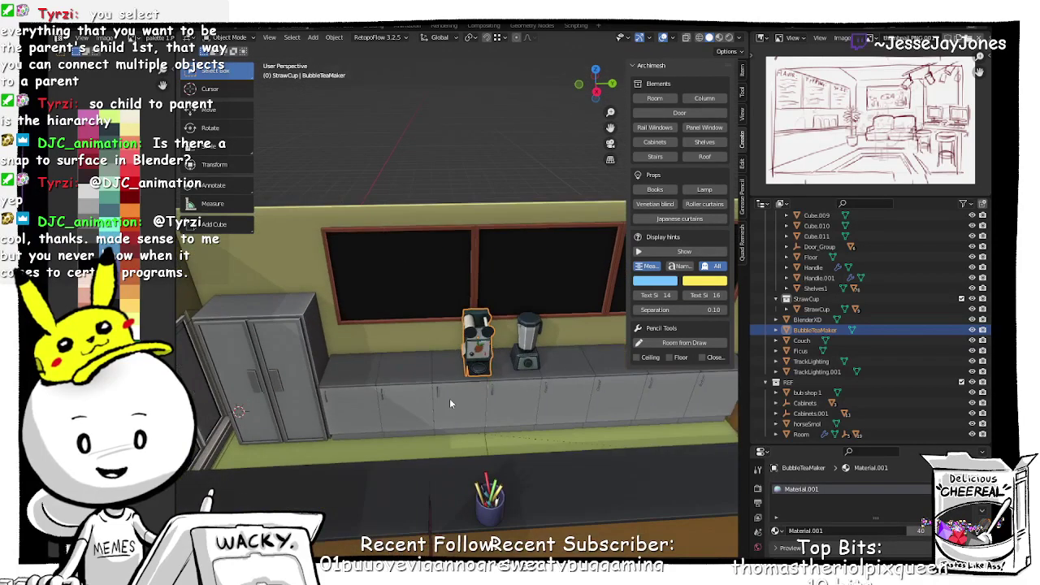
mouse_move(432, 394)
middle_mouse_down()
mouse_move(449, 393)
mouse_move(430, 391)
middle_mouse_up()
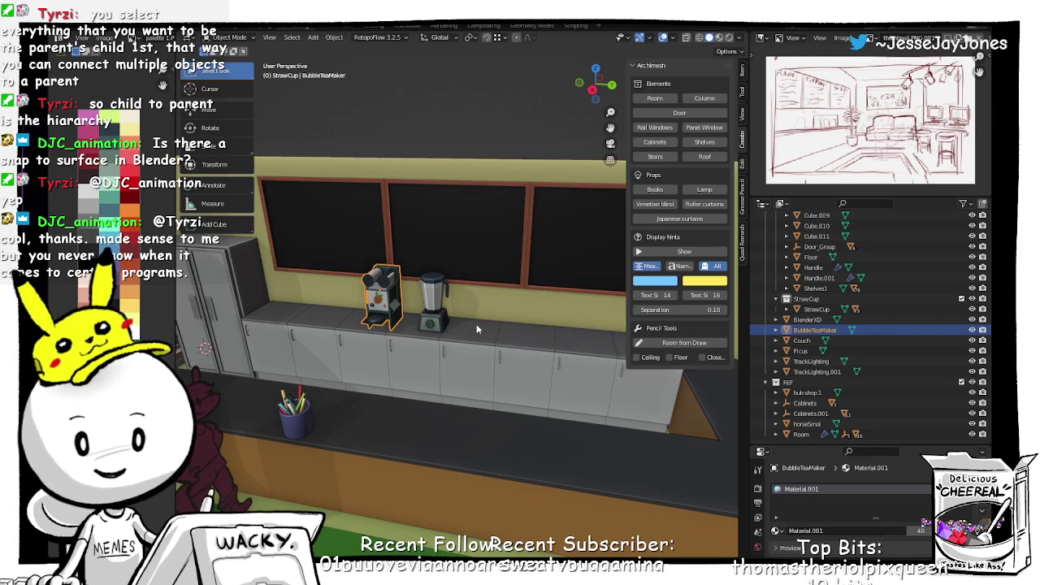
key("shift+a")
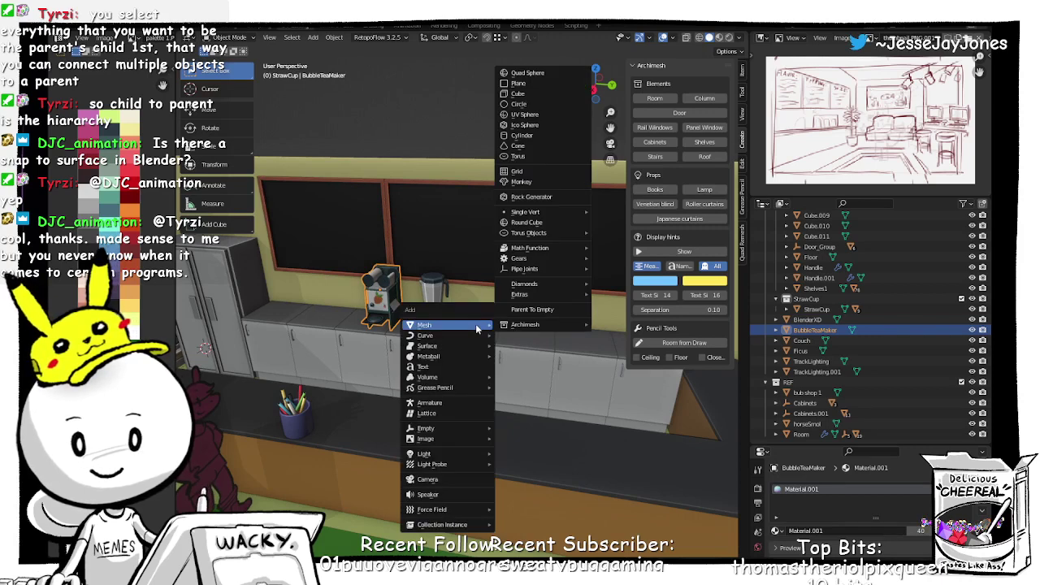
left_click(525, 94)
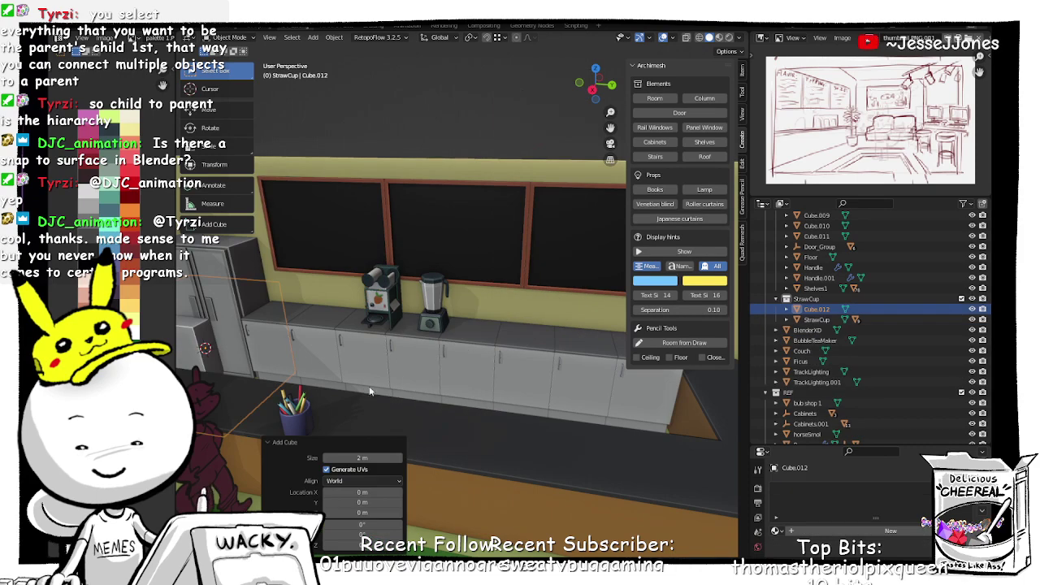
scroll(360, 388, "down", 3)
key("Tab")
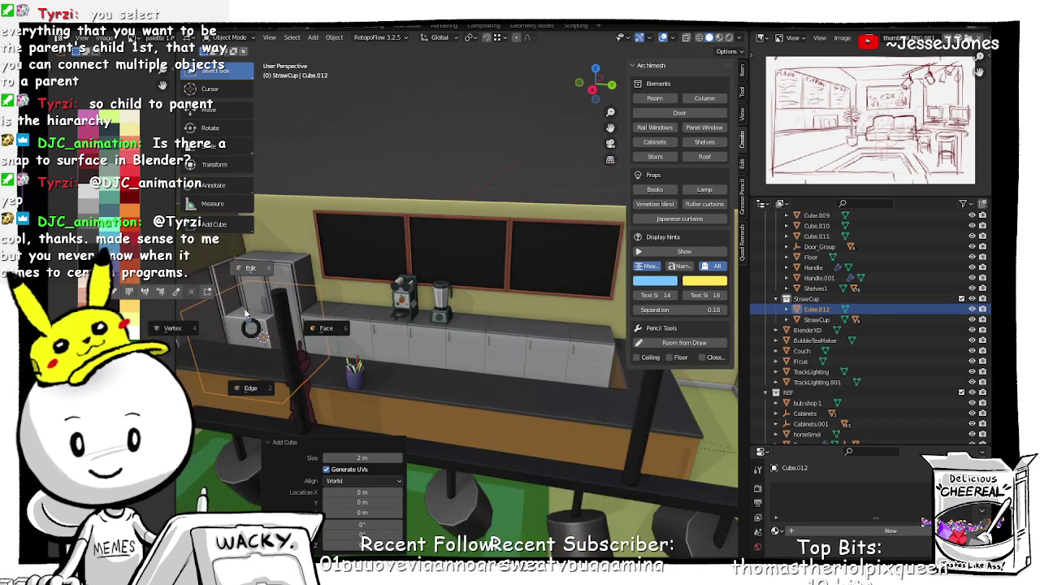
left_click(234, 268)
middle_click_drag(308, 331, 381, 437)
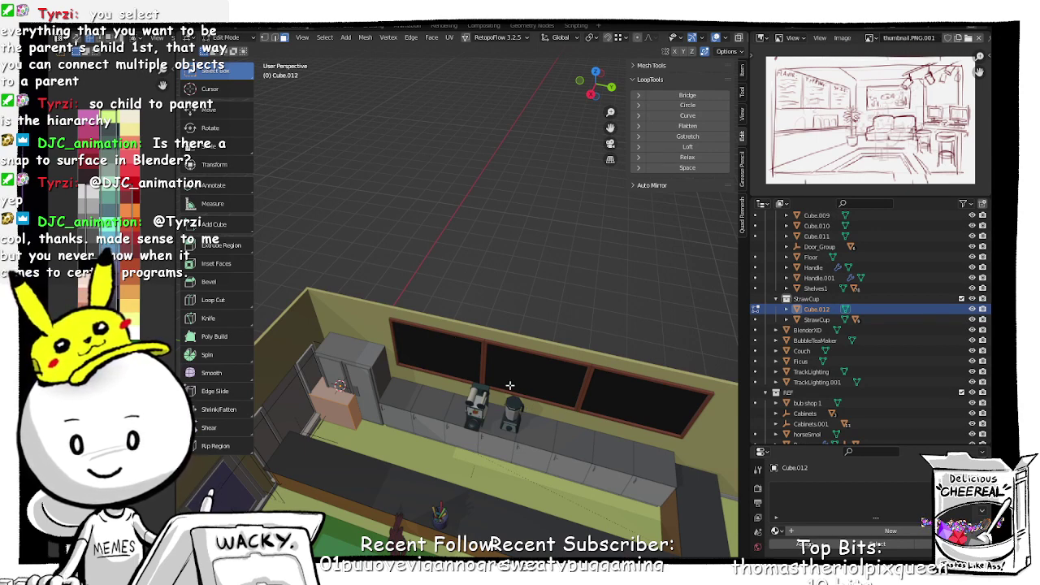
Step: Move the new cube 5.3948 m along Y and 1.1412 m up along Z to the back counter
key("g")
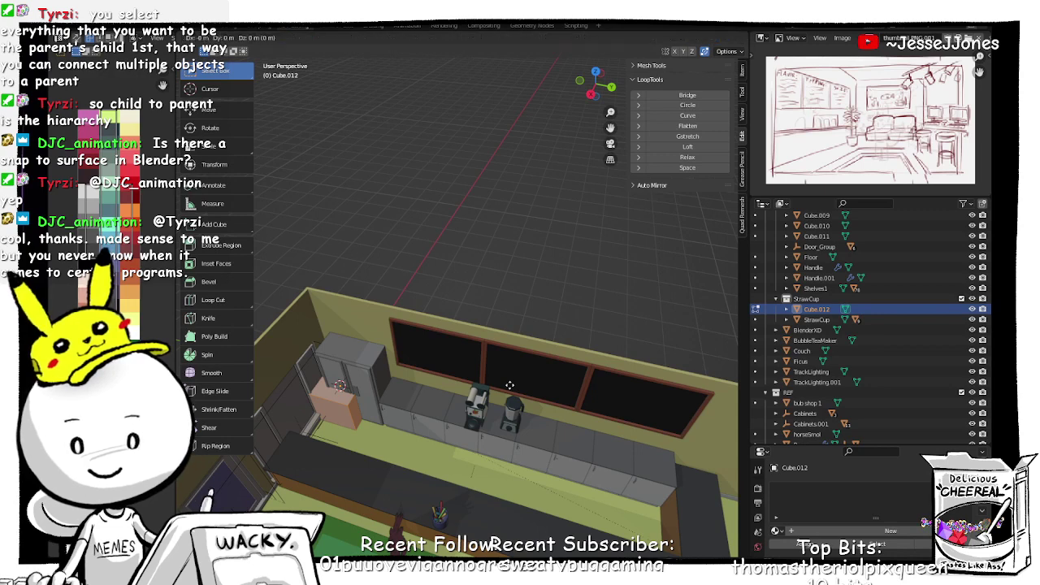
key("y")
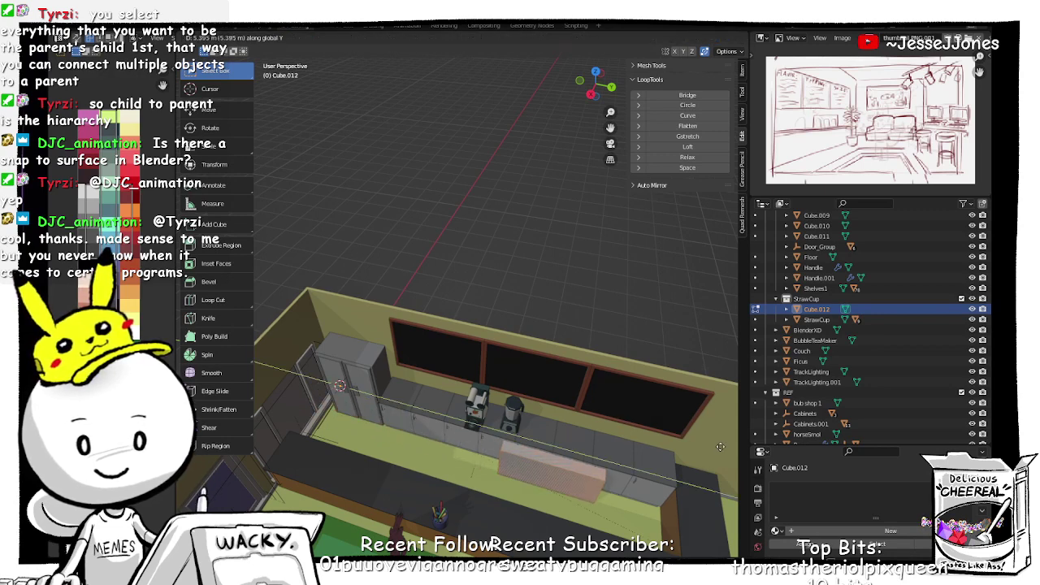
left_click(720, 446)
middle_click_drag(720, 446, 525, 409)
key("g")
key("z")
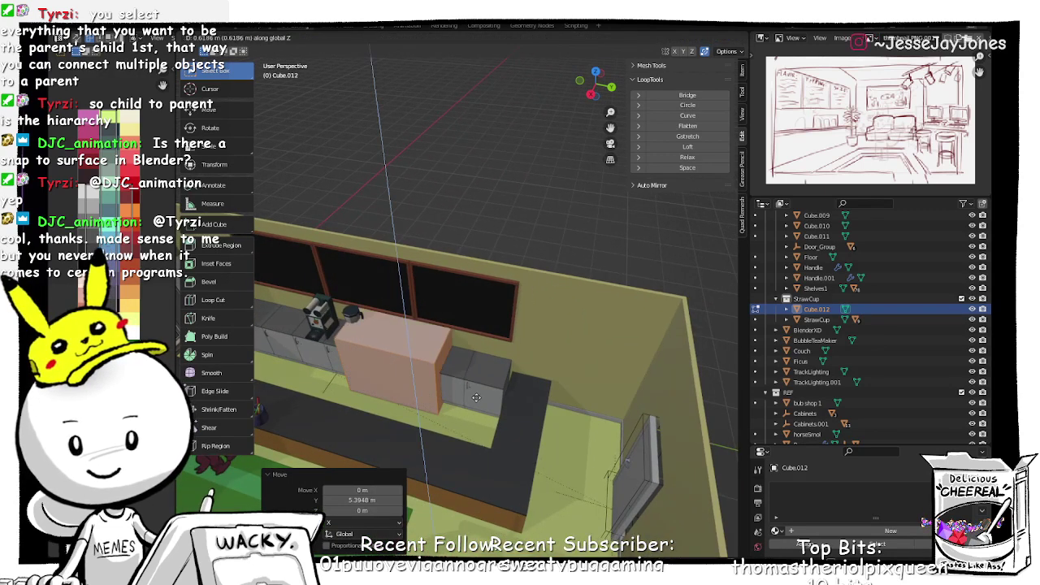
left_click(541, 399)
Step: Scale the cube uniformly to 0.279 and move it 0.43032 m along X onto the counter beside the blender
key("s")
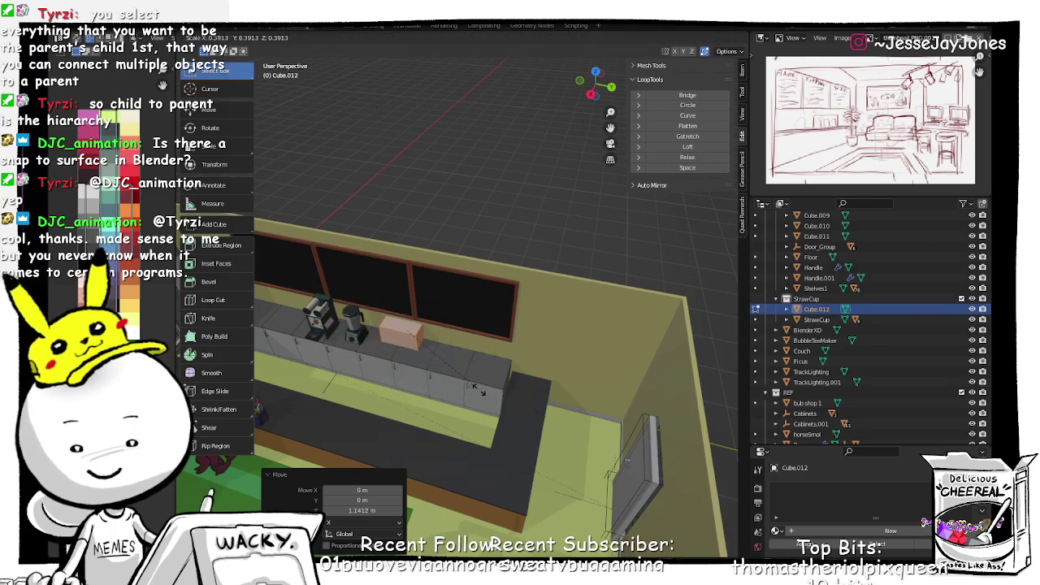
left_click(456, 379)
key("g")
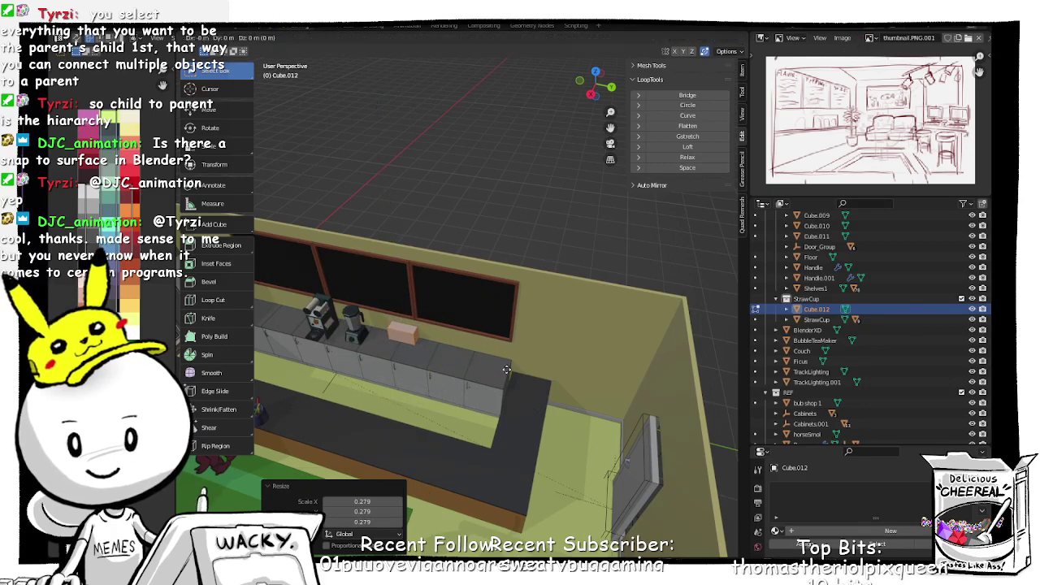
key("x")
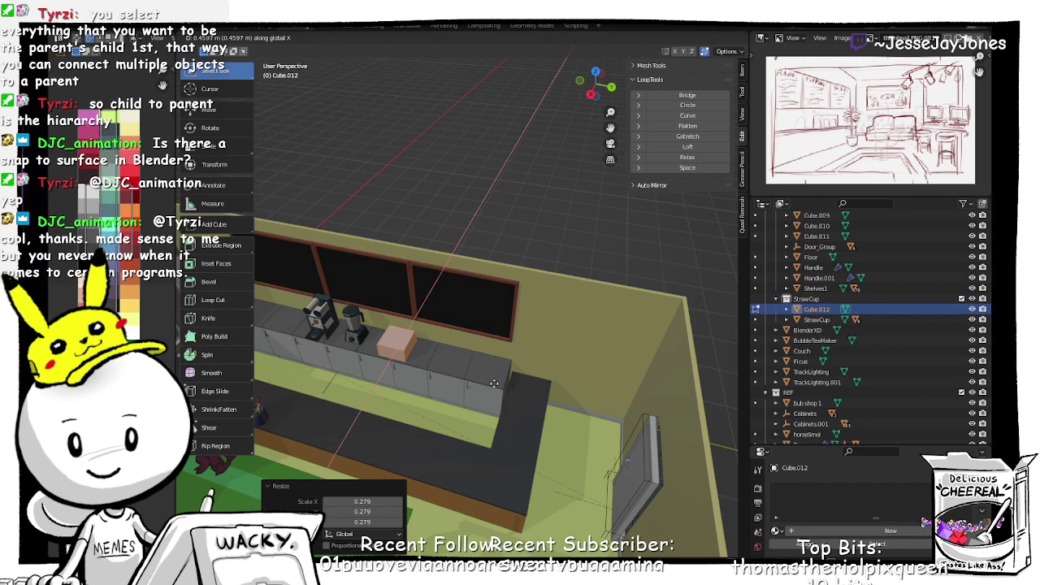
left_click(496, 383)
Step: Flatten the cube into a thin slab by scaling it to 0.088 along Z
middle_click_drag(401, 407, 437, 412)
scroll(437, 412, "up", 3)
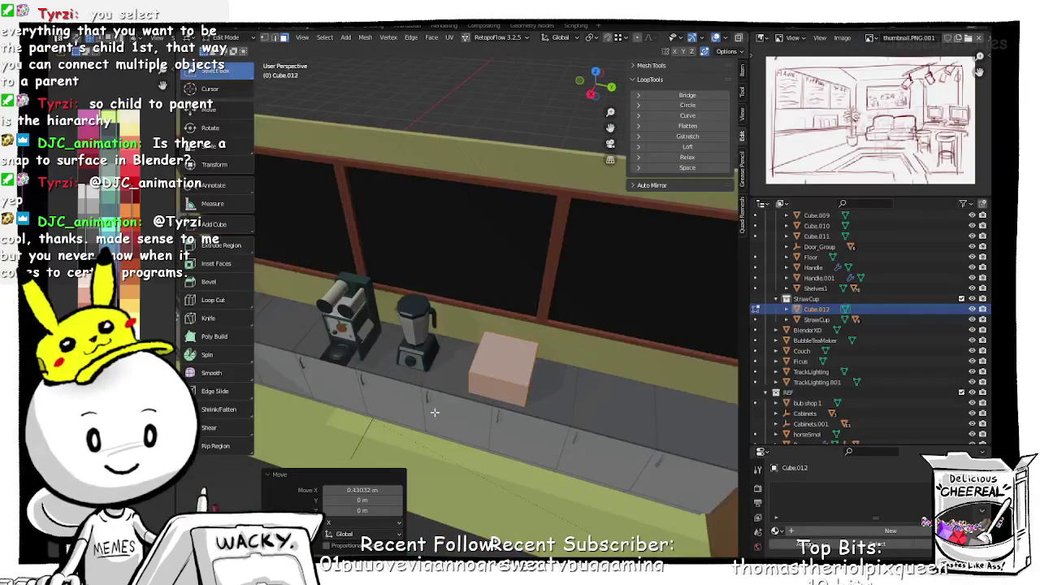
scroll(435, 413, "up", 2)
middle_click_drag(512, 432, 430, 403, "shift")
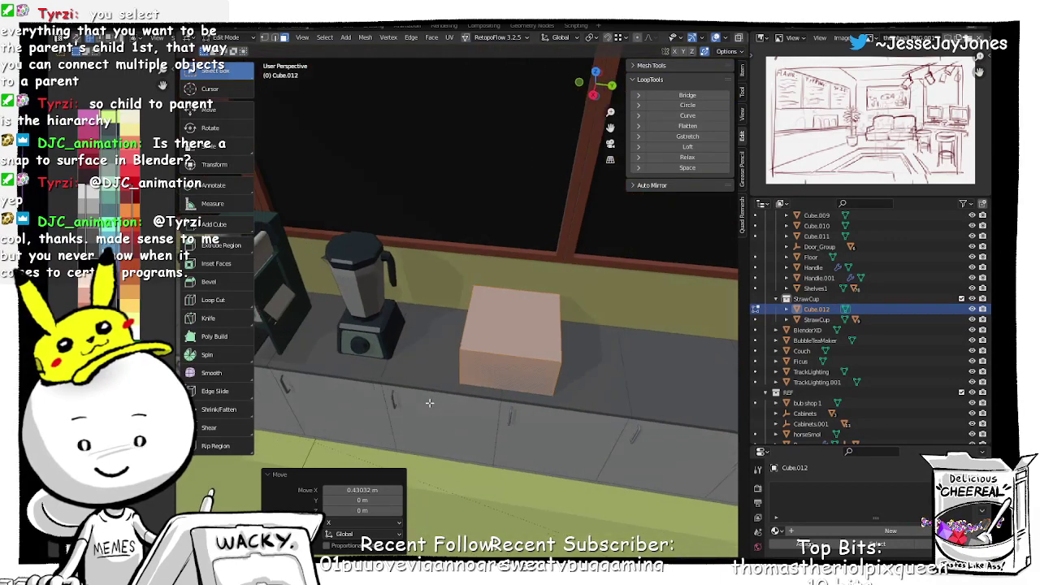
scroll(534, 380, "up", 3)
key("KP_Decimal")
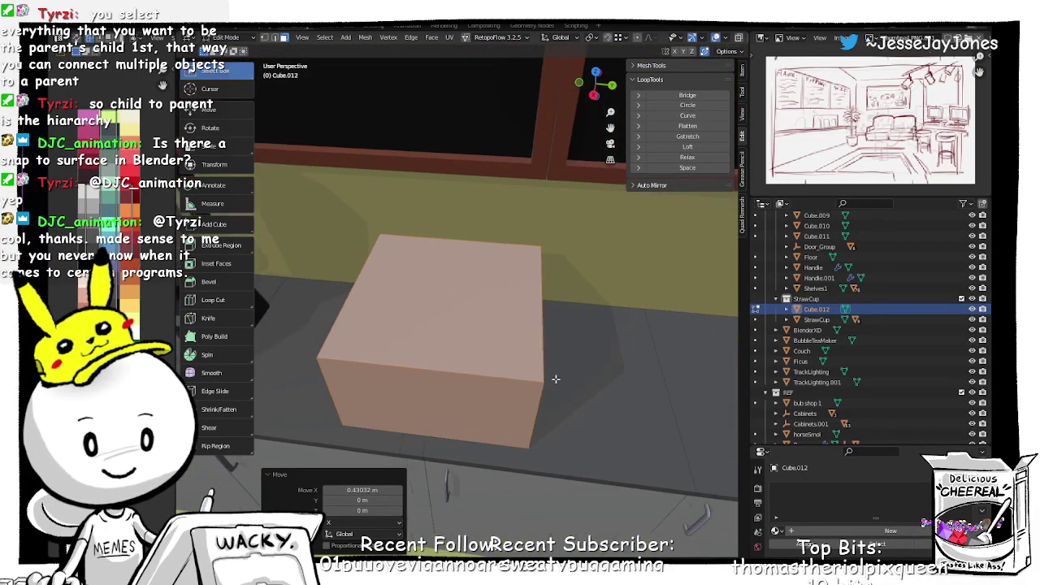
key("s")
key("z")
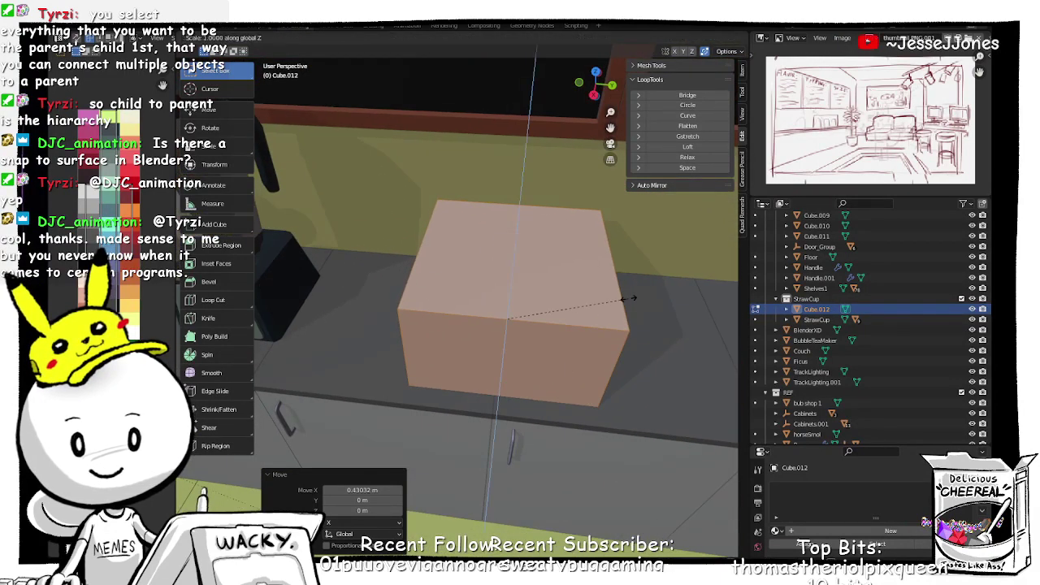
left_click(516, 325)
Step: Widen the slab along the counter by scaling it to 1.477 along Y
middle_click_drag(533, 347, 477, 351, "shift")
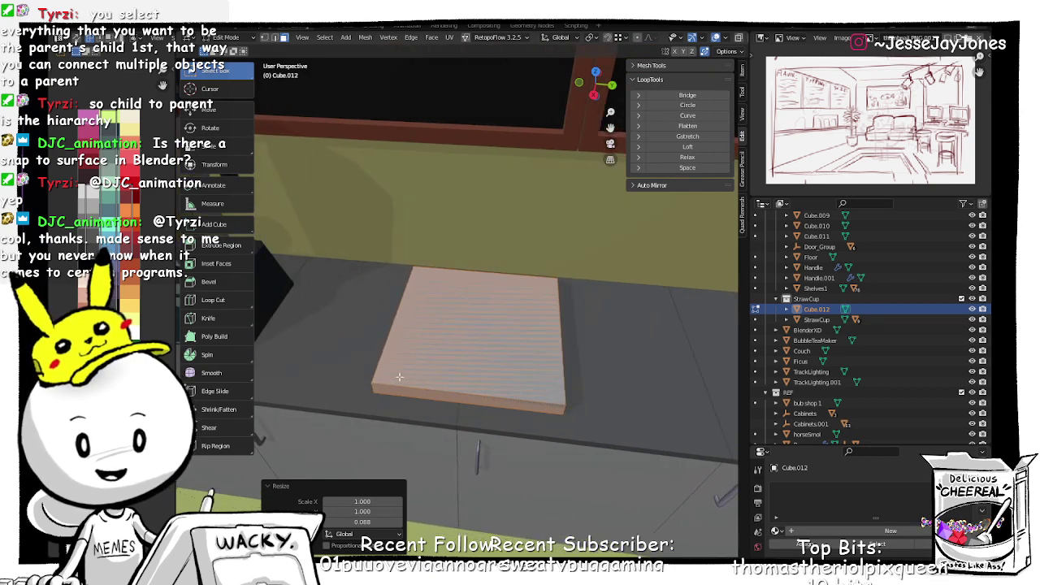
scroll(550, 436, "down", 4)
scroll(460, 393, "up", 4)
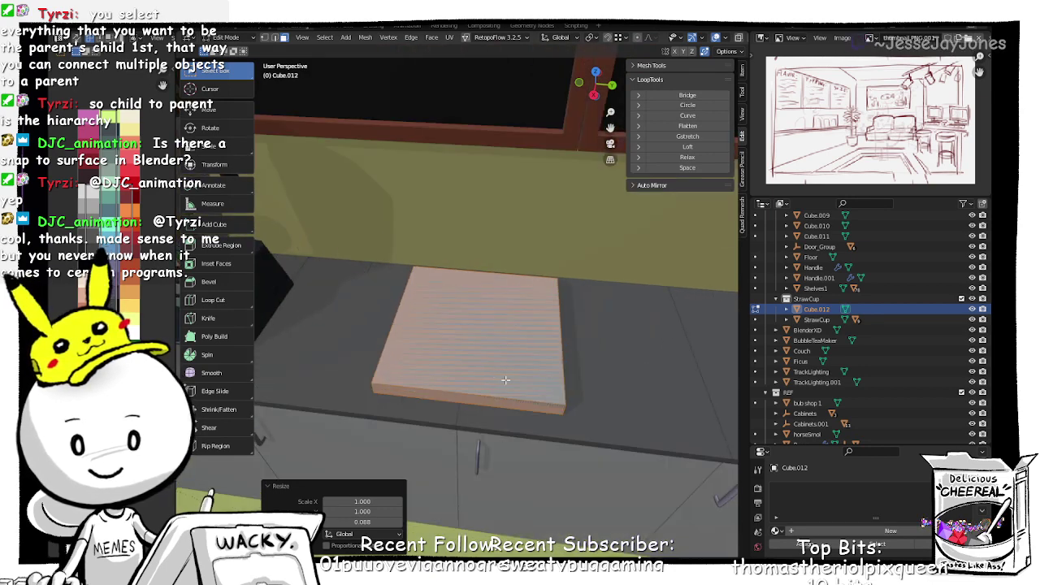
key("s")
key("x")
left_click(534, 382)
key("s")
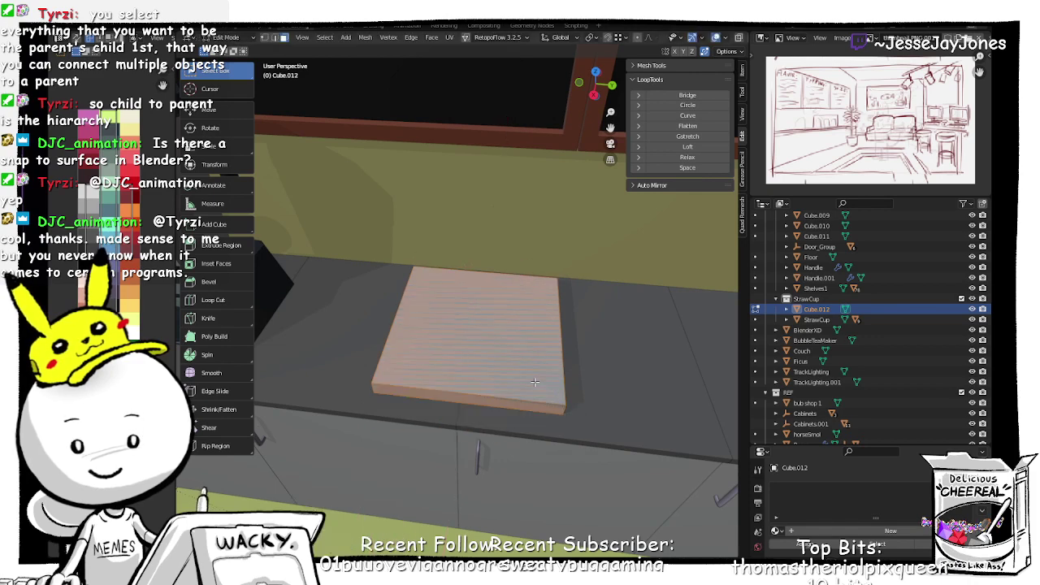
key("y")
left_click(579, 386)
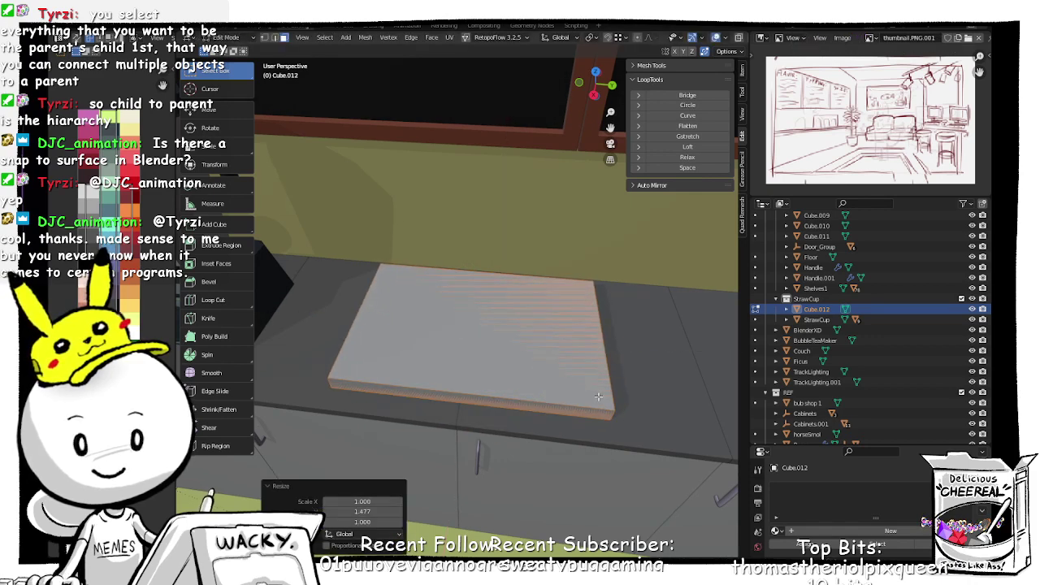
Step: Bevel the slab's two front vertical corner edges with a width of 0.0842 m and one segment
middle_click_drag(579, 385, 580, 395)
scroll(584, 396, "down", 2)
middle_click_drag(433, 358, 559, 386)
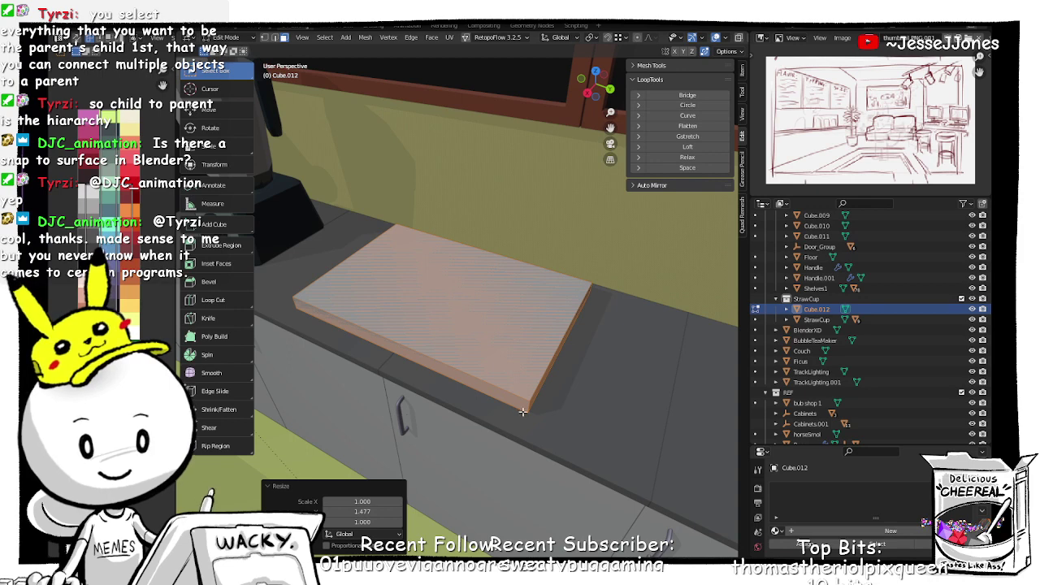
left_click(528, 409)
key("Tab")
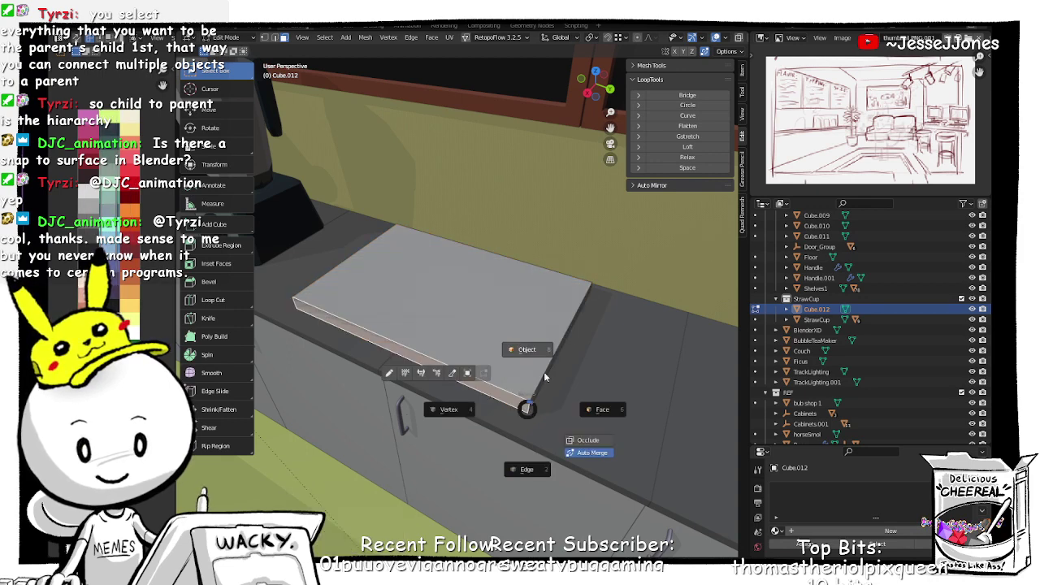
left_click(497, 433)
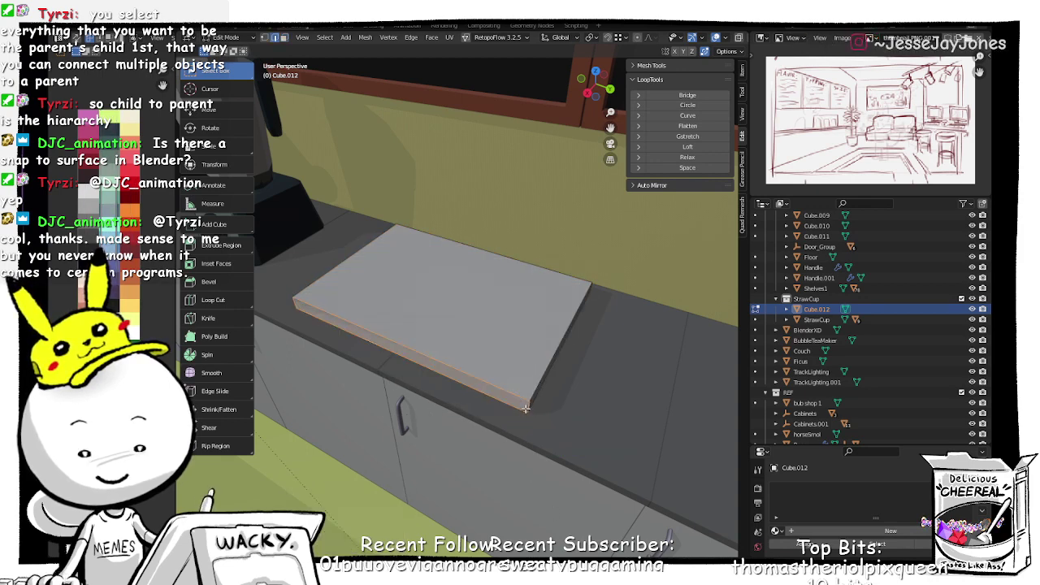
middle_click_drag(321, 324, 326, 312)
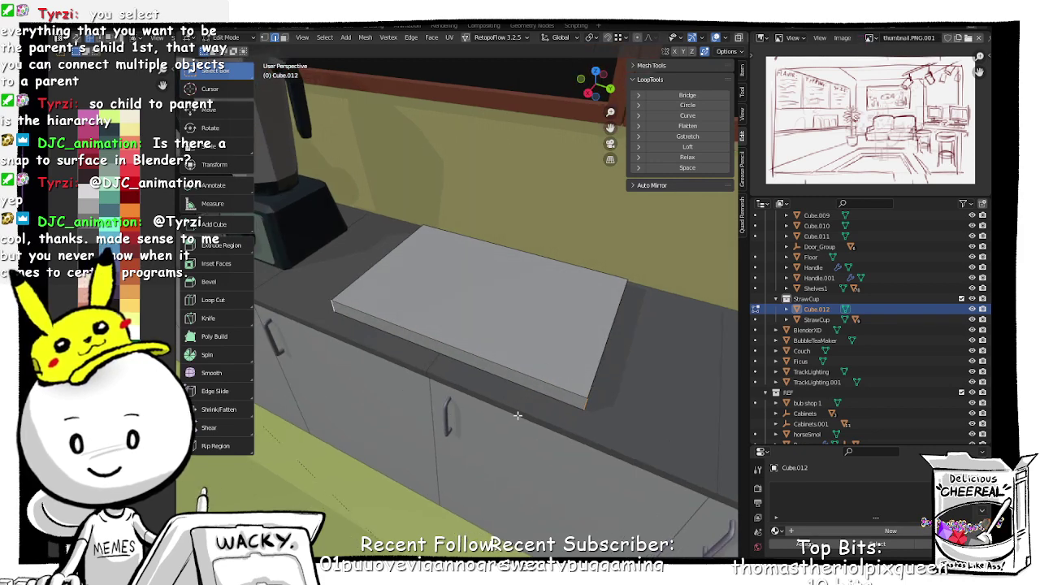
key("ctrl+b")
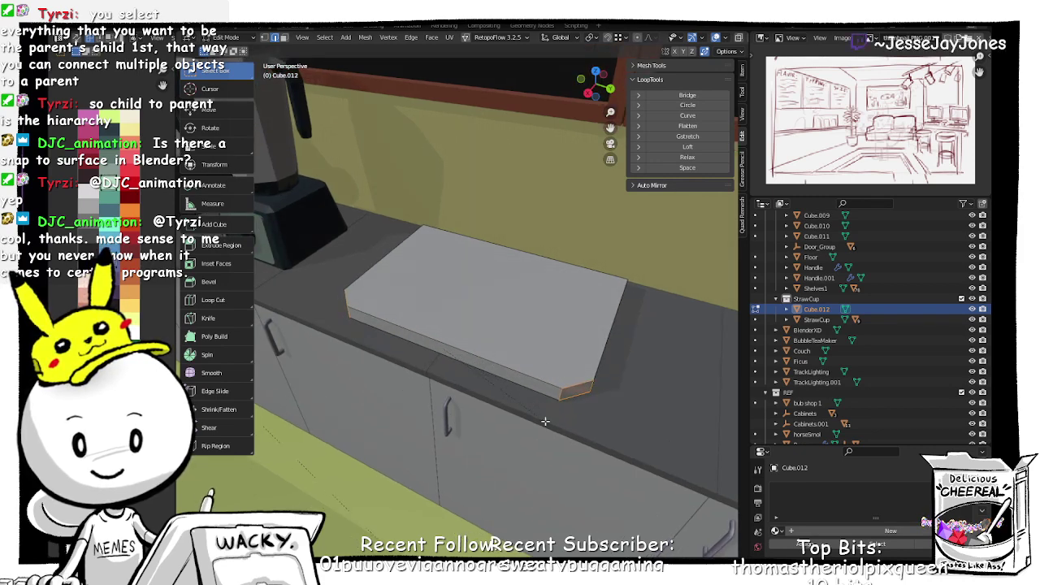
left_click(542, 435)
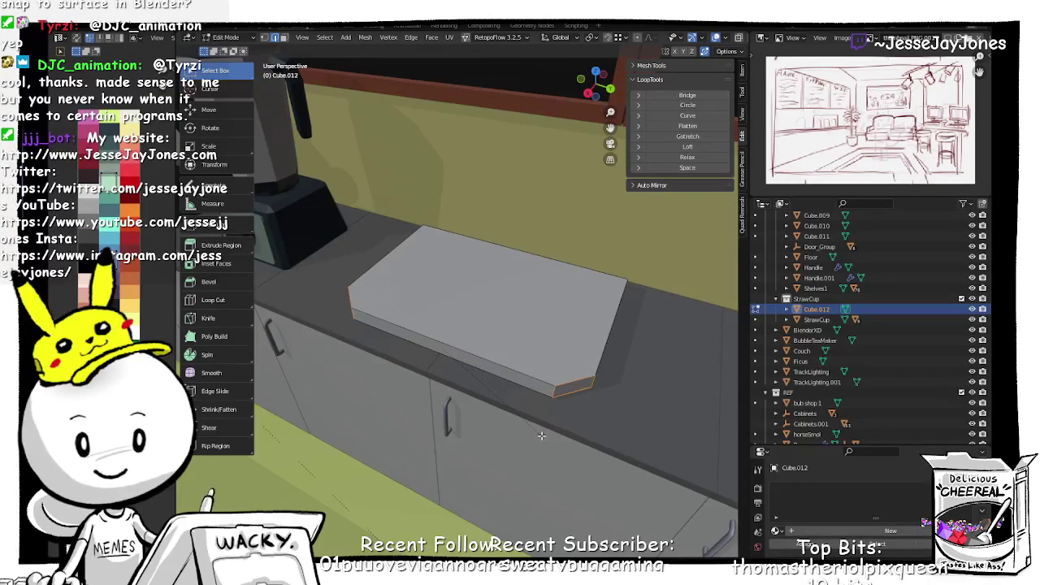
left_click(542, 435)
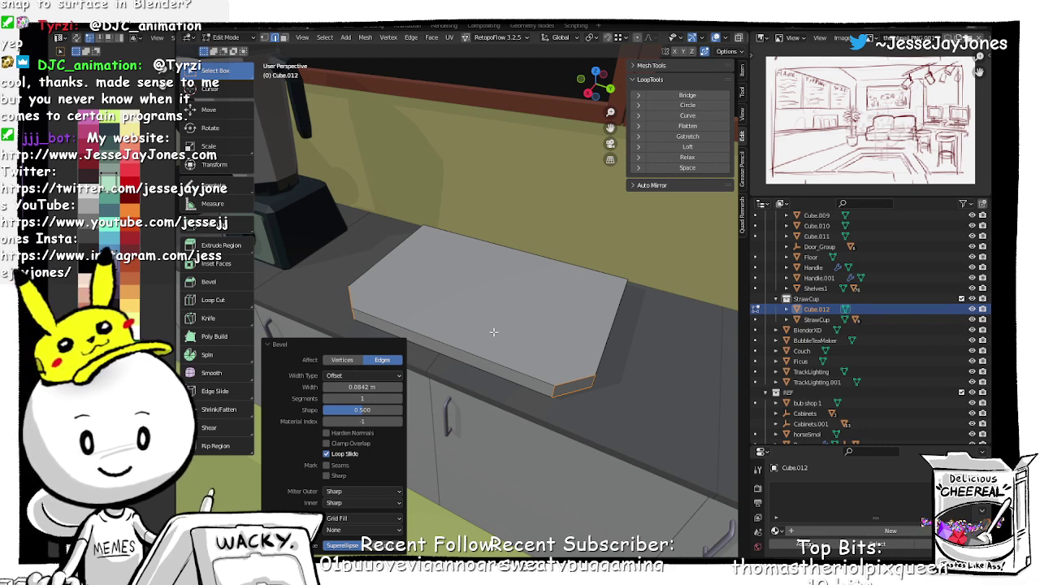
Step: Inset the slab's top face with a thickness of 0.07348 m
key("Tab")
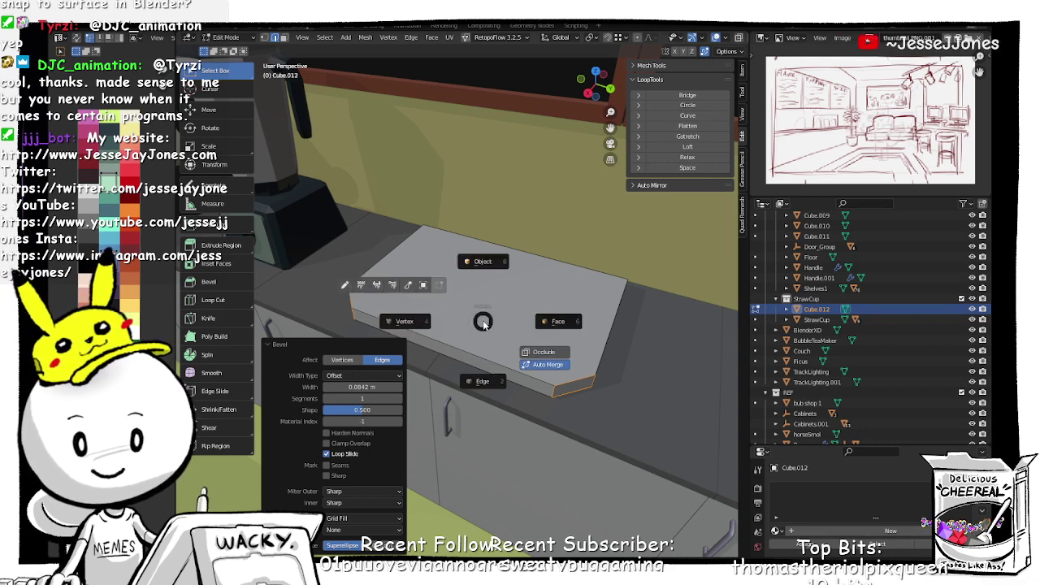
left_click(481, 381)
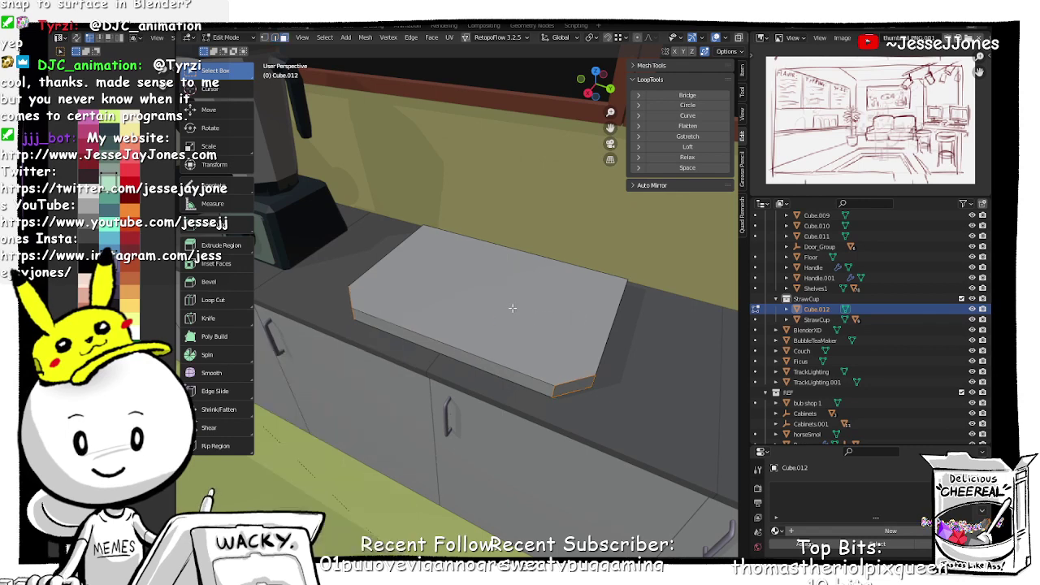
key("i")
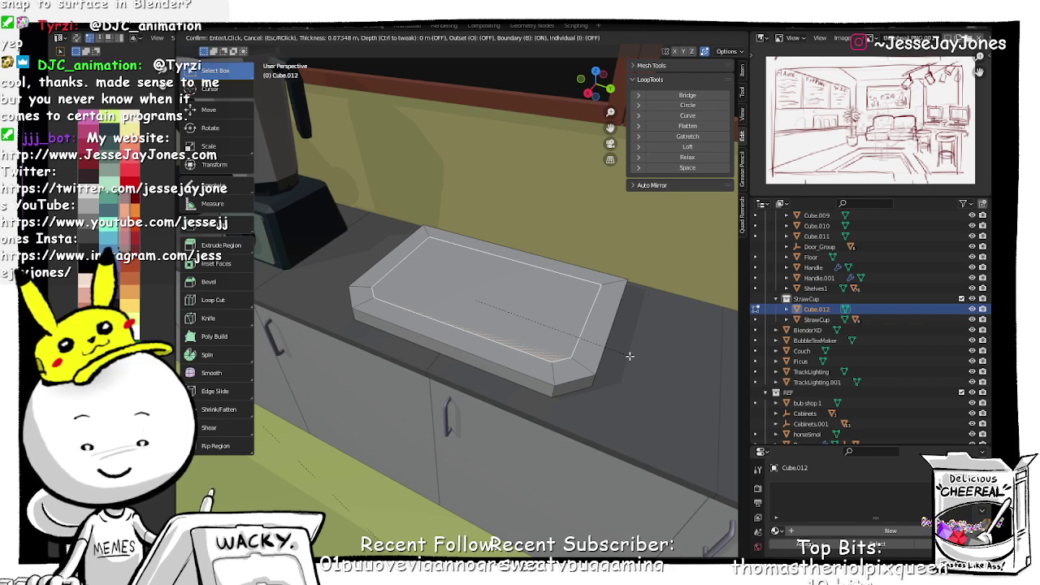
left_click(630, 356)
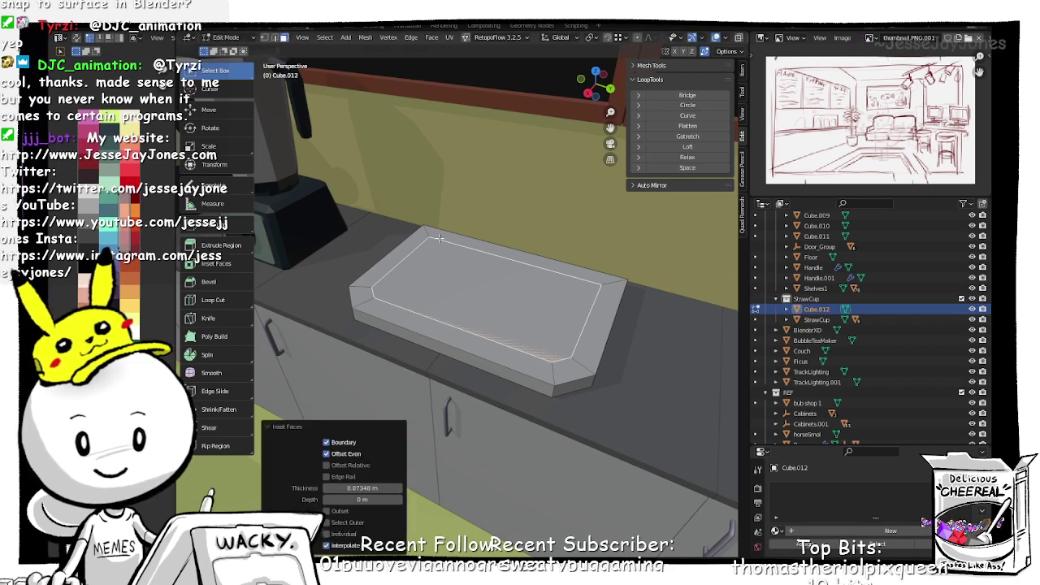
Step: Turn on X-ray display and extrude the inset top face 0.14136 m downward to form a basin
key("alt+z")
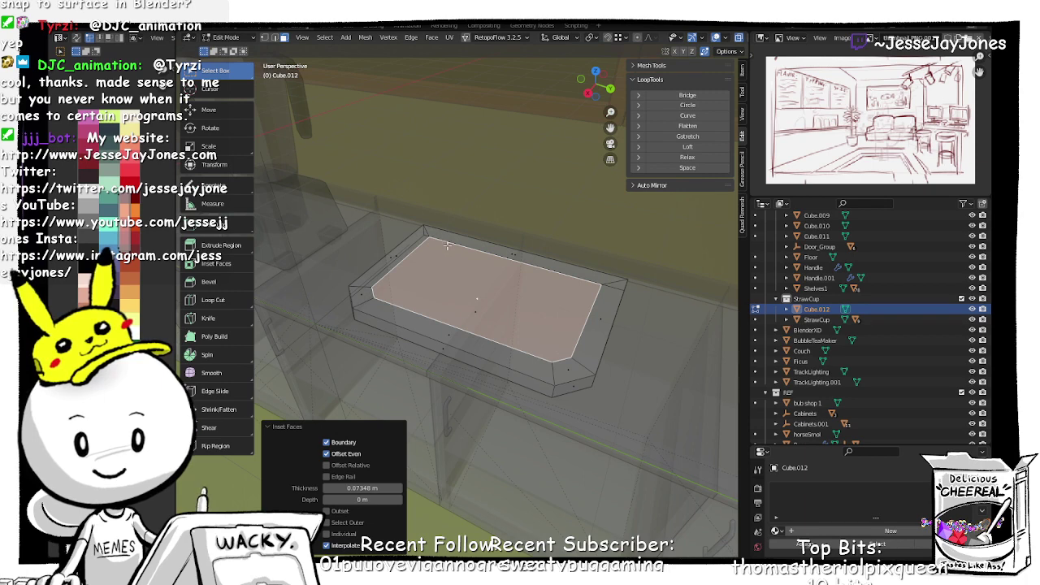
key("alt+a")
left_click(498, 260)
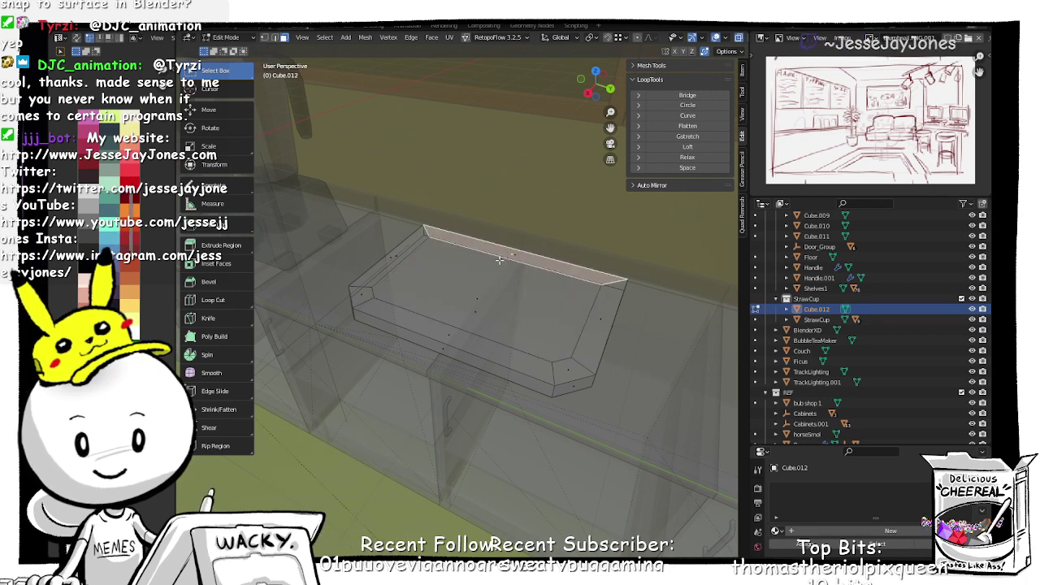
middle_click_drag(499, 260, 495, 261)
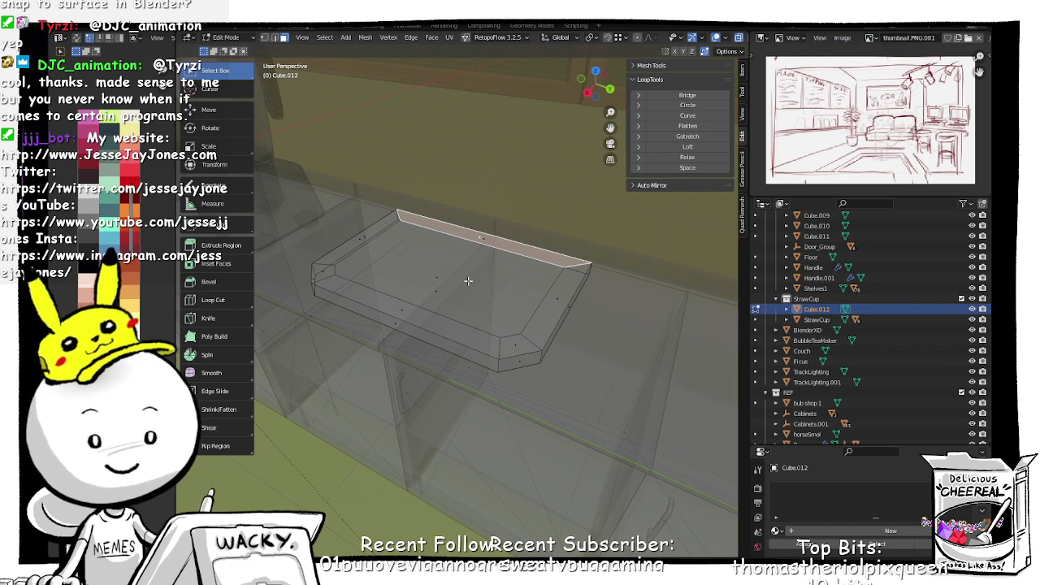
left_click(439, 278)
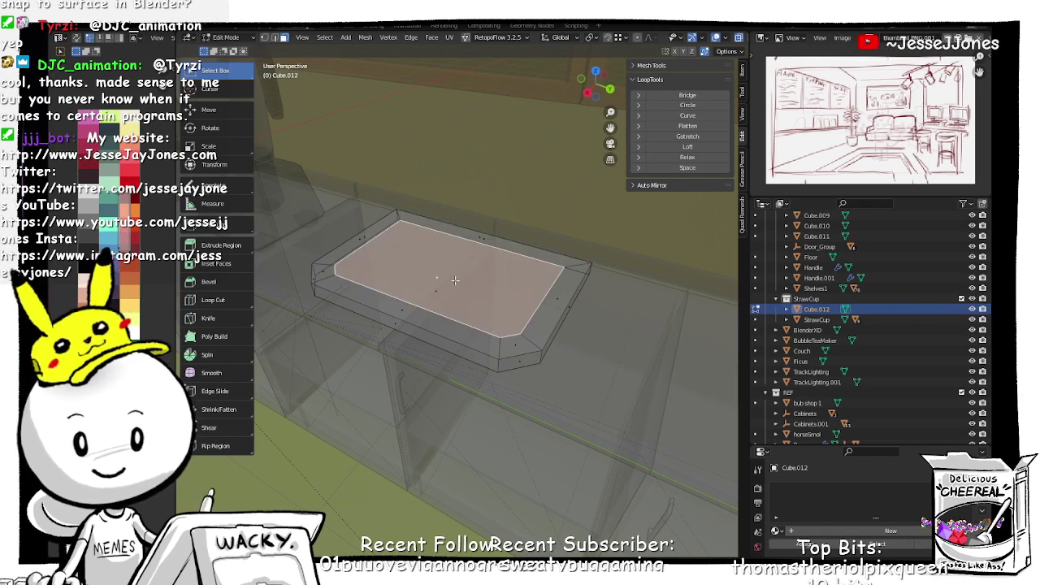
middle_click_drag(457, 277, 461, 272)
middle_click_drag(474, 163, 410, 300)
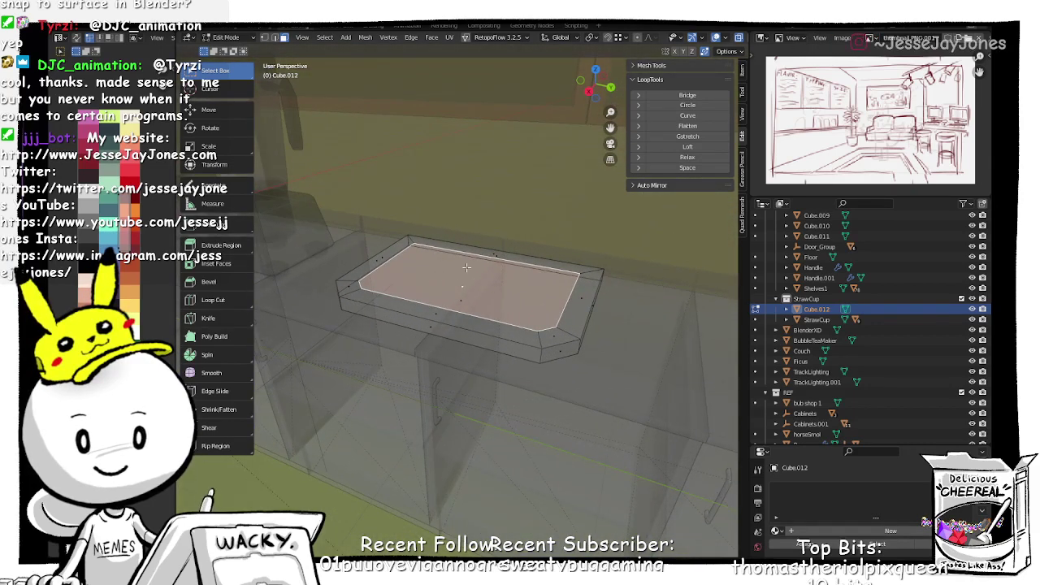
key("e")
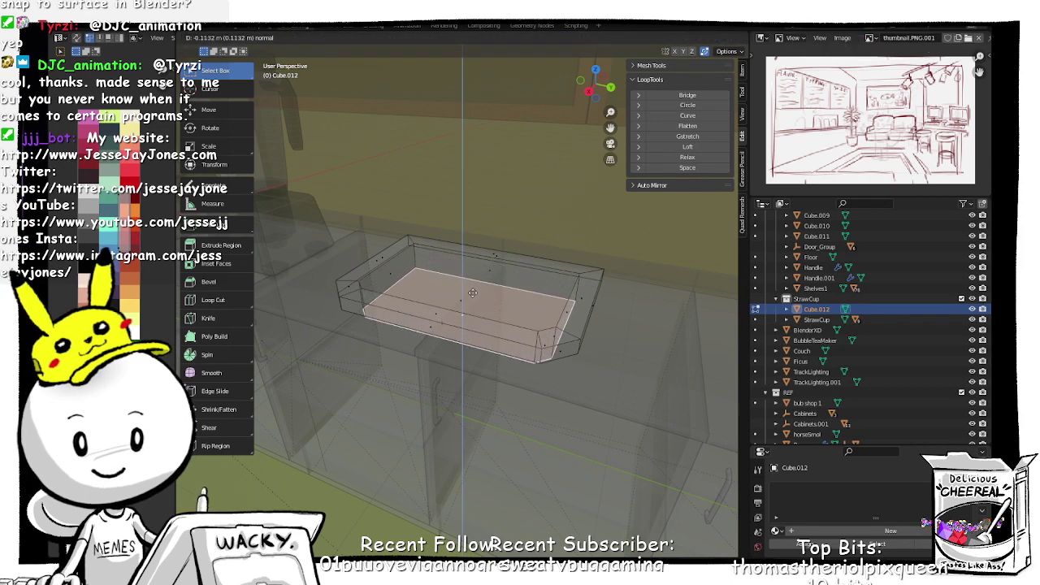
left_click(473, 300)
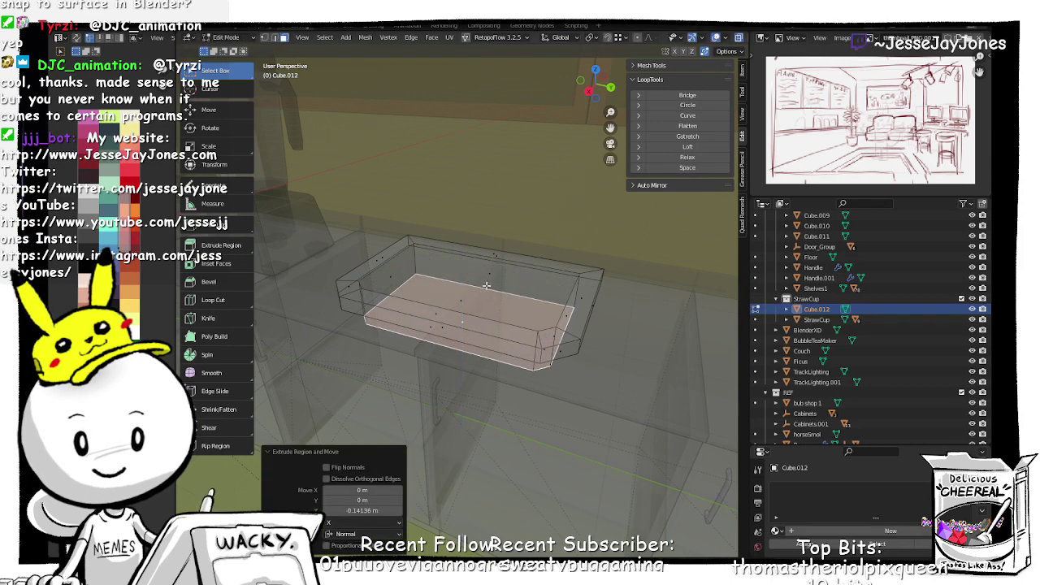
Step: Move the basin's inner back wall face 0.054536 m along X, away from the room's back wall
left_click(489, 274)
middle_click_drag(490, 274, 487, 285)
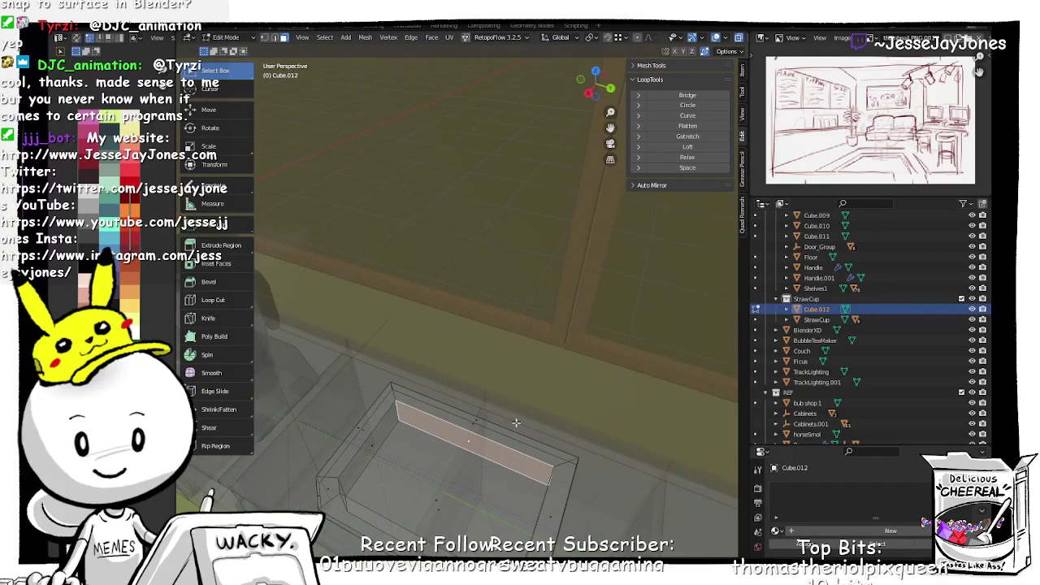
key("g")
key("x")
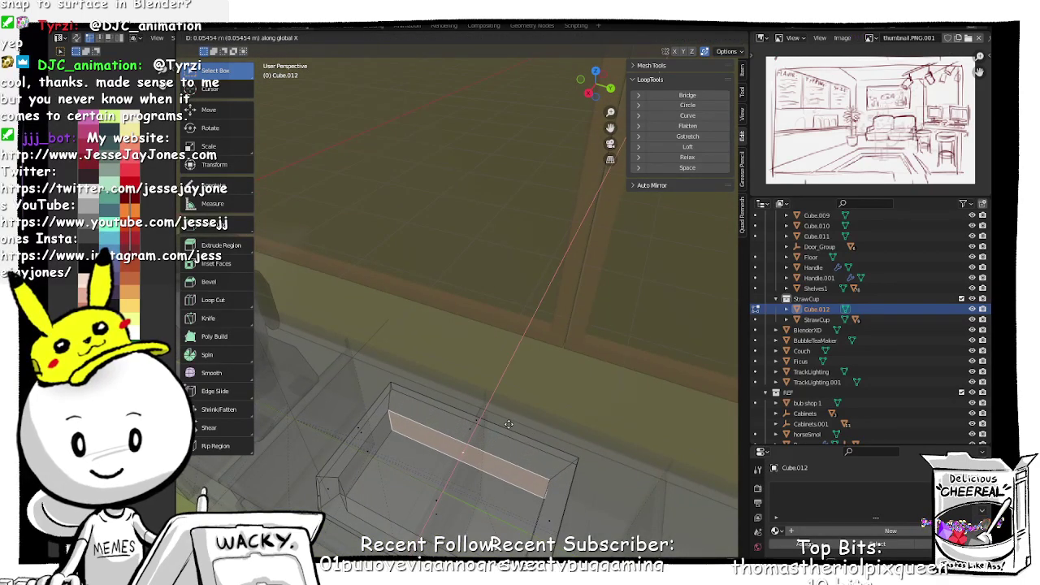
left_click(508, 425)
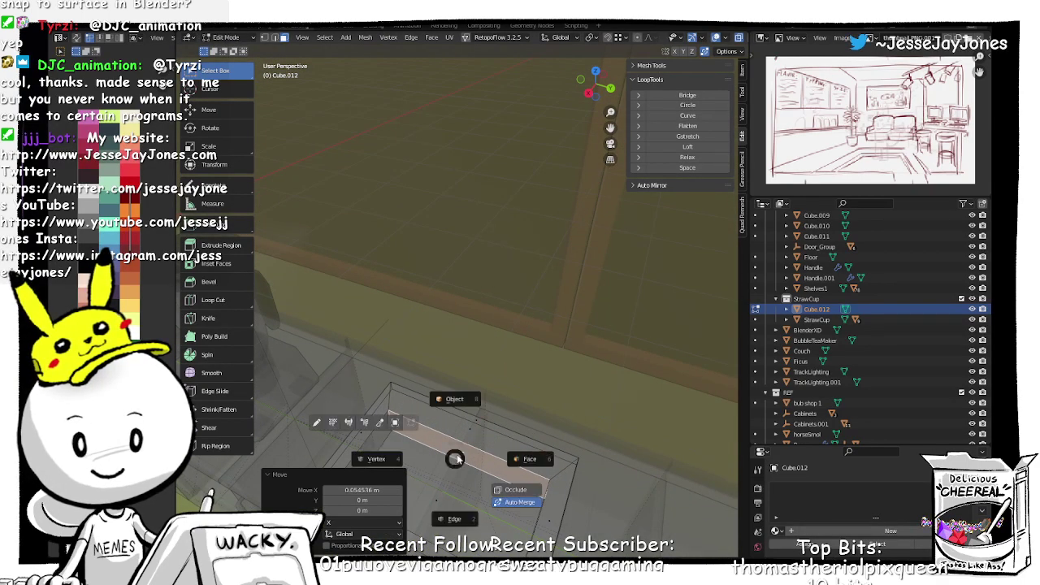
Step: Leave Edit Mode, examine the basin on the counter beside the blender, and return to editing its mesh
key("Tab")
scroll(471, 445, "down", 3)
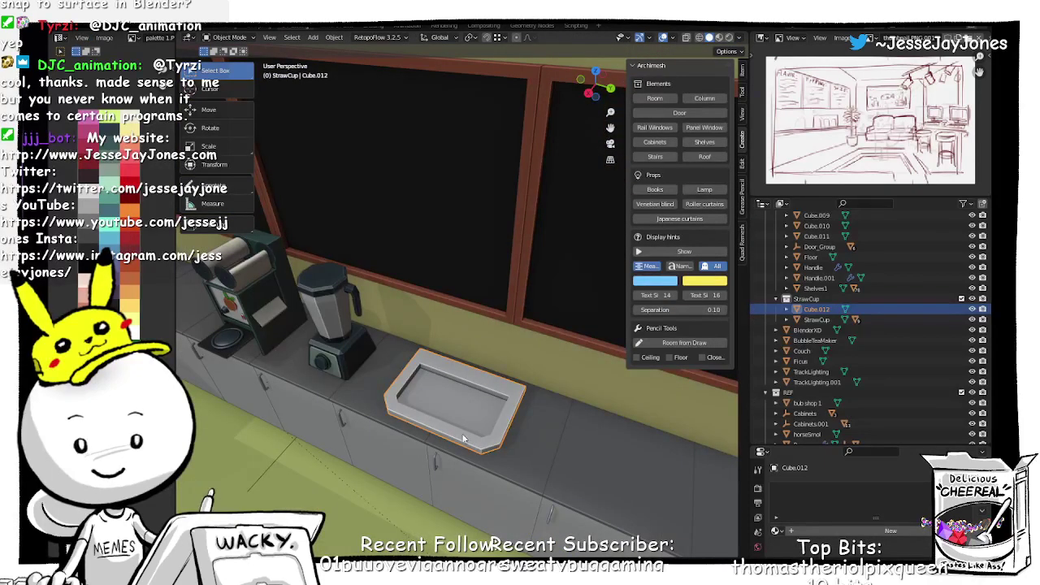
middle_click_drag(462, 435, 446, 419)
left_click(445, 408)
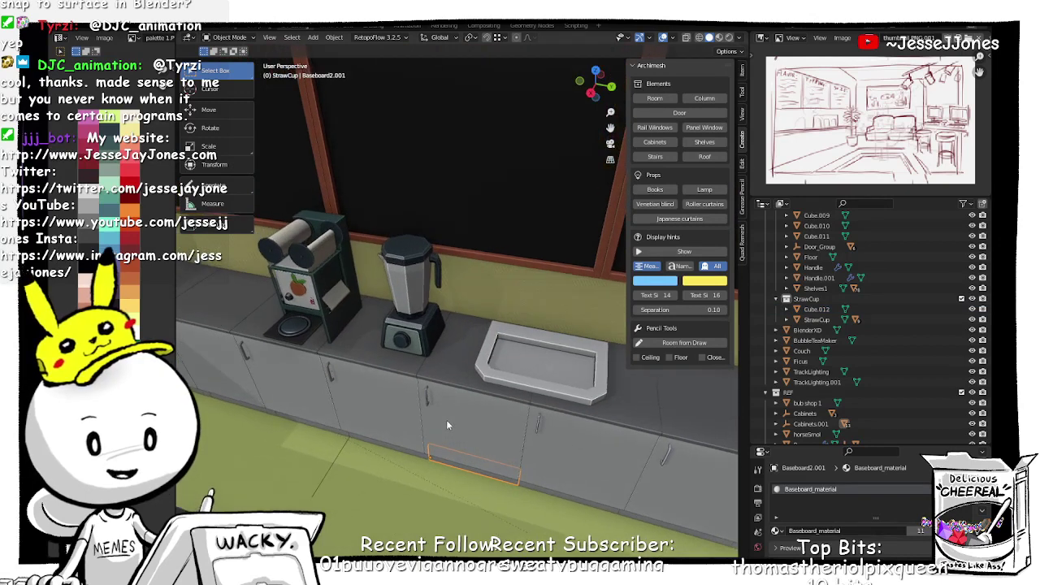
left_click(541, 355)
middle_click_drag(553, 364, 516, 330, "shift")
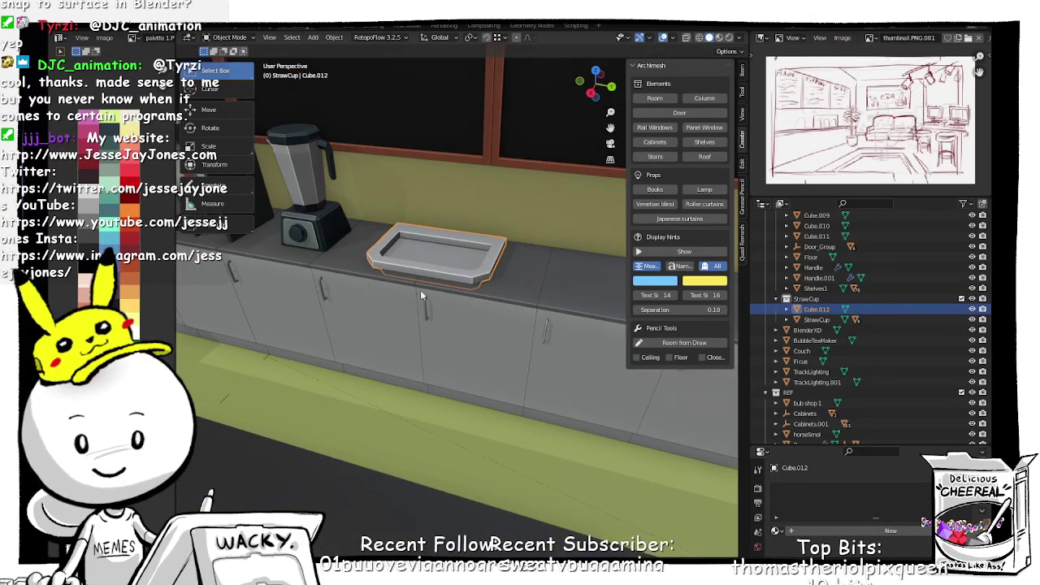
middle_click_drag(420, 289, 432, 367, "shift")
scroll(432, 367, "up", 4)
scroll(433, 410, "down", 2)
key("Tab")
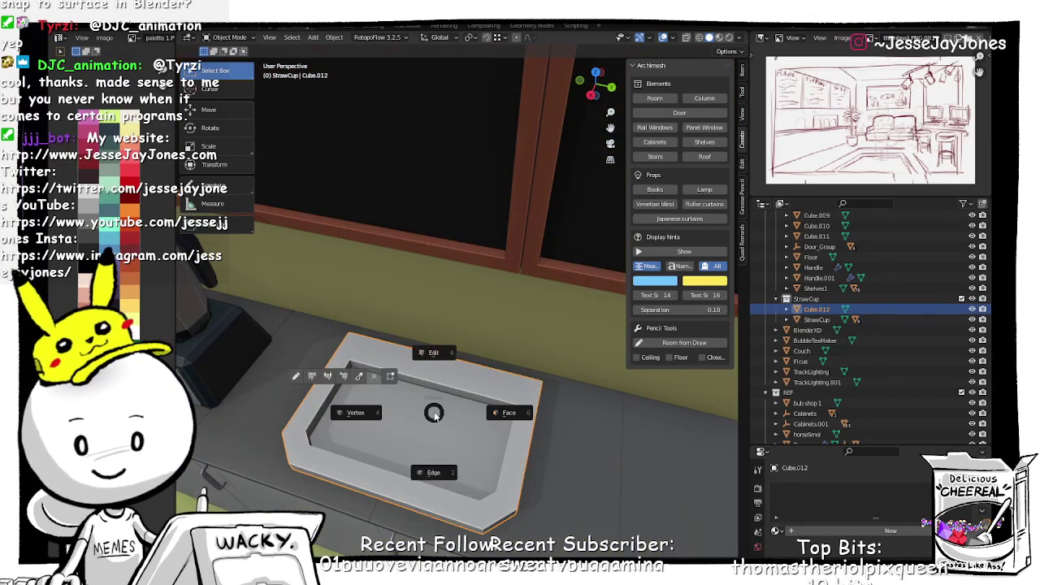
left_click(433, 356)
key("Tab")
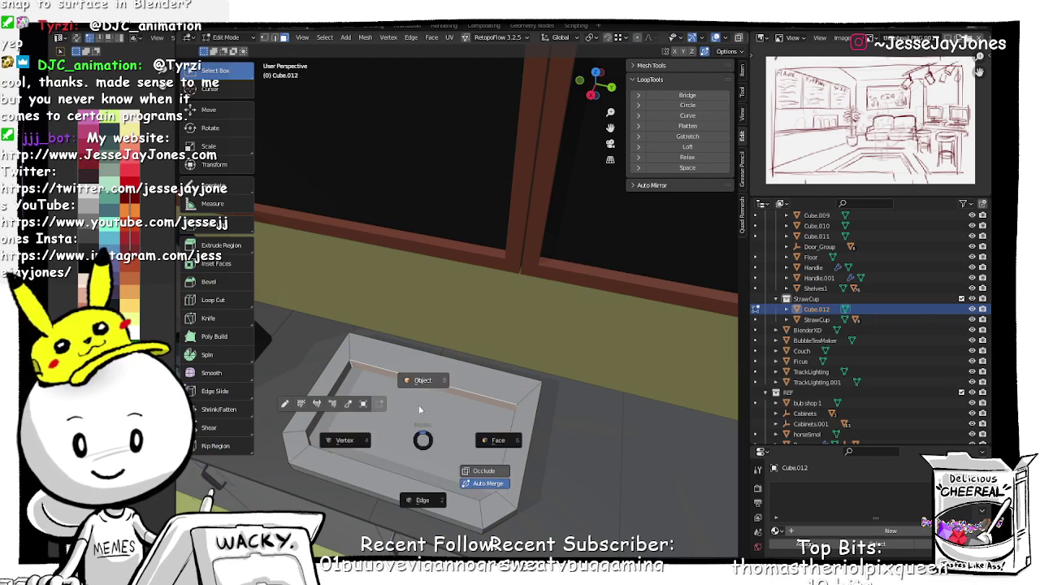
right_click(419, 451)
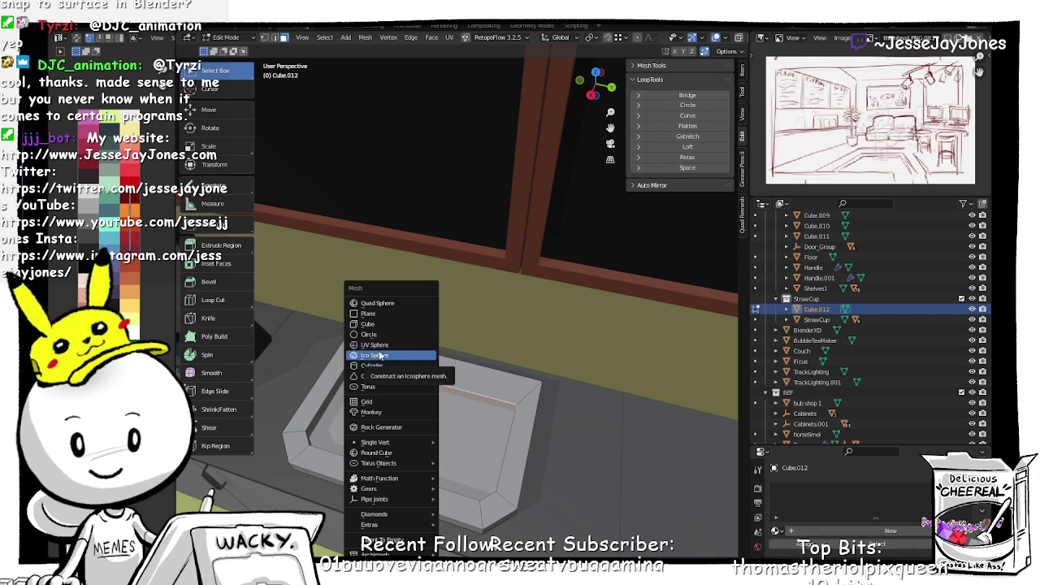
left_click(378, 355)
scroll(443, 431, "down", 5)
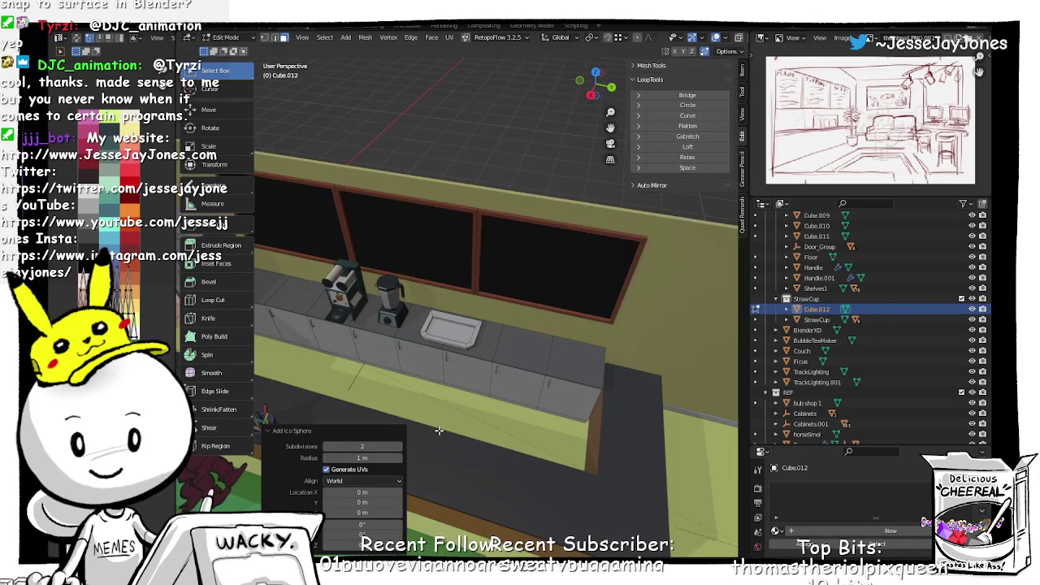
scroll(448, 373, "up", 5)
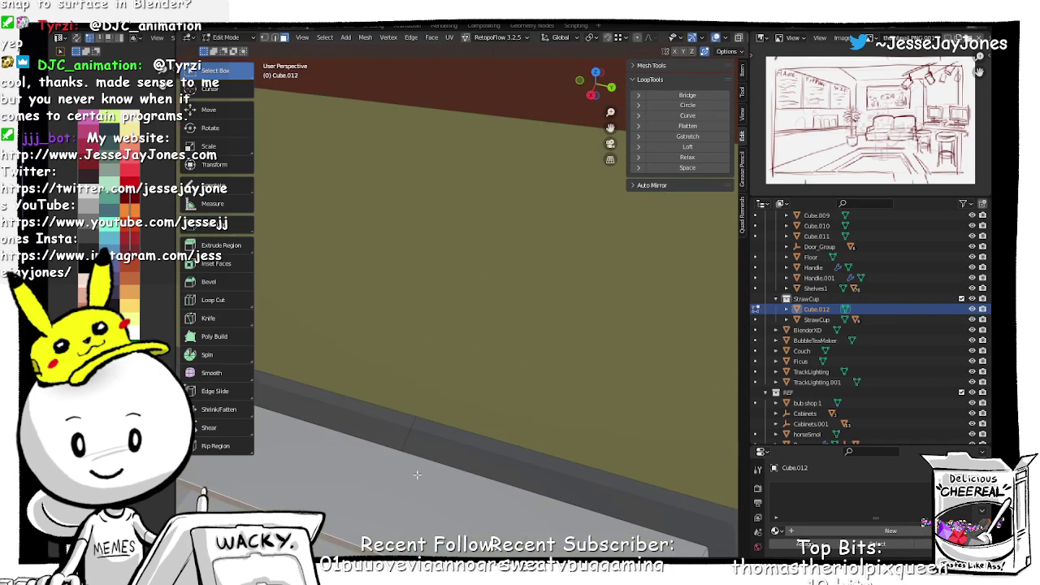
scroll(417, 475, "down", 4)
Step: Snap the 3D cursor to the basin's floor and add an ico sphere with 1 subdivision there
key("l")
key("shift+s")
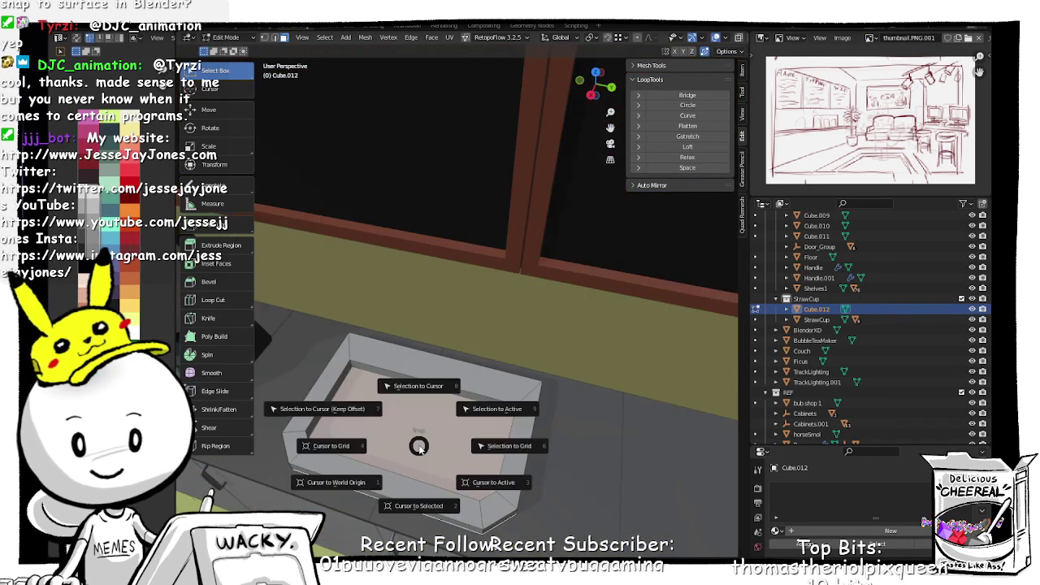
left_click(412, 506)
key("shift+a")
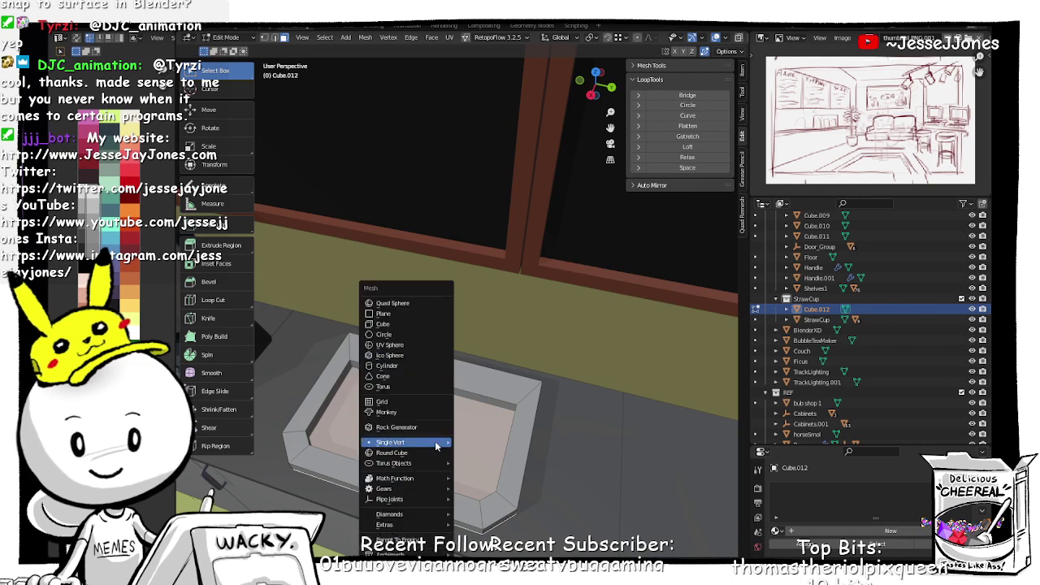
left_click(409, 354)
scroll(559, 414, "down", 5)
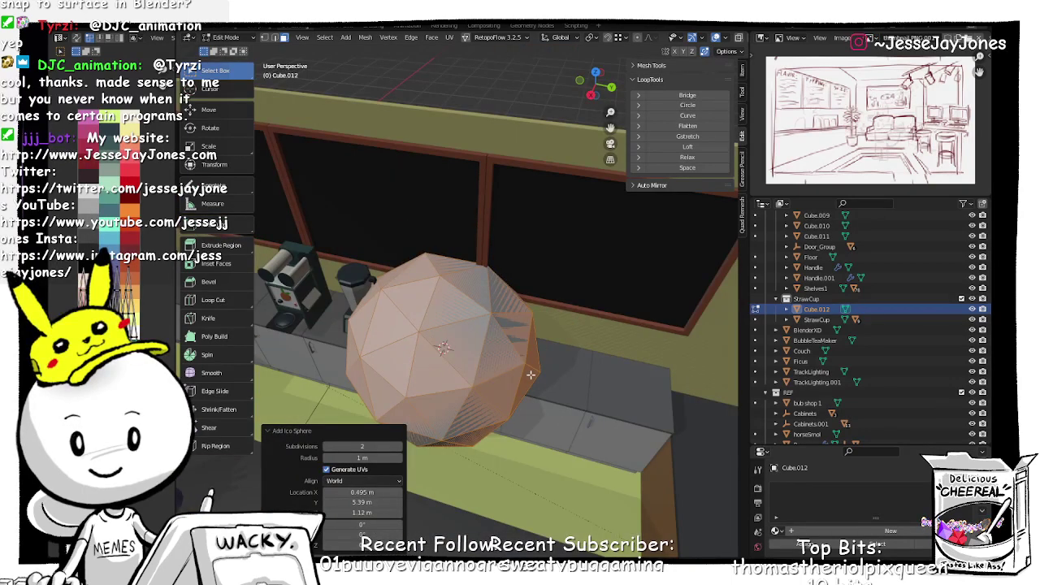
left_click(327, 447)
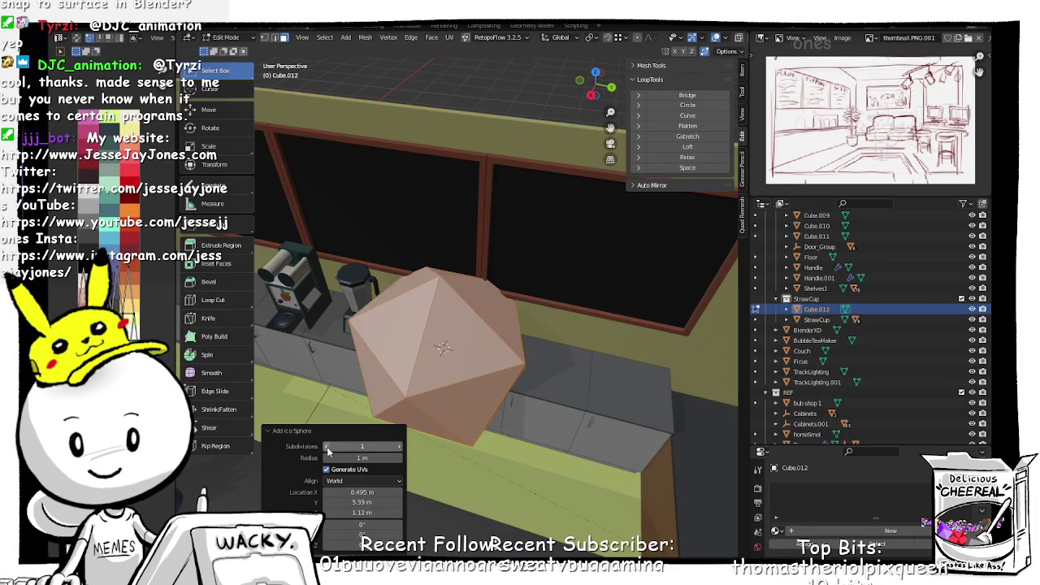
Step: Scale the ico sphere uniformly to 0.080 so it fits inside the basin as a drain
key("s")
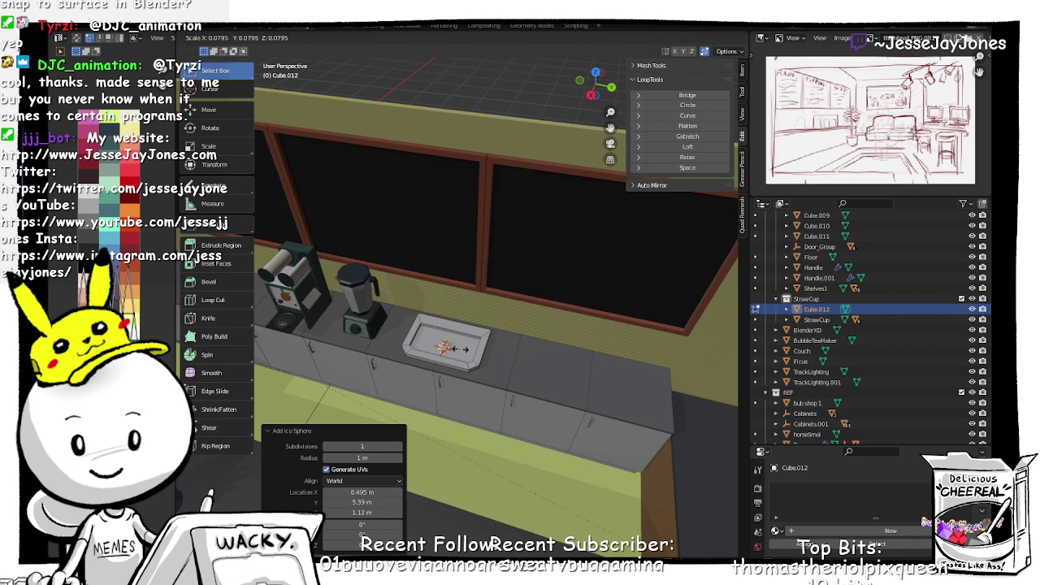
left_click(457, 348)
key("KP_Decimal")
scroll(474, 369, "down", 5)
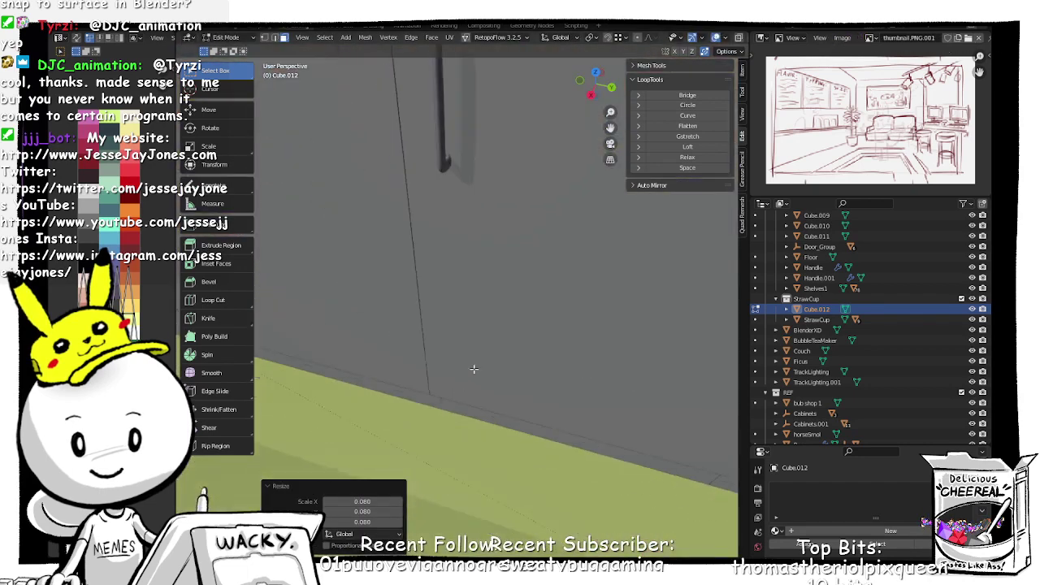
scroll(455, 377, "up", 4)
middle_click_drag(459, 455, 449, 376, "shift")
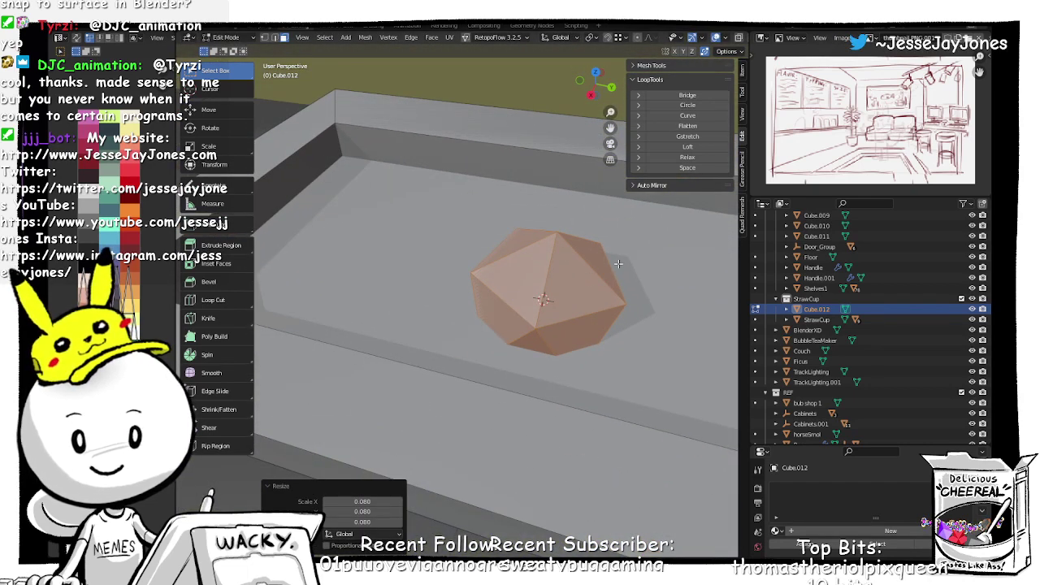
Step: Flatten the small ico sphere along Z with a scale of 0.319
key("z")
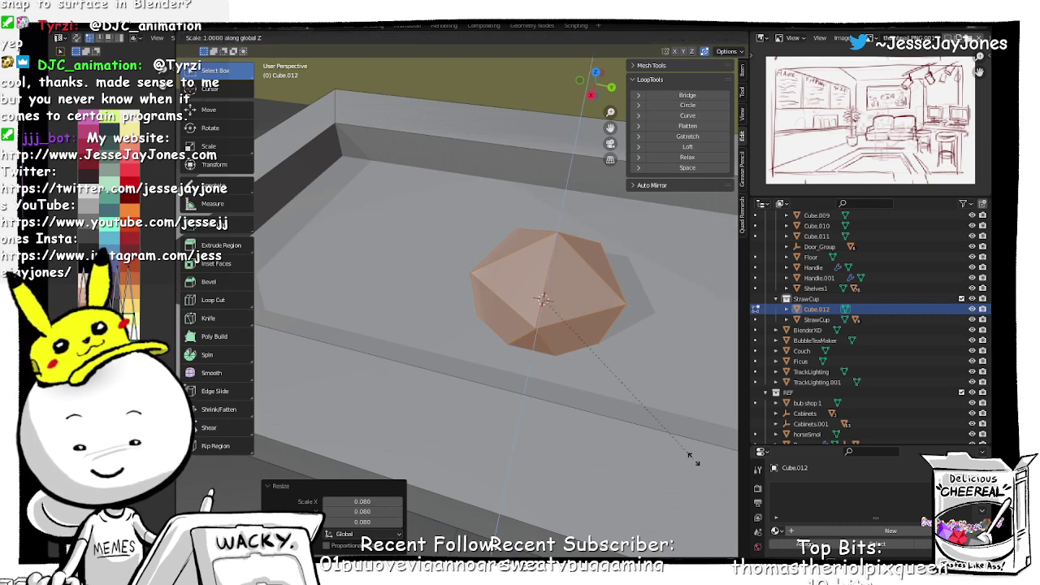
left_click(602, 337)
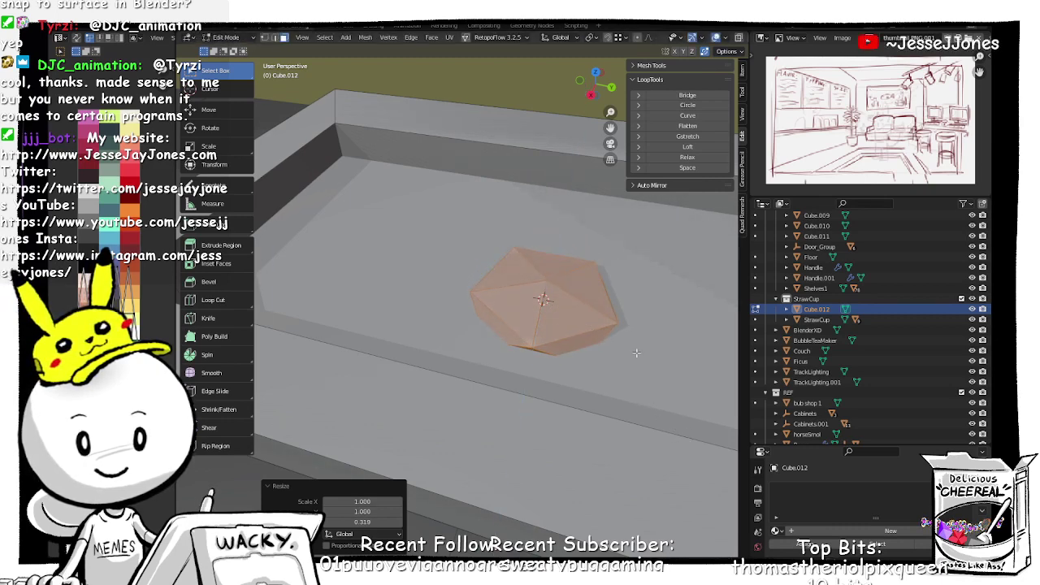
scroll(630, 353, "down", 4)
scroll(627, 353, "up", 4)
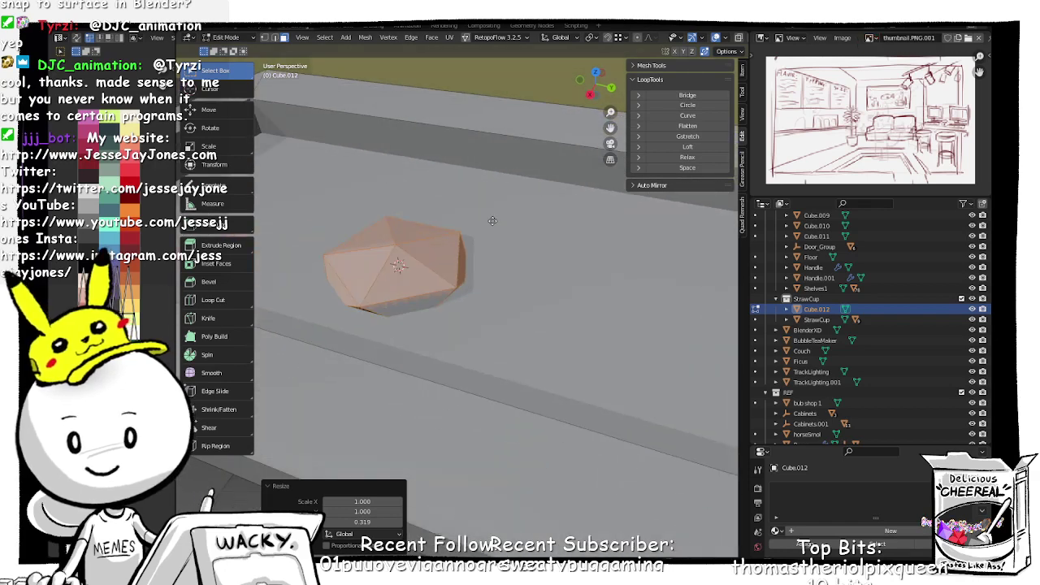
Step: Lower the flattened ico sphere 0.013075 m along Z so it sinks into the basin floor
key("g")
key("z")
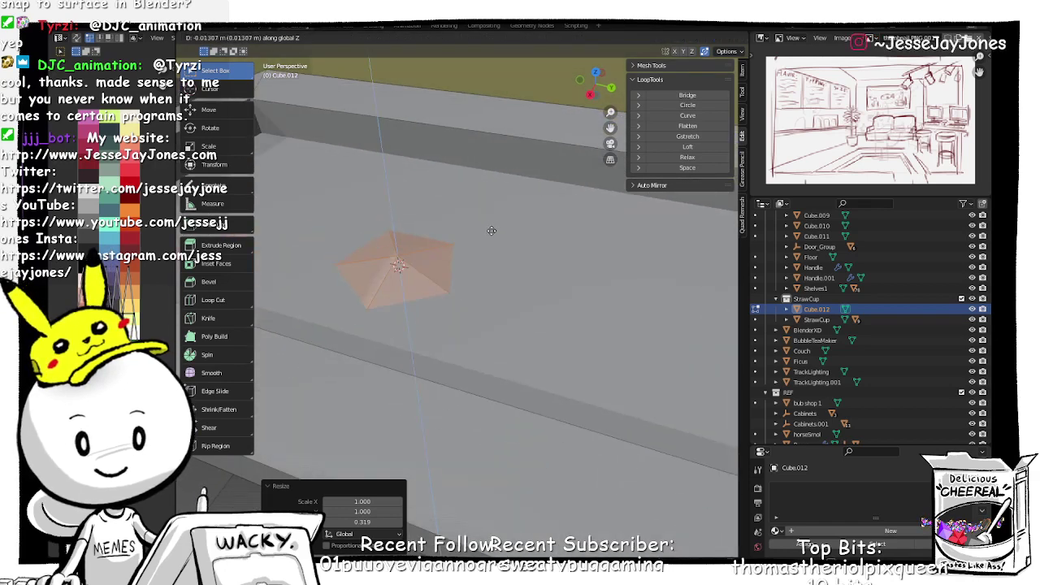
left_click(492, 231)
scroll(491, 231, "down", 9)
scroll(490, 234, "up", 3)
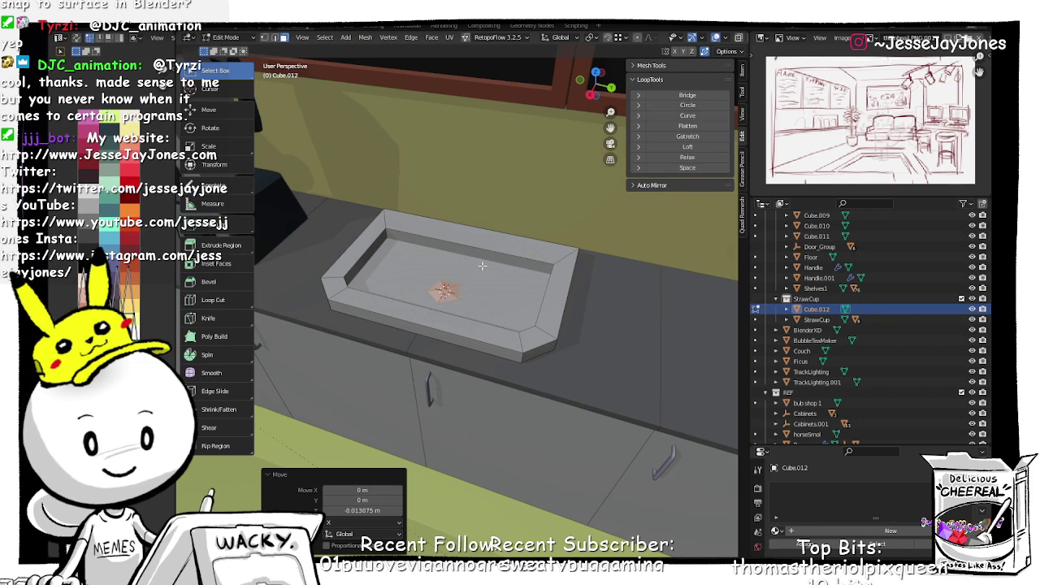
middle_click_drag(483, 266, 493, 274)
middle_click_drag(561, 406, 556, 402)
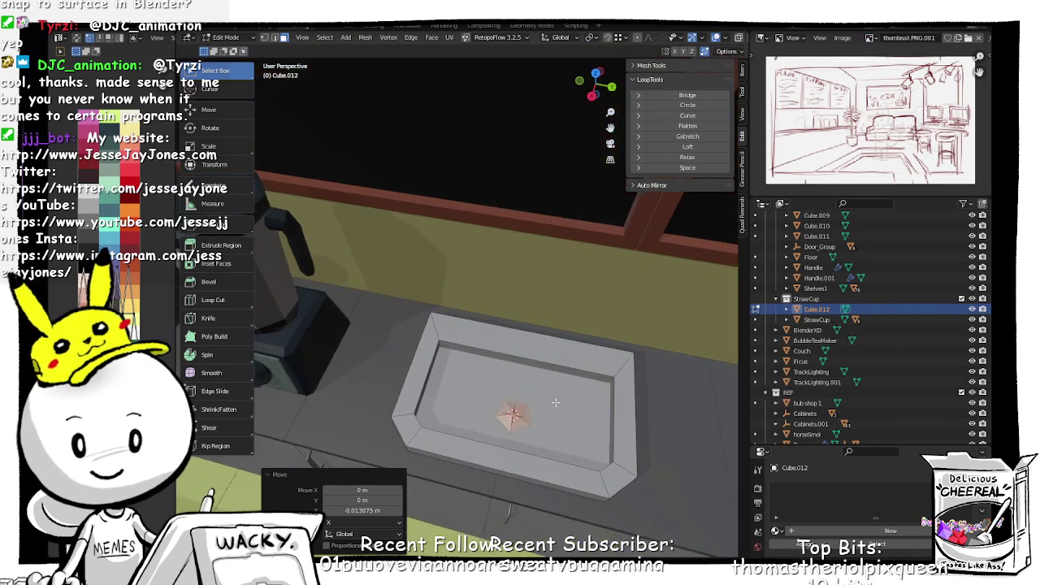
Step: Assign the existing palette material Material.001 to the basin object
left_click(776, 531)
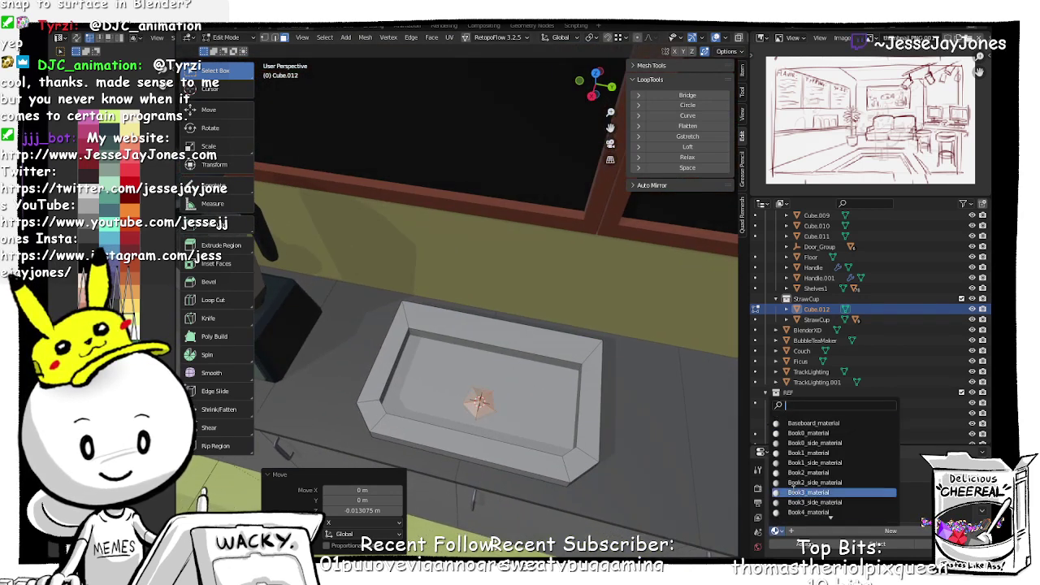
scroll(792, 484, "down", 15)
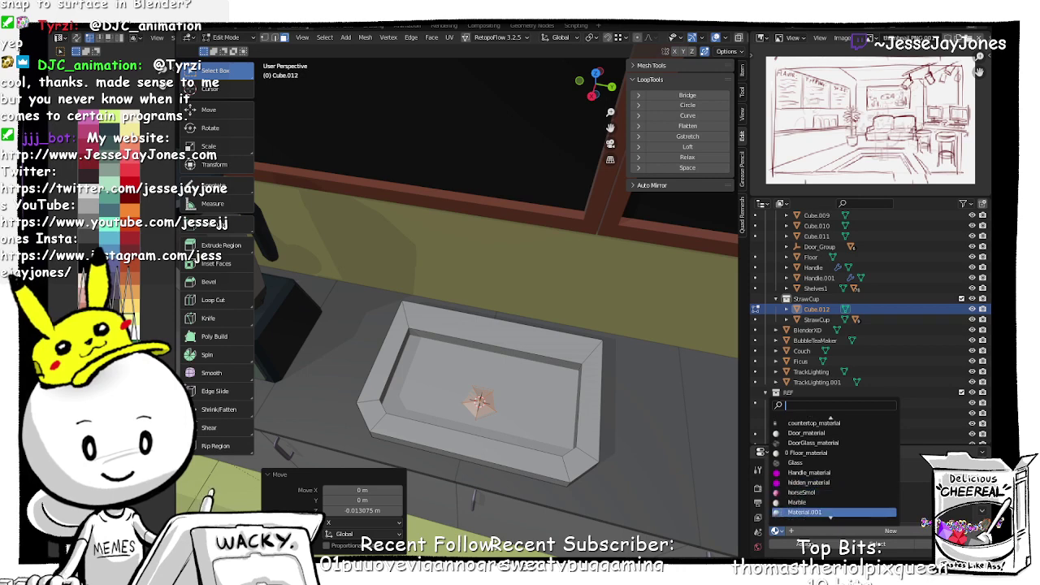
left_click(813, 512)
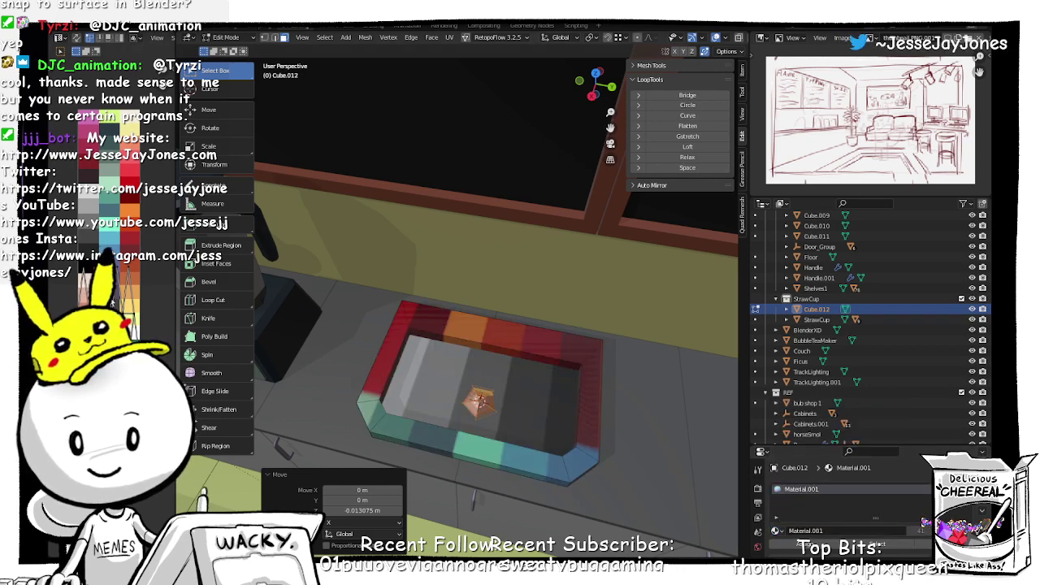
Step: Collapse the drain's UVs to a point with scale 0 and move them onto a dark palette swatch
key("a")
key("s")
key("0")
key("Return")
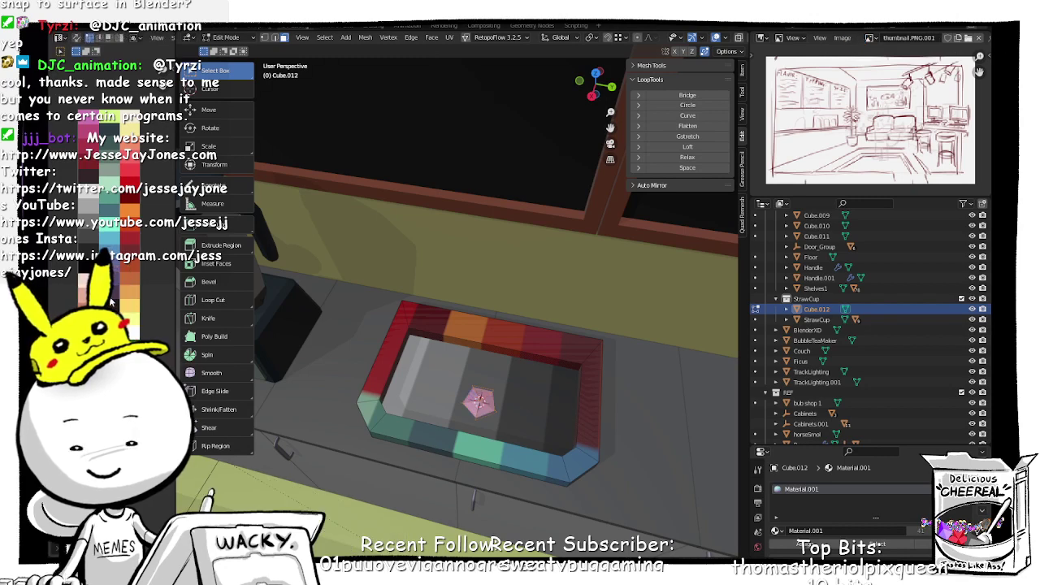
key("g")
key("Return")
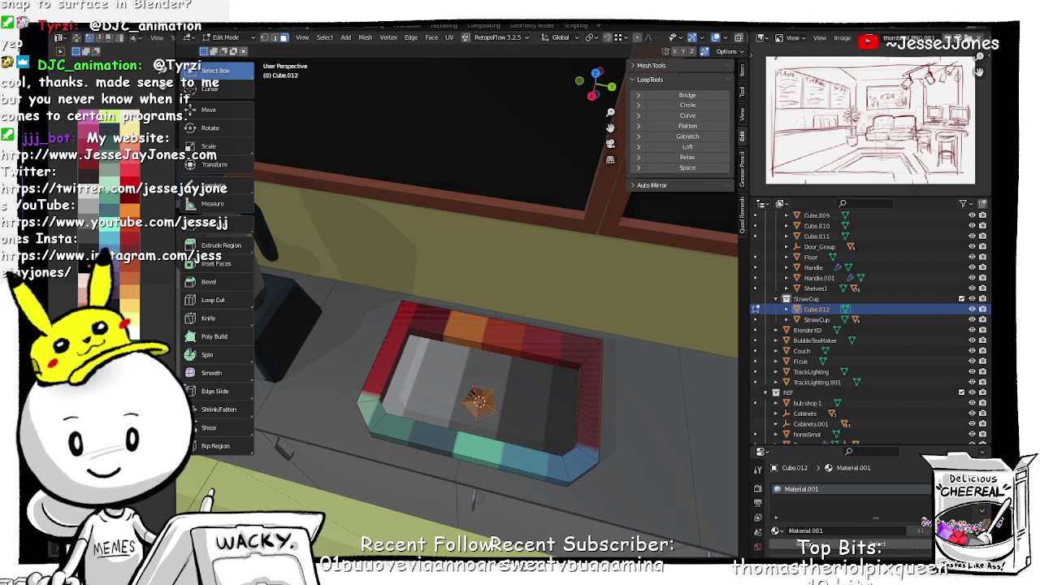
Step: Add the linked basin mesh to the selection, scale all UVs to 0, and move them onto a grey palette swatch
key("l")
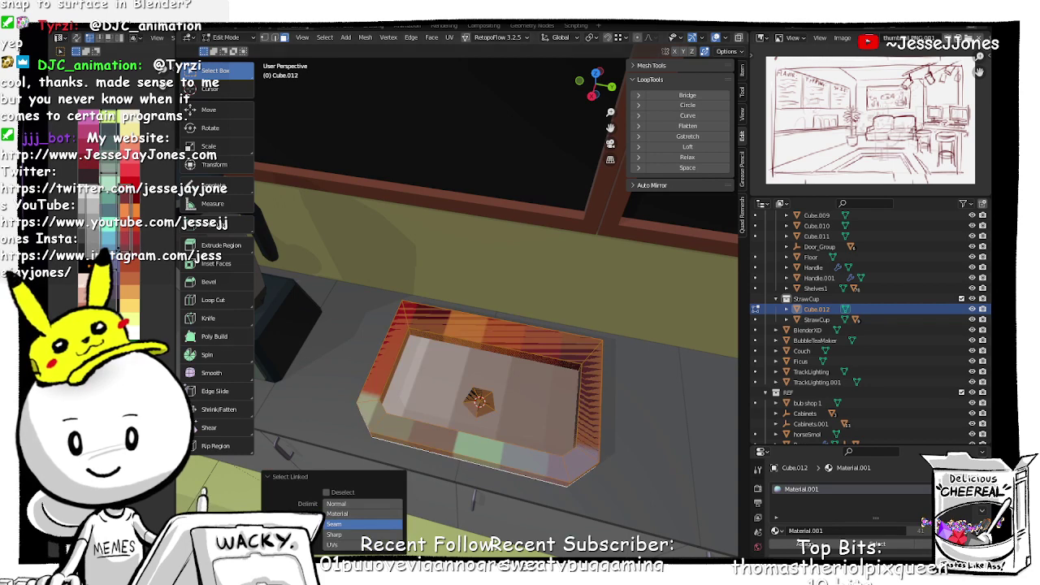
key("s")
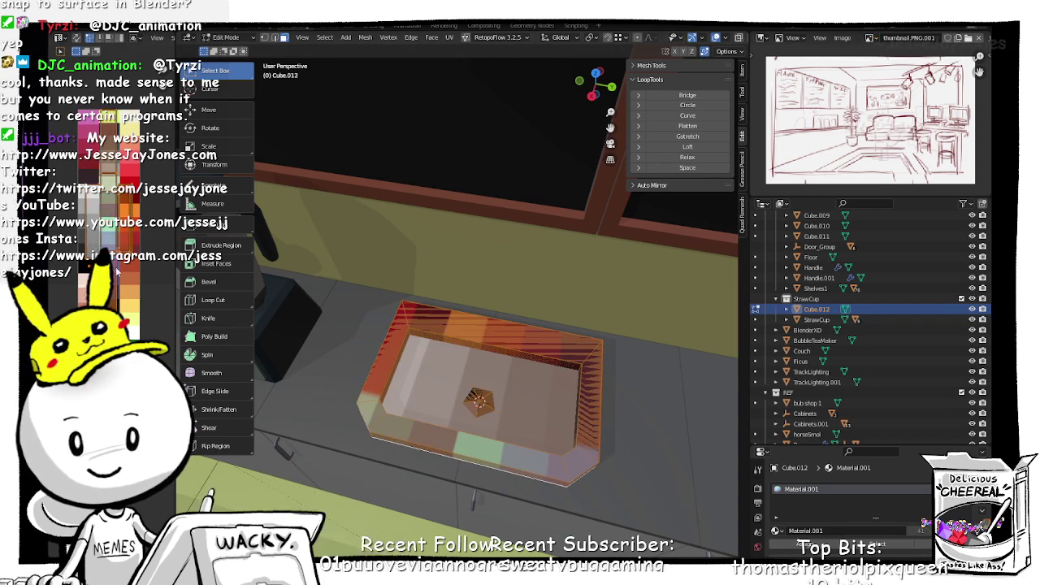
type("0 | Y: |0| = 0")
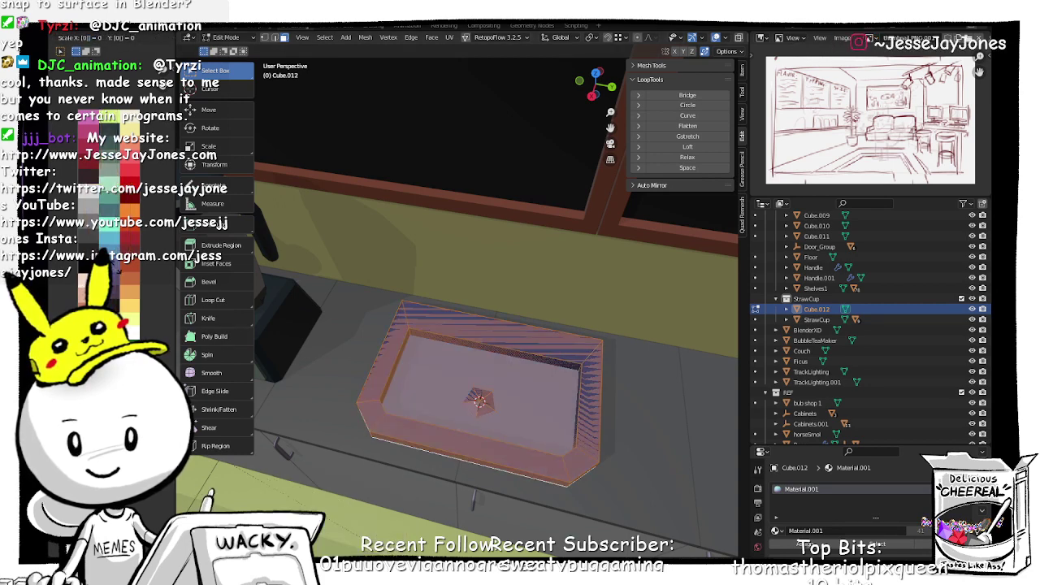
key("Return")
key("g")
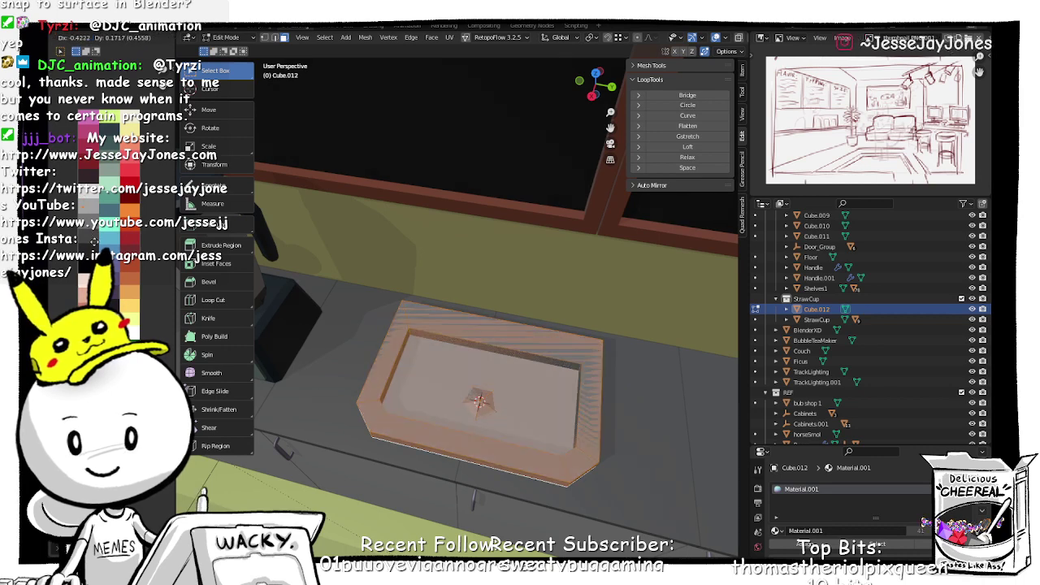
left_click(96, 218)
Step: Select only the drain, move its UVs onto the black palette swatch, and turn off the viewport overlays
key("ctrl+l")
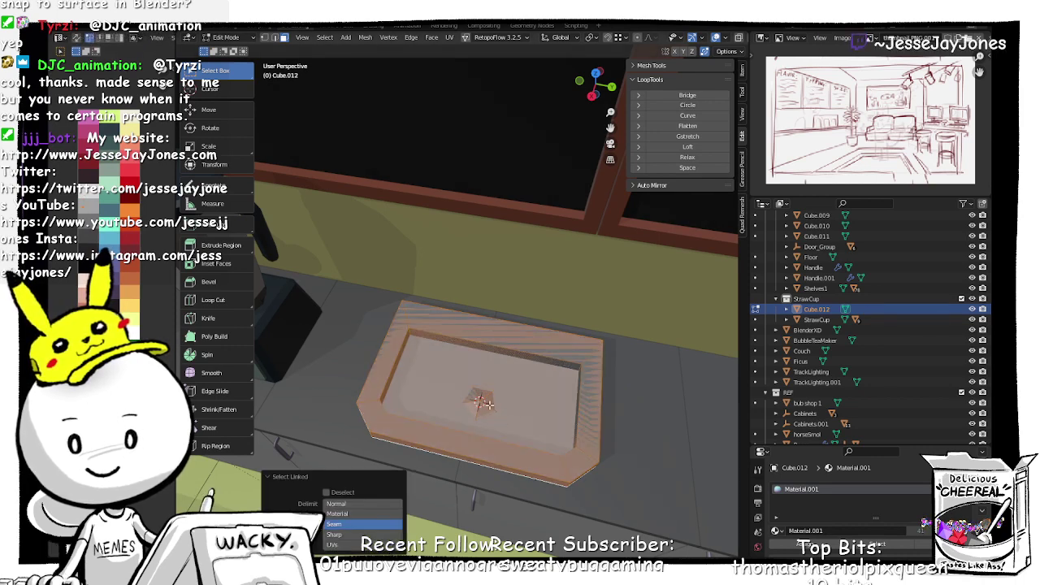
left_click(621, 431)
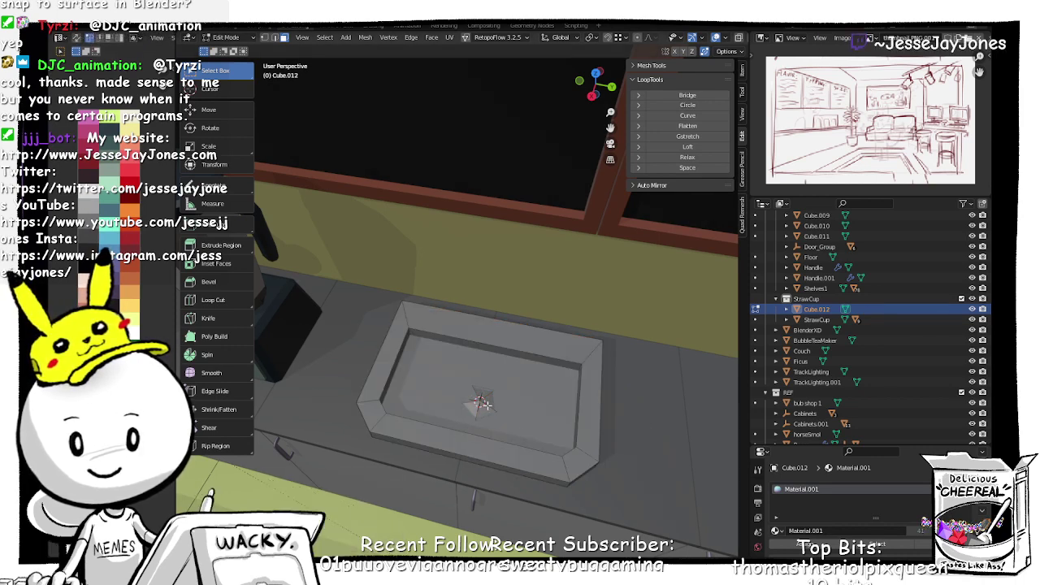
key("l")
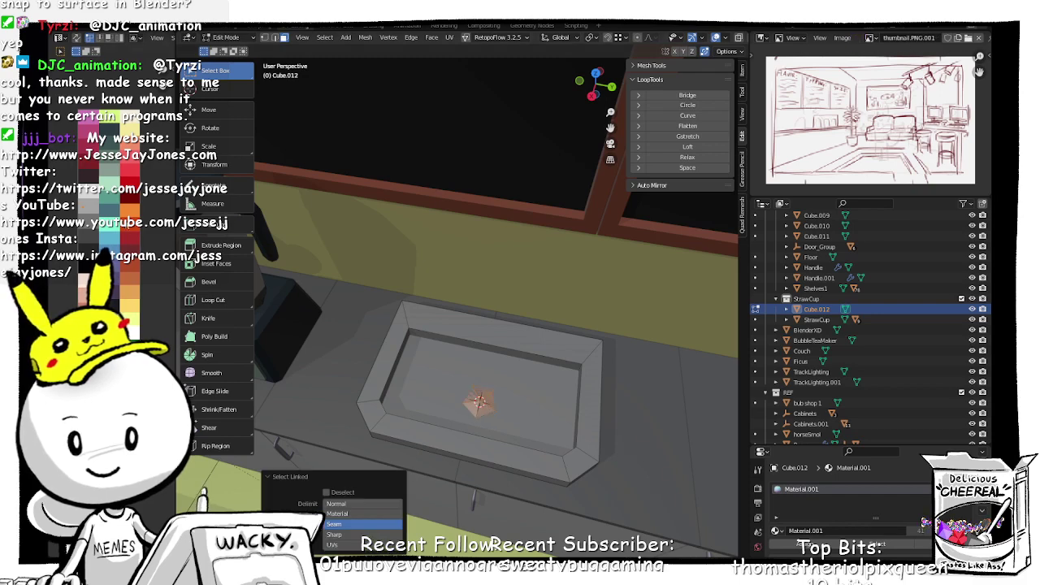
key("g")
left_click(88, 266)
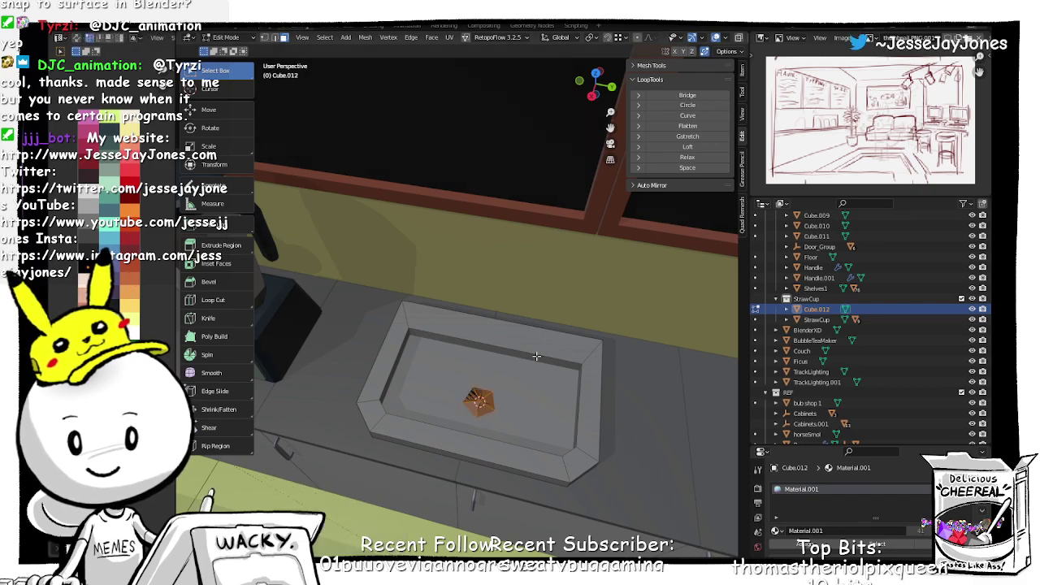
left_click(715, 37)
scroll(502, 344, "down", 6)
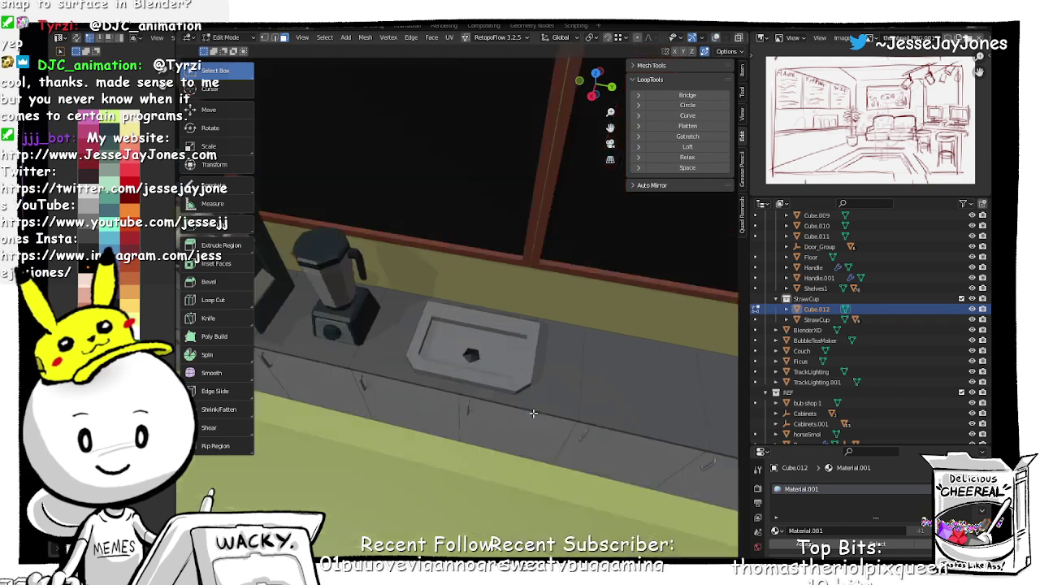
Step: Select the linked sink basin mesh, move its UVs onto a lighter grey palette swatch, and return to Object Mode
key("l")
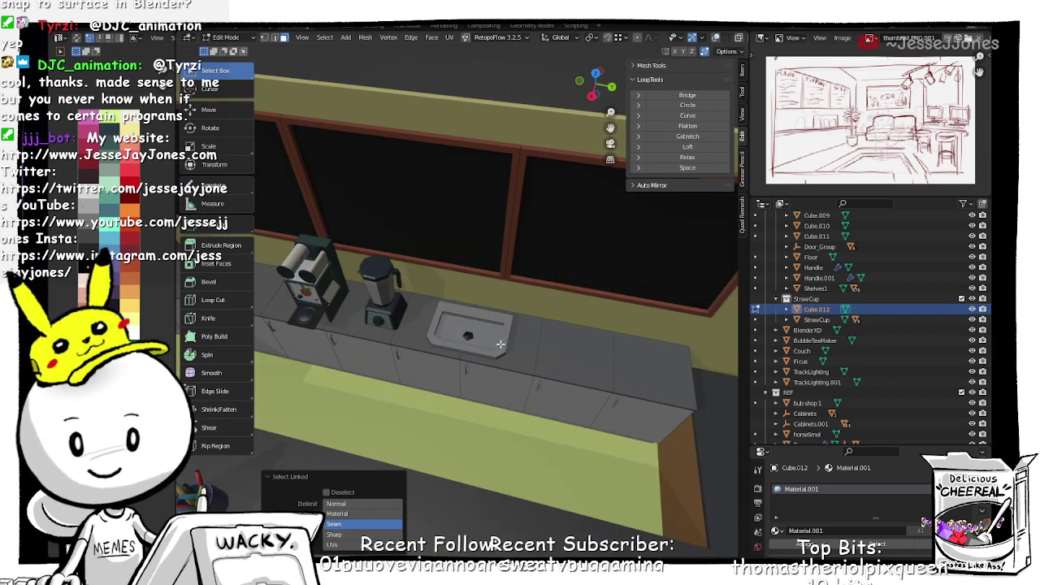
left_click_drag(105, 232, 105, 232)
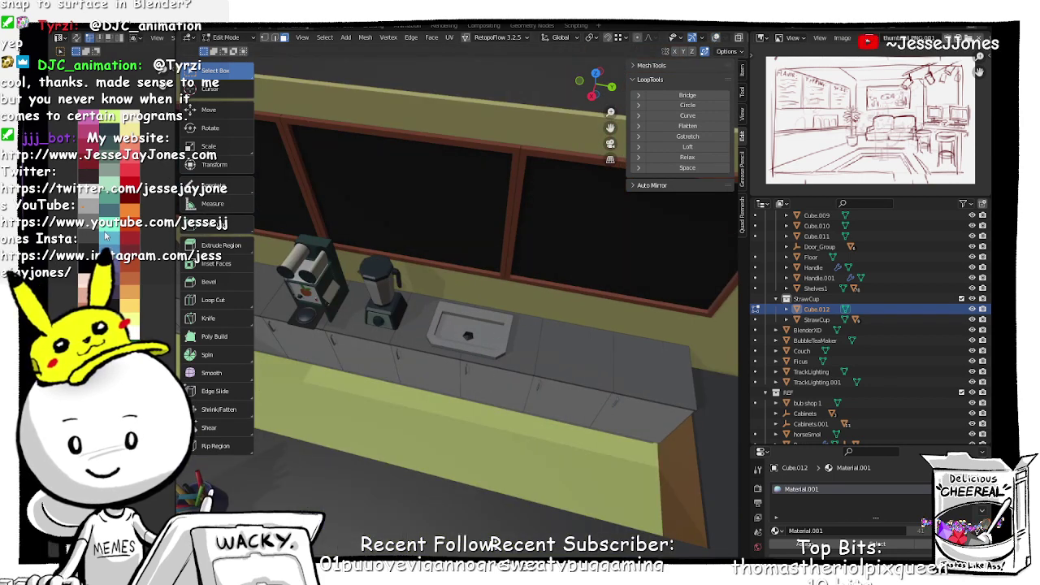
key("g")
left_click(104, 215)
scroll(470, 376, "down", 3)
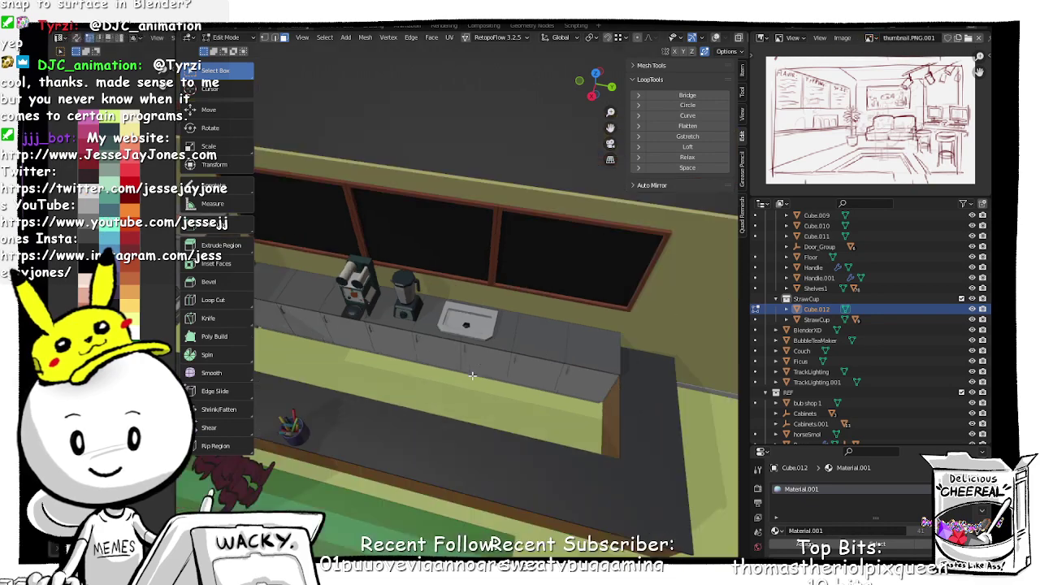
middle_click_drag(473, 375, 438, 388)
scroll(454, 377, "down", 3)
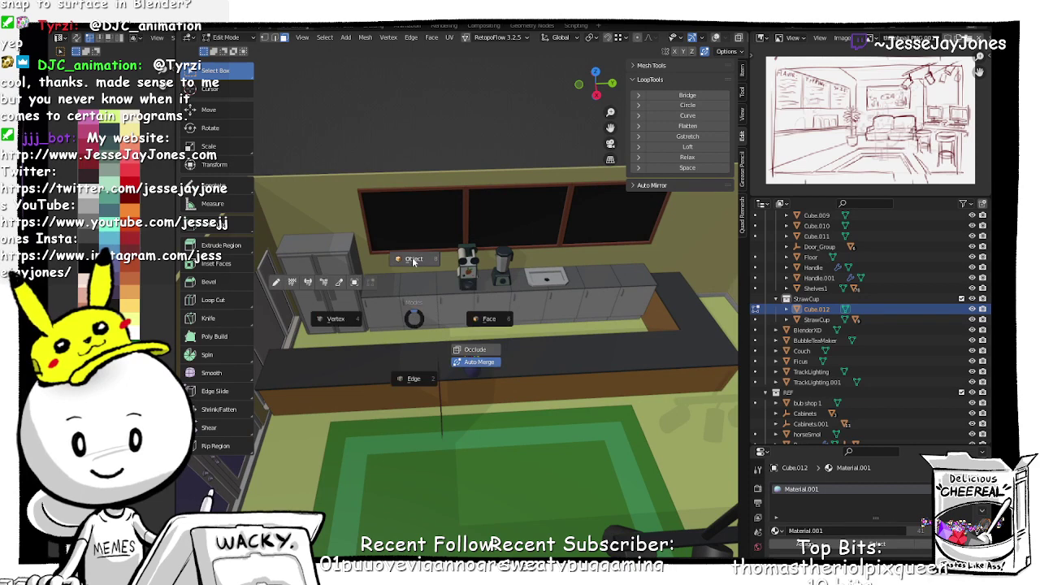
key("Tab")
left_click(380, 308)
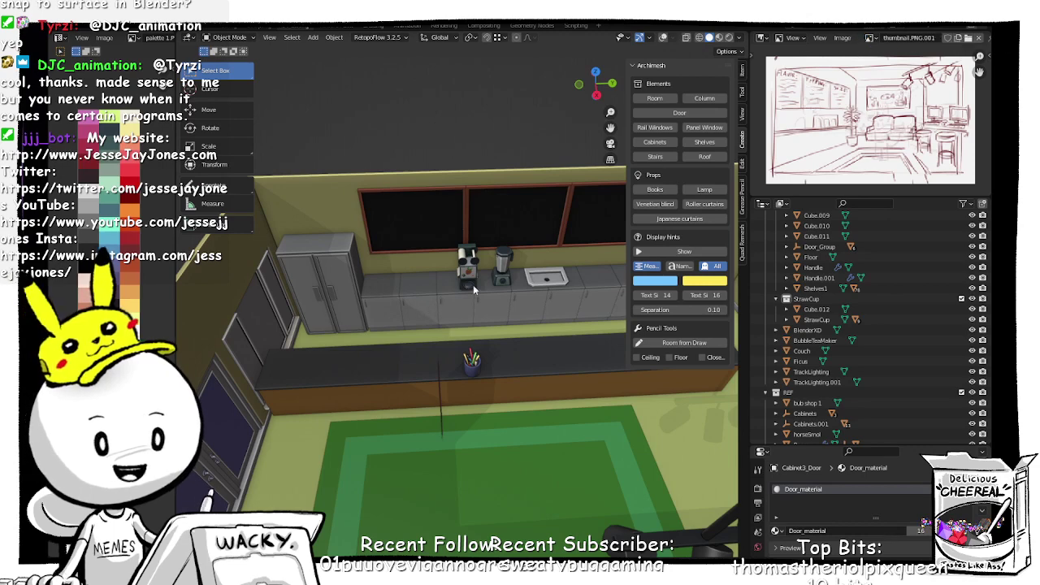
Step: Select the sink, enter Edit Mode on its mesh, and turn the viewport overlays back on
middle_click_drag(564, 285, 460, 295, "shift")
scroll(424, 303, "up", 4)
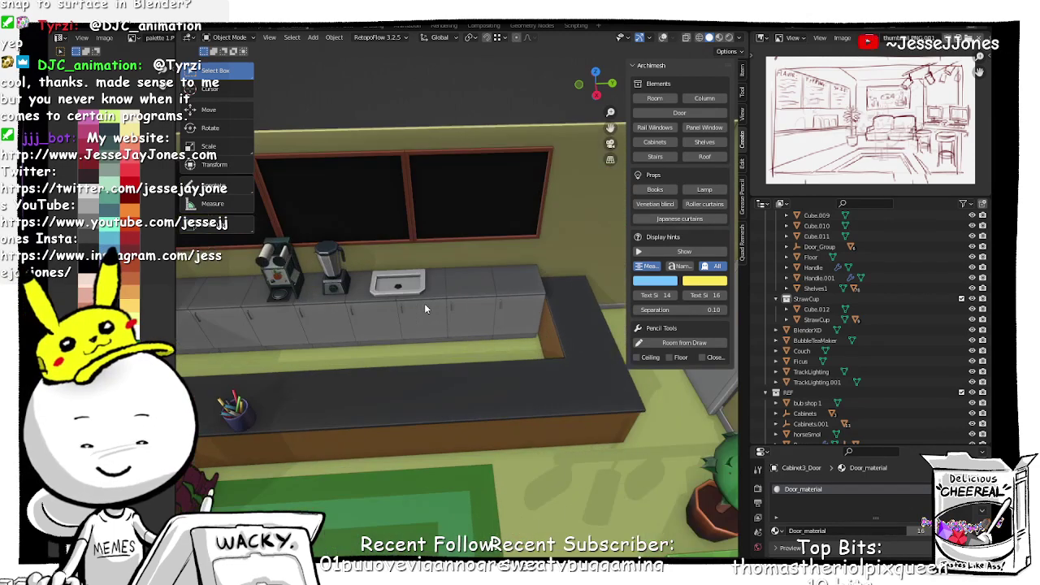
middle_click_drag(360, 271, 513, 303)
left_click(513, 303)
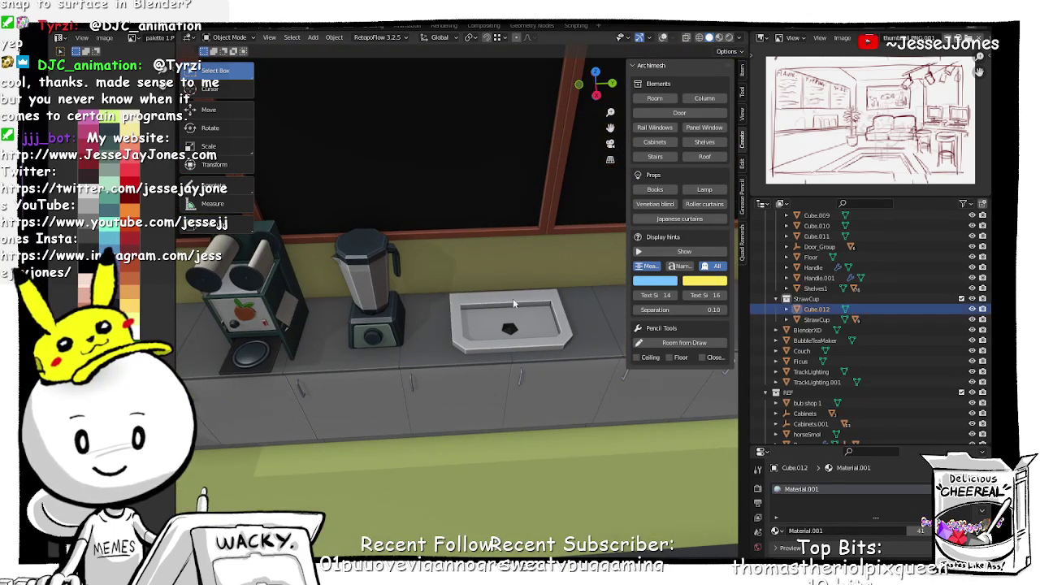
key("Tab")
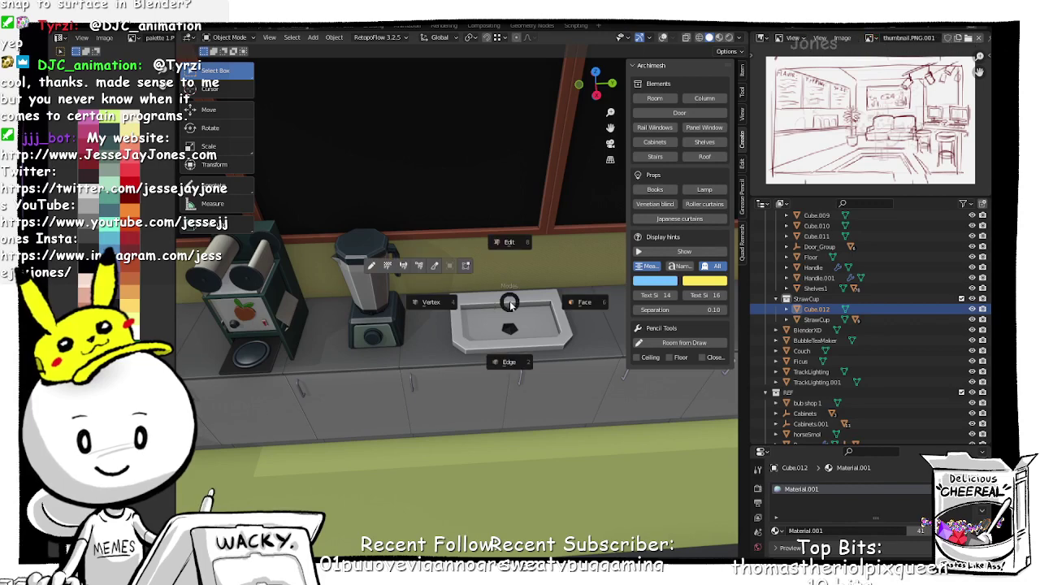
left_click(510, 259)
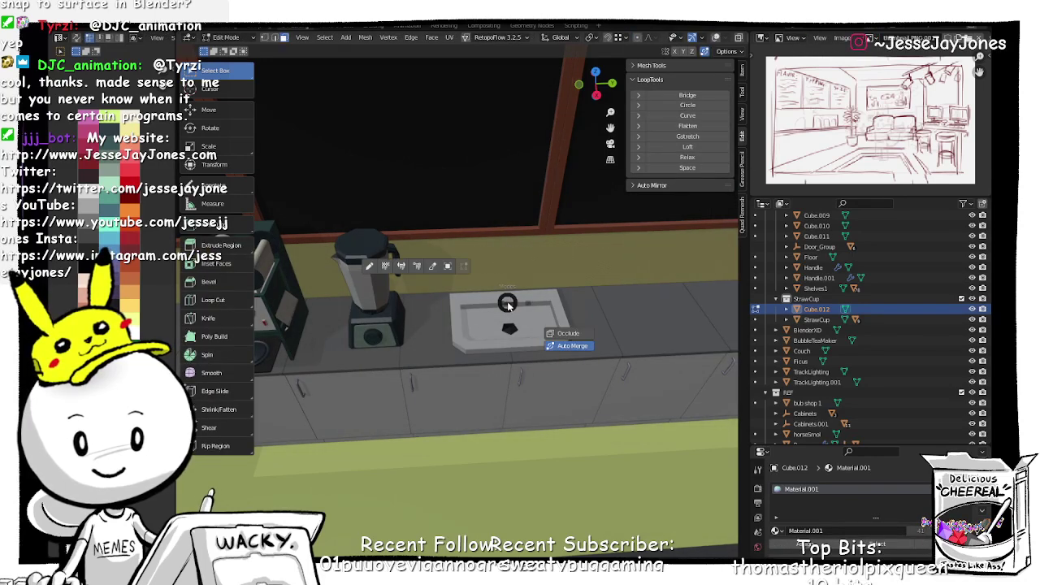
left_click(704, 39)
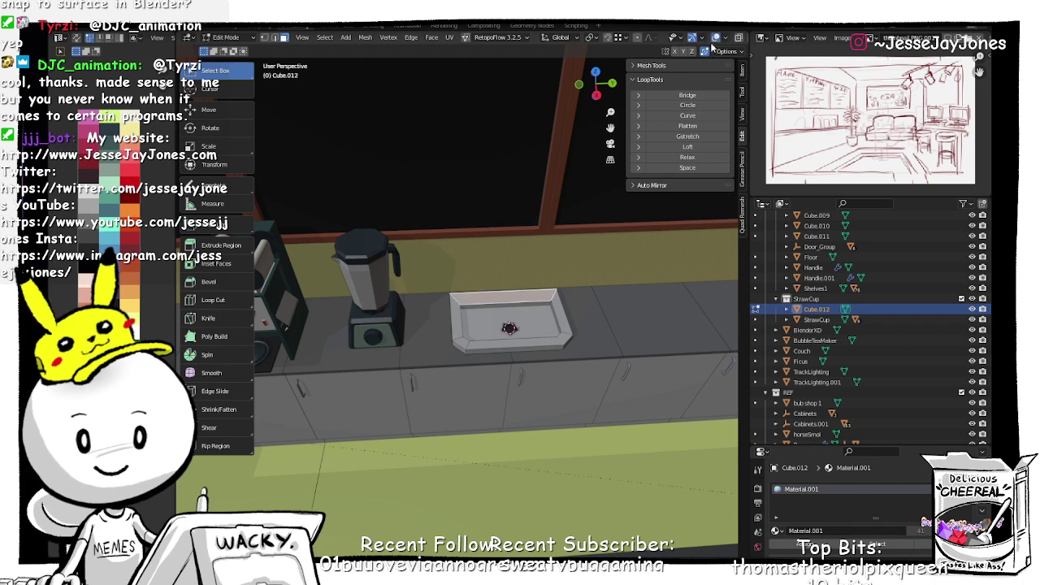
Step: Snap the 3D cursor to the selected back rim face of the sink
key("shift+a")
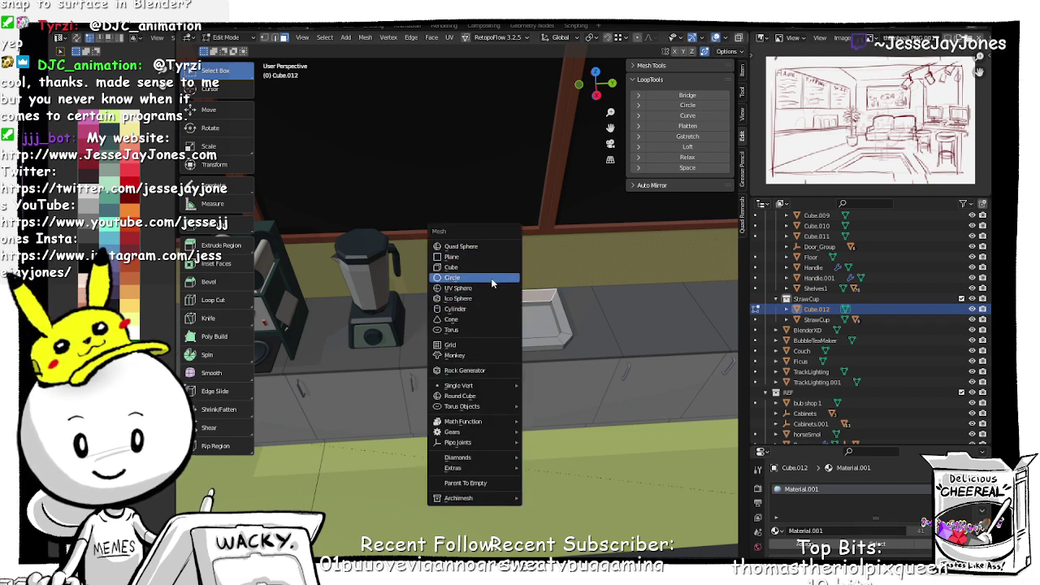
key("Escape")
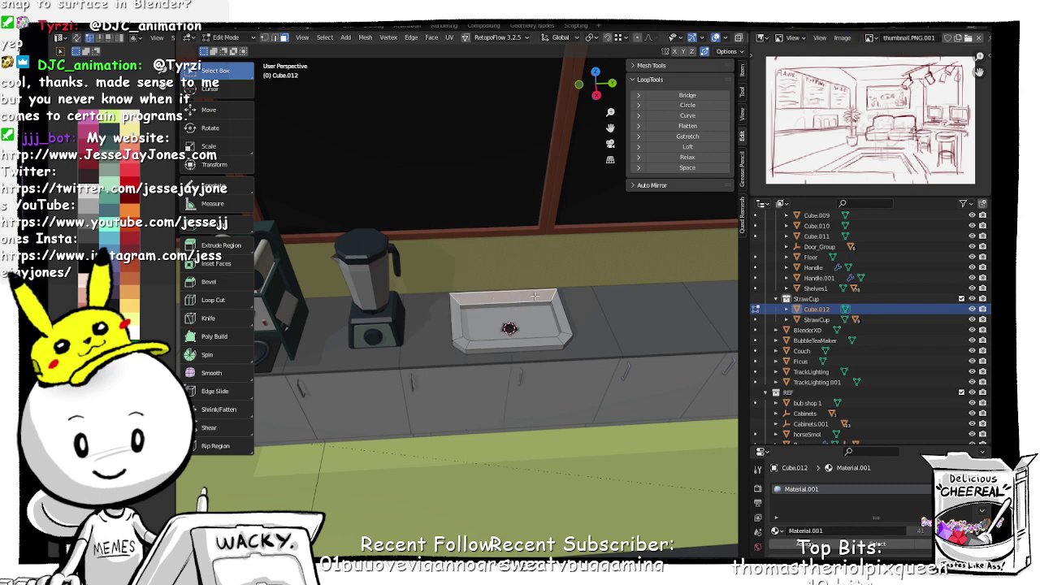
key("shift+s")
left_click(534, 347)
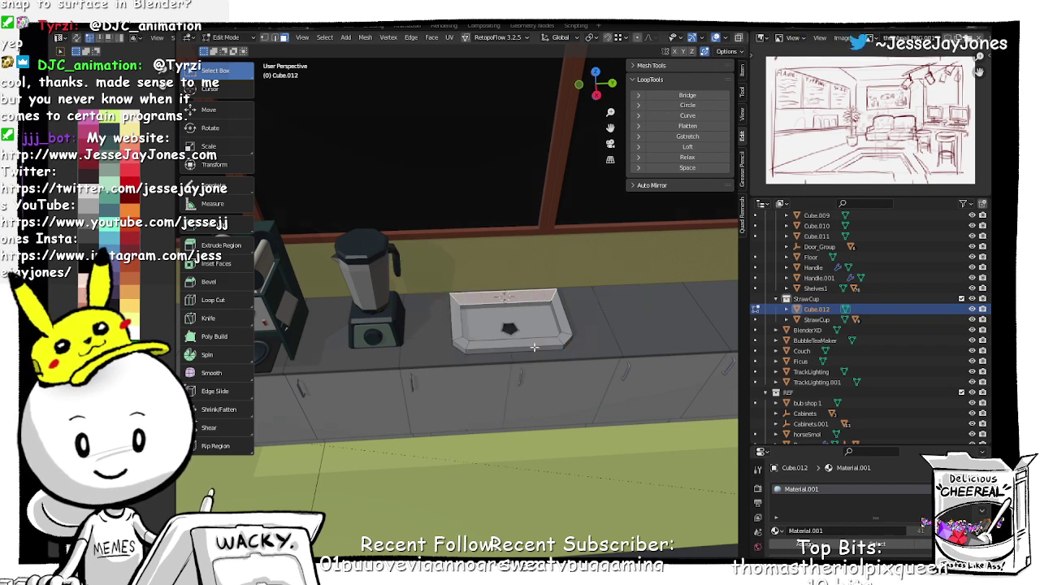
Step: Try adding a 32-vertex cylinder at the 3D cursor and scaling it, and undo the addition
key("shift+a")
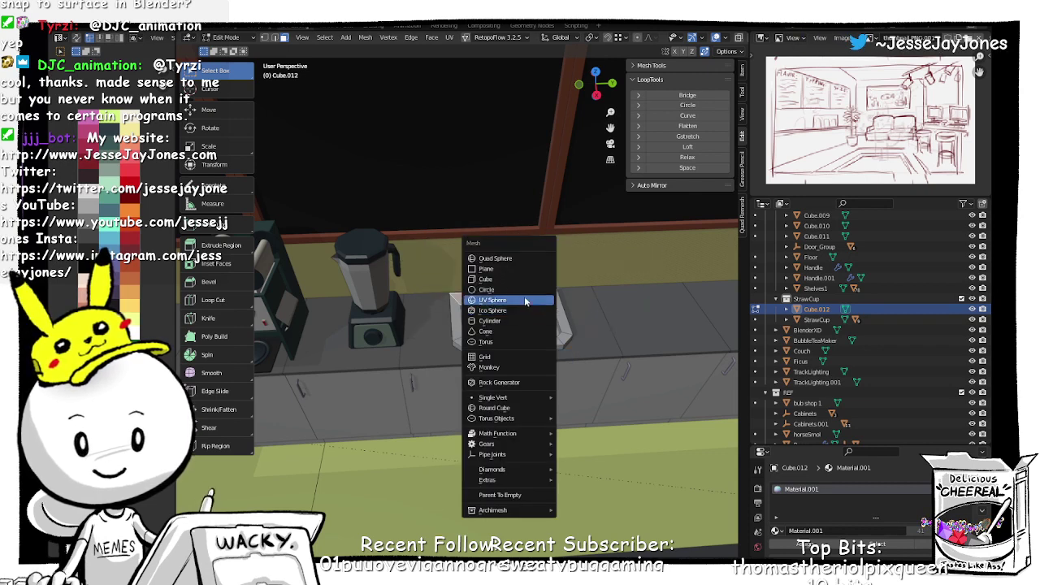
left_click(504, 321)
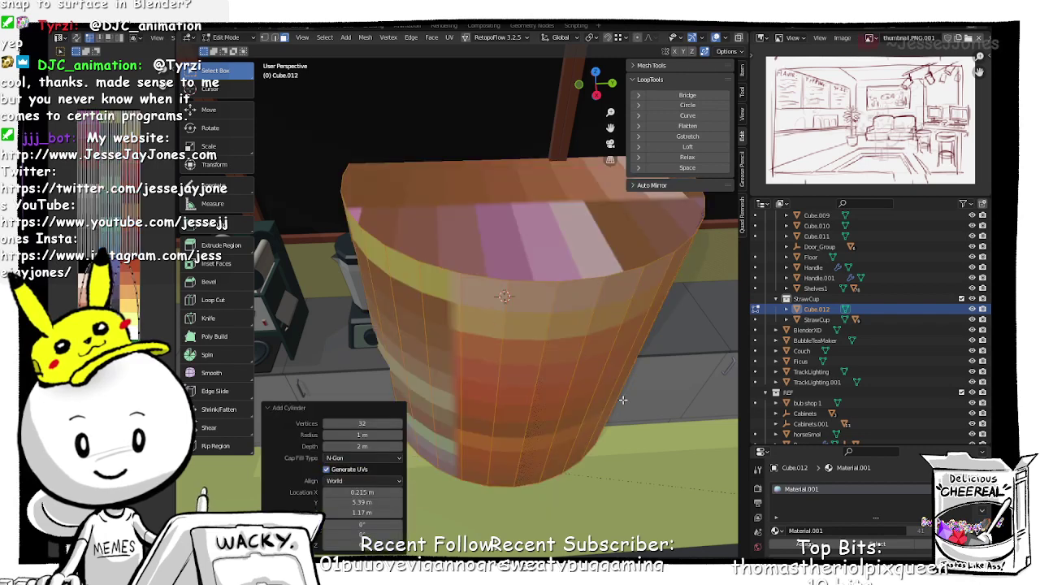
key("s")
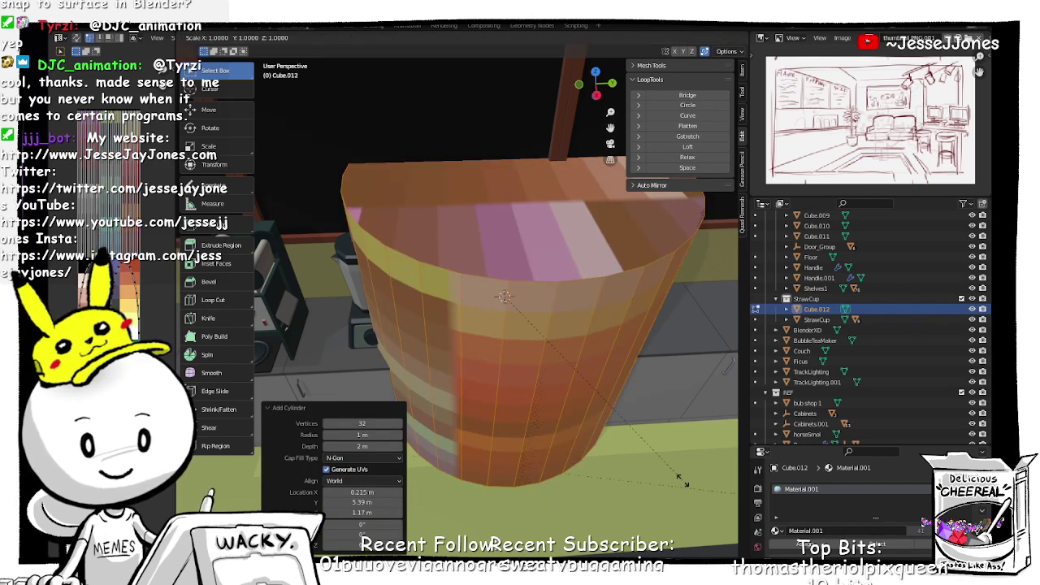
left_click(683, 481)
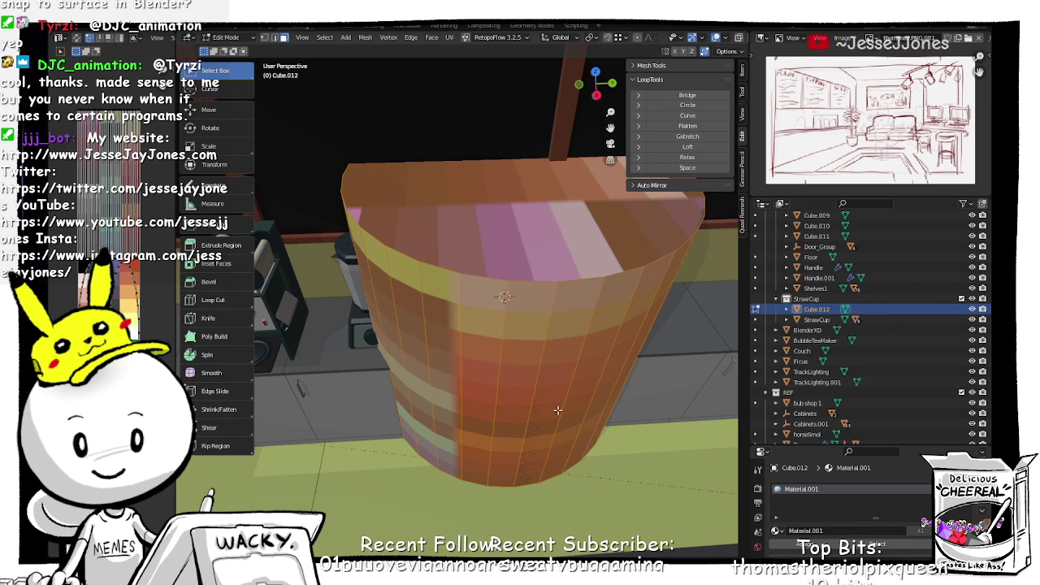
key("ctrl+z")
key("ctrl+z")
Step: Start adding a new mesh primitive at the 3D cursor on the sink's back rim
key("shift+a")
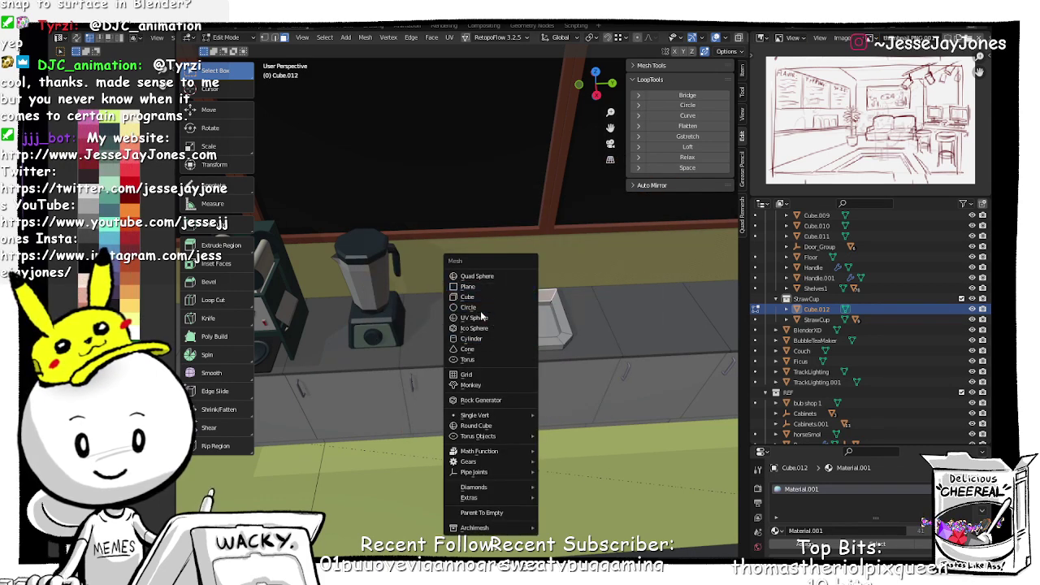
Step: Add a 16-vertex cylinder at the sink's back rim and scale it down to about 0.051
left_click(481, 342)
left_click(364, 424)
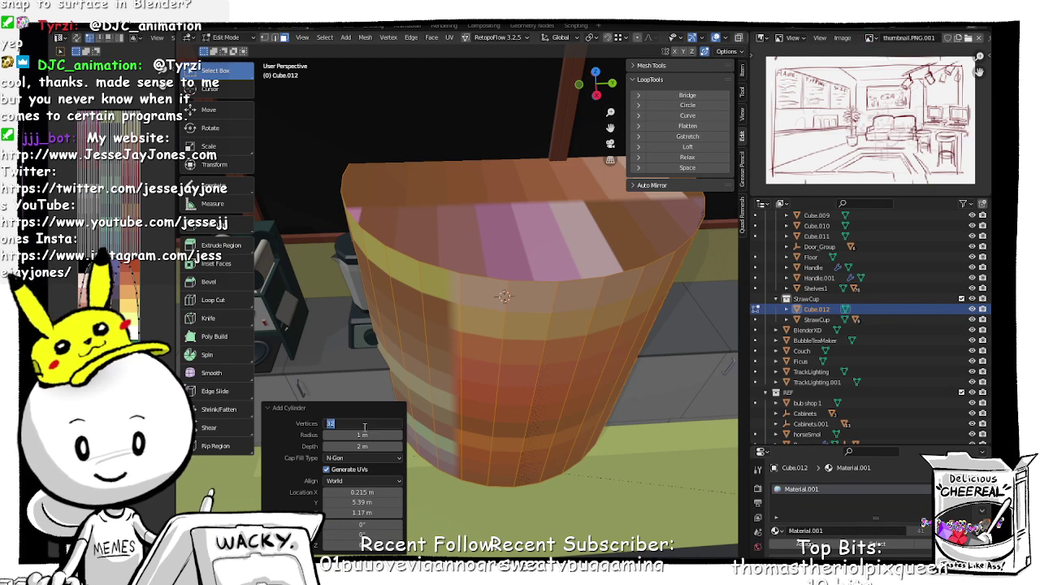
type("16")
key("Return")
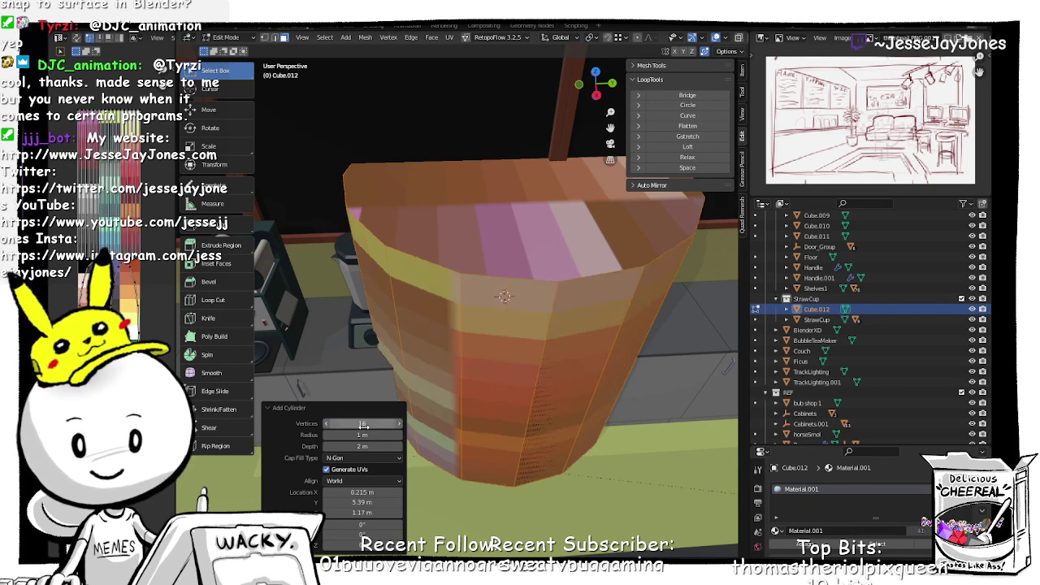
key("s")
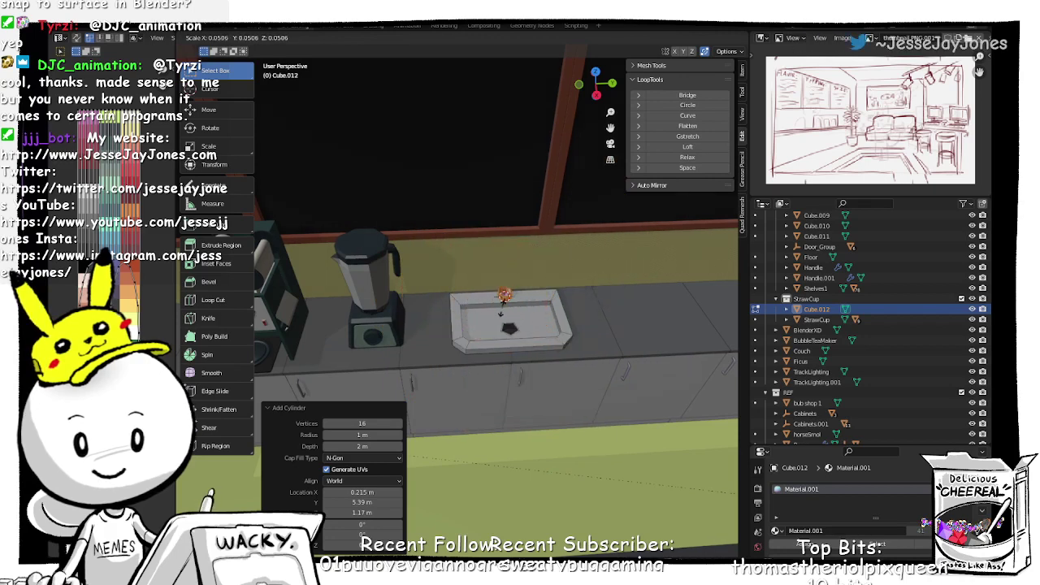
left_click(498, 312)
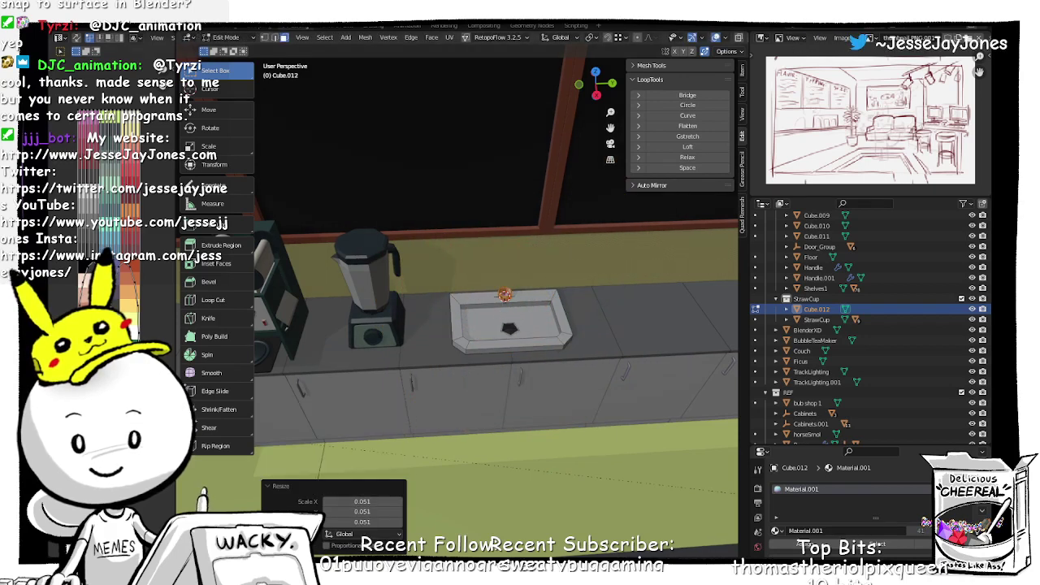
Step: Collapse all of the cylinder's UVs to a single point with scale 0 and move them onto a dark swatch of the colour palette
key("a")
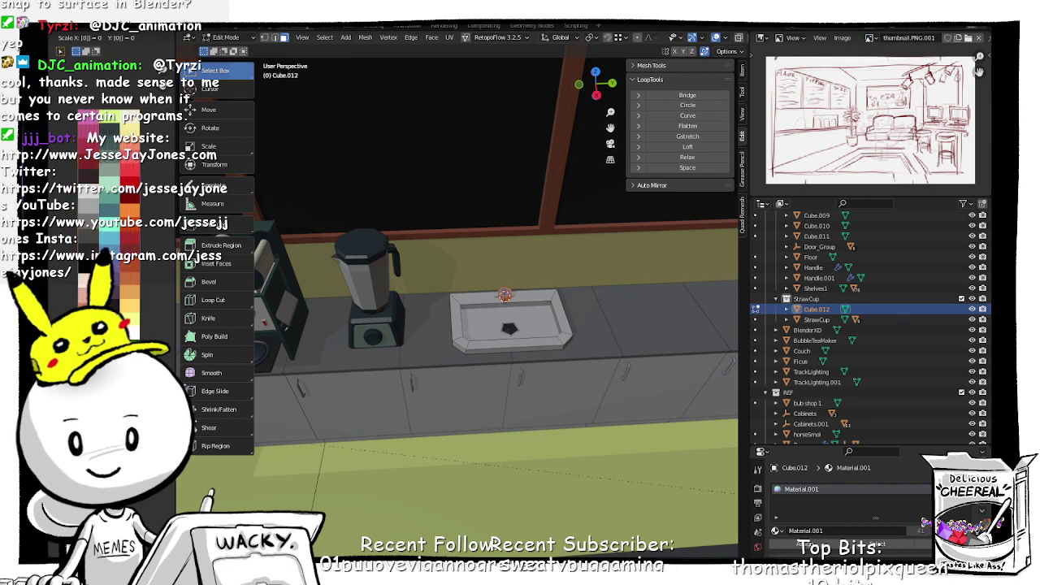
key("g")
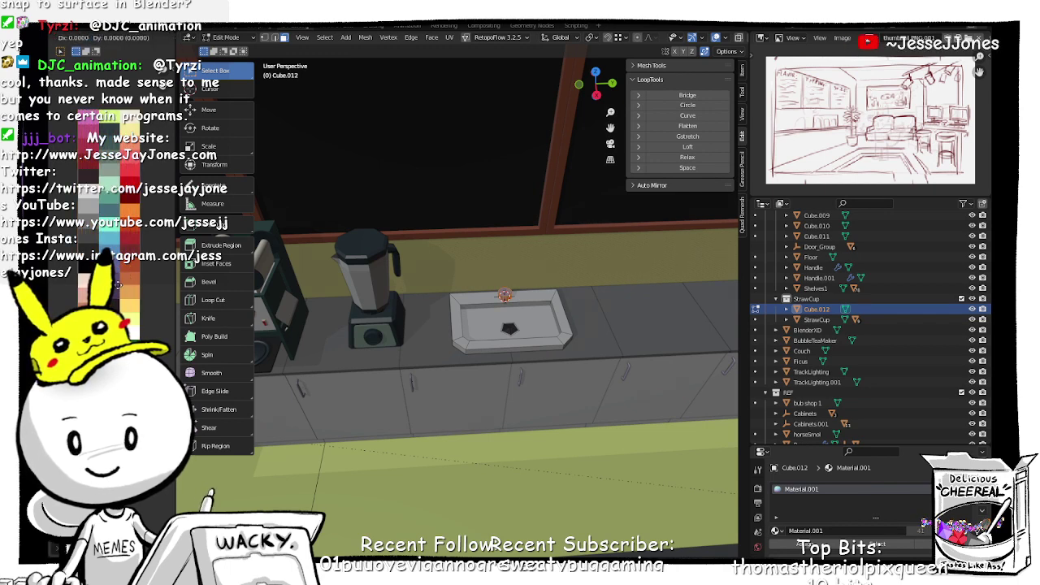
key("Return")
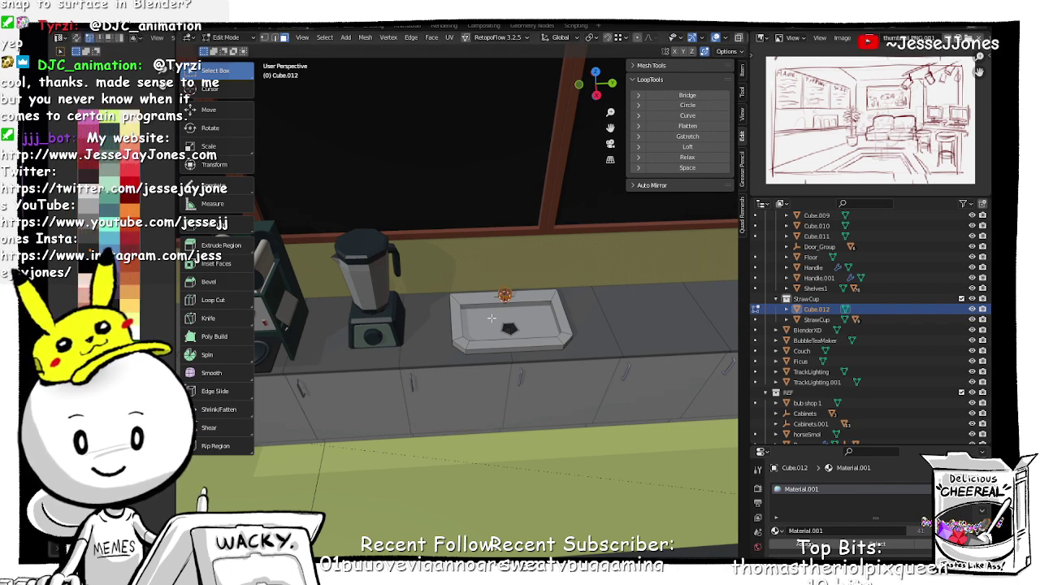
Step: Scale the cylinder on the sink's back rim down further by a factor of about 0.6
scroll(514, 311, "up", 6)
scroll(608, 286, "down", 2)
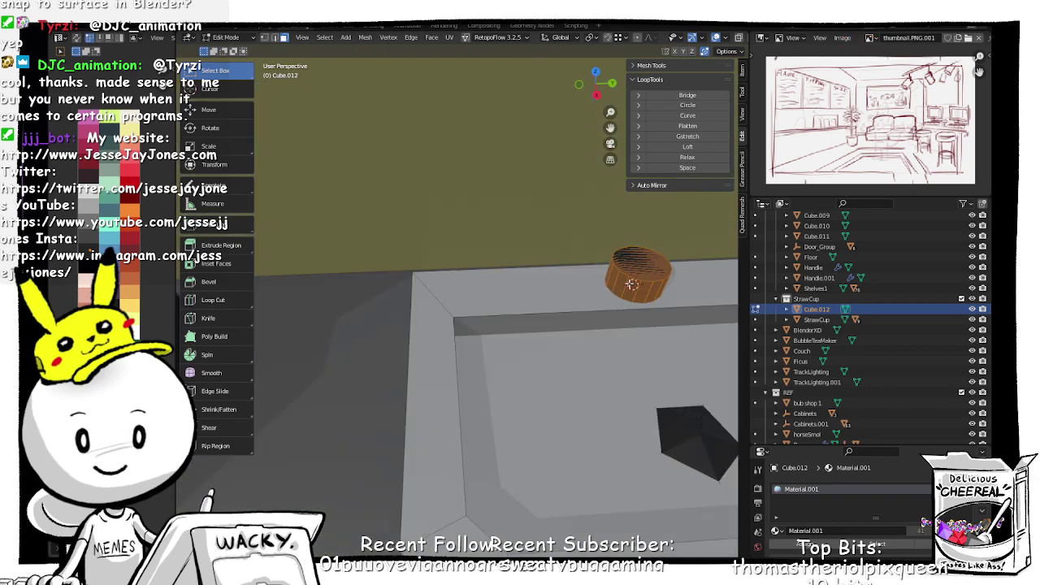
middle_click_drag(632, 283, 517, 357, "shift")
key("s")
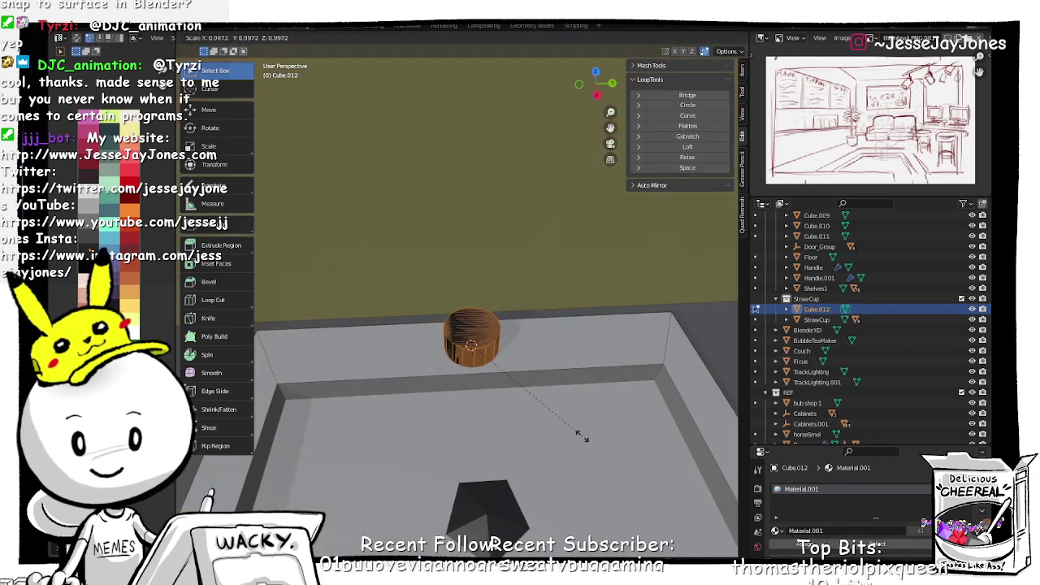
left_click(529, 409)
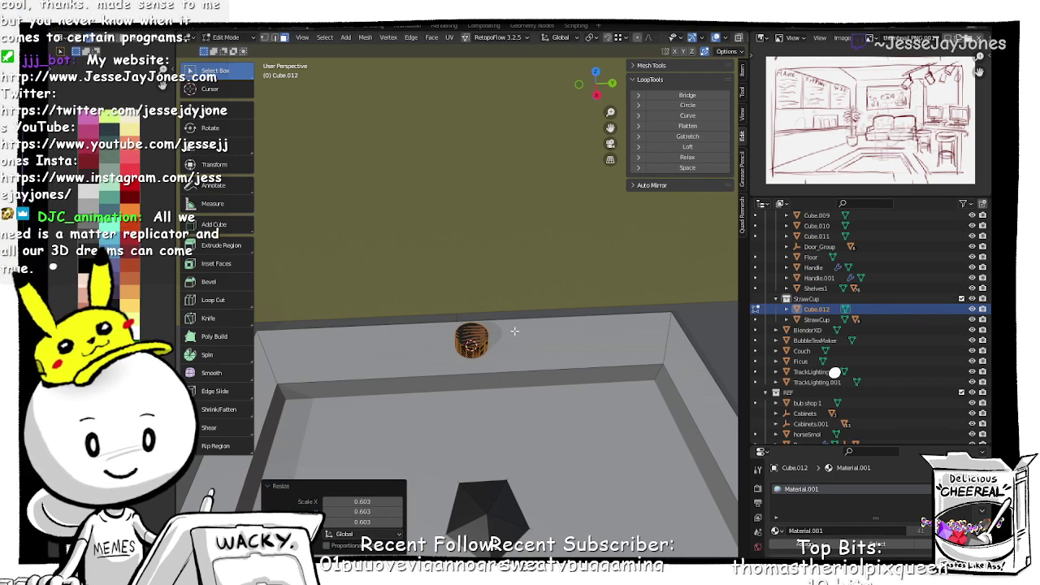
Step: Raise the cylinder's top face about 0.134 m along Z and isolate the sink object in local view
key("Tab")
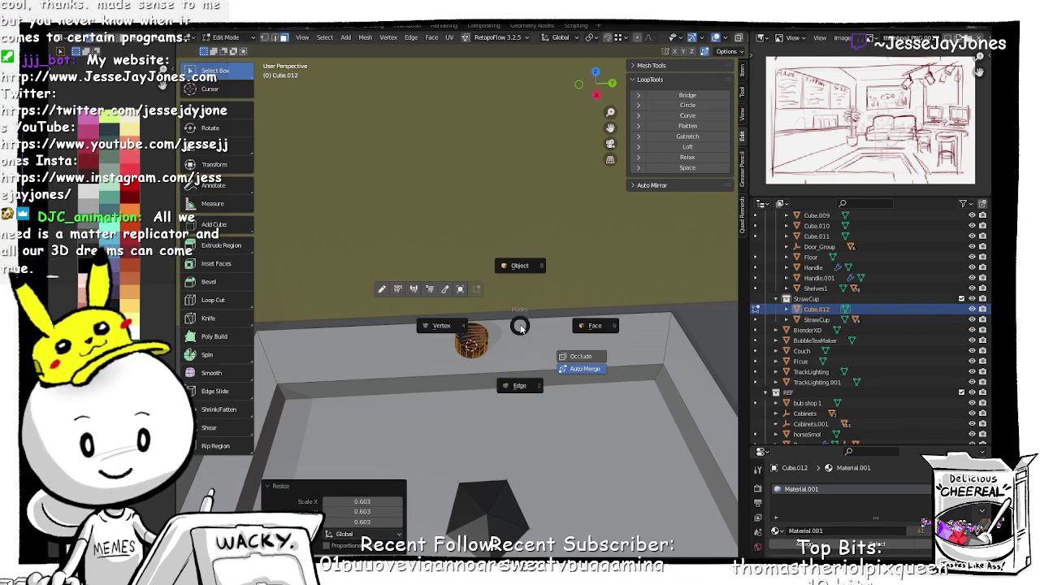
left_click(581, 327)
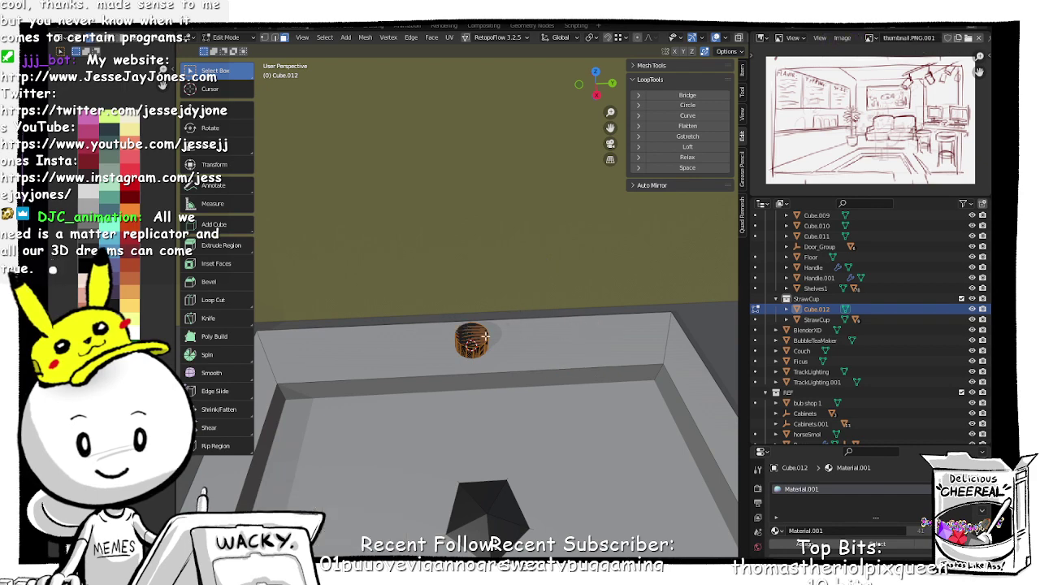
left_click(476, 337)
key("e")
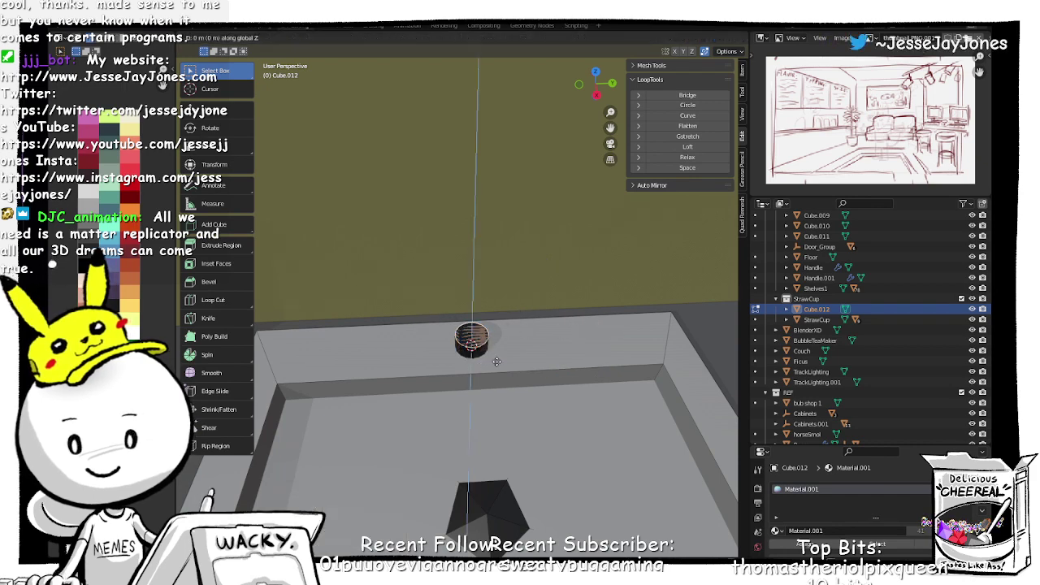
left_click(497, 306)
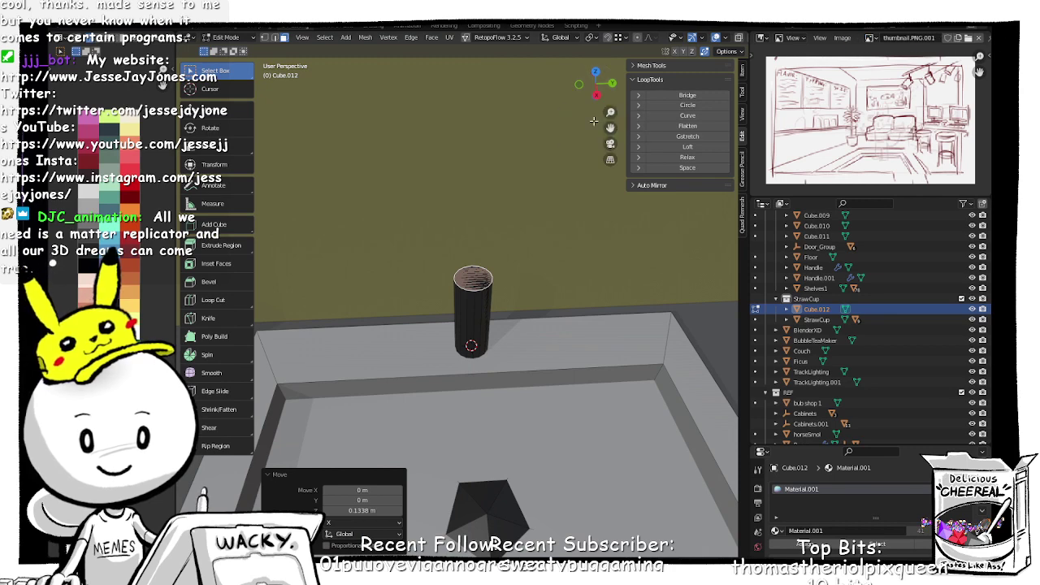
key("KP_Divide")
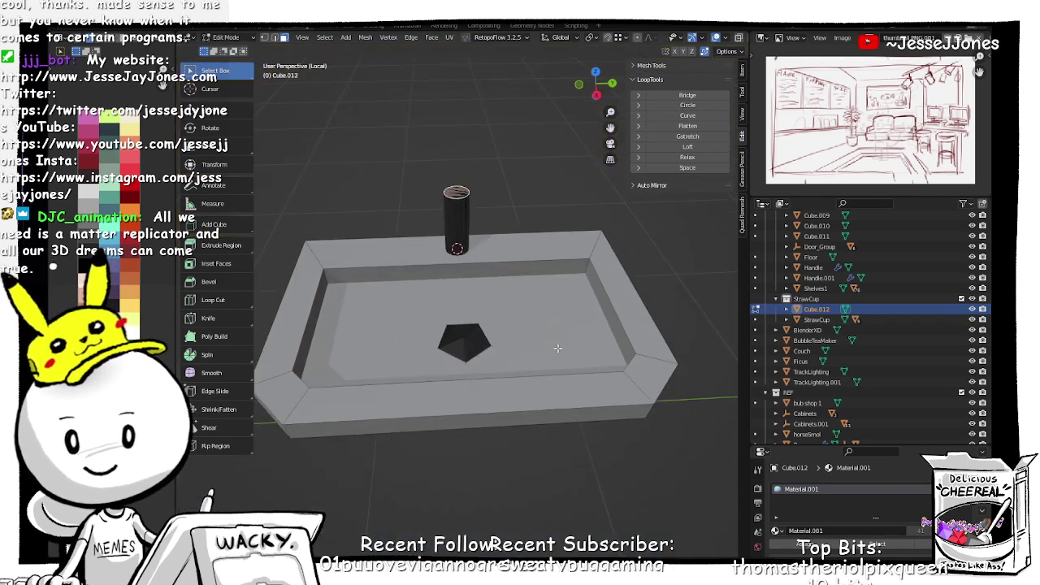
middle_click_drag(544, 287, 557, 270)
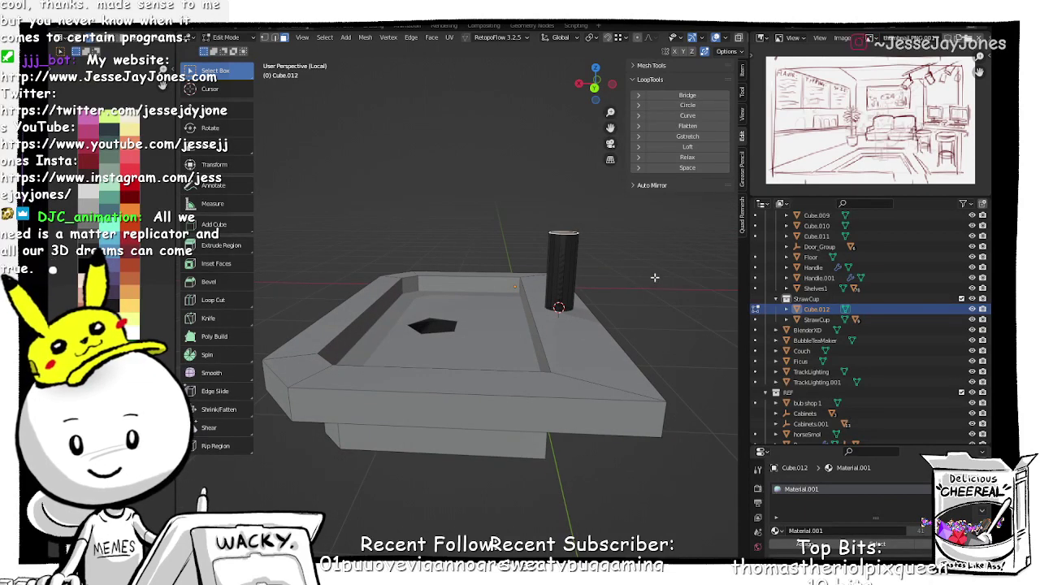
Step: Try extruding the cylinder's top face up about 0.051 m and rotating it 45° about the Y axis
key("e")
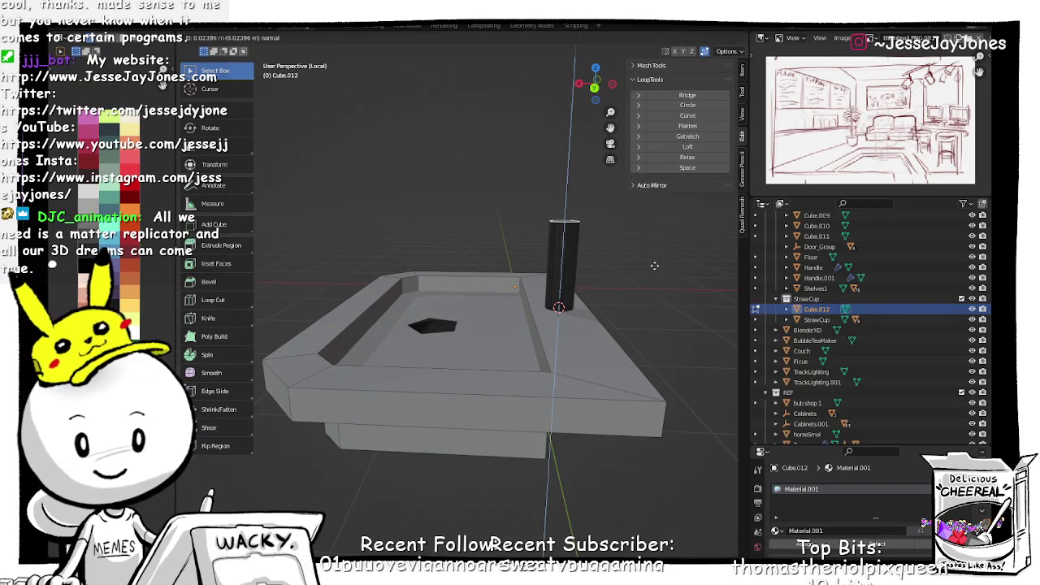
left_click(654, 254)
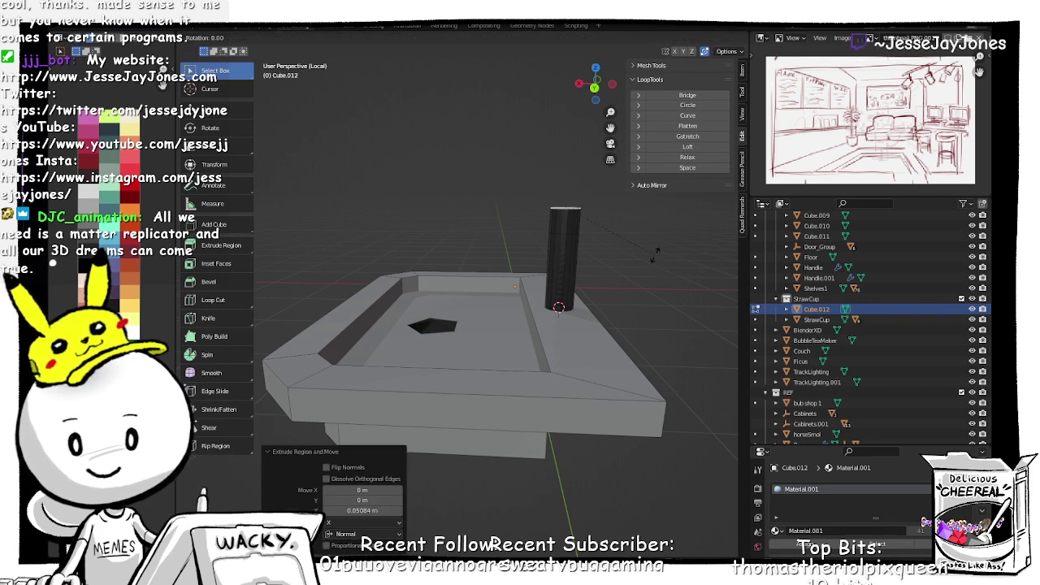
key("y")
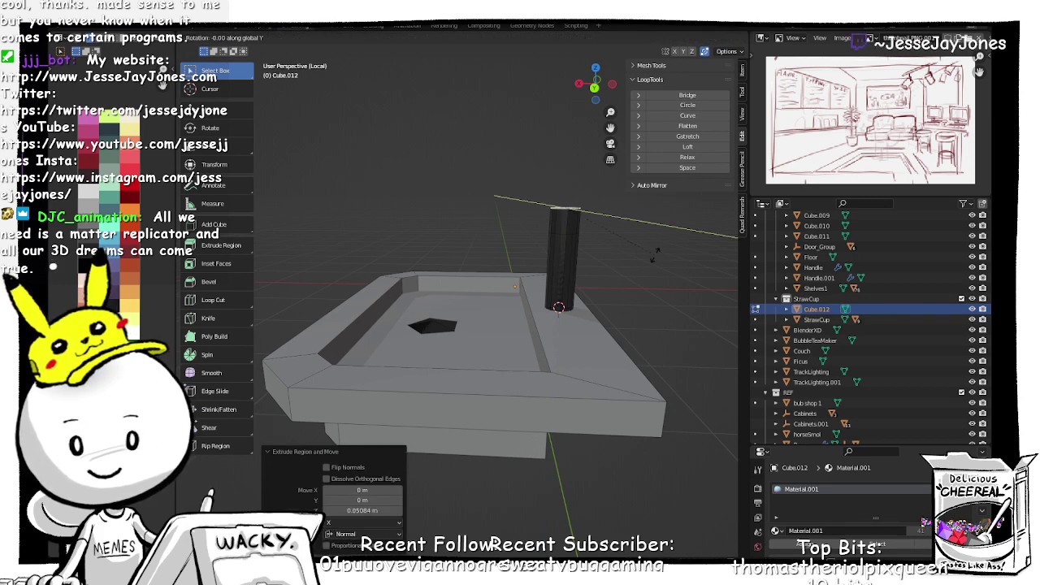
type("45")
key("Return")
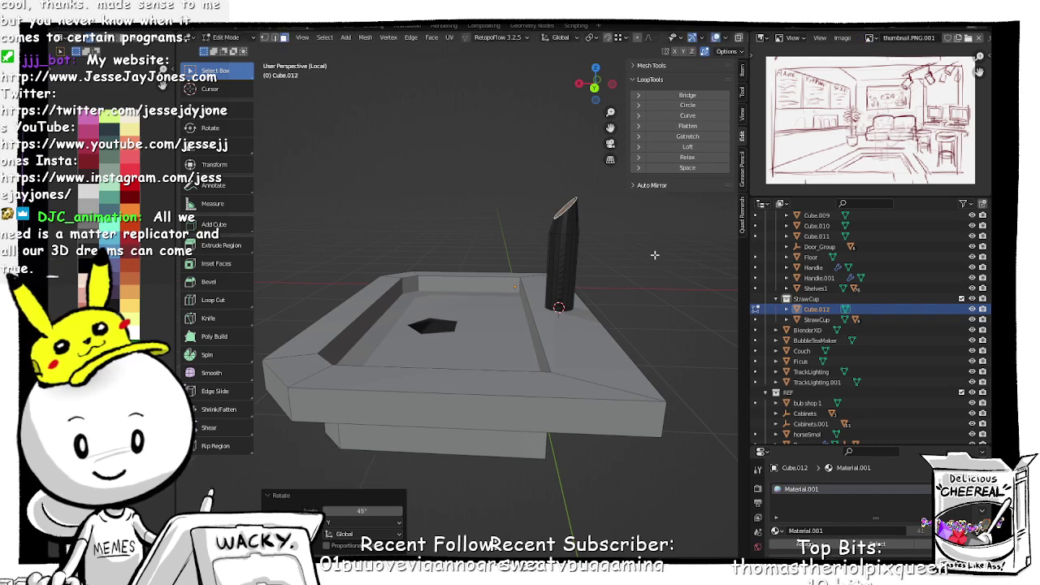
Step: Try extruding the tilted end face about 0.05 m along its normal, then a second segment, and undo that second segment
middle_click_drag(654, 254, 641, 275)
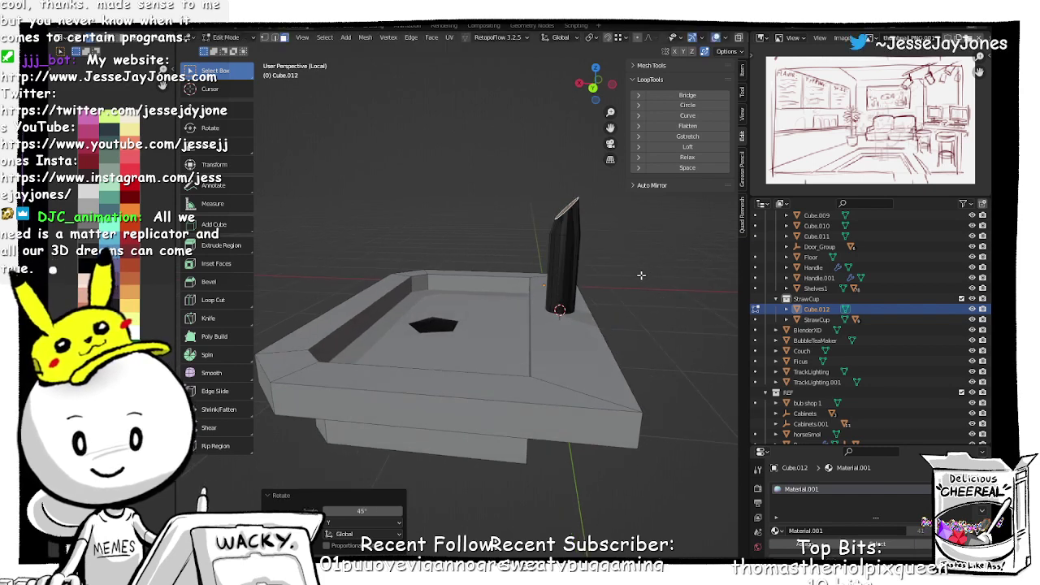
key("e")
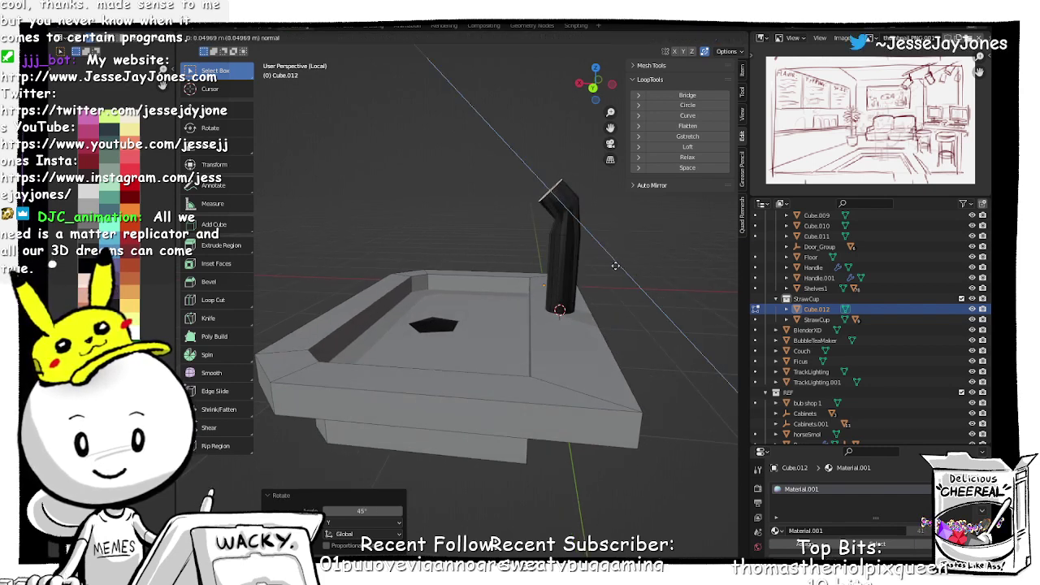
left_click(615, 265)
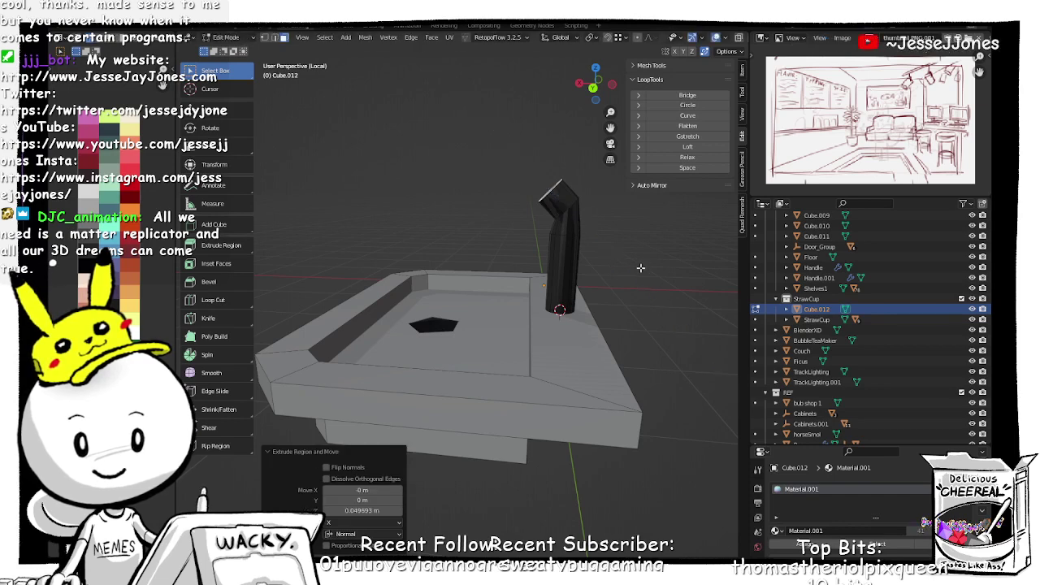
key("e")
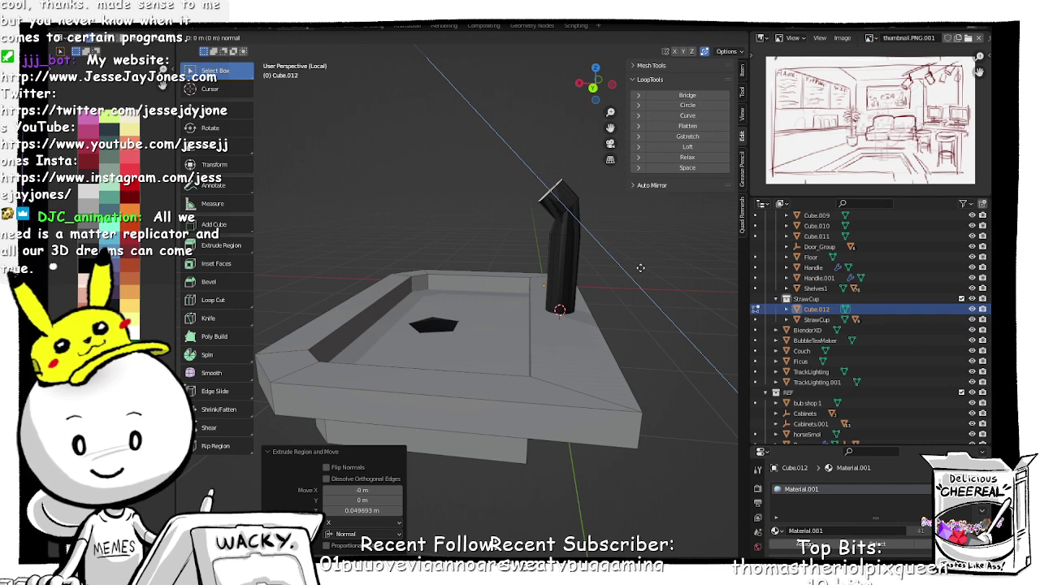
left_click(613, 256)
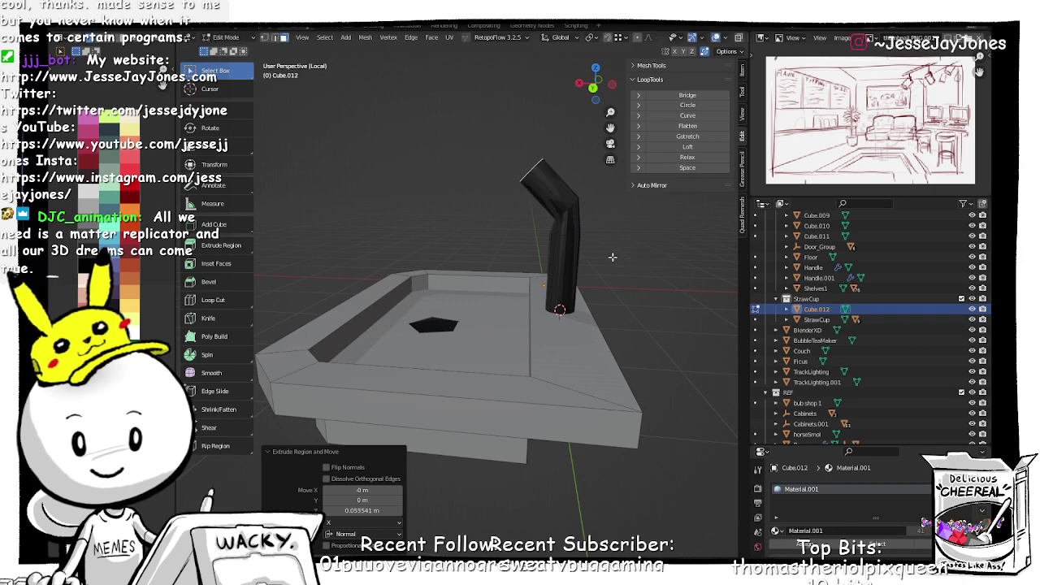
key("ctrl+z")
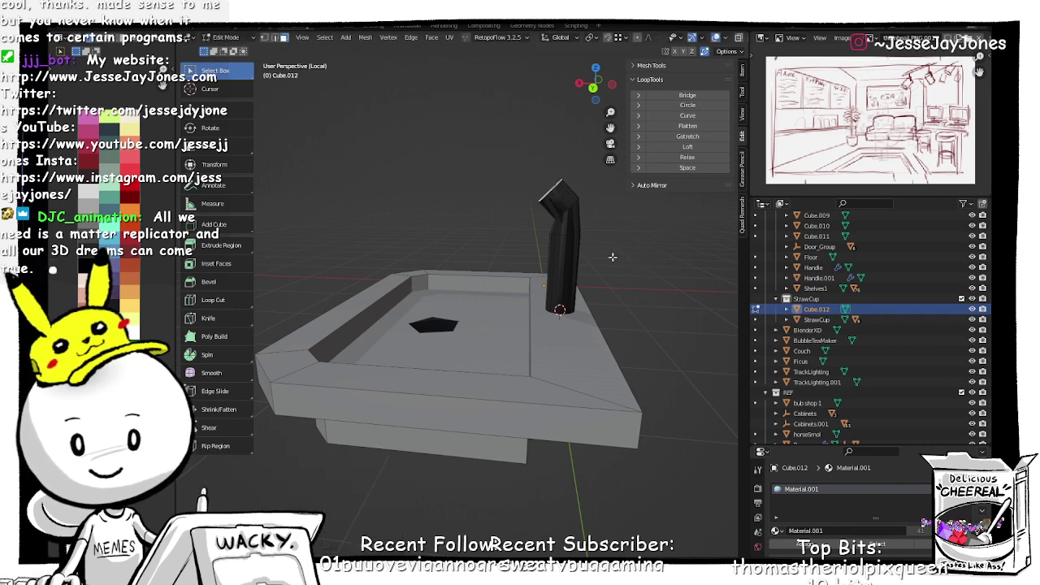
Step: Try rotating the end face by 45°, and undo the bend attempts back to the straight cylinder
key("r")
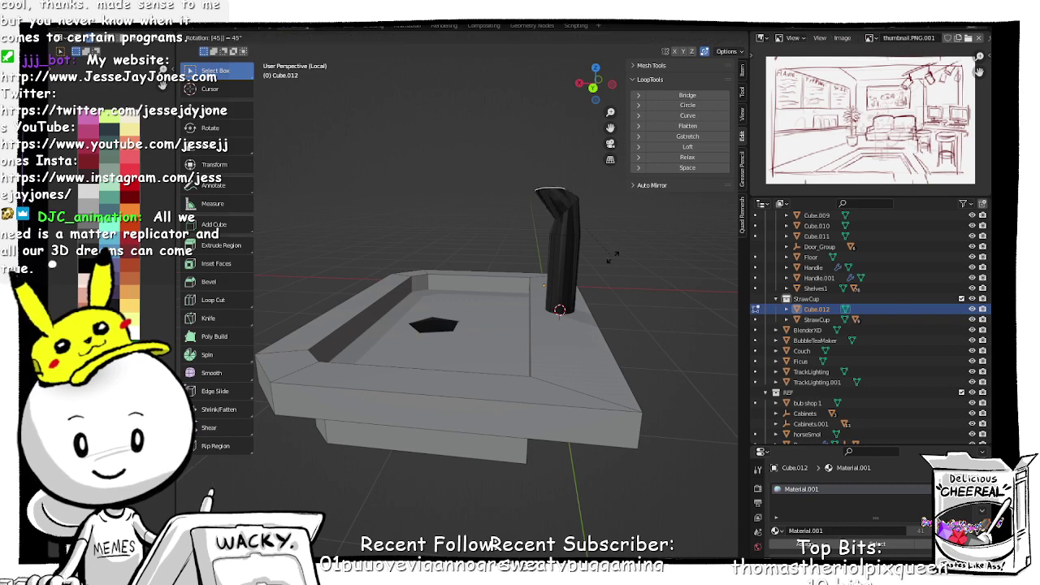
key("Return")
key("ctrl+z")
key("ctrl+z")
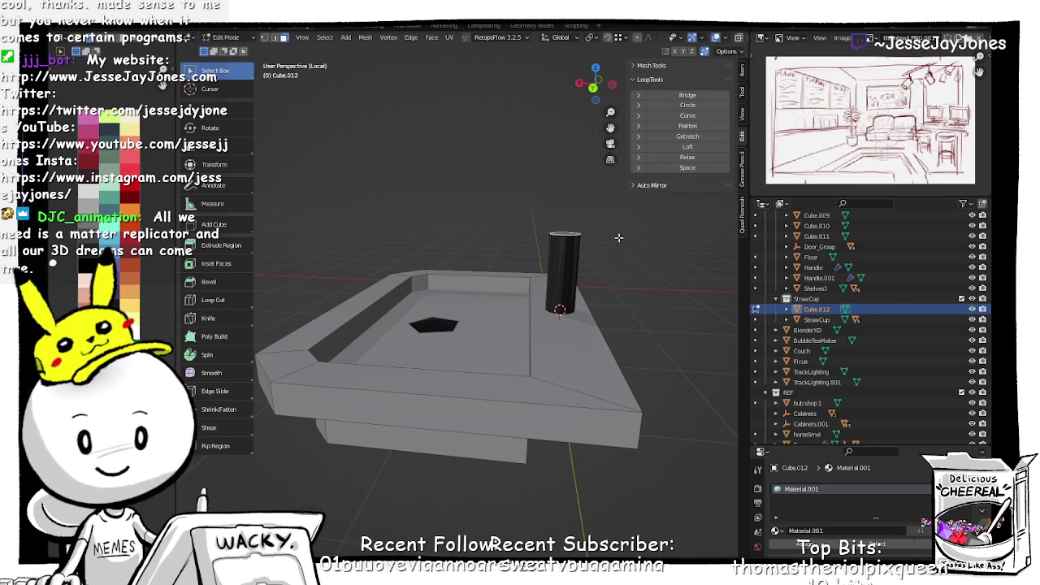
Step: In back view, extrude the cylinder's top face in four successive segments that arch over the basin and bend downward into a faucet spout
left_click(593, 87)
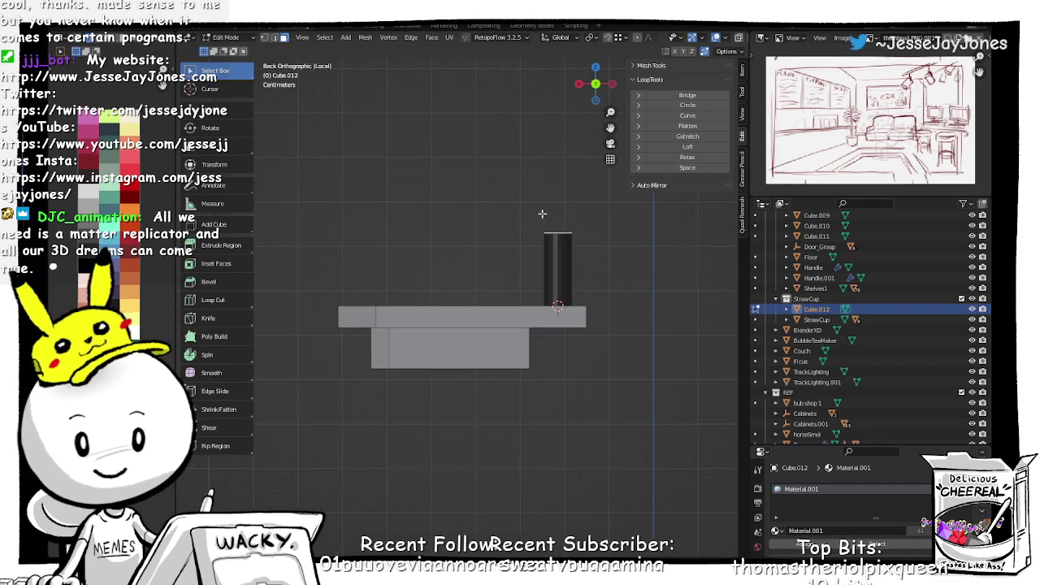
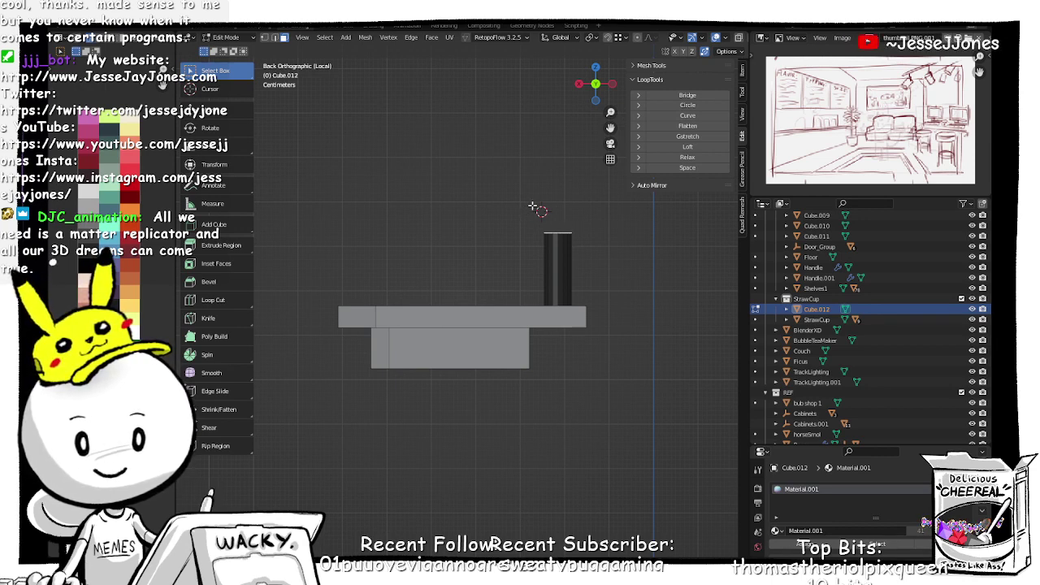
right_click(532, 206, "ctrl")
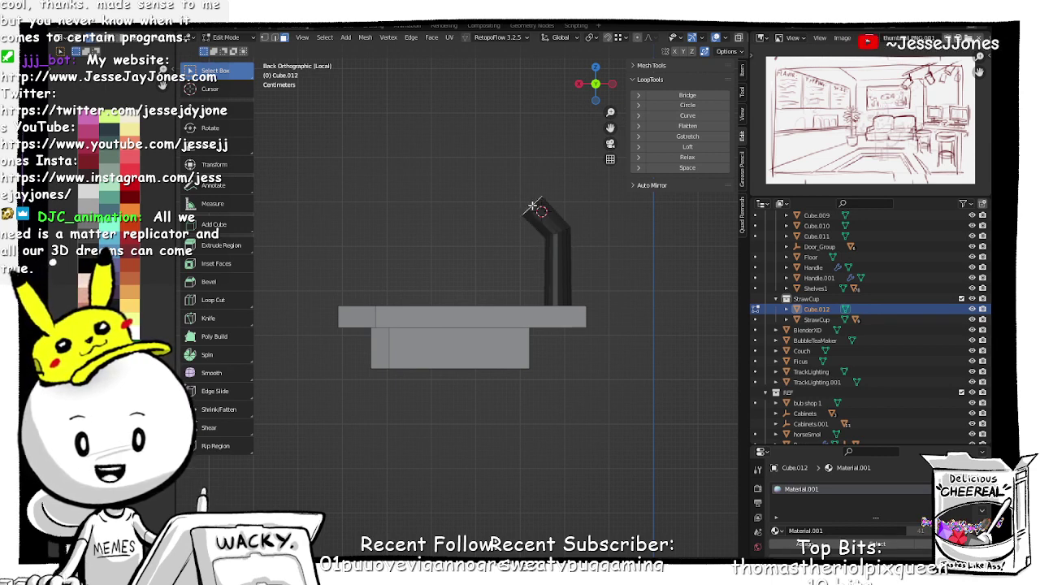
right_click(486, 205, "ctrl")
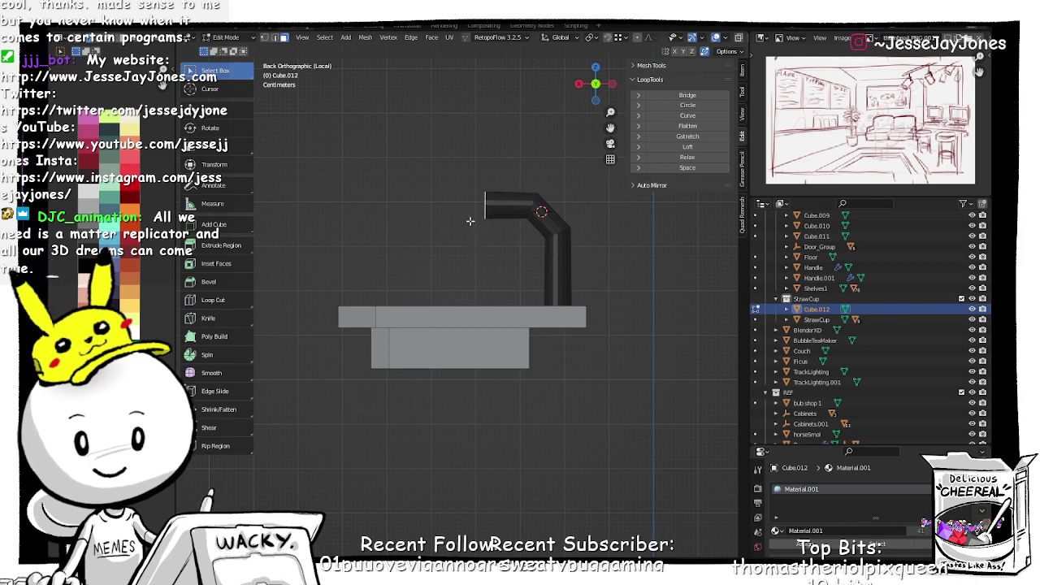
right_click(470, 221, "ctrl")
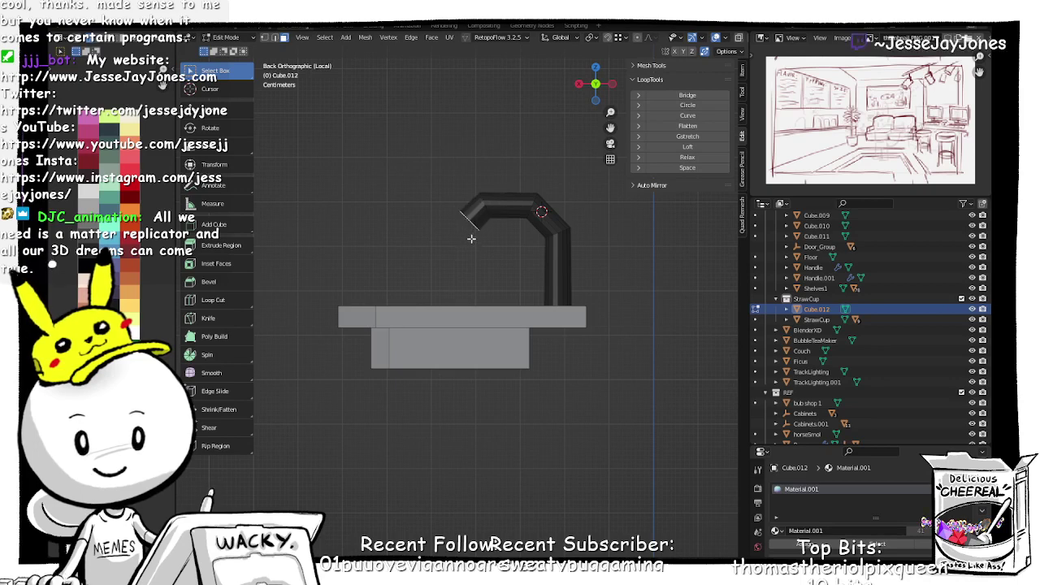
right_click(471, 238, "ctrl")
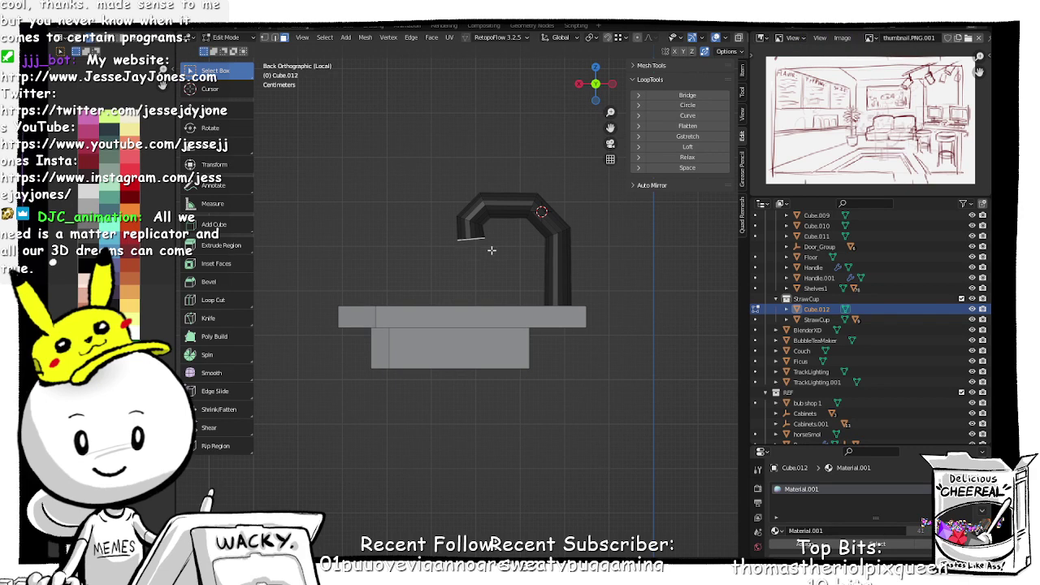
Step: Level the spout's end face by rotating it about 5.55°, and shift it about 0.015 m along X
key("r")
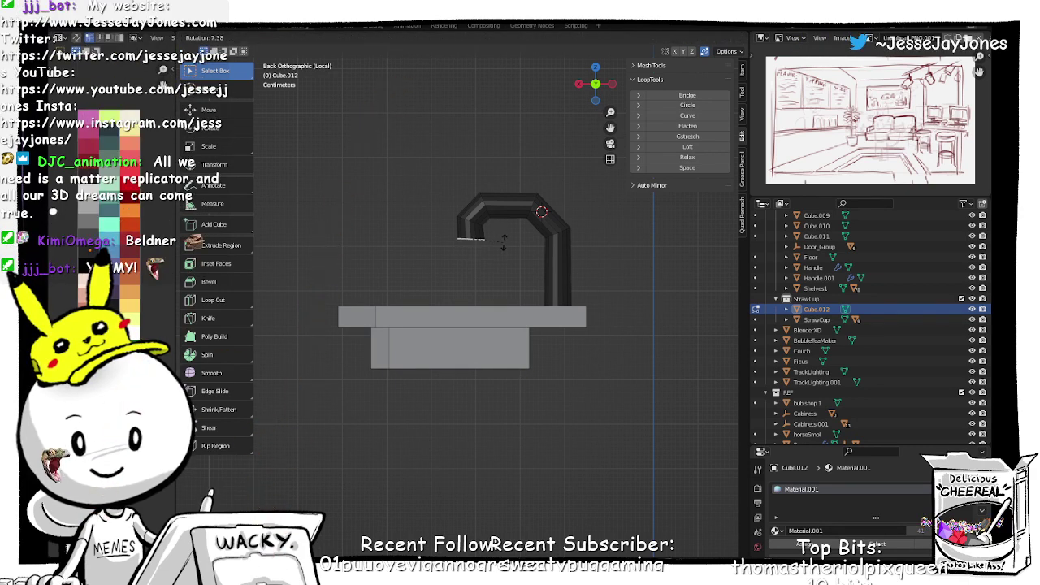
left_click(504, 239)
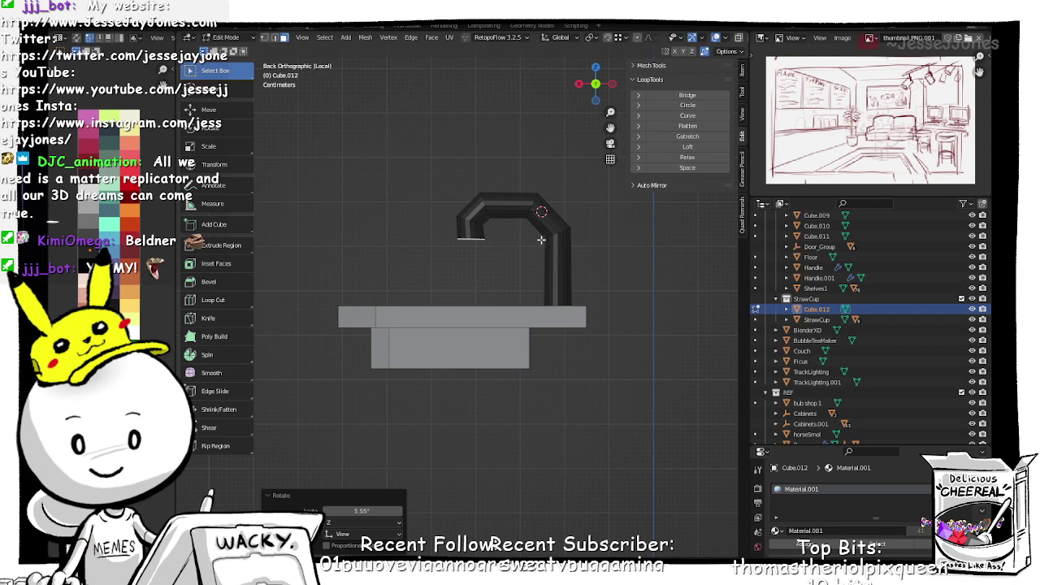
key("g")
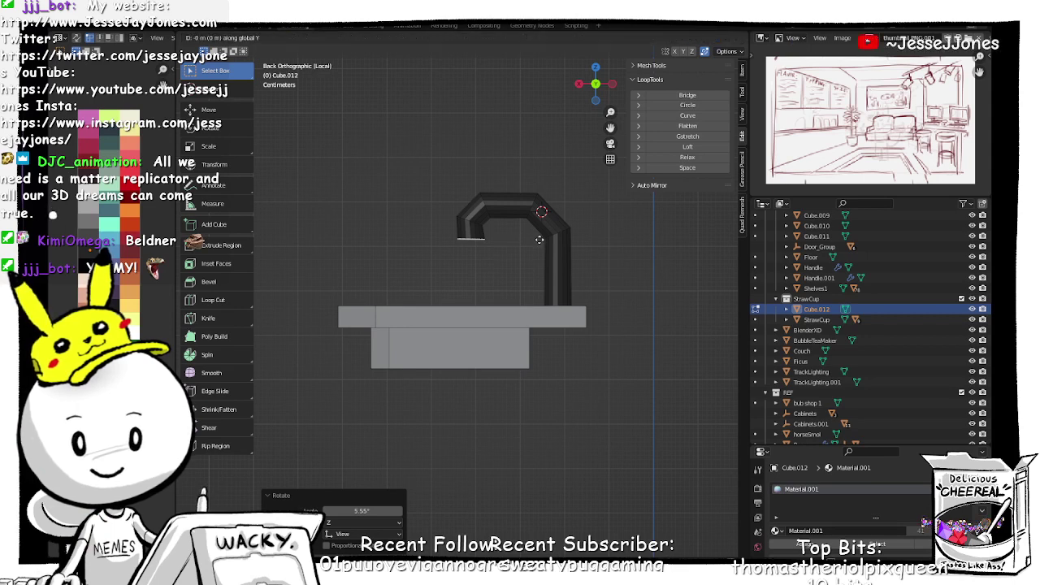
left_click(525, 240)
key("ctrl+z")
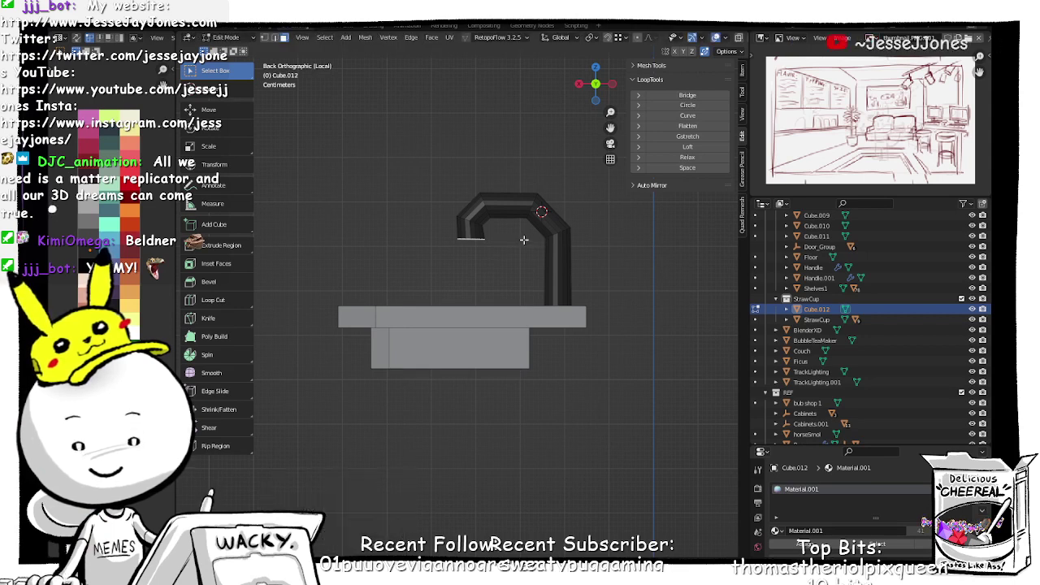
key("g")
key("x")
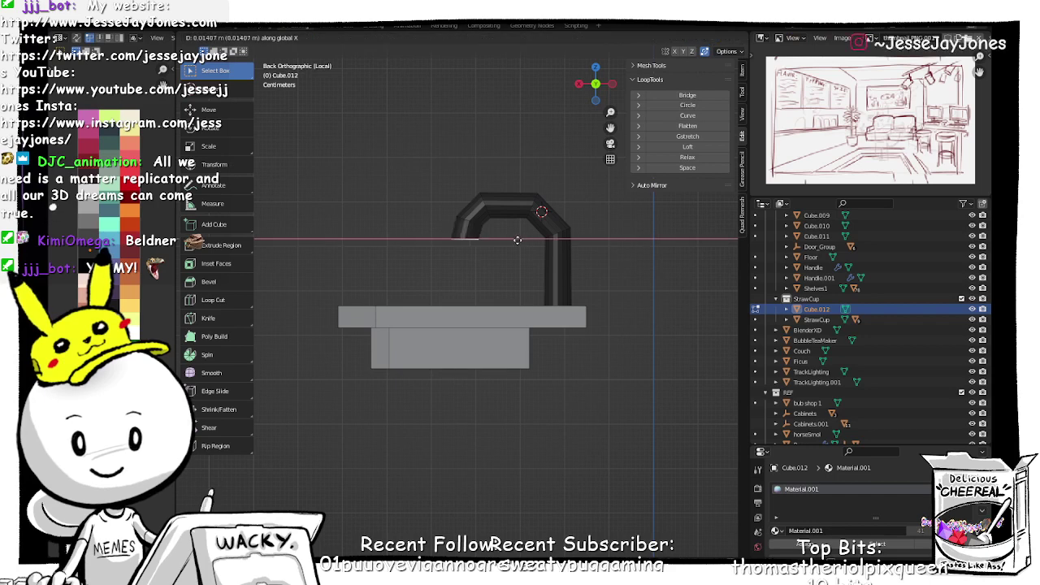
left_click(517, 240)
Step: Select the whole linked faucet geometry and move it about 0.016 m along X toward the basin
middle_click_drag(517, 240, 401, 256)
key("l")
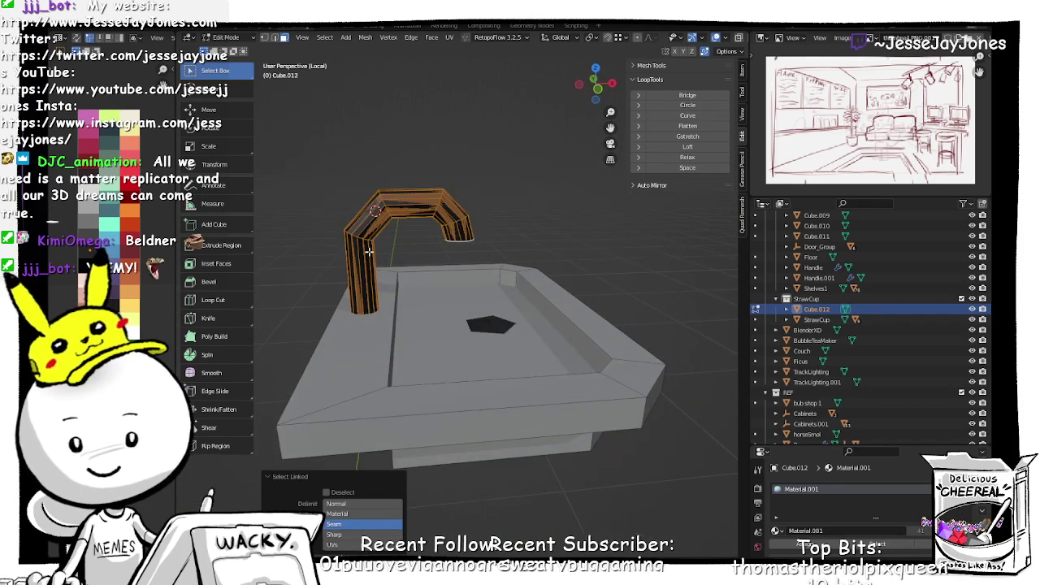
key("g")
key("x")
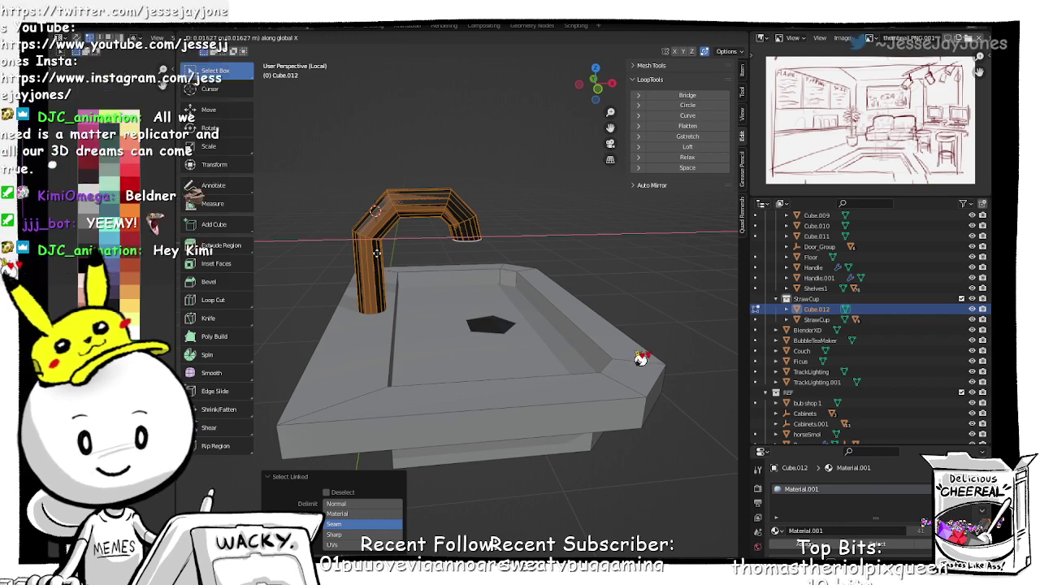
left_click(376, 253)
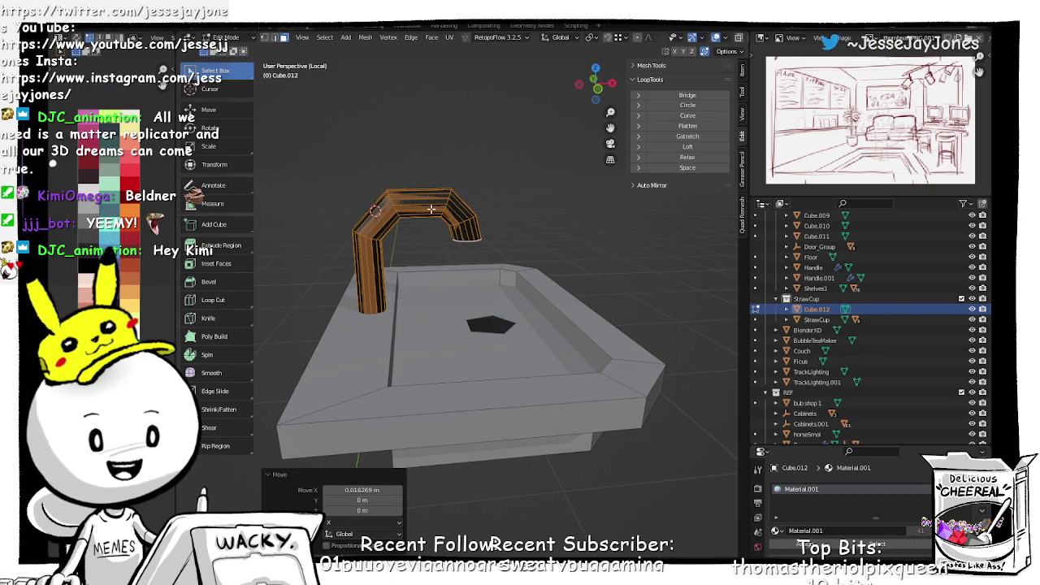
Step: Thin the whole faucet with Shrink/Fatten by about -0.0143 m
middle_click_drag(498, 174, 365, 221)
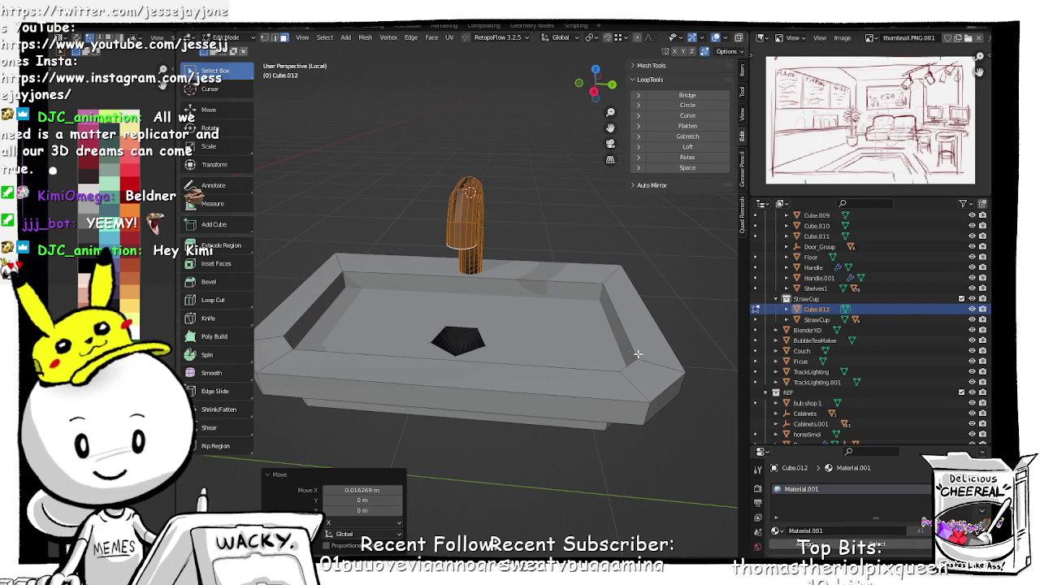
key("alt+s")
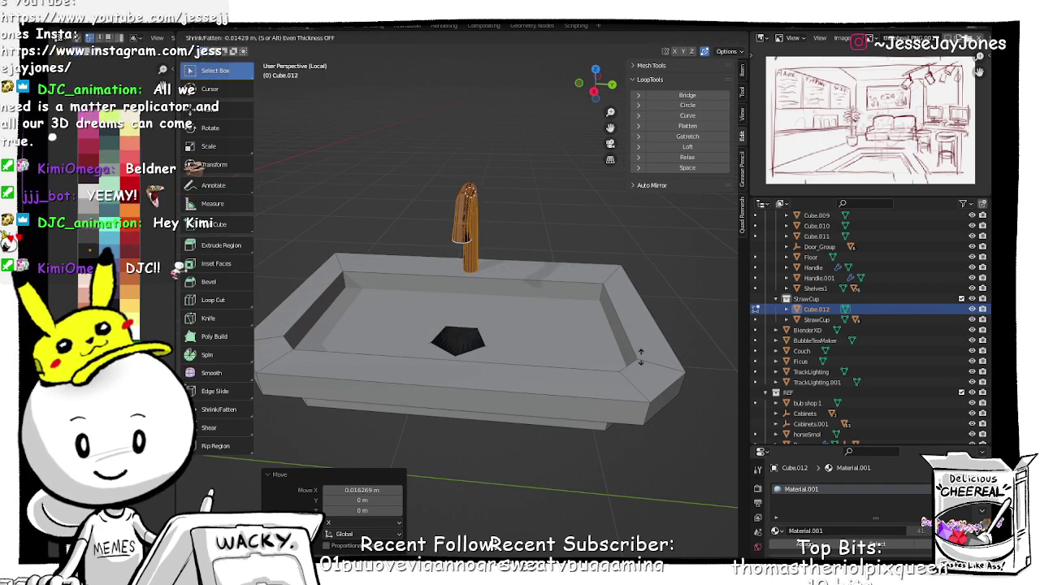
left_click(640, 357)
middle_click_drag(640, 357, 608, 345)
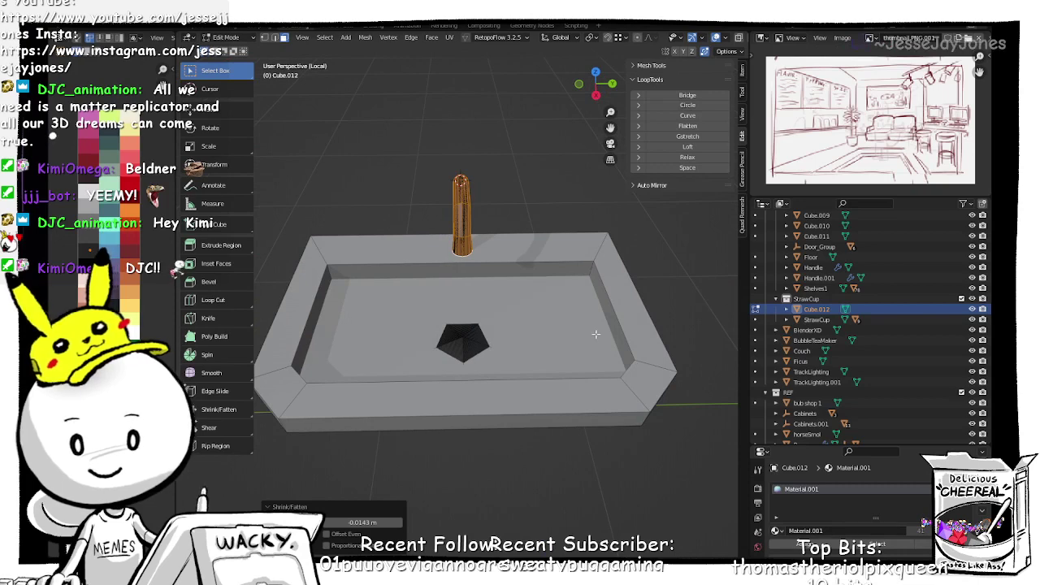
Step: Exit local view and Edit Mode to examine the sink on the counter, the shop interior and the storefront
key("KP_Divide")
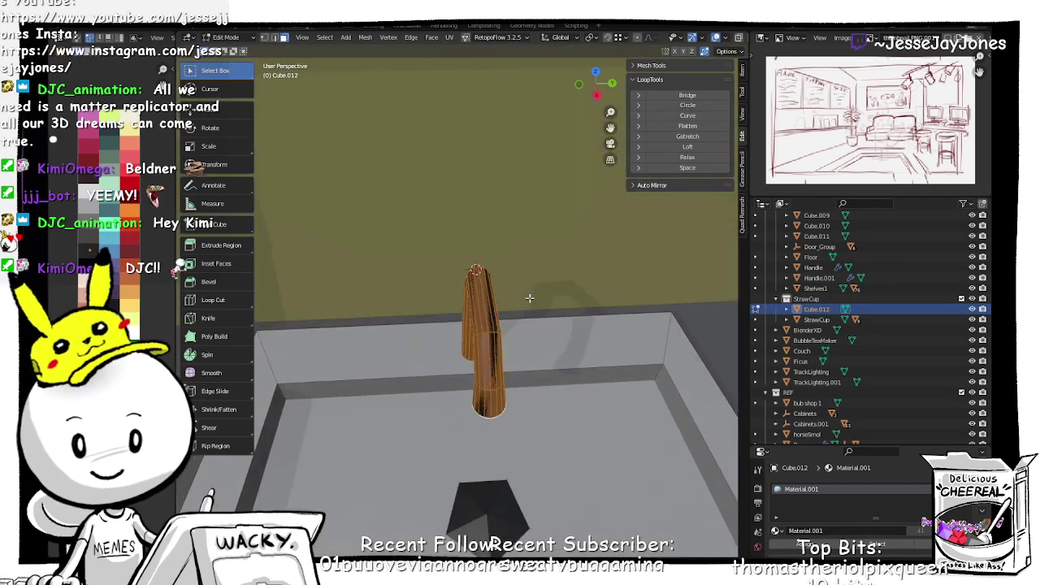
scroll(526, 320, "down", 14)
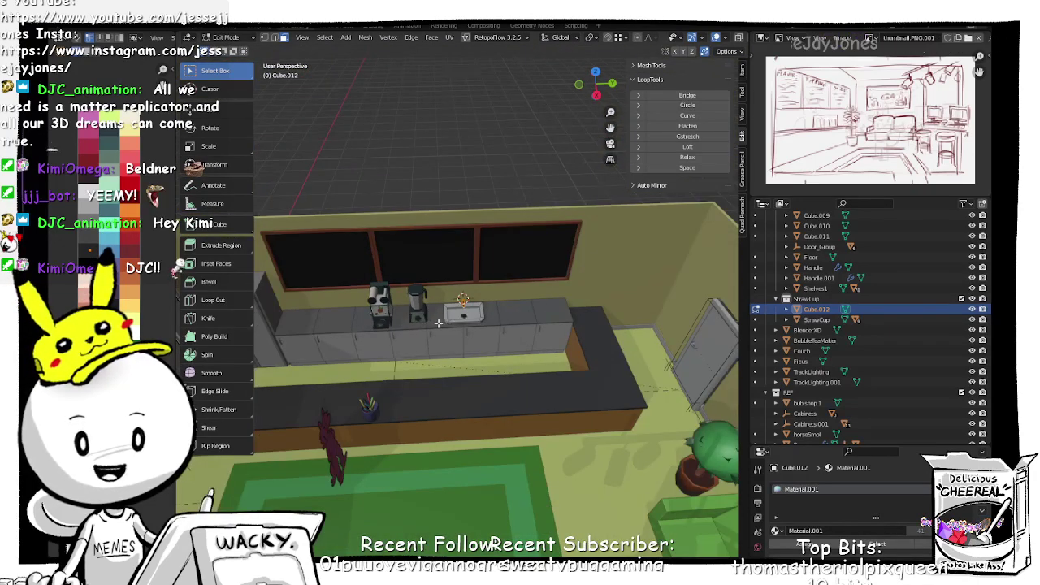
middle_click_drag(491, 321, 491, 281)
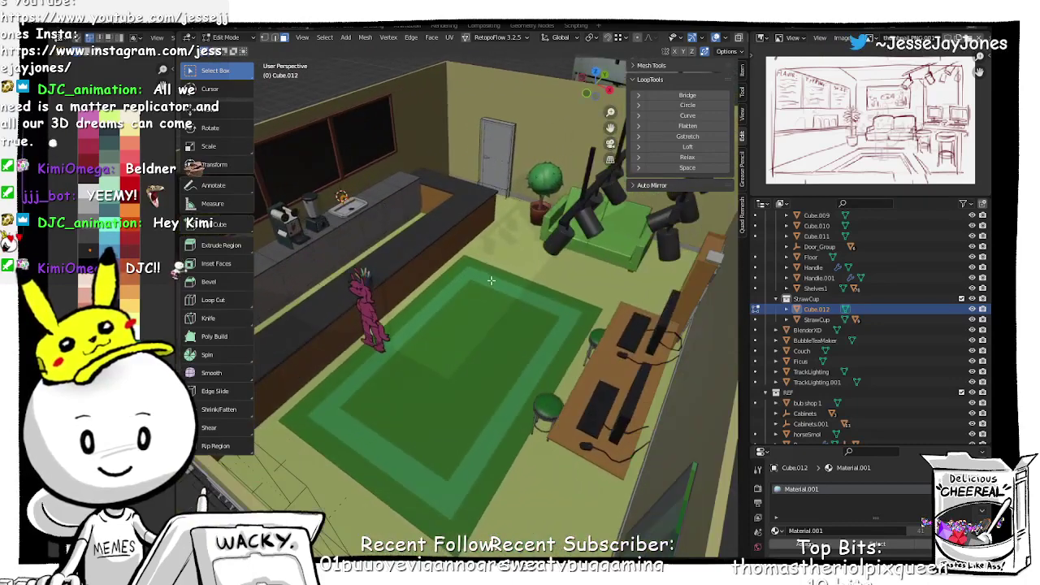
middle_click_drag(469, 336, 501, 244)
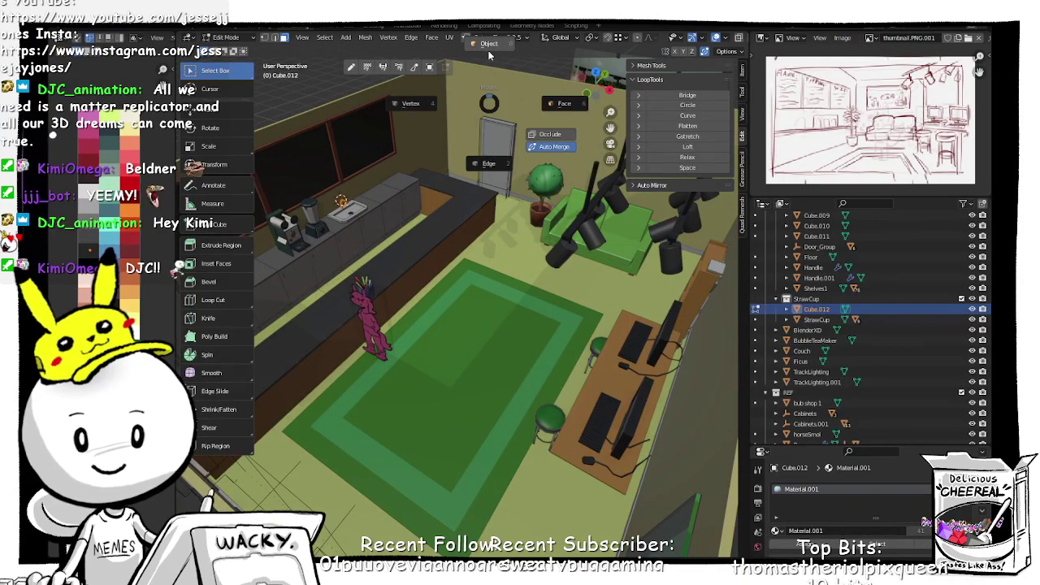
key("Tab")
scroll(469, 312, "down", 3)
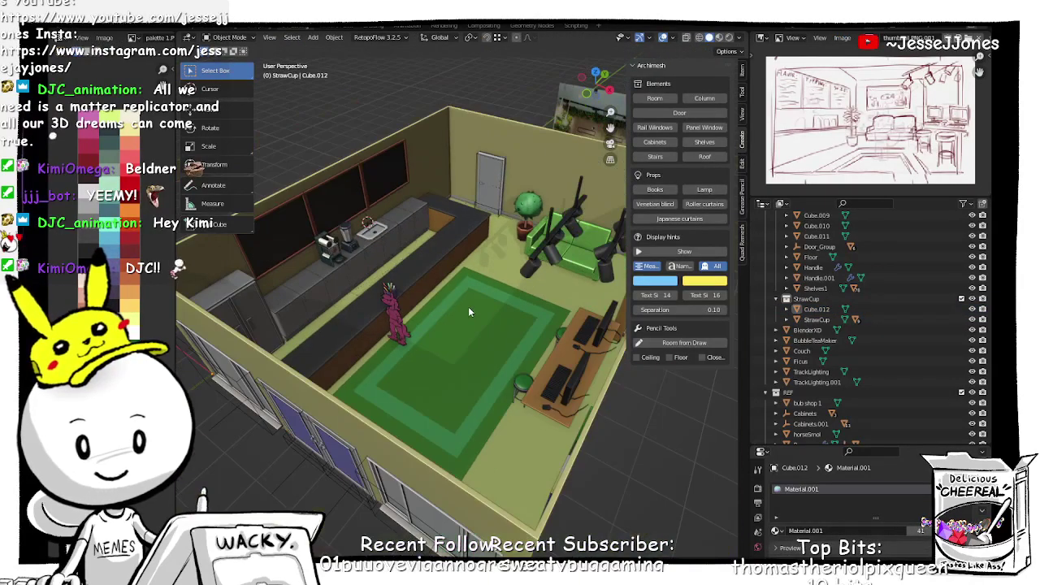
mouse_move(468, 312)
middle_mouse_down()
mouse_move(443, 321)
mouse_move(460, 315)
middle_mouse_up()
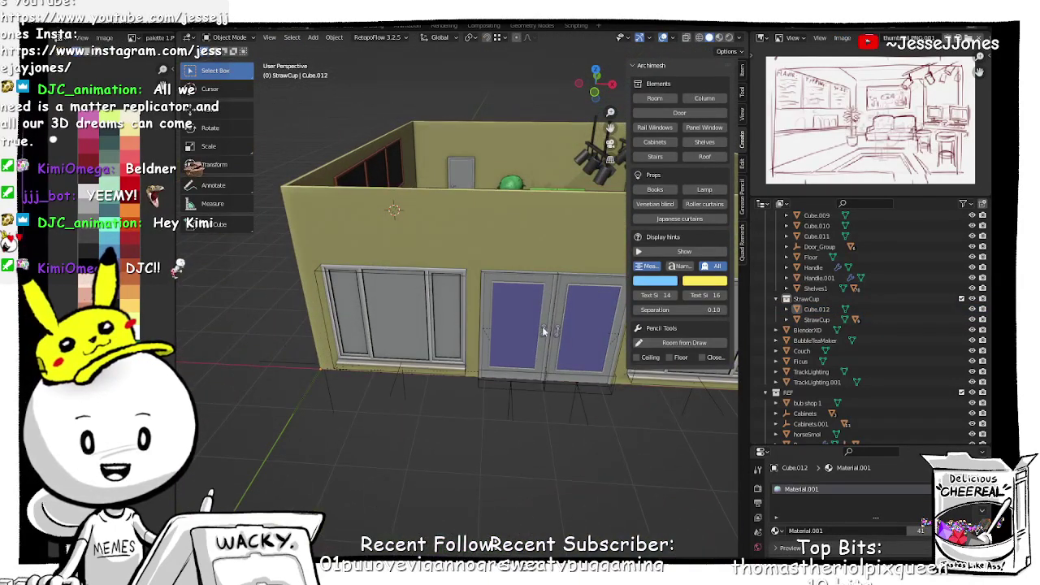
middle_click_drag(543, 330, 434, 246)
Step: Swing both glass entrance doors open about the Z axis, rotating the second one by about 94°
left_click(532, 271)
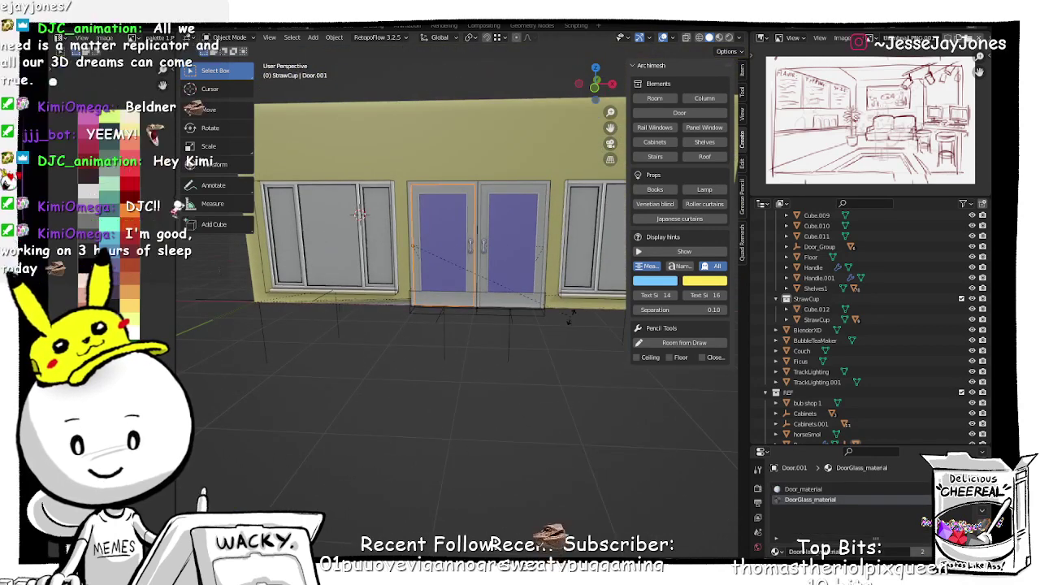
key("r")
key("z")
left_click(364, 347)
left_click(501, 246)
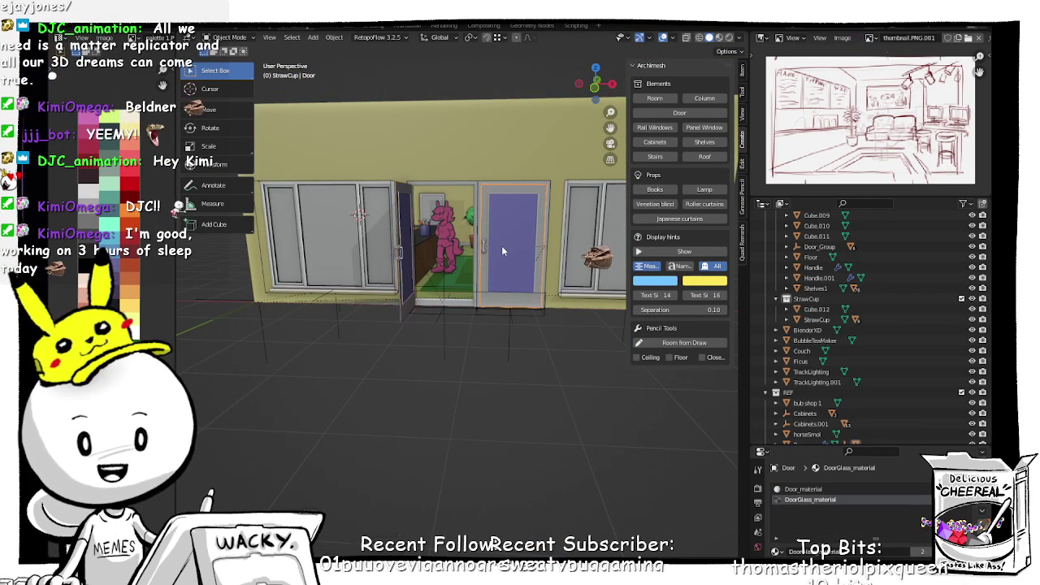
key("r")
key("z")
left_click(549, 299)
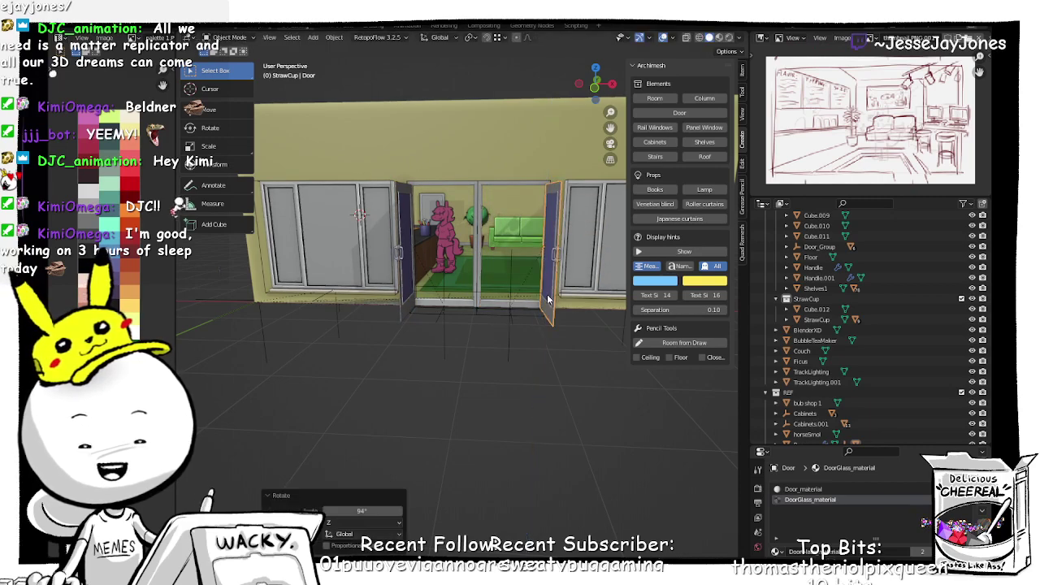
Step: Look through the shop interior toward the back counter, and undo the rotations of both entrance doors
scroll(498, 248, "up", 4)
middle_click_drag(497, 247, 328, 187, "shift")
scroll(493, 272, "up", 5)
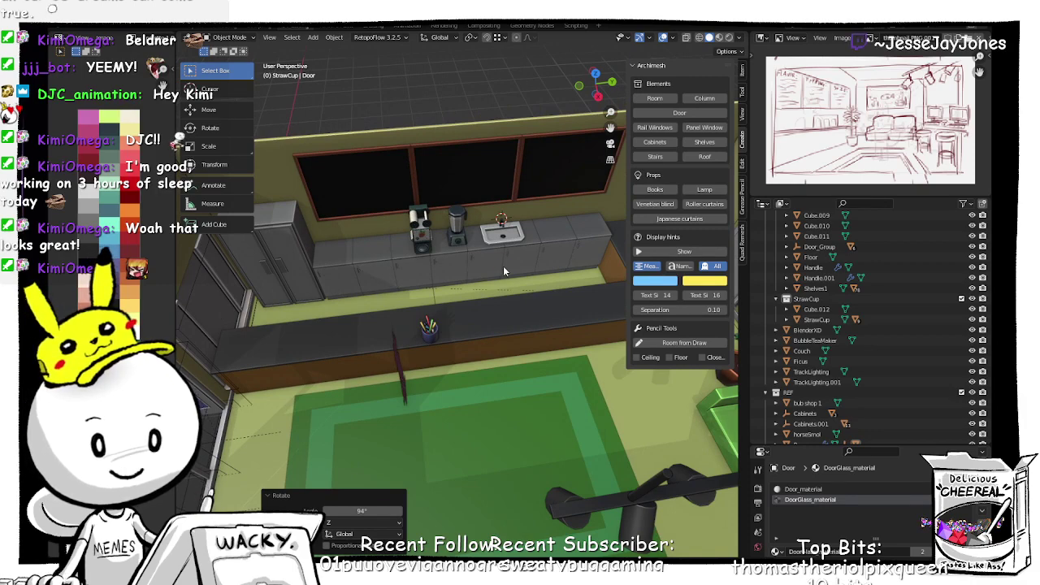
middle_click_drag(429, 346, 530, 304)
key("ctrl+z")
key("ctrl+z")
key("ctrl+z")
Step: Select the sink object on the back counter and isolate it in local view
scroll(523, 345, "up", 2)
scroll(523, 347, "up", 1)
scroll(523, 346, "down", 2)
left_click(598, 264)
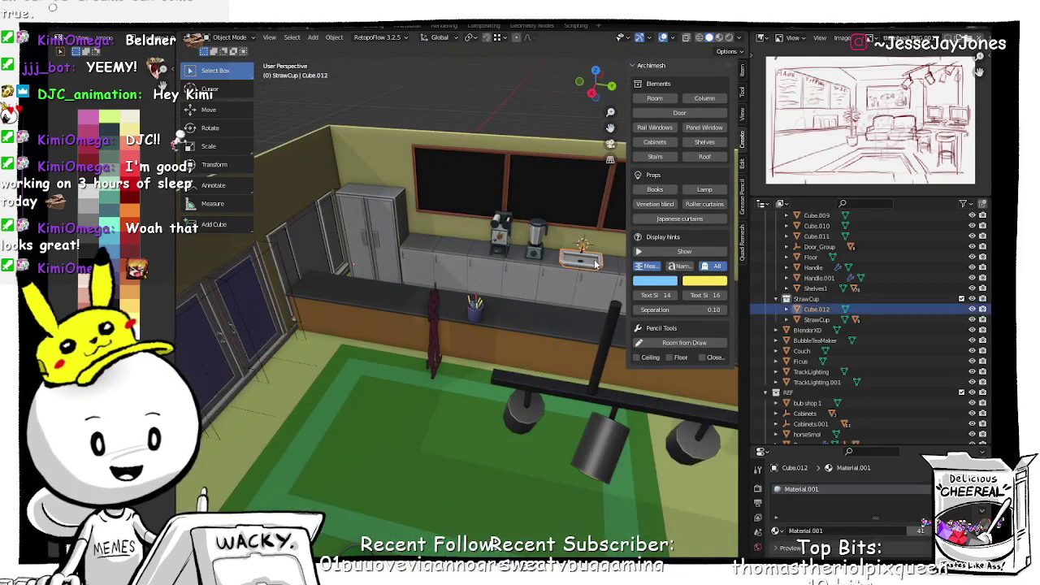
key("KP_Divide")
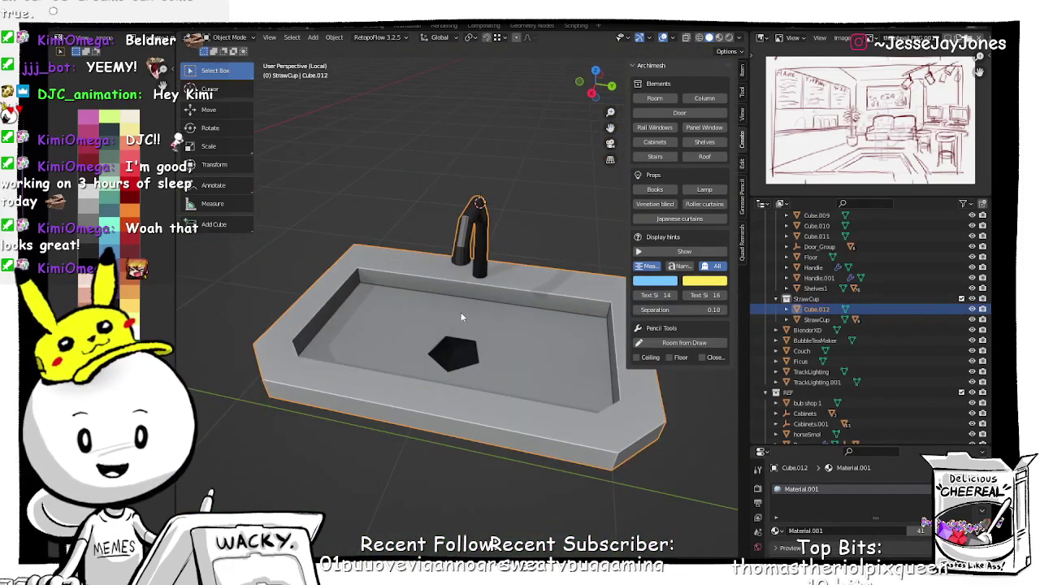
middle_click_drag(461, 317, 453, 315)
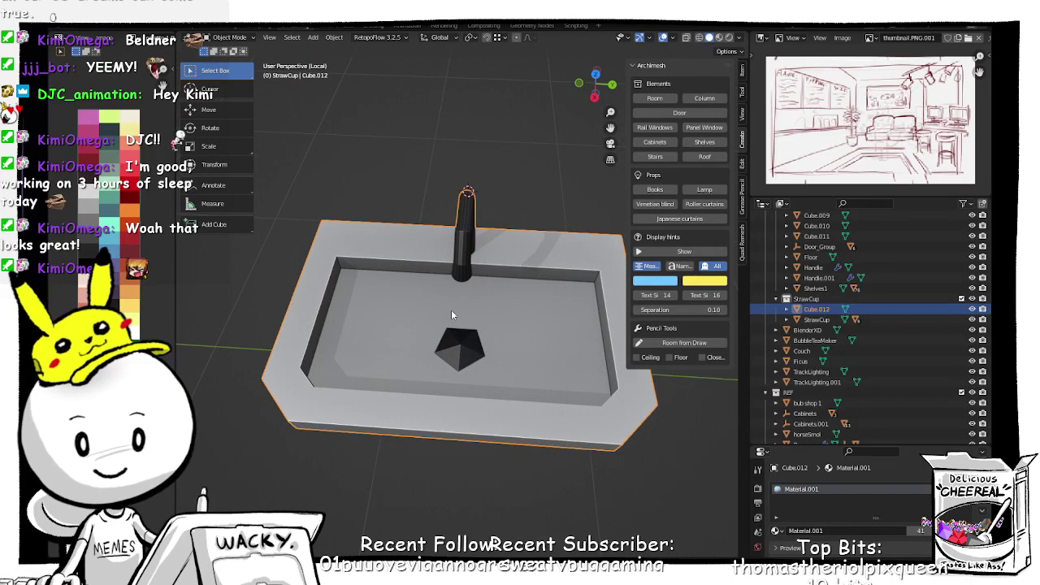
Step: Snap the 3D cursor to the sink's rear rim face in Edit Mode and add a 16-vertex cylinder there with 1 m radius and 2 m depth
key("Tab")
left_click(412, 236)
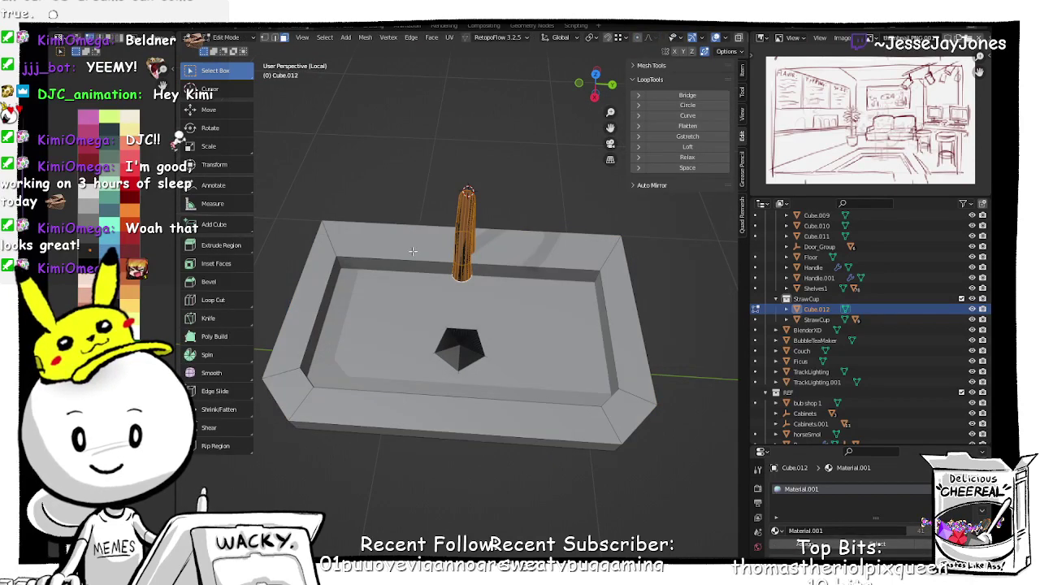
left_click(413, 251)
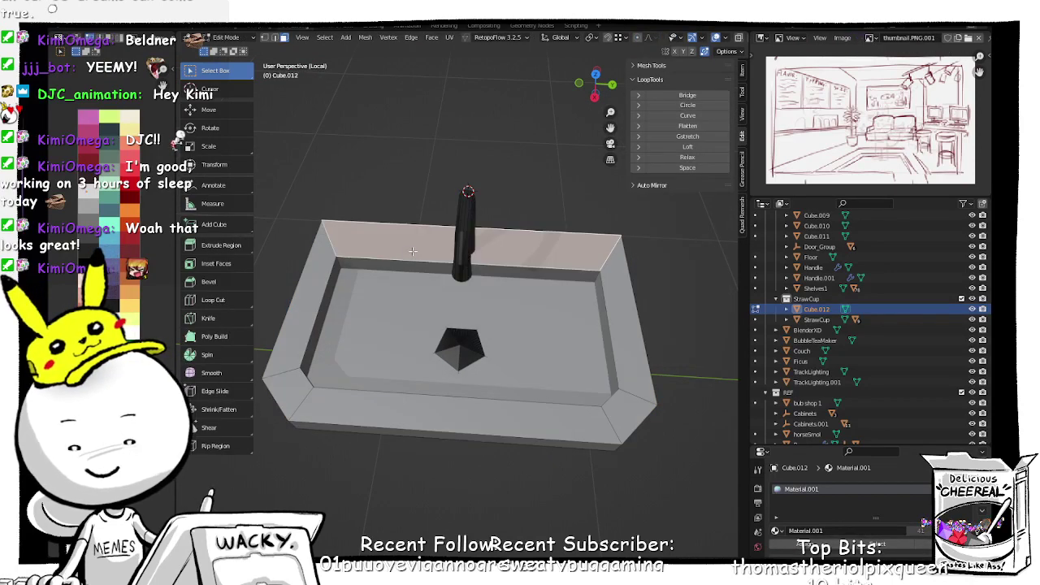
key("shift+s")
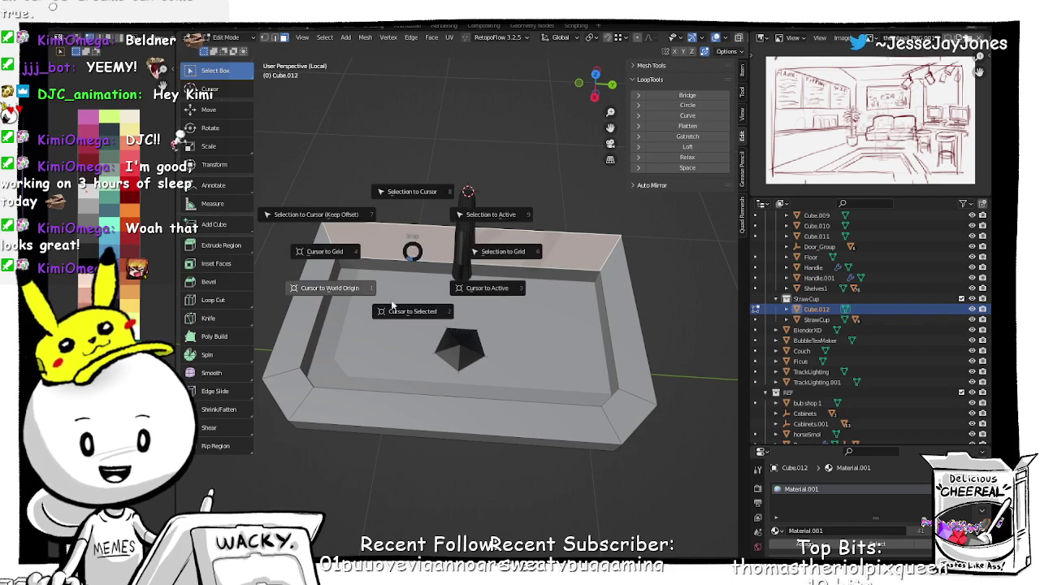
left_click(403, 317)
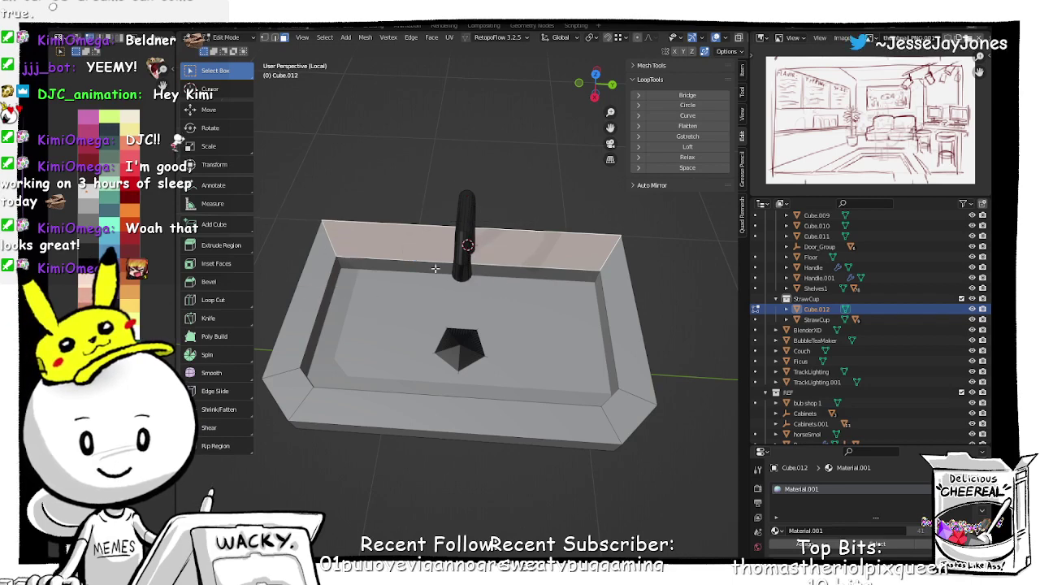
key("shift+a")
left_click(504, 270)
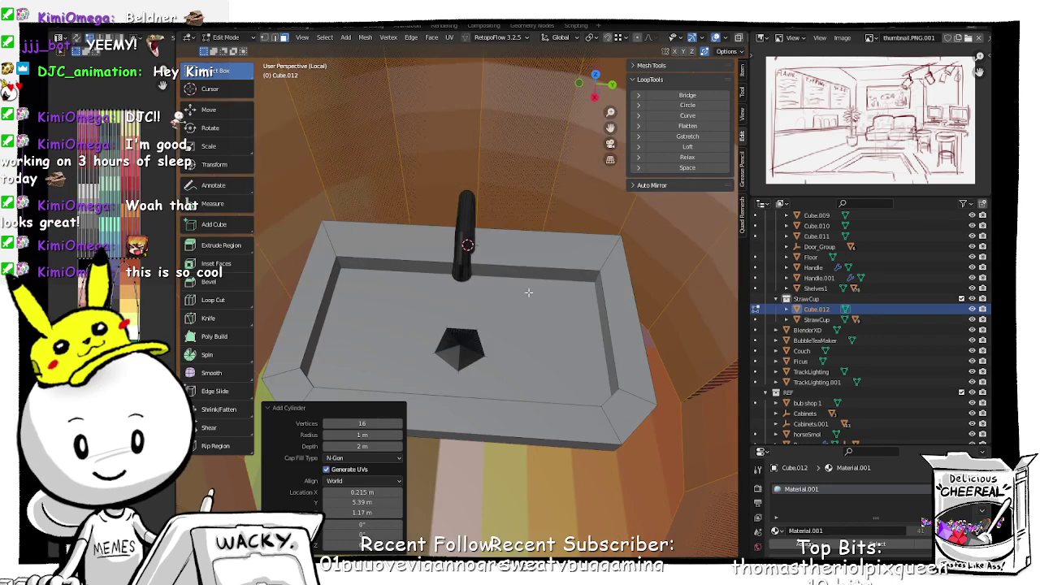
Step: Shrink the new cylinder on the sink's rear rim by a factor of about 0.261 and again by about 0.1
key("s")
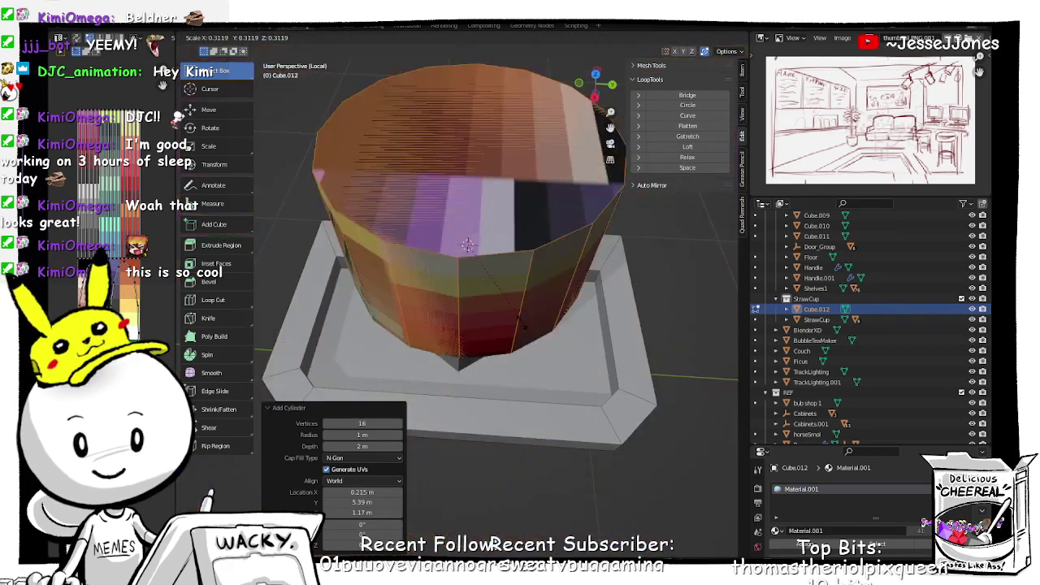
left_click(513, 316)
key("s")
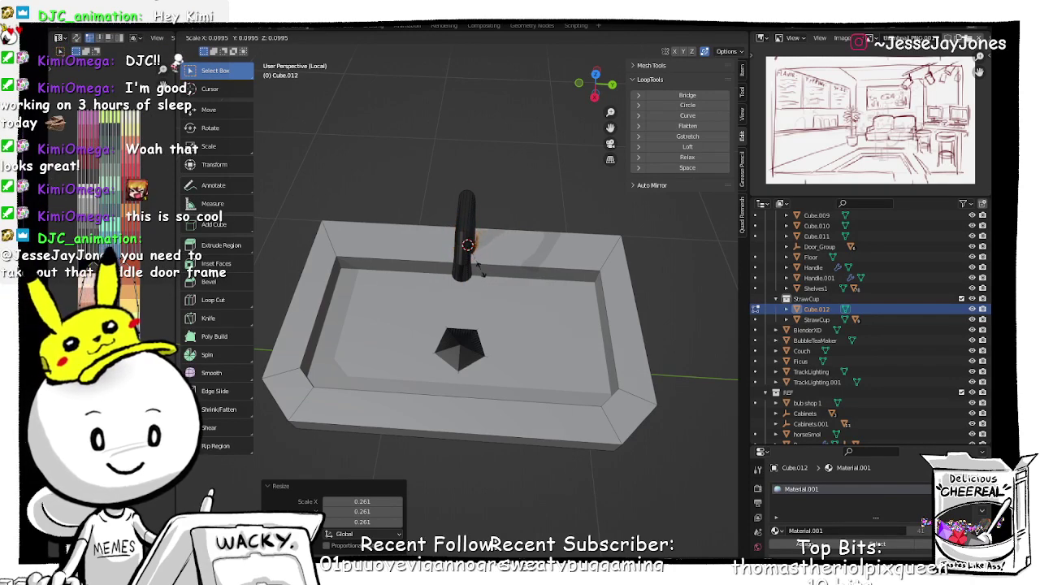
left_click(479, 269)
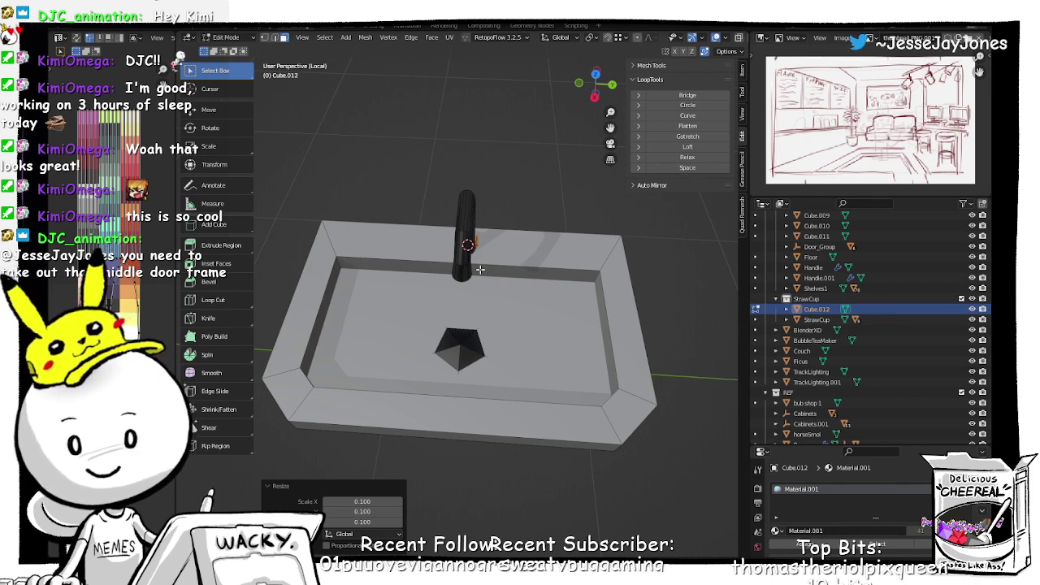
Step: Move the small cylinder about -0.19 m along the Y axis, to one side of the faucet base
key("g")
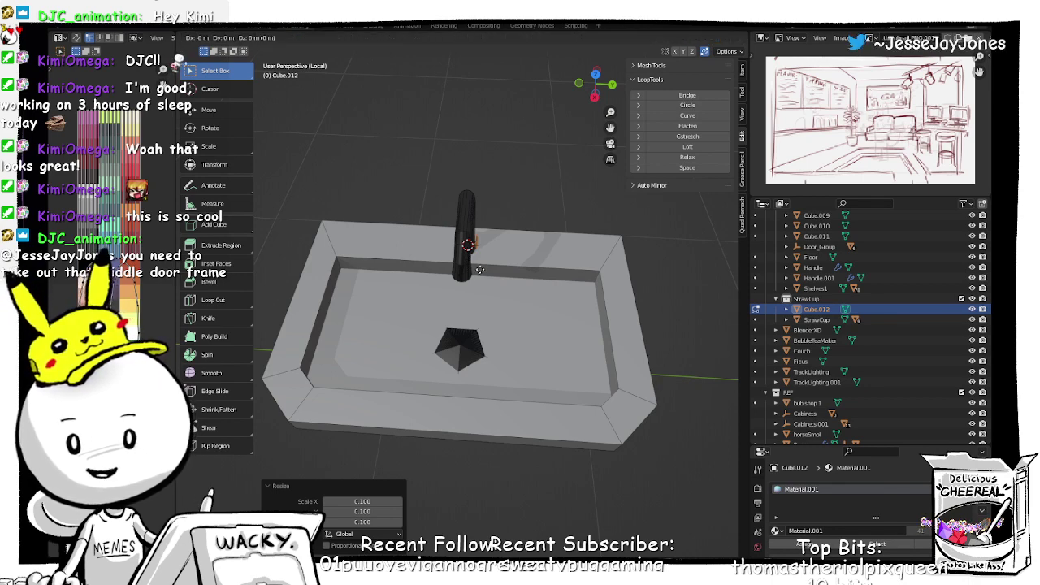
key("x")
key("y")
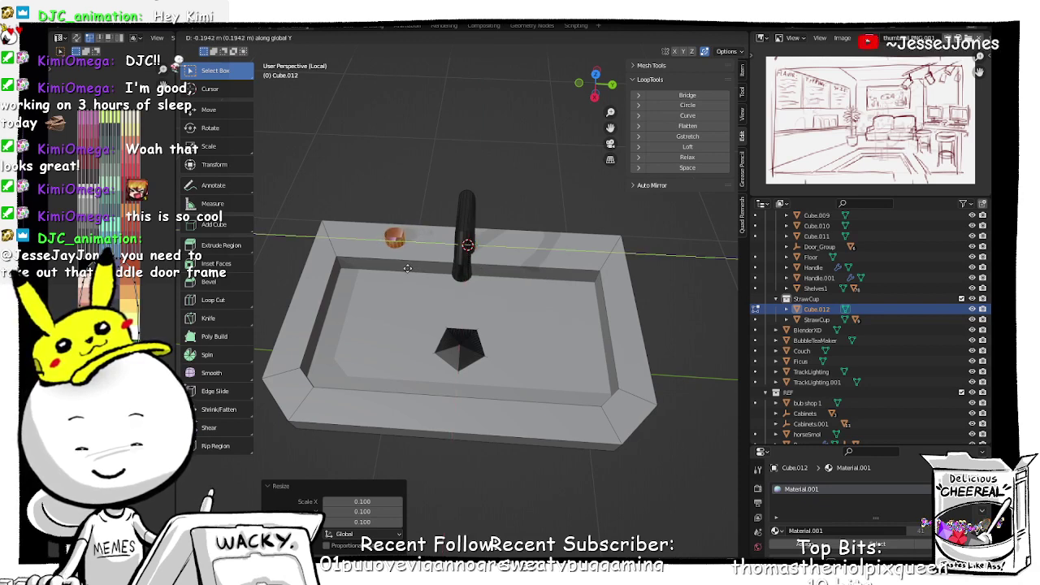
left_click(409, 268)
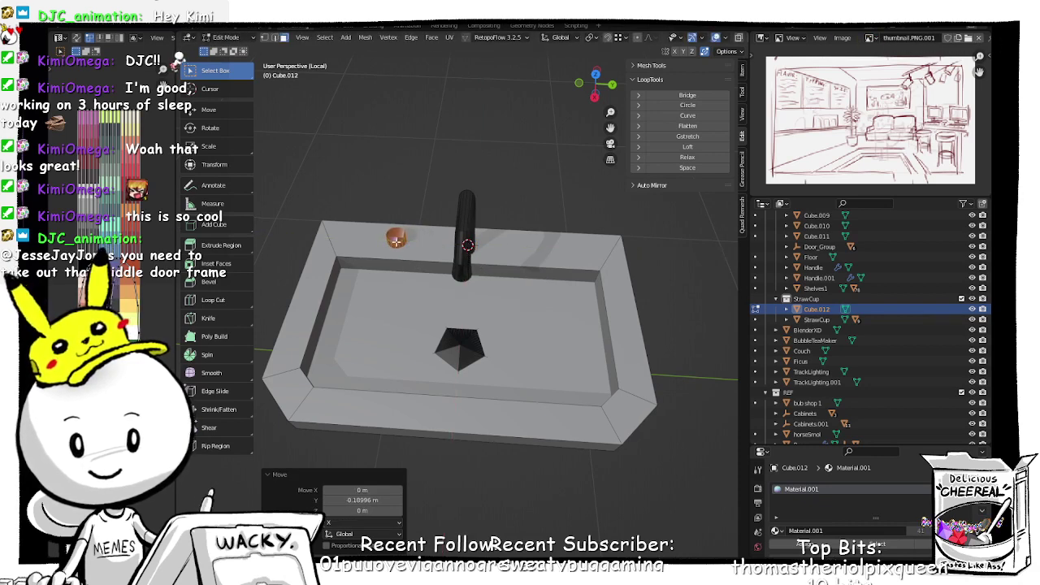
Step: Select all of the small cylinder's UVs and move them onto the dark colour of the palette texture
key("a")
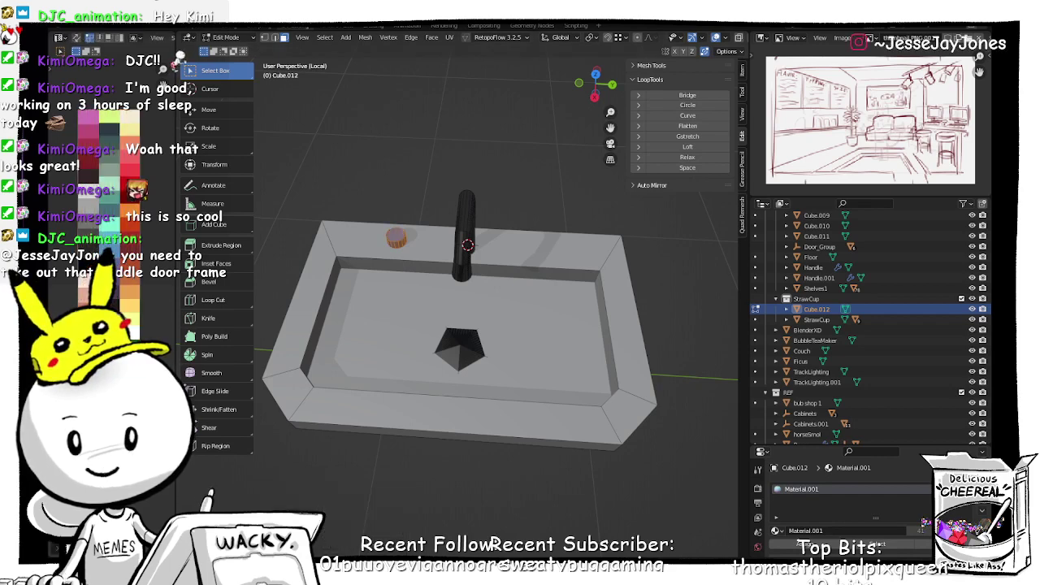
key("g")
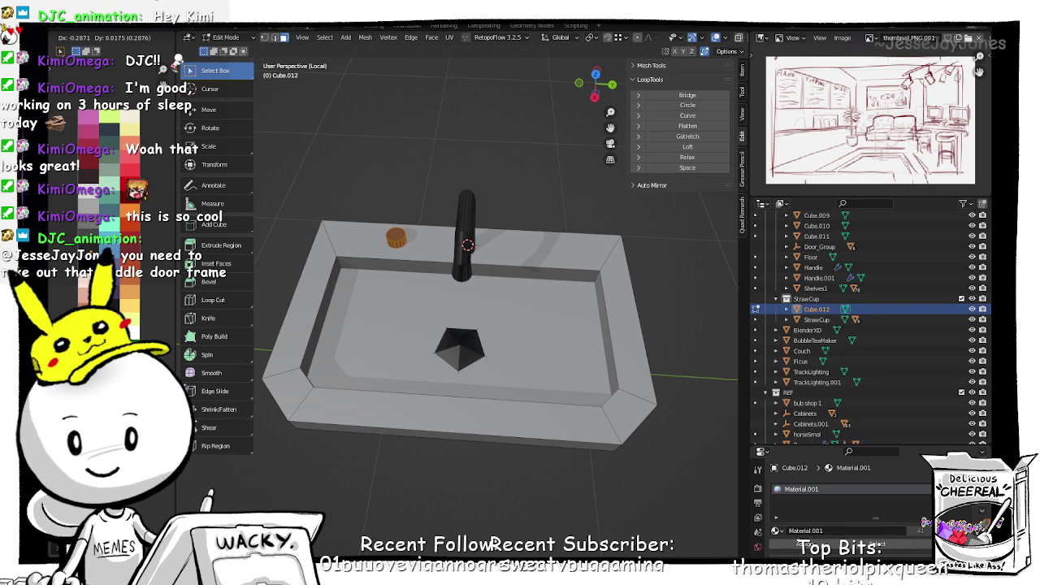
left_click(400, 265)
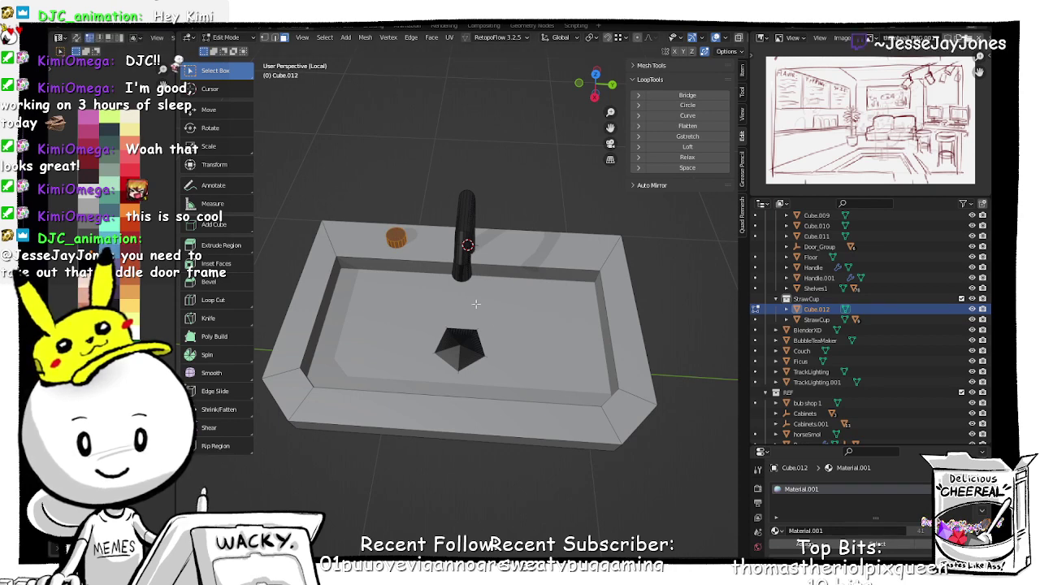
Step: Scale the small cylinder down to about 0.816 and select its top face in face select mode
key("s")
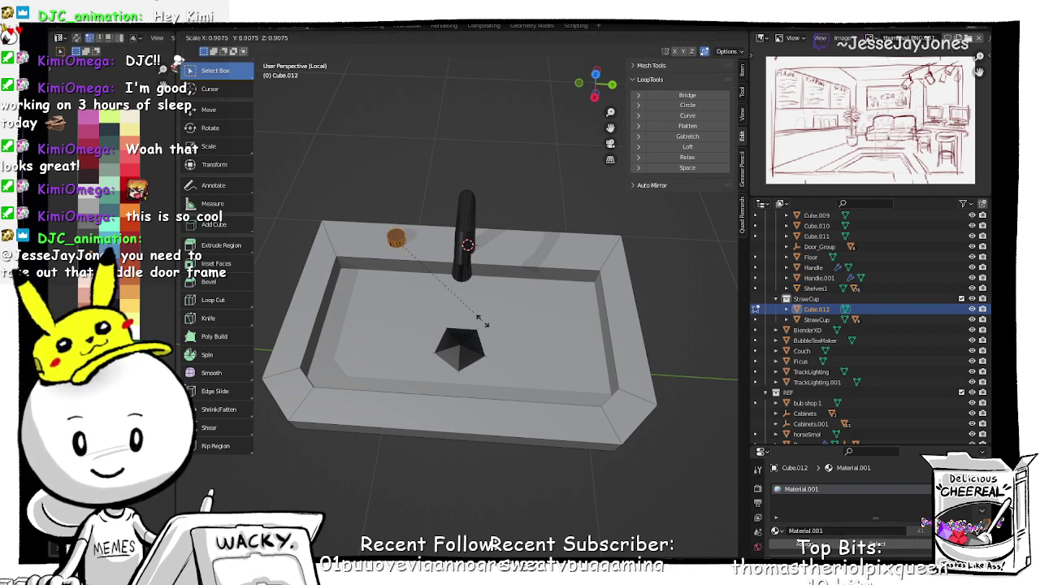
left_click(465, 313)
key("Tab")
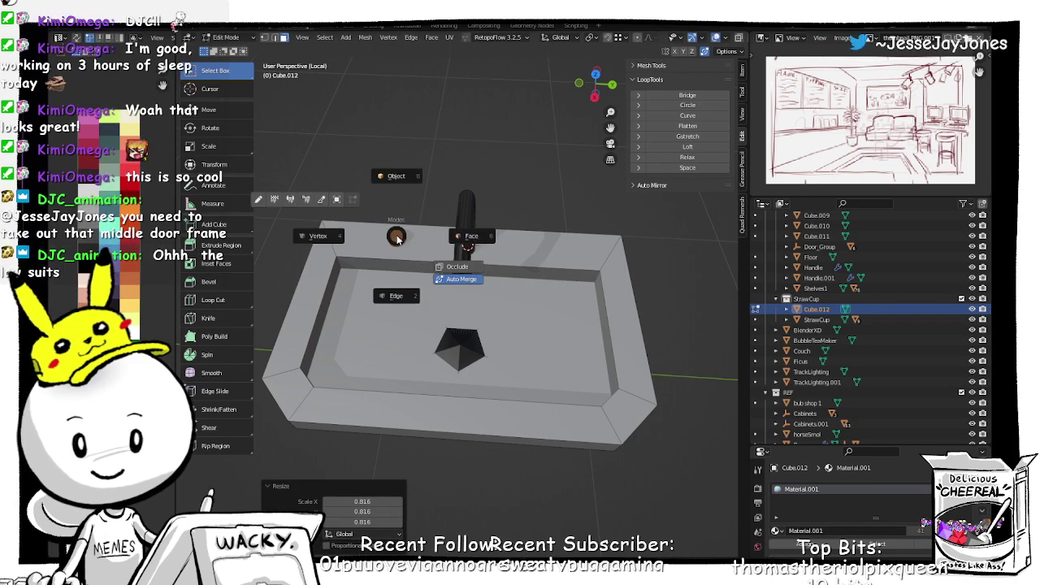
left_click(454, 235)
left_click(398, 234)
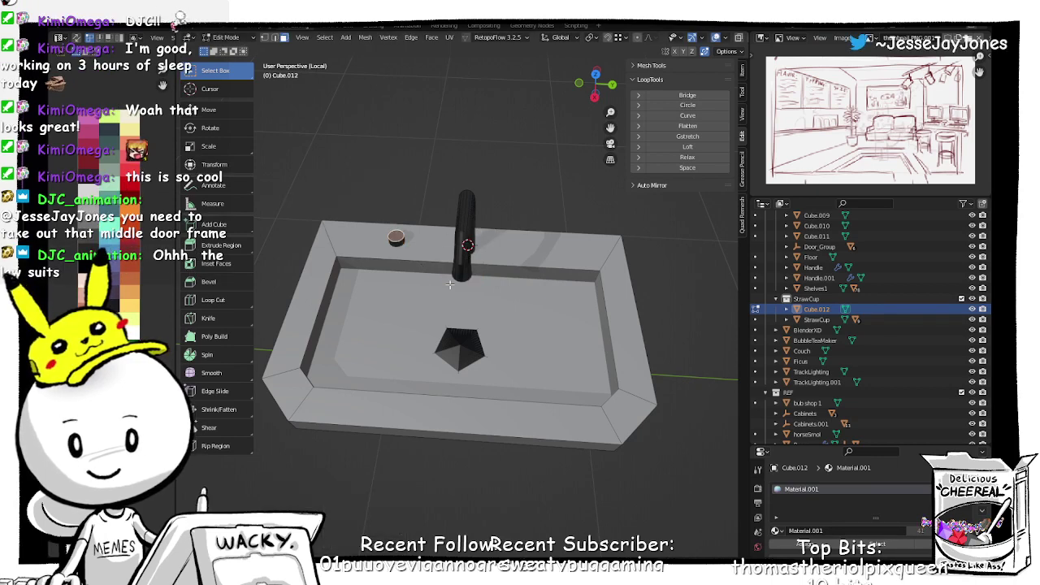
Step: Try insetting the small cylinder's top face by about 0.079 m and extruding it, and undo both operations
key("i")
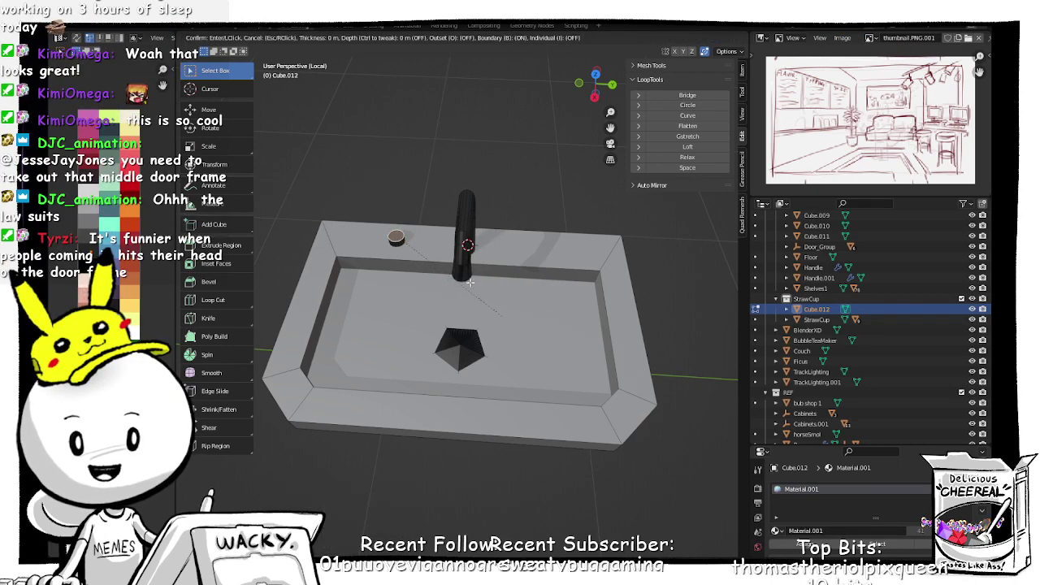
left_click(439, 237)
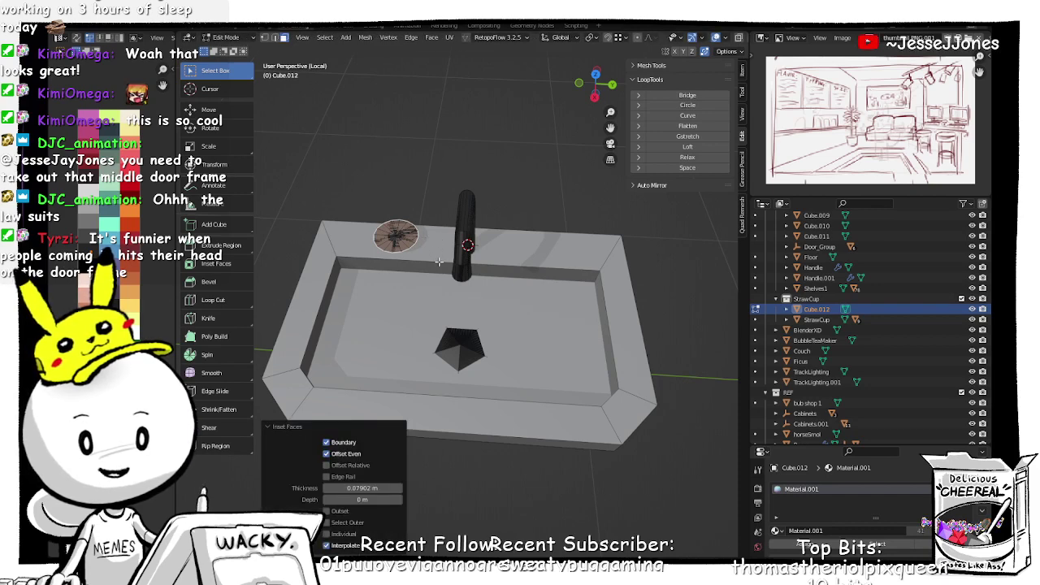
key("e")
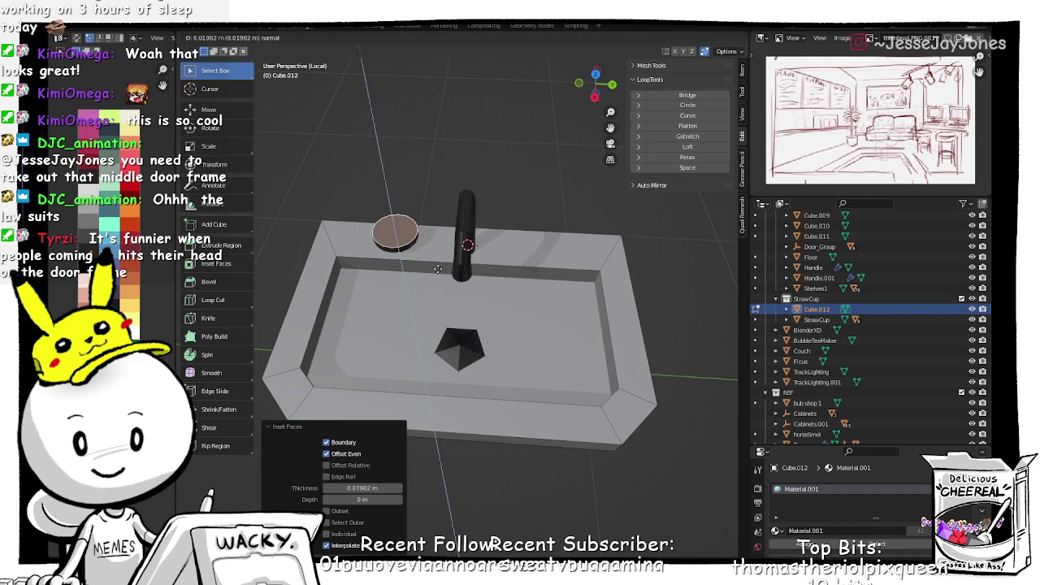
left_click(438, 261)
key("ctrl+z")
key("ctrl+z")
Step: Try extruding the cylinder's top face in place and scaling it up by about 1.894, and undo the scaling
scroll(421, 256, "up", 3)
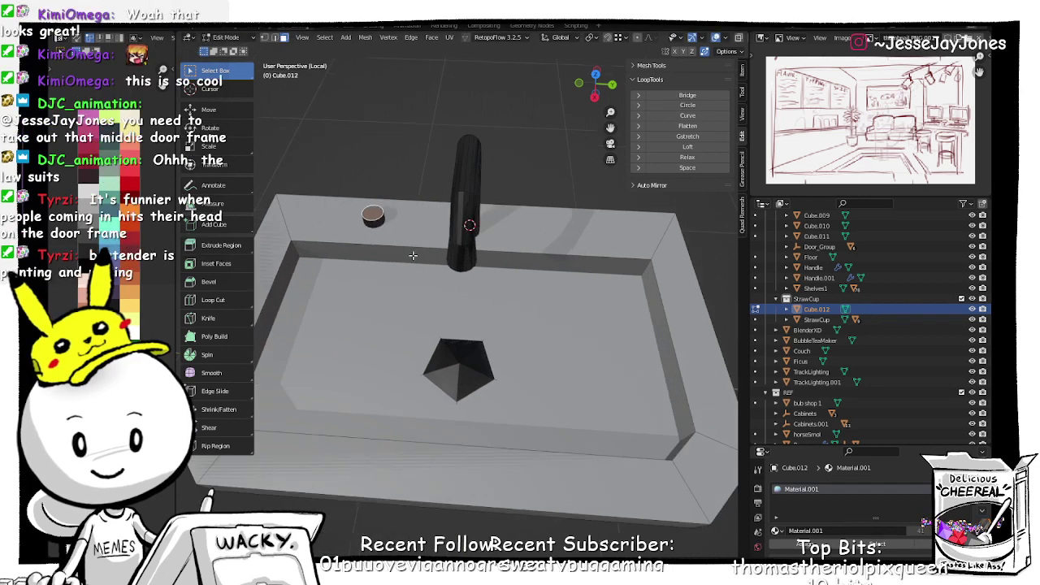
middle_click_drag(397, 203, 566, 340, "shift")
scroll(554, 339, "up", 2)
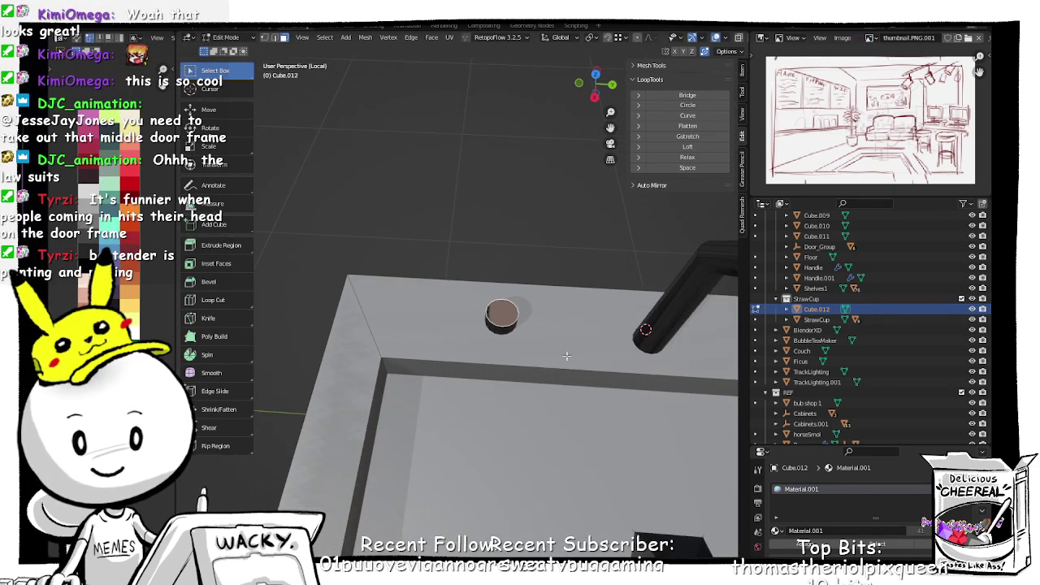
key("i")
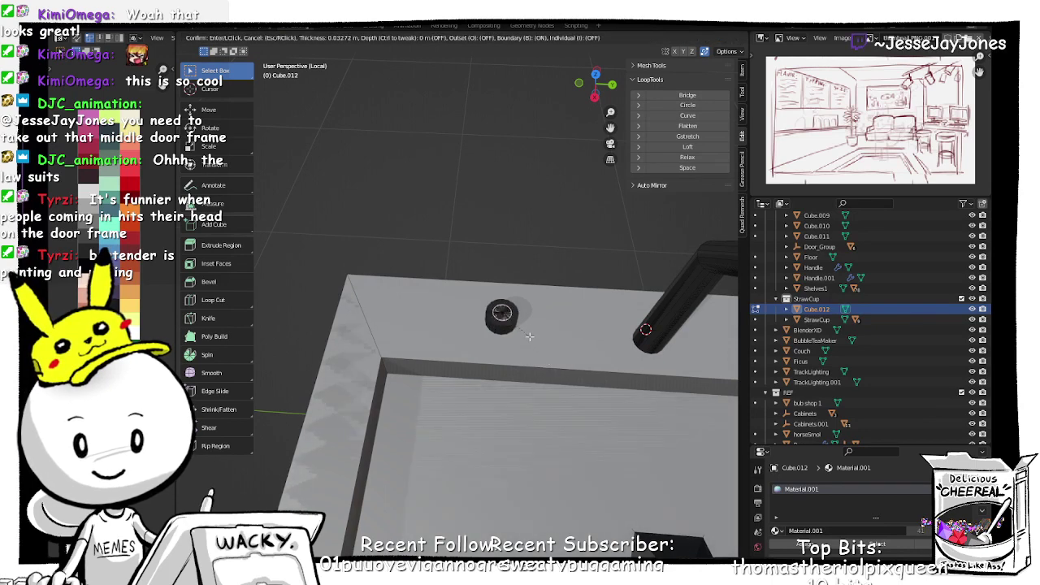
left_click(536, 343)
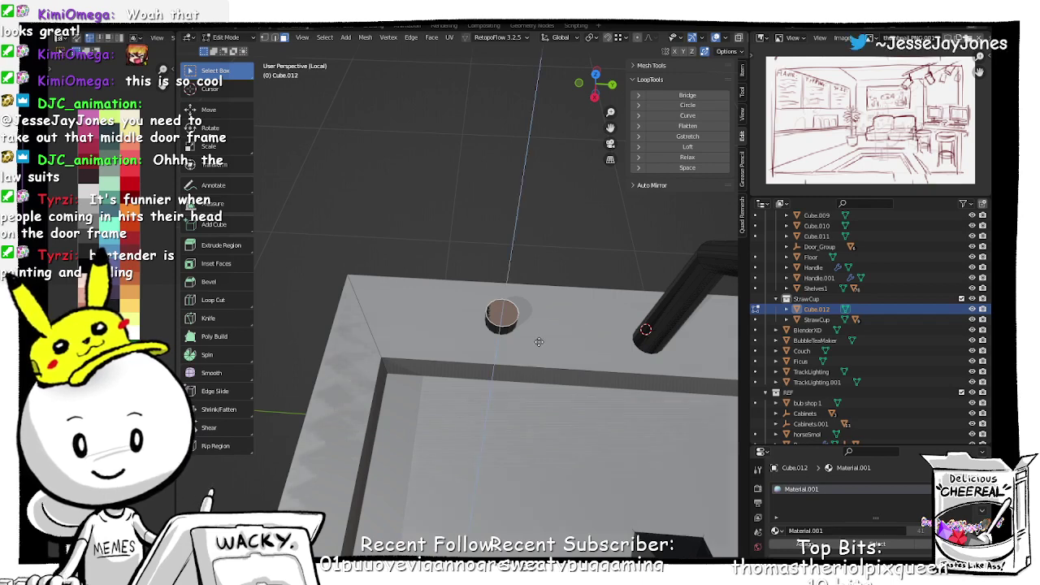
key("e")
left_click(539, 342)
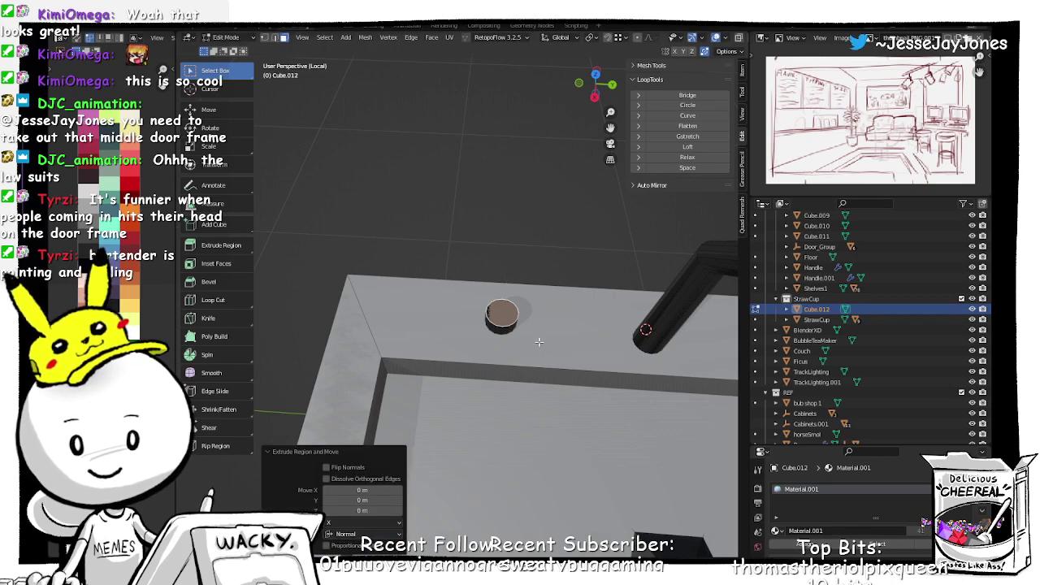
key("s")
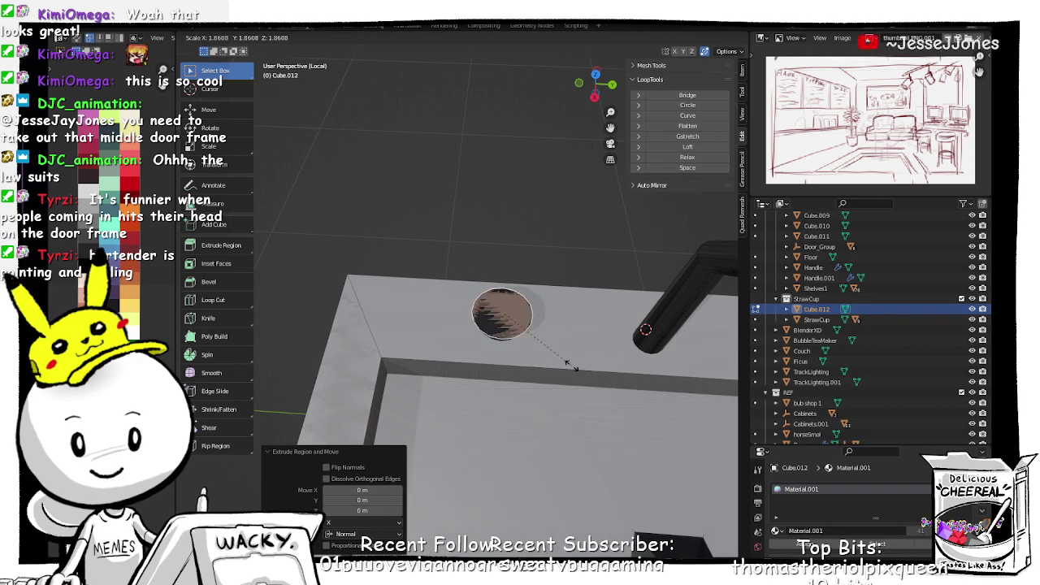
left_click(571, 369)
middle_click_drag(570, 369, 534, 378)
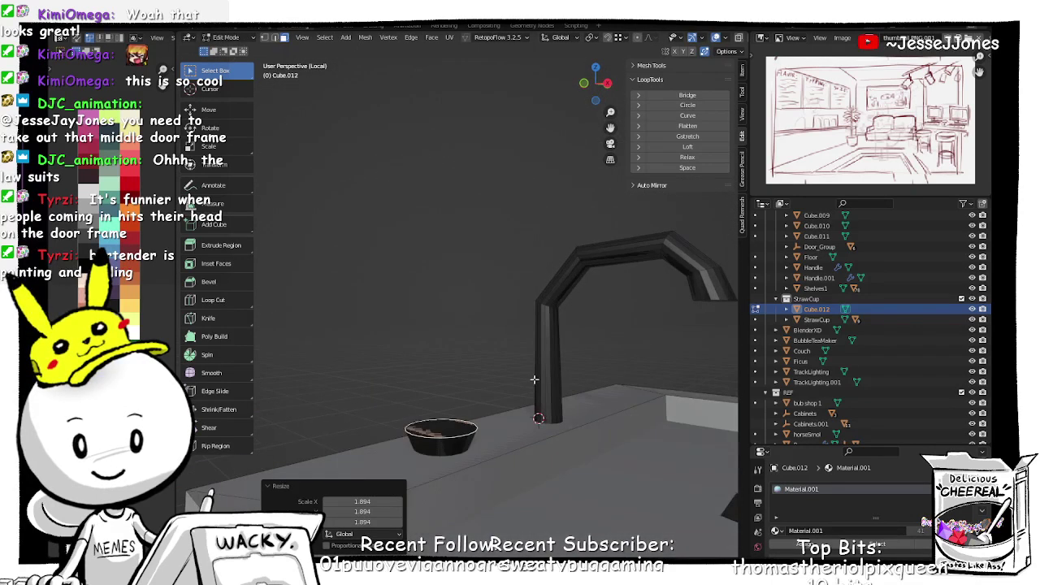
key("ctrl+z")
Step: Form a wider knob cap by extruding the top face about 0.001 m, scaling it by about 1.614 and extruding it about 0.015 m
key("e")
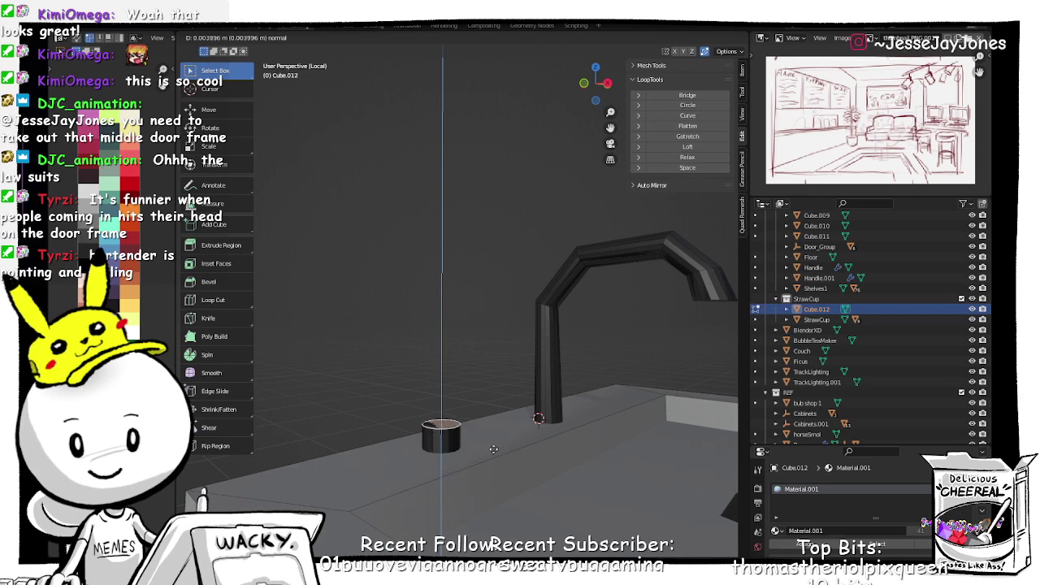
left_click(495, 452)
key("s")
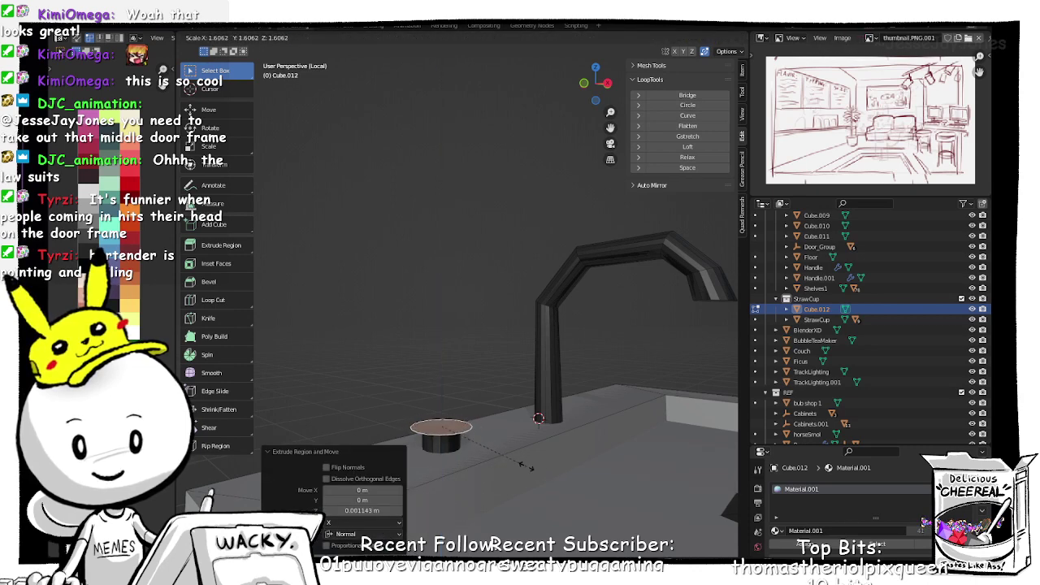
left_click(527, 466)
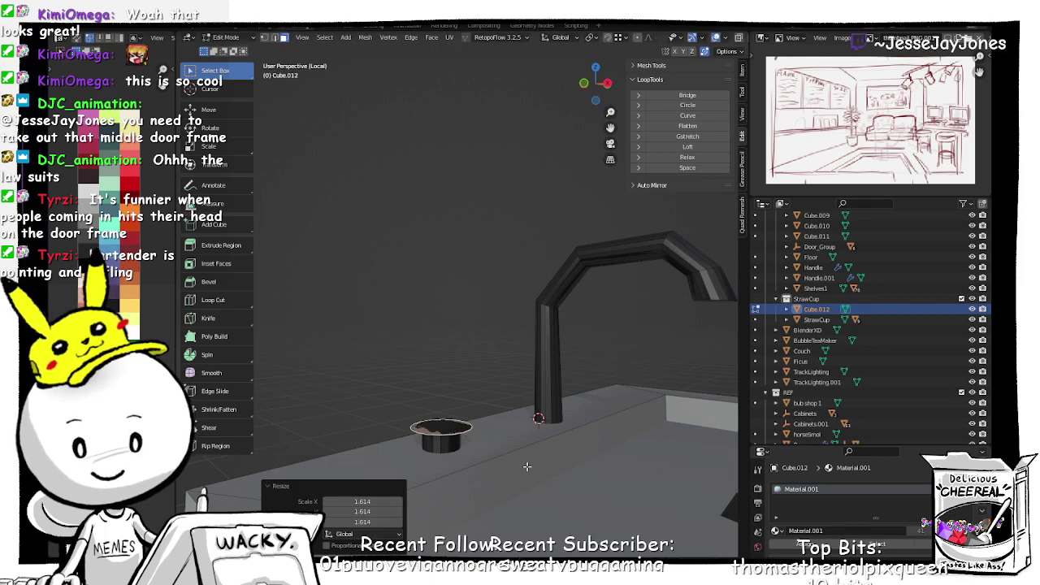
key("e")
left_click(525, 452)
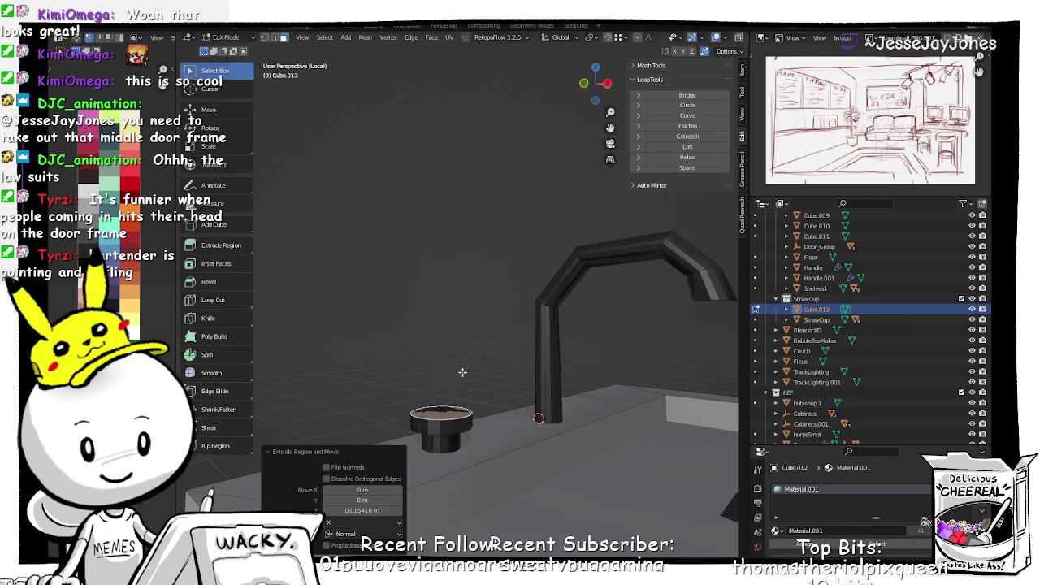
Step: Select all linked geometry of the finished knob in Edit Mode and view it together with the whole sink from above
key("Tab")
key("Tab")
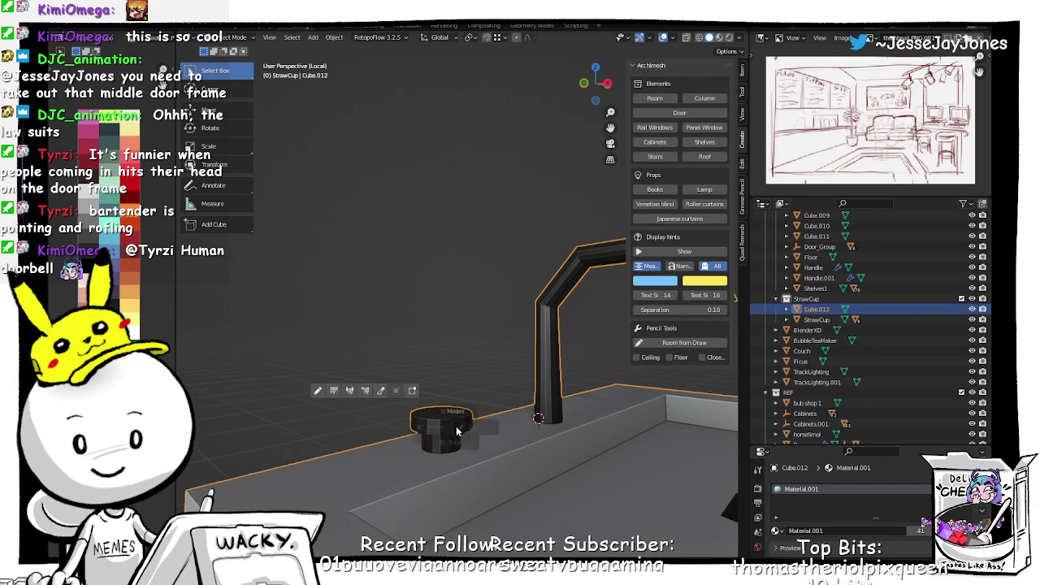
left_click(454, 375)
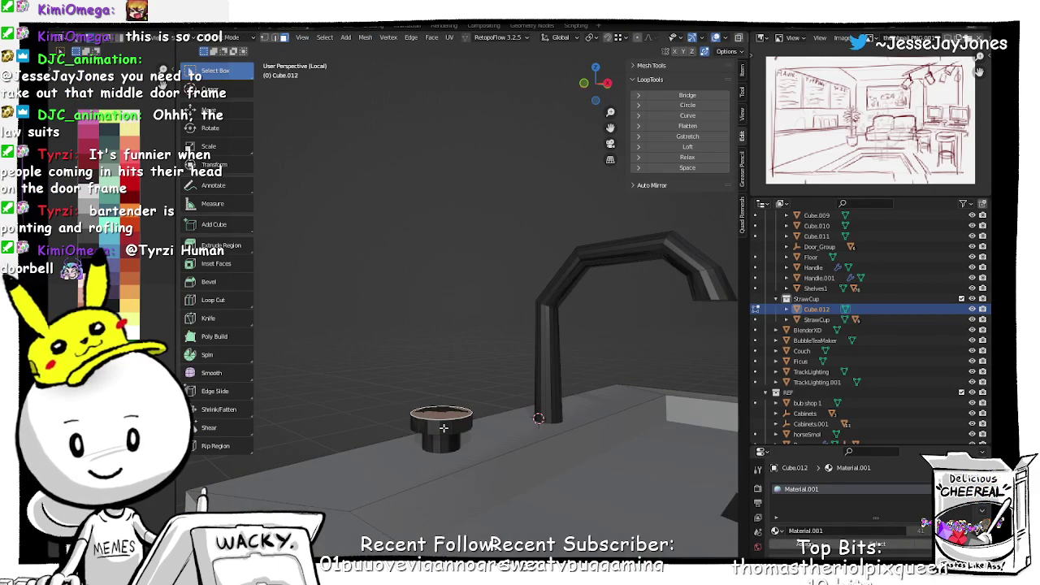
key("l")
middle_click_drag(522, 408, 431, 491)
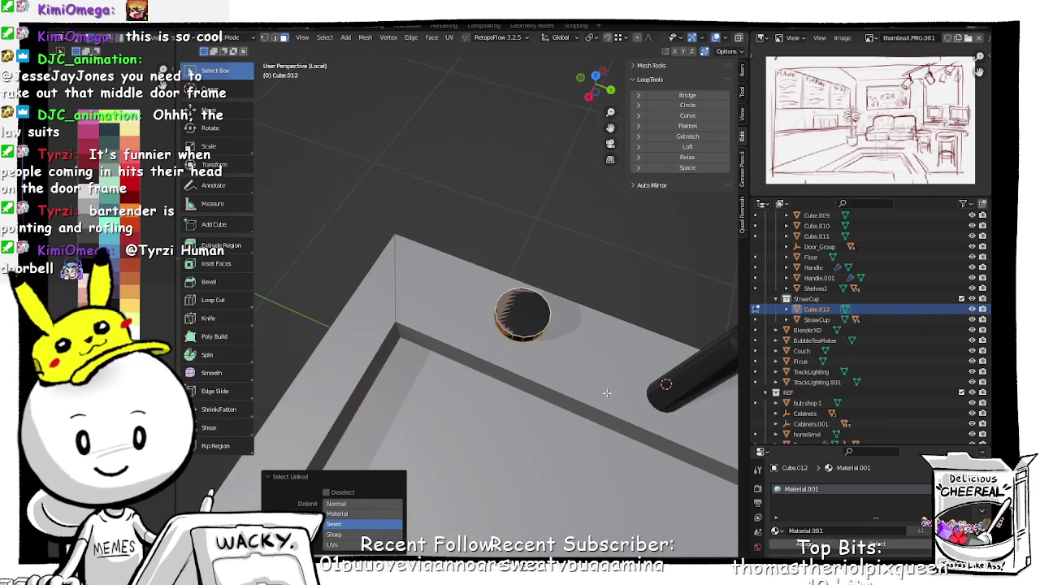
middle_click_drag(578, 398, 520, 424)
scroll(528, 424, "down", 4)
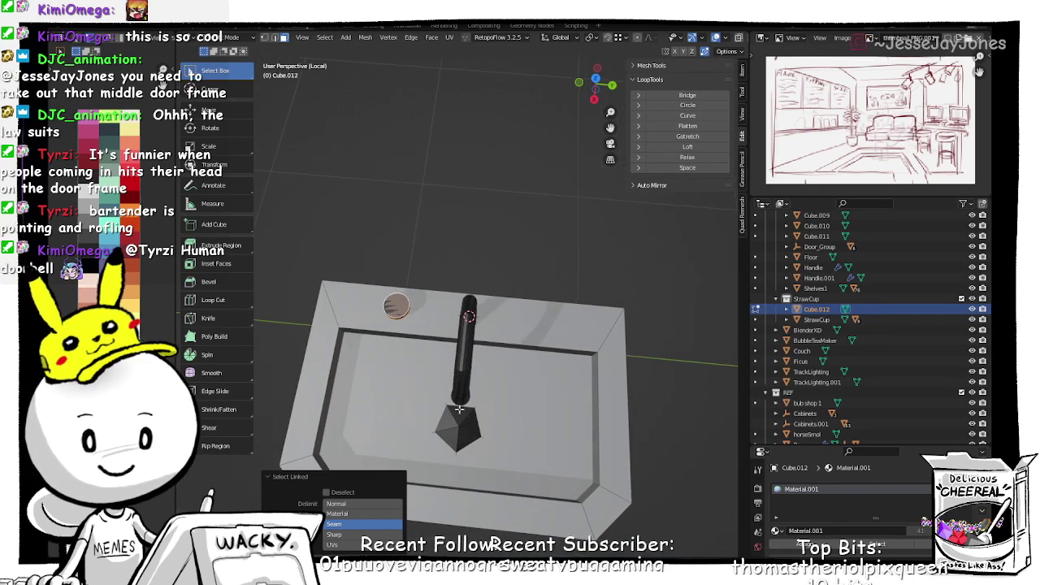
key("g")
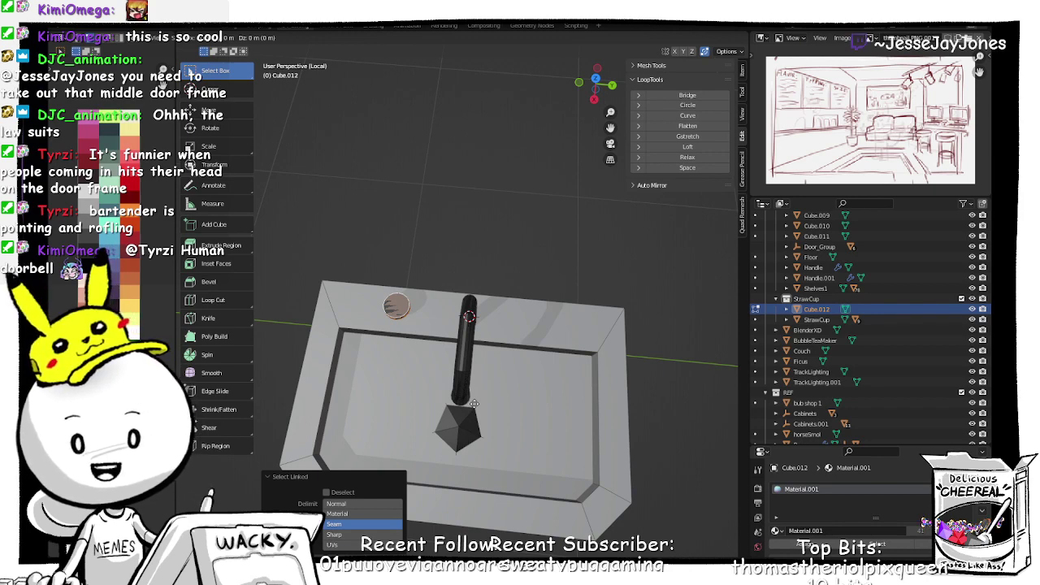
key("g")
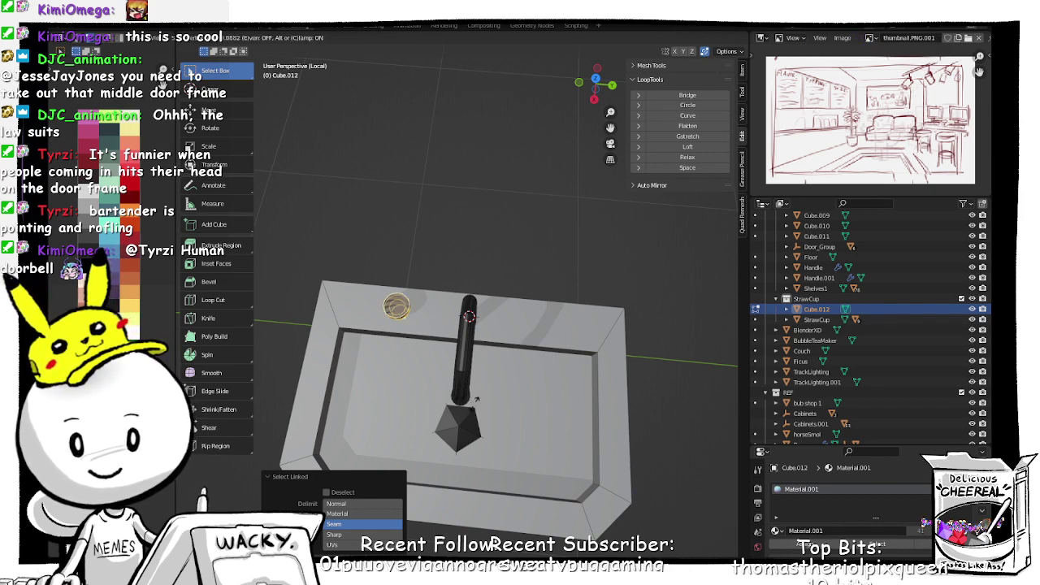
left_click(557, 405)
key("ctrl+z")
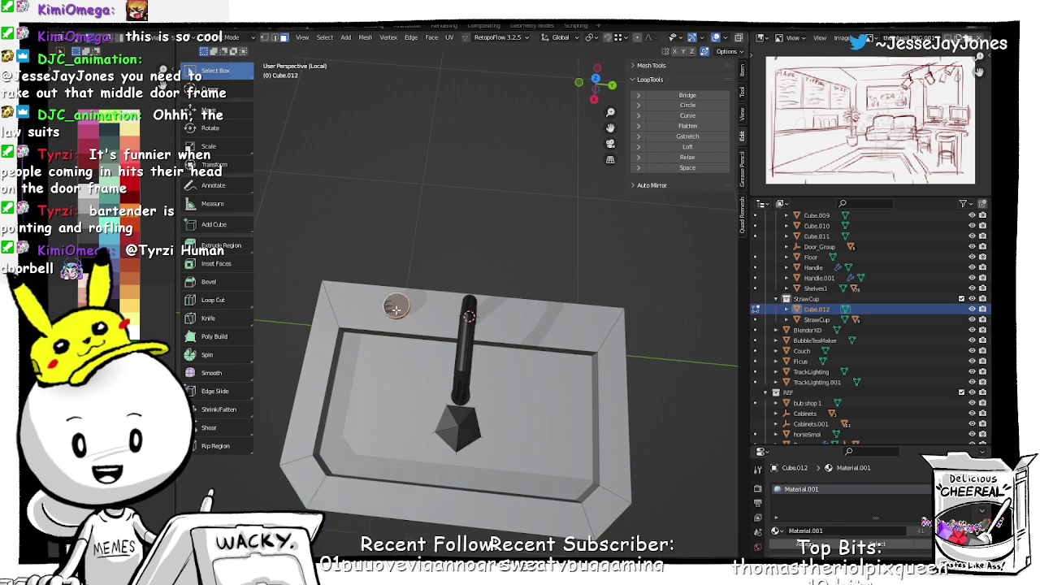
Step: Try moving the whole knob about 0.277 m along the Y axis, and undo the move
key("l")
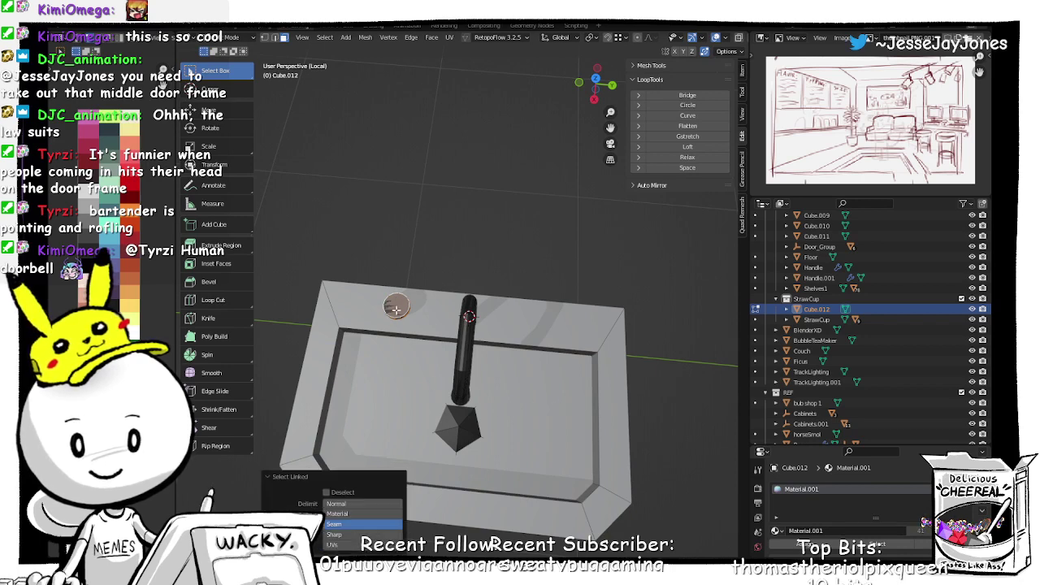
key("g")
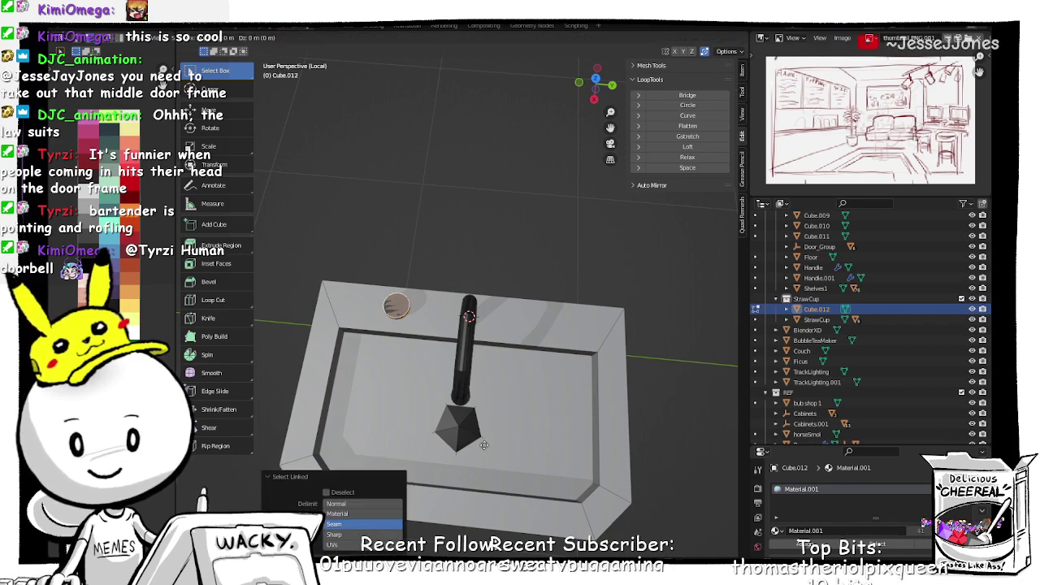
key("y")
left_click(588, 463)
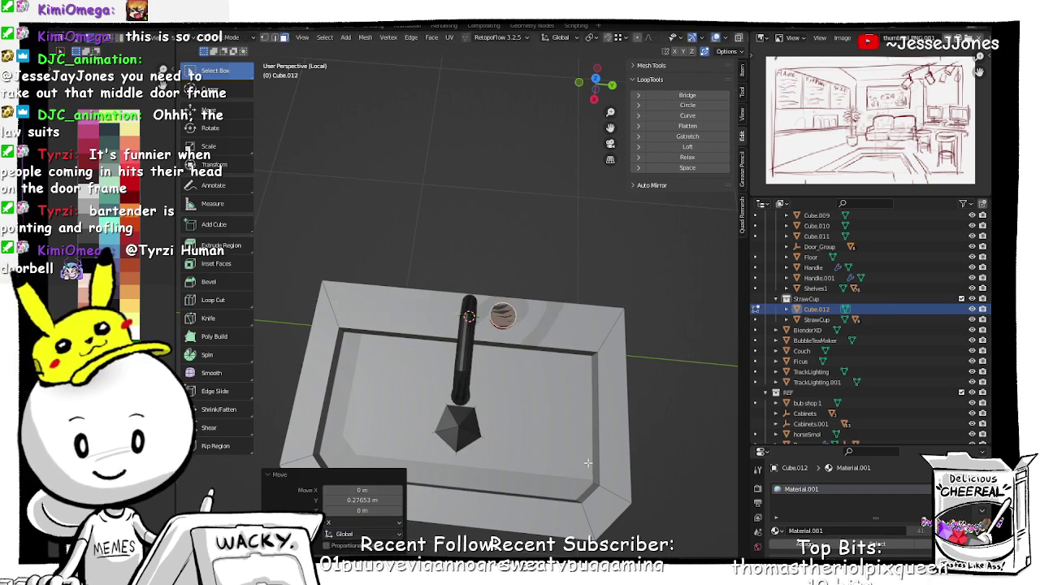
key("ctrl+z")
key("g")
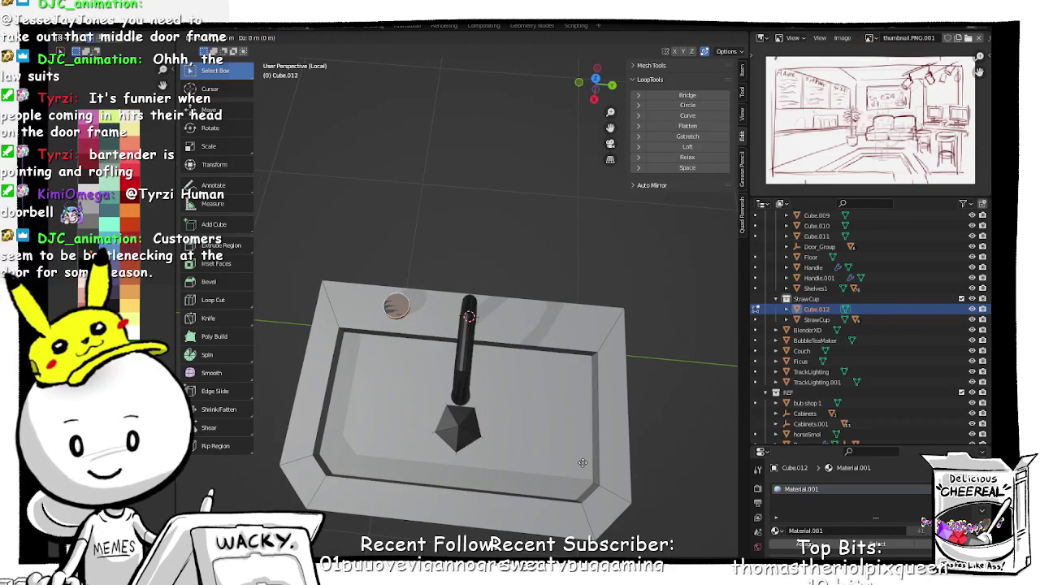
key("g")
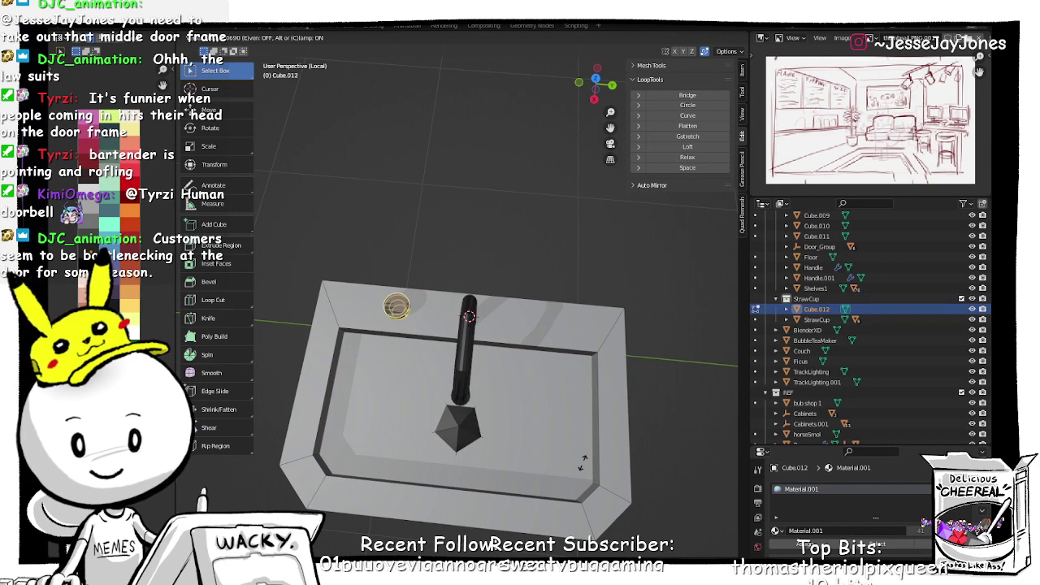
left_click(634, 457)
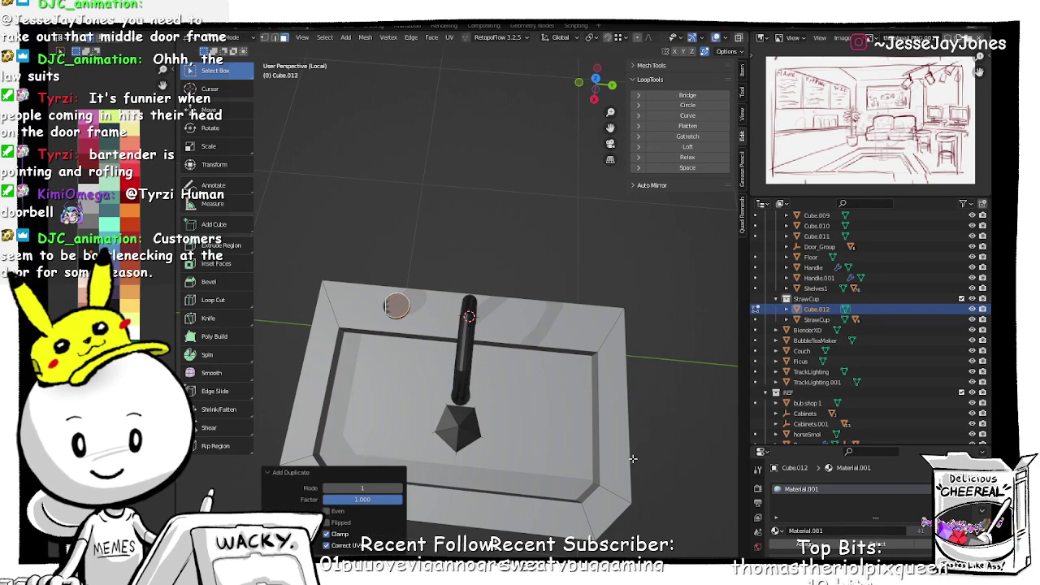
Step: Duplicate the knob about 0.384 m along the Y axis to the other side of the faucet on the rear rim
middle_click_drag(378, 381, 435, 376)
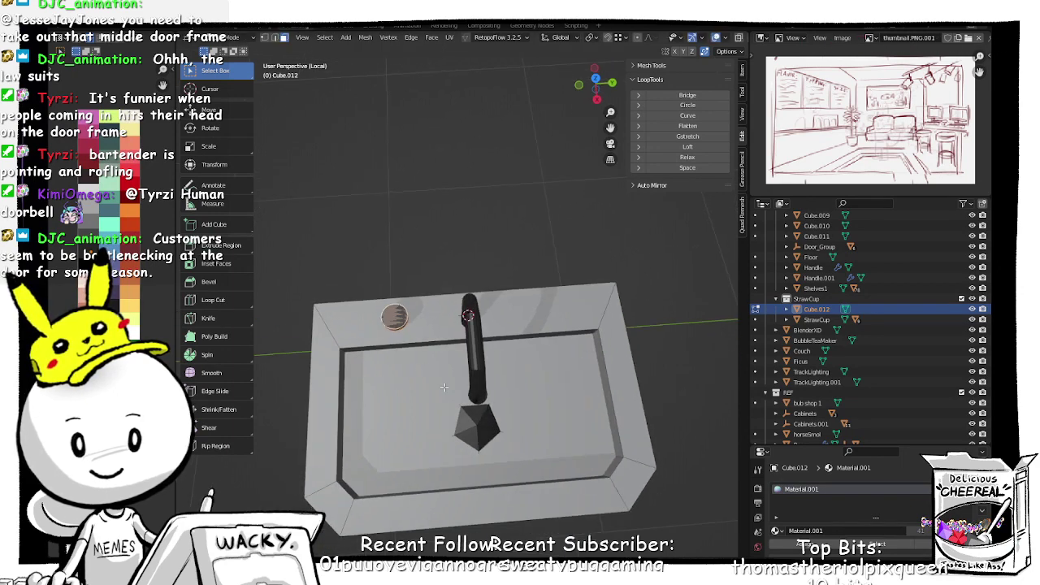
key("shift+d")
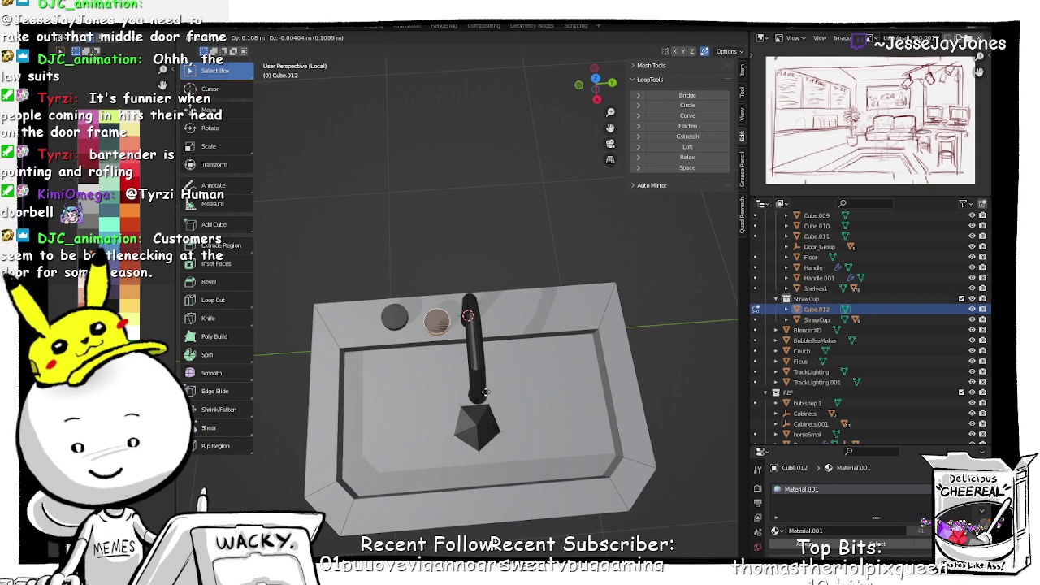
key("y")
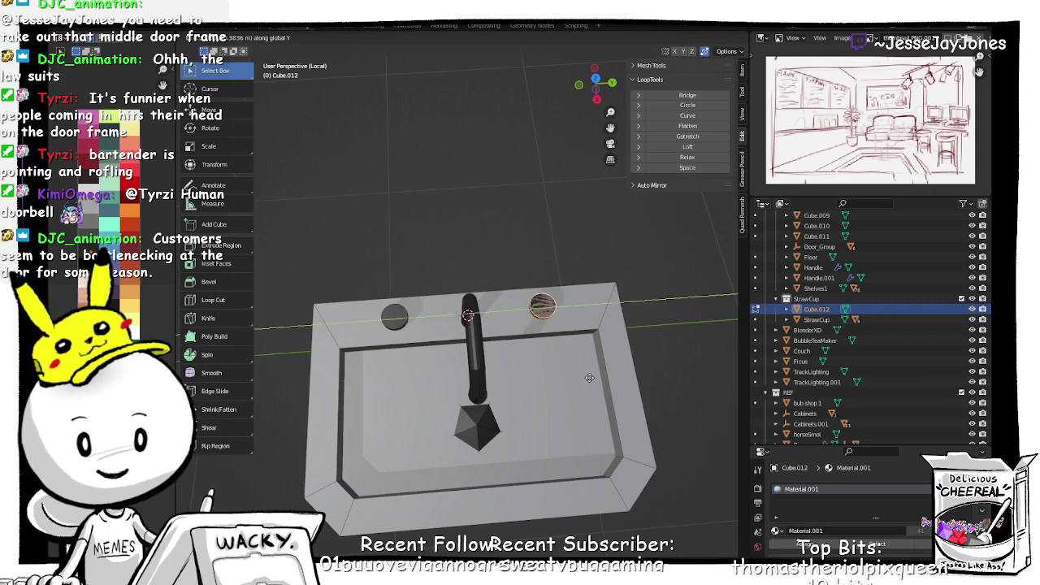
left_click(590, 378)
middle_click_drag(594, 337, 601, 216)
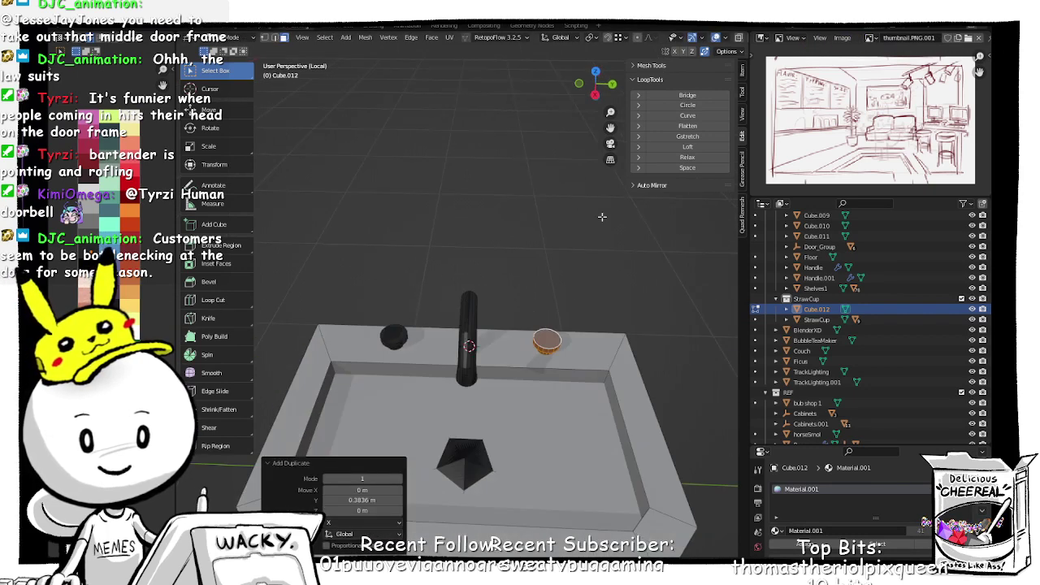
Step: Check the knob spacing in orthographic views and nudge the copied knob about -0.001 m along the Y axis
left_click(597, 74)
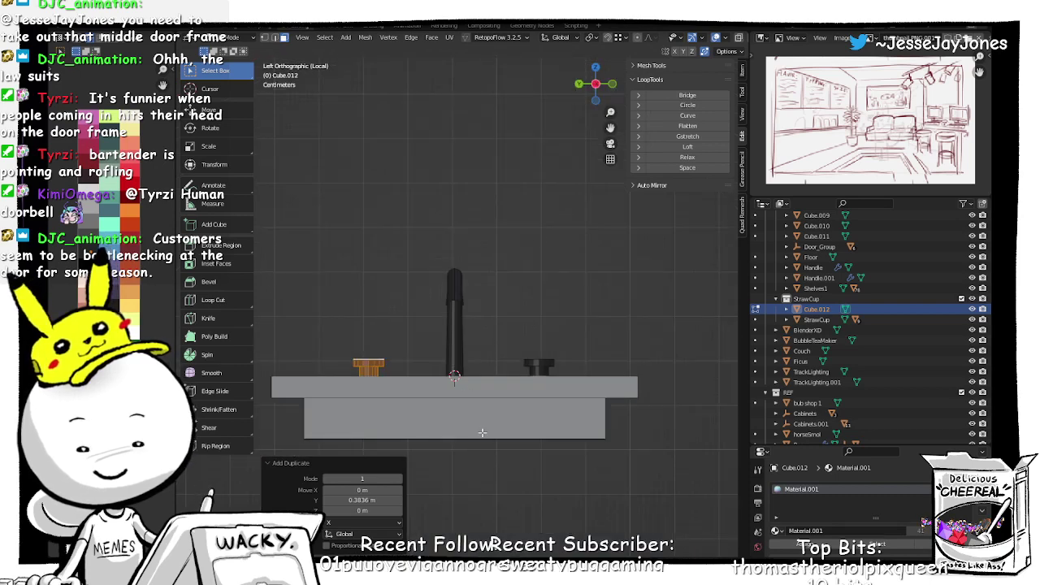
left_click(595, 69)
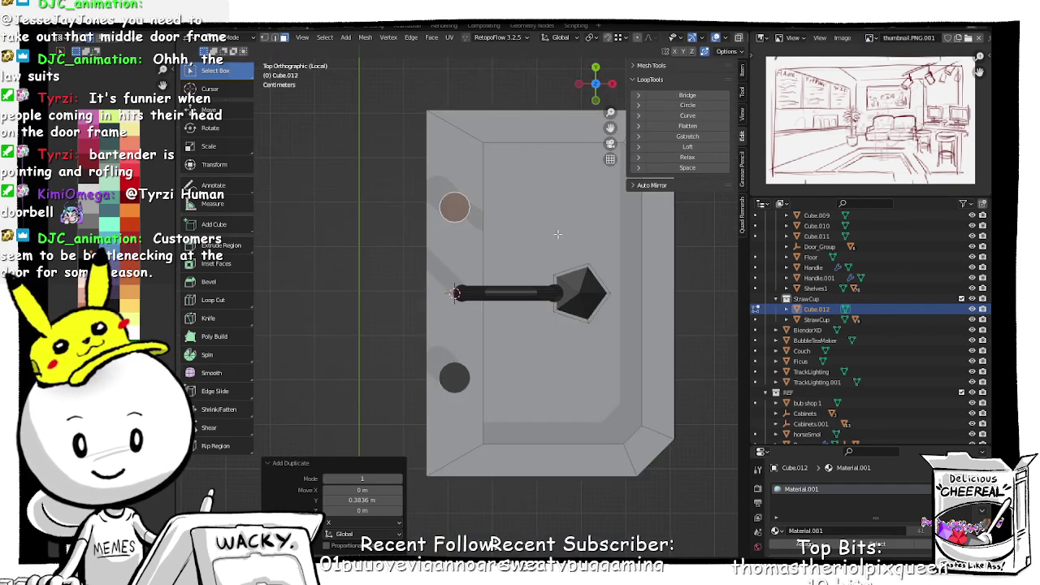
key("g")
key("y")
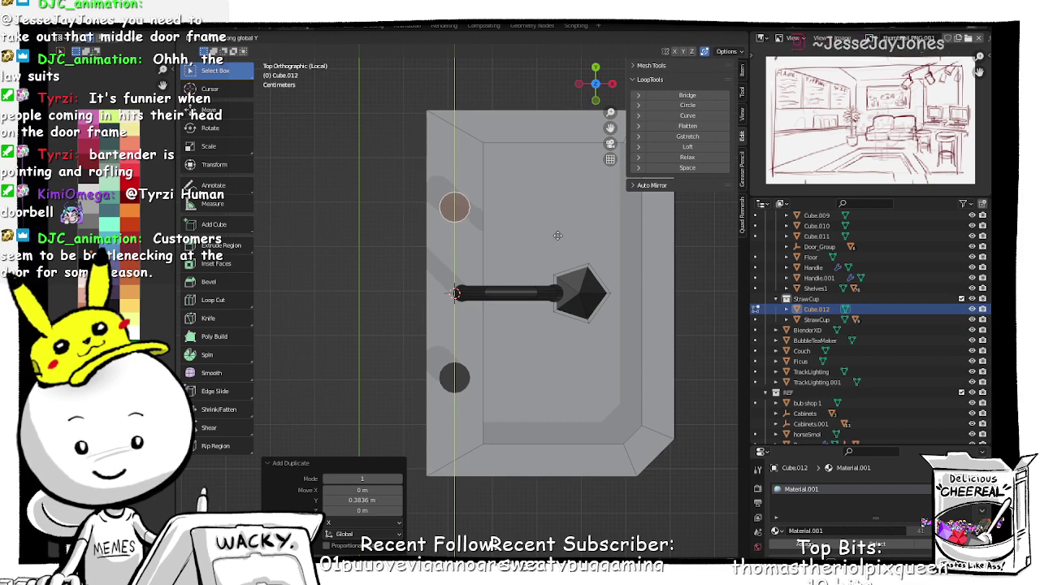
left_click(559, 236)
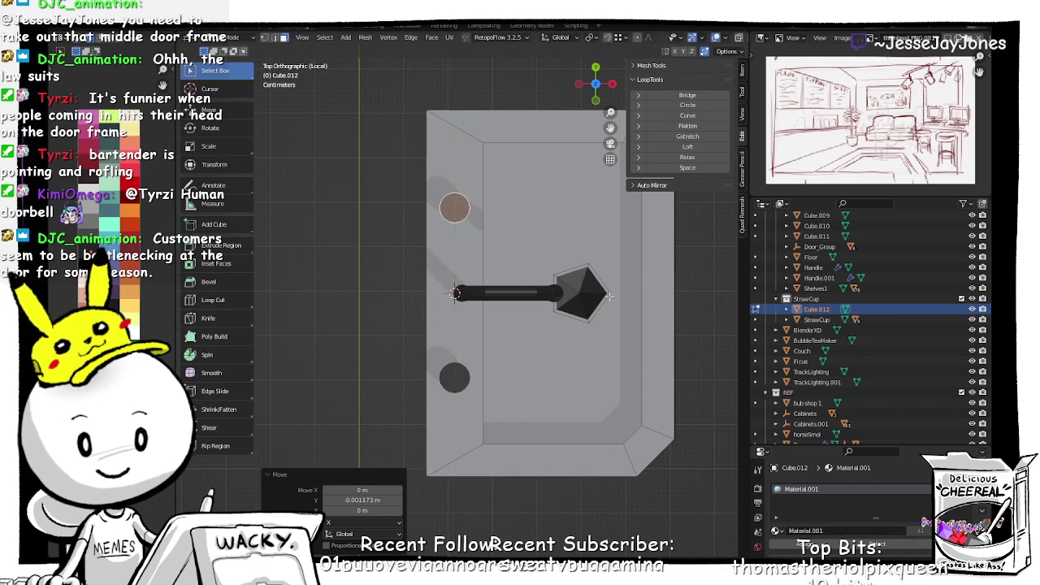
Step: Return the finished sink to Object Mode and leave Local View to show the full shop scene
middle_click_drag(559, 235, 497, 228)
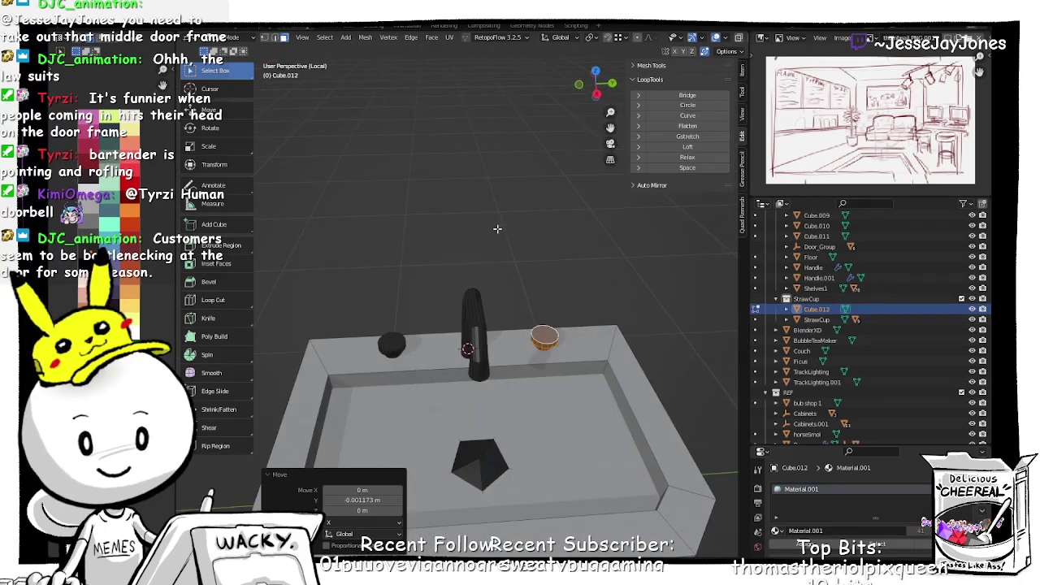
scroll(501, 252, "down", 3)
key("Tab")
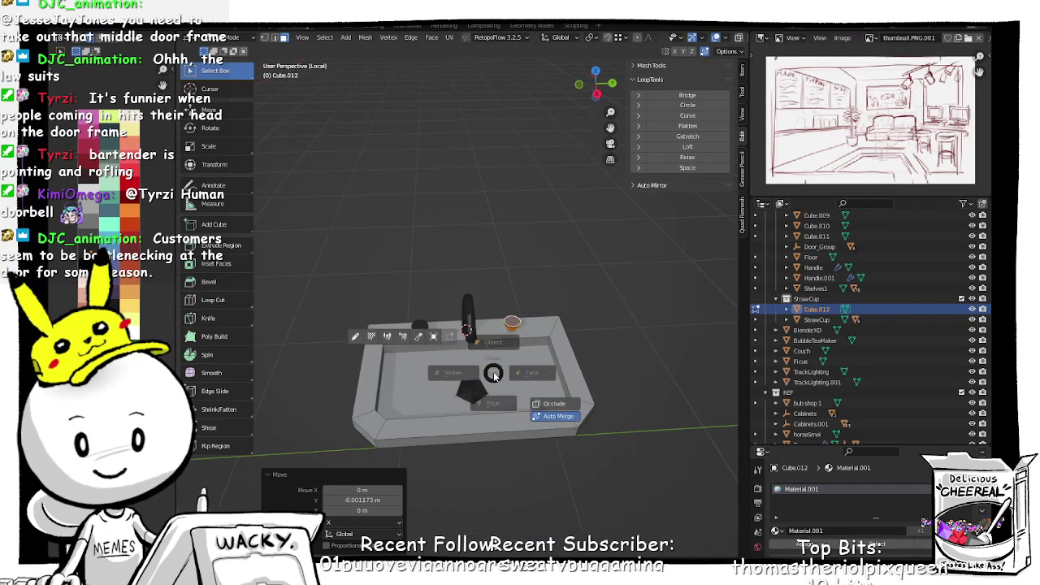
left_click(491, 315)
scroll(501, 349, "down", 2)
key("Tab")
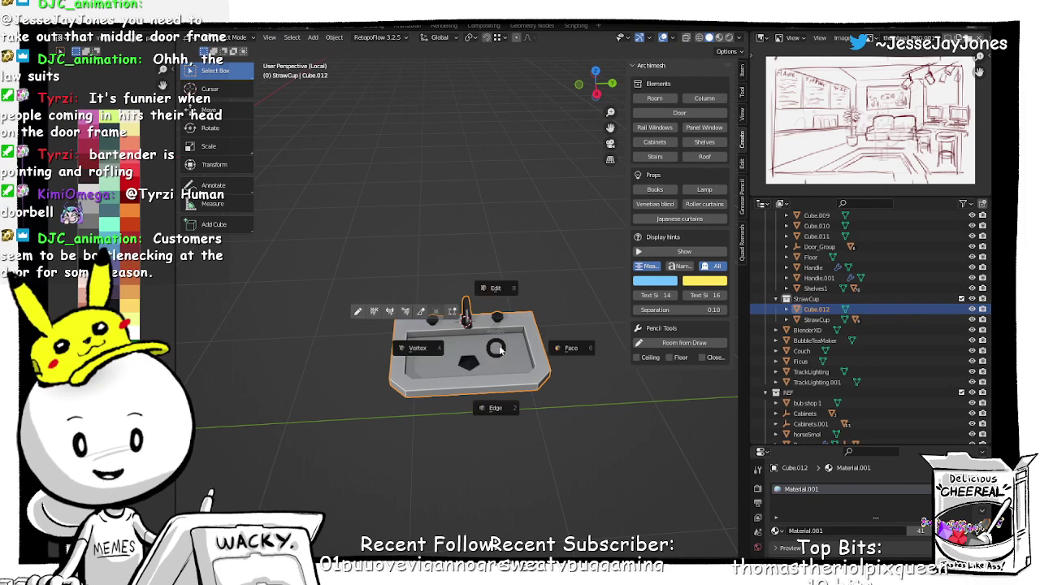
key("Escape")
key("KP_Divide")
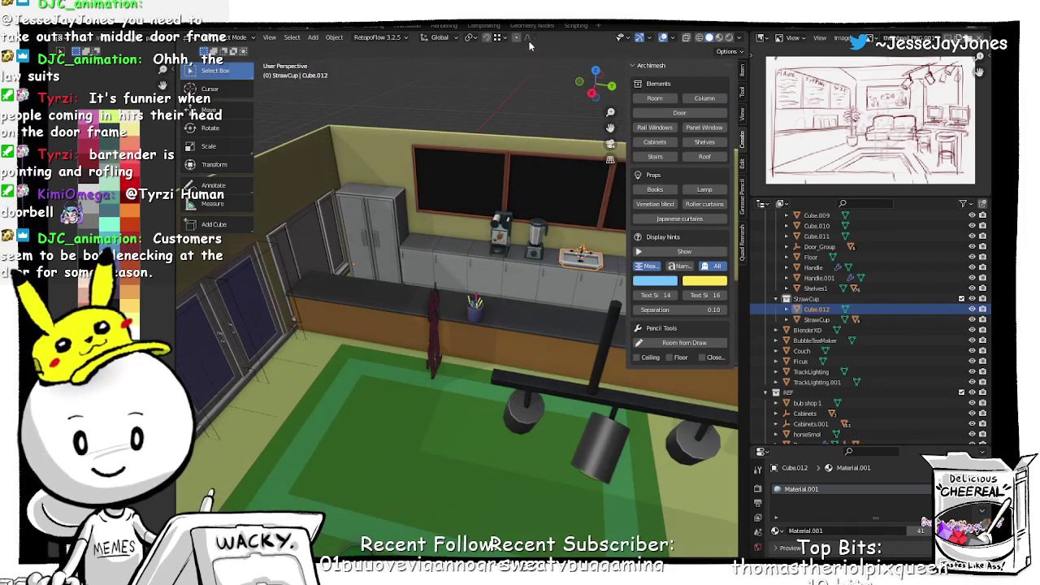
Step: Deselect the sink and examine how it sits on the back counter within the whole shop interior
left_click(499, 96)
middle_click_drag(517, 208, 403, 256)
key("Tab")
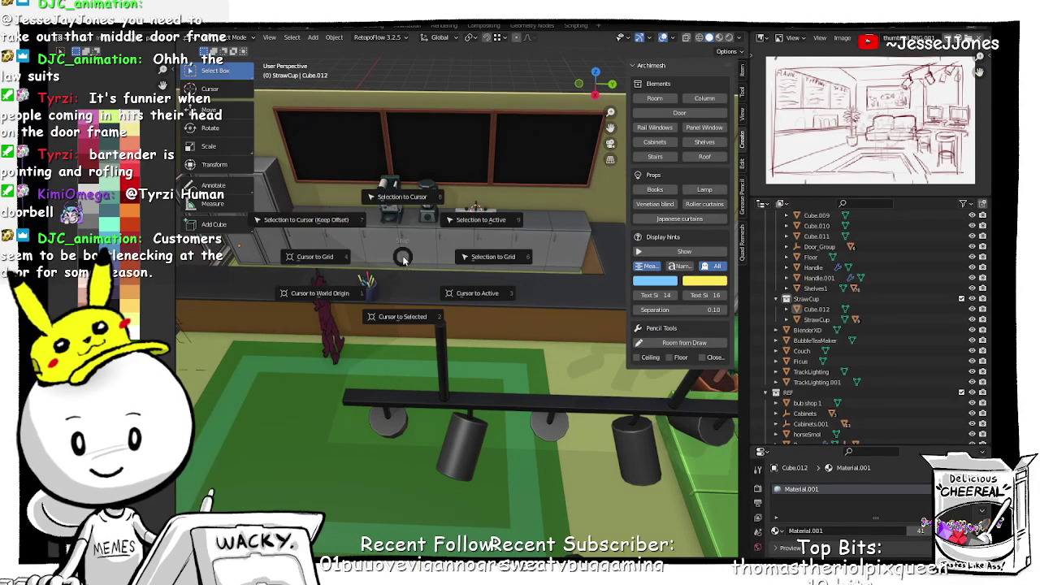
key("Escape")
scroll(402, 255, "down", 5)
middle_click_drag(403, 255, 388, 304)
scroll(440, 351, "up", 4)
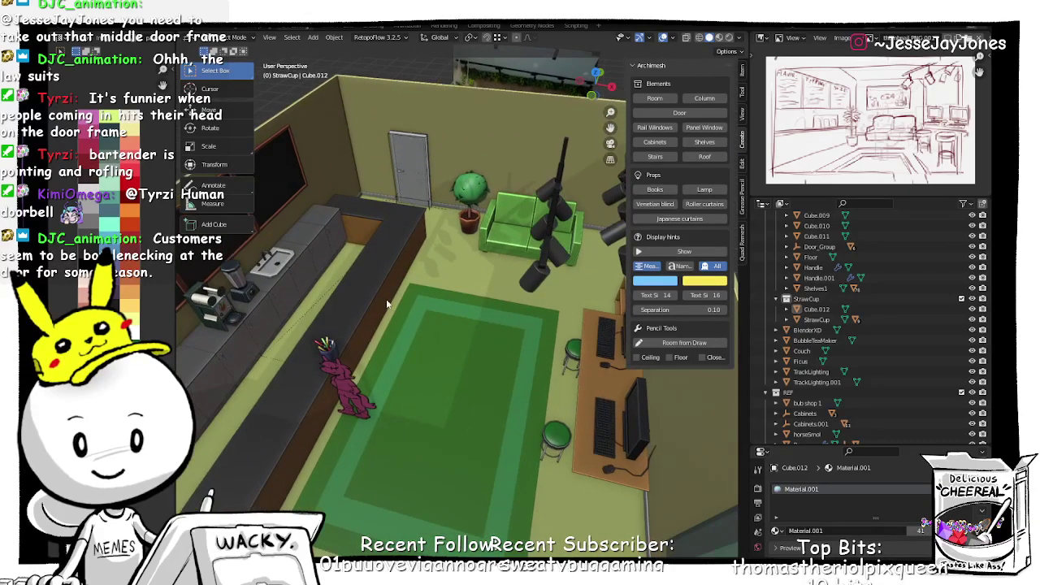
Step: Select the grey door panel in the wall beside the potted plant and open its mesh in Edit Mode
left_click(416, 151)
scroll(410, 138, "up", 4)
middle_click_drag(365, 99, 410, 191)
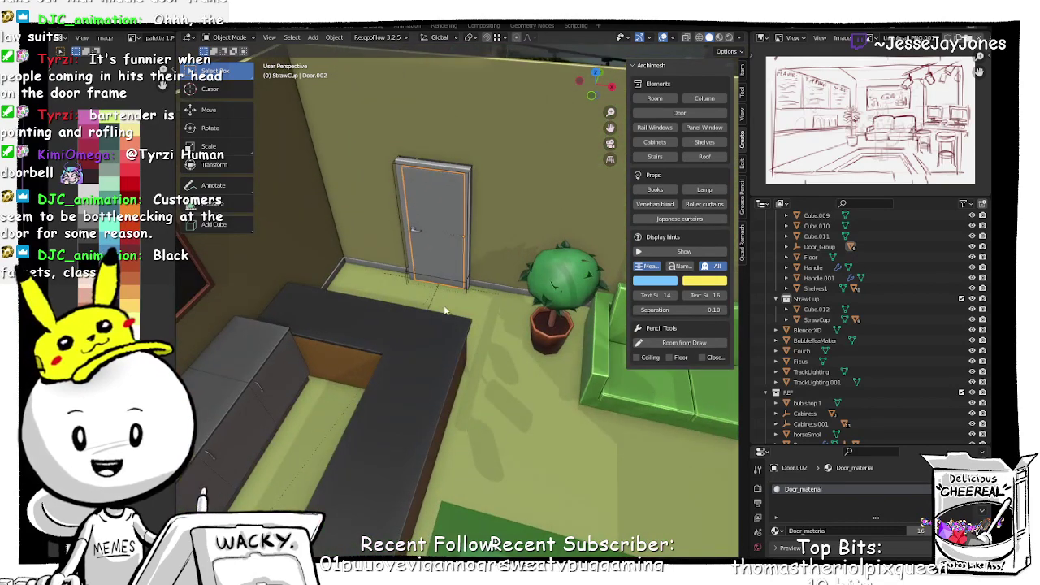
scroll(424, 204, "up", 3)
key("Tab")
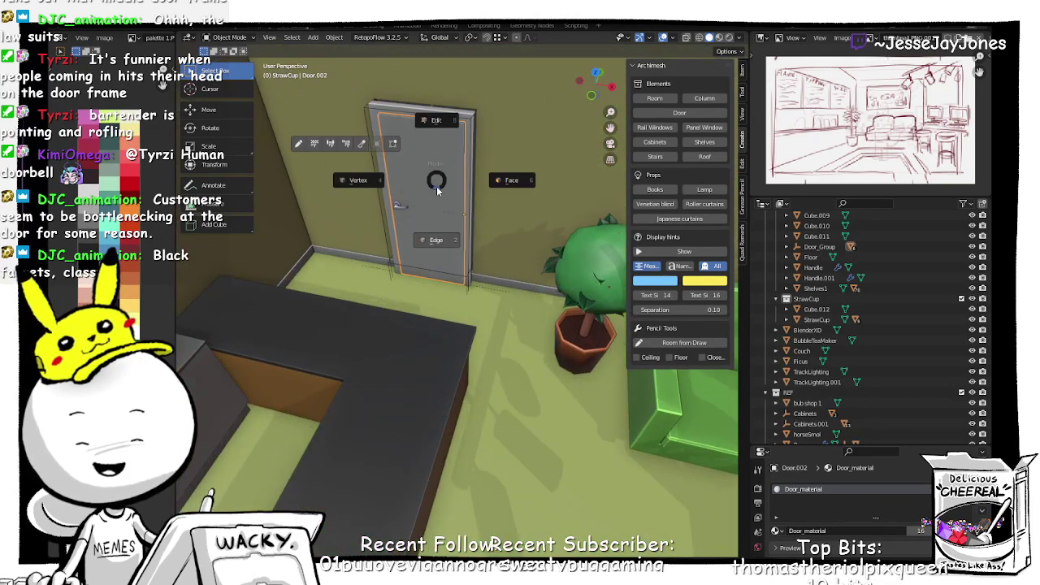
left_click(439, 122)
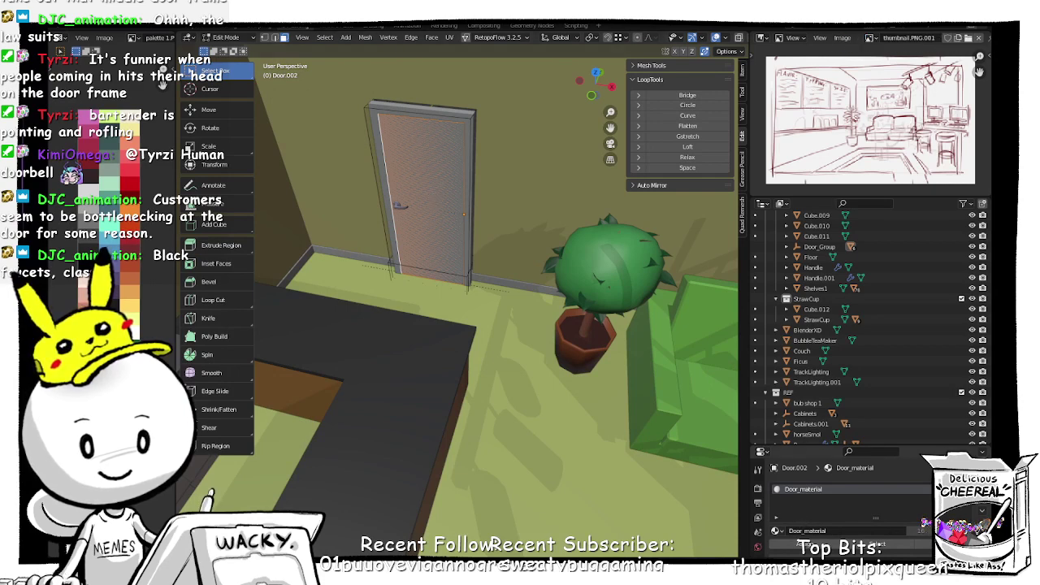
Step: Assign the existing Material.001 to the door panel
left_click(774, 532)
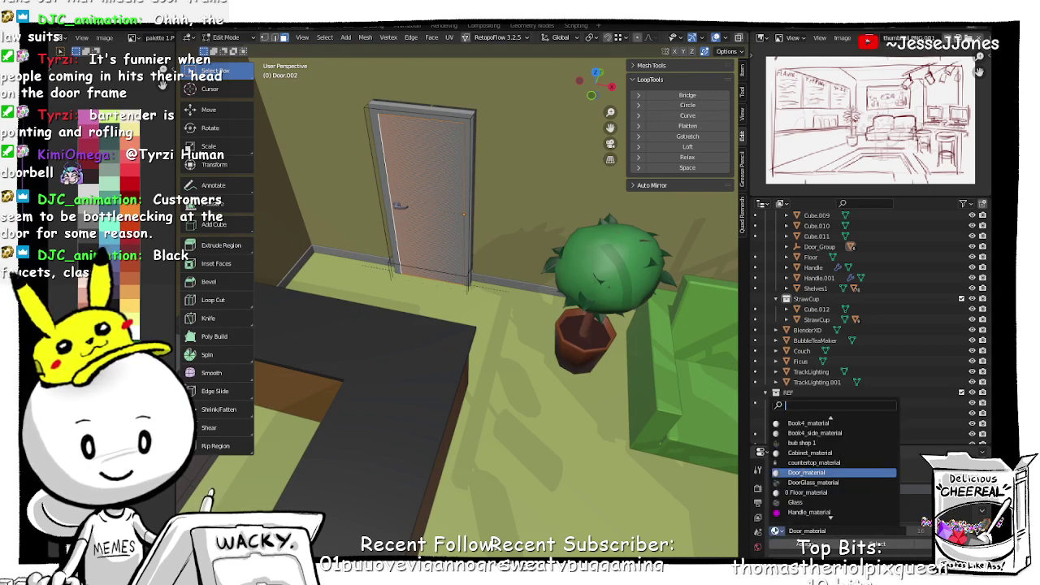
scroll(833, 467, "down", 13)
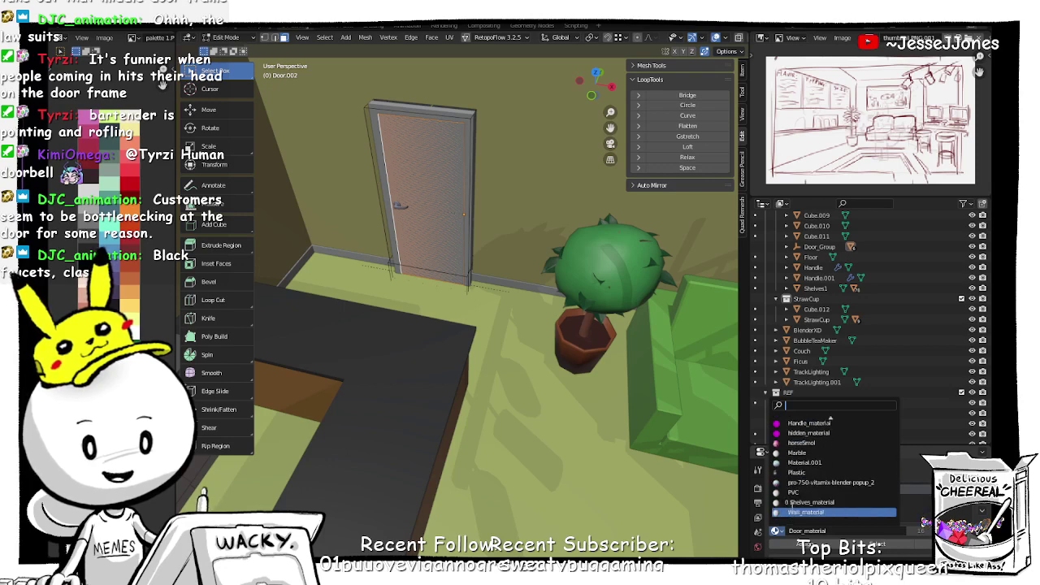
left_click(777, 512)
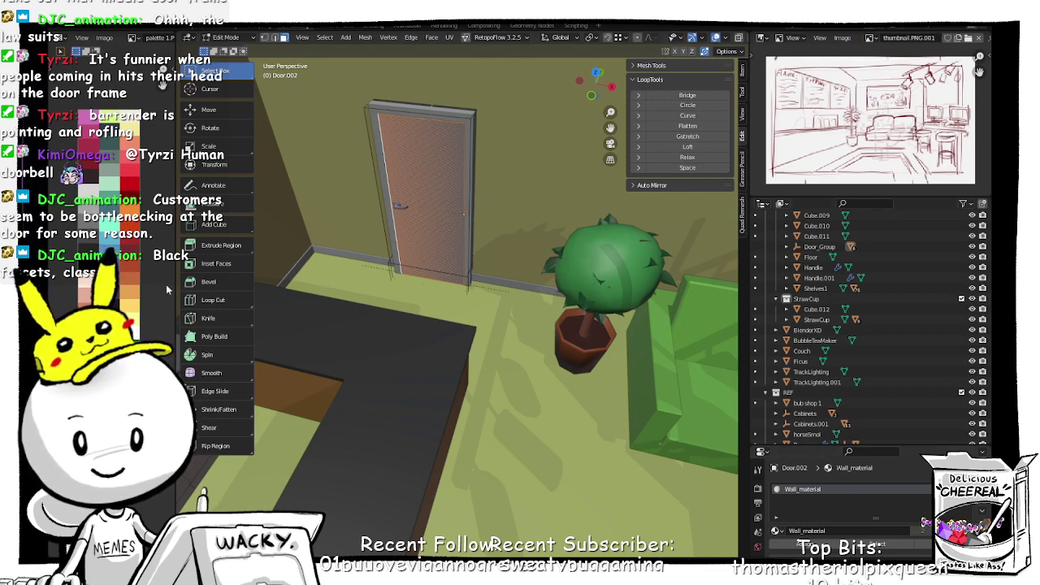
left_click(775, 531)
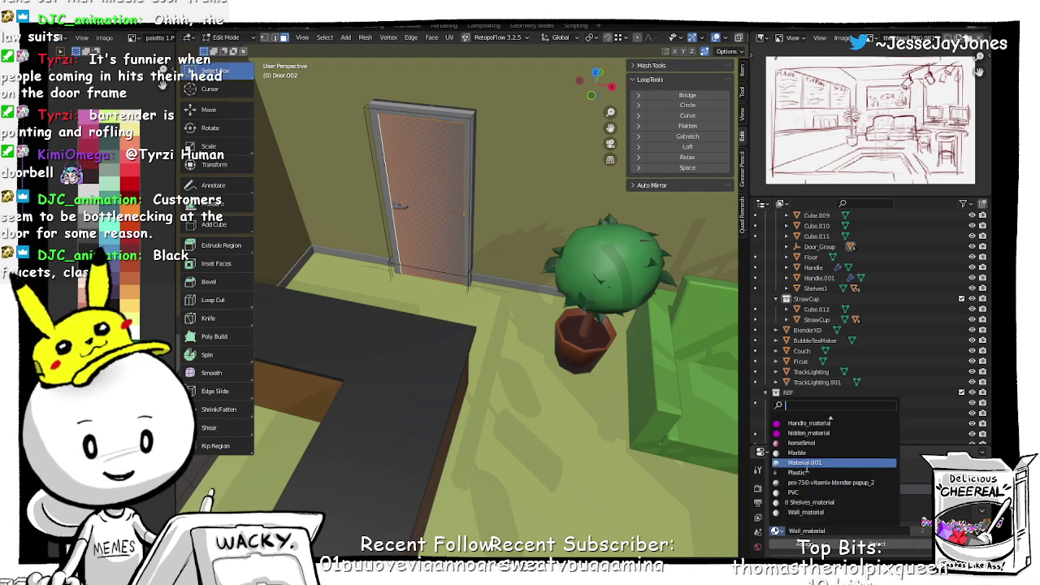
left_click(801, 464)
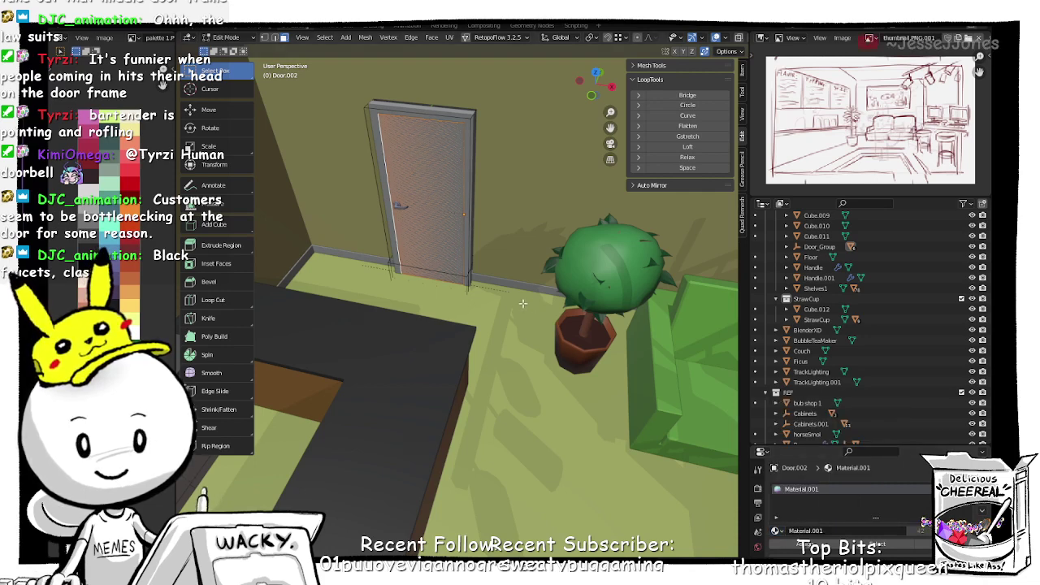
Step: Unwrap the door's faces and scale all their UVs to 0 over the palette image
left_click(449, 37)
left_click(487, 46)
key("a")
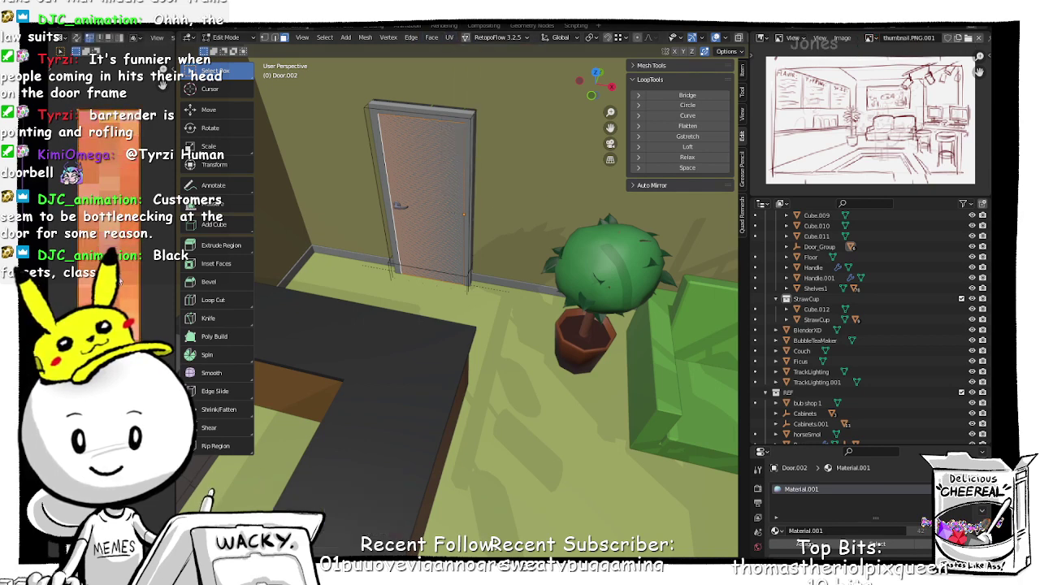
type("s0")
key("Return")
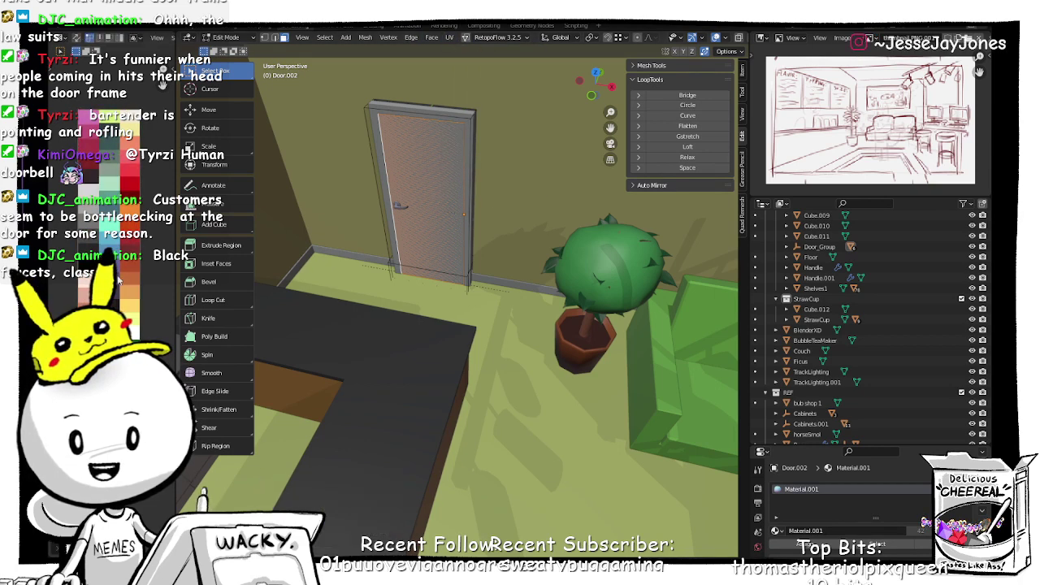
Step: Hide the viewport overlays and move the collapsed door UVs onto the palette swatch that colours the door teal blue
left_click(715, 38)
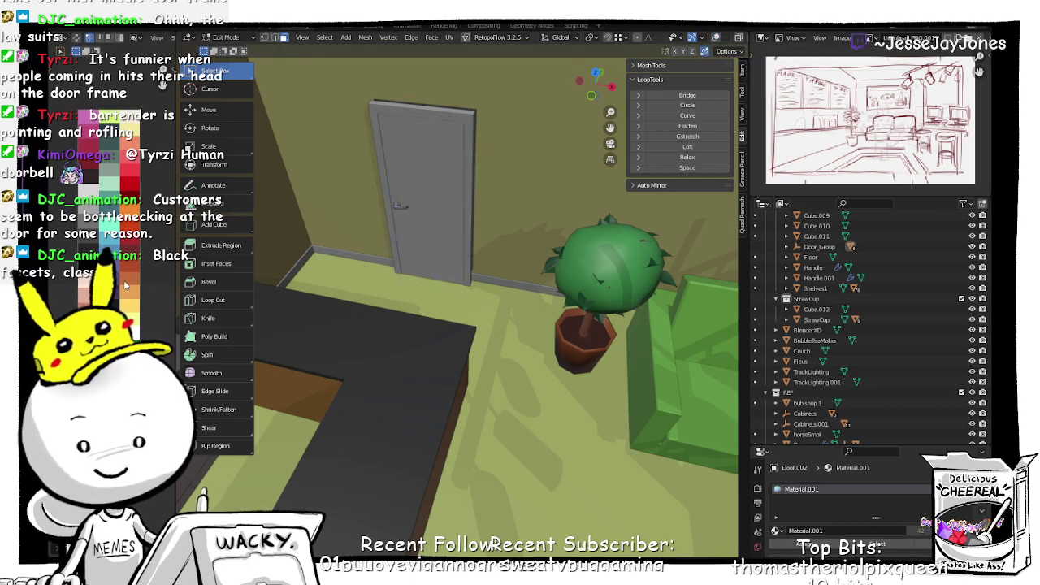
key("g")
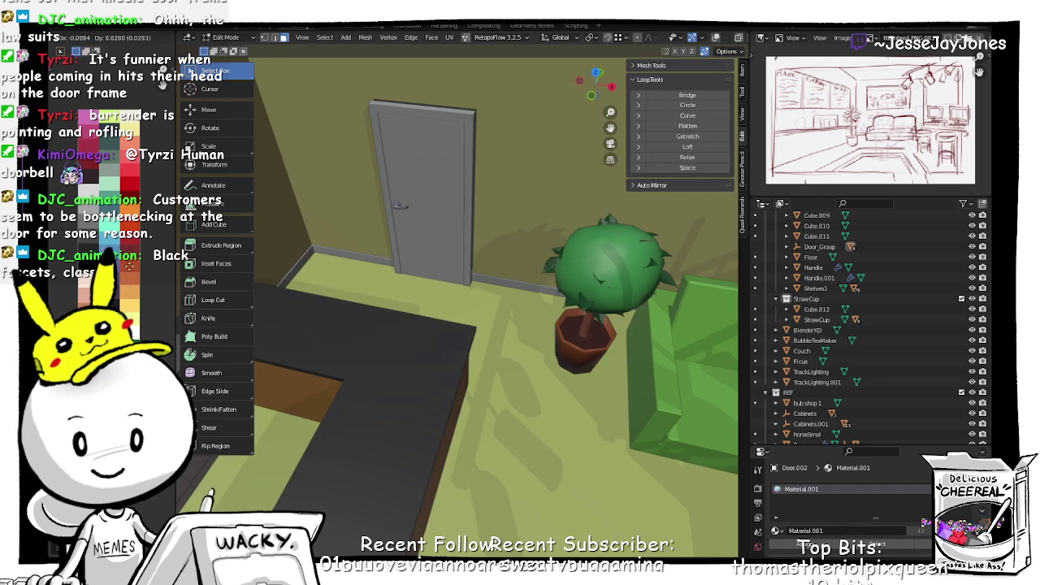
left_click(129, 266)
Step: Return the door to Object Mode and view its new colour together with the whole shop
key("Tab")
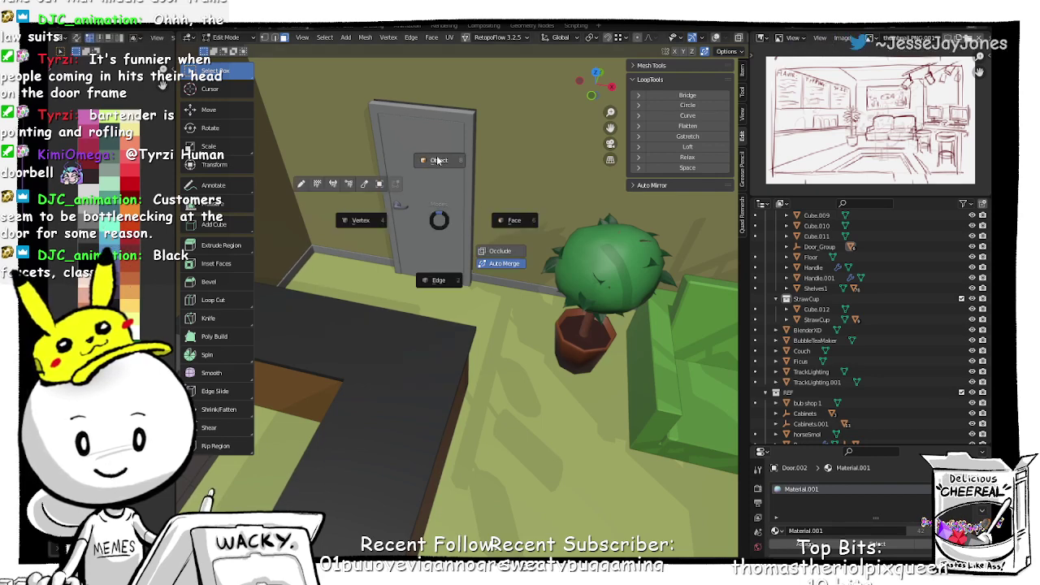
left_click(431, 160)
key("Tab")
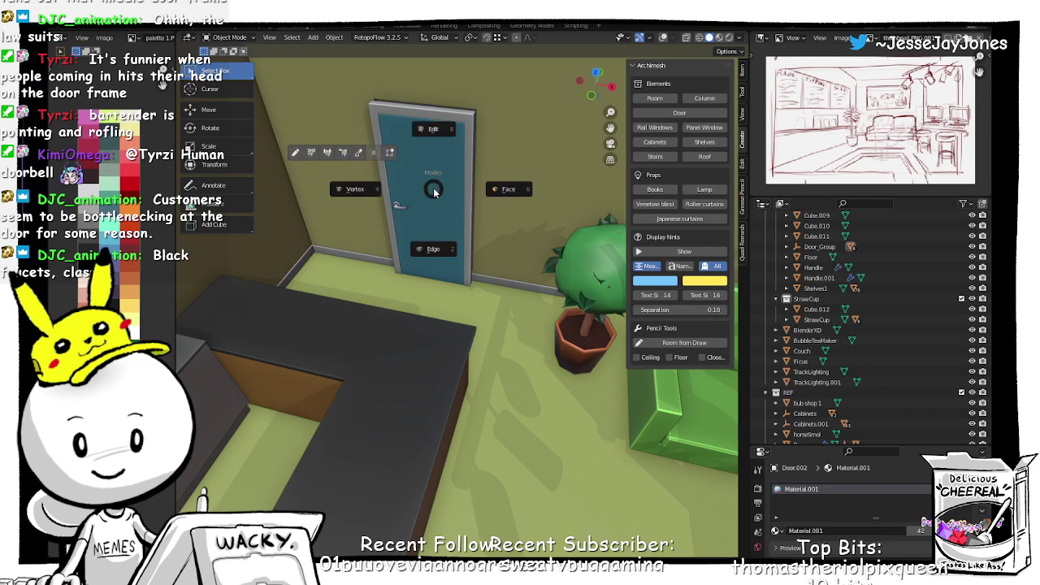
middle_click_drag(434, 190, 452, 296, "ctrl")
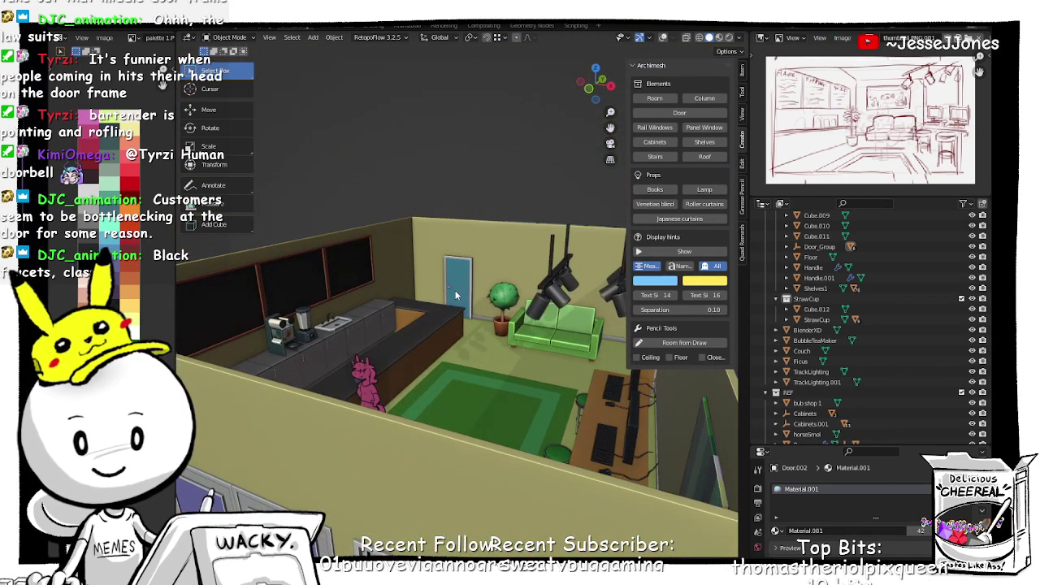
Step: Select the door panel's linked faces in Edit Mode and move their UVs onto the darker blue palette swatch
scroll(455, 290, "up", 2)
key("Tab")
left_click(459, 274)
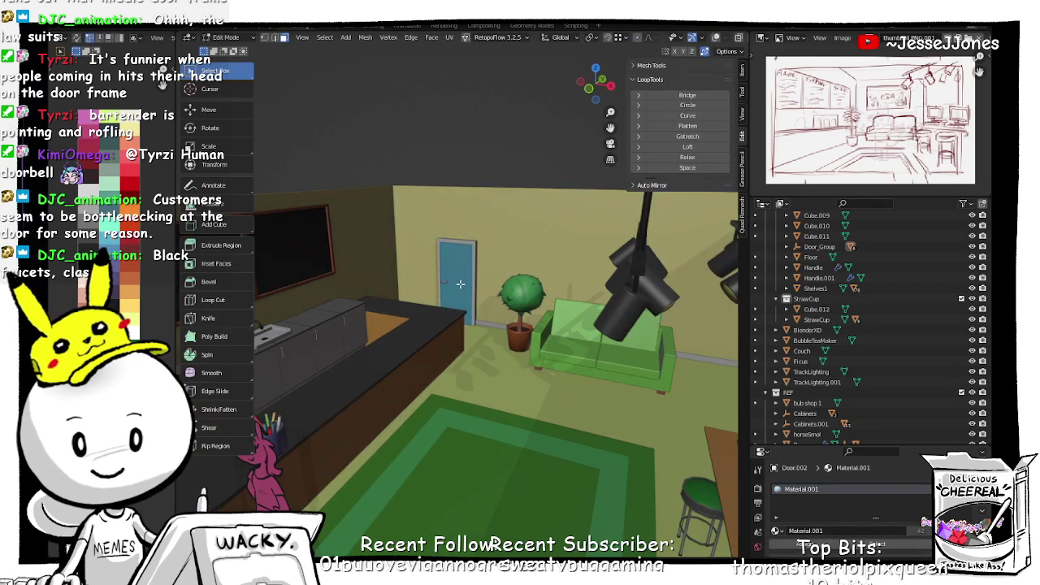
key("l")
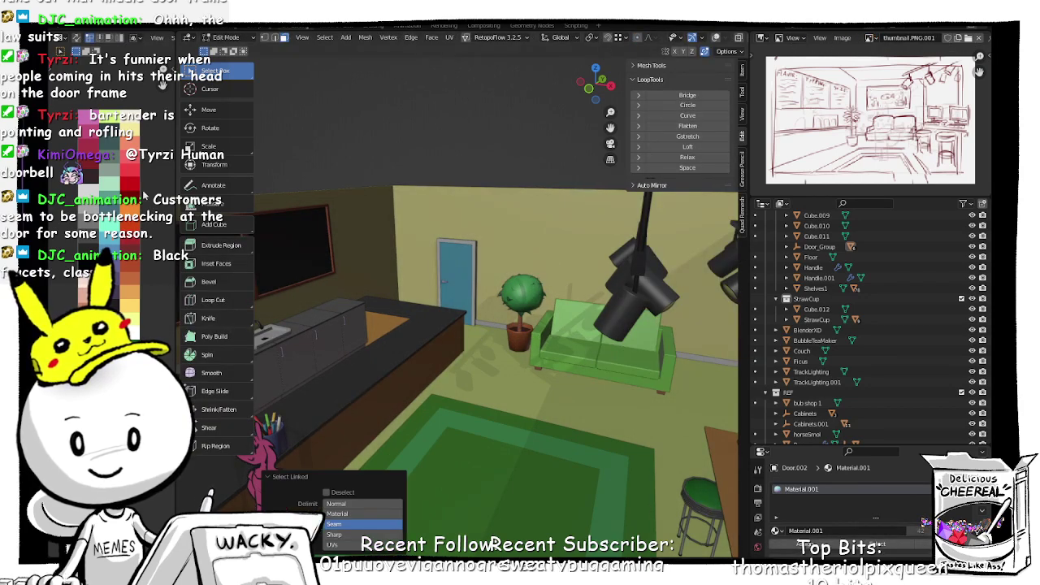
key("a")
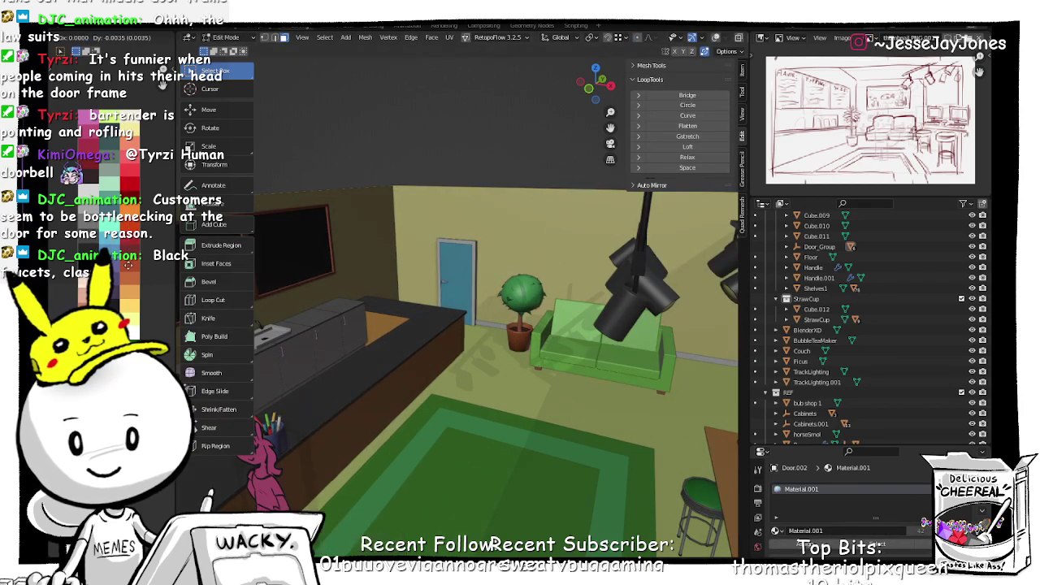
left_click(124, 280)
scroll(469, 393, "down", 5)
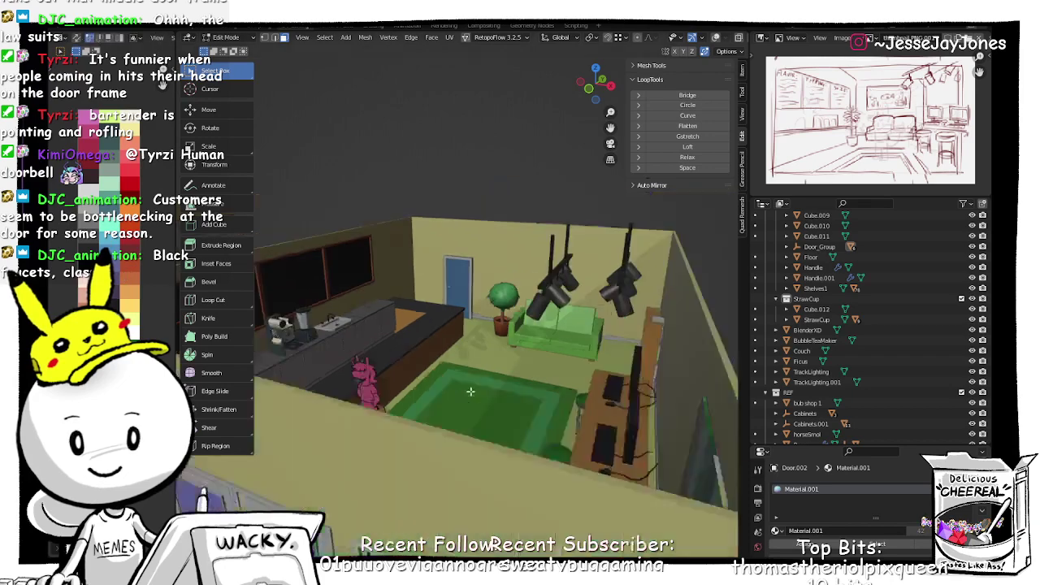
Step: Try the purple-blue swatch on the door panel, move its UVs back to the teal blue one and return to Object Mode
middle_click_drag(434, 390, 452, 410)
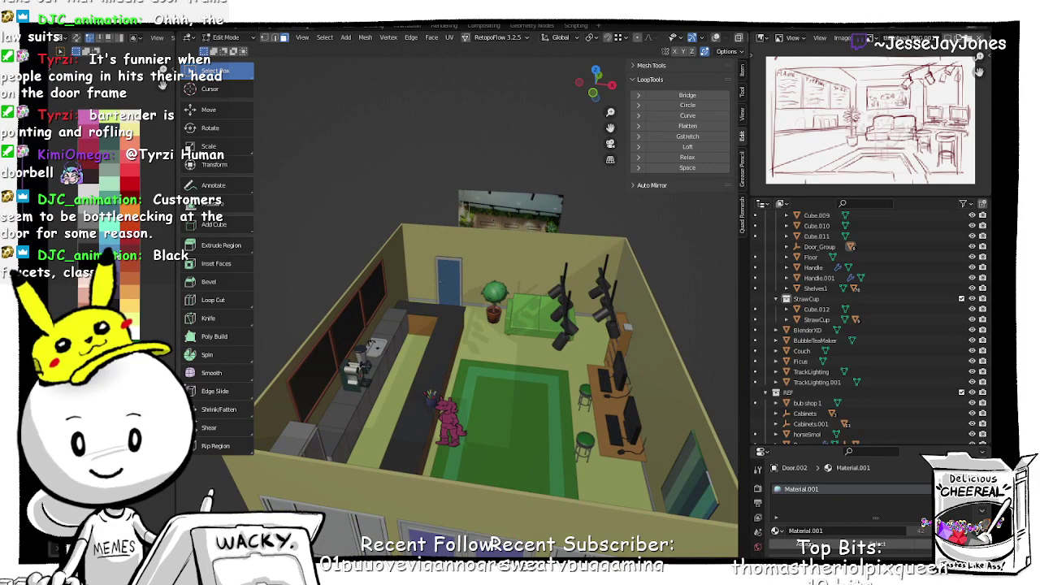
key("g")
left_click(124, 280)
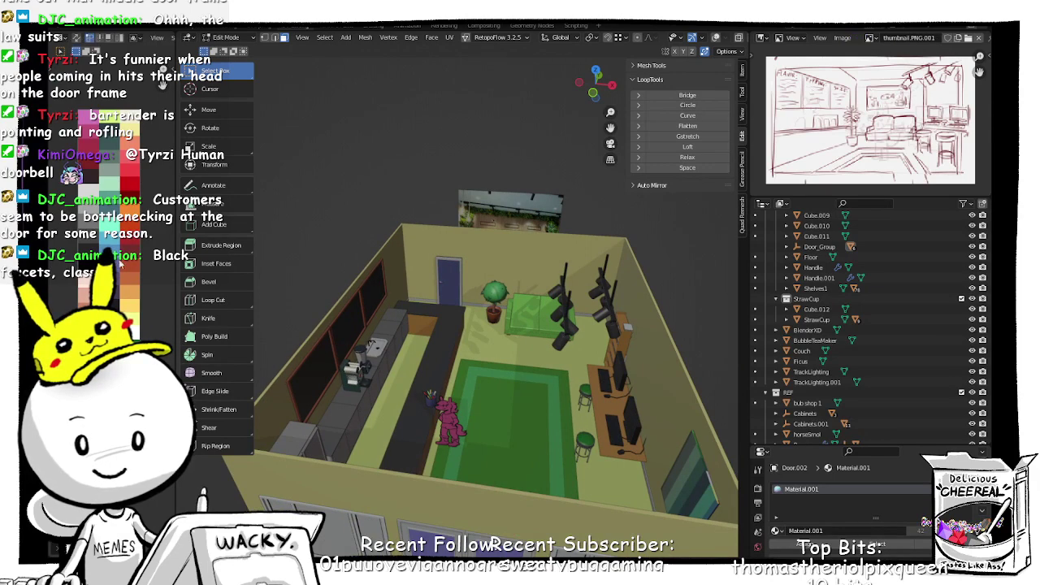
middle_click_drag(484, 438, 407, 411)
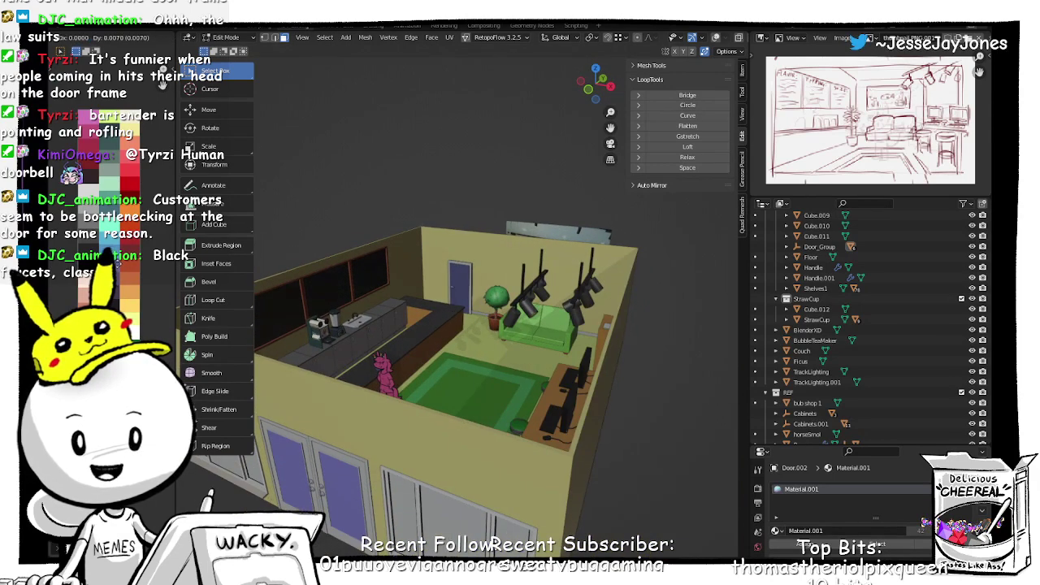
key("g")
middle_click_drag(355, 320, 438, 245)
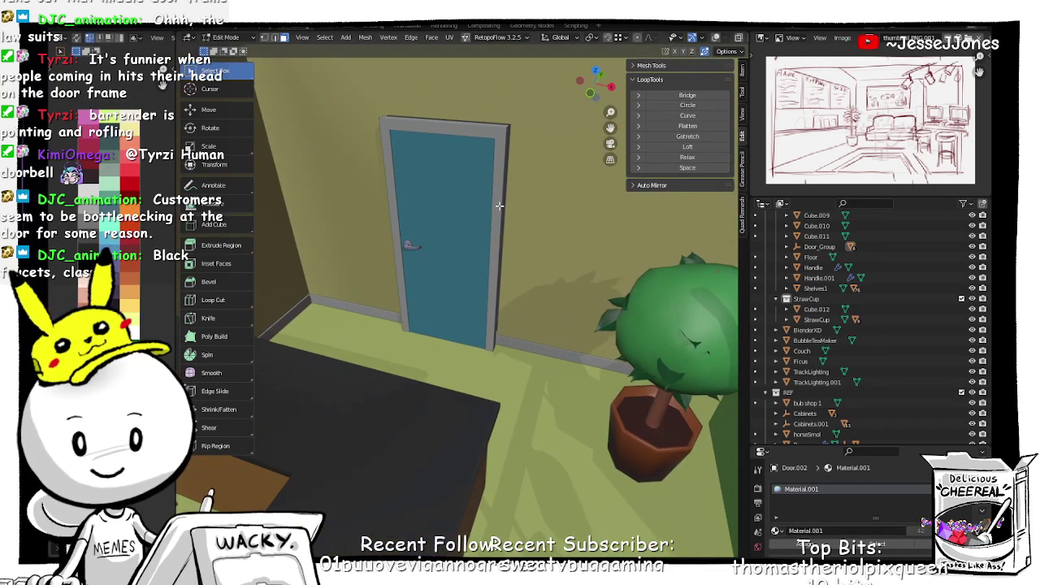
key("Tab")
Step: Select the door frame, select its linked faces in Edit Mode and assign the existing Material.001 to it
left_click(501, 176)
left_click(502, 177)
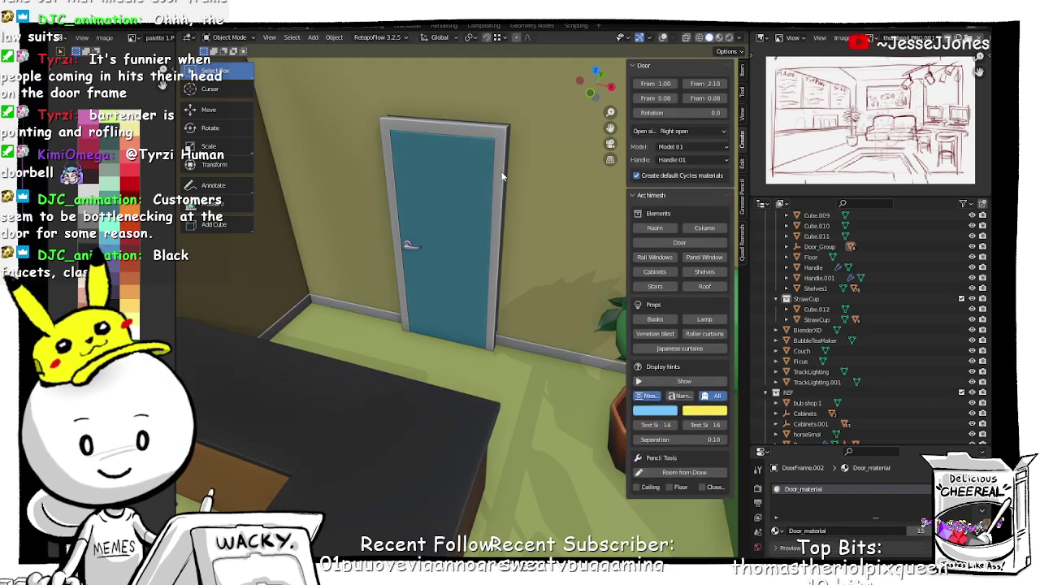
key("ctrl+Tab")
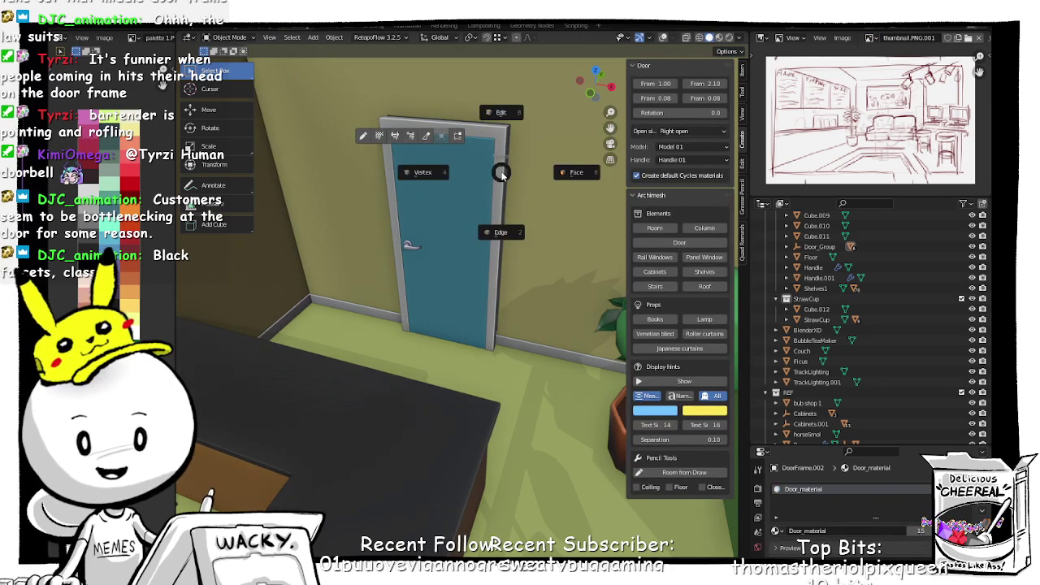
left_click(499, 127)
key("ctrl+l")
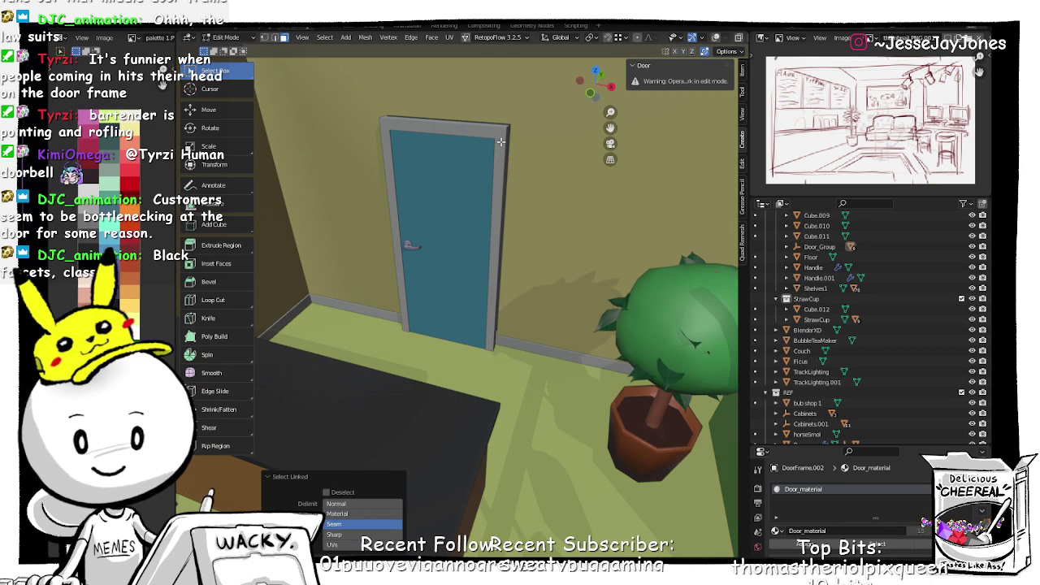
left_click(775, 531)
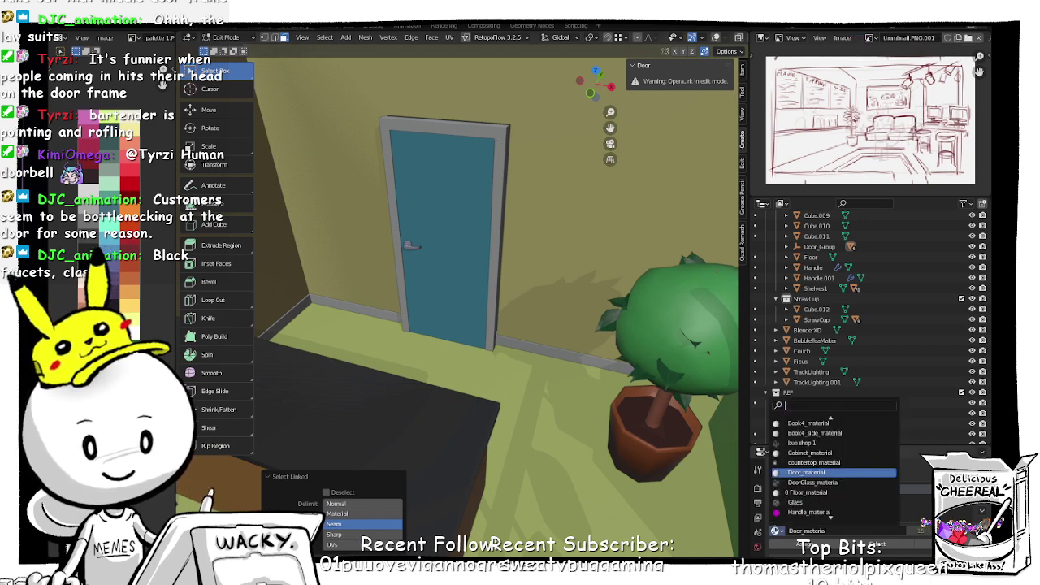
scroll(817, 494, "down", 6)
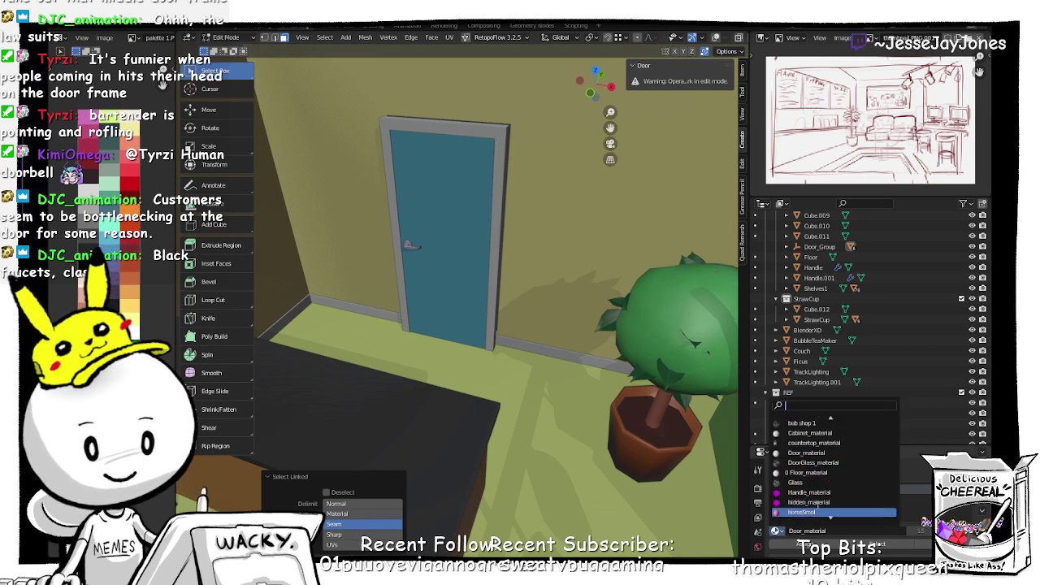
left_click(787, 493)
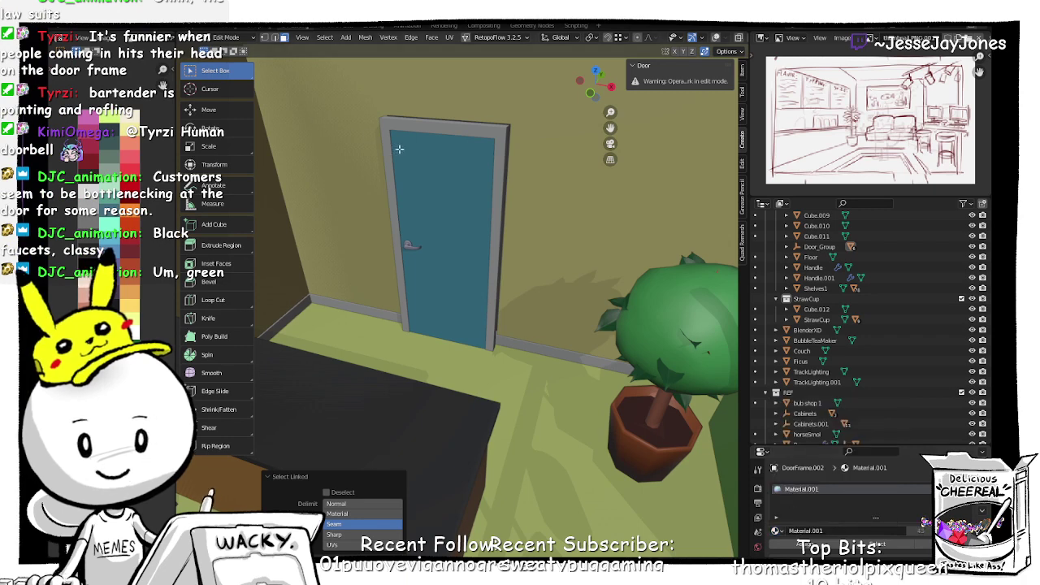
Step: Unwrap the door frame's faces and place their collapsed UVs on the palette swatch that colours the frame orange-brown
left_click(448, 37)
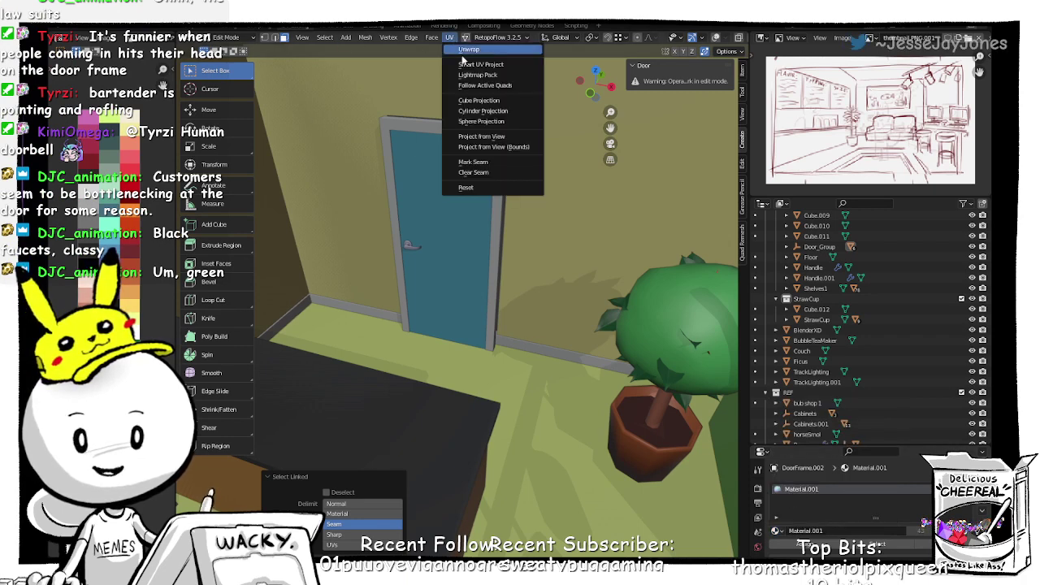
left_click(468, 50)
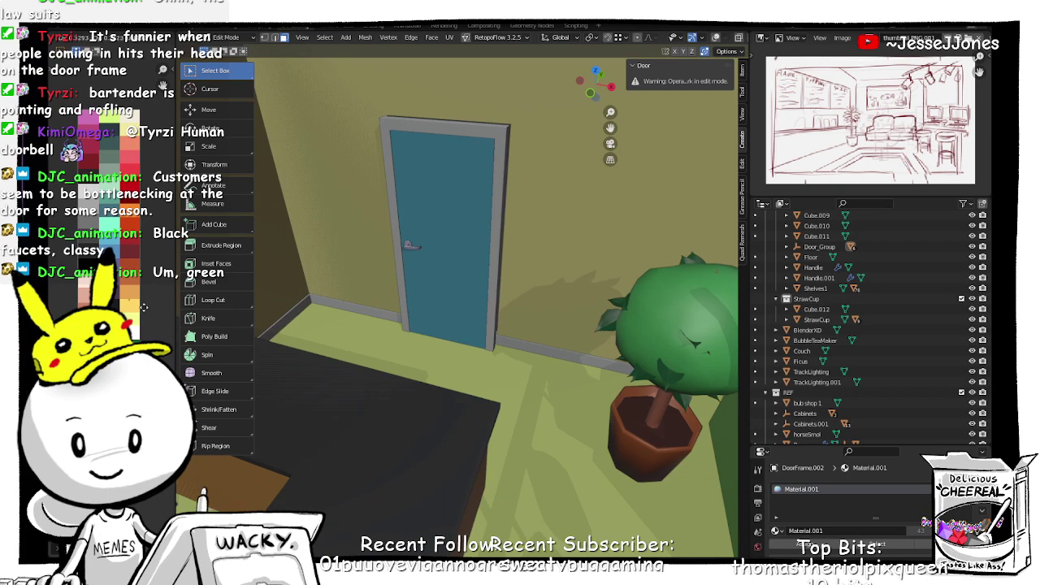
key("Tab")
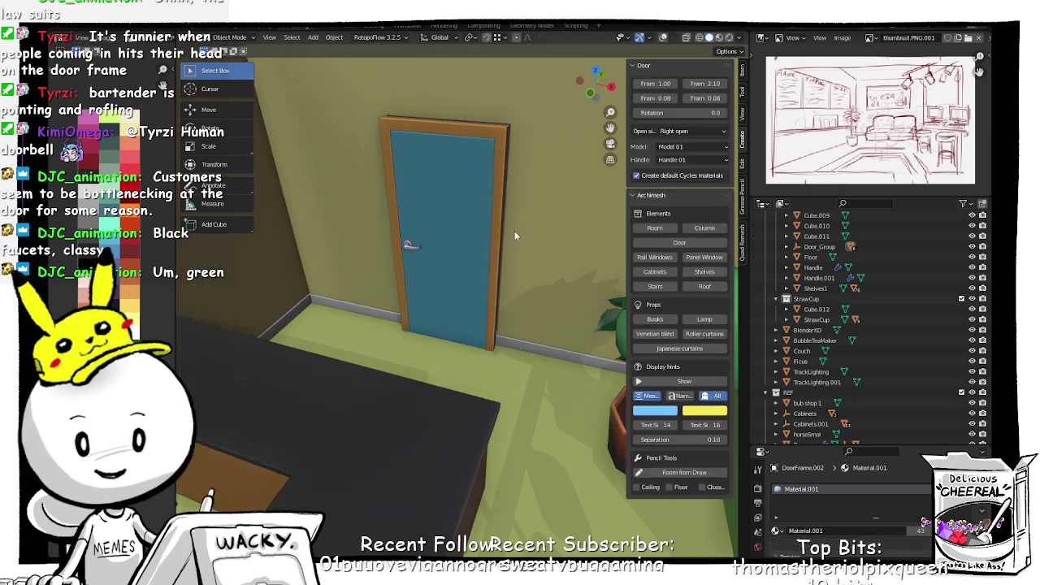
scroll(528, 274, "down", 5)
middle_click_drag(529, 274, 471, 349)
scroll(485, 300, "up", 5)
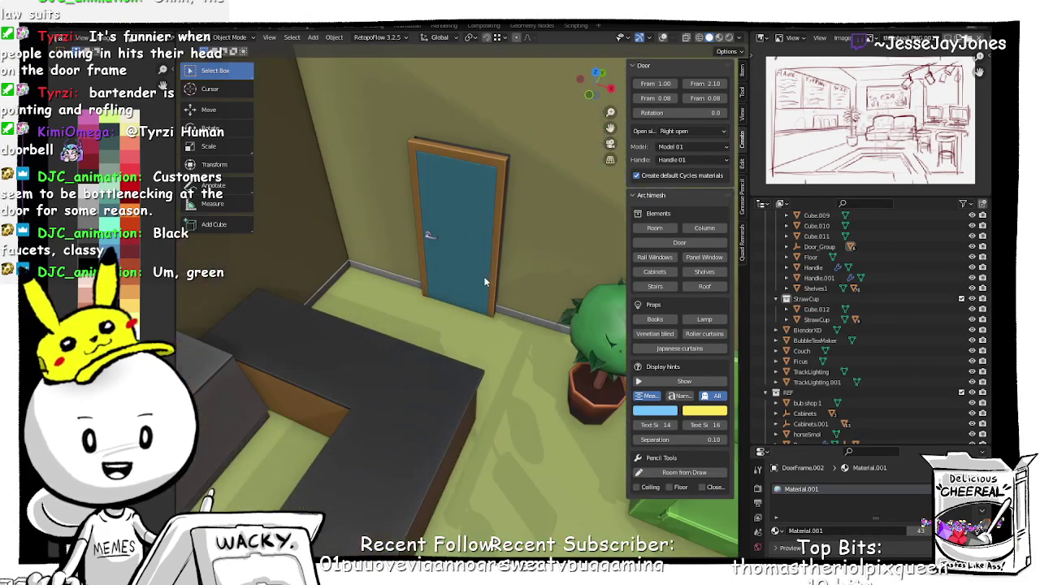
Step: Select all of the door frame's faces and move their UVs onto the darker red-brown palette swatch
key("Tab")
left_click(502, 202)
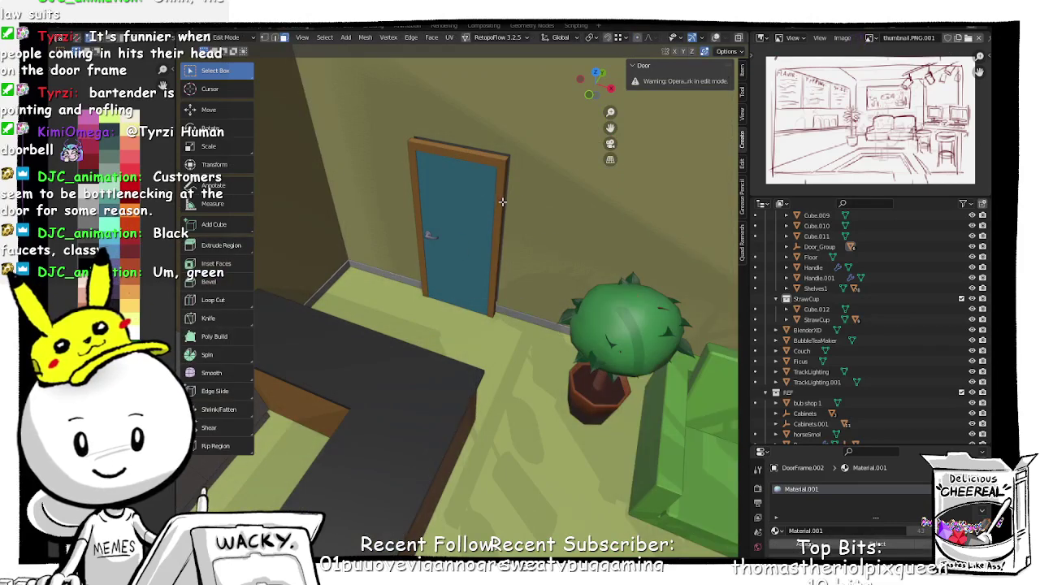
key("l")
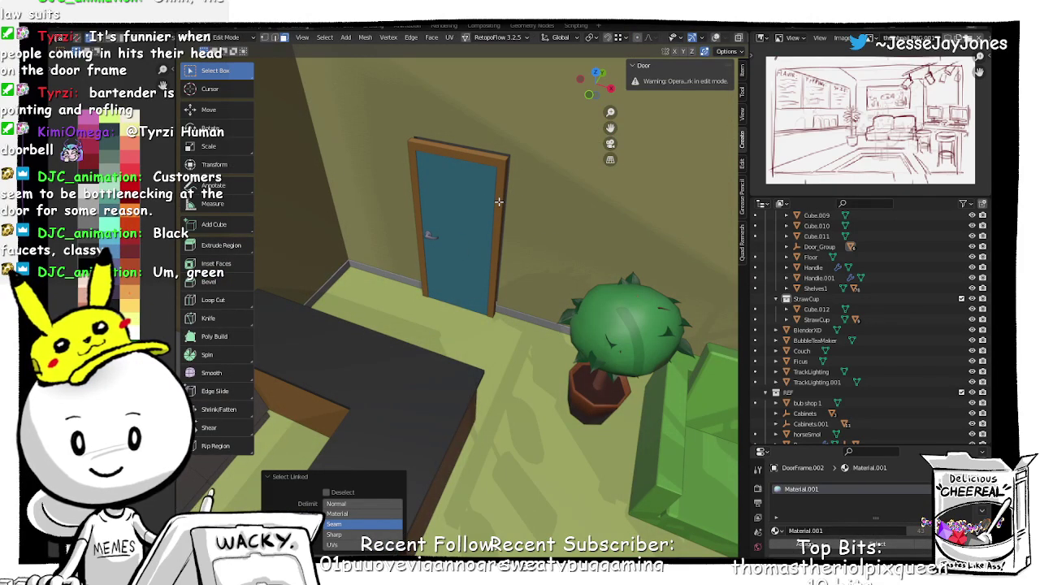
key("a")
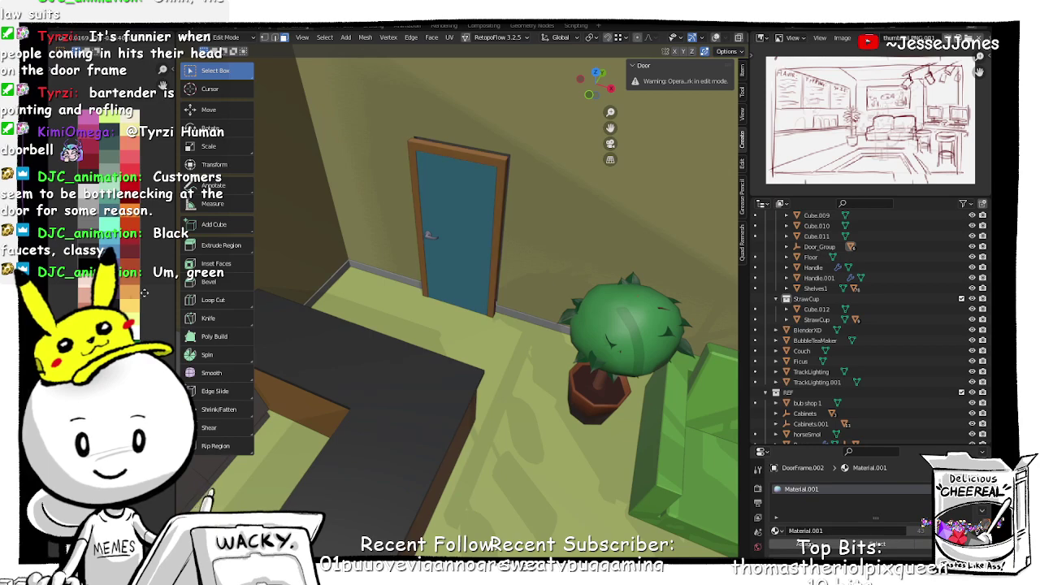
scroll(457, 372, "down", 8)
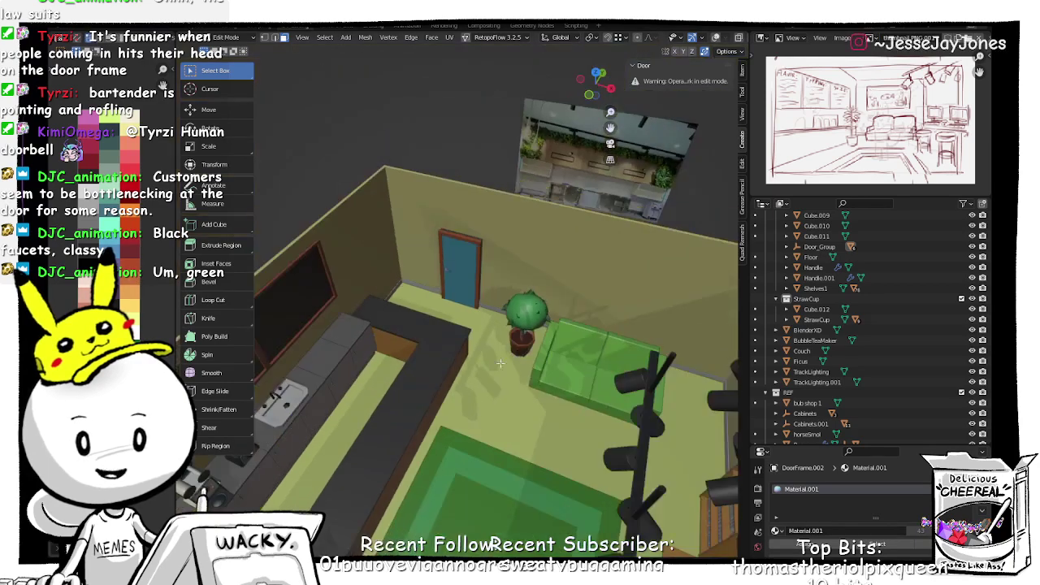
scroll(458, 372, "down", 3)
mouse_move(457, 372)
middle_mouse_down()
mouse_move(414, 376)
mouse_move(471, 379)
mouse_move(482, 369)
mouse_move(437, 386)
mouse_move(468, 361)
middle_mouse_up()
scroll(468, 361, "up", 2)
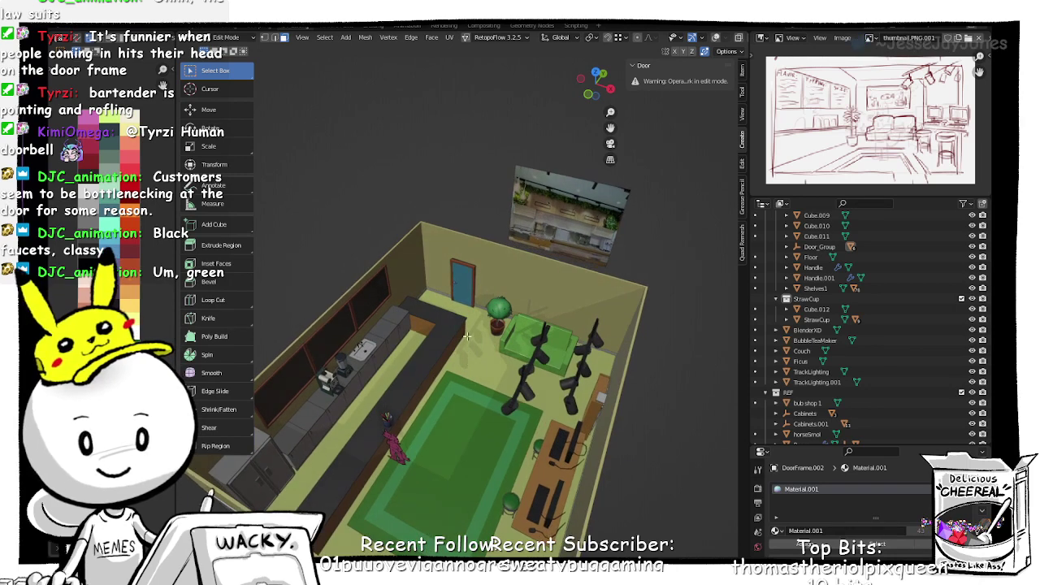
Step: Leave the door frame's Edit Mode, open the baseboard for mesh editing and assign the existing Material.001 to it
scroll(468, 325, "up", 8)
scroll(469, 310, "up", 3)
key("Tab")
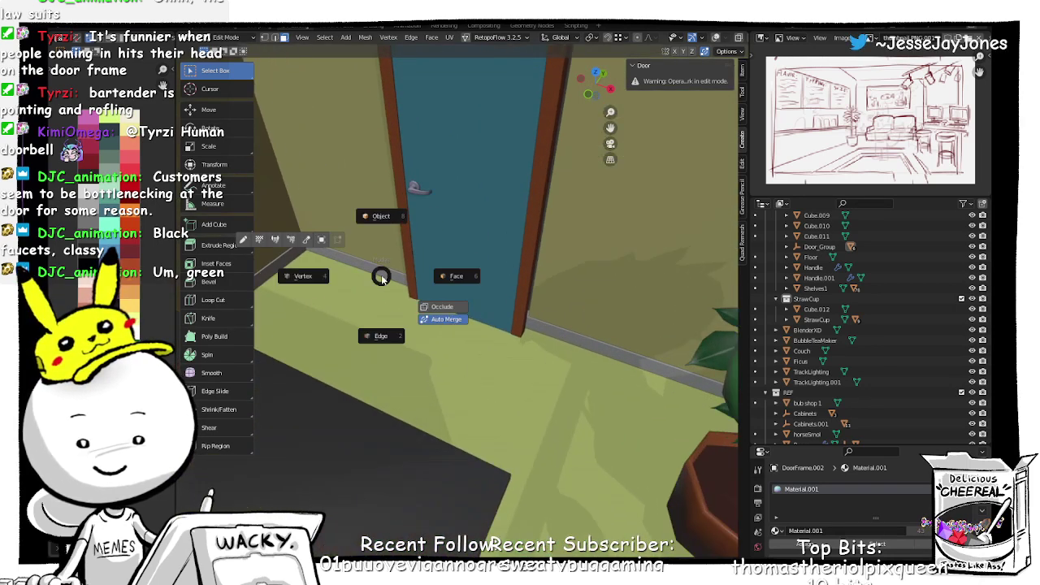
left_click(384, 226)
left_click(365, 265)
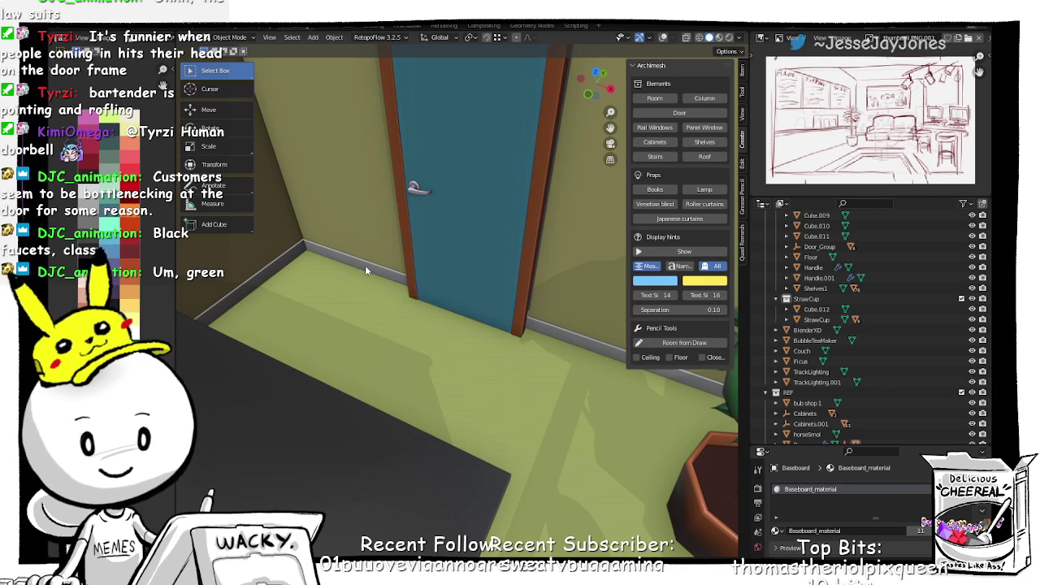
key("Tab")
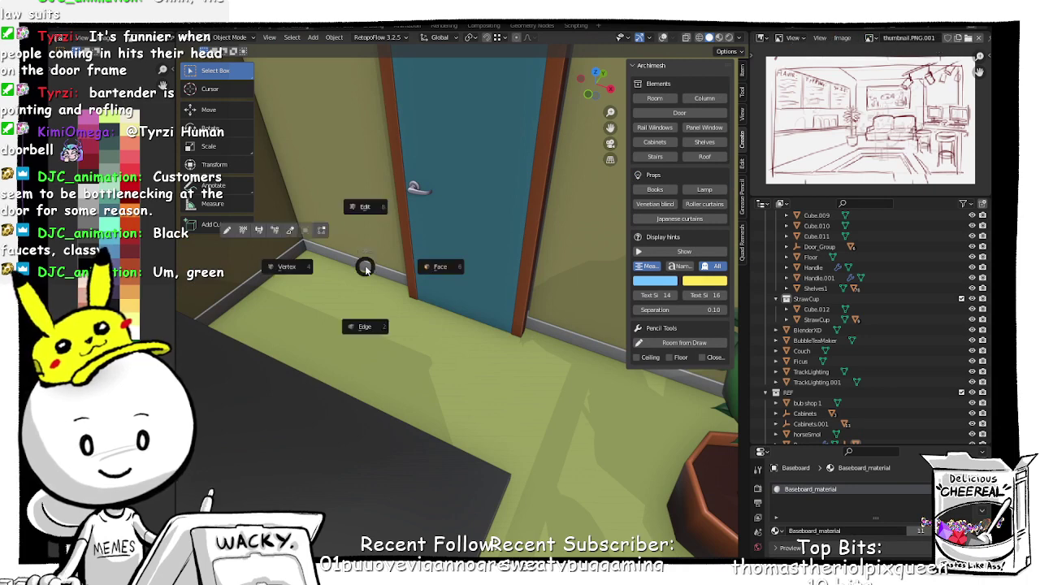
left_click(365, 207)
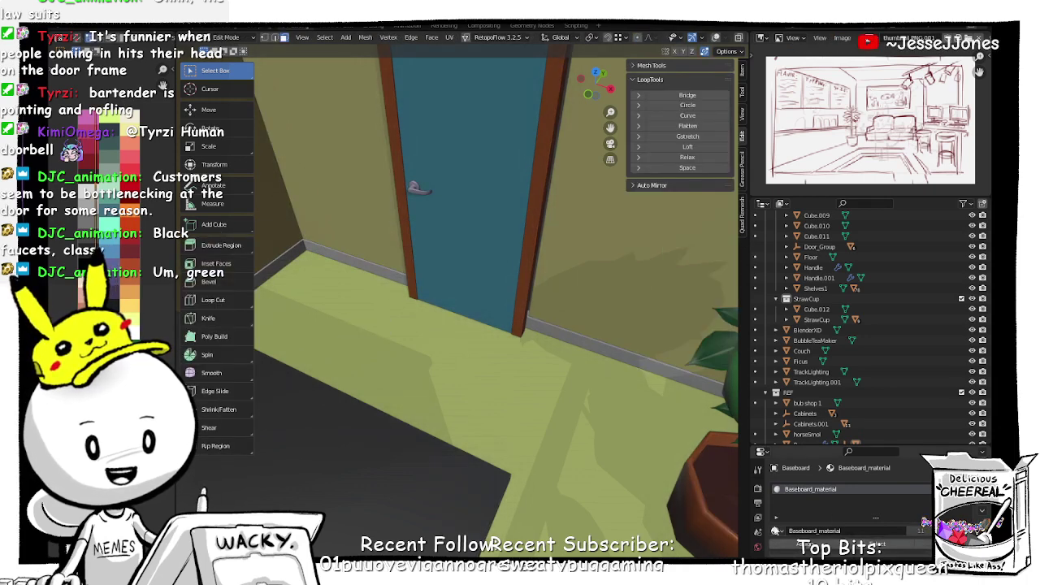
left_click(775, 532)
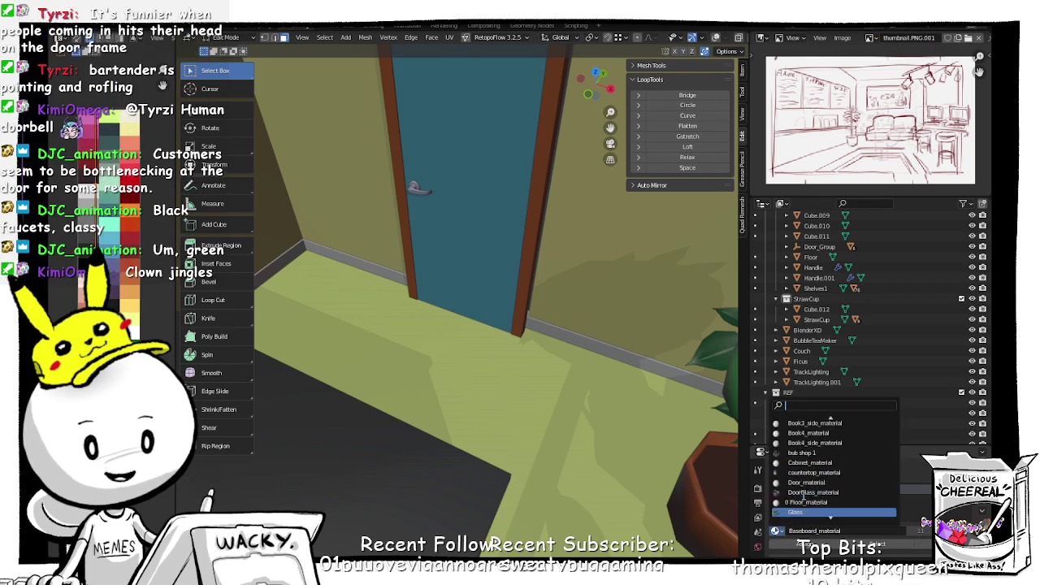
left_click(779, 473)
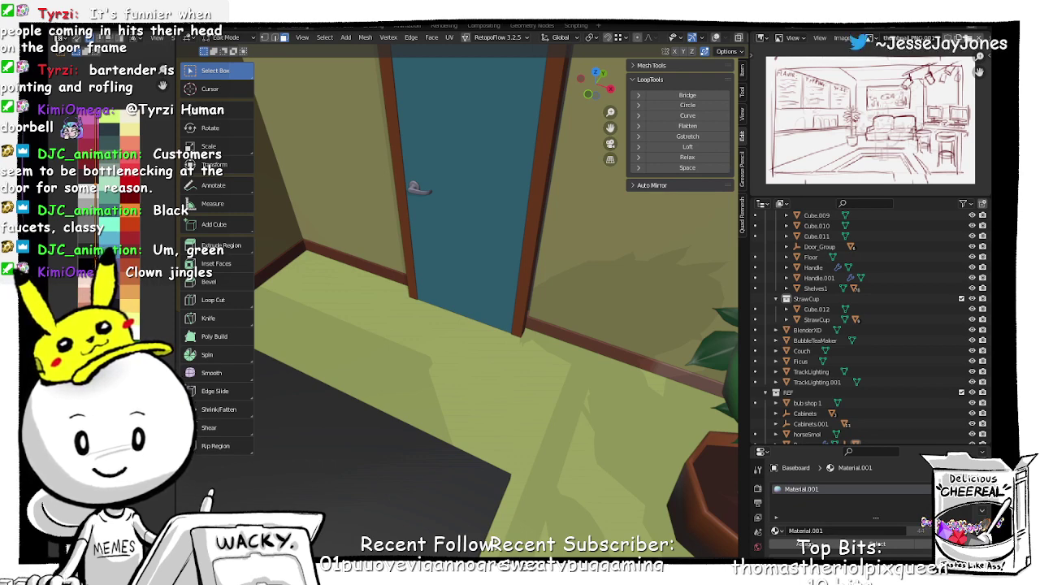
Step: Scale the baseboard's UVs to 0 and move them onto the red-brown swatch of the palette image
key("0")
key("Return")
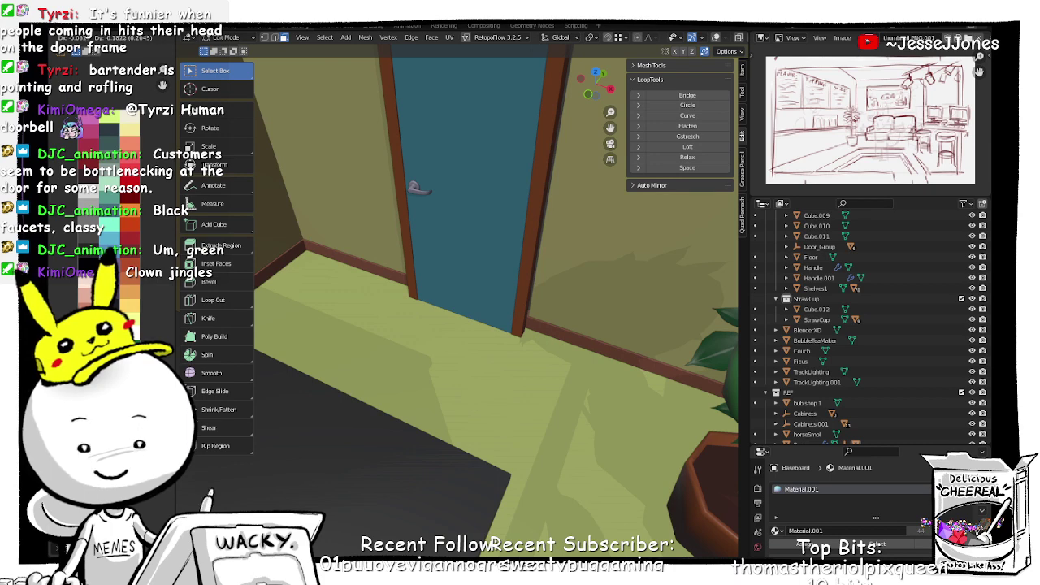
left_click(140, 279)
scroll(432, 348, "down", 10)
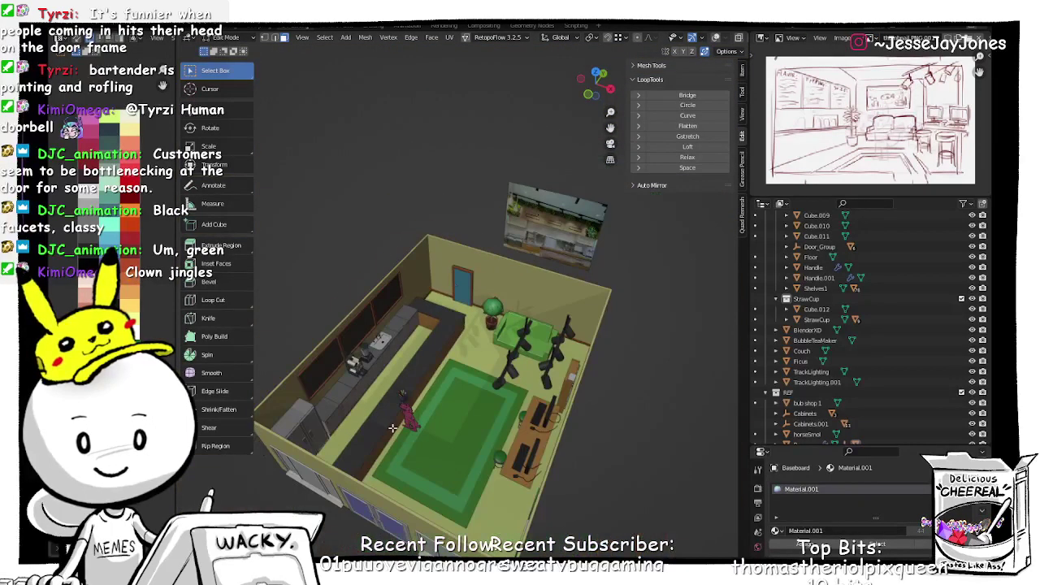
middle_click_drag(392, 429, 268, 397)
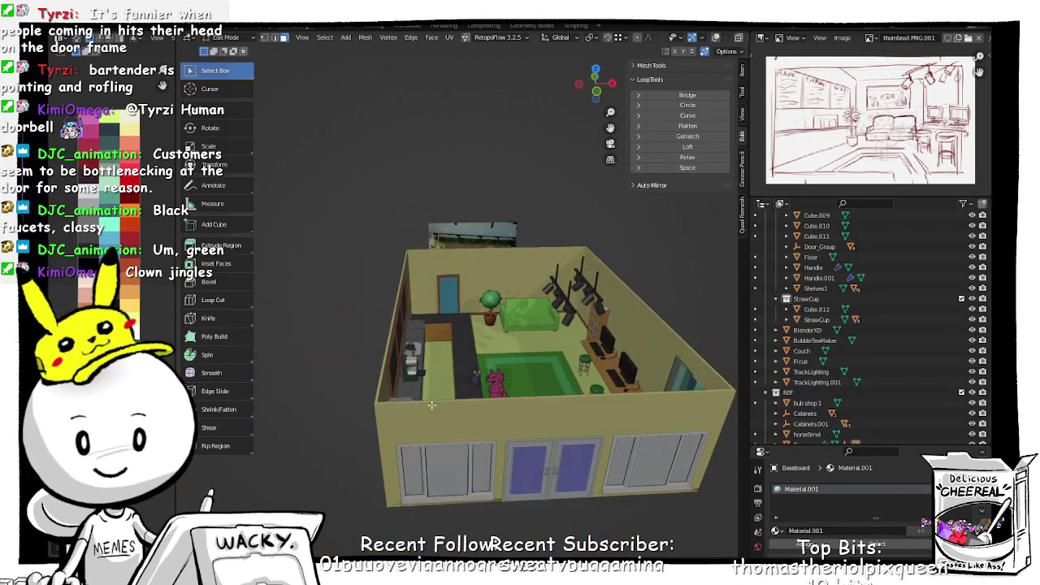
Step: Move the baseboard's UVs onto the orange-brown swatch of the palette image
key("g")
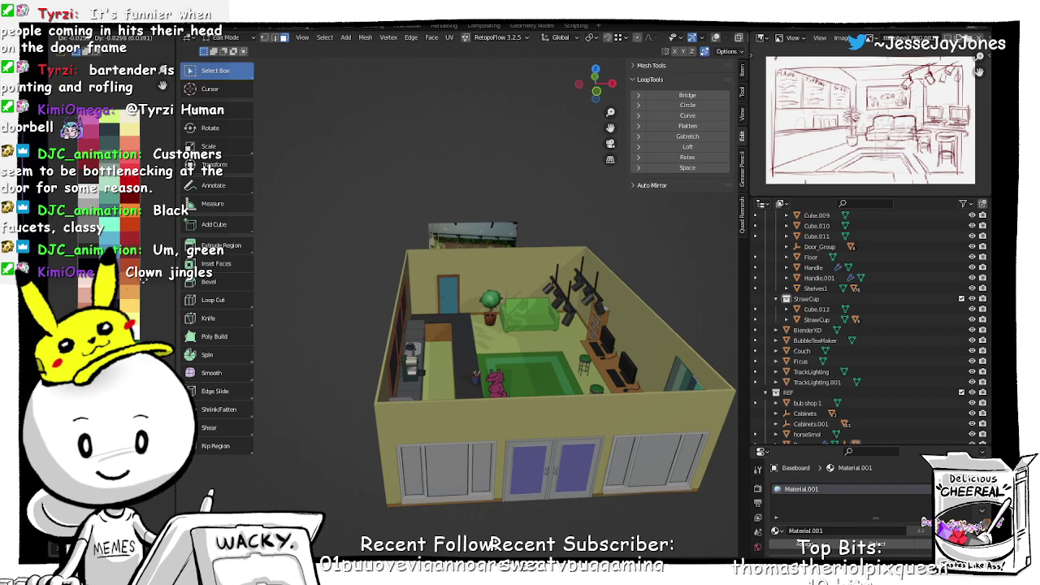
left_click(143, 283)
middle_click_drag(486, 324, 558, 390)
scroll(418, 366, "up", 3)
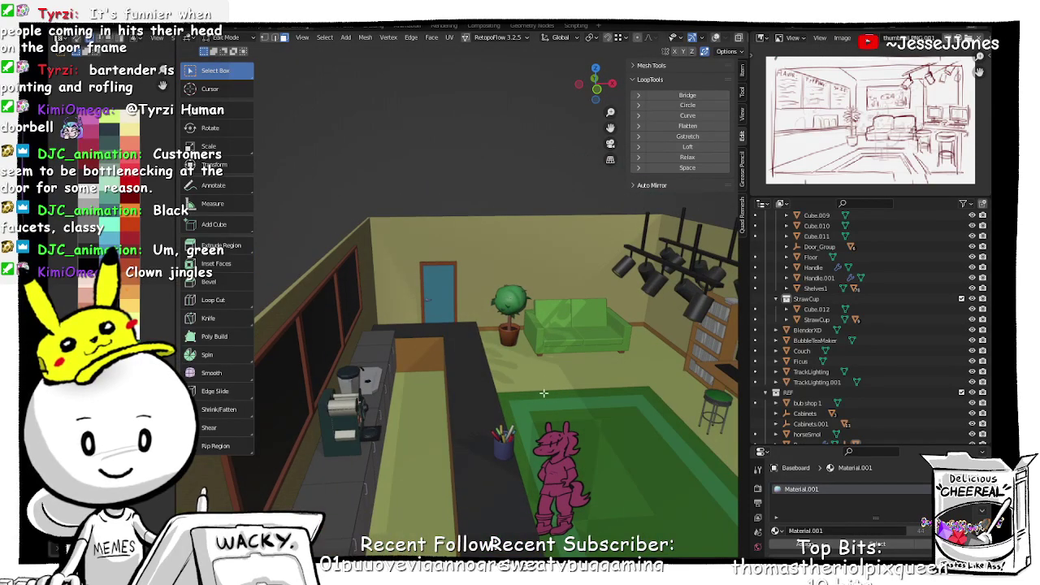
Step: Try the baseboard's UVs on the darker red-brown palette swatch and compare the colour around the room
key("g")
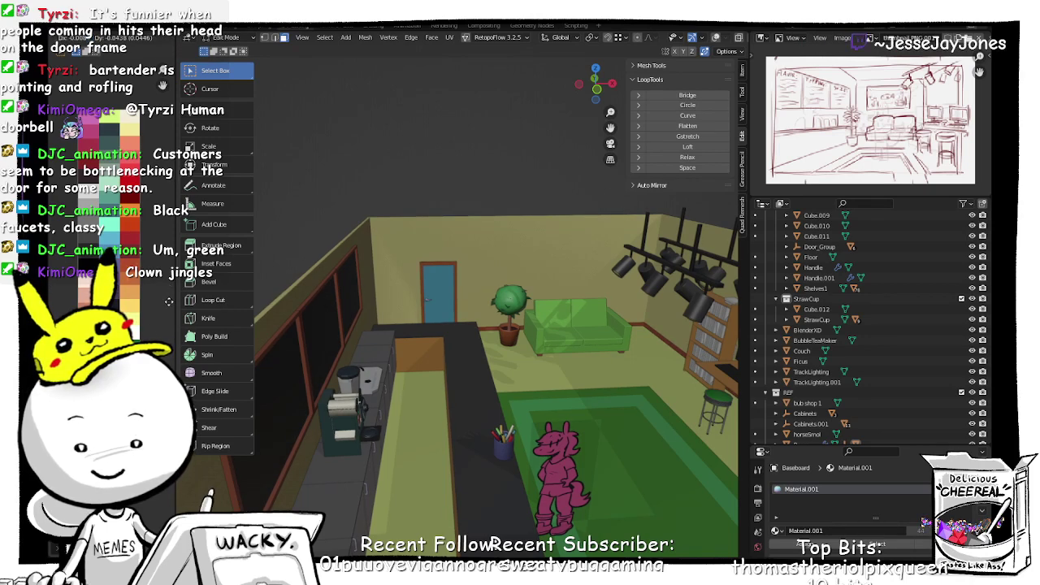
left_click(169, 302)
middle_click_drag(617, 386, 563, 390)
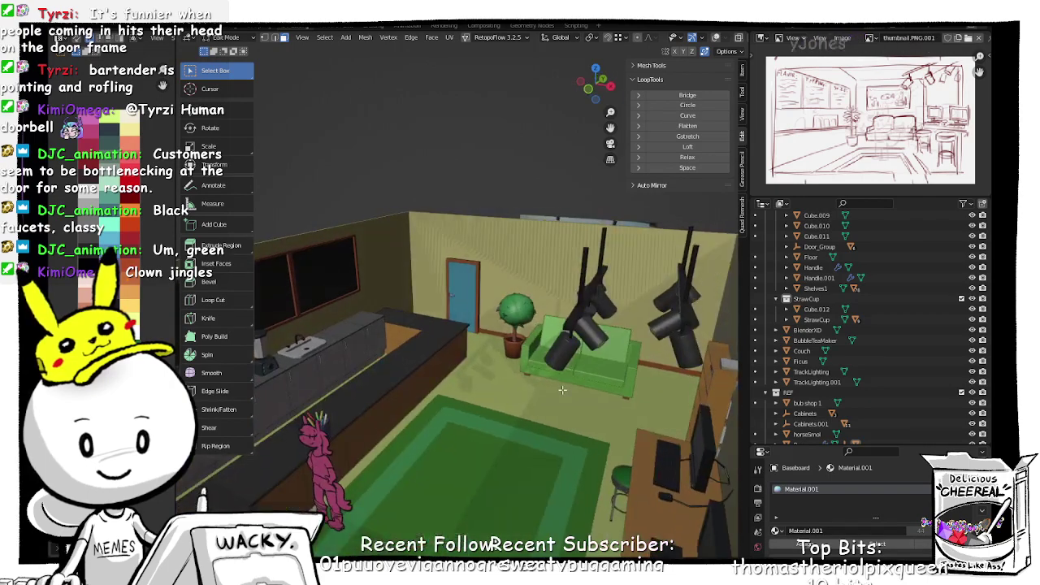
scroll(505, 395, "down", 3)
mouse_move(447, 407)
middle_mouse_down()
mouse_move(531, 412)
mouse_move(558, 425)
mouse_move(515, 431)
mouse_move(449, 401)
middle_mouse_up()
scroll(449, 402, "up", 4)
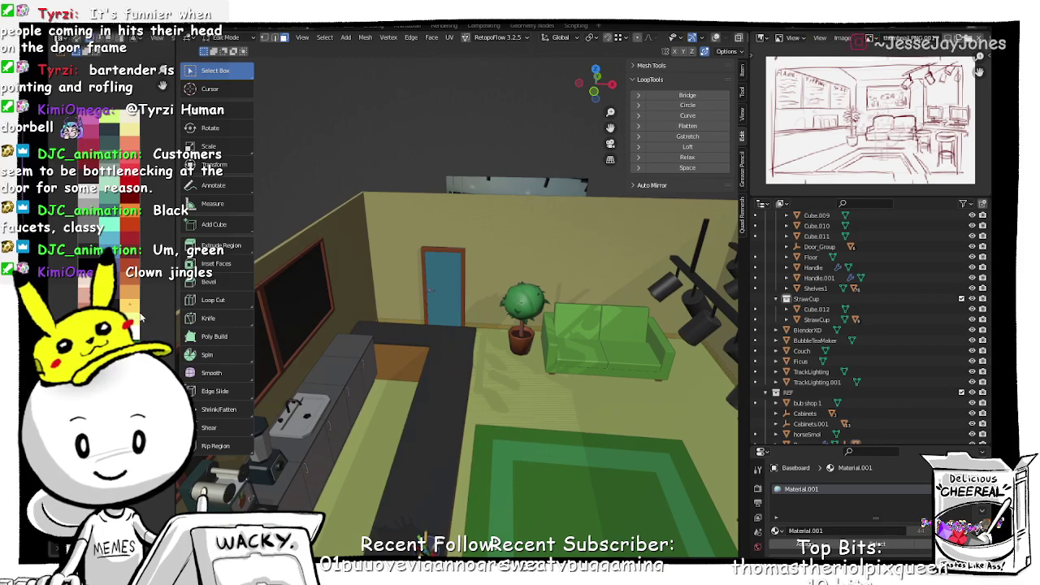
middle_click_drag(560, 414, 484, 420)
scroll(518, 410, "down", 4)
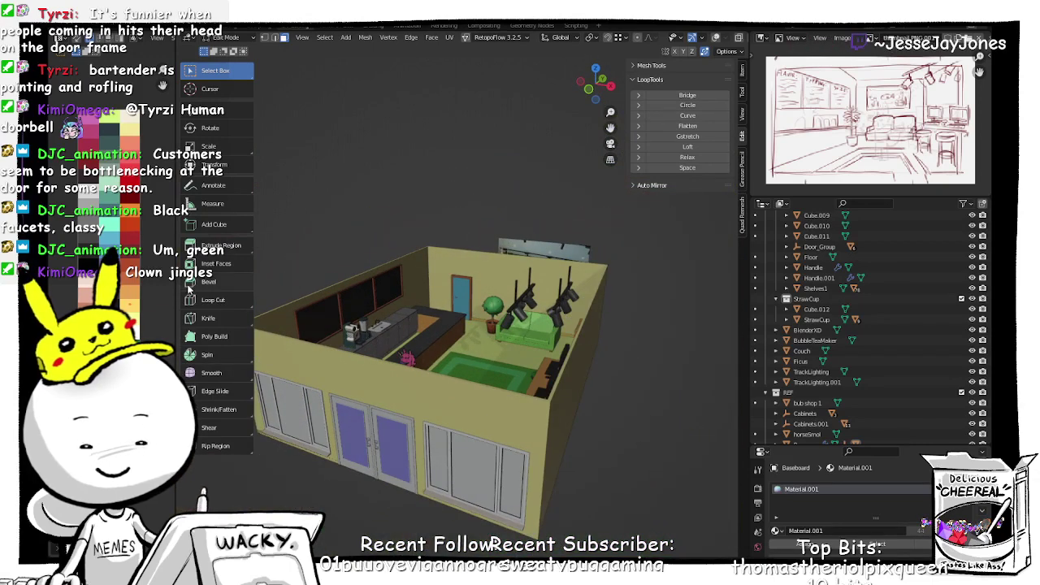
Step: Settle the baseboard's UVs on the orange-brown palette swatch and return to Object Mode
key("g")
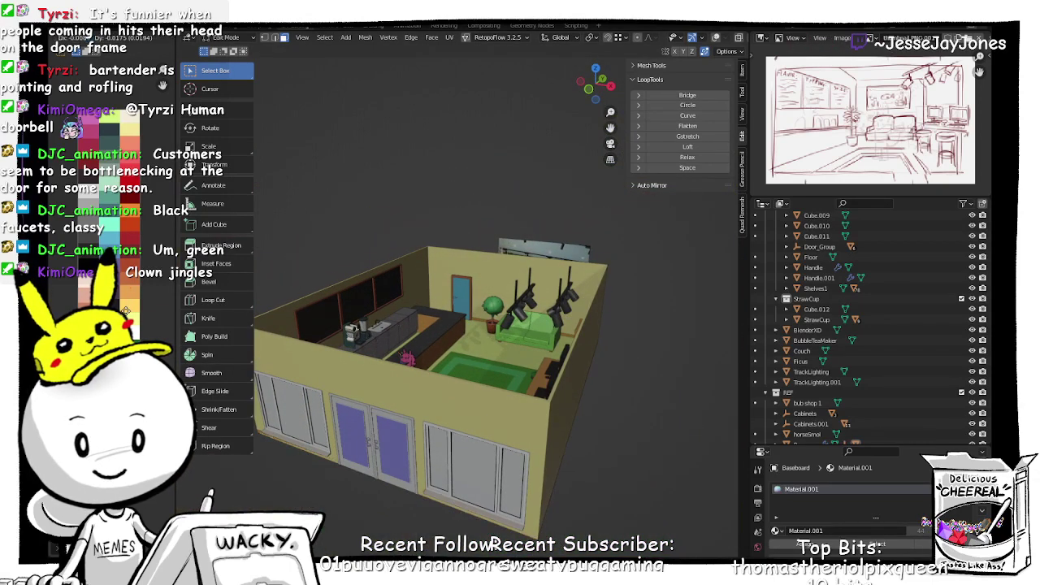
middle_click_drag(359, 371, 391, 392)
middle_click_drag(505, 379, 471, 360)
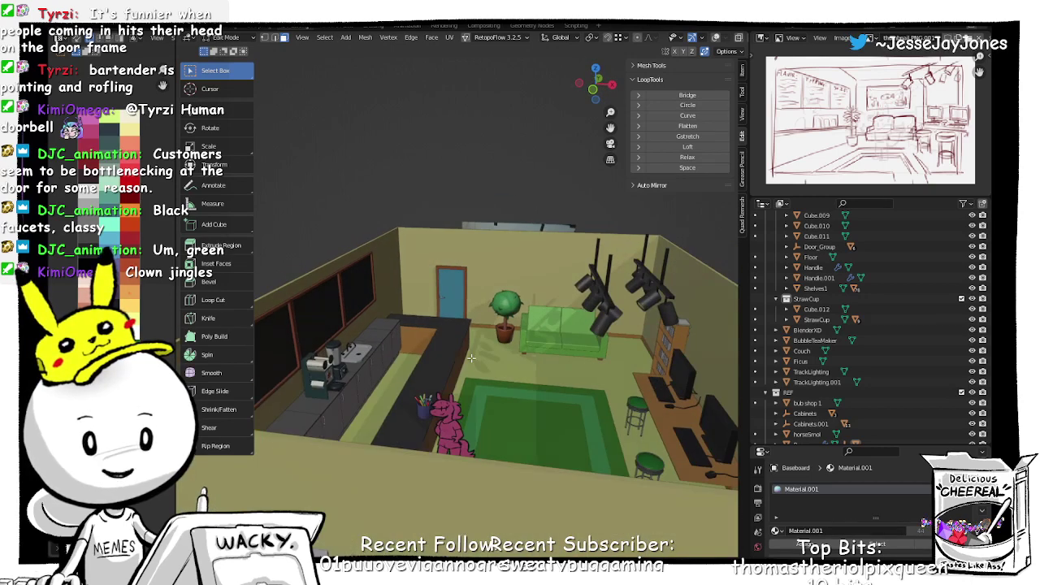
key("ctrl+Tab")
left_click(477, 339)
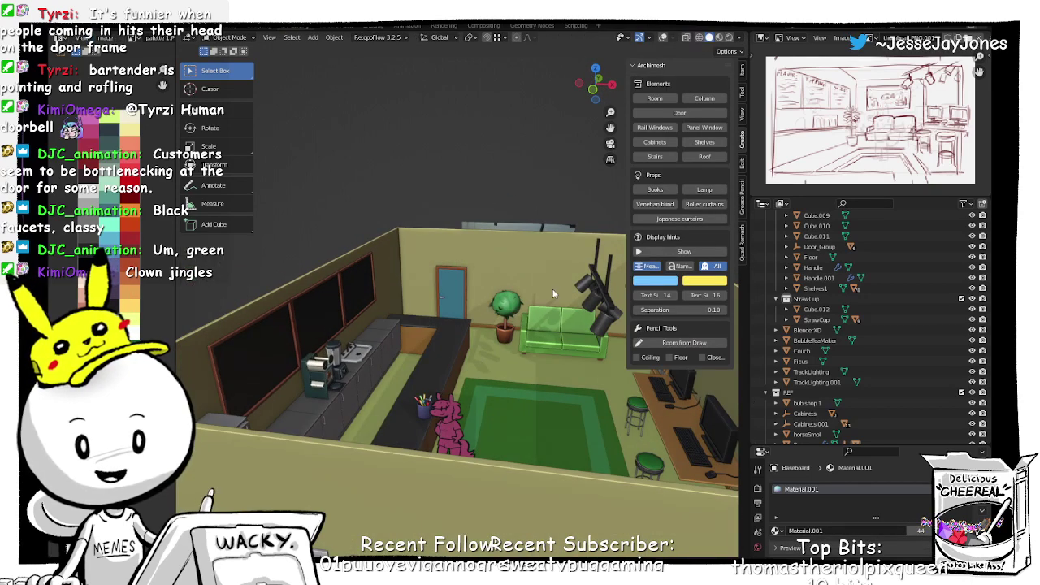
Step: Open the blue door for mesh editing, try all its UVs on a green palette swatch, and restore the blue colour
middle_click_drag(552, 289, 441, 403)
scroll(441, 402, "up", 4)
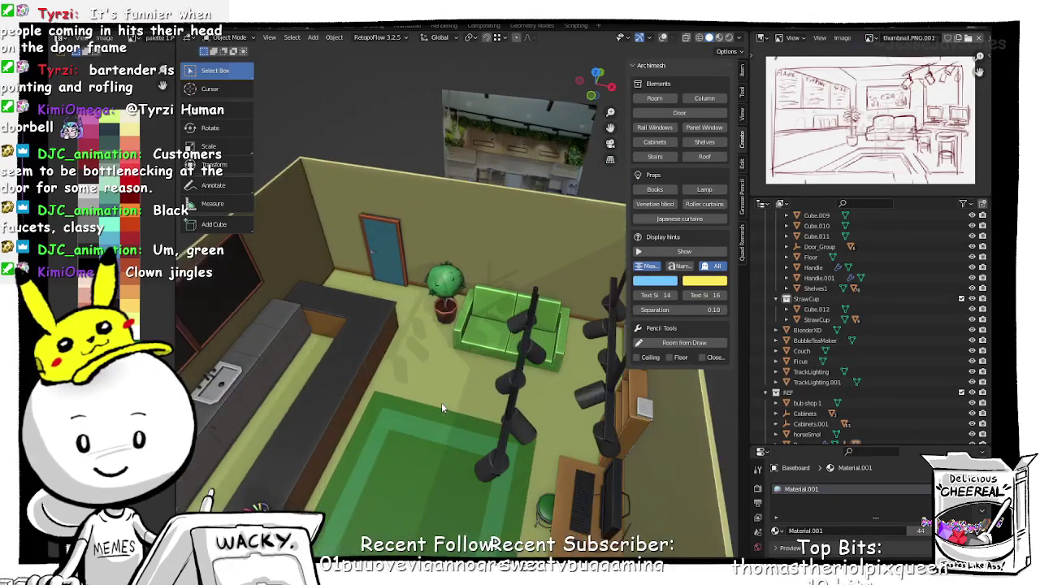
middle_click_drag(380, 429, 439, 391)
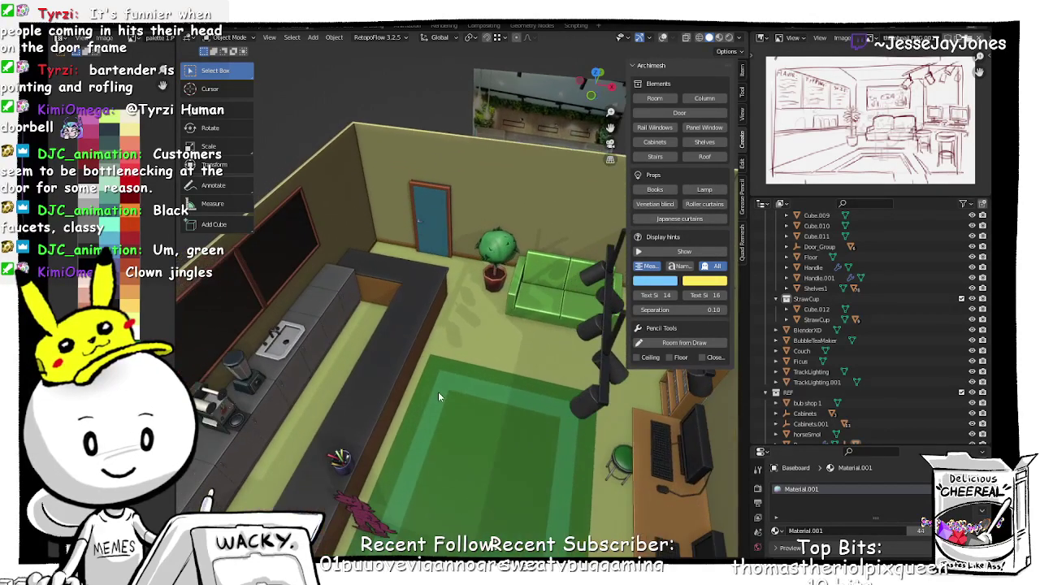
middle_click_drag(419, 427, 432, 362)
left_click(411, 238)
key("Tab")
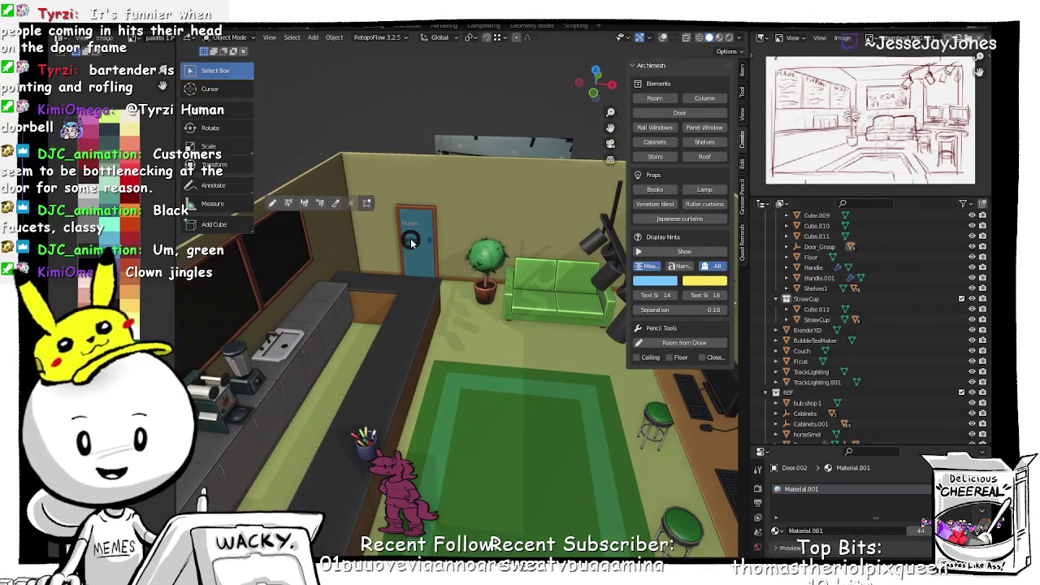
left_click(403, 161)
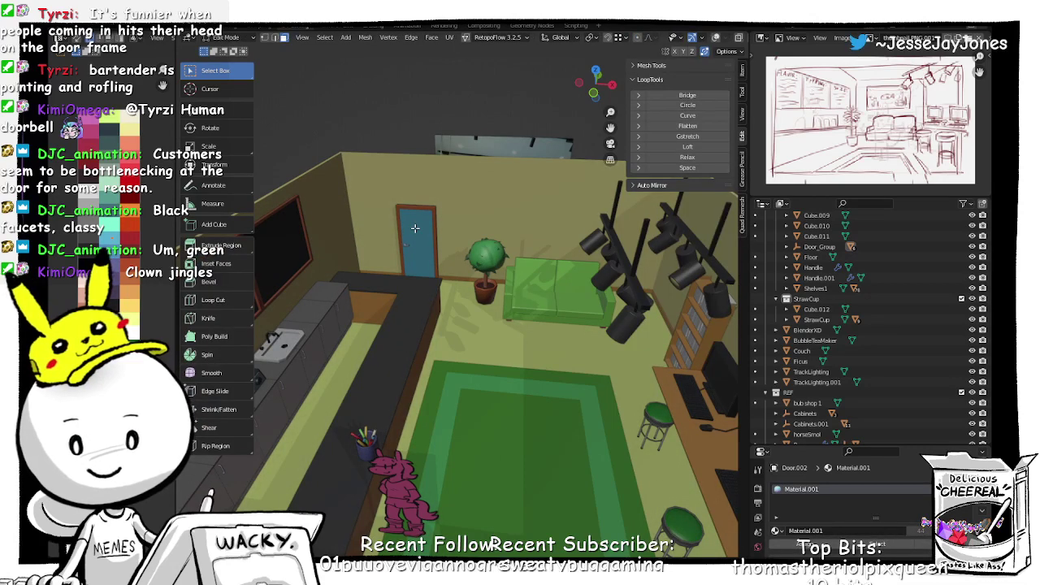
key("l")
key("a")
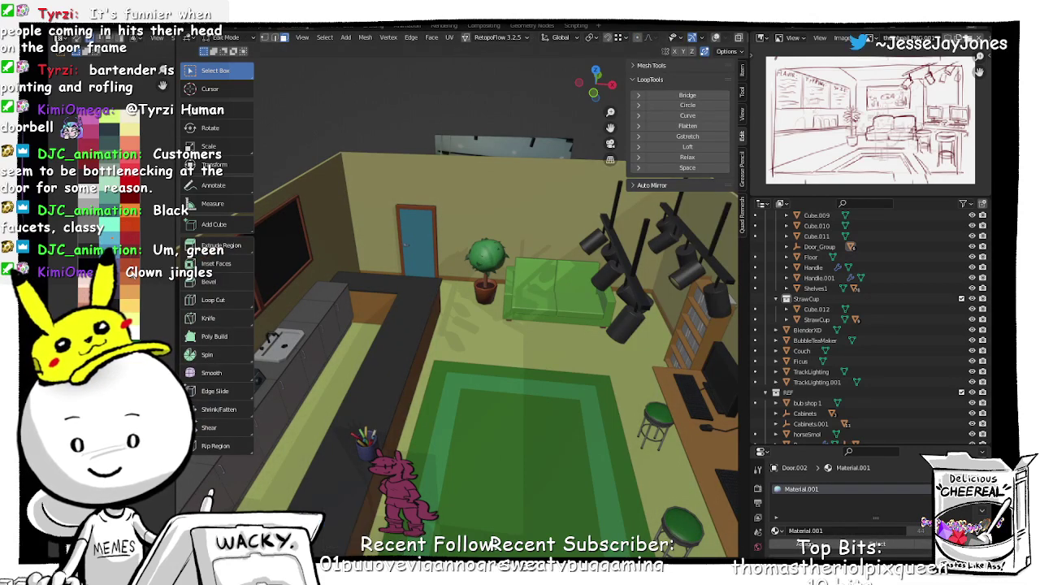
key("g")
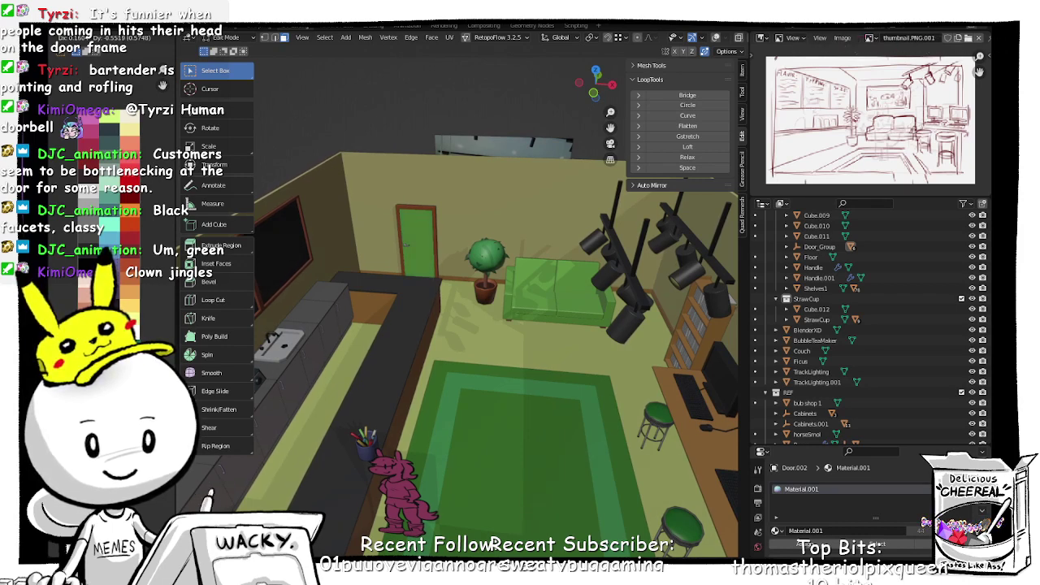
scroll(589, 429, "down", 4)
middle_click_drag(589, 430, 461, 401)
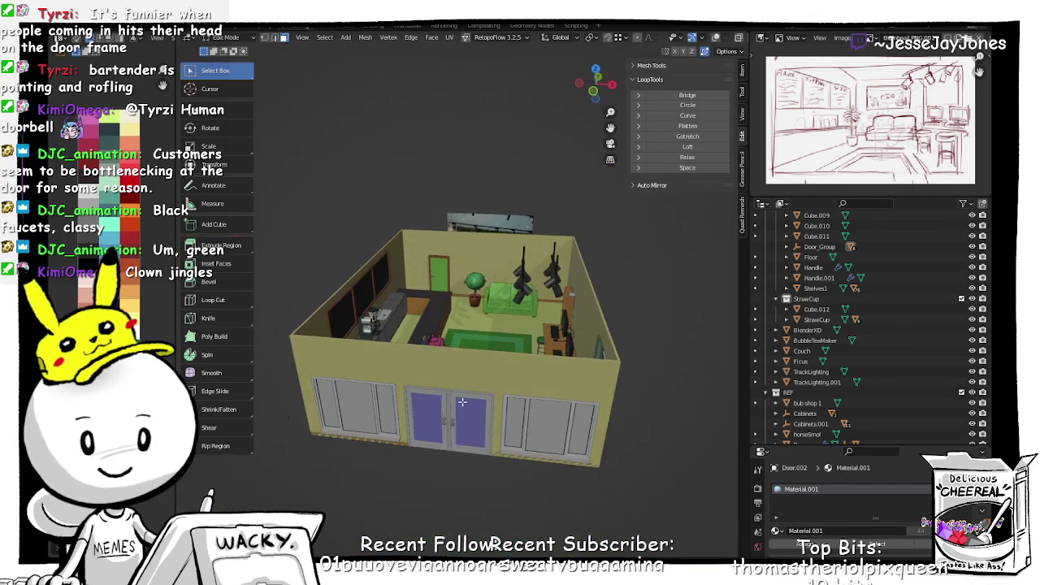
key("g")
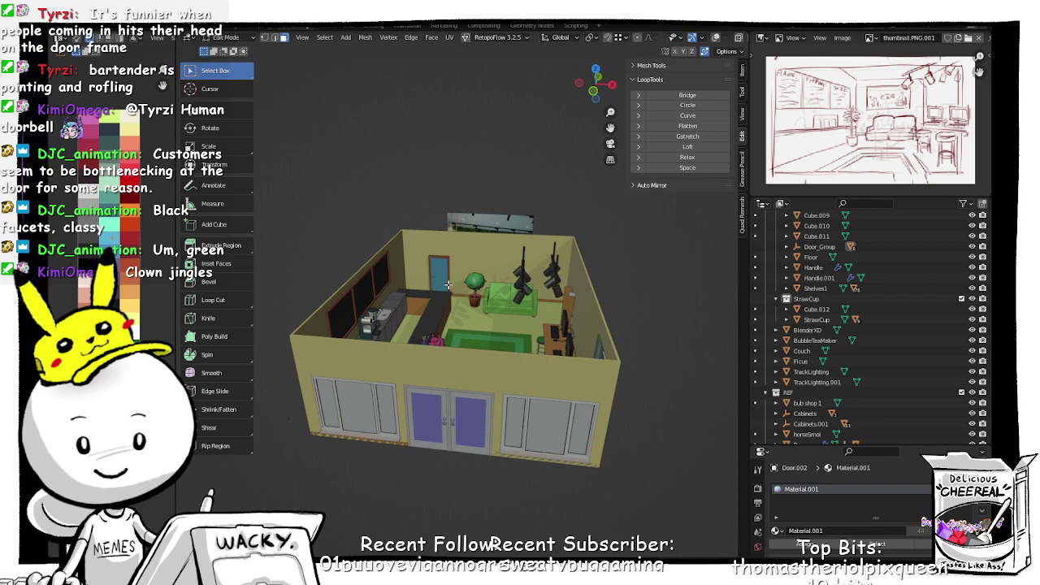
Step: Leave the door's Edit Mode and open the door frame for mesh editing
middle_click_drag(448, 284, 419, 302)
middle_click_drag(419, 302, 477, 144, "ctrl")
key("Tab")
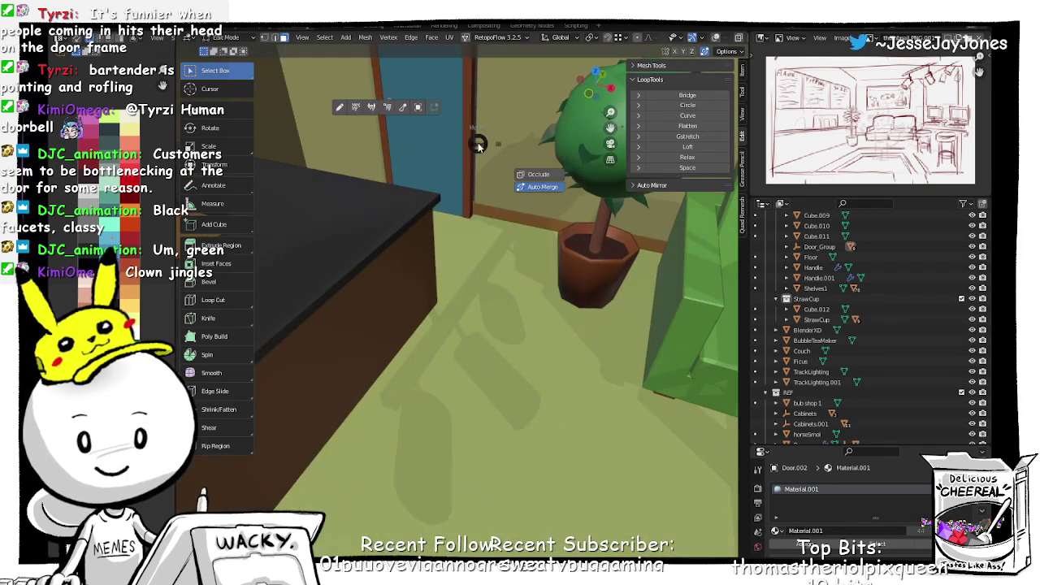
left_click(474, 86)
left_click(470, 102)
middle_click_drag(470, 102, 467, 209, "shift")
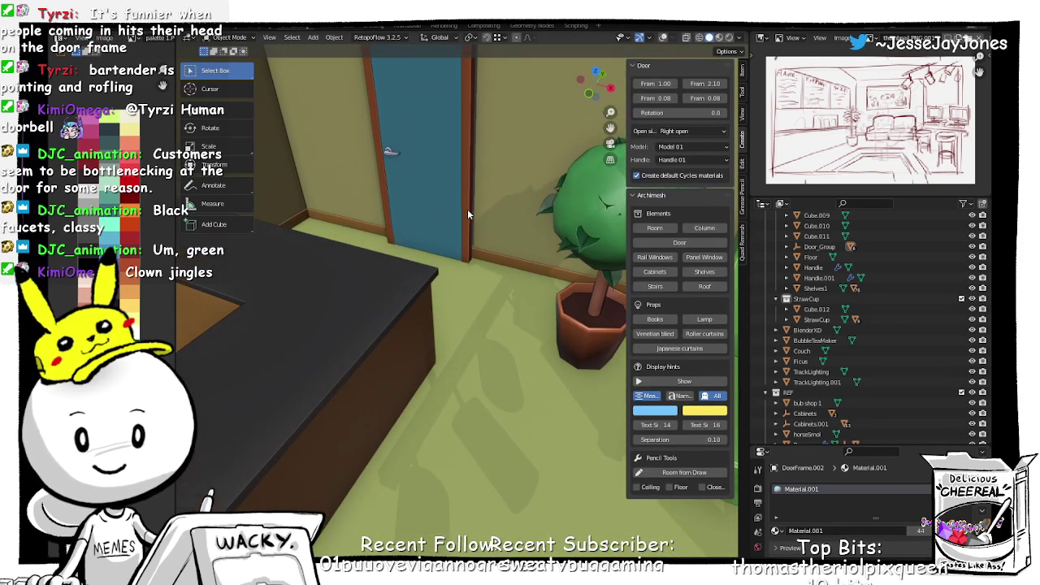
key("Tab")
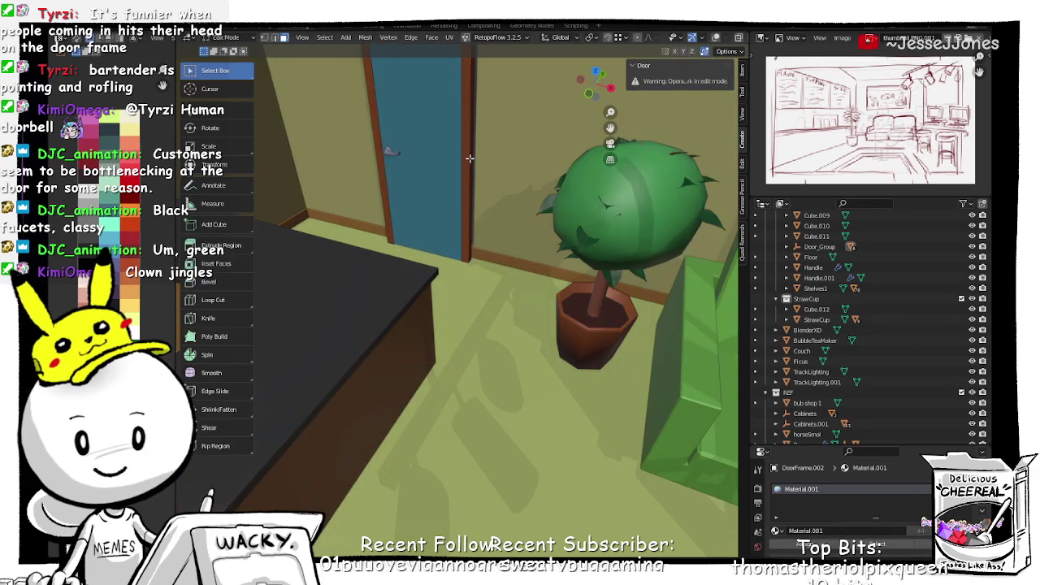
Step: Select the door frame's linked faces, move their UVs onto the orange-brown palette swatch and return to Object Mode
key("ctrl+l")
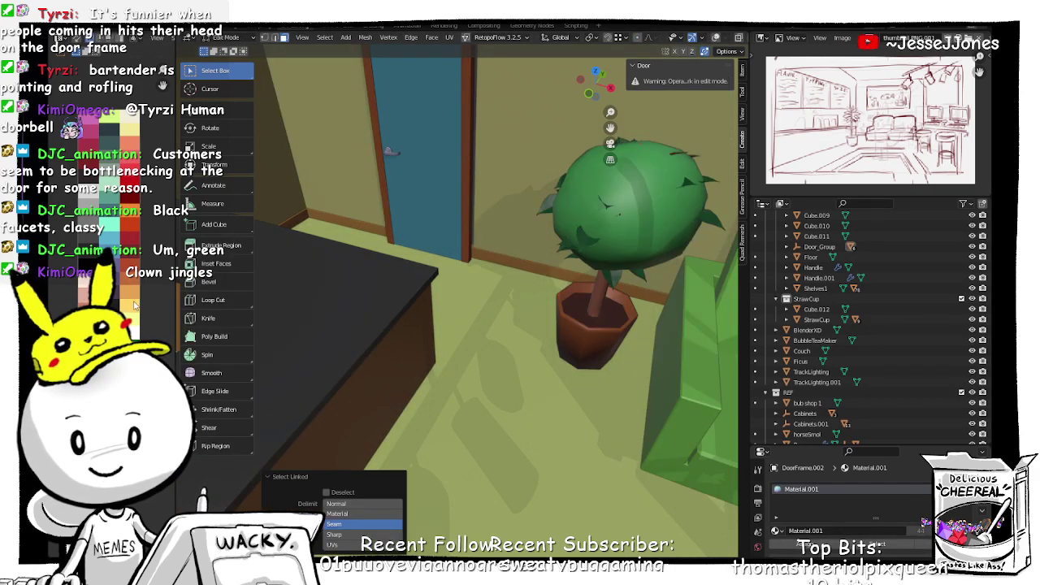
left_click_drag(139, 301, 140, 301)
key("g")
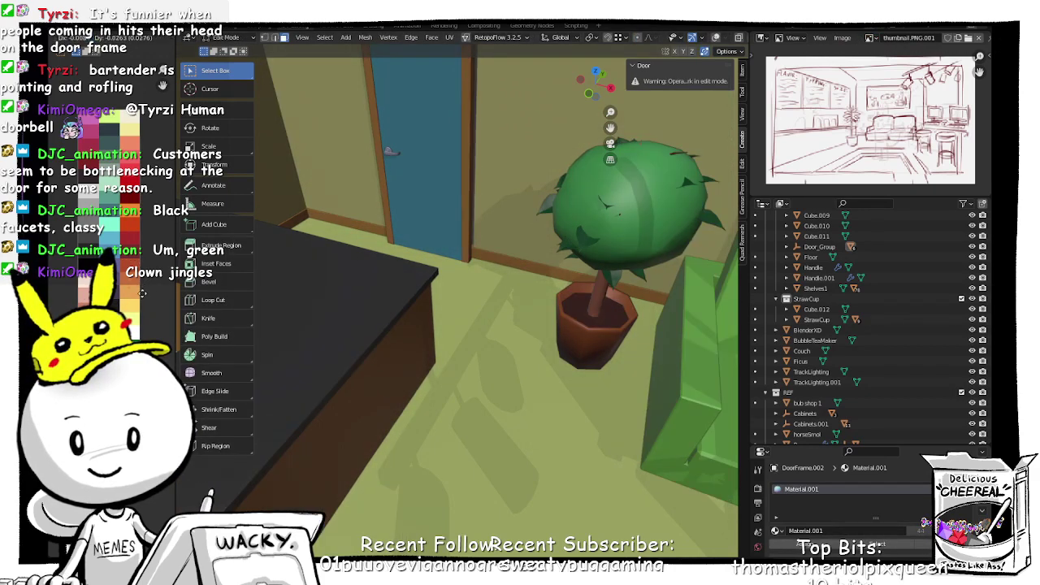
left_click(143, 296)
key("Tab")
left_click(484, 183)
Step: Show the viewport overlays, select Door_Group and move it about 0.098 m along the global Y axis, then deselect it
scroll(488, 250, "down", 5)
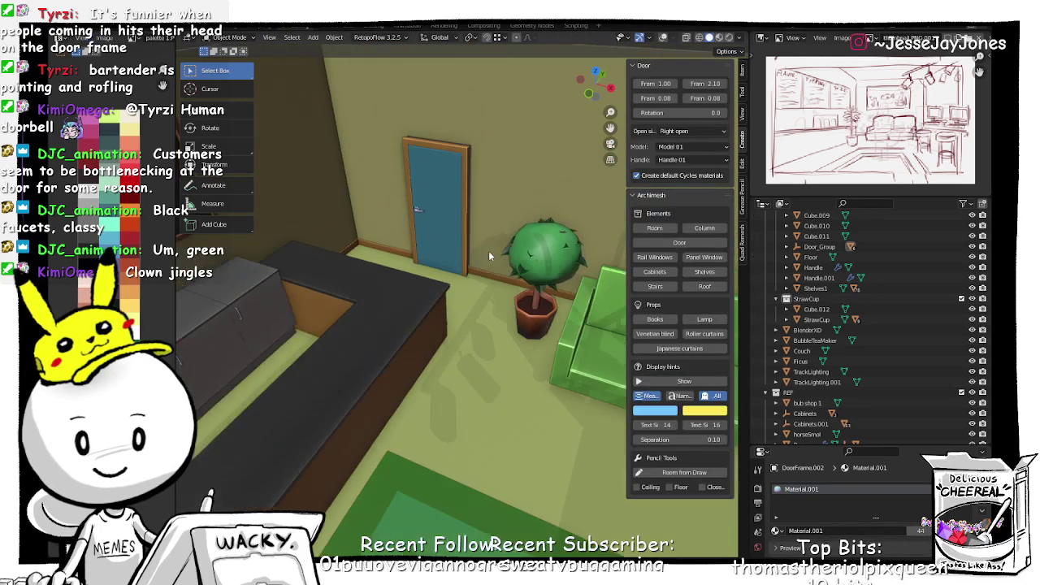
scroll(480, 256, "down", 4)
middle_click_drag(442, 313, 416, 185)
scroll(465, 259, "up", 4)
scroll(466, 259, "up", 4)
scroll(496, 297, "down", 10)
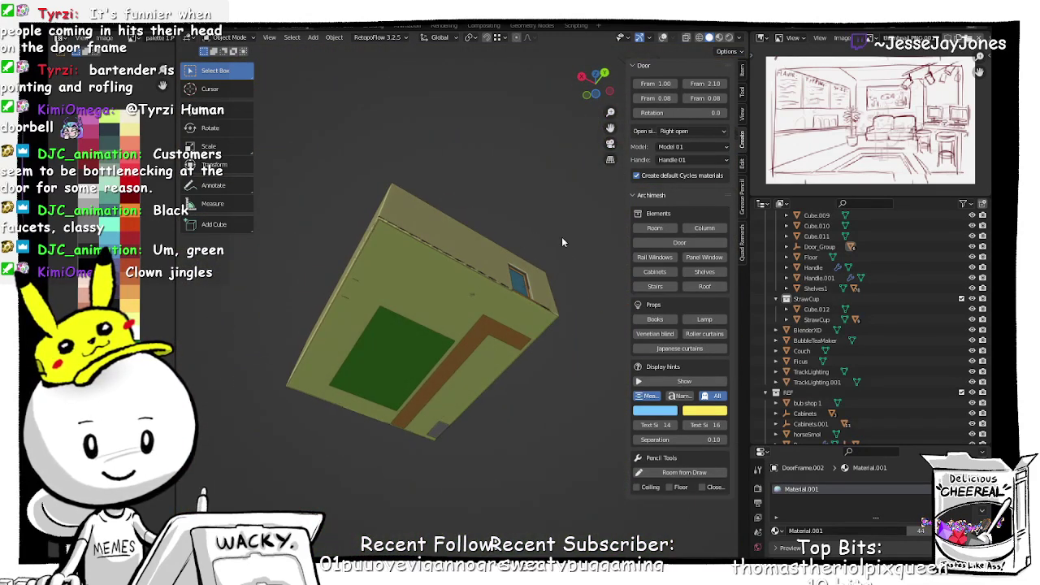
left_click(523, 313)
middle_click_drag(522, 313, 523, 365)
scroll(523, 366, "up", 5)
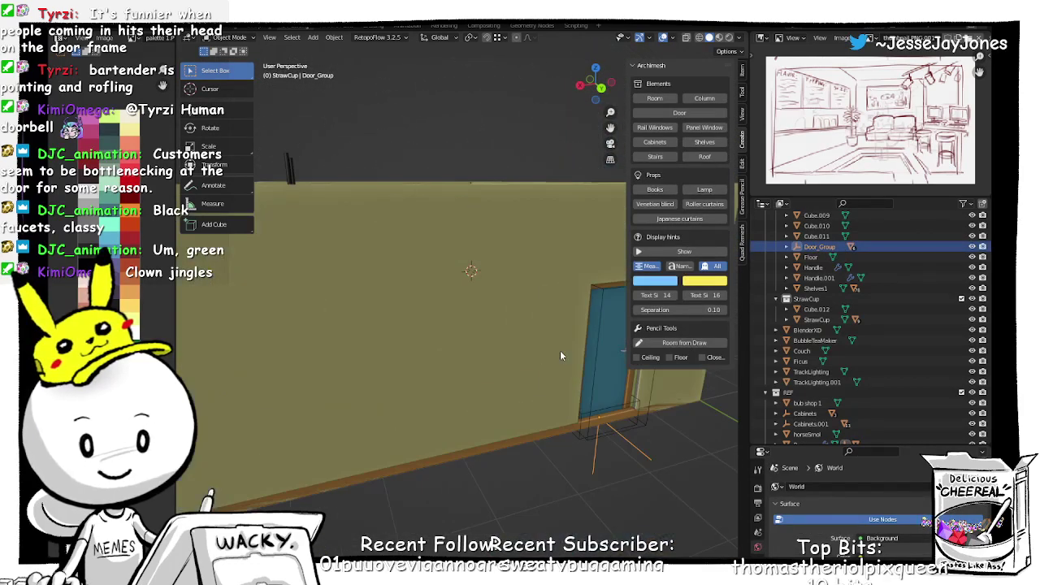
middle_click_drag(585, 347, 457, 423, "shift")
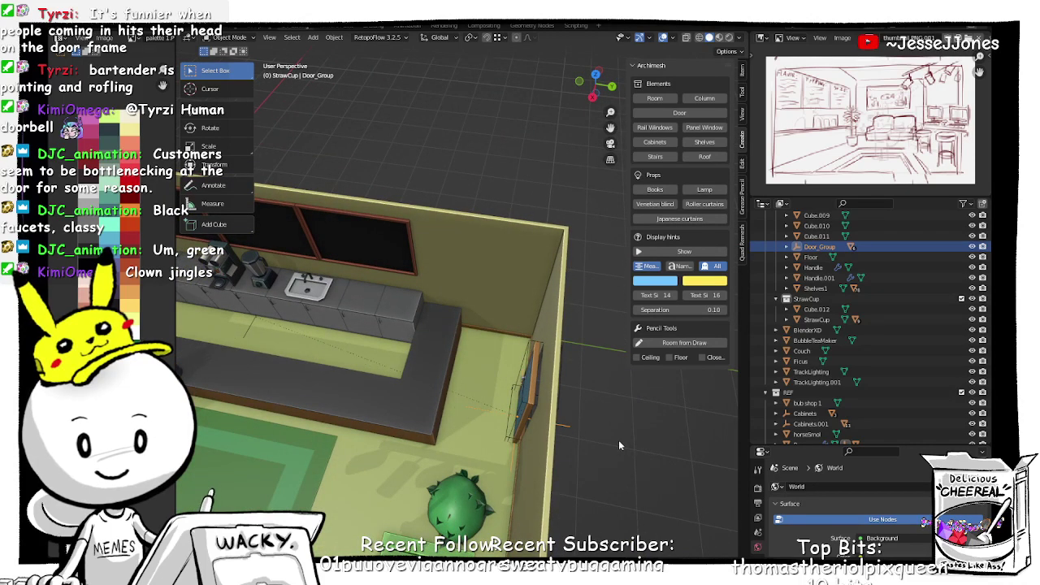
key("g")
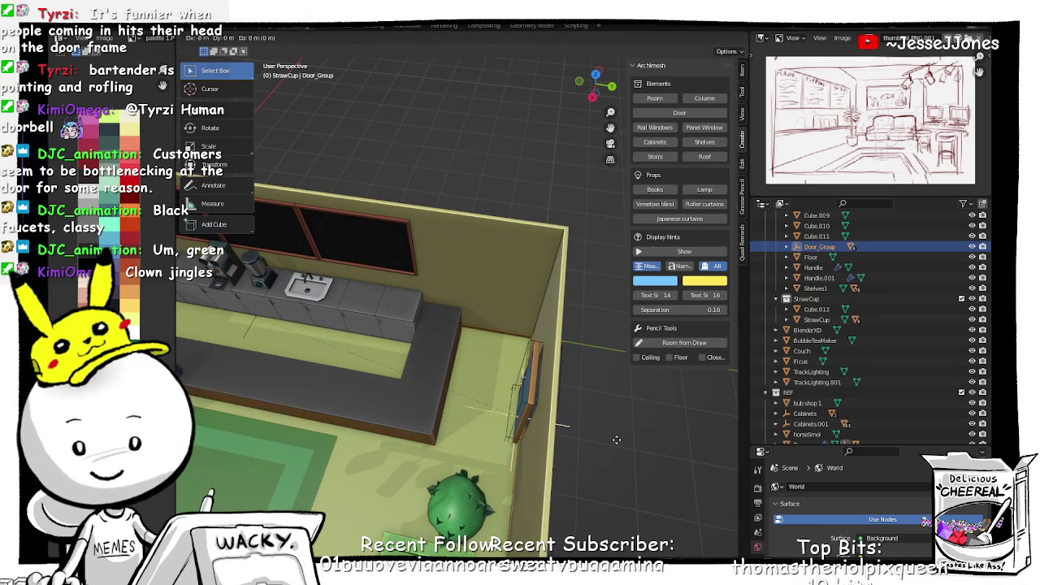
key("y")
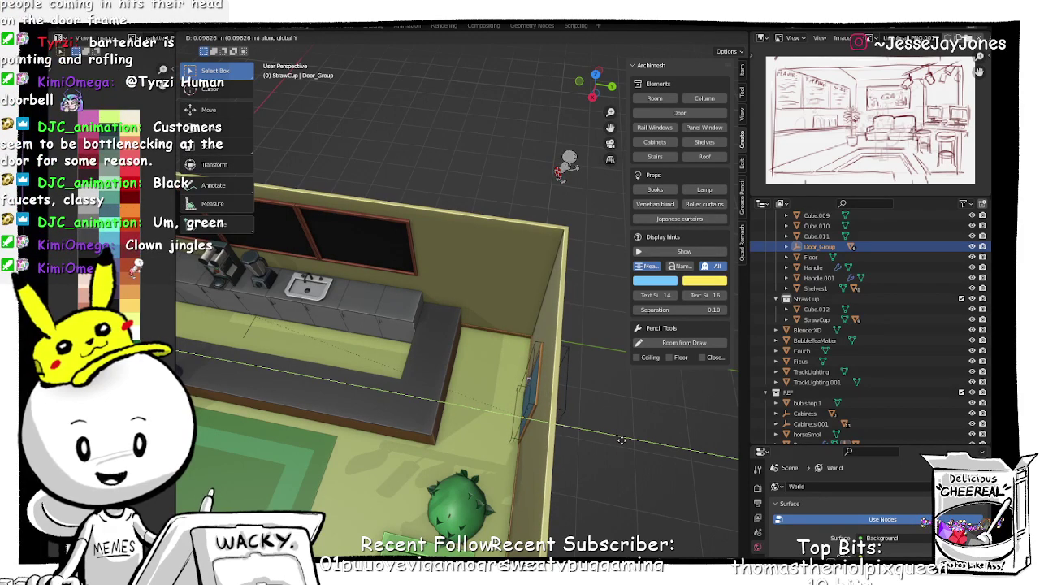
left_click(622, 442)
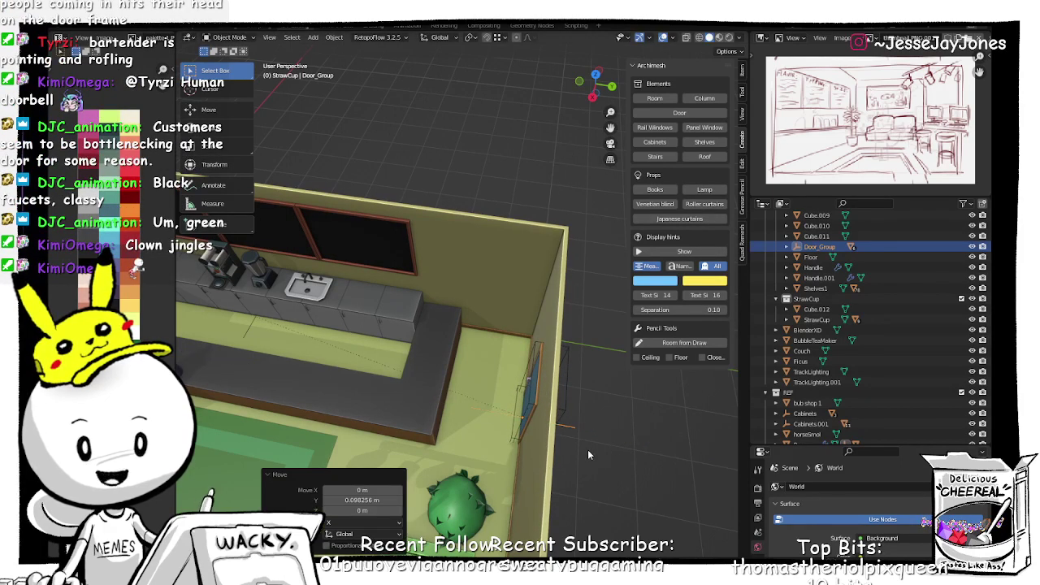
left_click(587, 449)
Step: Examine the shop interior from several angles, checking the door's placement and the colours of the trim and furniture
middle_click_drag(588, 450, 585, 423)
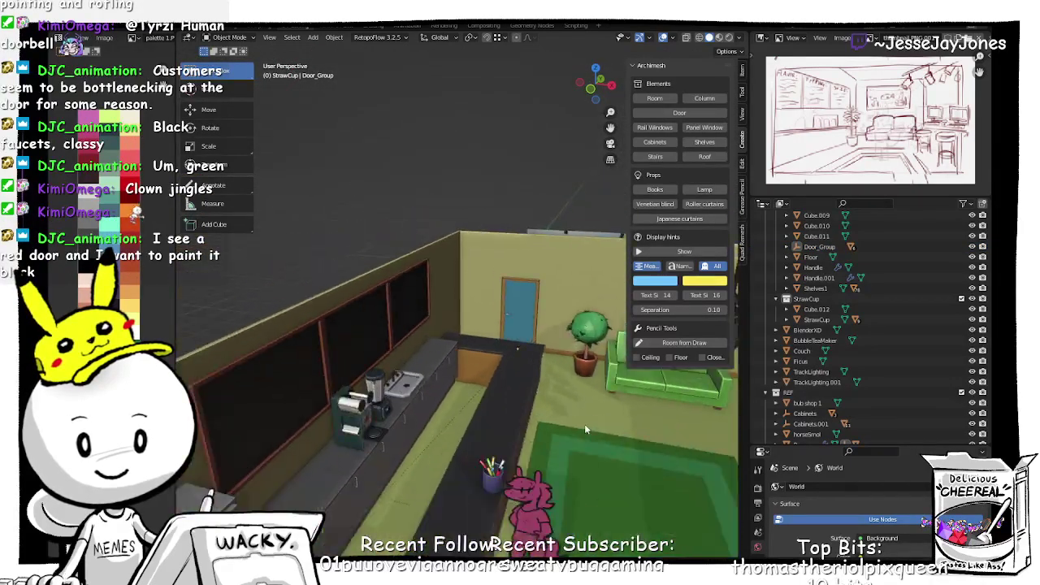
scroll(584, 425, "down", 3)
scroll(562, 411, "up", 2)
scroll(562, 410, "down", 2)
scroll(540, 396, "up", 2)
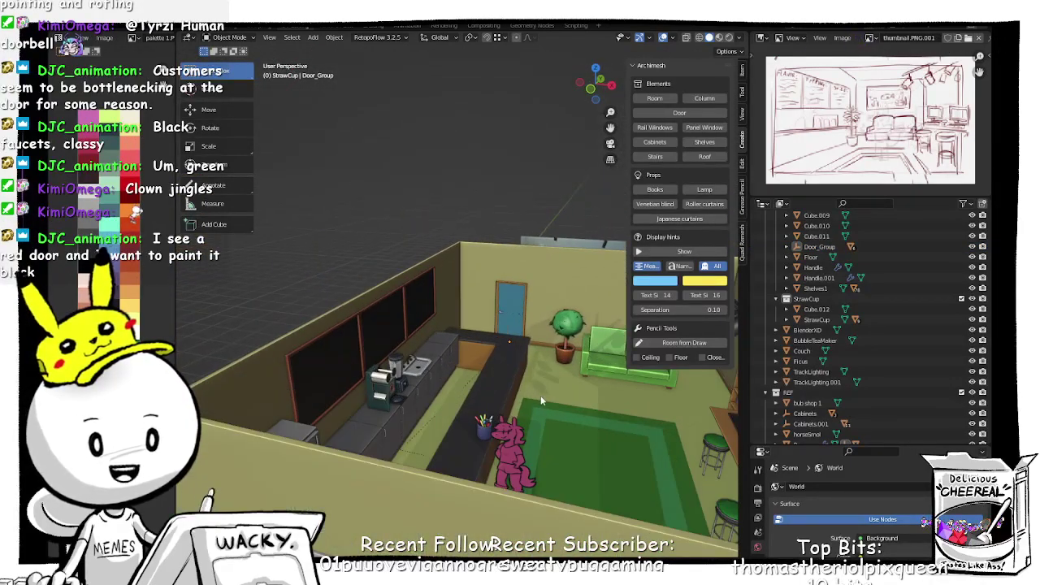
middle_click_drag(541, 395, 471, 394)
scroll(419, 380, "up", 2)
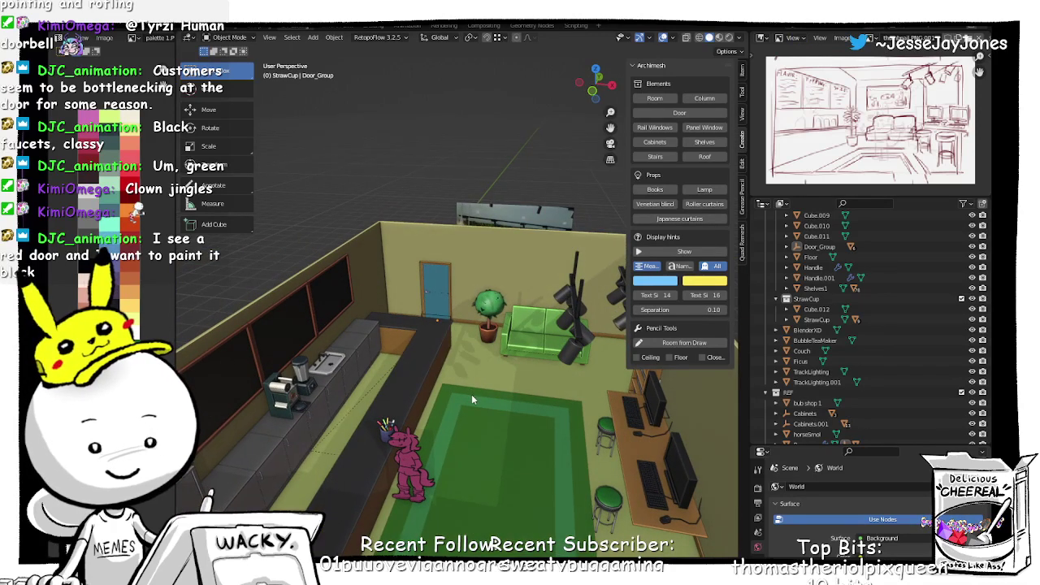
scroll(471, 398, "down", 2)
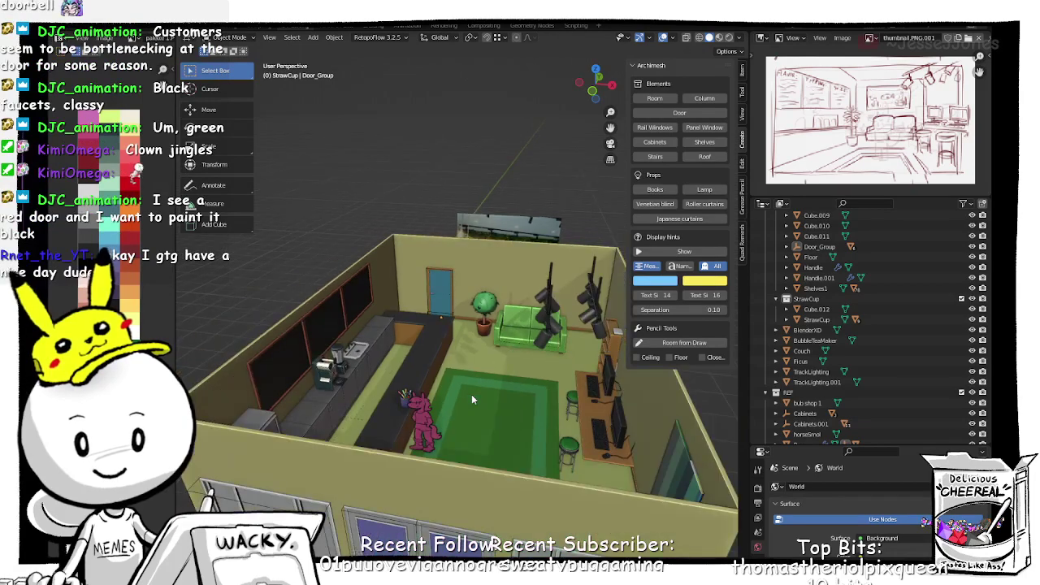
middle_click_drag(456, 397, 478, 407)
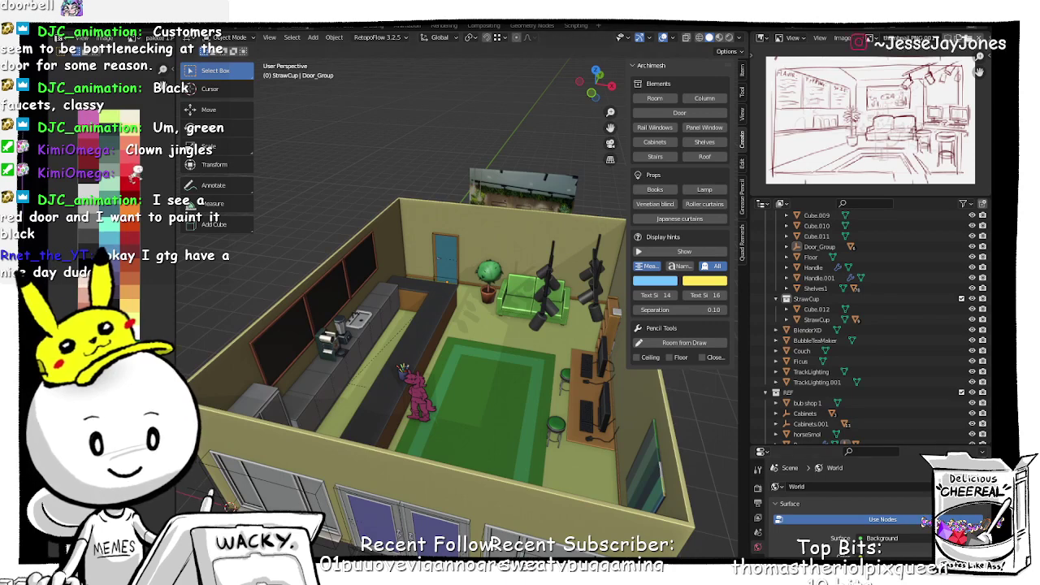
middle_click_drag(504, 400, 477, 347)
scroll(477, 347, "up", 3)
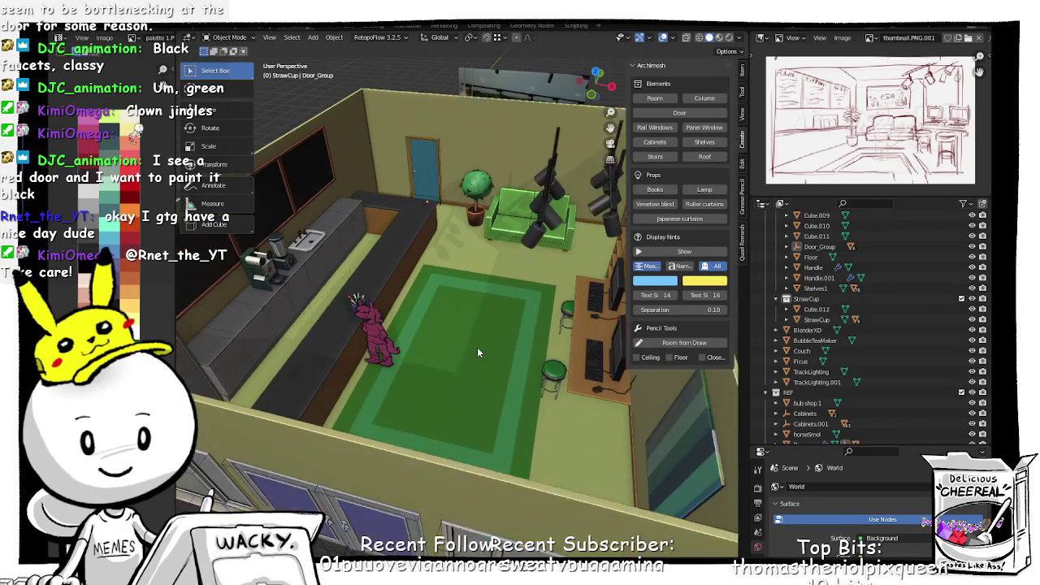
scroll(476, 346, "down", 1)
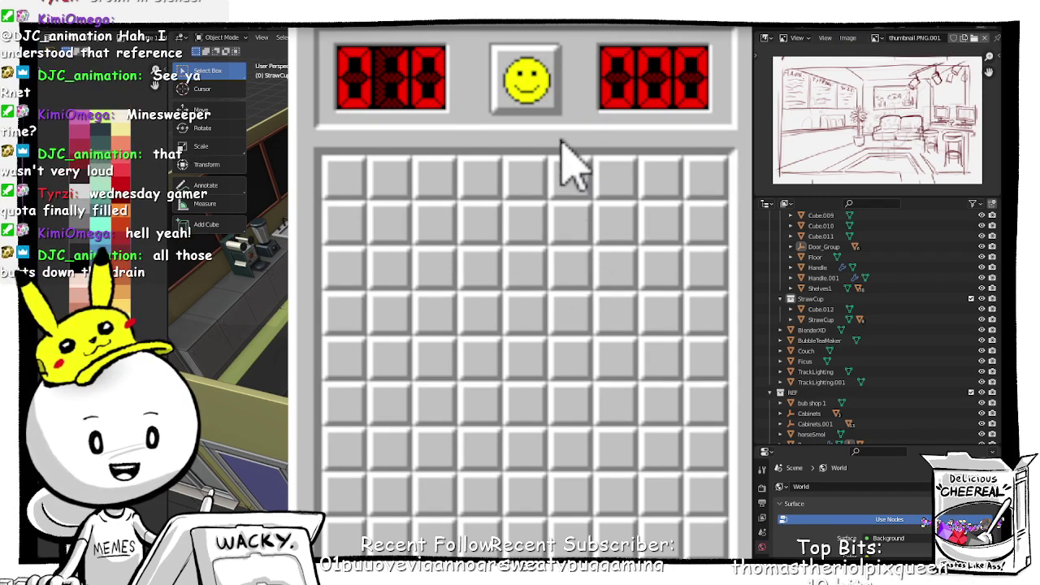
left_click(443, 320)
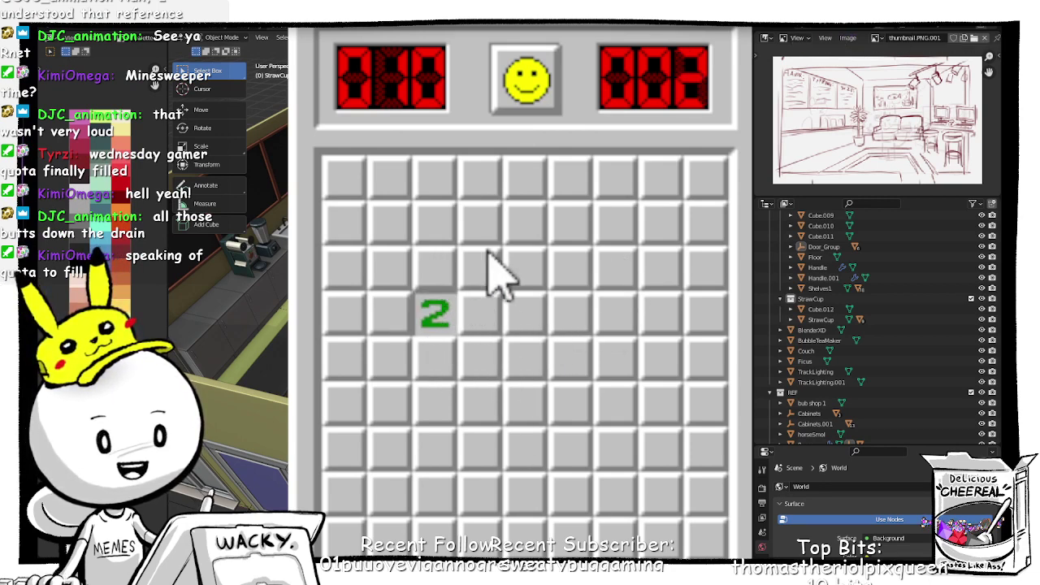
left_click(572, 270)
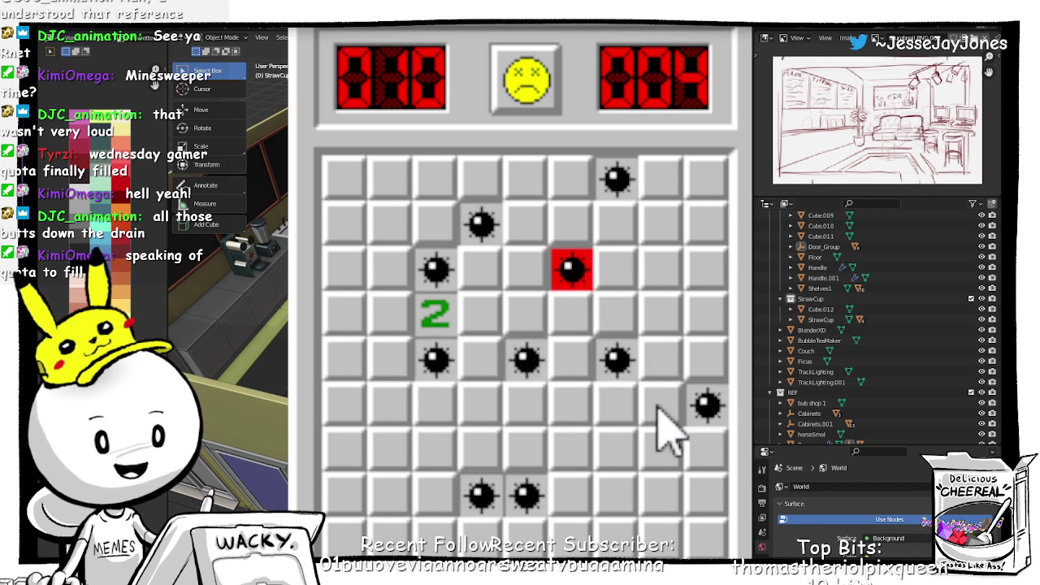
left_click(526, 79)
Step: Switch to Minesweeper and clear the 9-column board's middle and top rows, flagging row 3, column 6 and row 1, column 8
left_click(414, 460)
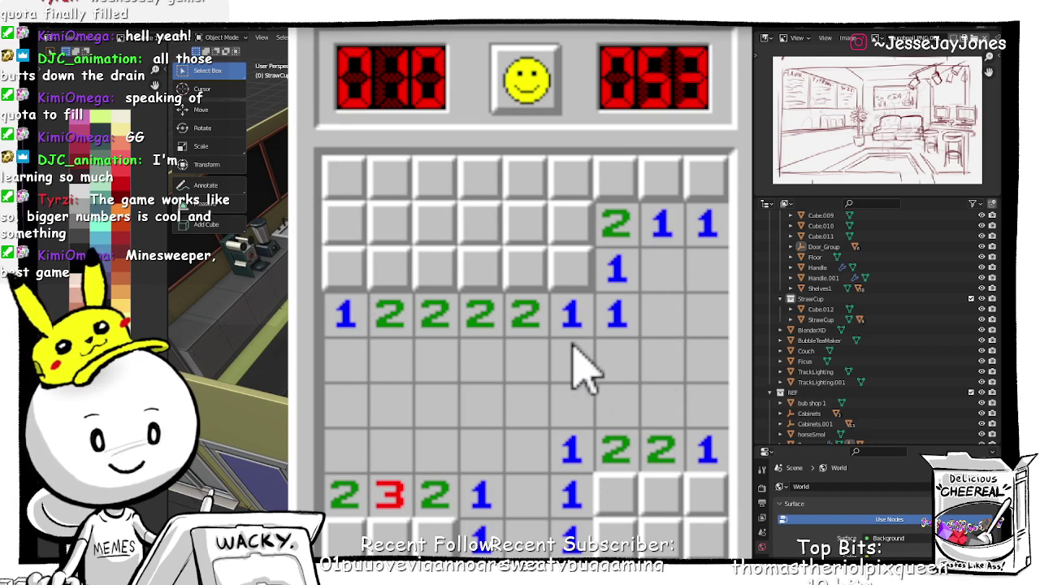
right_click(575, 283)
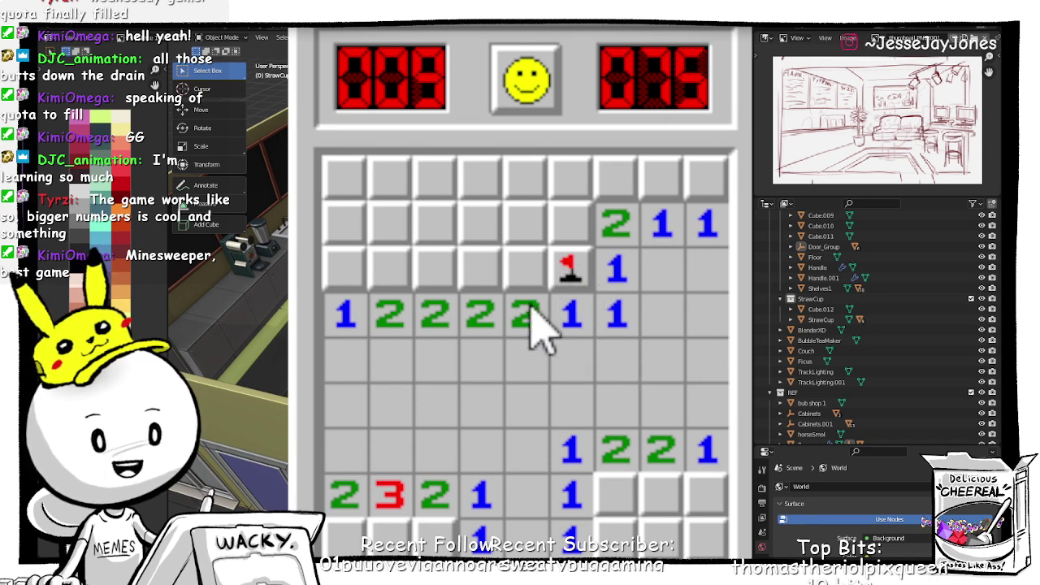
left_click(528, 276)
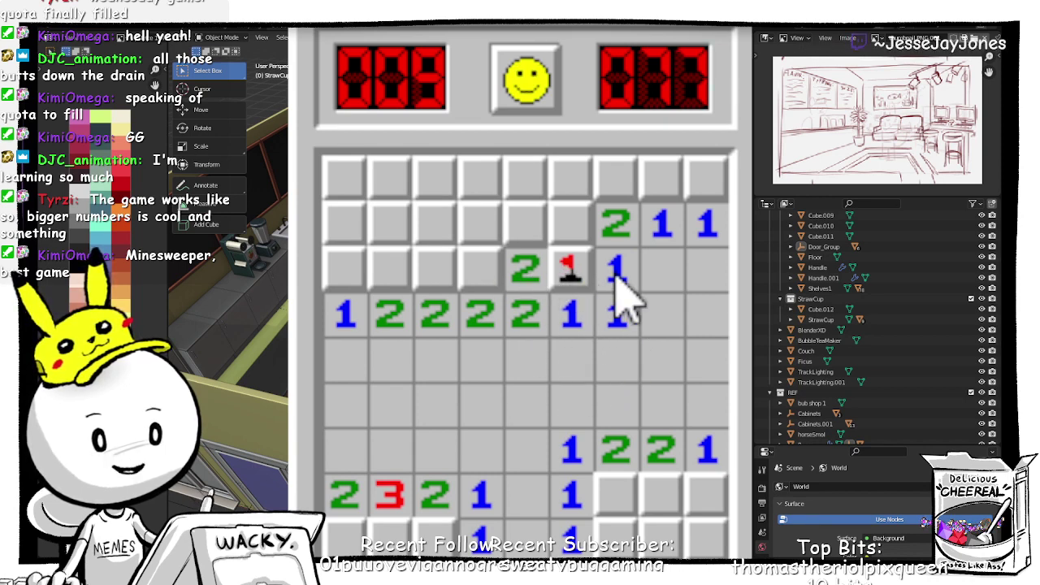
left_click(574, 228)
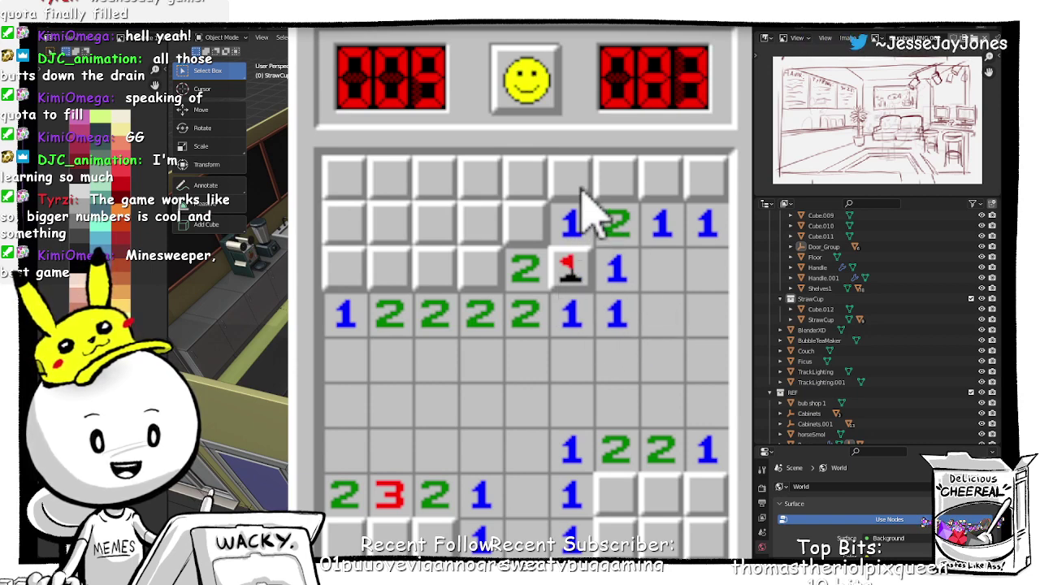
left_click(536, 223)
left_click(529, 188)
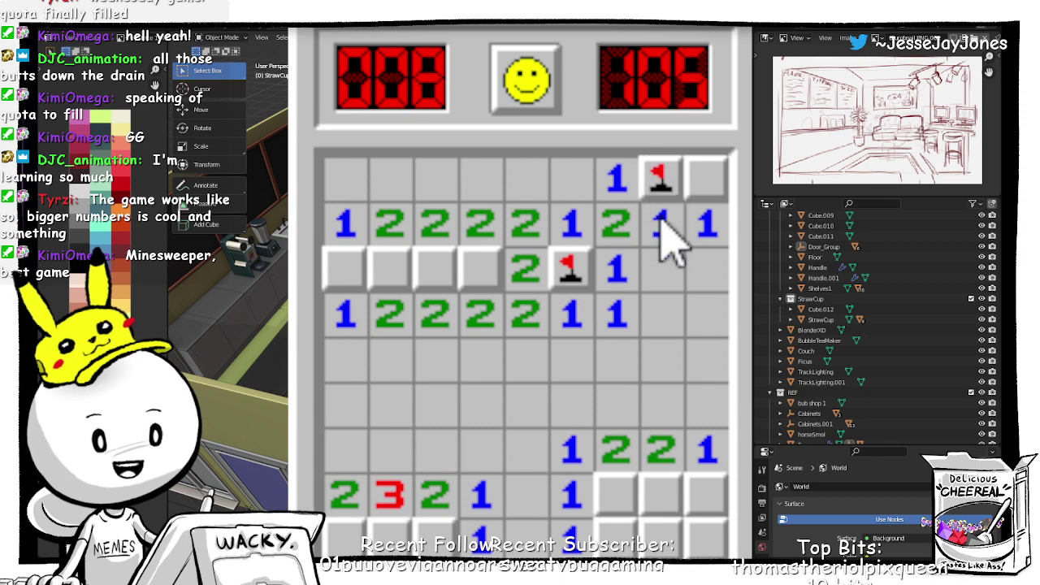
left_click(703, 183)
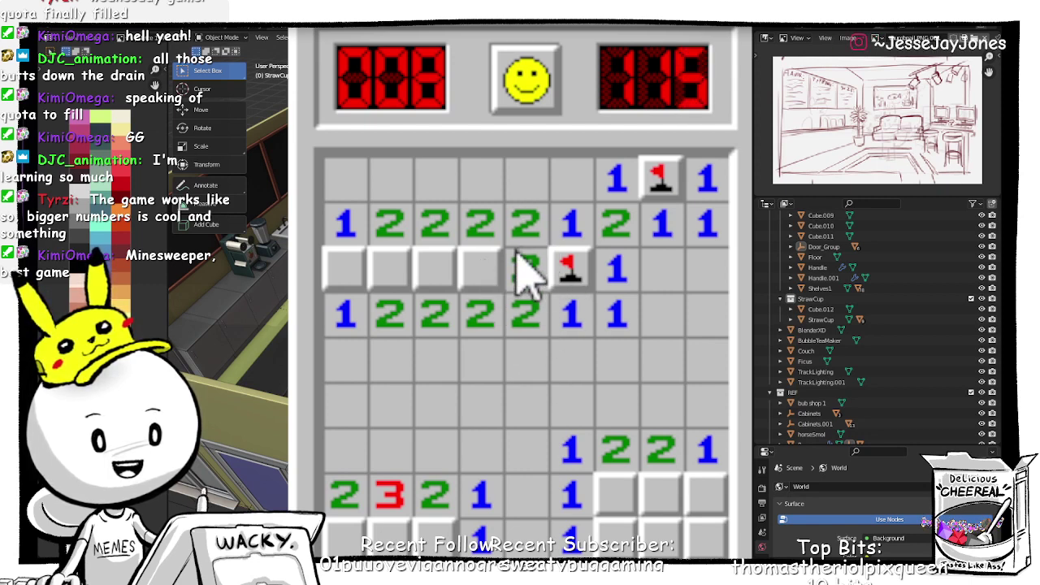
Step: Flag row 3, columns 1, 3 and 4, and row 9, columns 1 to 3, opening the safe square at row 3, column 2
right_click(478, 272)
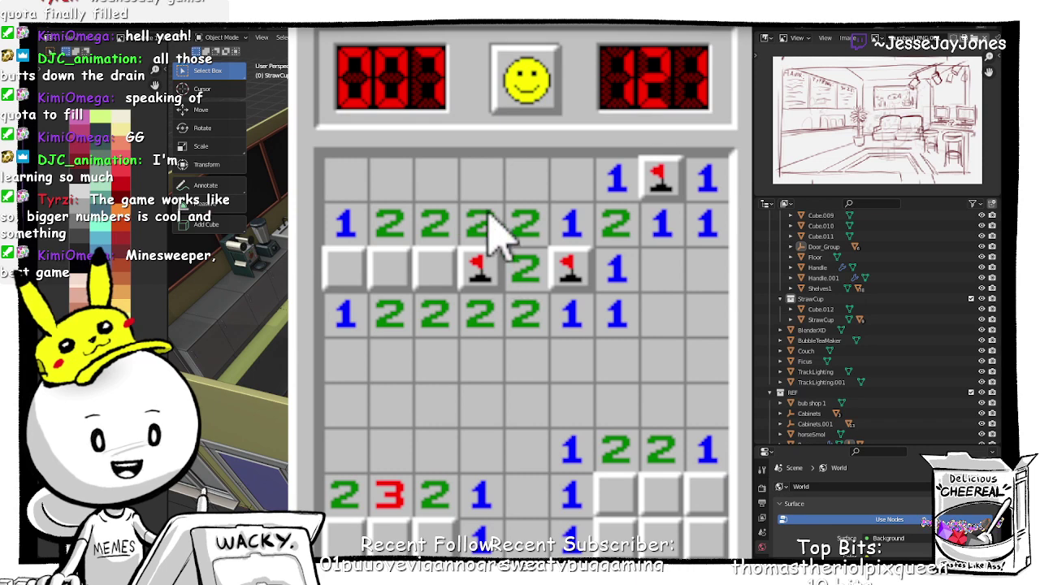
right_click(440, 275)
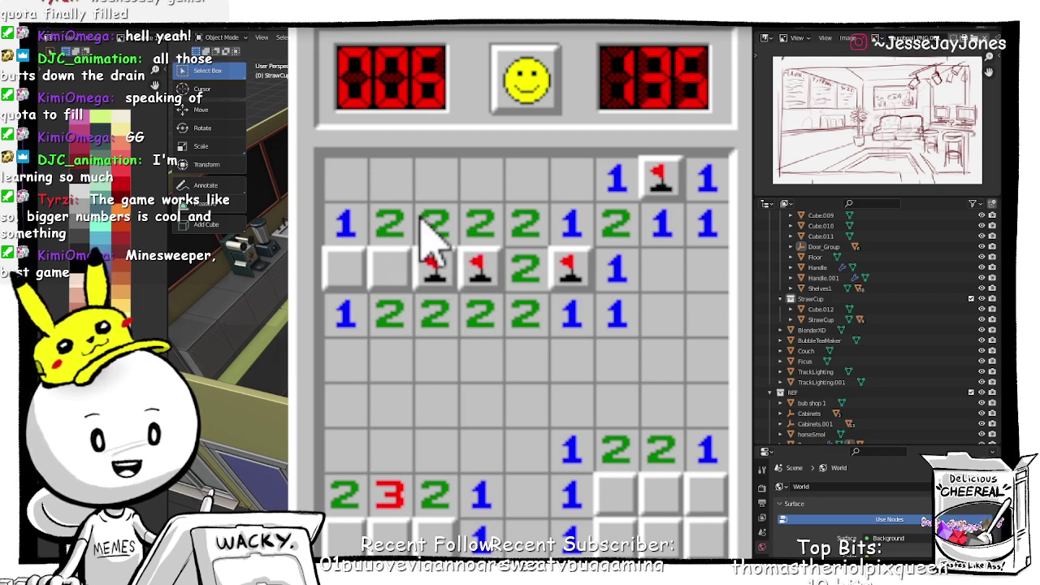
left_click(406, 271)
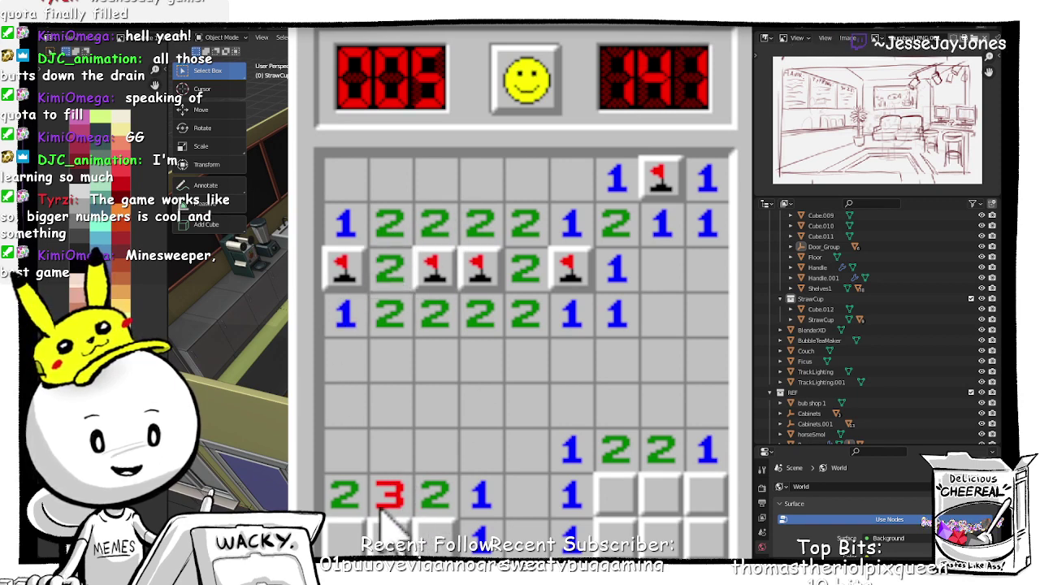
right_click(348, 532)
right_click(387, 534)
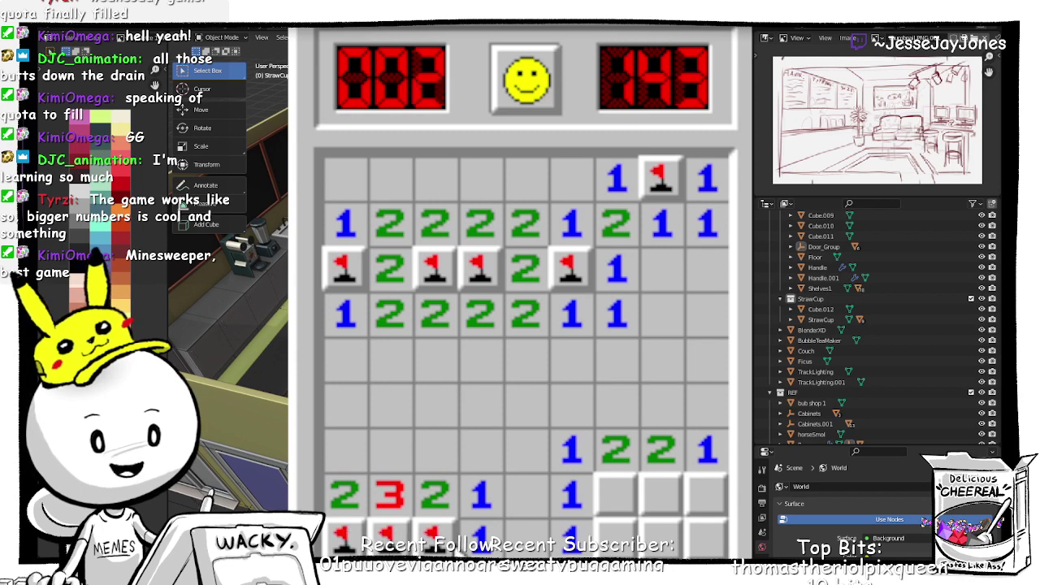
Step: Flag row 8, columns 7 and 8, and open the remaining safe squares in rows 8 and 9 to complete the board
left_click(630, 483)
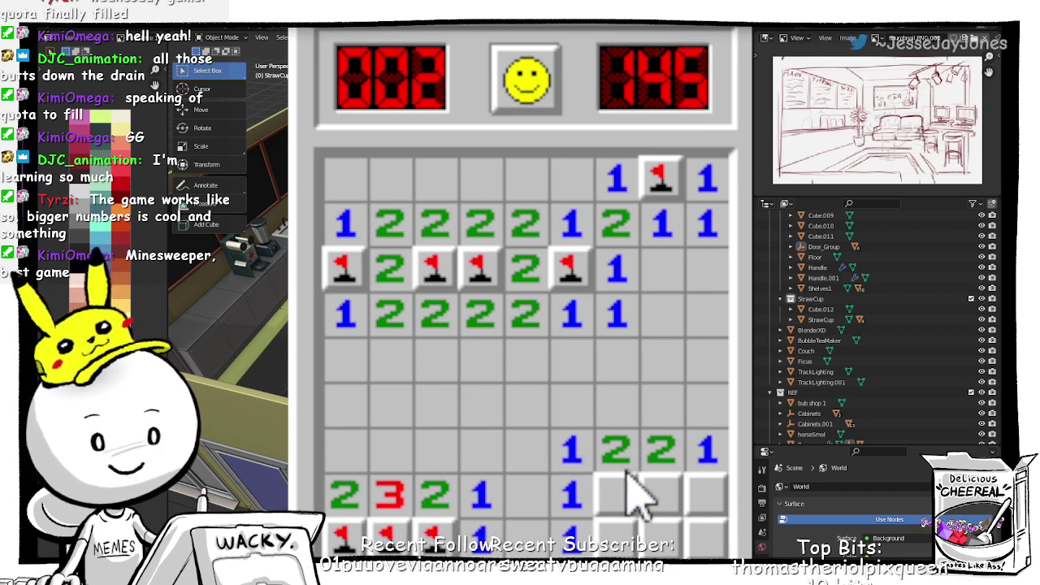
right_click(616, 491)
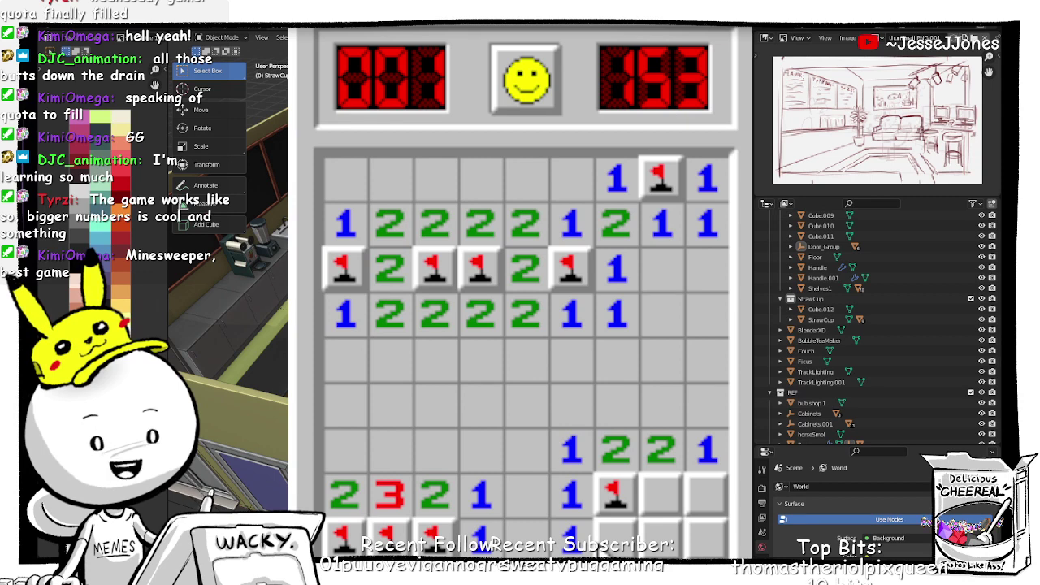
left_click(615, 537)
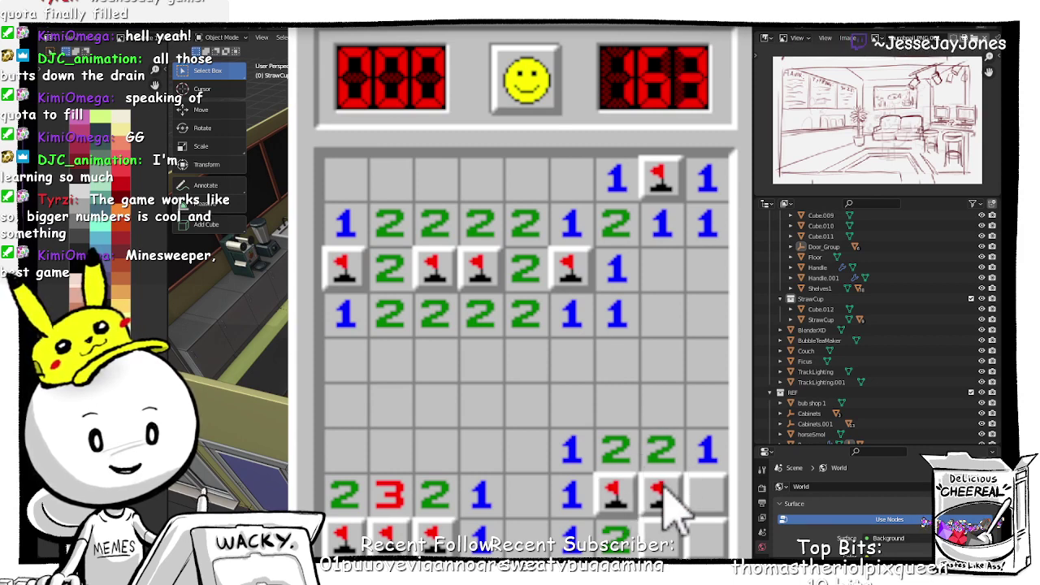
left_click(706, 494)
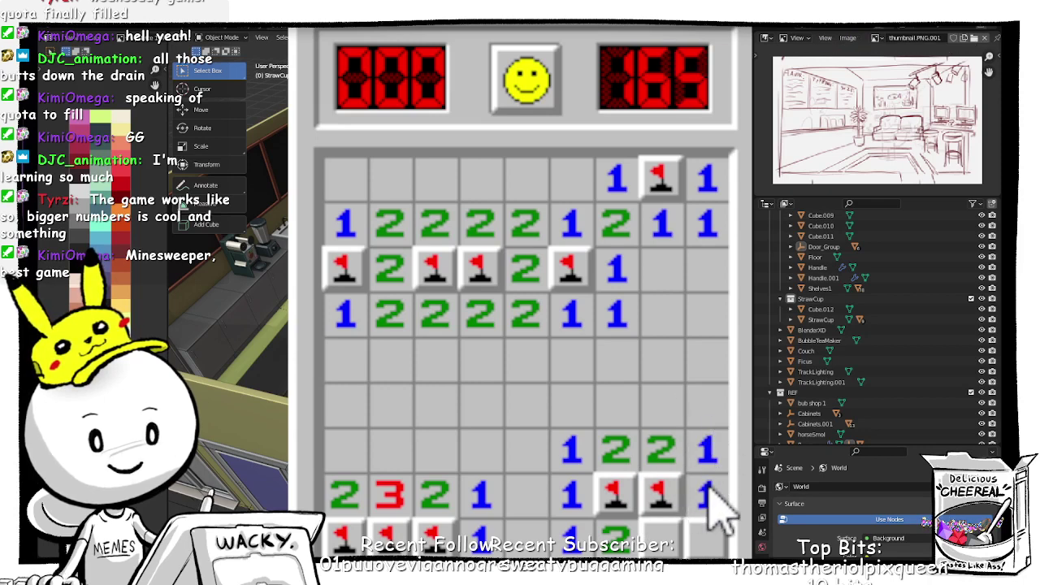
left_click(697, 538)
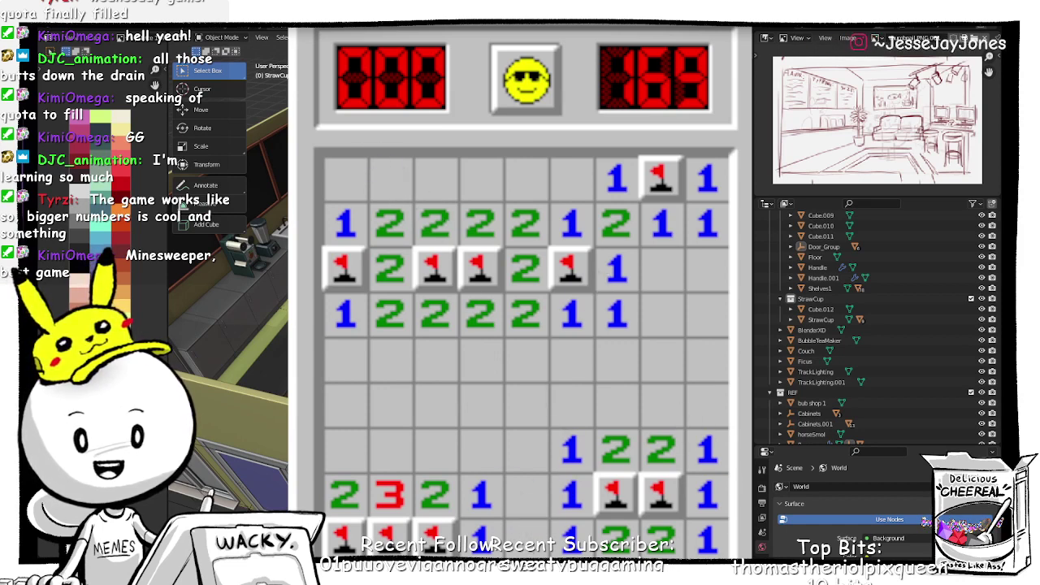
Step: Change the Minesweeper difficulty to the 16-column board with 40 mines
left_click(452, 180)
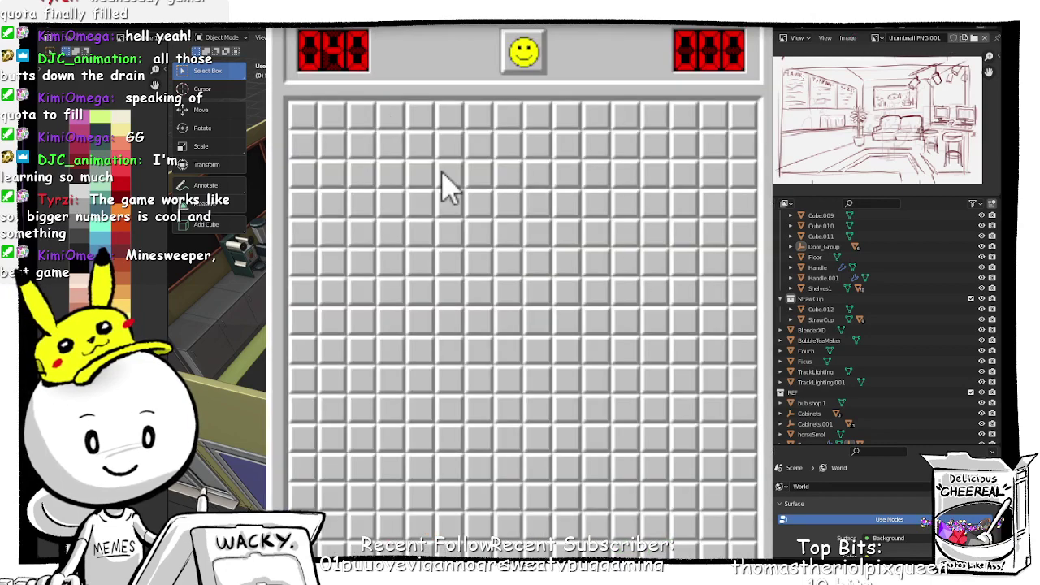
left_click(537, 293)
left_click(450, 322)
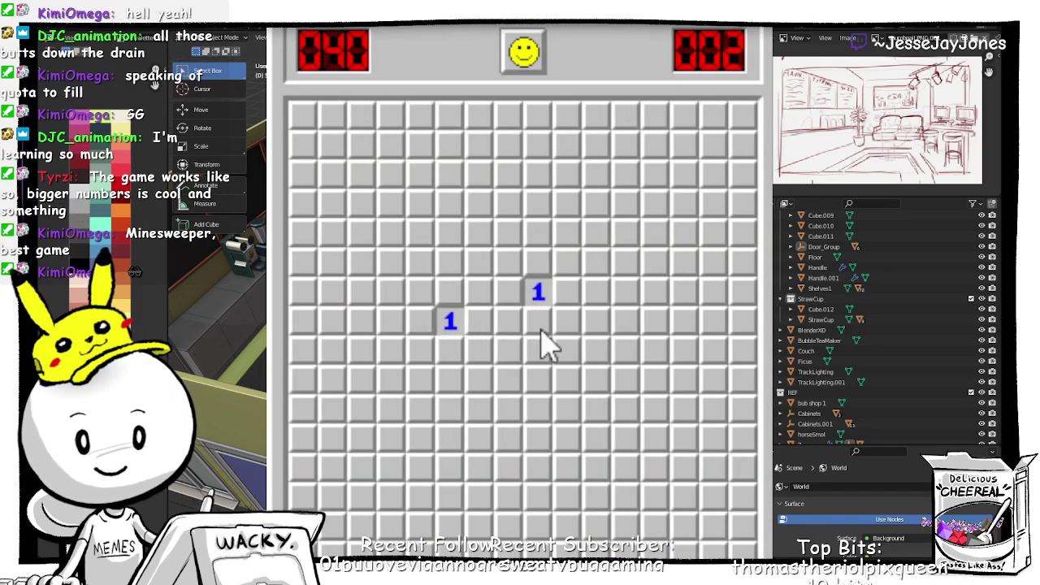
left_click(597, 380)
left_click(524, 45)
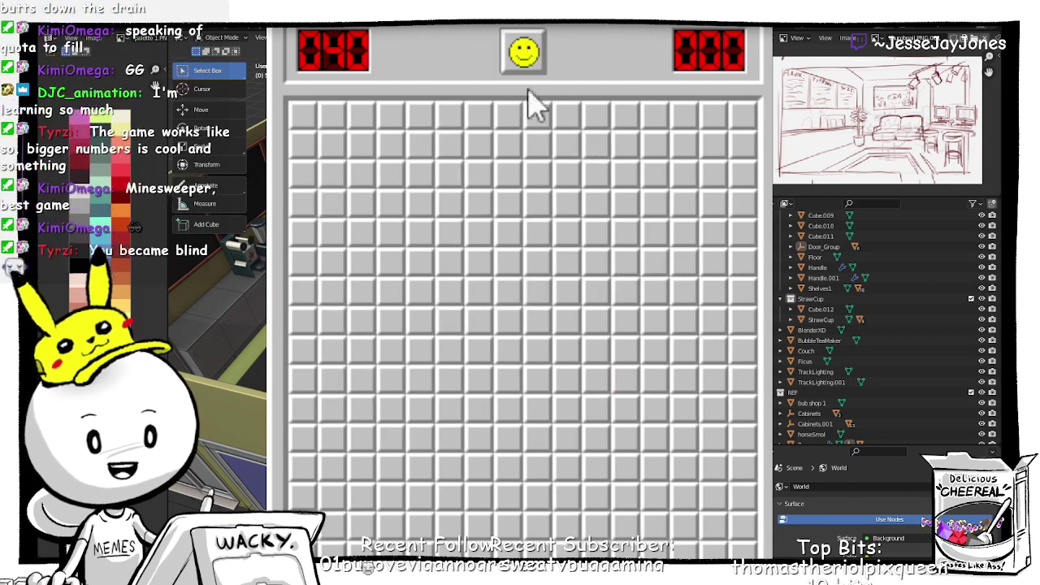
Step: Open the board's upper area from row 3, flagging row 1, columns 7, 9 and 15, row 2, column 11, and row 5, column 12
left_click(524, 179)
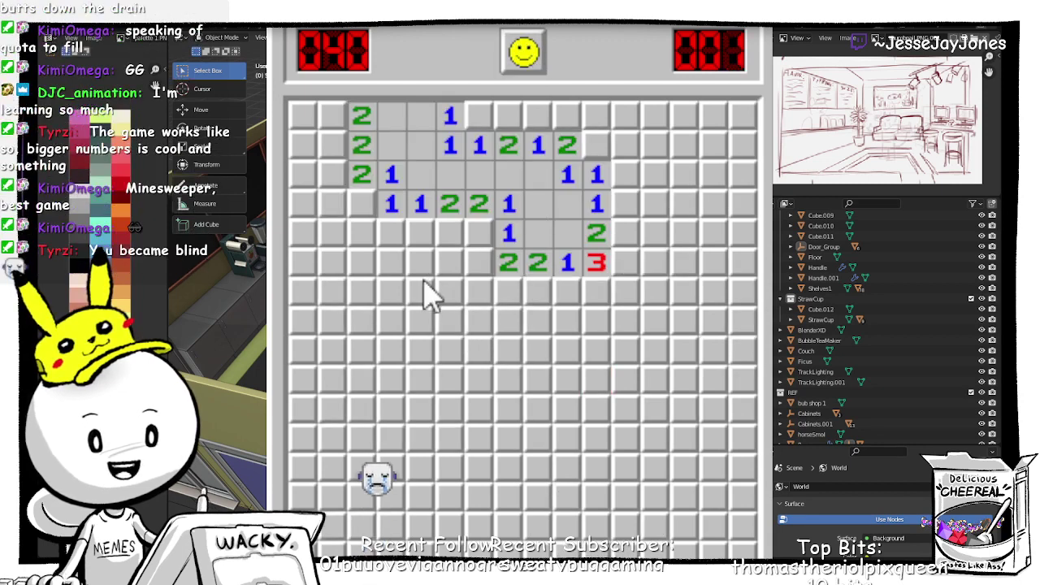
right_click(477, 114)
left_click(511, 121)
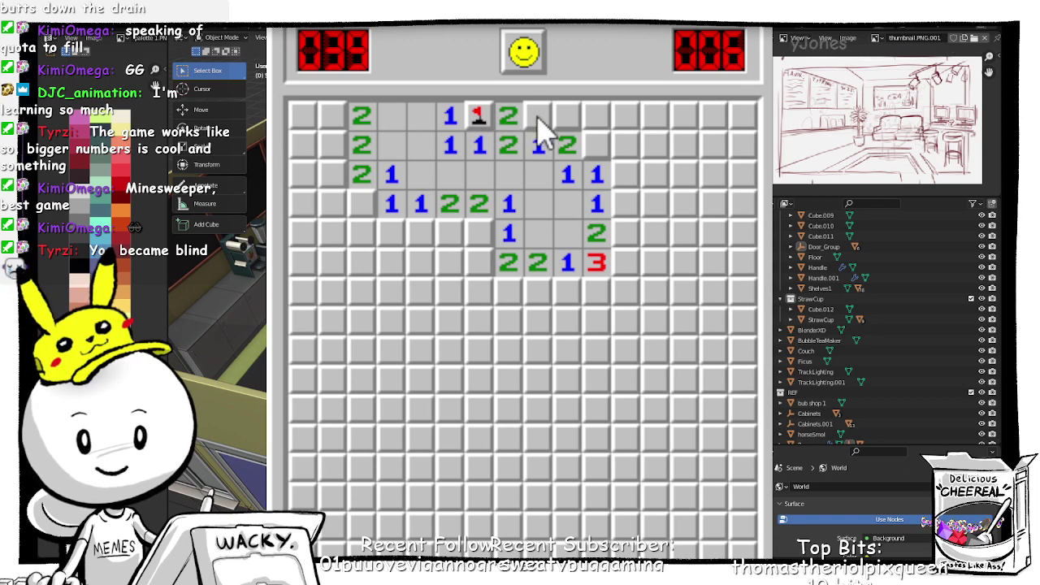
right_click(540, 118)
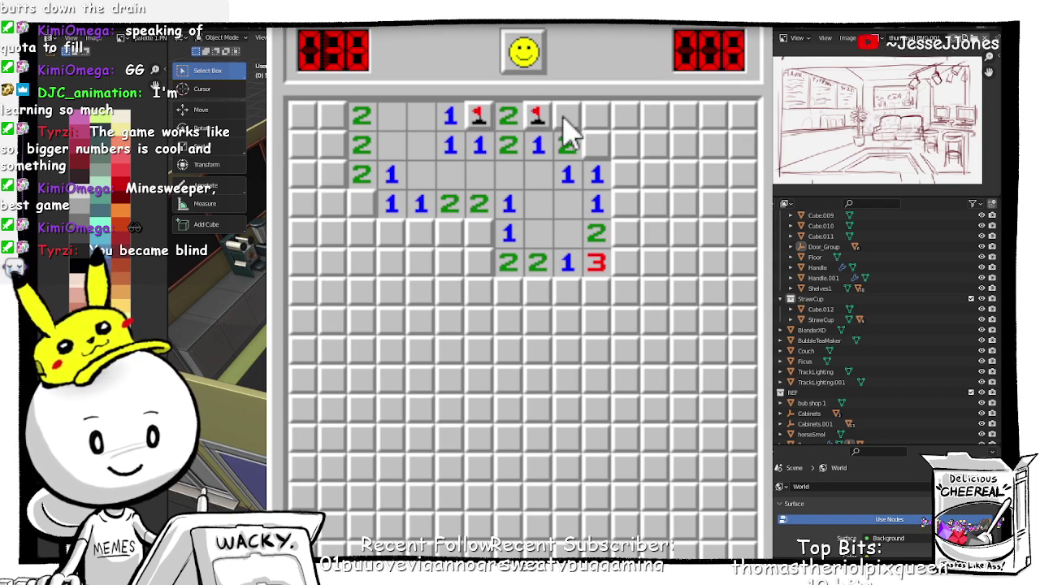
right_click(602, 145)
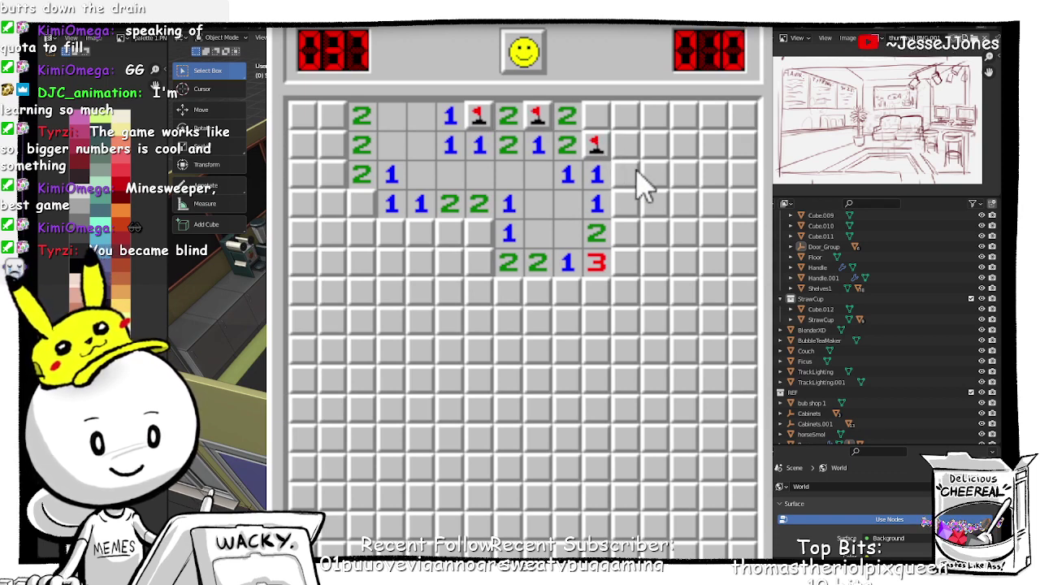
left_click(657, 172)
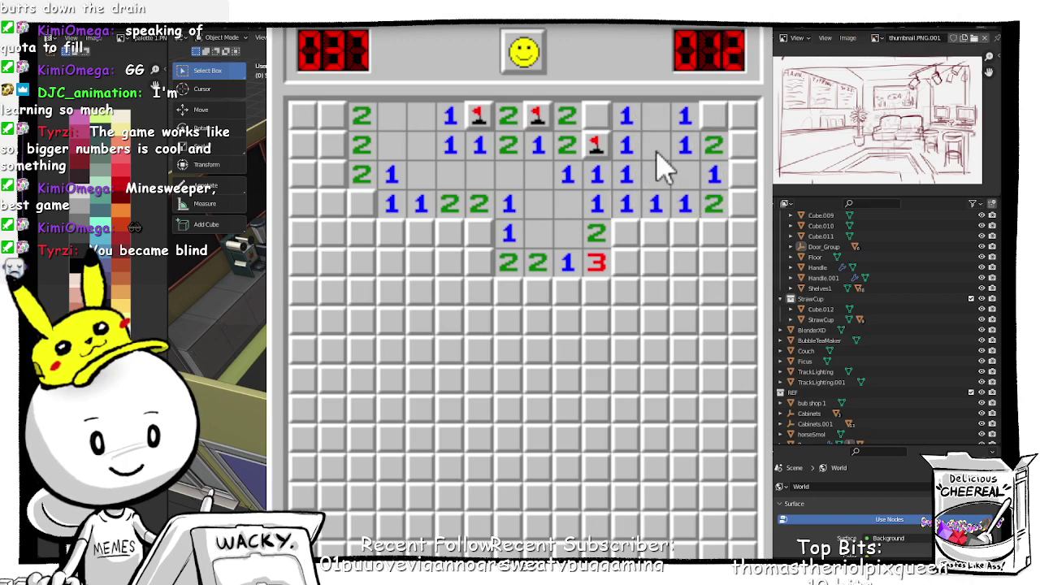
right_click(713, 119)
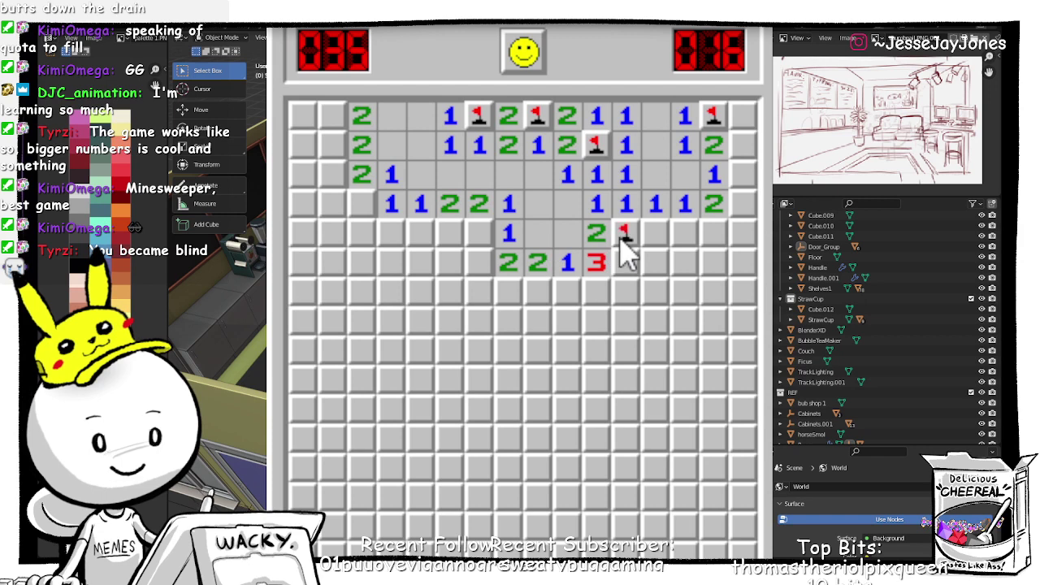
Step: Flag row 5, column 7 and row 4, column 3, and open the safe squares in rows 5 and 6 between columns 3 and 7
right_click(487, 240)
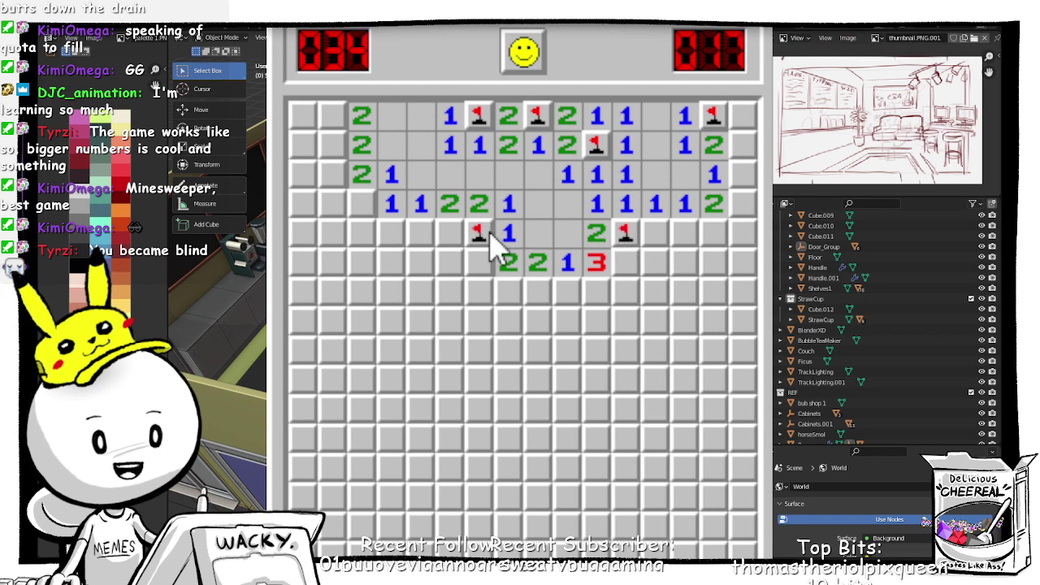
left_click(385, 236)
left_click(368, 242)
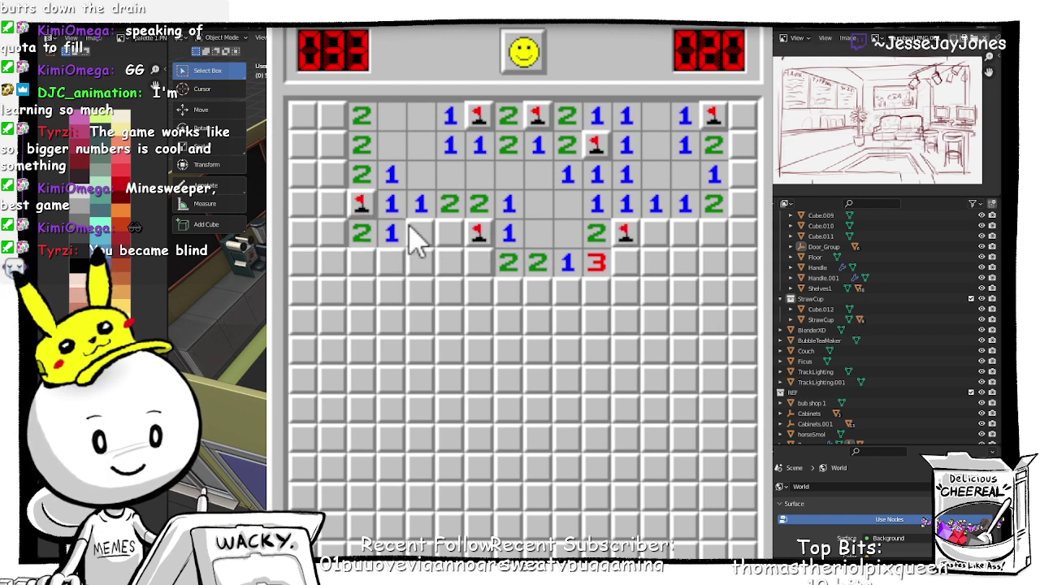
left_click(394, 258)
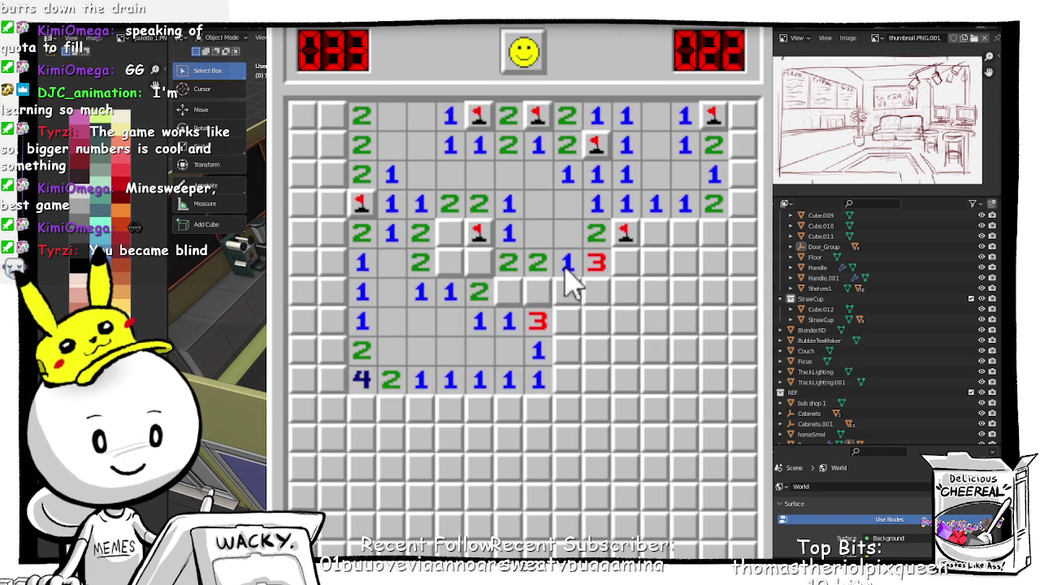
left_click(480, 262)
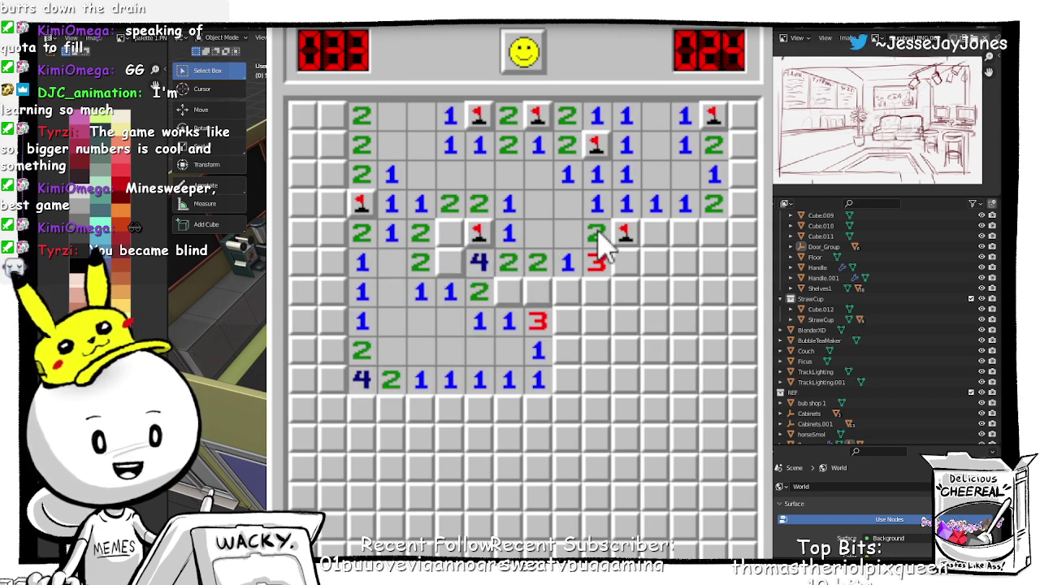
Step: Open row 5, columns 13 and 14, and flag row 5, columns 6 and 15, and row 6, column 6
left_click(685, 236)
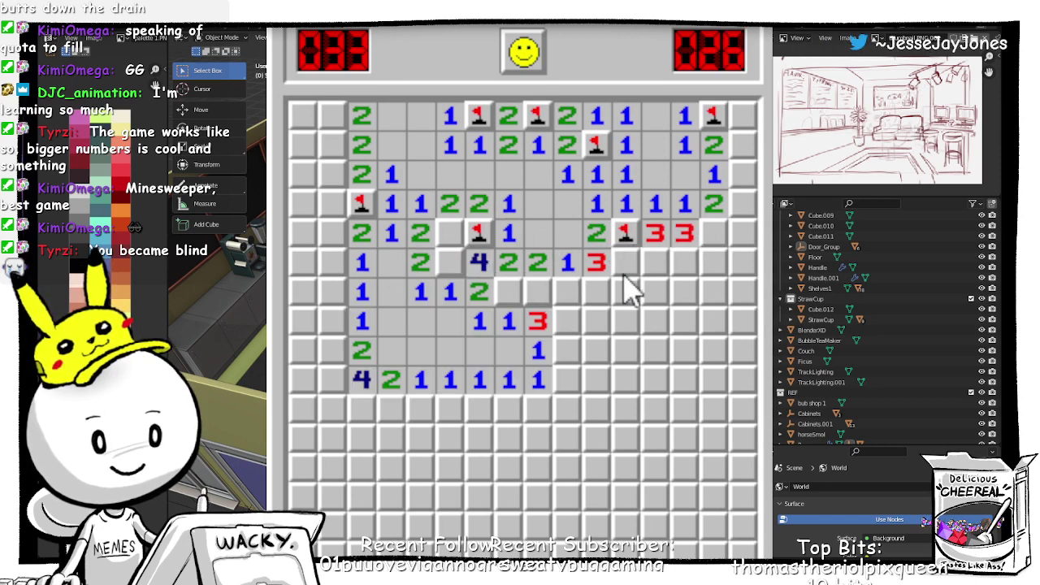
right_click(717, 233)
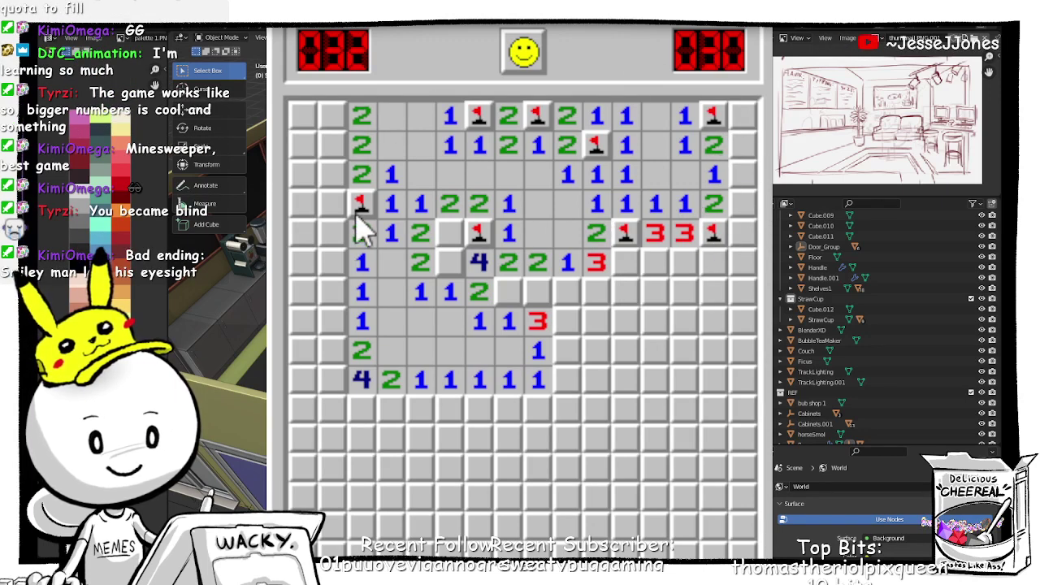
left_click(362, 233)
right_click(446, 234)
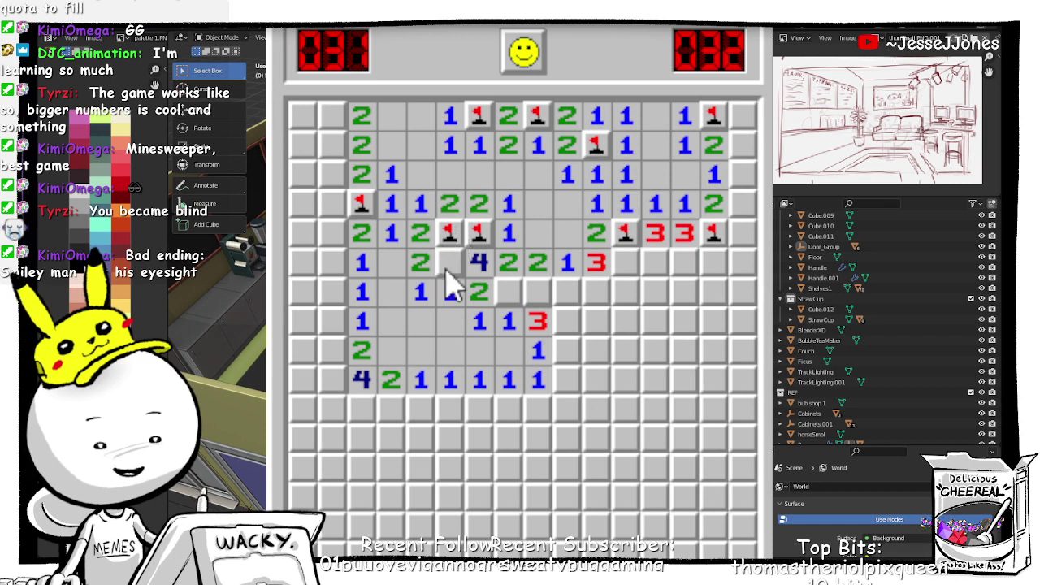
right_click(447, 262)
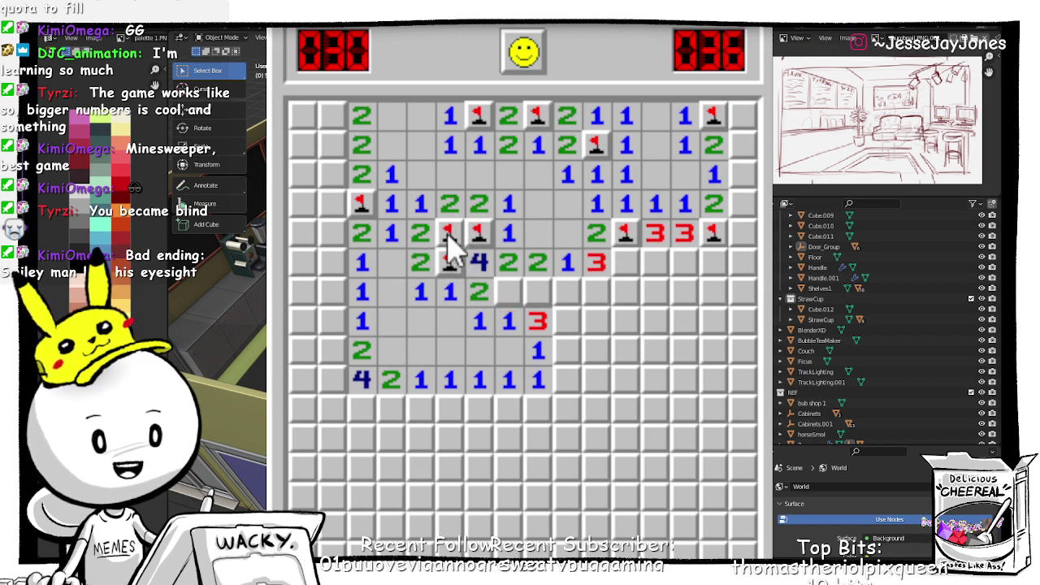
Step: Flag row 7, columns 8 and 10, and row 6, column 12, and open the safe squares in rows 7 and 8 between columns 9 and 12
right_click(507, 291)
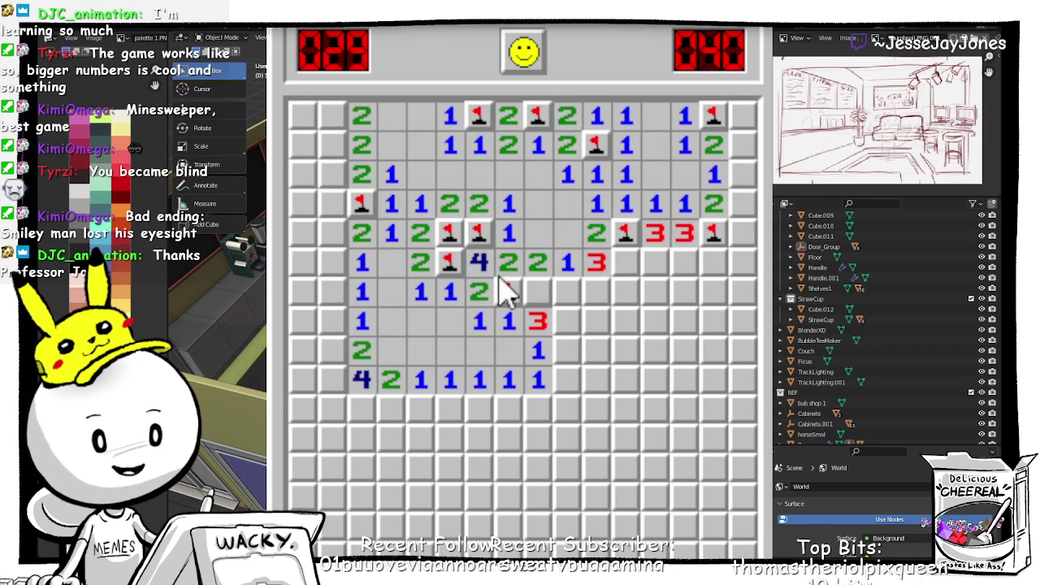
left_click(537, 293)
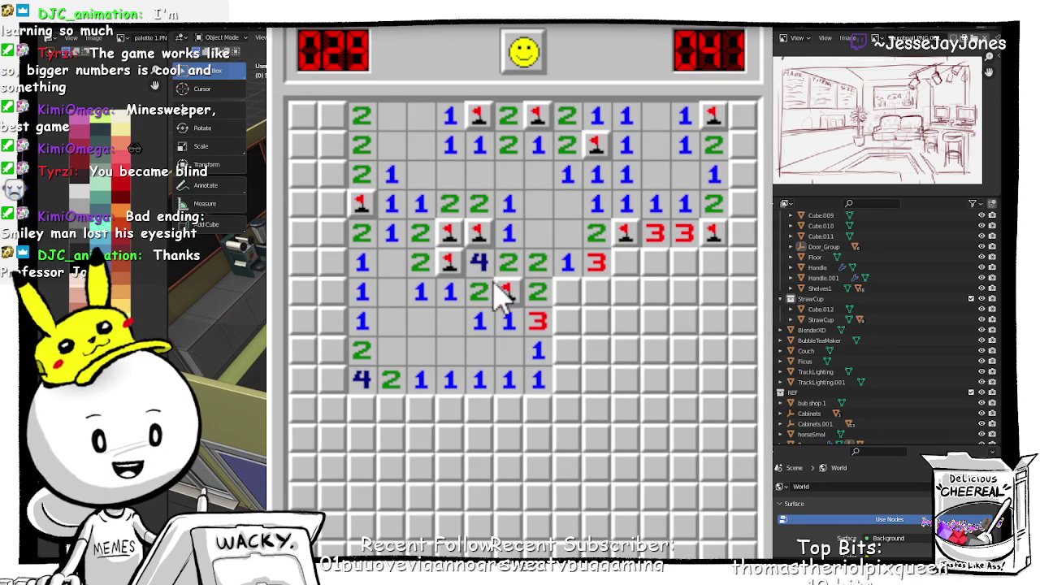
right_click(567, 292)
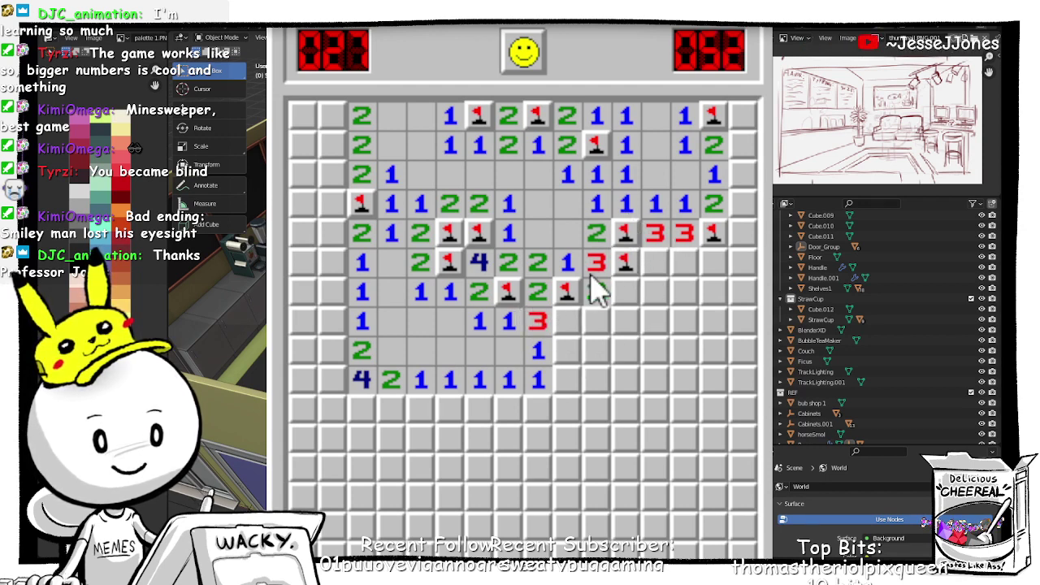
left_click(623, 294)
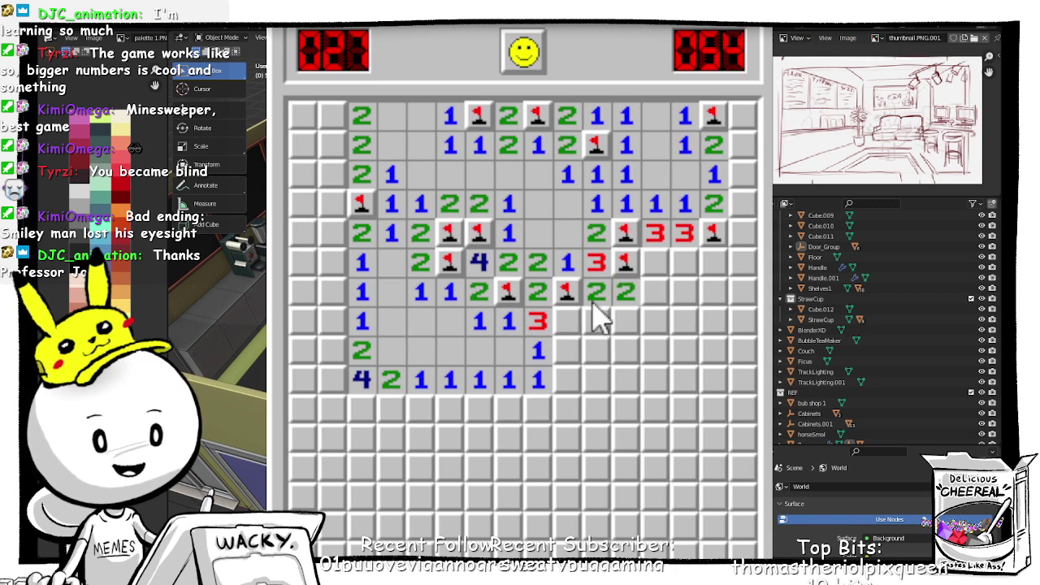
left_click(573, 322)
left_click(599, 322)
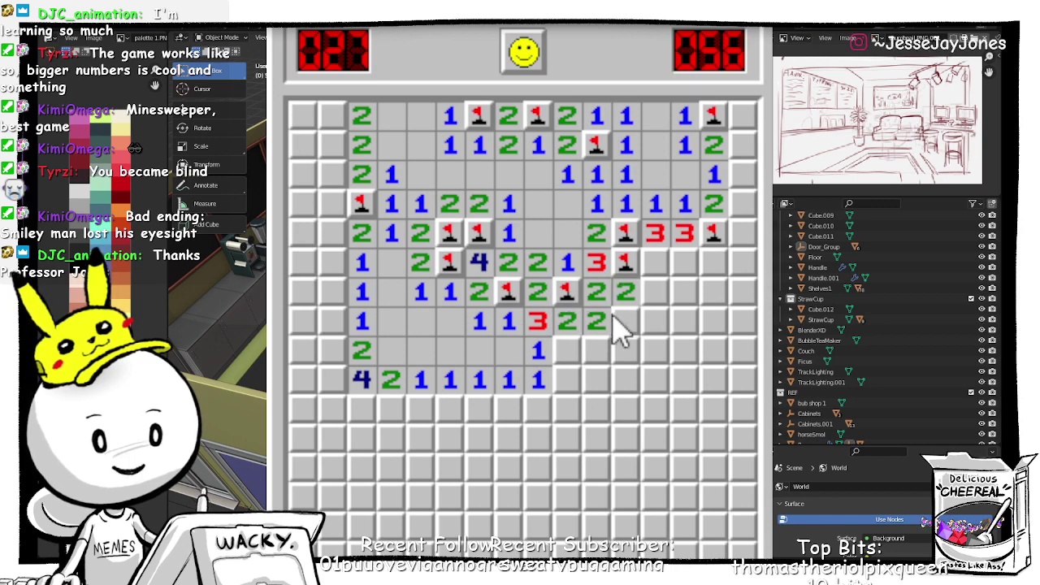
left_click(624, 329)
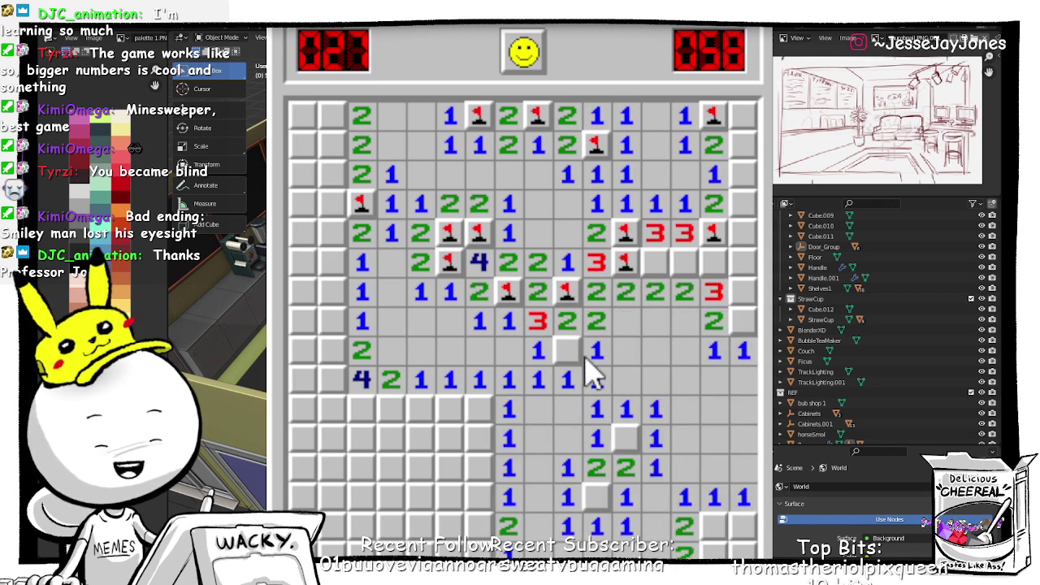
Step: Flag row 9, column 10, row 12, column 12, row 14, column 11, row 15, column 15, and rows 7 and 8 of column 16
right_click(567, 349)
right_click(625, 439)
right_click(596, 496)
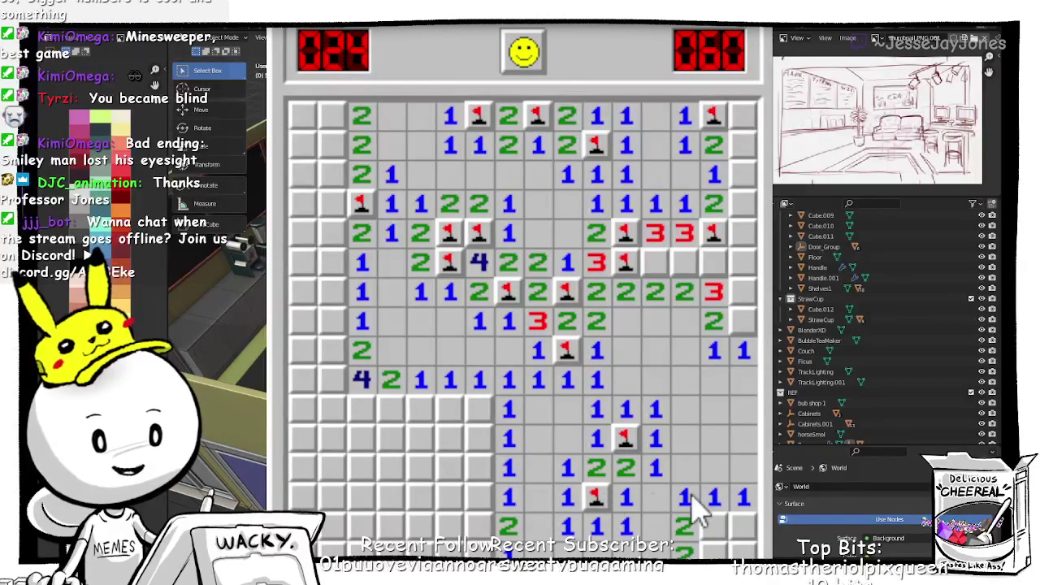
right_click(721, 527)
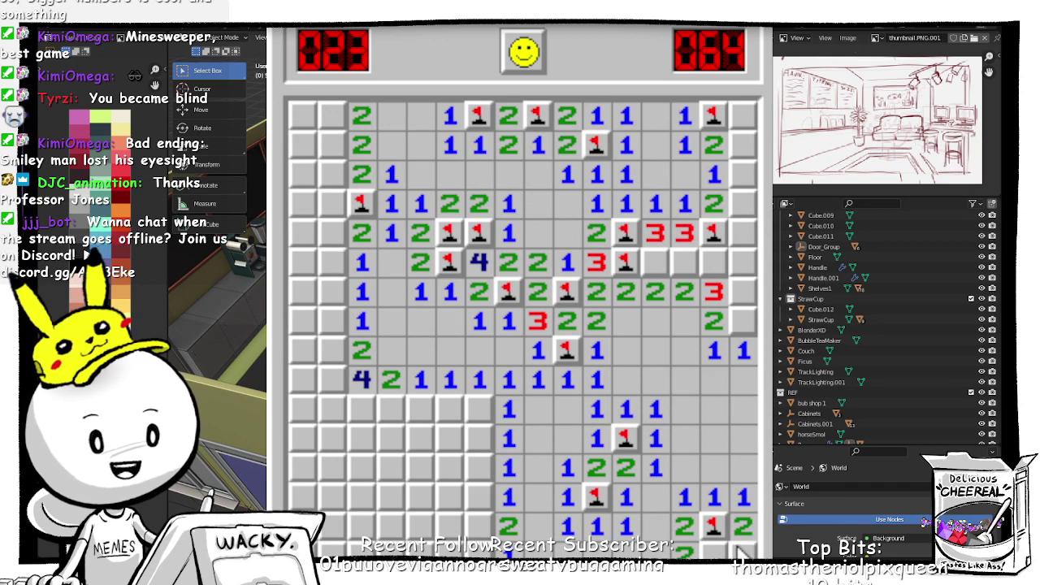
right_click(738, 321)
right_click(738, 291)
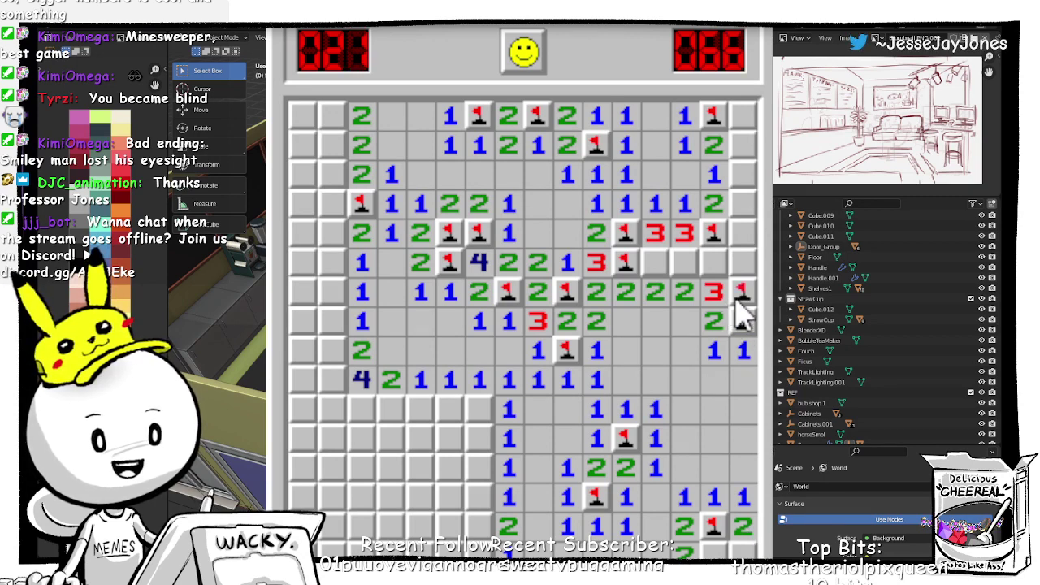
Step: Flag row 6, columns 13 and 15, and open row 6, columns 14 and 16, and row 5, column 16
right_click(653, 266)
left_click(687, 263)
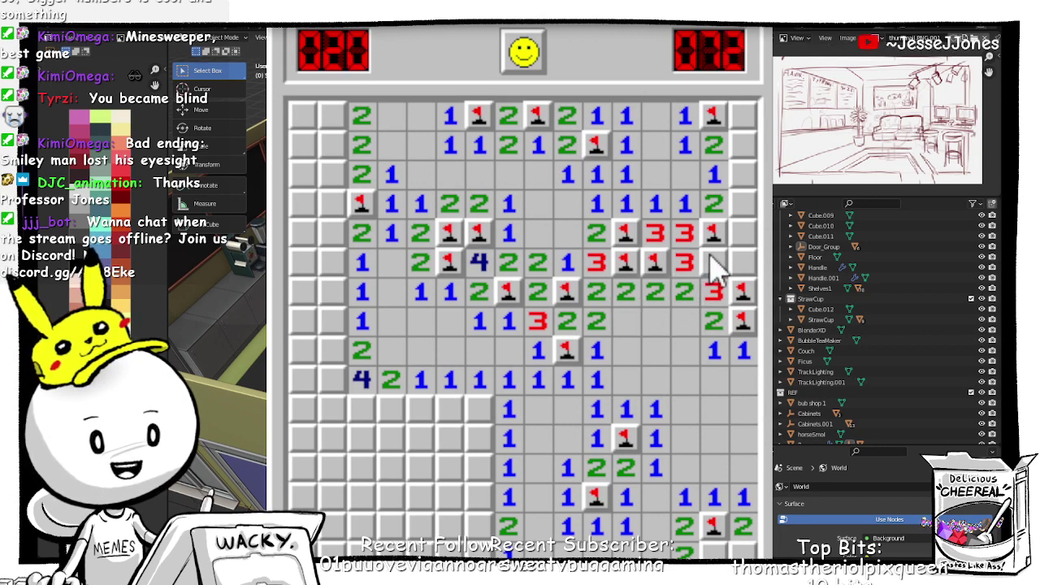
left_click(712, 260)
right_click(709, 260)
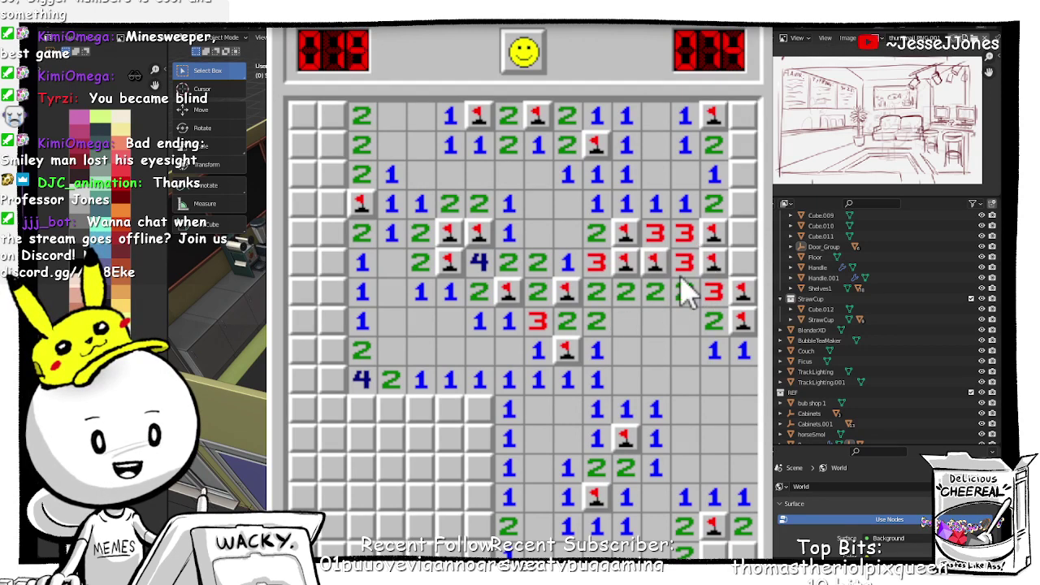
left_click(742, 261)
left_click(732, 238)
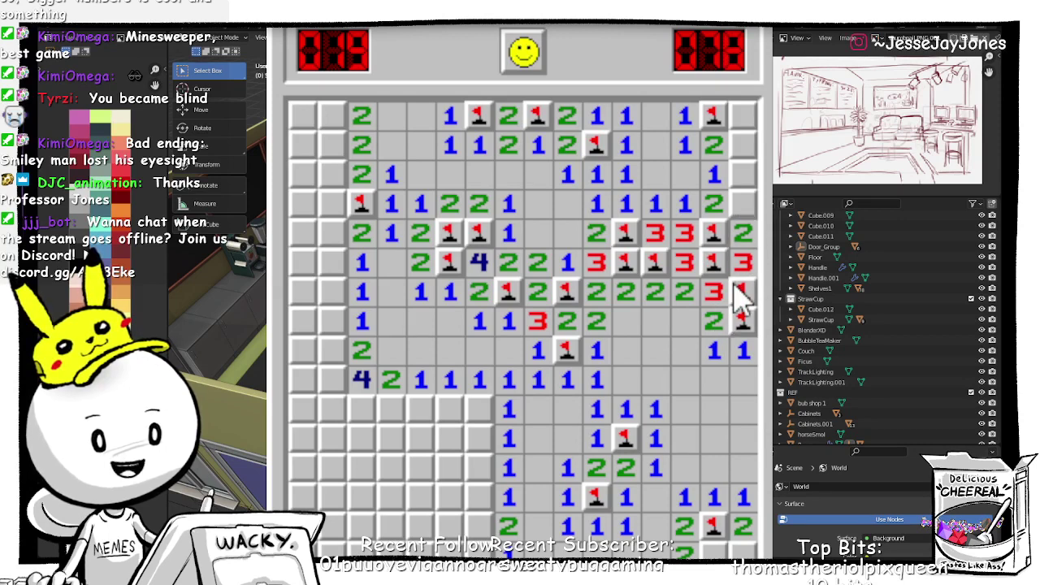
Step: Flag row 3, column 16 and row 16, column 15, and open rows 1, 2 and 4 of column 16
right_click(743, 175)
left_click(740, 144)
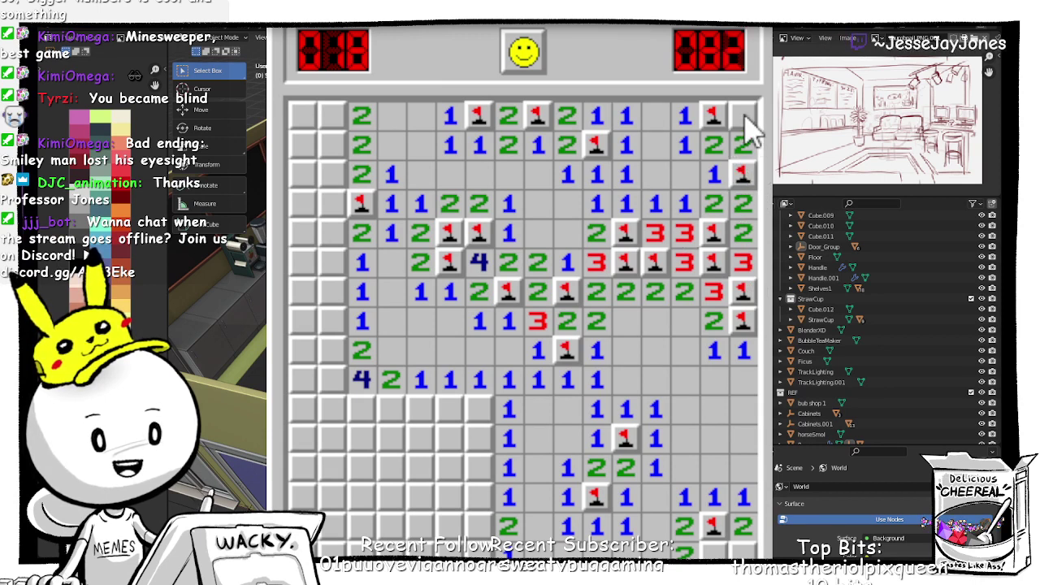
left_click(745, 118)
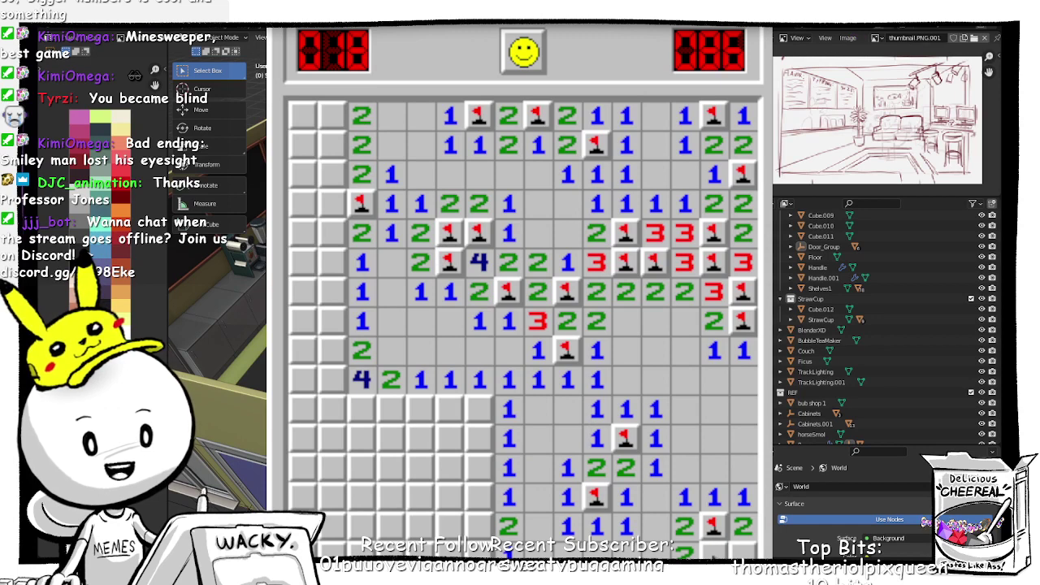
right_click(714, 551)
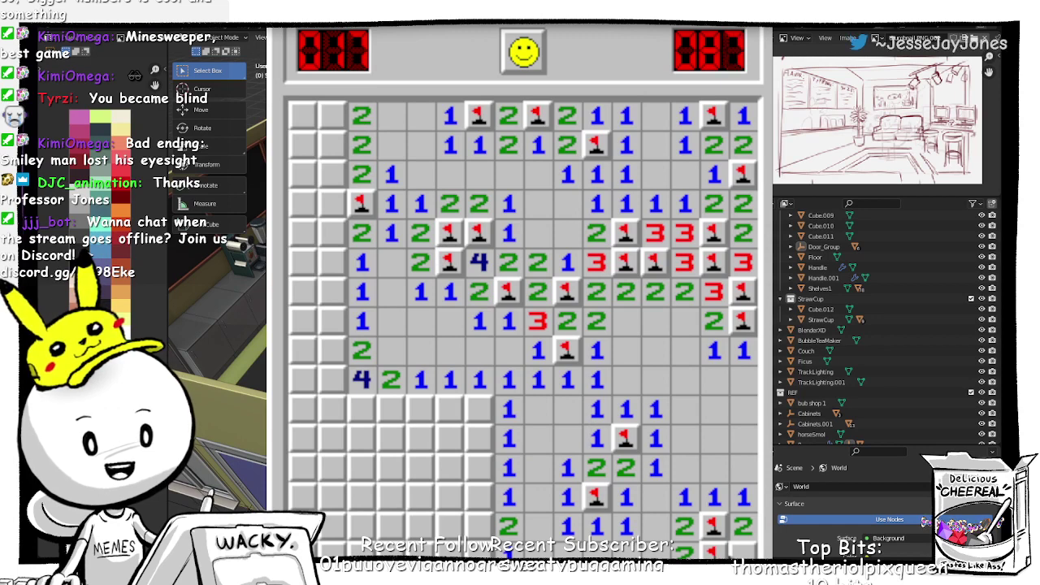
Step: Flag rows 11 and 14 of column 7, and open the safe squares around them in columns 5 to 7
right_click(486, 410)
left_click(479, 445)
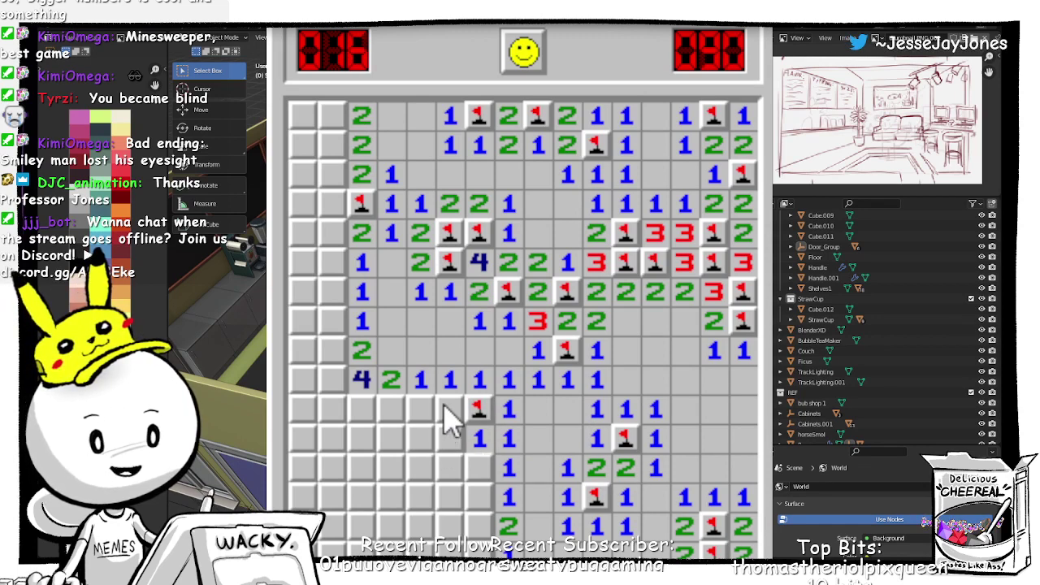
left_click(450, 415)
left_click(460, 469)
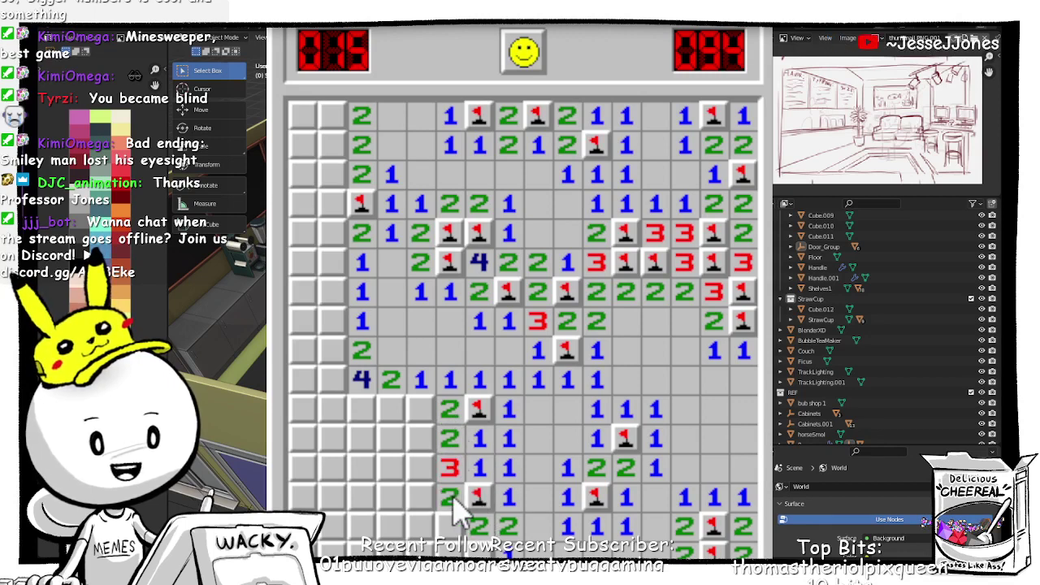
left_click(419, 407)
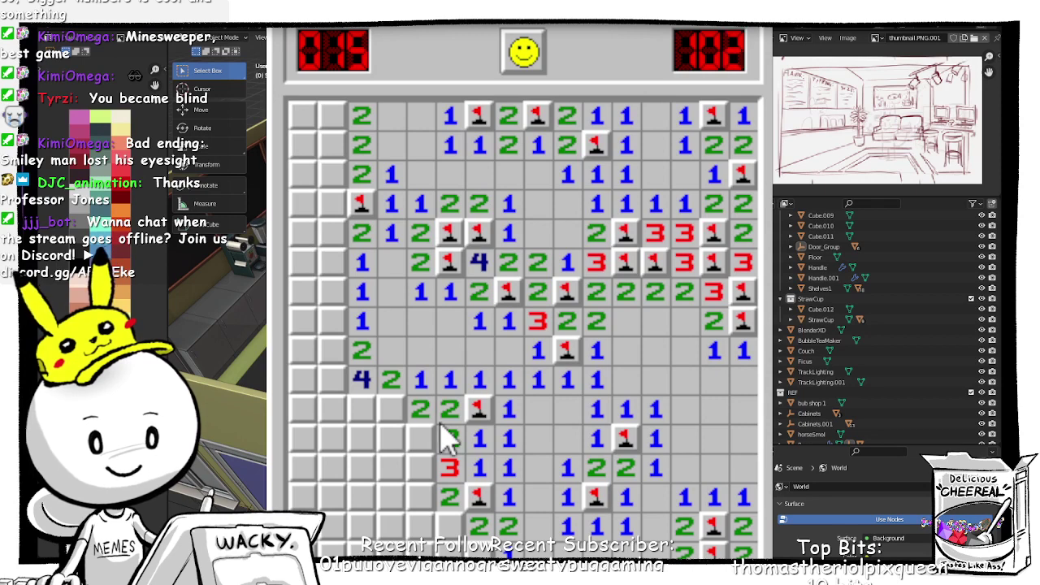
Step: Flag row 11, columns 3 and 4, and row 12, column 5, and open row 12, columns 3 and 4, and row 13, columns 3 to 5
right_click(389, 411)
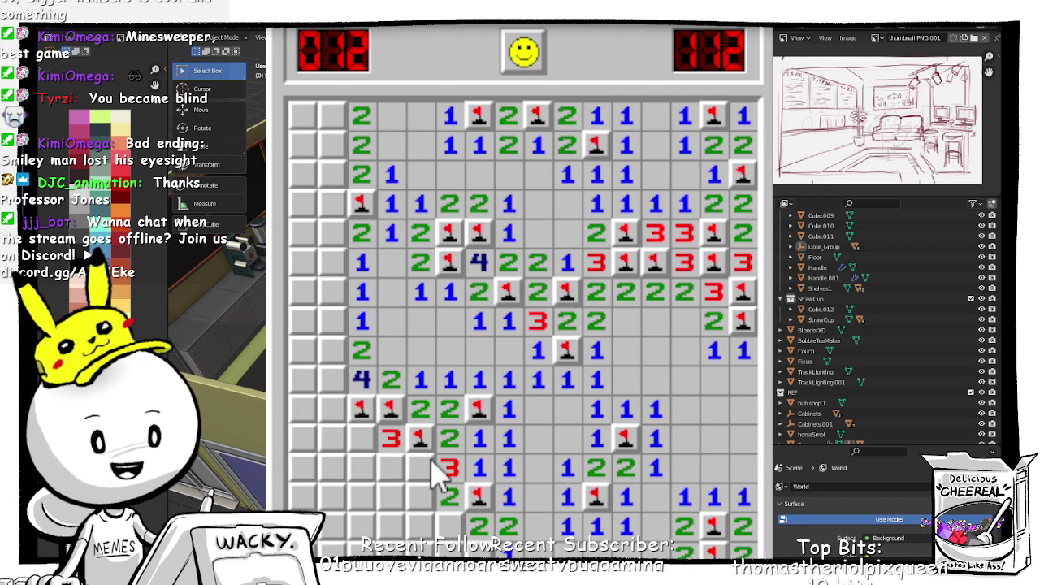
left_click(362, 443)
left_click(365, 466)
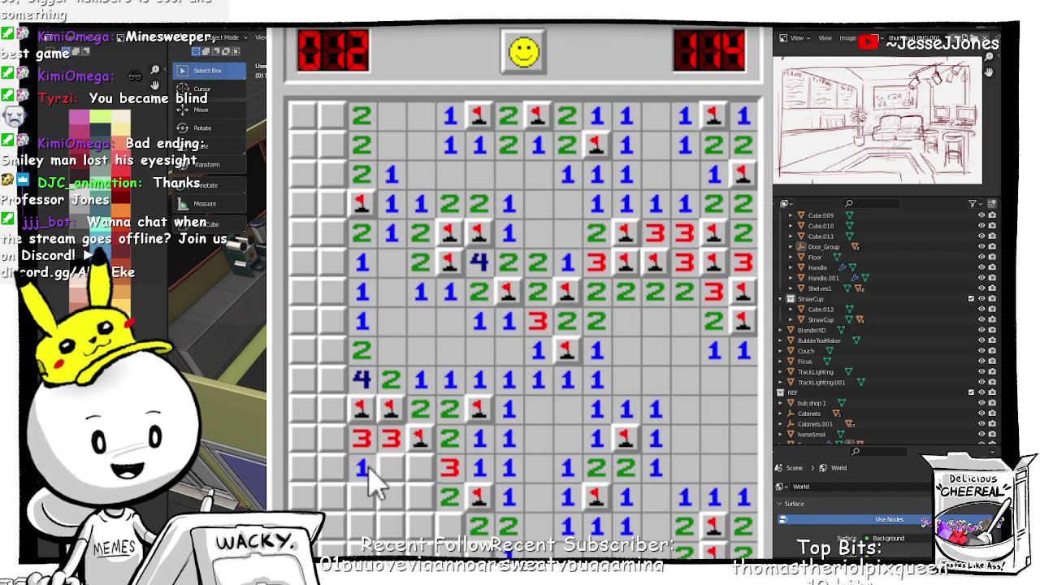
left_click(391, 469)
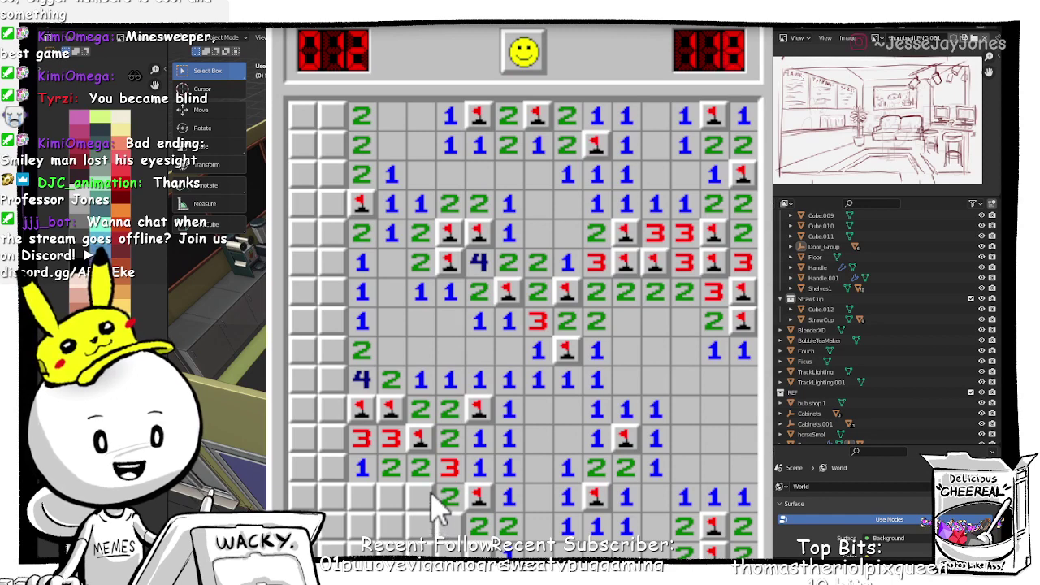
Step: Flag row 14, column 5 and row 15, column 3, and open row 14, columns 3 and 4, and row 15, columns 4 to 6
right_click(420, 496)
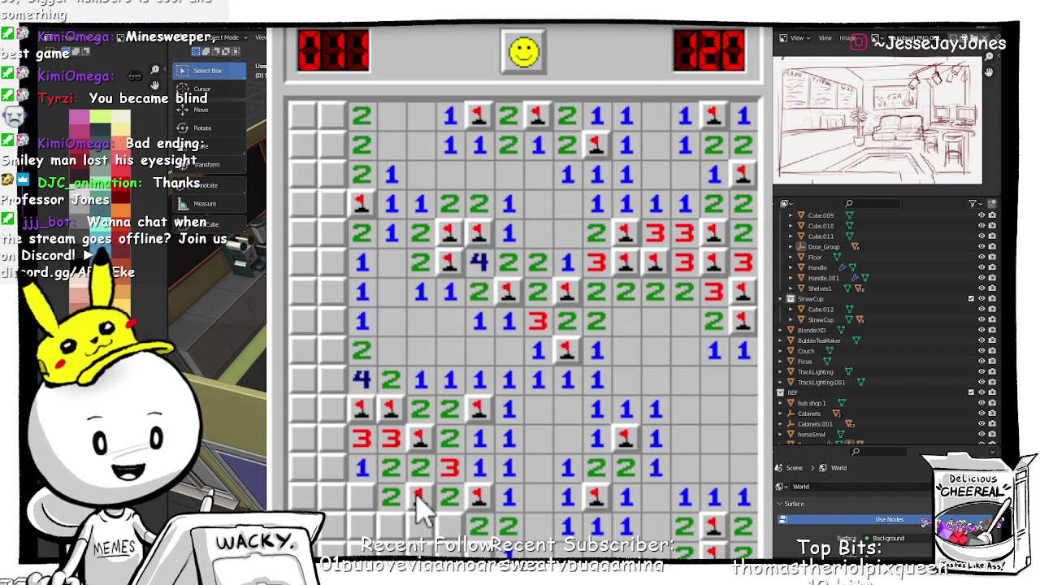
left_click(390, 497)
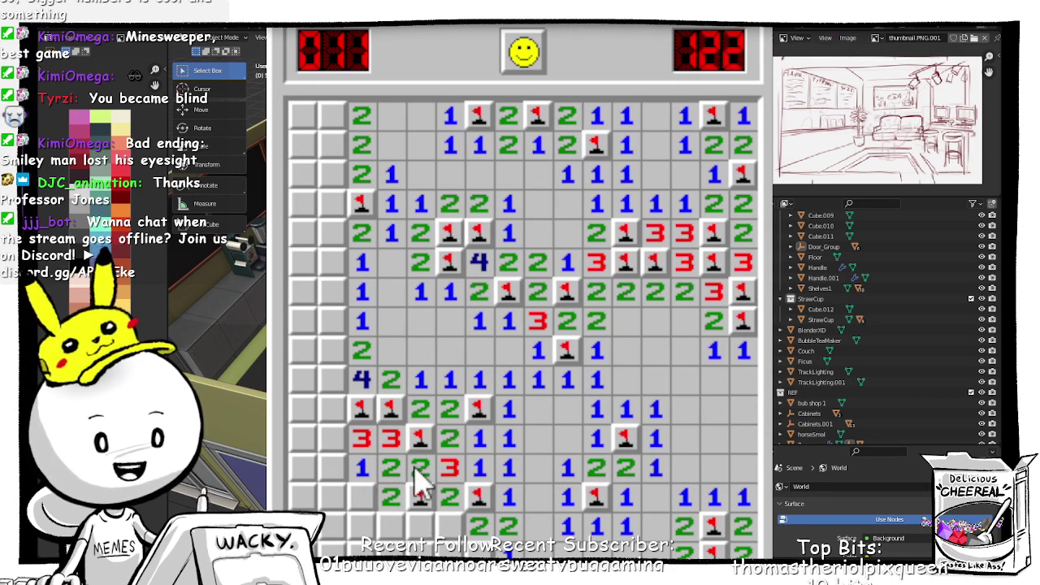
left_click(449, 527)
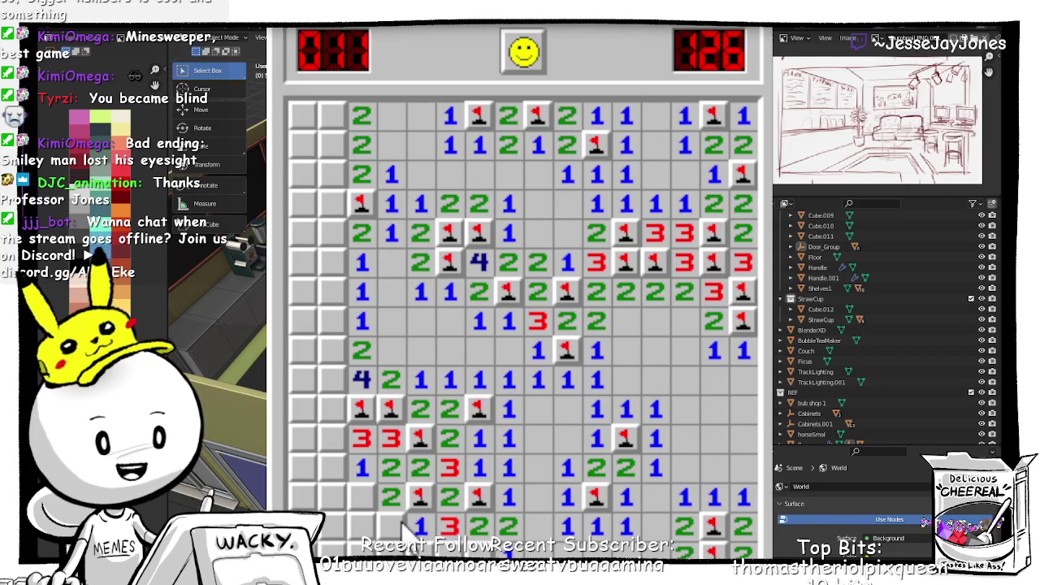
left_click(398, 524)
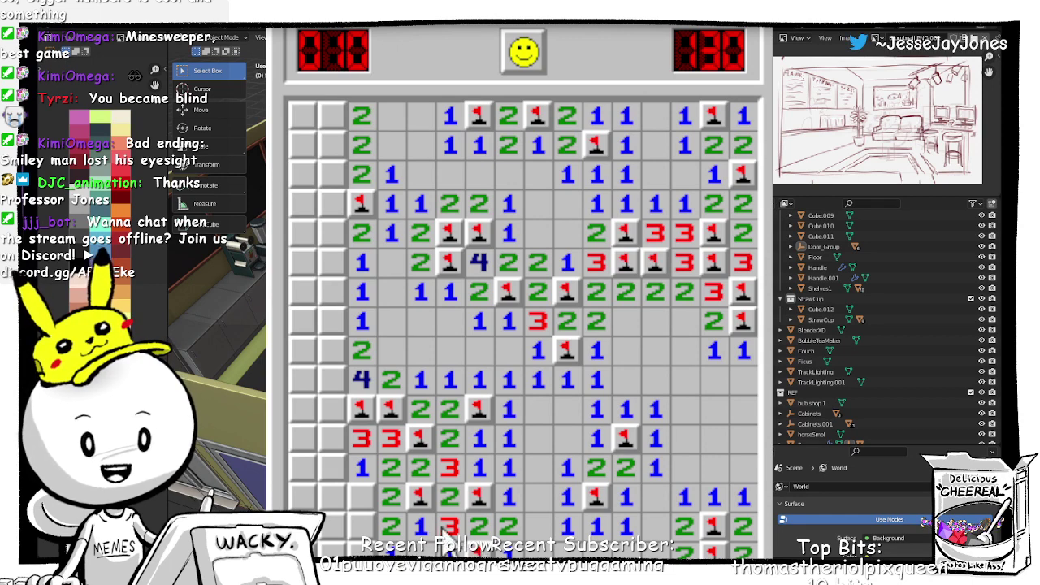
left_click(361, 496)
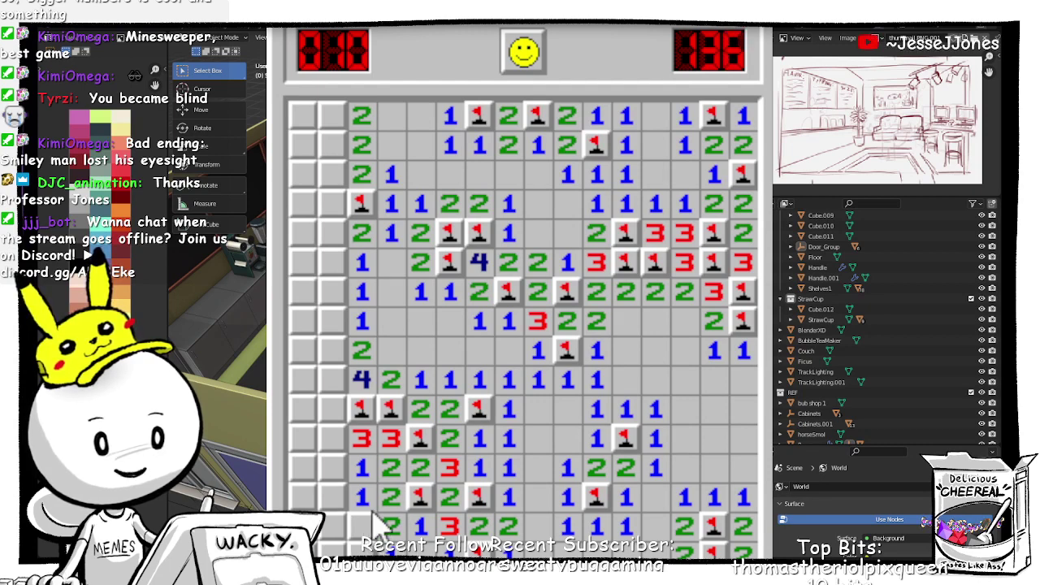
right_click(373, 524)
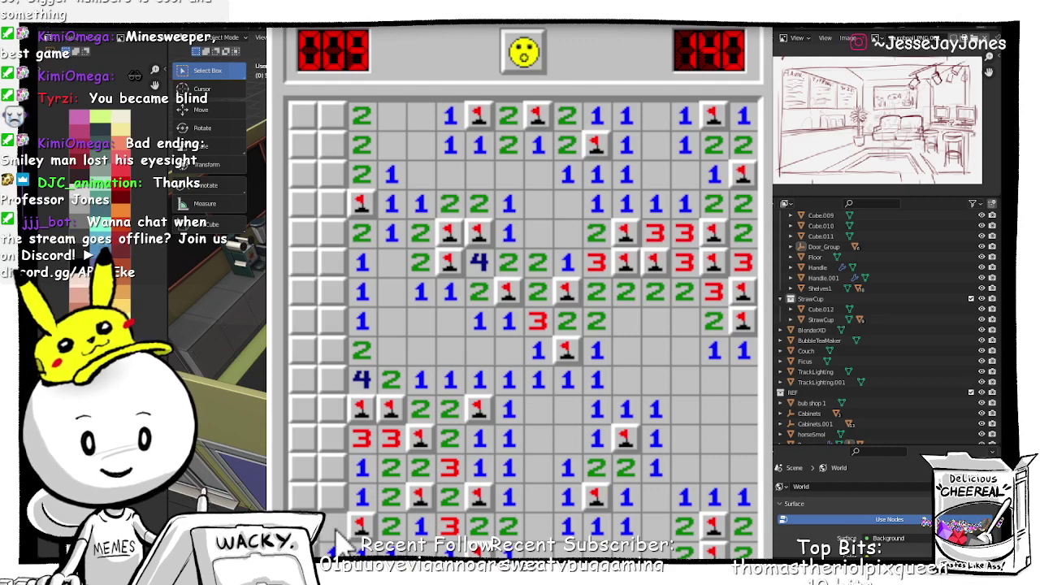
Step: Open the lower area of columns 1 and 2 from row 13, flag row 12, columns 1 and 2, and open row 11, column 2
left_click(329, 497)
left_click(313, 533)
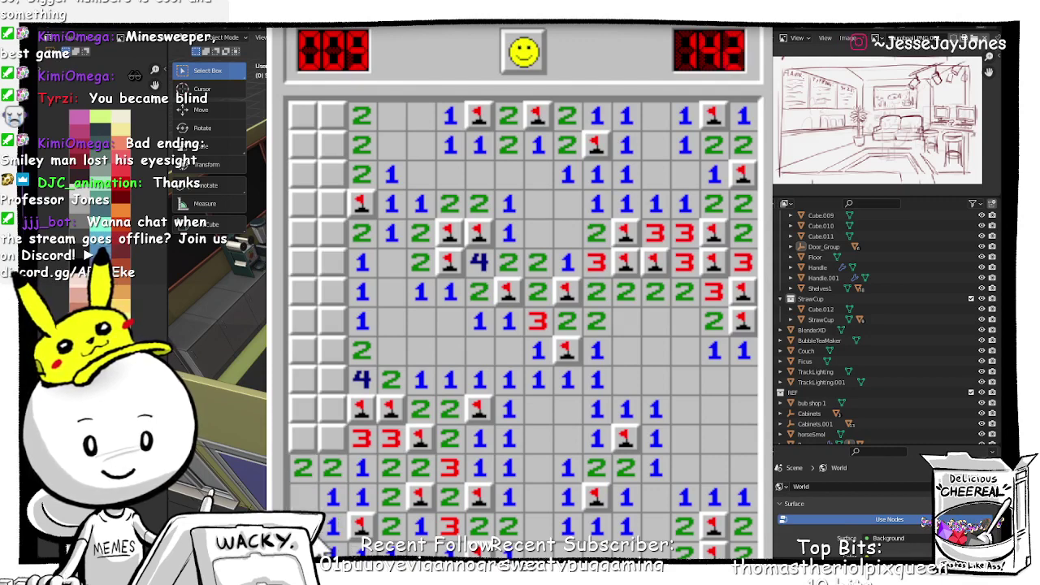
right_click(331, 447)
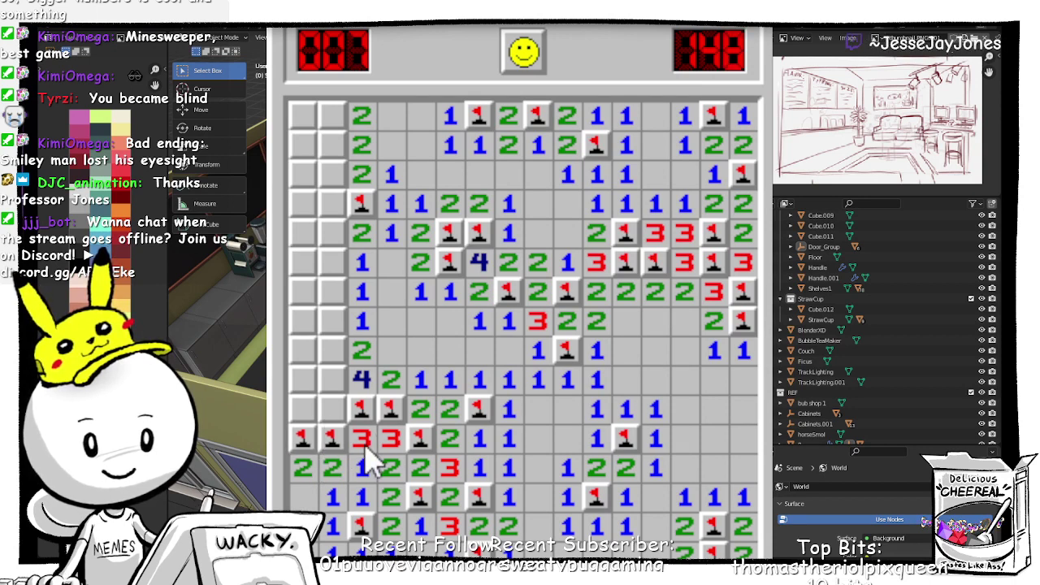
left_click(335, 416)
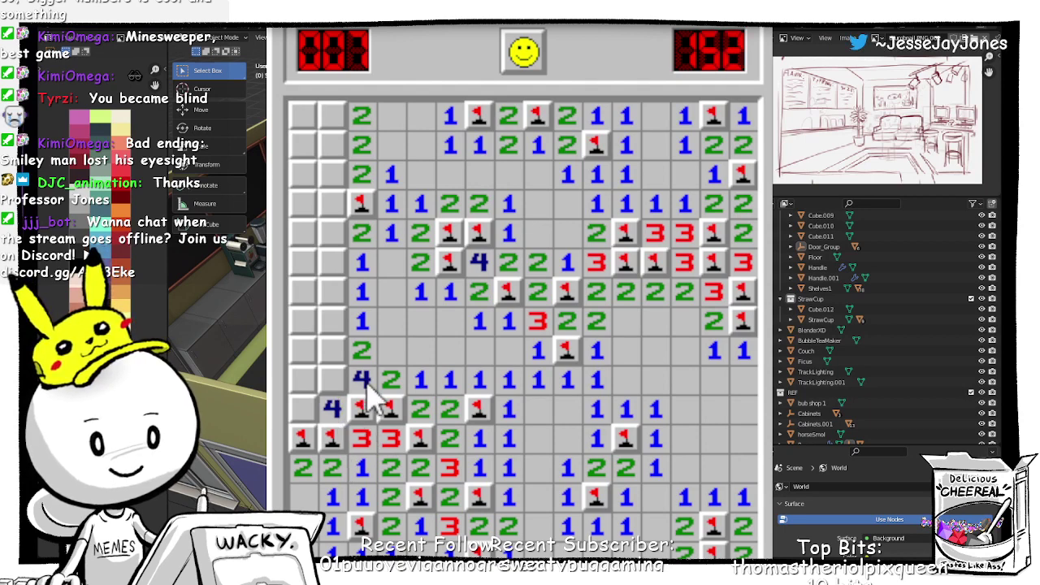
Step: Flag rows 6, 9 and 10 of column 2, and open rows 5, 7 and 8 of column 2 and the area around row 4, column 1
right_click(331, 379)
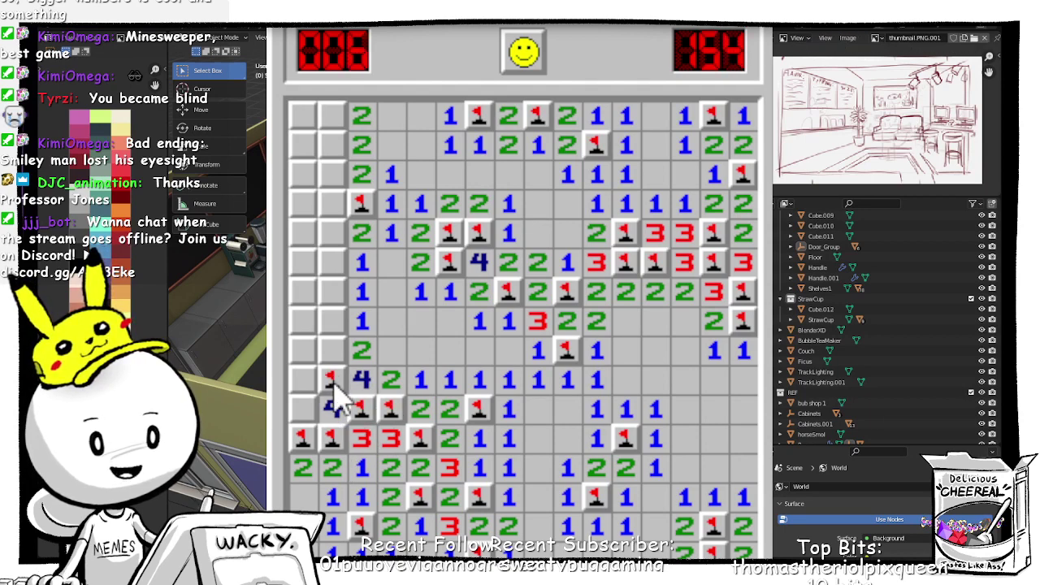
right_click(332, 350)
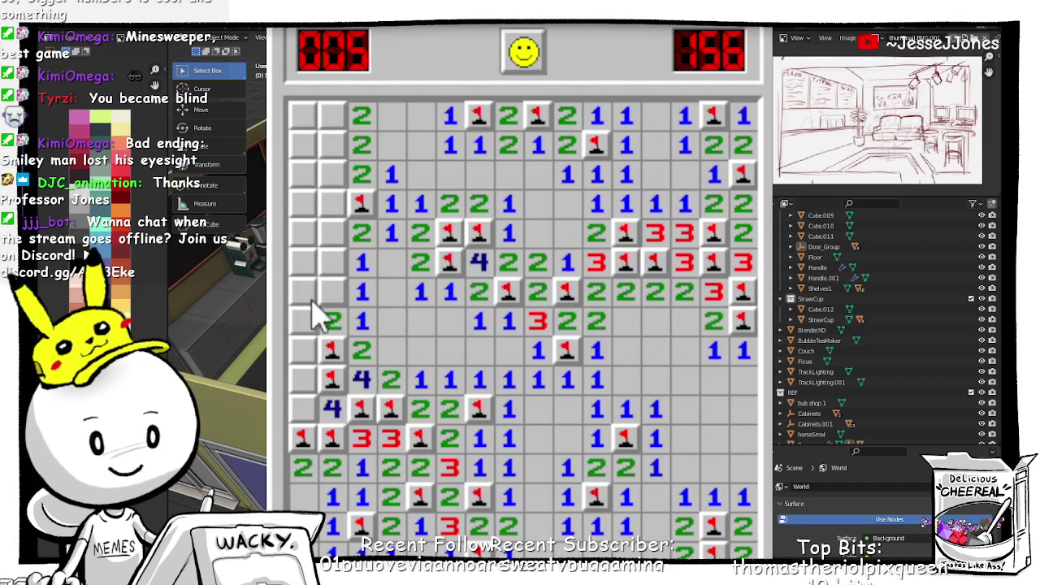
left_click(335, 319)
left_click(341, 290)
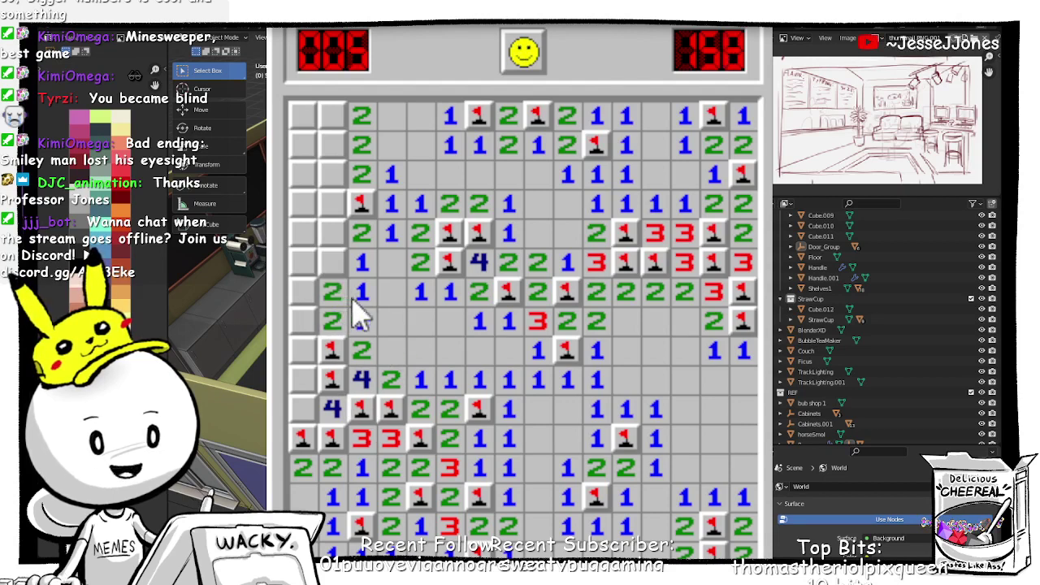
right_click(333, 265)
left_click(339, 236)
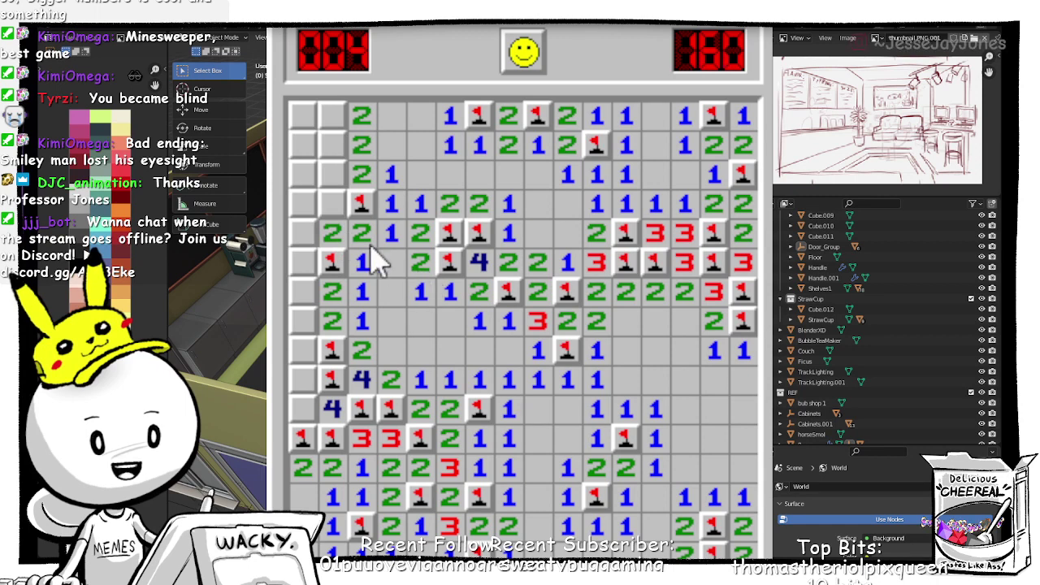
left_click(306, 213)
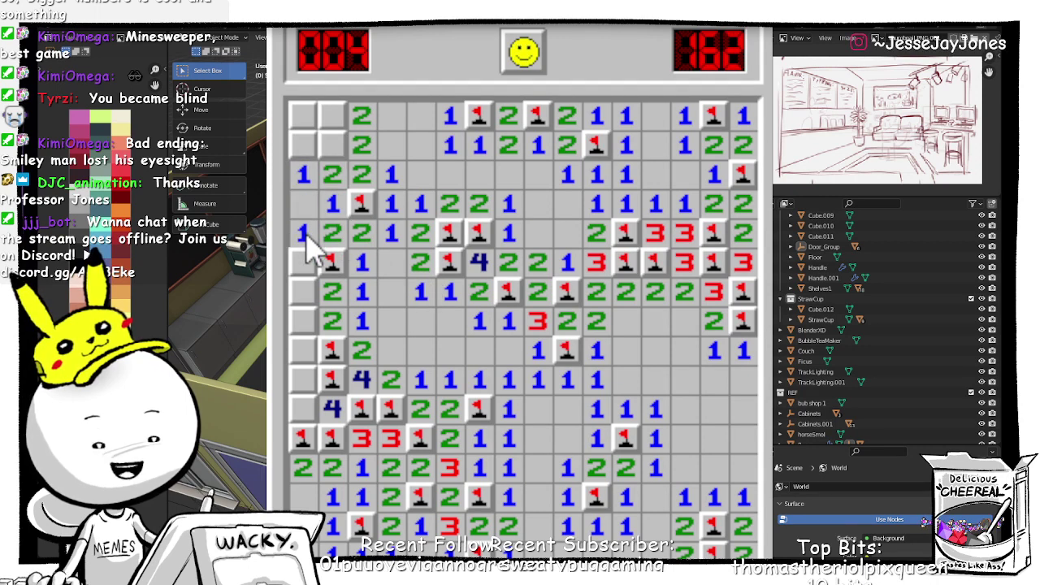
Step: Open row 6, column 1 and row 2, column 1, and flag row 1, columns 1 and 2, and row 2, column 2
left_click(307, 264)
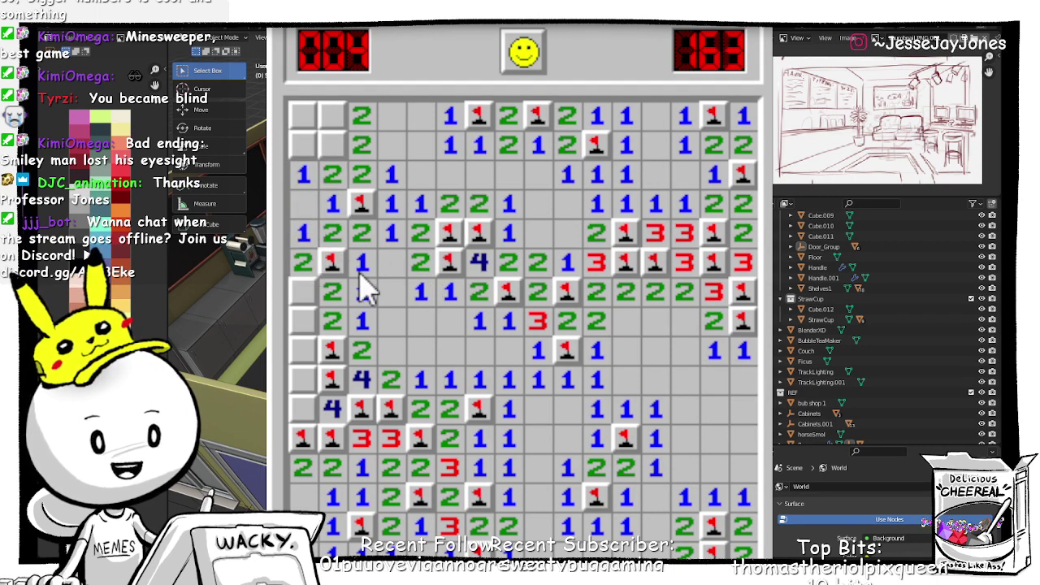
right_click(333, 147)
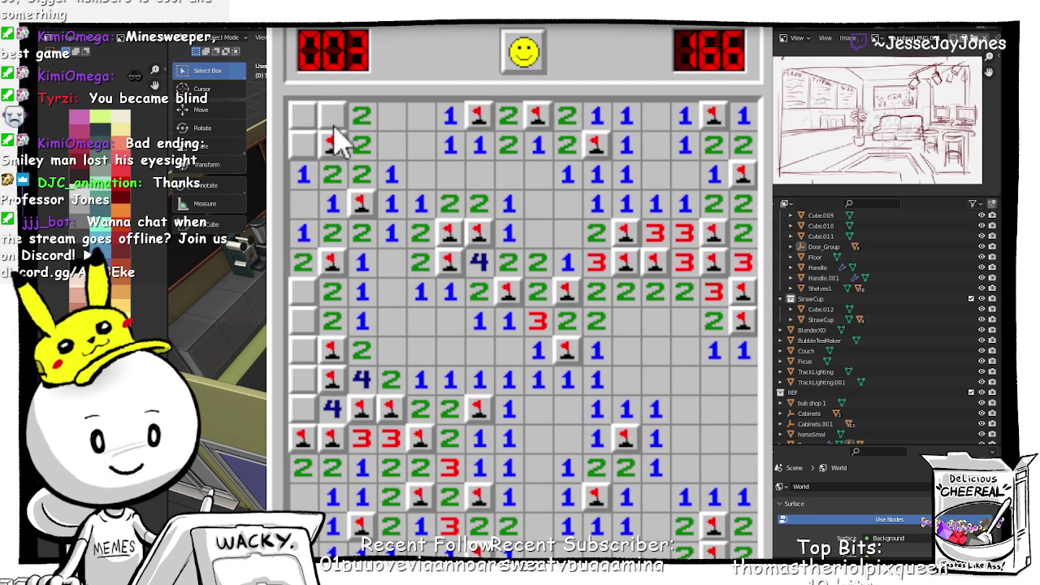
right_click(333, 118)
left_click(305, 151)
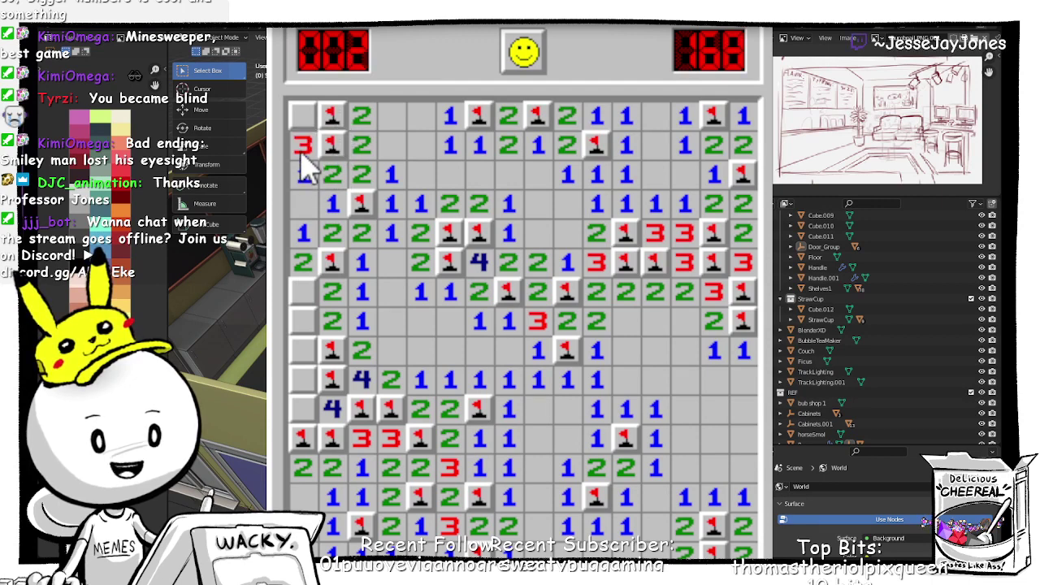
right_click(302, 119)
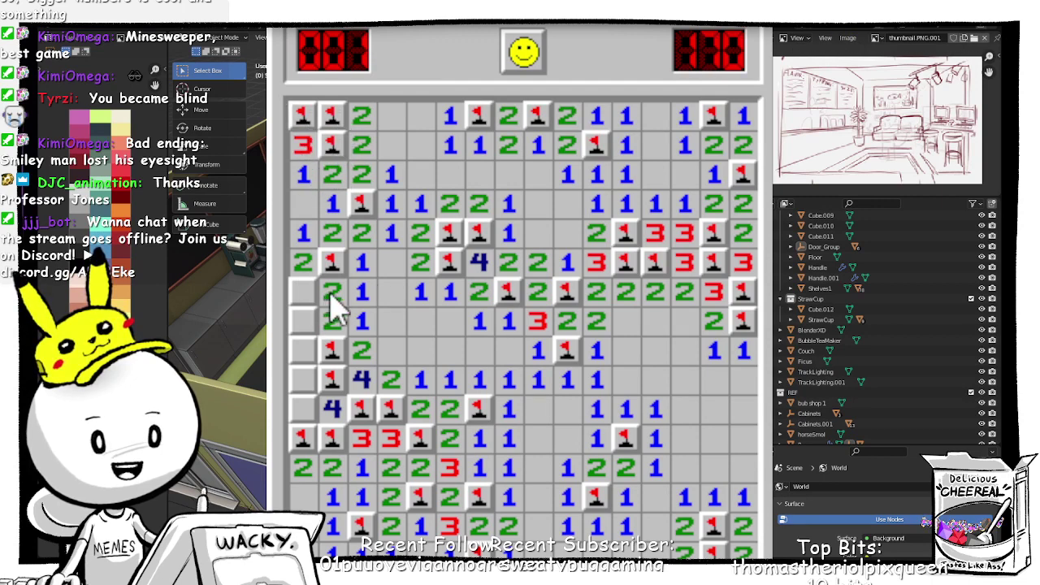
Step: Flag row 7 of column 1 and open rows 8 to 11 of column 1 to complete the board
right_click(303, 294)
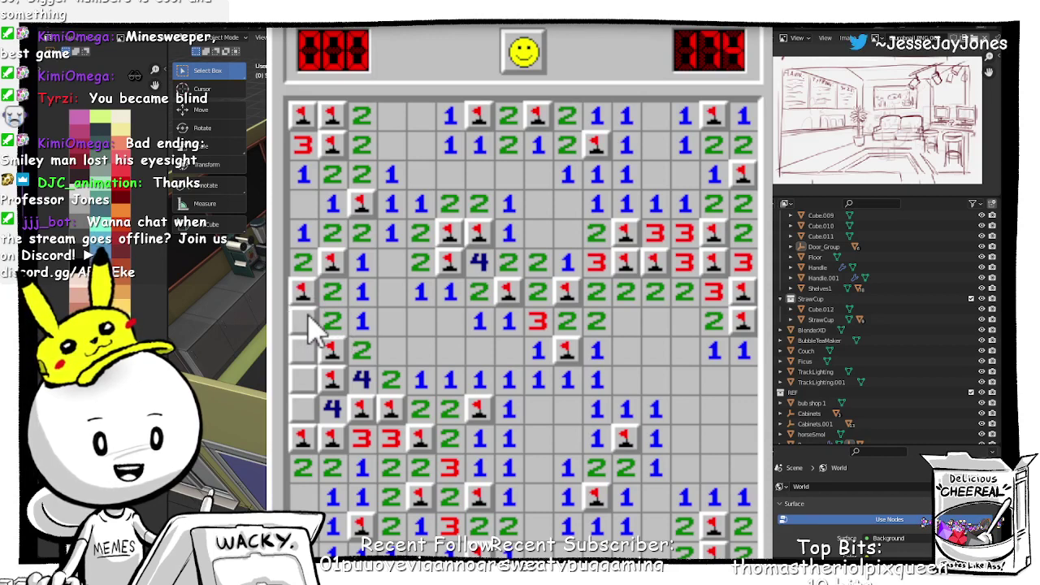
left_click(308, 324)
left_click(309, 354)
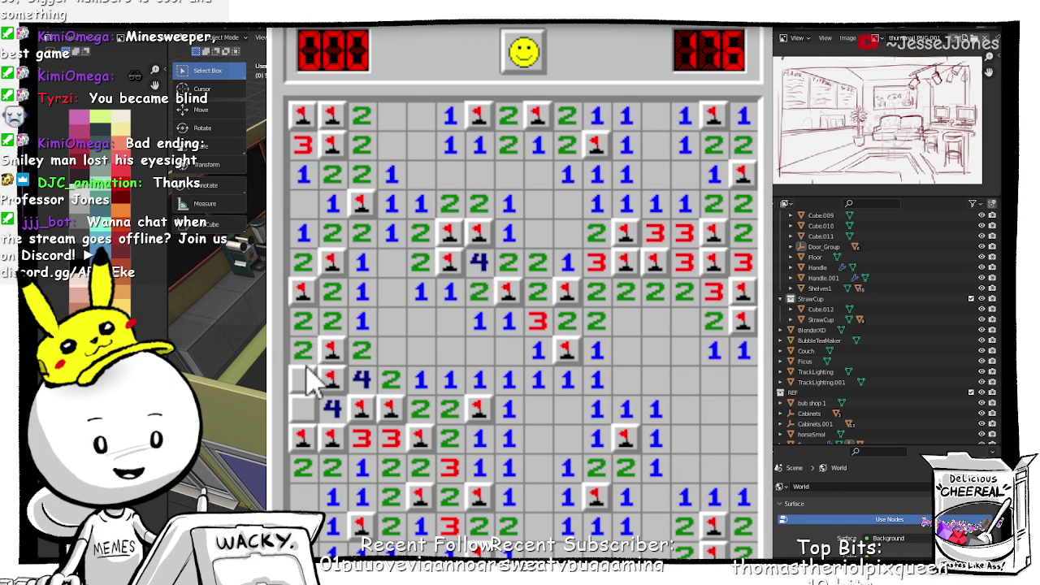
left_click(304, 382)
left_click(300, 411)
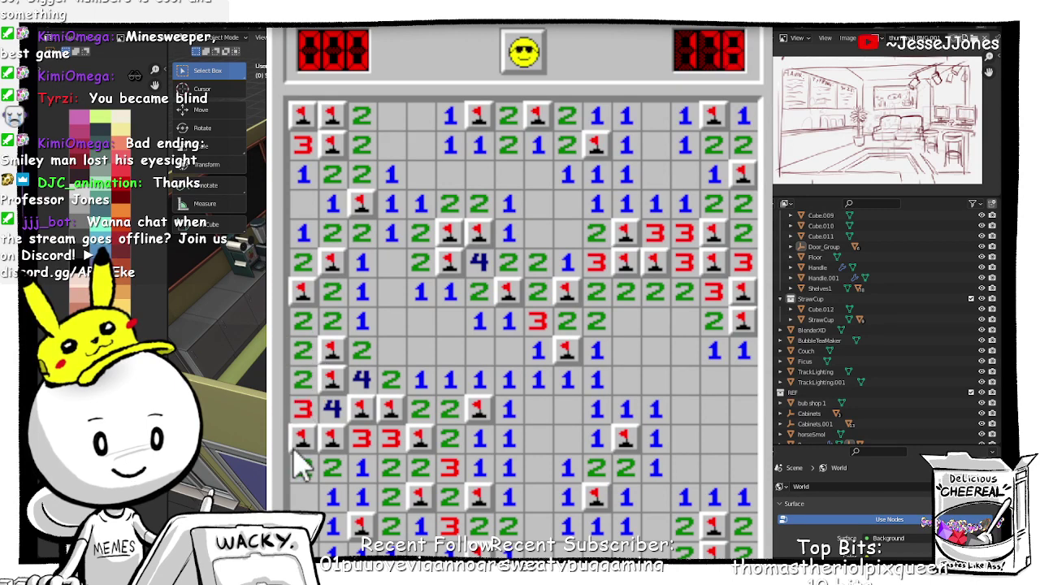
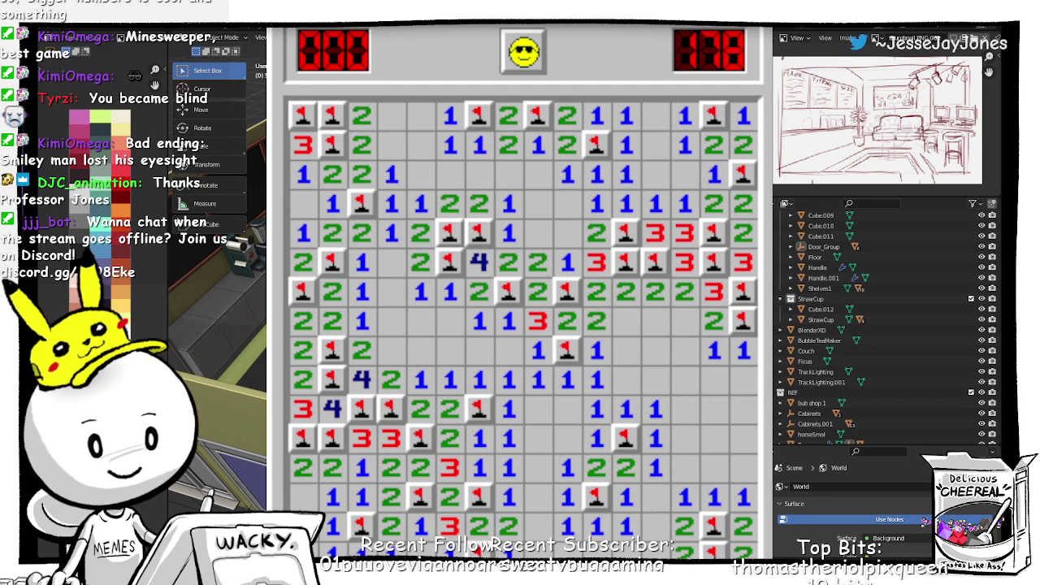
Step: Switch to Blender and delete the countertop piece and door of the second base cabinet from the fridge
key("alt+Tab")
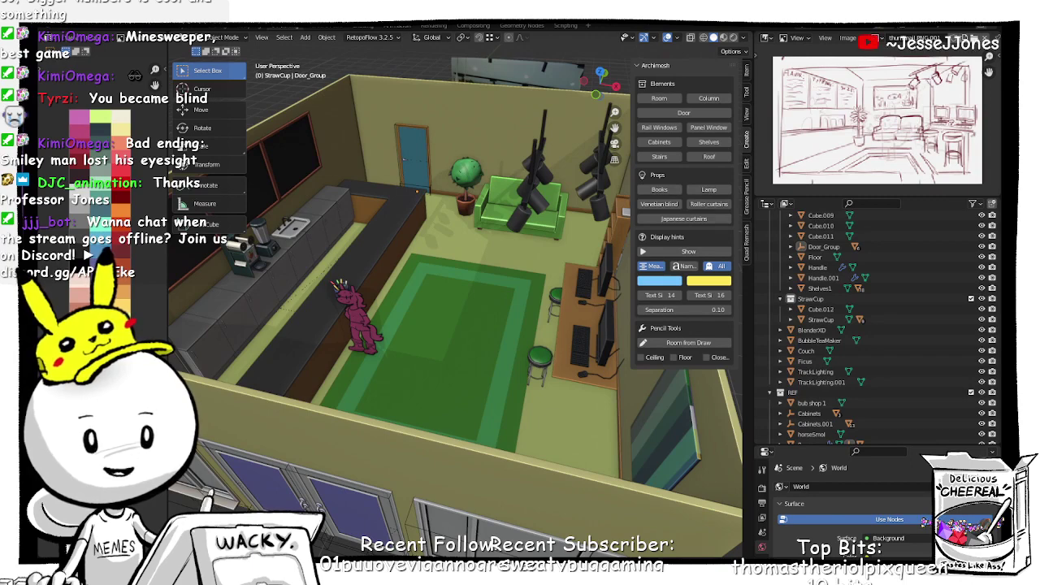
middle_click_drag(380, 345, 458, 339)
scroll(457, 333, "down", 2)
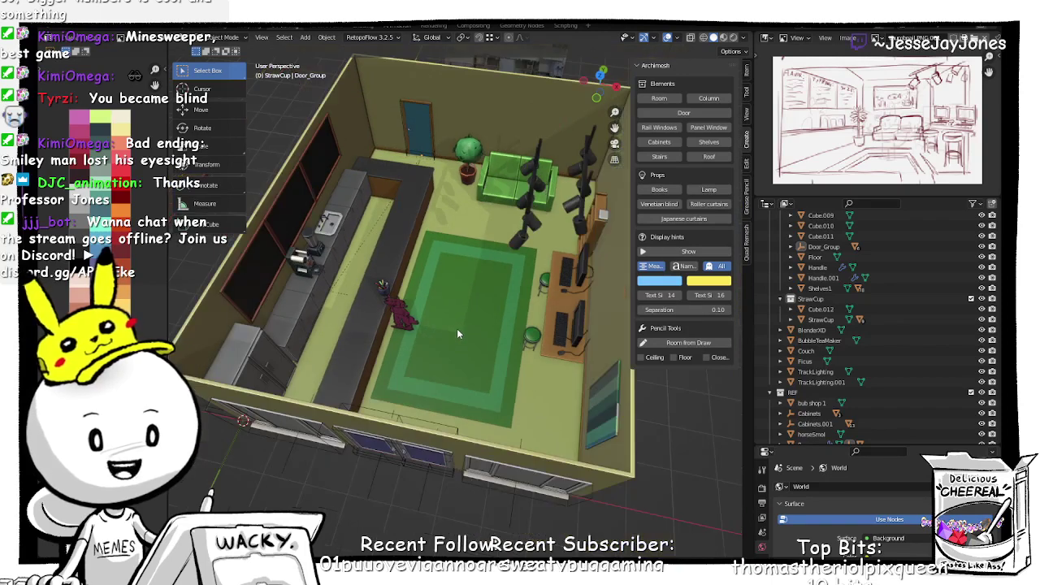
scroll(458, 332, "up", 4)
scroll(457, 332, "down", 2)
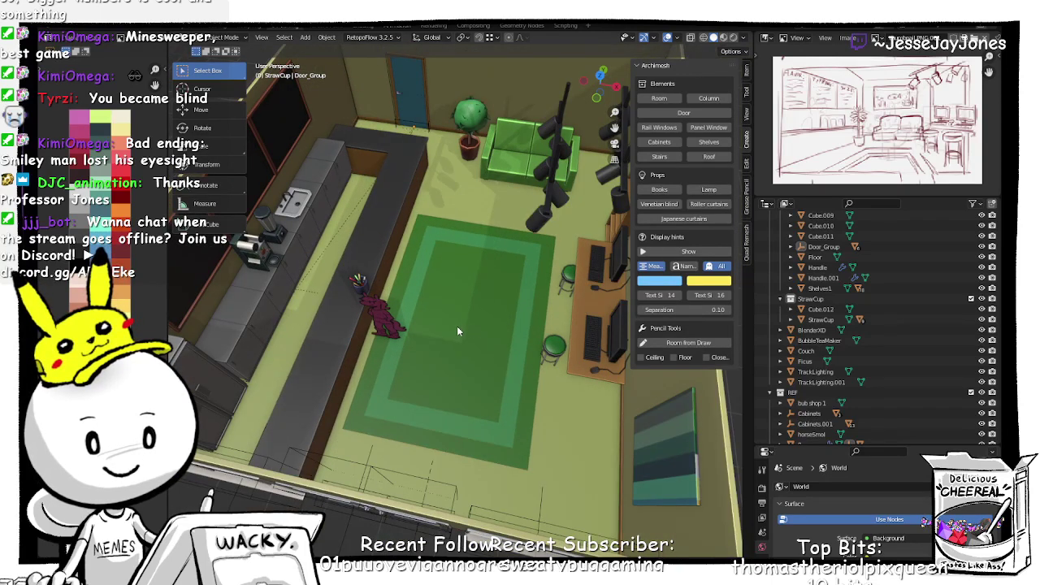
middle_click_drag(473, 327, 428, 319)
middle_click_drag(369, 287, 429, 334)
left_click(391, 254)
scroll(430, 269, "up", 4)
scroll(479, 288, "up", 2)
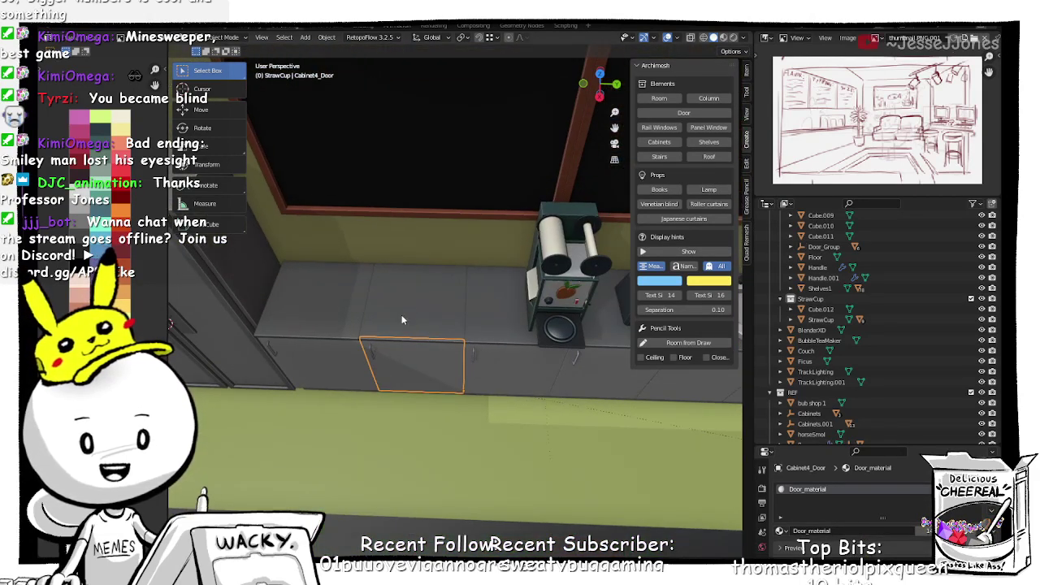
left_click(399, 320)
key("x")
left_click(401, 334)
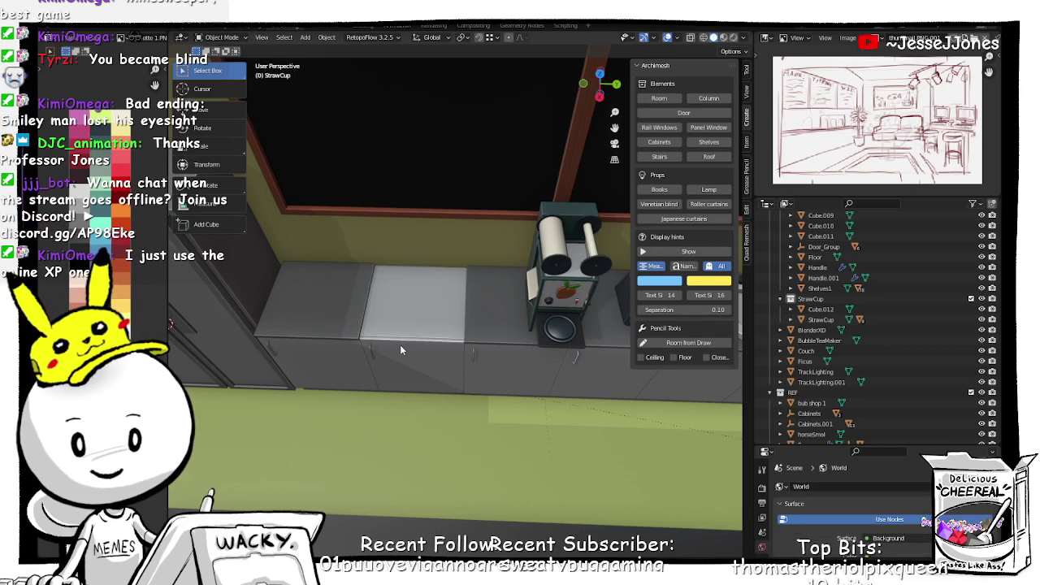
left_click(392, 348)
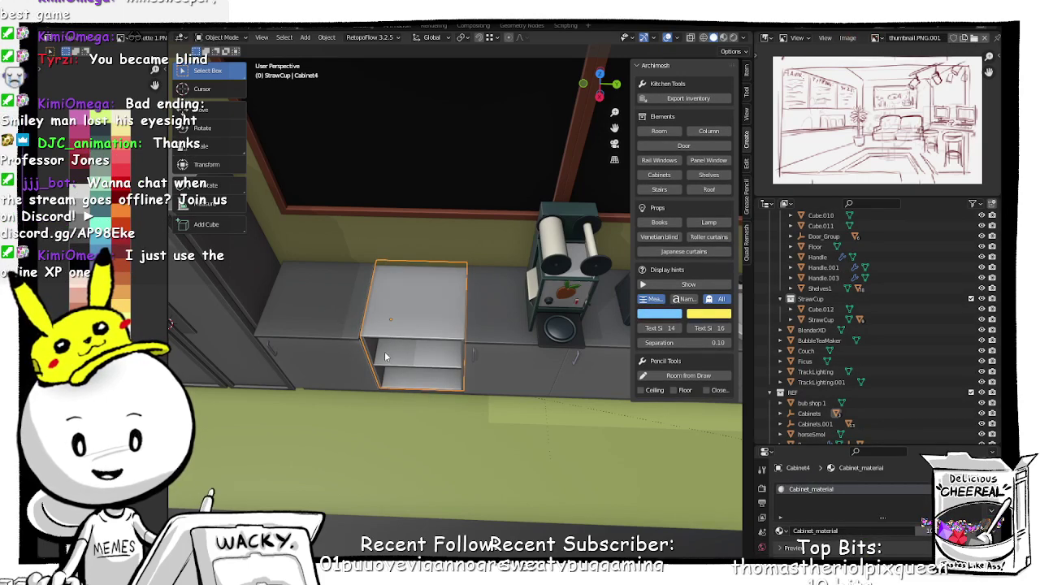
Step: Delete the door and countertop piece of the base cabinet directly beside the fridge
middle_click_drag(386, 356, 394, 331)
left_click(359, 304)
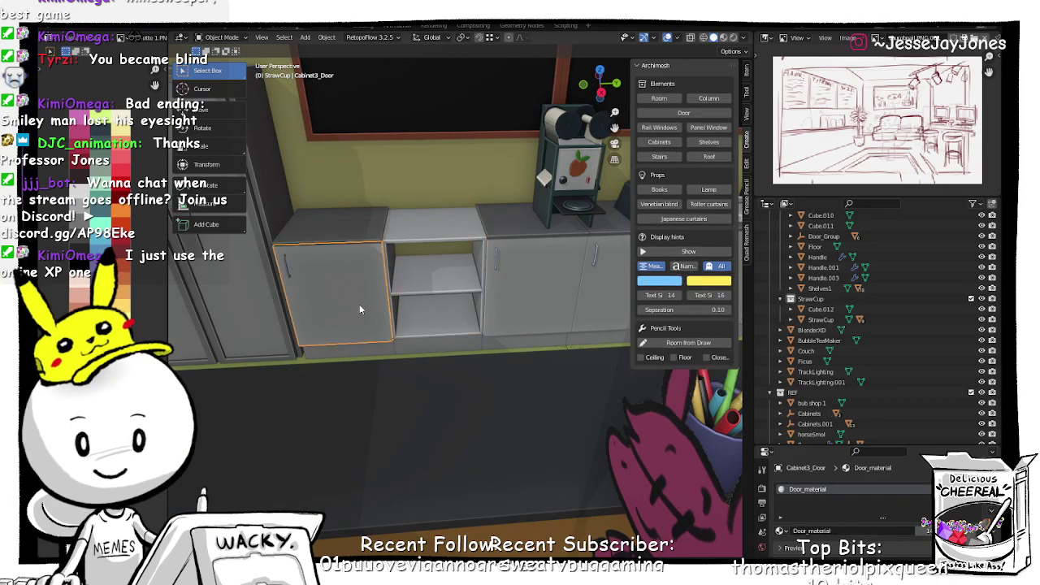
key("x")
left_click(359, 308)
middle_click_drag(334, 286, 364, 262)
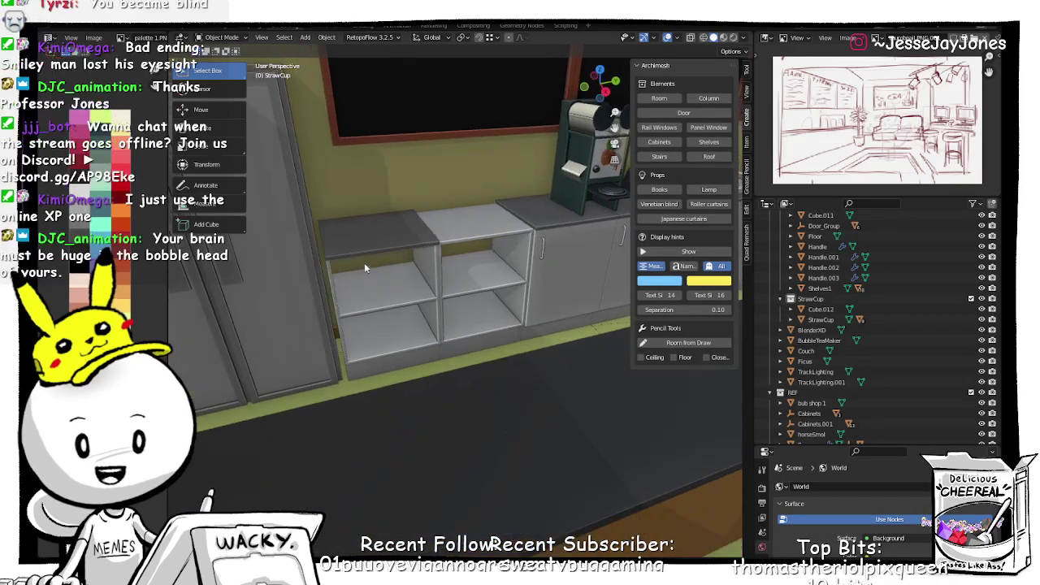
left_click(364, 244)
key("x")
left_click(364, 245)
Step: Delete the two open cabinet bodies between the fridge and the remaining counter
middle_click_drag(447, 291, 415, 286)
left_click(412, 285)
key("x")
left_click(343, 288)
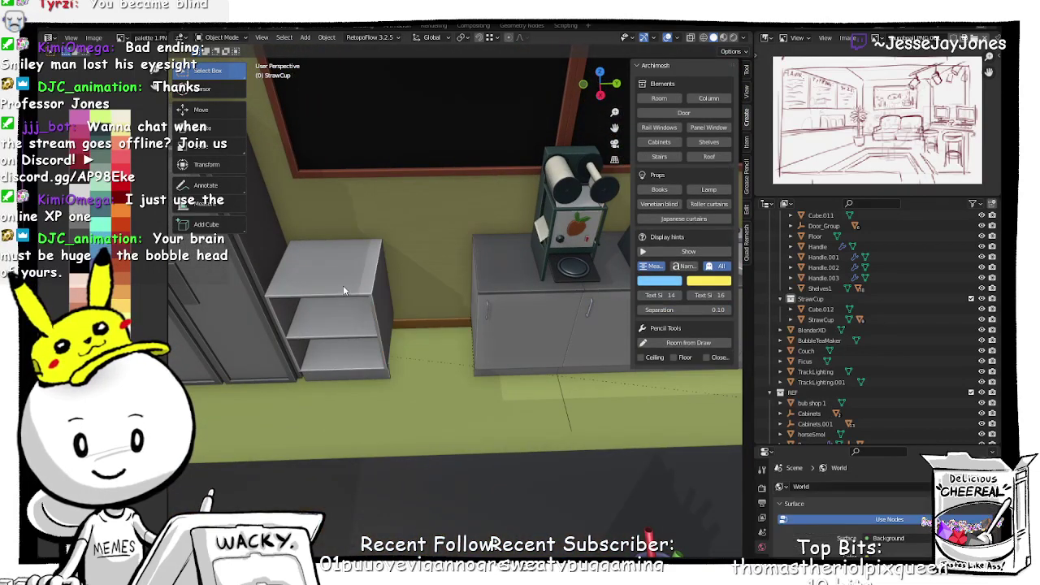
left_click(343, 285)
key("x")
left_click(345, 291)
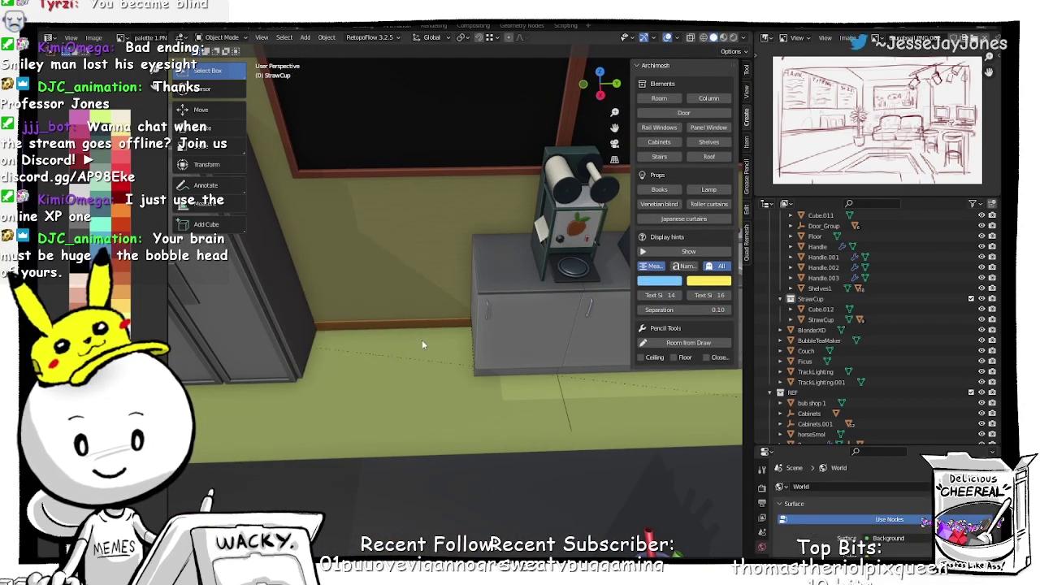
Step: Add a cube mesh and enter Edit Mode on it
key("shift+a")
mouse_move(405, 358)
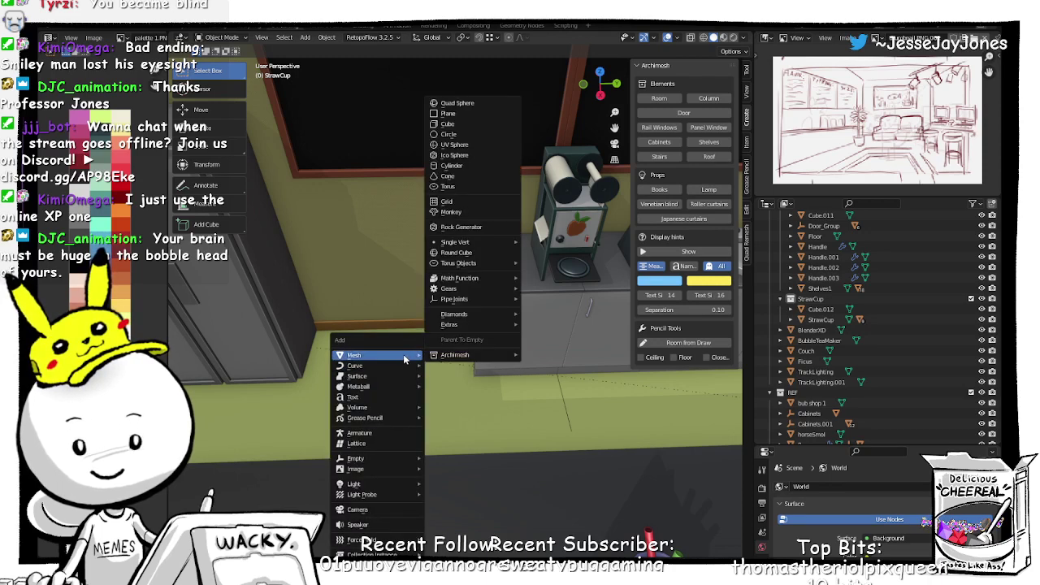
left_click(448, 123)
scroll(325, 361, "down", 5)
key("Tab")
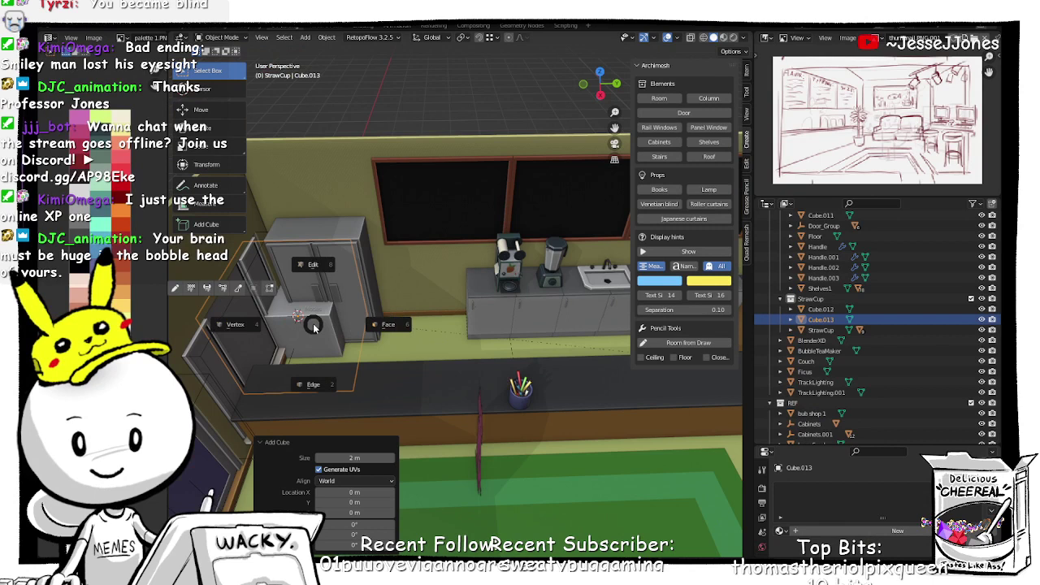
left_click(311, 279)
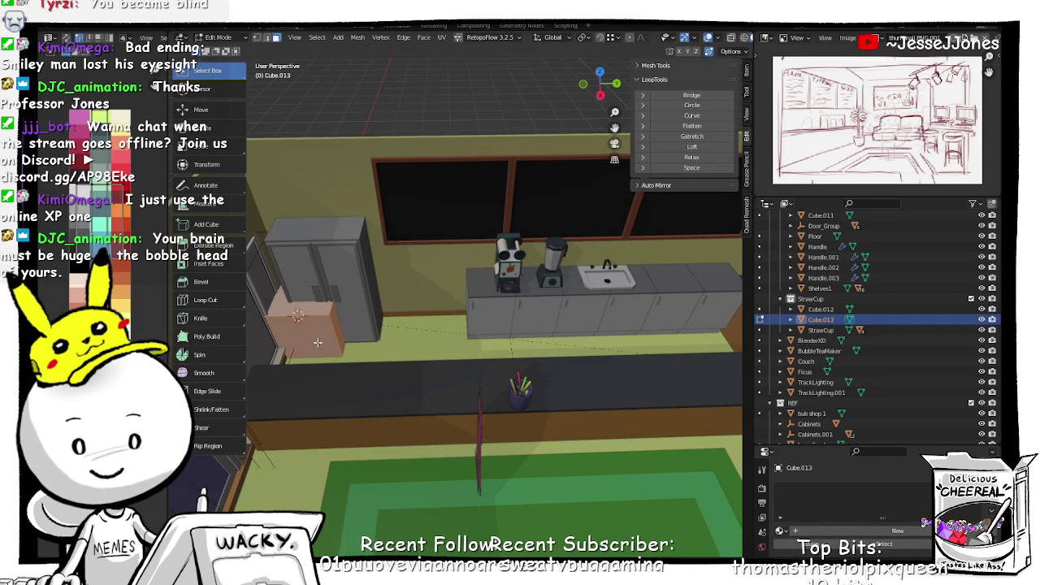
Step: Move the cube's mesh about 2.49 m along Y into the gap between the fridge and the counter
key("g")
key("x")
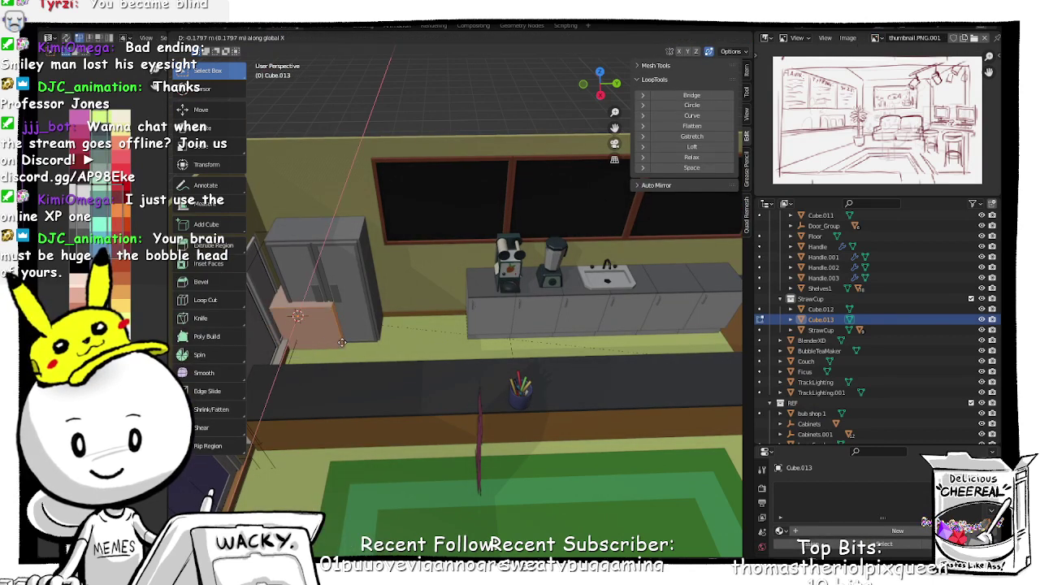
key("y")
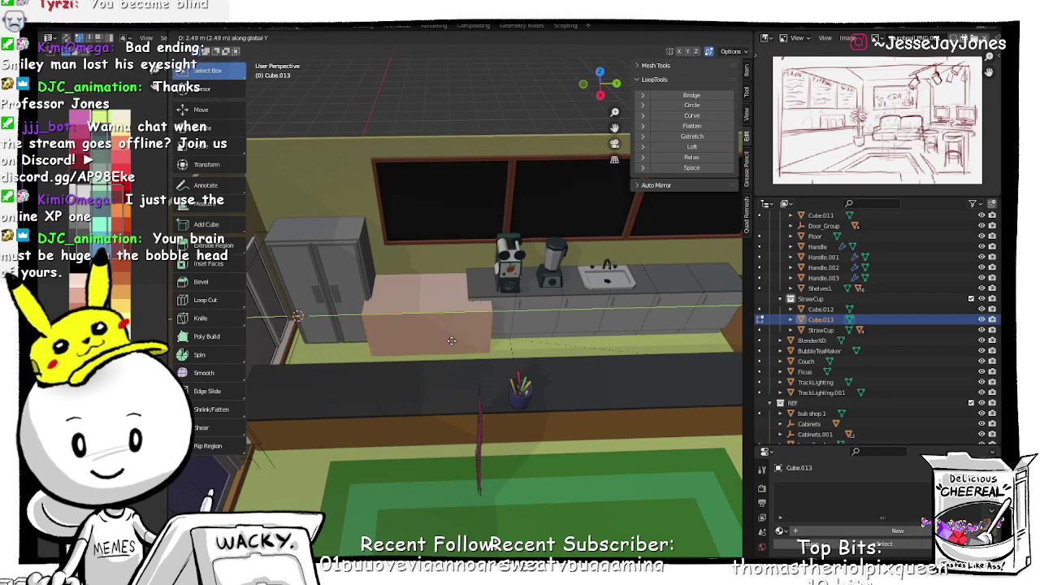
left_click(452, 340)
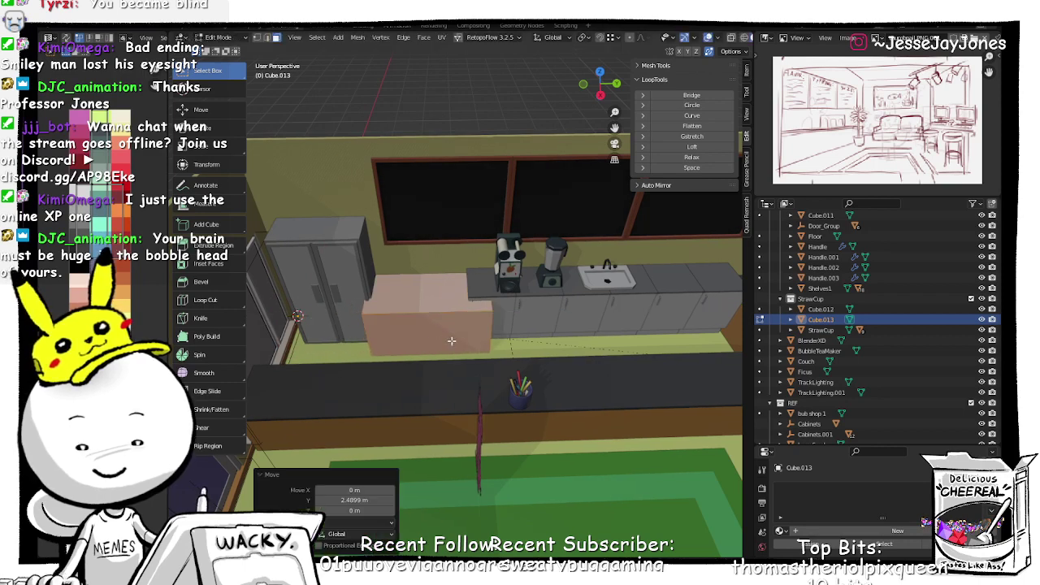
Step: Scale the cube's mesh to 0.604 and move it horizontally by about 0.58 m in X and -0.13 m in Y
left_click(511, 336)
key("g")
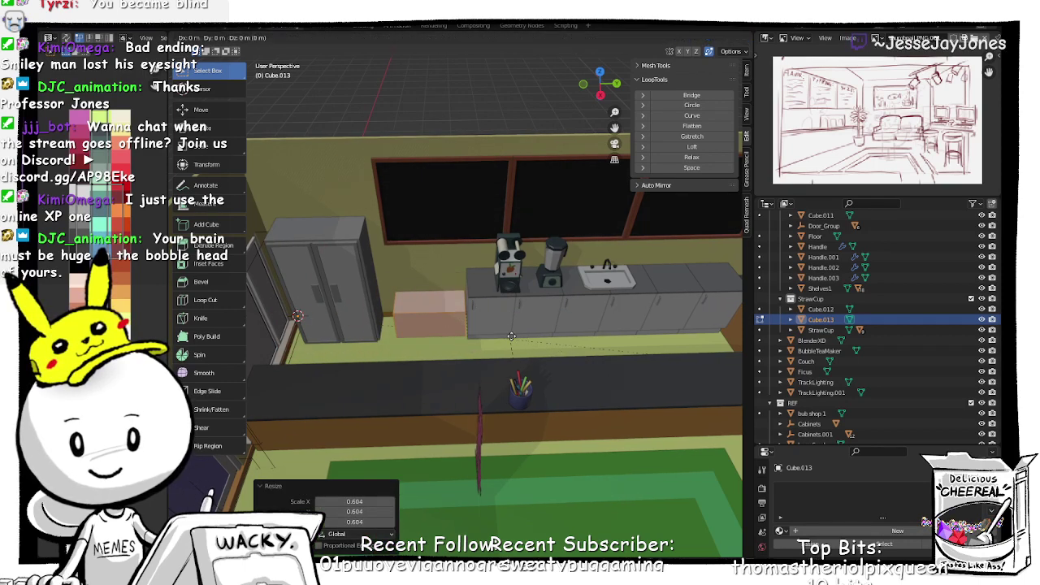
key("shift+z")
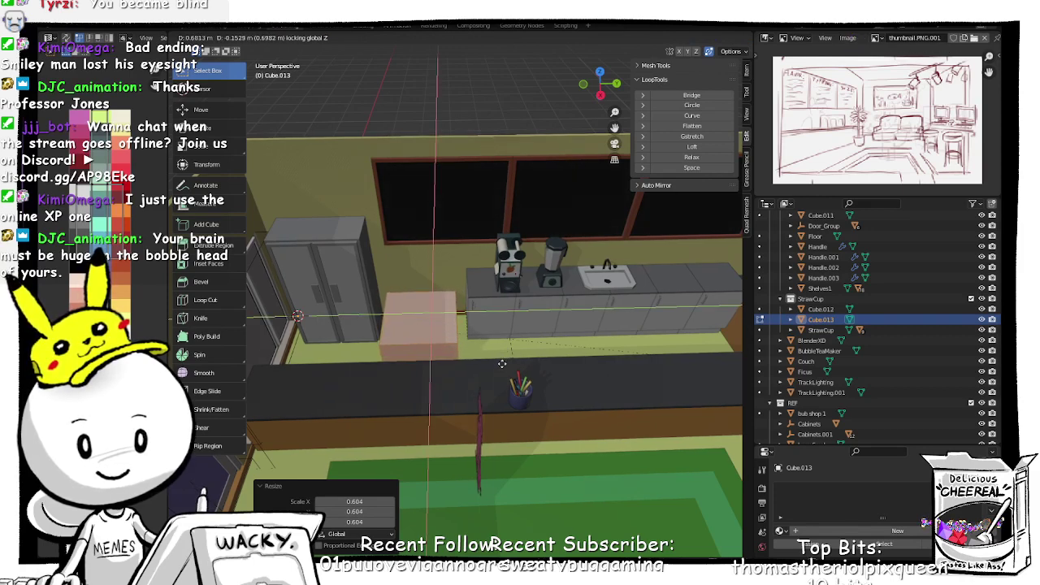
left_click(503, 364)
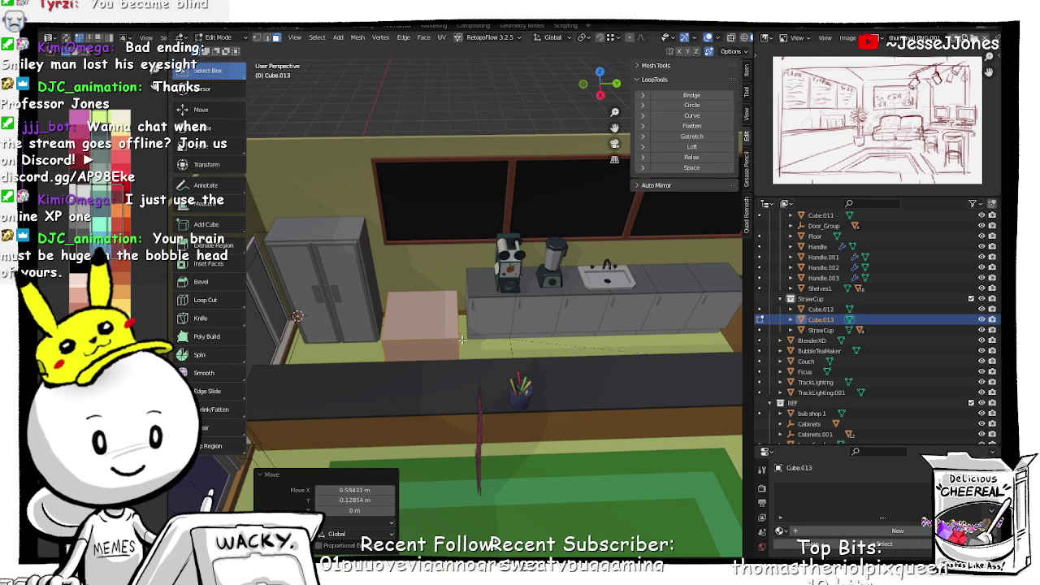
Step: Raise the cube's mesh about 0.58 m along Z so it stands on the floor
scroll(462, 340, "up", 2)
middle_click_drag(460, 341, 484, 370)
scroll(490, 361, "up", 2)
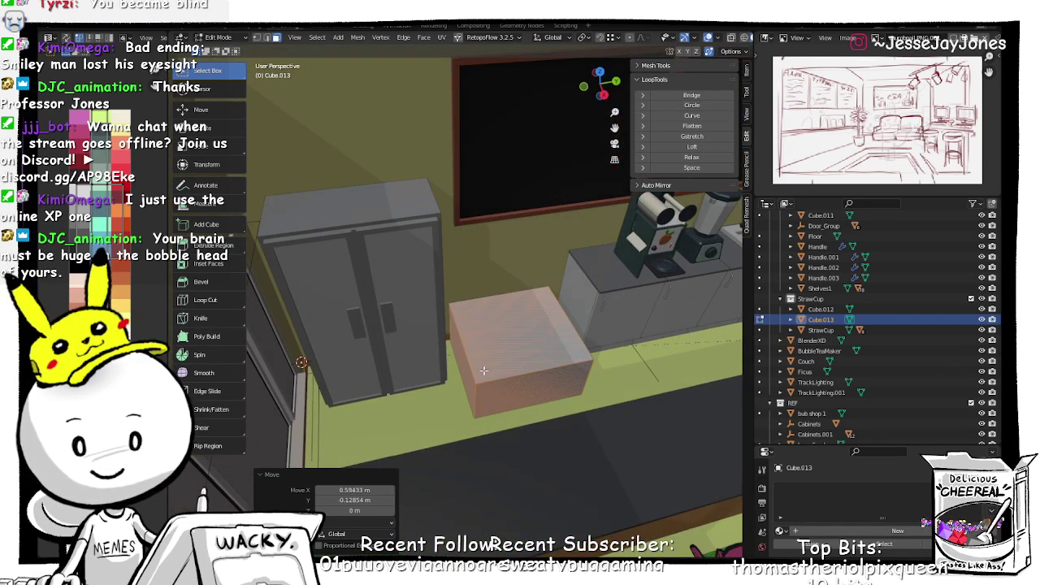
key("g")
key("z")
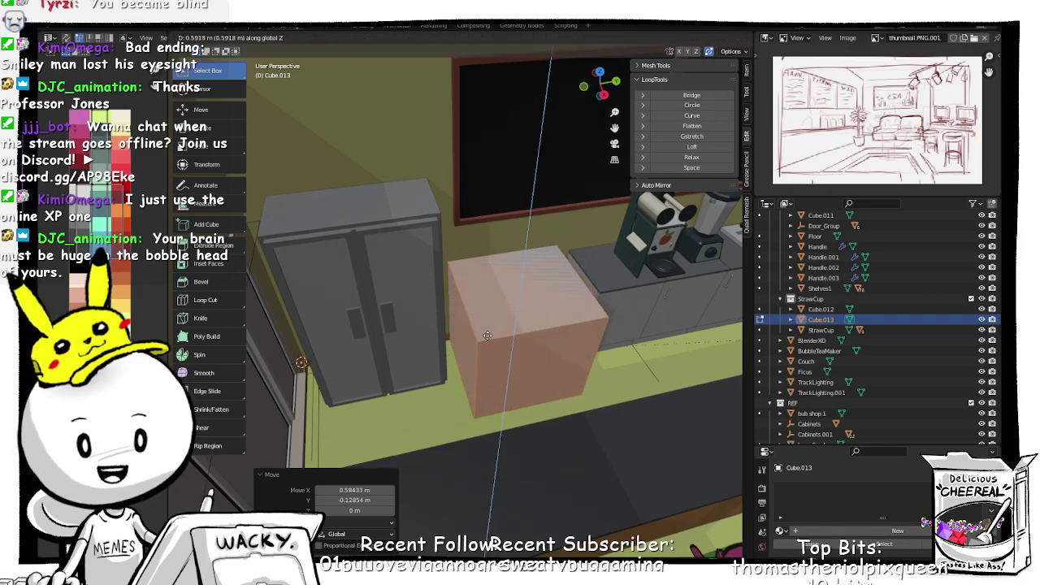
left_click(485, 335)
Step: Lower the cube's top face about 0.12 m along Z and select its front face
middle_click_drag(484, 336, 535, 340)
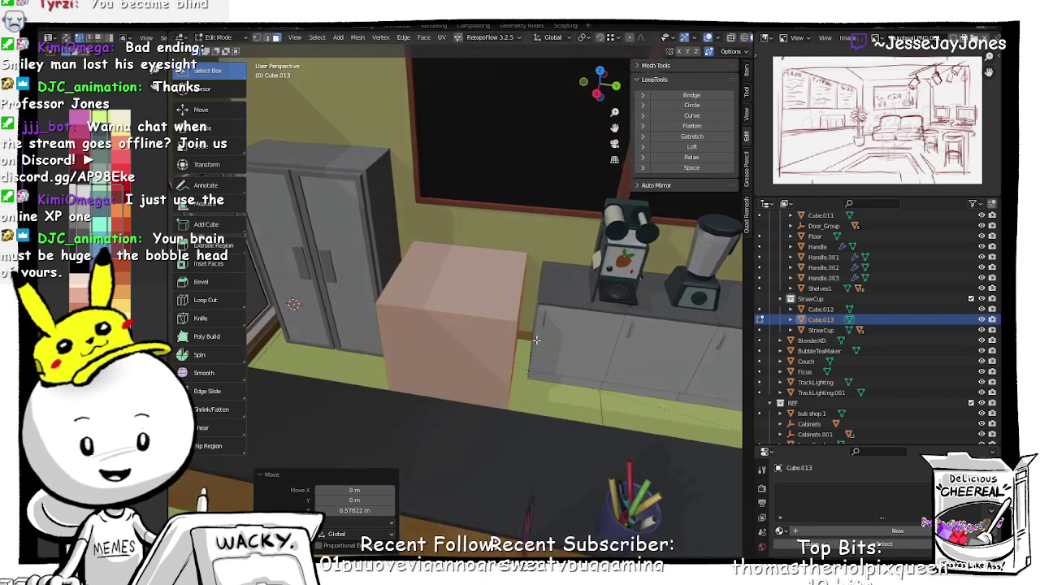
left_click(470, 294)
key("g")
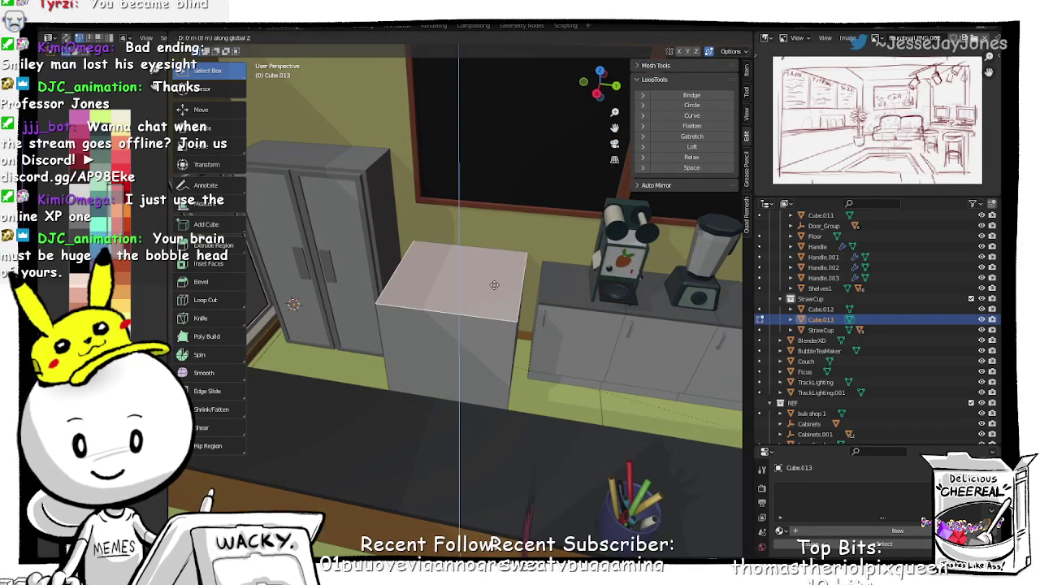
key("z")
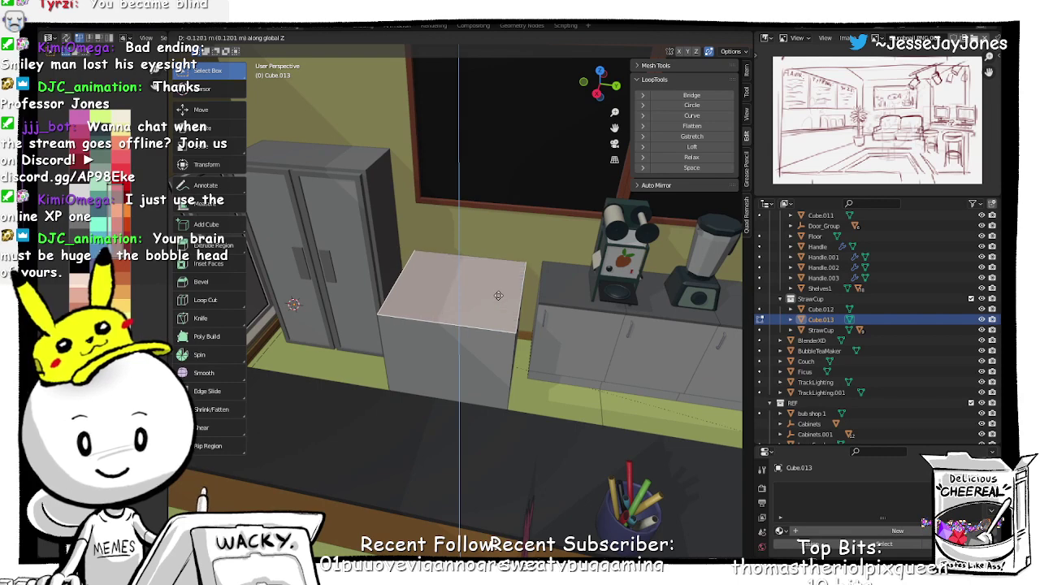
left_click(467, 349)
middle_click_drag(464, 353, 443, 426)
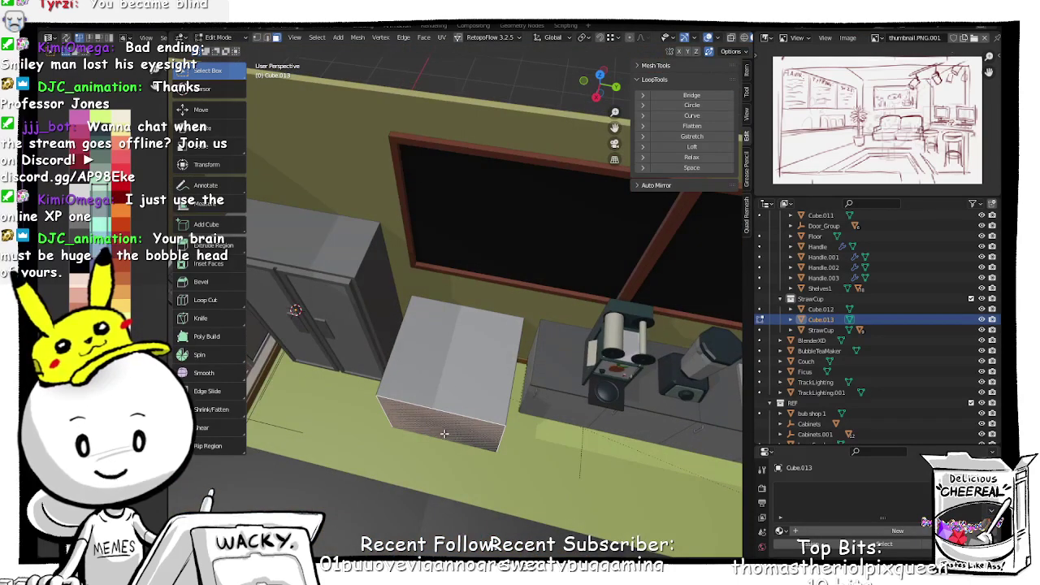
key("g")
key("z")
left_click(456, 405)
key("ctrl+z")
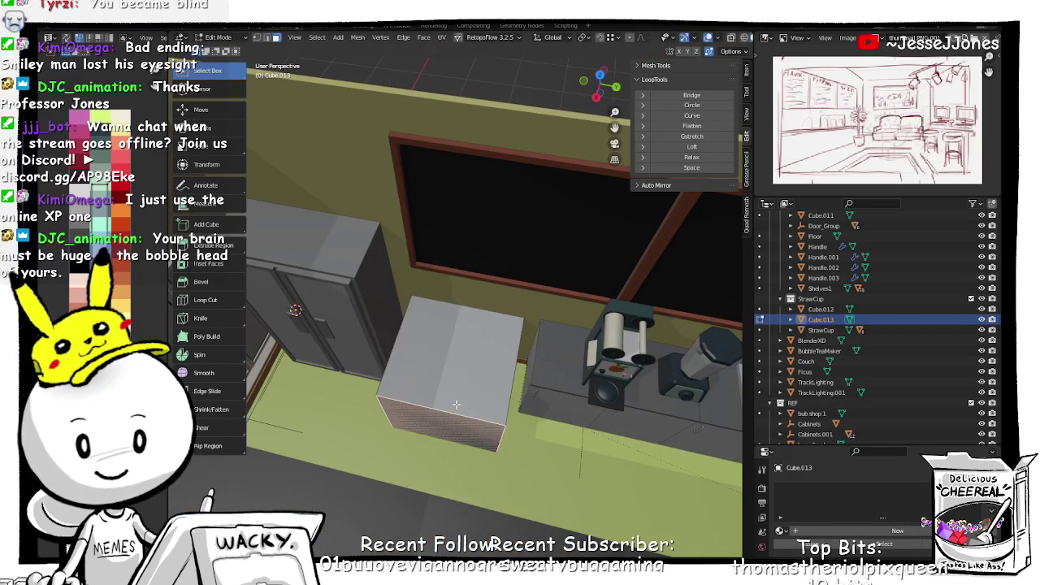
Step: Push the box's front face about 0.11 m back toward the wall along X
key("g")
key("x")
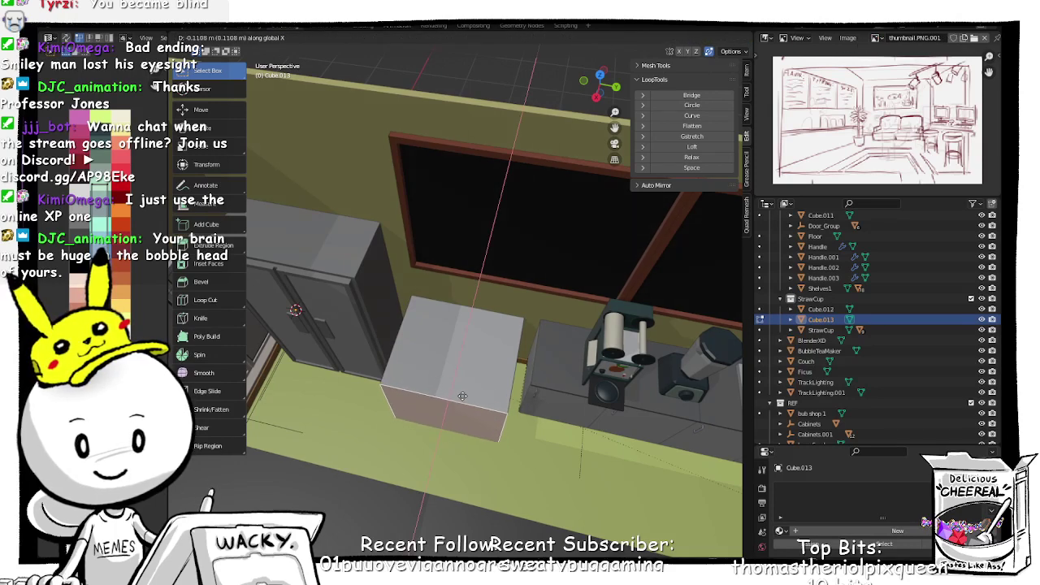
left_click(462, 398)
Step: Select the box's counter-side face and extend it about 0.12 m along Y toward the counter
middle_click_drag(553, 441, 459, 371)
left_click(472, 368)
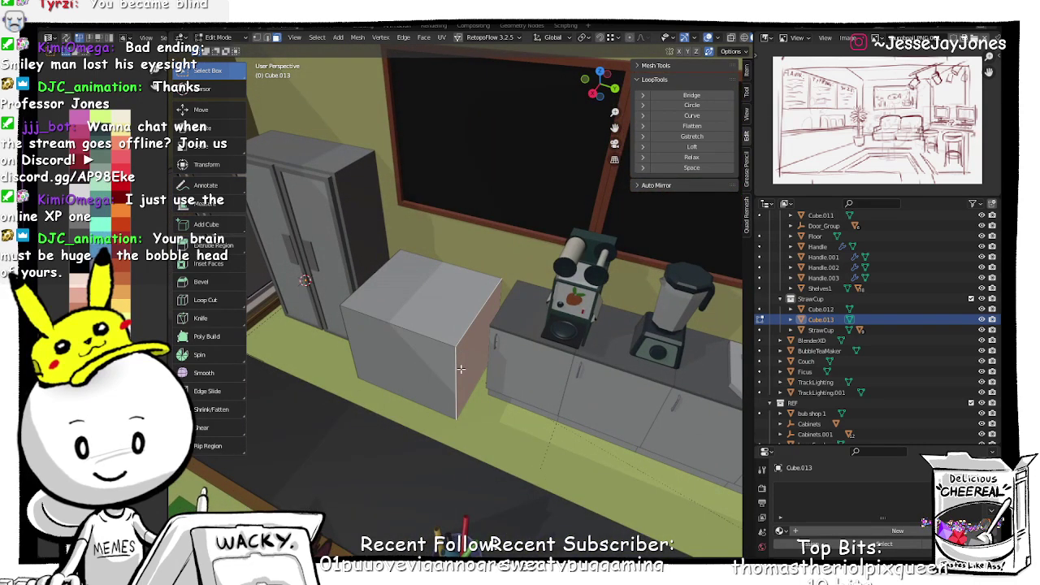
key("g")
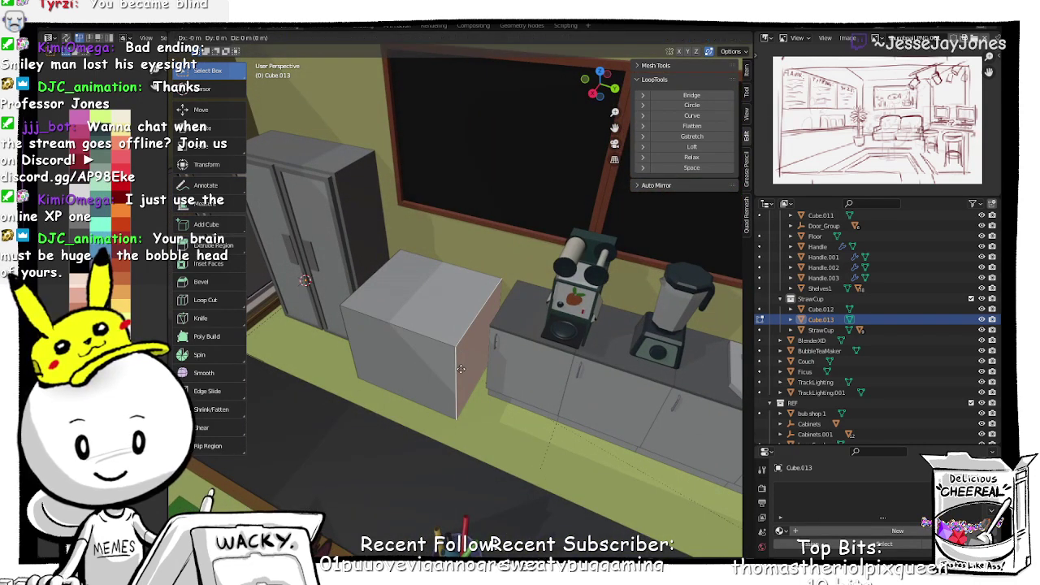
key("x")
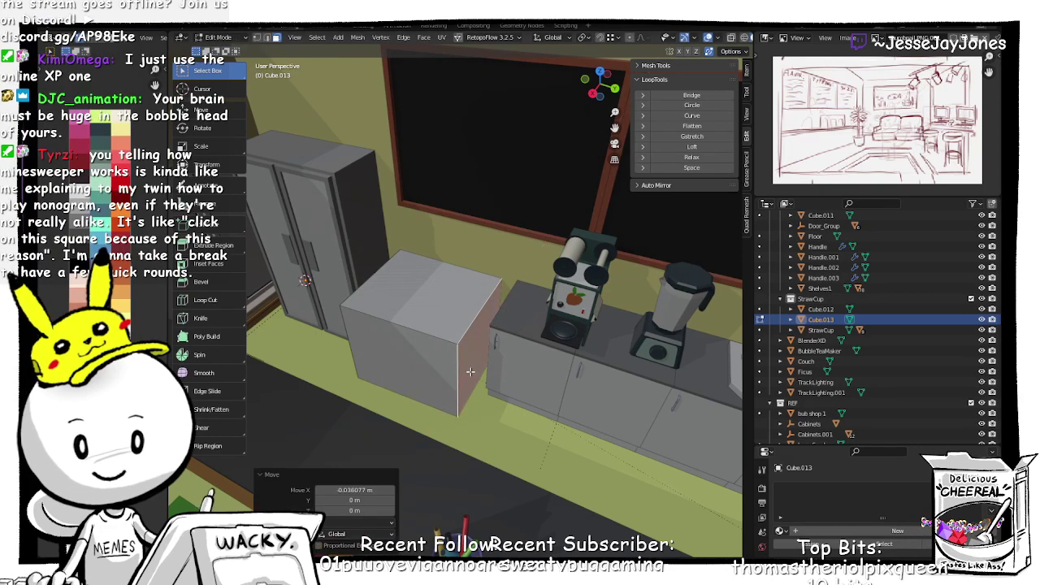
key("y")
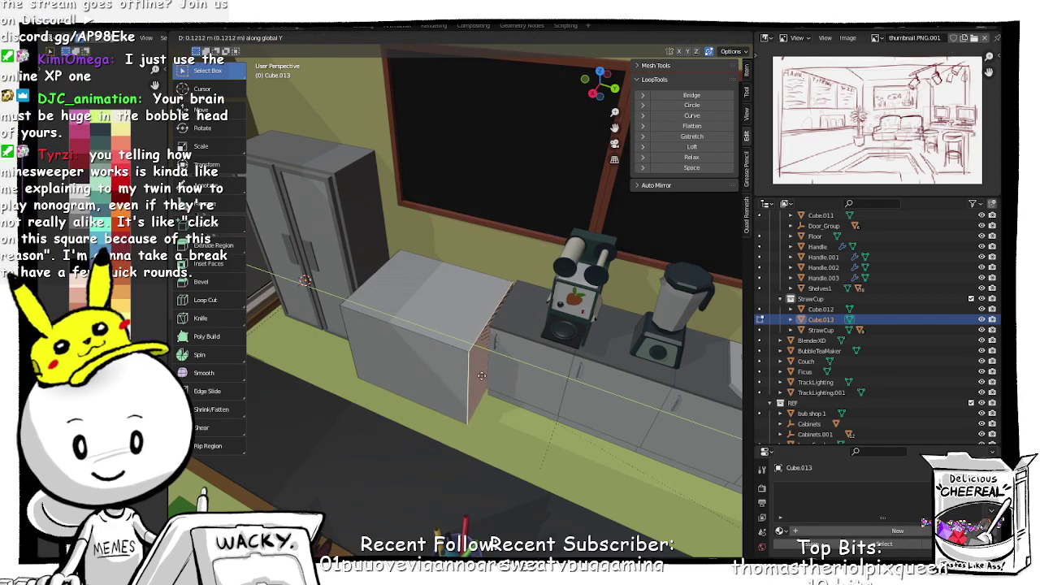
left_click(483, 377)
Step: Extend the box's fridge-side face about 0.14 m along Y toward the fridge
middle_click_drag(484, 377, 495, 357)
key("g")
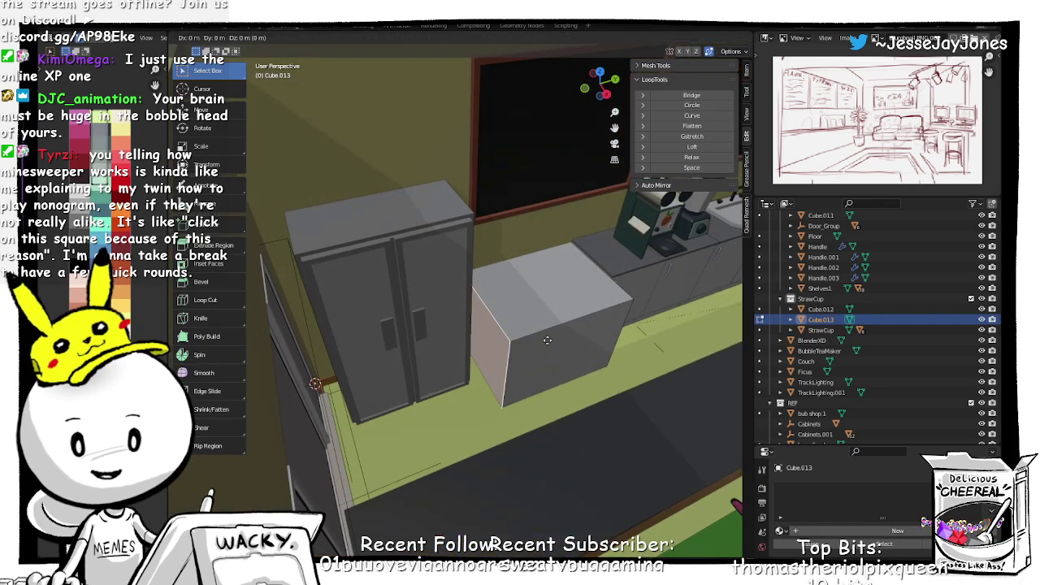
key("y")
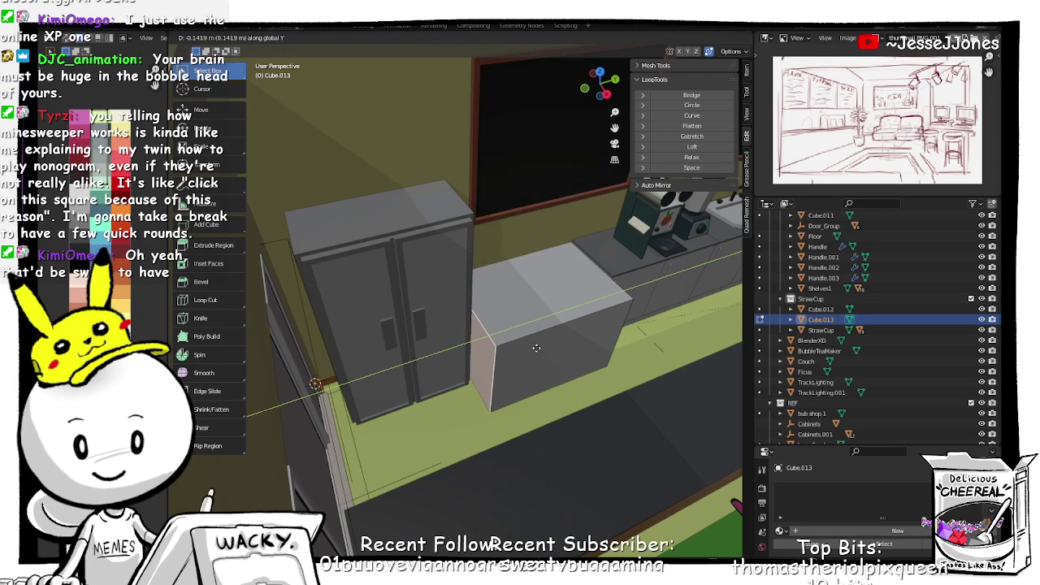
left_click(537, 347)
Step: Select the box's front face and move it about -0.084 m along X
middle_click_drag(537, 347, 509, 339)
scroll(492, 338, "up", 4)
left_click(535, 374)
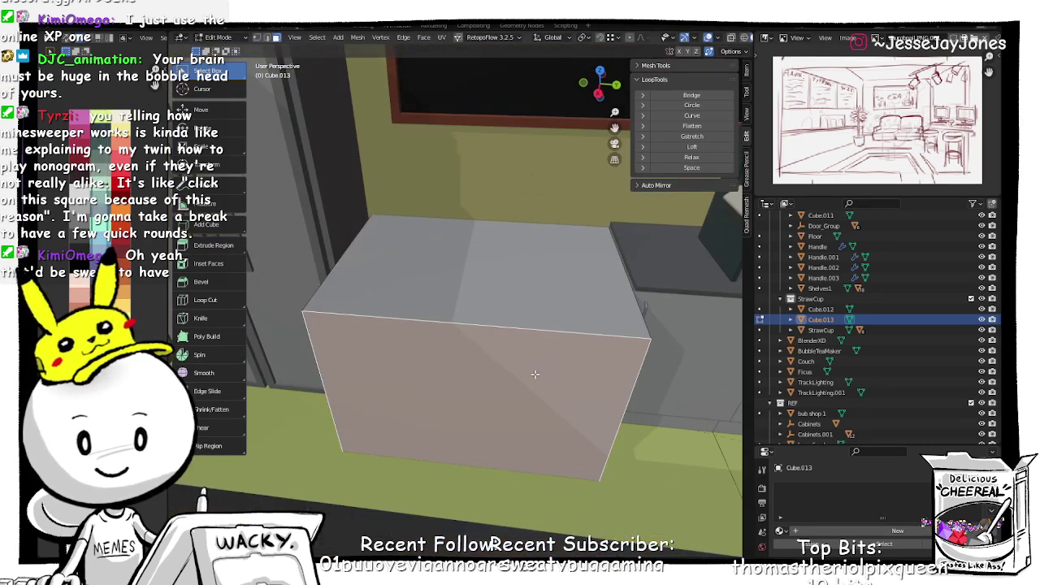
key("g")
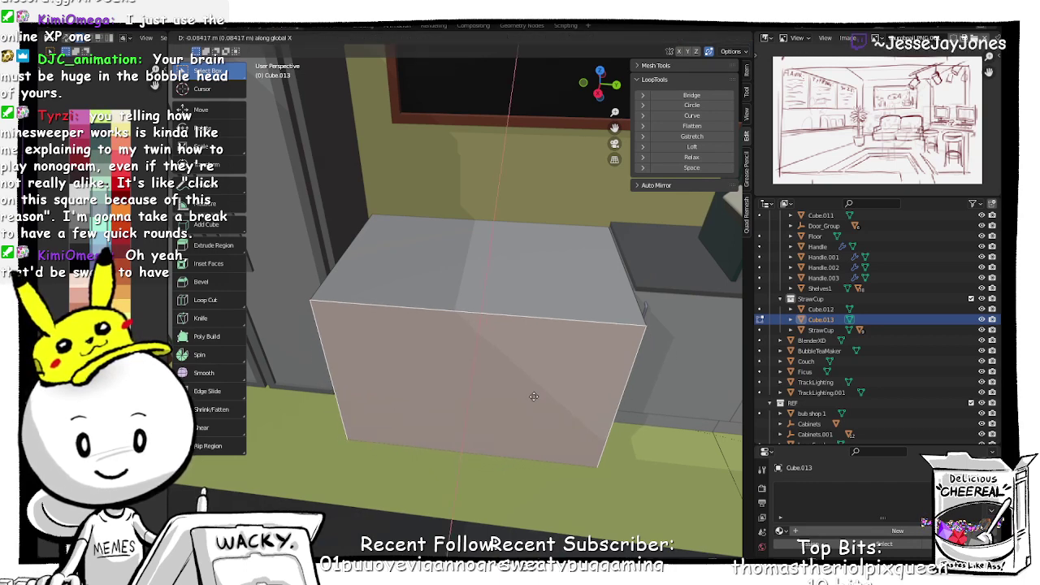
left_click(534, 396)
key("Tab")
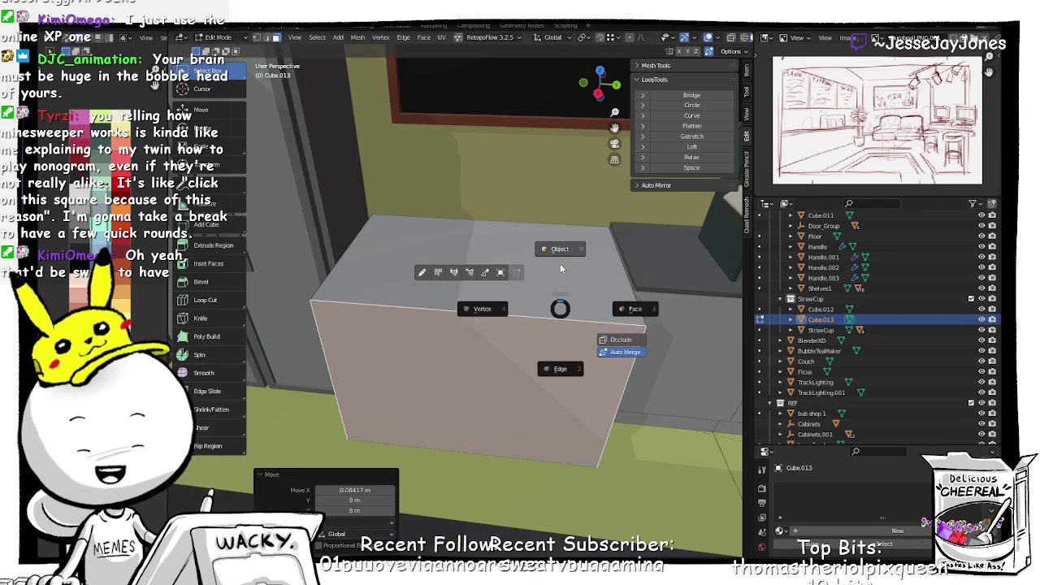
key("Escape")
Step: Extrude the box's top face upward about 0.032 m to form a countertop slab
left_click(561, 301)
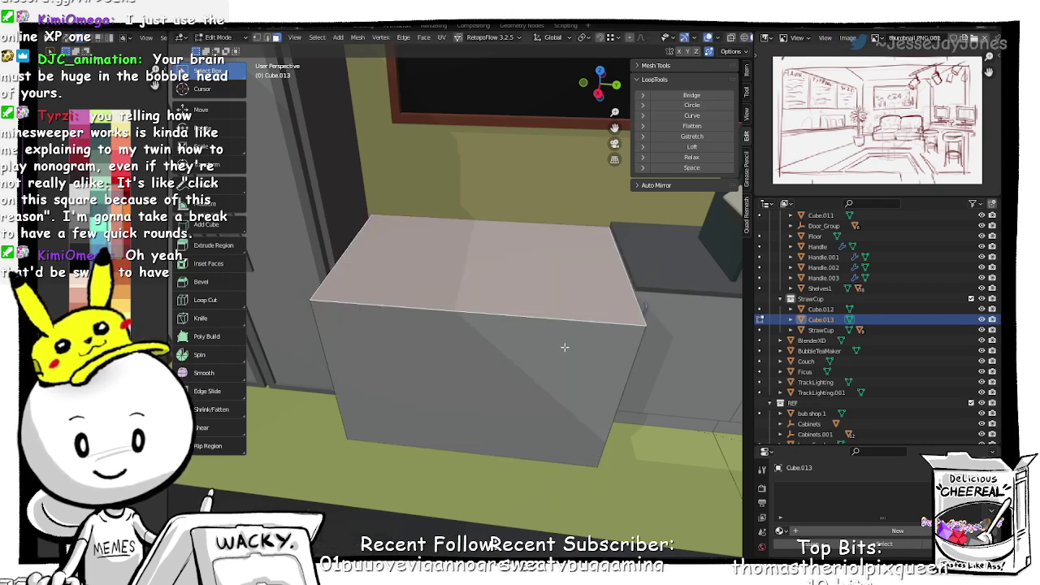
key("g")
key("z")
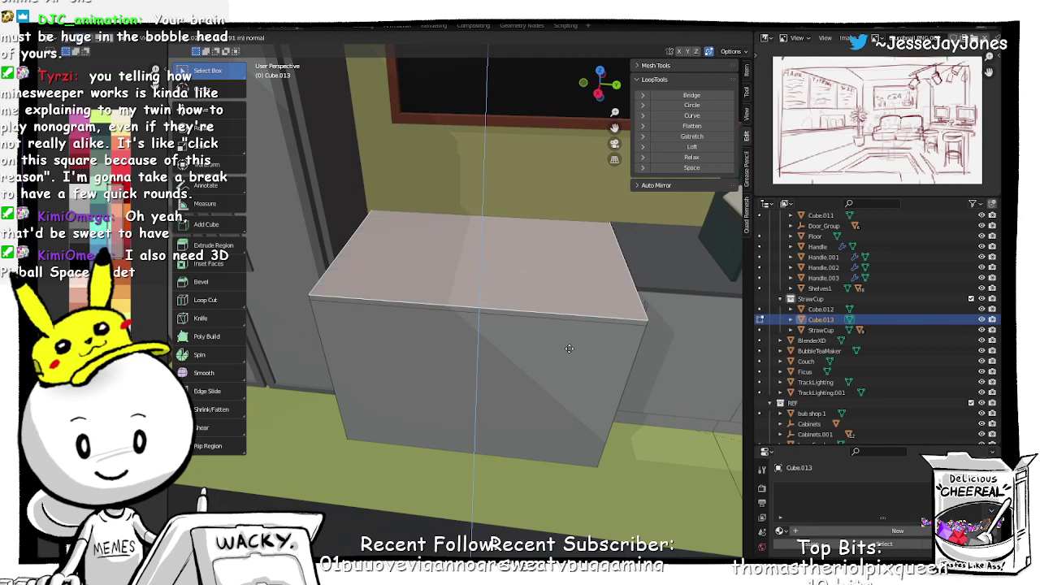
left_click(569, 348)
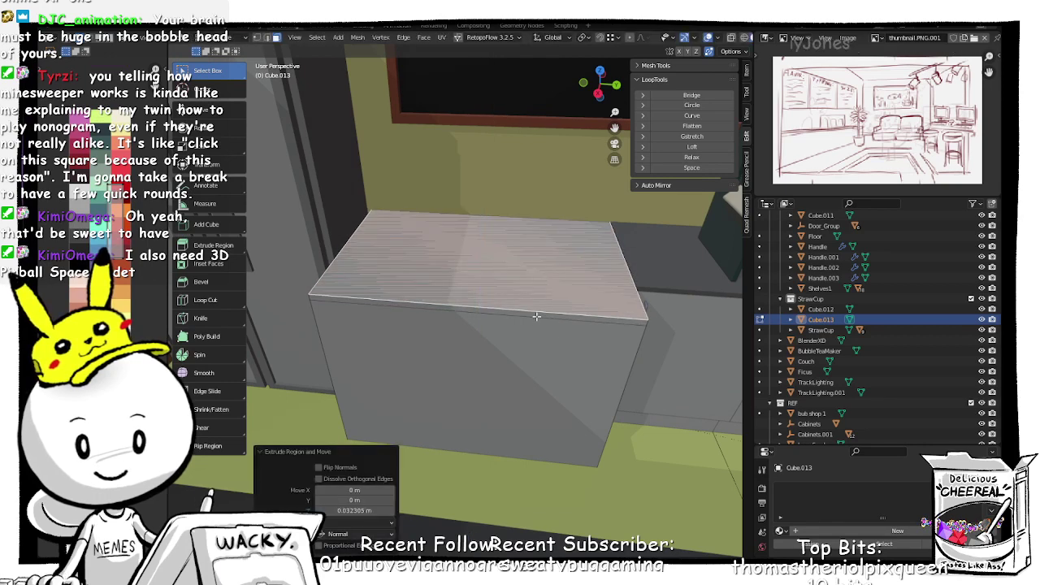
Step: Extrude the front edge face of the countertop slab outward about 0.039 m as an overhang
left_click(536, 317)
key("e")
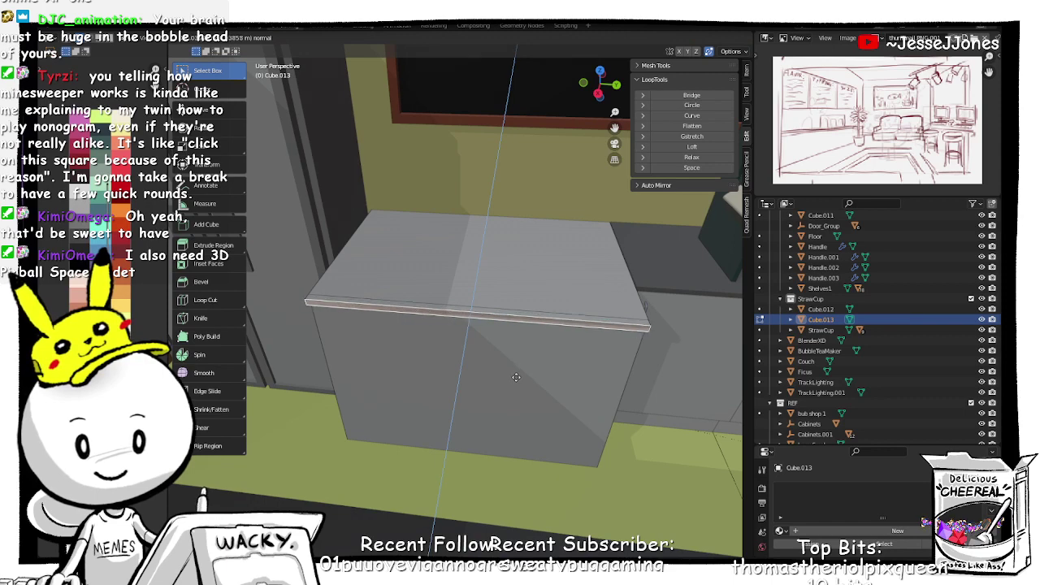
left_click(516, 377)
Step: Turn on X-ray and raise the box's bottom face along Z by about 0.144 m, plus a further 0.066 m
middle_click_drag(453, 392, 462, 392)
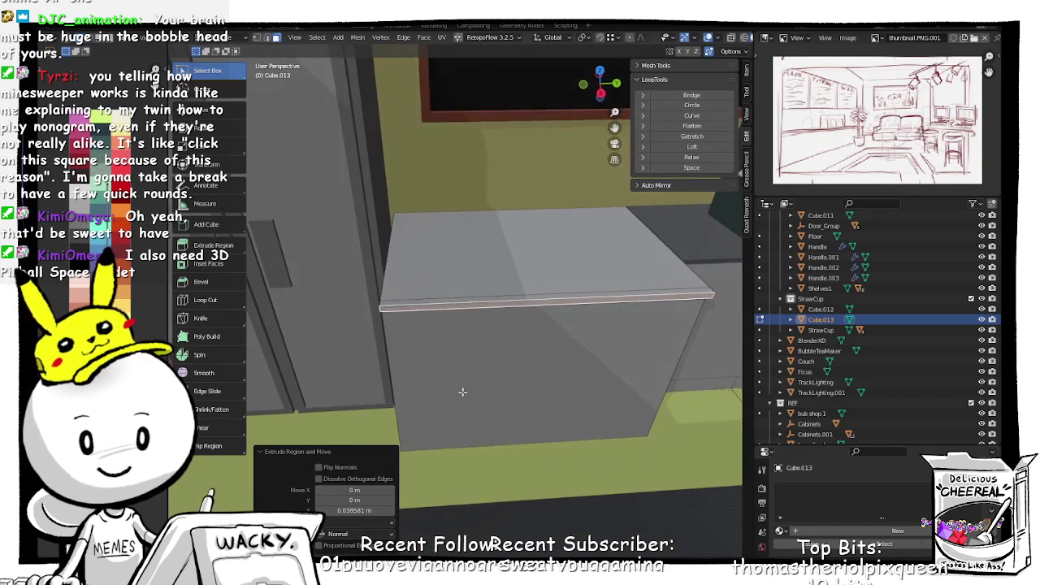
key("alt+z")
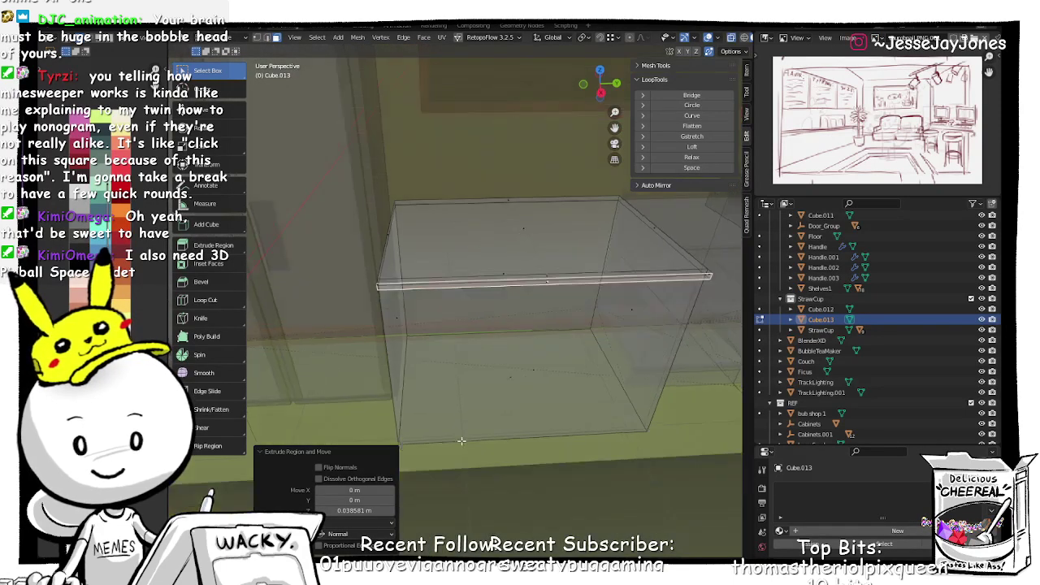
mouse_move(463, 437)
middle_mouse_down()
mouse_move(472, 215)
mouse_move(522, 250)
middle_mouse_up()
left_click(499, 211)
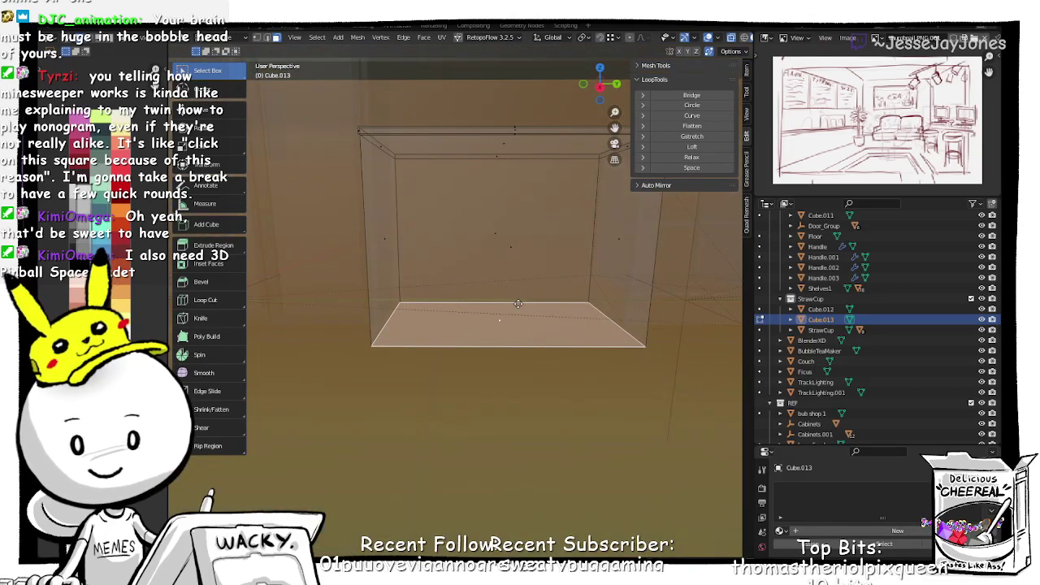
key("g")
key("z")
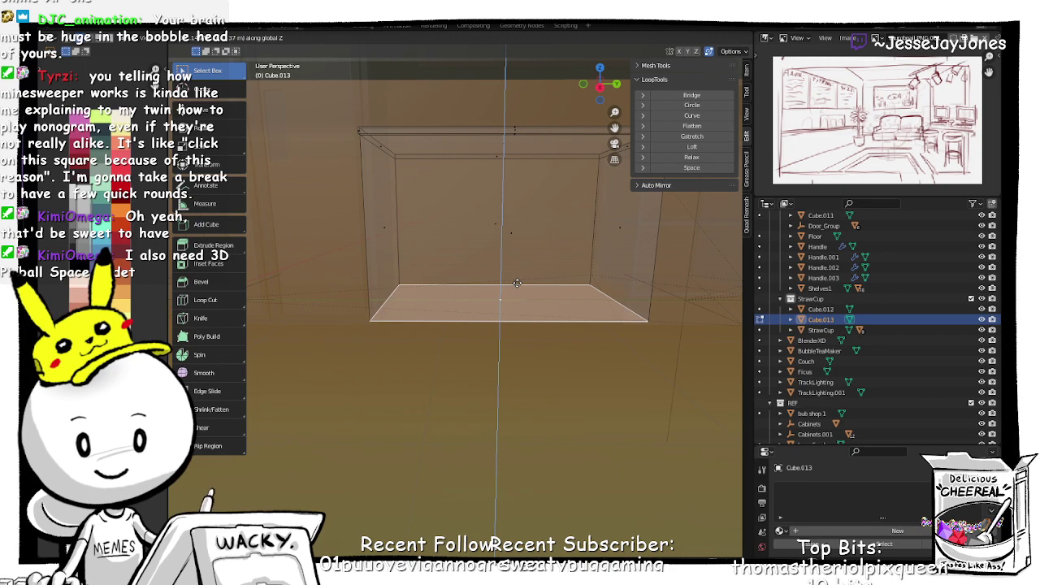
left_click(517, 283)
middle_click_drag(517, 285, 501, 257)
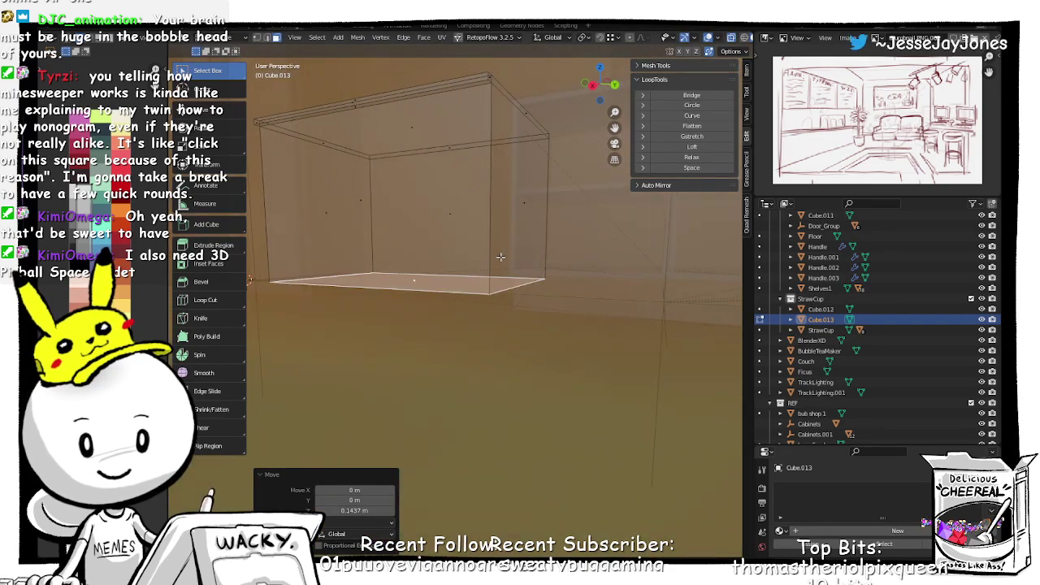
key("g")
key("z")
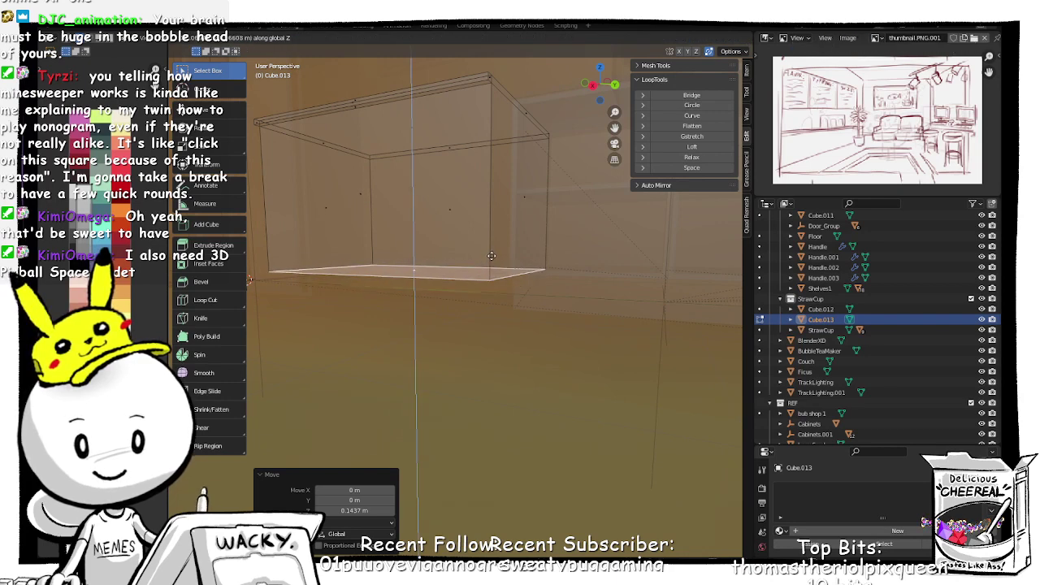
left_click(491, 256)
Step: Add one loop cut across the box's underside near its front, with a slide factor of about -0.796
middle_click_drag(492, 256, 458, 317)
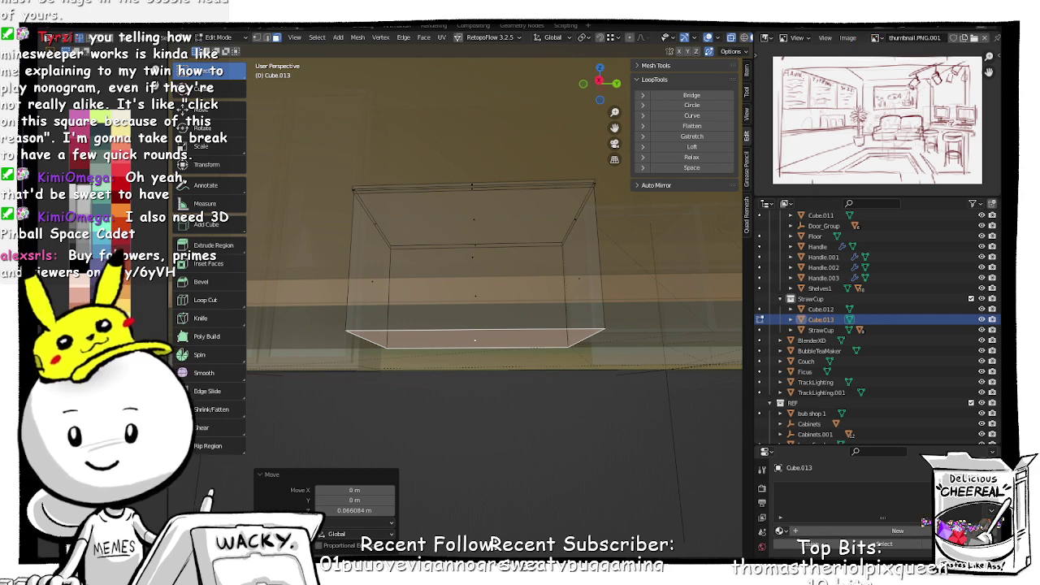
middle_click_drag(437, 283, 317, 298)
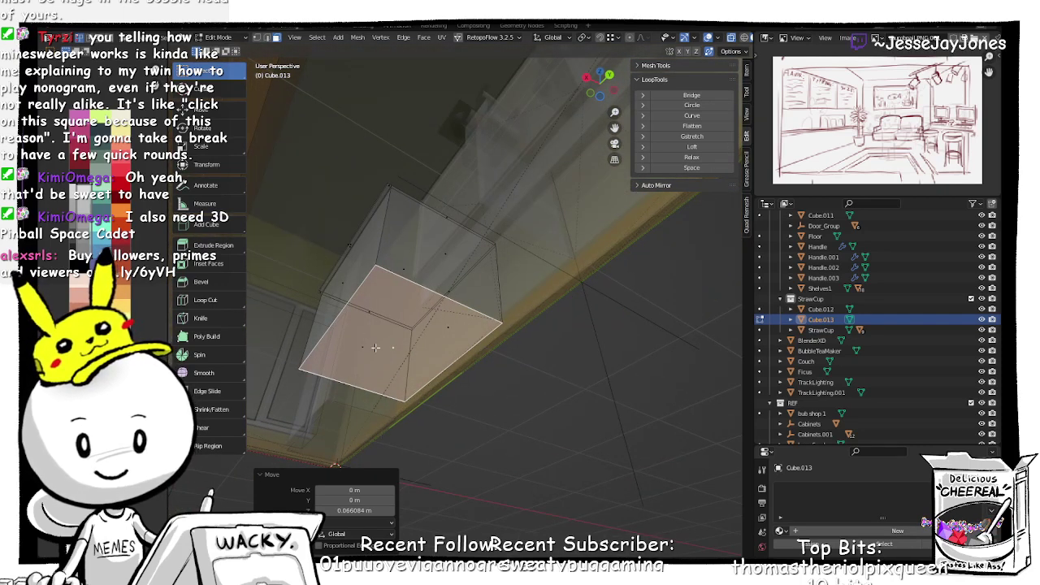
middle_click_drag(375, 348, 370, 325)
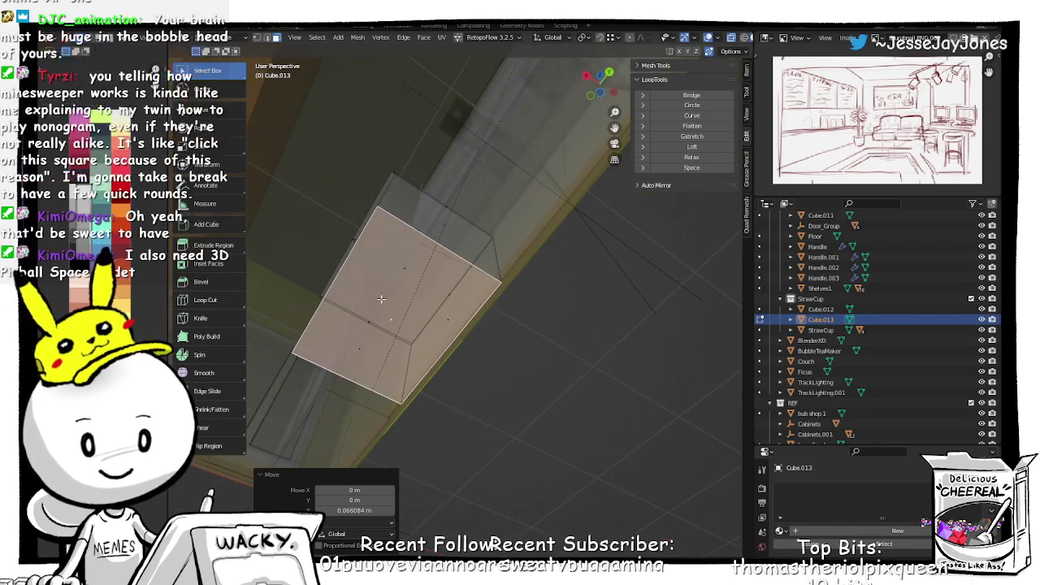
middle_click_drag(365, 289, 552, 341)
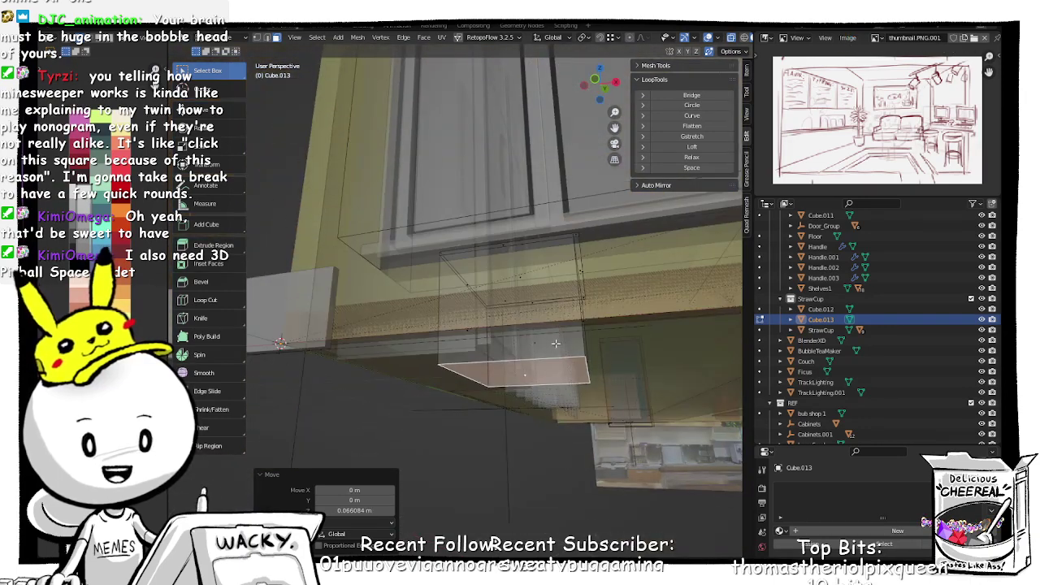
key("g")
key("g")
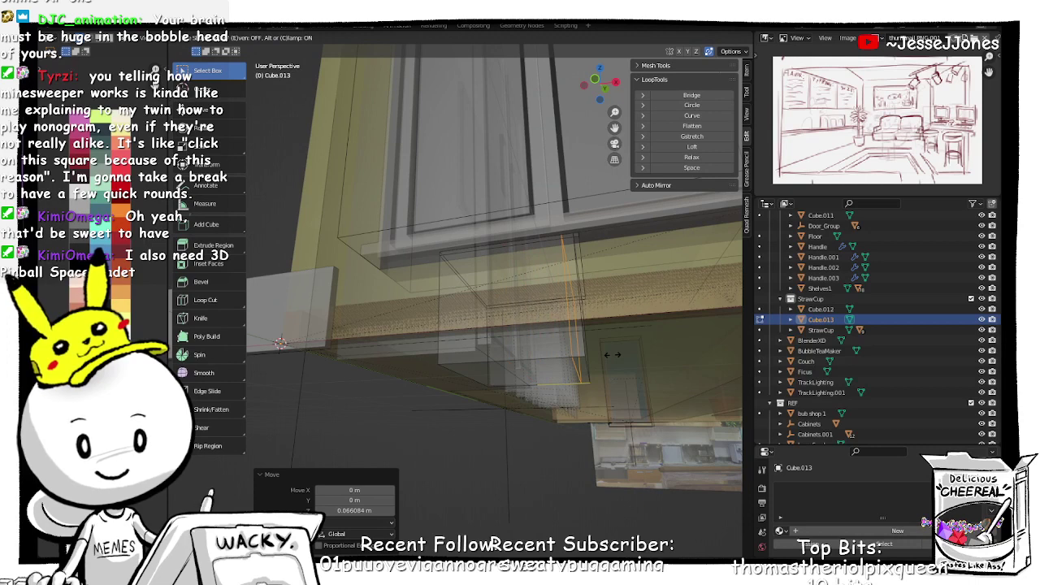
left_click(540, 379)
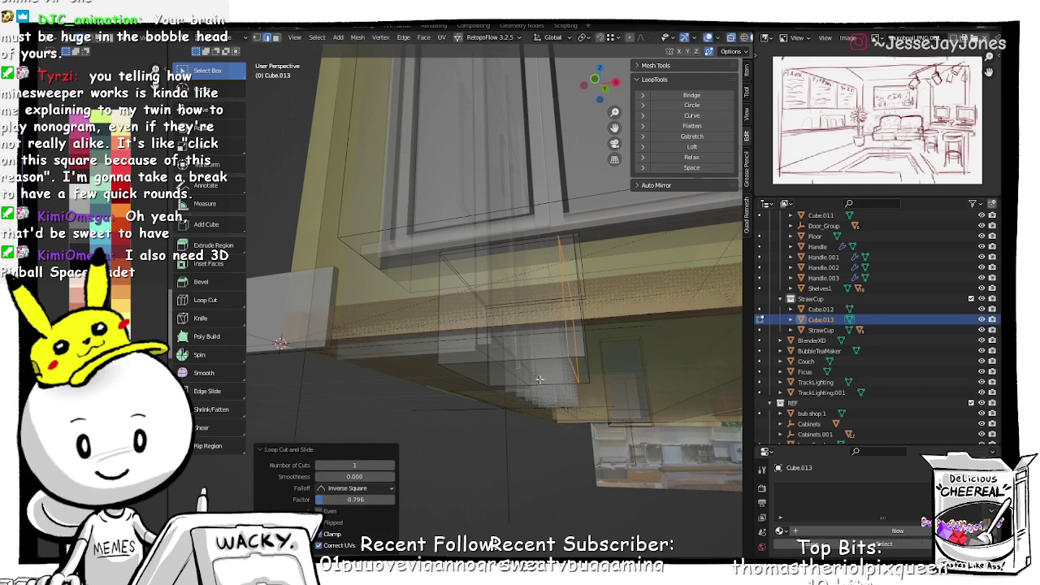
Step: Select the larger bottom face behind the new loop and extrude it down about 0.18 m as a recessed base
key("Tab")
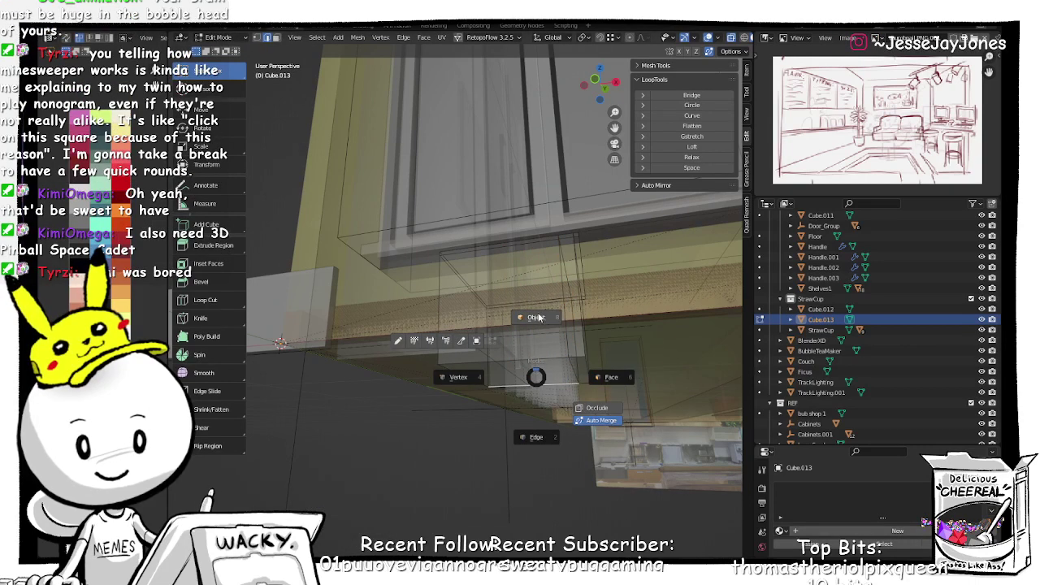
left_click(561, 384)
left_click(520, 376)
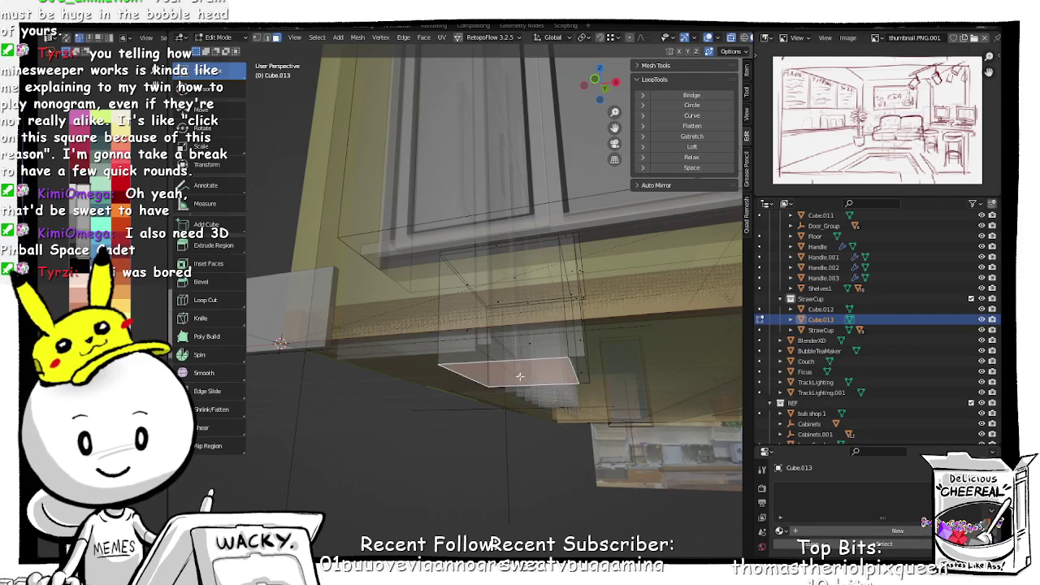
middle_click_drag(554, 374, 459, 385)
key("e")
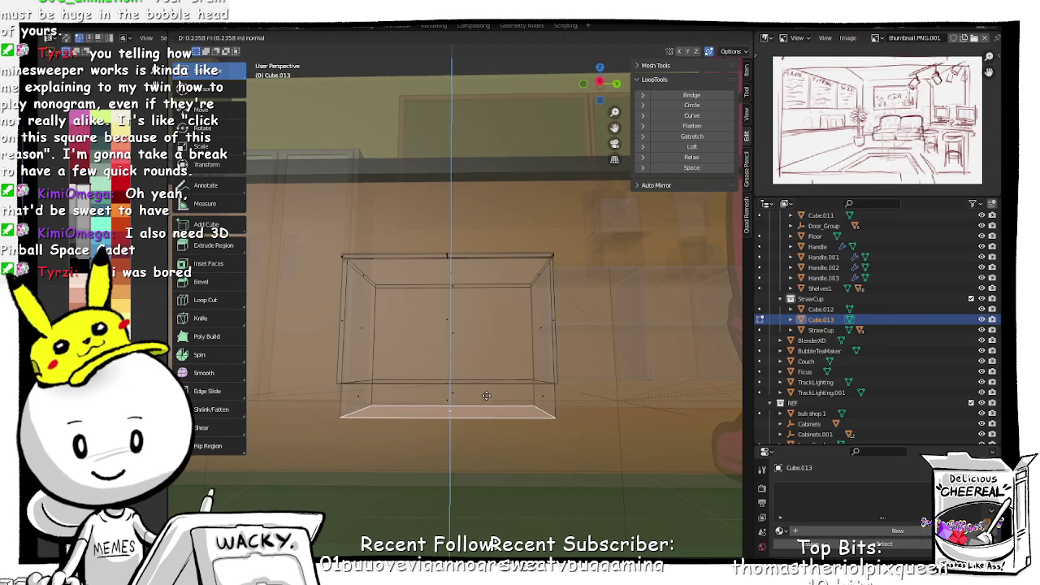
left_click(487, 391)
Step: Turn off X-ray and move the recessed base's bottom face about -0.0044 m along Z
mouse_move(520, 391)
middle_mouse_down()
mouse_move(485, 408)
mouse_move(419, 405)
mouse_move(471, 408)
mouse_move(452, 400)
middle_mouse_up()
key("alt+z")
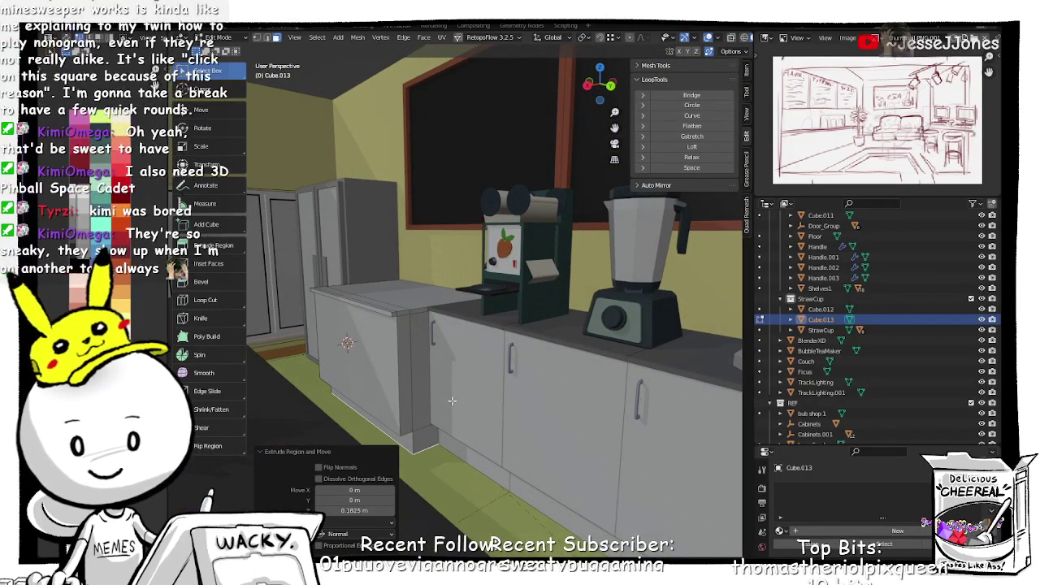
key("g")
key("z")
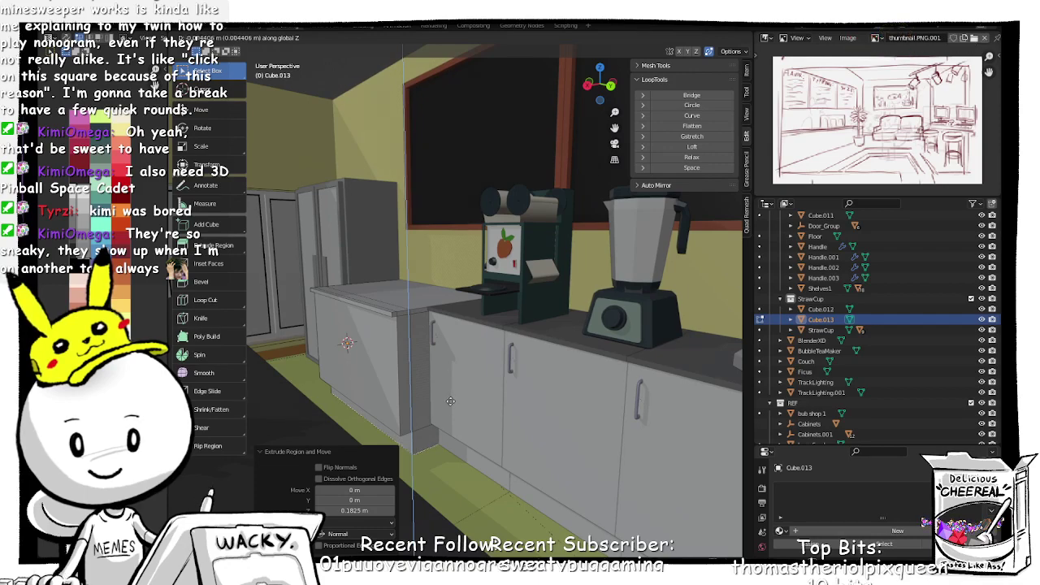
left_click(450, 400)
Step: Switch to Object Mode and move the whole cabinet about -0.022 m along Y
middle_click_drag(451, 401, 415, 409)
key("Tab")
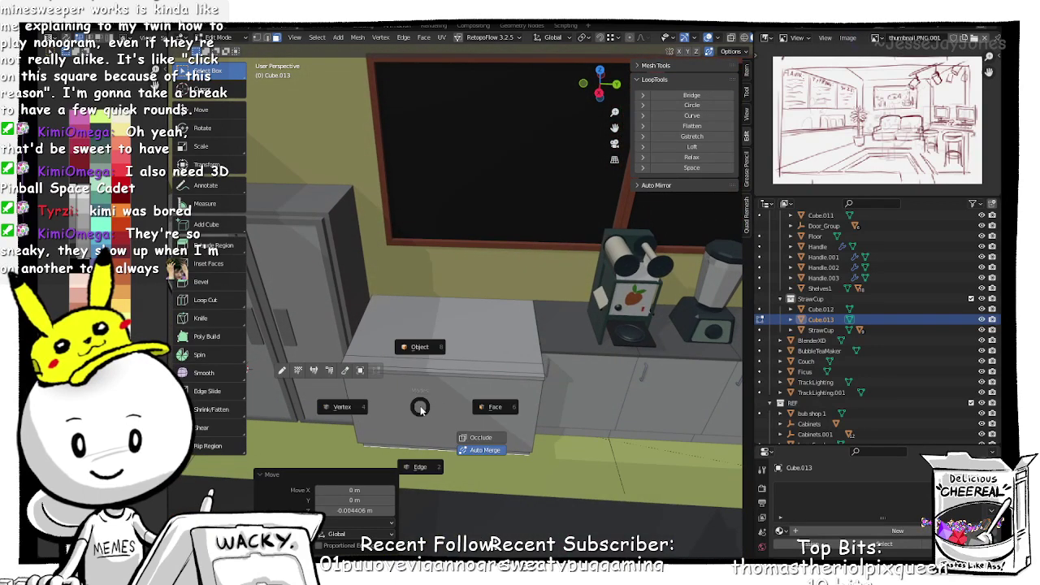
left_click(420, 347)
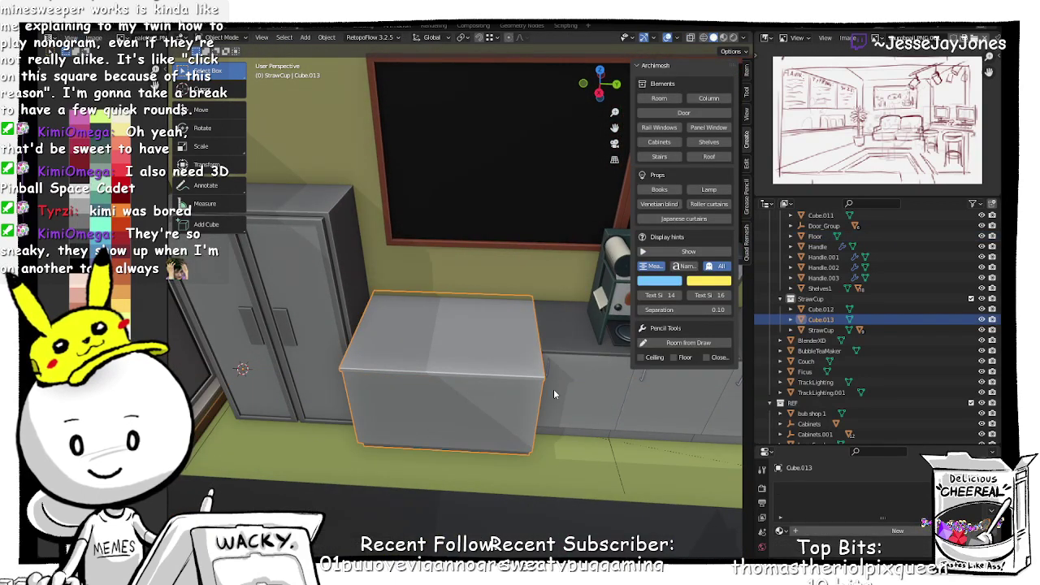
key("g")
key("y")
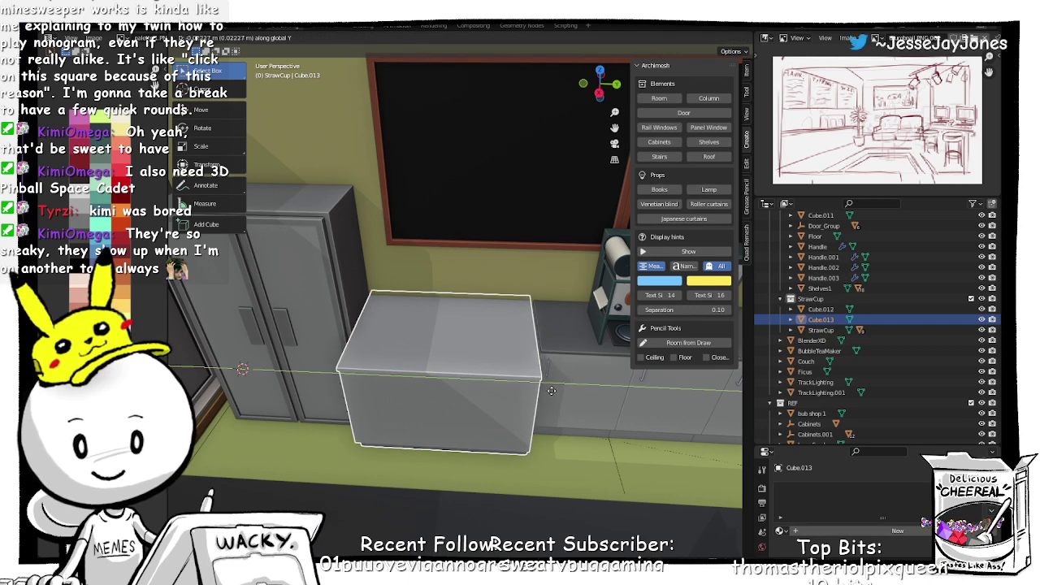
left_click(511, 391)
middle_click_drag(512, 387, 467, 372)
key("Tab")
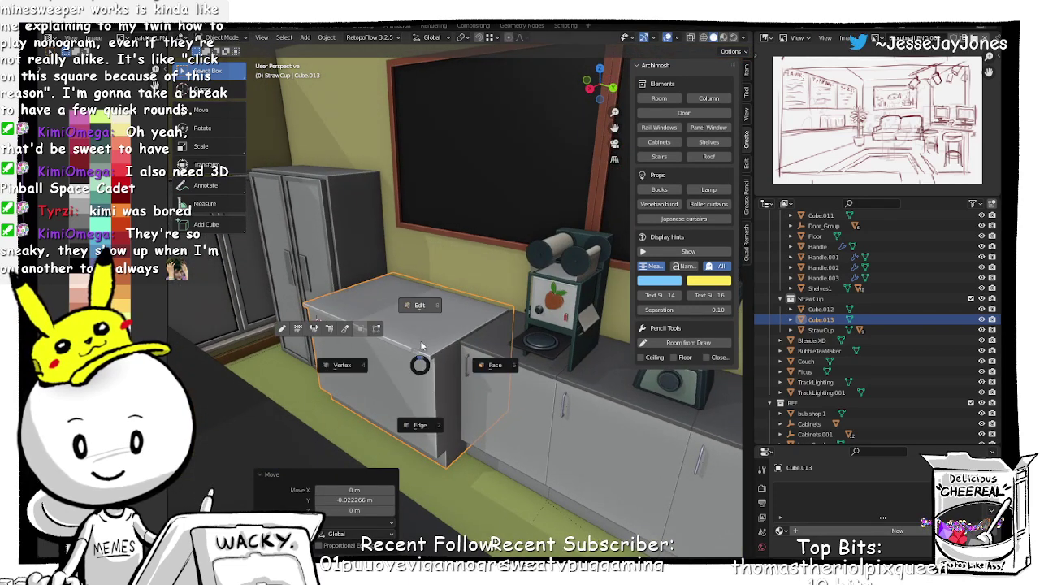
Step: Select the cabinet's rear faces in Edit Mode with X-ray on and move them about 0.022 m along X
left_click(422, 324)
middle_click_drag(487, 330, 467, 278)
key("alt+z")
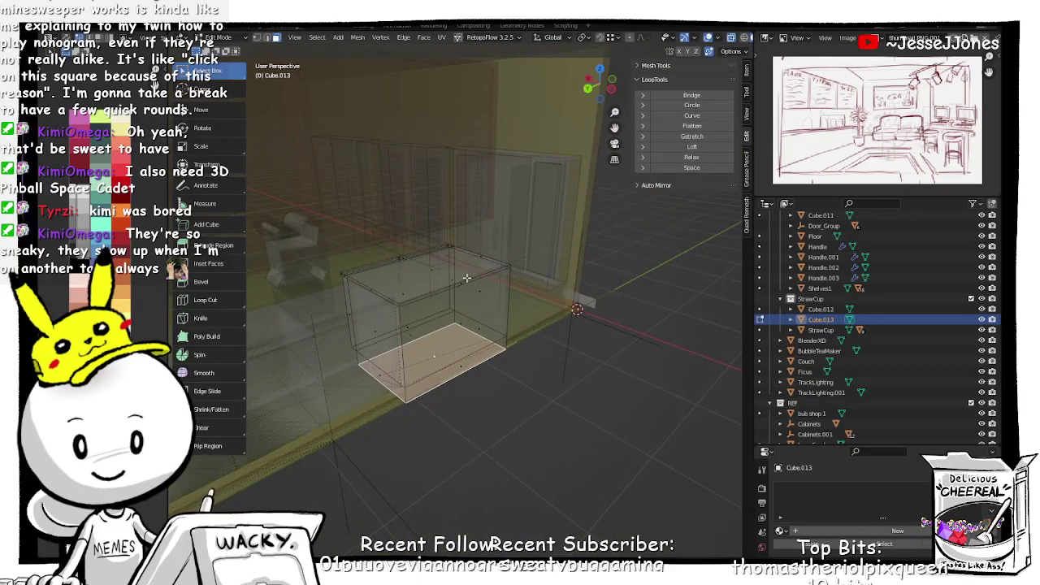
left_click(460, 283)
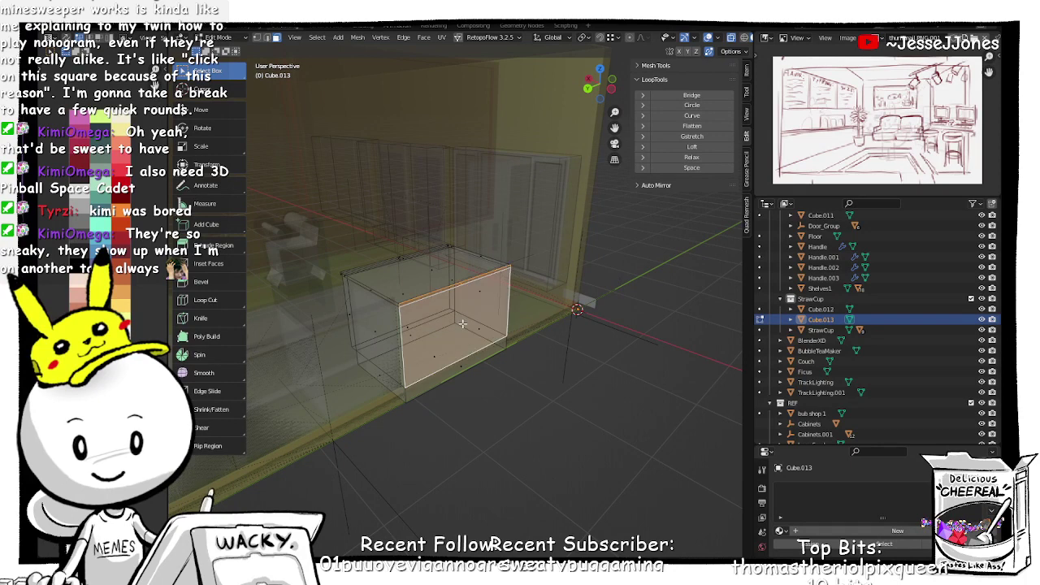
middle_click_drag(463, 367, 420, 365)
key("g")
key("y")
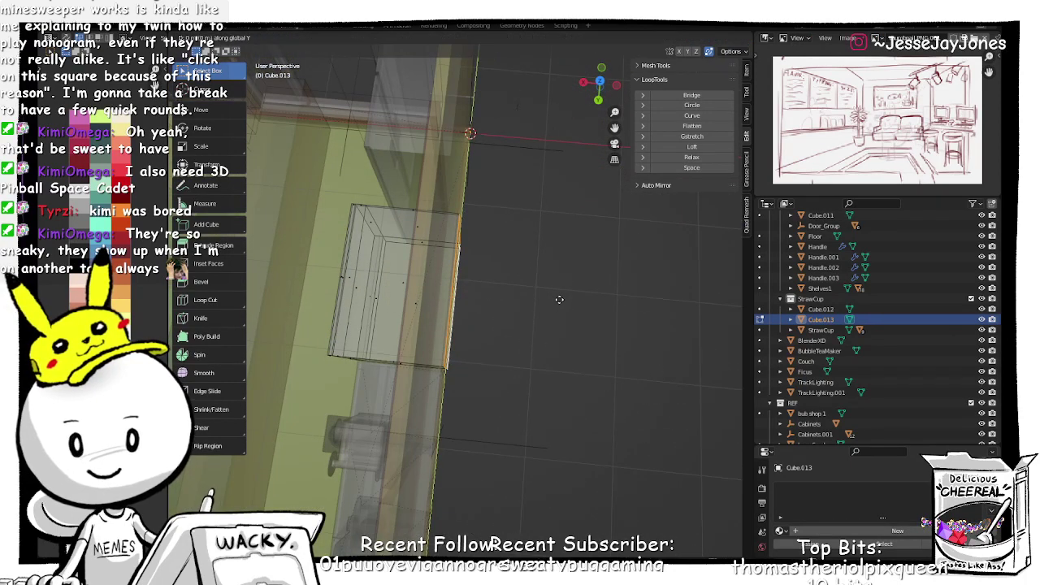
key("x")
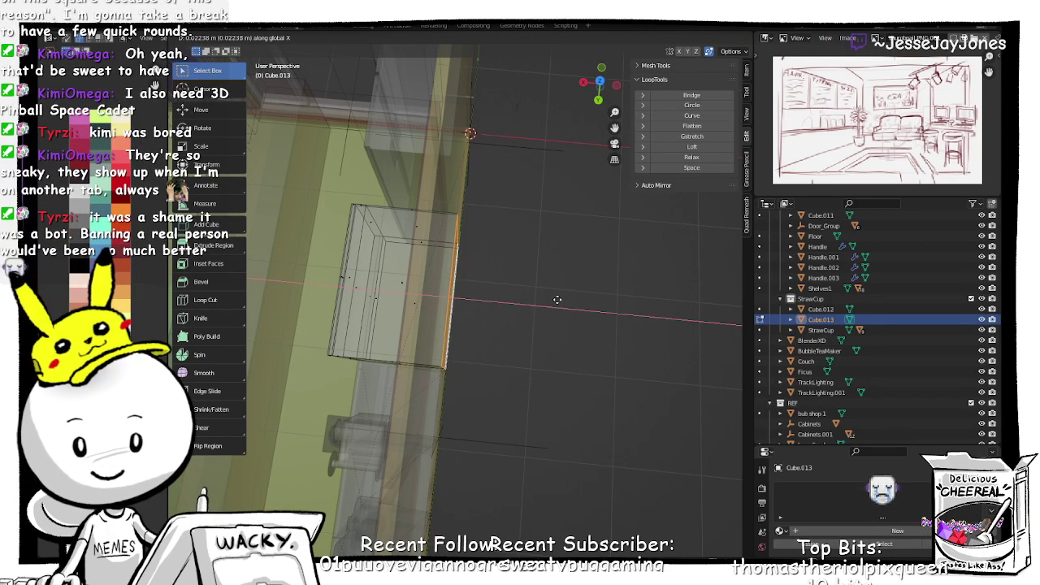
left_click(558, 300)
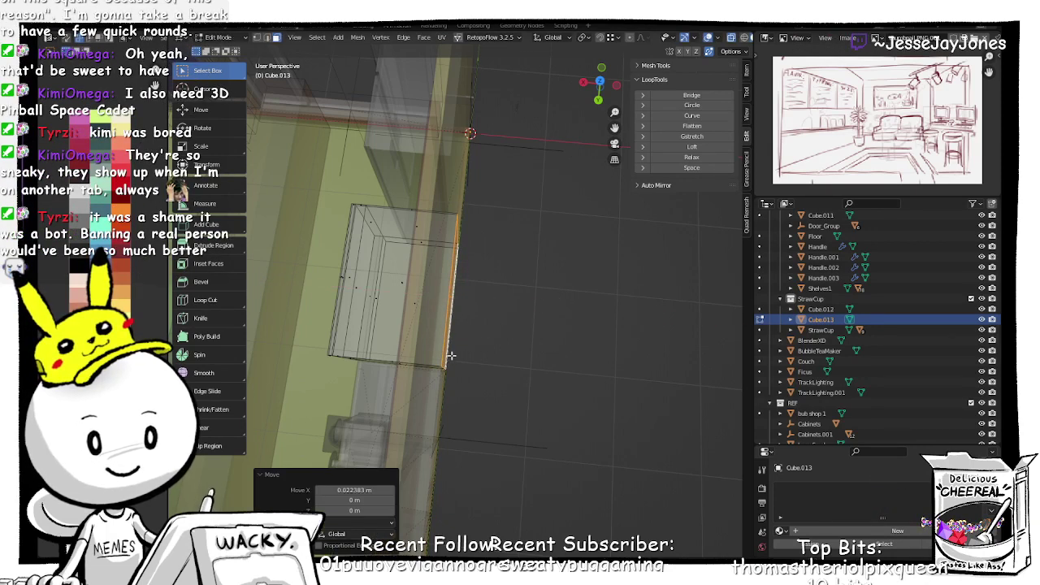
middle_click_drag(451, 355, 625, 293)
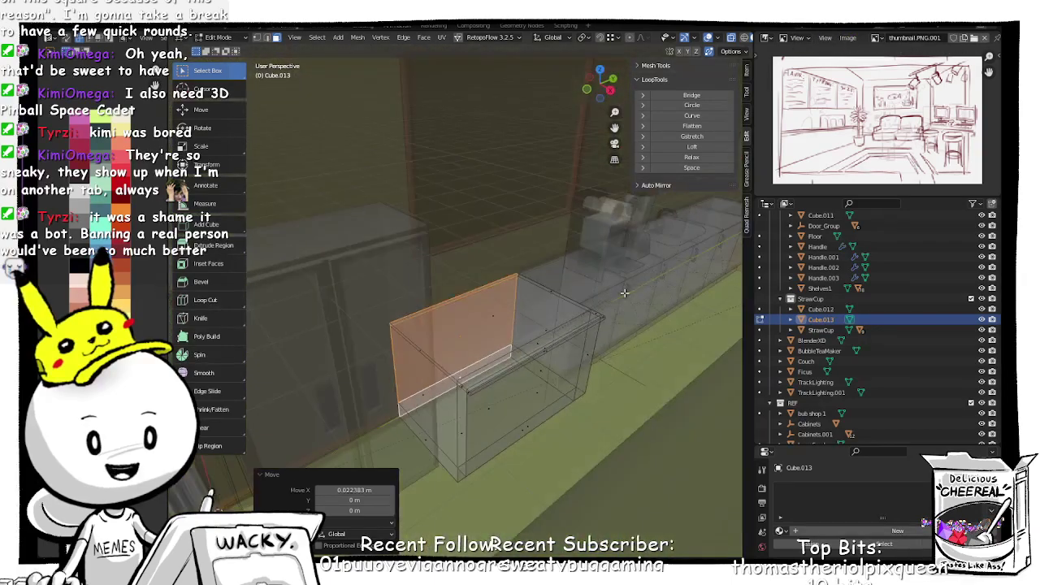
Step: Select the edge loop along the recessed base's front in edge mode and move it about 0.051 m along X
mouse_move(493, 376)
middle_mouse_down()
mouse_move(577, 360)
mouse_move(561, 381)
mouse_move(540, 376)
mouse_move(532, 391)
mouse_move(459, 368)
mouse_move(543, 382)
mouse_move(460, 390)
mouse_move(487, 373)
middle_mouse_up()
scroll(558, 400, "up", 2)
middle_click_drag(422, 385, 495, 388)
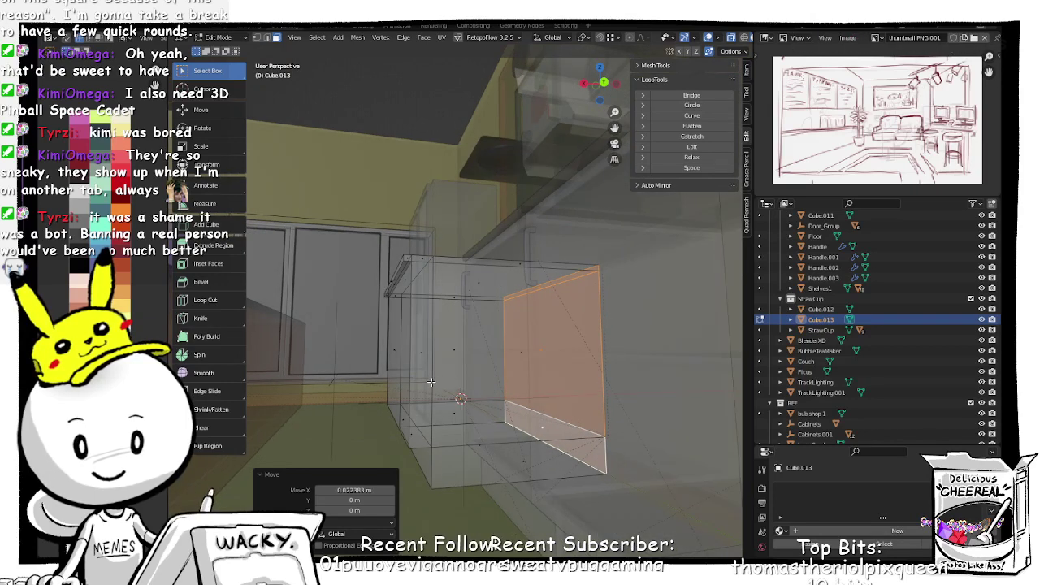
key("Tab")
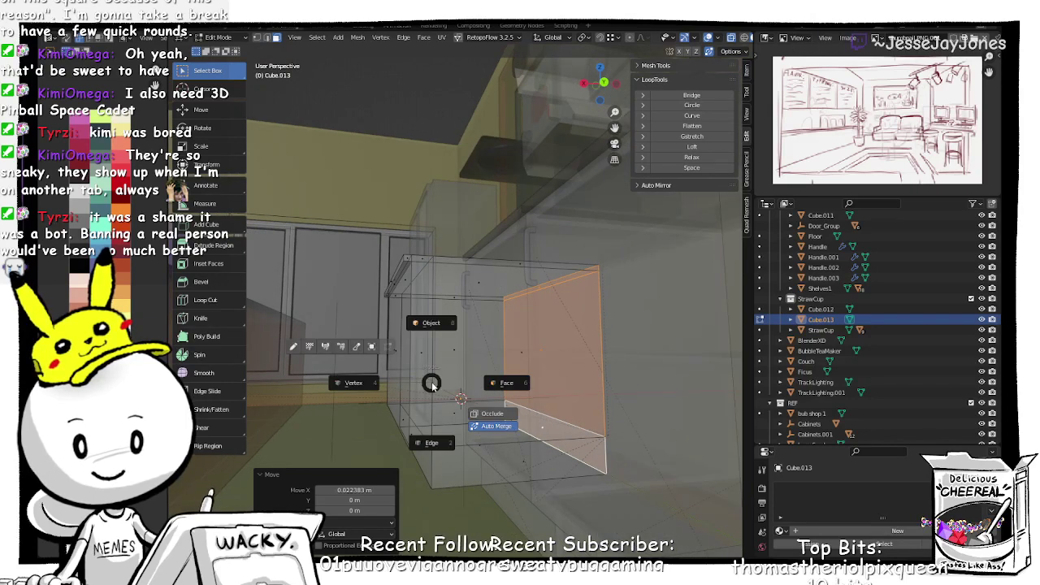
left_click(435, 445)
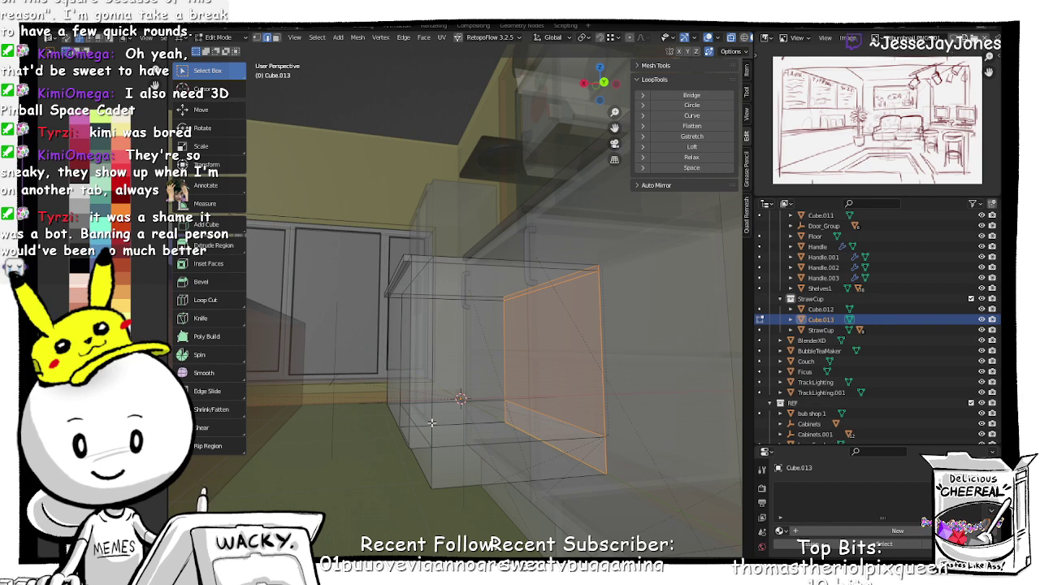
left_click(432, 423)
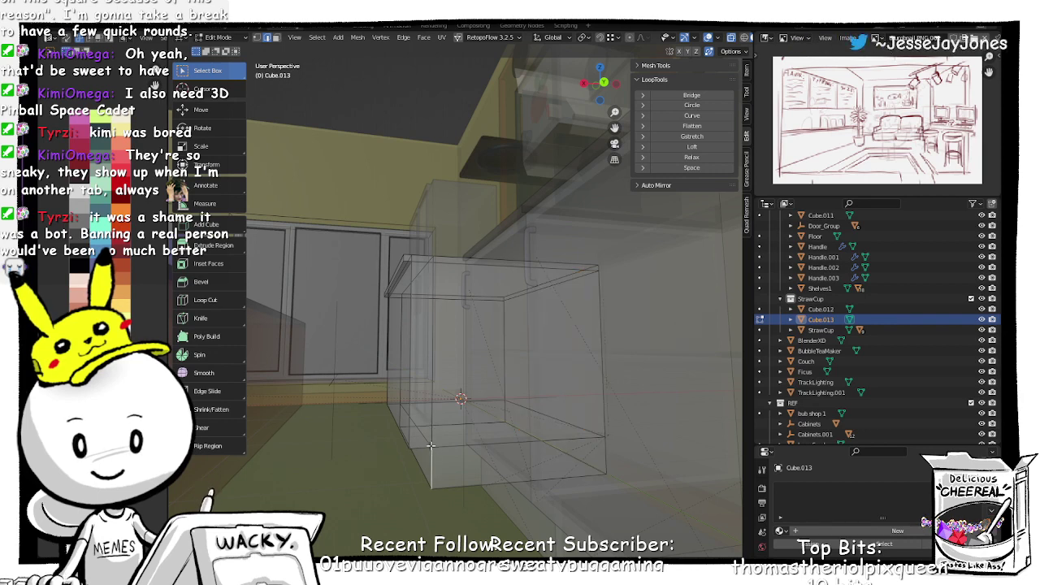
left_click(431, 448)
left_click(427, 480, "shift")
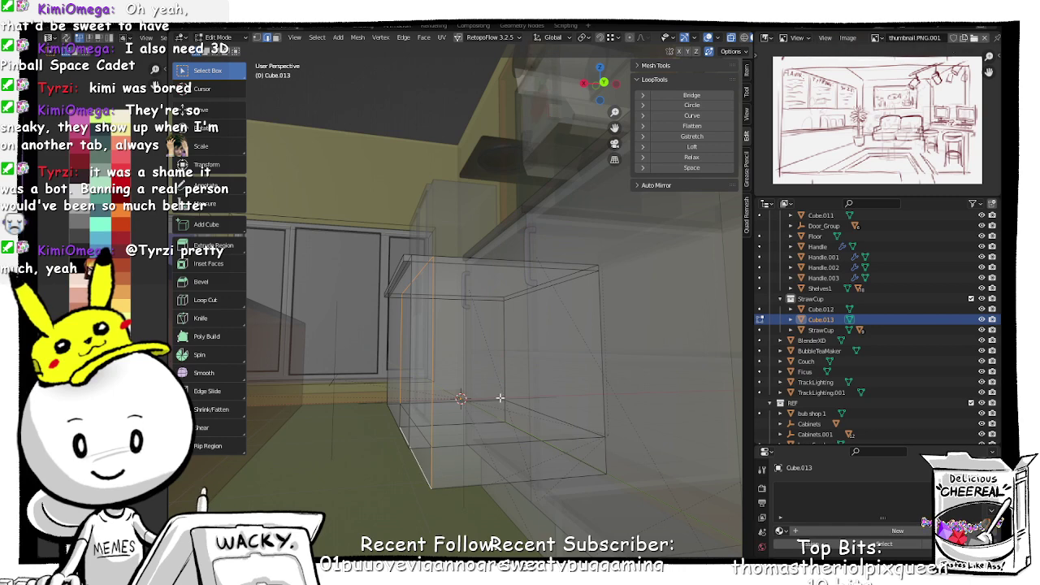
key("g")
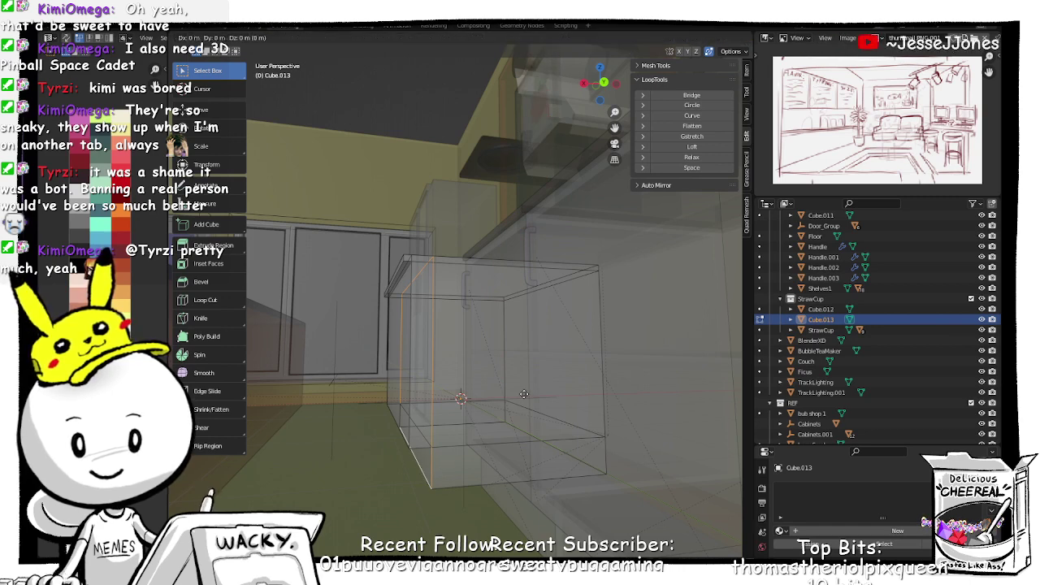
key("x")
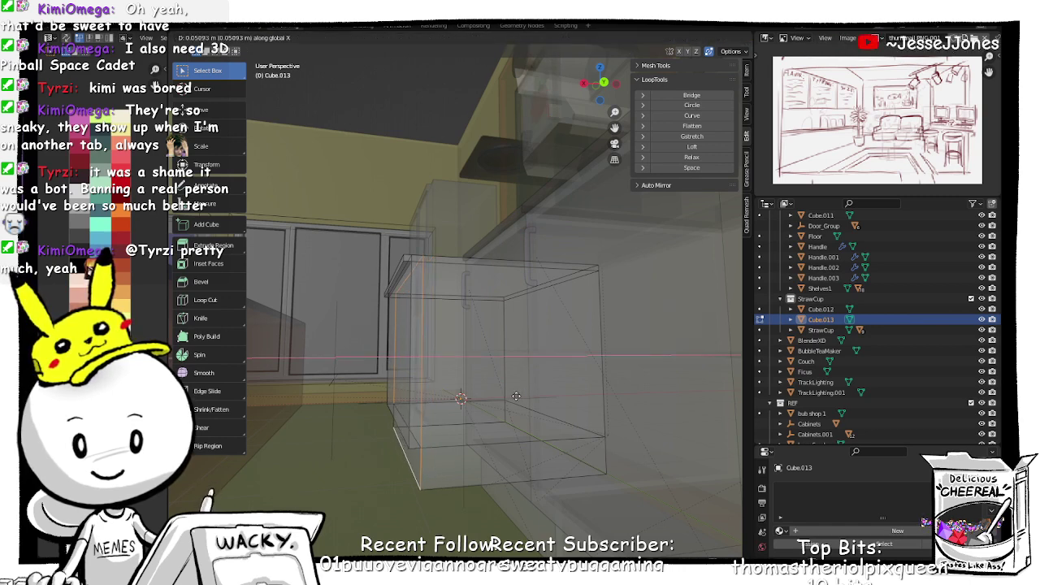
left_click(517, 396)
middle_click_drag(516, 396, 523, 420)
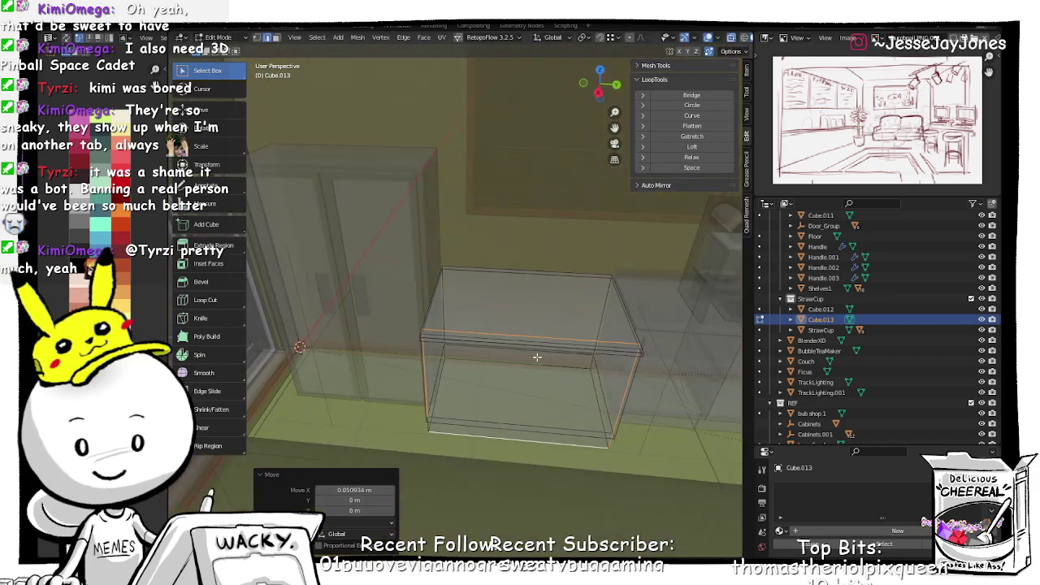
Step: Return to Object Mode with X-ray off and check the cabinet's fit between the fridge and the counter
key("Tab")
left_click(534, 307)
left_click(593, 383)
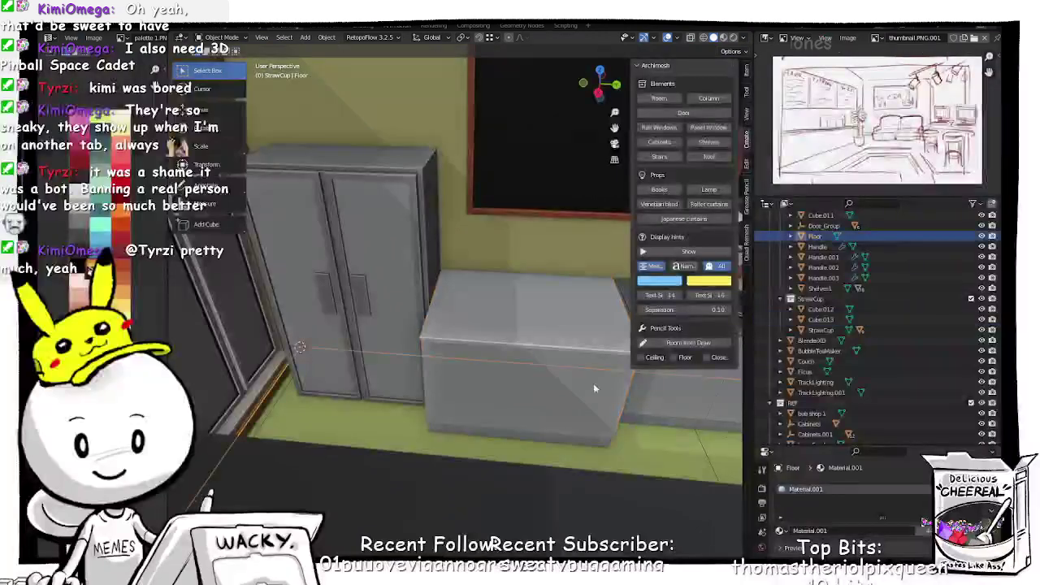
middle_click_drag(593, 382, 366, 299)
left_click(366, 302)
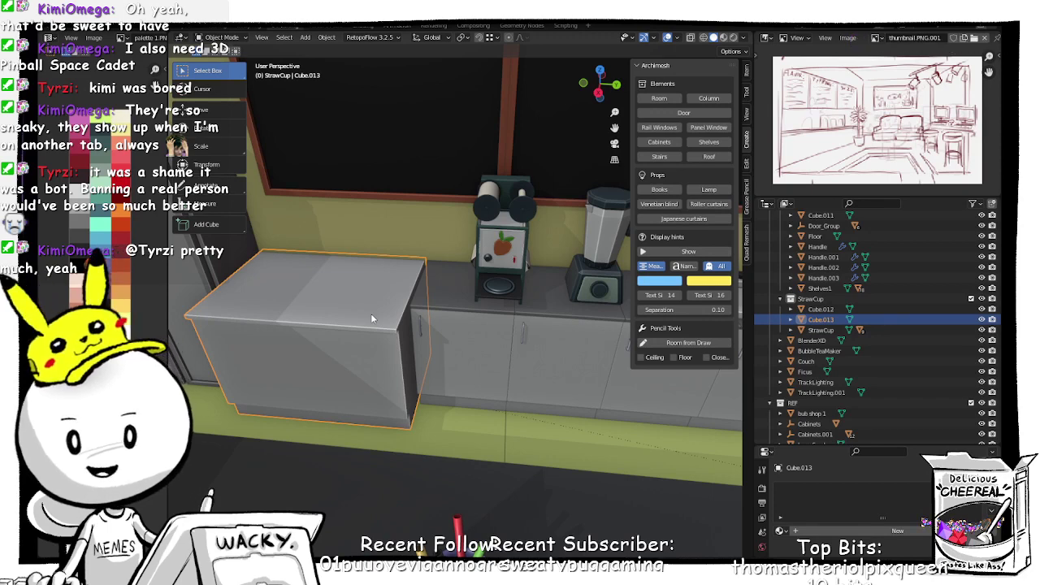
middle_click_drag(371, 318, 444, 341)
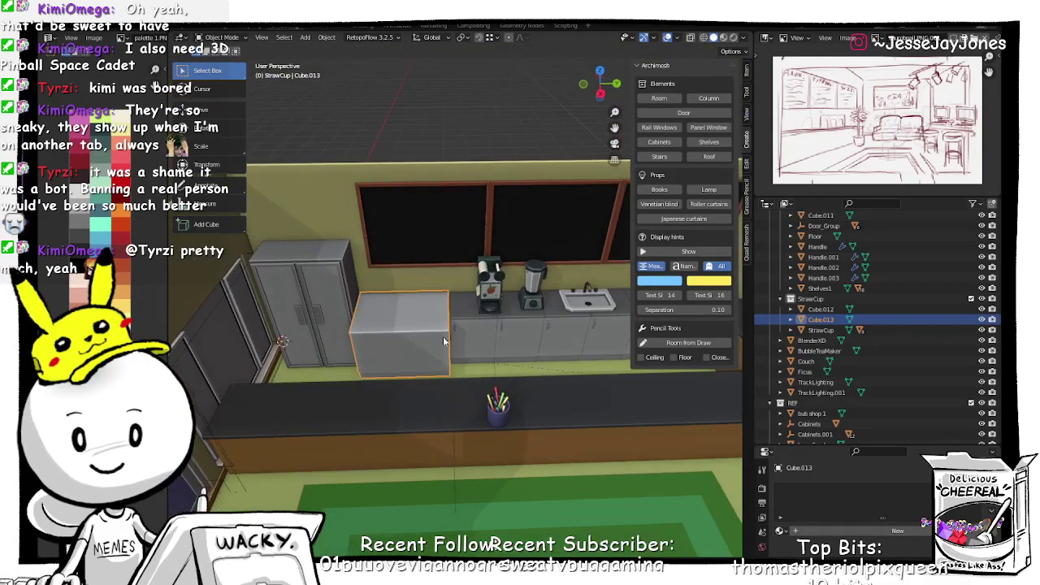
scroll(401, 336, "up", 6)
middle_click_drag(316, 334, 456, 343, "shift")
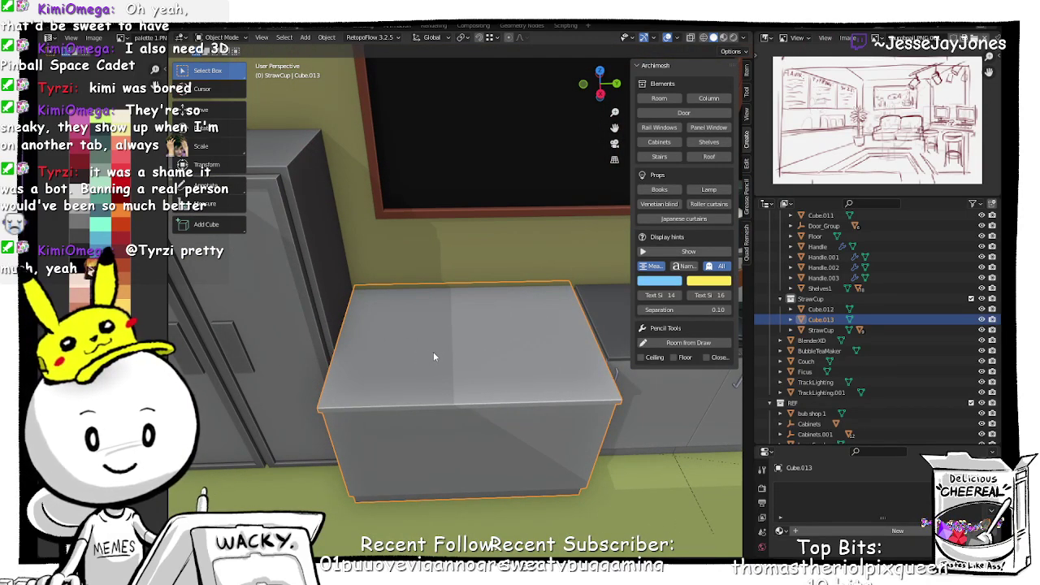
left_click(441, 353)
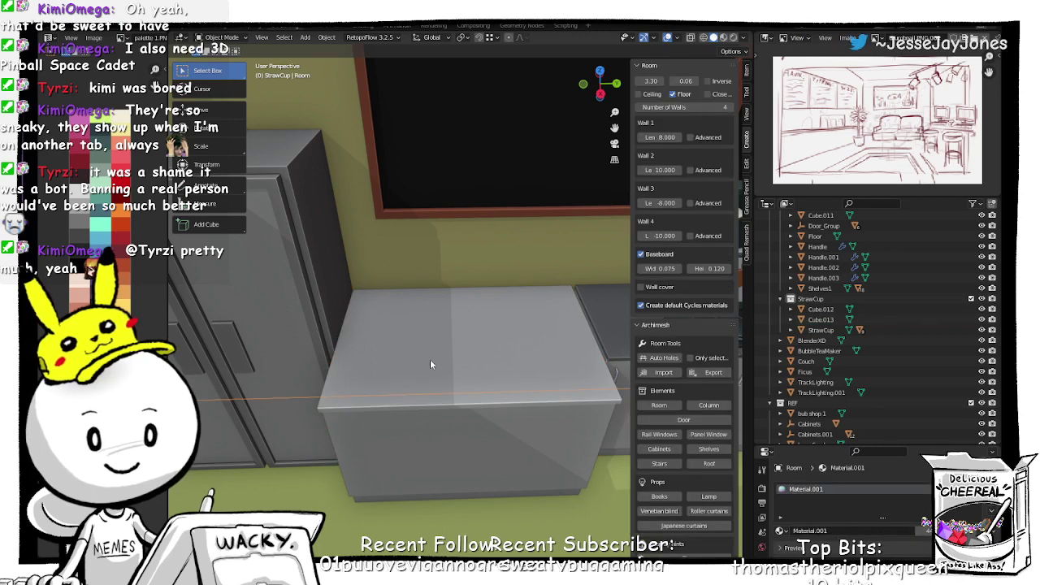
Step: Select the low counter block beside the tall cabinet and enter Edit Mode on it
middle_click_drag(393, 366, 451, 385)
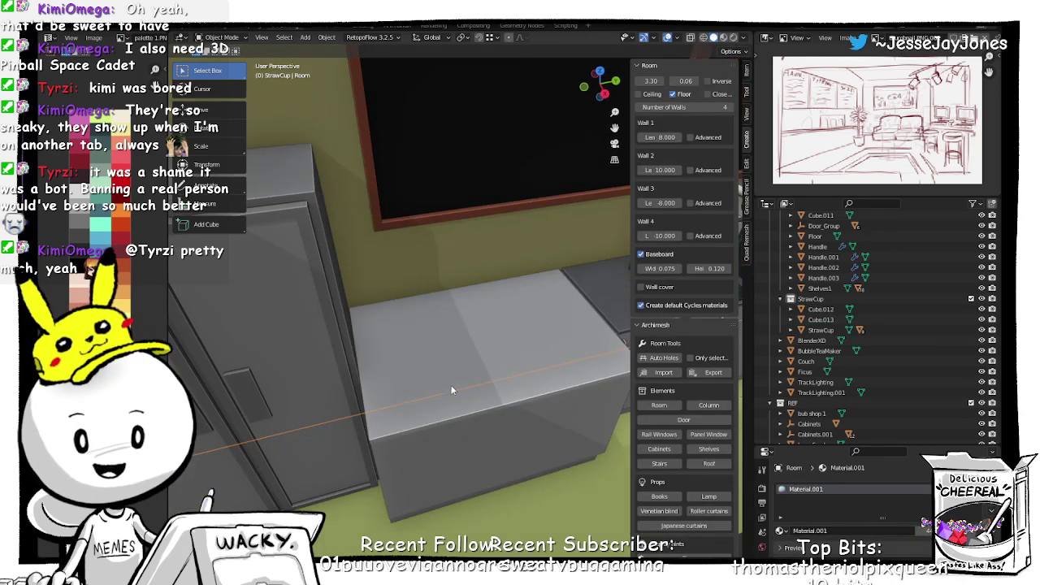
left_click(454, 416)
key("Tab")
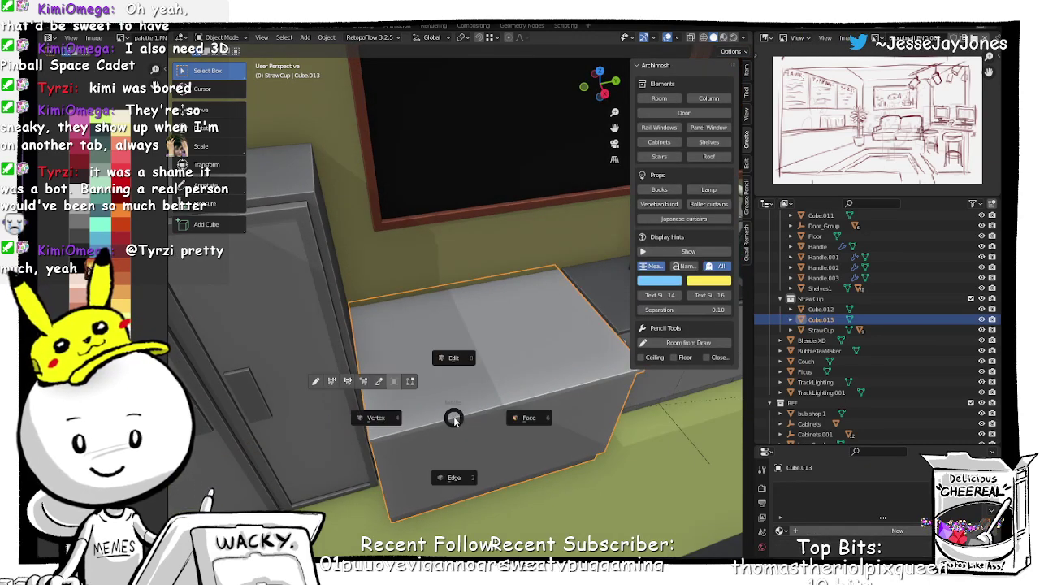
left_click(456, 364)
middle_click_drag(480, 371, 457, 394)
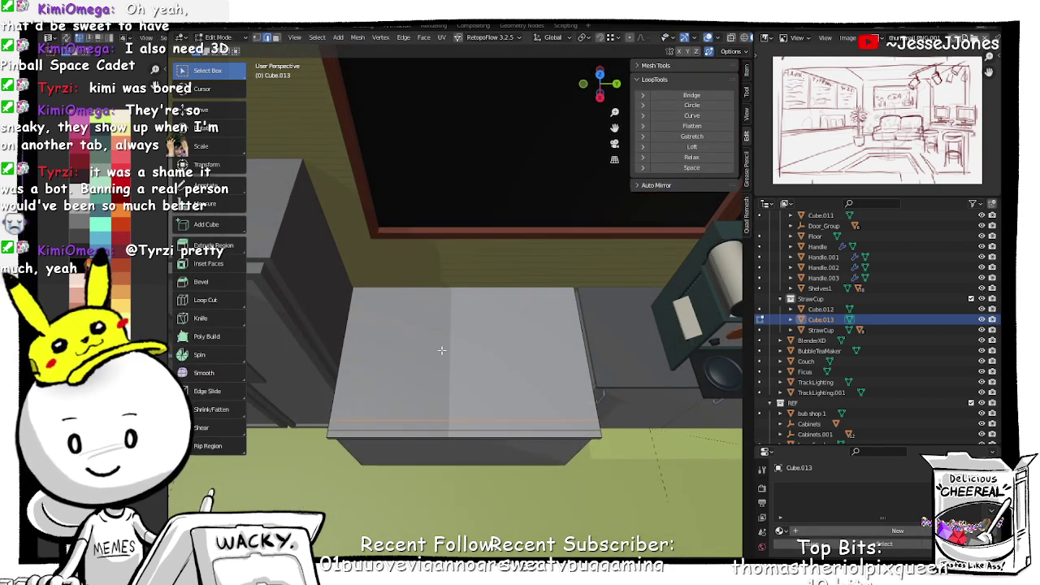
Step: Try to add a single loop cut lengthwise across the counter block's top
left_click(570, 327)
left_click(512, 335)
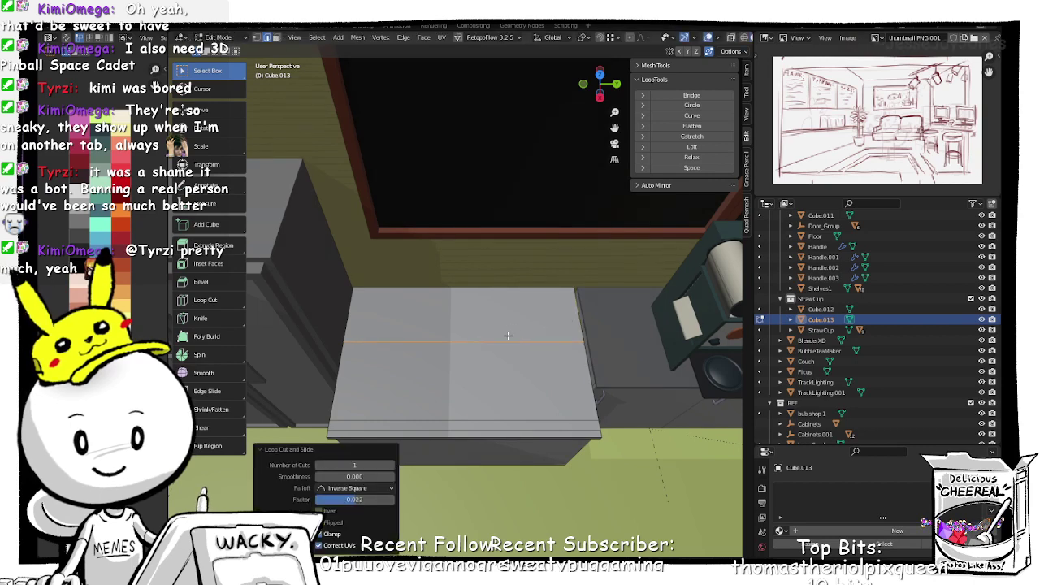
key("ctrl+z")
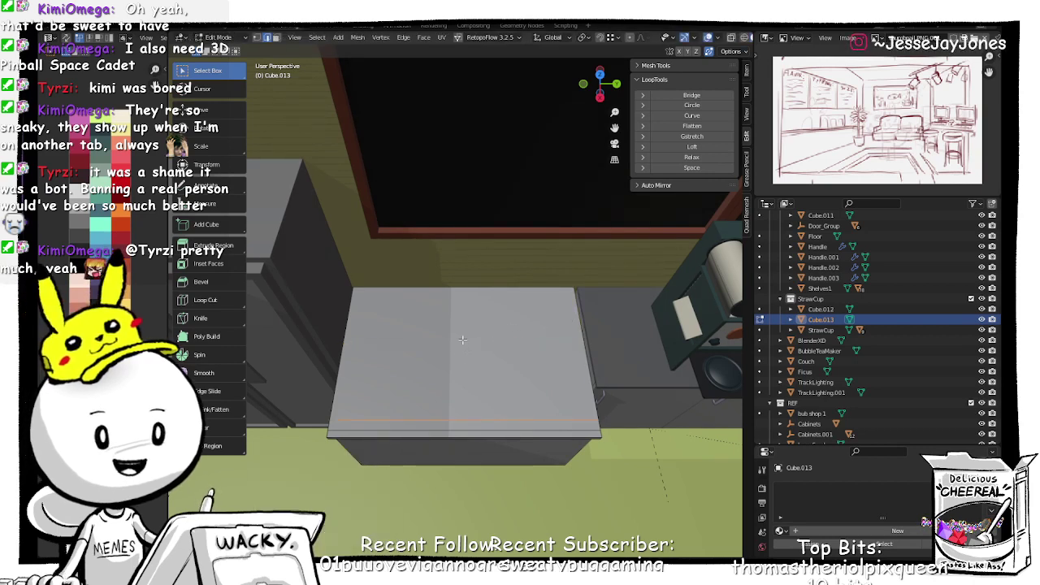
key("Tab")
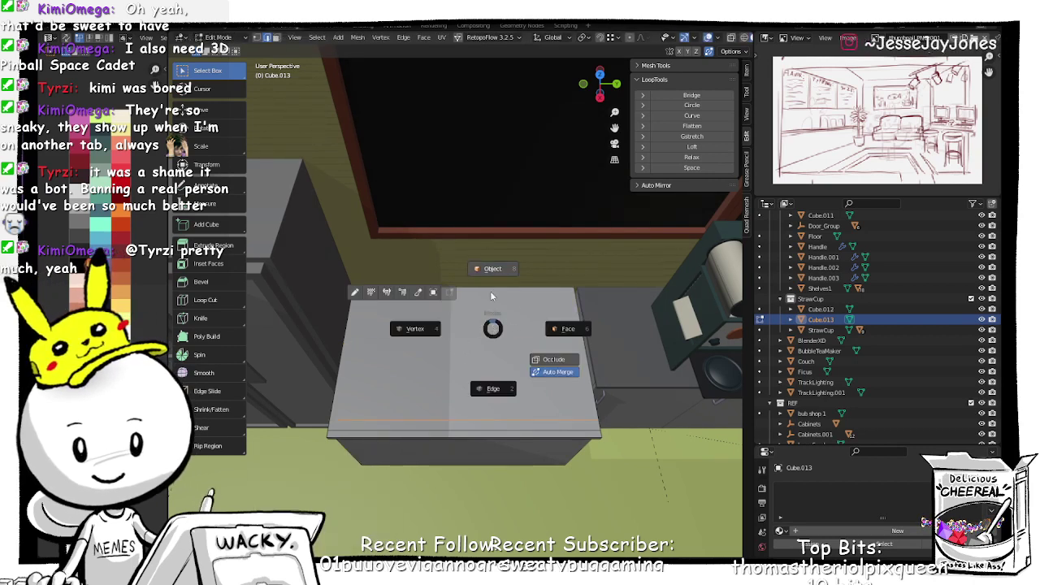
Step: Turn on X-ray and move the counter block's wall-side vertices 0.407 m along the global X axis
key("alt+z")
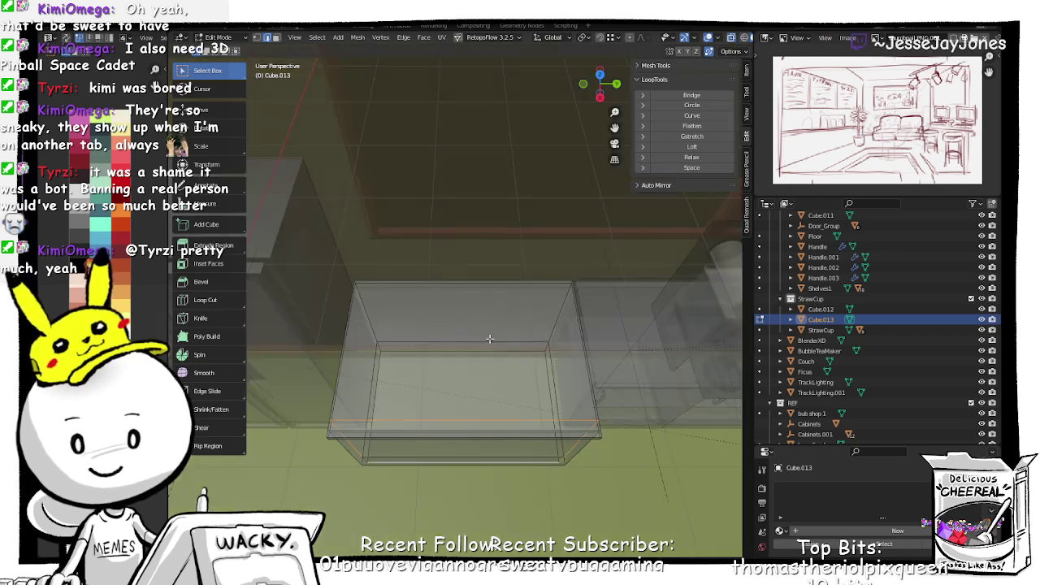
middle_click_drag(470, 302, 463, 327)
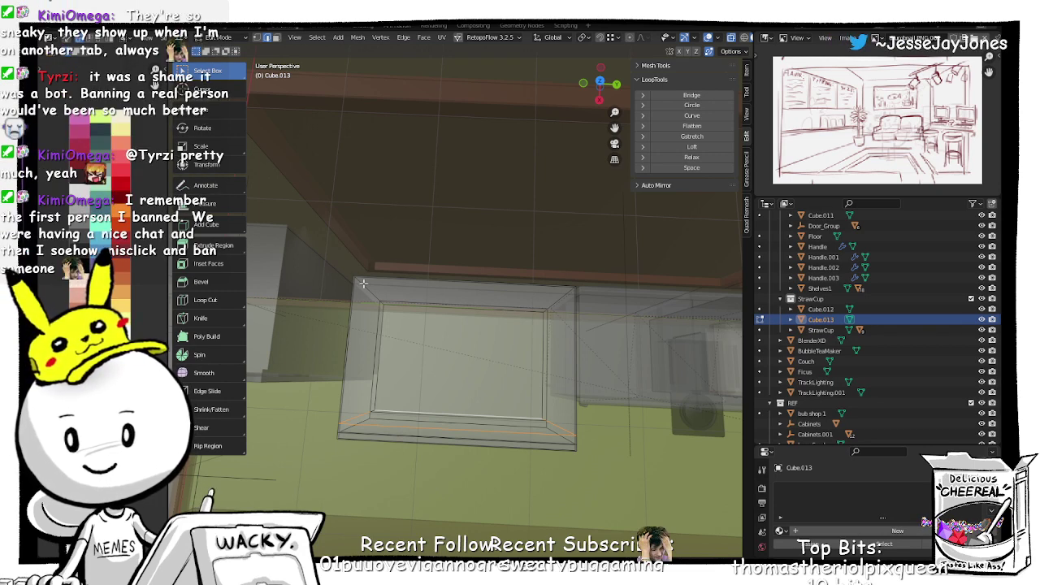
key("Tab")
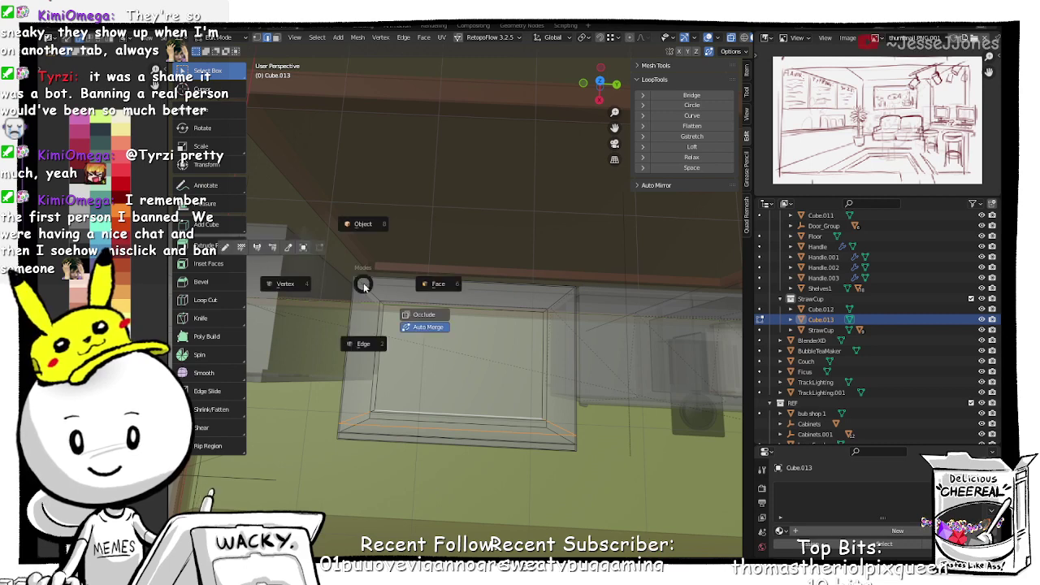
left_click(285, 289)
left_click_drag(313, 253, 597, 340)
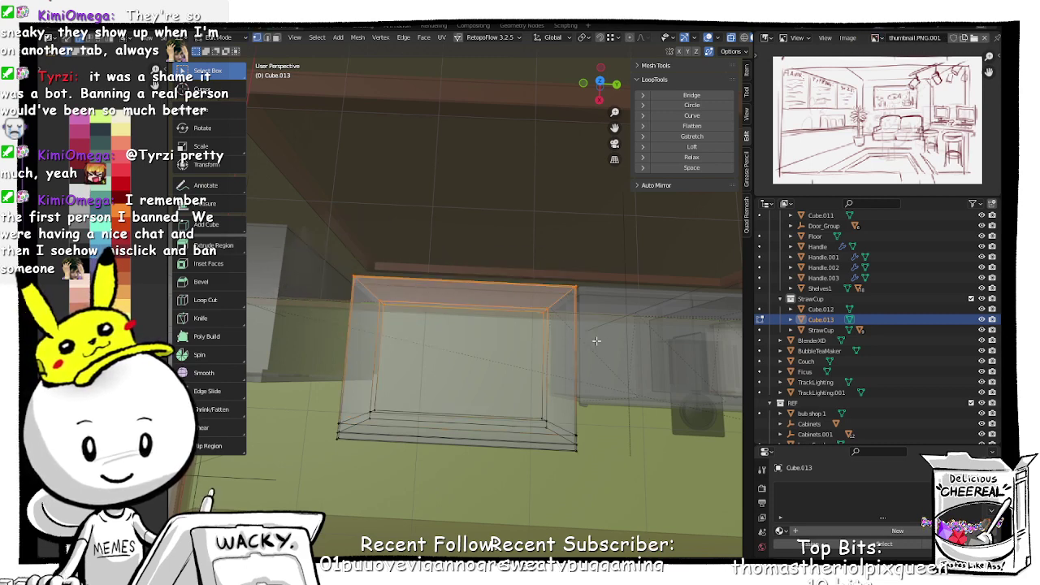
middle_click_drag(550, 344, 537, 350)
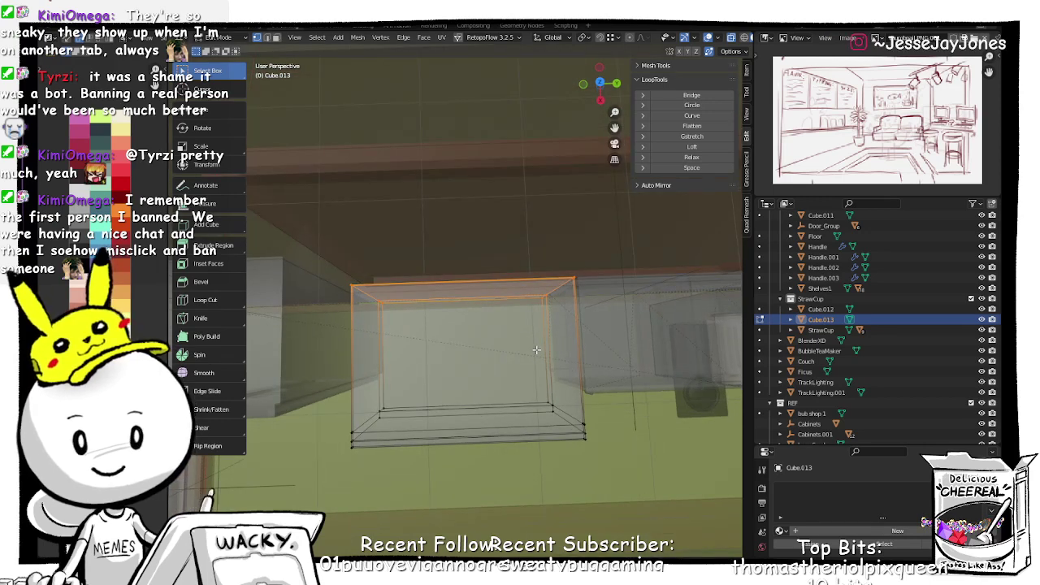
key("g")
key("z")
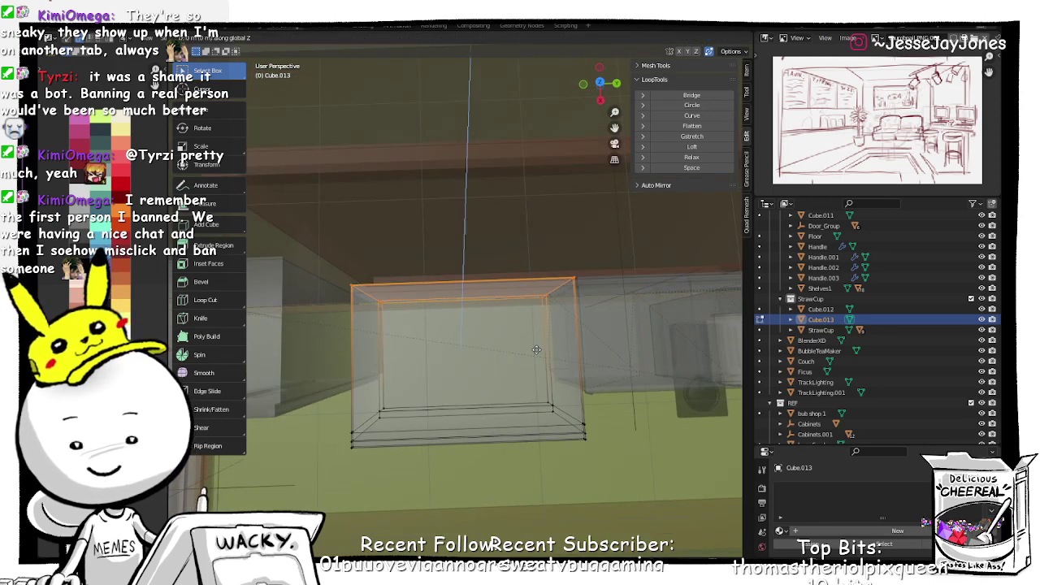
key("y")
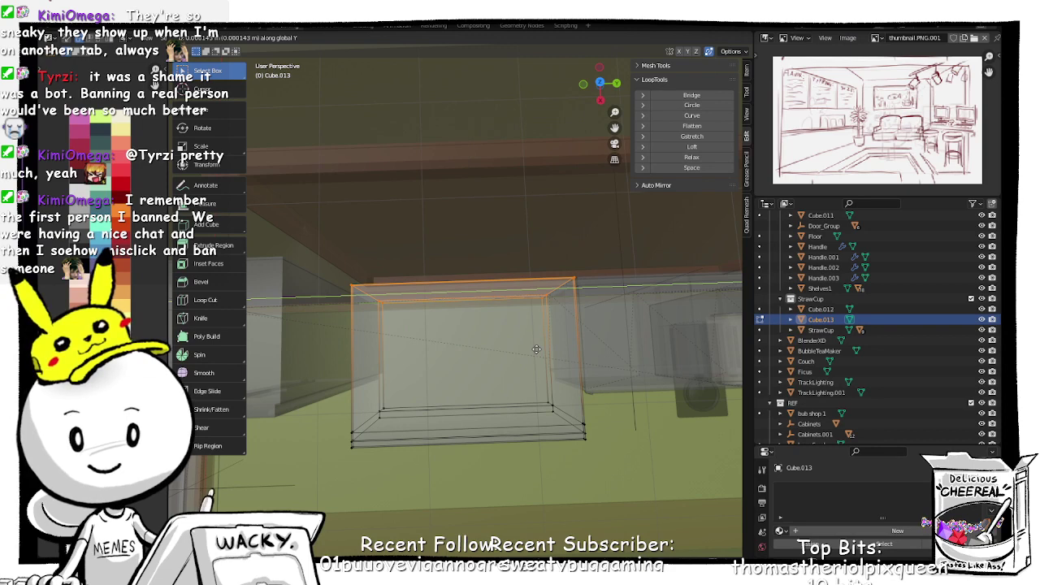
key("x")
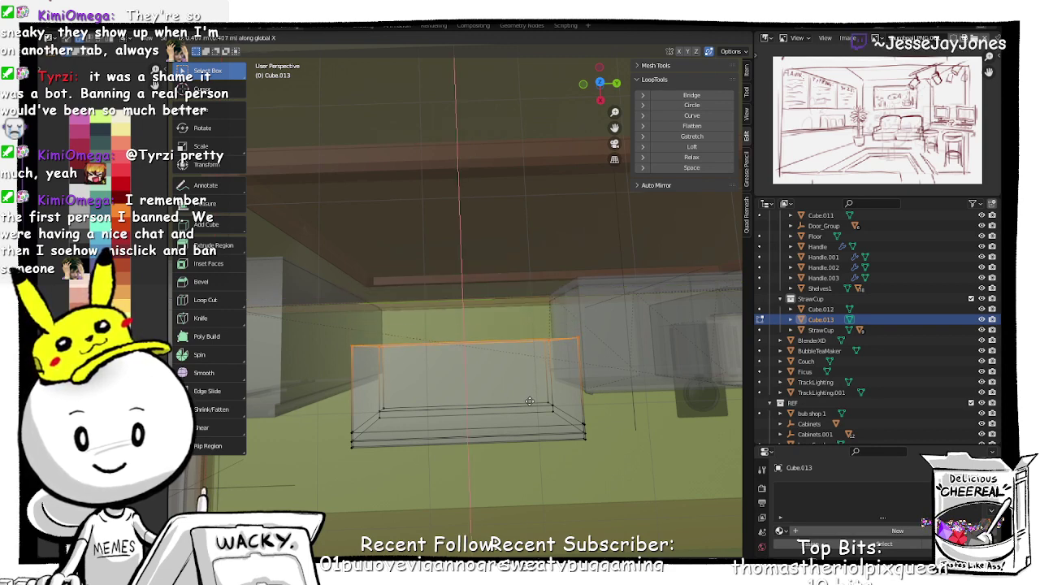
left_click(529, 401)
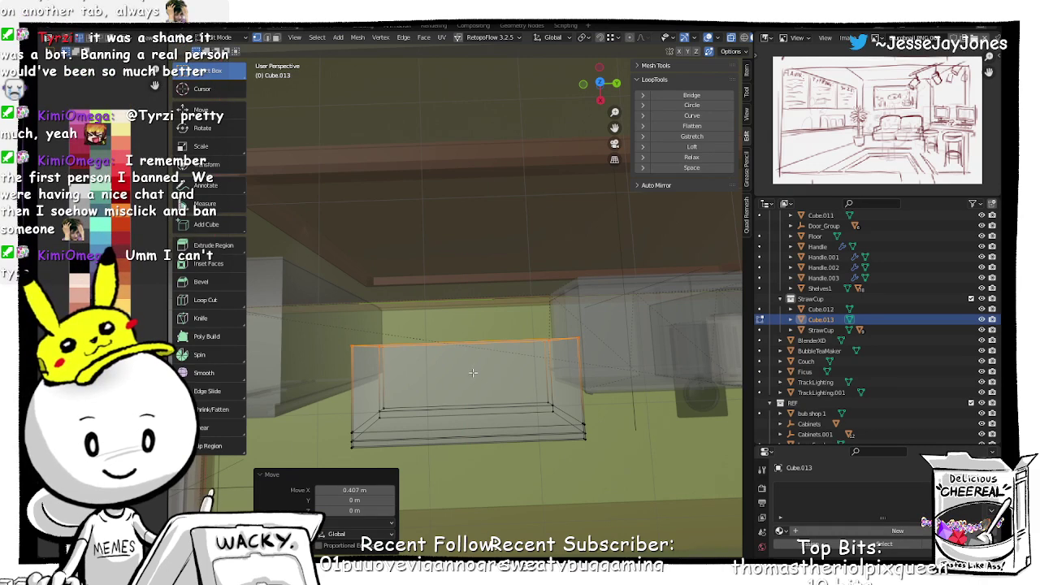
Step: Duplicate the thin strip face along the top of the block's wall side in place and separate it into its own object
middle_click_drag(473, 373, 549, 350)
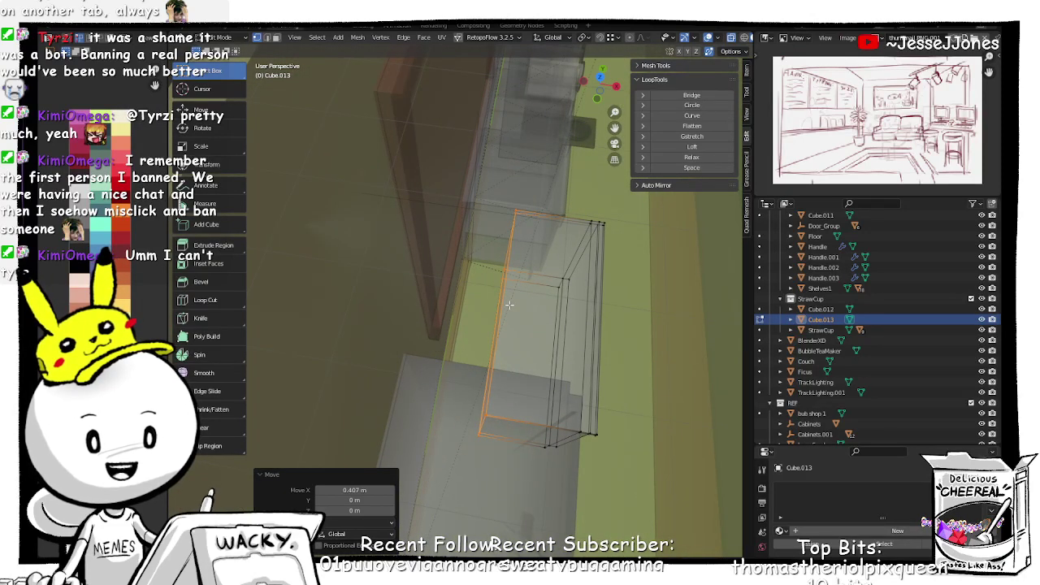
middle_click_drag(510, 305, 544, 290)
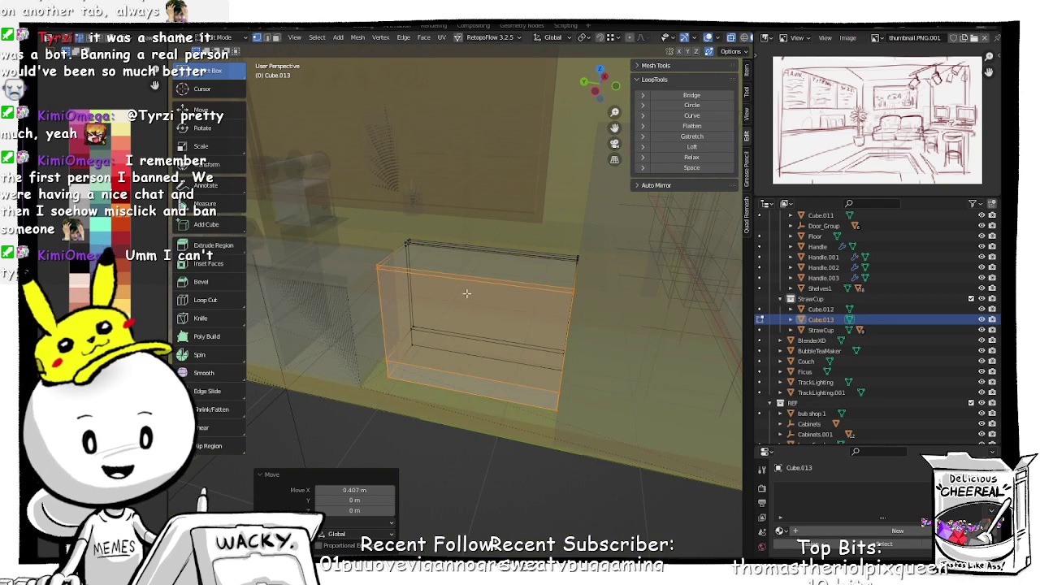
middle_click_drag(467, 293, 440, 304)
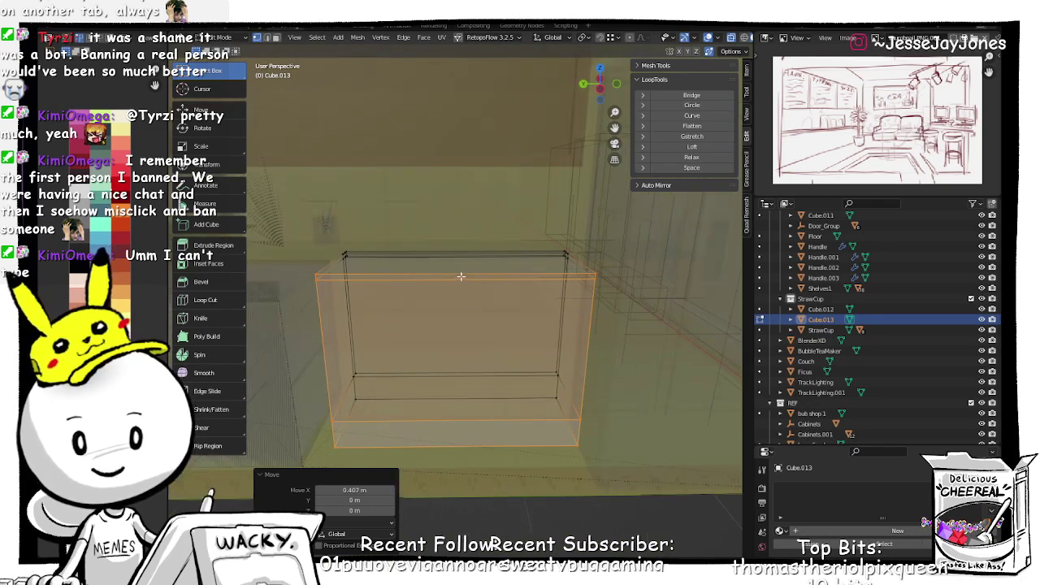
key("Tab")
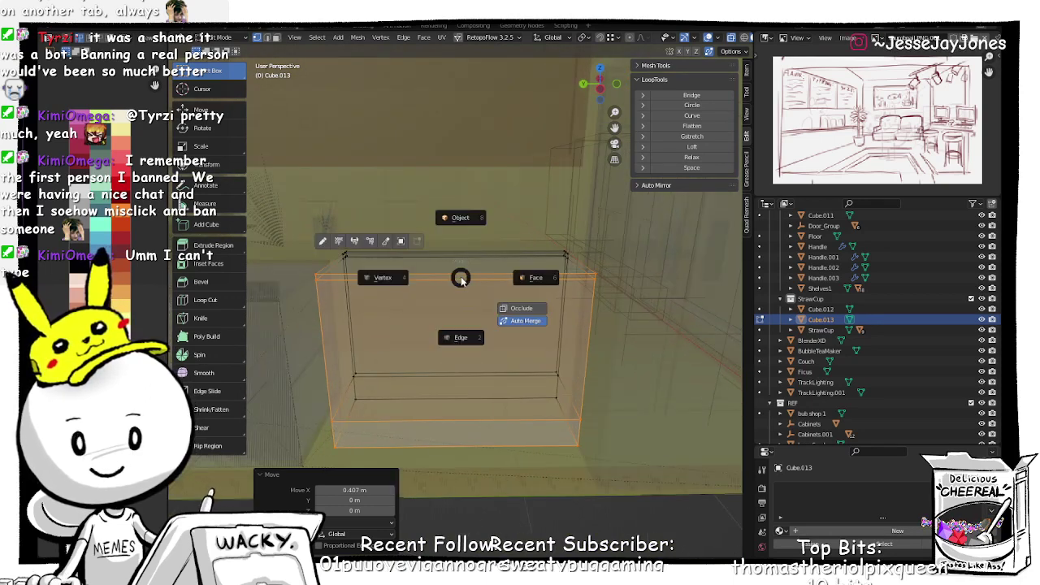
left_click(532, 282)
left_click(452, 276)
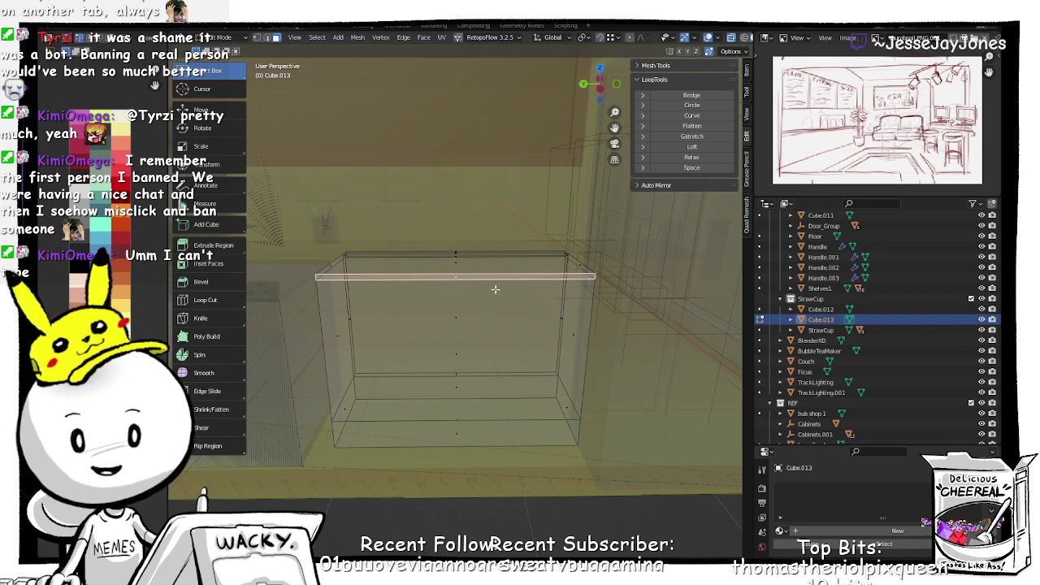
middle_click_drag(495, 289, 466, 290)
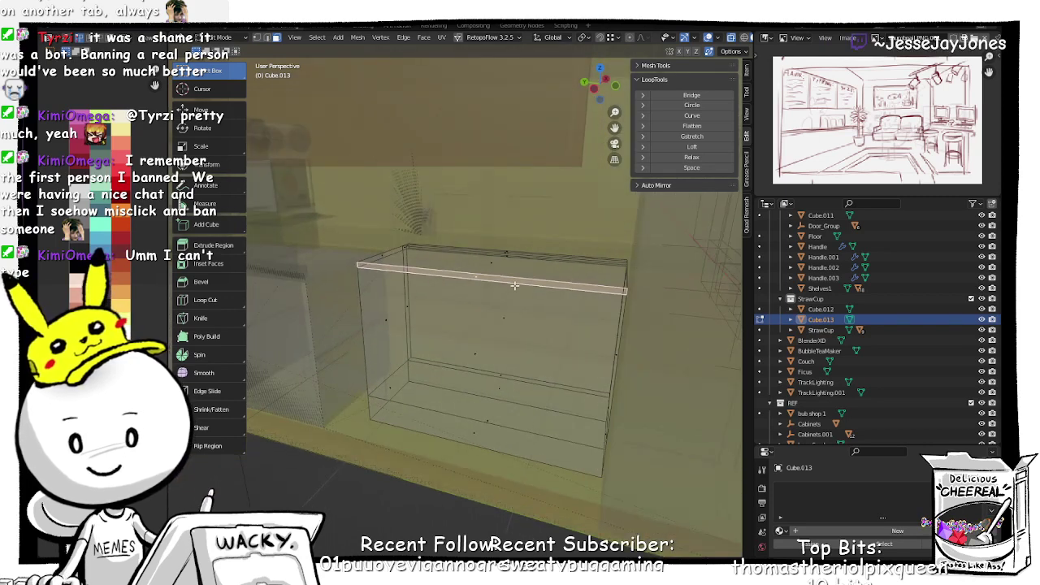
key("e")
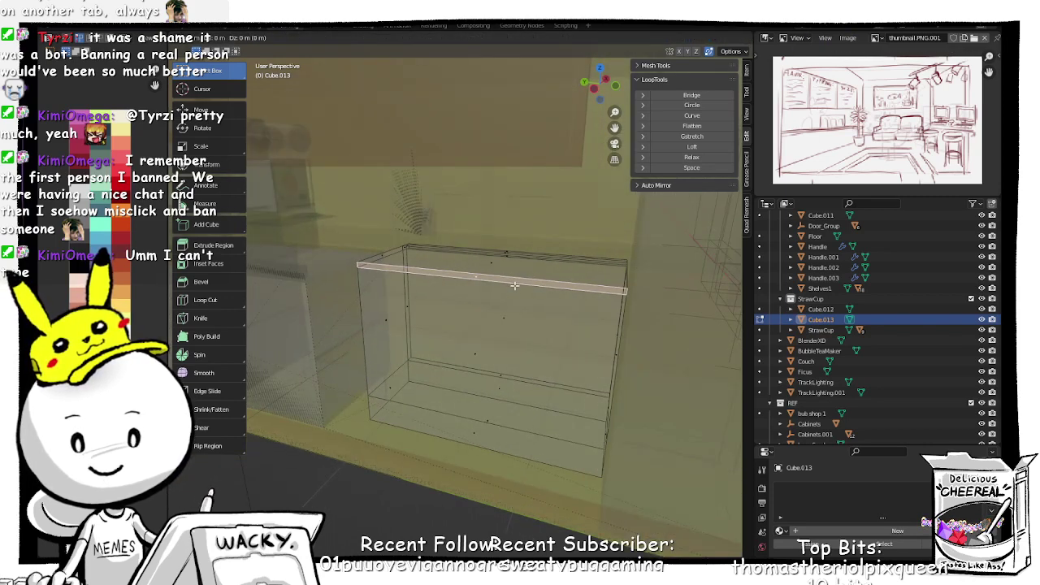
right_click(514, 285)
key("p")
left_click(515, 285)
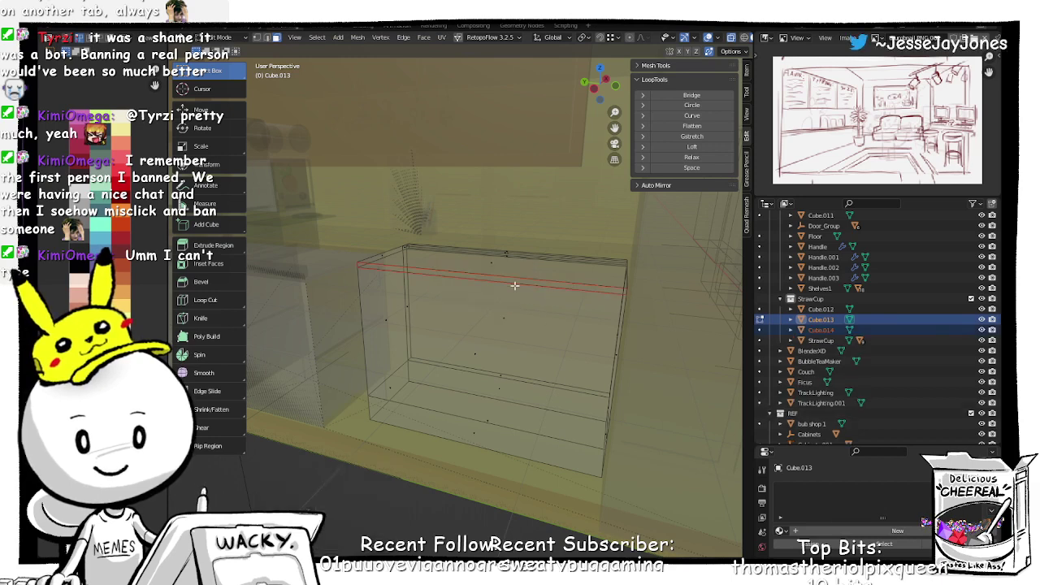
Step: Return to Object Mode and, with X-ray on, select only the separated strip object
key("Tab")
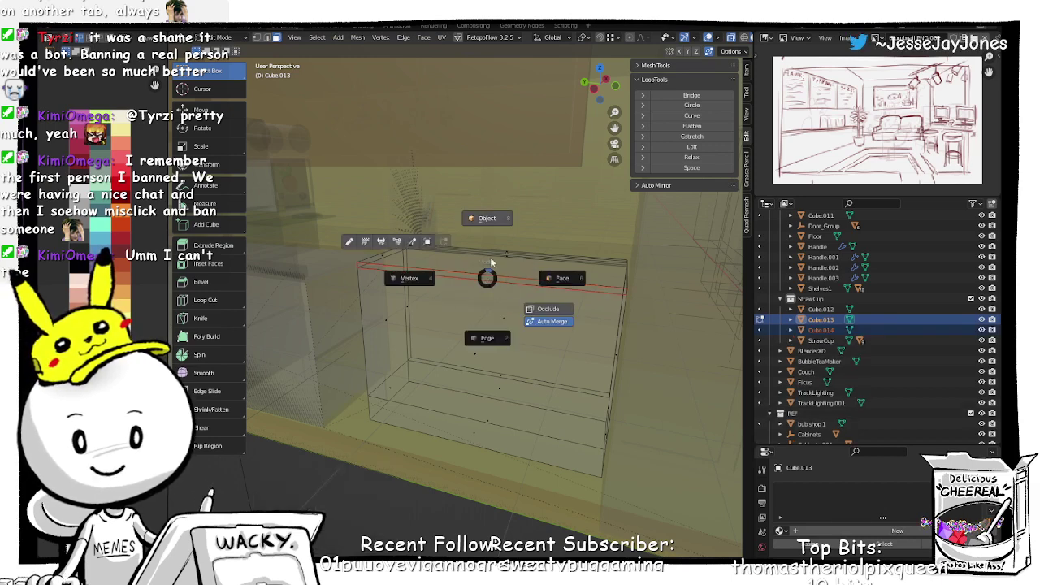
left_click(495, 224)
left_click(491, 276)
left_click(491, 276)
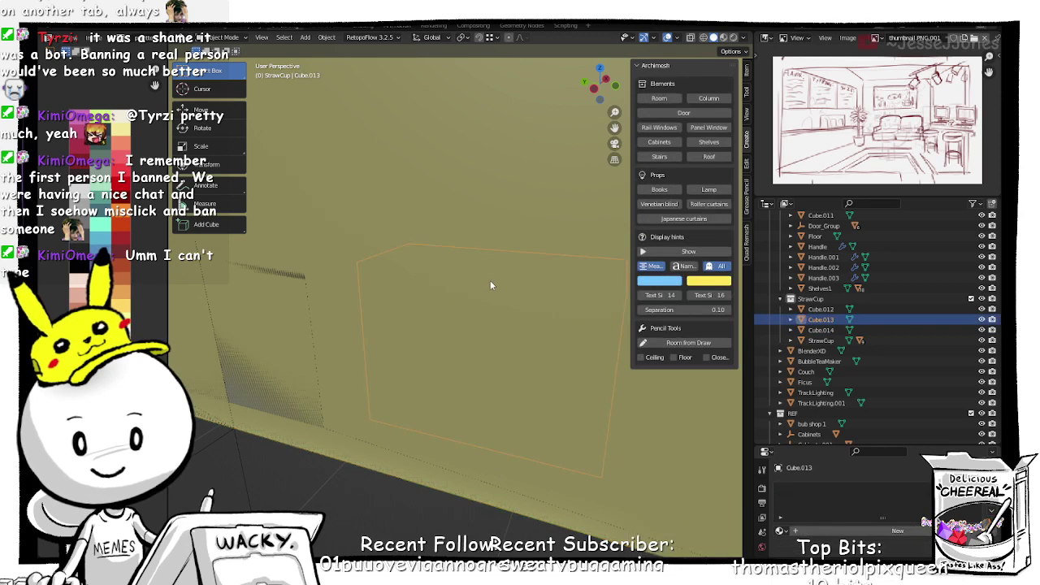
left_click(490, 281)
key("alt+z")
left_click(491, 281)
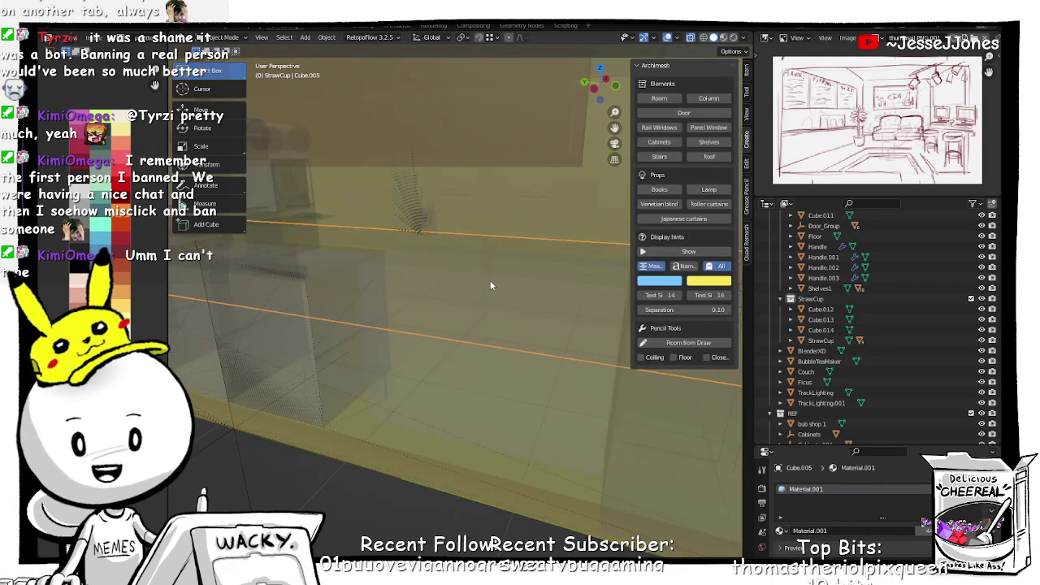
left_click(491, 280)
left_click(491, 279)
left_click(490, 282)
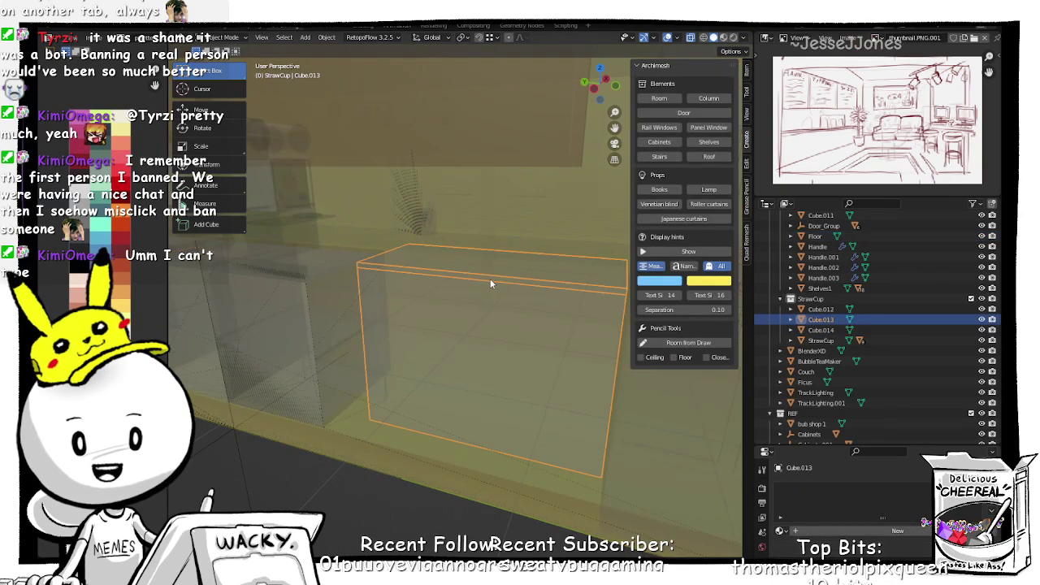
left_click(490, 282)
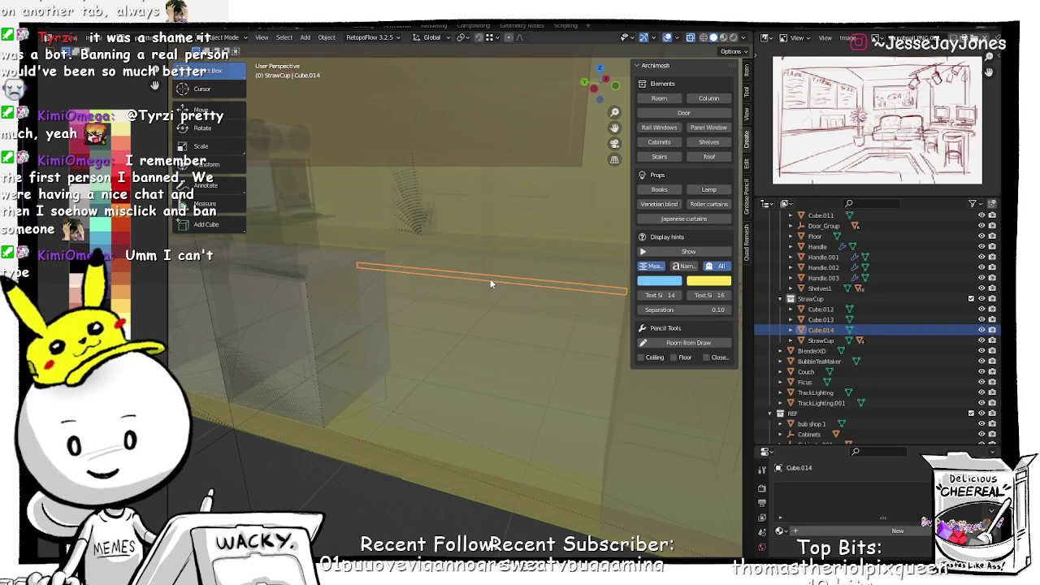
Step: Enter Edit Mode on the strip and extrude its lower edge 1.1921 m downward along Z
key("Tab")
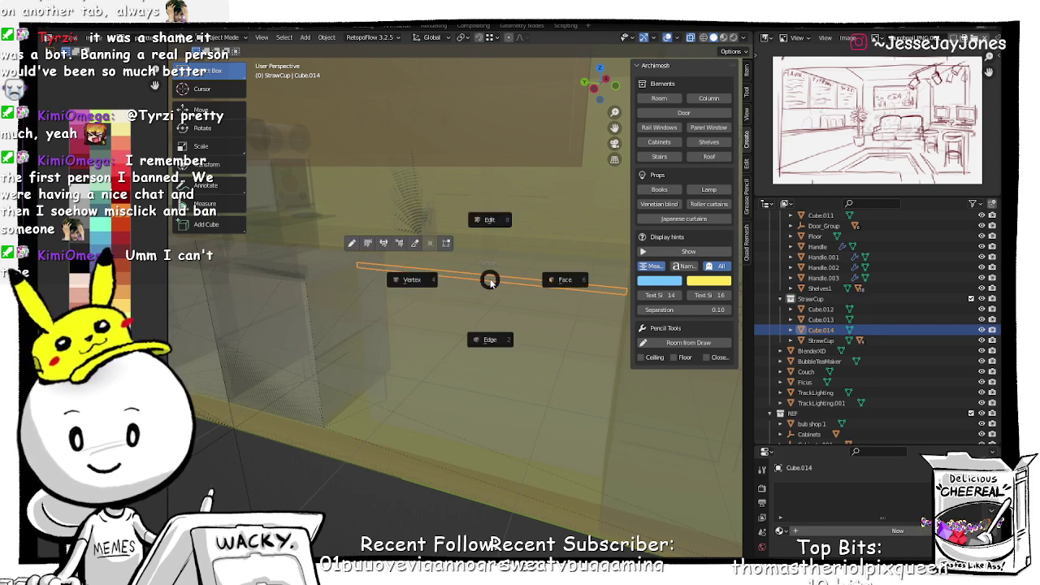
left_click(490, 220)
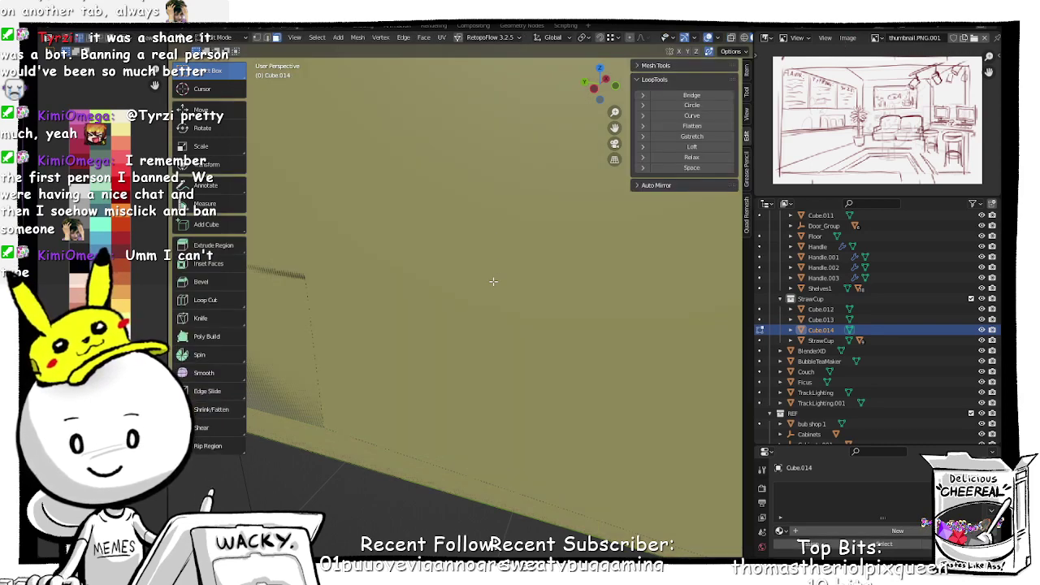
key("alt+z")
key("Tab")
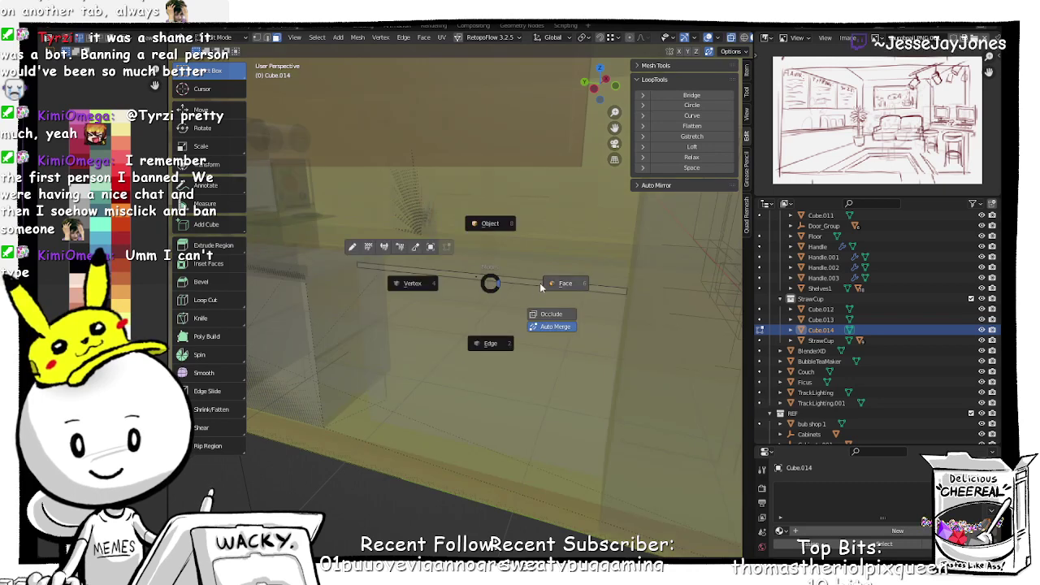
left_click(490, 343)
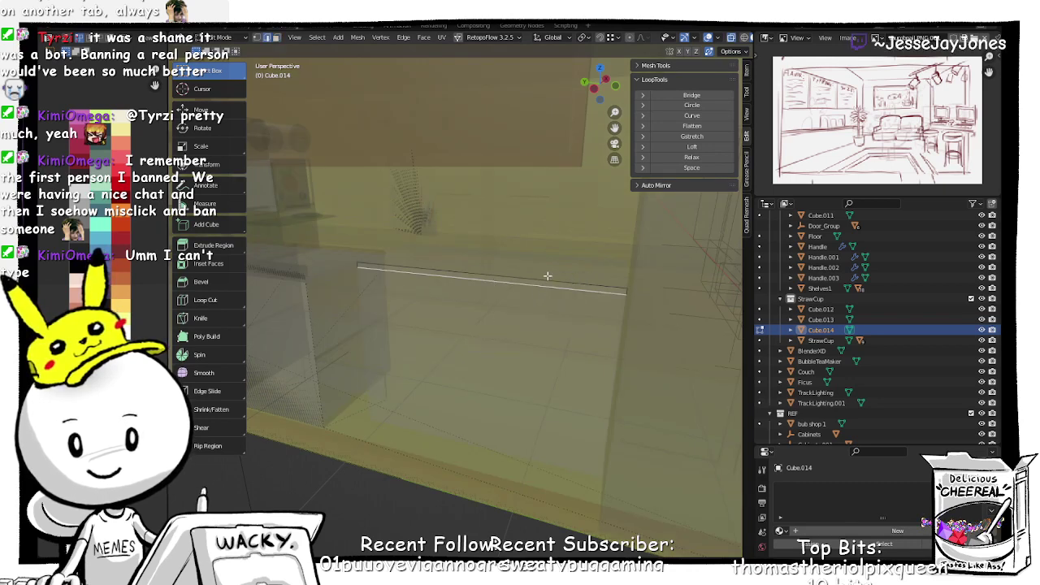
key("e")
key("z")
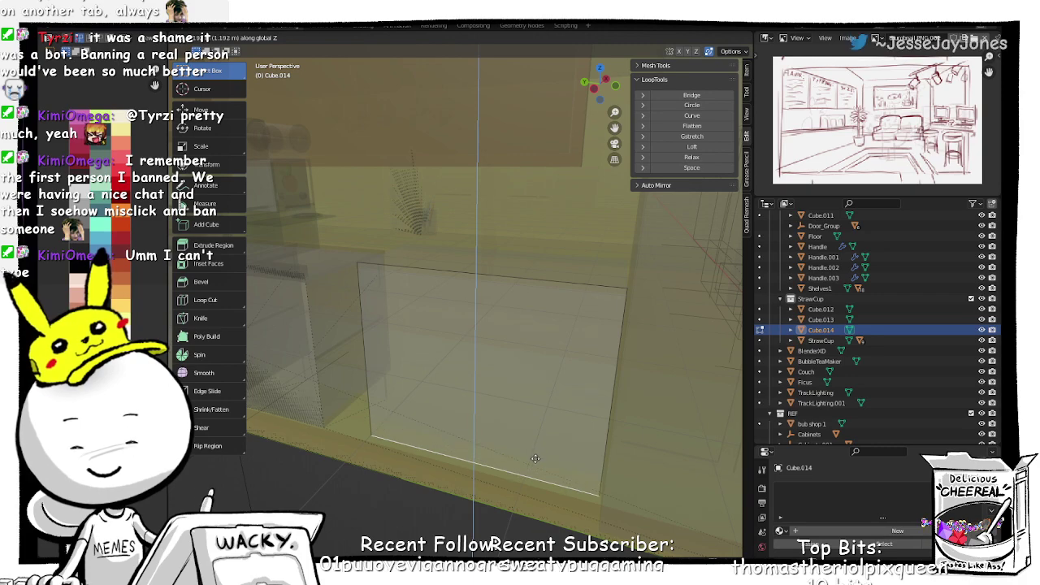
left_click(534, 459)
Step: Raise the panel's lower edge about 0.0858 m along global Z
middle_click_drag(534, 459, 546, 381)
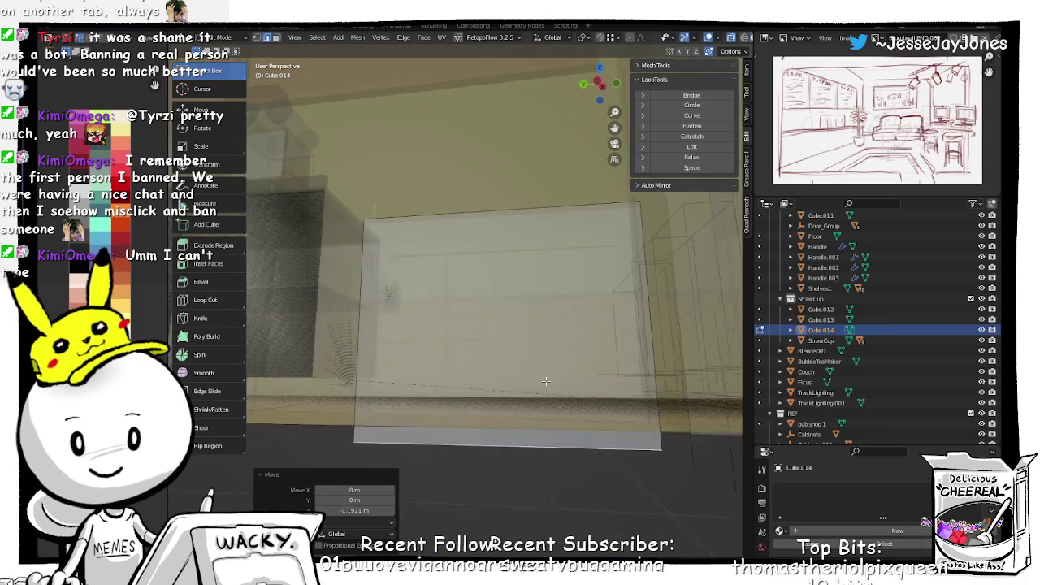
key("g")
key("z")
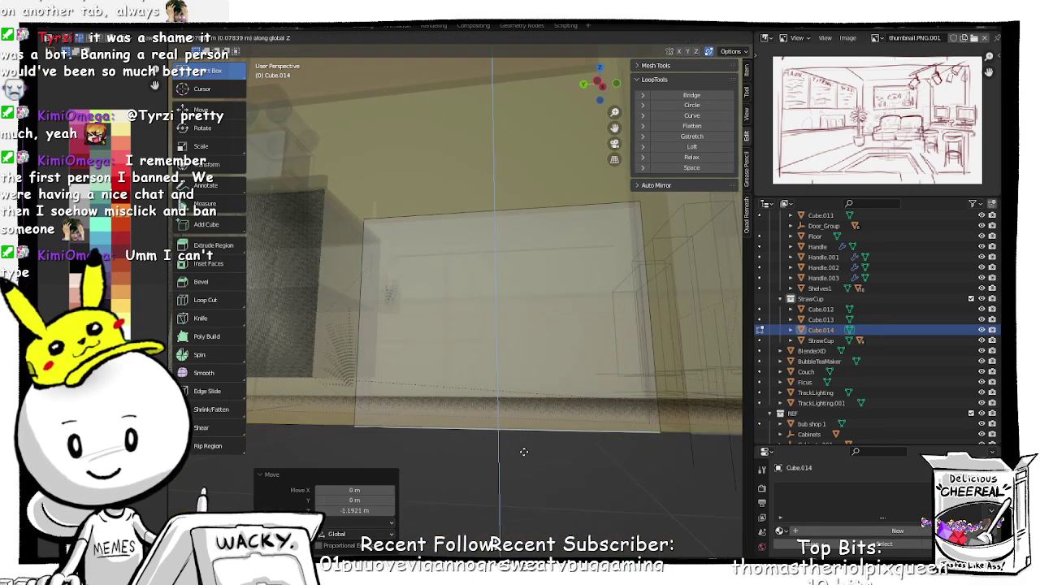
left_click(521, 448)
Step: Switch to face selection, select the whole panel face and extrude it 0.4063 m along its normal
key("Tab")
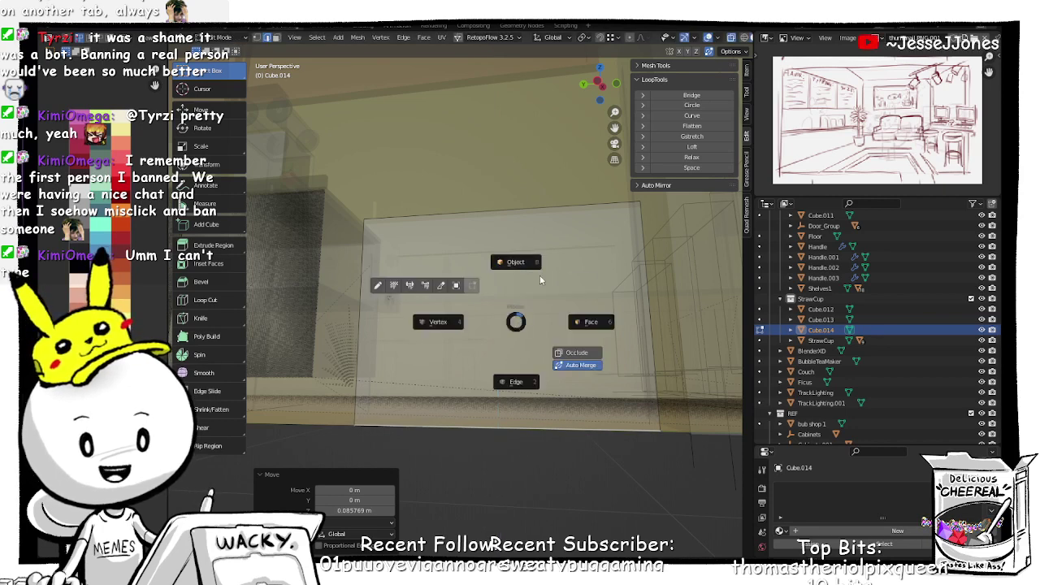
left_click(496, 320)
left_click(496, 318)
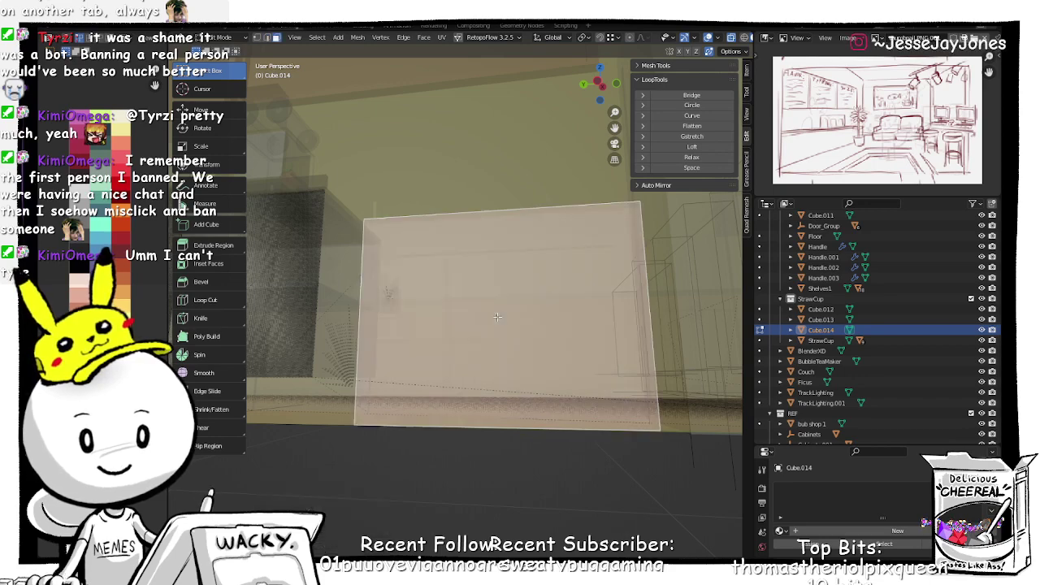
middle_click_drag(518, 311, 546, 322)
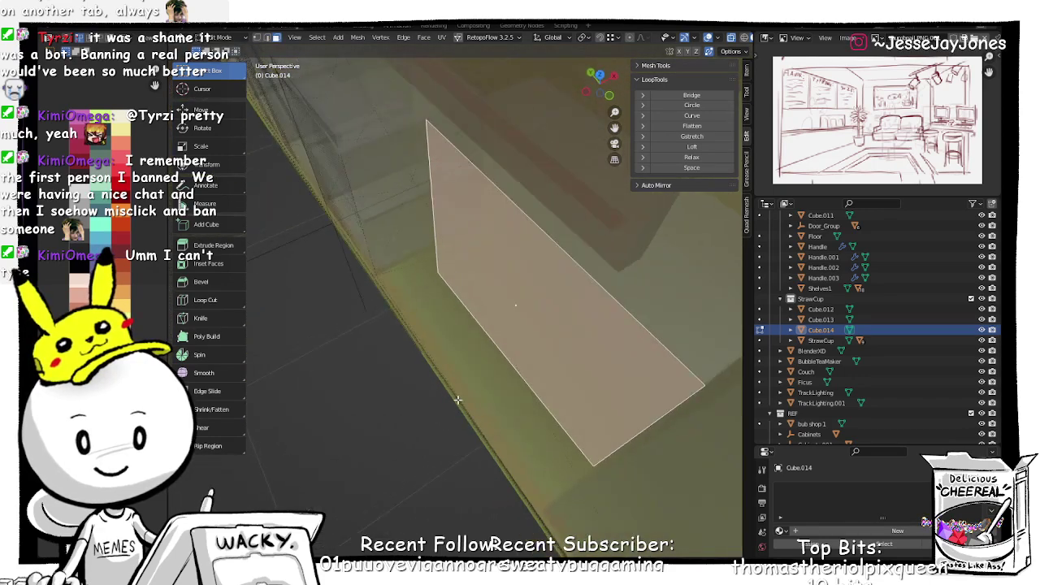
key("e")
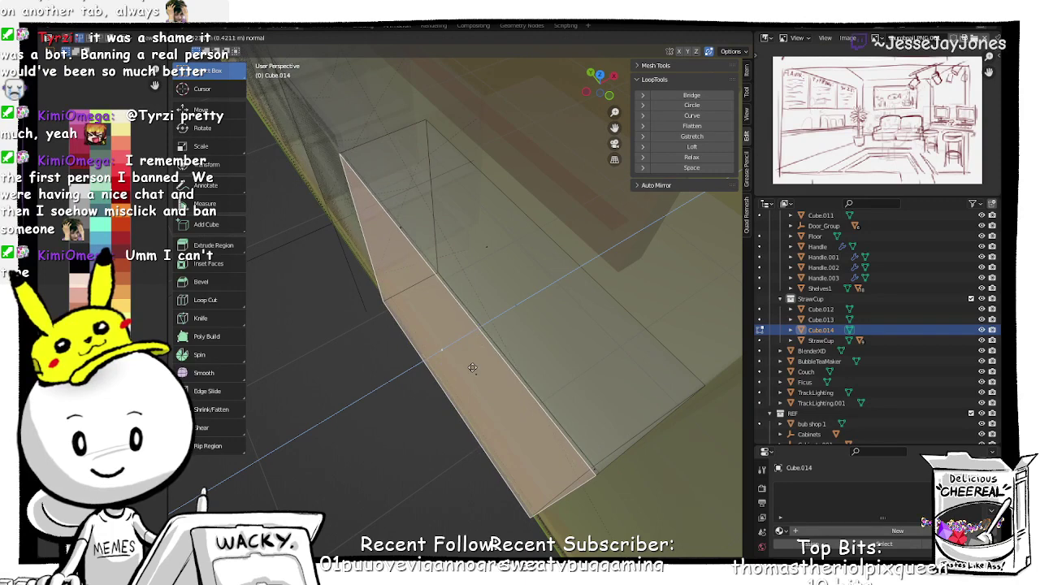
left_click(475, 366)
Step: Divide the box with three evenly spaced loop cuts across its length and one centred lengthwise loop cut
middle_click_drag(475, 366, 456, 329)
scroll(456, 329, "down", 3)
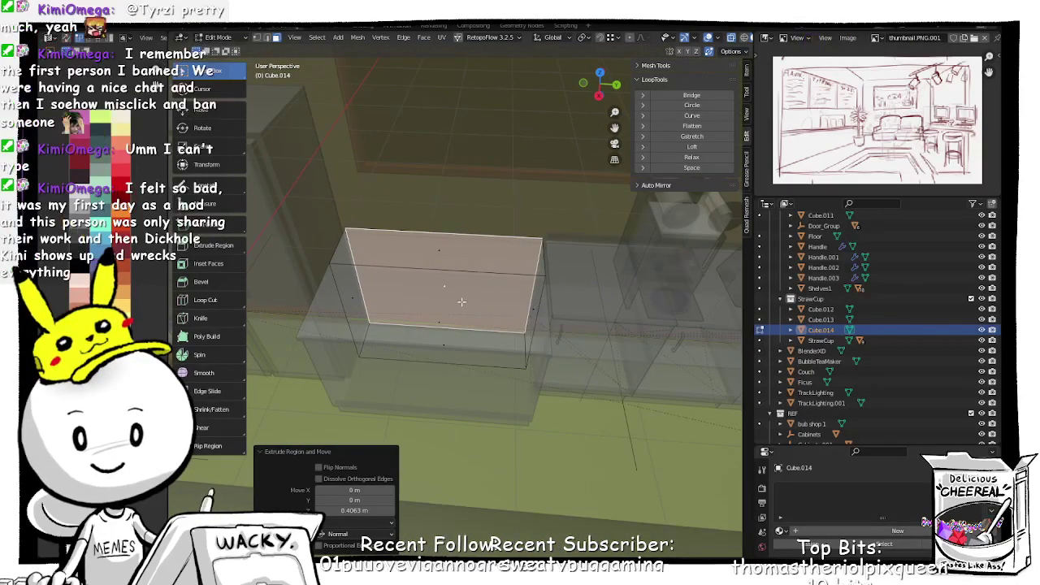
middle_click_drag(389, 273, 457, 314, "shift")
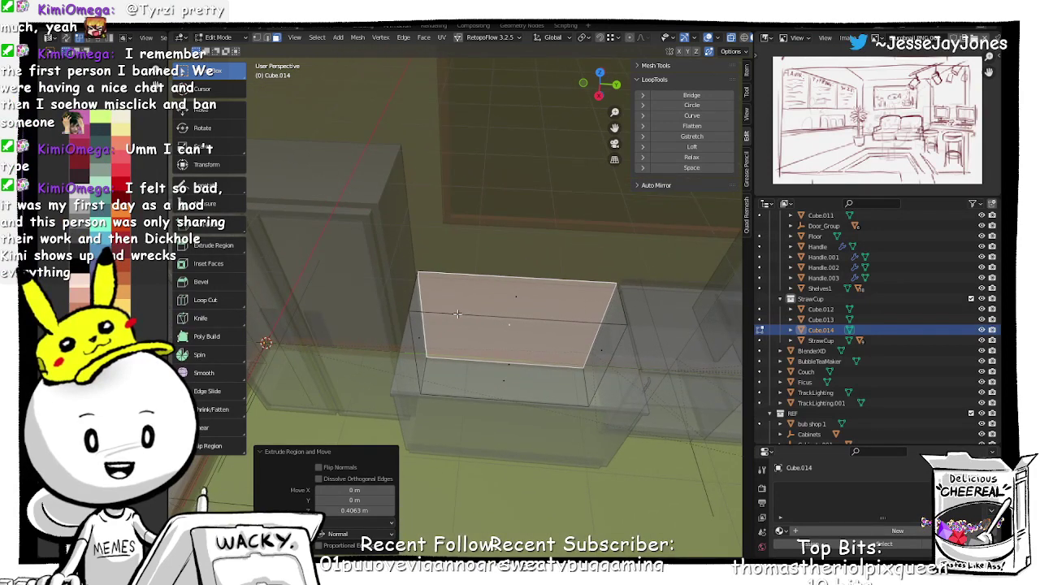
scroll(458, 314, "up", 2)
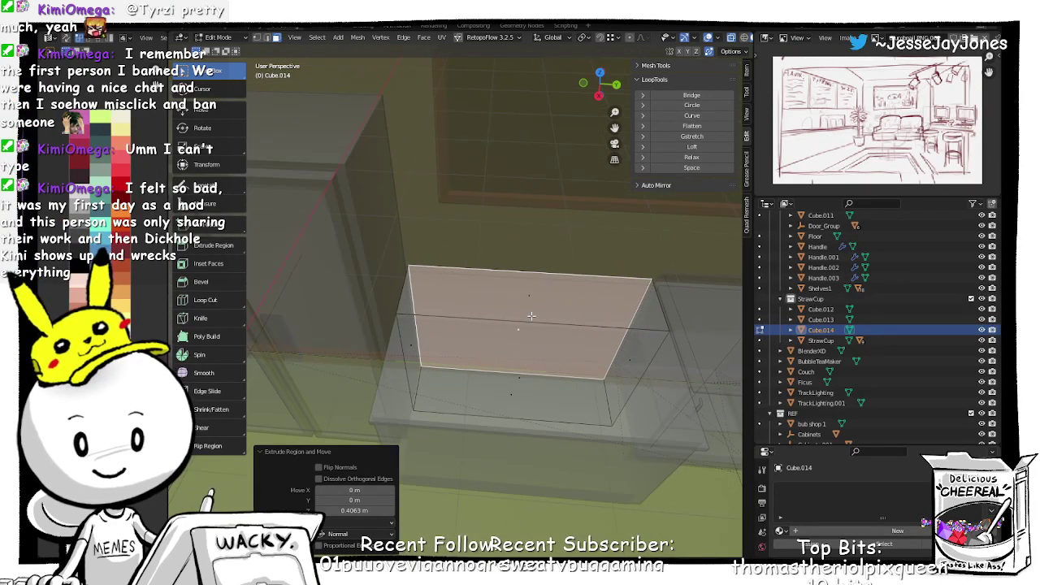
scroll(530, 315, "up", 2)
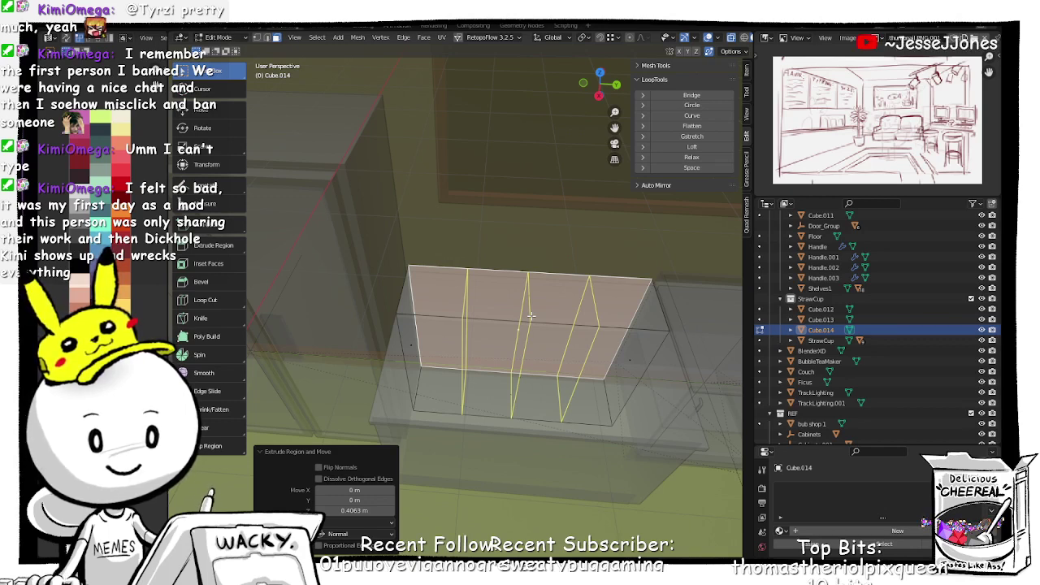
left_click(530, 315)
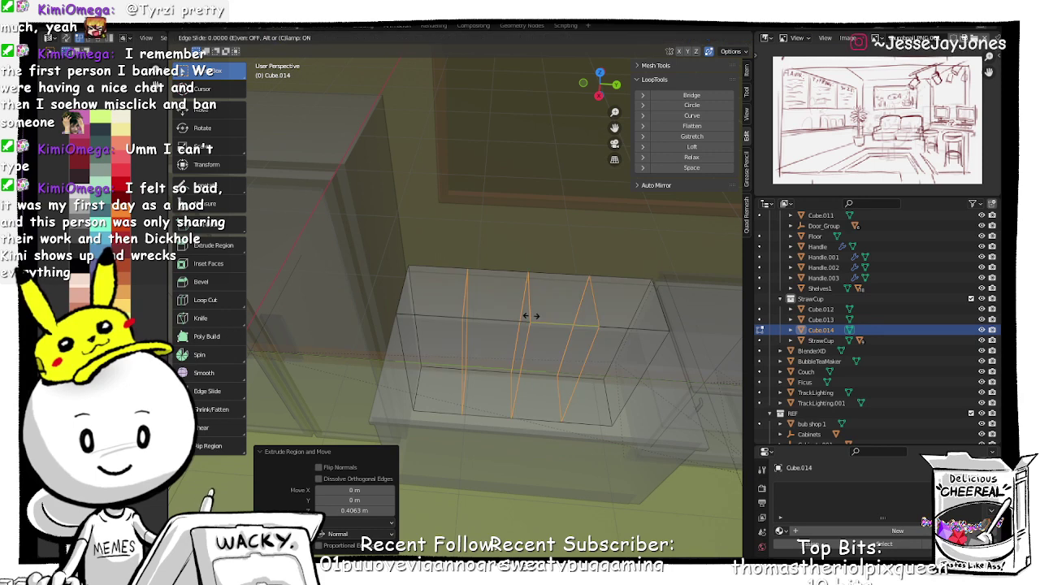
right_click(530, 315)
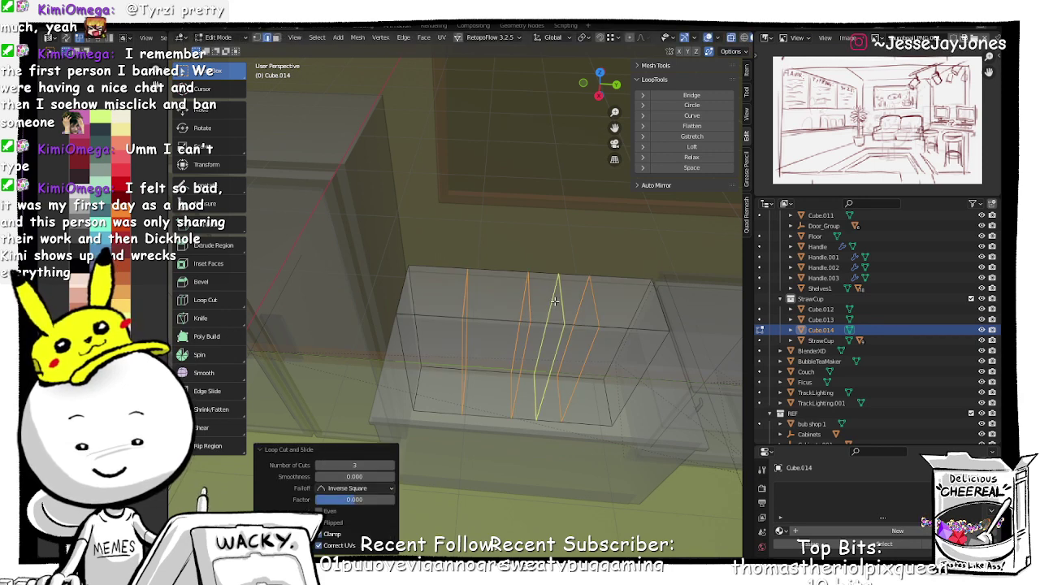
left_click(602, 302)
right_click(603, 302)
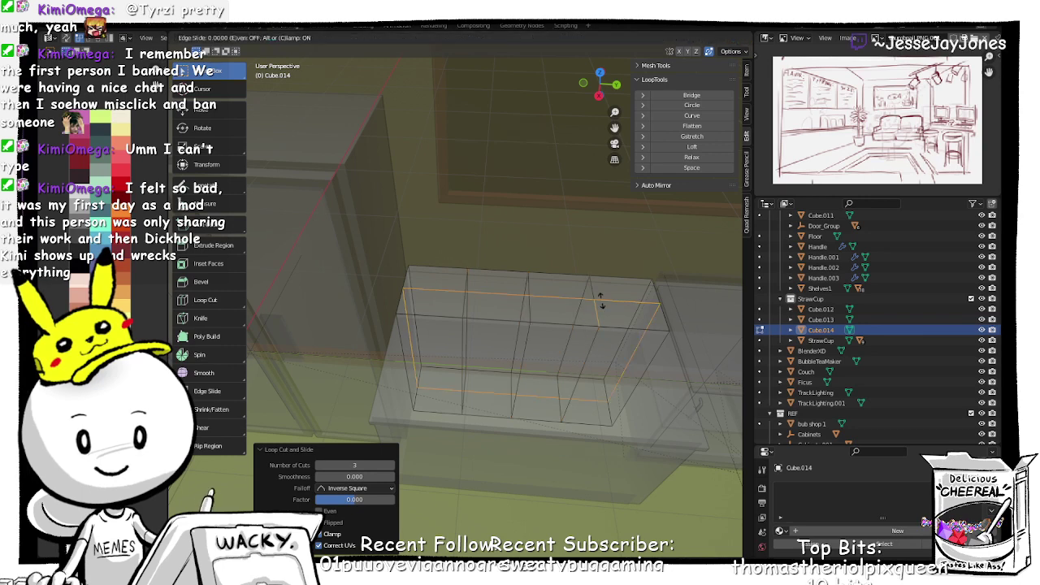
Step: Switch to face selection and select all eight faces on top of the box
key("ctrl+Tab")
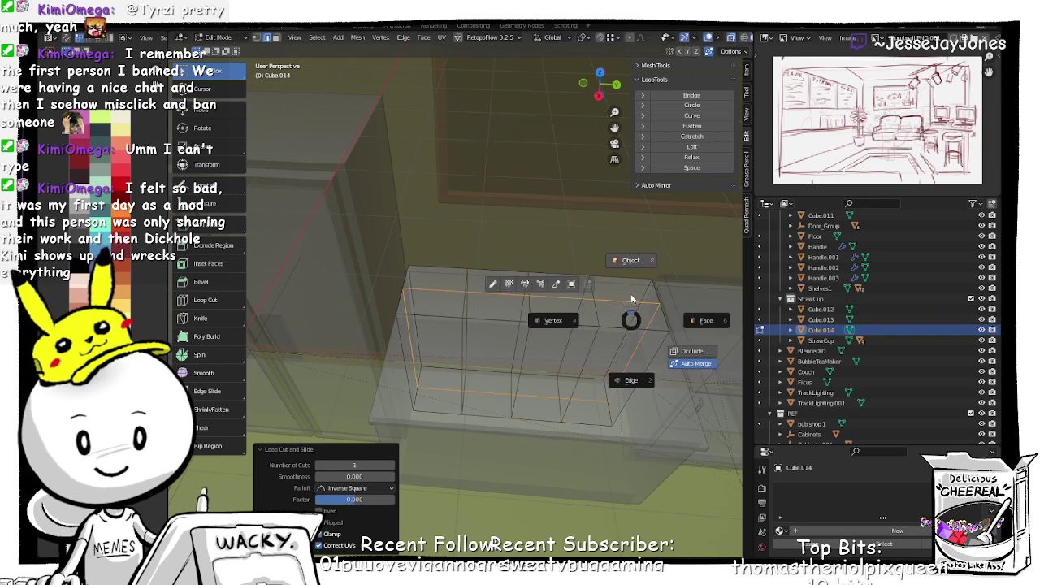
left_click(702, 323)
left_click(629, 318)
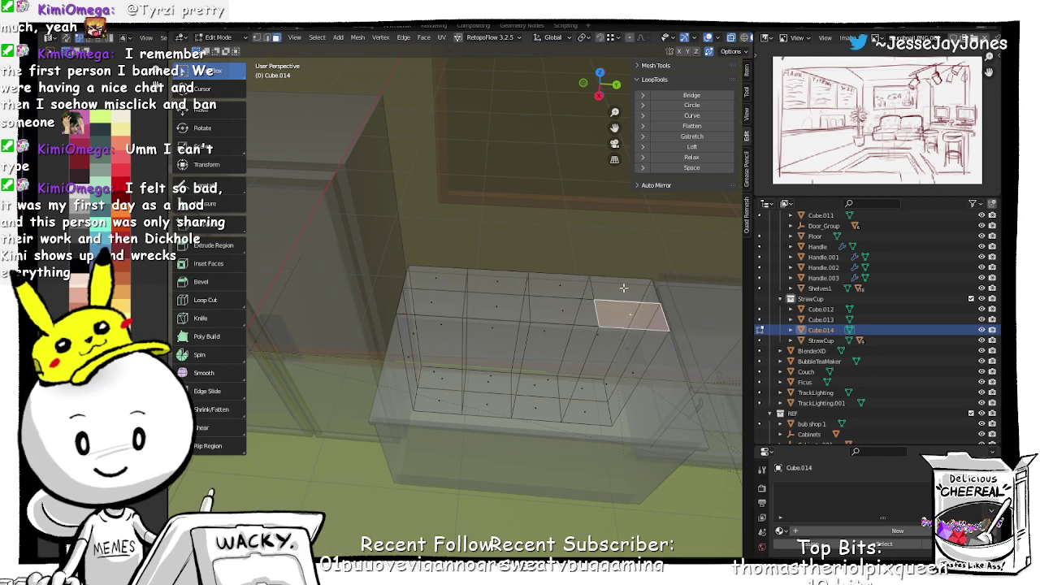
left_click(624, 288, "shift")
left_click(559, 289, "shift")
left_click(559, 311, "shift")
left_click(498, 282, "shift")
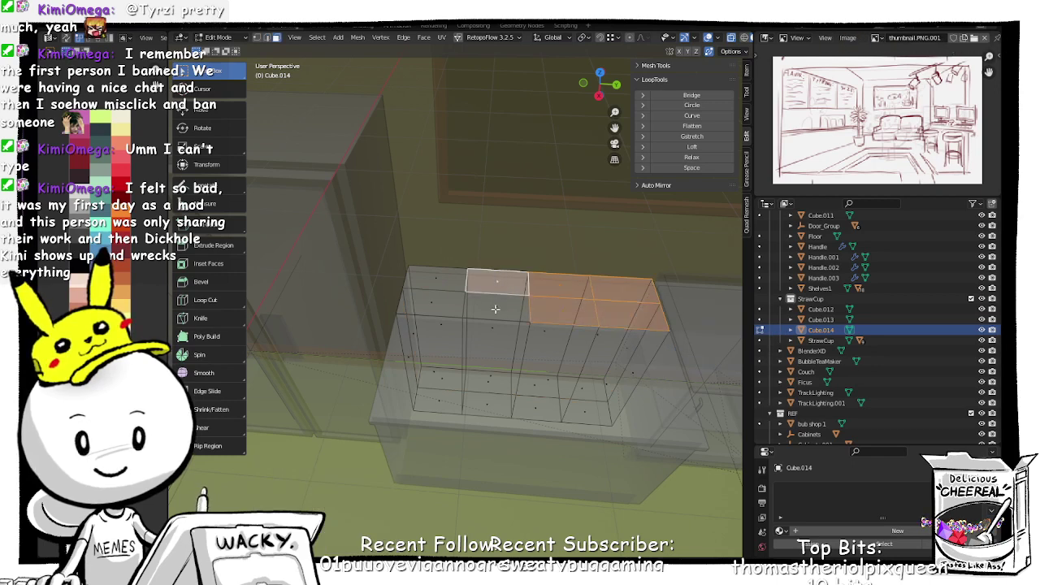
left_click(495, 309, "shift")
left_click(431, 302, "shift")
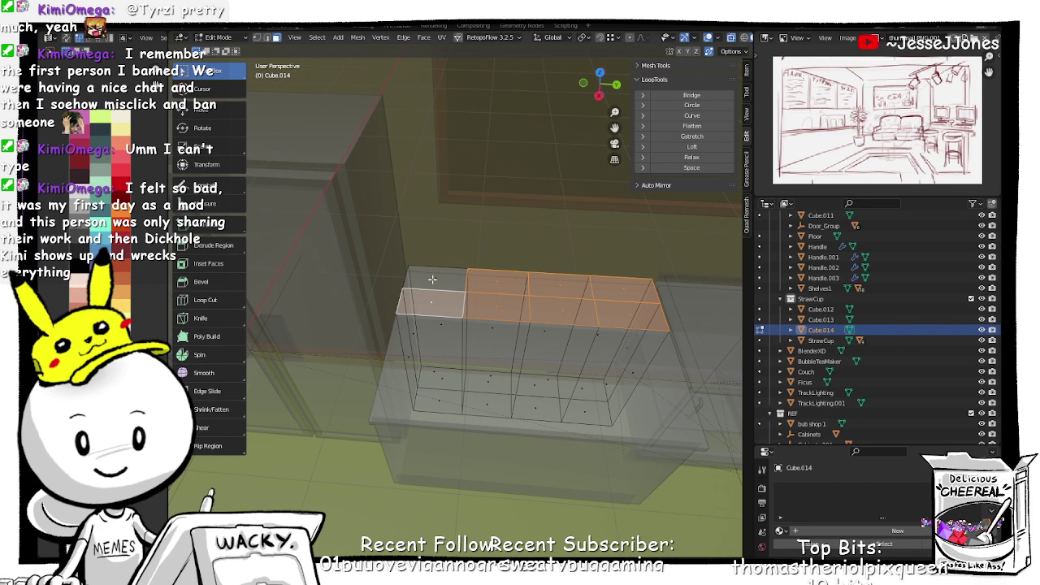
left_click(432, 279, "shift")
Step: Inset the eight top faces individually with a thickness of 0.03025 m
middle_click_drag(432, 279, 568, 331)
key("i")
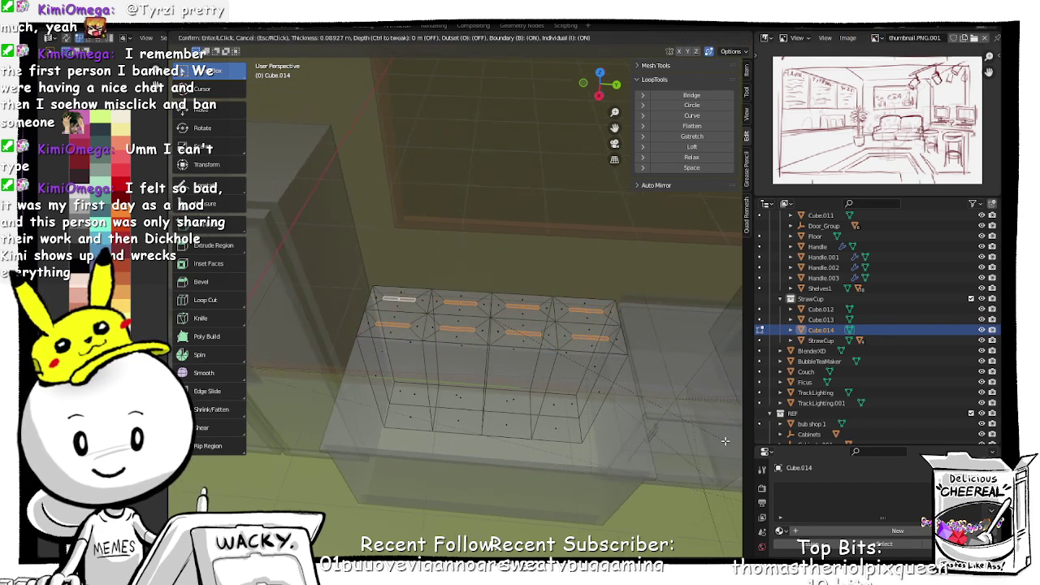
left_click(734, 446)
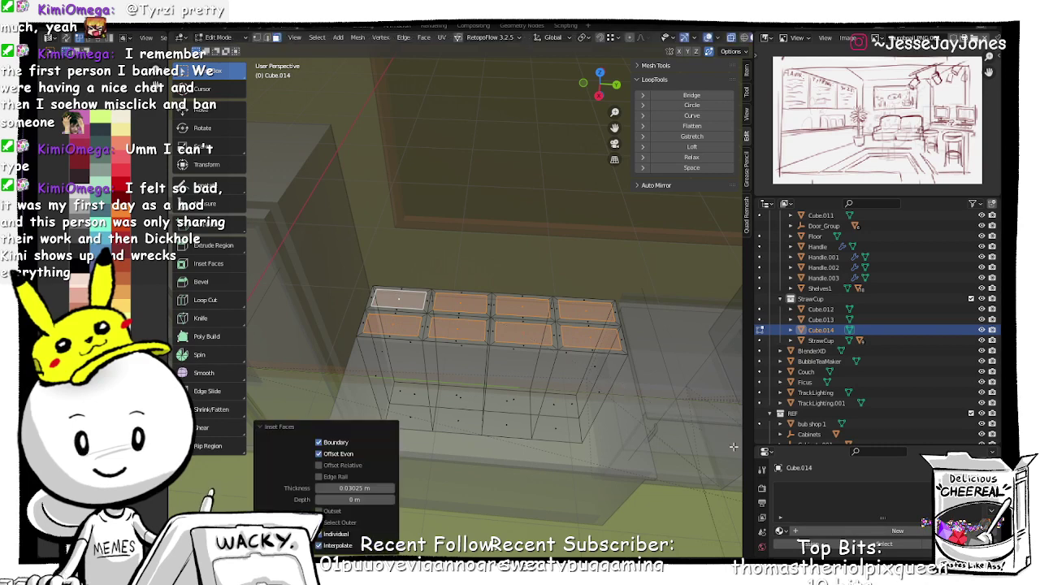
Step: Extrude the inset faces 0.0864 m down into the box to form compartments, and return to Object Mode with X-ray off
key("e")
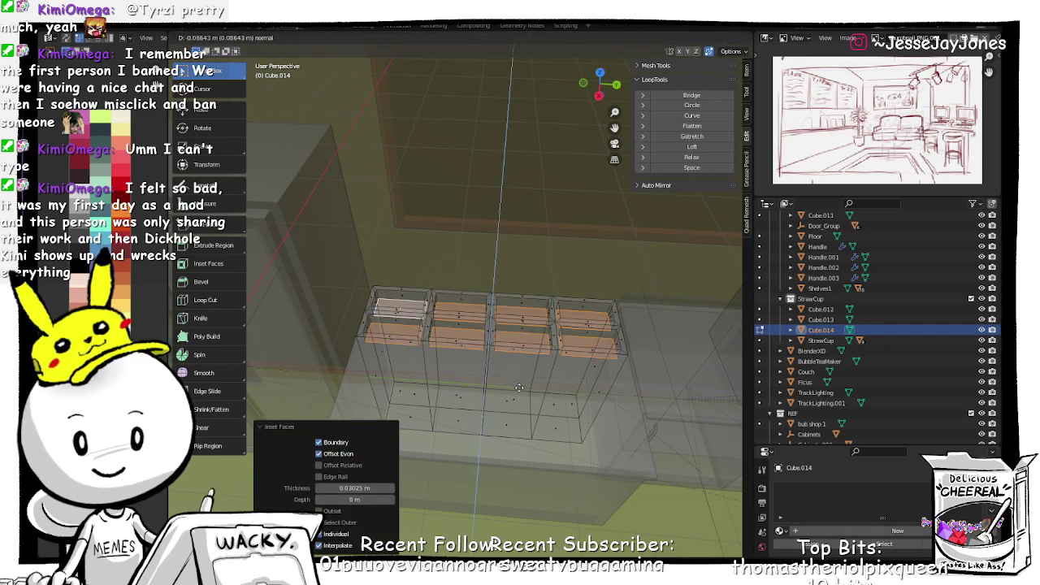
left_click(553, 394)
middle_click_drag(553, 392, 560, 358)
key("Tab")
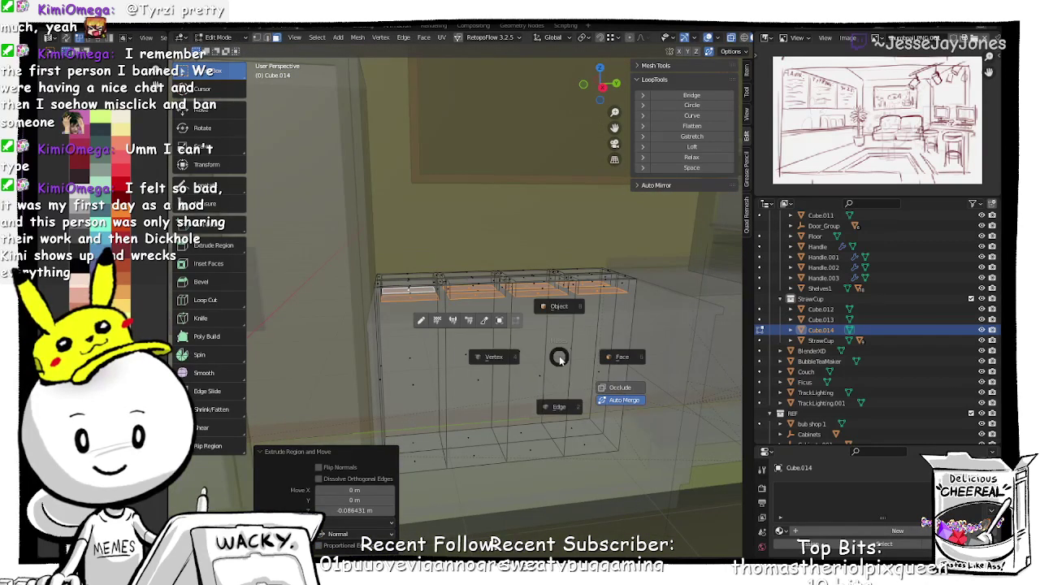
left_click(561, 305)
middle_click_drag(536, 316, 428, 384)
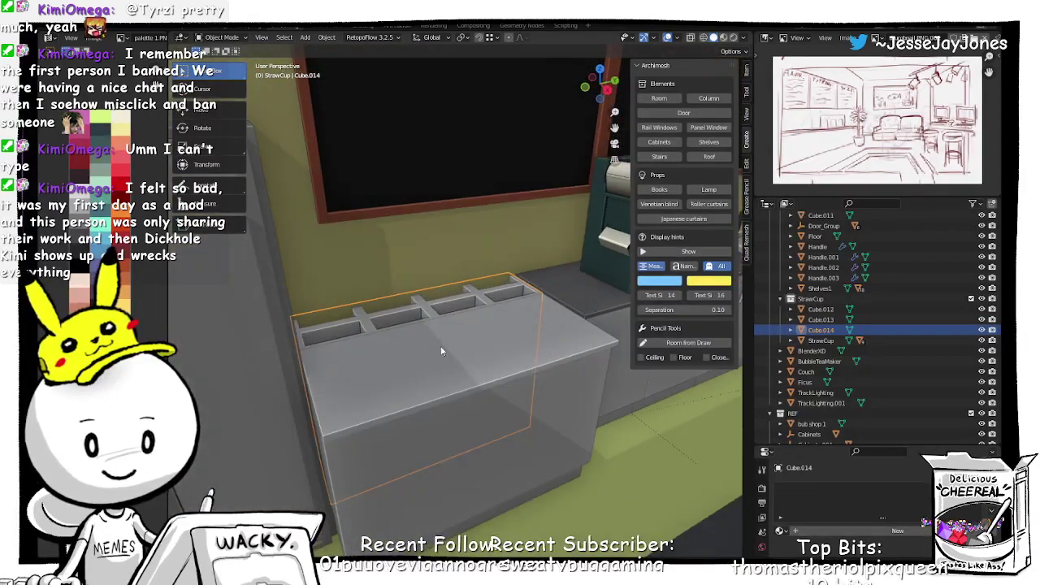
Step: Add the counter block to the selection and move it together with the compartment box 0.0557 m along global X
left_click(405, 379)
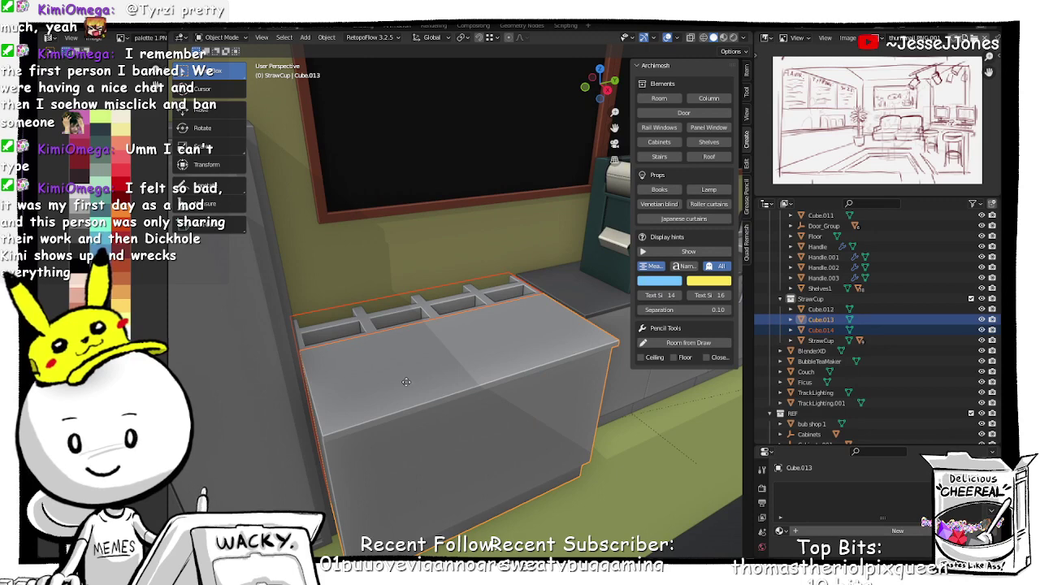
key("g")
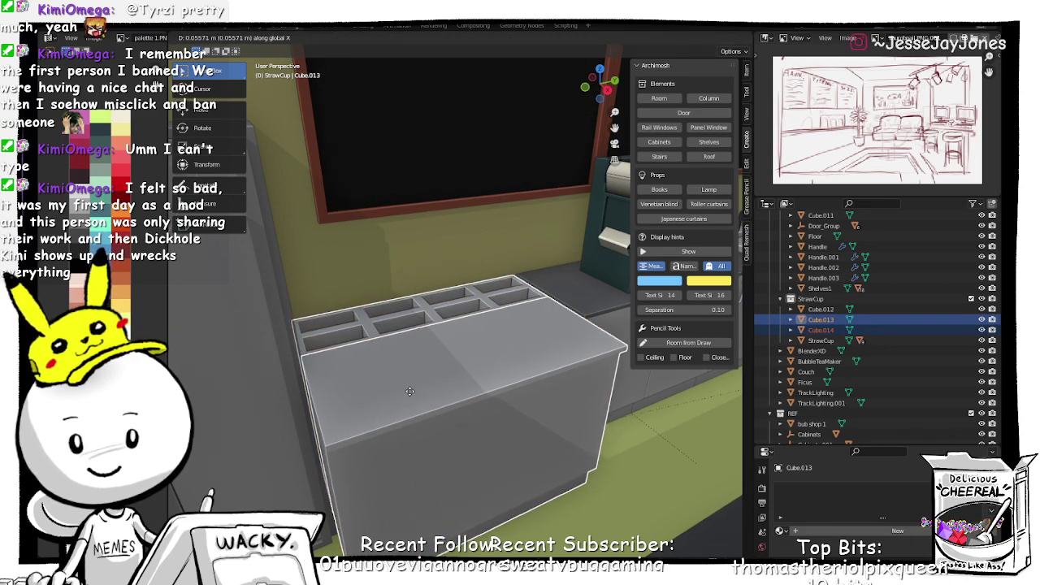
left_click(410, 392)
mouse_move(410, 392)
middle_mouse_down()
mouse_move(458, 436)
mouse_move(426, 446)
mouse_move(357, 403)
mouse_move(415, 393)
middle_mouse_up()
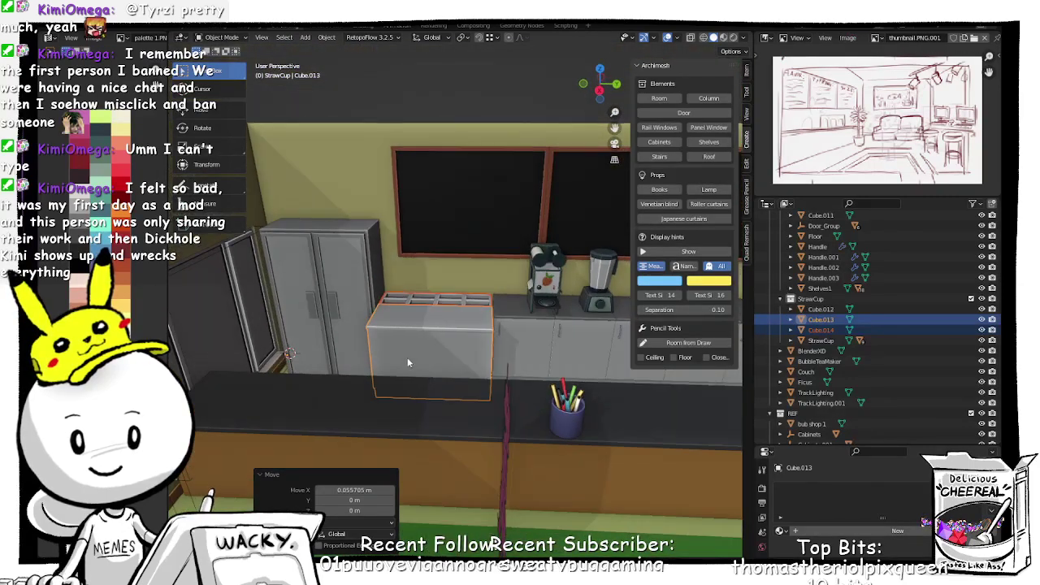
Step: Enter Edit Mode on both the counter block and compartment box, with X-ray on and vertex selection active
middle_click_drag(379, 351, 429, 368)
scroll(431, 371, "up", 4)
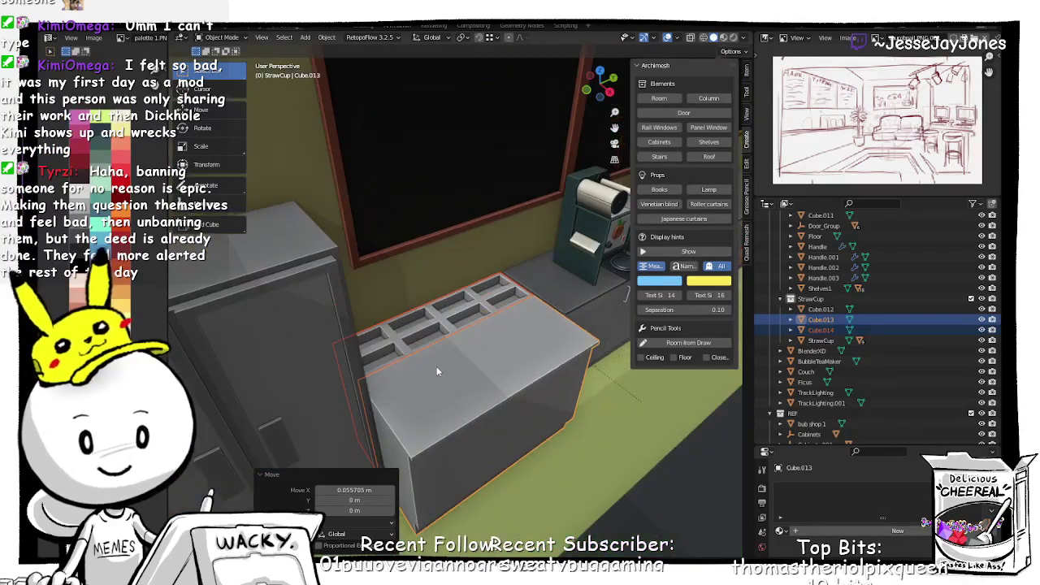
key("Tab")
left_click(479, 377)
left_click(477, 391)
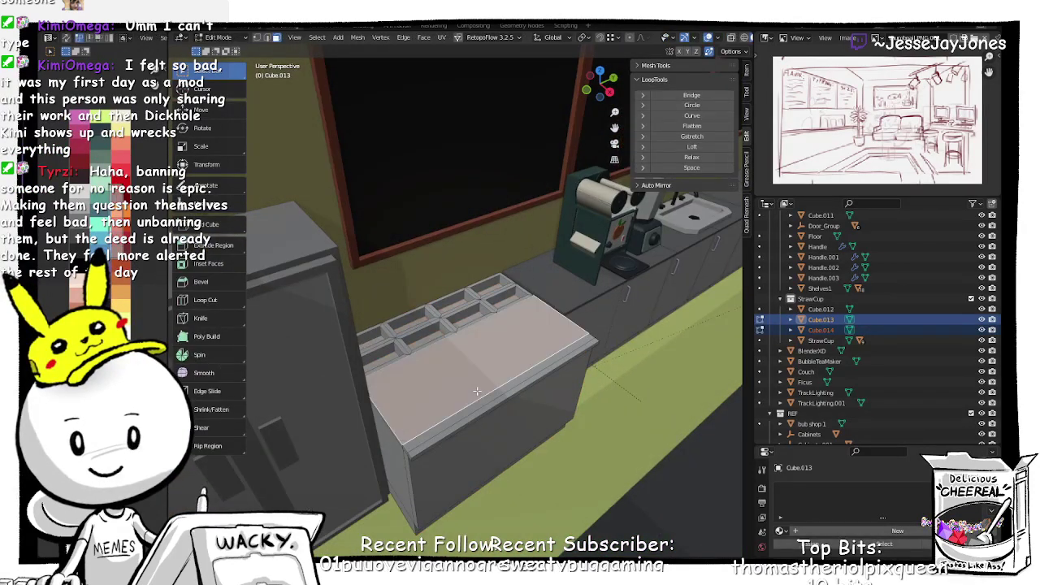
key("alt+z")
key("ctrl+Tab")
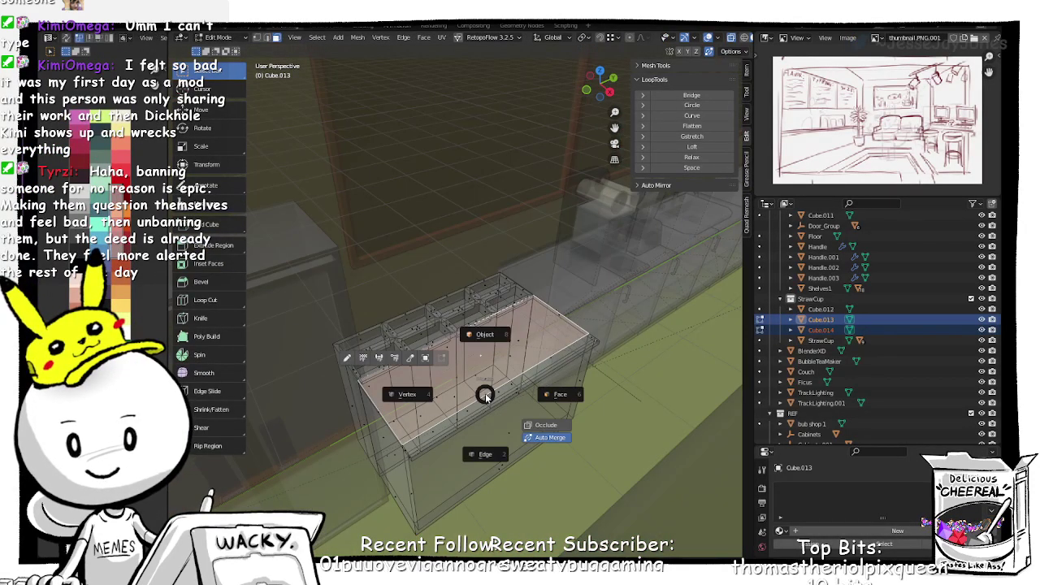
left_click(407, 400)
Step: Select the counter block's front vertices, move them -0.0899 m along global X, and turn X-ray off
middle_click_drag(507, 410, 378, 429)
left_click_drag(310, 410, 580, 482)
key("g")
key("x")
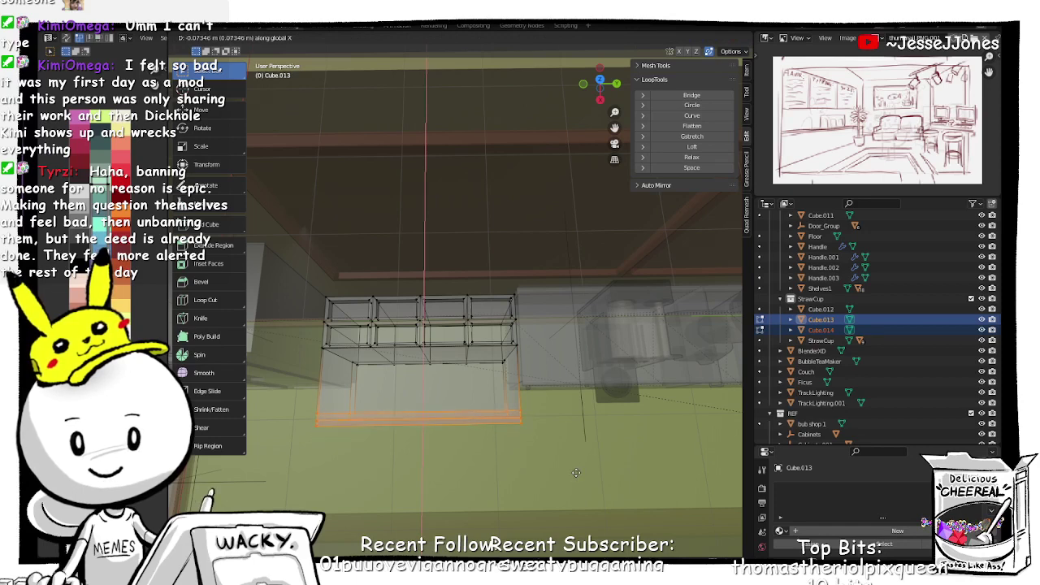
left_click(571, 471)
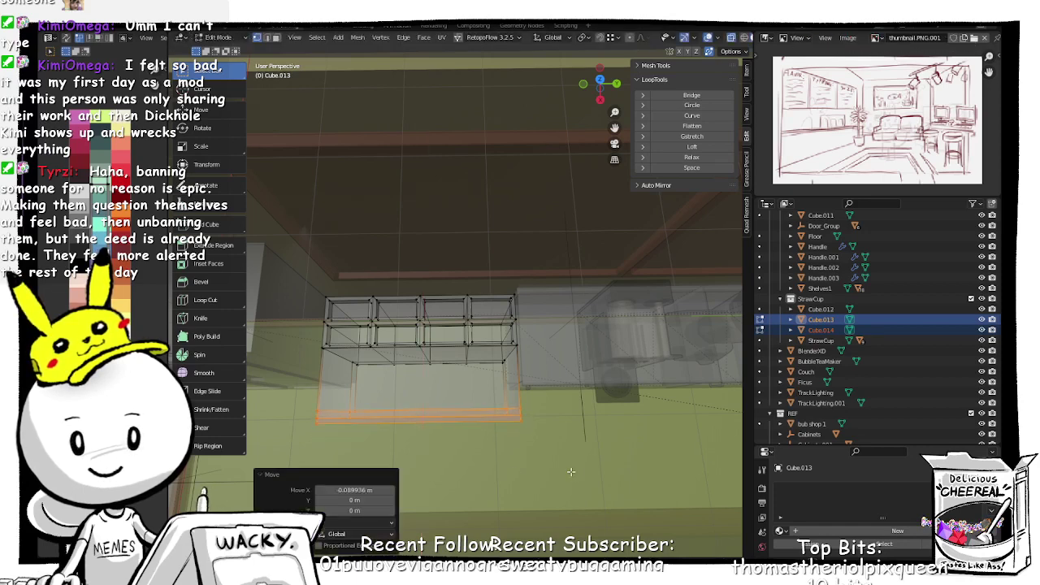
key("alt+z")
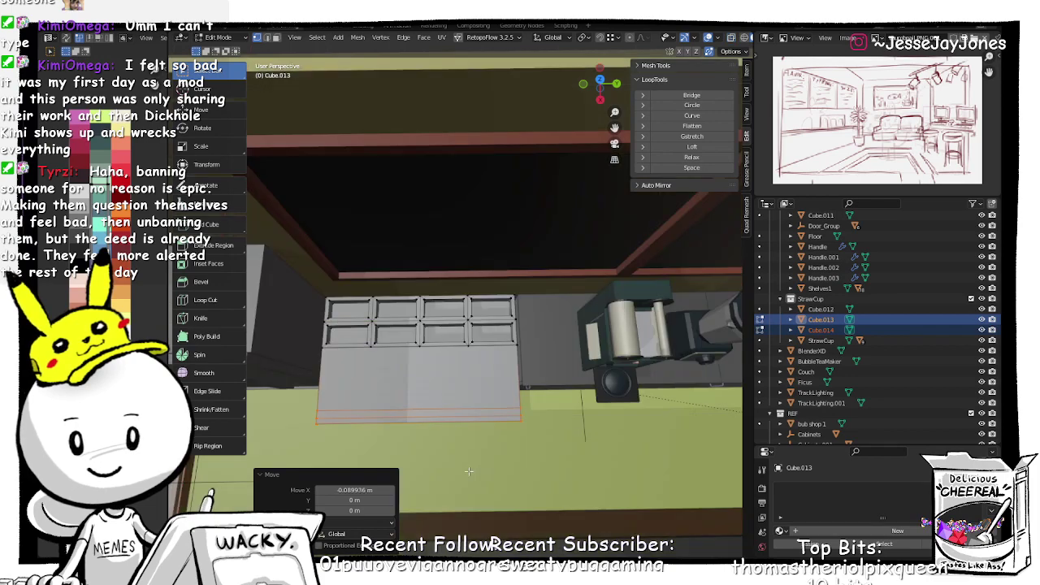
Step: Leave Edit Mode, deselect the block and examine its depth against the neighbouring cabinets and front counter
middle_click_drag(470, 471, 399, 401)
key("Tab")
left_click(513, 351)
scroll(556, 422, "down", 4)
left_click(535, 407)
middle_click_drag(525, 379, 478, 428)
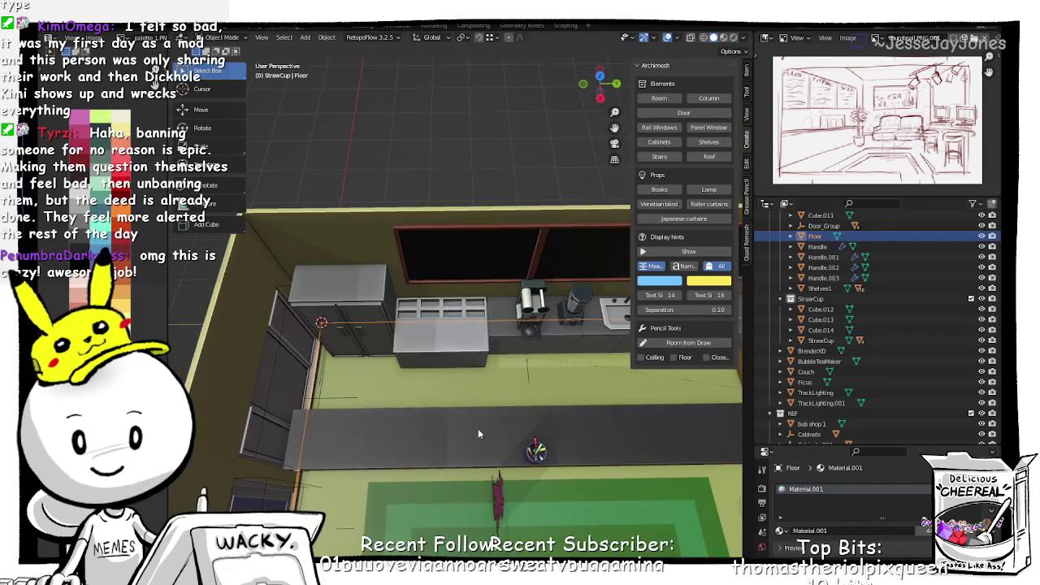
Step: Restore Edit Mode with the block's front vertices selected and move them another -0.049 m along global X
scroll(478, 428, "up", 5)
left_click(470, 428)
key("Tab")
key("ctrl+z")
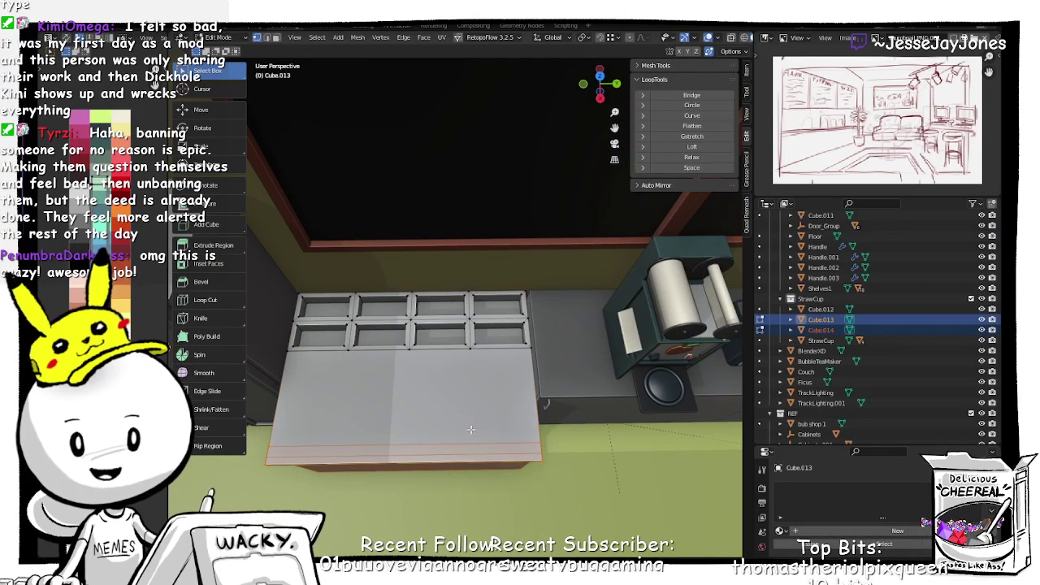
key("g")
key("x")
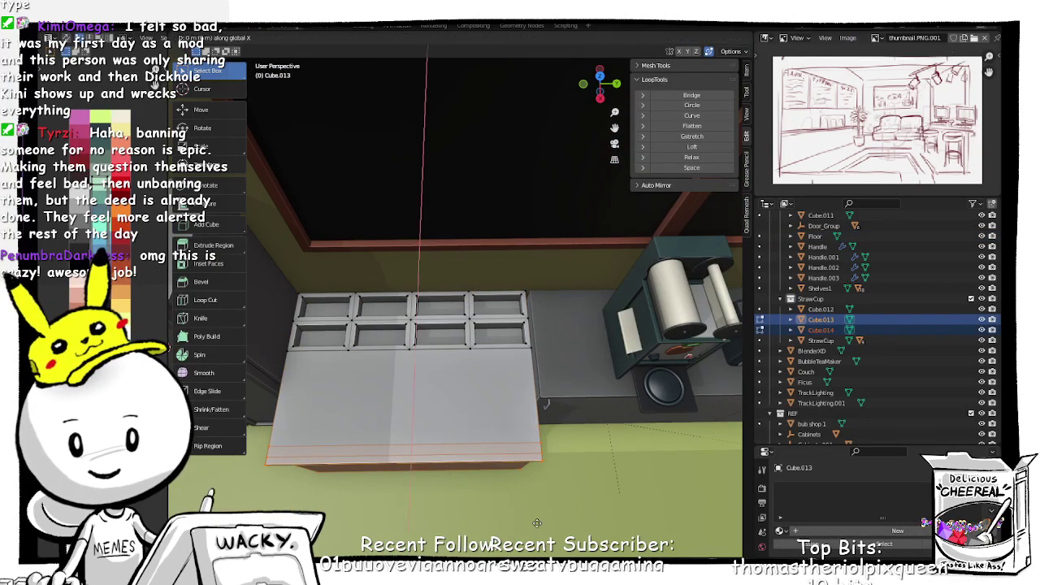
left_click(534, 515)
key("Tab")
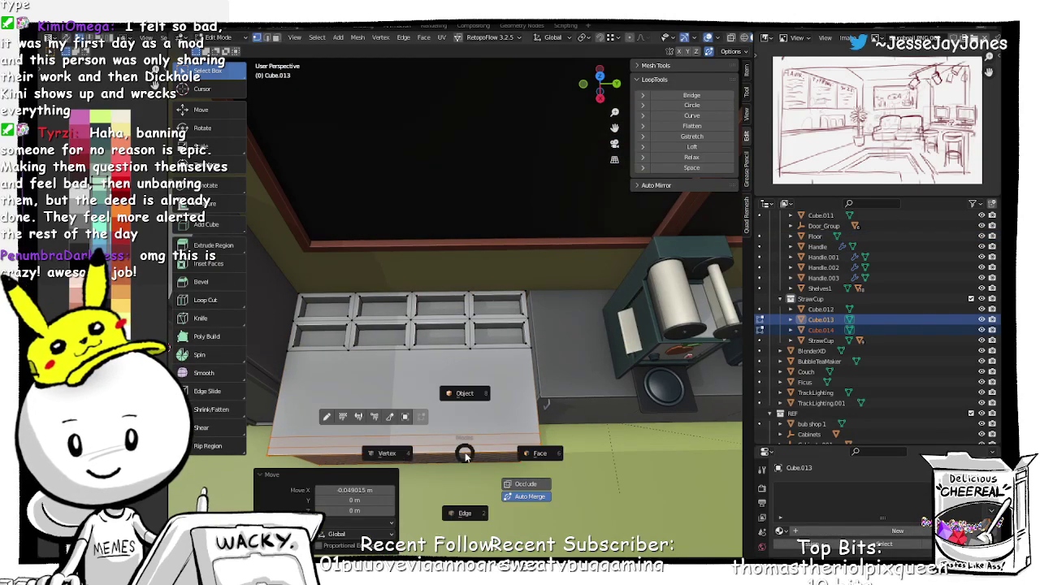
Step: Leave Edit Mode, deselect everything and check how the counter block now lines up with the refrigerator, cabinets and front counter
left_click(468, 404)
scroll(447, 413, "down", 4)
middle_click_drag(378, 428, 447, 434)
left_click(367, 145)
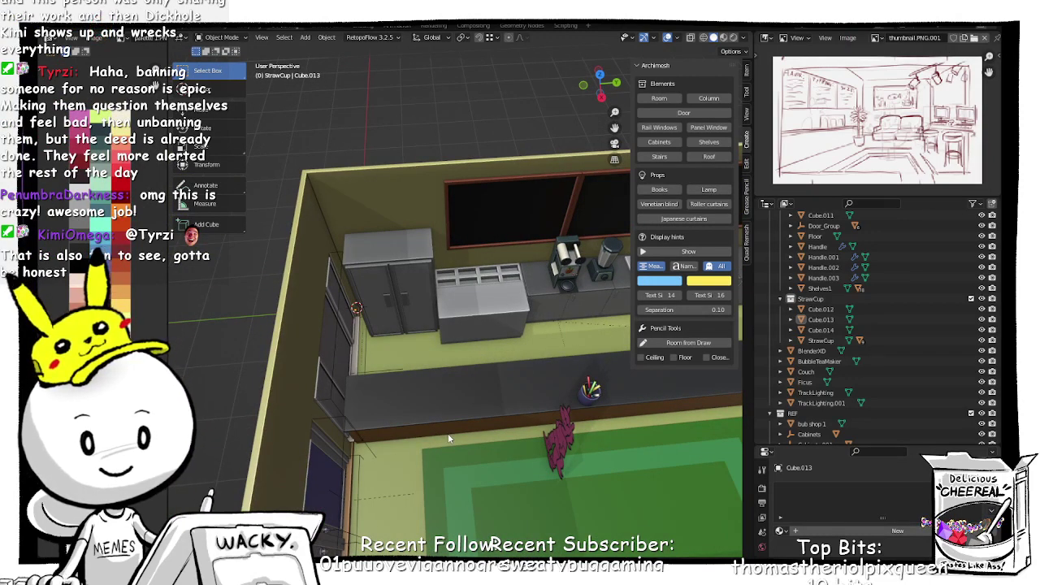
middle_click_drag(523, 373, 517, 342)
scroll(516, 342, "up", 3)
Step: Duplicate the counter block's top face in place, separate the copy into its own object and return to Object Mode
left_click(521, 294)
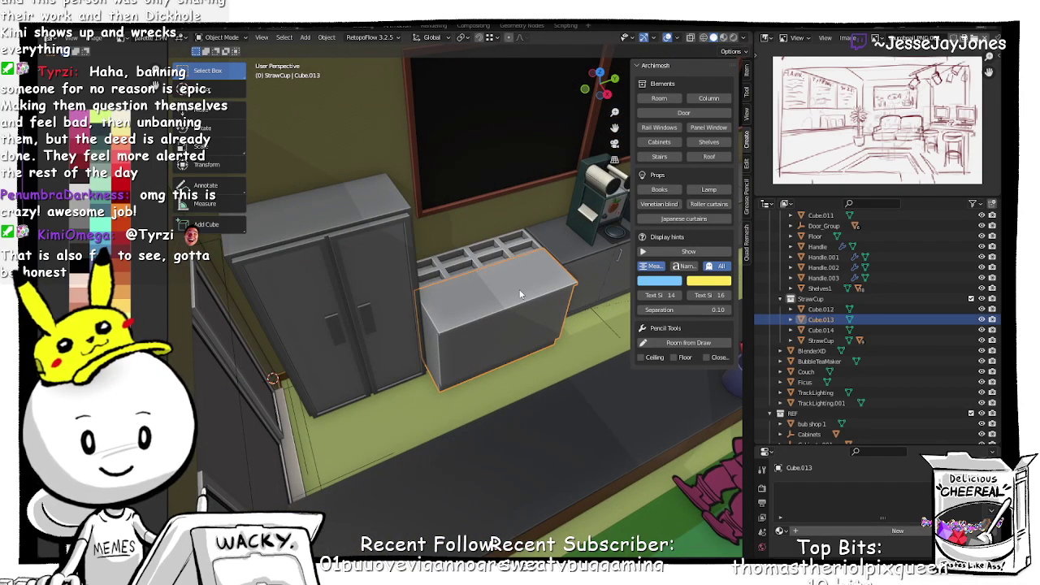
key("Tab")
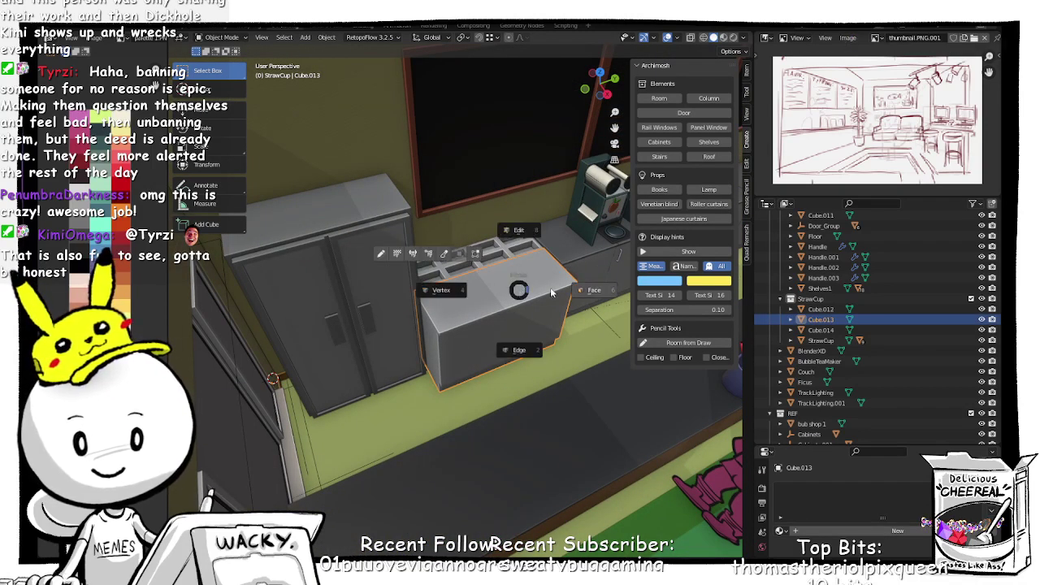
left_click(508, 289)
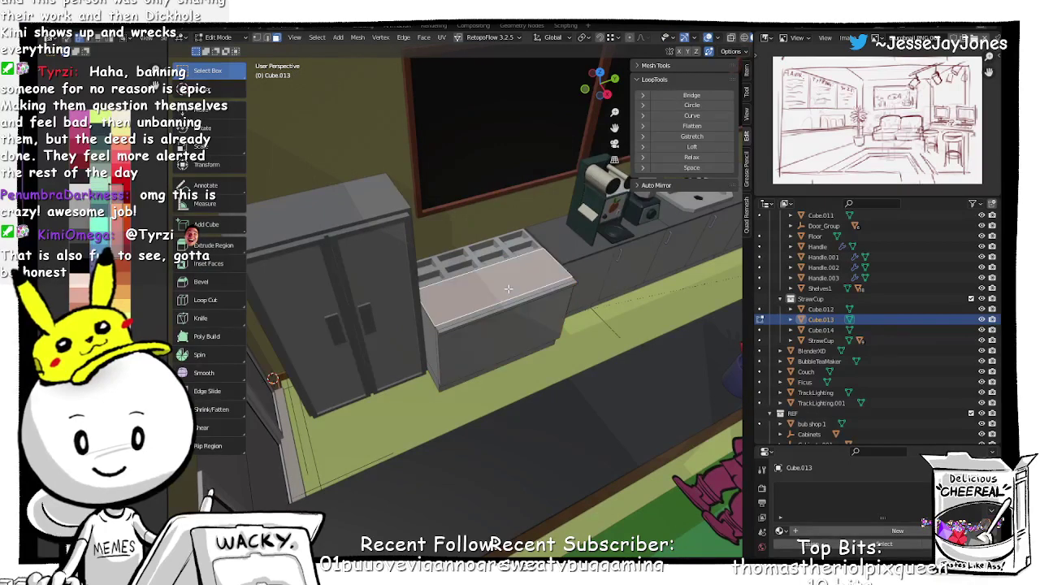
key("g")
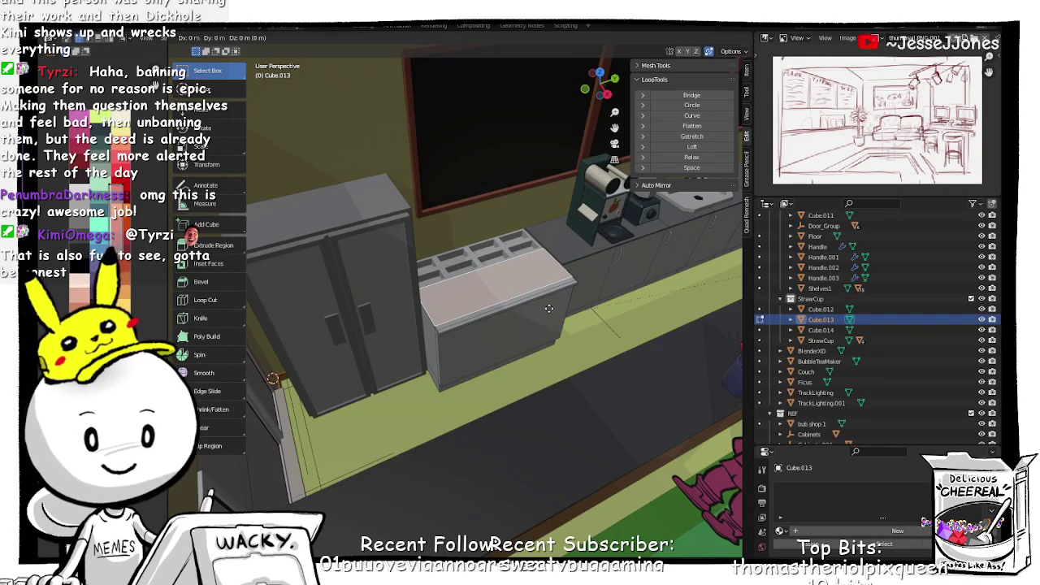
right_click(549, 309)
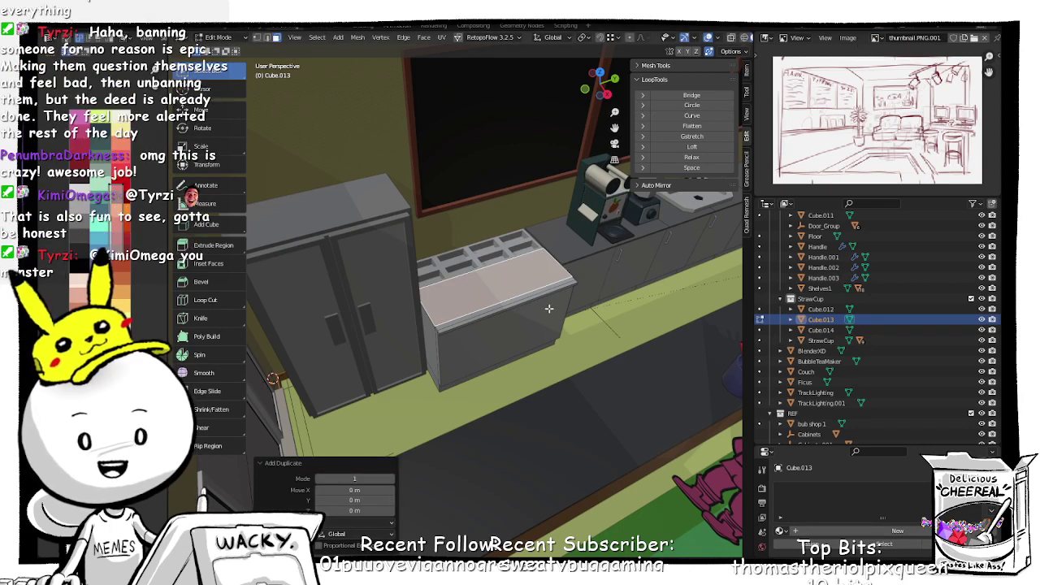
key("p")
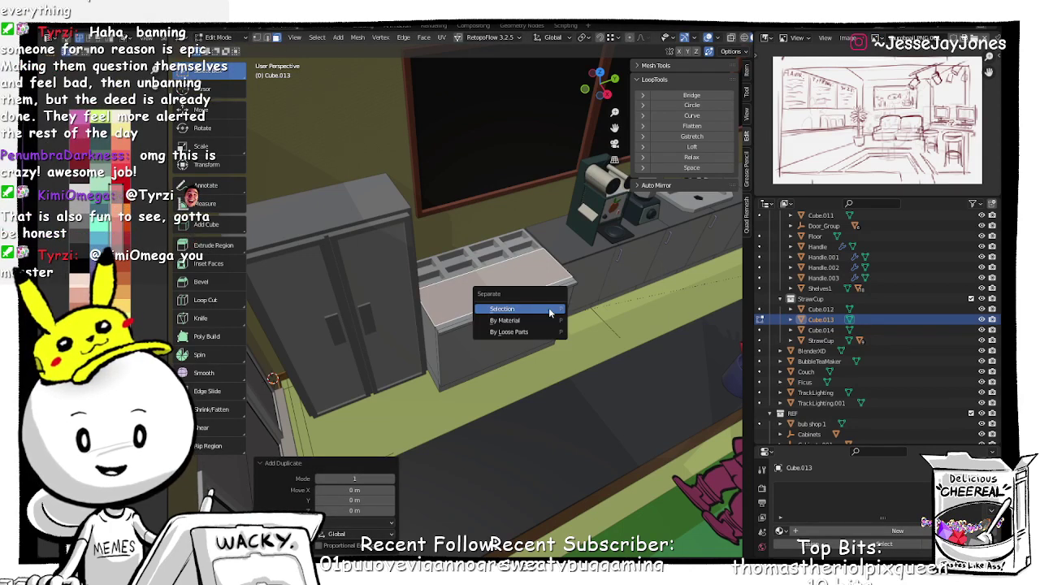
left_click(550, 312)
key("Tab")
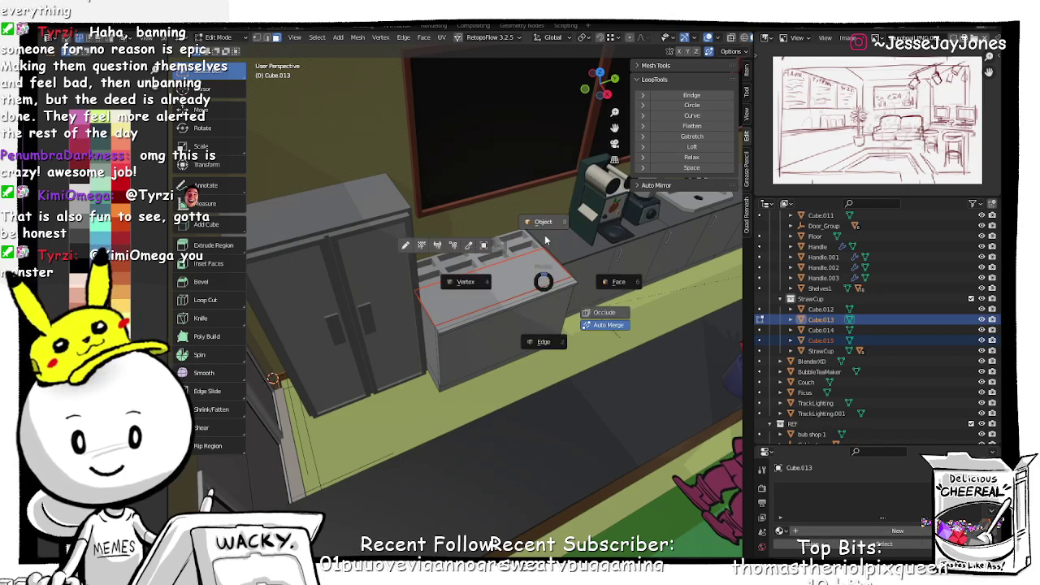
left_click(544, 239)
Step: Assign the existing Material.001 to the separated top panel, return to Object Mode and select the counter block
left_click(533, 282)
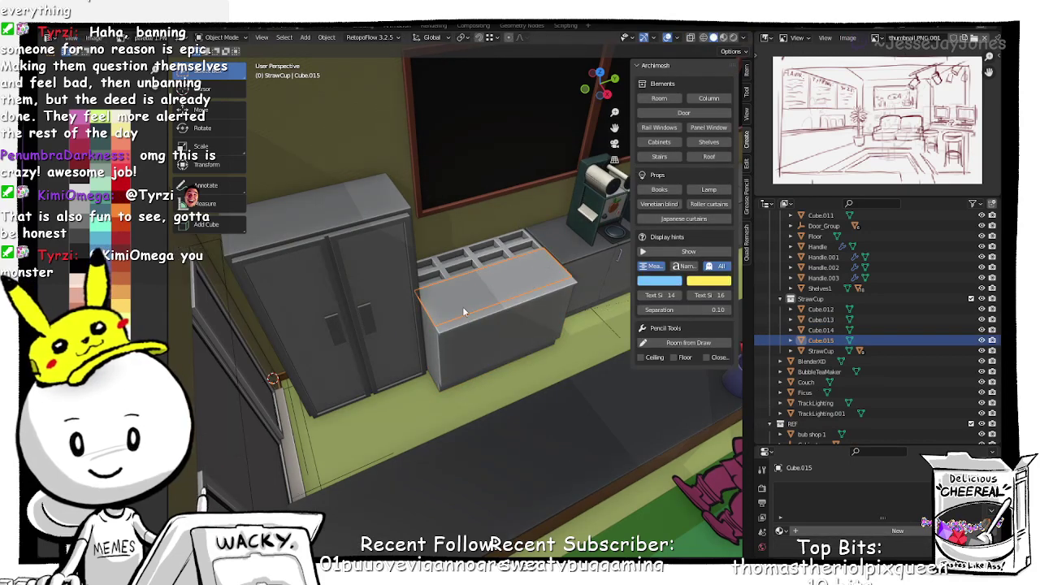
key("Tab")
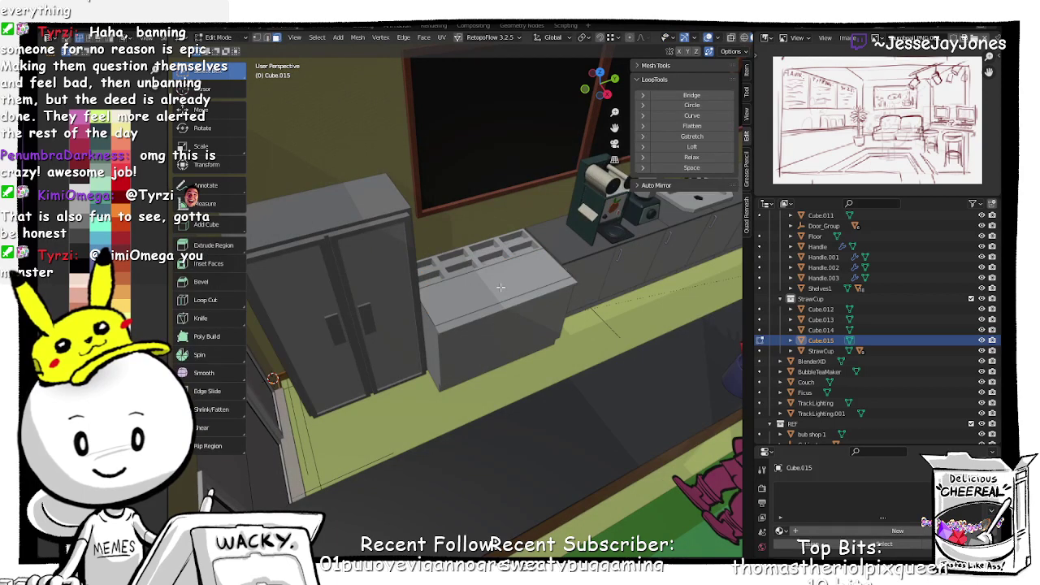
left_click(500, 287)
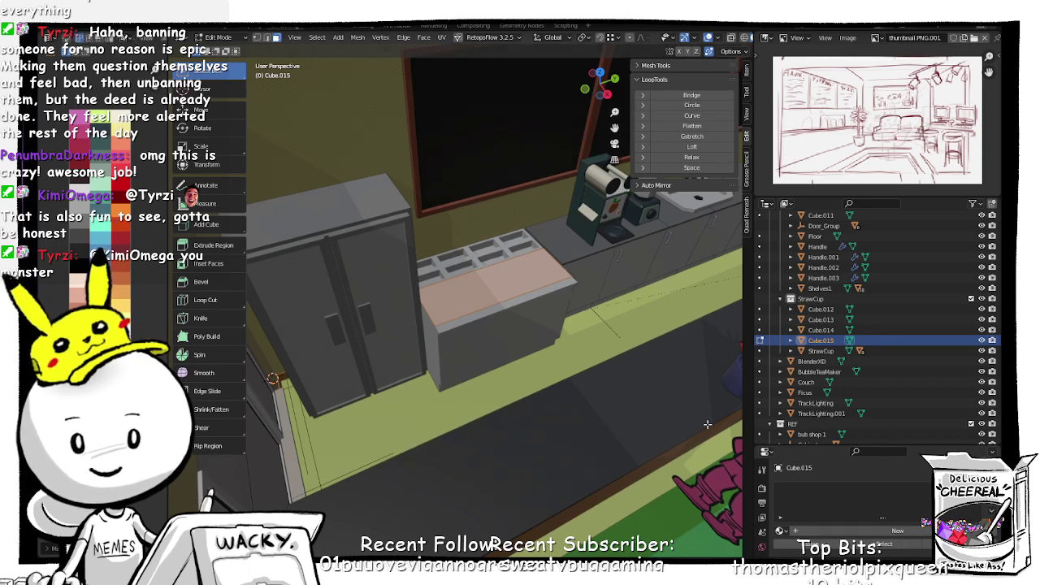
left_click(780, 531)
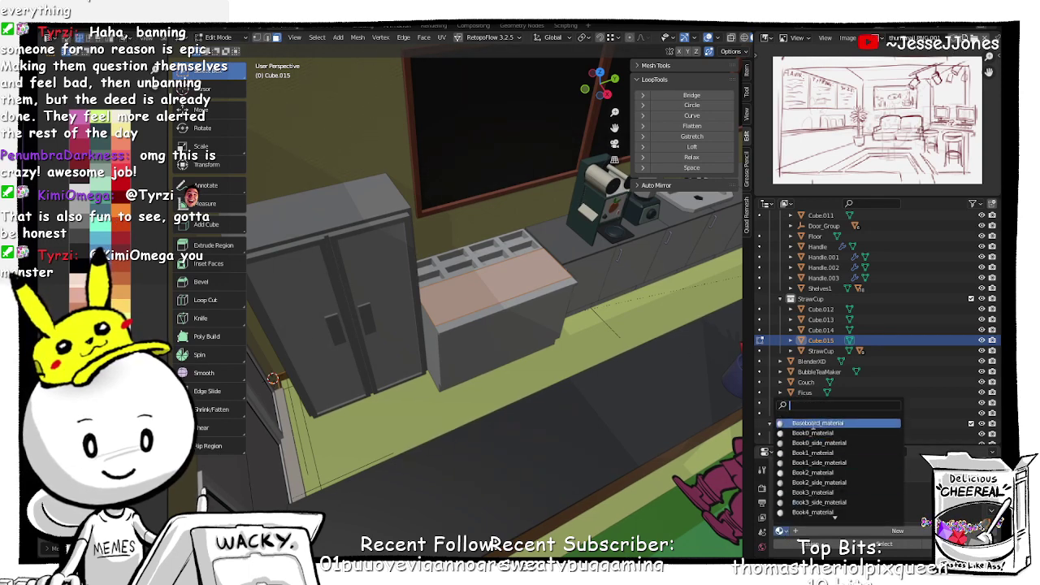
scroll(812, 493, "down", 15)
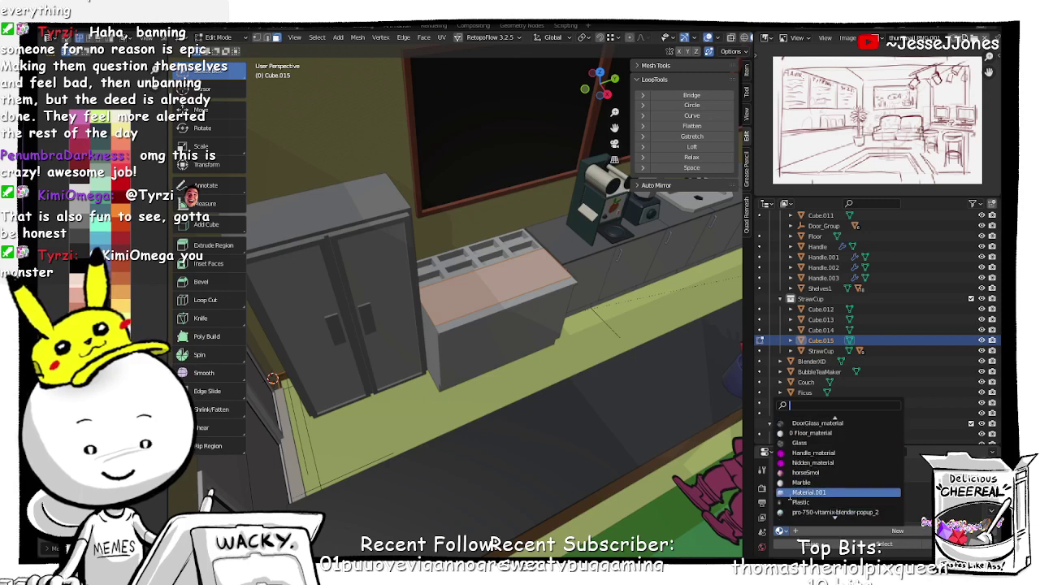
left_click(811, 493)
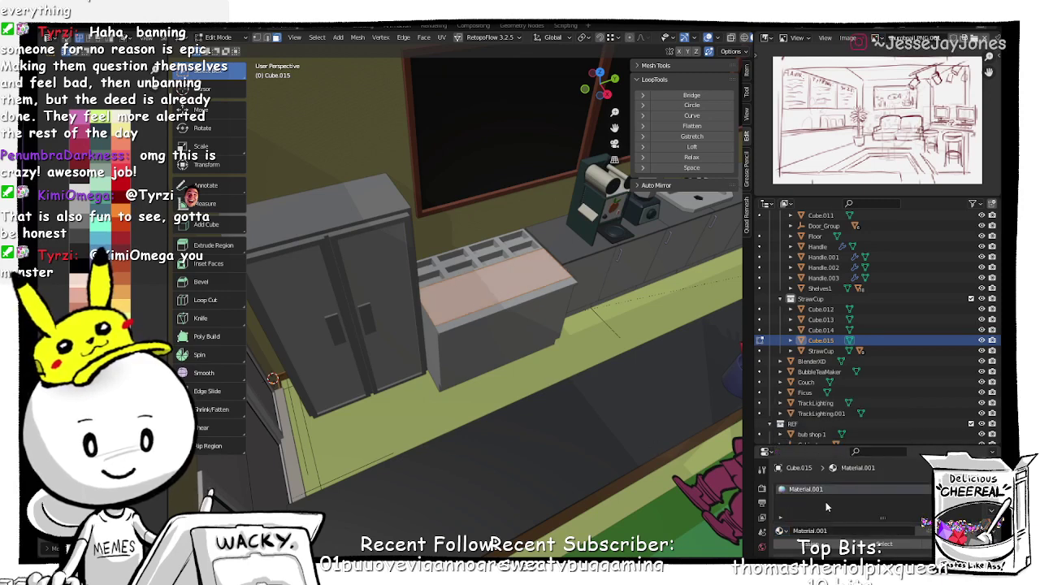
left_click(803, 340)
key("Tab")
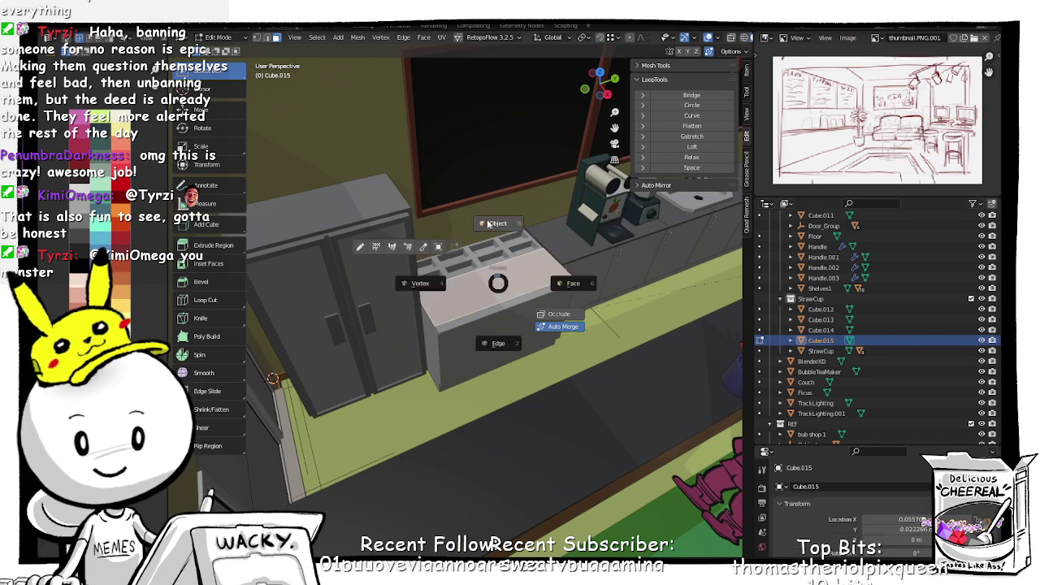
left_click(510, 286)
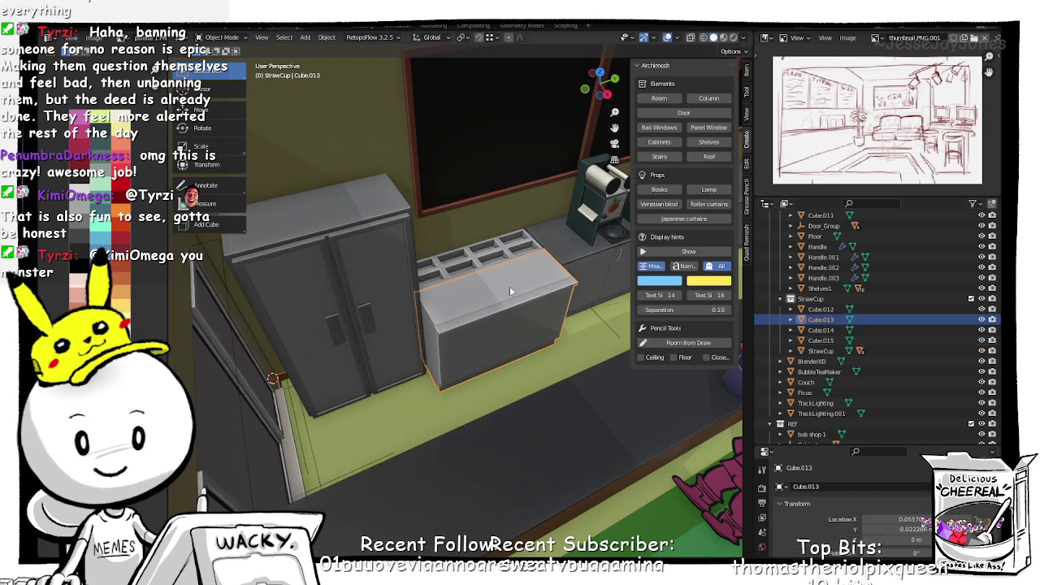
Step: Inspect the StrawCup collection by toggling its visibility and selecting its objects one by one to identify them
left_click(782, 300)
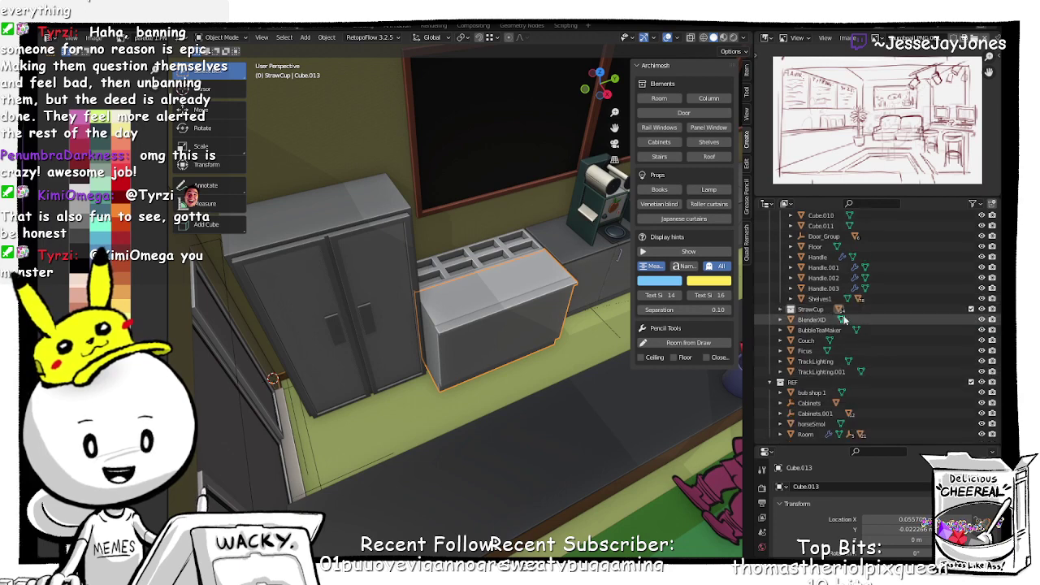
left_click(982, 310)
left_click(982, 310)
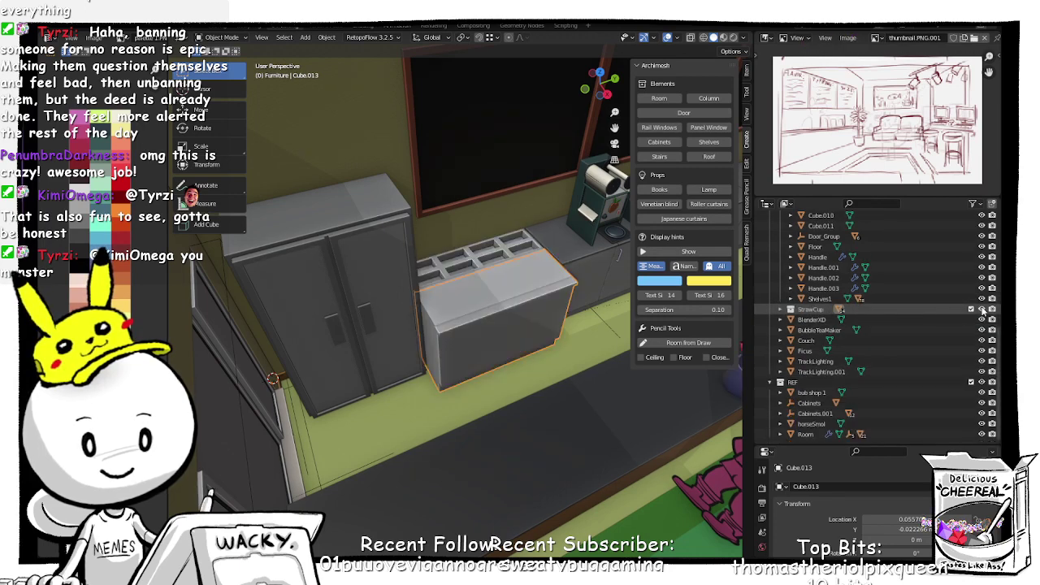
left_click(781, 310)
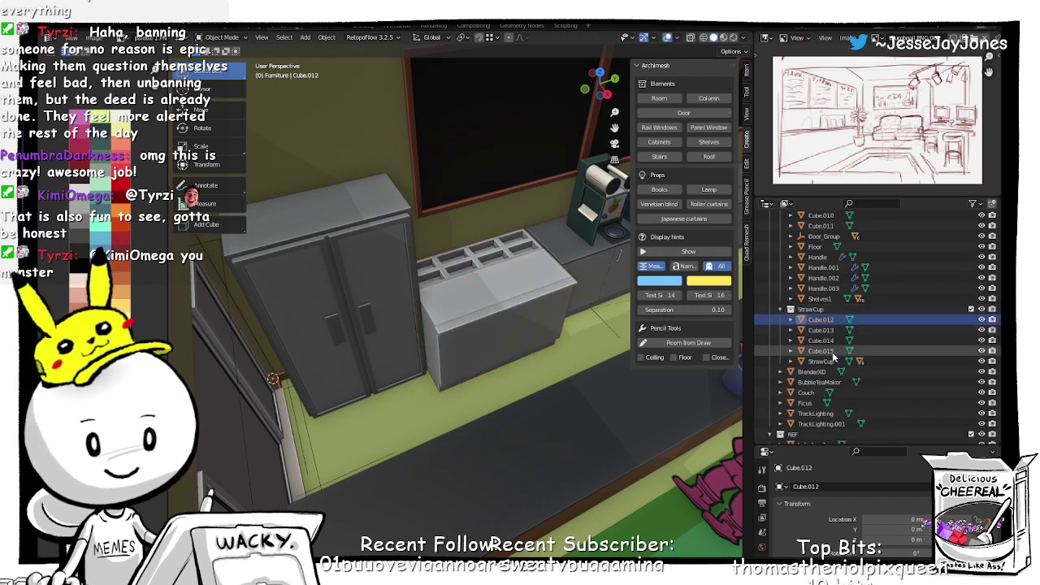
left_click(822, 320)
left_click(823, 361)
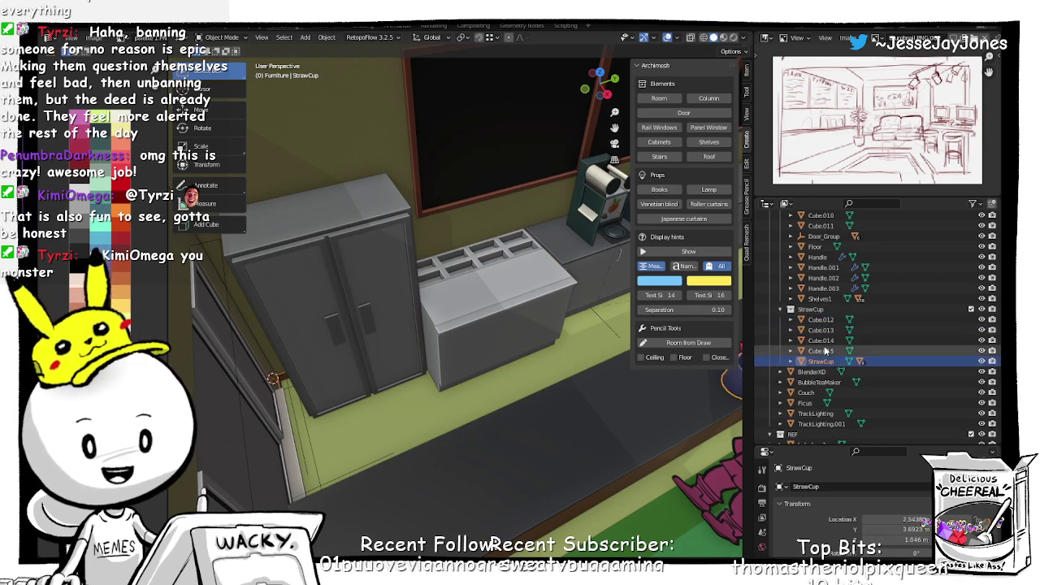
left_click(821, 350)
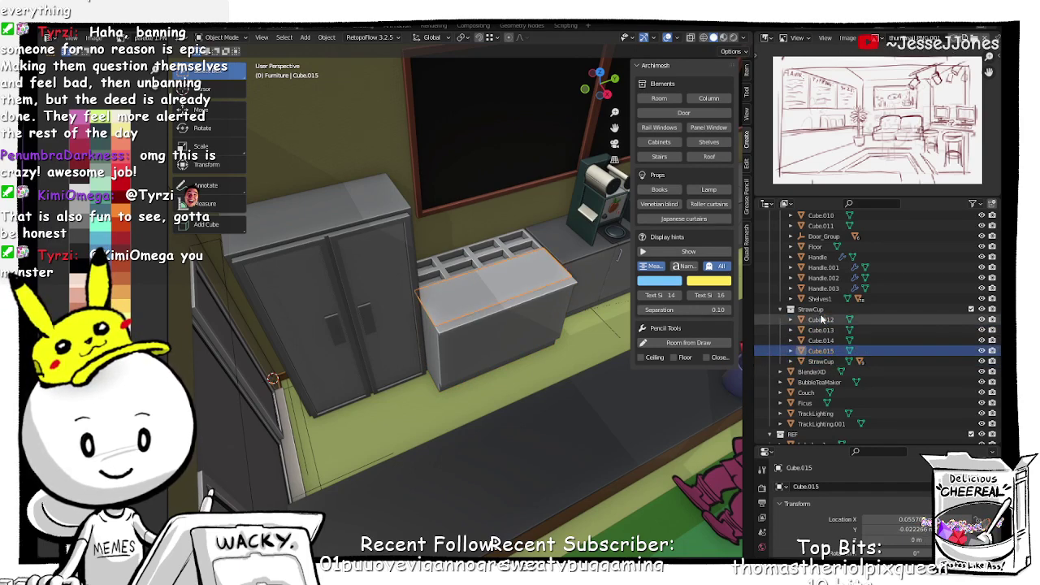
Step: Move Cube.012 through Cube.015 out of the StrawCup collection into the collection that holds Cube.011, Floor and Shelves1
left_click(813, 309)
left_click(820, 321)
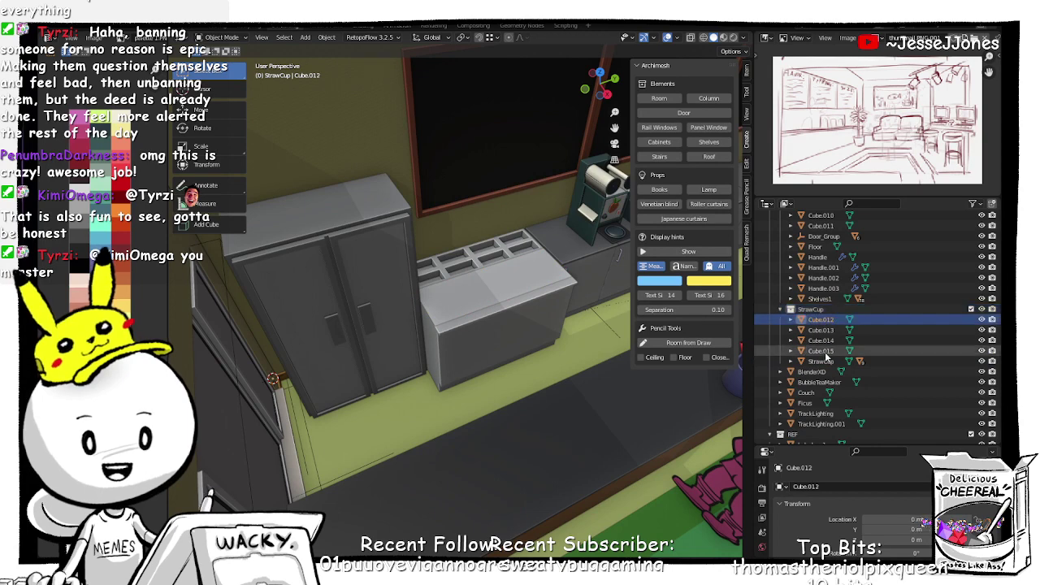
left_click(824, 362, "shift")
left_click_drag(819, 330, 809, 308)
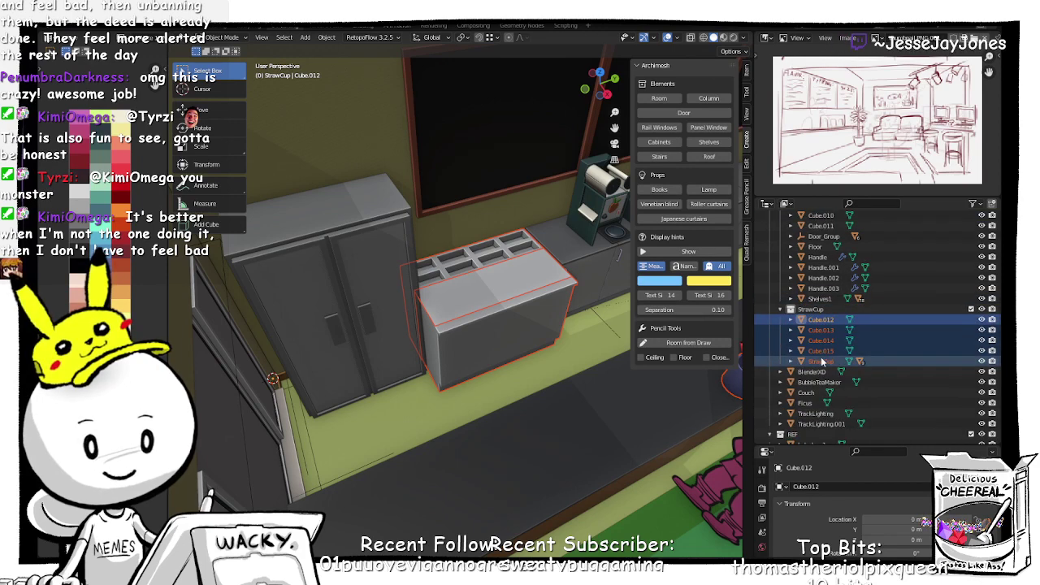
left_click(822, 352)
left_click(819, 331, "shift")
left_click(812, 321, "shift")
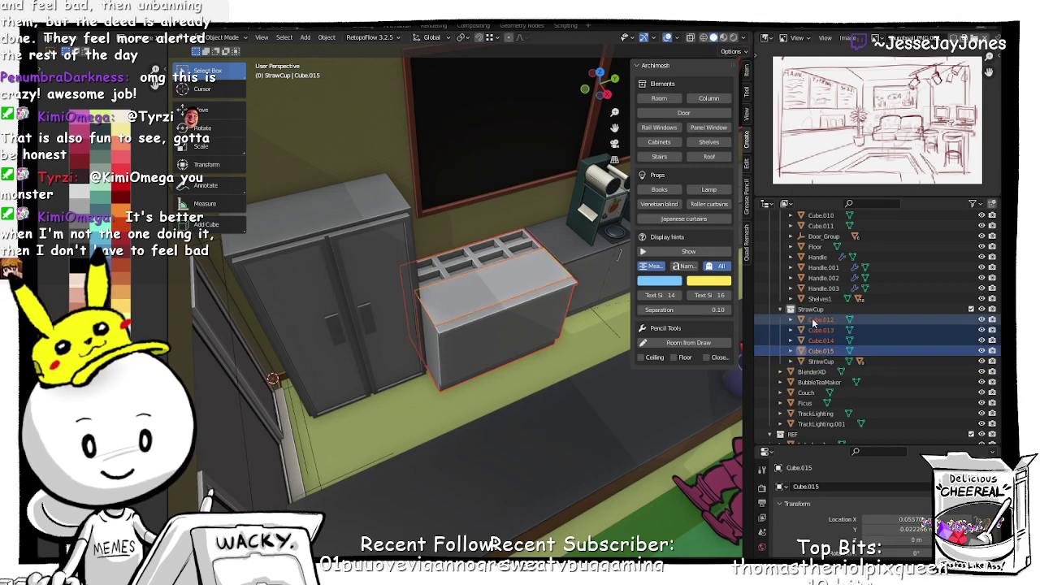
left_click_drag(816, 317, 817, 304)
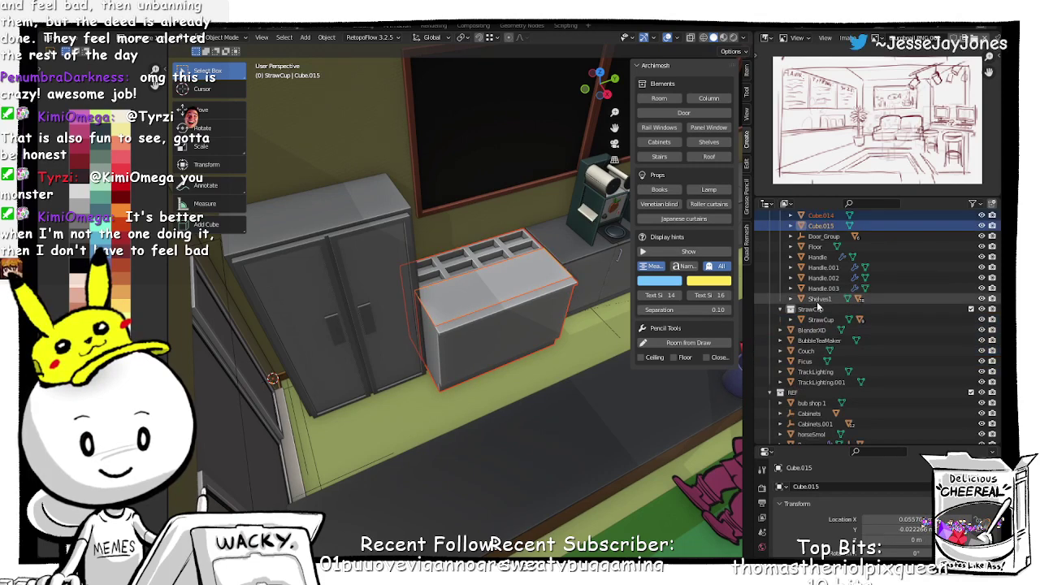
Step: Identify Cube.005 as the long front counter and rename it CounterTop
scroll(829, 258, "up", 3)
scroll(831, 277, "up", 3)
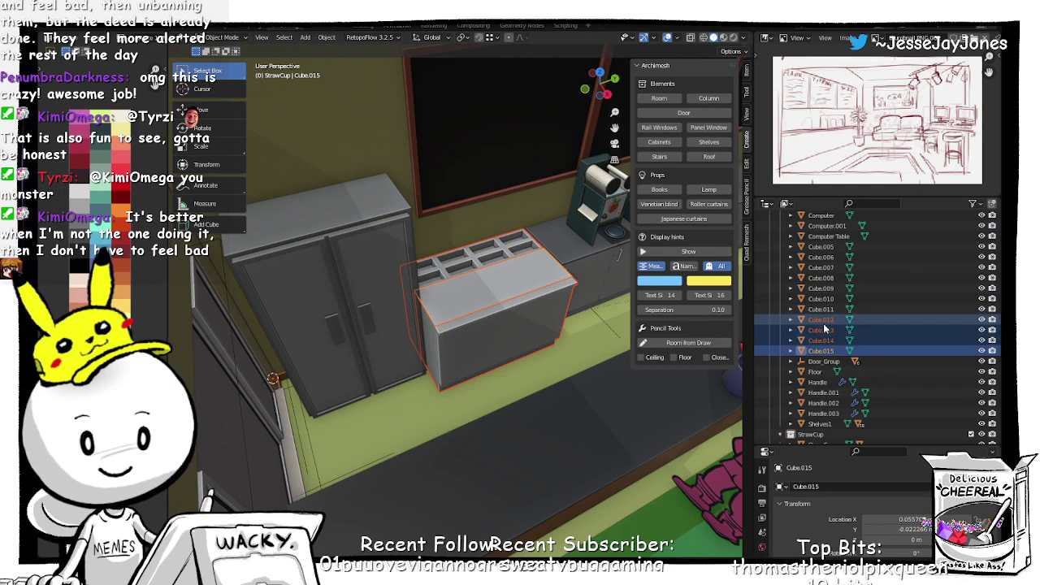
left_click(821, 247)
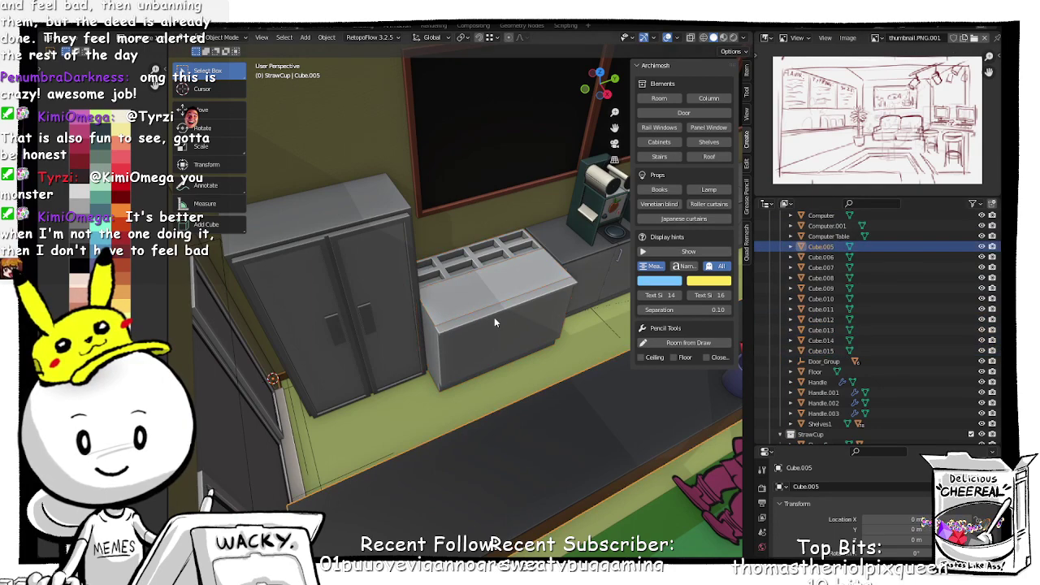
middle_click_drag(533, 357, 474, 317, "shift")
scroll(490, 317, "down", 2)
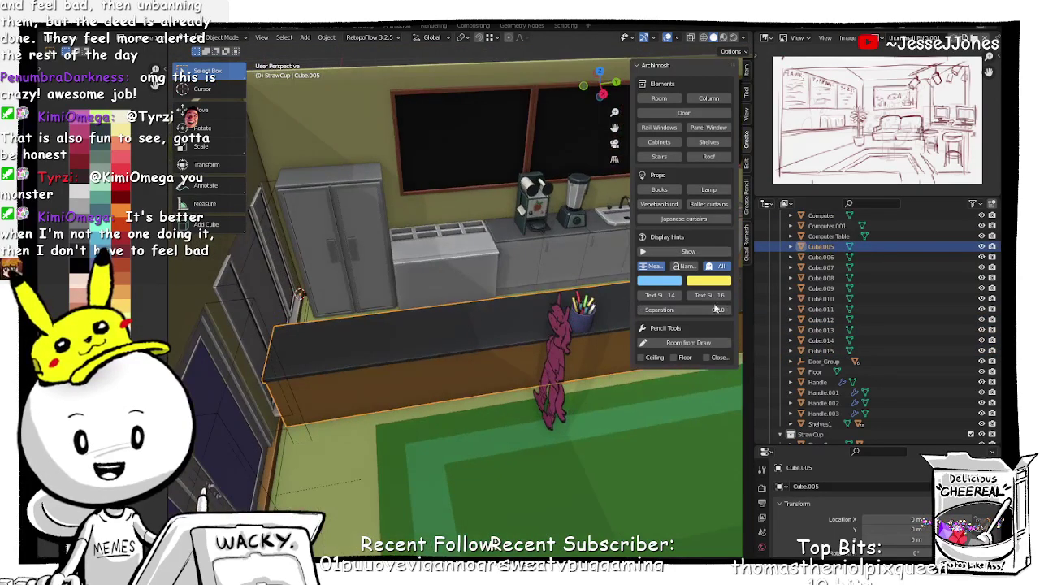
double_click(808, 248)
scroll(817, 247, "up", 3)
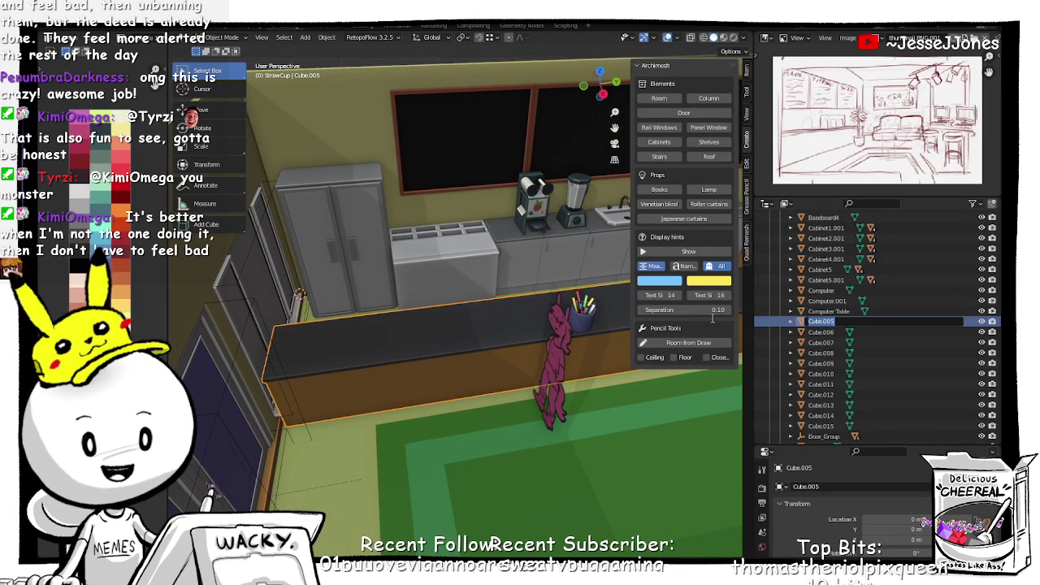
type("Co")
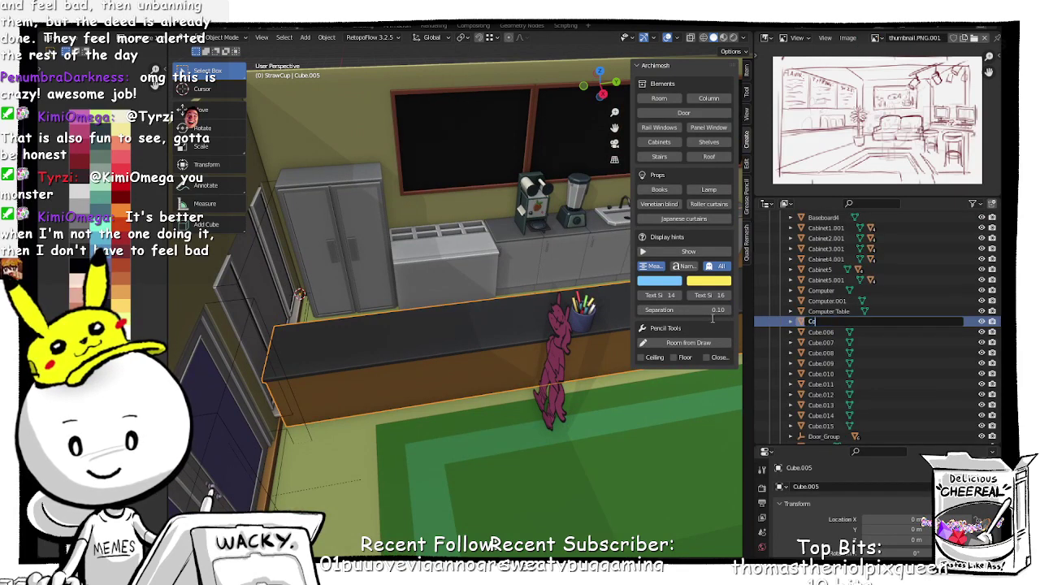
type("unterTop")
key("Return")
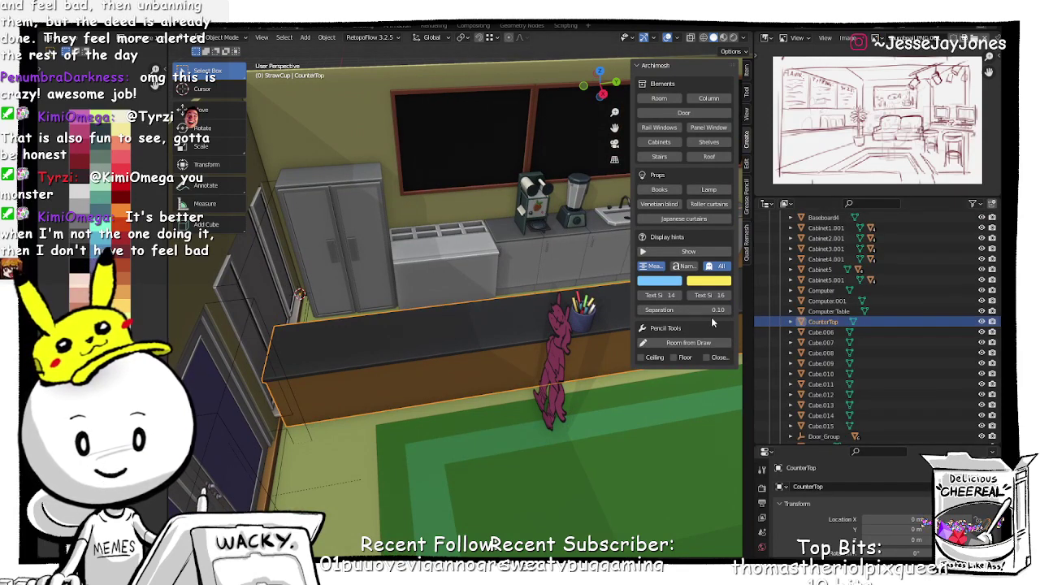
Step: Rename Cube.006, the double-door fridge beside the topping counter, as Refridgerator
left_click(835, 335)
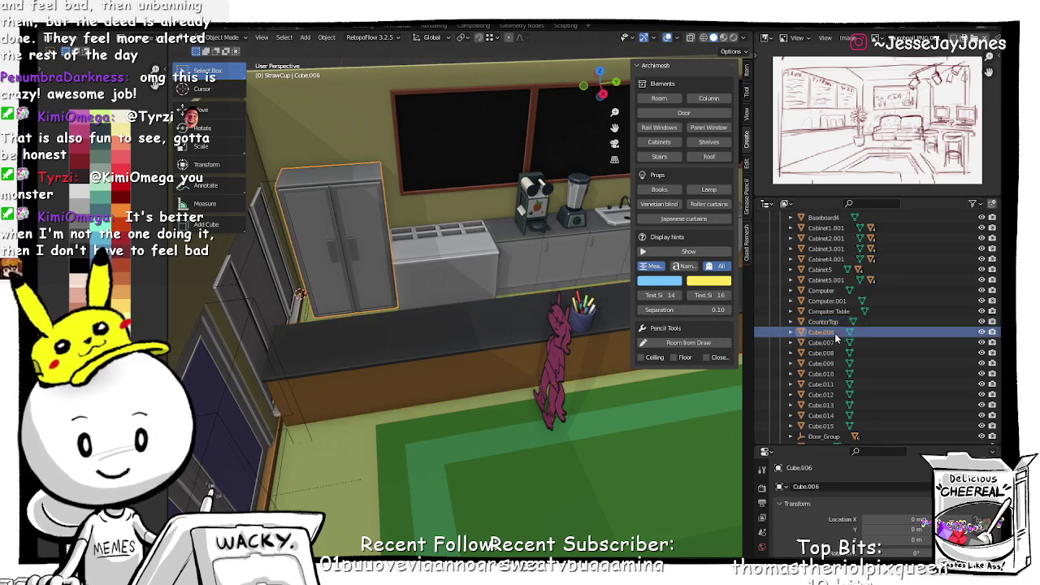
double_click(835, 333)
scroll(834, 336, "down", 1)
type("F")
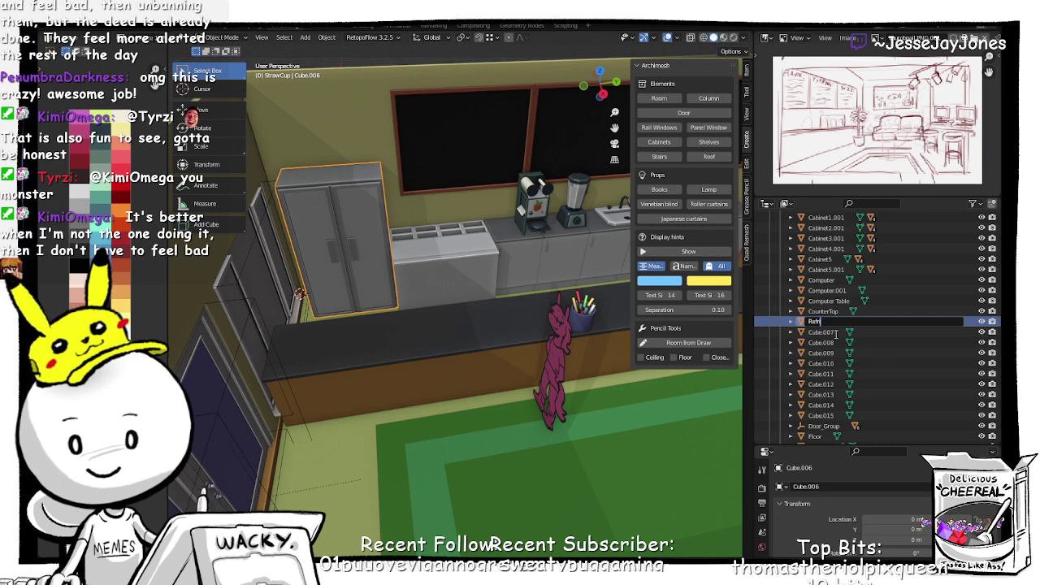
type("efriger")
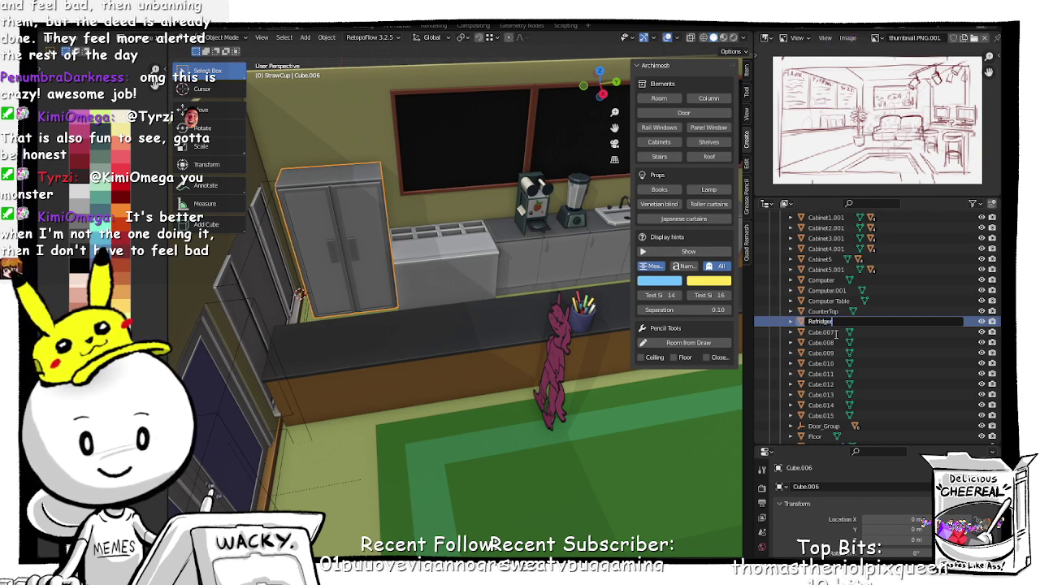
type("ator")
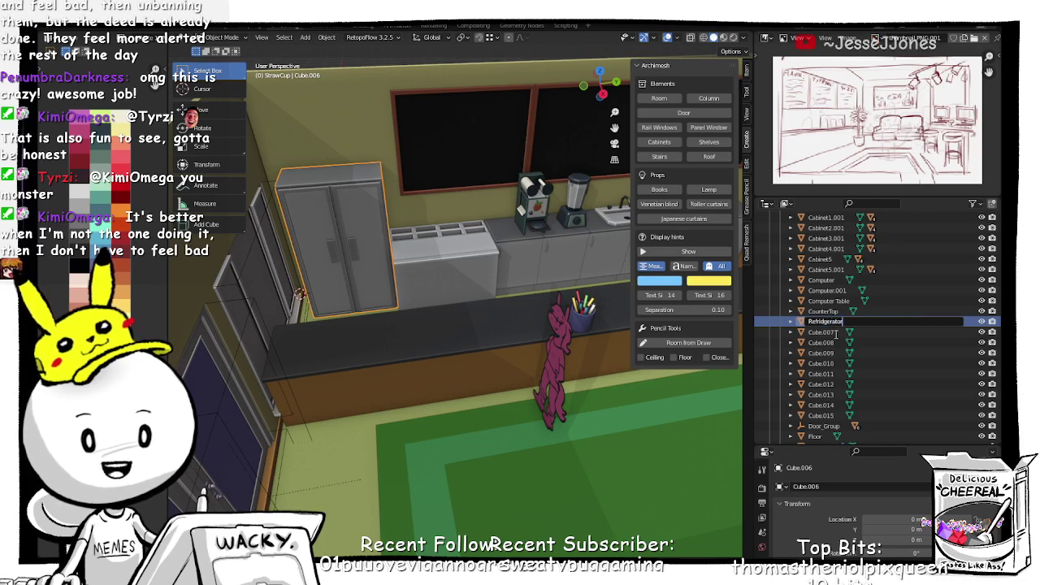
key("Return")
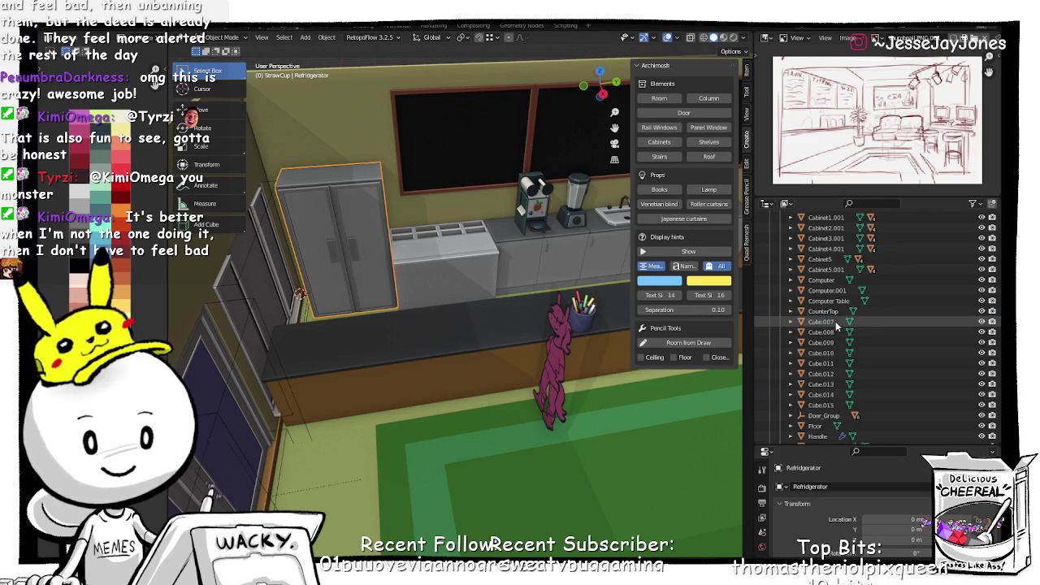
Step: Identify Cube.007 as the first blackboard panel on the back wall, nearest the fridge, and rename it Menu1
double_click(822, 322)
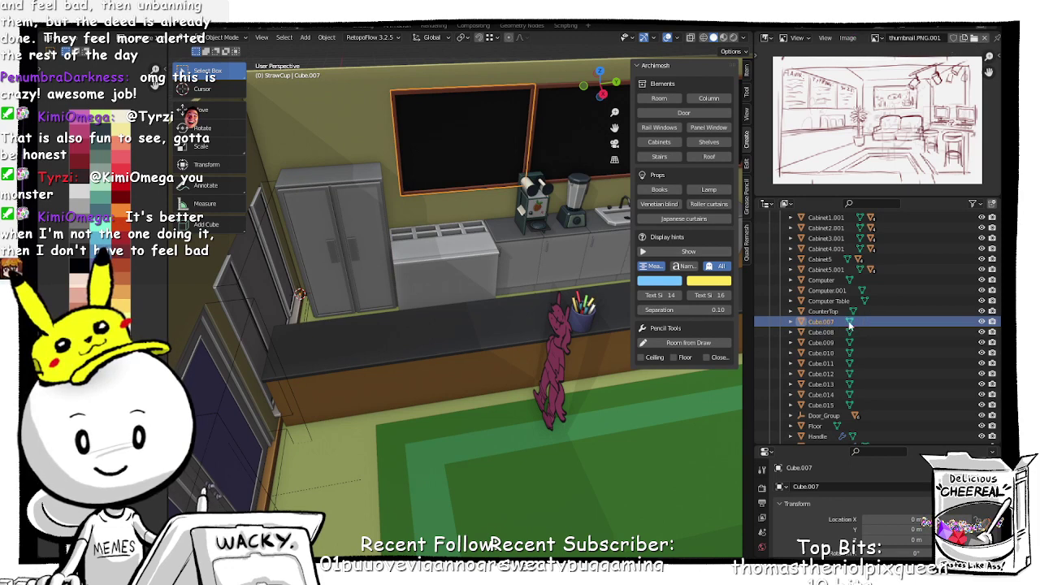
key("Escape")
middle_click_drag(564, 247, 487, 297)
double_click(826, 322)
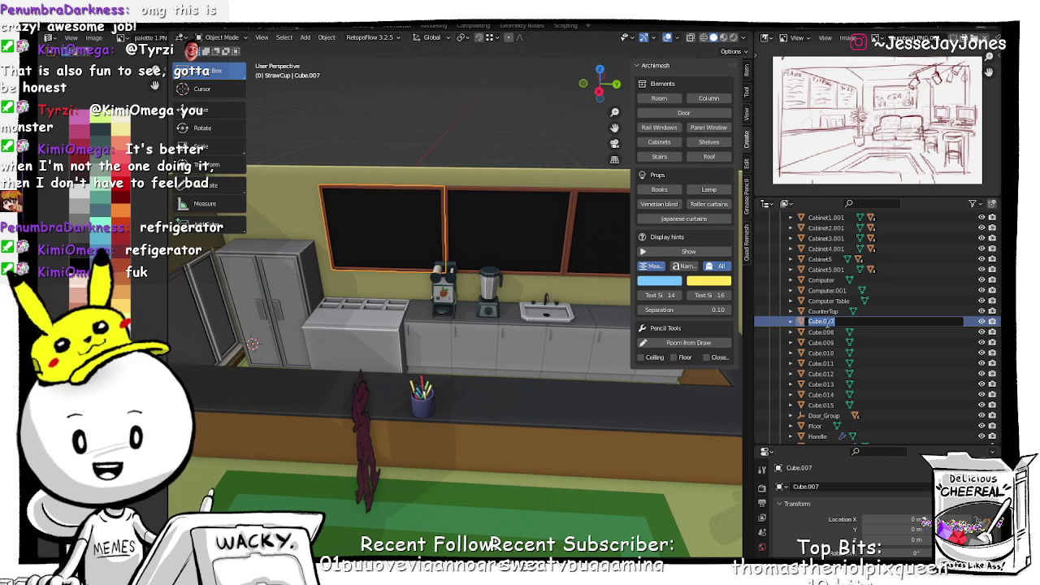
type("enu1")
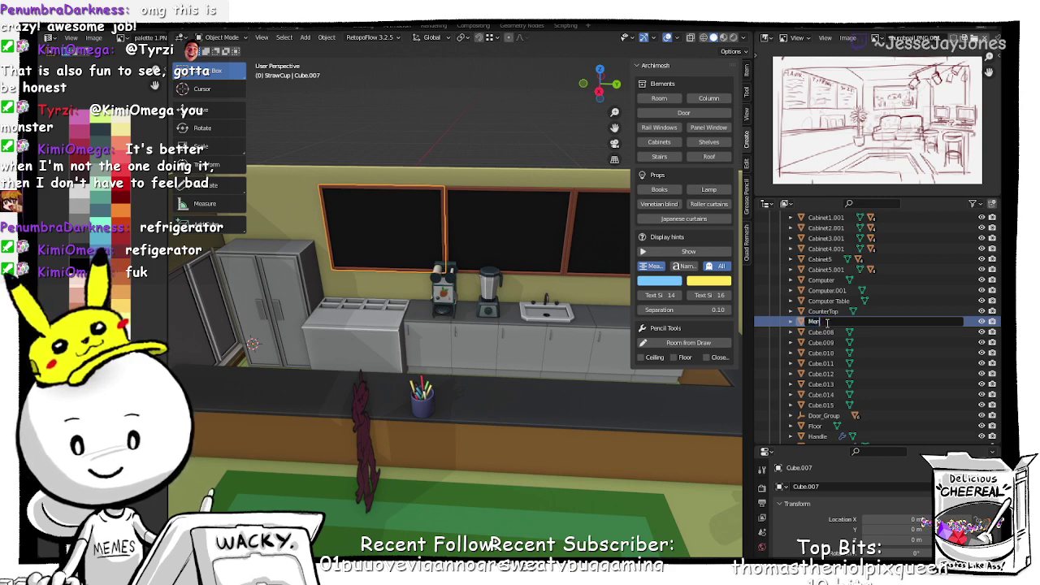
key("Return")
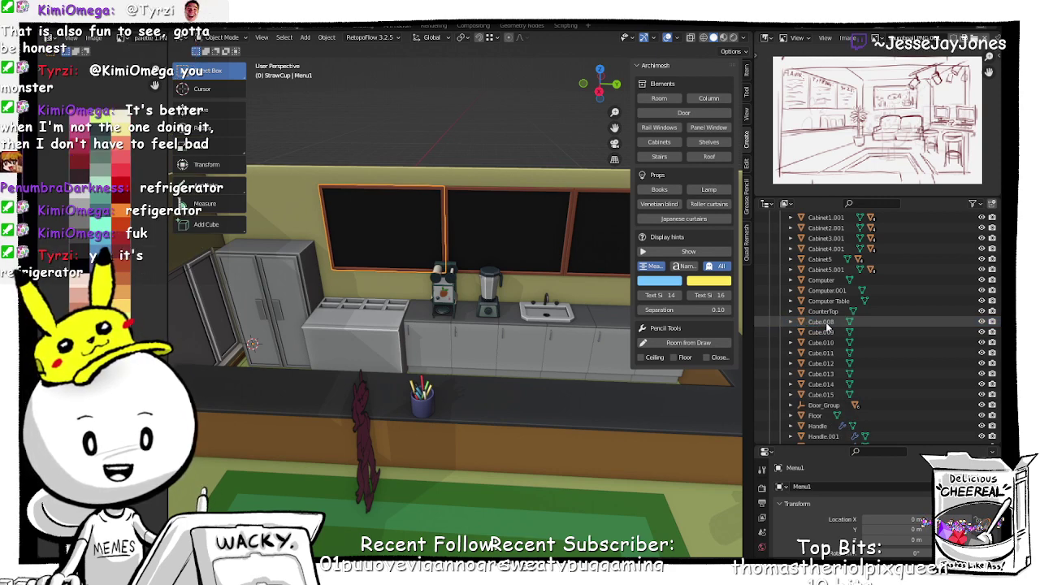
Step: Rename Cube.008, the middle blackboard panel on the back wall, as Menu2
left_click(823, 322)
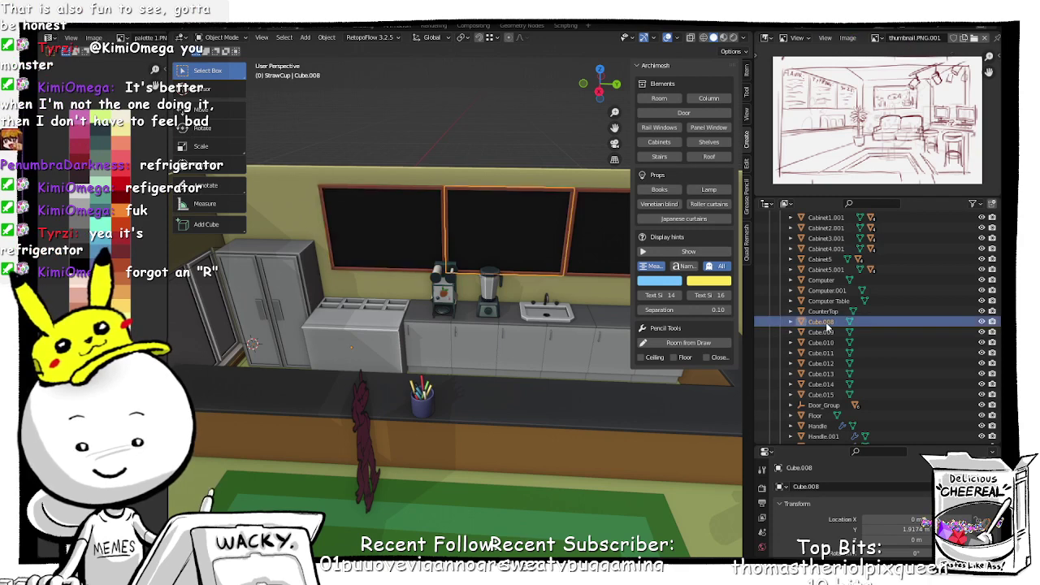
double_click(823, 322)
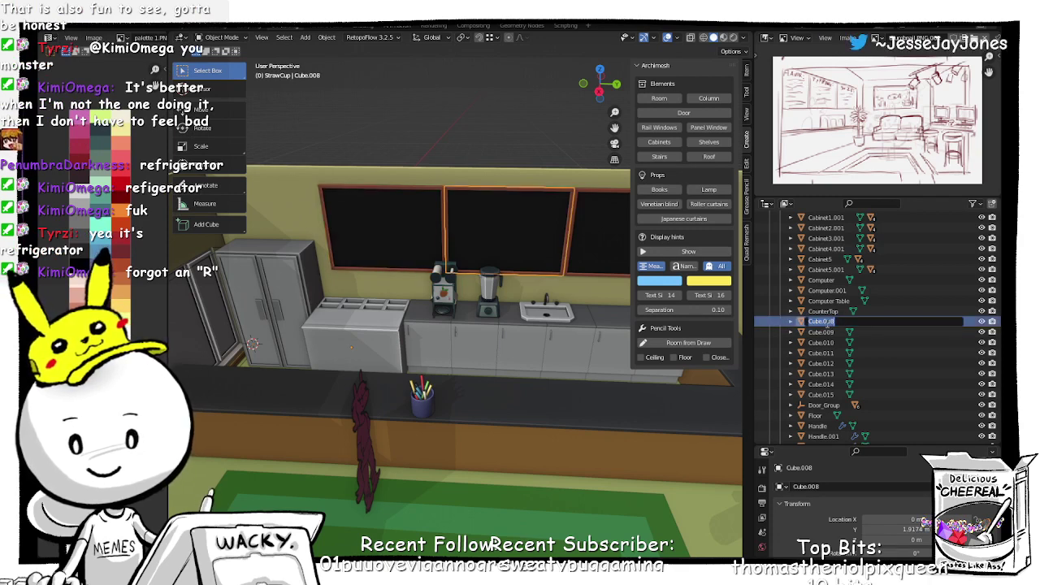
type("Mar")
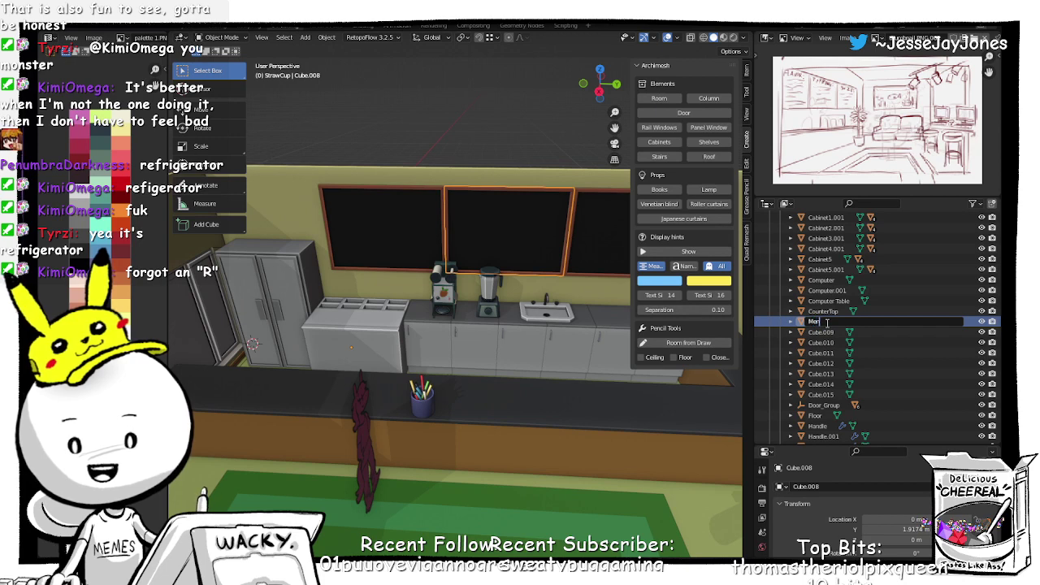
type("2")
key("Return")
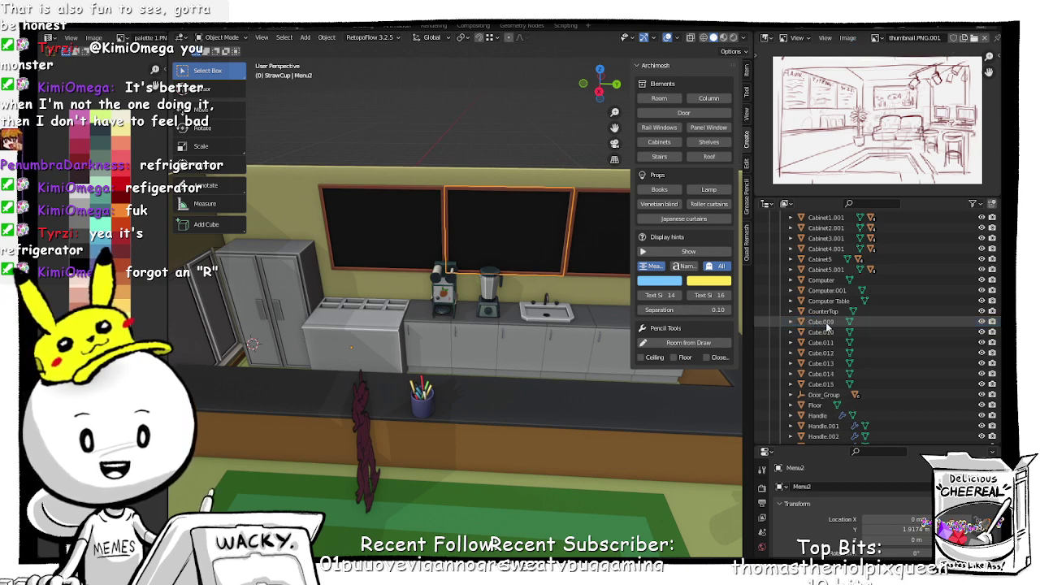
Step: Rename Cube.009, the blackboard panel farthest from the fridge, as Menu3
left_click(825, 323)
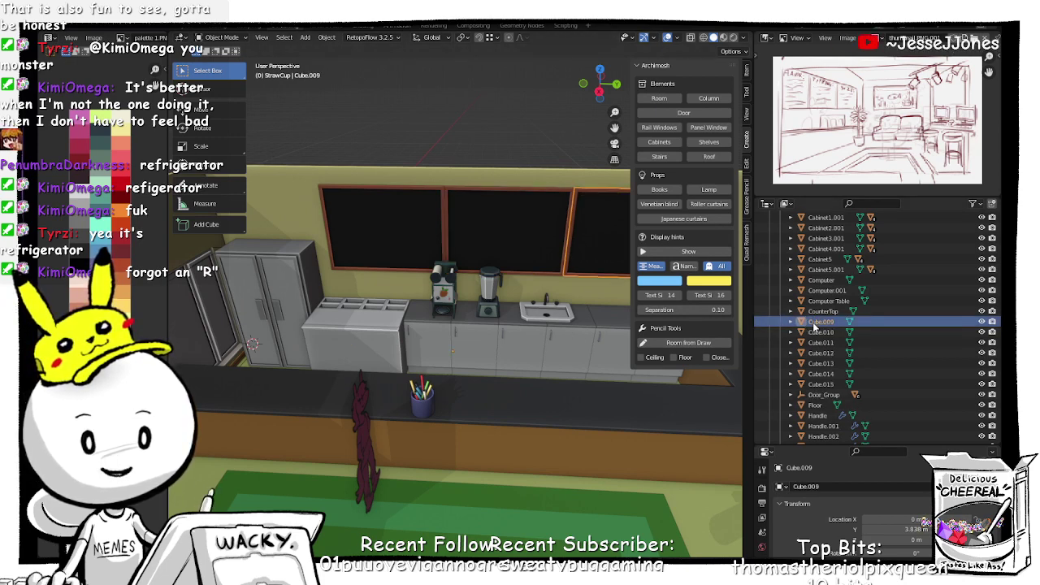
double_click(813, 325)
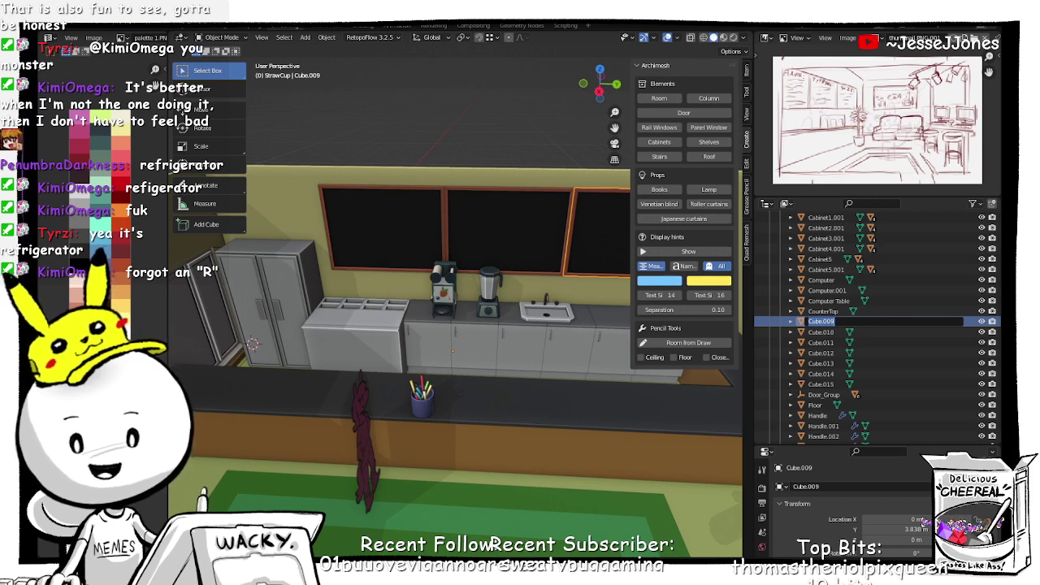
type("Menu3")
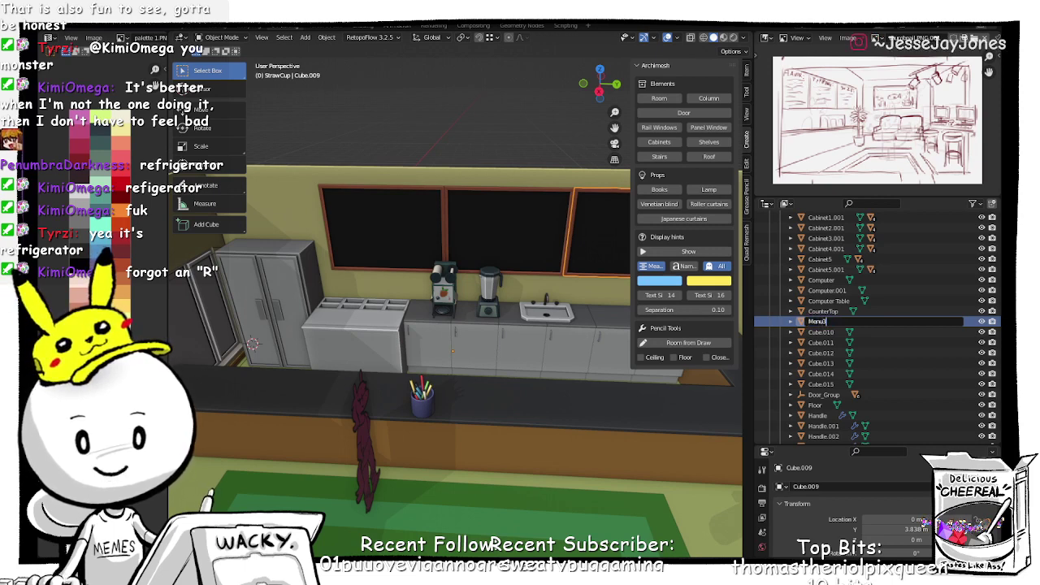
key("Return")
Step: Identify Cube.010 as the green carpet in front of the counter and rename it Rug
left_click(811, 323)
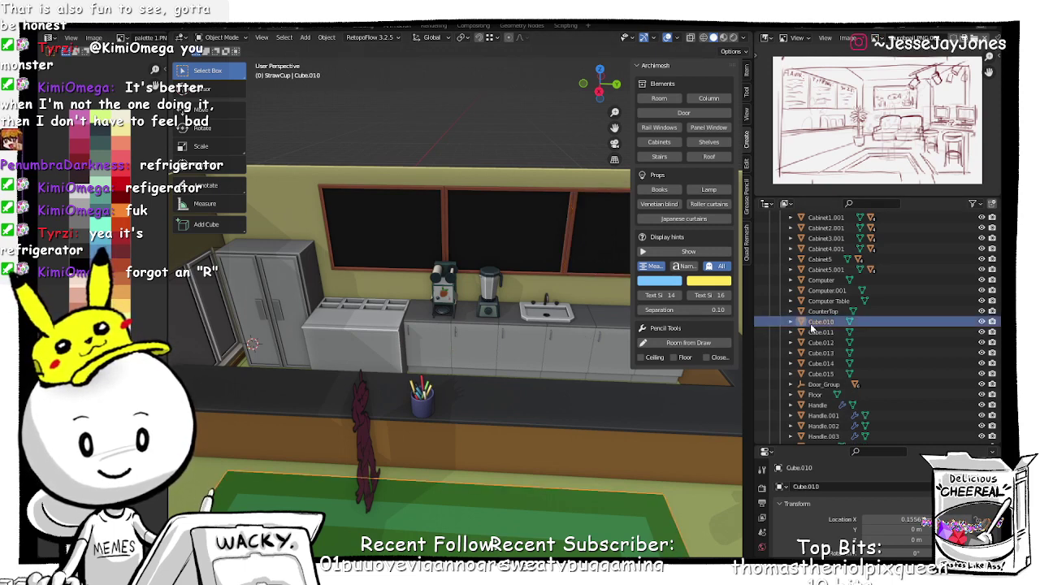
middle_click_drag(593, 423, 571, 442)
middle_click_drag(481, 428, 507, 471)
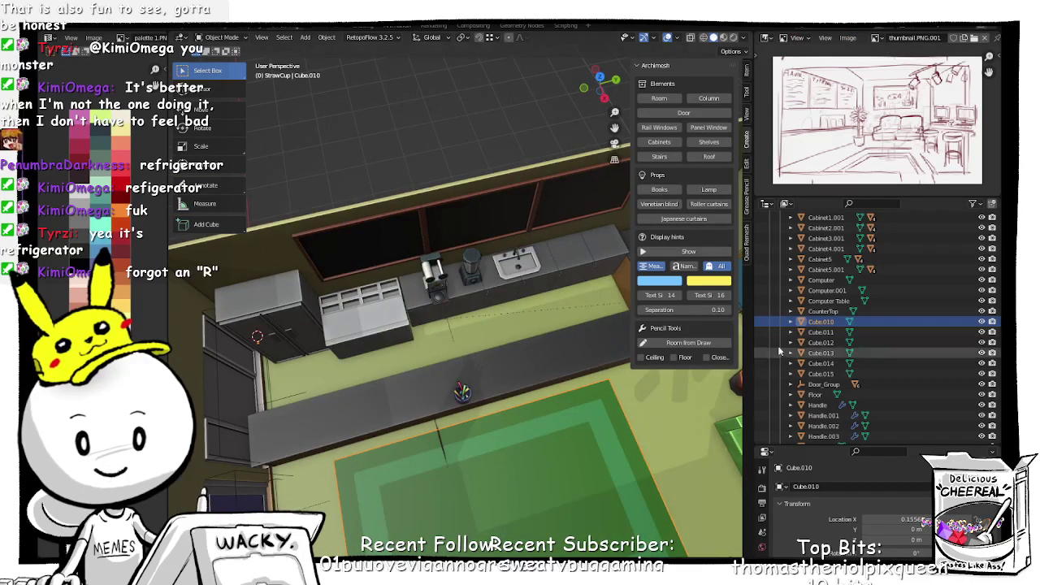
key("F2")
type("R")
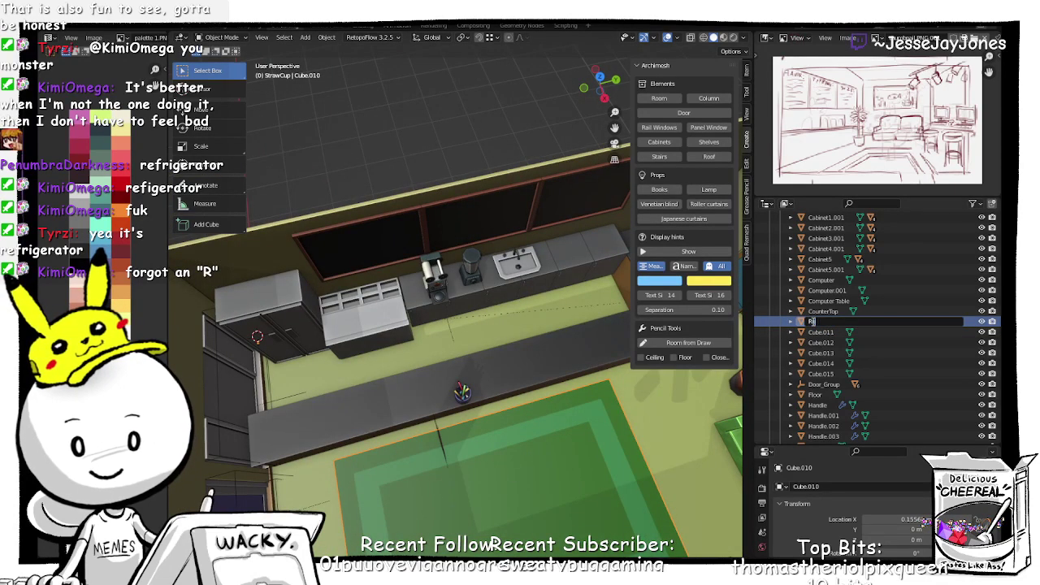
type("ug")
key("Return")
Step: Frame Cube.011, the striped panel hanging on the wall, to identify it and rename it Poster
left_click(820, 322)
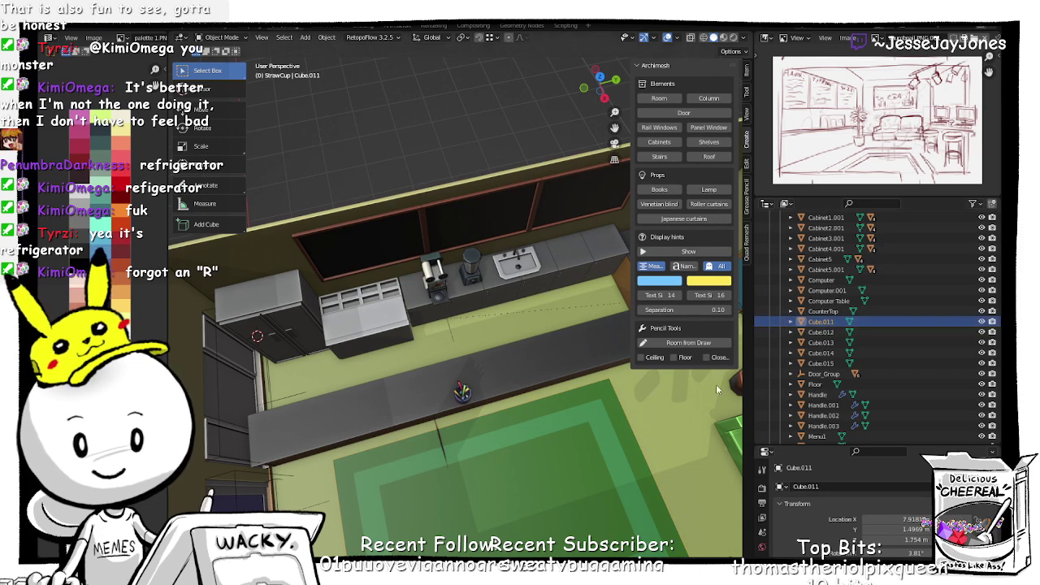
key("f")
middle_click_drag(556, 381, 669, 295)
key("F2")
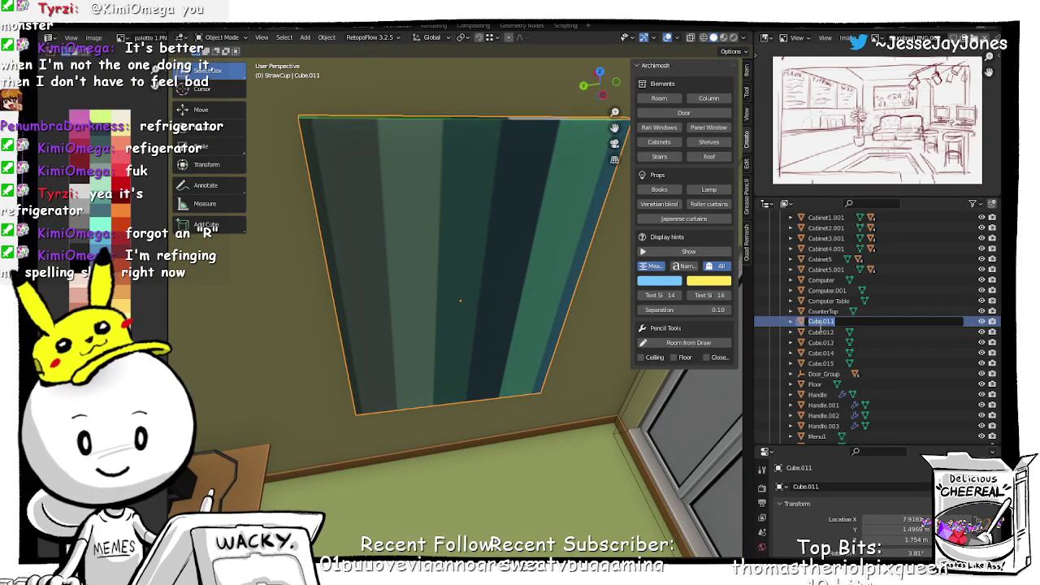
type("Foster")
key("Return")
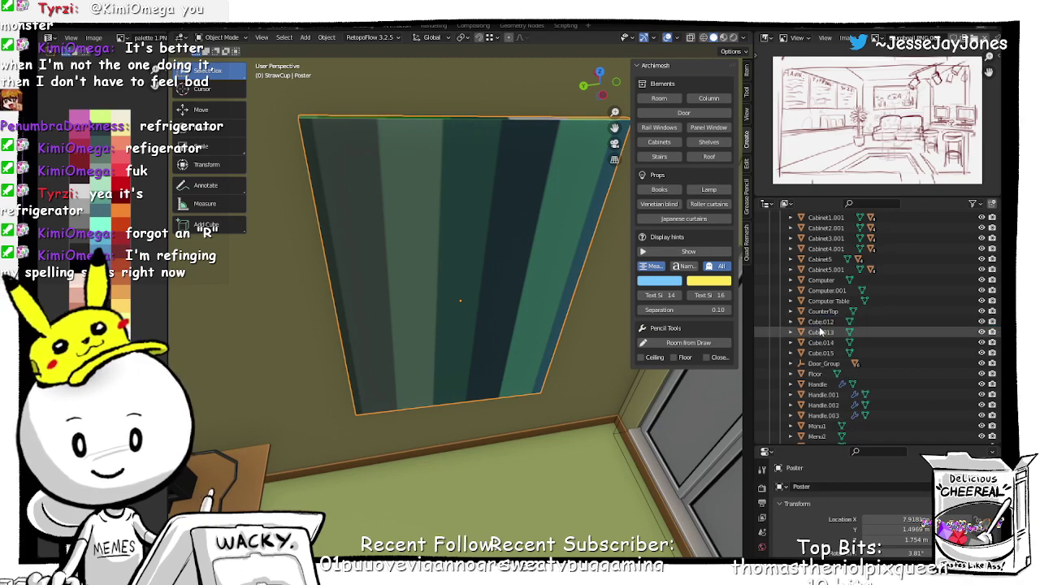
Step: Frame Cube.012, the basin with the faucet, to identify it and rename it Sink
left_click(820, 322)
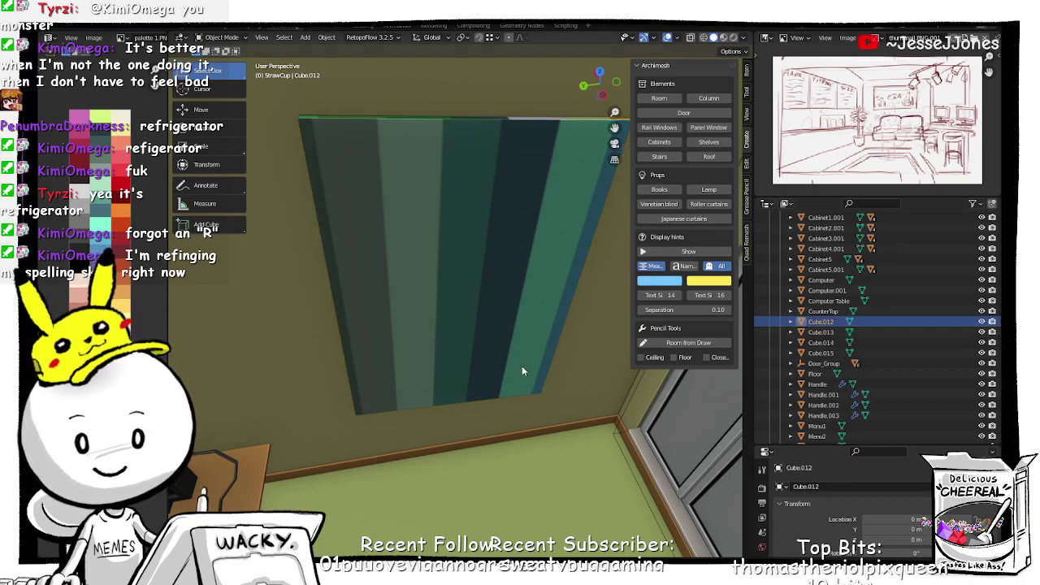
key("f")
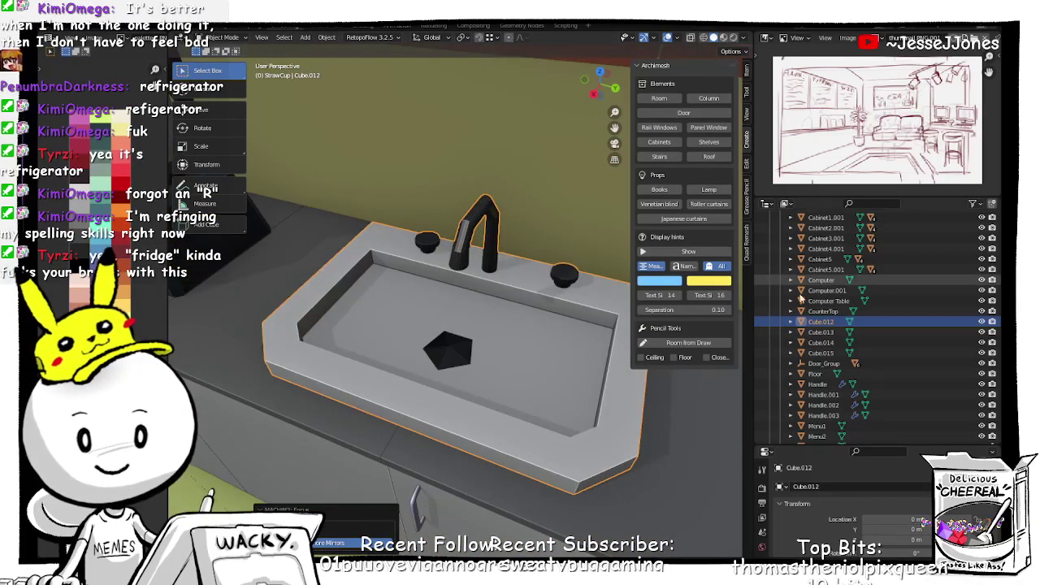
double_click(823, 324)
type("Sink")
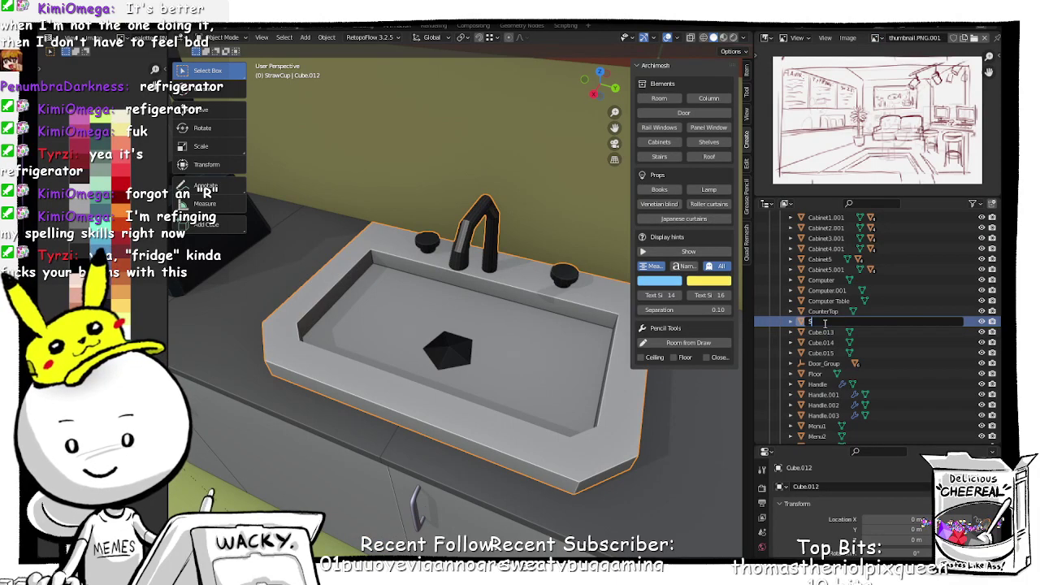
key("Return")
Step: Frame Cube.013, compare it with Cube.014, and rename Cube.013, the topping counter's main block, as PrepStationCounter
left_click(821, 322)
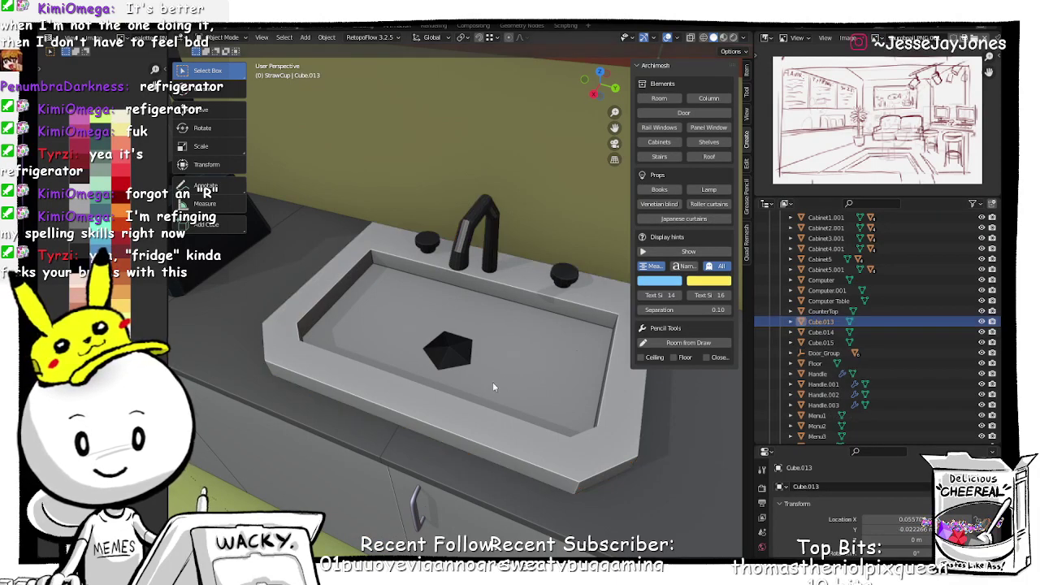
key("f")
left_click(840, 334)
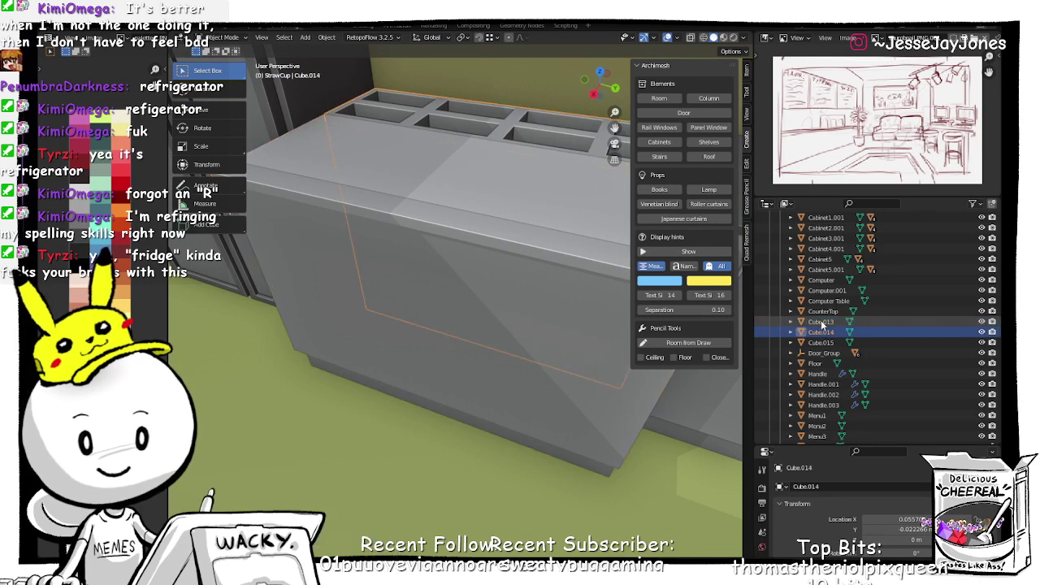
double_click(821, 324)
key("BackSpace")
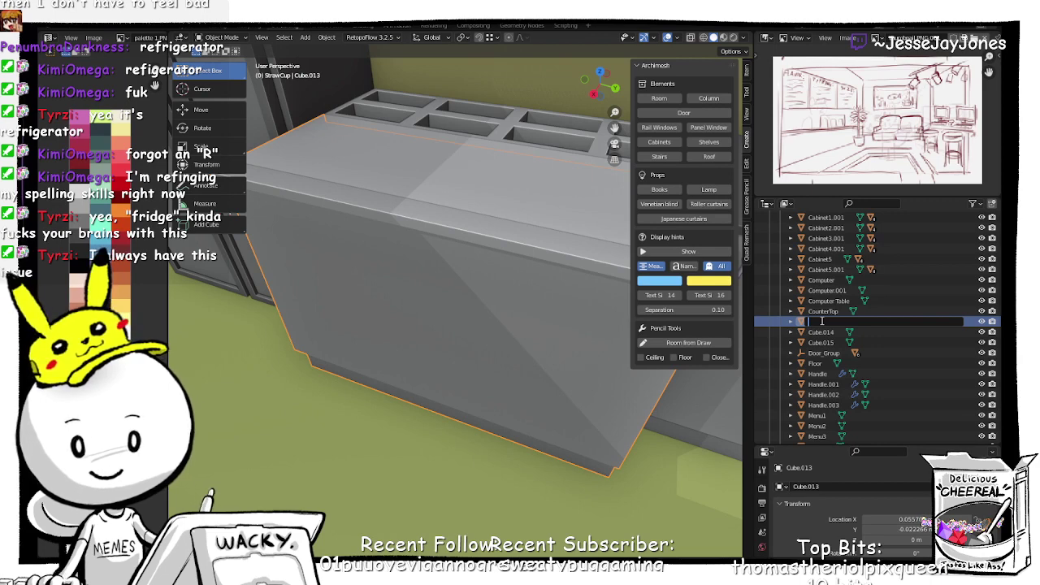
type("Pro")
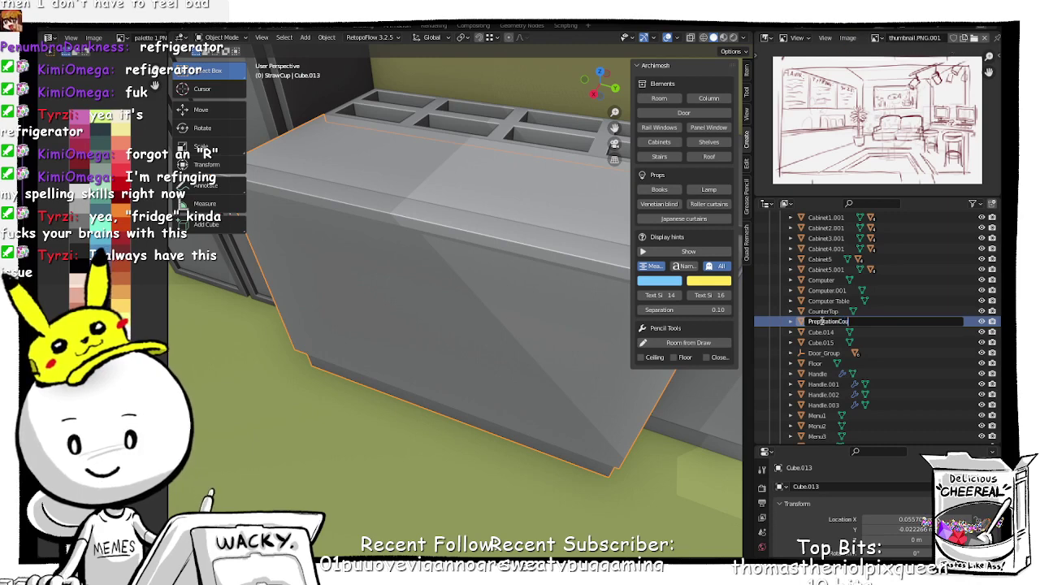
type("pStationCounter")
key("Return")
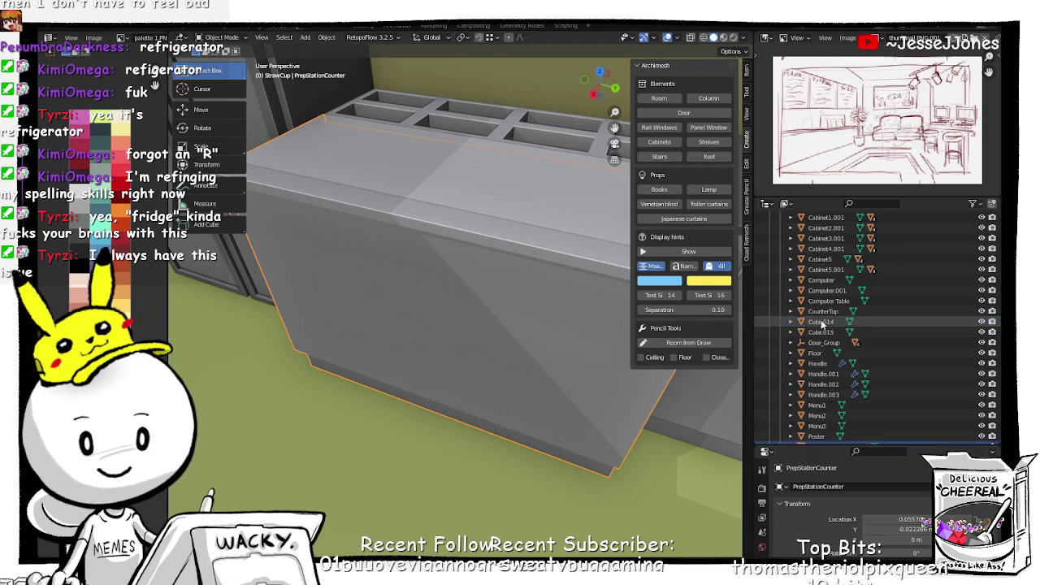
Step: Rename Cube.014, the compartment insert in the topping counter, as PrepStationTrays
left_click(821, 322)
double_click(821, 322)
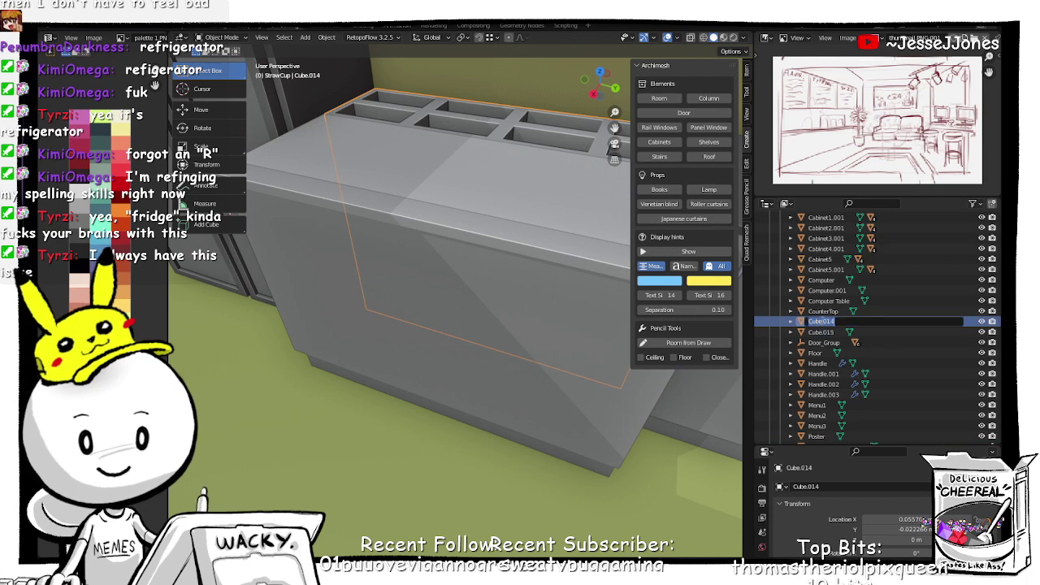
type("Pr")
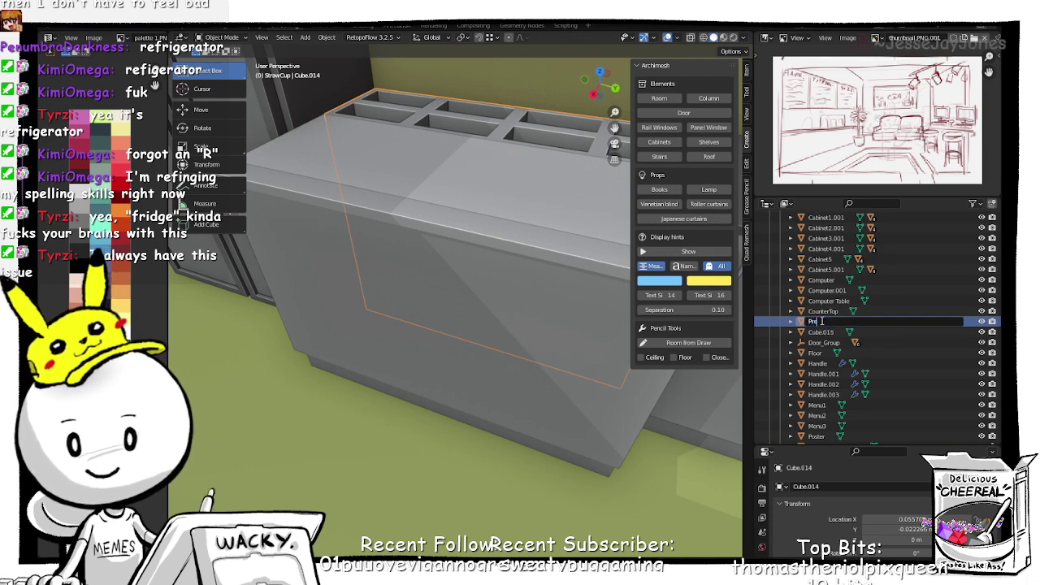
type("epa")
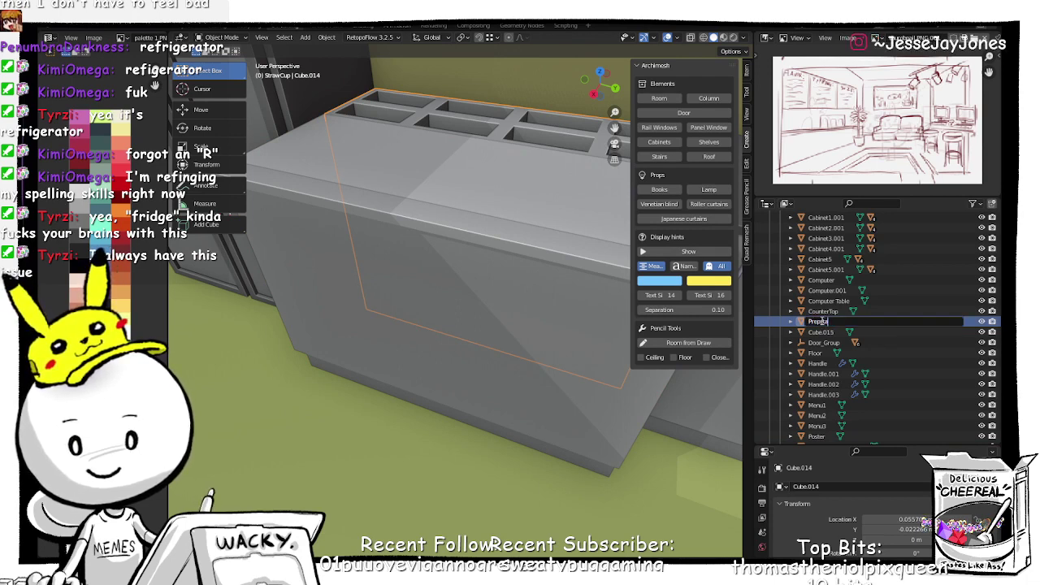
type("rationTra")
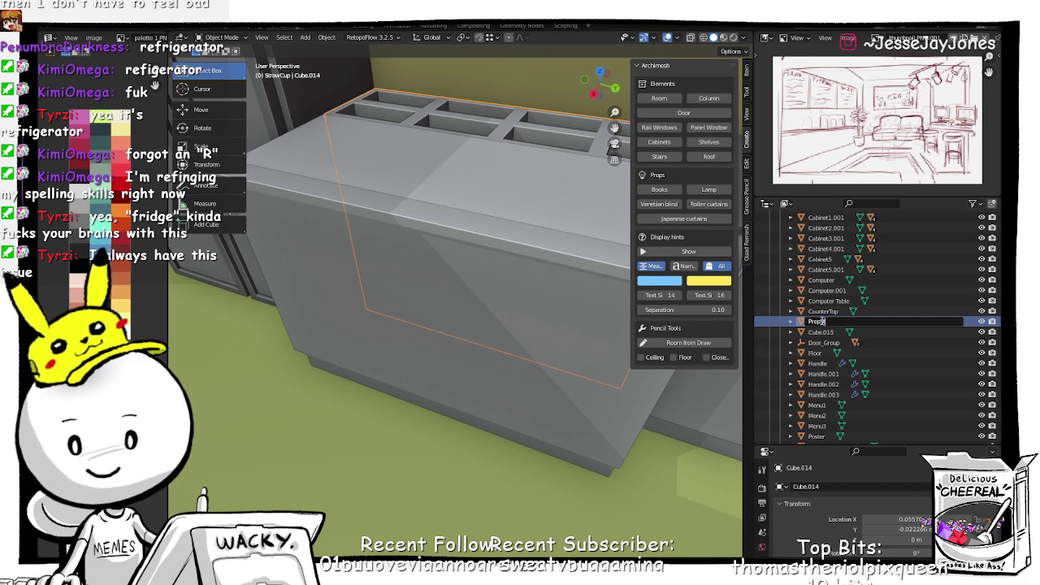
type("ys")
key("Return")
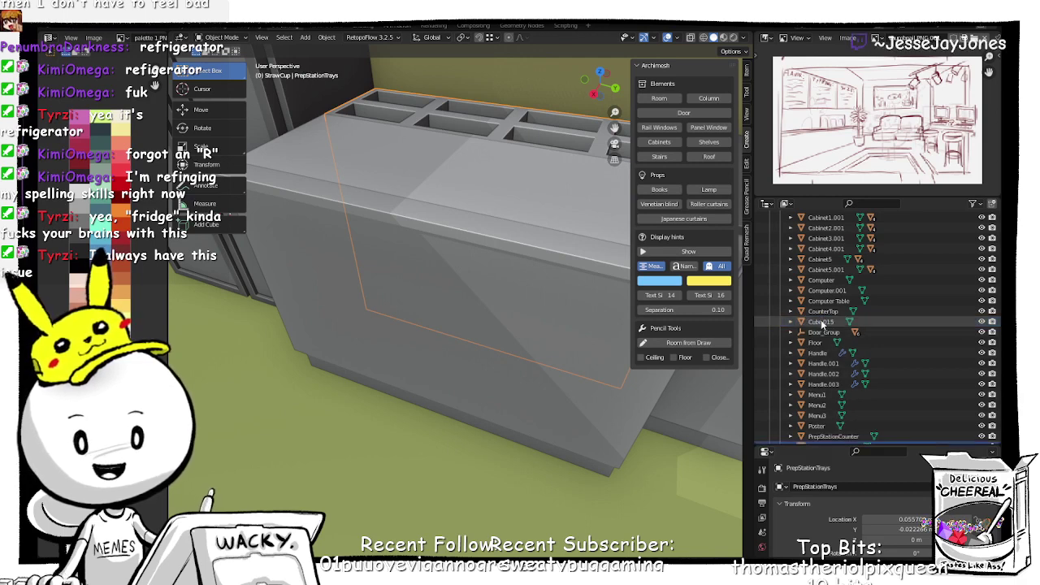
Step: Rename Cube.015, the flat surface in front of the topping counter's compartments, as Paper
left_click(822, 322)
double_click(822, 322)
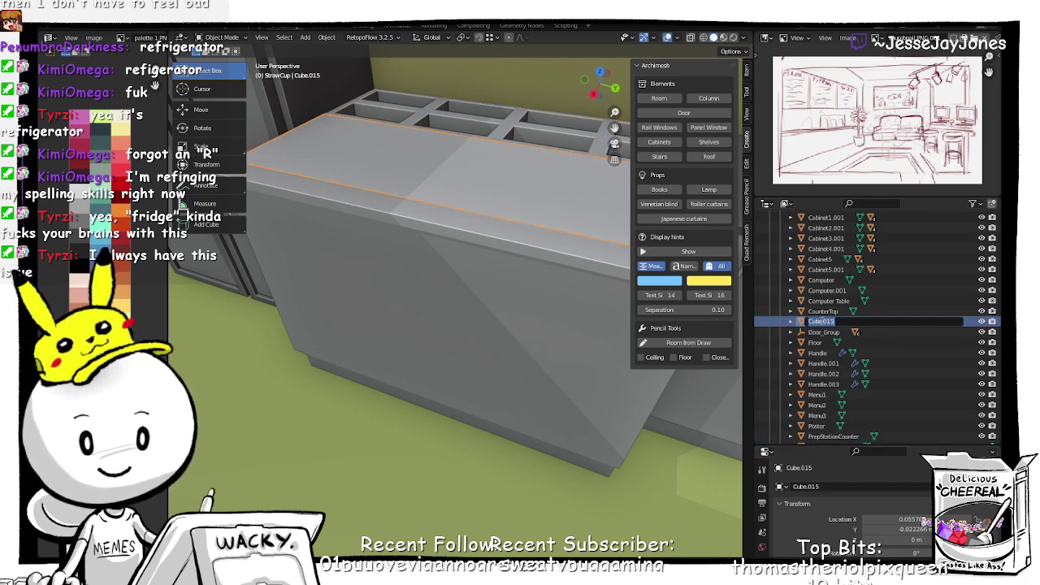
type("Paper")
key("Return")
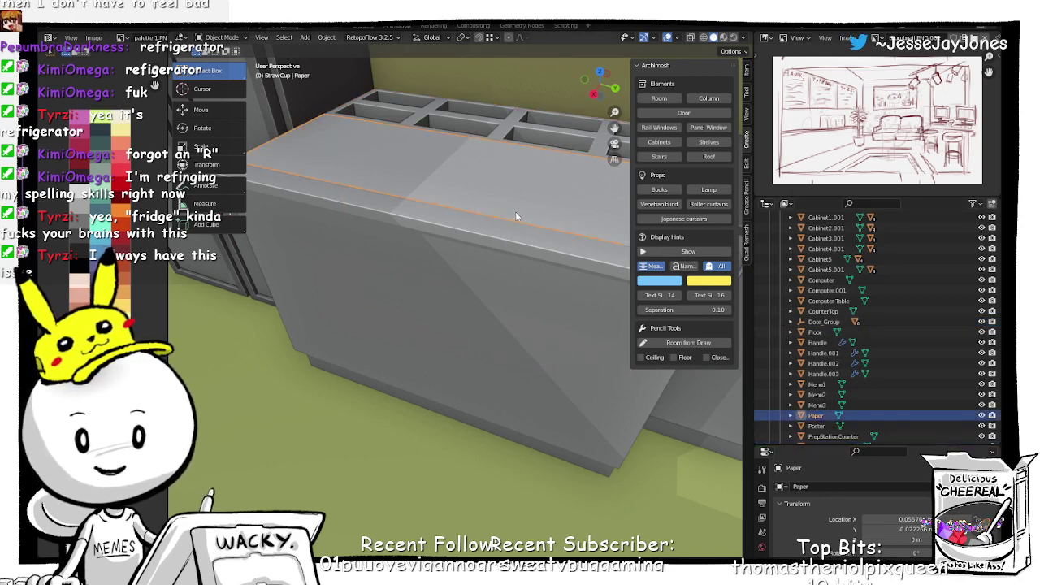
Step: Open the Paper object's mesh for editing and select its flat face
key("Tab")
left_click(516, 166)
middle_click_drag(494, 220, 482, 285)
scroll(473, 275, "down", 4)
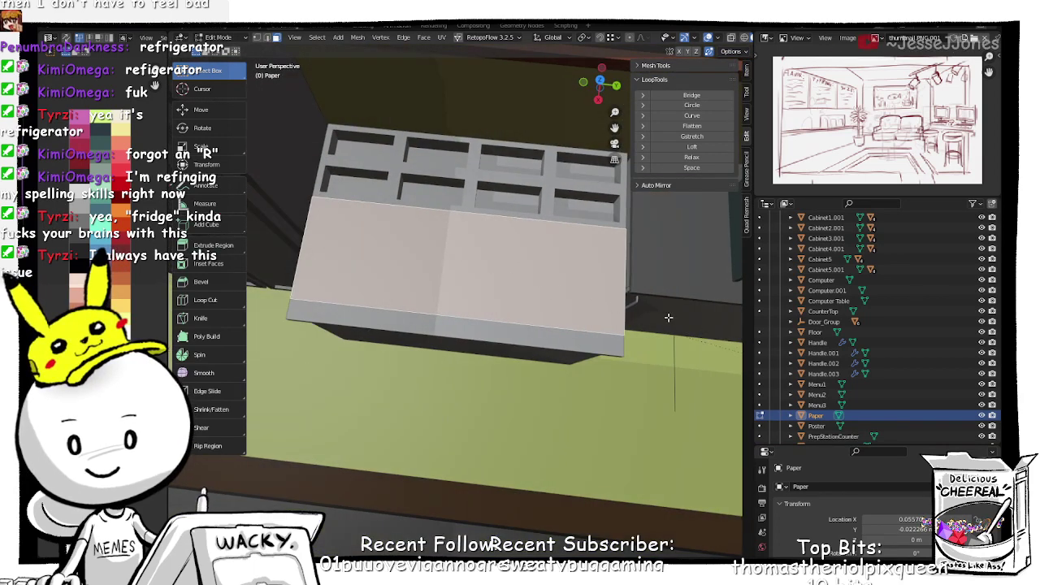
Step: Try scaling the Paper face to about 0.95 along X, then undo the resize
key("s")
key("x")
left_click(632, 302)
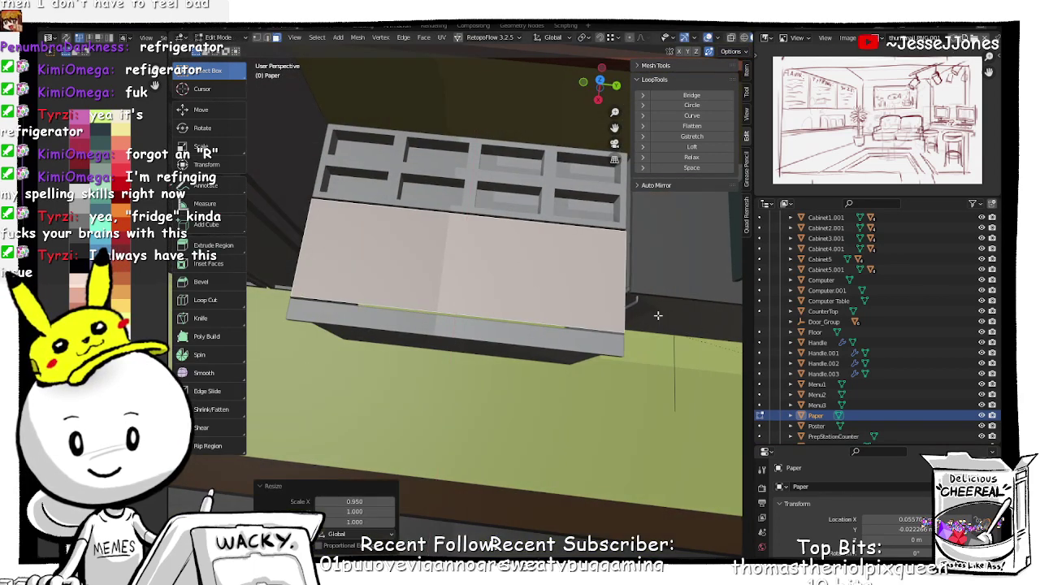
key("ctrl+z")
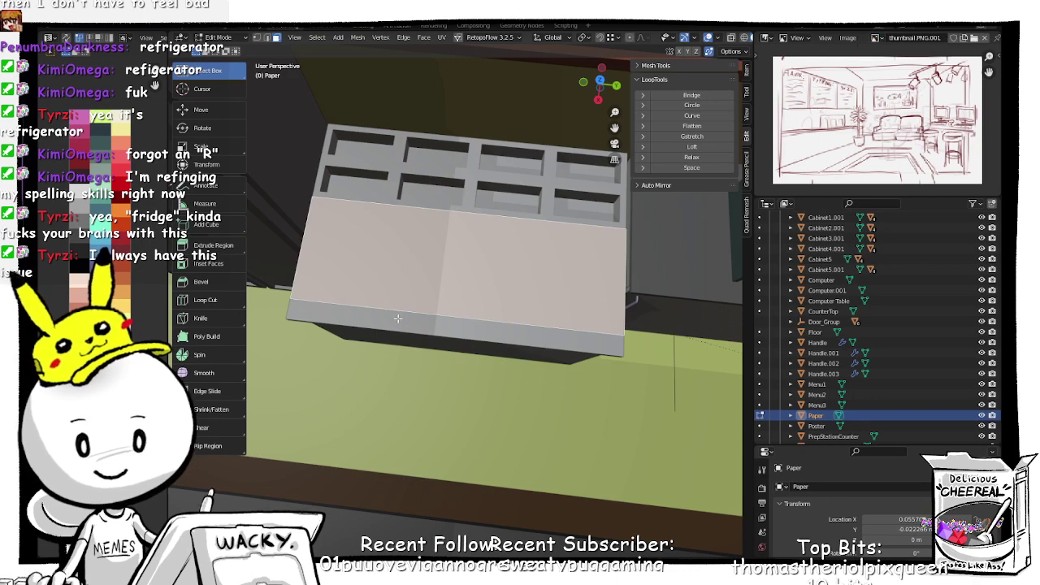
Step: Raise the Paper face about 0.47 m along Z above the counter and return to Object Mode
middle_click_drag(398, 318, 436, 276)
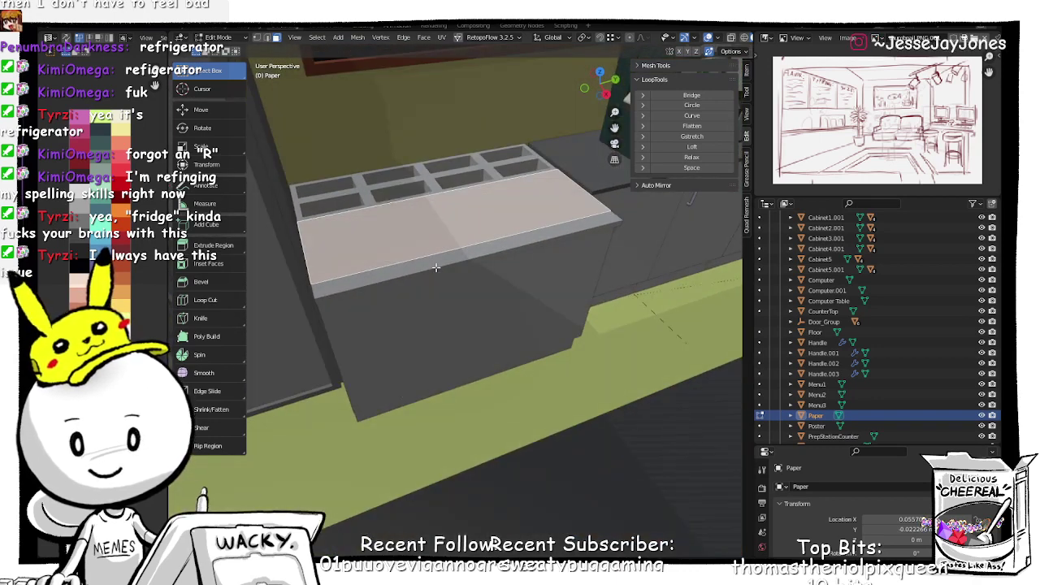
key("g")
key("z")
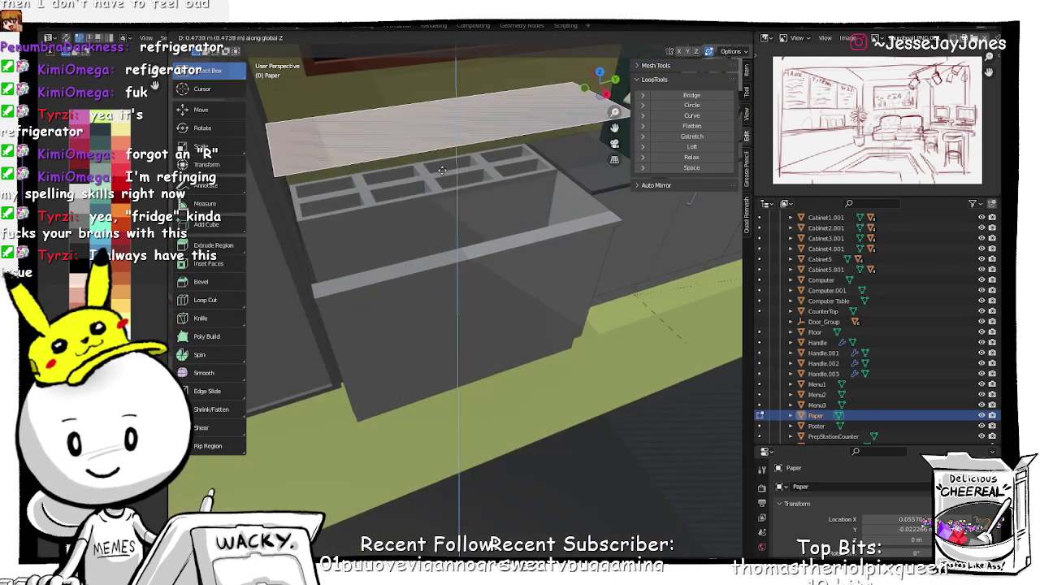
left_click(442, 170)
left_click(458, 272)
key("Tab")
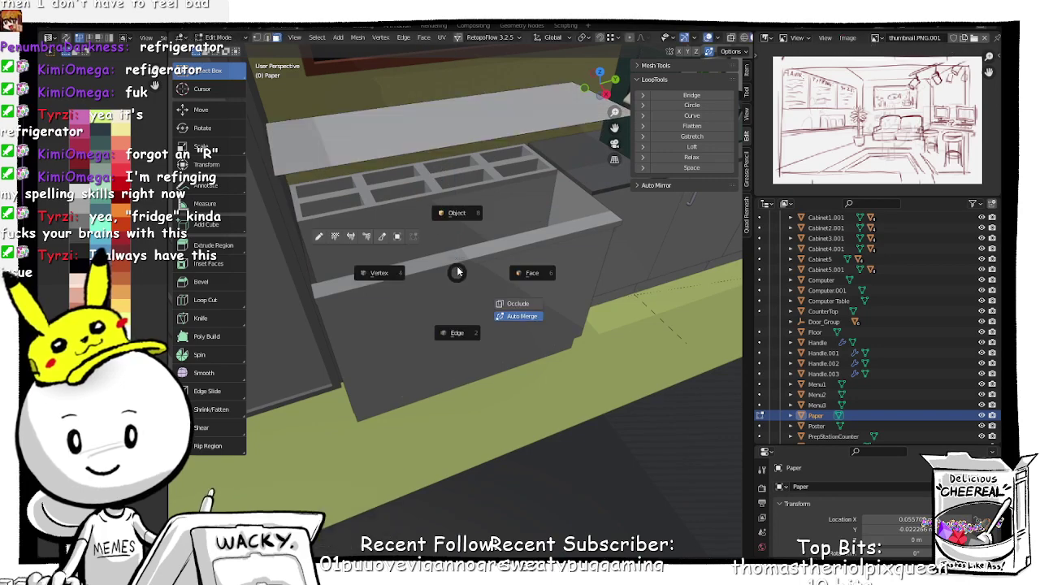
left_click(459, 194)
Step: Fill the open top of PrepStationCounter with a new face and return to Object Mode
left_click(468, 267)
key("ctrl+Tab")
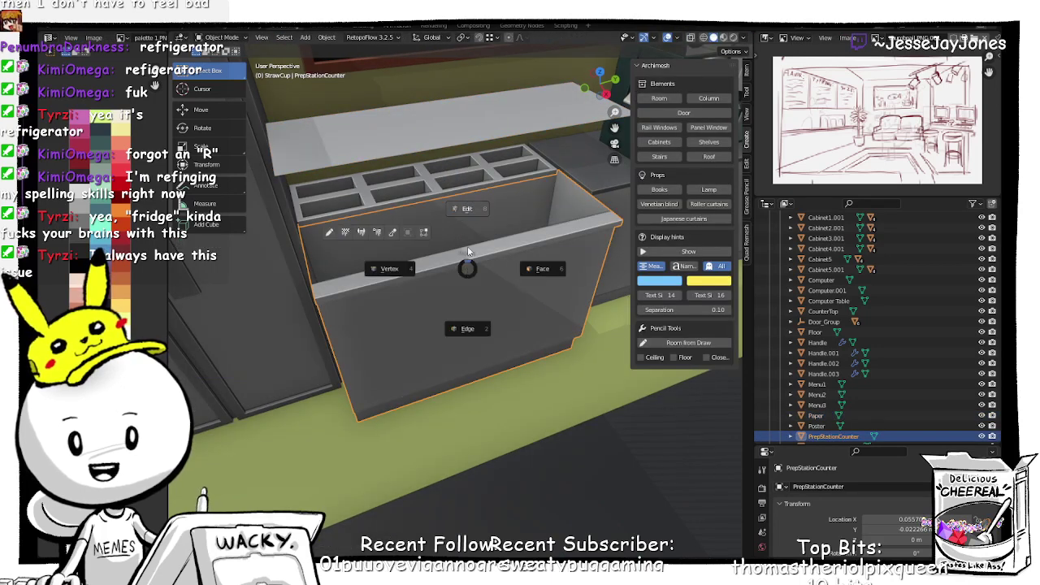
left_click(449, 223)
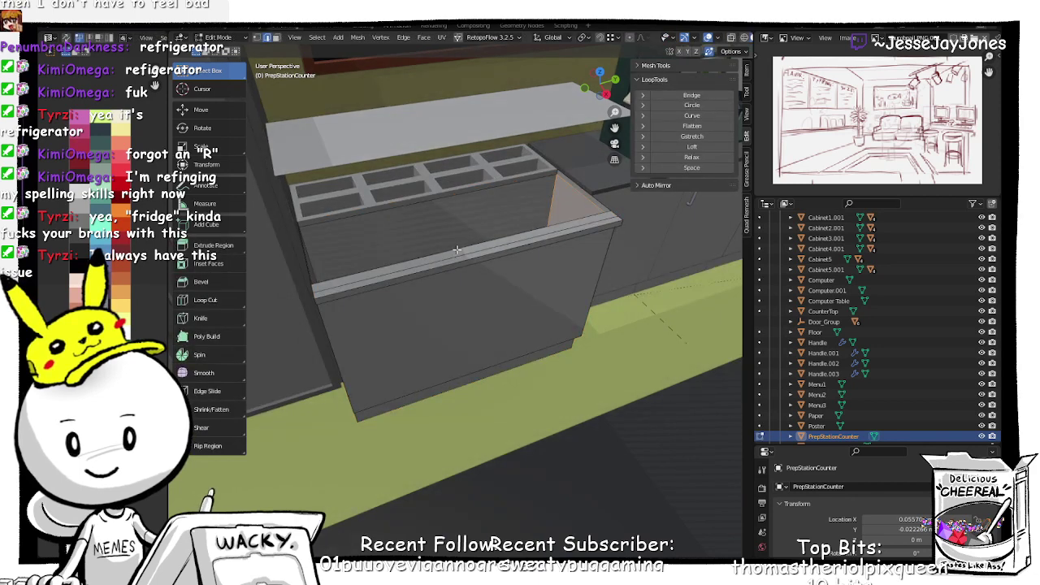
key("f")
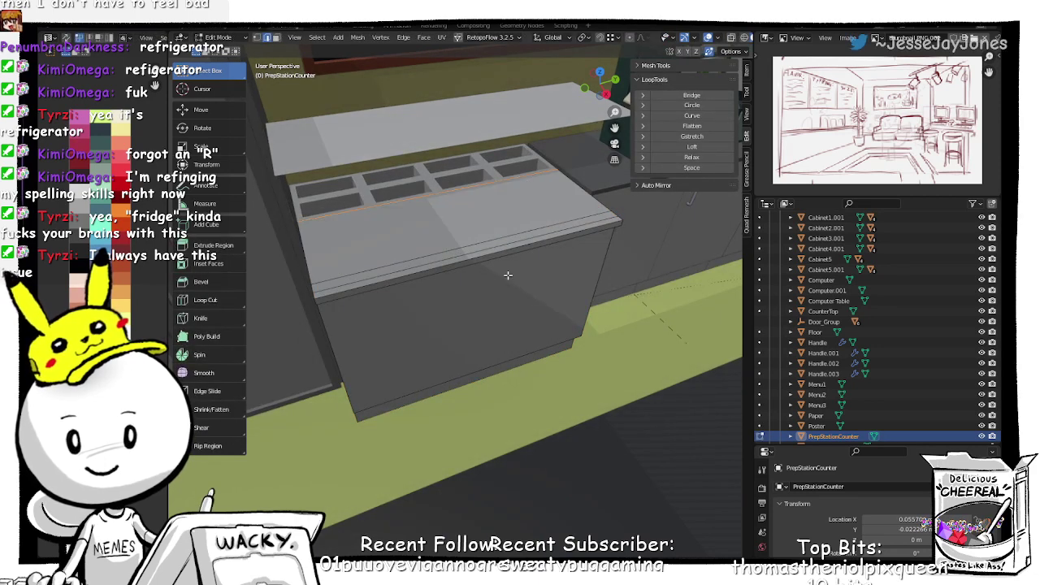
left_click(536, 265)
key("Tab")
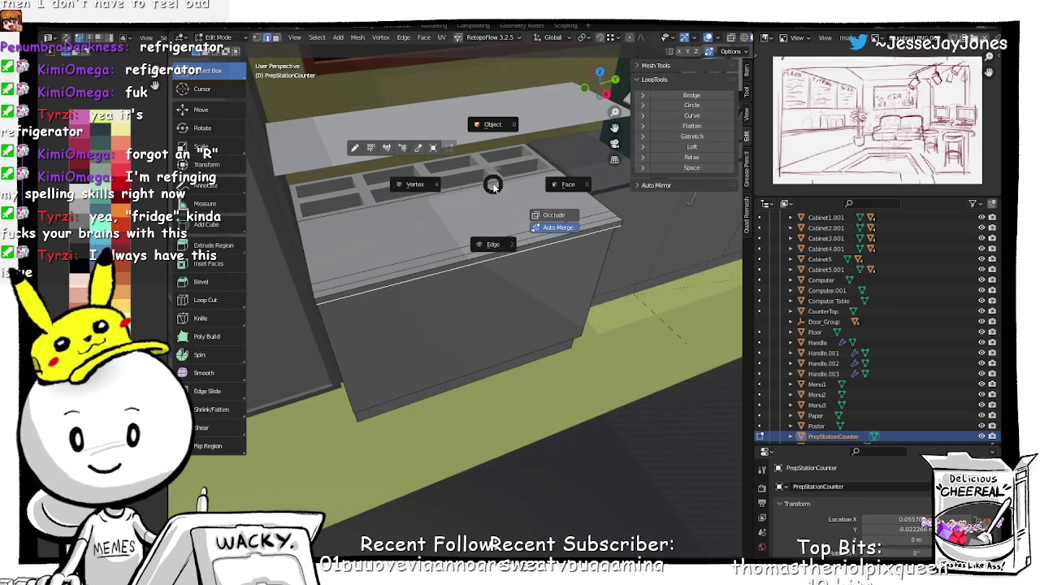
left_click(497, 135)
Step: Select the entire Paper mesh in Edit Mode and scale it to about 0.854 along Y
left_click(490, 144)
key("Tab")
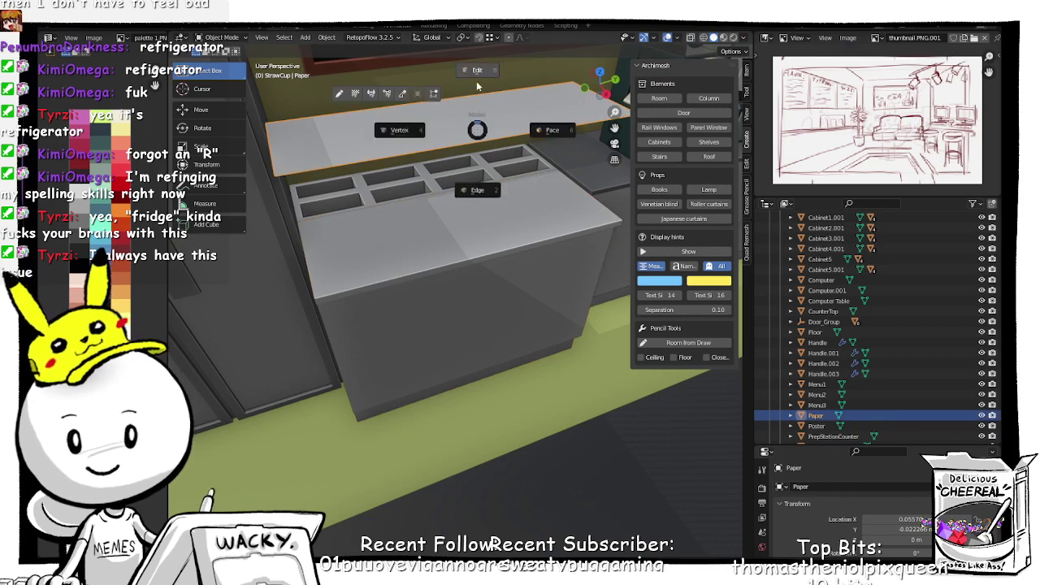
left_click(478, 78)
key("a")
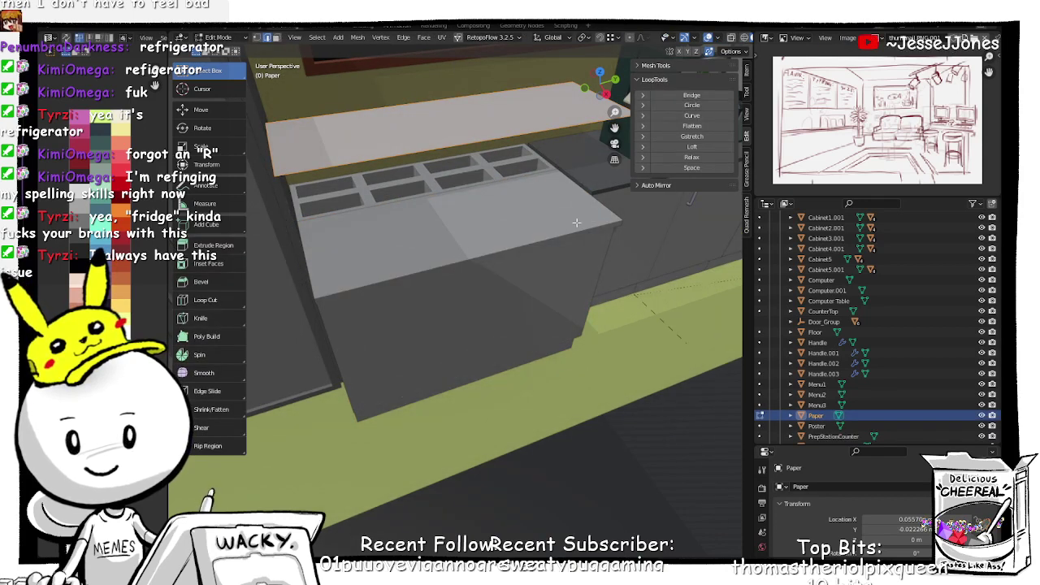
key("s")
key("y")
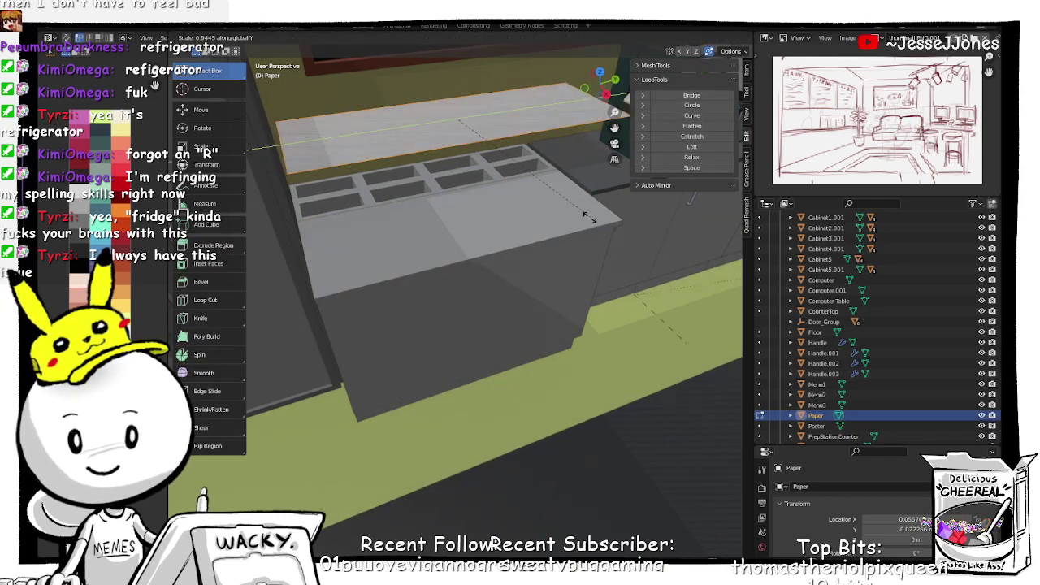
left_click(571, 214)
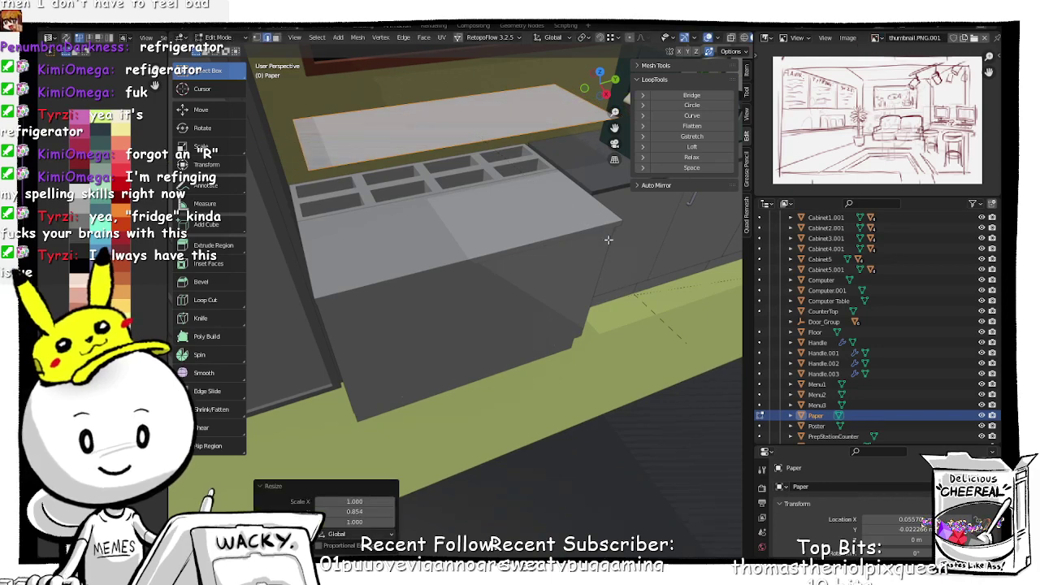
Step: Rotate the Paper mesh about -7.85° around the Z axis
key("r")
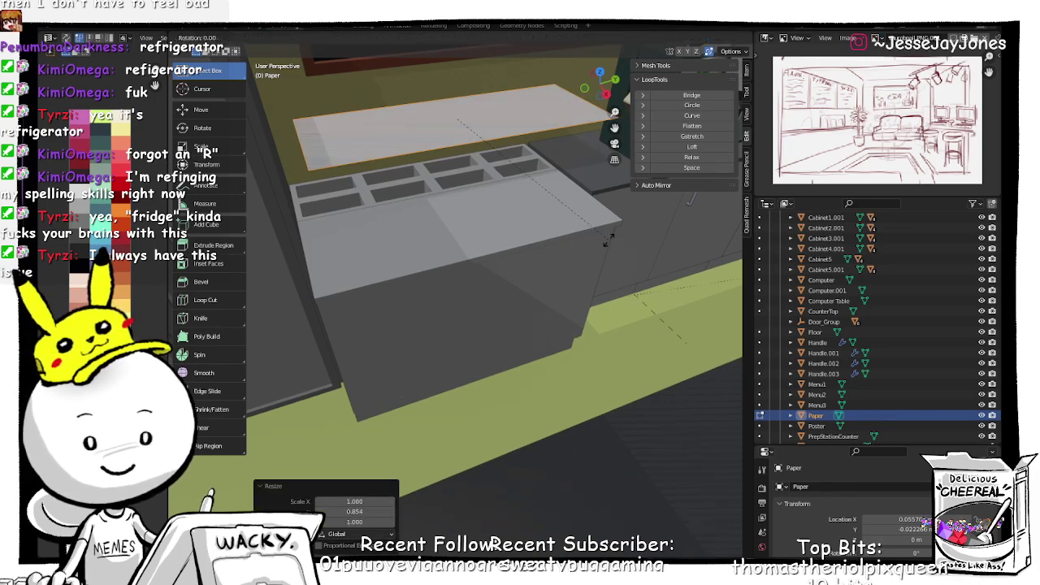
key("z")
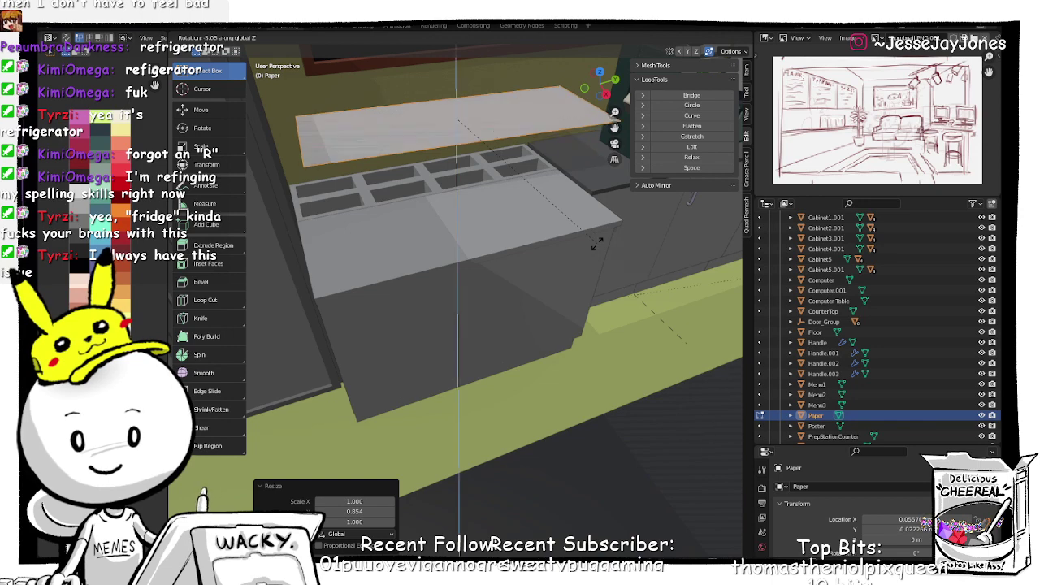
left_click(579, 248)
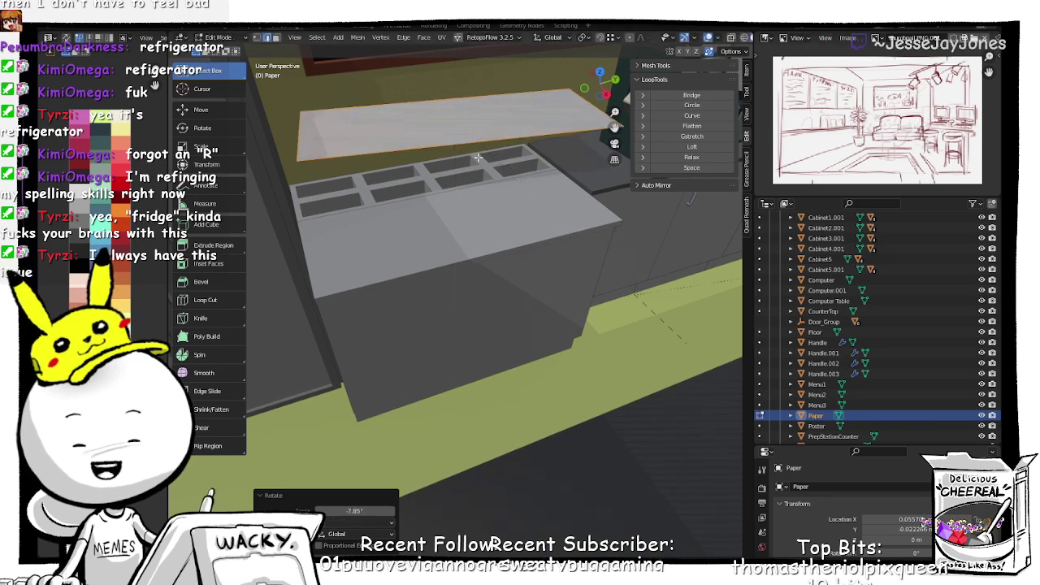
Step: Lower the Paper mesh about 0.443 m onto the countertop and shift it horizontally about 0.085 m in X and 0.012 m in Y
key("g")
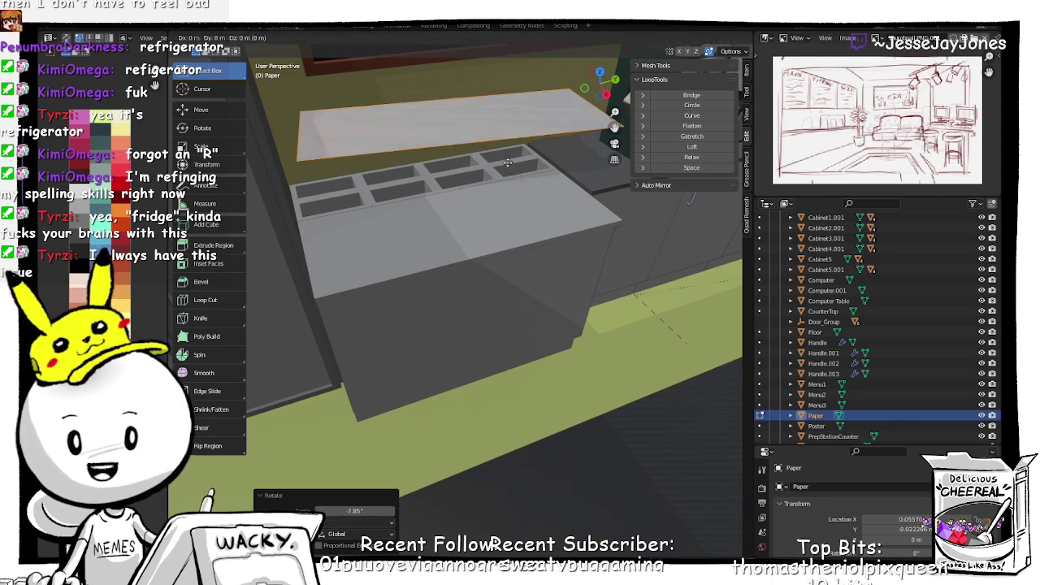
key("z")
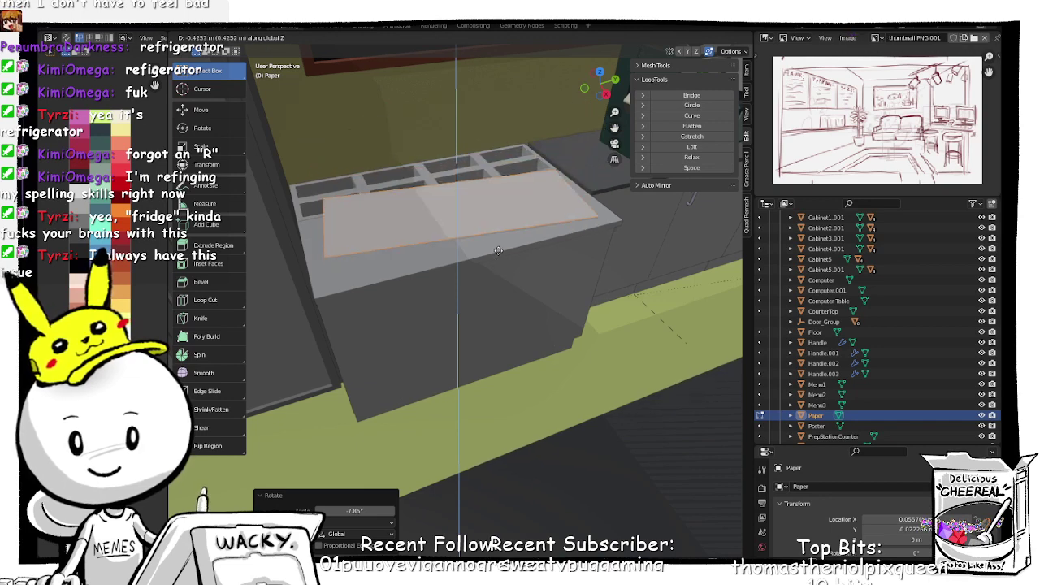
left_click(499, 253)
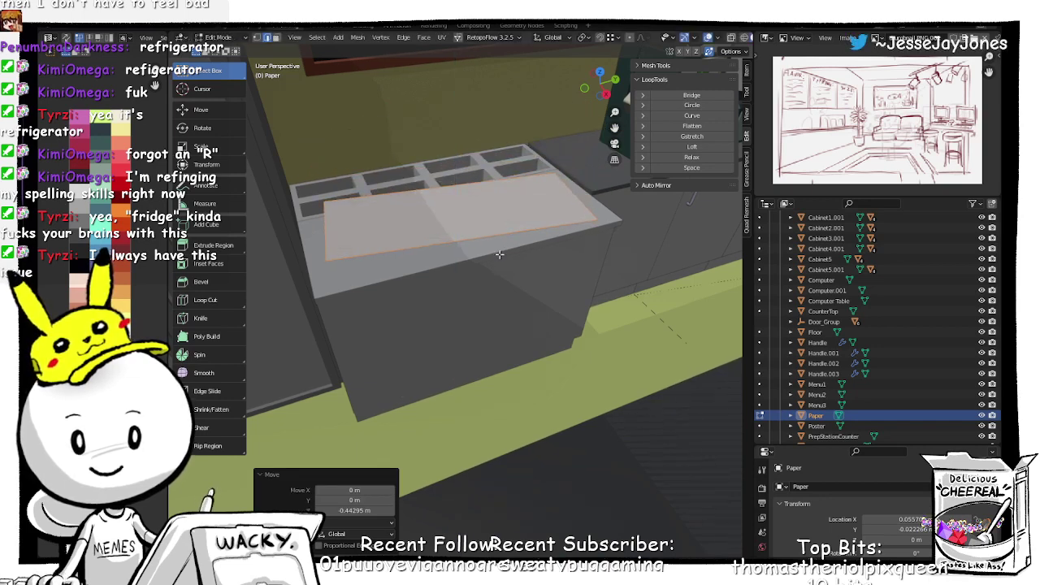
middle_click_drag(499, 253, 554, 253)
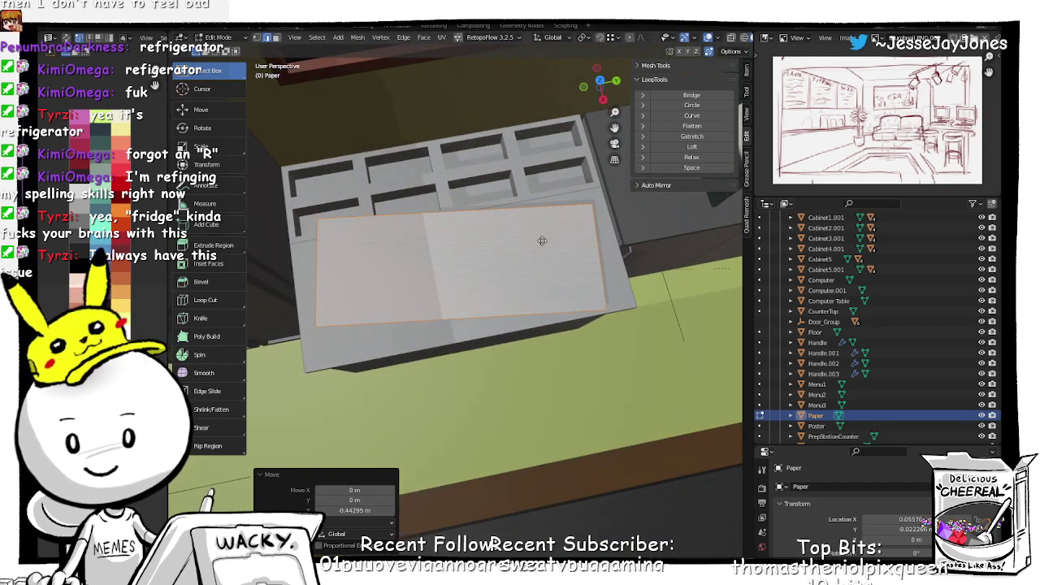
key("g")
key("shift+z")
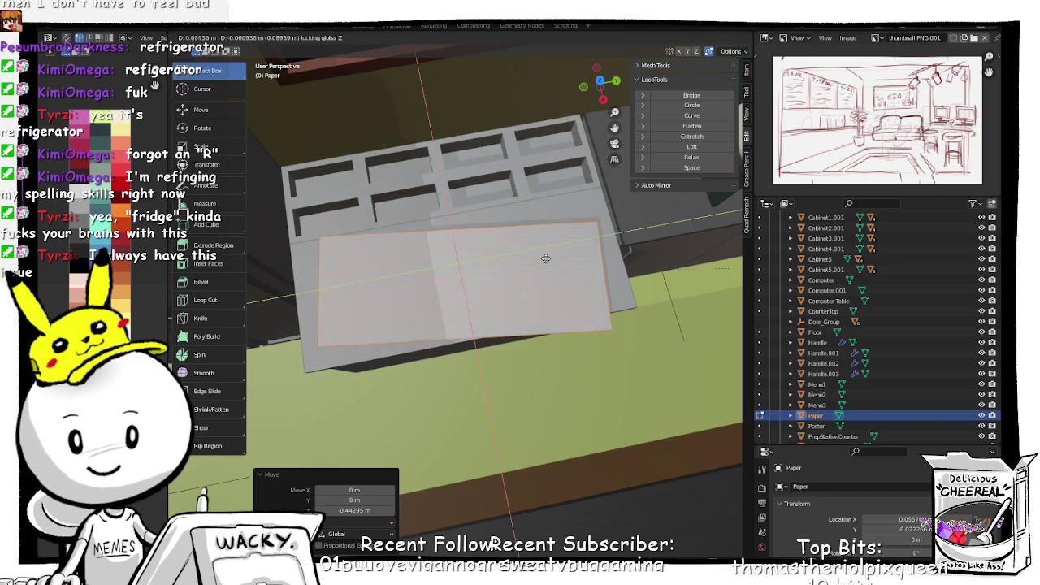
left_click(548, 257)
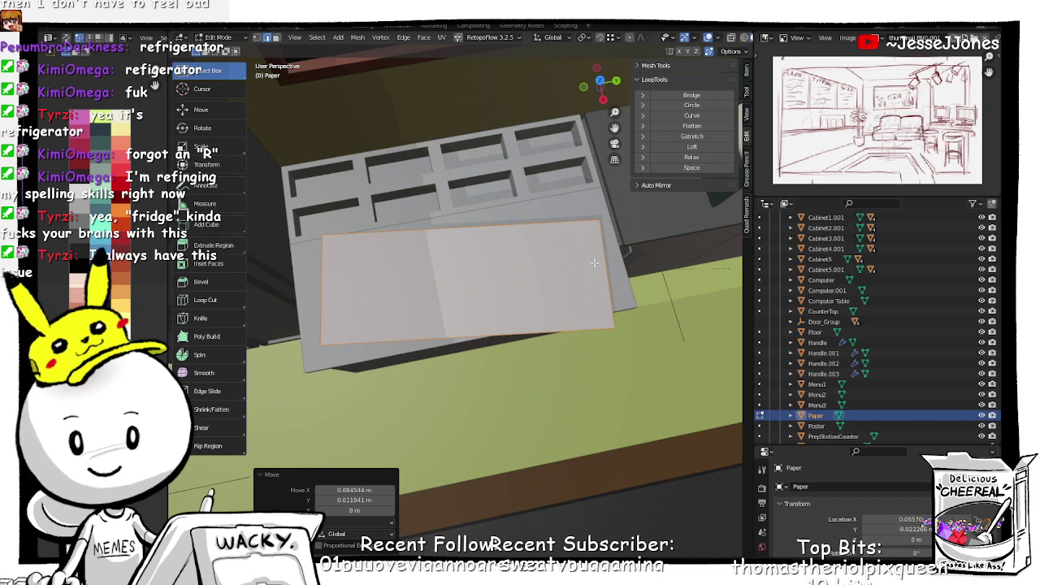
Step: Rotate the Paper mesh about 7.45° and a further 0.43° around Z to align it with the countertop, and return to Object Mode
middle_click_drag(637, 293, 601, 275)
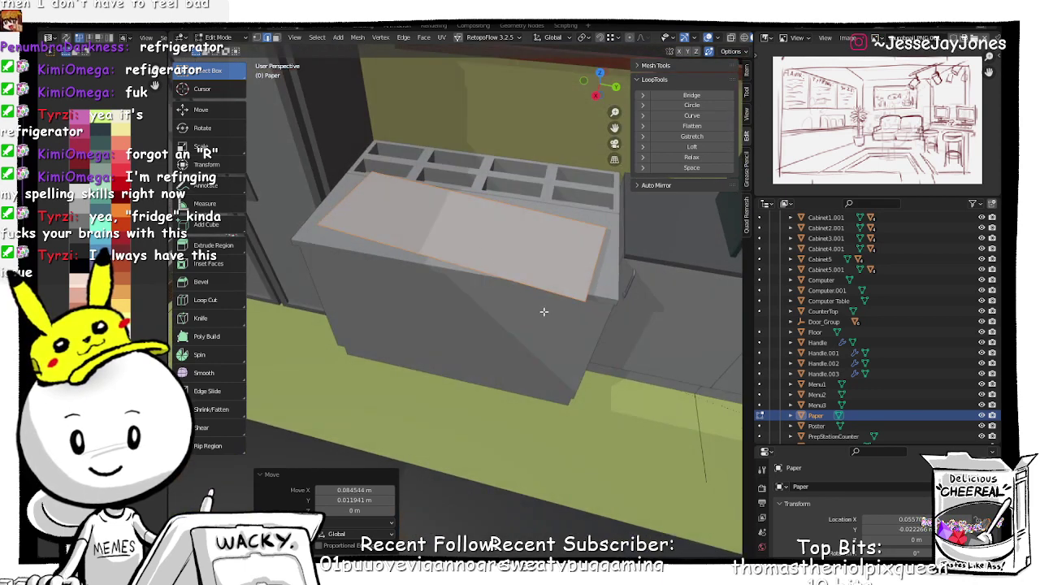
key("r")
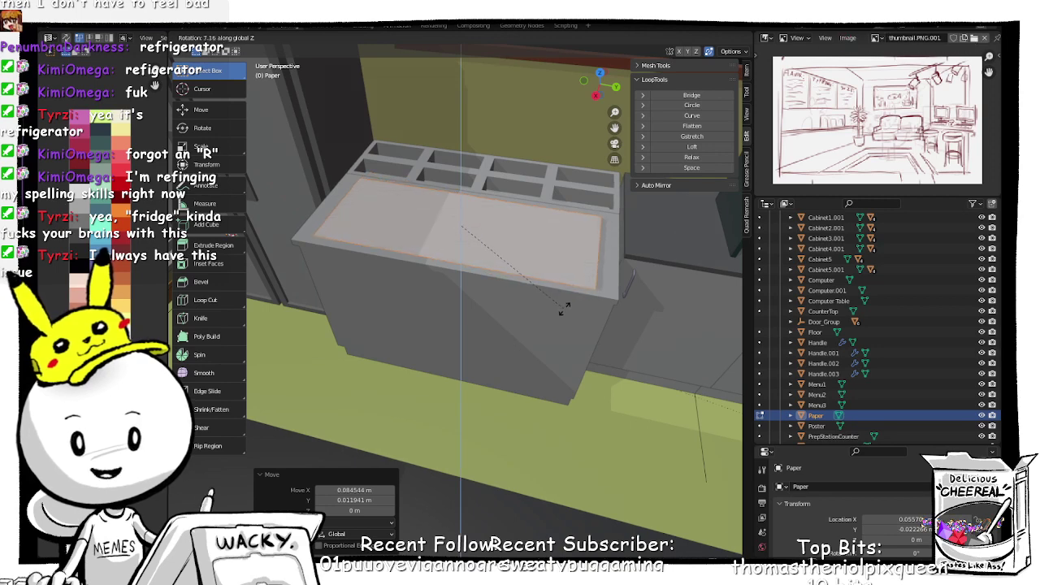
left_click(563, 309)
middle_click_drag(563, 309, 562, 347)
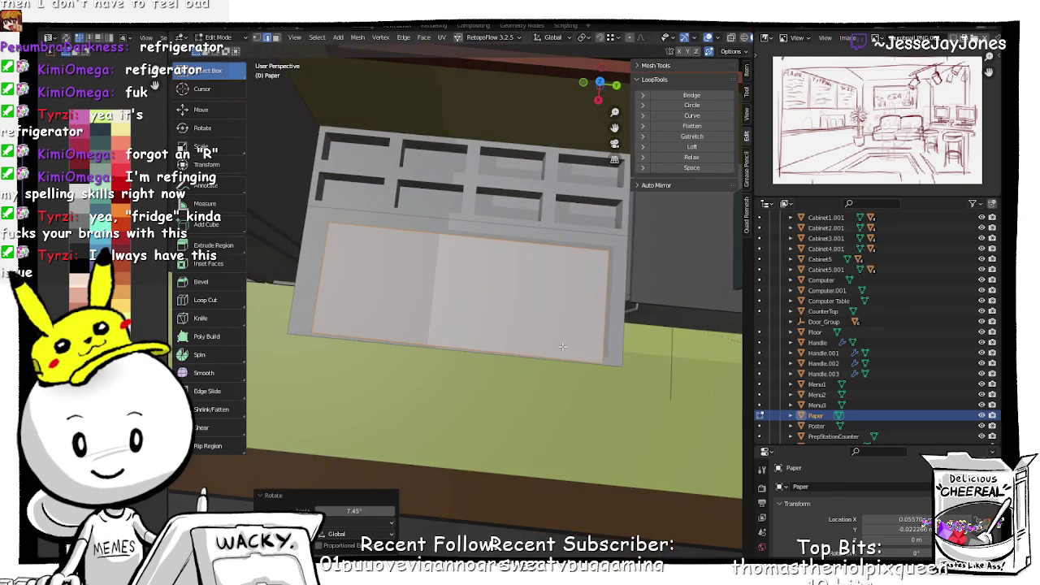
key("r")
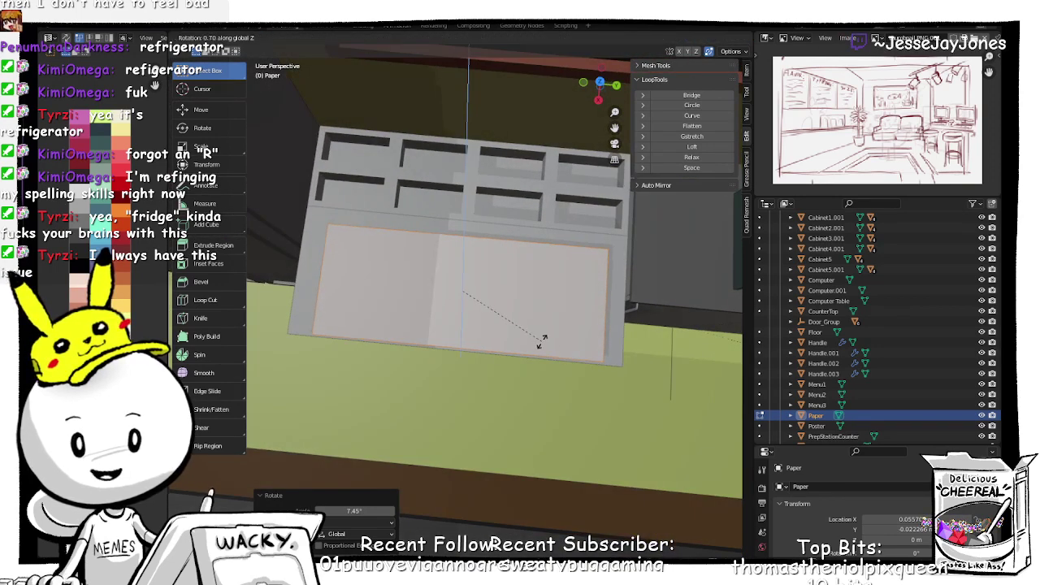
left_click(542, 341)
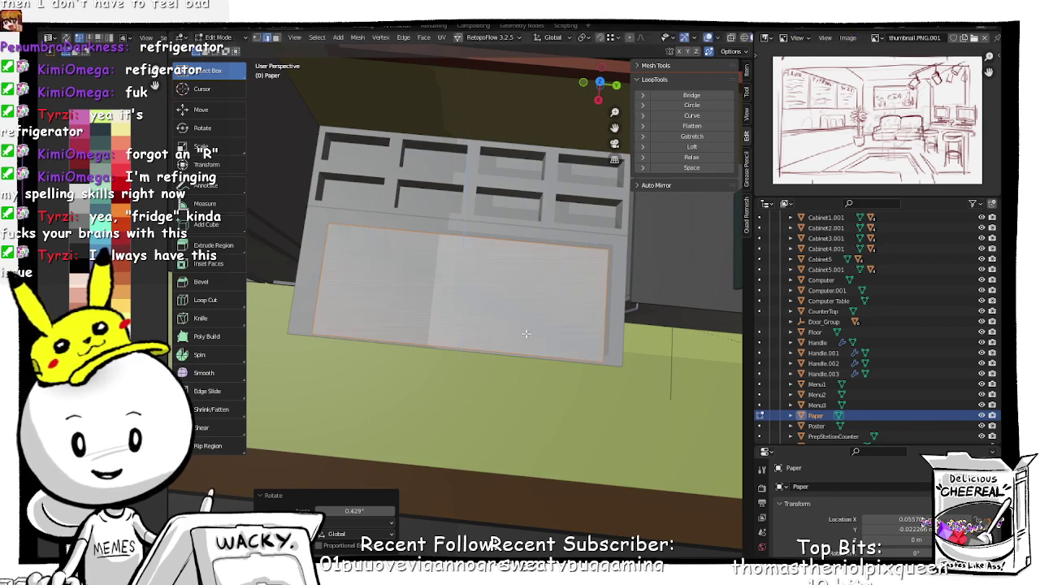
key("Tab")
left_click(527, 275)
Step: Try rotating the whole Paper object about -6.67° around Z to test its pivot
key("r")
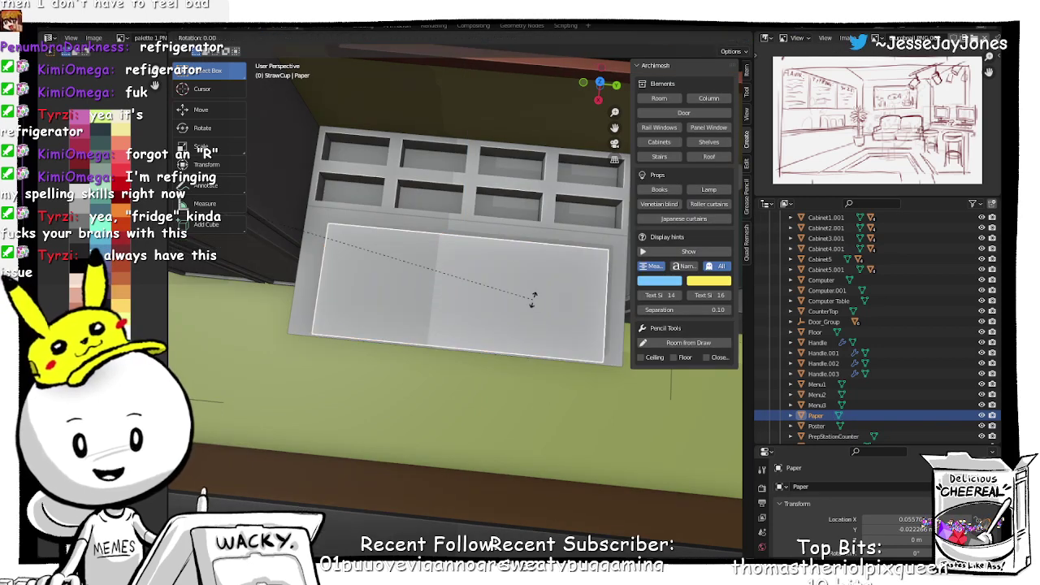
right_click(532, 299)
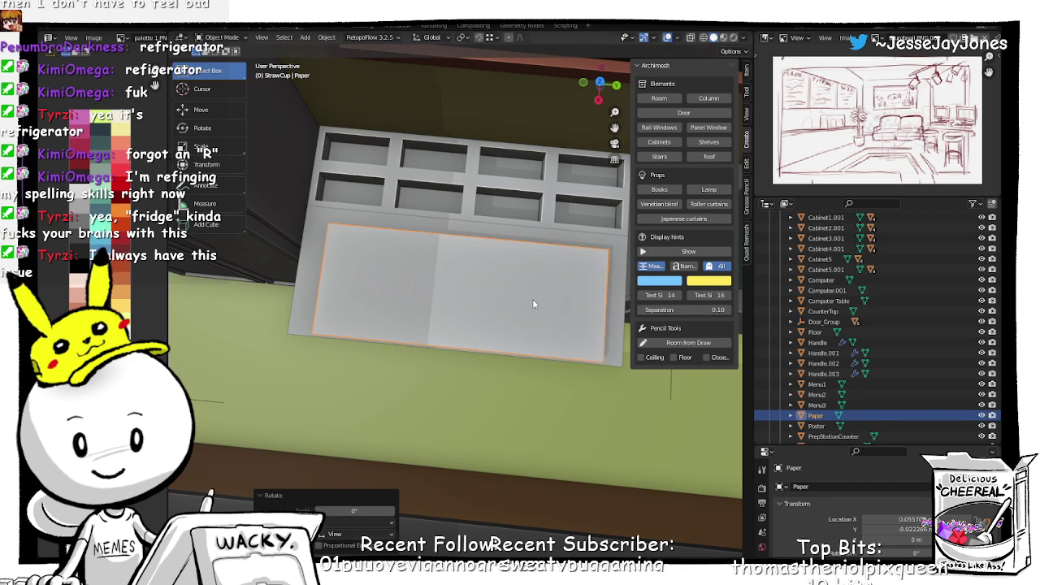
left_click(534, 304)
left_click(534, 304)
key("r")
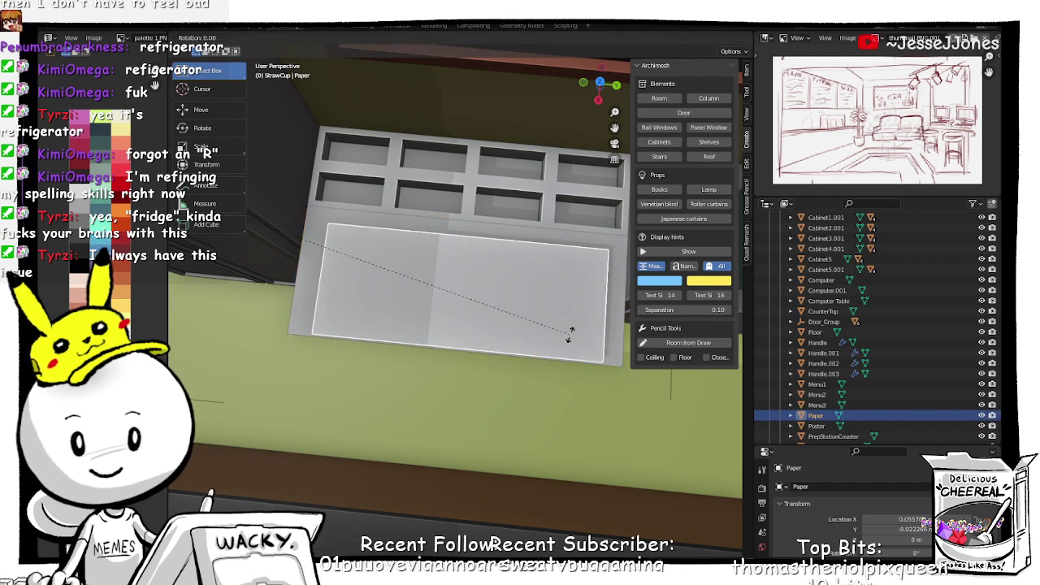
key("z")
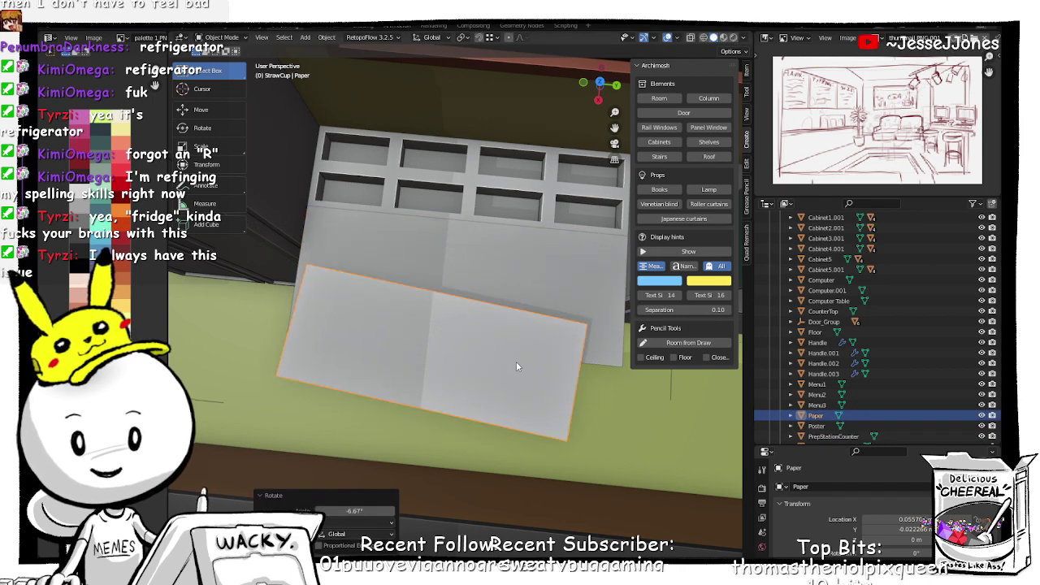
left_click(516, 361)
Step: Set the Paper object's origin to its geometry and rotate it about -5.96° around the Z axis
right_click(504, 304)
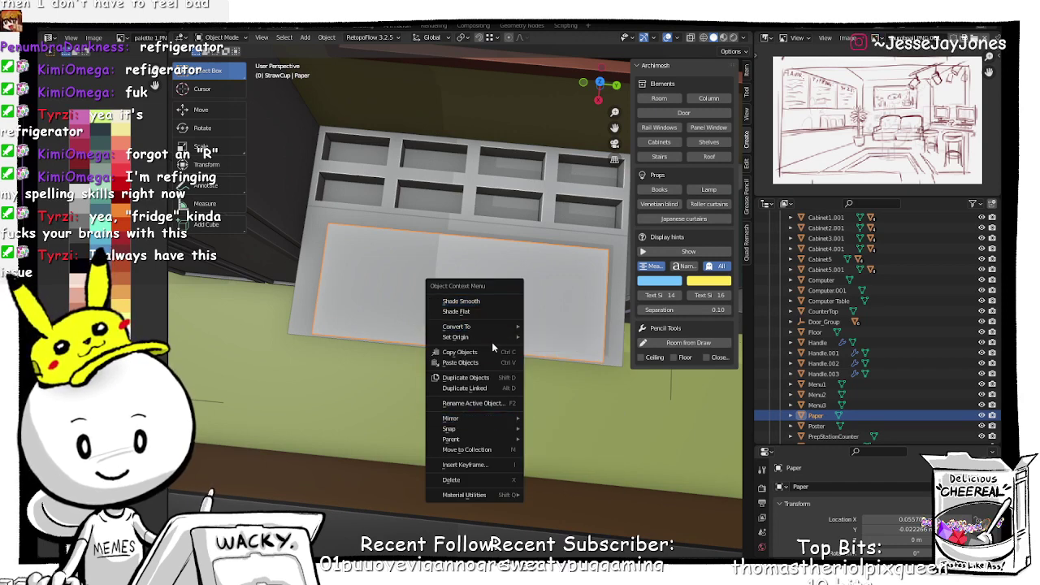
mouse_move(492, 336)
left_click(561, 348)
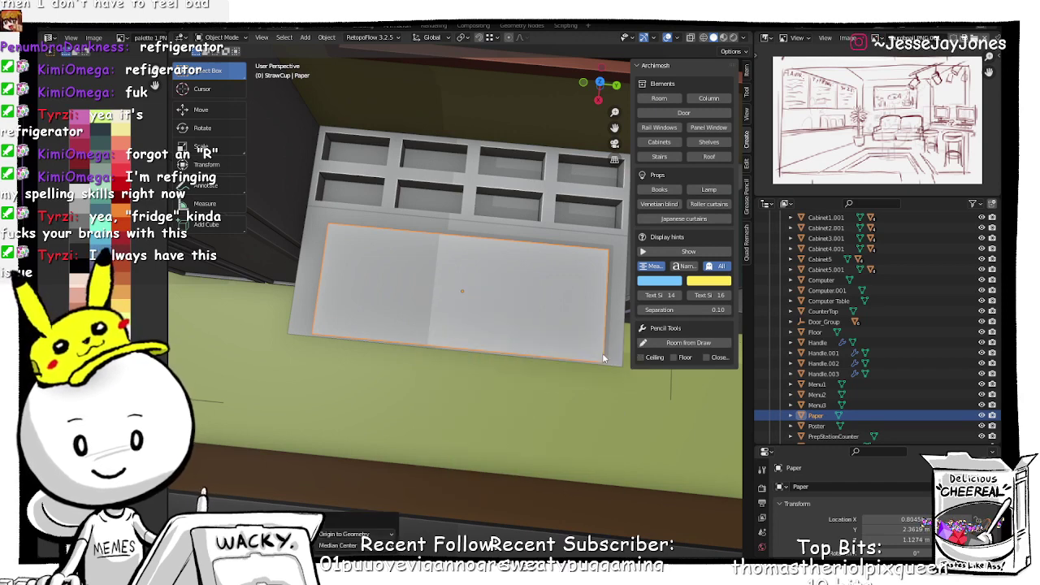
key("r")
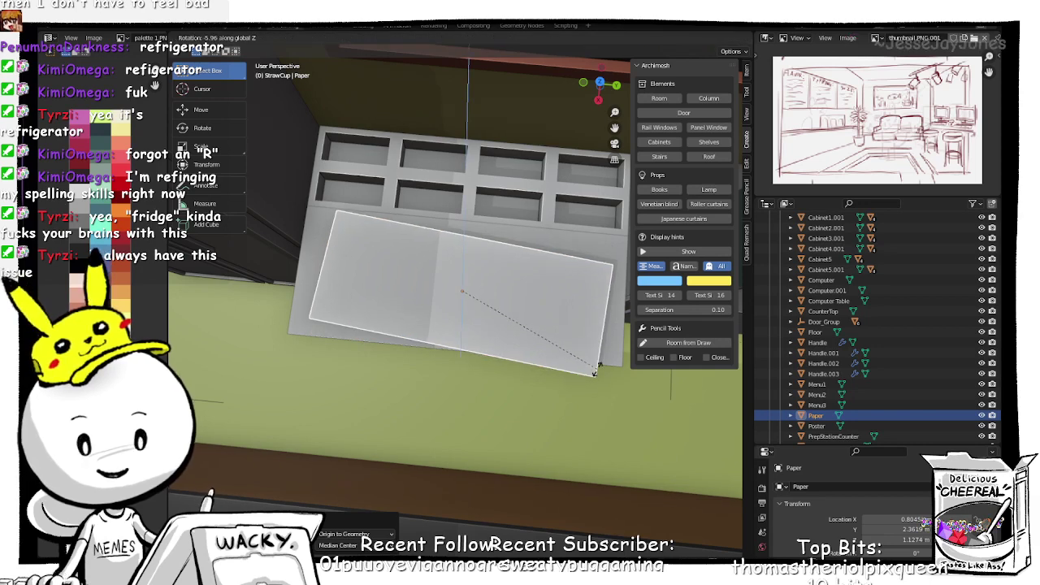
left_click(594, 372)
Step: Enter Edit Mode on Paper and subdivide its whole mesh with 50 cuts
key("ctrl+Tab")
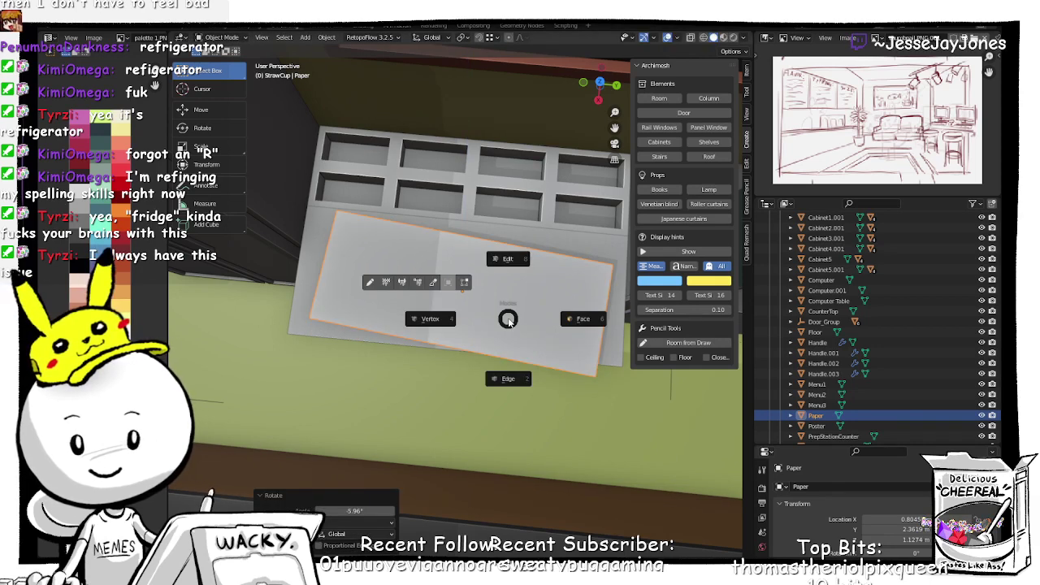
left_click(505, 279)
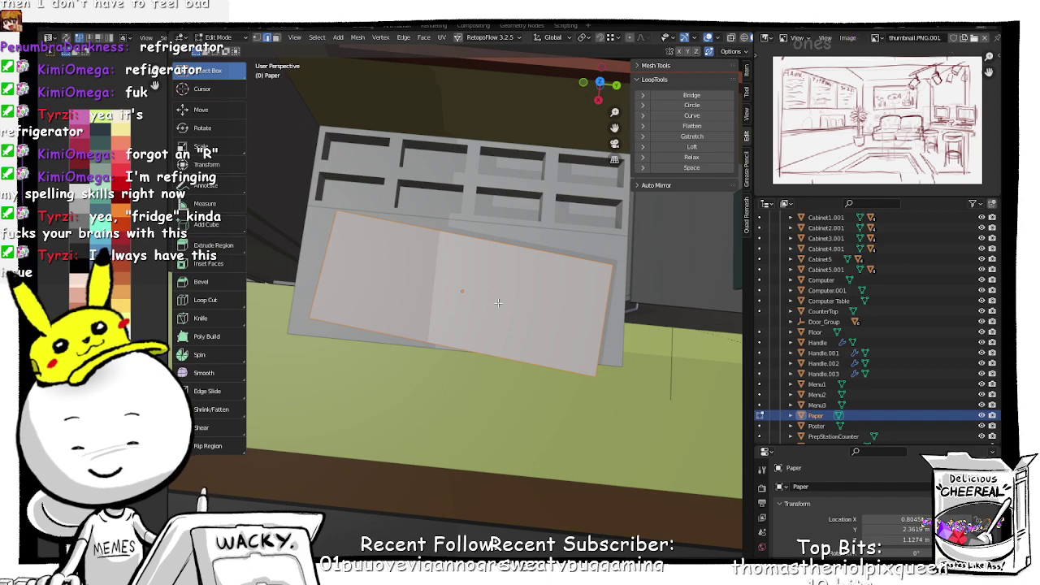
right_click(498, 303)
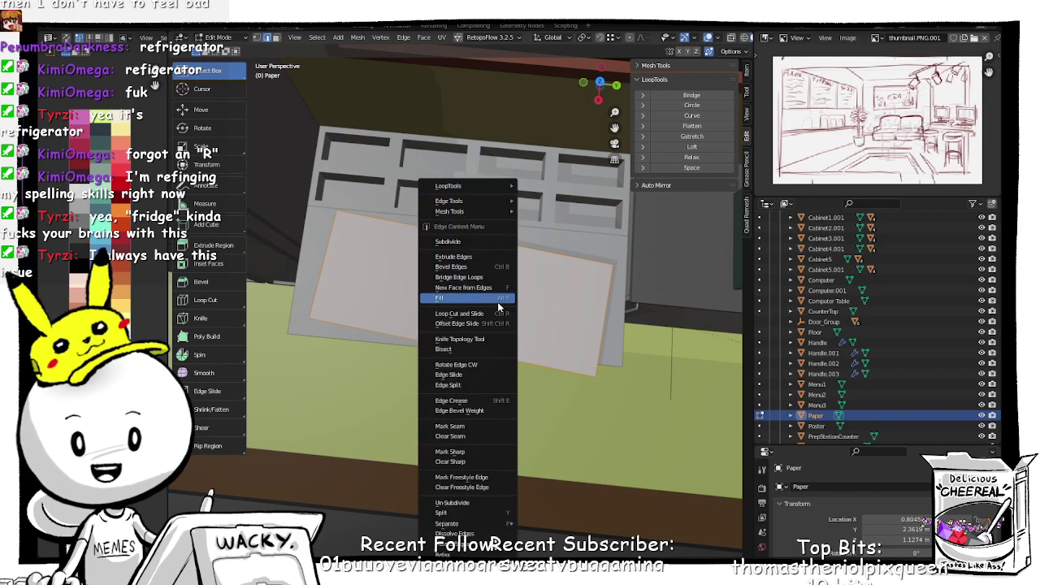
left_click(470, 244)
left_click(392, 477)
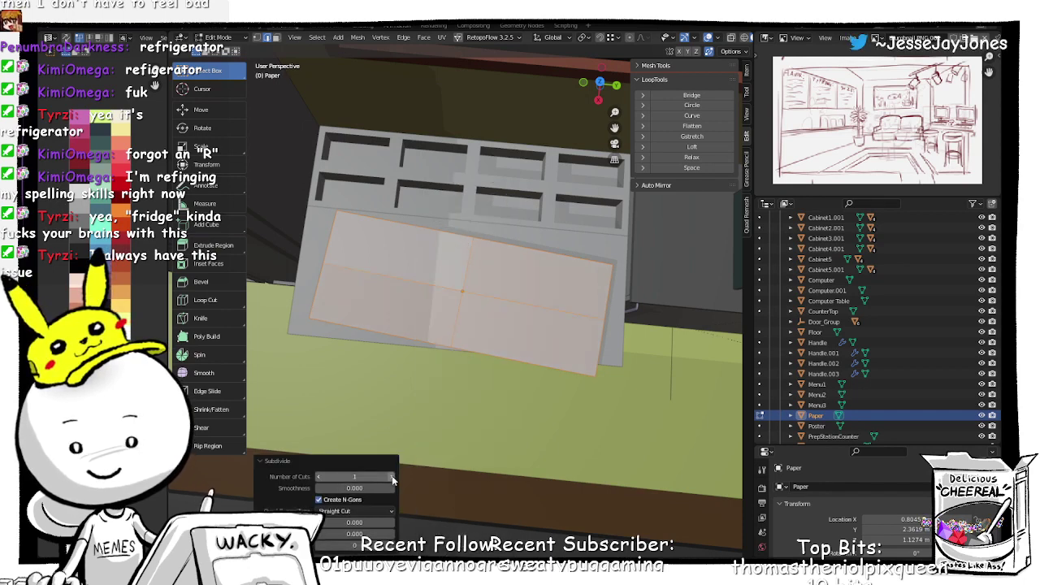
left_click(393, 478)
left_click(393, 477)
left_click(392, 478)
left_click(393, 478)
left_click(392, 478)
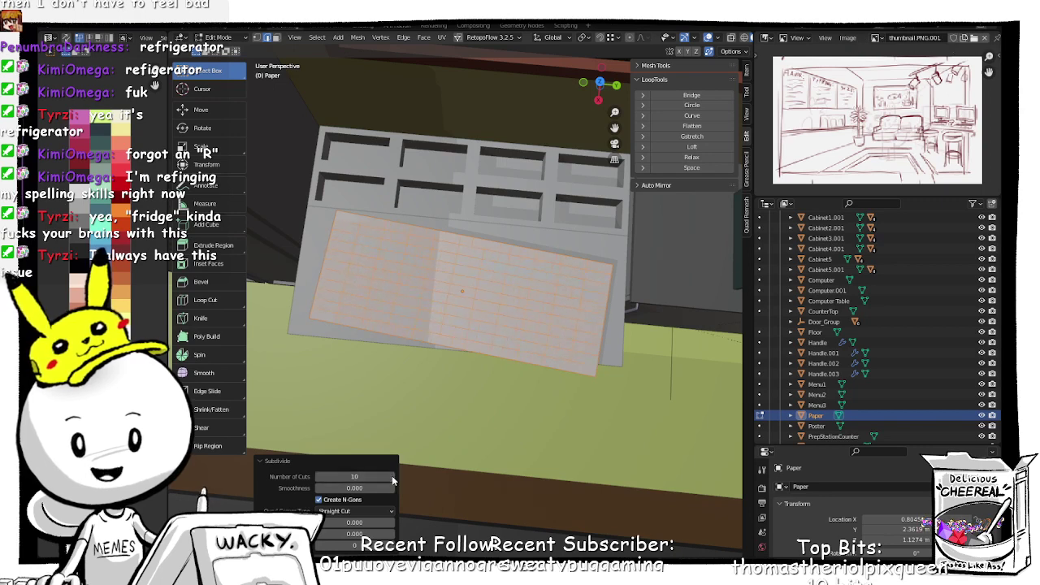
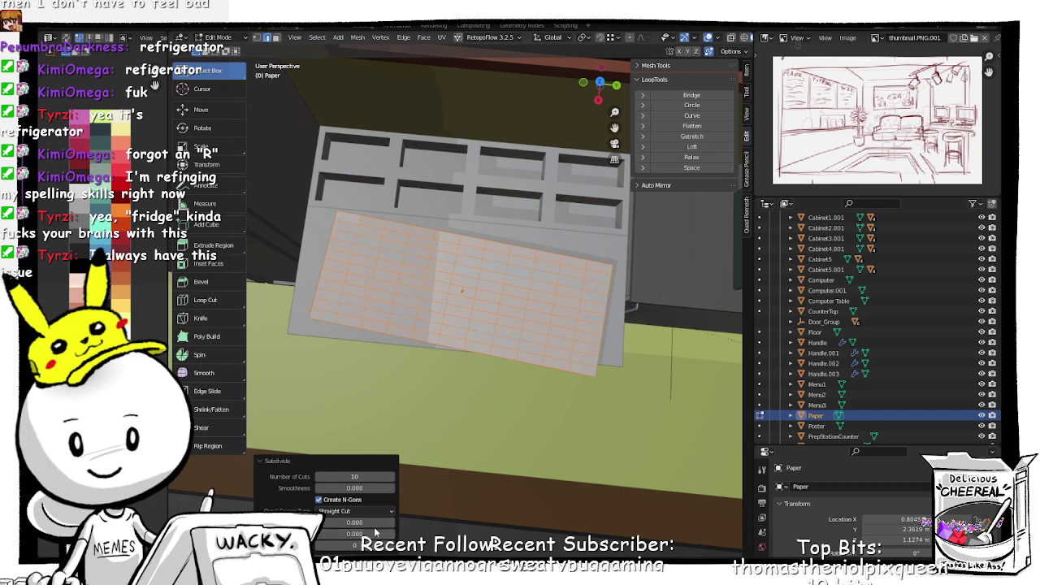
left_click(361, 477)
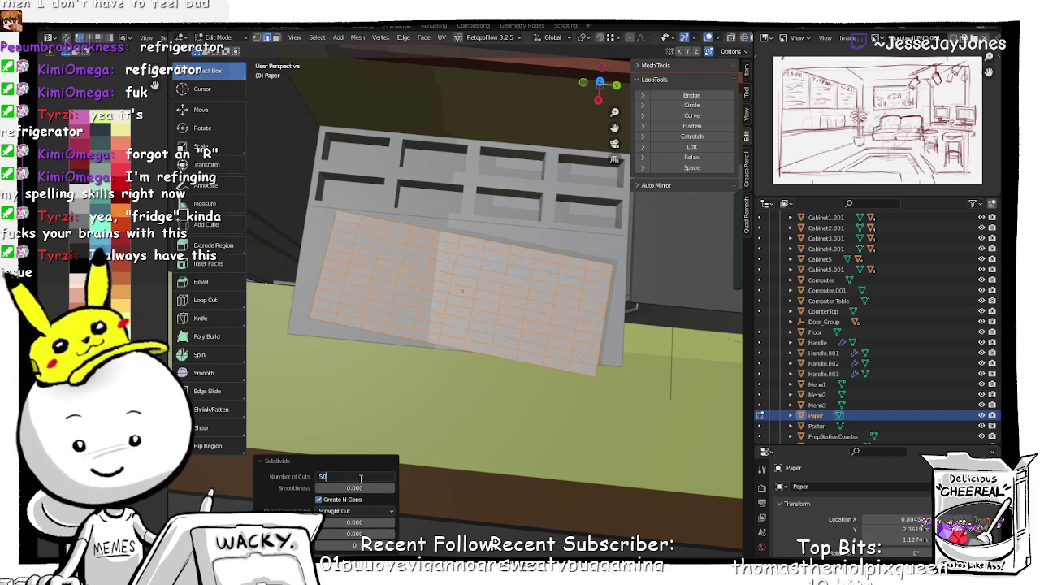
key("Return")
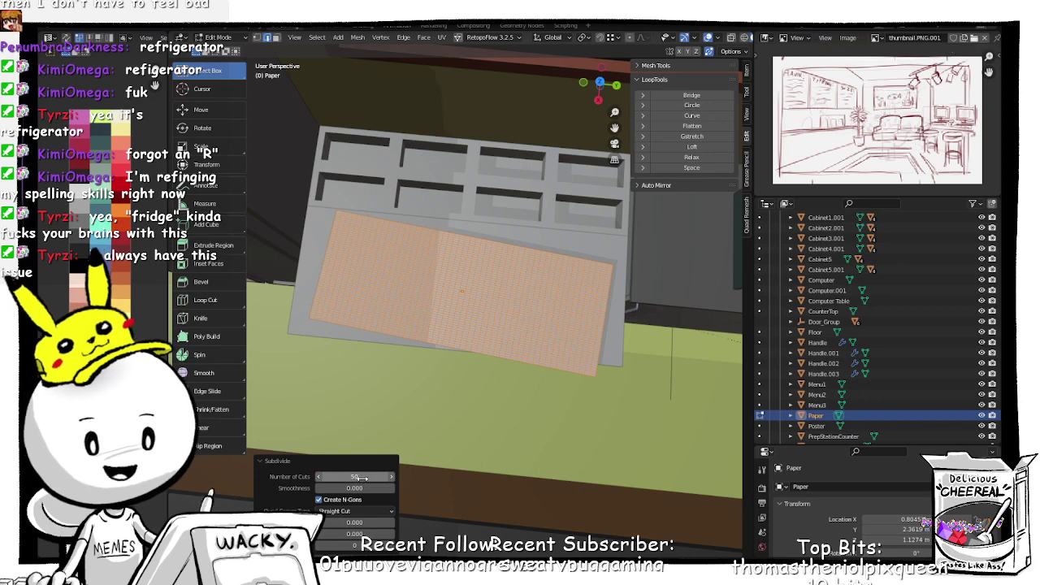
left_click(371, 477)
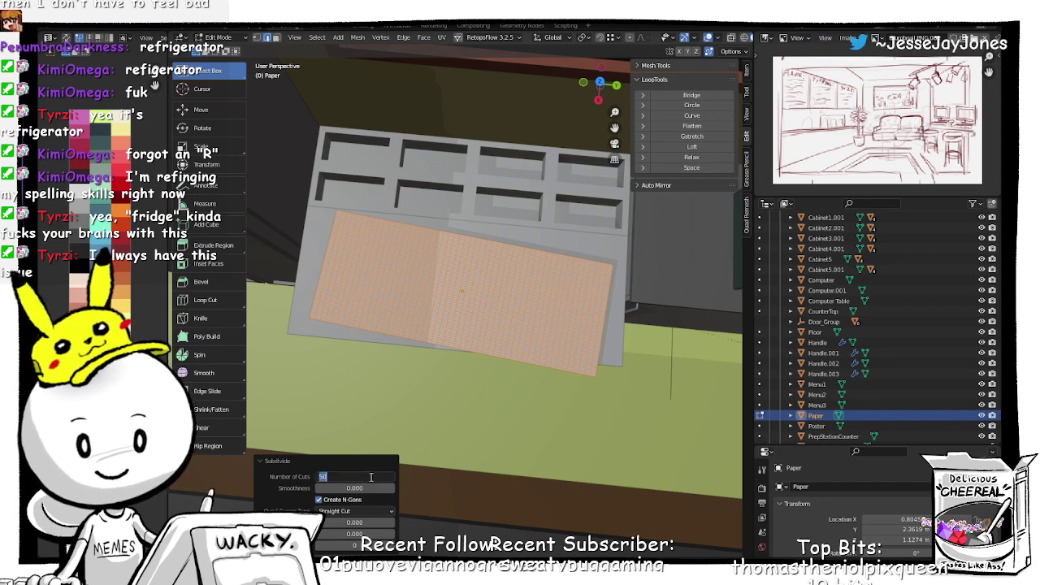
left_click(514, 425)
Step: Switch to vertex selection and lower the entire Paper mesh about 0.031 m in Z toward the countertop surface
left_click(588, 373)
key("Tab")
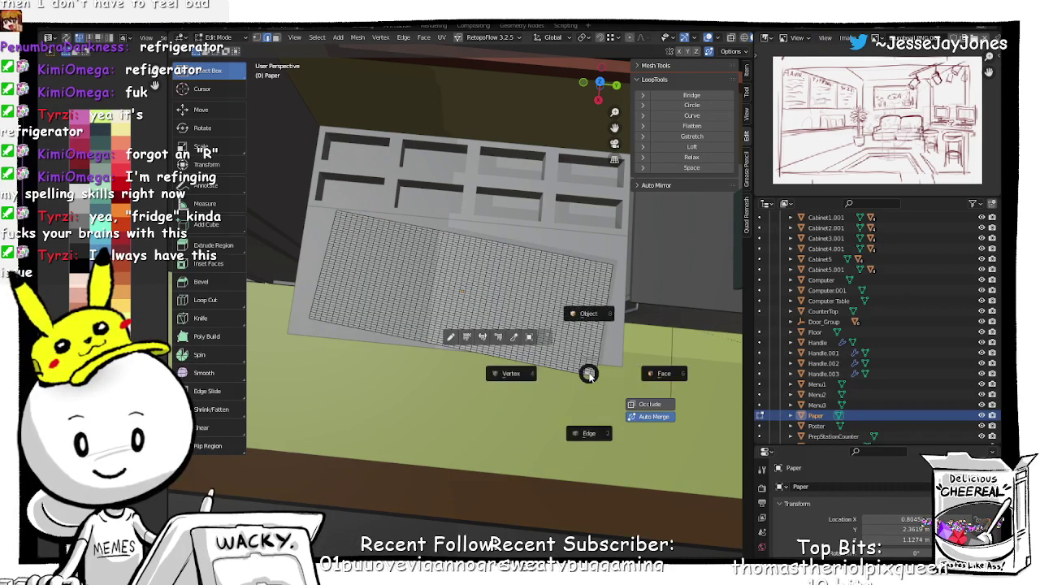
left_click(517, 382)
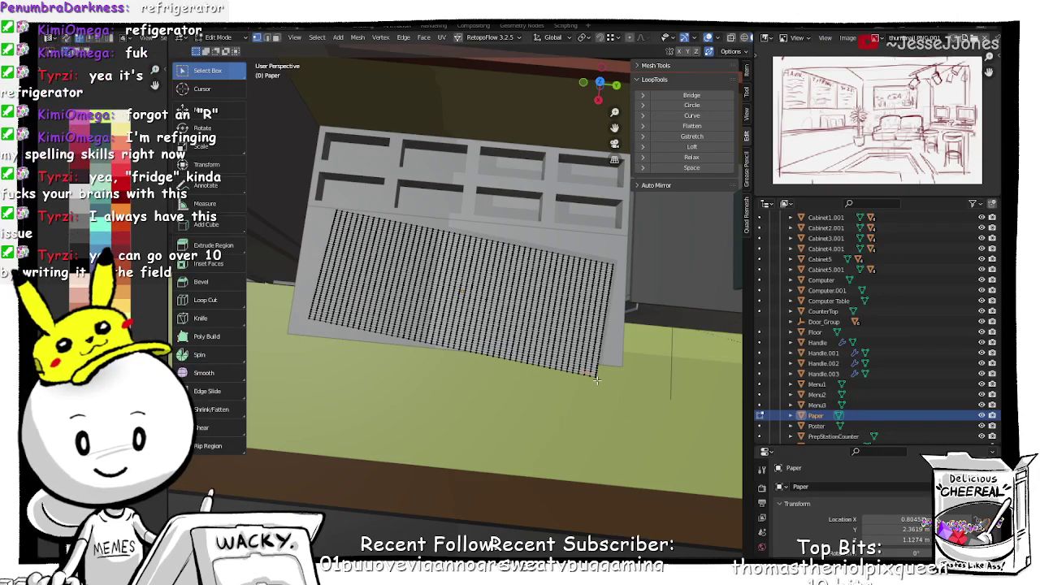
middle_click_drag(597, 395, 502, 306)
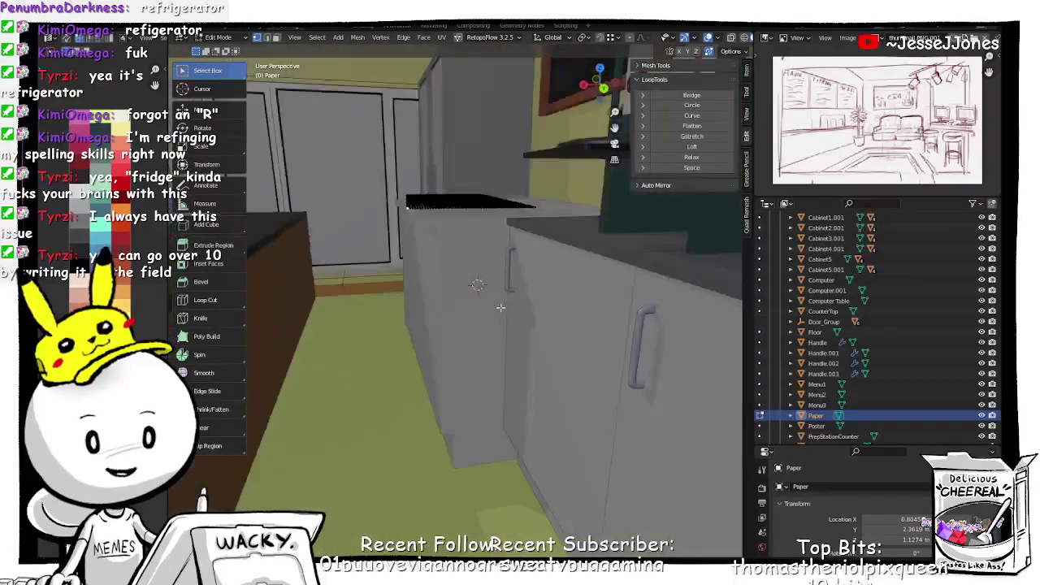
scroll(504, 311, "up", 3)
scroll(371, 246, "up", 3)
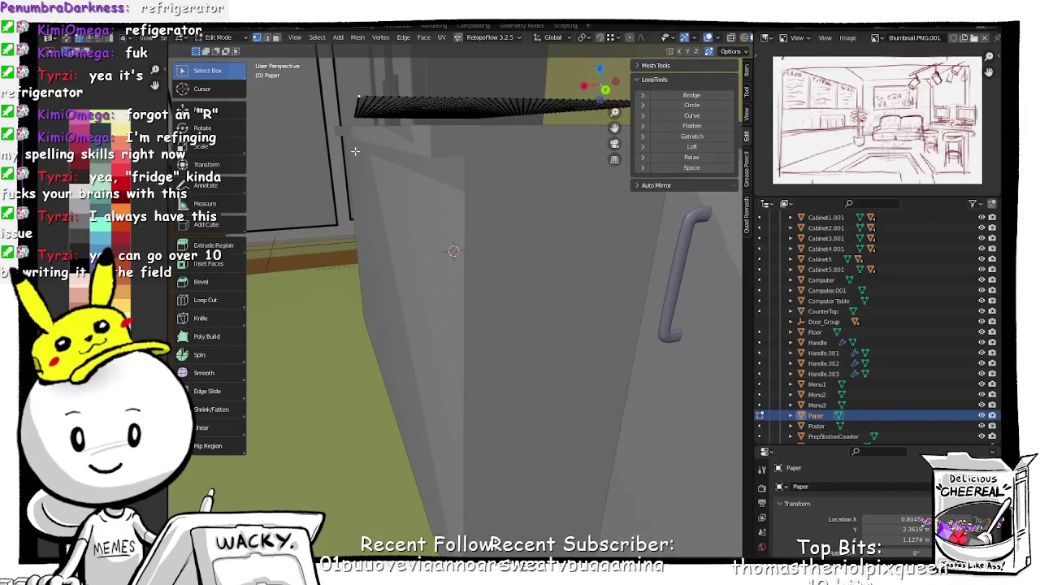
middle_click_drag(378, 208, 479, 152)
key("a")
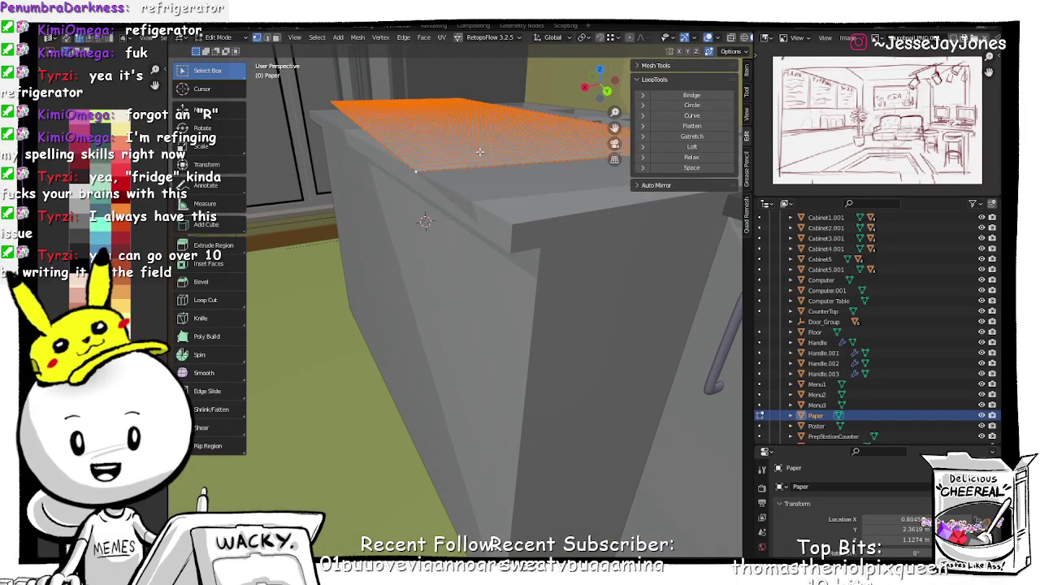
key("g")
key("z")
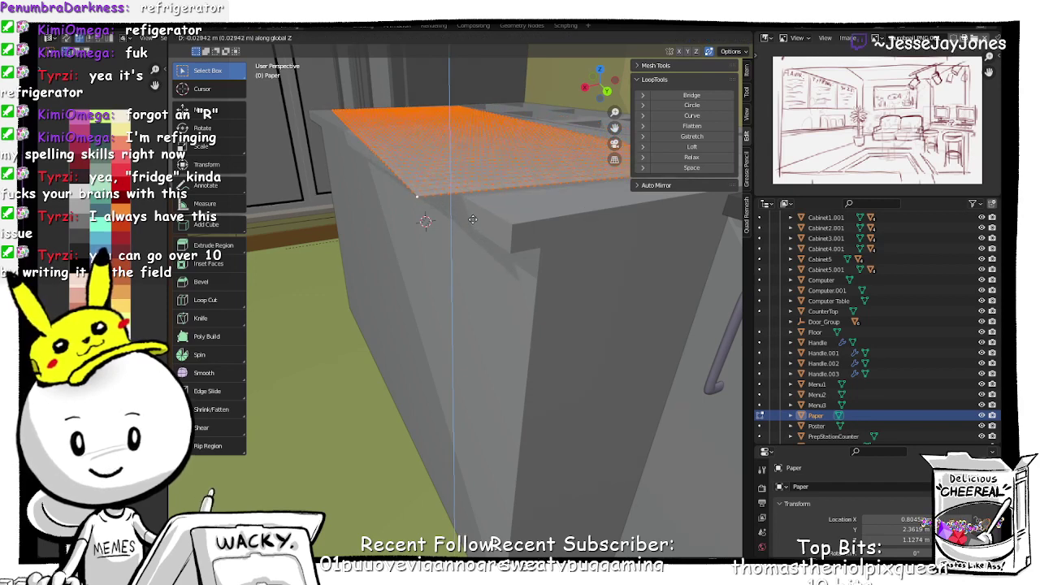
left_click(473, 220)
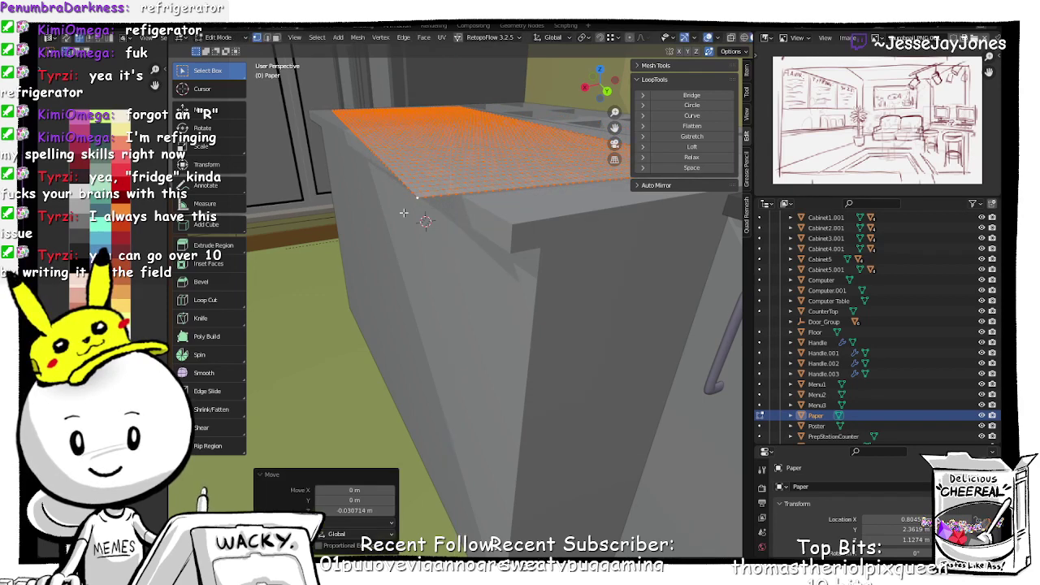
Step: In Sculpt Mode, box-mask the part of the paper lying on the countertop from top view, leaving the overhanging corner unmasked
middle_click_drag(404, 212, 428, 231)
key("Tab")
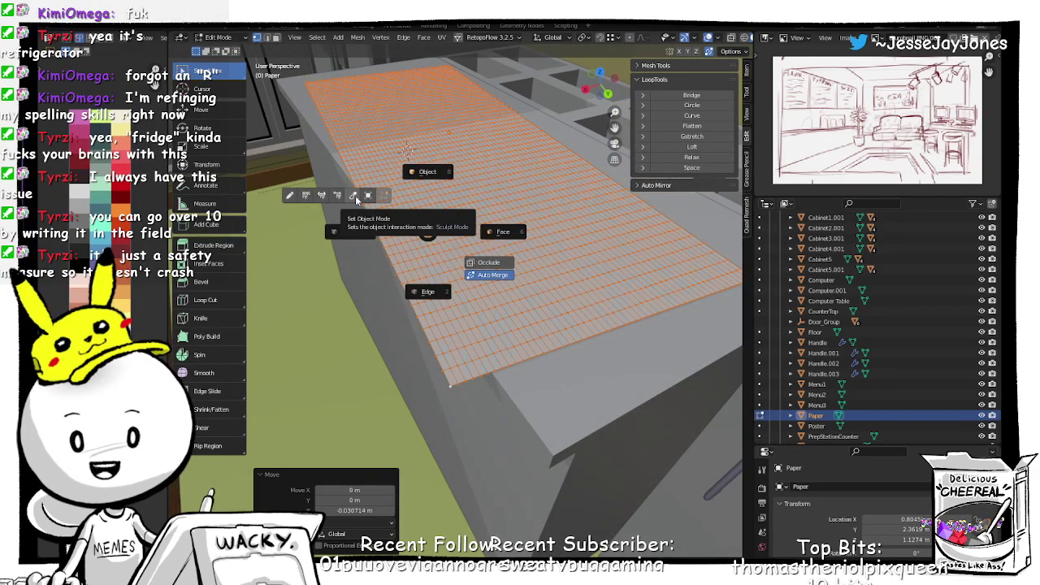
left_click(354, 198)
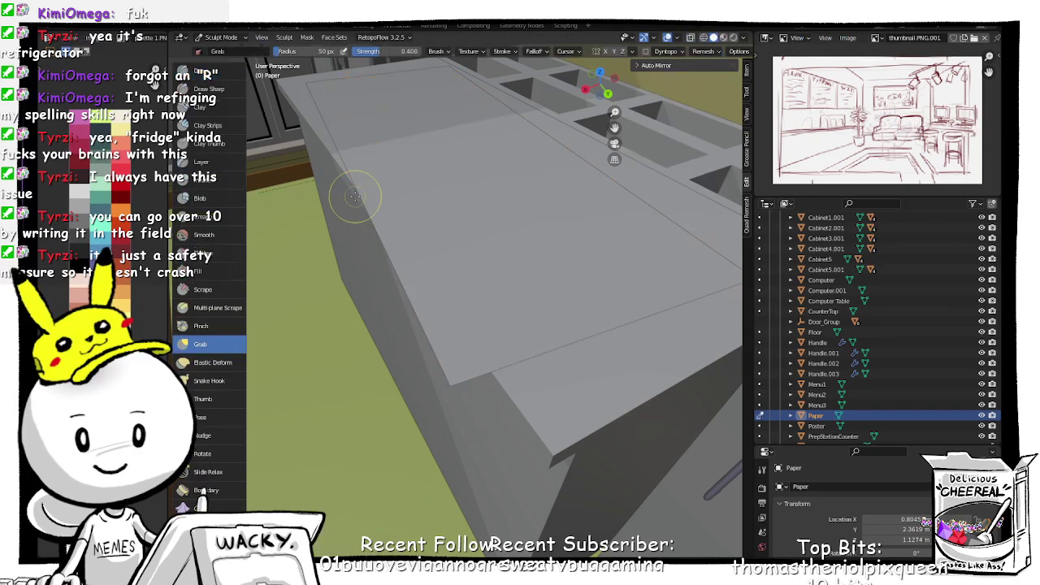
scroll(210, 486, "down", 5)
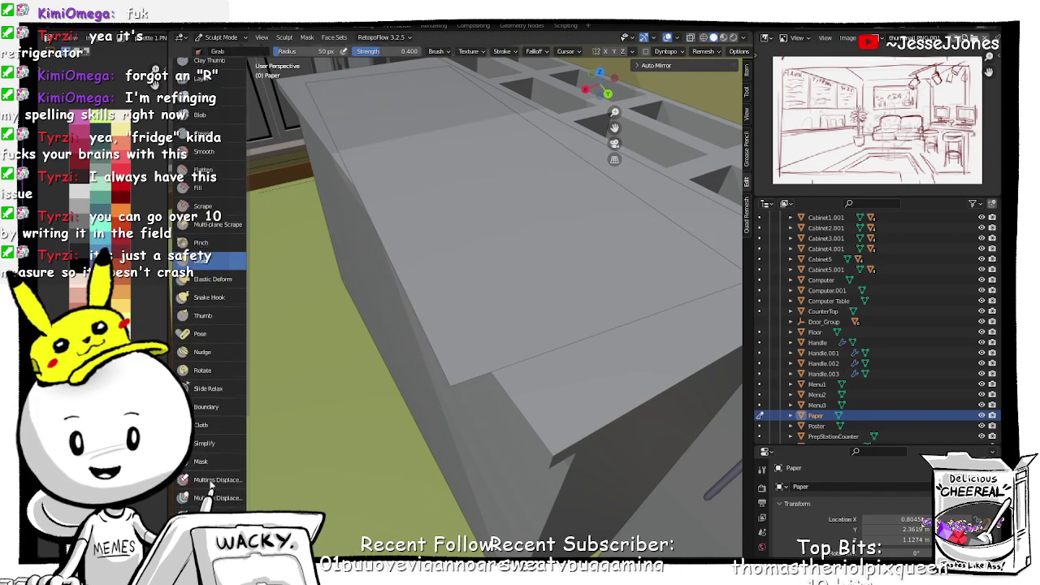
scroll(210, 486, "down", 3)
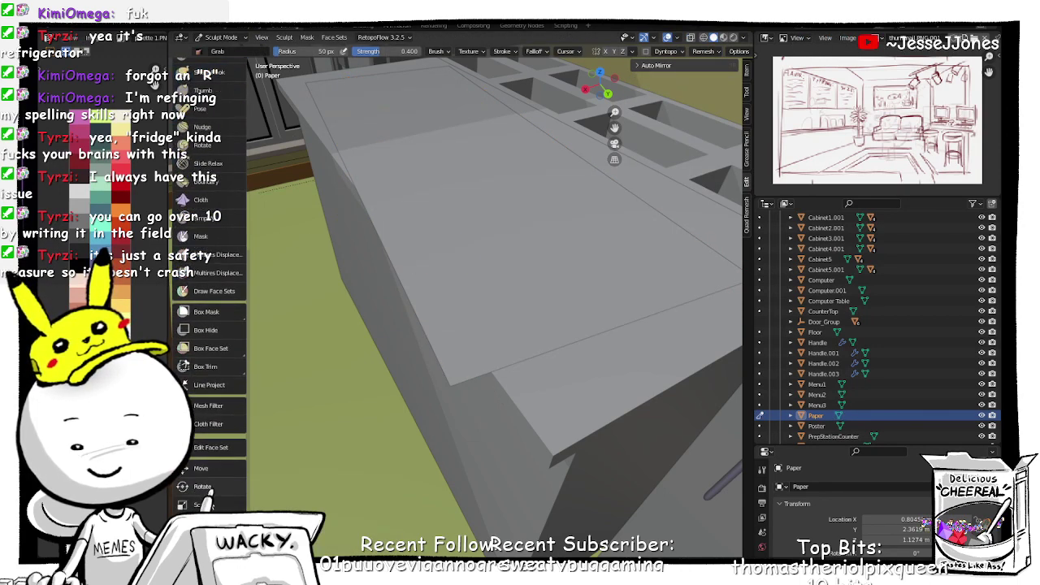
left_click(205, 314)
middle_click_drag(394, 333, 461, 375)
left_click(599, 80)
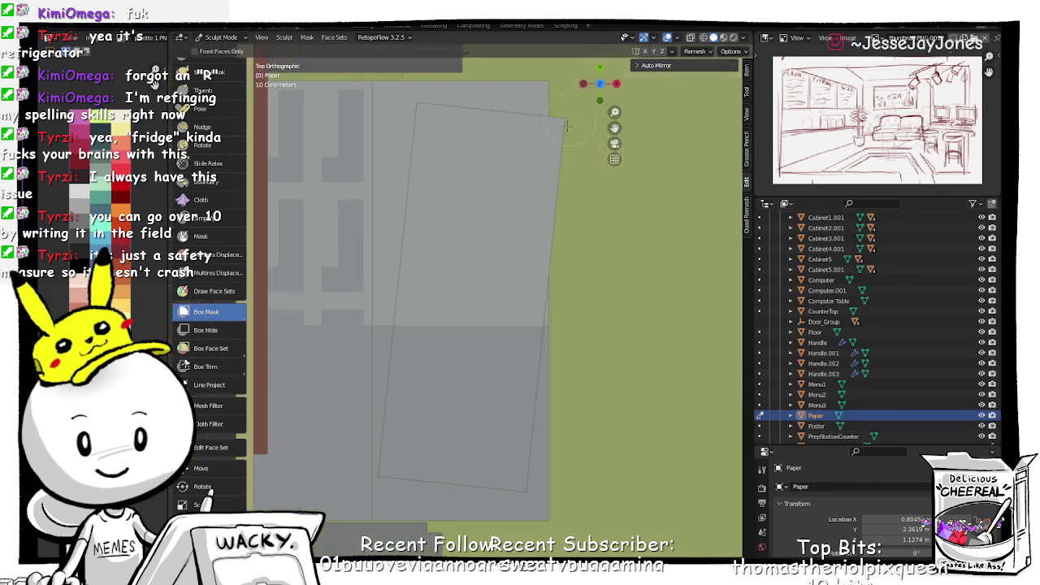
left_click_drag(375, 86, 544, 524)
middle_click_drag(639, 349, 442, 313)
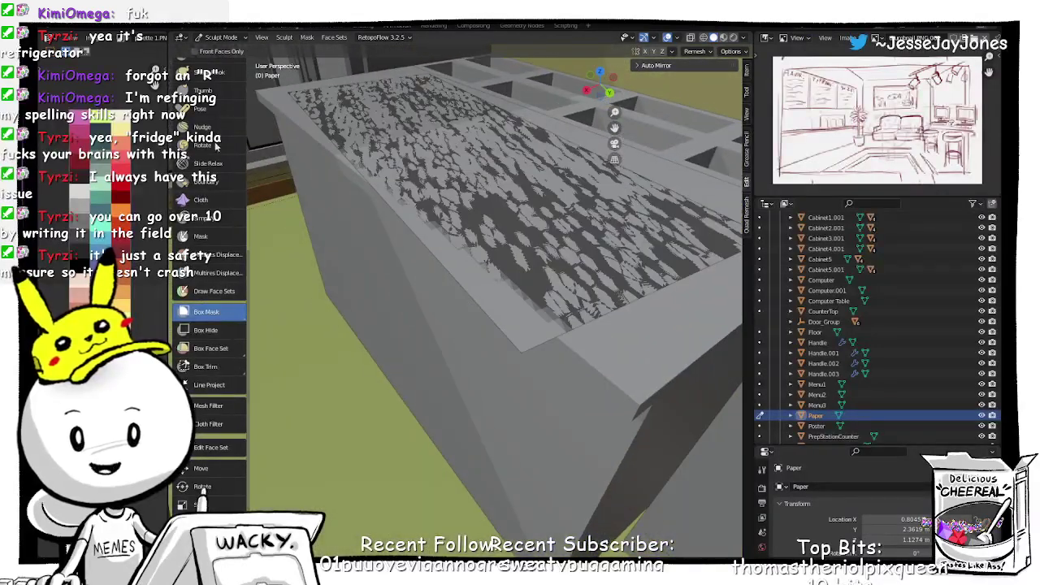
Step: Try bending the paper's unmasked overhanging corner with the Pose brush, and undo the stroke
scroll(203, 135, "up", 3)
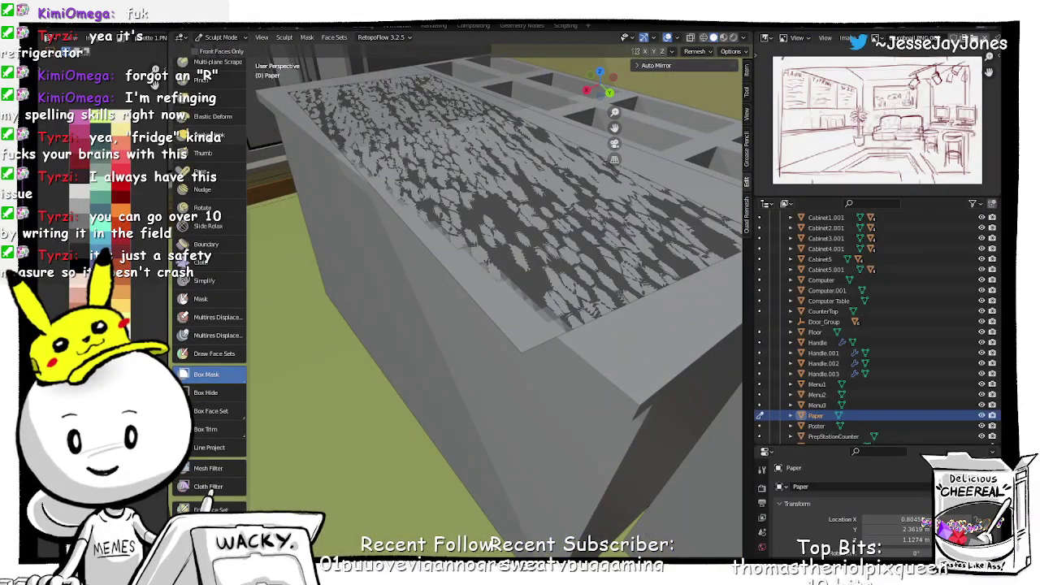
left_click(204, 171)
middle_click_drag(517, 303, 516, 286)
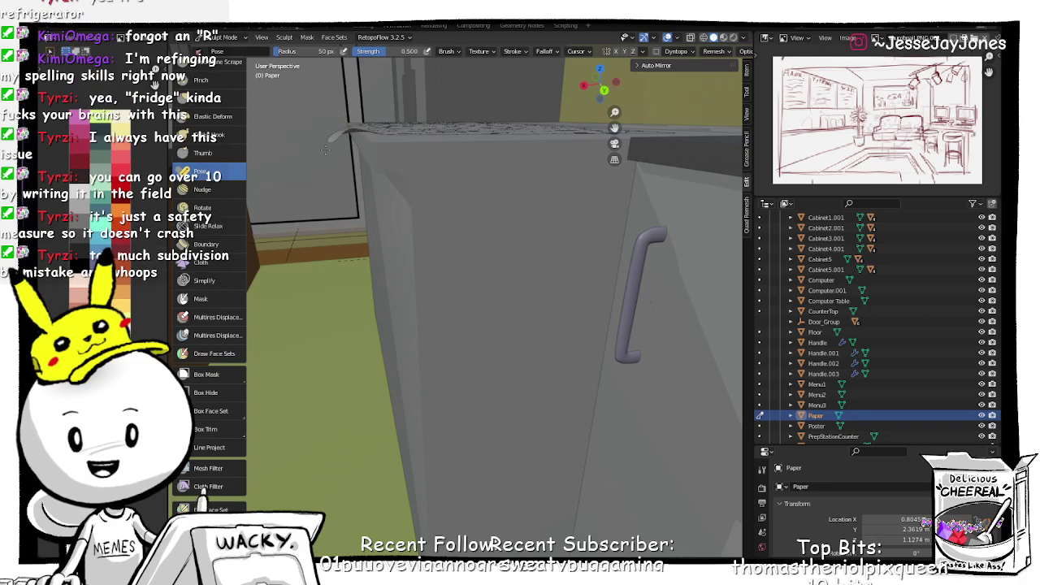
middle_click_drag(325, 150, 361, 190)
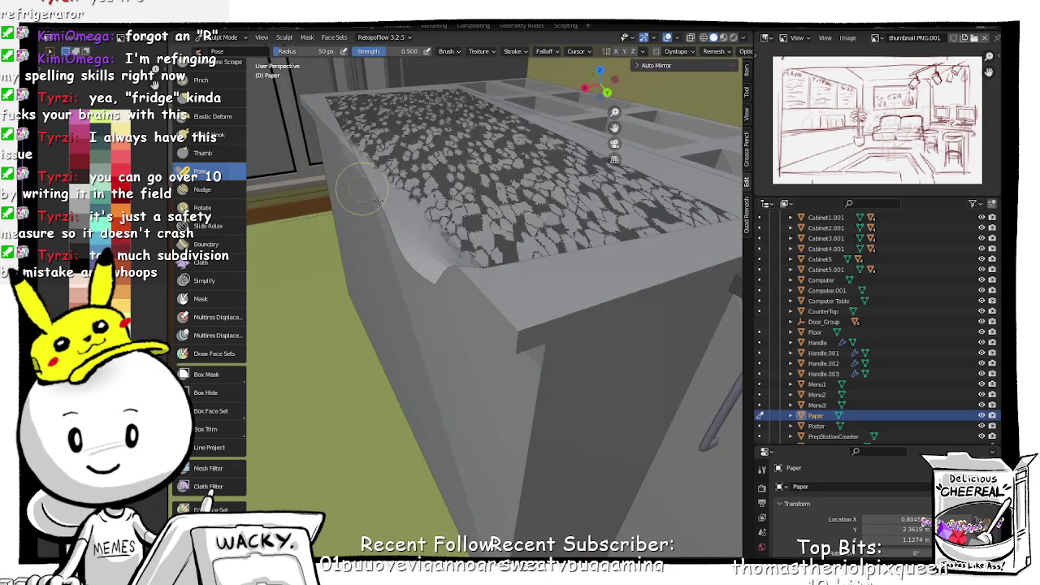
key("ctrl+z")
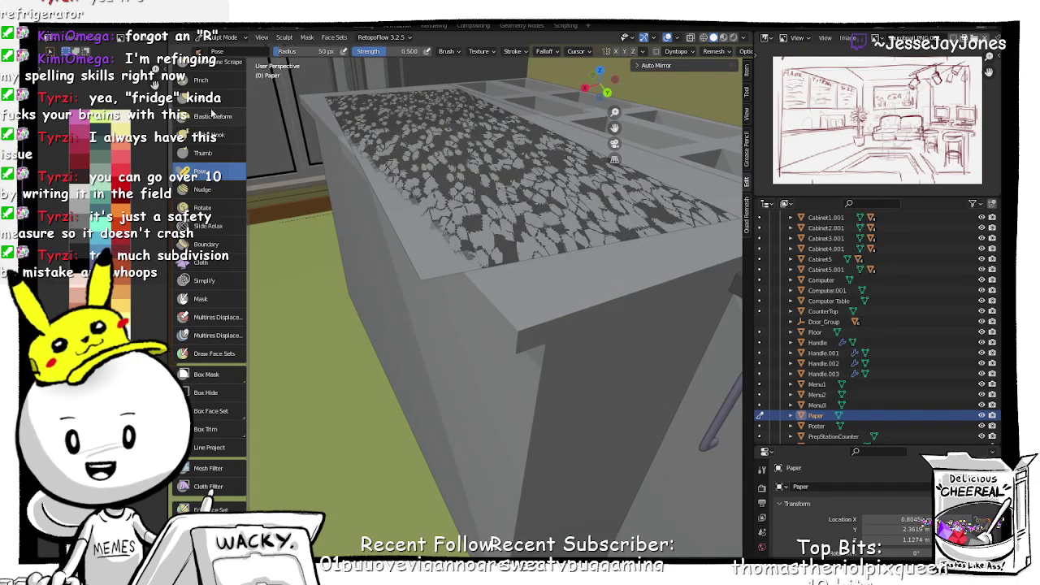
Step: Pull the paper's overhanging corner down over the countertop edge with the Grab brush at a 159 px radius
left_click(208, 99)
middle_click_drag(382, 259, 470, 230)
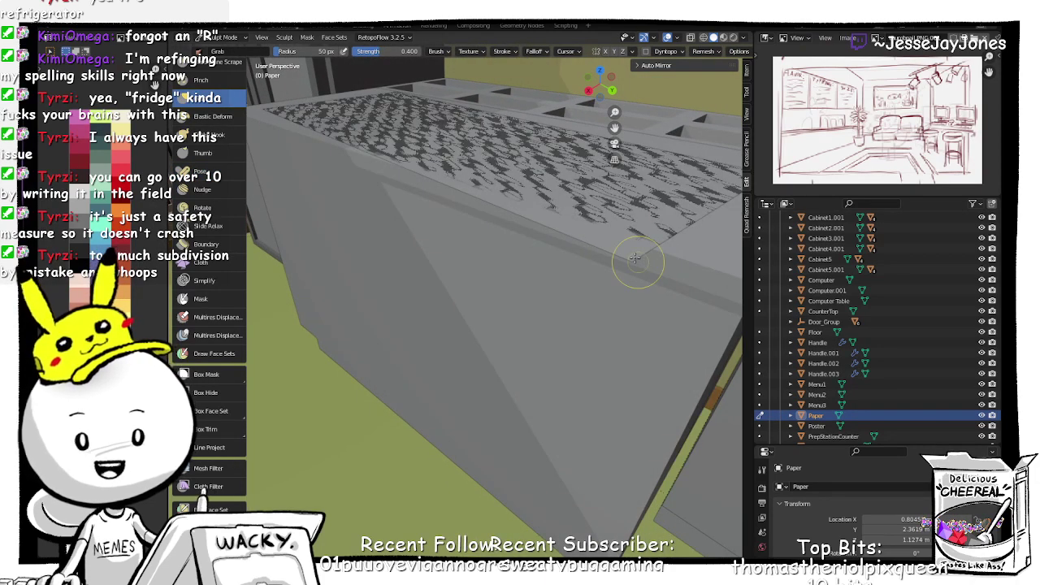
key("f")
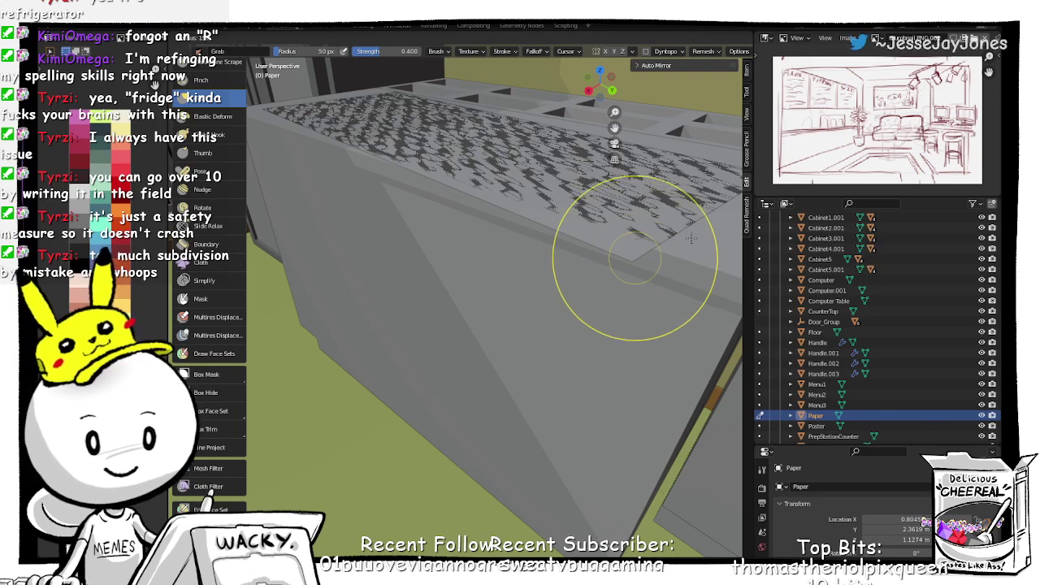
left_click(692, 237)
middle_click_drag(692, 237, 455, 276)
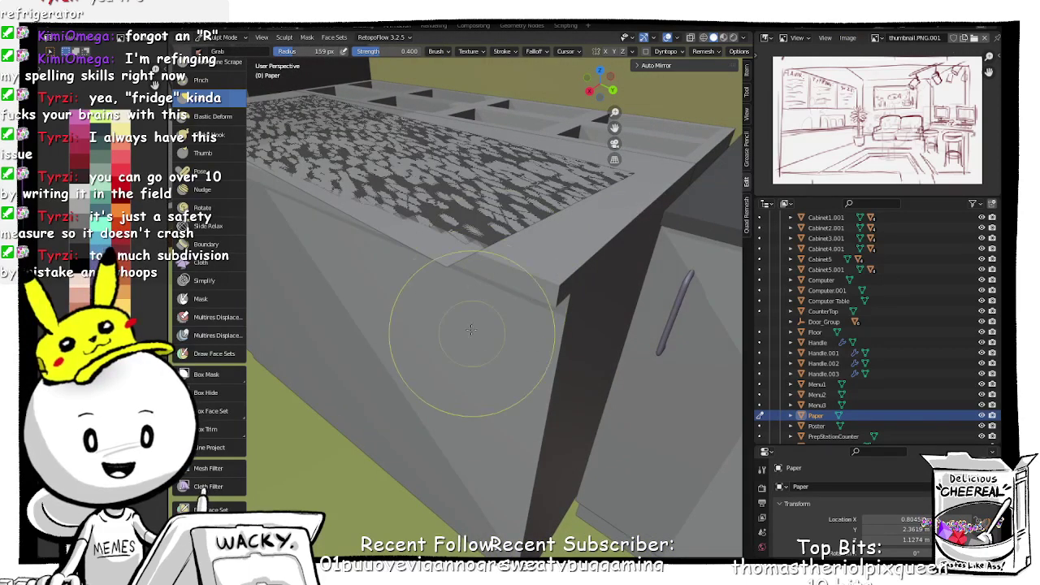
left_click_drag(447, 266, 447, 264)
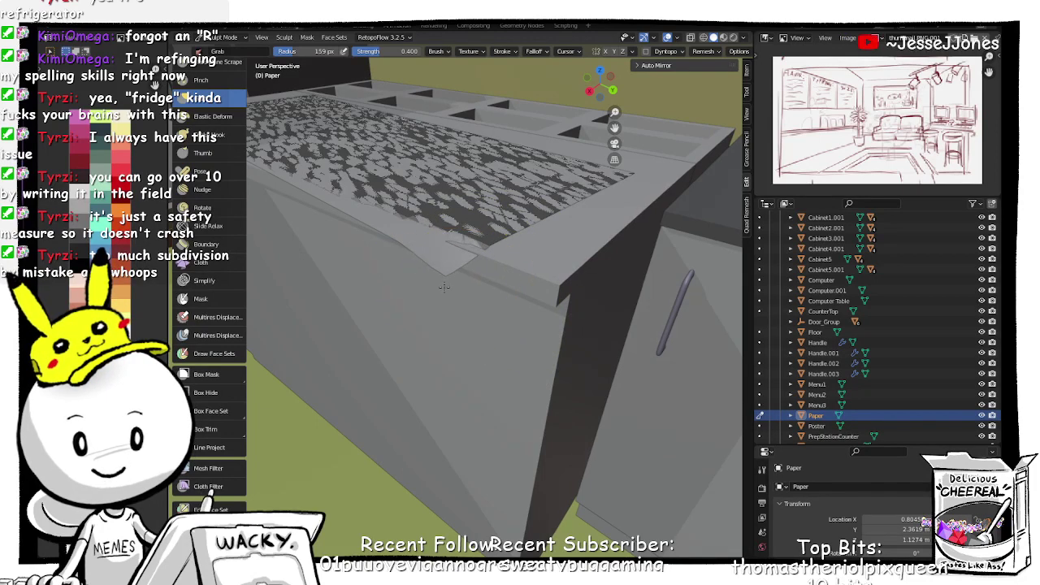
mouse_move(448, 319)
middle_mouse_down()
mouse_move(504, 325)
mouse_move(634, 305)
middle_mouse_up()
mouse_move(689, 277)
middle_mouse_down()
mouse_move(485, 281)
mouse_move(630, 220)
middle_mouse_up()
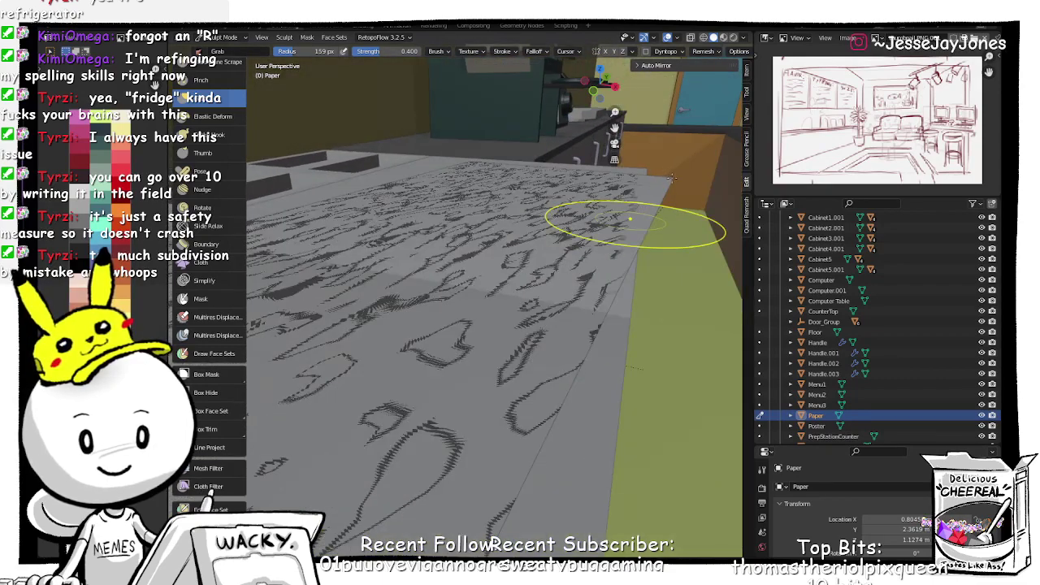
key("Tab")
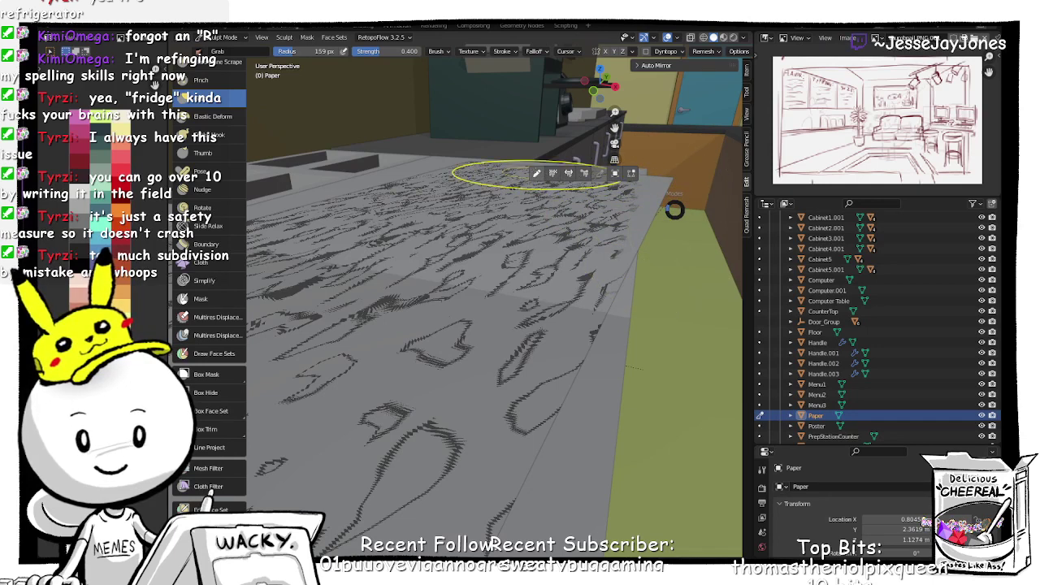
left_click(537, 173)
key("ctrl+Tab")
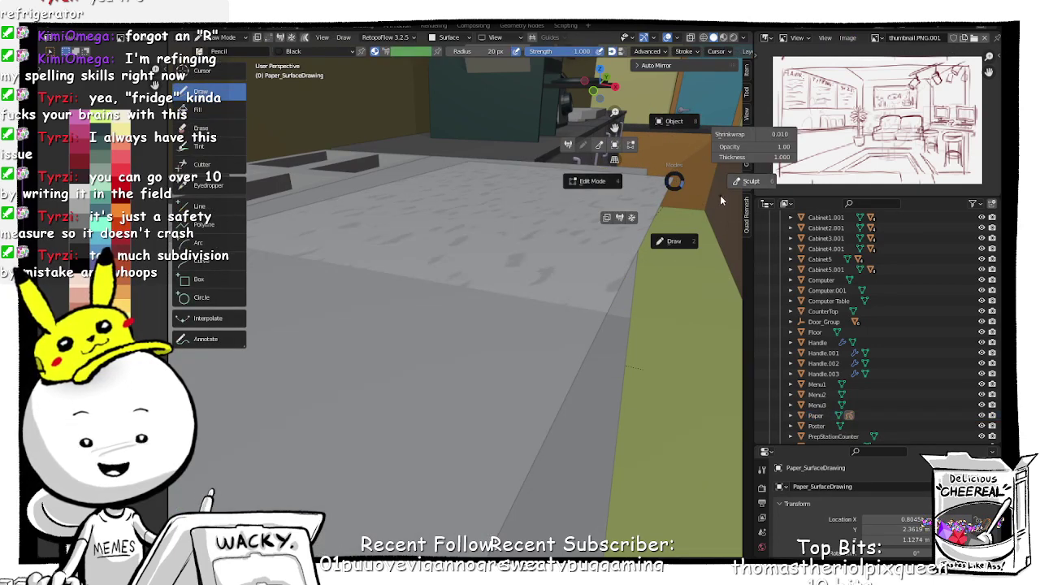
left_click(614, 182)
key("ctrl+Tab")
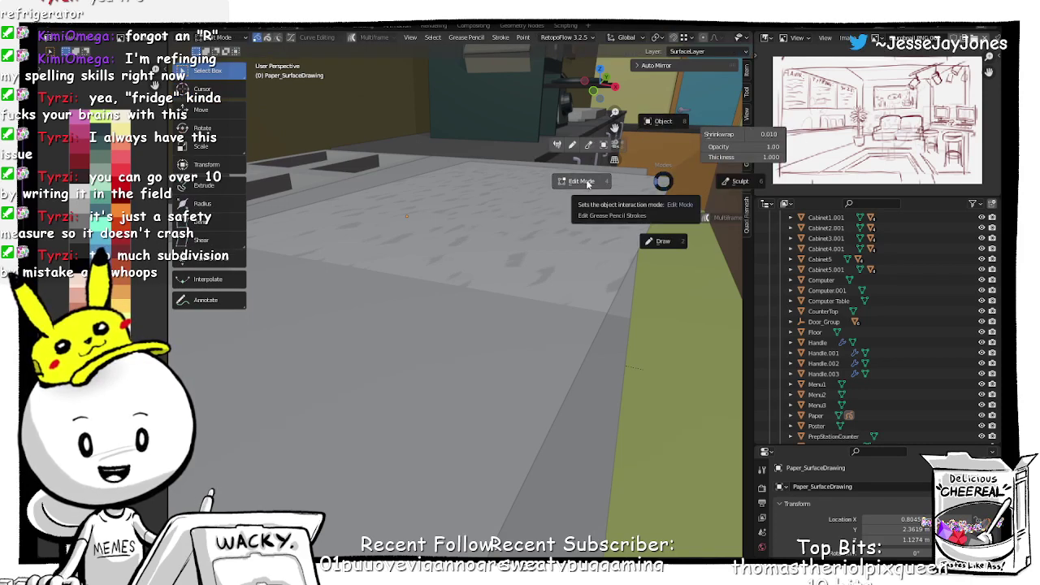
left_click(642, 188)
key("ctrl+Tab")
left_click(662, 124)
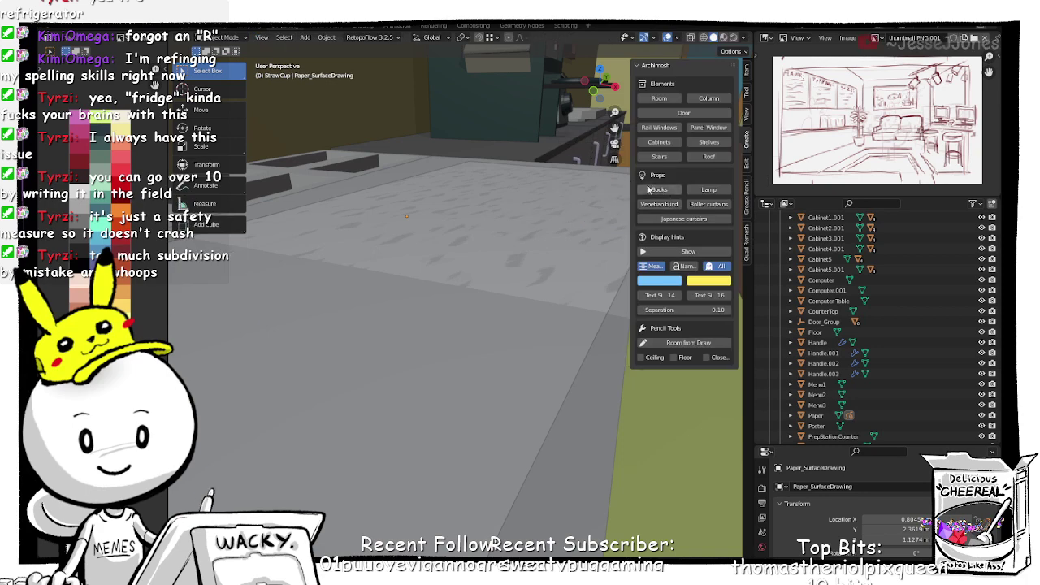
Step: Select the Paper sheet and enter vertex Edit Mode with proportional editing turned on
left_click(591, 199)
key("n")
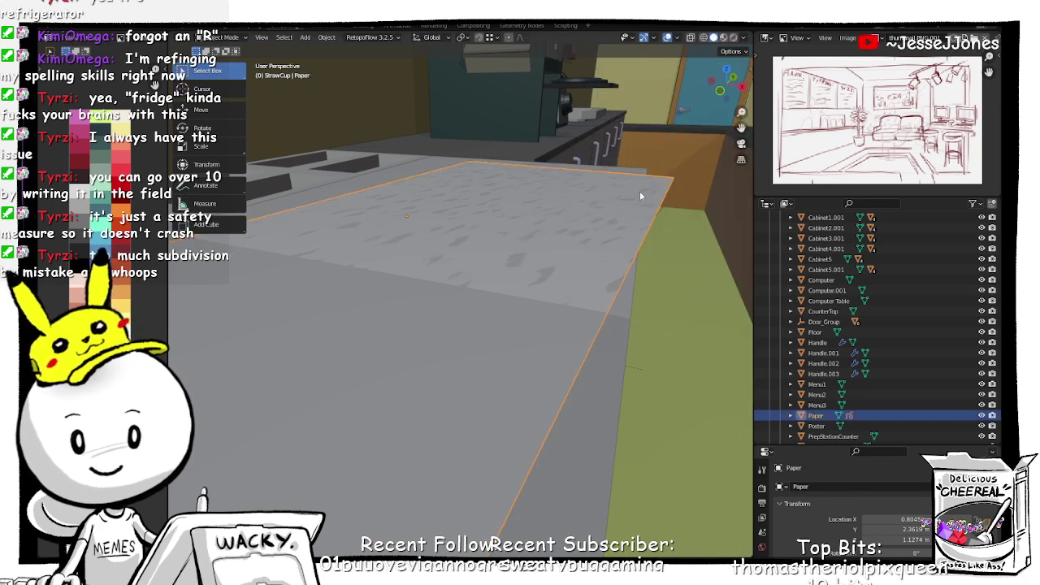
key("ctrl+Tab")
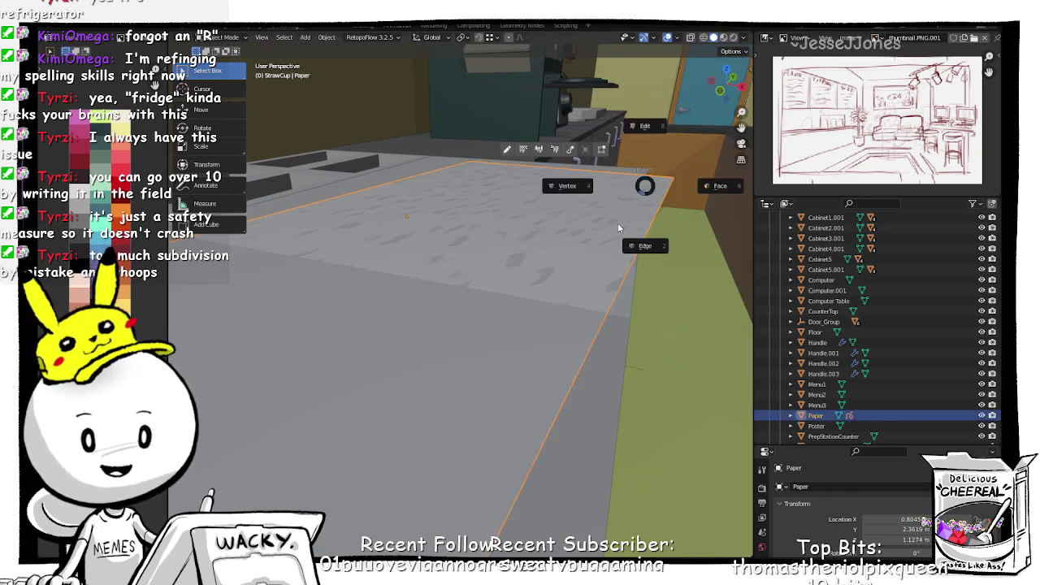
left_click(582, 188)
middle_click_drag(680, 176, 577, 373)
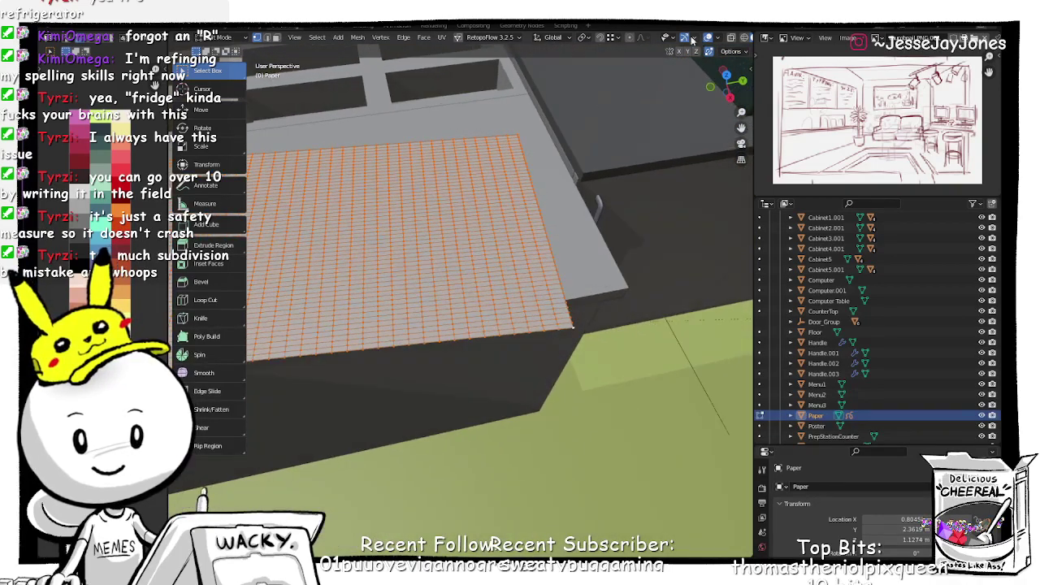
scroll(594, 336, "up", 2)
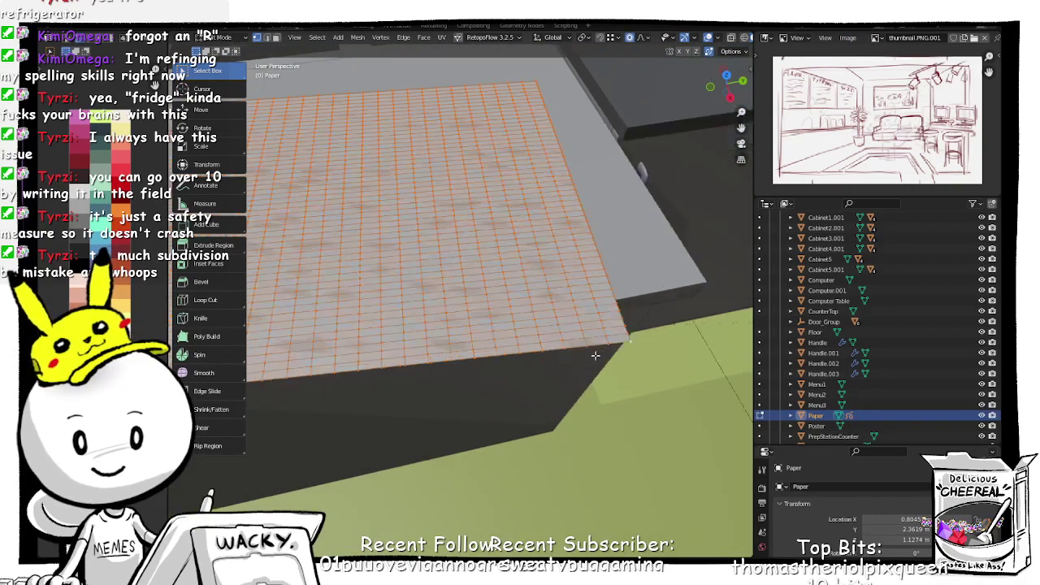
Step: Try moving the paper mesh in Z with a proportional size of about 0.32 m, and undo the move
key("g")
key("z")
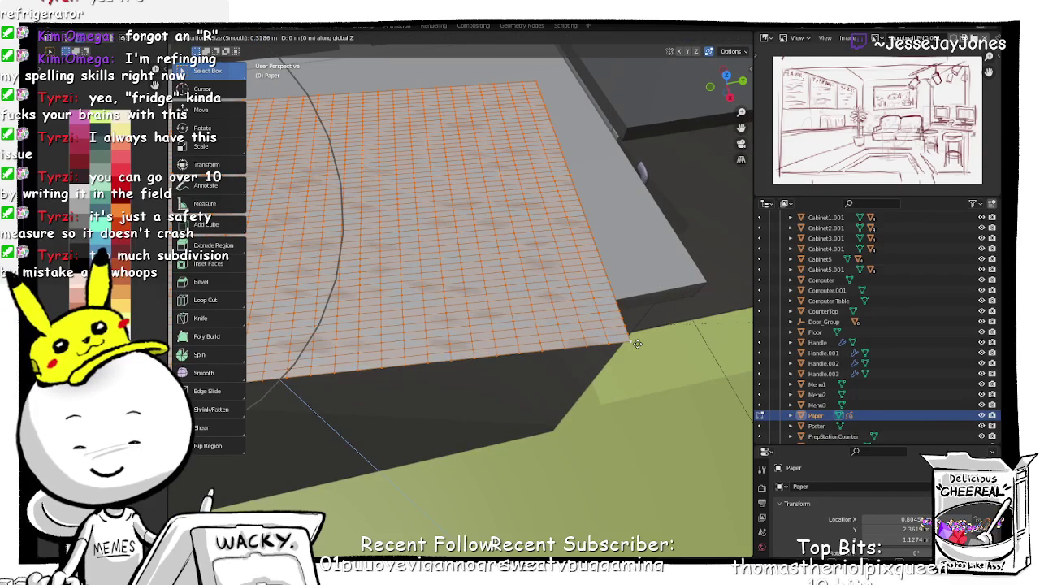
left_click(638, 354)
key("ctrl+z")
Step: Select only the vertex at the paper's overhanging corner
middle_click_drag(638, 353, 551, 316)
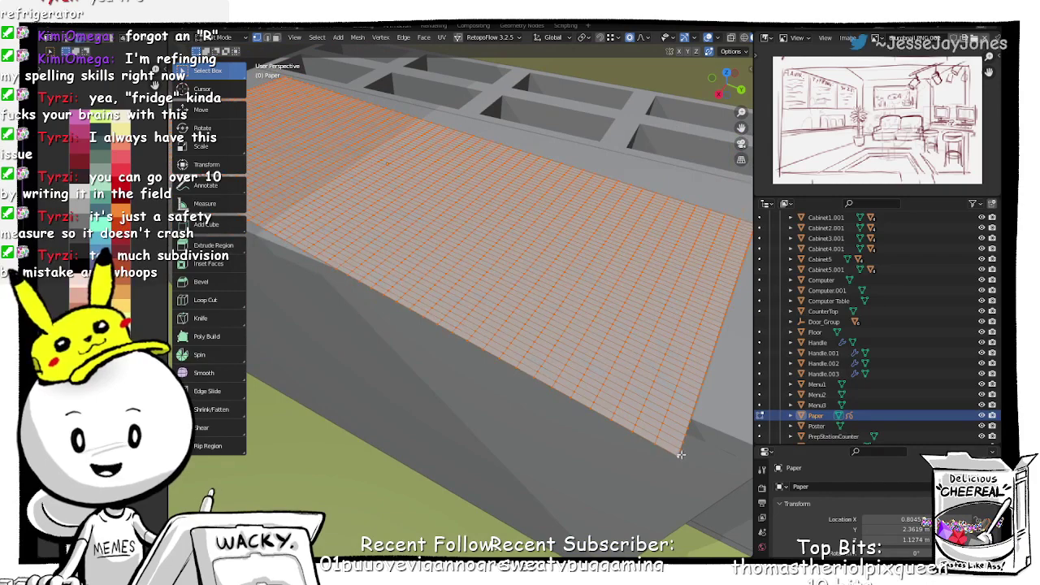
left_click(697, 464)
middle_click_drag(695, 461, 619, 378)
Step: Try lowering the corner vertex about 0.011 m in Z with a 0.029 m proportional size, and undo the move
key("g")
key("z")
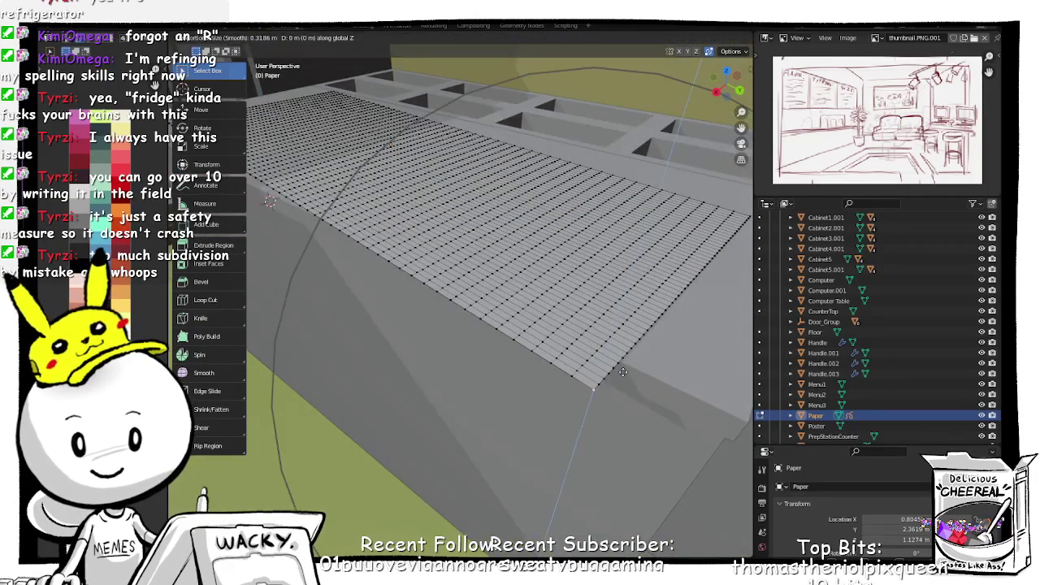
scroll(623, 373, "up", 2)
scroll(623, 372, "up", 15)
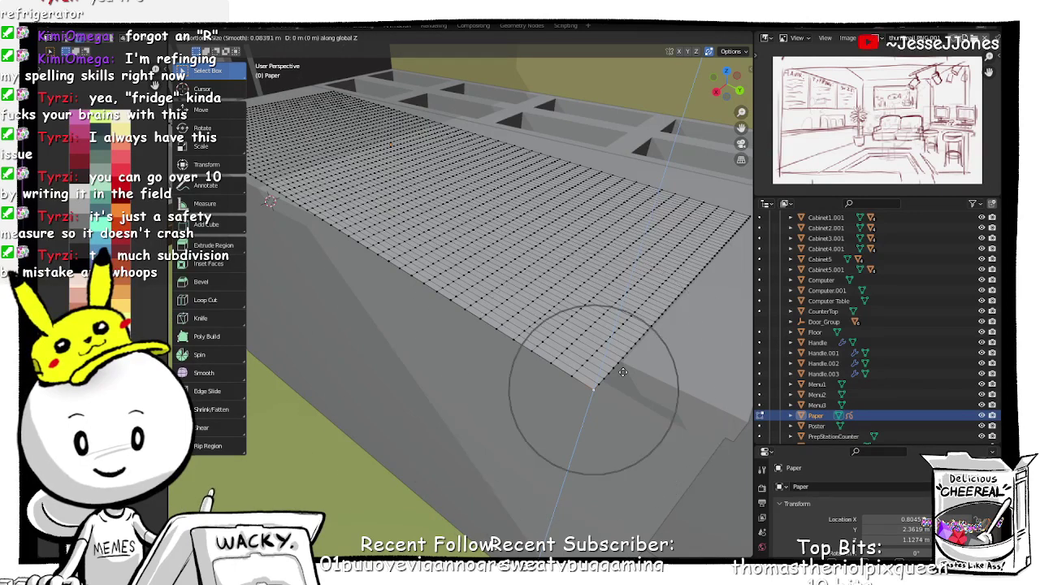
scroll(622, 372, "up", 4)
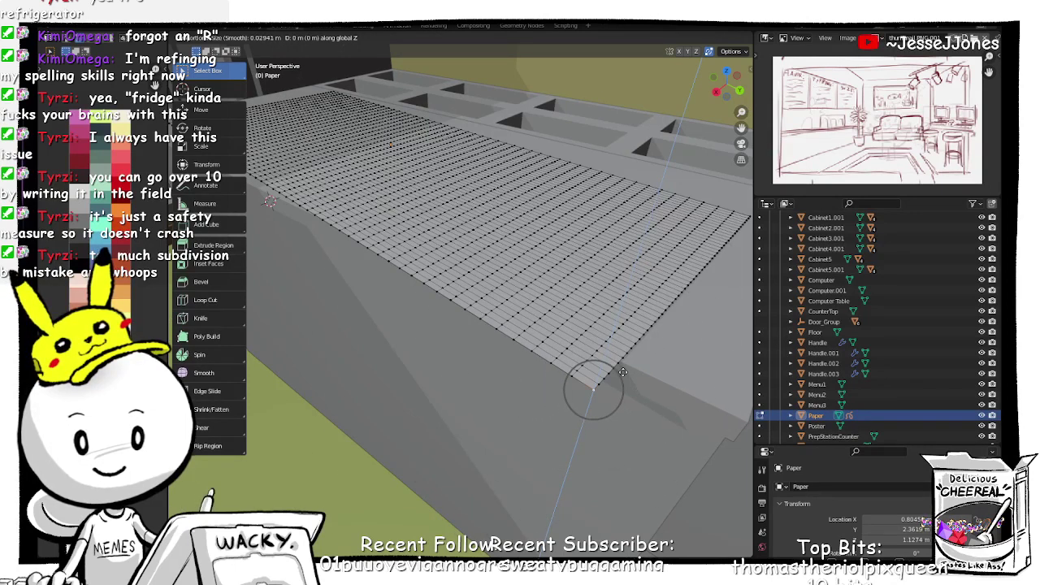
left_click(617, 383)
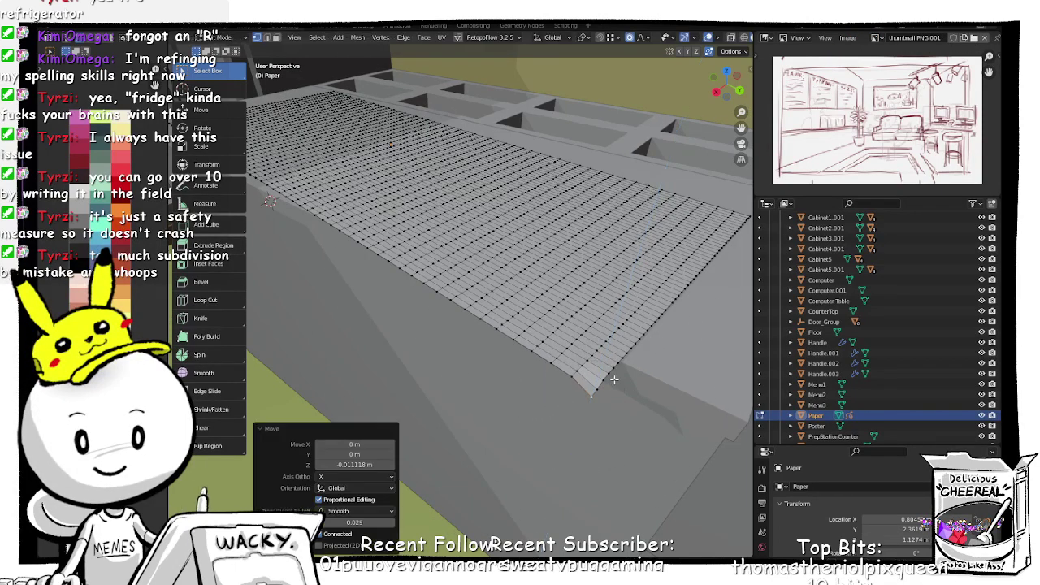
middle_click_drag(616, 383, 741, 293)
key("ctrl+z")
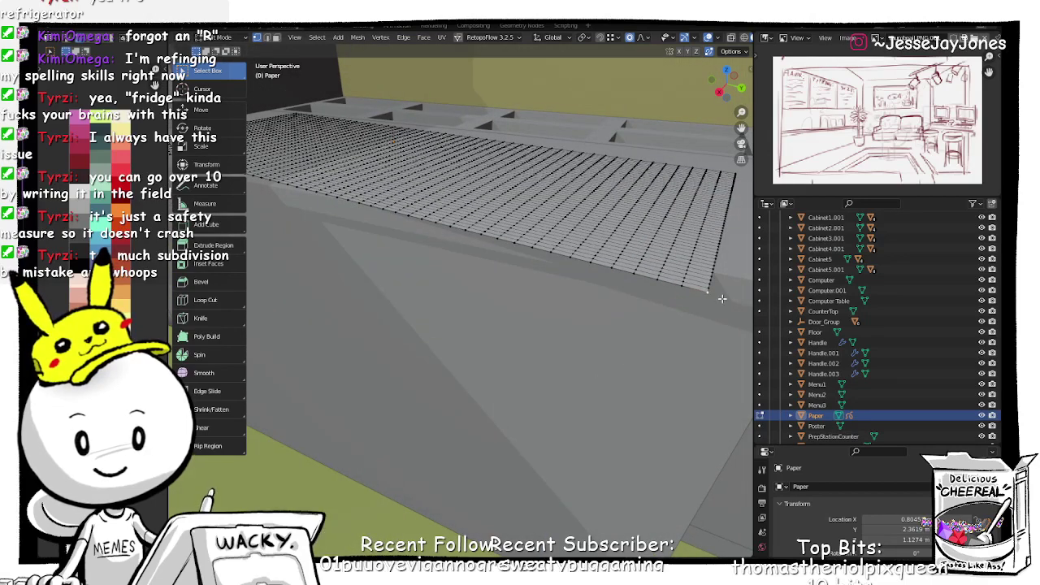
Step: Try lowering the paper's corner vertex about 0.012 m in Z with the proportional size enlarged to about 0.076 m
middle_click_drag(701, 289, 653, 321)
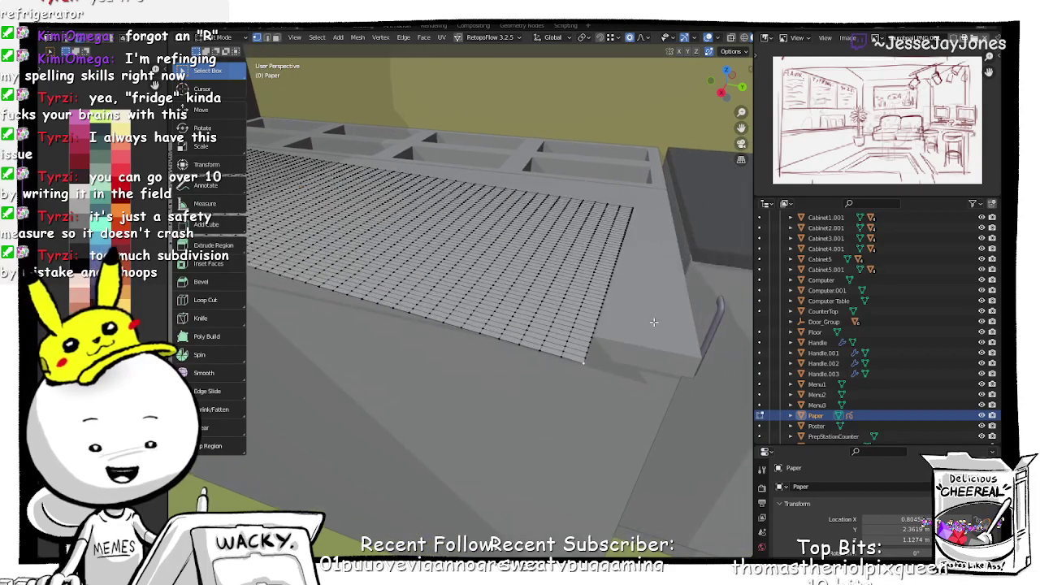
key("g")
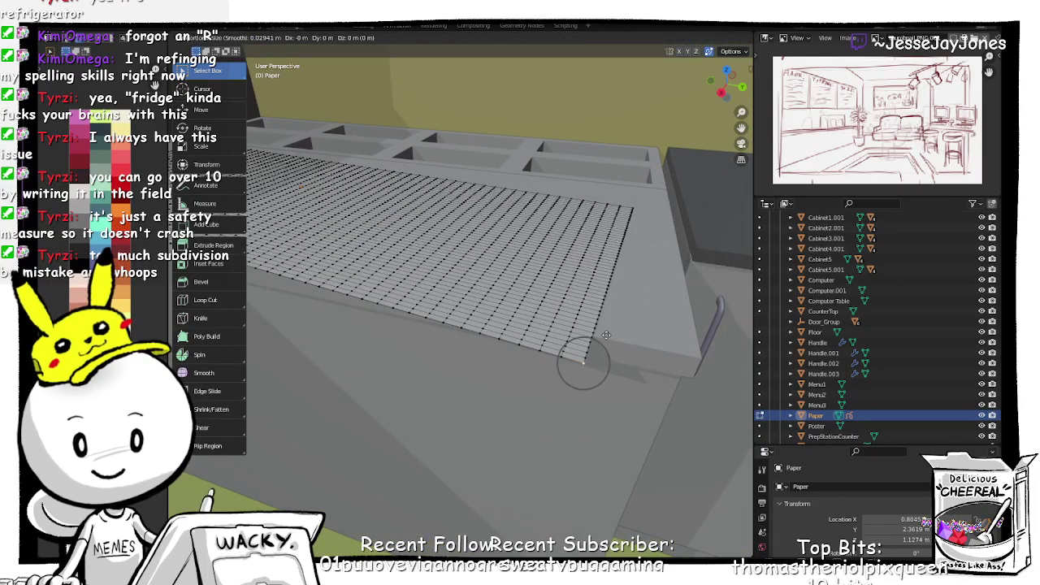
scroll(607, 335, "down", 5)
scroll(606, 335, "down", 3)
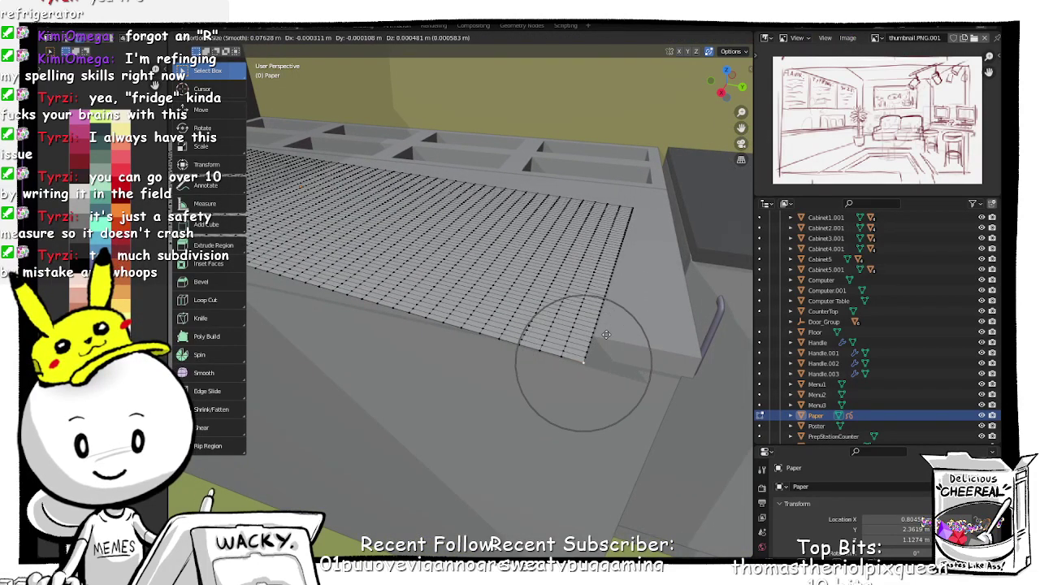
key("z")
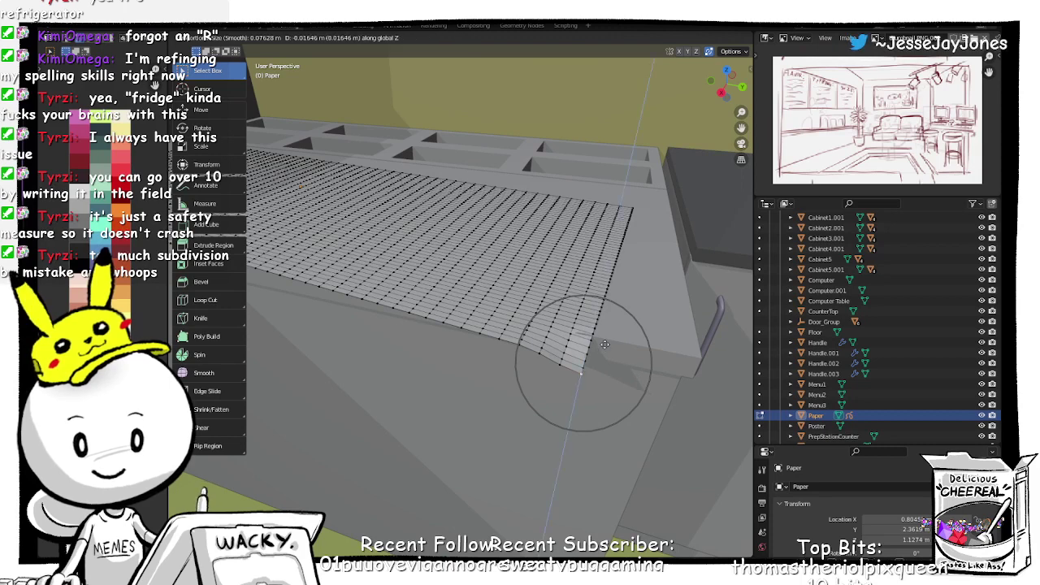
left_click(606, 343)
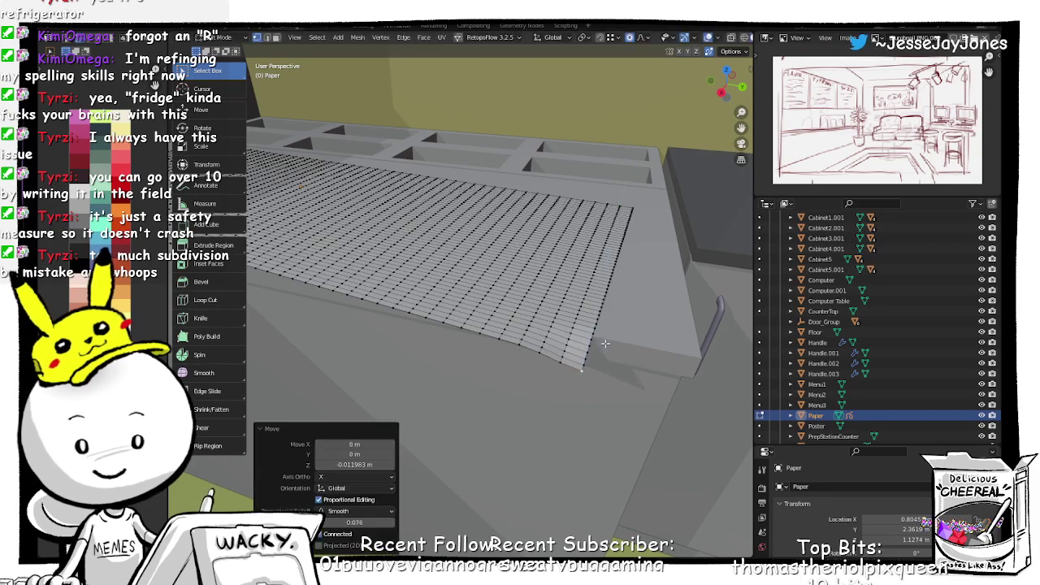
Step: Try lowering a neighbouring vertex on the paper's front edge about 0.013 m in Z, and undo back to the flat sheet
middle_click_drag(538, 354, 558, 343)
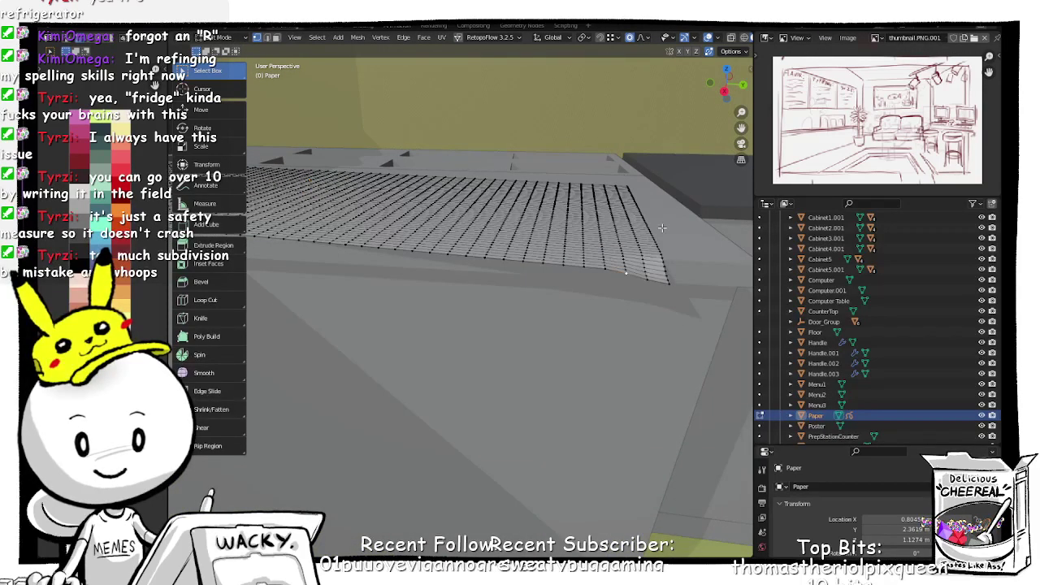
key("g")
key("z")
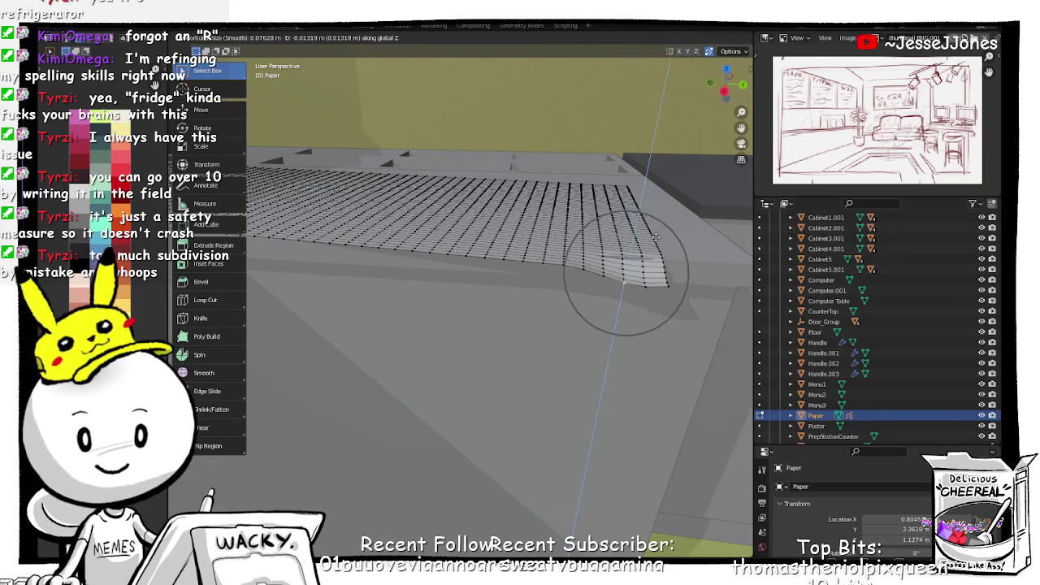
left_click(666, 289)
key("ctrl+z")
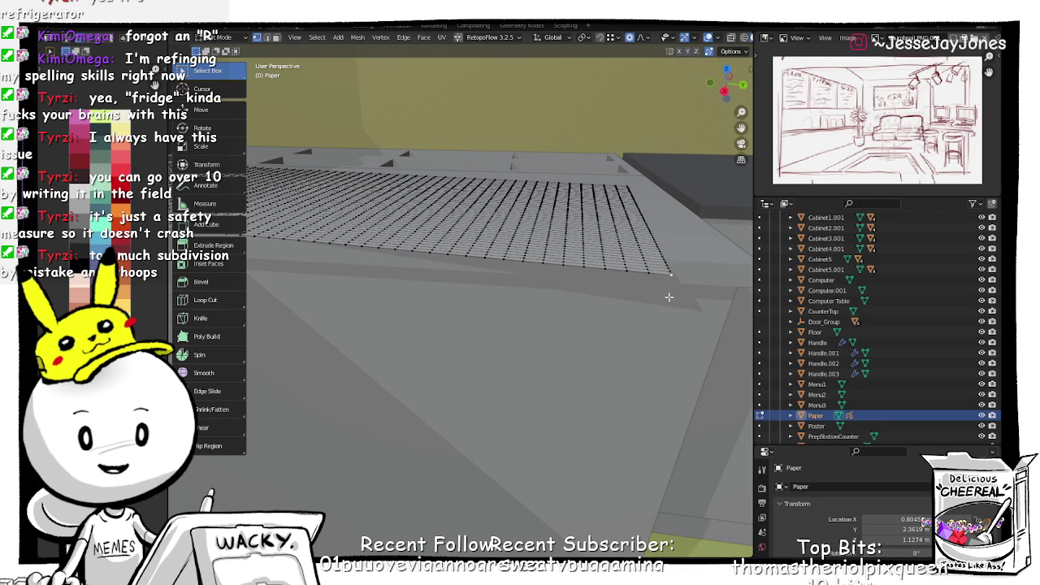
Step: Try lowering the corner vertex about 0.05 m in Z with Smooth falloff and a 0.112 m proportional size, and undo the move
middle_click_drag(666, 289, 625, 294)
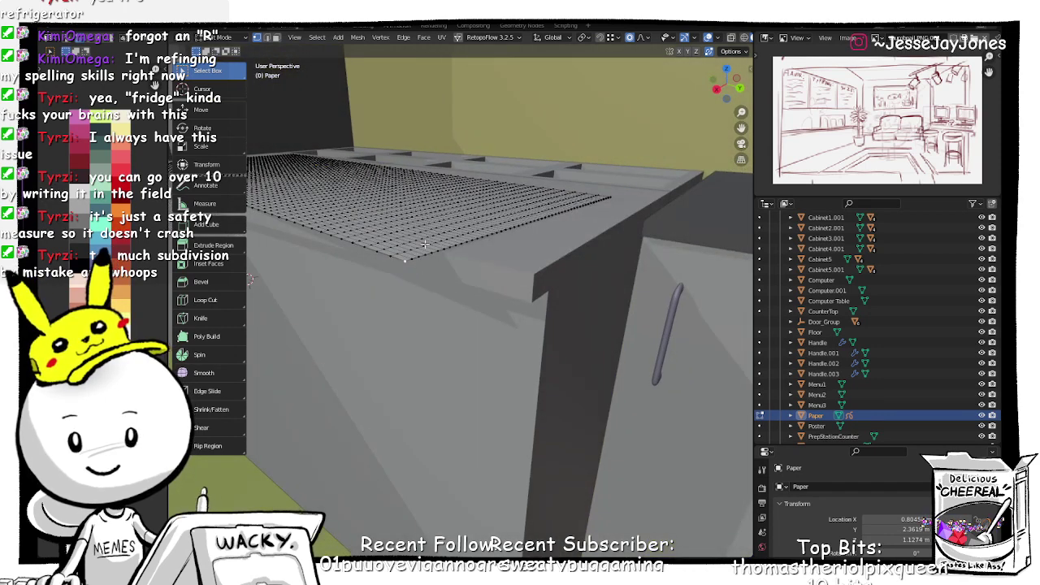
key("g")
key("z")
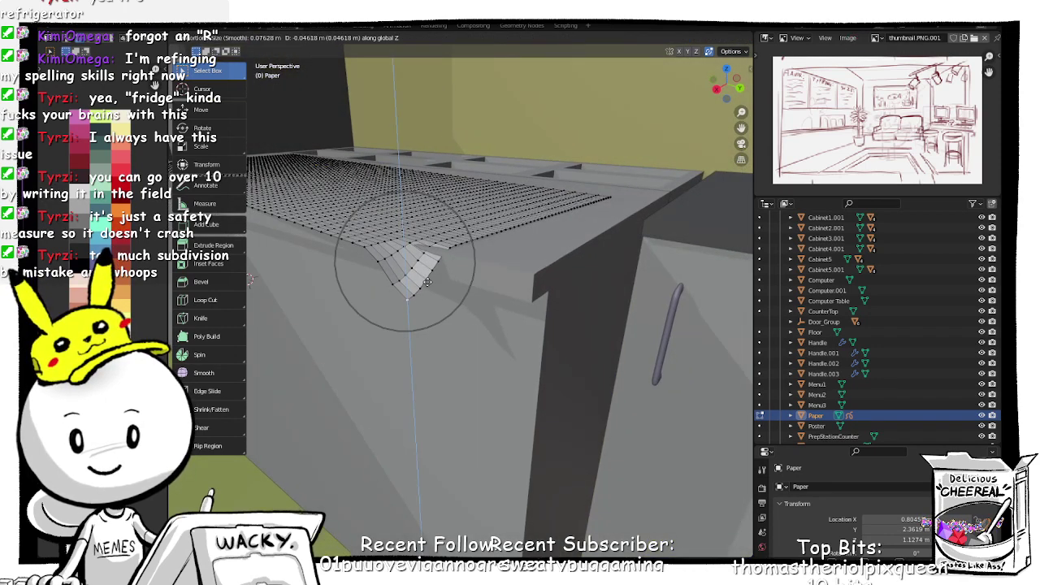
scroll(426, 299, "down", 2)
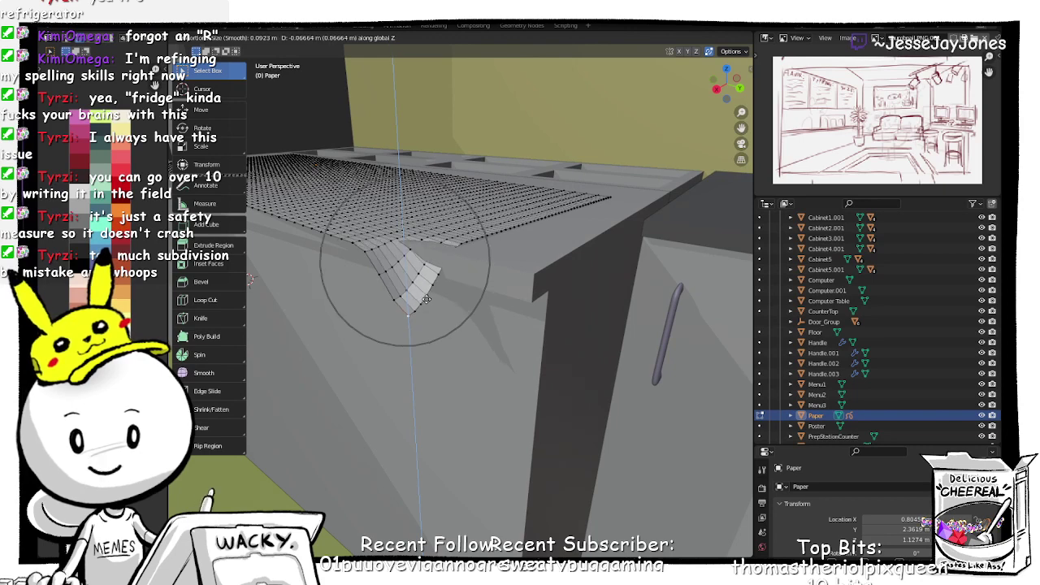
scroll(424, 295, "down", 2)
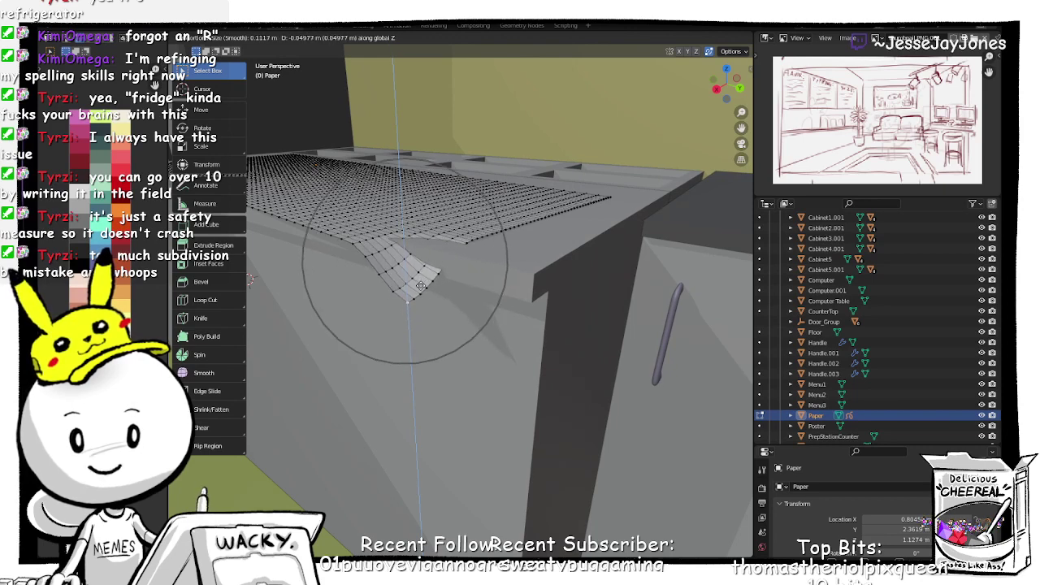
left_click(421, 286)
key("ctrl+z")
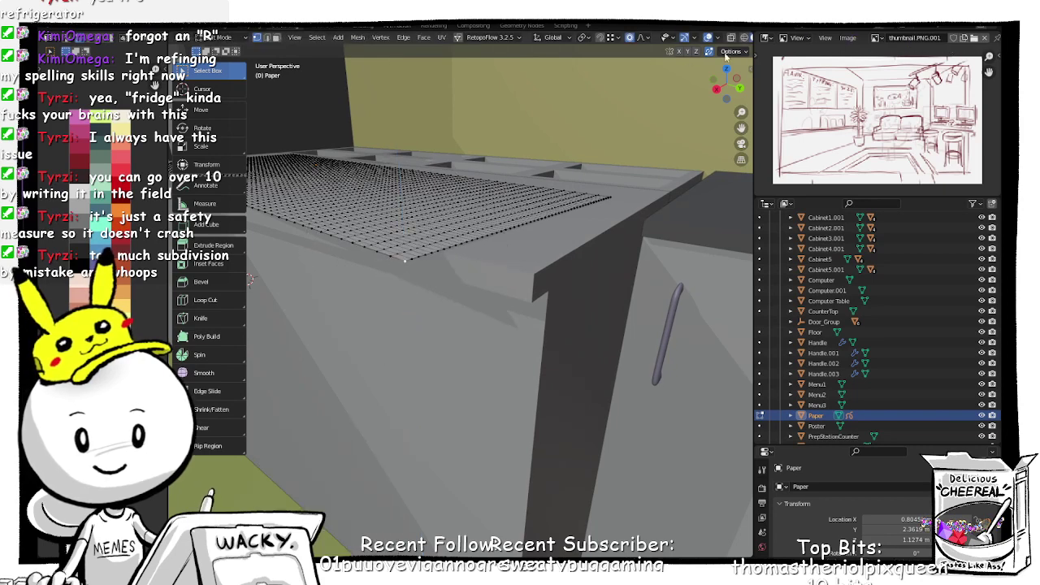
Step: Set the proportional falloff to Root and lower the paper's corner vertex about 0.049 m in Z with a 0.112 m size
left_click(644, 37)
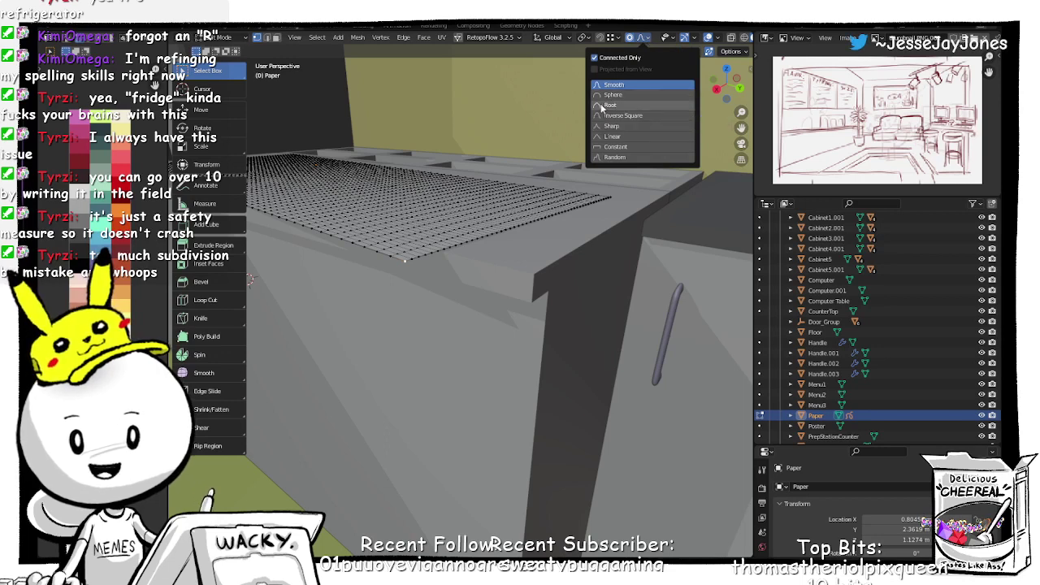
left_click(601, 107)
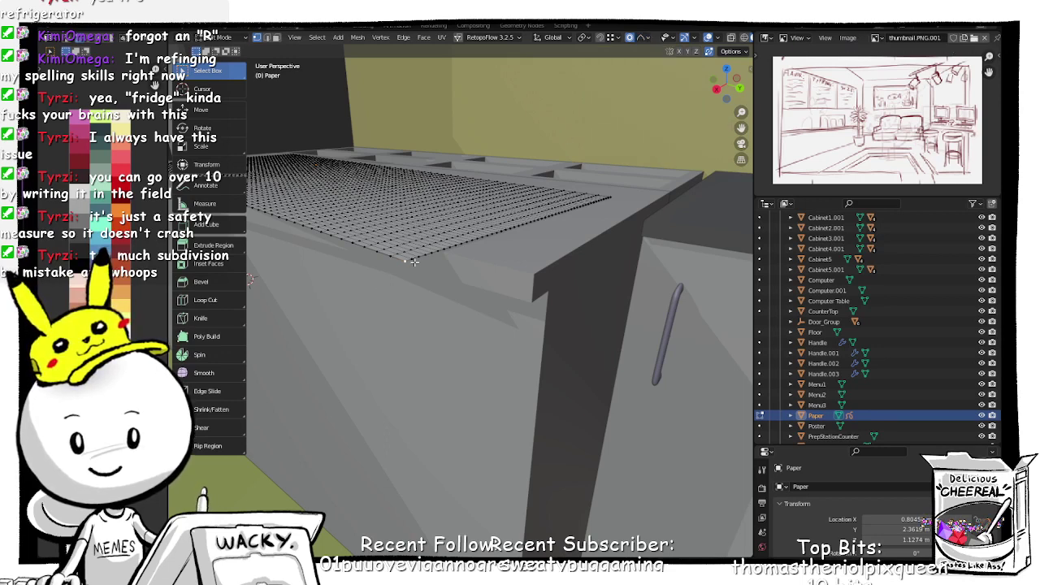
key("g")
key("z")
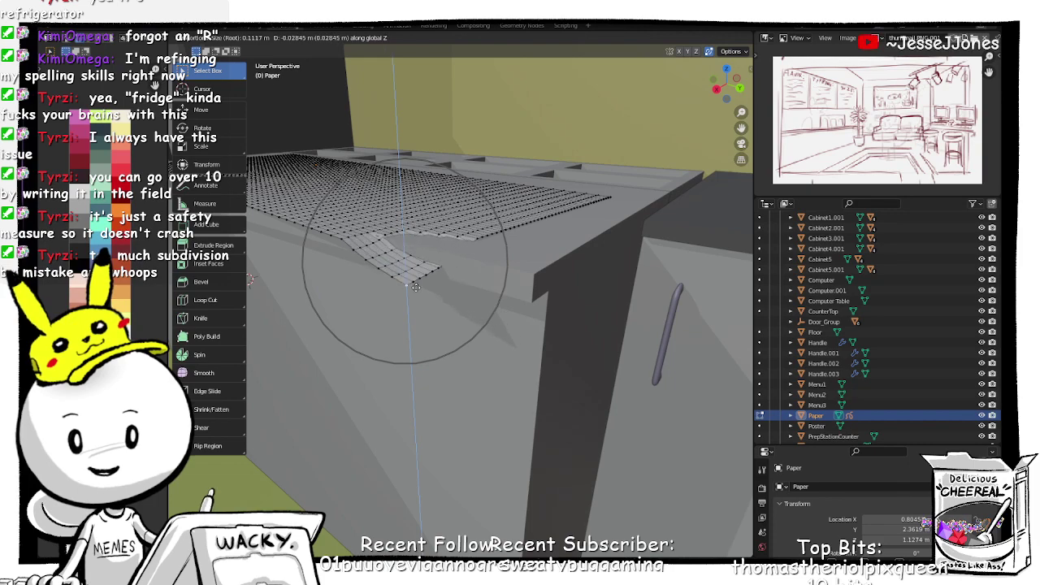
left_click(415, 301)
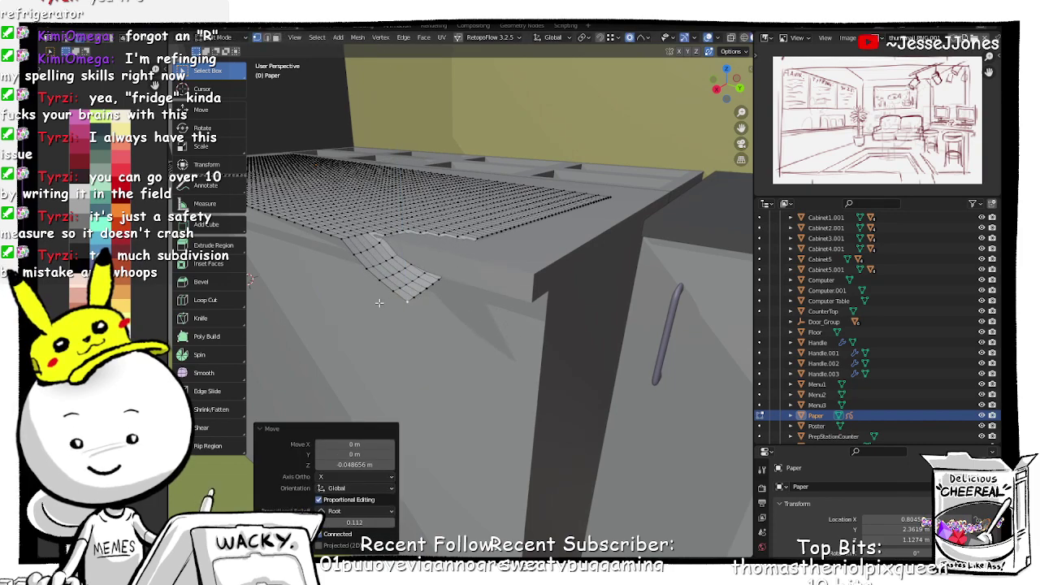
Step: Rotate the lowered paper corner about 49.9° around the view axis with Root proportional falloff
middle_click_drag(379, 302, 577, 213)
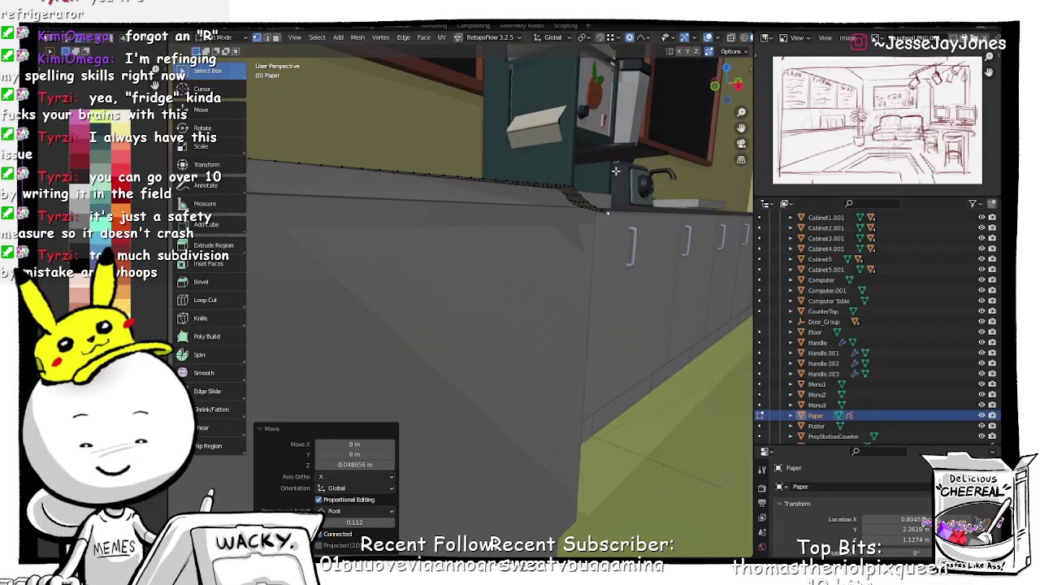
middle_click_drag(616, 170, 583, 236)
key("g")
left_click(636, 198)
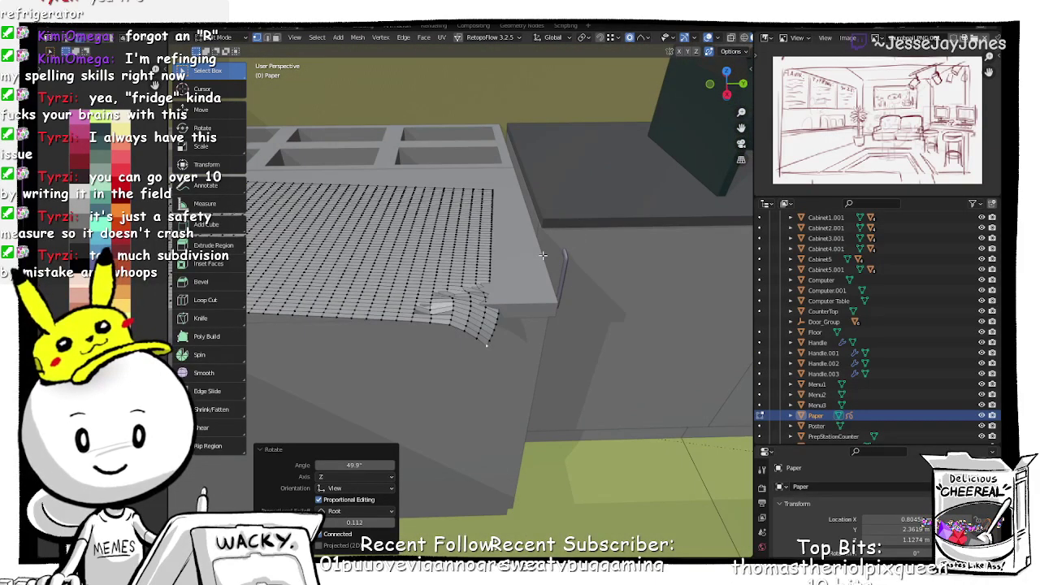
Step: Undo the rotation and lowering of the paper's corner back to the flat sheet
key("ctrl+z")
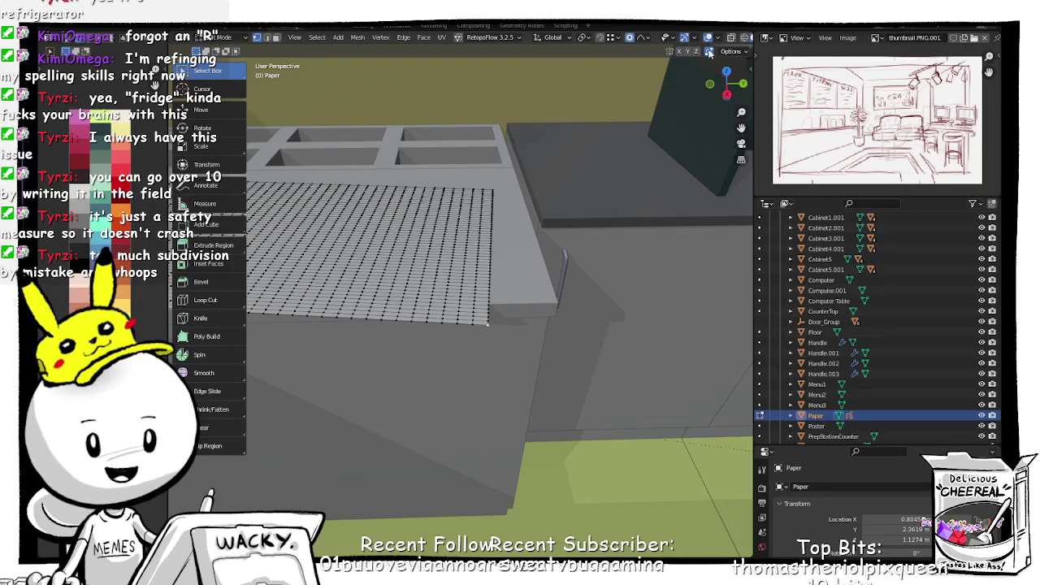
middle_click_drag(507, 244, 613, 254, "shift")
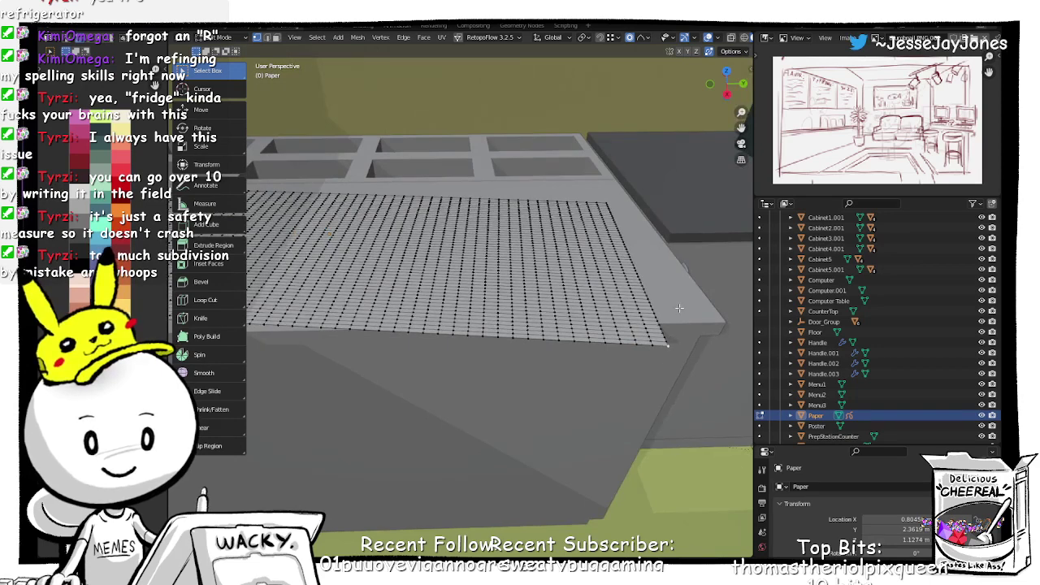
middle_click_drag(679, 309, 660, 304)
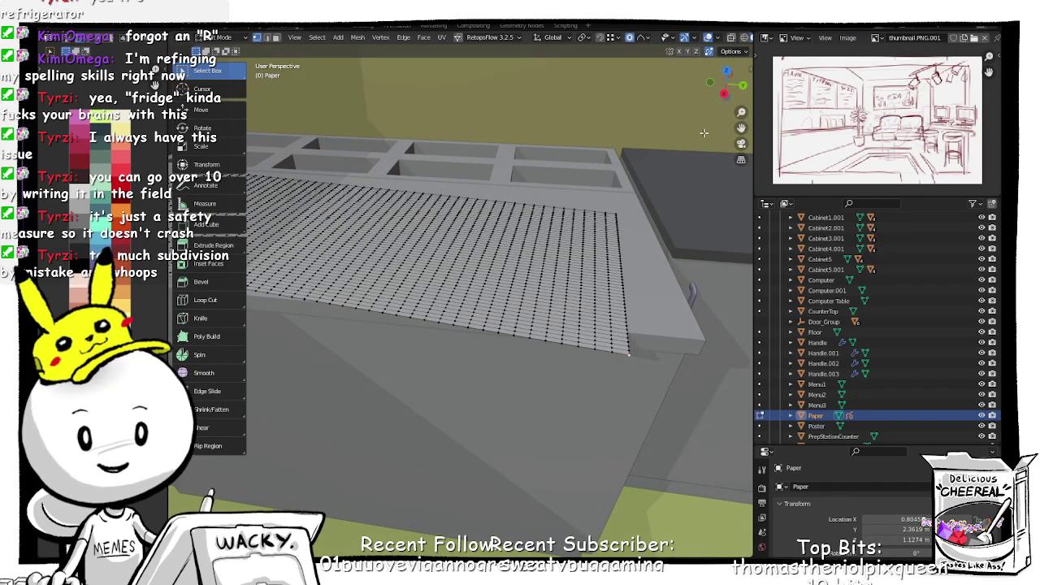
Step: Set the proportional falloff to Smooth and turn proportional editing off
left_click(646, 38)
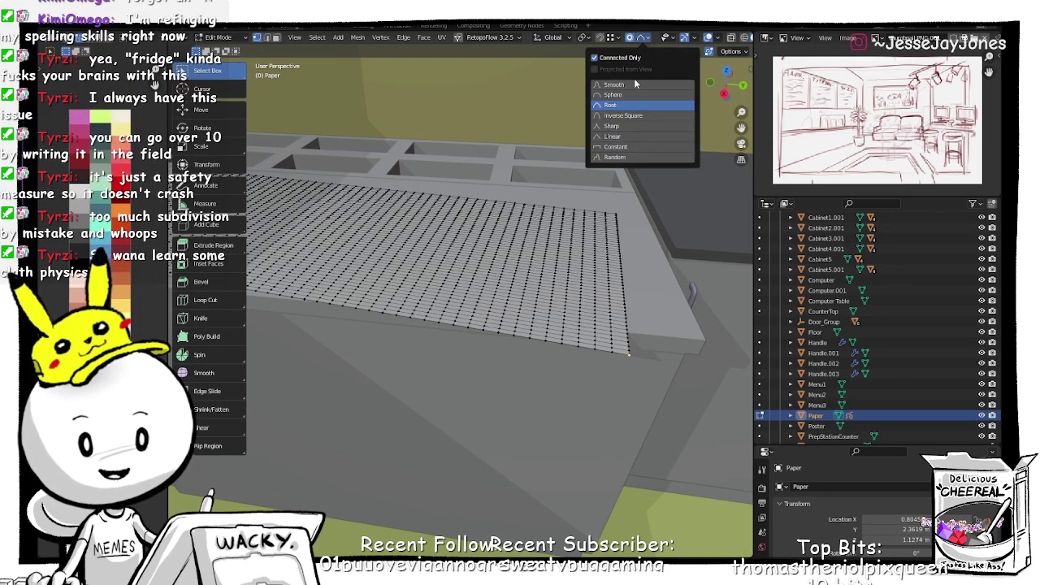
left_click(610, 85)
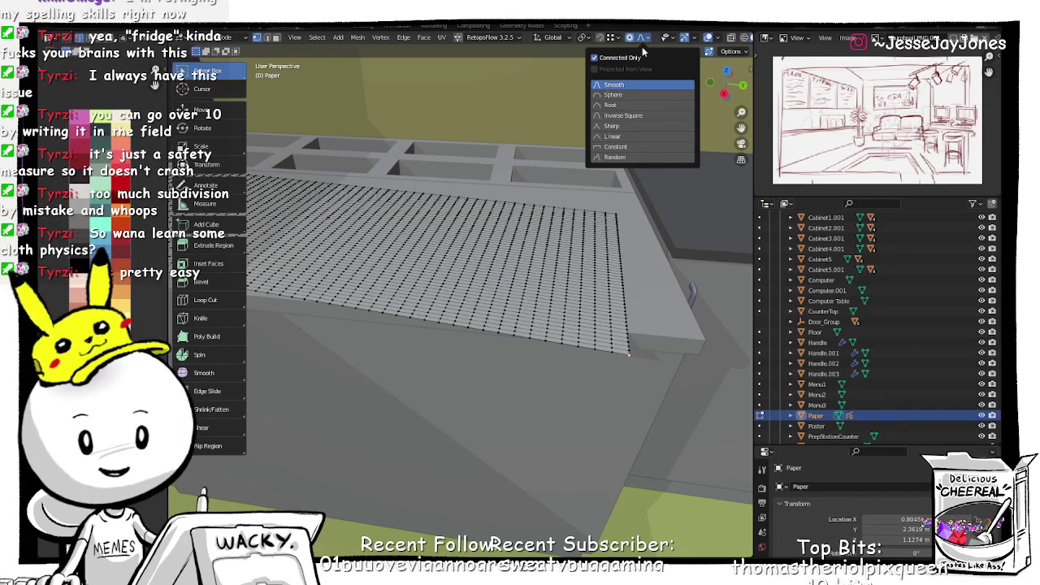
left_click(630, 37)
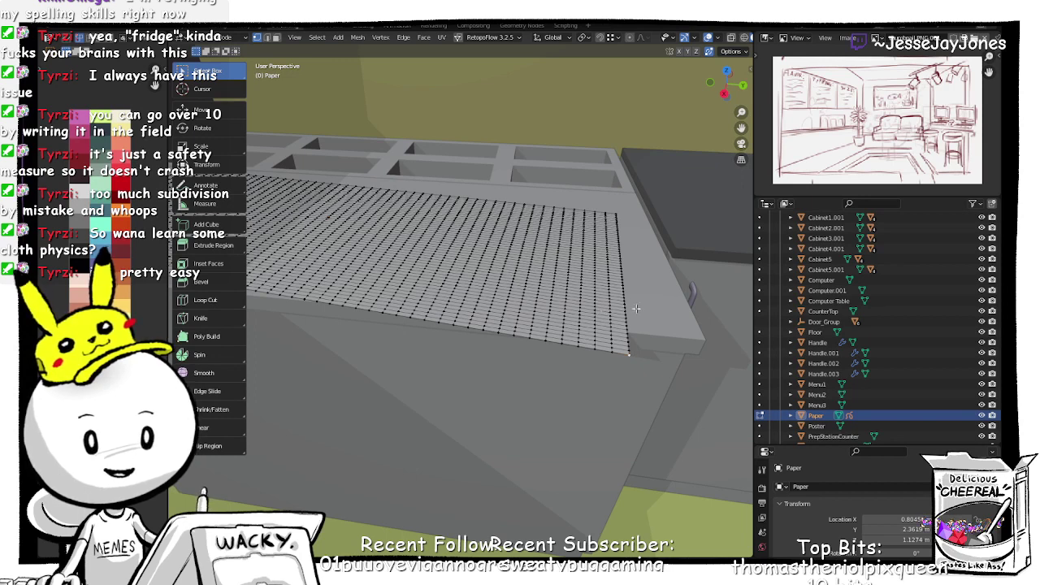
Step: Return to Object Mode, select the prep station counter, and enlarge the Properties editor to show its modifier settings
key("Tab")
left_click(636, 276)
left_click(657, 312)
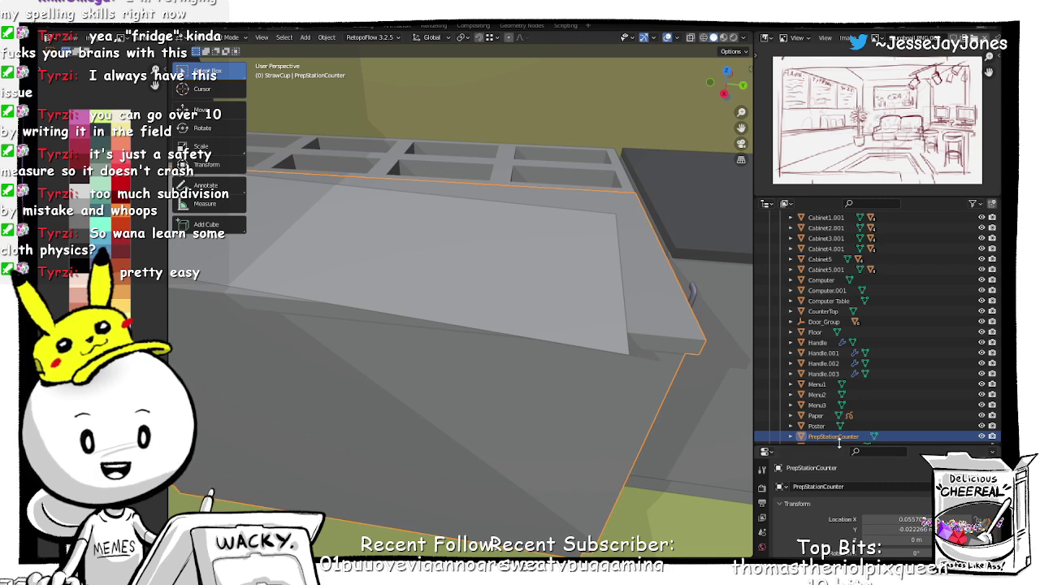
left_click_drag(840, 443, 842, 260)
left_click(762, 415)
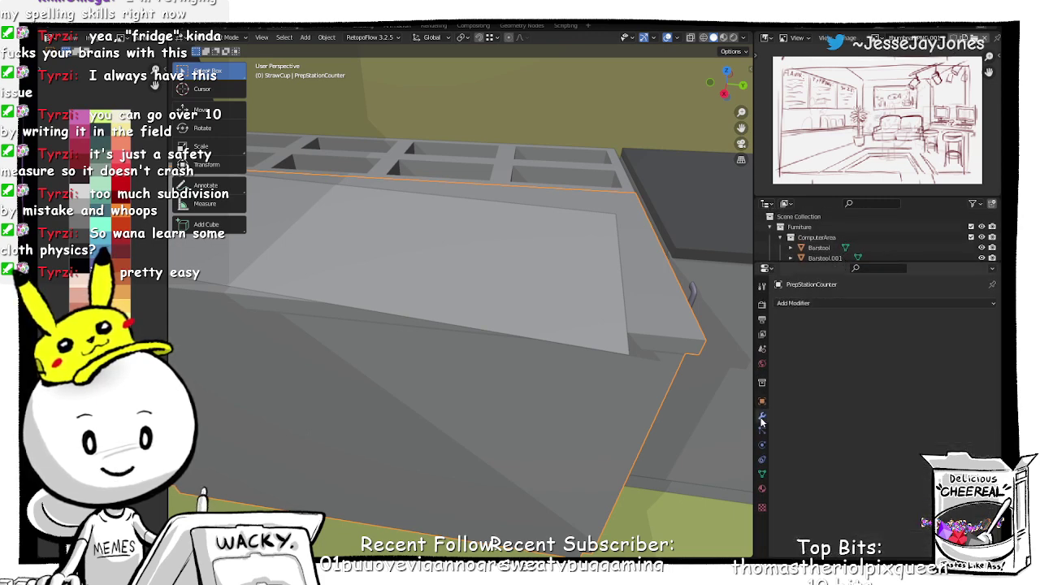
left_click(821, 302)
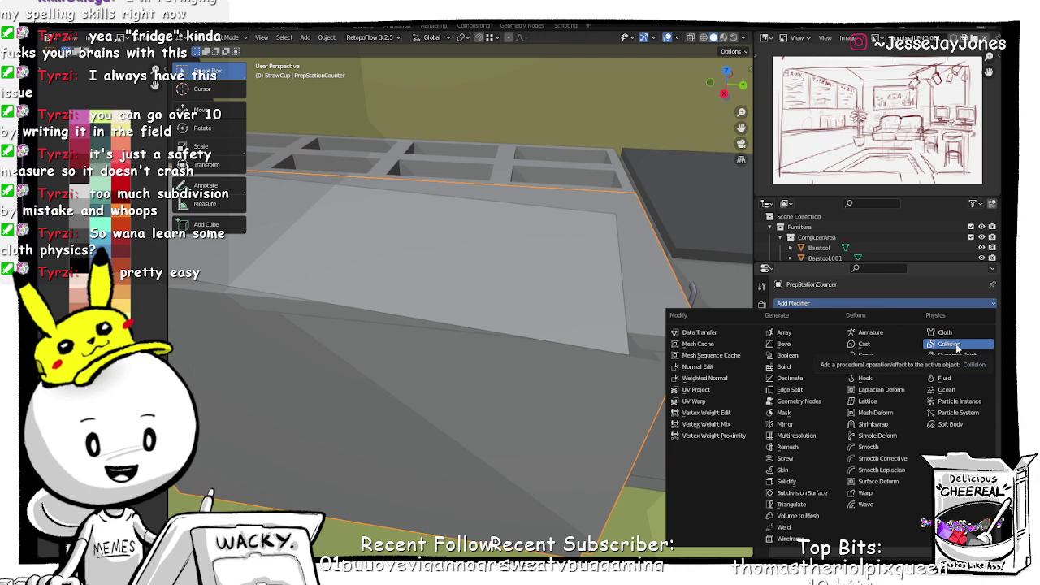
left_click(865, 304)
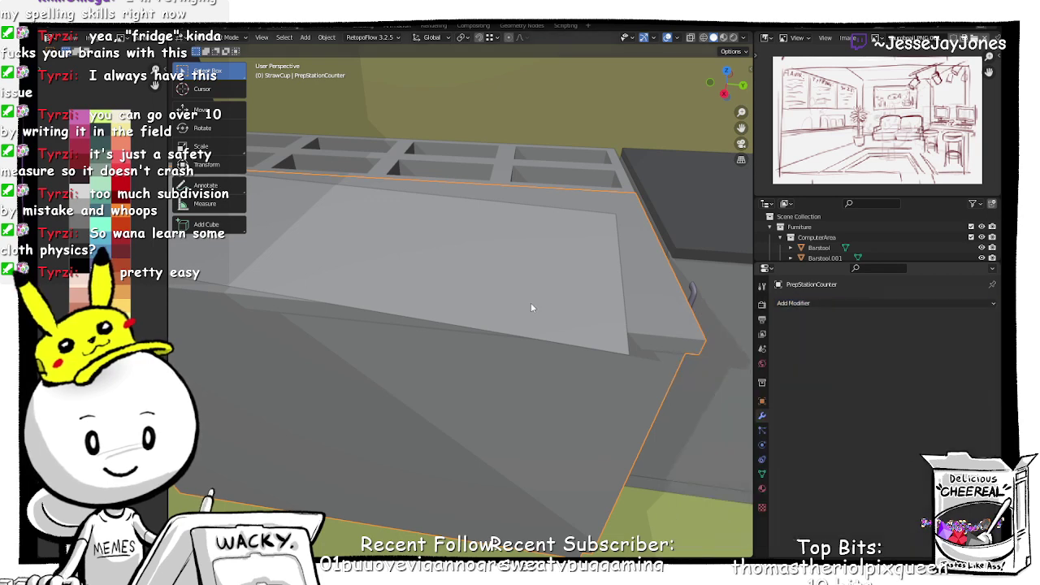
Step: Subdivide the paper's entire mesh again with 1 cut and return to Object Mode
left_click(561, 323)
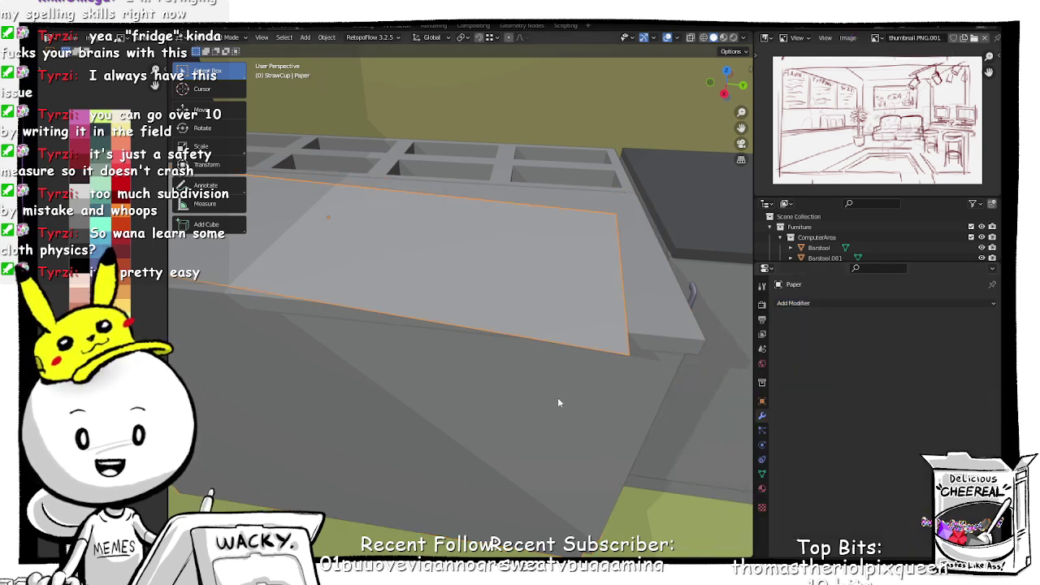
middle_click_drag(519, 376, 563, 416, "shift")
scroll(603, 430, "down", 2)
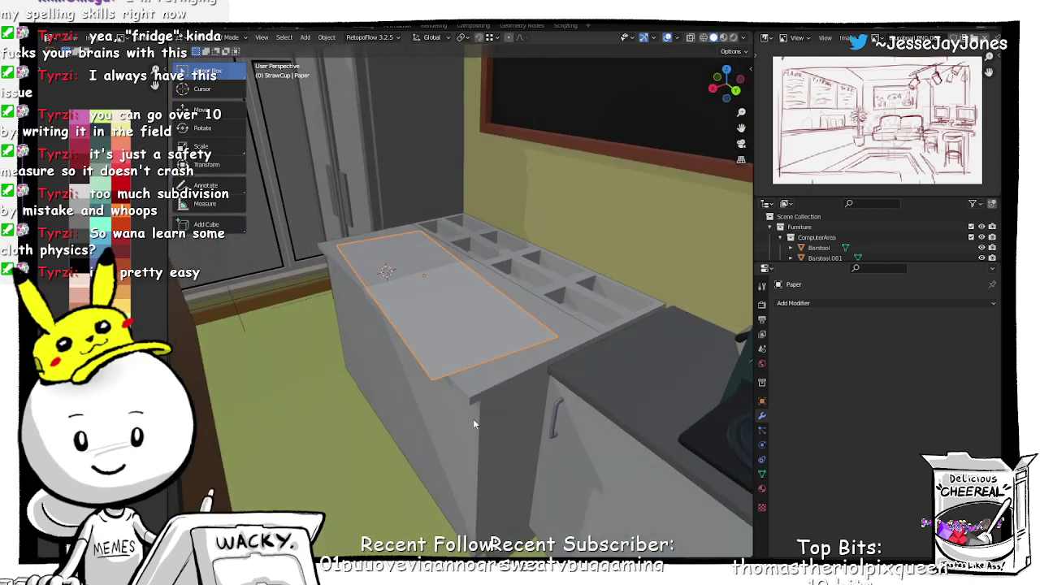
middle_click_drag(462, 428, 539, 341)
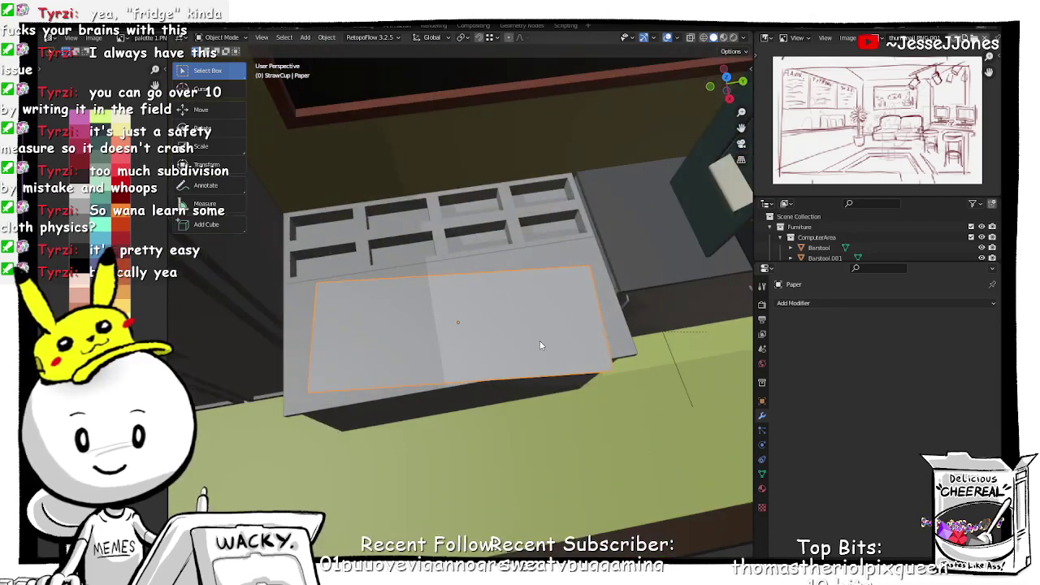
key("ctrl+Tab")
left_click(547, 284)
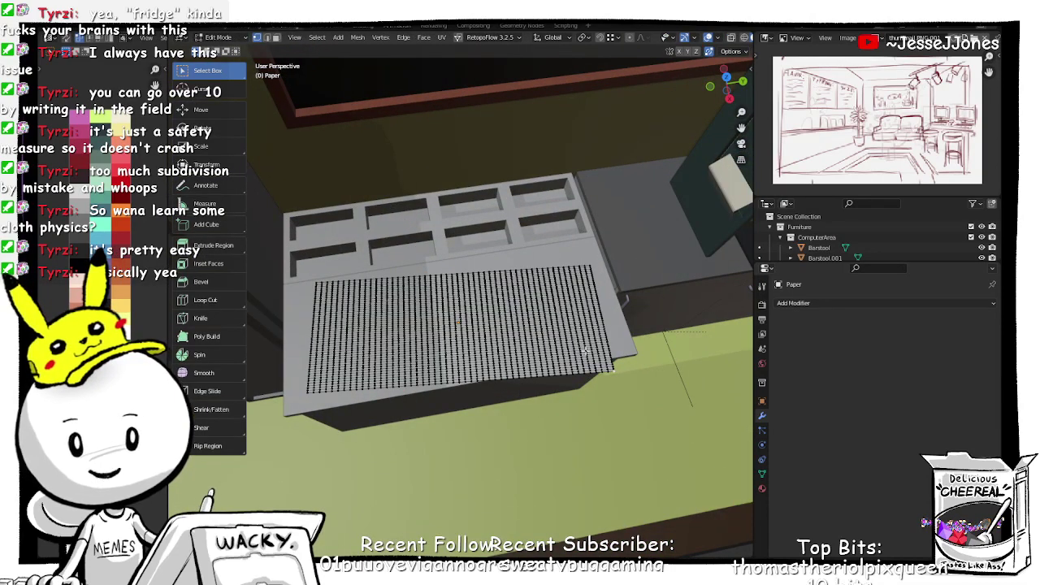
middle_click_drag(586, 359, 559, 360)
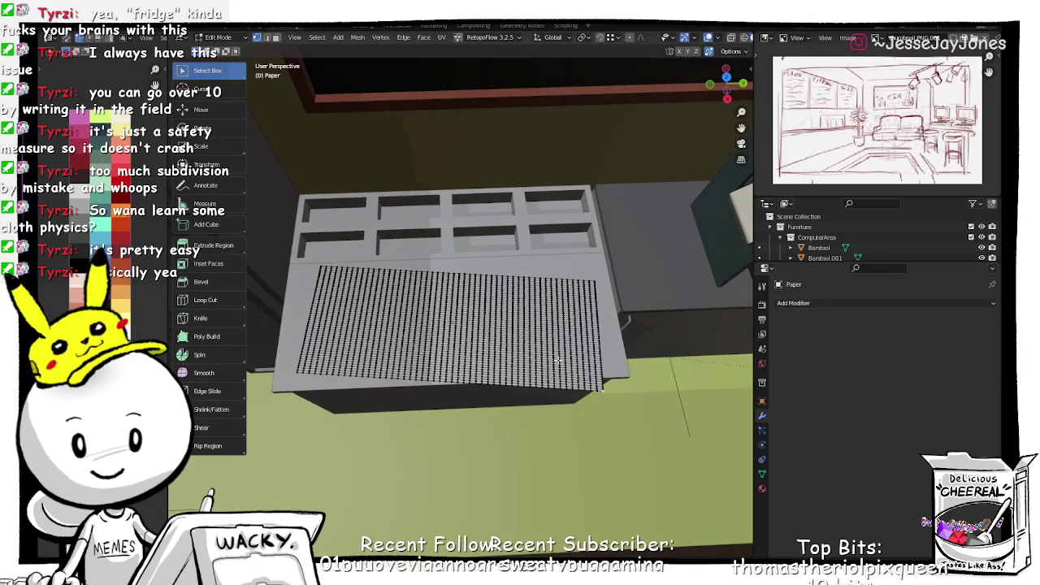
key("a")
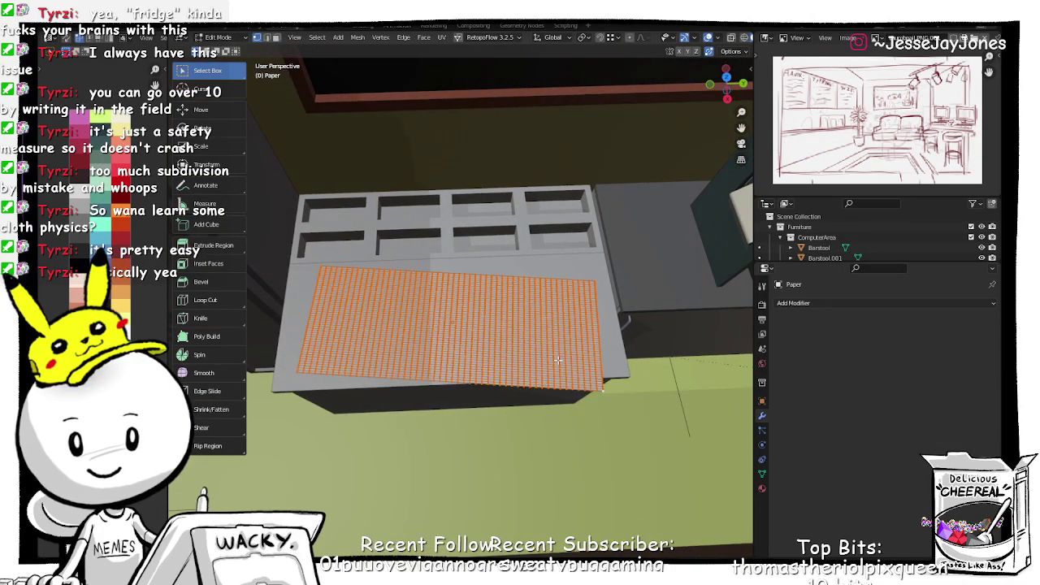
right_click(521, 389)
left_click(505, 323)
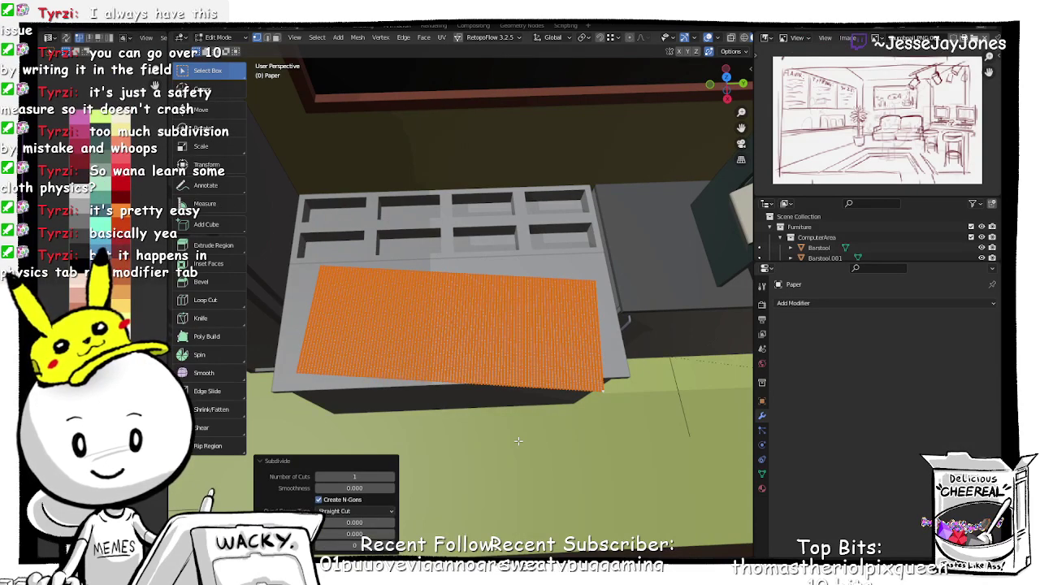
key("Tab")
left_click(553, 382)
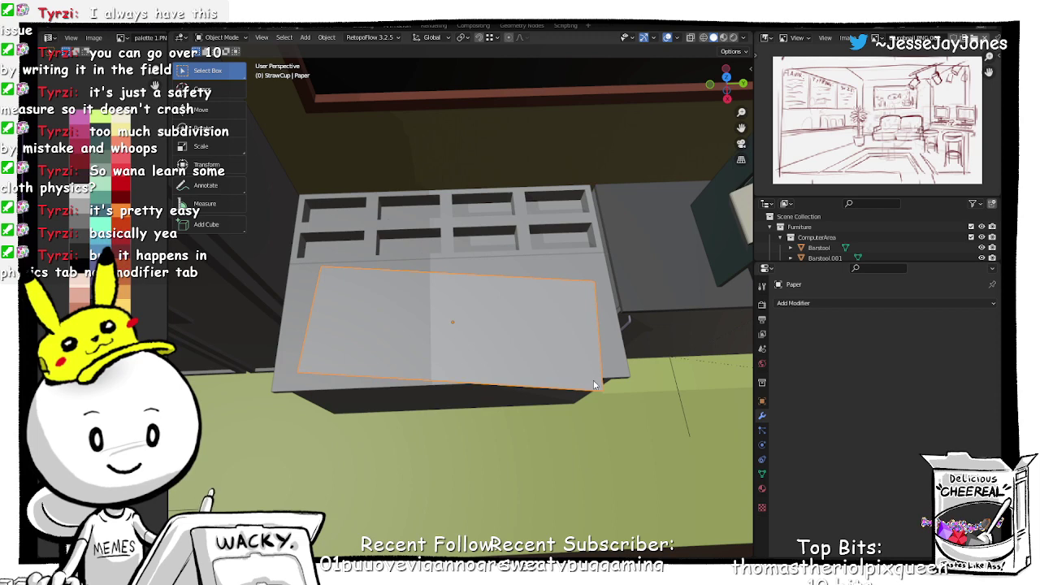
Step: Give the prep station counter Collision physics and the paper Cloth physics
scroll(601, 393, "up", 1)
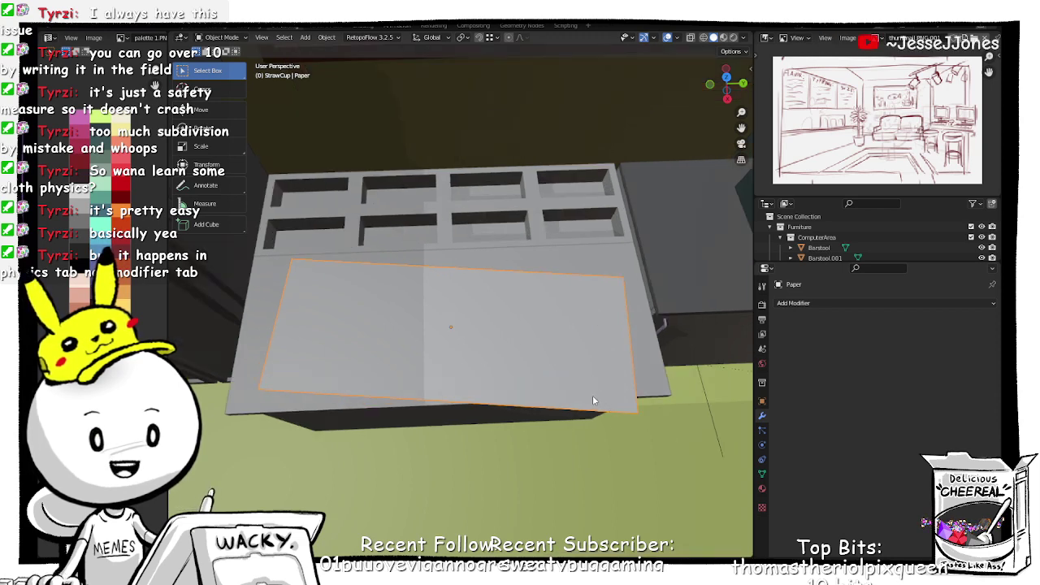
middle_click_drag(589, 393, 562, 355)
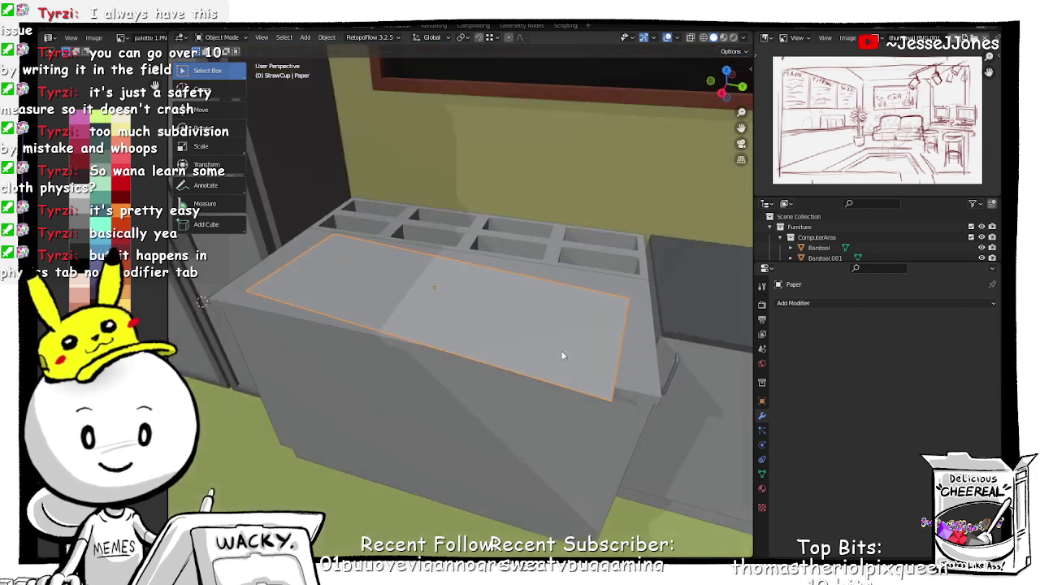
left_click(641, 364)
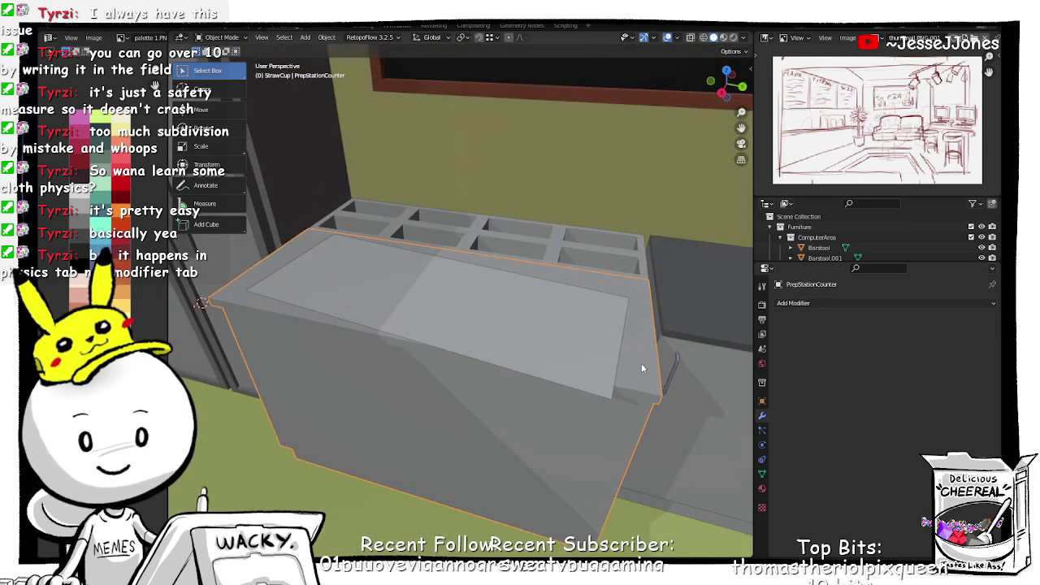
left_click(762, 447)
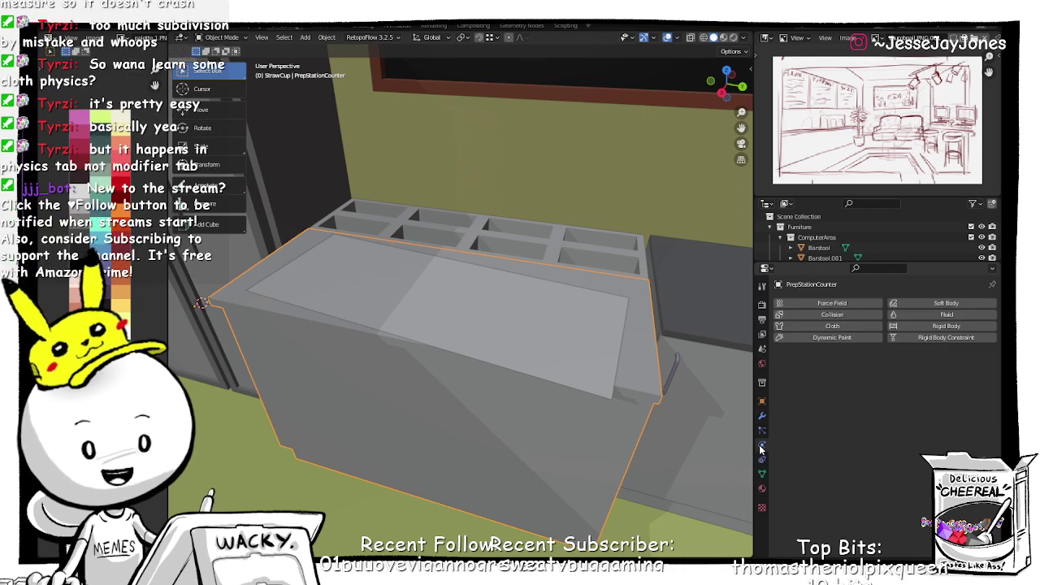
left_click(814, 315)
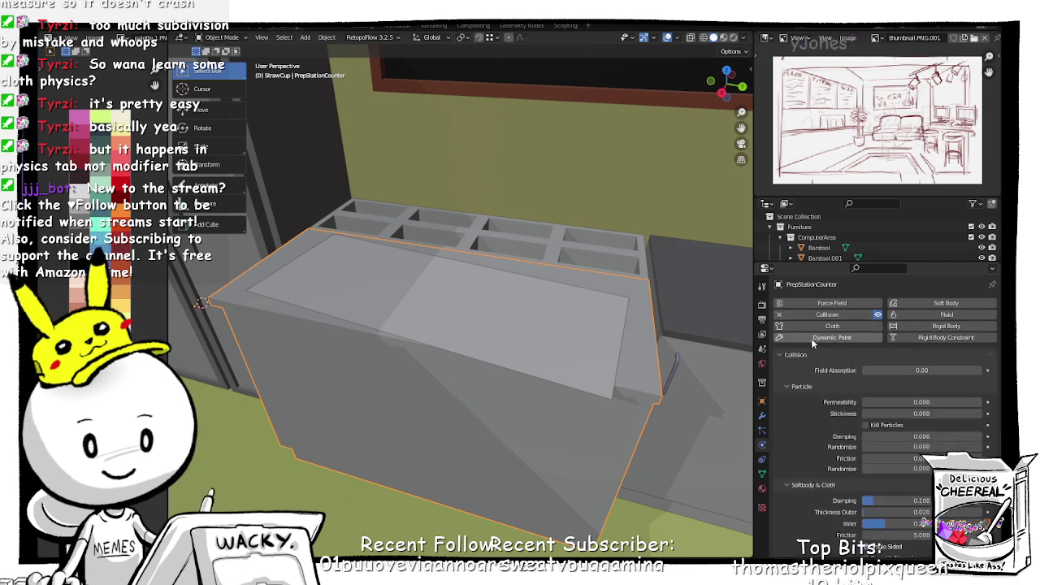
scroll(791, 445, "down", 1)
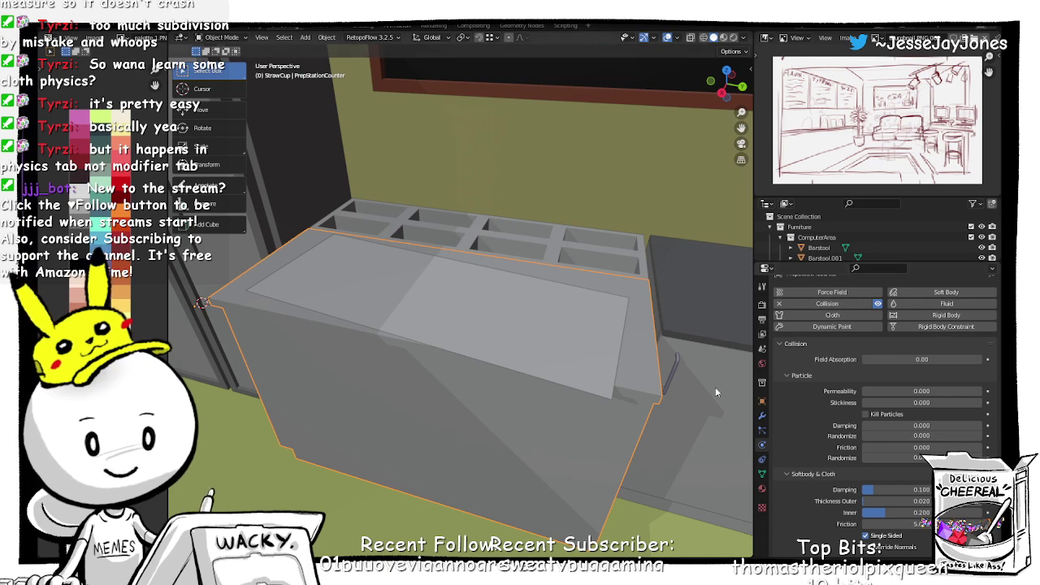
left_click(562, 367)
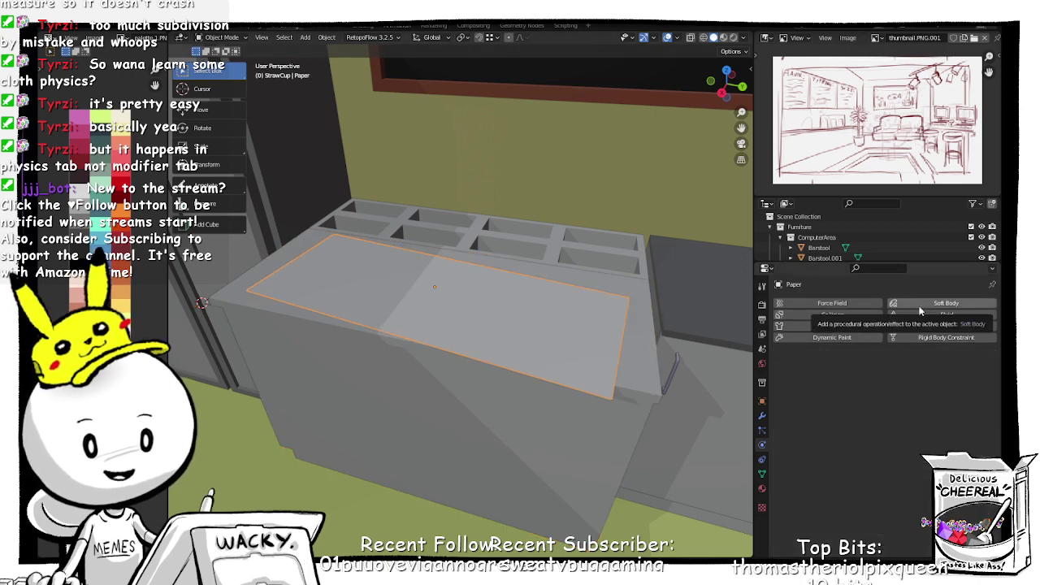
left_click(834, 326)
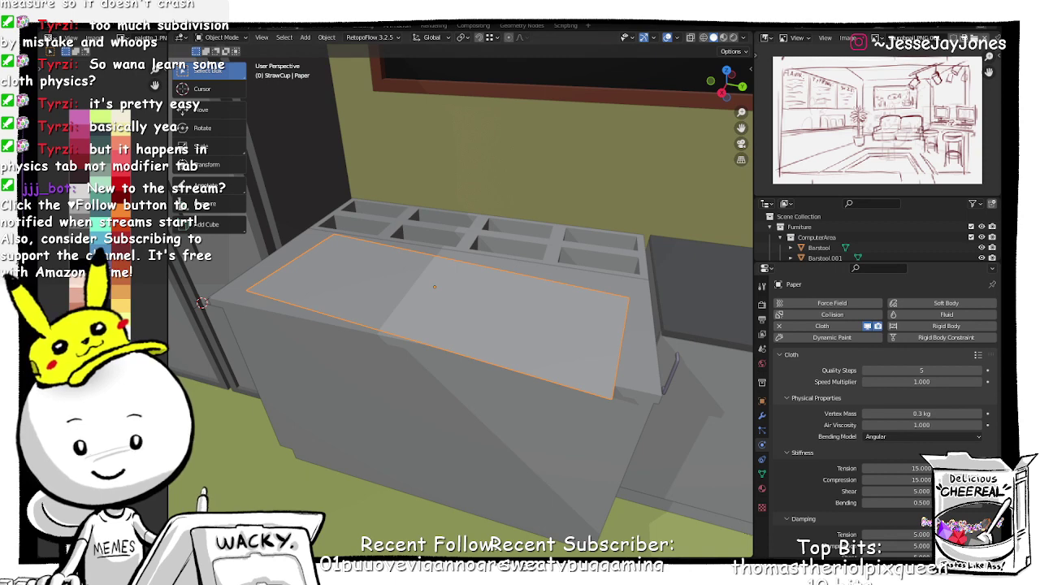
Step: Split off an area below the 3D viewport, make it a Timeline, and enlarge it to show the playback controls
left_click_drag(751, 557, 736, 500)
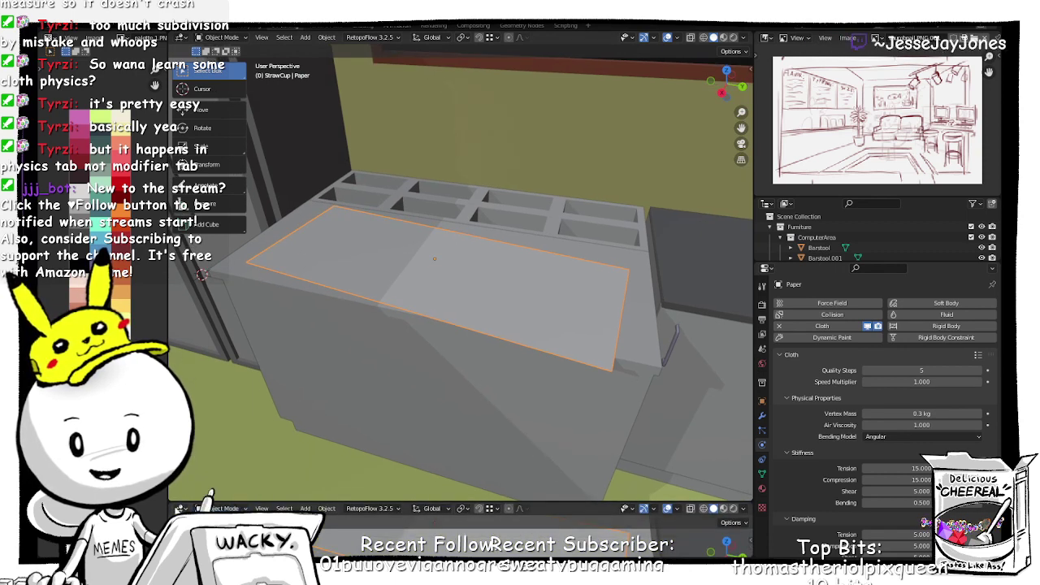
left_click(181, 508)
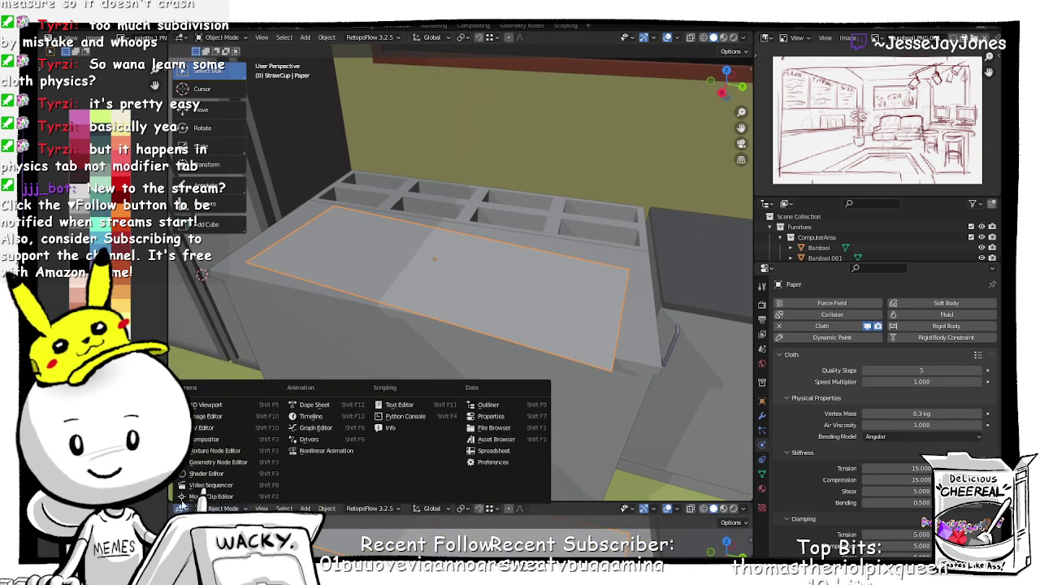
left_click(310, 416)
left_click_drag(535, 503, 430, 461)
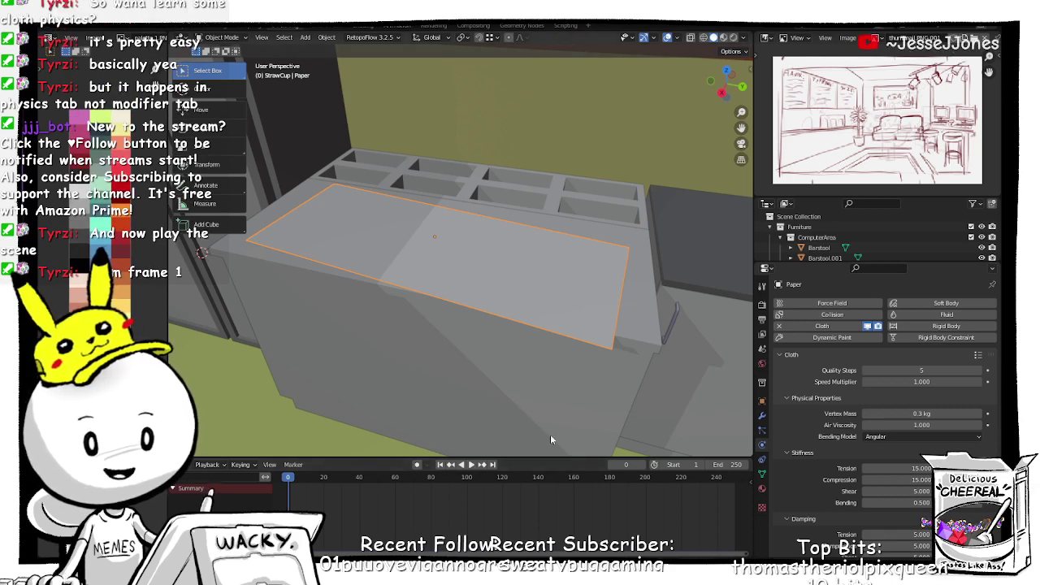
Step: Play the cloth simulation to frame 11 and examine how the paper falls against the countertop
left_click(471, 465)
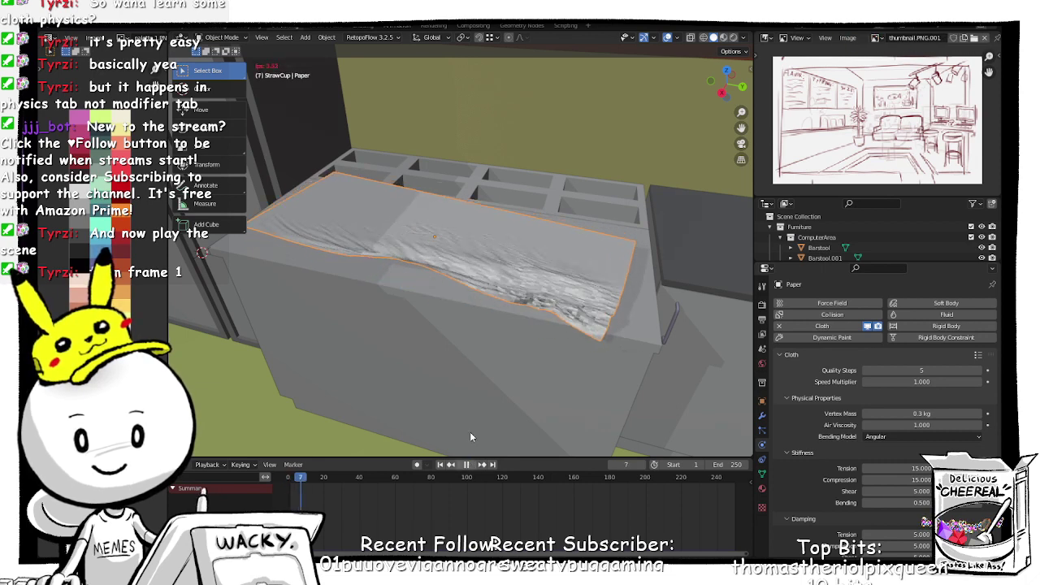
key("space")
middle_click_drag(453, 402, 502, 345)
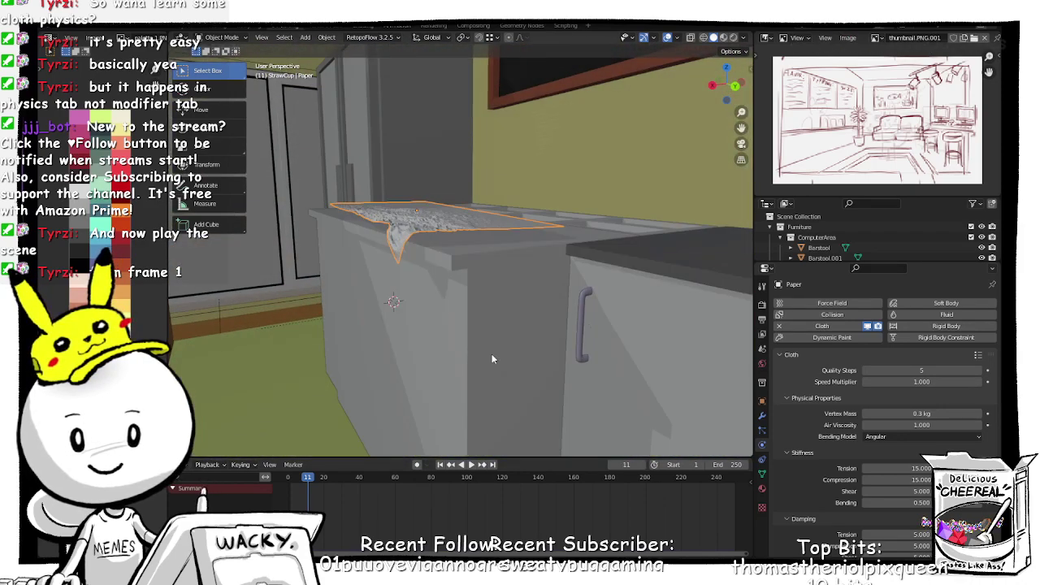
middle_click_drag(472, 287, 431, 308)
scroll(413, 313, "up", 3)
scroll(413, 310, "up", 2)
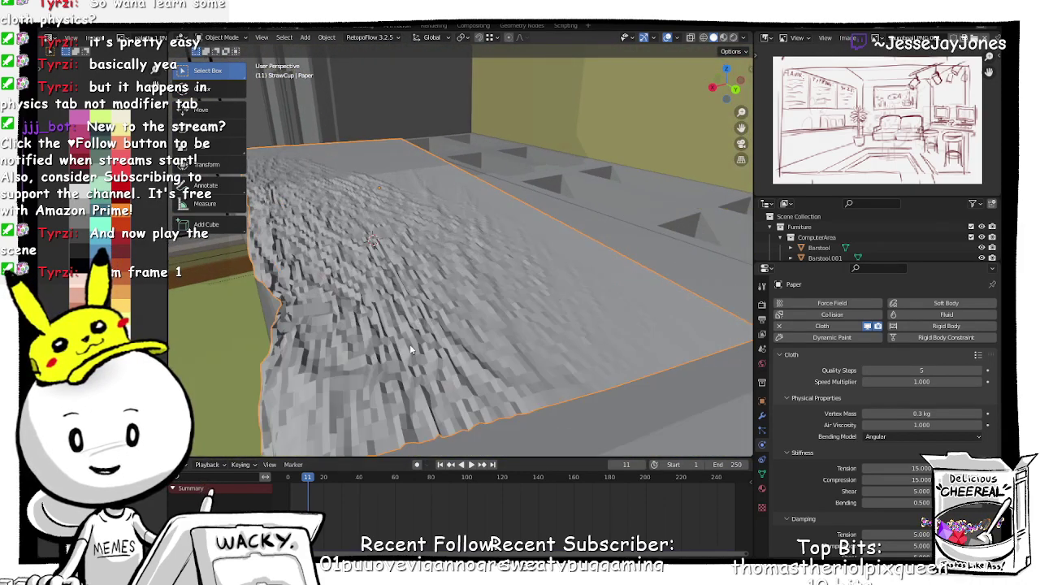
scroll(411, 348, "down", 4)
middle_click_drag(401, 351, 440, 325)
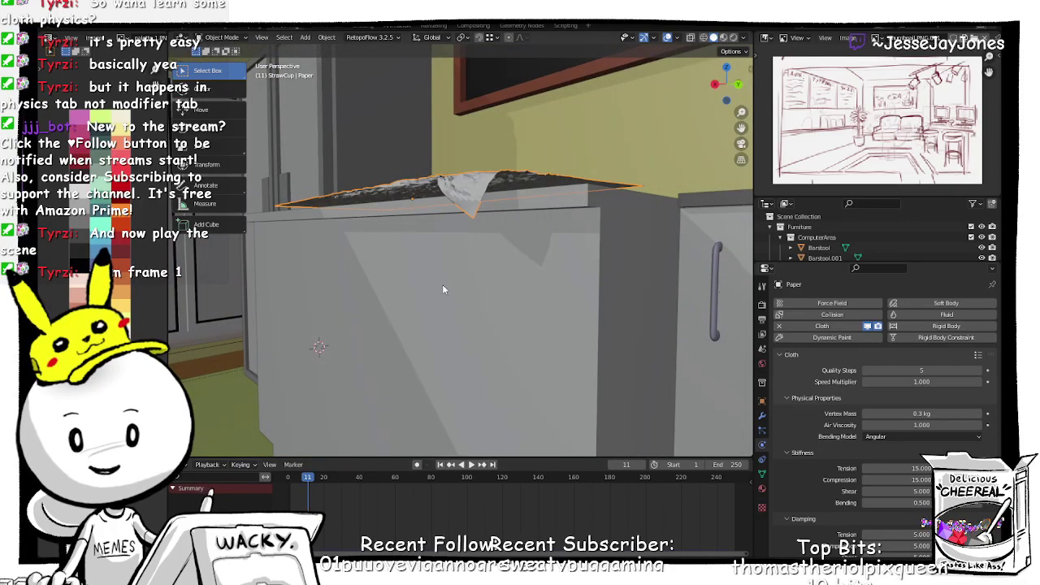
Step: Return the timeline to its starting frame and raise the paper about 0.012 m along Z above the countertop
key("shift+Left")
middle_click_drag(370, 215, 458, 221)
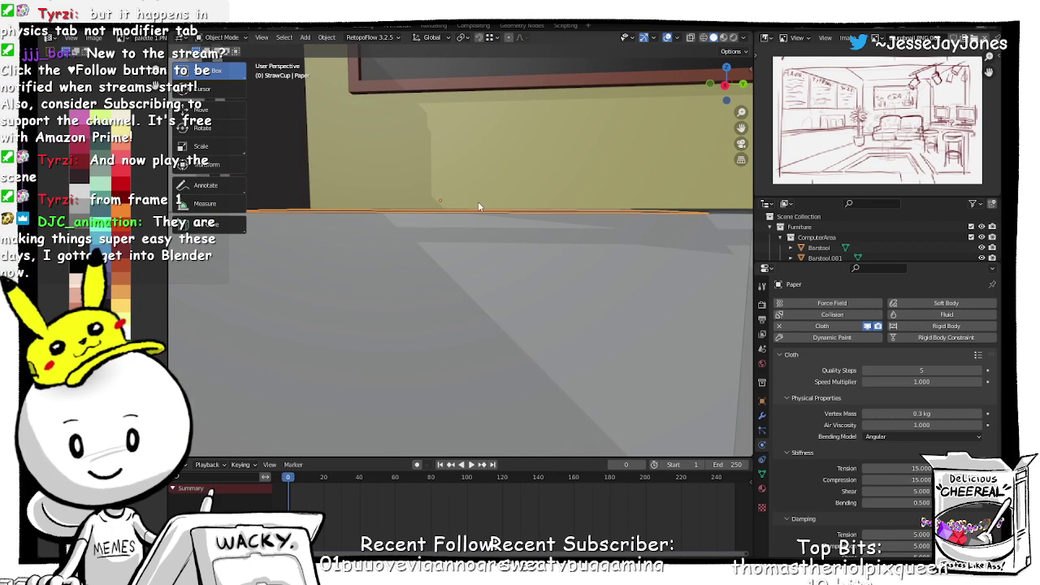
key("g")
key("z")
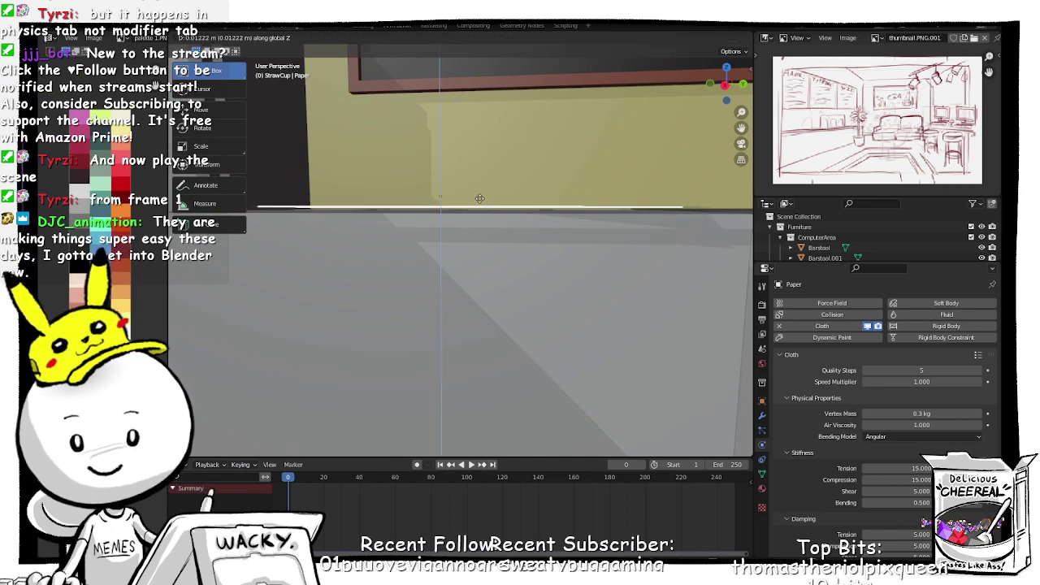
left_click(488, 209)
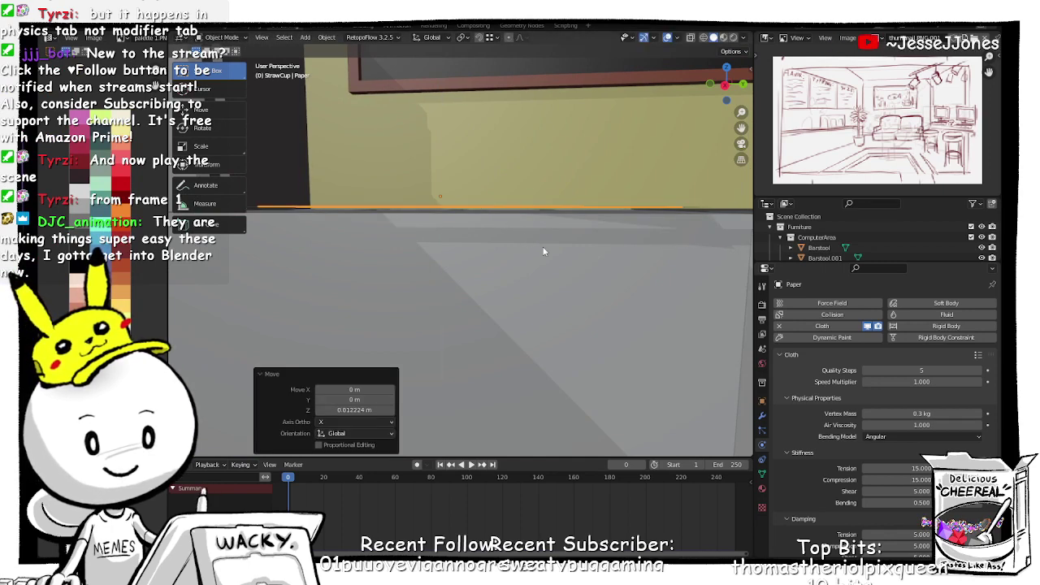
Step: Rotate the paper -3.56° about Z and shift it about 0.019 m in X and -0.01 m in Y
middle_click_drag(543, 251, 516, 306)
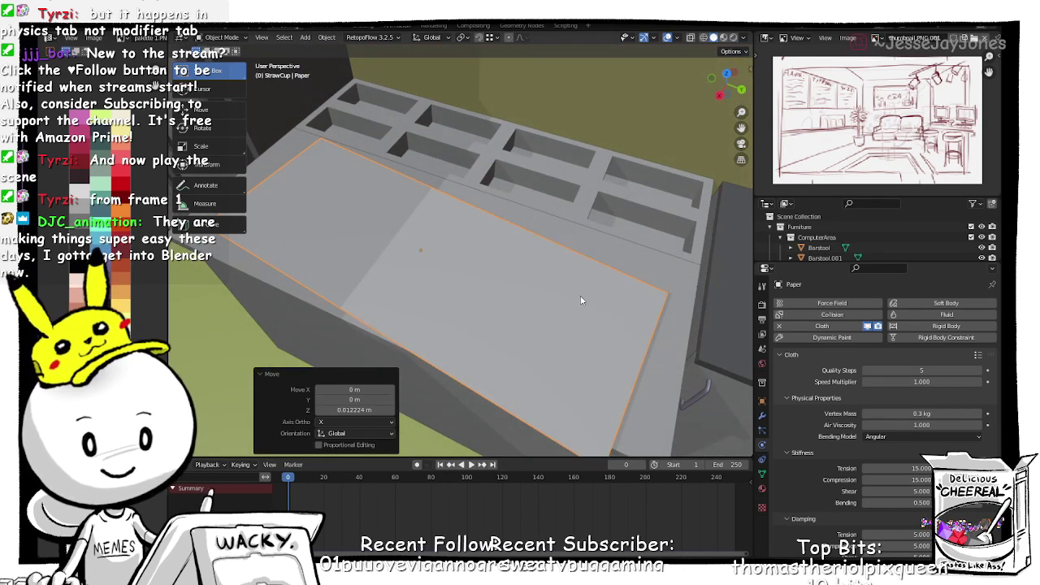
key("s")
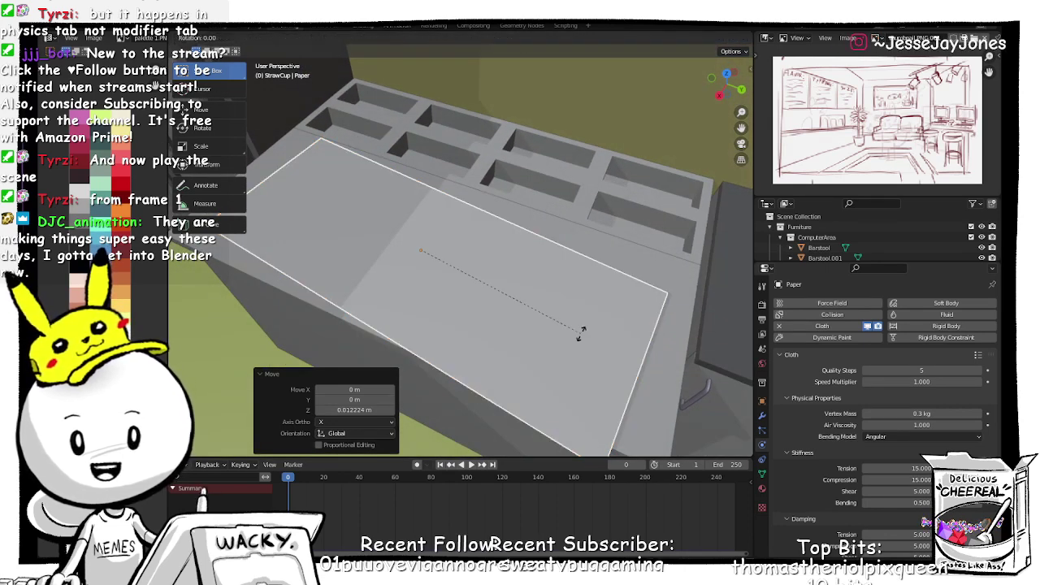
key("z")
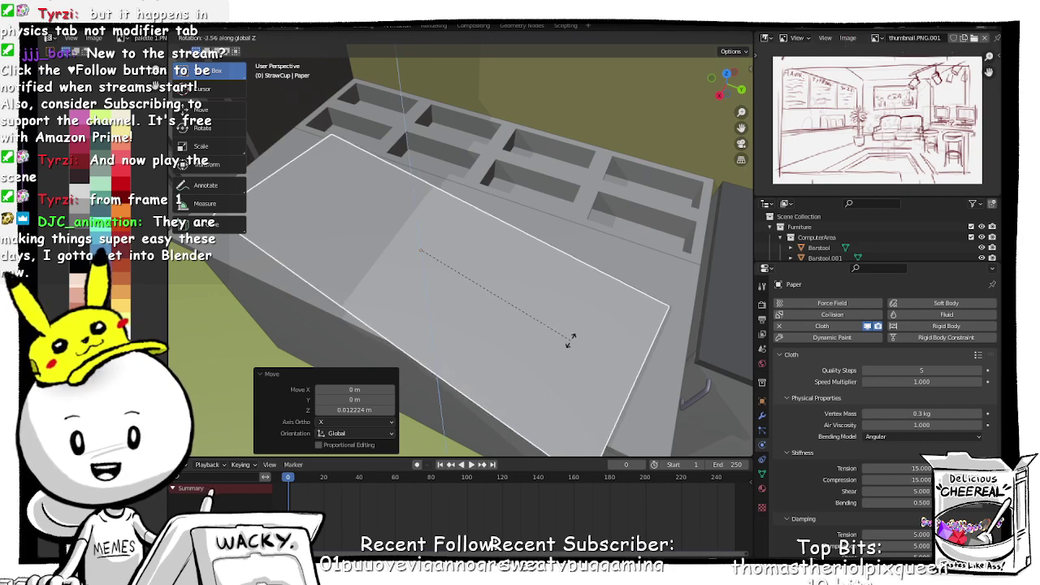
left_click(570, 340)
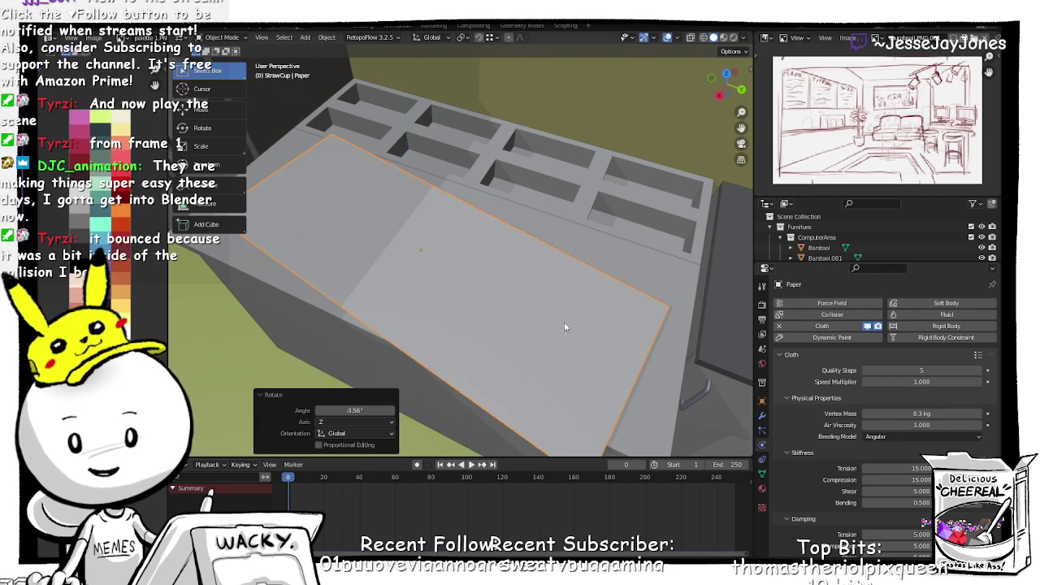
key("g")
left_click(558, 330)
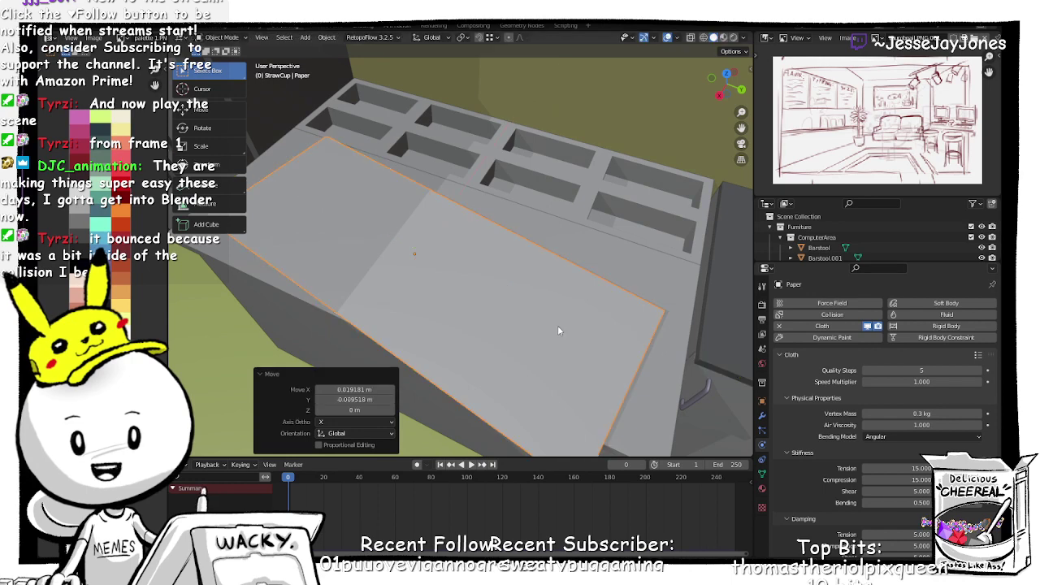
Step: Run the cloth simulation to frame 10 and pause it with the paper bending over the counter's front edge
middle_click_drag(573, 343, 552, 276, "shift")
middle_click_drag(539, 333, 548, 287)
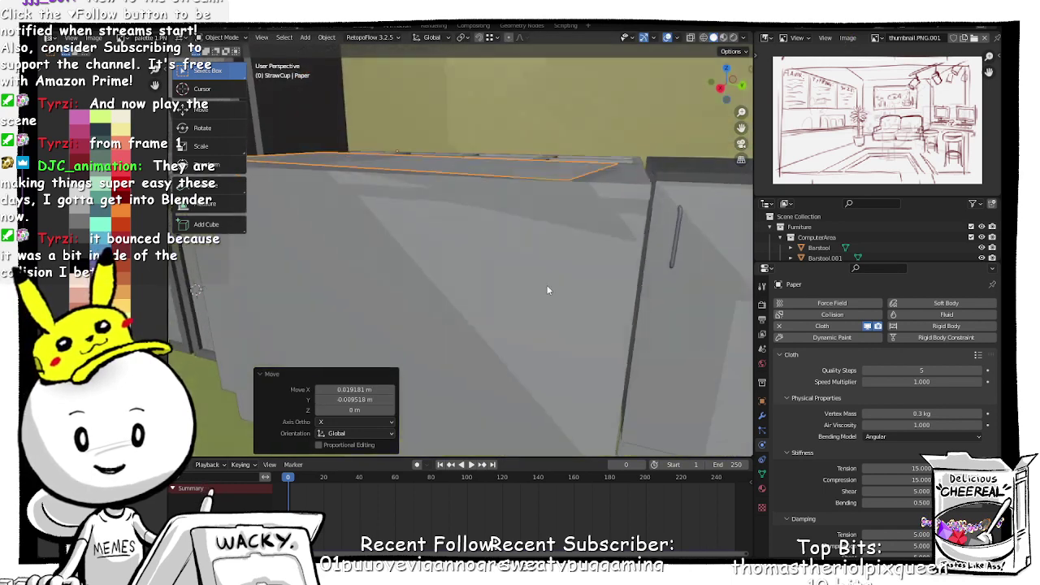
left_click(469, 466)
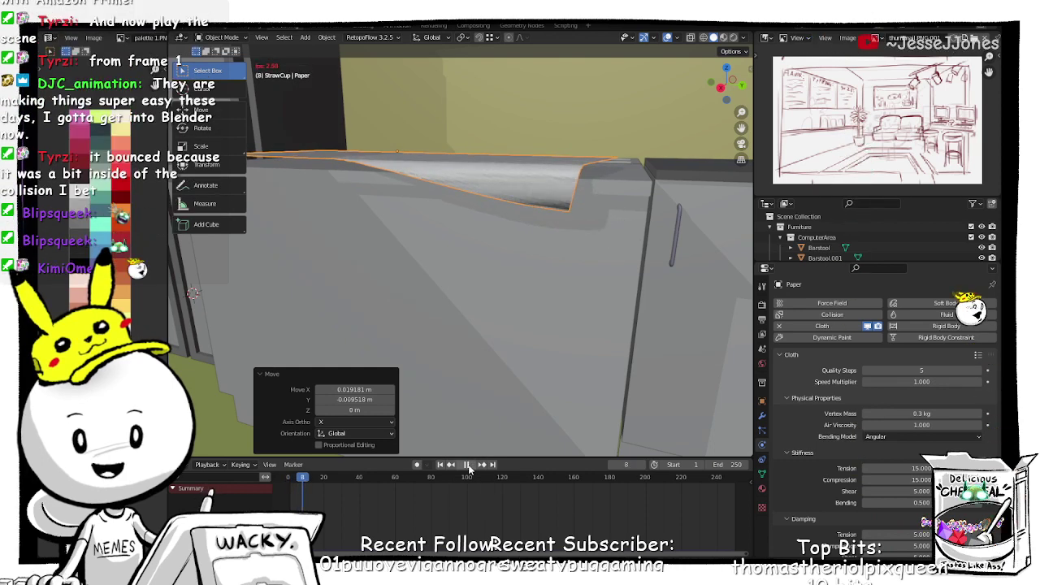
left_click(468, 466)
middle_click_drag(558, 312, 511, 242)
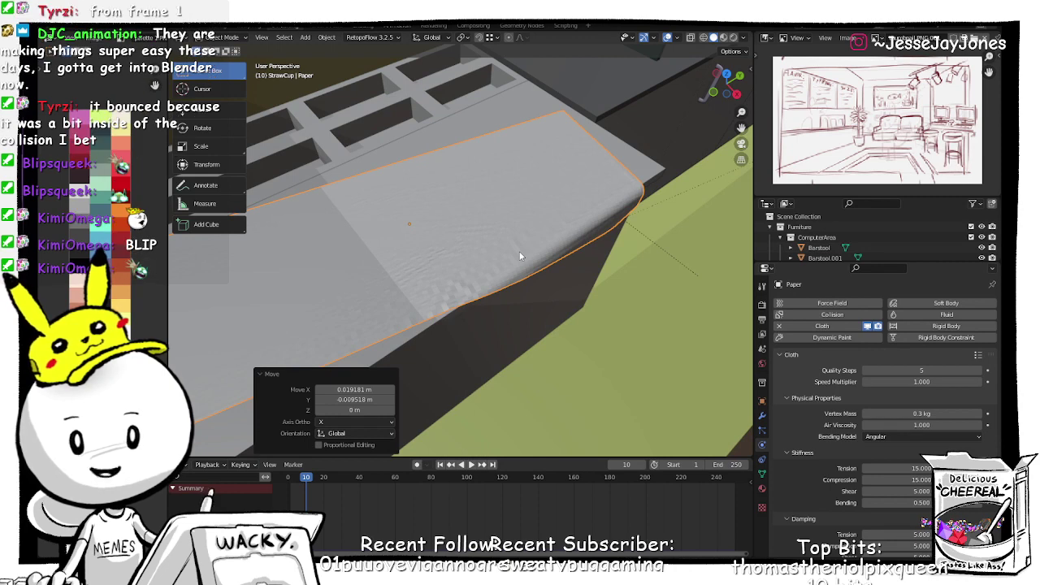
Step: Convert the draped paper's simulated shape to real geometry with Visual Geometry to Mesh and shade it smooth
key("ctrl+a")
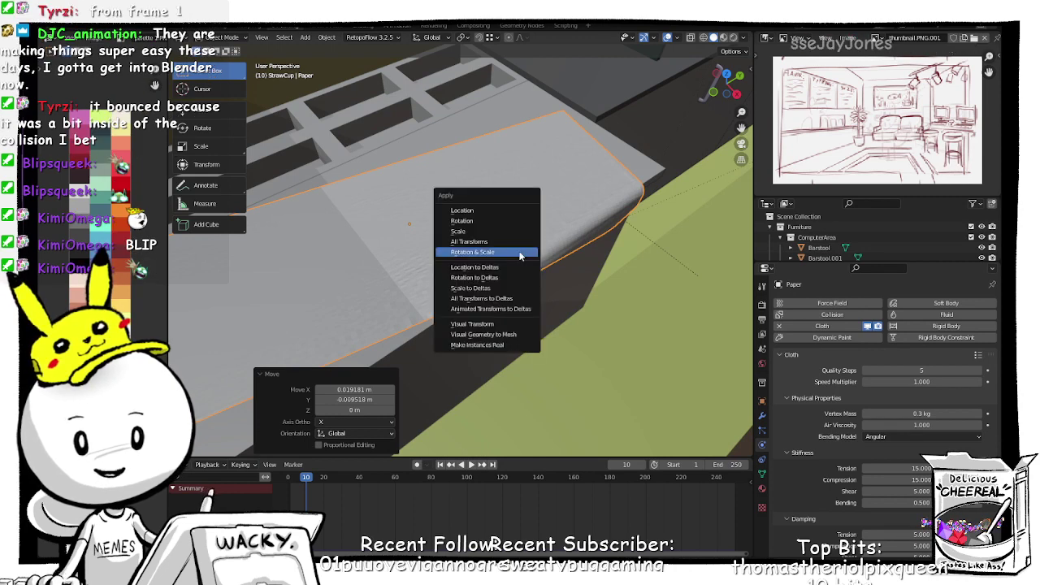
left_click(516, 335)
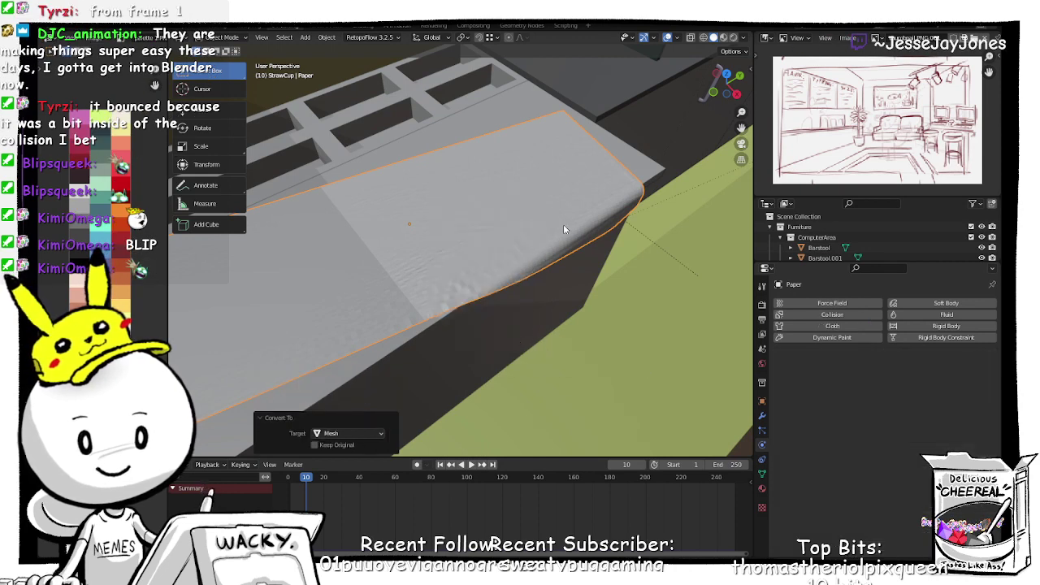
right_click(540, 222)
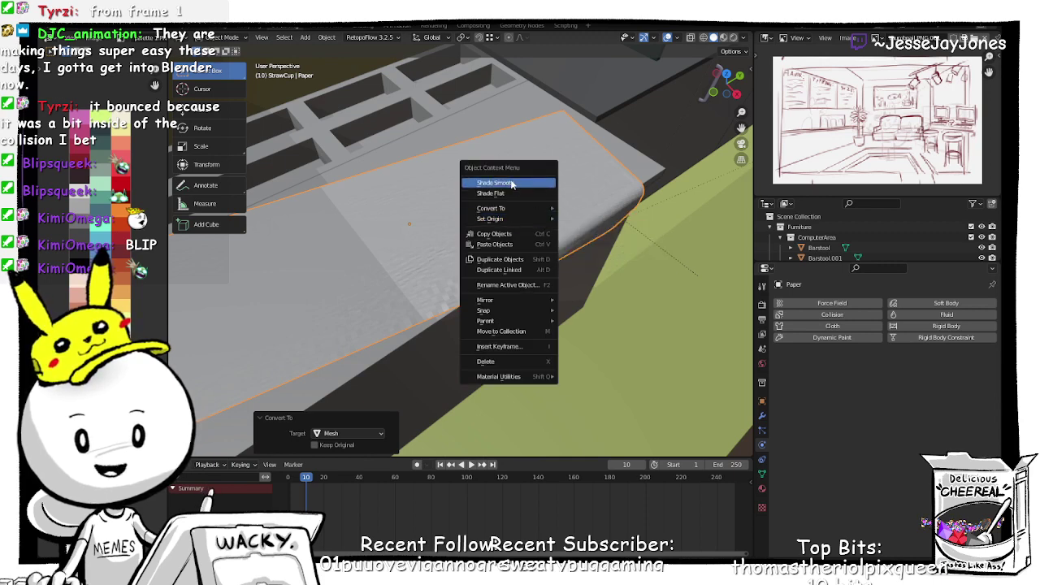
left_click(515, 183)
middle_click_drag(514, 184, 476, 233)
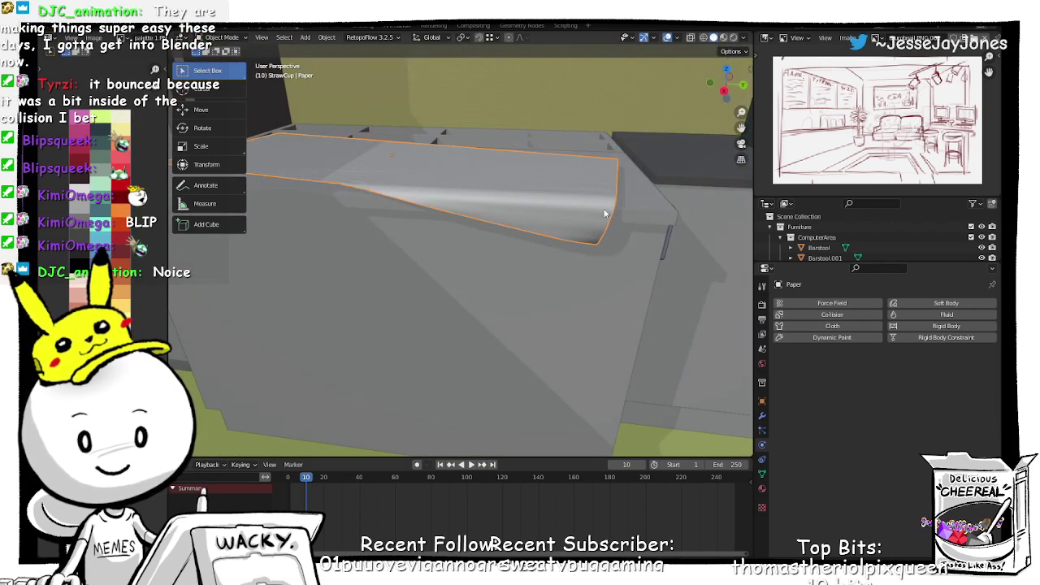
Step: Remove Collision physics from the prep station counter and lower the paper about 0.025 m along Z onto the countertop
left_click(638, 220)
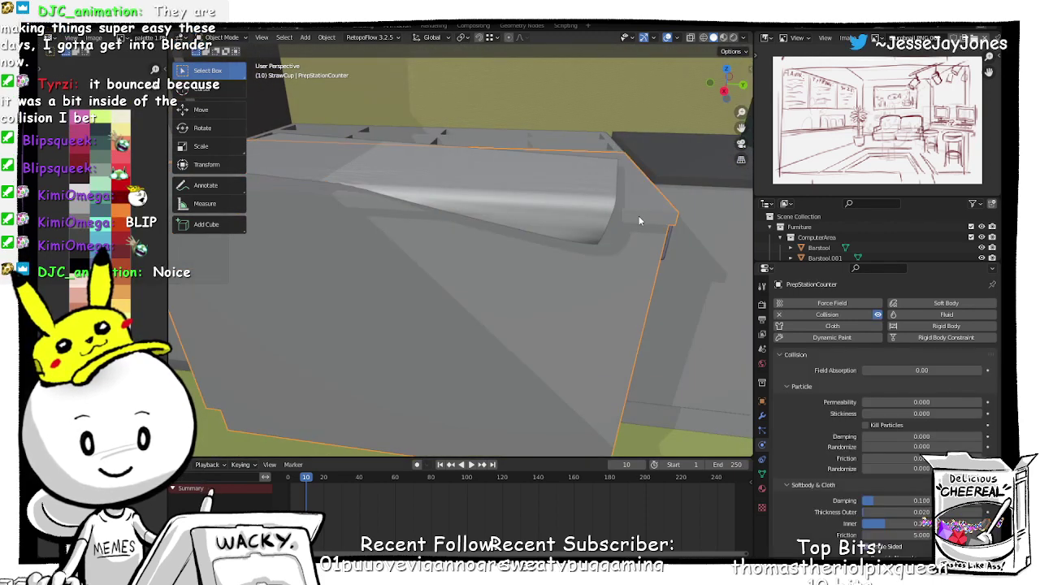
left_click(779, 315)
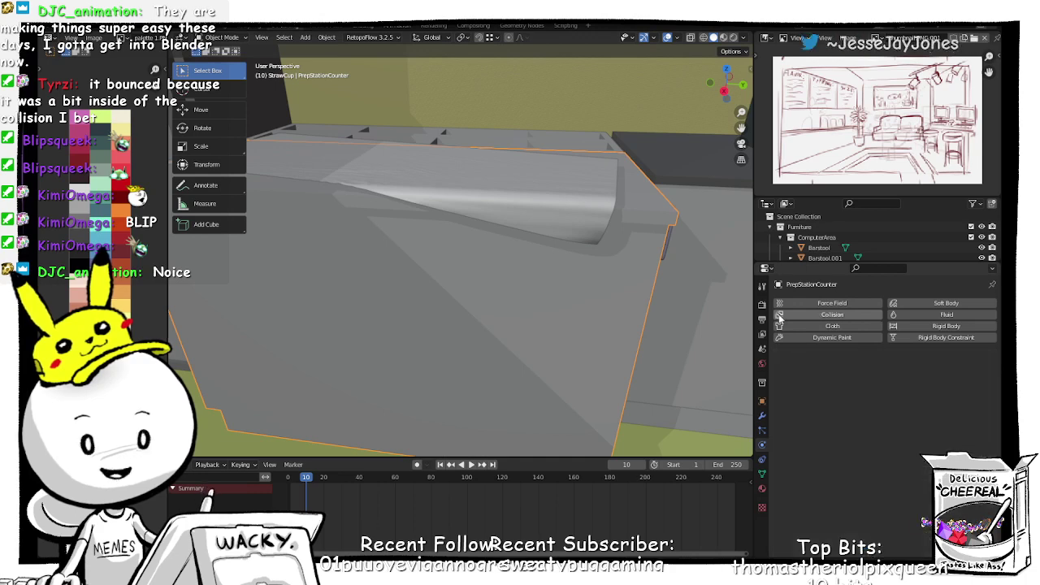
left_click(567, 190)
middle_click_drag(490, 206, 516, 181)
key("g")
key("z")
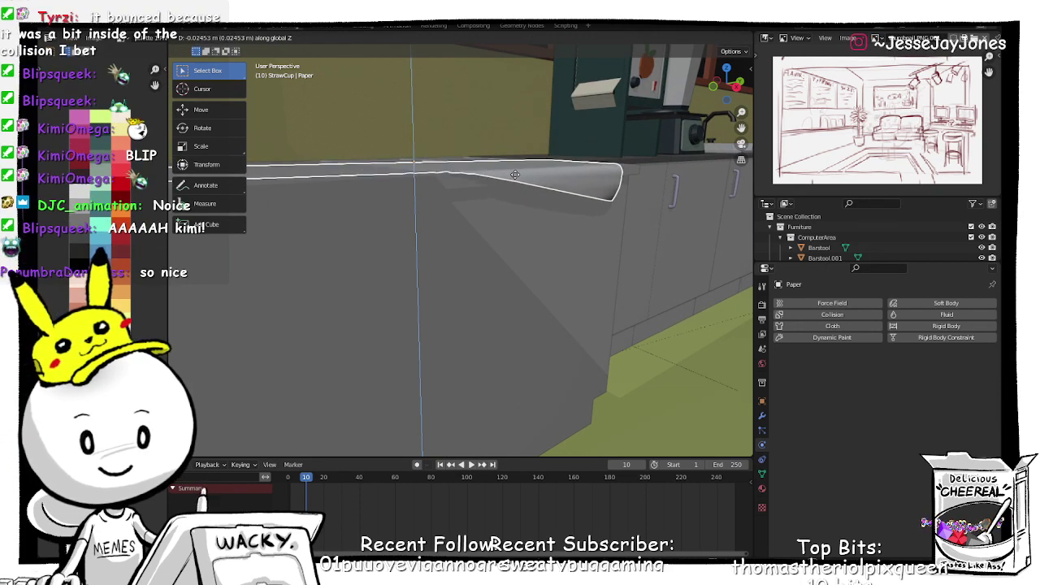
left_click(515, 175)
Step: Move the draped paper about -0.018 m along X so its folded edge sits closer to the counter's front
mouse_move(544, 181)
middle_mouse_down()
mouse_move(486, 214)
mouse_move(376, 184)
mouse_move(395, 162)
mouse_move(437, 164)
mouse_move(441, 206)
mouse_move(474, 237)
middle_mouse_up()
scroll(474, 237, "down", 5)
left_click(440, 91)
mouse_move(440, 87)
middle_mouse_down()
mouse_move(508, 124)
mouse_move(514, 262)
mouse_move(520, 248)
mouse_move(535, 279)
middle_mouse_up()
left_click(514, 262)
key("g")
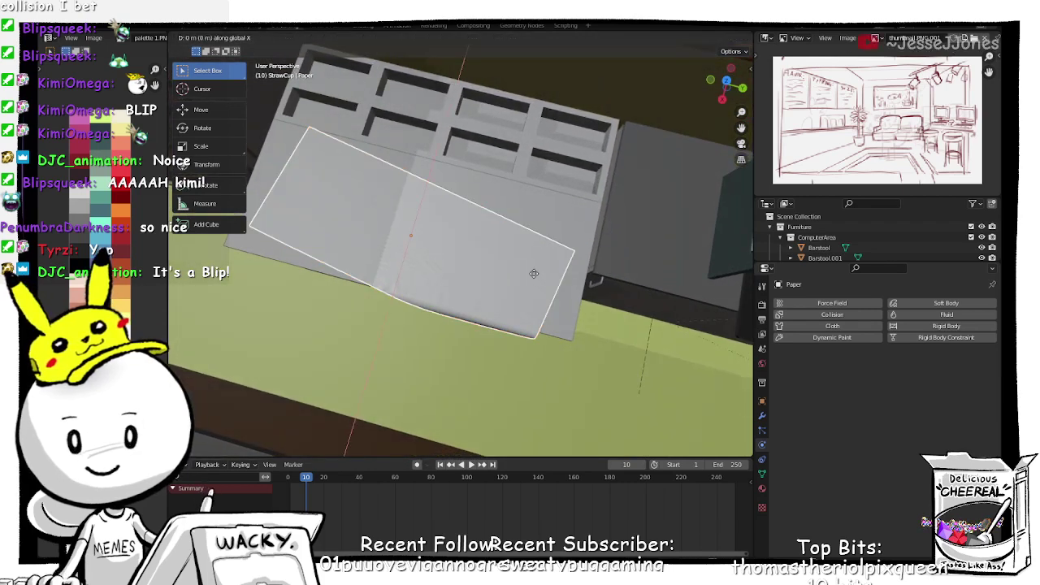
key("x")
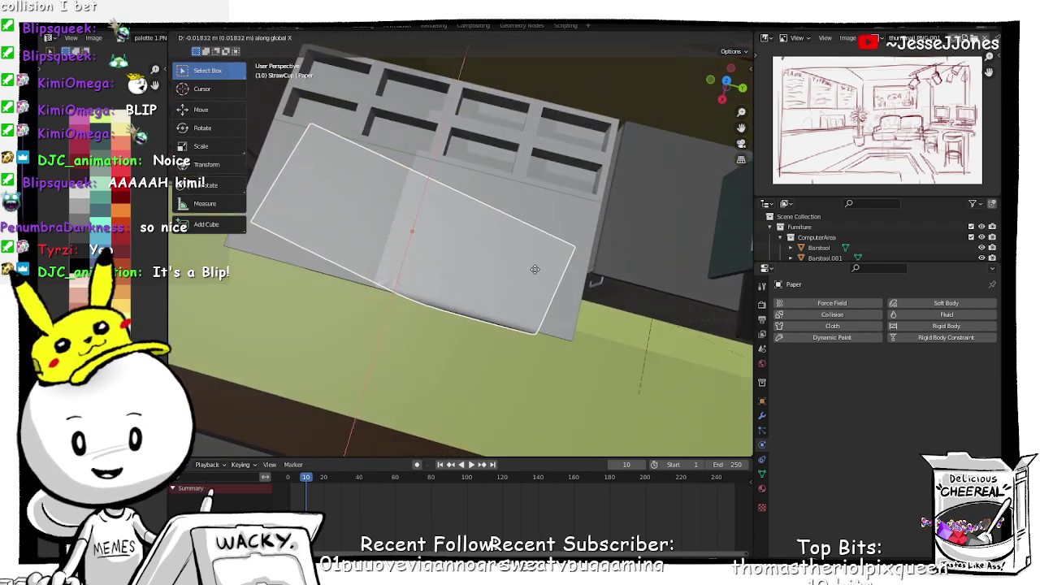
left_click(535, 269)
middle_click_drag(504, 287, 489, 256)
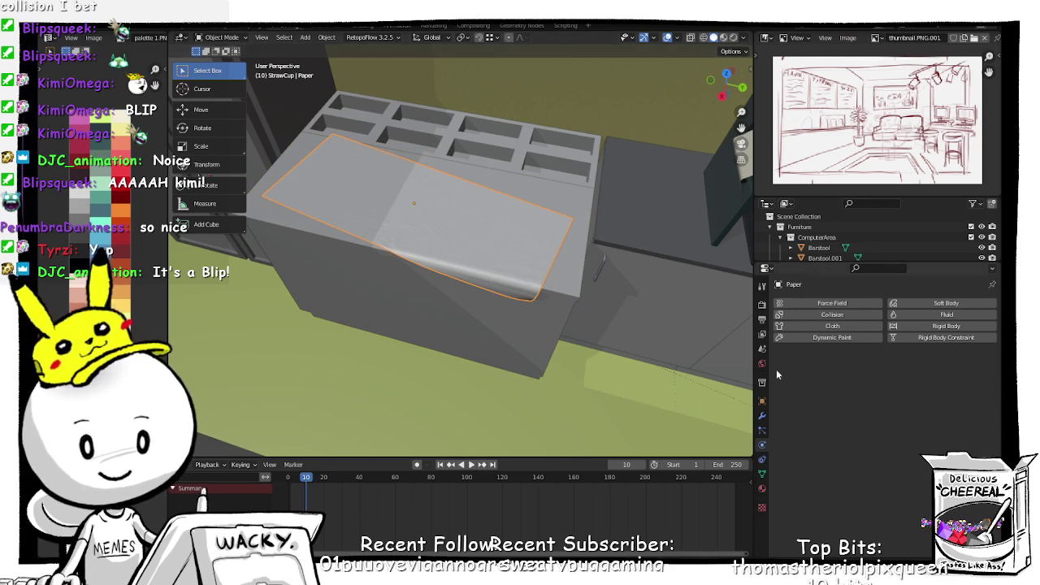
Step: Try the Marble material on the paper and undo the assignment
left_click(762, 417)
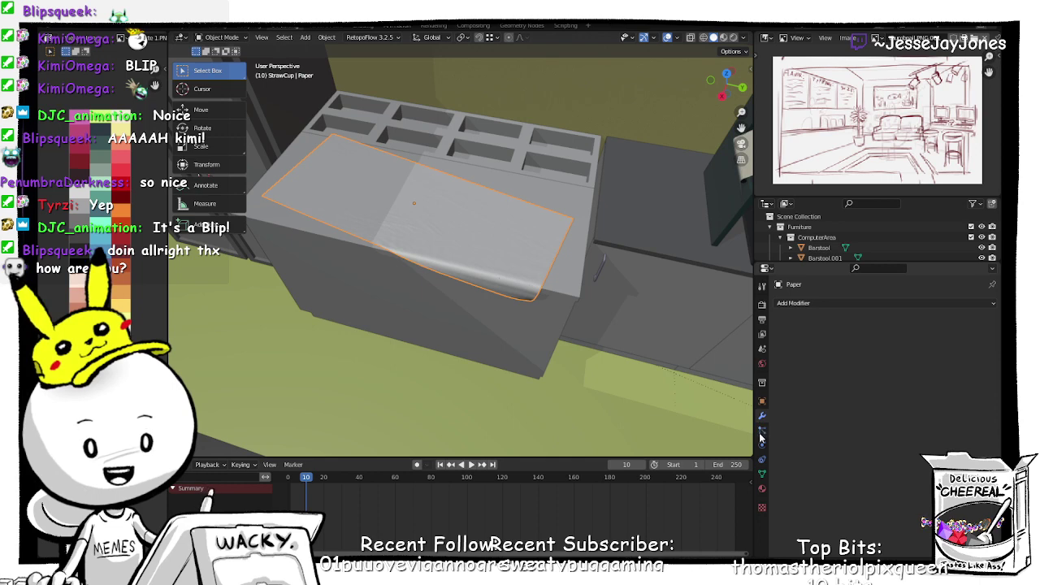
left_click(763, 496)
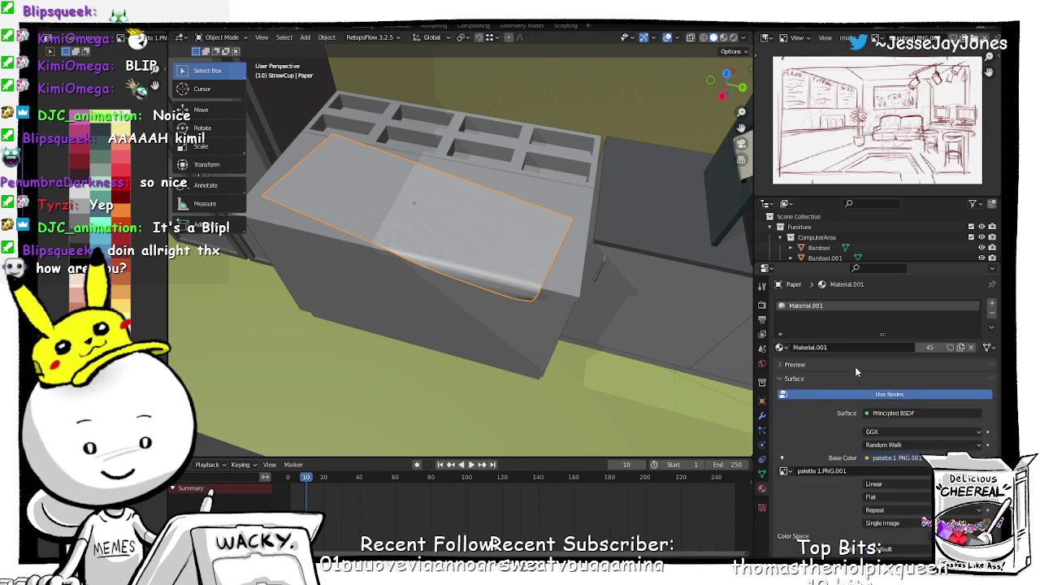
left_click(780, 347)
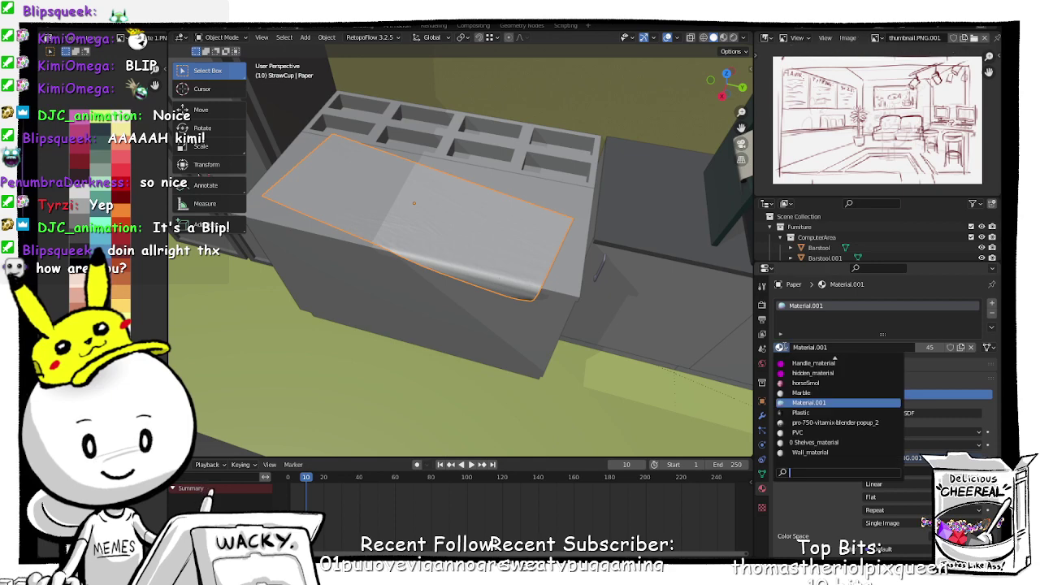
left_click(785, 392)
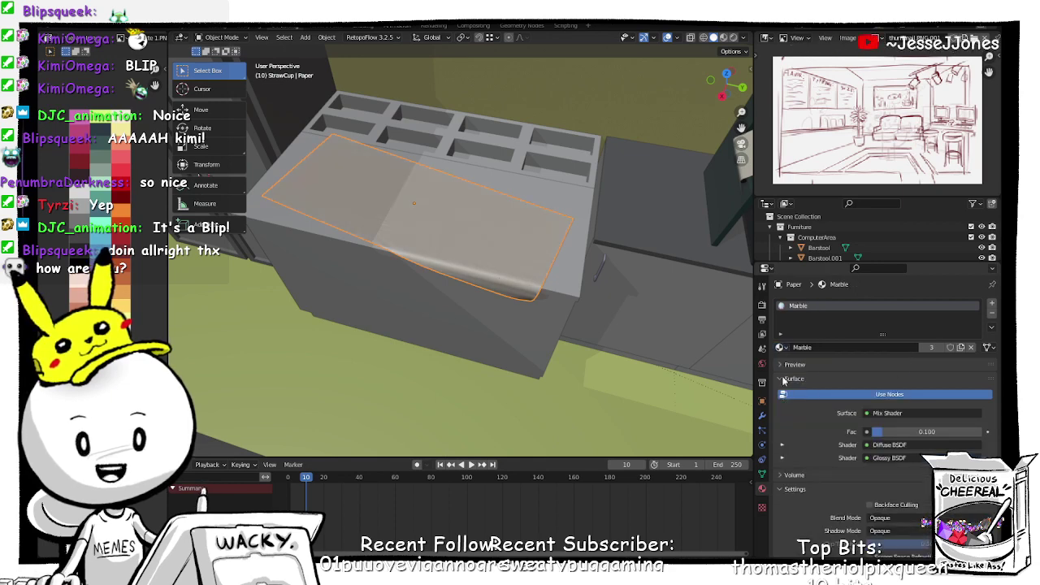
left_click(623, 344)
scroll(542, 341, "down", 2)
middle_click_drag(541, 341, 478, 272)
scroll(519, 291, "down", 2)
left_click(433, 252)
key("ctrl+z")
Step: Assign the existing Material.001 palette material to the prep station counter
scroll(528, 245, "up", 3)
left_click(528, 234)
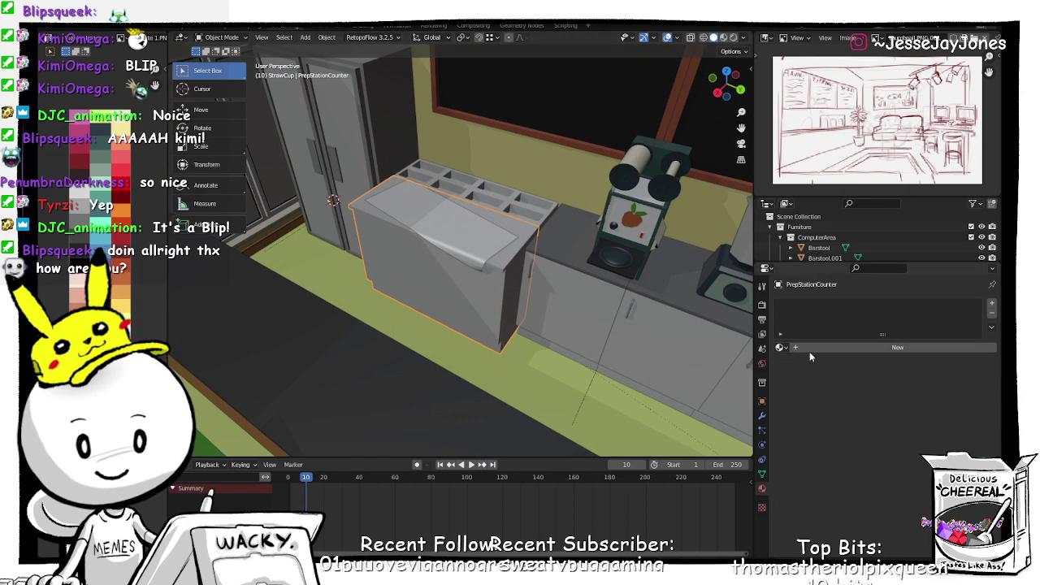
left_click(780, 348)
scroll(811, 444, "down", 20)
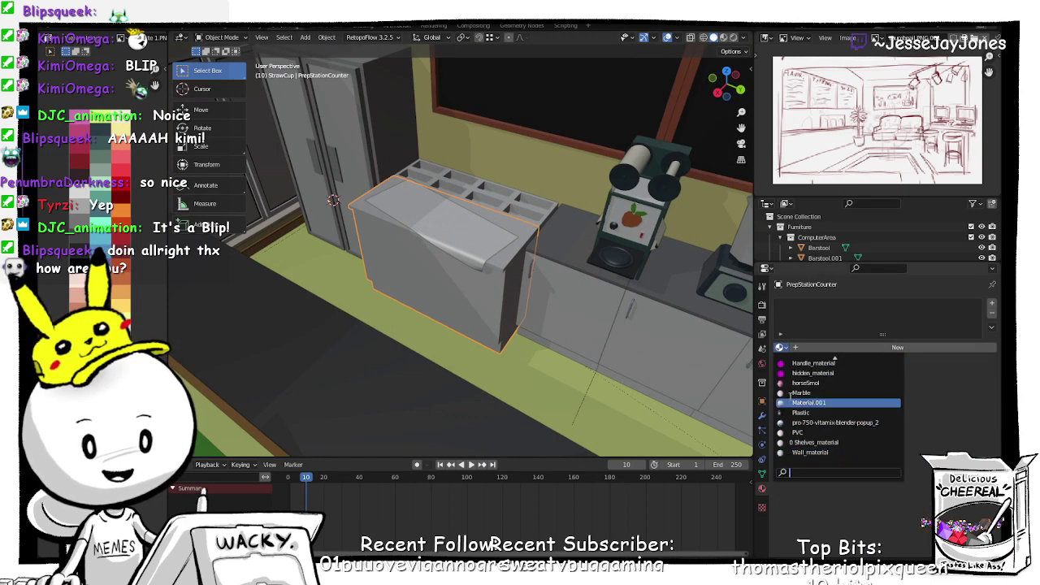
left_click(808, 402)
Step: Assign the existing Material.001 palette material to the prep station trays
left_click(502, 208)
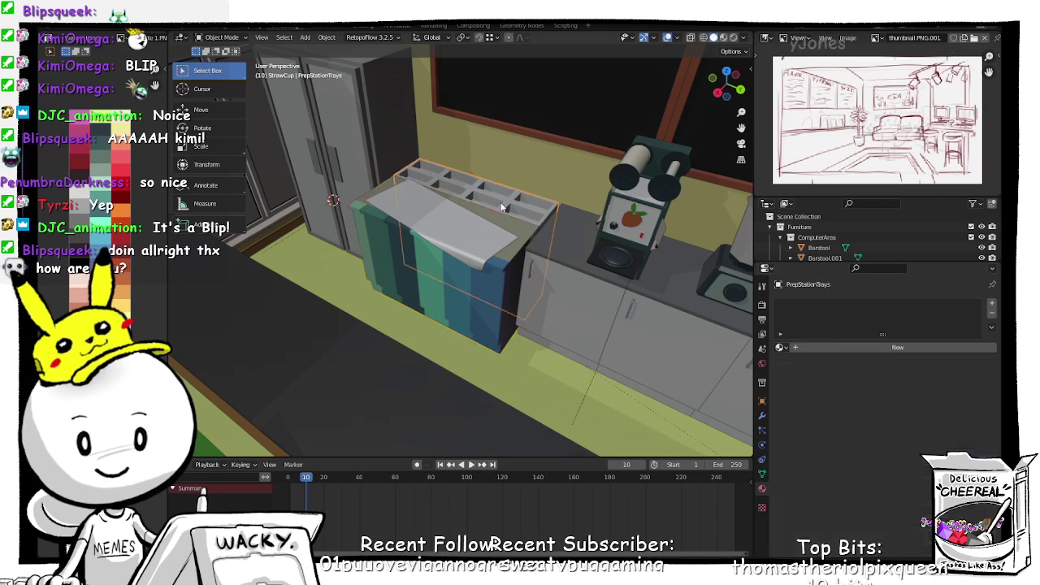
left_click(779, 348)
scroll(805, 422, "down", 10)
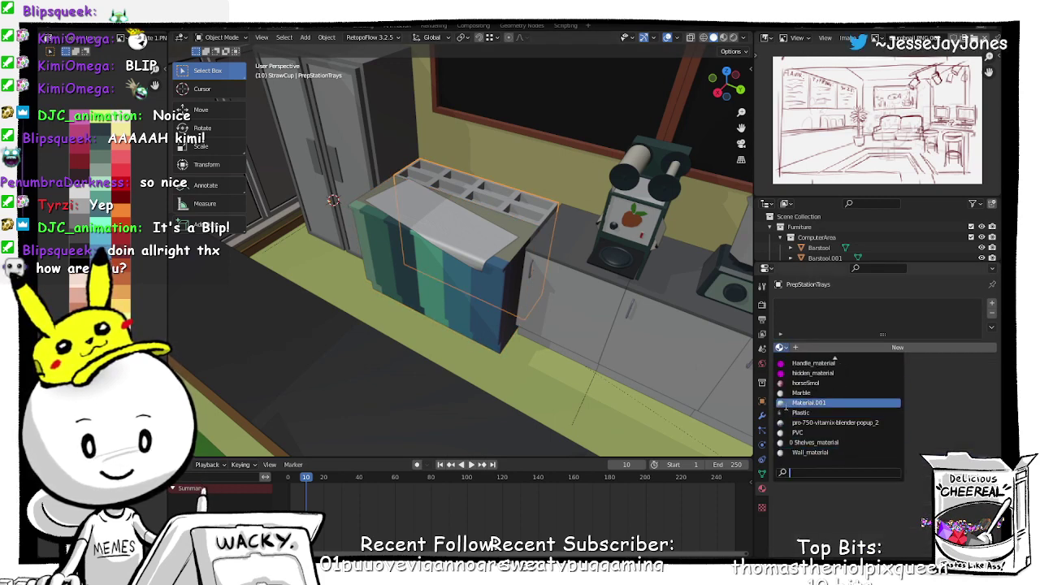
left_click(808, 402)
Step: In Edit Mode, shrink all of the counter's UVs onto a light grey palette swatch and hide the viewport overlays
left_click(472, 312)
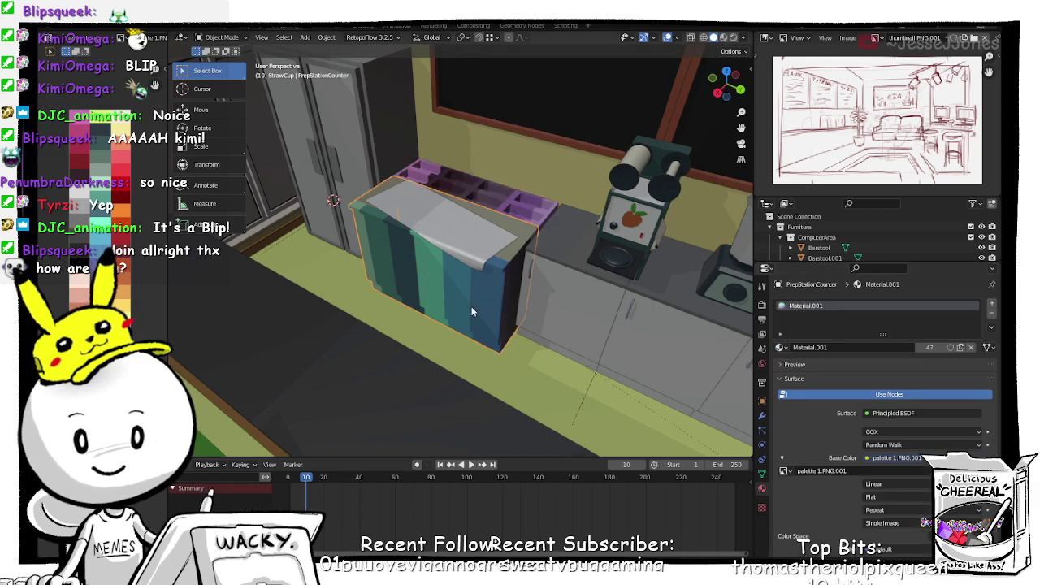
key("ctrl+Tab")
left_click(470, 257)
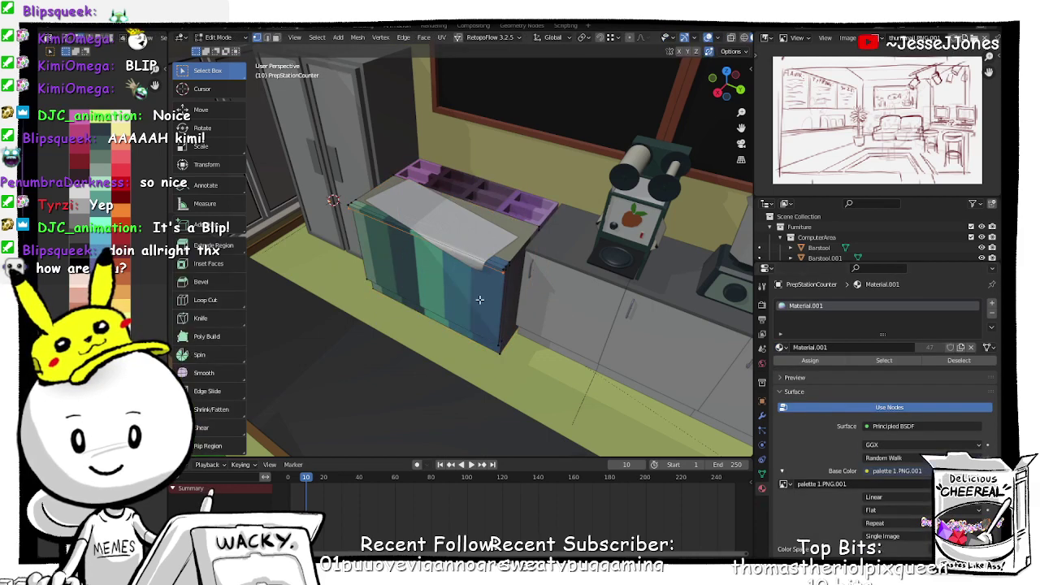
middle_click_drag(475, 264, 510, 302)
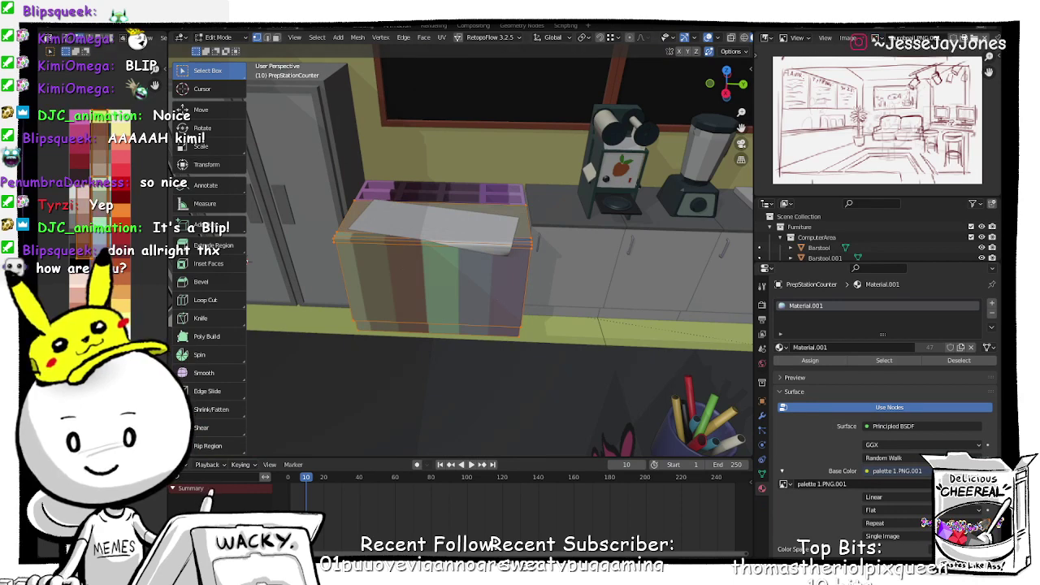
key("alt+z")
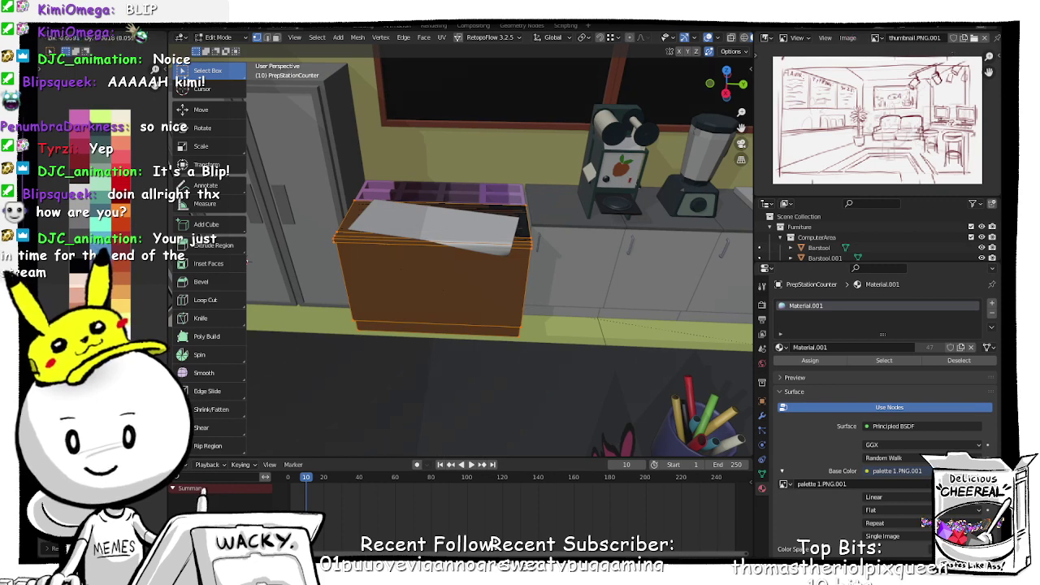
key("alt+z")
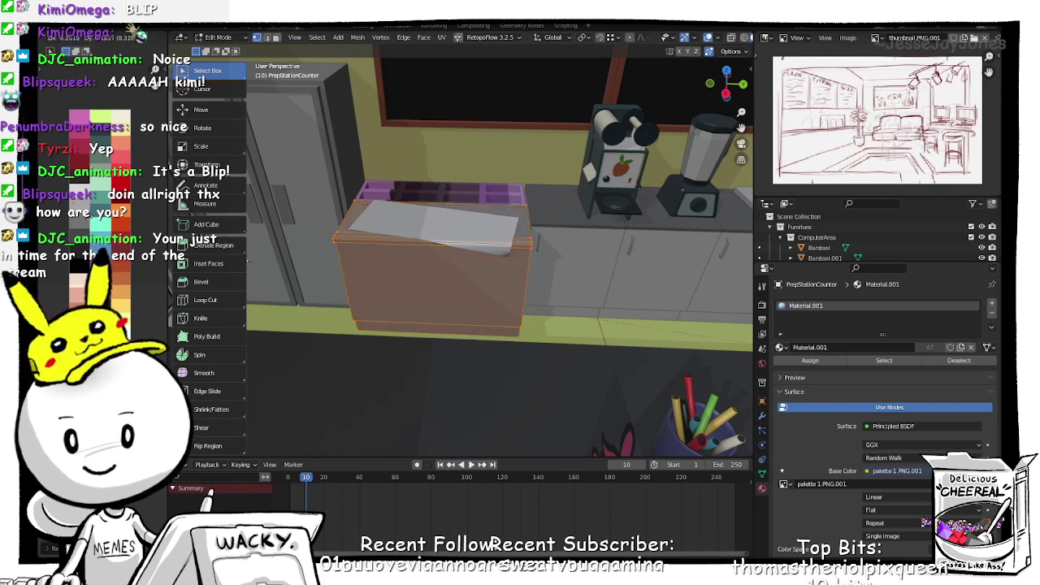
left_click(707, 38)
middle_click_drag(481, 308, 457, 290)
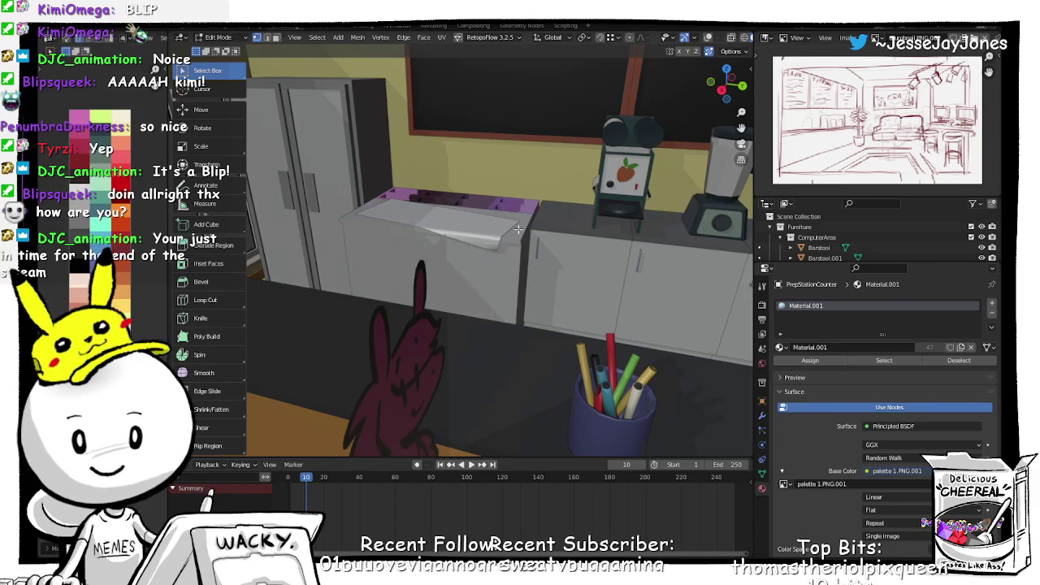
Step: Turn the viewport overlays back on and select the faces of the prep station's countertop slab, including its front rim, in face select mode
key("Tab")
left_click(593, 230)
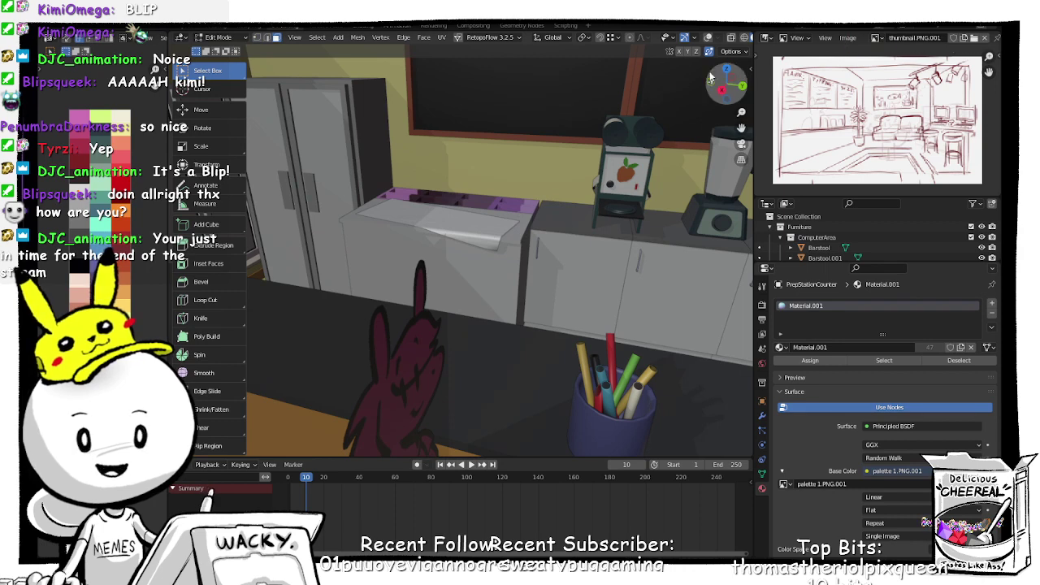
left_click(707, 37)
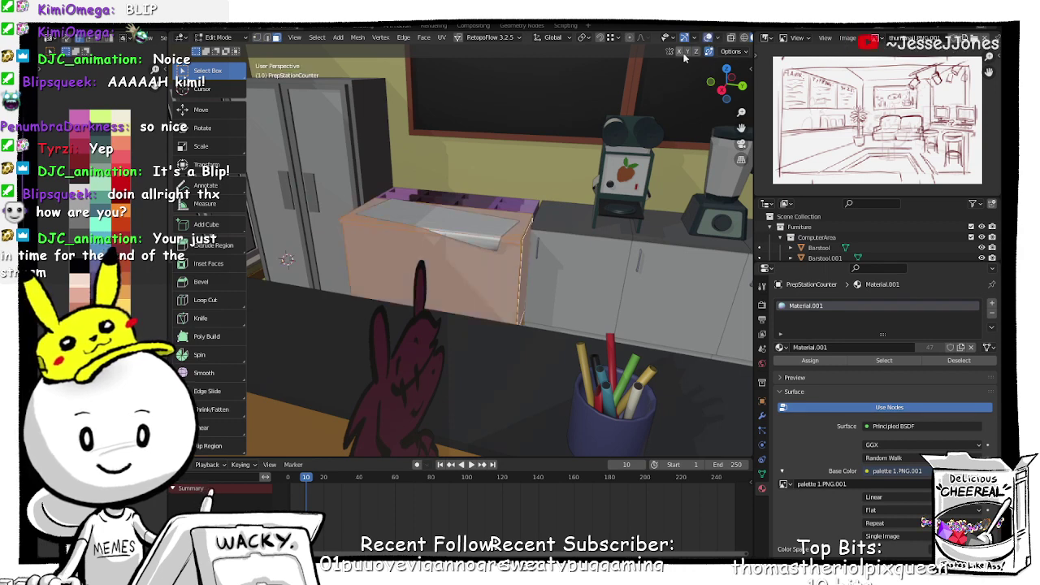
left_click(516, 218)
middle_click_drag(496, 228, 491, 298)
scroll(491, 297, "up", 3)
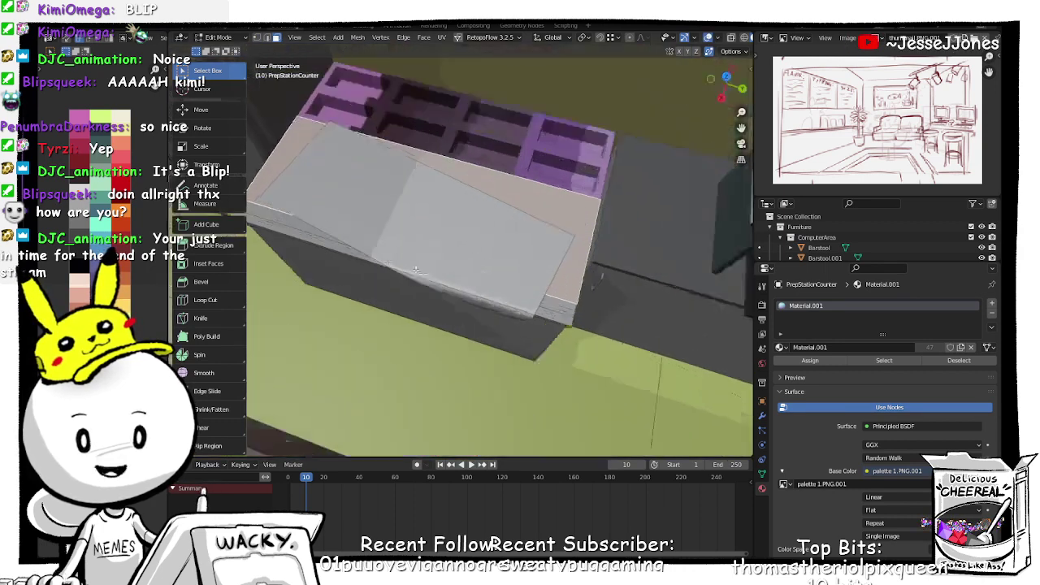
key("alt+a")
left_click(300, 234)
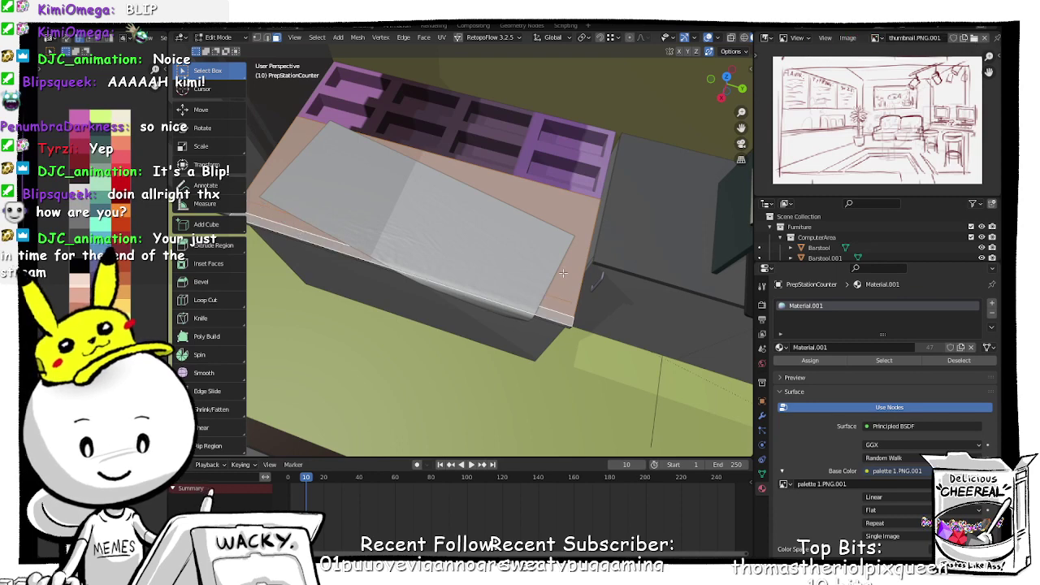
key("ctrl+KP_Add")
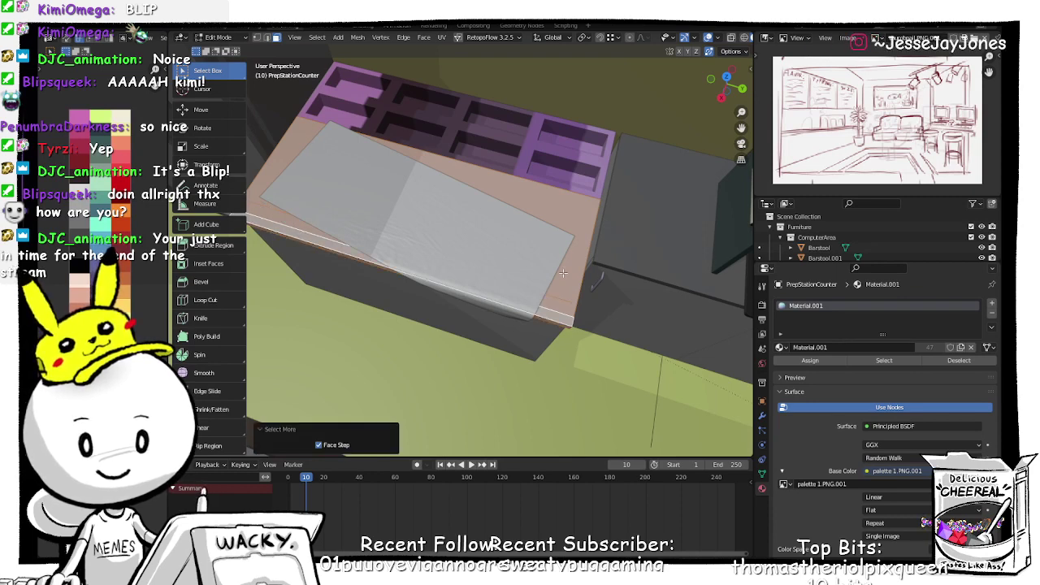
Step: Move the selected countertop UVs onto a dark grey palette swatch, hide the overlays and return to Object Mode
middle_click_drag(555, 325, 574, 279)
key("a")
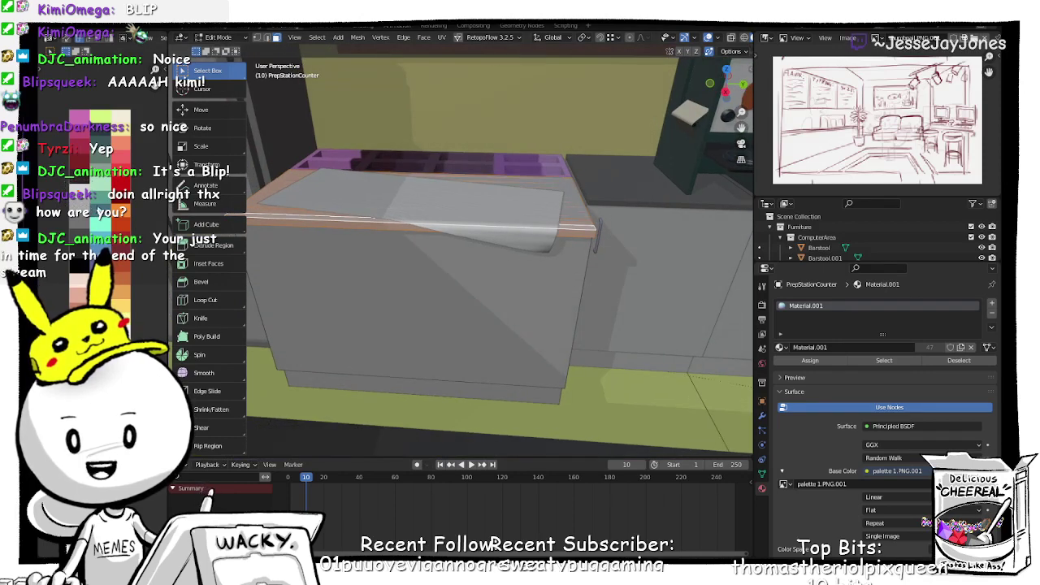
key("alt+a")
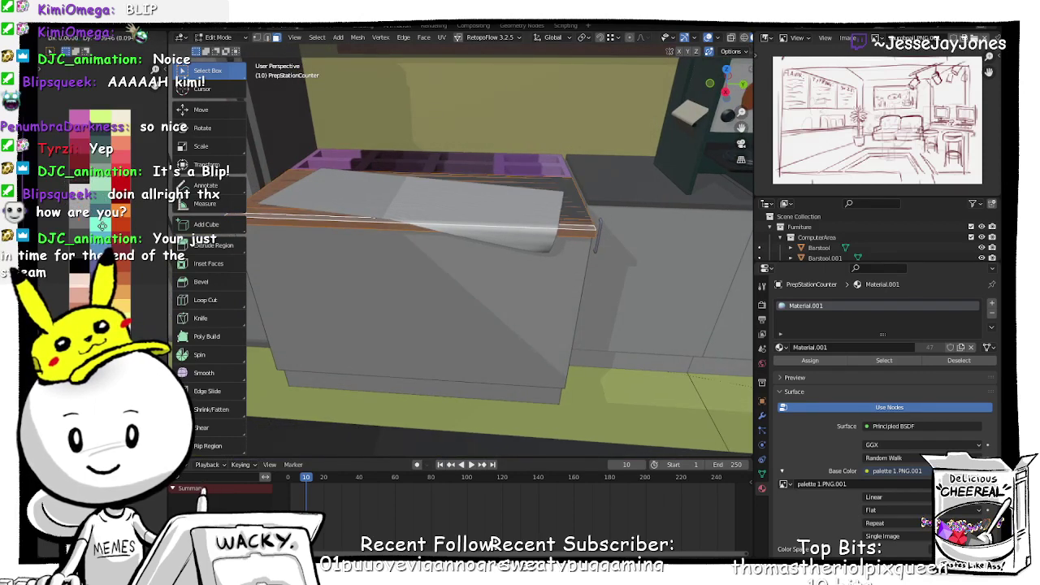
left_click(708, 38)
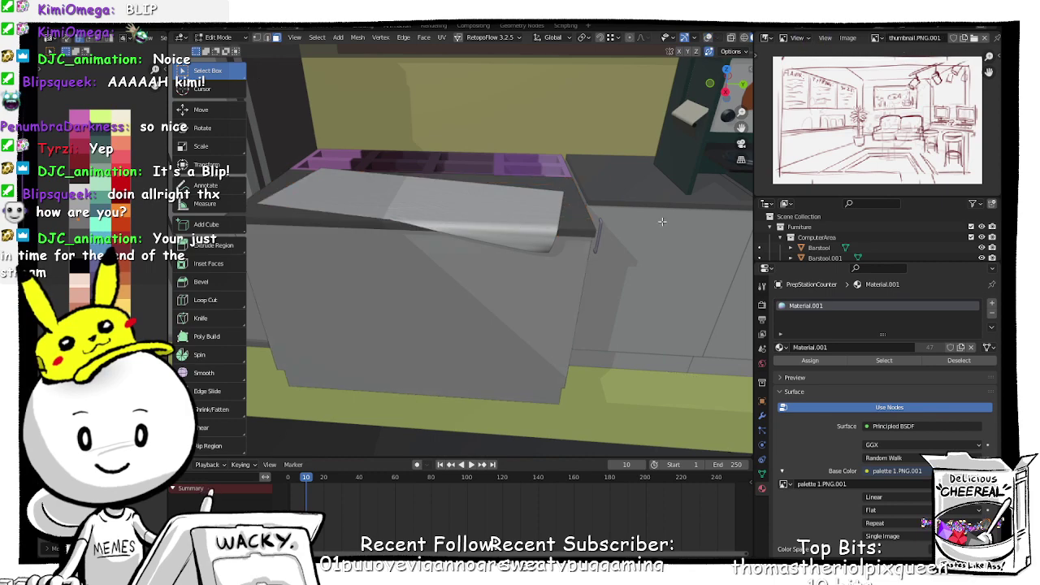
middle_click_drag(662, 222, 622, 226)
scroll(623, 226, "down", 2)
middle_click_drag(559, 224, 474, 144)
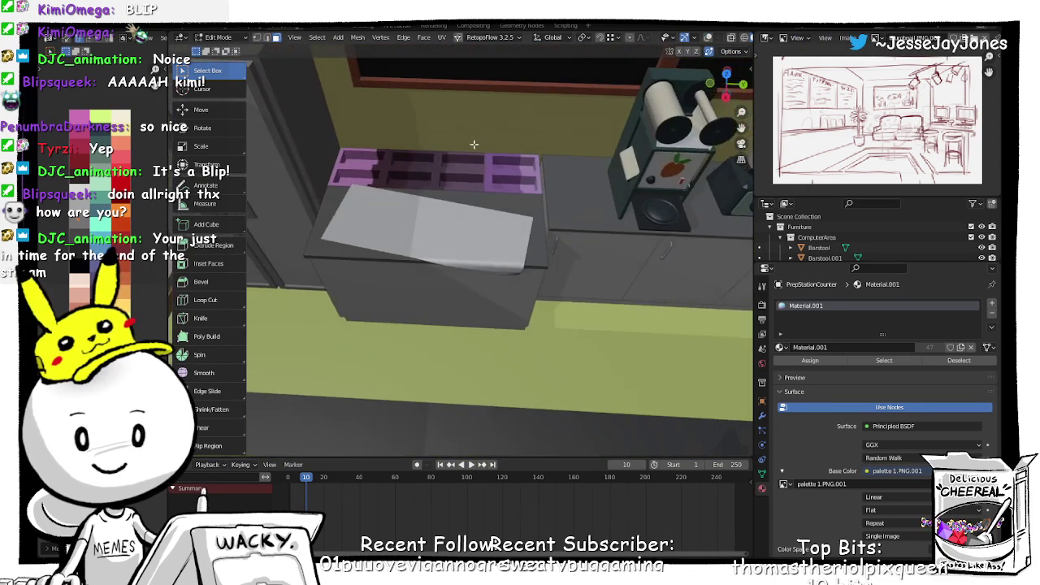
key("Tab")
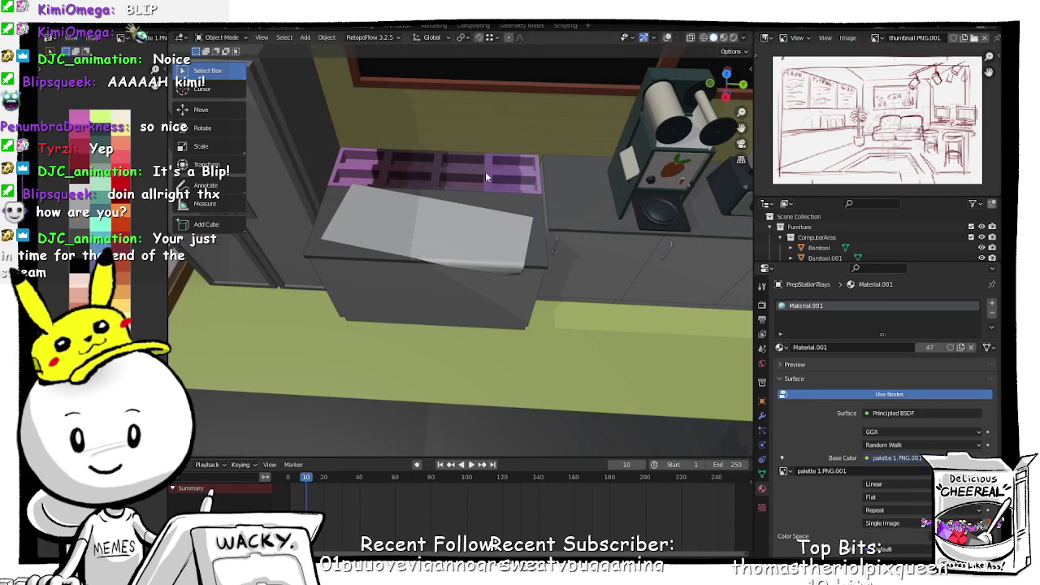
key("Tab")
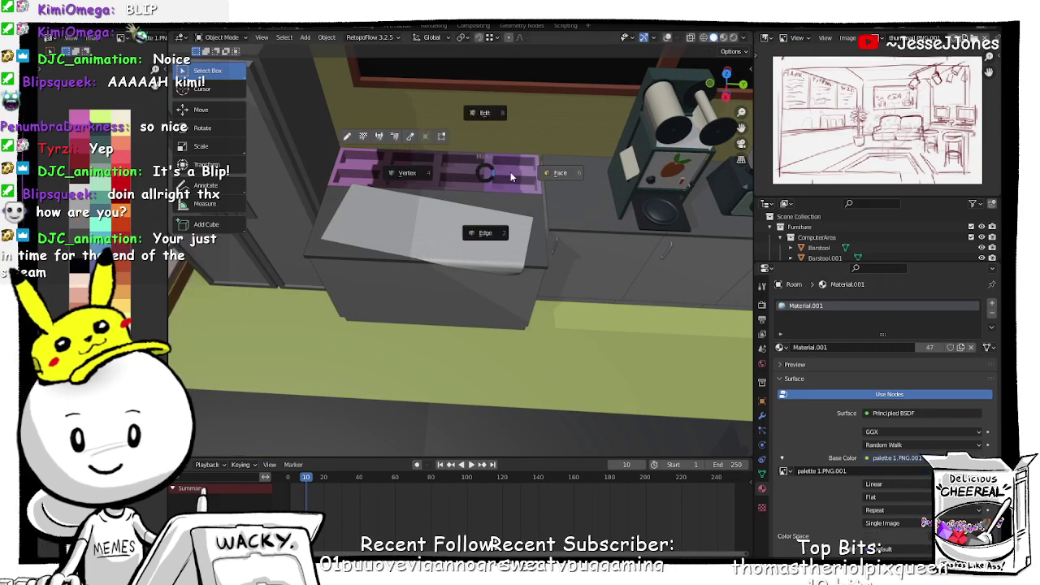
left_click(491, 130)
key("Tab")
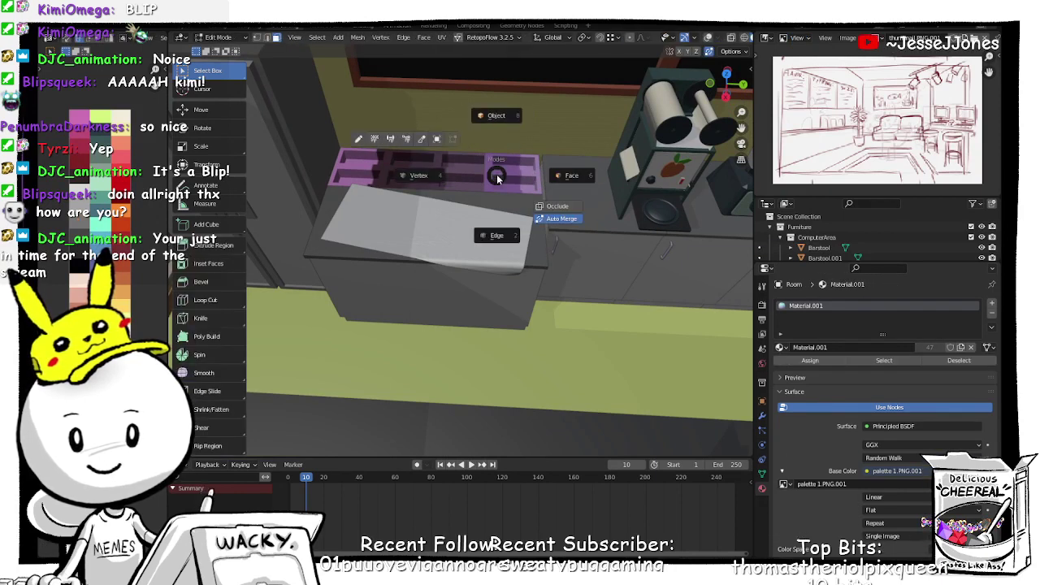
left_click(435, 185)
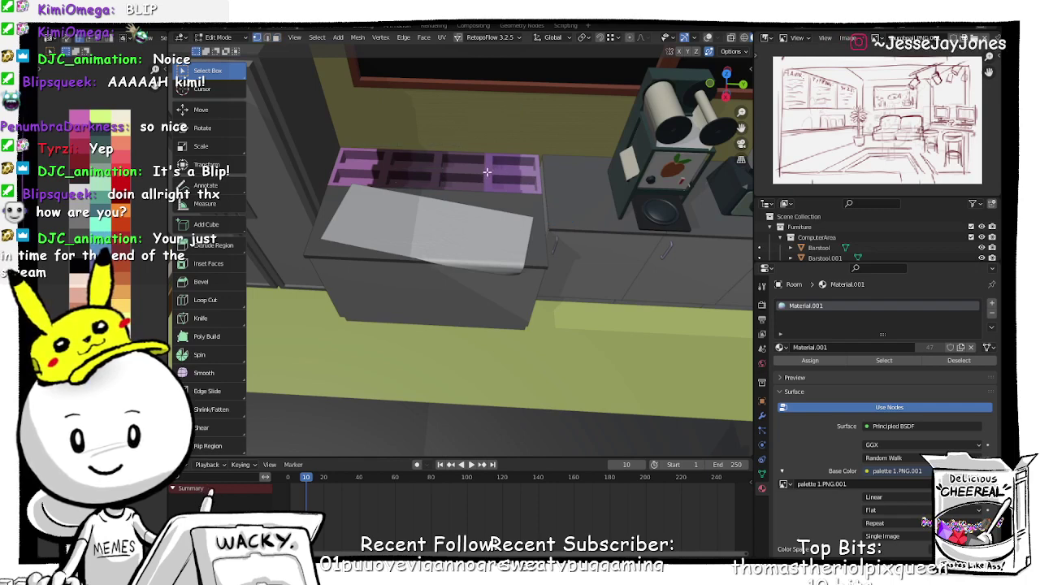
key("Tab")
left_click(483, 115)
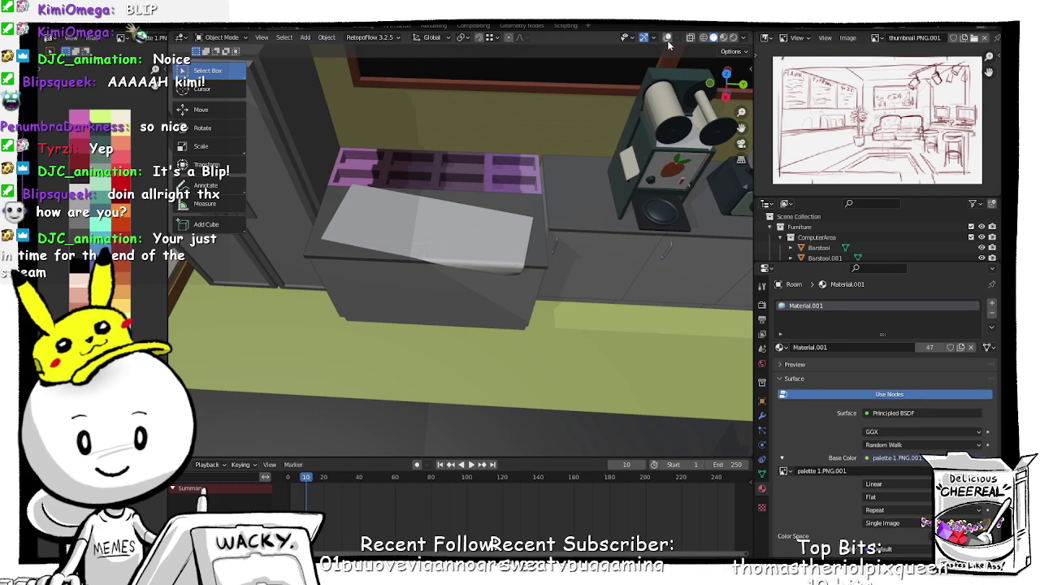
Step: In Edit Mode, scale all of the prep station trays' UVs to 0 and place them on a dark grey palette swatch
left_click(480, 158)
key("Tab")
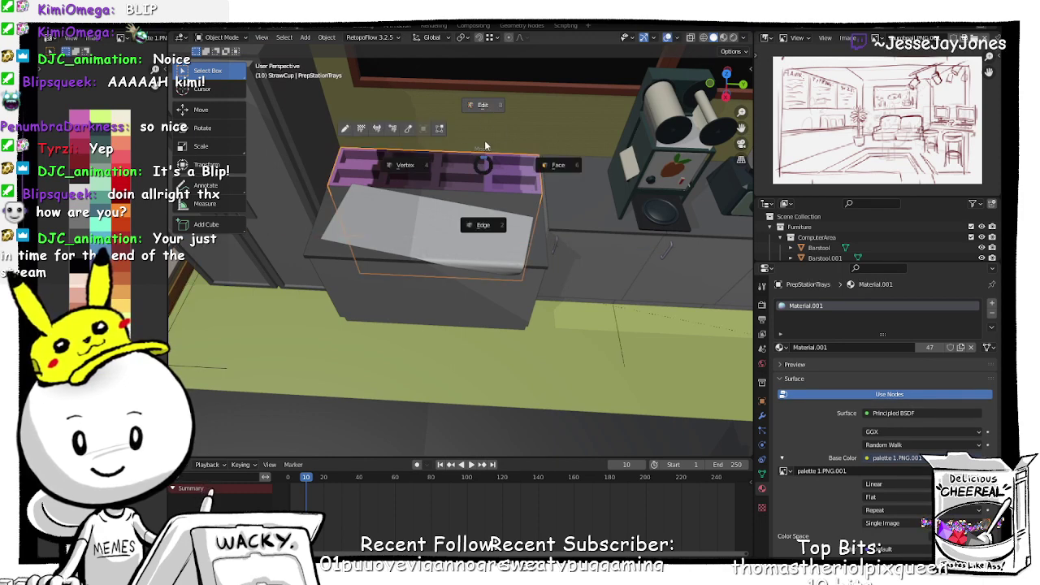
left_click(484, 114)
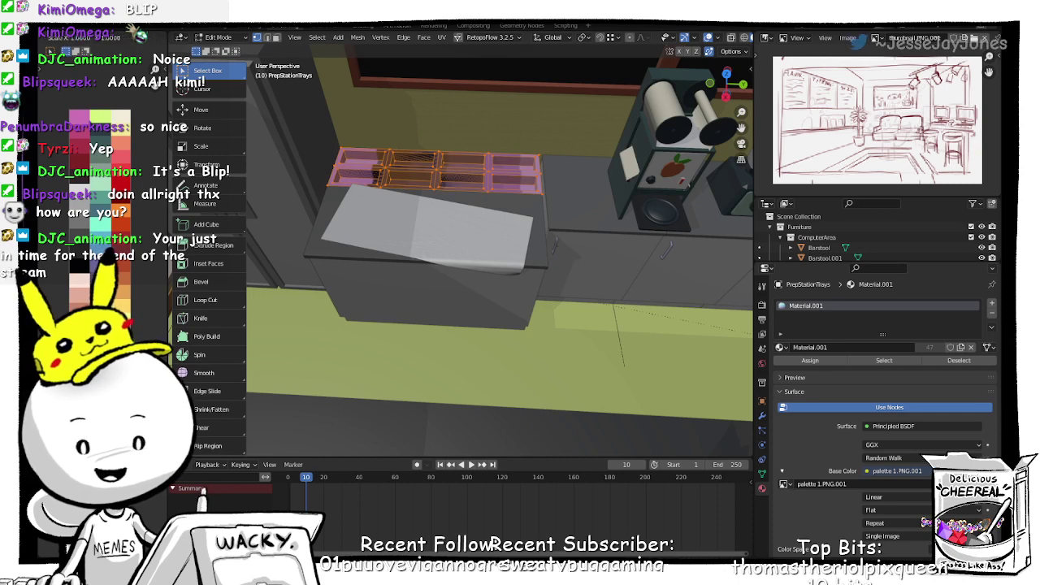
key("0")
key("Return")
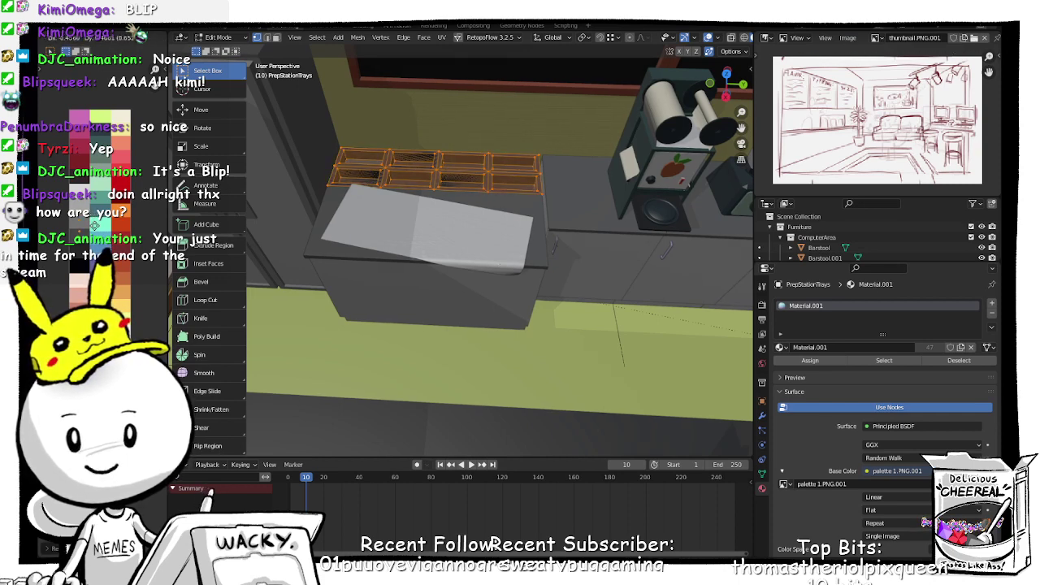
key("Tab")
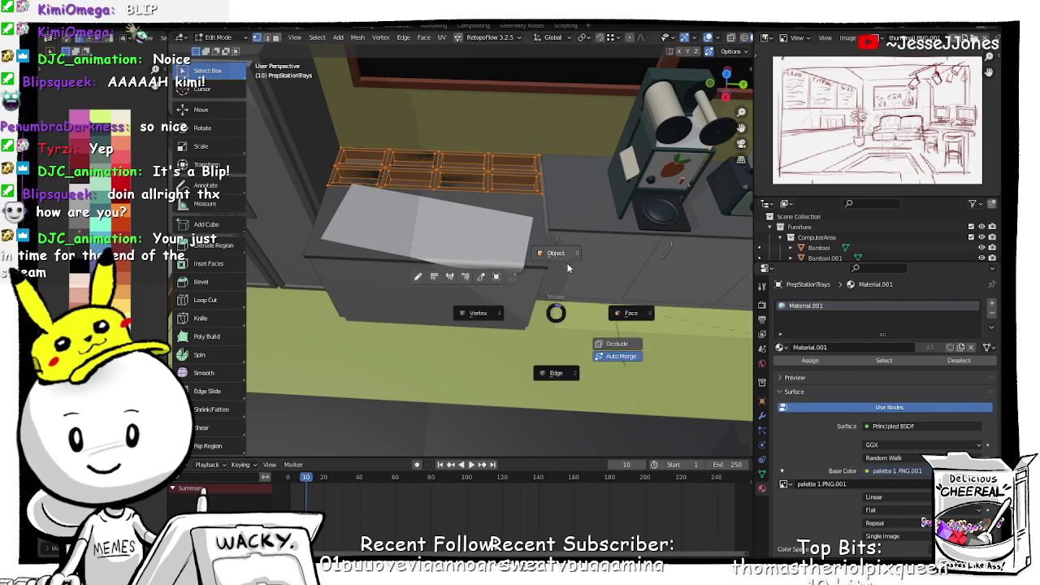
left_click(567, 258)
Step: Try a different dark grey palette swatch for the prep station trays' UVs
key("Tab")
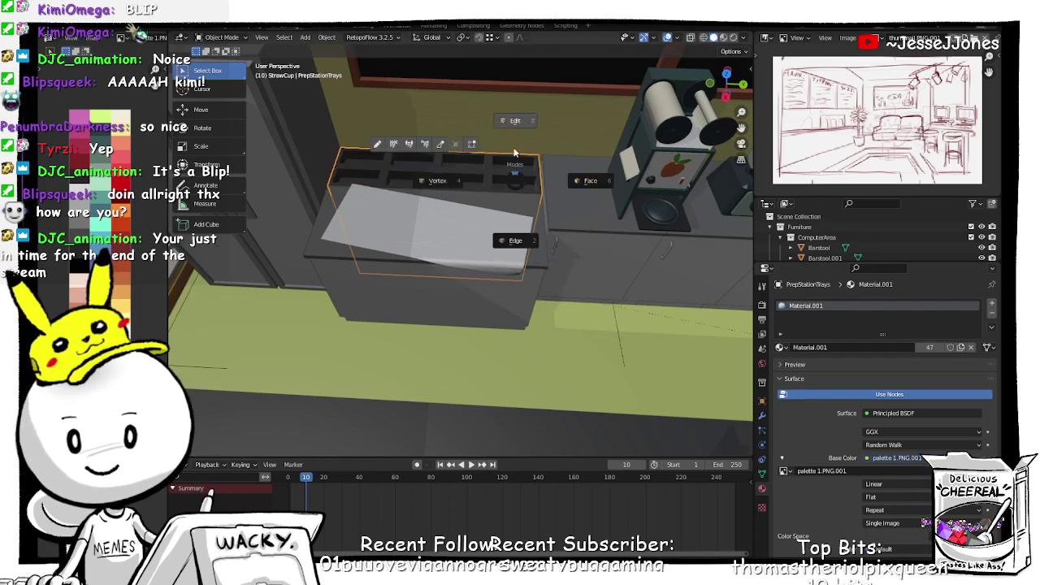
left_click(511, 179)
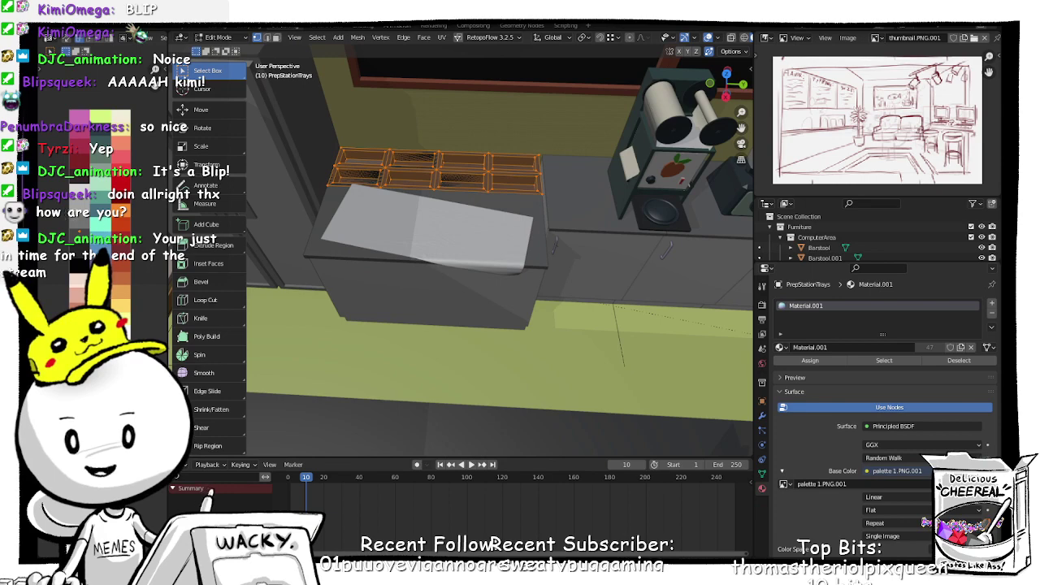
key("Tab")
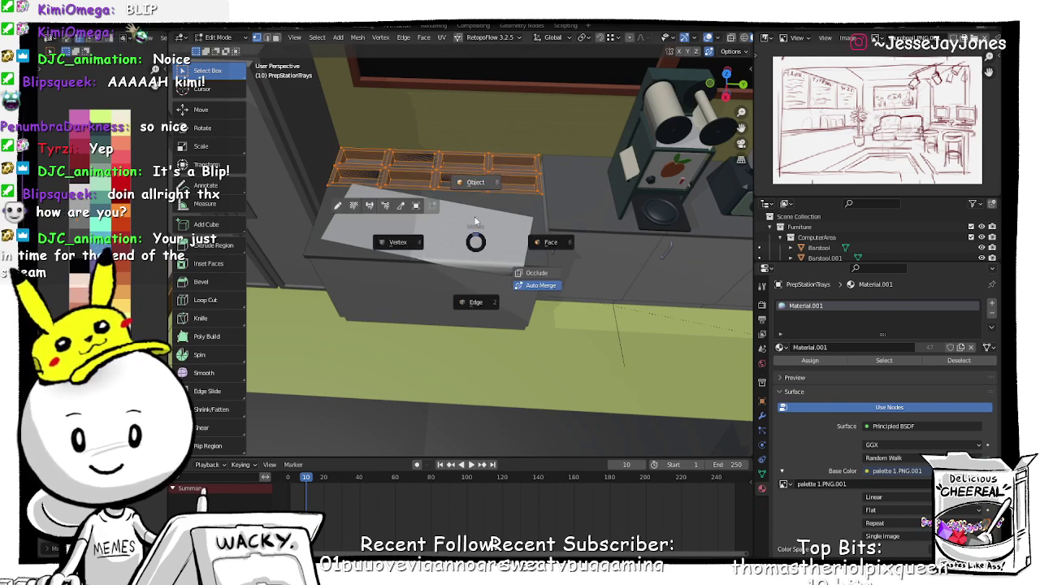
left_click(475, 184)
left_click(562, 292)
scroll(542, 301, "down", 5)
middle_click_drag(518, 304, 432, 171)
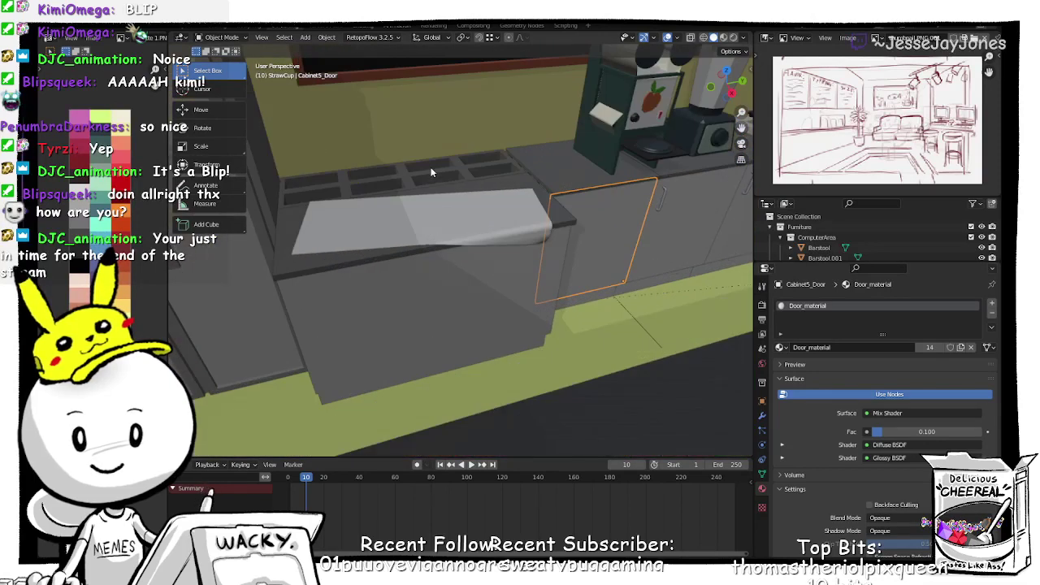
Step: Try a medium grey palette swatch for the trays' UVs and inspect the colour against the surrounding counters
left_click(432, 172)
key("Tab")
left_click(442, 119)
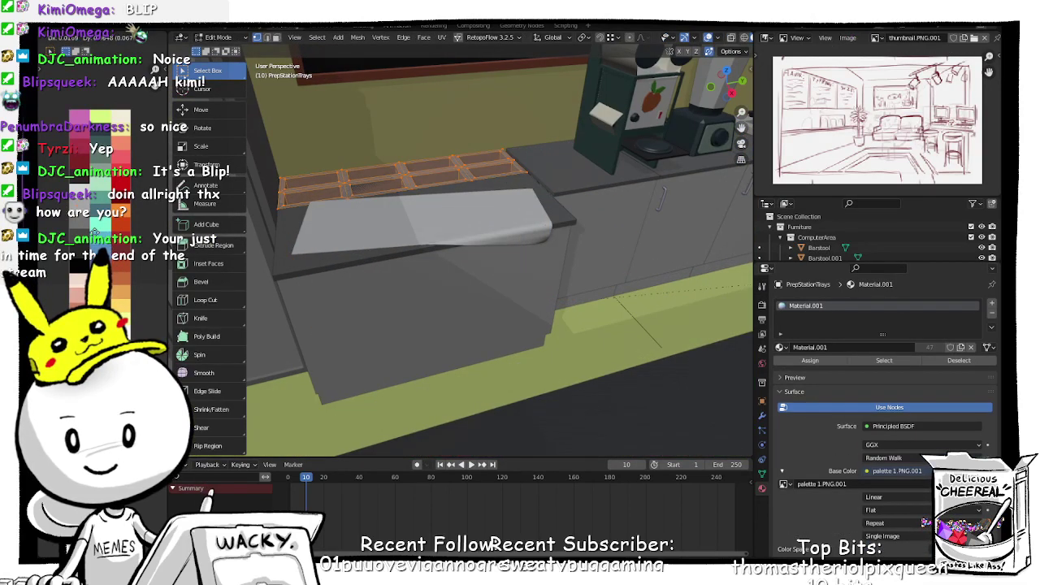
key("Tab")
left_click(482, 169)
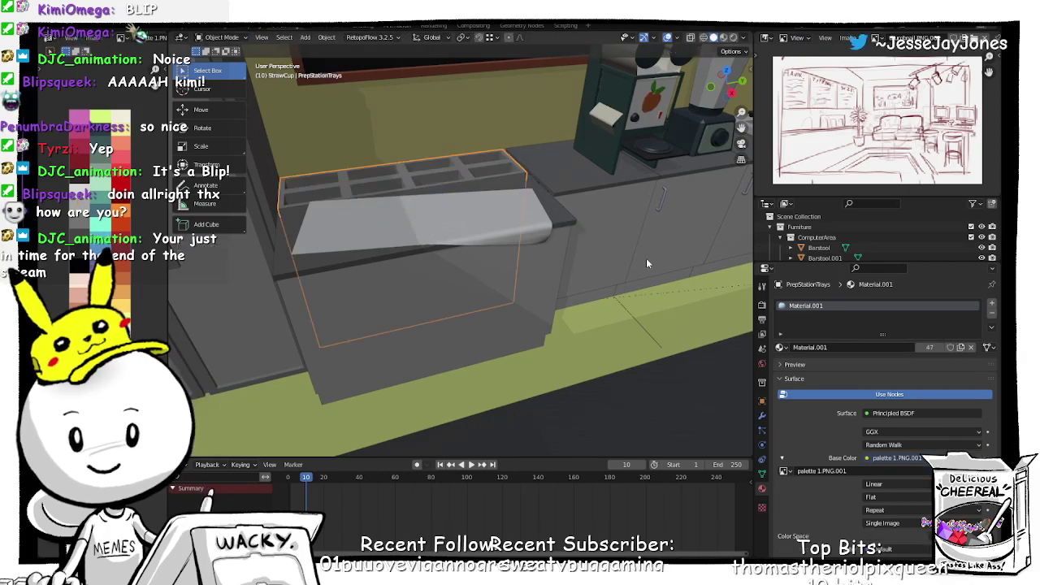
left_click(646, 257)
scroll(634, 289, "down", 3)
middle_click_drag(628, 302, 446, 265)
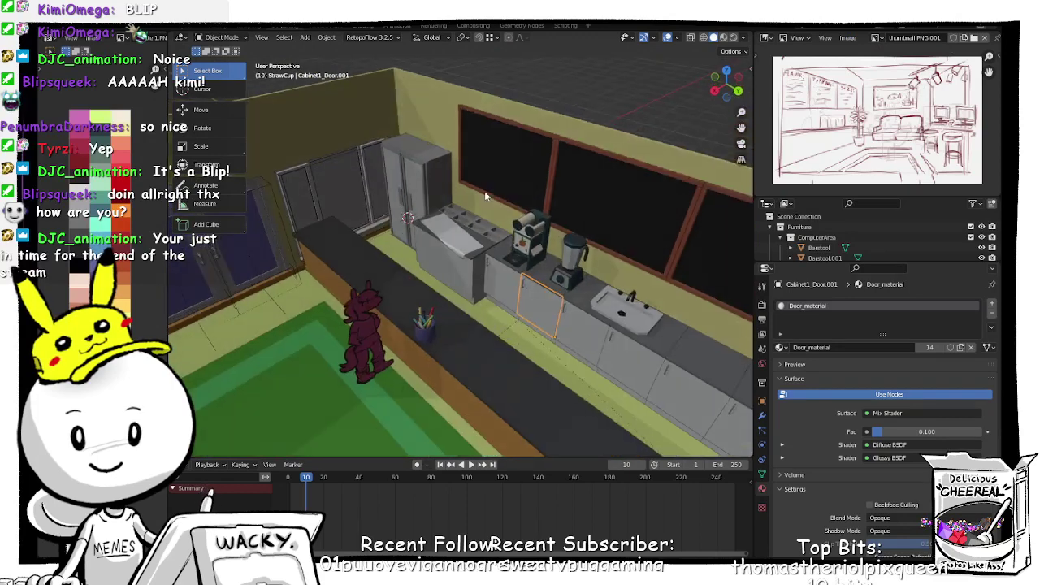
Step: Move the prep station trays' UVs onto a light grey palette swatch and return to Object Mode
left_click(478, 233)
key("Tab")
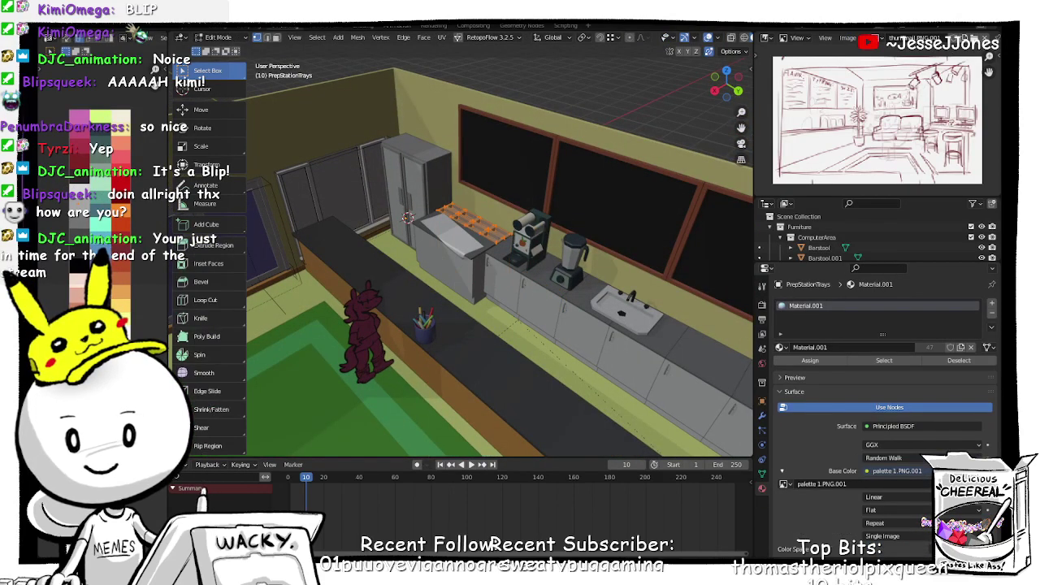
key("g")
key("Return")
key("Tab")
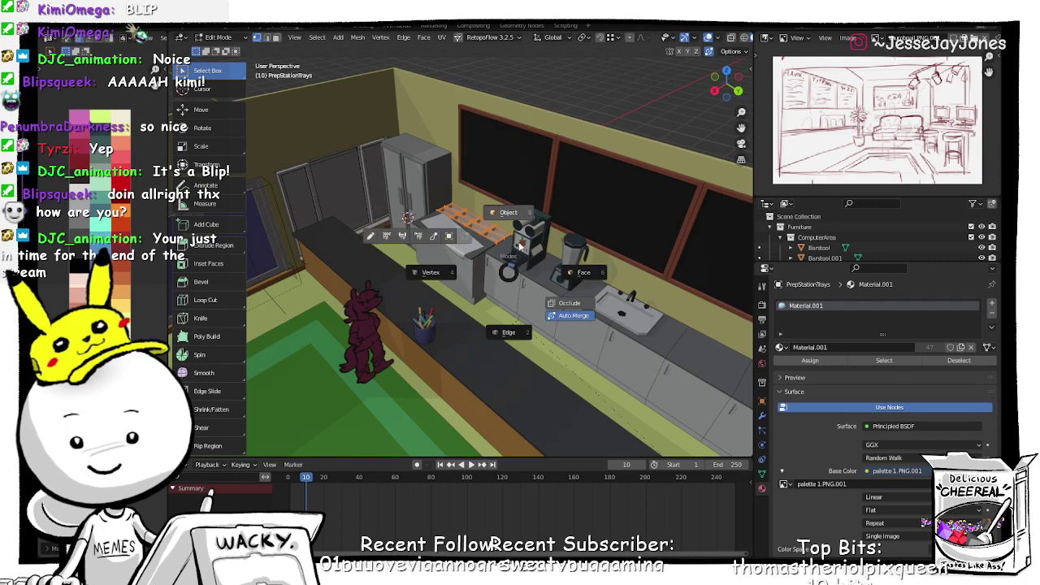
left_click(508, 212)
Step: In edge select mode, select the inner rim edge loops of all eight tray compartments
middle_click_drag(542, 82, 560, 342)
scroll(506, 322, "up", 3)
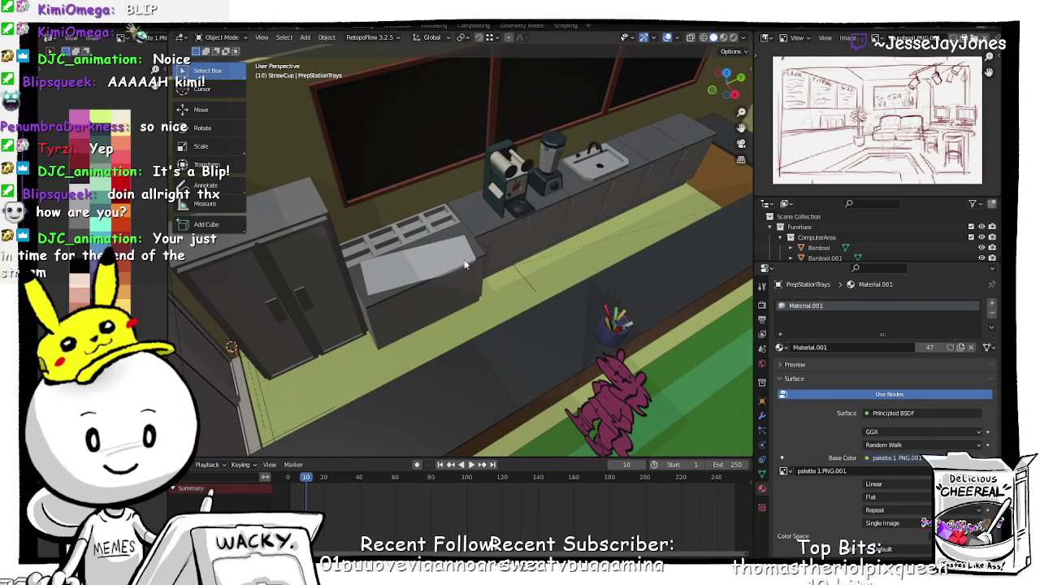
middle_click_drag(466, 264, 551, 354)
scroll(536, 352, "up", 3)
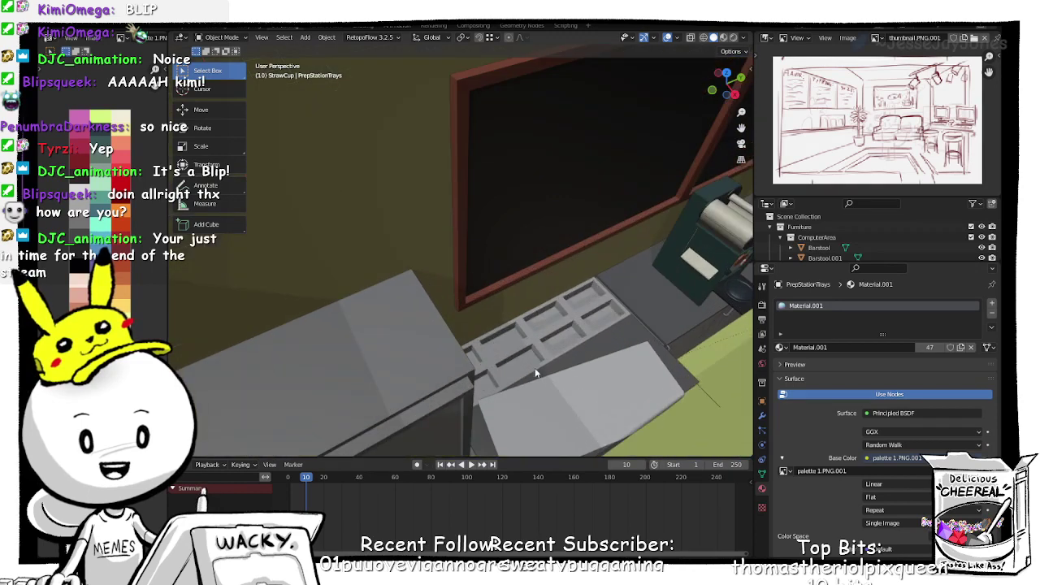
middle_click_drag(534, 369, 466, 313)
scroll(465, 313, "up", 2)
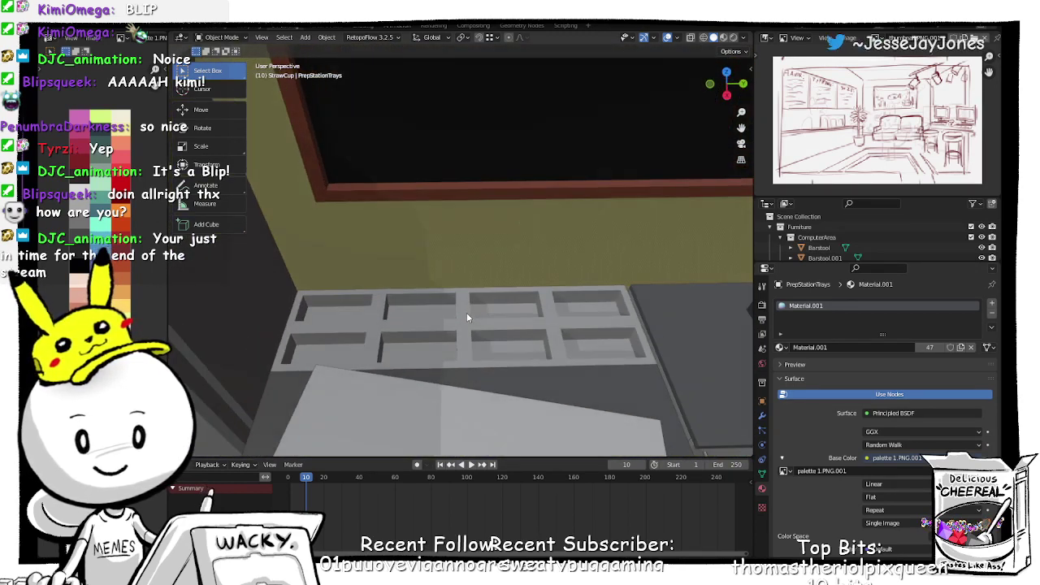
left_click(467, 312)
key("Tab")
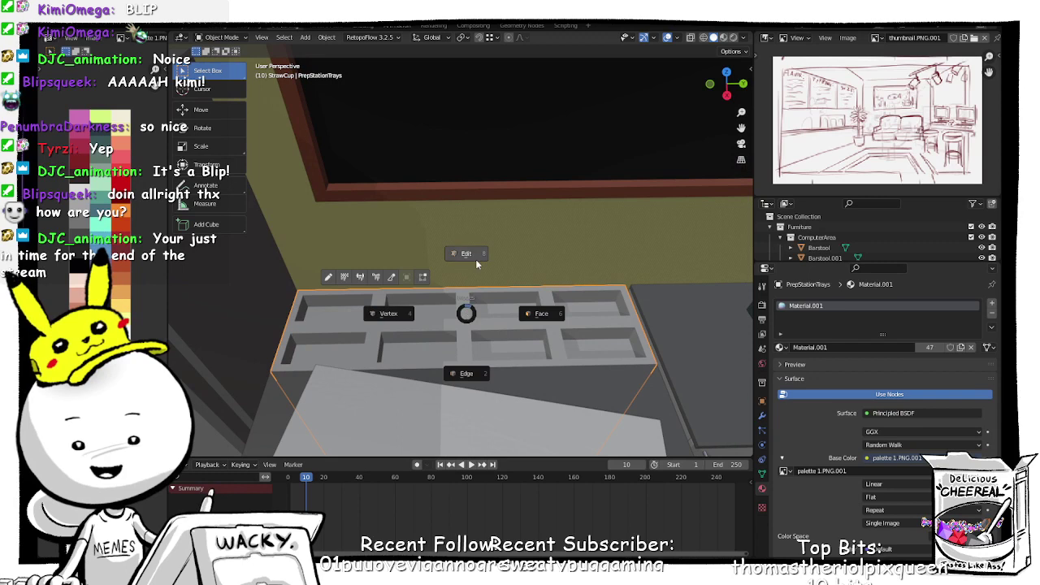
left_click(466, 375)
left_click(370, 312)
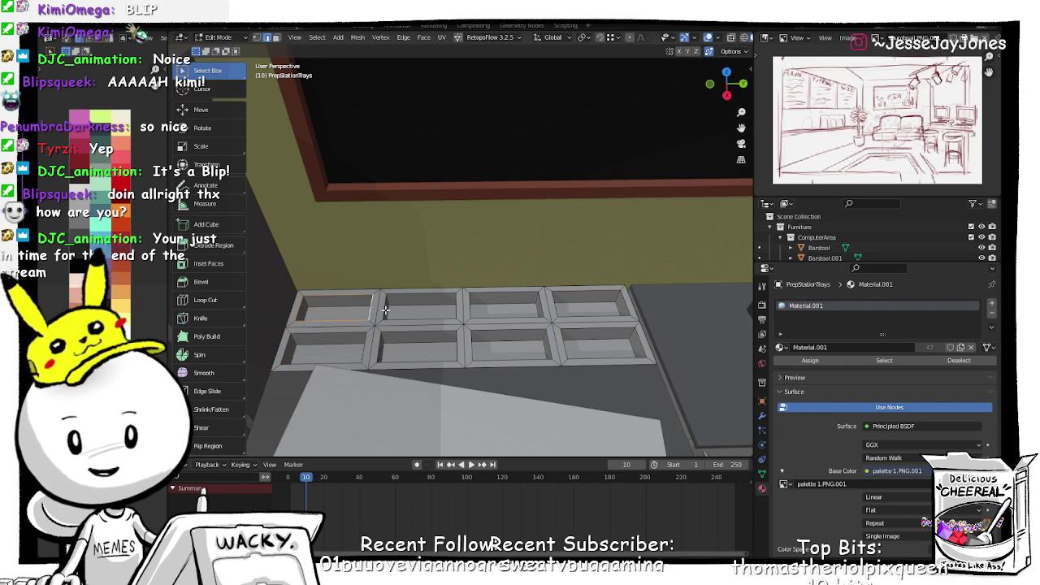
left_click(387, 309)
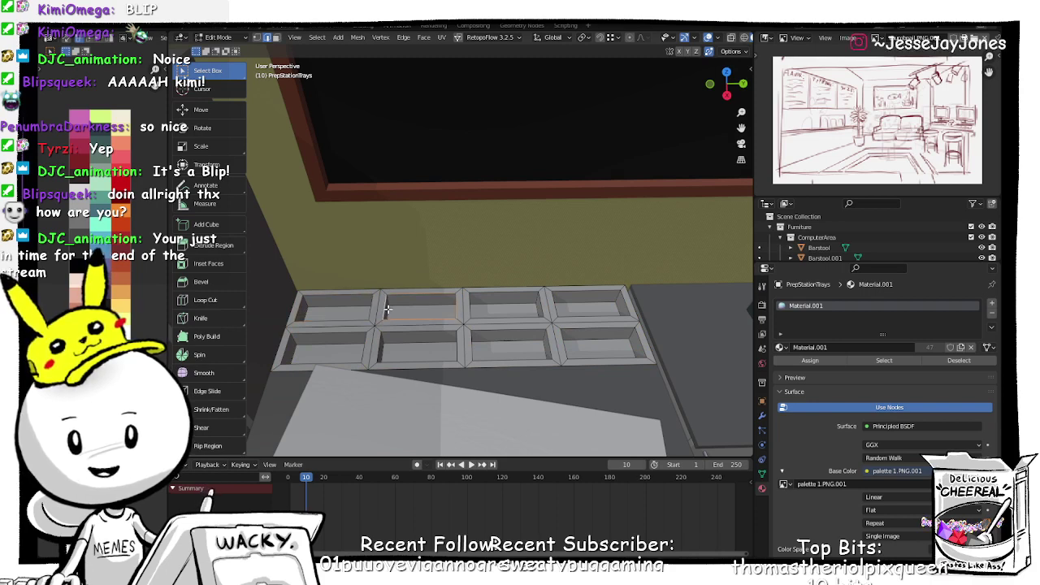
left_click(364, 349, "alt+shift")
left_click(380, 352, "alt+shift")
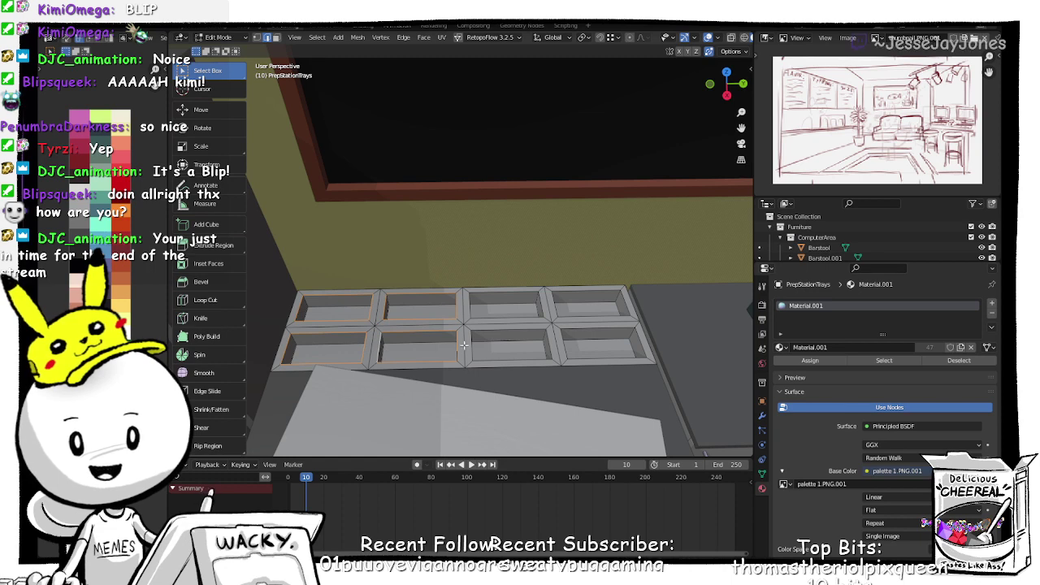
left_click(565, 347, "alt+shift")
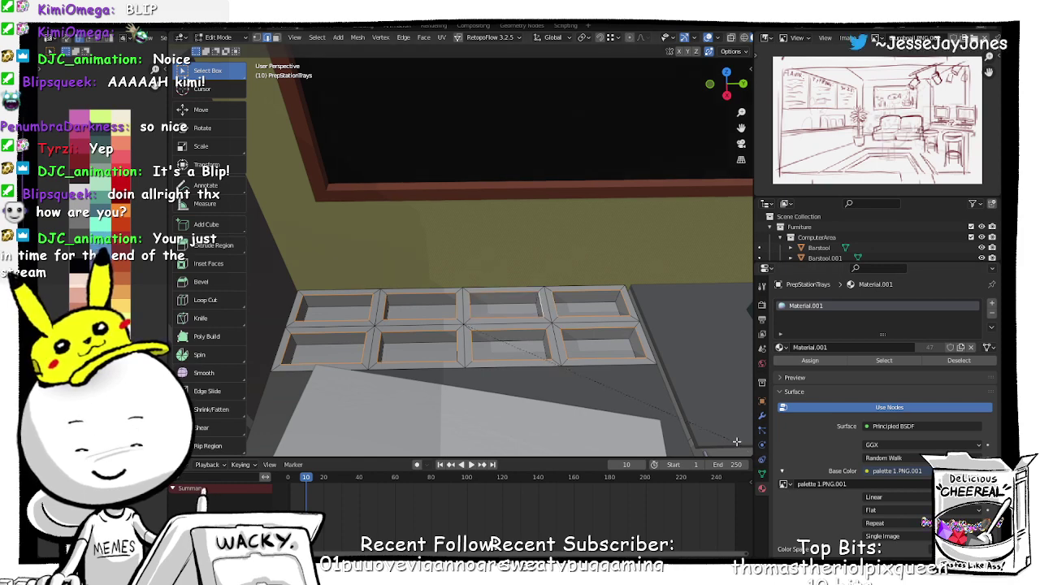
Step: Bevel the selected rim edges of the tray compartments with a 0.0286 m width and 2 segments, and return to Object Mode
key("3")
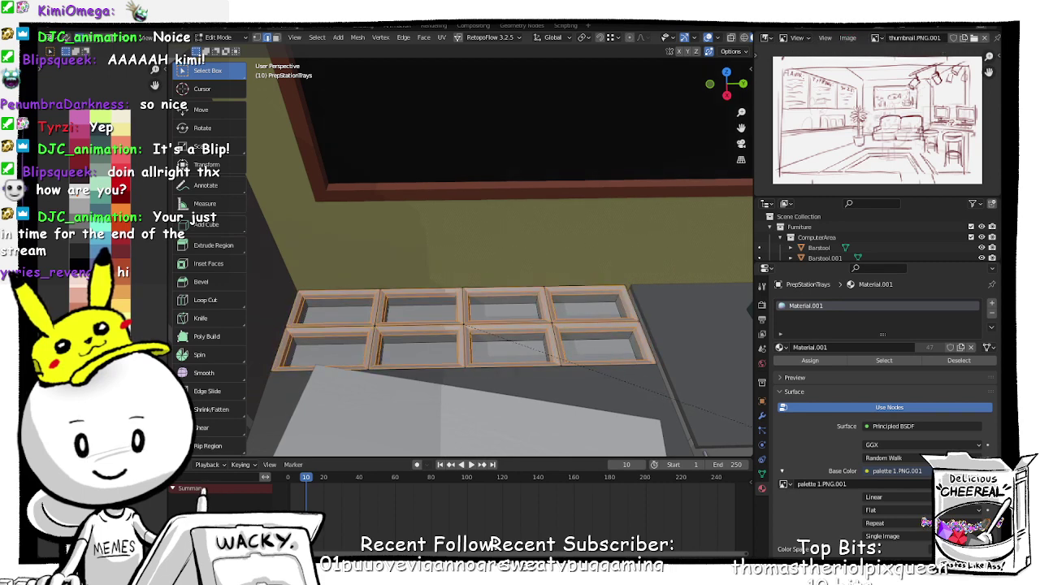
key("ctrl+z")
left_click(752, 426)
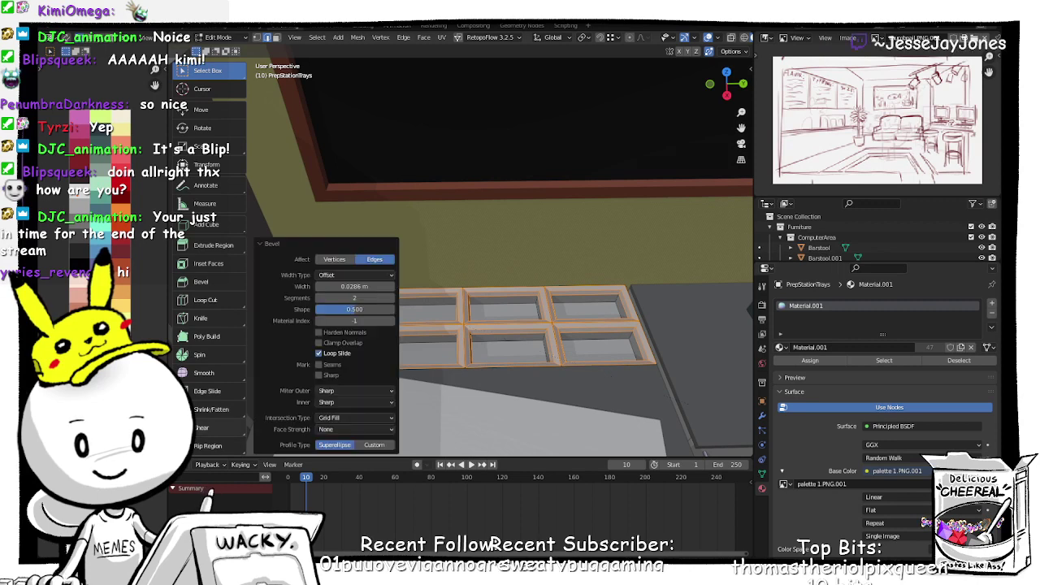
key("Tab")
scroll(563, 330, "down", 5)
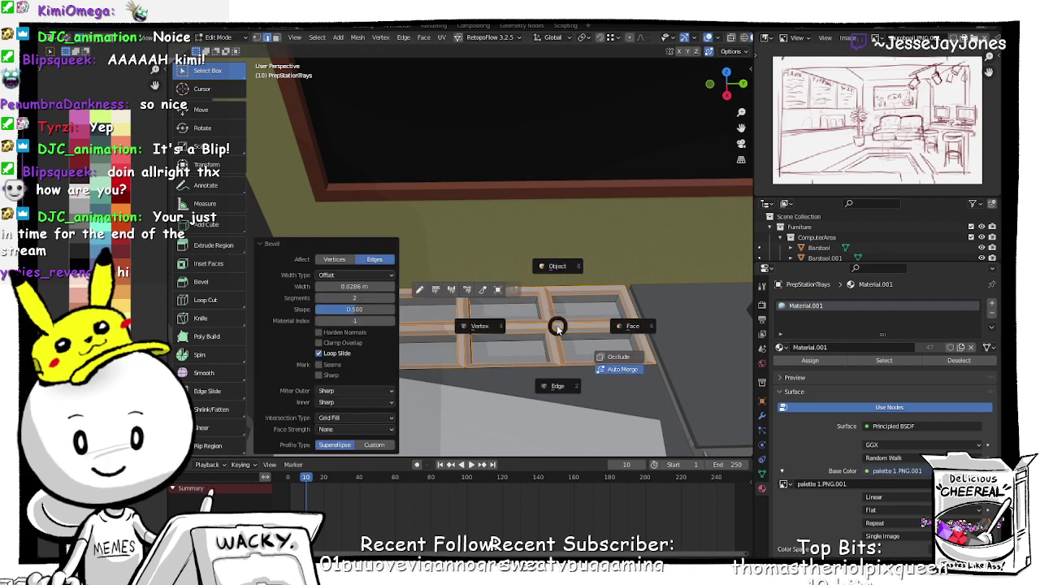
middle_click_drag(563, 332, 498, 352)
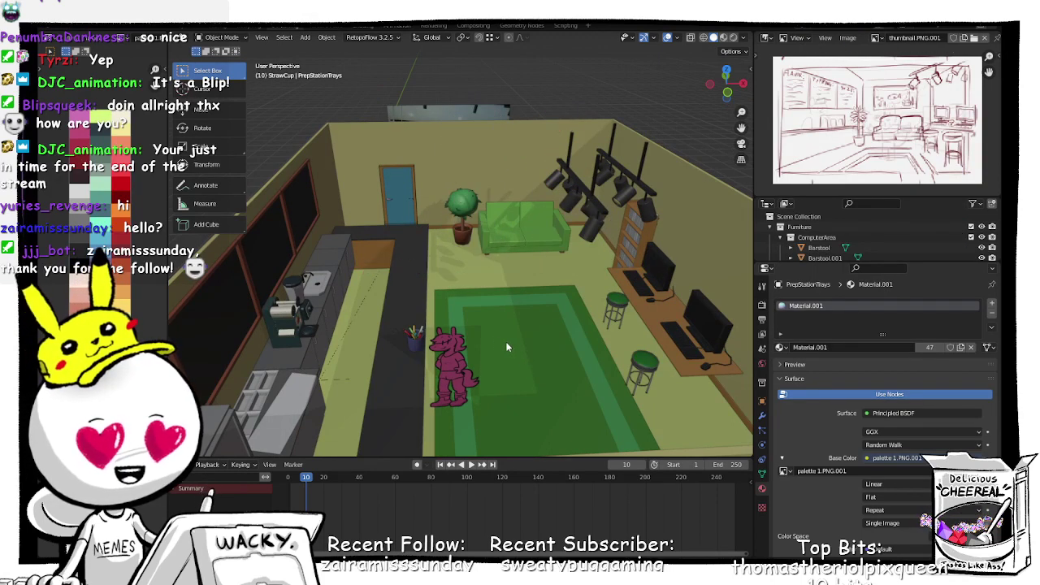
Step: Swing the left door of the shop's double entrance open by rotating it -77.6° about the global Z axis
middle_click_drag(505, 345, 460, 332)
scroll(458, 331, "up", 5)
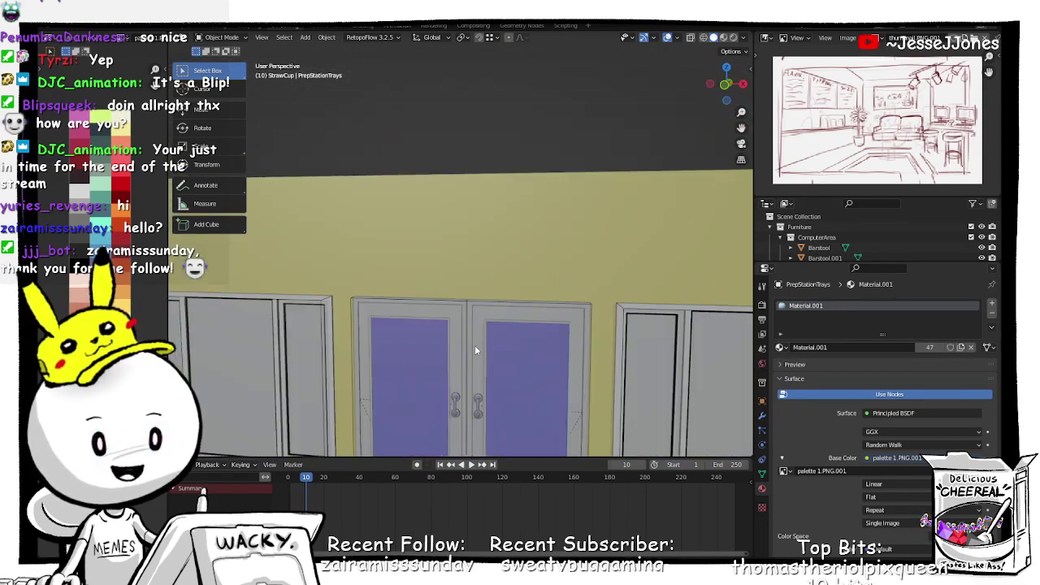
left_click(437, 368)
middle_click_drag(440, 371, 454, 323)
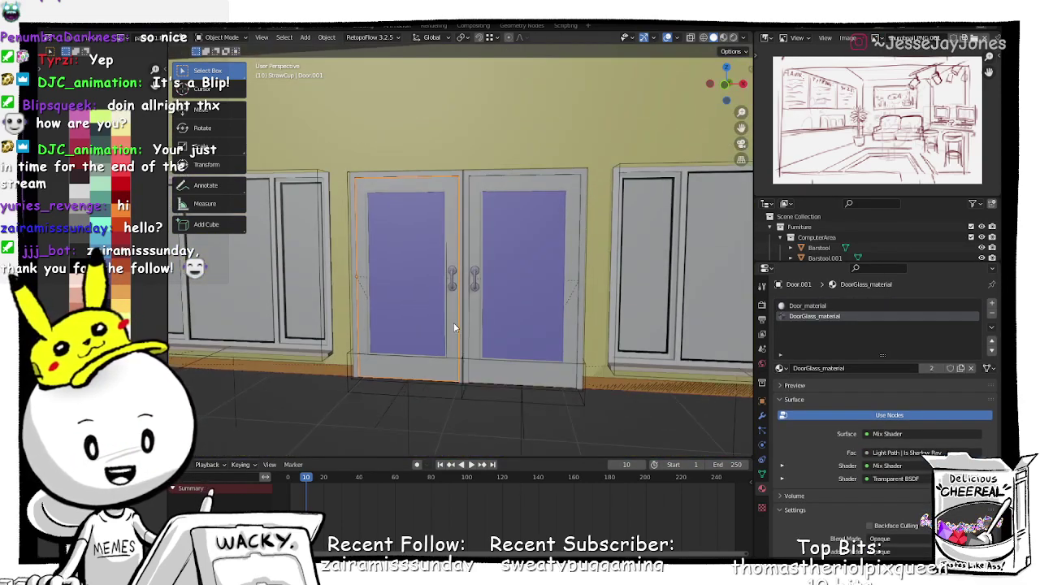
key("r")
key("z")
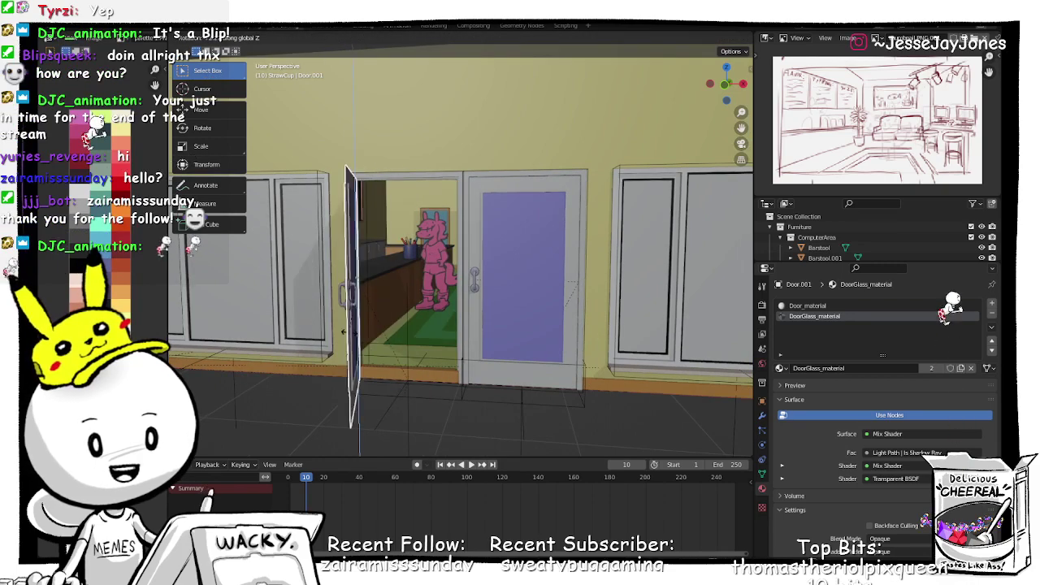
left_click(361, 331)
Step: Inspect the shop interior through the entrance, from the character cutout and front counter to the computer desk and barstools
scroll(384, 321, "up", 6)
middle_click_drag(384, 321, 582, 234)
scroll(424, 332, "up", 4)
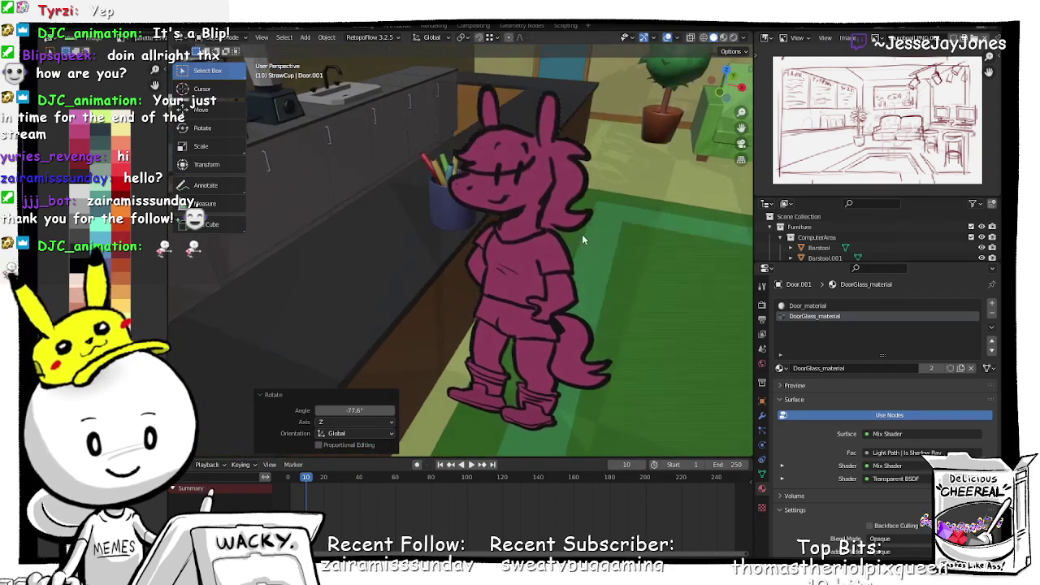
scroll(550, 238, "down", 6)
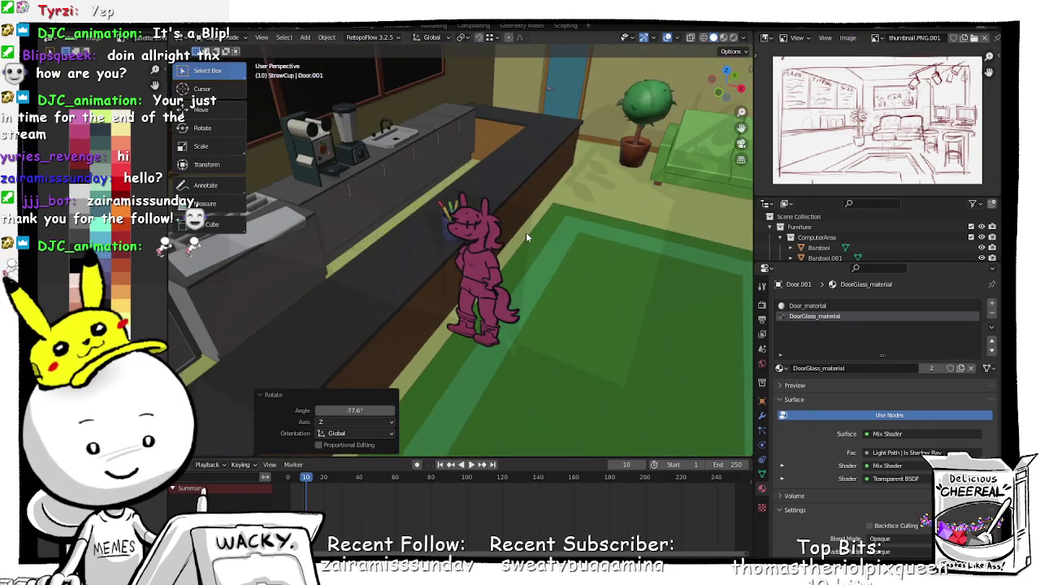
scroll(526, 237, "down", 2)
middle_click_drag(573, 226, 517, 271)
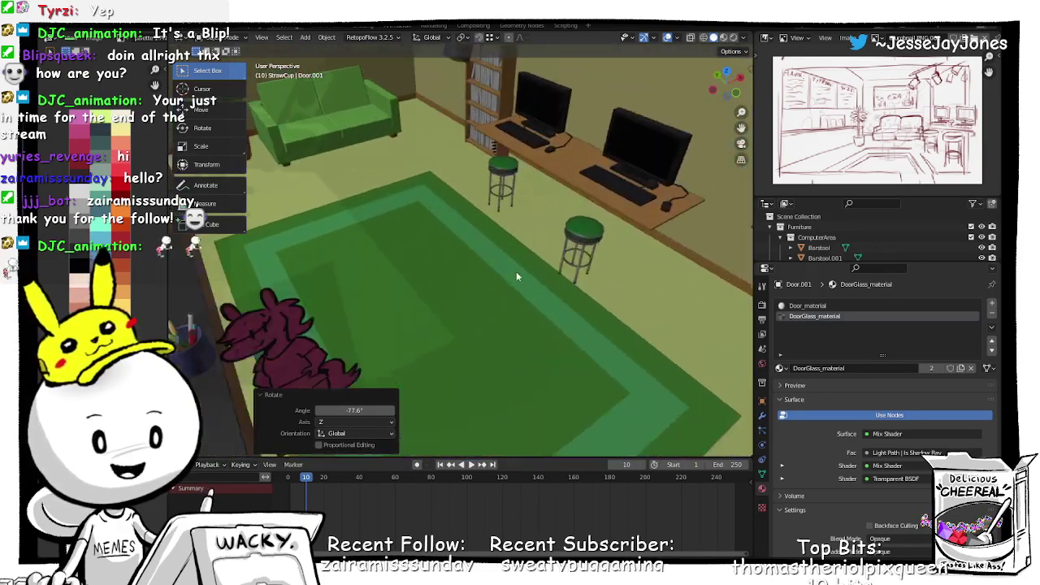
scroll(516, 269, "up", 4)
middle_click_drag(529, 217, 410, 344, "shift")
middle_click_drag(575, 211, 444, 314, "shift")
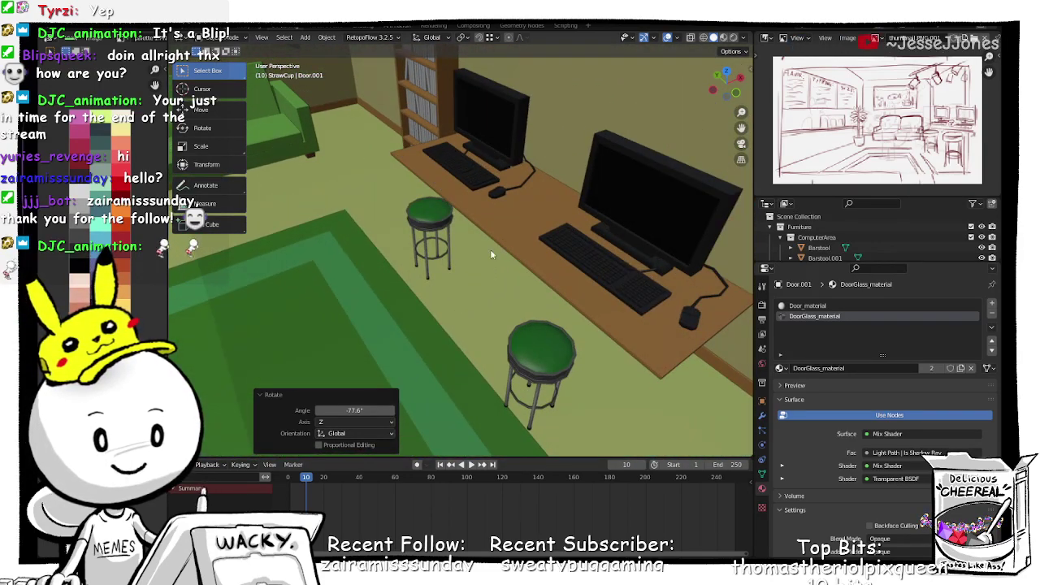
mouse_move(491, 255)
middle_mouse_down()
mouse_move(557, 238)
mouse_move(576, 209)
mouse_move(503, 227)
mouse_move(425, 224)
mouse_move(458, 222)
mouse_move(485, 239)
middle_mouse_up()
Step: Focus the view on the couch and examine it together with the neighbouring plant and bookshelf
left_click(457, 269)
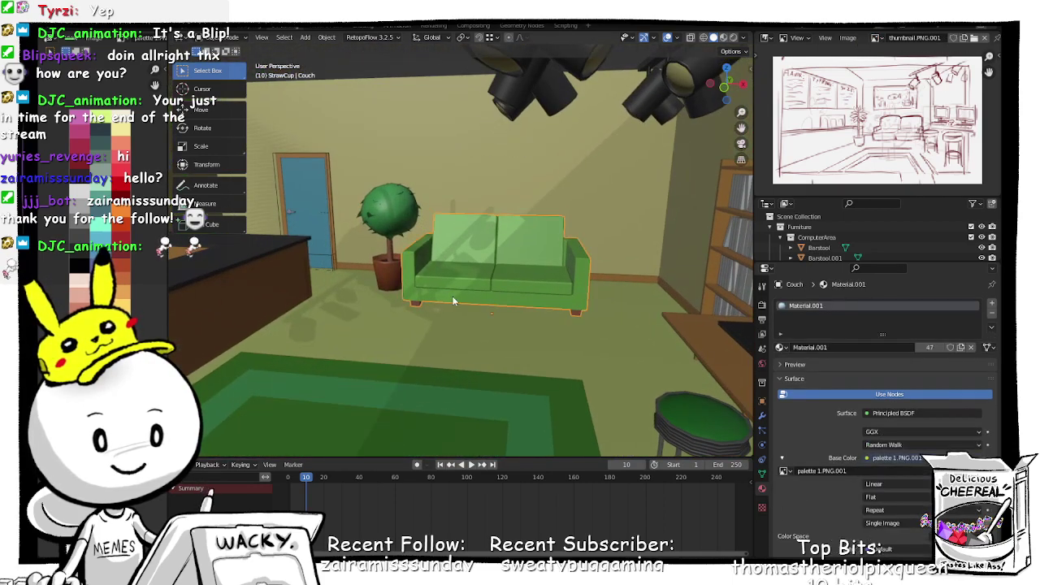
key("KP_Decimal")
scroll(446, 300, "down", 3)
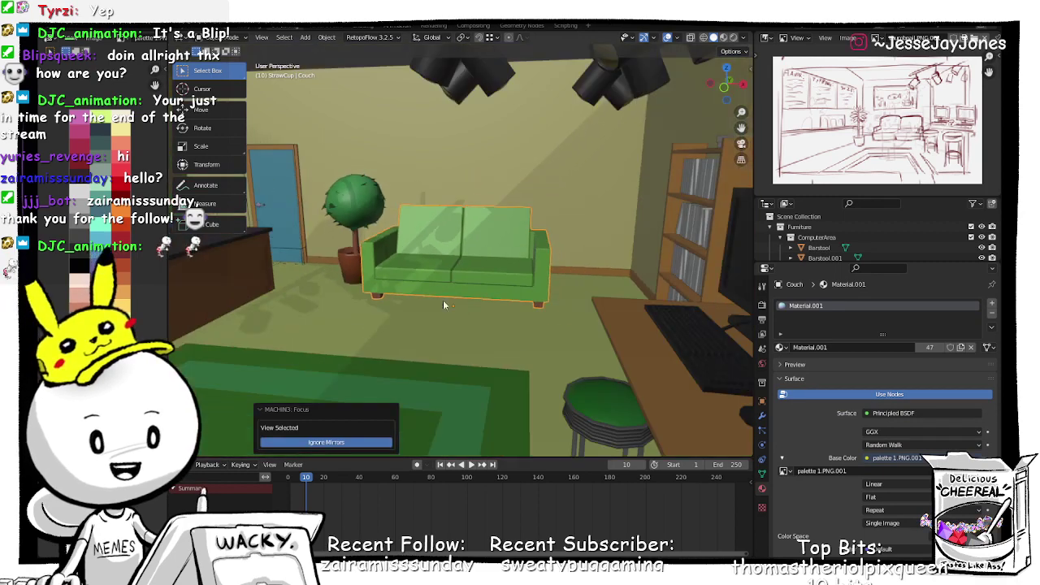
scroll(427, 296, "up", 1)
left_click_drag(425, 295, 491, 306)
middle_click_drag(492, 309, 426, 271)
Step: Examine the wall menu boards, the counter appliances and the overall layout of the room
left_click(317, 209)
middle_click_drag(389, 242, 414, 252)
left_click(425, 175)
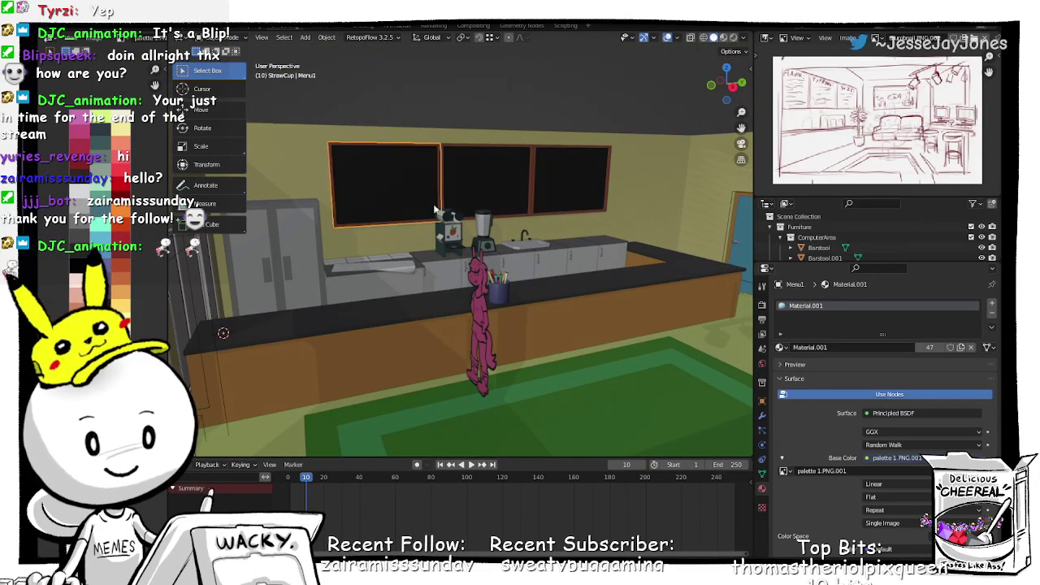
left_click(482, 196)
scroll(467, 226, "up", 5)
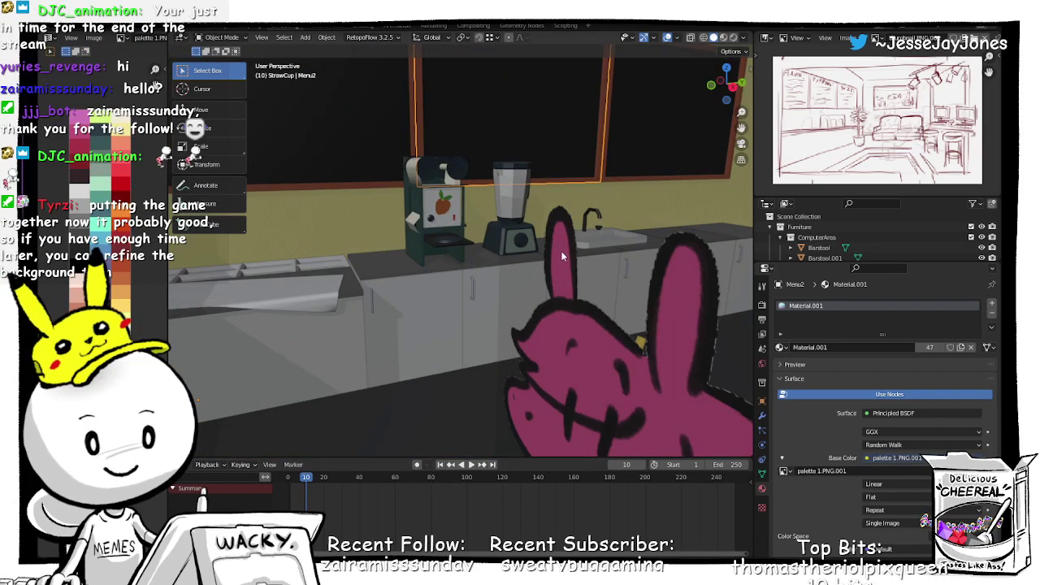
middle_click_drag(561, 251, 481, 308)
scroll(553, 255, "down", 10)
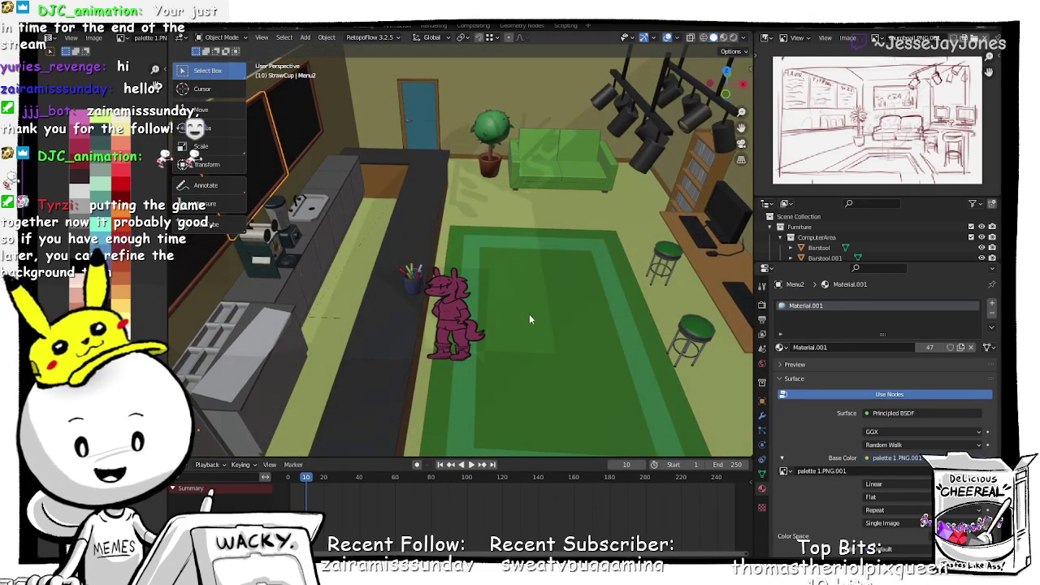
middle_click_drag(529, 314, 474, 313)
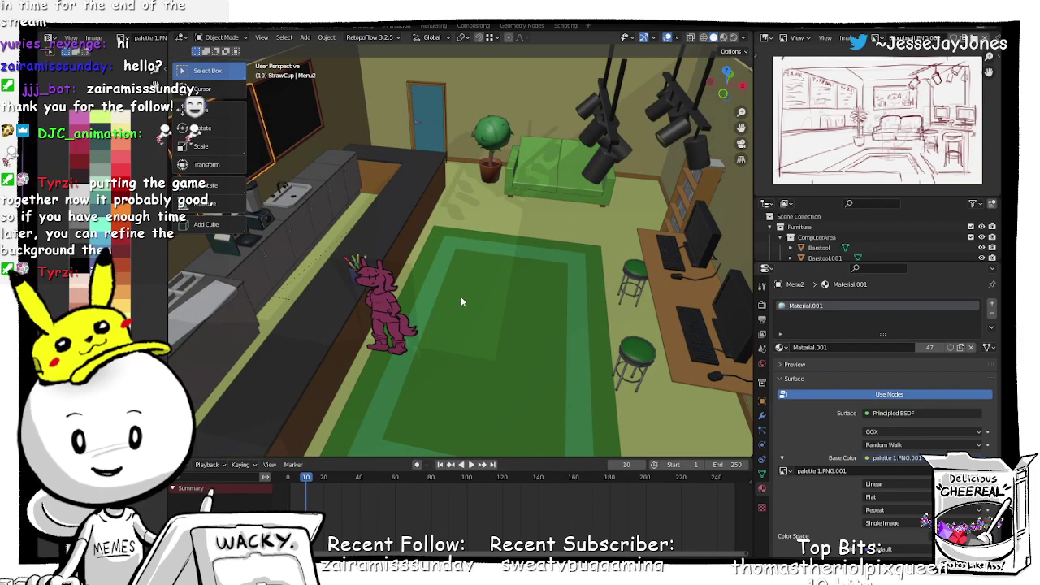